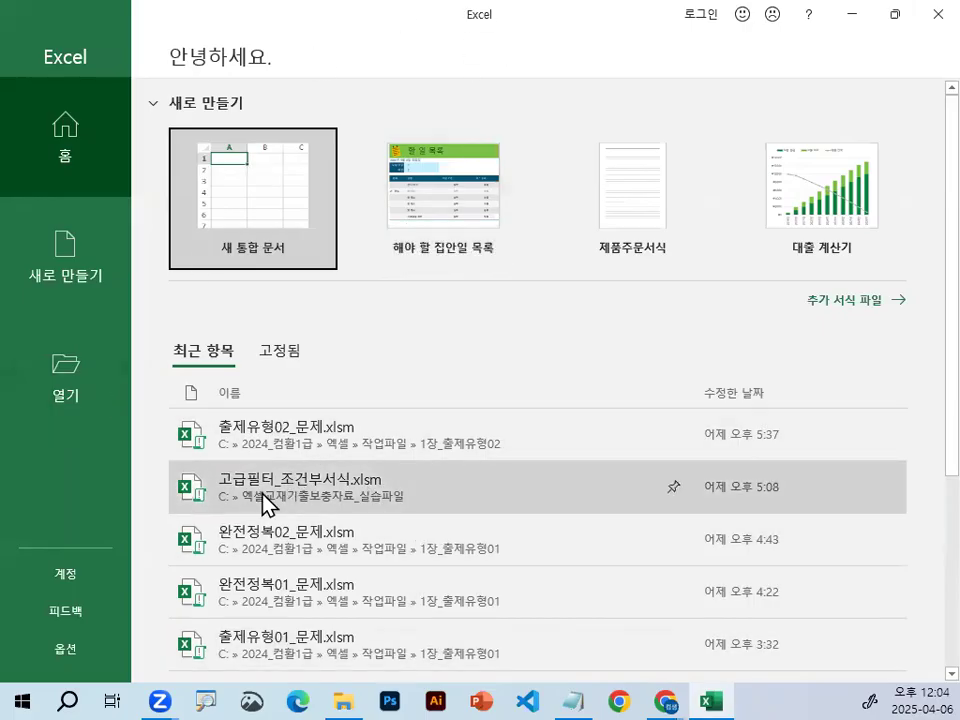
# Open the workbook 02셀서식.xlsm from the 이론 folder inside 2025컴활2급 on the local C: drive
pyautogui.click(68, 382)
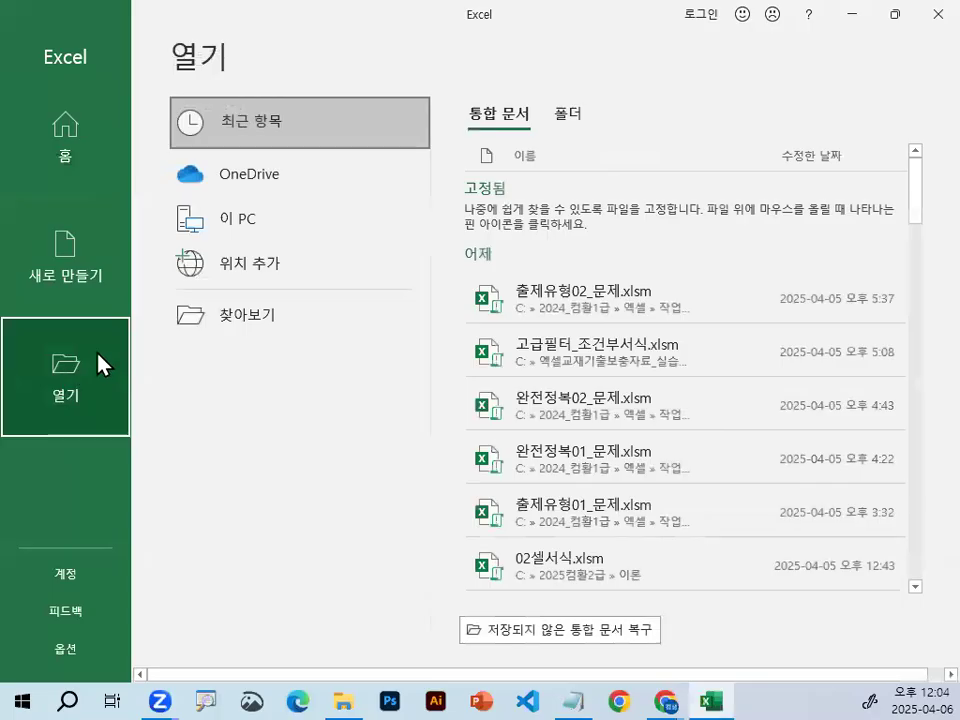
pyautogui.click(280, 318)
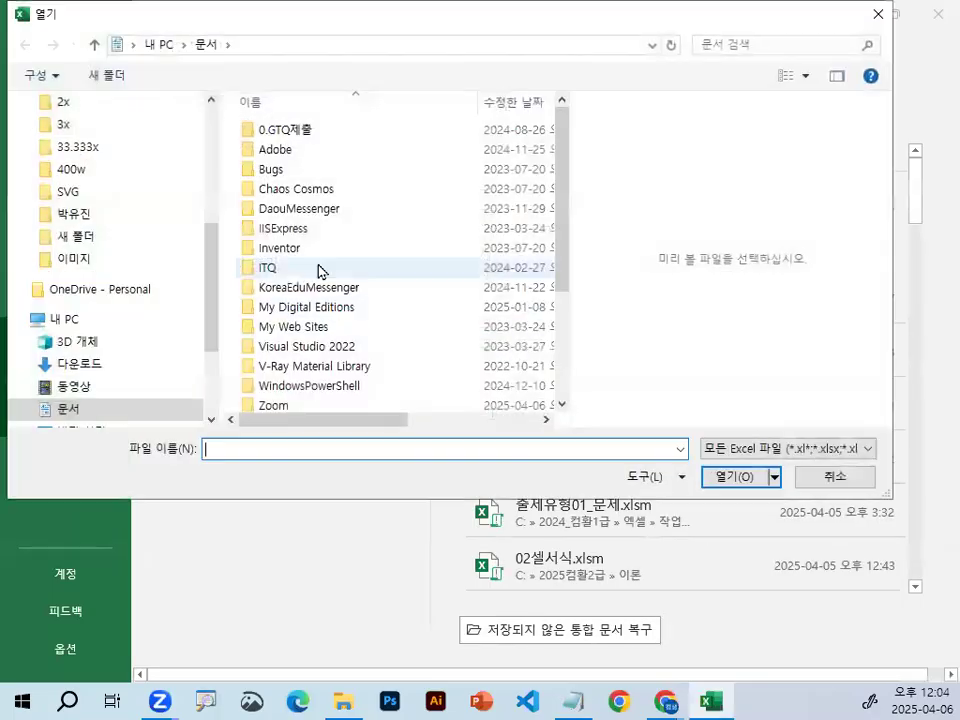
pyautogui.moveTo(210, 311); pyautogui.dragTo(137, 368)
pyautogui.click(150, 342)
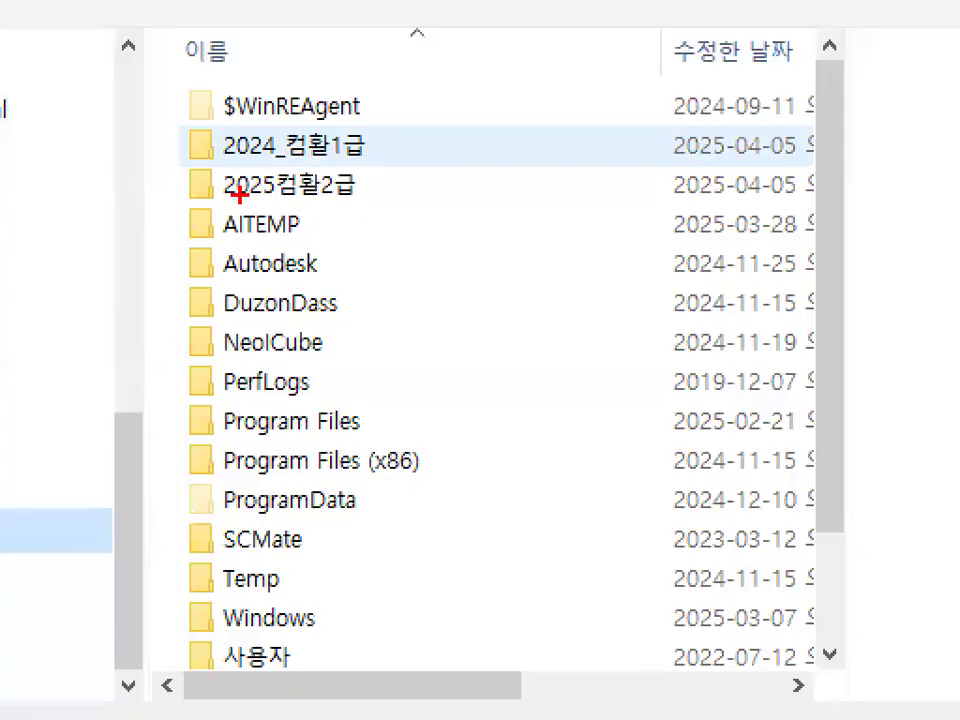
pyautogui.moveTo(189, 197); pyautogui.dragTo(386, 198)
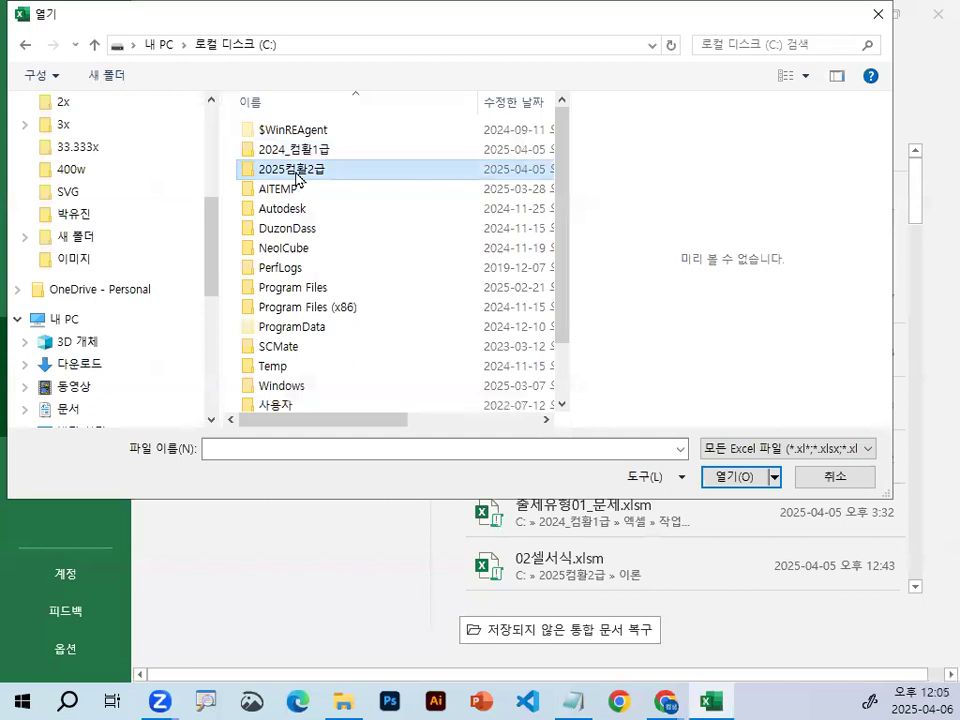
pyautogui.doubleClick(292, 187)
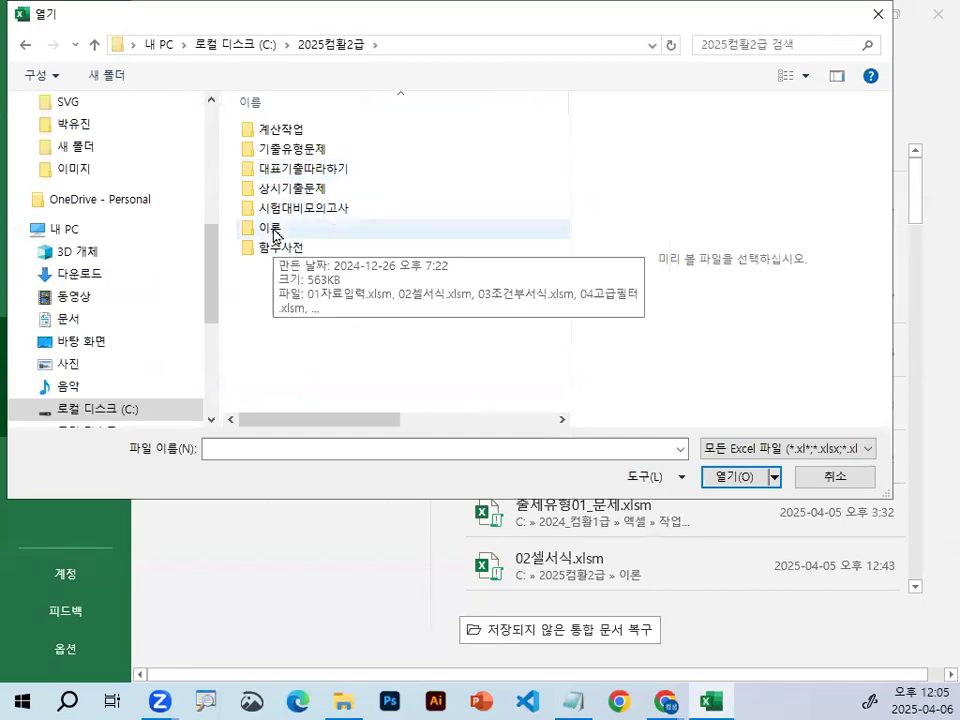
pyautogui.doubleClick(271, 230)
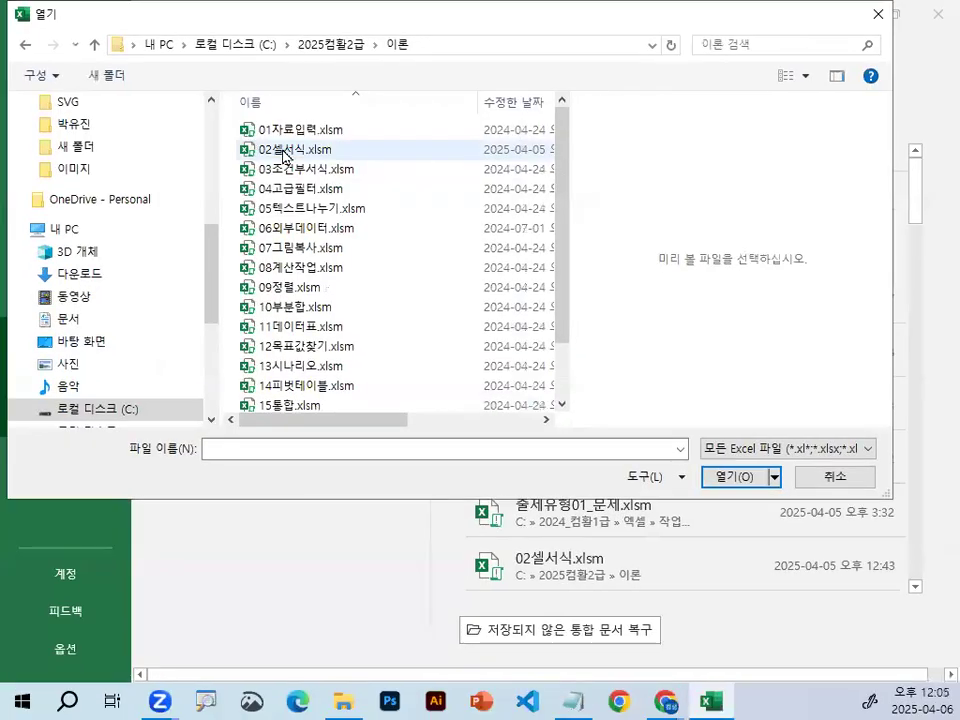
pyautogui.doubleClick(290, 150)
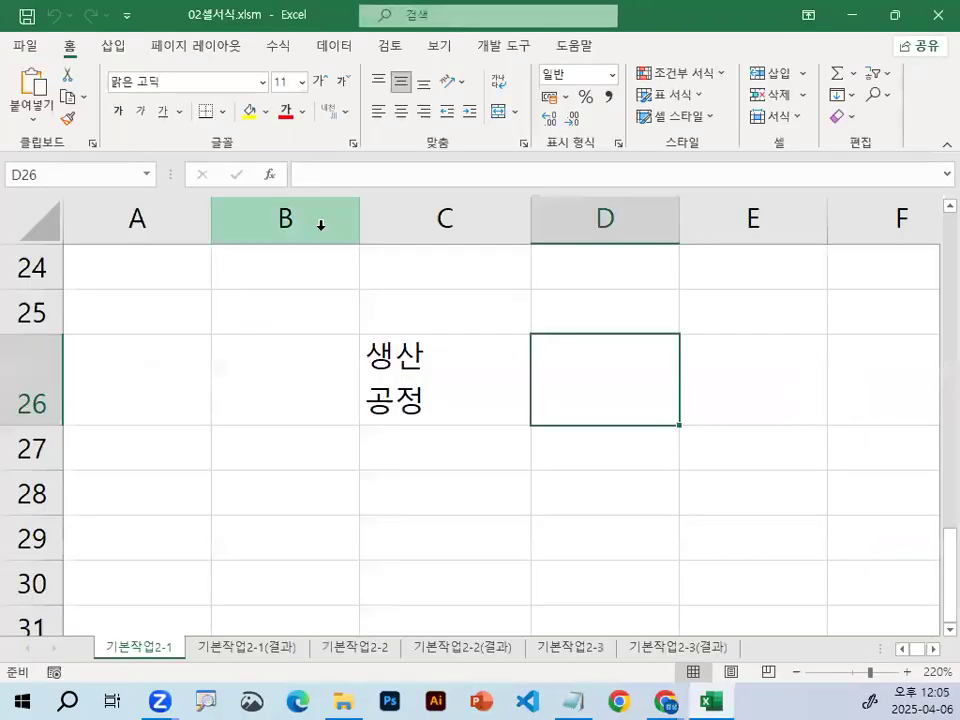
# Switch to the 기본작업2-3 worksheet containing the pet snack sales table
pyautogui.click(313, 313)
pyautogui.click(272, 652)
pyautogui.click(358, 649)
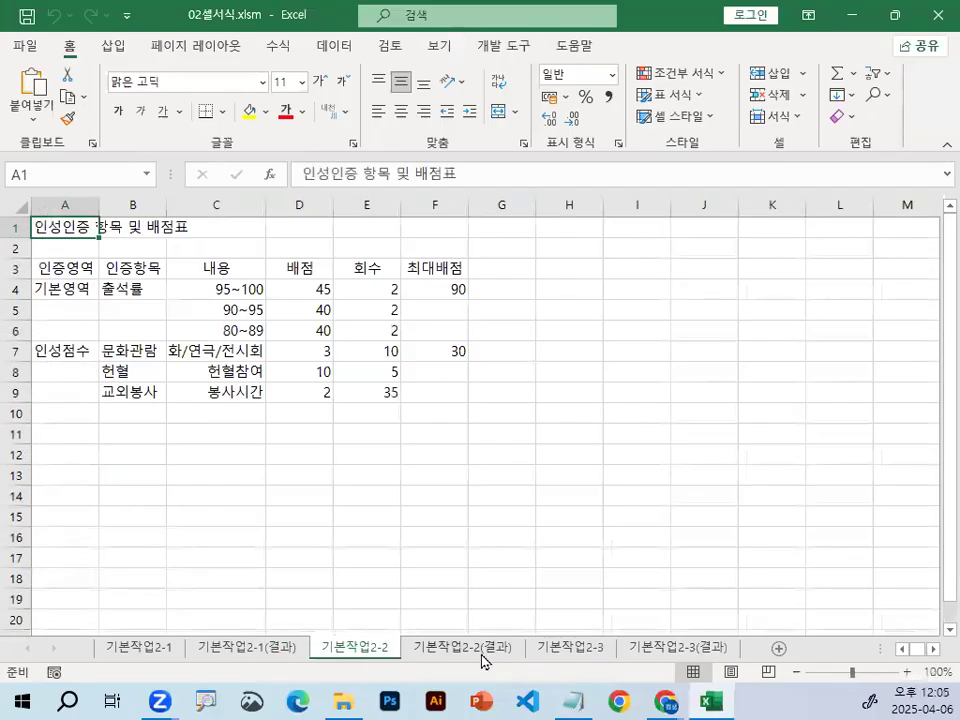
pyautogui.click(572, 650)
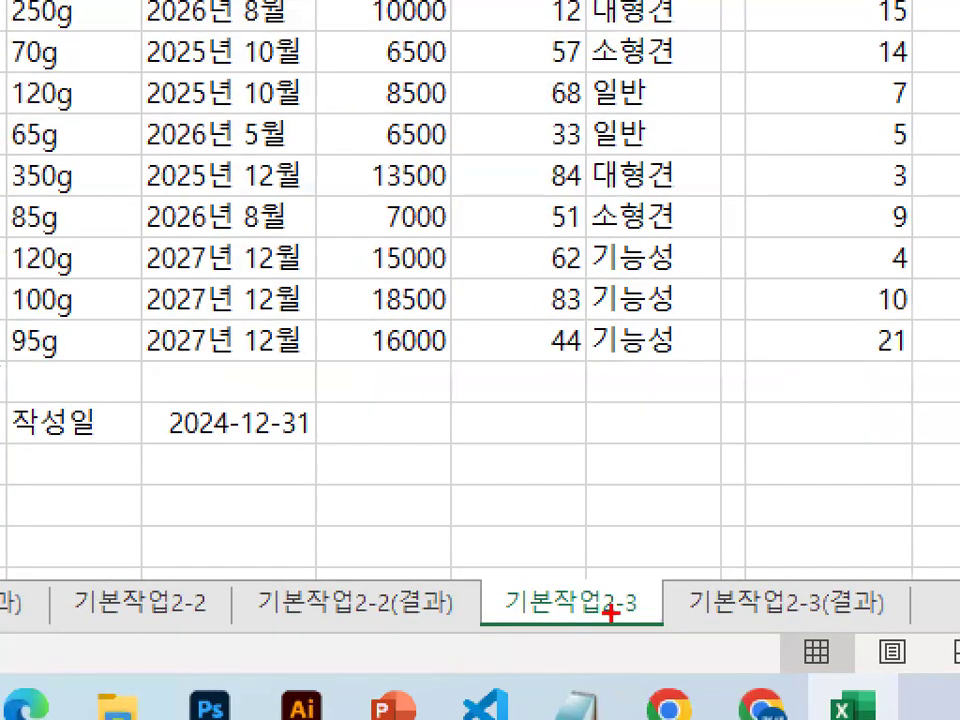
pyautogui.moveTo(640, 625)
pyautogui.mouseDown()
pyautogui.moveTo(553, 547)
pyautogui.moveTo(684, 592)
pyautogui.mouseUp()
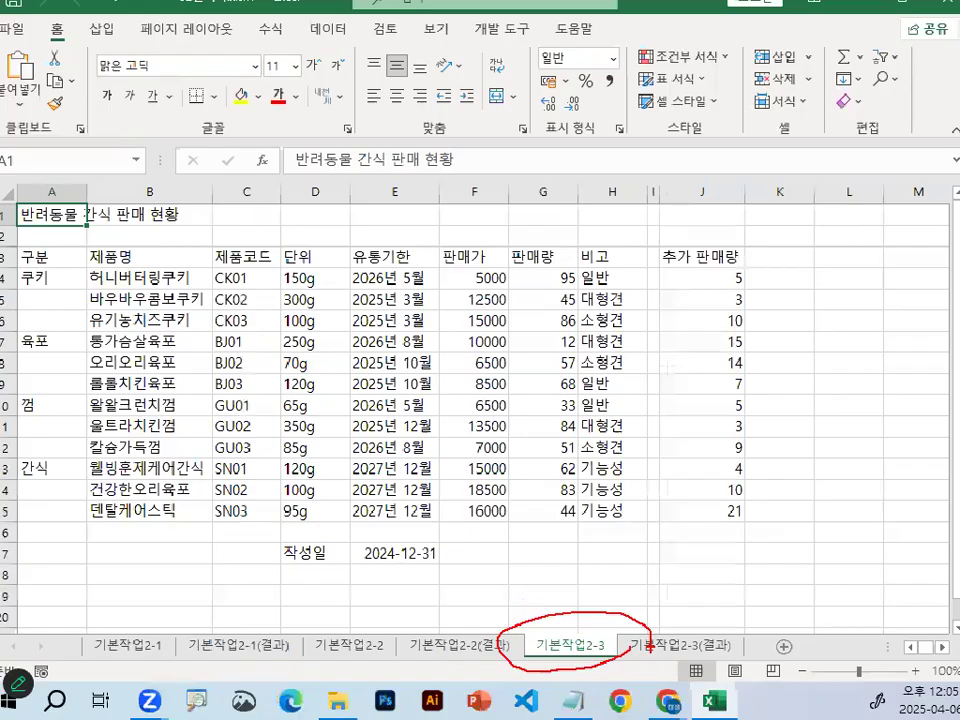
pyautogui.click(338, 211)
pyautogui.scroll(4, 289, 300)
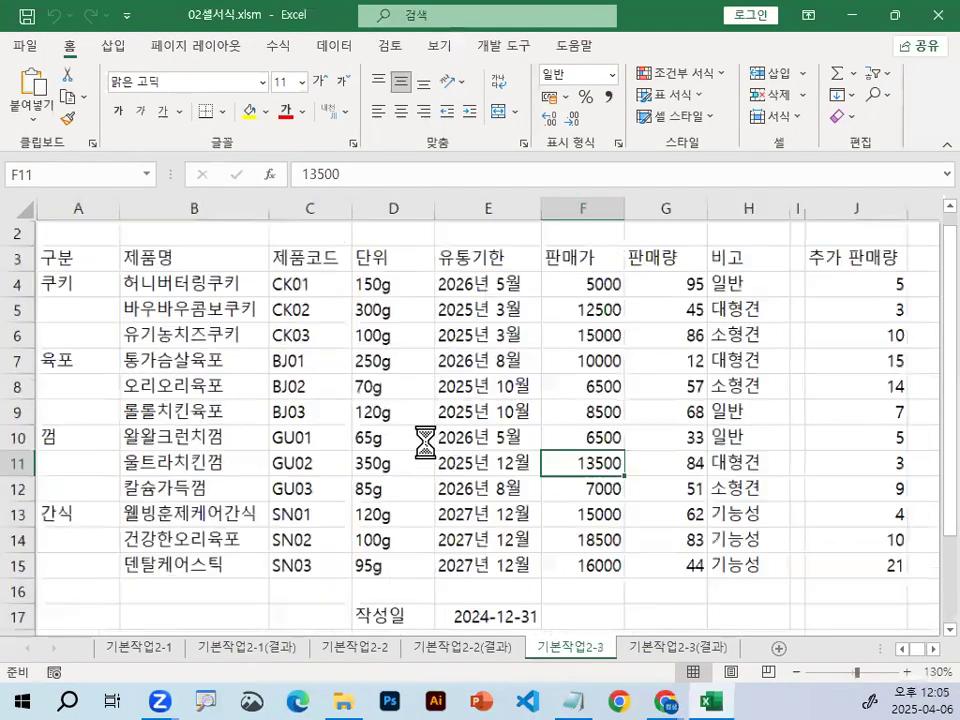
pyautogui.click(366, 315)
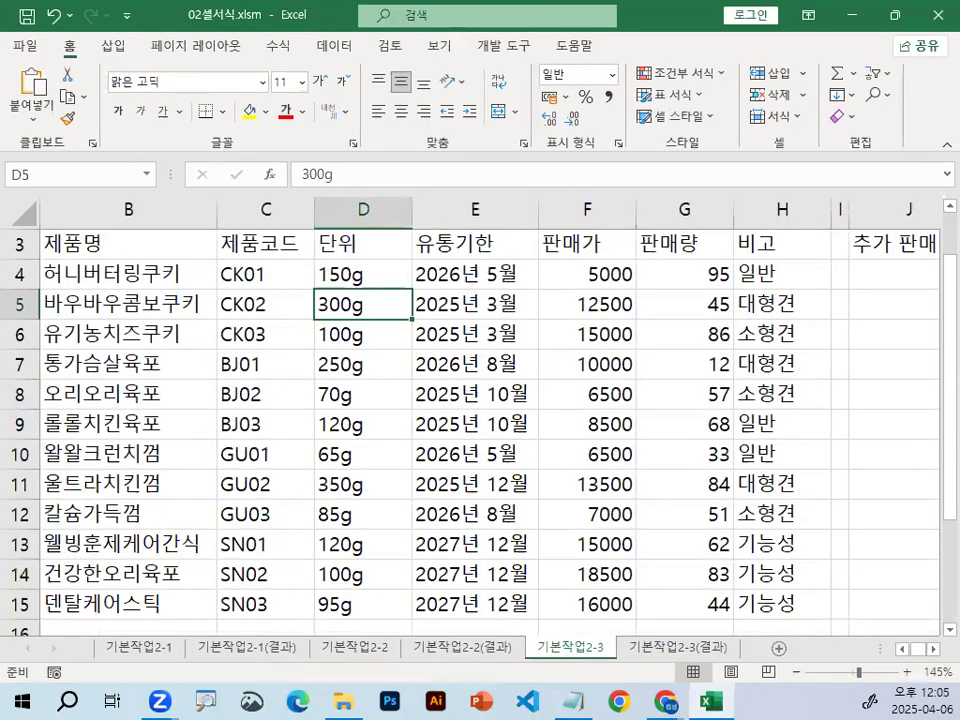
pyautogui.hotkey('alt', 'Tab')
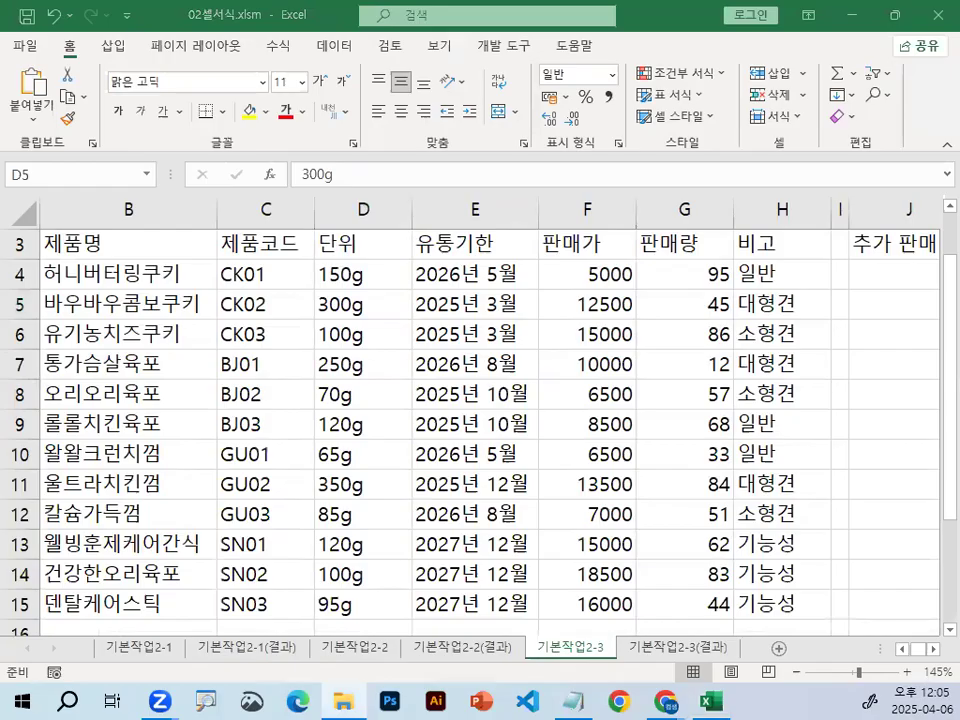
pyautogui.hotkey('alt', 'Tab')
pyautogui.click(855, 33)
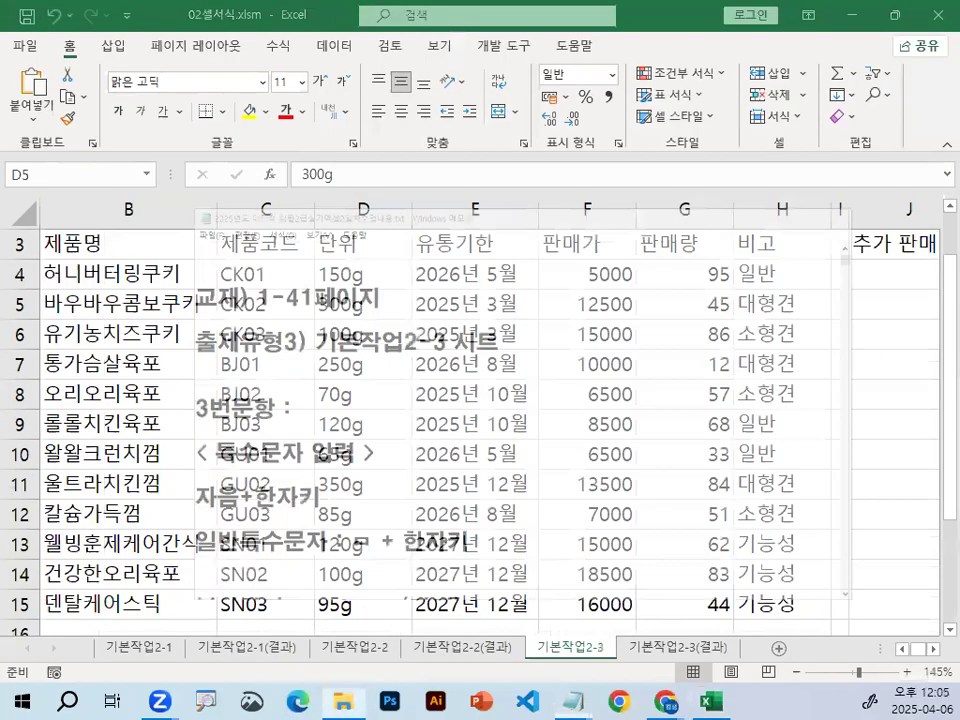
pyautogui.click(494, 302)
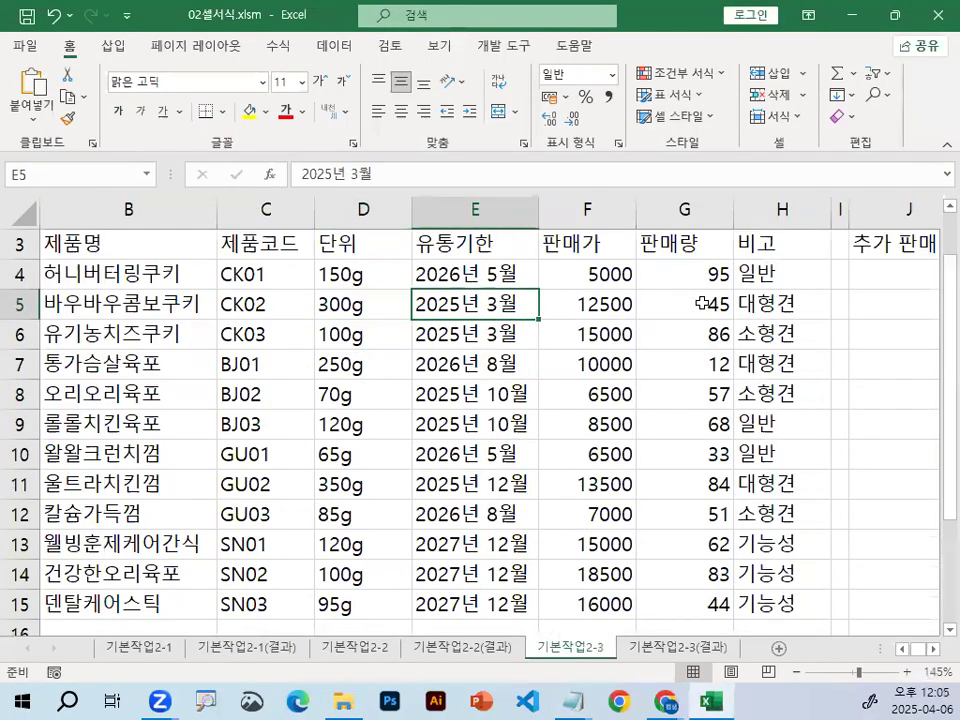
pyautogui.click(395, 304)
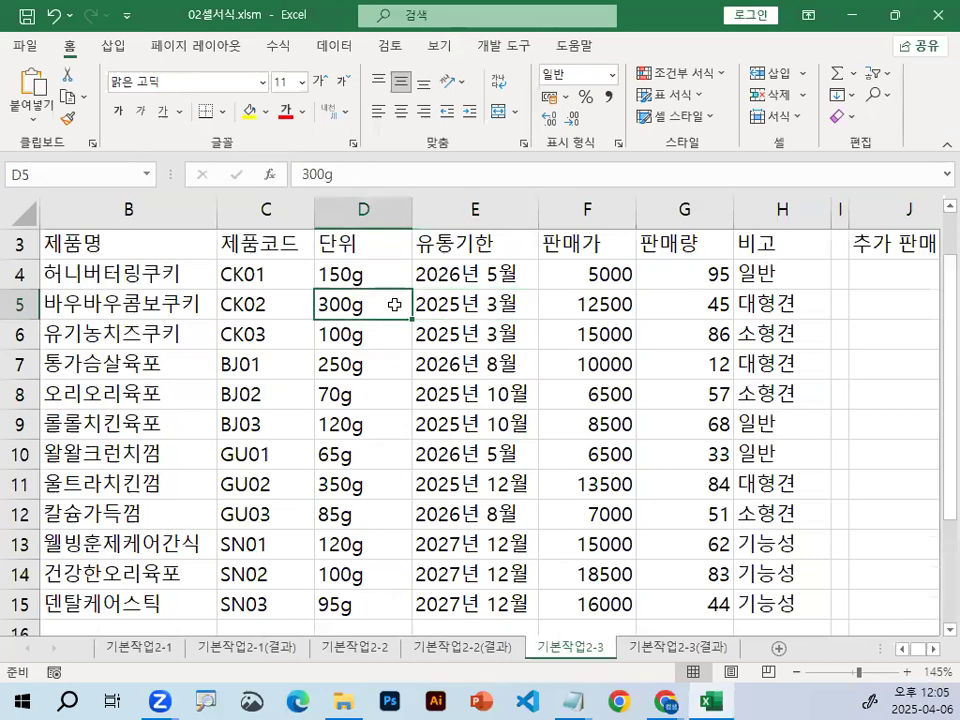
pyautogui.click(431, 360)
pyautogui.click(510, 252)
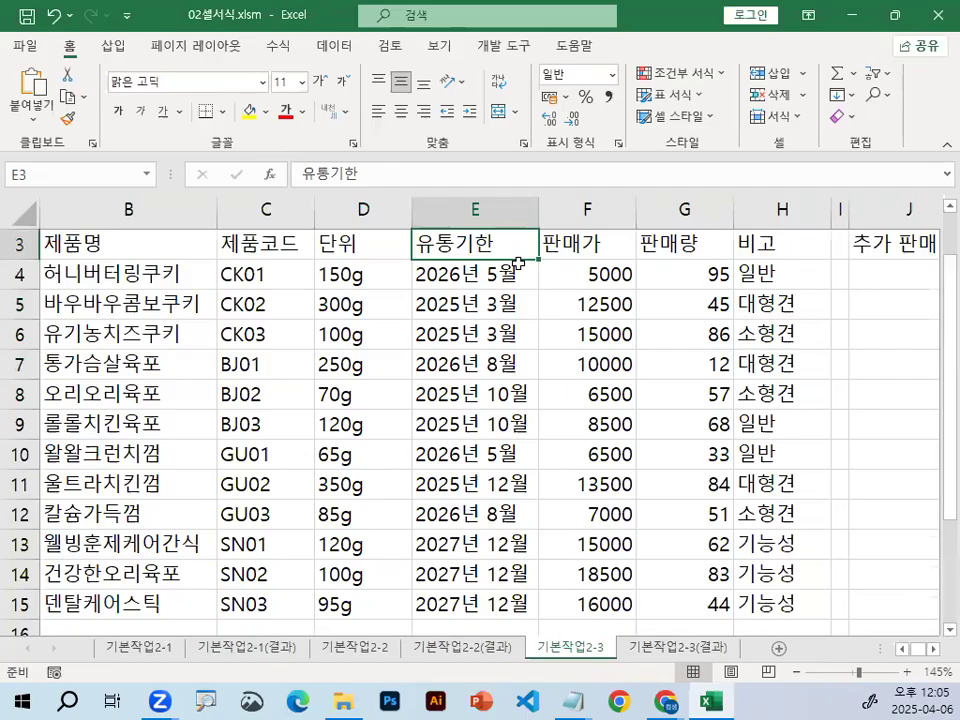
# Merge and center the title 반려동물 간식 판매 현황 across cells A1:H1
pyautogui.scroll(1, 390, 316)
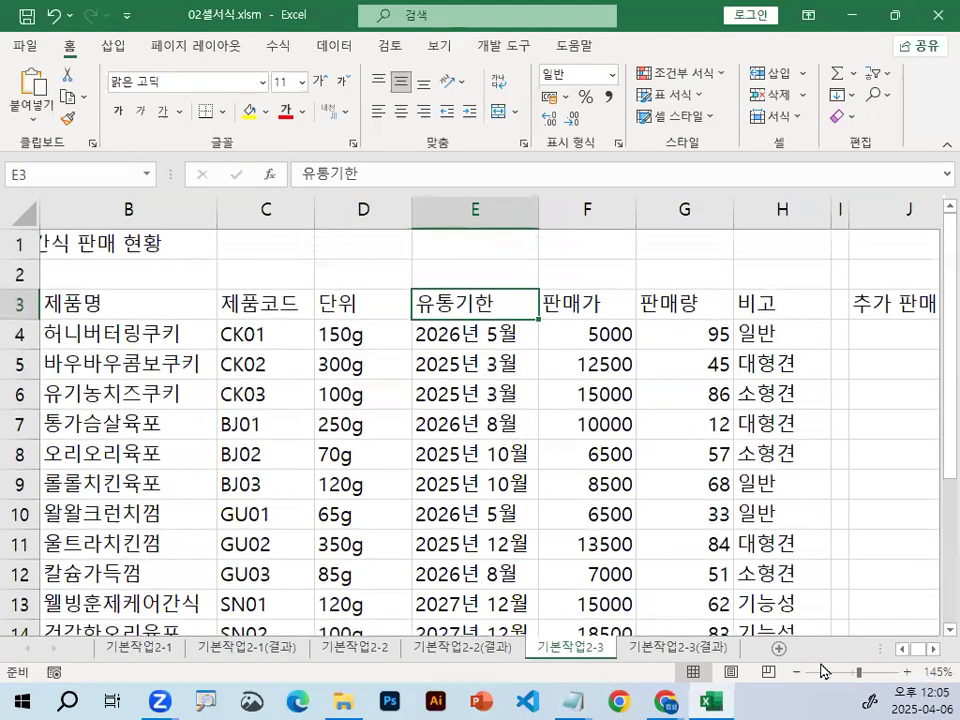
pyautogui.click(904, 650)
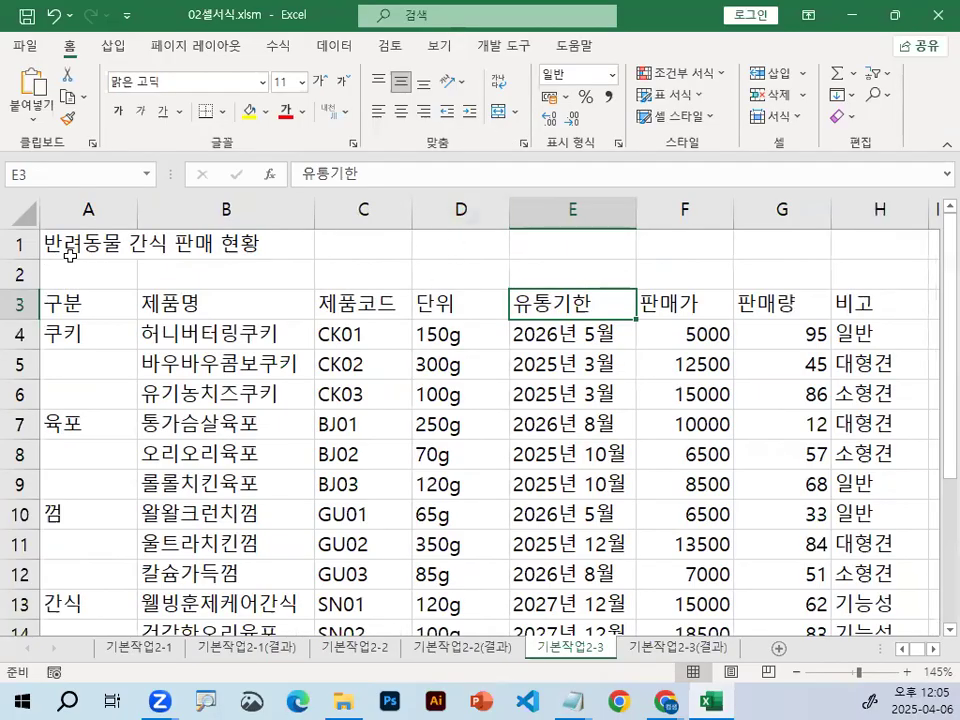
pyautogui.moveTo(75, 243); pyautogui.dragTo(590, 231)
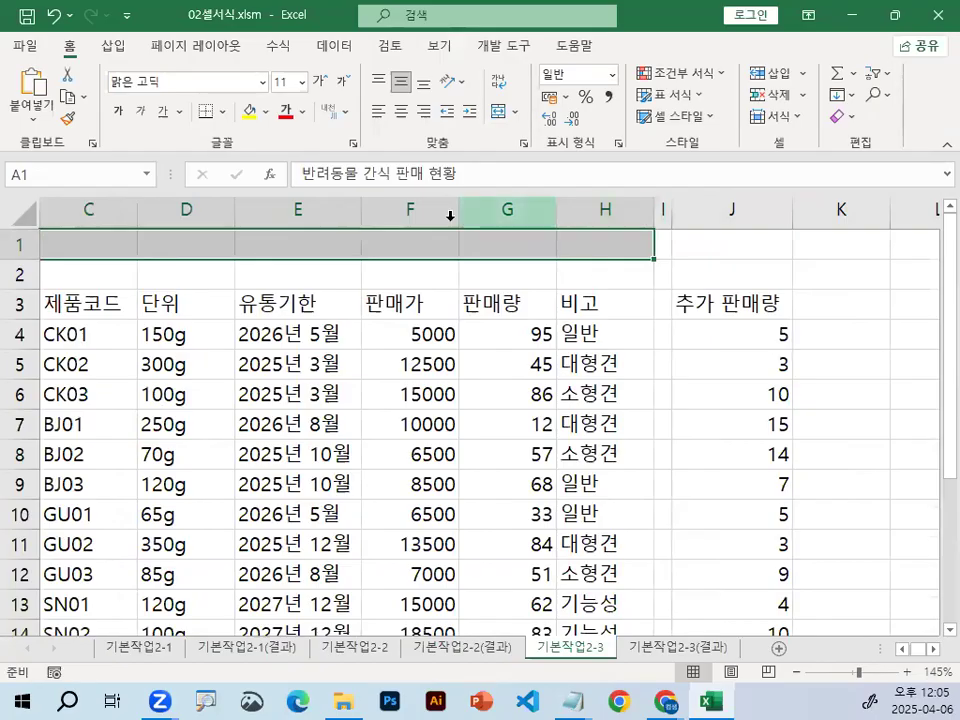
pyautogui.doubleClick(688, 17)
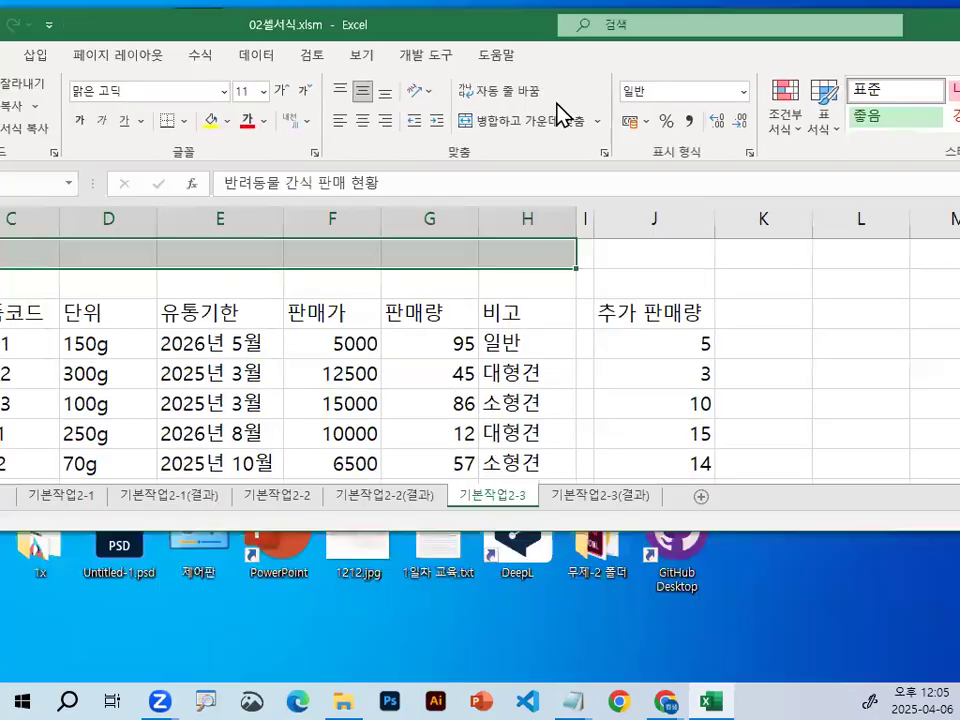
pyautogui.click(546, 124)
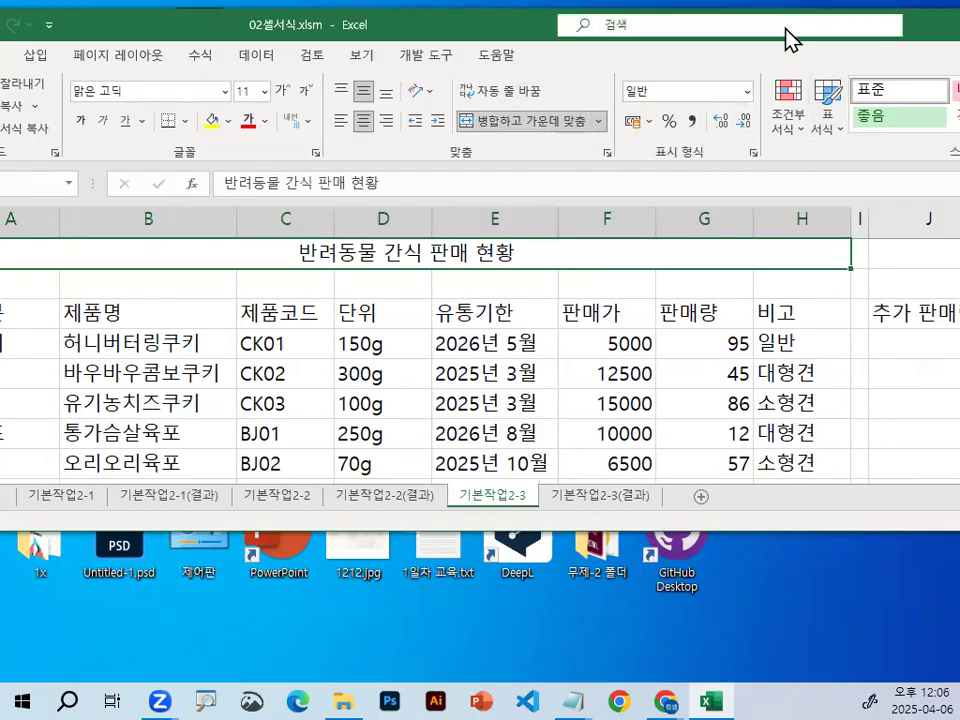
# Apply the 제목 1 cell style to the merged title in A1:H1
pyautogui.moveTo(917, 27); pyautogui.dragTo(580, 73)
pyautogui.hotkey('ctrl', '1')
pyautogui.click(655, 202)
pyautogui.moveTo(665, 199)
pyautogui.mouseDown()
pyautogui.moveTo(629, 160)
pyautogui.moveTo(640, 204)
pyautogui.mouseUp()
pyautogui.moveTo(681, 118)
pyautogui.mouseDown()
pyautogui.moveTo(455, 25)
pyautogui.moveTo(655, 0)
pyautogui.mouseUp()
pyautogui.press('Escape')
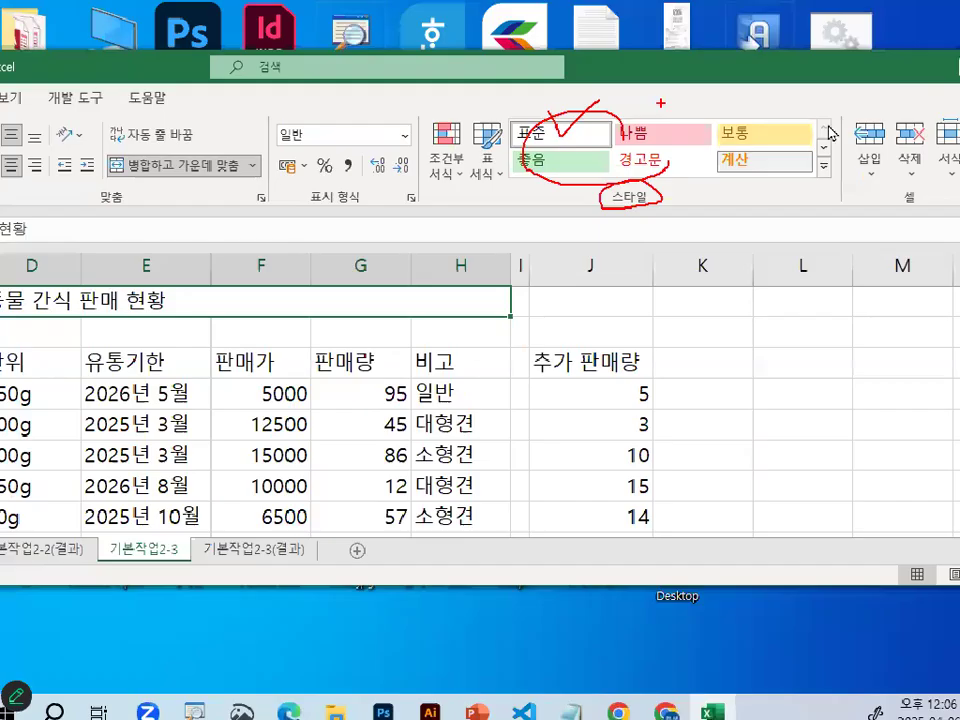
pyautogui.moveTo(838, 61); pyautogui.dragTo(769, 88)
pyautogui.hotkey('ctrl', '1')
pyautogui.click(766, 200)
pyautogui.moveTo(766, 200)
pyautogui.mouseDown()
pyautogui.moveTo(754, 213)
pyautogui.moveTo(764, 187)
pyautogui.mouseUp()
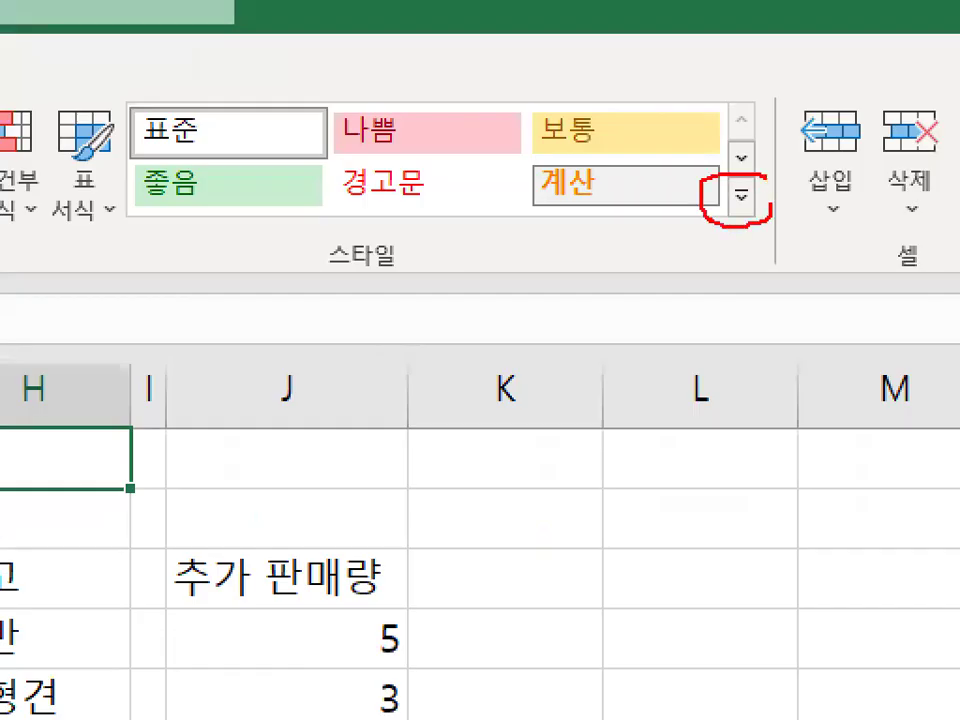
pyautogui.press('Escape')
pyautogui.click(751, 197)
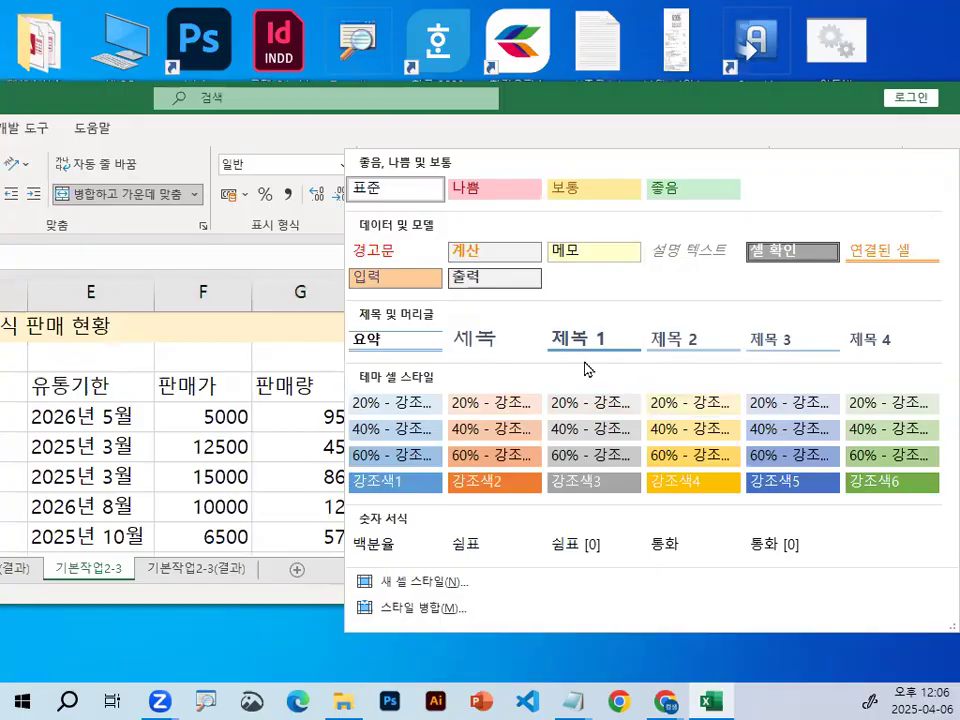
pyautogui.hotkey('ctrl', '1')
pyautogui.moveTo(689, 337)
pyautogui.mouseDown()
pyautogui.moveTo(516, 345)
pyautogui.moveTo(646, 302)
pyautogui.mouseUp()
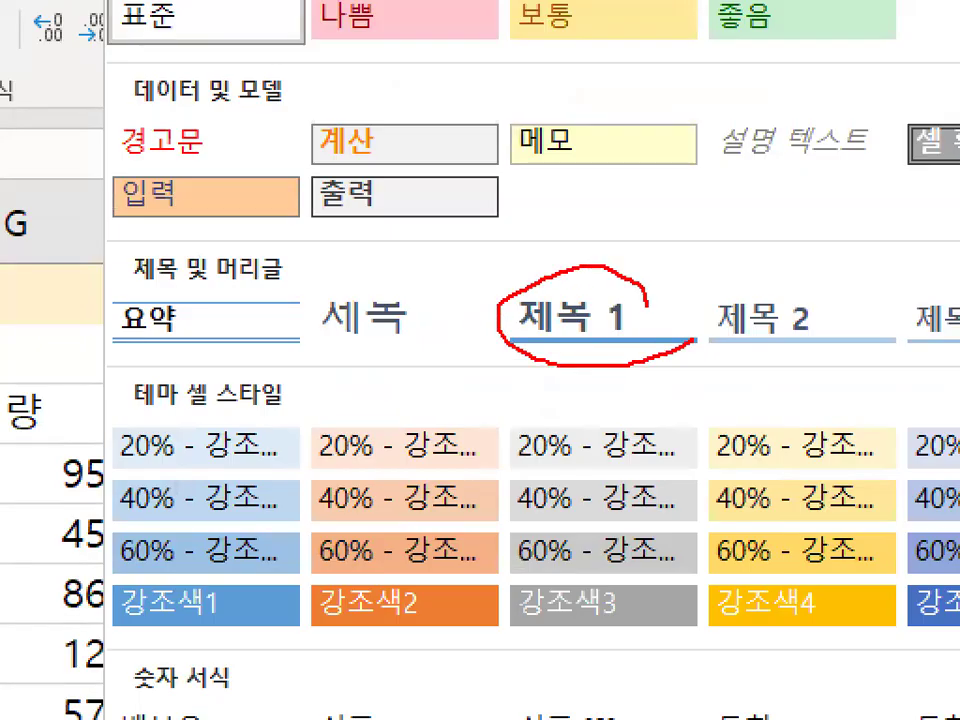
pyautogui.press('Escape')
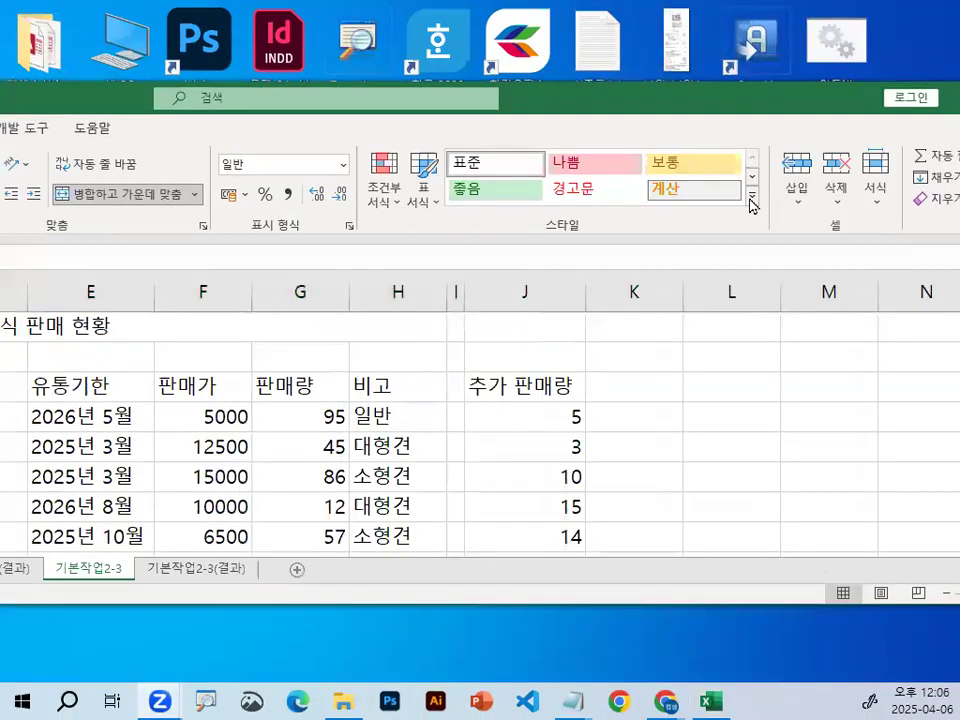
pyautogui.click(752, 205)
pyautogui.click(600, 341)
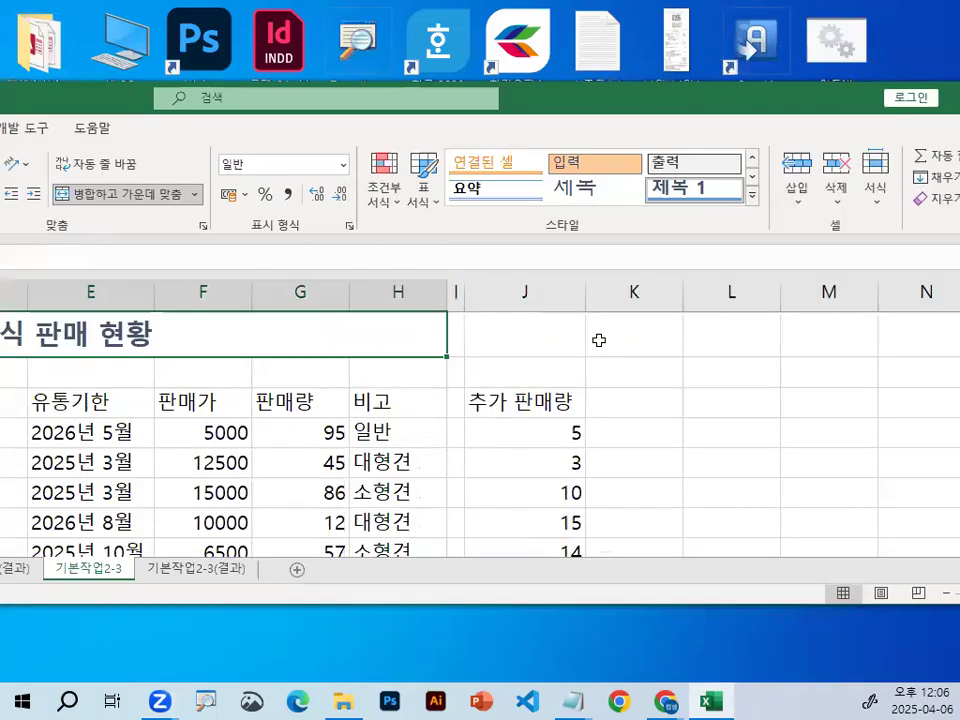
pyautogui.doubleClick(602, 98)
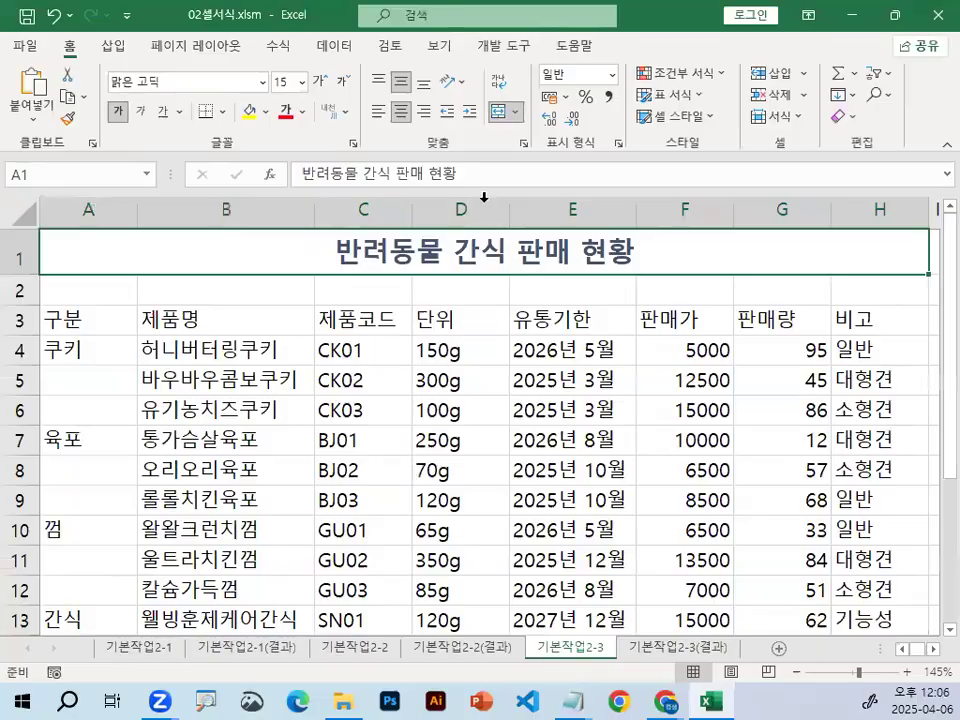
pyautogui.hotkey('ctrl', '1')
pyautogui.click(466, 220)
pyautogui.moveTo(466, 220); pyautogui.dragTo(568, 232)
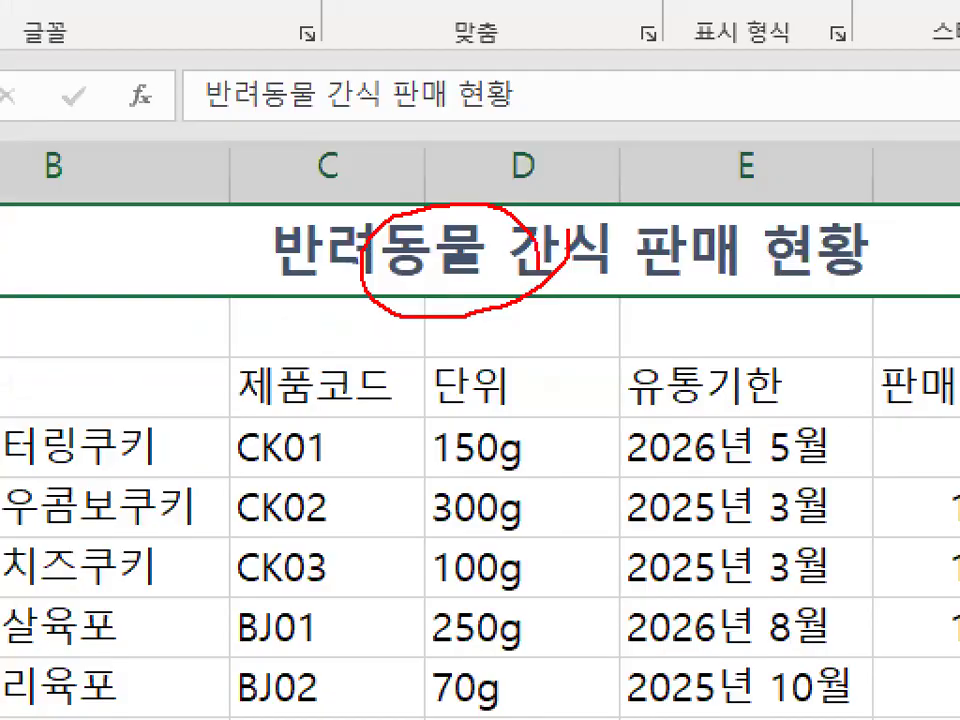
pyautogui.press('Escape')
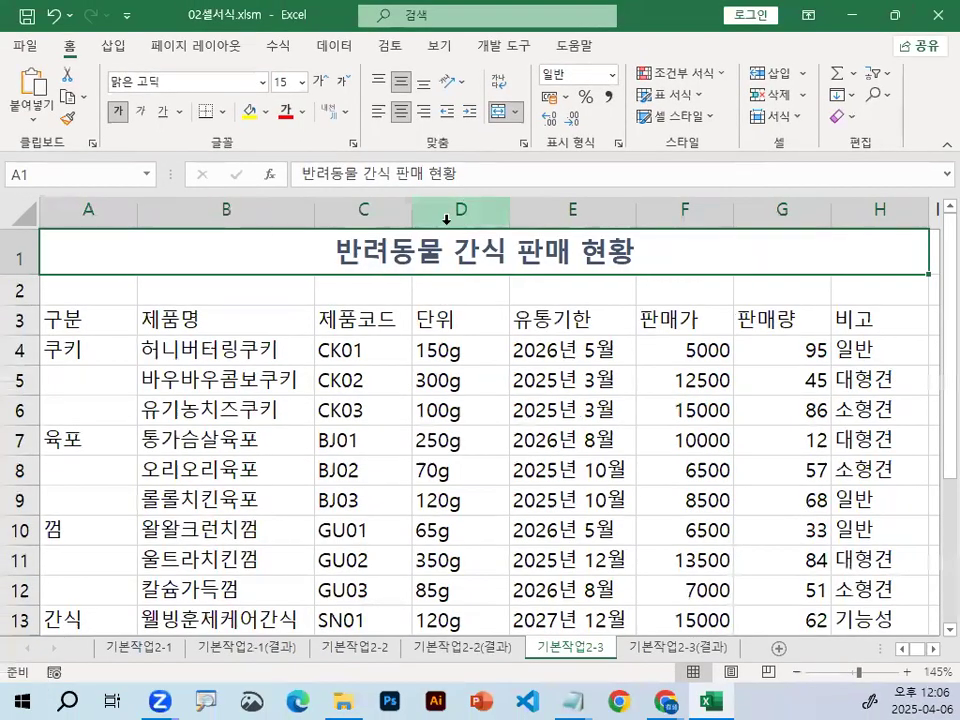
pyautogui.hotkey('ctrl', '1')
pyautogui.click(4, 260)
pyautogui.moveTo(88, 268)
pyautogui.mouseDown()
pyautogui.moveTo(4, 272)
pyautogui.moveTo(81, 258)
pyautogui.moveTo(88, 190)
pyautogui.mouseUp()
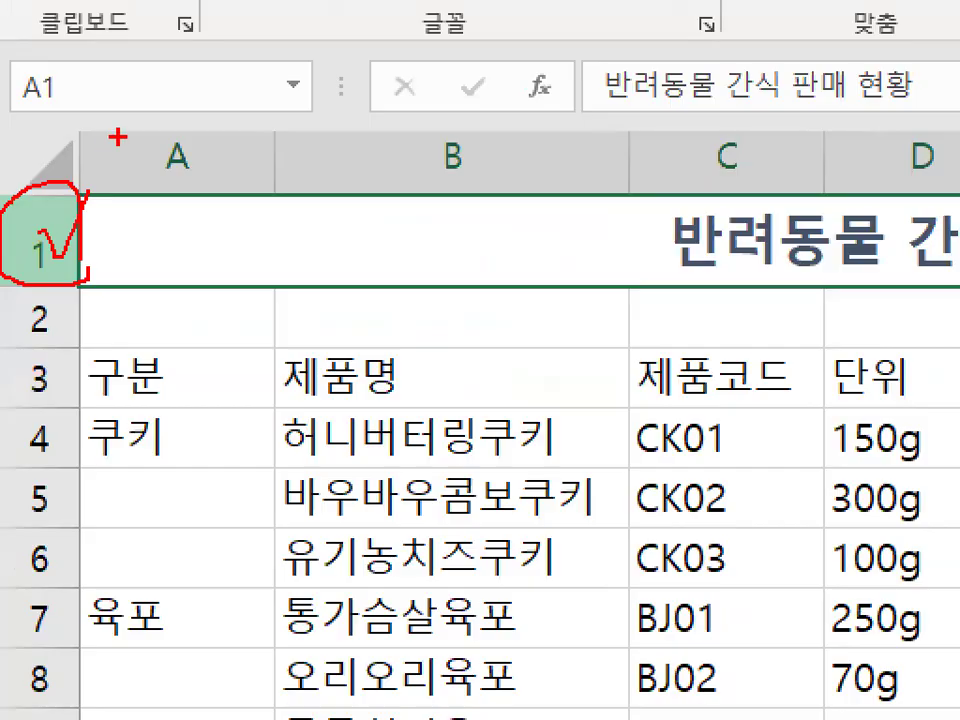
pyautogui.press('Escape')
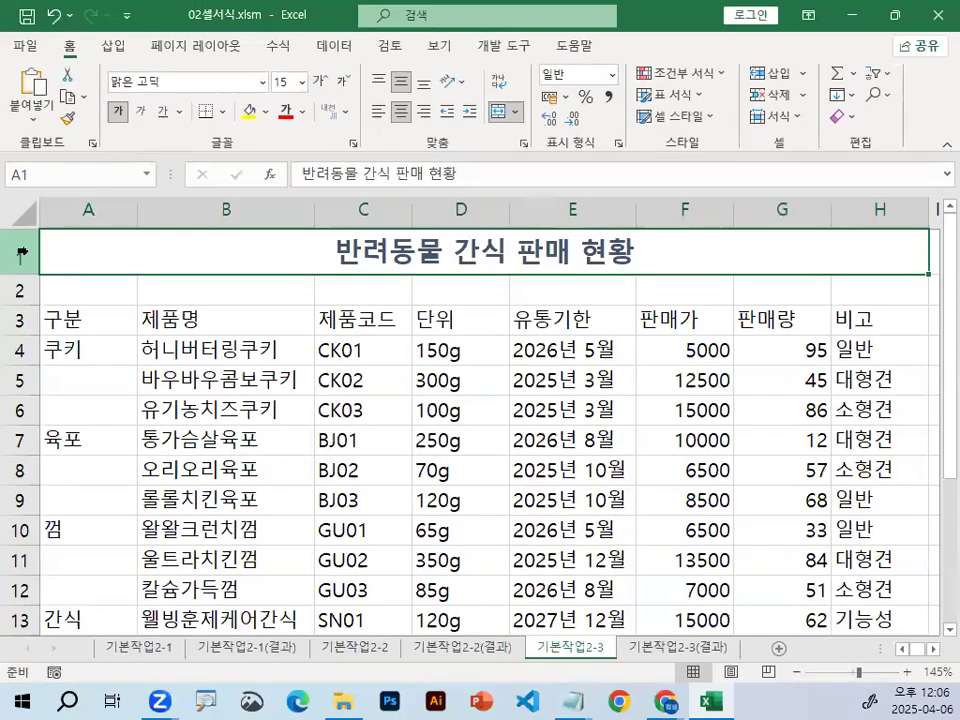
# Set the height of title row 1 to 30
pyautogui.rightClick(20, 255)
pyautogui.hotkey('ctrl', '1')
pyautogui.moveTo(236, 459)
pyautogui.mouseDown()
pyautogui.moveTo(108, 447)
pyautogui.moveTo(248, 445)
pyautogui.mouseUp()
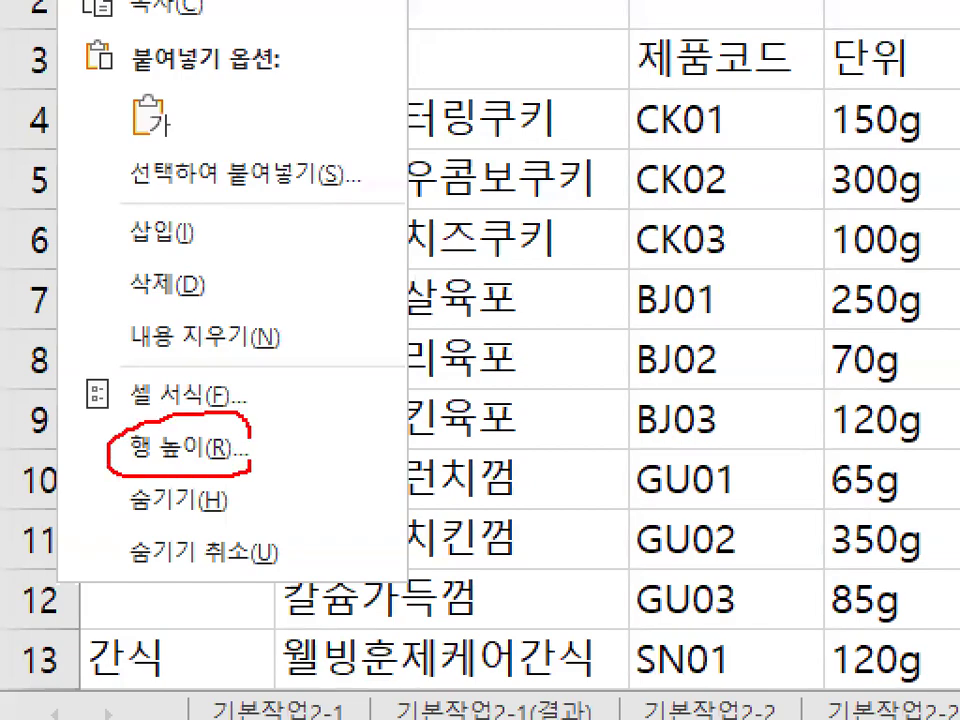
pyautogui.press('Escape')
pyautogui.rightClick(20, 258)
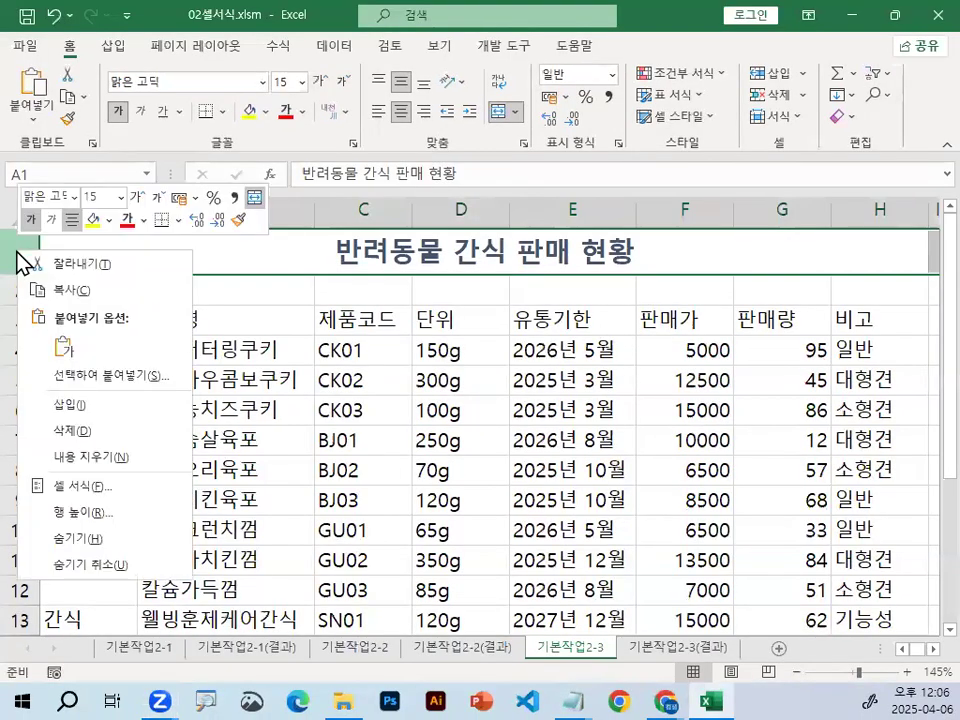
pyautogui.click(100, 512)
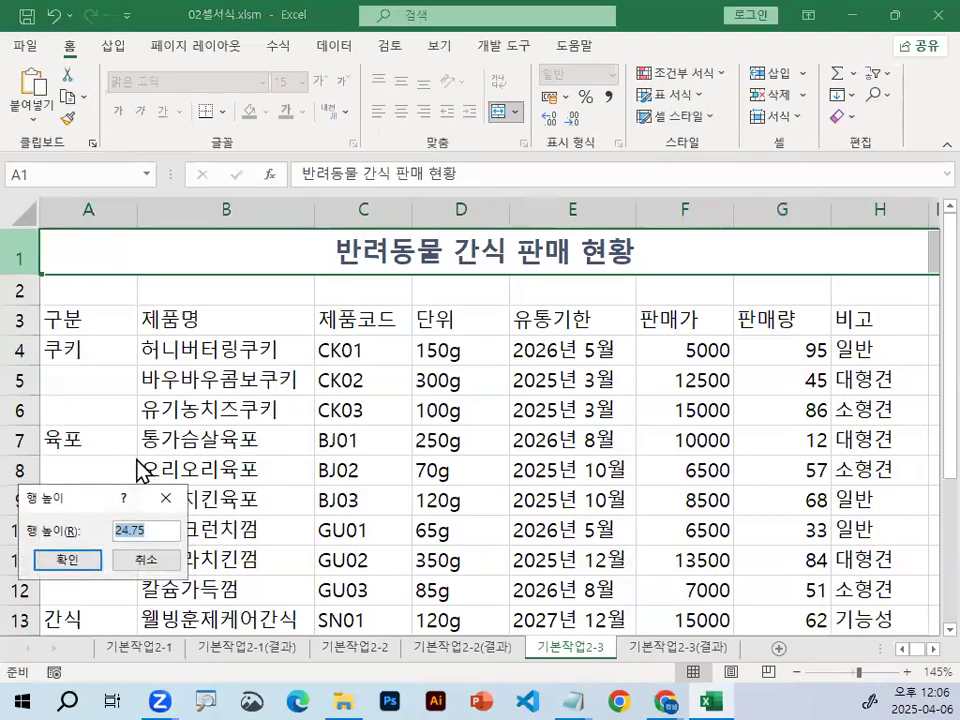
pyautogui.moveTo(145, 497); pyautogui.dragTo(403, 248)
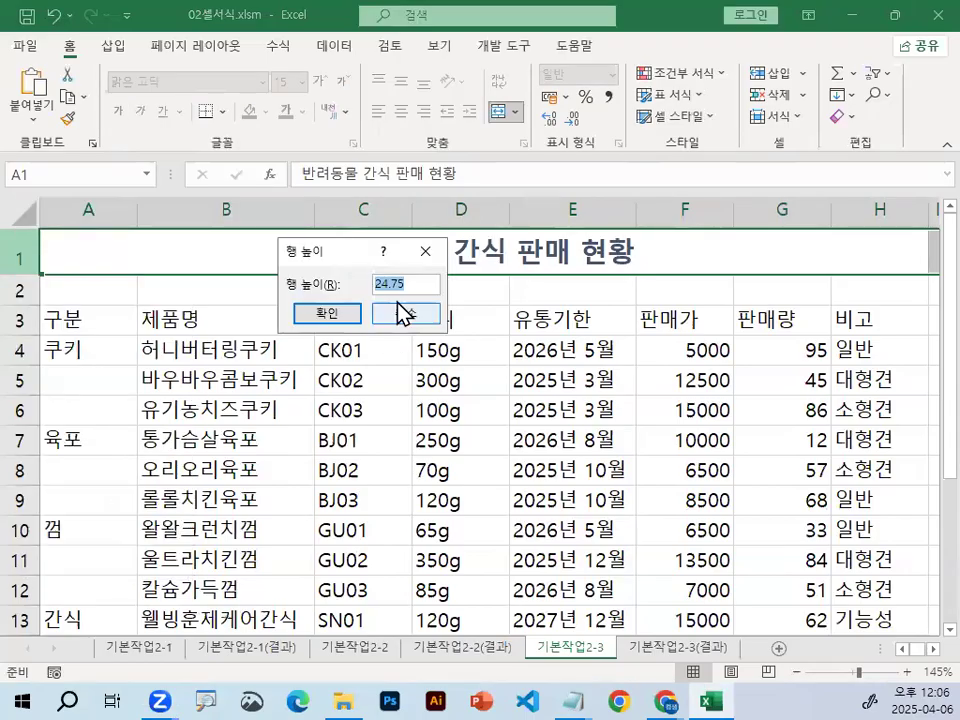
pyautogui.write('30')
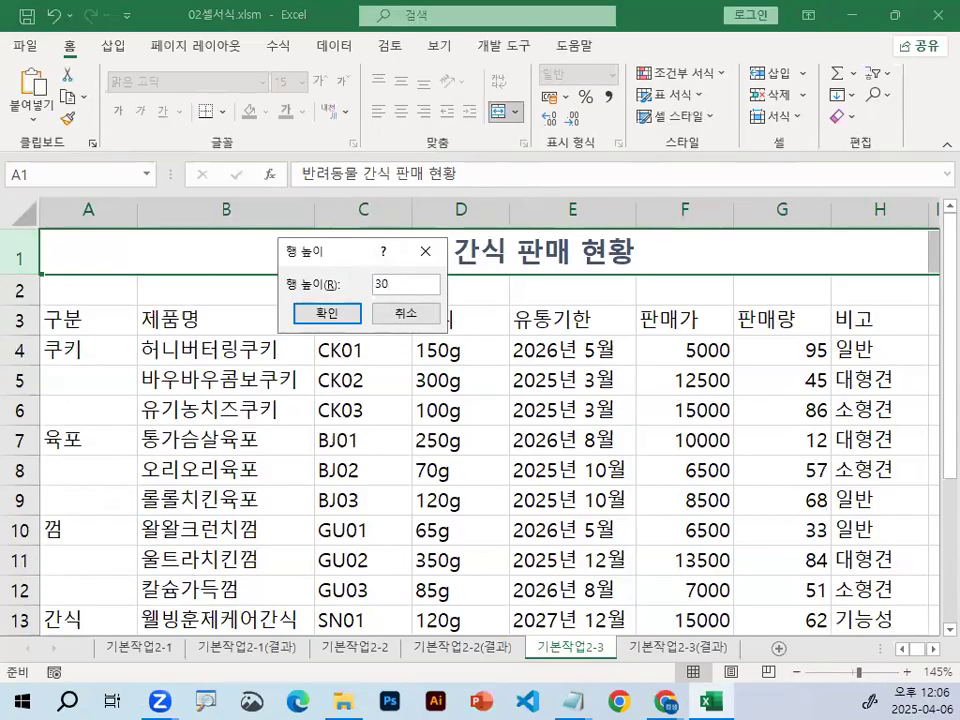
pyautogui.click(328, 320)
pyautogui.moveTo(75, 198)
pyautogui.mouseDown()
pyautogui.moveTo(113, 221)
pyautogui.moveTo(90, 317)
pyautogui.mouseUp()
pyautogui.moveTo(71, 293)
pyautogui.mouseDown()
pyautogui.moveTo(78, 304)
pyautogui.moveTo(134, 255)
pyautogui.mouseUp()
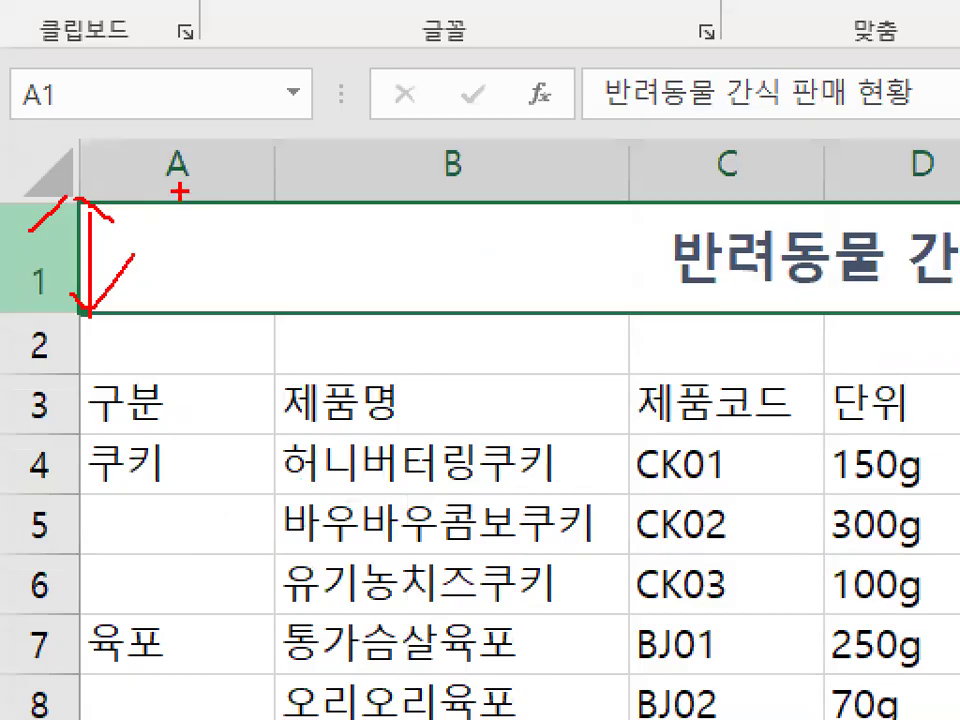
pyautogui.press('Escape')
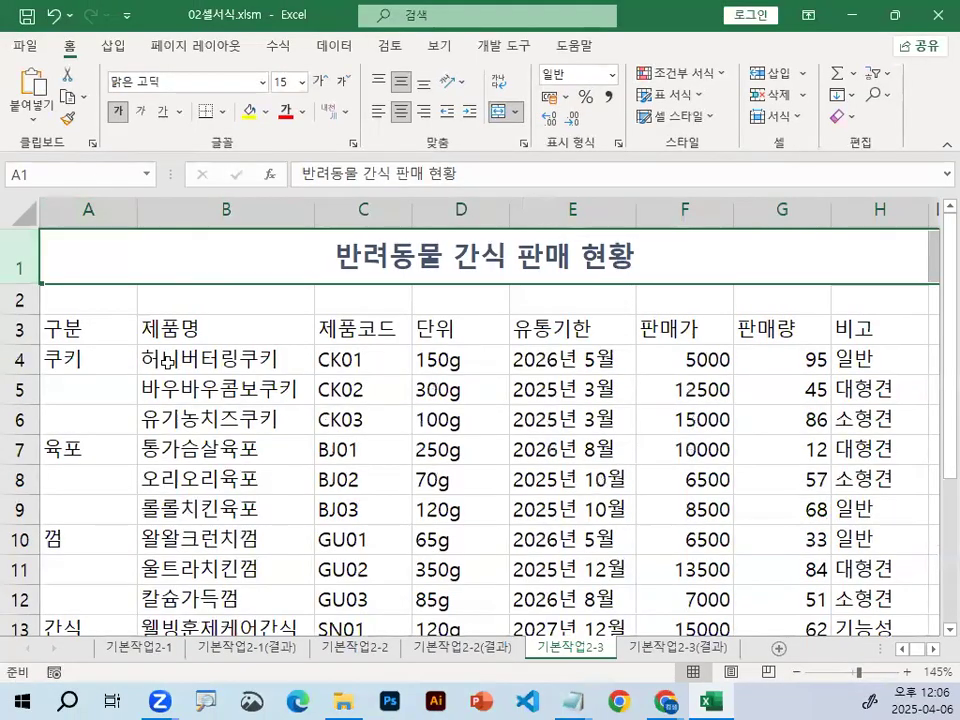
# Insert a hyphen between the letters and digits of the first two product codes, making C4 CK-01 and C5 CK-02
pyautogui.click(387, 369)
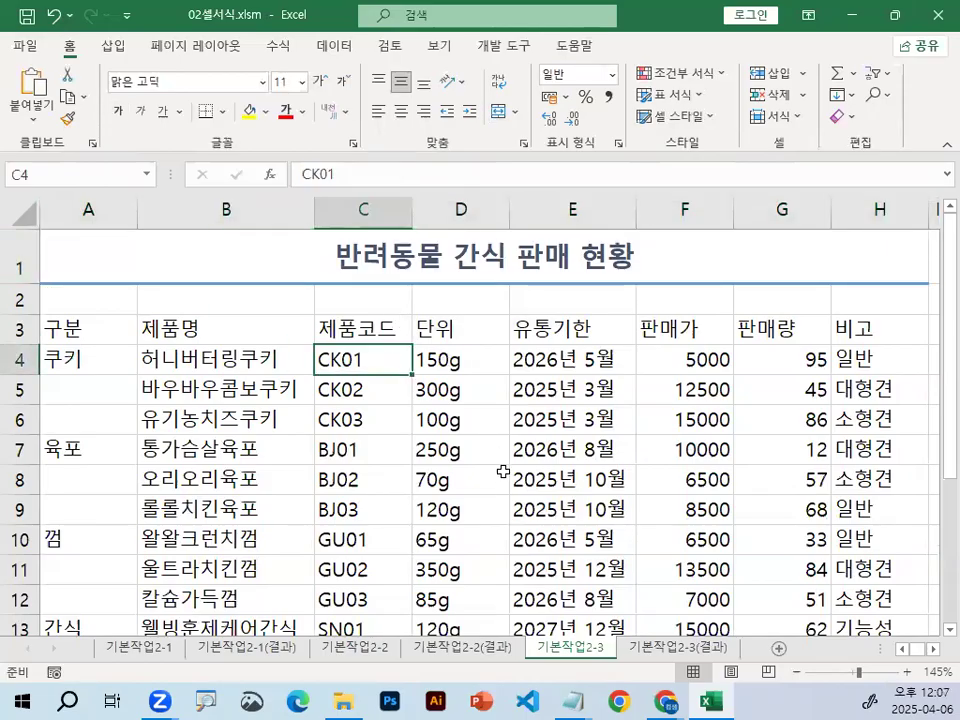
pyautogui.doubleClick(355, 366)
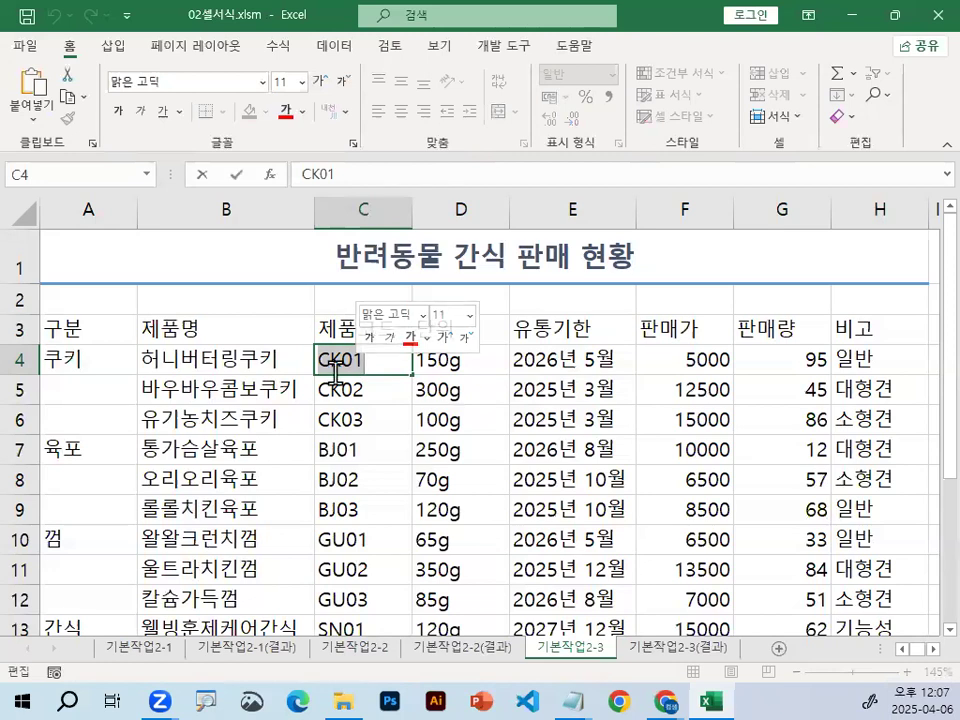
pyautogui.click(342, 360)
pyautogui.write('-')
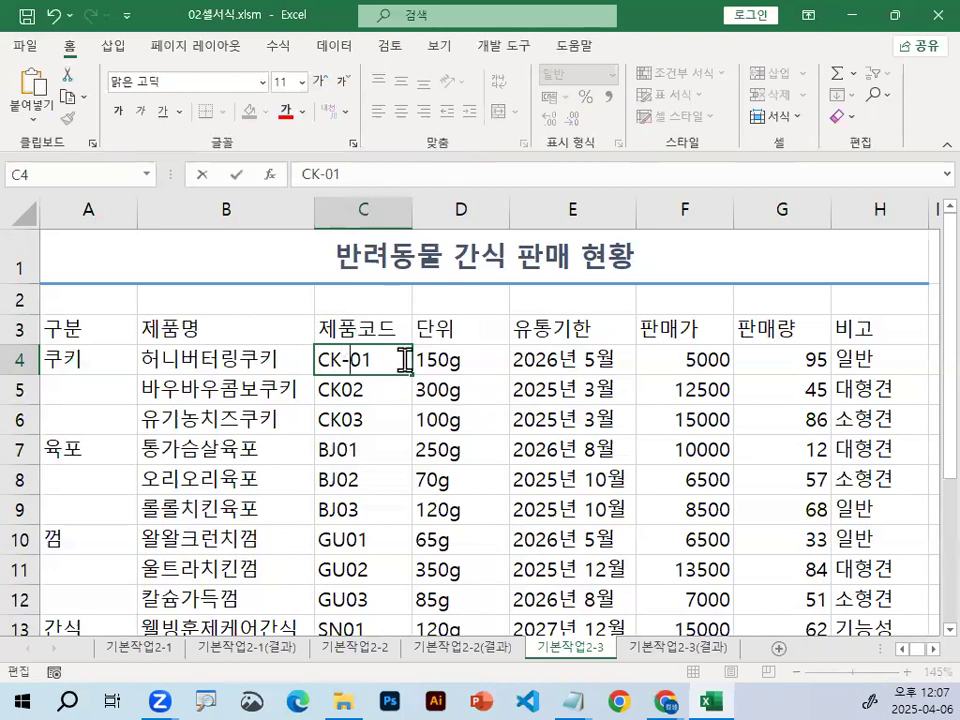
pyautogui.doubleClick(342, 393)
pyautogui.write('-')
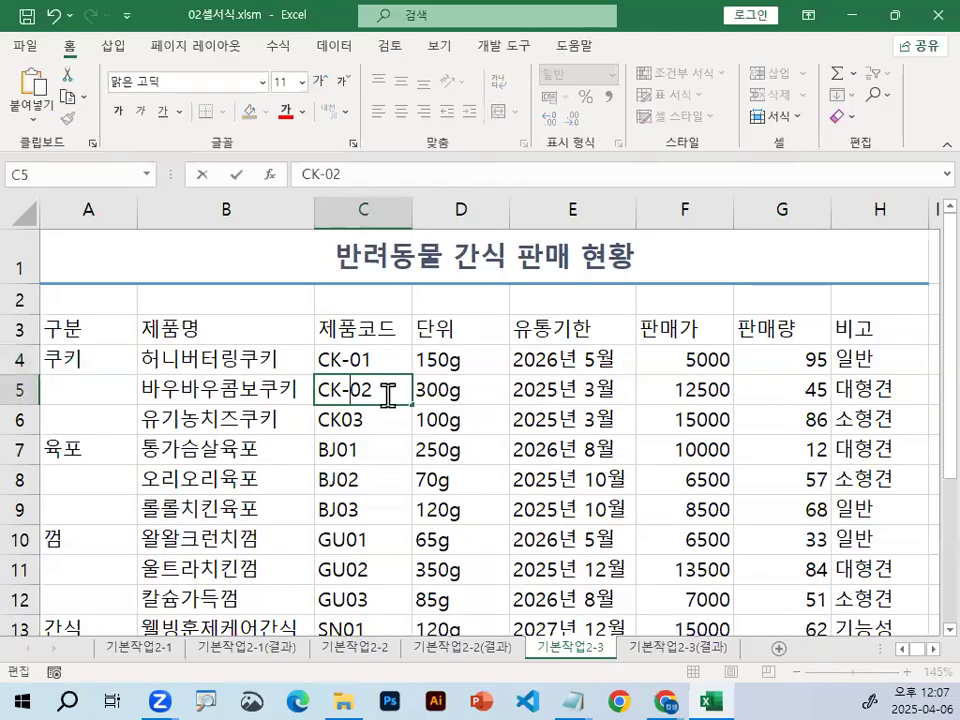
pyautogui.click(375, 476)
# Examine the hyphenated product codes in C4 and C5 alongside the unhyphenated codes below and the neighbouring 단위 column
pyautogui.moveTo(330, 390); pyautogui.dragTo(370, 351)
pyautogui.hotkey('ctrl', '1')
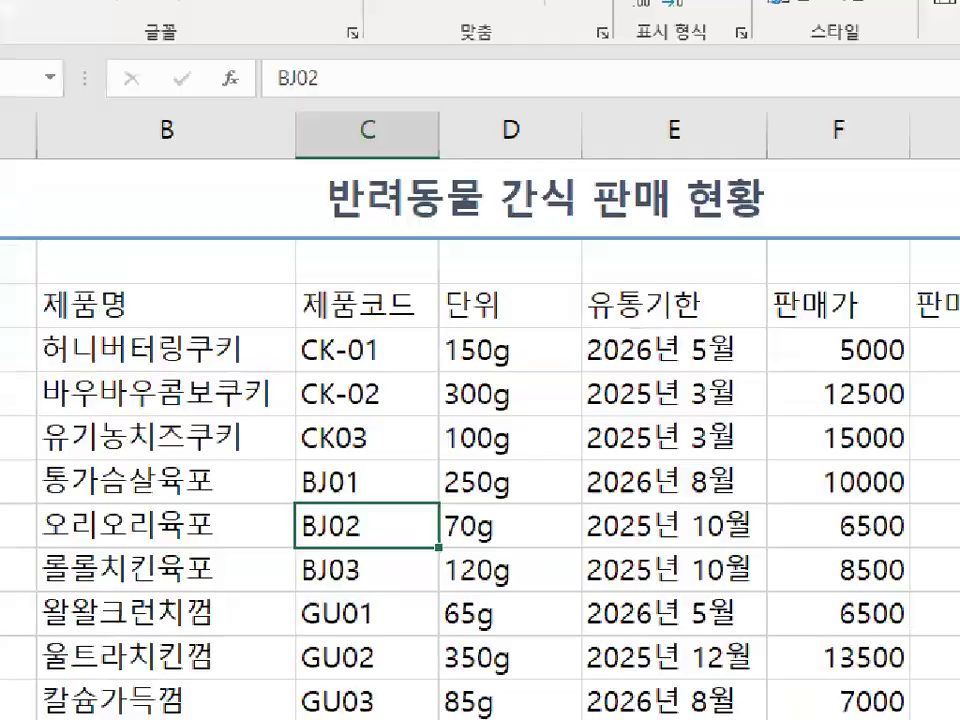
pyautogui.click(357, 343)
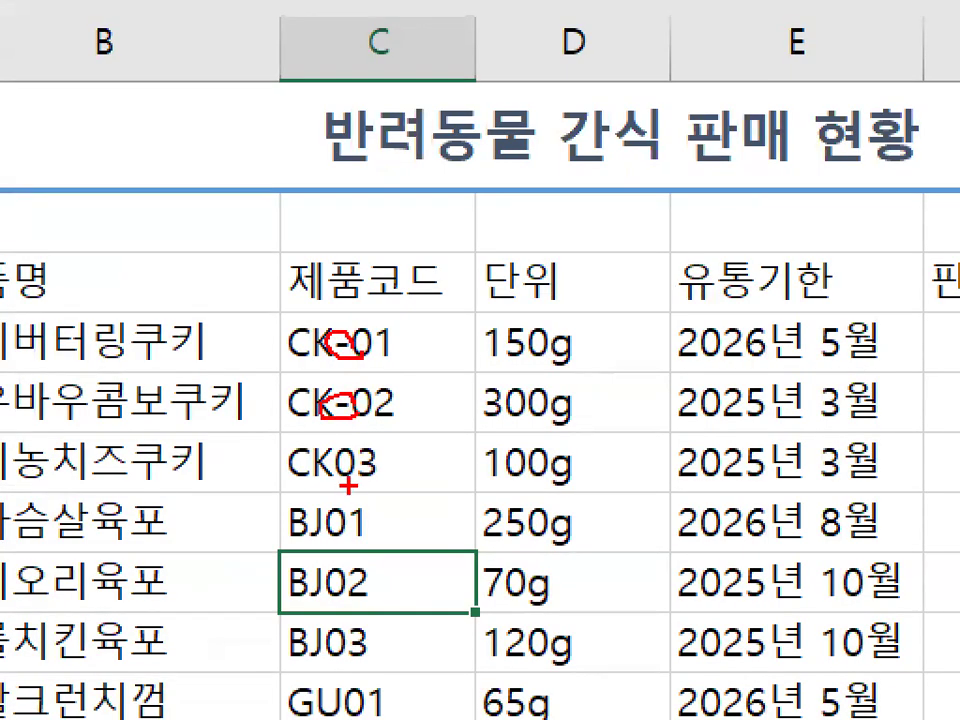
pyautogui.press('Escape')
pyautogui.click(340, 340)
pyautogui.click(377, 393)
pyautogui.click(363, 362)
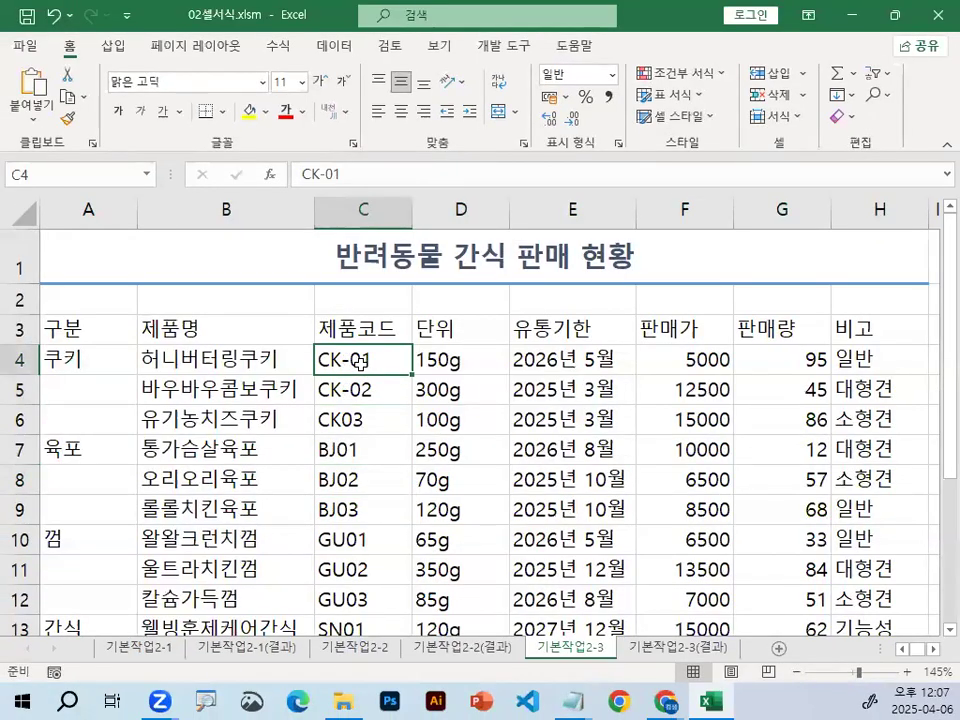
pyautogui.doubleClick(334, 360)
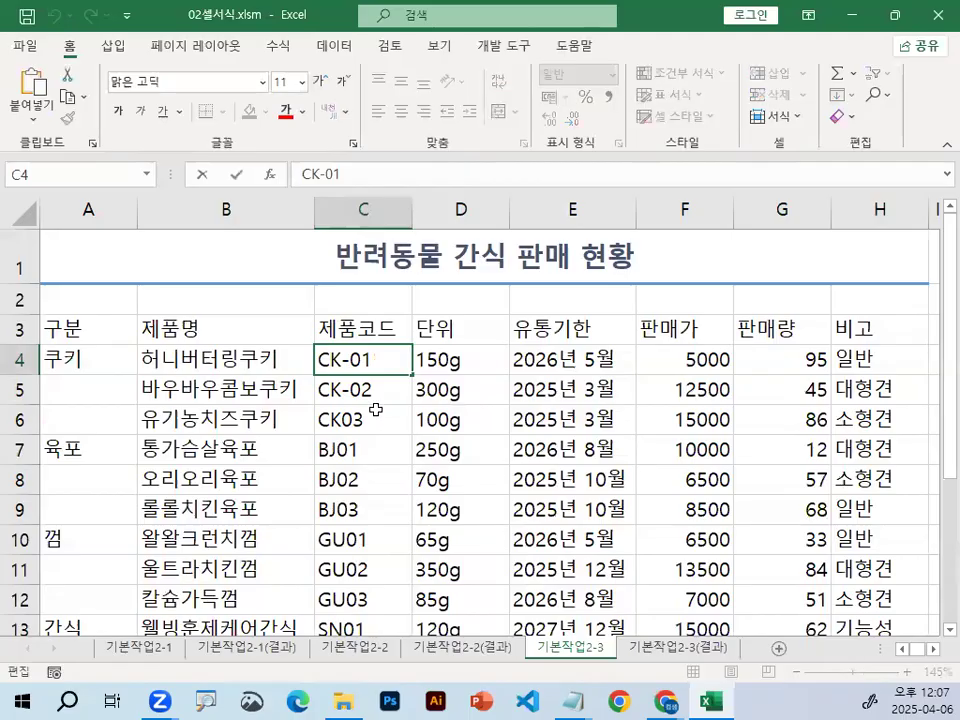
pyautogui.hotkey('ctrl', '1')
pyautogui.click(354, 366)
pyautogui.moveTo(354, 368); pyautogui.dragTo(318, 368)
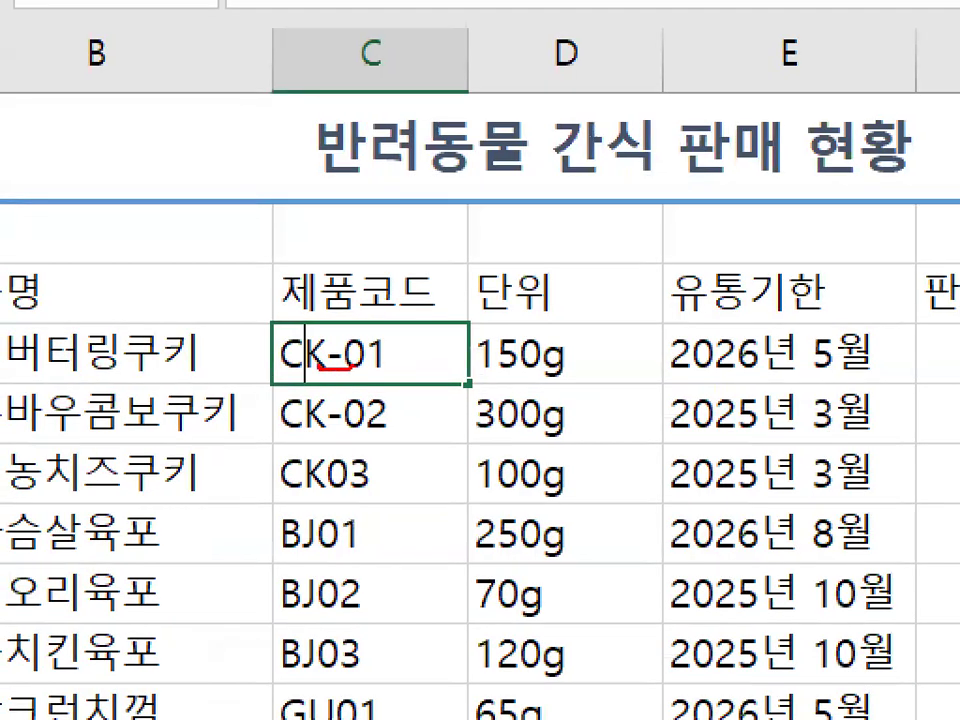
pyautogui.moveTo(349, 416); pyautogui.dragTo(348, 427)
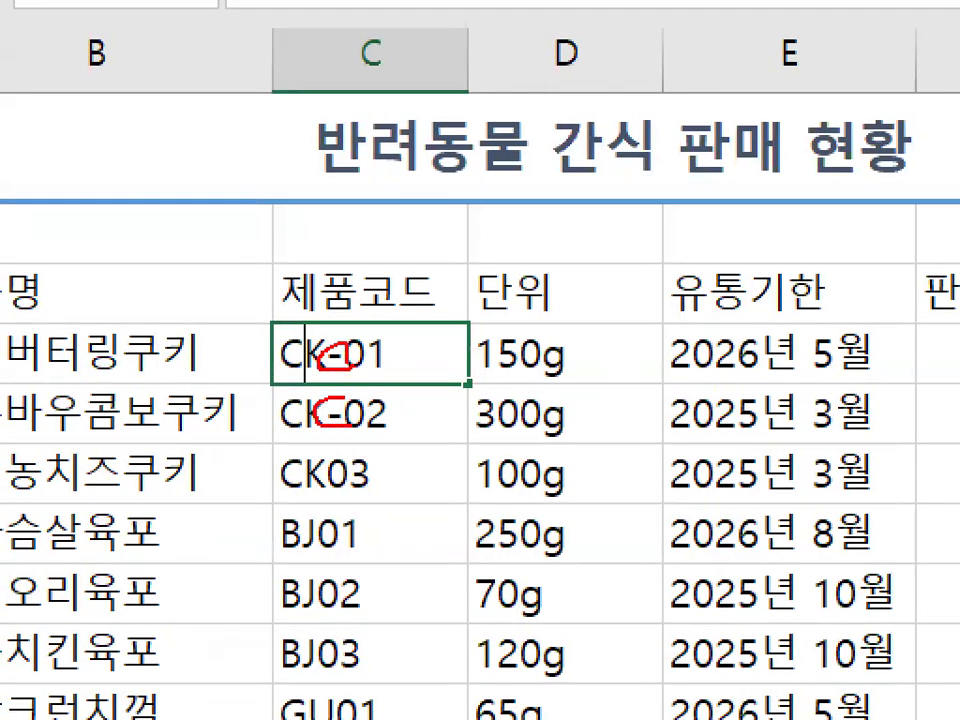
pyautogui.press('Escape')
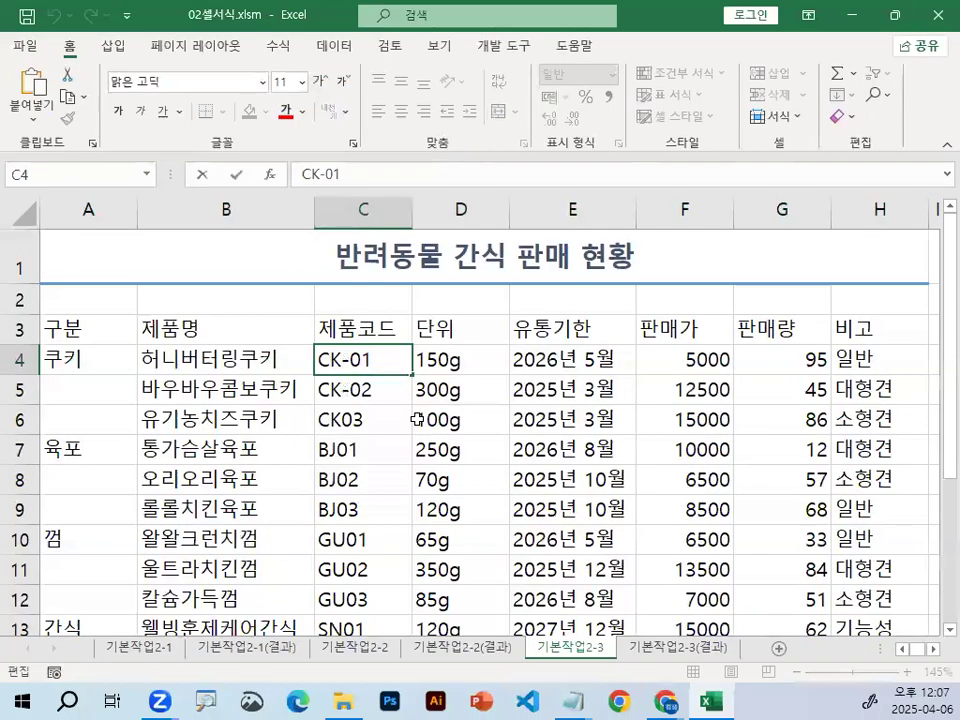
pyautogui.press('Return')
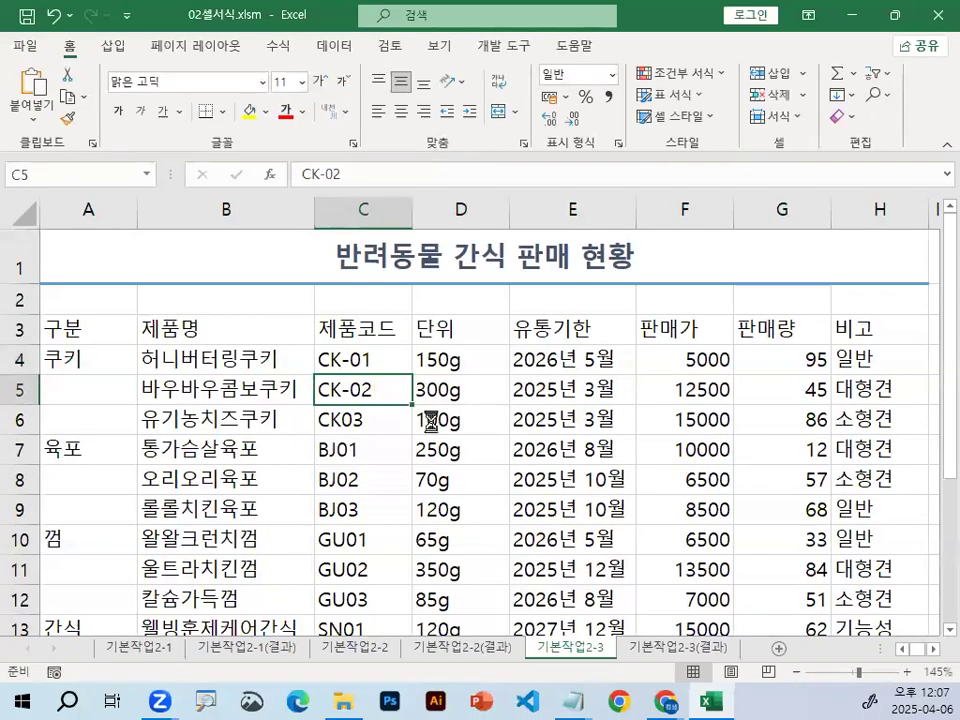
pyautogui.keyDown('ctrl'); pyautogui.scroll(3, 432, 420); pyautogui.keyUp('ctrl')
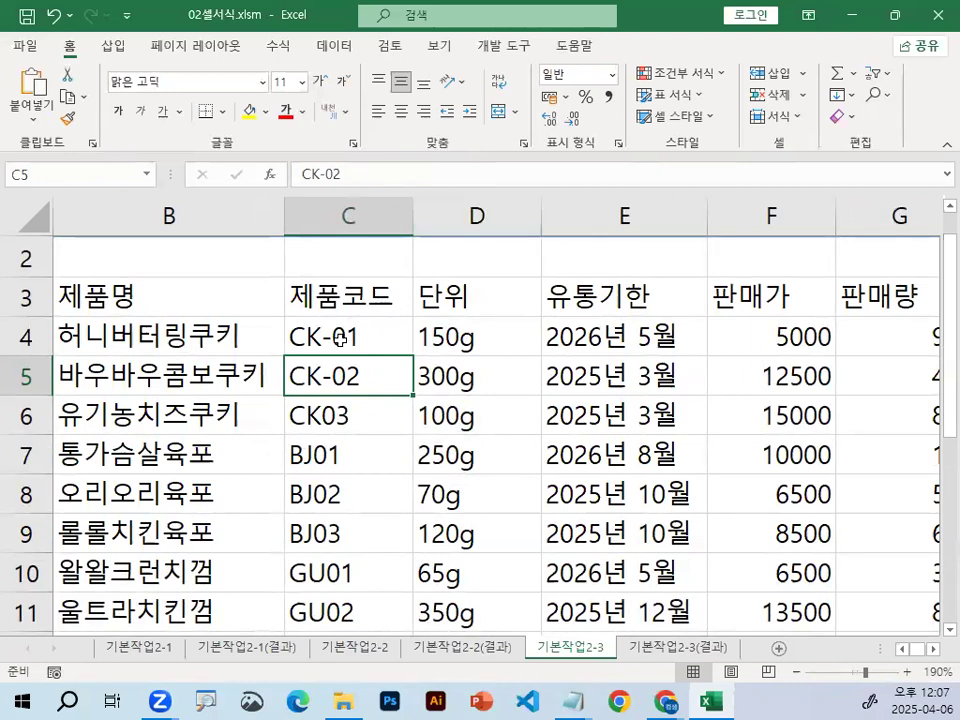
pyautogui.press('Up')
pyautogui.click(470, 343)
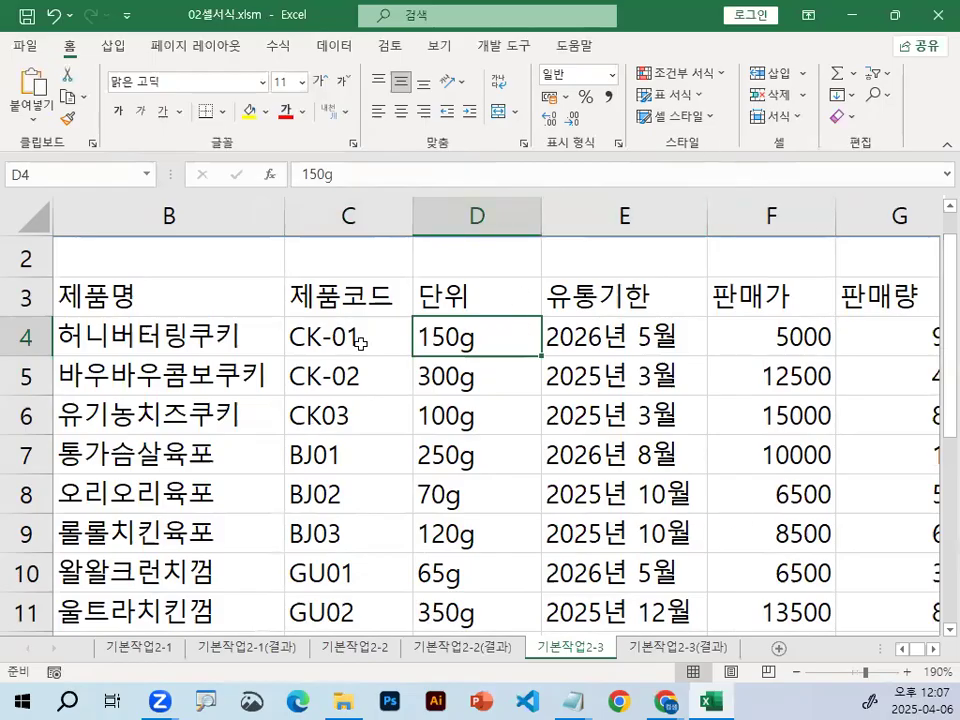
pyautogui.press('Left')
pyautogui.click(499, 339)
pyautogui.press('Down')
pyautogui.press('Down')
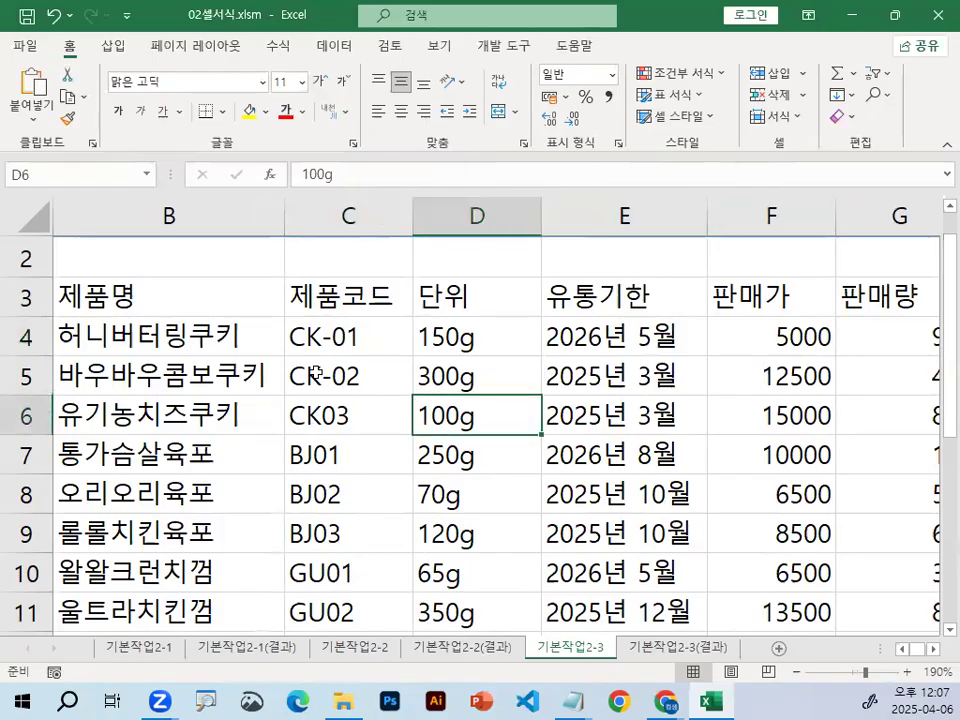
pyautogui.click(360, 332)
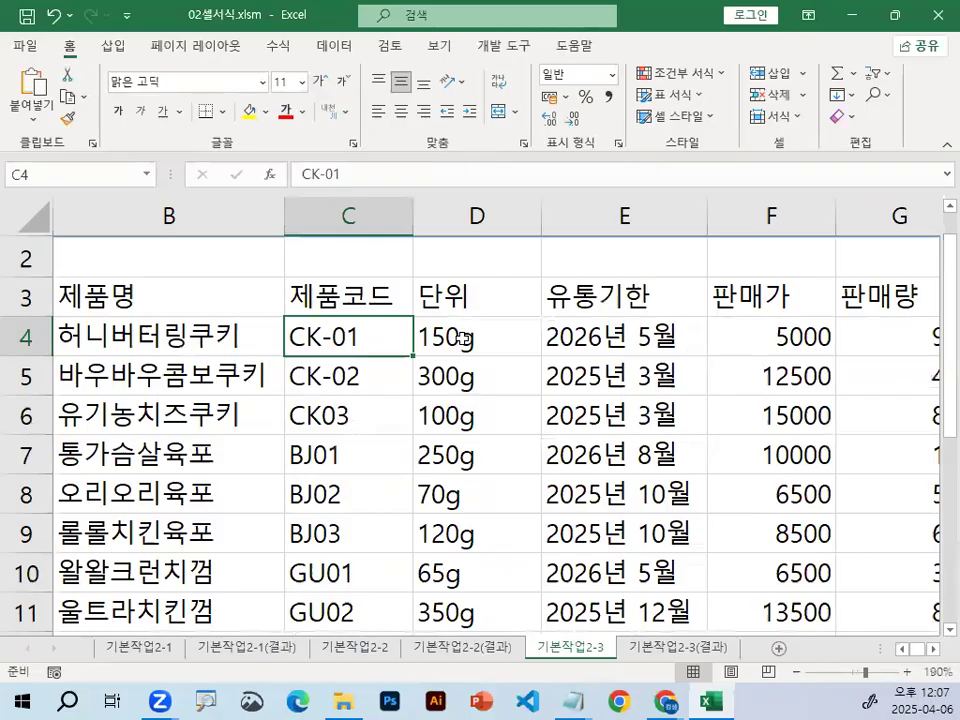
pyautogui.click(330, 410)
pyautogui.click(335, 332)
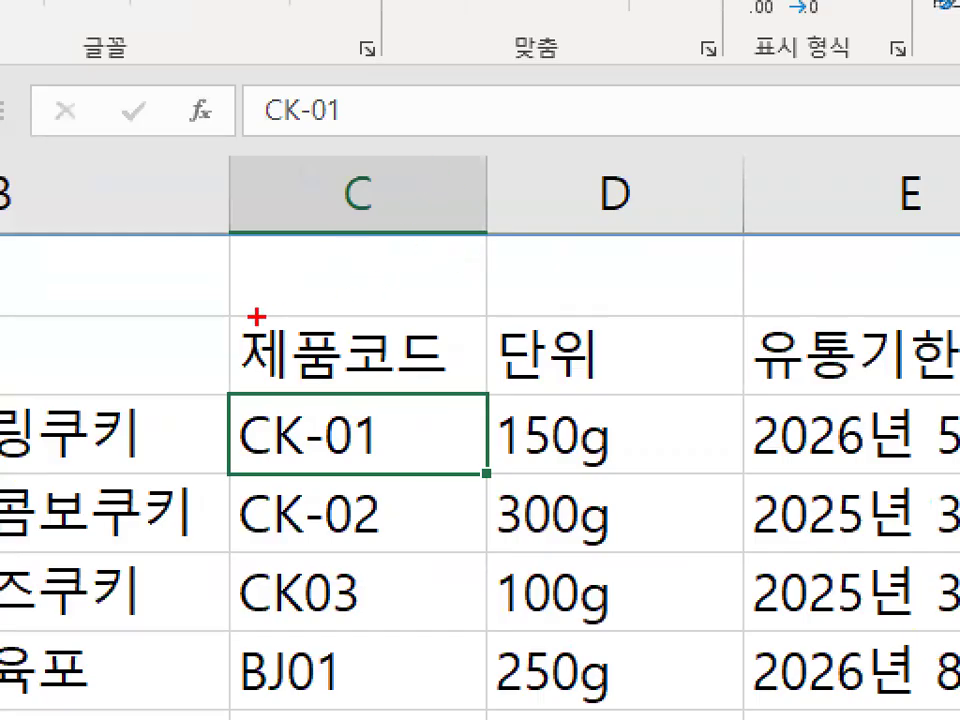
pyautogui.moveTo(667, 505)
pyautogui.mouseDown()
pyautogui.moveTo(410, 612)
pyautogui.moveTo(661, 458)
pyautogui.mouseUp()
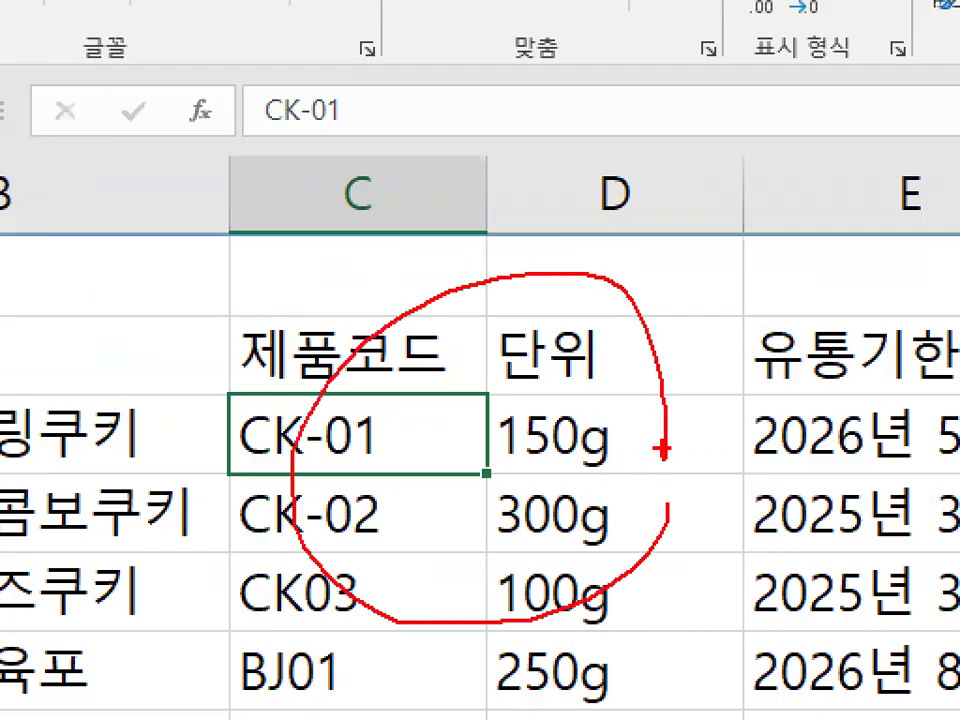
pyautogui.click(420, 514)
pyautogui.click(348, 434)
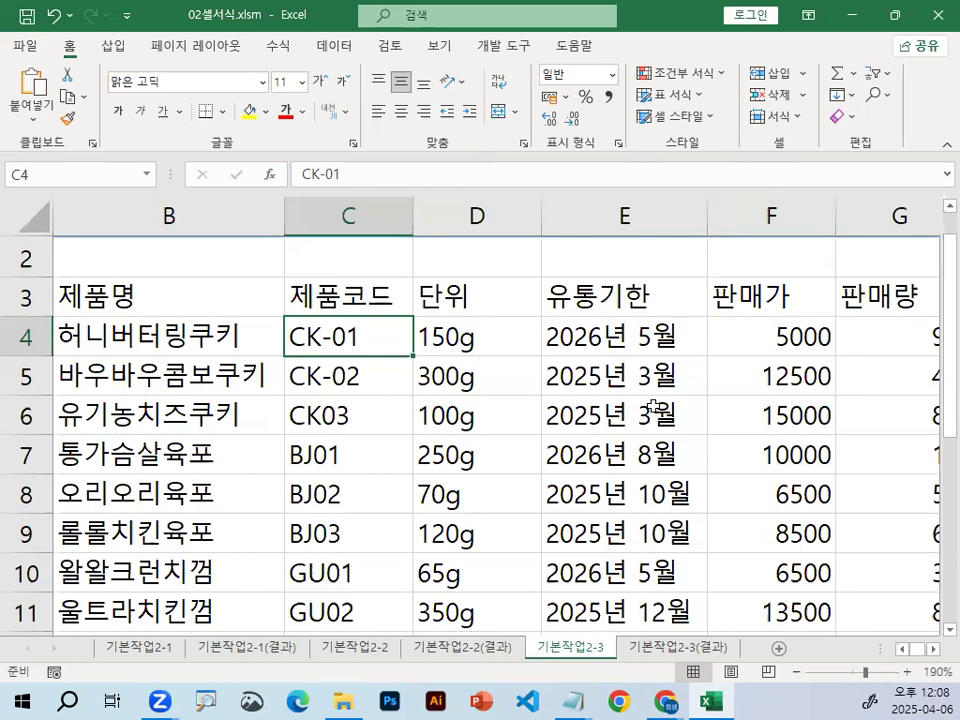
pyautogui.click(306, 362)
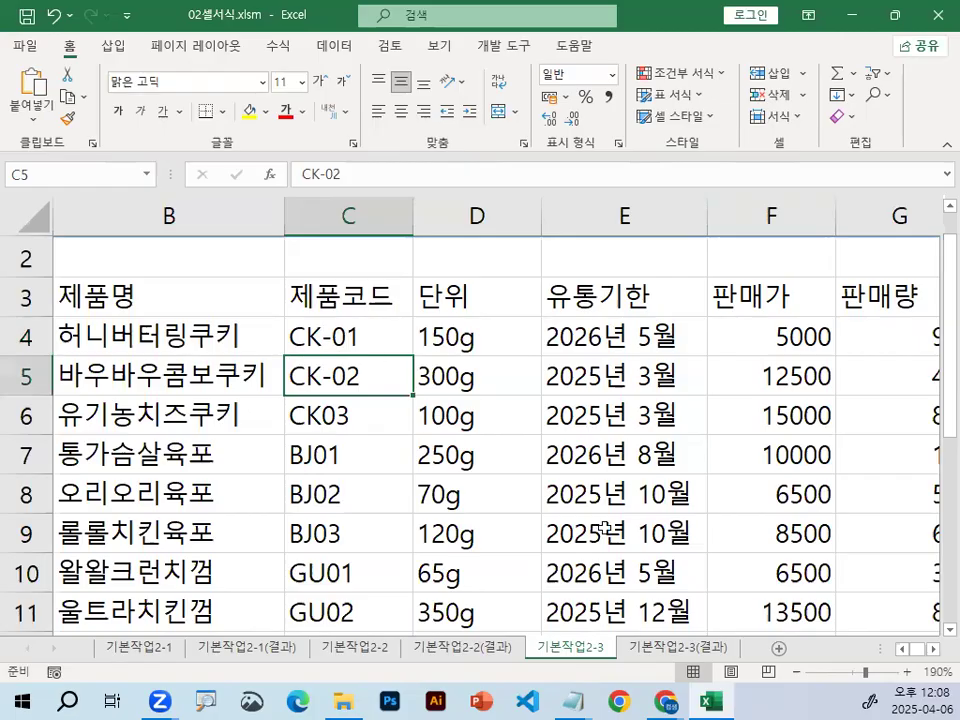
# Merge and center each 구분 category block separately: A4:A6, A7:A9, A10:A12 and A13:A15
pyautogui.click(901, 648)
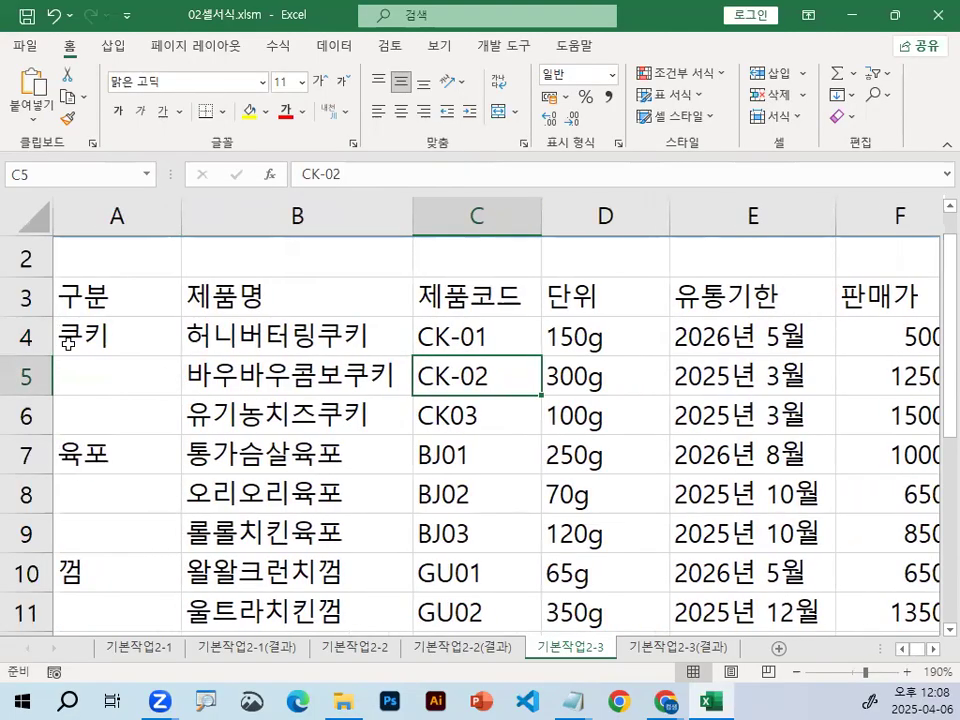
pyautogui.moveTo(104, 345); pyautogui.dragTo(117, 413)
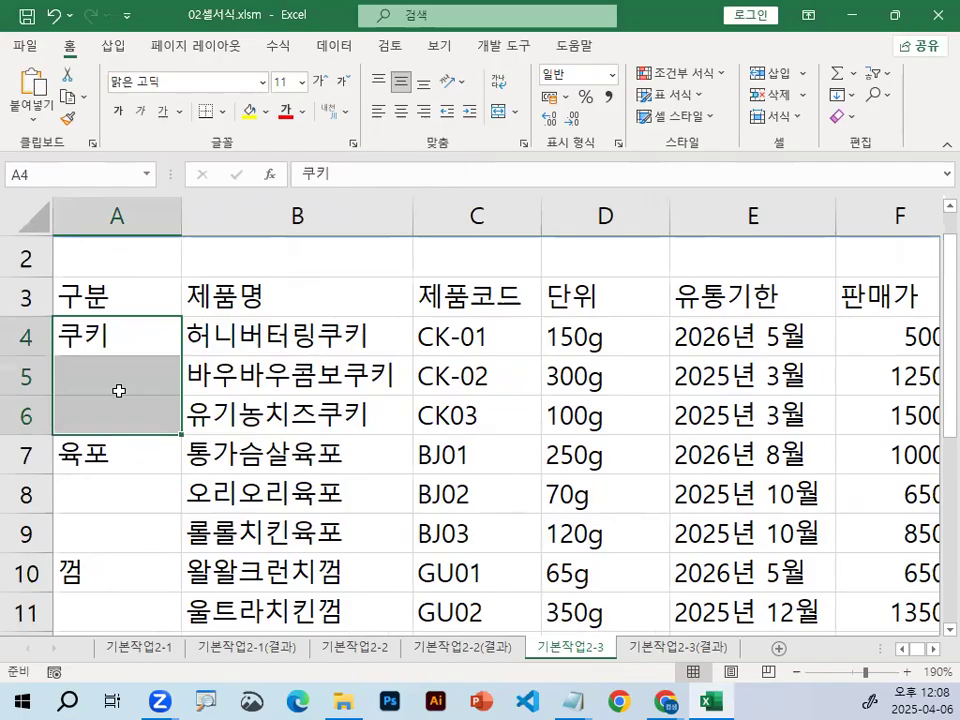
pyautogui.scroll(-2, 217, 503)
pyautogui.scroll(1, 140, 390)
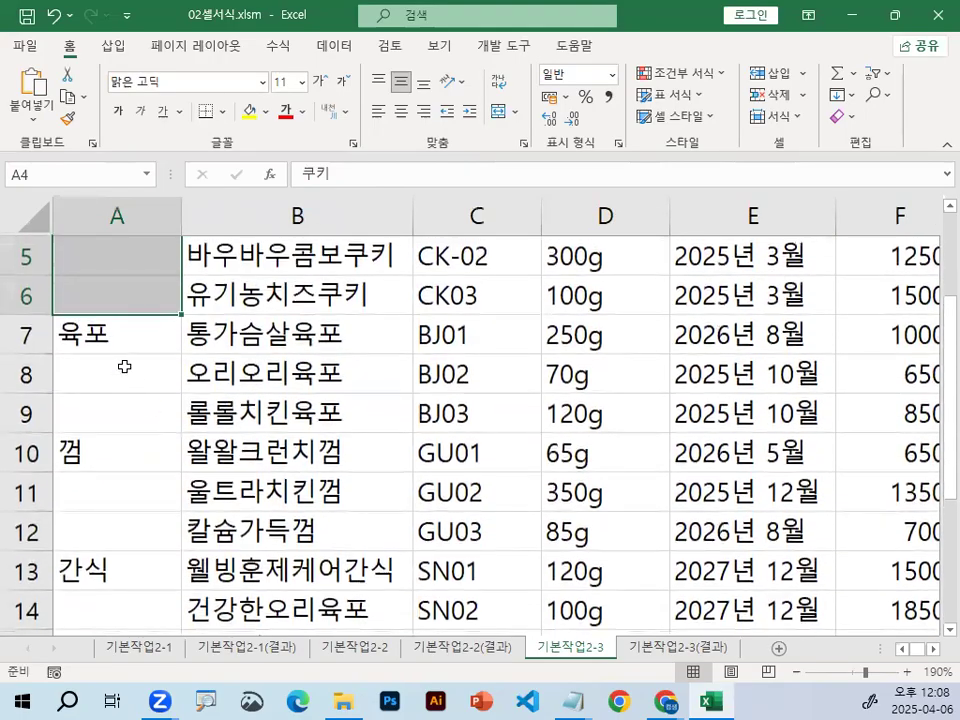
pyautogui.moveTo(120, 336); pyautogui.dragTo(121, 410)
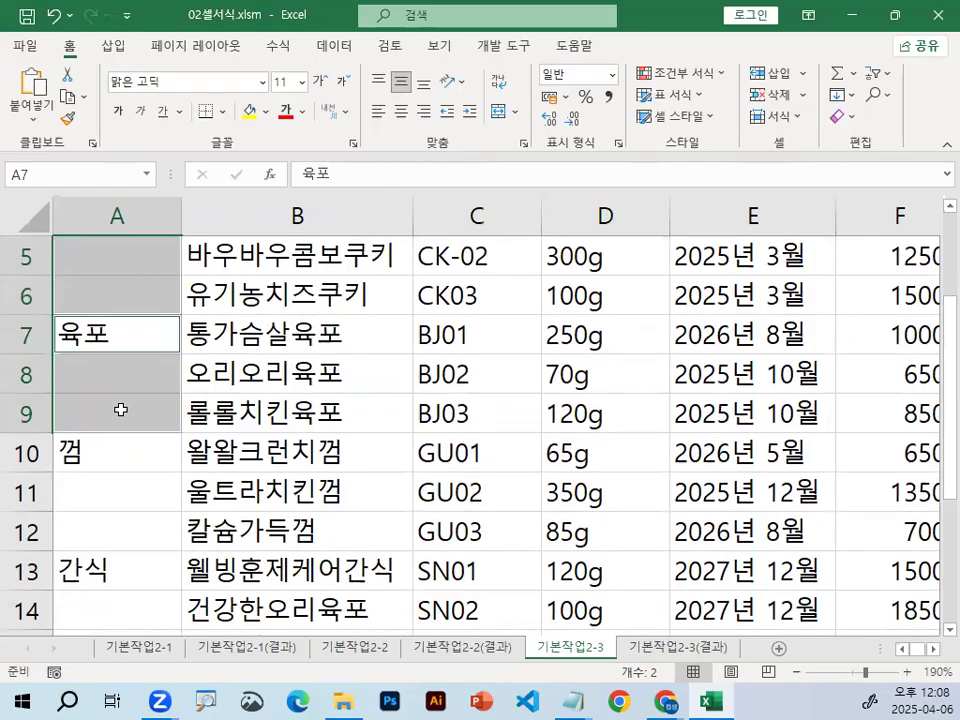
pyautogui.scroll(-1, 120, 410)
pyautogui.moveTo(116, 339); pyautogui.dragTo(120, 408)
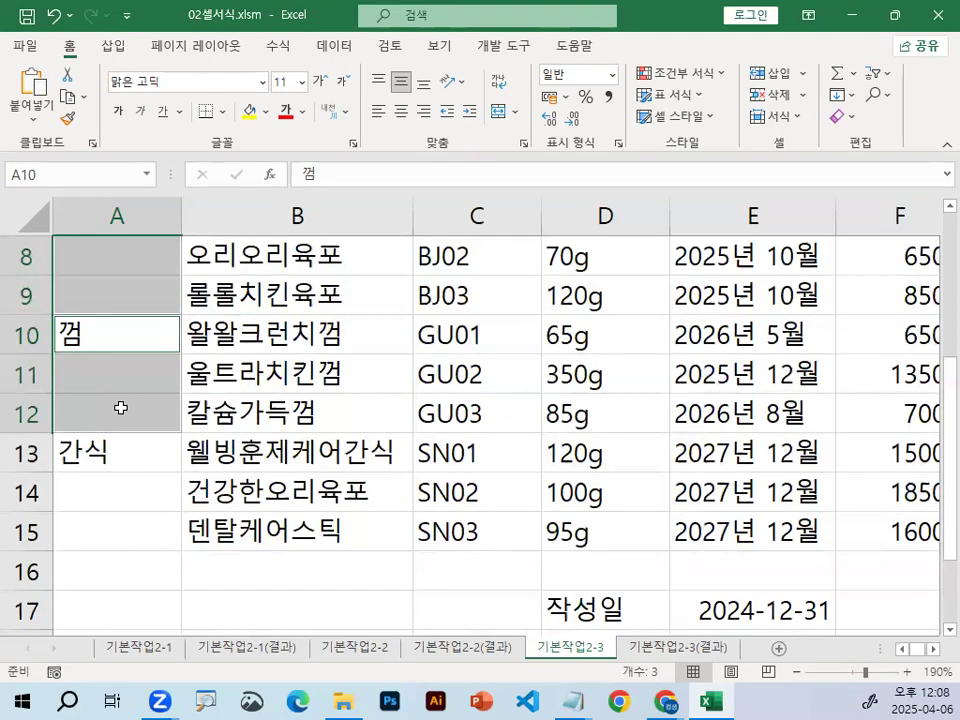
pyautogui.moveTo(118, 451); pyautogui.dragTo(130, 481)
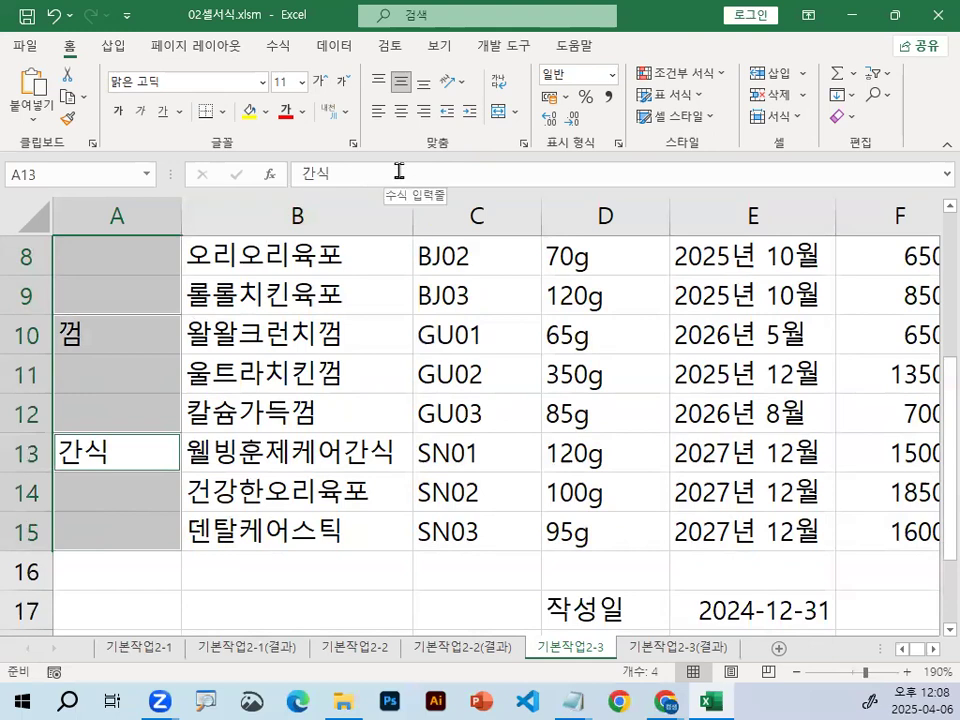
pyautogui.click(499, 112)
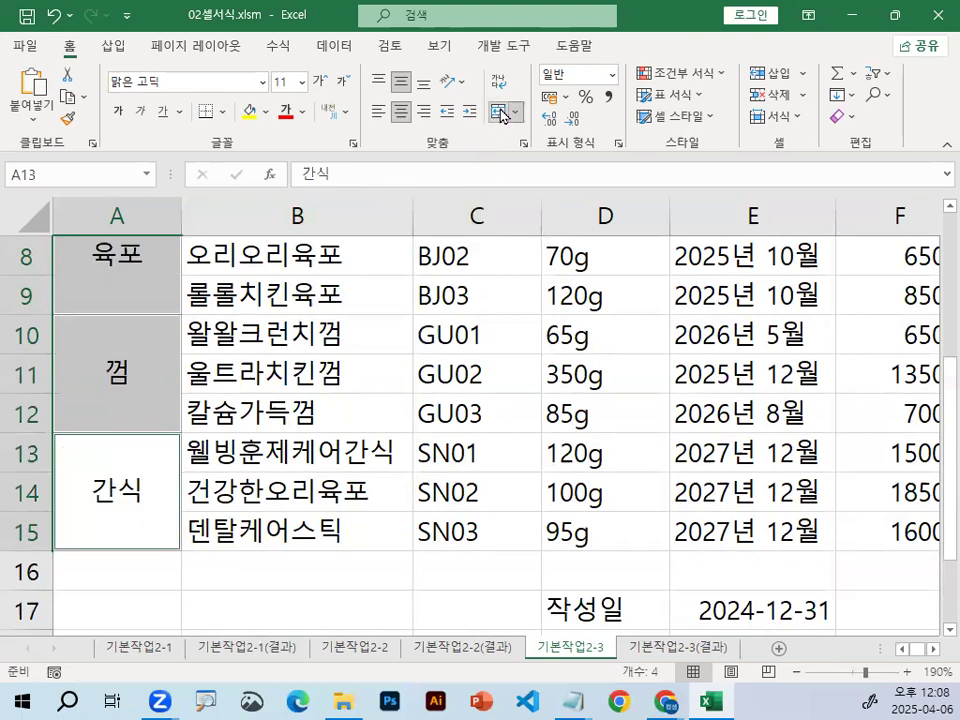
pyautogui.click(130, 290)
pyautogui.scroll(2, 120, 412)
pyautogui.click(124, 369)
pyautogui.click(130, 487)
pyautogui.scroll(-1, 131, 542)
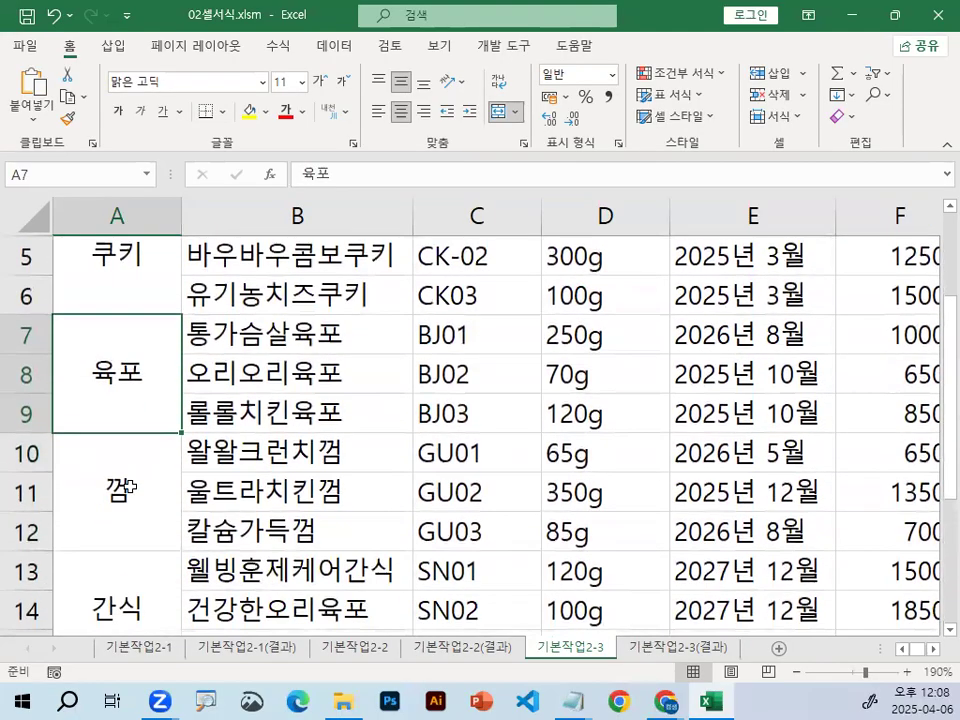
pyautogui.click(131, 542)
pyautogui.scroll(-1, 133, 482)
pyautogui.click(126, 487)
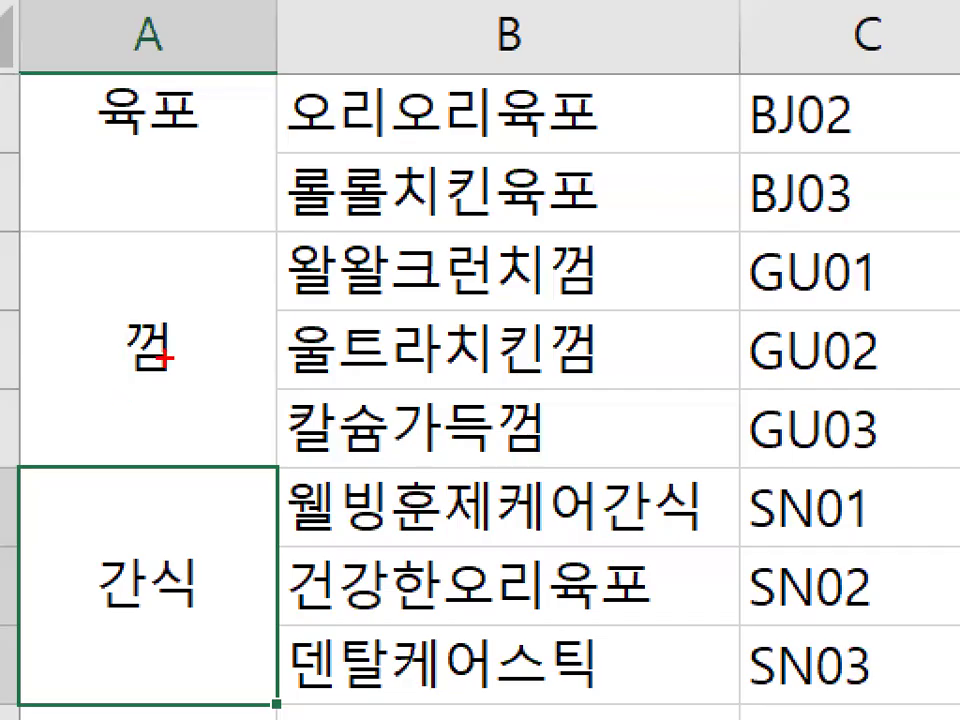
pyautogui.moveTo(150, 384); pyautogui.dragTo(152, 388)
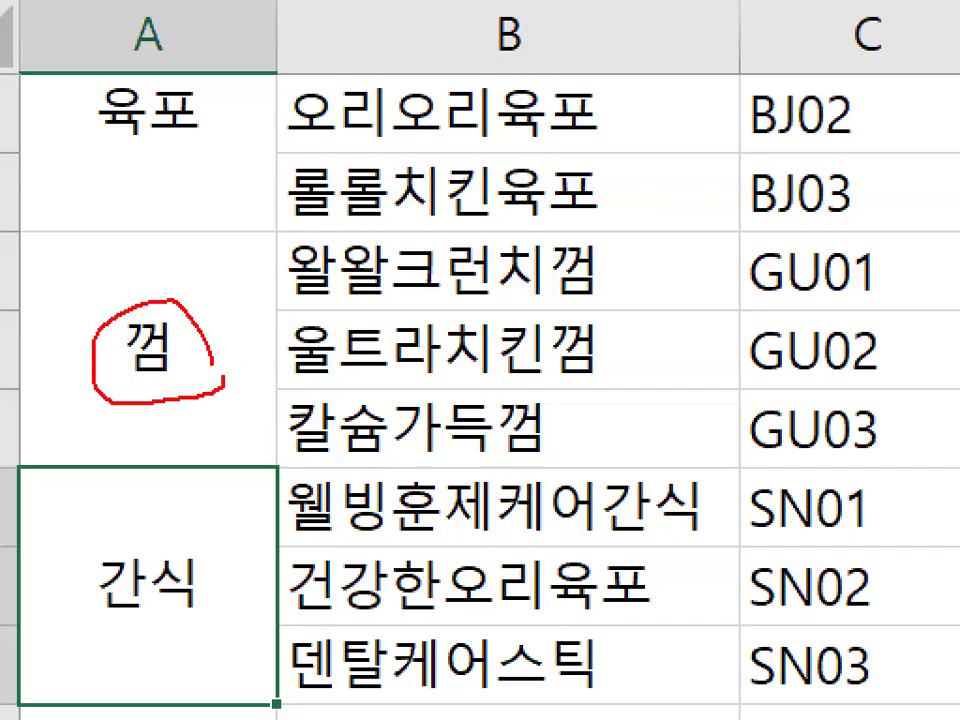
pyautogui.press('Escape')
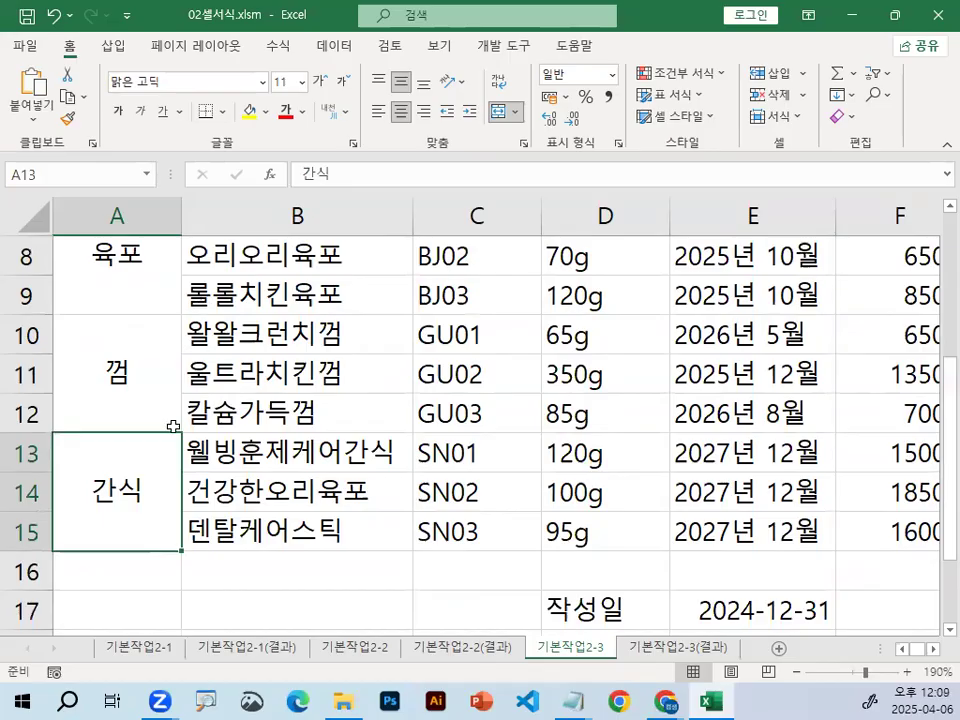
# Fill the header cells A3:H3 and the category cells A4:A15 with standard yellow
pyautogui.scroll(3, 167, 413)
pyautogui.moveTo(96, 292); pyautogui.dragTo(781, 281)
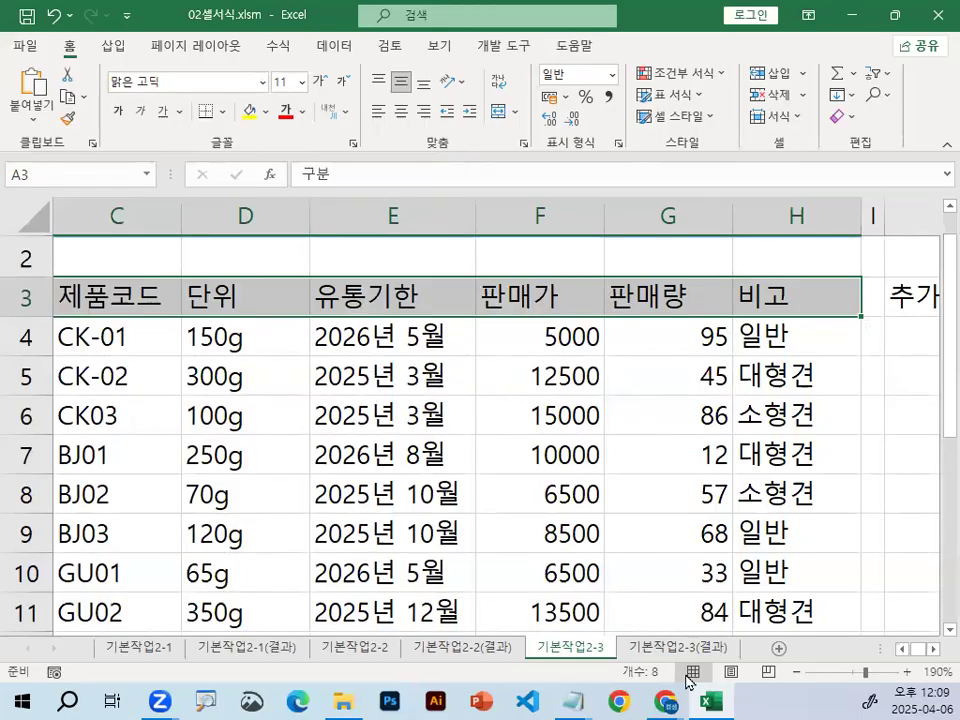
pyautogui.click(901, 648)
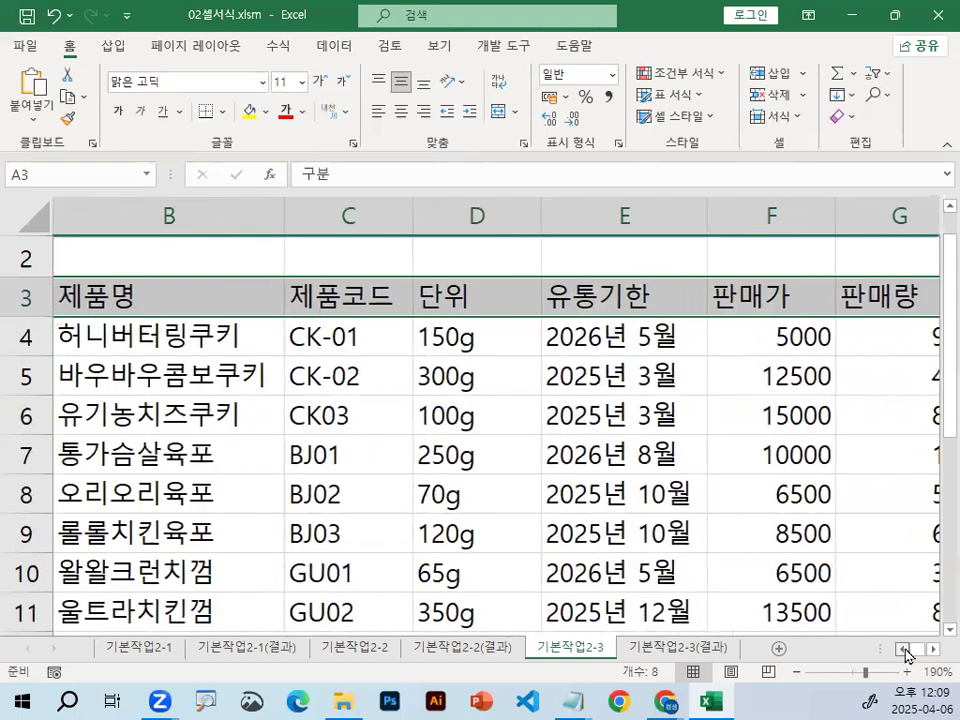
pyautogui.click(901, 648)
pyautogui.moveTo(103, 347); pyautogui.dragTo(150, 482)
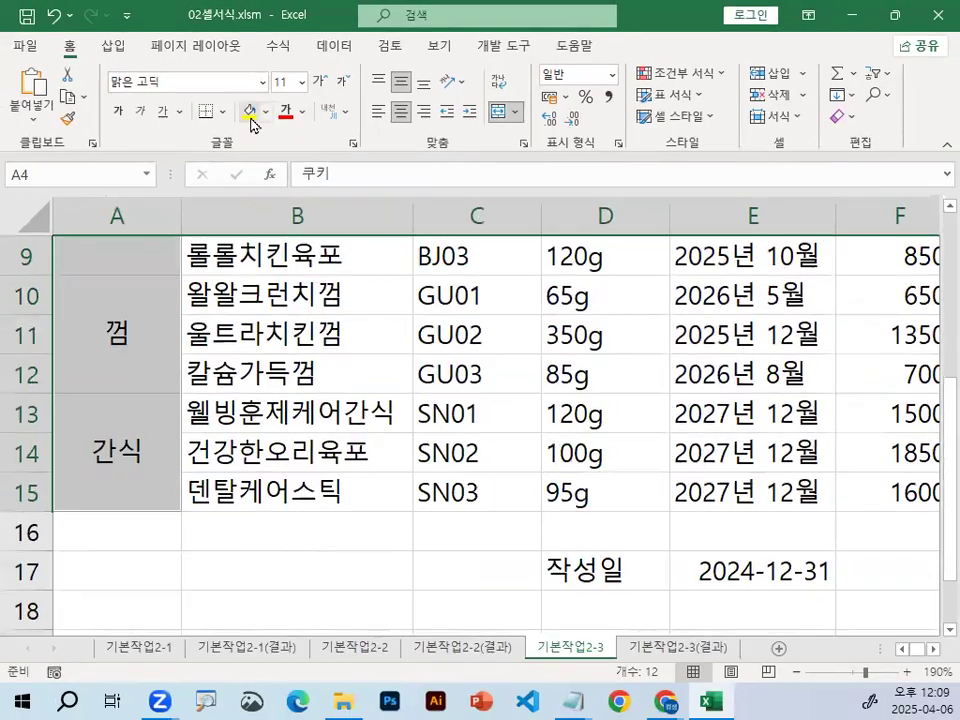
pyautogui.scroll(3, 487, 662)
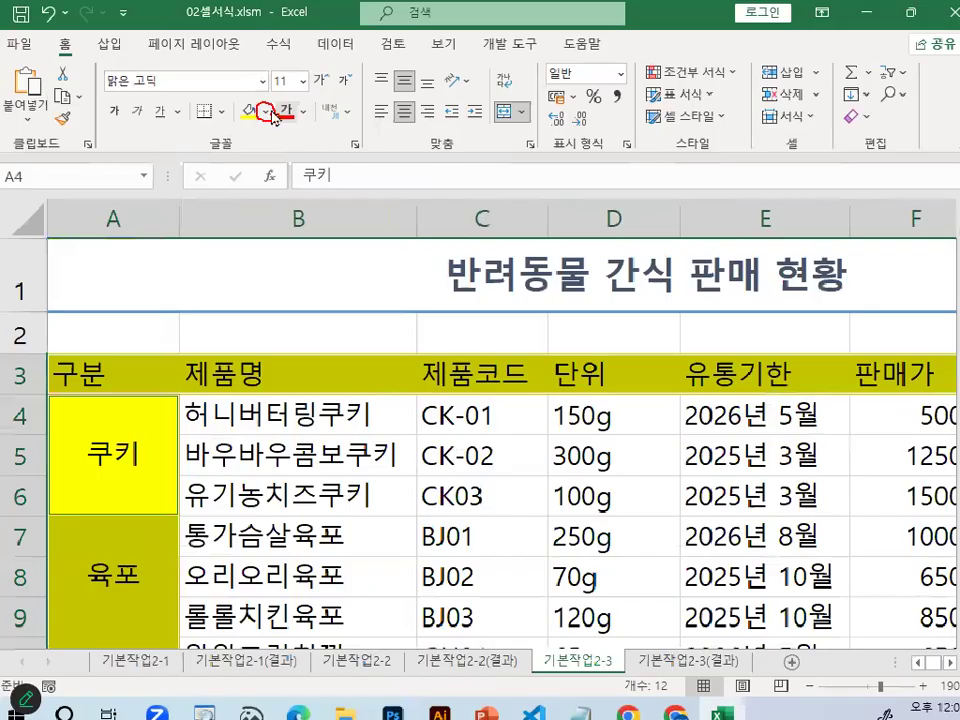
pyautogui.click(267, 112)
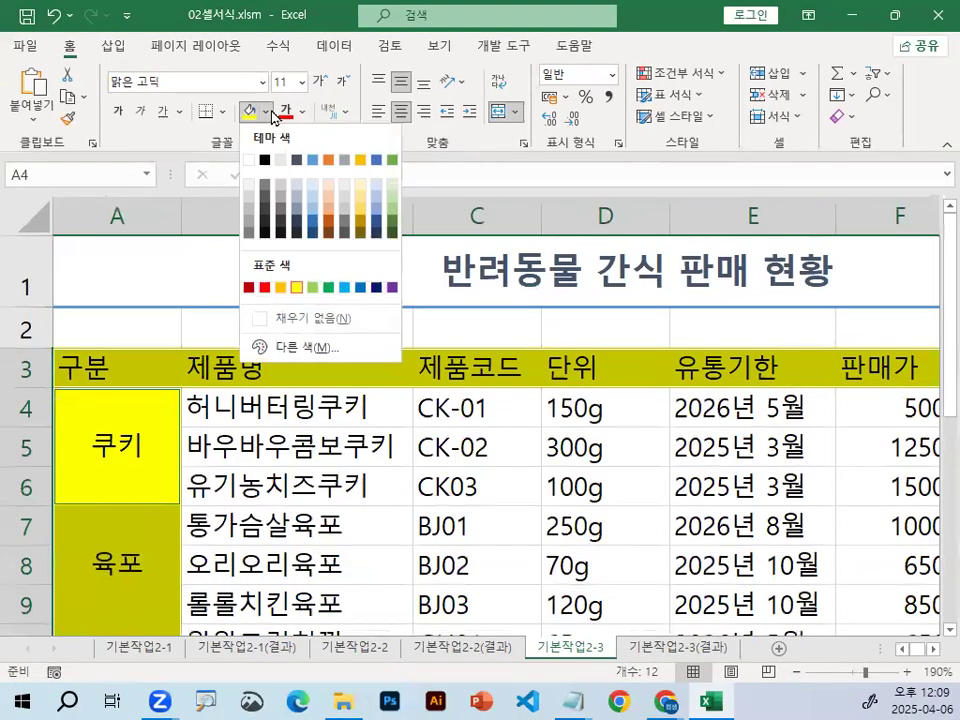
pyautogui.moveTo(318, 301); pyautogui.dragTo(288, 289)
pyautogui.moveTo(296, 468); pyautogui.dragTo(355, 475)
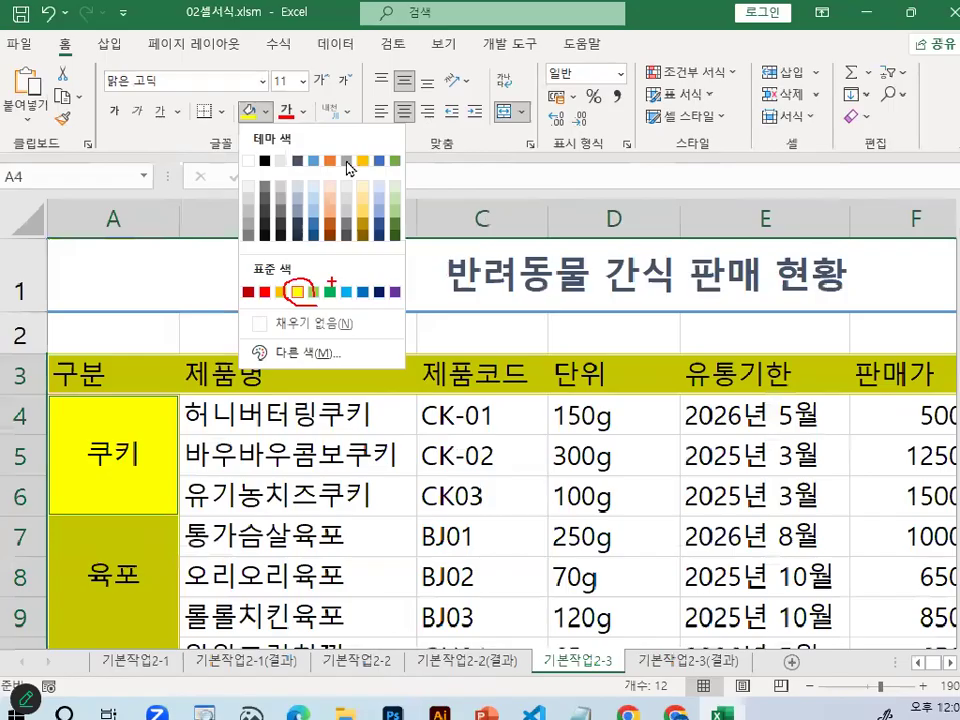
pyautogui.click(321, 463)
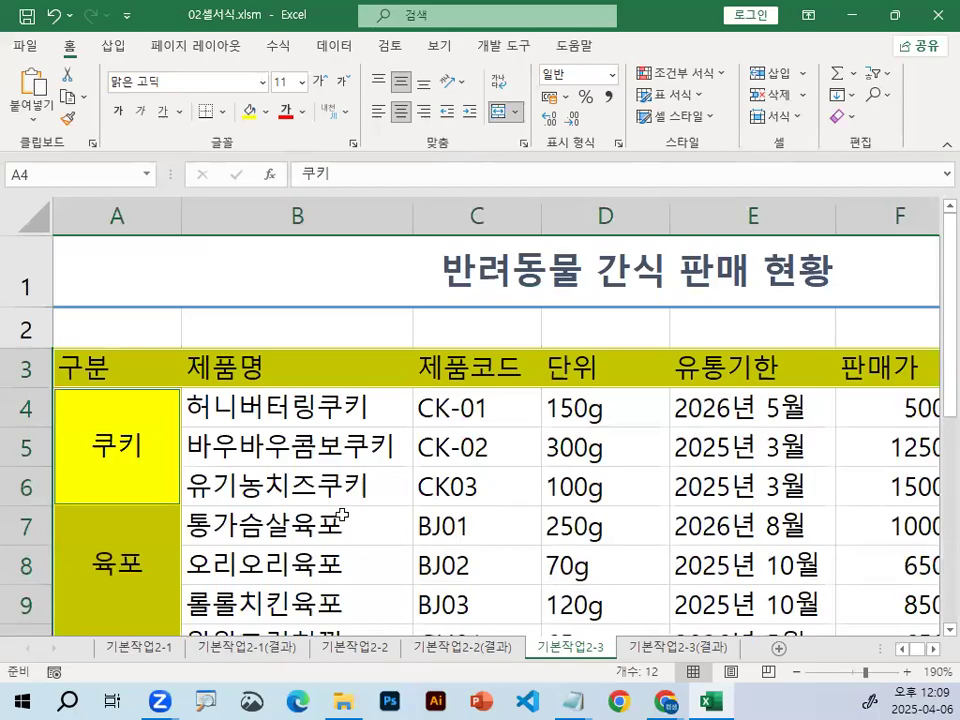
pyautogui.click(302, 440)
pyautogui.moveTo(105, 368); pyautogui.dragTo(640, 368)
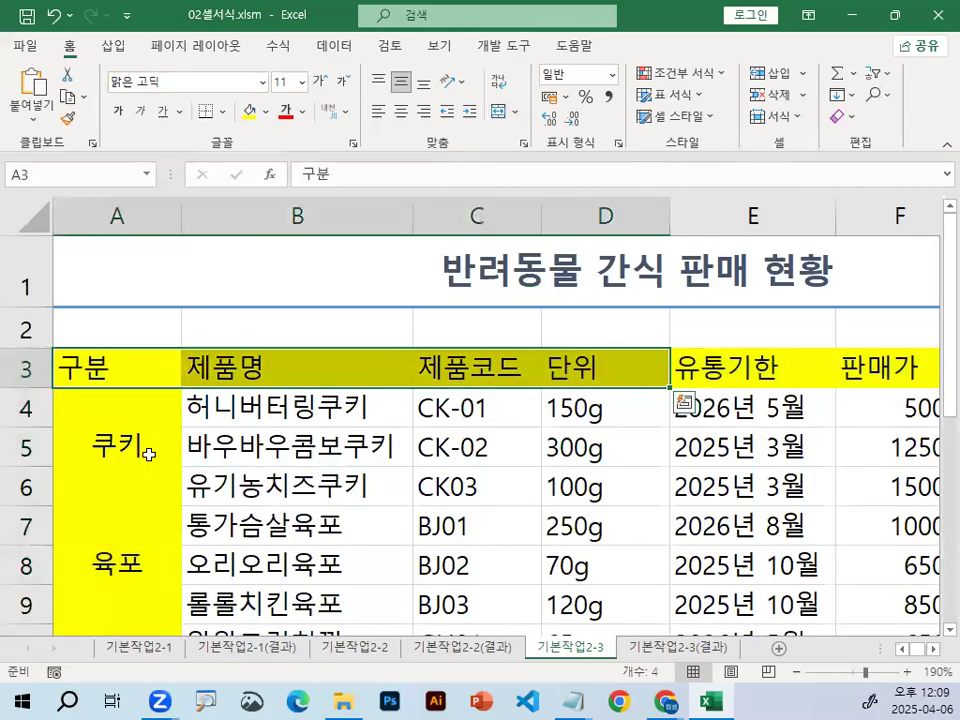
pyautogui.click(152, 420)
pyautogui.click(454, 393)
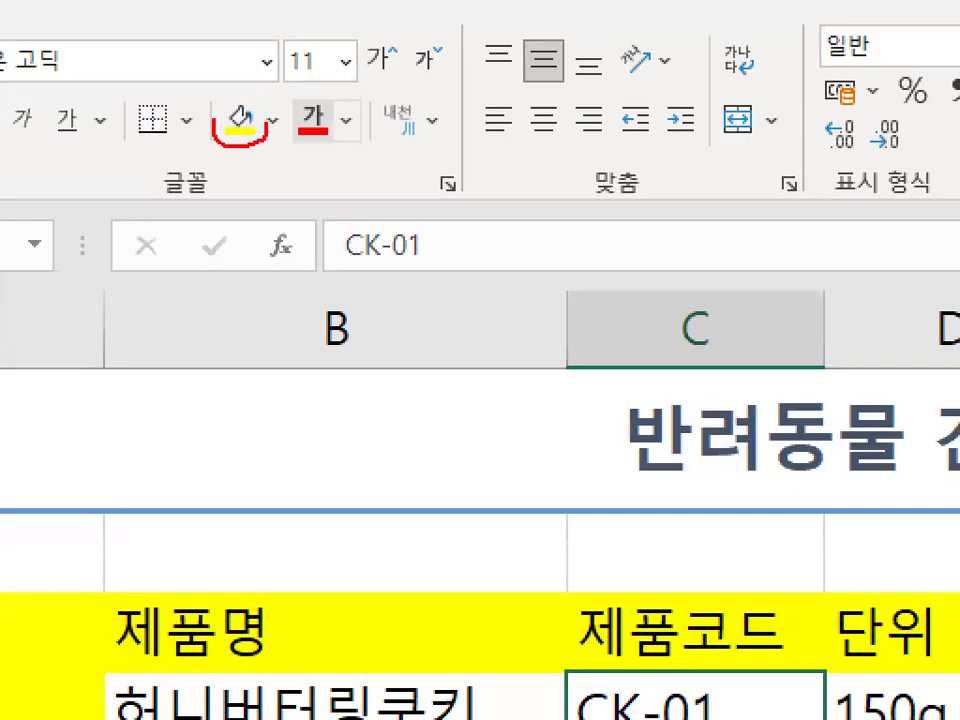
pyautogui.moveTo(212, 114); pyautogui.dragTo(272, 118)
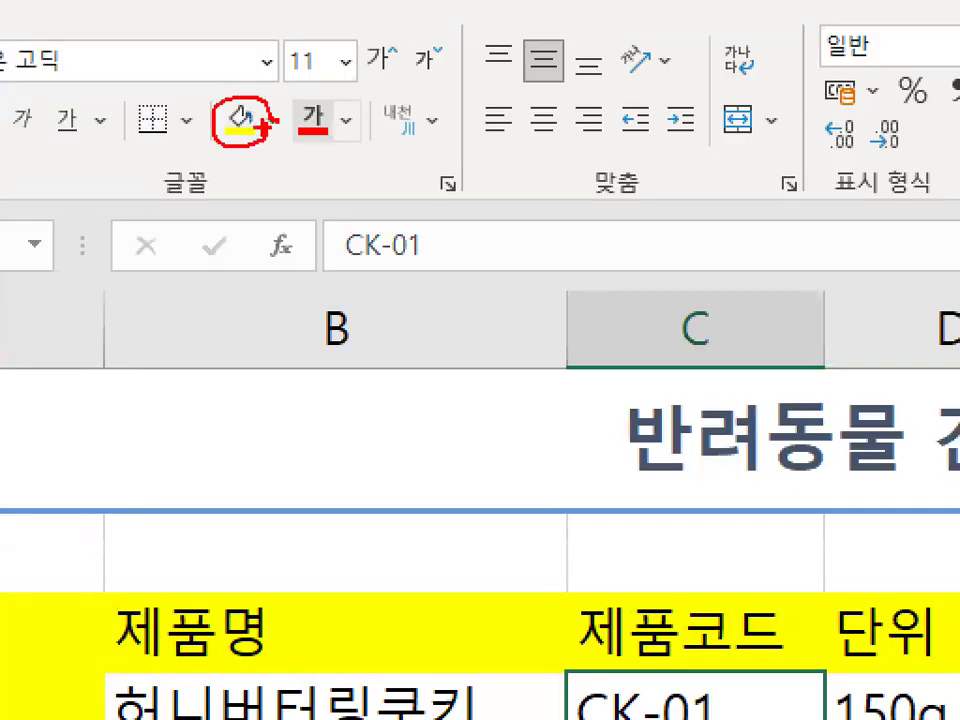
pyautogui.moveTo(236, 72); pyautogui.dragTo(272, 42)
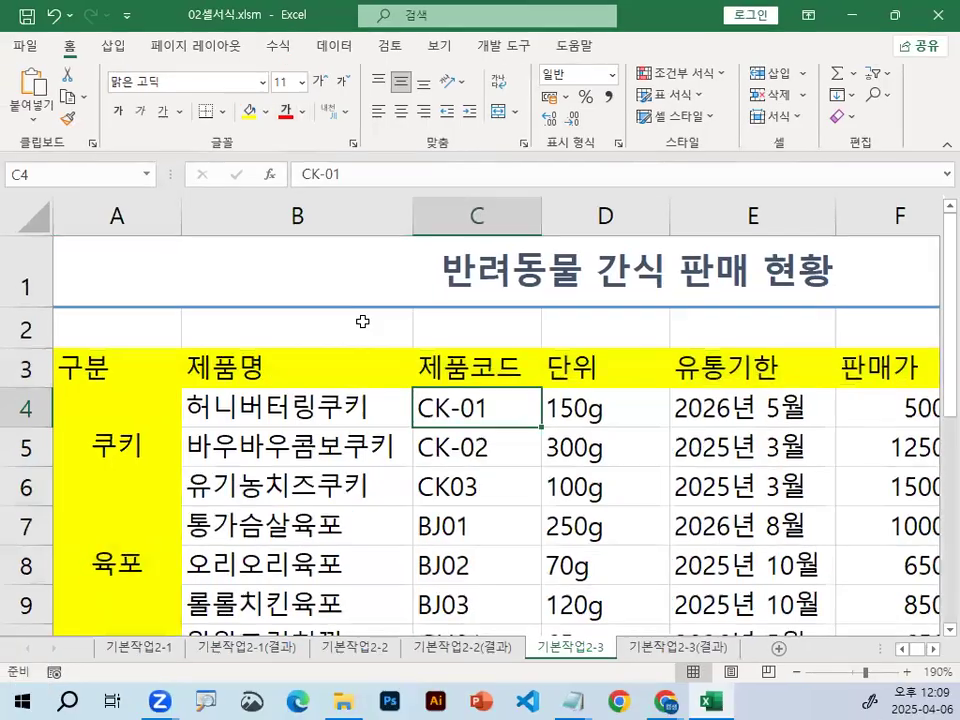
pyautogui.click(80, 378)
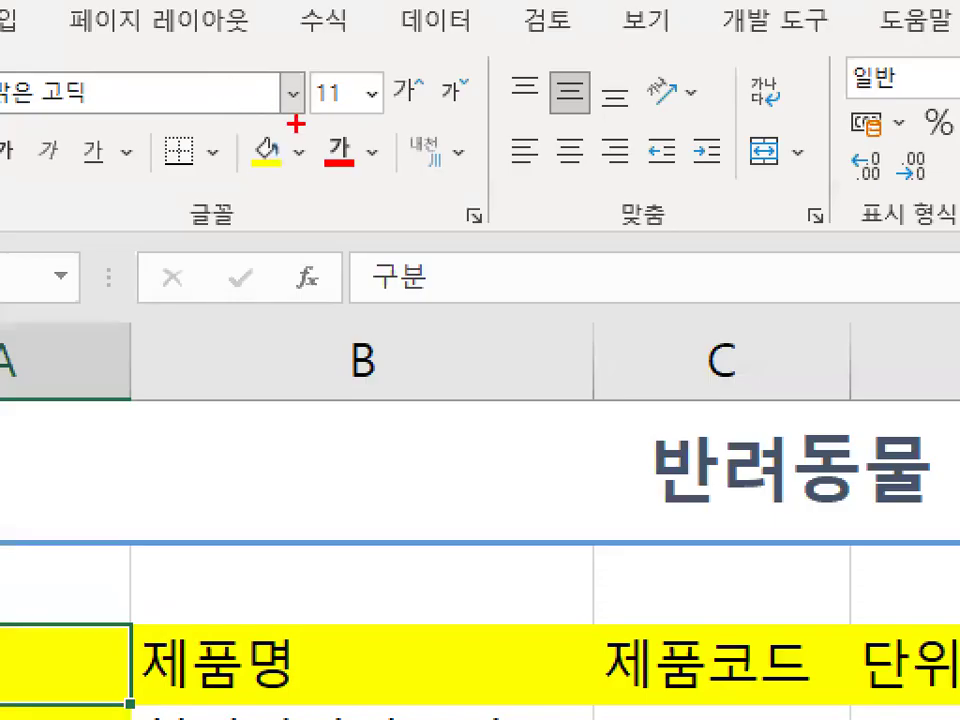
pyautogui.moveTo(310, 147); pyautogui.dragTo(262, 165)
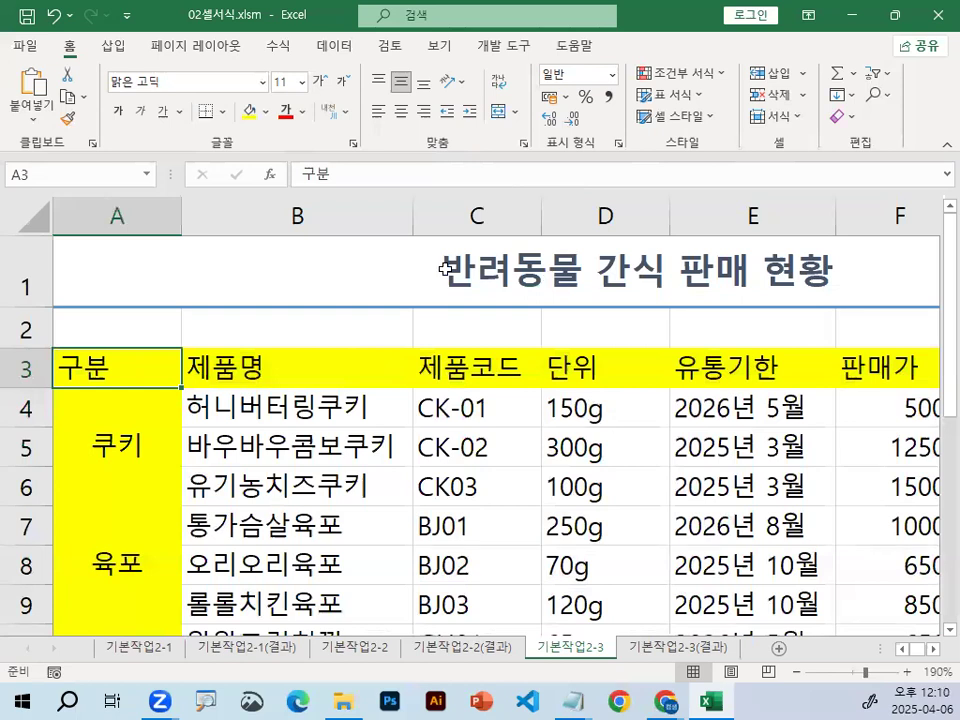
# Start editing the A1 title before its first character and close the untitled Notepad memo without saving it
pyautogui.doubleClick(438, 269)
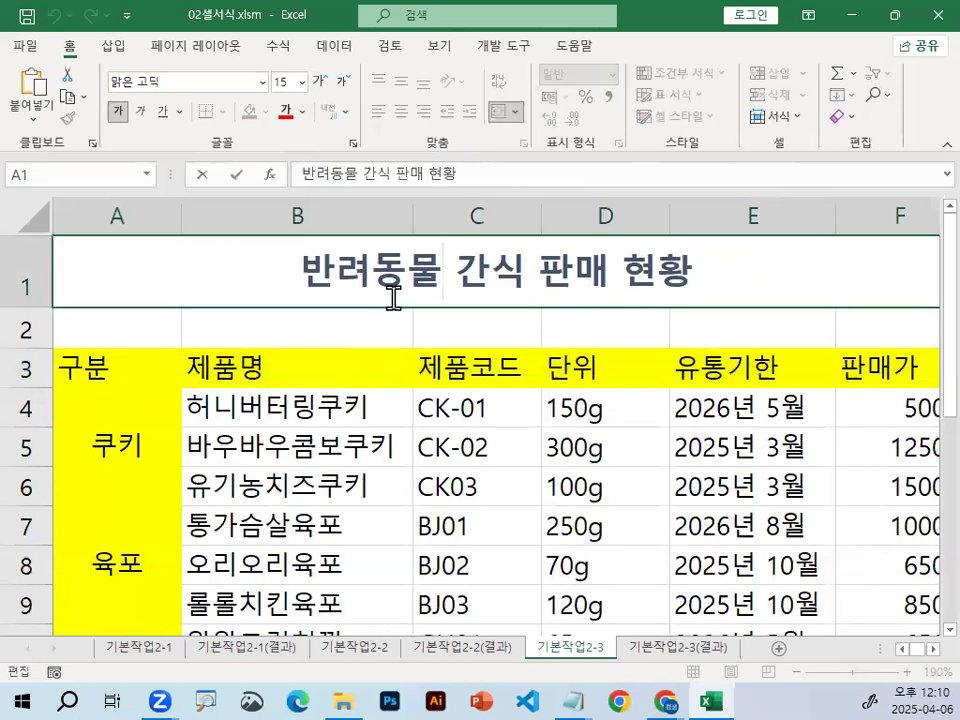
pyautogui.click(306, 272)
pyautogui.moveTo(573, 700)
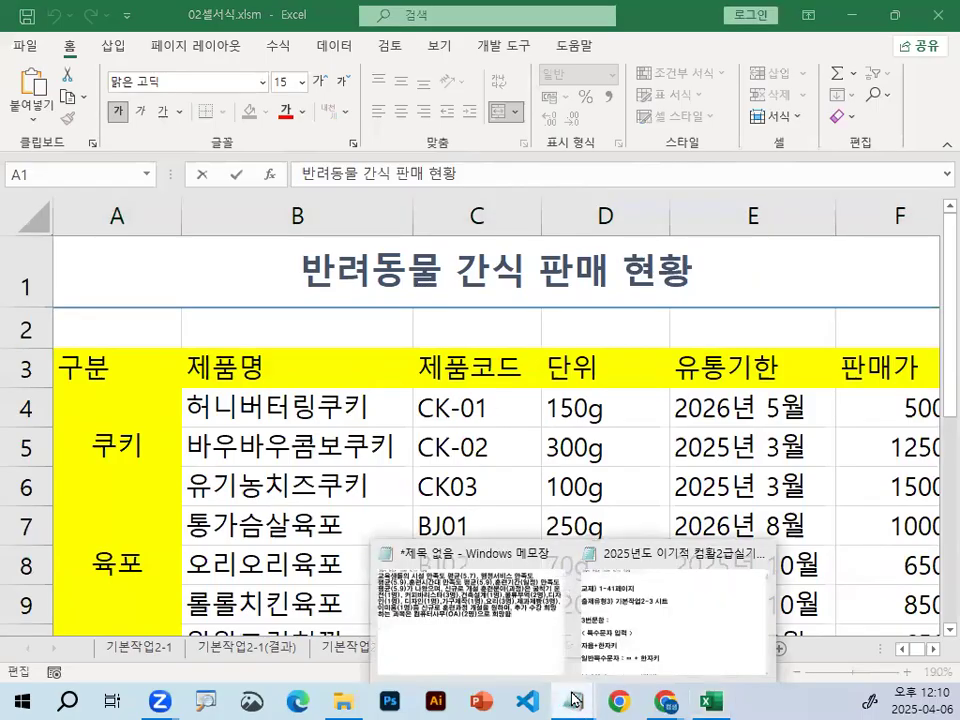
pyautogui.click(557, 556)
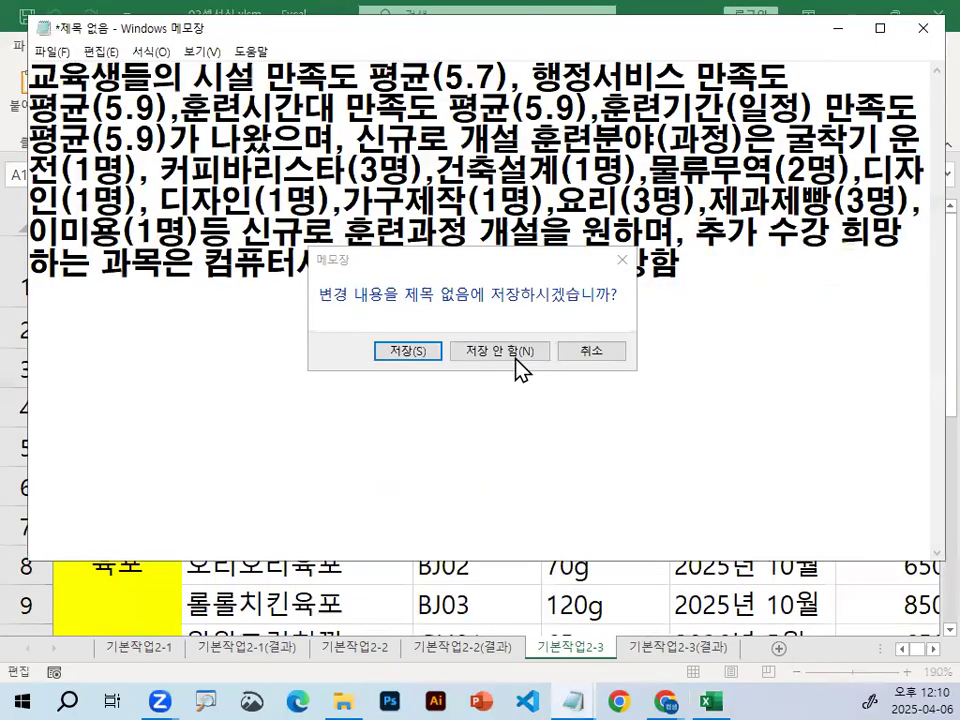
pyautogui.click(510, 356)
# Switch to the Notepad lecture notes and read how to enter a general special character (일반특수문자)
pyautogui.click(572, 701)
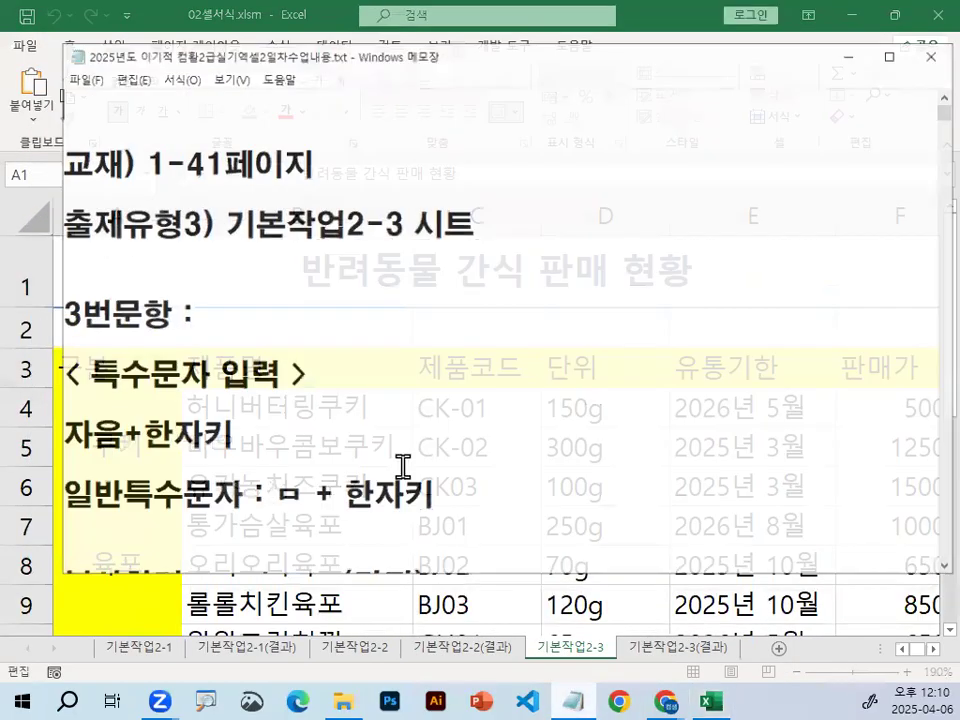
pyautogui.scroll(-2, 321, 327)
pyautogui.moveTo(260, 298); pyautogui.dragTo(427, 298)
pyautogui.click(858, 38)
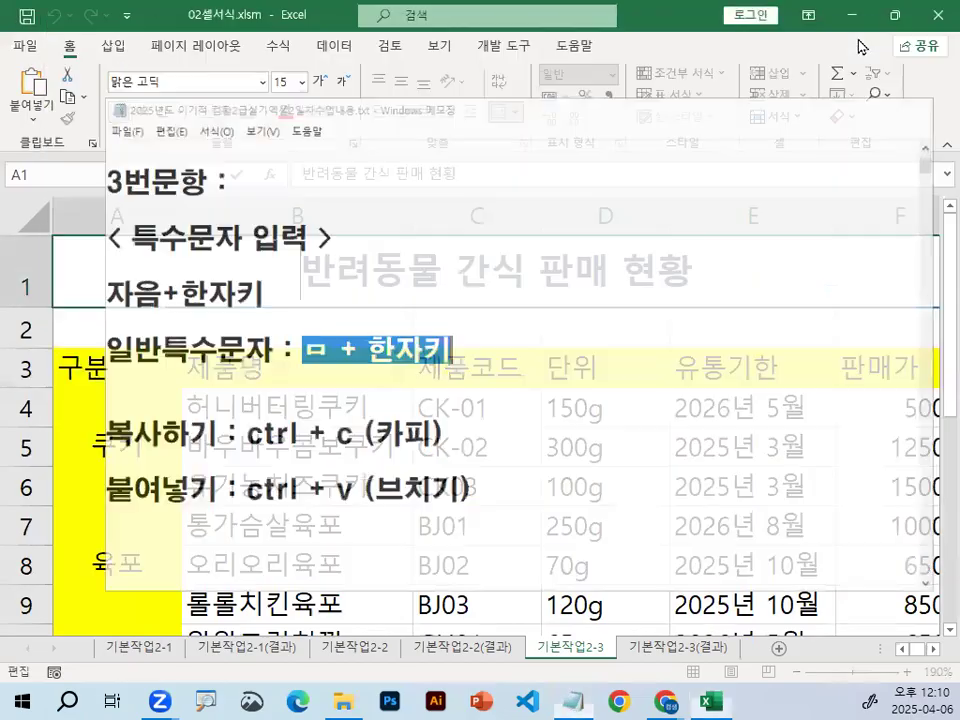
pyautogui.doubleClick(398, 252)
pyautogui.write('a')
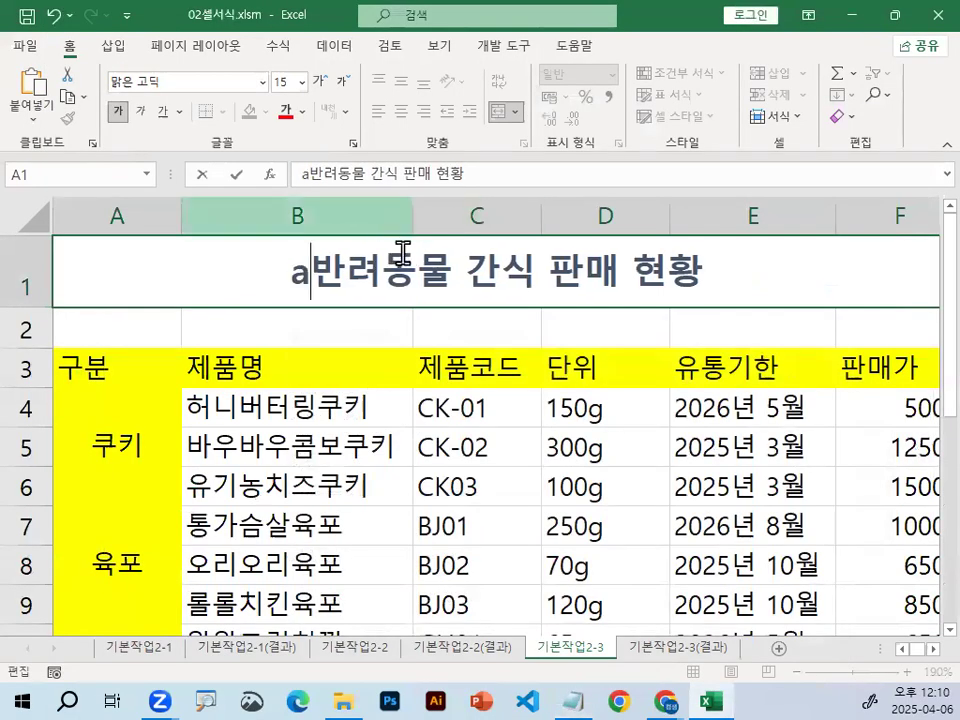
pyautogui.press('Hangul_Hanja')
pyautogui.press('Escape')
pyautogui.moveTo(289, 268); pyautogui.dragTo(311, 268)
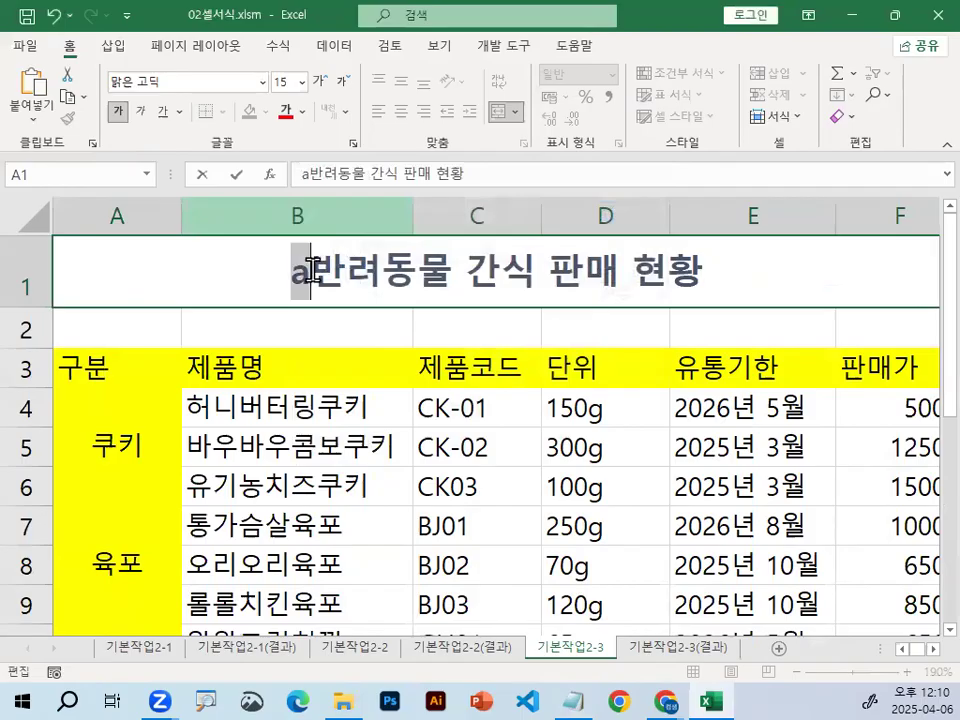
pyautogui.press('BackSpace')
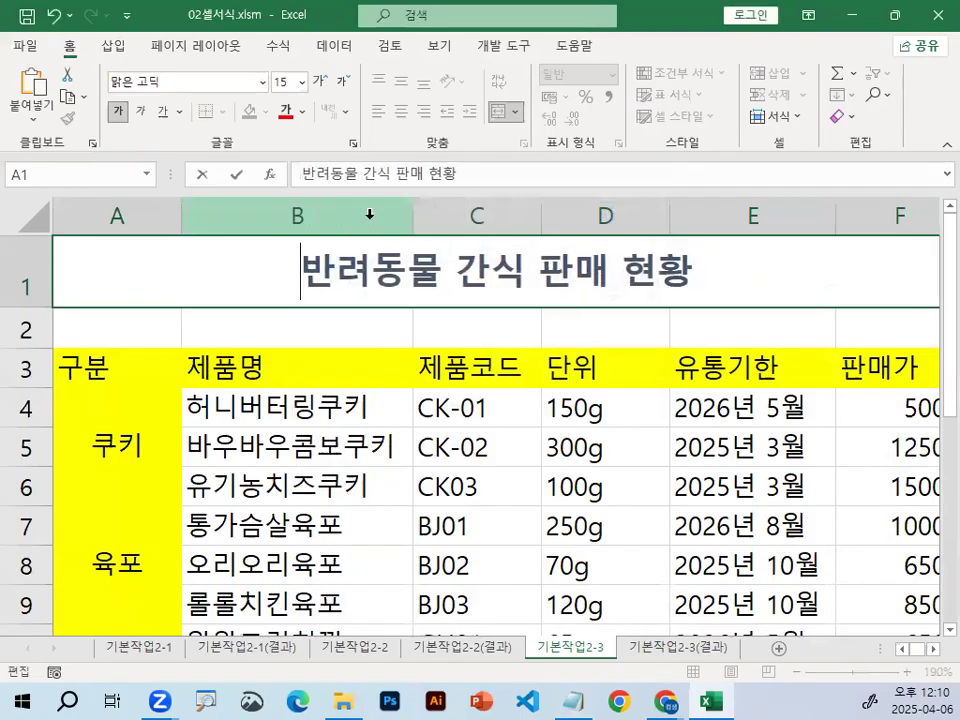
# Insert the special character ○ before 반려동물 in the title in A1
pyautogui.write('ㅁ')
pyautogui.press('Hangul_Hanja')
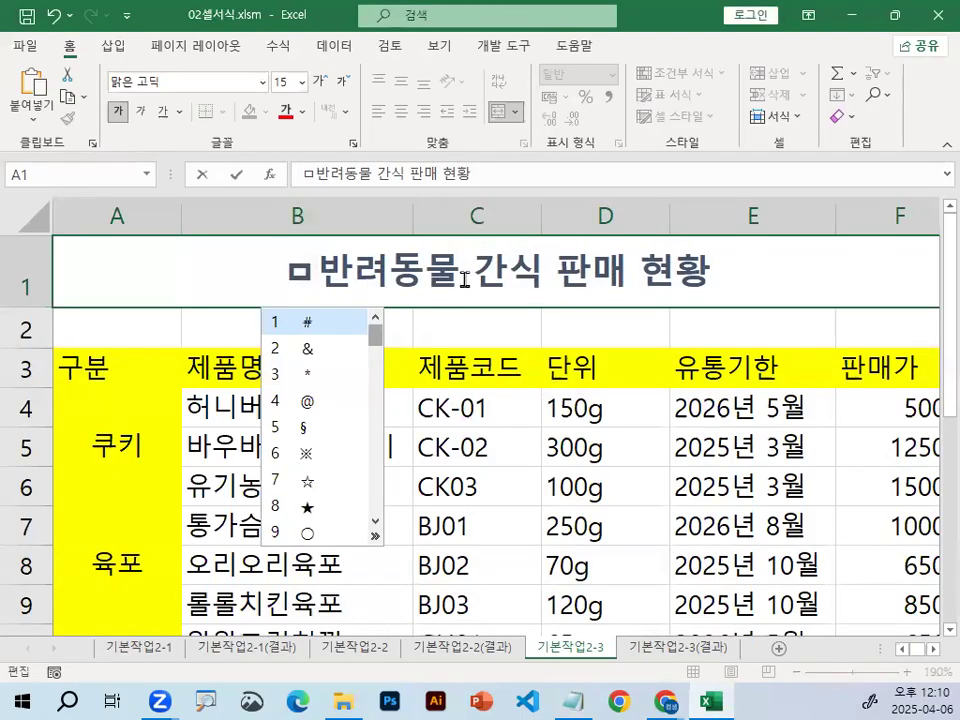
pyautogui.click(376, 543)
pyautogui.click(306, 535)
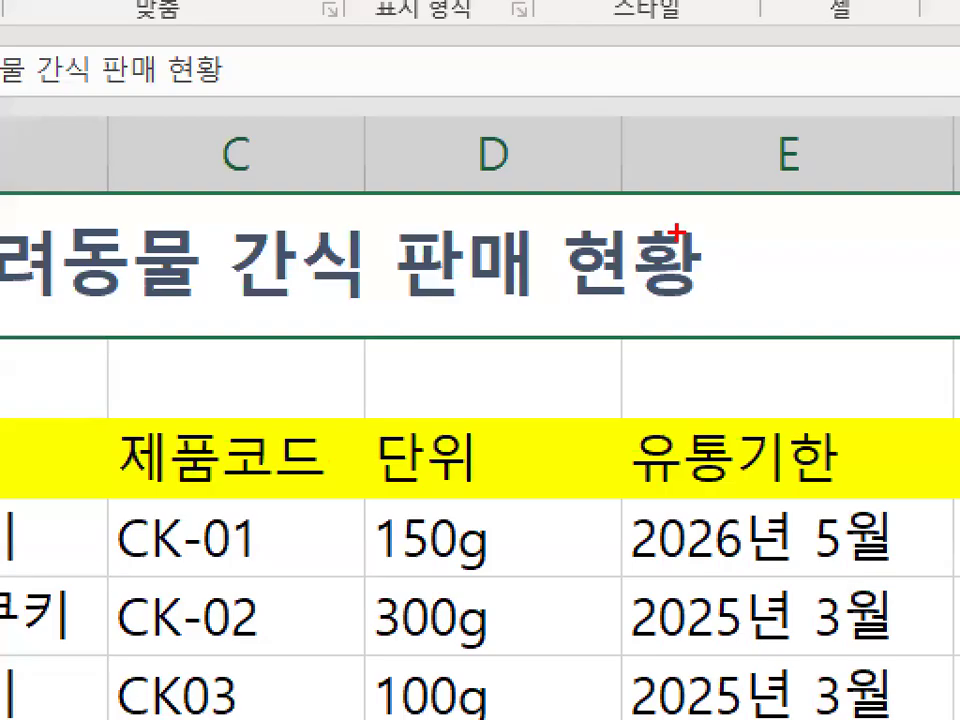
pyautogui.moveTo(677, 232); pyautogui.dragTo(795, 140)
pyautogui.press('Escape')
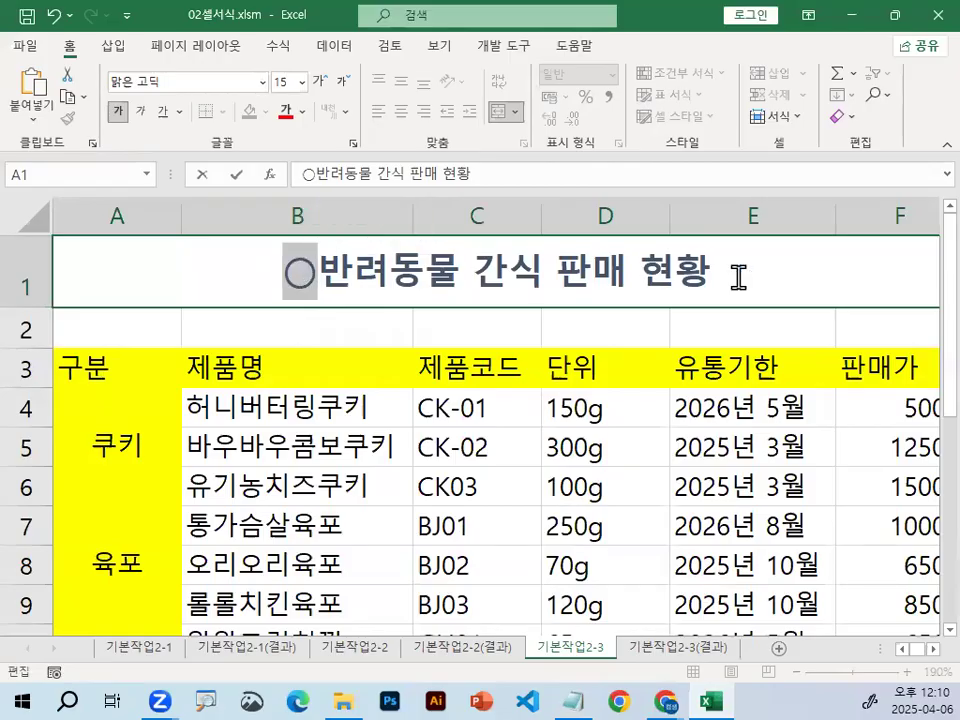
pyautogui.click(708, 266)
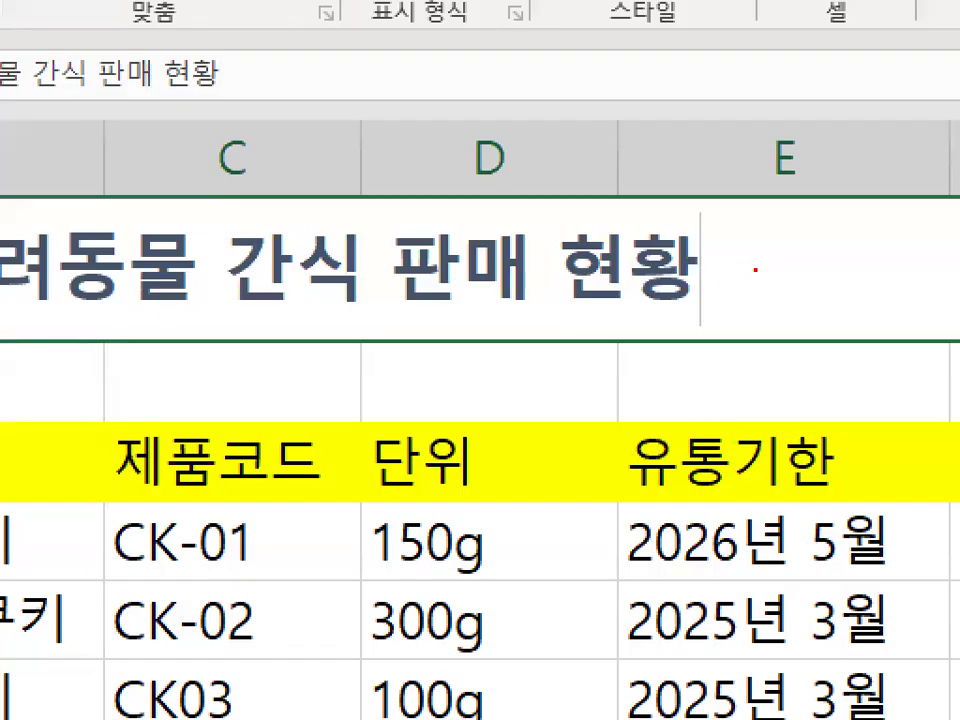
pyautogui.moveTo(757, 268); pyautogui.dragTo(700, 258)
pyautogui.press('Escape')
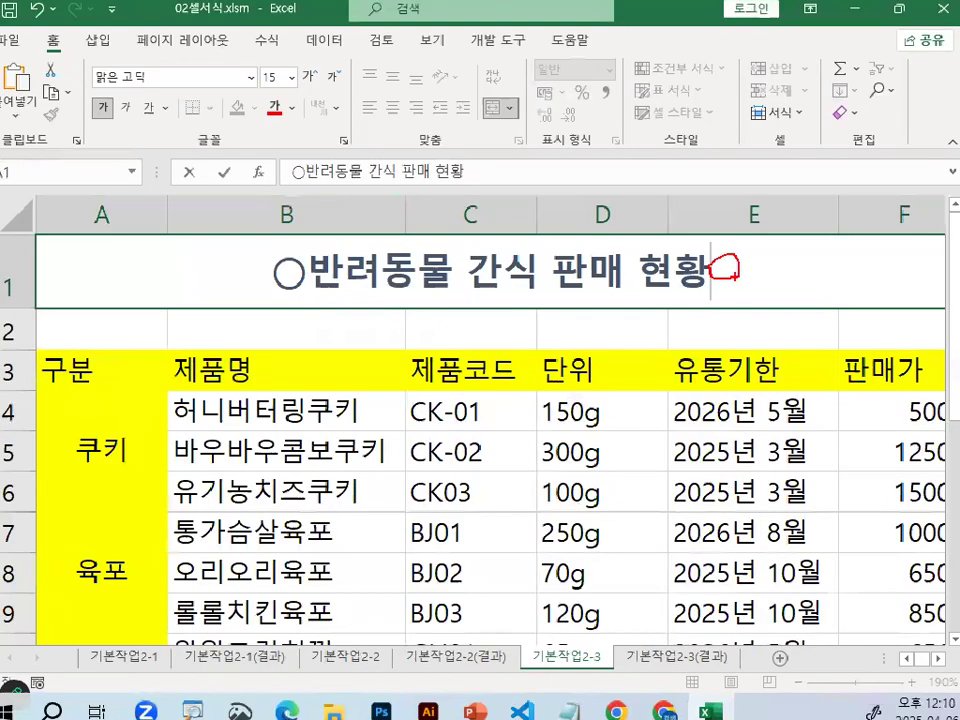
# Select the ○ in the A1 title and review the 복사하기 and 붙여넣기 lines in the Notepad lecture notes
pyautogui.moveTo(287, 270); pyautogui.dragTo(320, 270)
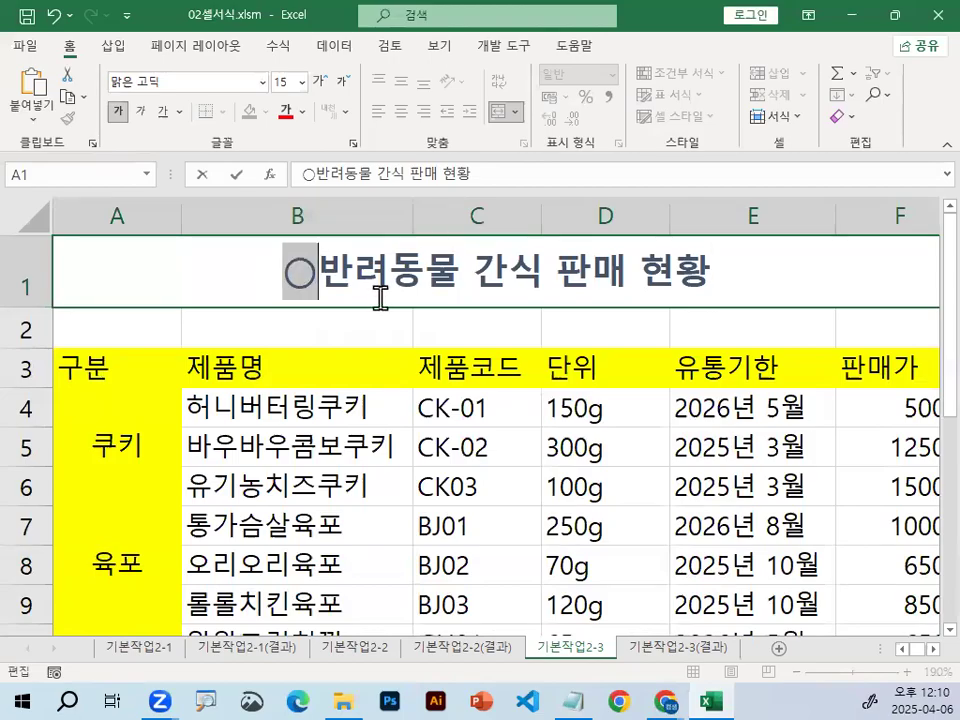
pyautogui.click(572, 701)
pyautogui.moveTo(46, 390); pyautogui.dragTo(407, 392)
pyautogui.click(405, 390)
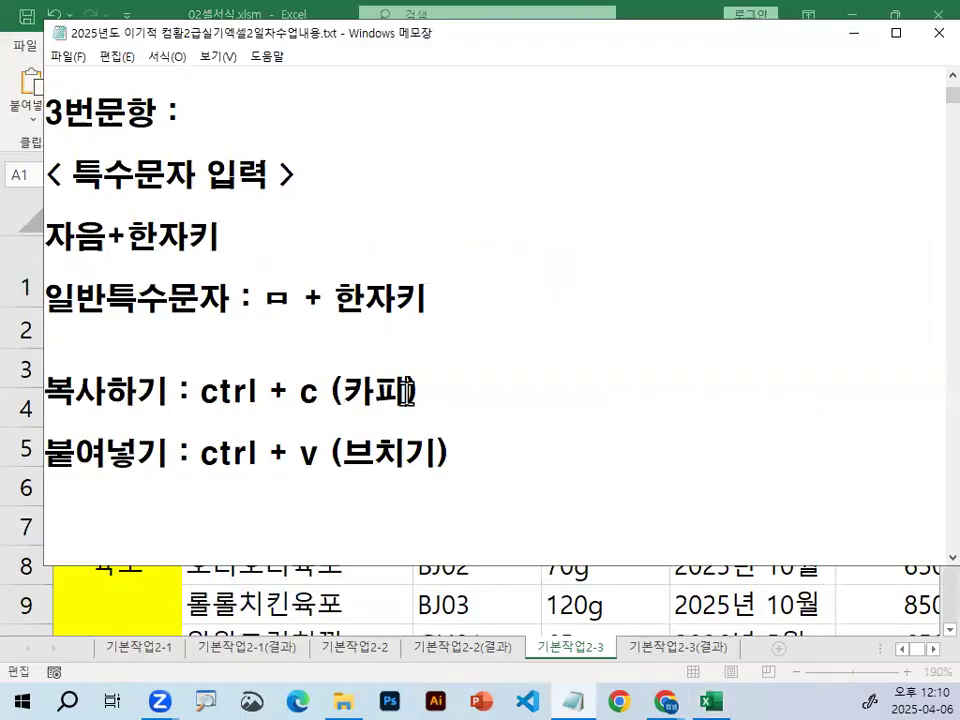
pyautogui.moveTo(201, 392); pyautogui.dragTo(318, 392)
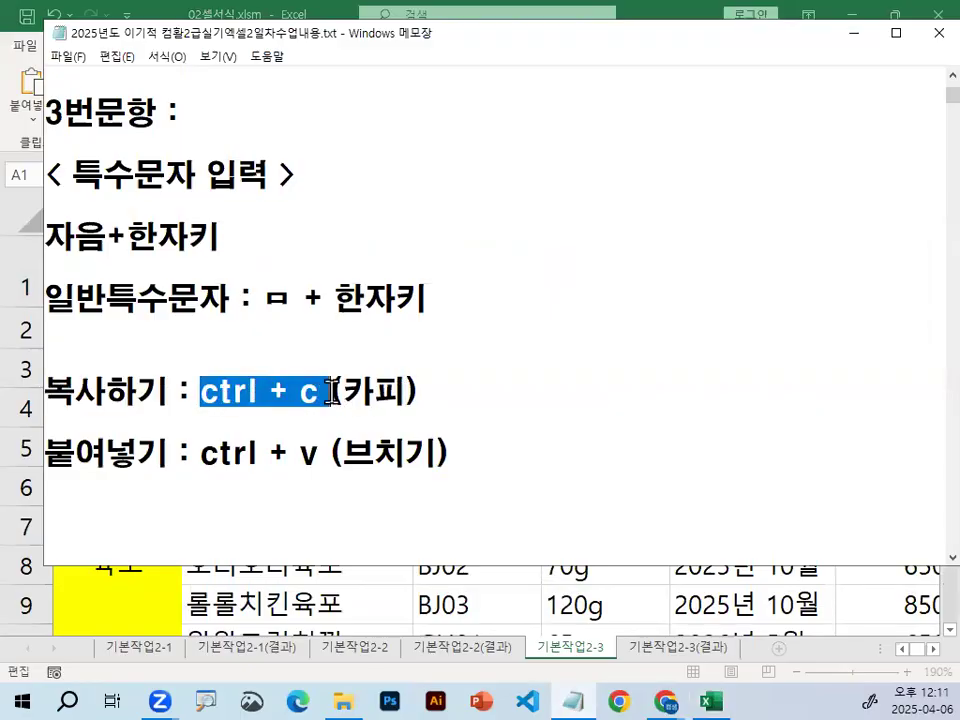
pyautogui.doubleClick(373, 390)
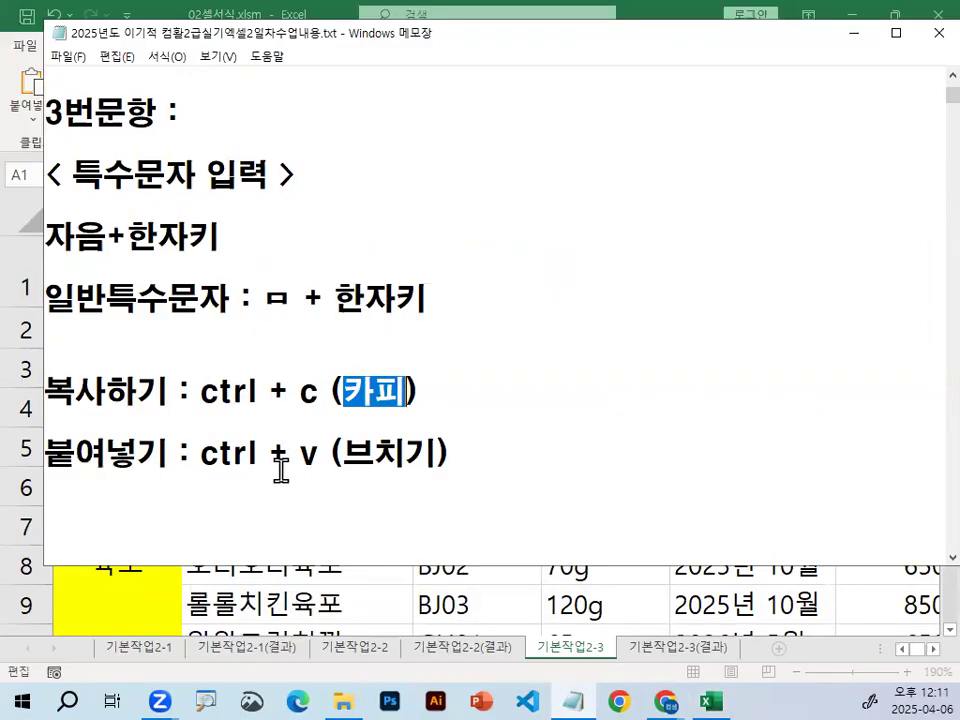
pyautogui.doubleClick(311, 454)
pyautogui.moveTo(334, 454); pyautogui.dragTo(372, 454)
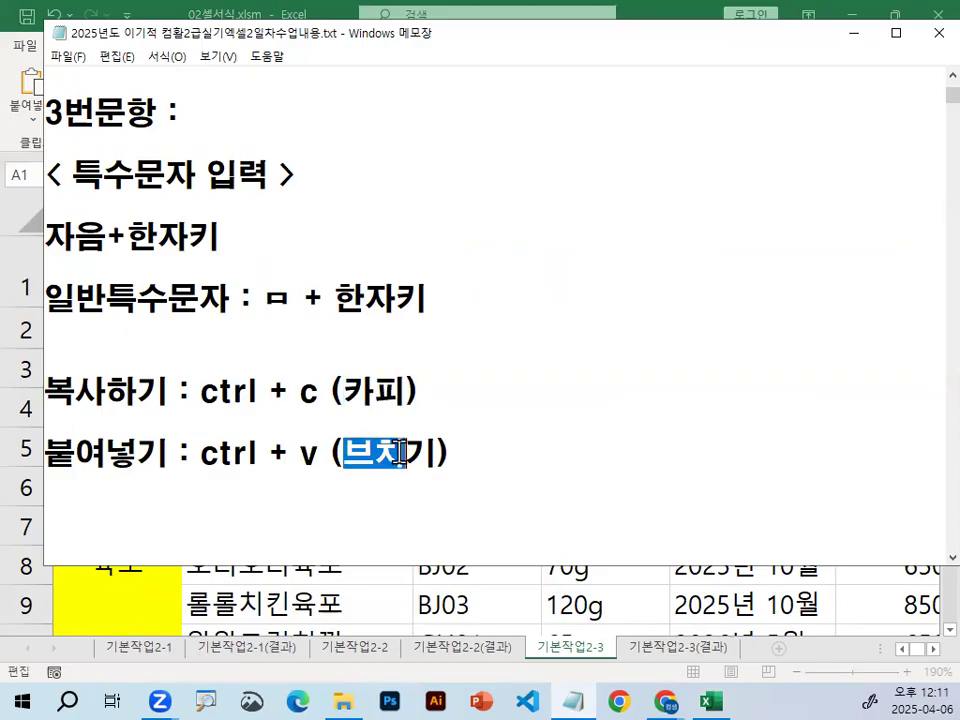
pyautogui.moveTo(78, 390); pyautogui.dragTo(363, 384)
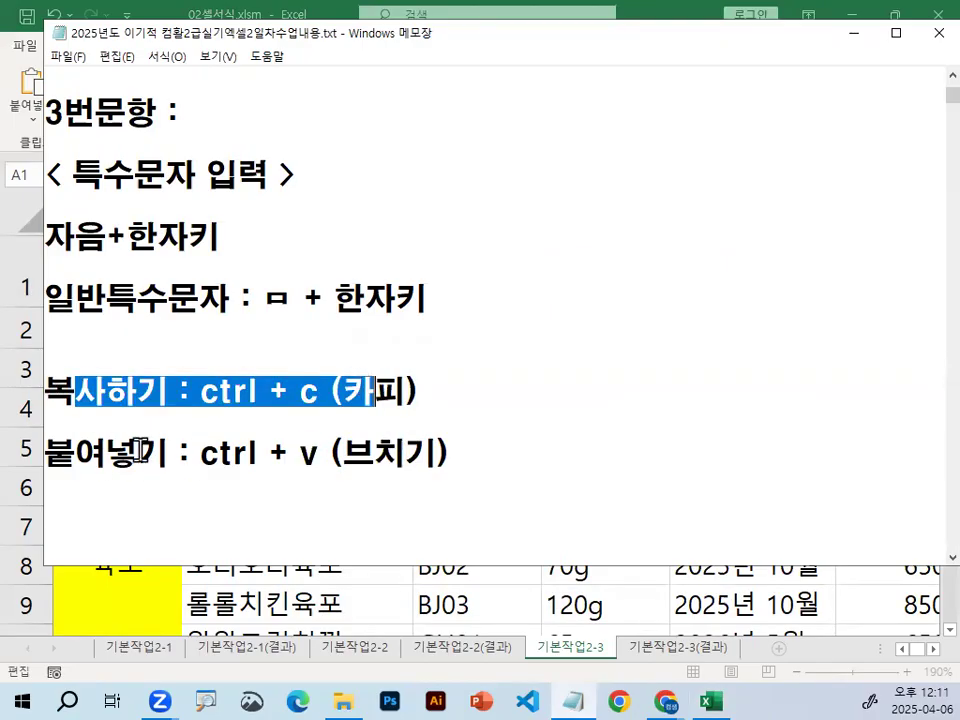
# Copy the ○ at the start of the A1 title and paste it after 현황, following the 복사하기 and 붙여넣기 lecture notes
pyautogui.moveTo(46, 390); pyautogui.dragTo(496, 383)
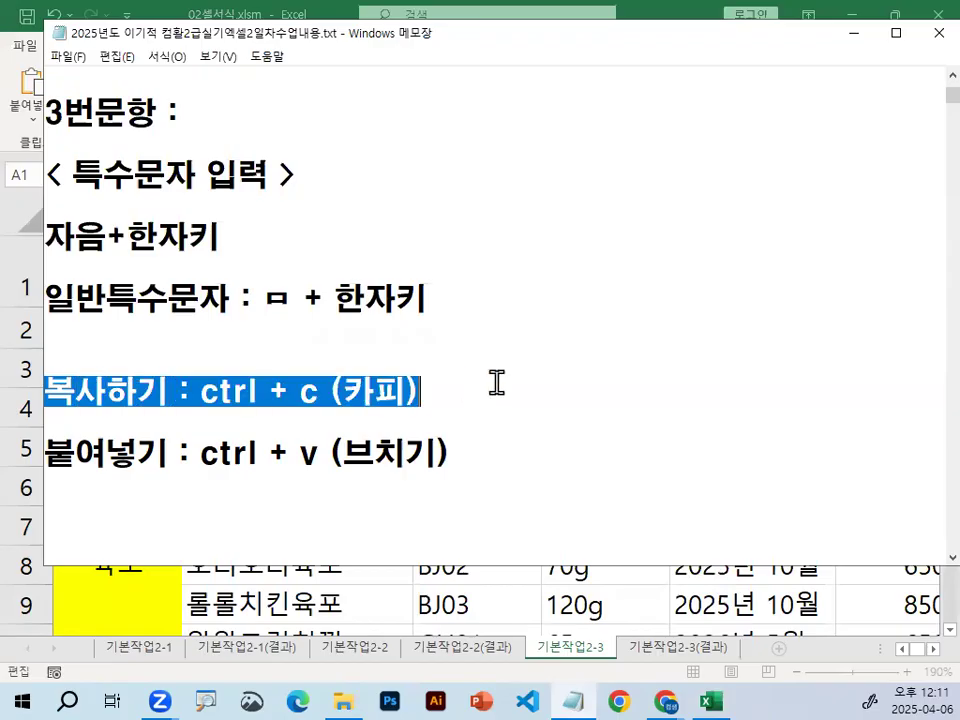
pyautogui.moveTo(46, 455); pyautogui.dragTo(497, 456)
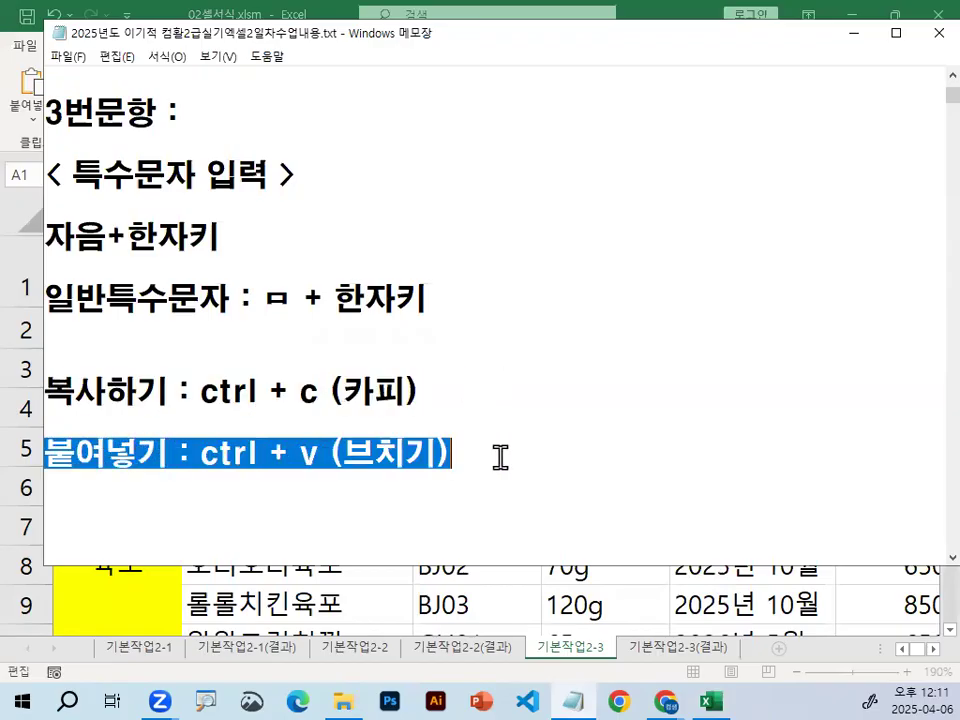
pyautogui.click(855, 44)
pyautogui.click(306, 268)
pyautogui.moveTo(290, 272); pyautogui.dragTo(314, 272)
pyautogui.hotkey('ctrl', 'c')
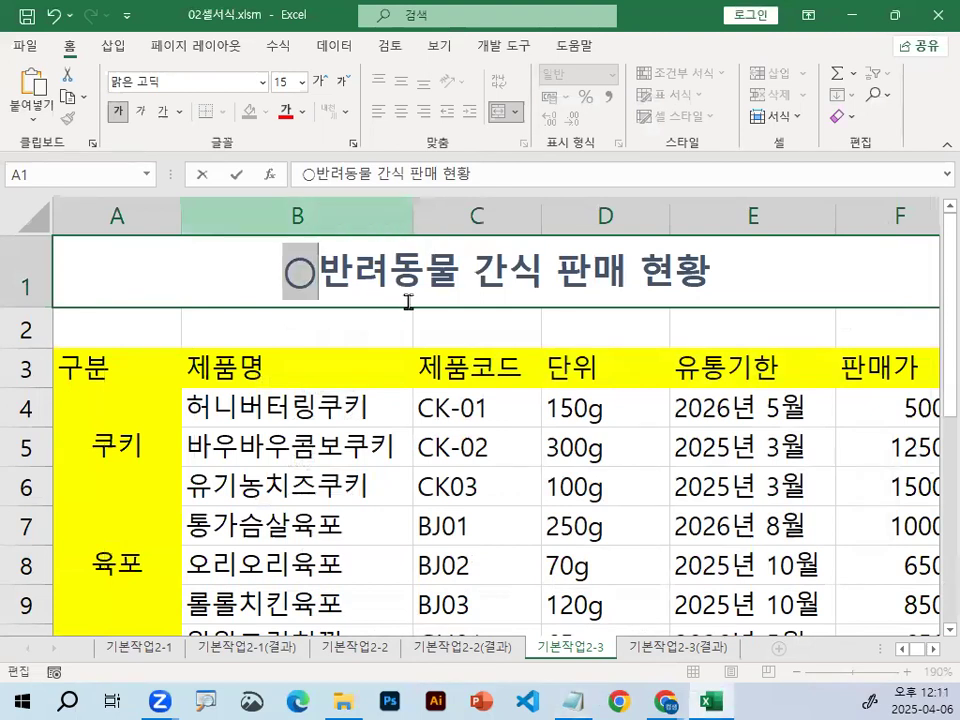
pyautogui.click(733, 273)
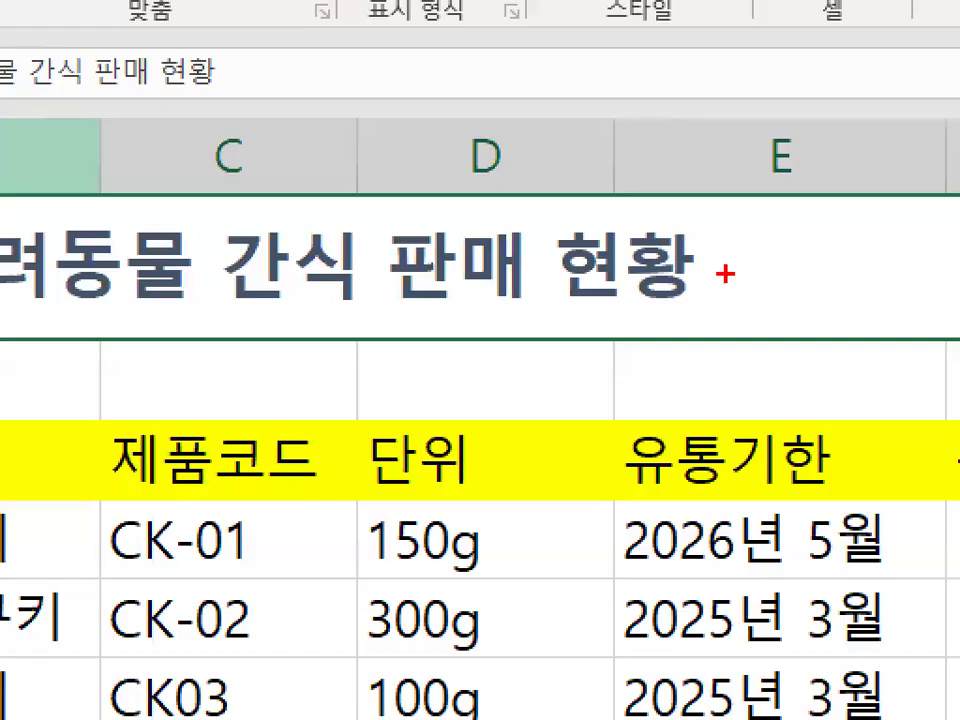
pyautogui.moveTo(687, 222)
pyautogui.mouseDown()
pyautogui.moveTo(702, 230)
pyautogui.moveTo(775, 159)
pyautogui.mouseUp()
pyautogui.press('Escape')
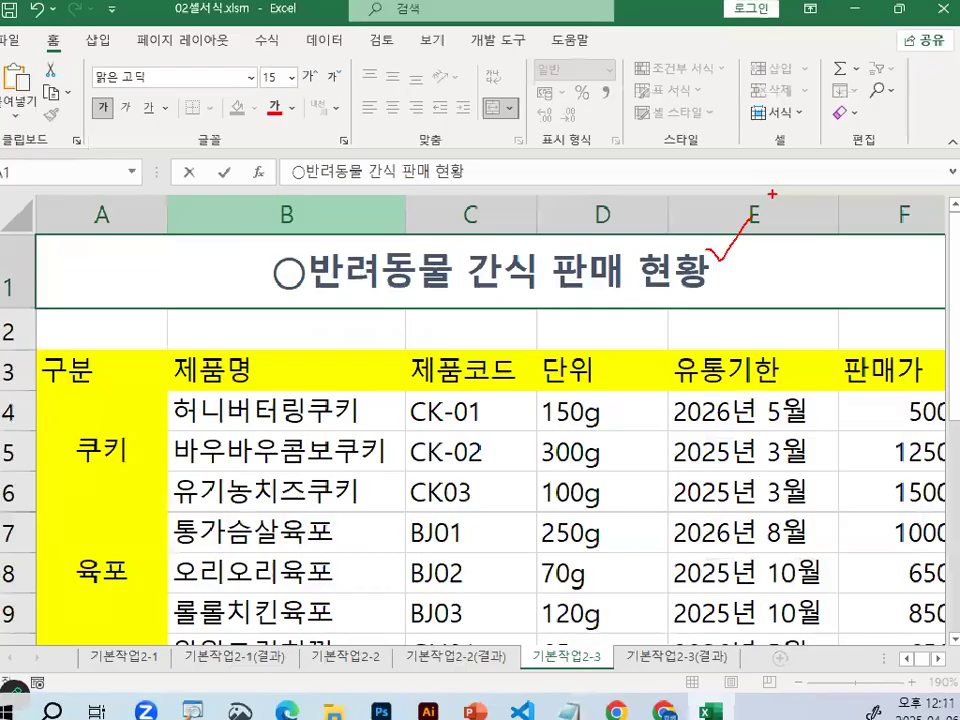
pyautogui.hotkey('ctrl', 'v')
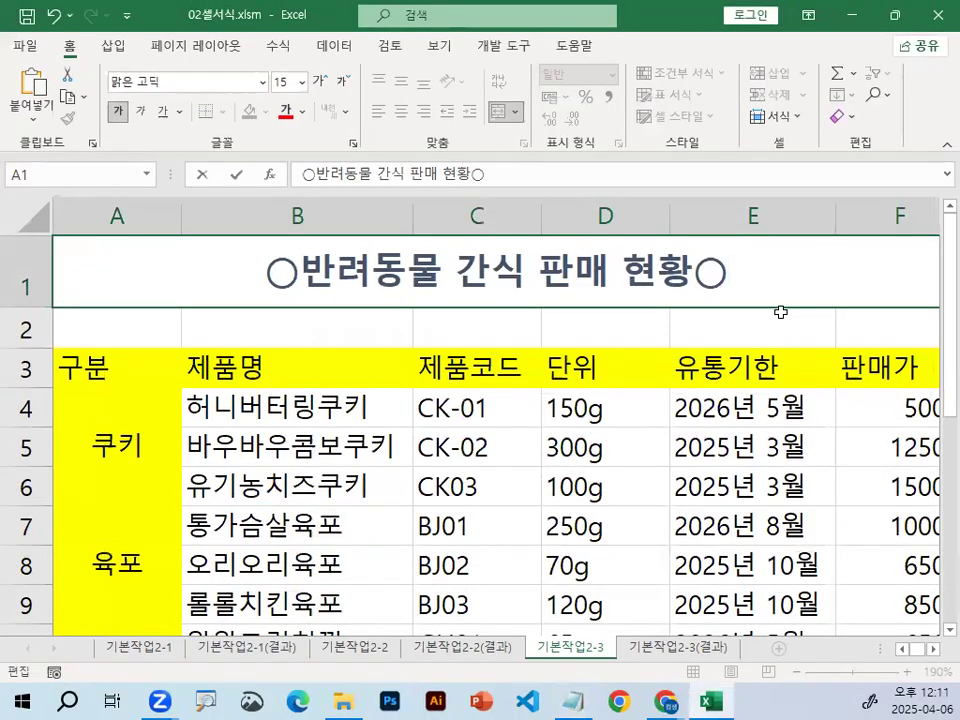
# Check both ○ symbols in the title, reread the 일반특수문자 line in the Notepad notes, and finish editing A1
pyautogui.hotkey('ctrl', '1')
pyautogui.click(722, 274)
pyautogui.moveTo(745, 283)
pyautogui.mouseDown()
pyautogui.moveTo(682, 298)
pyautogui.moveTo(737, 266)
pyautogui.moveTo(746, 276)
pyautogui.mouseUp()
pyautogui.press('Escape')
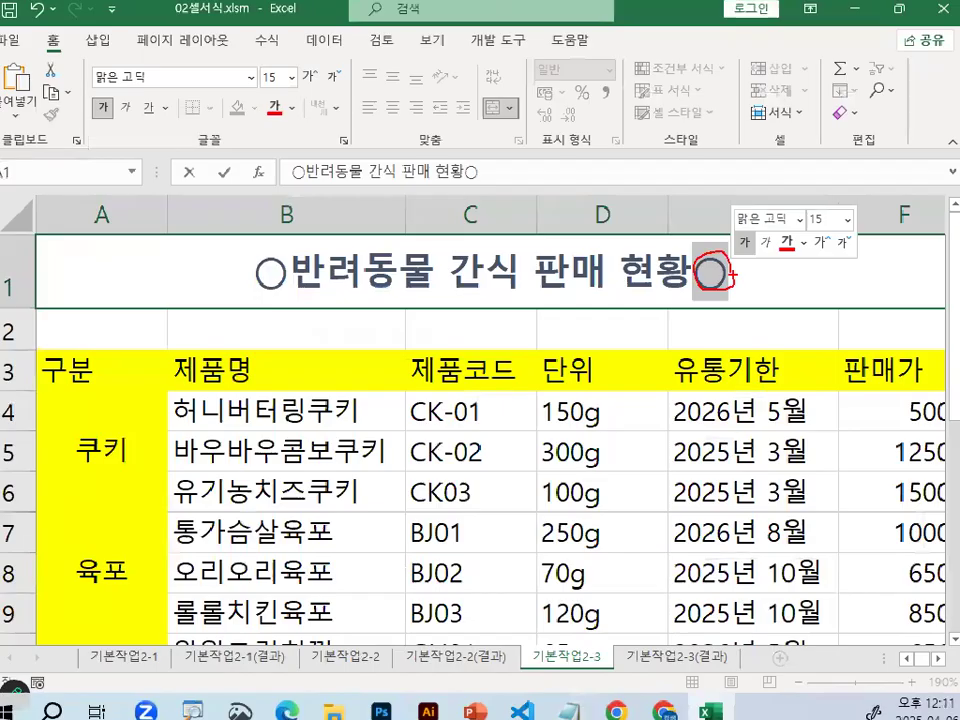
pyautogui.click(301, 271)
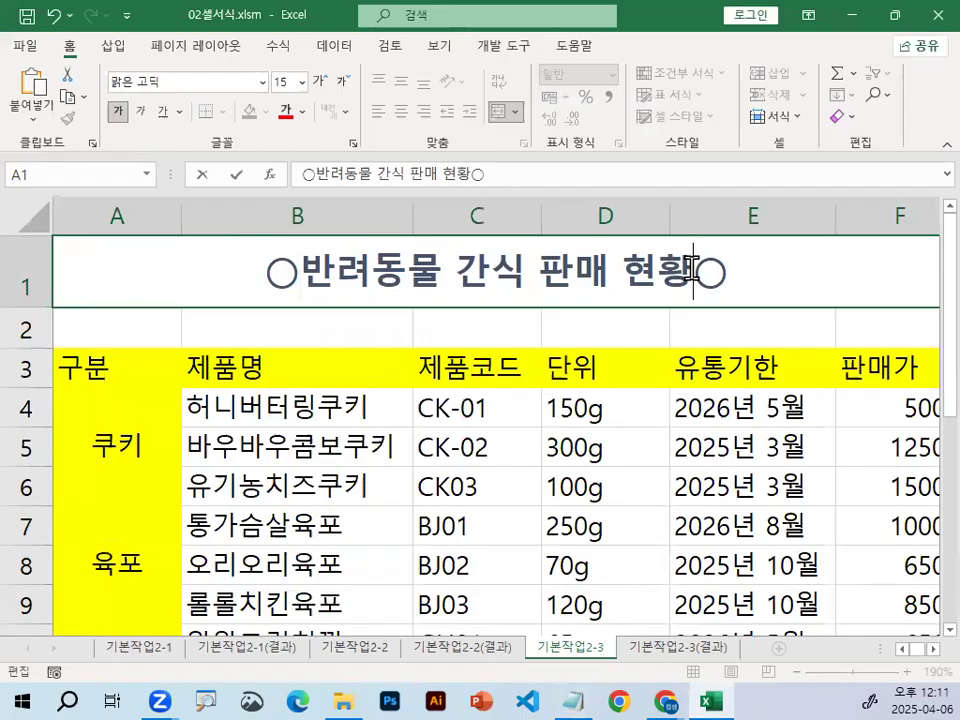
pyautogui.moveTo(266, 271); pyautogui.dragTo(297, 271)
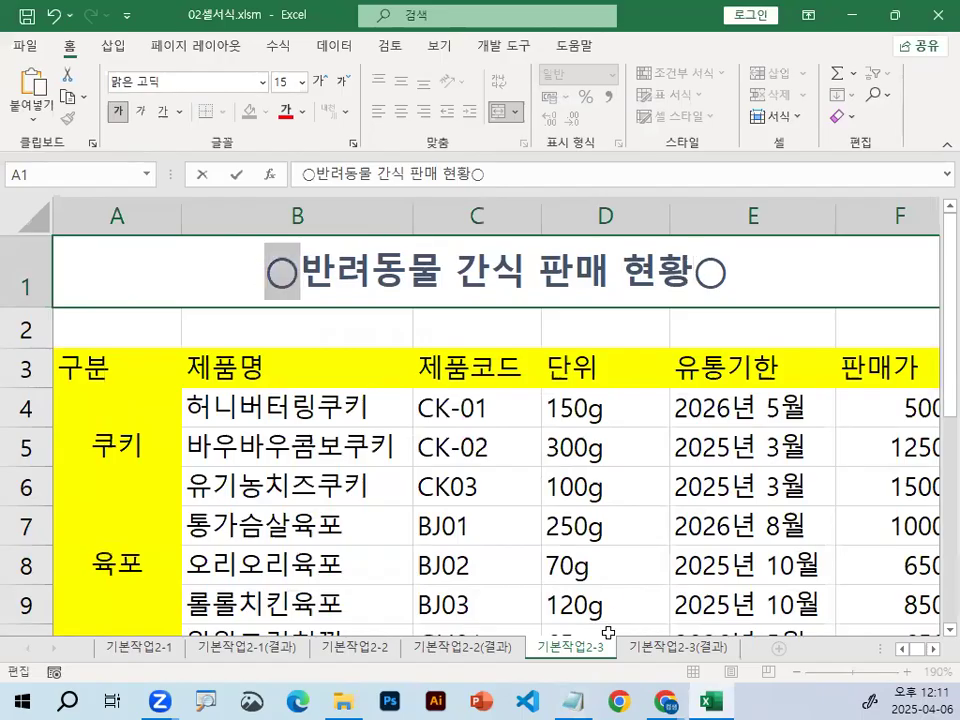
pyautogui.click(573, 696)
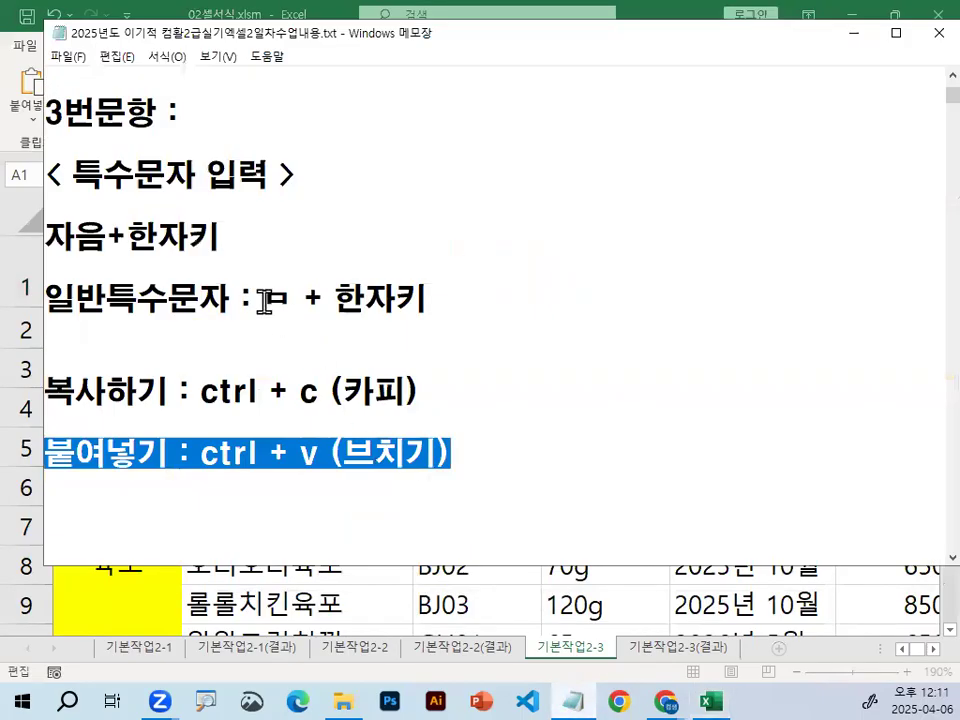
pyautogui.moveTo(263, 300); pyautogui.dragTo(425, 298)
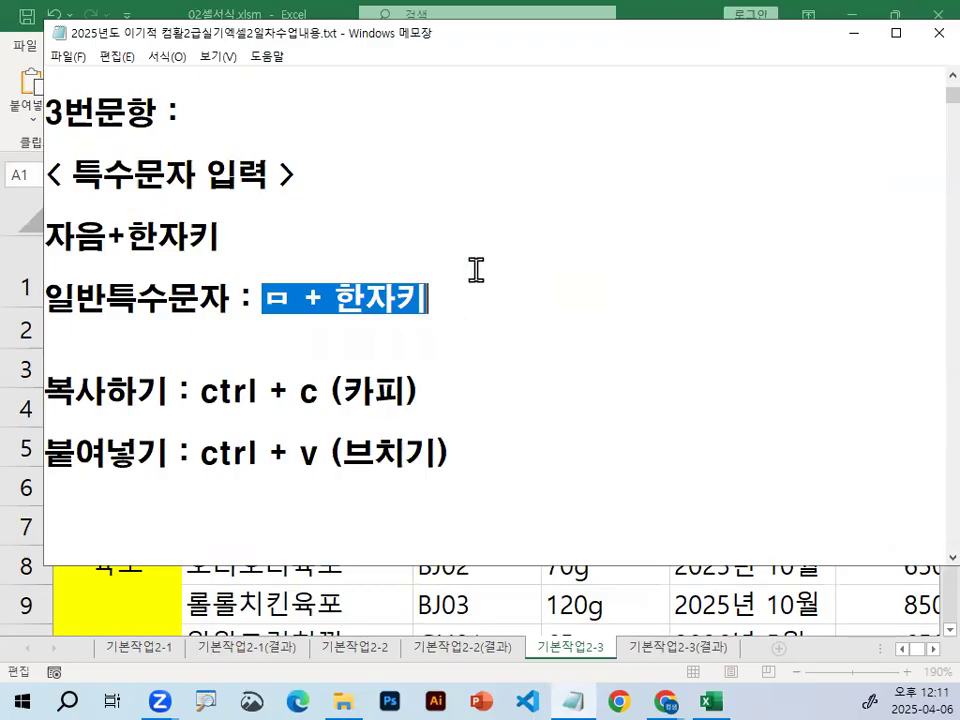
pyautogui.click(854, 33)
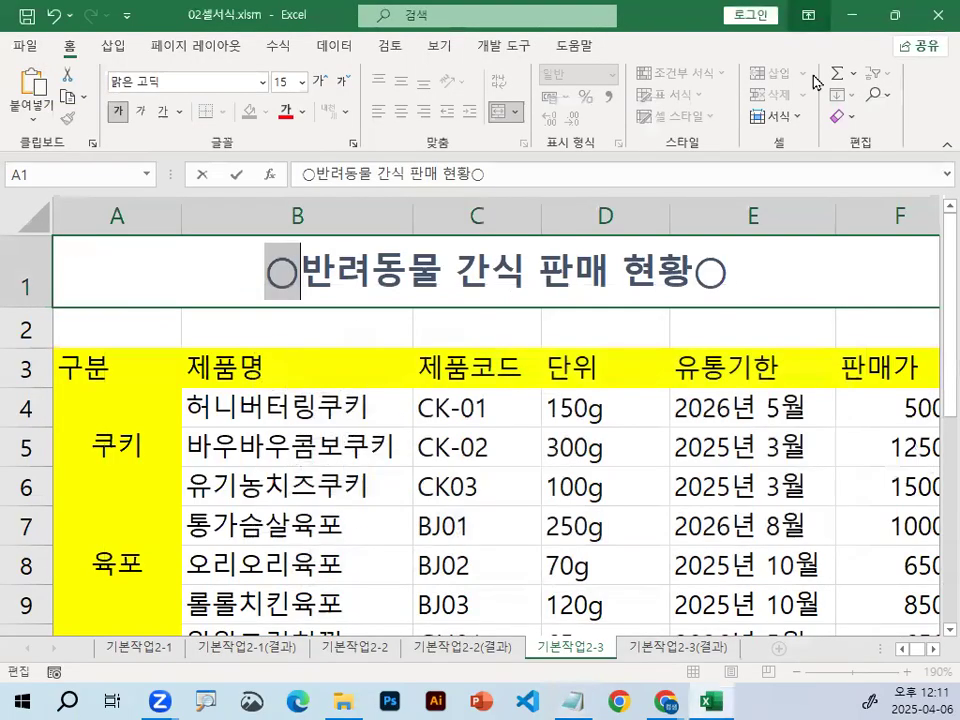
pyautogui.click(741, 398)
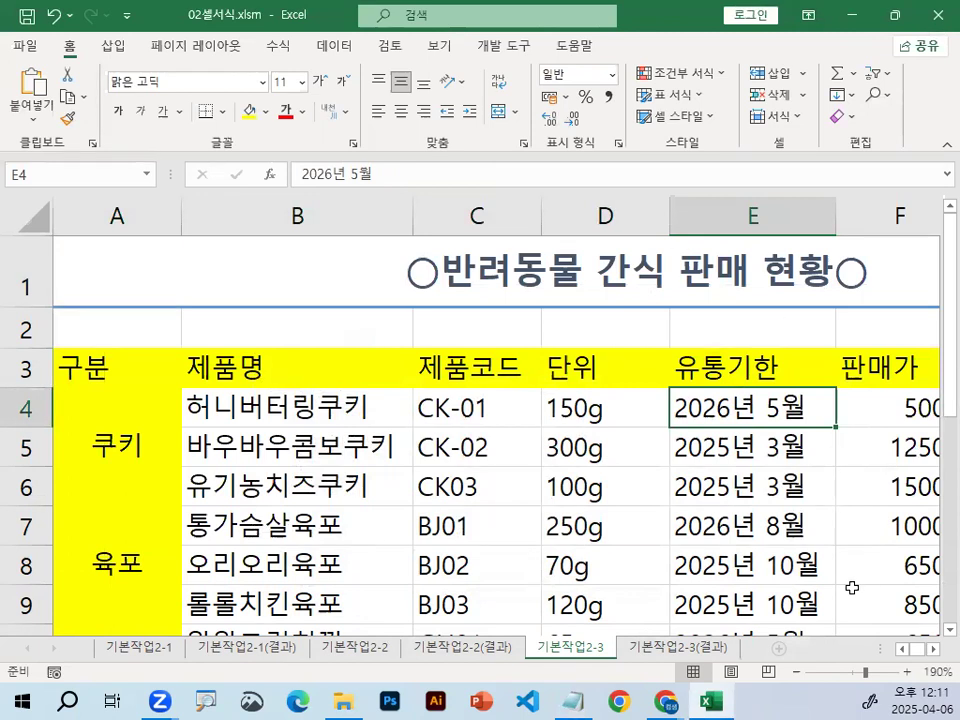
# Apply the 통화 number format to the 판매가 values in F4:F15
pyautogui.click(934, 648)
pyautogui.click(934, 648)
pyautogui.moveTo(557, 412); pyautogui.dragTo(565, 493)
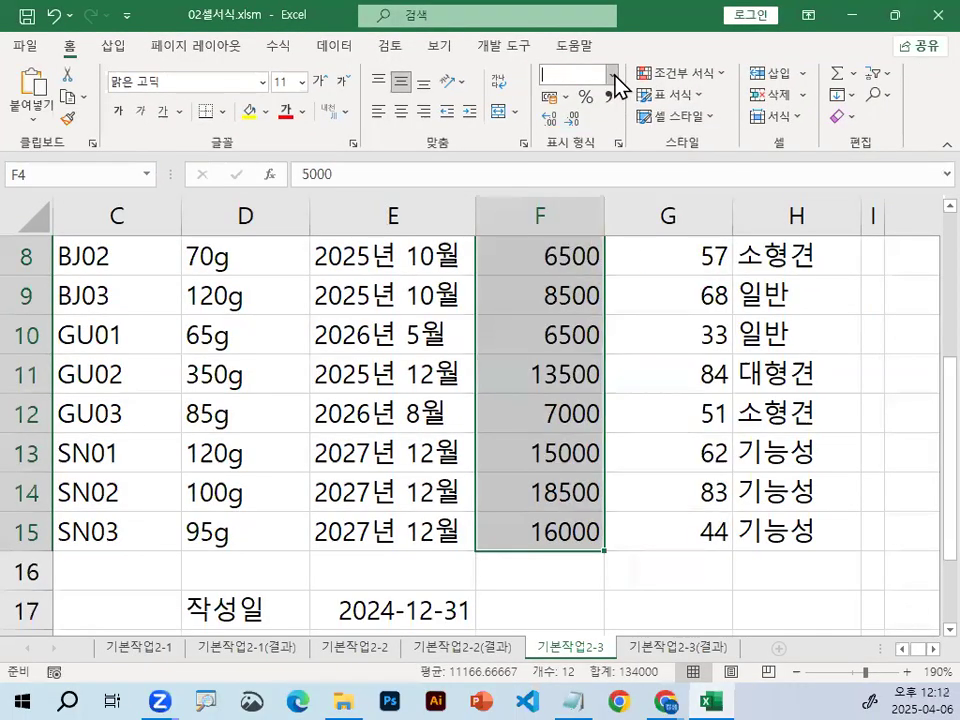
pyautogui.click(614, 78)
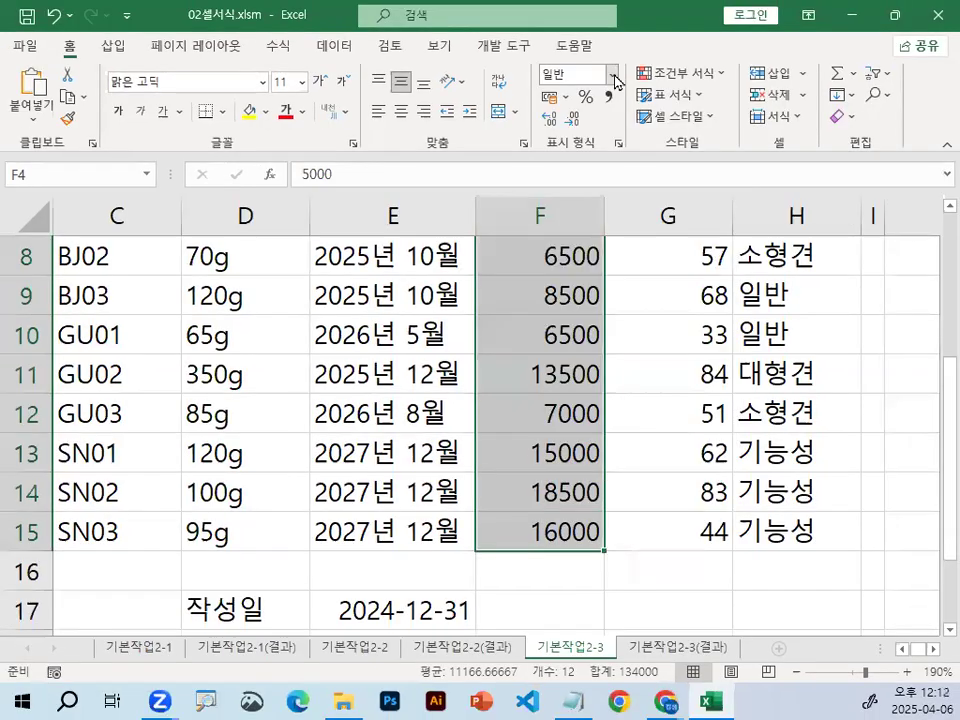
pyautogui.click(614, 81)
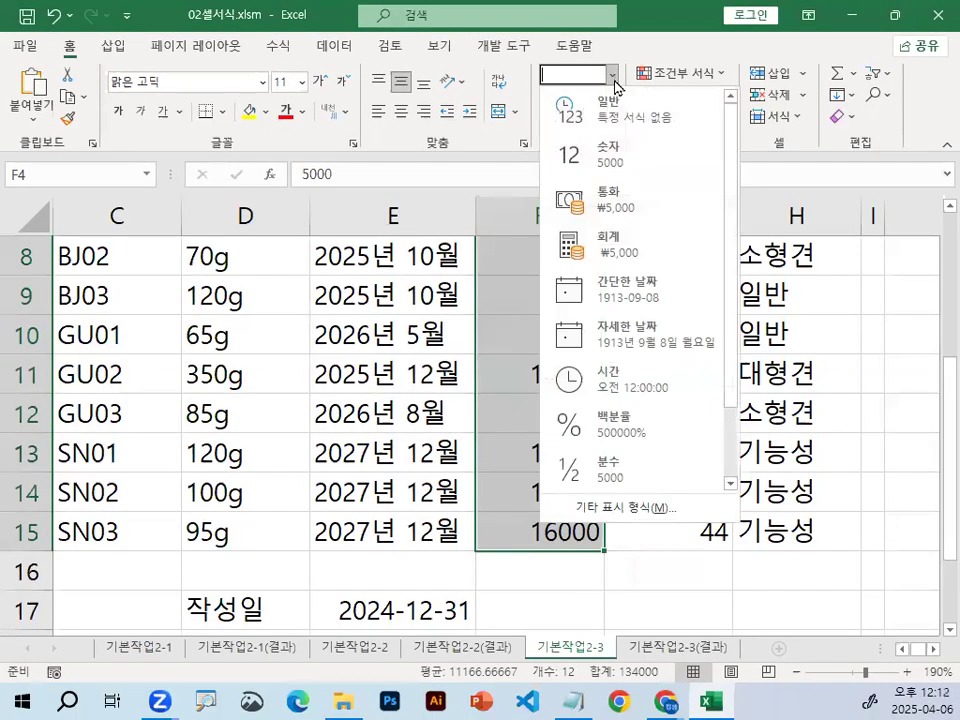
pyautogui.click(626, 200)
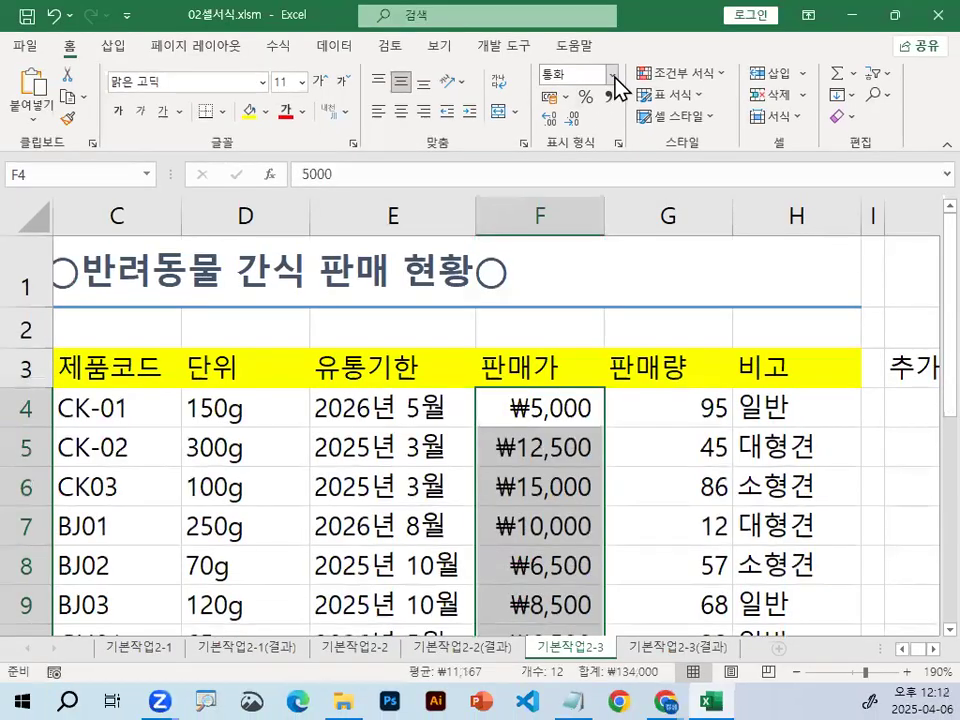
pyautogui.click(613, 76)
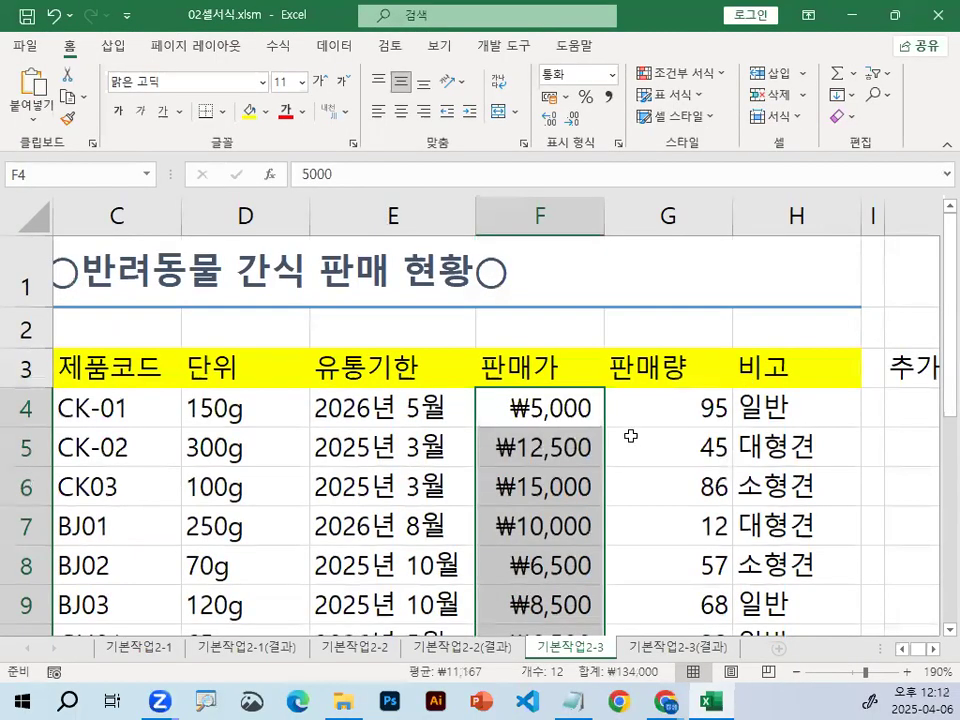
pyautogui.click(645, 414)
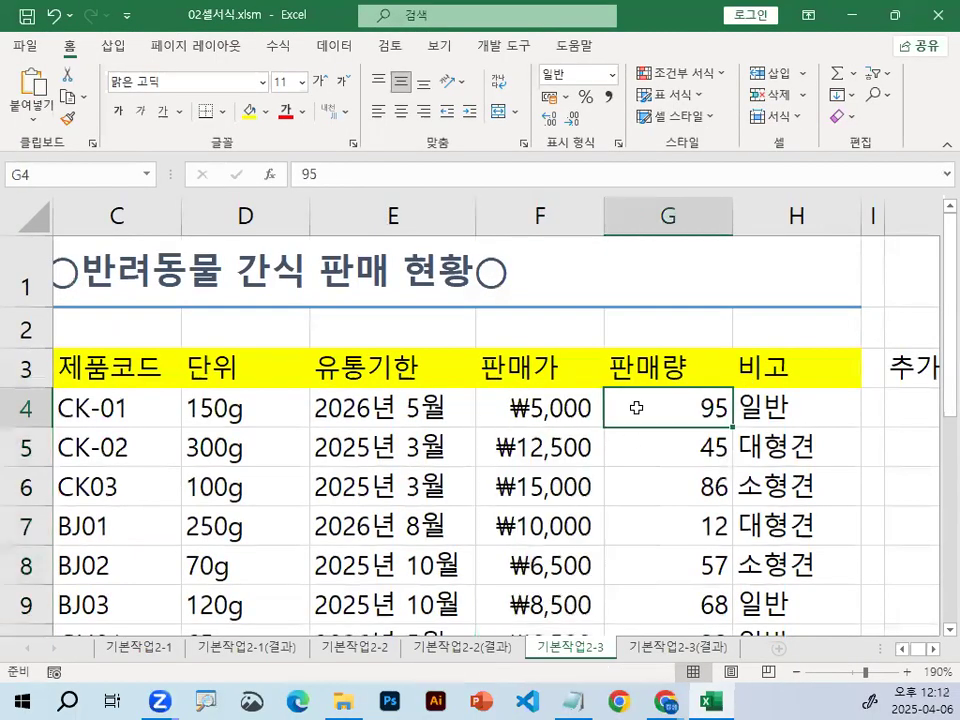
# Enter the sample value 0 in the empty cells E25 and F25 below the table
pyautogui.scroll(-7, 636, 418)
pyautogui.click(397, 368)
pyautogui.write('0')
pyautogui.press('Return')
pyautogui.press('Up')
pyautogui.press('Right')
pyautogui.write('0')
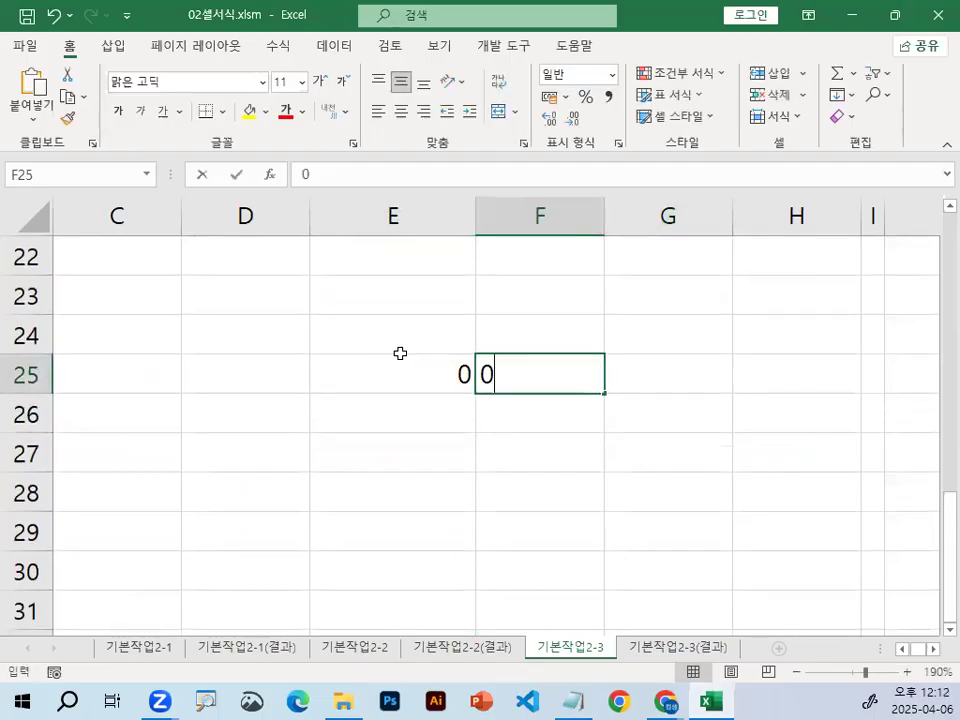
pyautogui.press('Return')
# Enter the sample values 1000 in E26 and F26 and 10000 in E27 and F27
pyautogui.press('Left')
pyautogui.write('1000')
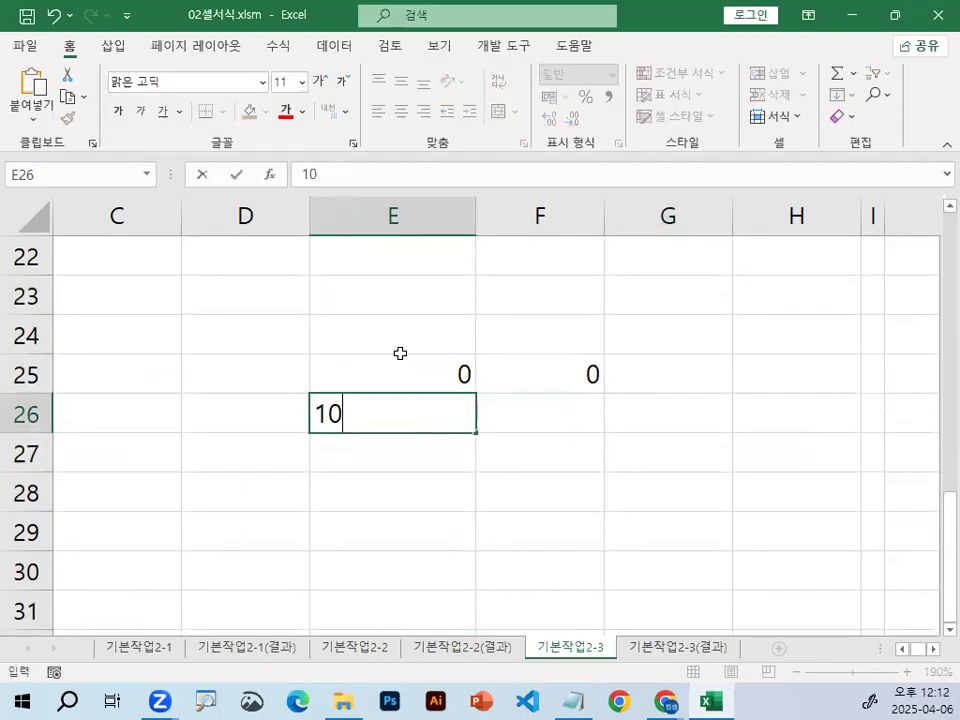
pyautogui.press('Tab')
pyautogui.write('1000')
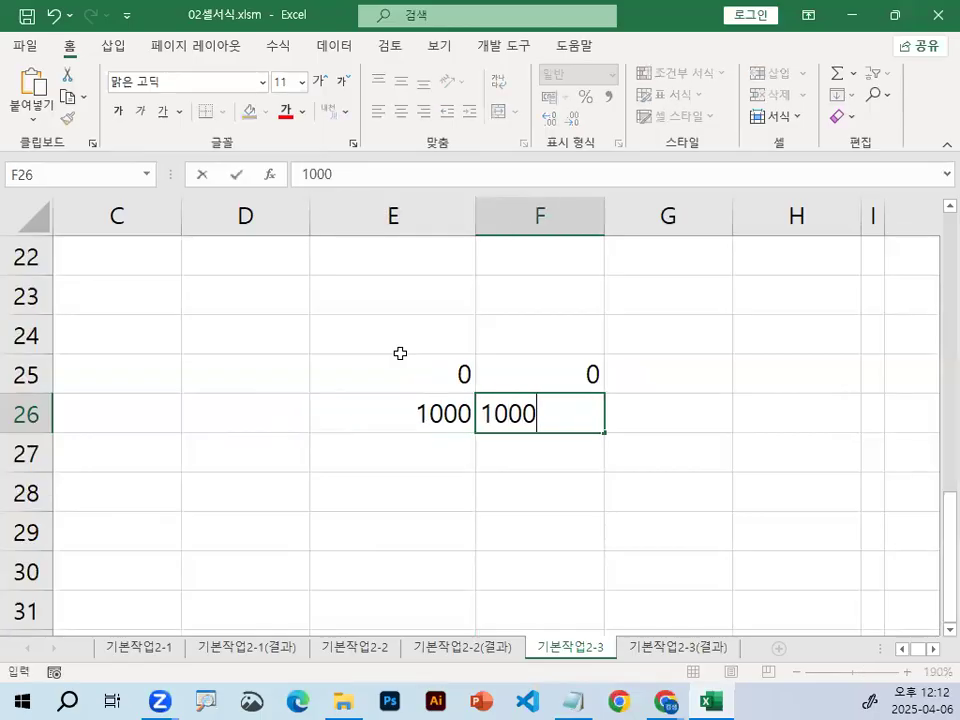
pyautogui.press('Return')
pyautogui.press('Left')
pyautogui.write('10000')
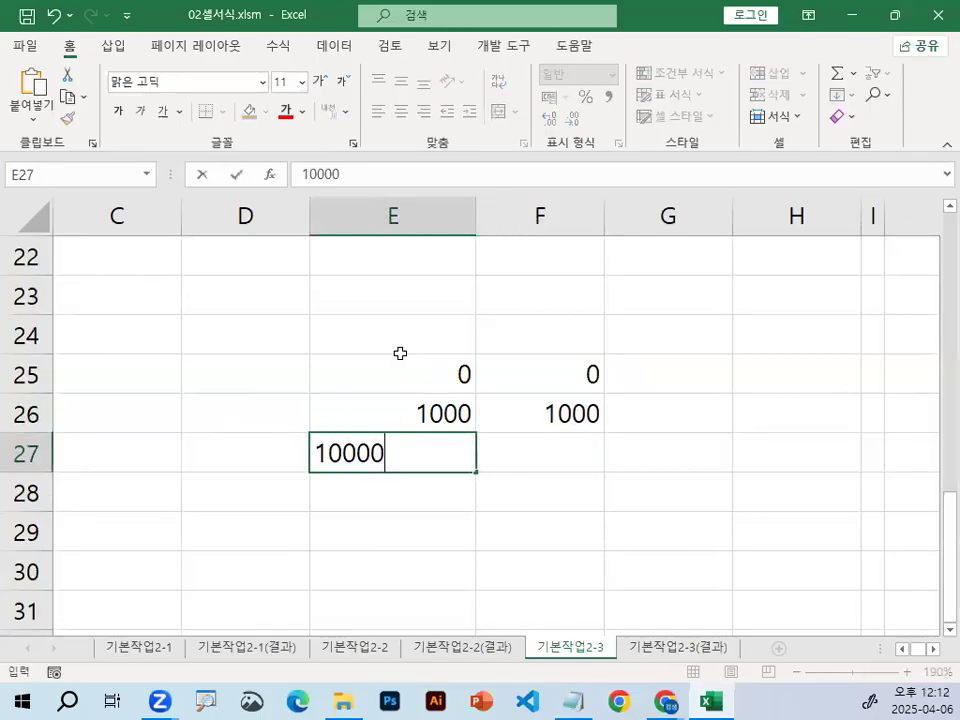
pyautogui.press('Tab')
pyautogui.write('1000')
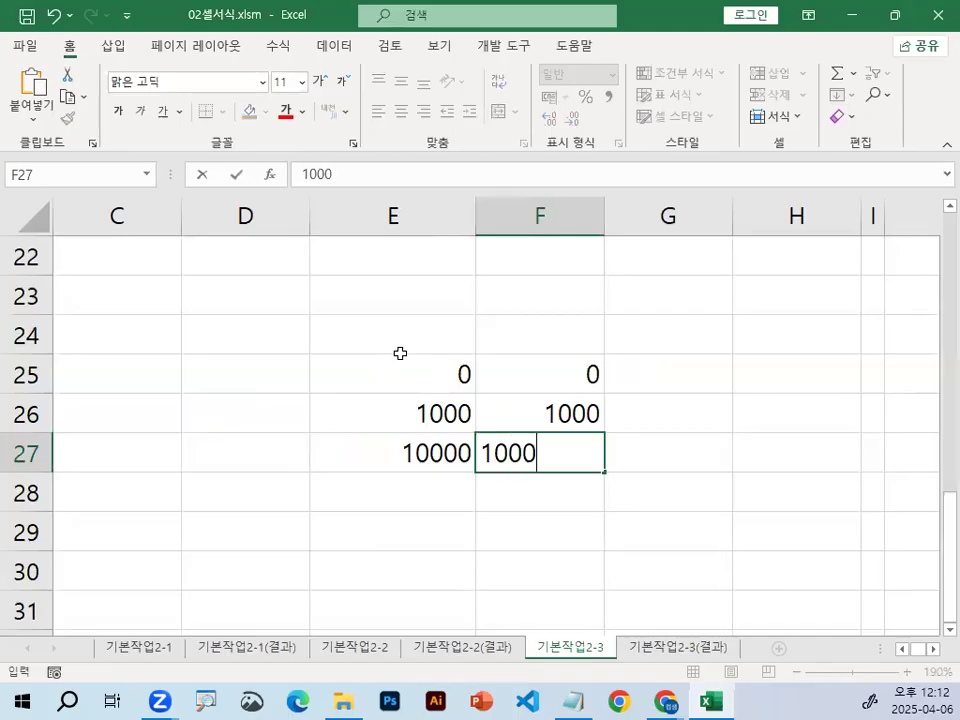
pyautogui.write('0')
pyautogui.press('Return')
# Format the samples in E25:E27 as 통화 and those in F25:F27 as 회계
pyautogui.moveTo(405, 387); pyautogui.dragTo(399, 444)
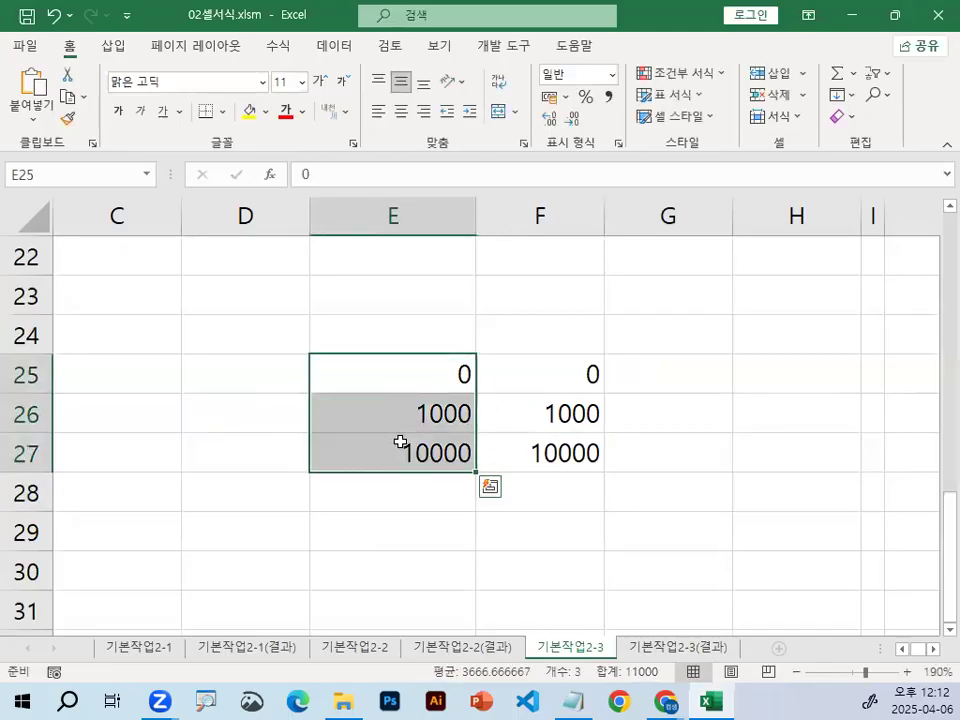
pyautogui.click(613, 77)
pyautogui.click(612, 199)
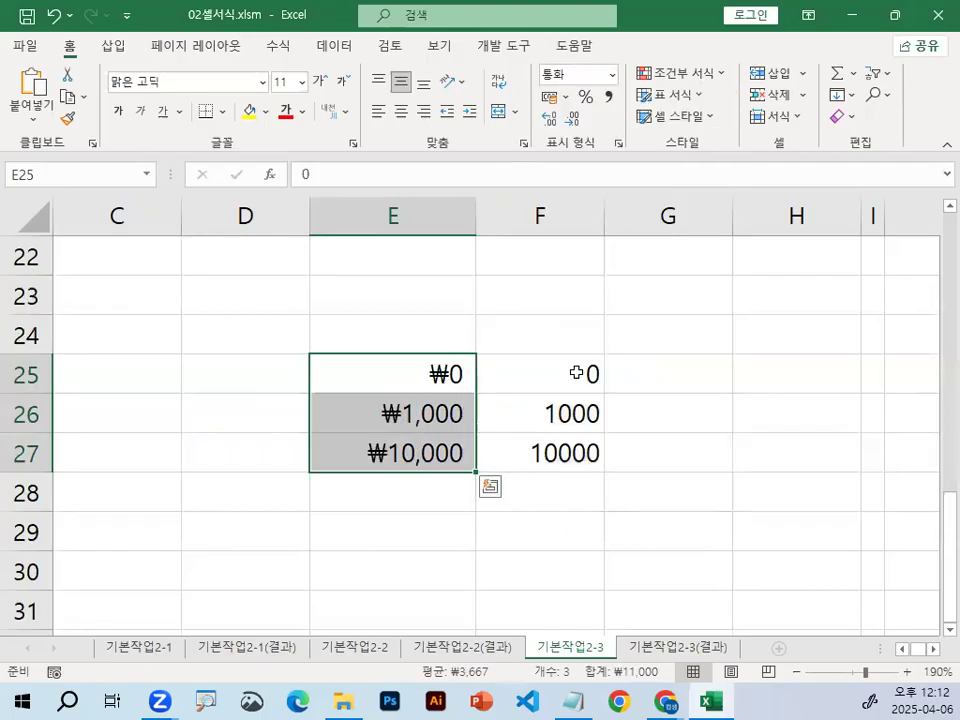
pyautogui.moveTo(576, 372); pyautogui.dragTo(585, 453)
pyautogui.click(613, 77)
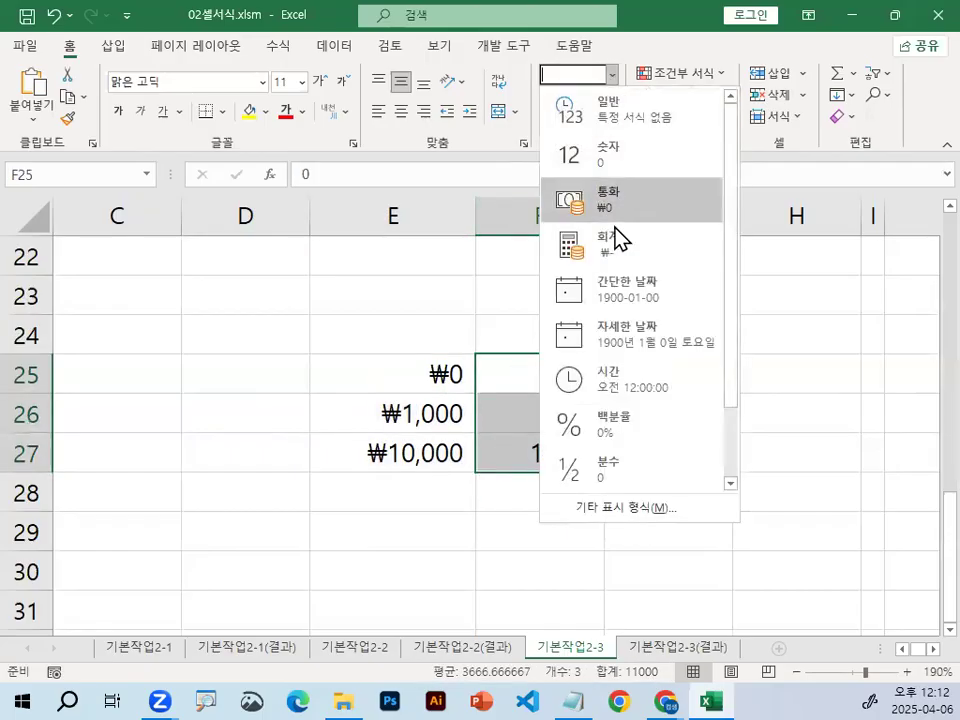
pyautogui.click(612, 240)
pyautogui.click(647, 343)
# Compare the placement of the ₩ sign and the display of zero between the 통화 samples in E25:E27 and the 회계 samples in F25:F27
pyautogui.moveTo(612, 218); pyautogui.dragTo(646, 216)
pyautogui.click(643, 345)
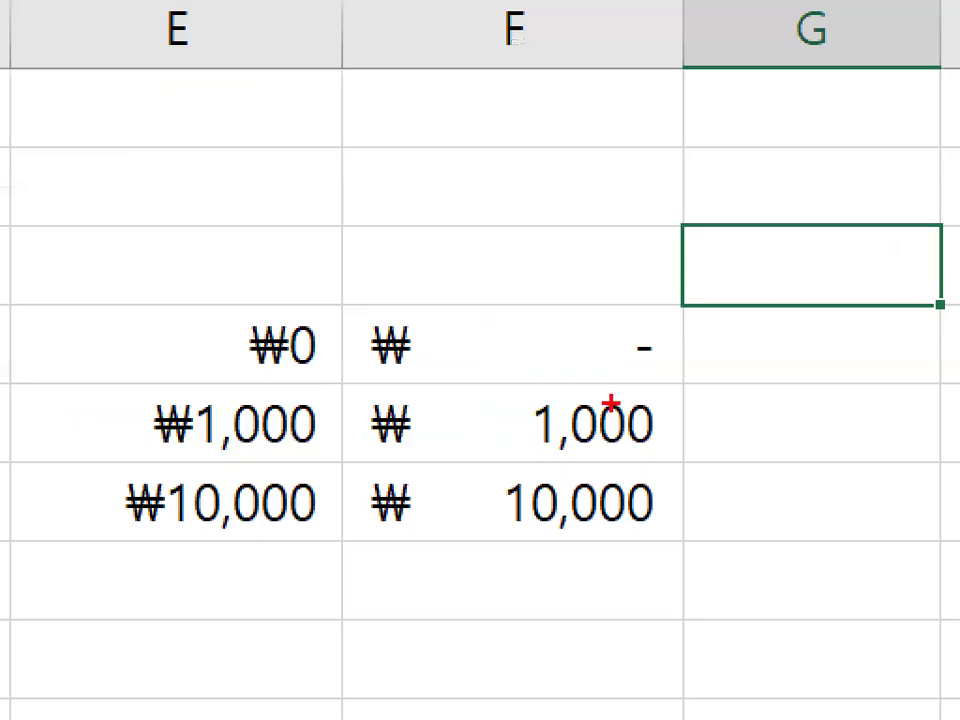
pyautogui.moveTo(715, 521)
pyautogui.mouseDown()
pyautogui.moveTo(561, 253)
pyautogui.moveTo(680, 470)
pyautogui.mouseUp()
pyautogui.press('Escape')
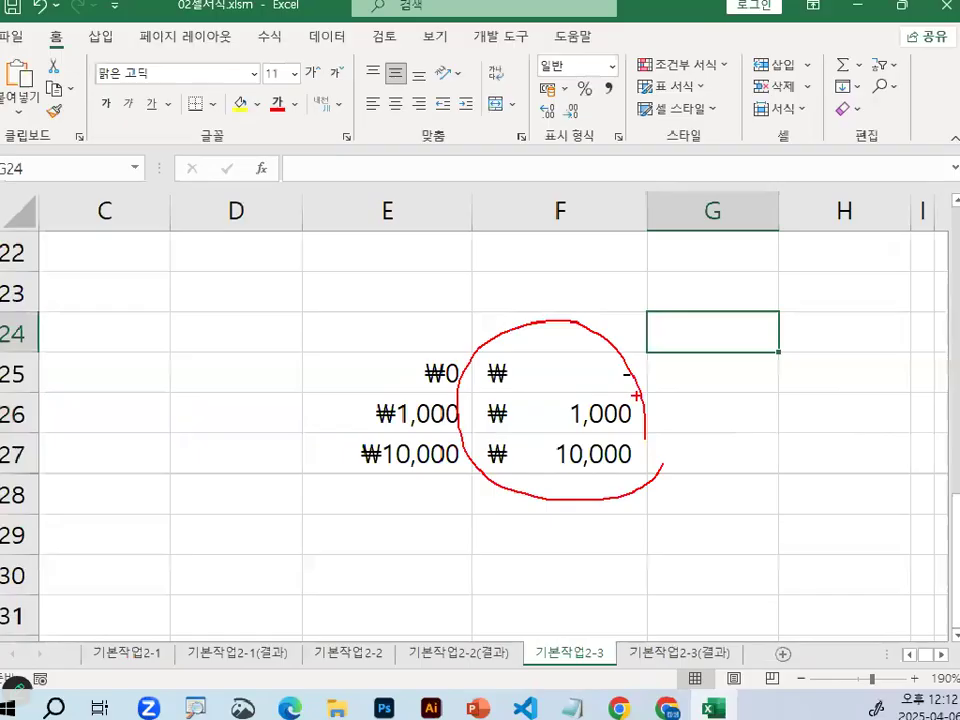
pyautogui.click(591, 381)
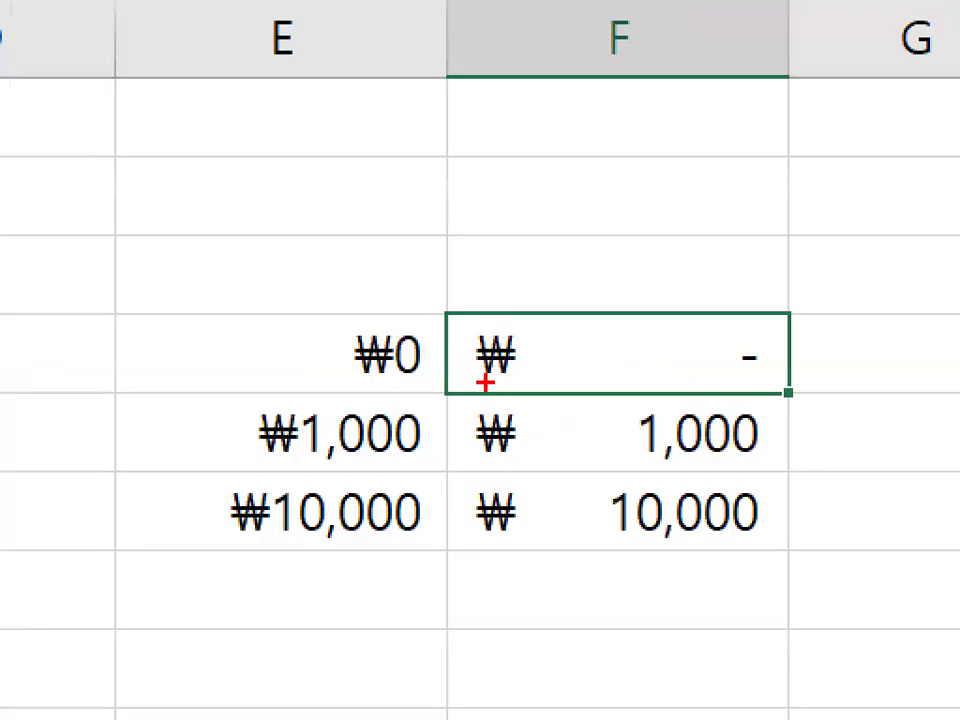
pyautogui.moveTo(455, 348); pyautogui.dragTo(456, 503)
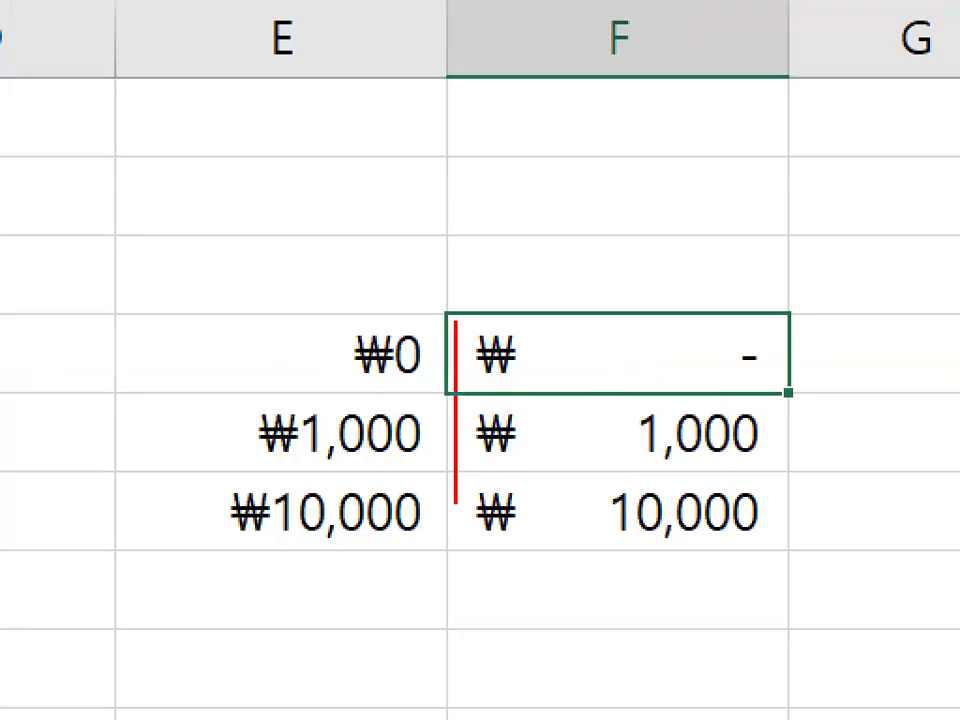
pyautogui.moveTo(455, 318)
pyautogui.mouseDown()
pyautogui.moveTo(519, 321)
pyautogui.moveTo(546, 418)
pyautogui.moveTo(546, 546)
pyautogui.moveTo(450, 548)
pyautogui.mouseUp()
pyautogui.moveTo(481, 330)
pyautogui.mouseDown()
pyautogui.moveTo(529, 381)
pyautogui.moveTo(470, 330)
pyautogui.mouseUp()
pyautogui.moveTo(528, 418); pyautogui.dragTo(525, 545)
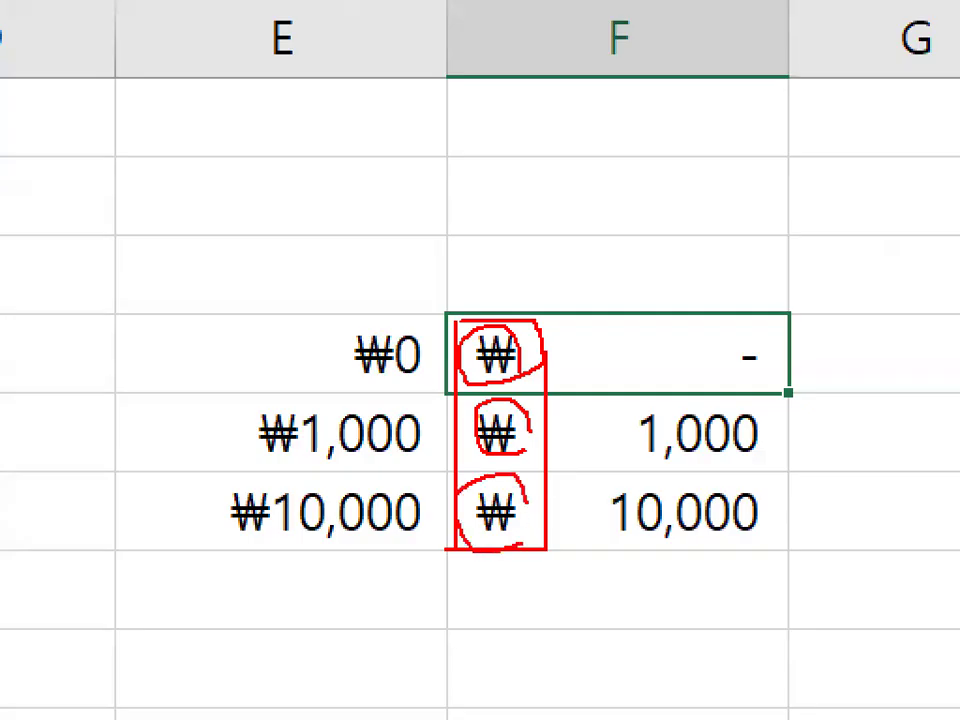
pyautogui.moveTo(793, 240); pyautogui.dragTo(793, 590)
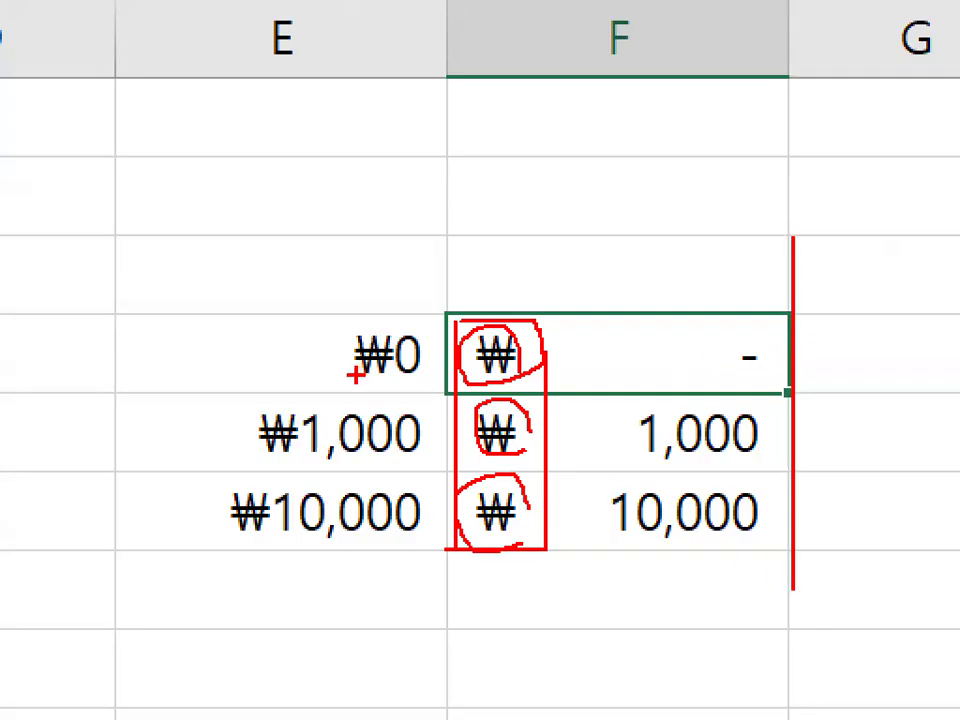
pyautogui.moveTo(258, 456); pyautogui.dragTo(322, 455)
pyautogui.moveTo(232, 535); pyautogui.dragTo(308, 534)
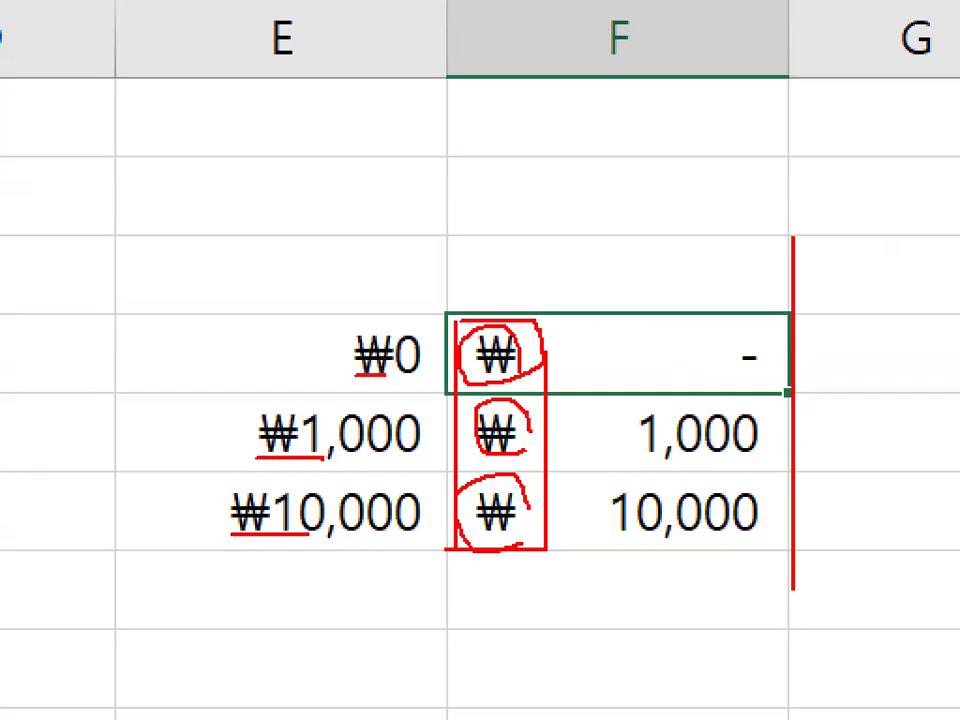
pyautogui.press('Escape')
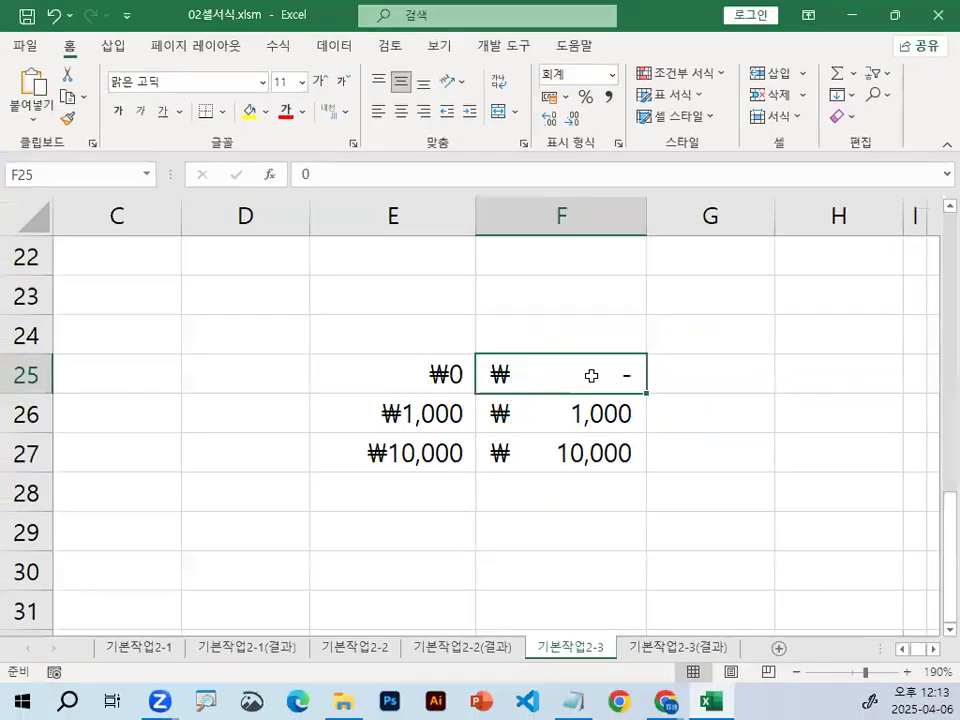
# Compare how a zero value is displayed in the 통화 sample E25 and the 회계 sample F25
pyautogui.moveTo(623, 377); pyautogui.dragTo(594, 450)
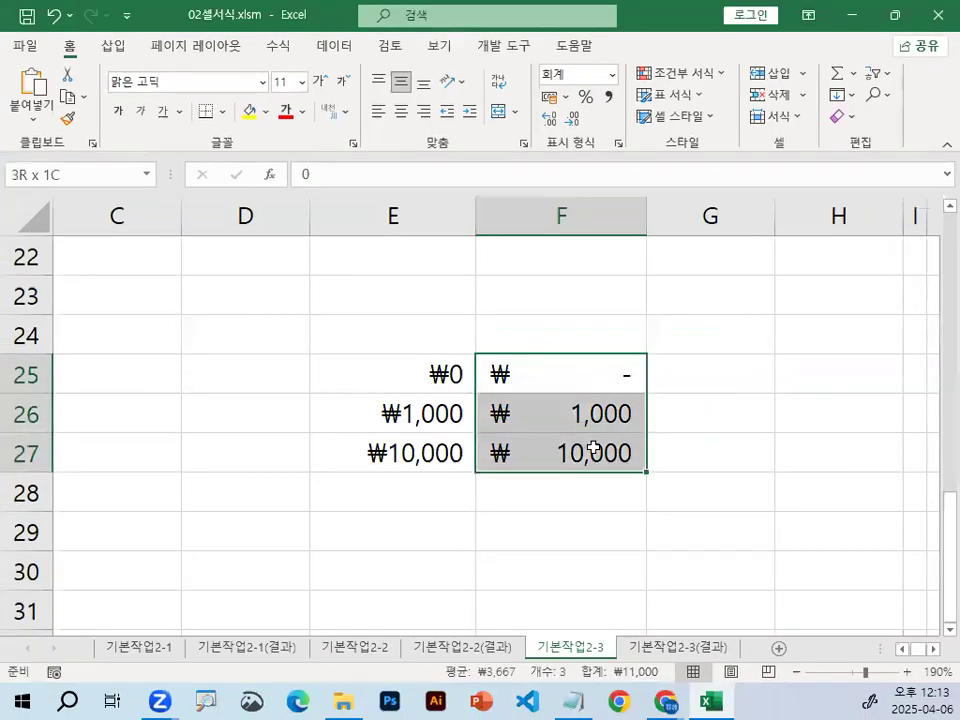
pyautogui.click(606, 374)
pyautogui.click(456, 372)
pyautogui.hotkey('ctrl', '1')
pyautogui.moveTo(455, 386)
pyautogui.mouseDown()
pyautogui.moveTo(472, 384)
pyautogui.moveTo(478, 356)
pyautogui.mouseUp()
pyautogui.moveTo(826, 401); pyautogui.dragTo(801, 377)
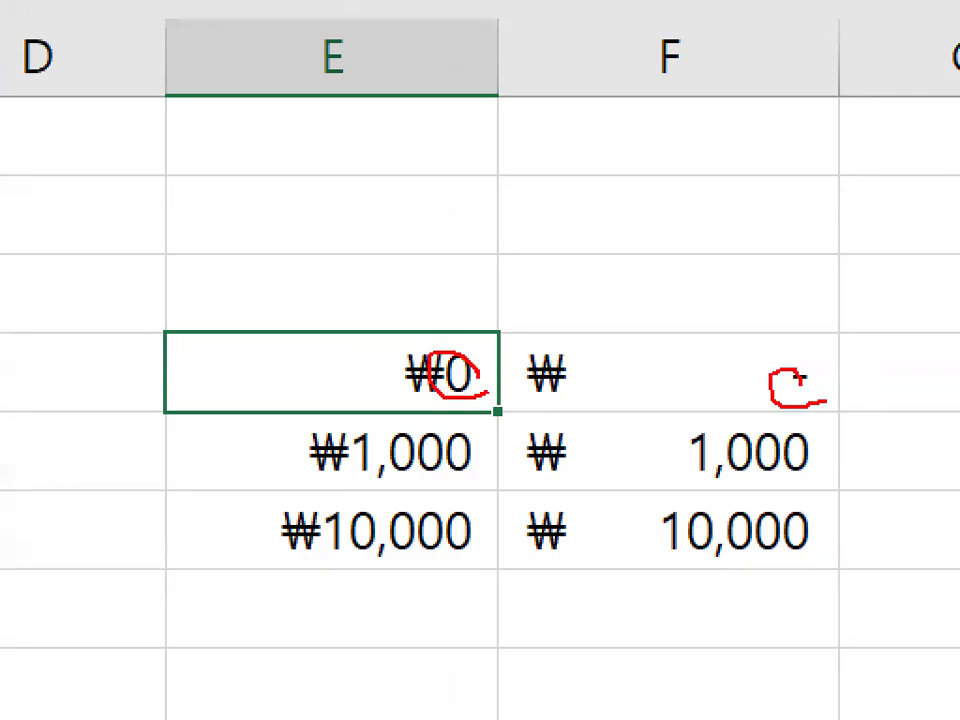
pyautogui.press('Escape')
# Compare where the ₩ sign sits in the 통화 samples E25:E27 and the 회계 samples F25:F27
pyautogui.moveTo(560, 376); pyautogui.dragTo(556, 432)
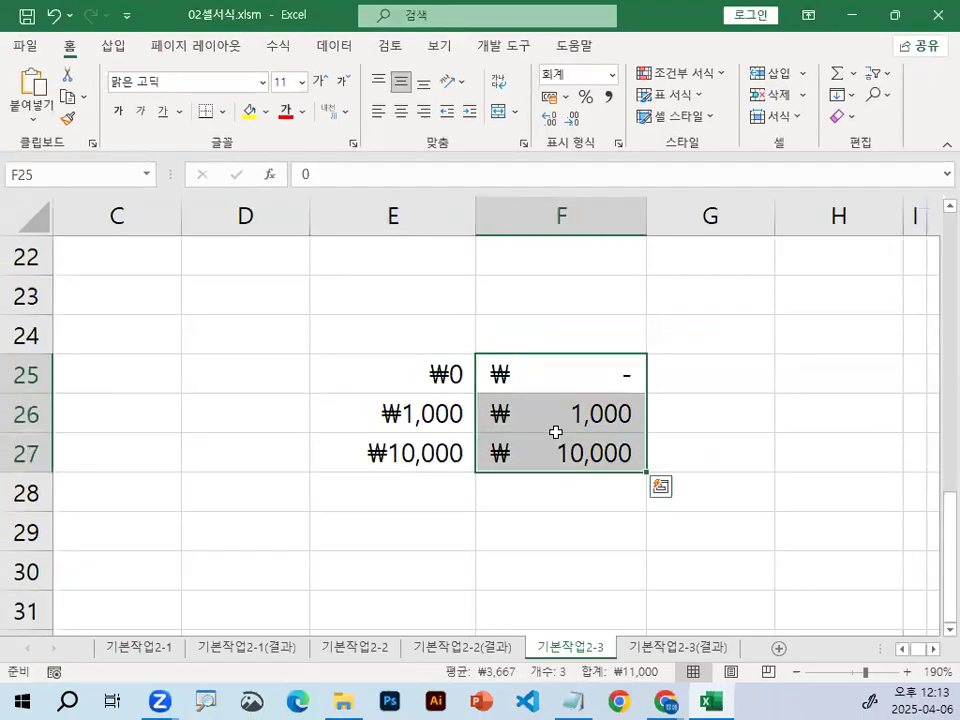
pyautogui.click(576, 374)
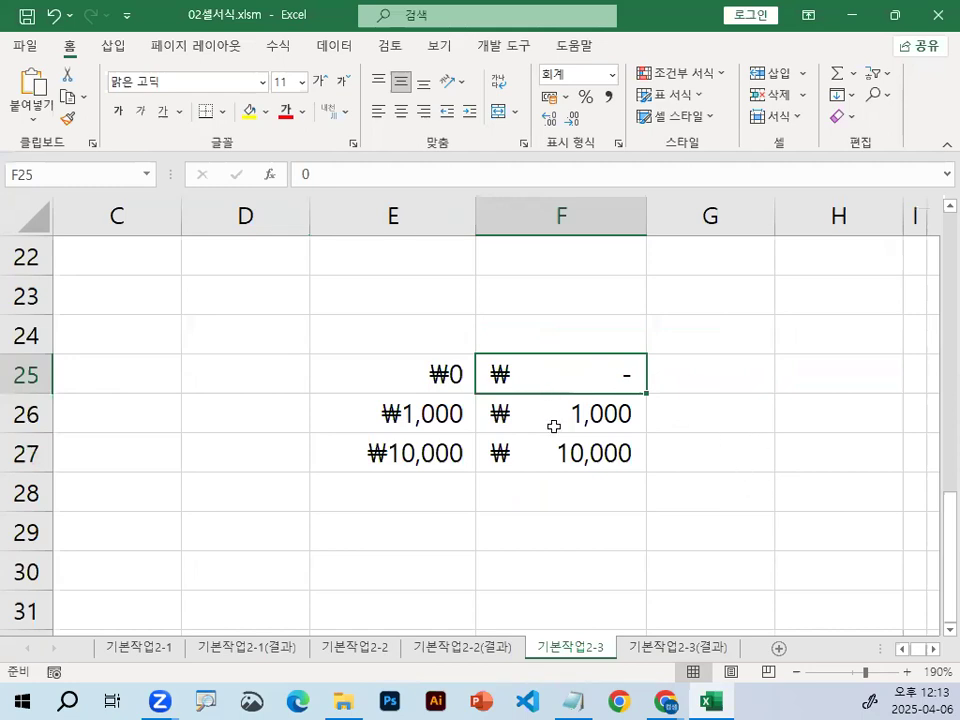
pyautogui.moveTo(560, 376); pyautogui.dragTo(550, 443)
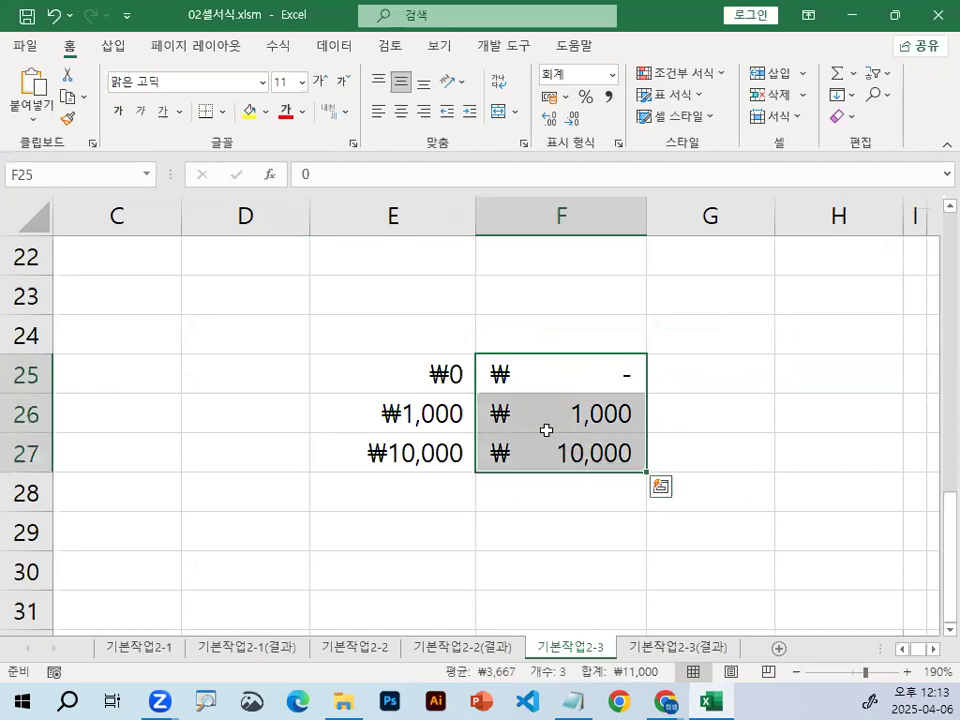
pyautogui.click(431, 376)
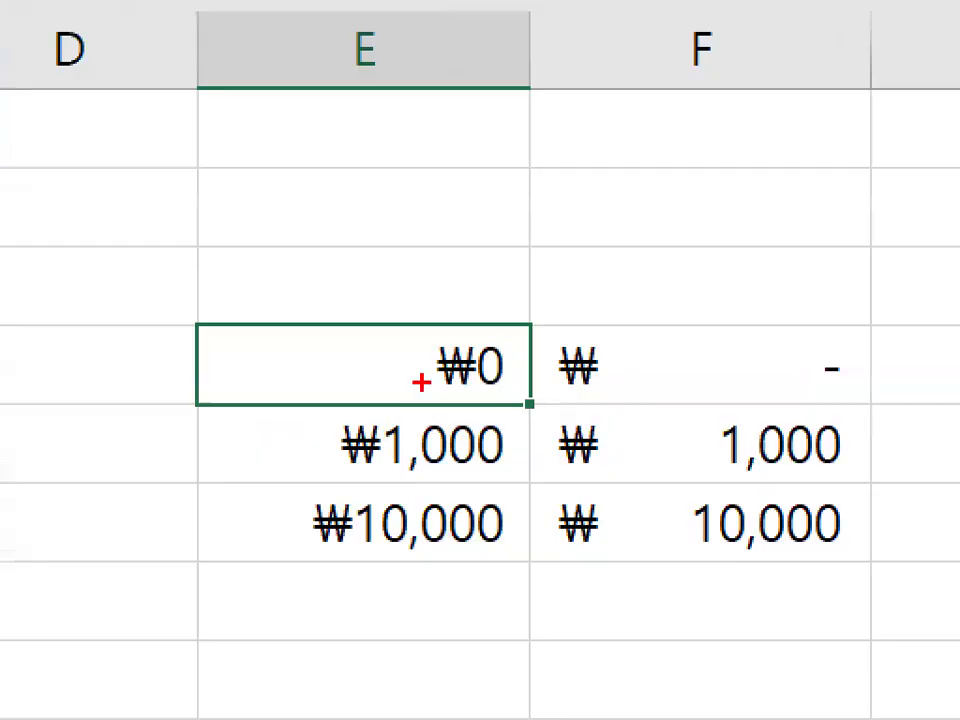
pyautogui.moveTo(478, 347); pyautogui.dragTo(484, 380)
pyautogui.press('Escape')
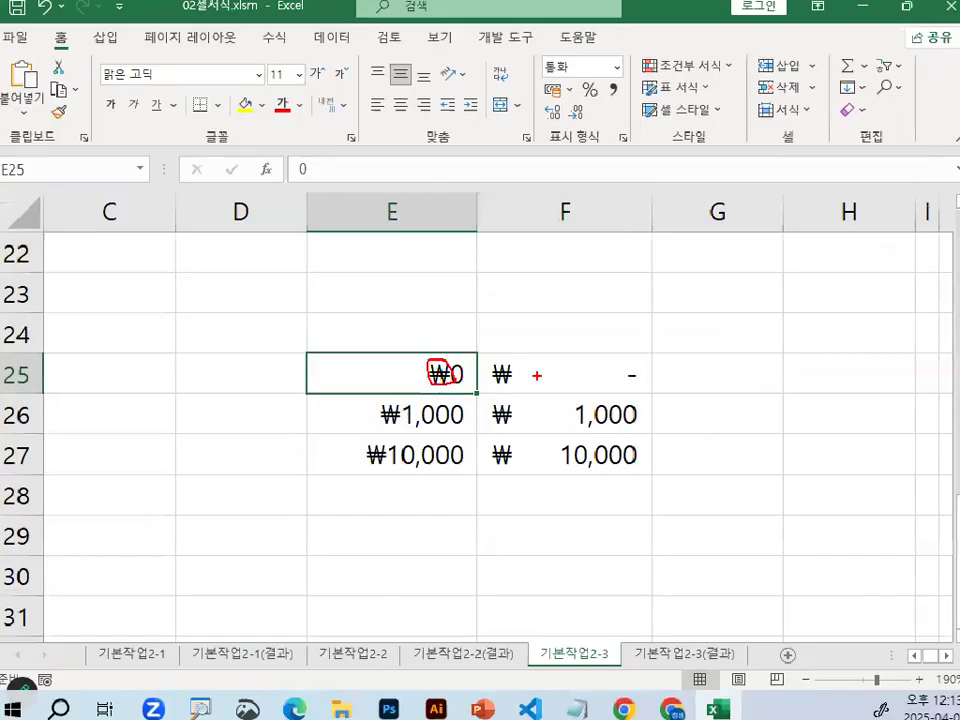
pyautogui.hotkey('ctrl', '1')
pyautogui.click(626, 377)
pyautogui.moveTo(316, 342)
pyautogui.mouseDown()
pyautogui.moveTo(332, 574)
pyautogui.moveTo(429, 510)
pyautogui.moveTo(352, 330)
pyautogui.mouseUp()
pyautogui.moveTo(453, 526)
pyautogui.mouseDown()
pyautogui.moveTo(370, 305)
pyautogui.moveTo(455, 462)
pyautogui.mouseUp()
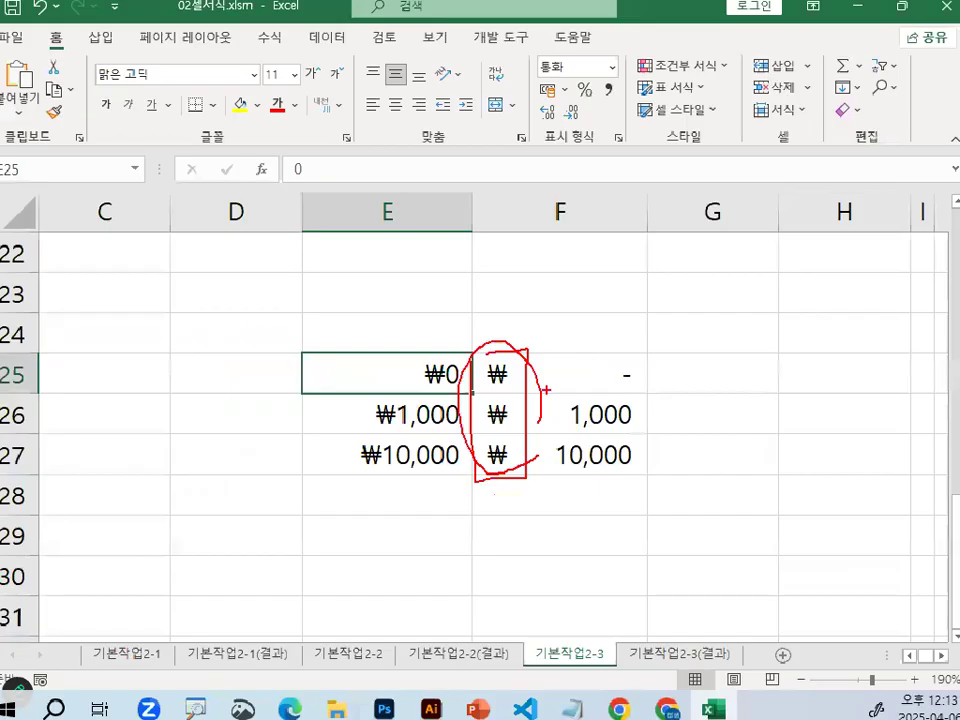
# Delete rows 25 to 28 holding the 통화 and 회계 samples
pyautogui.moveTo(28, 370); pyautogui.dragTo(28, 490)
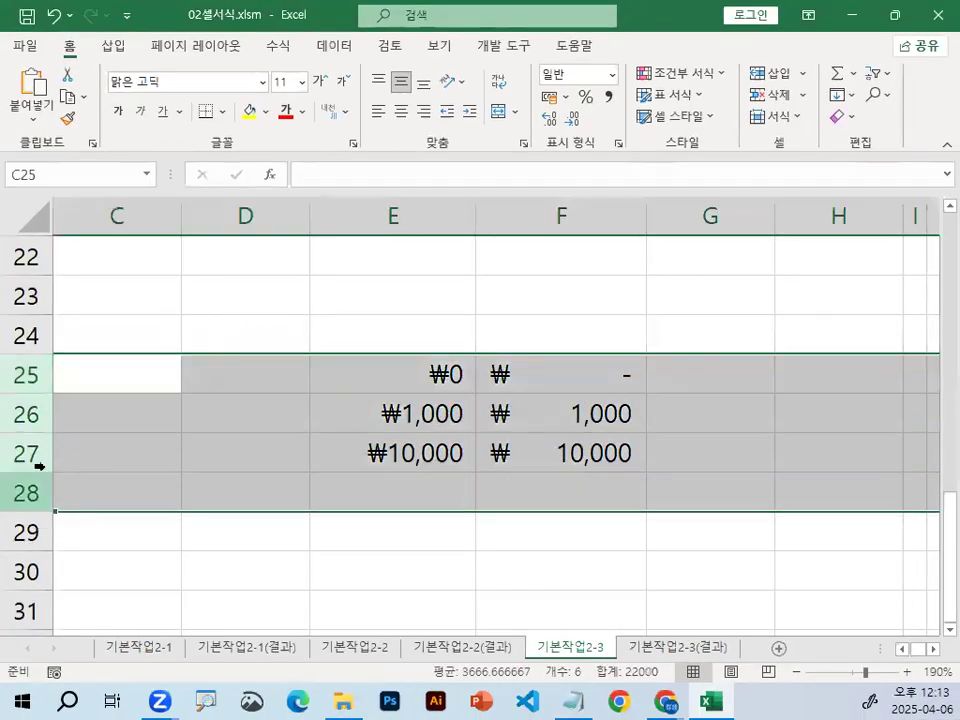
pyautogui.rightClick(27, 465)
pyautogui.click(141, 334)
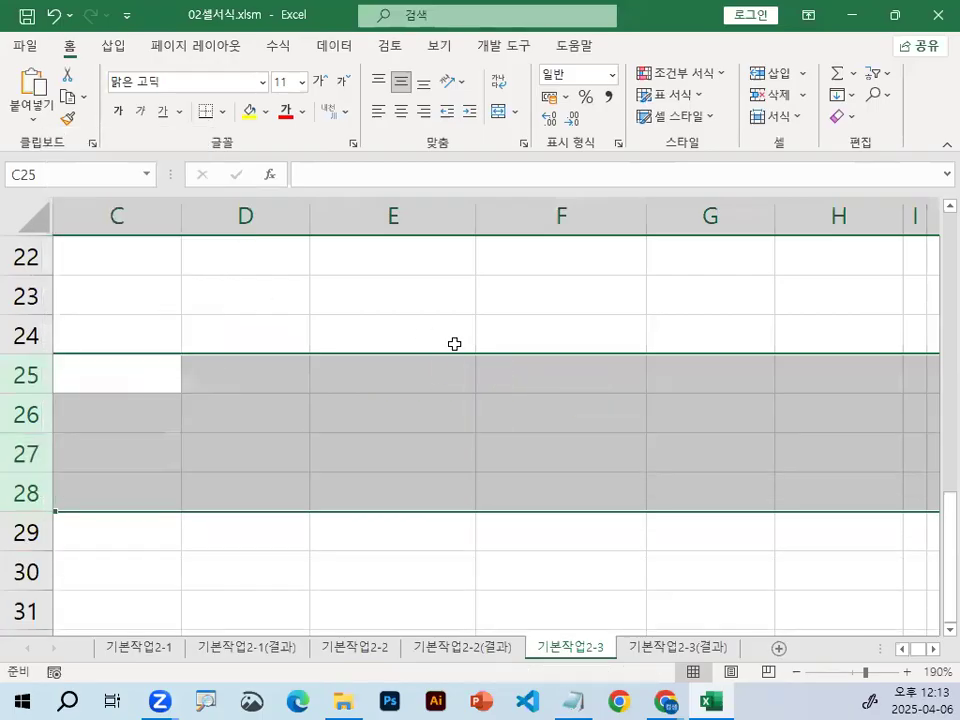
pyautogui.click(454, 344)
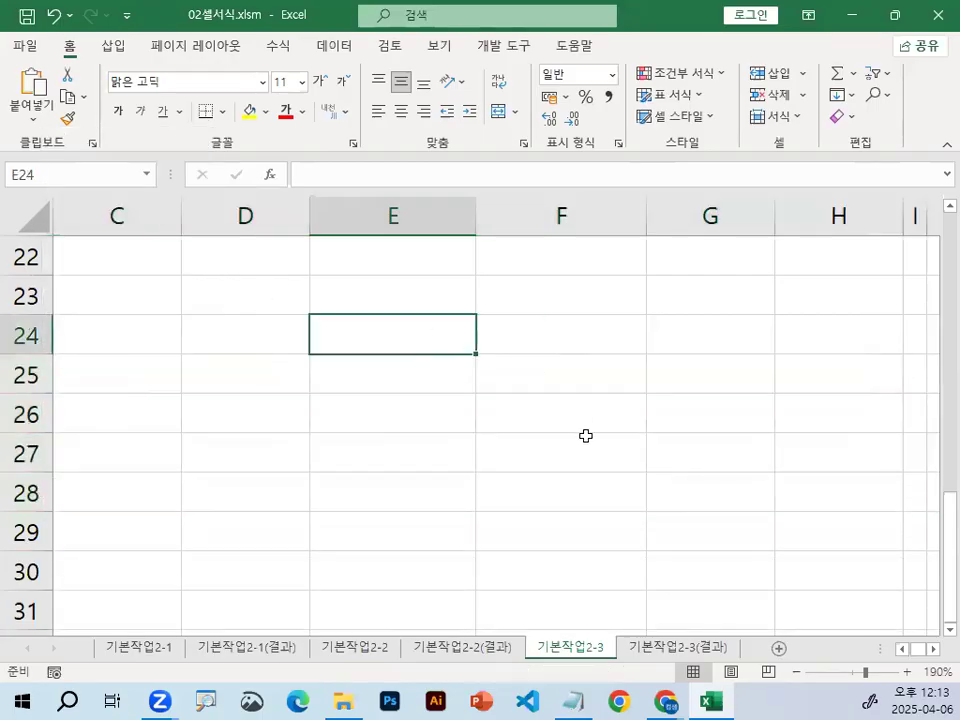
# Review the formatted 판매가 values in column F and the 추가 판매량 values in column J
pyautogui.scroll(5, 585, 436)
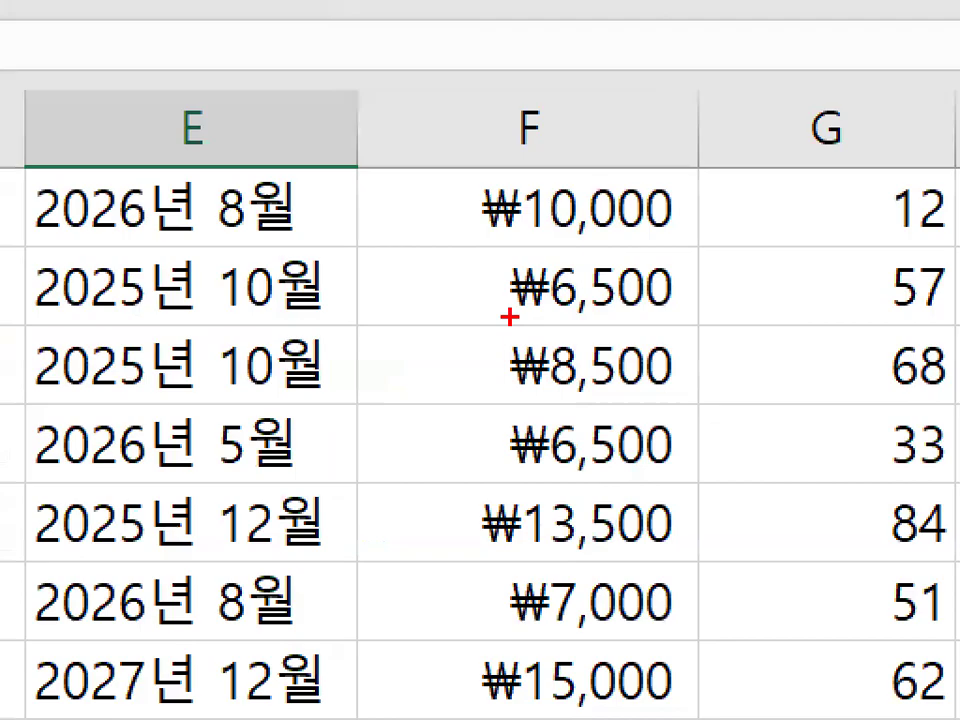
pyautogui.moveTo(552, 308); pyautogui.dragTo(590, 307)
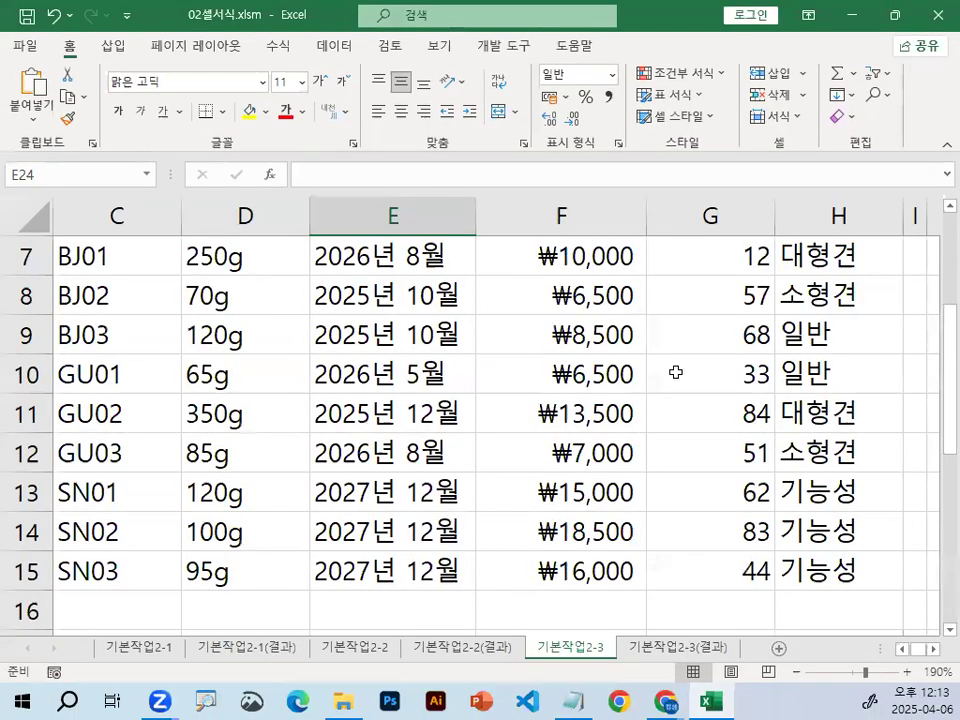
pyautogui.click(676, 372)
pyautogui.hscroll(4, 934, 650)
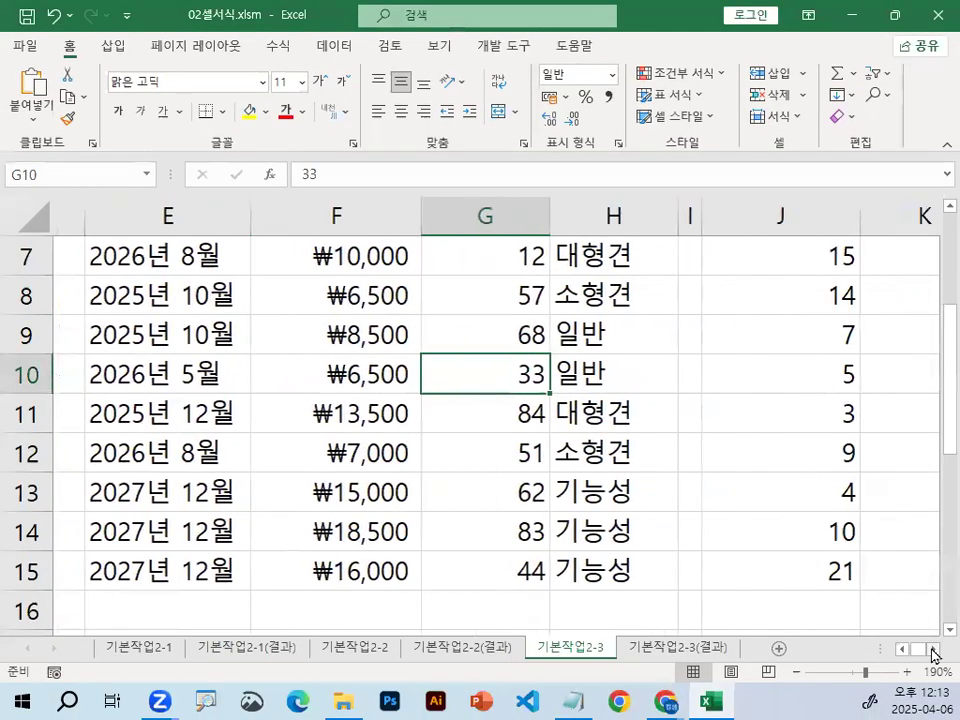
pyautogui.scroll(2, 495, 424)
pyautogui.click(470, 410)
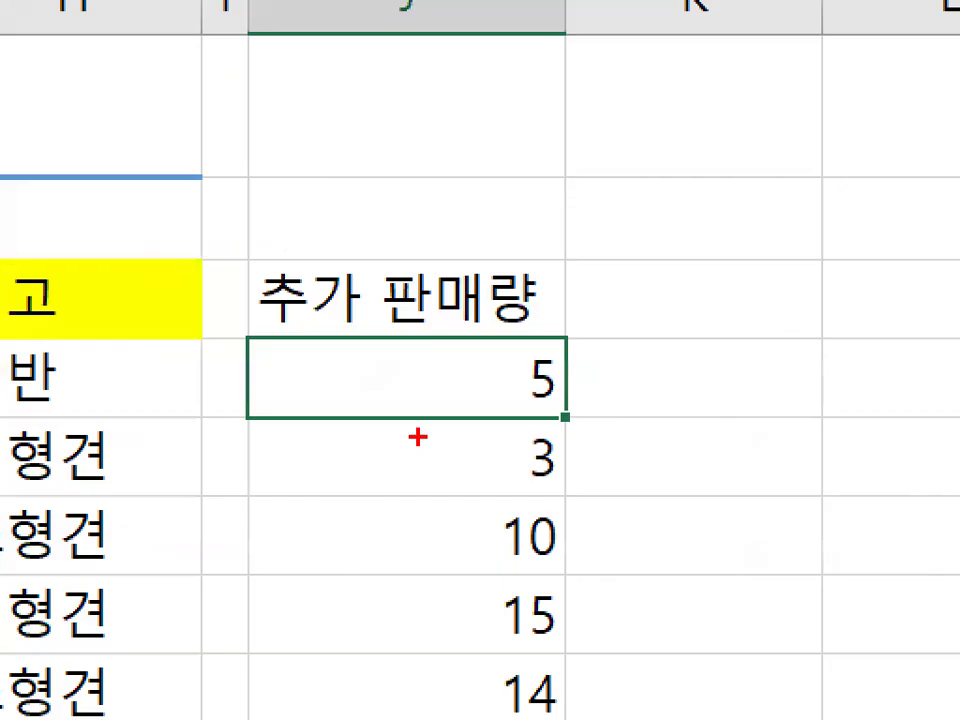
pyautogui.moveTo(511, 525)
pyautogui.mouseDown()
pyautogui.moveTo(472, 558)
pyautogui.moveTo(440, 381)
pyautogui.moveTo(504, 526)
pyautogui.mouseUp()
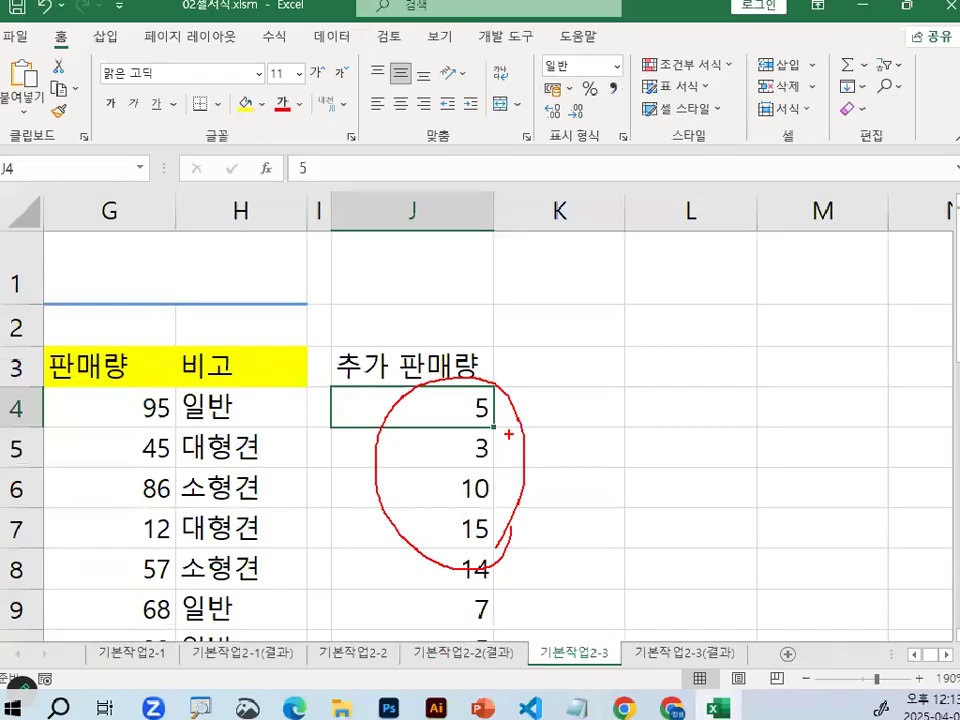
pyautogui.click(912, 653)
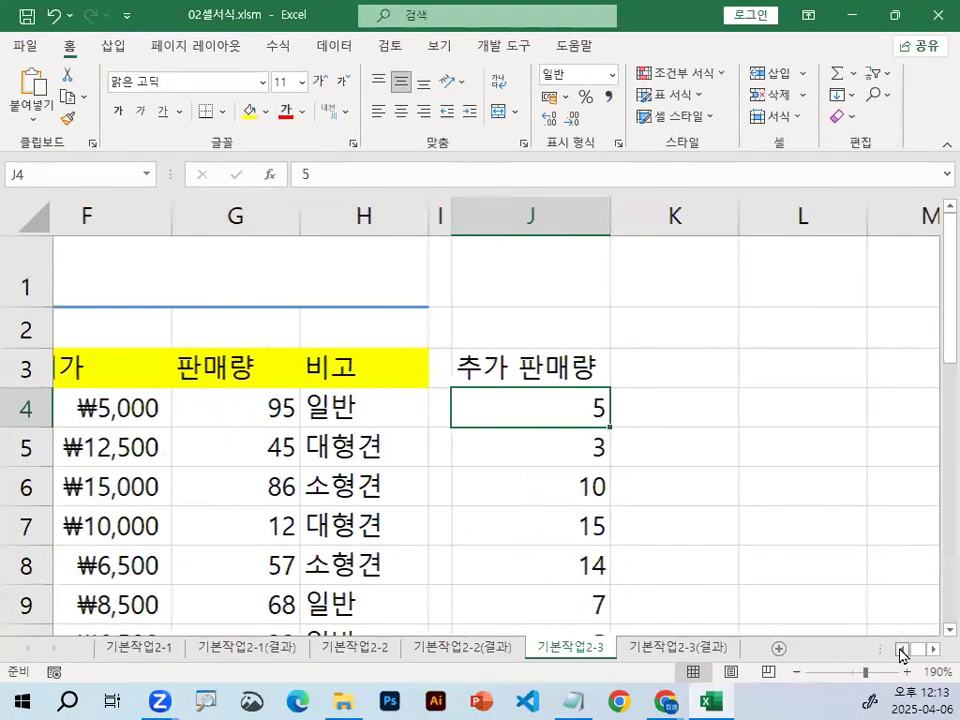
pyautogui.click(912, 653)
pyautogui.moveTo(854, 501)
pyautogui.mouseDown()
pyautogui.moveTo(837, 541)
pyautogui.moveTo(773, 380)
pyautogui.moveTo(835, 488)
pyautogui.mouseUp()
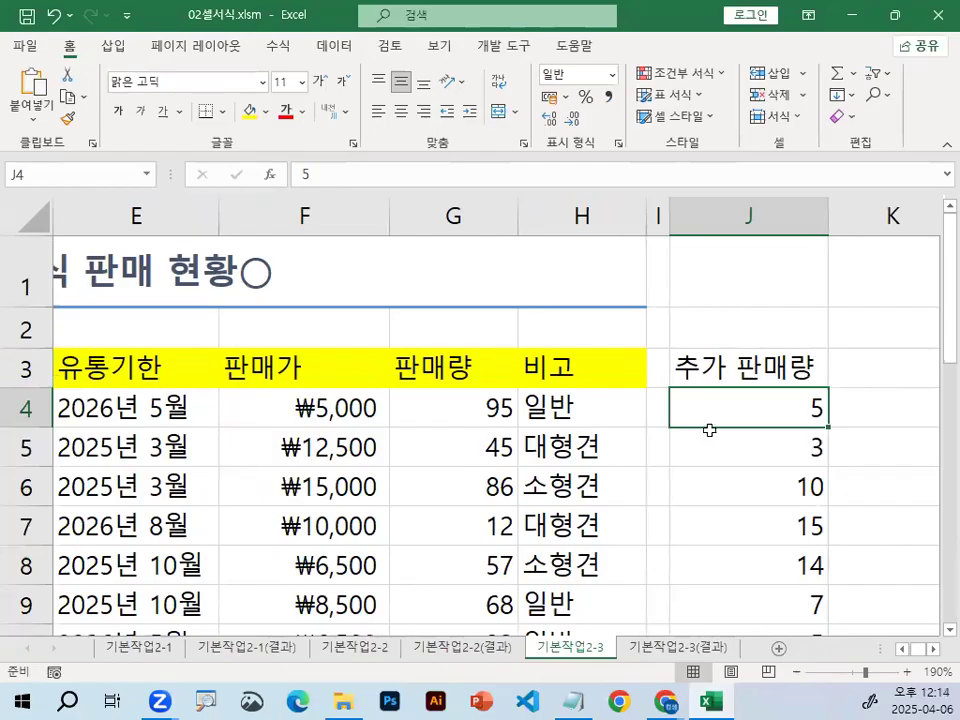
# Examine how each 추가 판매량 value from J4 down pairs with the 판매량 value in the same row of column G
pyautogui.click(444, 401)
pyautogui.hotkey('ctrl', '2')
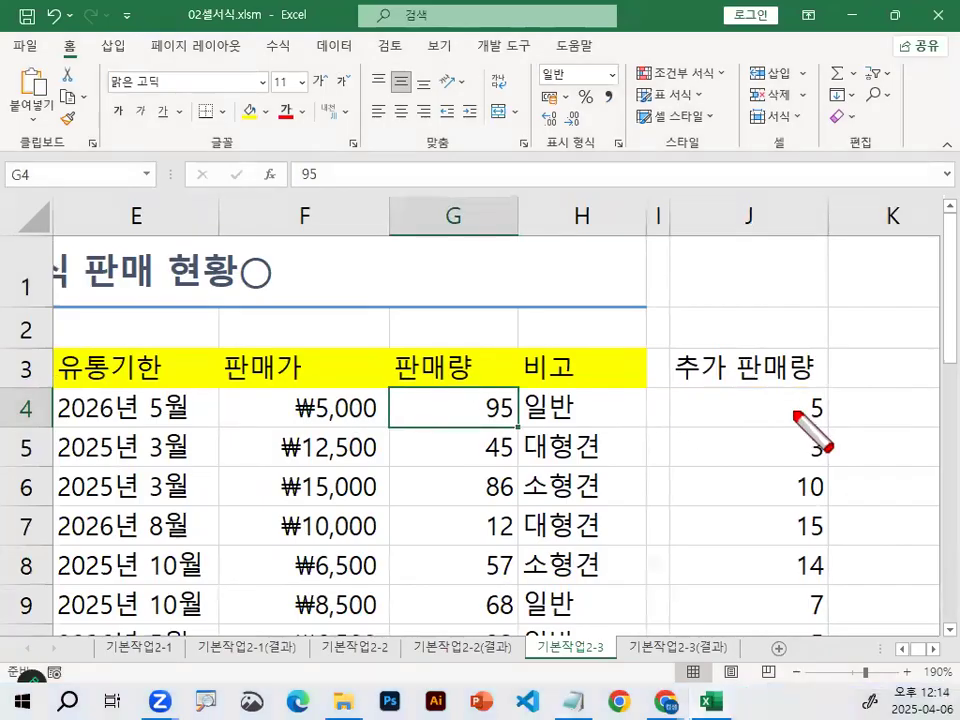
pyautogui.moveTo(797, 405)
pyautogui.mouseDown()
pyautogui.moveTo(750, 318)
pyautogui.moveTo(553, 328)
pyautogui.moveTo(489, 398)
pyautogui.moveTo(498, 392)
pyautogui.mouseUp()
pyautogui.moveTo(521, 268); pyautogui.dragTo(571, 268)
pyautogui.moveTo(549, 245); pyautogui.dragTo(551, 287)
pyautogui.moveTo(492, 390)
pyautogui.mouseDown()
pyautogui.moveTo(496, 424)
pyautogui.moveTo(522, 419)
pyautogui.moveTo(506, 469)
pyautogui.moveTo(513, 445)
pyautogui.mouseUp()
pyautogui.moveTo(820, 430)
pyautogui.mouseDown()
pyautogui.moveTo(798, 462)
pyautogui.moveTo(823, 448)
pyautogui.mouseUp()
pyautogui.press('Escape')
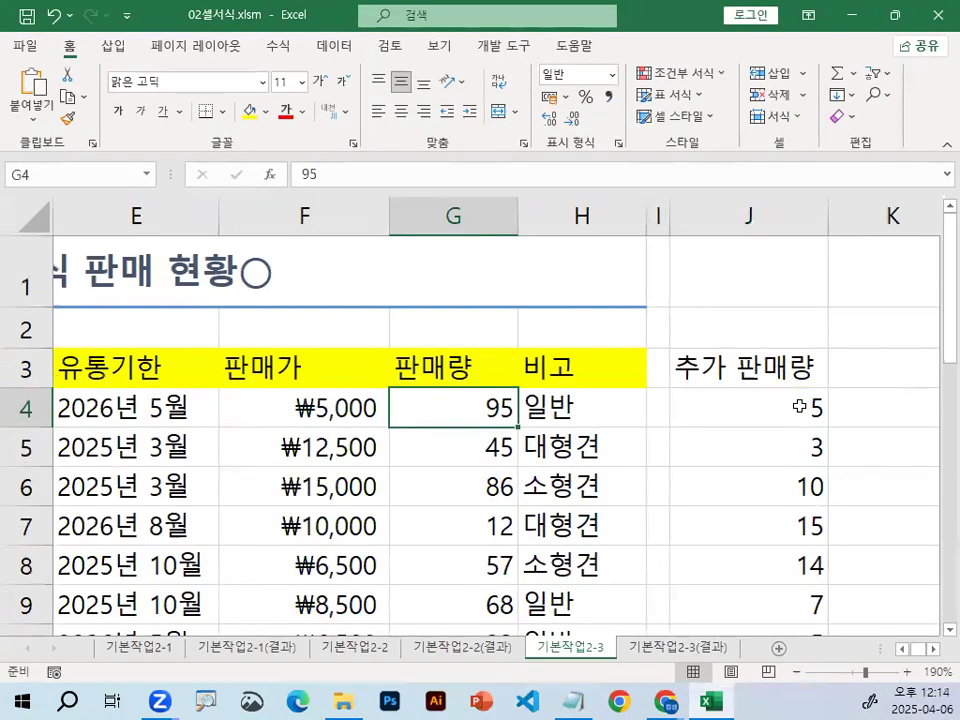
# Copy the 추가 판매량 values in J4:J15
pyautogui.moveTo(799, 406); pyautogui.dragTo(810, 531)
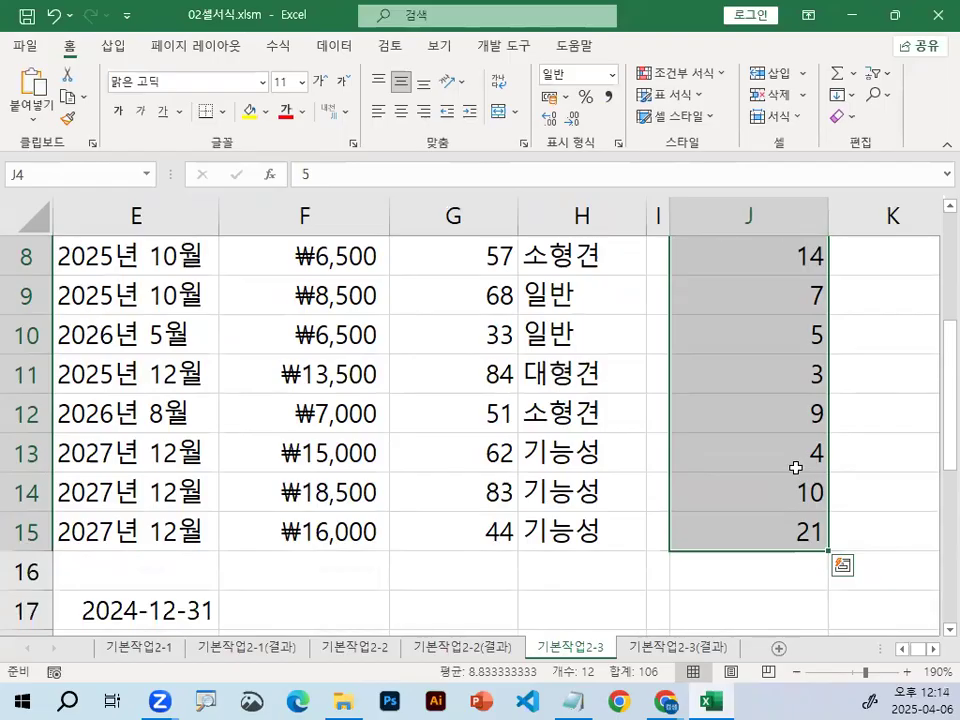
pyautogui.scroll(3, 796, 467)
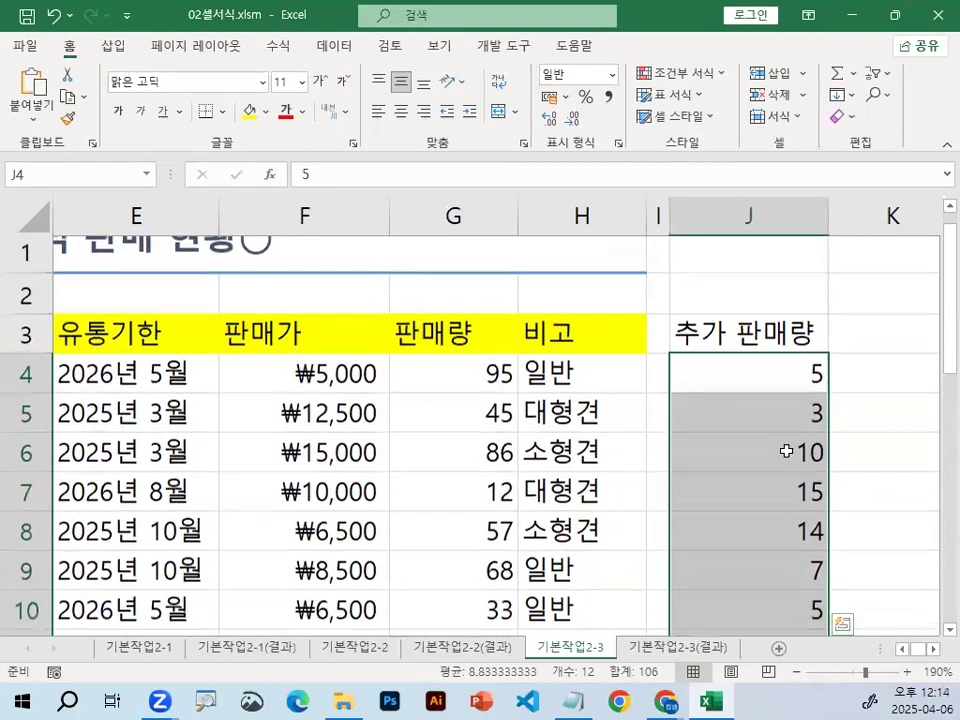
pyautogui.scroll(-2, 787, 452)
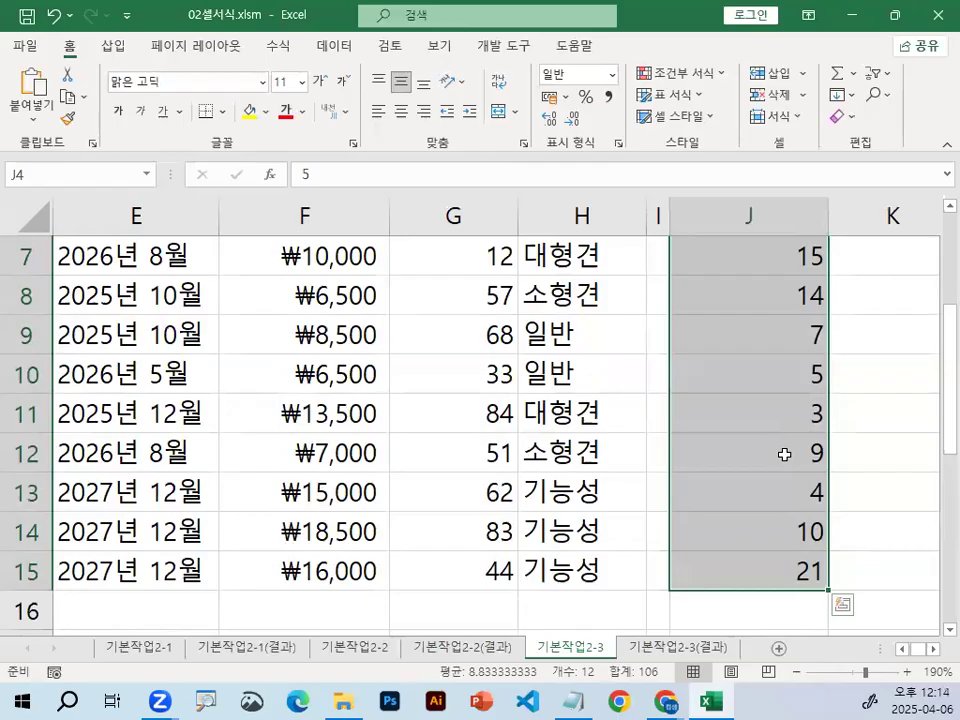
pyautogui.hotkey('ctrl', 'c')
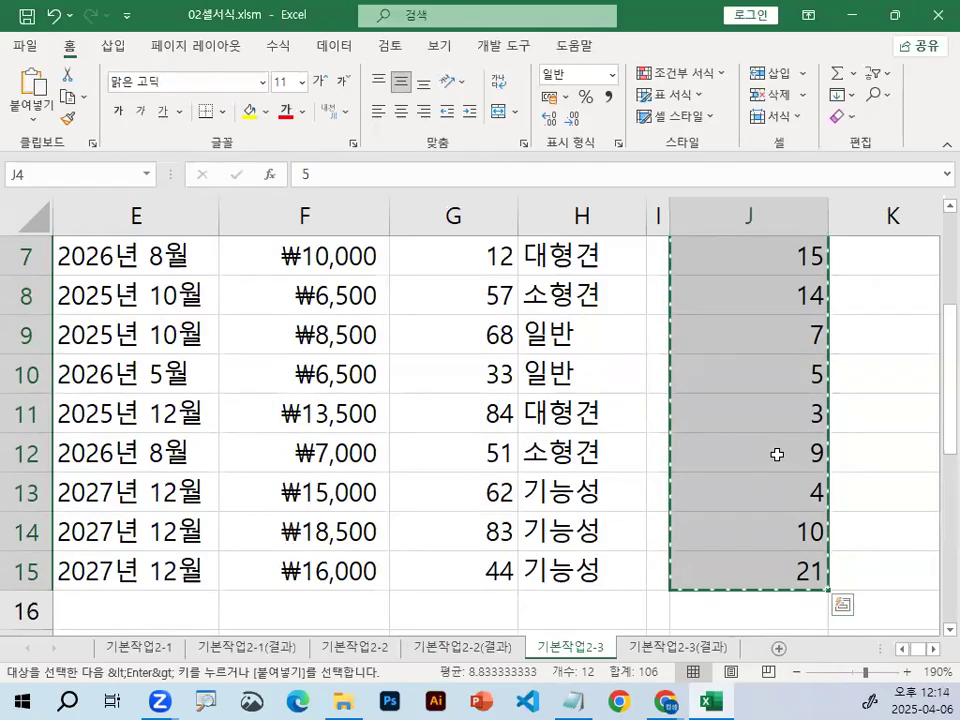
pyautogui.scroll(1, 767, 512)
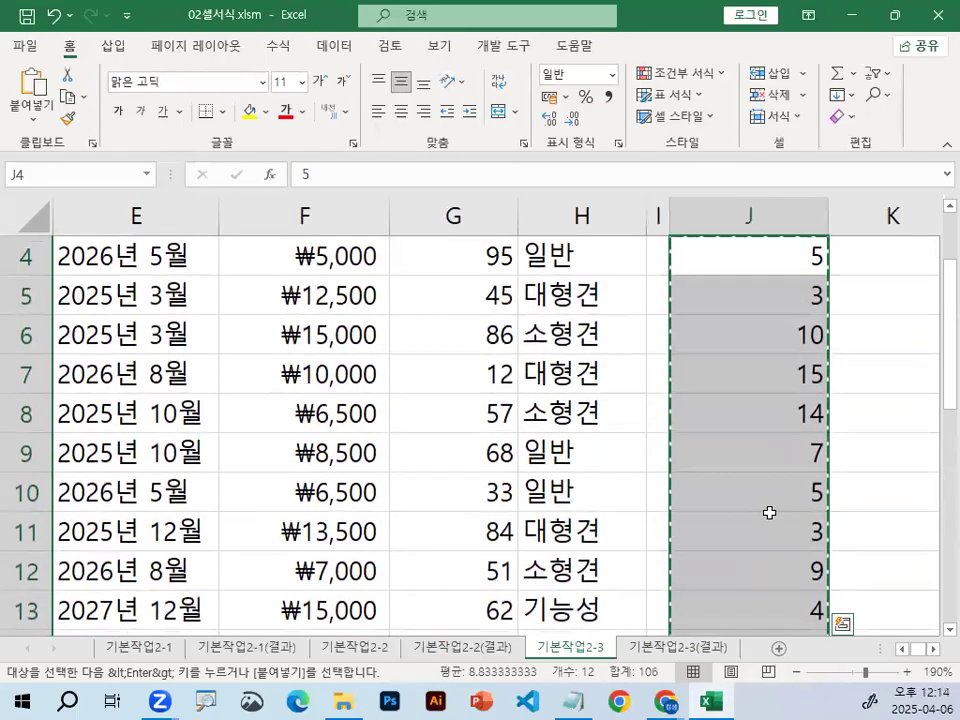
pyautogui.scroll(1, 769, 512)
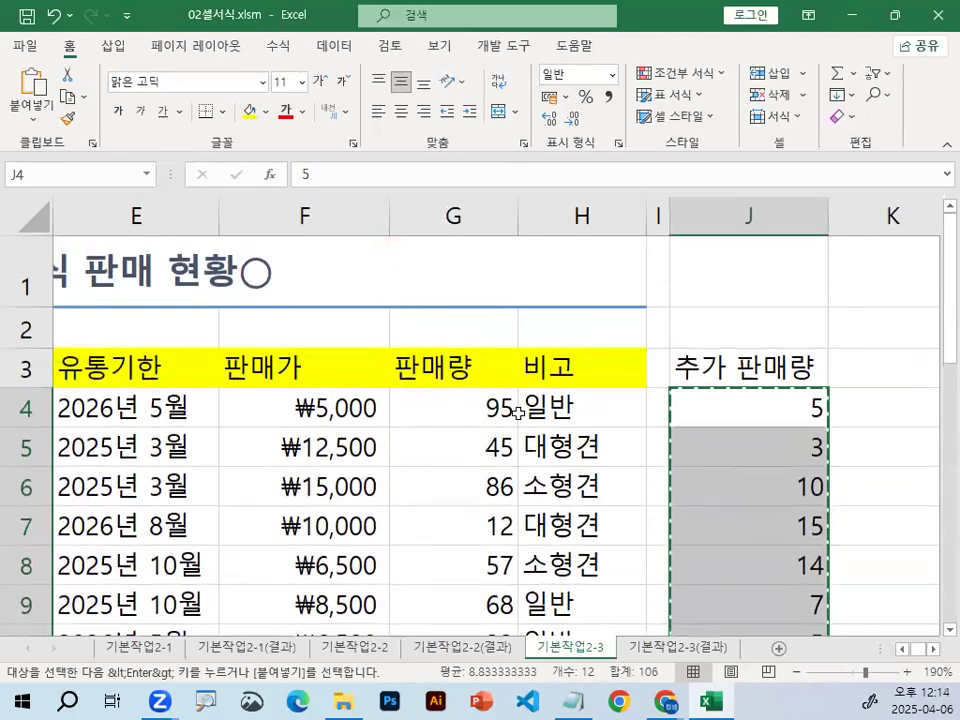
pyautogui.hotkey('ctrl', '1')
pyautogui.click(420, 412)
pyautogui.moveTo(598, 402)
pyautogui.mouseDown()
pyautogui.moveTo(549, 428)
pyautogui.moveTo(617, 407)
pyautogui.mouseUp()
pyautogui.press('Escape')
# Select the 판매량 range G4:G15 as the destination and open the 선택하여 붙여넣기 options
pyautogui.click(451, 404)
pyautogui.moveTo(451, 404); pyautogui.dragTo(494, 571)
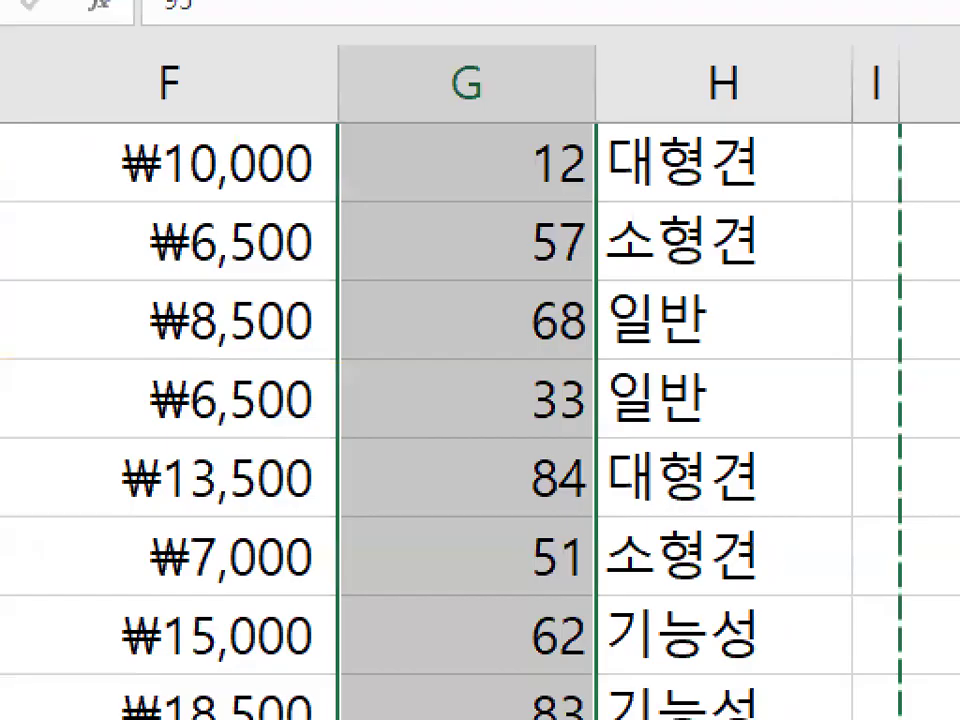
pyautogui.moveTo(423, 293); pyautogui.dragTo(449, 262)
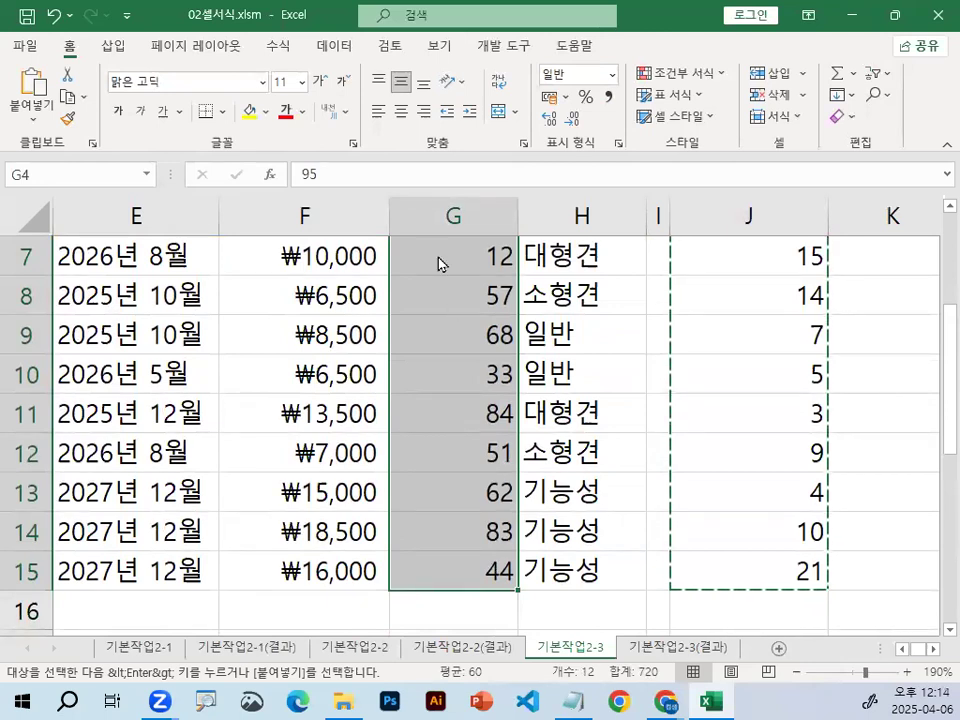
pyautogui.rightClick(439, 261)
pyautogui.click(557, 276)
pyautogui.moveTo(686, 293)
pyautogui.mouseDown()
pyautogui.moveTo(481, 308)
pyautogui.moveTo(487, 265)
pyautogui.moveTo(651, 270)
pyautogui.mouseUp()
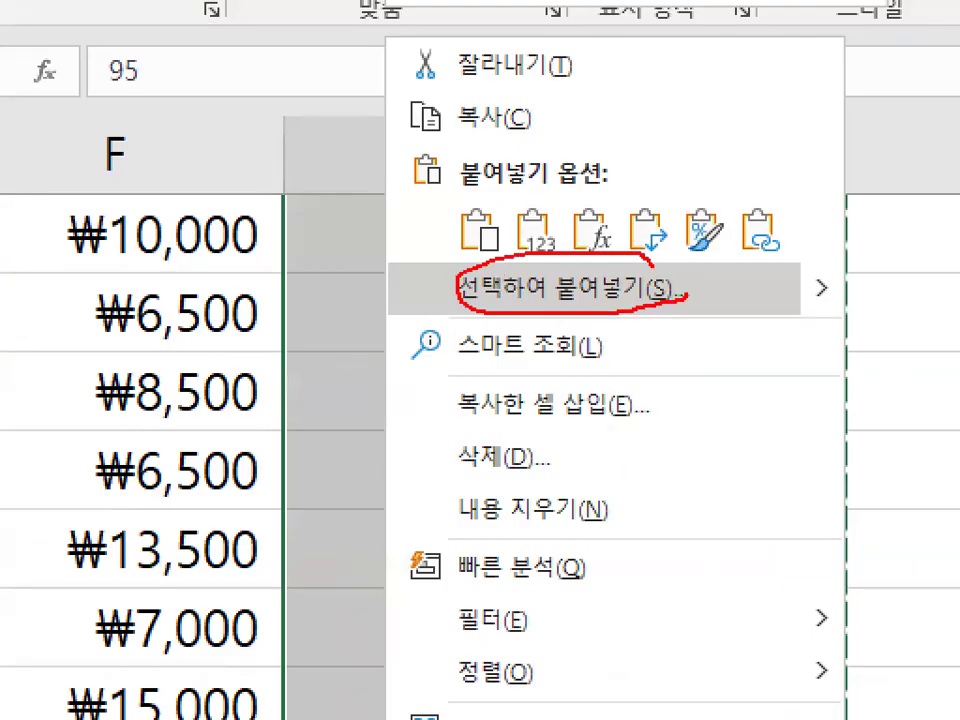
pyautogui.moveTo(536, 262); pyautogui.dragTo(575, 186)
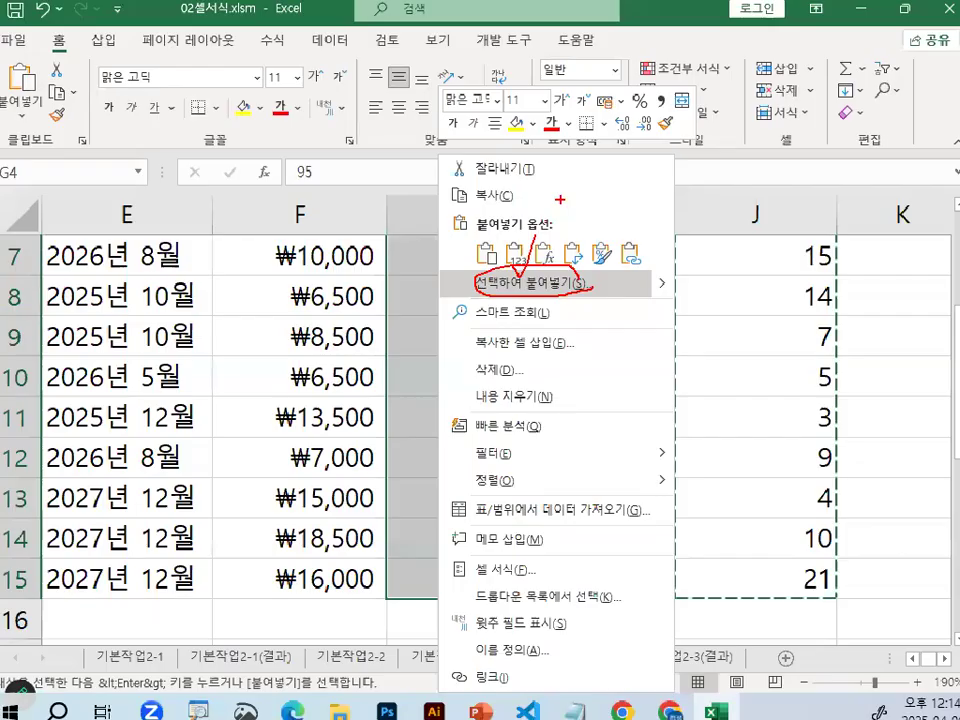
pyautogui.press('Escape')
pyautogui.rightClick(443, 259)
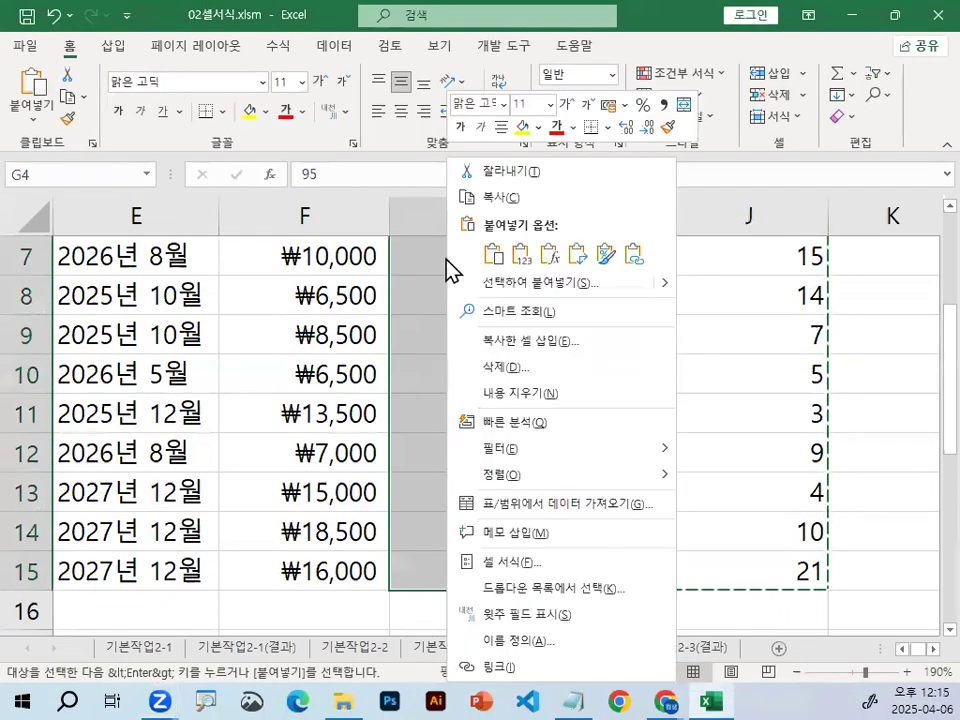
pyautogui.click(503, 285)
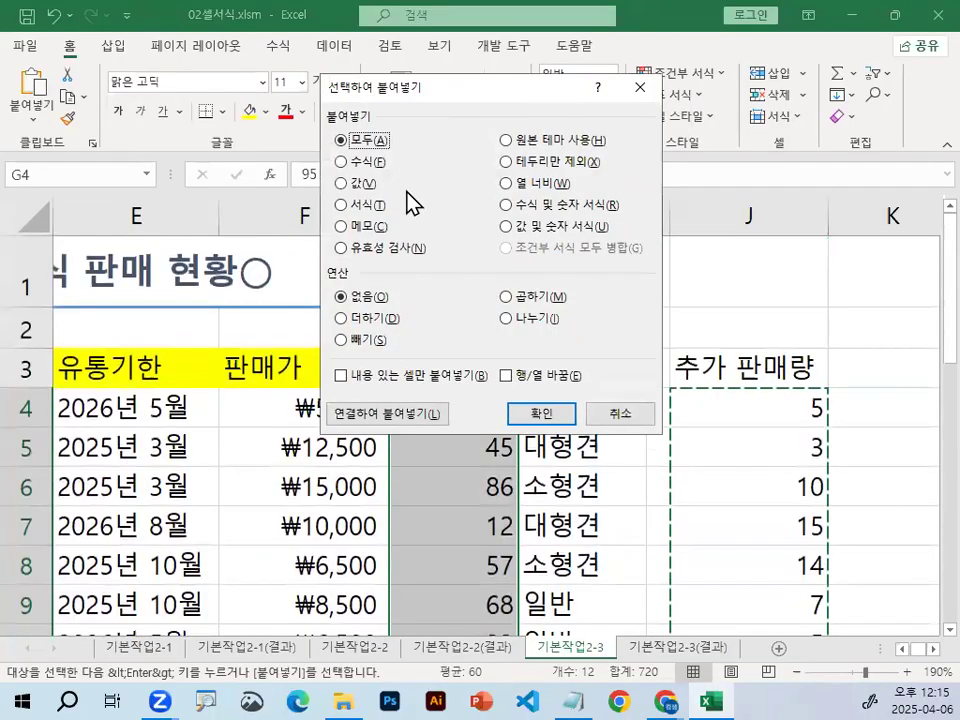
# Paste the copied 추가 판매량 values onto G4:G15 with 모두 and the 더하기 operation
pyautogui.hotkey('ctrl', '1')
pyautogui.click(388, 193)
pyautogui.moveTo(369, 274)
pyautogui.mouseDown()
pyautogui.moveTo(357, 282)
pyautogui.moveTo(350, 255)
pyautogui.moveTo(362, 265)
pyautogui.mouseUp()
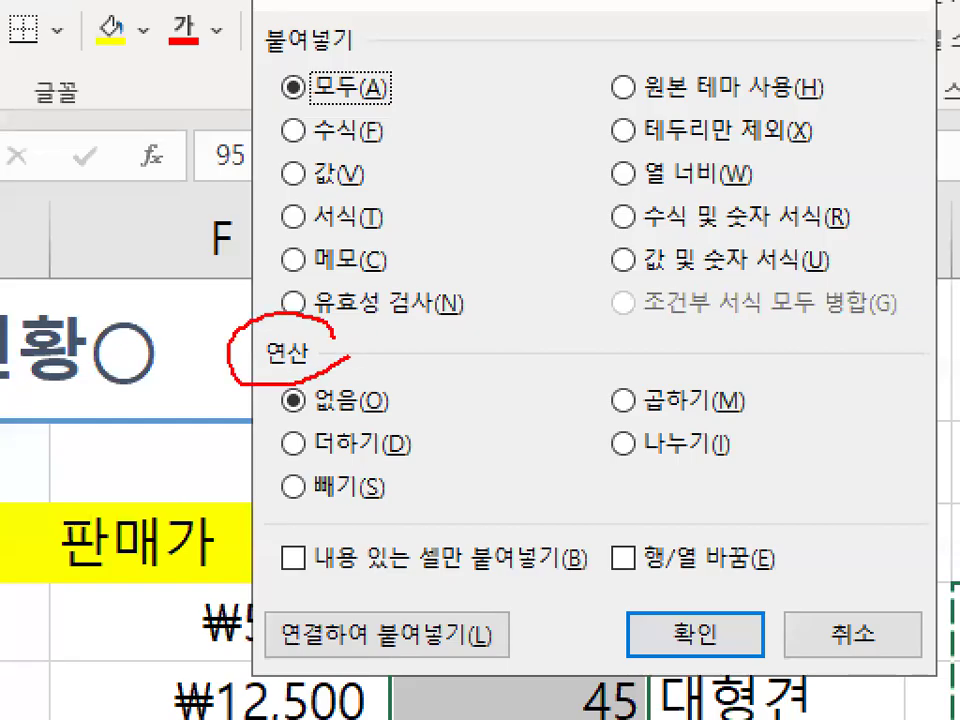
pyautogui.moveTo(268, 437)
pyautogui.mouseDown()
pyautogui.moveTo(335, 451)
pyautogui.moveTo(316, 455)
pyautogui.mouseUp()
pyautogui.press('Escape')
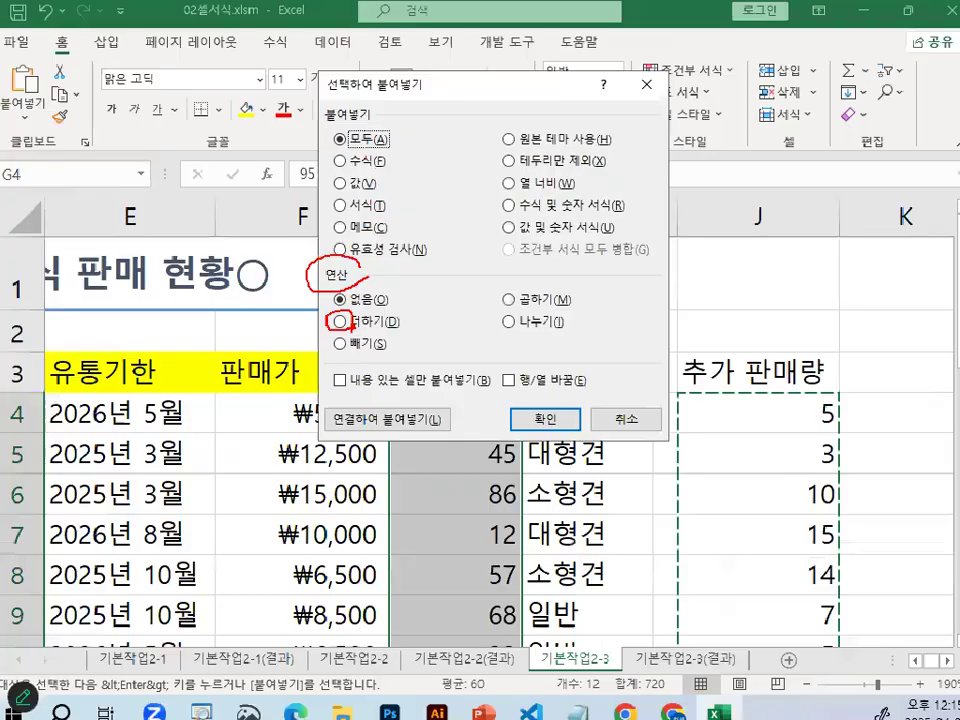
pyautogui.click(292, 443)
pyautogui.hotkey('ctrl', '1')
pyautogui.moveTo(305, 327); pyautogui.dragTo(445, 323)
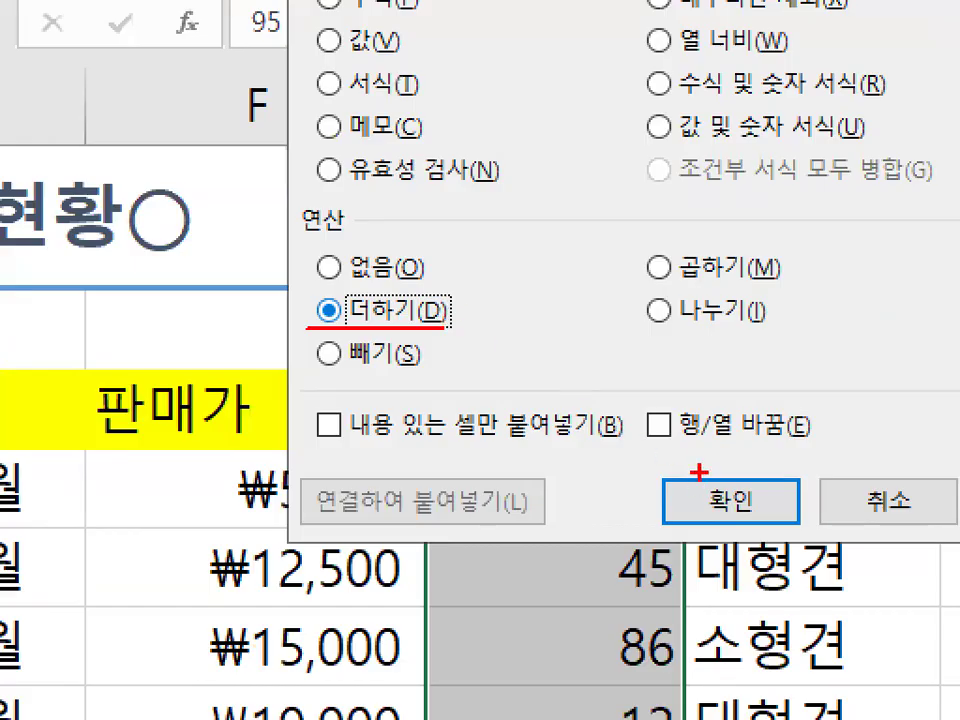
pyautogui.moveTo(694, 467); pyautogui.dragTo(780, 368)
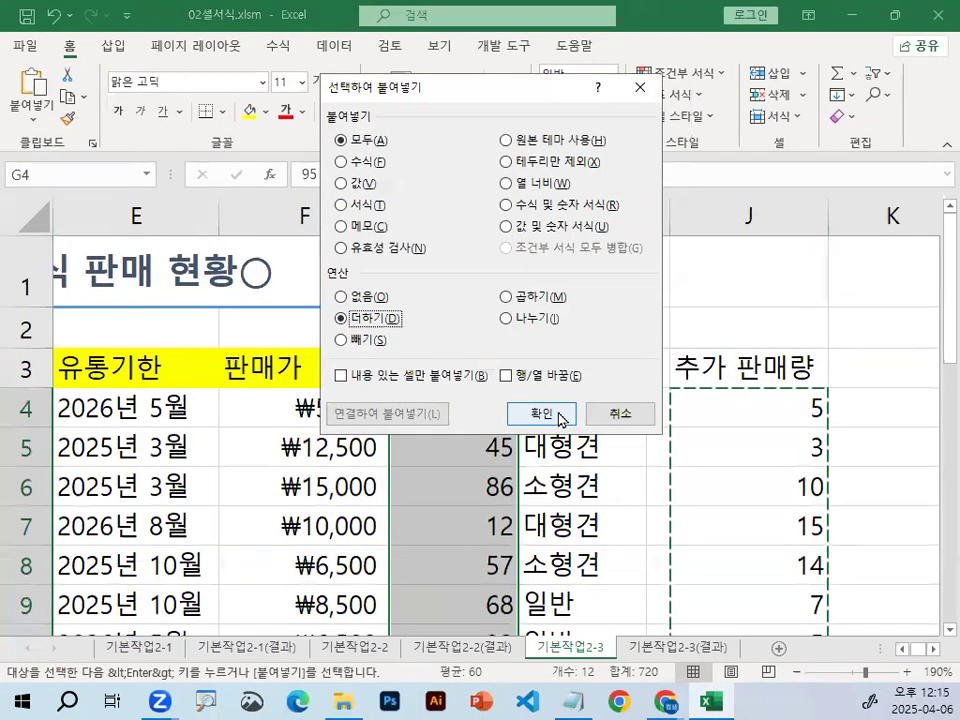
pyautogui.click(550, 413)
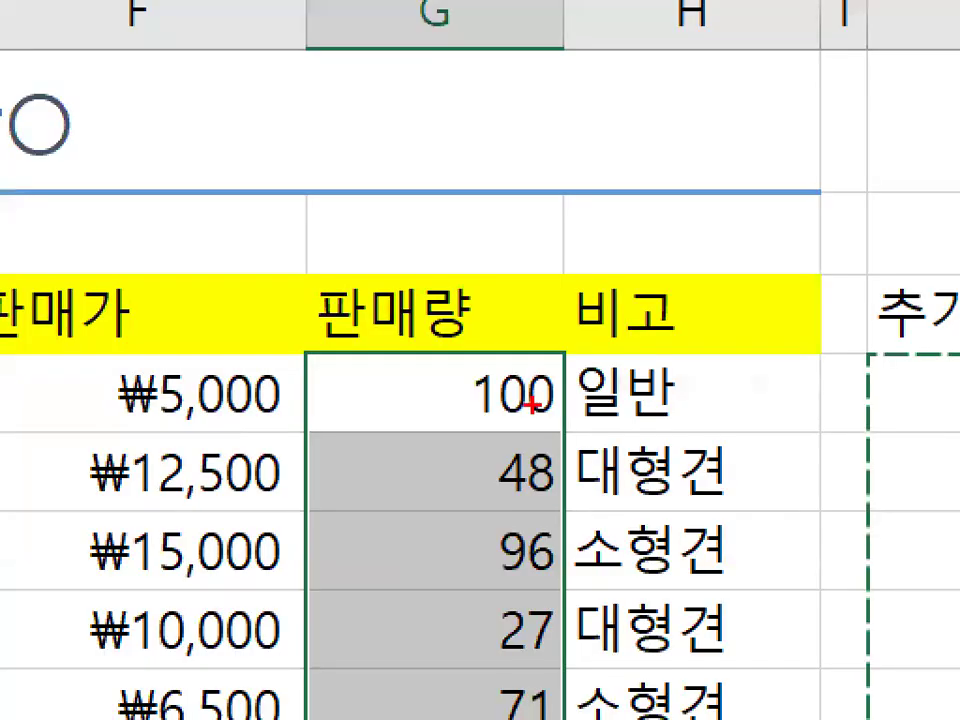
# Check the updated 판매량 values in G4:G6 against the 추가 판매량 values in column J
pyautogui.moveTo(486, 397); pyautogui.dragTo(514, 414)
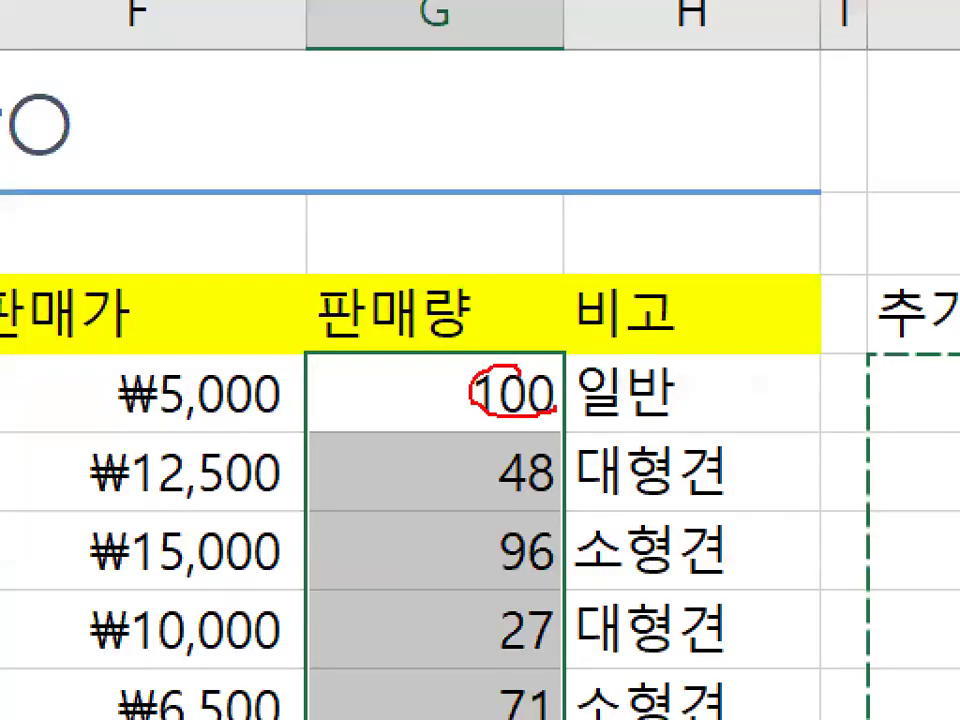
pyautogui.moveTo(555, 468)
pyautogui.mouseDown()
pyautogui.moveTo(546, 503)
pyautogui.moveTo(522, 448)
pyautogui.mouseUp()
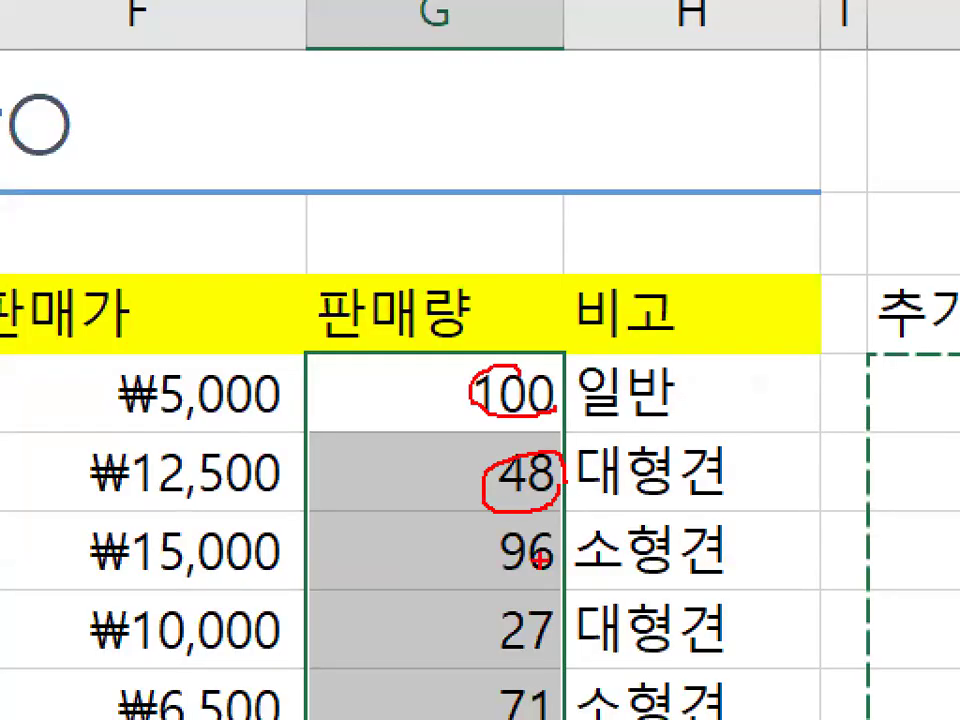
pyautogui.moveTo(553, 523); pyautogui.dragTo(554, 572)
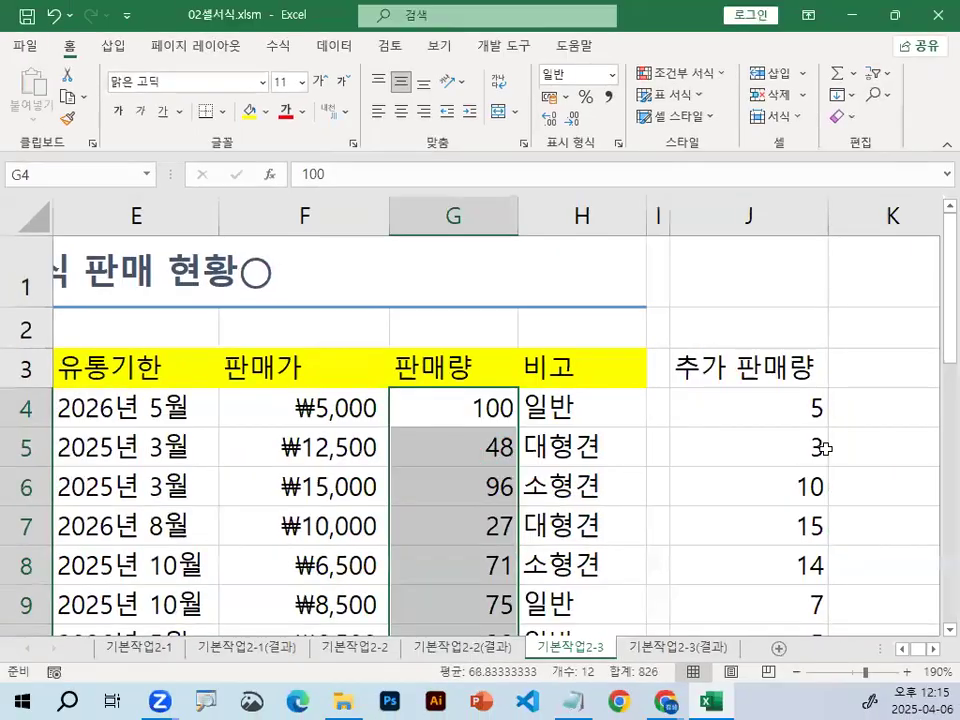
pyautogui.click(915, 392)
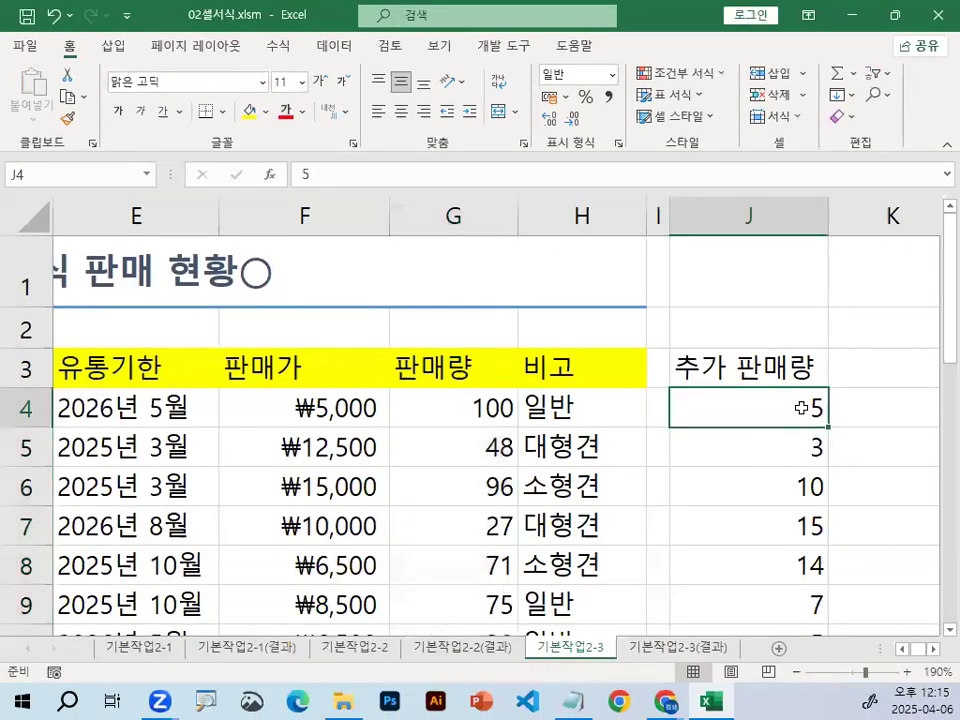
pyautogui.moveTo(771, 406); pyautogui.dragTo(801, 565)
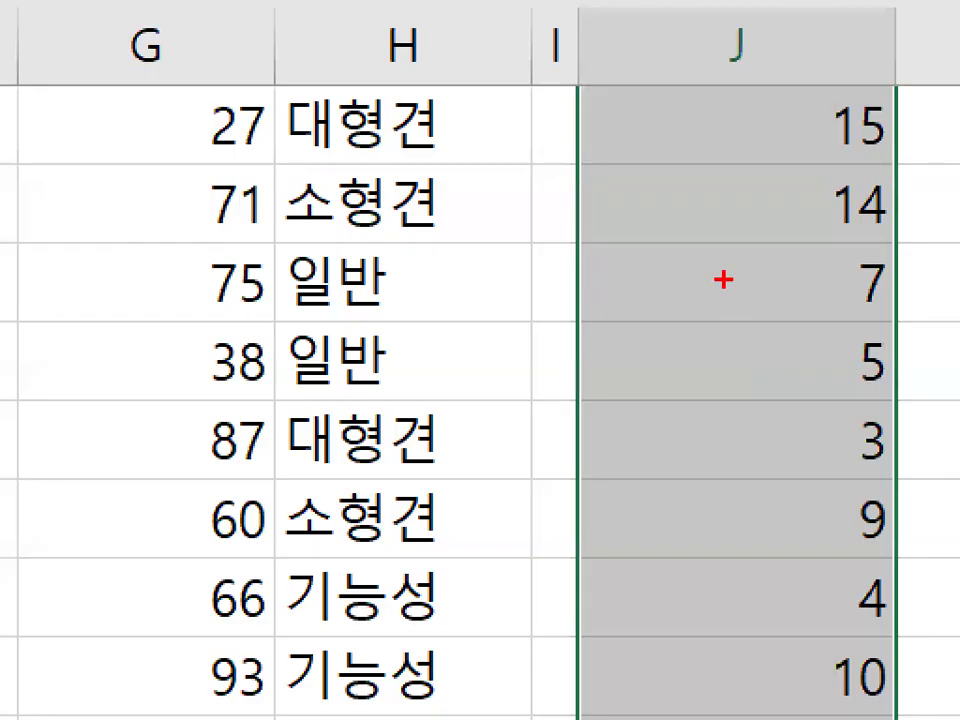
pyautogui.moveTo(700, 265)
pyautogui.mouseDown()
pyautogui.moveTo(851, 290)
pyautogui.moveTo(700, 258)
pyautogui.mouseUp()
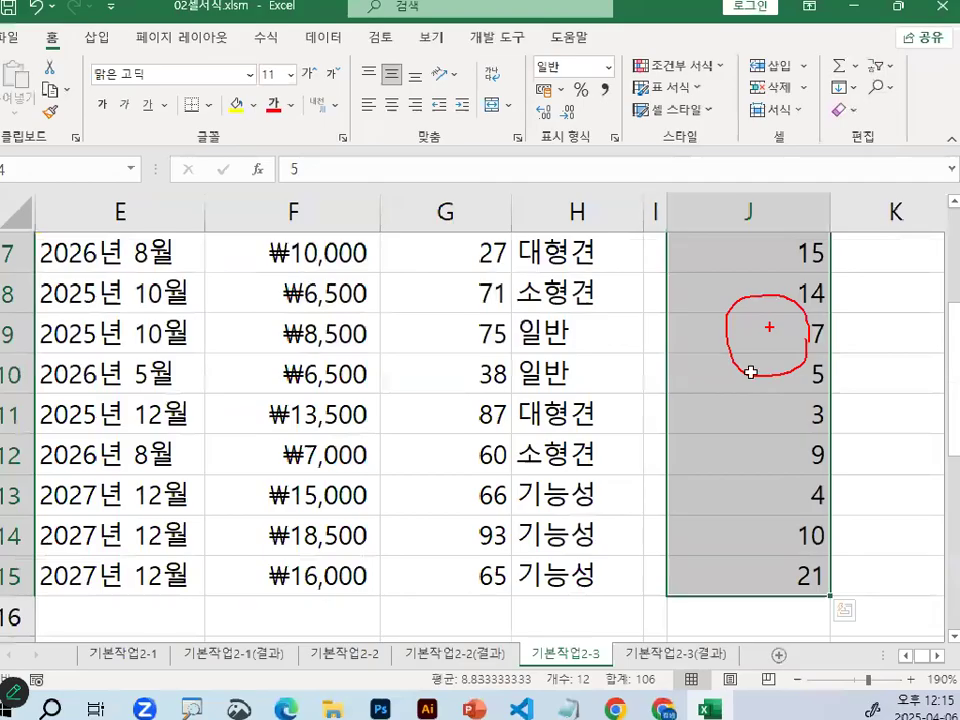
pyautogui.scroll(2, 597, 481)
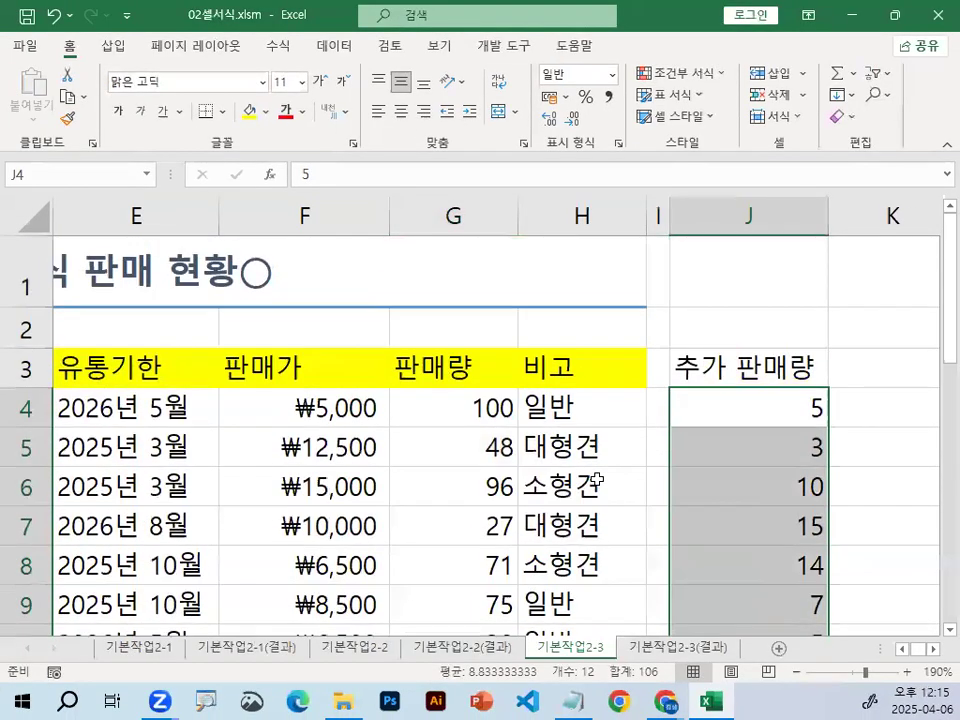
pyautogui.click(443, 402)
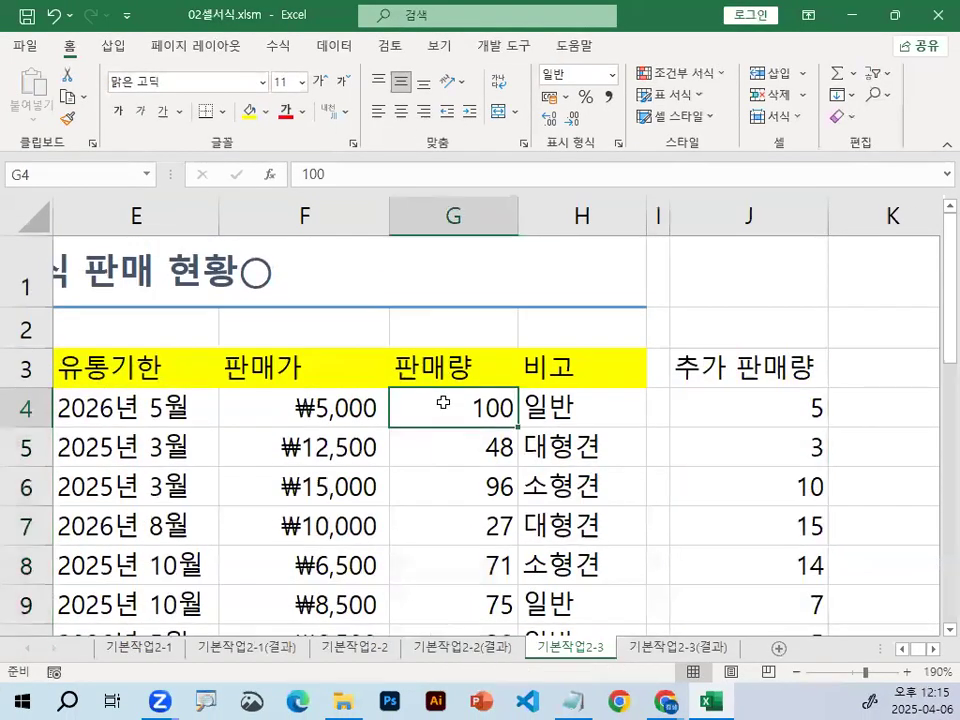
pyautogui.moveTo(443, 402); pyautogui.dragTo(505, 556)
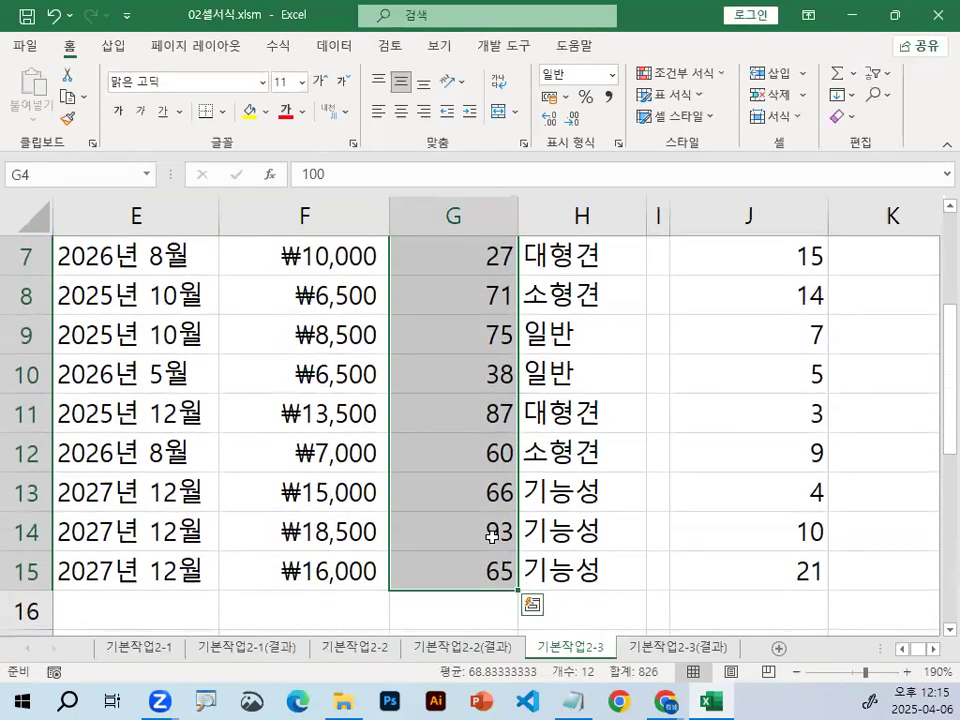
pyautogui.rightClick(440, 410)
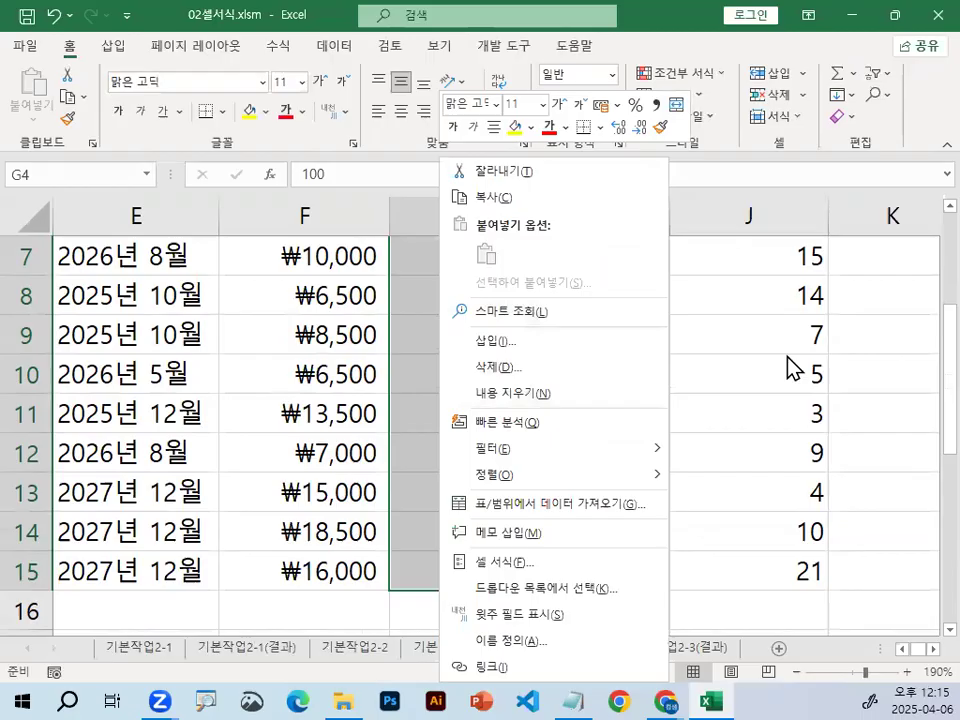
pyautogui.click(692, 311)
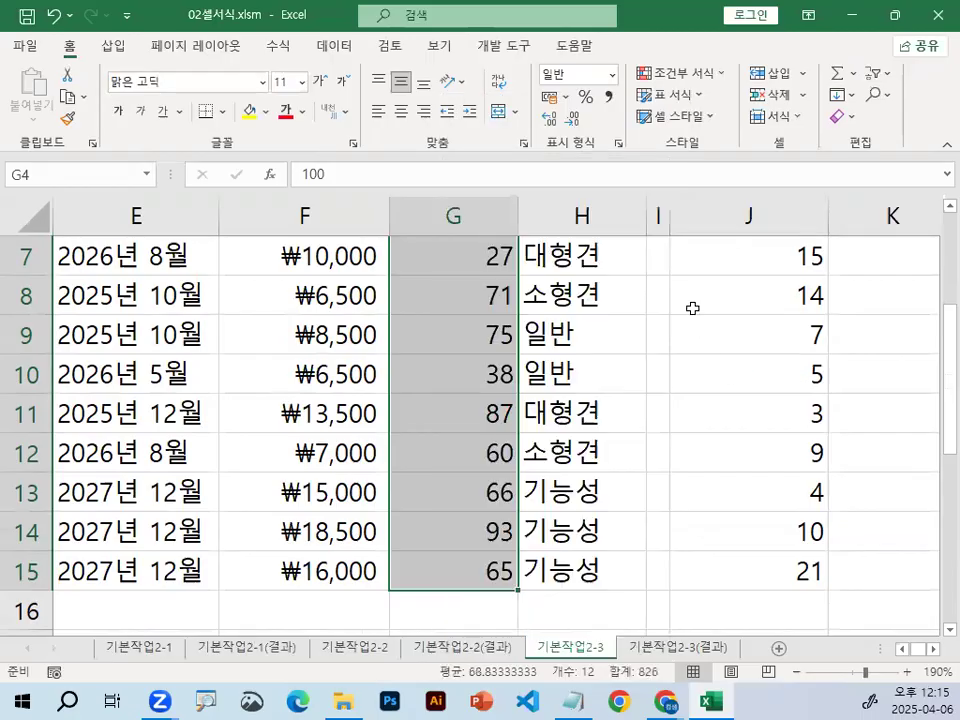
# Copy J4:J15 again, examine the 더하기 operation in the 선택하여 붙여넣기 options for G4:G15, and close them without pasting
pyautogui.scroll(2, 692, 435)
pyautogui.moveTo(770, 405); pyautogui.dragTo(790, 564)
pyautogui.hotkey('ctrl', 'c')
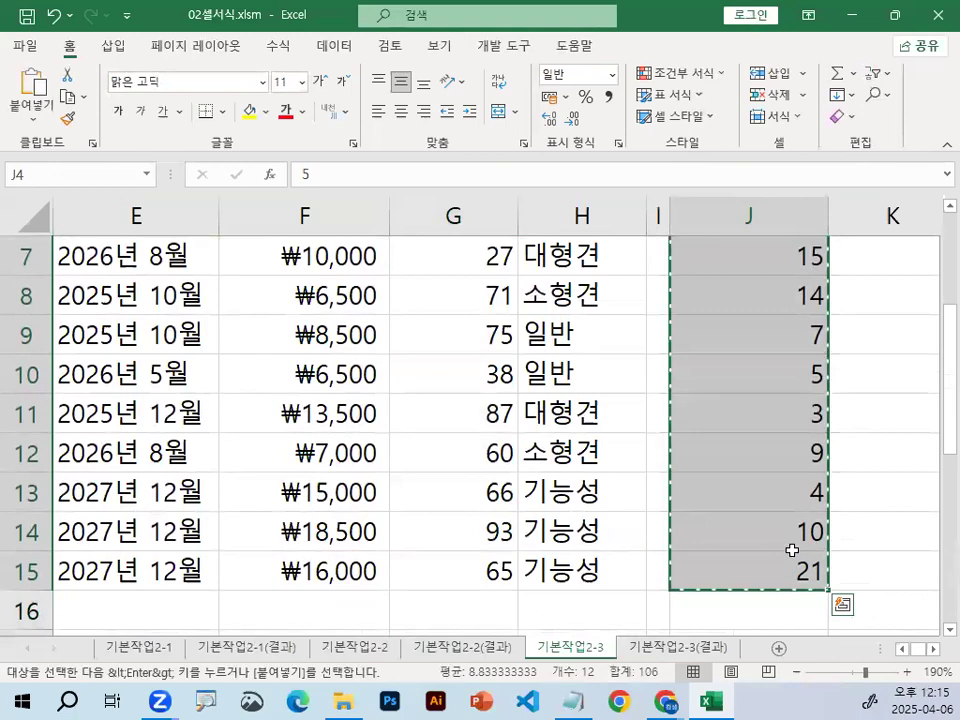
pyautogui.scroll(2, 500, 450)
pyautogui.moveTo(429, 405); pyautogui.dragTo(475, 532)
pyautogui.rightClick(446, 425)
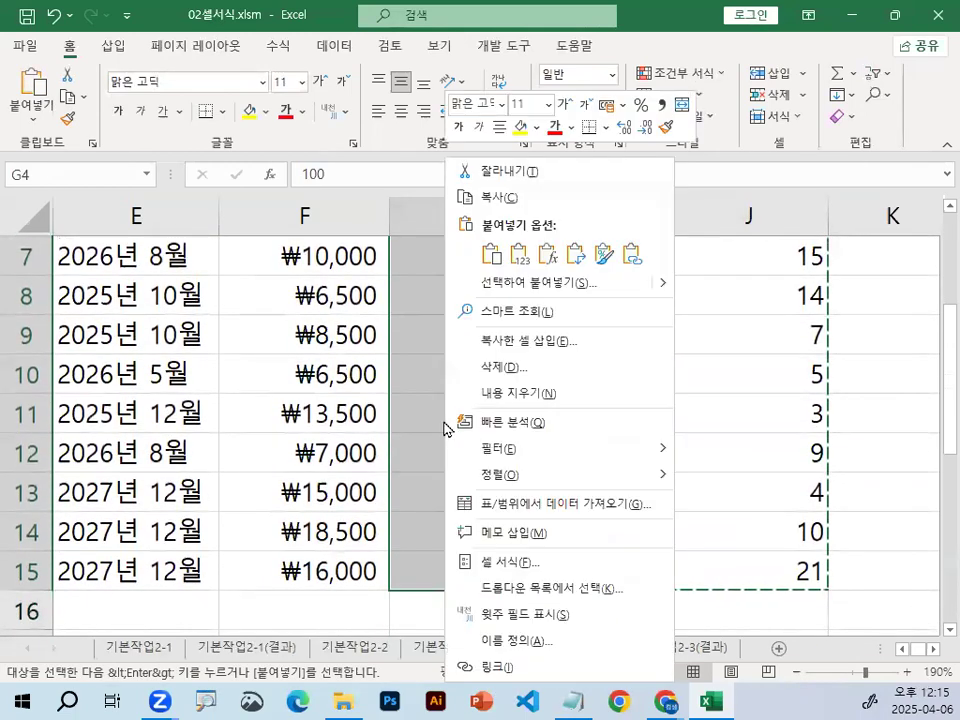
pyautogui.click(500, 283)
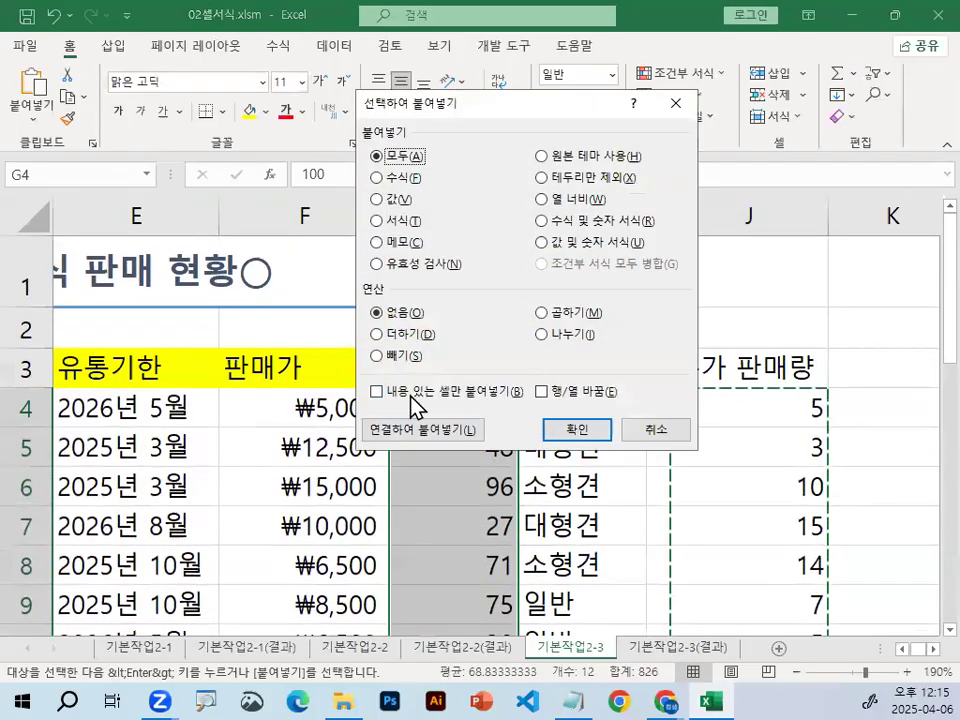
pyautogui.hotkey('ctrl', '1')
pyautogui.click(410, 319)
pyautogui.moveTo(440, 335)
pyautogui.mouseDown()
pyautogui.moveTo(437, 347)
pyautogui.moveTo(334, 346)
pyautogui.moveTo(415, 311)
pyautogui.moveTo(440, 350)
pyautogui.mouseUp()
pyautogui.moveTo(840, 536)
pyautogui.mouseDown()
pyautogui.moveTo(715, 495)
pyautogui.moveTo(776, 500)
pyautogui.mouseUp()
pyautogui.press('Escape')
pyautogui.press('Escape')
# Compare the summed 판매량 values in column G with the 추가 판매량 values in column J through row 15
pyautogui.click(469, 405)
pyautogui.click(430, 450)
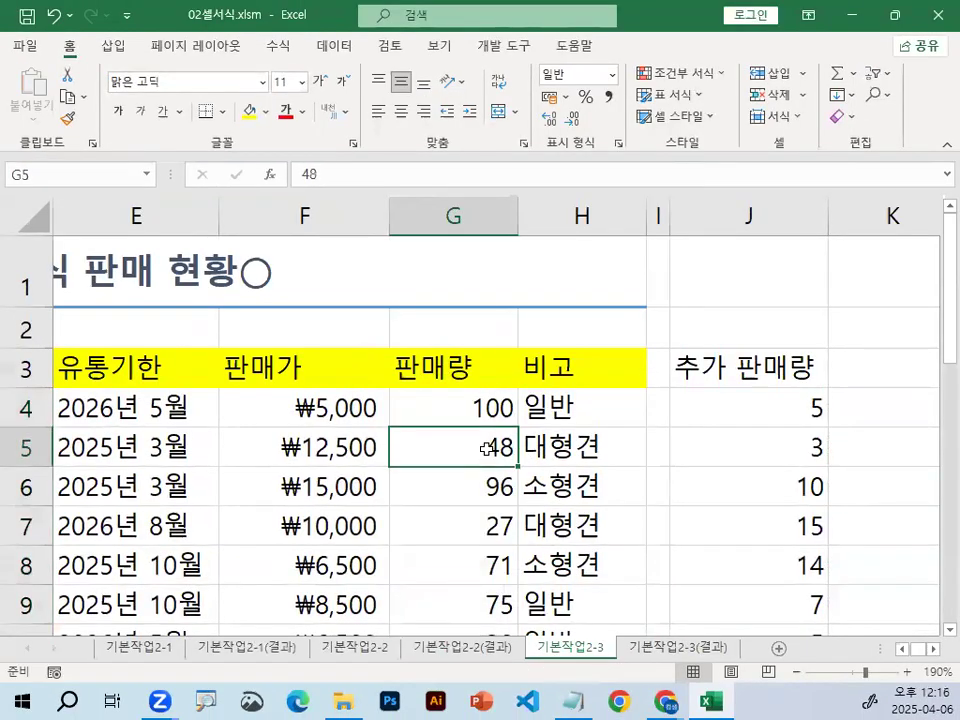
pyautogui.click(432, 485)
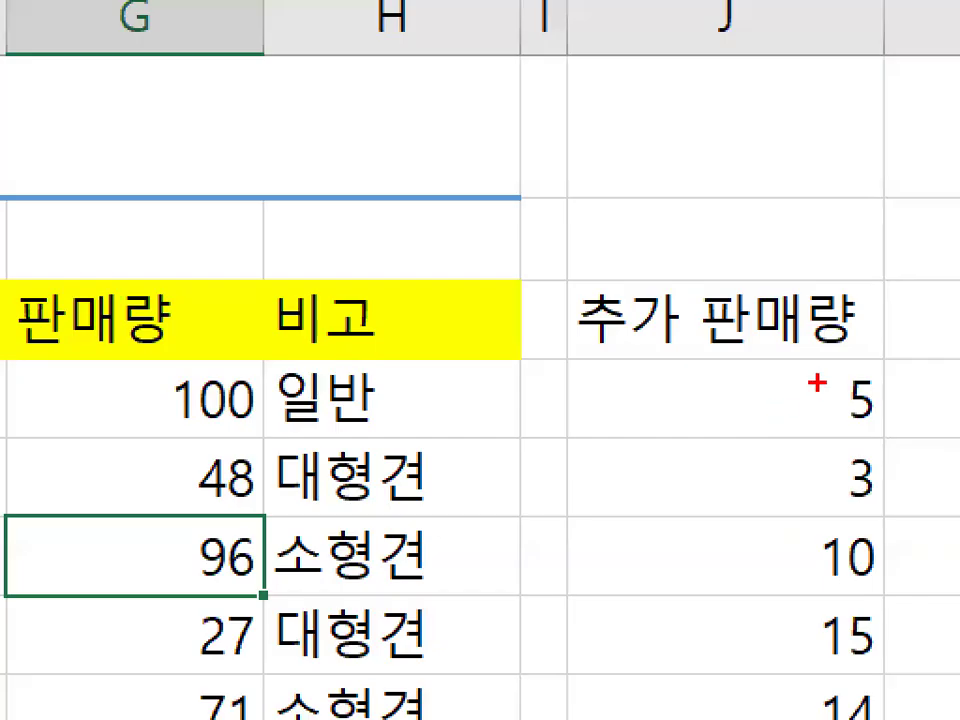
pyautogui.moveTo(796, 397); pyautogui.dragTo(784, 478)
pyautogui.moveTo(522, 413); pyautogui.dragTo(472, 409)
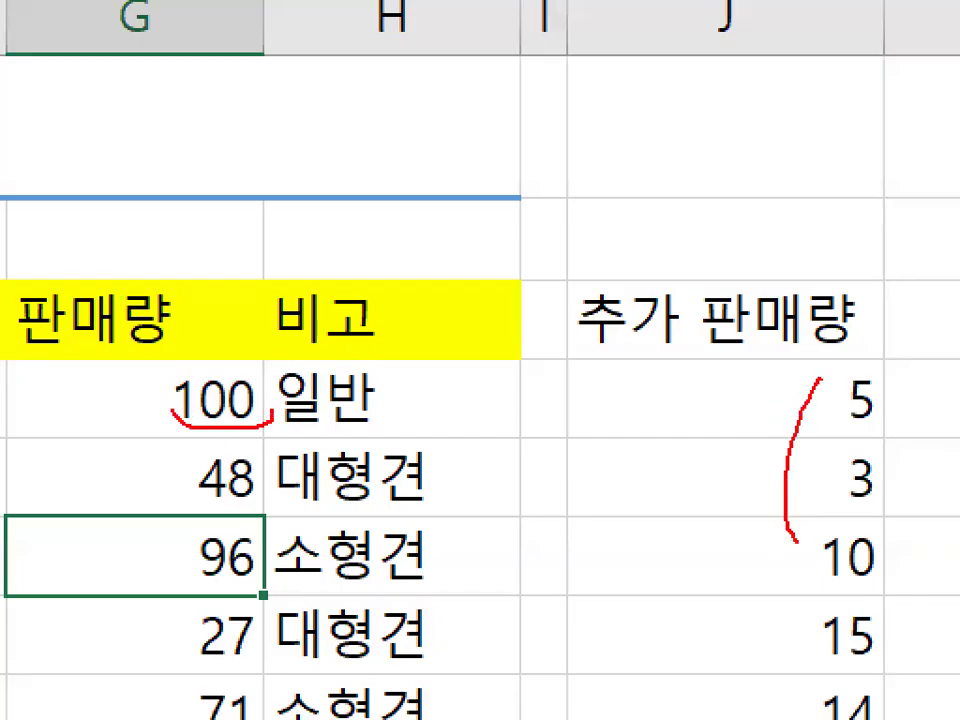
pyautogui.moveTo(272, 406); pyautogui.dragTo(174, 402)
pyautogui.moveTo(285, 451); pyautogui.dragTo(288, 494)
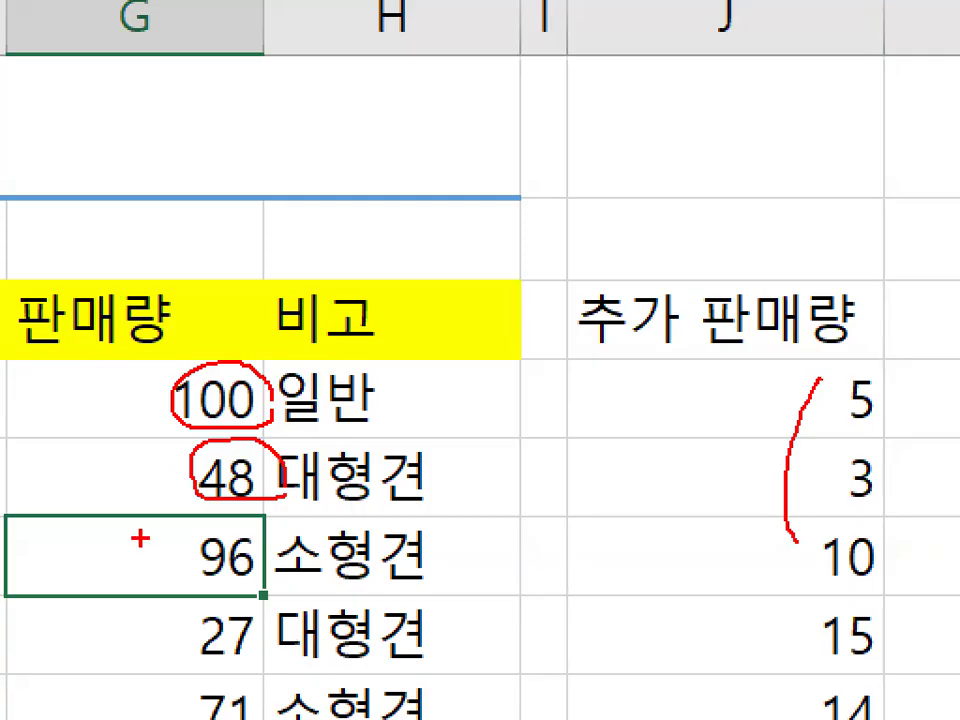
pyautogui.press('Escape')
pyautogui.click(524, 406)
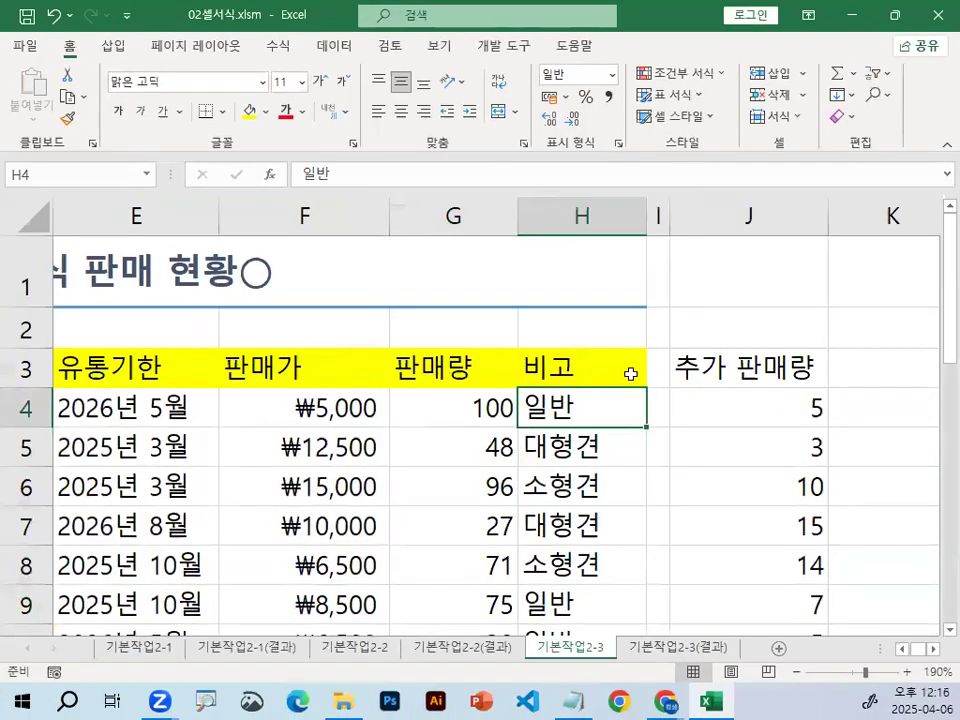
pyautogui.scroll(-3, 630, 373)
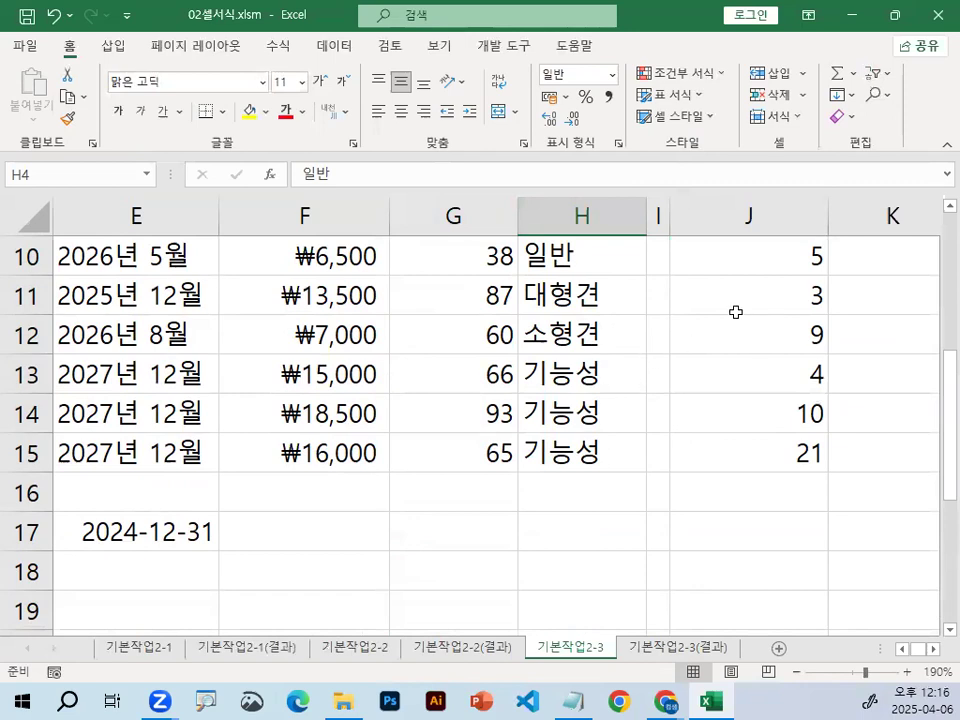
pyautogui.click(436, 329)
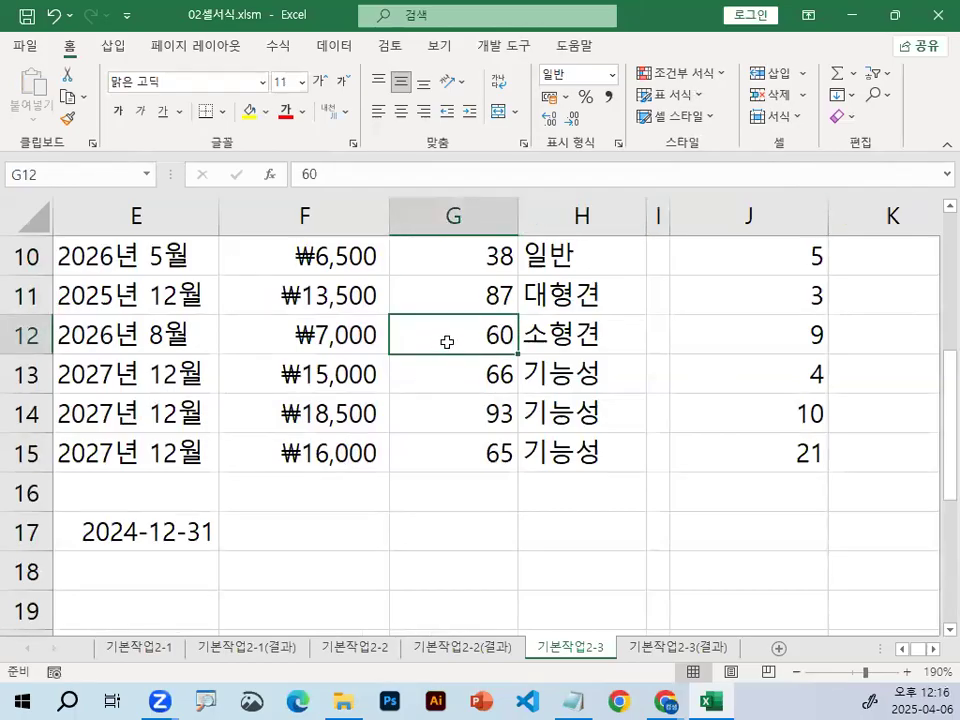
pyautogui.scroll(2, 447, 342)
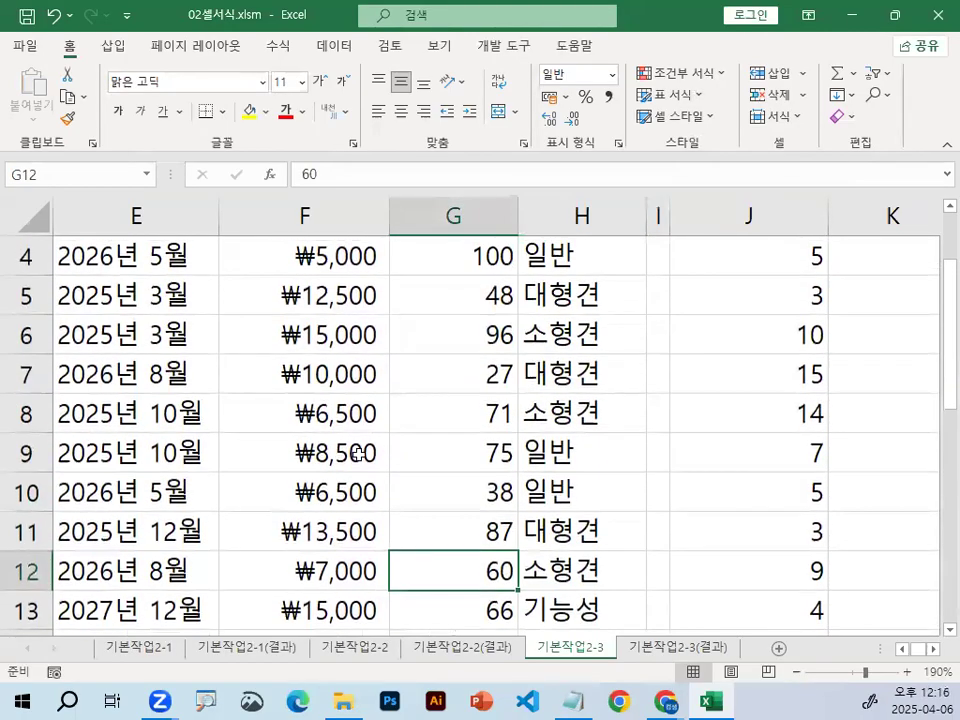
pyautogui.scroll(1, 357, 453)
# Examine how the year and month characters of the first 유통기한 value are stored in cell E4
pyautogui.click(155, 412)
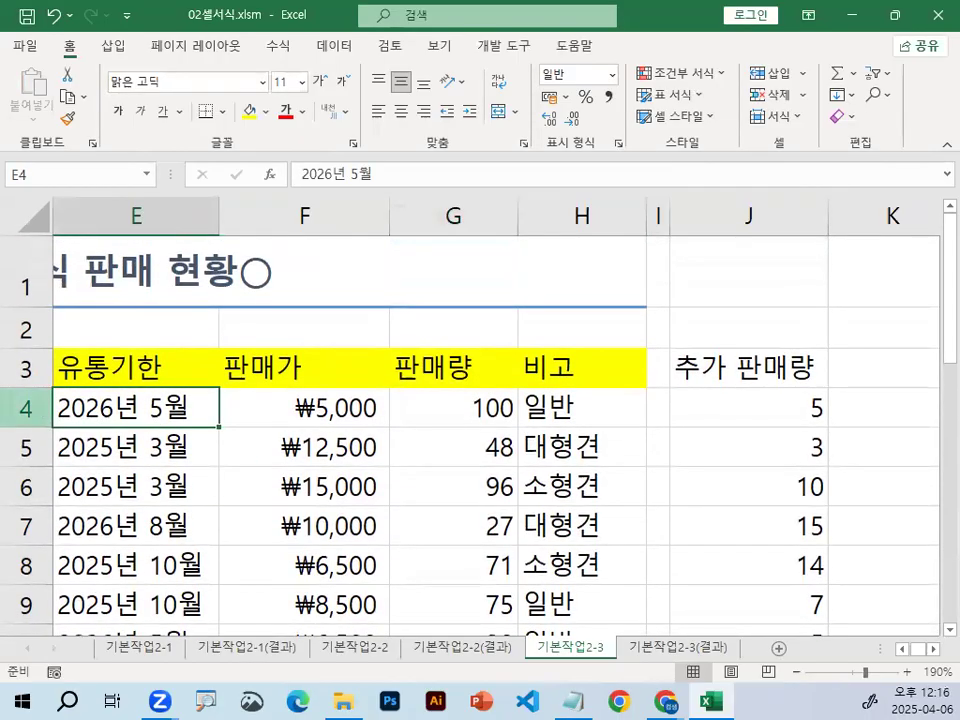
pyautogui.hotkey('ctrl', '1')
pyautogui.click(285, 371)
pyautogui.moveTo(312, 391); pyautogui.dragTo(306, 398)
pyautogui.press('Escape')
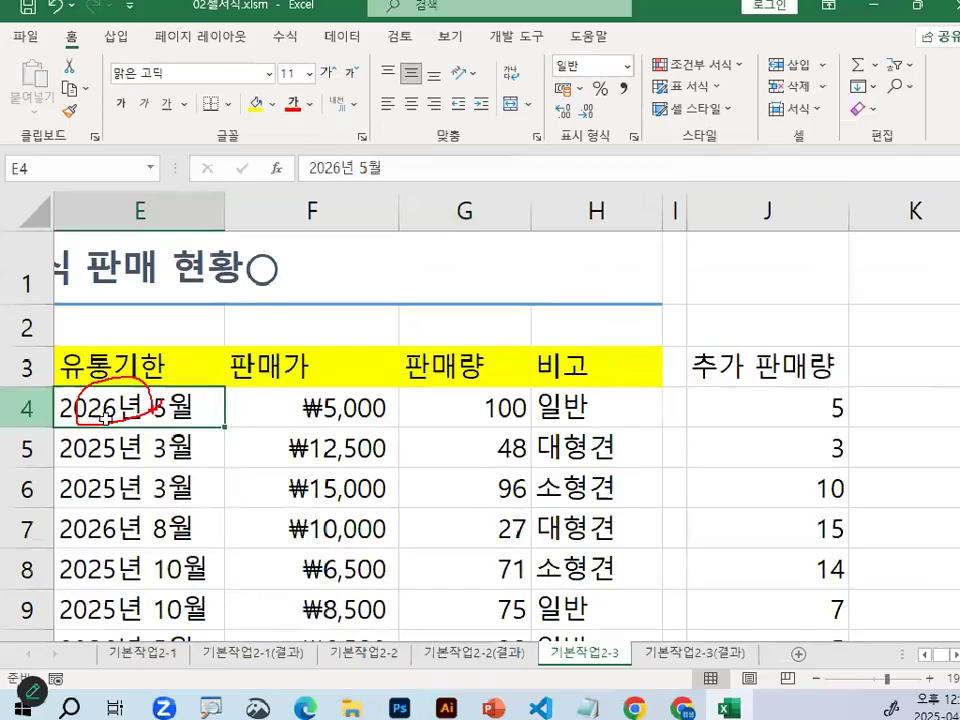
pyautogui.press('Escape')
pyautogui.hotkey('ctrl', '1')
pyautogui.moveTo(332, 165); pyautogui.dragTo(348, 177)
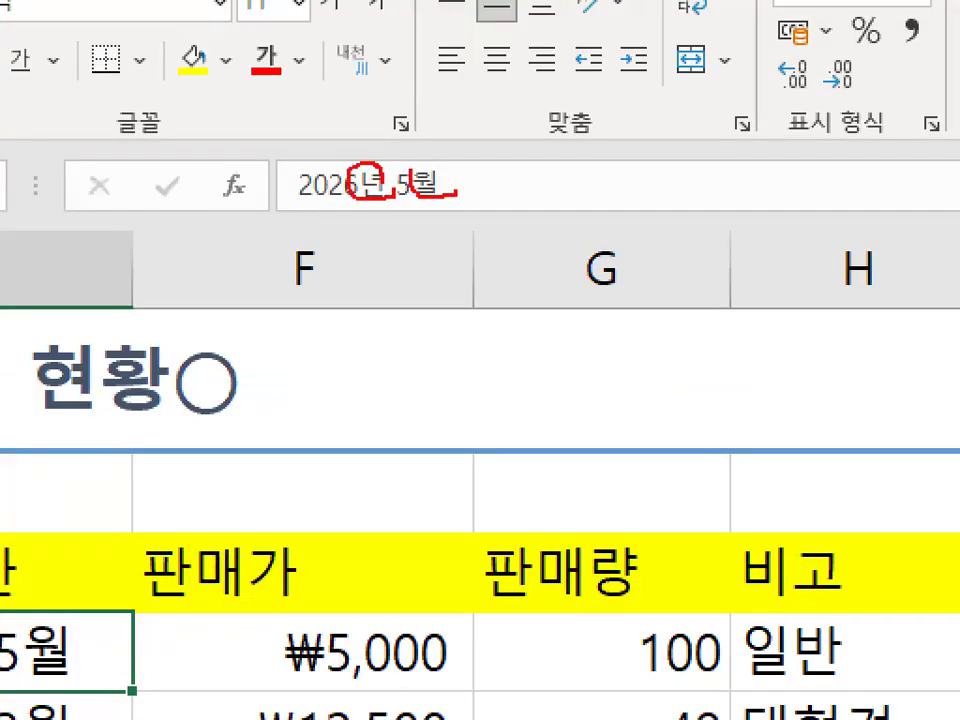
pyautogui.moveTo(455, 189); pyautogui.dragTo(414, 171)
pyautogui.press('Escape')
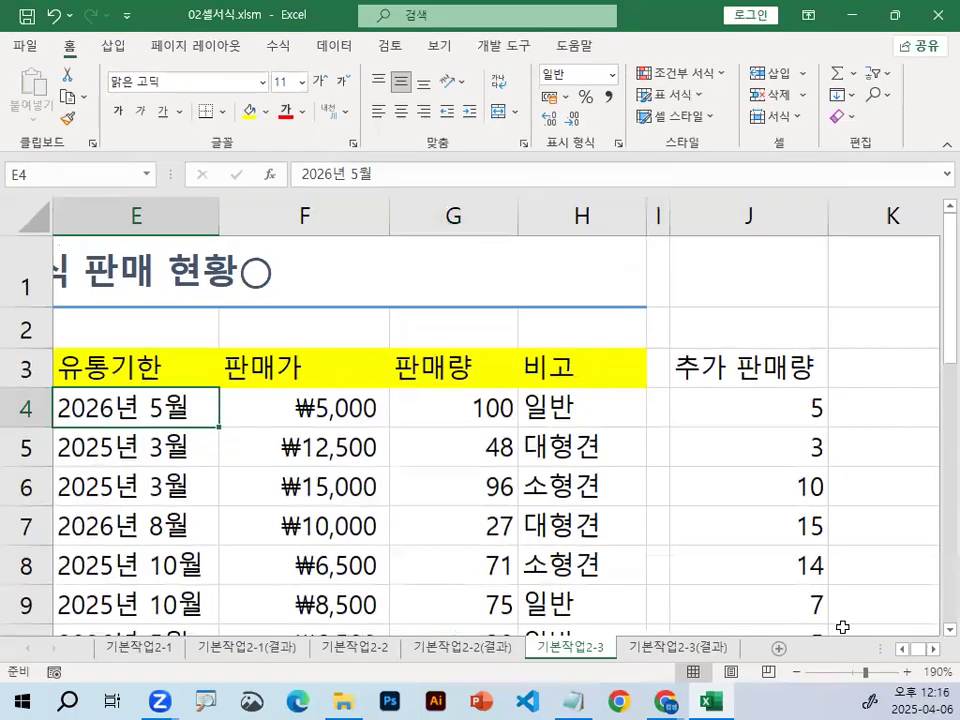
# Select the 유통기한 values E4:E15 and choose the 사용자 지정 number format category in the 셀 서식 dialog
pyautogui.click(903, 651)
pyautogui.click(903, 651)
pyautogui.click(903, 651)
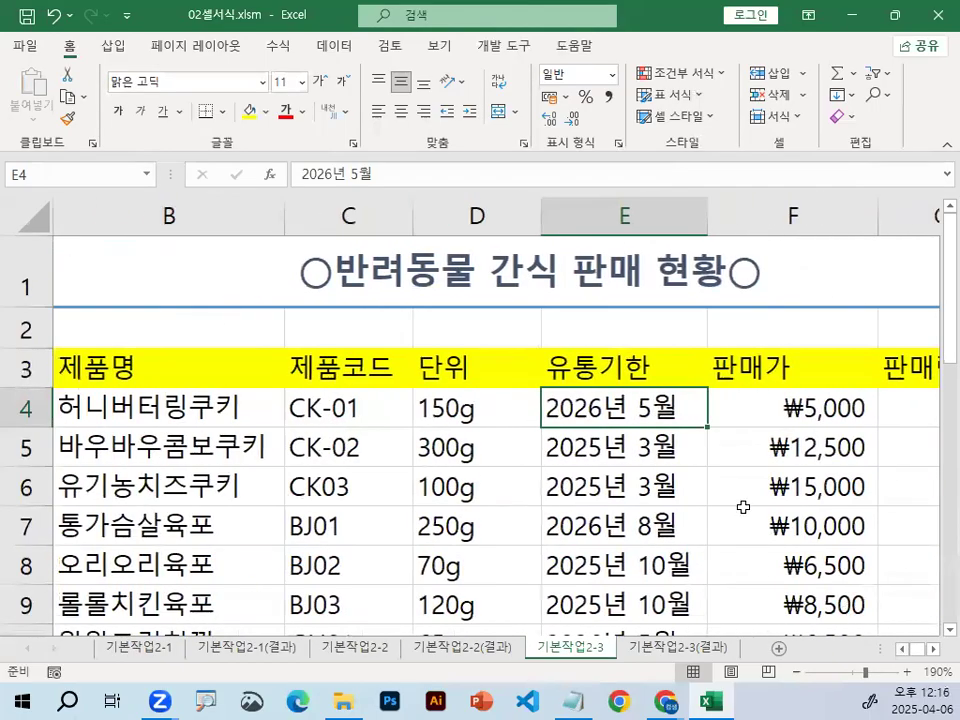
pyautogui.scroll(-1, 743, 507)
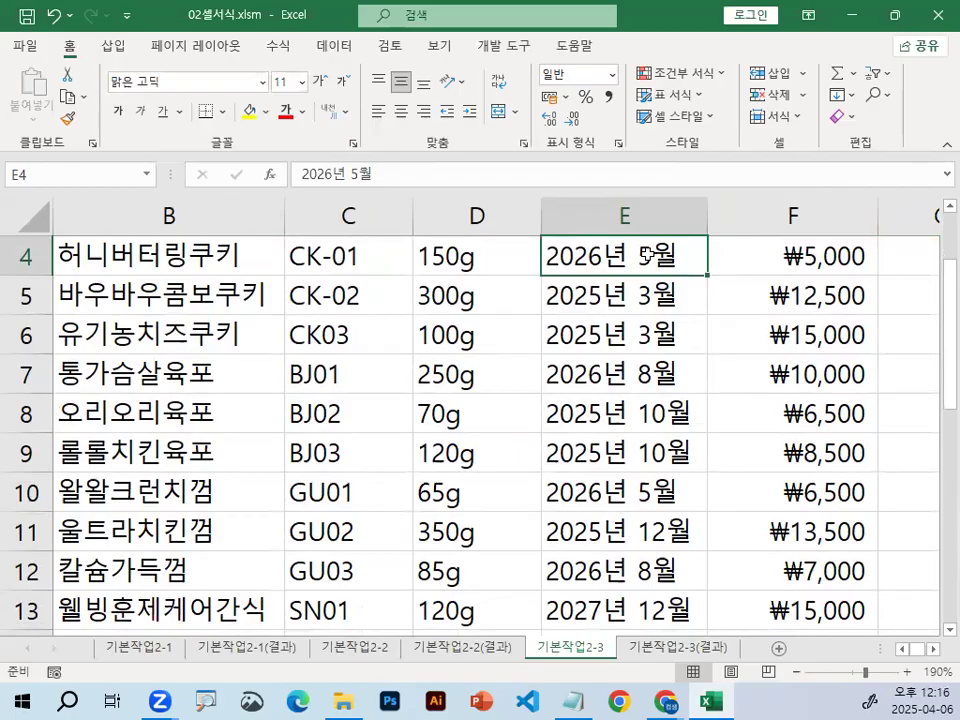
pyautogui.moveTo(647, 254); pyautogui.dragTo(662, 558)
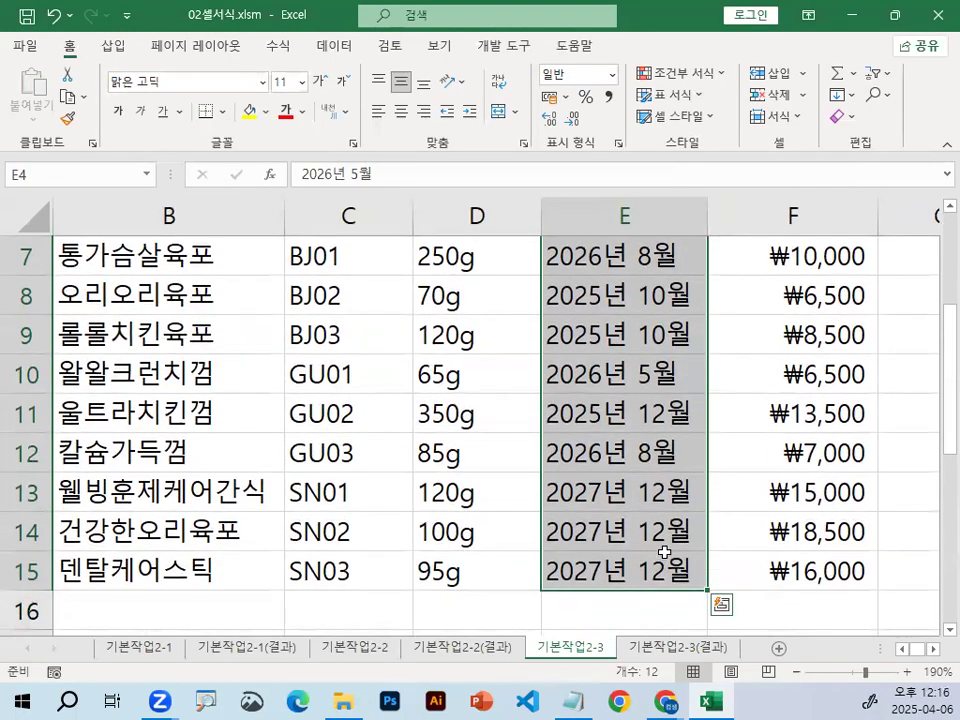
pyautogui.hotkey('ctrl', '1')
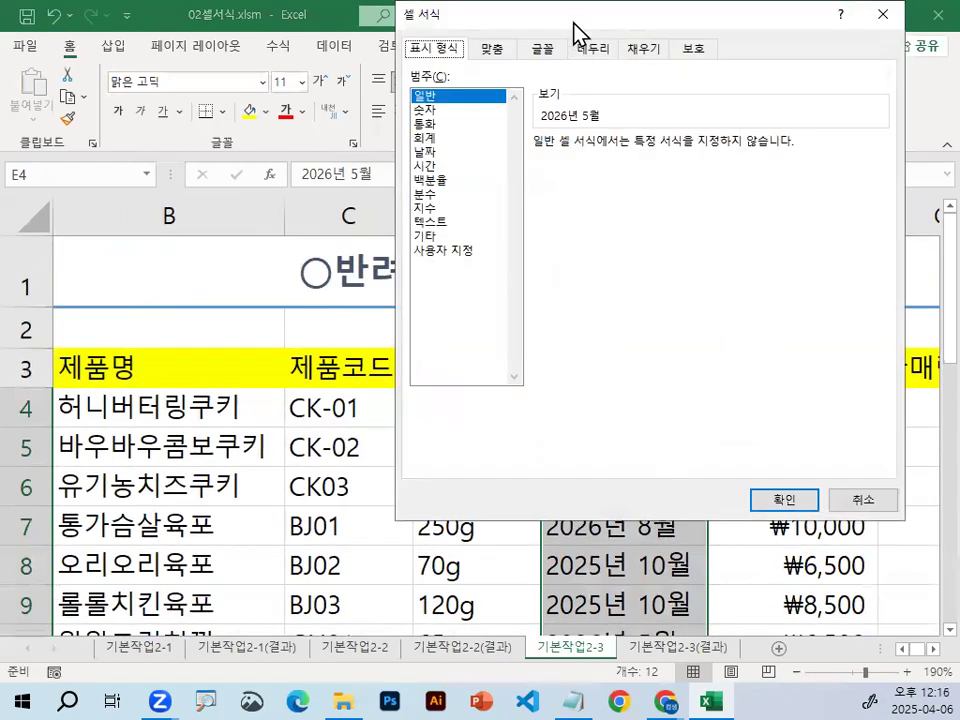
pyautogui.moveTo(570, 27); pyautogui.dragTo(532, 59)
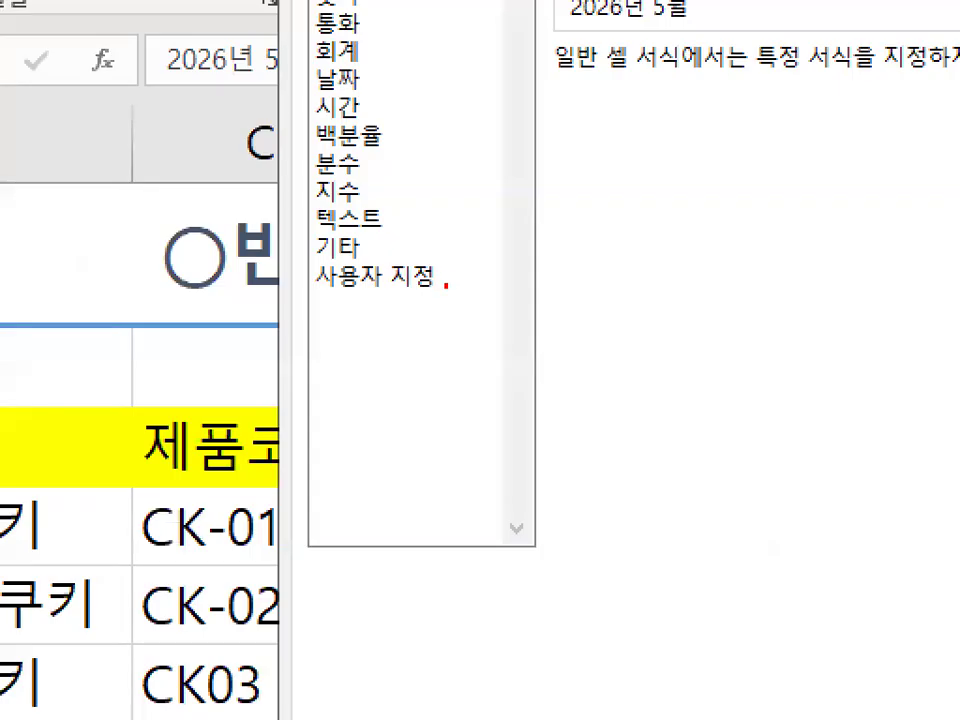
pyautogui.moveTo(445, 285)
pyautogui.mouseDown()
pyautogui.moveTo(321, 296)
pyautogui.moveTo(345, 264)
pyautogui.moveTo(432, 266)
pyautogui.mouseUp()
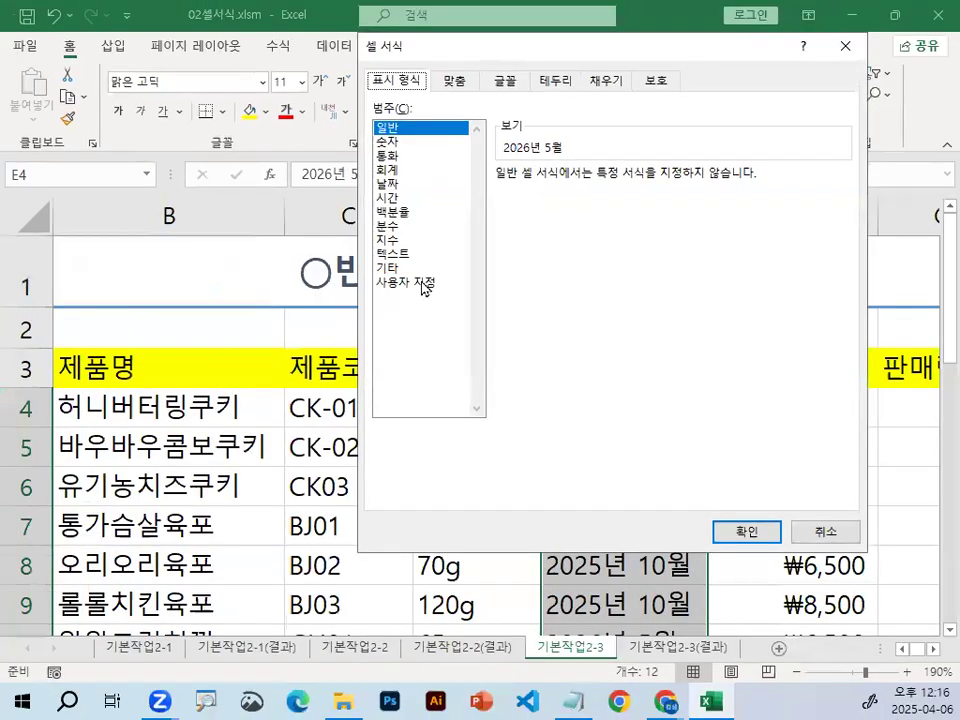
pyautogui.click(405, 278)
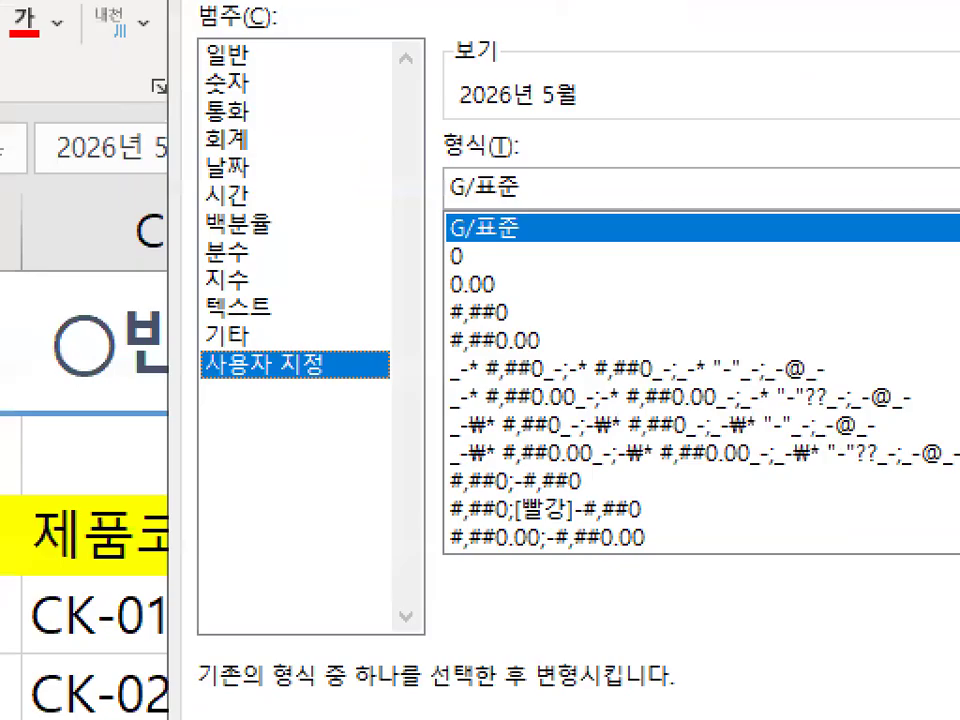
pyautogui.moveTo(534, 198)
pyautogui.mouseDown()
pyautogui.moveTo(518, 203)
pyautogui.moveTo(512, 181)
pyautogui.moveTo(546, 197)
pyautogui.mouseUp()
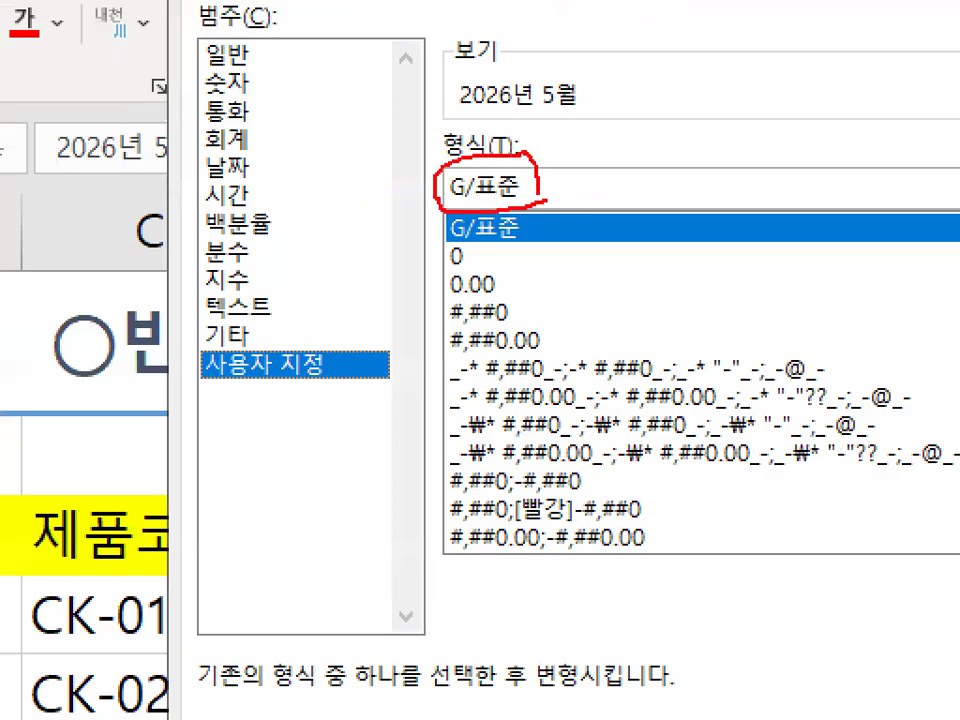
pyautogui.moveTo(528, 150); pyautogui.dragTo(410, 253)
pyautogui.moveTo(416, 145); pyautogui.dragTo(572, 226)
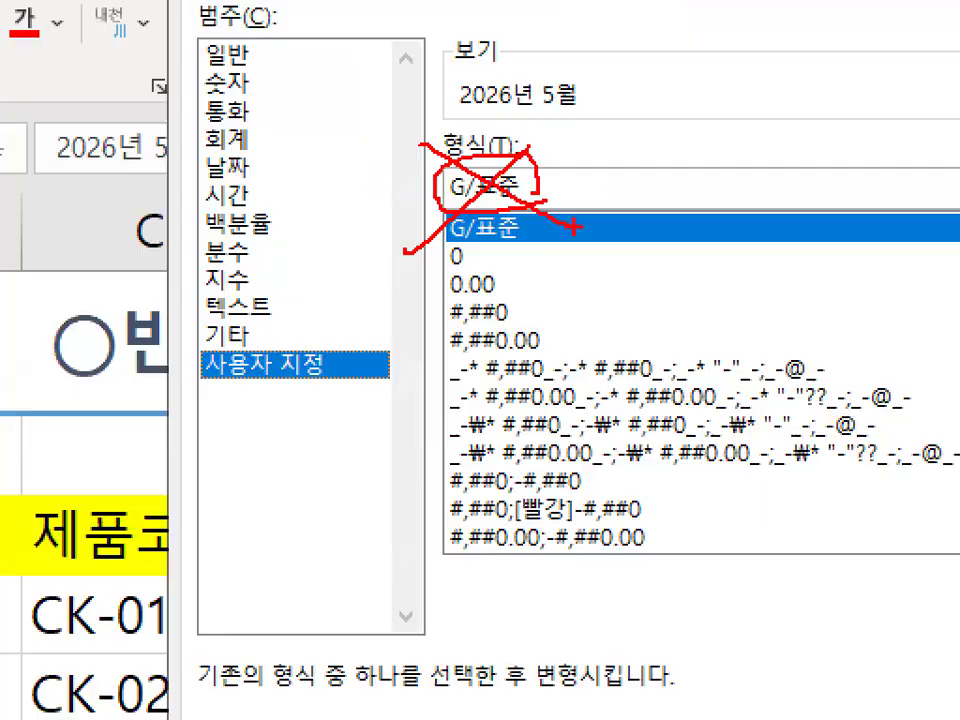
pyautogui.press('Escape')
pyautogui.moveTo(534, 195)
pyautogui.mouseDown()
pyautogui.moveTo(460, 201)
pyautogui.moveTo(524, 192)
pyautogui.moveTo(468, 212)
pyautogui.mouseUp()
pyautogui.write('@')
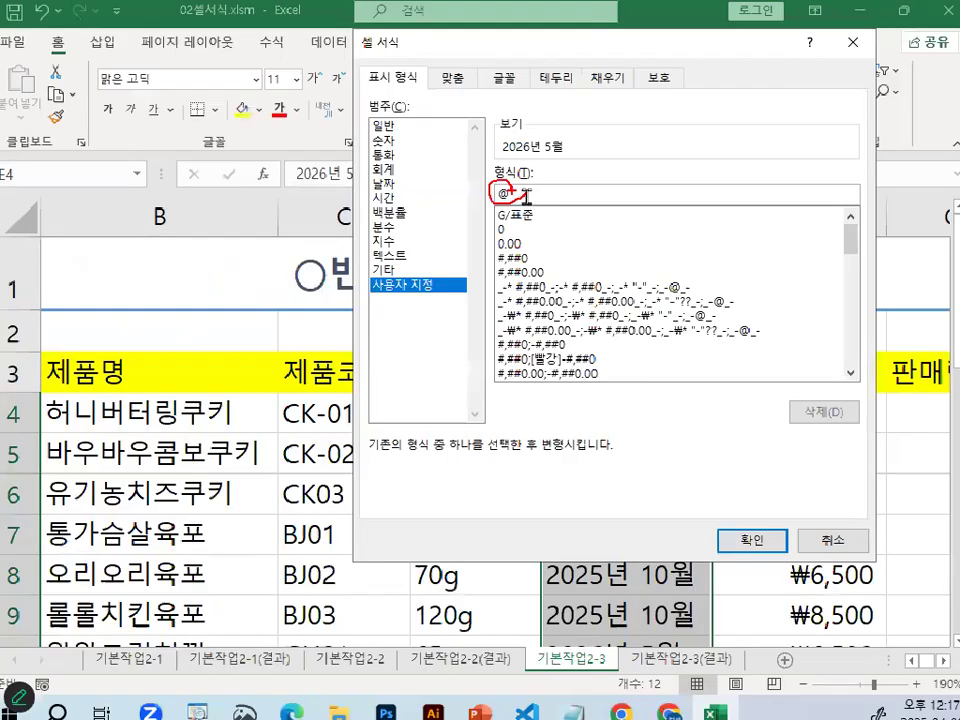
pyautogui.write('ㄲㅏㅈㅣ')
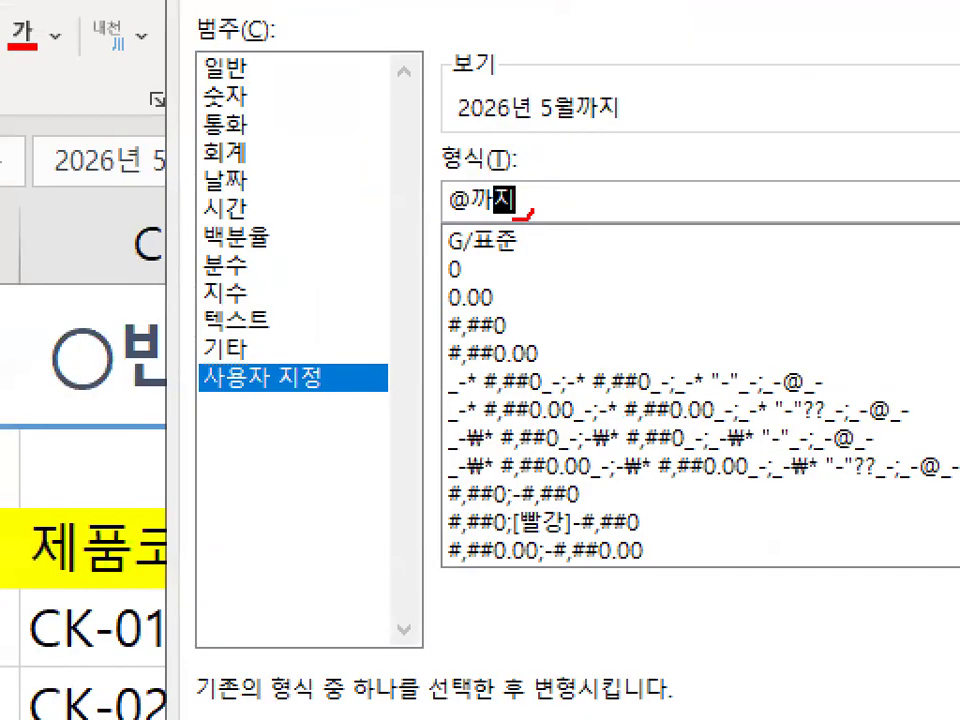
pyautogui.moveTo(512, 215); pyautogui.dragTo(480, 172)
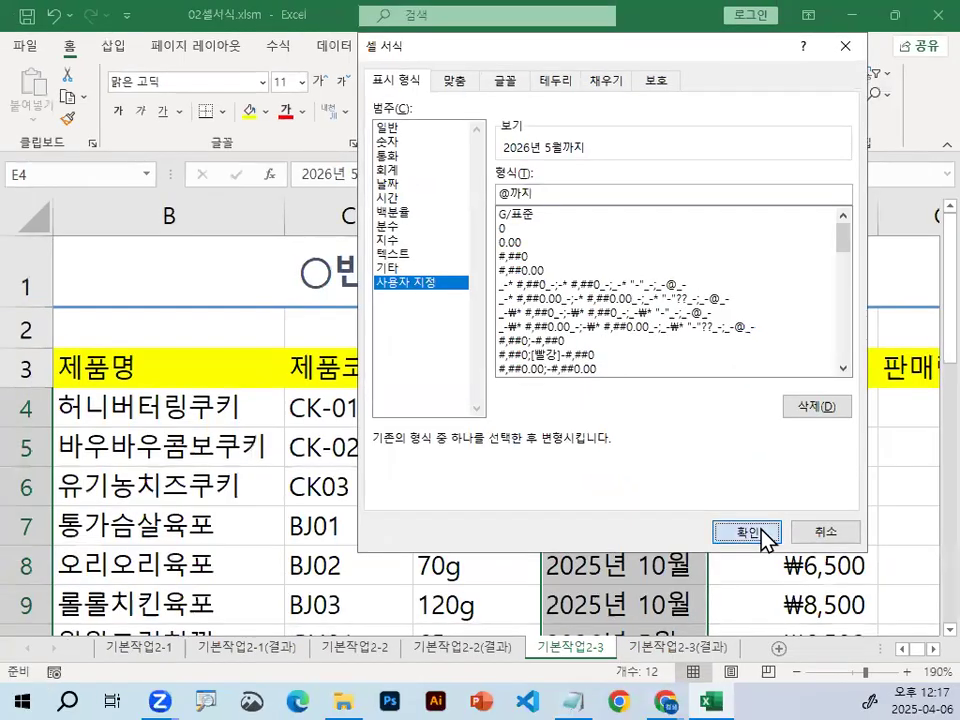
pyautogui.click(741, 535)
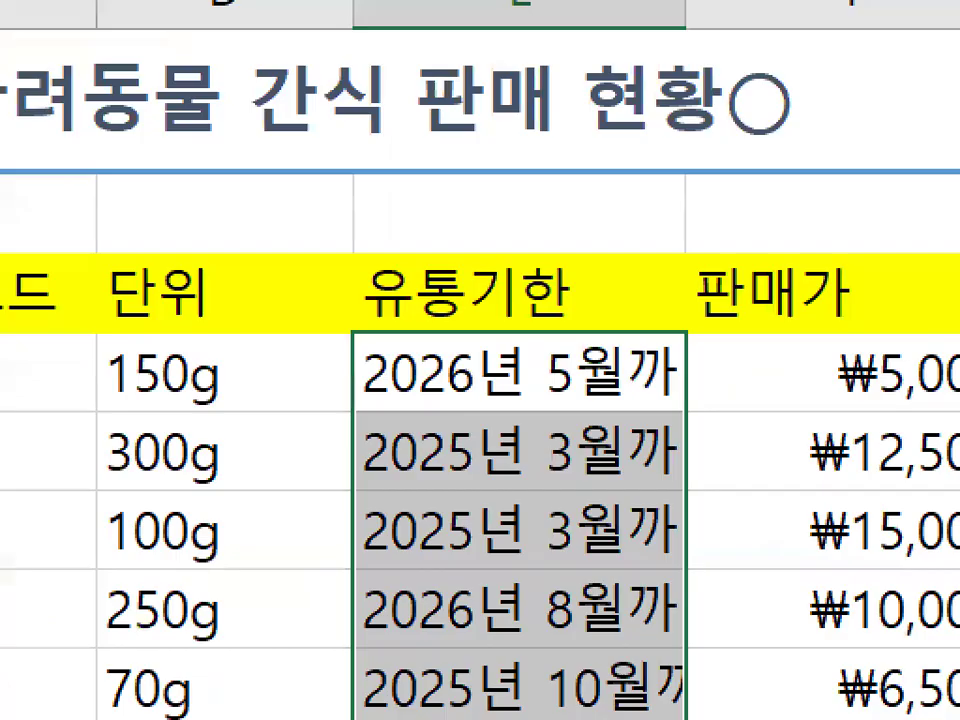
# Check how the 까지 suffix displays in the 유통기한 cells of column E through row 15
pyautogui.moveTo(734, 434); pyautogui.dragTo(741, 437)
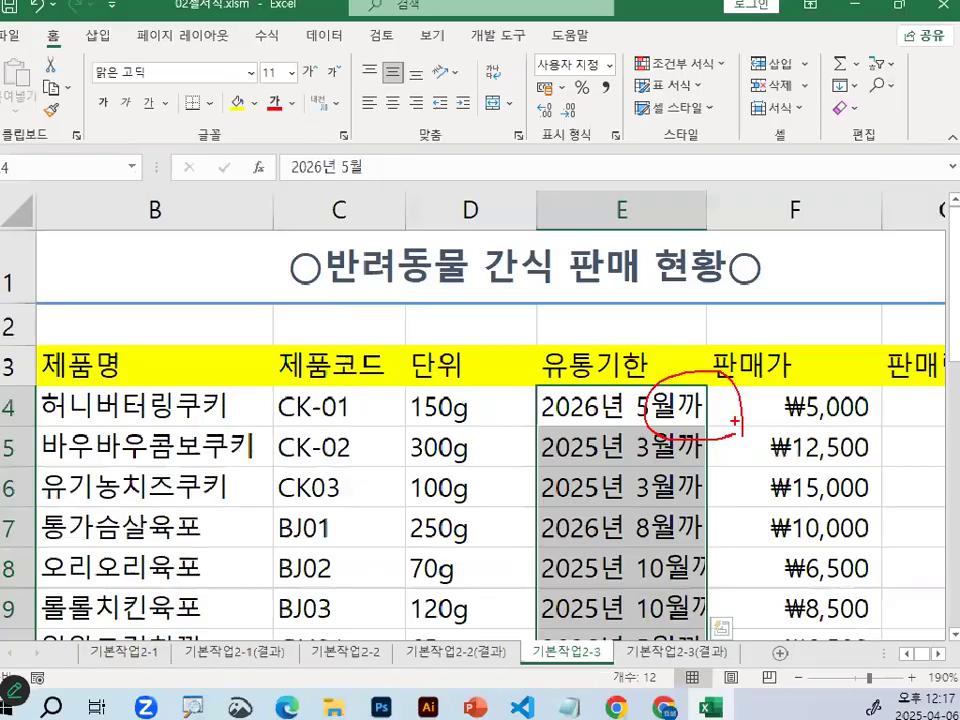
pyautogui.scroll(-2, 735, 422)
pyautogui.moveTo(702, 387)
pyautogui.mouseDown()
pyautogui.moveTo(725, 427)
pyautogui.moveTo(712, 324)
pyautogui.mouseUp()
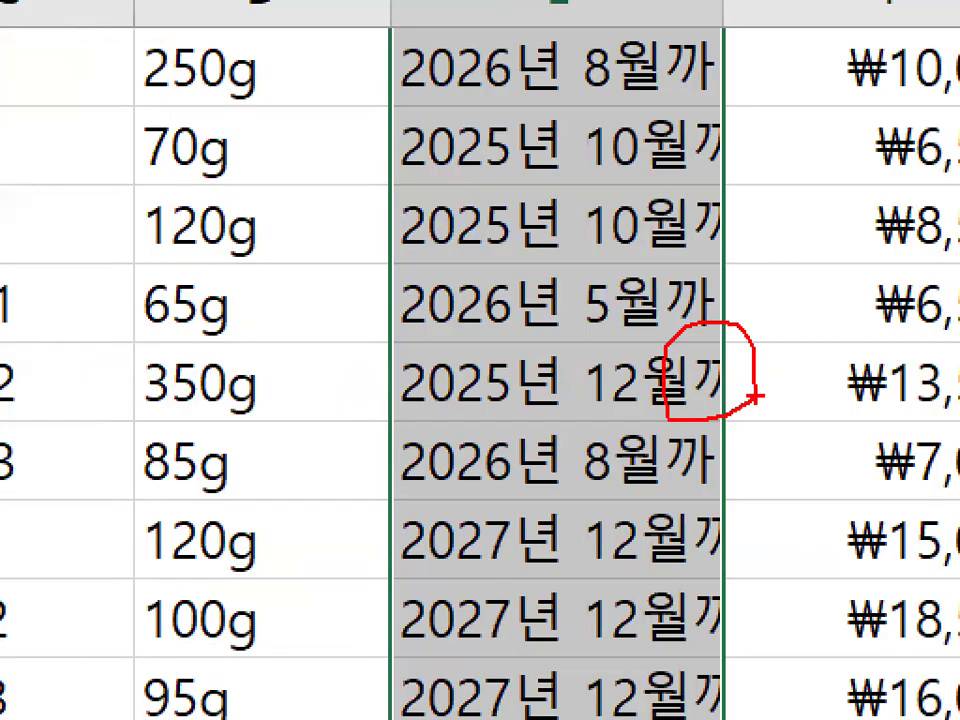
pyautogui.press('Escape')
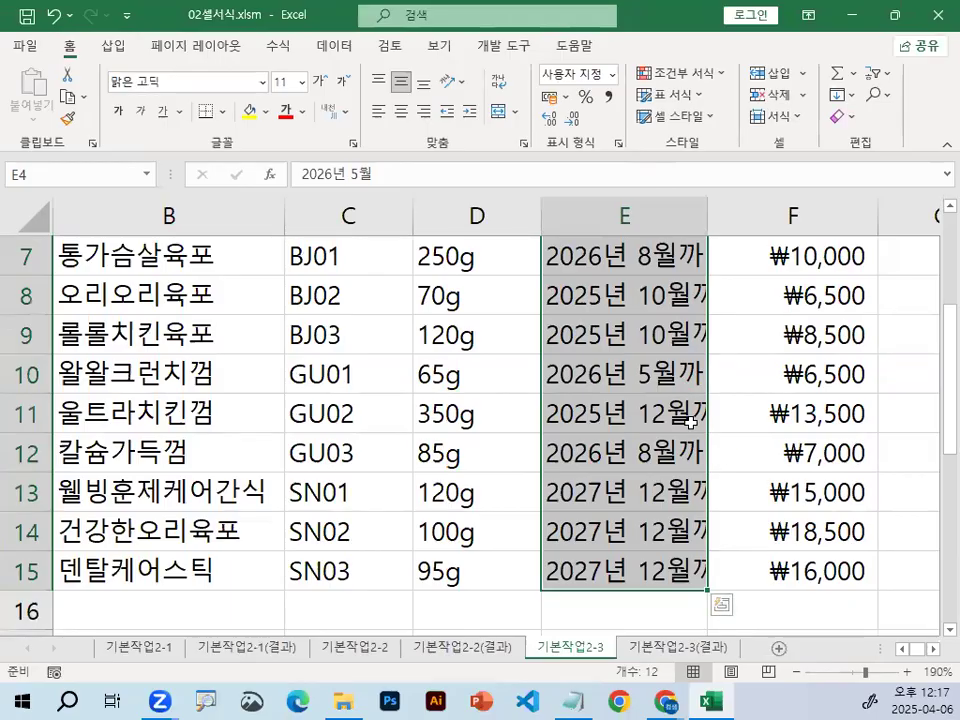
pyautogui.hotkey('ctrl', '1')
pyautogui.moveTo(720, 453)
pyautogui.mouseDown()
pyautogui.moveTo(694, 458)
pyautogui.moveTo(698, 447)
pyautogui.mouseUp()
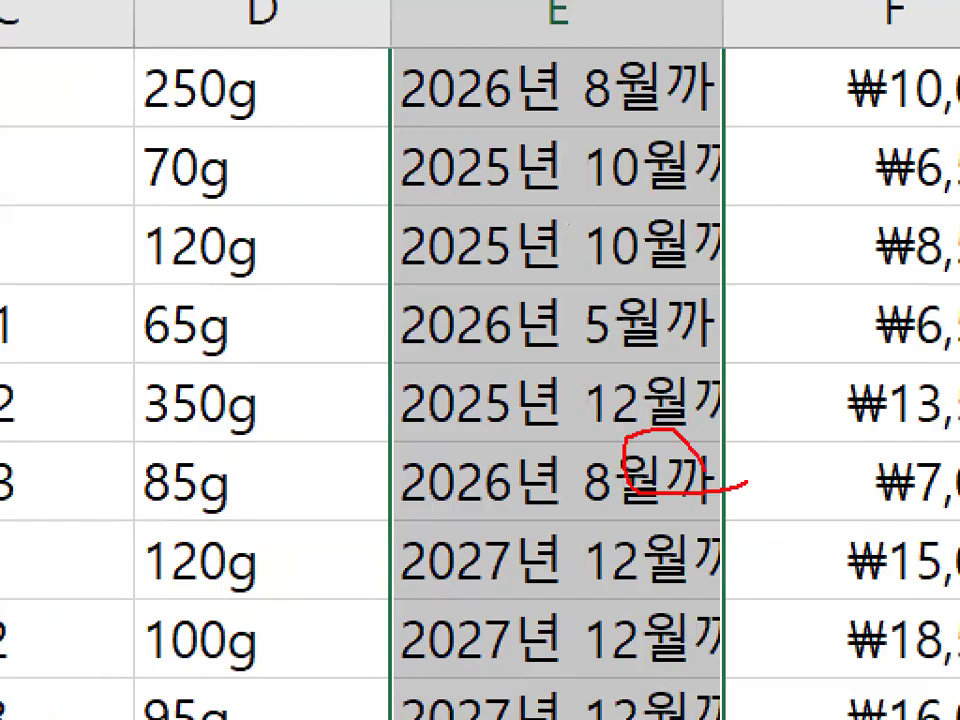
pyautogui.press('Escape')
# Switch to the Notepad lesson notes, review the @"까지" custom text format instructions, and return to the Excel sheet
pyautogui.hotkey('alt', 'Tab')
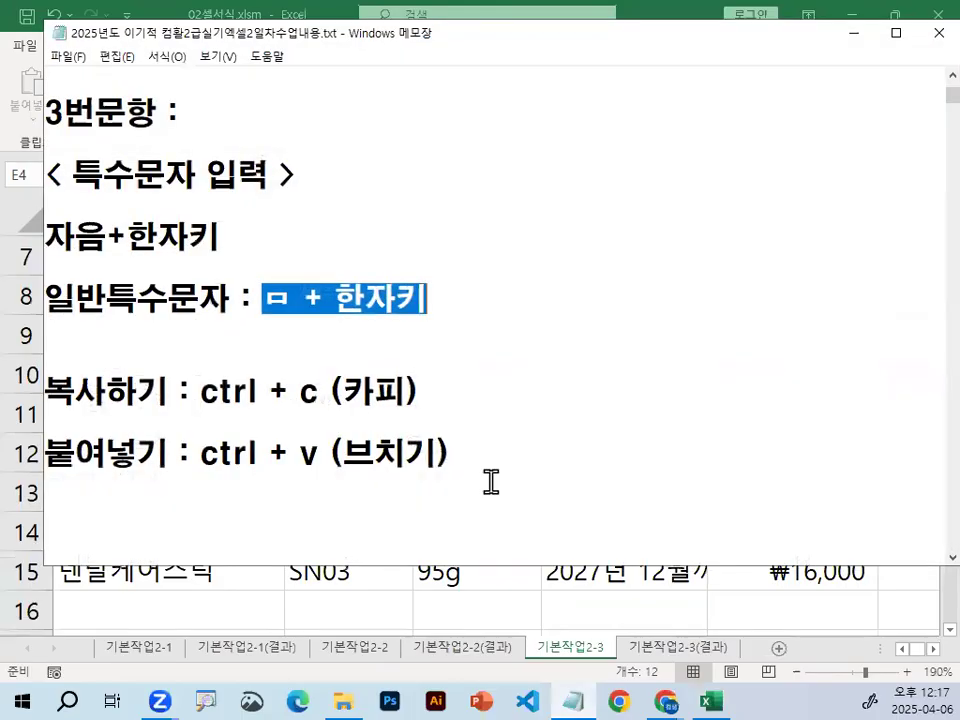
pyautogui.scroll(-1, 491, 481)
pyautogui.scroll(-6, 492, 481)
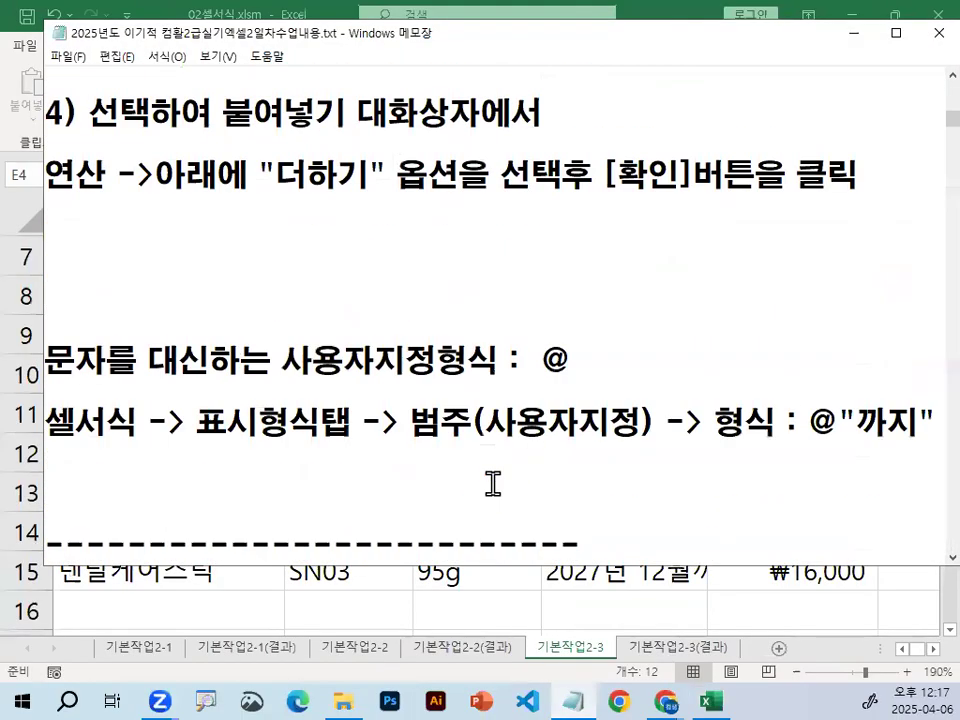
pyautogui.doubleClick(555, 266)
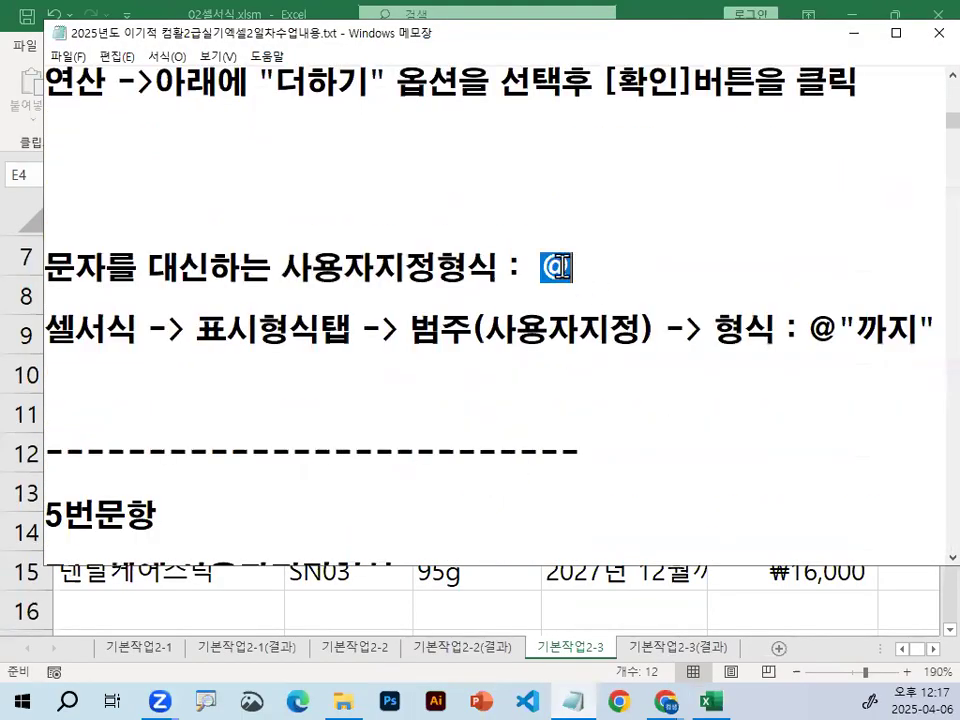
pyautogui.moveTo(843, 328); pyautogui.dragTo(933, 326)
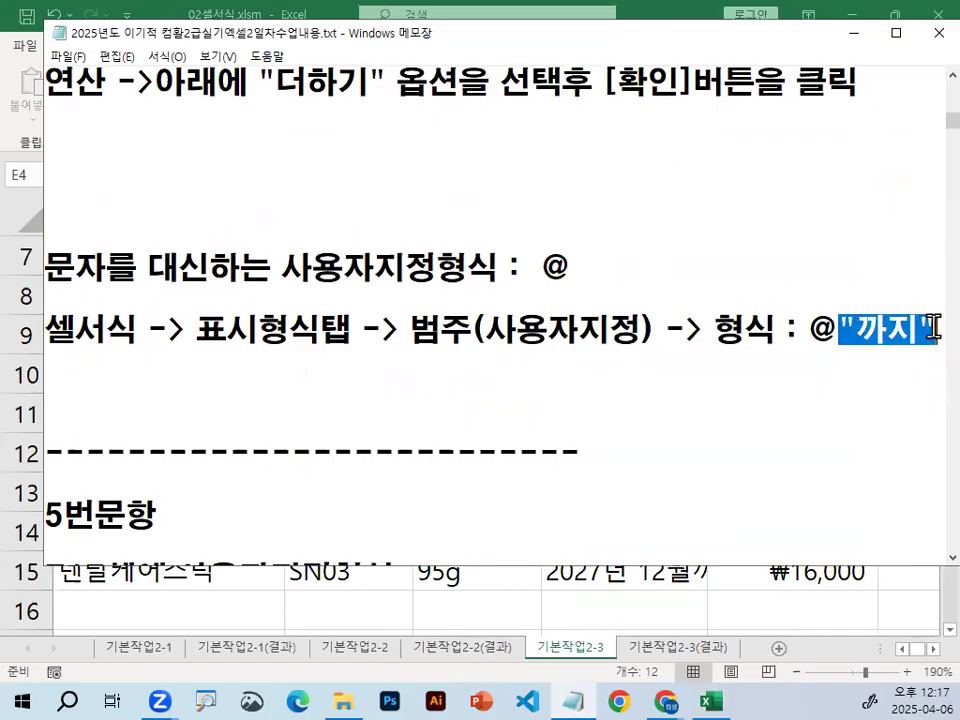
pyautogui.click(815, 333)
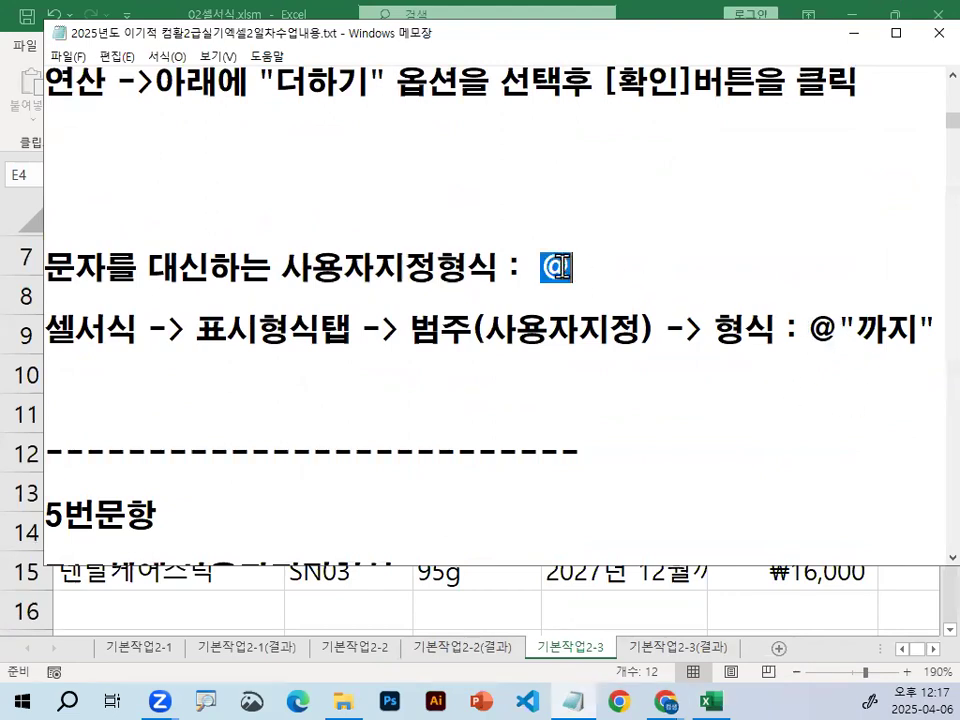
pyautogui.moveTo(808, 330); pyautogui.dragTo(824, 331)
pyautogui.click(640, 330)
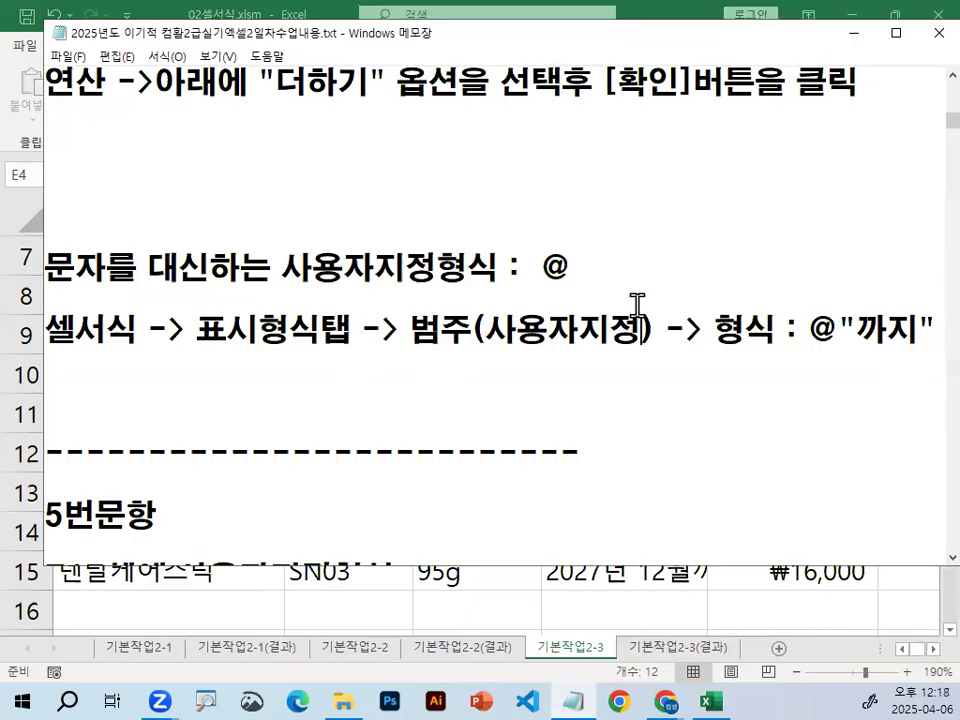
pyautogui.click(855, 36)
pyautogui.click(585, 371)
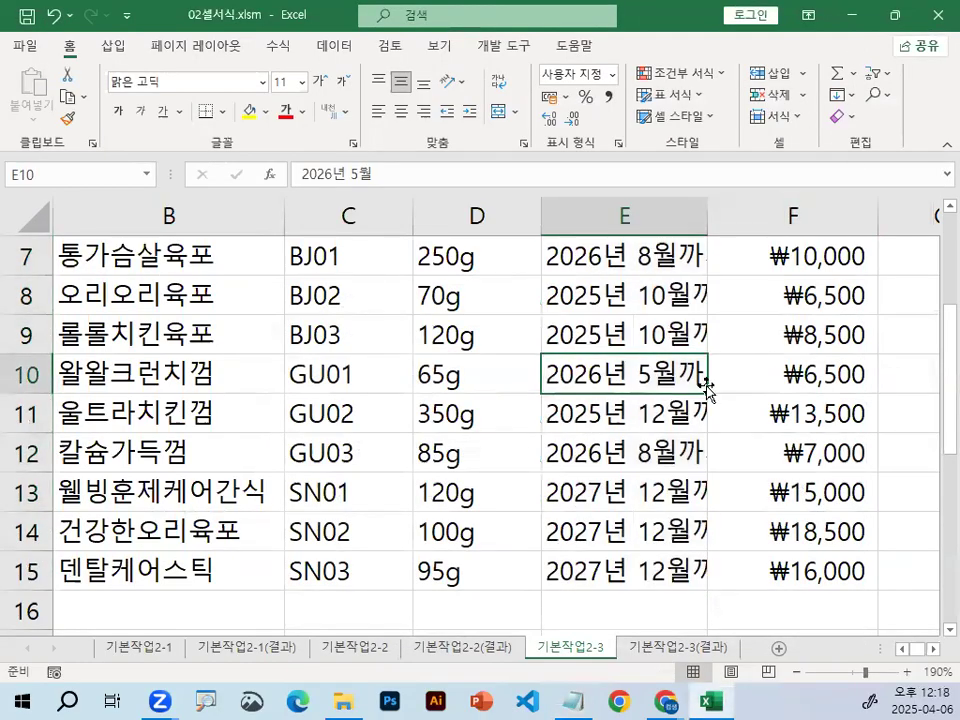
pyautogui.hotkey('ctrl', '1')
pyautogui.click(211, 110)
pyautogui.moveTo(244, 71); pyautogui.dragTo(124, 177)
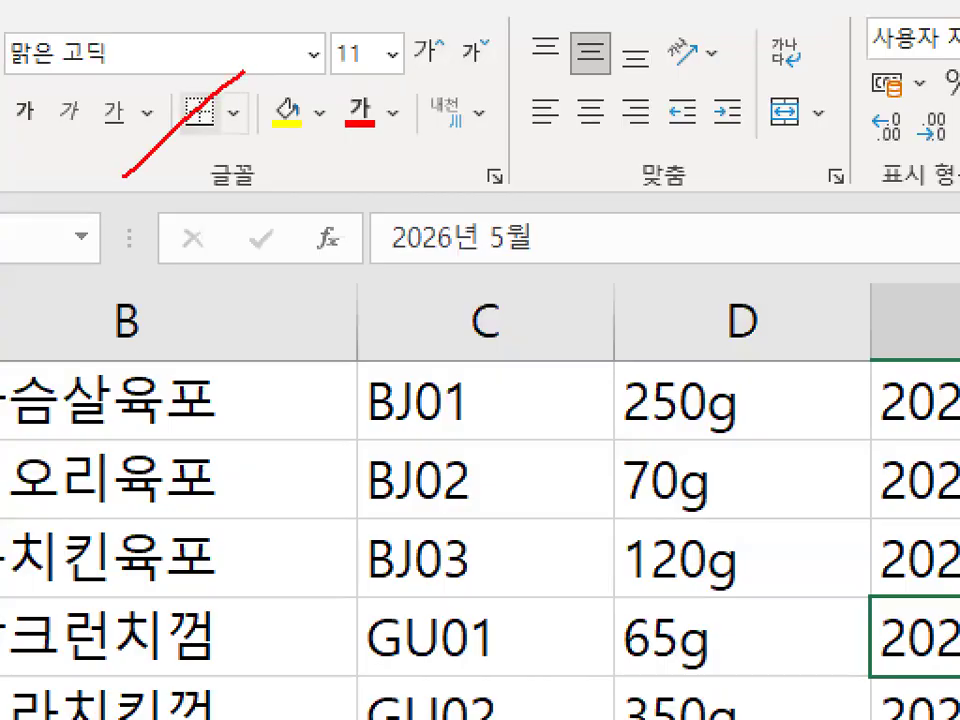
pyautogui.moveTo(183, 60); pyautogui.dragTo(281, 165)
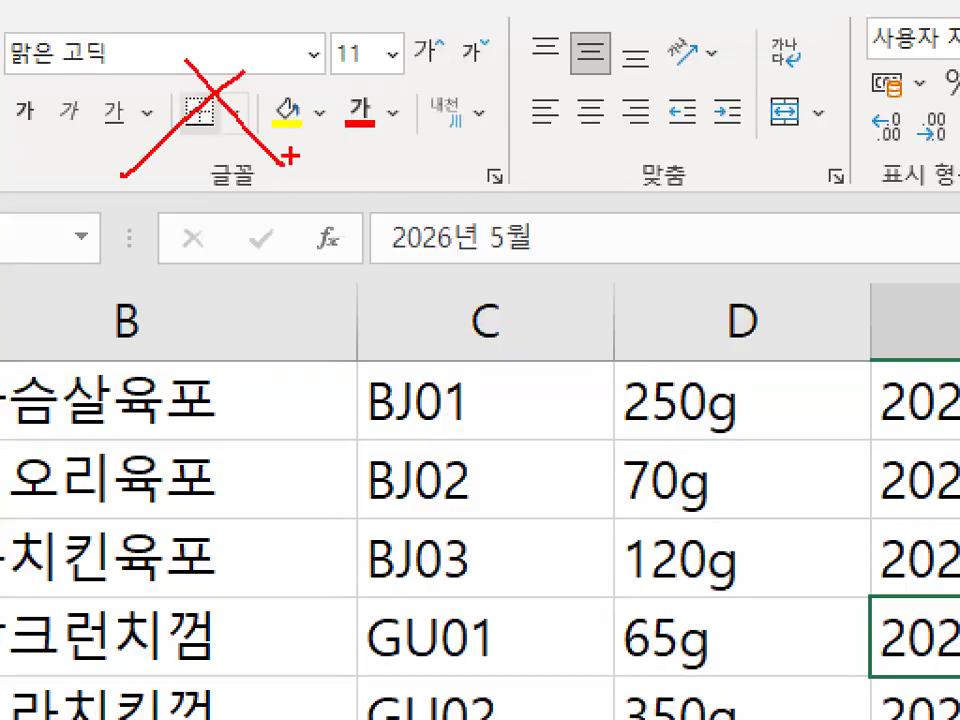
pyautogui.press('Escape')
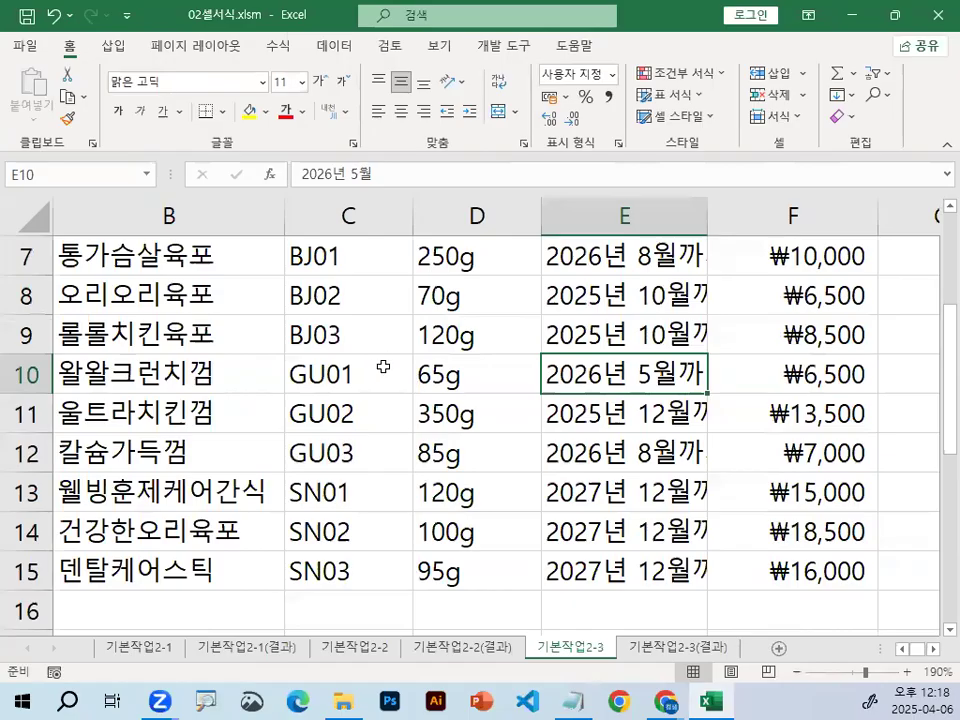
# Select the whole pet snack table A3:H15, from the 구분 heading to the last 비고 value
pyautogui.click(903, 648)
pyautogui.scroll(2, 272, 500)
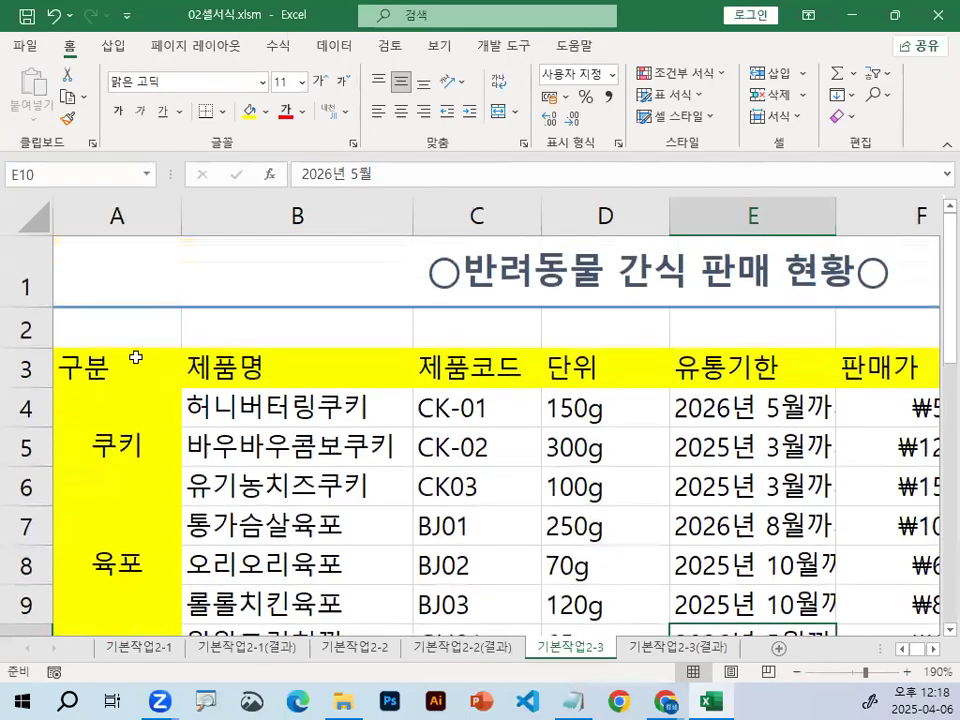
pyautogui.click(100, 362)
pyautogui.moveTo(100, 362); pyautogui.dragTo(432, 487)
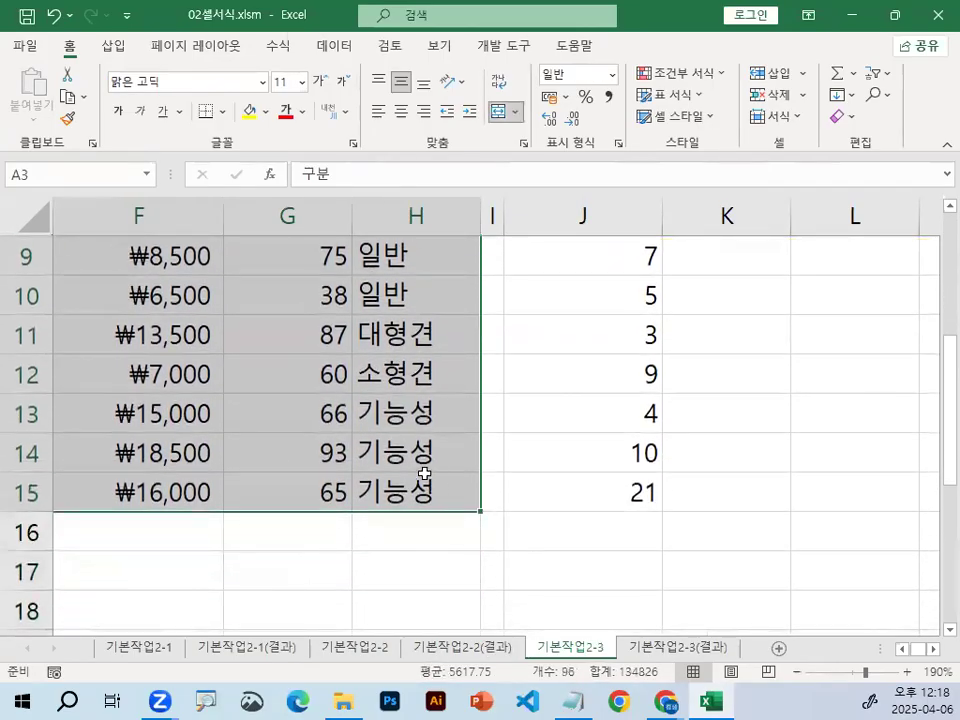
pyautogui.hotkey('ctrl', '1')
pyautogui.click(77, 493)
pyautogui.moveTo(94, 498)
pyautogui.mouseDown()
pyautogui.moveTo(11, 501)
pyautogui.moveTo(87, 492)
pyautogui.mouseUp()
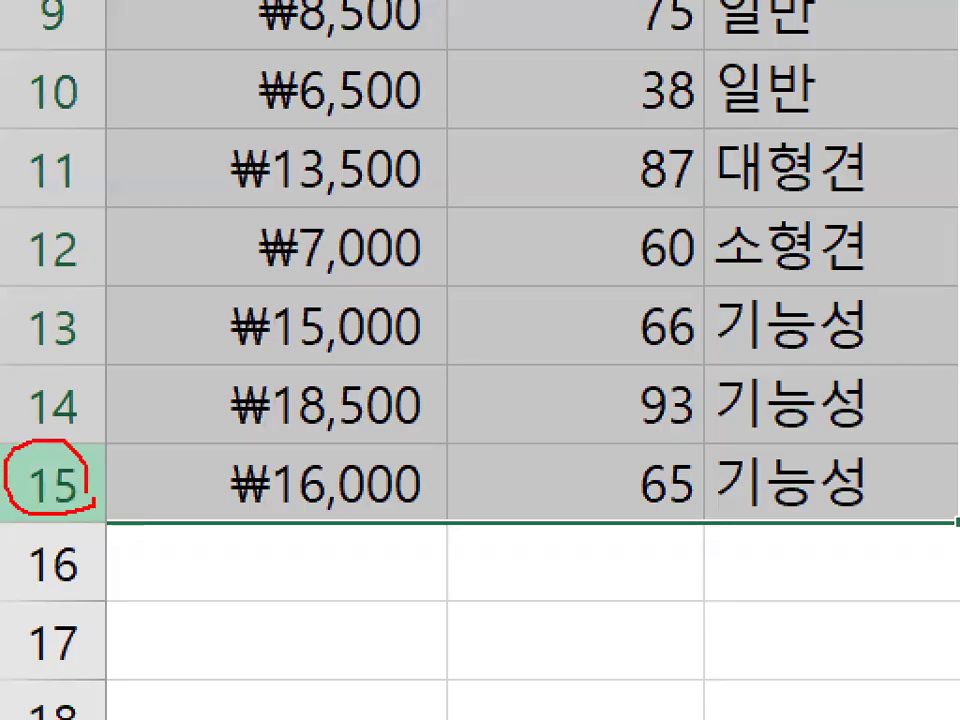
pyautogui.press('Escape')
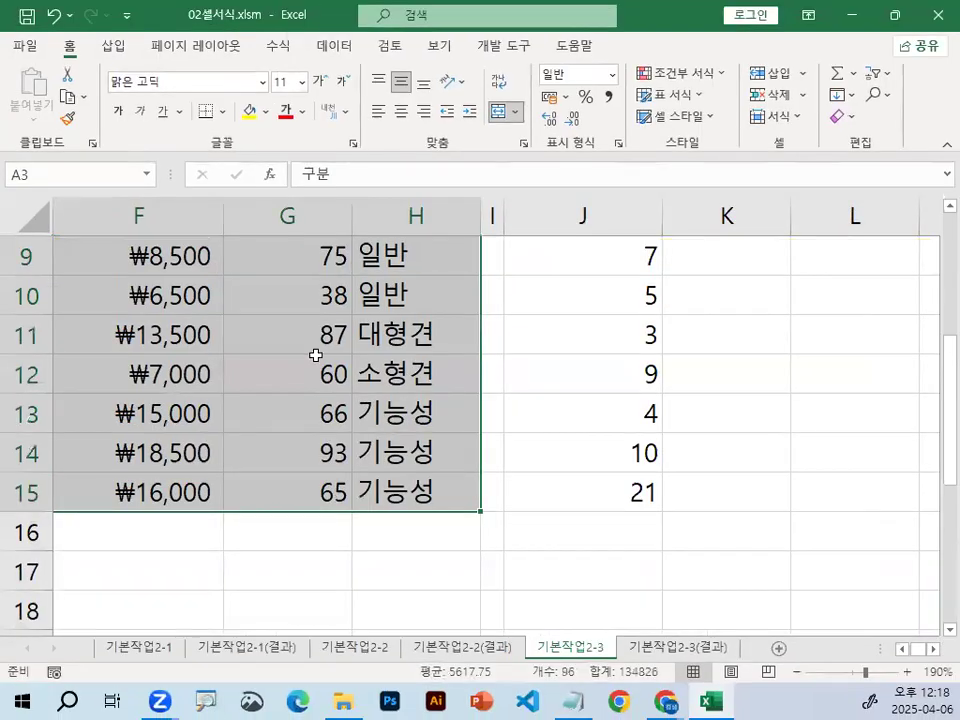
# Open the cell format settings for the selected pet snack table and bring up its border options
pyautogui.hotkey('ctrl', '1')
pyautogui.click(193, 106)
pyautogui.moveTo(265, 108)
pyautogui.mouseDown()
pyautogui.moveTo(250, 146)
pyautogui.moveTo(271, 112)
pyautogui.mouseUp()
pyautogui.press('Escape')
pyautogui.hotkey('ctrl', '1')
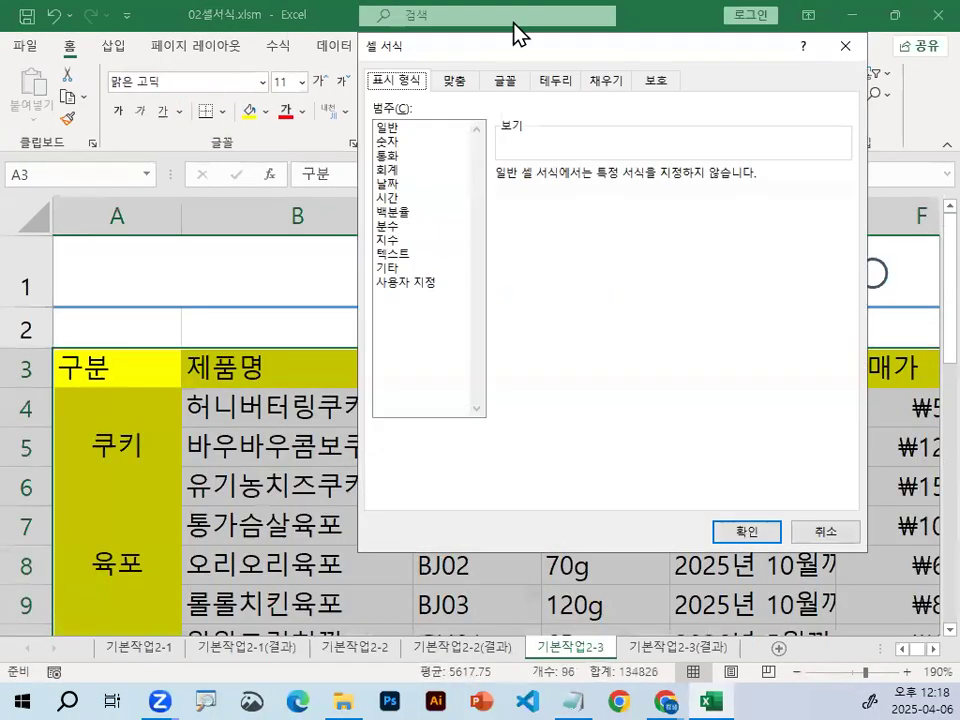
pyautogui.moveTo(495, 45); pyautogui.dragTo(459, 79)
pyautogui.hotkey('ctrl', '1')
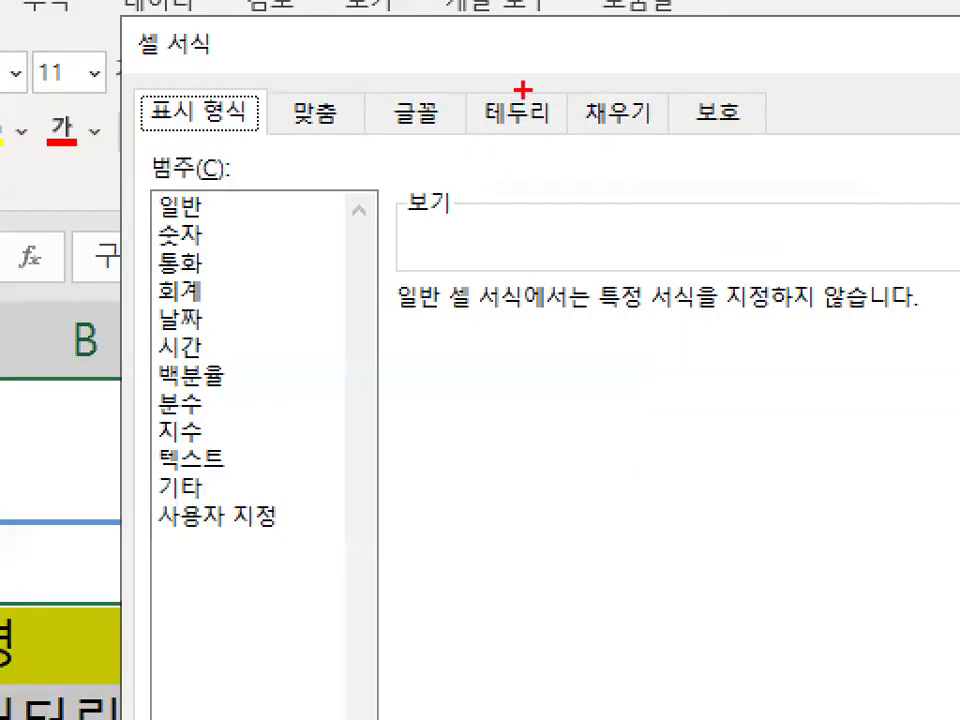
pyautogui.moveTo(560, 112)
pyautogui.mouseDown()
pyautogui.moveTo(485, 105)
pyautogui.moveTo(590, 5)
pyautogui.mouseUp()
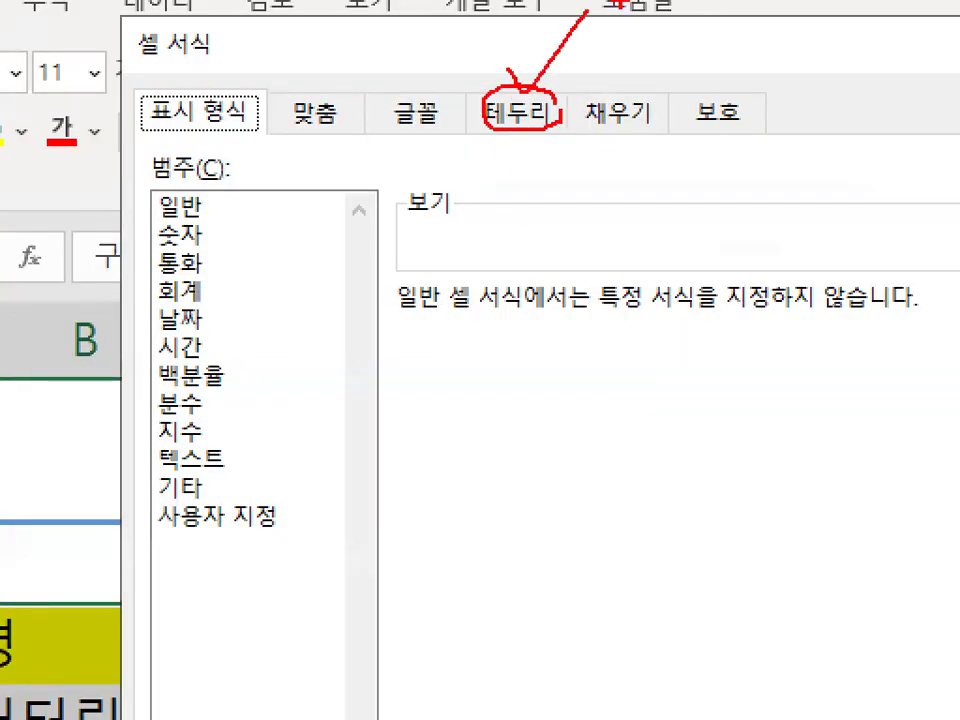
pyautogui.press('Escape')
pyautogui.click(514, 103)
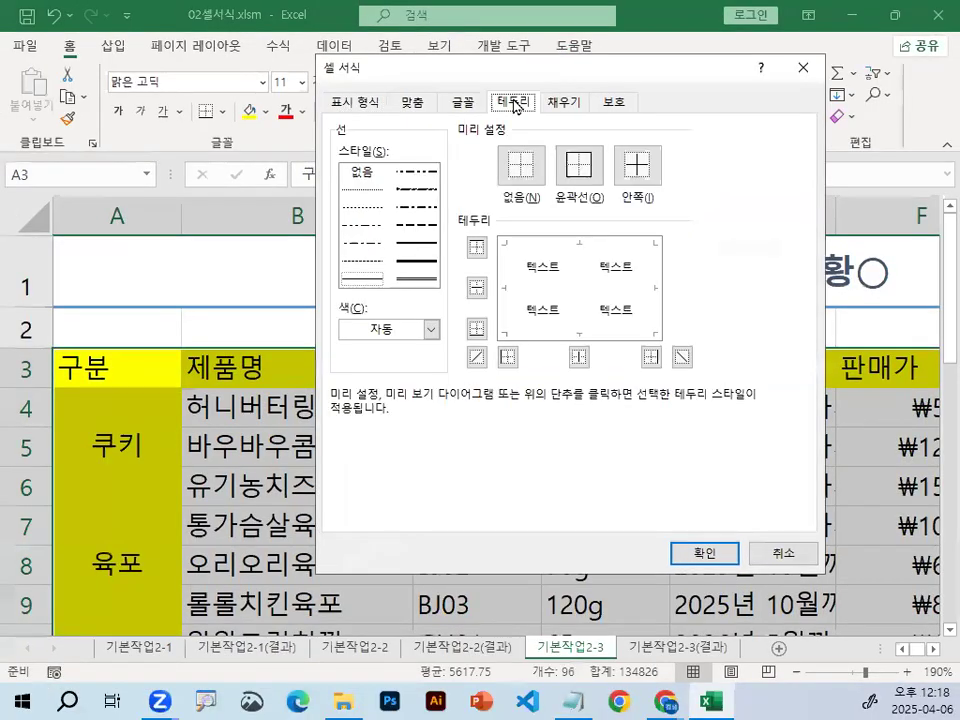
# Set the border line colour to standard blue, with the thin solid line as the style
pyautogui.hotkey('ctrl', '1')
pyautogui.click(385, 279)
pyautogui.moveTo(381, 270)
pyautogui.mouseDown()
pyautogui.moveTo(348, 292)
pyautogui.moveTo(385, 281)
pyautogui.mouseUp()
pyautogui.moveTo(425, 368)
pyautogui.mouseDown()
pyautogui.moveTo(310, 396)
pyautogui.moveTo(300, 316)
pyautogui.moveTo(418, 360)
pyautogui.mouseUp()
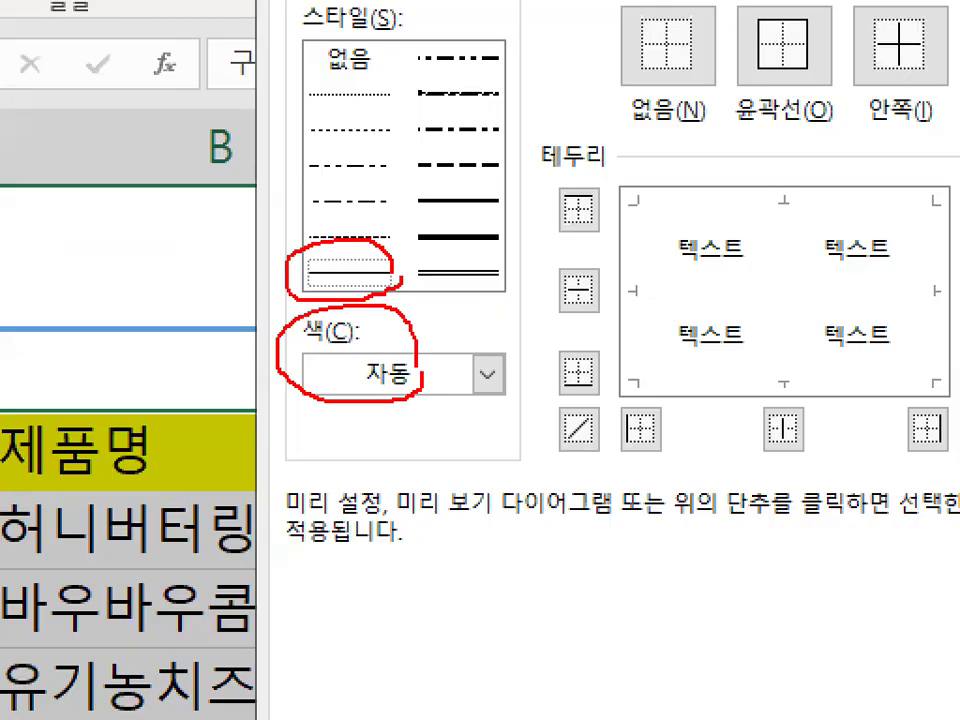
pyautogui.press('Escape')
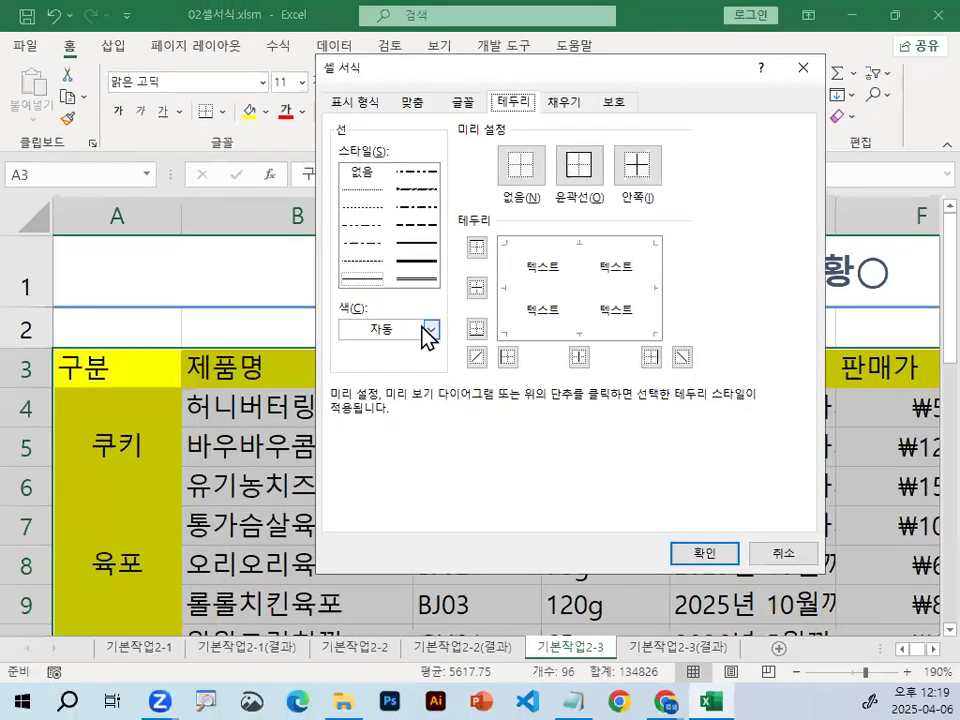
pyautogui.click(430, 329)
pyautogui.hotkey('ctrl', '1')
pyautogui.click(486, 569)
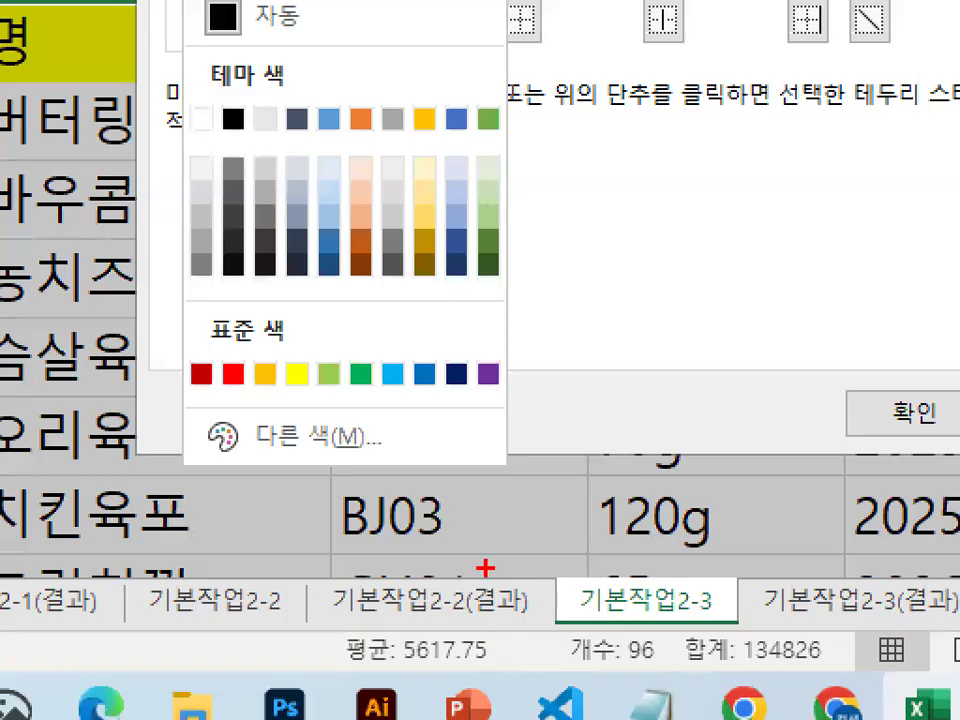
pyautogui.moveTo(211, 348); pyautogui.dragTo(298, 347)
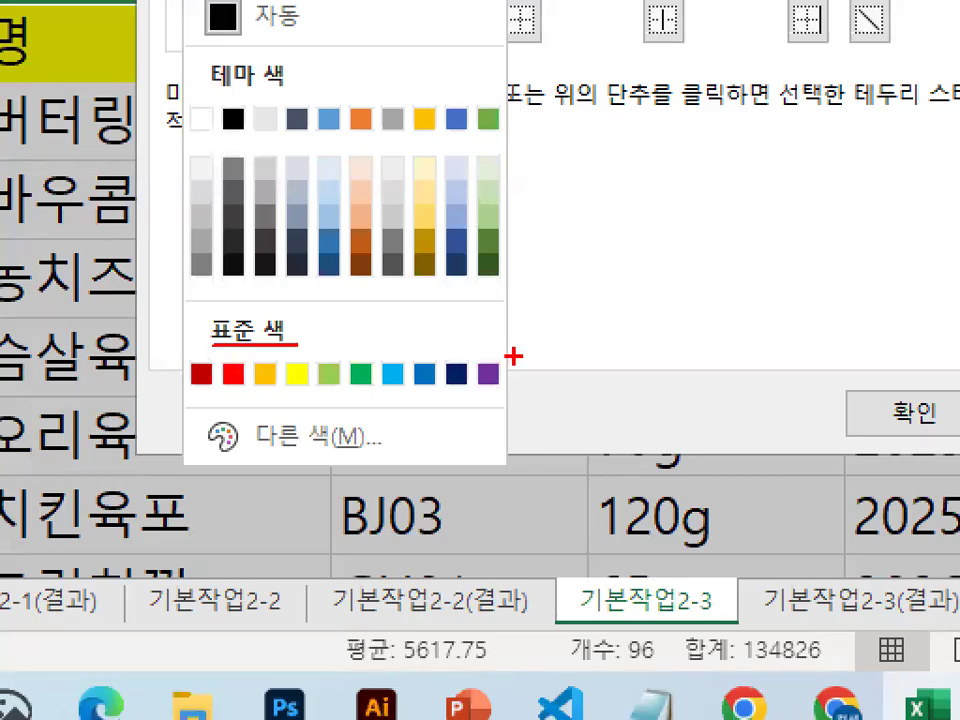
pyautogui.moveTo(532, 352); pyautogui.dragTo(563, 333)
pyautogui.moveTo(419, 392); pyautogui.dragTo(440, 370)
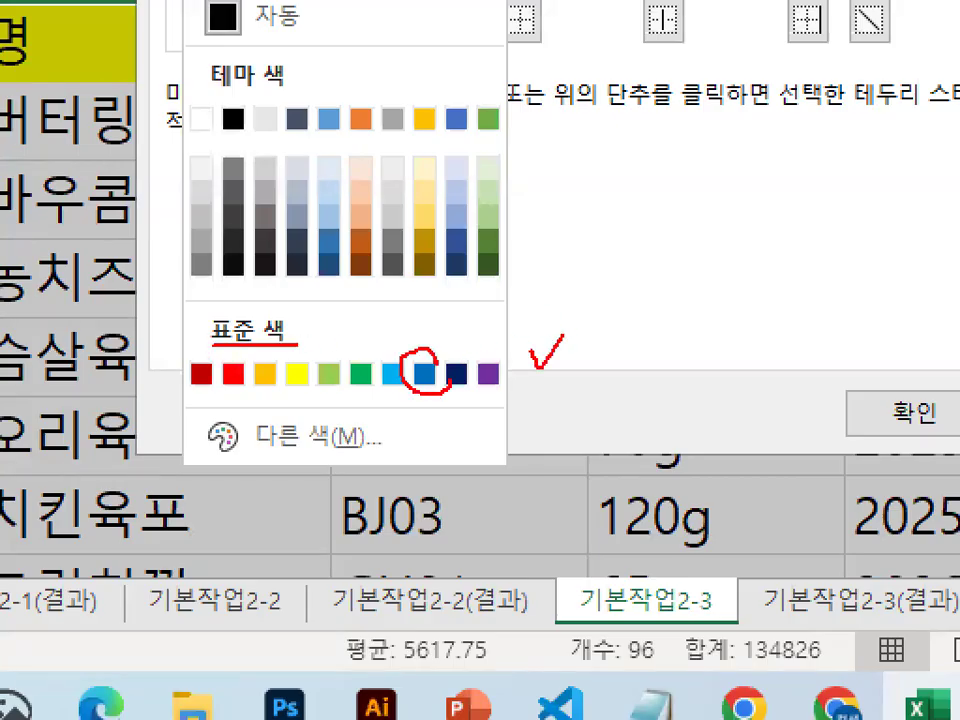
pyautogui.press('Escape')
pyautogui.click(429, 319)
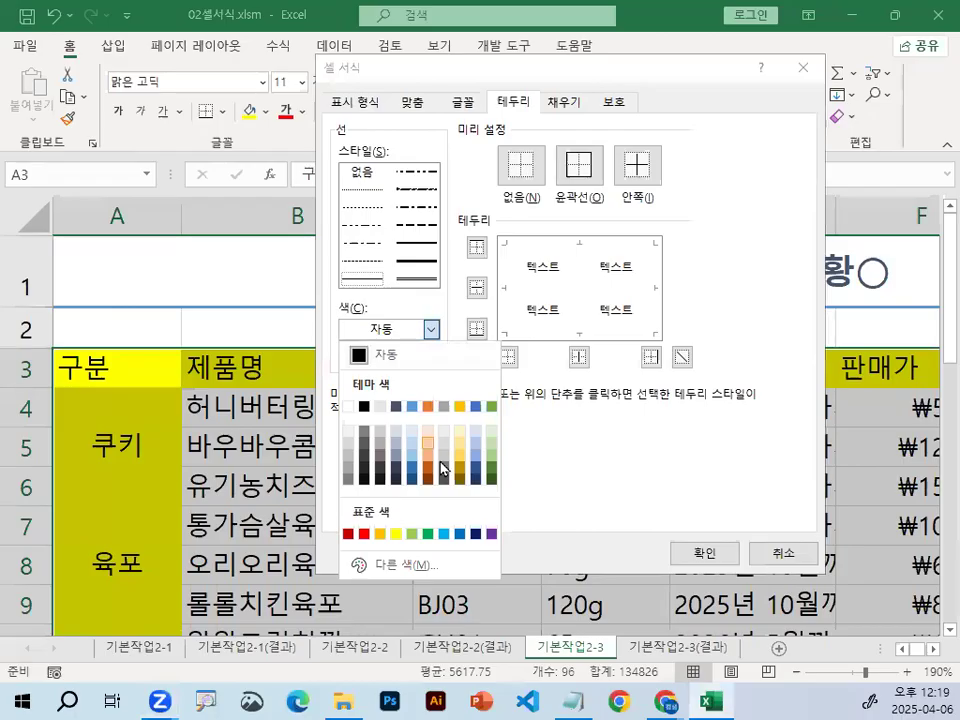
pyautogui.click(458, 528)
pyautogui.hotkey('ctrl', '1')
pyautogui.click(369, 271)
pyautogui.moveTo(411, 286); pyautogui.dragTo(386, 297)
pyautogui.press('Escape')
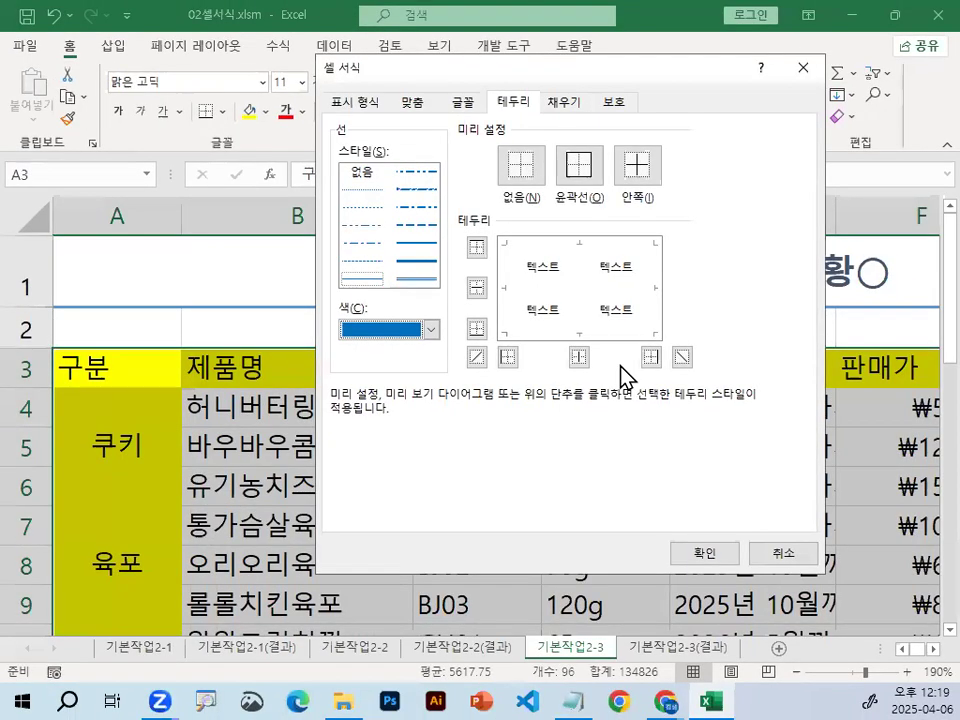
# Add both outline and inside borders to table A3:H15 and apply the formatting
pyautogui.hotkey('ctrl', '1')
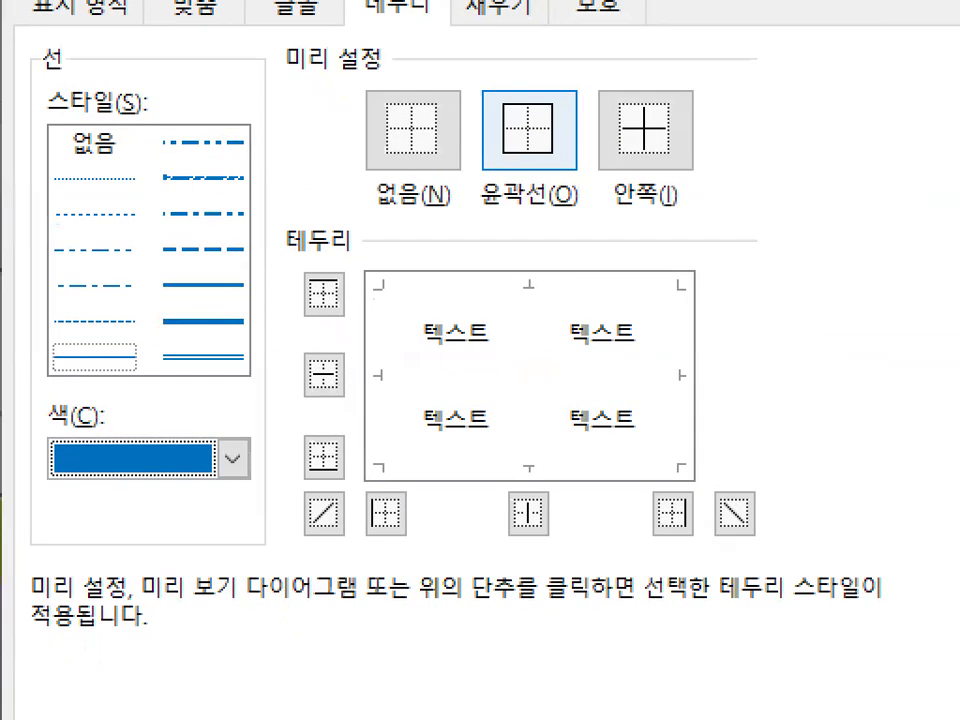
pyautogui.click(623, 186)
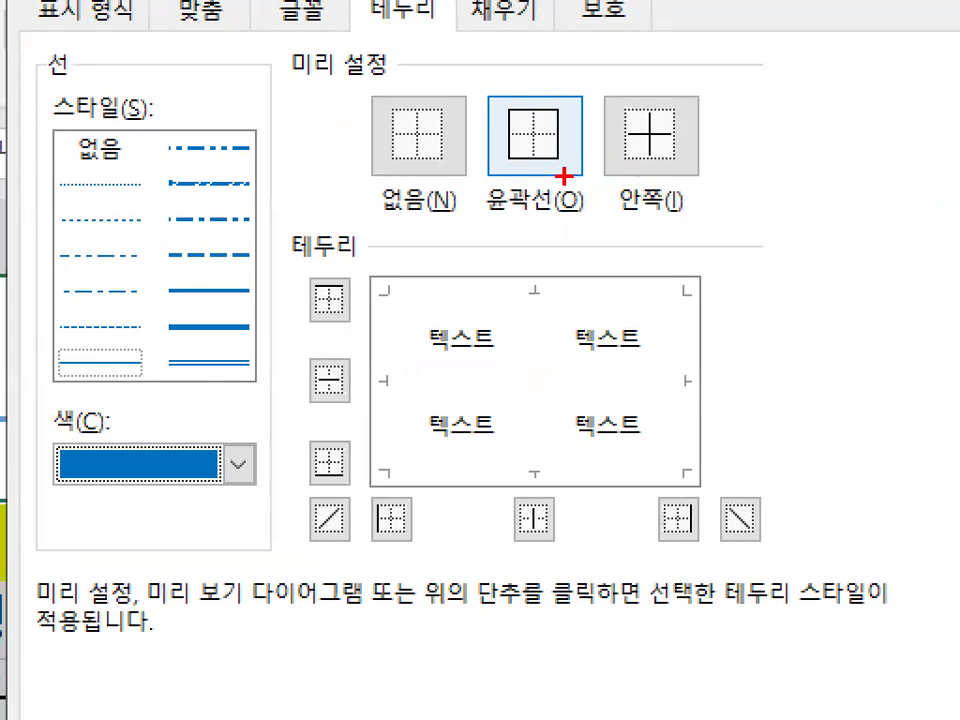
pyautogui.moveTo(510, 117); pyautogui.dragTo(562, 95)
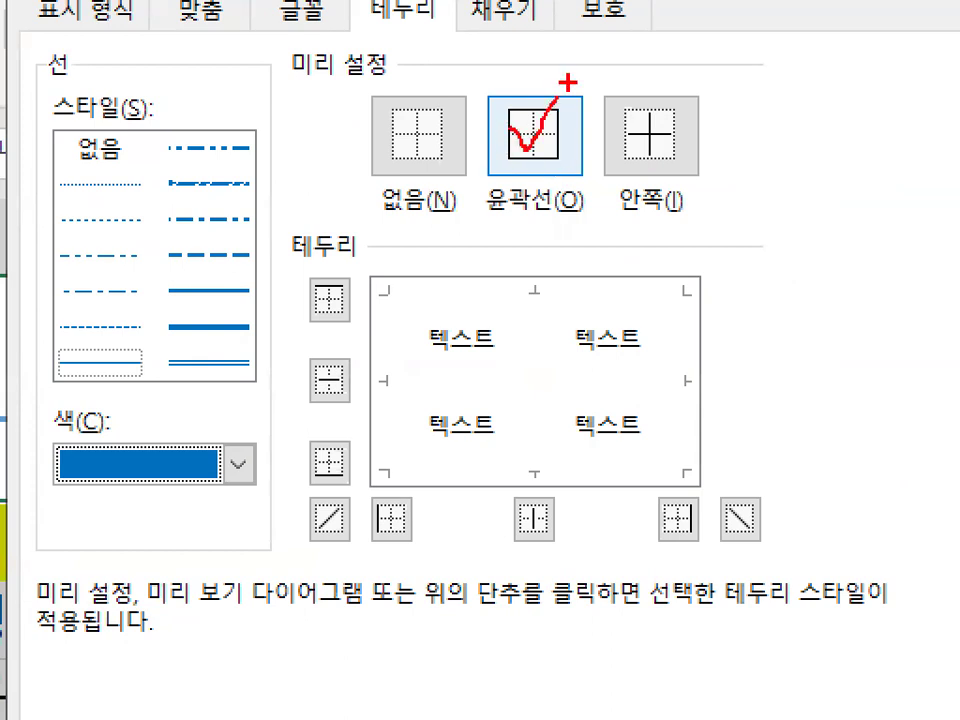
pyautogui.moveTo(637, 121); pyautogui.dragTo(672, 84)
pyautogui.click(713, 142)
pyautogui.moveTo(460, 100)
pyautogui.mouseDown()
pyautogui.moveTo(728, 158)
pyautogui.moveTo(462, 108)
pyautogui.mouseUp()
pyautogui.press('Escape')
pyautogui.click(535, 137)
pyautogui.click(650, 137)
pyautogui.hotkey('ctrl', '1')
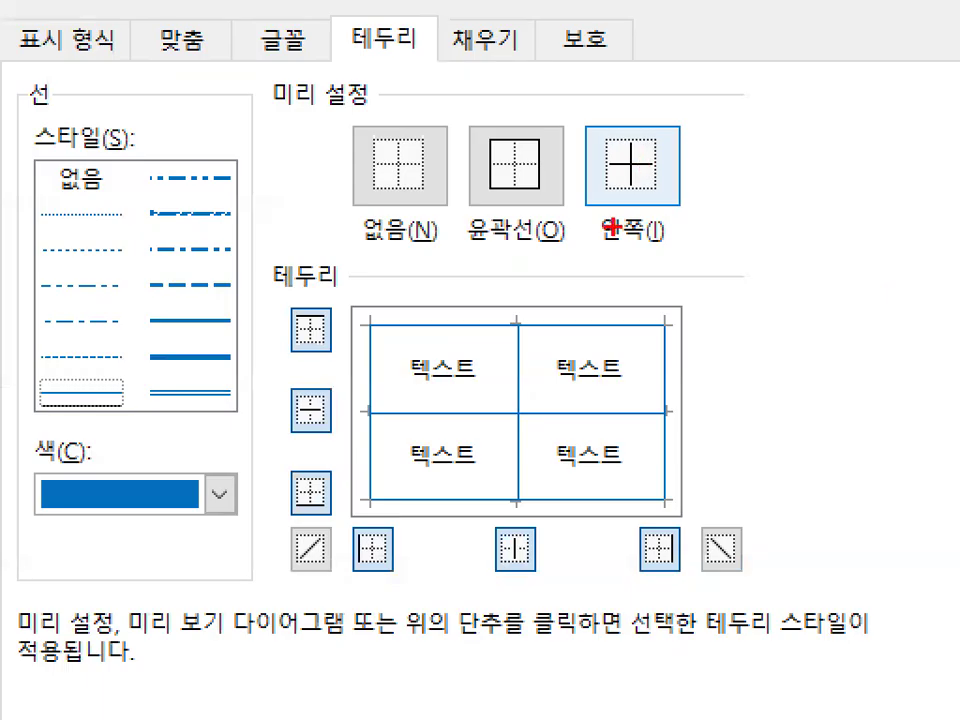
pyautogui.moveTo(677, 482)
pyautogui.mouseDown()
pyautogui.moveTo(300, 407)
pyautogui.moveTo(677, 339)
pyautogui.moveTo(678, 438)
pyautogui.mouseUp()
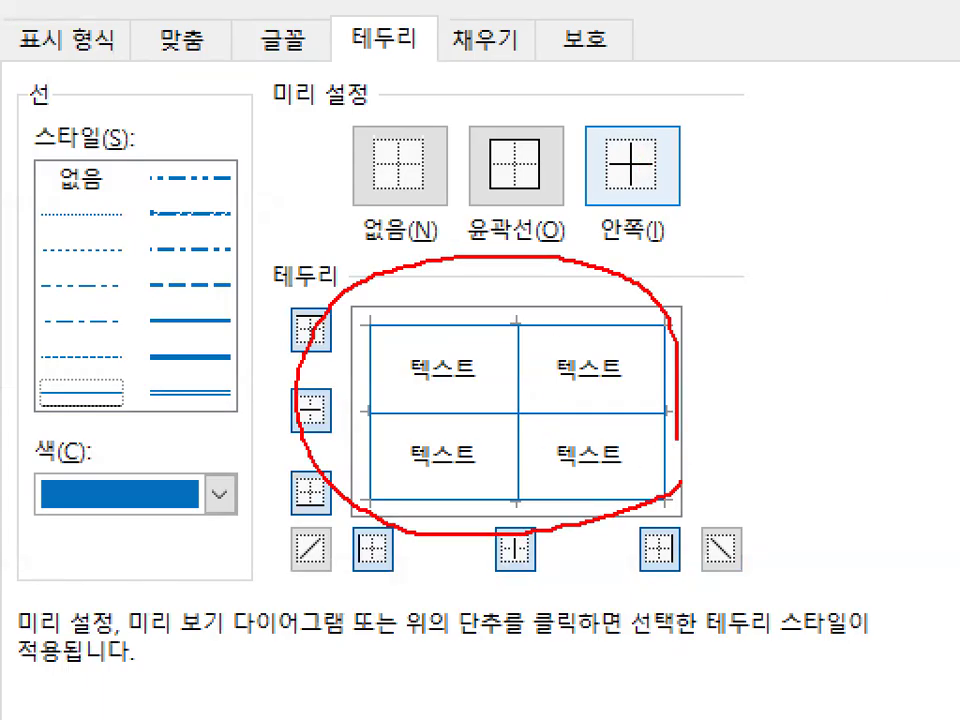
pyautogui.moveTo(507, 186); pyautogui.dragTo(540, 150)
pyautogui.moveTo(617, 158)
pyautogui.mouseDown()
pyautogui.moveTo(621, 166)
pyautogui.moveTo(652, 150)
pyautogui.mouseUp()
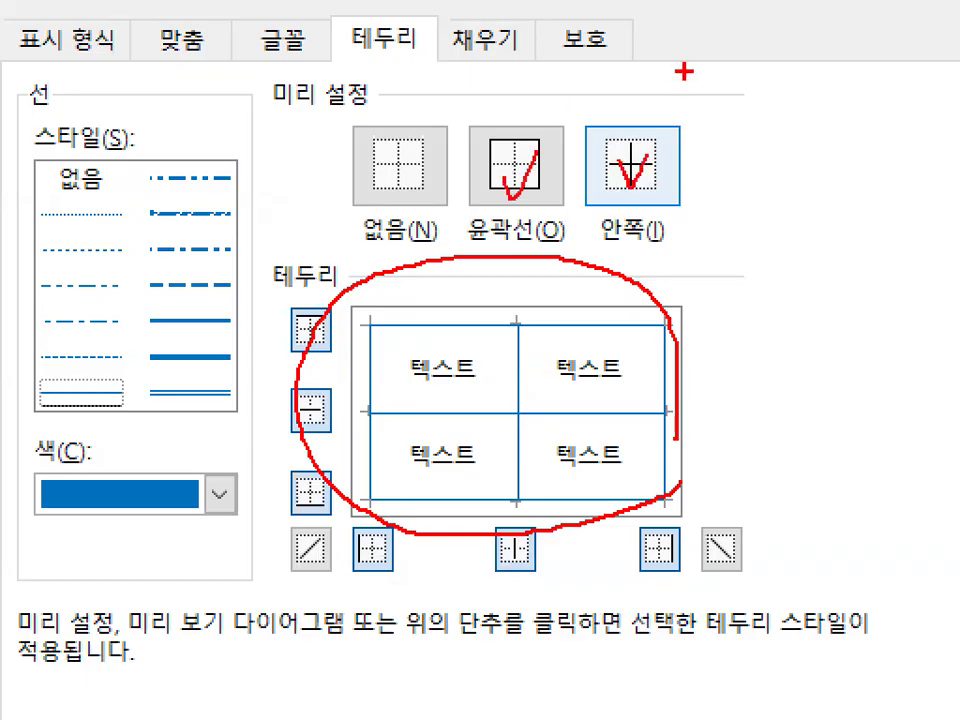
pyautogui.press('Escape')
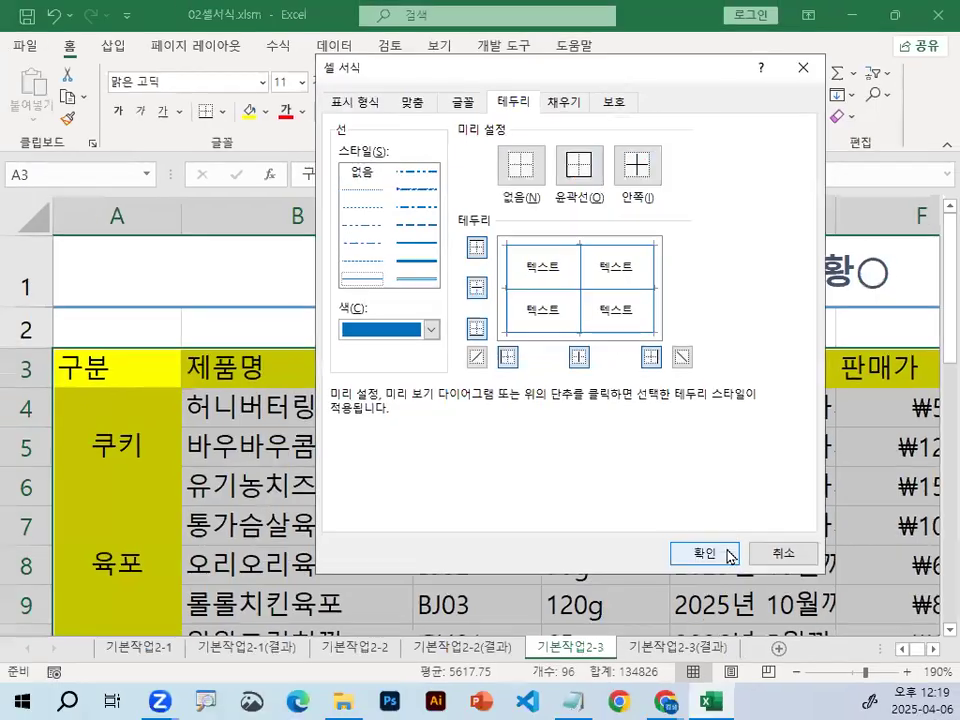
pyautogui.click(722, 552)
pyautogui.click(717, 550)
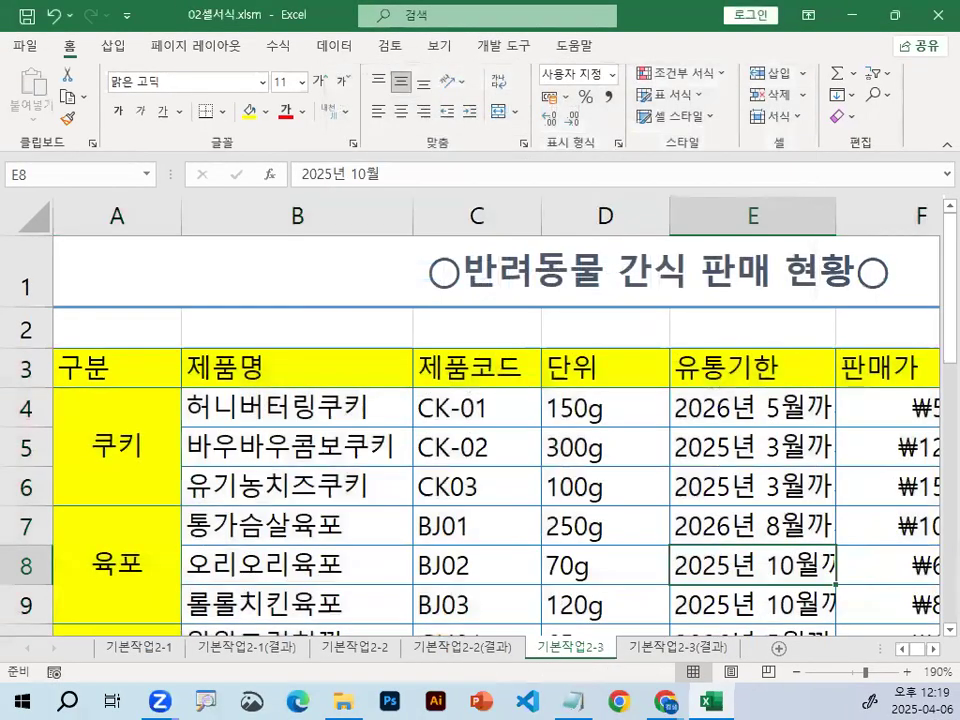
# Check the border lines around the 제품명 and 제품코드 cells of the pet snack table
pyautogui.hotkey('ctrl', '1')
pyautogui.moveTo(325, 398); pyautogui.dragTo(334, 472)
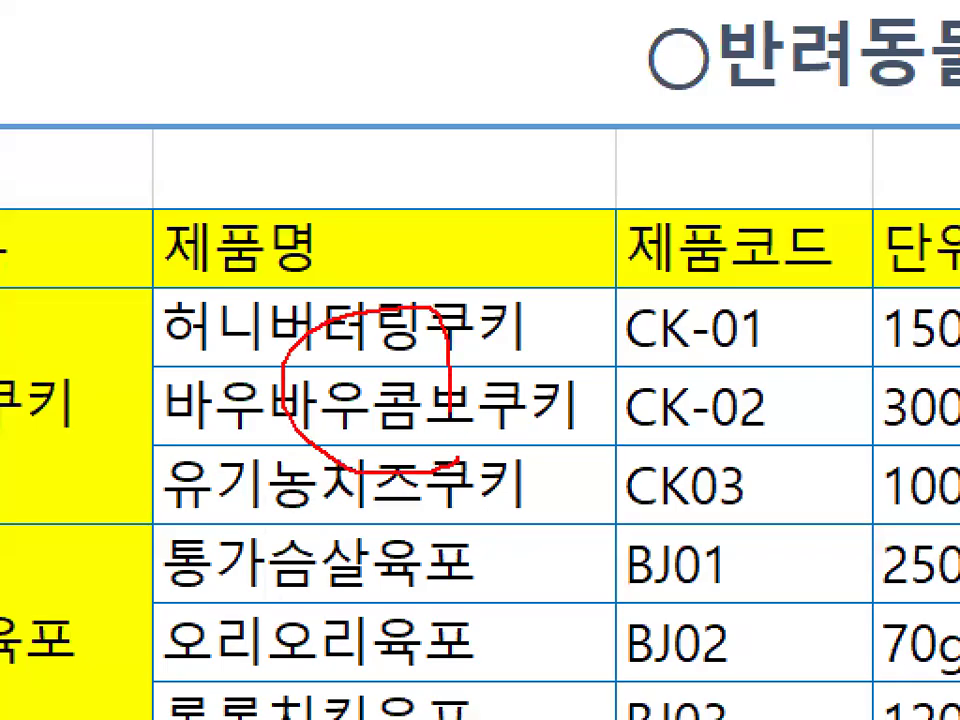
pyautogui.press('Escape')
pyautogui.click(369, 401)
pyautogui.hotkey('ctrl', '1')
pyautogui.moveTo(469, 342); pyautogui.dragTo(506, 285)
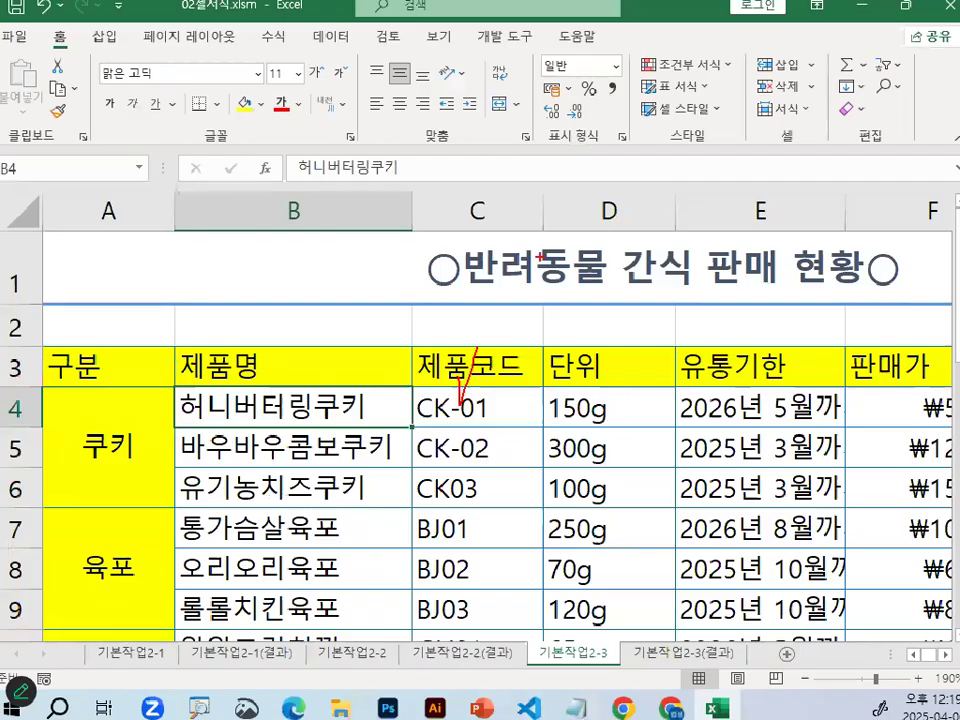
pyautogui.press('Escape')
pyautogui.click(480, 418)
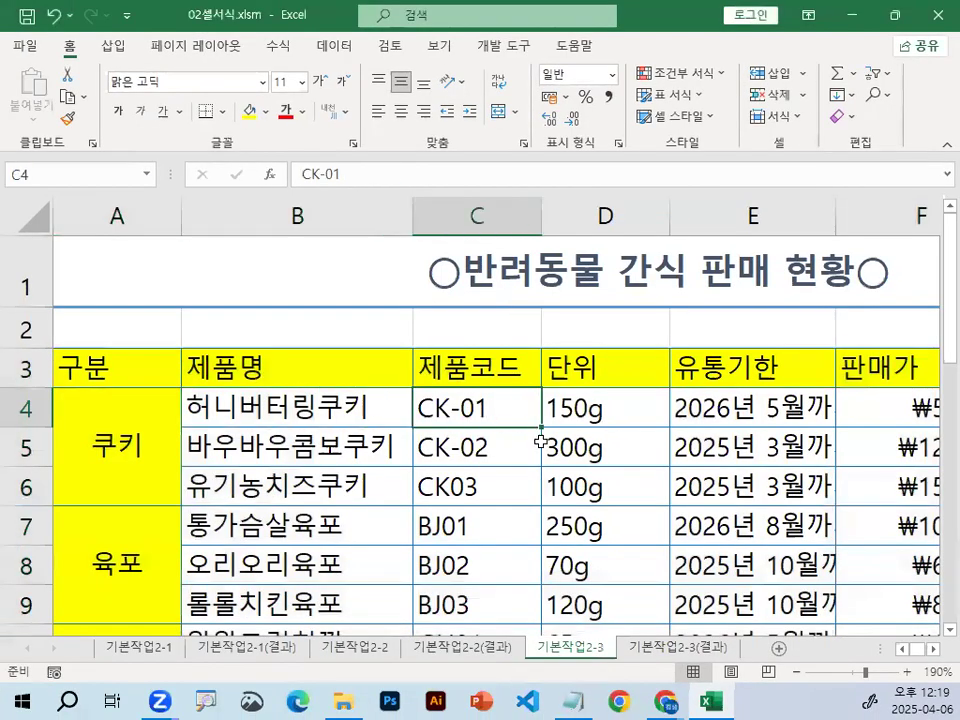
# Switch to the Notepad lesson notes and read item 5 on the yyyy年 mm月 dd日 format for E17, down to the date format symbols heading
pyautogui.click(579, 700)
pyautogui.scroll(-2, 399, 387)
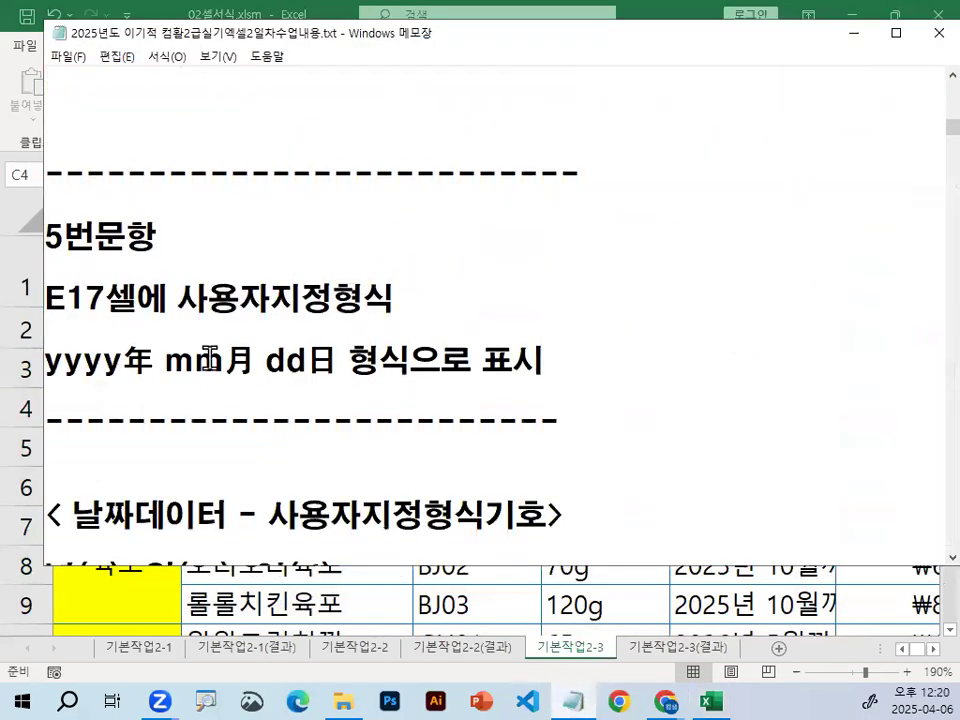
pyautogui.moveTo(47, 362); pyautogui.dragTo(345, 362)
pyautogui.scroll(-2, 345, 368)
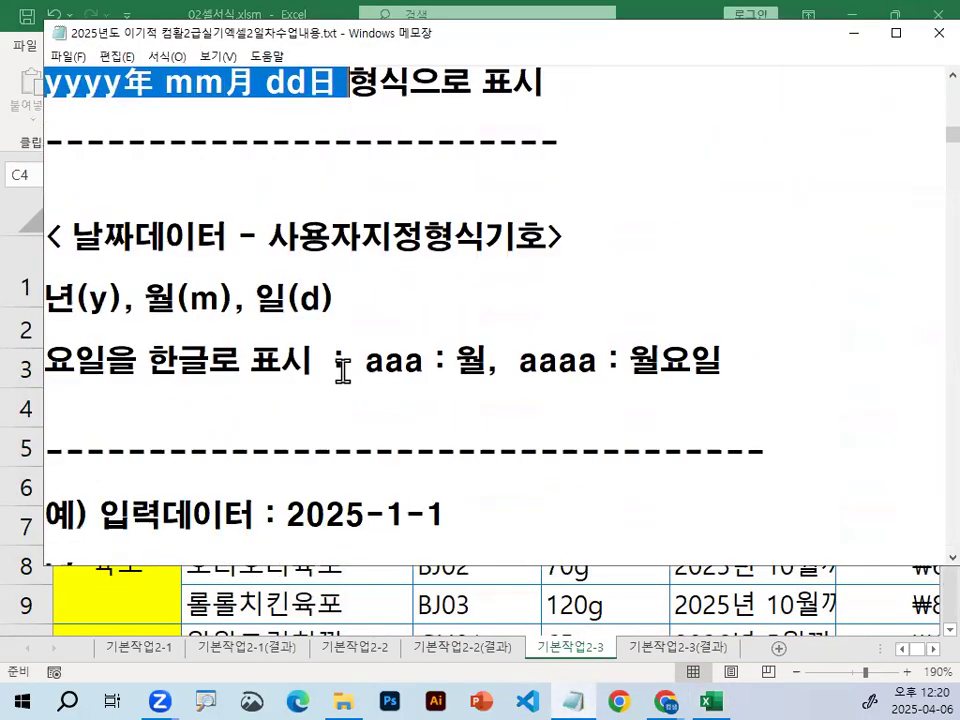
pyautogui.moveTo(73, 236); pyautogui.dragTo(601, 233)
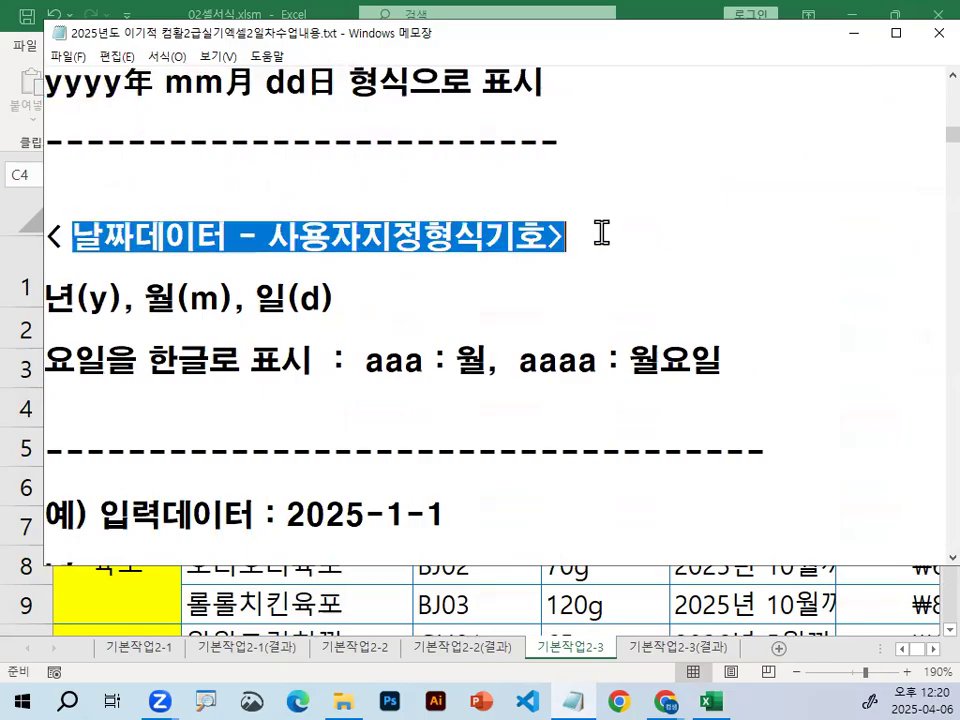
pyautogui.moveTo(75, 236); pyautogui.dragTo(535, 234)
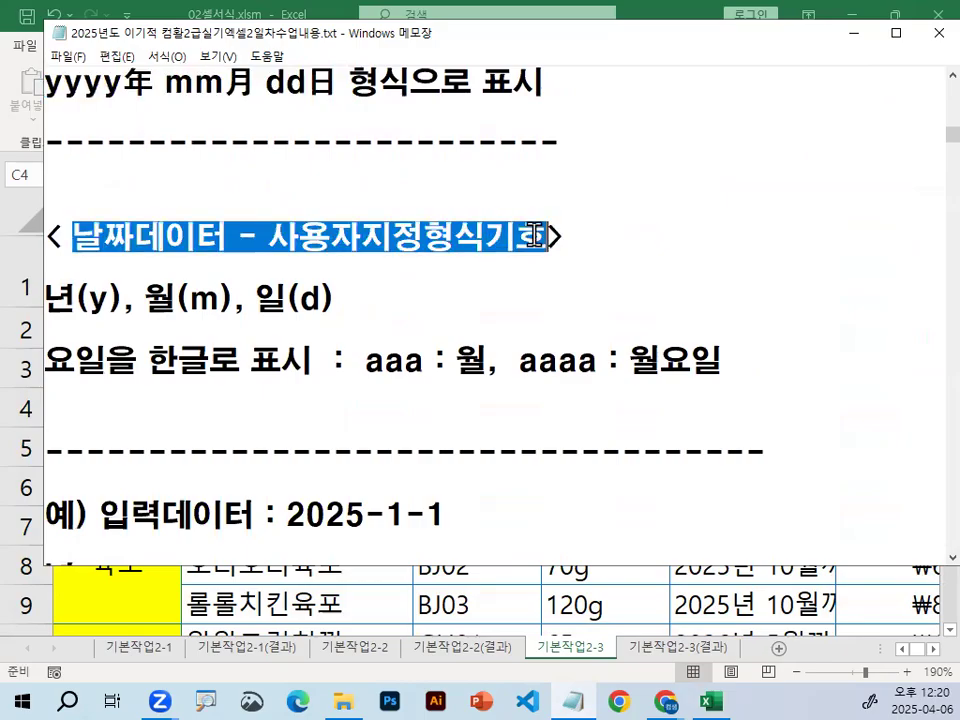
pyautogui.click(540, 236)
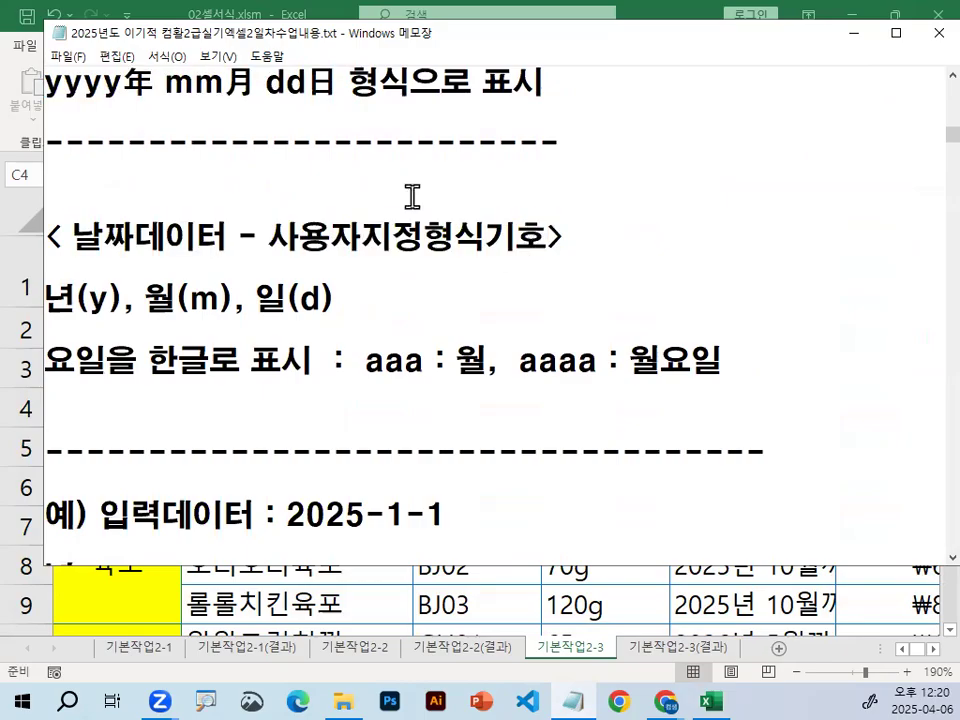
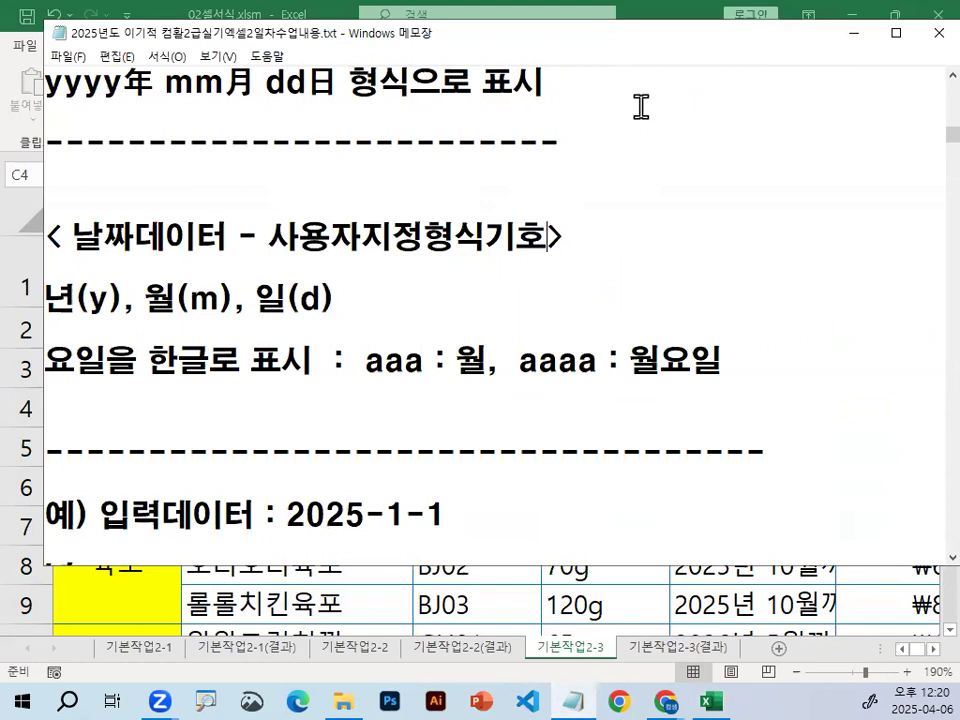
# Review the custom date format symbols for year (y), month (m) and day (d) in the notes
pyautogui.click(270, 319)
pyautogui.scroll(-1, 292, 326)
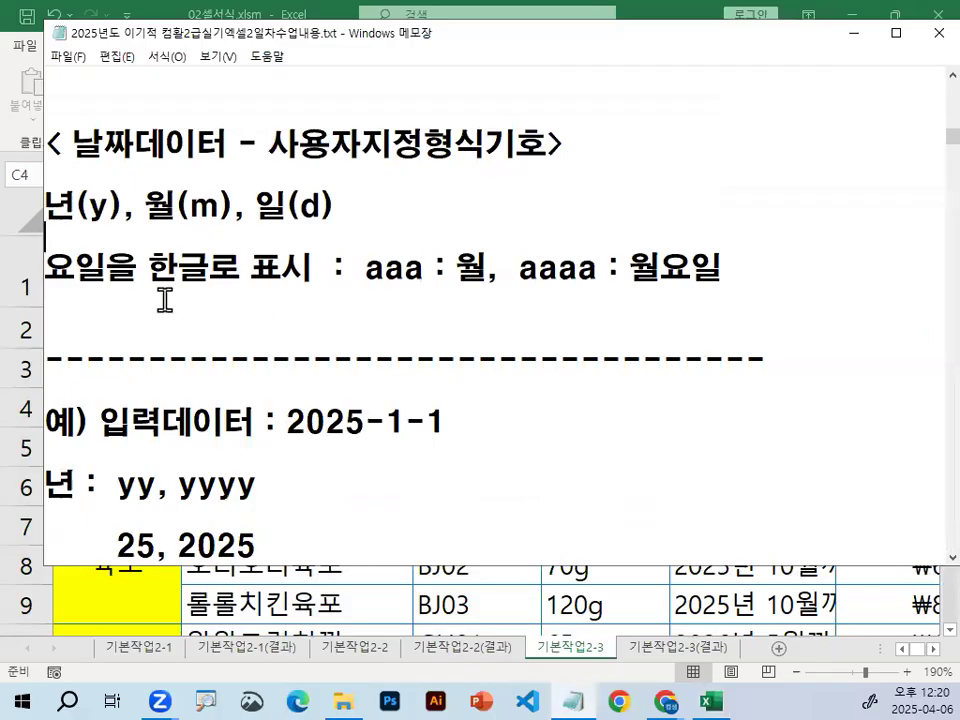
pyautogui.moveTo(47, 205); pyautogui.dragTo(343, 206)
pyautogui.doubleClick(90, 208)
pyautogui.moveTo(190, 205); pyautogui.dragTo(326, 206)
pyautogui.click(341, 206)
# Study the aaa and aaaa codes for displaying weekdays in Korean, comparing their short and full forms
pyautogui.moveTo(147, 268); pyautogui.dragTo(309, 268)
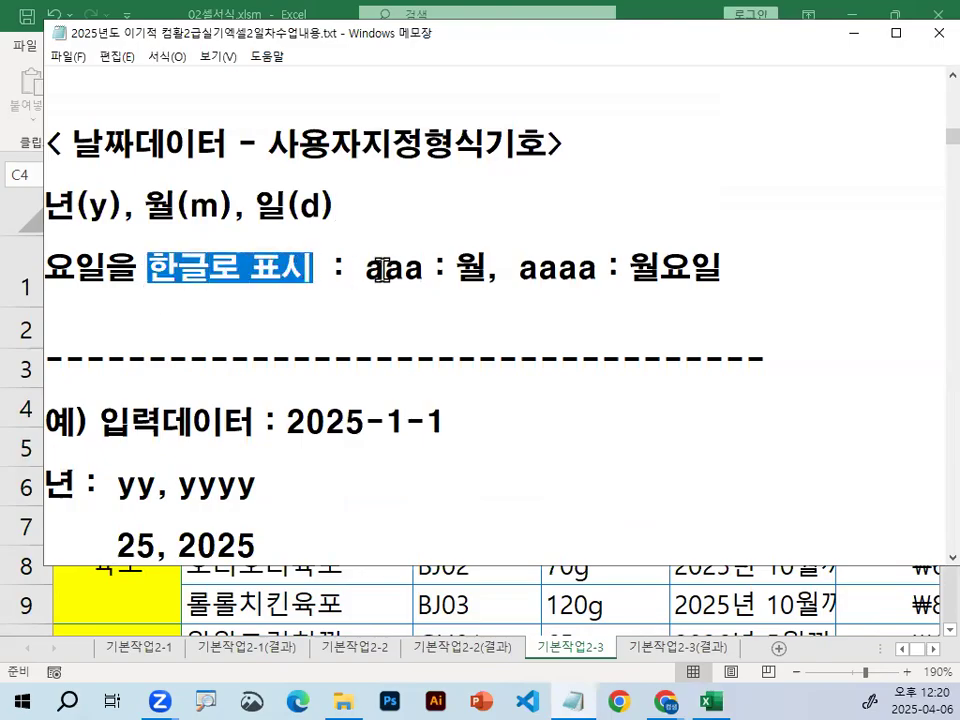
pyautogui.moveTo(368, 268); pyautogui.dragTo(414, 268)
pyautogui.click(460, 268)
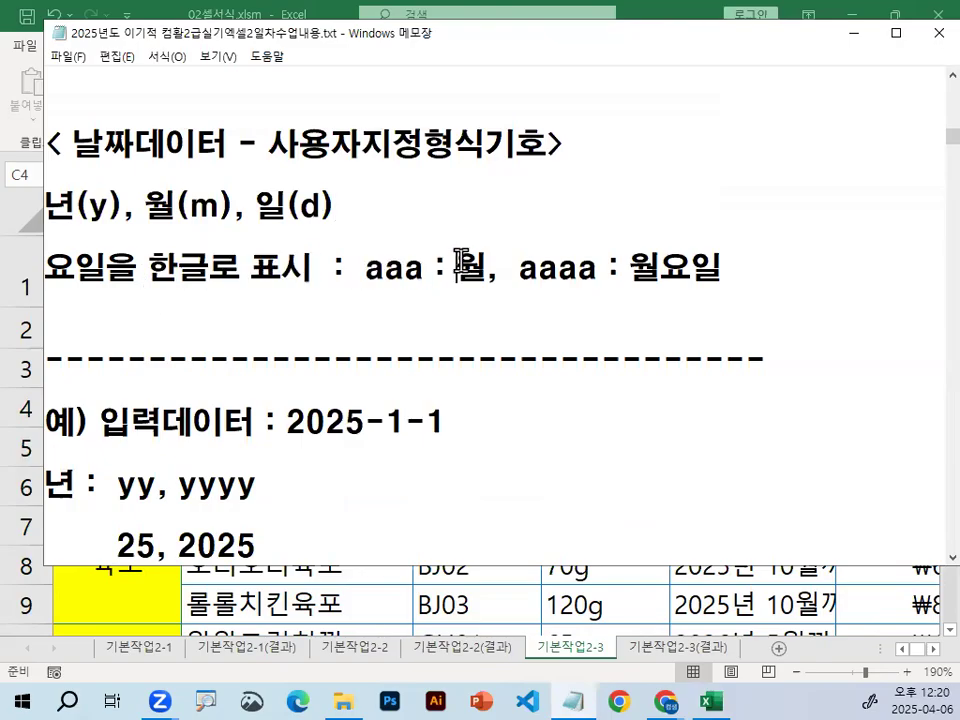
pyautogui.doubleClick(460, 268)
pyautogui.moveTo(525, 270); pyautogui.dragTo(741, 265)
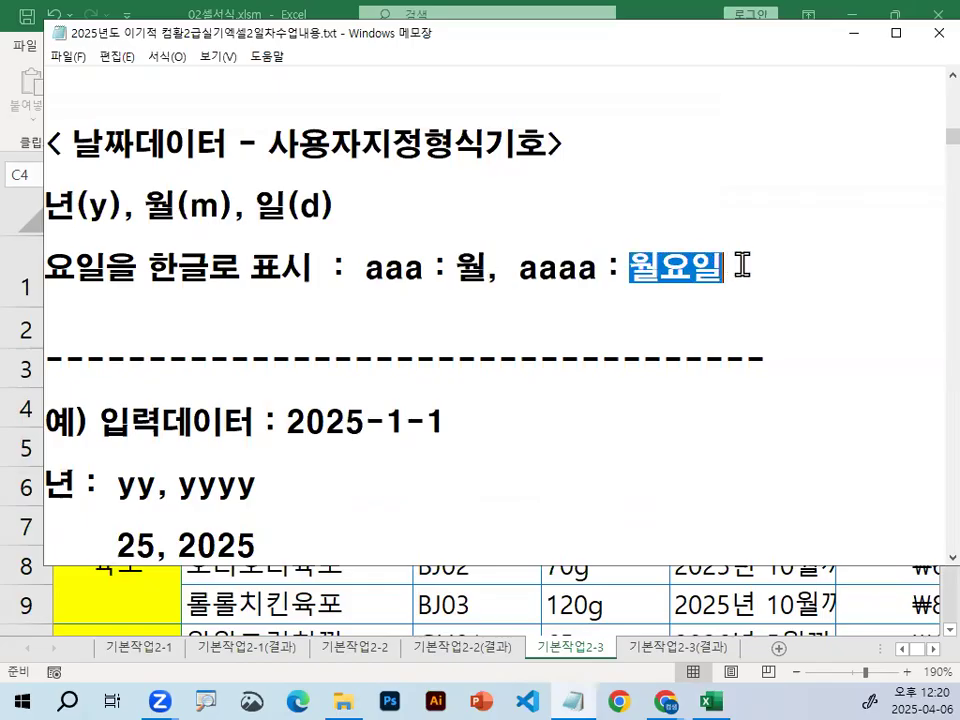
pyautogui.moveTo(366, 268); pyautogui.dragTo(424, 268)
pyautogui.click(424, 292)
pyautogui.hotkey('ctrl', '1')
pyautogui.click(406, 275)
pyautogui.moveTo(323, 292); pyautogui.dragTo(411, 290)
pyautogui.moveTo(619, 299)
pyautogui.mouseDown()
pyautogui.moveTo(811, 291)
pyautogui.moveTo(660, 297)
pyautogui.mouseUp()
pyautogui.press('Escape')
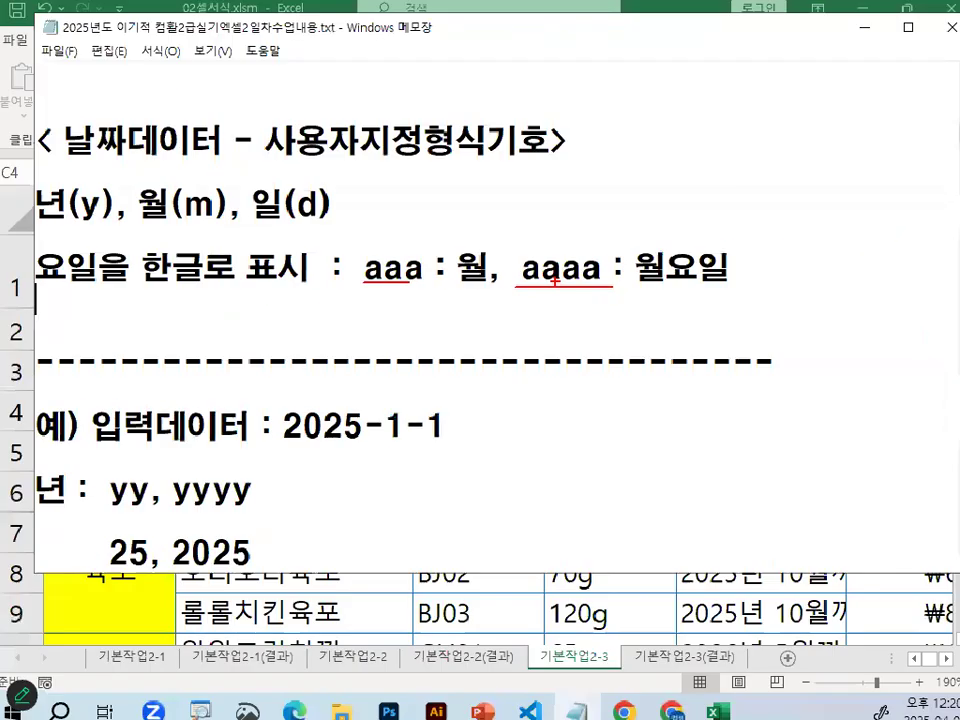
pyautogui.moveTo(422, 268); pyautogui.dragTo(366, 268)
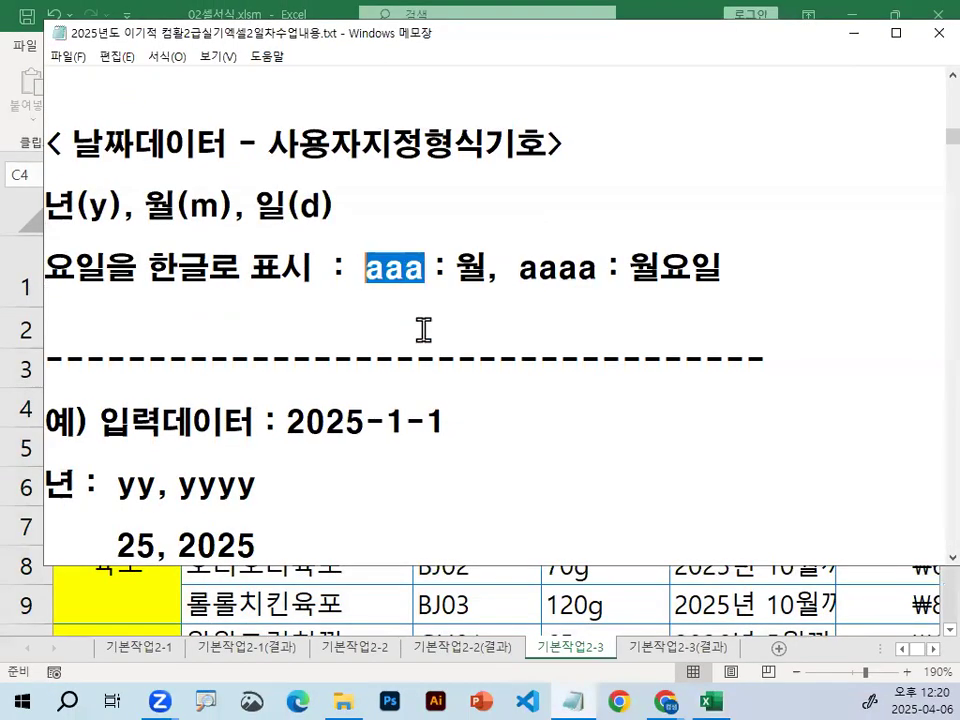
pyautogui.hotkey('ctrl', '1')
pyautogui.moveTo(437, 275)
pyautogui.mouseDown()
pyautogui.moveTo(360, 286)
pyautogui.moveTo(432, 215)
pyautogui.moveTo(457, 268)
pyautogui.mouseUp()
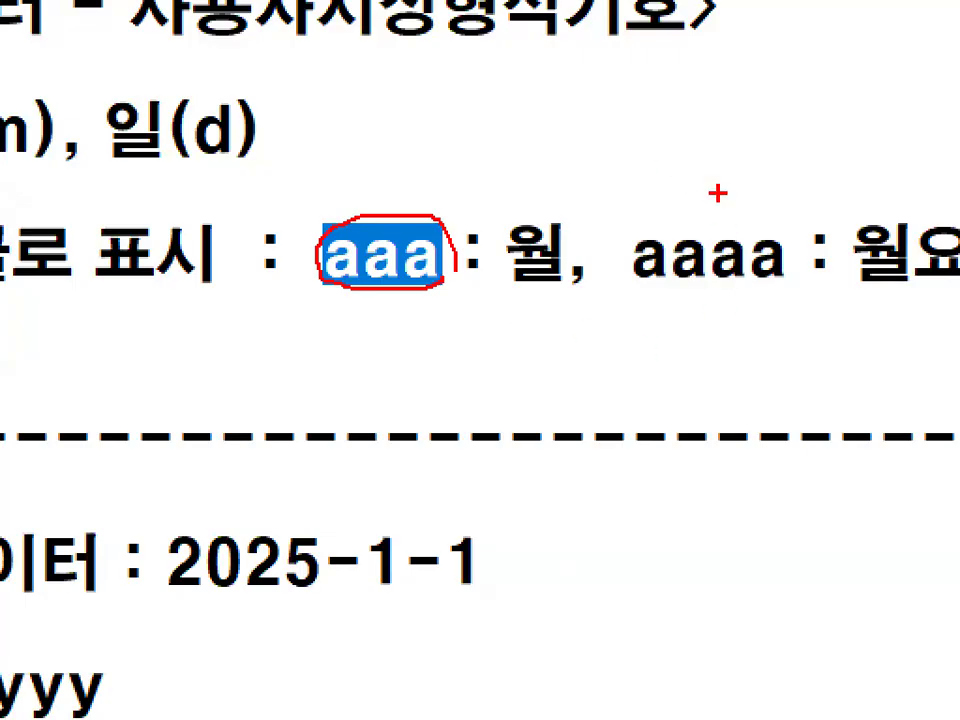
pyautogui.press('Escape')
pyautogui.click(427, 200)
pyautogui.hotkey('ctrl', '1')
pyautogui.moveTo(541, 155)
pyautogui.mouseDown()
pyautogui.moveTo(541, 200)
pyautogui.moveTo(597, 172)
pyautogui.mouseUp()
pyautogui.moveTo(578, 155)
pyautogui.mouseDown()
pyautogui.moveTo(578, 200)
pyautogui.moveTo(663, 176)
pyautogui.mouseUp()
pyautogui.moveTo(638, 184); pyautogui.dragTo(684, 184)
pyautogui.moveTo(696, 163); pyautogui.dragTo(760, 205)
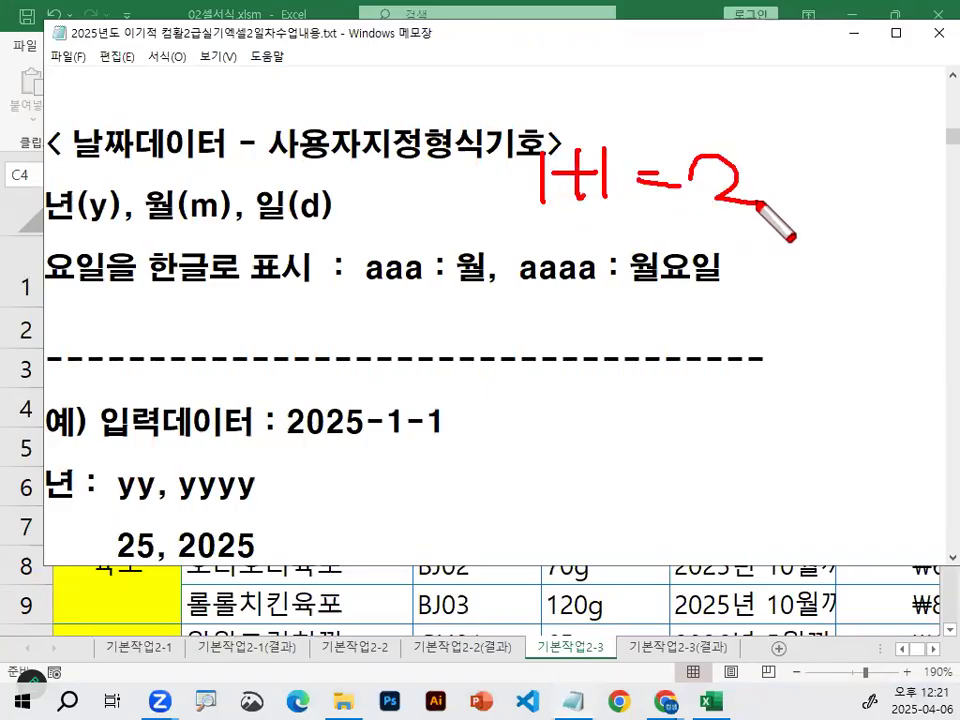
pyautogui.moveTo(604, 193)
pyautogui.mouseDown()
pyautogui.moveTo(508, 165)
pyautogui.moveTo(631, 190)
pyautogui.mouseUp()
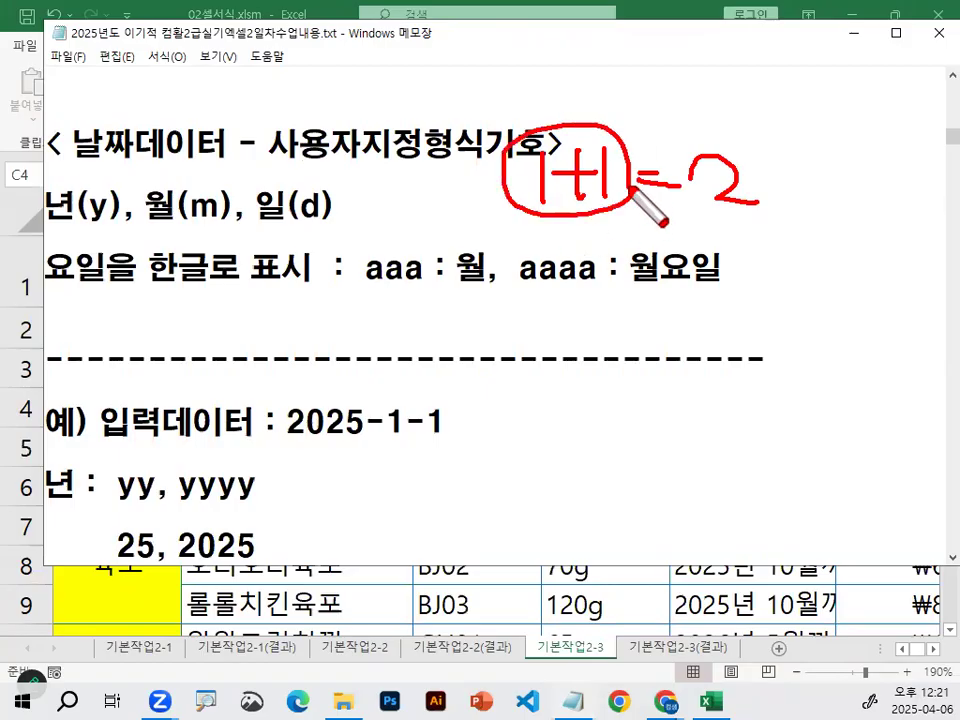
pyautogui.press('Escape')
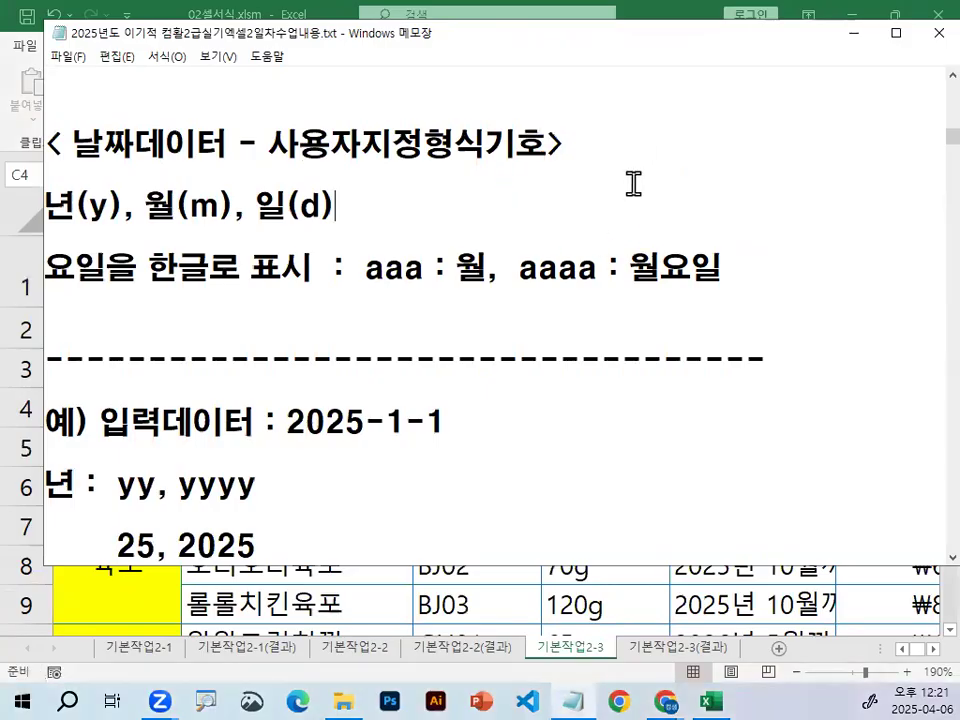
# Reread the weekday line of the notes, matching the aaa and aaaa codes to their Korean weekday examples
pyautogui.moveTo(366, 269); pyautogui.dragTo(421, 268)
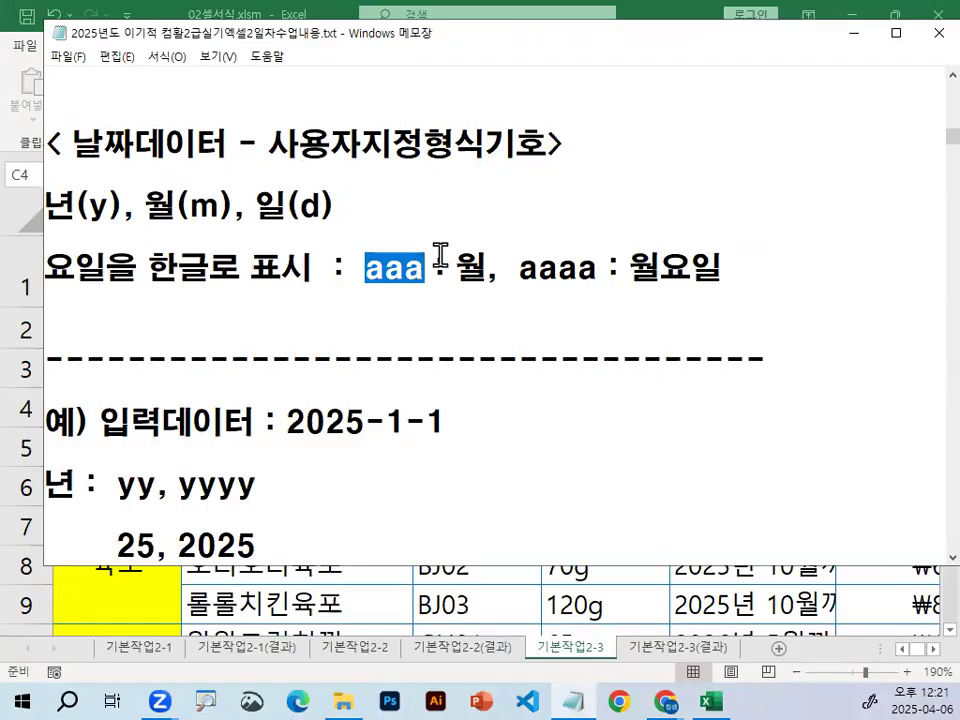
pyautogui.moveTo(368, 268); pyautogui.dragTo(422, 267)
pyautogui.doubleClick(466, 266)
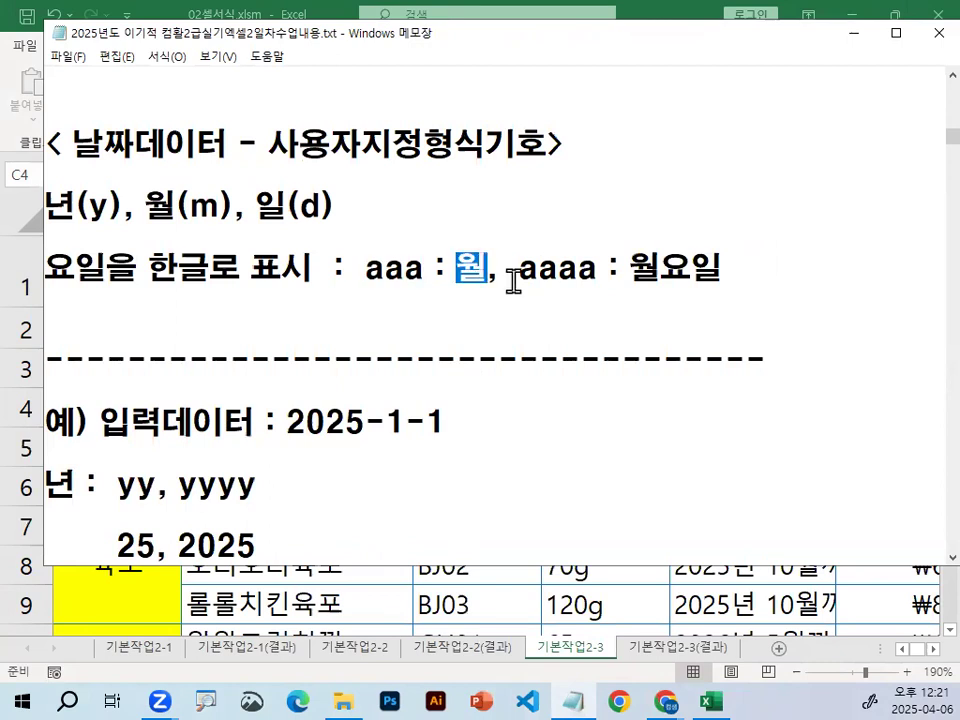
pyautogui.click(570, 266)
pyautogui.click(364, 268)
pyautogui.hotkey('shift', 'Home')
pyautogui.hotkey('shift', 'End')
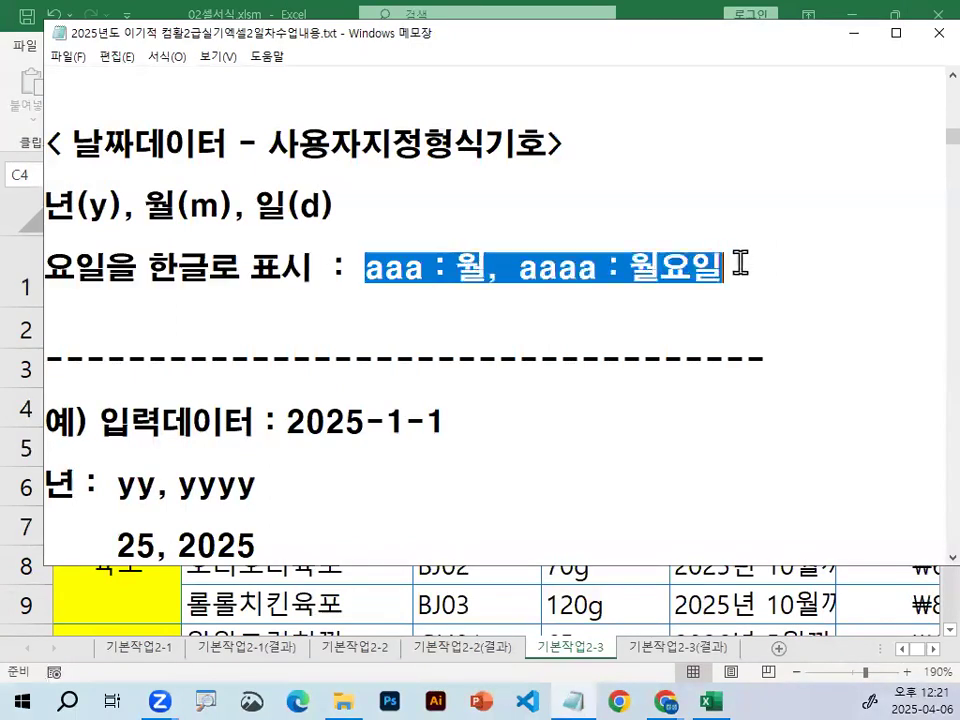
pyautogui.click(263, 203)
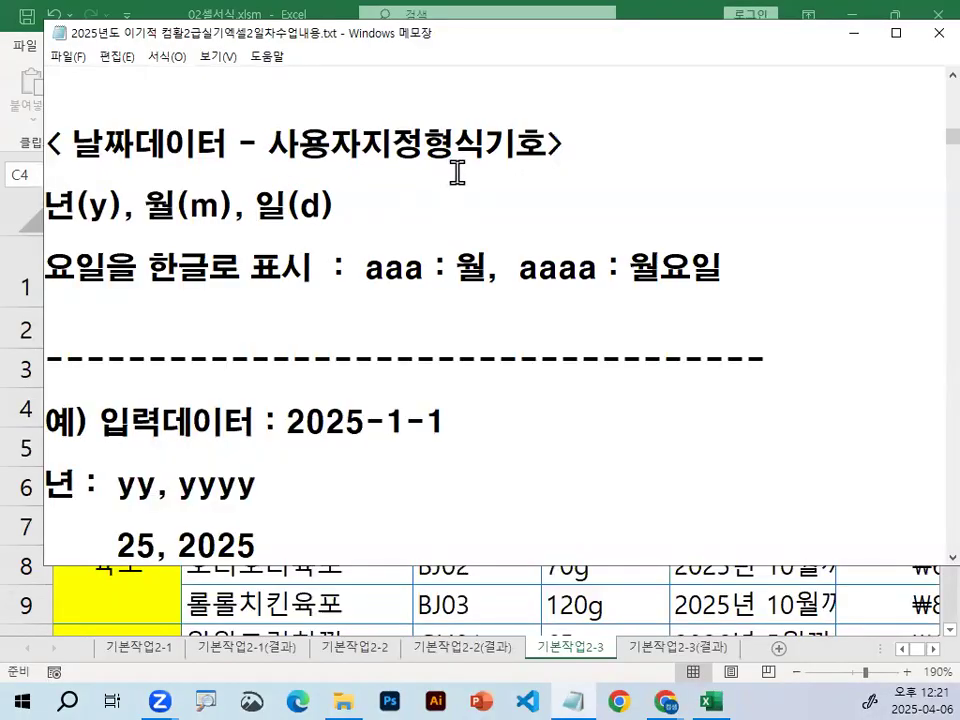
# Recap the y, m and d date symbols together with the aaa and aaaa Korean weekday codes
pyautogui.doubleClick(100, 203)
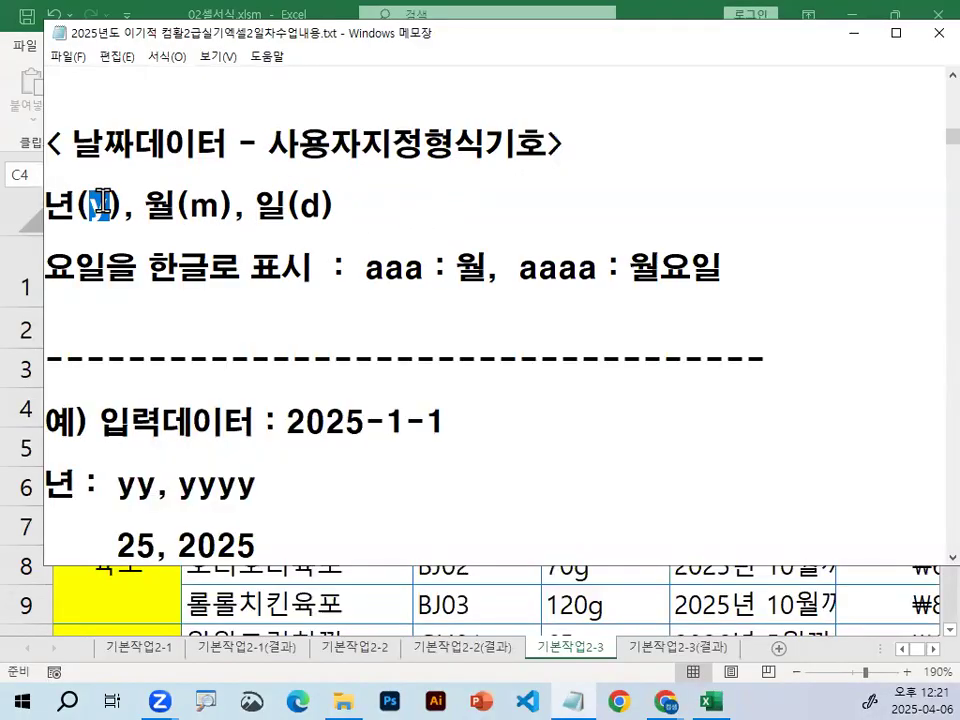
pyautogui.doubleClick(207, 205)
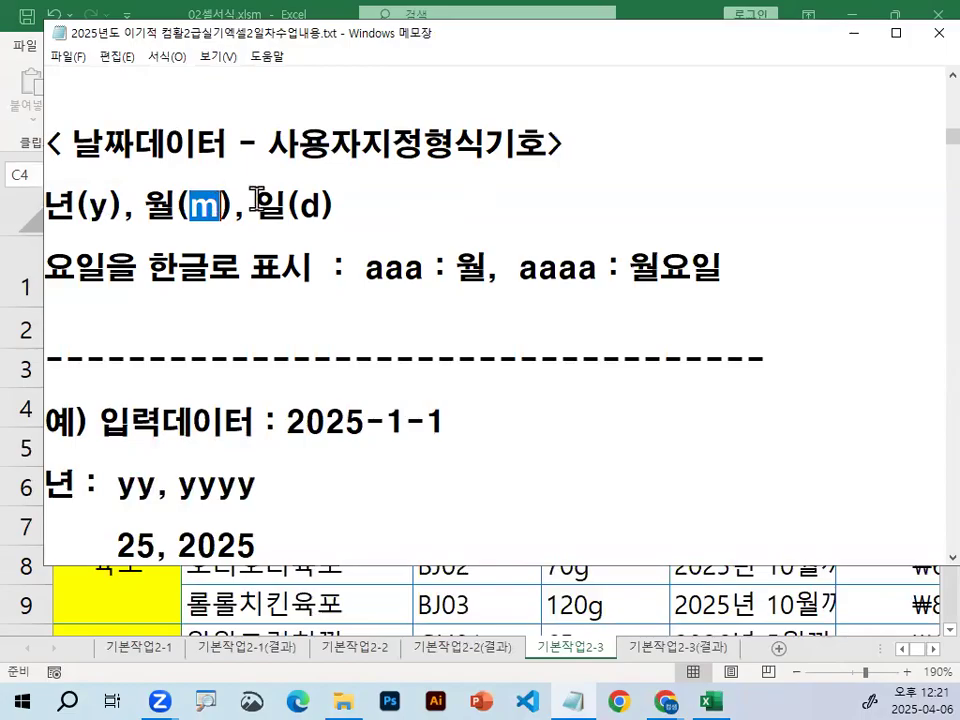
pyautogui.doubleClick(311, 205)
pyautogui.moveTo(361, 270); pyautogui.dragTo(418, 269)
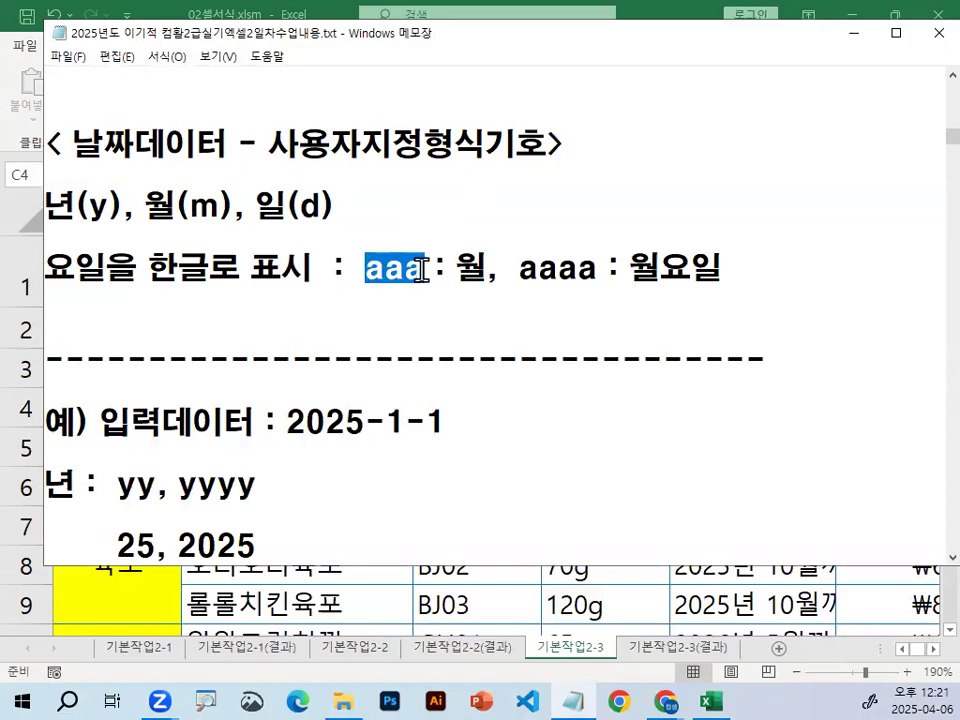
pyautogui.click(467, 268)
pyautogui.doubleClick(467, 268)
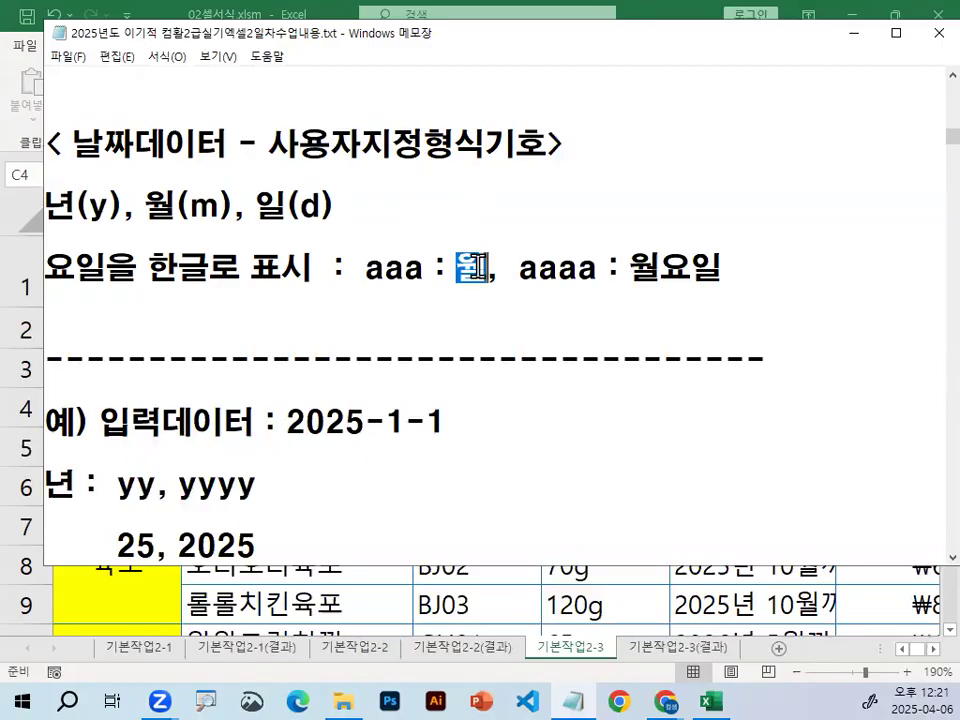
pyautogui.moveTo(515, 268); pyautogui.dragTo(712, 268)
pyautogui.moveTo(107, 268); pyautogui.dragTo(676, 262)
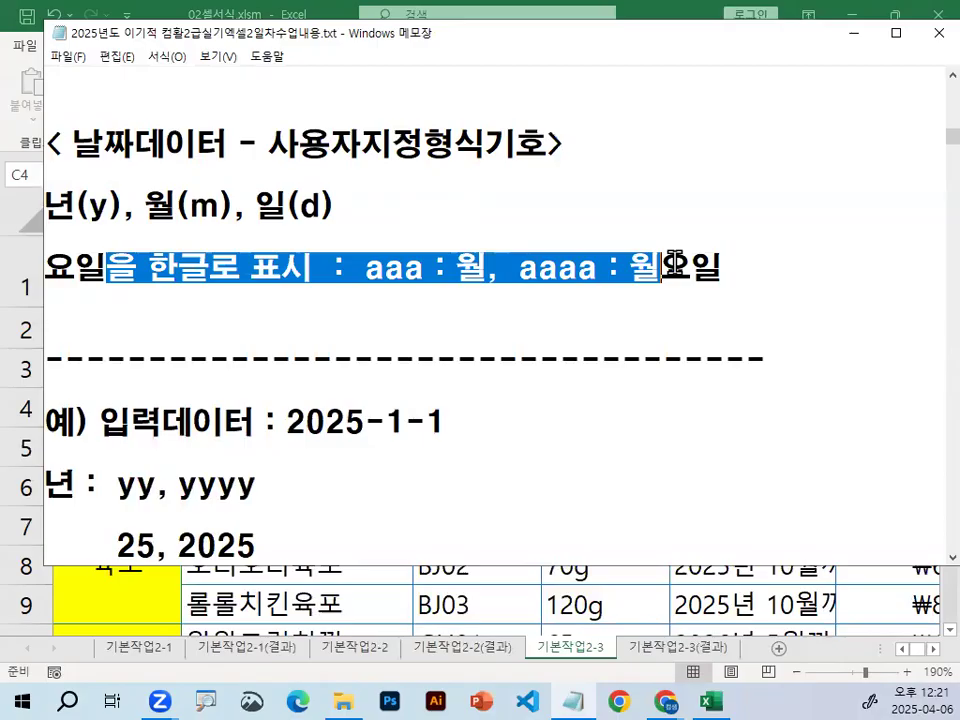
pyautogui.click(672, 266)
# Study the yy and yyyy year codes against the sample input date 2025-1-1 and their example outputs
pyautogui.scroll(-1, 424, 328)
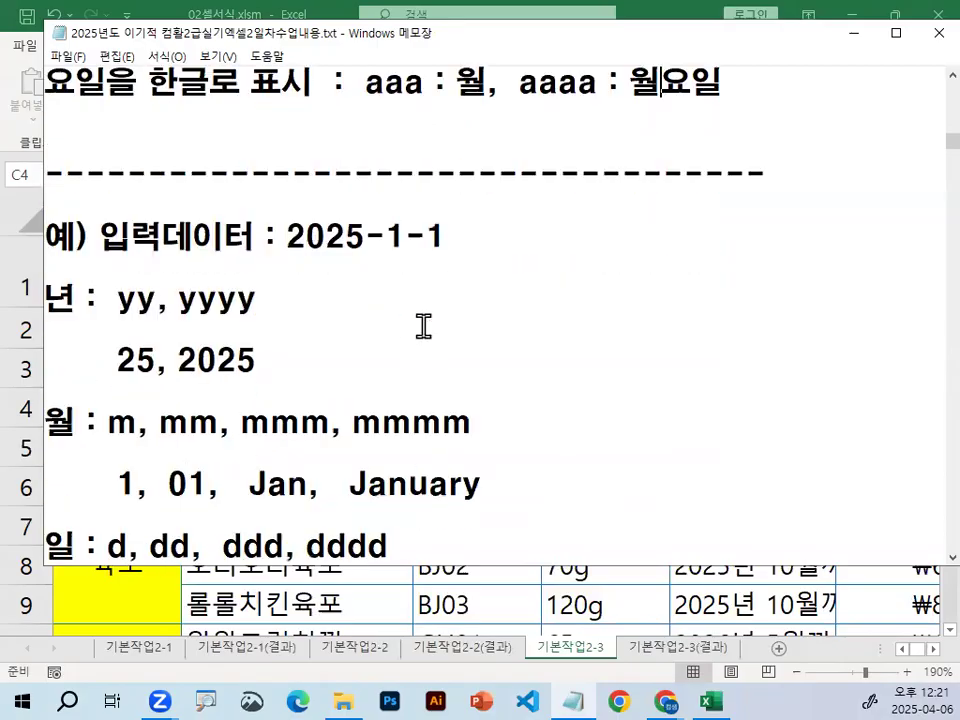
pyautogui.moveTo(285, 238); pyautogui.dragTo(473, 238)
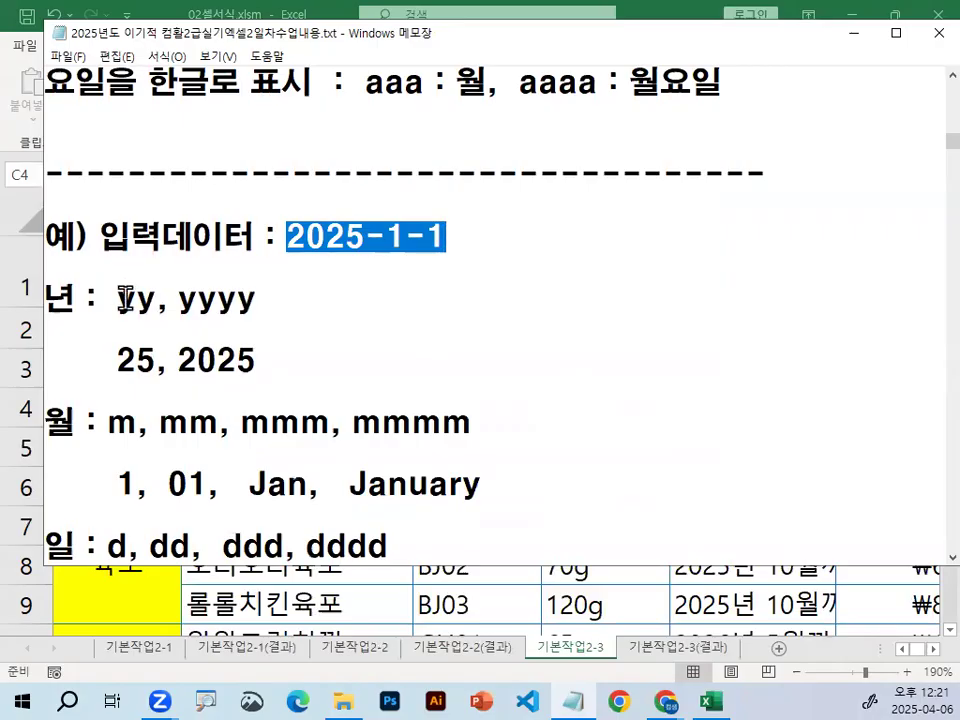
pyautogui.moveTo(125, 298); pyautogui.dragTo(138, 298)
pyautogui.moveTo(391, 240); pyautogui.dragTo(444, 238)
pyautogui.moveTo(120, 298); pyautogui.dragTo(158, 299)
pyautogui.moveTo(118, 361); pyautogui.dragTo(150, 362)
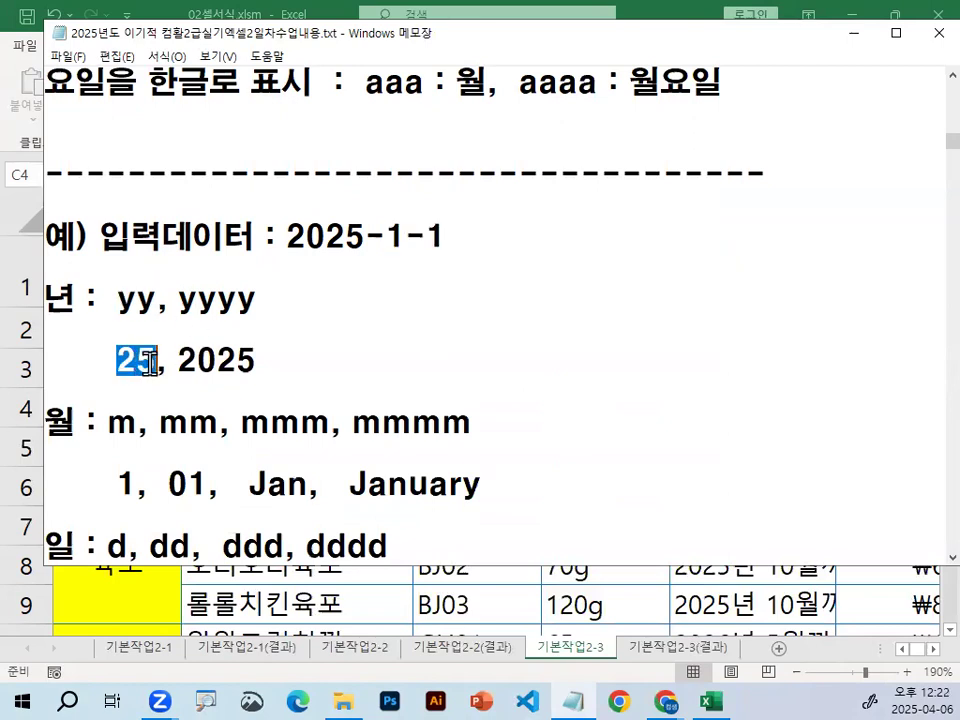
pyautogui.moveTo(287, 238); pyautogui.dragTo(452, 236)
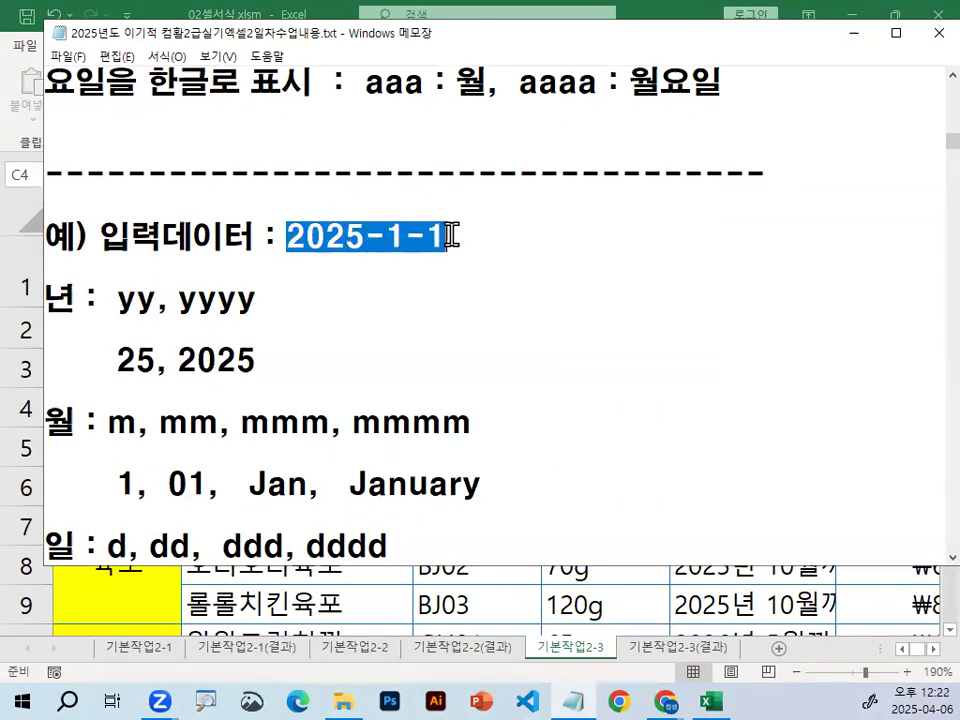
pyautogui.moveTo(182, 300); pyautogui.dragTo(259, 298)
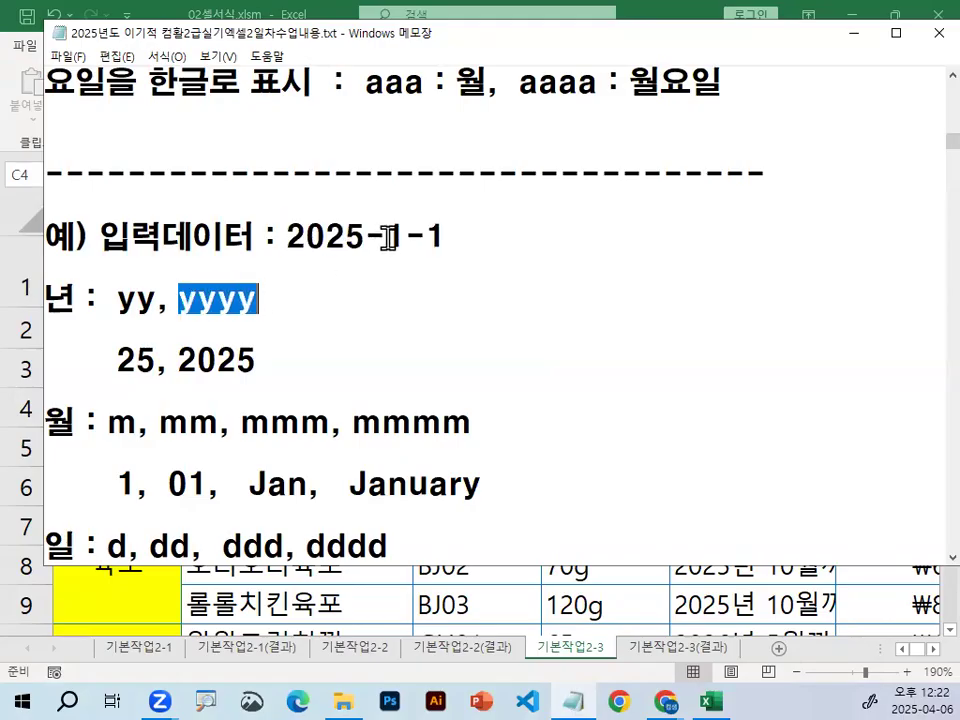
pyautogui.moveTo(386, 237); pyautogui.dragTo(440, 236)
pyautogui.moveTo(366, 237); pyautogui.dragTo(454, 237)
pyautogui.moveTo(182, 358); pyautogui.dragTo(256, 356)
pyautogui.moveTo(120, 300); pyautogui.dragTo(262, 300)
pyautogui.click(245, 333)
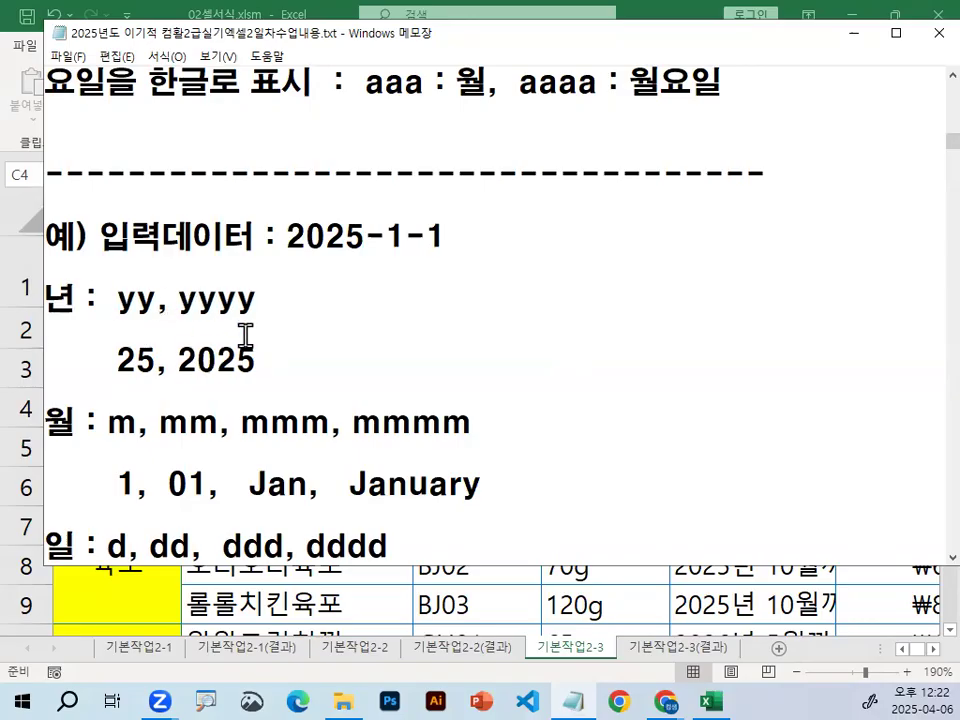
# Examine the month codes in the notes, comparing m and mm with their numeric examples
pyautogui.scroll(-1, 245, 333)
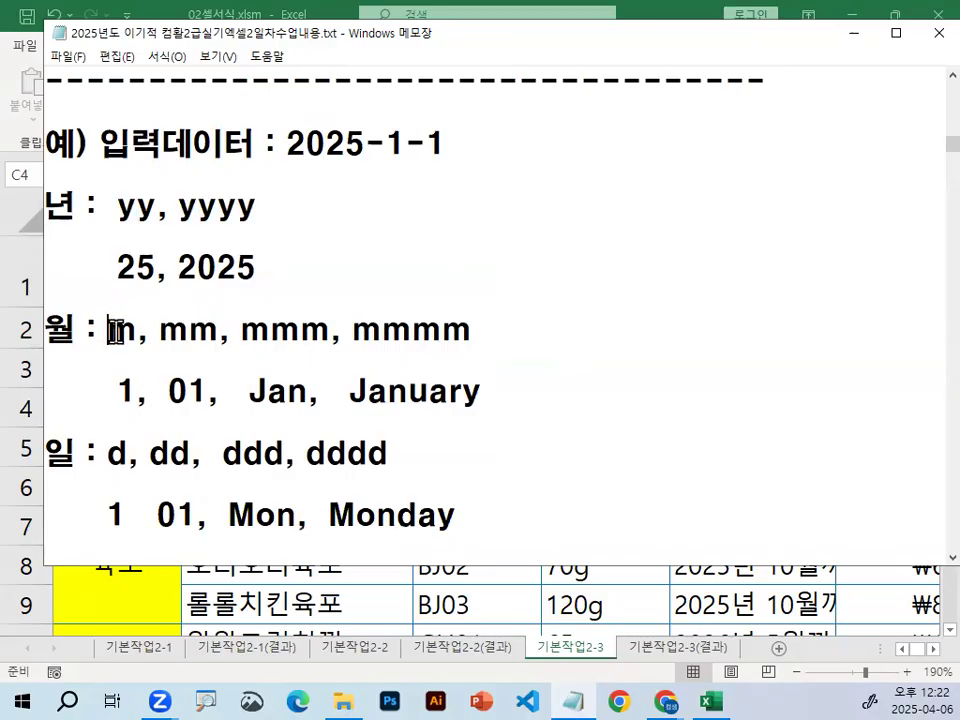
pyautogui.moveTo(116, 330); pyautogui.dragTo(476, 330)
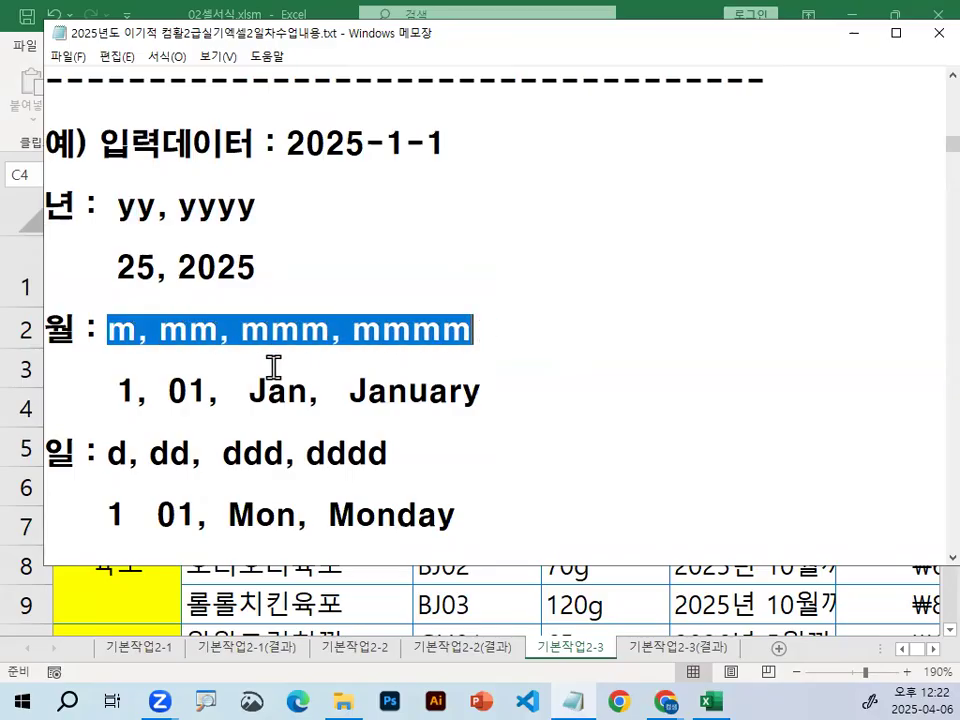
pyautogui.moveTo(128, 385); pyautogui.dragTo(111, 388)
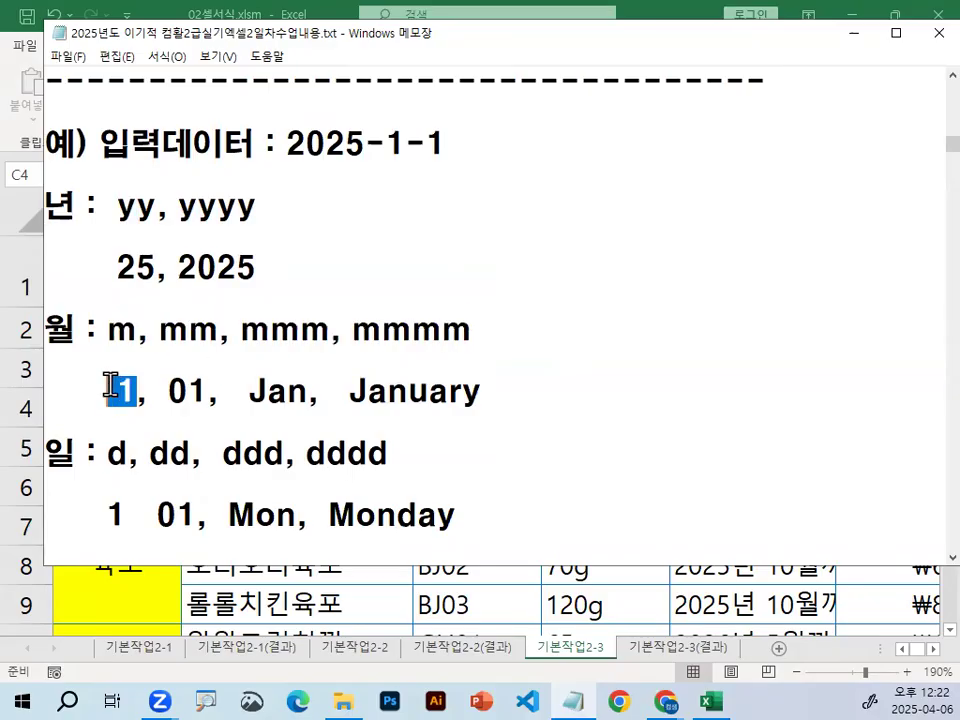
pyautogui.moveTo(160, 332); pyautogui.dragTo(222, 333)
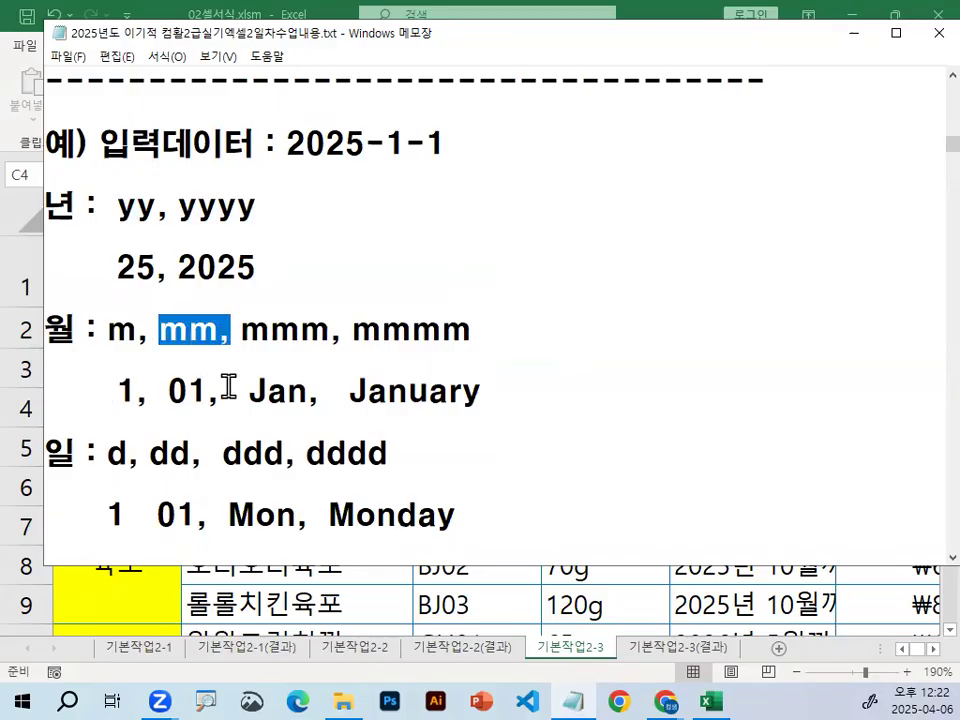
pyautogui.moveTo(170, 390); pyautogui.dragTo(196, 398)
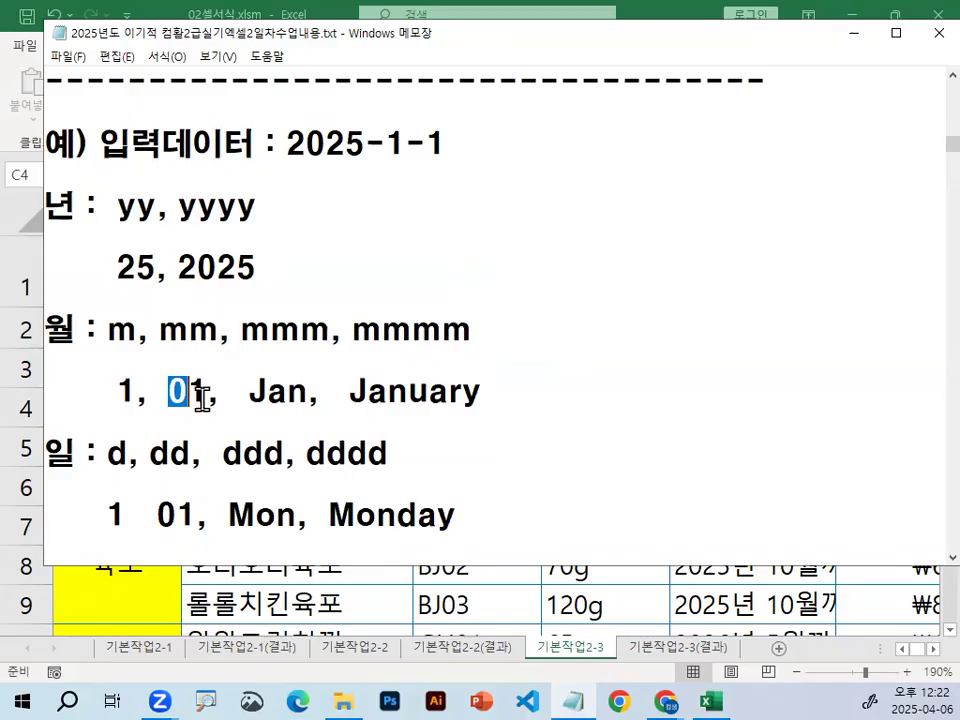
pyautogui.moveTo(110, 331); pyautogui.dragTo(228, 330)
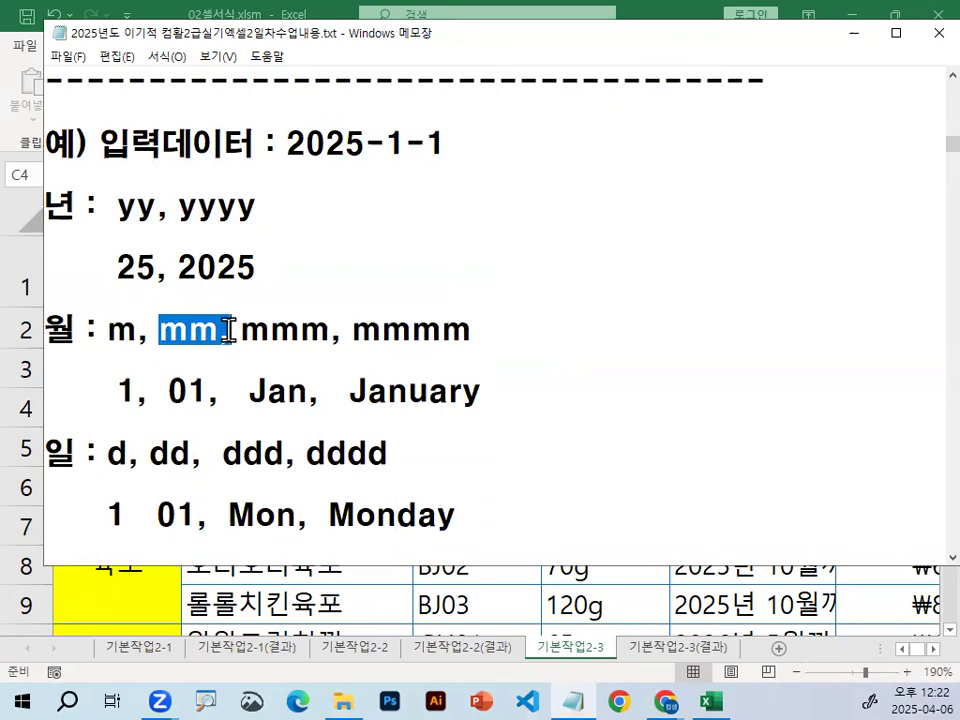
pyautogui.click(226, 328)
pyautogui.moveTo(165, 328); pyautogui.dragTo(202, 328)
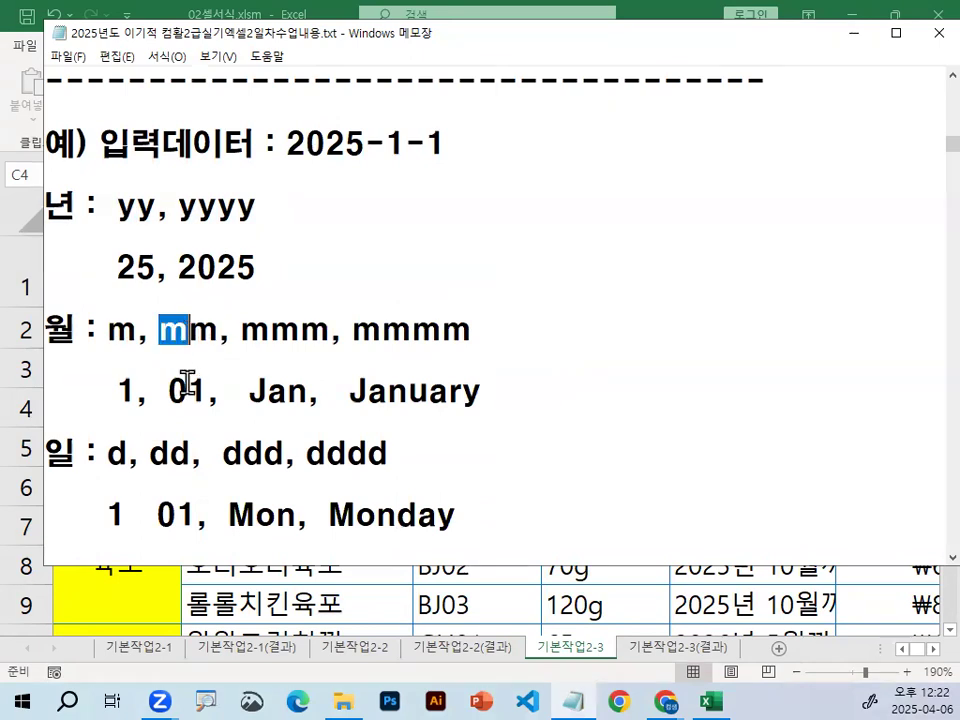
pyautogui.moveTo(166, 391); pyautogui.dragTo(189, 391)
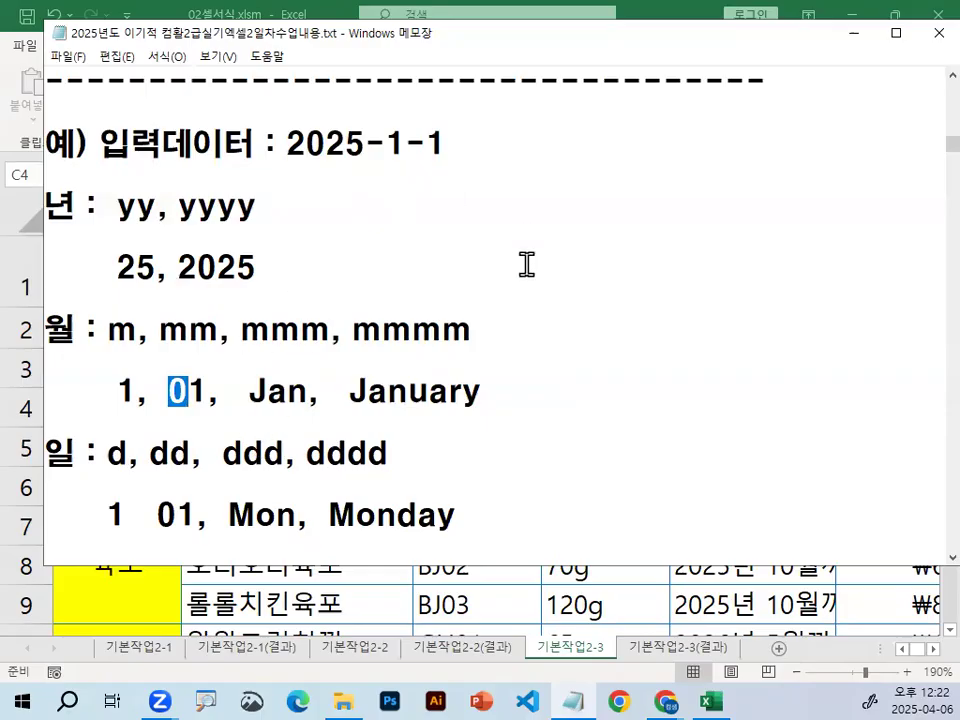
# Study the mmm month code alongside its abbreviated English month example
pyautogui.moveTo(241, 330); pyautogui.dragTo(328, 328)
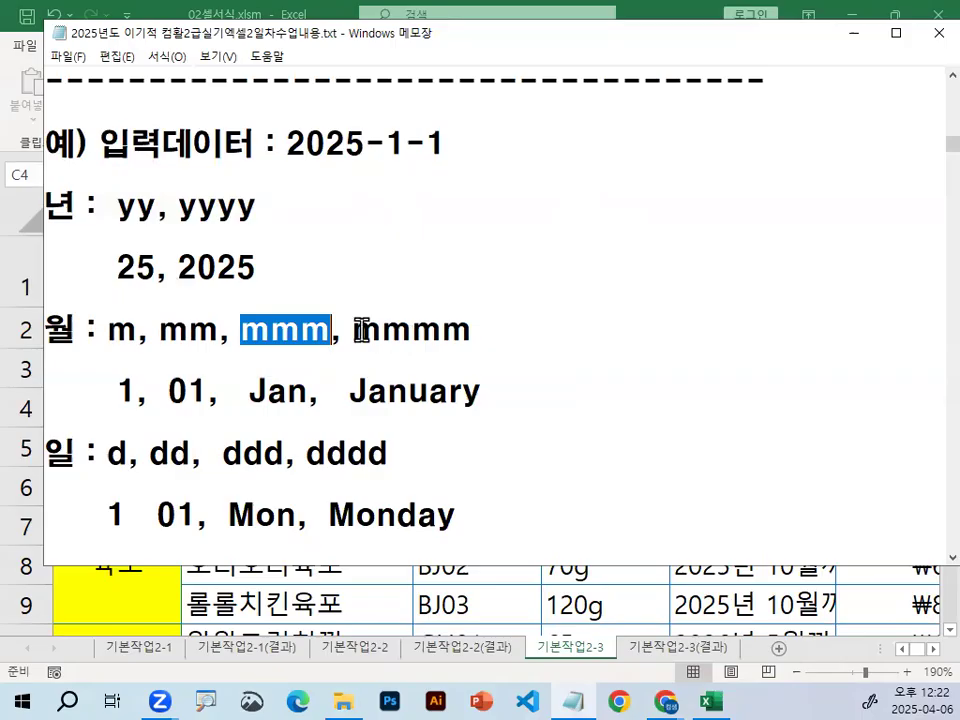
pyautogui.hotkey('ctrl', '2')
pyautogui.moveTo(317, 402)
pyautogui.mouseDown()
pyautogui.moveTo(260, 386)
pyautogui.moveTo(325, 390)
pyautogui.mouseUp()
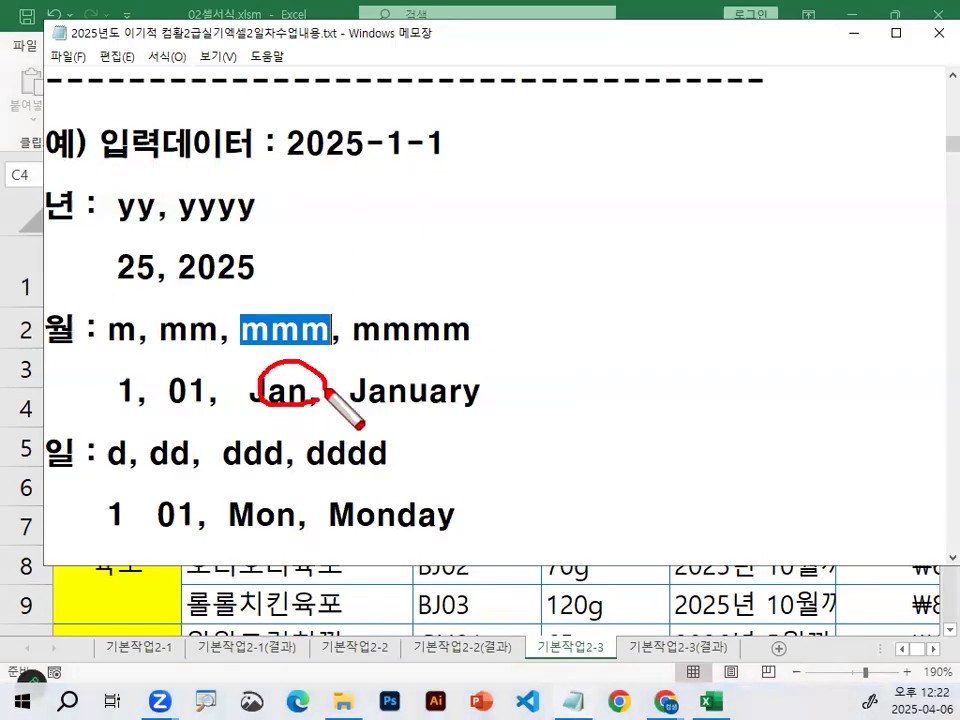
pyautogui.press('Escape')
pyautogui.moveTo(241, 328); pyautogui.dragTo(325, 322)
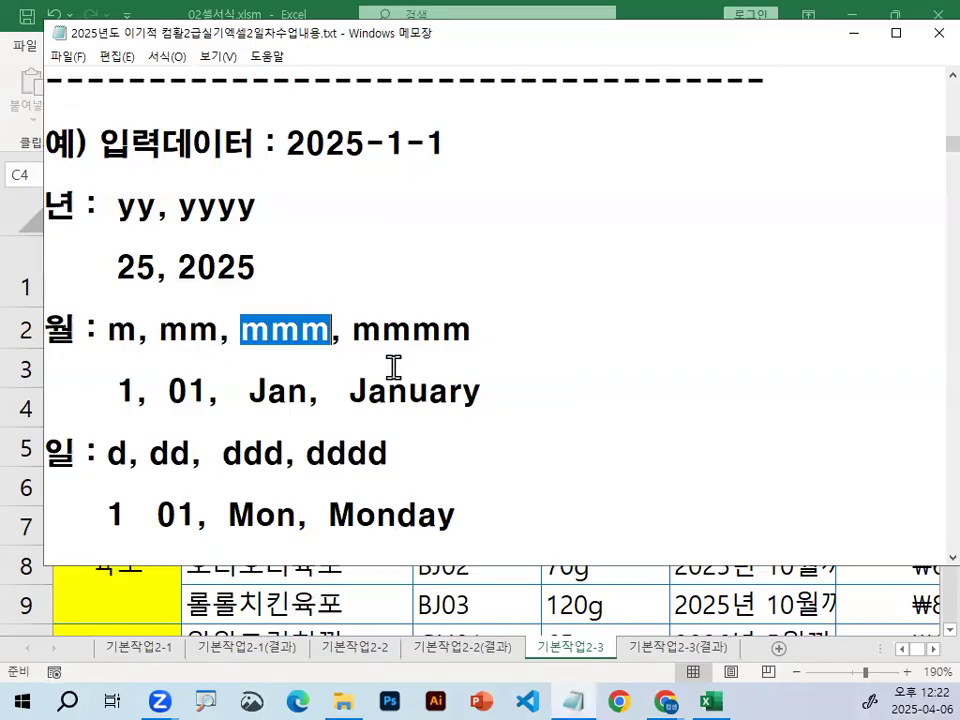
pyautogui.moveTo(243, 329); pyautogui.dragTo(331, 336)
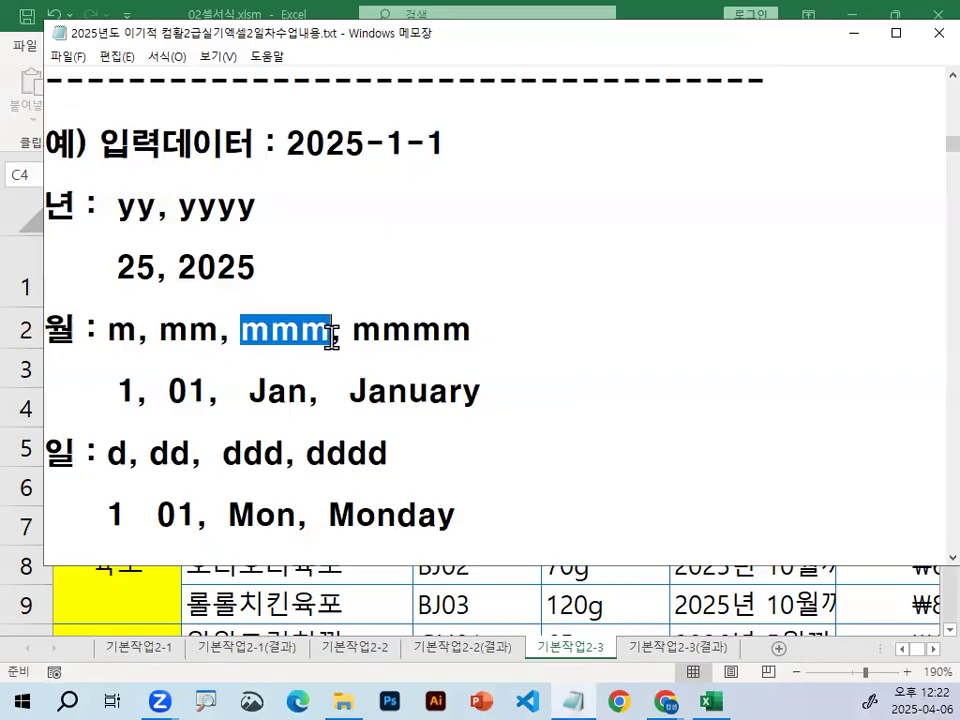
pyautogui.hotkey('ctrl', '1')
pyautogui.click(272, 407)
pyautogui.moveTo(218, 407); pyautogui.dragTo(322, 408)
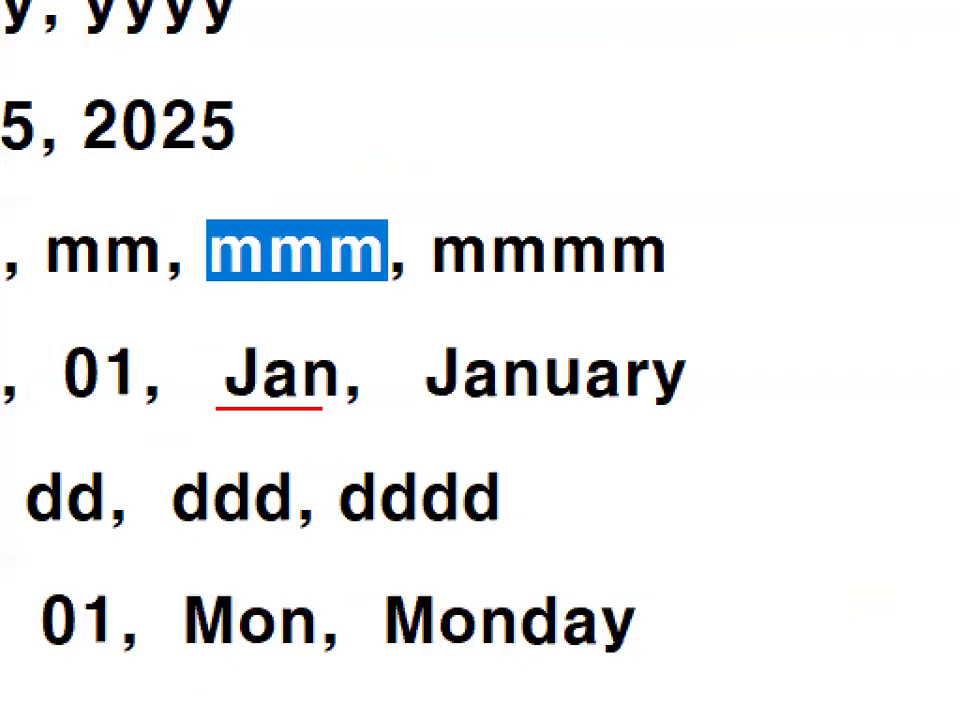
pyautogui.press('Escape')
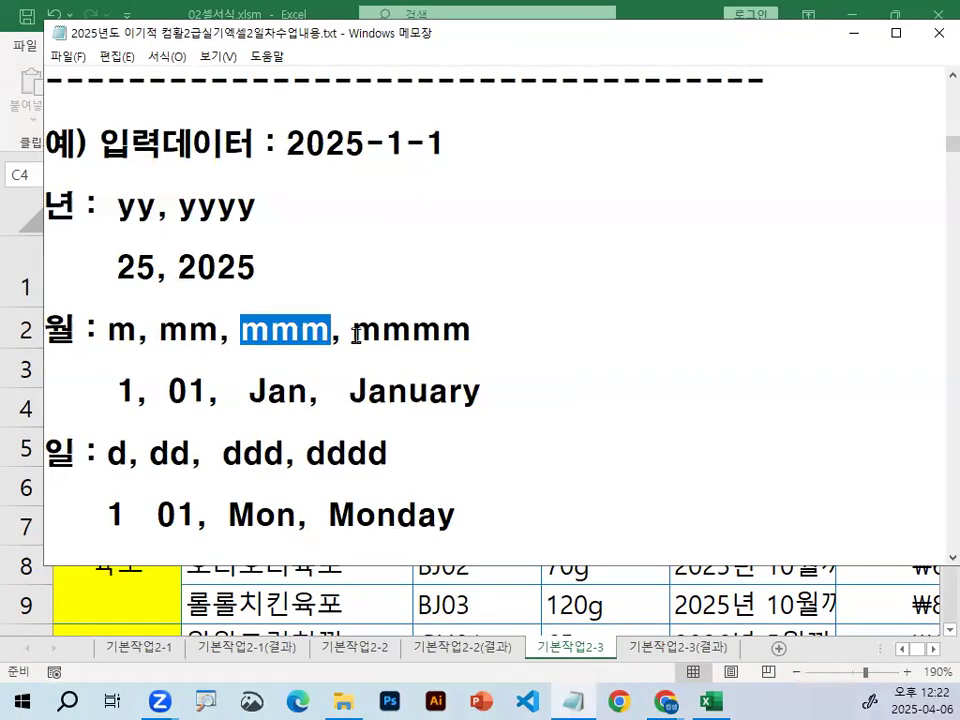
# Compare the mmmm code and its full English month name with the mmm code and its abbreviation
pyautogui.doubleClick(438, 345)
pyautogui.moveTo(355, 390); pyautogui.dragTo(484, 390)
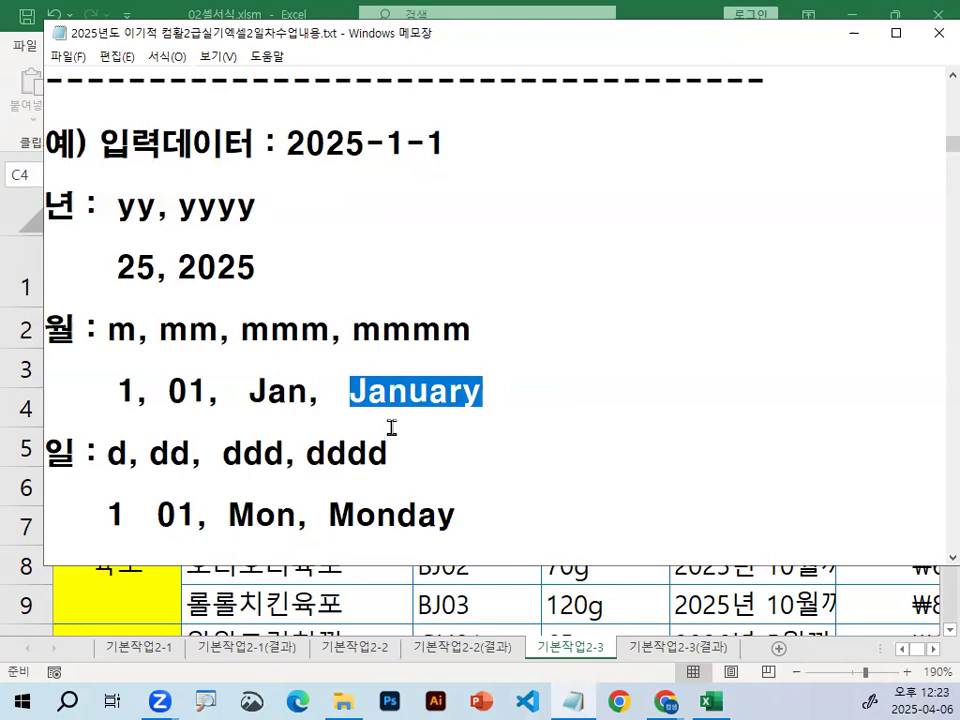
pyautogui.moveTo(250, 392); pyautogui.dragTo(299, 393)
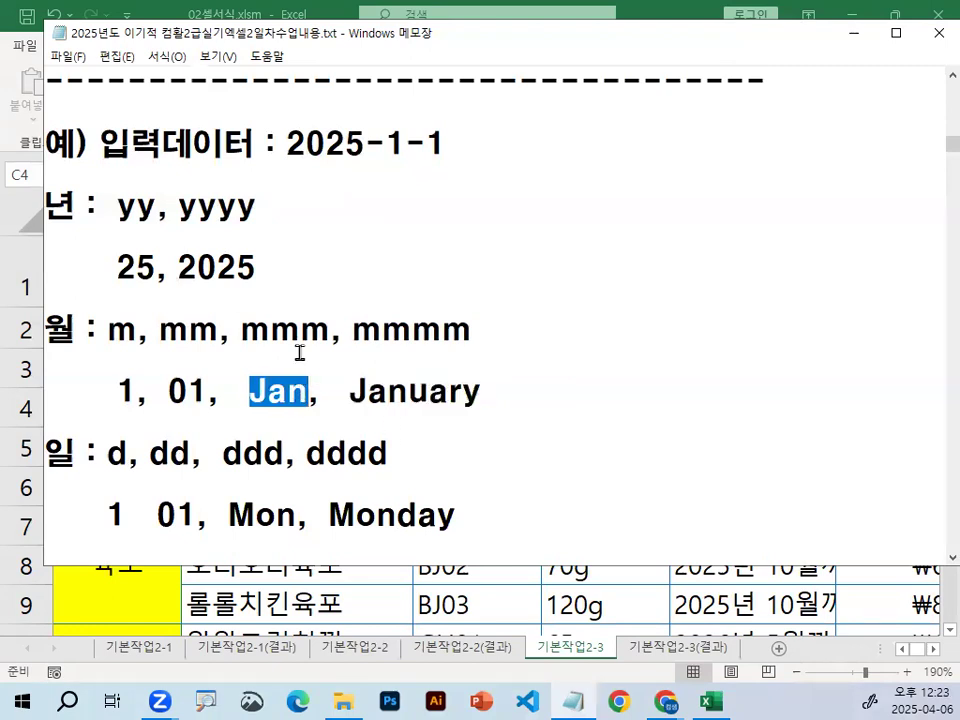
pyautogui.moveTo(241, 330); pyautogui.dragTo(329, 330)
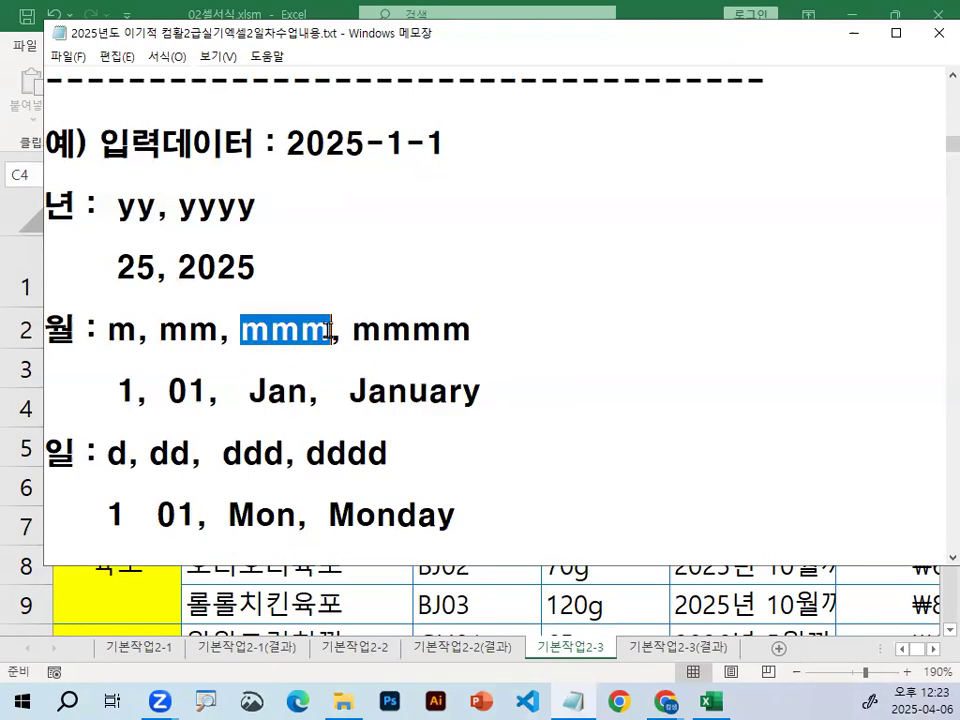
# Review the mmm and mmmm month codes together with their Jan and January examples
pyautogui.moveTo(249, 391); pyautogui.dragTo(498, 396)
pyautogui.click(333, 383)
pyautogui.moveTo(252, 333); pyautogui.dragTo(480, 334)
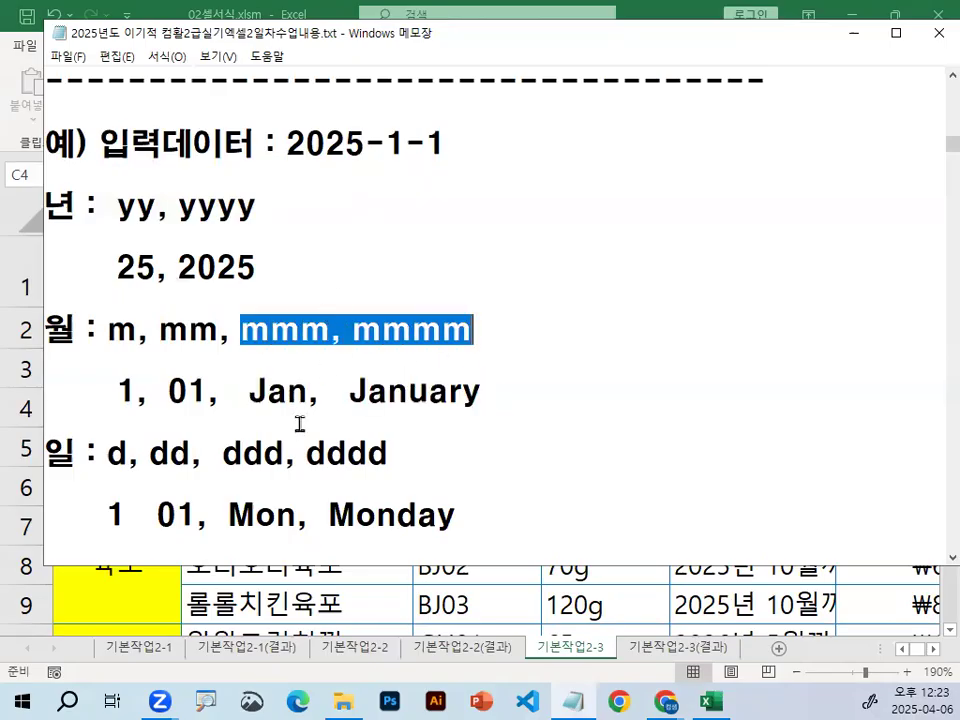
# Study the d and dd day codes against the day part of the sample date 2025-1-1 and their numeric examples
pyautogui.scroll(-1, 285, 429)
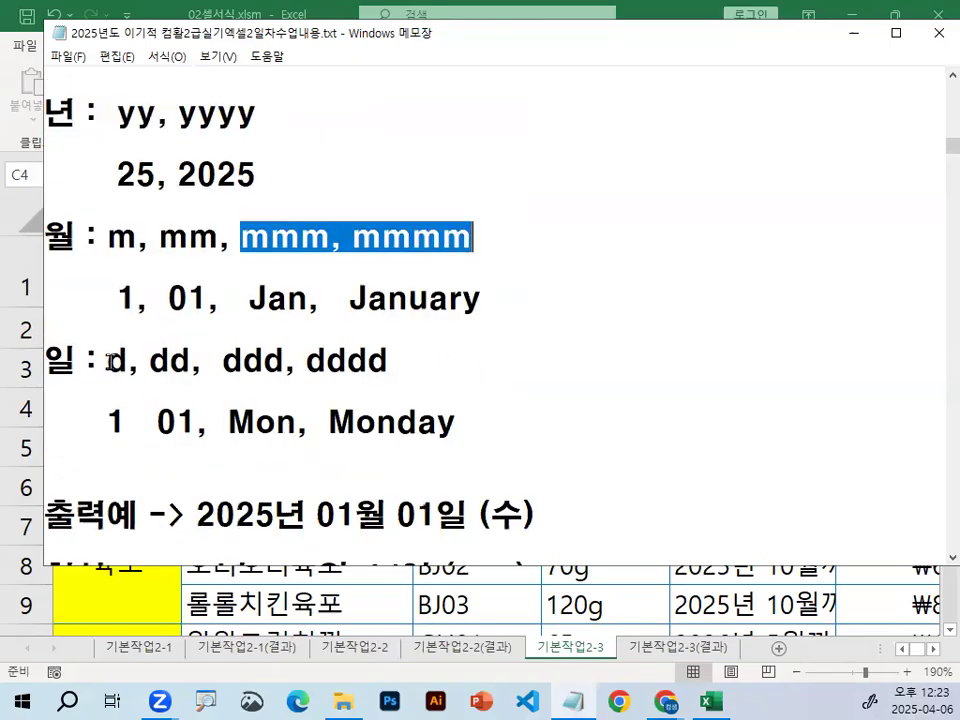
pyautogui.moveTo(109, 362); pyautogui.dragTo(124, 361)
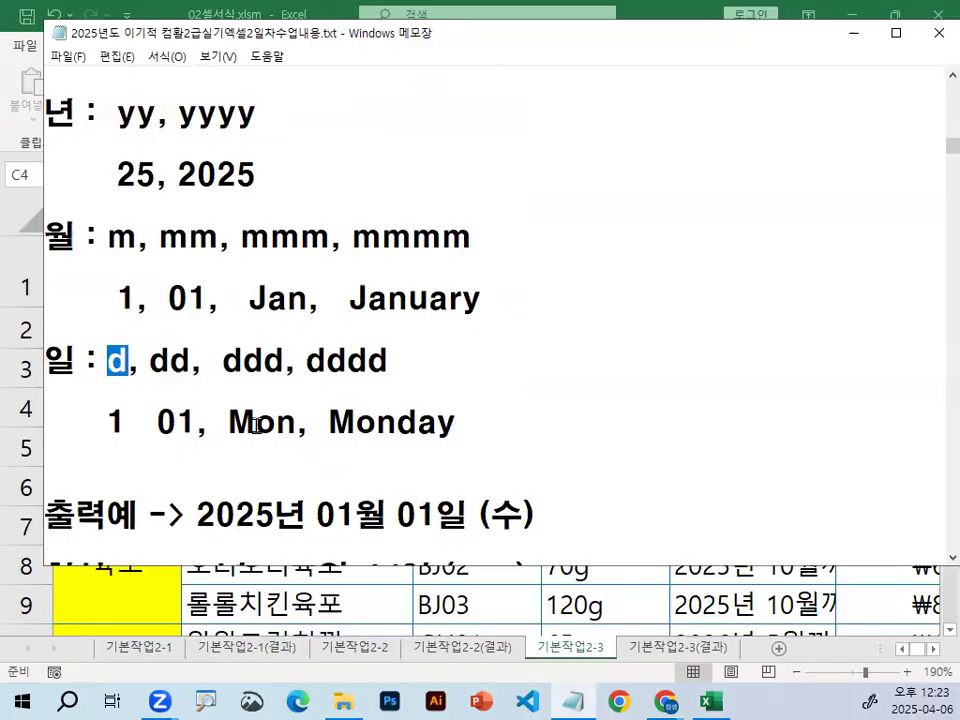
pyautogui.scroll(1, 399, 193)
pyautogui.moveTo(428, 141); pyautogui.dragTo(446, 142)
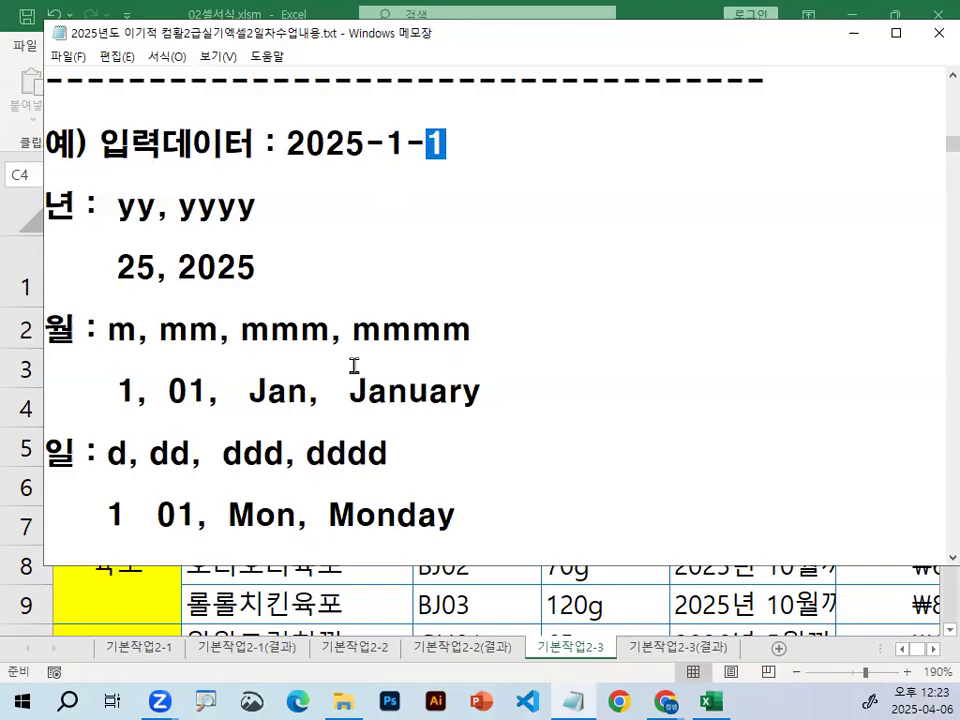
pyautogui.scroll(-1, 354, 366)
pyautogui.moveTo(110, 421); pyautogui.dragTo(124, 421)
pyautogui.moveTo(150, 360); pyautogui.dragTo(189, 357)
pyautogui.moveTo(108, 410); pyautogui.dragTo(198, 420)
# Match the ddd and dddd codes with their abbreviated and full English weekday examples
pyautogui.moveTo(228, 360); pyautogui.dragTo(277, 358)
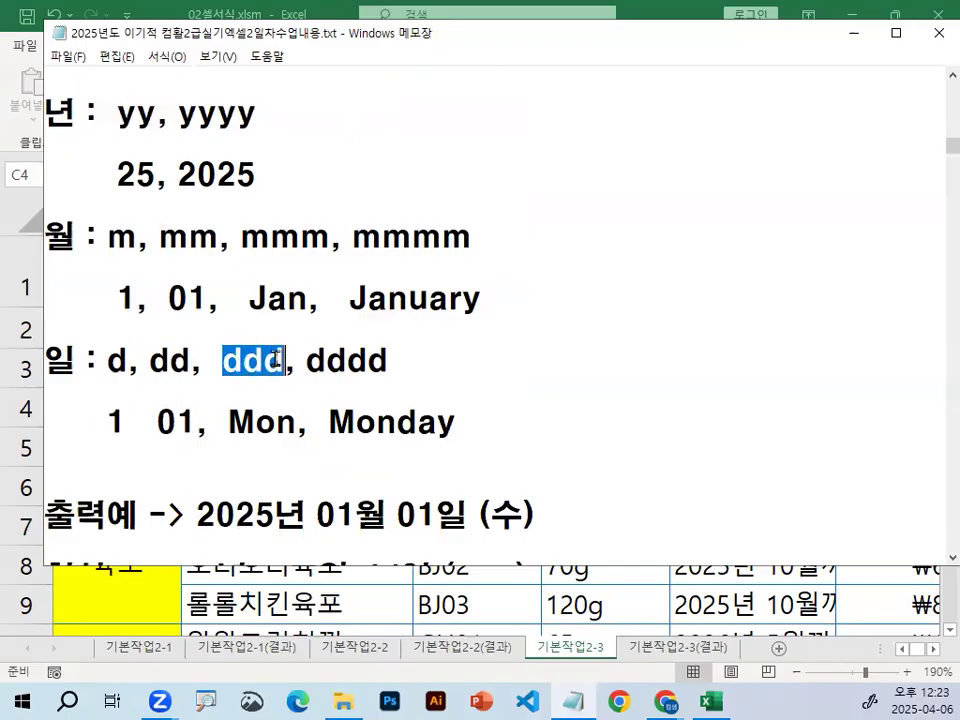
pyautogui.moveTo(230, 422); pyautogui.dragTo(291, 418)
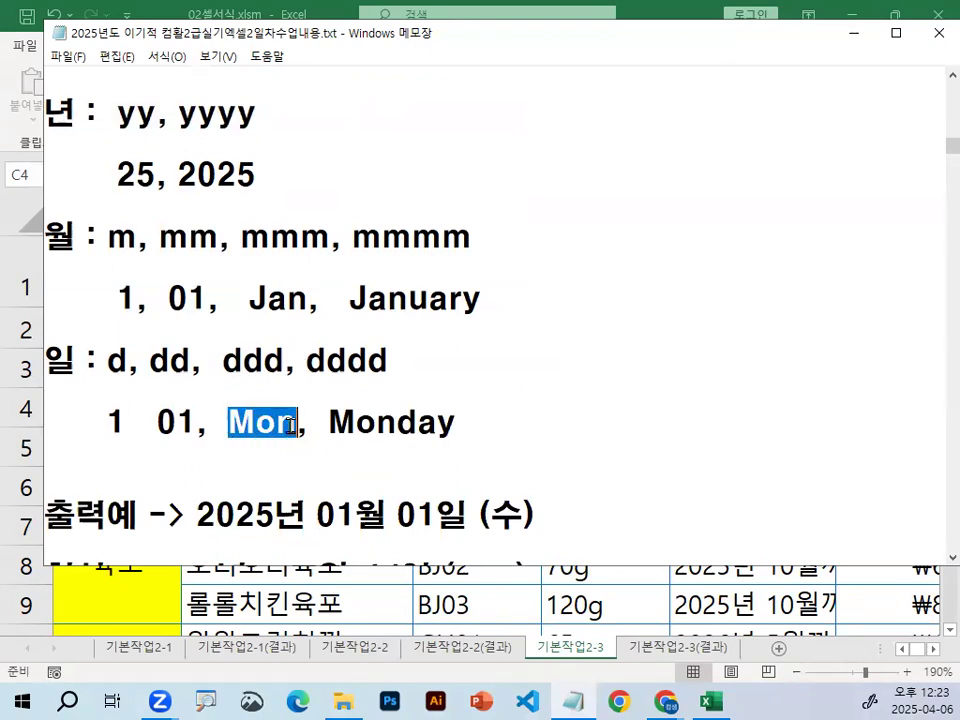
pyautogui.moveTo(306, 360); pyautogui.dragTo(366, 360)
pyautogui.moveTo(329, 422); pyautogui.dragTo(451, 427)
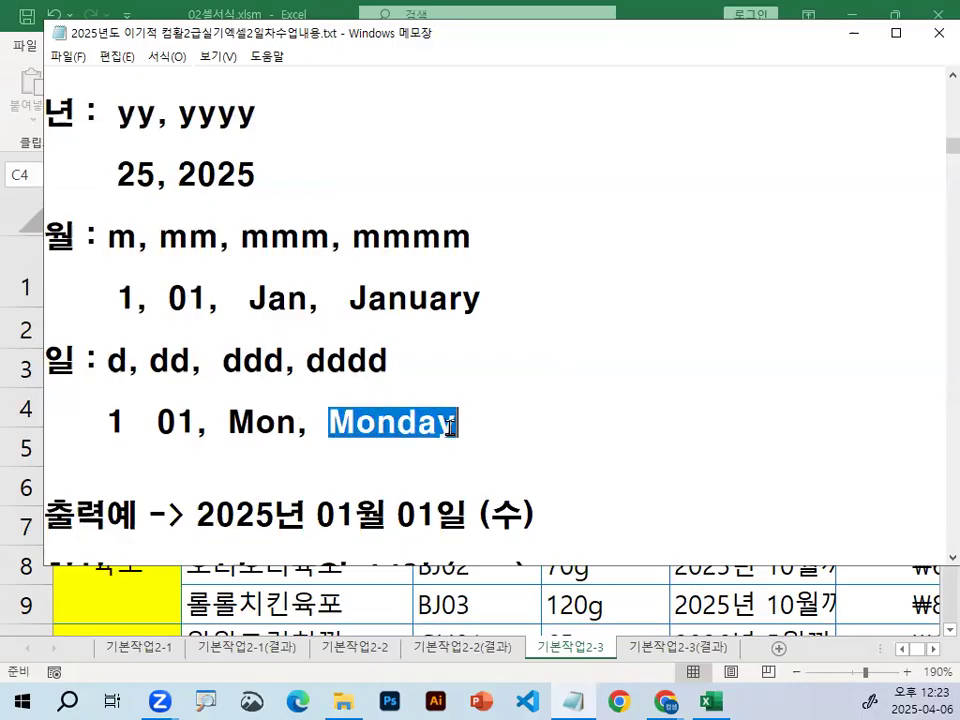
pyautogui.click(450, 427)
# Handwrite a circled 60 with a 20 below it beside the date codes using the red screen pen, and clear the ink
pyautogui.hotkey('ctrl', '2')
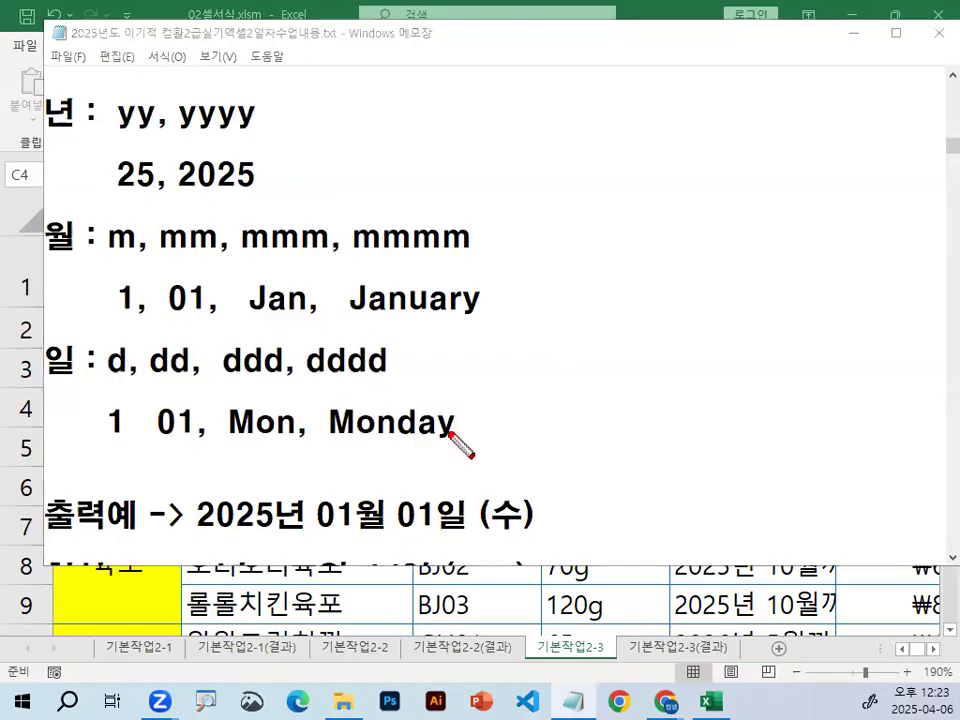
pyautogui.moveTo(530, 67); pyautogui.dragTo(580, 383)
pyautogui.press('Escape')
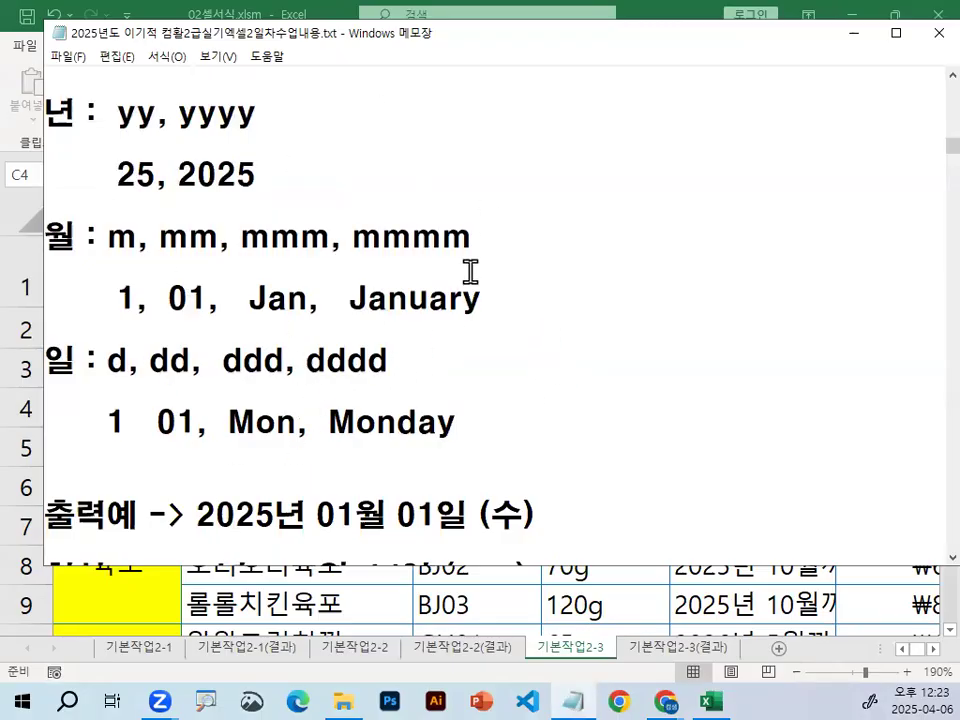
pyautogui.hotkey('ctrl', '2')
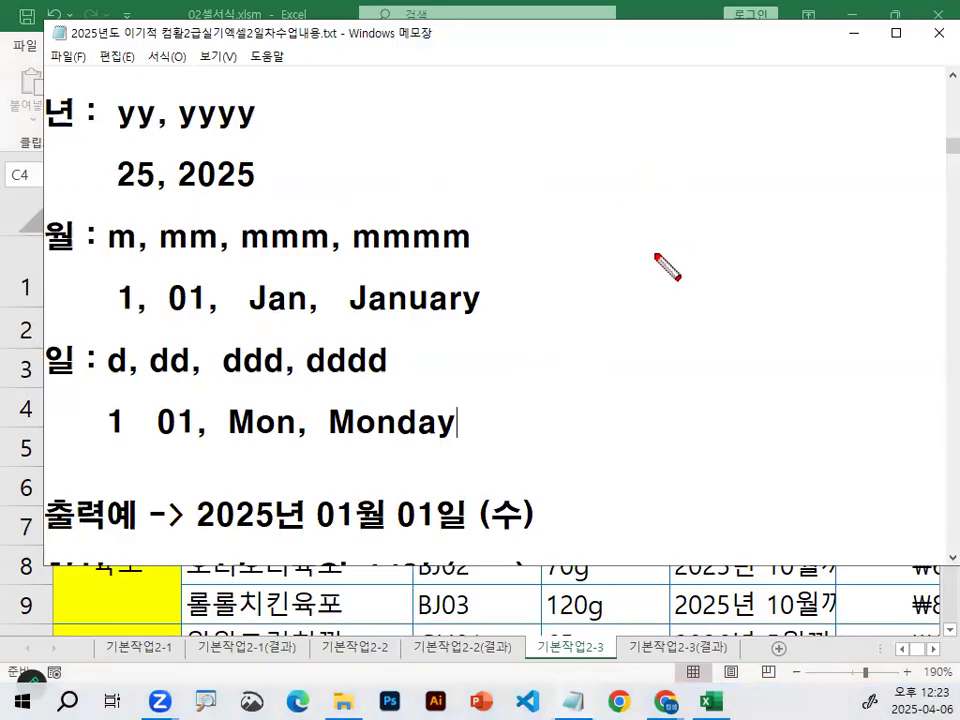
pyautogui.moveTo(628, 164)
pyautogui.mouseDown()
pyautogui.moveTo(640, 236)
pyautogui.moveTo(570, 240)
pyautogui.mouseUp()
pyautogui.moveTo(668, 188)
pyautogui.mouseDown()
pyautogui.moveTo(664, 213)
pyautogui.moveTo(685, 196)
pyautogui.mouseUp()
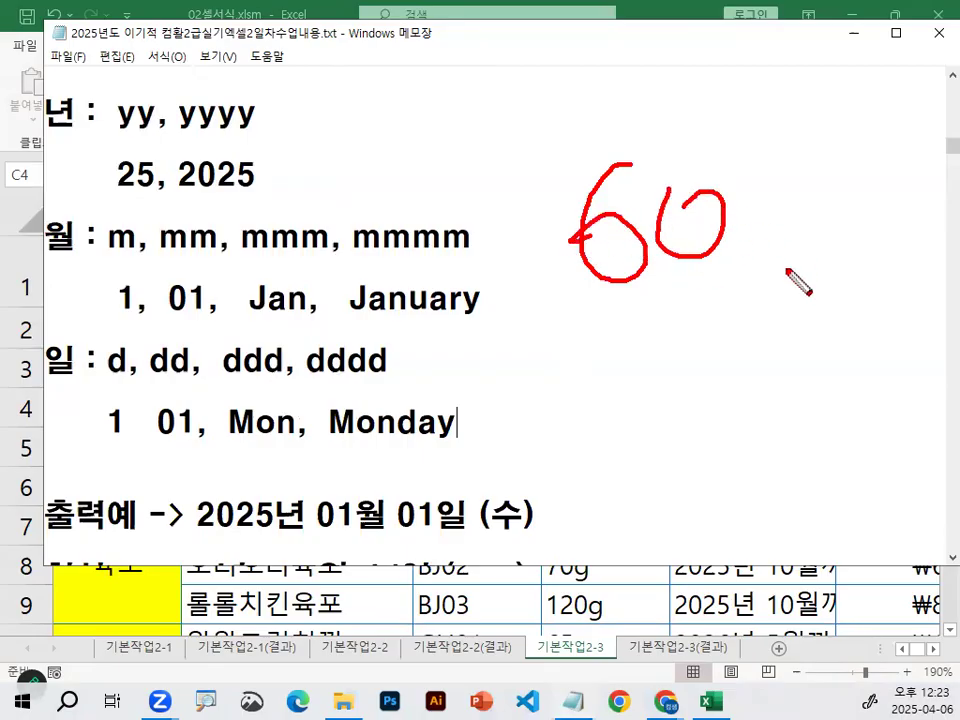
pyautogui.moveTo(785, 299); pyautogui.dragTo(773, 265)
pyautogui.moveTo(582, 366); pyautogui.dragTo(622, 410)
pyautogui.moveTo(646, 366)
pyautogui.mouseDown()
pyautogui.moveTo(703, 407)
pyautogui.moveTo(650, 374)
pyautogui.mouseUp()
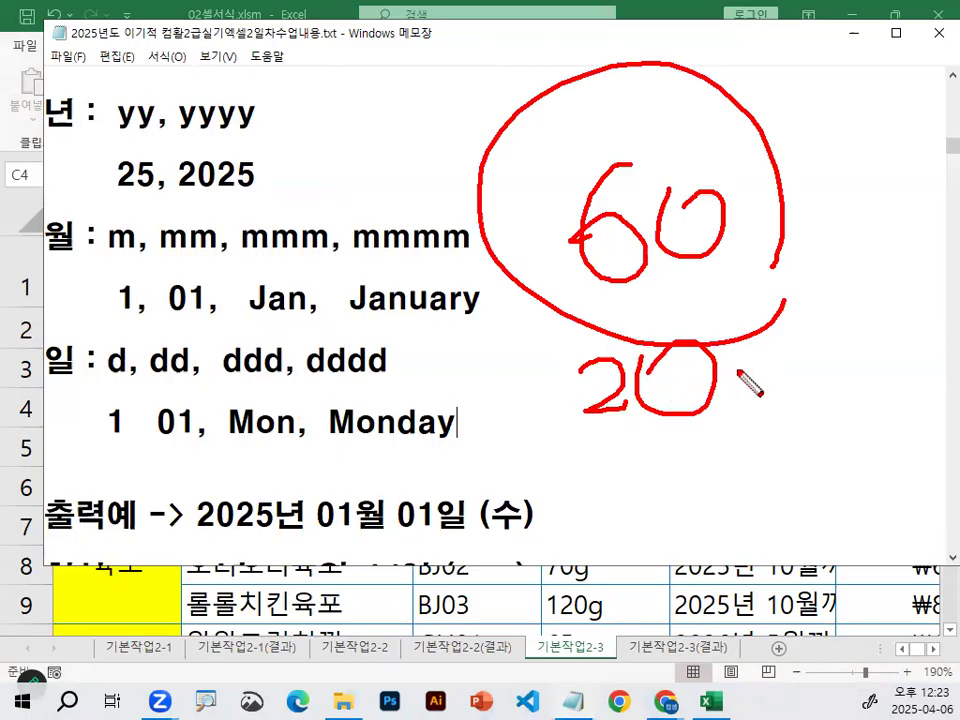
pyautogui.moveTo(748, 381); pyautogui.dragTo(744, 403)
pyautogui.press('Escape')
# Handwrite underlined 60 and 100 with 160 beside them in red, circle the figures, and clear the ink
pyautogui.moveTo(559, 183); pyautogui.dragTo(548, 243)
pyautogui.moveTo(606, 213); pyautogui.dragTo(647, 255)
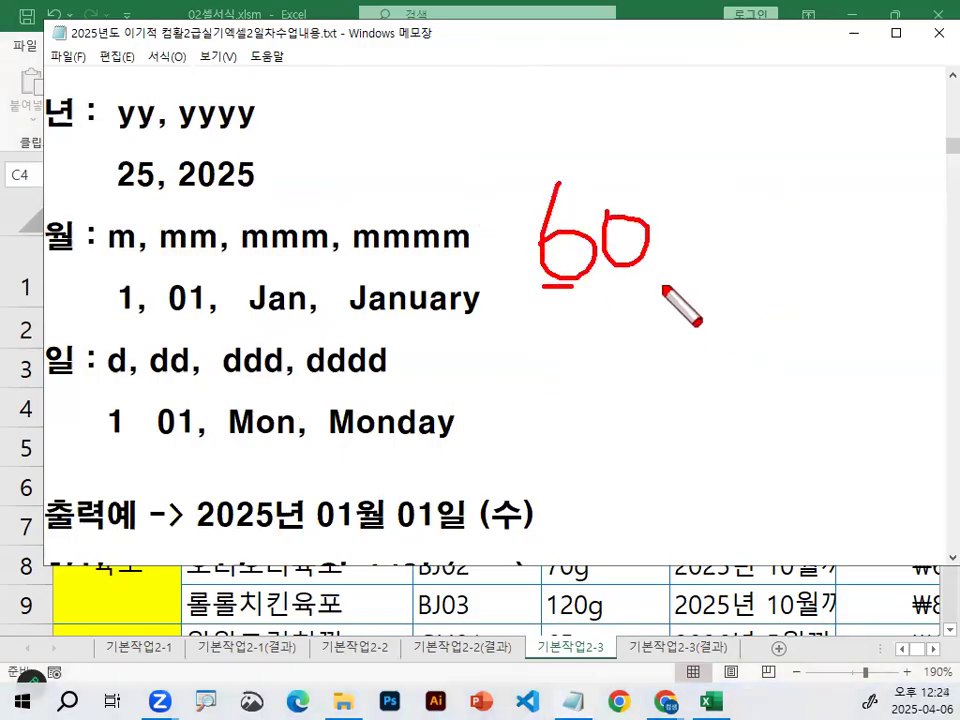
pyautogui.moveTo(542, 286); pyautogui.dragTo(715, 286)
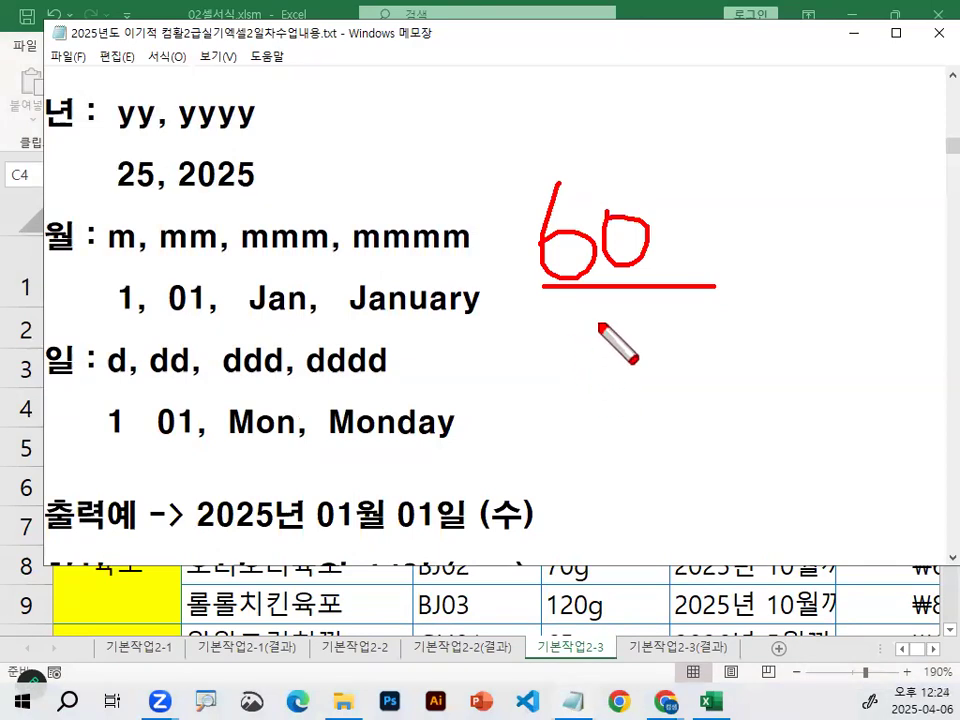
pyautogui.moveTo(570, 310); pyautogui.dragTo(578, 377)
pyautogui.moveTo(601, 300)
pyautogui.mouseDown()
pyautogui.moveTo(671, 313)
pyautogui.moveTo(692, 376)
pyautogui.mouseUp()
pyautogui.moveTo(503, 395); pyautogui.dragTo(740, 397)
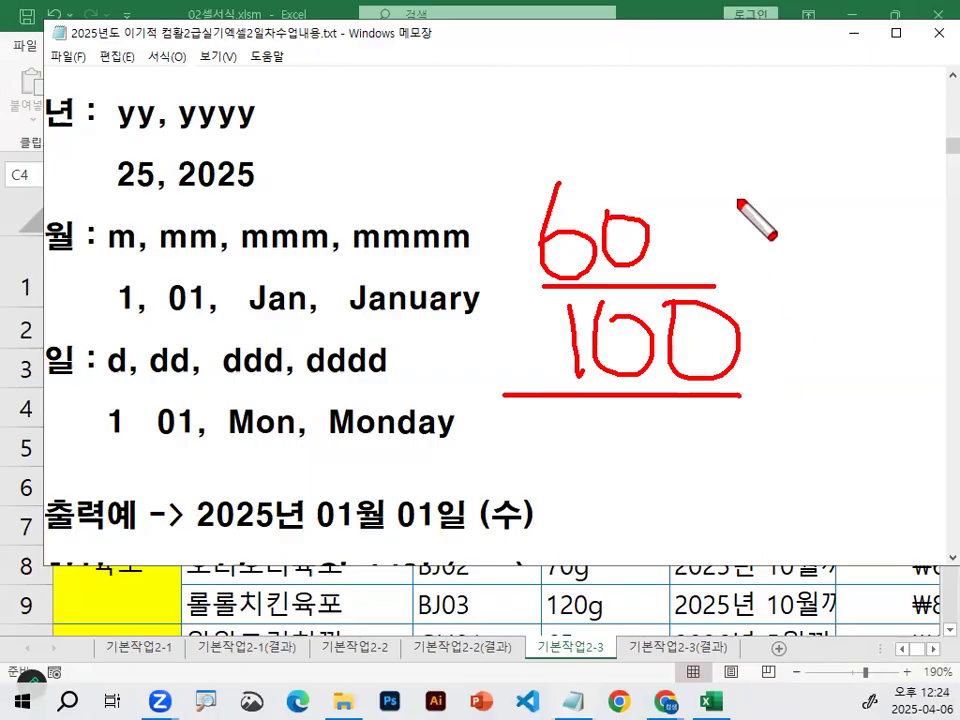
pyautogui.moveTo(738, 177); pyautogui.dragTo(740, 258)
pyautogui.moveTo(785, 208)
pyautogui.mouseDown()
pyautogui.moveTo(796, 252)
pyautogui.moveTo(816, 246)
pyautogui.mouseUp()
pyautogui.moveTo(690, 425)
pyautogui.mouseDown()
pyautogui.moveTo(740, 185)
pyautogui.moveTo(772, 365)
pyautogui.moveTo(731, 406)
pyautogui.mouseUp()
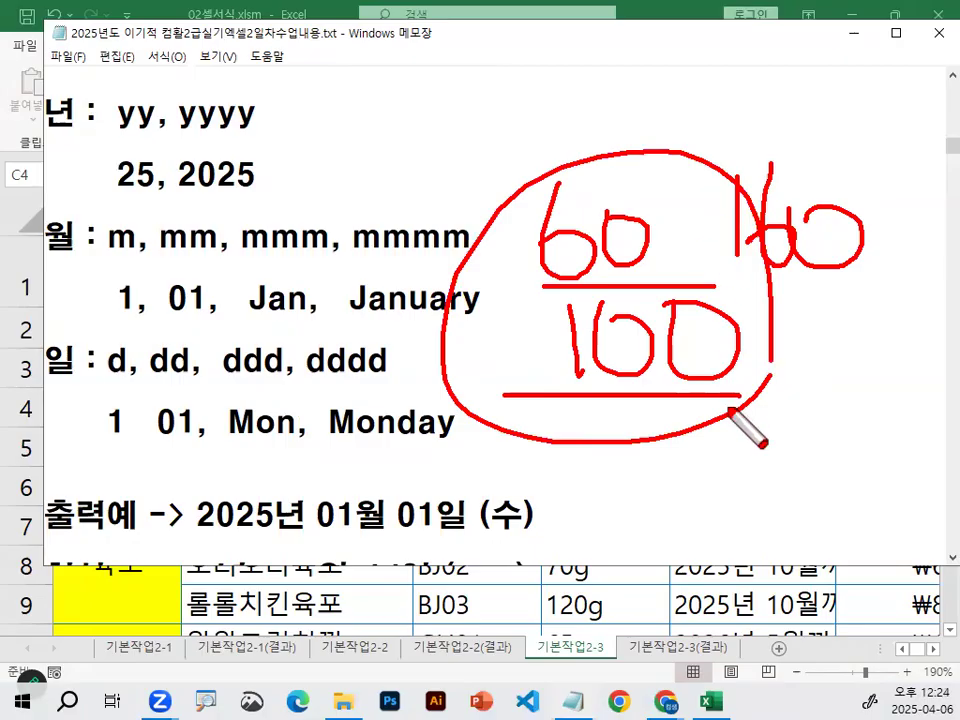
pyautogui.press('Escape')
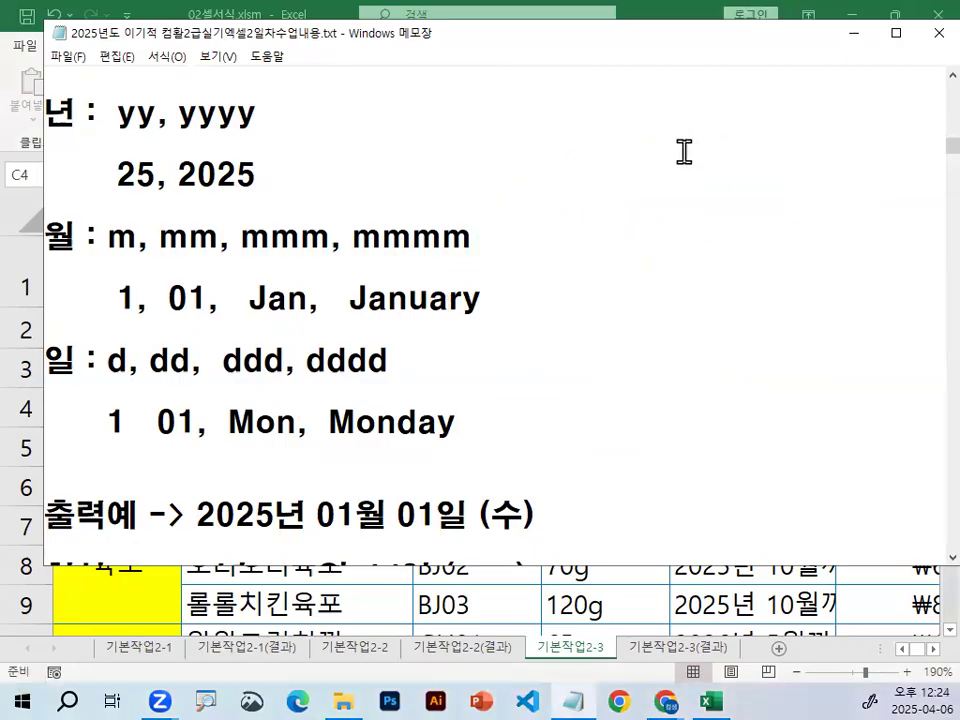
# Handwrite 20 with further red strokes beside the year and month codes, and clear the ink
pyautogui.hotkey('ctrl', 'alt', 'g')
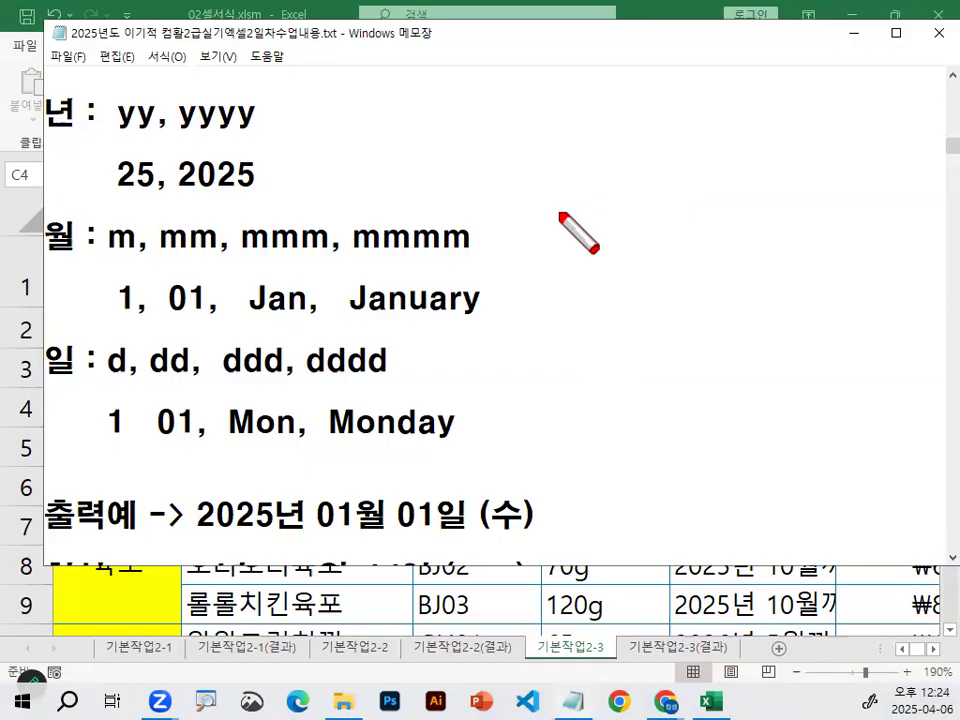
pyautogui.moveTo(503, 156)
pyautogui.mouseDown()
pyautogui.moveTo(512, 208)
pyautogui.moveTo(540, 206)
pyautogui.mouseUp()
pyautogui.moveTo(566, 150); pyautogui.dragTo(684, 173)
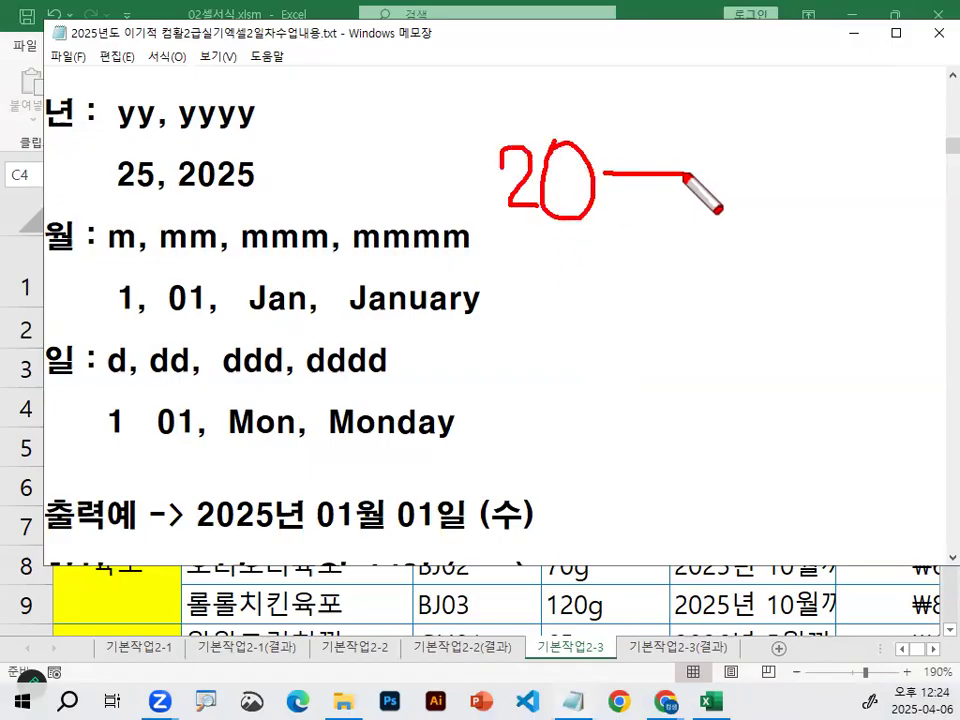
pyautogui.moveTo(632, 130); pyautogui.dragTo(636, 205)
pyautogui.moveTo(797, 193)
pyautogui.mouseDown()
pyautogui.moveTo(733, 225)
pyautogui.moveTo(784, 137)
pyautogui.moveTo(795, 212)
pyautogui.mouseUp()
pyautogui.press('Escape')
pyautogui.click(133, 476)
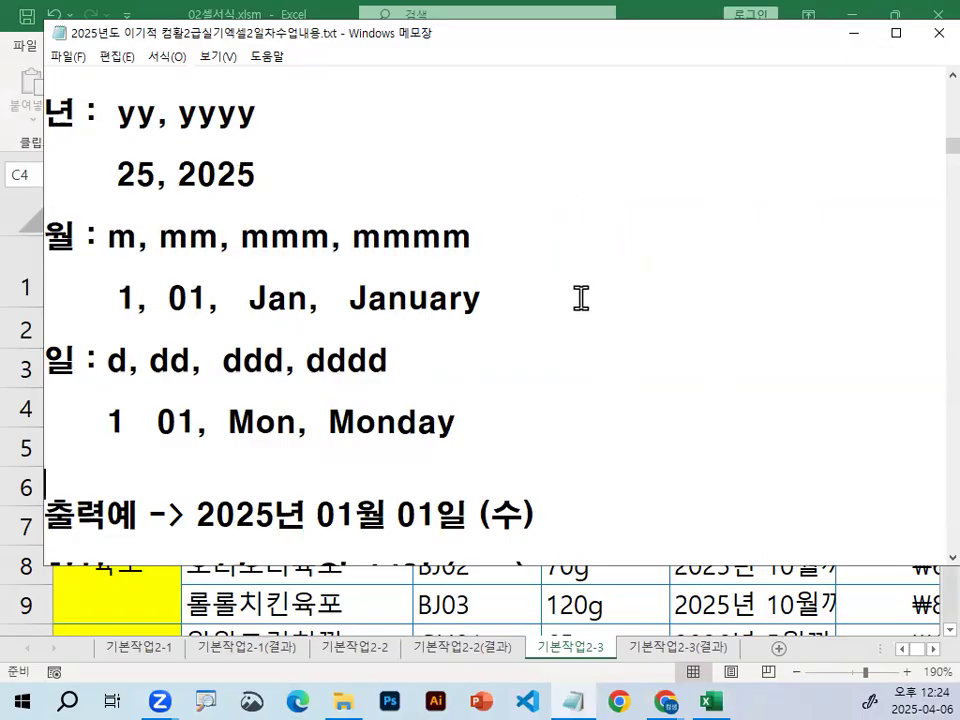
# Compare the yyyy년 mm월 dd일 (aaa) format with its output example and with question 5's yyyy年 mm月 dd日 format
pyautogui.scroll(-1, 463, 397)
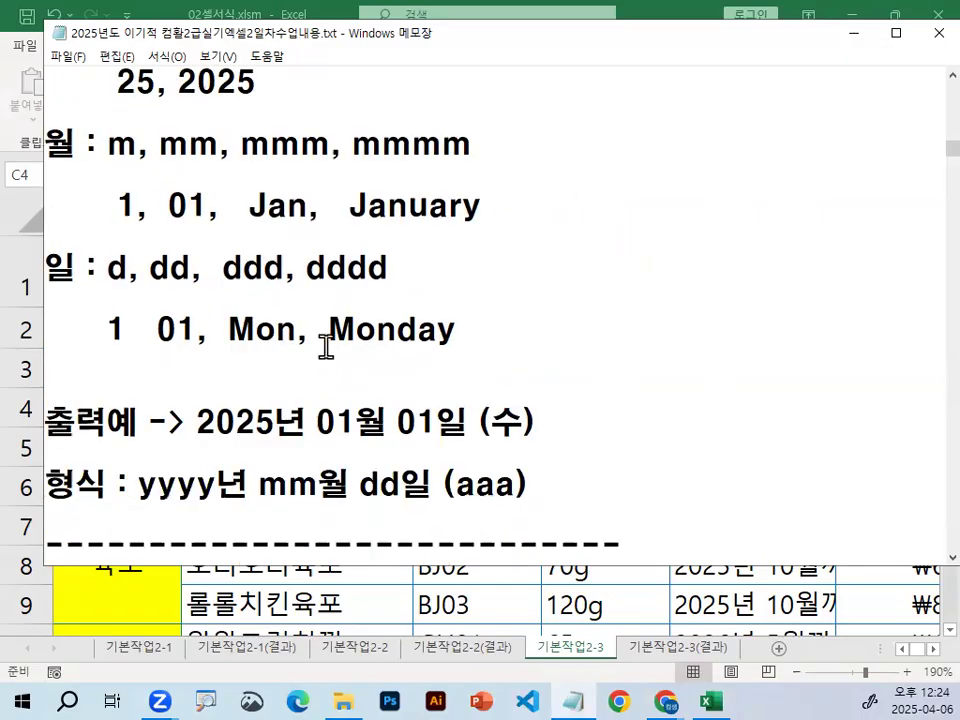
pyautogui.moveTo(105, 330); pyautogui.dragTo(489, 332)
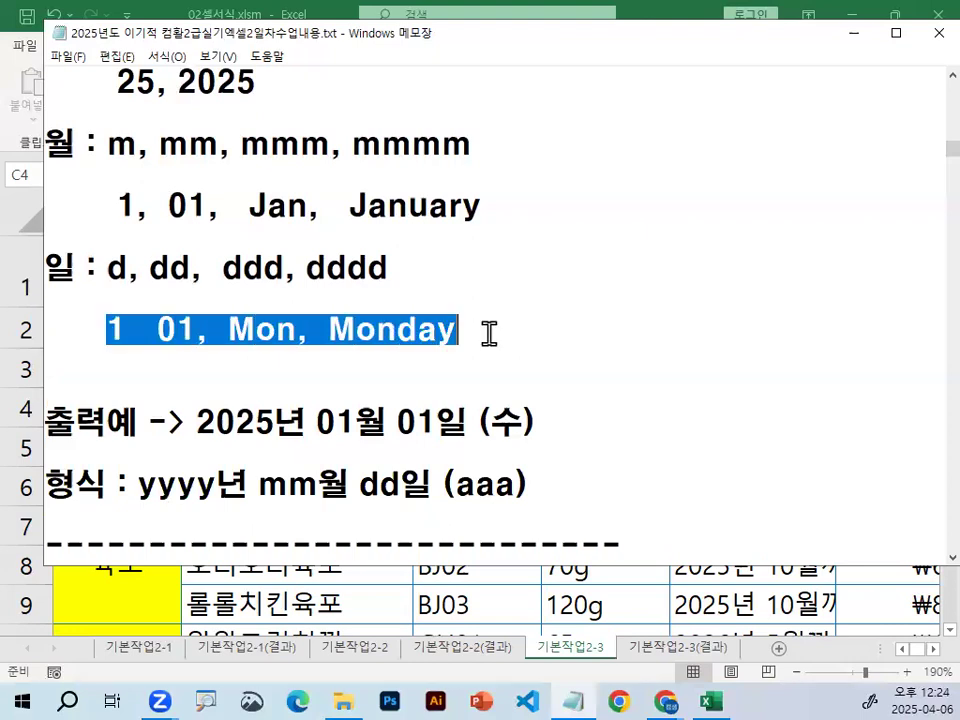
pyautogui.scroll(-2, 354, 392)
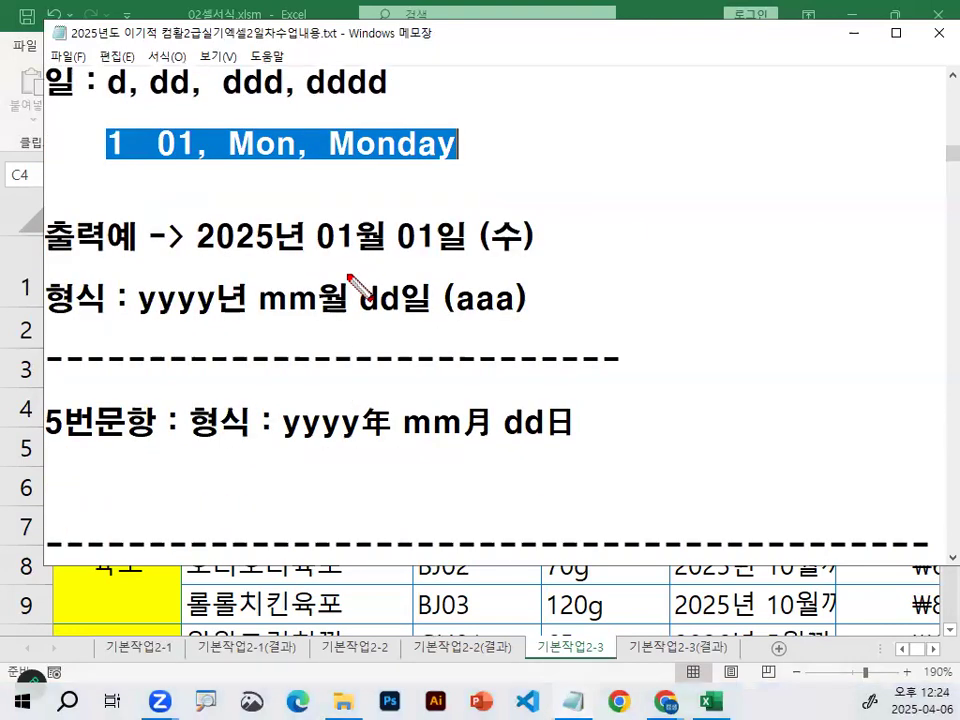
pyautogui.moveTo(139, 321); pyautogui.dragTo(524, 321)
pyautogui.moveTo(261, 443); pyautogui.dragTo(578, 443)
pyautogui.press('Escape')
pyautogui.moveTo(140, 300); pyautogui.dragTo(588, 303)
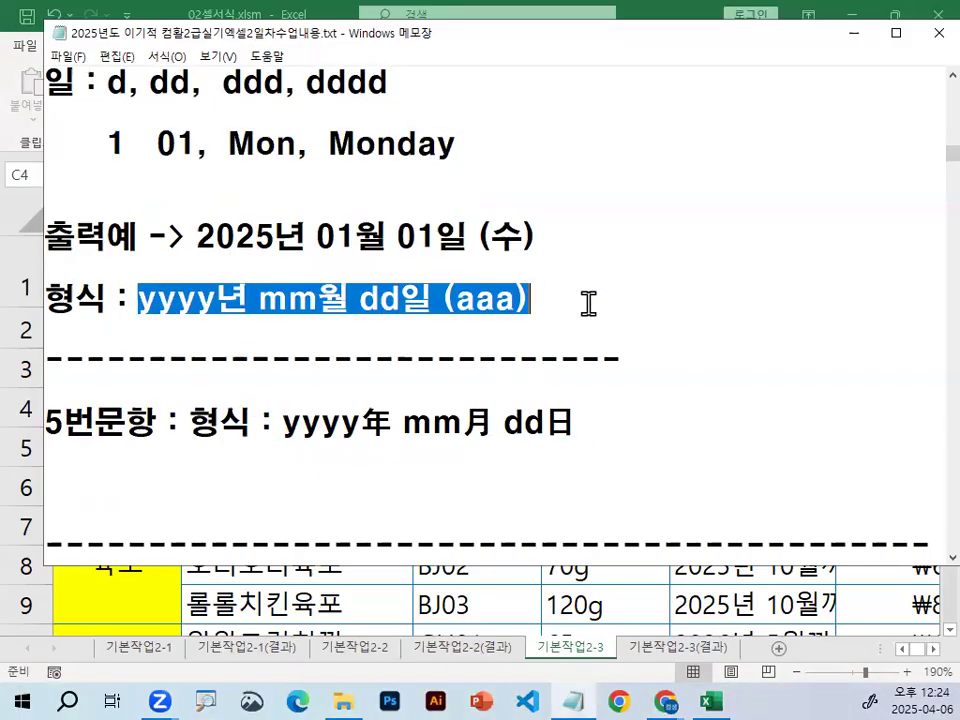
pyautogui.click(582, 300)
pyautogui.hotkey('ctrl', '2')
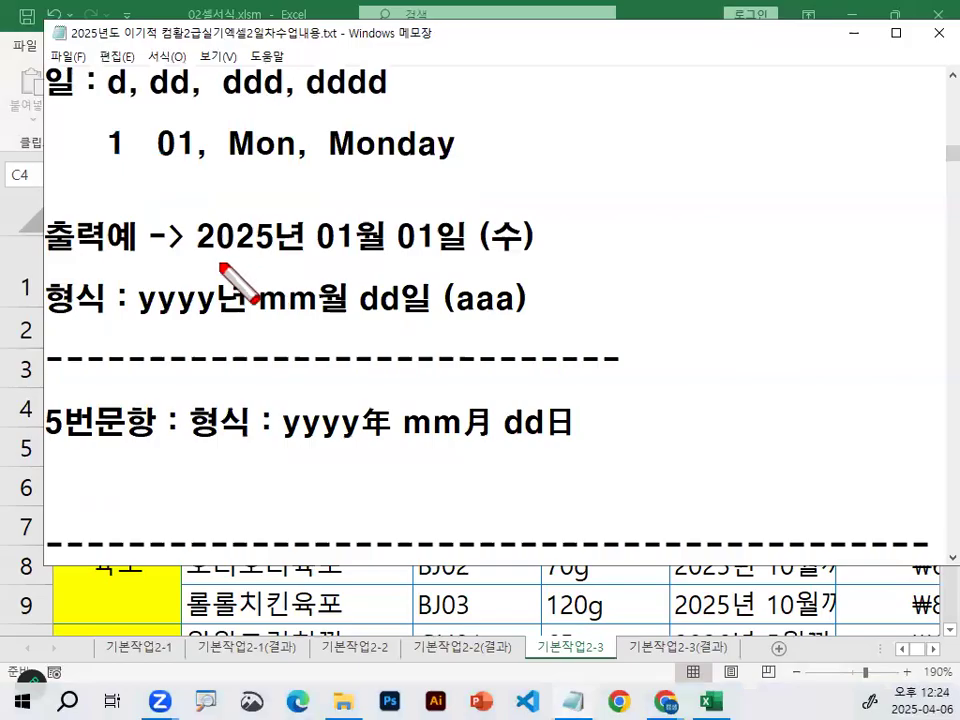
pyautogui.moveTo(205, 261); pyautogui.dragTo(231, 259)
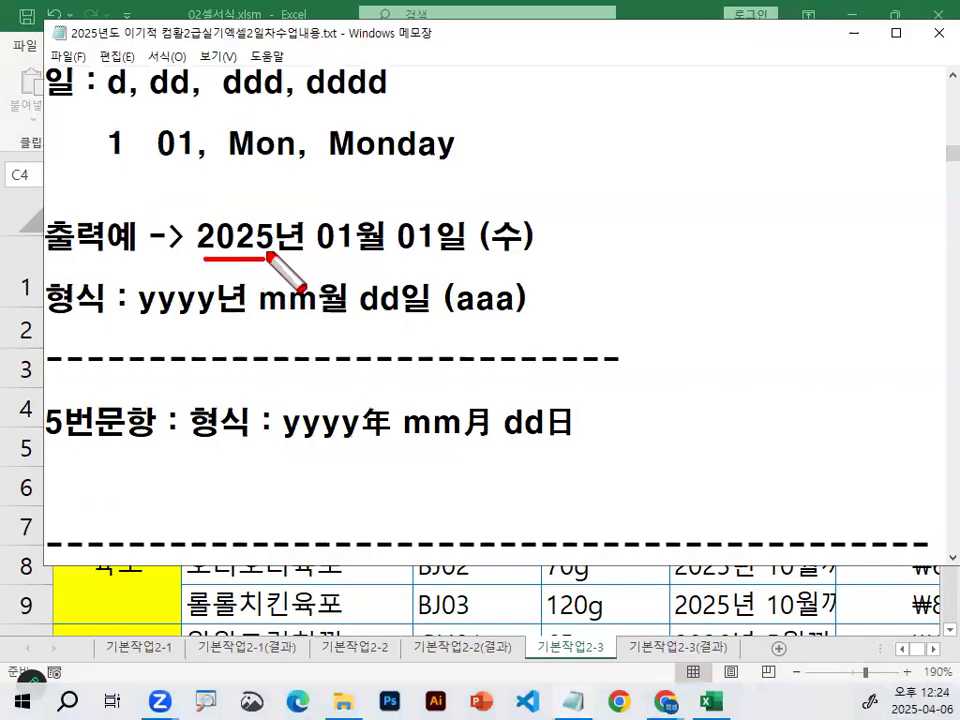
pyautogui.press('Escape')
# Change the month and day in the notes' output example to 04월 06일
pyautogui.click(341, 245)
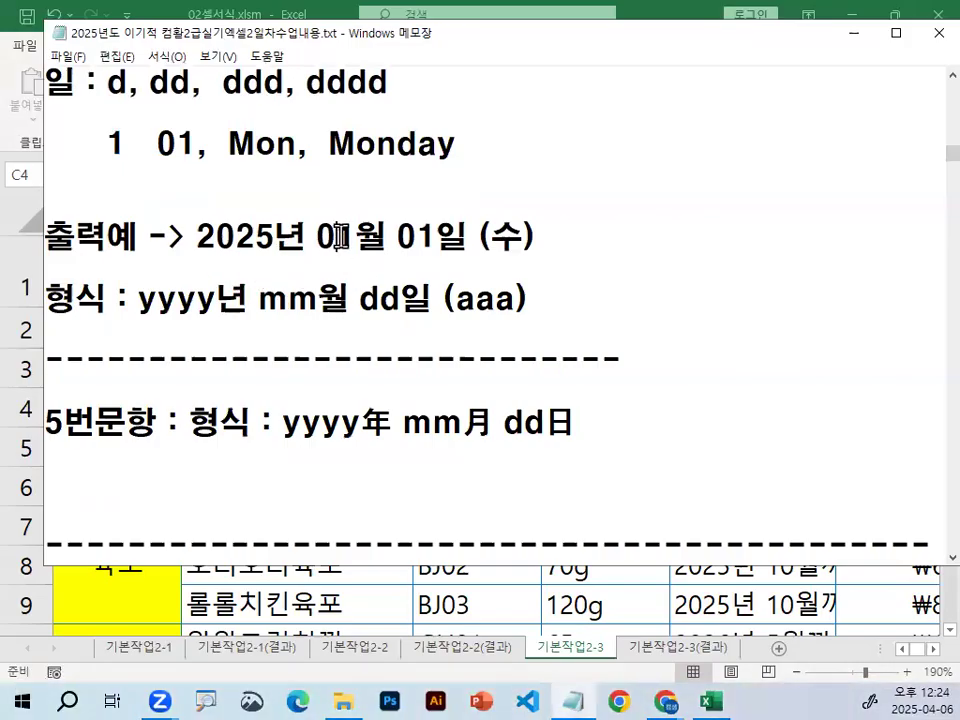
pyautogui.press('BackSpace')
pyautogui.write('4')
pyautogui.press('Right')
pyautogui.press('Right')
pyautogui.press('Right')
pyautogui.write('6')
pyautogui.press('Delete')
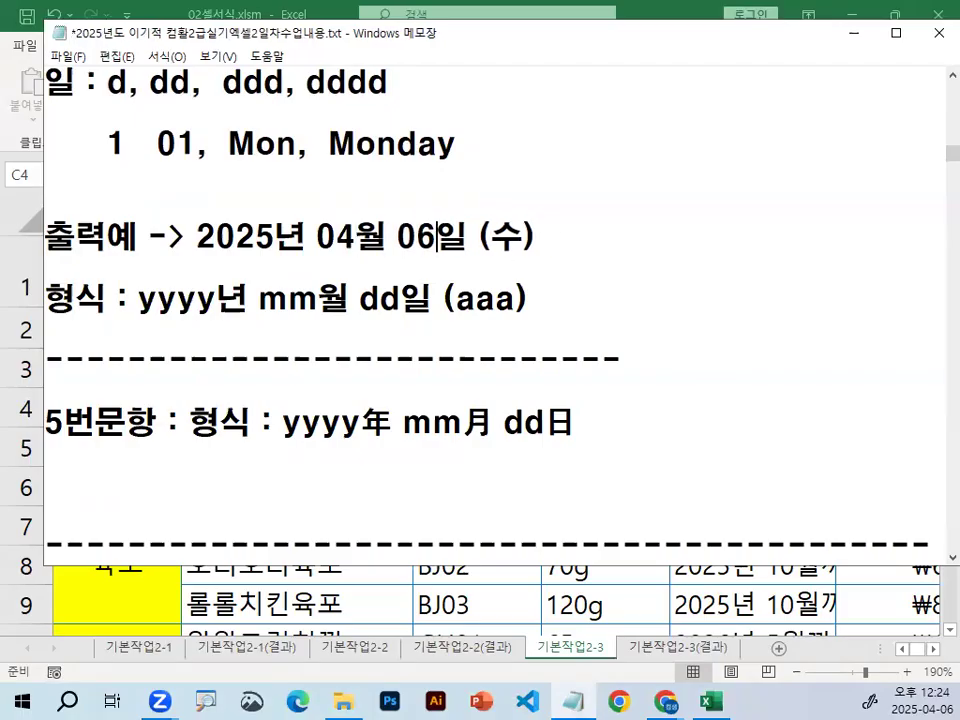
pyautogui.moveTo(203, 237); pyautogui.dragTo(538, 237)
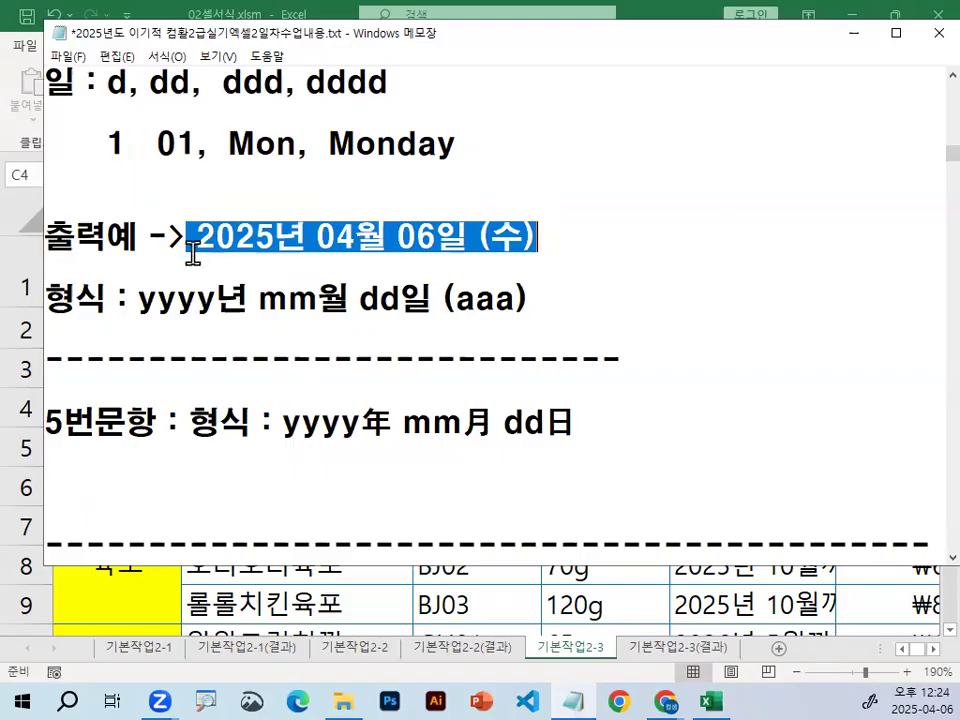
# Add the line "입력예 -> 25-4-6" directly above the output example in the notes
pyautogui.click(189, 190)
pyautogui.press('Return')
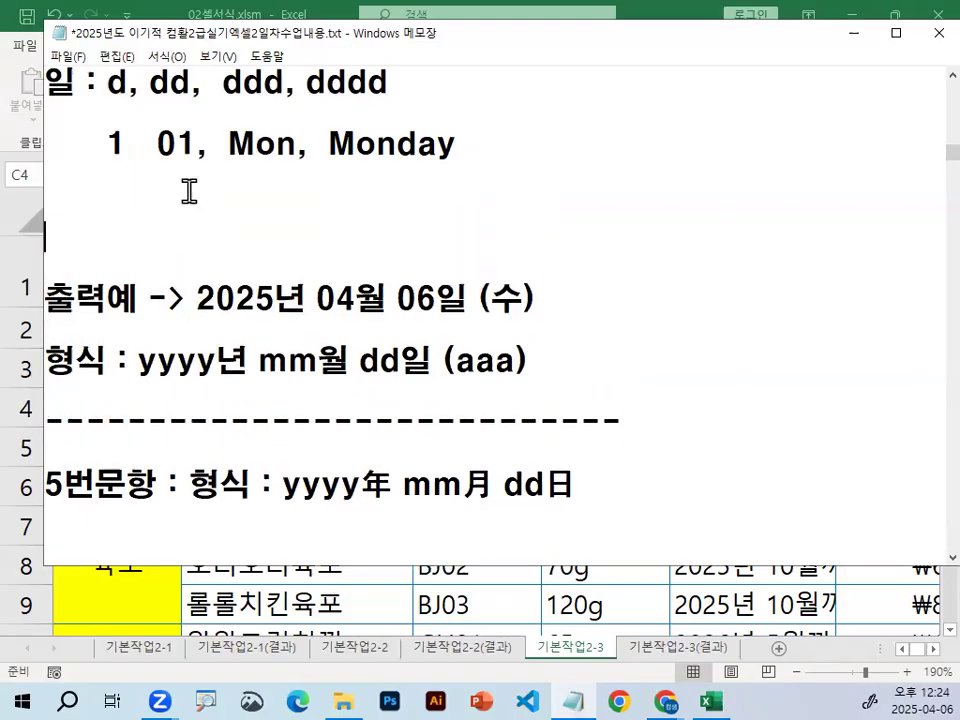
pyautogui.write('dlq')
pyautogui.press('BackSpace')
pyautogui.press('BackSpace')
pyautogui.press('BackSpace')
pyautogui.press('Hangul')
pyautogui.write('입')
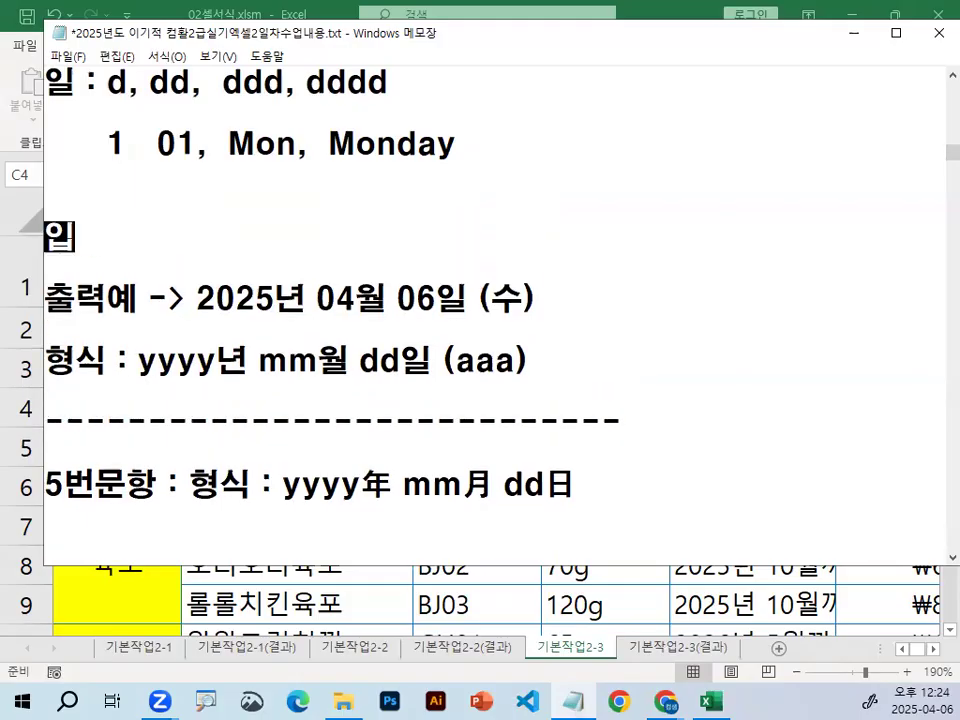
pyautogui.write('력ㅇㅖ')
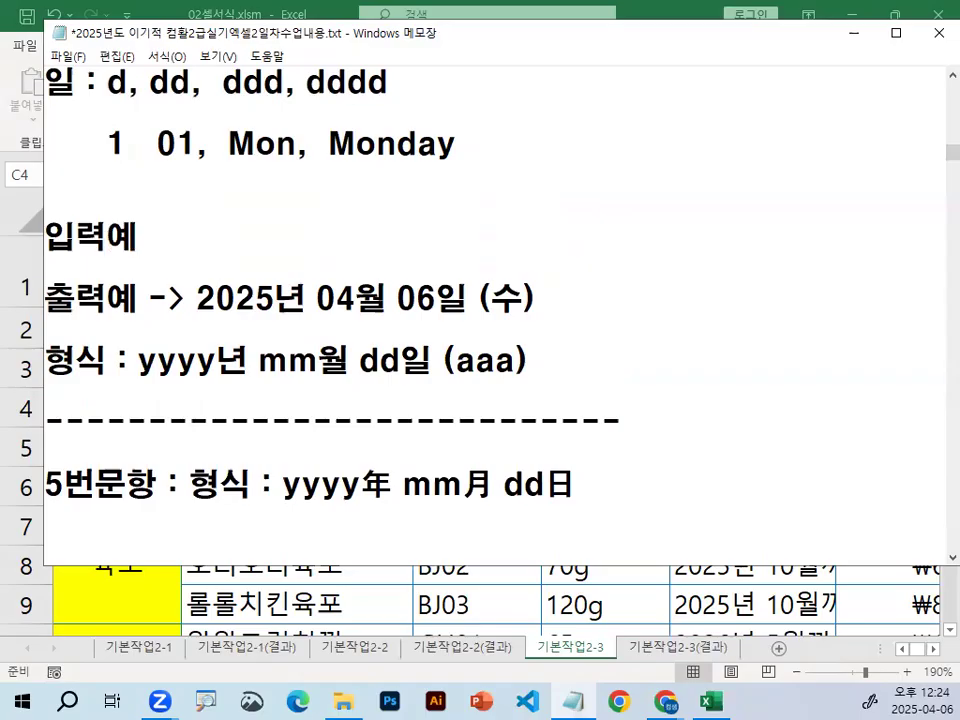
pyautogui.press('Hangul')
pyautogui.write('-> 25')
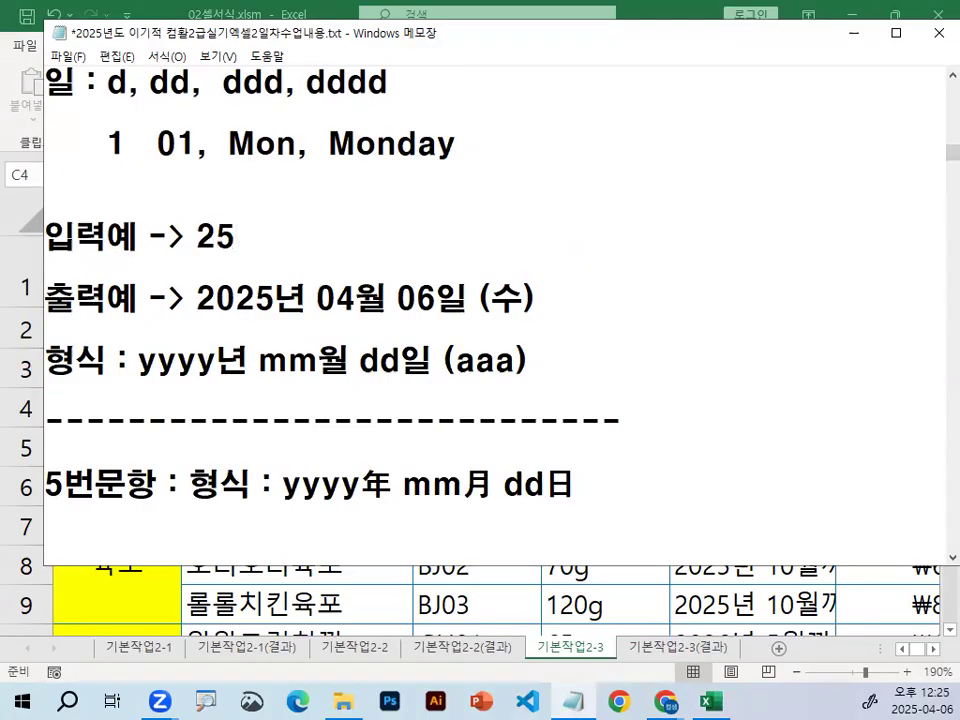
pyautogui.write('-4-6')
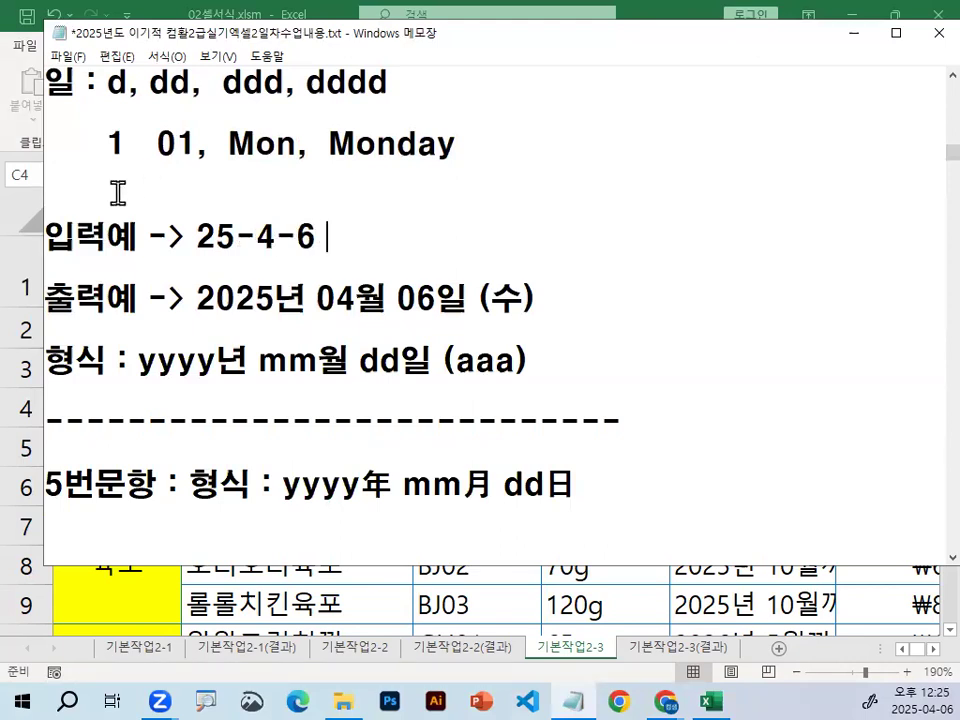
pyautogui.click(200, 240)
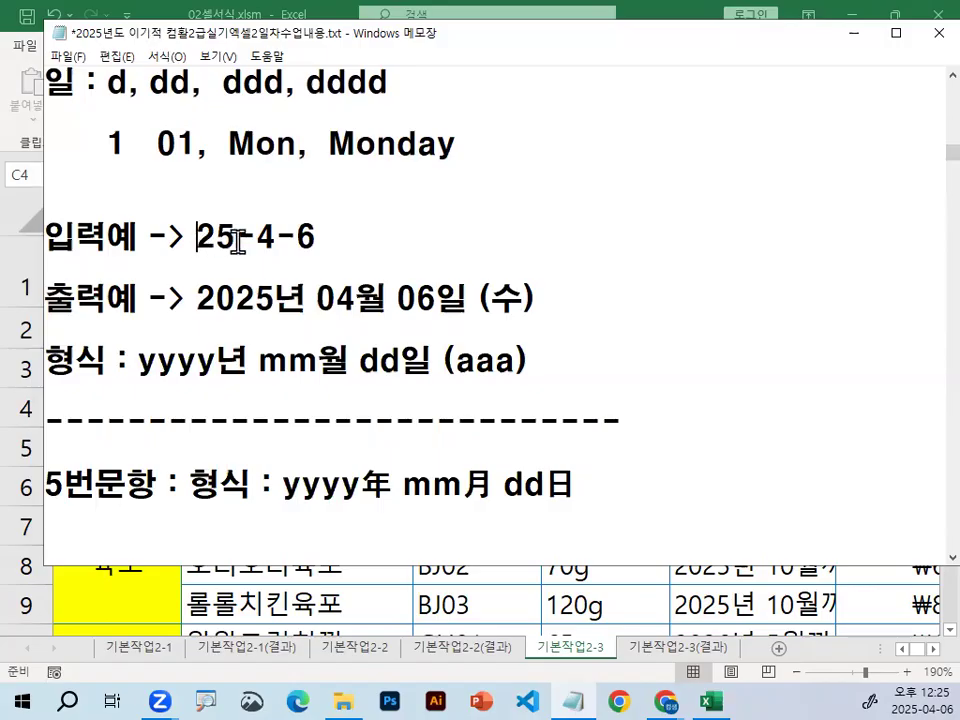
# Change the input example's date in the notes to 2025-04-06
pyautogui.write('20')
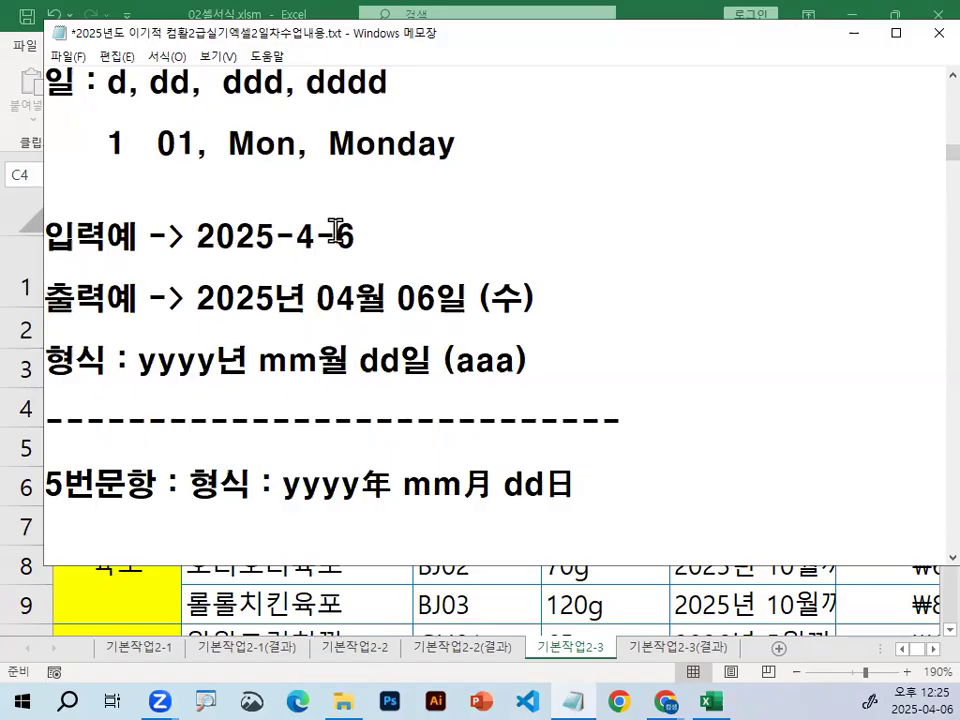
pyautogui.click(298, 237)
pyautogui.write('0')
pyautogui.click(356, 237)
pyautogui.write('0')
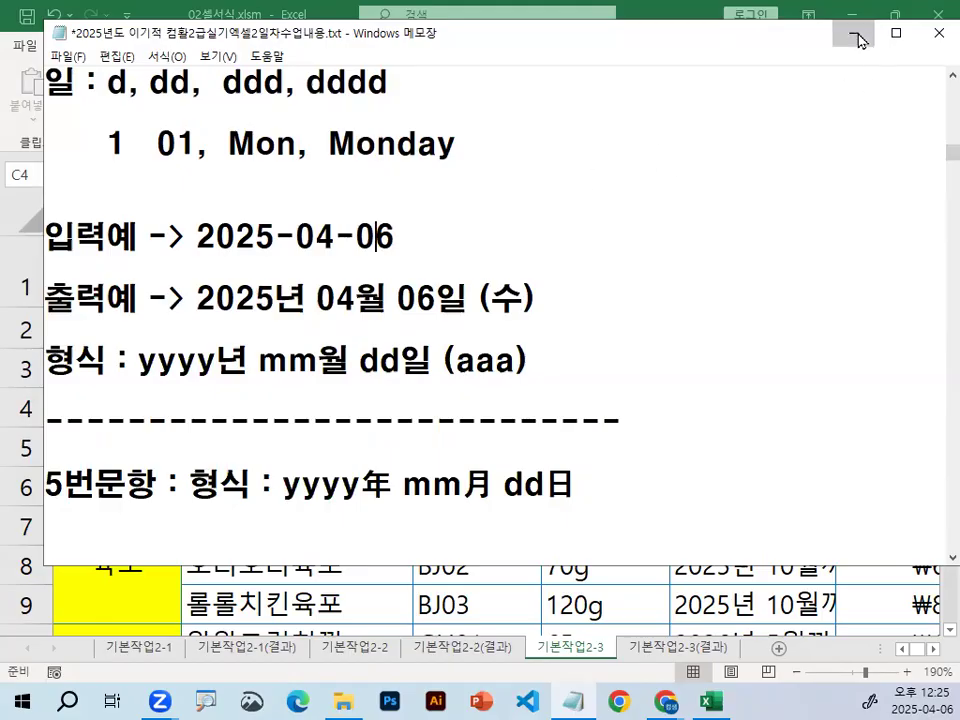
# Return to the 기본작업2-3 sheet and enter the date 25-04-06 in B23, below the table
pyautogui.click(853, 34)
pyautogui.scroll(-4, 630, 408)
pyautogui.scroll(-2, 630, 408)
pyautogui.click(300, 412)
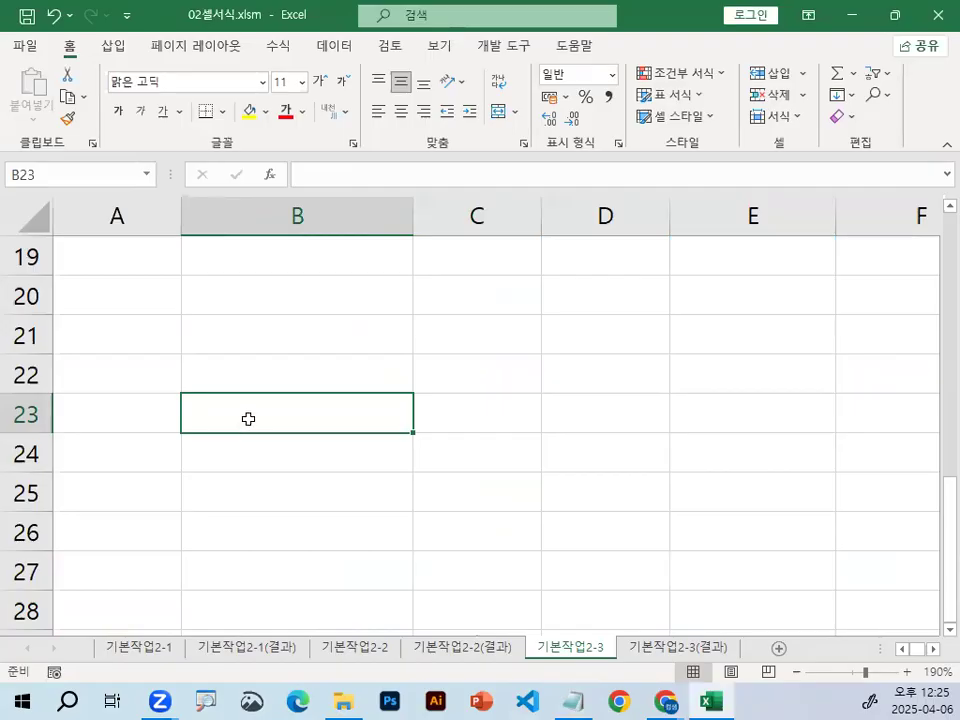
pyautogui.write('25-04-06')
pyautogui.press('Return')
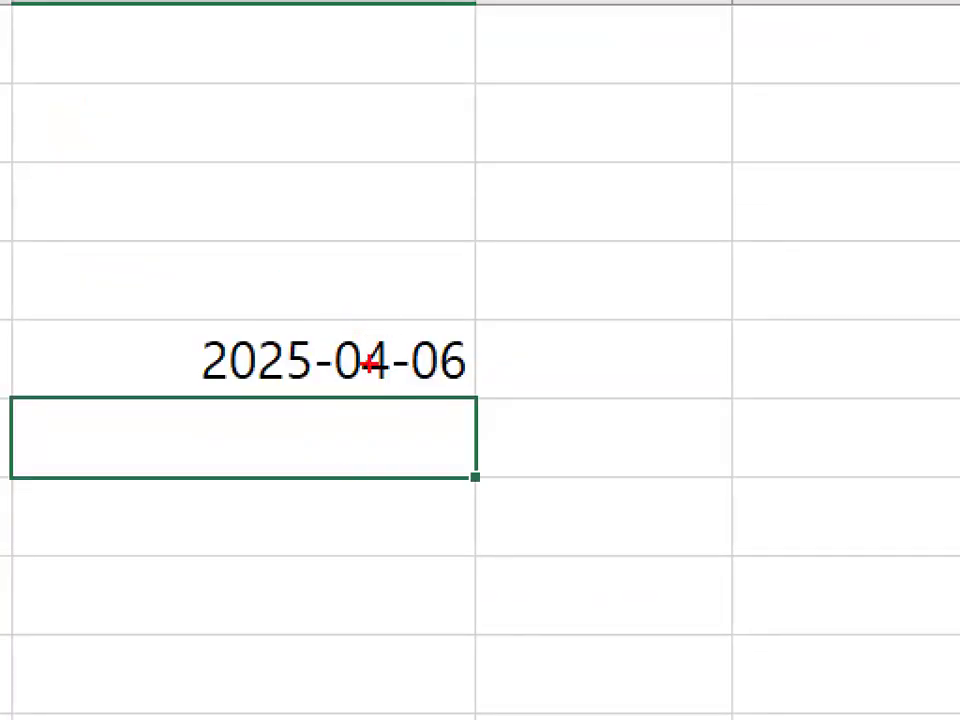
# Underline and tick the date in B23 in red ink, and clear the ink
pyautogui.moveTo(211, 390); pyautogui.dragTo(448, 389)
pyautogui.moveTo(305, 326)
pyautogui.mouseDown()
pyautogui.moveTo(316, 337)
pyautogui.moveTo(375, 240)
pyautogui.mouseUp()
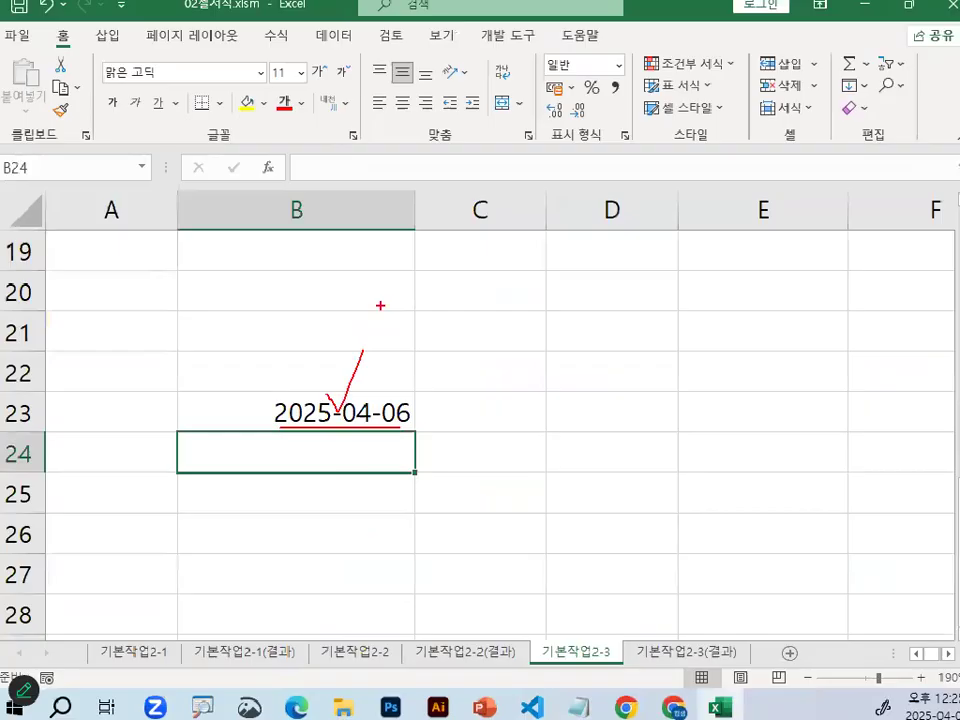
pyautogui.click(372, 359)
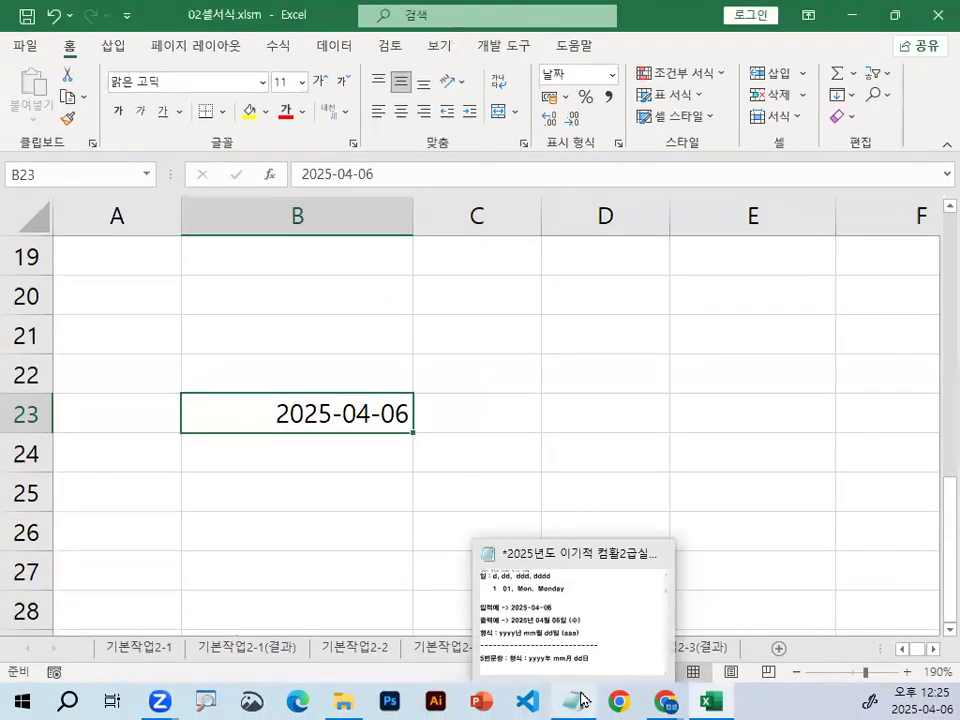
# Switch to the notes and examine the output example's year, month, day and weekday parts and the format line beneath it
pyautogui.click(575, 610)
pyautogui.moveTo(200, 300); pyautogui.dragTo(529, 294)
pyautogui.click(273, 308)
pyautogui.moveTo(273, 308); pyautogui.dragTo(373, 294)
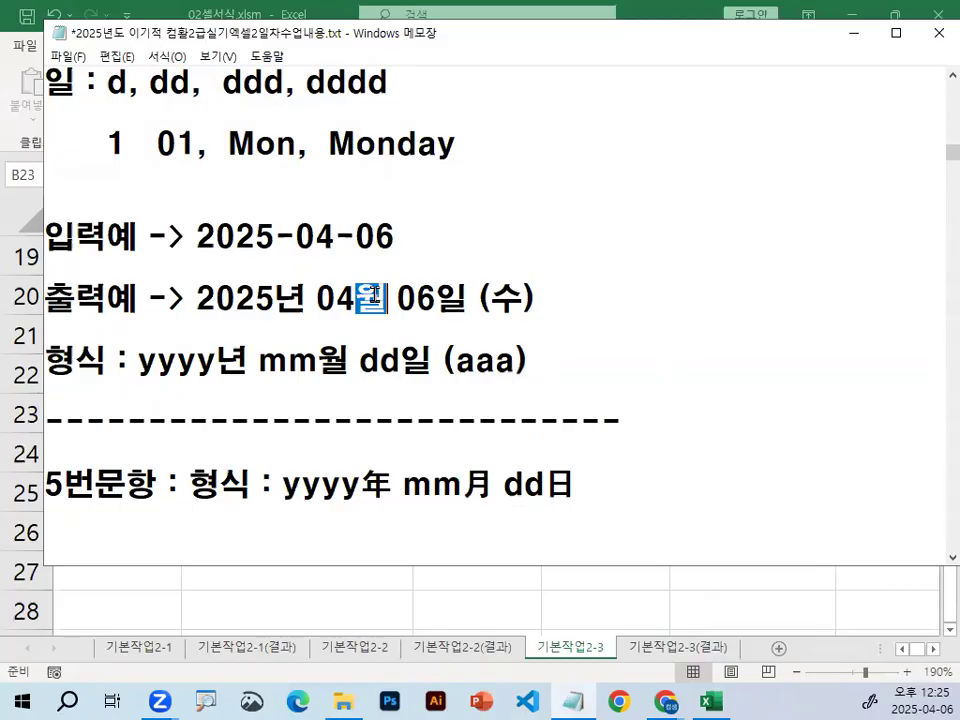
pyautogui.moveTo(436, 296); pyautogui.dragTo(515, 297)
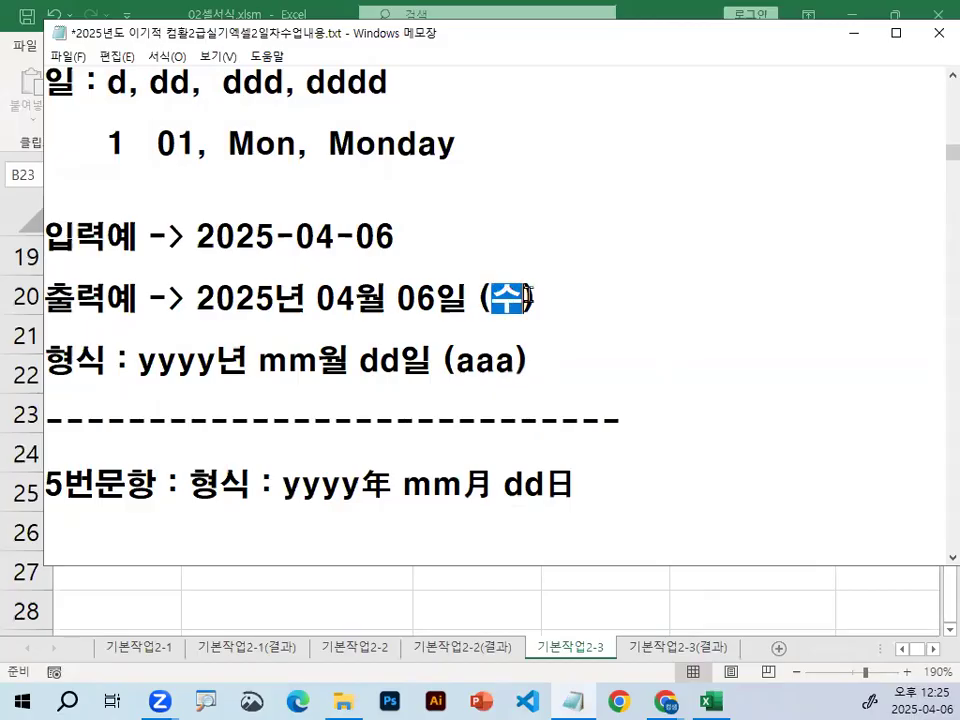
pyautogui.moveTo(140, 362); pyautogui.dragTo(564, 359)
pyautogui.click(564, 359)
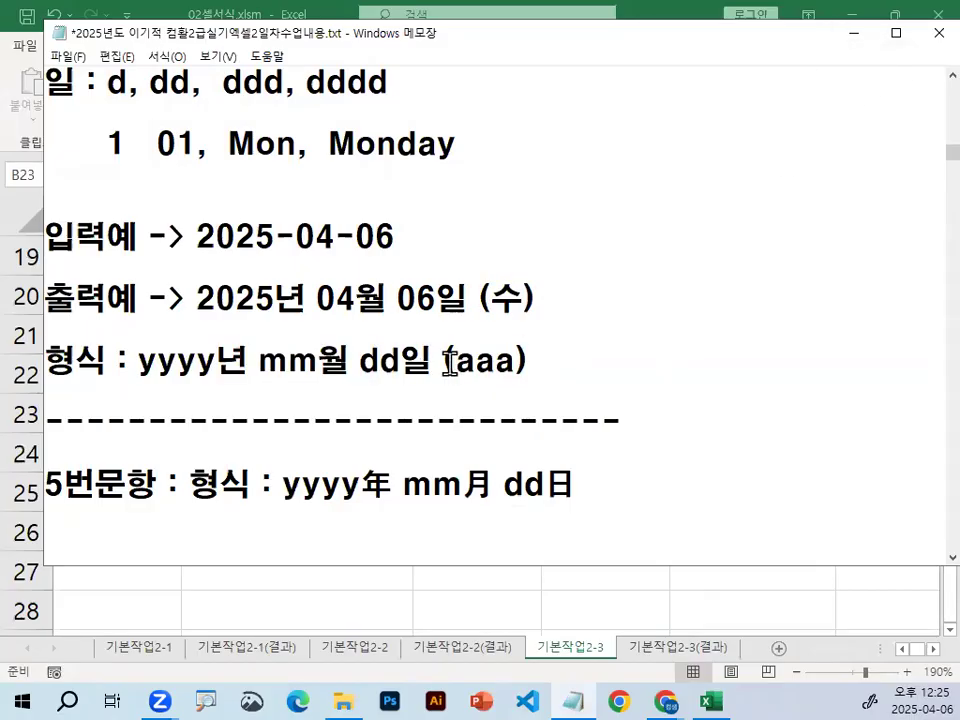
# Match the aaa code with the weekday in the output example, and compare the full format with the year part
pyautogui.moveTo(456, 360); pyautogui.dragTo(516, 360)
pyautogui.doubleClick(508, 298)
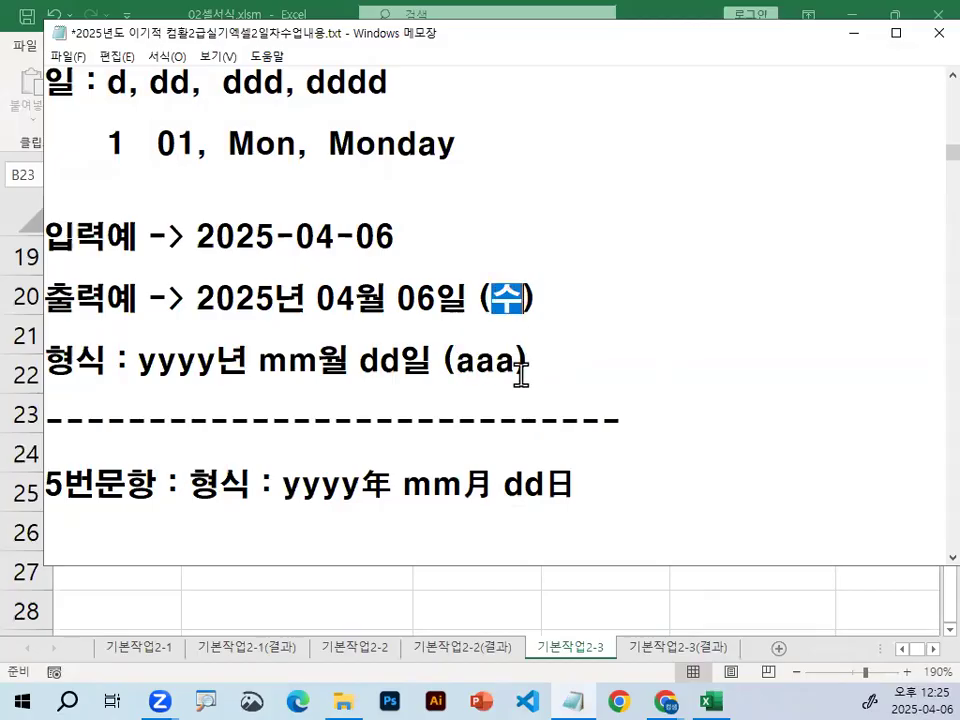
pyautogui.moveTo(454, 360); pyautogui.dragTo(509, 362)
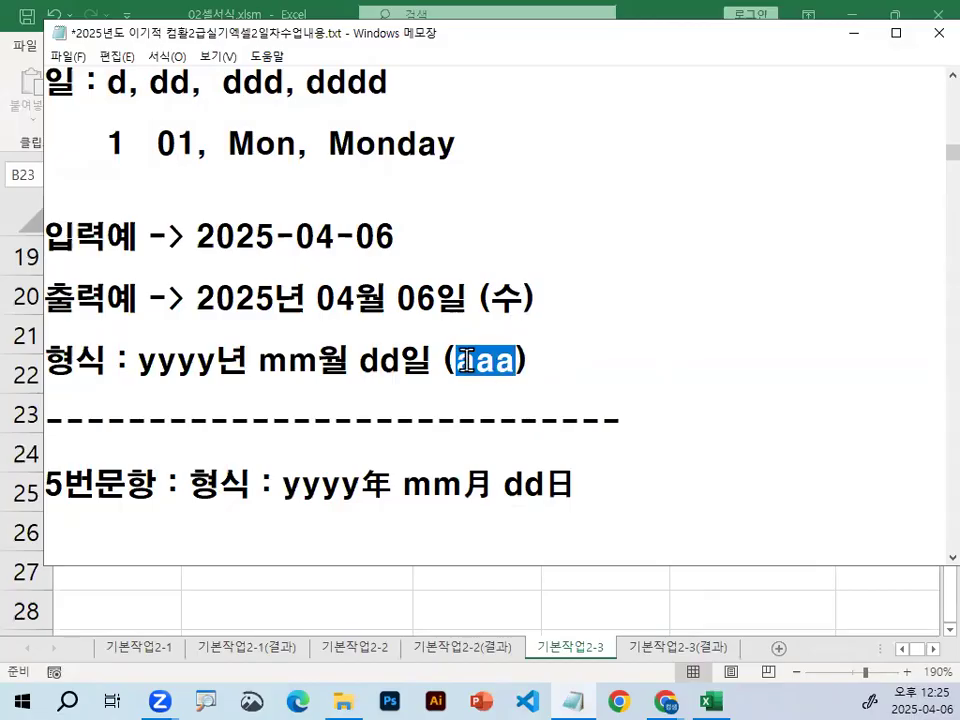
pyautogui.doubleClick(507, 298)
pyautogui.moveTo(138, 360); pyautogui.dragTo(528, 361)
pyautogui.moveTo(196, 298); pyautogui.dragTo(276, 298)
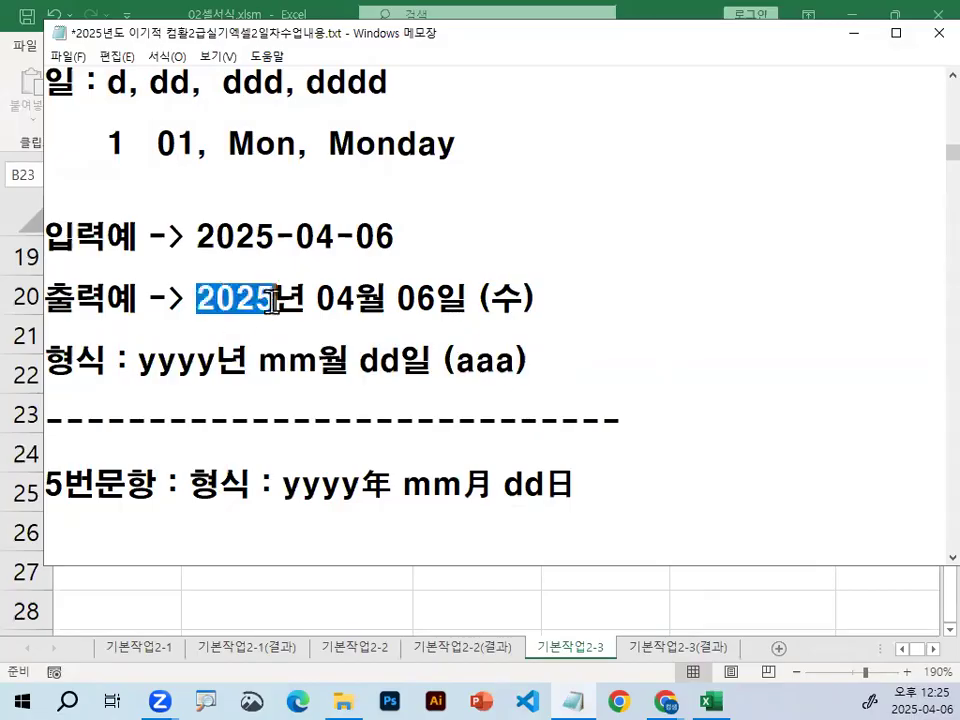
# Remove the leading zero from the month in the notes' output example and put it back
pyautogui.moveTo(259, 360); pyautogui.dragTo(318, 361)
pyautogui.moveTo(318, 298); pyautogui.dragTo(330, 298)
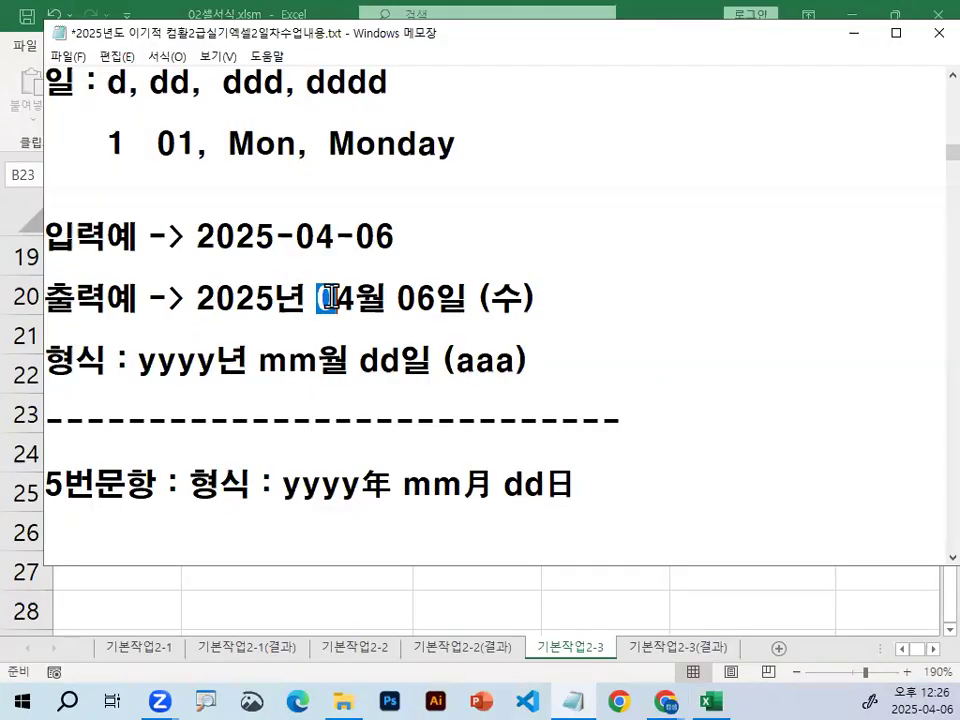
pyautogui.press('BackSpace')
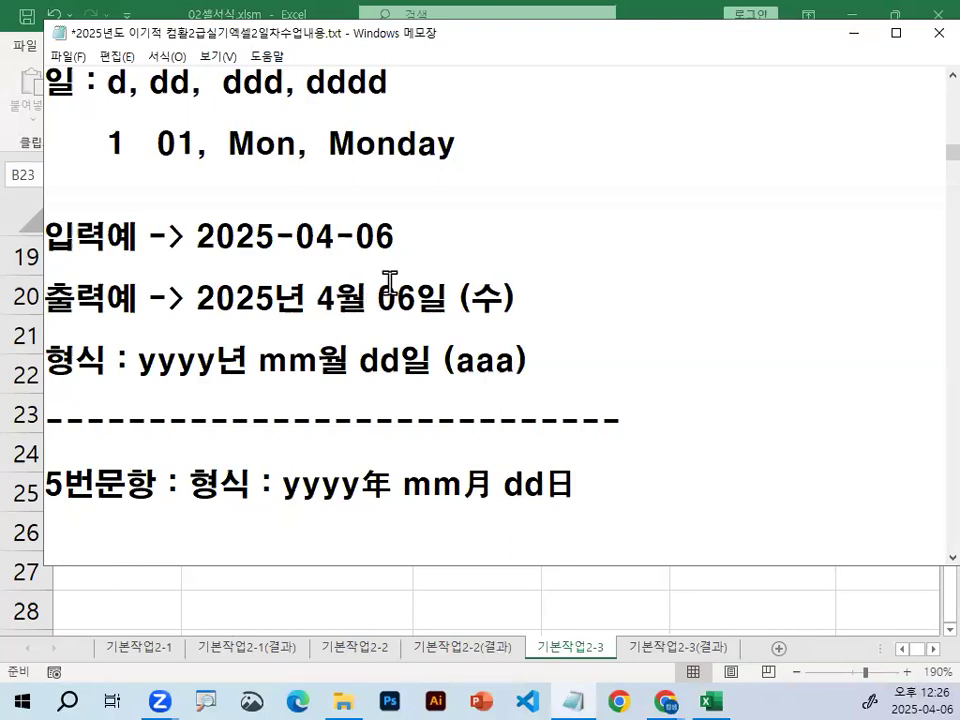
pyautogui.write('0')
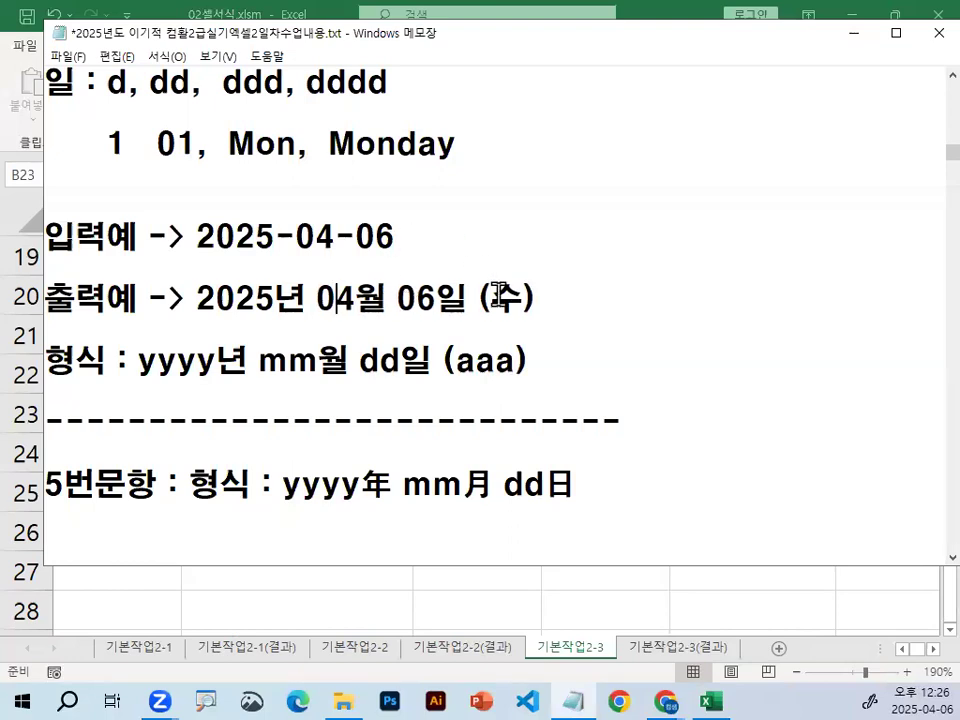
# Circle the leading zero of 06 and underline the dd code in red, then clear the ink and hide the notes
pyautogui.moveTo(398, 298); pyautogui.dragTo(428, 296)
pyautogui.click(417, 297)
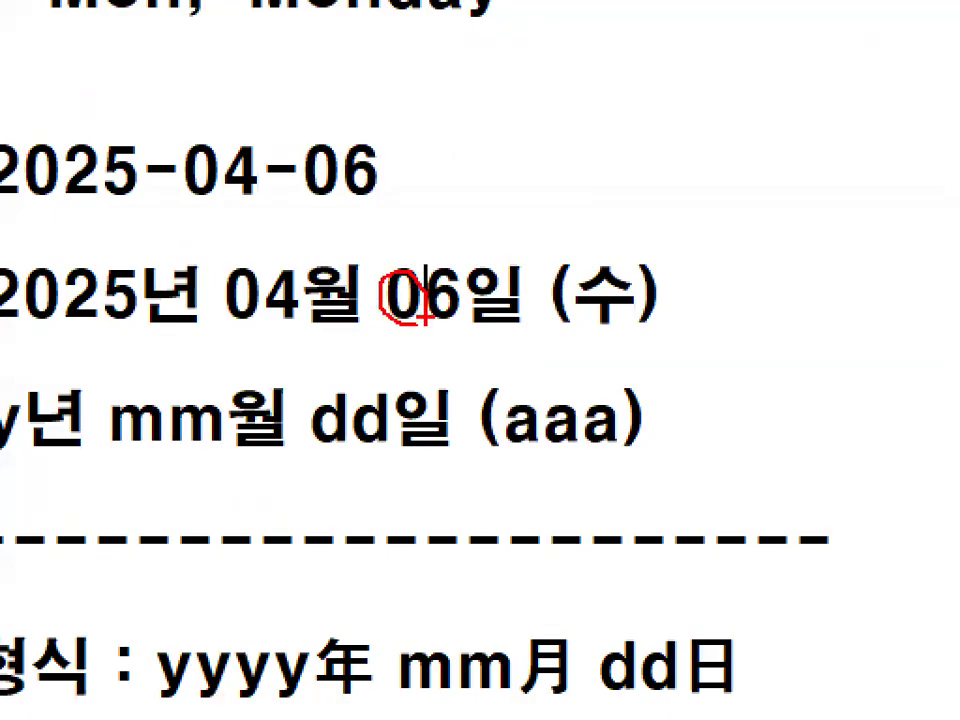
pyautogui.moveTo(303, 452); pyautogui.dragTo(388, 452)
pyautogui.click(862, 32)
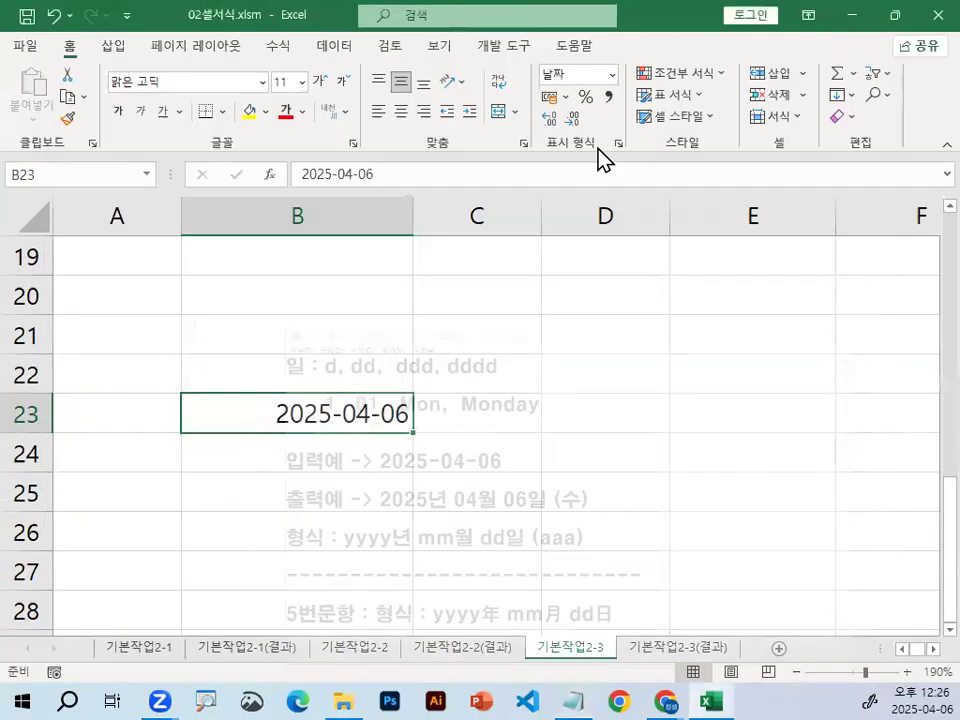
# Circle the date in B23 in red ink, and clear the ink
pyautogui.hotkey('ctrl', '1')
pyautogui.click(286, 433)
pyautogui.moveTo(473, 388); pyautogui.dragTo(480, 381)
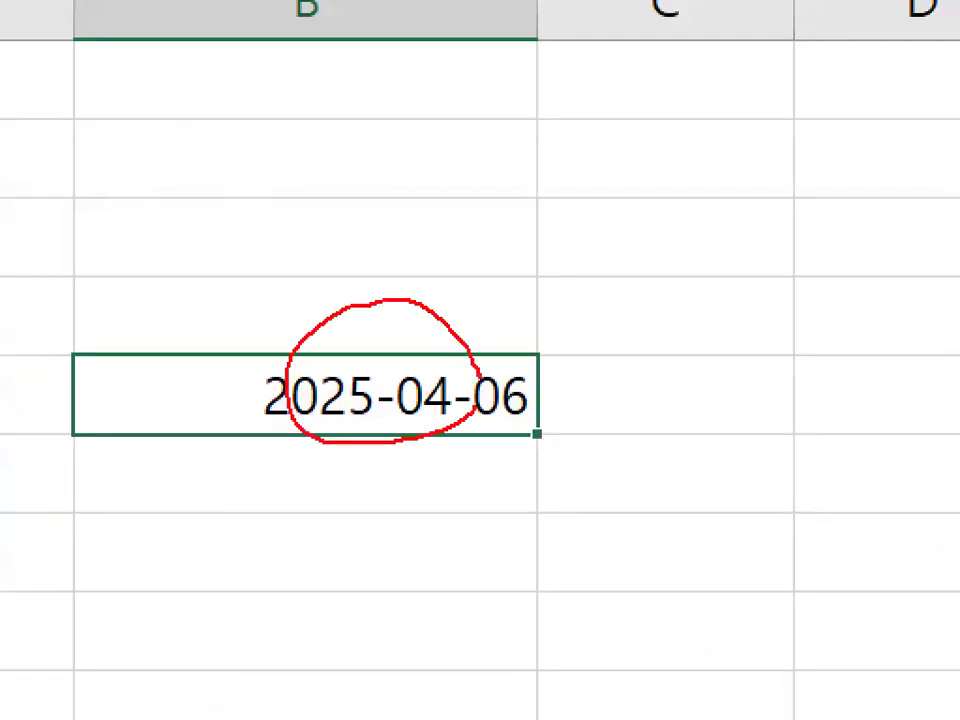
pyautogui.press('Escape')
# Open the cell formatting settings for B23 and choose the custom number format category (사용자 지정)
pyautogui.hotkey('ctrl', '1')
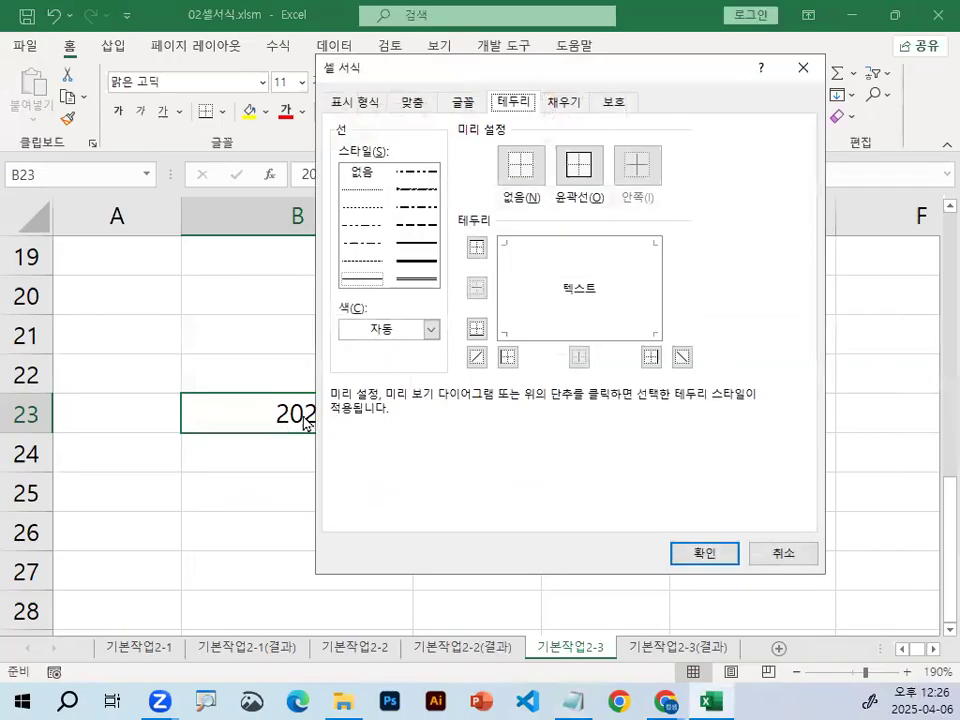
pyautogui.click(362, 100)
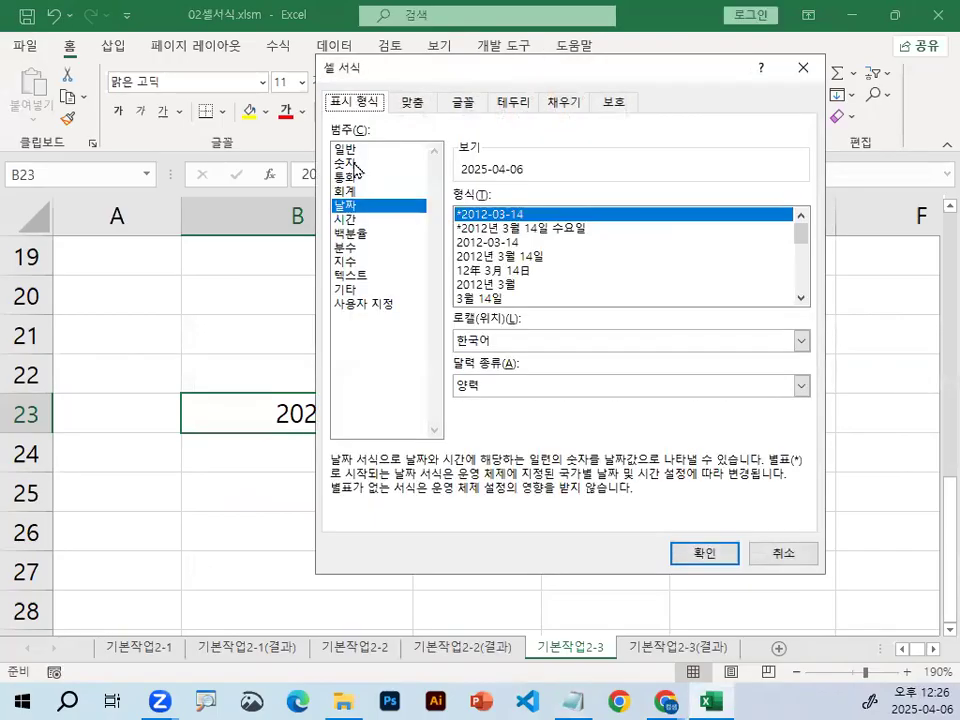
pyautogui.hotkey('ctrl', '1')
pyautogui.click(383, 307)
pyautogui.moveTo(329, 317)
pyautogui.mouseDown()
pyautogui.moveTo(391, 309)
pyautogui.moveTo(400, 262)
pyautogui.mouseUp()
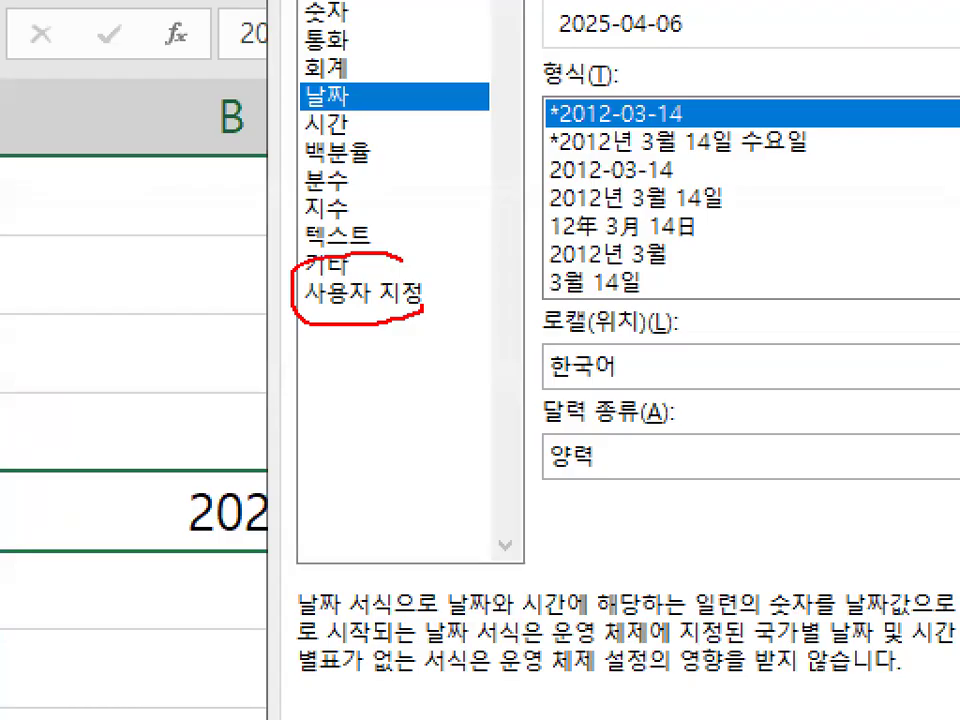
pyautogui.press('Escape')
pyautogui.click(364, 305)
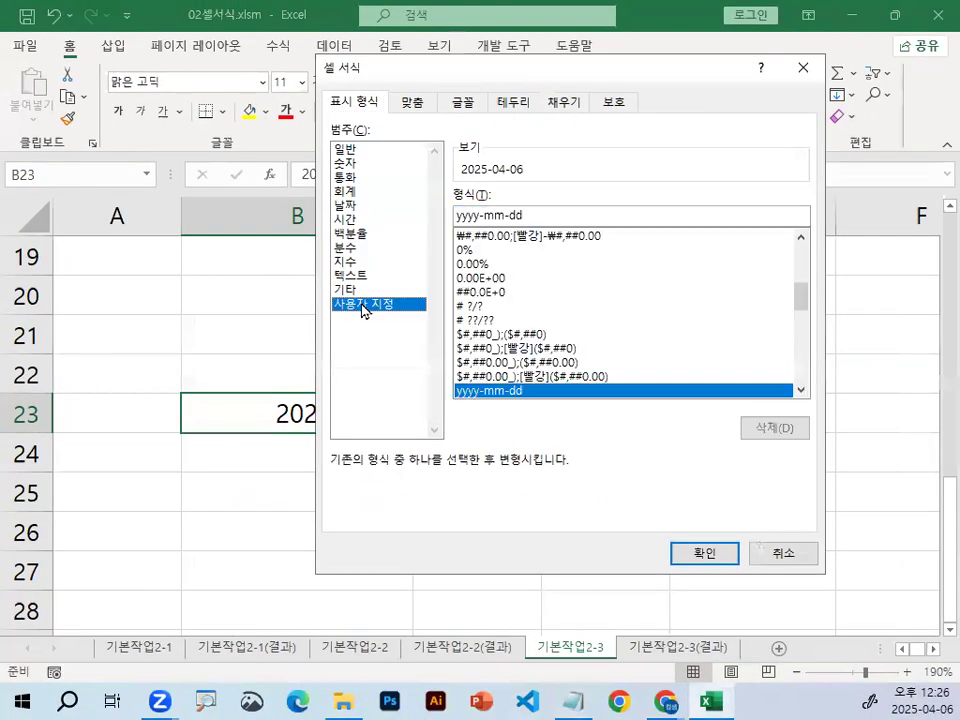
# Replace B23's custom format code with yyyy년 mm월 dd일 (aaa)
pyautogui.hotkey('ctrl', '1')
pyautogui.moveTo(561, 214)
pyautogui.mouseDown()
pyautogui.moveTo(551, 230)
pyautogui.moveTo(498, 245)
pyautogui.mouseUp()
pyautogui.press('Escape')
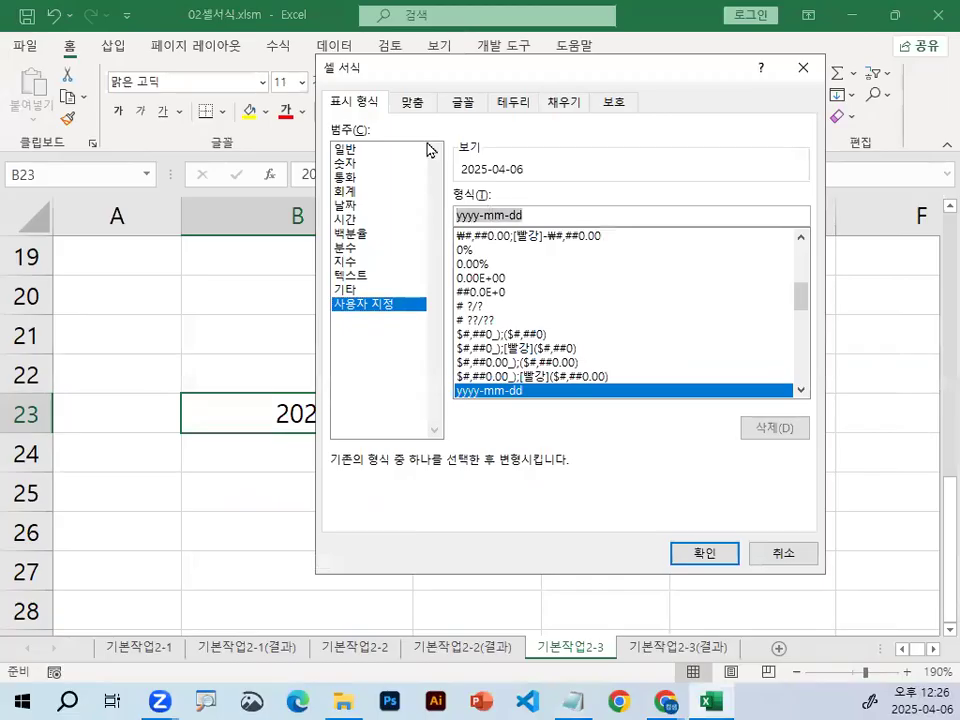
pyautogui.press('Delete')
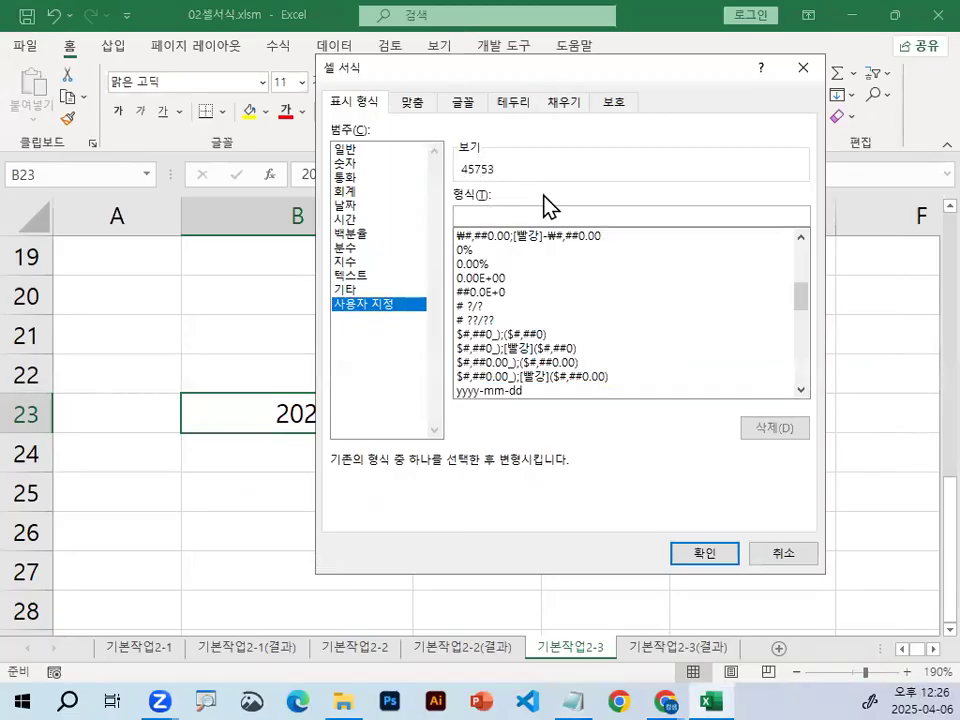
pyautogui.write('ㅛㅛ')
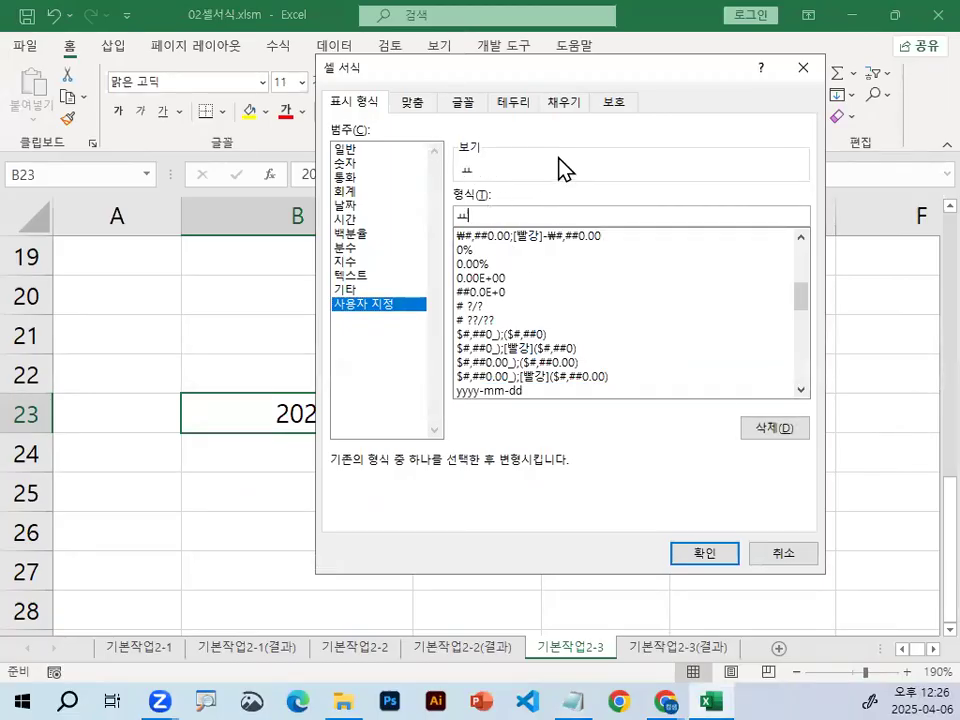
pyautogui.press('BackSpace')
pyautogui.write('yyyy')
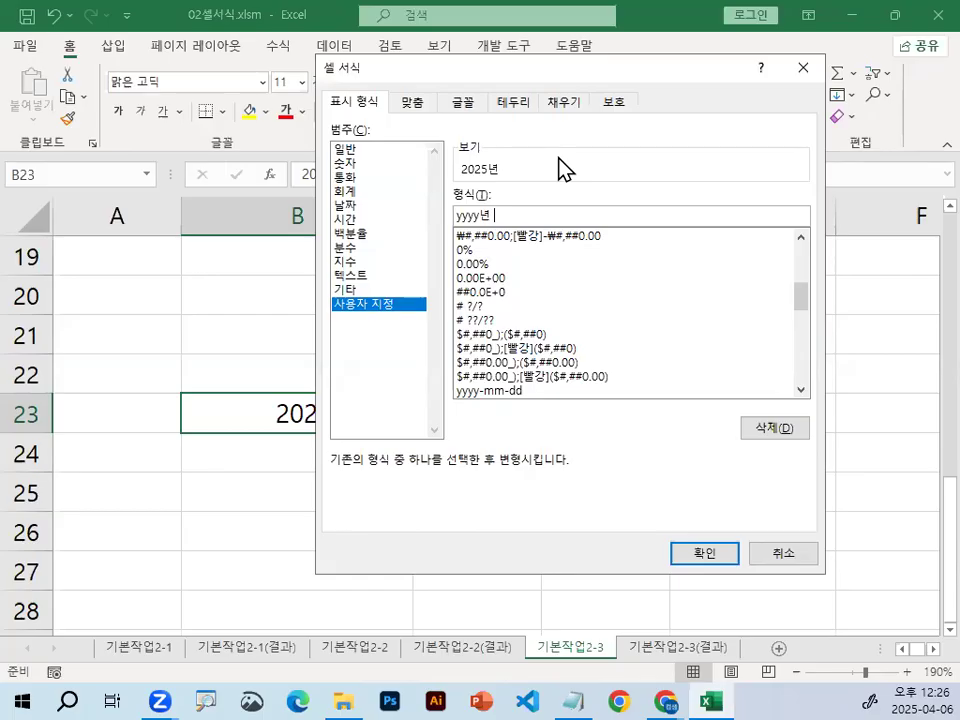
pyautogui.write('년 mm월')
pyautogui.write('dd일 (aaa')
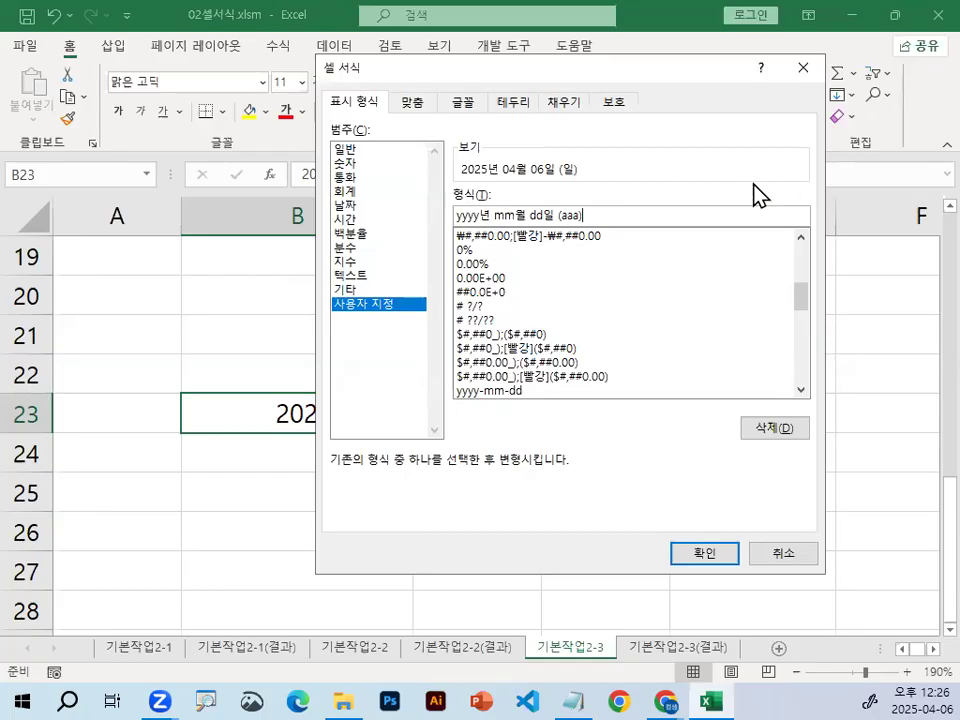
# Mark the weekday and the aaa code in the notes in red, and change the output example's weekday to 일
pyautogui.click(572, 701)
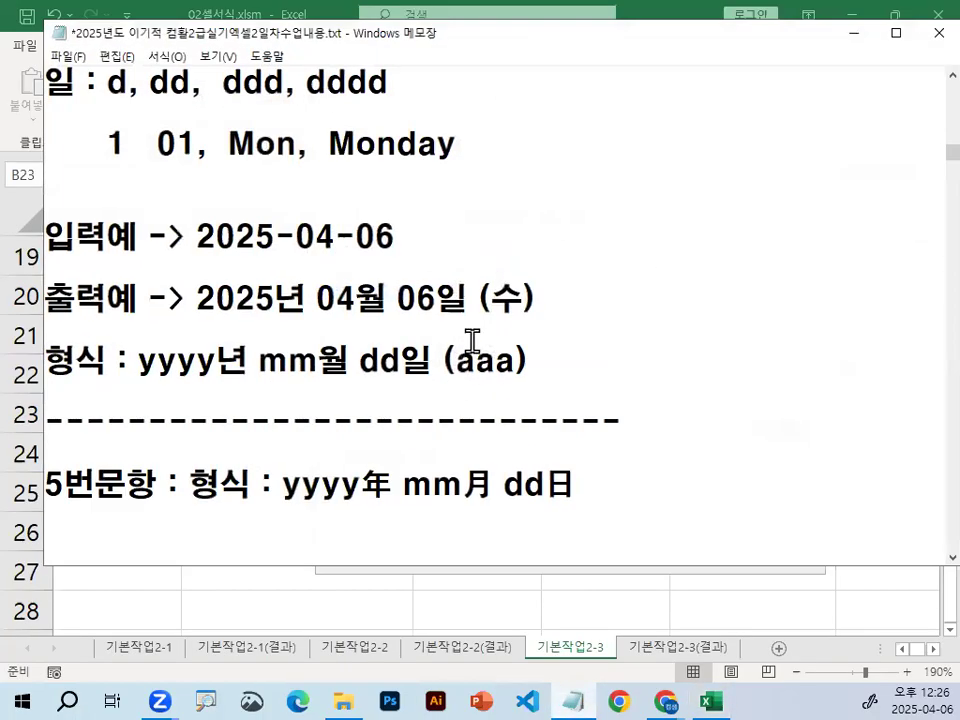
pyautogui.moveTo(479, 298)
pyautogui.mouseDown()
pyautogui.moveTo(538, 293)
pyautogui.moveTo(478, 290)
pyautogui.moveTo(522, 308)
pyautogui.mouseUp()
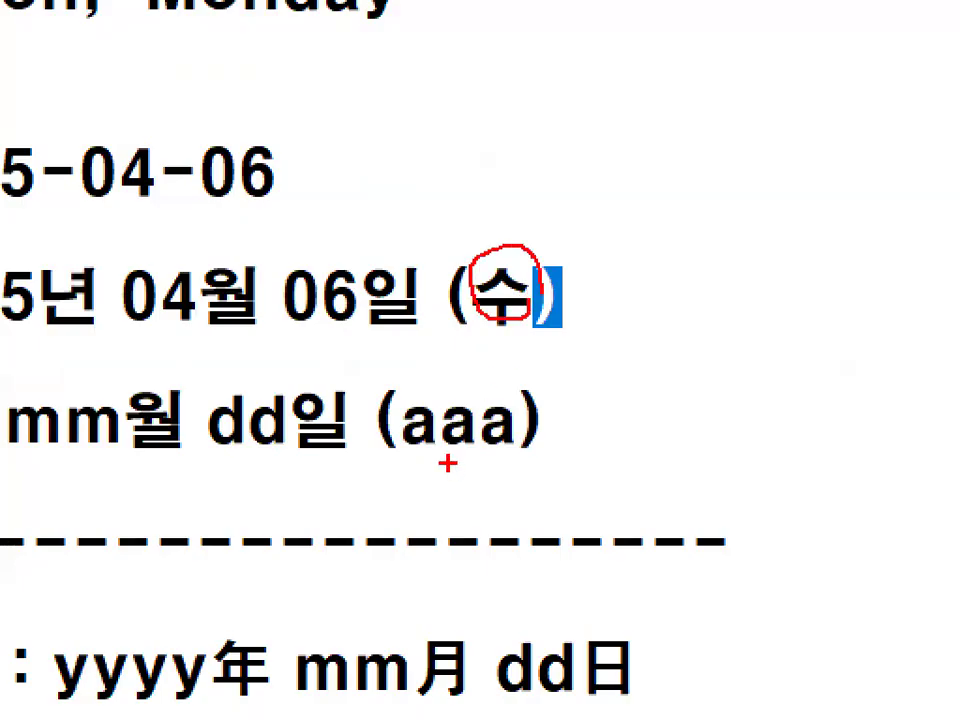
pyautogui.moveTo(402, 455); pyautogui.dragTo(514, 455)
pyautogui.press('Escape')
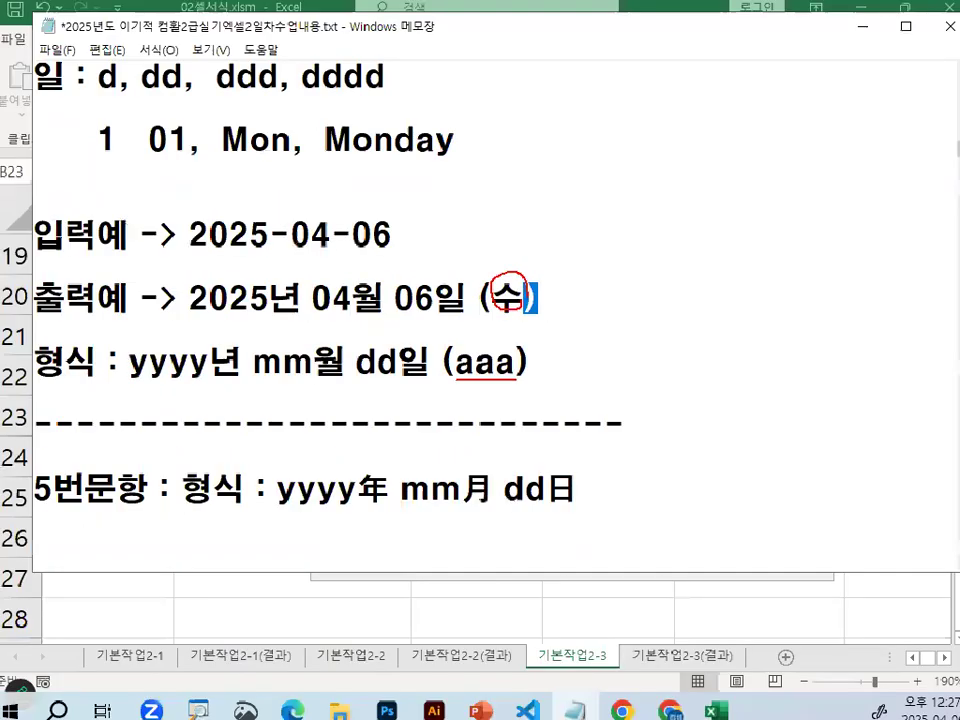
pyautogui.doubleClick(504, 298)
pyautogui.write('일')
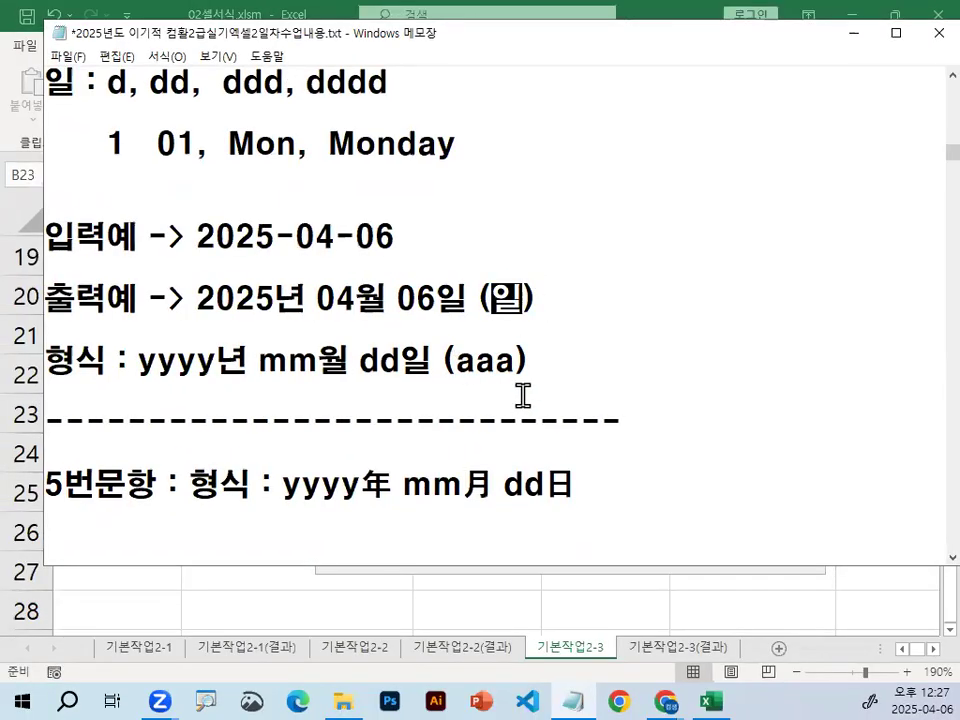
pyautogui.moveTo(129, 358); pyautogui.dragTo(530, 360)
pyautogui.click(527, 302)
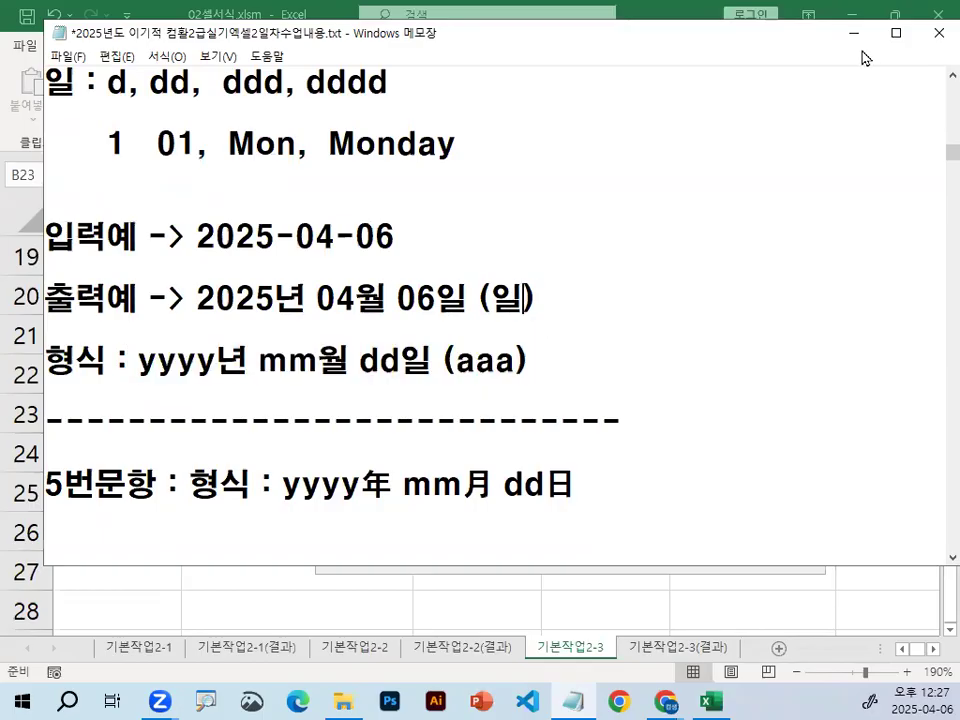
# Return to the workbook and apply the custom date format to B23
pyautogui.click(856, 34)
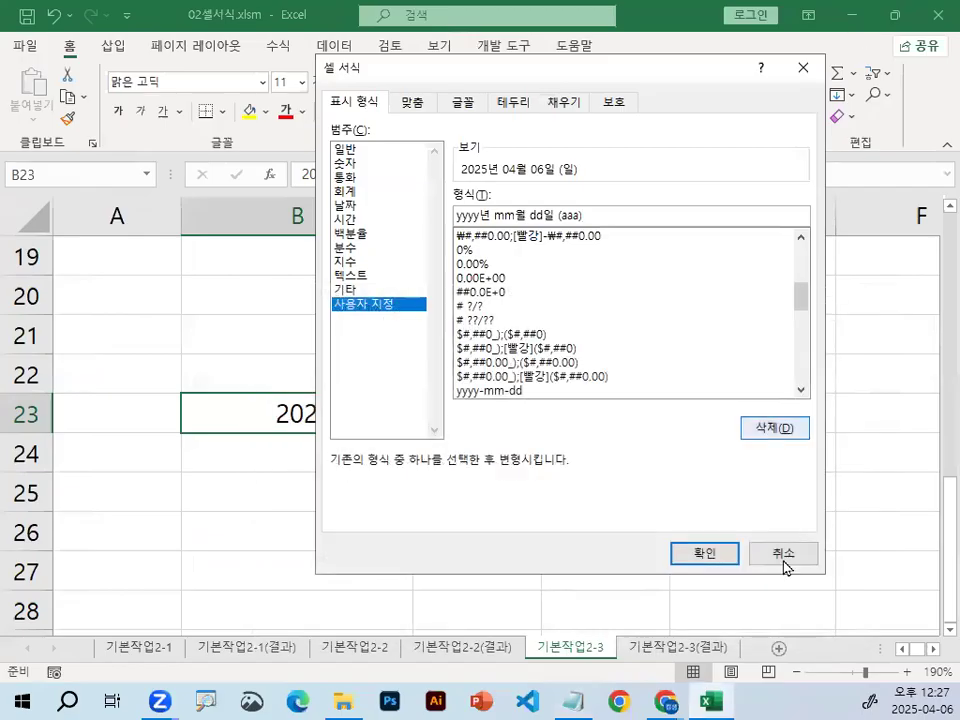
pyautogui.click(705, 554)
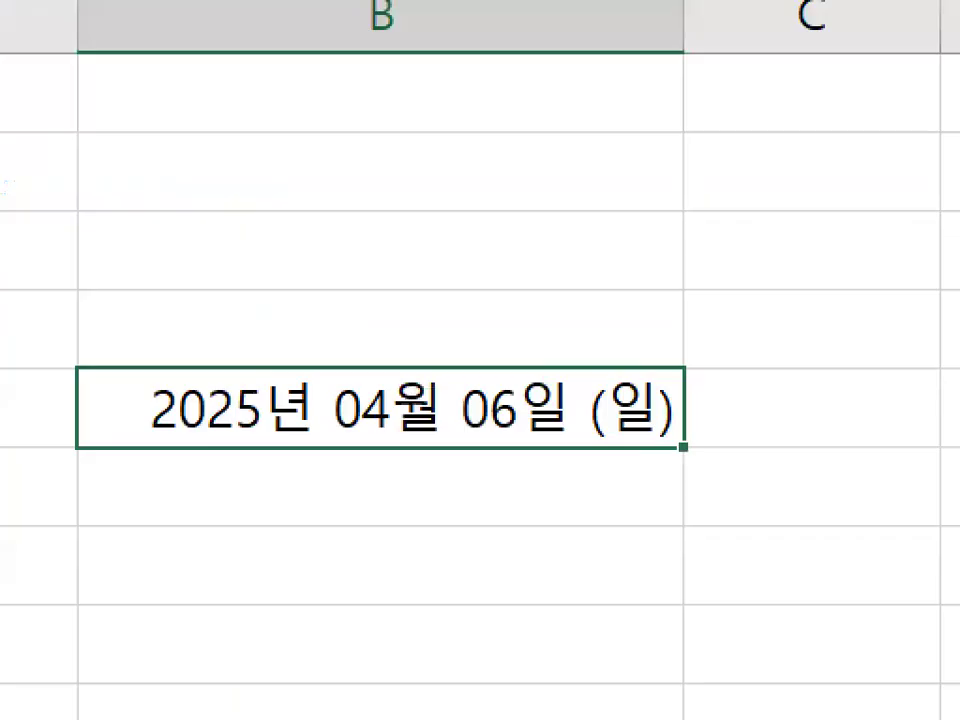
# Handwrite 2012-5-3 in red ink above the formatted date in B23 and draw a box around it
pyautogui.moveTo(300, 362)
pyautogui.mouseDown()
pyautogui.moveTo(301, 375)
pyautogui.moveTo(378, 291)
pyautogui.moveTo(393, 249)
pyautogui.moveTo(393, 284)
pyautogui.moveTo(435, 261)
pyautogui.moveTo(452, 300)
pyautogui.mouseUp()
pyautogui.moveTo(466, 252)
pyautogui.mouseDown()
pyautogui.moveTo(470, 291)
pyautogui.moveTo(545, 292)
pyautogui.mouseUp()
pyautogui.moveTo(562, 250); pyautogui.dragTo(597, 290)
pyautogui.moveTo(548, 262)
pyautogui.mouseDown()
pyautogui.moveTo(645, 270)
pyautogui.moveTo(685, 312)
pyautogui.mouseUp()
pyautogui.moveTo(278, 344)
pyautogui.mouseDown()
pyautogui.moveTo(778, 338)
pyautogui.moveTo(735, 197)
pyautogui.moveTo(293, 358)
pyautogui.mouseUp()
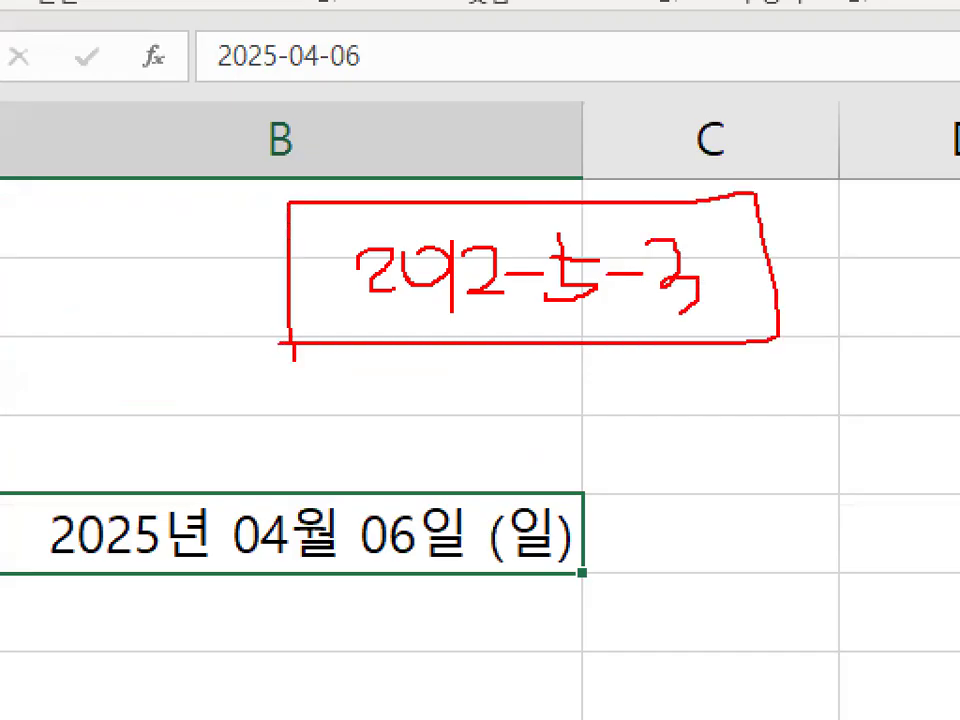
# Circle the day portion of B23's date in red, clear the ink, and enter 12-5-3 in B23
pyautogui.moveTo(500, 450); pyautogui.dragTo(527, 575)
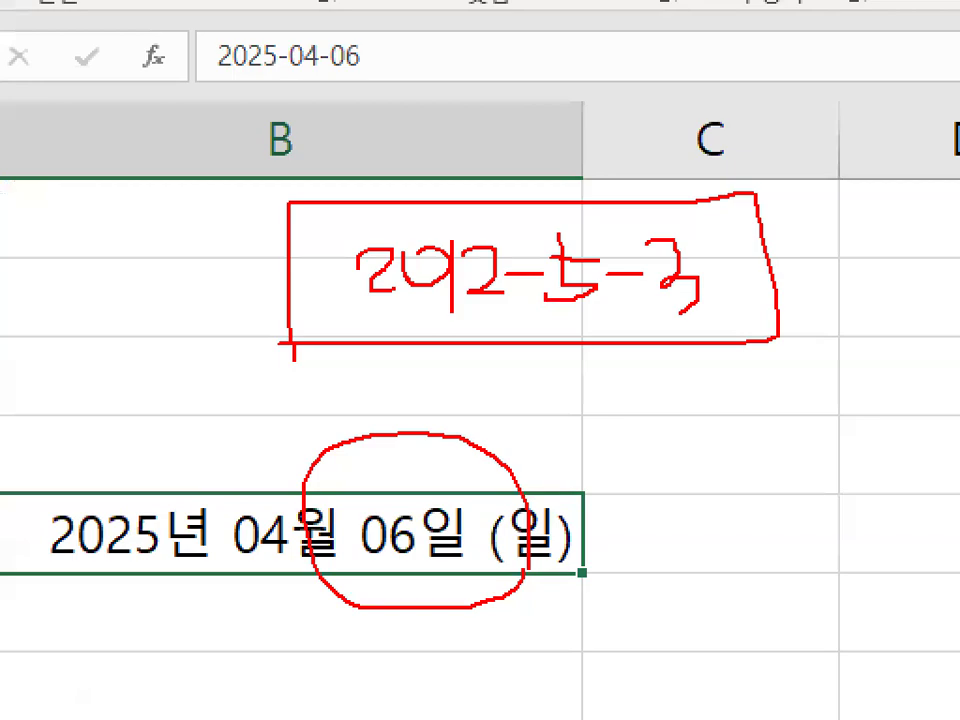
pyautogui.press('Escape')
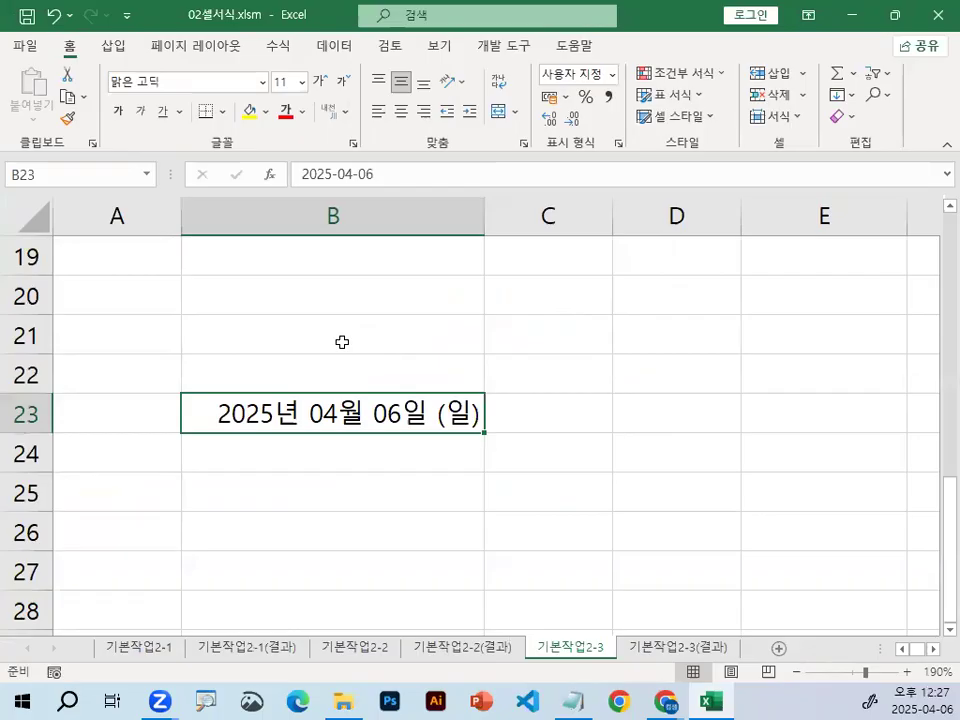
pyautogui.write('12-5-3')
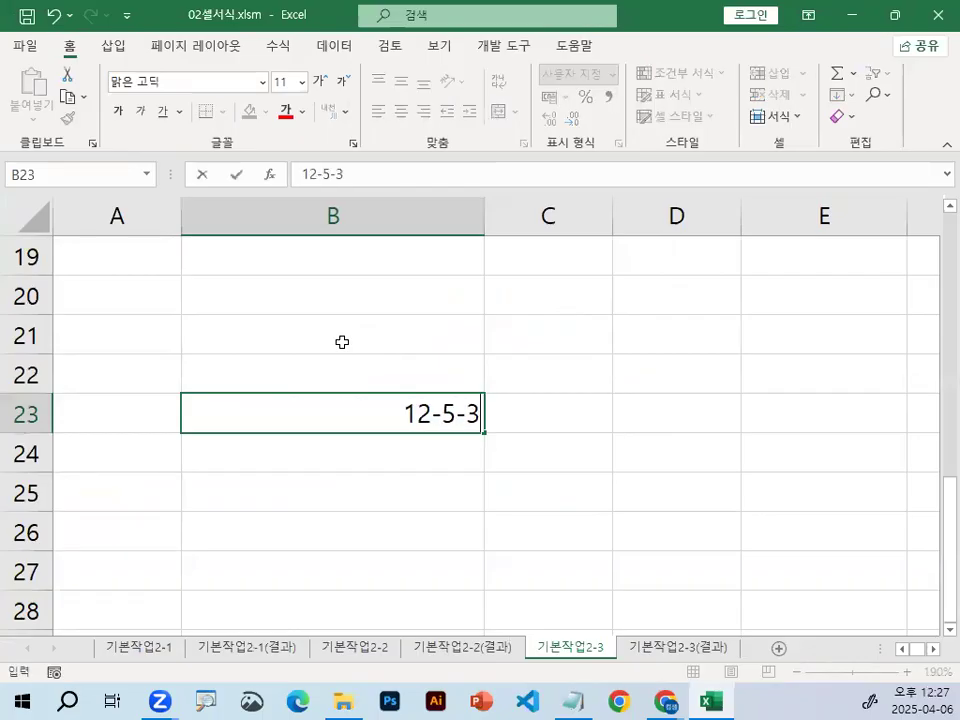
pyautogui.press('Return')
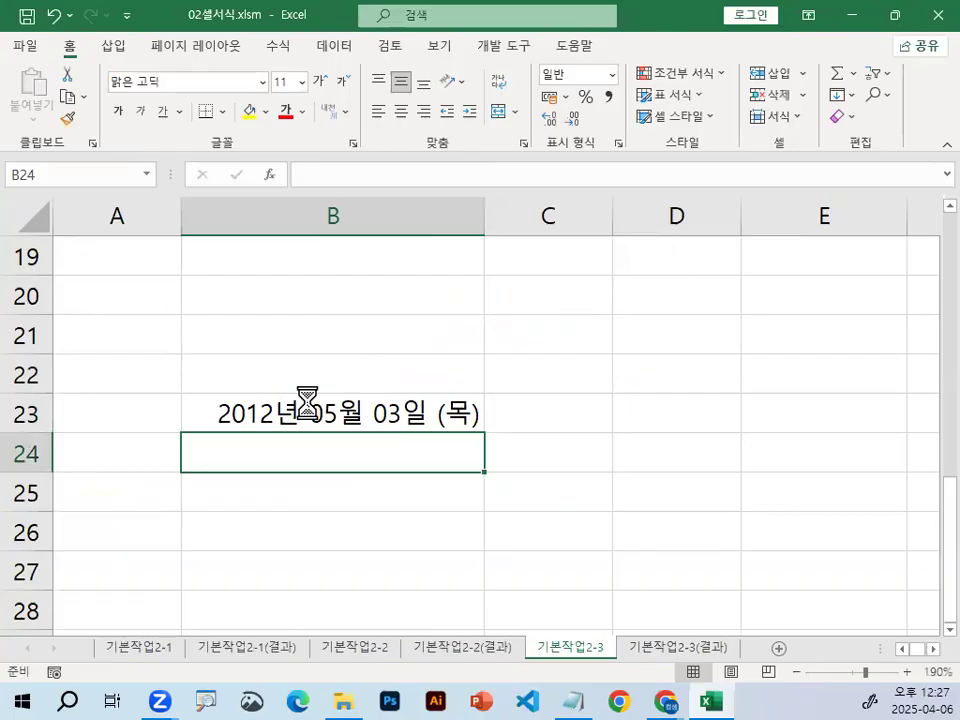
# Magnify B23 and circle the weekday in parentheses in red, clearing the ink when done
pyautogui.hotkey('ctrl', '1')
pyautogui.click(446, 423)
pyautogui.moveTo(548, 420)
pyautogui.mouseDown()
pyautogui.moveTo(428, 355)
pyautogui.moveTo(548, 418)
pyautogui.mouseUp()
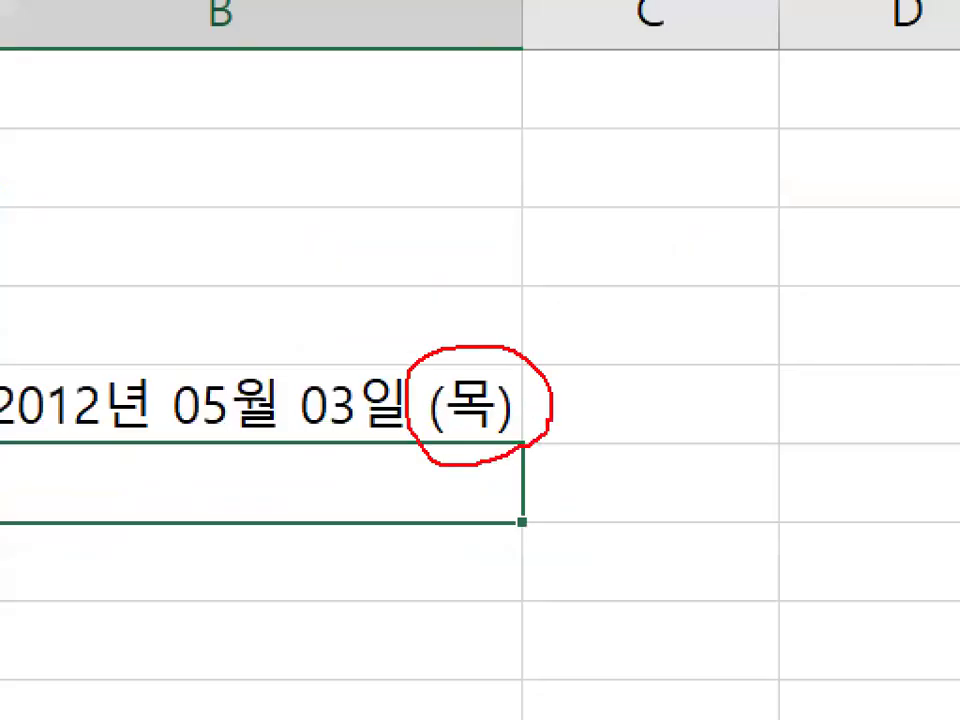
pyautogui.press('Escape')
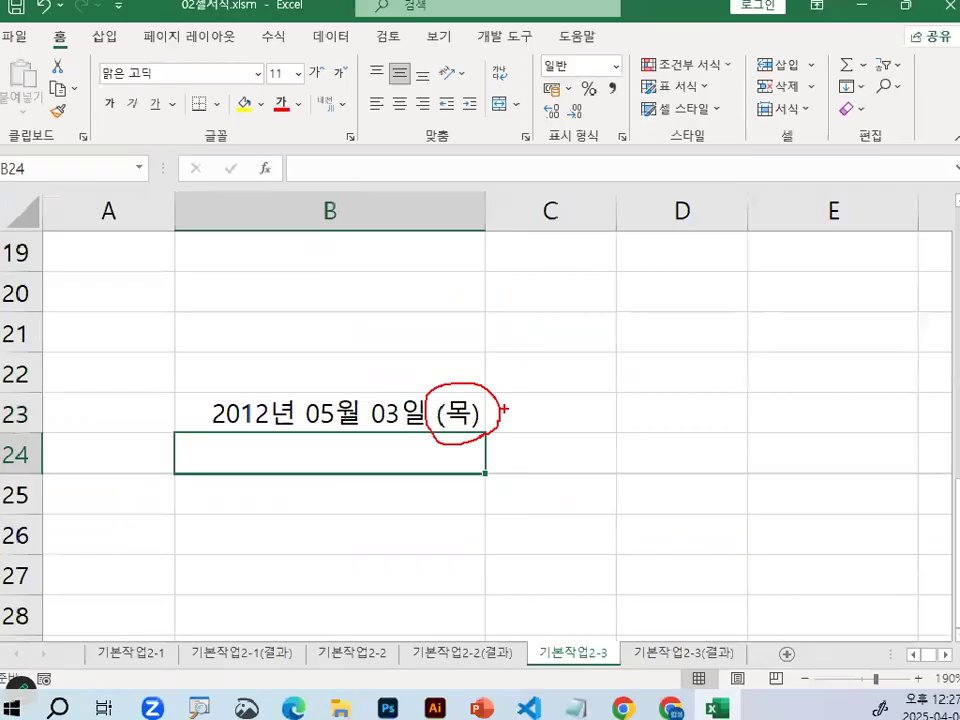
pyautogui.hotkey('ctrl', '1')
pyautogui.click(219, 427)
pyautogui.moveTo(753, 410)
pyautogui.mouseDown()
pyautogui.moveTo(671, 386)
pyautogui.moveTo(739, 370)
pyautogui.mouseUp()
pyautogui.press('Escape')
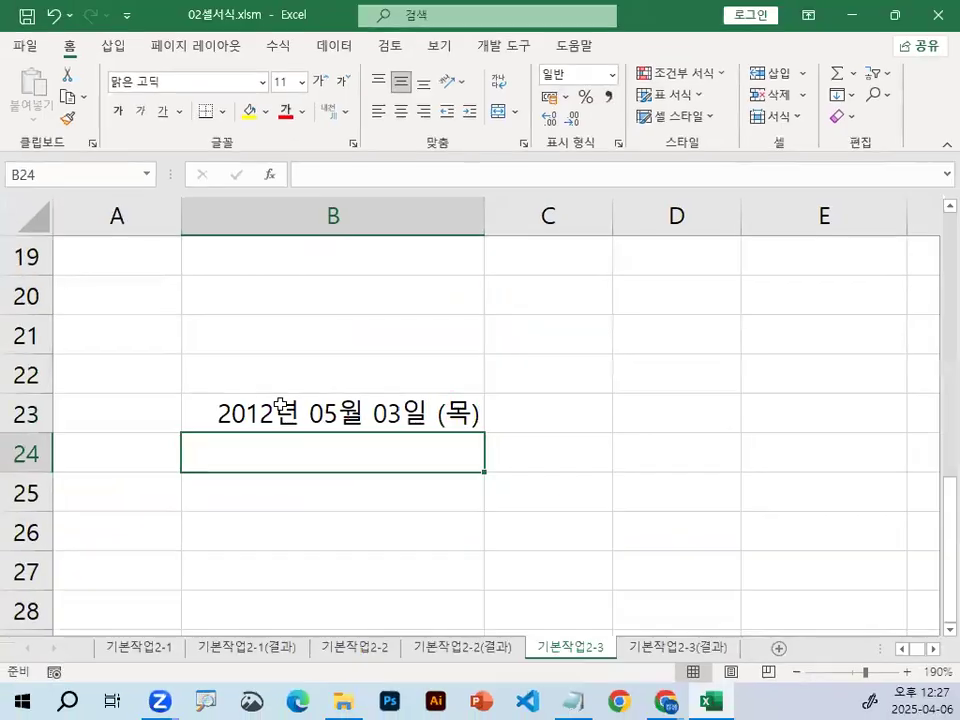
# Select B23 and examine its formatted date up close
pyautogui.click(255, 413)
pyautogui.hotkey('ctrl', '1')
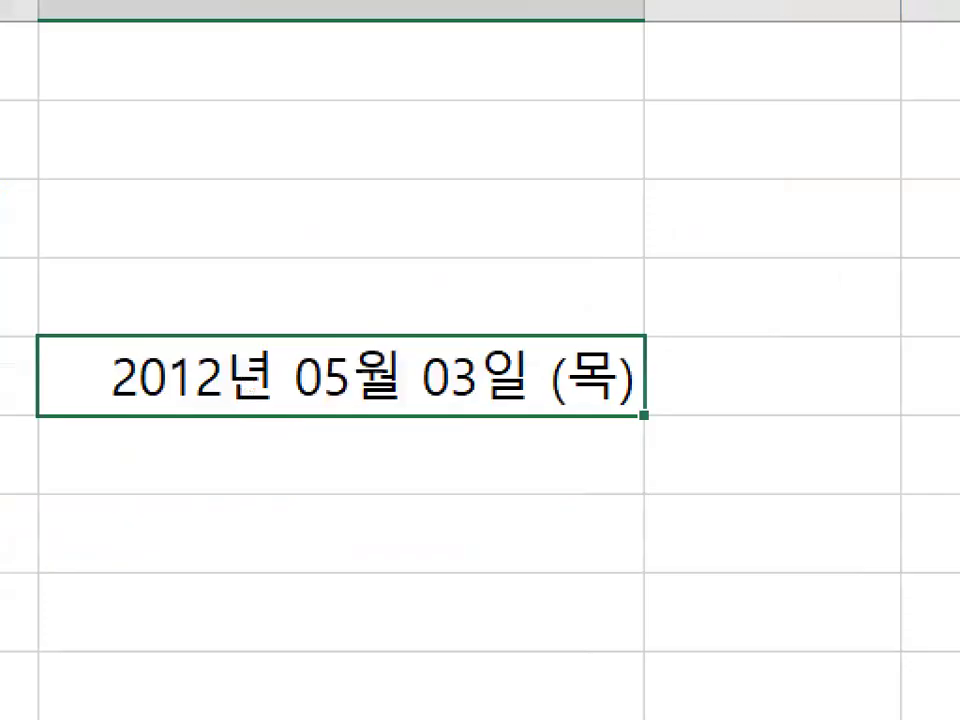
pyautogui.press('Escape')
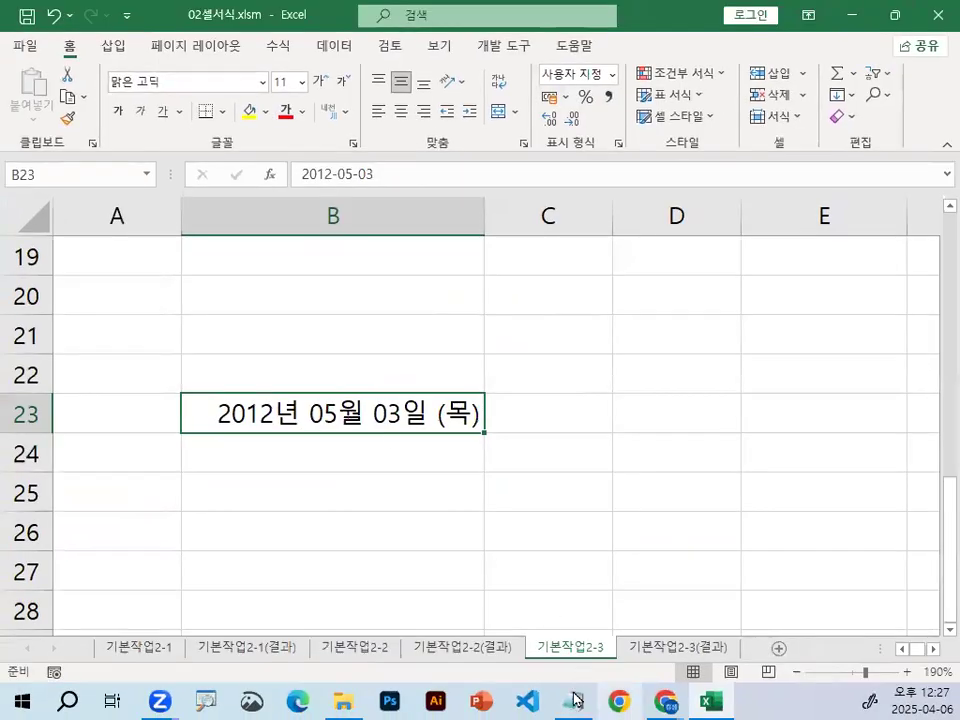
# Switch to the Notepad lesson notes and review the date format codes, especially the item 5 format with Hanja characters
pyautogui.click(574, 700)
pyautogui.click(318, 253)
pyautogui.scroll(2, 310, 430)
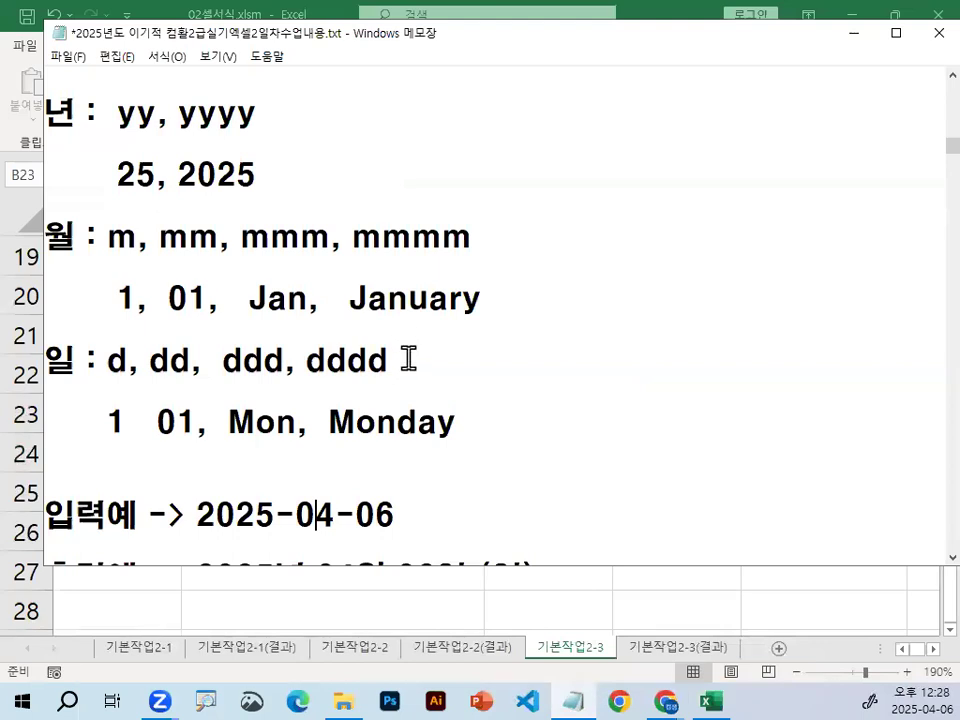
pyautogui.scroll(-1, 407, 358)
pyautogui.scroll(-1, 410, 352)
pyautogui.moveTo(283, 392); pyautogui.dragTo(594, 396)
pyautogui.click(594, 396)
pyautogui.moveTo(362, 392); pyautogui.dragTo(385, 390)
pyautogui.moveTo(250, 270); pyautogui.dragTo(218, 268)
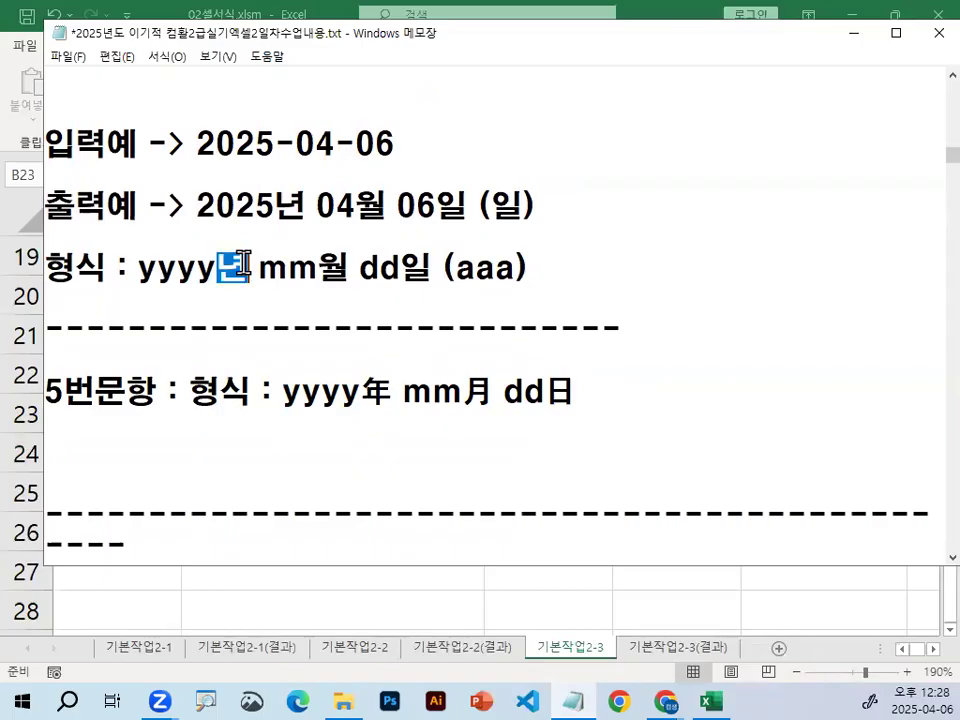
pyautogui.moveTo(362, 392); pyautogui.dragTo(386, 392)
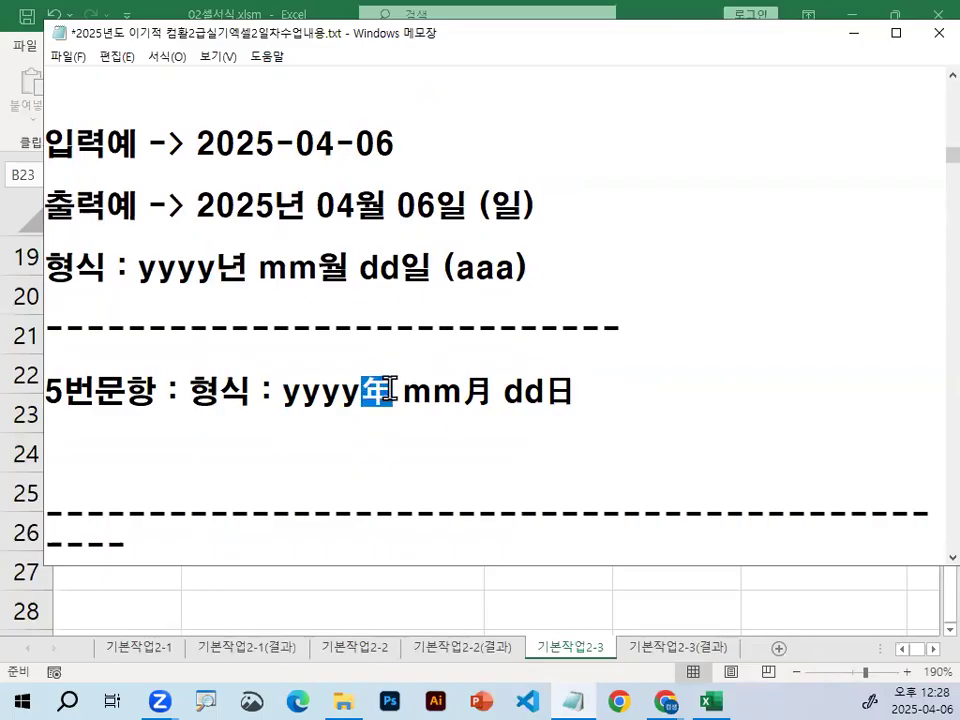
pyautogui.moveTo(466, 393); pyautogui.dragTo(574, 391)
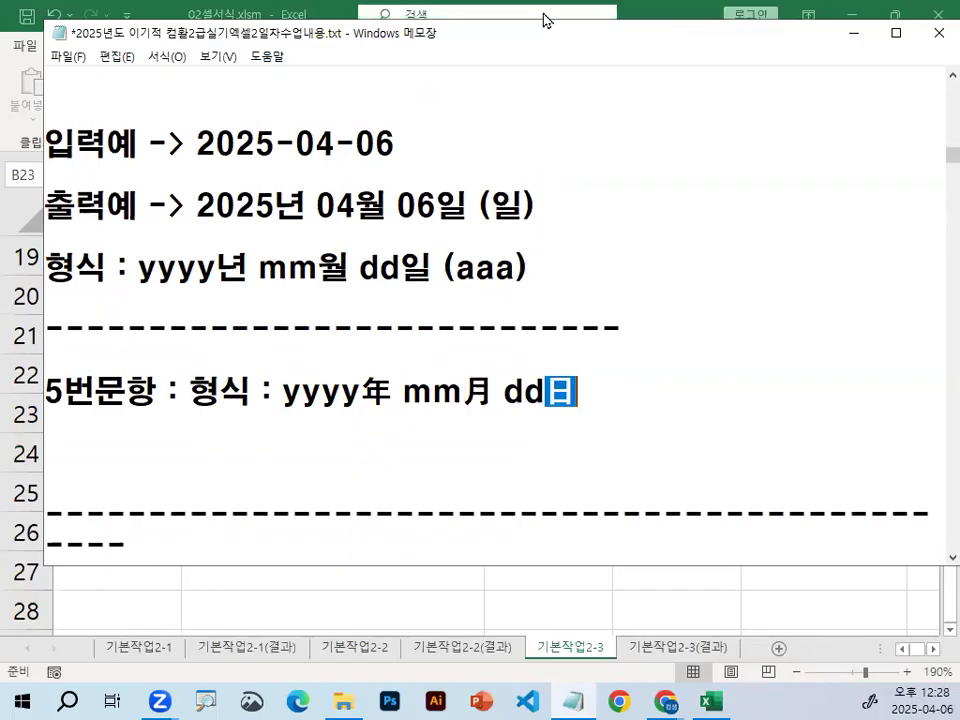
pyautogui.moveTo(284, 390); pyautogui.dragTo(541, 387)
pyautogui.moveTo(300, 390); pyautogui.dragTo(597, 383)
pyautogui.click(597, 383)
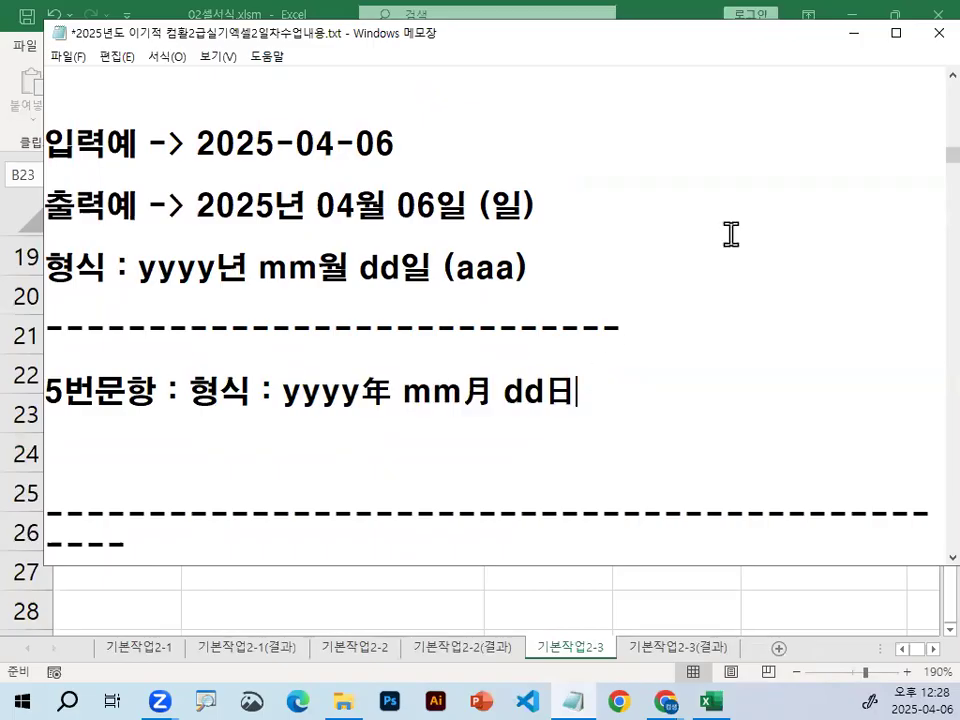
pyautogui.click(853, 35)
# Open the custom number format settings for the 작성일 date in cell E17
pyautogui.scroll(4, 492, 426)
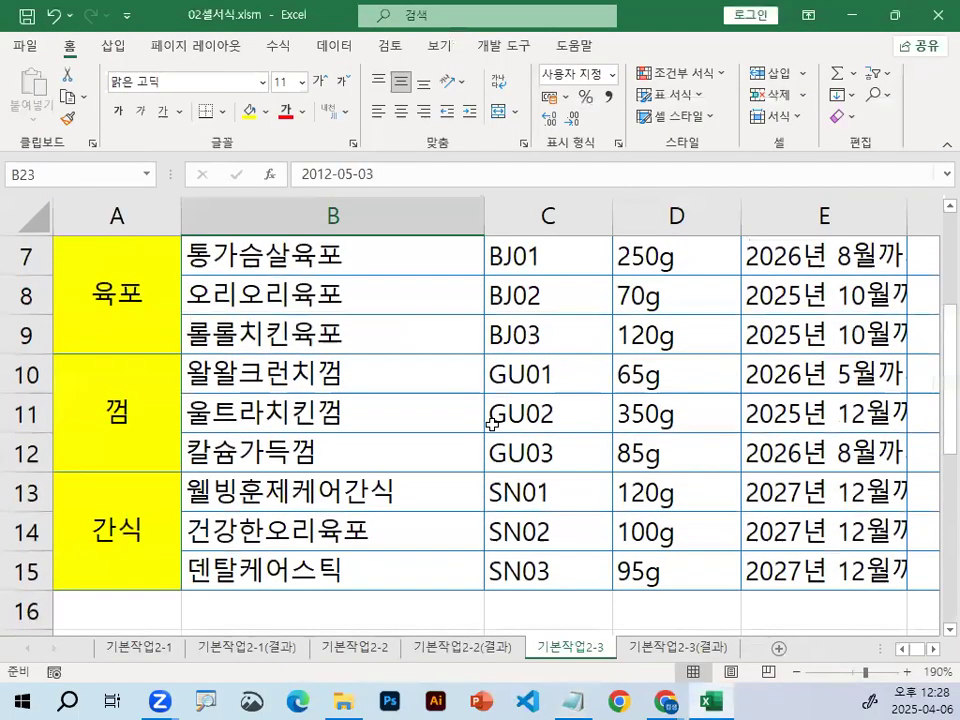
pyautogui.scroll(-2, 493, 422)
pyautogui.click(932, 649)
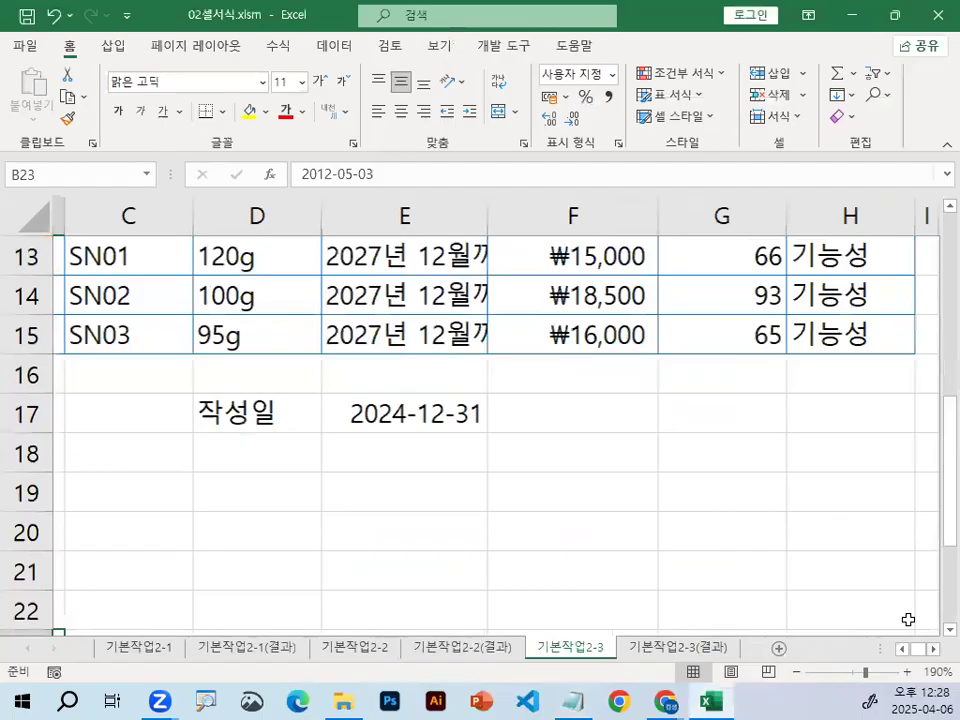
pyautogui.click(433, 417)
pyautogui.hotkey('ctrl', '1')
pyautogui.click(429, 410)
pyautogui.moveTo(545, 421)
pyautogui.mouseDown()
pyautogui.moveTo(422, 471)
pyautogui.moveTo(507, 395)
pyautogui.mouseUp()
pyautogui.press('Escape')
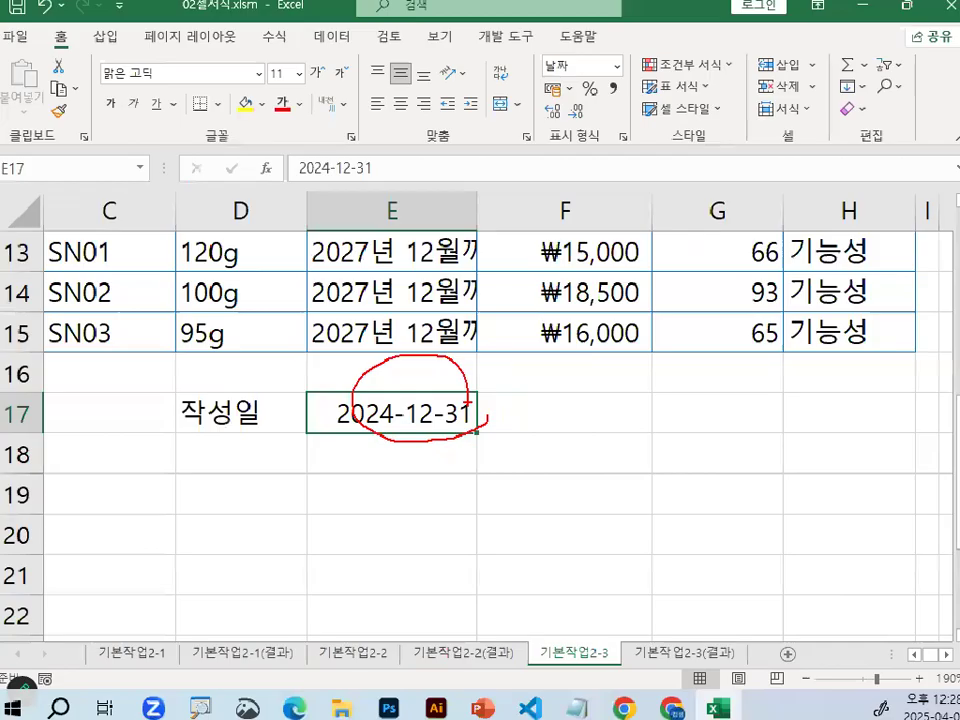
pyautogui.hotkey('ctrl', '1')
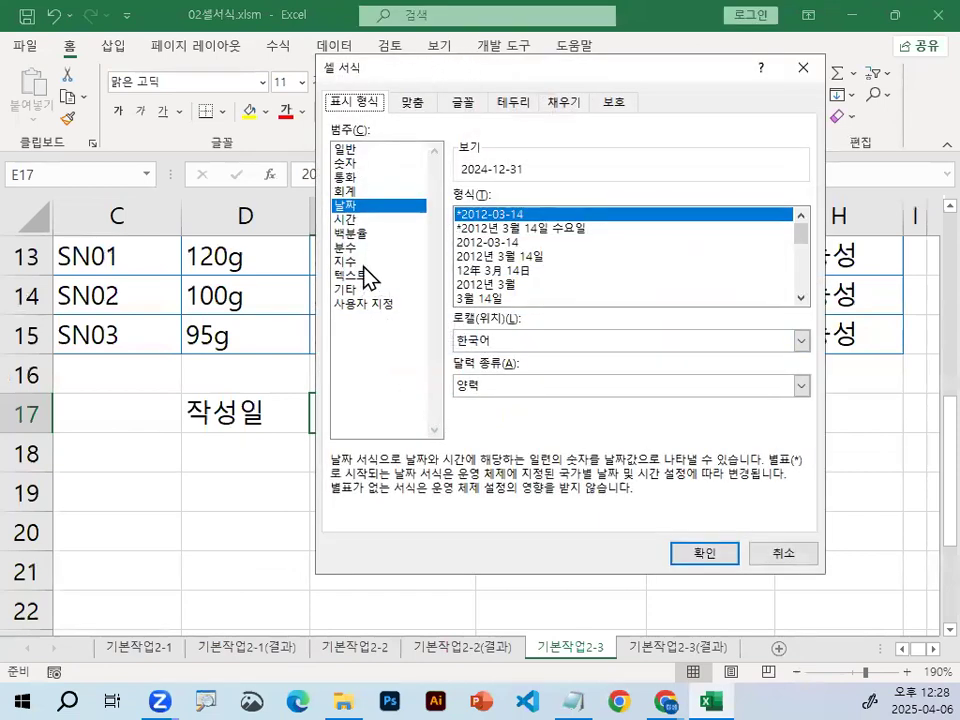
pyautogui.moveTo(462, 72); pyautogui.dragTo(421, 50)
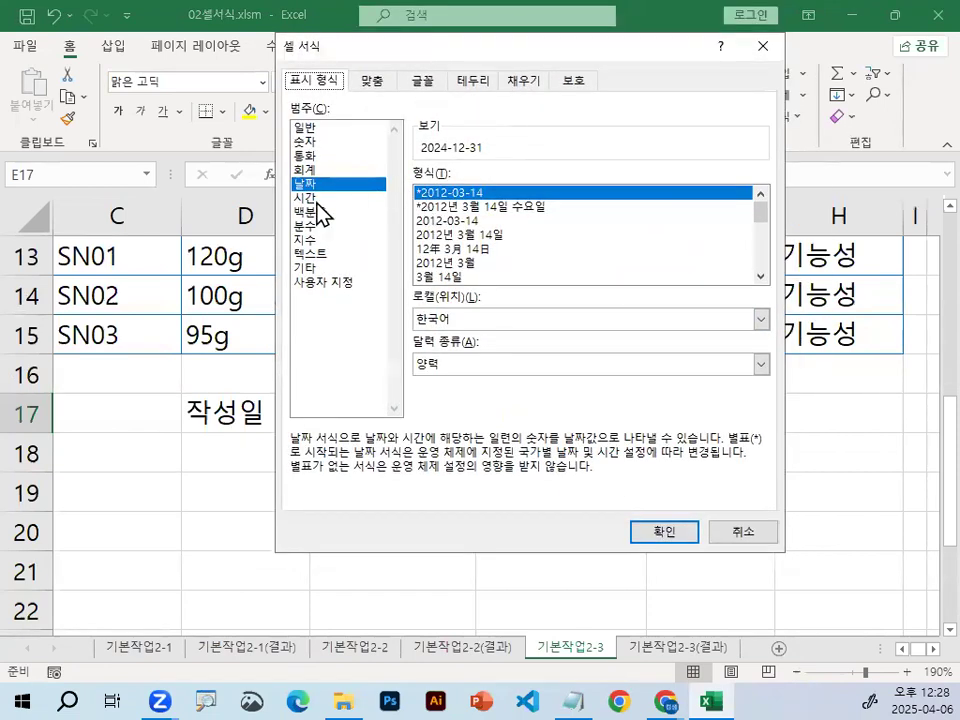
pyautogui.click(322, 283)
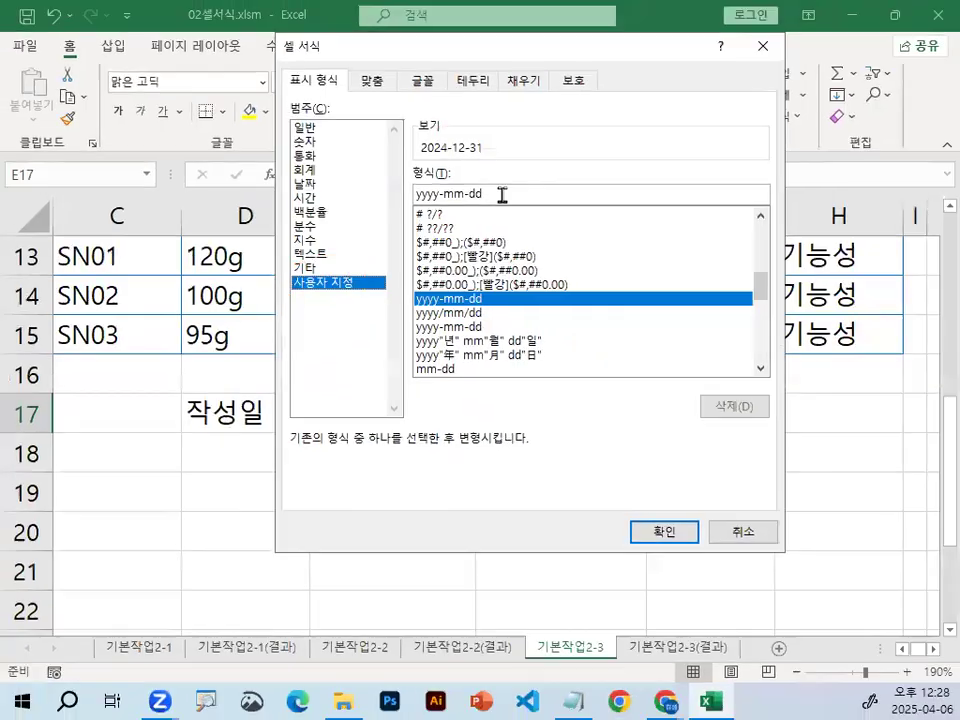
# Replace the format code with yyyy年 mm月, converting the Korean 년 and 월 to Hanja
pyautogui.moveTo(502, 194); pyautogui.dragTo(392, 178)
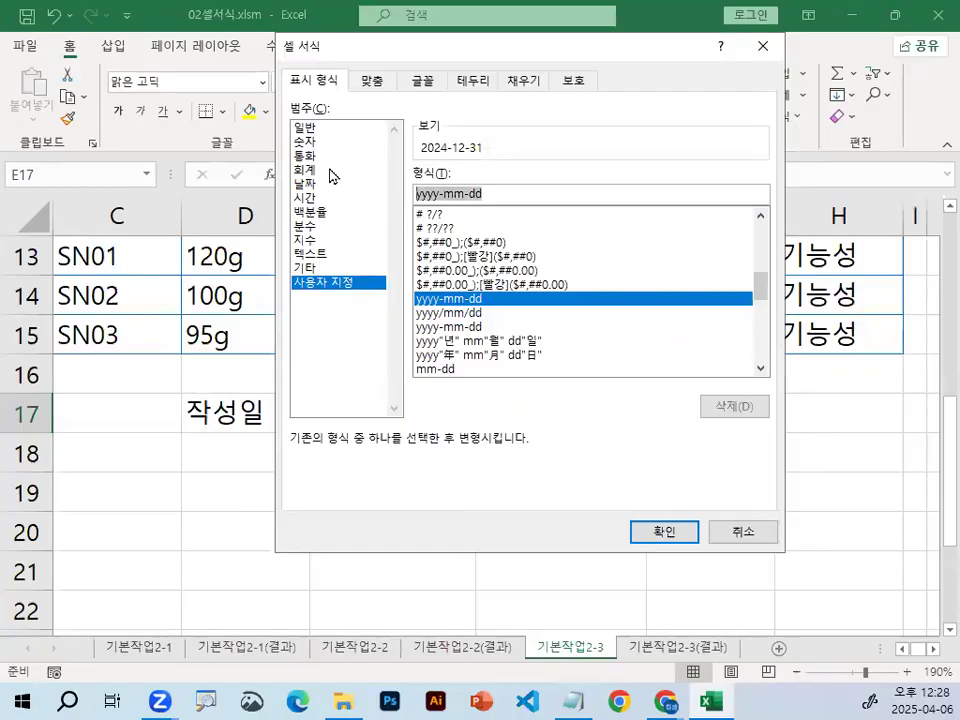
pyautogui.write('yyyy')
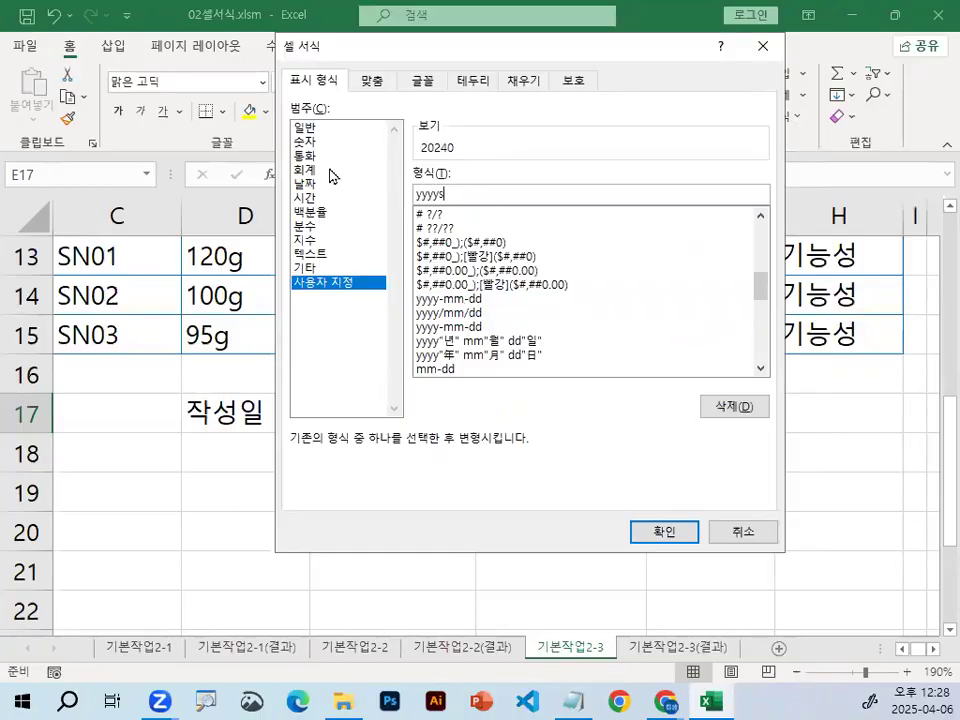
pyautogui.write('ㄴㄴ')
pyautogui.press('Hangul_Hanja')
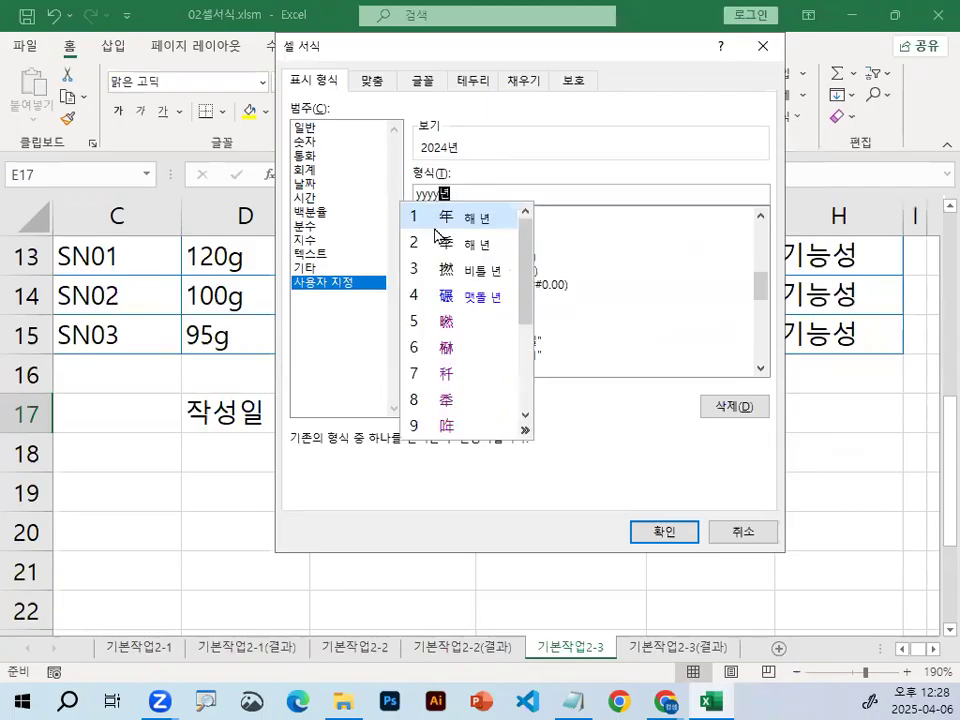
pyautogui.click(445, 218)
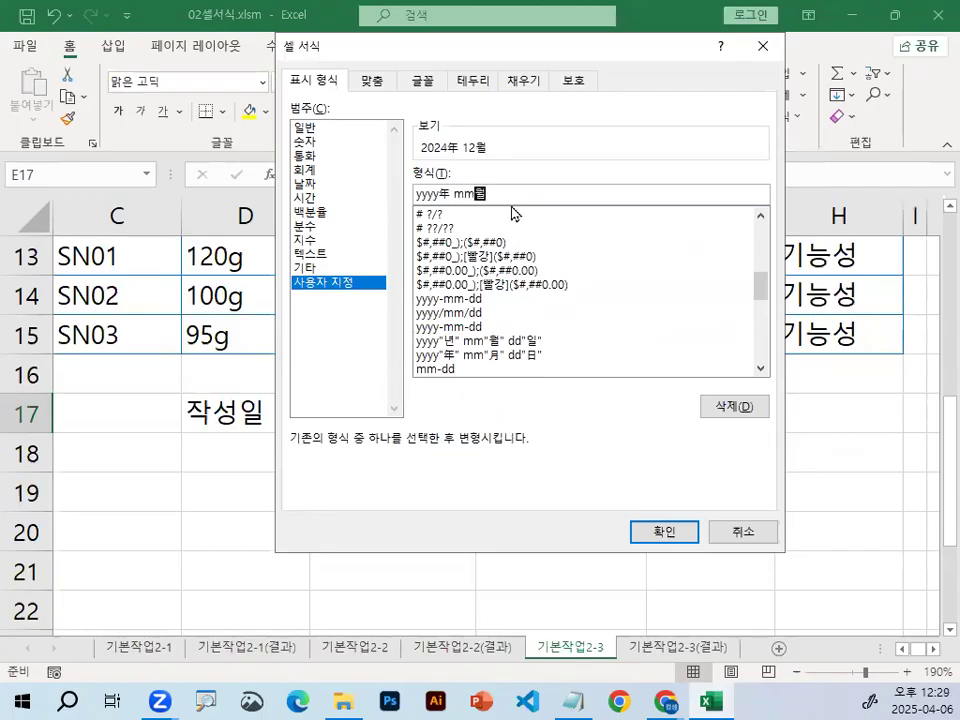
pyautogui.press('Hangul_Hanja')
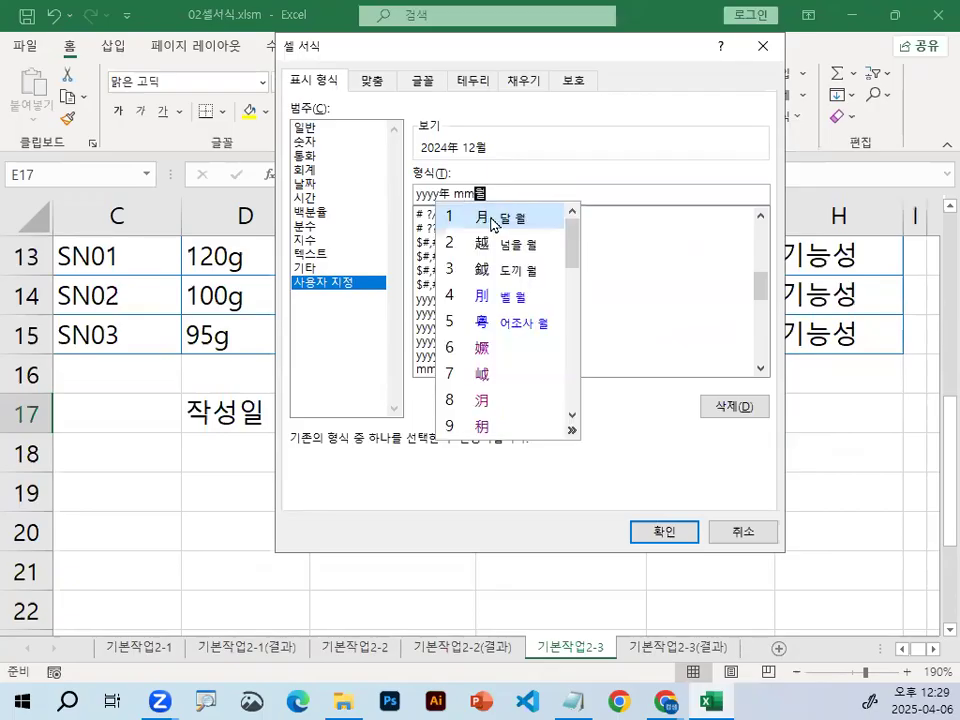
pyautogui.click(489, 219)
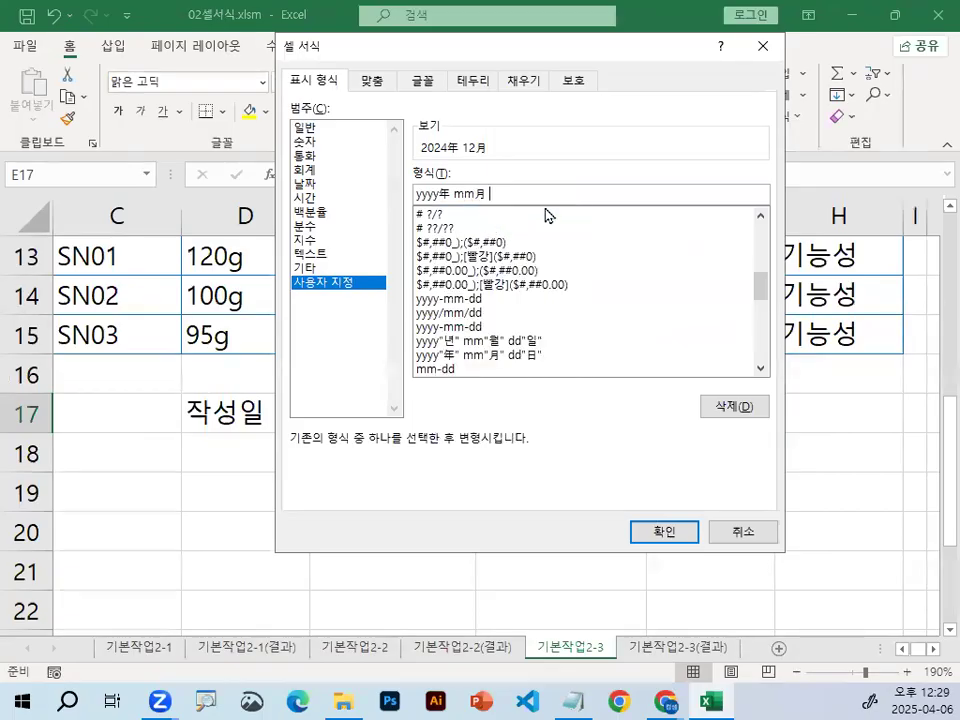
# Append dd日 with 일 converted to Hanja, and apply the format yyyy年 mm月 dd日 to E17
pyautogui.write('ㅇㅇ')
pyautogui.press('BackSpace')
pyautogui.press('BackSpace')
pyautogui.write('ㅇㅇ')
pyautogui.press('BackSpace')
pyautogui.press('BackSpace')
pyautogui.write('ㅇㅇ')
pyautogui.press('BackSpace')
pyautogui.press('BackSpace')
pyautogui.write('ddd')
pyautogui.press('BackSpace')
pyautogui.write('일')
pyautogui.press('Hangul_Hanja')
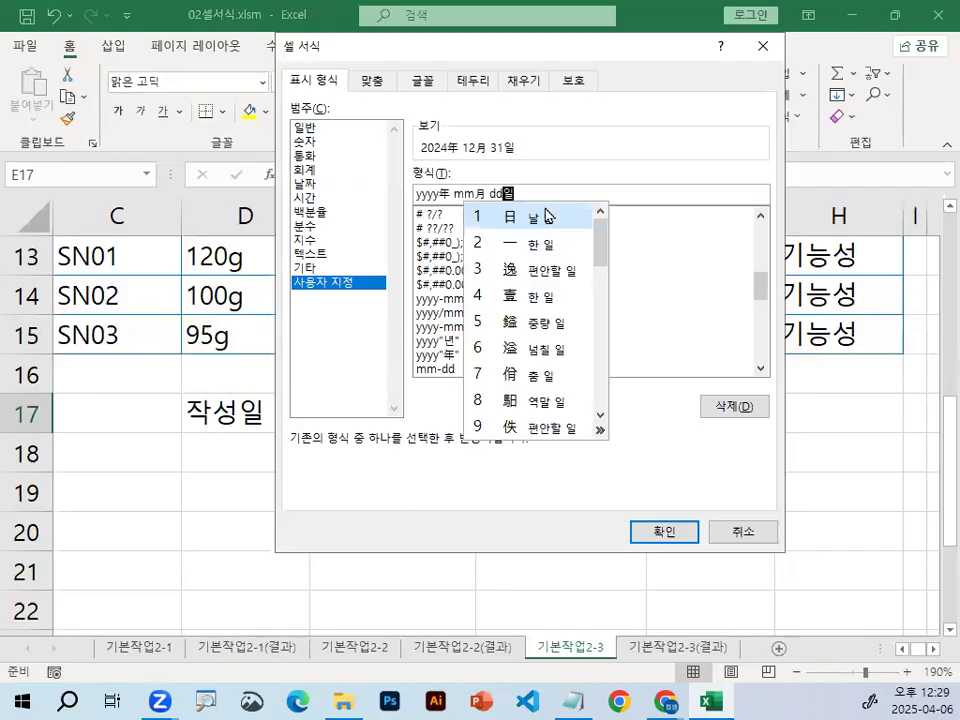
pyautogui.click(546, 216)
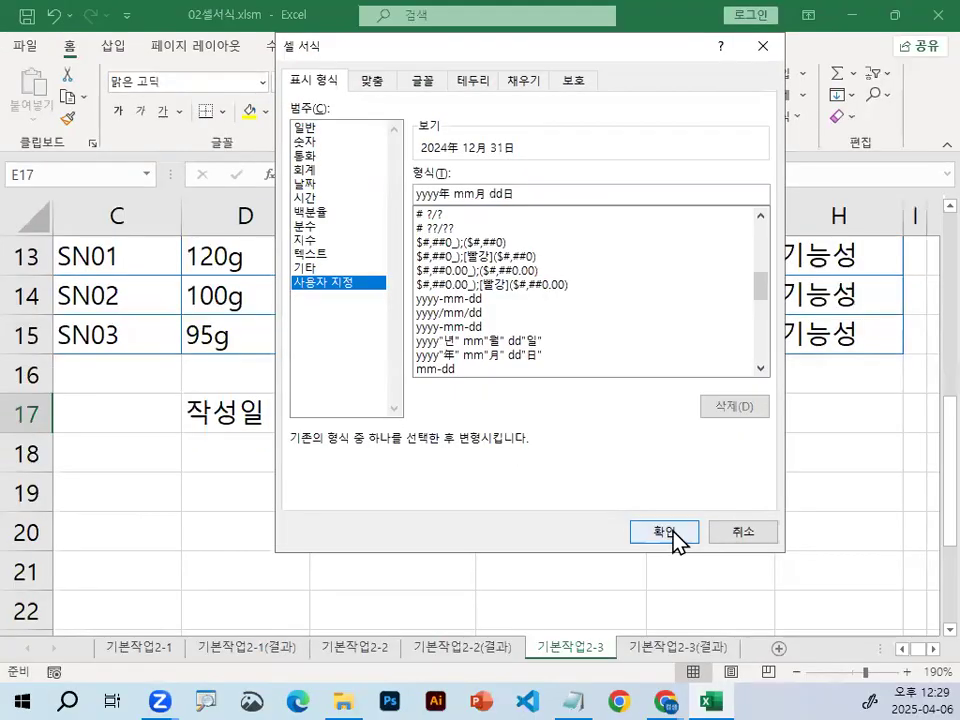
pyautogui.click(671, 528)
pyautogui.moveTo(331, 430); pyautogui.dragTo(540, 429)
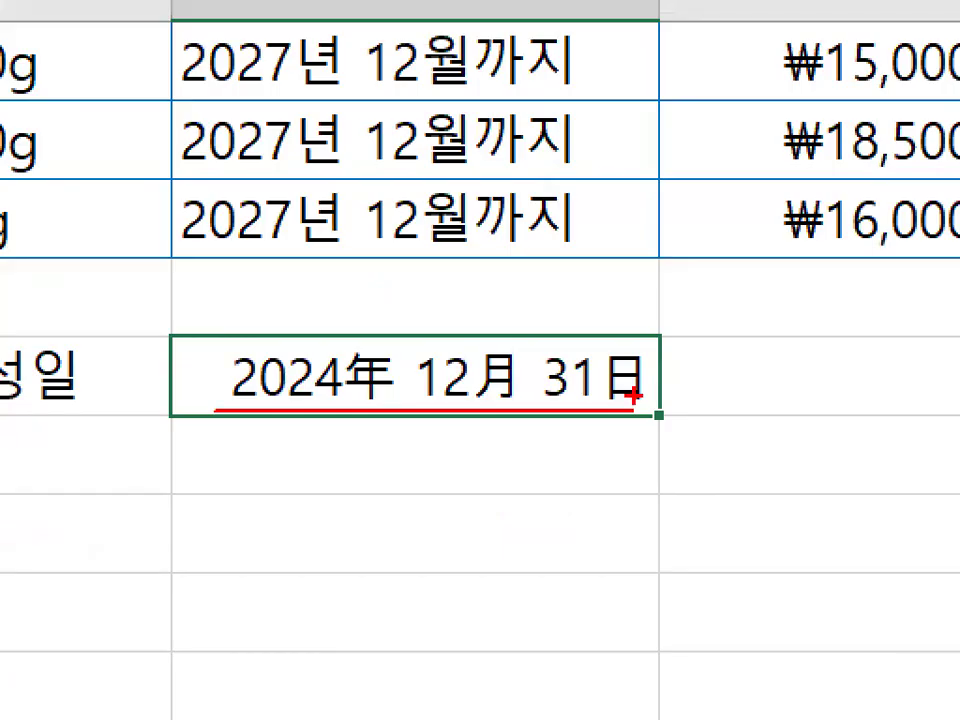
pyautogui.moveTo(393, 384)
pyautogui.mouseDown()
pyautogui.moveTo(378, 397)
pyautogui.moveTo(349, 340)
pyautogui.mouseUp()
pyautogui.moveTo(520, 384)
pyautogui.mouseDown()
pyautogui.moveTo(502, 403)
pyautogui.moveTo(498, 350)
pyautogui.mouseUp()
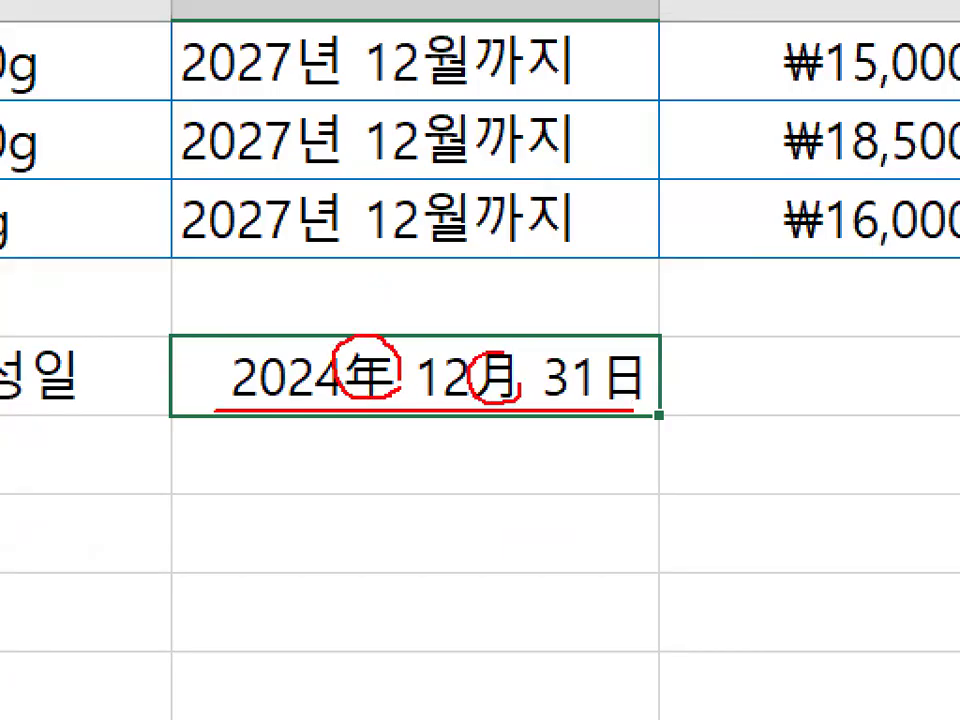
pyautogui.moveTo(614, 404); pyautogui.dragTo(668, 382)
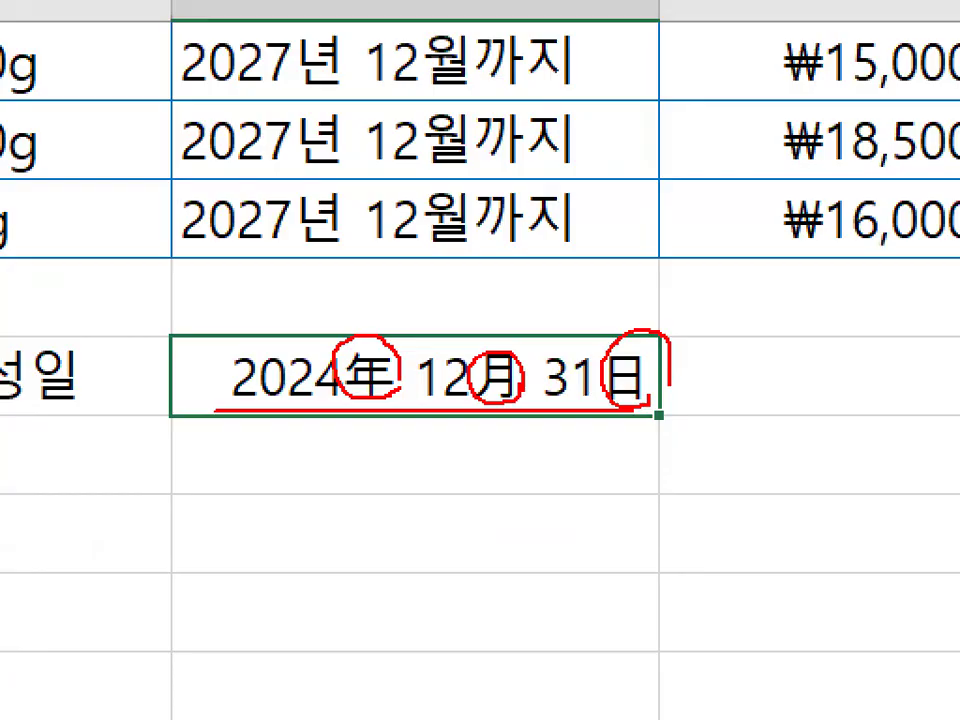
pyautogui.press('Escape')
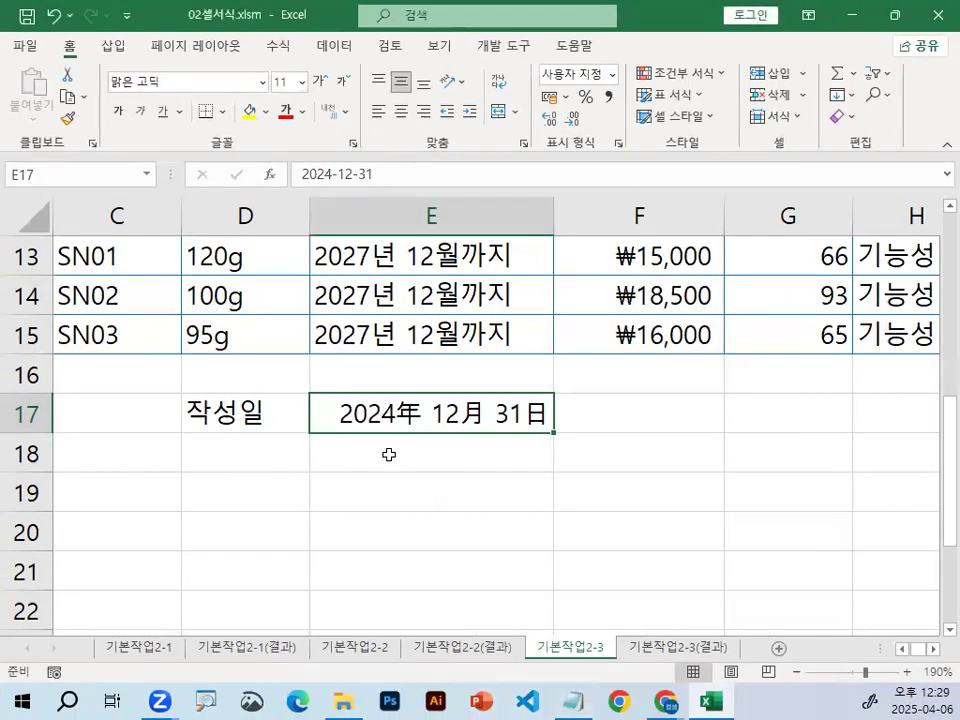
pyautogui.click(647, 443)
pyautogui.click(540, 463)
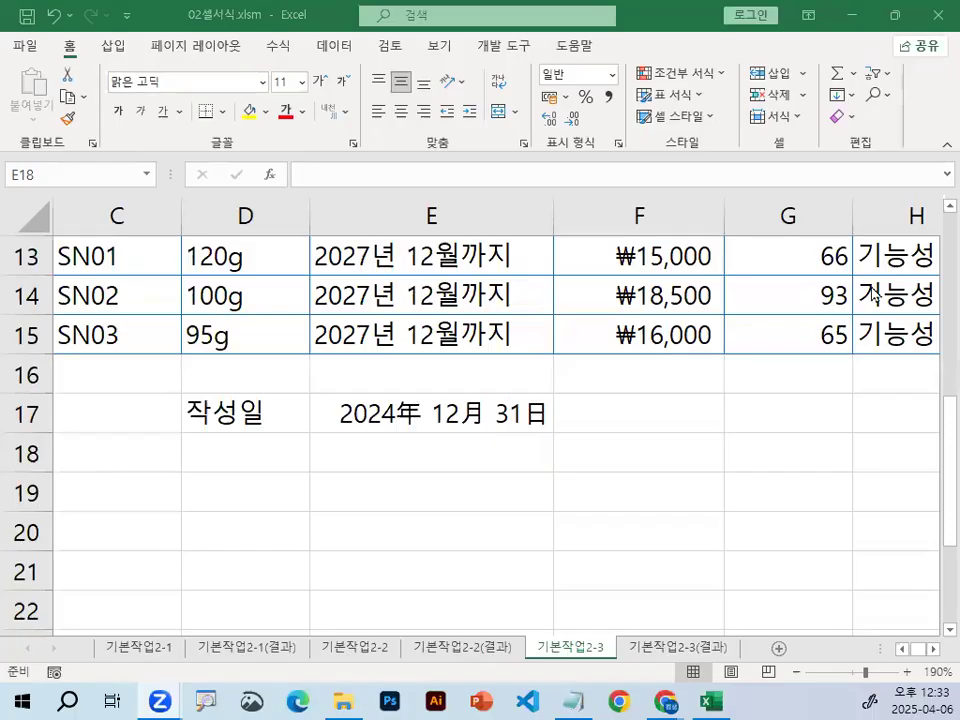
# Close the workbook 02셀서식.xlsm without saving its changes
pyautogui.click(25, 46)
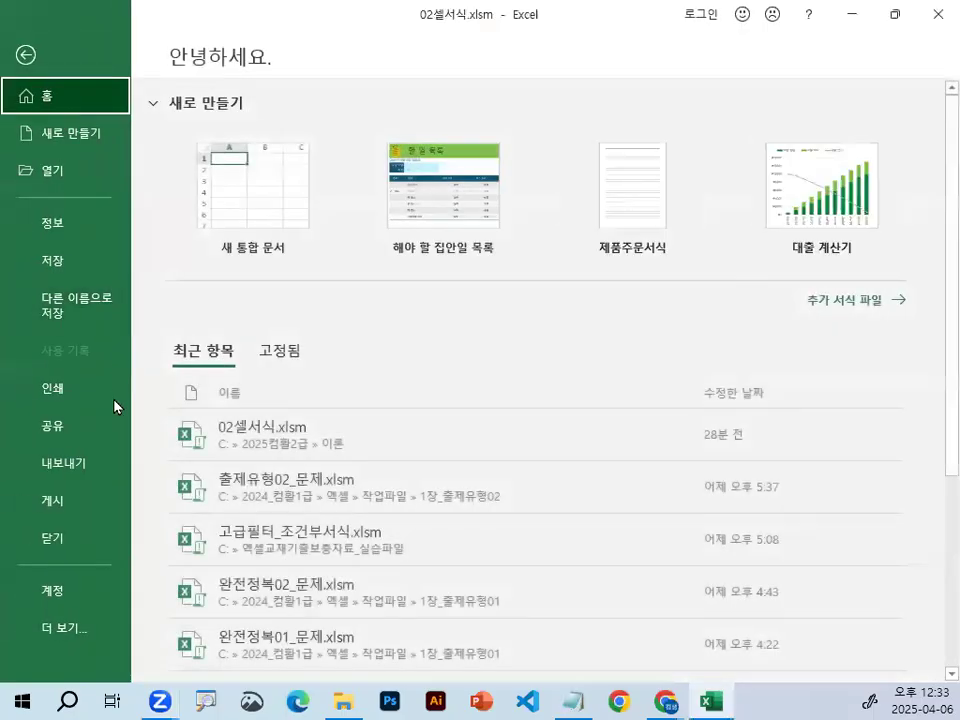
pyautogui.click(86, 537)
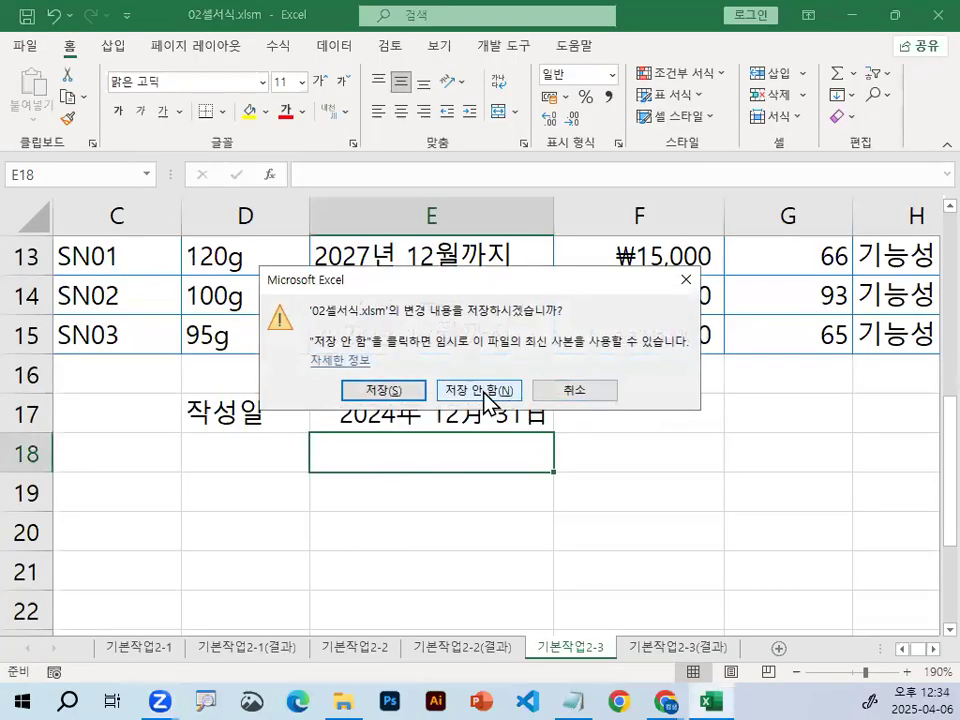
pyautogui.click(489, 397)
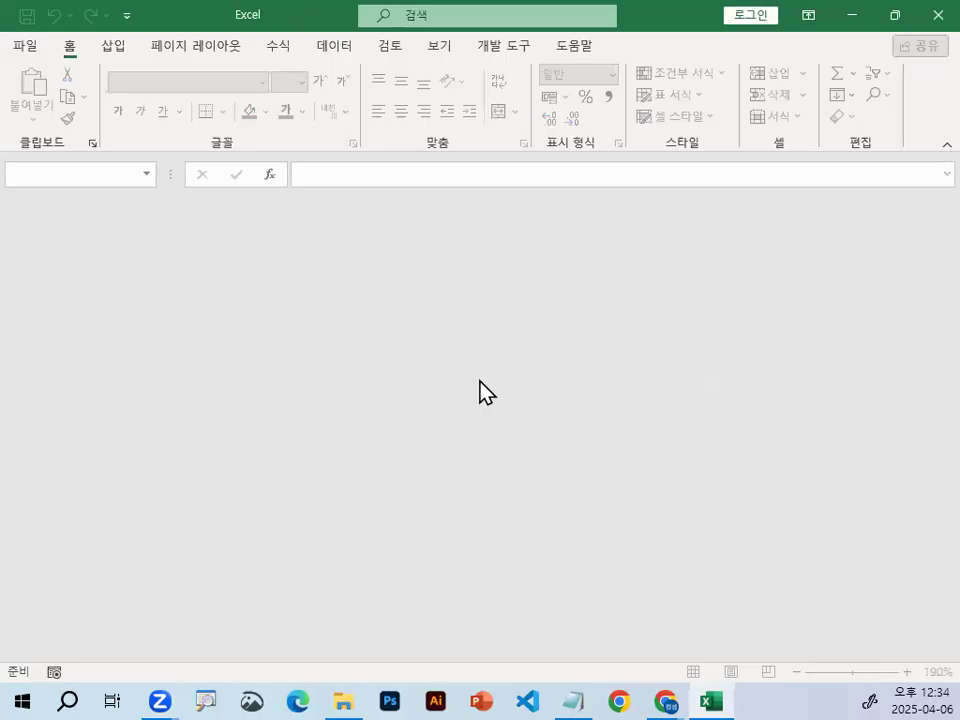
# Open the workbook 03조건부서식.xlsm from the 2025컴활2급 > 이론 folder
pyautogui.click(19, 47)
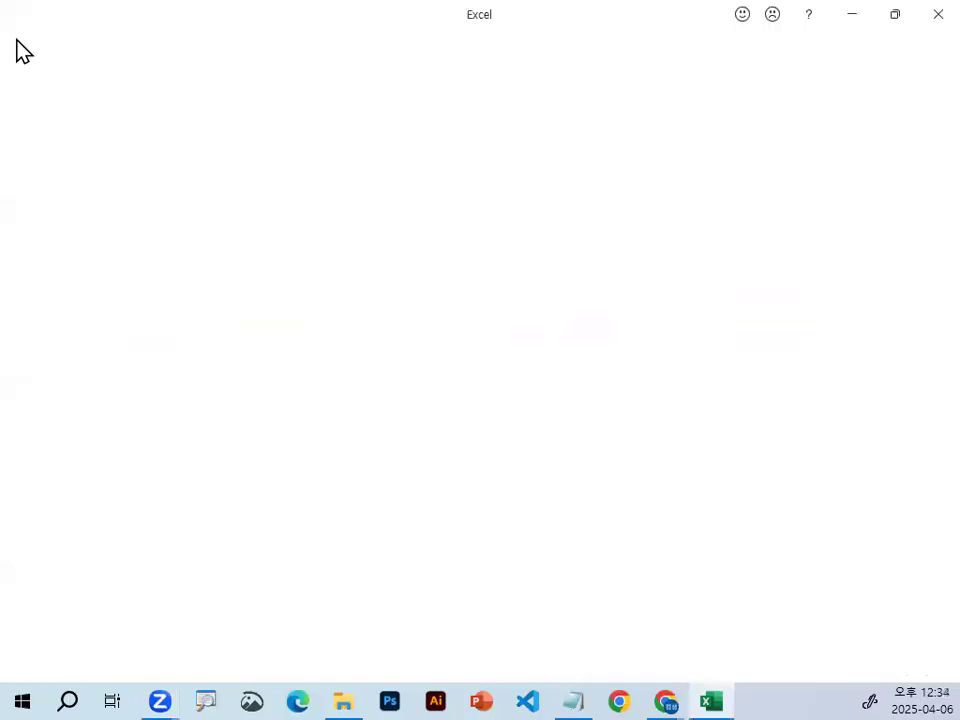
pyautogui.click(75, 178)
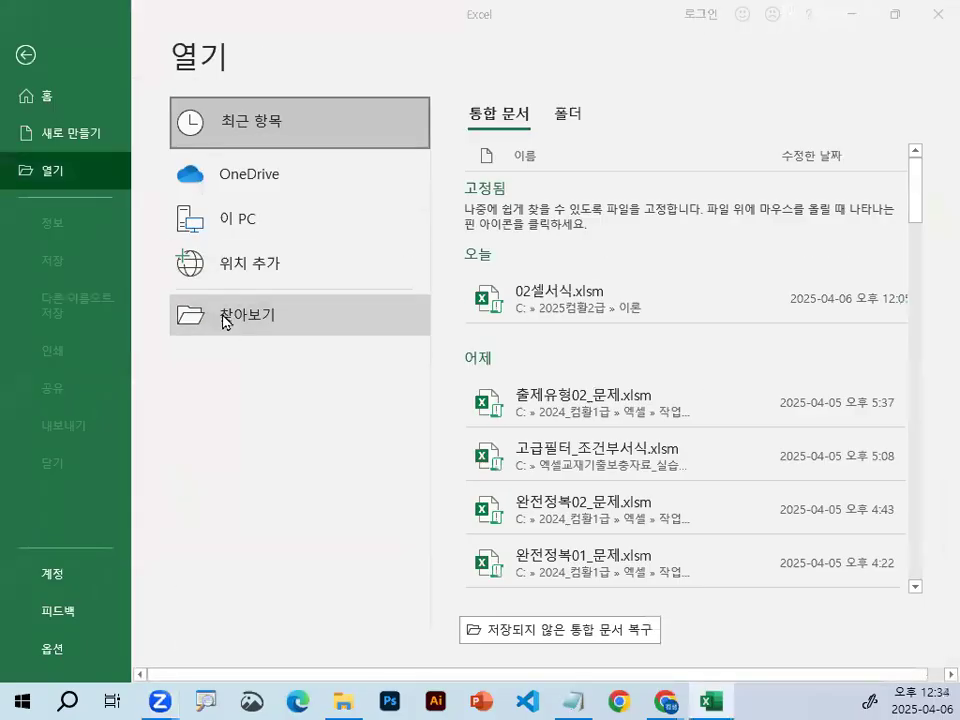
pyautogui.click(225, 317)
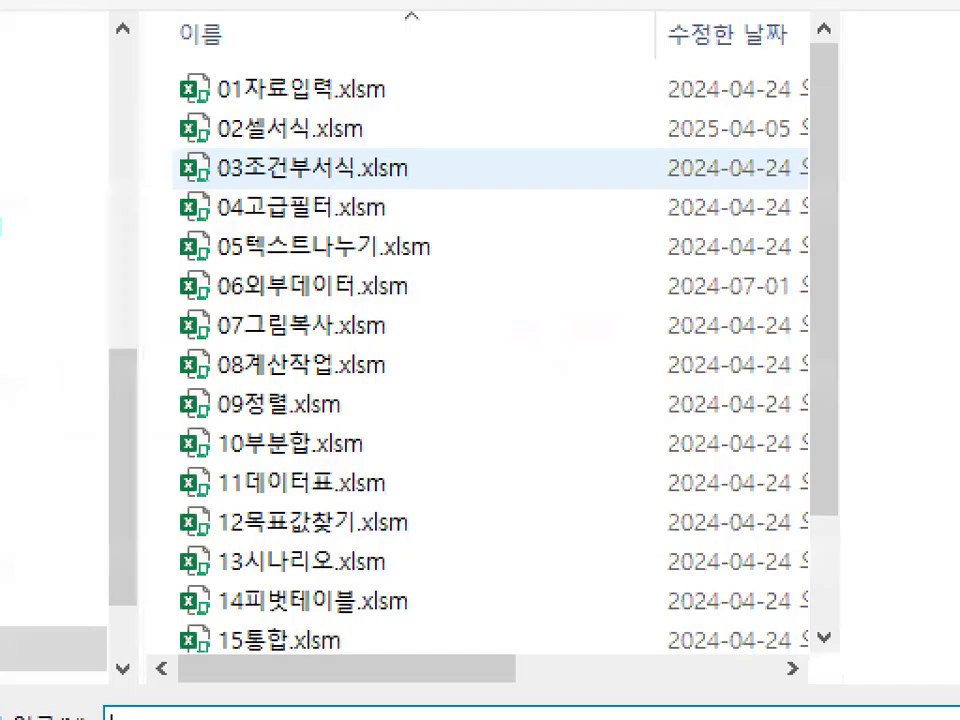
pyautogui.moveTo(246, 178); pyautogui.dragTo(270, 178)
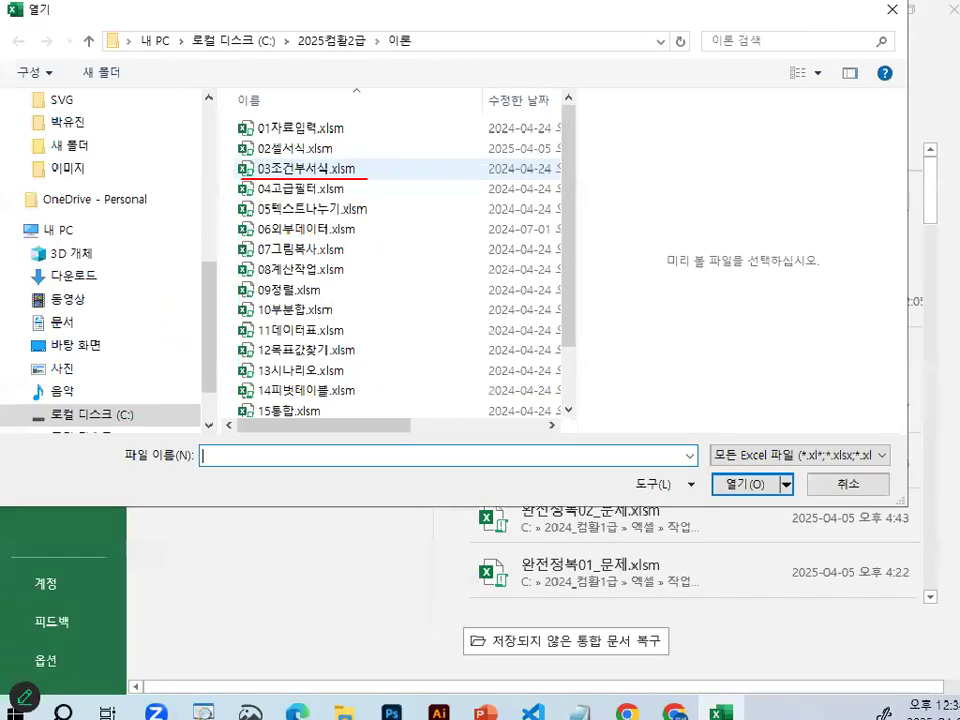
pyautogui.doubleClick(300, 168)
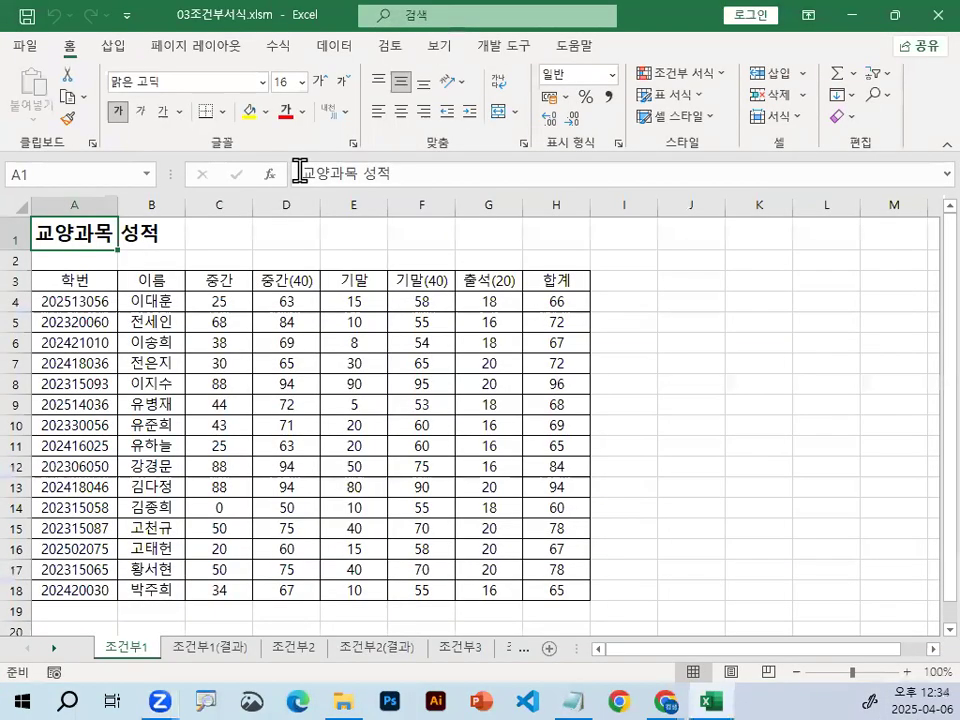
# Enlarge the 조건부1 sheet to 160% and select cell C4 in the grade table
pyautogui.click(236, 317)
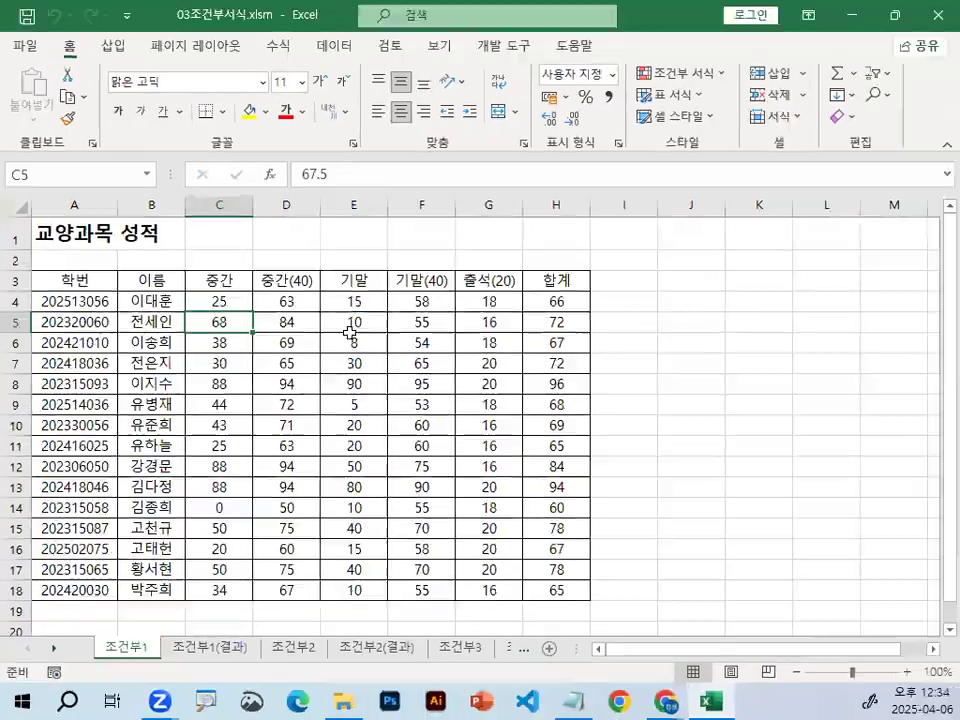
pyautogui.scroll(3, 387, 365)
pyautogui.scroll(2, 386, 364)
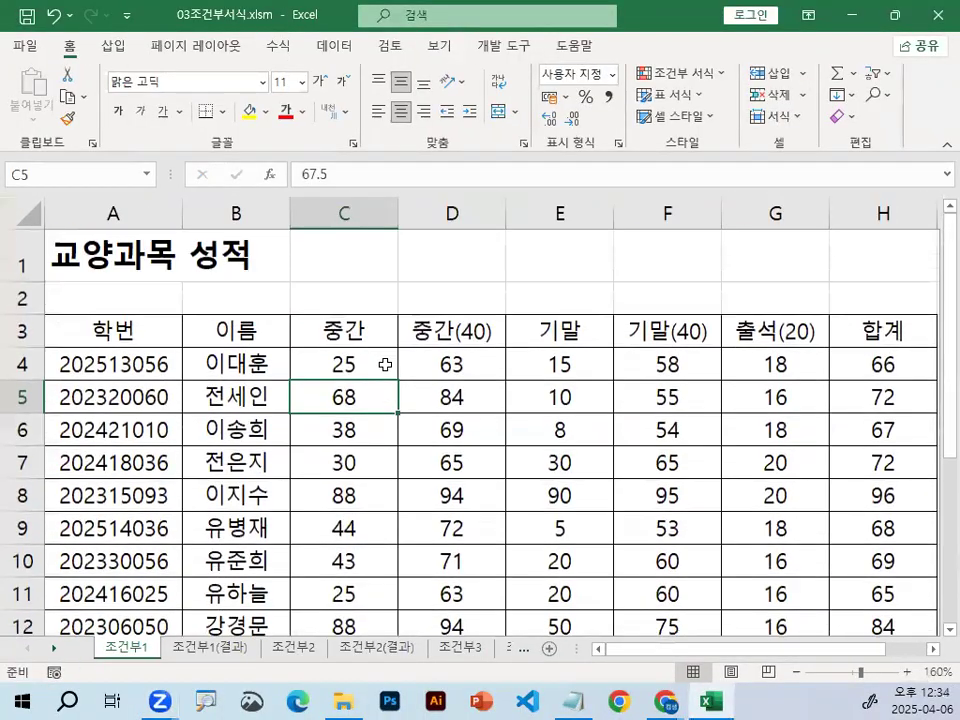
pyautogui.click(386, 364)
# Switch to the Notepad lesson notes, widen the window, and delete the wrapped extra dashes from the separator above <SECTION 03>
pyautogui.click(574, 699)
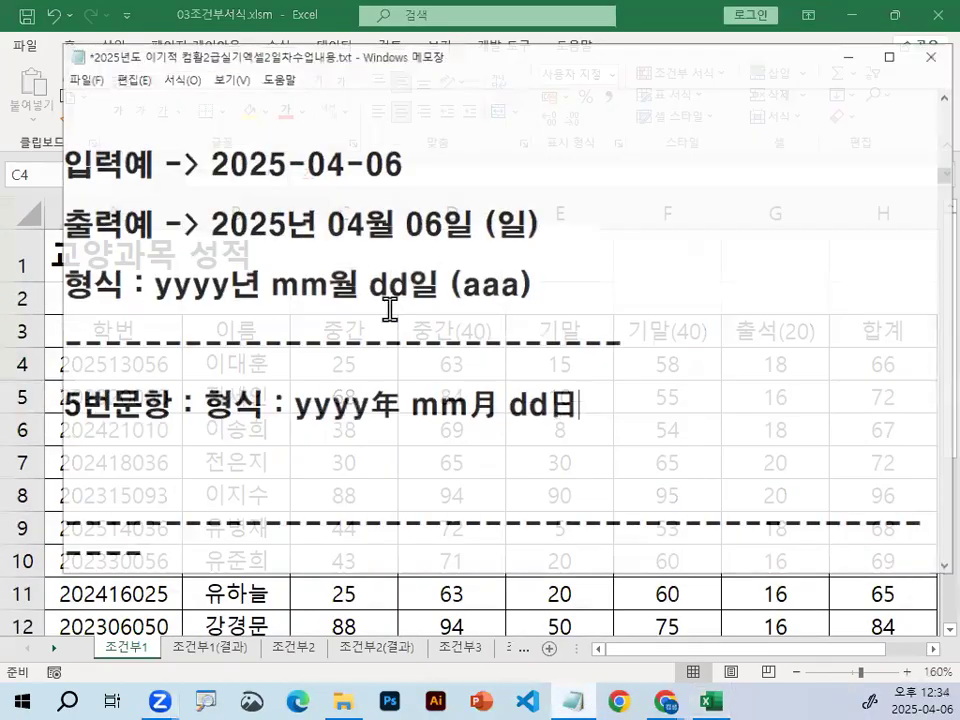
pyautogui.scroll(-1, 351, 411)
pyautogui.moveTo(127, 360); pyautogui.dragTo(11, 350)
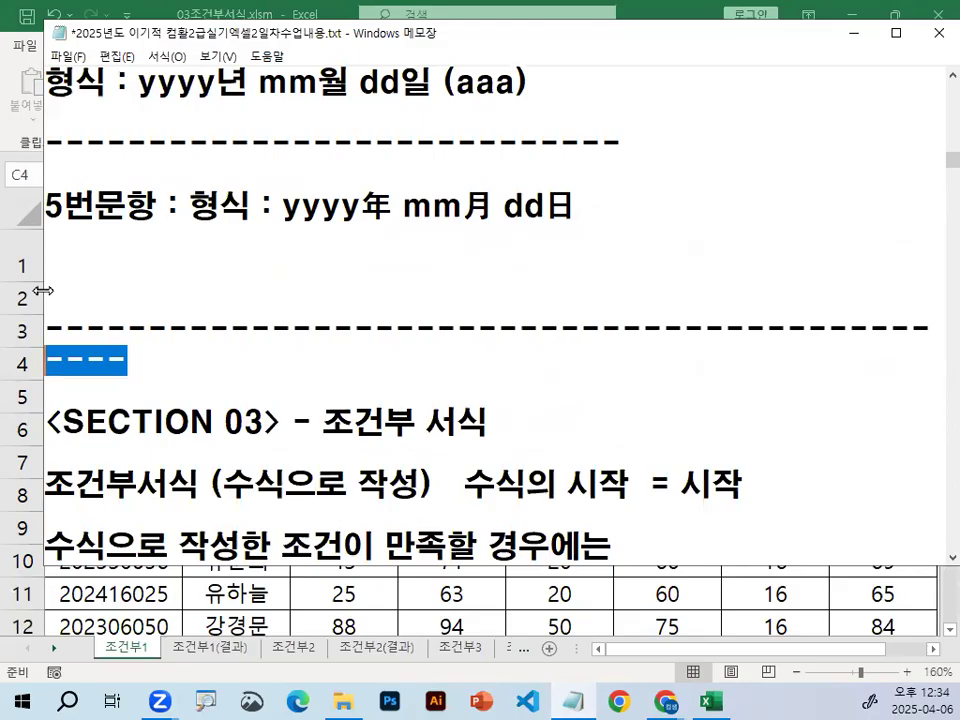
pyautogui.moveTo(43, 290); pyautogui.dragTo(19, 290)
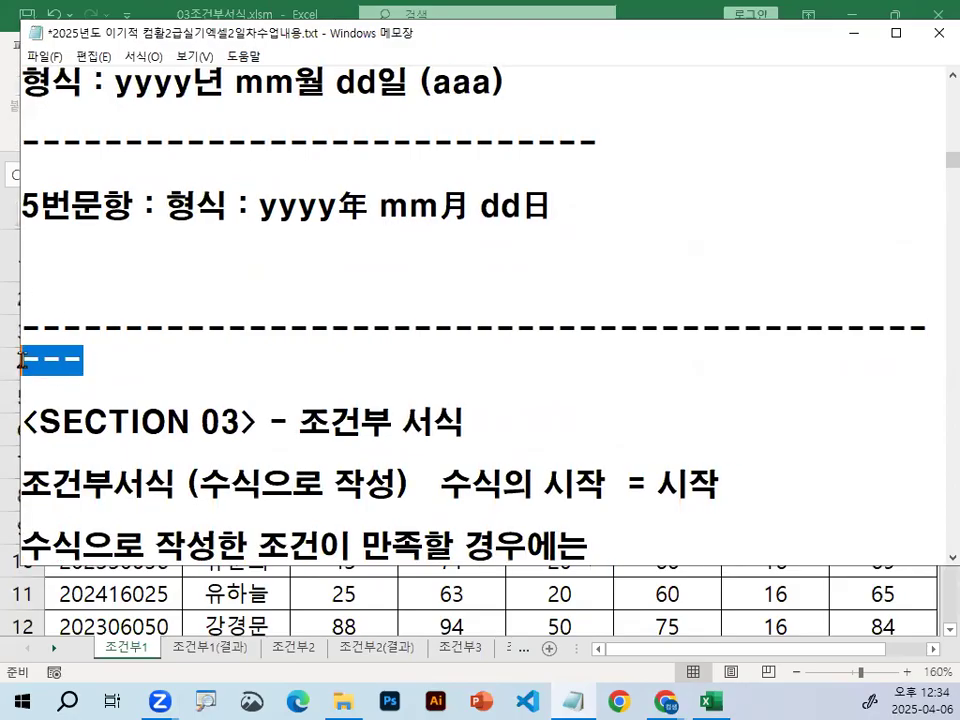
pyautogui.press('BackSpace')
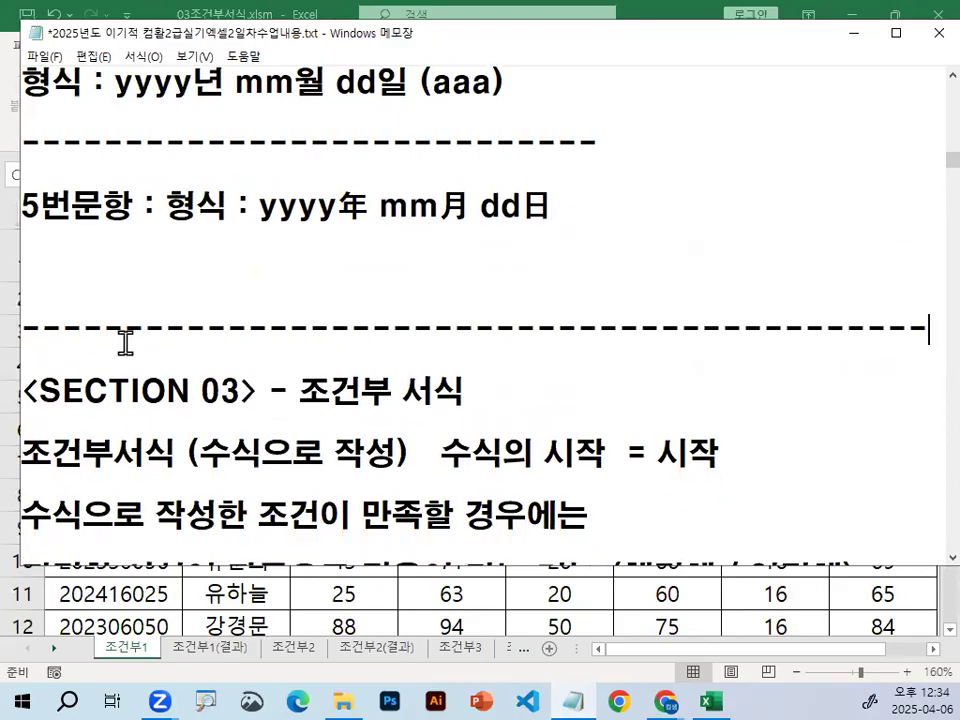
# Examine the <SECTION 03> notes on 조건부 서식, highlighting the phrases about writing formulas, starting with =, automatic formatting and 행전체
pyautogui.scroll(-1, 126, 338)
pyautogui.scroll(-1, 122, 343)
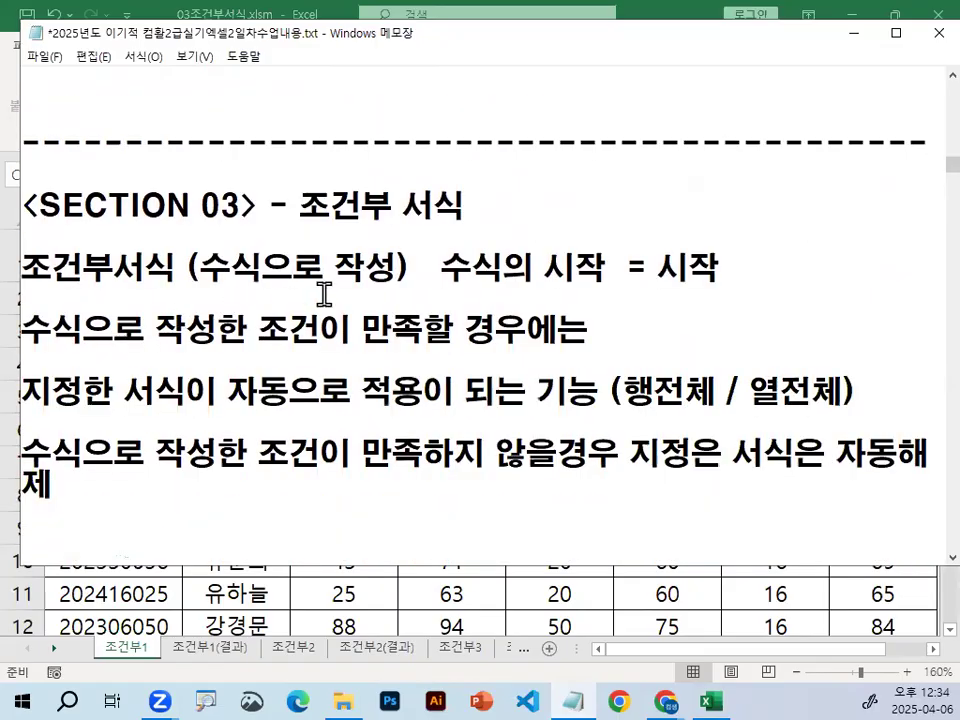
pyautogui.moveTo(205, 268); pyautogui.dragTo(392, 262)
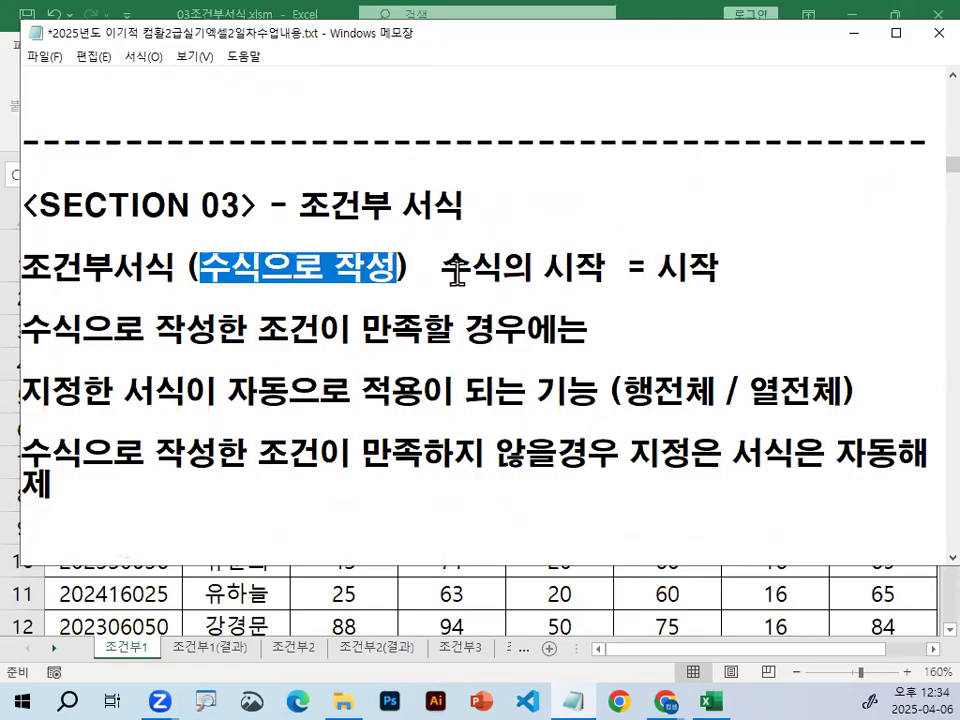
pyautogui.moveTo(625, 267); pyautogui.dragTo(721, 255)
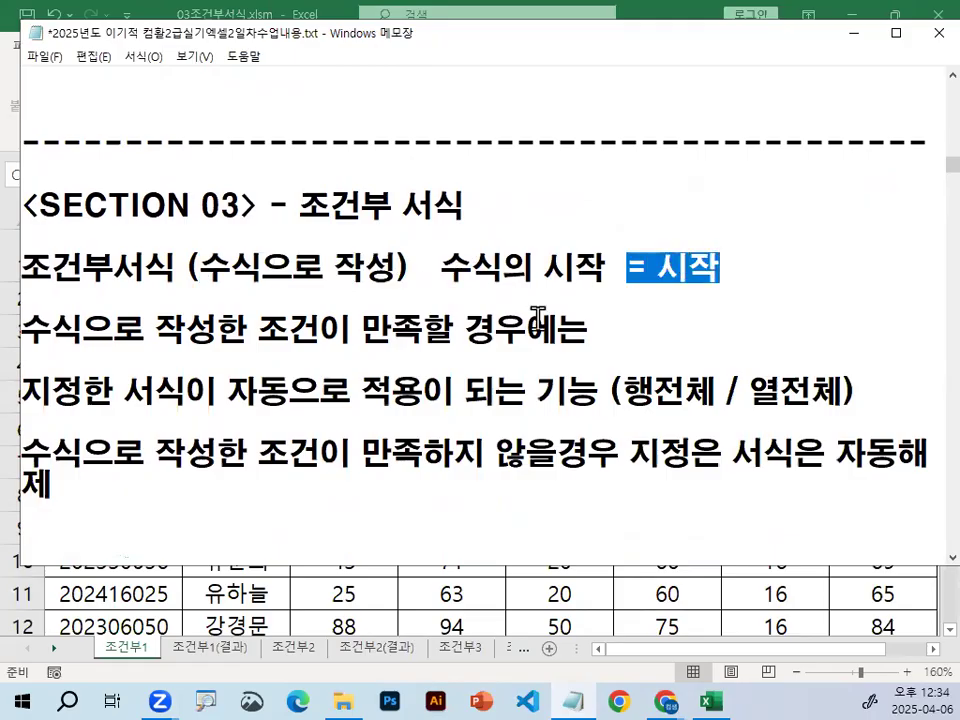
pyautogui.moveTo(36, 336); pyautogui.dragTo(548, 332)
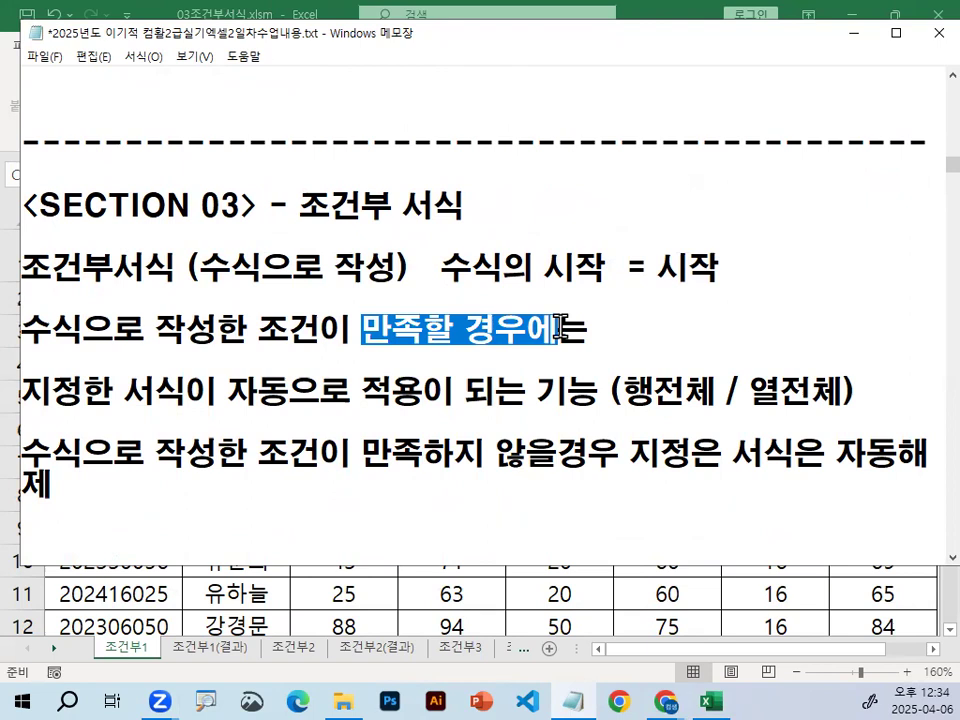
pyautogui.moveTo(442, 270); pyautogui.dragTo(590, 270)
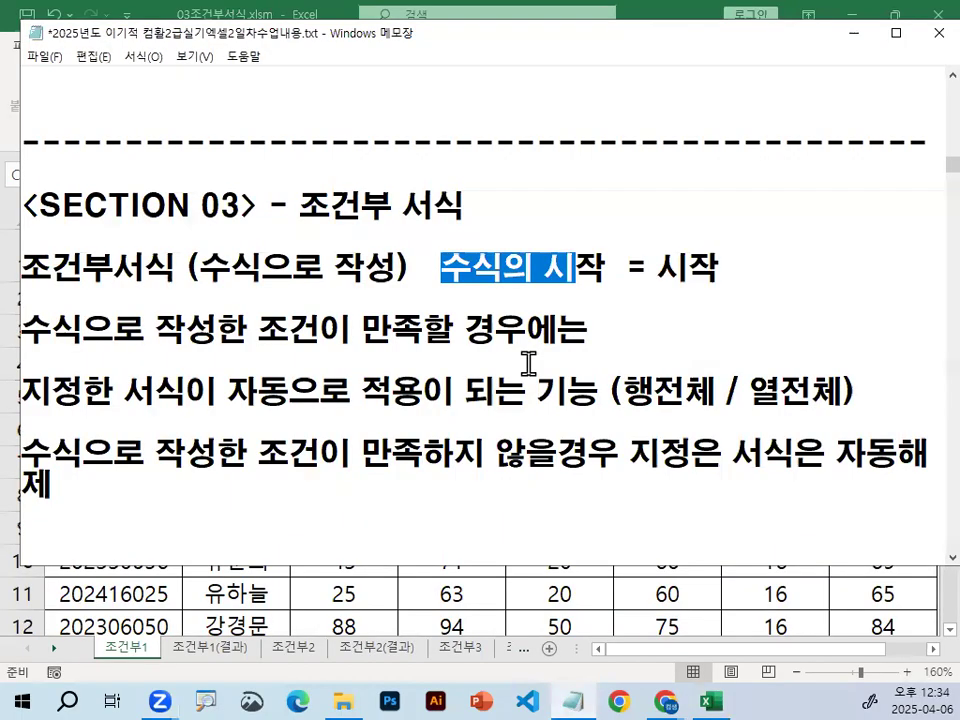
pyautogui.moveTo(22, 390); pyautogui.dragTo(290, 391)
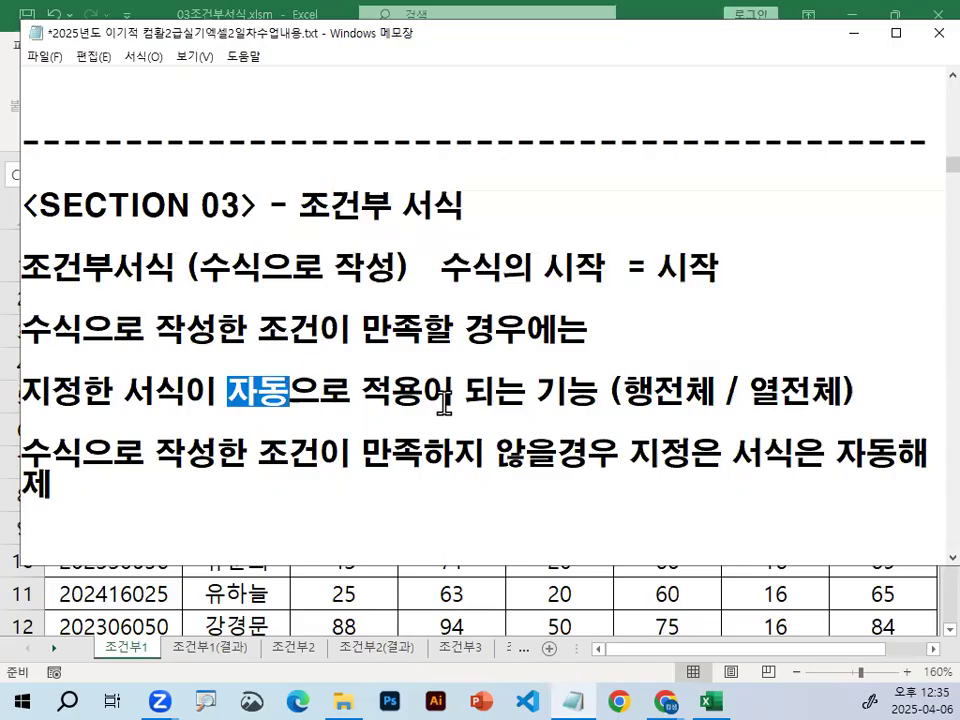
pyautogui.moveTo(626, 392); pyautogui.dragTo(712, 408)
# Annotate the notes with red arrows pointing down and right, cross out 열전체, mark 행전체, and clear the annotations
pyautogui.moveTo(615, 256)
pyautogui.mouseDown()
pyautogui.moveTo(613, 470)
pyautogui.moveTo(609, 462)
pyautogui.moveTo(625, 458)
pyautogui.mouseUp()
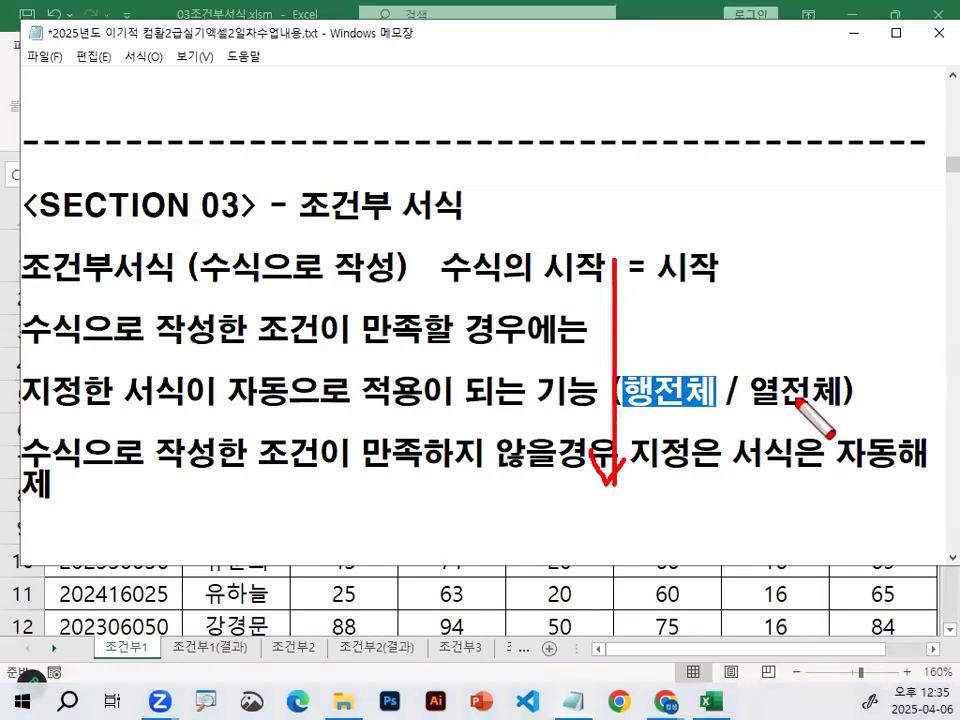
pyautogui.moveTo(637, 183); pyautogui.dragTo(887, 183)
pyautogui.moveTo(843, 150); pyautogui.dragTo(865, 200)
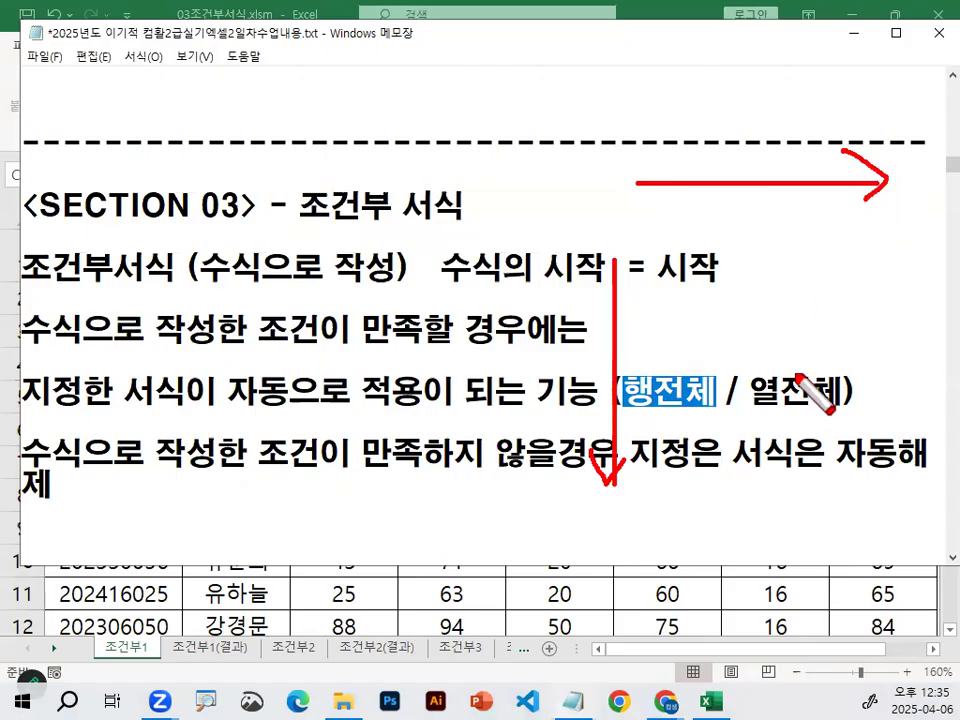
pyautogui.moveTo(757, 357); pyautogui.dragTo(812, 420)
pyautogui.moveTo(815, 355); pyautogui.dragTo(762, 425)
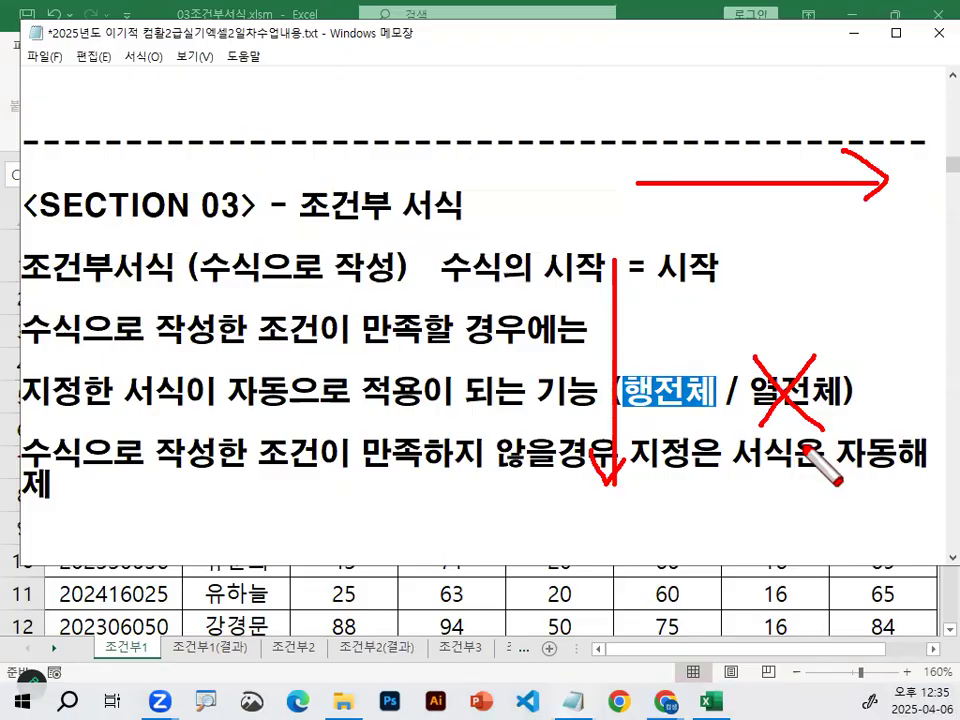
pyautogui.press('Escape')
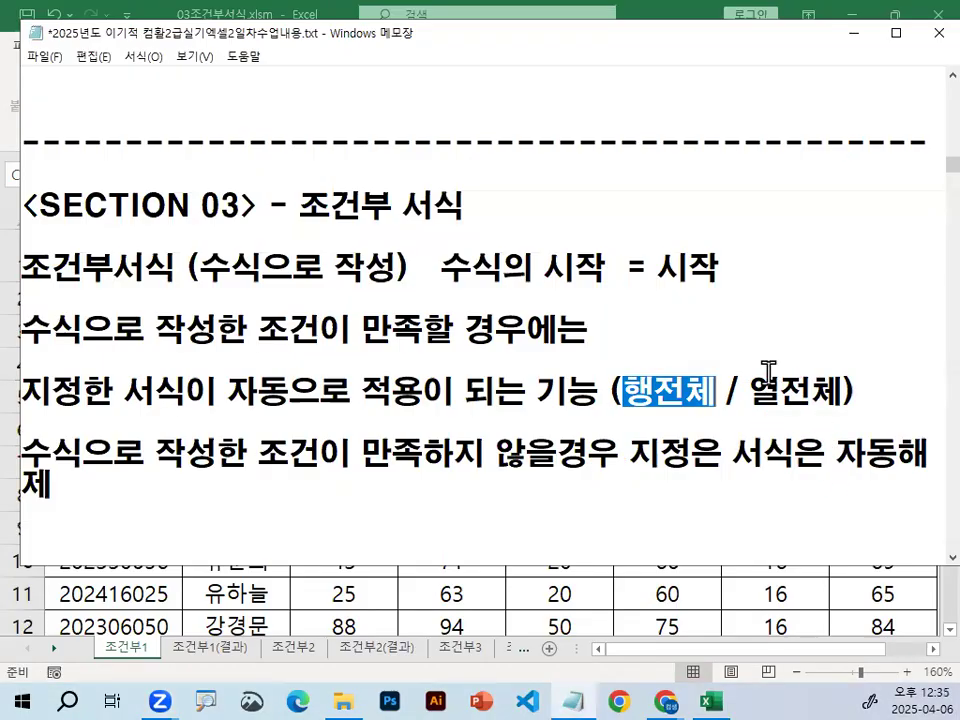
pyautogui.click(625, 405)
pyautogui.hotkey('ctrl', '2')
pyautogui.moveTo(616, 410)
pyautogui.mouseDown()
pyautogui.moveTo(726, 415)
pyautogui.moveTo(662, 418)
pyautogui.moveTo(649, 371)
pyautogui.moveTo(708, 403)
pyautogui.mouseUp()
pyautogui.press('Escape')
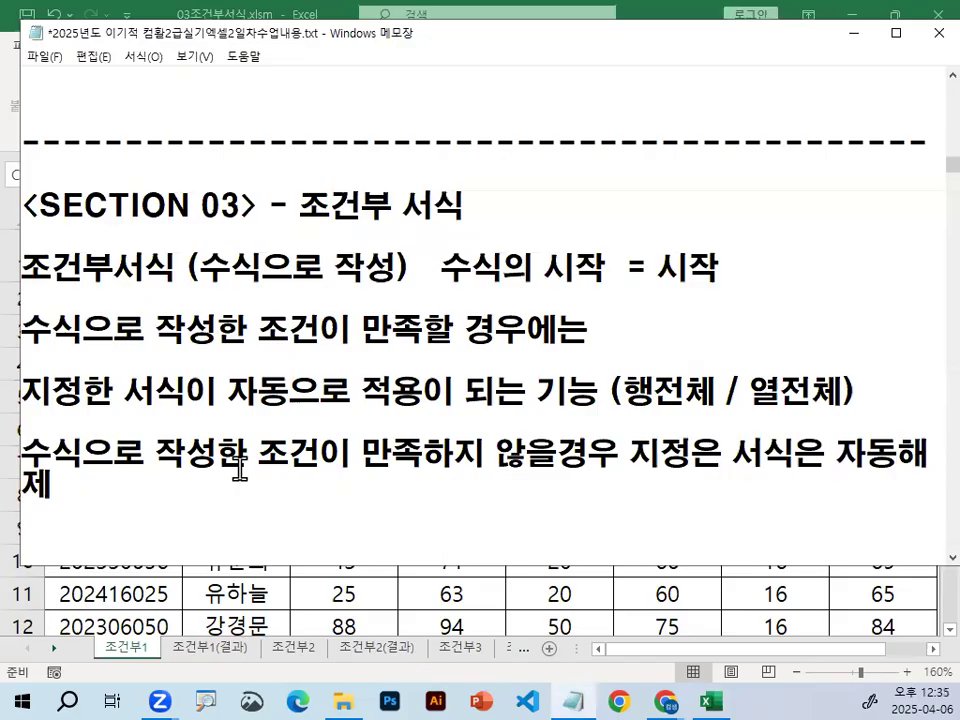
# Insert a line break before 서식은 자동해제 in the definition notes and highlight the 조건부 서식 heading
pyautogui.click(750, 457)
pyautogui.press('Return')
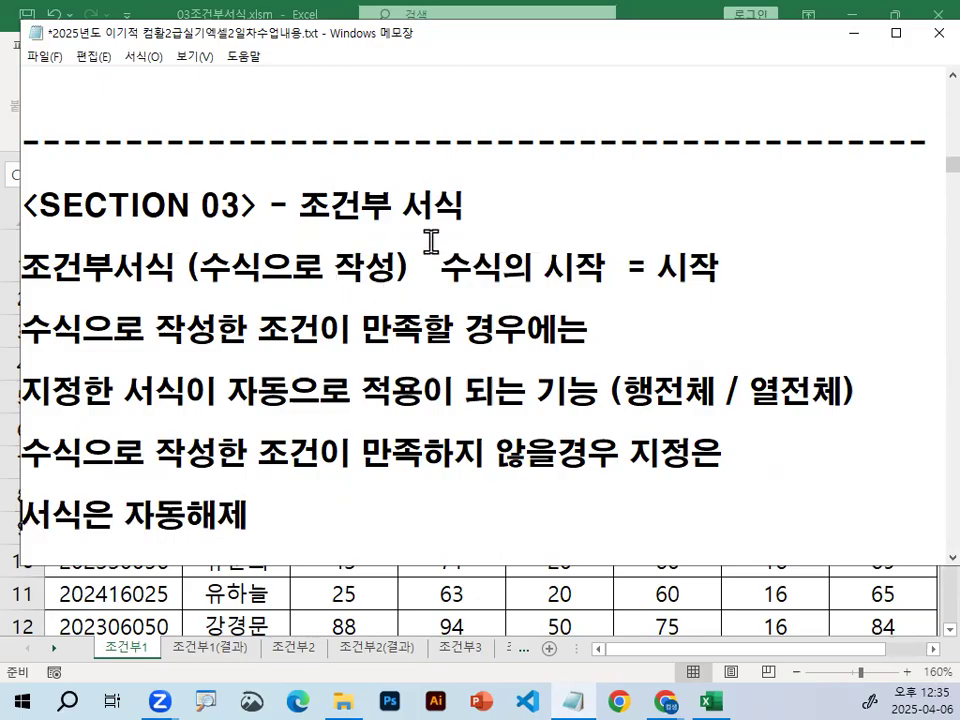
pyautogui.moveTo(298, 213); pyautogui.dragTo(465, 207)
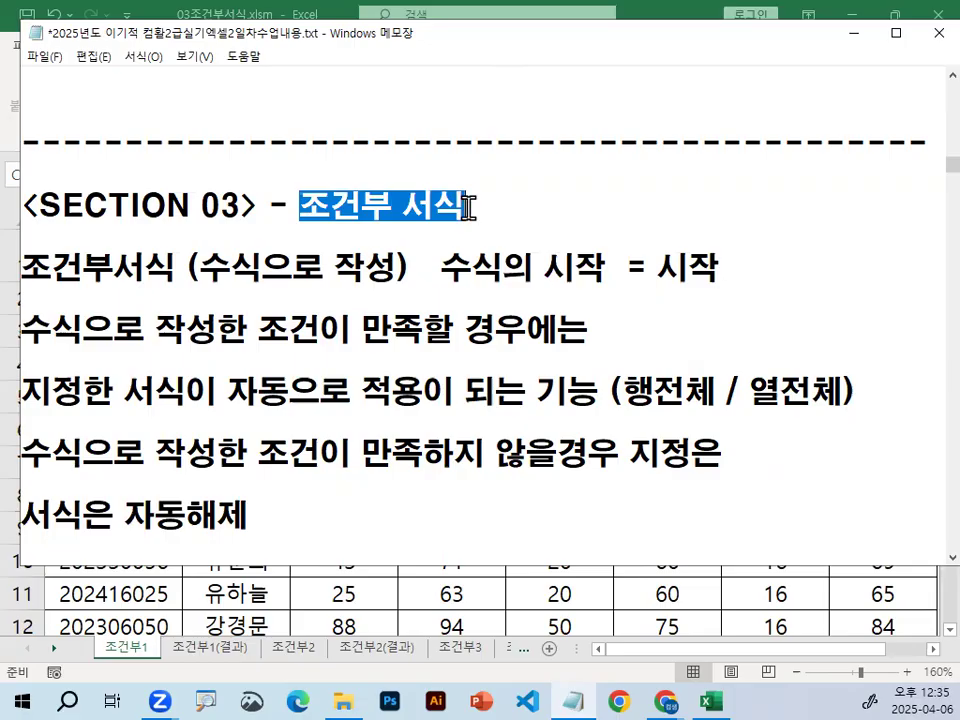
pyautogui.click(425, 329)
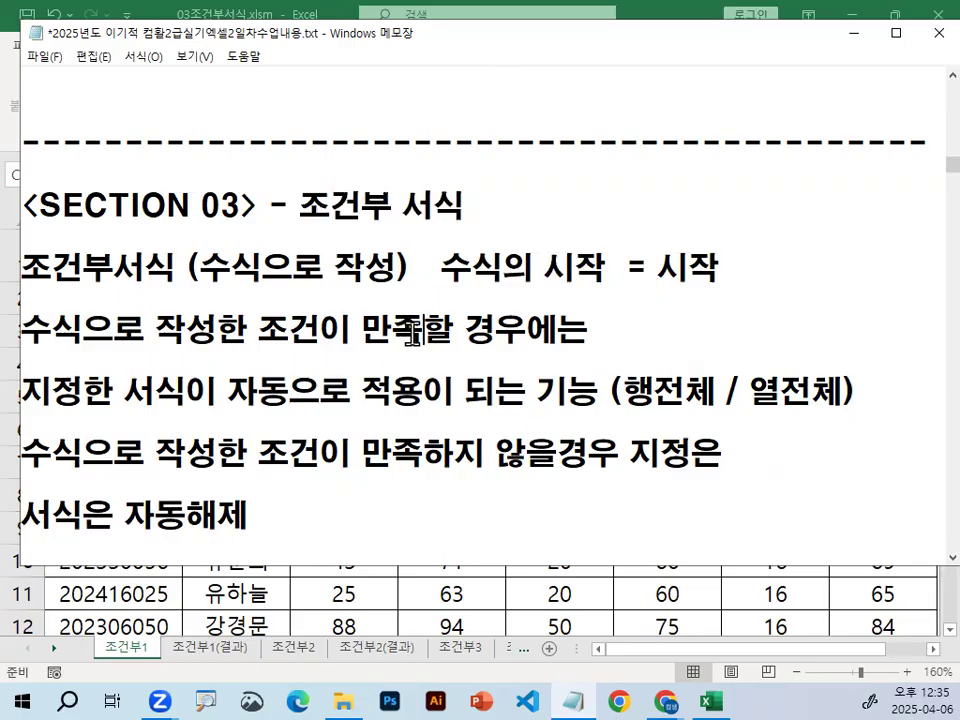
# Examine the notes on how conditional formatting references cells, highlighting 조건부서식, 셀주소 and part of the 절대참조 phrase
pyautogui.scroll(-1, 412, 330)
pyautogui.scroll(-1, 412, 330)
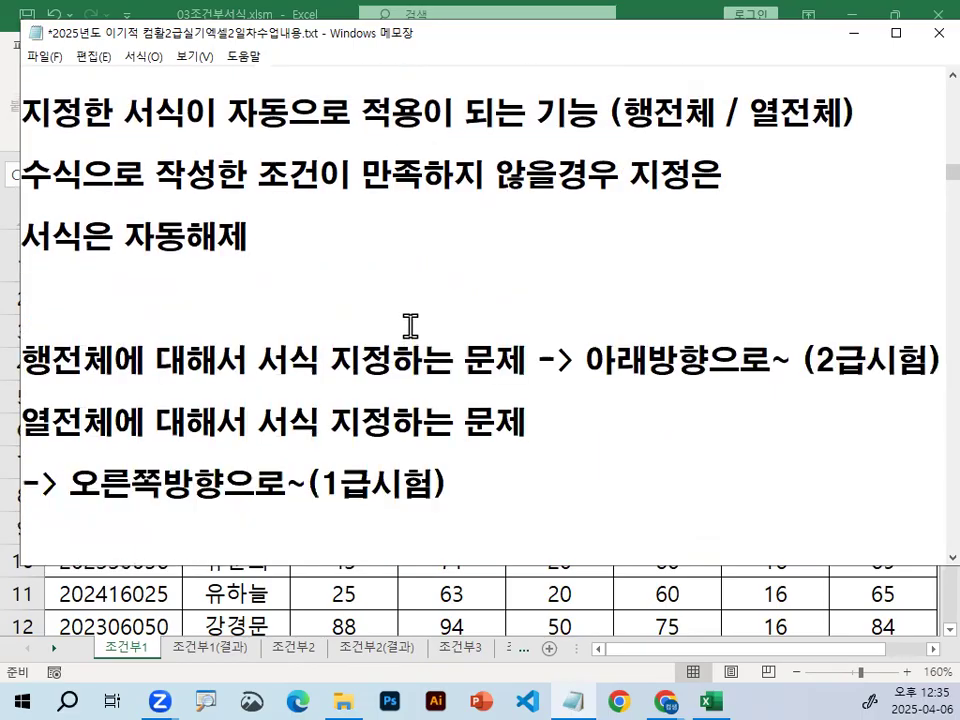
pyautogui.scroll(-1, 412, 326)
pyautogui.scroll(-3, 412, 325)
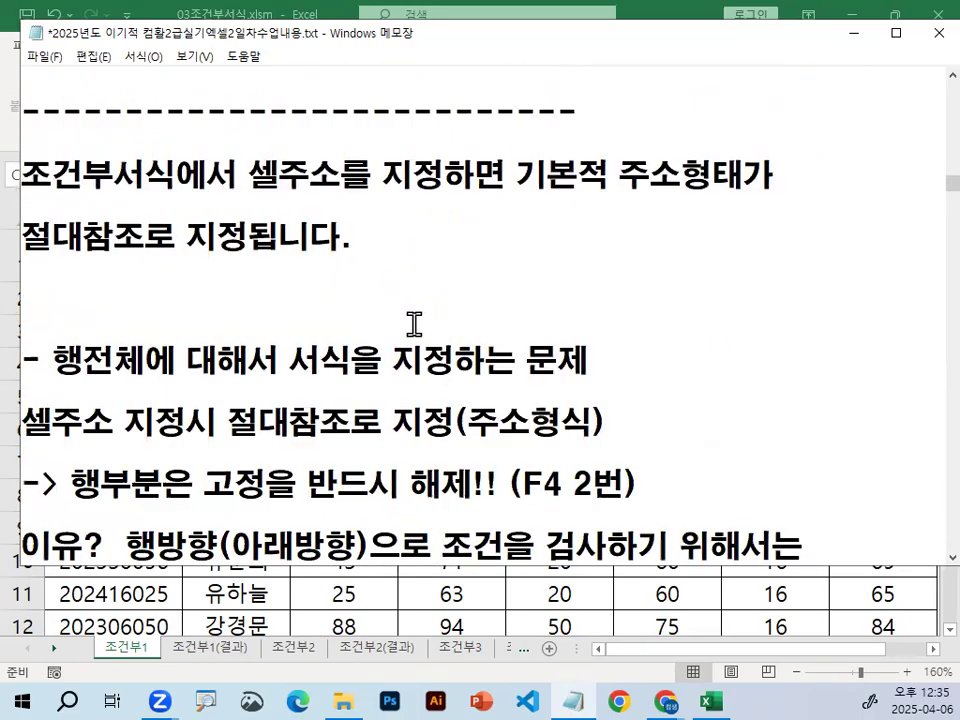
pyautogui.moveTo(22, 175); pyautogui.dragTo(177, 175)
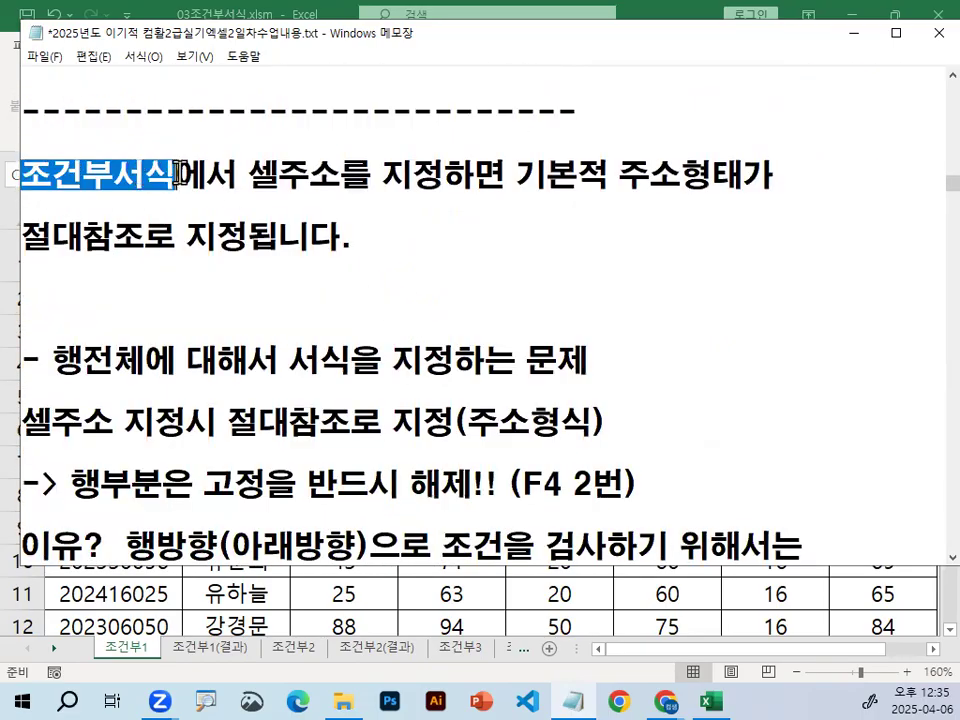
pyautogui.moveTo(247, 175); pyautogui.dragTo(341, 175)
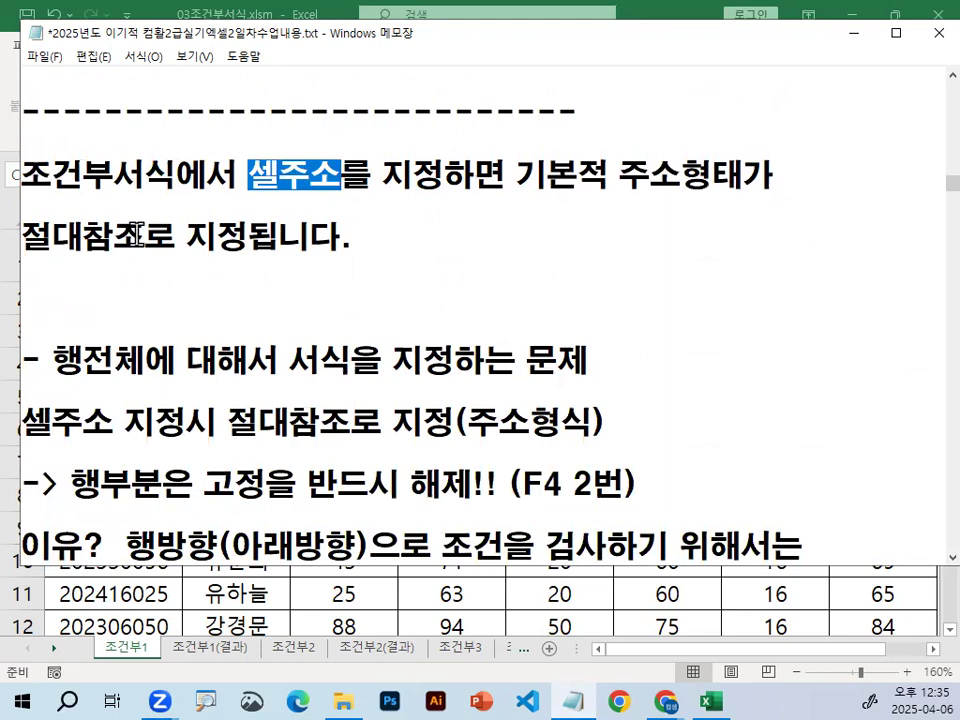
pyautogui.moveTo(113, 238); pyautogui.dragTo(192, 228)
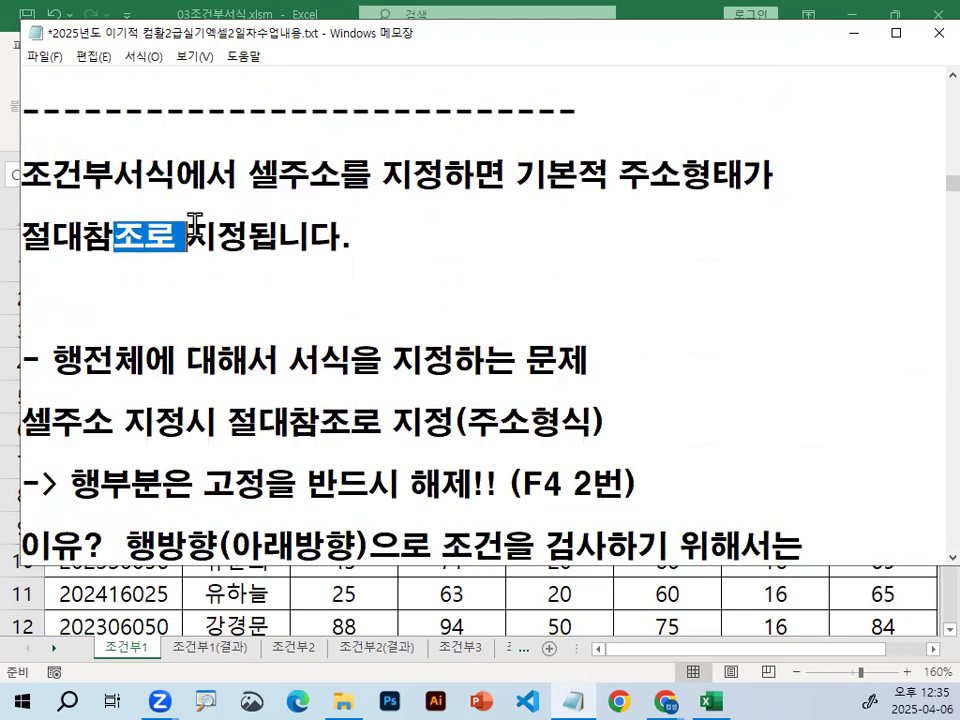
pyautogui.click(193, 228)
# Return to the Excel sheet, enter =A24 in cell C25 as a relative reference example, circle it, and cancel the entry
pyautogui.click(850, 32)
pyautogui.scroll(-7, 600, 312)
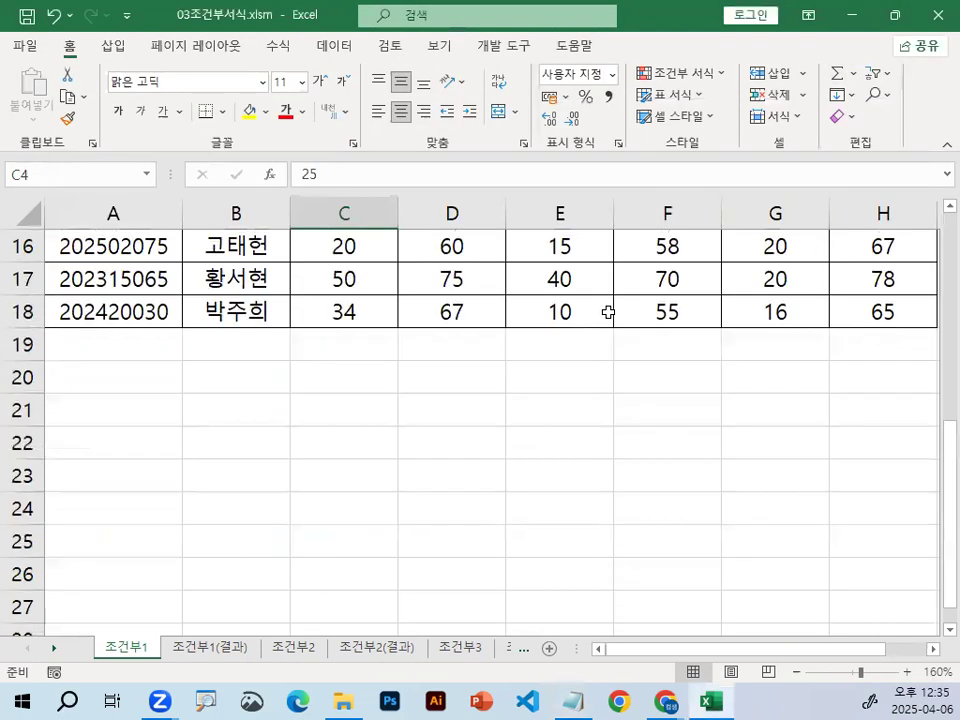
pyautogui.keyDown('ctrl'); pyautogui.scroll(1, 431, 389); pyautogui.keyUp('ctrl')
pyautogui.click(407, 328)
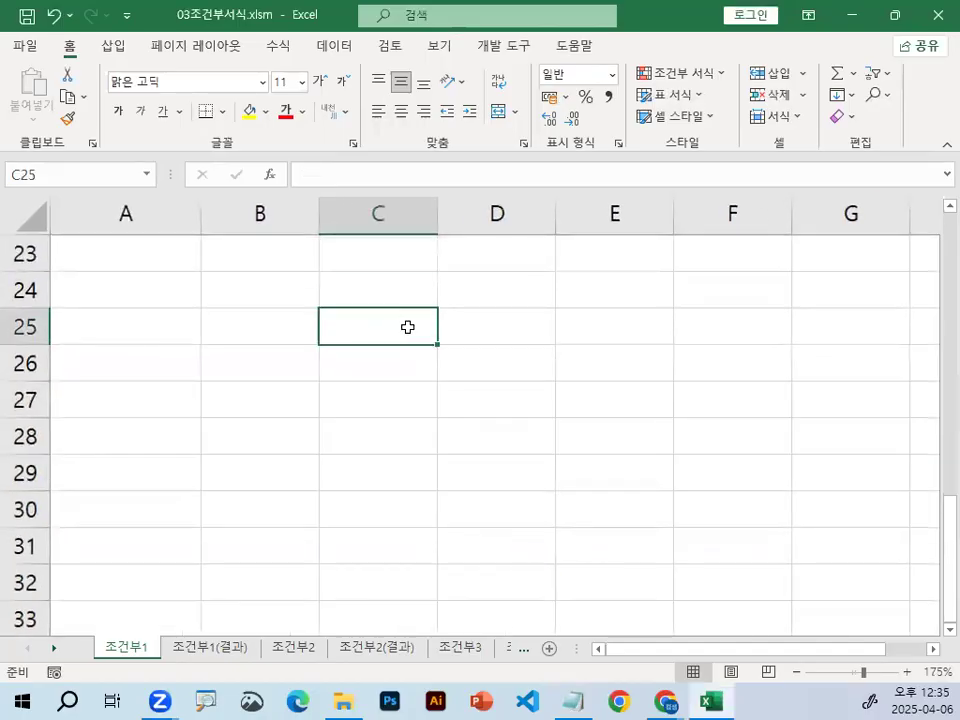
pyautogui.write('=')
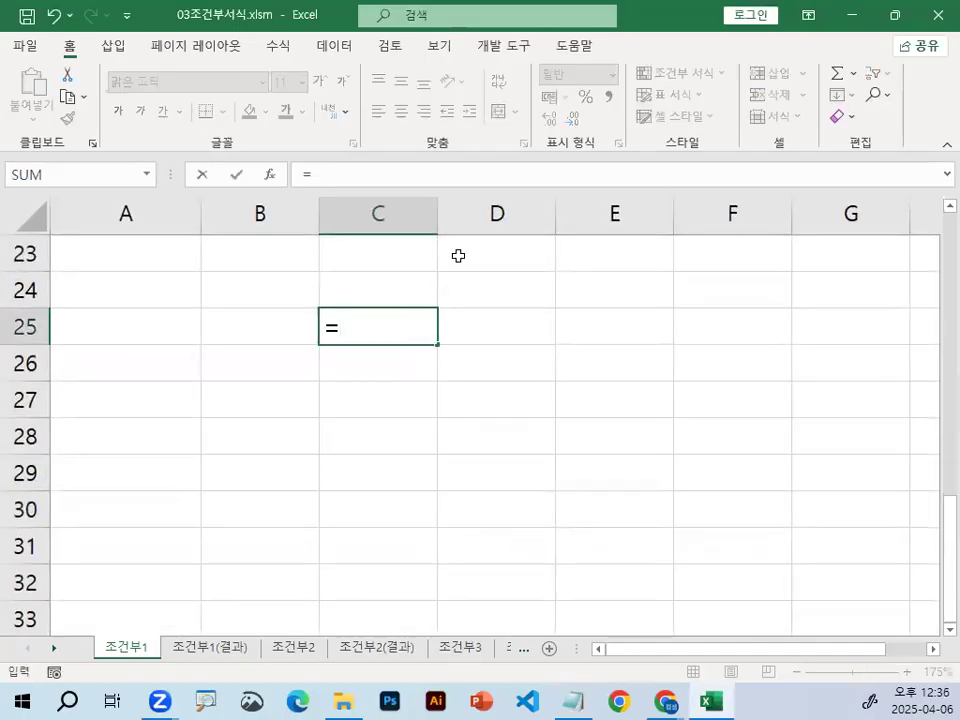
pyautogui.click(156, 292)
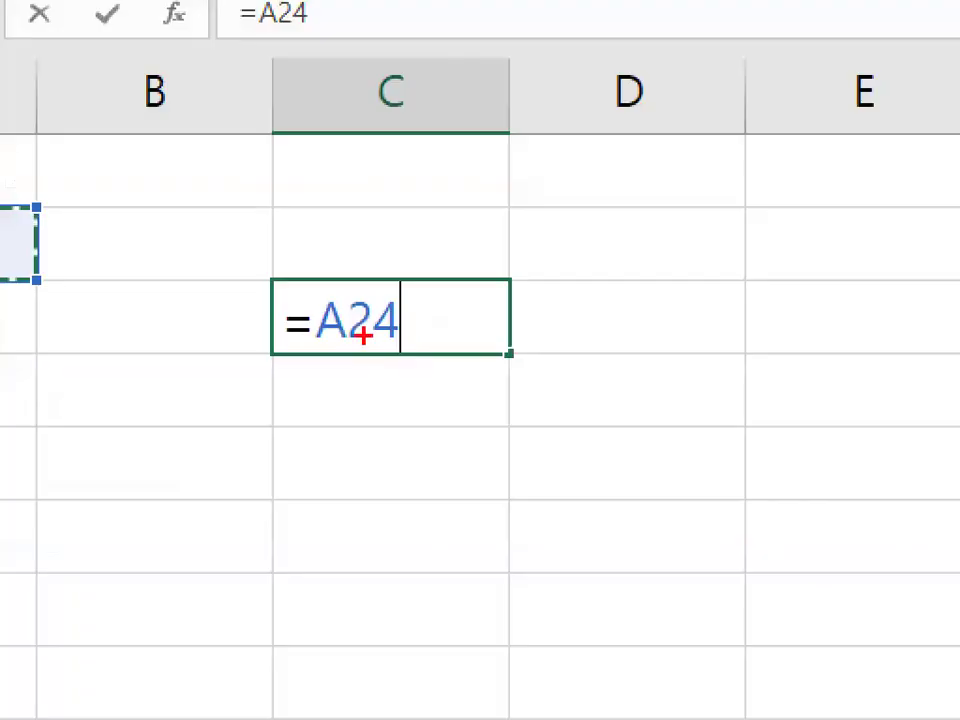
pyautogui.moveTo(422, 344); pyautogui.dragTo(402, 291)
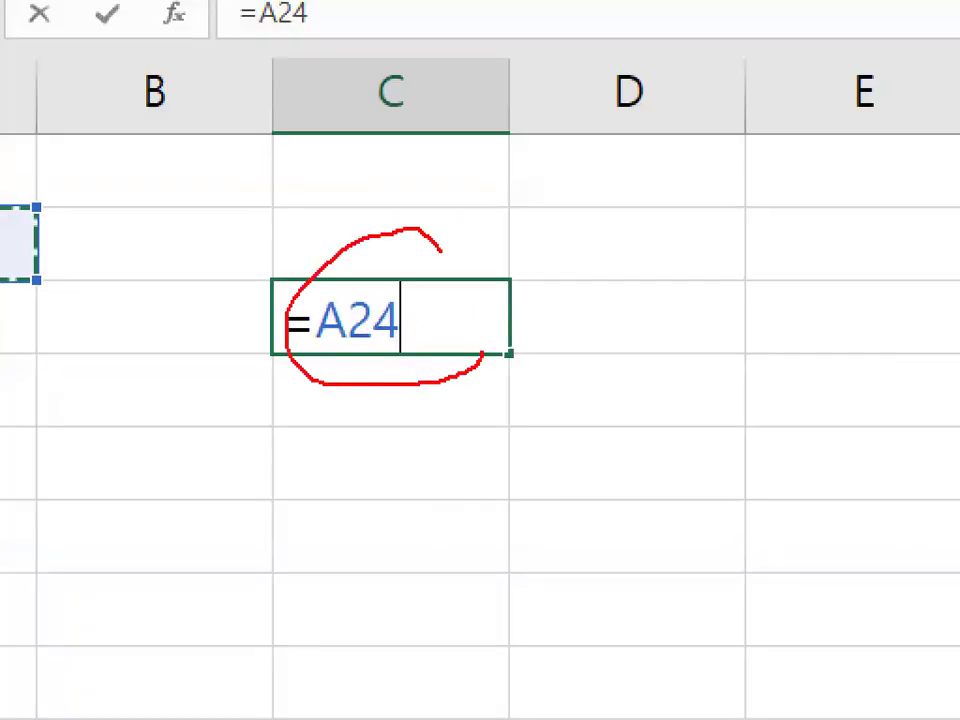
pyautogui.moveTo(441, 250); pyautogui.dragTo(472, 352)
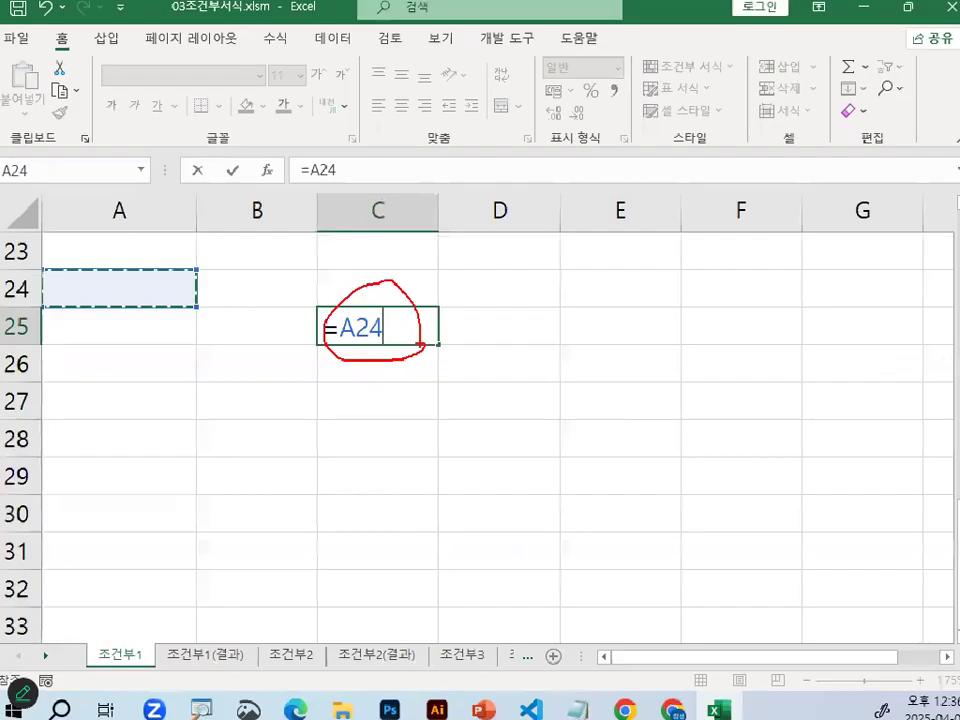
pyautogui.press('Escape')
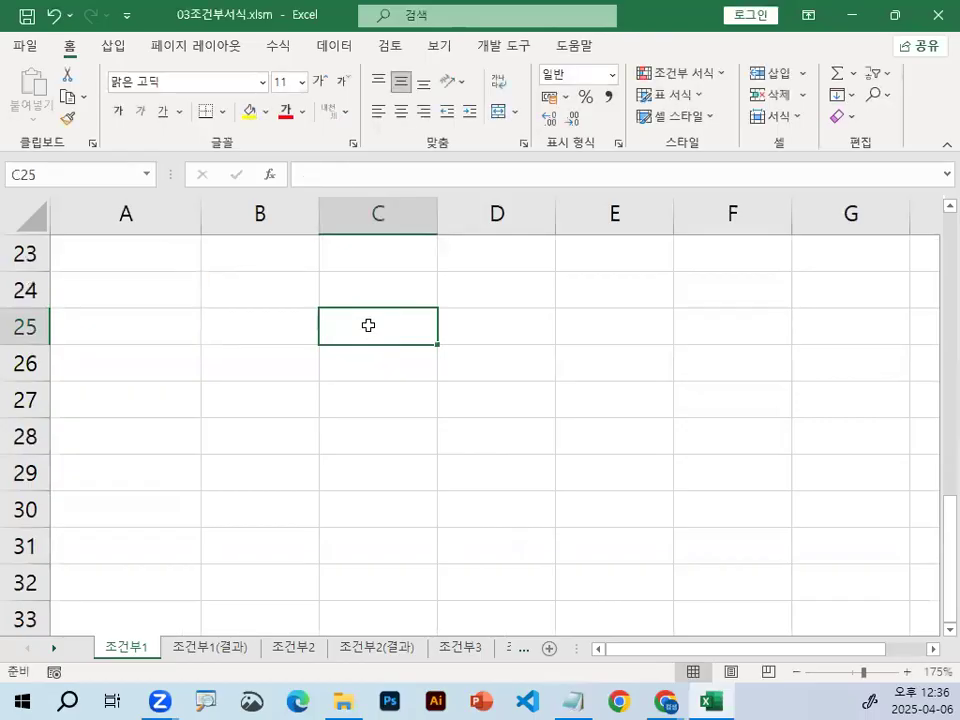
pyautogui.click(371, 293)
# Switch back to the Notepad notes and bring the section on the three Excel address types into full view
pyautogui.click(573, 701)
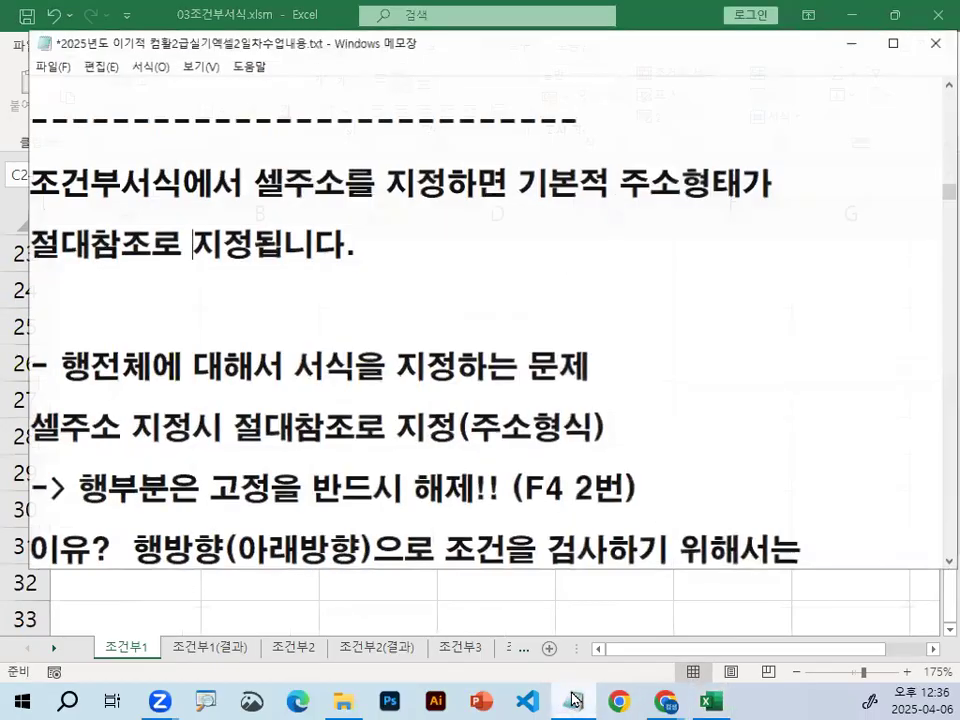
pyautogui.scroll(-3, 220, 294)
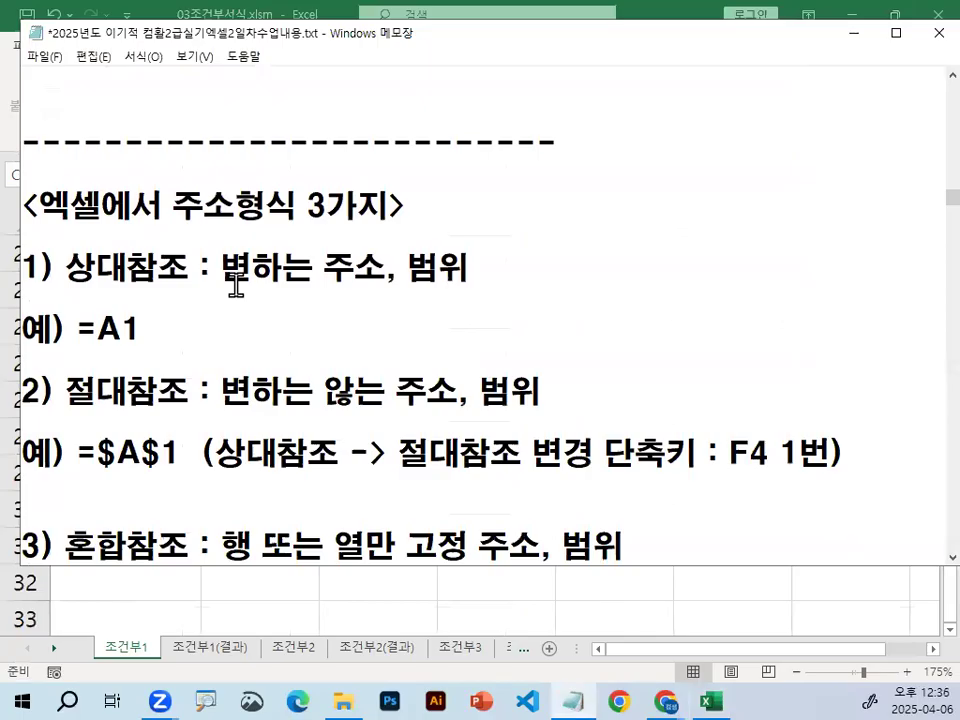
pyautogui.scroll(-1, 236, 285)
pyautogui.moveTo(333, 36); pyautogui.dragTo(324, 19)
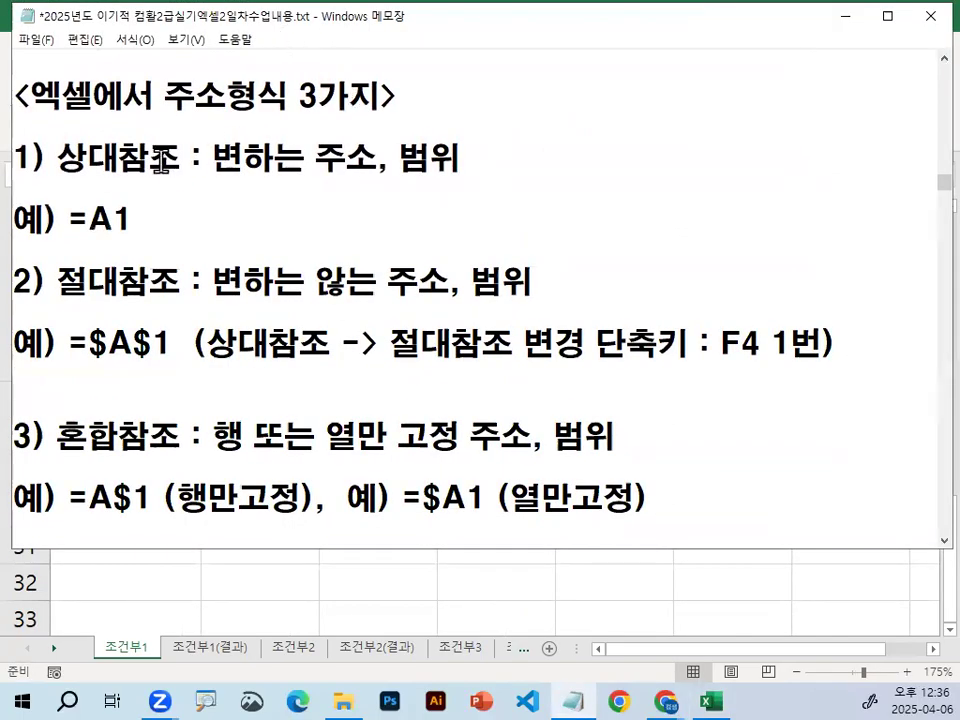
# Underline the 상대참조 line and the 엑셀에서 주소형식 3가지 heading with the pen, add a check mark, and clear the drawings
pyautogui.hotkey('ctrl', '2')
pyautogui.moveTo(67, 177); pyautogui.dragTo(457, 174)
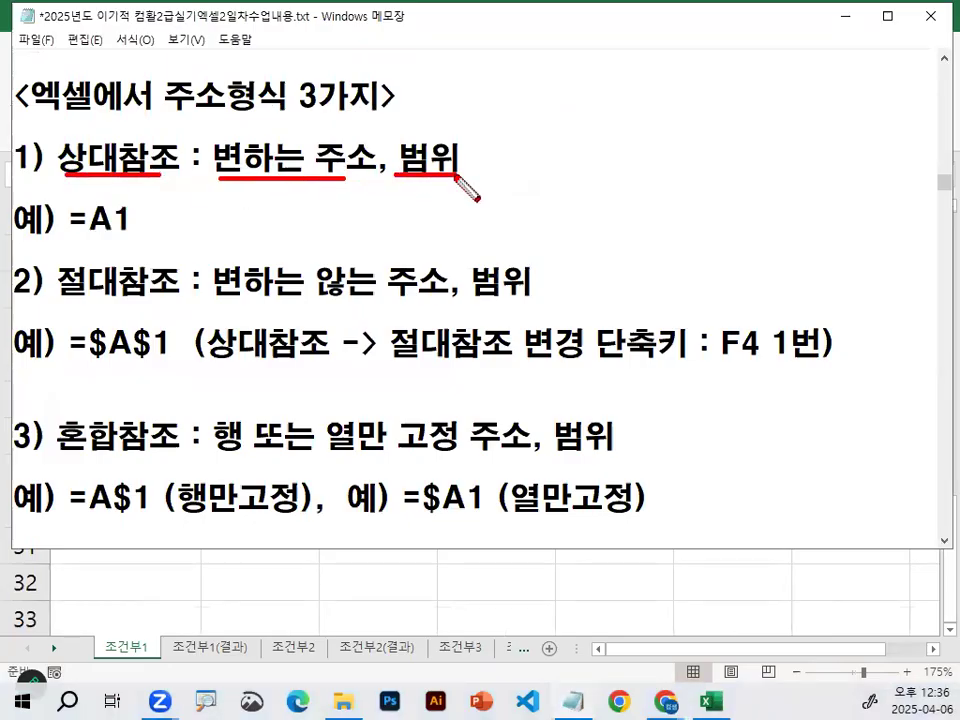
pyautogui.moveTo(32, 111); pyautogui.dragTo(335, 112)
pyautogui.moveTo(222, 58); pyautogui.dragTo(272, 18)
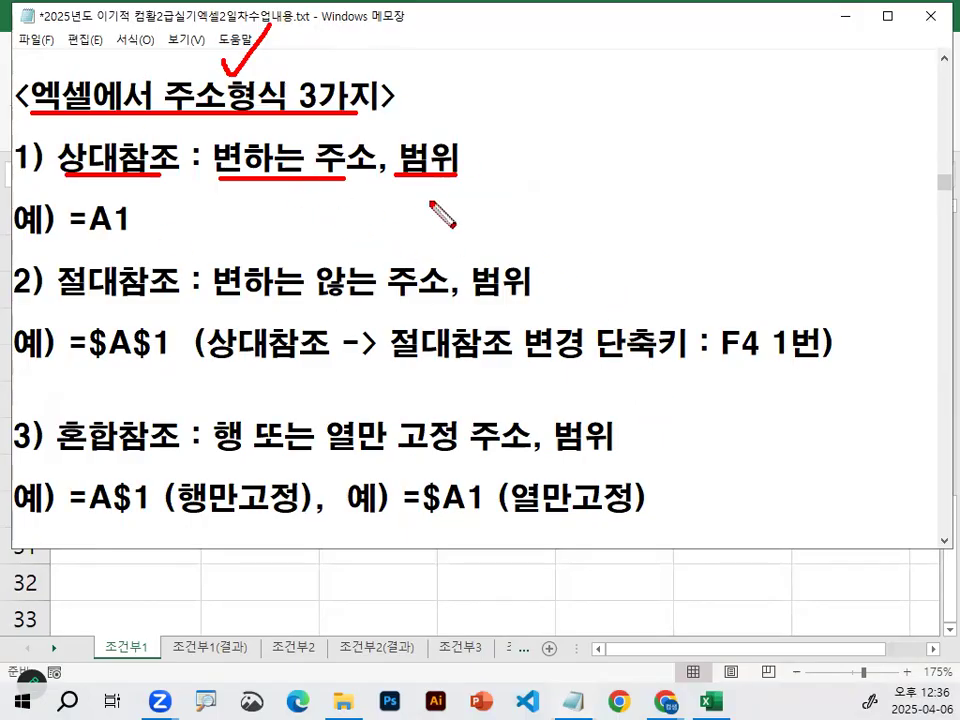
pyautogui.press('Escape')
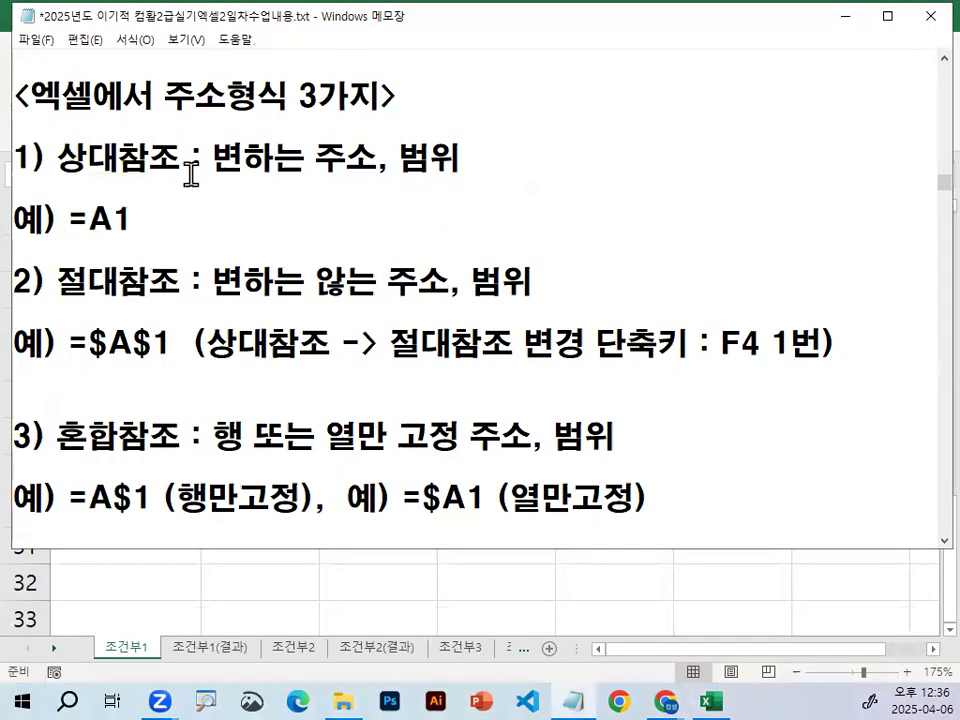
# Mark the relative reference notes by underlining 상대참조 and 변하는, circling 참조 and A1, and clear the drawings
pyautogui.moveTo(63, 175); pyautogui.dragTo(148, 179)
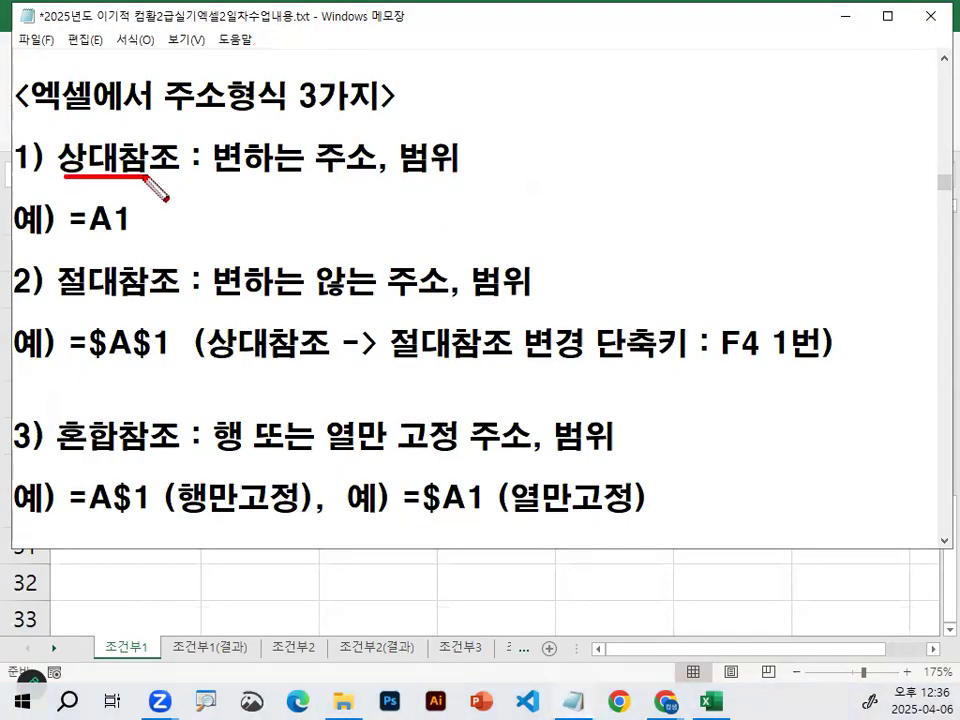
pyautogui.moveTo(514, 106)
pyautogui.mouseDown()
pyautogui.moveTo(549, 106)
pyautogui.moveTo(552, 120)
pyautogui.moveTo(614, 70)
pyautogui.mouseUp()
pyautogui.moveTo(148, 228)
pyautogui.mouseDown()
pyautogui.moveTo(118, 238)
pyautogui.moveTo(96, 198)
pyautogui.moveTo(146, 230)
pyautogui.mouseUp()
pyautogui.moveTo(130, 170)
pyautogui.mouseDown()
pyautogui.moveTo(125, 135)
pyautogui.moveTo(150, 175)
pyautogui.mouseUp()
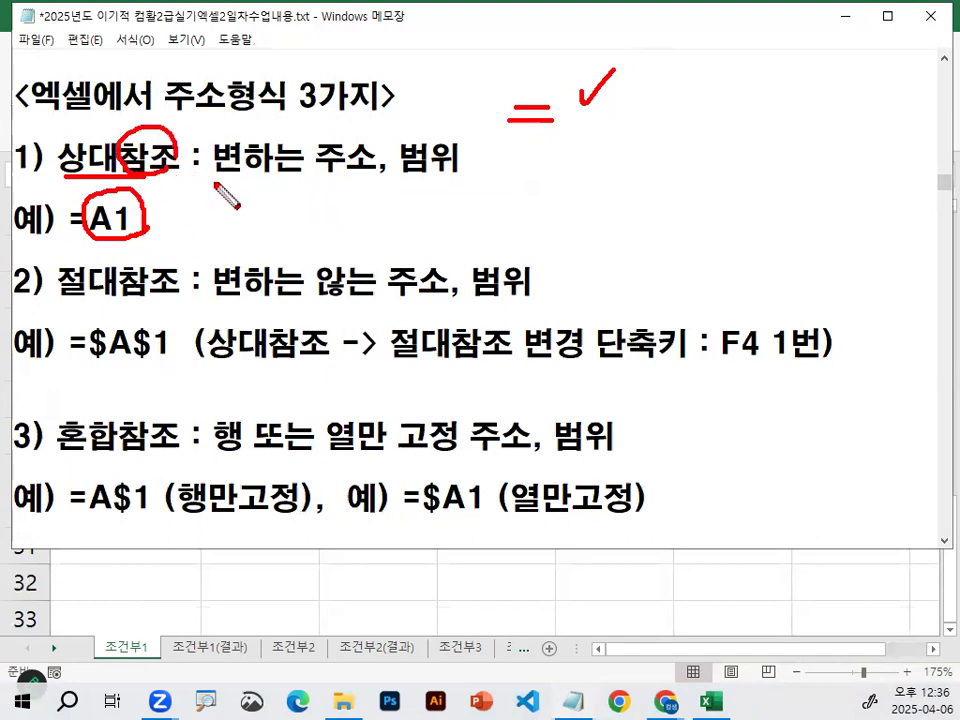
pyautogui.moveTo(214, 182); pyautogui.dragTo(281, 179)
pyautogui.press('Escape')
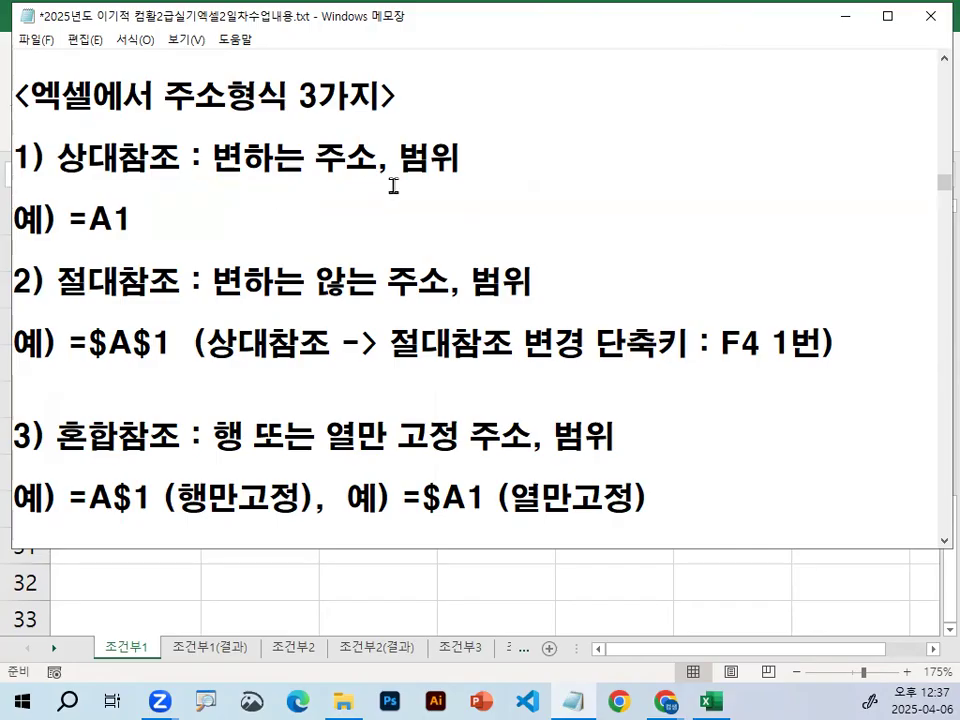
# Highlight the relative reference definition and =A1, and mark how the first $ in =$A$1 applies to the column letter
pyautogui.moveTo(205, 158); pyautogui.dragTo(472, 158)
pyautogui.moveTo(68, 220); pyautogui.dragTo(141, 249)
pyautogui.moveTo(90, 345); pyautogui.dragTo(107, 346)
pyautogui.scroll(-1, 106, 300)
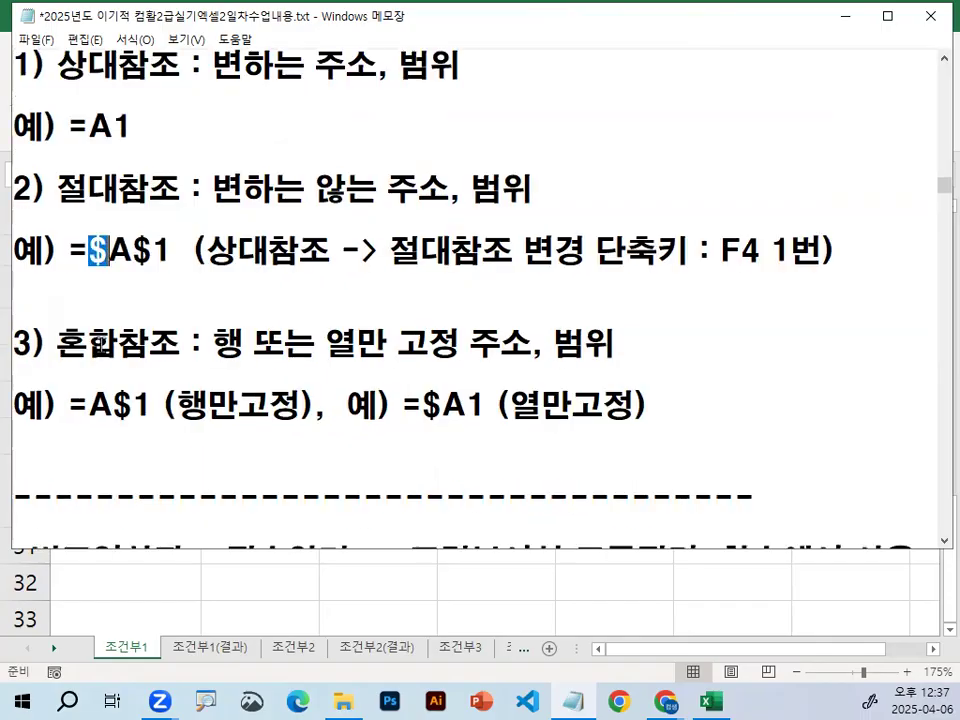
pyautogui.hotkey('ctrl', '1')
pyautogui.click(112, 254)
pyautogui.moveTo(103, 220); pyautogui.dragTo(97, 182)
pyautogui.moveTo(152, 209); pyautogui.dragTo(185, 149)
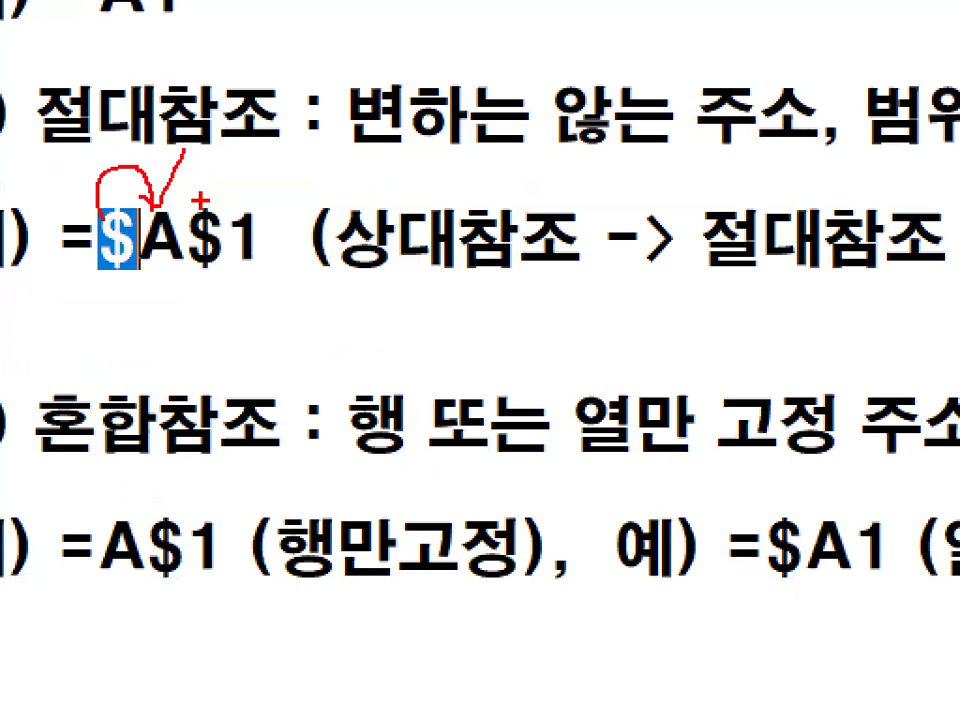
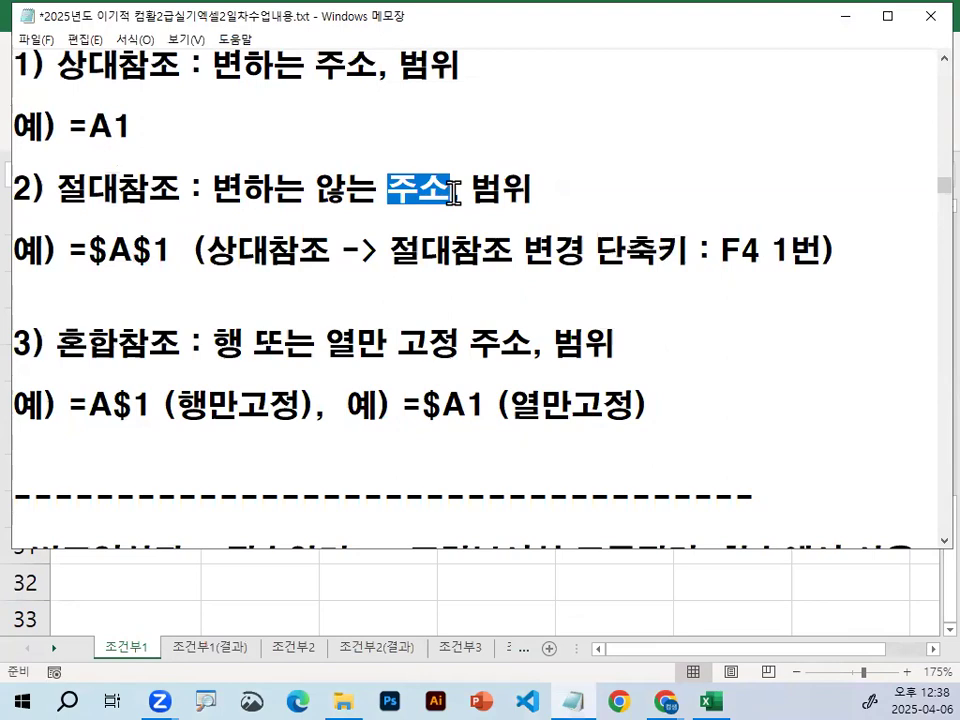
# Review the absolute reference notes, highlighting 범위, 참조 and the $A$1 example, and compare it with the A1 example
pyautogui.moveTo(470, 190); pyautogui.dragTo(532, 190)
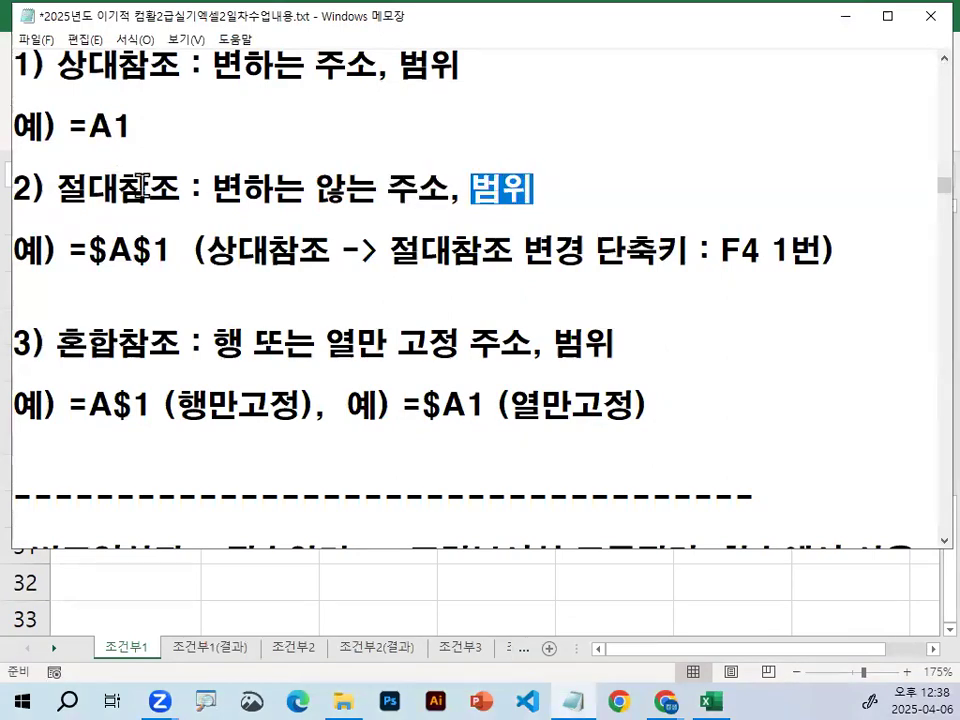
pyautogui.moveTo(124, 187); pyautogui.dragTo(166, 183)
pyautogui.click(306, 298)
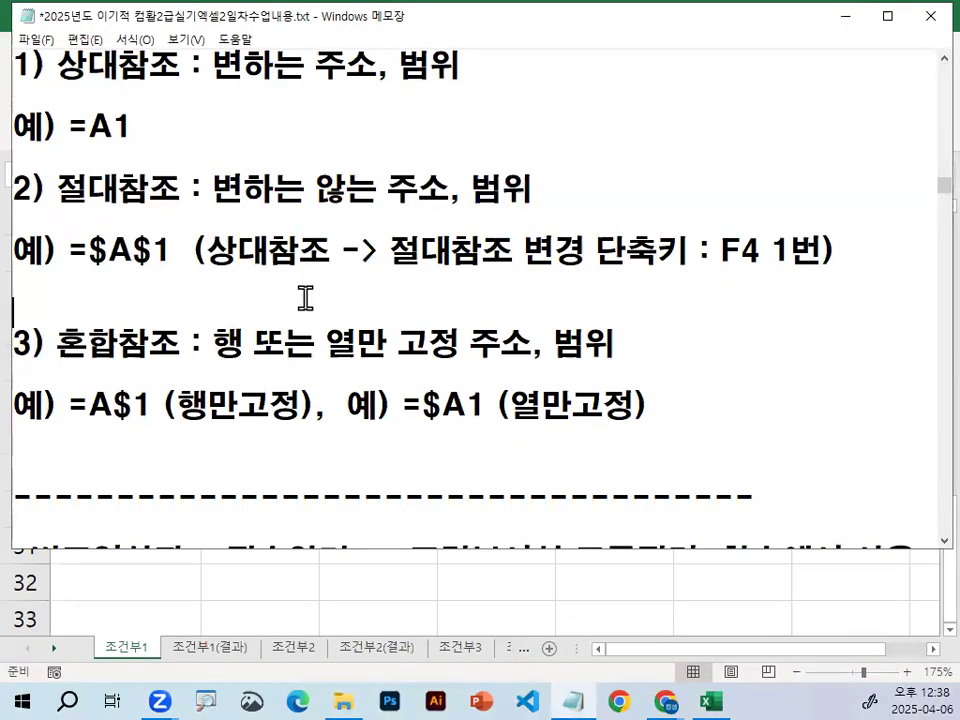
pyautogui.moveTo(88, 250); pyautogui.dragTo(145, 250)
pyautogui.moveTo(90, 127); pyautogui.dragTo(161, 126)
pyautogui.scroll(-1, 206, 304)
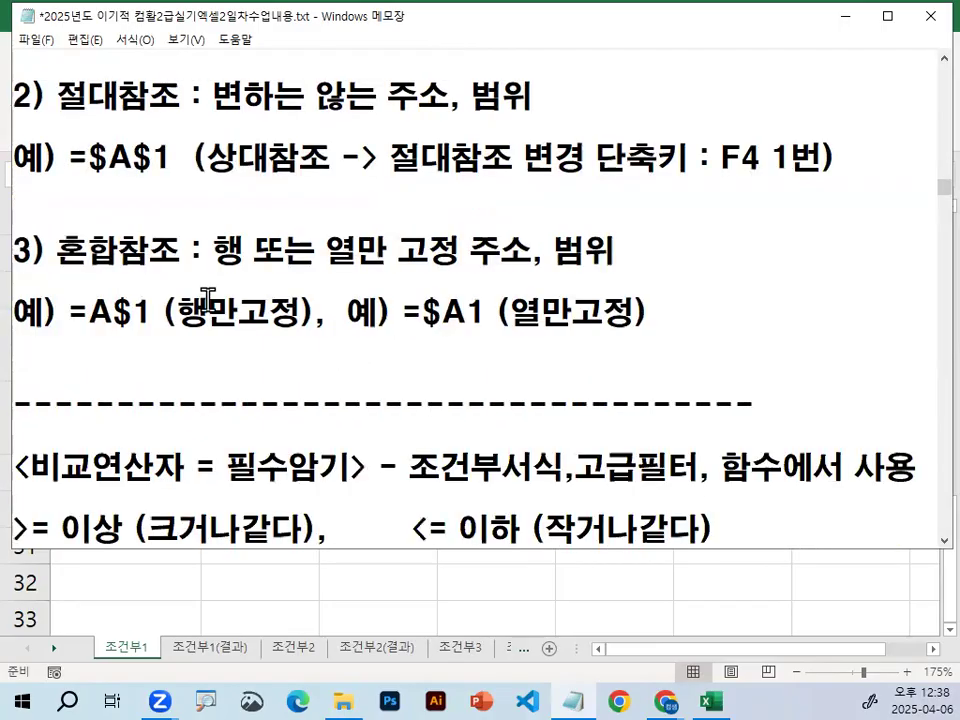
# Highlight 행 and 열만 고정 in the 혼합참조 definition, mark the row-fixed A$1 example, and clear the drawings
pyautogui.moveTo(213, 250); pyautogui.dragTo(243, 250)
pyautogui.moveTo(326, 250); pyautogui.dragTo(440, 250)
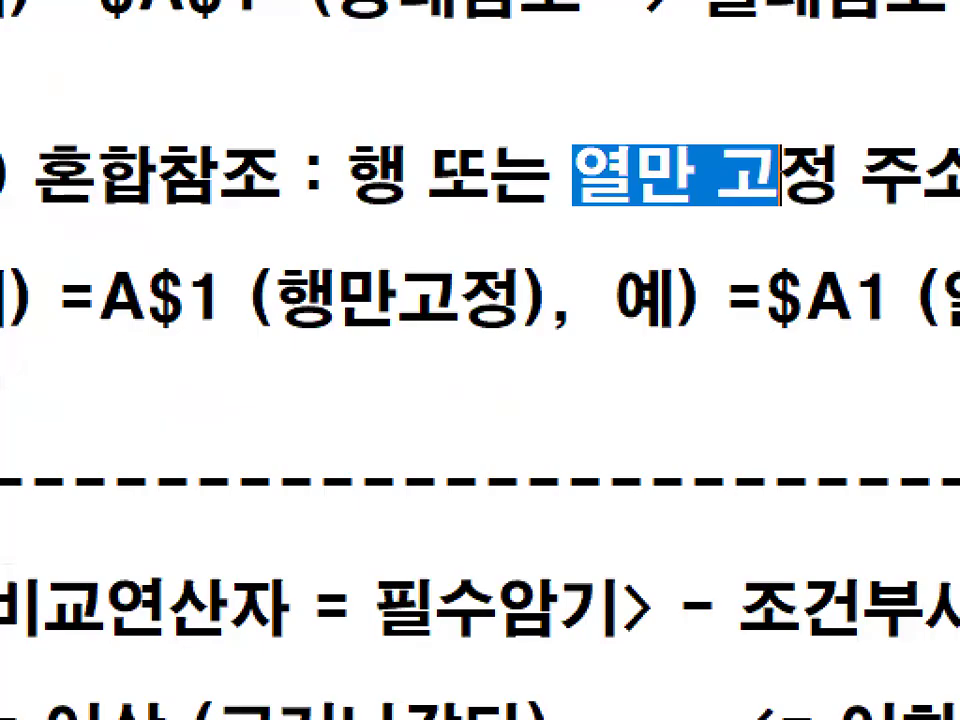
pyautogui.moveTo(106, 330); pyautogui.dragTo(230, 323)
pyautogui.moveTo(163, 264)
pyautogui.mouseDown()
pyautogui.moveTo(205, 230)
pyautogui.moveTo(224, 240)
pyautogui.mouseUp()
pyautogui.moveTo(229, 297)
pyautogui.mouseDown()
pyautogui.moveTo(181, 331)
pyautogui.moveTo(196, 249)
pyautogui.moveTo(219, 300)
pyautogui.moveTo(153, 328)
pyautogui.moveTo(225, 291)
pyautogui.moveTo(219, 309)
pyautogui.mouseUp()
pyautogui.press('Escape')
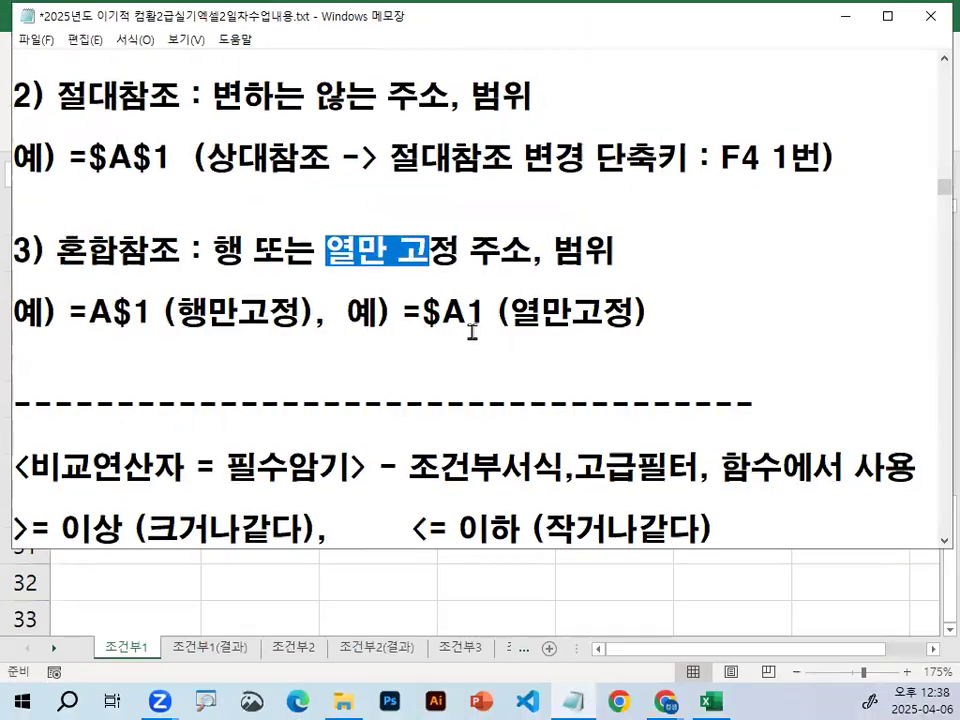
# Mark the column-fixed =$A1 example in the mixed reference notes, clear the drawings, and place the cursor before 절대참조
pyautogui.hotkey('ctrl', '1')
pyautogui.moveTo(463, 326)
pyautogui.mouseDown()
pyautogui.moveTo(362, 320)
pyautogui.moveTo(385, 252)
pyautogui.moveTo(462, 318)
pyautogui.mouseUp()
pyautogui.moveTo(416, 235); pyautogui.dragTo(478, 178)
pyautogui.press('Escape')
pyautogui.click(57, 95)
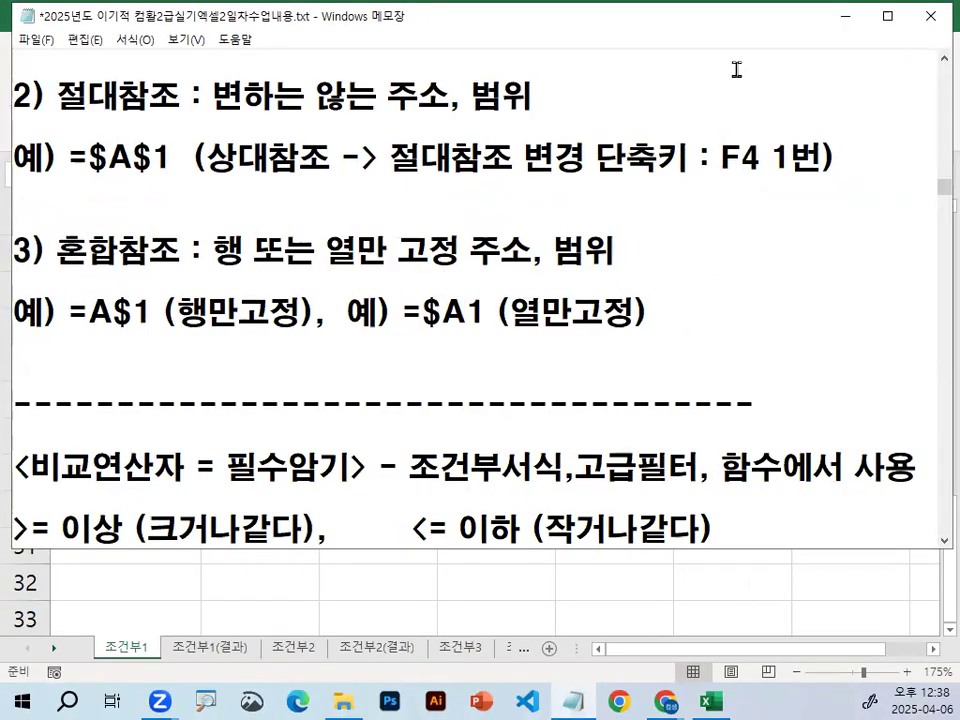
# Return to the Excel workbook and set the font of the entire 조건부1 sheet to a견고딕
pyautogui.click(843, 17)
pyautogui.press('Return')
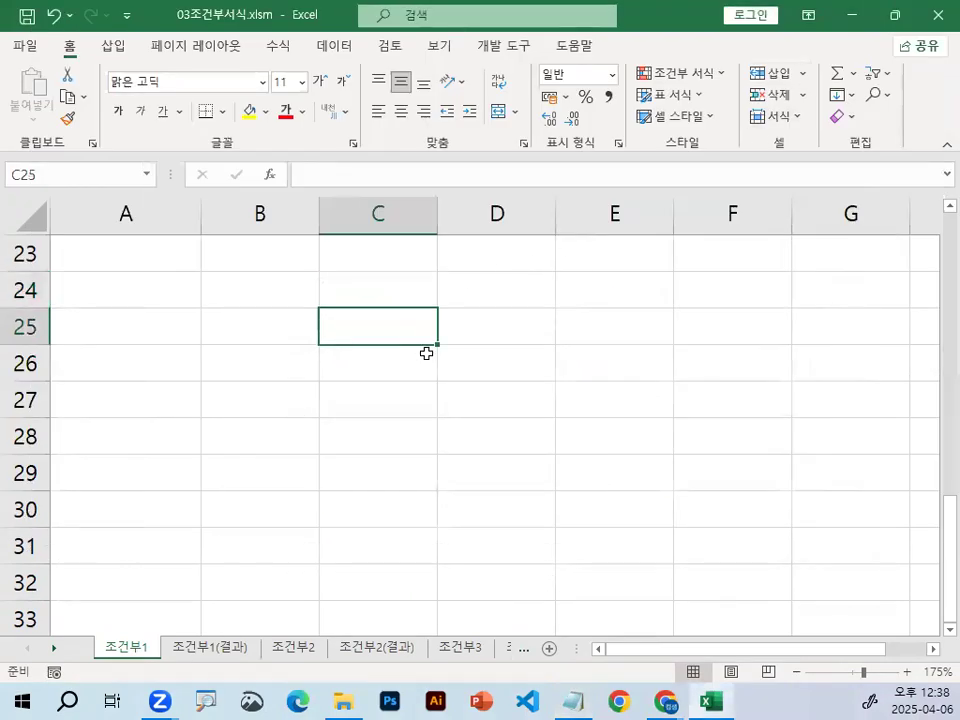
pyautogui.click(20, 218)
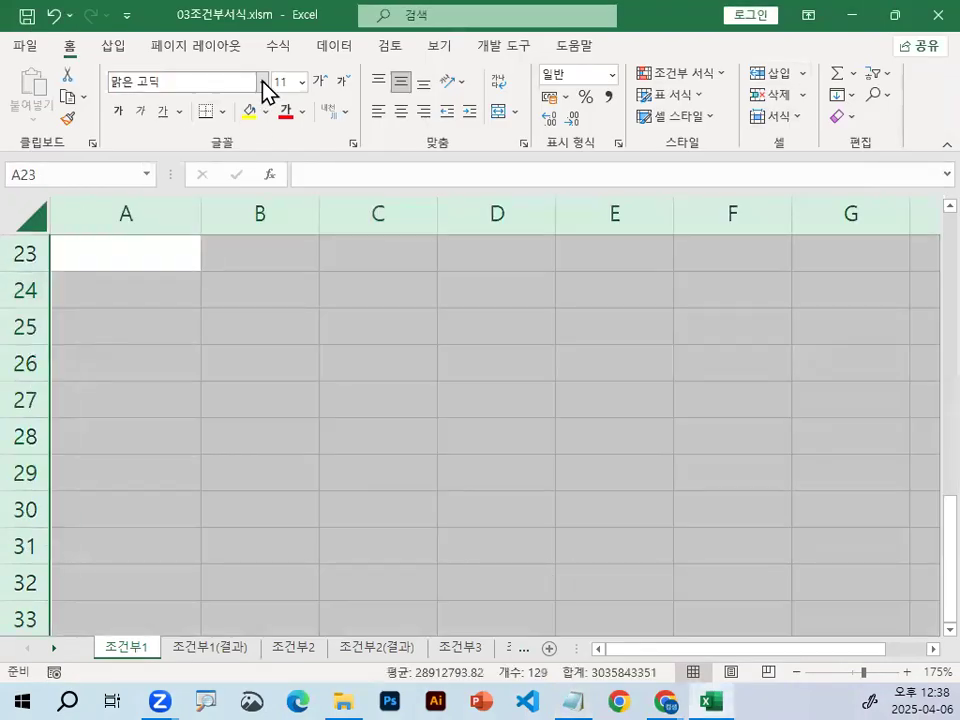
pyautogui.click(264, 83)
pyautogui.scroll(-4, 317, 336)
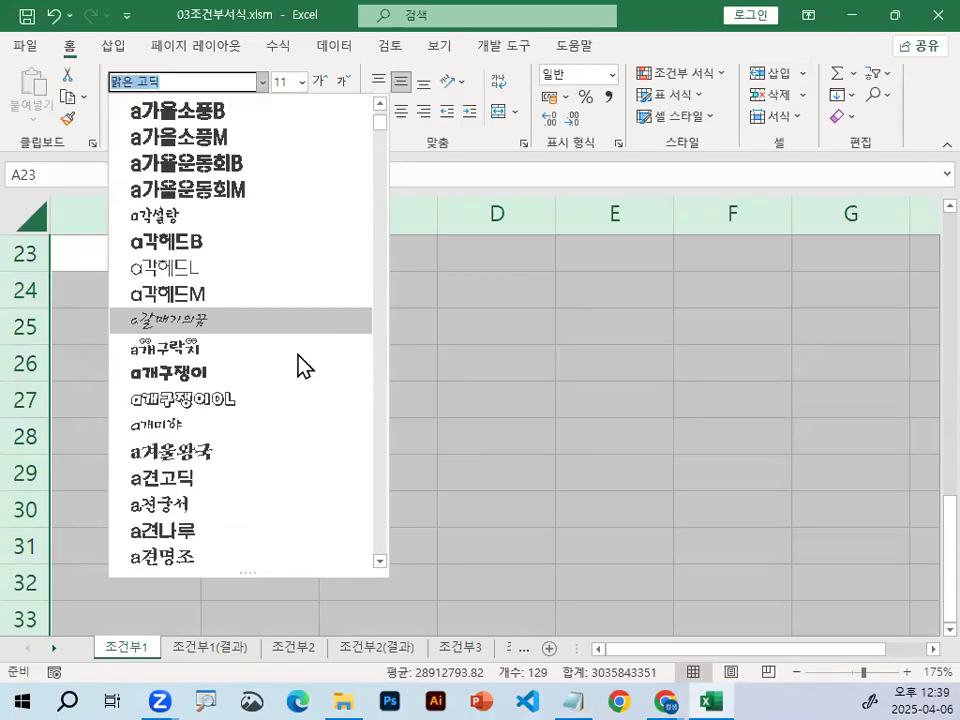
pyautogui.click(253, 478)
pyautogui.click(386, 402)
# Start the formula =C26 in cell E27 and mark the reference with the pen
pyautogui.keyDown('ctrl'); pyautogui.scroll(4, 392, 371); pyautogui.keyUp('ctrl')
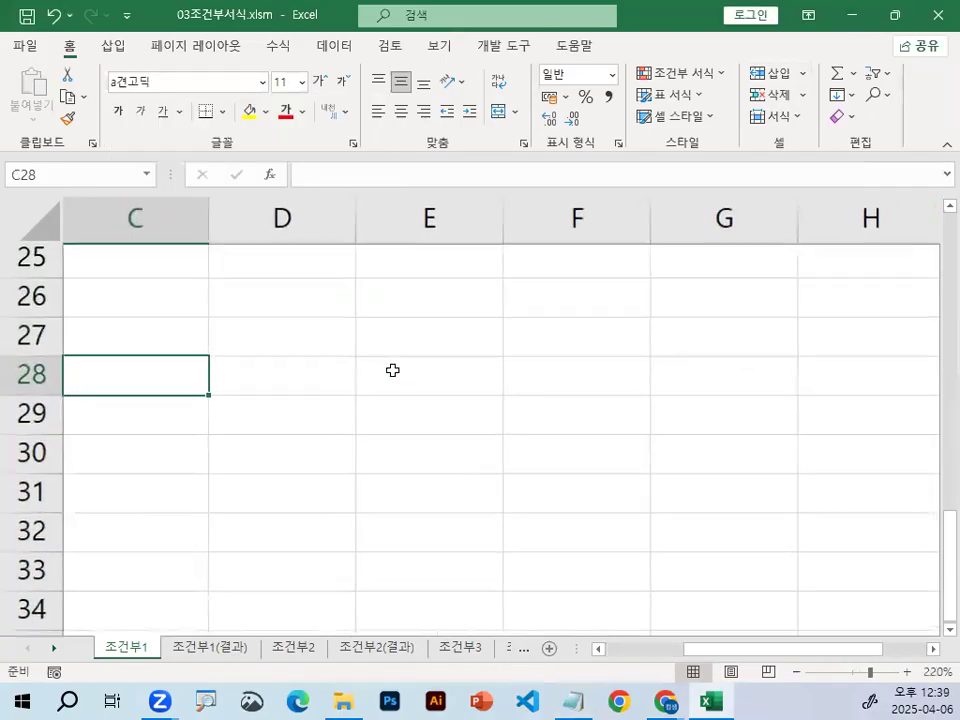
pyautogui.click(413, 347)
pyautogui.write('=')
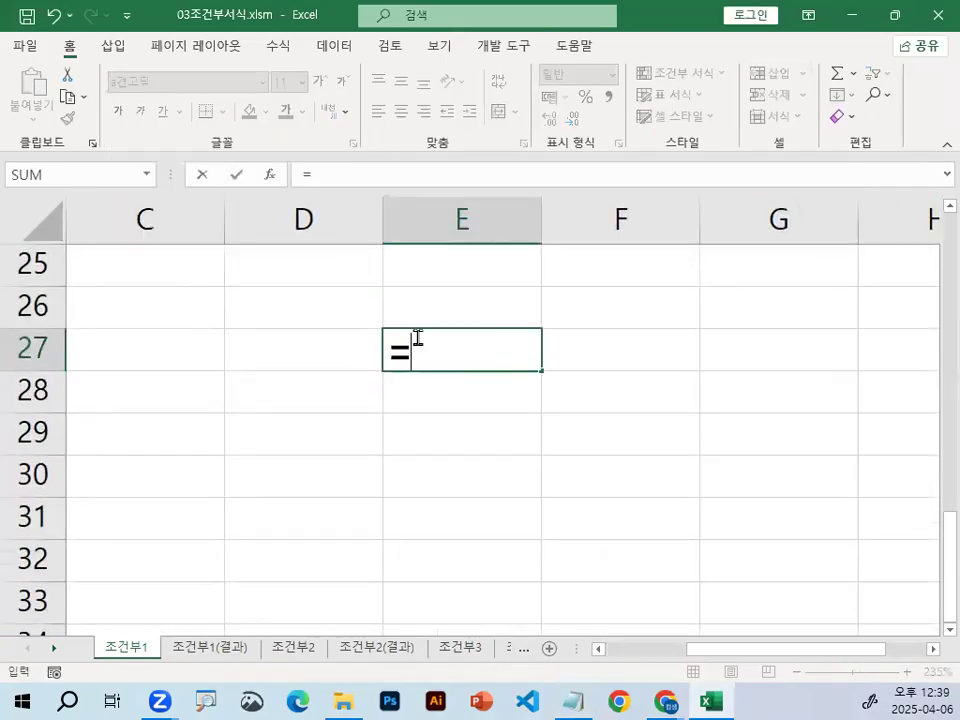
pyautogui.click(162, 304)
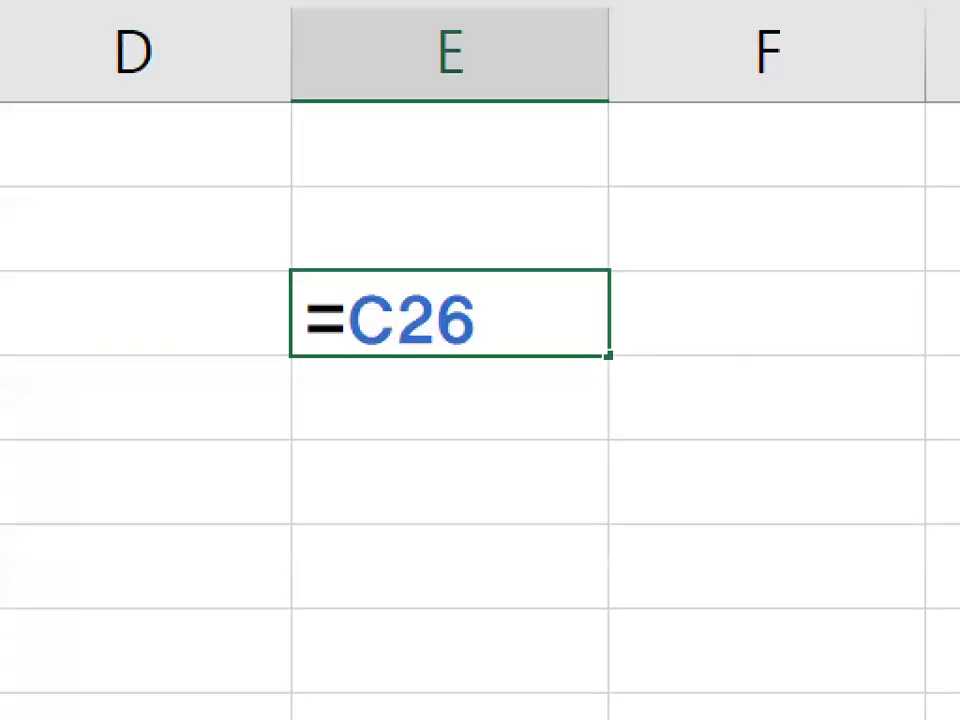
pyautogui.moveTo(486, 366)
pyautogui.mouseDown()
pyautogui.moveTo(348, 333)
pyautogui.moveTo(505, 318)
pyautogui.mouseUp()
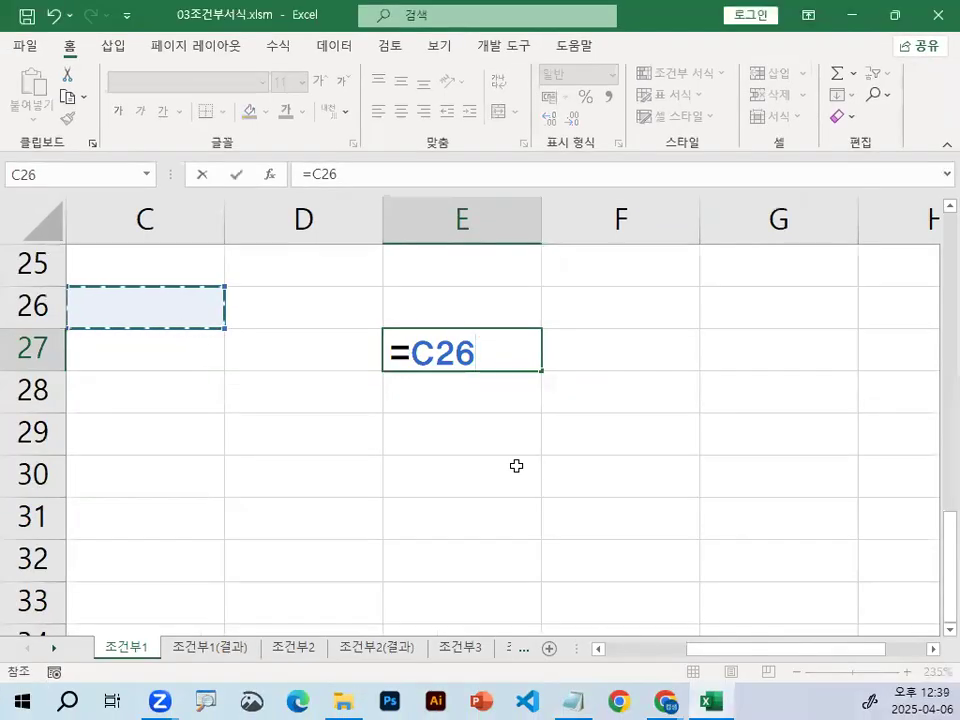
# Cycle the E27 formula's reference repeatedly through $C$26, C$26, $C26 and C26, and cancel the entry
pyautogui.press('F4')
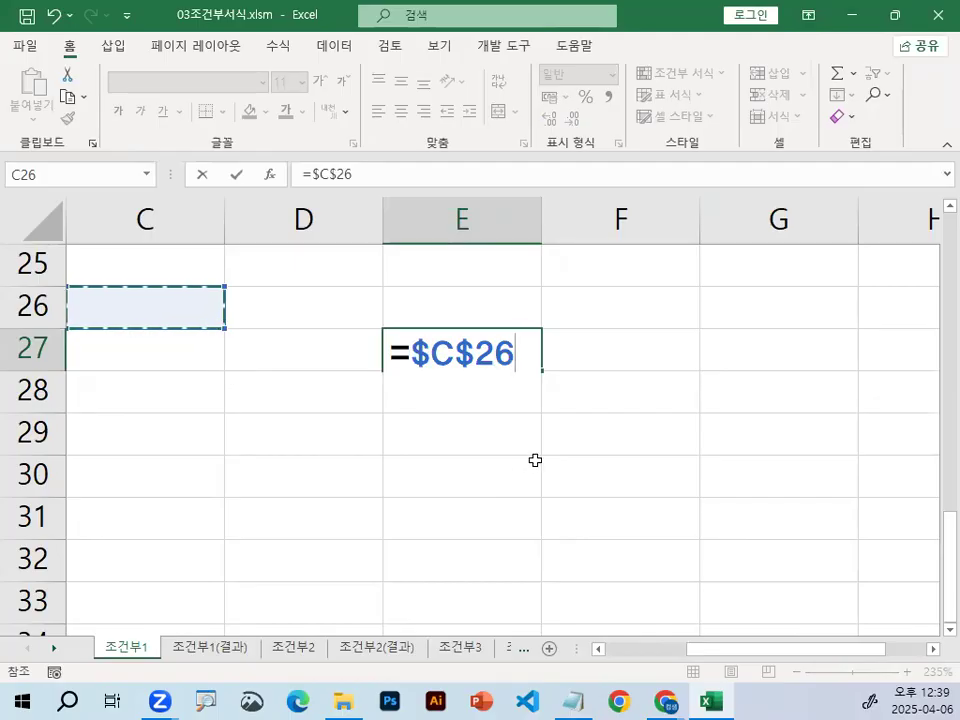
pyautogui.press('F4')
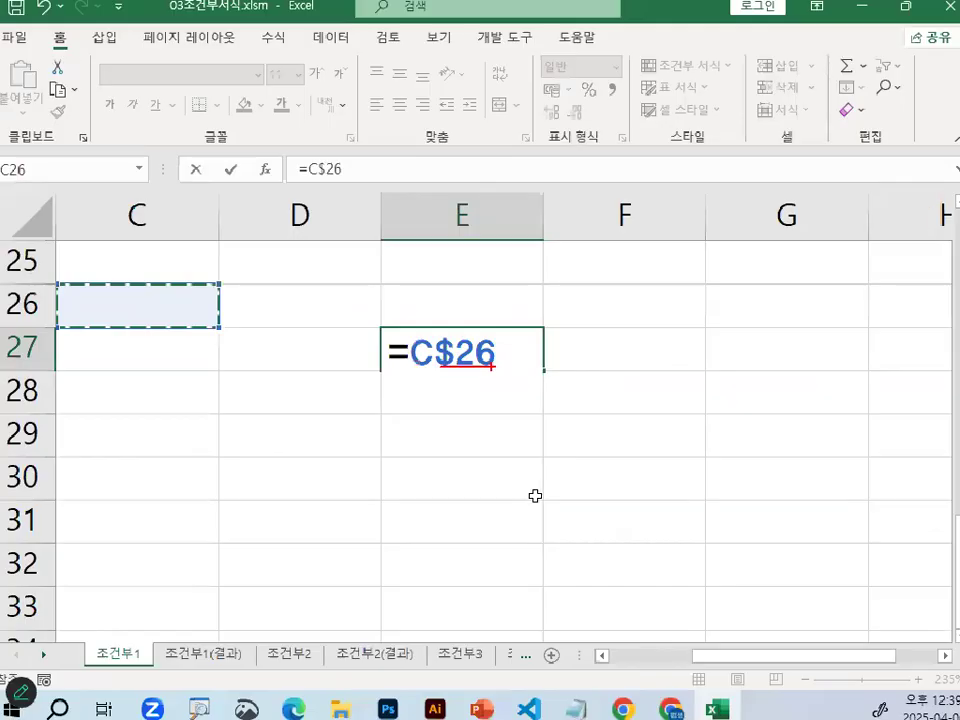
pyautogui.press('F4')
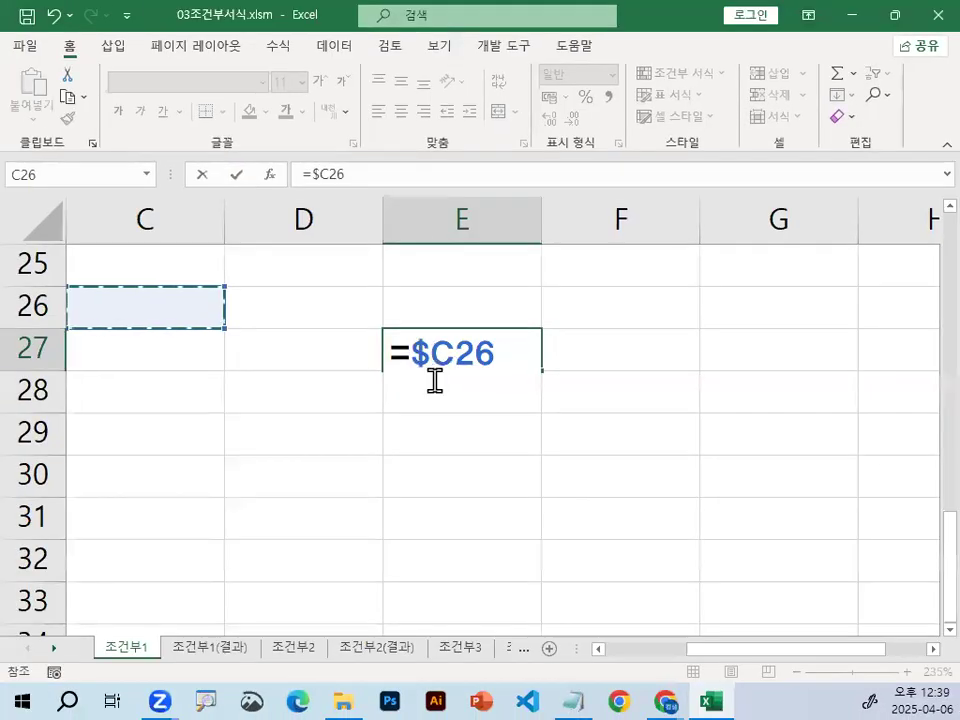
pyautogui.press('F4')
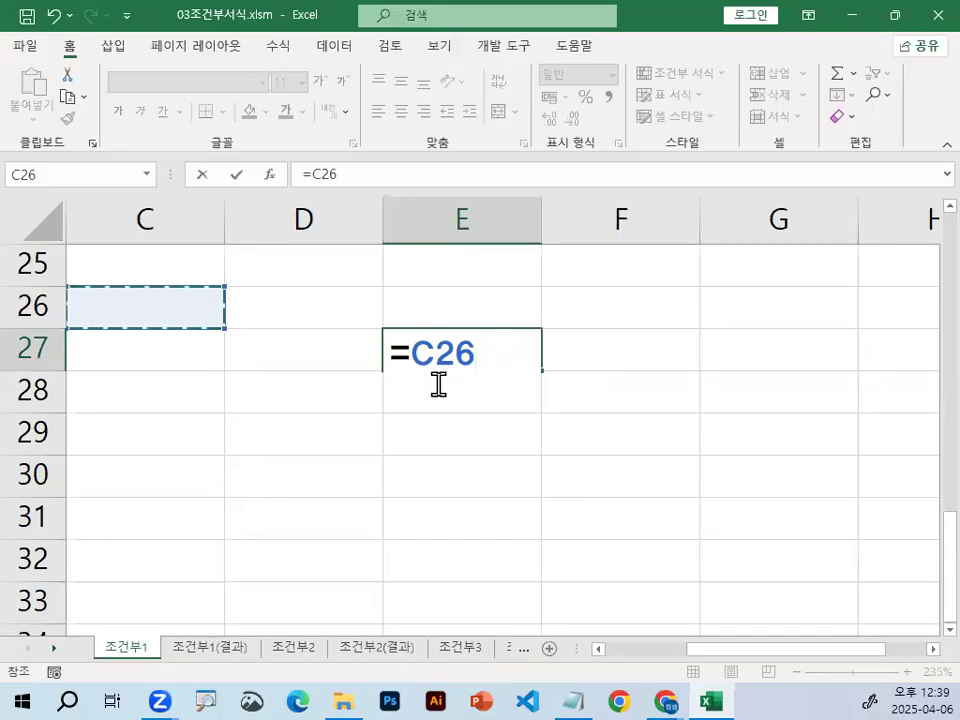
pyautogui.press('F4')
pyautogui.press('F4')
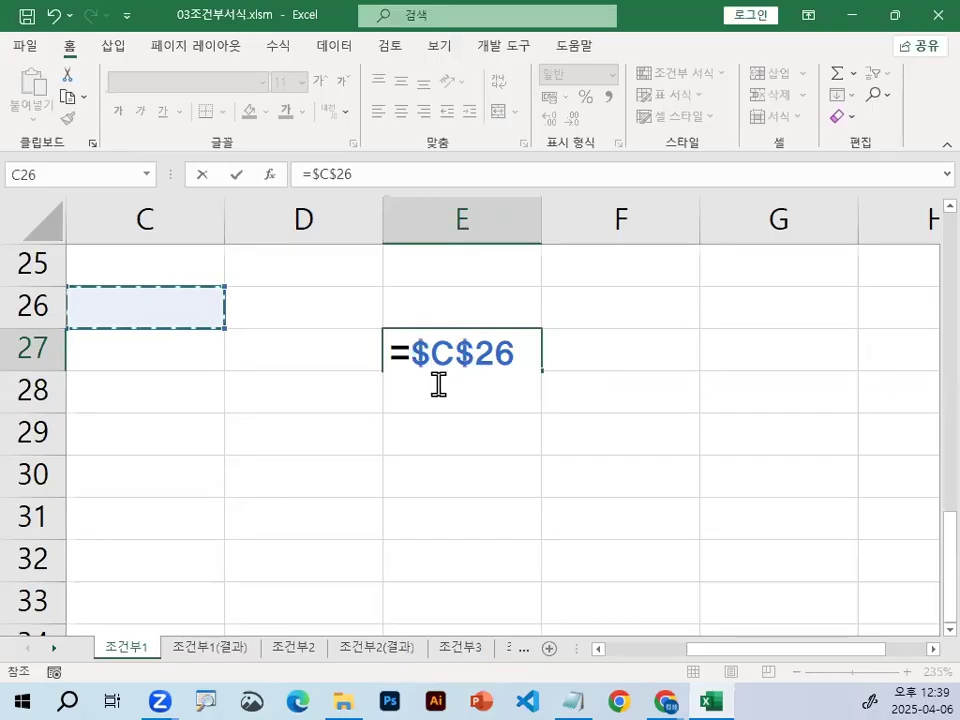
pyautogui.press('F4')
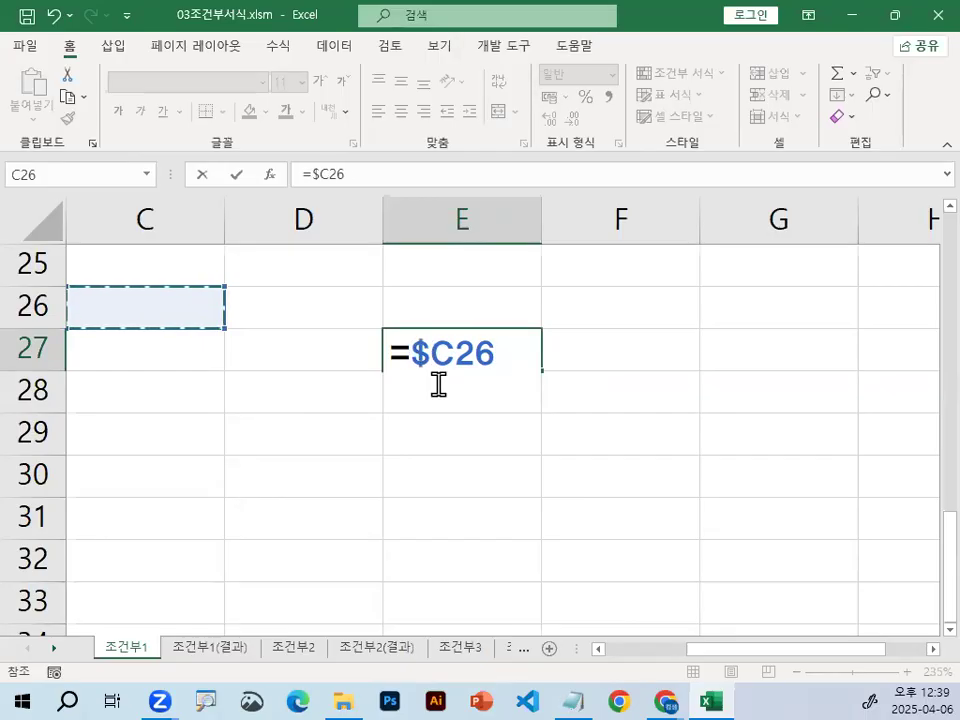
pyautogui.press('F4')
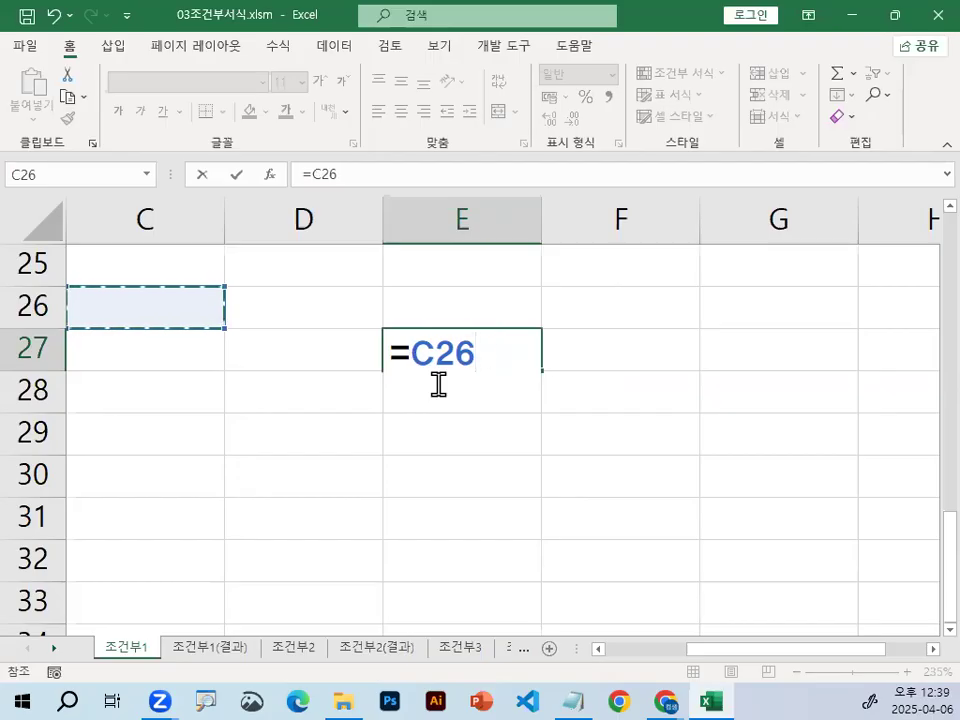
pyautogui.press('Escape')
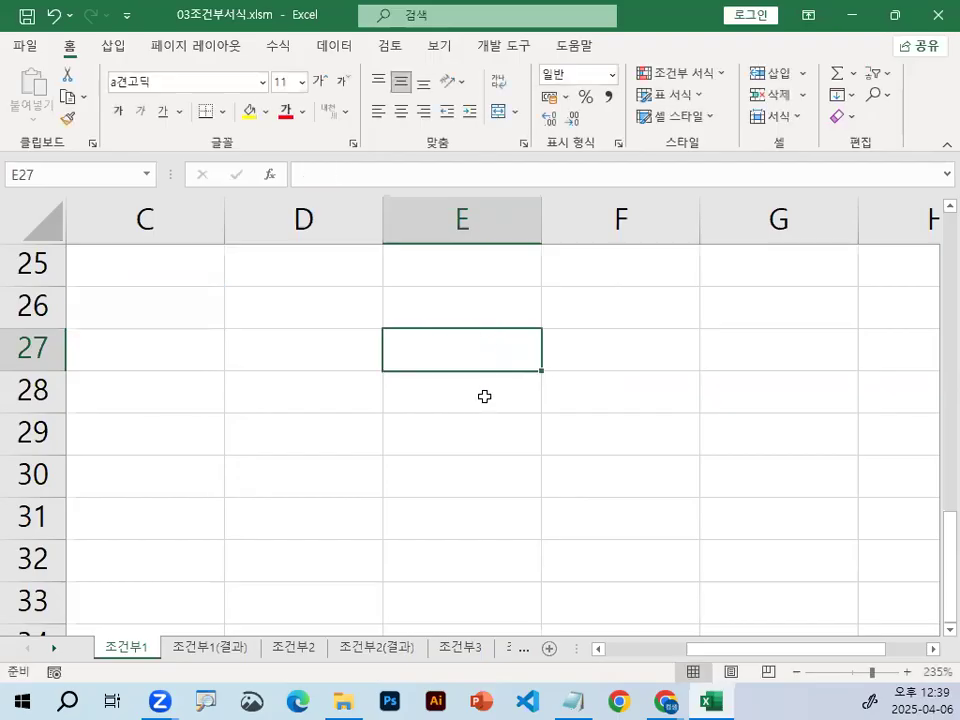
# Switch back to the Notepad notes and examine the shortcut for changing to absolute references, highlighting 절대참조 변경 단축키 and F4 1번
pyautogui.click(566, 700)
pyautogui.moveTo(711, 158); pyautogui.dragTo(820, 158)
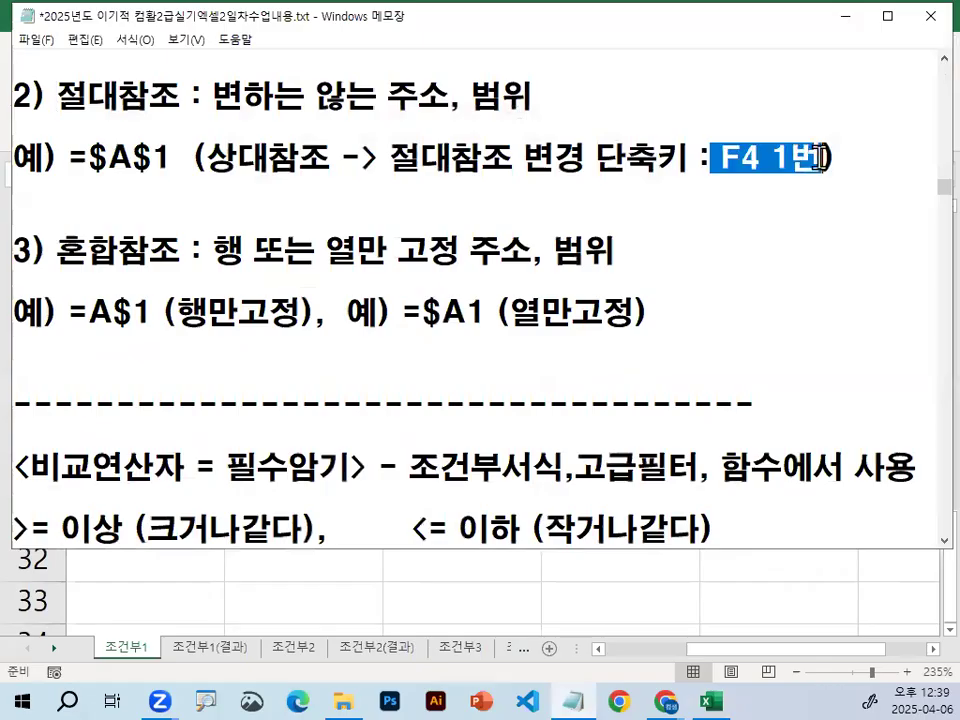
pyautogui.moveTo(389, 158); pyautogui.dragTo(826, 157)
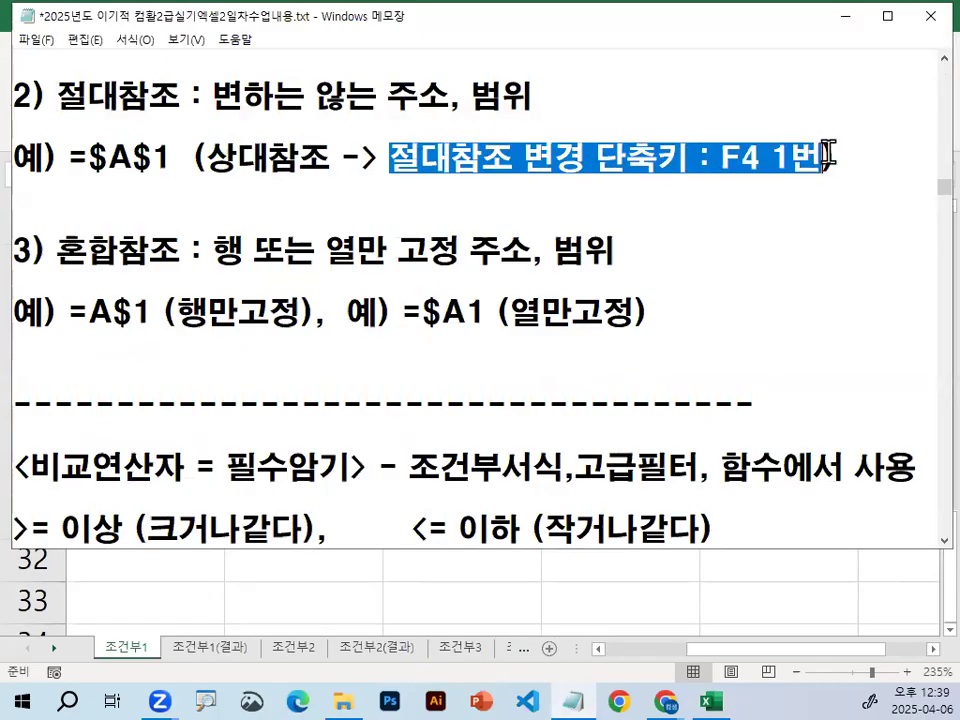
pyautogui.moveTo(721, 157); pyautogui.dragTo(824, 157)
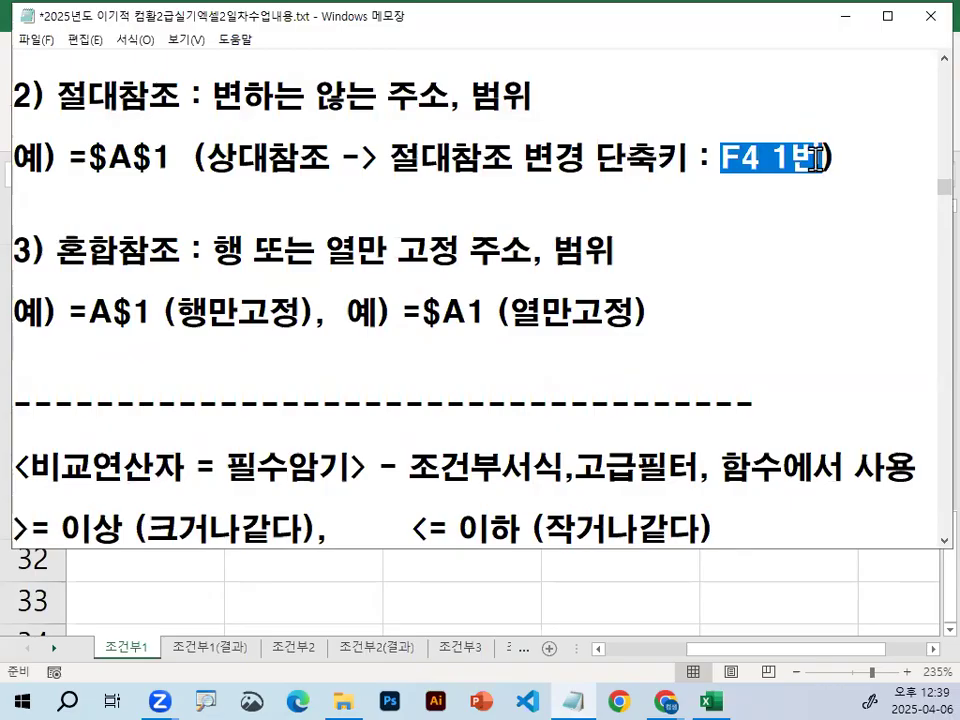
pyautogui.click(814, 154)
pyautogui.moveTo(722, 157); pyautogui.dragTo(822, 157)
pyautogui.scroll(1, 814, 157)
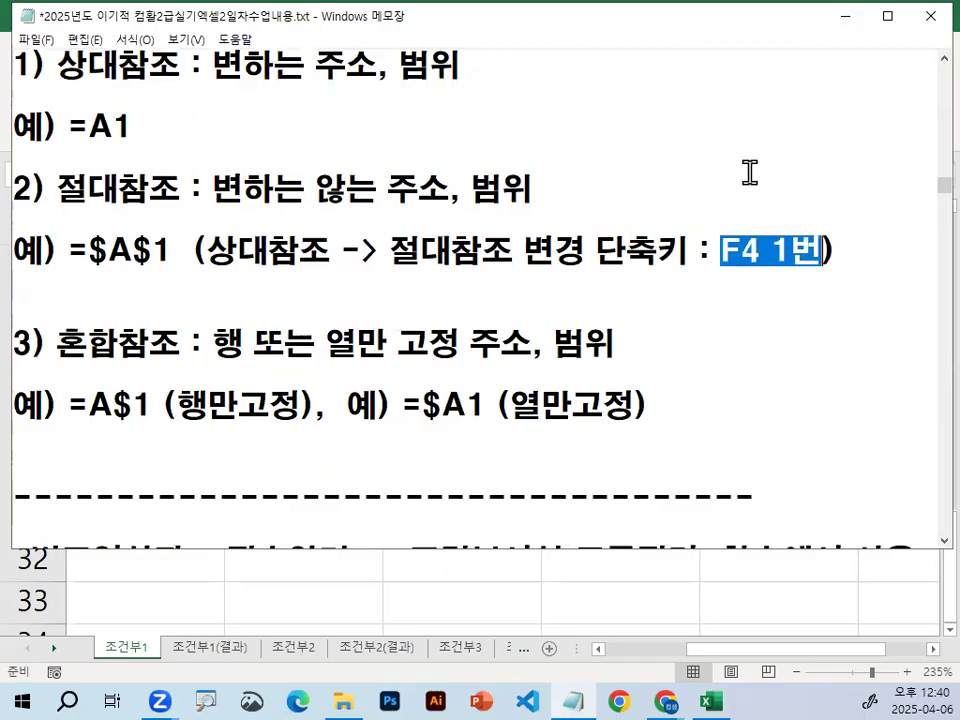
pyautogui.click(770, 250)
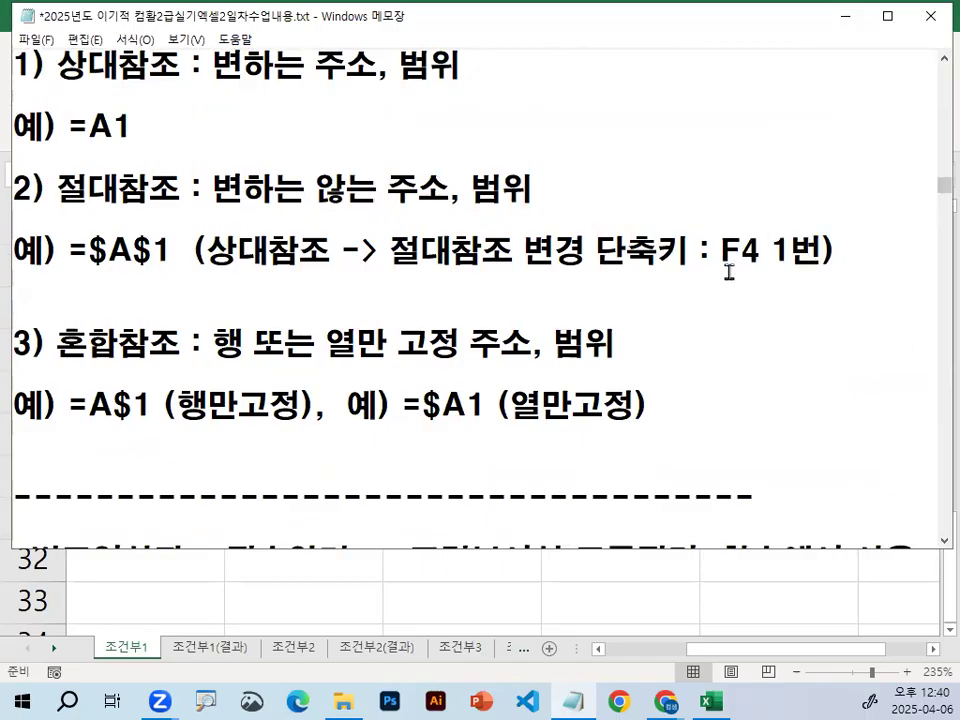
# Highlight F4 1번 in the absolute reference notes and annotate the shortcut explanation with the pen
pyautogui.moveTo(720, 250); pyautogui.dragTo(808, 245)
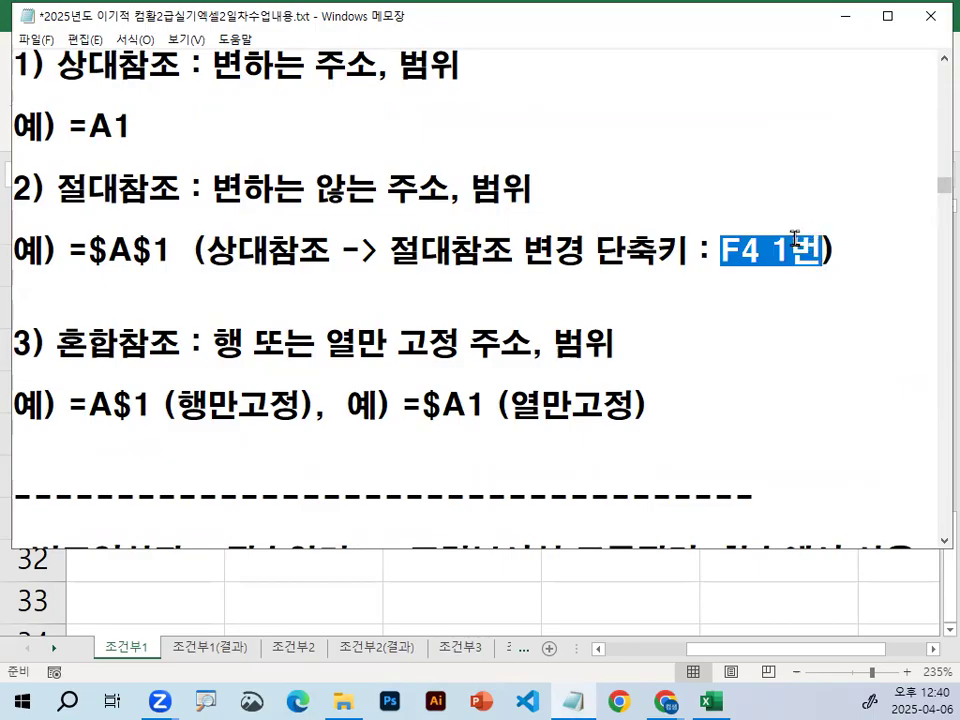
pyautogui.click(792, 250)
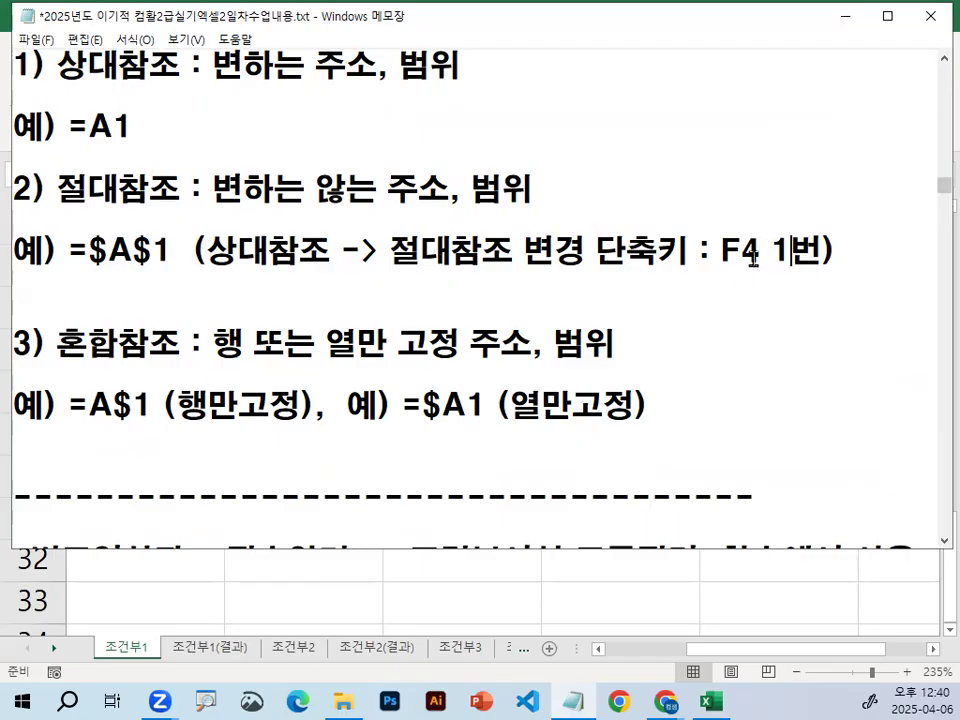
pyautogui.hotkey('ctrl', '2')
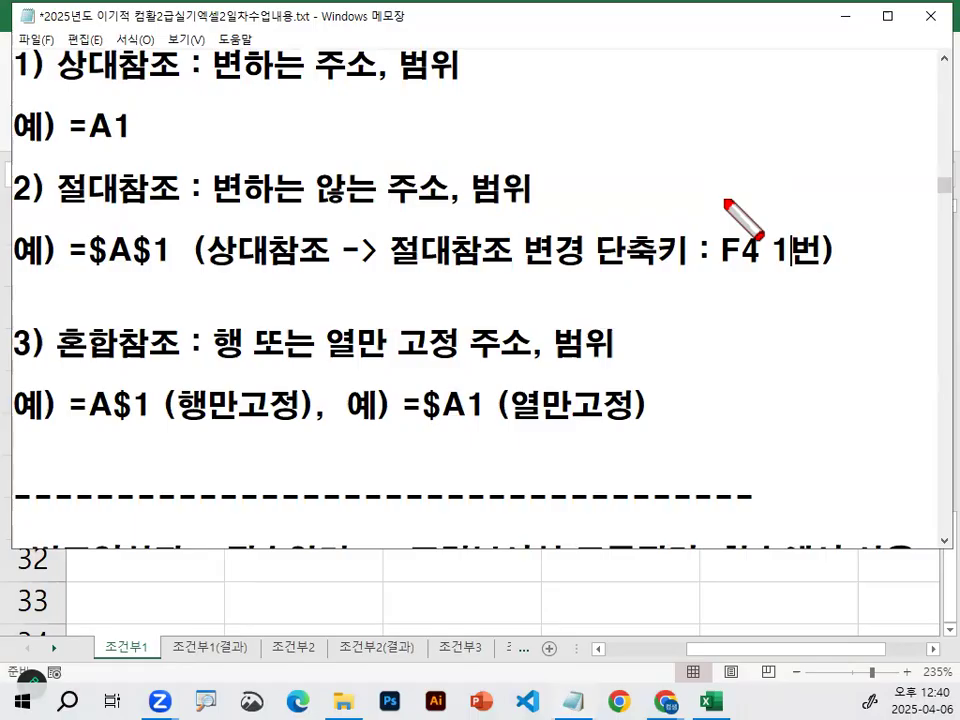
pyautogui.moveTo(794, 264)
pyautogui.mouseDown()
pyautogui.moveTo(726, 274)
pyautogui.moveTo(805, 261)
pyautogui.mouseUp()
pyautogui.press('Escape')
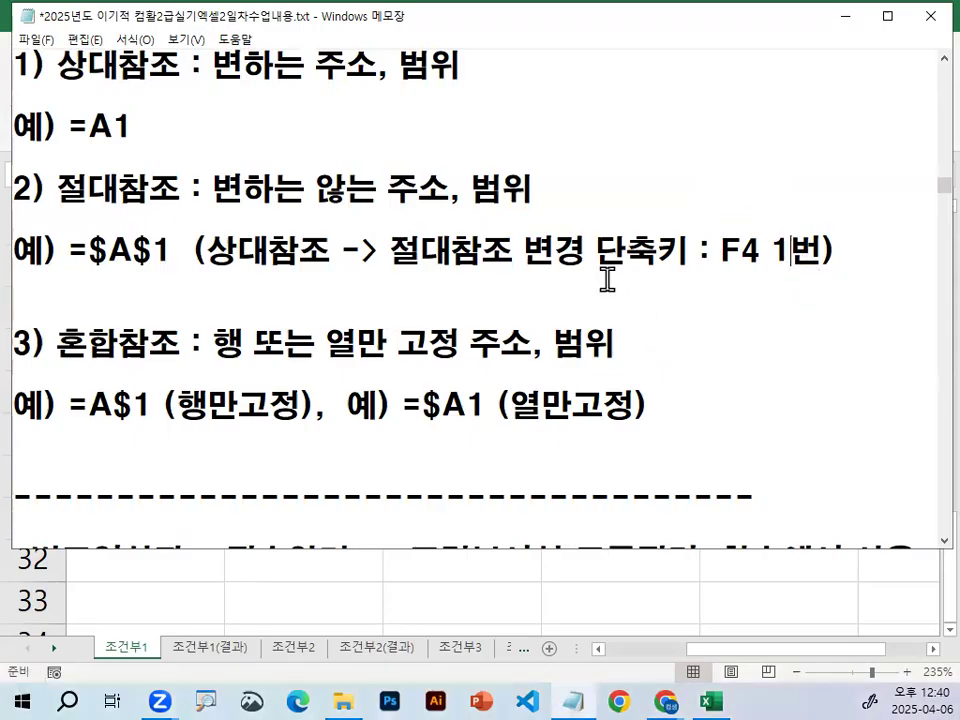
pyautogui.hotkey('ctrl', '2')
pyautogui.moveTo(595, 132)
pyautogui.mouseDown()
pyautogui.moveTo(592, 157)
pyautogui.moveTo(641, 156)
pyautogui.mouseUp()
pyautogui.moveTo(649, 111)
pyautogui.mouseDown()
pyautogui.moveTo(640, 128)
pyautogui.moveTo(677, 127)
pyautogui.mouseUp()
pyautogui.moveTo(661, 137)
pyautogui.mouseDown()
pyautogui.moveTo(663, 165)
pyautogui.moveTo(718, 150)
pyautogui.moveTo(782, 152)
pyautogui.moveTo(787, 192)
pyautogui.moveTo(806, 178)
pyautogui.mouseUp()
pyautogui.press('Escape')
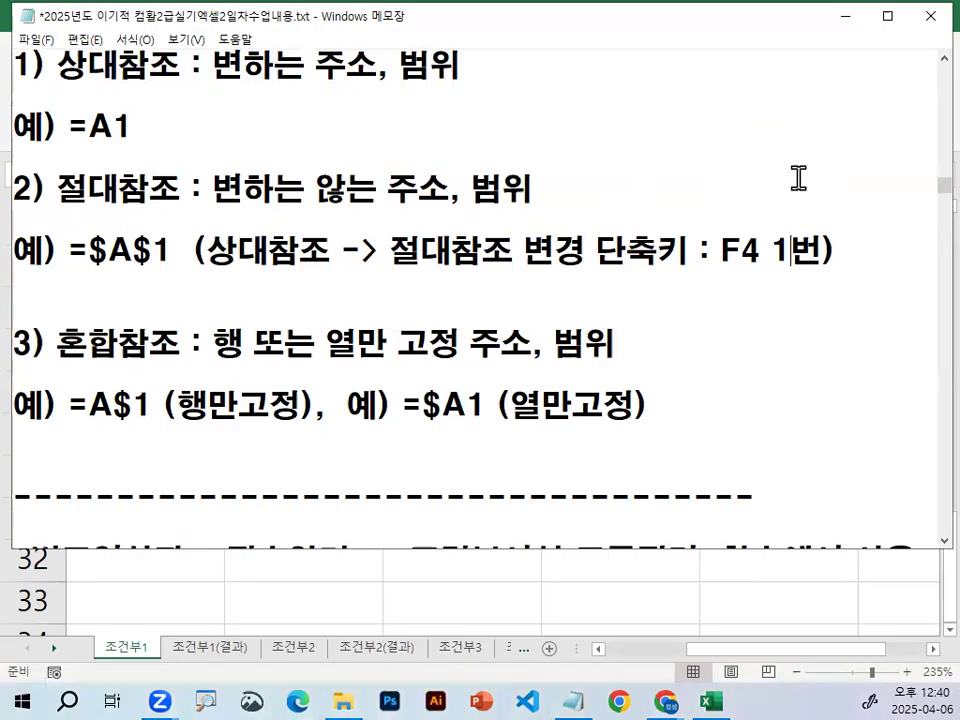
# Underline the headings 상대참조, 절대참조 and 혼합참조 with the pen, and highlight the definition of the mixed reference
pyautogui.click(333, 313)
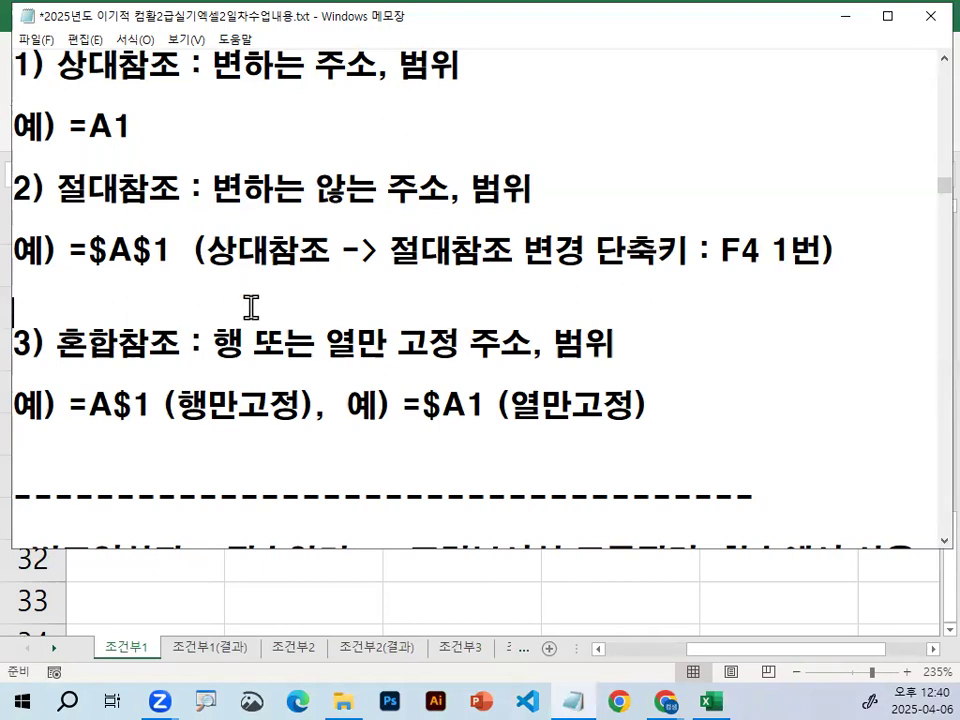
pyautogui.click(342, 277)
pyautogui.hotkey('ctrl', '2')
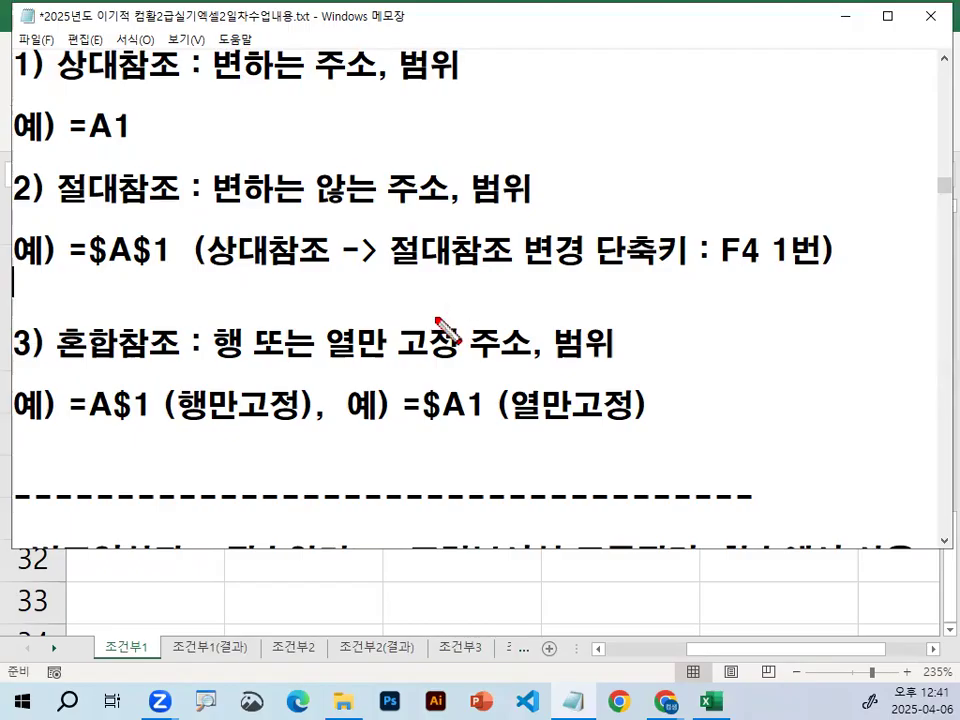
pyautogui.moveTo(45, 92); pyautogui.dragTo(190, 92)
pyautogui.moveTo(45, 213); pyautogui.dragTo(199, 215)
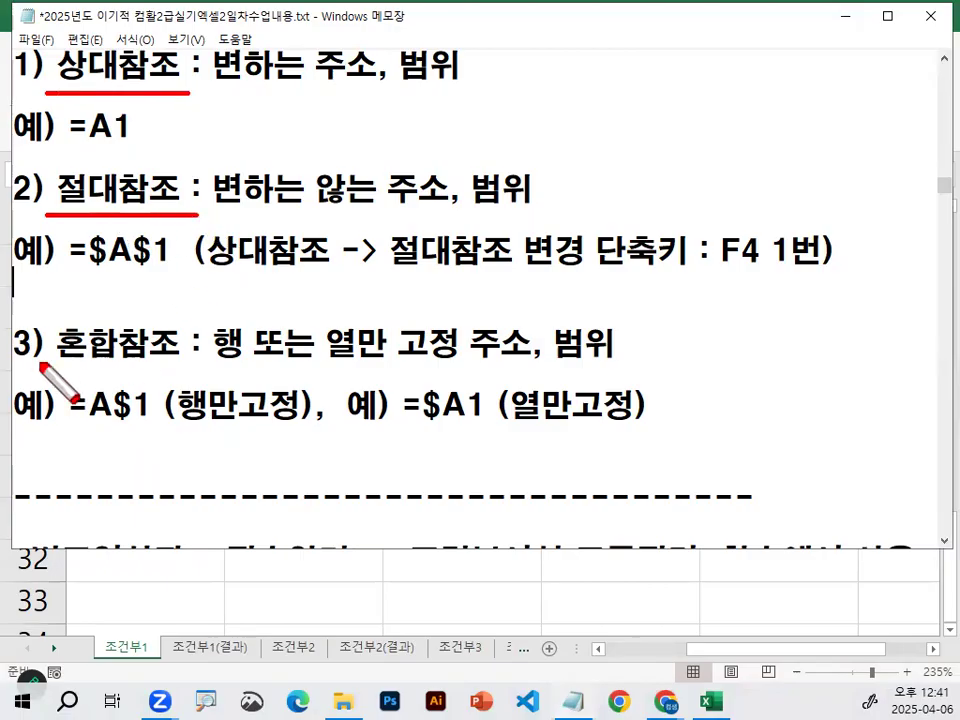
pyautogui.moveTo(38, 364); pyautogui.dragTo(167, 358)
pyautogui.moveTo(183, 70)
pyautogui.mouseDown()
pyautogui.moveTo(212, 185)
pyautogui.moveTo(218, 340)
pyautogui.mouseUp()
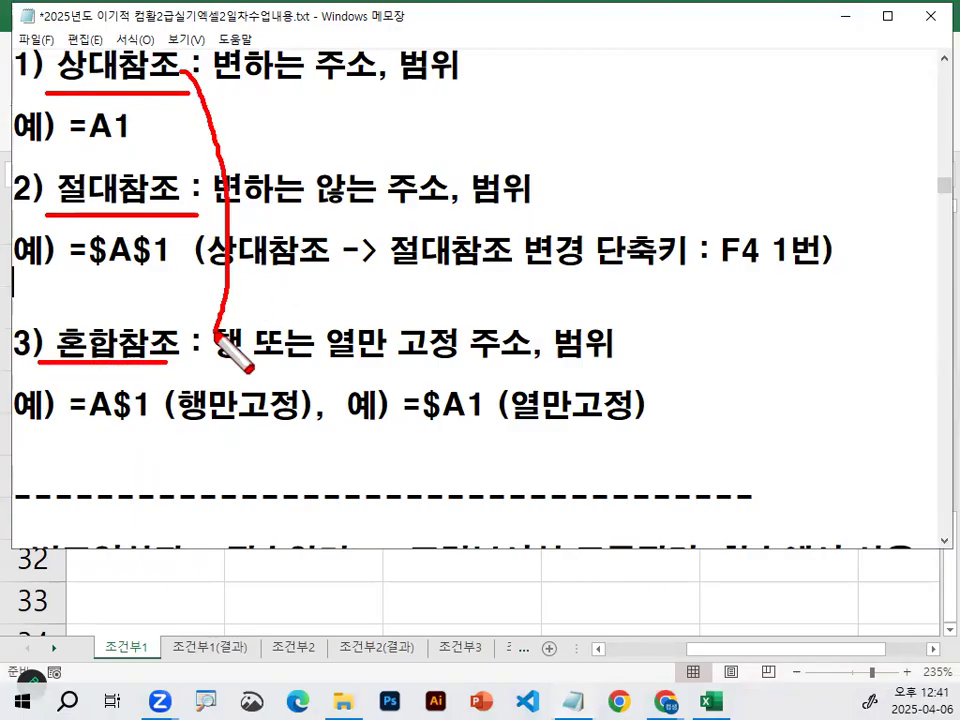
pyautogui.press('Escape')
pyautogui.moveTo(213, 342); pyautogui.dragTo(553, 332)
pyautogui.scroll(2, 542, 360)
pyautogui.scroll(3, 542, 360)
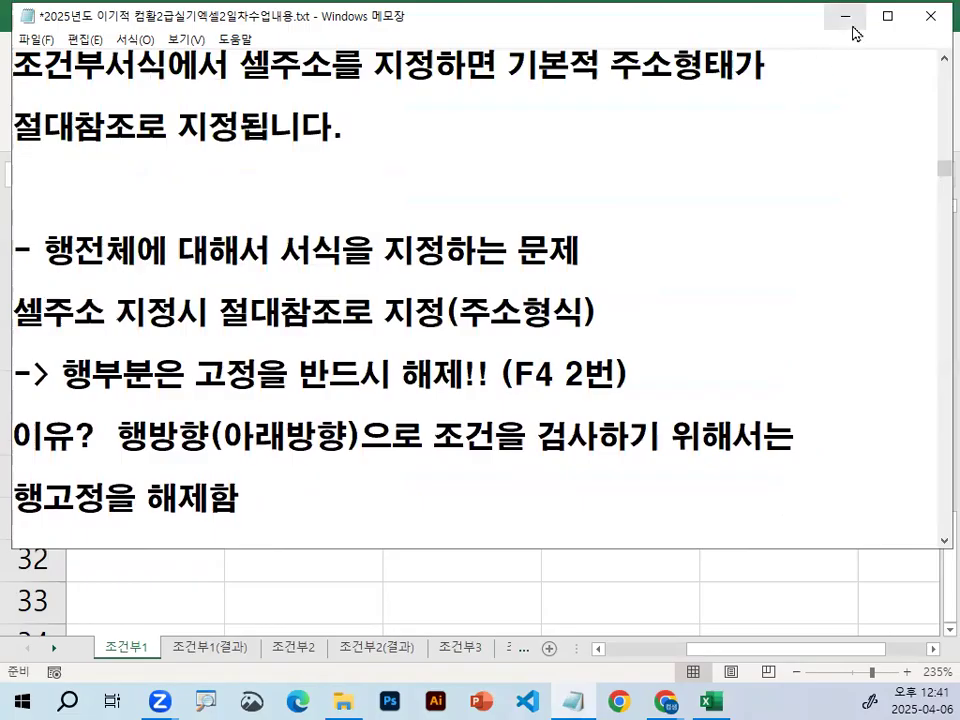
# Return to the Excel workbook, select C4 in the 교양과목 성적 table and circle the 중간 column header
pyautogui.click(852, 30)
pyautogui.scroll(5, 291, 388)
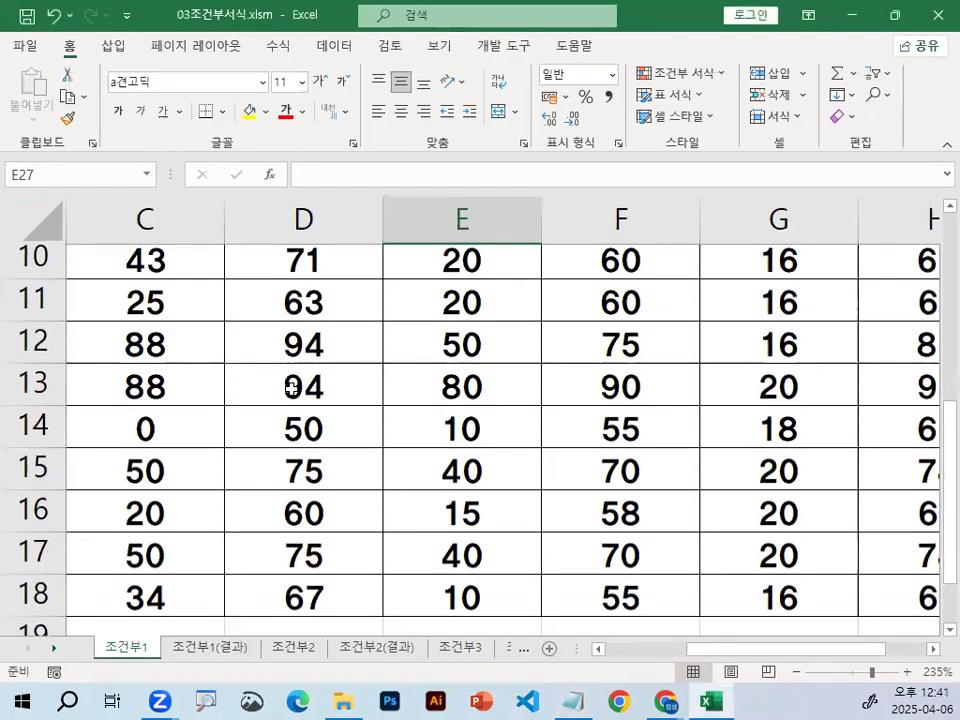
pyautogui.scroll(3, 350, 405)
pyautogui.moveTo(864, 658); pyautogui.dragTo(670, 677)
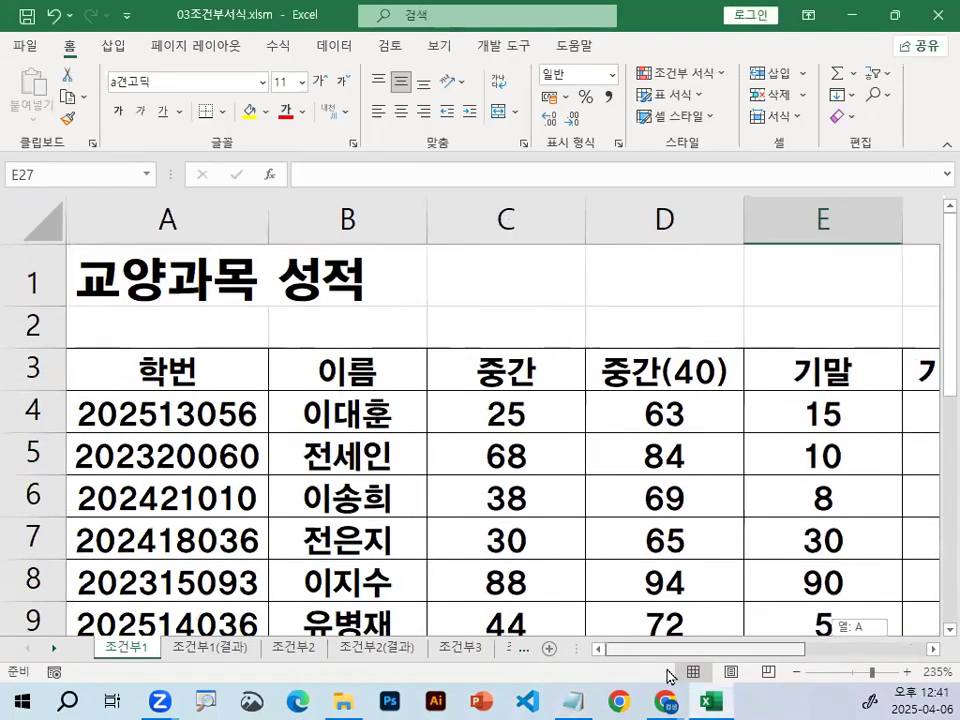
pyautogui.click(365, 418)
pyautogui.click(548, 421)
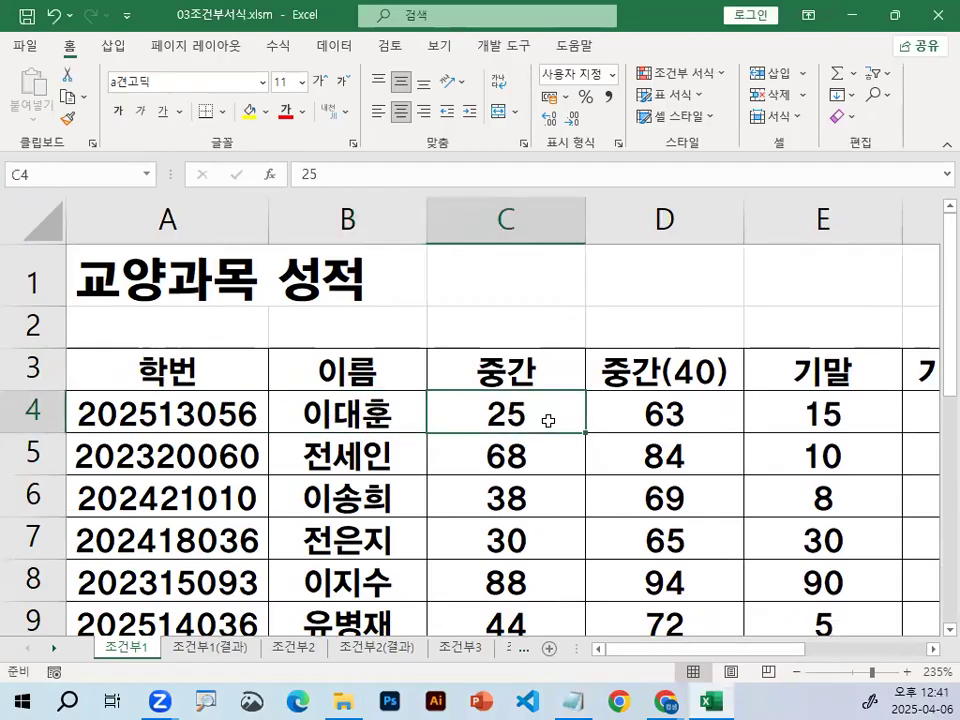
pyautogui.moveTo(532, 317)
pyautogui.mouseDown()
pyautogui.moveTo(397, 294)
pyautogui.moveTo(478, 302)
pyautogui.mouseUp()
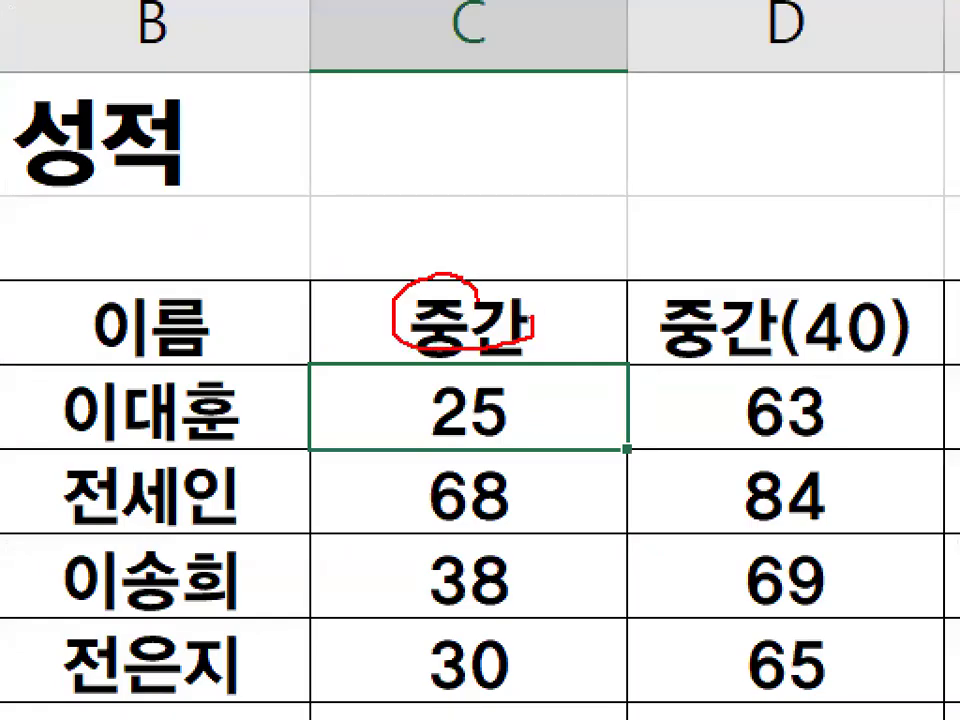
pyautogui.press('Escape')
# Examine the 중간 scores down column C, selecting C8 and C15 and circling the score in C15 with the pen
pyautogui.scroll(-4, 584, 483)
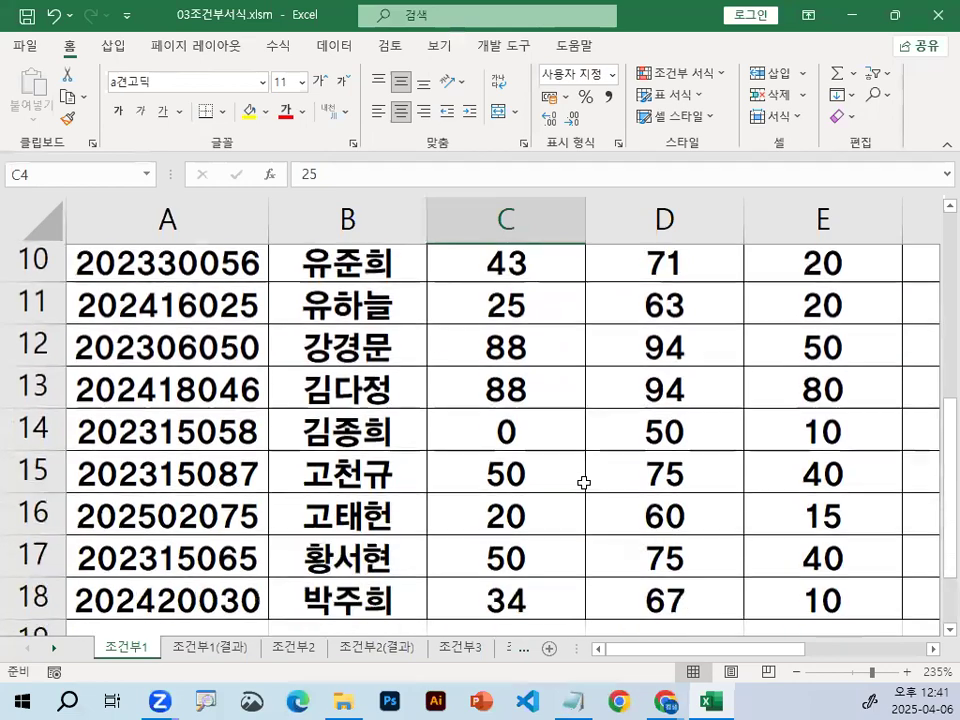
pyautogui.scroll(2, 584, 483)
pyautogui.scroll(2, 584, 483)
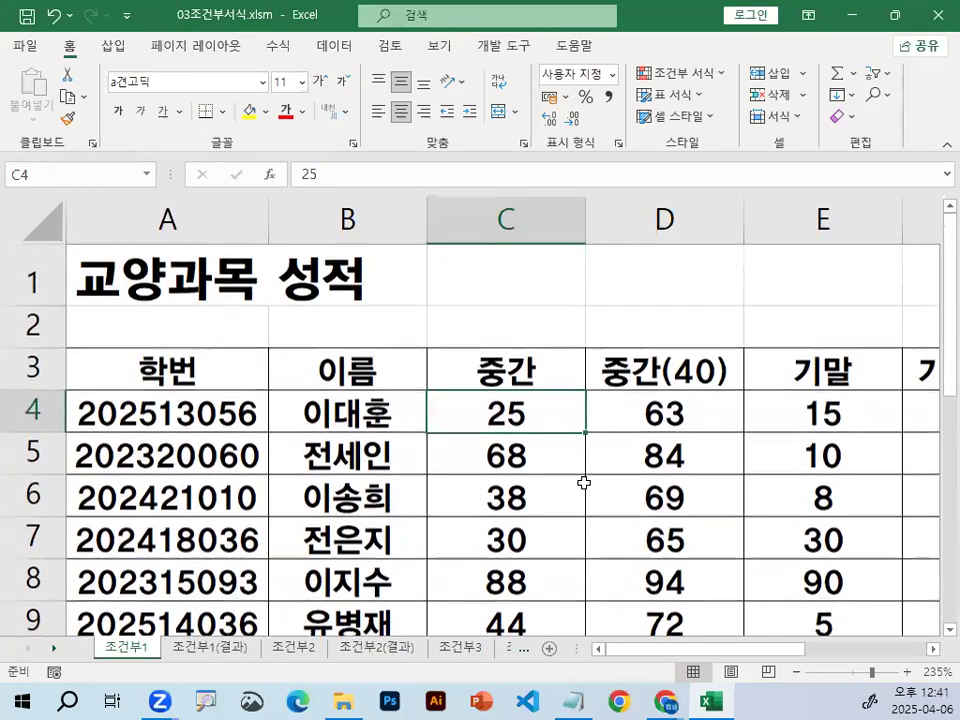
pyautogui.scroll(-1, 584, 483)
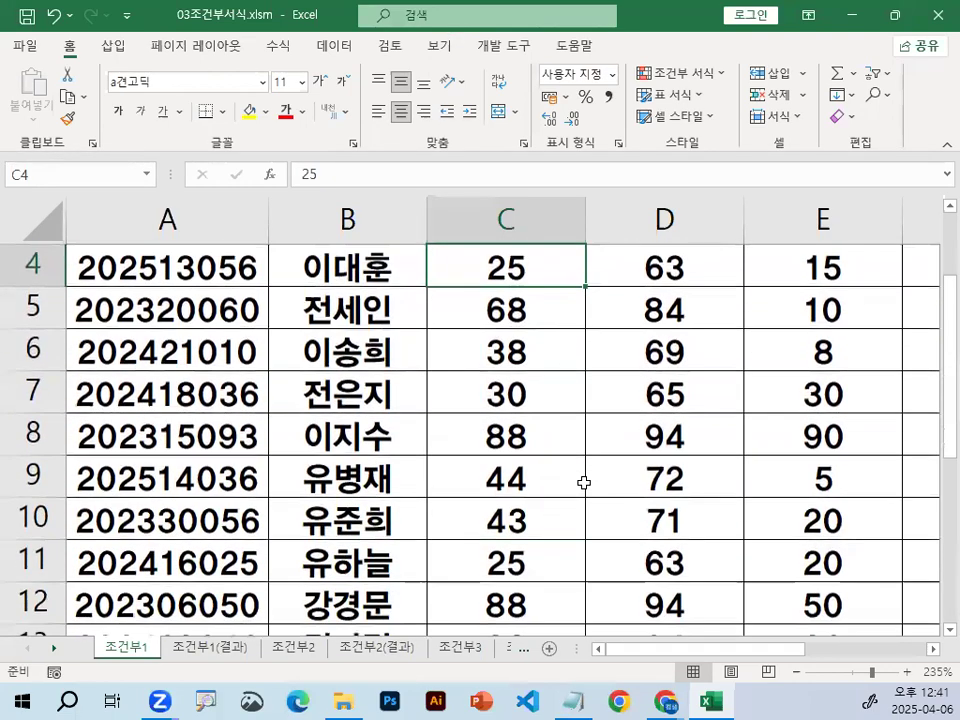
pyautogui.click(533, 447)
pyautogui.scroll(1, 591, 473)
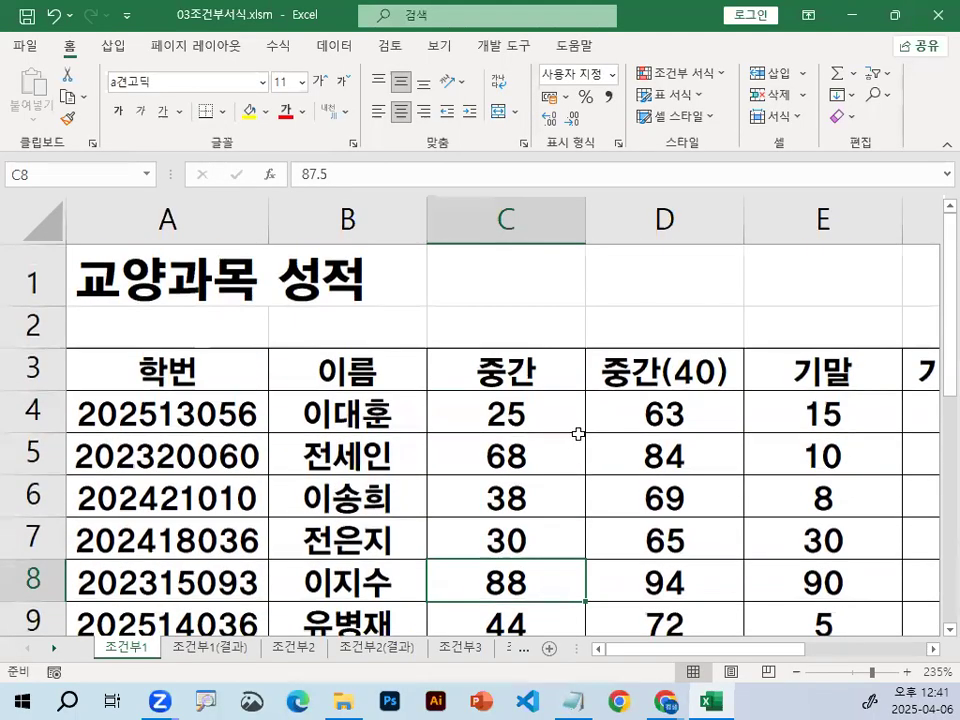
pyautogui.scroll(-4, 578, 433)
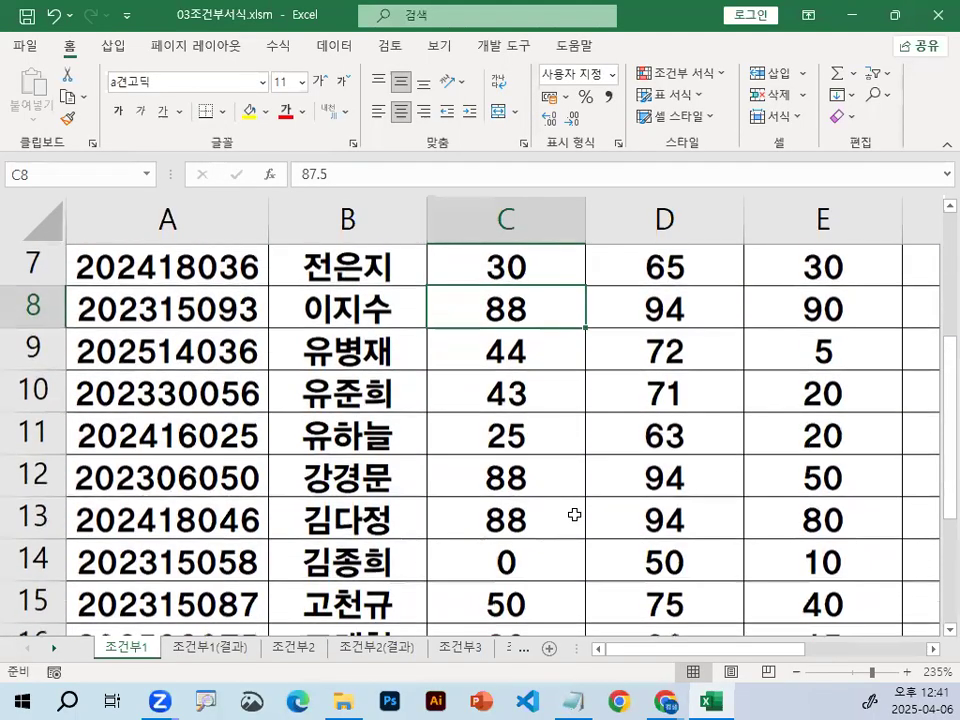
pyautogui.click(549, 350)
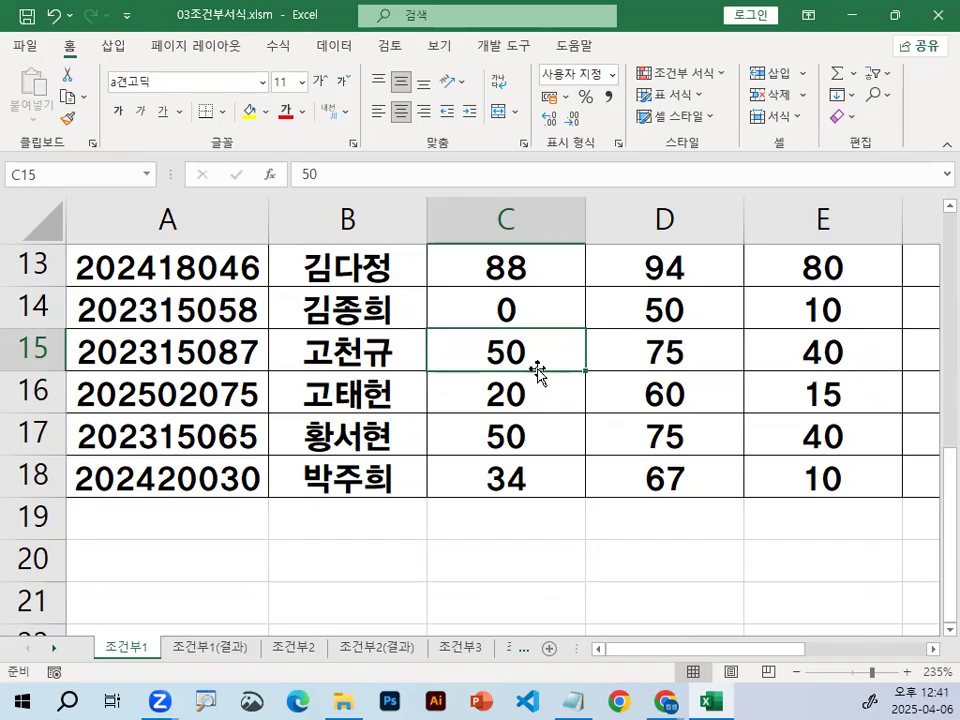
pyautogui.hotkey('ctrl', '2')
pyautogui.moveTo(524, 365)
pyautogui.mouseDown()
pyautogui.moveTo(499, 371)
pyautogui.moveTo(503, 336)
pyautogui.moveTo(533, 356)
pyautogui.mouseUp()
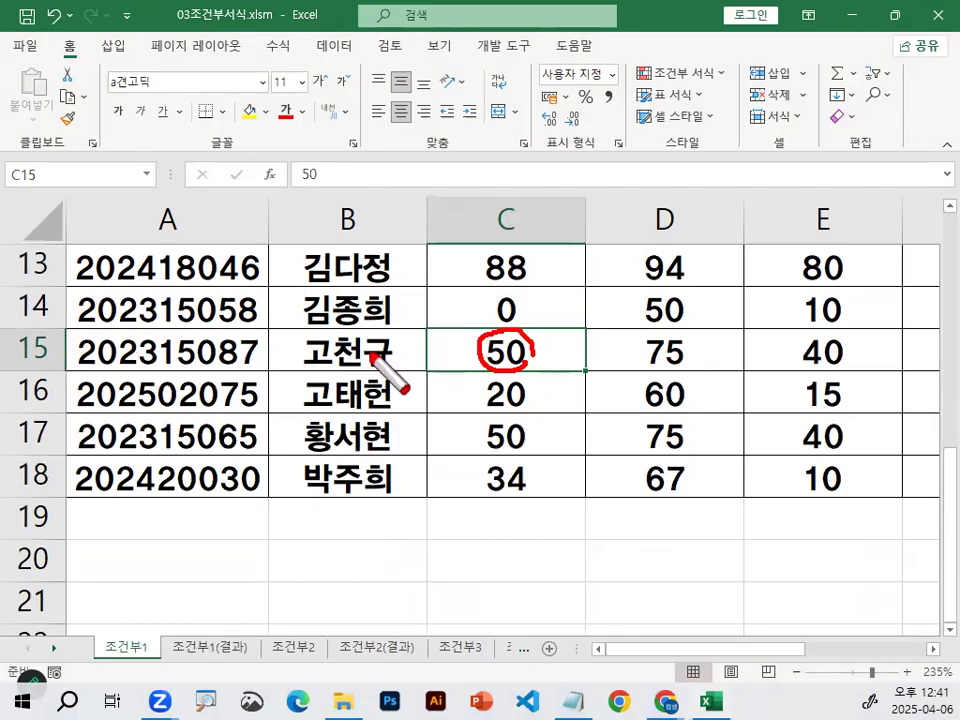
pyautogui.press('Escape')
# Select C5 in the 중간 column, then mark its score, the row number 5 and the whole row with the pen
pyautogui.scroll(4, 494, 430)
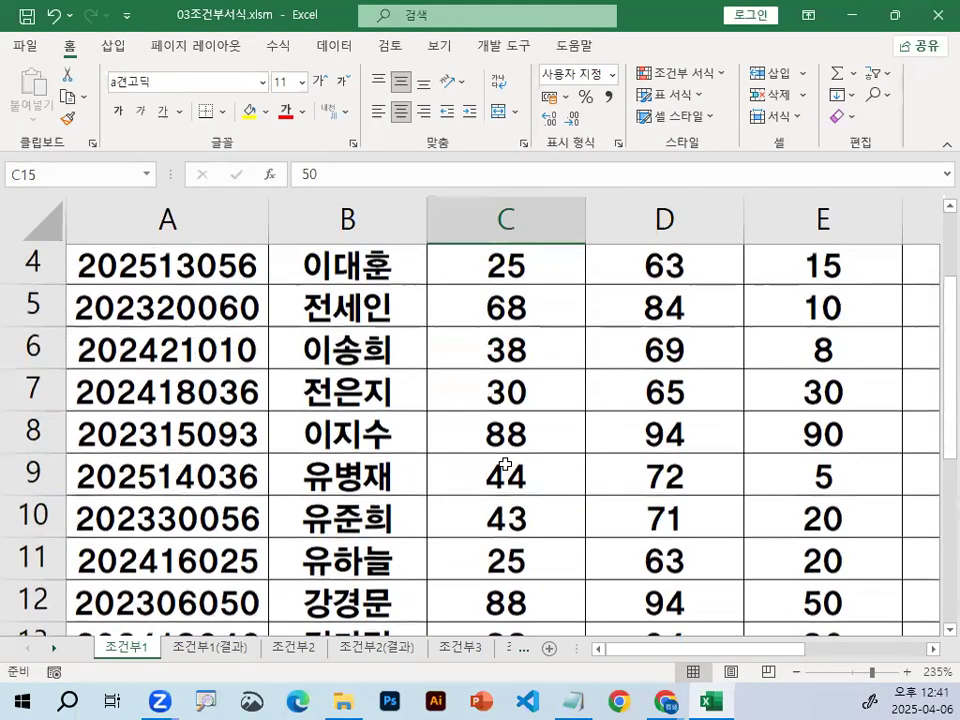
pyautogui.click(512, 415)
pyautogui.click(525, 456)
pyautogui.moveTo(512, 436)
pyautogui.mouseDown()
pyautogui.moveTo(500, 468)
pyautogui.moveTo(530, 455)
pyautogui.moveTo(511, 456)
pyautogui.moveTo(541, 402)
pyautogui.mouseUp()
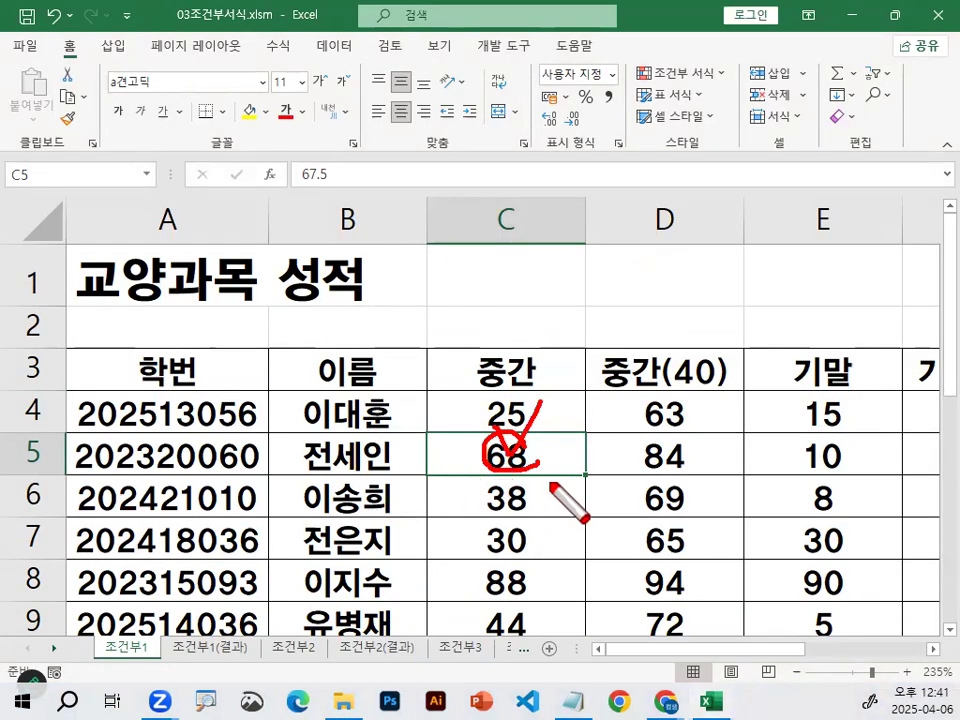
pyautogui.moveTo(55, 432)
pyautogui.mouseDown()
pyautogui.moveTo(15, 446)
pyautogui.moveTo(58, 458)
pyautogui.mouseUp()
pyautogui.moveTo(148, 465); pyautogui.dragTo(762, 467)
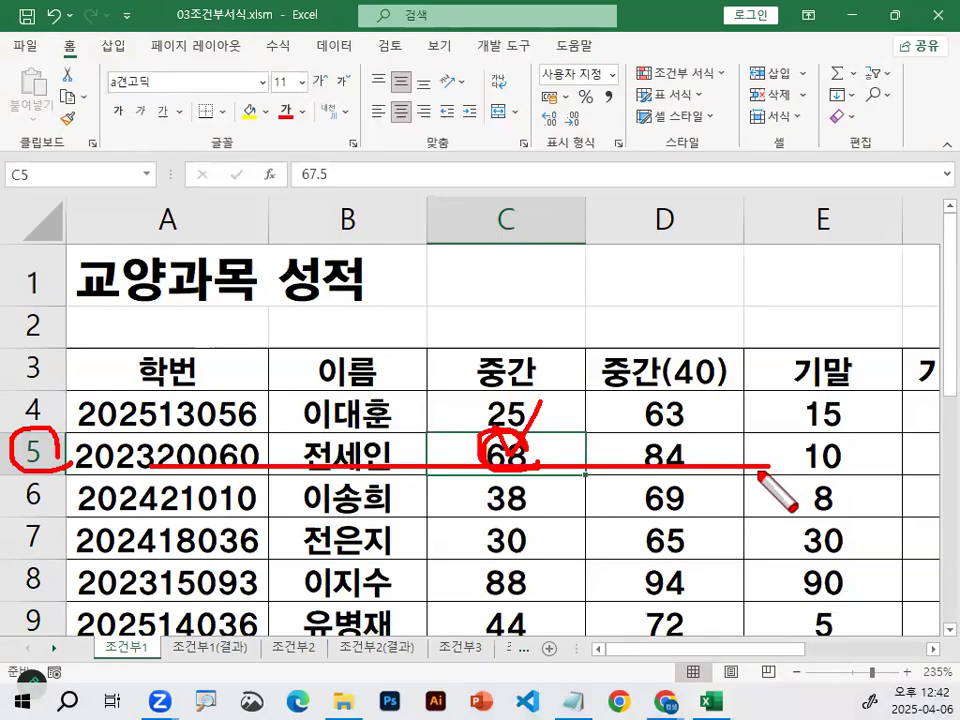
pyautogui.press('Escape')
# Select the row 5 range A5:E5 and mark the 중간 score in it with a circle and a cross
pyautogui.click(178, 455)
pyautogui.moveTo(178, 455)
pyautogui.mouseDown()
pyautogui.moveTo(840, 454)
pyautogui.moveTo(831, 456)
pyautogui.mouseUp()
pyautogui.hotkey('ctrl', '2')
pyautogui.moveTo(541, 461)
pyautogui.mouseDown()
pyautogui.moveTo(508, 467)
pyautogui.moveTo(529, 450)
pyautogui.moveTo(542, 467)
pyautogui.moveTo(537, 478)
pyautogui.moveTo(562, 484)
pyautogui.mouseUp()
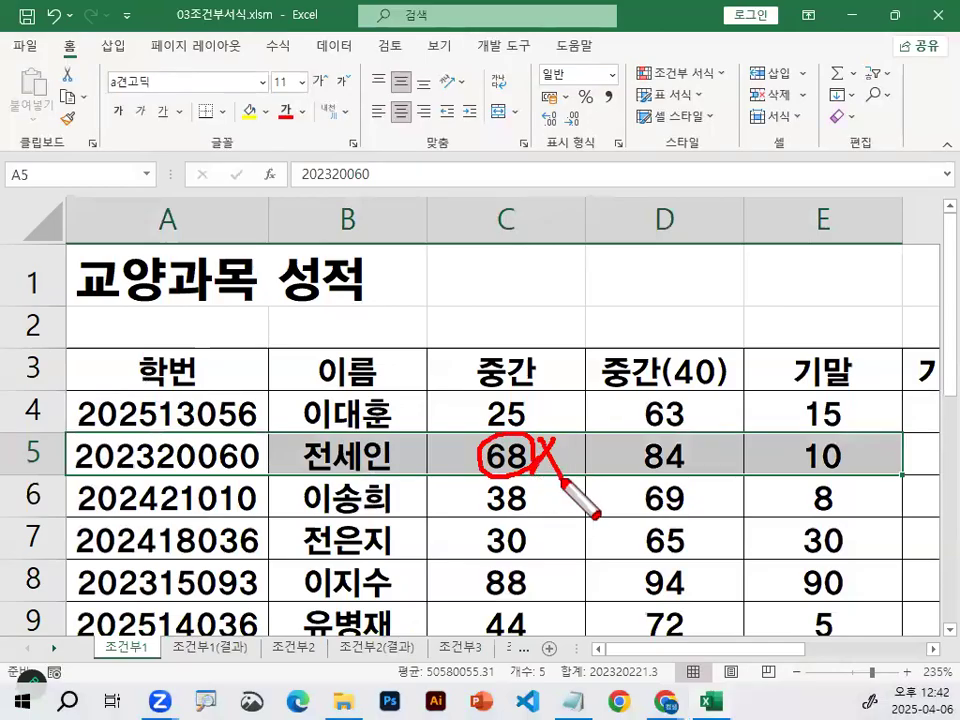
pyautogui.press('Escape')
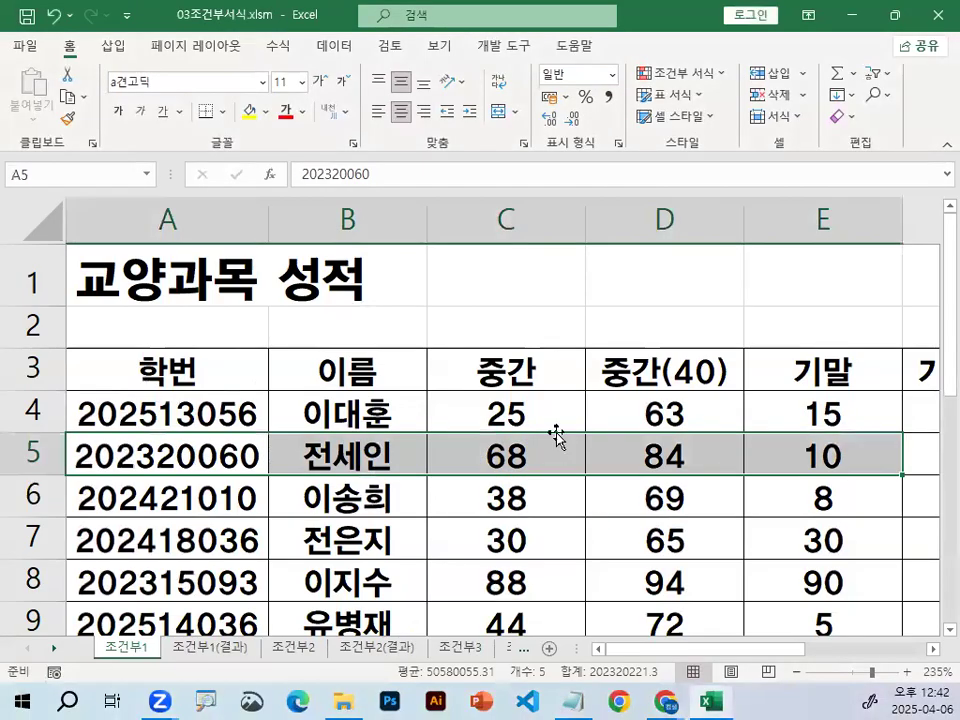
# Start the formula =C4 in C2, change the reference to $C$4, mark it with the pen and cancel the entry
pyautogui.click(557, 337)
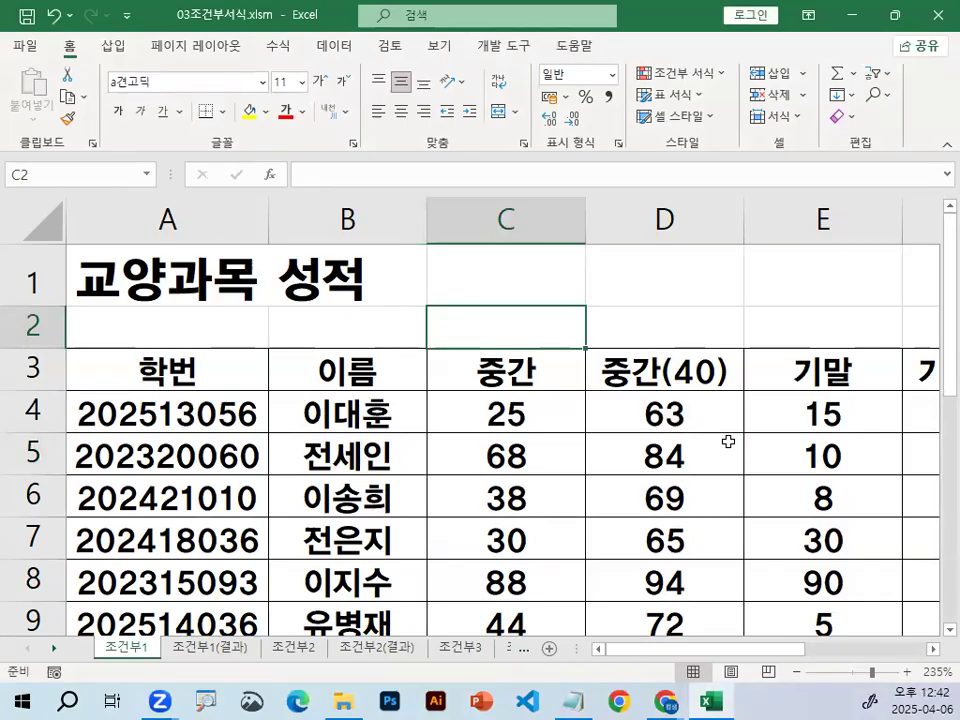
pyautogui.write('=')
pyautogui.click(550, 405)
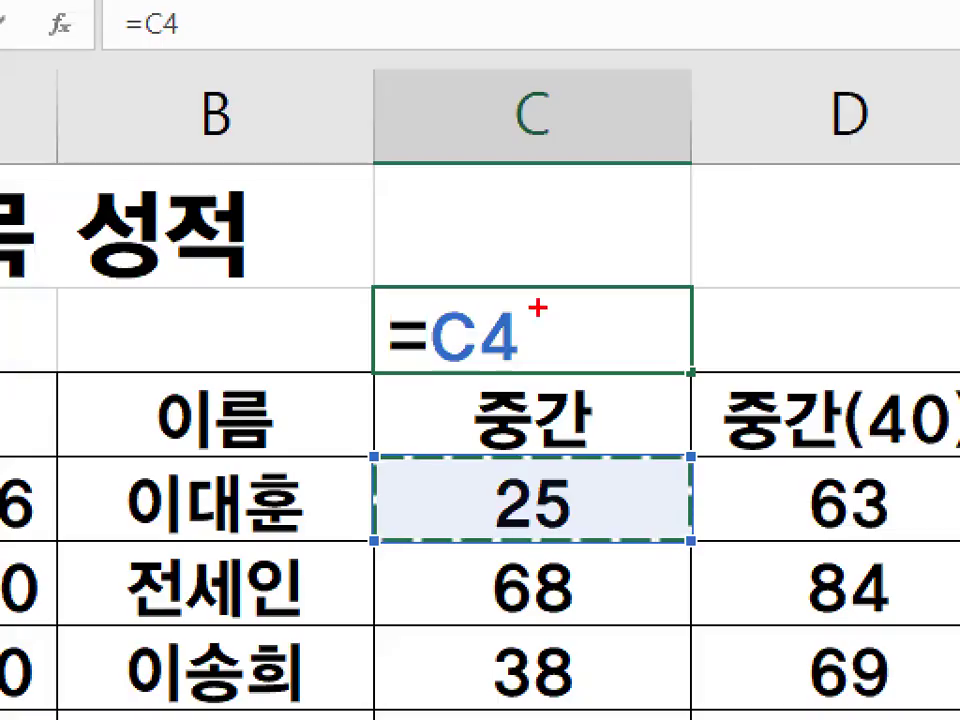
pyautogui.moveTo(538, 308); pyautogui.dragTo(534, 364)
pyautogui.press('Escape')
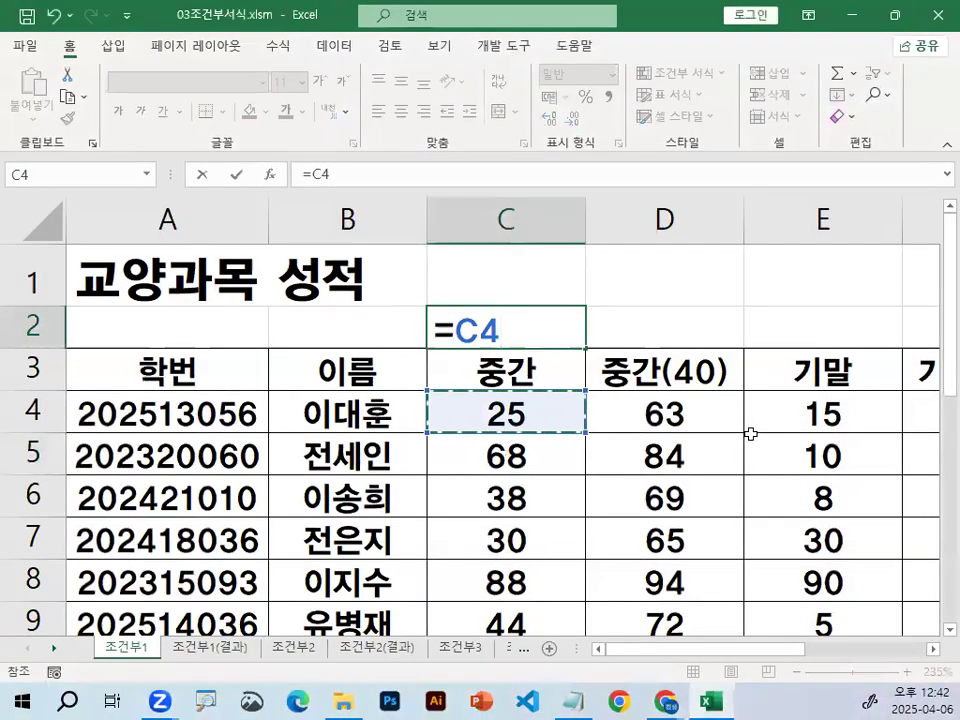
pyautogui.press('F4')
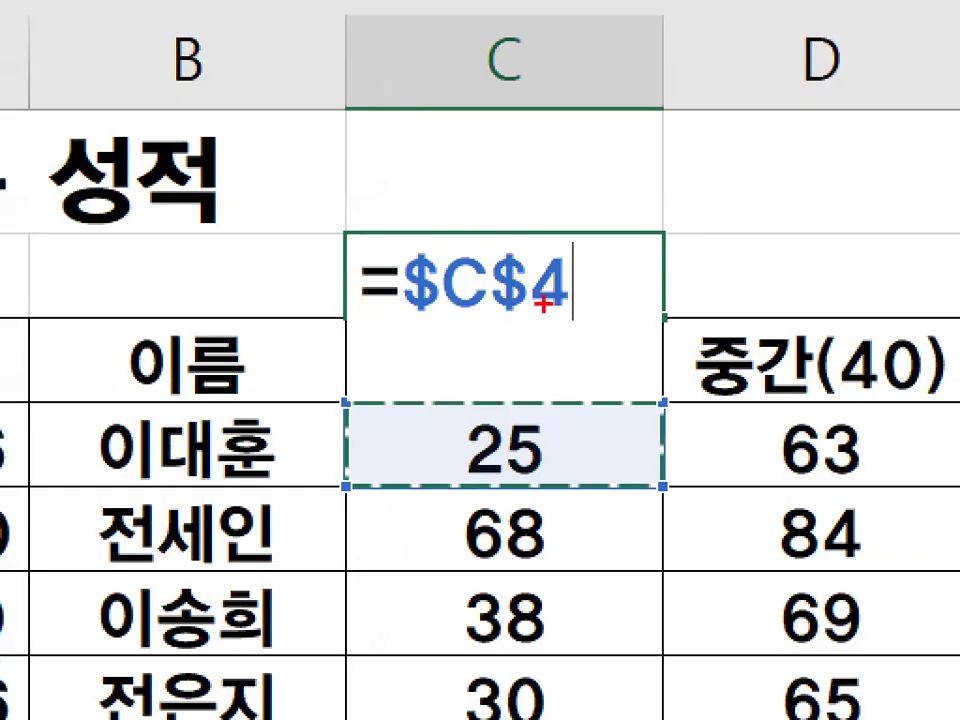
pyautogui.moveTo(575, 304)
pyautogui.mouseDown()
pyautogui.moveTo(462, 326)
pyautogui.moveTo(577, 284)
pyautogui.mouseUp()
pyautogui.press('Escape')
pyautogui.press('Escape')
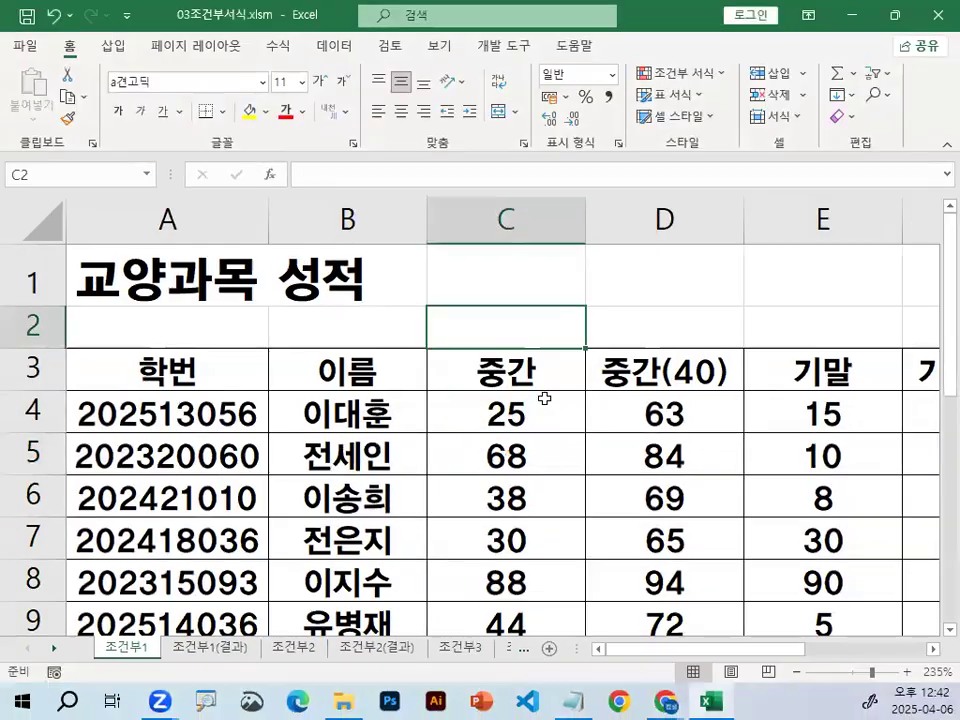
# Select C4, draw a downward arrow through the 중간 scores with the pen, and reselect cell C2
pyautogui.click(544, 402)
pyautogui.scroll(-2, 530, 410)
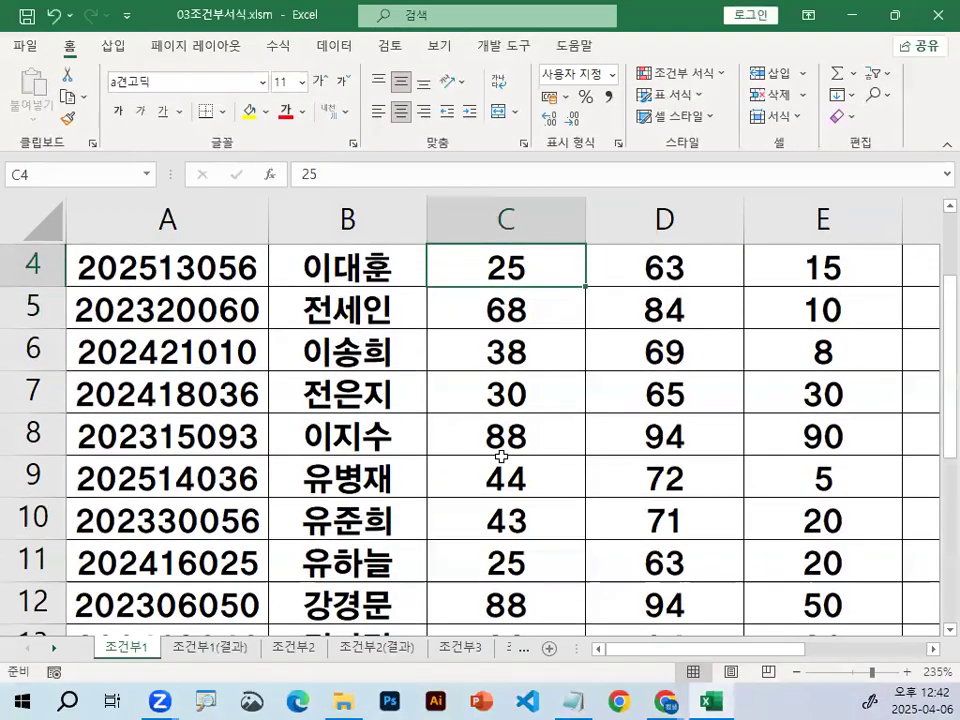
pyautogui.scroll(2, 515, 422)
pyautogui.hotkey('ctrl', '1')
pyautogui.click(519, 462)
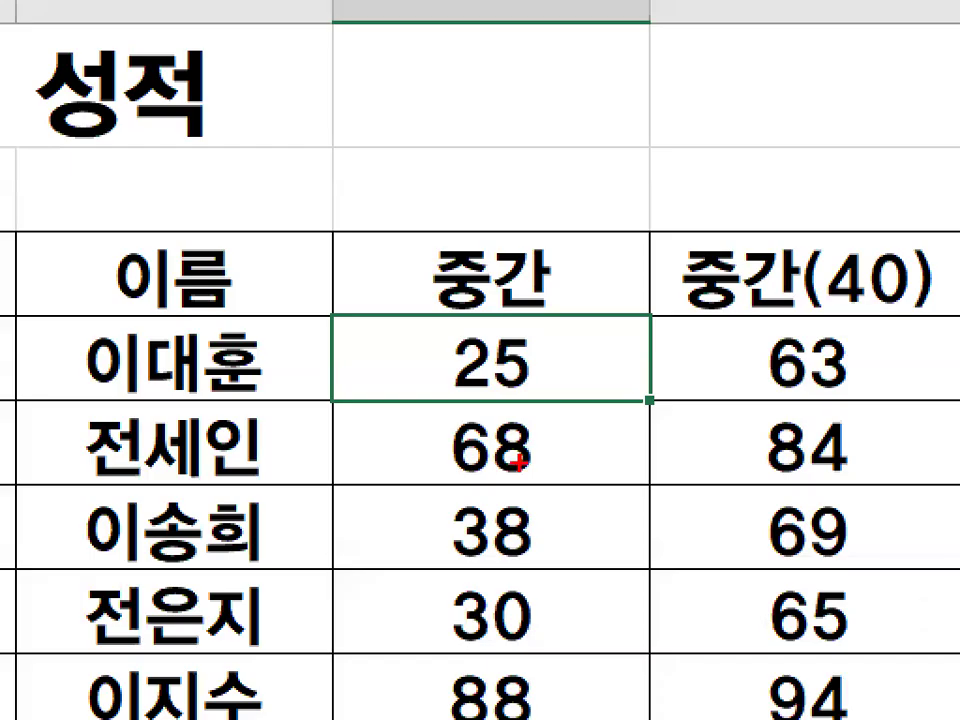
pyautogui.moveTo(557, 568); pyautogui.dragTo(553, 569)
pyautogui.moveTo(541, 546)
pyautogui.mouseDown()
pyautogui.moveTo(552, 571)
pyautogui.moveTo(585, 491)
pyautogui.mouseUp()
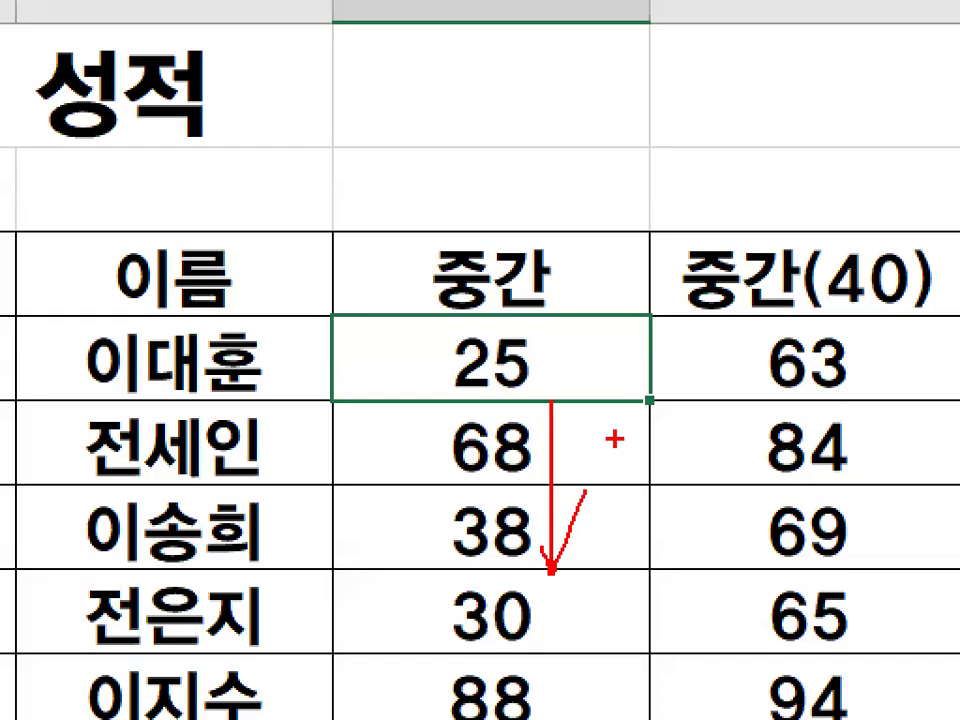
pyautogui.press('Escape')
pyautogui.click(514, 317)
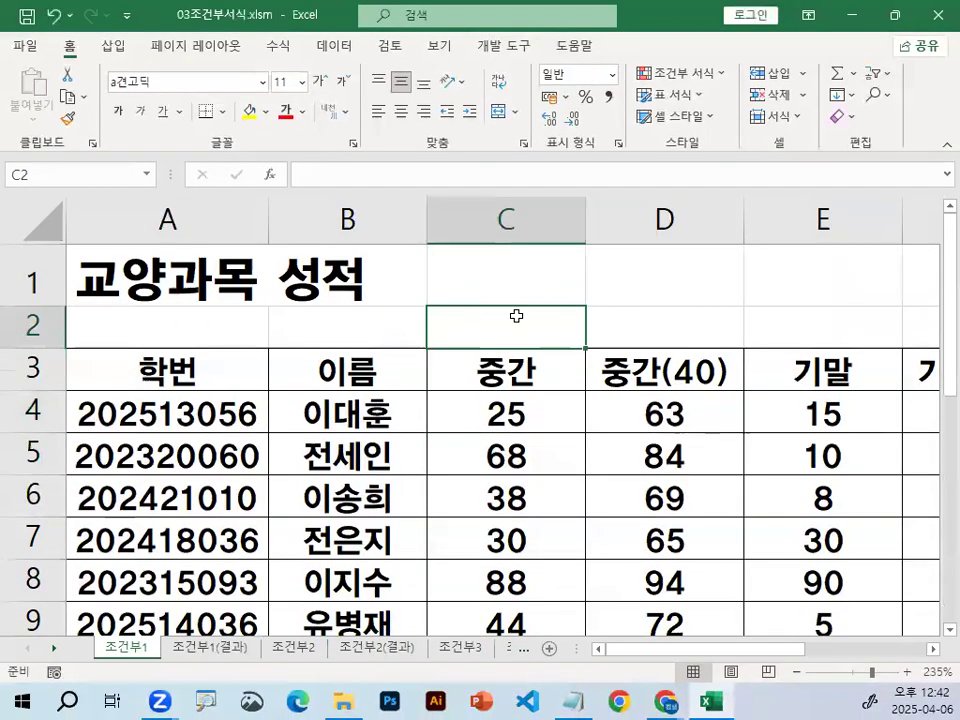
# Start a formula in C2 referencing C4, make it $C$4, then circle the $4 part and row number 4 with the pen
pyautogui.write('=')
pyautogui.click(518, 410)
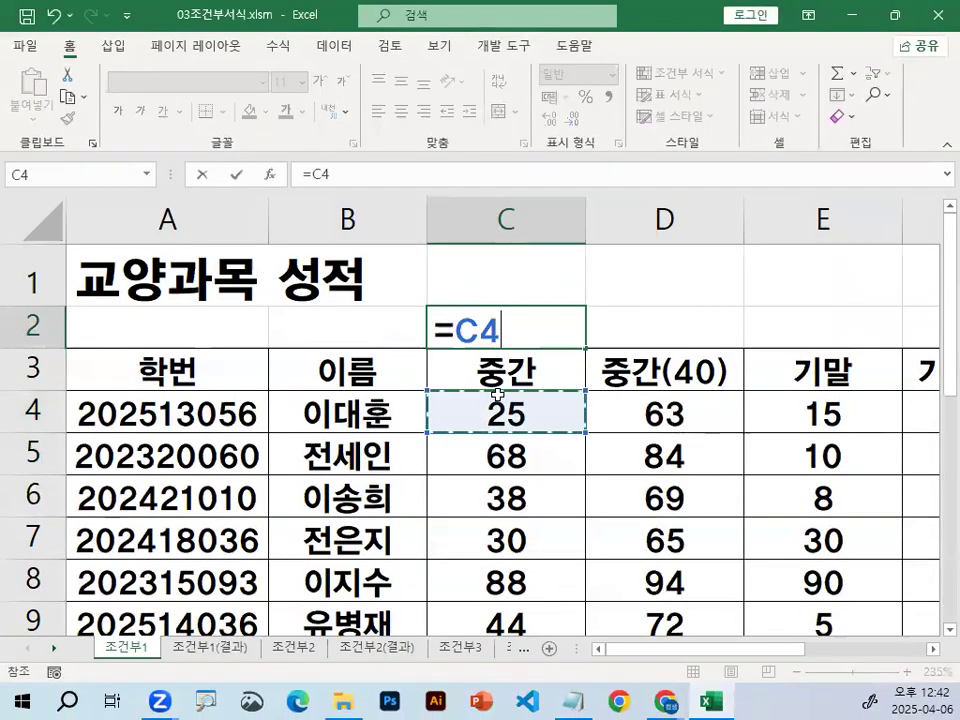
pyautogui.press('F4')
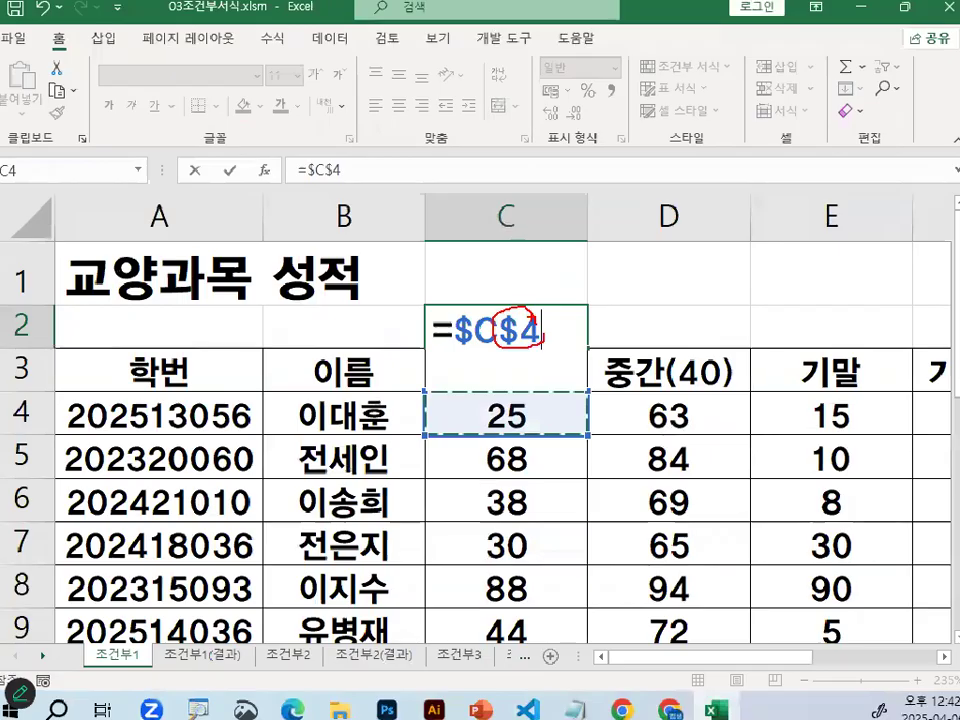
pyautogui.scroll(-1, 533, 498)
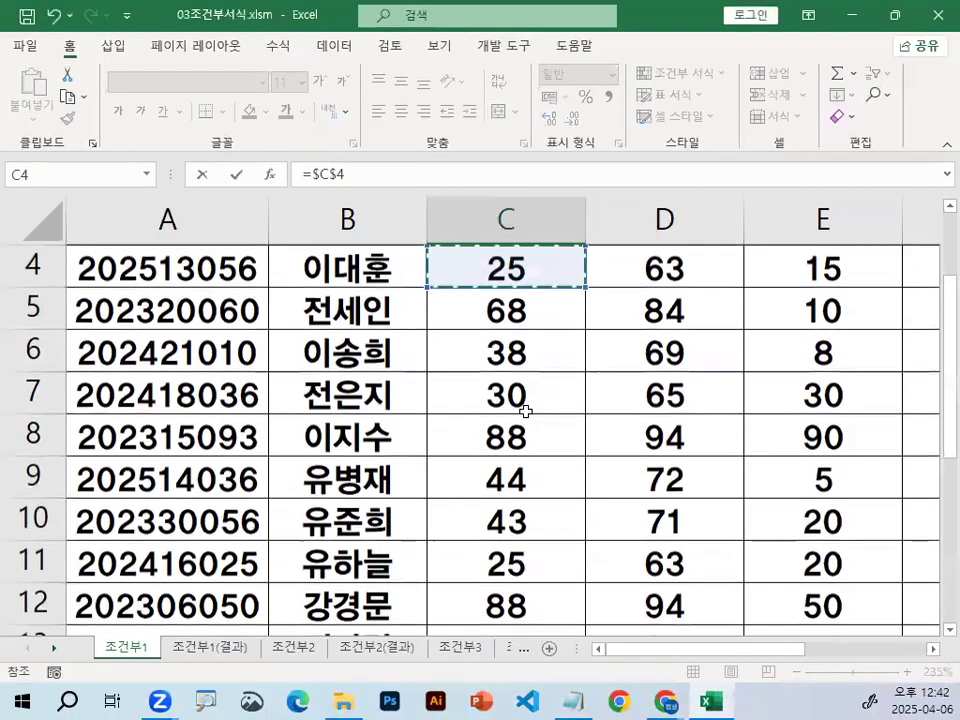
pyautogui.moveTo(52, 250)
pyautogui.mouseDown()
pyautogui.moveTo(22, 262)
pyautogui.moveTo(62, 283)
pyautogui.mouseUp()
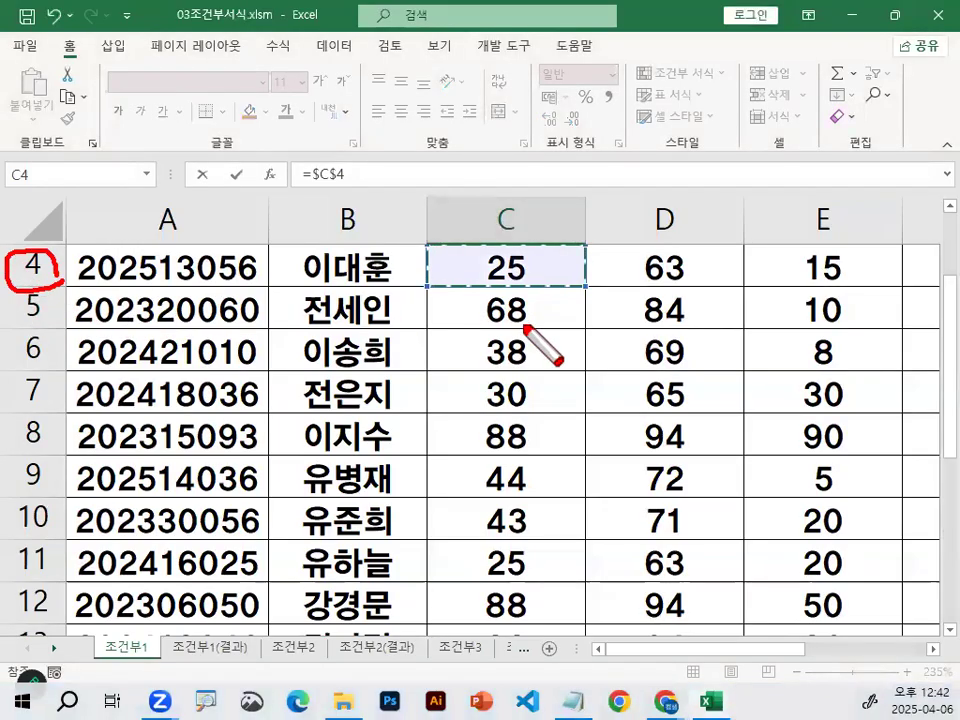
# Underline cell C4, circle its score, and draw arrows leading away from it and down the 중간 column with the pen
pyautogui.moveTo(428, 289); pyautogui.dragTo(585, 291)
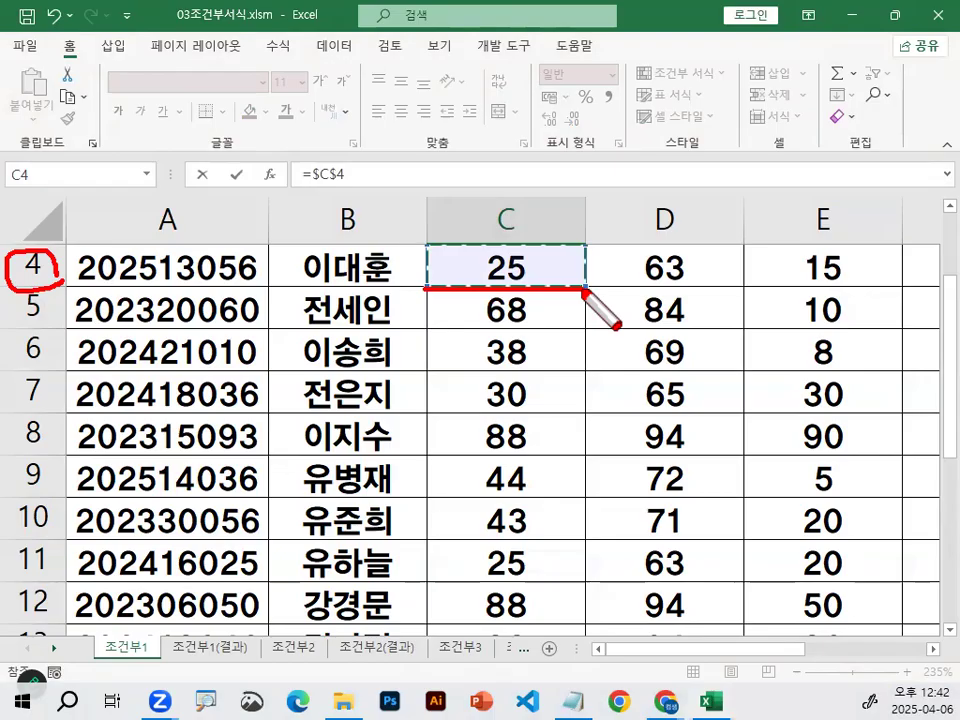
pyautogui.moveTo(551, 240)
pyautogui.mouseDown()
pyautogui.moveTo(548, 283)
pyautogui.moveTo(579, 240)
pyautogui.moveTo(500, 235)
pyautogui.moveTo(536, 268)
pyautogui.moveTo(505, 283)
pyautogui.mouseUp()
pyautogui.moveTo(490, 238)
pyautogui.mouseDown()
pyautogui.moveTo(546, 182)
pyautogui.moveTo(729, 139)
pyautogui.mouseUp()
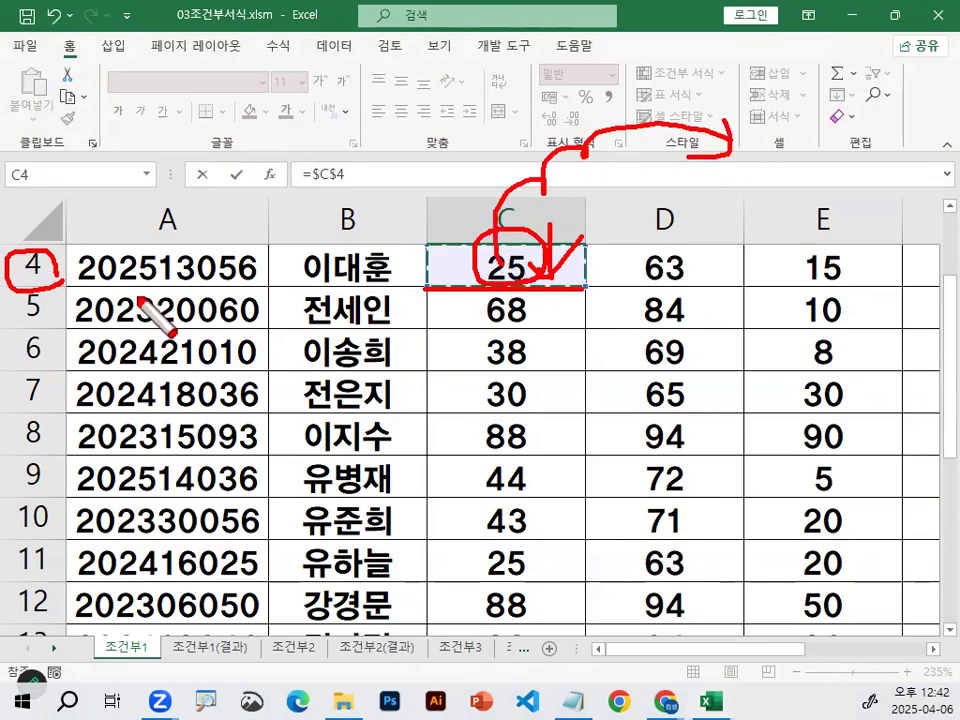
pyautogui.moveTo(438, 292); pyautogui.dragTo(583, 293)
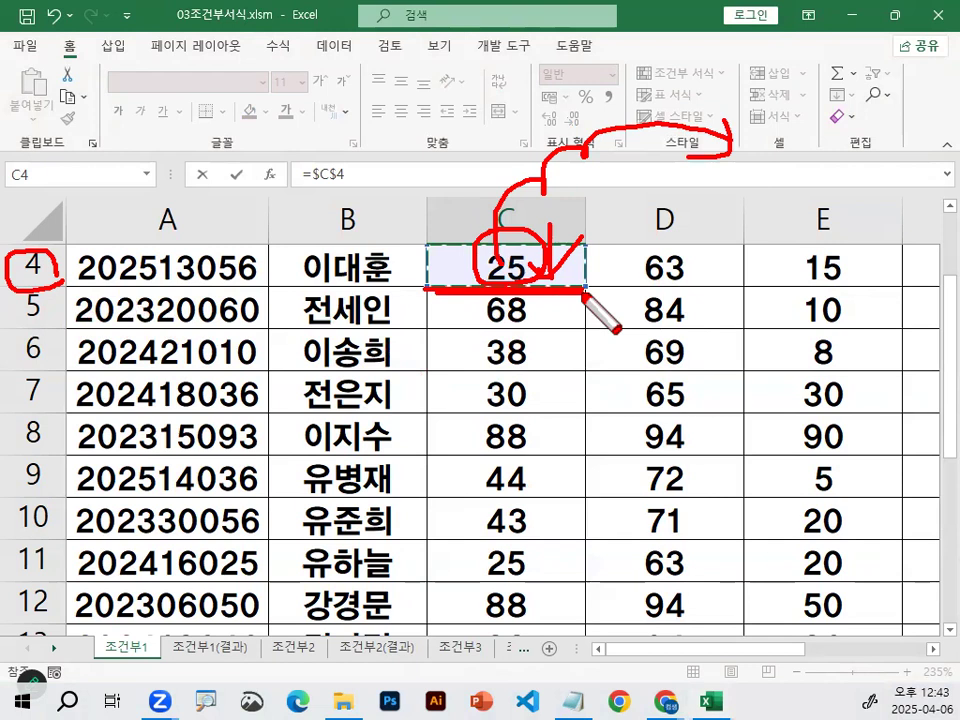
pyautogui.moveTo(469, 205); pyautogui.dragTo(469, 290)
pyautogui.moveTo(543, 273)
pyautogui.mouseDown()
pyautogui.moveTo(477, 263)
pyautogui.moveTo(541, 264)
pyautogui.mouseUp()
pyautogui.moveTo(550, 314)
pyautogui.mouseDown()
pyautogui.moveTo(562, 441)
pyautogui.moveTo(598, 364)
pyautogui.mouseUp()
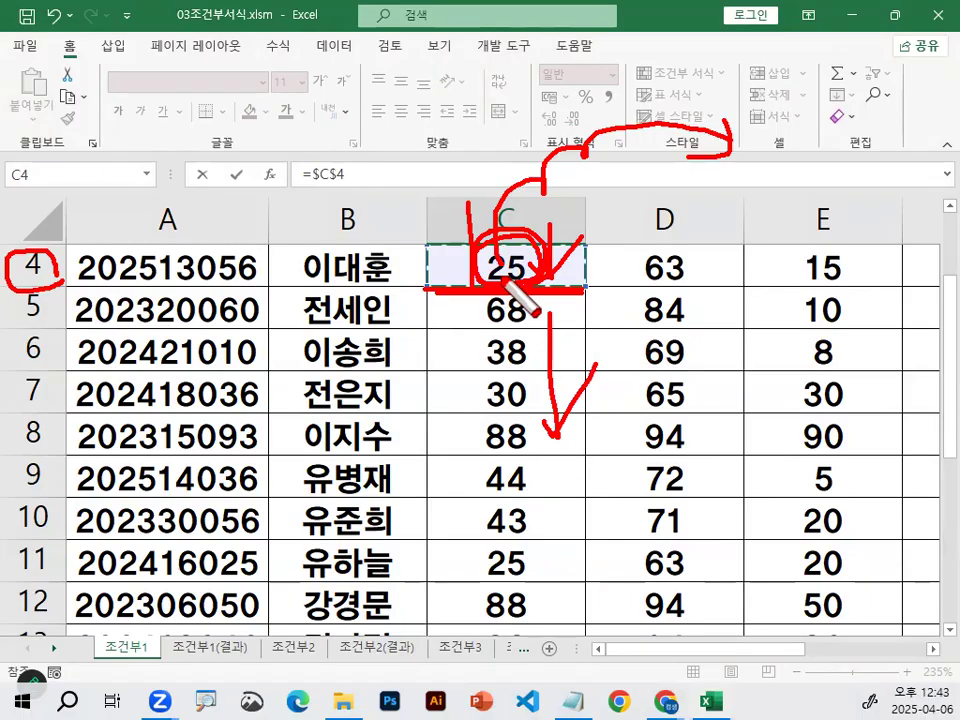
# Write an F beside the C4 score, circle the 중간 scores in rows 5, 8 and 12, and draw a line linking them to C4
pyautogui.moveTo(507, 279)
pyautogui.mouseDown()
pyautogui.moveTo(497, 284)
pyautogui.moveTo(529, 260)
pyautogui.moveTo(600, 241)
pyautogui.mouseUp()
pyautogui.moveTo(704, 197); pyautogui.dragTo(740, 196)
pyautogui.moveTo(705, 199)
pyautogui.mouseDown()
pyautogui.moveTo(706, 272)
pyautogui.moveTo(742, 217)
pyautogui.mouseUp()
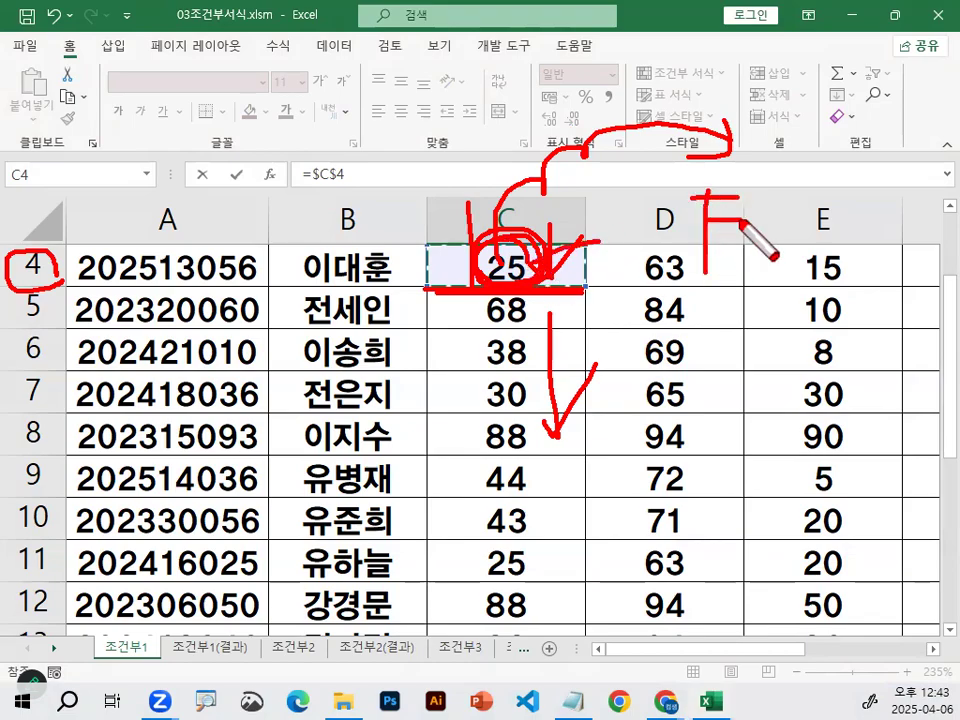
pyautogui.moveTo(522, 300); pyautogui.dragTo(532, 316)
pyautogui.moveTo(537, 447)
pyautogui.mouseDown()
pyautogui.moveTo(504, 456)
pyautogui.moveTo(512, 422)
pyautogui.moveTo(523, 443)
pyautogui.mouseUp()
pyautogui.moveTo(518, 585); pyautogui.dragTo(527, 615)
pyautogui.moveTo(530, 285); pyautogui.dragTo(456, 598)
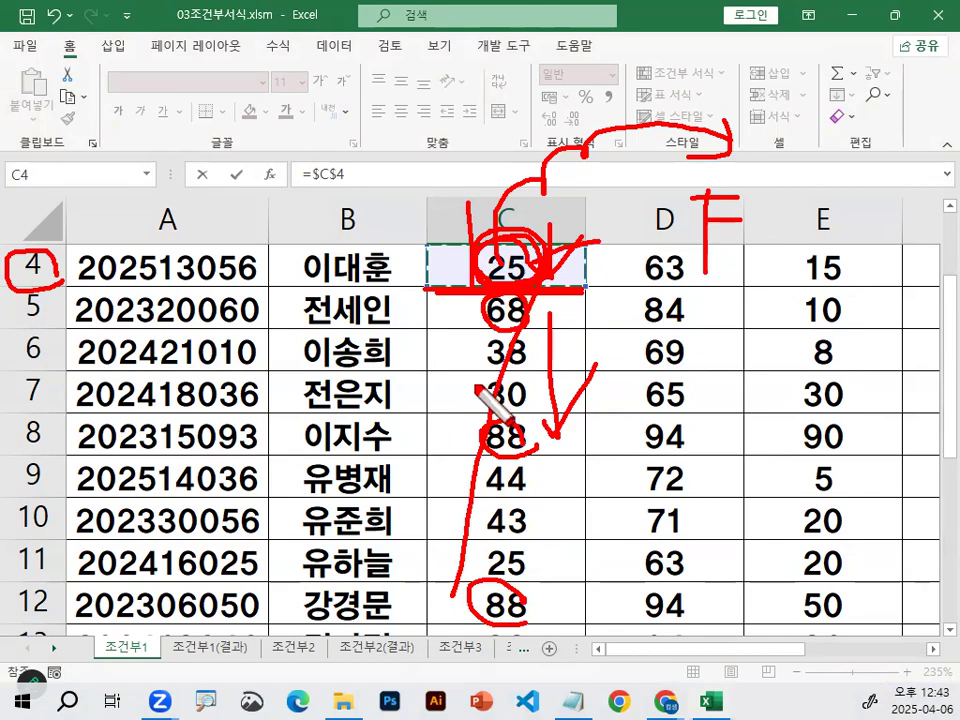
# Clear the pen marks, circle row number 4 and column letter C, and draw a downward arrow and a zigzag across the rows from C4
pyautogui.press('Escape')
pyautogui.hotkey('ctrl', '2')
pyautogui.moveTo(46, 274)
pyautogui.mouseDown()
pyautogui.moveTo(42, 282)
pyautogui.moveTo(23, 241)
pyautogui.moveTo(44, 273)
pyautogui.mouseUp()
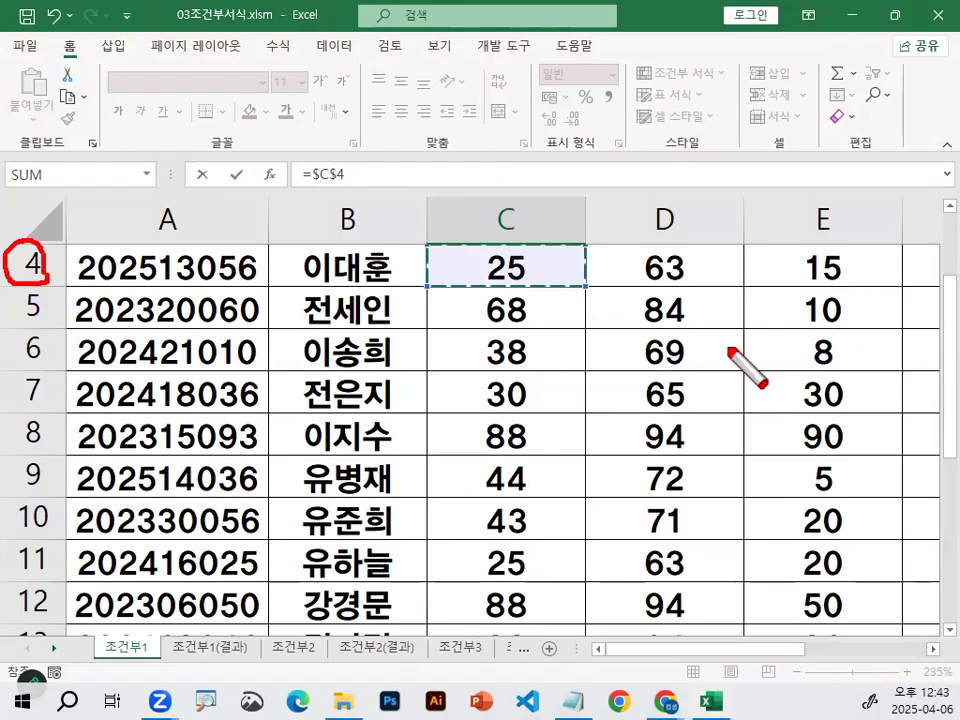
pyautogui.moveTo(530, 288)
pyautogui.mouseDown()
pyautogui.moveTo(527, 441)
pyautogui.moveTo(553, 384)
pyautogui.mouseUp()
pyautogui.moveTo(535, 200)
pyautogui.mouseDown()
pyautogui.moveTo(533, 225)
pyautogui.moveTo(480, 190)
pyautogui.moveTo(540, 228)
pyautogui.mouseUp()
pyautogui.moveTo(546, 140); pyautogui.dragTo(508, 190)
pyautogui.moveTo(540, 266)
pyautogui.mouseDown()
pyautogui.moveTo(778, 274)
pyautogui.moveTo(540, 372)
pyautogui.moveTo(608, 457)
pyautogui.moveTo(621, 548)
pyautogui.moveTo(818, 562)
pyautogui.mouseUp()
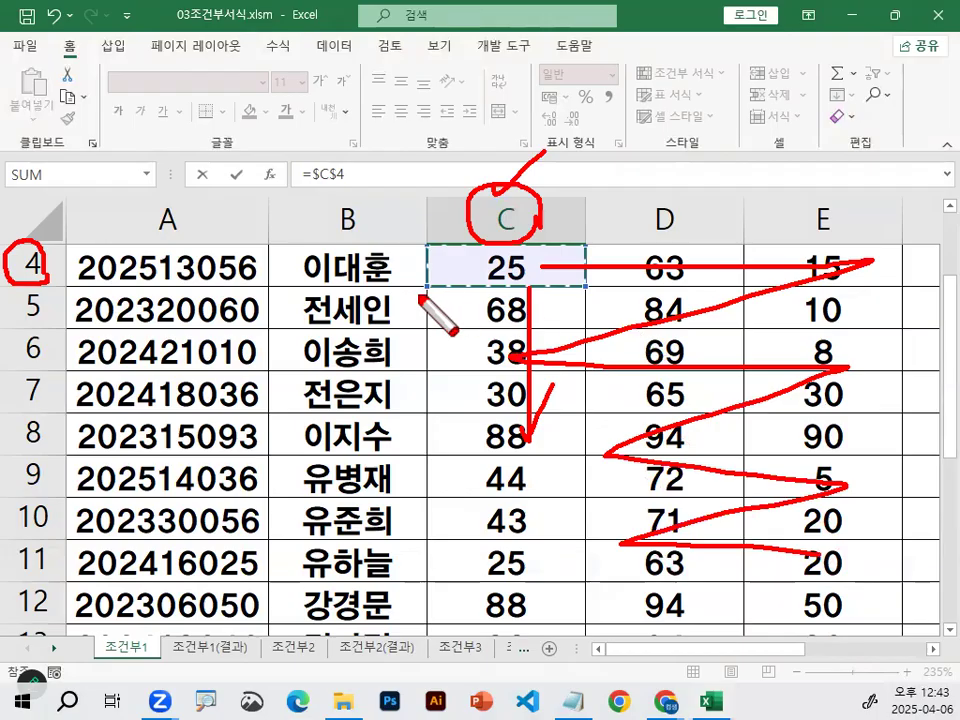
pyautogui.moveTo(616, 275); pyautogui.dragTo(808, 272)
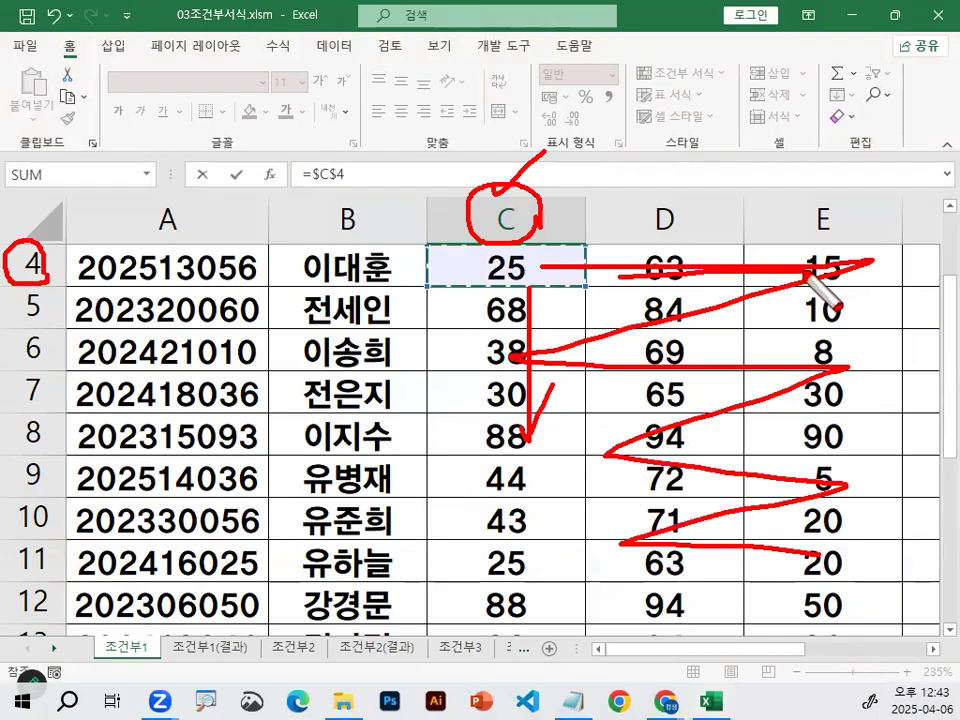
# Circle column letter C and row number 4, draw a downward arrow along the 중간 scores, and clear the pen marks
pyautogui.moveTo(528, 236)
pyautogui.mouseDown()
pyautogui.moveTo(481, 240)
pyautogui.moveTo(514, 193)
pyautogui.moveTo(490, 190)
pyautogui.moveTo(528, 212)
pyautogui.mouseUp()
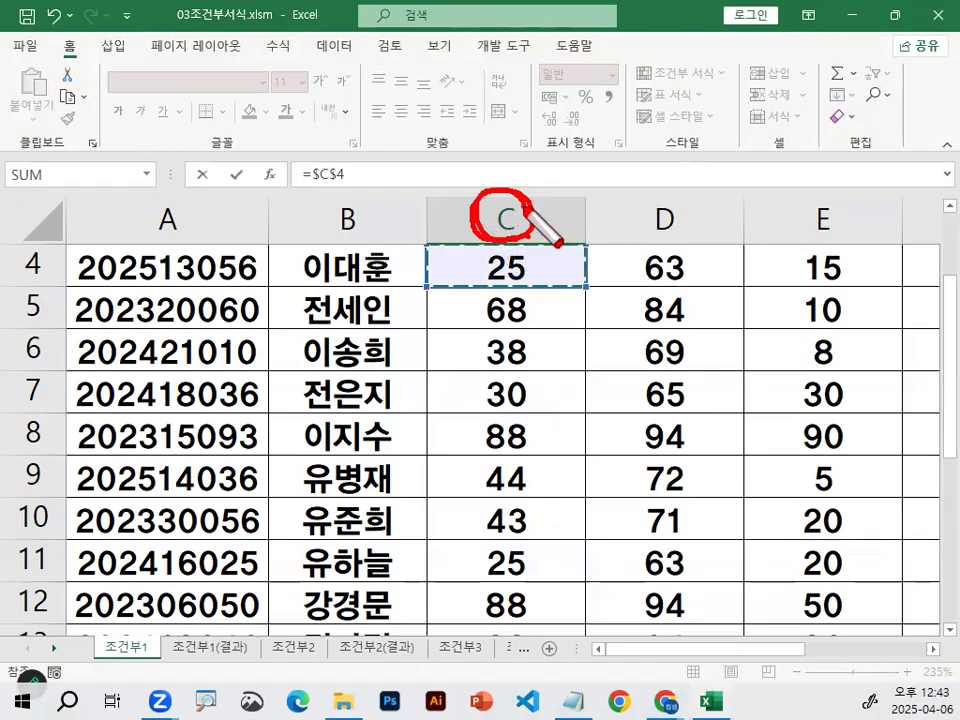
pyautogui.moveTo(15, 285); pyautogui.dragTo(62, 287)
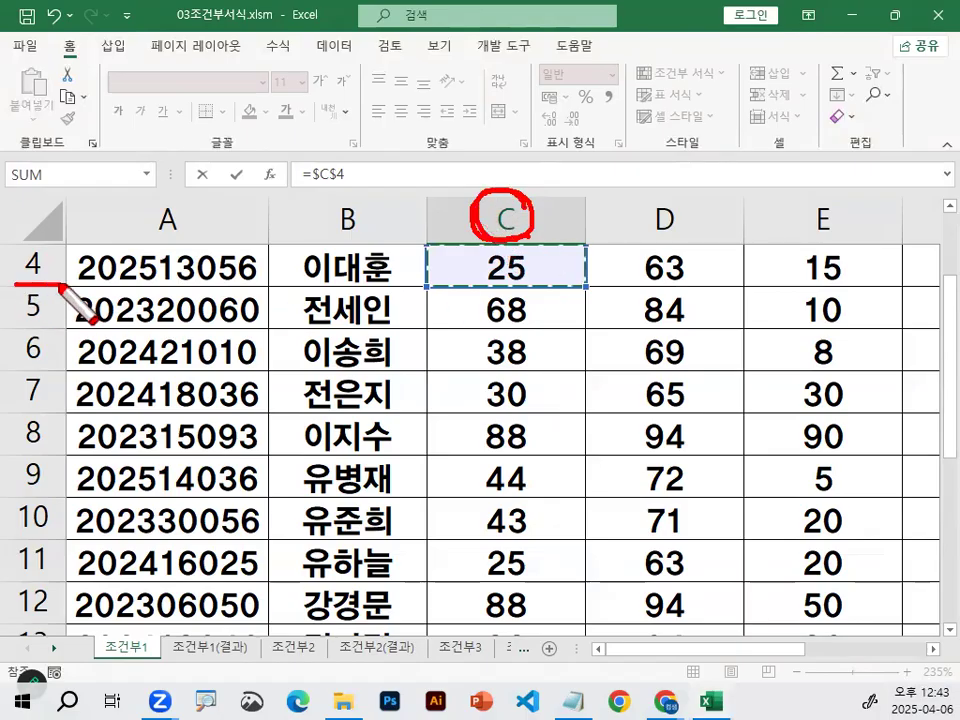
pyautogui.moveTo(532, 300)
pyautogui.mouseDown()
pyautogui.moveTo(532, 545)
pyautogui.moveTo(568, 472)
pyautogui.mouseUp()
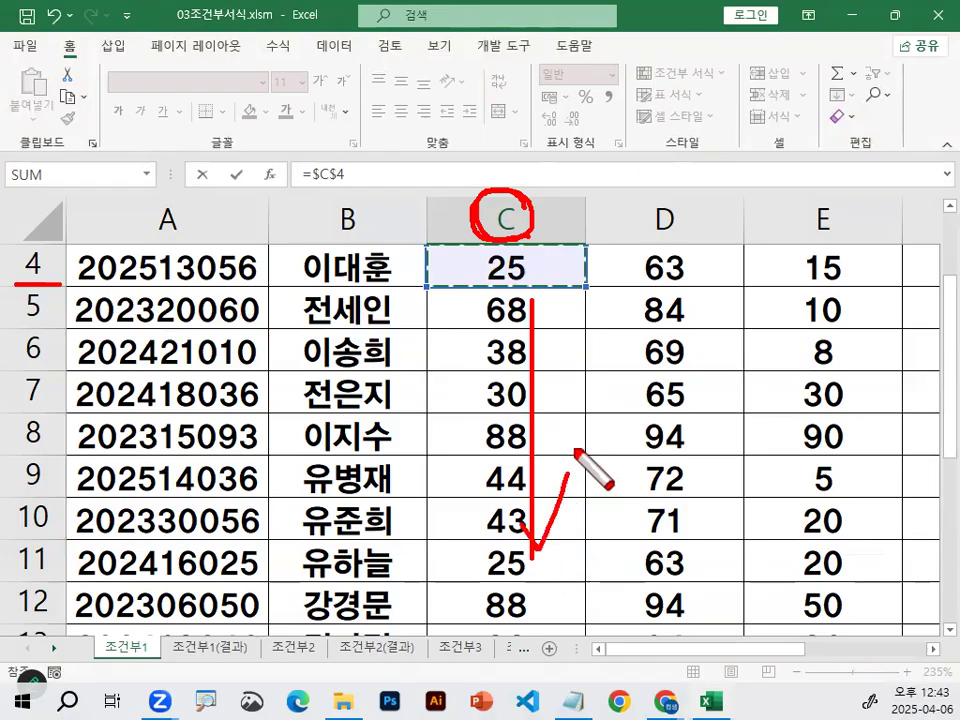
pyautogui.moveTo(60, 240); pyautogui.dragTo(70, 273)
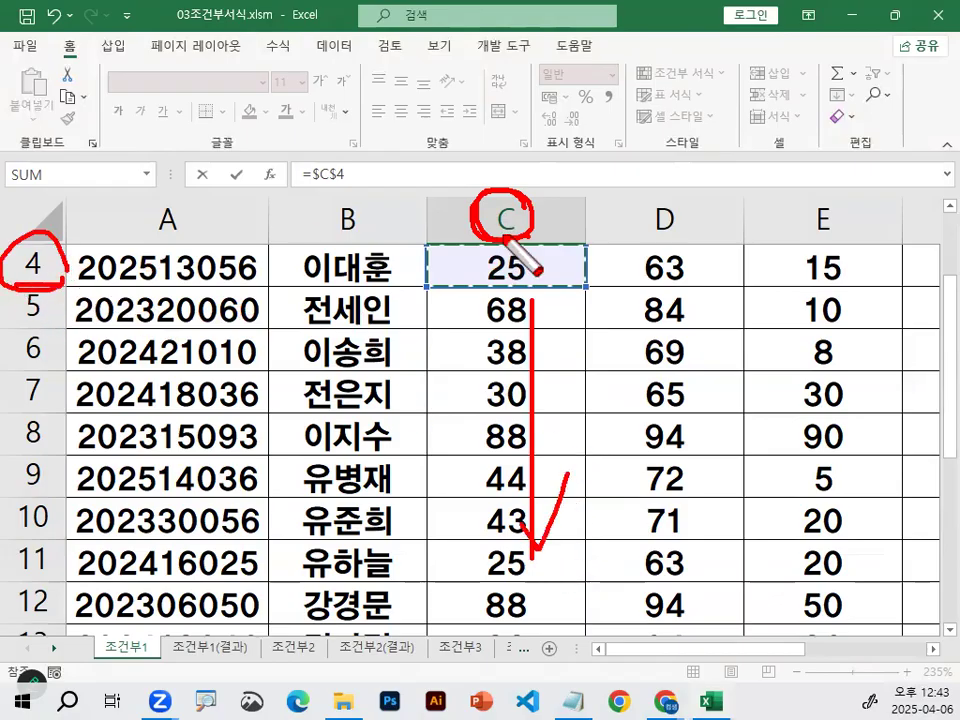
pyautogui.press('Escape')
# Switch to the Notepad lesson notes and highlight the phrases on formatting whole rows, releasing the row lock and (F4 2번)
pyautogui.click(572, 698)
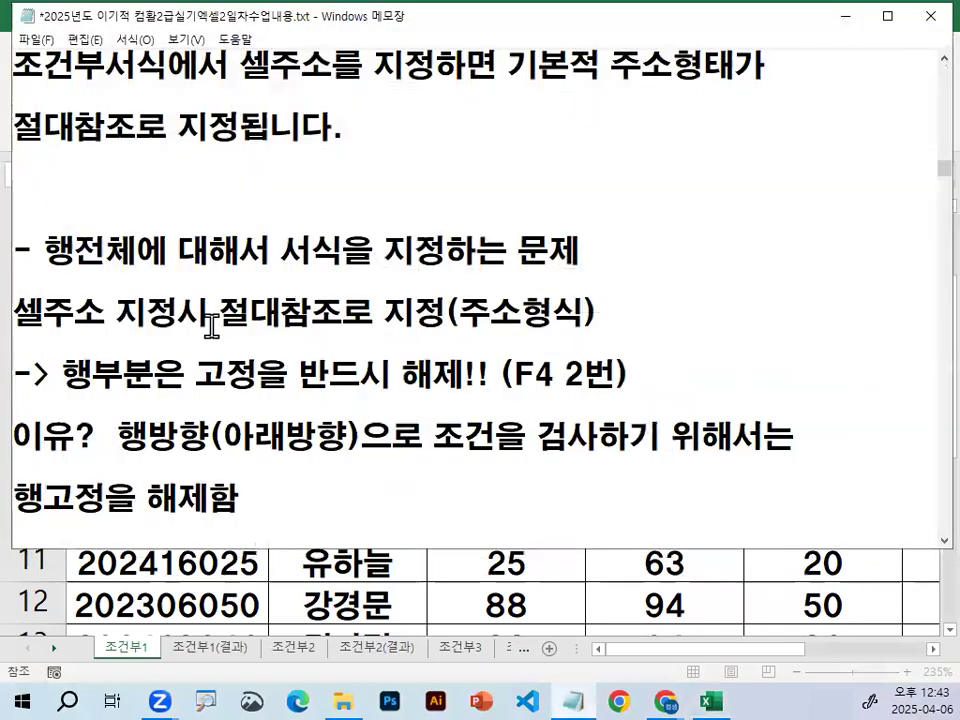
pyautogui.moveTo(75, 250); pyautogui.dragTo(523, 248)
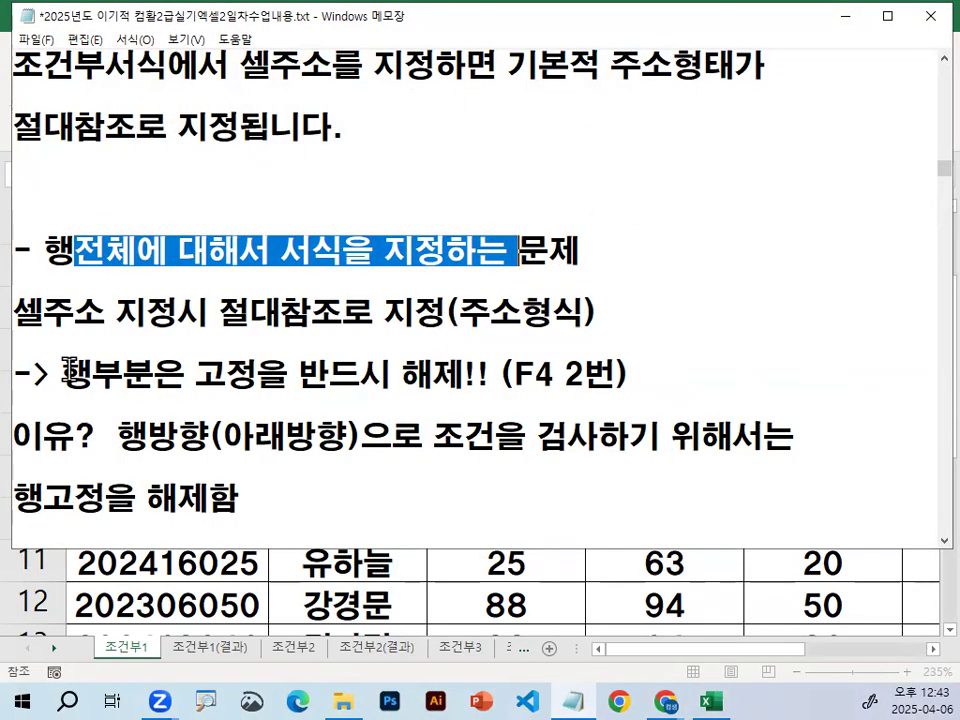
pyautogui.moveTo(68, 373); pyautogui.dragTo(163, 373)
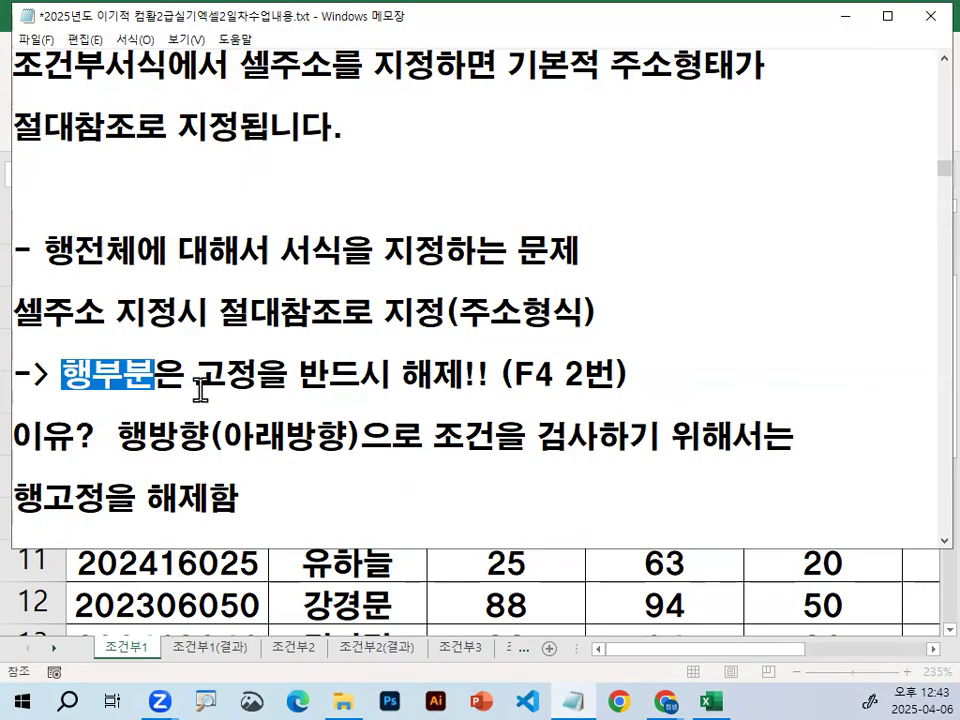
pyautogui.scroll(-1, 200, 390)
pyautogui.moveTo(62, 281); pyautogui.dragTo(262, 281)
pyautogui.moveTo(360, 281); pyautogui.dragTo(645, 287)
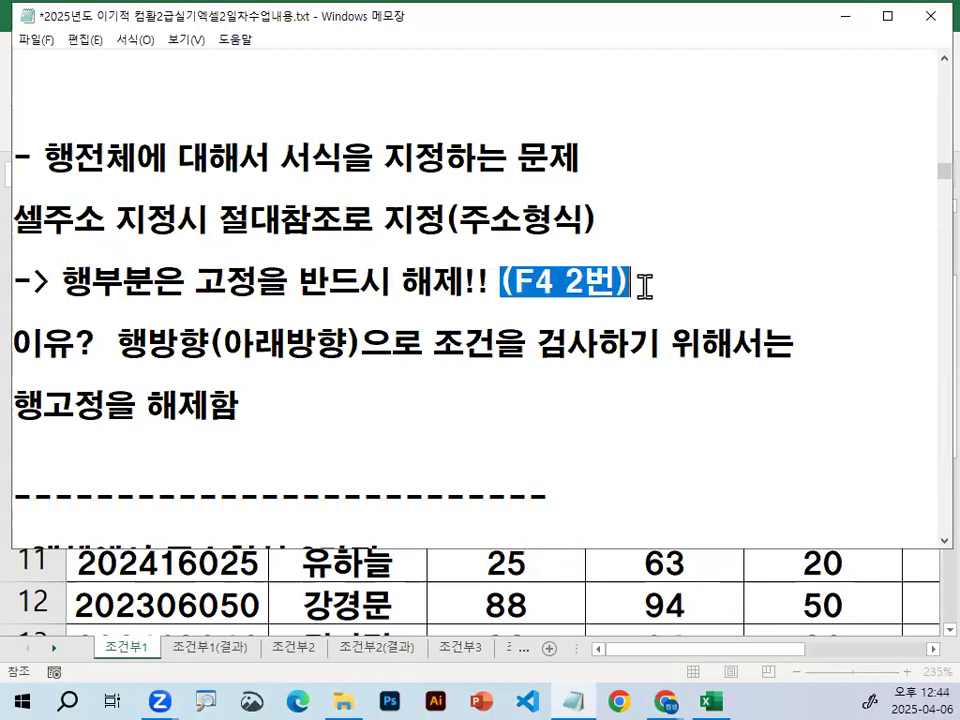
pyautogui.click(645, 287)
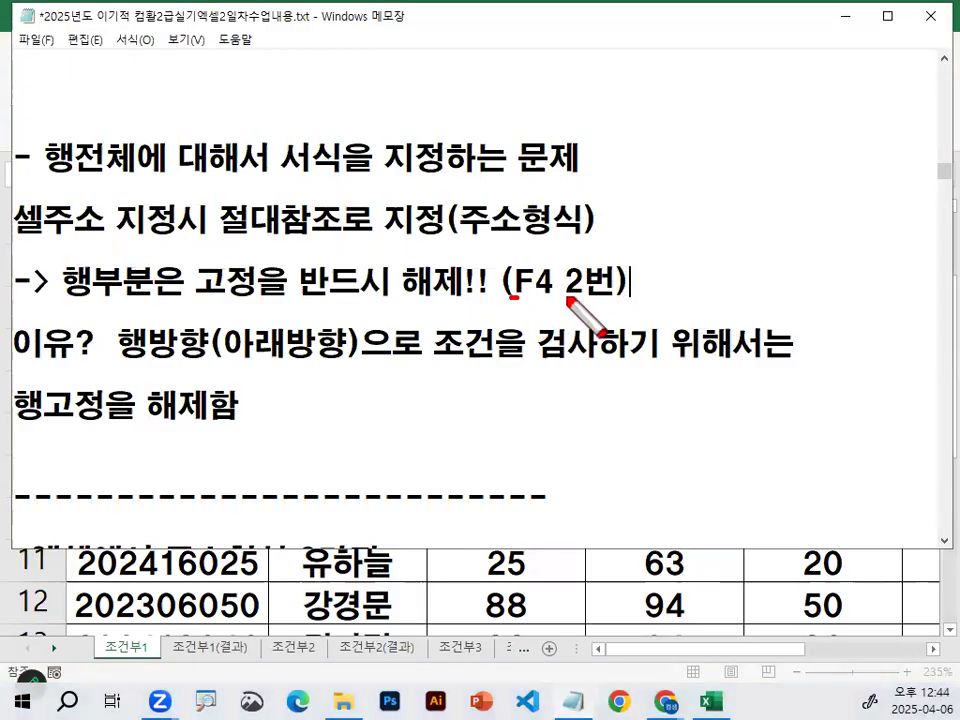
# Underline the 행부분은 고정을 반드시 해제!! line, circle F4 2번 with a check mark beside the line, and clear the pen marks
pyautogui.moveTo(510, 297); pyautogui.dragTo(622, 298)
pyautogui.moveTo(62, 299)
pyautogui.mouseDown()
pyautogui.moveTo(603, 300)
pyautogui.moveTo(676, 228)
pyautogui.mouseUp()
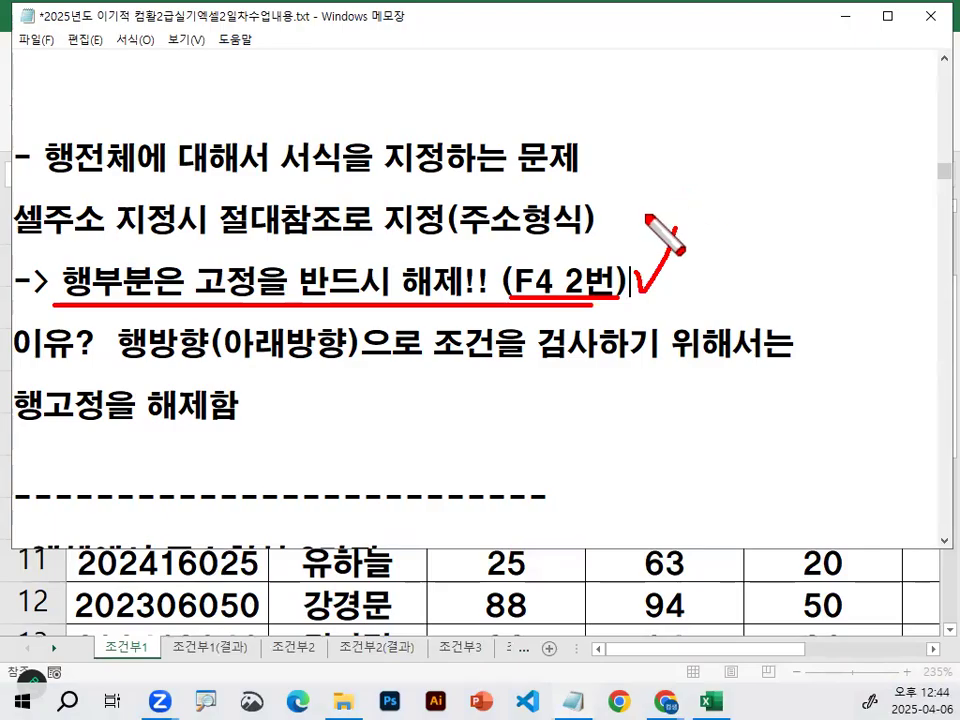
pyautogui.moveTo(514, 297)
pyautogui.mouseDown()
pyautogui.moveTo(583, 252)
pyautogui.moveTo(599, 265)
pyautogui.mouseUp()
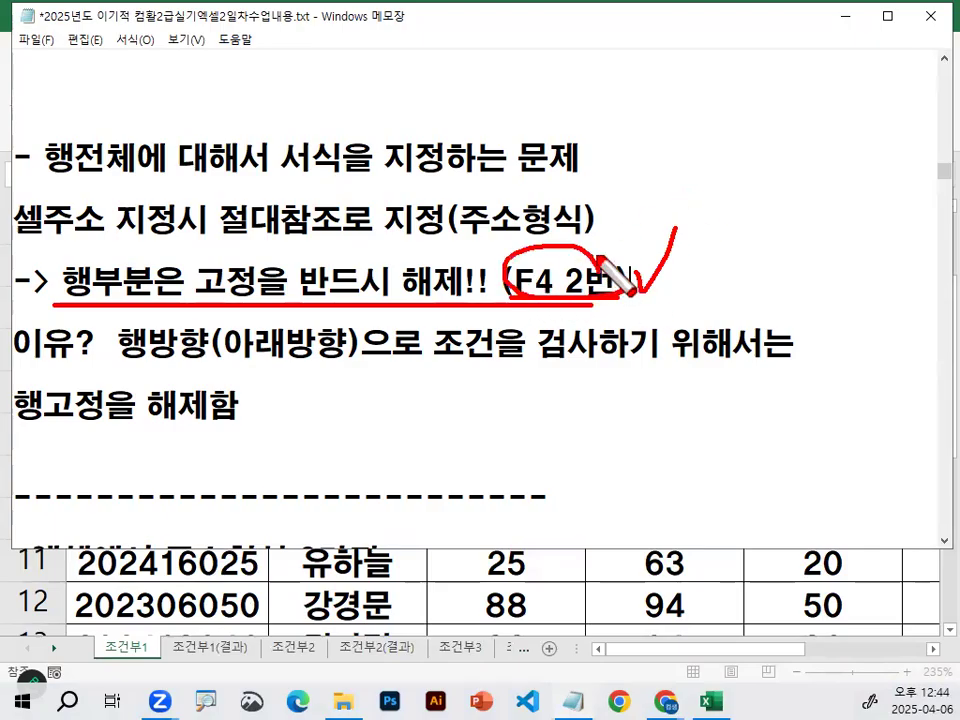
pyautogui.moveTo(522, 230)
pyautogui.mouseDown()
pyautogui.moveTo(522, 256)
pyautogui.moveTo(610, 178)
pyautogui.mouseUp()
pyautogui.press('Escape')
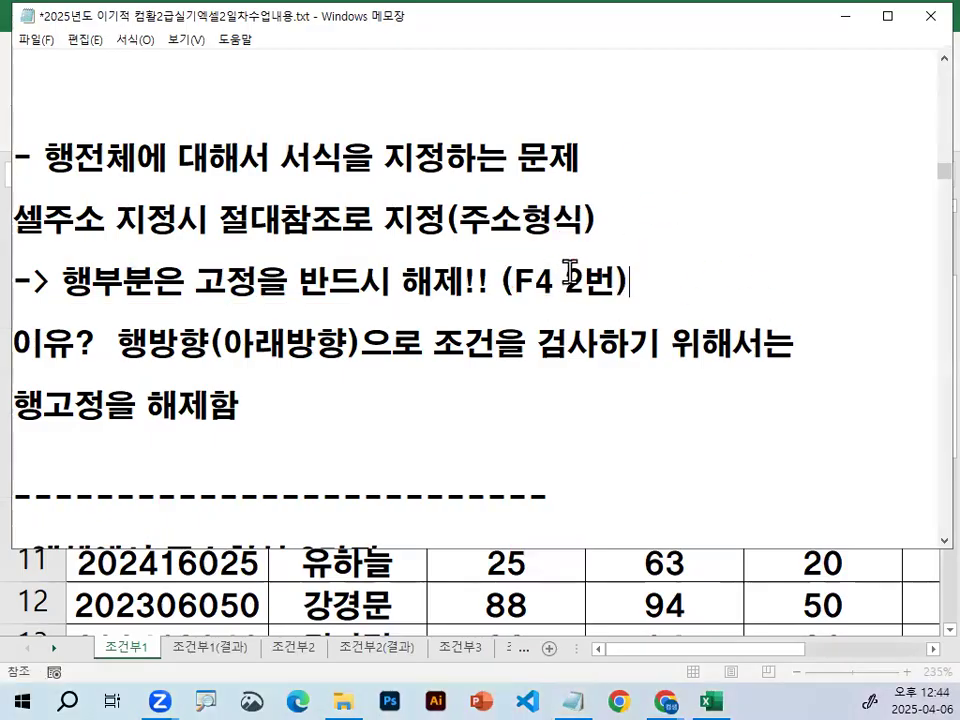
# Highlight (F4 2번) in the notes, underline it with the pen in the magnified view, and exit the magnifier
pyautogui.moveTo(499, 281); pyautogui.dragTo(673, 283)
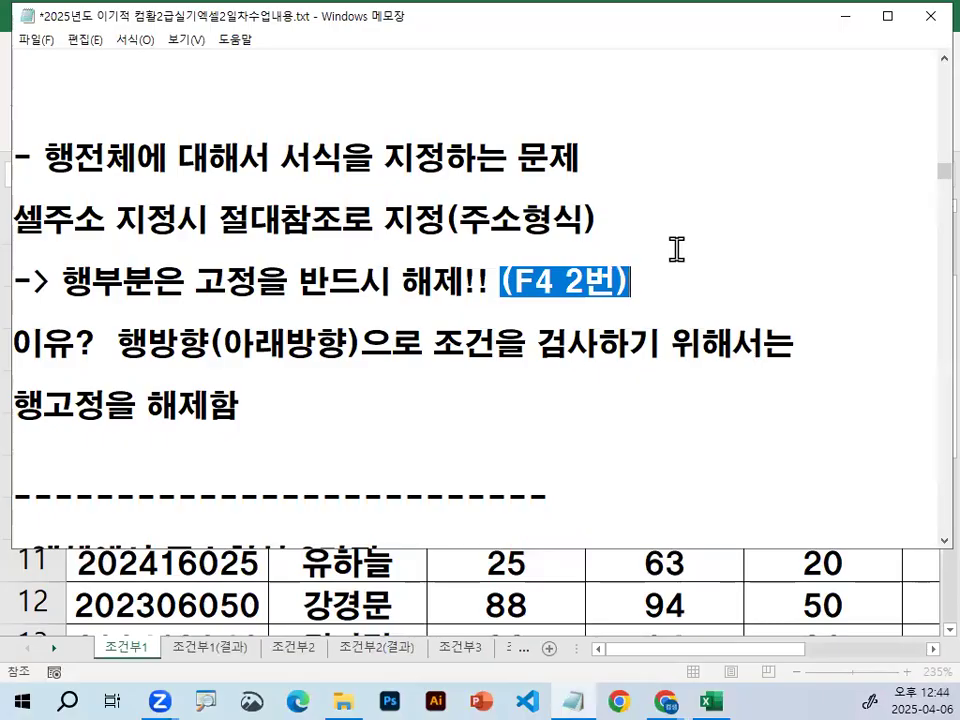
pyautogui.click(688, 301)
pyautogui.hotkey('ctrl', '1')
pyautogui.moveTo(510, 321); pyautogui.dragTo(798, 322)
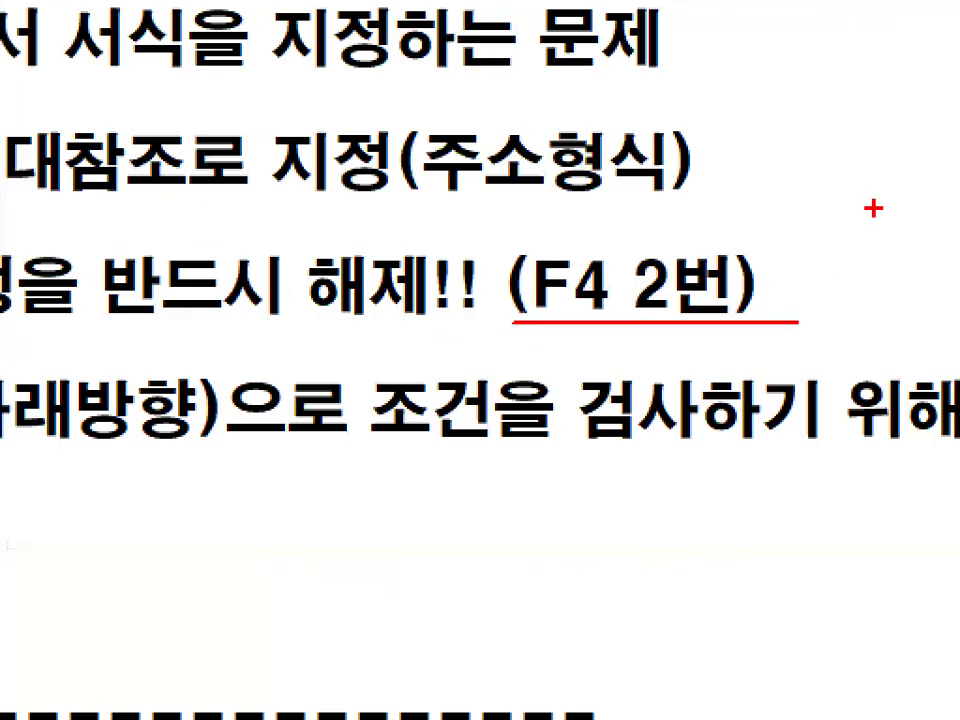
pyautogui.press('Escape')
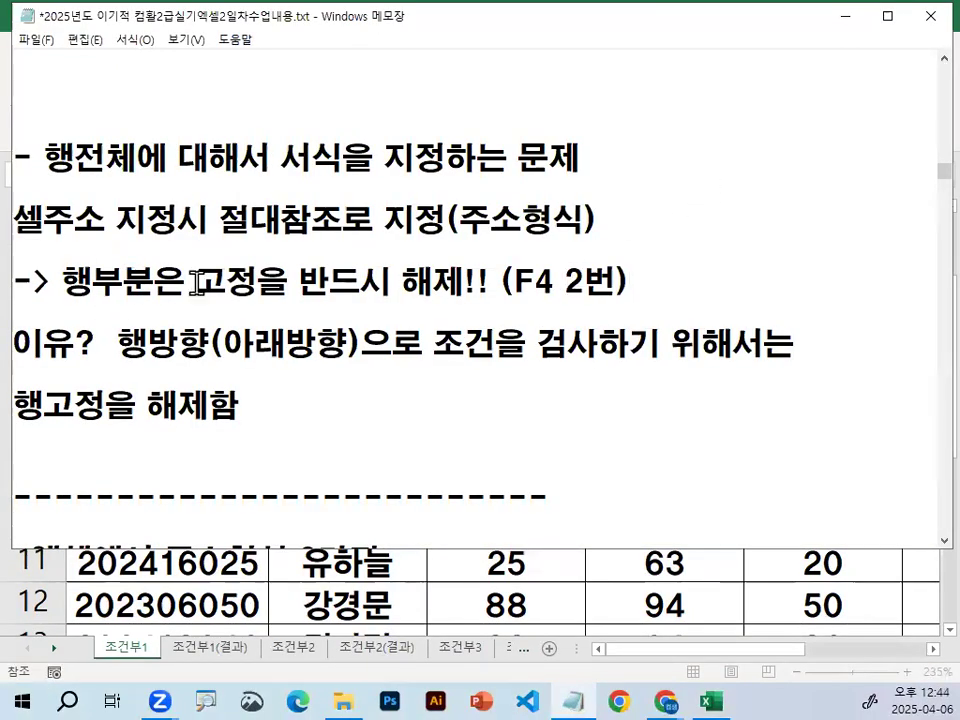
# Insert a blank line above the 이유? line in the notes, then underline 반드시 해제!! (F4 2번) and draw a downward arrow beside it
pyautogui.press('Return')
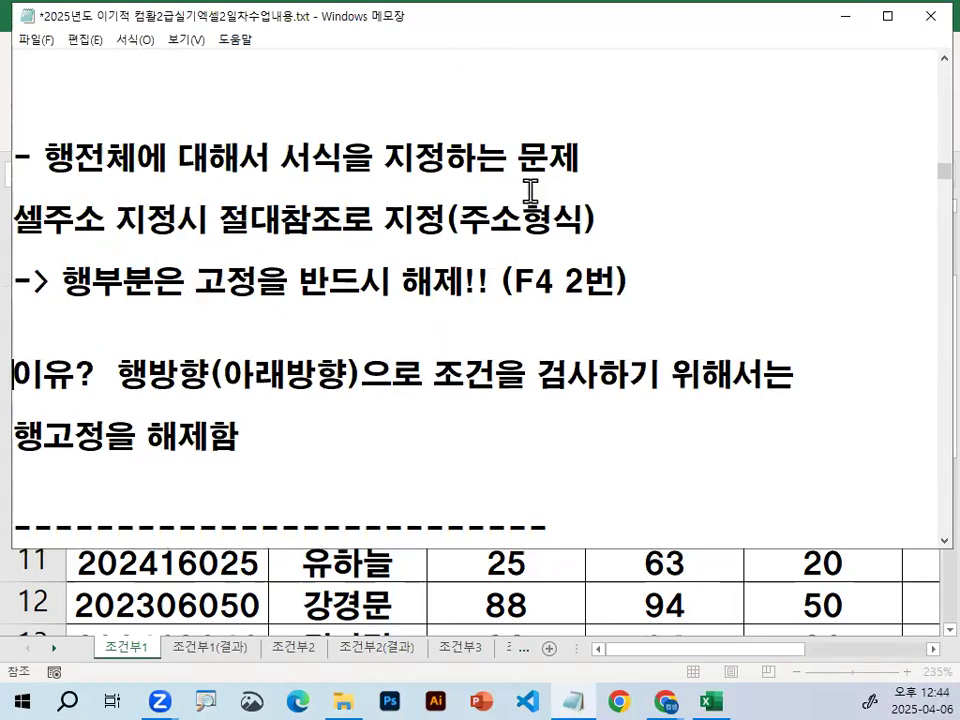
pyautogui.hotkey('ctrl', '2')
pyautogui.moveTo(300, 296)
pyautogui.mouseDown()
pyautogui.moveTo(622, 297)
pyautogui.moveTo(605, 292)
pyautogui.mouseUp()
pyautogui.moveTo(711, 143)
pyautogui.mouseDown()
pyautogui.moveTo(708, 280)
pyautogui.moveTo(695, 265)
pyautogui.moveTo(738, 232)
pyautogui.mouseUp()
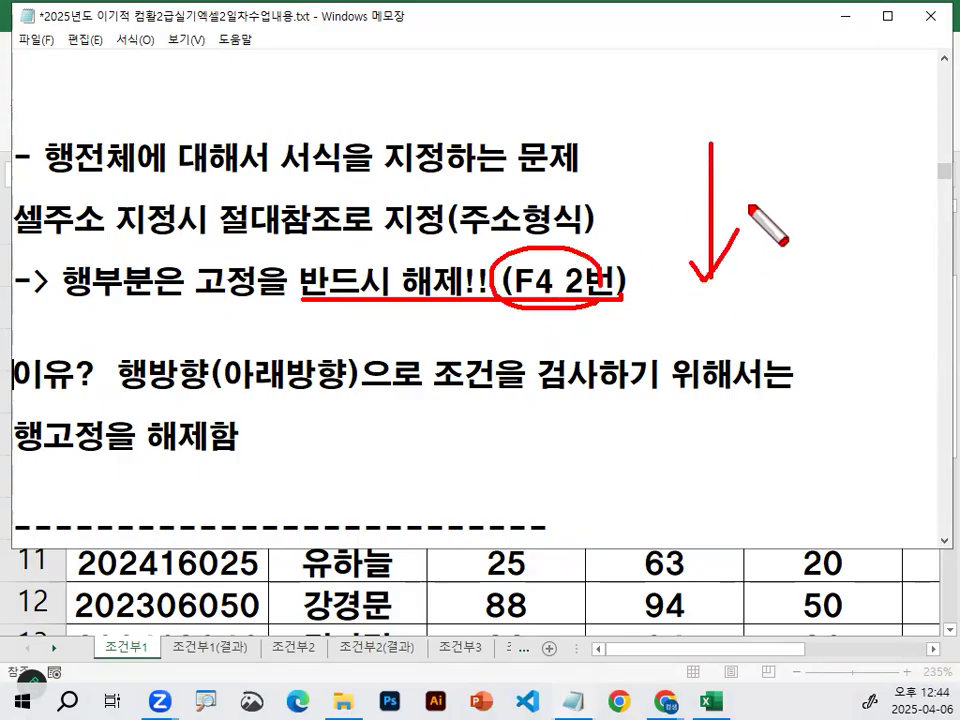
pyautogui.press('Escape')
pyautogui.moveTo(501, 283); pyautogui.dragTo(636, 282)
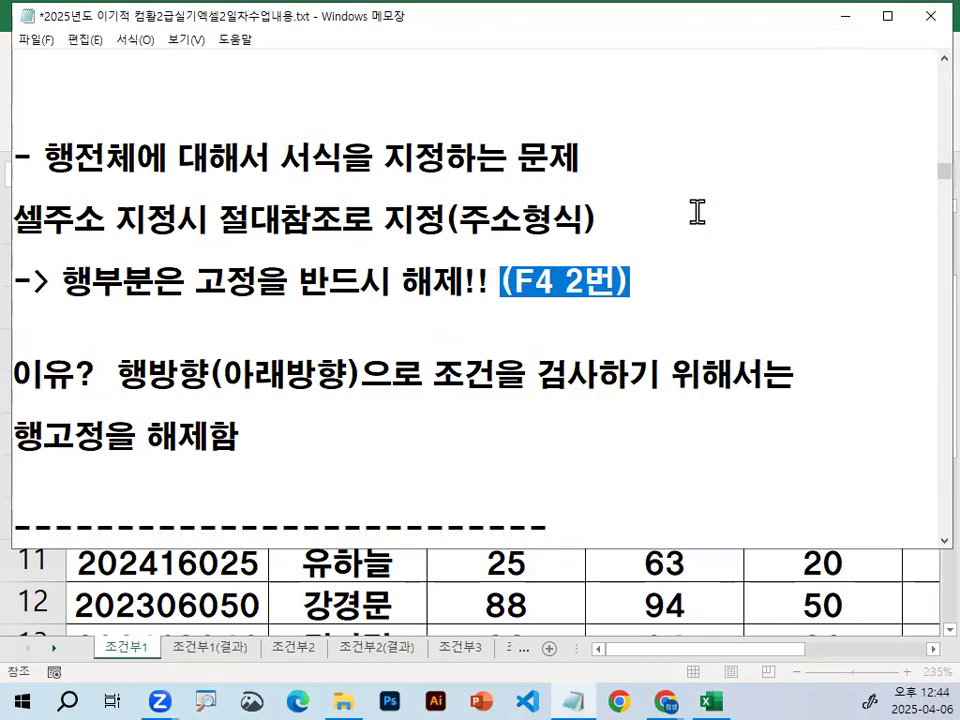
pyautogui.click(339, 343)
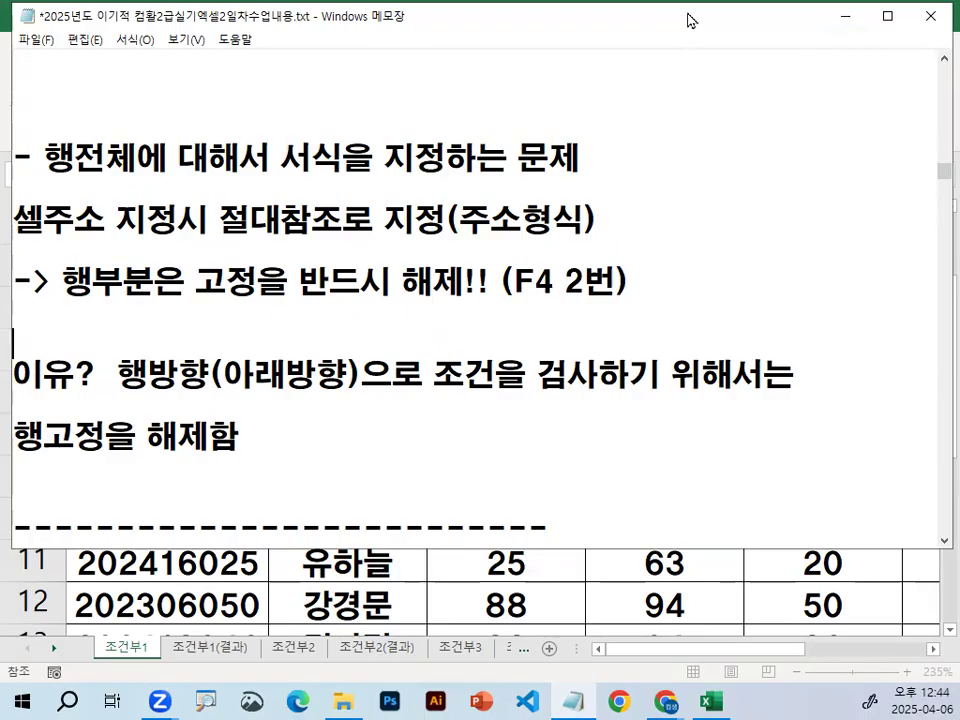
# Switch back to the worksheet, discard the unfinished =$C$4 formula, and cross out the 학번 header with the pen in the magnified view
pyautogui.click(845, 16)
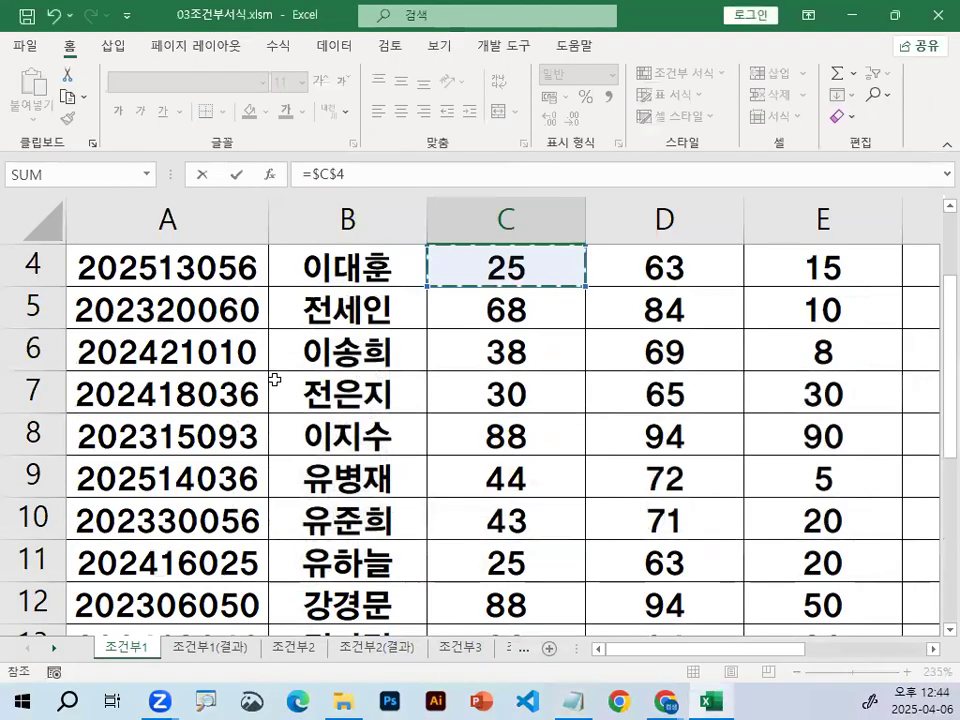
pyautogui.press('Escape')
pyautogui.click(328, 384)
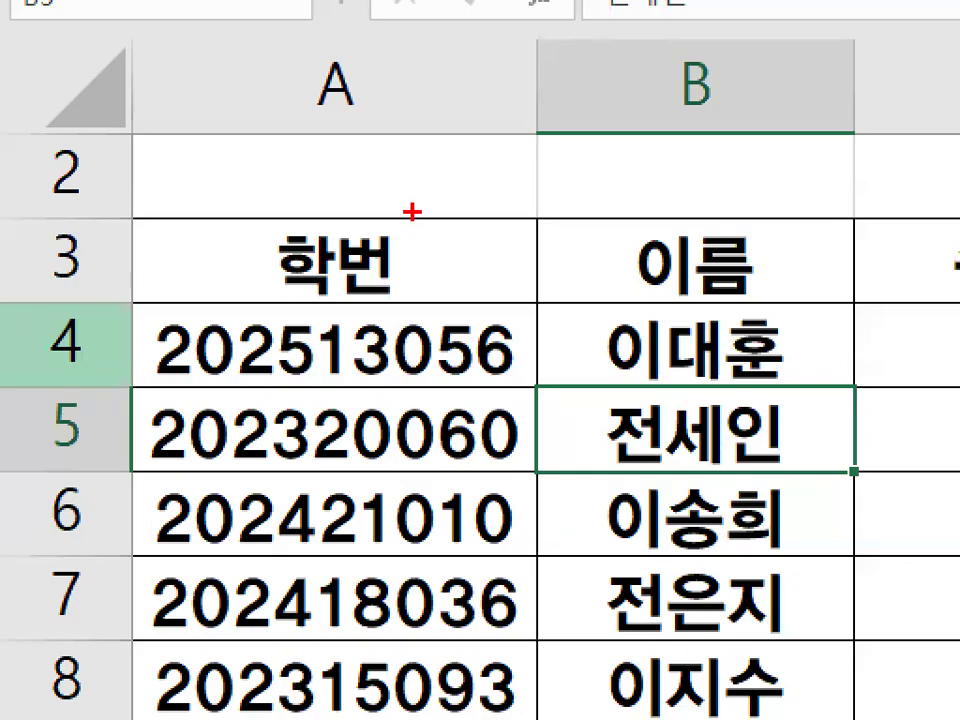
pyautogui.moveTo(277, 212); pyautogui.dragTo(437, 287)
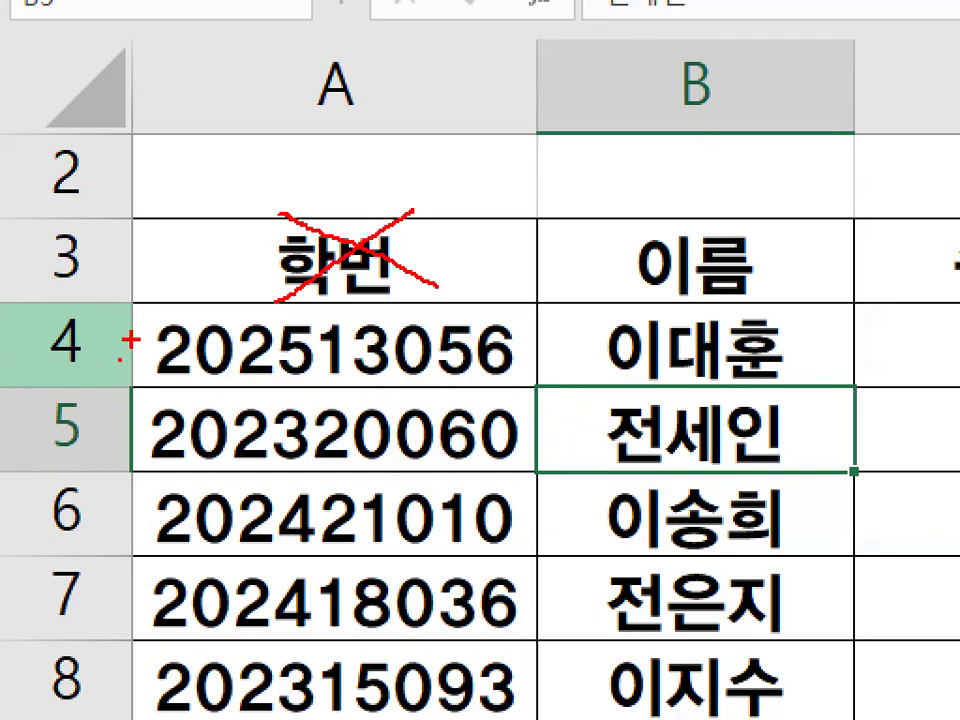
pyautogui.press('Escape')
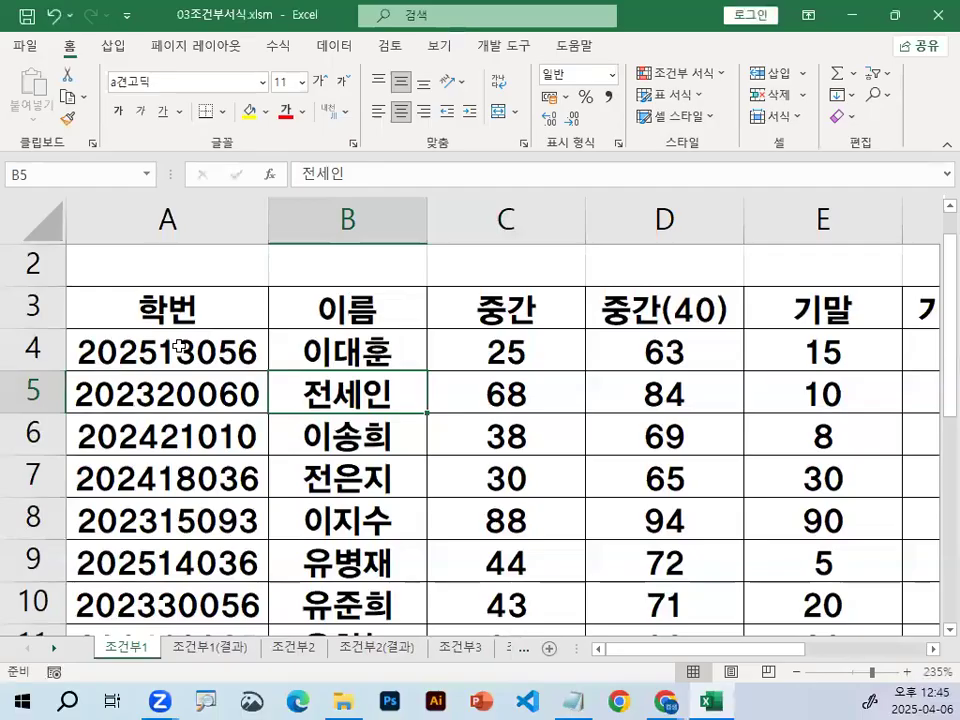
# Select the student records from A4 through row 18 without the header, and circle the 중간 header in the magnified view
pyautogui.moveTo(179, 347); pyautogui.dragTo(671, 572)
pyautogui.moveTo(840, 650); pyautogui.dragTo(648, 671)
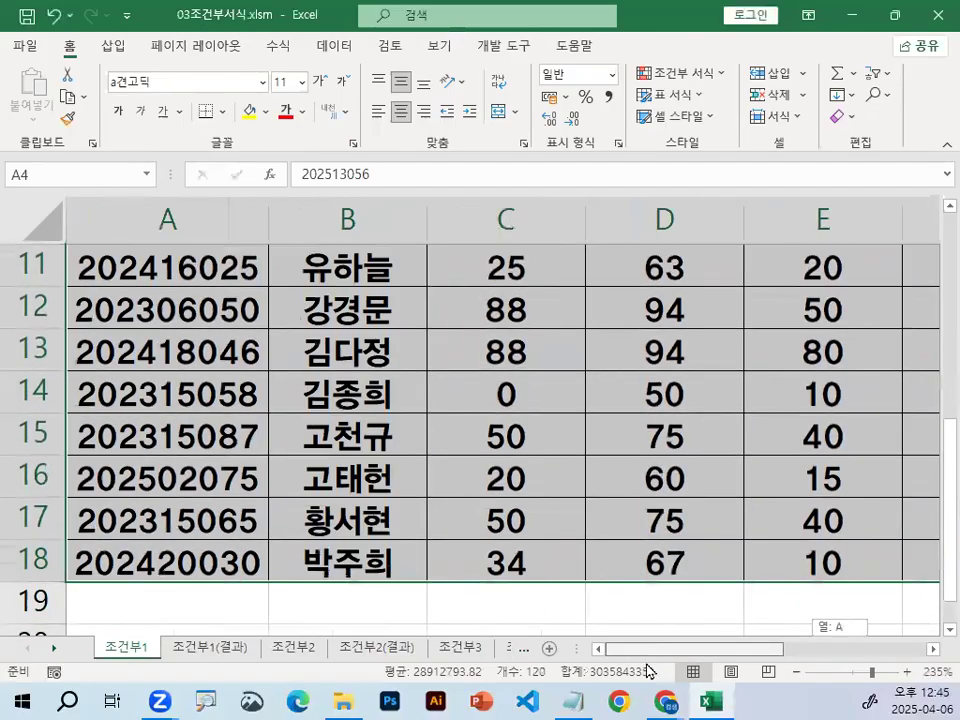
pyautogui.scroll(3, 281, 461)
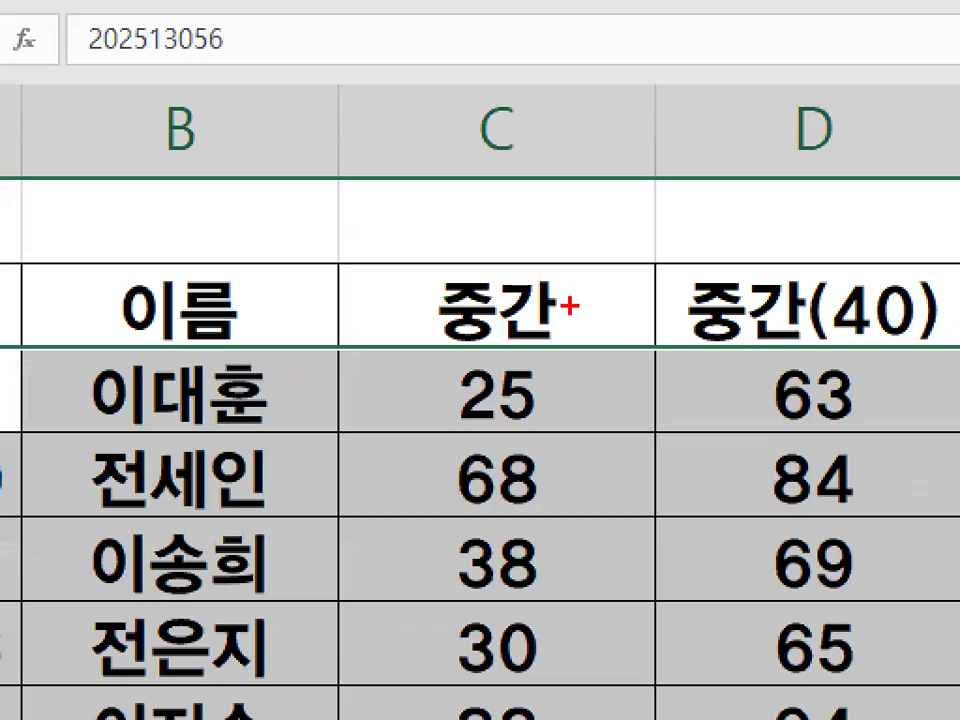
pyautogui.moveTo(543, 308); pyautogui.dragTo(510, 288)
pyautogui.moveTo(684, 410); pyautogui.dragTo(757, 508)
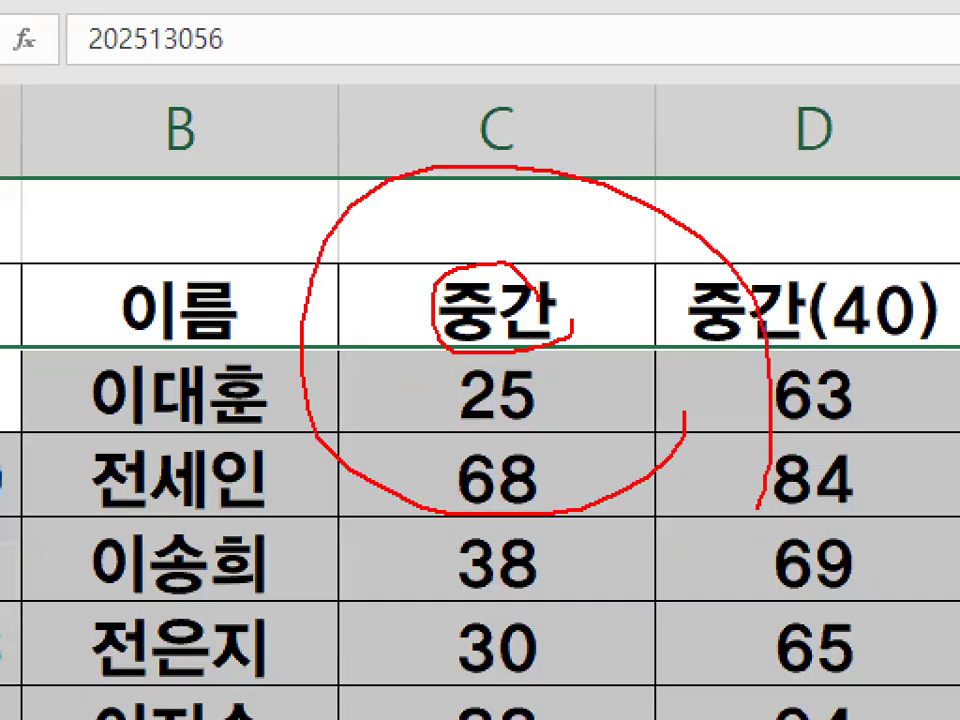
pyautogui.press('Escape')
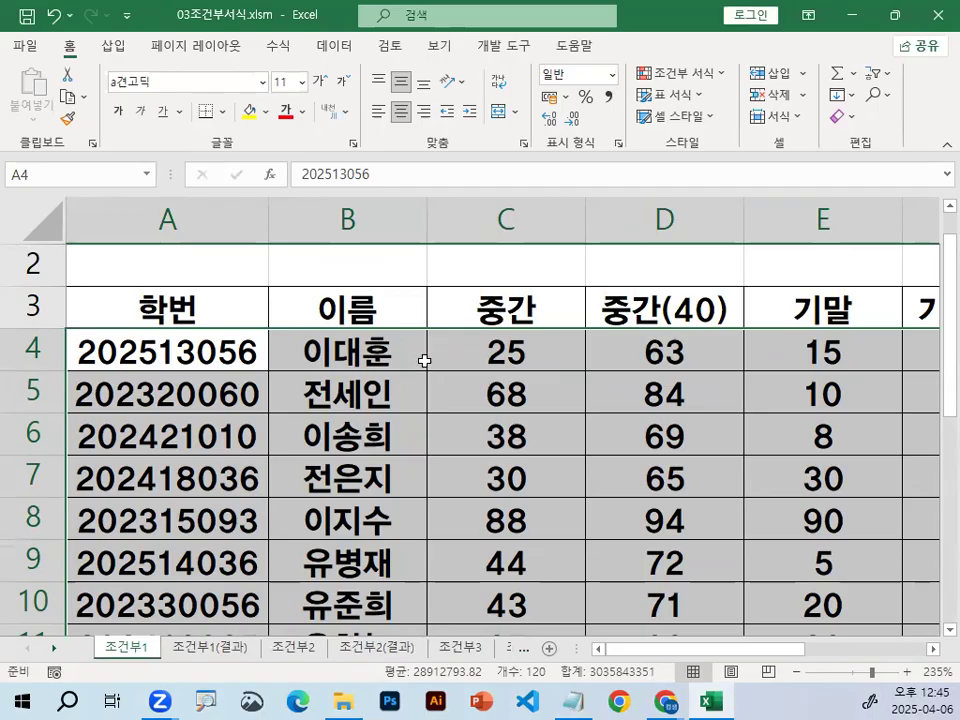
# Circle the first two 중간 scores, check-mark the one in row 5, and underline row 5 with the pen
pyautogui.hotkey('ctrl', '2')
pyautogui.moveTo(530, 362)
pyautogui.mouseDown()
pyautogui.moveTo(478, 369)
pyautogui.moveTo(485, 320)
pyautogui.moveTo(546, 343)
pyautogui.moveTo(535, 360)
pyautogui.mouseUp()
pyautogui.moveTo(512, 416)
pyautogui.mouseDown()
pyautogui.moveTo(522, 376)
pyautogui.moveTo(532, 392)
pyautogui.moveTo(538, 336)
pyautogui.mouseUp()
pyautogui.moveTo(487, 409); pyautogui.dragTo(525, 396)
pyautogui.moveTo(116, 418); pyautogui.dragTo(758, 407)
pyautogui.moveTo(116, 412); pyautogui.dragTo(73, 407)
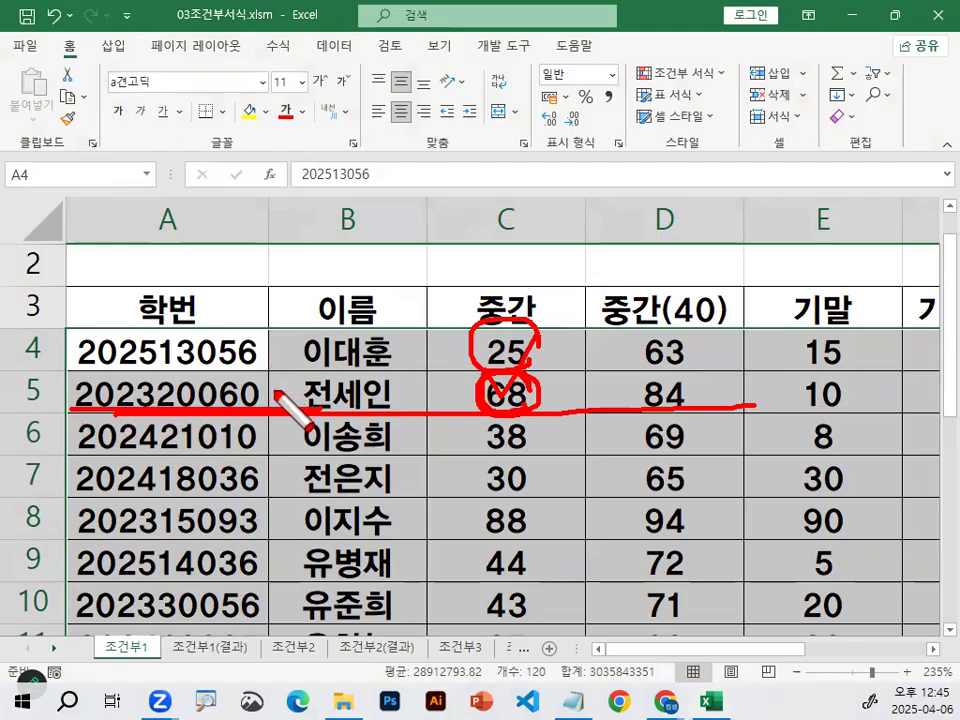
# Underline row 4, draw short downward strokes from it toward row 5, and clear all pen marks
pyautogui.moveTo(78, 367); pyautogui.dragTo(415, 366)
pyautogui.moveTo(524, 367); pyautogui.dragTo(845, 365)
pyautogui.moveTo(147, 368); pyautogui.dragTo(127, 406)
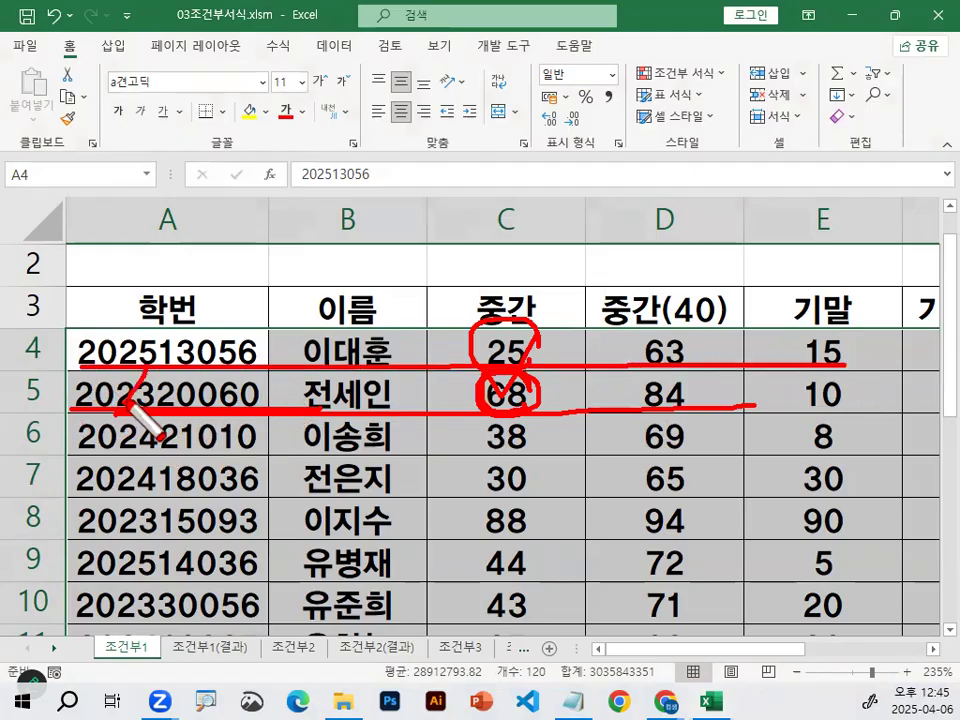
pyautogui.moveTo(190, 375); pyautogui.dragTo(171, 407)
pyautogui.moveTo(238, 383); pyautogui.dragTo(236, 407)
pyautogui.moveTo(288, 380); pyautogui.dragTo(289, 399)
pyautogui.moveTo(335, 383); pyautogui.dragTo(336, 396)
pyautogui.click(413, 381)
pyautogui.moveTo(519, 494)
pyautogui.mouseDown()
pyautogui.moveTo(487, 528)
pyautogui.moveTo(527, 507)
pyautogui.mouseUp()
pyautogui.press('Escape')
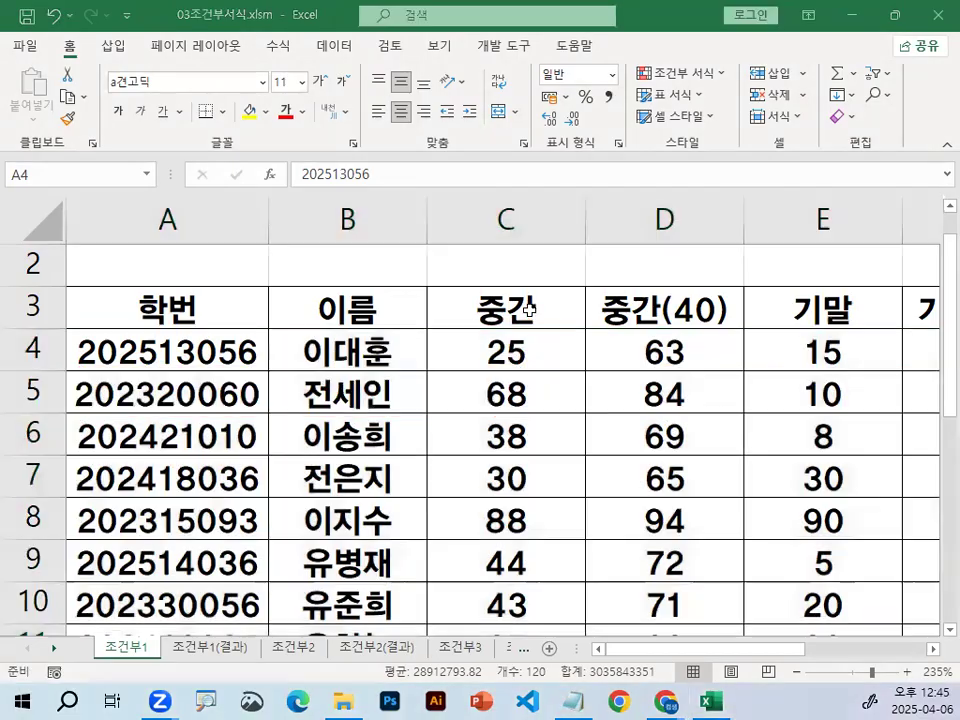
# Select only the 중간 scores in C4:C18 to contrast with selecting whole rows
pyautogui.click(560, 388)
pyautogui.hotkey('ctrl', '2')
pyautogui.moveTo(510, 375)
pyautogui.mouseDown()
pyautogui.moveTo(535, 398)
pyautogui.moveTo(542, 386)
pyautogui.moveTo(557, 583)
pyautogui.moveTo(544, 561)
pyautogui.moveTo(547, 643)
pyautogui.moveTo(557, 598)
pyautogui.moveTo(545, 563)
pyautogui.mouseUp()
pyautogui.press('Escape')
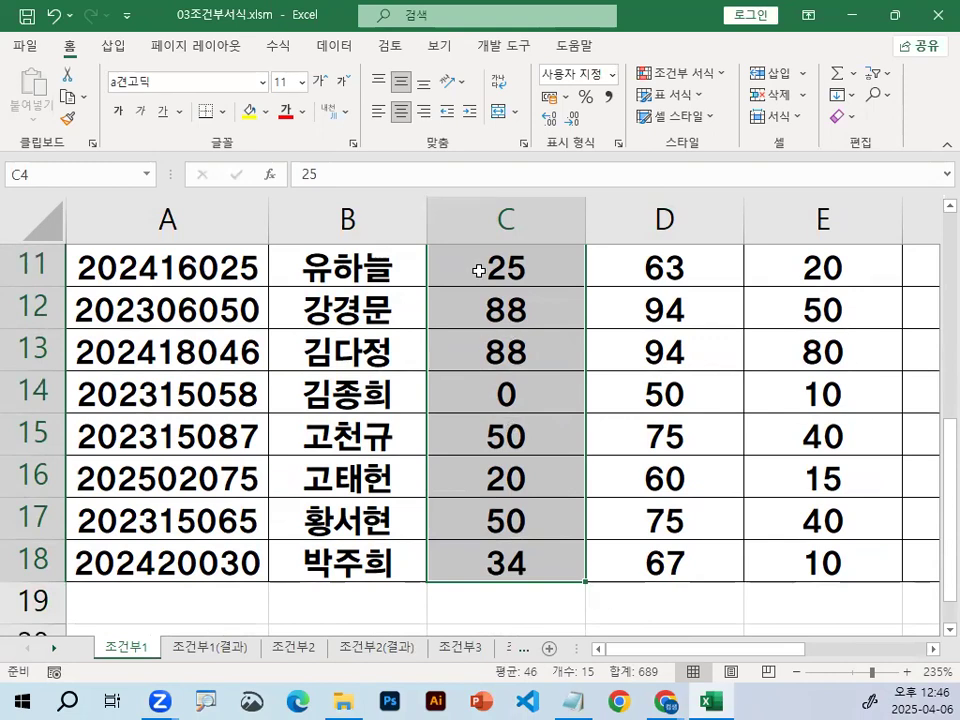
pyautogui.scroll(1, 551, 346)
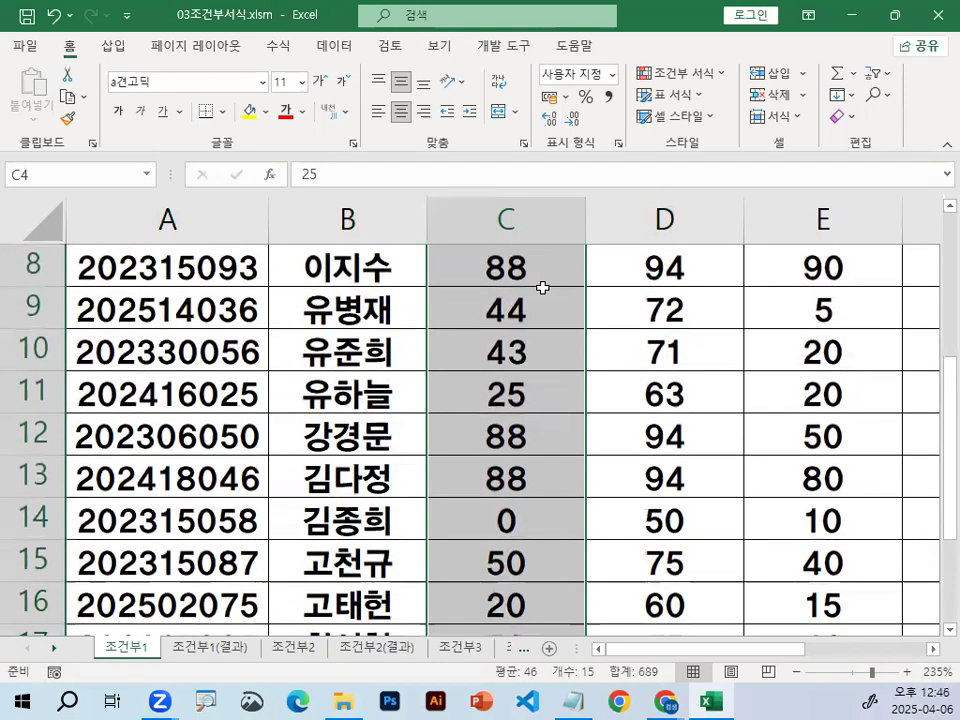
# Circle the 중간 scores in rows 8 to 10 in the magnified view, cross them out, and exit the magnifier
pyautogui.moveTo(541, 234); pyautogui.dragTo(577, 292)
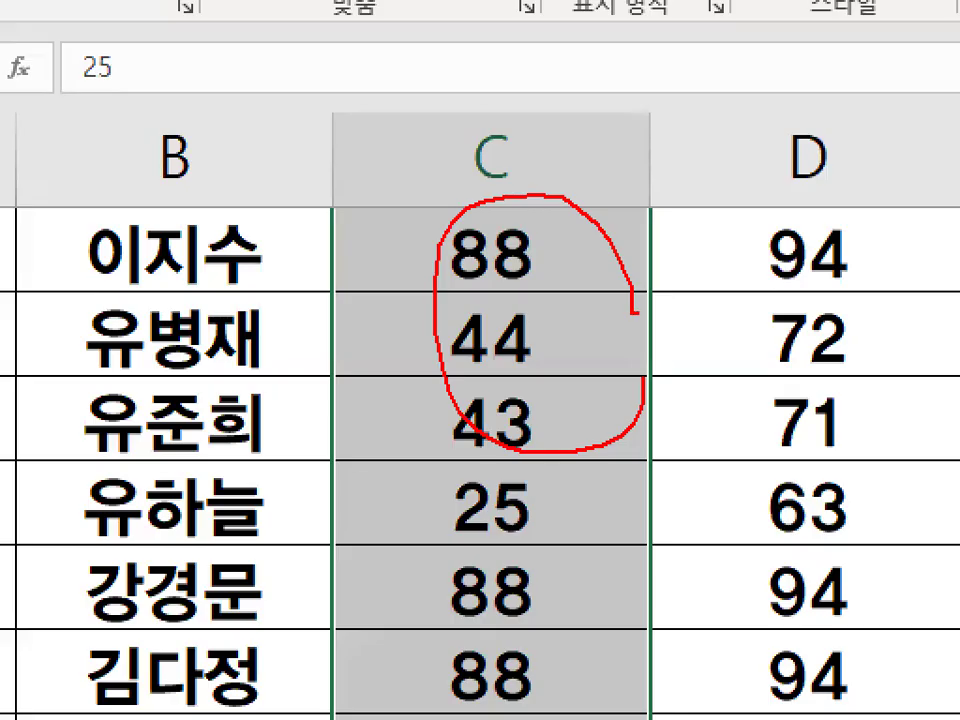
pyautogui.moveTo(648, 207); pyautogui.dragTo(356, 432)
pyautogui.moveTo(362, 215); pyautogui.dragTo(658, 462)
pyautogui.press('Escape')
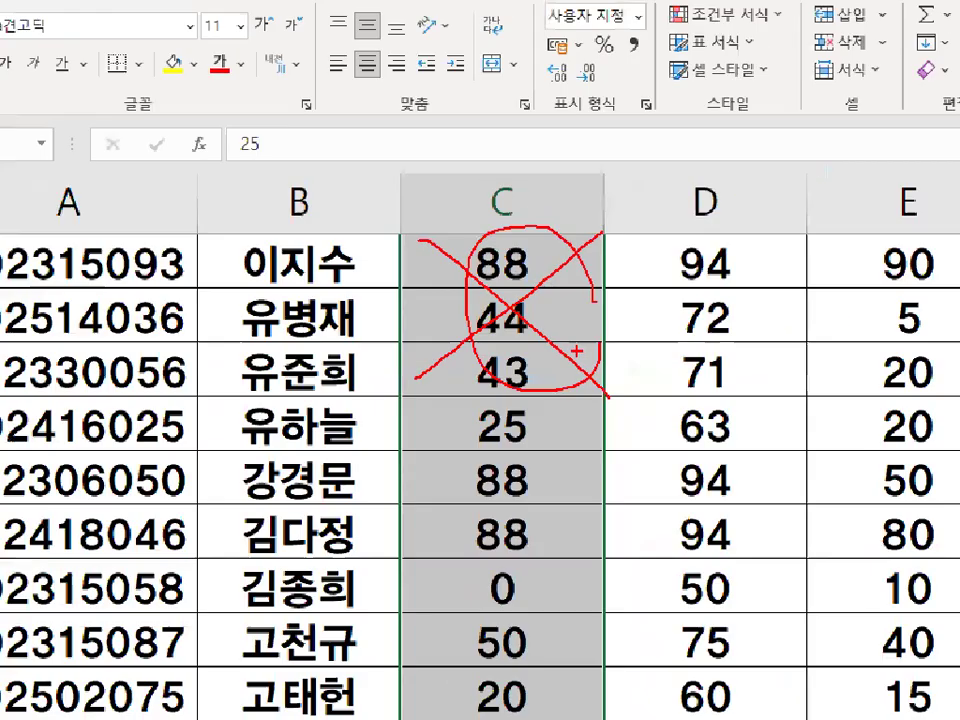
# Circle and check-mark the 중간 score in C5, draw a line across row 5, and clear the marks
pyautogui.scroll(2, 212, 380)
pyautogui.moveTo(200, 352); pyautogui.dragTo(815, 352)
pyautogui.click(540, 387)
pyautogui.hotkey('ctrl', '2')
pyautogui.moveTo(520, 392)
pyautogui.mouseDown()
pyautogui.moveTo(495, 408)
pyautogui.moveTo(518, 396)
pyautogui.moveTo(506, 418)
pyautogui.moveTo(559, 297)
pyautogui.mouseUp()
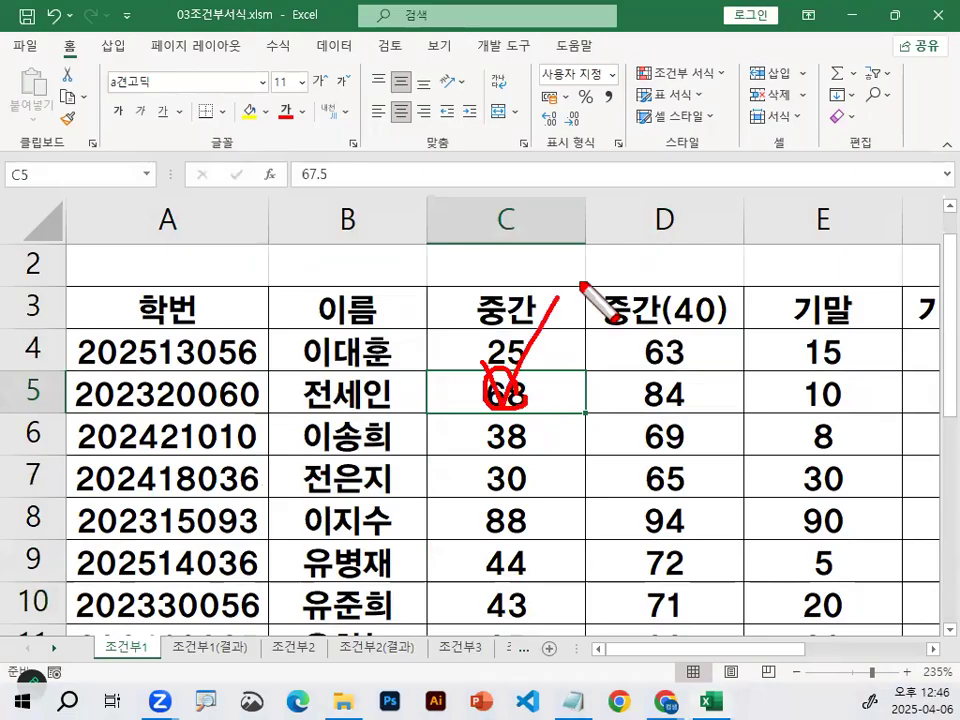
pyautogui.moveTo(108, 392); pyautogui.dragTo(735, 392)
pyautogui.moveTo(822, 398); pyautogui.dragTo(843, 393)
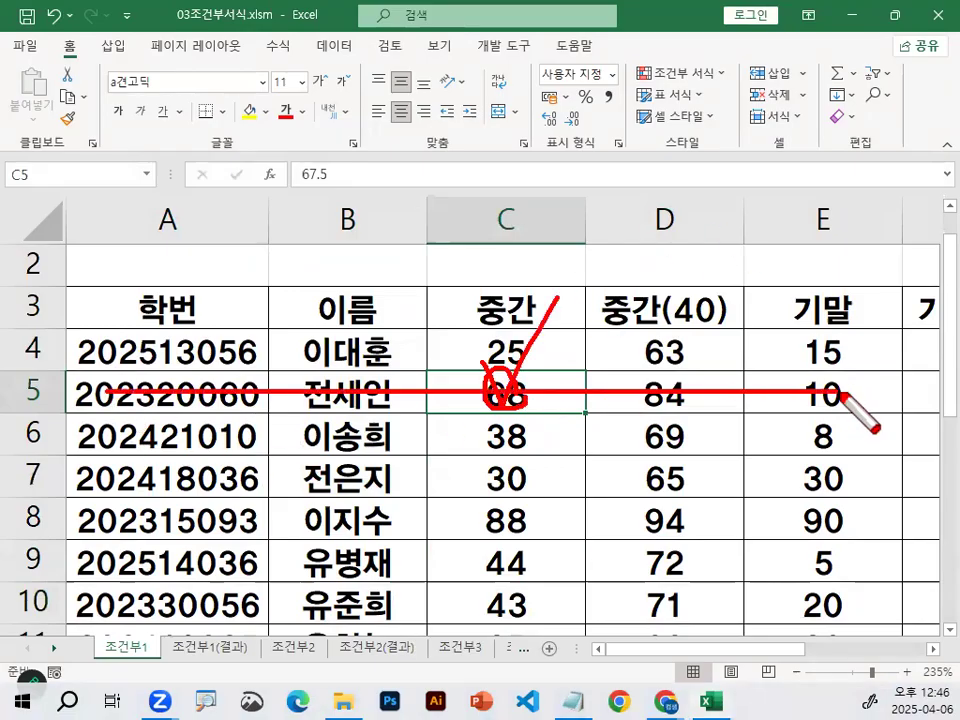
pyautogui.press('Escape')
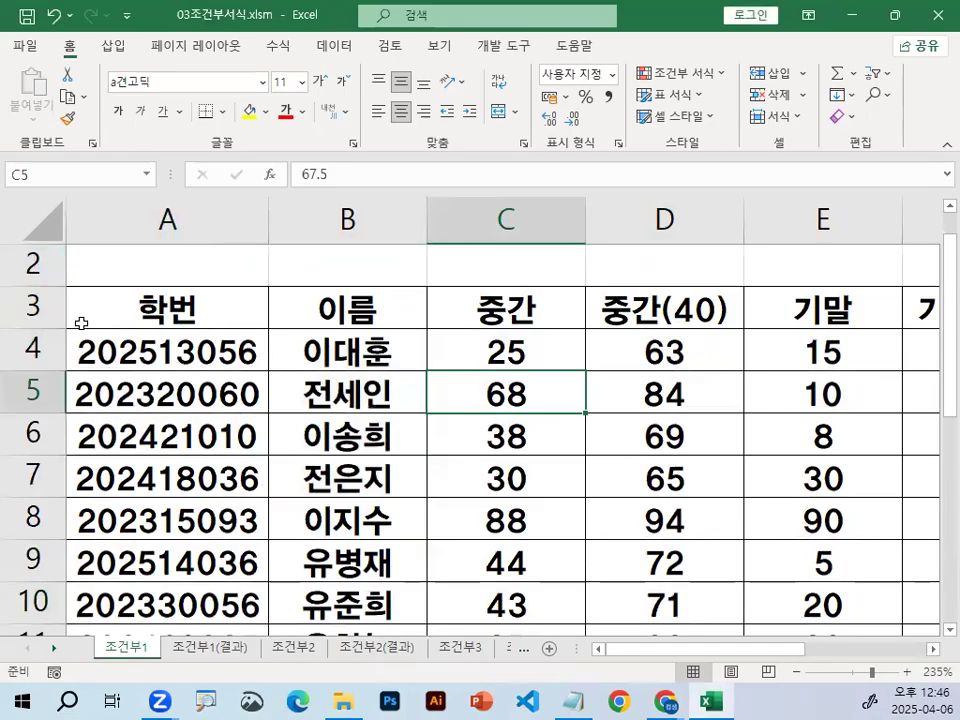
# Circle the 학번 header with the pen, clear the mark, and select the range A3:C9 including the header row
pyautogui.hotkey('ctrl', 'alt', 'g')
pyautogui.moveTo(202, 322)
pyautogui.mouseDown()
pyautogui.moveTo(132, 306)
pyautogui.moveTo(212, 320)
pyautogui.mouseUp()
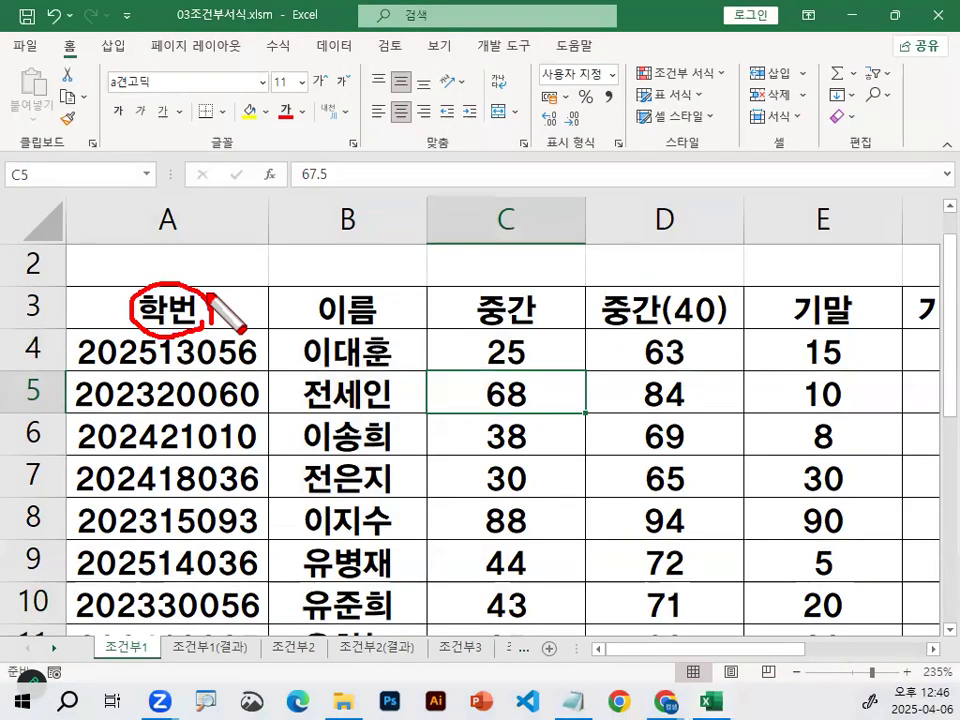
pyautogui.press('Escape')
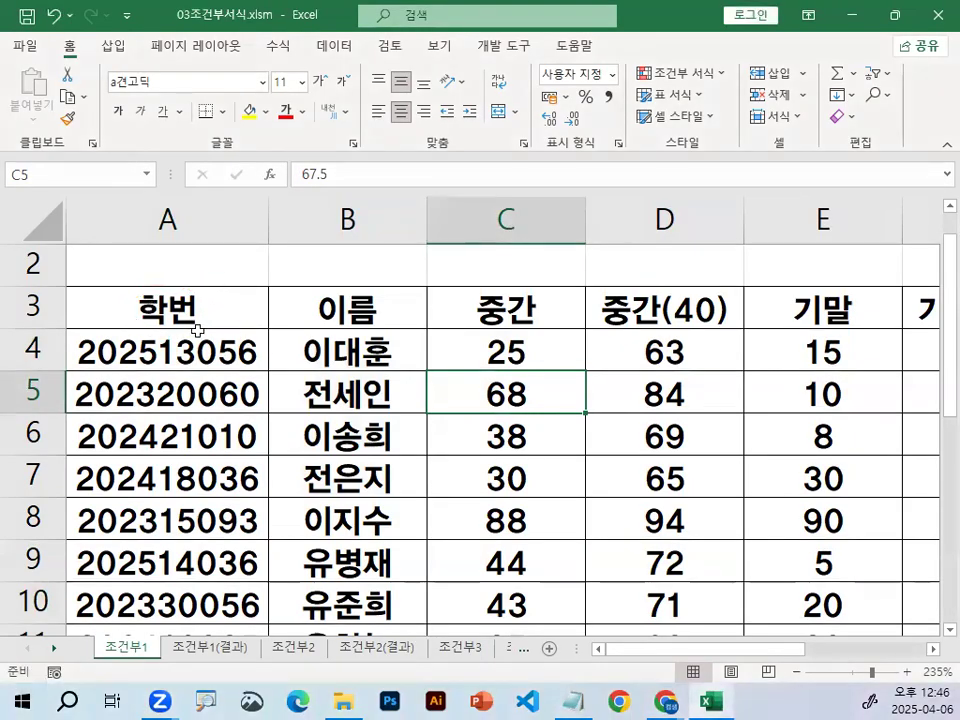
pyautogui.moveTo(197, 318); pyautogui.dragTo(568, 547)
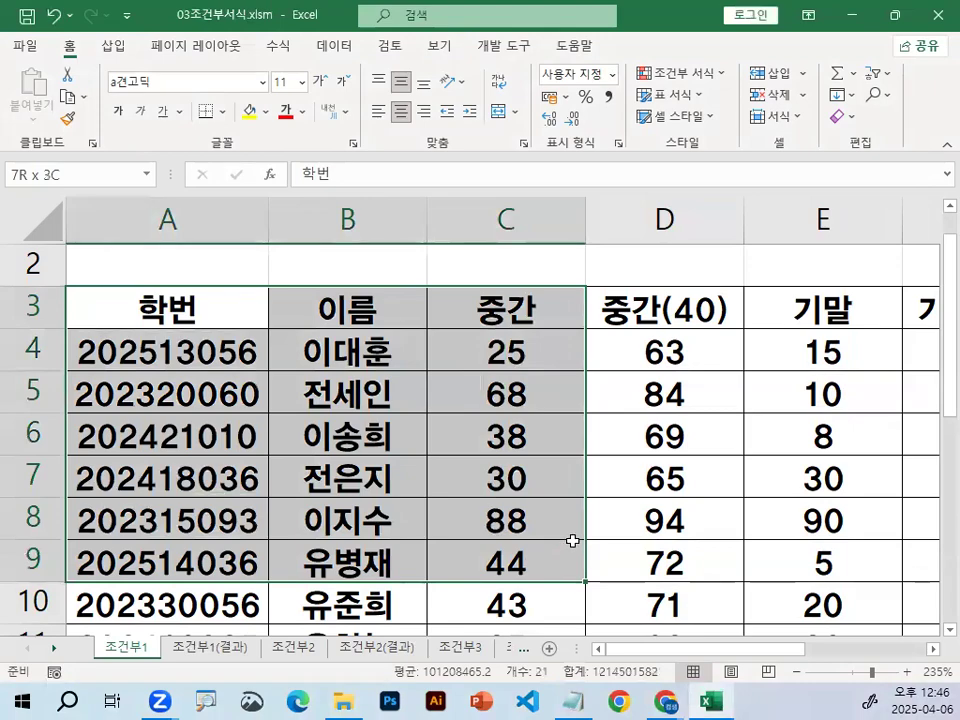
# Cross out the 학번 header in the magnified view and select the first data cell, A4
pyautogui.click(506, 438)
pyautogui.hotkey('ctrl', '1')
pyautogui.click(113, 305)
pyautogui.moveTo(258, 268); pyautogui.dragTo(193, 340)
pyautogui.moveTo(205, 292); pyautogui.dragTo(273, 350)
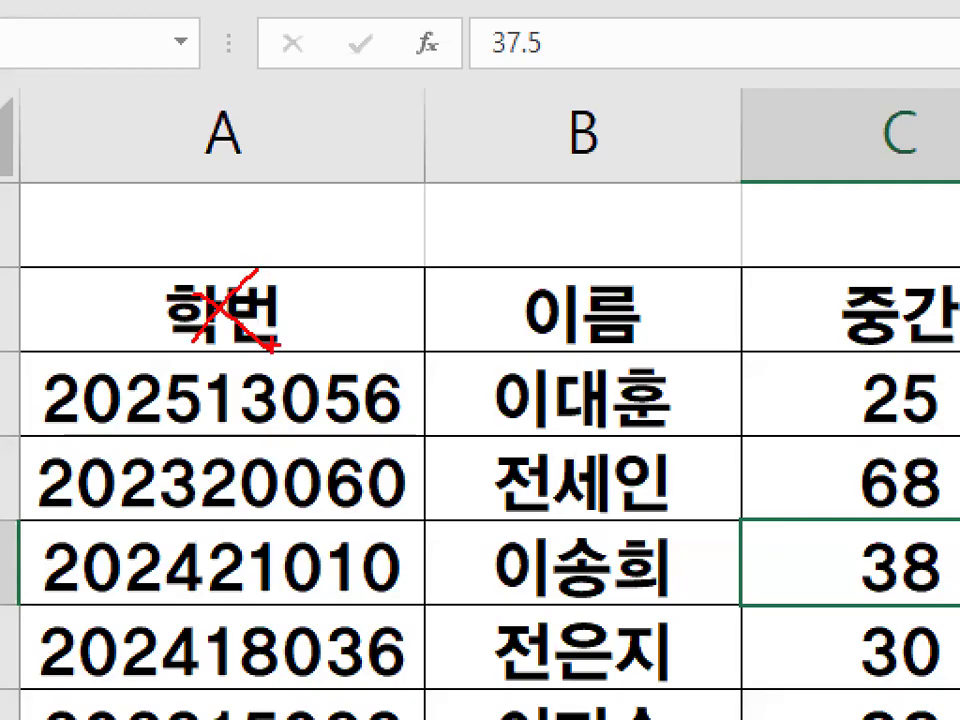
pyautogui.press('Escape')
pyautogui.click(169, 355)
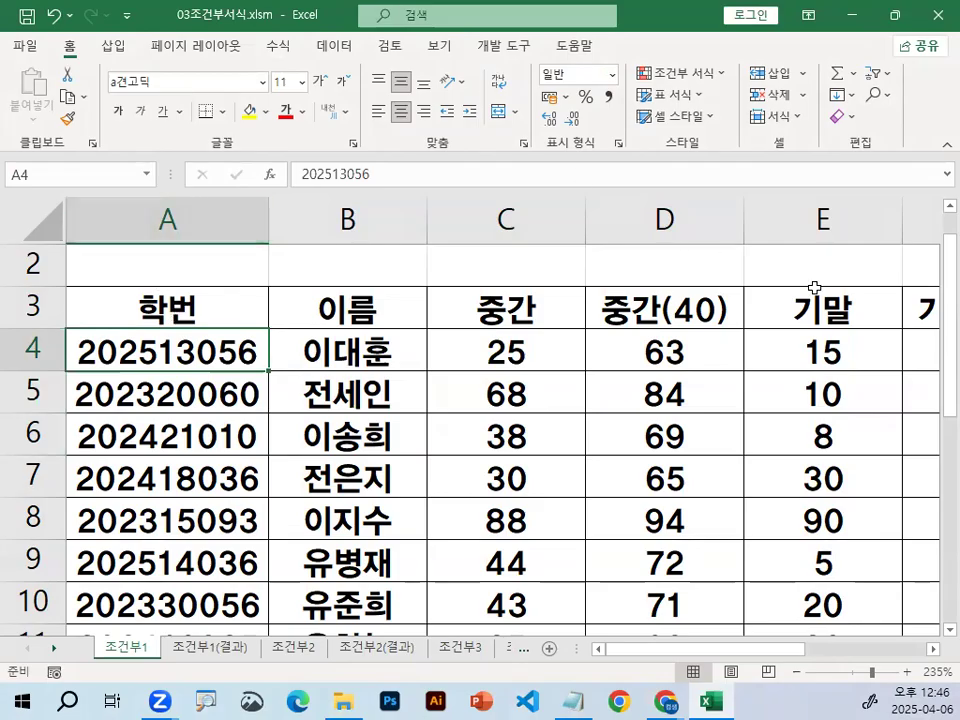
# Draw a freehand circle over the area above the 중간 and 중간(40) headers and clear it
pyautogui.hotkey('ctrl', '2')
pyautogui.moveTo(600, 316); pyautogui.dragTo(658, 281)
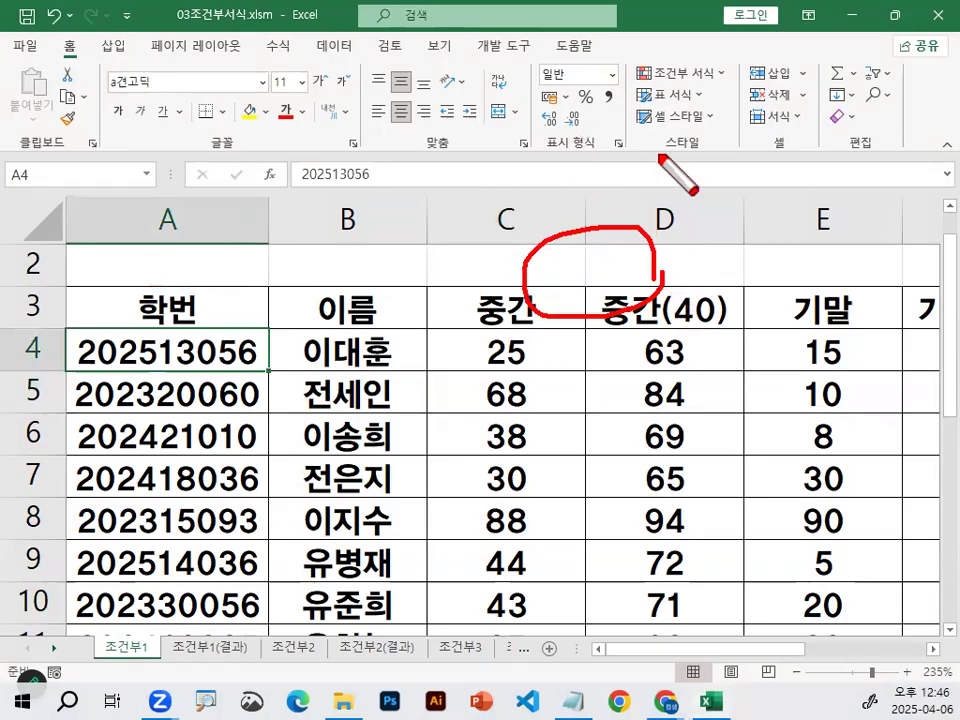
pyautogui.press('Escape')
pyautogui.press('super+e')
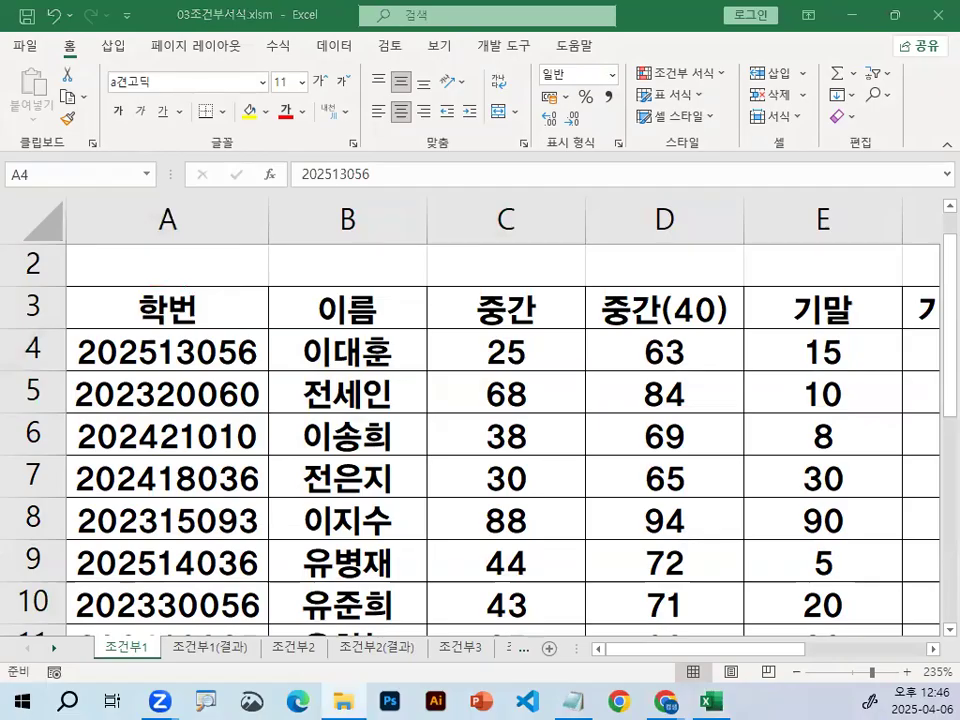
pyautogui.click(235, 366)
pyautogui.scroll(-8, 285, 397)
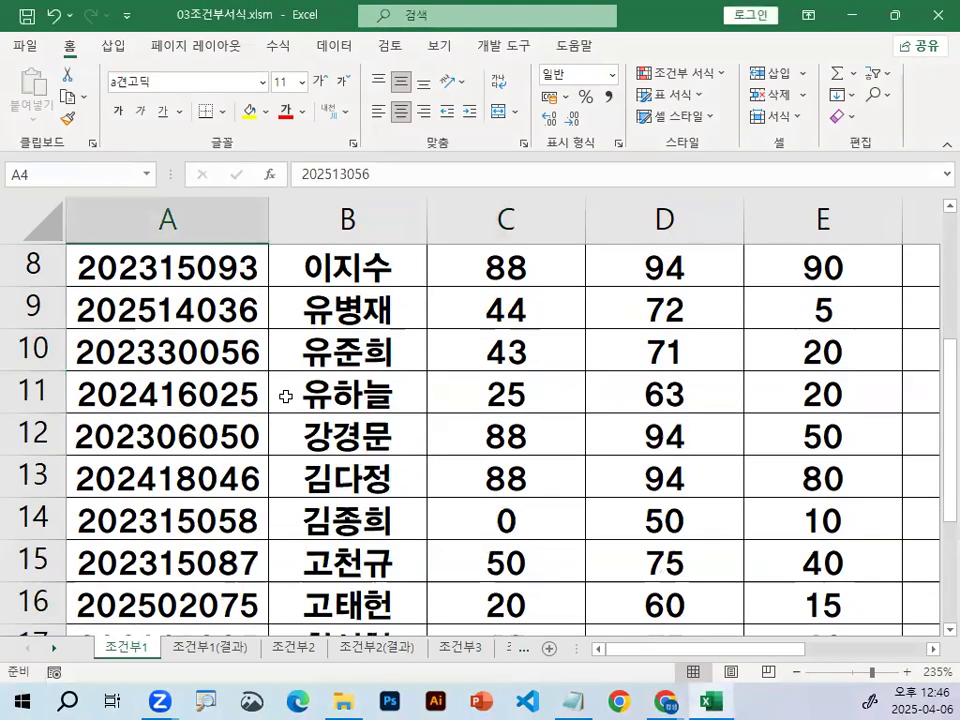
pyautogui.click(302, 316)
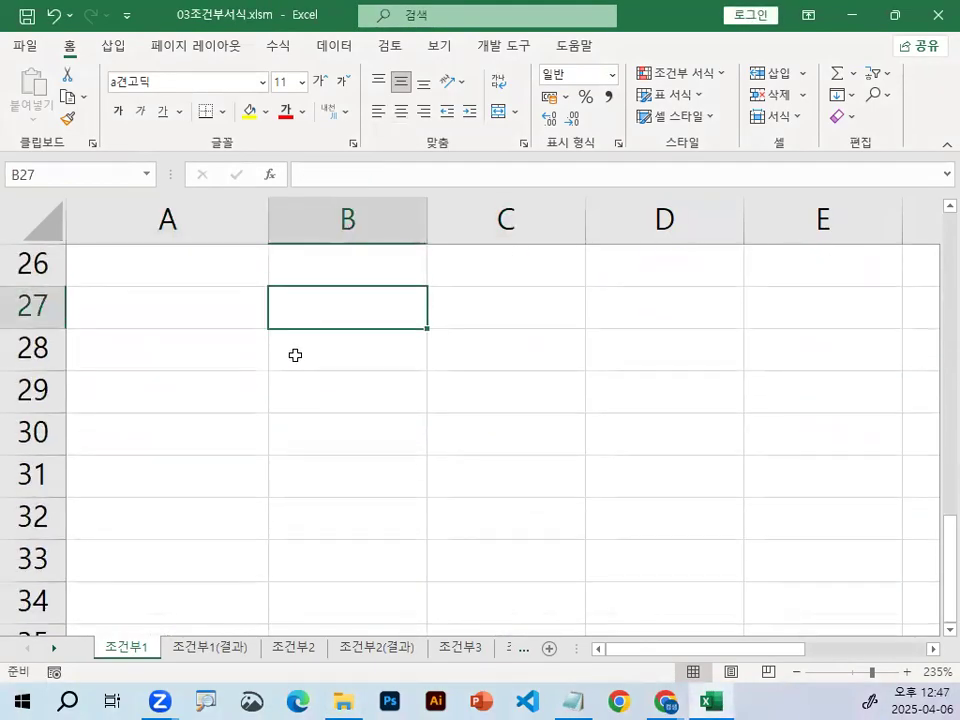
pyautogui.click(334, 351)
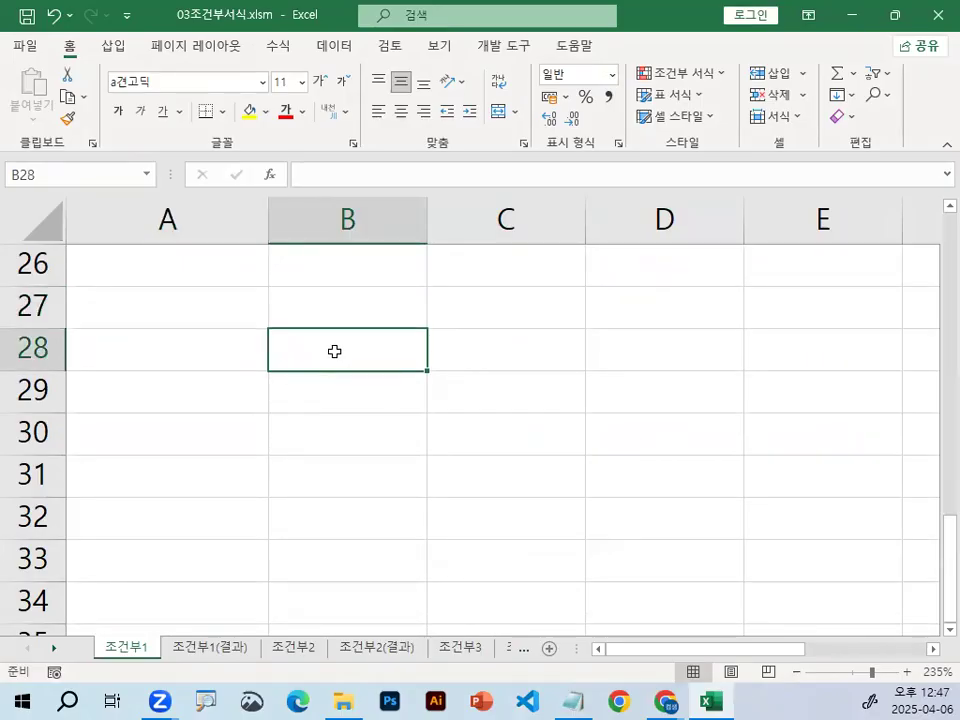
# Create a new blank workbook and set the font of the entire sheet to a견고딕
pyautogui.hotkey('ctrl', 'n')
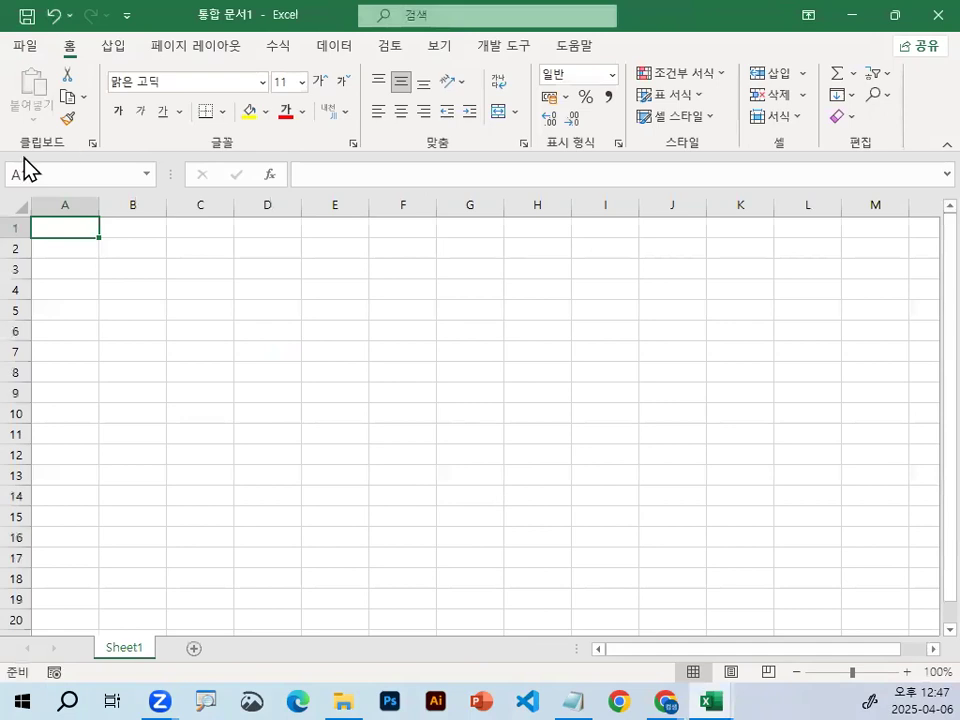
pyautogui.click(19, 216)
pyautogui.click(263, 83)
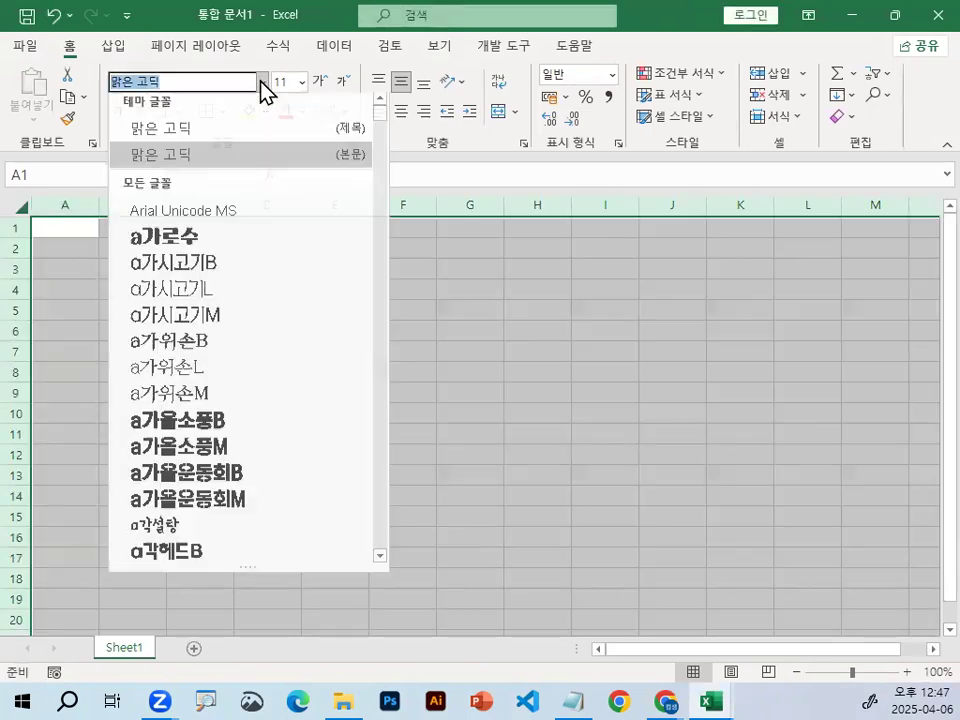
pyautogui.scroll(-4, 235, 465)
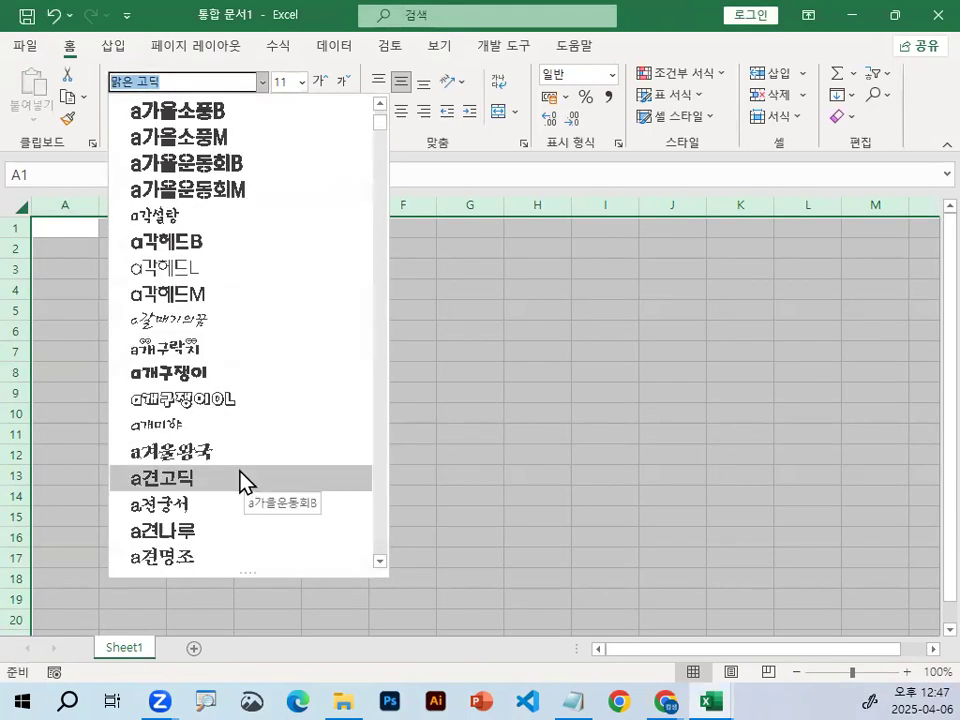
pyautogui.click(234, 482)
pyautogui.click(311, 386)
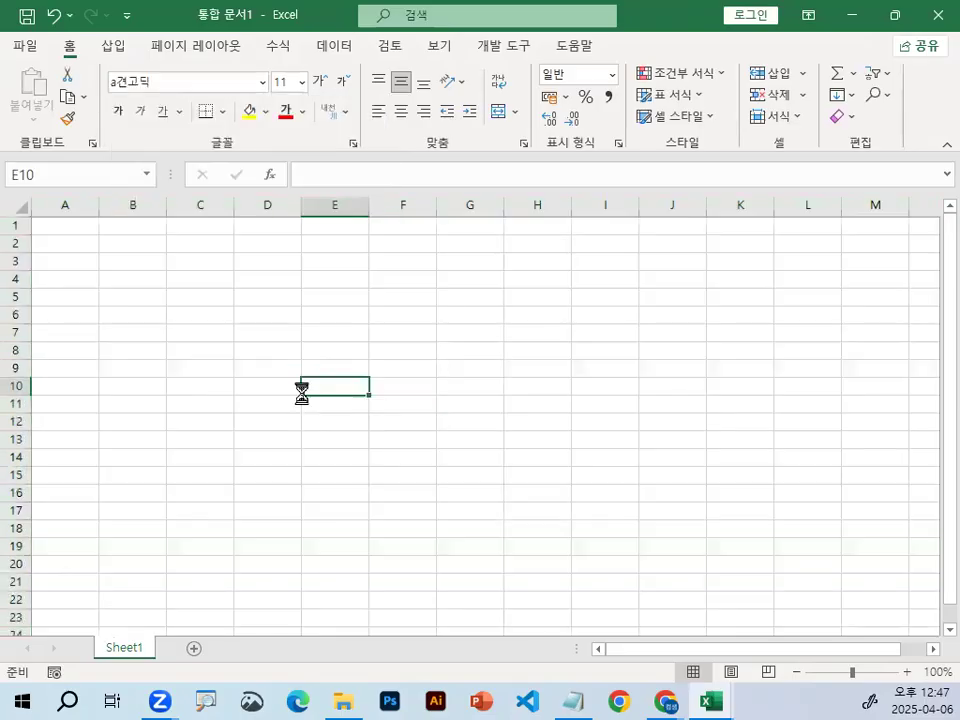
# Enter the text 가 in B4 and the number 12345 in B5 of the new sheet, magnified to 250%
pyautogui.scroll(5, 302, 393)
pyautogui.scroll(5, 302, 393)
pyautogui.click(306, 306)
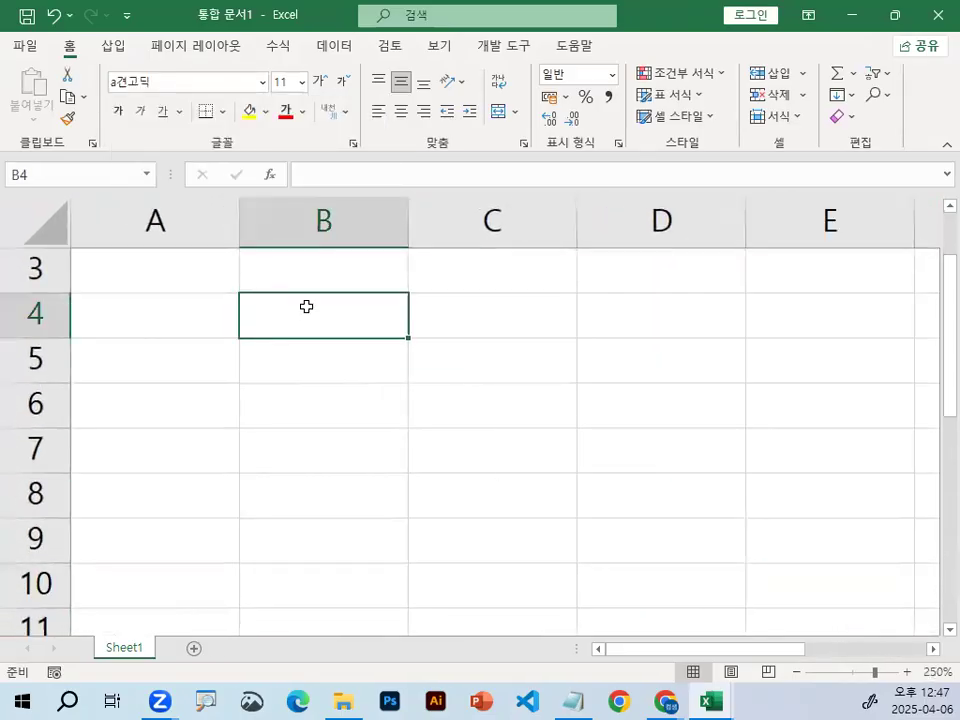
pyautogui.write('rk')
pyautogui.press('BackSpace')
pyautogui.press('BackSpace')
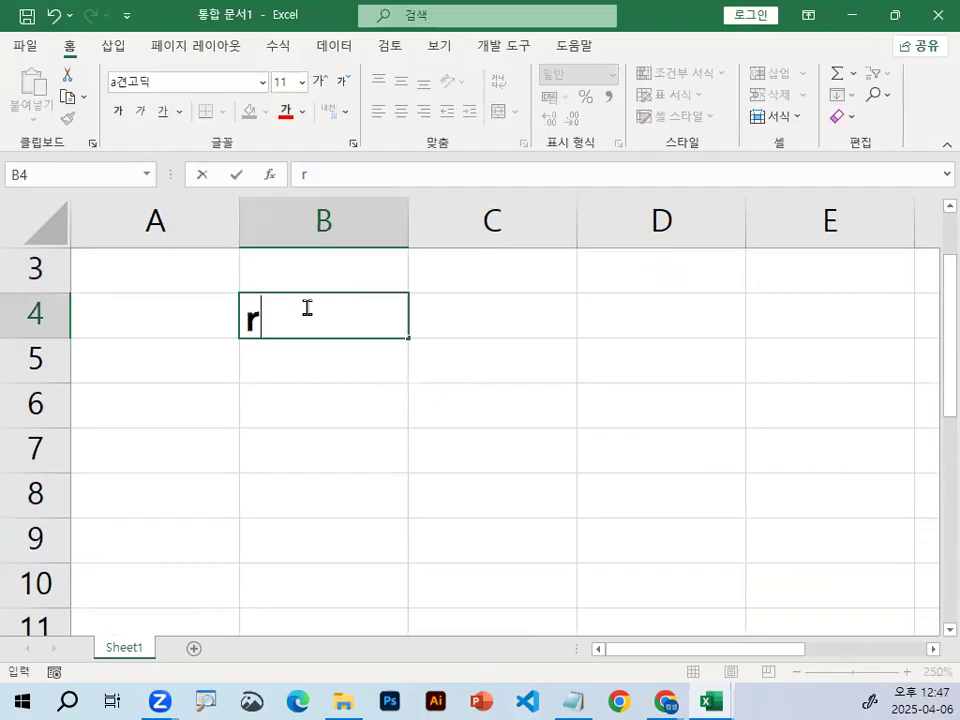
pyautogui.press('Hangul')
pyautogui.write('가')
pyautogui.press('Return')
pyautogui.press('Down')
pyautogui.press('Up')
pyautogui.write('12345')
pyautogui.press('Return')
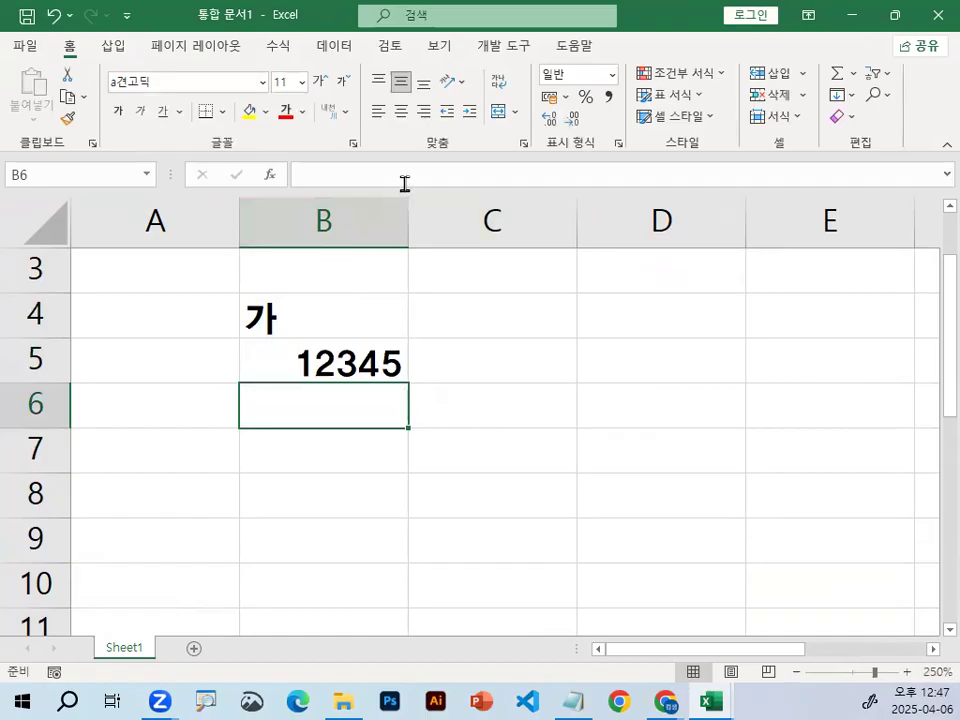
# Widen column B, mark up the last digit of 12345 in the magnified view, sketch a 5 beside it, and clear the markings
pyautogui.moveTo(410, 213); pyautogui.dragTo(484, 208)
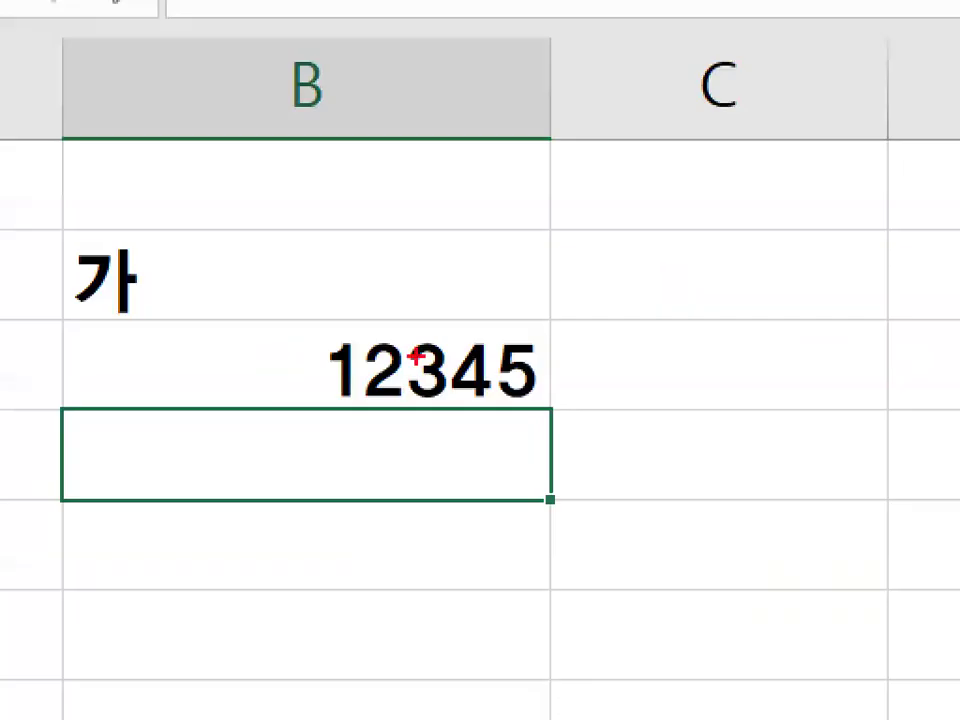
pyautogui.moveTo(338, 401)
pyautogui.mouseDown()
pyautogui.moveTo(535, 400)
pyautogui.moveTo(553, 384)
pyautogui.moveTo(487, 368)
pyautogui.mouseUp()
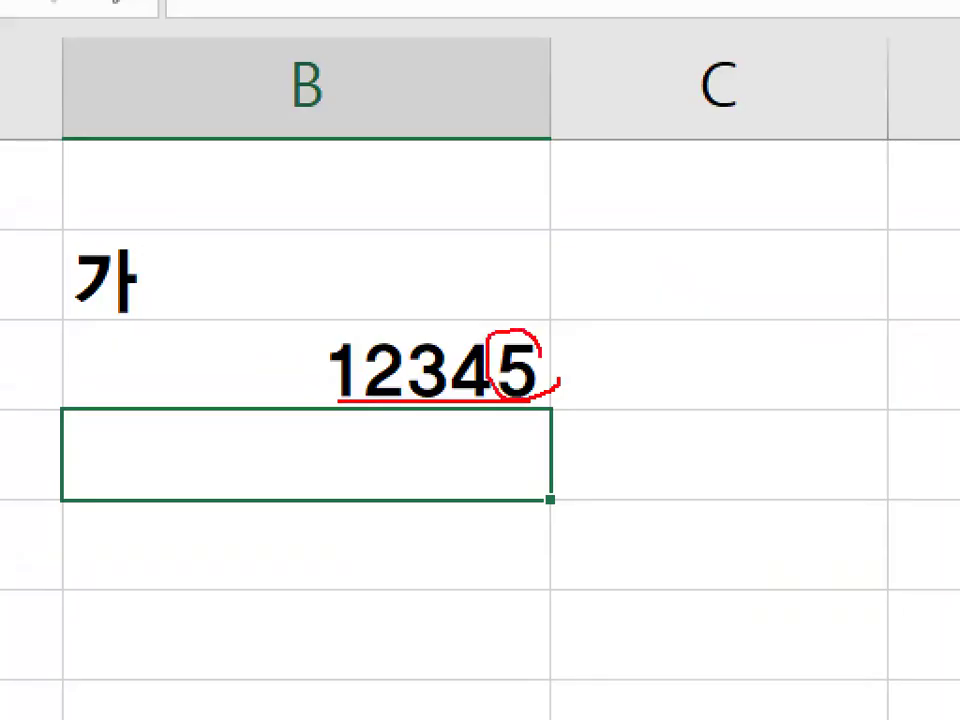
pyautogui.moveTo(521, 296); pyautogui.dragTo(583, 234)
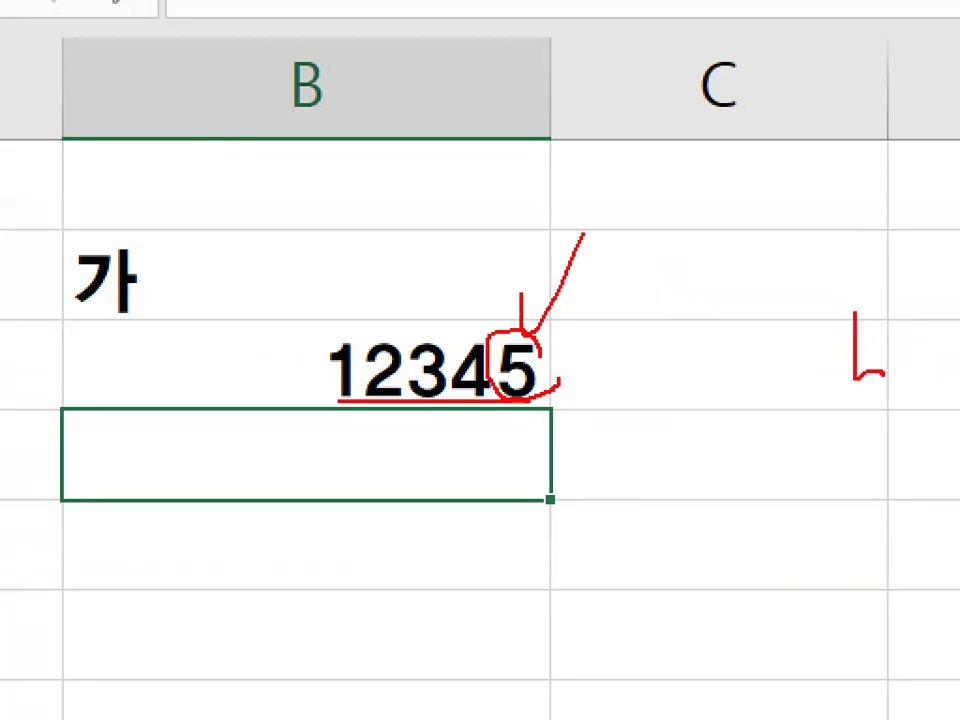
pyautogui.moveTo(846, 337); pyautogui.dragTo(862, 337)
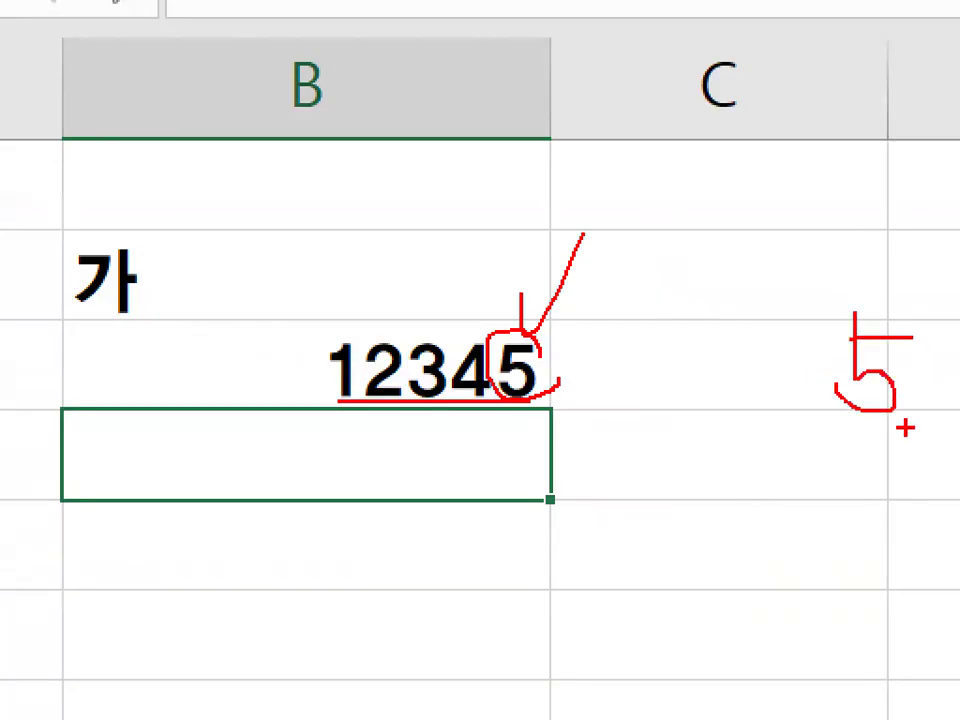
pyautogui.press('Escape')
# Enter the number 5 in B7
pyautogui.click(445, 443)
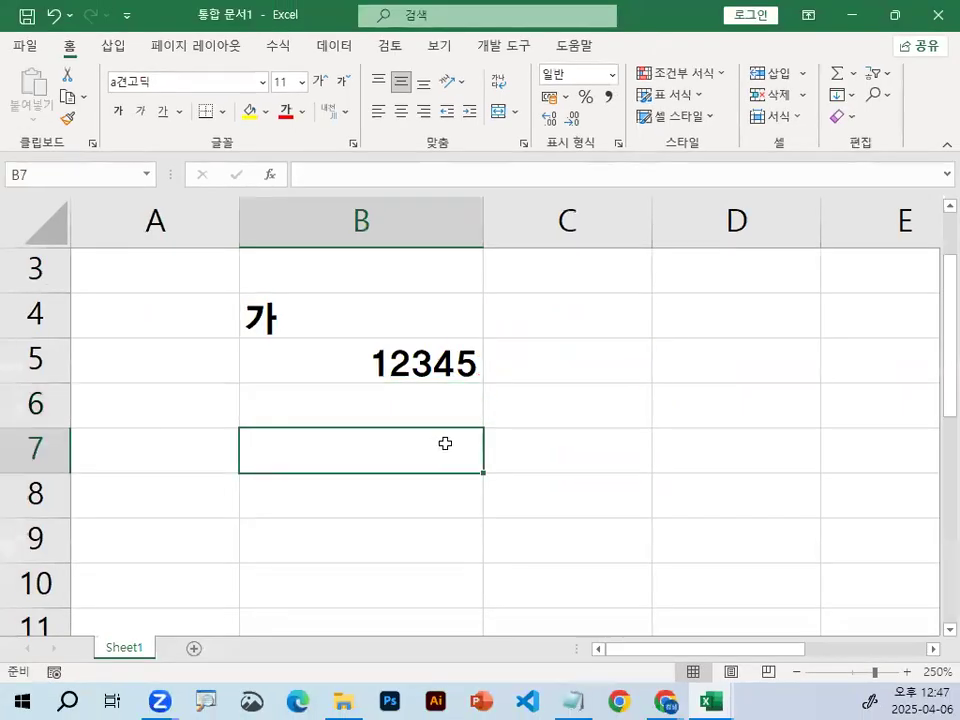
pyautogui.doubleClick(445, 433)
pyautogui.write('5')
pyautogui.press('Return')
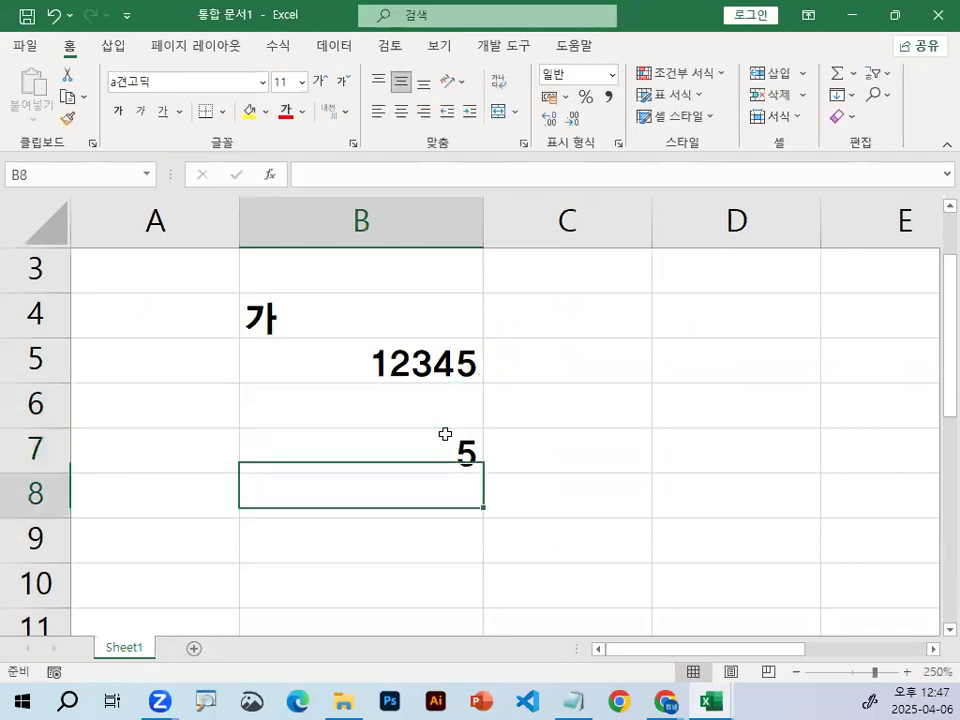
# Select B7, mark up the magnified view with freehand strokes, and clear the markings
pyautogui.click(465, 457)
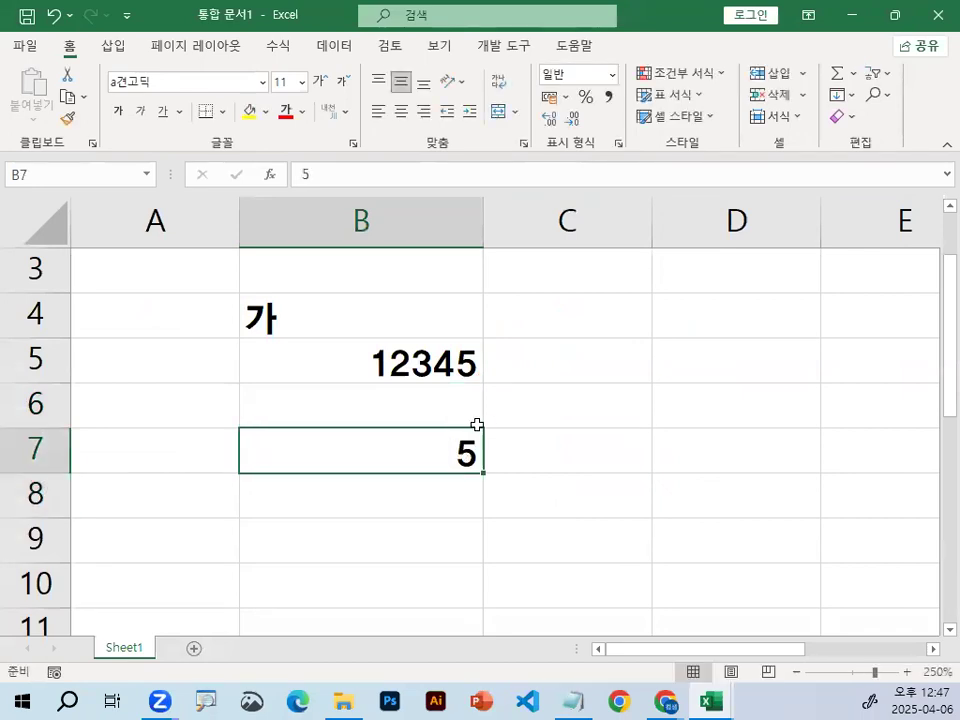
pyautogui.hotkey('ctrl', '1')
pyautogui.click(448, 370)
pyautogui.moveTo(533, 362)
pyautogui.mouseDown()
pyautogui.moveTo(471, 368)
pyautogui.moveTo(517, 368)
pyautogui.mouseUp()
pyautogui.moveTo(556, 311)
pyautogui.mouseDown()
pyautogui.moveTo(563, 377)
pyautogui.moveTo(592, 376)
pyautogui.moveTo(637, 327)
pyautogui.mouseUp()
pyautogui.press('Escape')
pyautogui.click(643, 388)
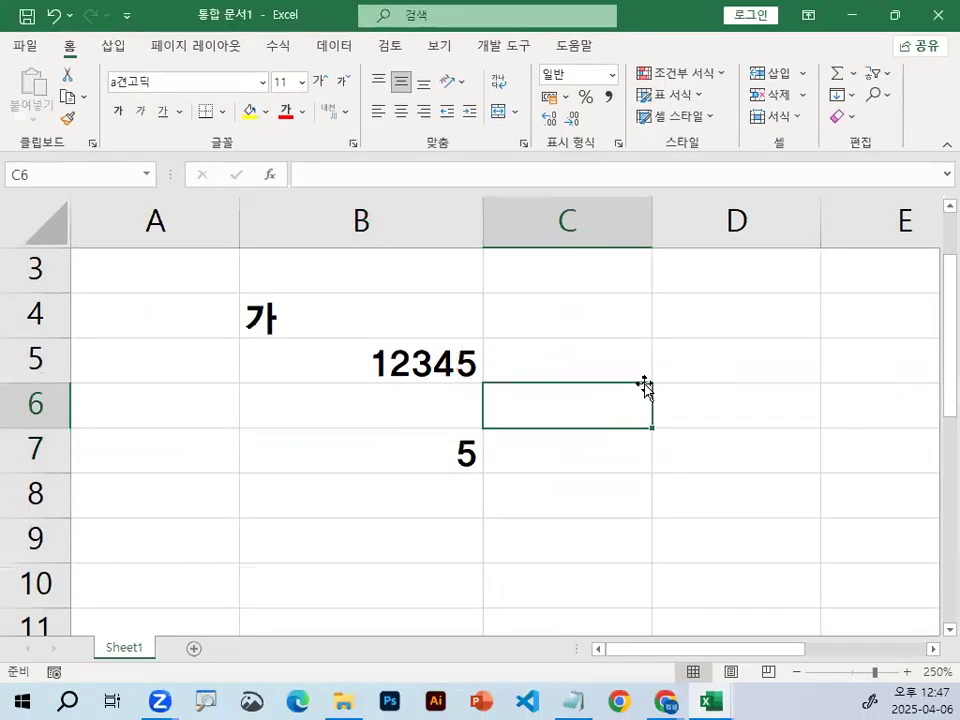
# Enter the formula =RIGHT(B5,1) in C5 to extract the last digit of 12345
pyautogui.click(636, 359)
pyautogui.write('=')
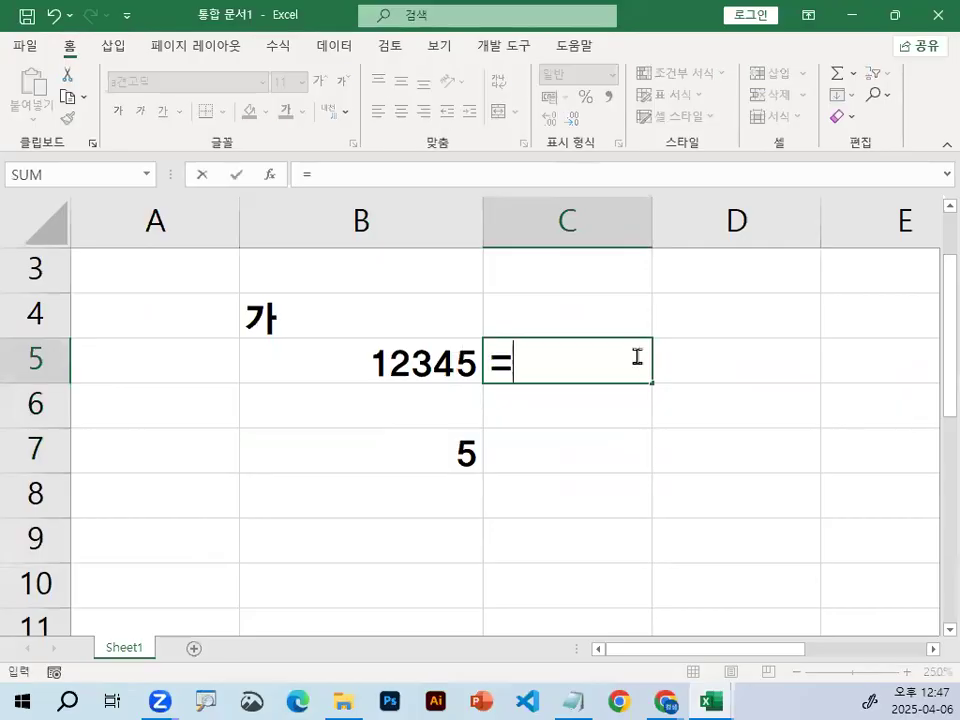
pyautogui.write('가')
pyautogui.press('BackSpace')
pyautogui.press('BackSpace')
pyautogui.write('ri')
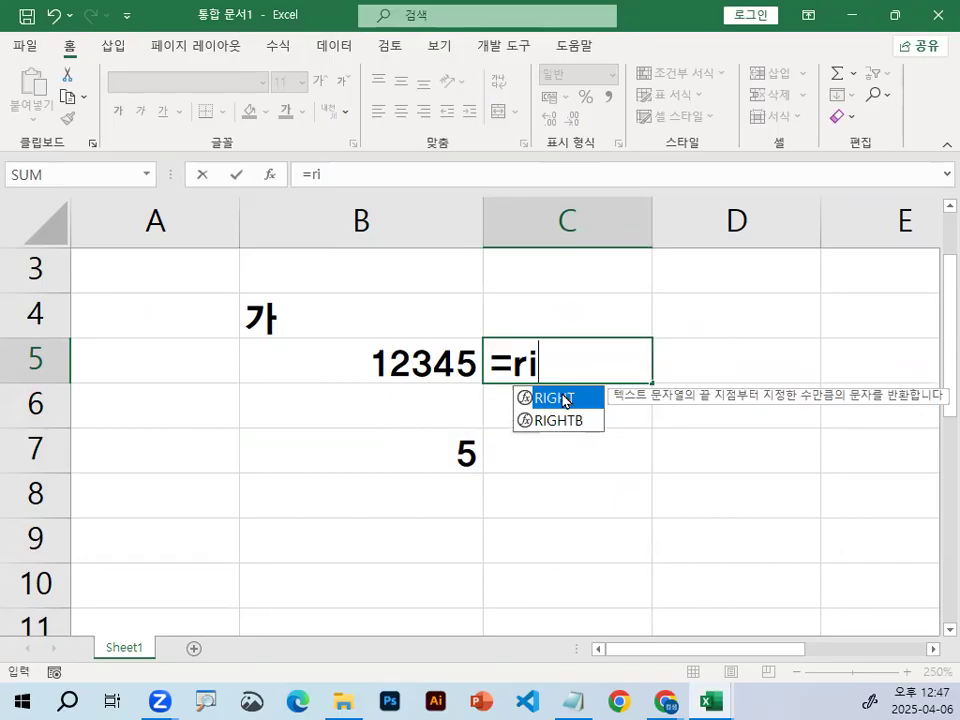
pyautogui.doubleClick(566, 397)
pyautogui.click(430, 364)
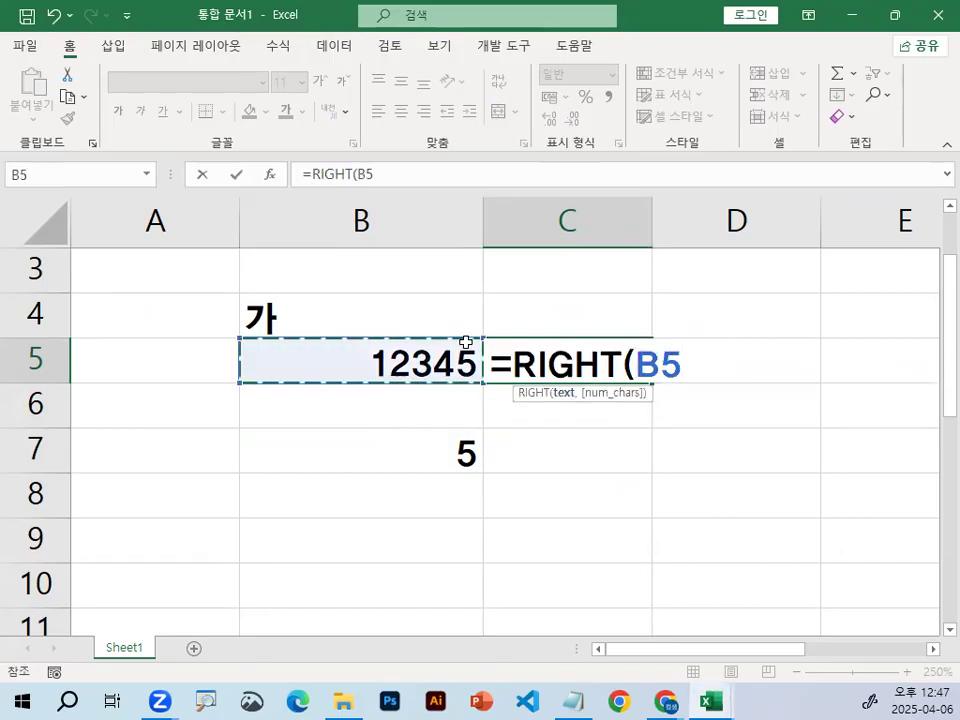
pyautogui.write(',1)')
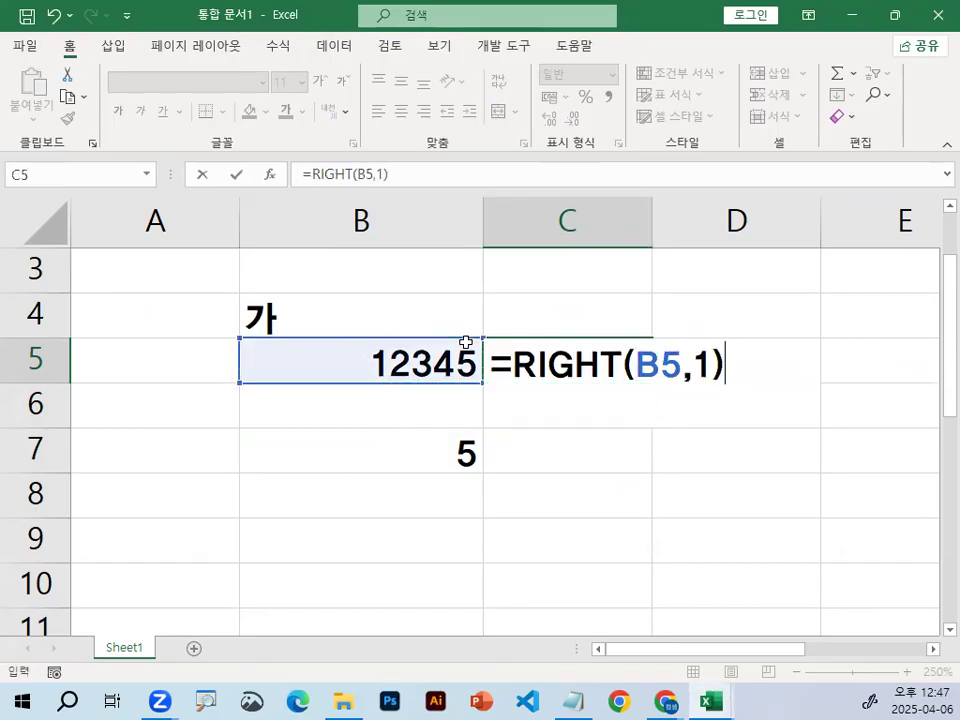
pyautogui.press('Return')
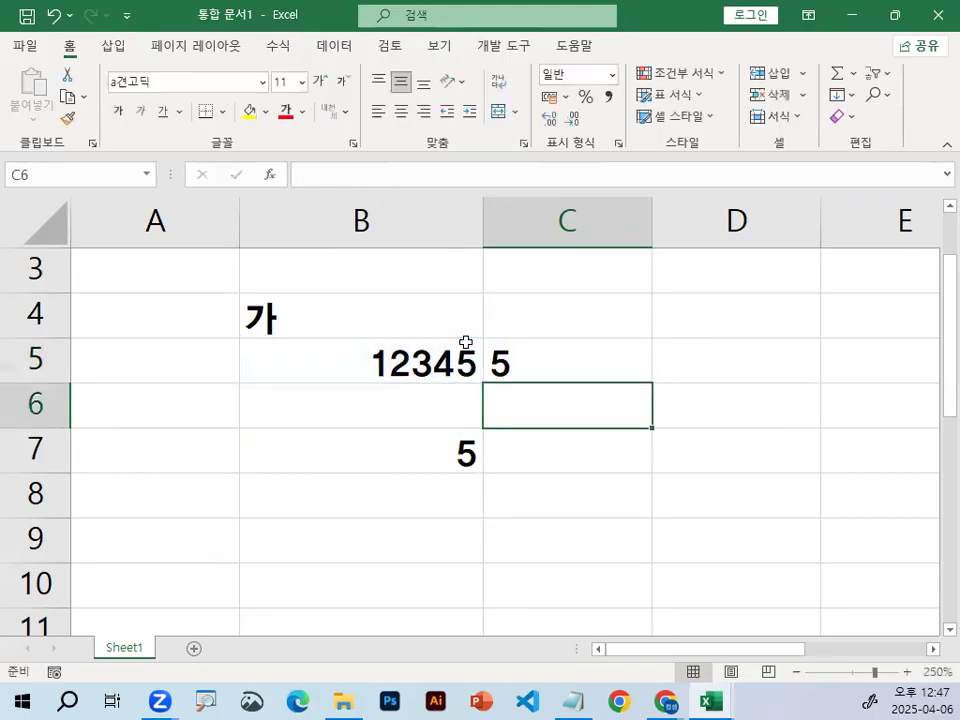
# Select C5 and mark its left-aligned 5 in the magnified view with freehand circles and arrows
pyautogui.click(546, 359)
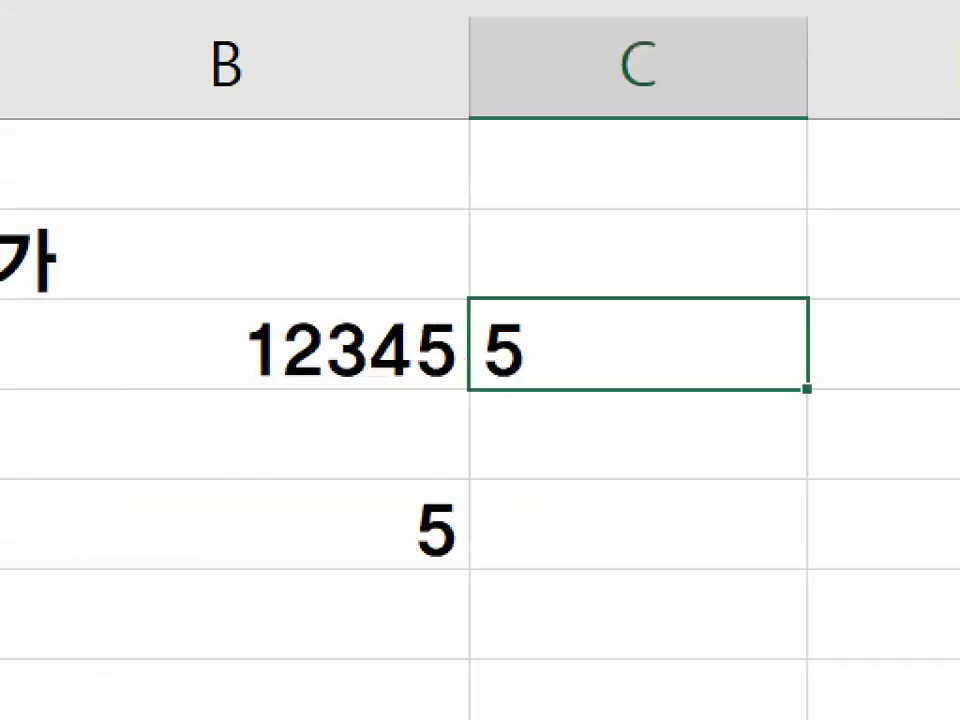
pyautogui.moveTo(478, 350); pyautogui.dragTo(535, 372)
pyautogui.moveTo(461, 321); pyautogui.dragTo(553, 343)
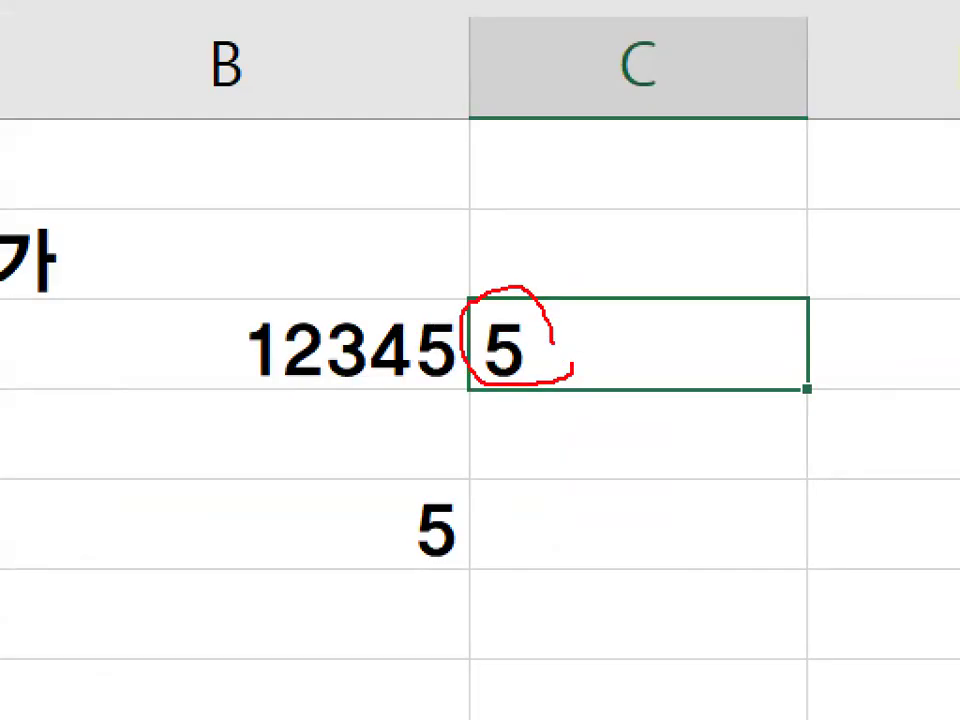
pyautogui.moveTo(478, 262); pyautogui.dragTo(558, 130)
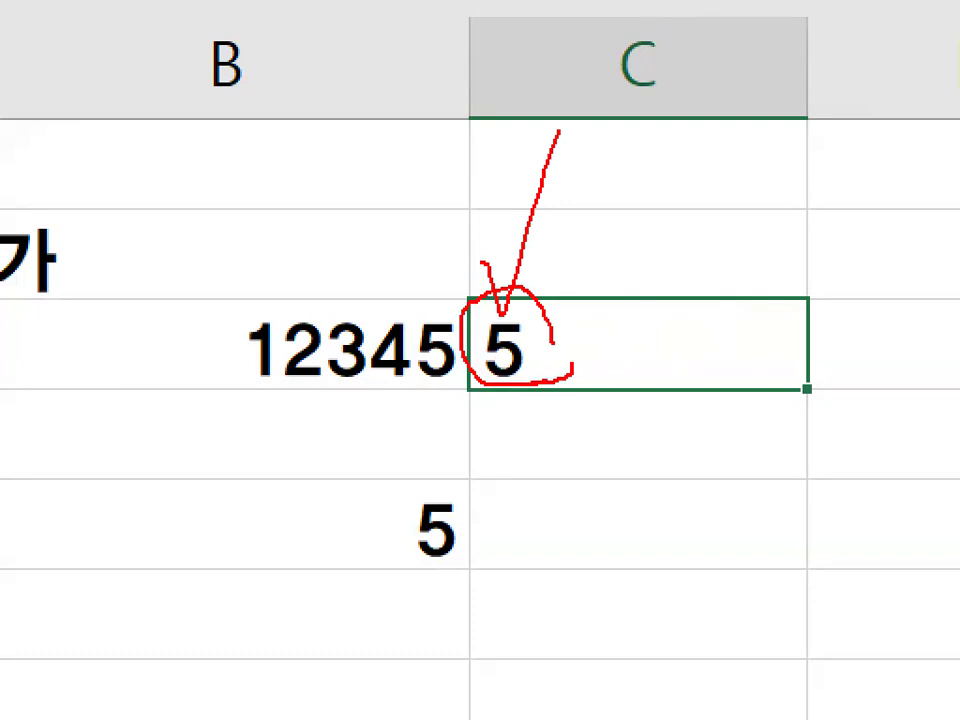
pyautogui.moveTo(552, 324); pyautogui.dragTo(560, 376)
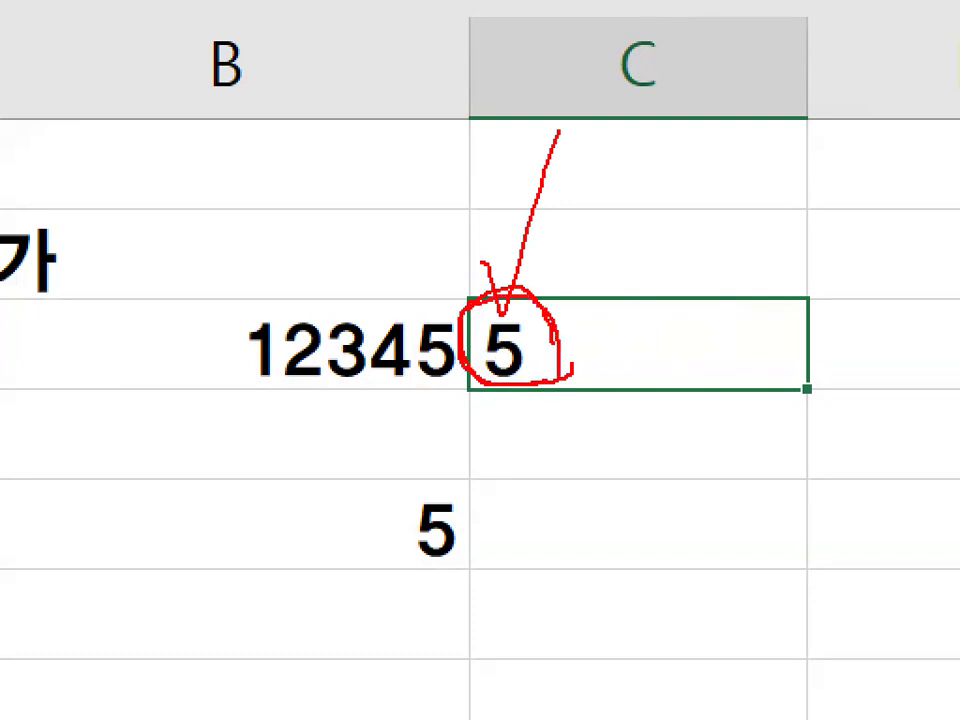
pyautogui.moveTo(505, 293); pyautogui.dragTo(585, 198)
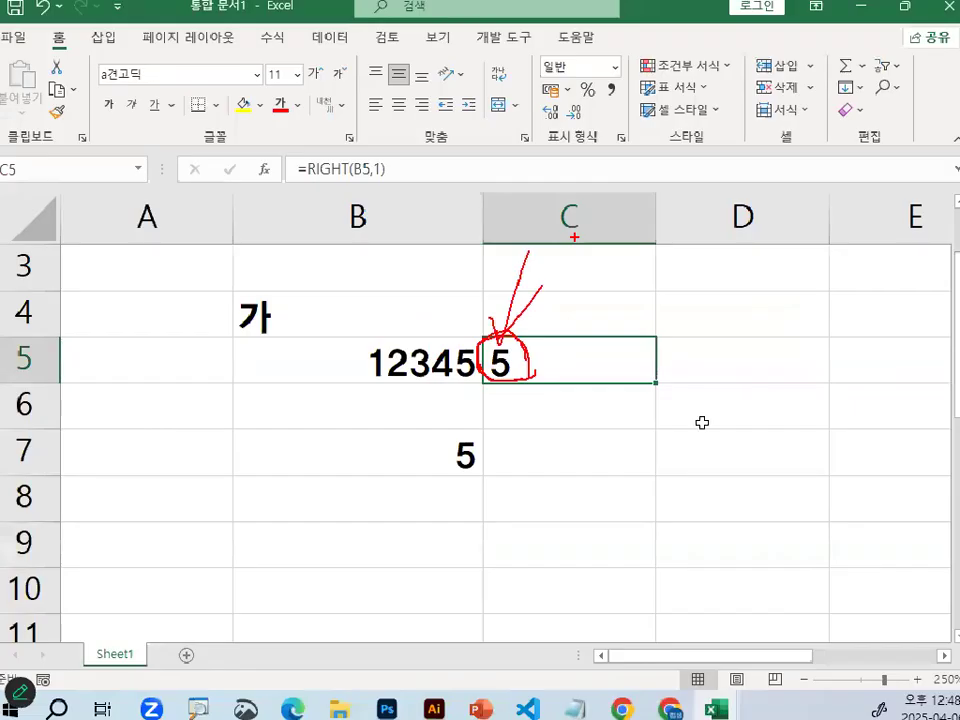
# Write the comparison formula =C5=5 in D5, circling the 5 in C5 while building it
pyautogui.click(760, 344)
pyautogui.write('=')
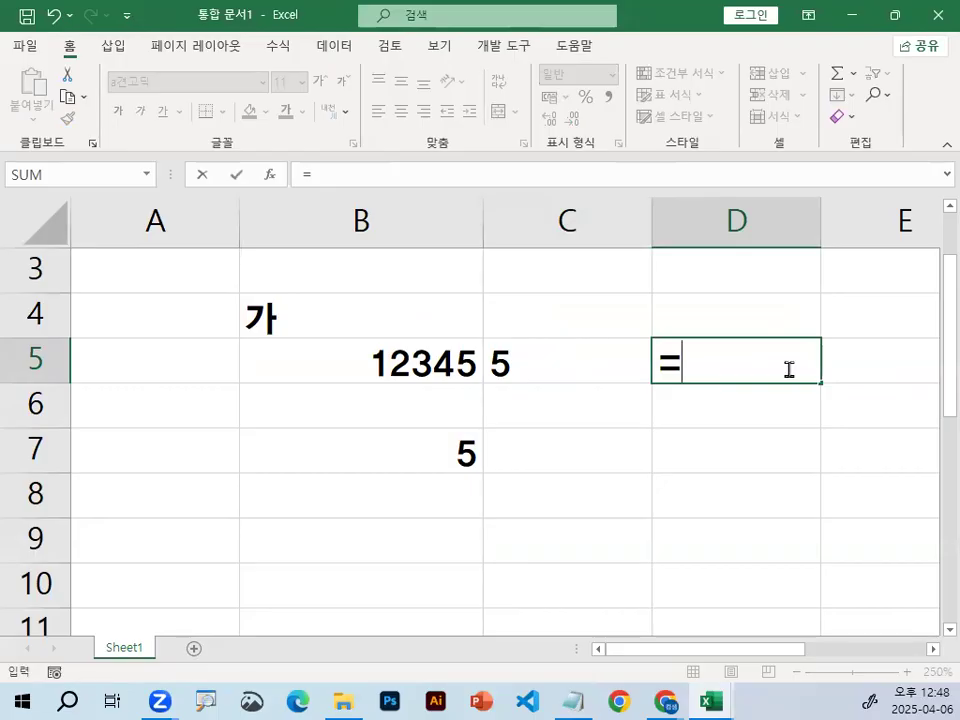
pyautogui.click(570, 366)
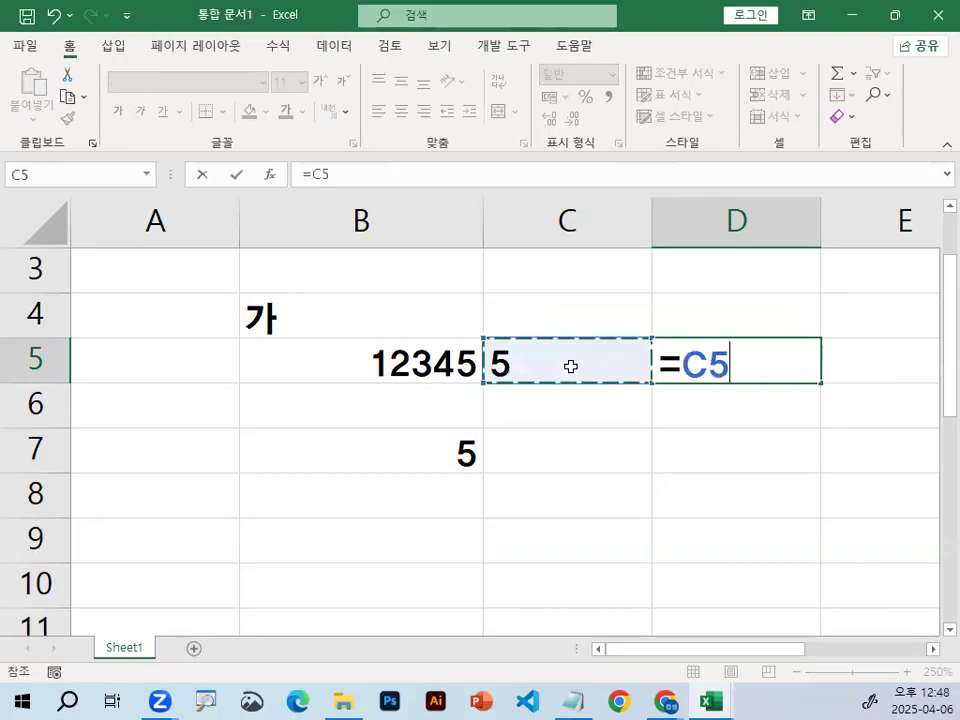
pyautogui.hotkey('ctrl', '1')
pyautogui.moveTo(527, 368)
pyautogui.mouseDown()
pyautogui.moveTo(526, 377)
pyautogui.moveTo(440, 325)
pyautogui.mouseUp()
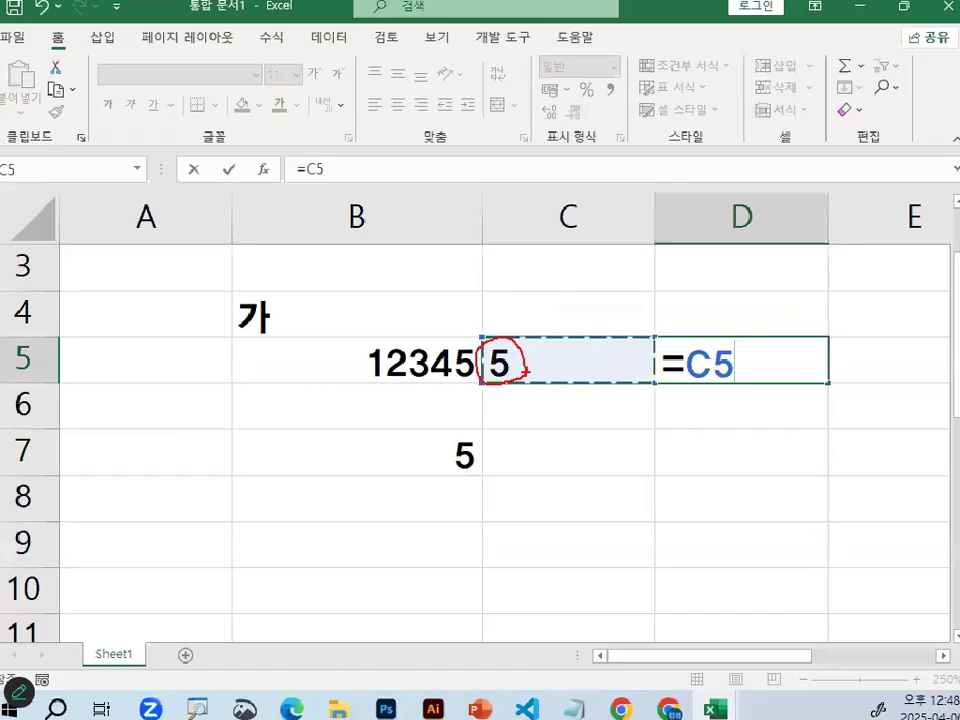
pyautogui.write('=')
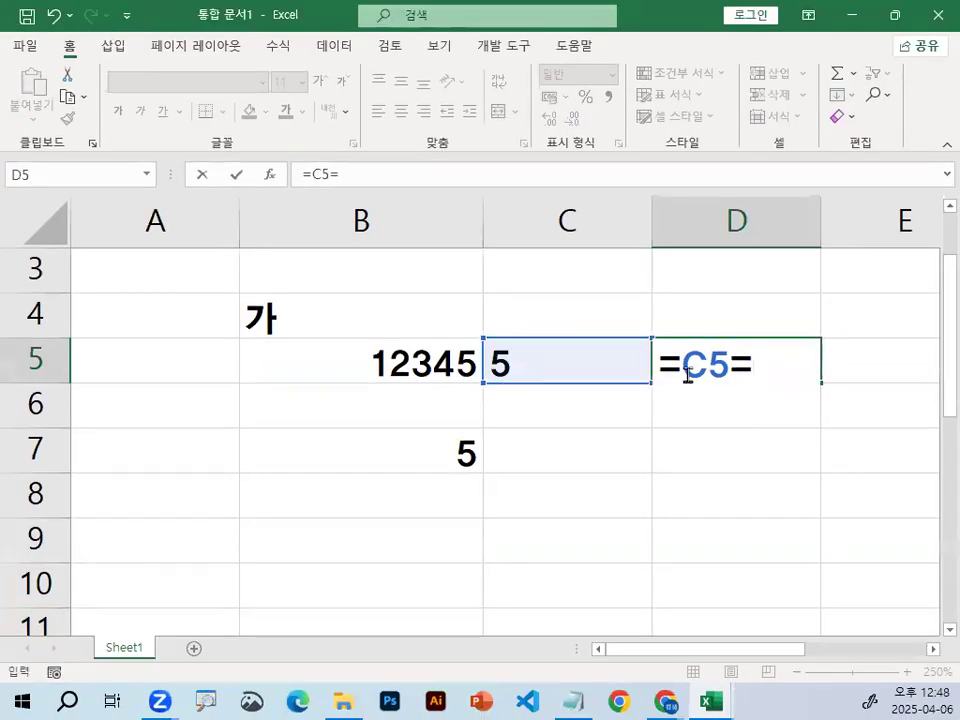
pyautogui.write('5')
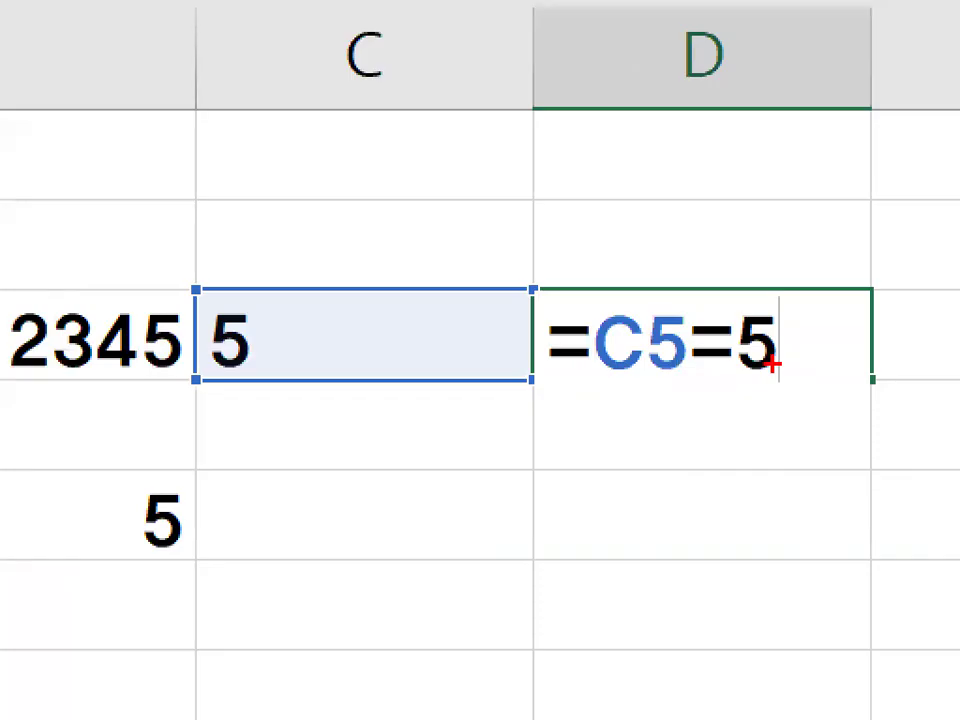
# Circle the 5 in the D5 formula and the 5 in C5, clear the markings, and commit the formula
pyautogui.moveTo(772, 365)
pyautogui.mouseDown()
pyautogui.moveTo(784, 368)
pyautogui.moveTo(716, 362)
pyautogui.moveTo(790, 376)
pyautogui.mouseUp()
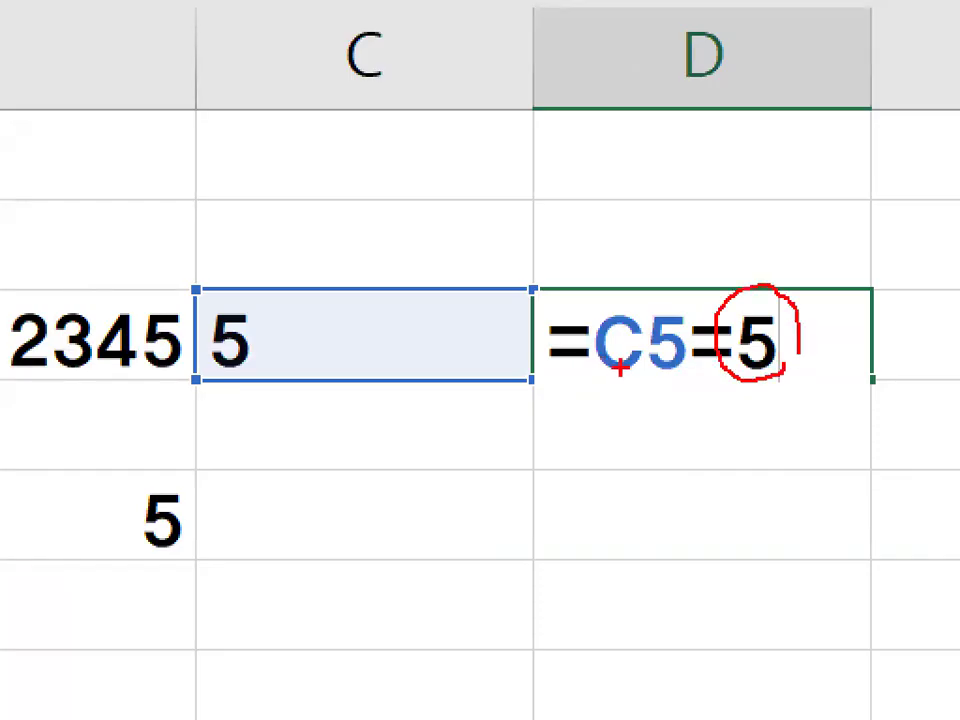
pyautogui.moveTo(620, 372); pyautogui.dragTo(785, 368)
pyautogui.moveTo(297, 350)
pyautogui.mouseDown()
pyautogui.moveTo(250, 372)
pyautogui.moveTo(272, 335)
pyautogui.mouseUp()
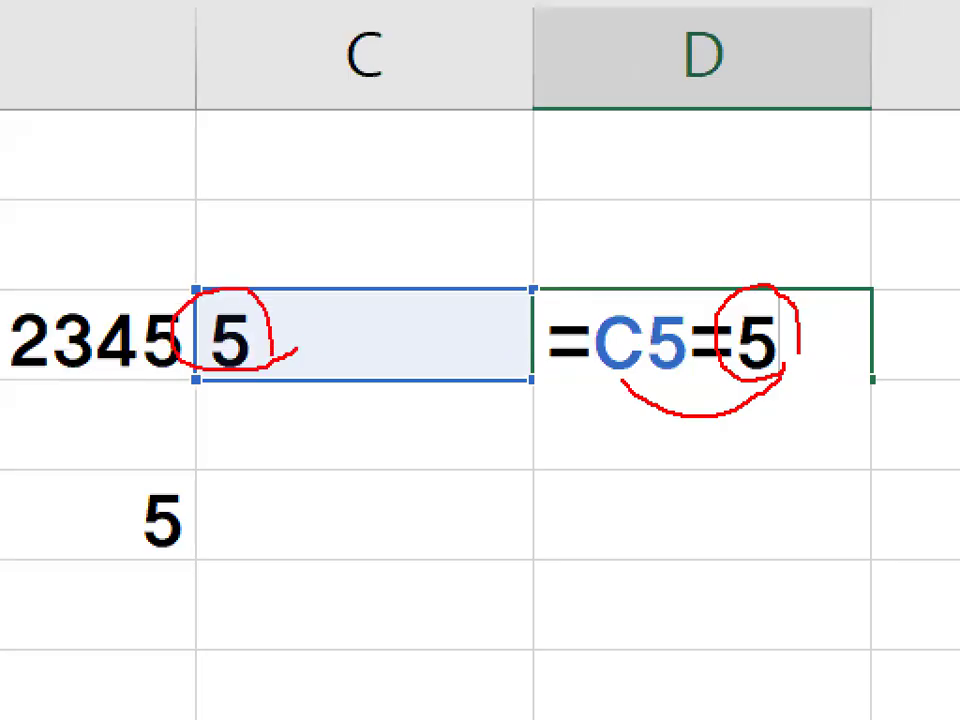
pyautogui.press('Escape')
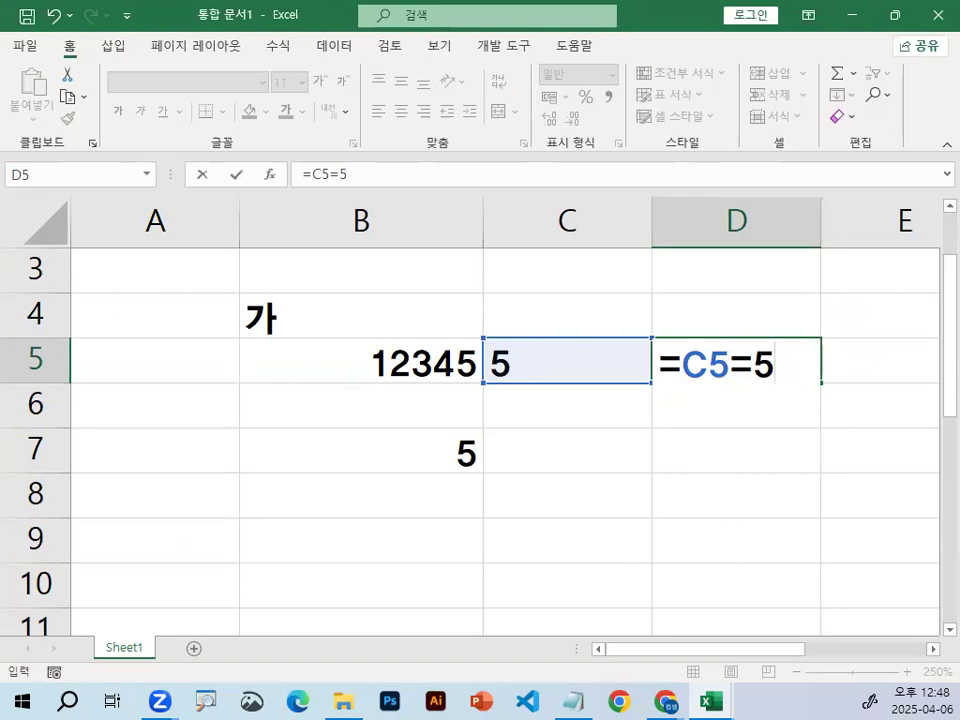
pyautogui.press('Return')
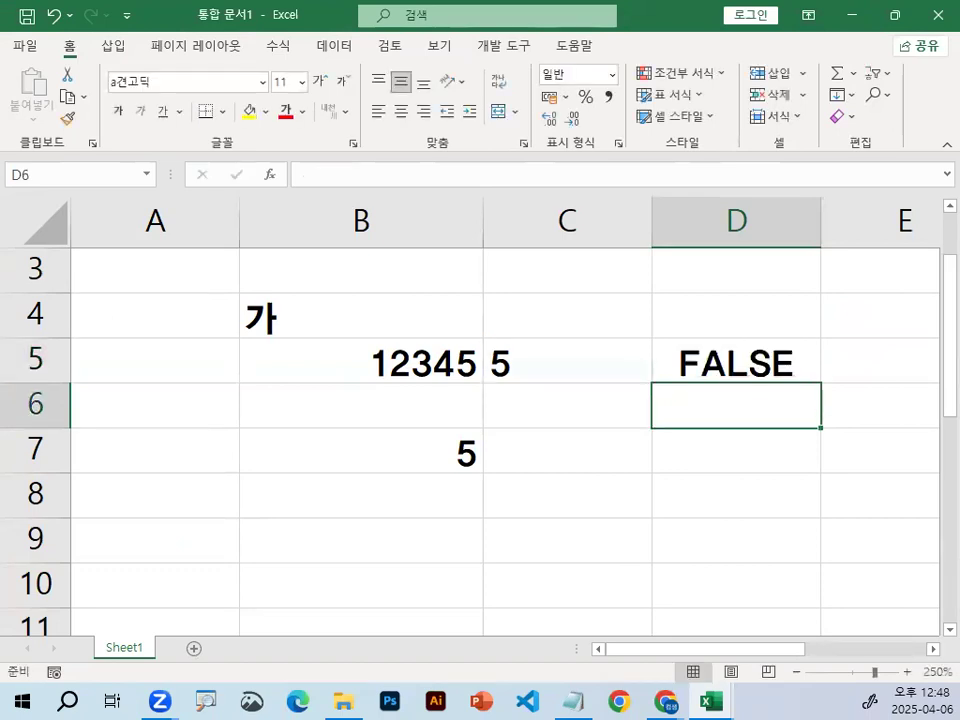
# Open the D5 formula for editing, mark its 5 and the 5 in C5 with circles and arrows, and clear them
pyautogui.doubleClick(760, 366)
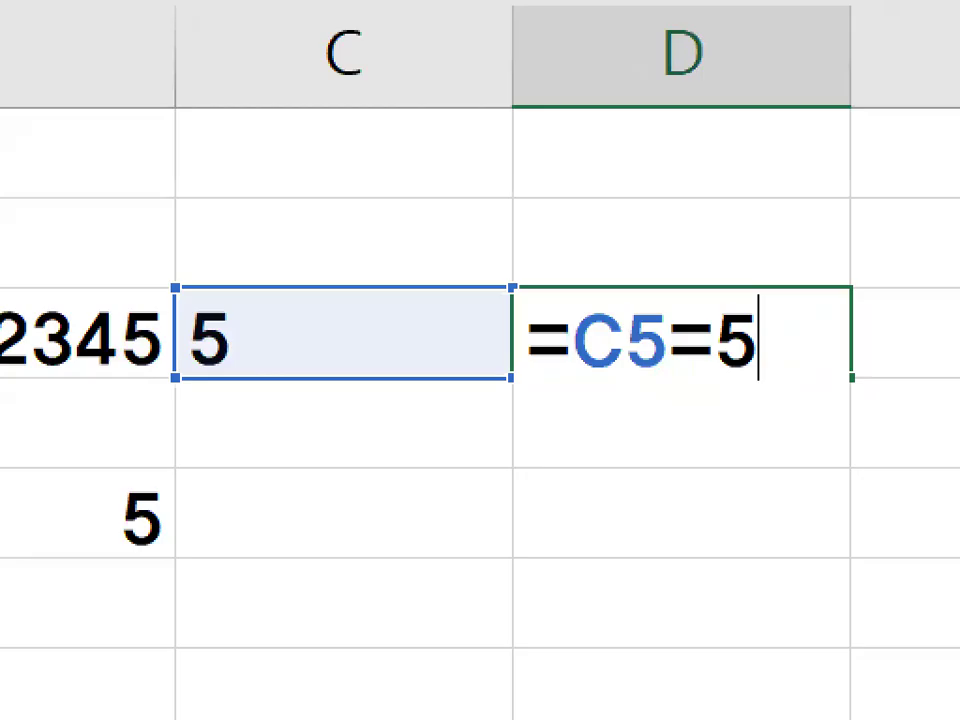
pyautogui.moveTo(782, 345)
pyautogui.mouseDown()
pyautogui.moveTo(718, 375)
pyautogui.moveTo(748, 290)
pyautogui.moveTo(782, 335)
pyautogui.mouseUp()
pyautogui.moveTo(255, 354)
pyautogui.mouseDown()
pyautogui.moveTo(220, 368)
pyautogui.moveTo(250, 298)
pyautogui.mouseUp()
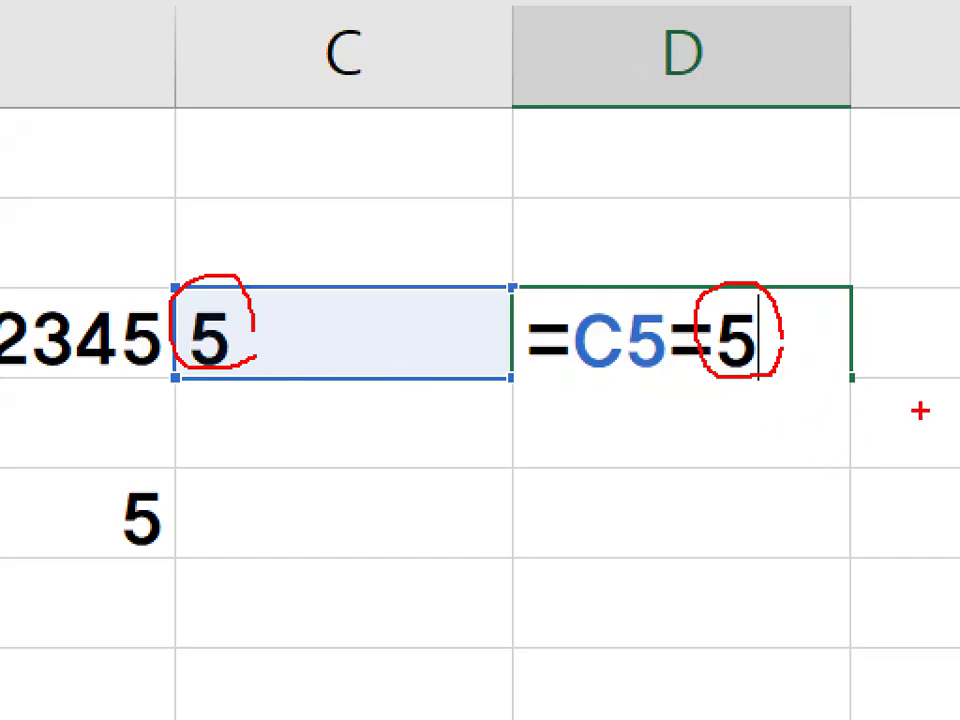
pyautogui.moveTo(700, 245); pyautogui.dragTo(801, 176)
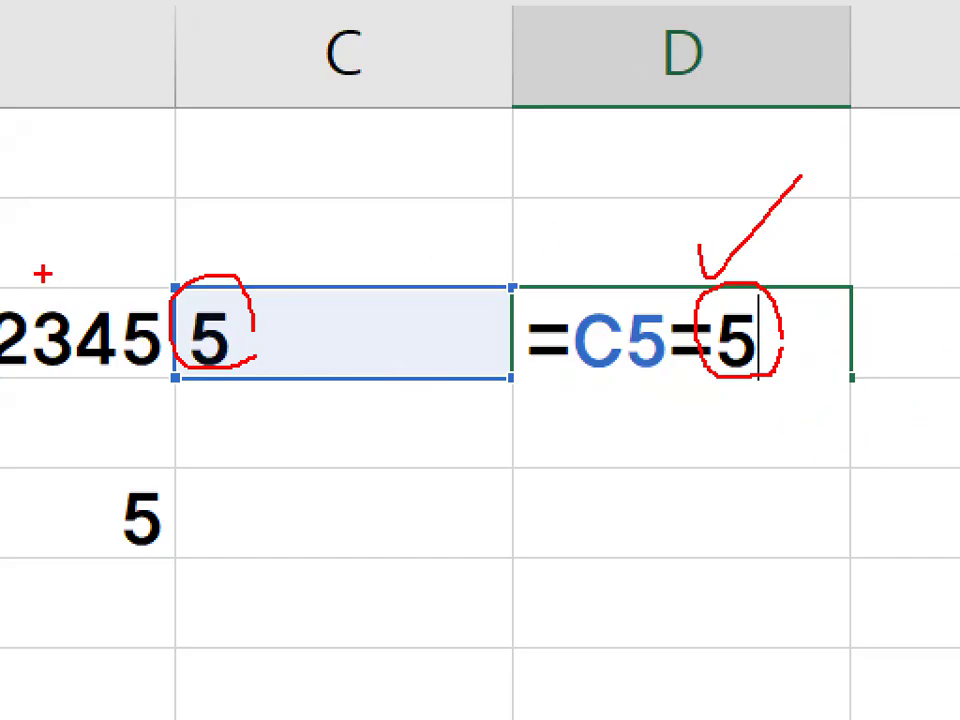
pyautogui.moveTo(188, 242); pyautogui.dragTo(327, 184)
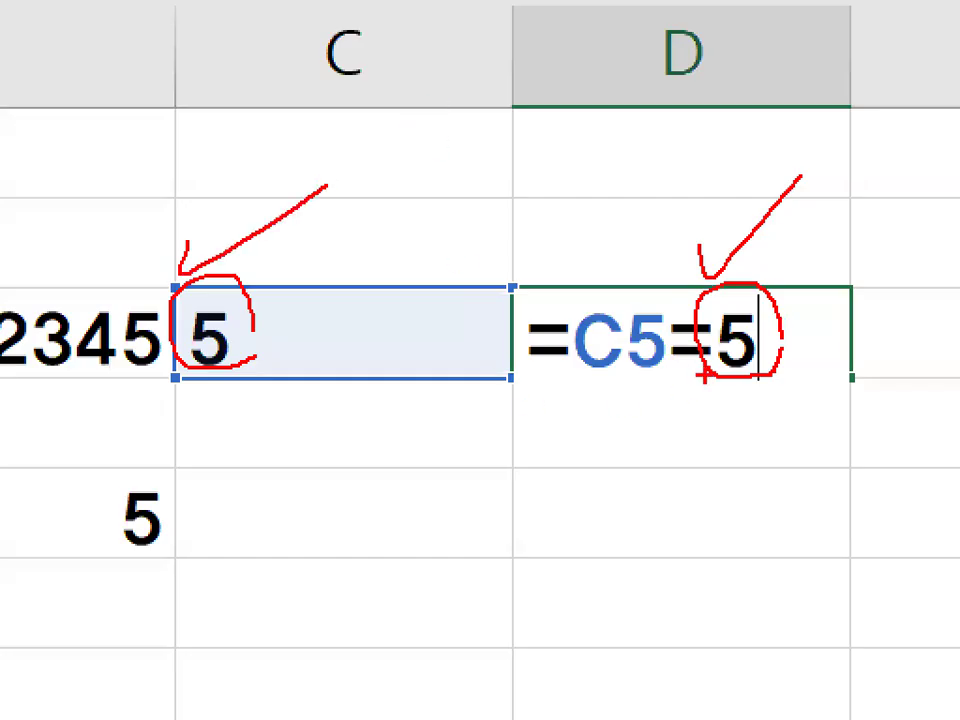
pyautogui.press('Escape')
# Magnify the cells again, circle the formula's 5 and the 5 in C5 once more, and clear the circles
pyautogui.hotkey('ctrl', '1')
pyautogui.click(772, 379)
pyautogui.moveTo(814, 364)
pyautogui.mouseDown()
pyautogui.moveTo(738, 320)
pyautogui.moveTo(806, 355)
pyautogui.mouseUp()
pyautogui.moveTo(283, 350); pyautogui.dragTo(262, 300)
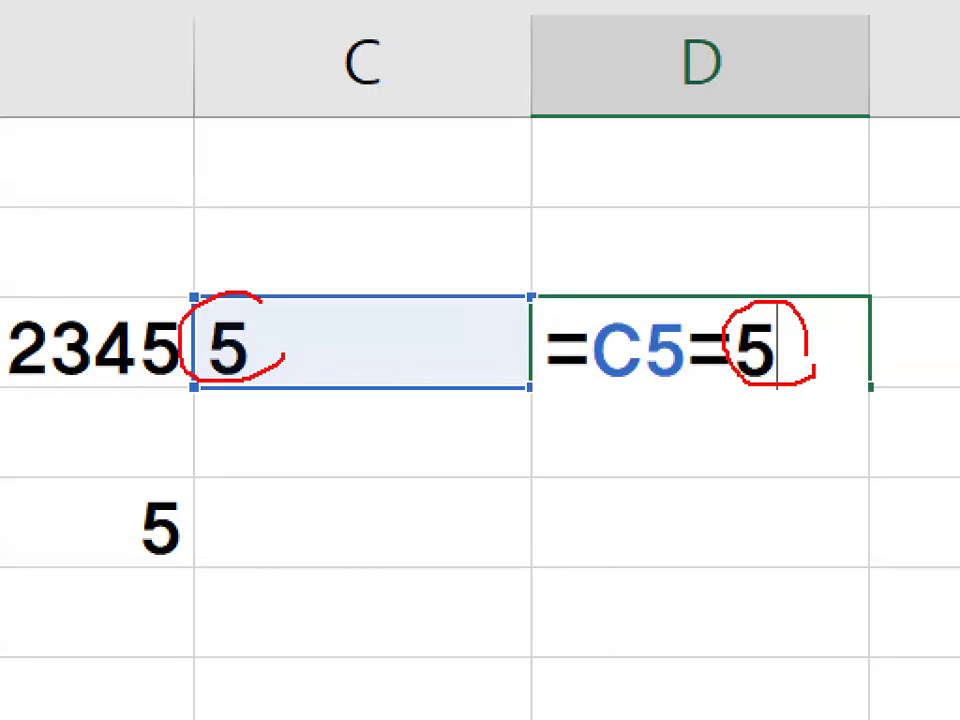
pyautogui.press('Escape')
# Change the D5 comparison formula to =C5="5", circle the quoted "5", clear the circle, and commit the formula
pyautogui.press('Left')
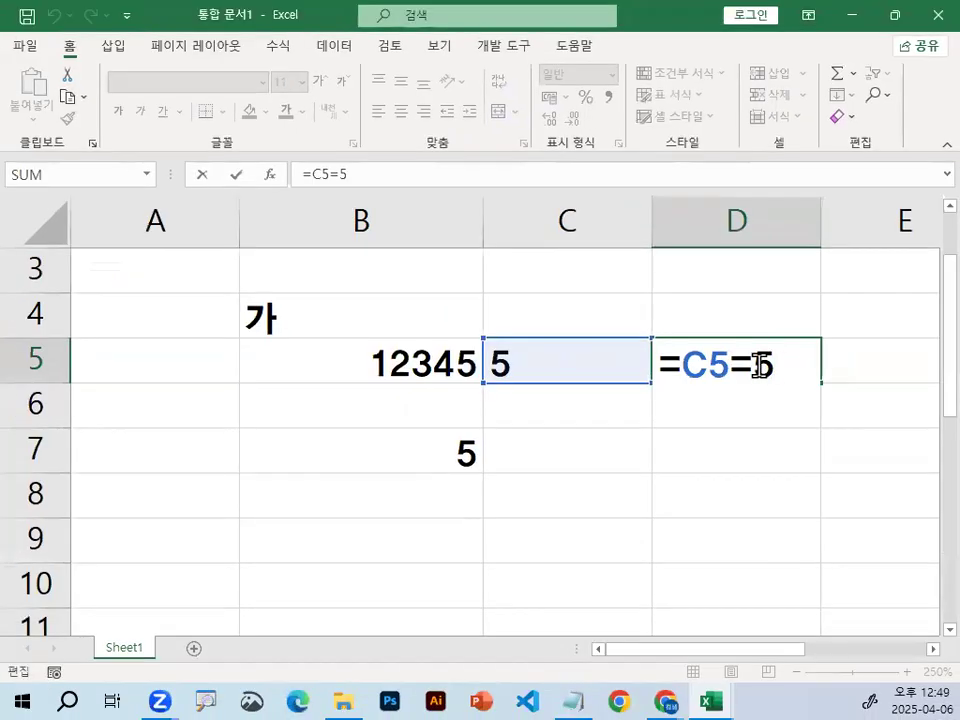
pyautogui.write('"5')
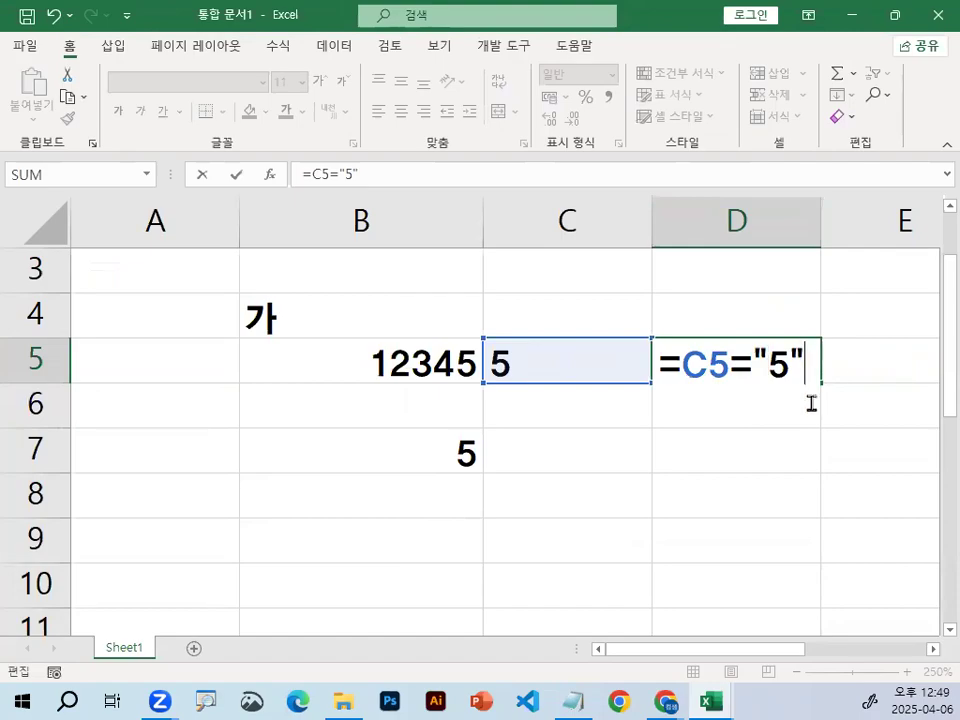
pyautogui.hotkey('ctrl', '1')
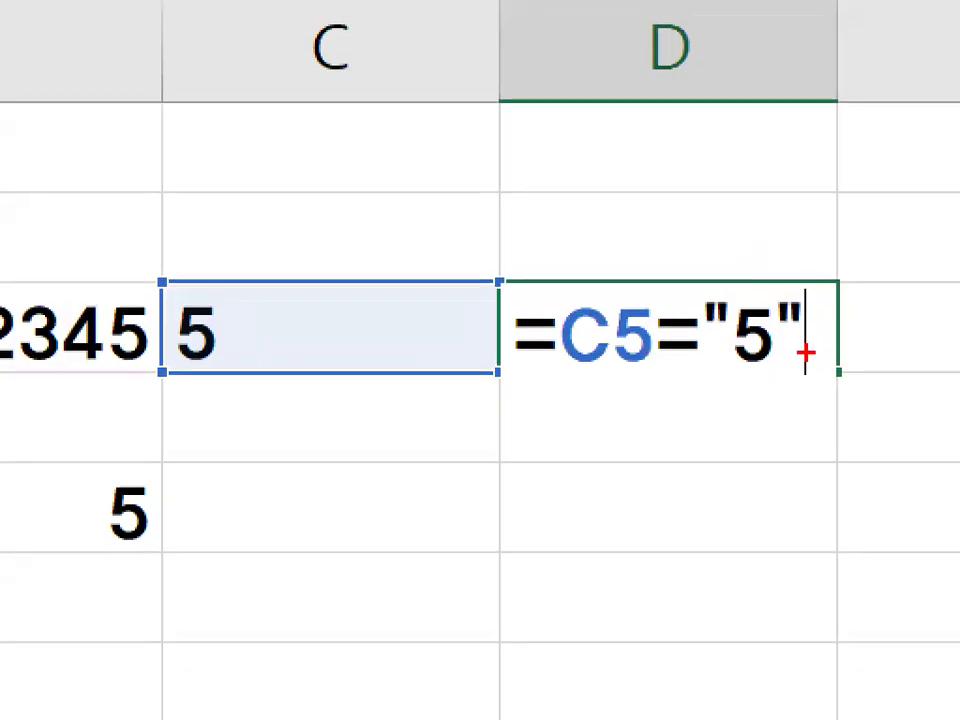
pyautogui.moveTo(805, 345)
pyautogui.mouseDown()
pyautogui.moveTo(750, 372)
pyautogui.moveTo(720, 300)
pyautogui.moveTo(815, 335)
pyautogui.mouseUp()
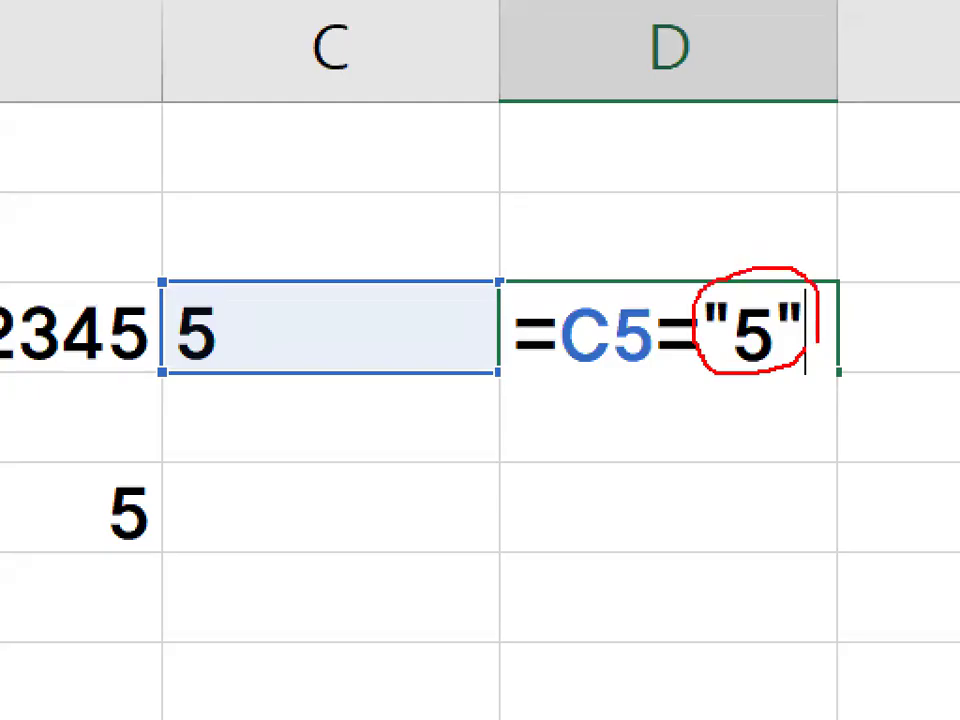
pyautogui.press('Escape')
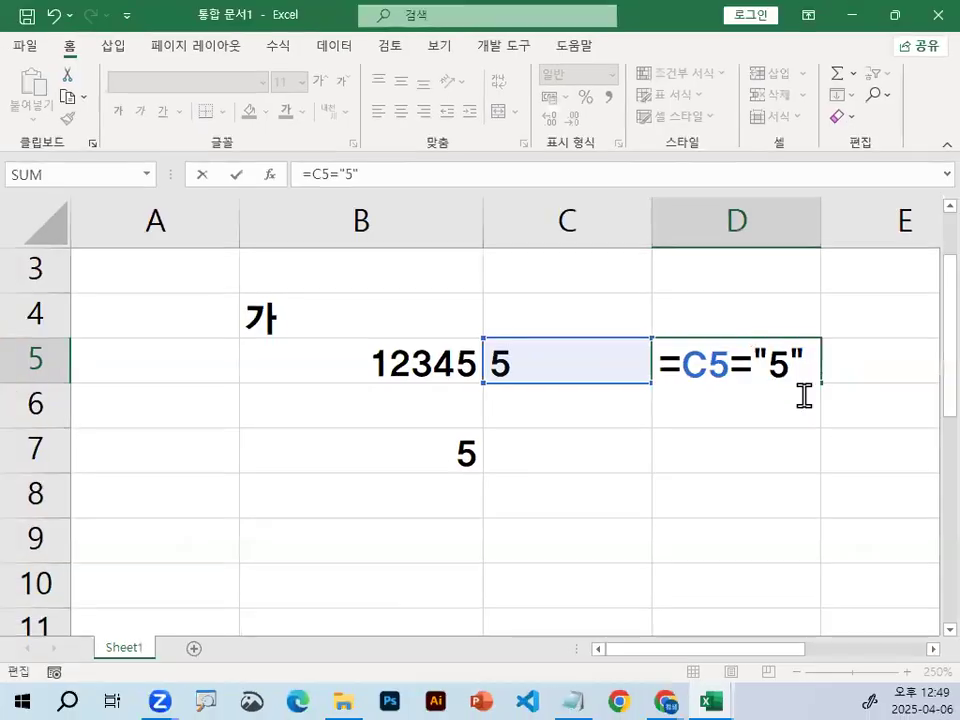
pyautogui.press('Return')
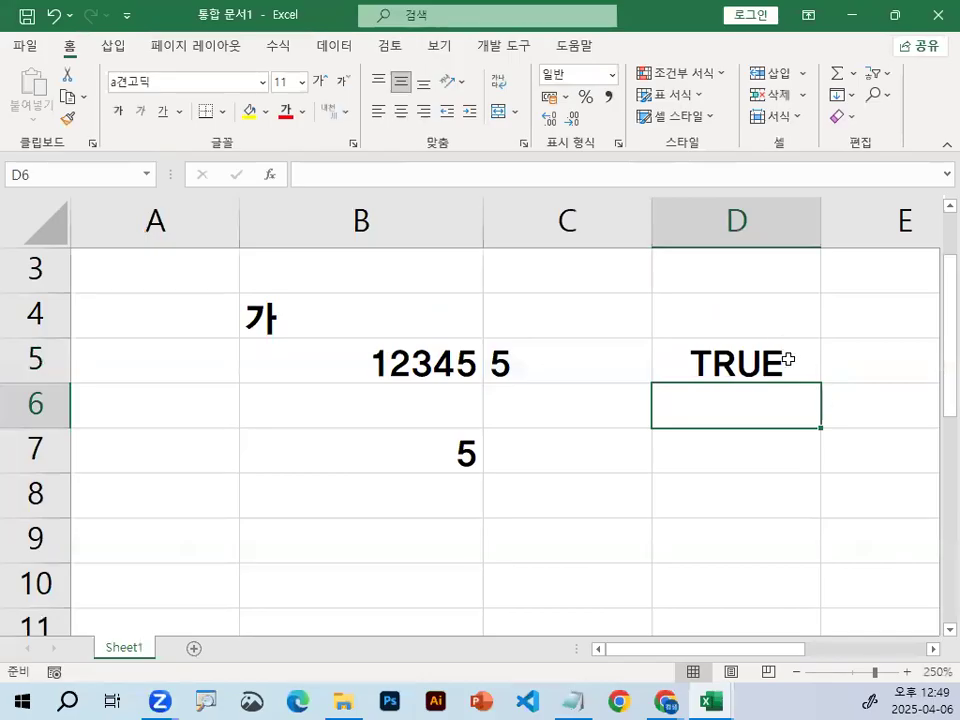
# Reopen the D5 formula, mark its quoted "5" and the 5 in C5, and leave editing without changes
pyautogui.doubleClick(752, 355)
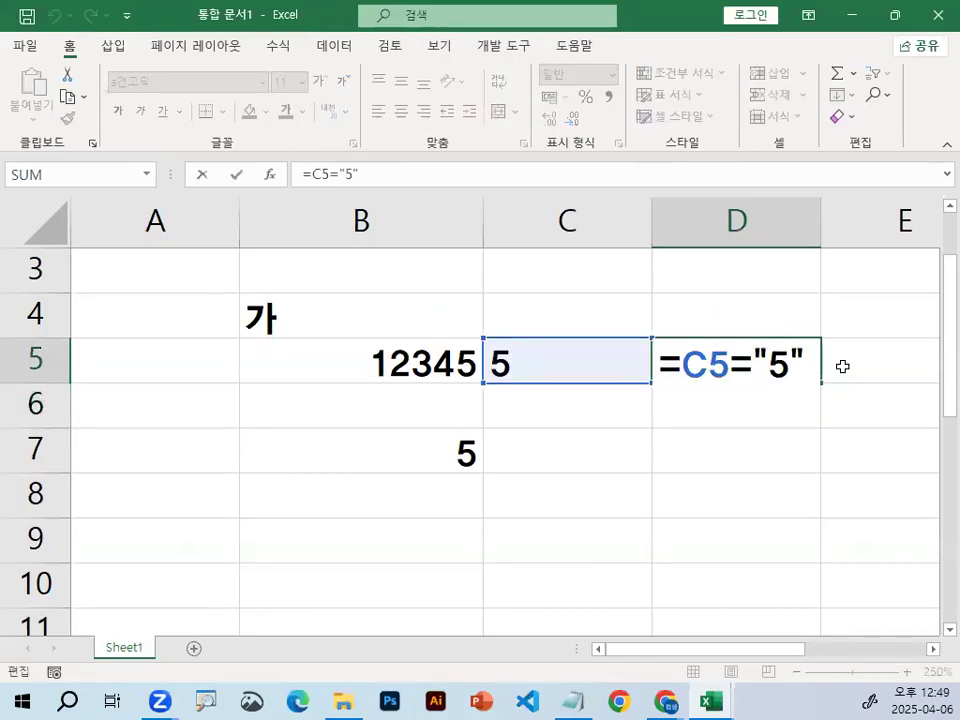
pyautogui.moveTo(754, 350); pyautogui.dragTo(805, 350)
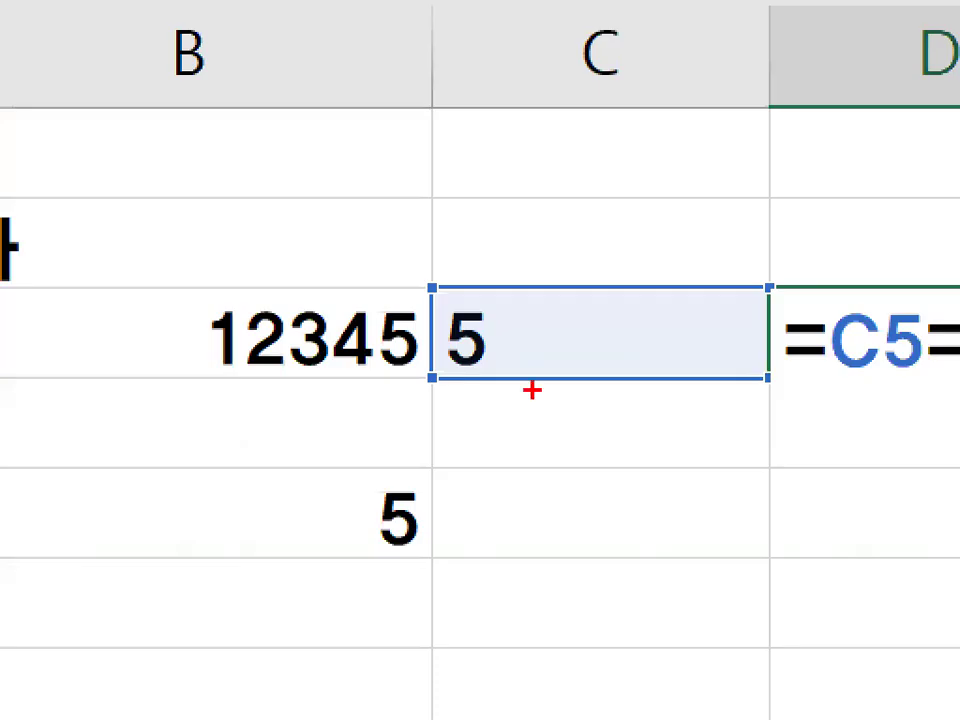
pyautogui.moveTo(588, 352)
pyautogui.mouseDown()
pyautogui.moveTo(597, 315)
pyautogui.moveTo(598, 339)
pyautogui.mouseUp()
pyautogui.press('Escape')
pyautogui.press('Escape')
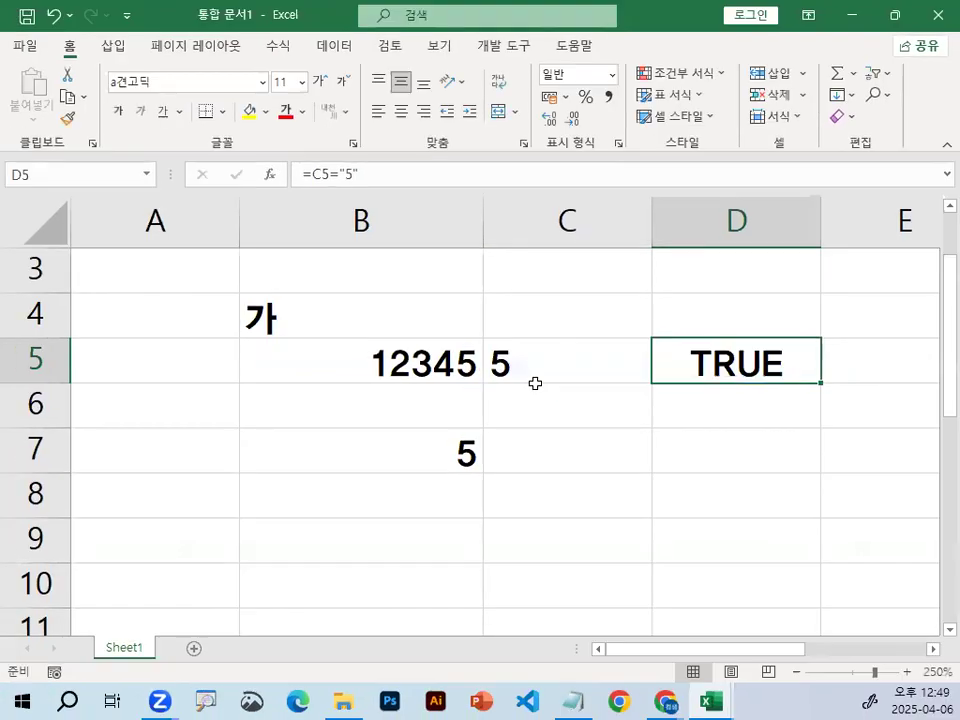
# Magnify the cells around B5, circle the last digit of 12345, clear the markings, and select D5
pyautogui.click(460, 366)
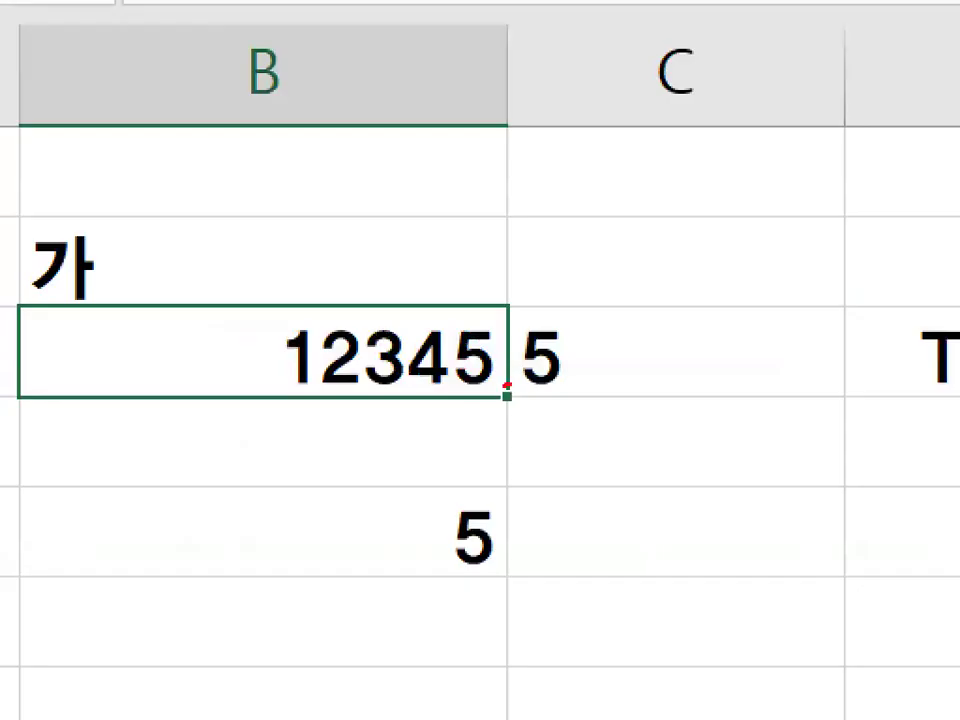
pyautogui.moveTo(507, 385); pyautogui.dragTo(468, 387)
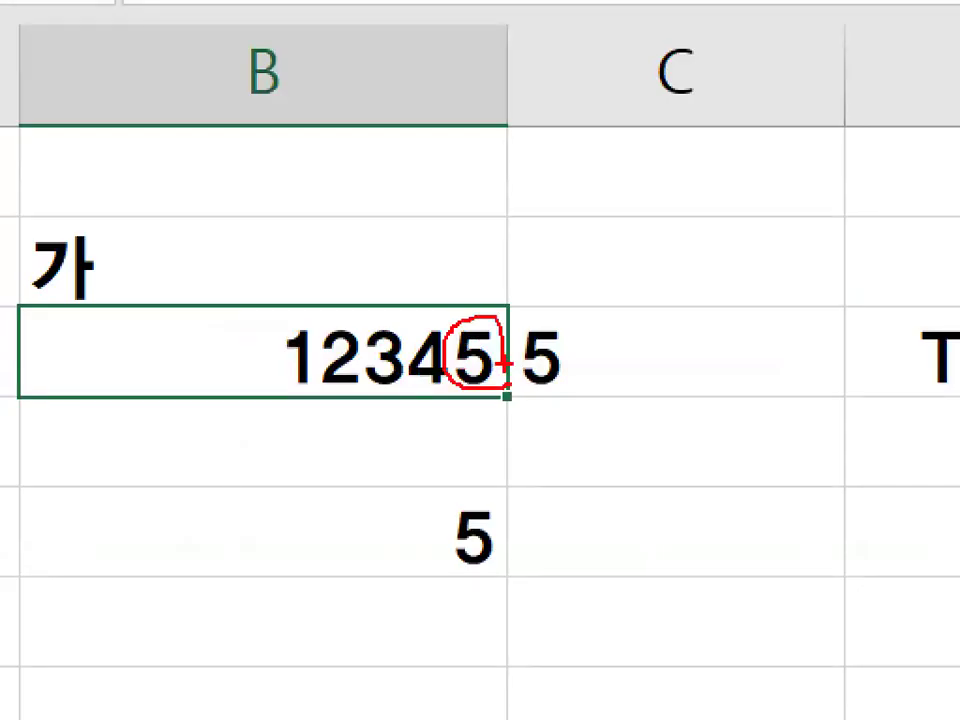
pyautogui.moveTo(462, 385)
pyautogui.mouseDown()
pyautogui.moveTo(559, 514)
pyautogui.moveTo(548, 540)
pyautogui.moveTo(563, 533)
pyautogui.mouseUp()
pyautogui.click(731, 364)
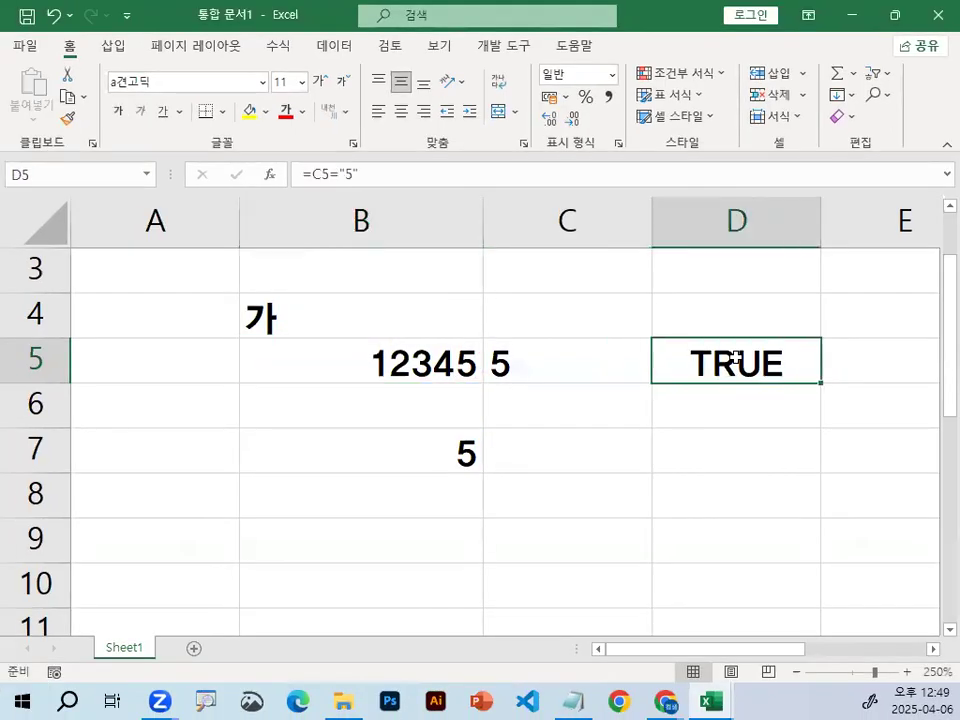
# Switch to the Notepad lesson notes and review the condition-entry rules and the 조건부서식 notes, highlighting the line describing the left, right and start positions
pyautogui.click(575, 700)
pyautogui.scroll(-5, 403, 279)
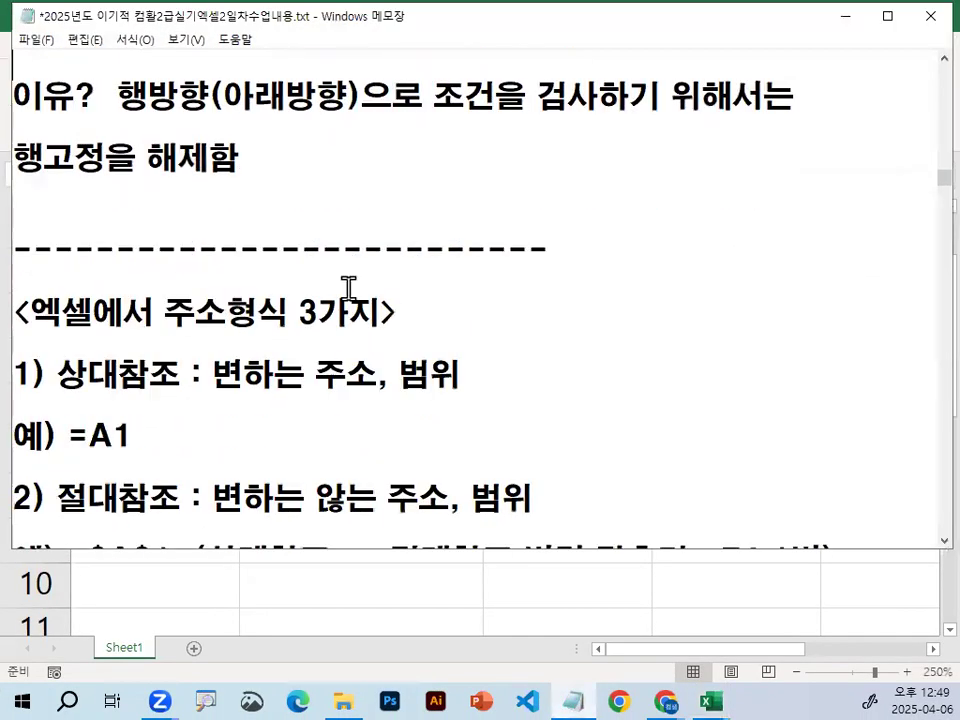
pyautogui.scroll(-2, 354, 293)
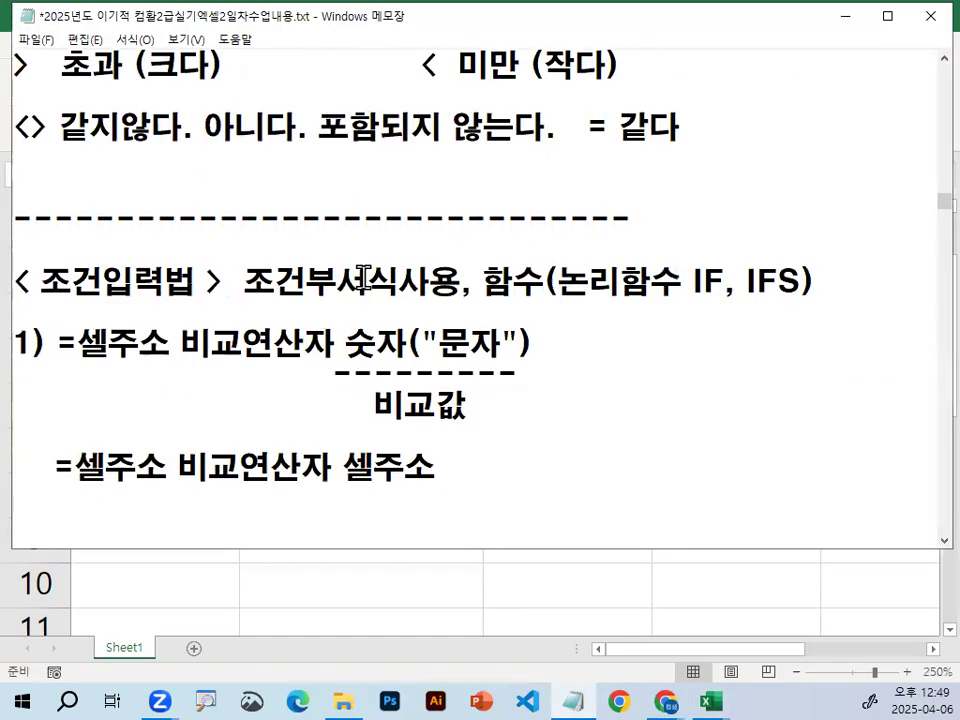
pyautogui.scroll(-3, 360, 305)
pyautogui.scroll(-1, 366, 312)
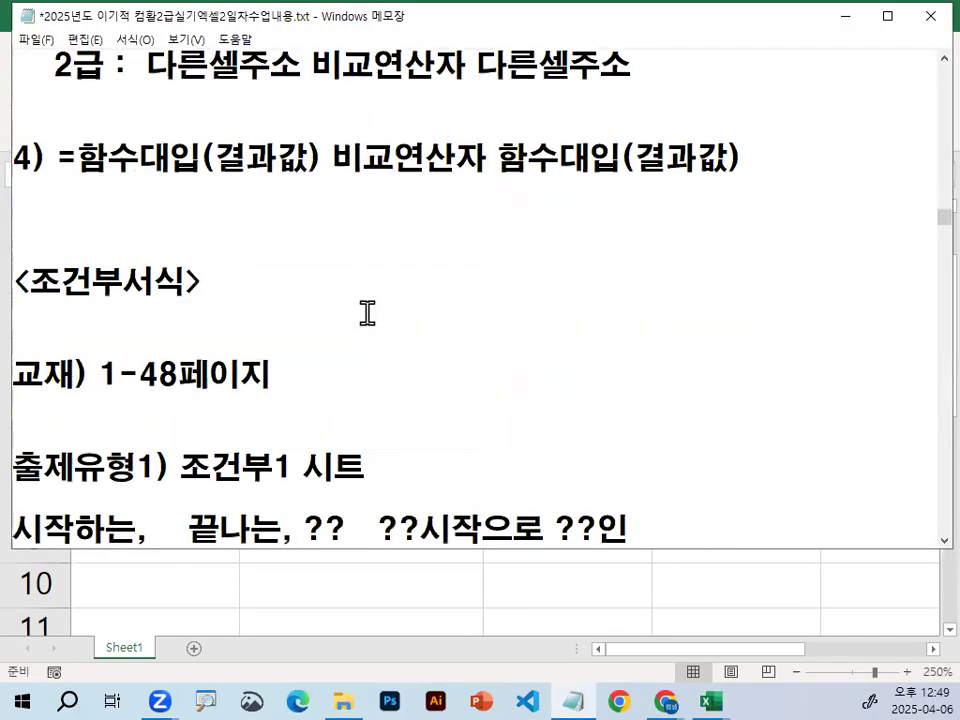
pyautogui.scroll(-3, 367, 313)
pyautogui.moveTo(57, 313); pyautogui.dragTo(548, 316)
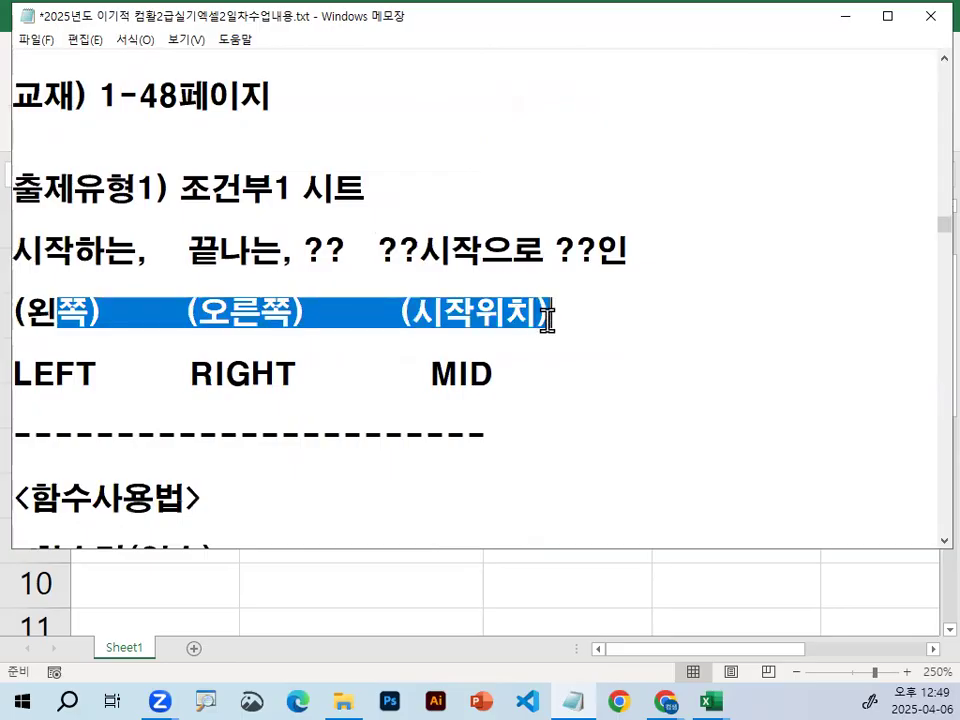
pyautogui.scroll(-3, 548, 318)
pyautogui.scroll(4, 548, 320)
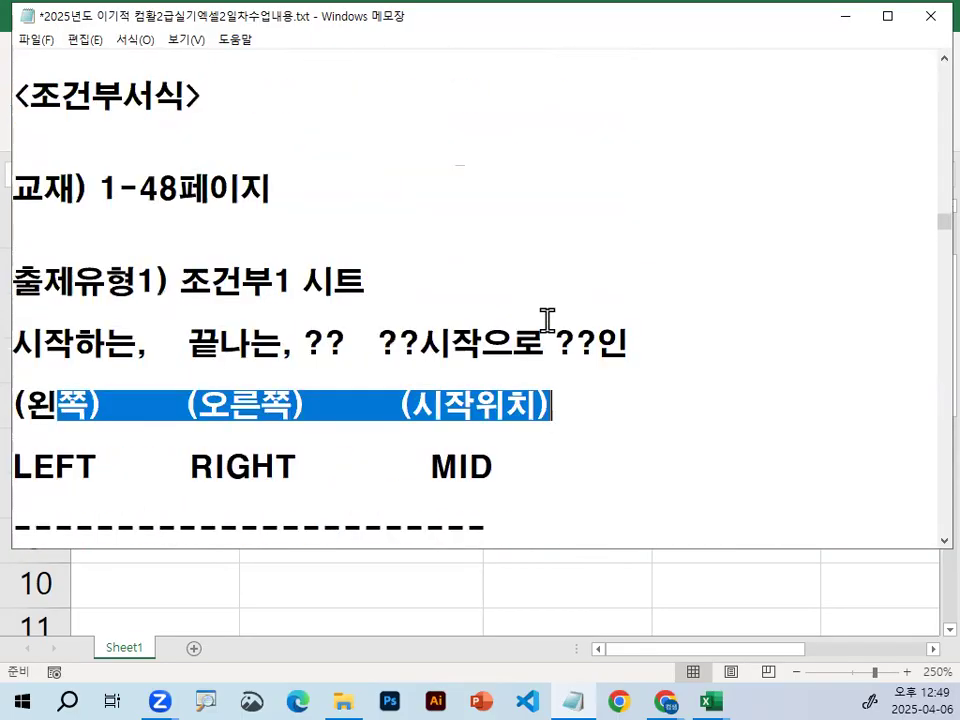
pyautogui.scroll(3, 547, 320)
pyautogui.scroll(3, 552, 296)
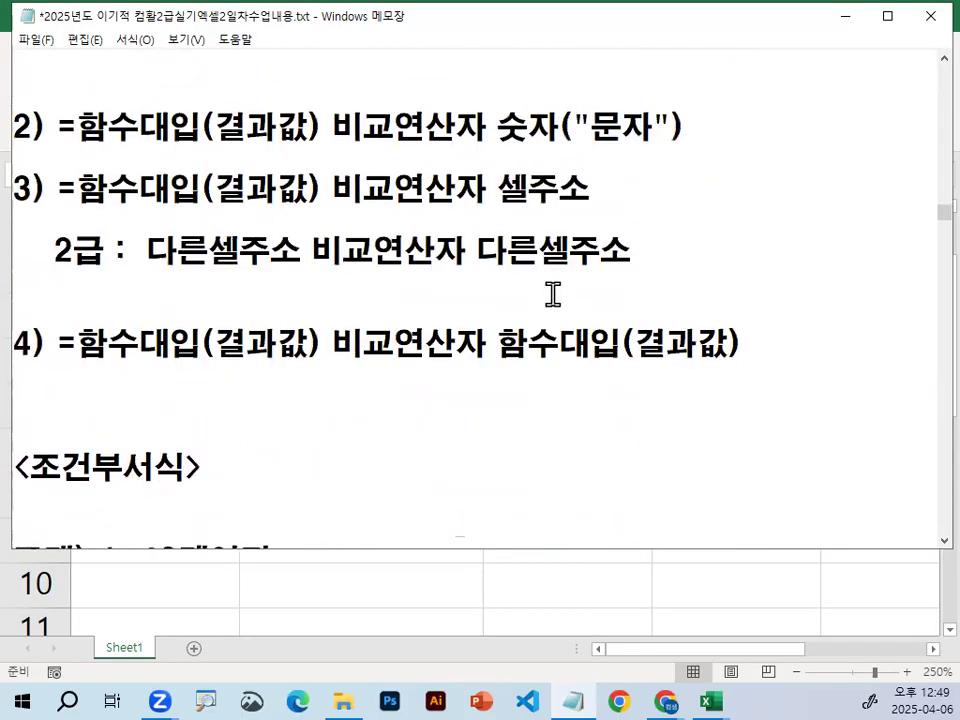
pyautogui.scroll(-2, 550, 288)
pyautogui.scroll(-4, 499, 285)
pyautogui.click(313, 236)
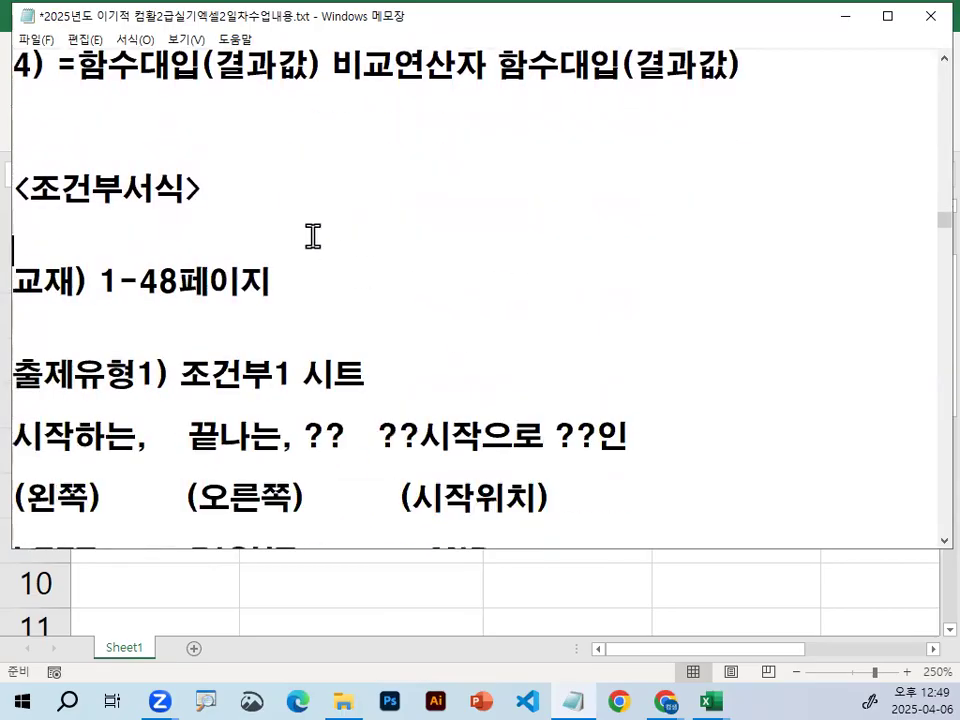
pyautogui.scroll(2, 421, 371)
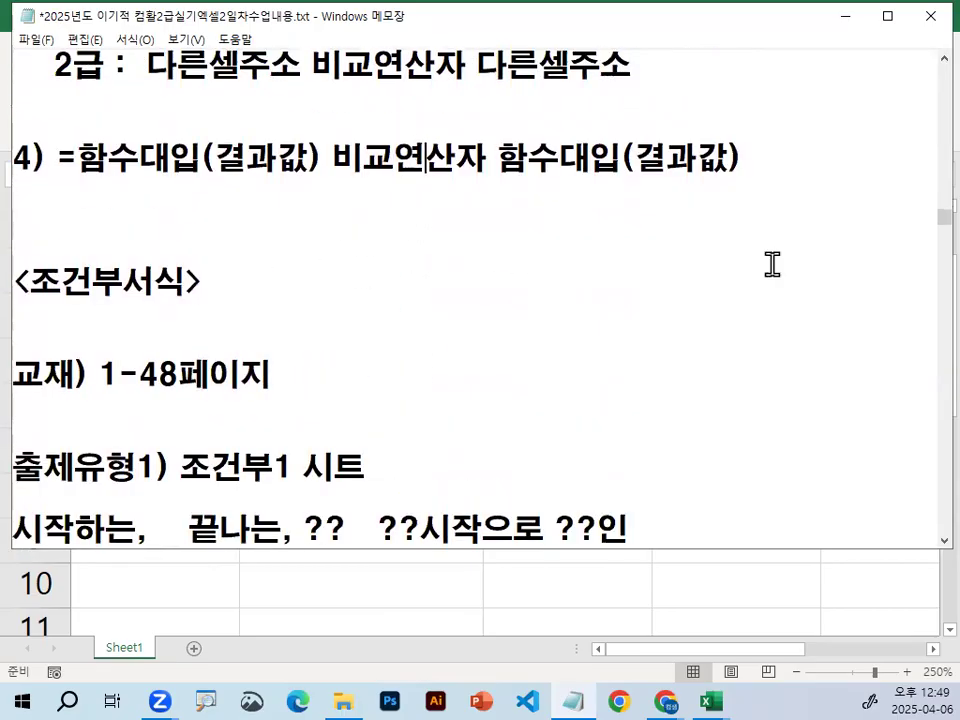
pyautogui.click(361, 228)
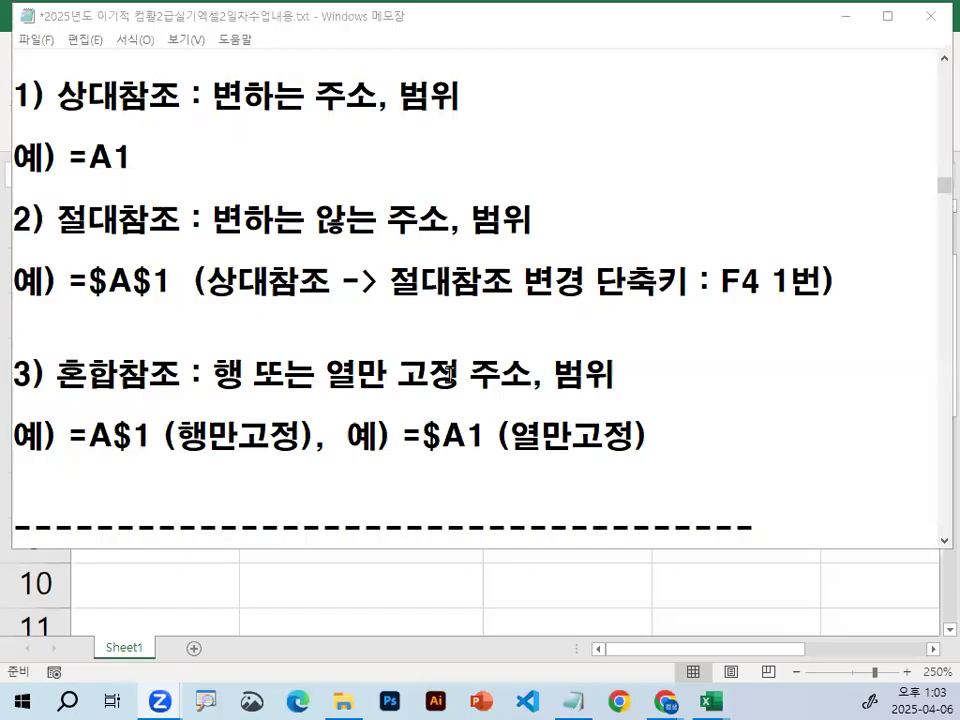
# Return to the Excel workbook and delete columns A through G to clear the demonstration data from Sheet1
pyautogui.click(418, 640)
pyautogui.click(381, 434)
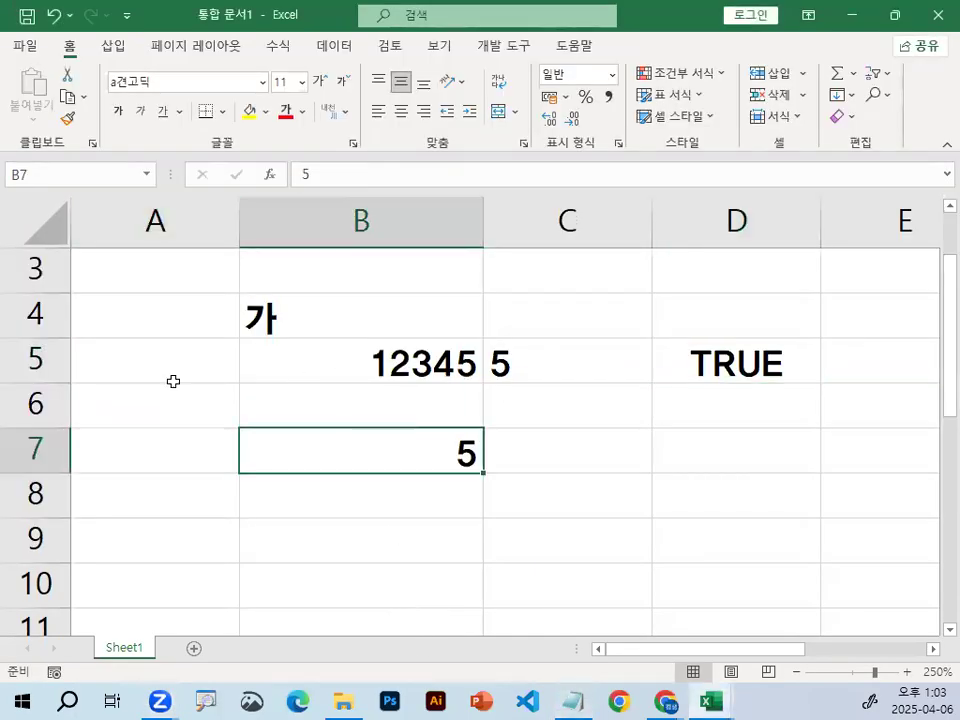
pyautogui.scroll(1, 190, 470)
pyautogui.moveTo(156, 225); pyautogui.dragTo(740, 221)
pyautogui.rightClick(765, 221)
pyautogui.click(201, 251)
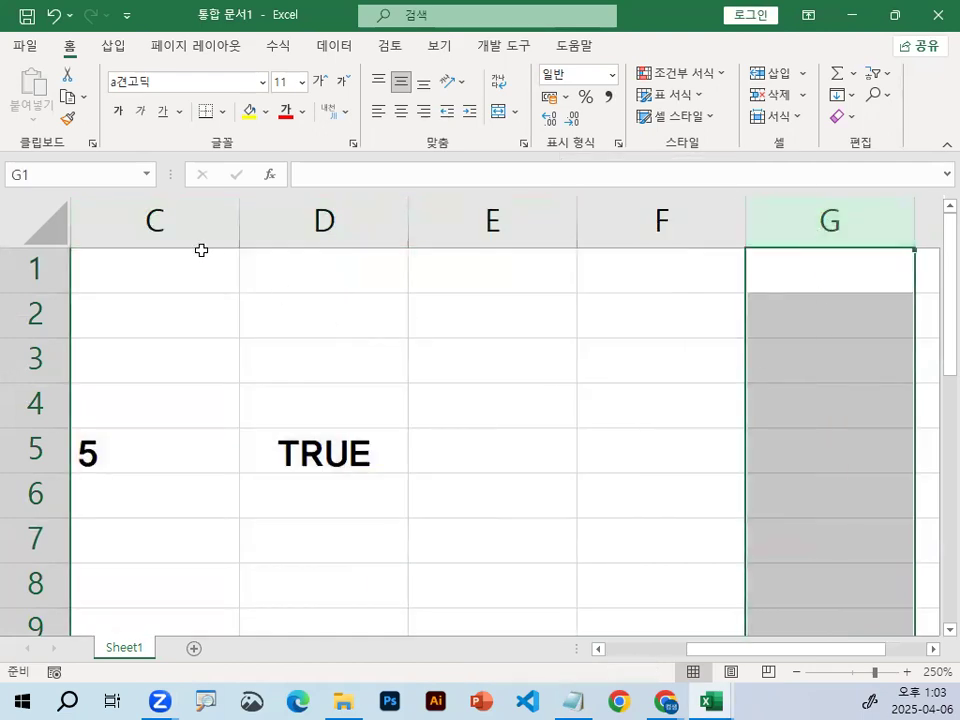
pyautogui.moveTo(823, 218); pyautogui.dragTo(154, 223)
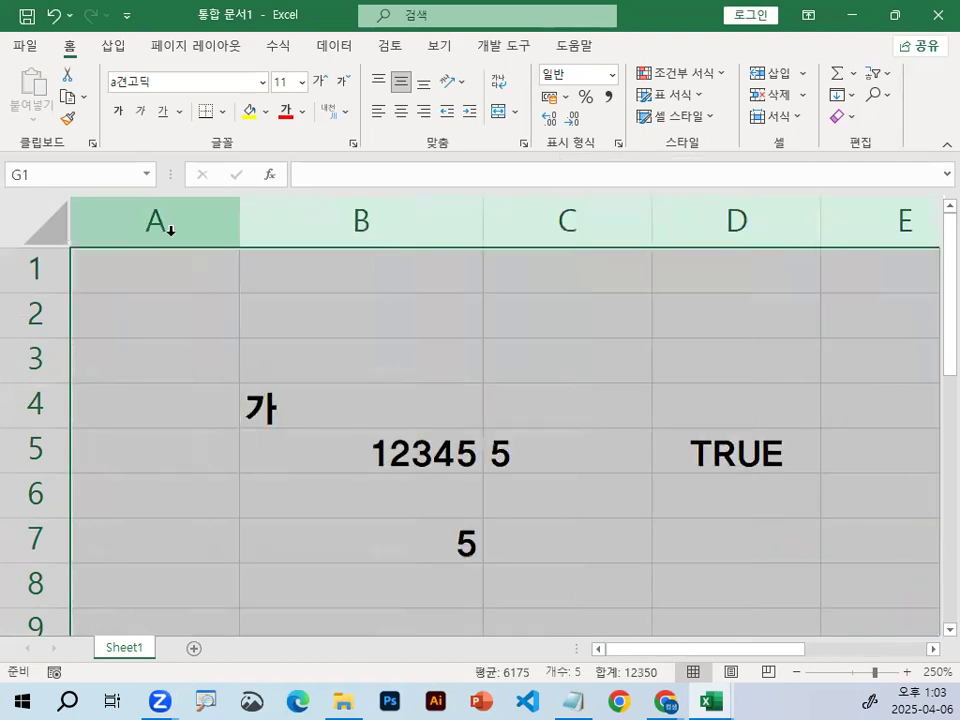
pyautogui.rightClick(172, 236)
pyautogui.click(188, 414)
pyautogui.click(214, 396)
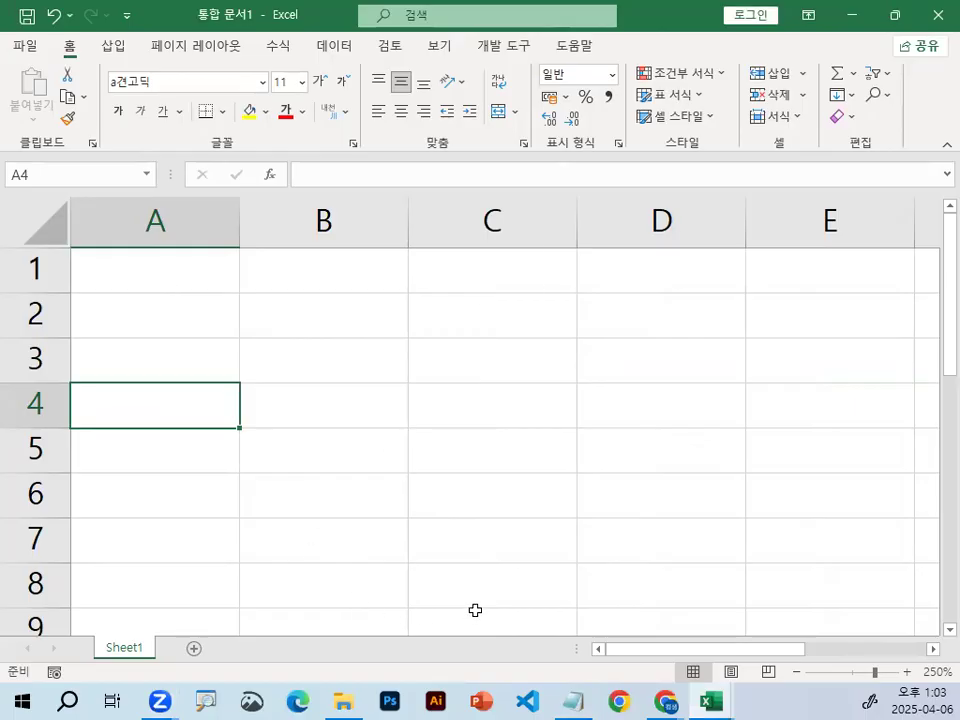
pyautogui.click(455, 530)
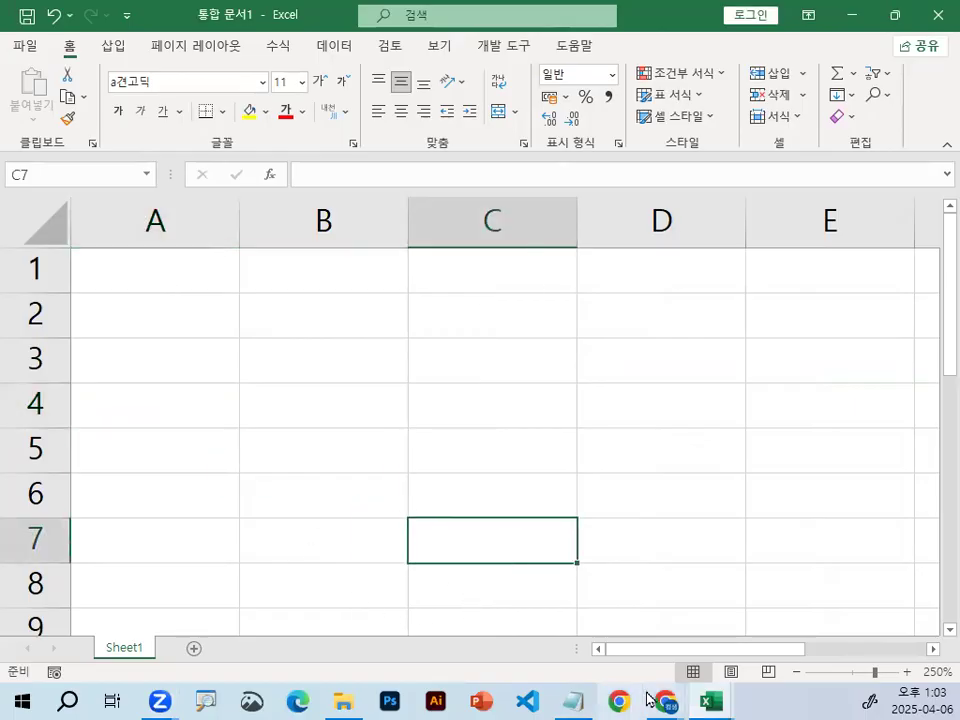
pyautogui.click(351, 400)
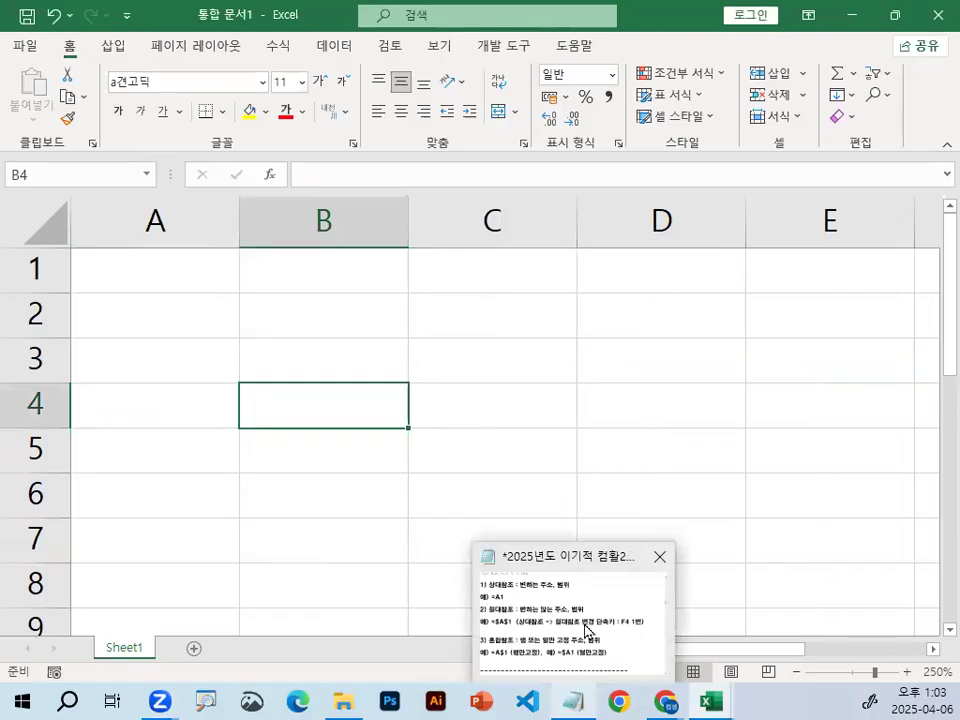
# Switch to the Notepad notes and highlight the equals sign, function name and case-insensitivity rule in the <함수사용법> section
pyautogui.click(565, 610)
pyautogui.scroll(-10, 441, 341)
pyautogui.scroll(-5, 441, 341)
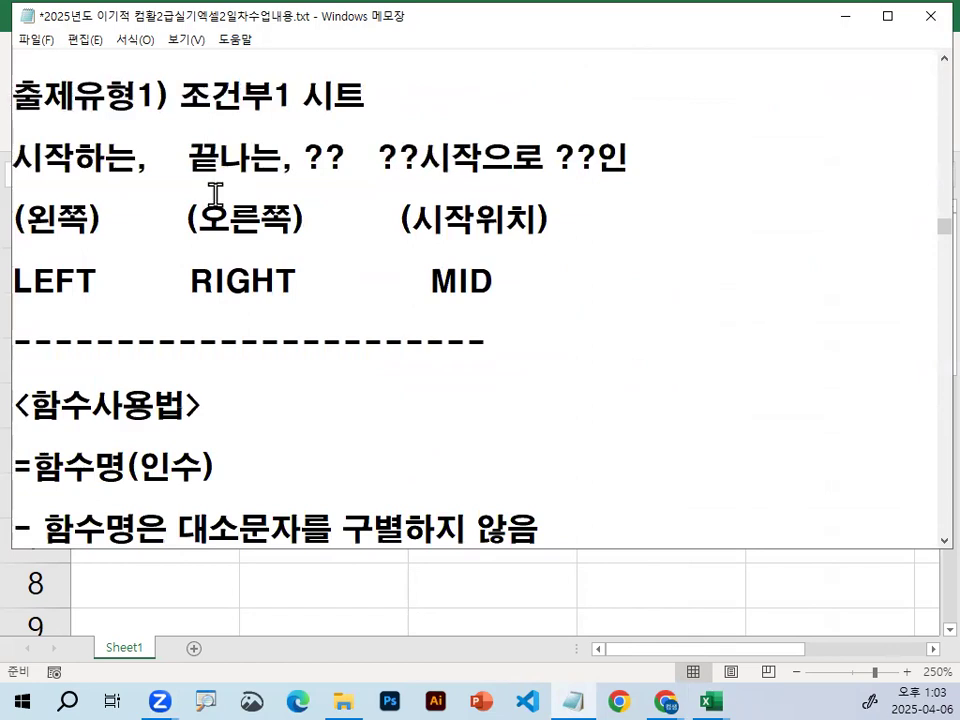
pyautogui.scroll(-1, 220, 198)
pyautogui.scroll(-1, 222, 199)
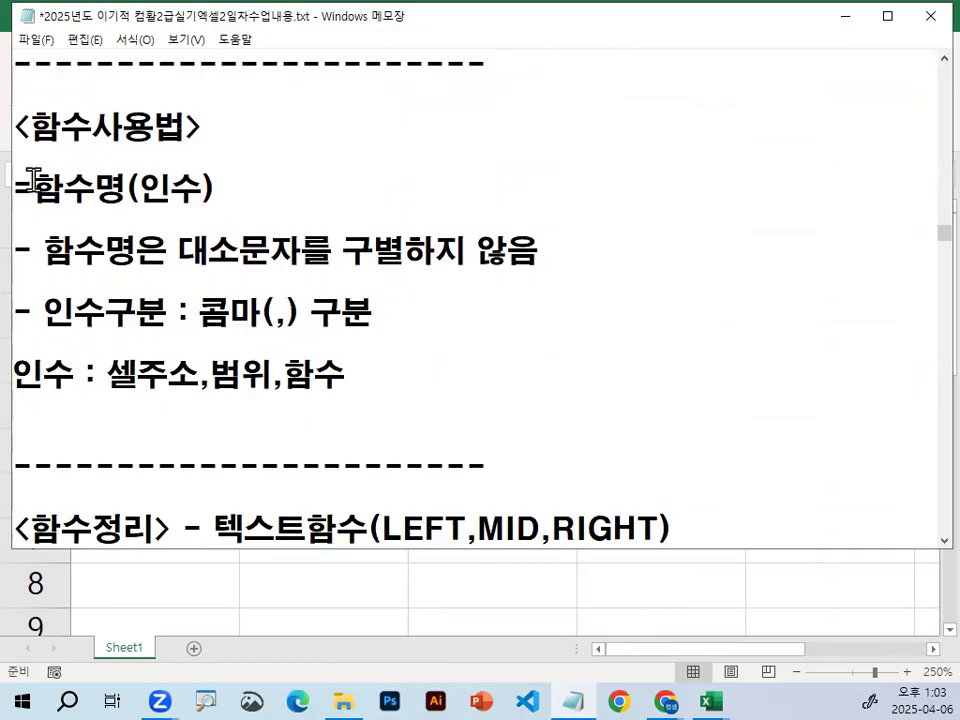
pyautogui.moveTo(13, 188); pyautogui.dragTo(34, 188)
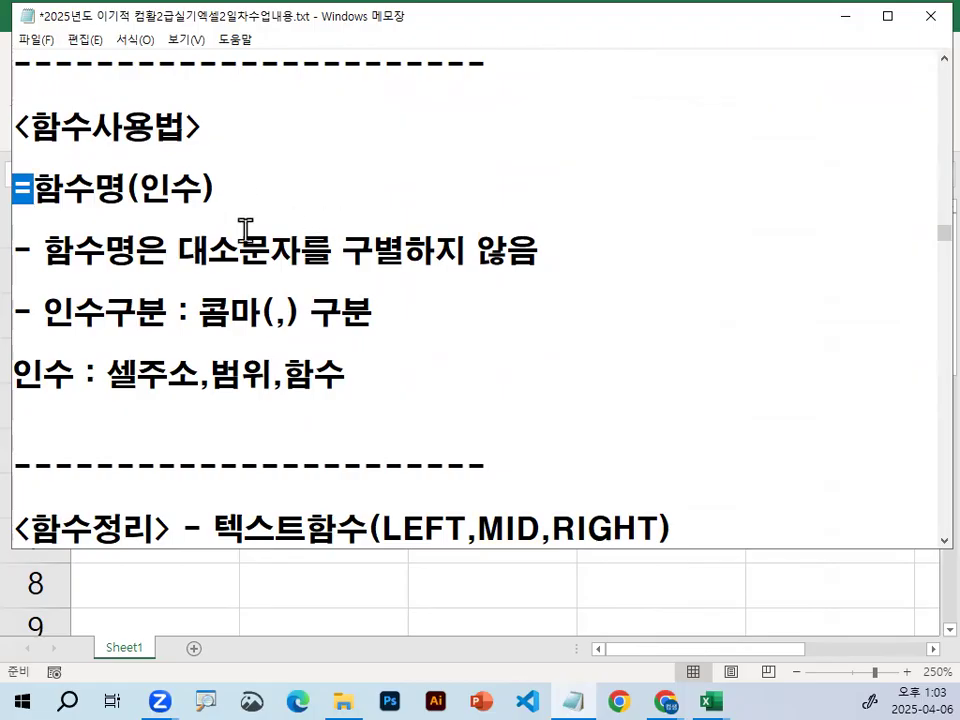
pyautogui.moveTo(34, 188); pyautogui.dragTo(127, 188)
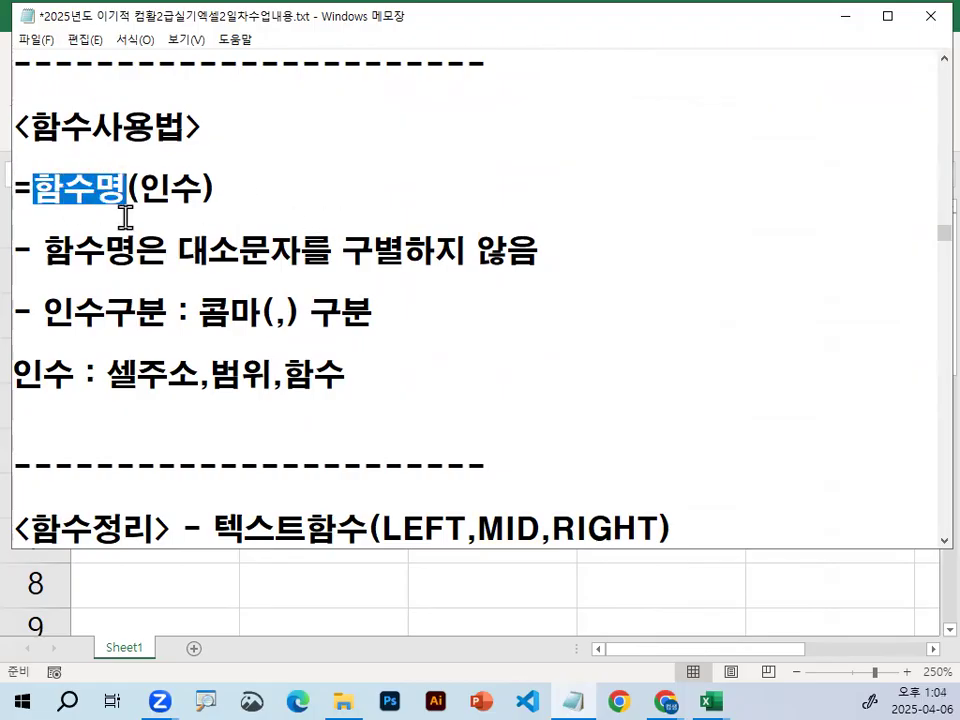
pyautogui.moveTo(180, 245); pyautogui.dragTo(578, 242)
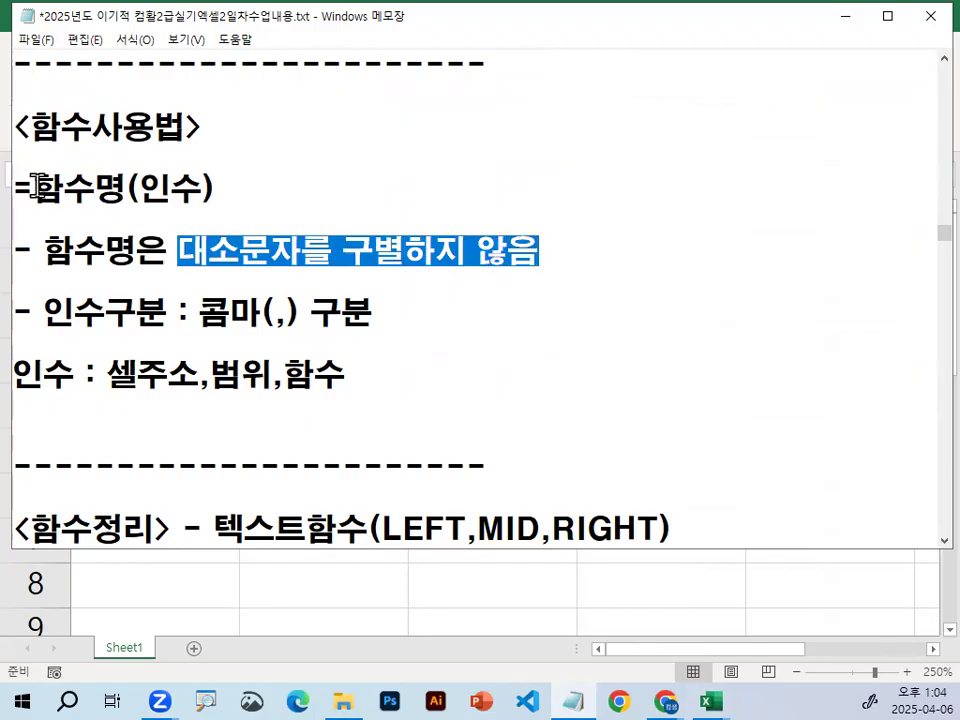
# Highlight the function name, both parentheses and the 인수 argument in the =함수명(인수) syntax line
pyautogui.moveTo(34, 188); pyautogui.dragTo(86, 188)
pyautogui.doubleClick(134, 189)
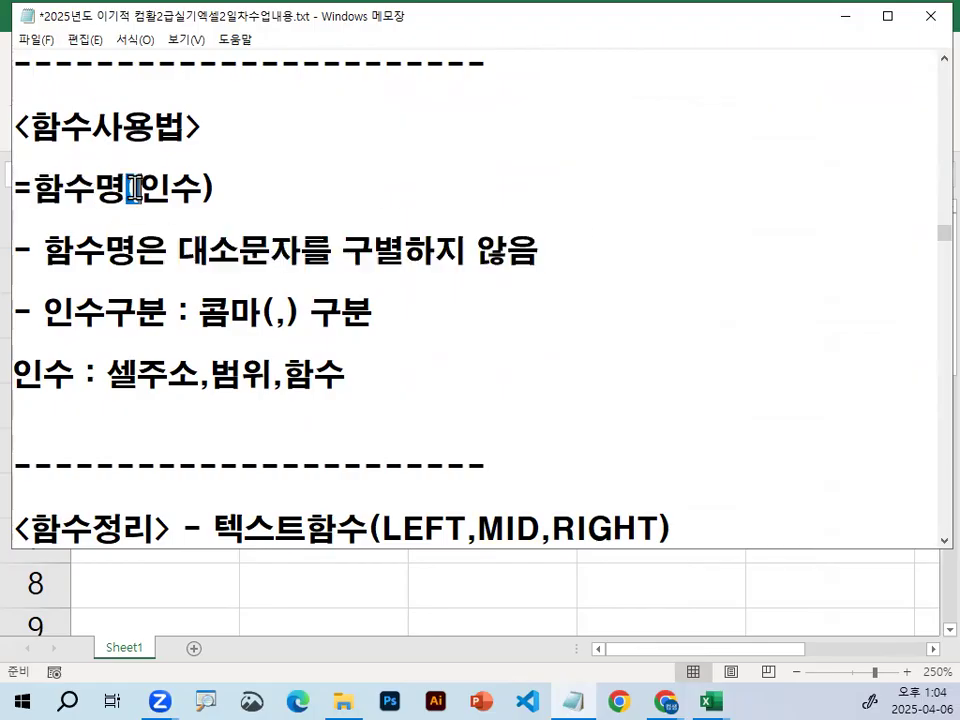
pyautogui.doubleClick(210, 189)
pyautogui.doubleClick(136, 188)
pyautogui.moveTo(32, 188); pyautogui.dragTo(121, 184)
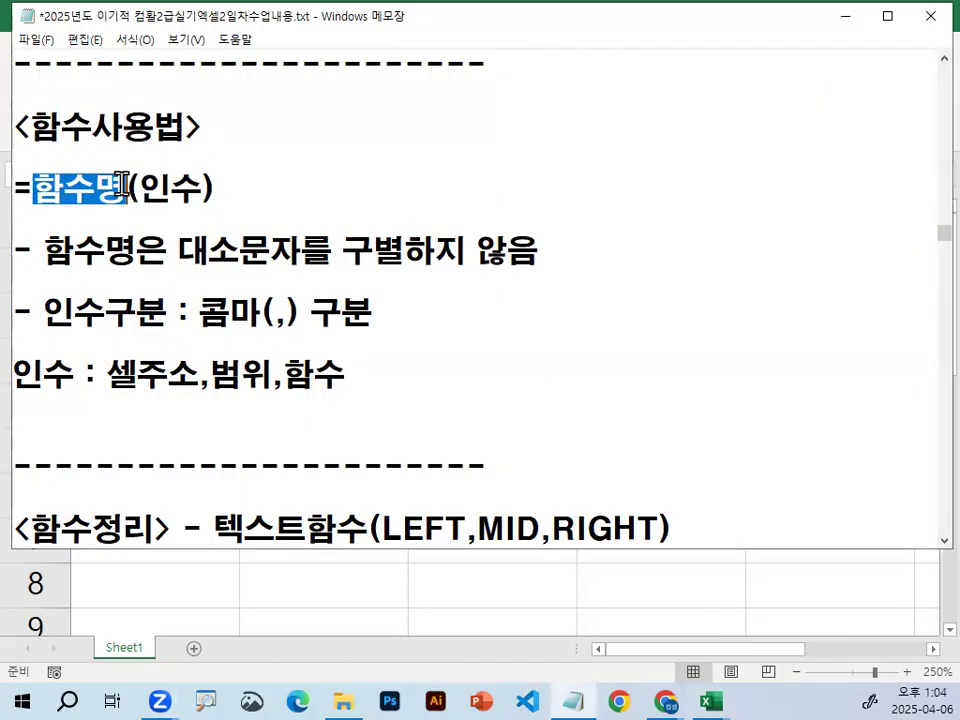
pyautogui.doubleClick(136, 188)
pyautogui.doubleClick(208, 188)
pyautogui.moveTo(140, 188); pyautogui.dragTo(187, 186)
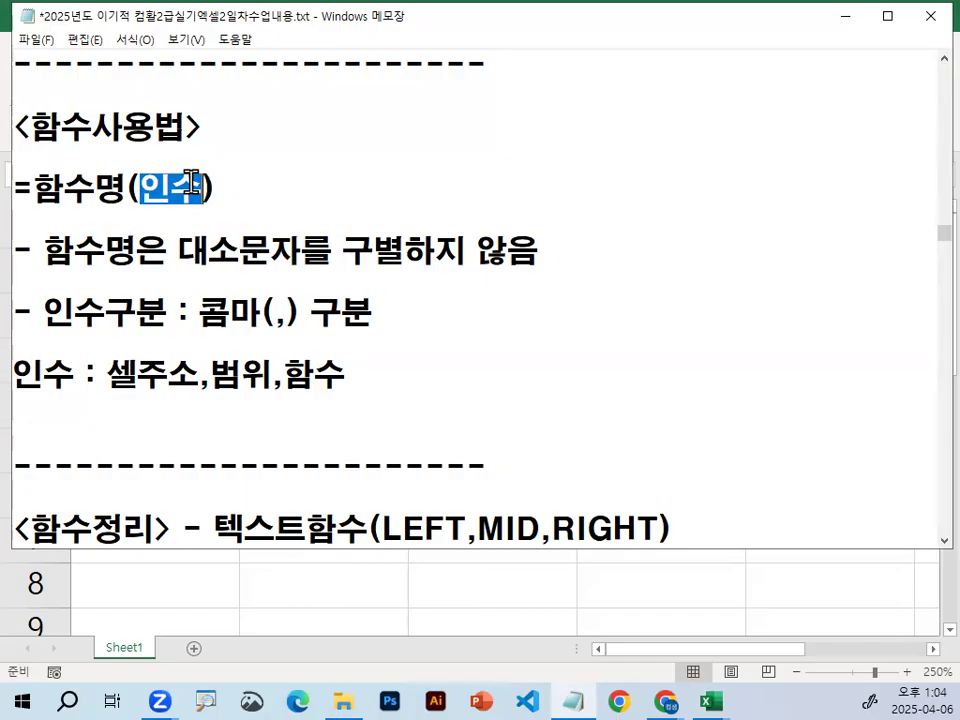
# Highlight the comma rule for separating arguments and the argument types 셀주소, 범위, 함수 in the <함수사용법> notes
pyautogui.moveTo(44, 316); pyautogui.dragTo(313, 310)
pyautogui.click(313, 310)
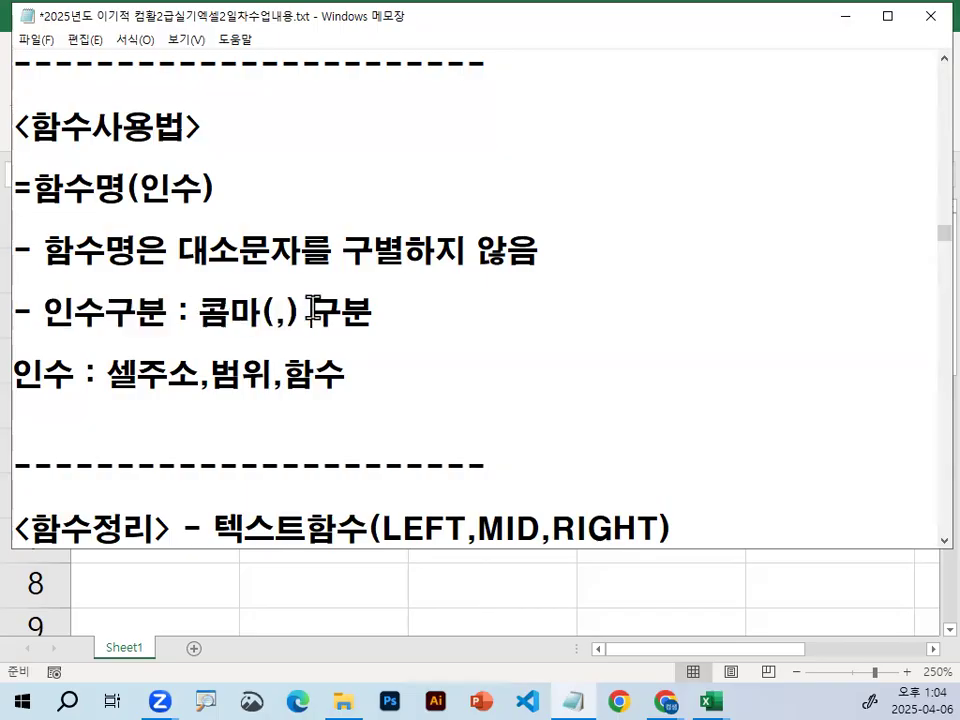
pyautogui.moveTo(112, 378); pyautogui.dragTo(360, 369)
pyautogui.click(364, 339)
# Highlight the function names LEFT, MID, RIGHT in the <함수정리> heading and underline them with a red pen annotation
pyautogui.scroll(-2, 220, 320)
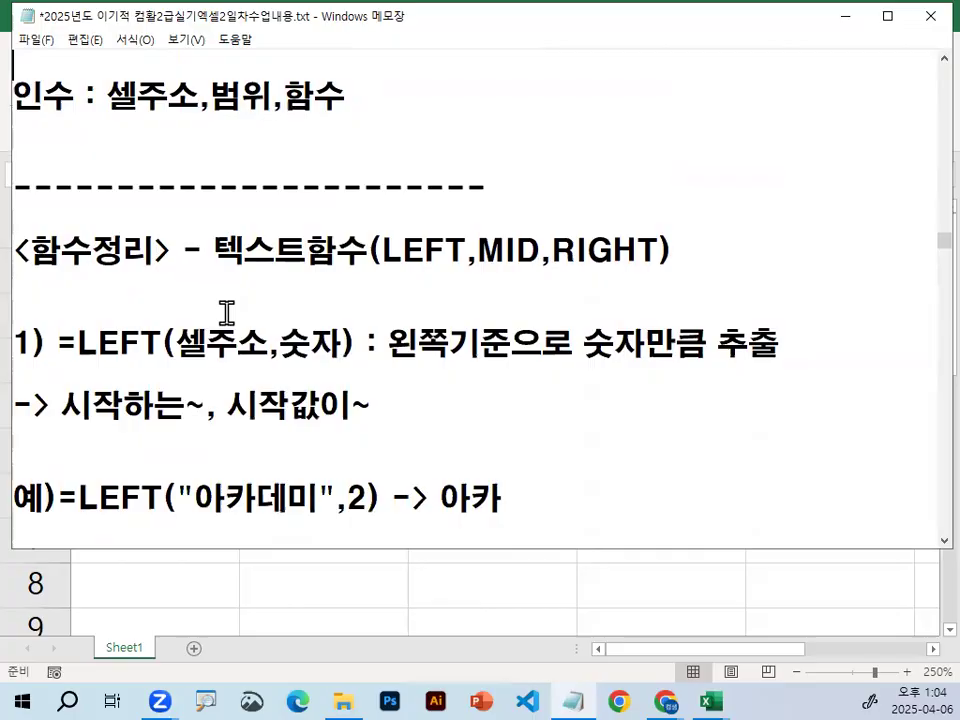
pyautogui.moveTo(213, 250); pyautogui.dragTo(660, 248)
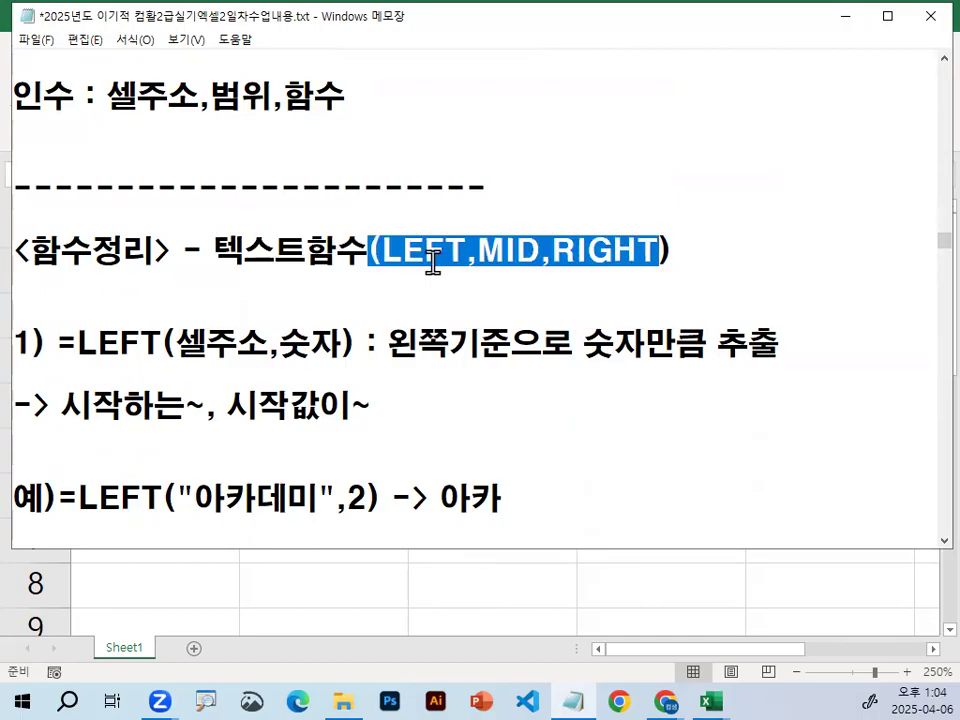
pyautogui.click(358, 257)
pyautogui.hotkey('ctrl', '2')
pyautogui.moveTo(383, 267); pyautogui.dragTo(645, 266)
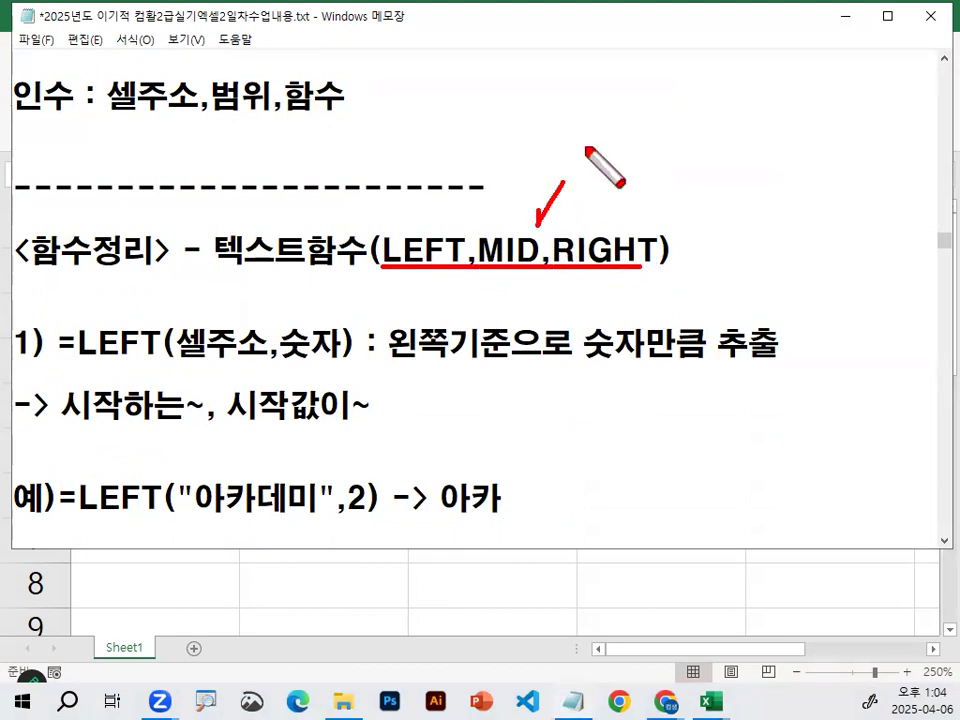
pyautogui.press('Escape')
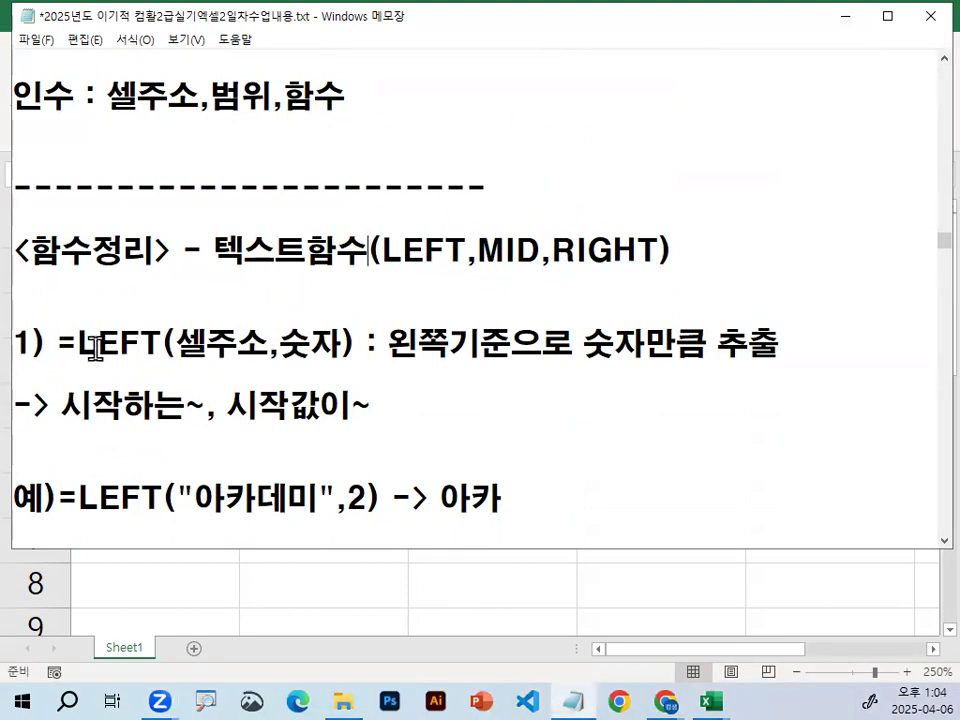
# Highlight the LEFT function name and its 셀주소 and 숫자 arguments in the =LEFT(셀주소,숫자) syntax line
pyautogui.moveTo(79, 348); pyautogui.dragTo(146, 330)
pyautogui.scroll(-1, 176, 336)
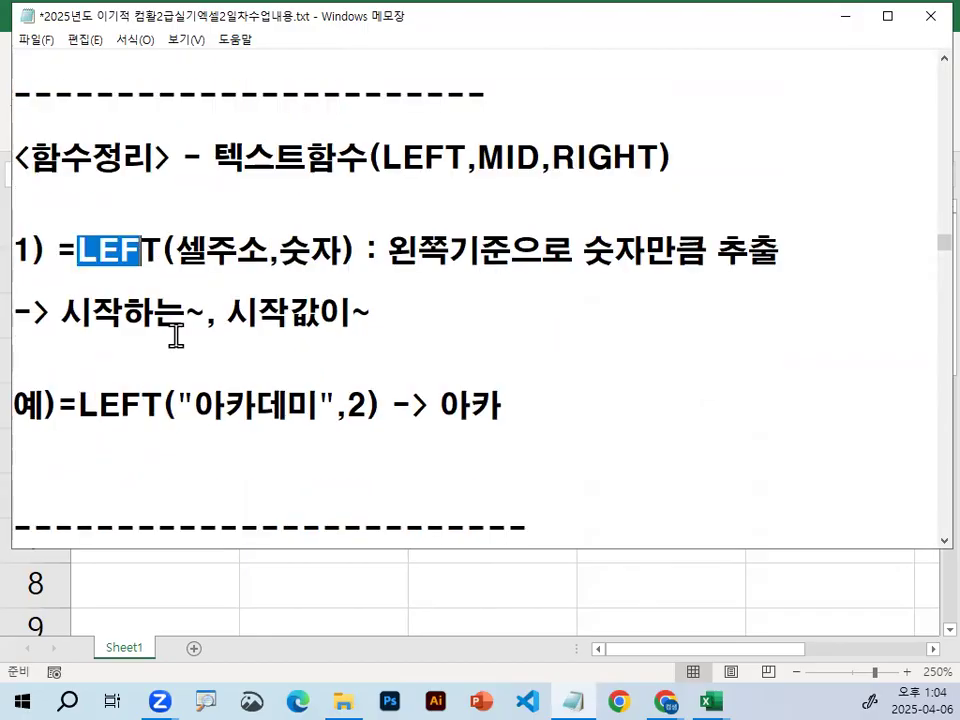
pyautogui.moveTo(280, 250); pyautogui.dragTo(331, 249)
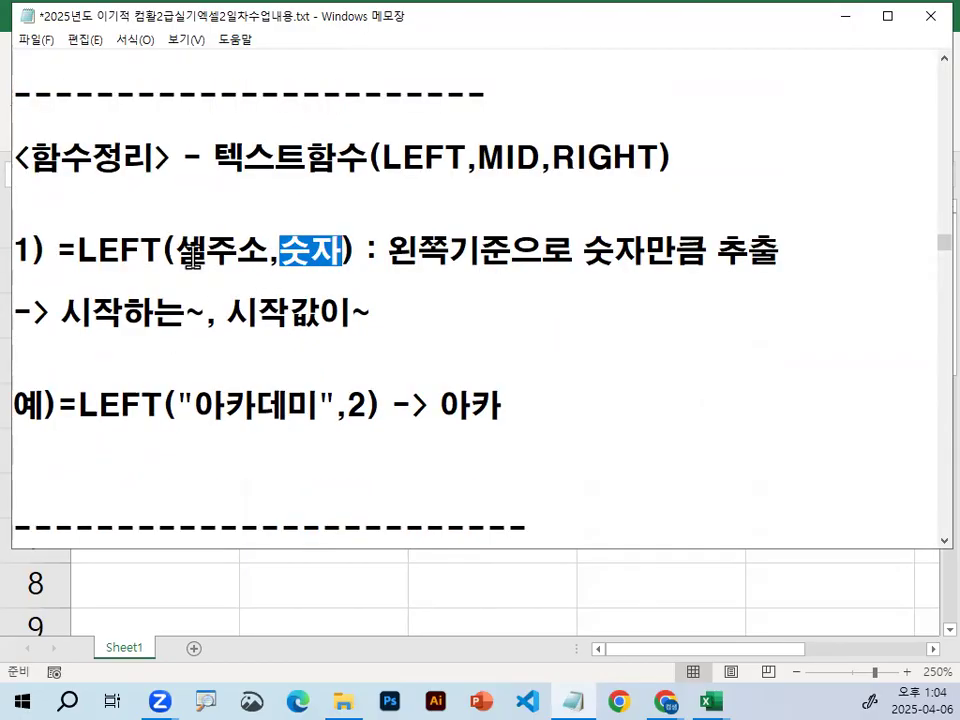
pyautogui.moveTo(178, 250); pyautogui.dragTo(260, 250)
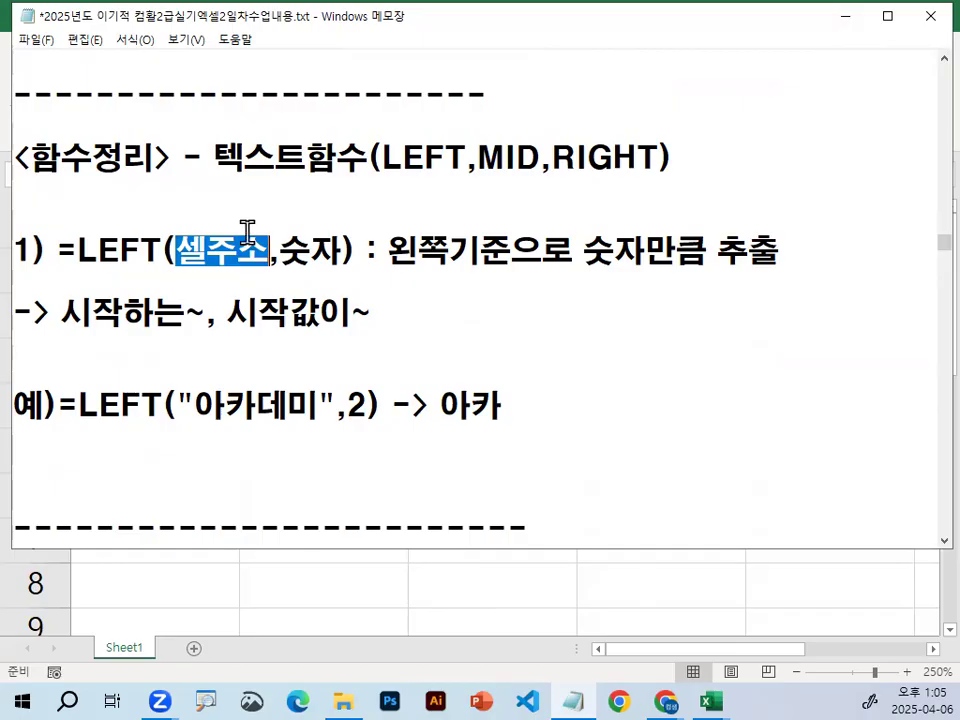
pyautogui.moveTo(177, 250); pyautogui.dragTo(338, 250)
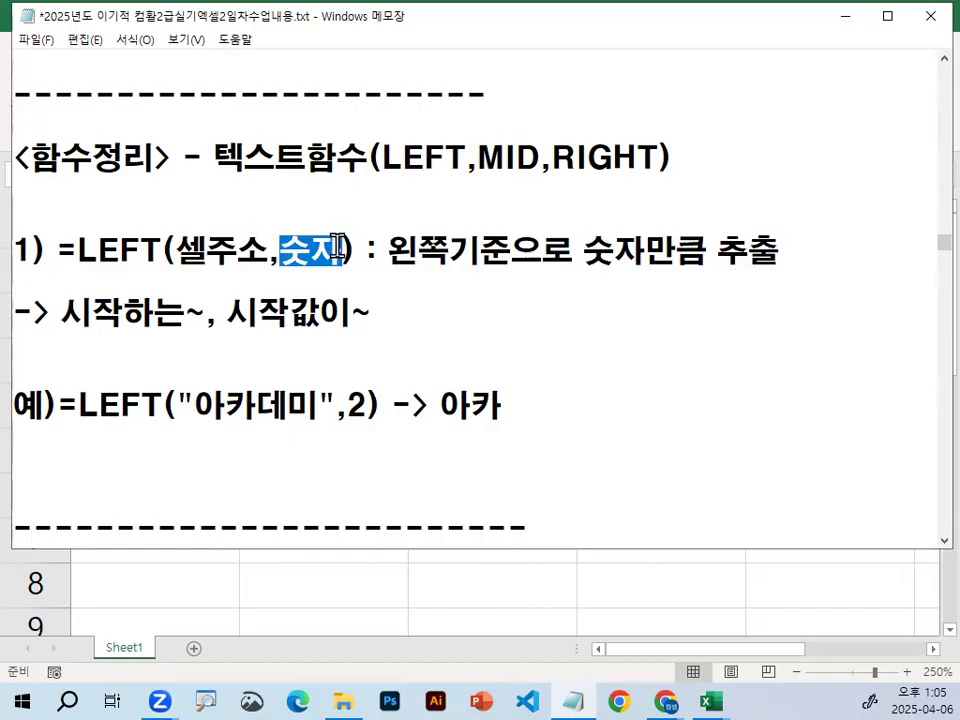
pyautogui.moveTo(77, 250); pyautogui.dragTo(172, 246)
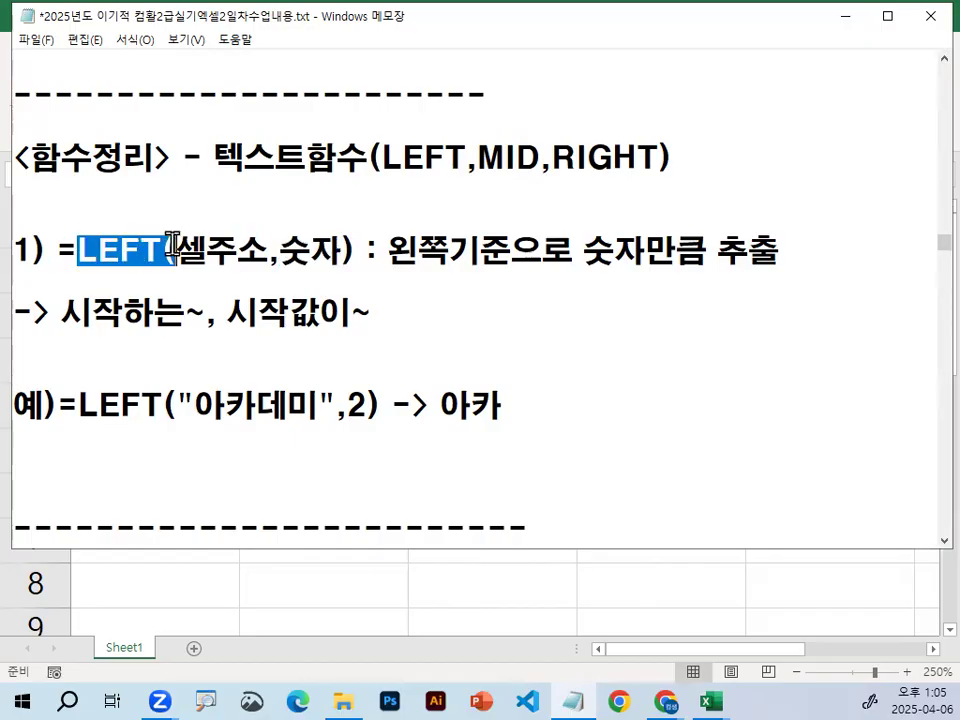
pyautogui.moveTo(78, 248); pyautogui.dragTo(155, 236)
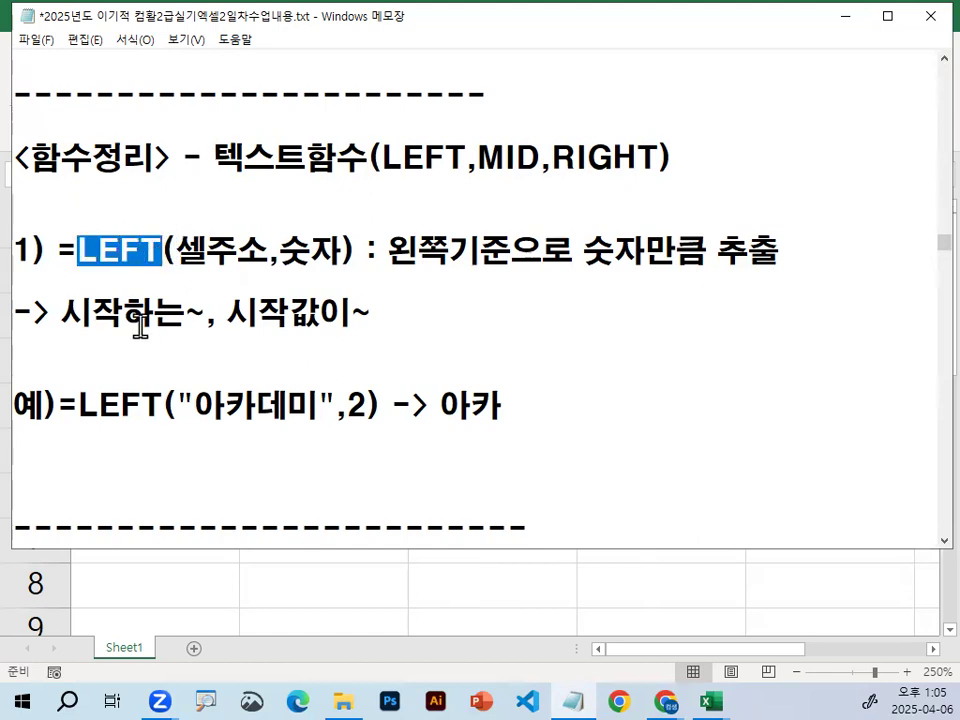
# Highlight the phrase 시작값이~ below the LEFT syntax and mark 왼쪽 and LEFT with red pen annotations
pyautogui.moveTo(61, 314); pyautogui.dragTo(362, 311)
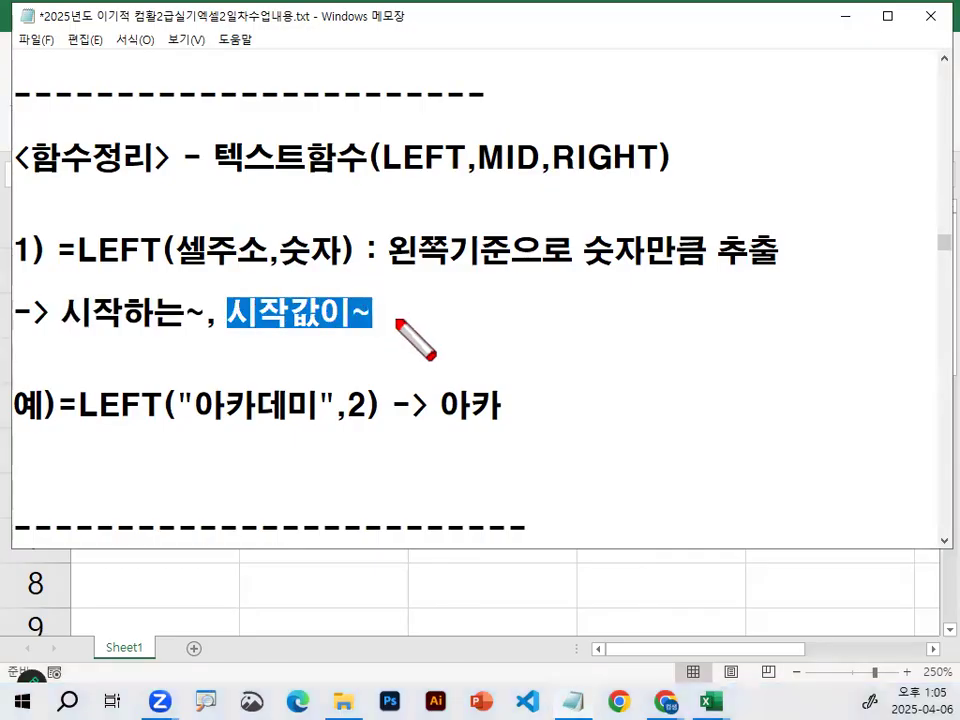
pyautogui.moveTo(452, 266)
pyautogui.mouseDown()
pyautogui.moveTo(444, 237)
pyautogui.moveTo(450, 272)
pyautogui.mouseUp()
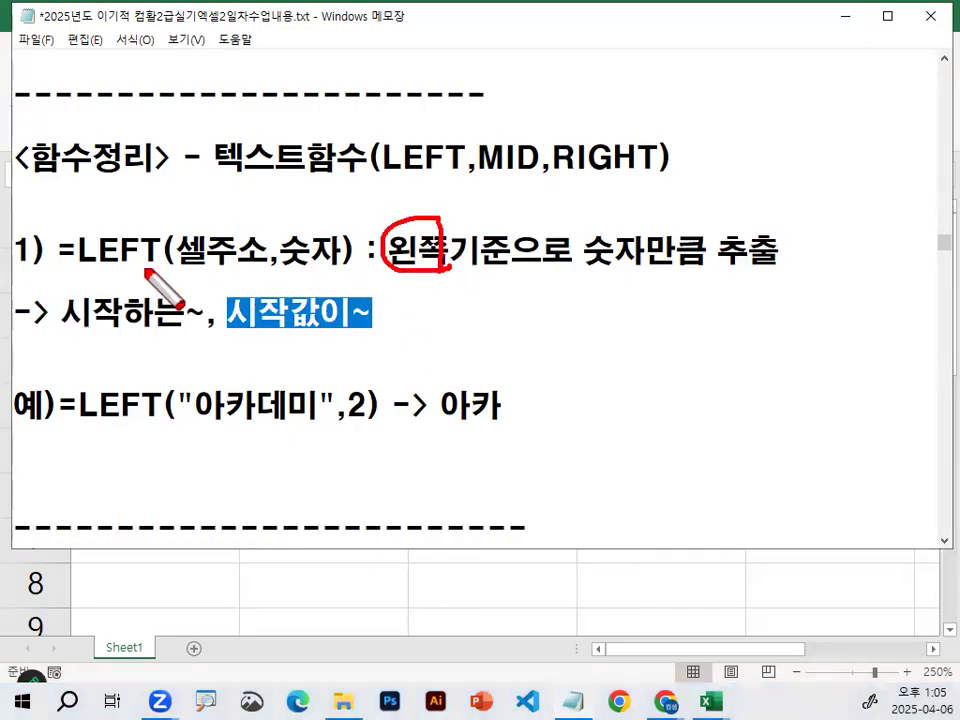
pyautogui.moveTo(84, 215); pyautogui.dragTo(140, 185)
pyautogui.press('Escape')
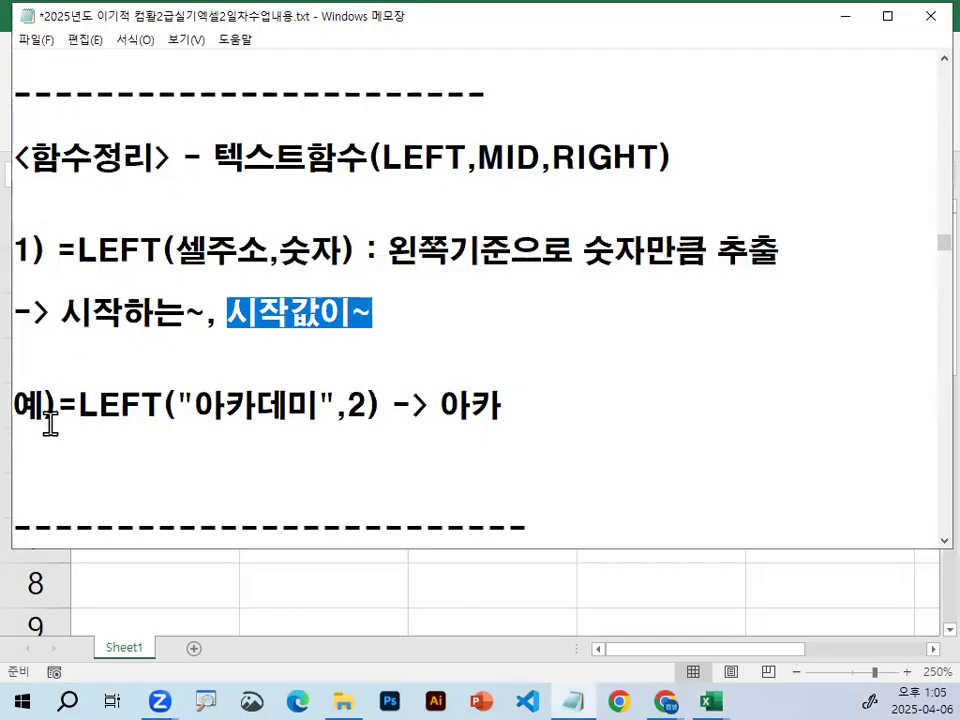
# Highlight the 셀주소 argument, then the text 아카데미 and the number 2 in the LEFT example line
pyautogui.moveTo(176, 250); pyautogui.dragTo(265, 247)
pyautogui.moveTo(195, 403); pyautogui.dragTo(313, 397)
pyautogui.scroll(-1, 313, 397)
pyautogui.moveTo(346, 314); pyautogui.dragTo(365, 312)
pyautogui.moveTo(197, 312); pyautogui.dragTo(255, 310)
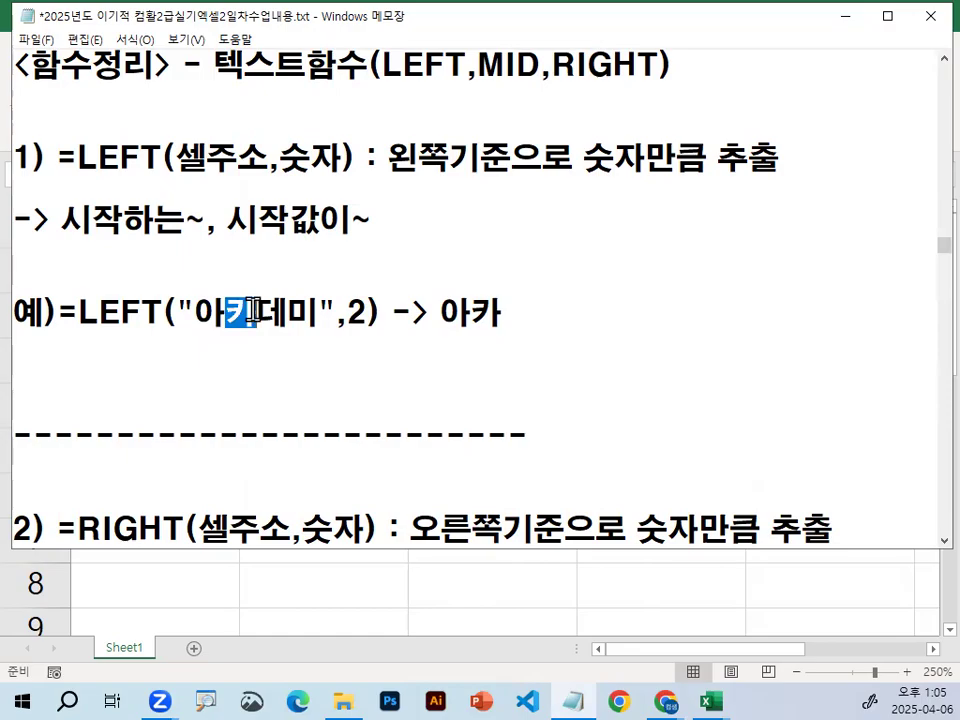
# Put the Notepad notes away, return to the Excel workbook and select cell A1 on Sheet1
pyautogui.click(845, 16)
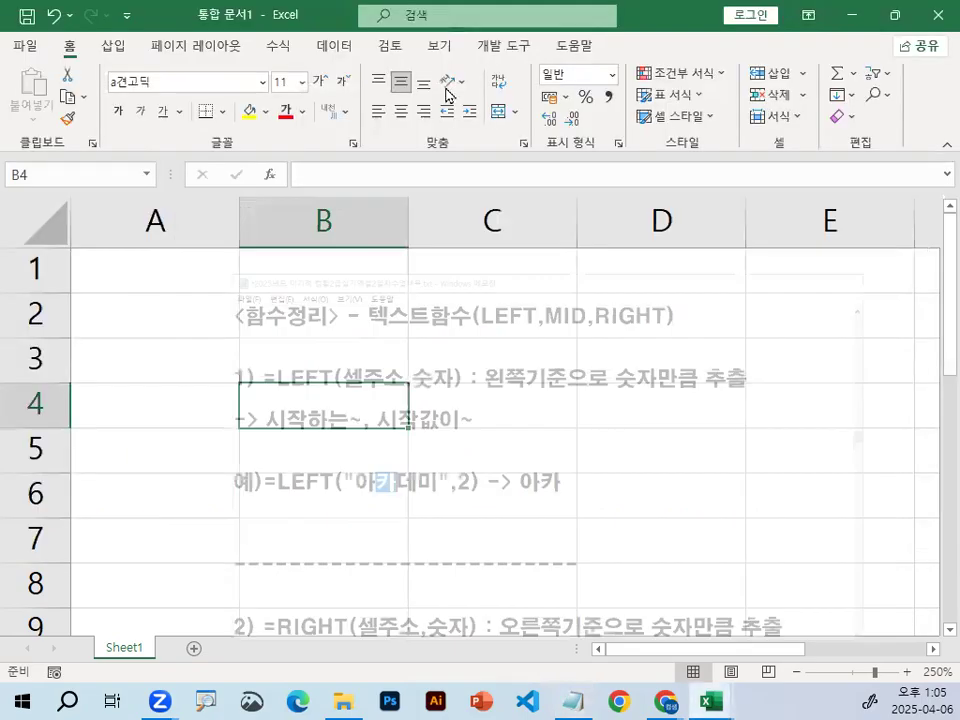
pyautogui.click(140, 262)
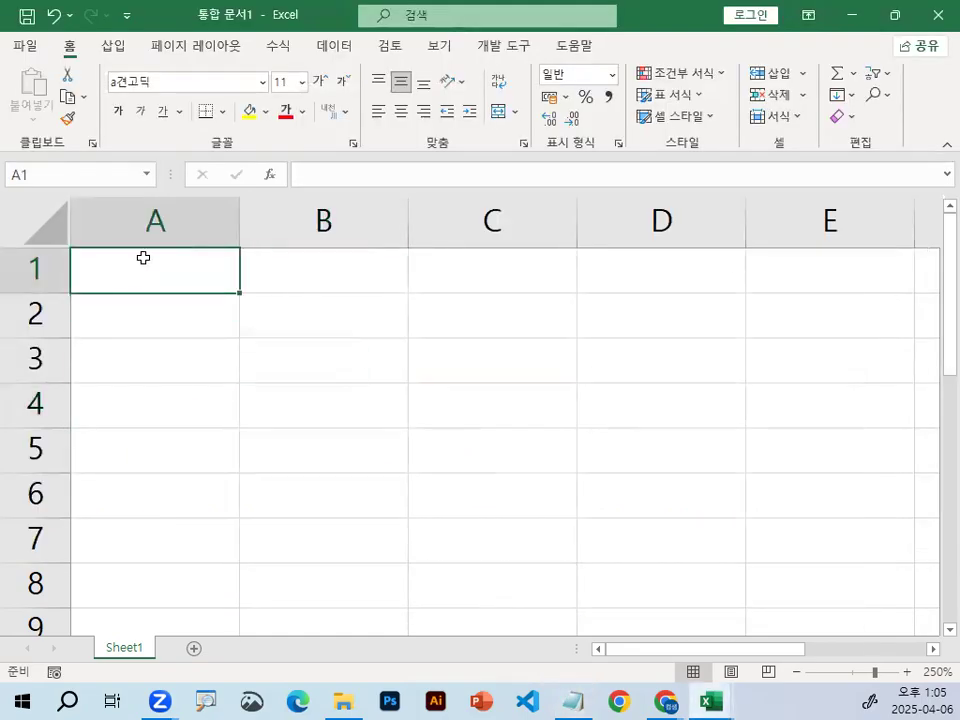
pyautogui.write('dkz')
pyautogui.press('BackSpace')
pyautogui.press('BackSpace')
pyautogui.press('BackSpace')
pyautogui.write('dk')
pyautogui.press('BackSpace')
pyautogui.press('BackSpace')
pyautogui.write('dkz')
pyautogui.press('BackSpace')
pyautogui.press('BackSpace')
pyautogui.press('BackSpace')
# Switch the input language to Korean and enter 아카데미 in cell A1
pyautogui.press('Hangul')
pyautogui.write('아')
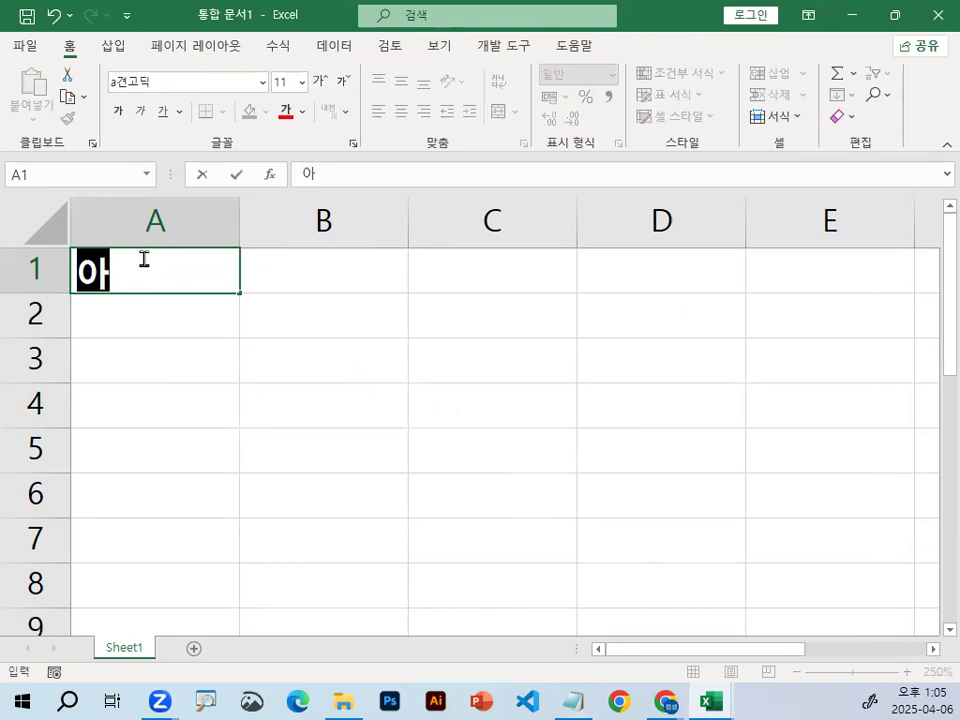
pyautogui.write('카데미')
pyautogui.press('Return')
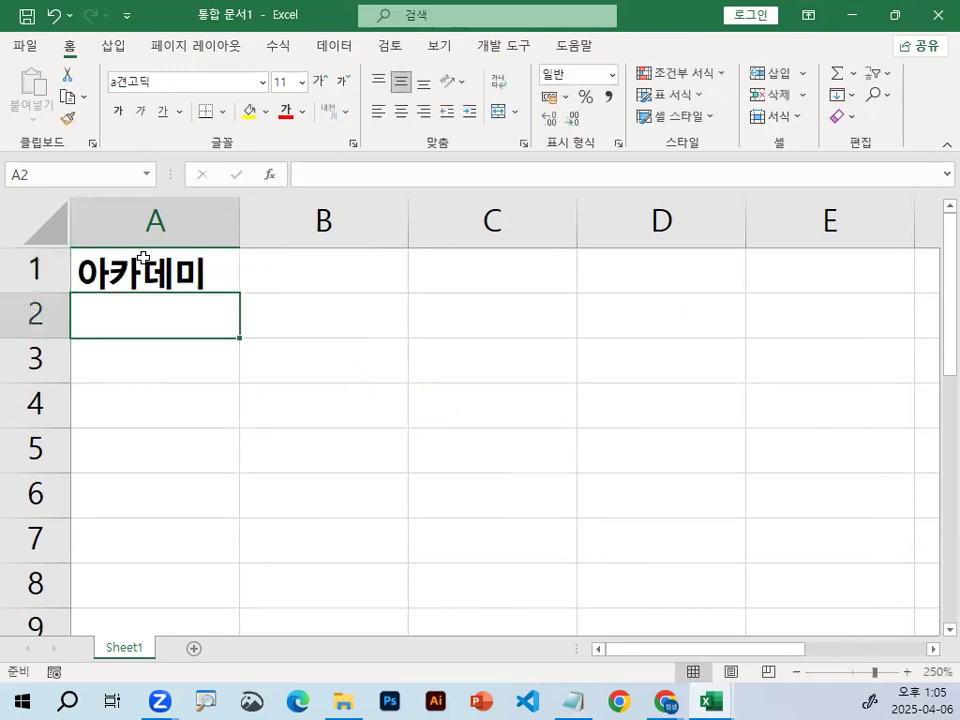
# Start a formula in cell B1 with the LEFT function, leaving its arguments open for entry
pyautogui.press('Up')
pyautogui.press('Right')
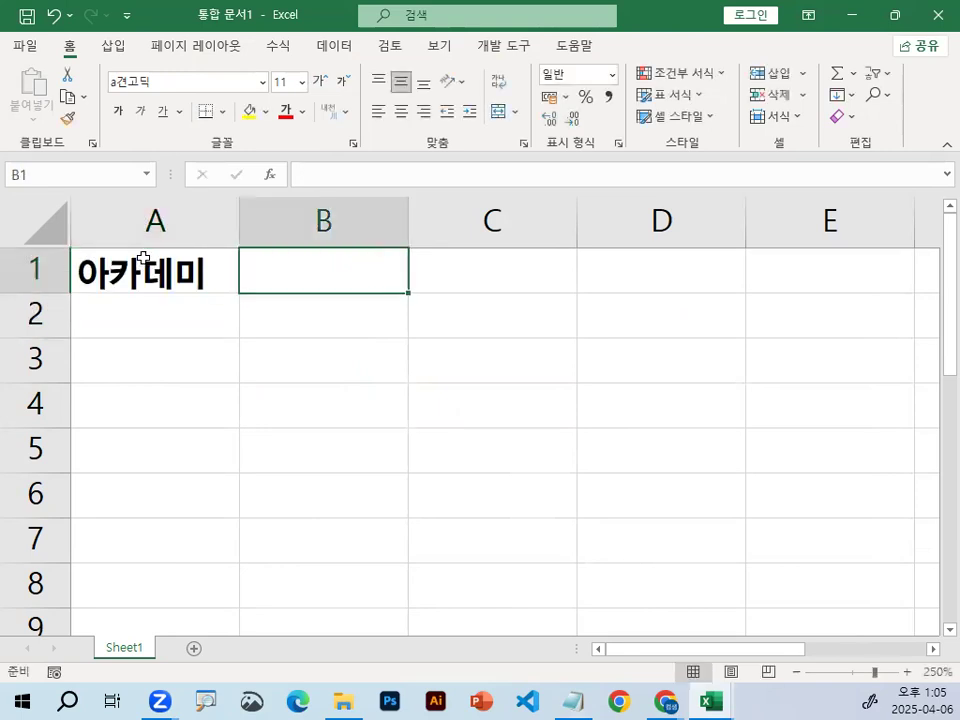
pyautogui.write('=')
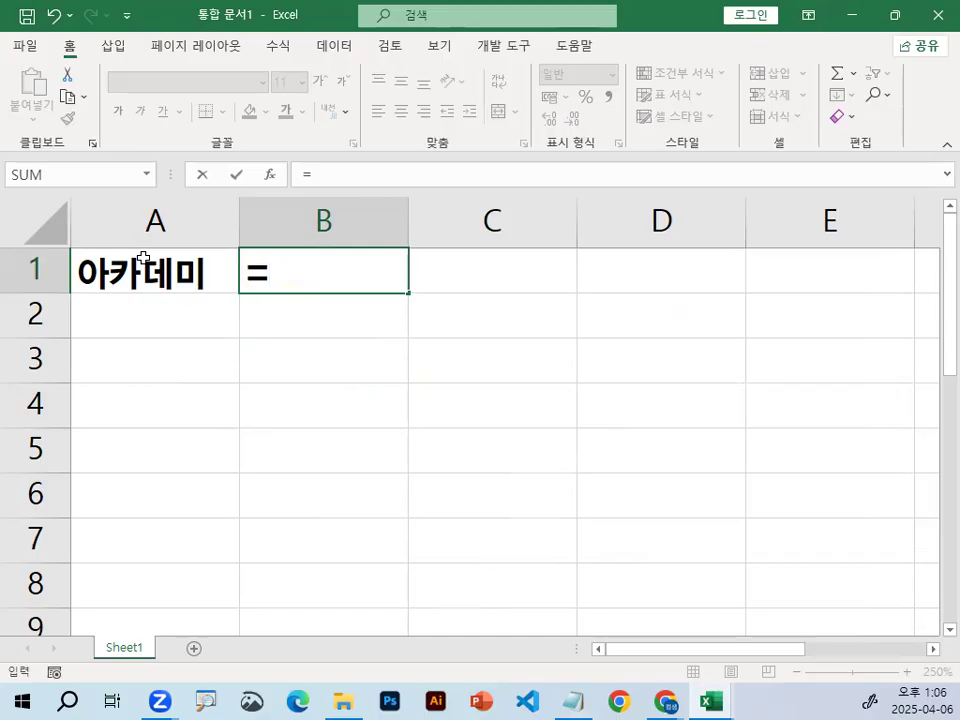
pyautogui.write('LE')
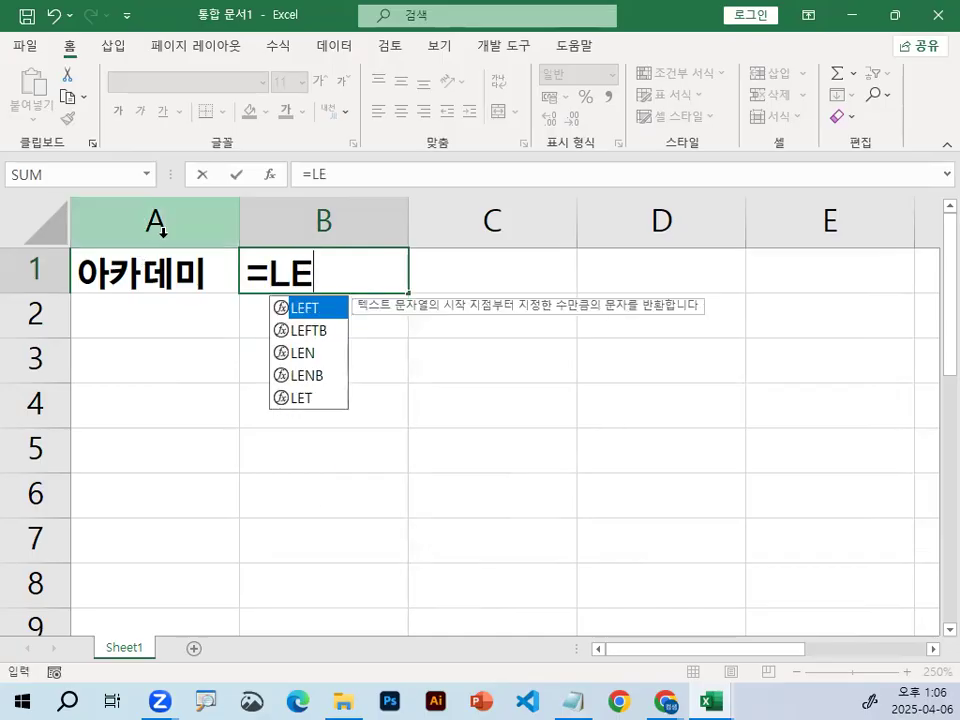
pyautogui.doubleClick(318, 312)
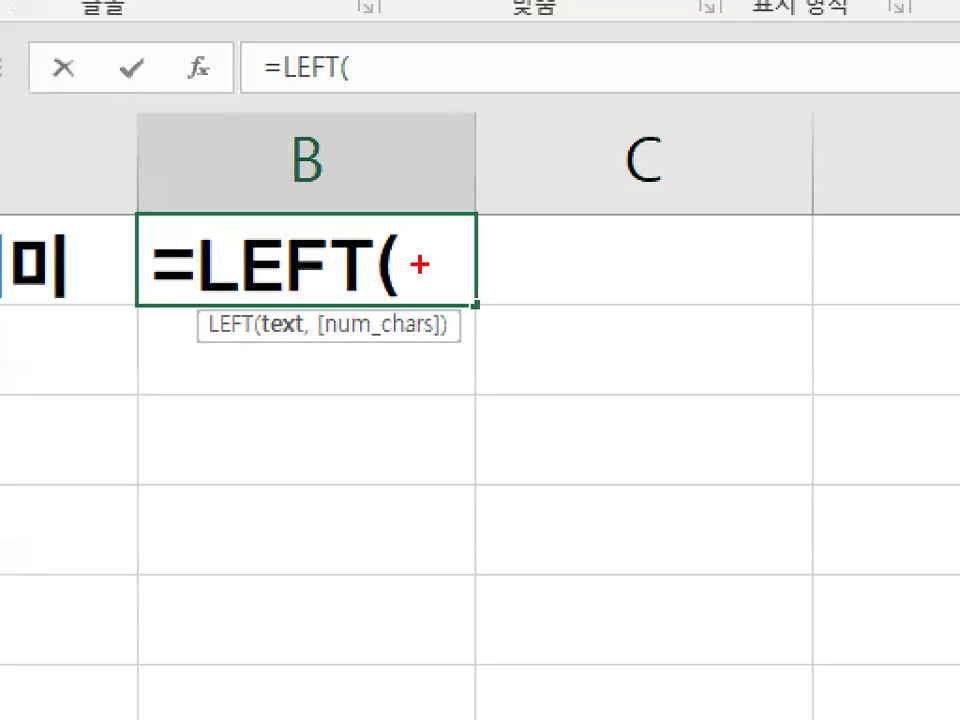
# Zoom in on the unfinished LEFT formula and mark its opening parenthesis and the text and num_chars arguments in red
pyautogui.moveTo(380, 272)
pyautogui.mouseDown()
pyautogui.moveTo(370, 288)
pyautogui.moveTo(364, 245)
pyautogui.moveTo(384, 280)
pyautogui.mouseUp()
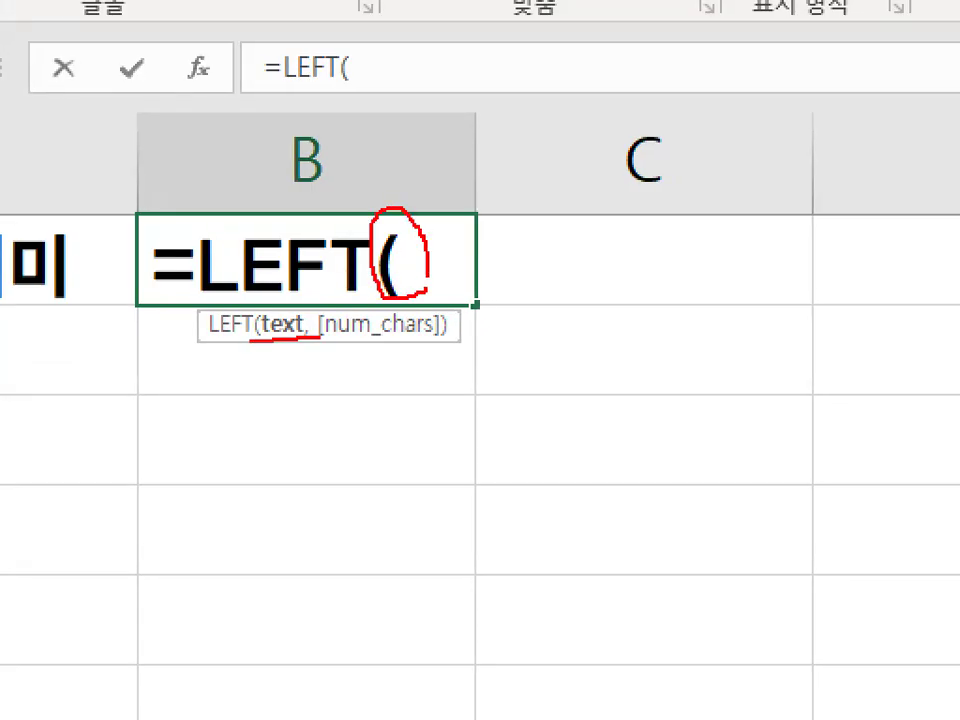
pyautogui.moveTo(88, 245); pyautogui.dragTo(105, 284)
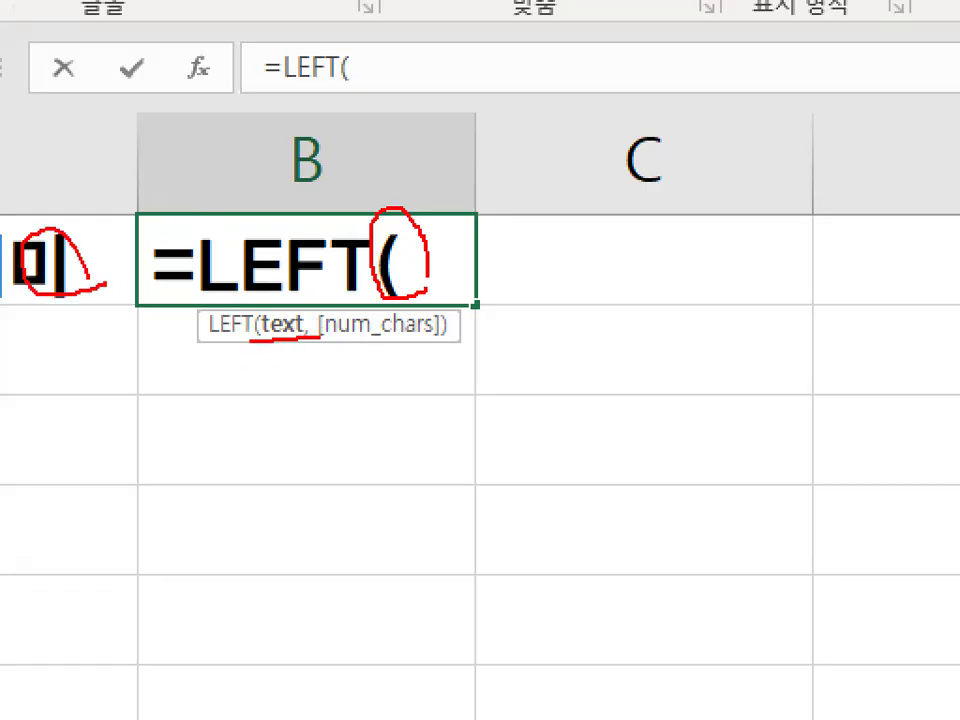
pyautogui.moveTo(334, 339); pyautogui.dragTo(447, 341)
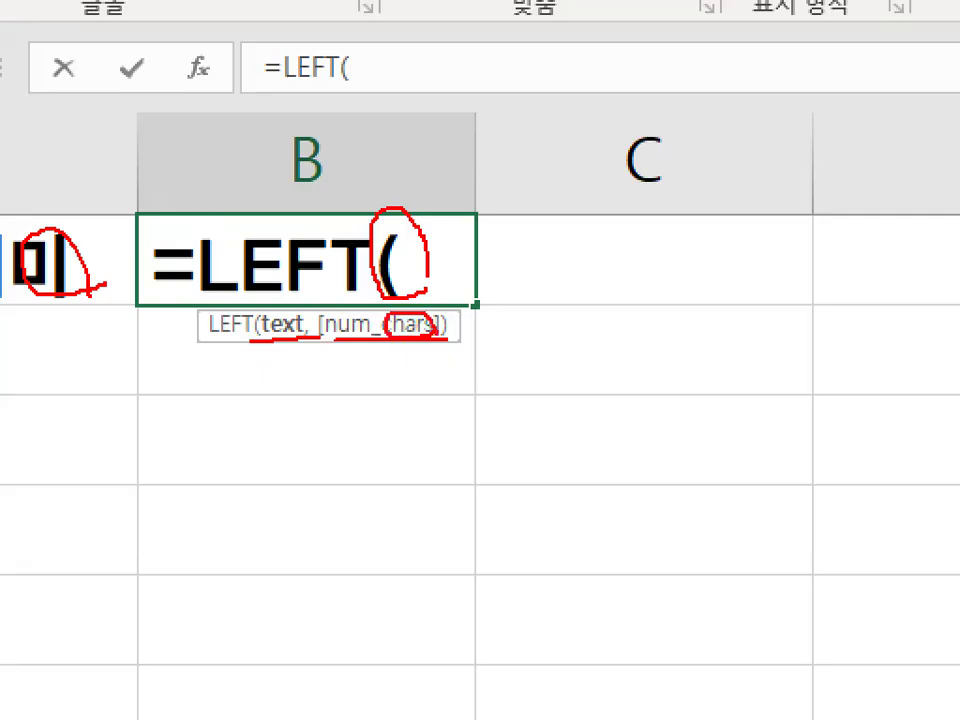
pyautogui.moveTo(411, 302); pyautogui.dragTo(462, 258)
pyautogui.moveTo(332, 336); pyautogui.dragTo(400, 255)
pyautogui.press('Escape')
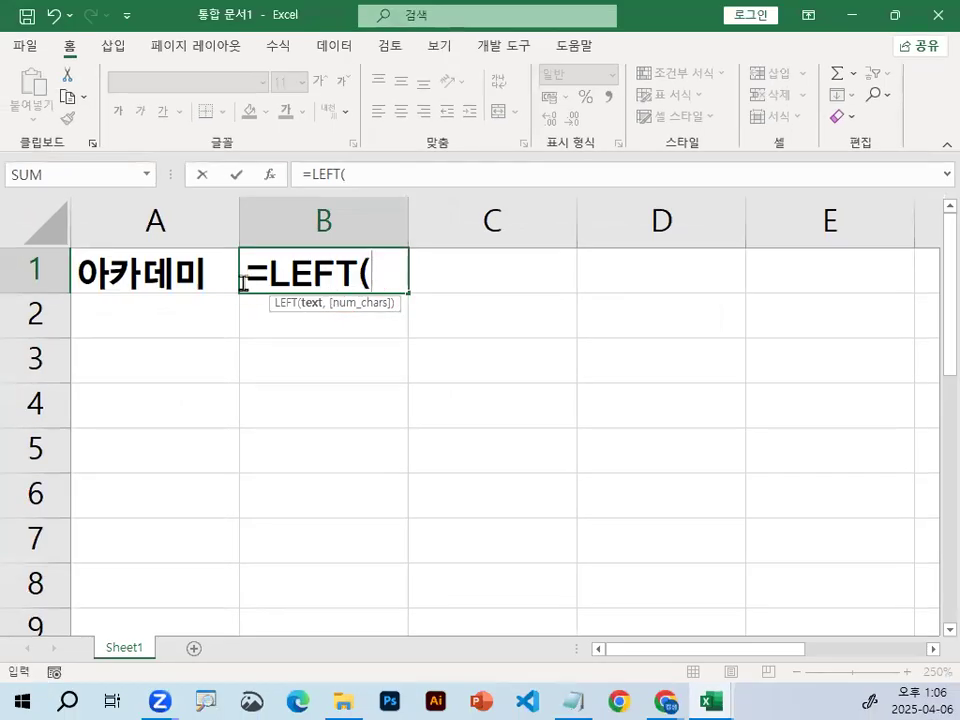
pyautogui.hotkey('ctrl', '1')
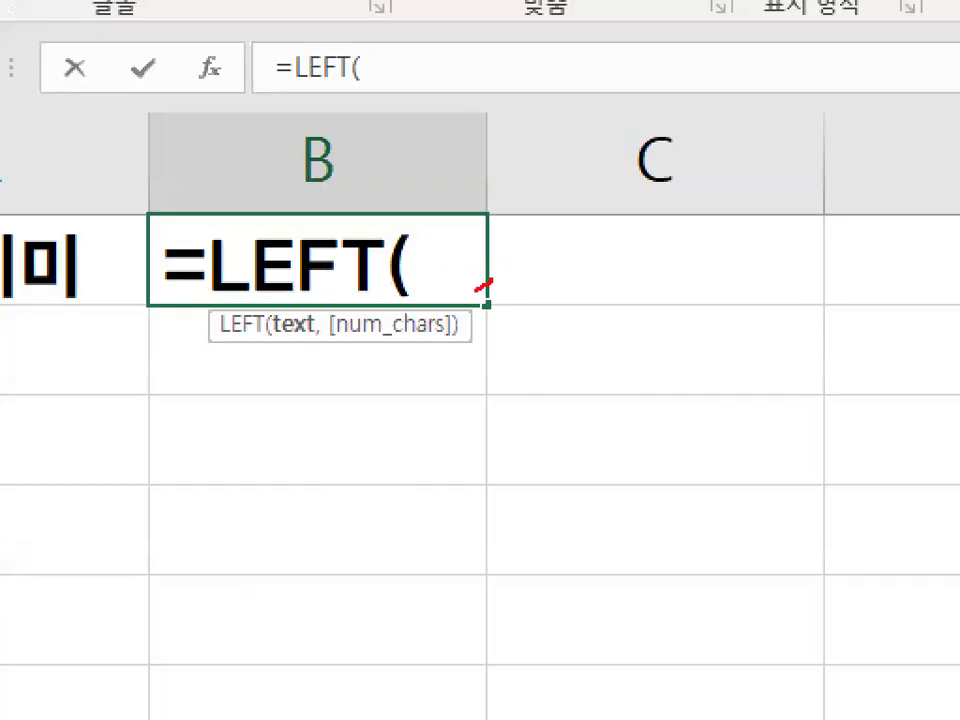
pyautogui.moveTo(486, 285); pyautogui.dragTo(446, 256)
pyautogui.press('Escape')
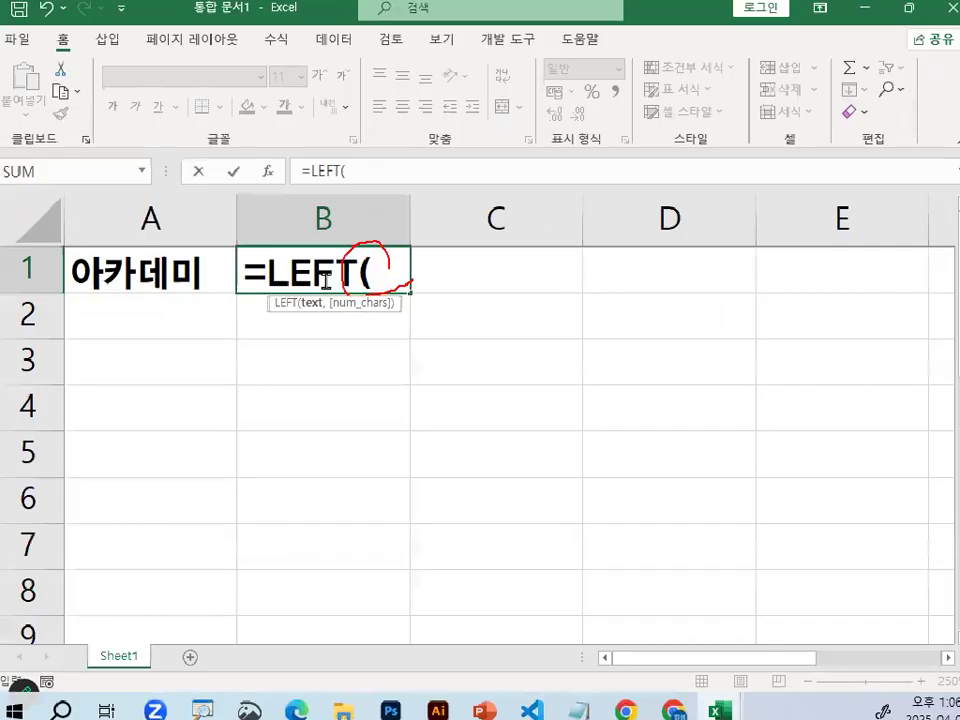
# Complete the B1 formula as =LEFT(A1,2) by referencing cell A1 and extracting 2 characters
pyautogui.click(138, 262)
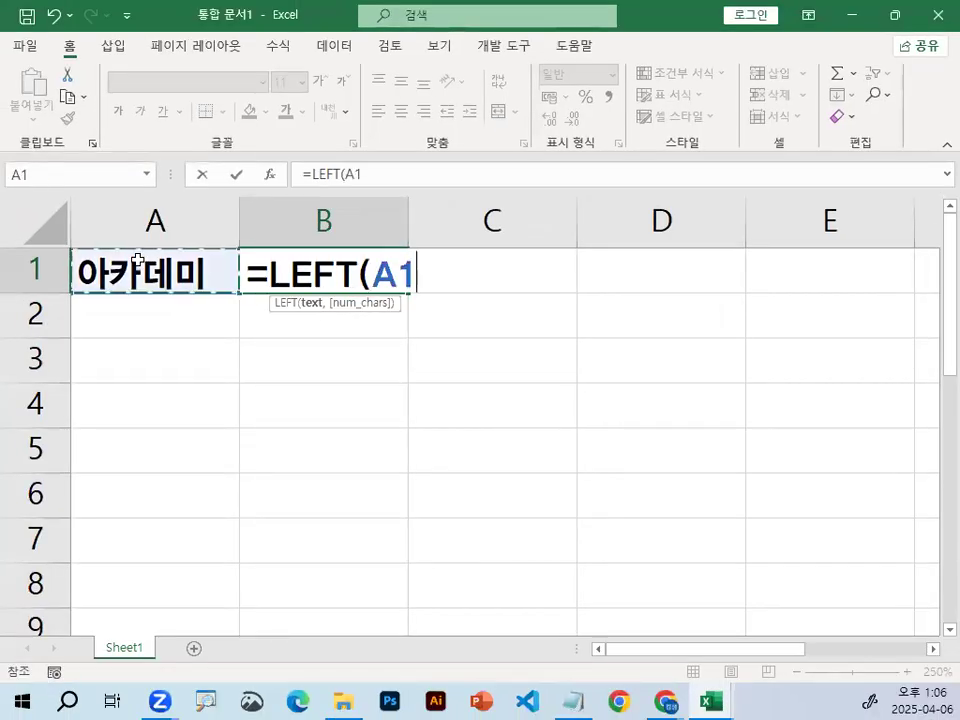
pyautogui.write(',')
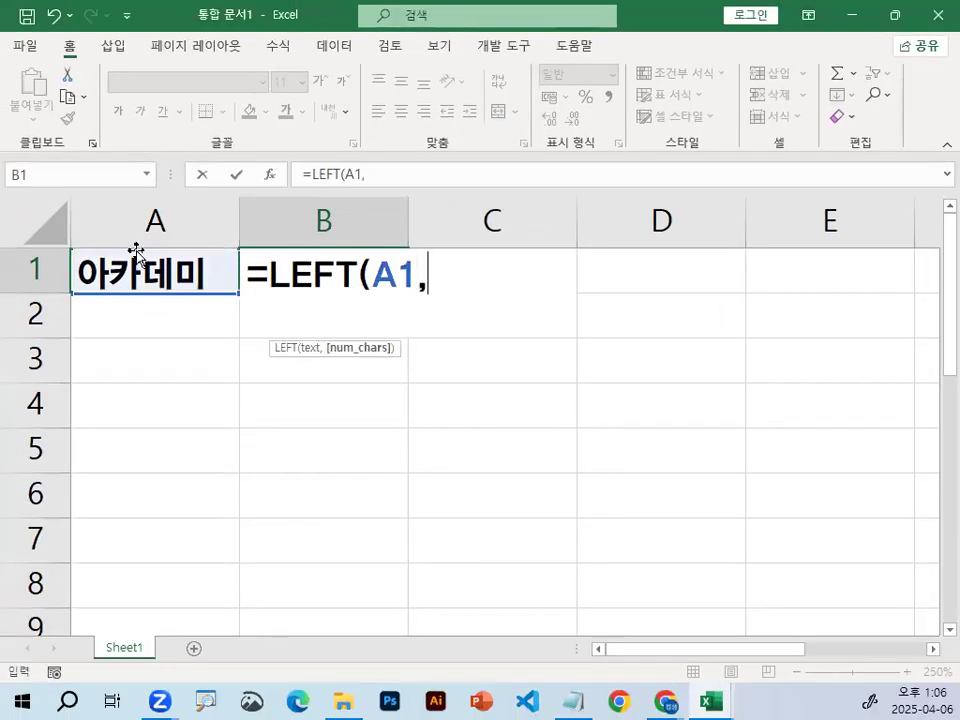
pyautogui.write('2)')
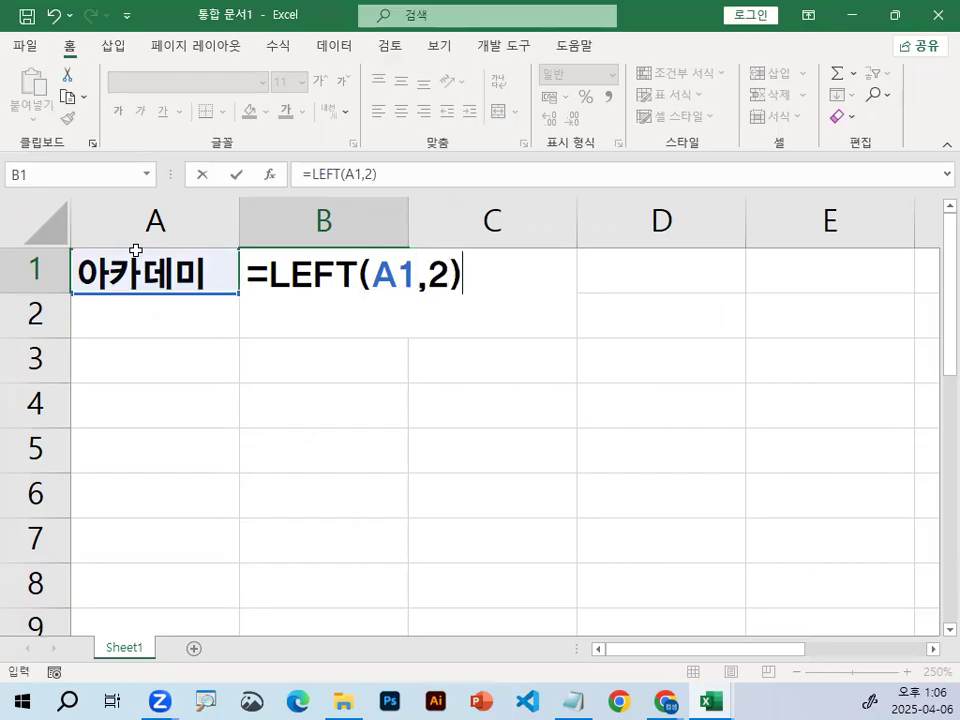
pyautogui.press('Return')
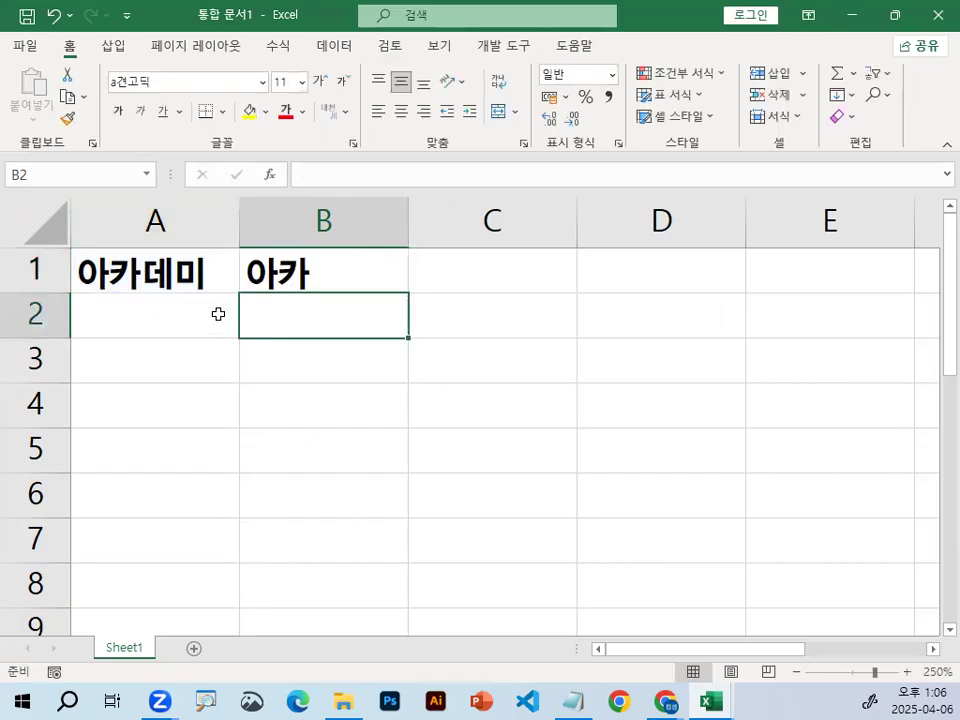
# Open the B1 formula, underline LEFT and circle the 2 in red on a zoomed view, and close the formula unchanged
pyautogui.click(302, 278)
pyautogui.doubleClick(302, 278)
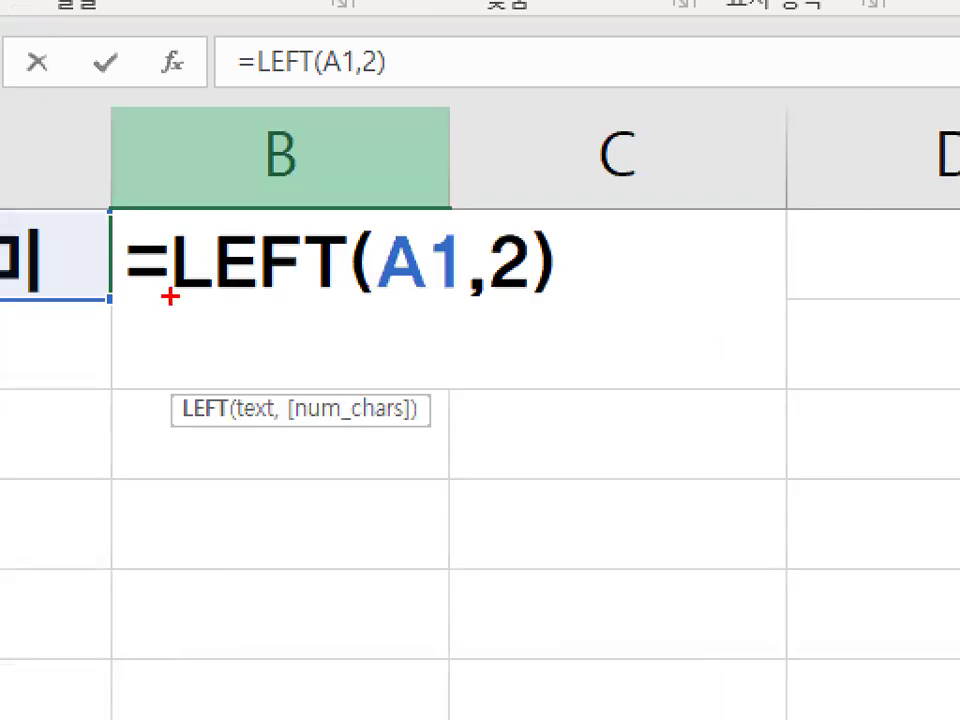
pyautogui.moveTo(268, 291); pyautogui.dragTo(348, 291)
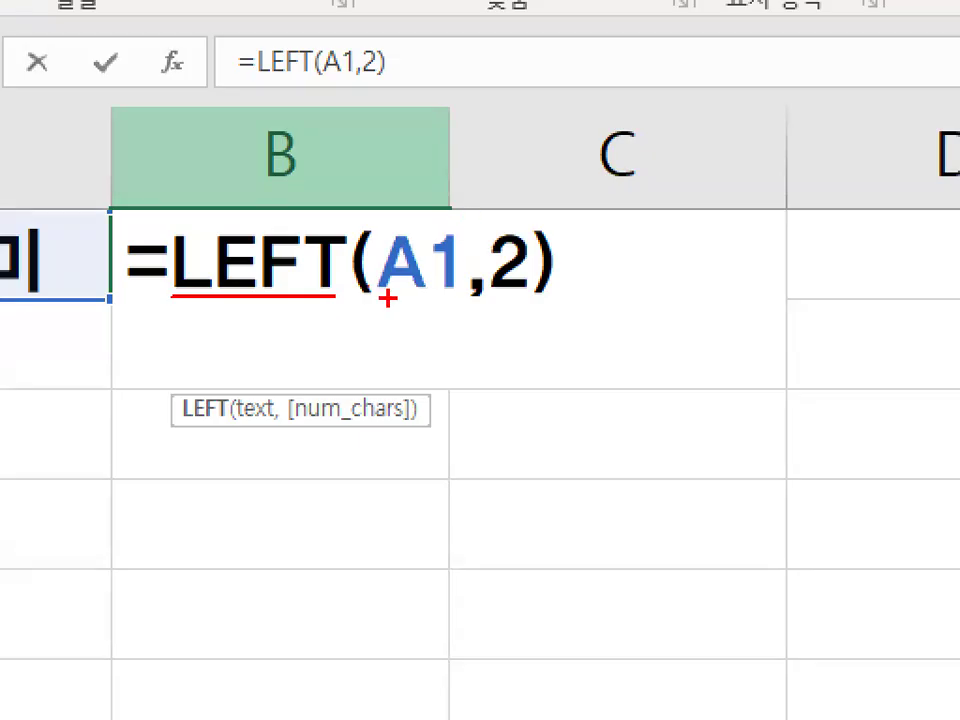
pyautogui.moveTo(480, 287)
pyautogui.mouseDown()
pyautogui.moveTo(546, 283)
pyautogui.moveTo(521, 272)
pyautogui.mouseUp()
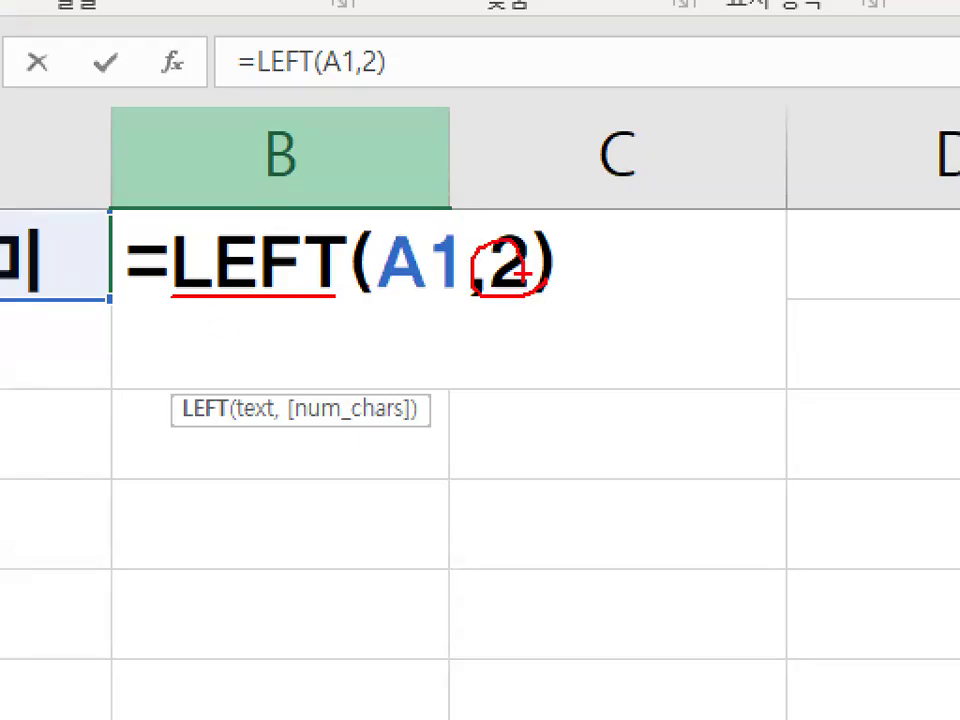
pyautogui.press('Escape')
pyautogui.hotkey('ctrl', '1')
pyautogui.click(133, 270)
pyautogui.moveTo(167, 288)
pyautogui.mouseDown()
pyautogui.moveTo(45, 250)
pyautogui.moveTo(153, 262)
pyautogui.mouseUp()
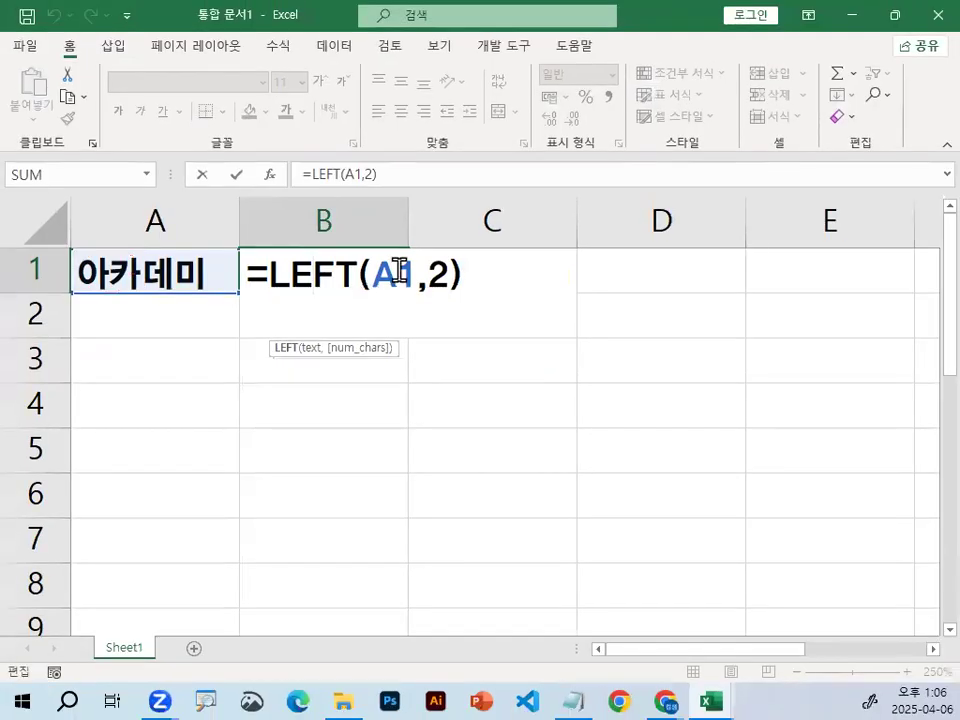
pyautogui.press('Return')
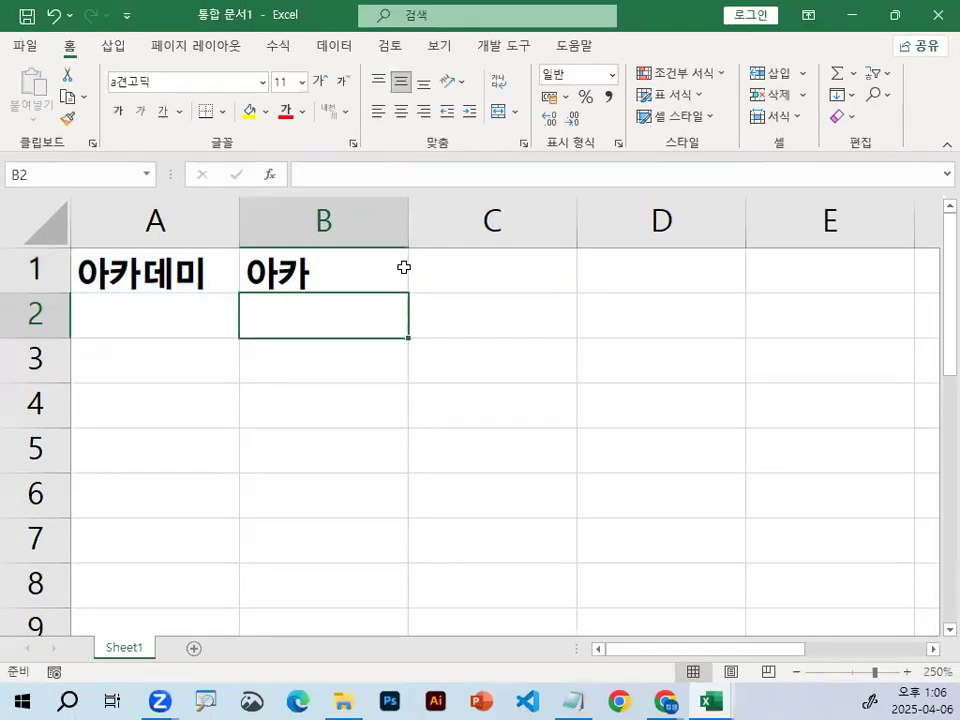
# Switch to the Notepad notes and highlight the RIGHT function's description, its 끝나는 and 끝에서~ cue words, and the example text 아카데미
pyautogui.click(333, 271)
pyautogui.click(573, 701)
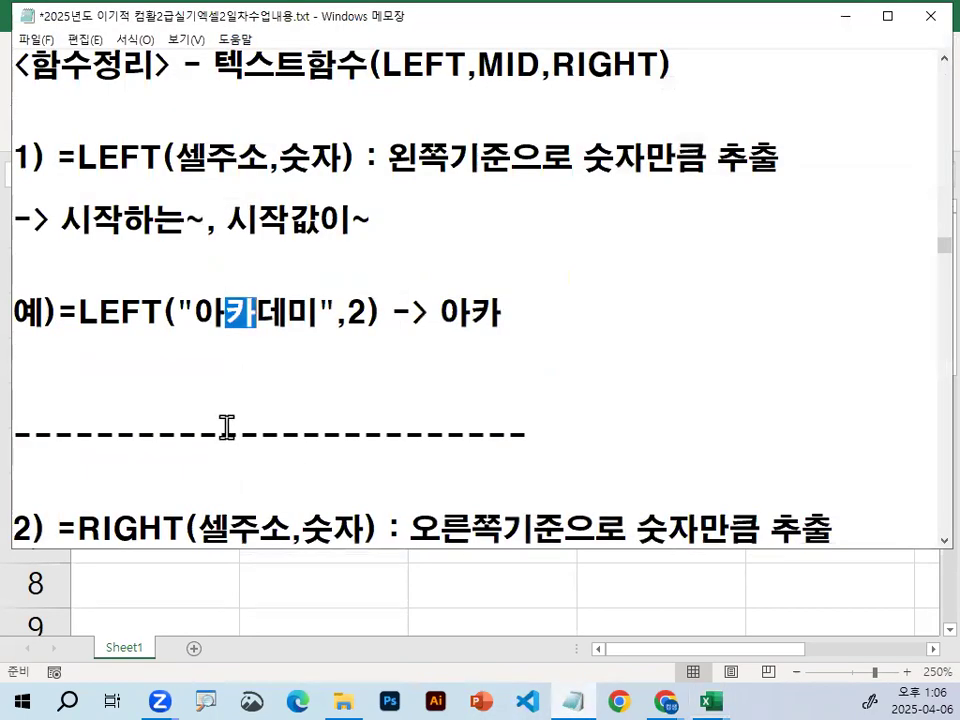
pyautogui.scroll(-3, 227, 427)
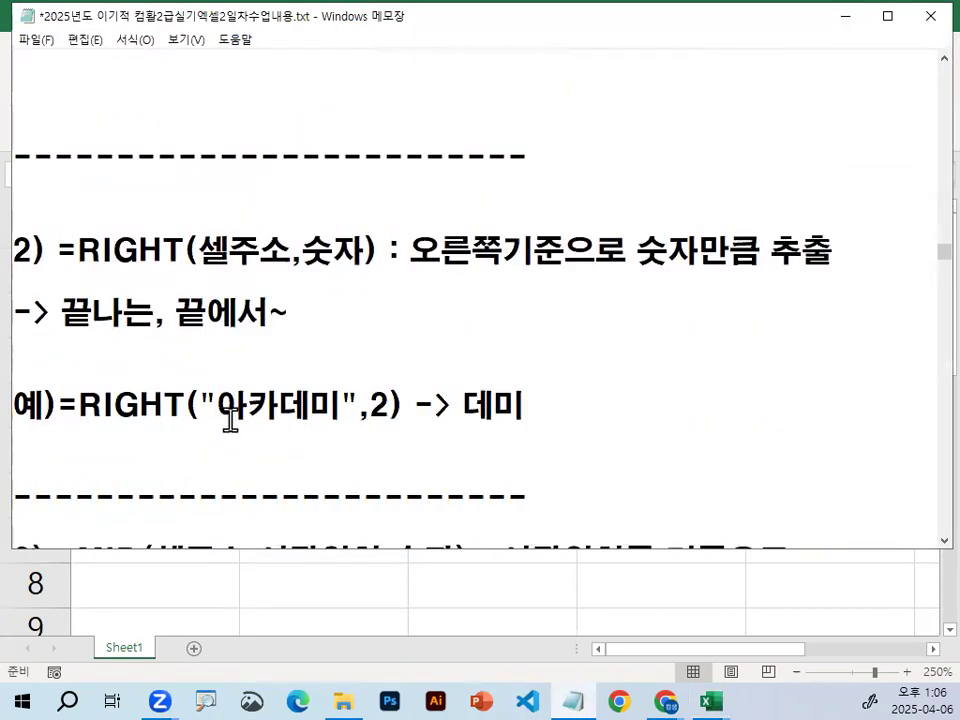
pyautogui.moveTo(410, 253); pyautogui.dragTo(561, 252)
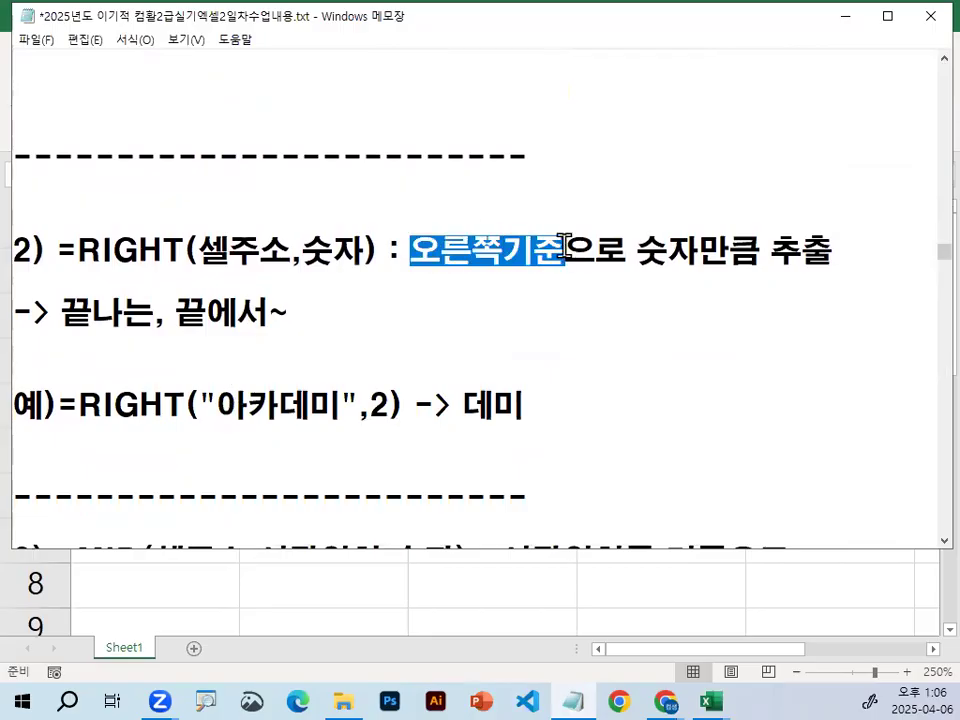
pyautogui.doubleClick(640, 258)
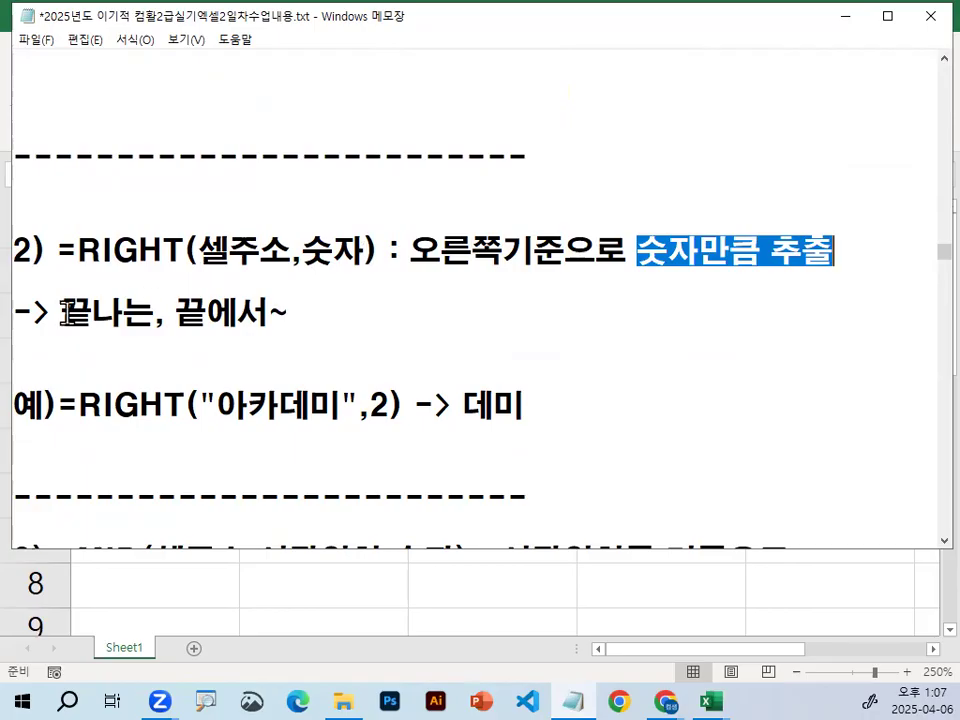
pyautogui.doubleClick(135, 313)
pyautogui.moveTo(166, 313); pyautogui.dragTo(282, 316)
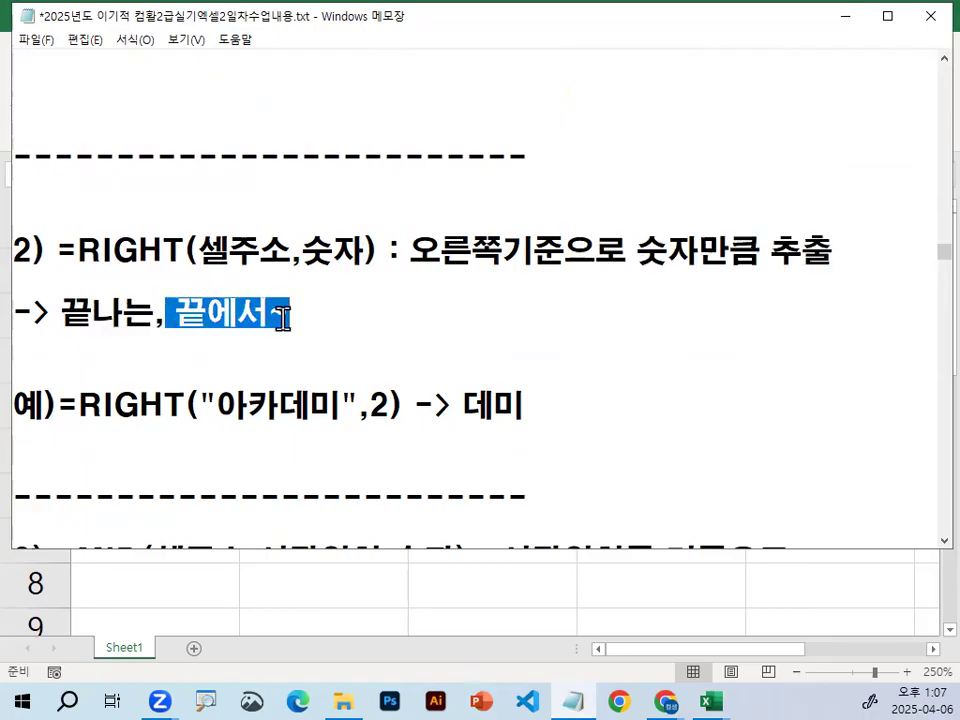
pyautogui.moveTo(218, 405)
pyautogui.mouseDown()
pyautogui.moveTo(327, 410)
pyautogui.moveTo(299, 344)
pyautogui.moveTo(367, 406)
pyautogui.mouseUp()
# Zoom in on the RIGHT example, mark the end of 아카데미 and its last two characters in red, and highlight the result 데미
pyautogui.press('Escape')
pyautogui.hotkey('ctrl', '1')
pyautogui.moveTo(360, 303); pyautogui.dragTo(360, 531)
pyautogui.moveTo(306, 334); pyautogui.dragTo(386, 240)
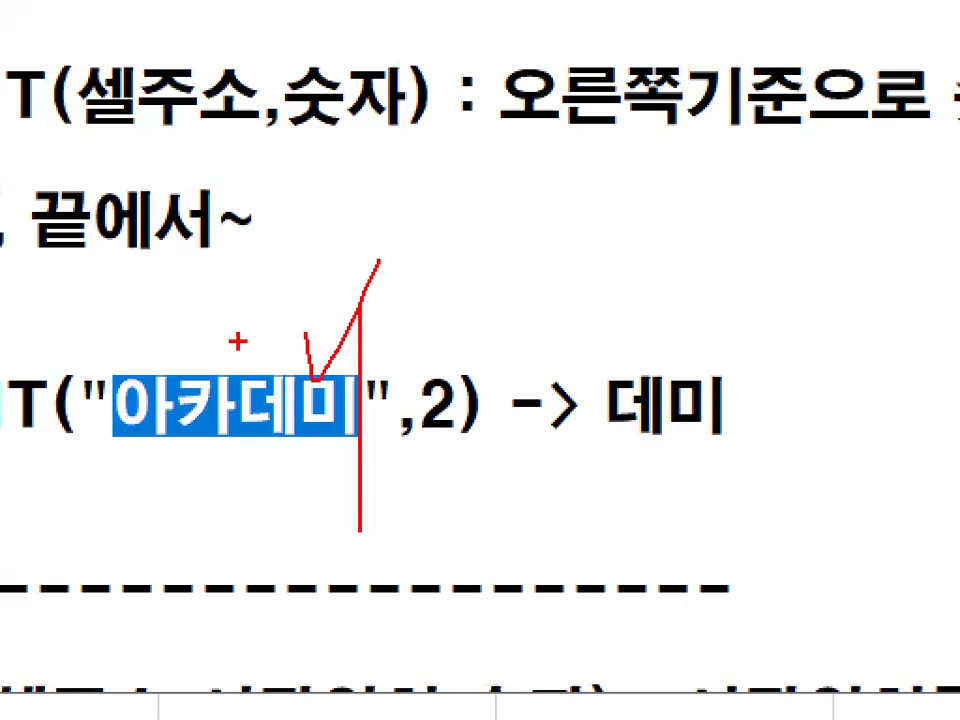
pyautogui.moveTo(238, 333); pyautogui.dragTo(347, 246)
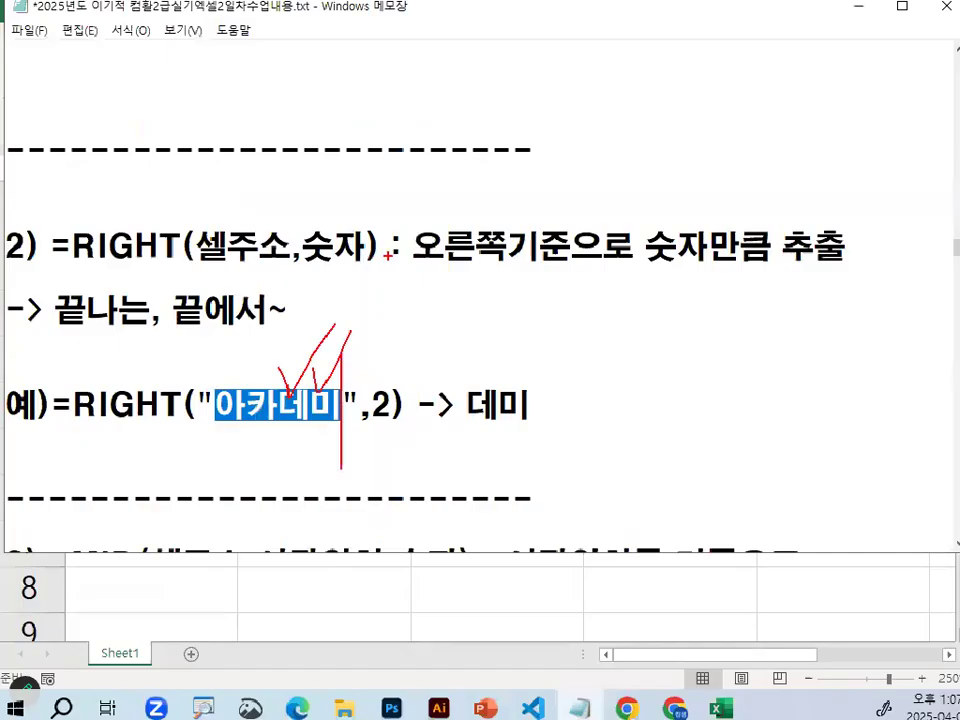
pyautogui.doubleClick(386, 404)
pyautogui.moveTo(463, 404); pyautogui.dragTo(530, 400)
pyautogui.click(200, 422)
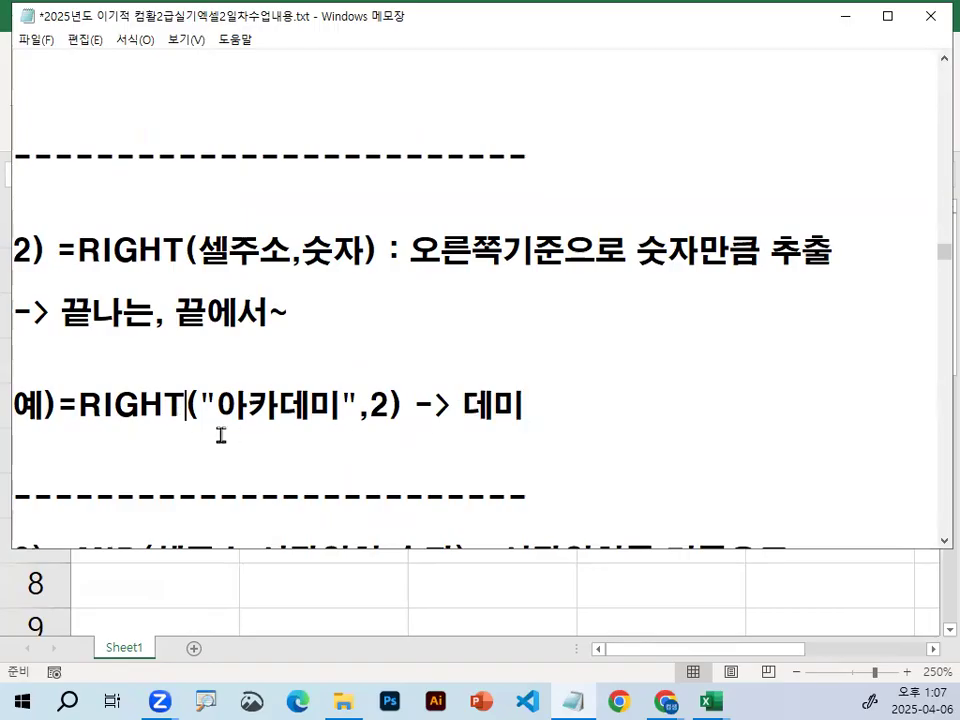
# Switch to the 통합 문서1 workbook and enter =RIGHT(A1,2) in cell B2
pyautogui.moveTo(712, 700)
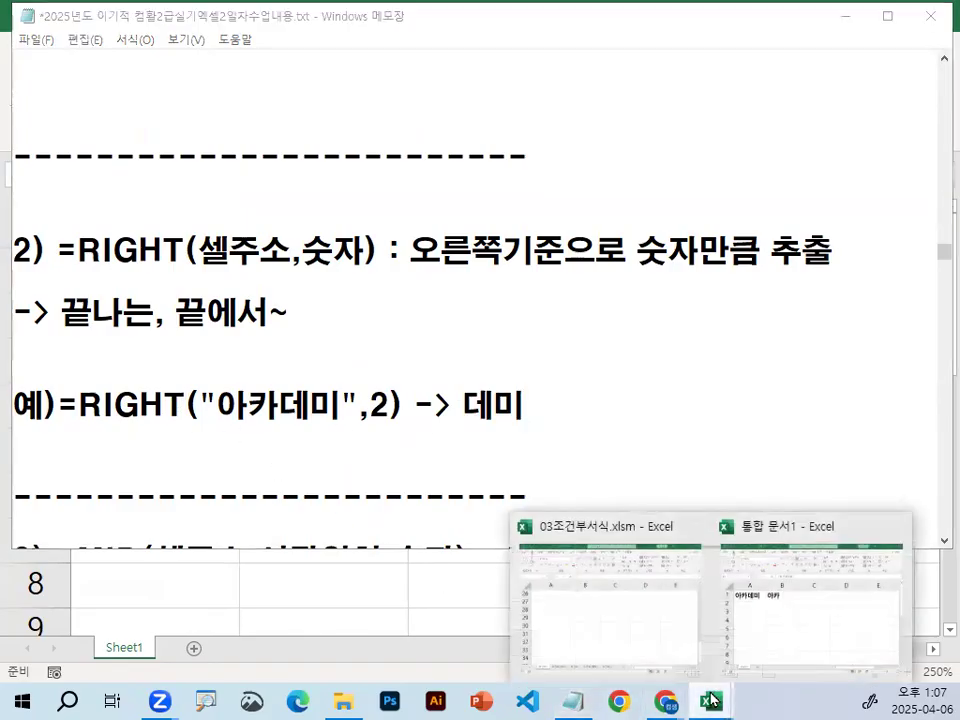
pyautogui.click(800, 606)
pyautogui.click(300, 321)
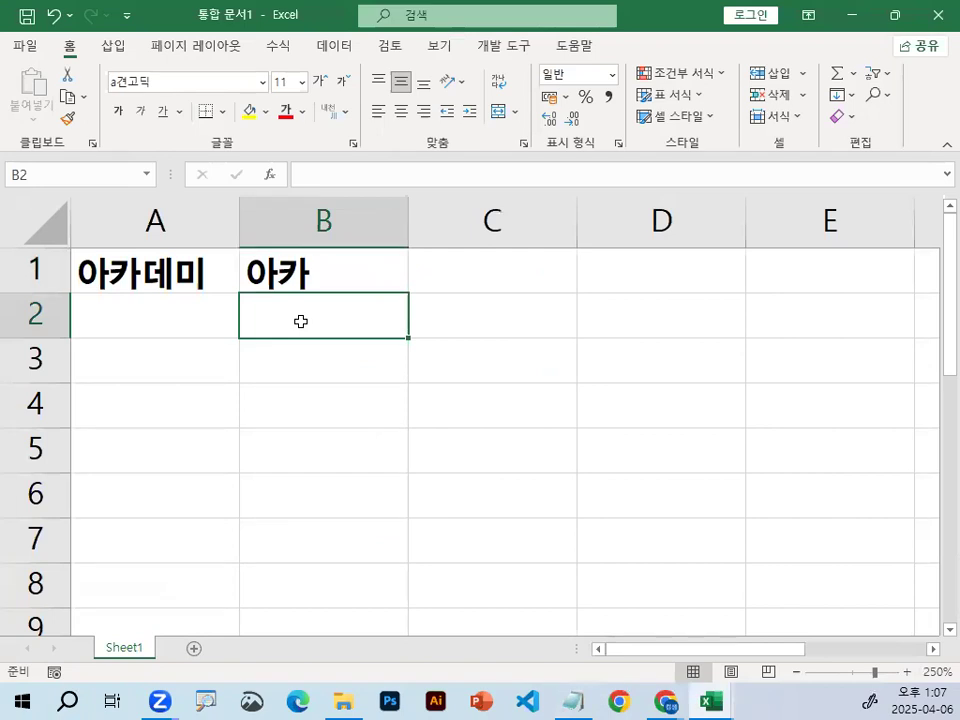
pyautogui.write('=')
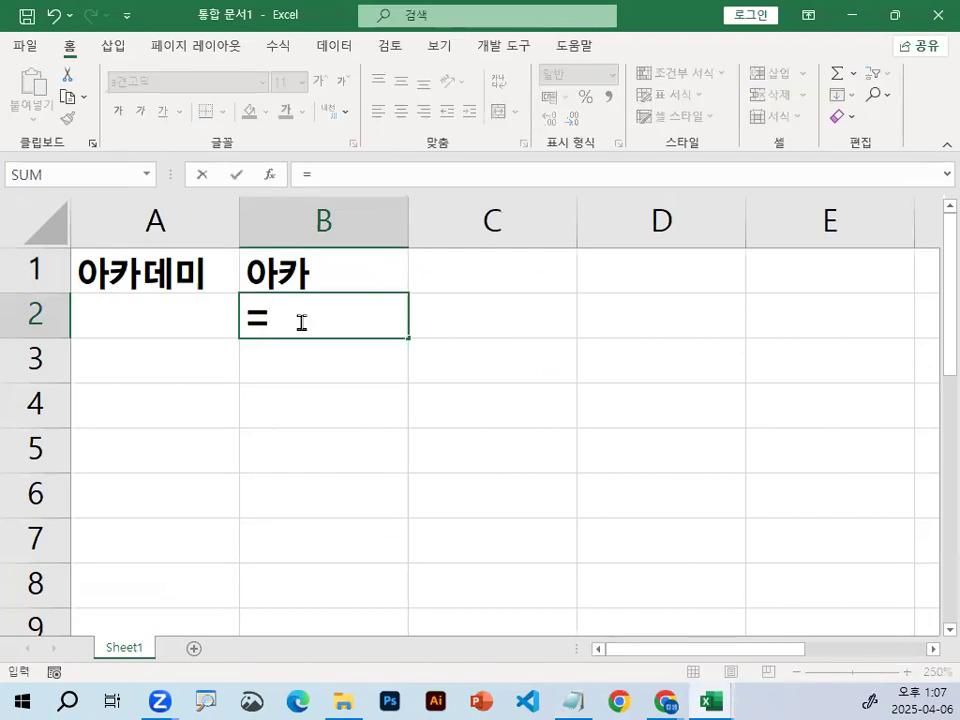
pyautogui.write('RI')
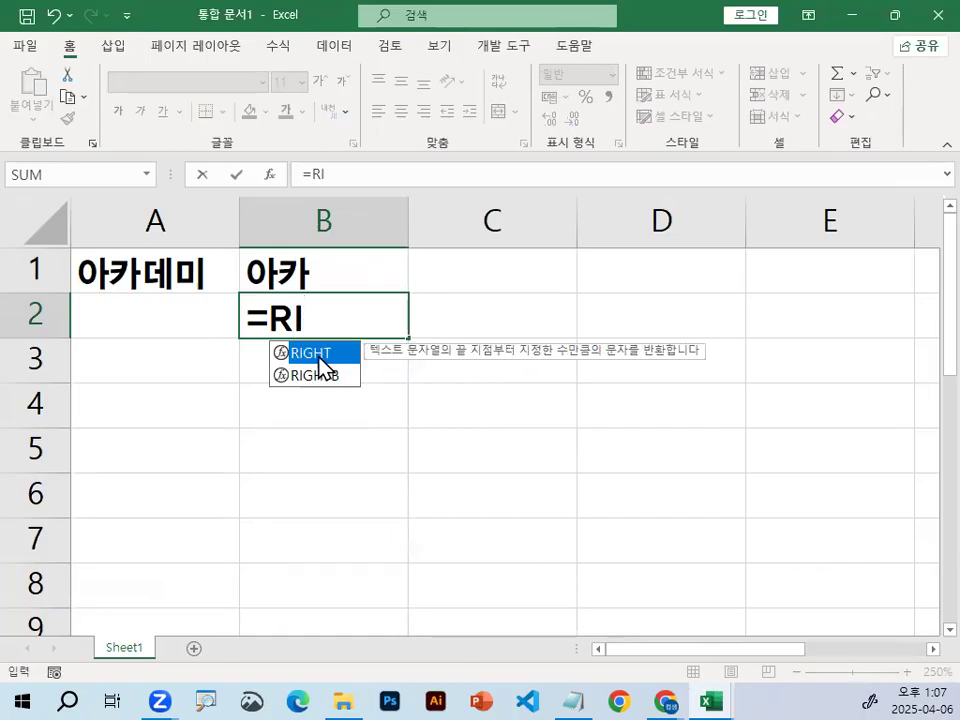
pyautogui.doubleClick(320, 356)
pyautogui.click(197, 274)
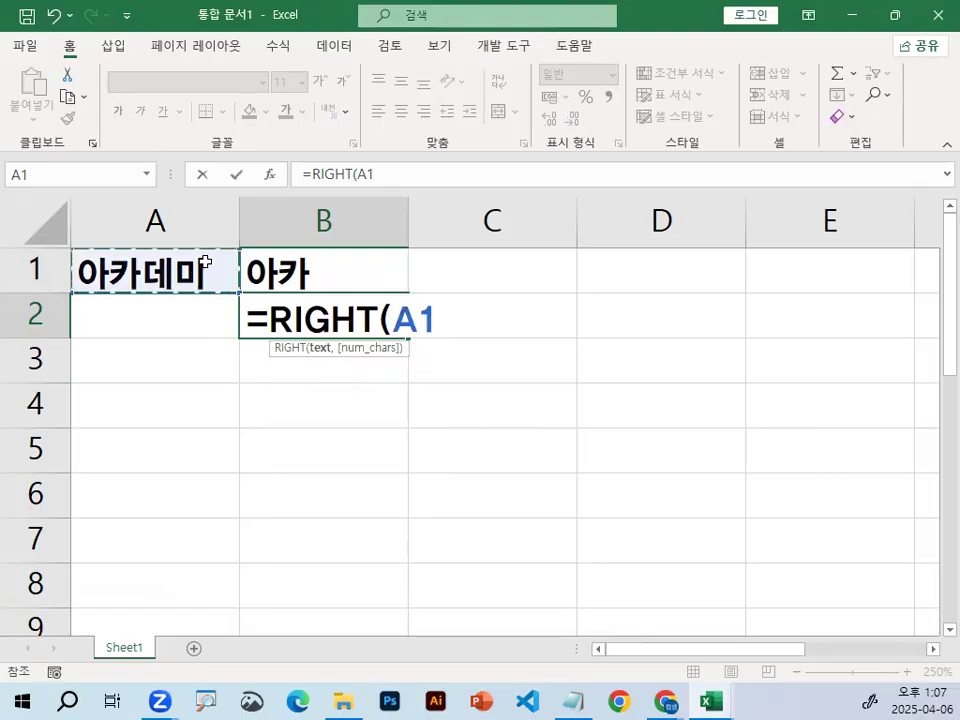
pyautogui.write(',2')
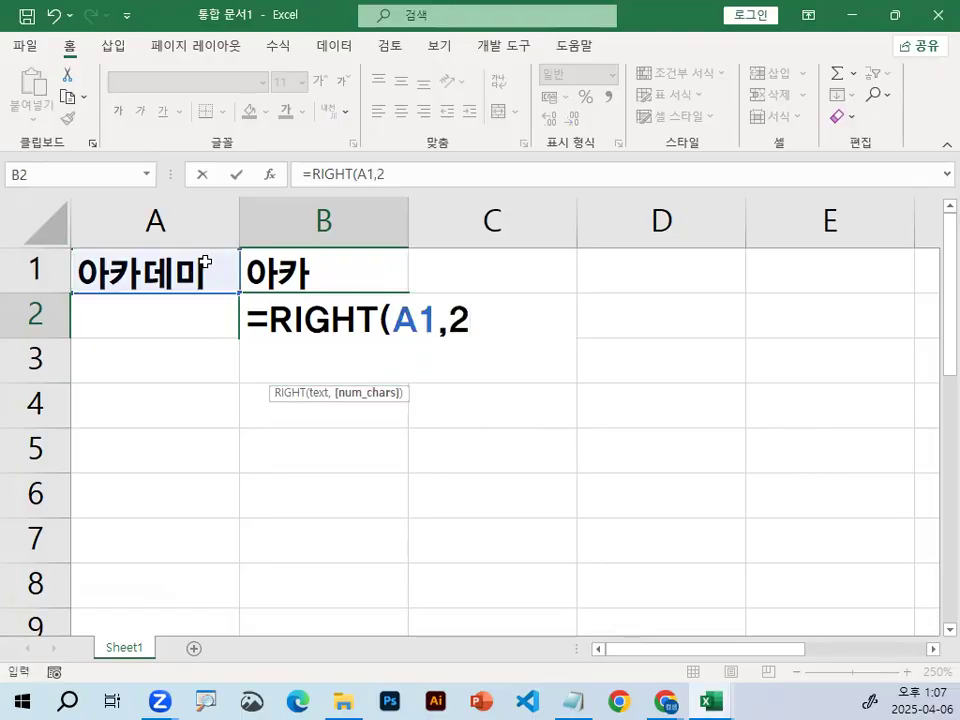
pyautogui.press('Return')
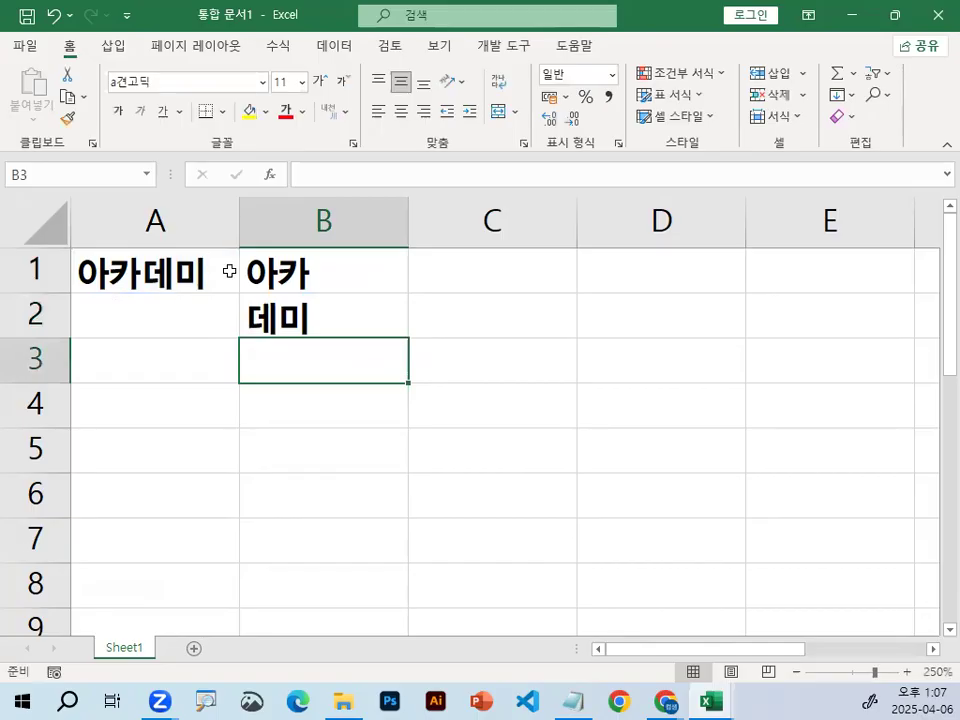
# Review the RIGHT formula in cell B2 and highlight the 셀주소 and 숫자 arguments of RIGHT in the Notepad notes
pyautogui.doubleClick(304, 300)
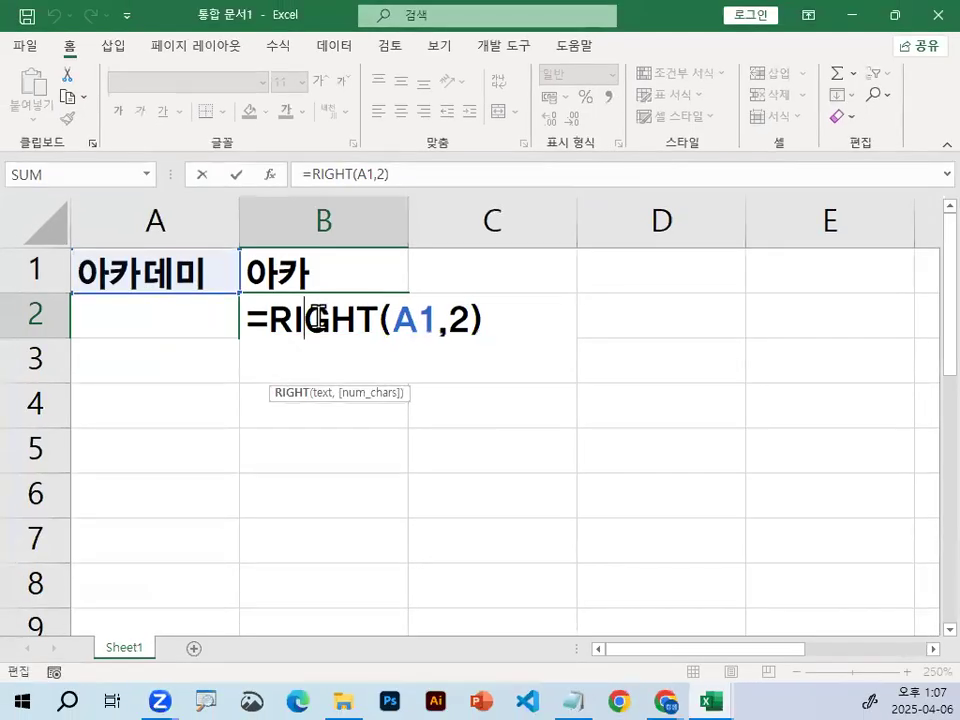
pyautogui.press('Escape')
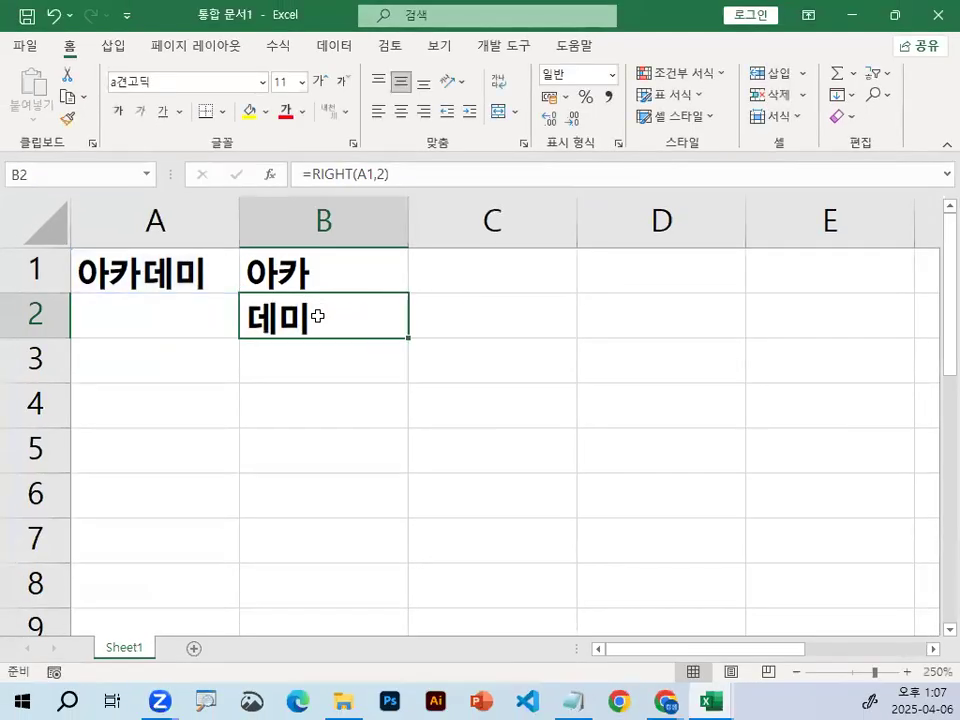
pyautogui.hotkey('alt', 'Tab')
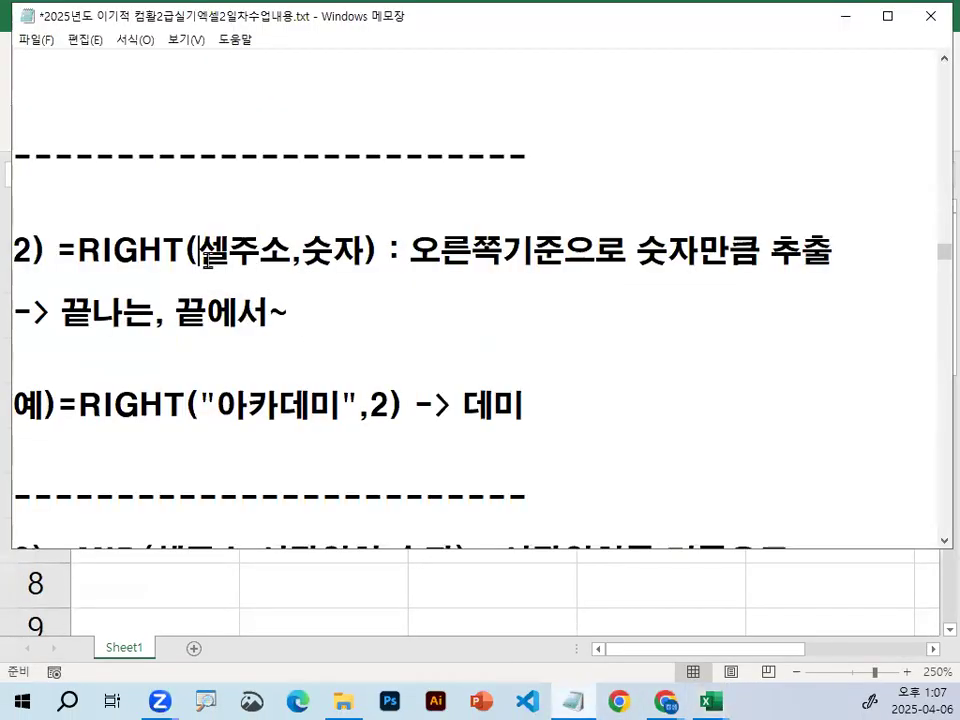
pyautogui.moveTo(200, 250); pyautogui.dragTo(357, 253)
pyautogui.click(317, 285)
# In the MID notes, underline 시작위치 and the extraction description in red, and draw an arc linking 셀주소 with 숫자
pyautogui.scroll(-3, 232, 452)
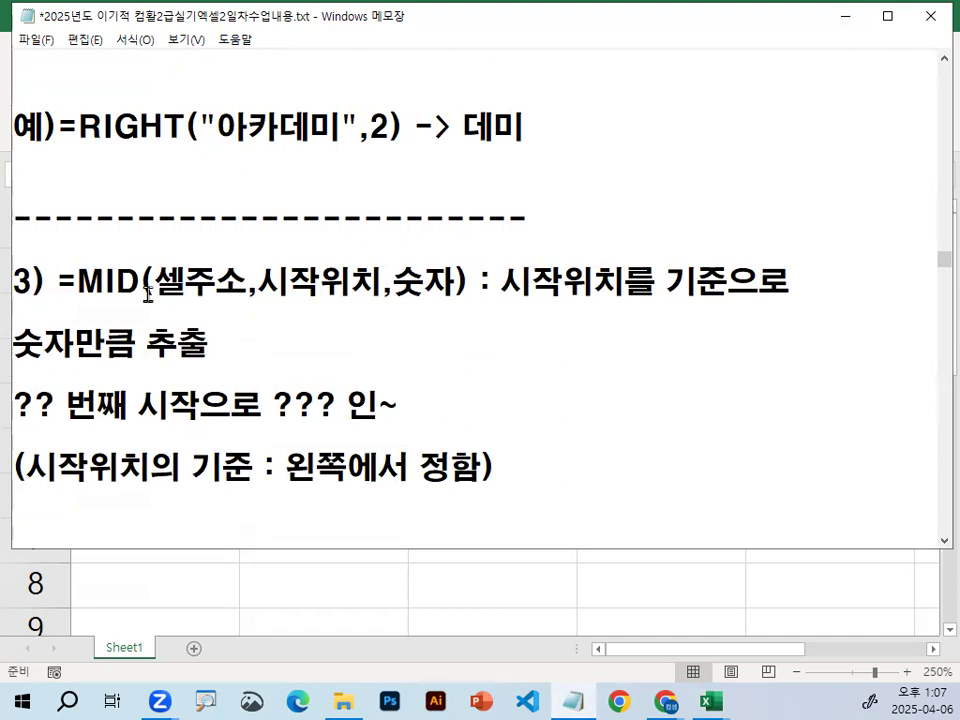
pyautogui.moveTo(77, 282); pyautogui.dragTo(186, 282)
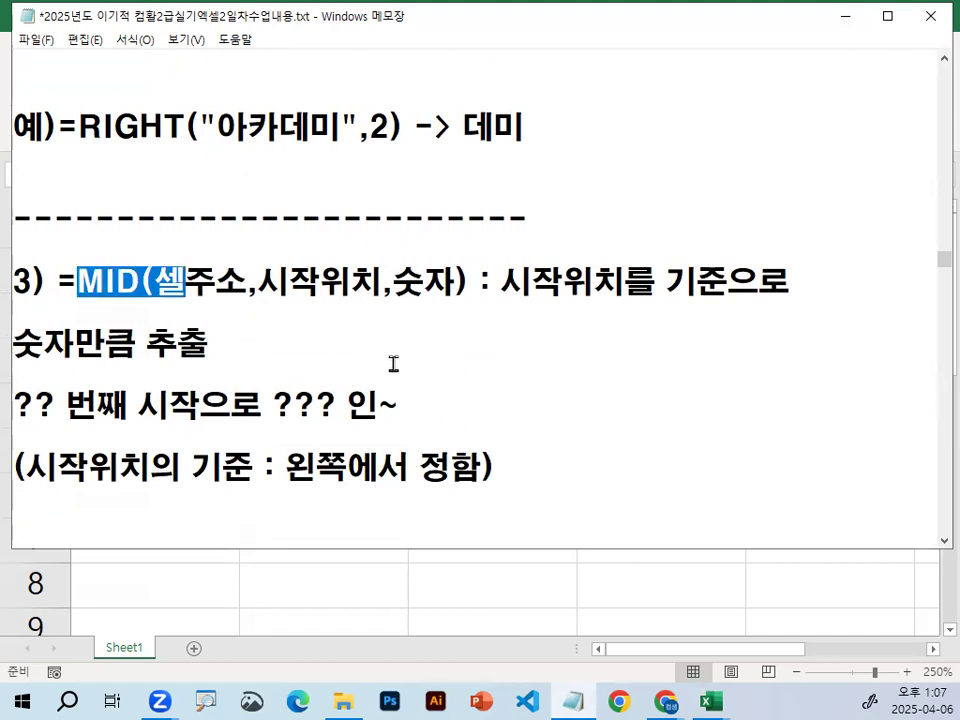
pyautogui.click(459, 338)
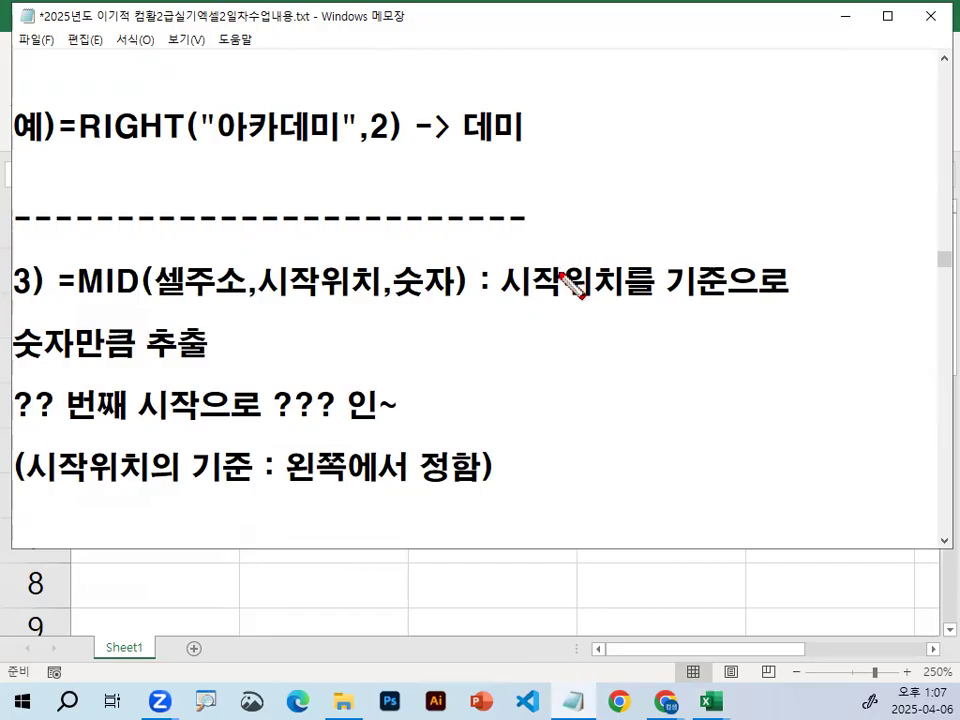
pyautogui.moveTo(261, 297); pyautogui.dragTo(358, 296)
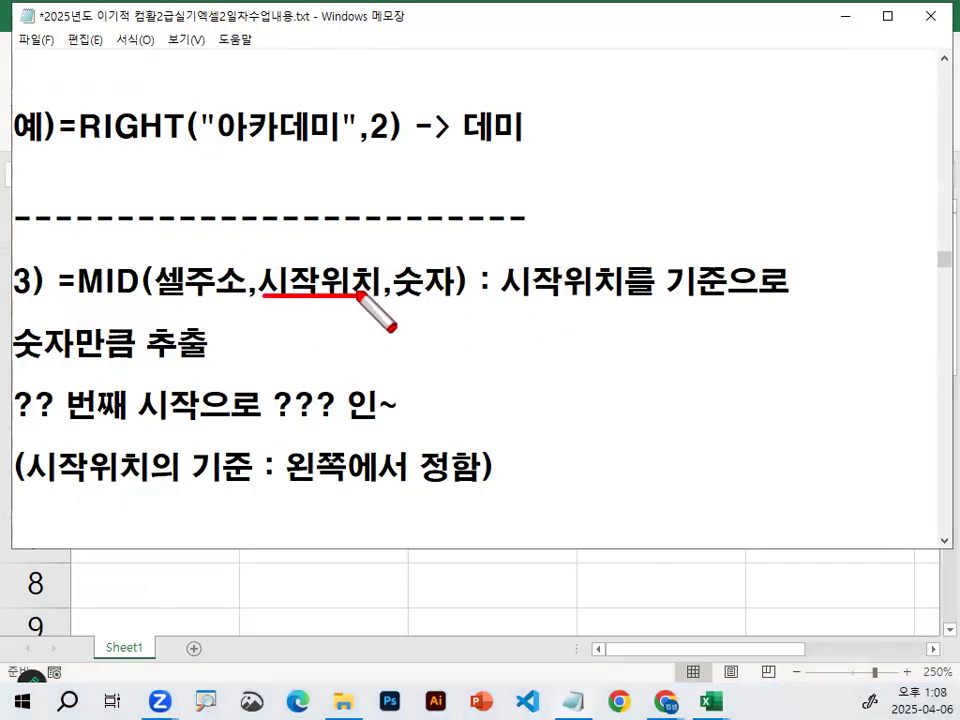
pyautogui.moveTo(200, 265)
pyautogui.mouseDown()
pyautogui.moveTo(365, 220)
pyautogui.moveTo(438, 257)
pyautogui.mouseUp()
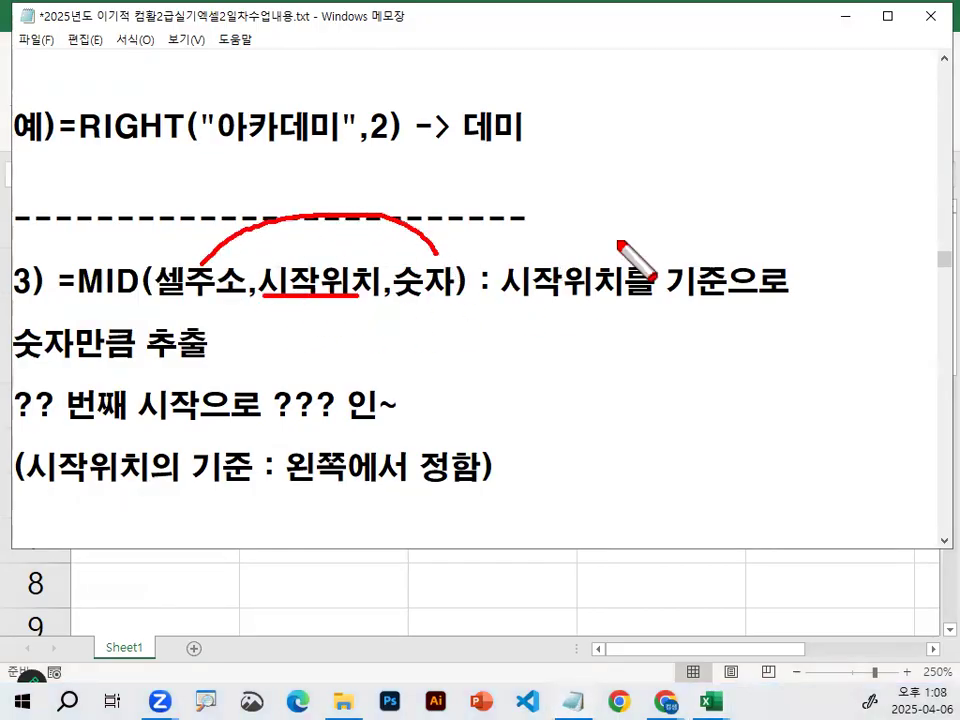
pyautogui.moveTo(505, 297); pyautogui.dragTo(765, 298)
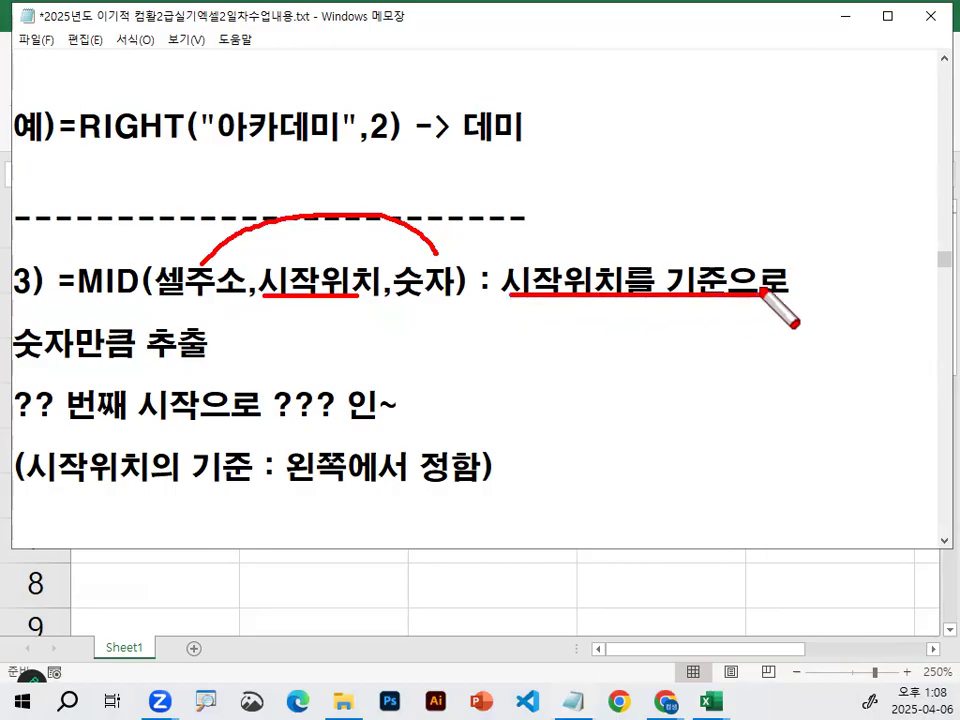
pyautogui.moveTo(20, 363); pyautogui.dragTo(197, 362)
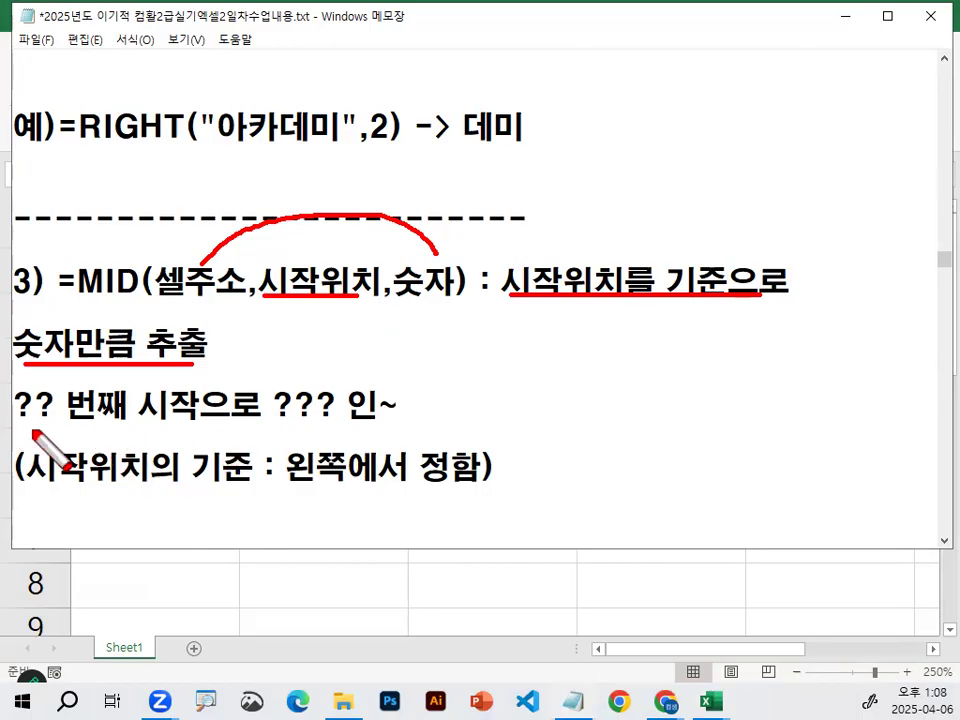
# Mark the ?? 번째 시작으로 ??? 인~ cue and 왼쪽에서 정함 in red, circling 번째, and clear all the marks
pyautogui.moveTo(22, 430); pyautogui.dragTo(226, 430)
pyautogui.moveTo(312, 430); pyautogui.dragTo(418, 431)
pyautogui.moveTo(160, 395)
pyautogui.mouseDown()
pyautogui.moveTo(60, 375)
pyautogui.moveTo(182, 398)
pyautogui.moveTo(172, 398)
pyautogui.mouseUp()
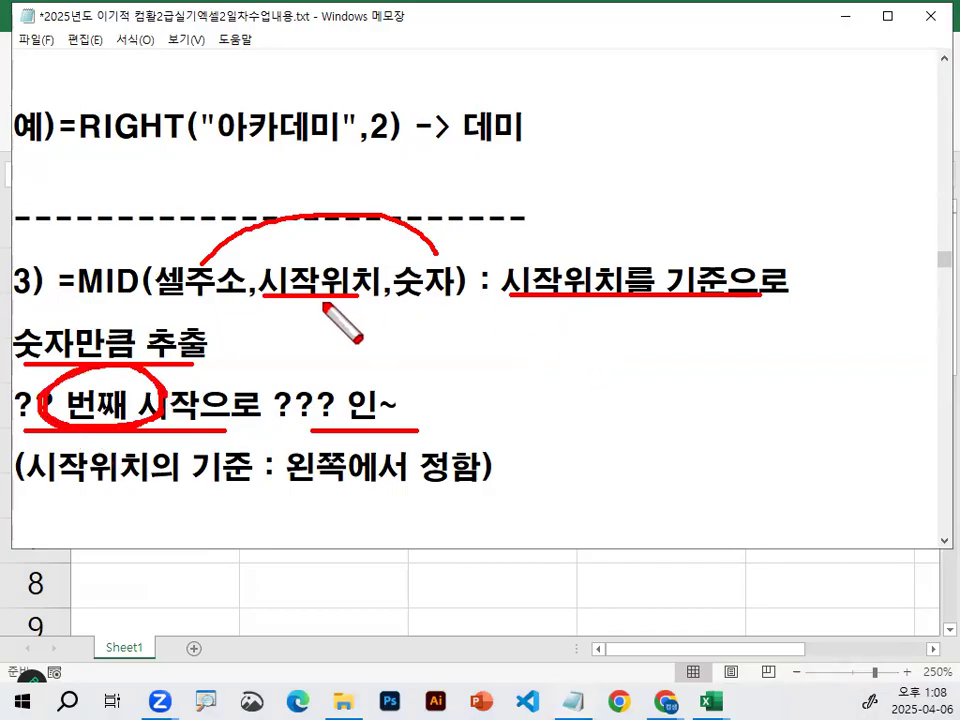
pyautogui.moveTo(290, 487); pyautogui.dragTo(485, 489)
pyautogui.press('Escape')
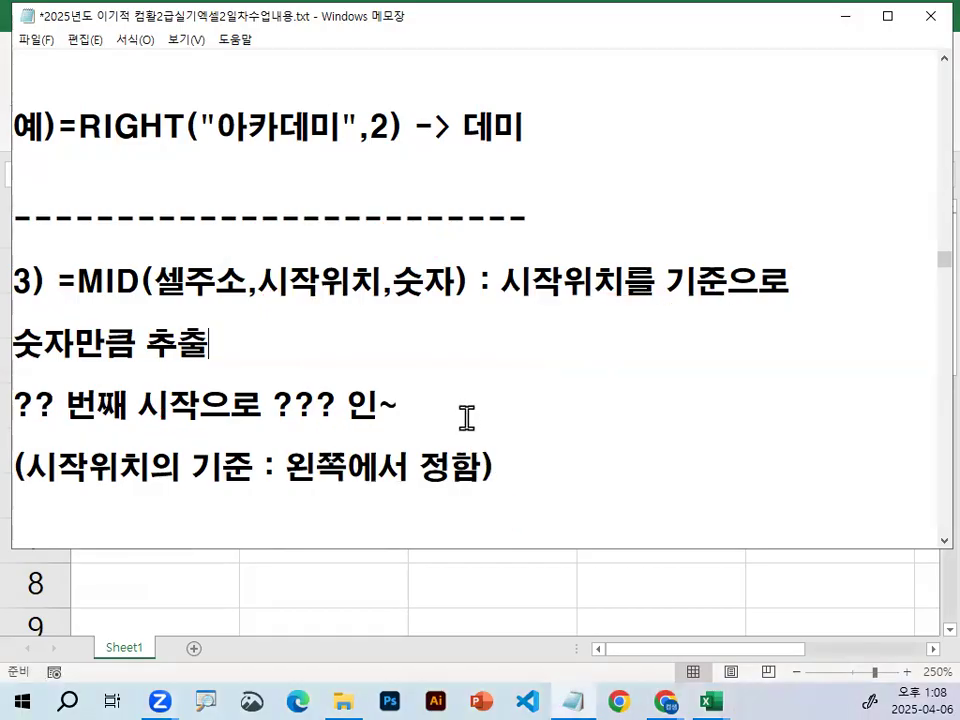
# Insert blank lines between the divider below the MID example and the note about extracted text data
pyautogui.scroll(-2, 407, 413)
pyautogui.scroll(-1, 407, 415)
pyautogui.click(212, 335)
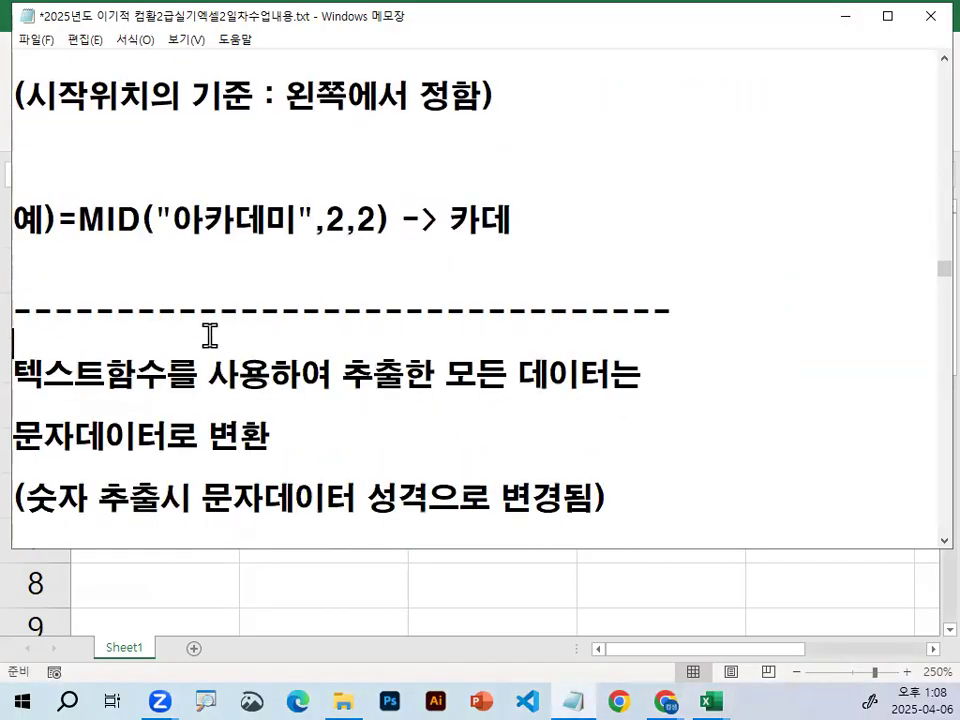
pyautogui.press('Return')
pyautogui.press('Return')
pyautogui.press('Return')
pyautogui.press('Return')
# Highlight 카데 inside the MID example, mark both ends of 아카데미 with red vertical lines, and clear the marks
pyautogui.moveTo(204, 216); pyautogui.dragTo(257, 212)
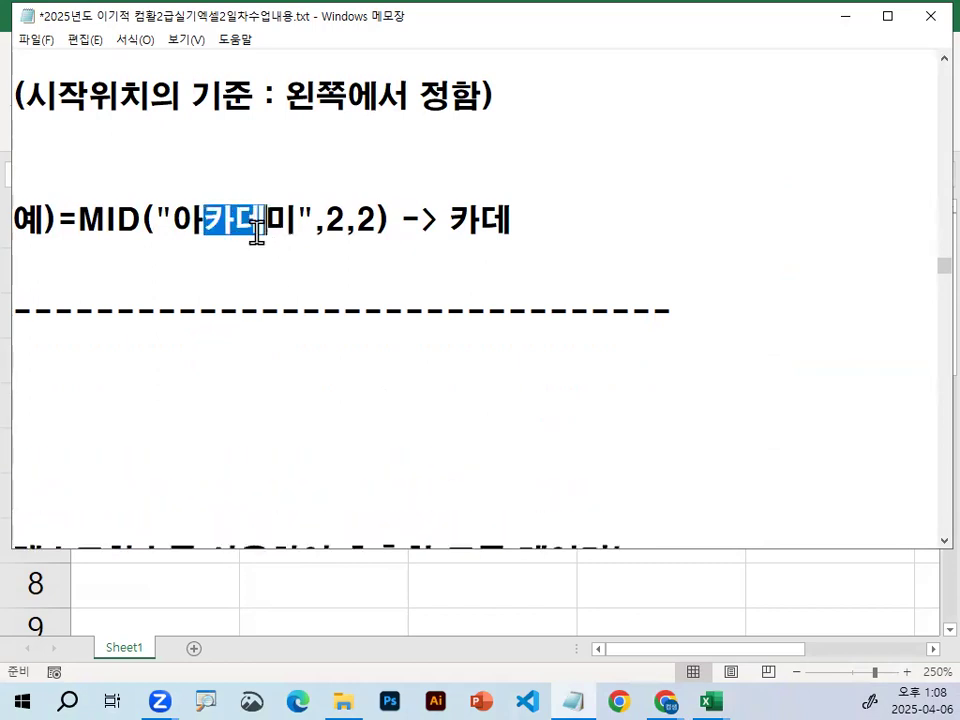
pyautogui.hotkey('ctrl', '2')
pyautogui.moveTo(179, 145); pyautogui.dragTo(179, 268)
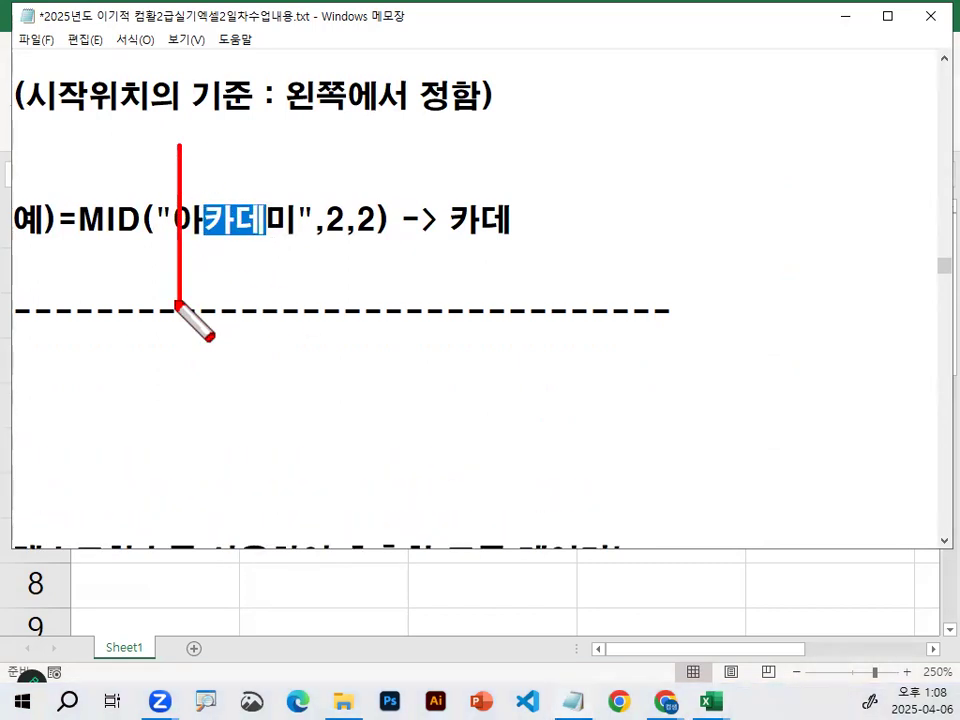
pyautogui.moveTo(293, 164); pyautogui.dragTo(294, 292)
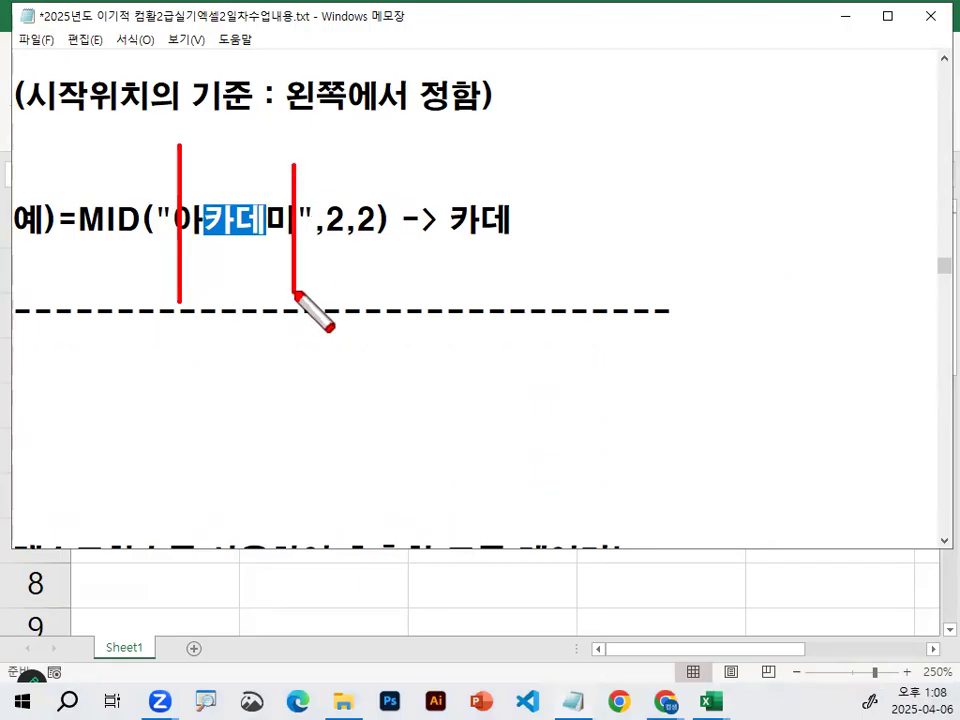
pyautogui.press('Escape')
# Highlight 카 in the MID example, circle it with a 2 beneath, tick 카 and 데, underline the result 카데, and clear the marks
pyautogui.moveTo(203, 212); pyautogui.dragTo(223, 212)
pyautogui.hotkey('ctrl', '1')
pyautogui.click(223, 212)
pyautogui.moveTo(188, 282)
pyautogui.mouseDown()
pyautogui.moveTo(193, 311)
pyautogui.moveTo(235, 322)
pyautogui.mouseUp()
pyautogui.moveTo(195, 205)
pyautogui.mouseDown()
pyautogui.moveTo(250, 243)
pyautogui.moveTo(163, 221)
pyautogui.moveTo(212, 222)
pyautogui.mouseUp()
pyautogui.moveTo(210, 148); pyautogui.dragTo(267, 98)
pyautogui.moveTo(281, 153)
pyautogui.mouseDown()
pyautogui.moveTo(289, 160)
pyautogui.moveTo(378, 72)
pyautogui.mouseUp()
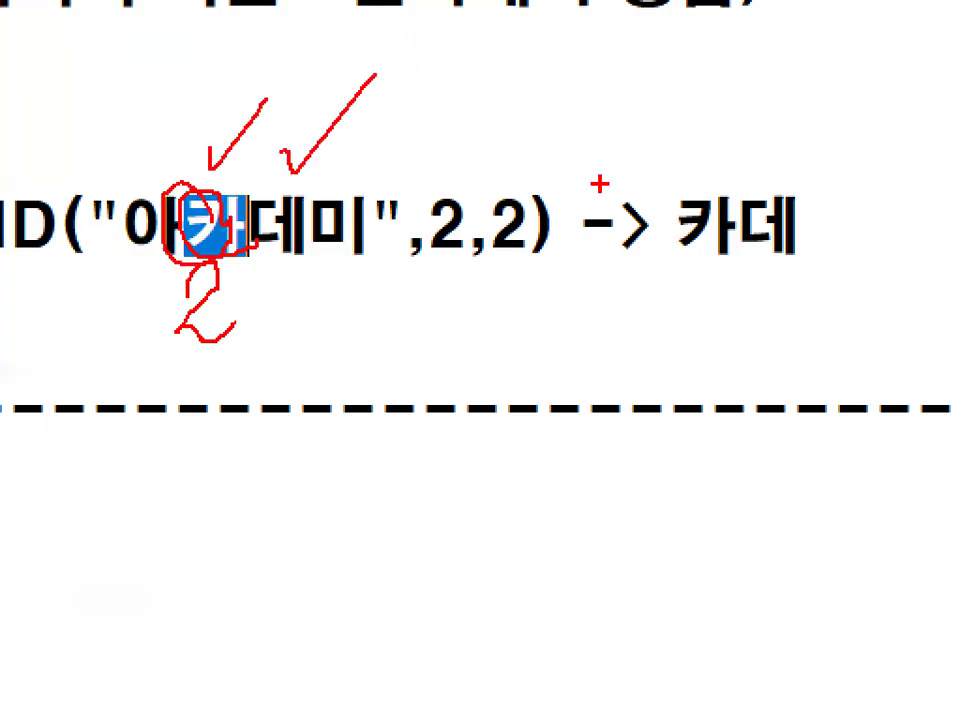
pyautogui.moveTo(675, 254); pyautogui.dragTo(795, 255)
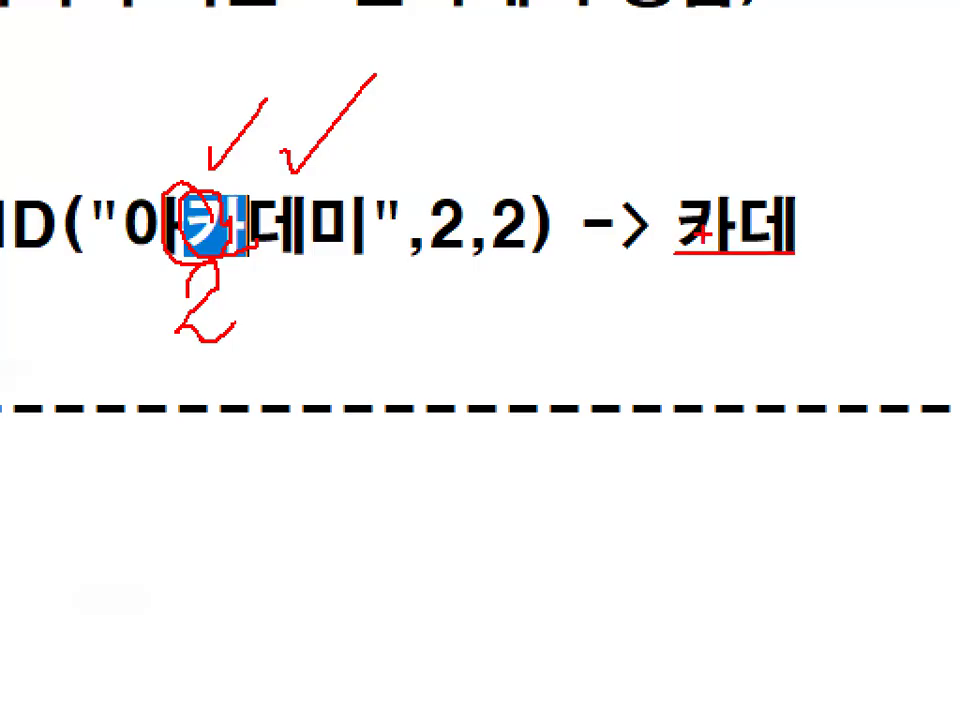
pyautogui.press('Escape')
# Highlight the start-position 2 in the MID example, circle 카, tick 카 and 데, circle the count 2, and clear the marks
pyautogui.doubleClick(337, 218)
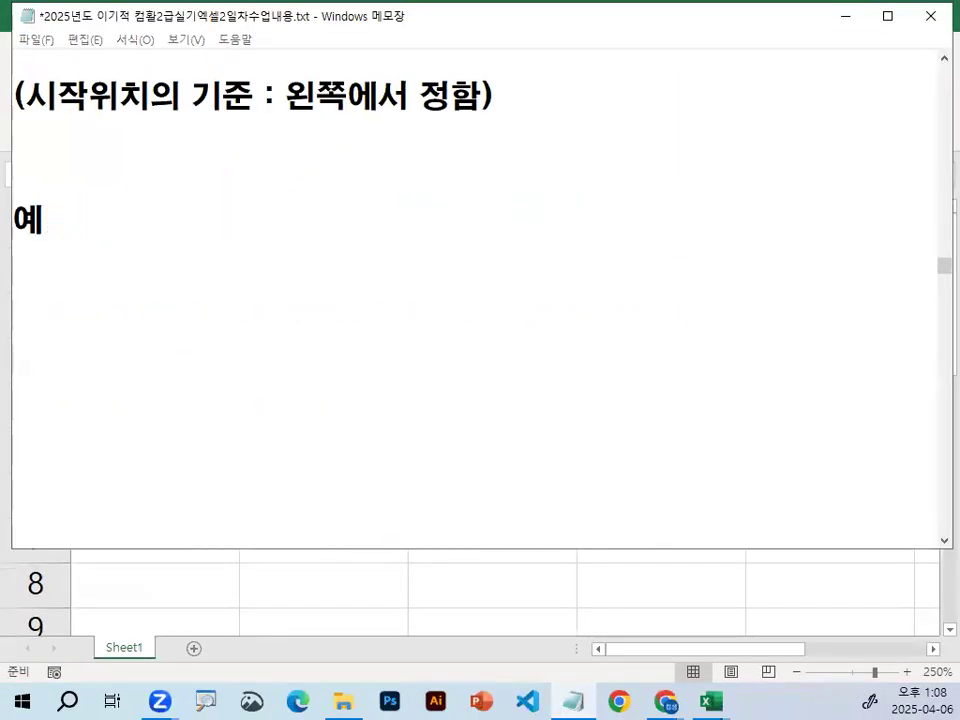
pyautogui.hotkey('ctrl', '1')
pyautogui.click(198, 217)
pyautogui.moveTo(290, 229); pyautogui.dragTo(228, 255)
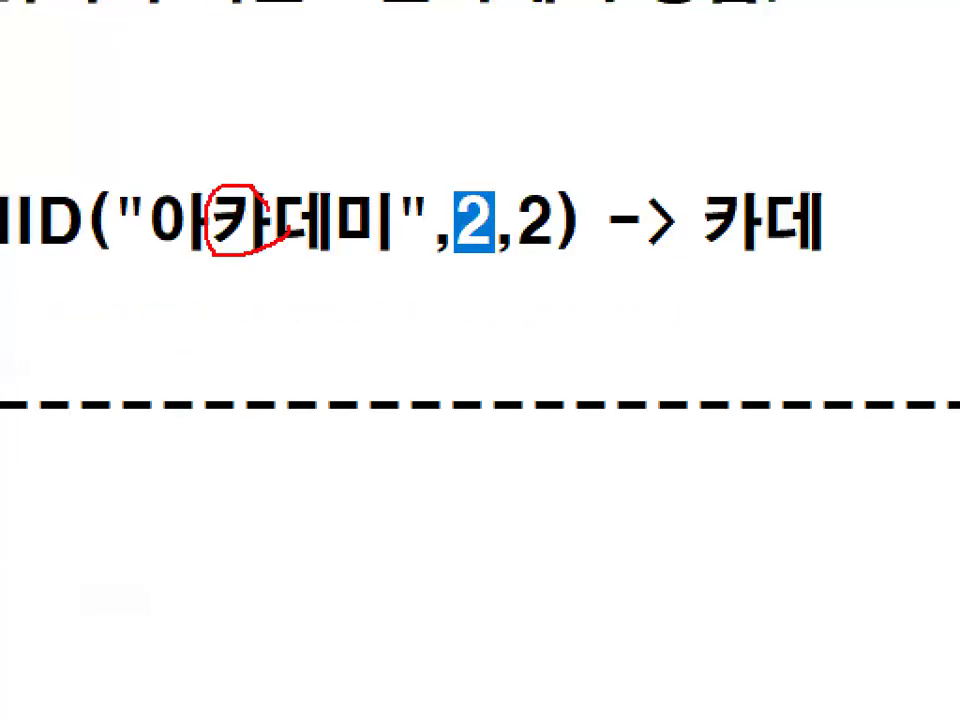
pyautogui.moveTo(222, 195)
pyautogui.mouseDown()
pyautogui.moveTo(231, 206)
pyautogui.moveTo(304, 65)
pyautogui.mouseUp()
pyautogui.moveTo(314, 160); pyautogui.dragTo(338, 121)
pyautogui.moveTo(591, 234)
pyautogui.mouseDown()
pyautogui.moveTo(514, 244)
pyautogui.moveTo(572, 217)
pyautogui.mouseUp()
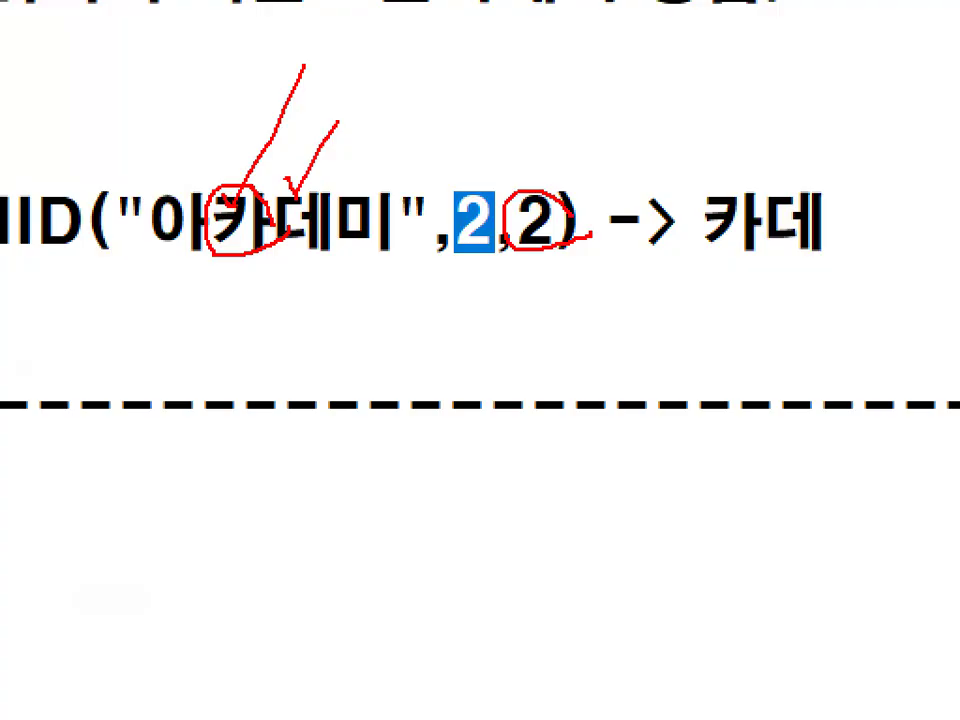
pyautogui.press('Escape')
# Switch to Excel and enter =MID(A1,2,2) in cell B3
pyautogui.click(491, 611)
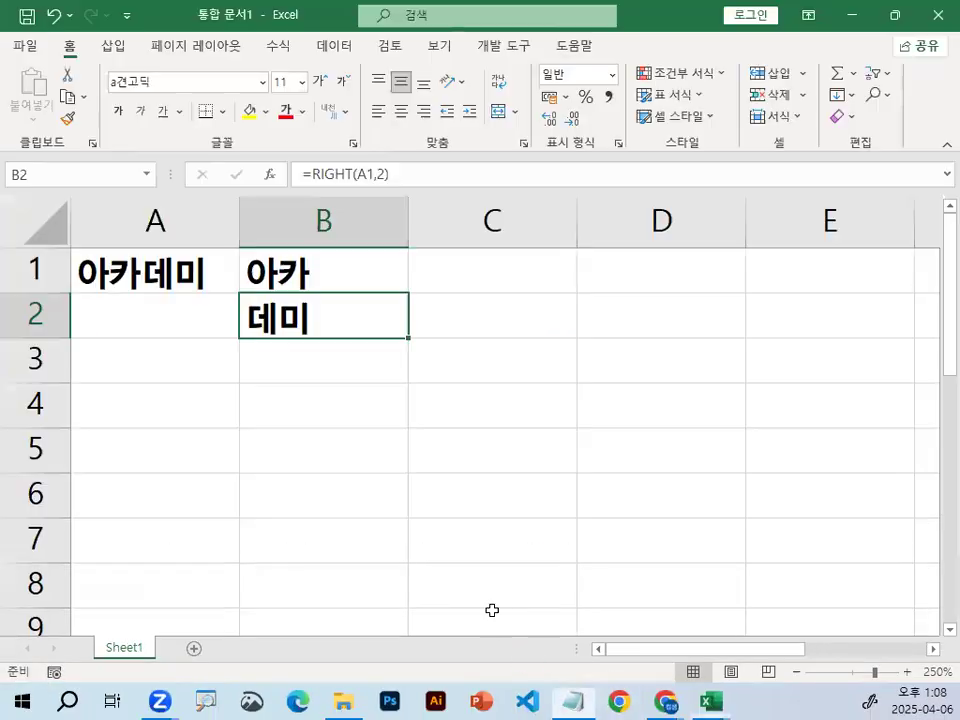
pyautogui.click(315, 364)
pyautogui.write('=')
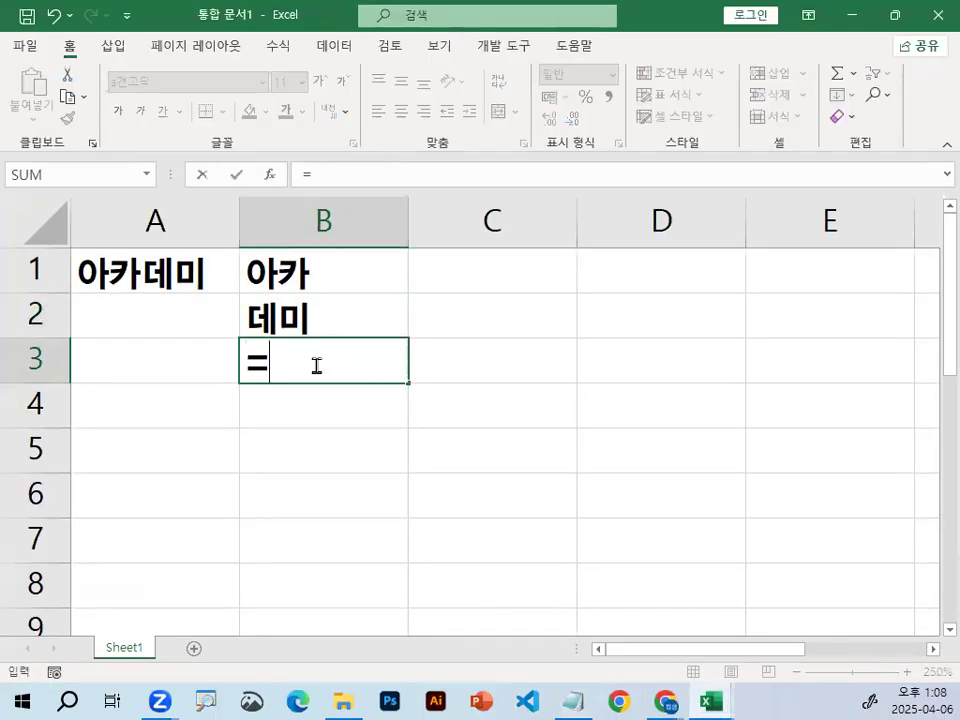
pyautogui.write('MID(')
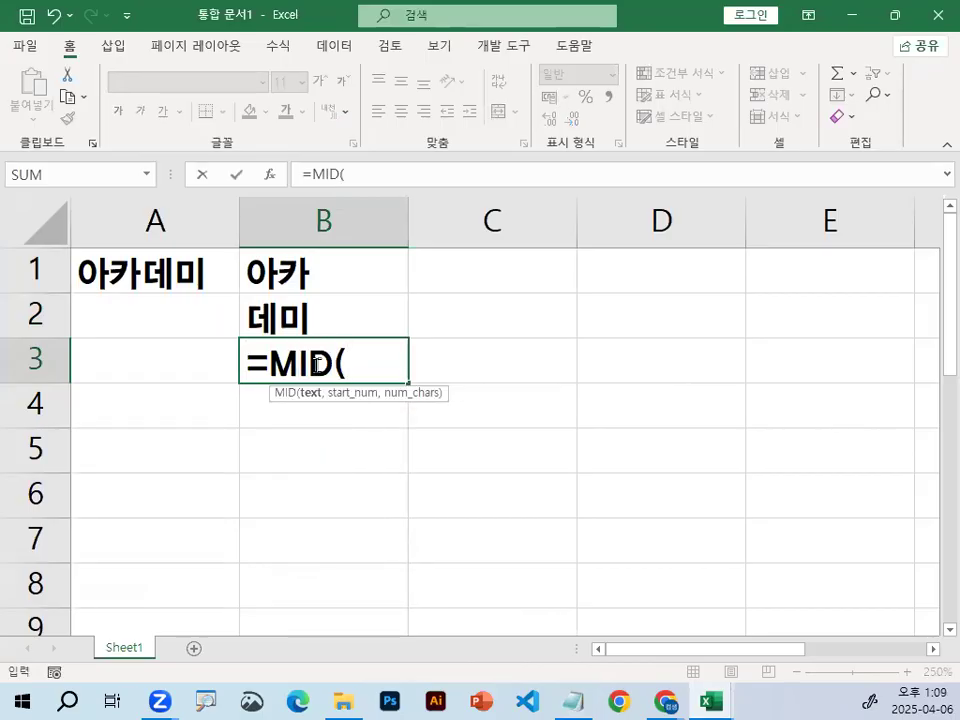
pyautogui.click(152, 273)
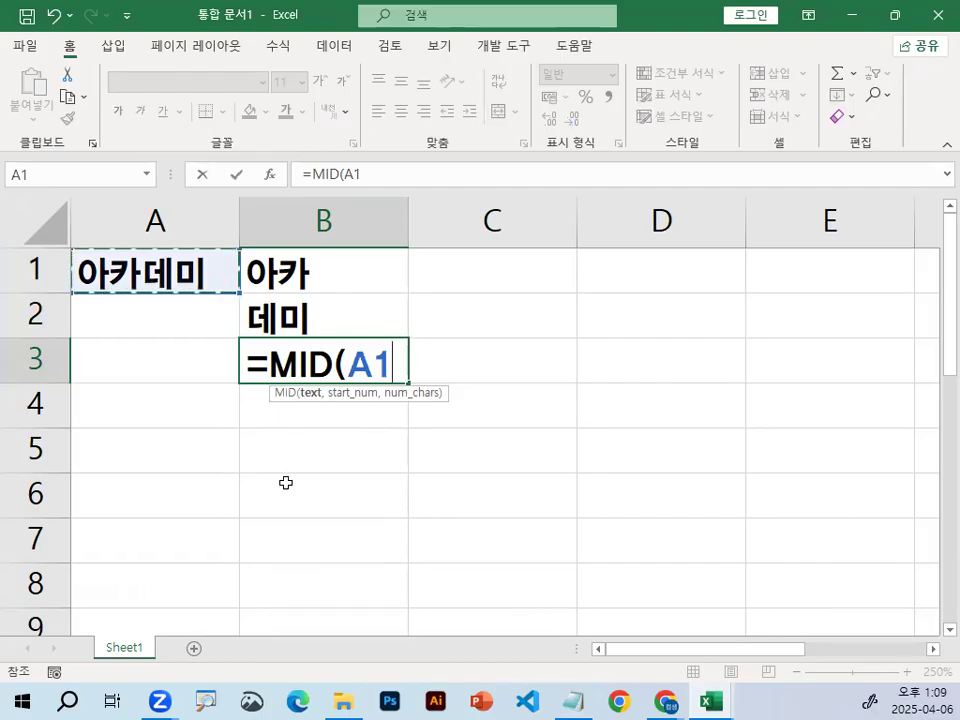
pyautogui.write(',2')
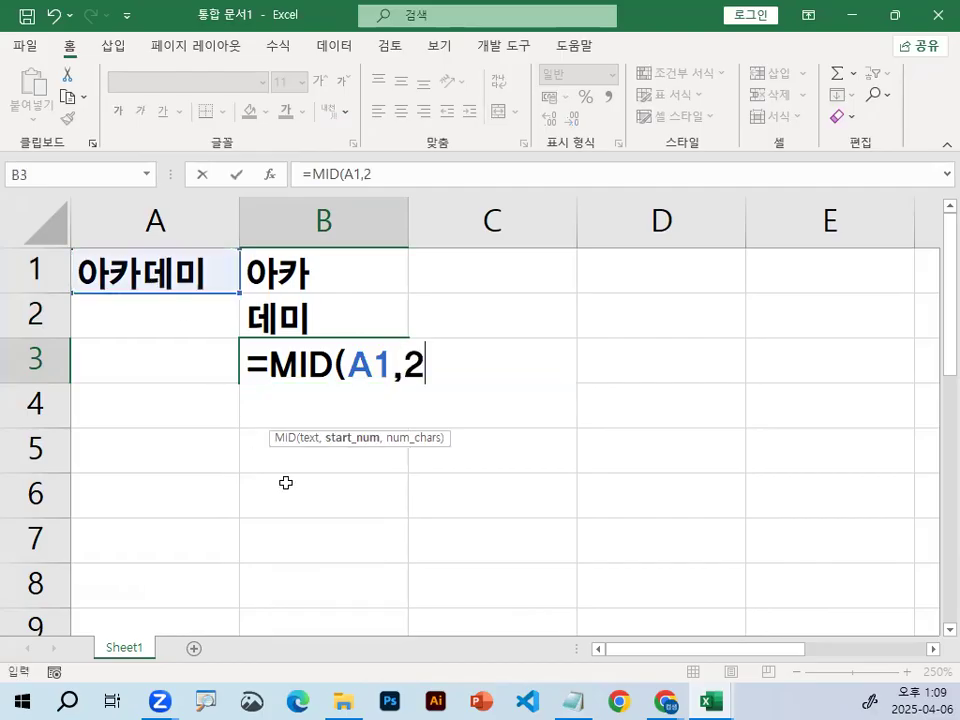
pyautogui.write(',2)')
pyautogui.press('Return')
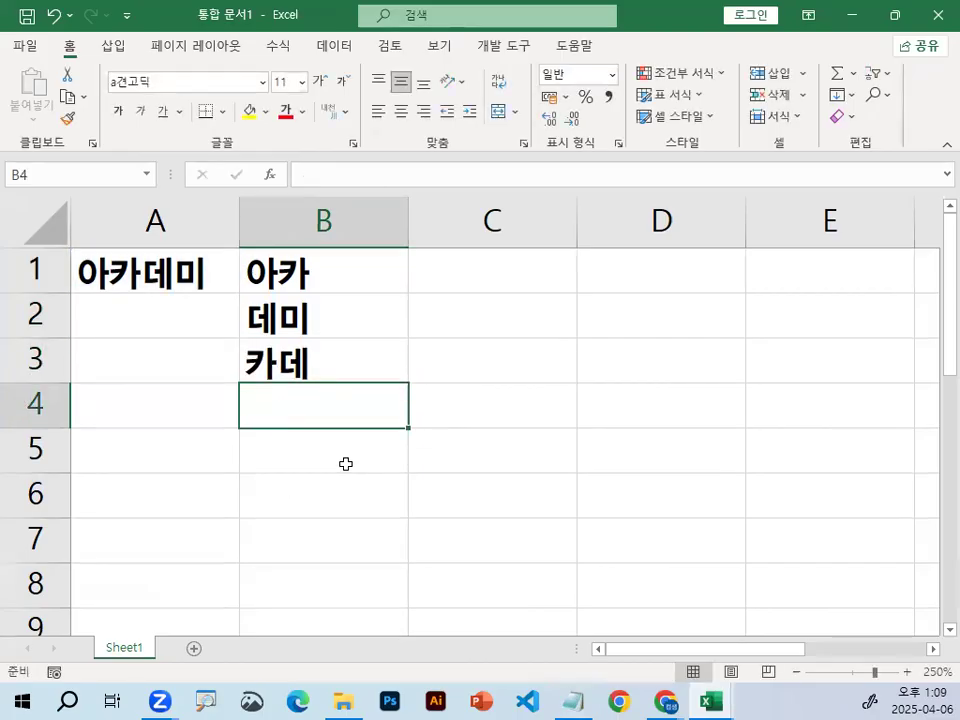
# Show the formula in cell B3, underline and circle its A1 argument in red, and leave the cell unedited
pyautogui.doubleClick(375, 362)
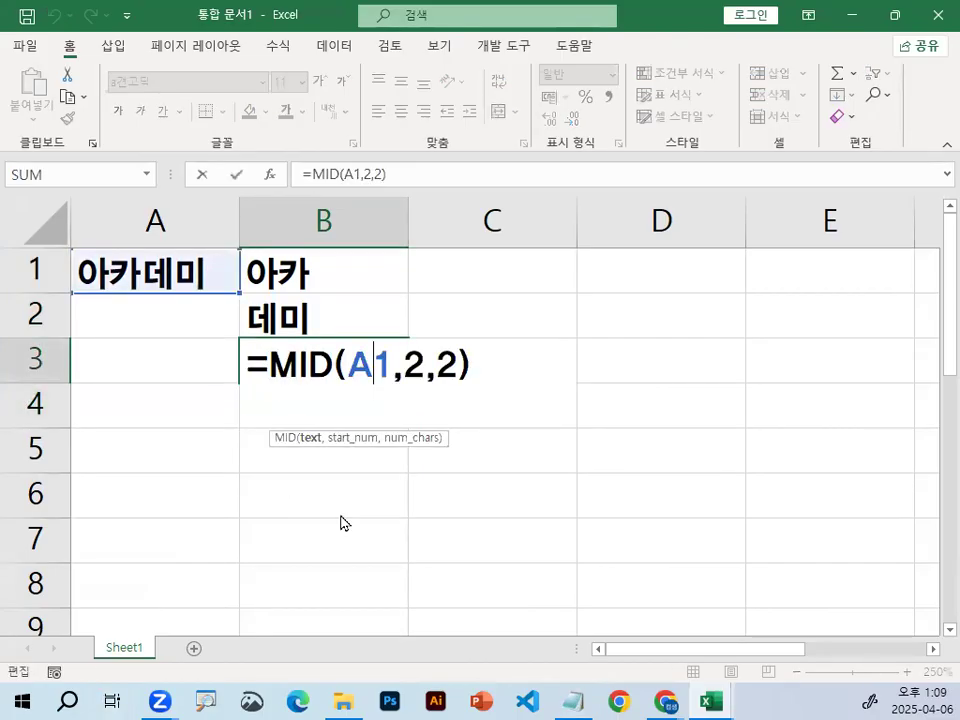
pyautogui.moveTo(350, 256)
pyautogui.mouseDown()
pyautogui.moveTo(438, 257)
pyautogui.moveTo(405, 186)
pyautogui.mouseUp()
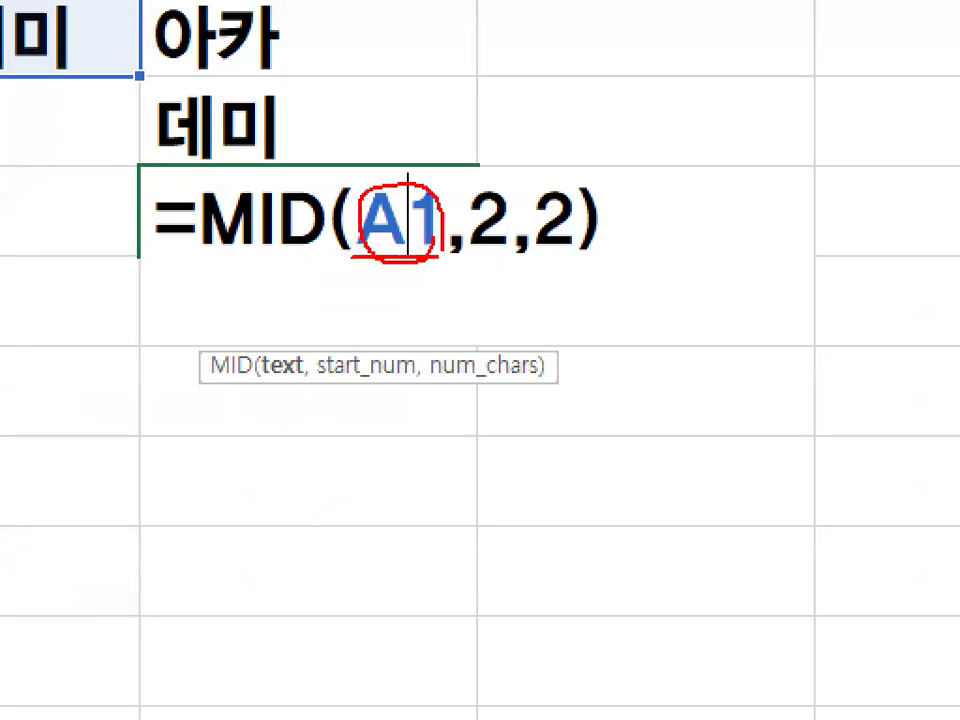
pyautogui.press('Escape')
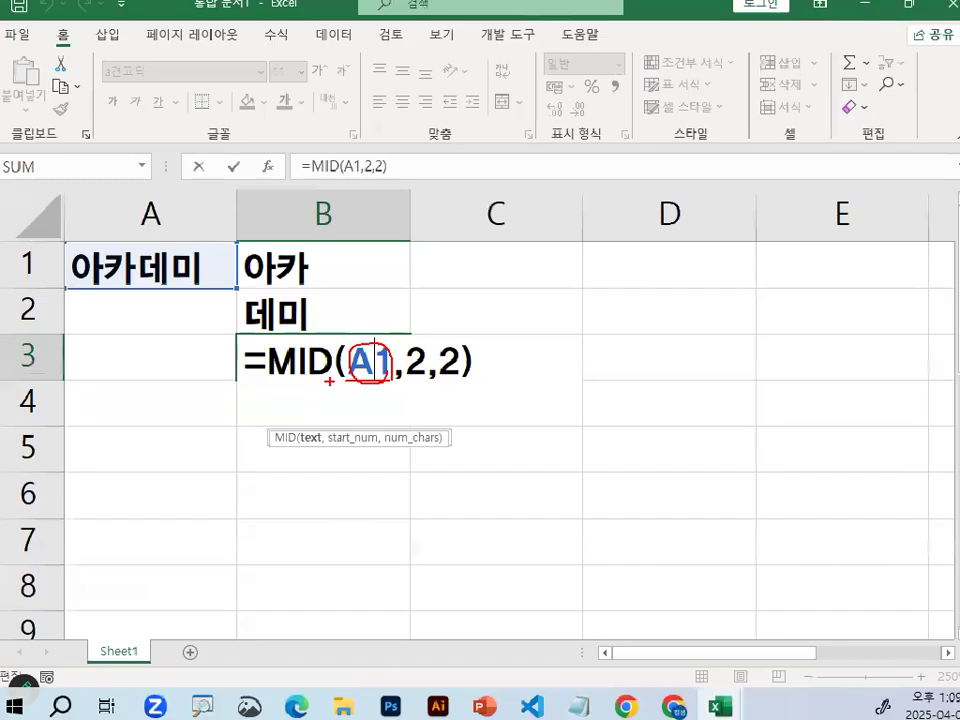
pyautogui.press('Escape')
# Review the LEFT formula in B1, the RIGHT formula in B2 and the MID formula in B3
pyautogui.click(364, 261)
pyautogui.doubleClick(364, 261)
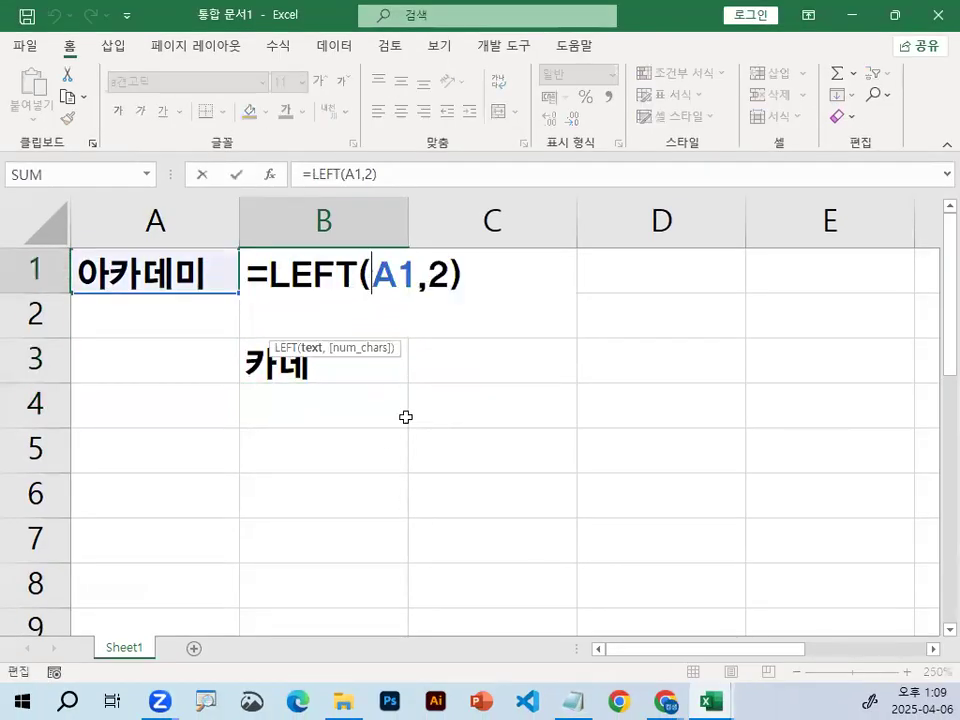
pyautogui.press('Escape')
pyautogui.click(359, 304)
pyautogui.doubleClick(357, 300)
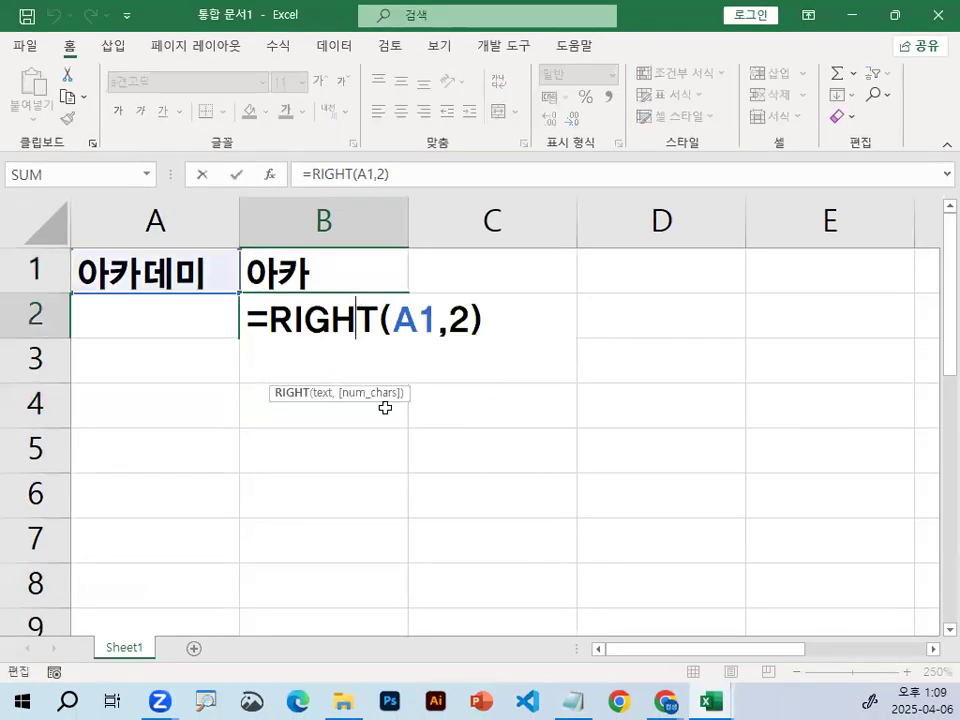
pyautogui.press('Escape')
pyautogui.doubleClick(377, 360)
pyautogui.press('Escape')
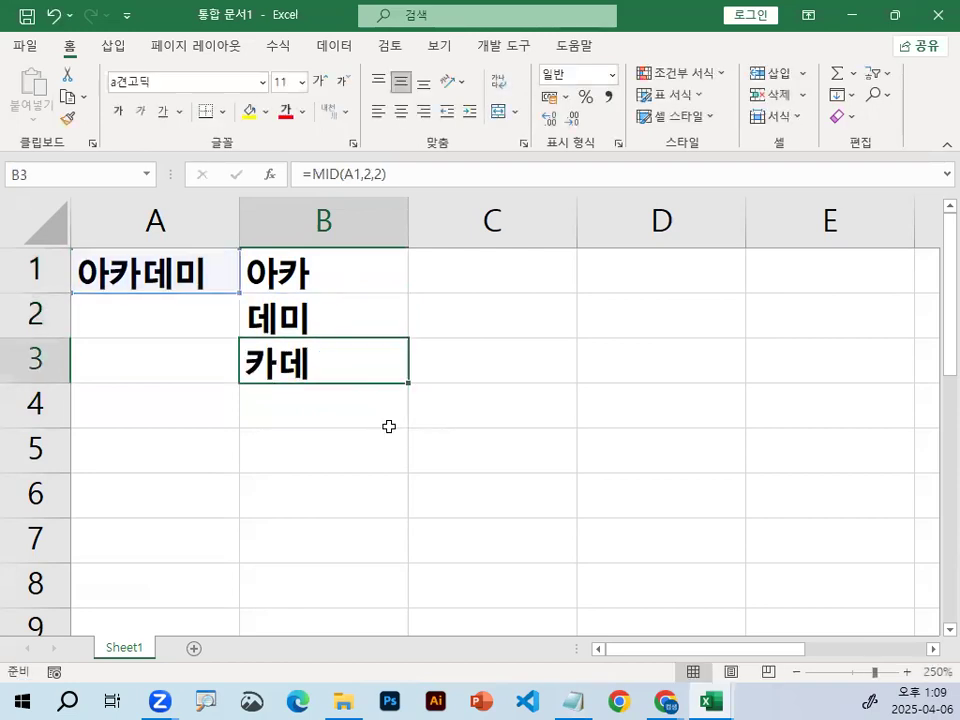
pyautogui.click(340, 269)
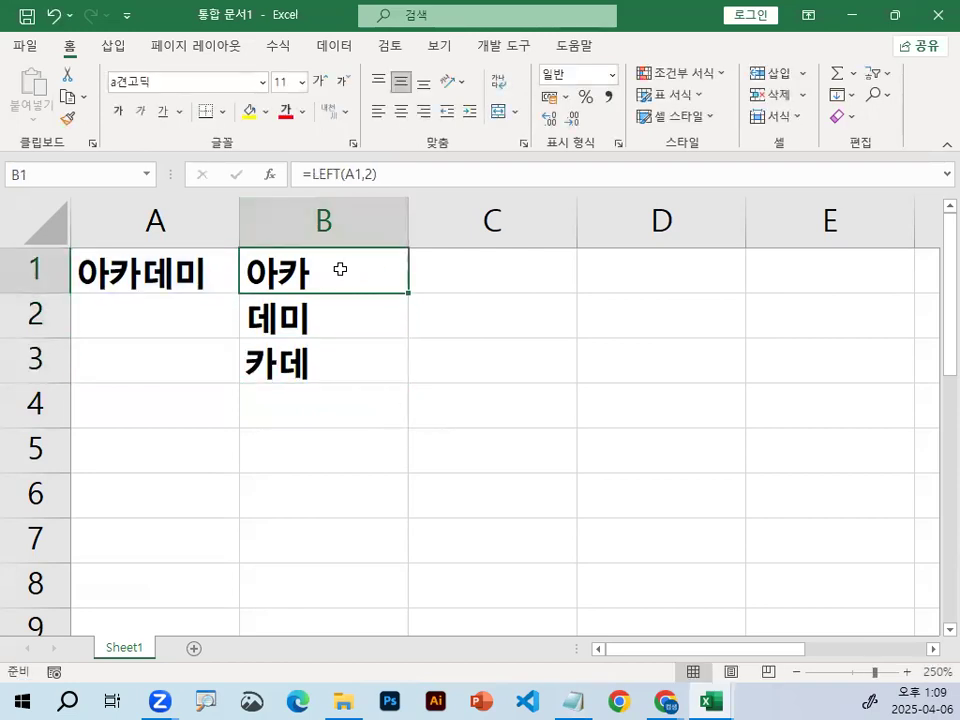
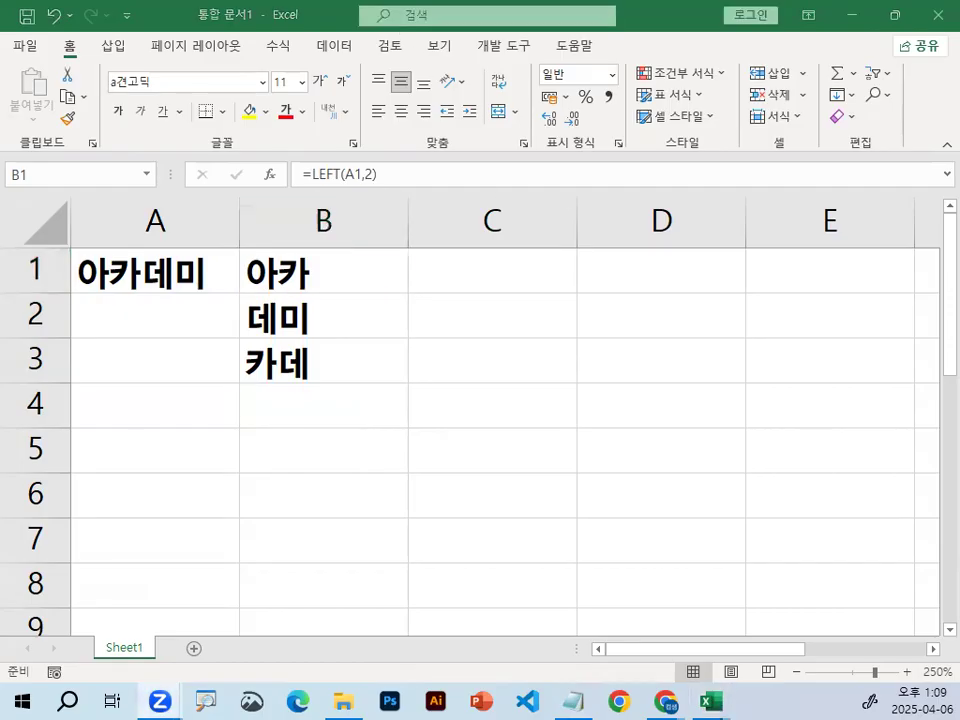
# Enter a sample postal address with city, district and street in cell C1 and fit column C's width to it
pyautogui.click(492, 271)
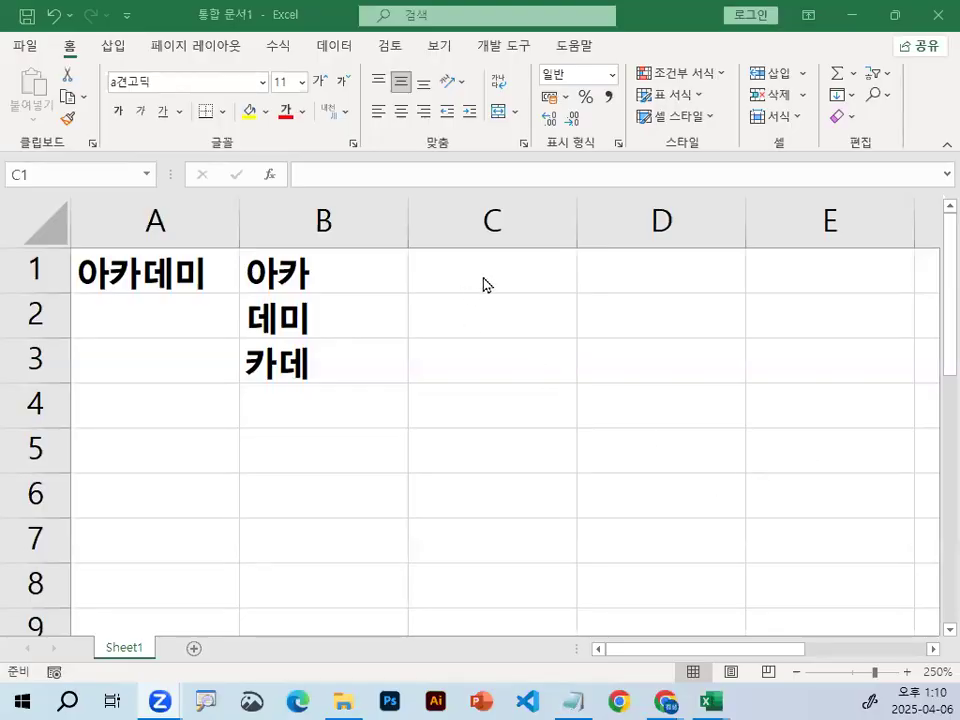
pyautogui.moveTo(576, 222); pyautogui.dragTo(697, 220)
pyautogui.write('QNT')
pyautogui.press('BackSpace')
pyautogui.press('BackSpace')
pyautogui.press('BackSpace')
pyautogui.press('Hangul')
pyautogui.write('부산')
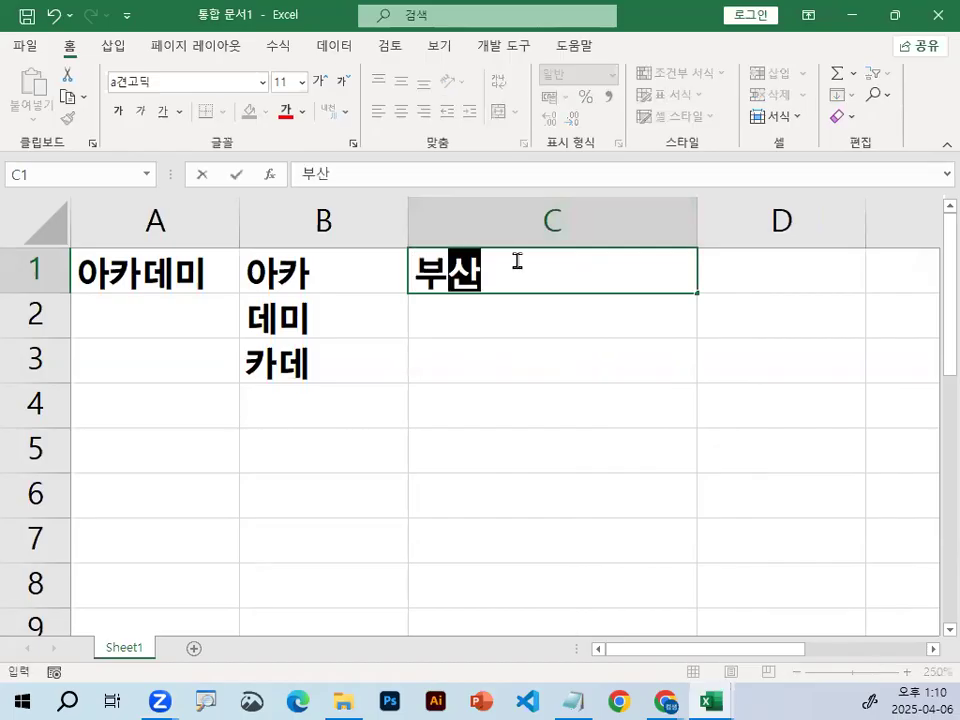
pyautogui.write('시 진구 서면1')
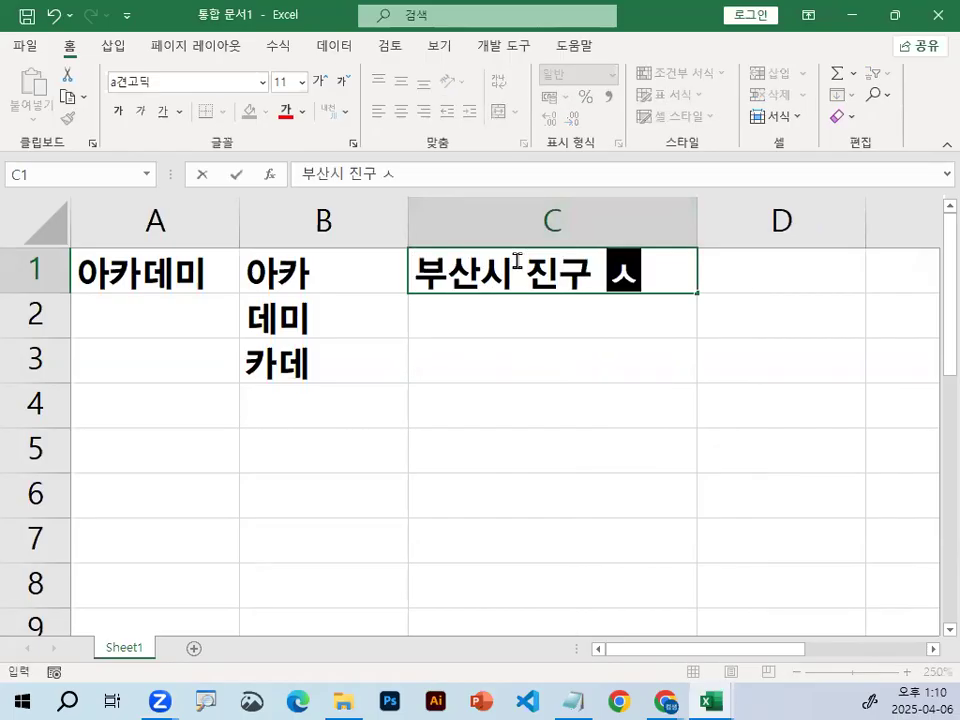
pyautogui.write('번가')
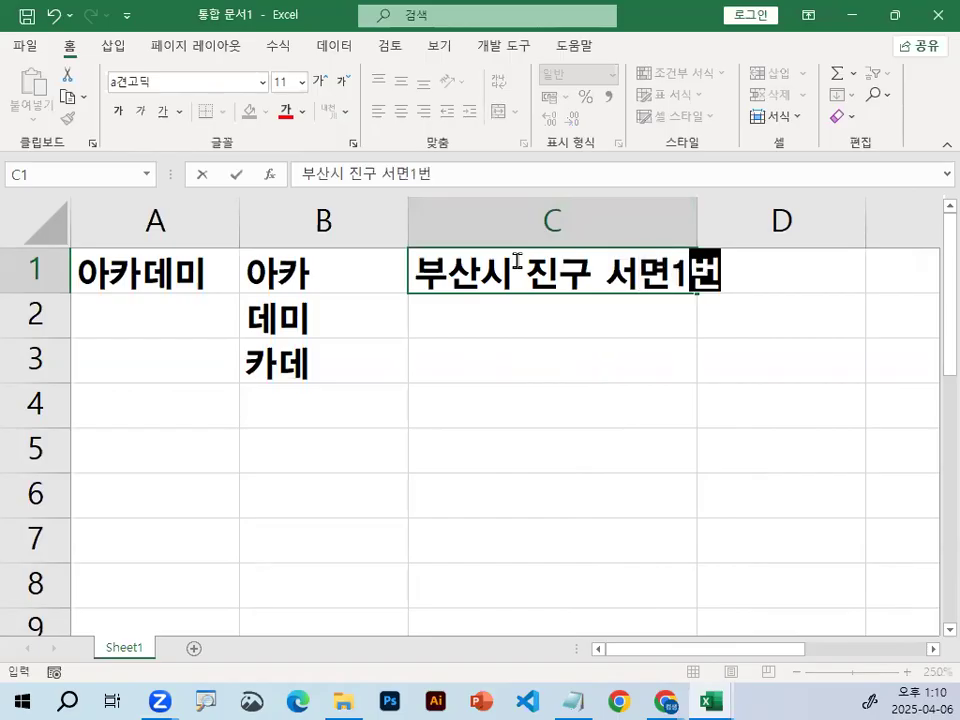
pyautogui.press('Return')
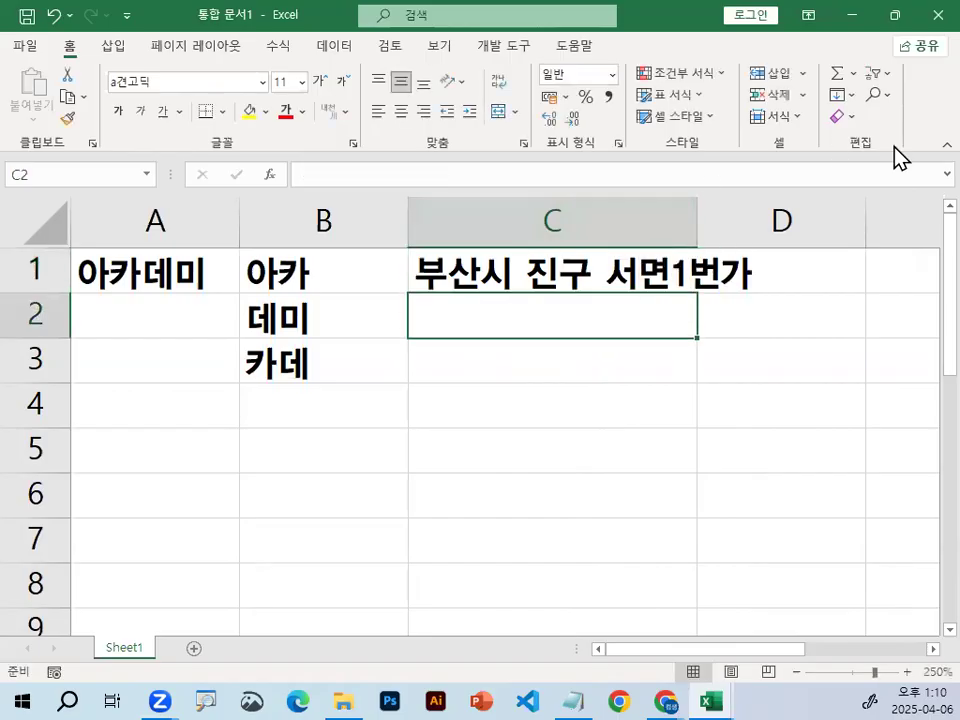
pyautogui.doubleClick(697, 223)
# Tick the two spaces between the parts of the C1 address in red and clear the marks
pyautogui.moveTo(500, 252)
pyautogui.mouseDown()
pyautogui.moveTo(507, 265)
pyautogui.moveTo(545, 218)
pyautogui.mouseUp()
pyautogui.moveTo(590, 248); pyautogui.dragTo(640, 236)
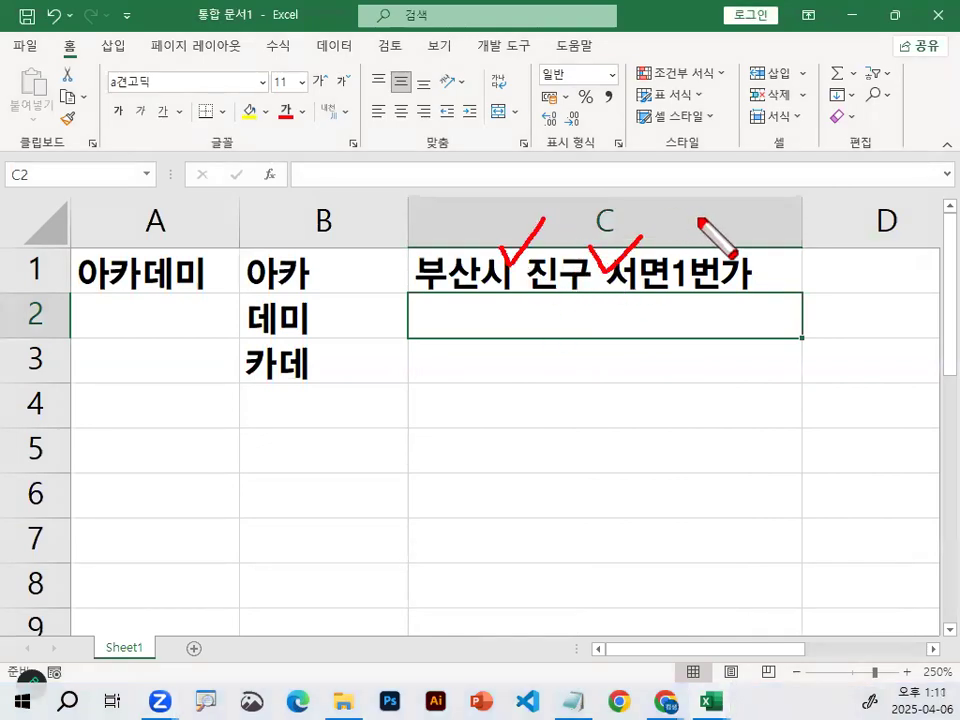
pyautogui.press('Escape')
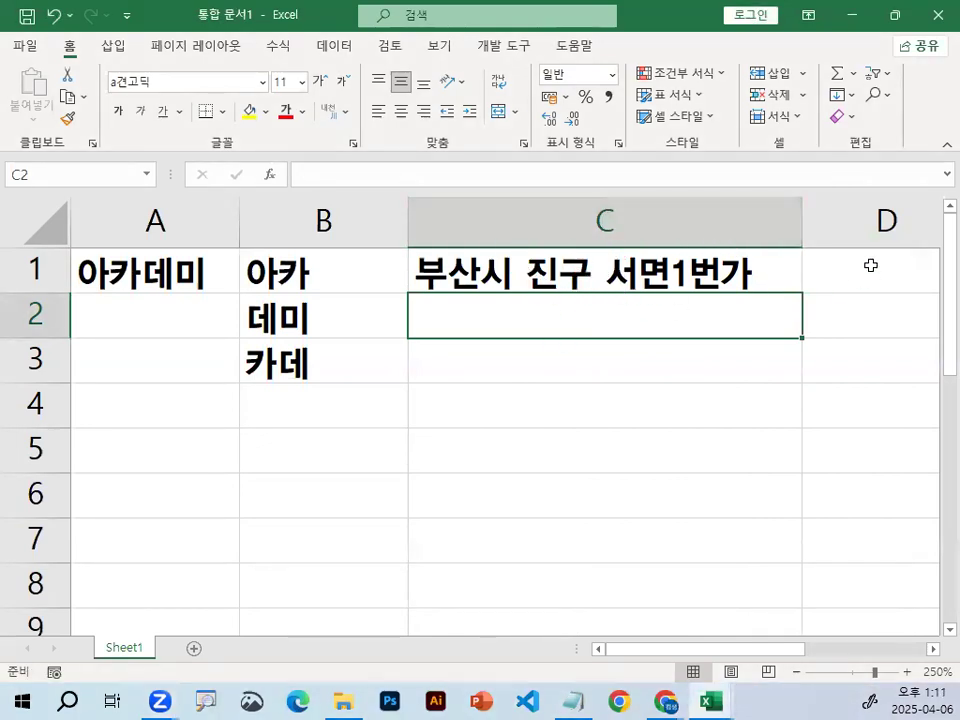
# Narrow column C, mark the border between the C and D headers in red, and auto-fit column C to its contents
pyautogui.click(870, 265)
pyautogui.moveTo(801, 220)
pyautogui.mouseDown()
pyautogui.moveTo(634, 222)
pyautogui.moveTo(610, 204)
pyautogui.moveTo(655, 236)
pyautogui.mouseUp()
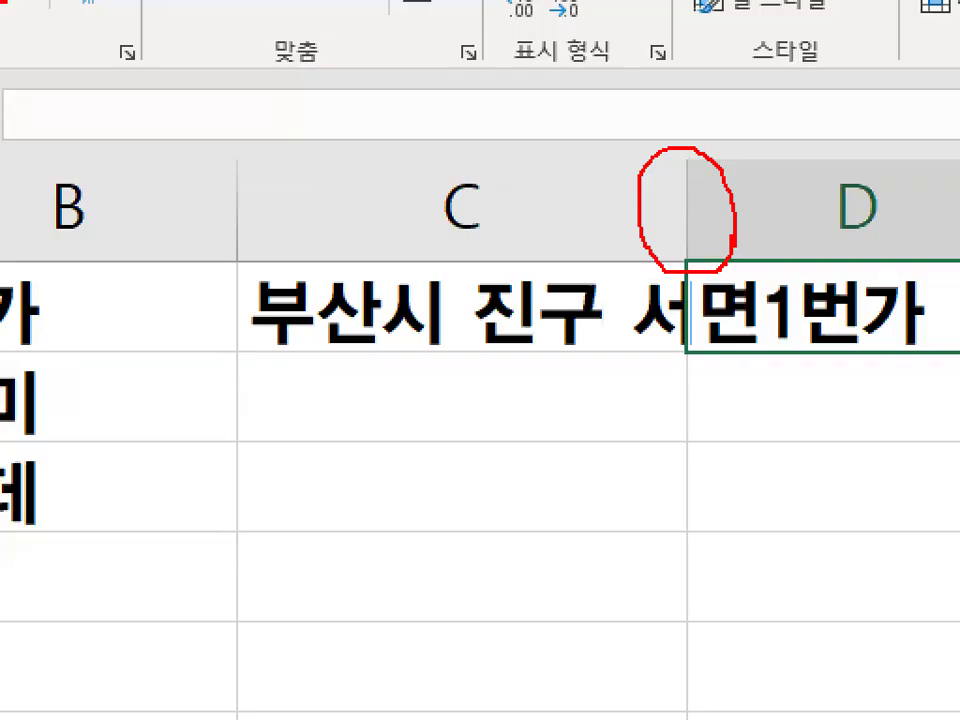
pyautogui.moveTo(680, 148); pyautogui.dragTo(697, 296)
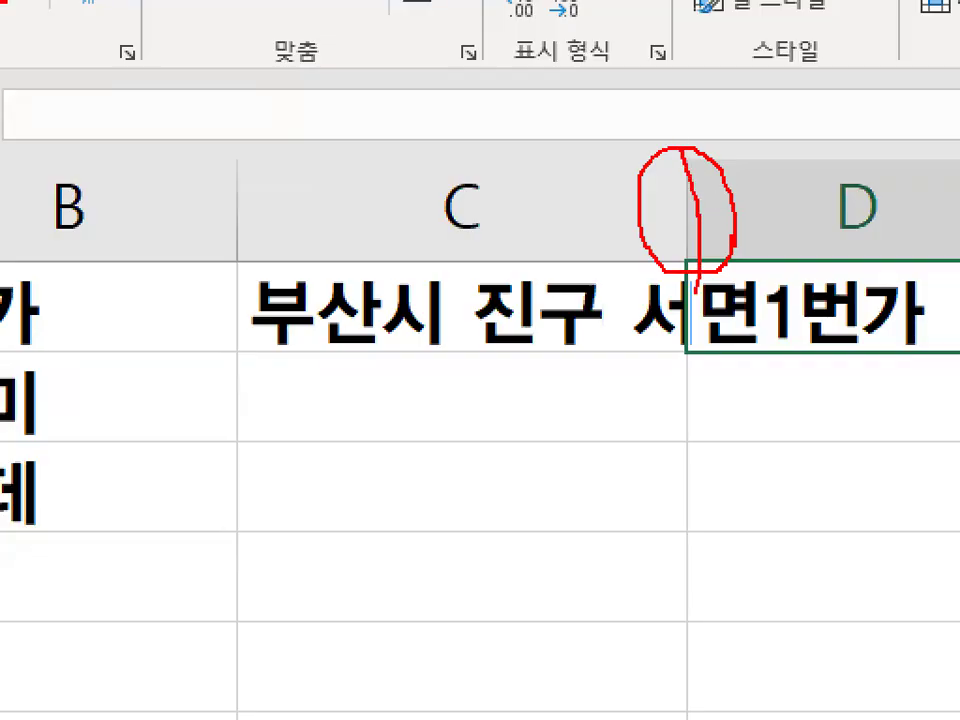
pyautogui.press('Escape')
pyautogui.doubleClick(630, 224)
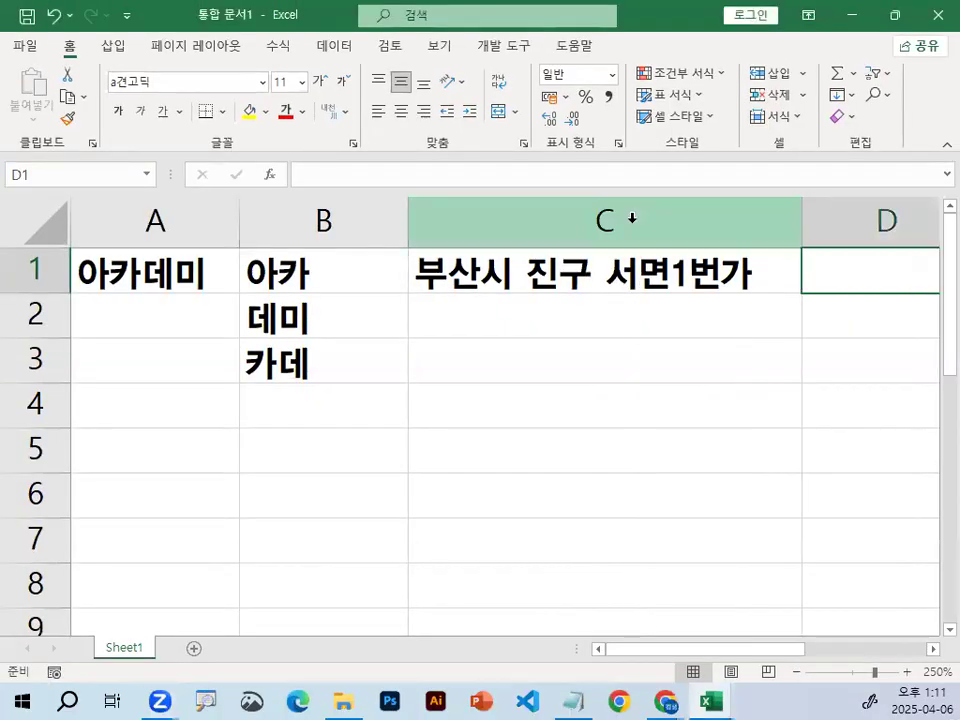
# Underline the whole address in cell C1 in red and clear the line
pyautogui.hotkey('ctrl', '2')
pyautogui.moveTo(403, 296); pyautogui.dragTo(662, 296)
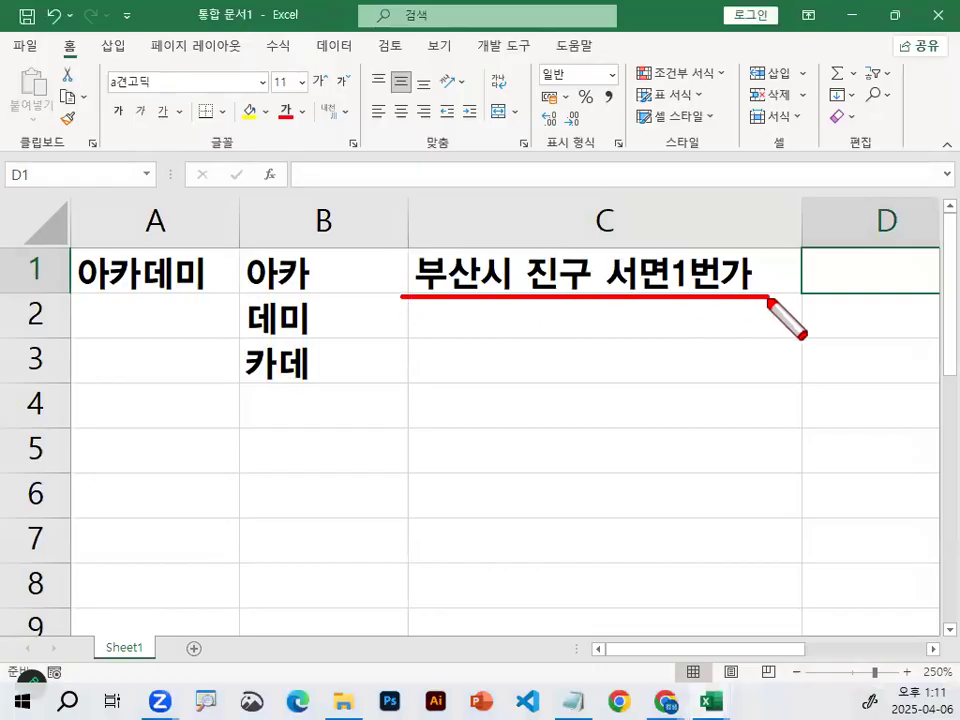
pyautogui.press('Escape')
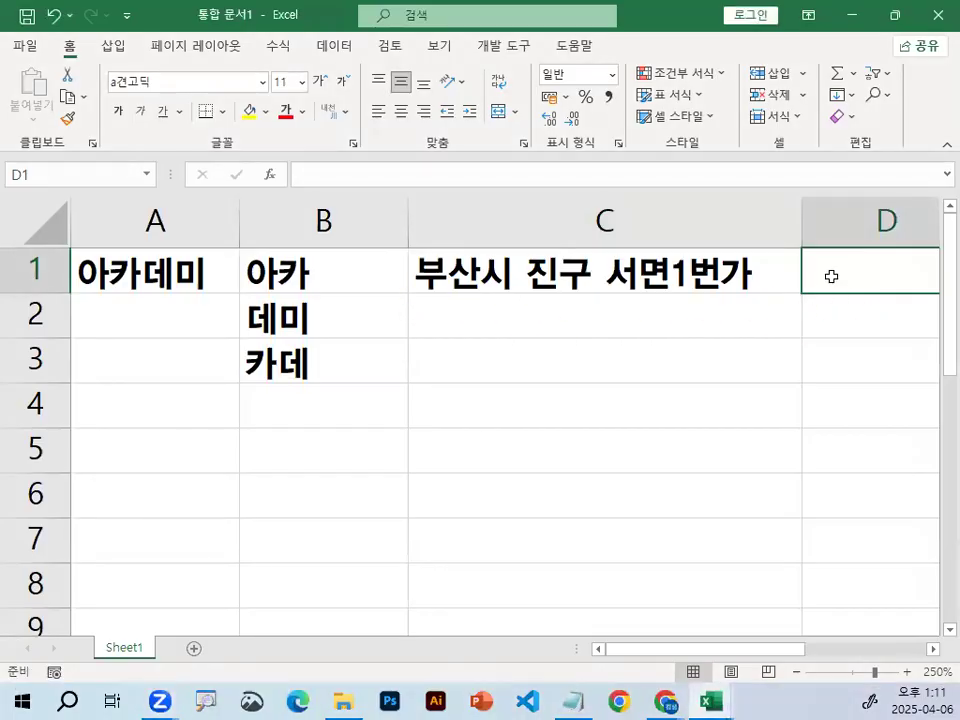
# Apply all borders and a yellow fill to cells D1:D3
pyautogui.click(932, 649)
pyautogui.moveTo(718, 272); pyautogui.dragTo(718, 356)
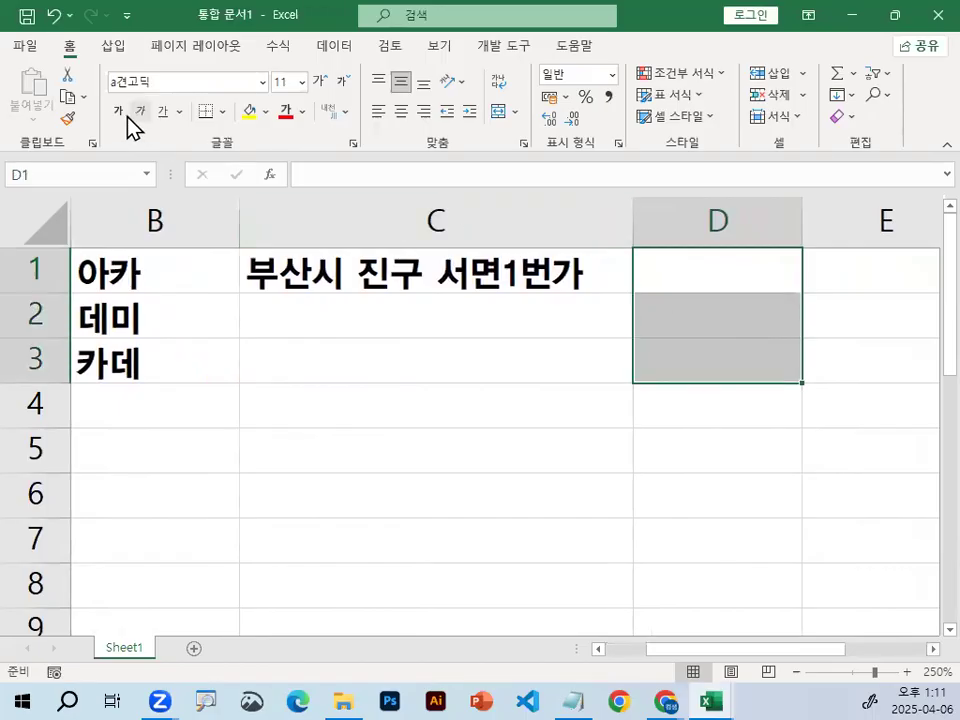
pyautogui.click(222, 111)
pyautogui.click(255, 299)
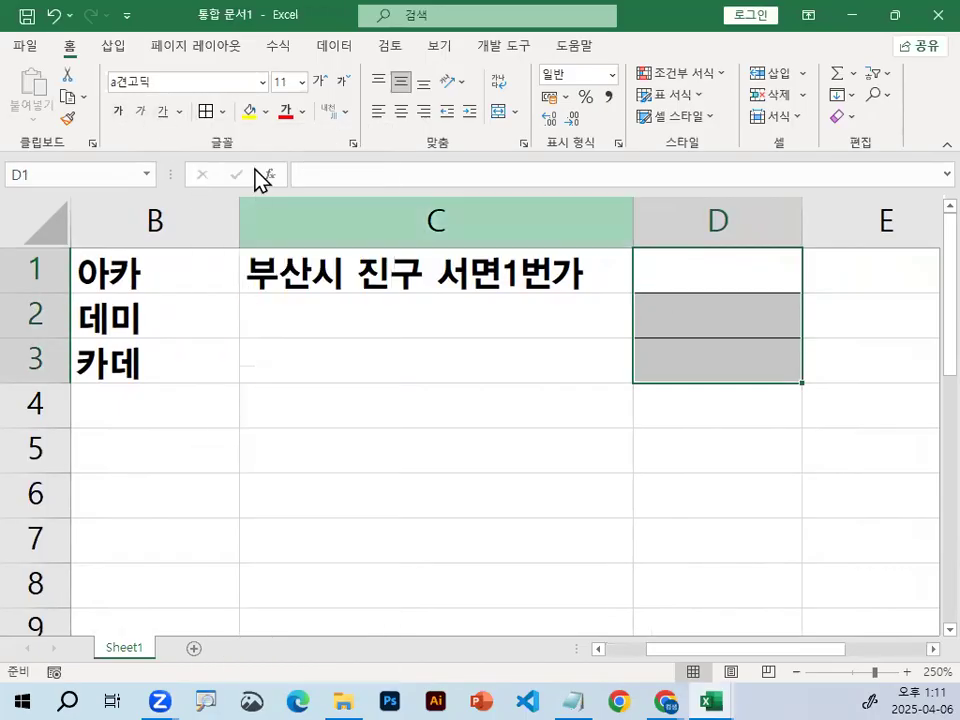
pyautogui.click(249, 111)
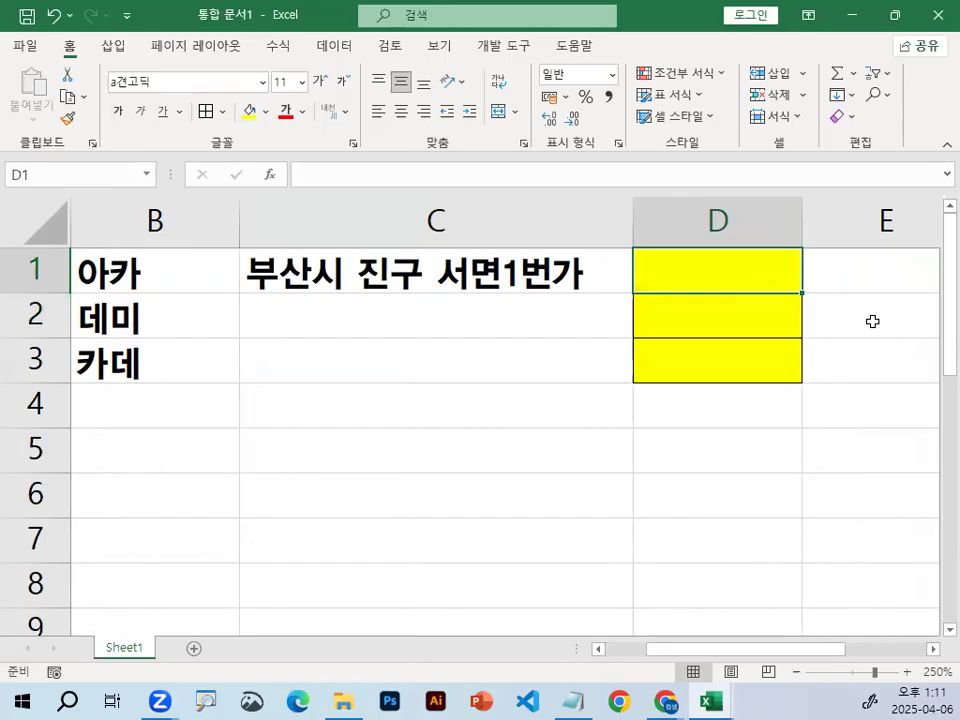
# Enter the city, district and street parts of the C1 address separately in cells D1, D2 and D3
pyautogui.write('부산시')
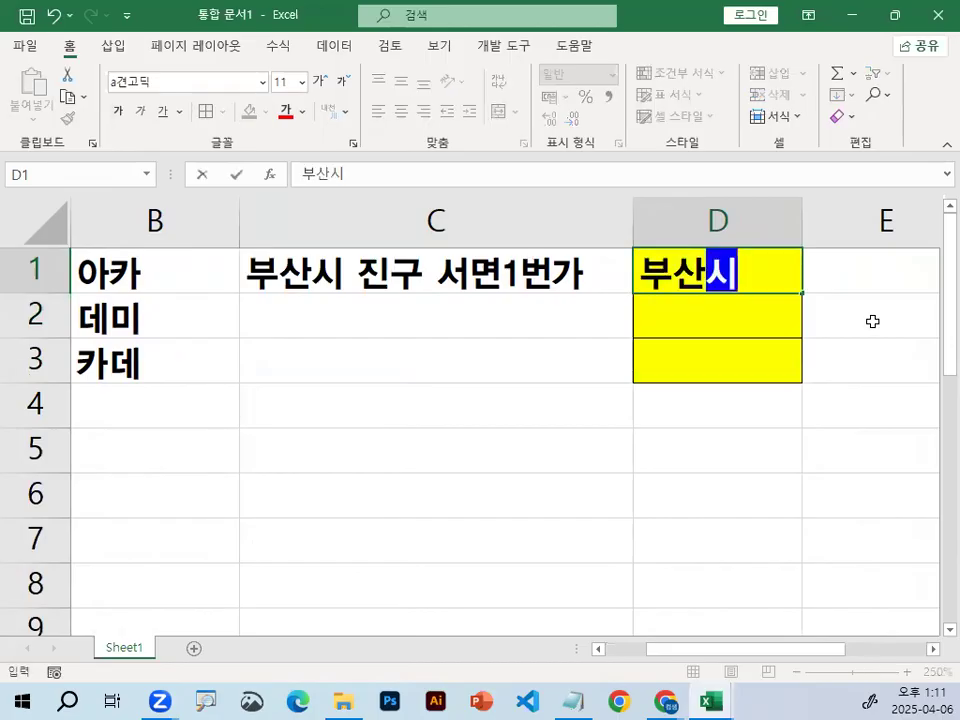
pyautogui.press('Return')
pyautogui.write('진구')
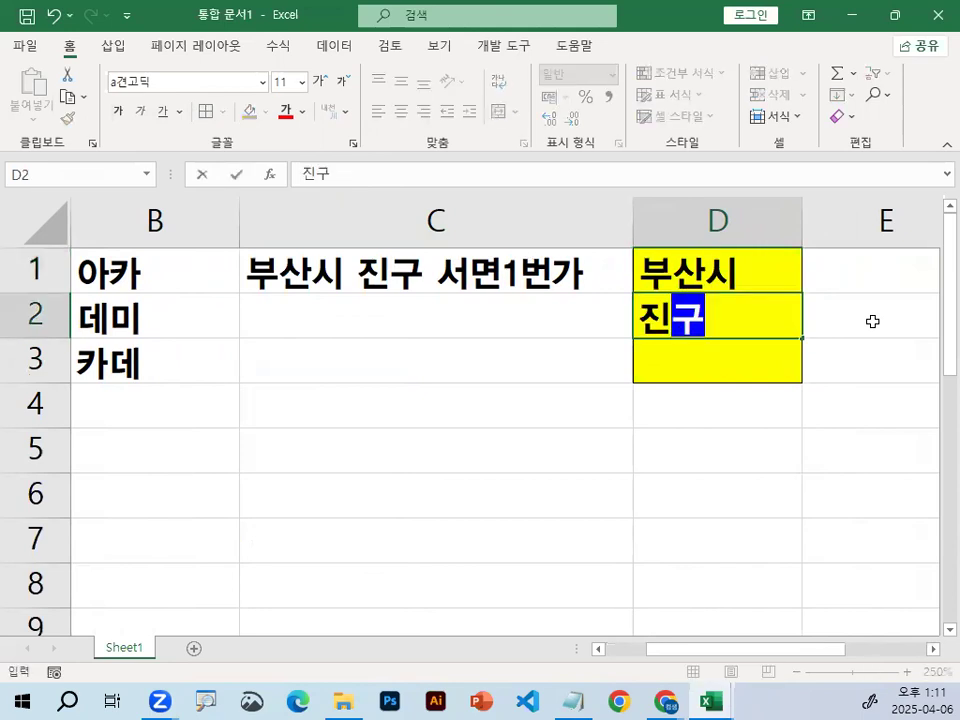
pyautogui.press('Return')
pyautogui.write('서면')
pyautogui.write('1번ㄱ')
pyautogui.write('ㅏ')
pyautogui.press('Return')
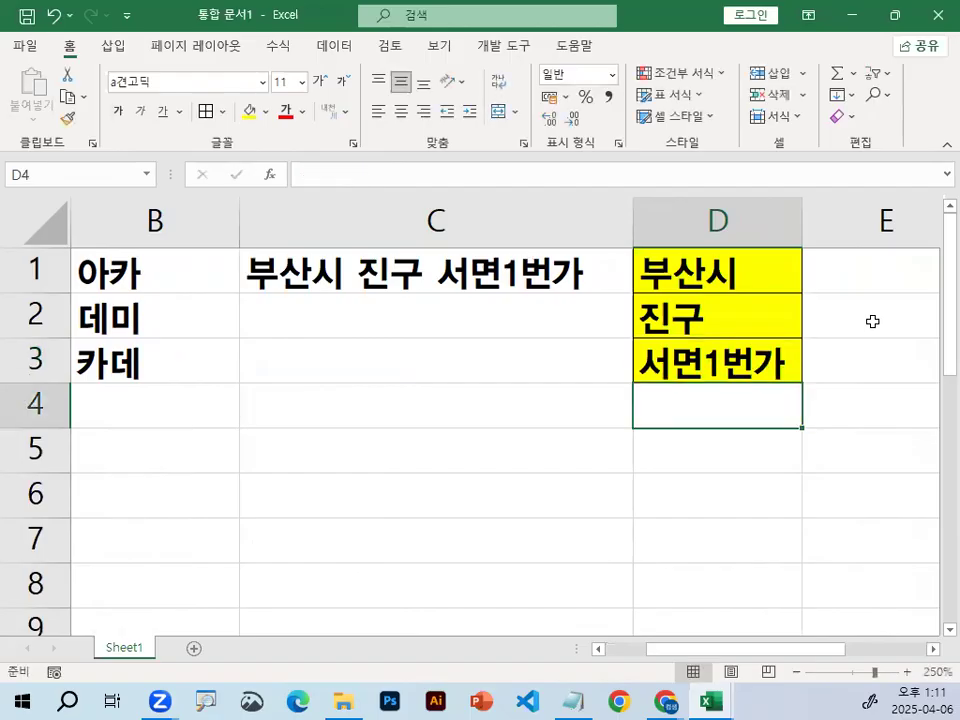
pyautogui.click(707, 268)
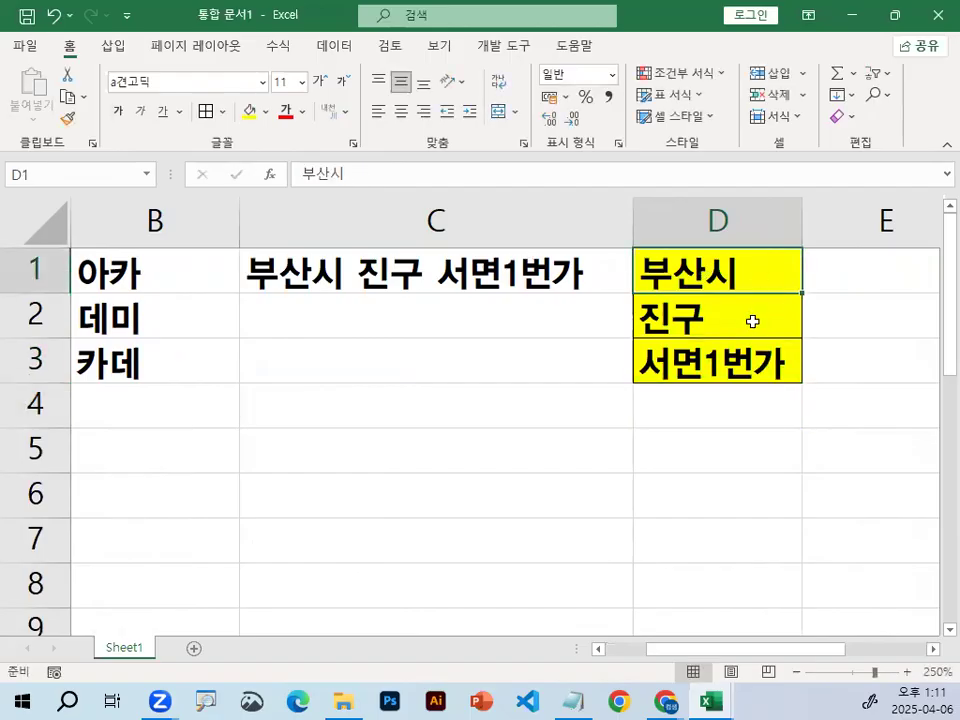
pyautogui.click(697, 320)
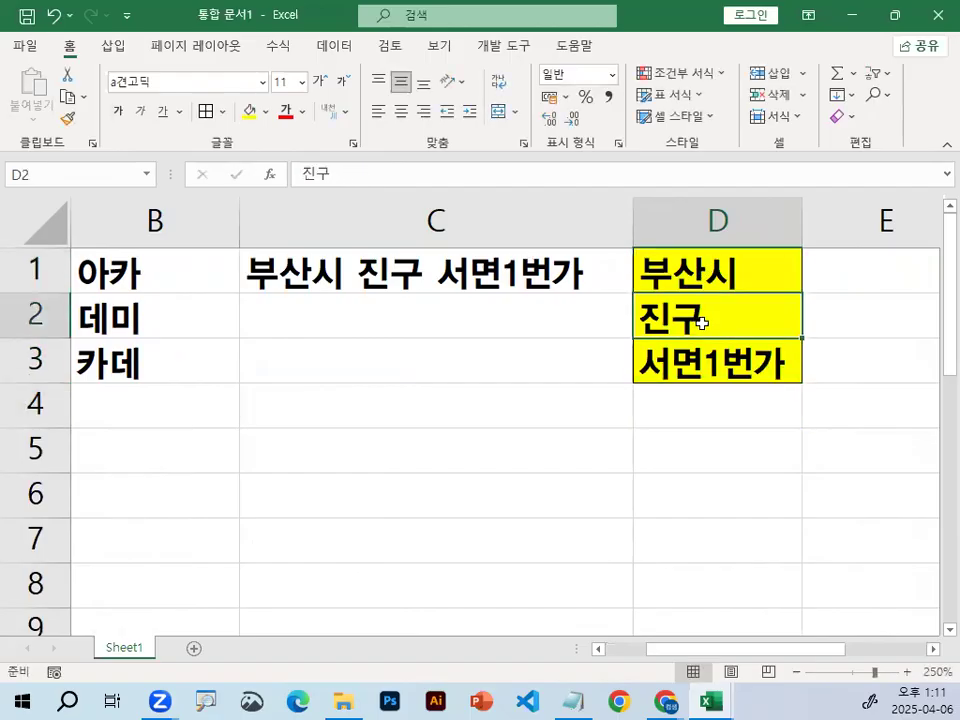
pyautogui.click(698, 366)
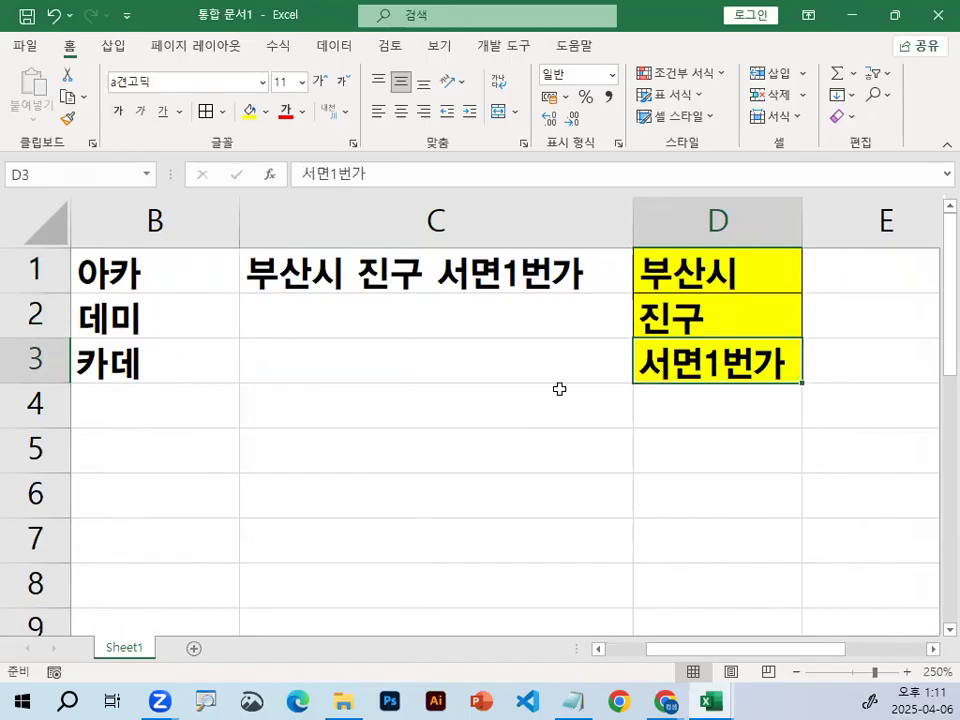
pyautogui.click(630, 483)
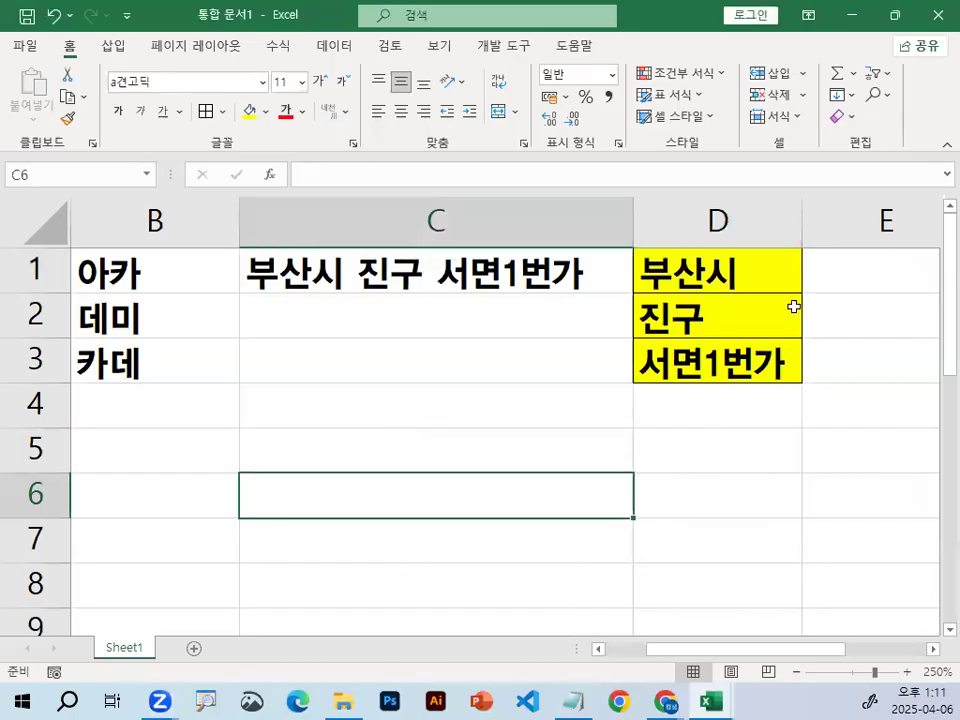
pyautogui.click(715, 271)
pyautogui.moveTo(785, 287)
pyautogui.mouseDown()
pyautogui.moveTo(536, 262)
pyautogui.moveTo(783, 250)
pyautogui.mouseUp()
pyautogui.moveTo(726, 379)
pyautogui.mouseDown()
pyautogui.moveTo(579, 326)
pyautogui.moveTo(712, 352)
pyautogui.mouseUp()
pyautogui.moveTo(840, 456)
pyautogui.mouseDown()
pyautogui.moveTo(574, 422)
pyautogui.moveTo(739, 422)
pyautogui.mouseUp()
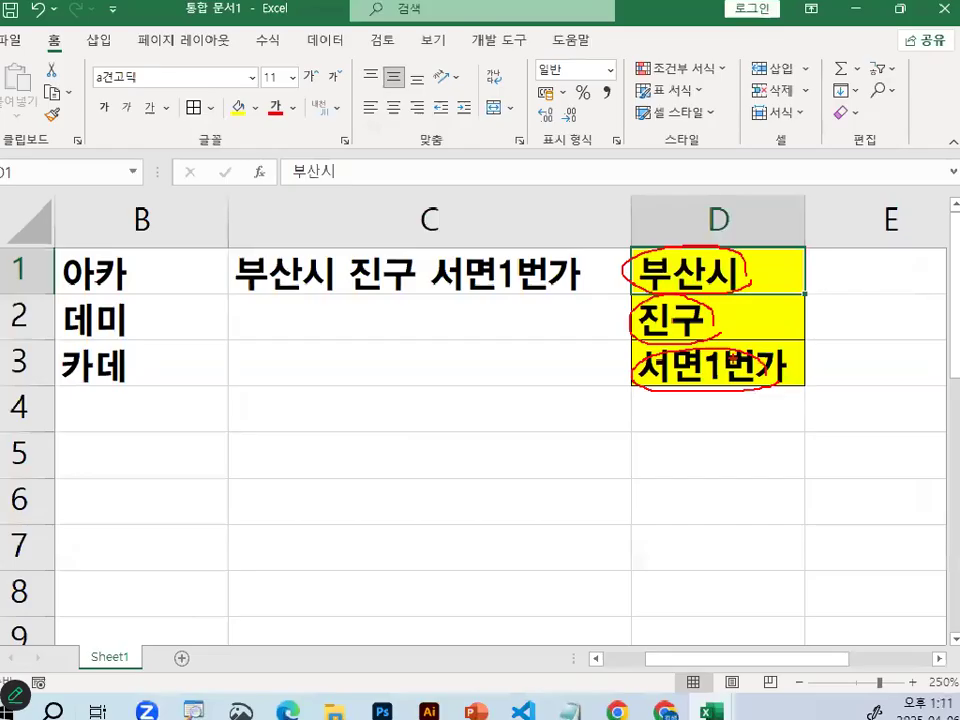
pyautogui.press('Escape')
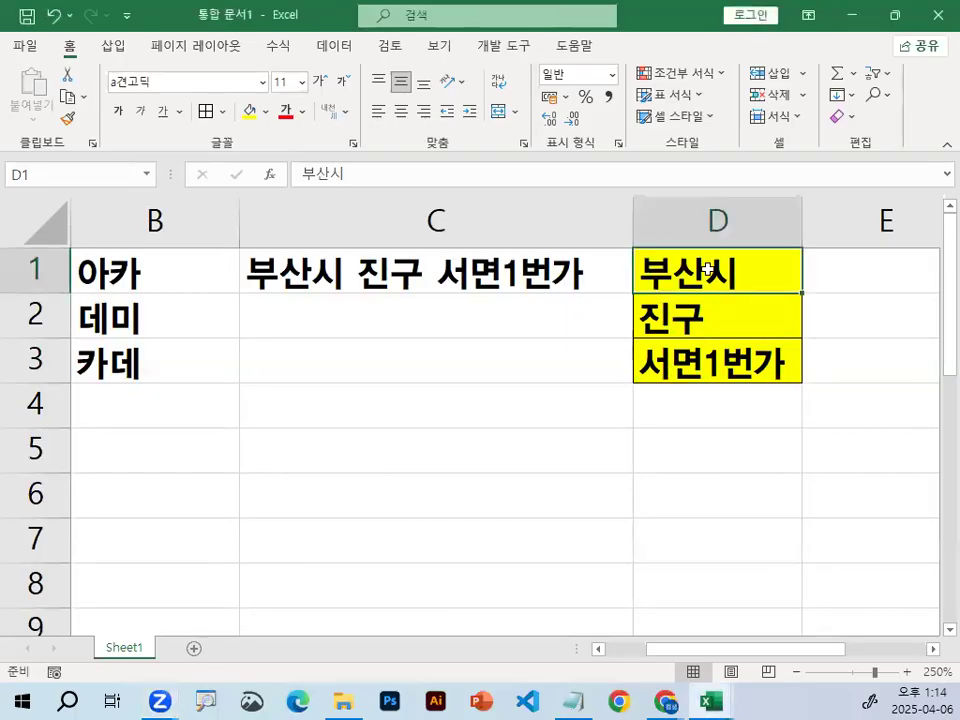
# Clear the contents of cells D1:D3, keeping their yellow fill and borders
pyautogui.moveTo(718, 264); pyautogui.dragTo(725, 363)
pyautogui.press('Delete')
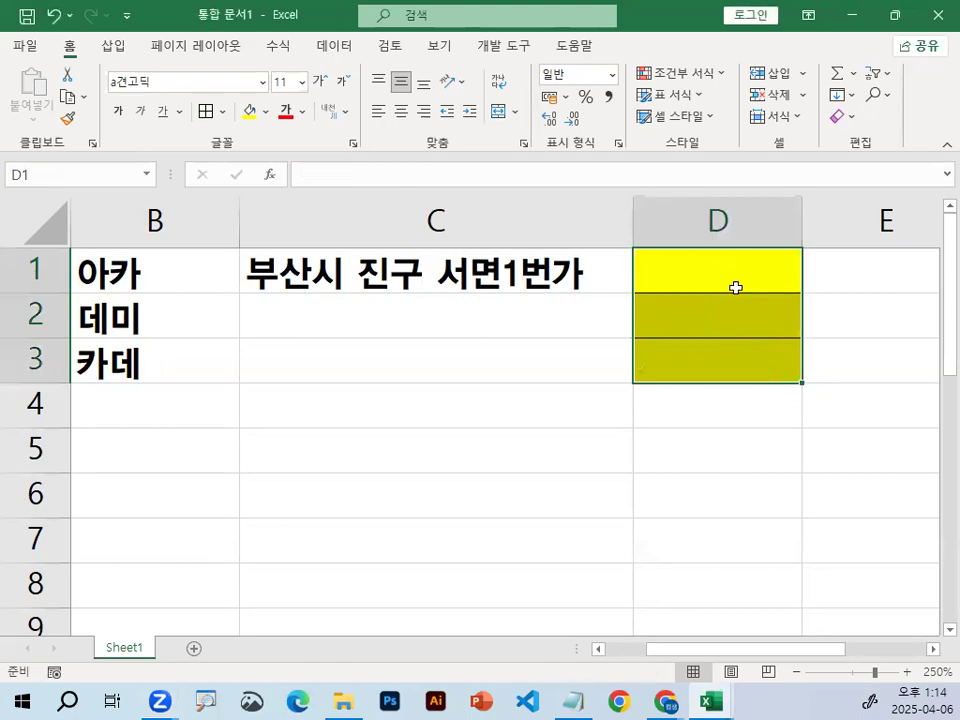
# Enter the formula =LEFT(C1,3) in cell D1 to extract the first three characters of the address
pyautogui.click(709, 265)
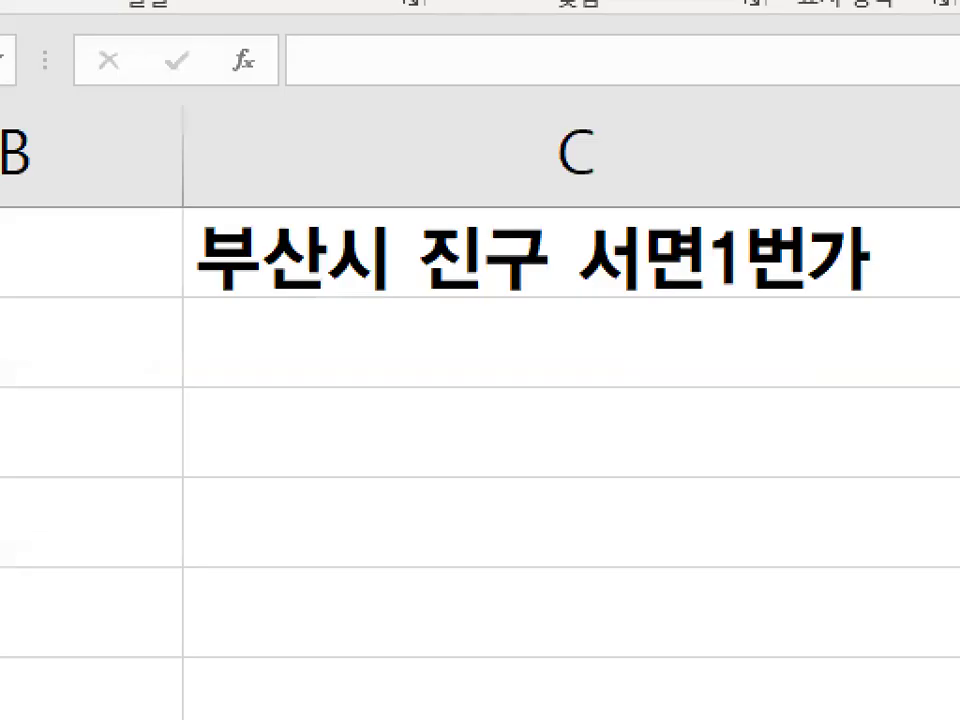
pyautogui.moveTo(244, 283); pyautogui.dragTo(345, 288)
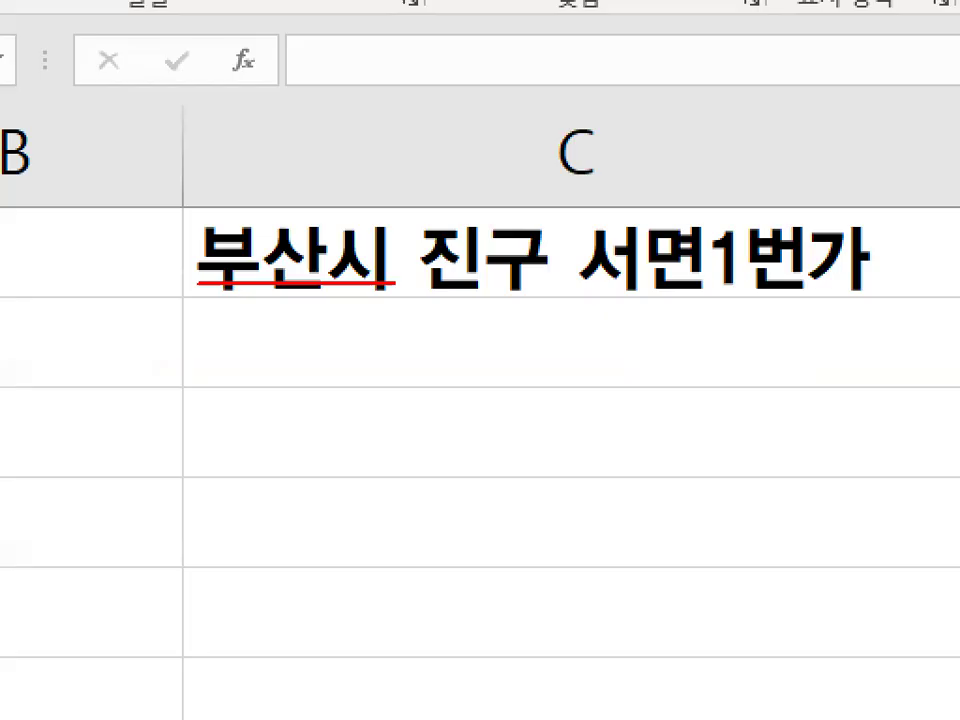
pyautogui.moveTo(405, 270); pyautogui.dragTo(396, 245)
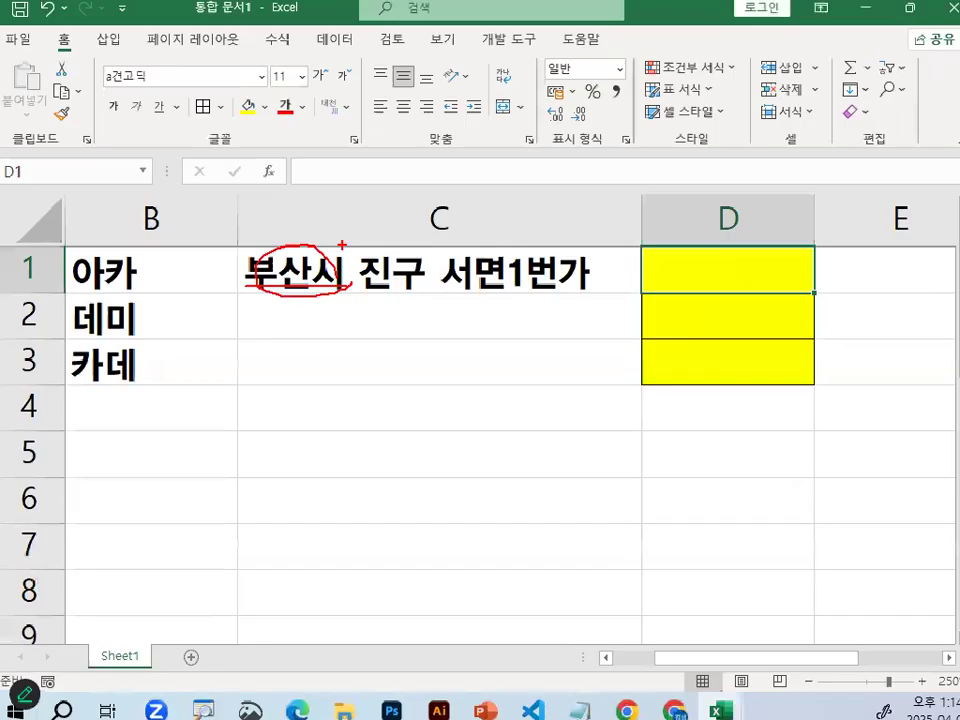
pyautogui.write('=LEFT(')
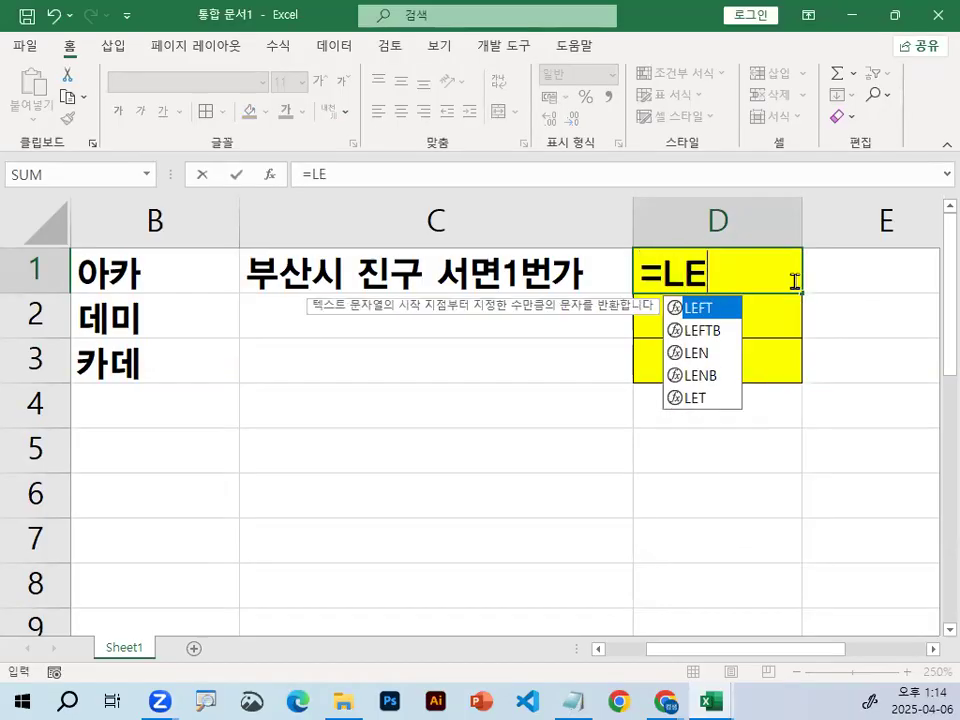
pyautogui.click(455, 260)
pyautogui.write(',')
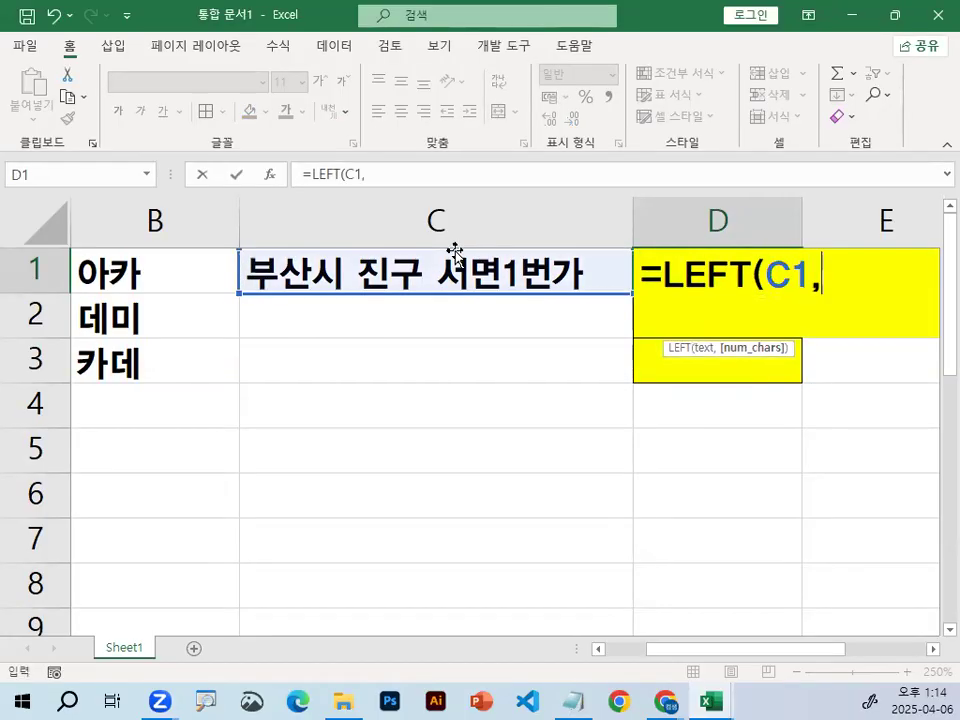
pyautogui.write('3)')
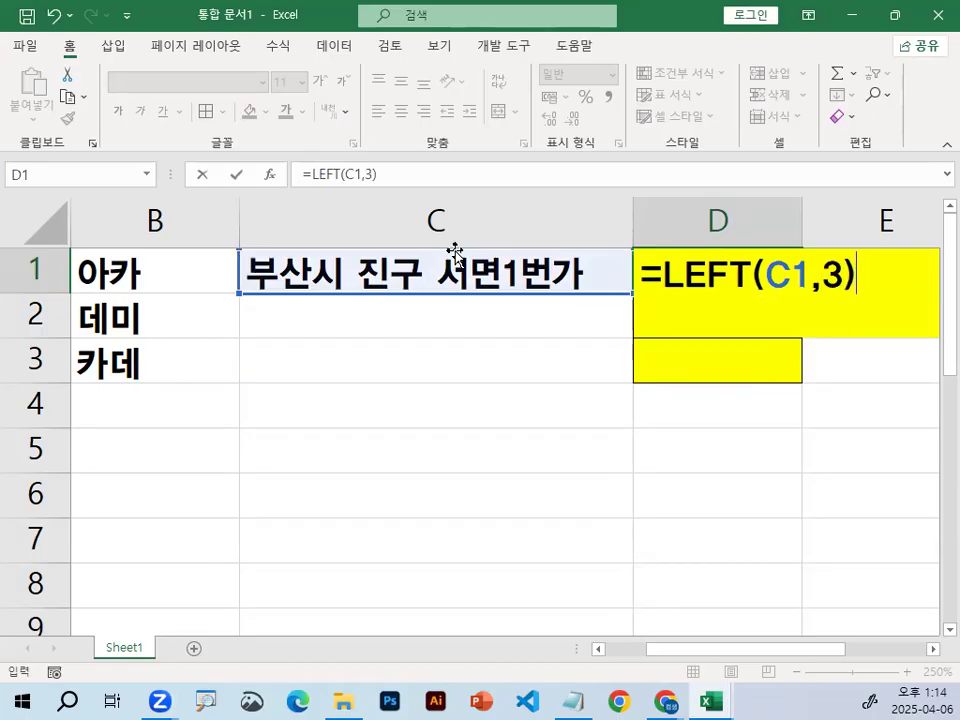
pyautogui.press('Return')
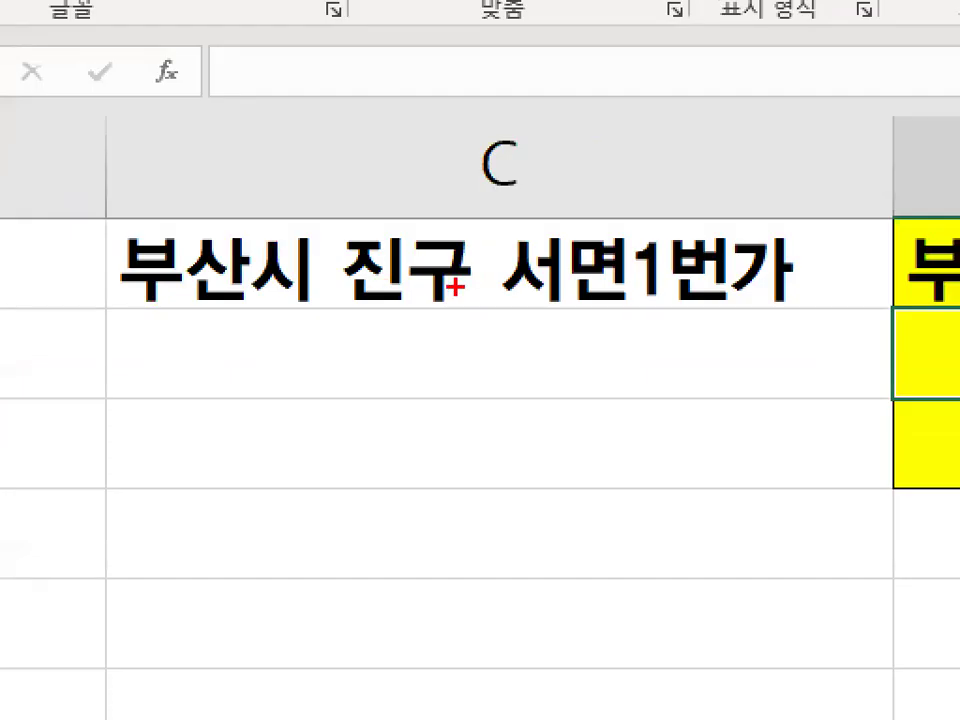
pyautogui.moveTo(414, 279)
pyautogui.mouseDown()
pyautogui.moveTo(375, 288)
pyautogui.moveTo(381, 250)
pyautogui.mouseUp()
pyautogui.moveTo(456, 289); pyautogui.dragTo(395, 223)
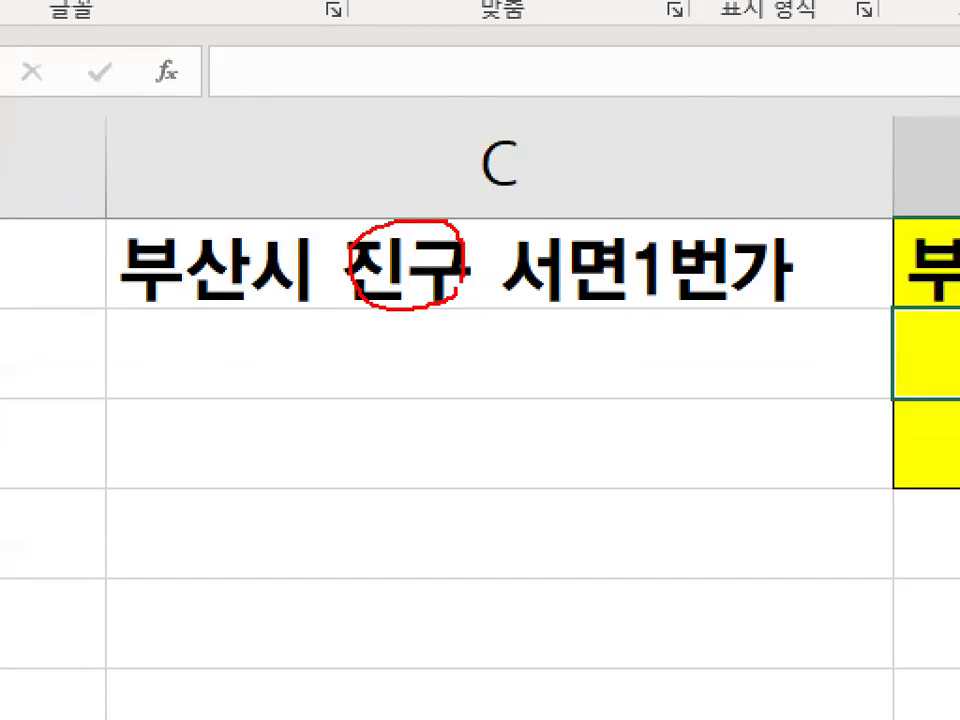
pyautogui.moveTo(111, 146); pyautogui.dragTo(112, 435)
pyautogui.moveTo(795, 124); pyautogui.dragTo(793, 422)
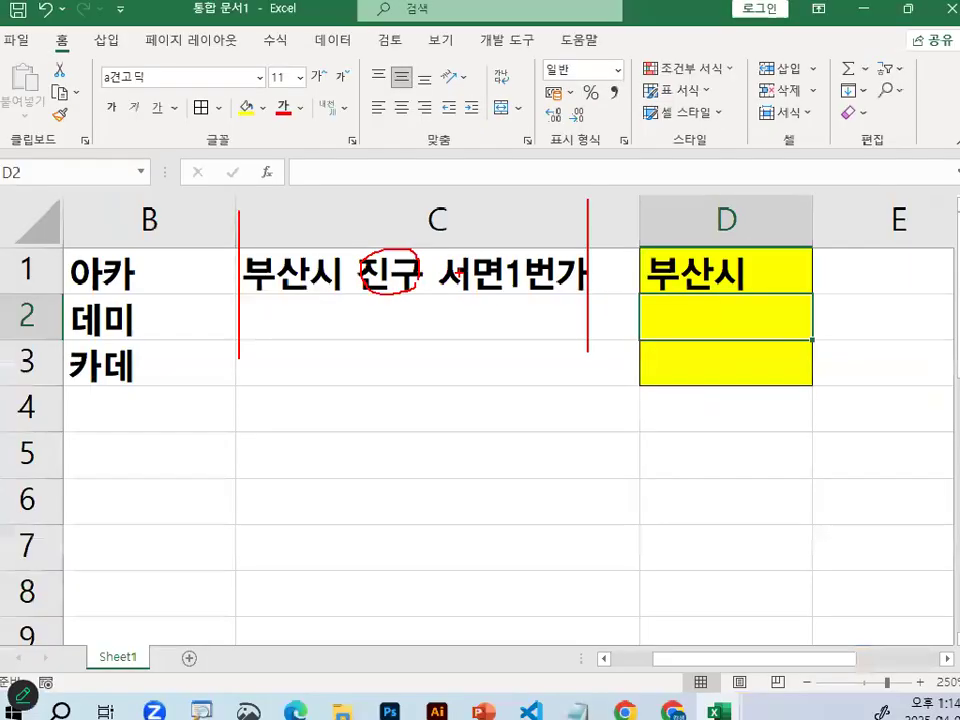
pyautogui.hotkey('ctrl', '1')
pyautogui.click(369, 272)
pyautogui.moveTo(403, 283); pyautogui.dragTo(338, 291)
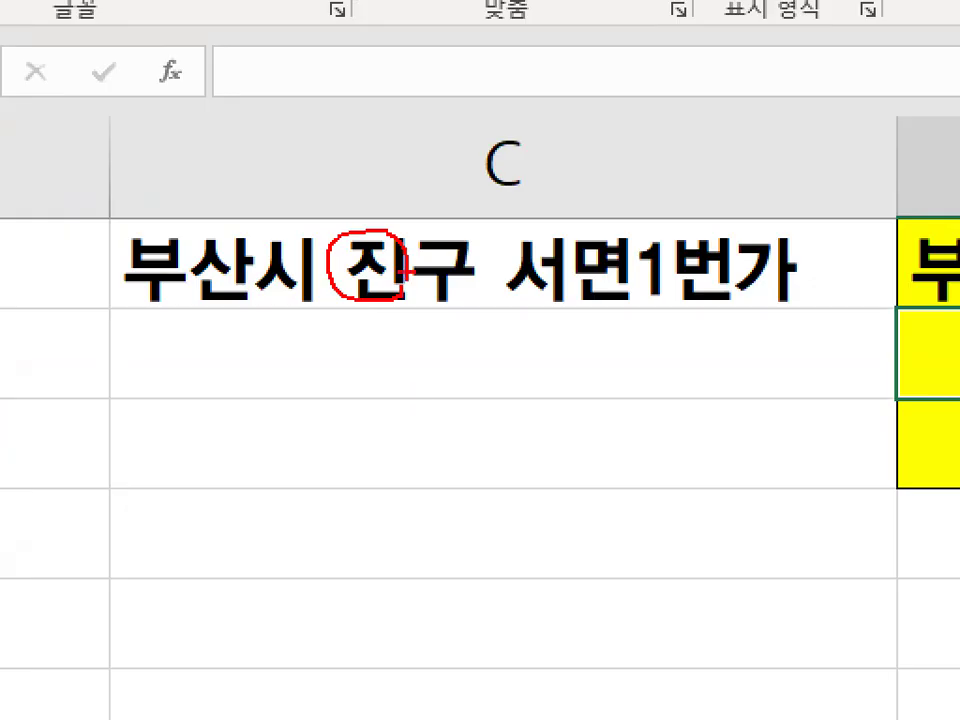
pyautogui.moveTo(384, 339)
pyautogui.mouseDown()
pyautogui.moveTo(384, 390)
pyautogui.moveTo(357, 393)
pyautogui.mouseUp()
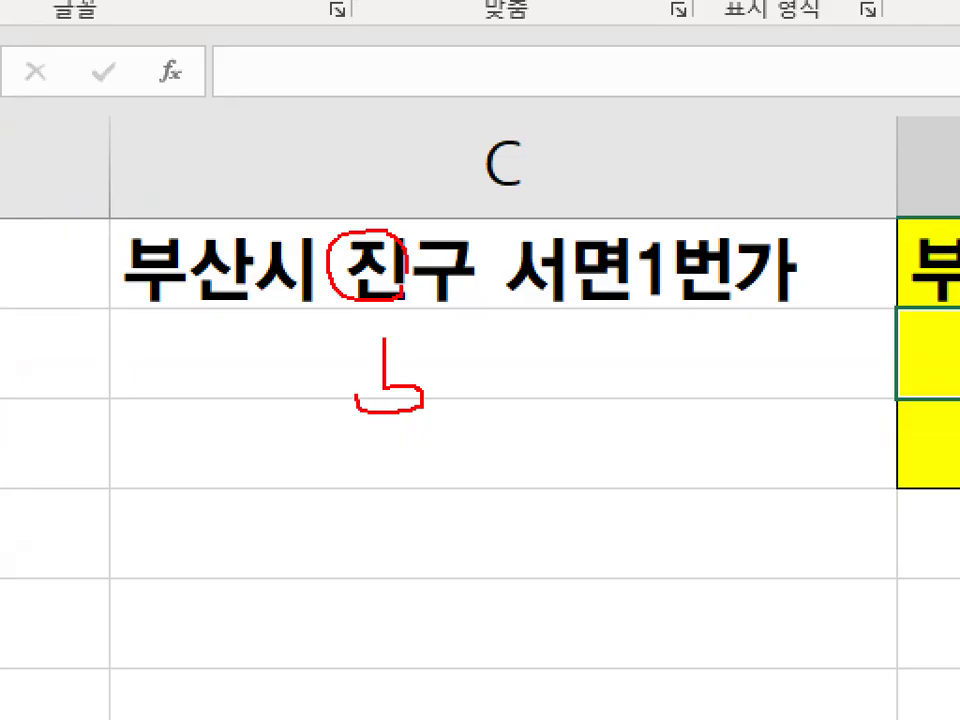
pyautogui.moveTo(334, 252)
pyautogui.mouseDown()
pyautogui.moveTo(322, 210)
pyautogui.moveTo(387, 155)
pyautogui.mouseUp()
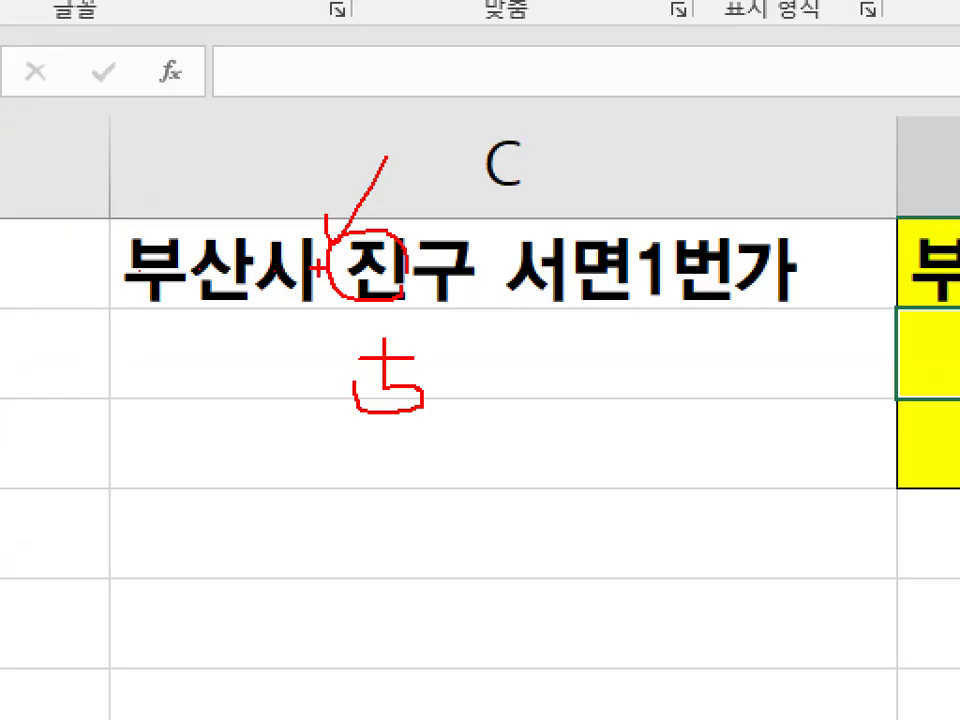
pyautogui.moveTo(370, 295); pyautogui.dragTo(414, 240)
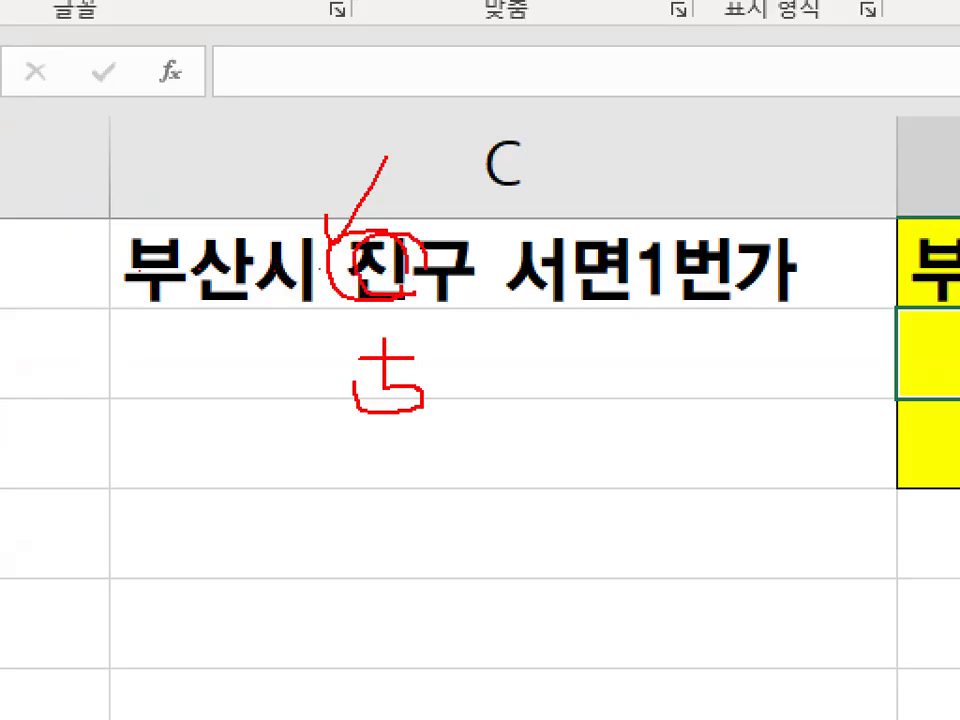
pyautogui.moveTo(437, 400)
pyautogui.mouseDown()
pyautogui.moveTo(321, 418)
pyautogui.moveTo(425, 345)
pyautogui.moveTo(450, 405)
pyautogui.mouseUp()
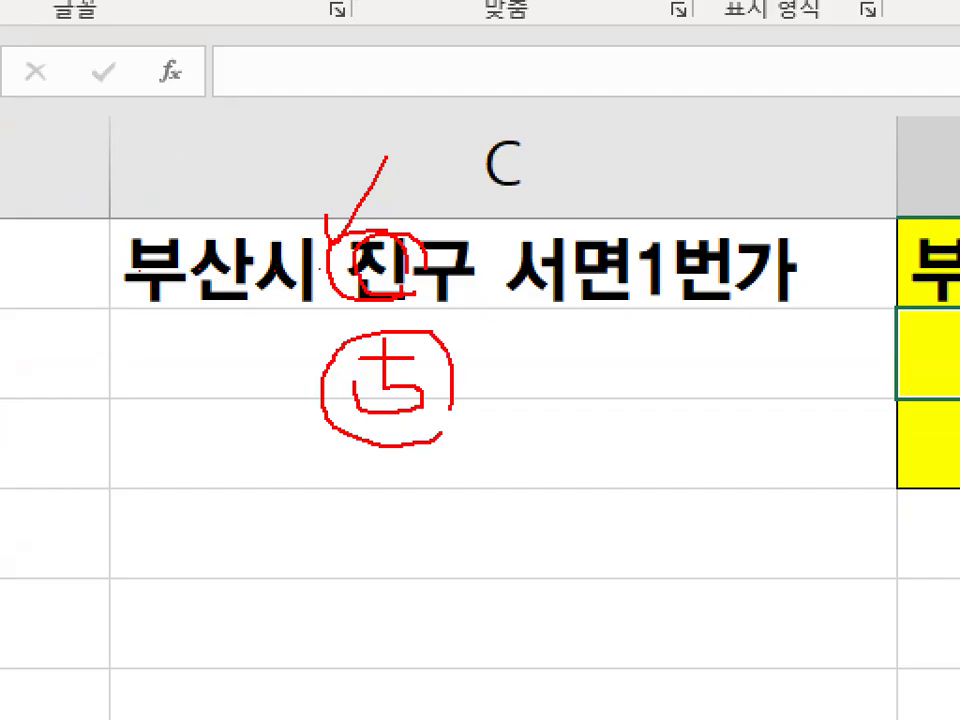
pyautogui.moveTo(463, 300)
pyautogui.mouseDown()
pyautogui.moveTo(378, 312)
pyautogui.moveTo(400, 226)
pyautogui.moveTo(466, 292)
pyautogui.moveTo(381, 308)
pyautogui.mouseUp()
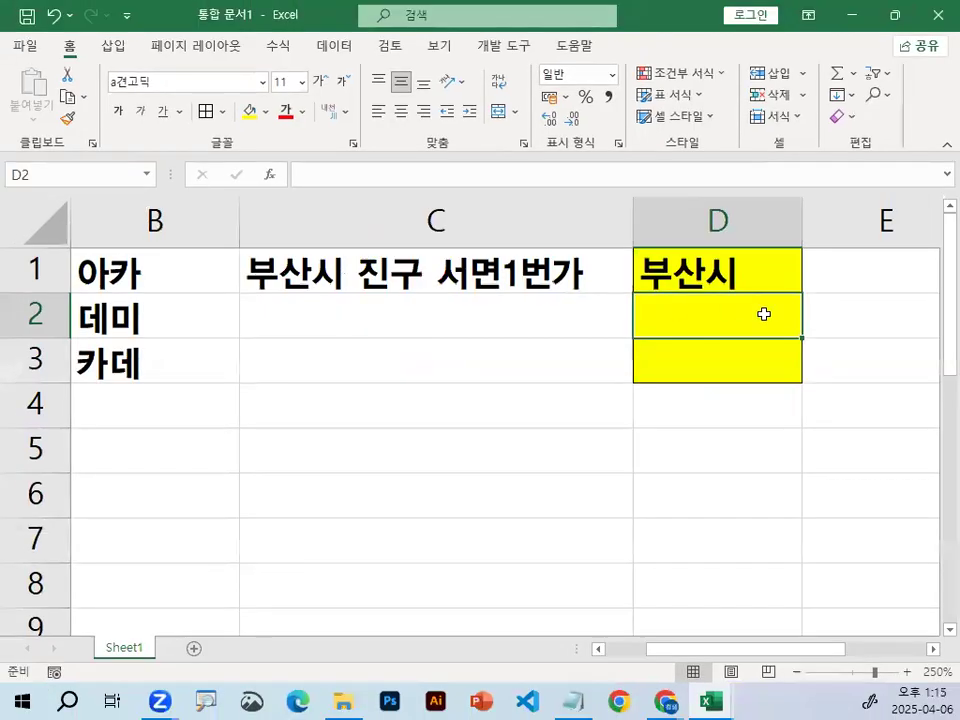
# Enter the formula =MID(C1,5,2) in cell D2 to extract two characters from the fifth position of the address
pyautogui.write('=MDID')
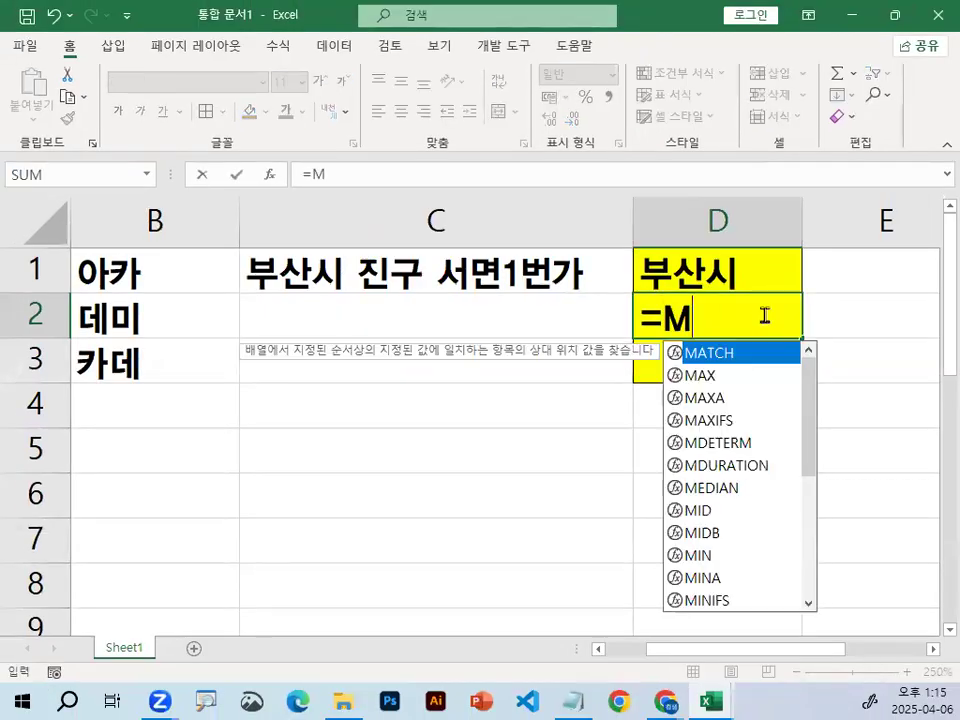
pyautogui.press('BackSpace')
pyautogui.press('BackSpace')
pyautogui.press('BackSpace')
pyautogui.write('ID(')
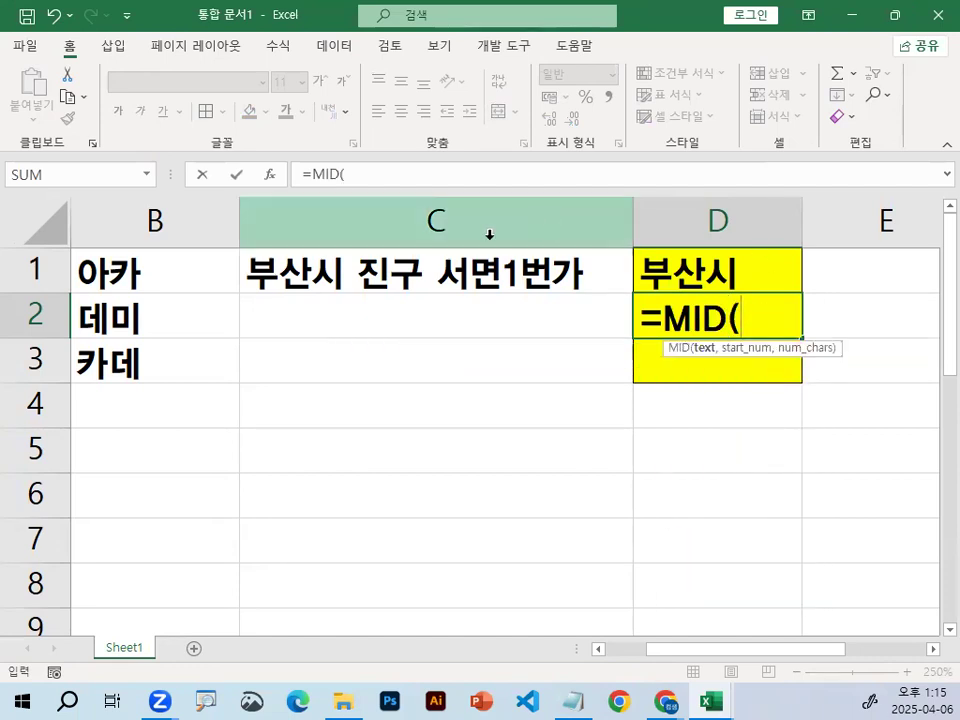
pyautogui.click(447, 270)
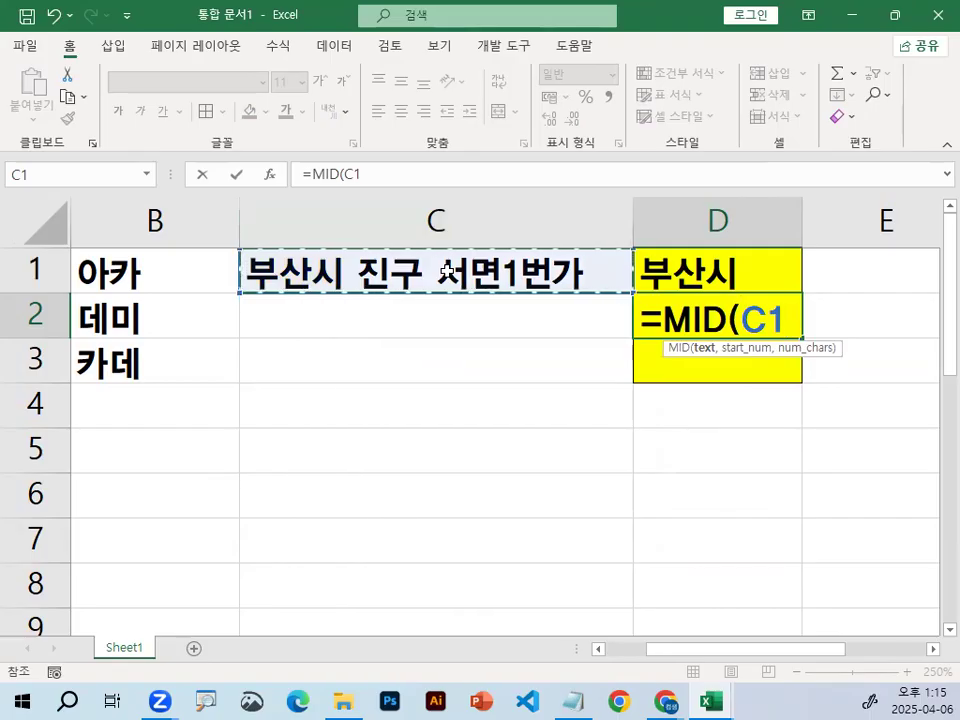
pyautogui.write(',5')
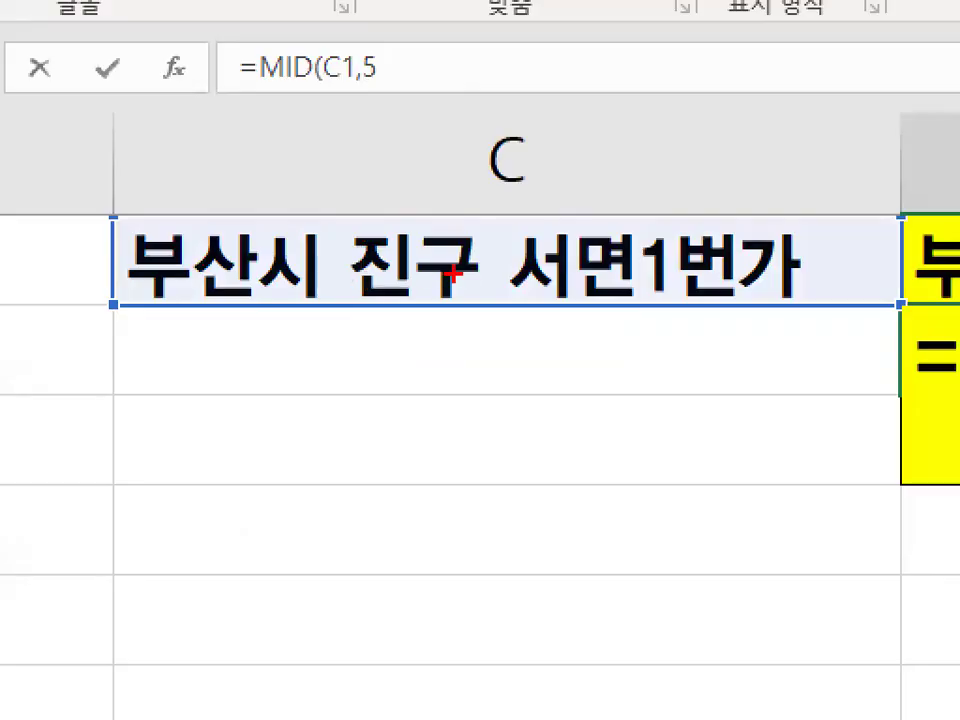
pyautogui.moveTo(453, 272)
pyautogui.mouseDown()
pyautogui.moveTo(378, 292)
pyautogui.moveTo(476, 250)
pyautogui.moveTo(472, 258)
pyautogui.mouseUp()
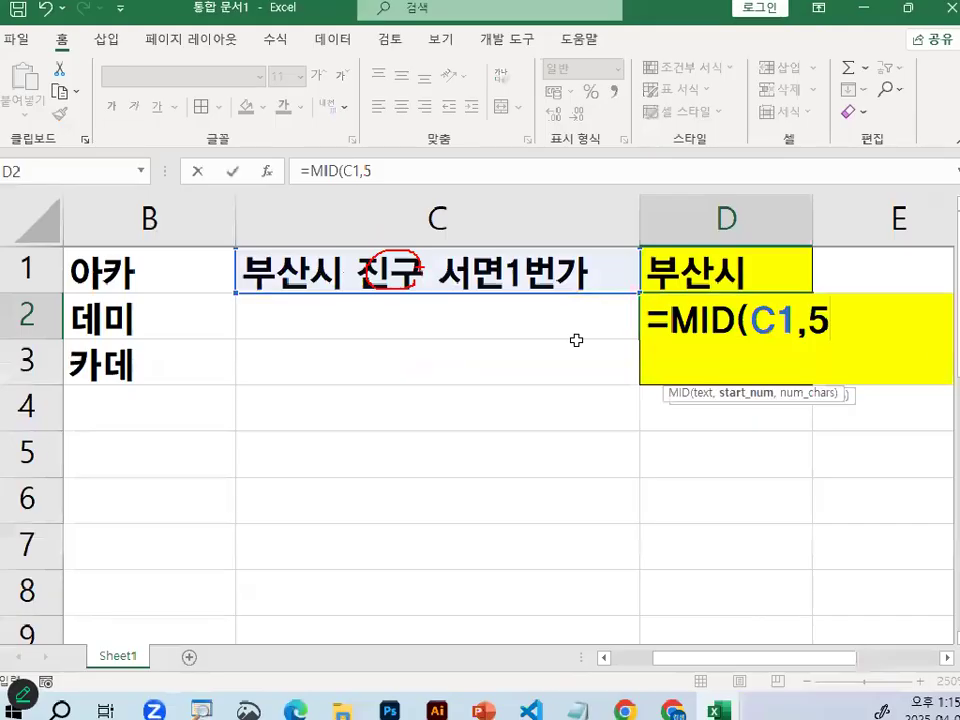
pyautogui.write(',2')
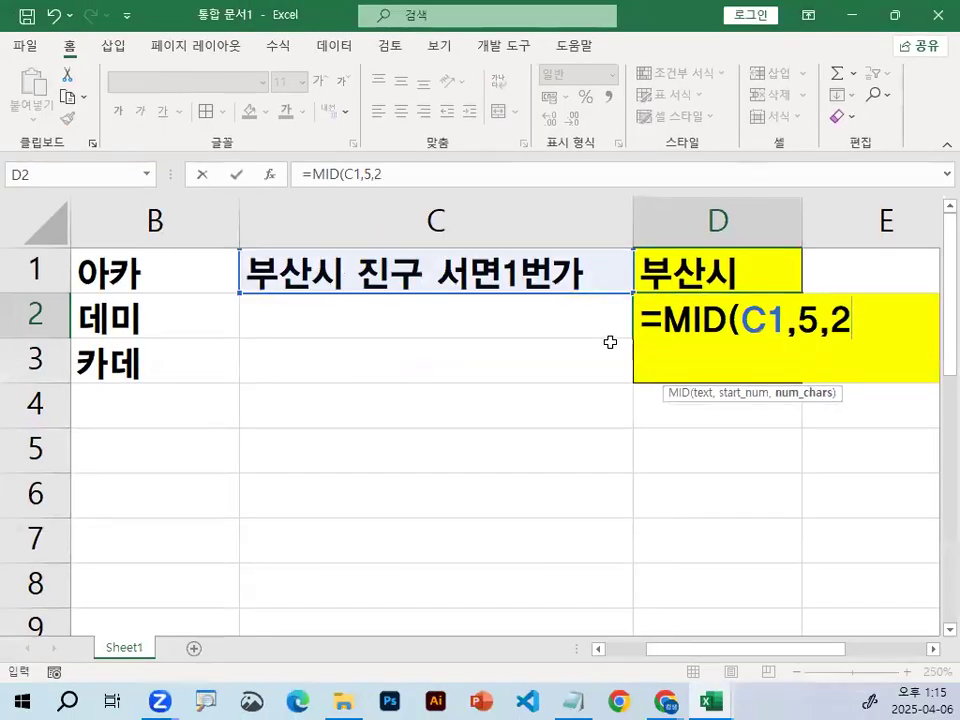
pyautogui.write(')')
pyautogui.press('Return')
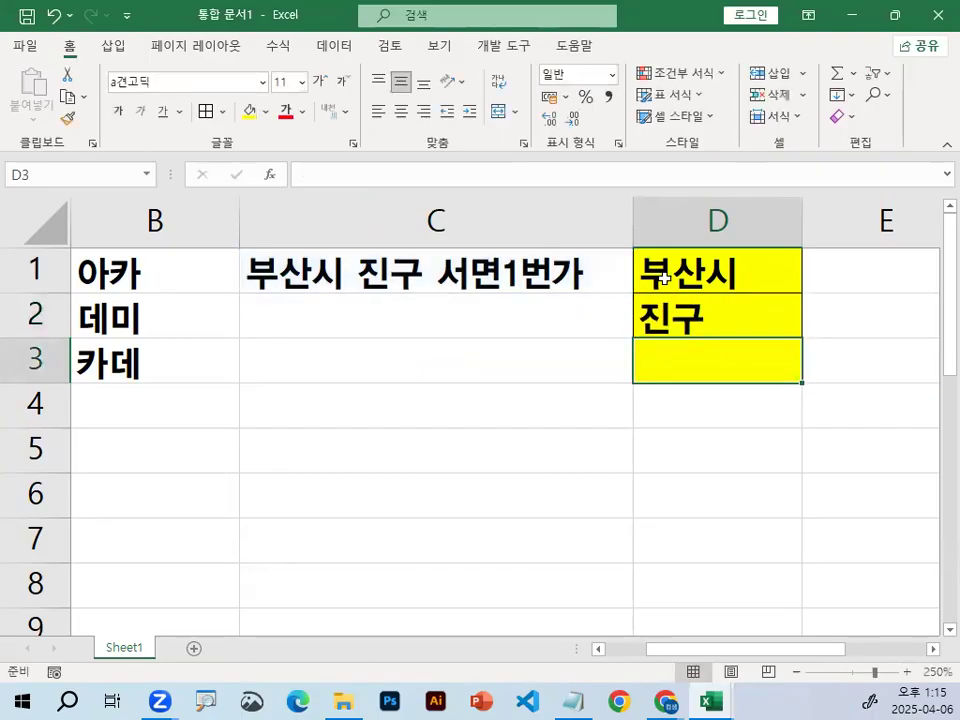
# Review the LEFT formula in D1 and the arguments of the MID formula in D2
pyautogui.click(664, 278)
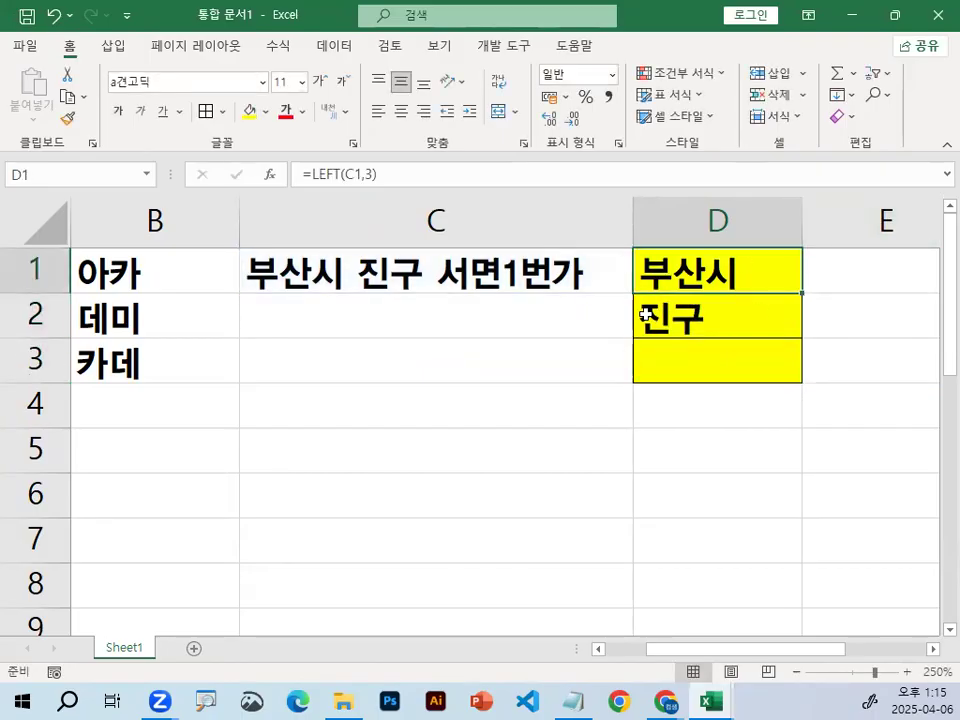
pyautogui.hotkey('ctrl', '1')
pyautogui.click(646, 314)
pyautogui.moveTo(810, 315)
pyautogui.mouseDown()
pyautogui.moveTo(692, 358)
pyautogui.moveTo(771, 325)
pyautogui.mouseUp()
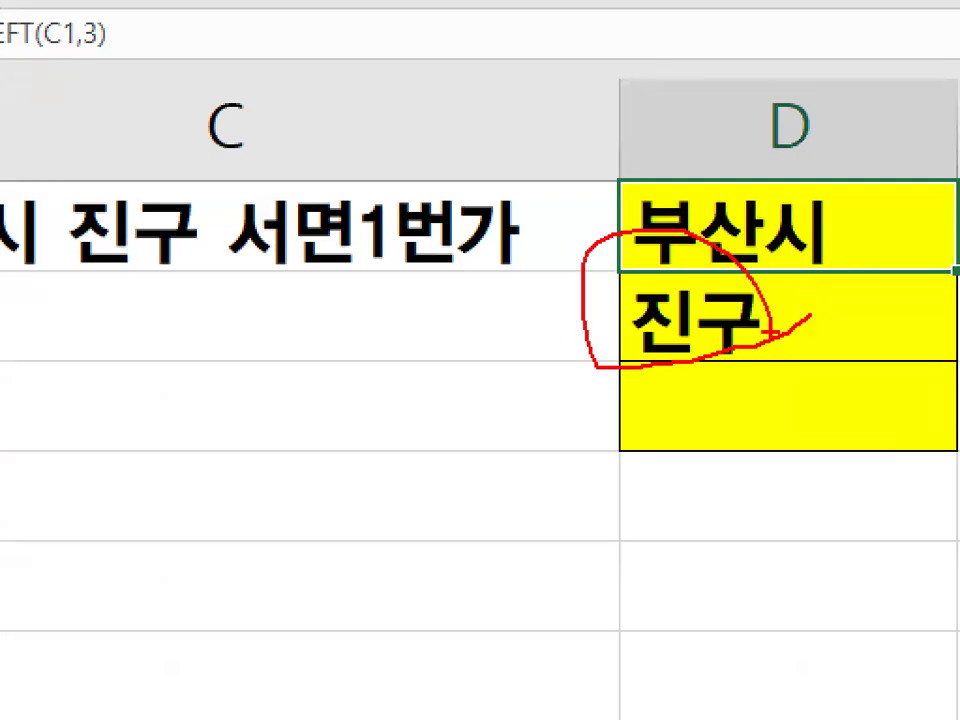
pyautogui.press('Escape')
pyautogui.doubleClick(686, 317)
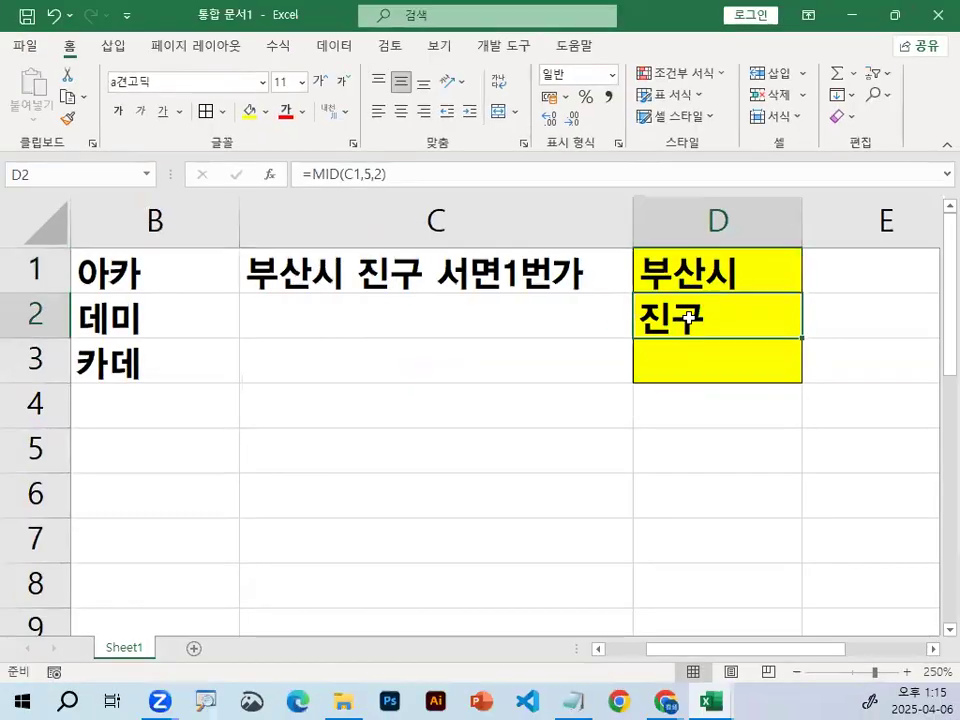
pyautogui.hotkey('ctrl', '1')
pyautogui.click(817, 339)
pyautogui.moveTo(957, 316)
pyautogui.mouseDown()
pyautogui.moveTo(771, 384)
pyautogui.moveTo(955, 258)
pyautogui.mouseUp()
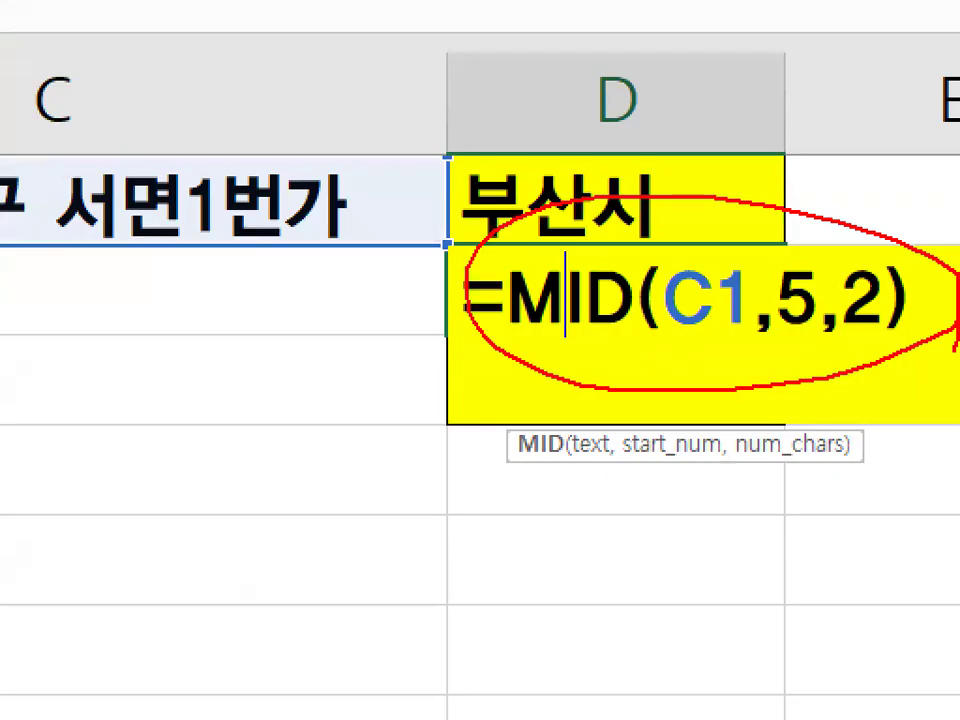
pyautogui.moveTo(741, 195); pyautogui.dragTo(685, 292)
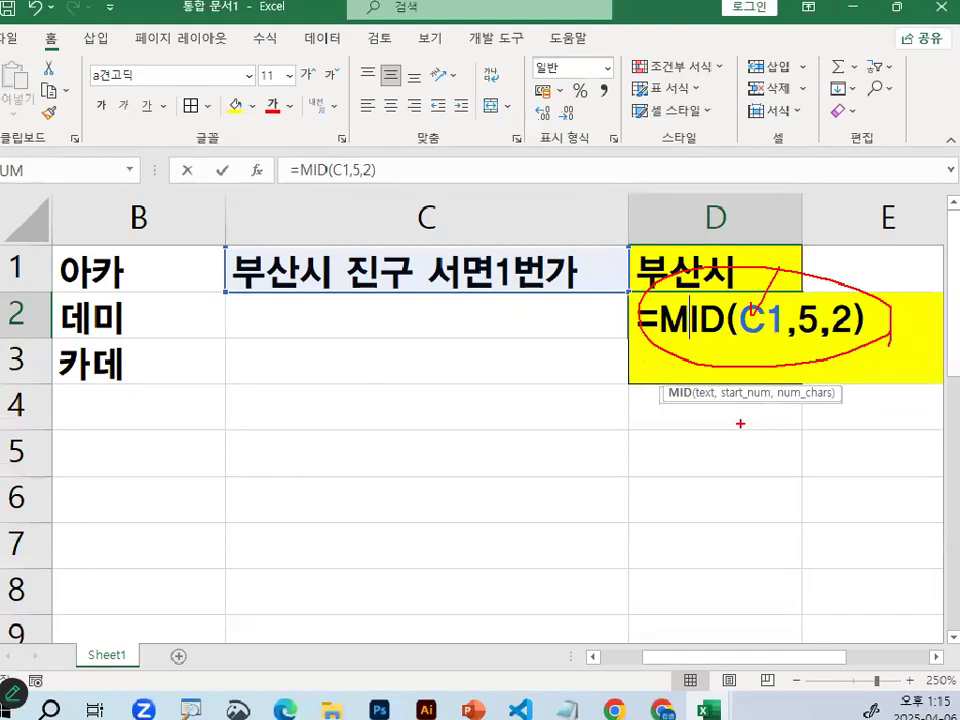
pyautogui.press('Return')
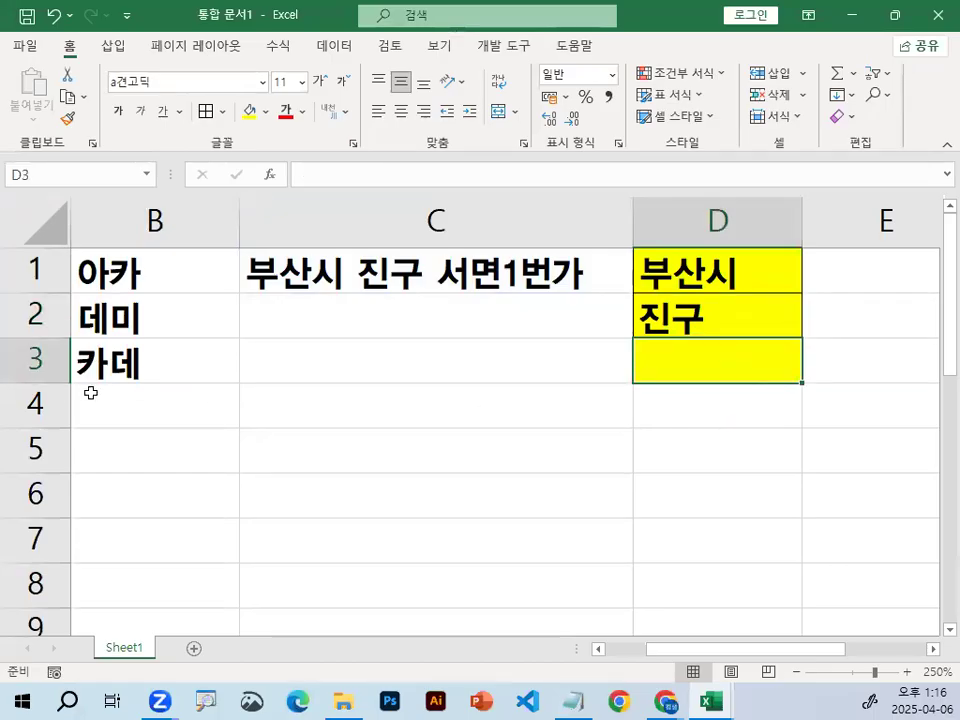
# Increase the height of row 3 slightly
pyautogui.moveTo(64, 383)
pyautogui.mouseDown()
pyautogui.moveTo(107, 398)
pyautogui.moveTo(62, 386)
pyautogui.moveTo(62, 394)
pyautogui.mouseUp()
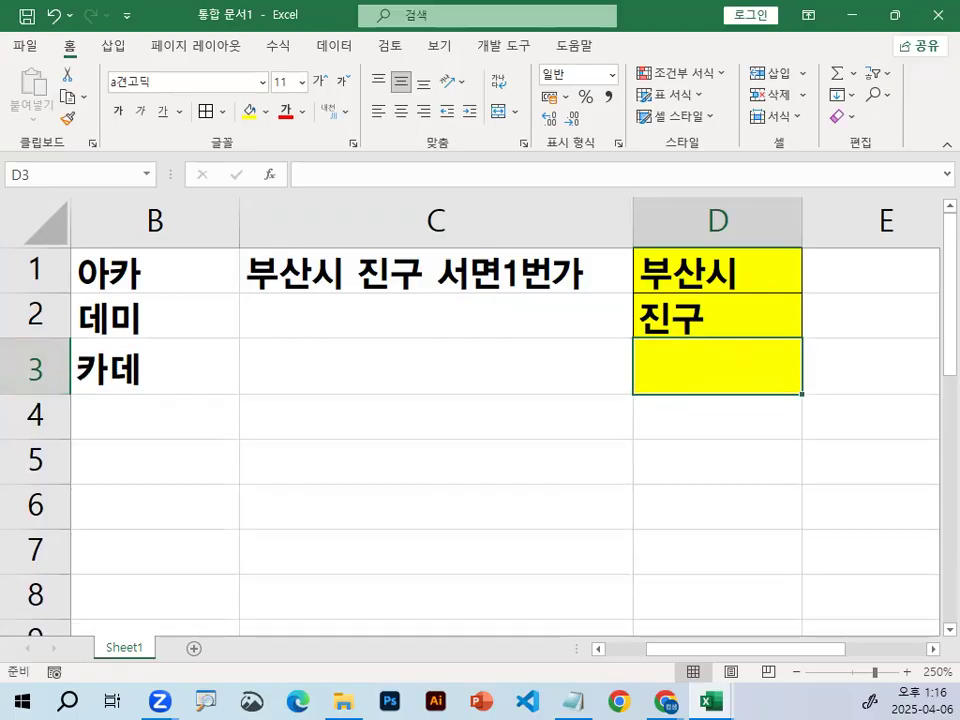
pyautogui.moveTo(447, 285)
pyautogui.mouseDown()
pyautogui.moveTo(585, 286)
pyautogui.moveTo(570, 286)
pyautogui.mouseUp()
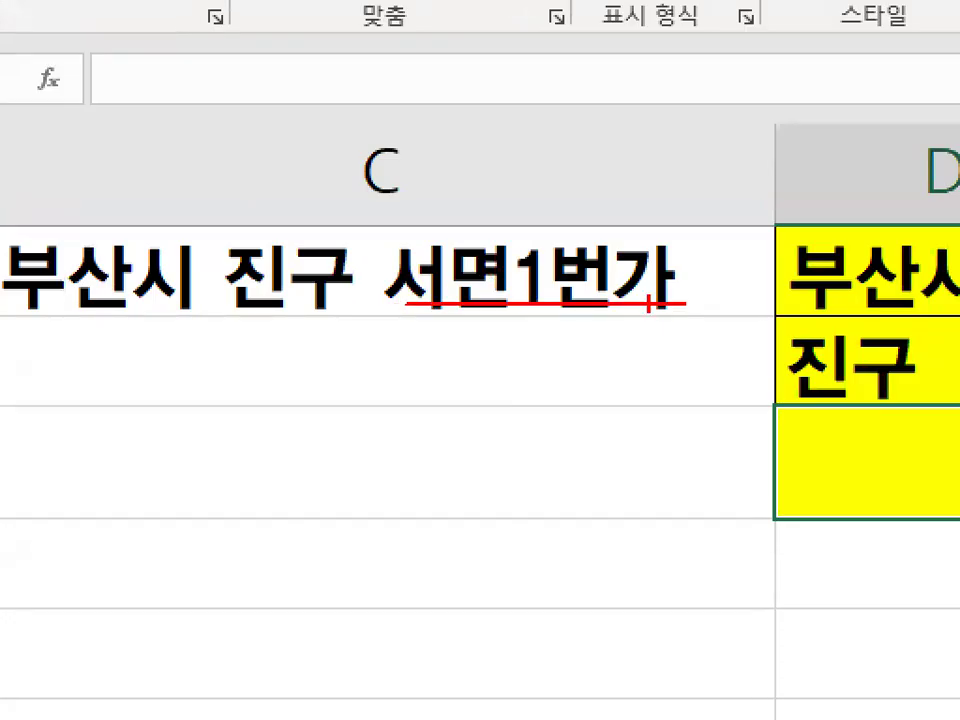
pyautogui.moveTo(407, 227)
pyautogui.mouseDown()
pyautogui.moveTo(455, 210)
pyautogui.moveTo(512, 220)
pyautogui.mouseUp()
pyautogui.moveTo(527, 209)
pyautogui.mouseDown()
pyautogui.moveTo(530, 226)
pyautogui.moveTo(553, 203)
pyautogui.moveTo(612, 203)
pyautogui.mouseUp()
pyautogui.moveTo(636, 210)
pyautogui.mouseDown()
pyautogui.moveTo(690, 175)
pyautogui.moveTo(684, 437)
pyautogui.mouseUp()
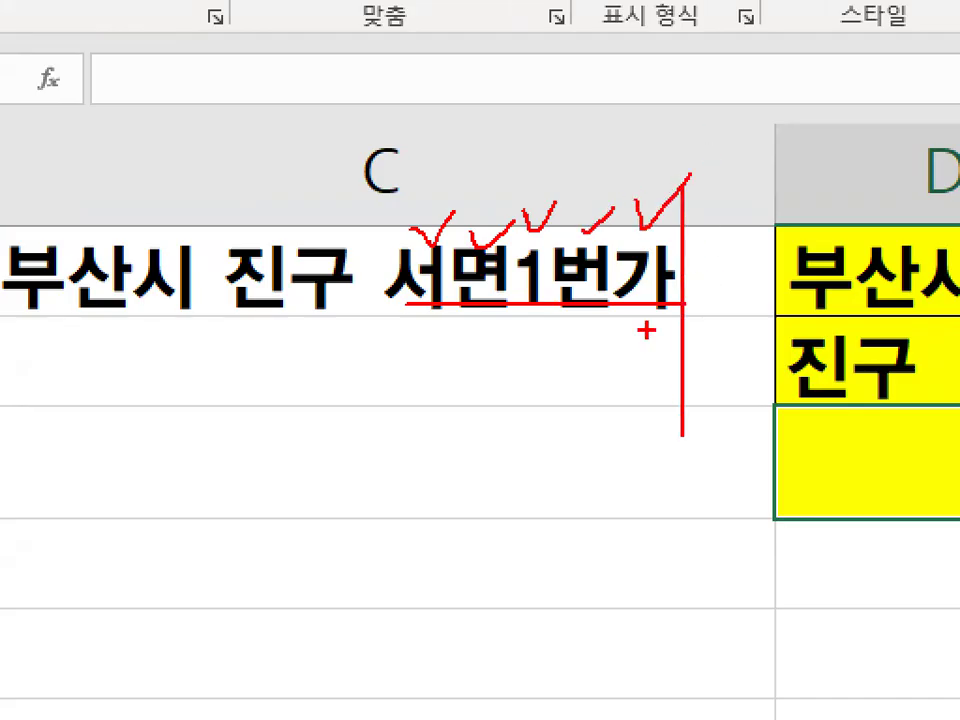
pyautogui.moveTo(439, 325); pyautogui.dragTo(674, 302)
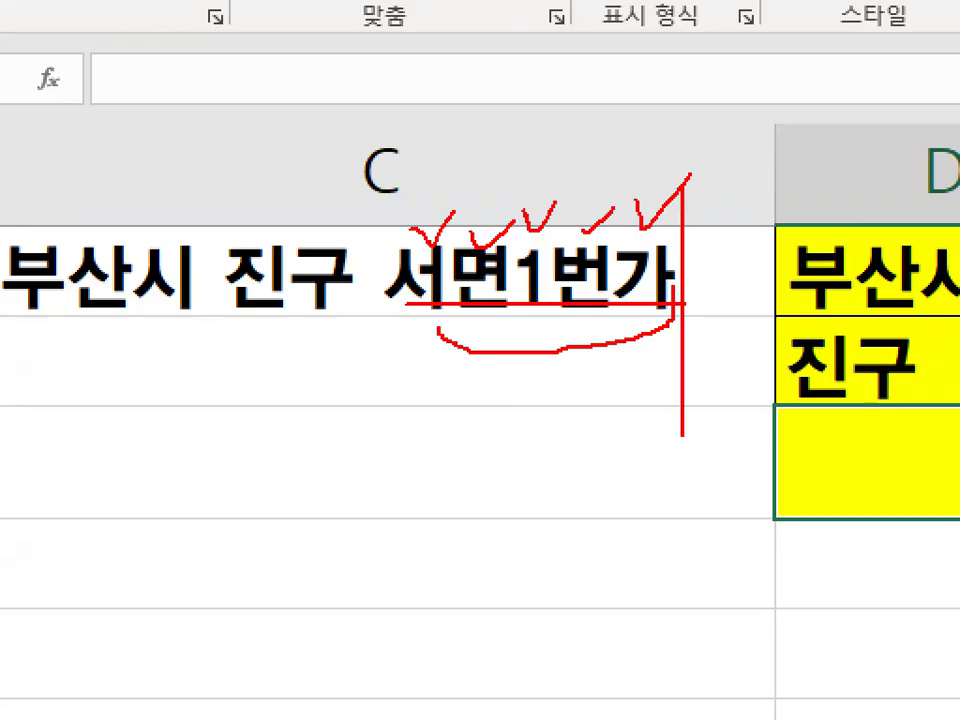
# Enter the formula =RIGHT(C1,5) in cell D3 to extract the last five characters of the address
pyautogui.press('Escape')
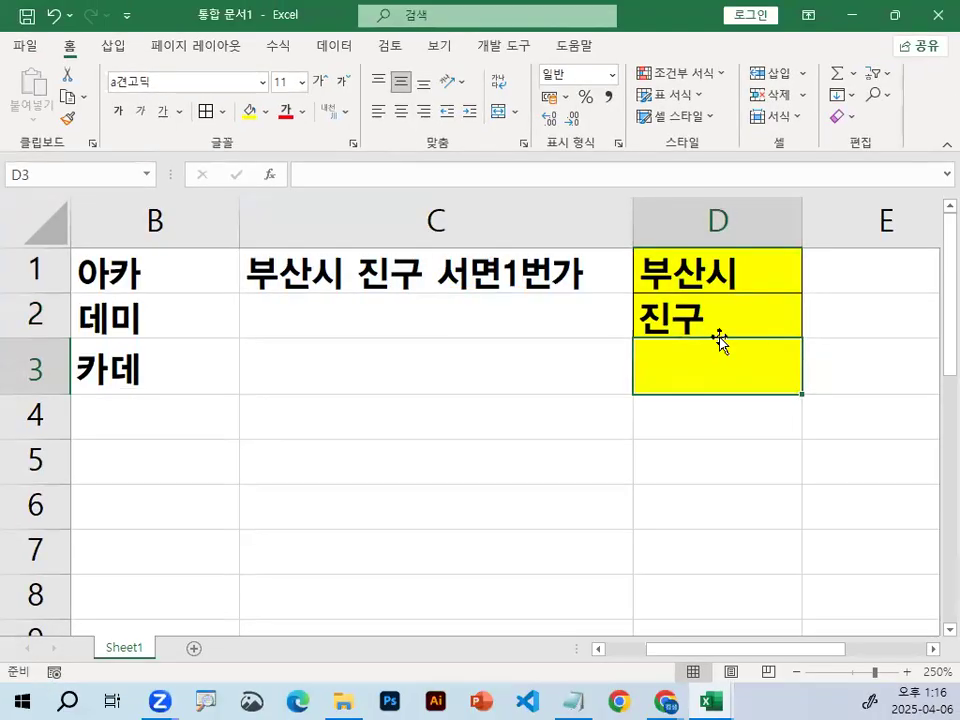
pyautogui.write('=RI')
pyautogui.press('Tab')
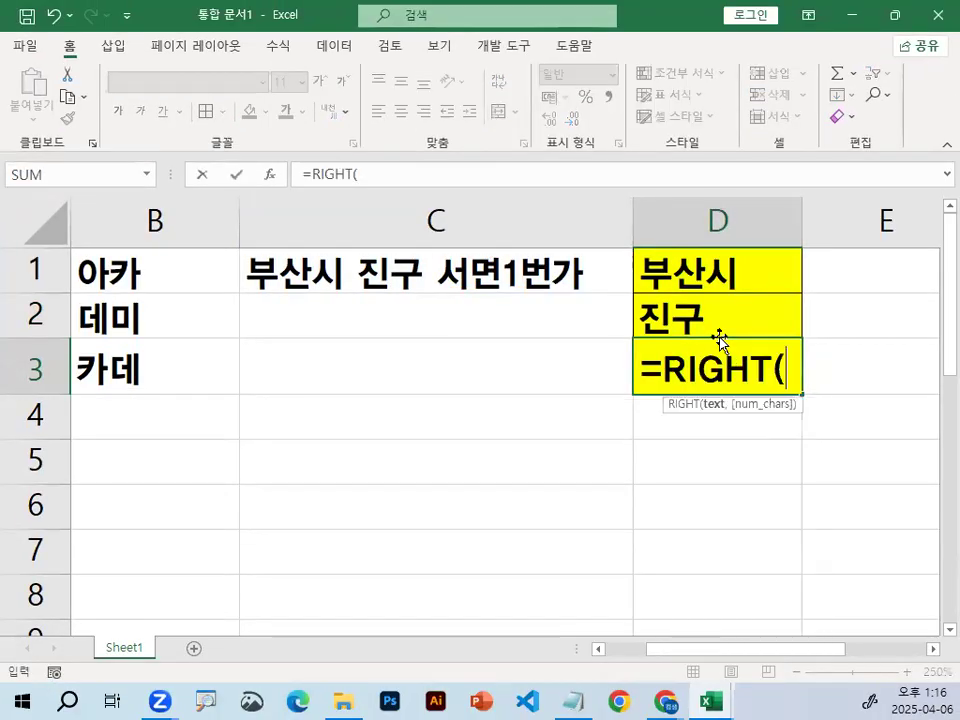
pyautogui.click(544, 274)
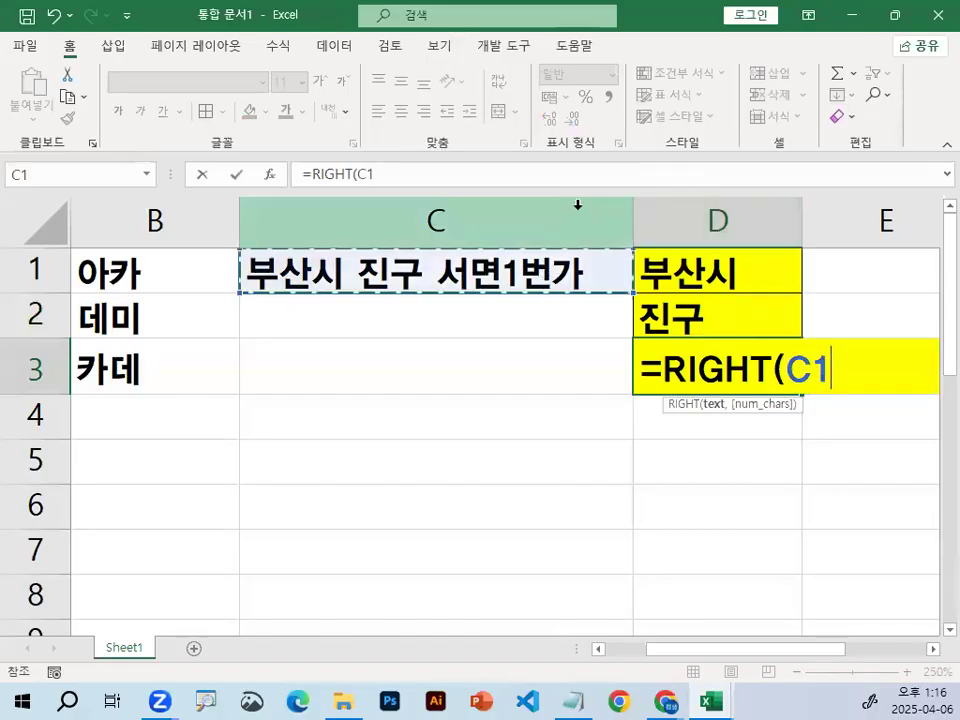
pyautogui.write(',5)')
pyautogui.press('Return')
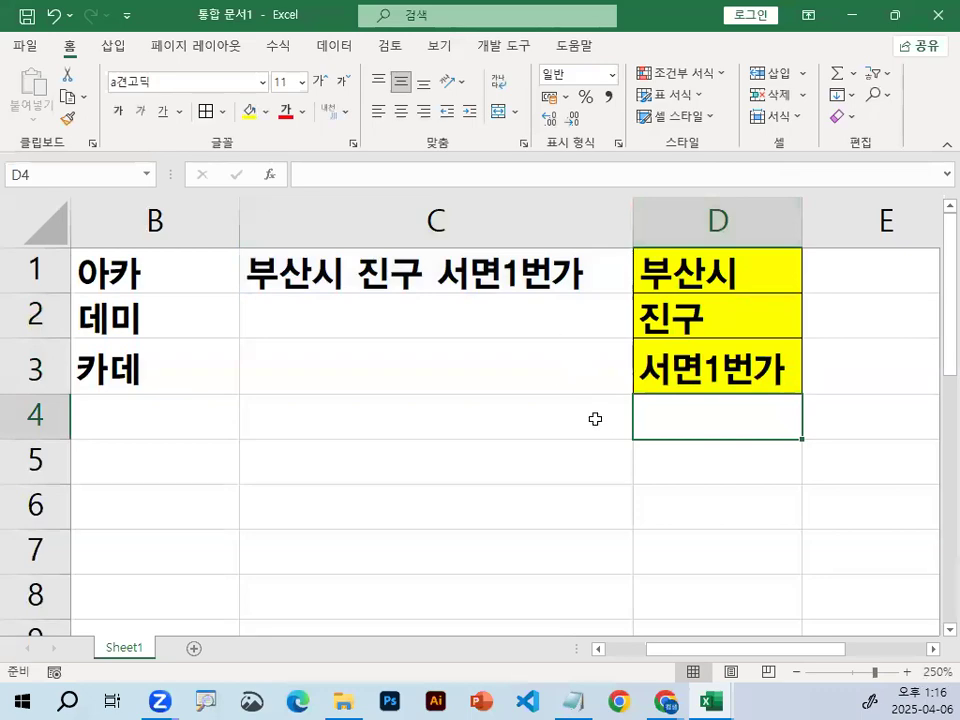
# Review the LEFT formula in cell D1 against the address text in C1, leaving the formula as is
pyautogui.doubleClick(783, 278)
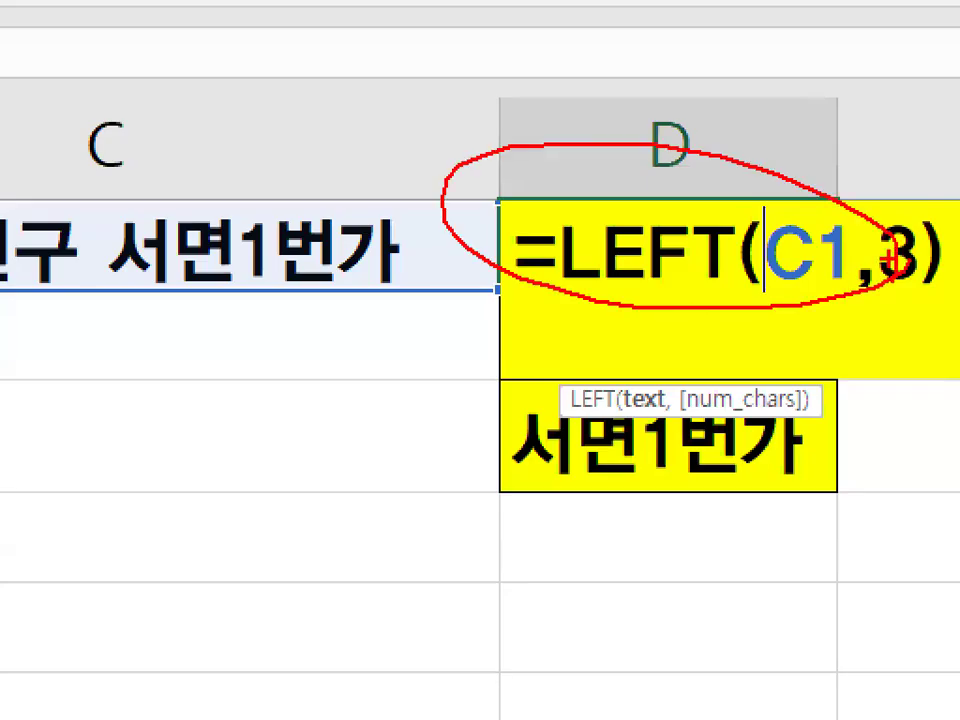
pyautogui.press('Escape')
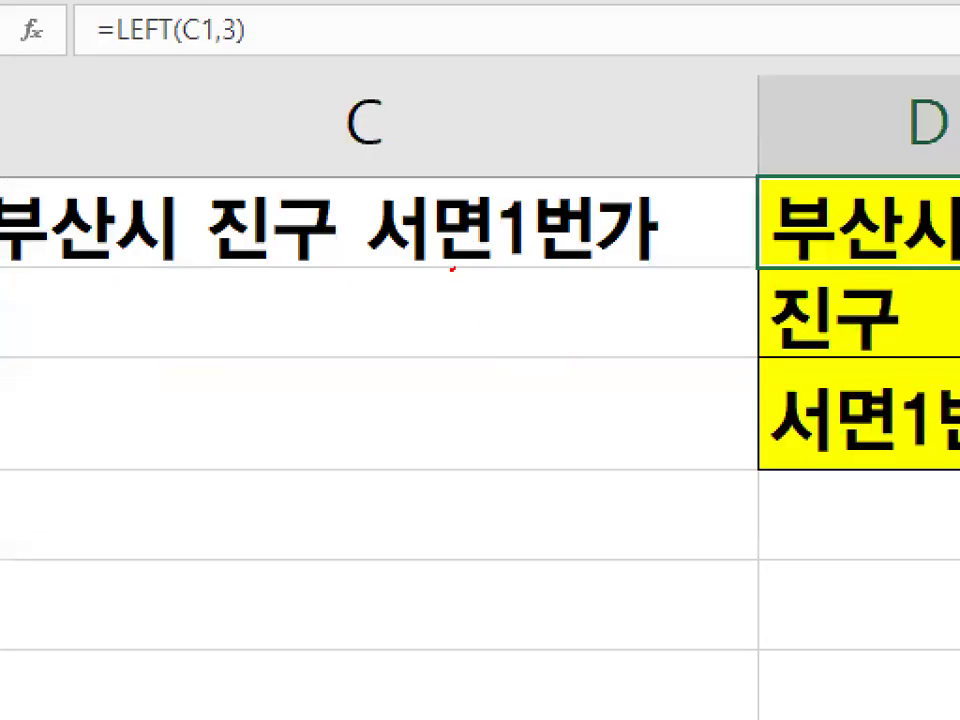
pyautogui.moveTo(453, 268)
pyautogui.mouseDown()
pyautogui.moveTo(505, 313)
pyautogui.moveTo(478, 310)
pyautogui.mouseUp()
pyautogui.moveTo(440, 309); pyautogui.dragTo(510, 355)
pyautogui.press('Escape')
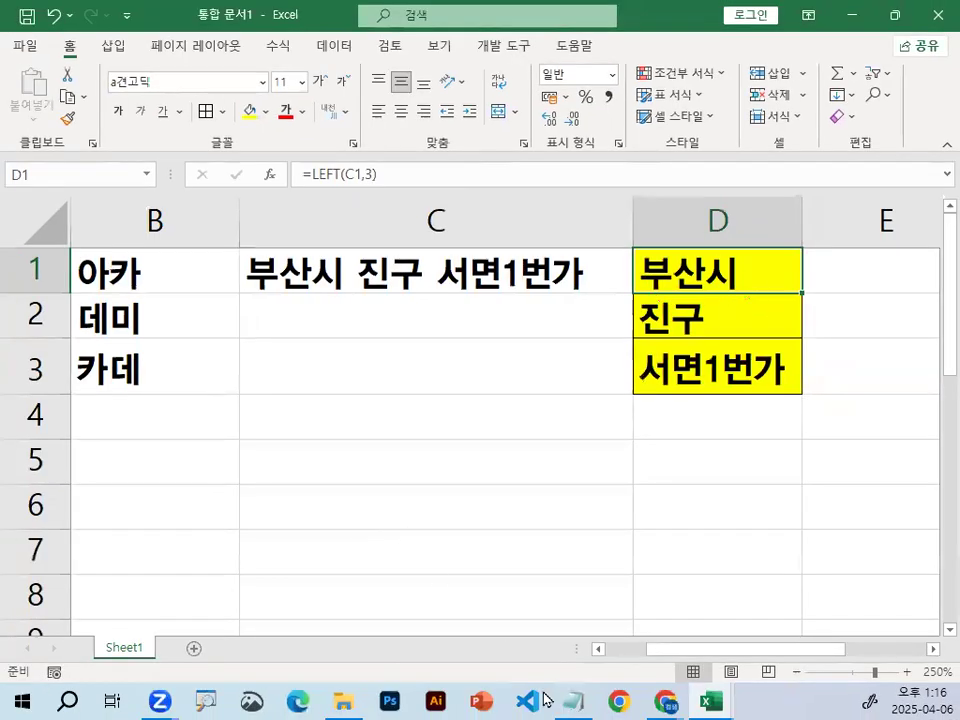
# Switch to the Notepad class notes and review the MID function's syntax and its "아카데미" example
pyautogui.click(575, 700)
pyautogui.scroll(3, 373, 506)
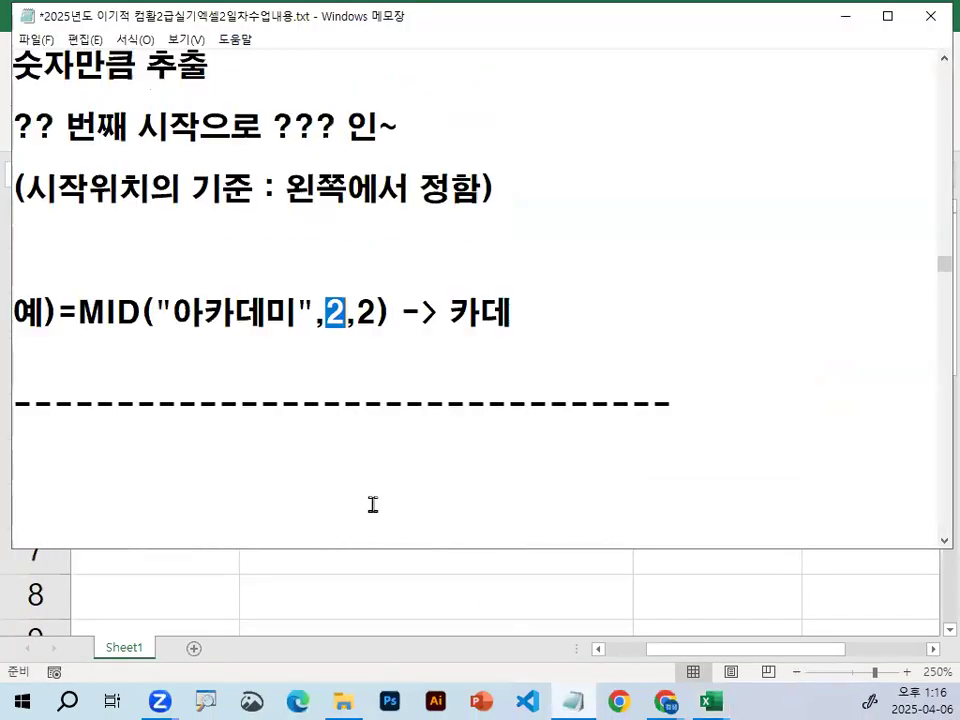
pyautogui.scroll(1, 63, 200)
pyautogui.moveTo(63, 200); pyautogui.dragTo(468, 202)
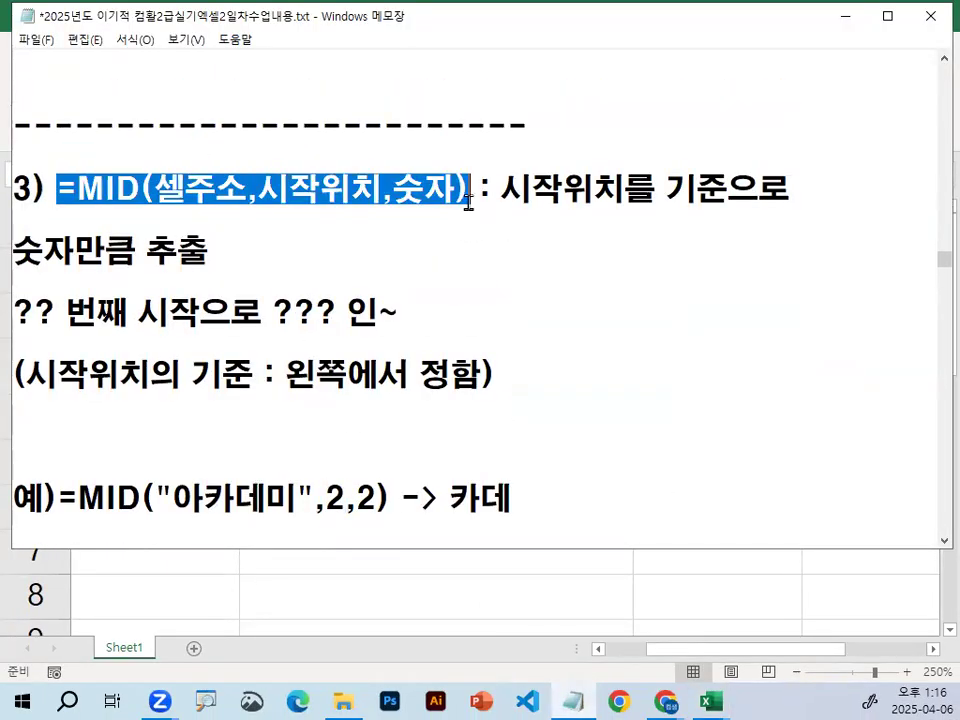
pyautogui.click(468, 205)
pyautogui.moveTo(78, 190); pyautogui.dragTo(469, 190)
pyautogui.moveTo(78, 497); pyautogui.dragTo(571, 500)
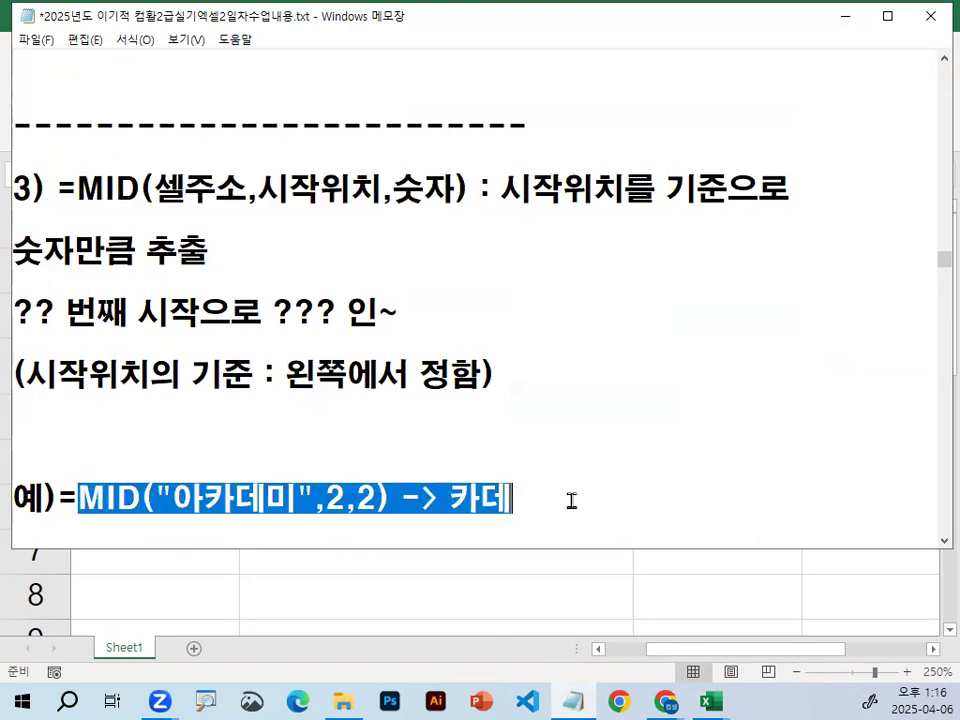
pyautogui.click(339, 265)
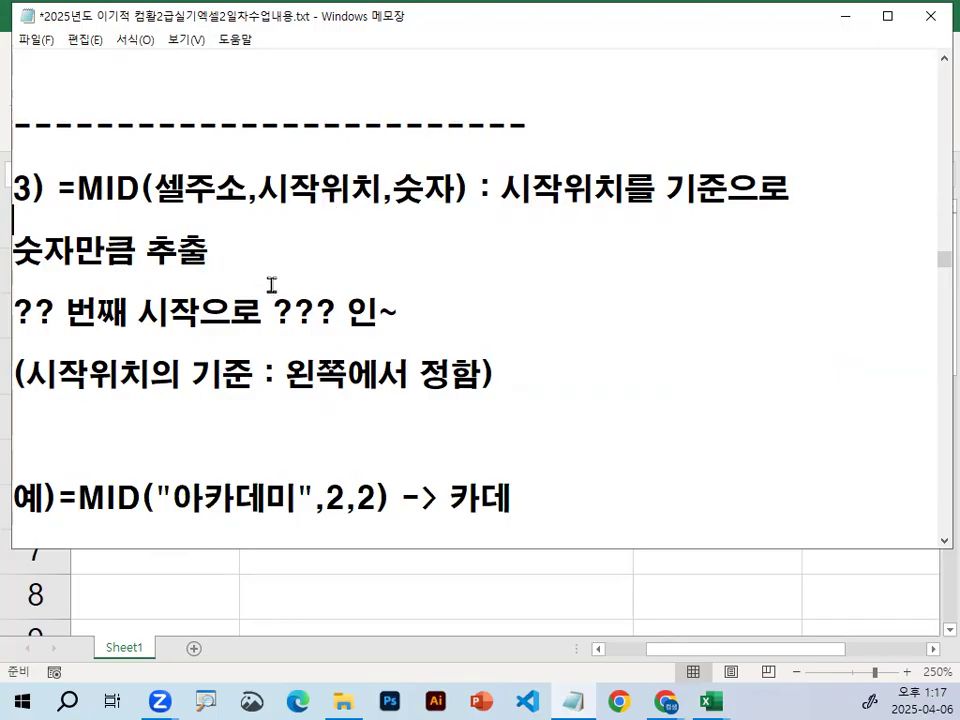
# Find the condition entry section (조건입력법) in the notes and review its uses in conditional formatting and the IF and IFS functions
pyautogui.scroll(6, 271, 285)
pyautogui.scroll(7, 271, 257)
pyautogui.scroll(7, 268, 250)
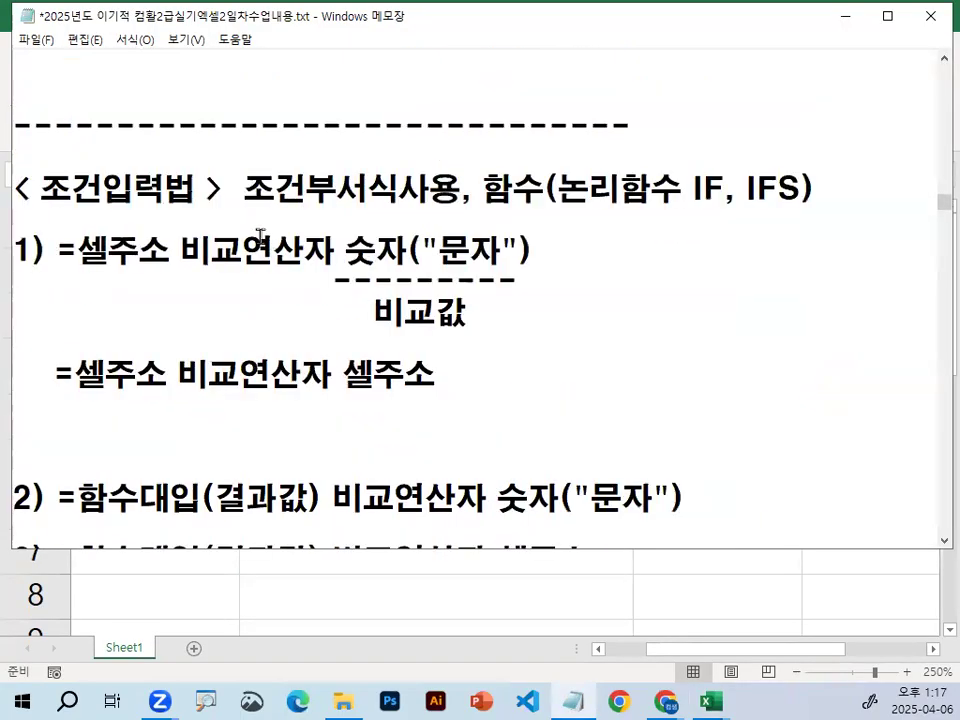
pyautogui.moveTo(31, 190); pyautogui.dragTo(167, 184)
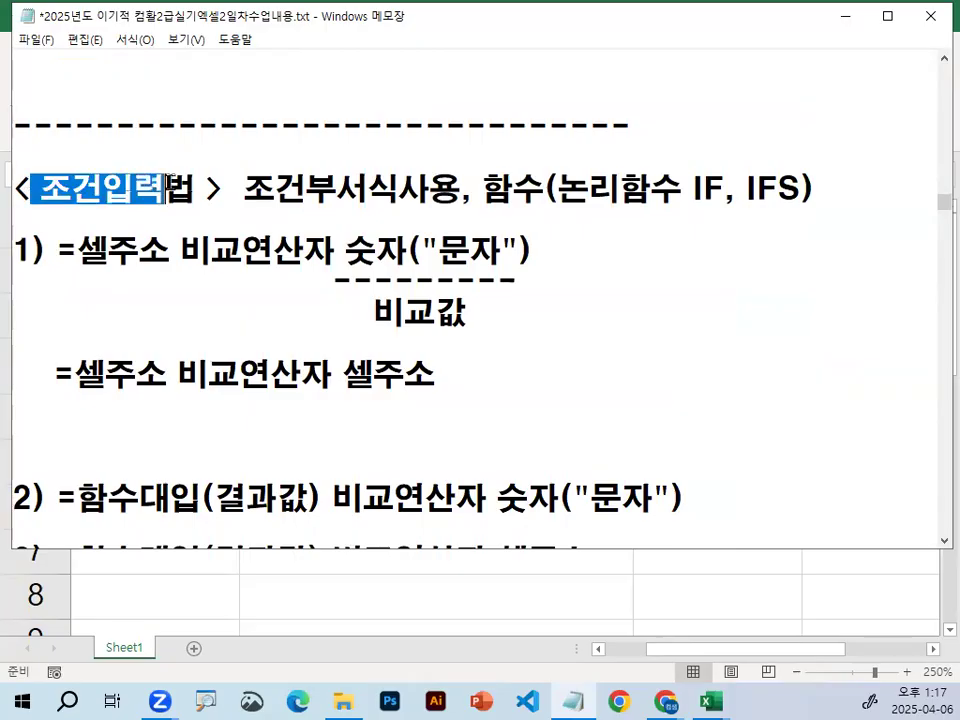
pyautogui.moveTo(244, 189); pyautogui.dragTo(646, 189)
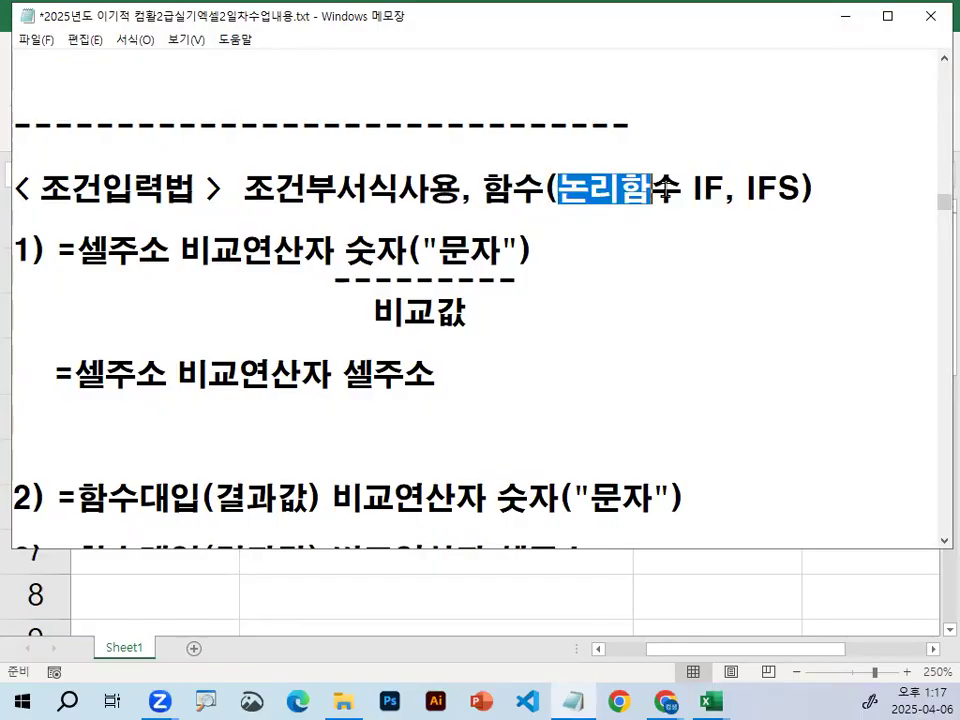
pyautogui.moveTo(235, 189); pyautogui.dragTo(373, 189)
pyautogui.click(375, 189)
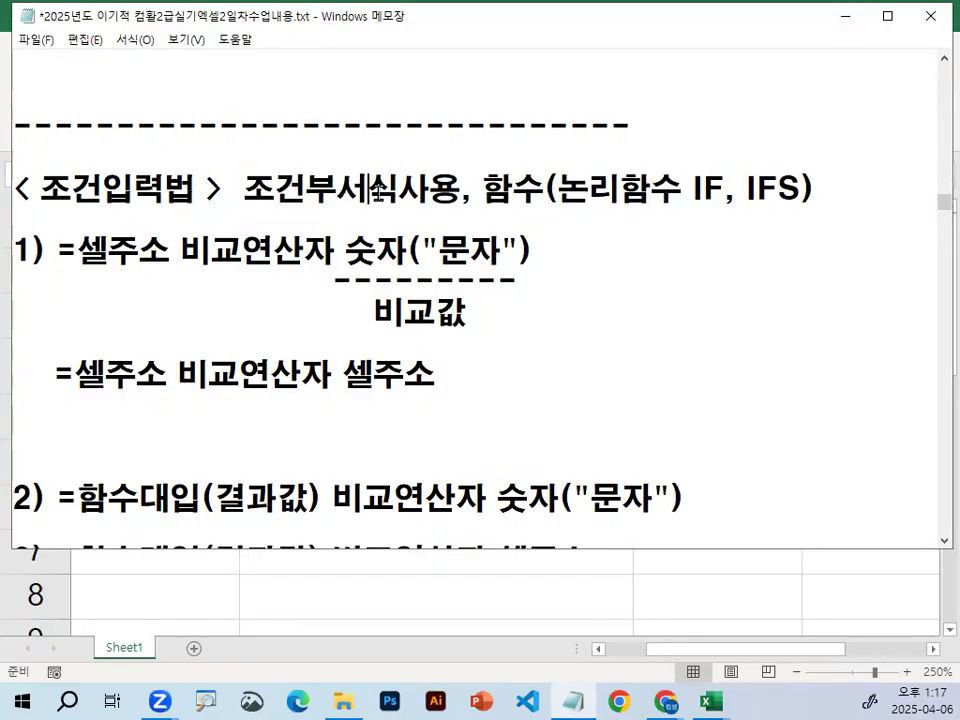
pyautogui.moveTo(694, 190); pyautogui.dragTo(724, 190)
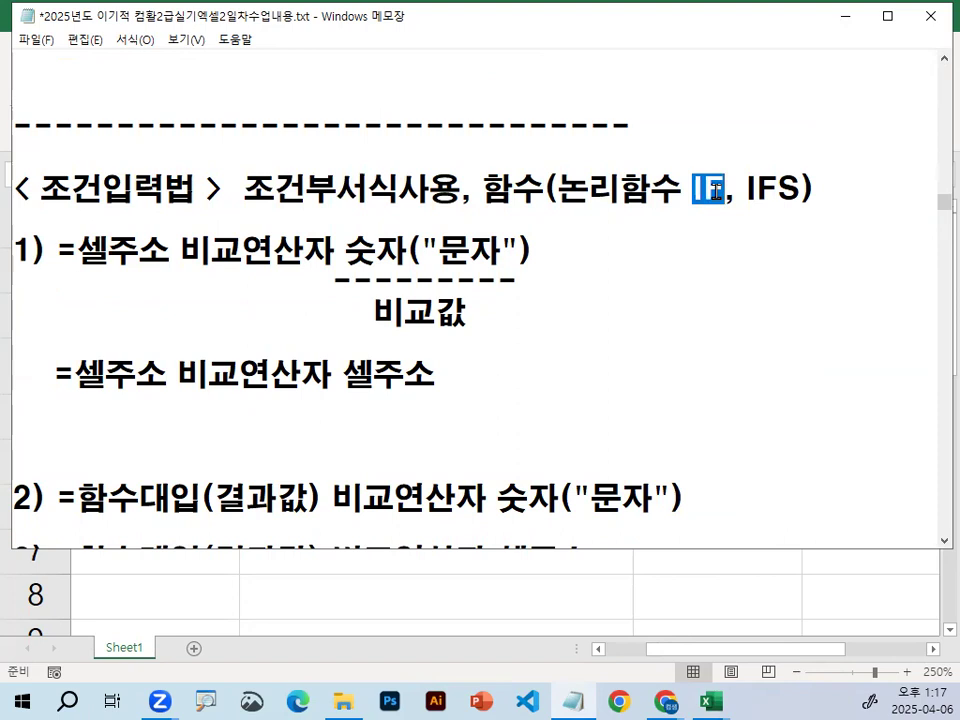
pyautogui.moveTo(338, 189); pyautogui.dragTo(383, 186)
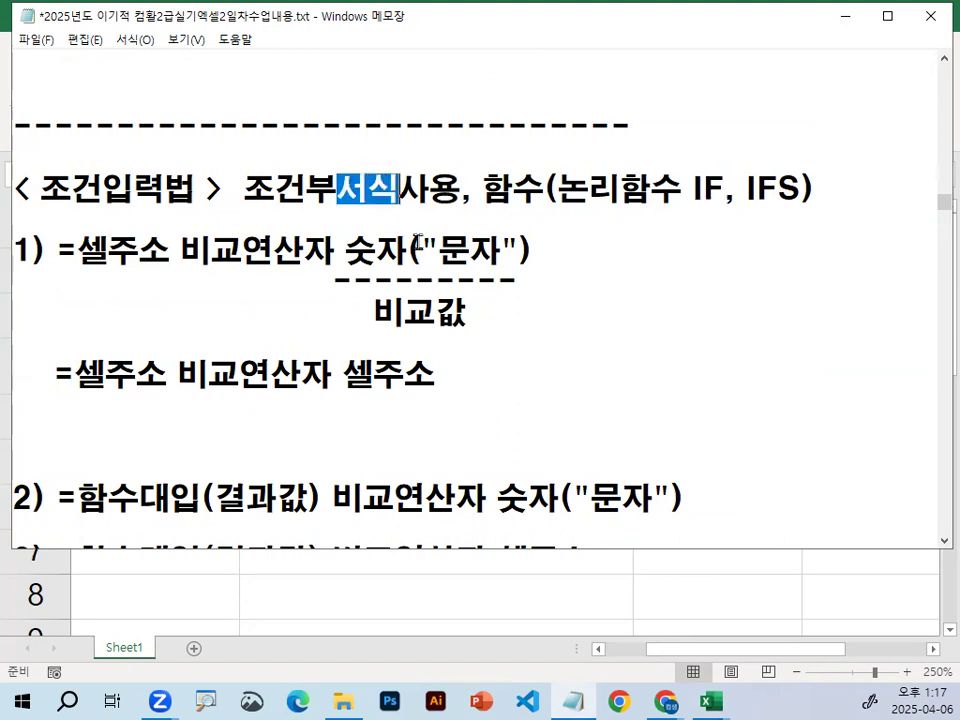
pyautogui.moveTo(243, 190); pyautogui.dragTo(332, 187)
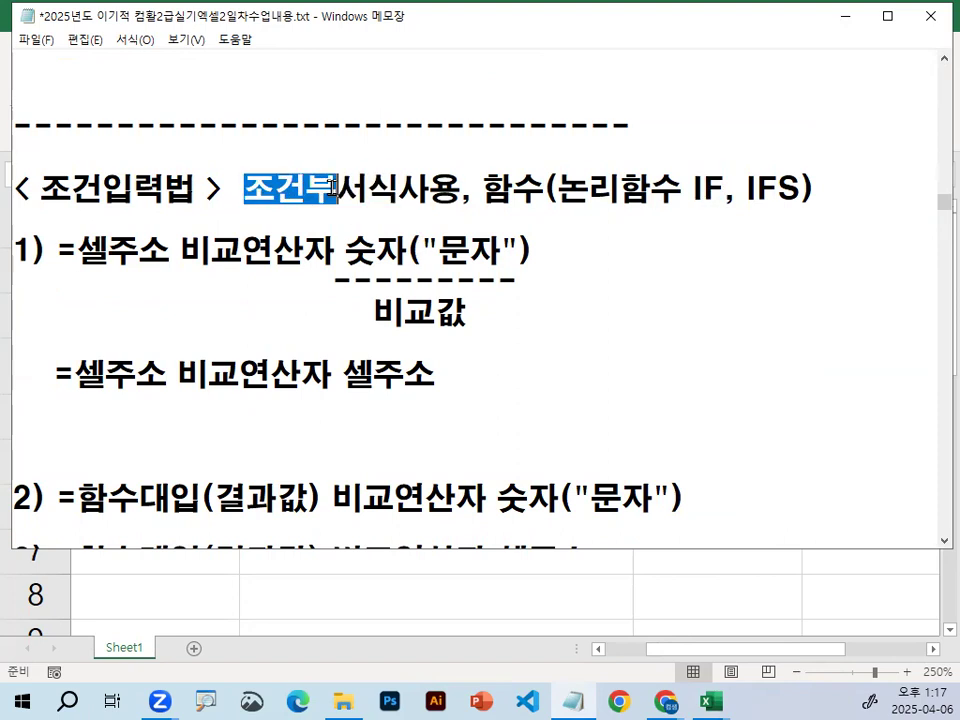
pyautogui.click(676, 186)
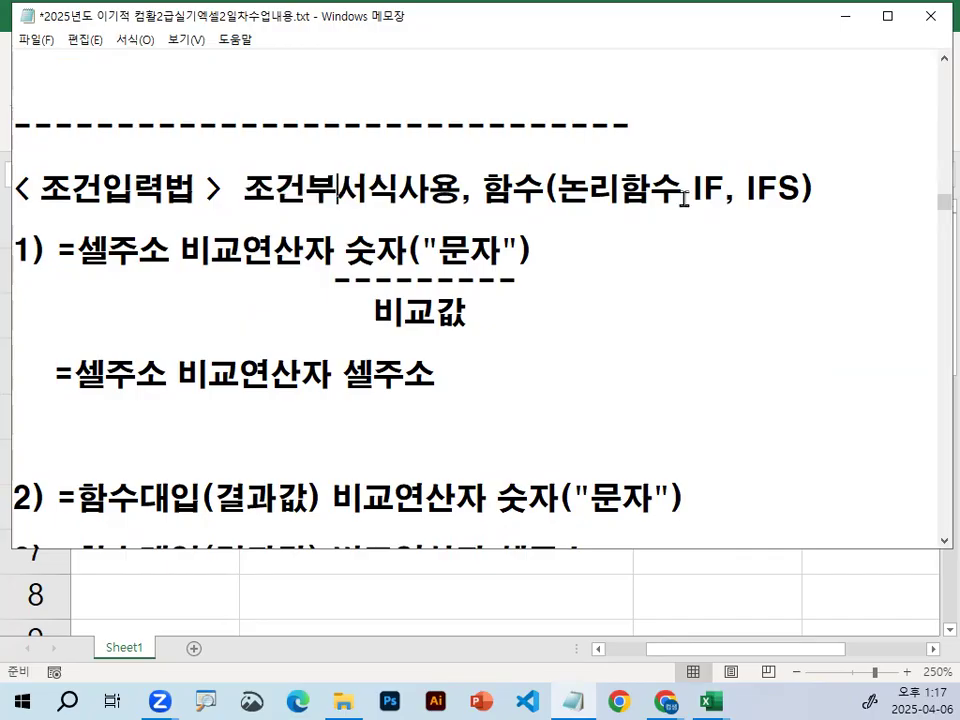
pyautogui.moveTo(560, 188); pyautogui.dragTo(789, 190)
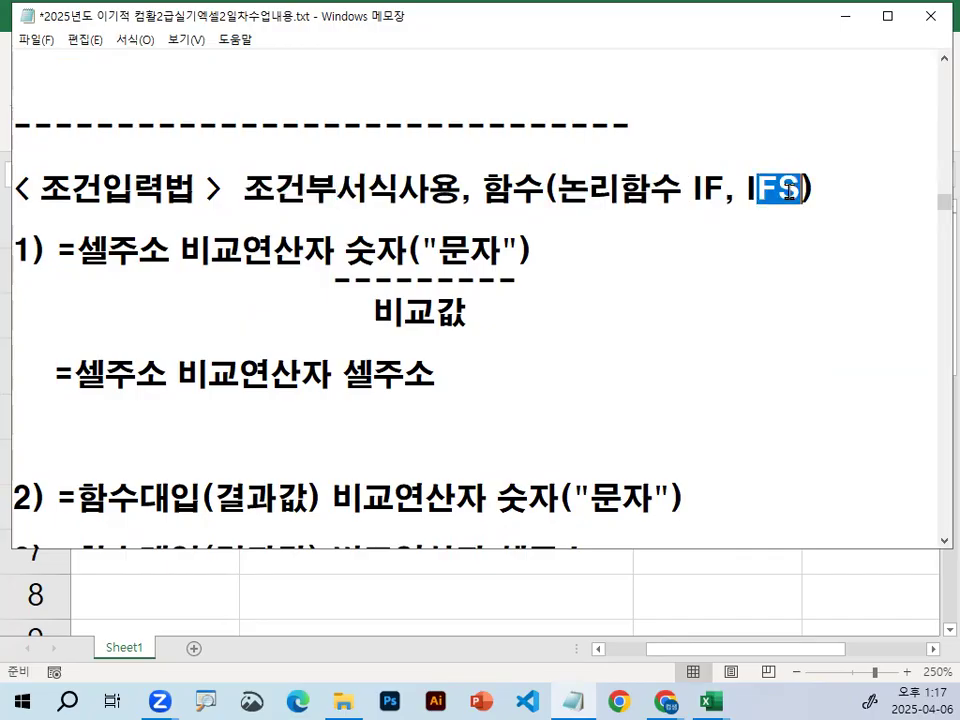
pyautogui.click(790, 190)
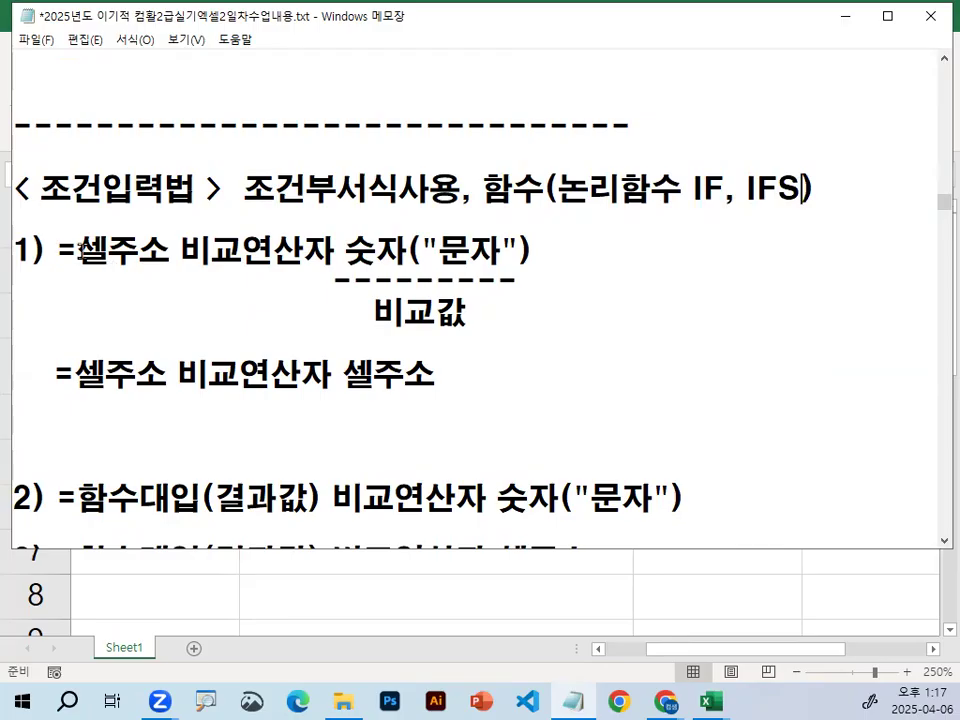
pyautogui.doubleClick(703, 188)
# Examine the first condition pattern in the notes: cell address, comparison operator, and number or quoted text
pyautogui.moveTo(78, 250); pyautogui.dragTo(567, 246)
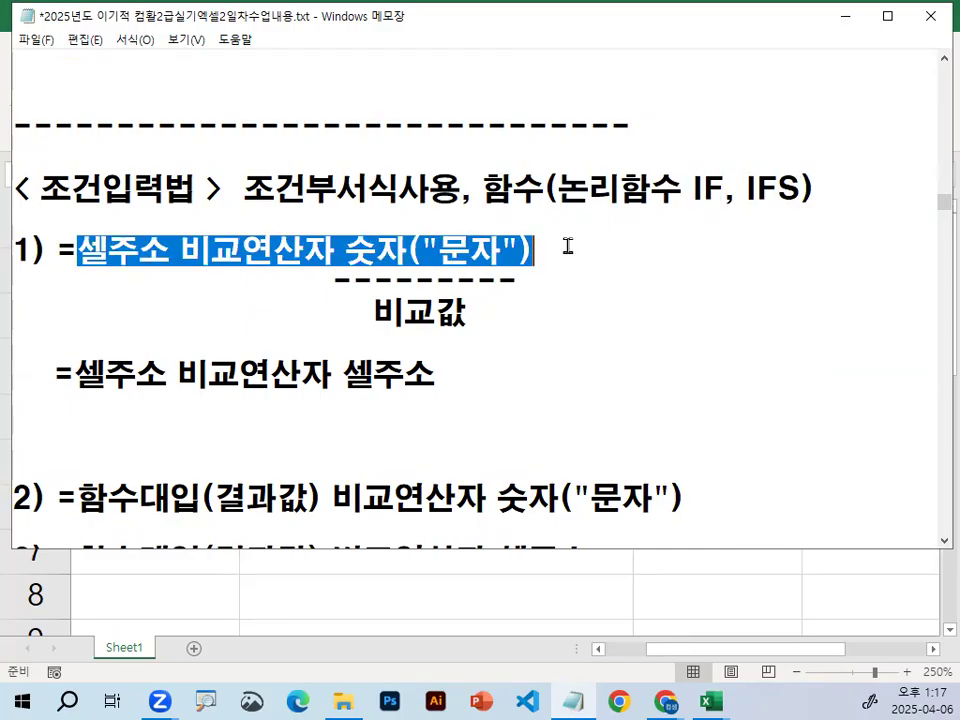
pyautogui.click(570, 246)
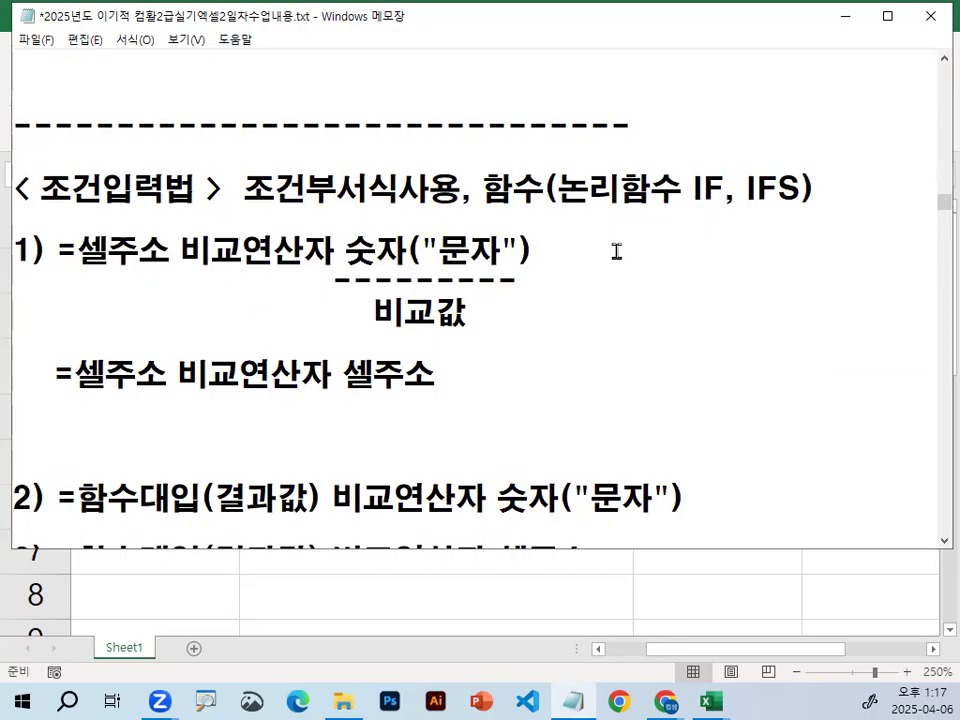
pyautogui.moveTo(34, 188); pyautogui.dragTo(196, 188)
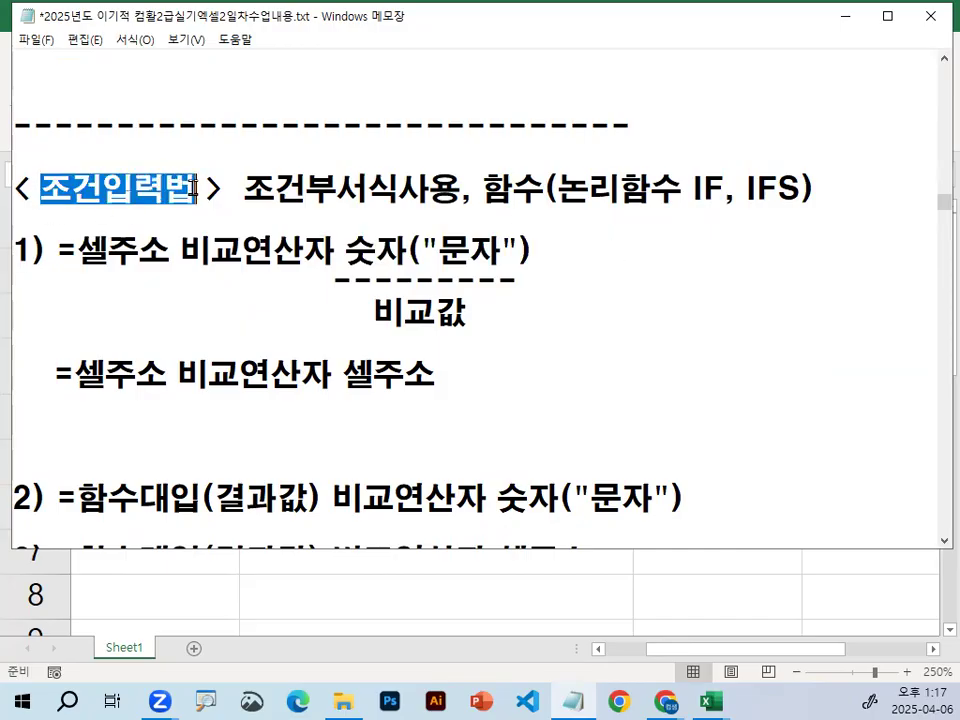
pyautogui.moveTo(78, 250)
pyautogui.mouseDown()
pyautogui.moveTo(162, 243)
pyautogui.moveTo(64, 242)
pyautogui.moveTo(170, 208)
pyautogui.moveTo(80, 284)
pyautogui.moveTo(165, 218)
pyautogui.moveTo(182, 252)
pyautogui.moveTo(338, 249)
pyautogui.mouseUp()
pyautogui.hotkey('ctrl', '1')
pyautogui.click(124, 252)
pyautogui.press('Escape')
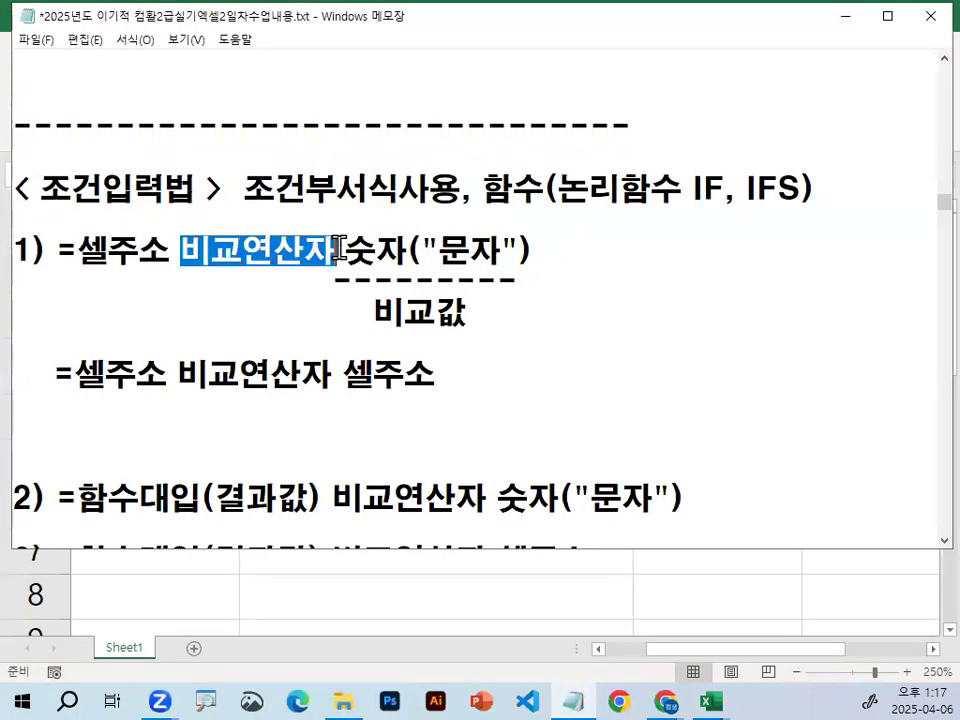
pyautogui.hotkey('ctrl', '2')
pyautogui.moveTo(110, 215)
pyautogui.mouseDown()
pyautogui.moveTo(120, 254)
pyautogui.moveTo(190, 195)
pyautogui.mouseUp()
pyautogui.moveTo(418, 208); pyautogui.dragTo(445, 192)
pyautogui.moveTo(483, 143); pyautogui.dragTo(476, 152)
pyautogui.moveTo(330, 247)
pyautogui.mouseDown()
pyautogui.moveTo(208, 272)
pyautogui.moveTo(317, 240)
pyautogui.moveTo(327, 252)
pyautogui.mouseUp()
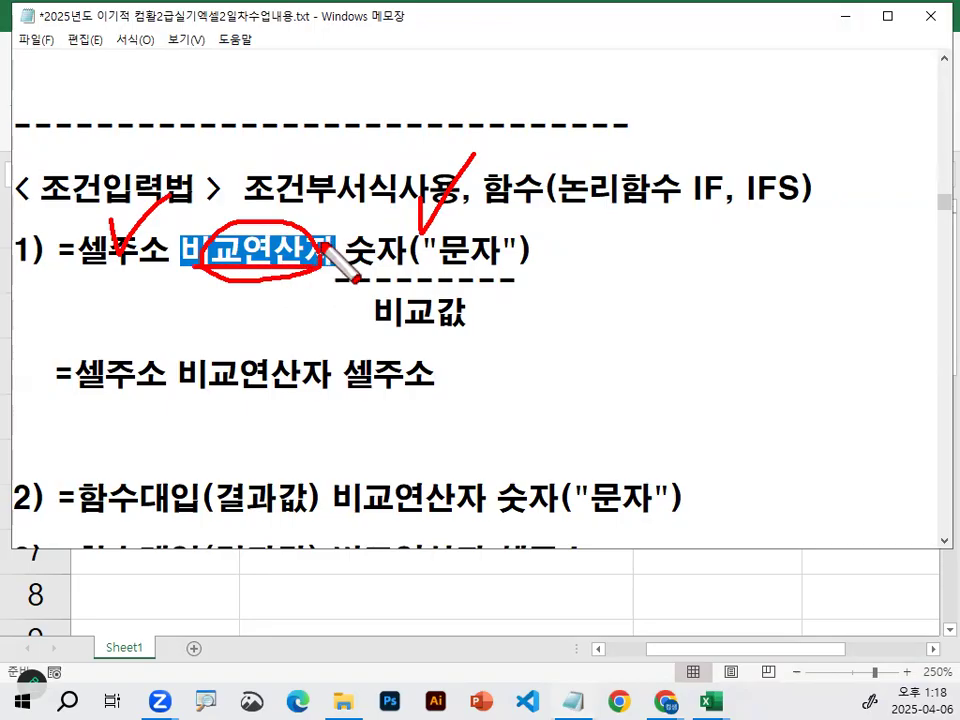
pyautogui.press('Escape')
# Find the comparison operators section (비교연산자) in the notes and review the meanings of >=, <=, > and <
pyautogui.scroll(-3, 300, 288)
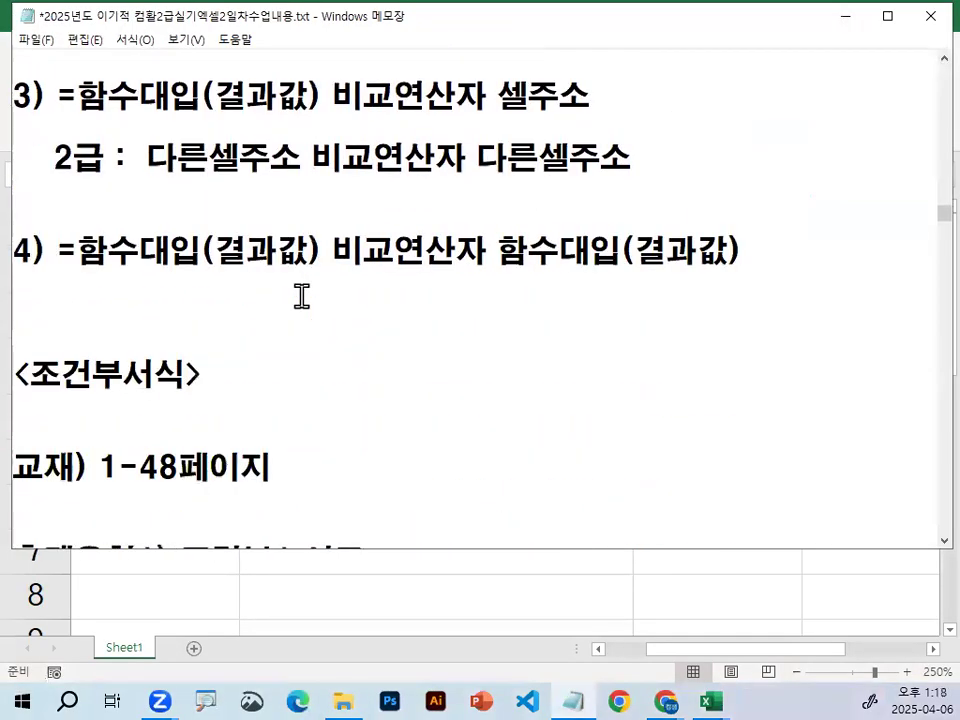
pyautogui.scroll(9, 300, 290)
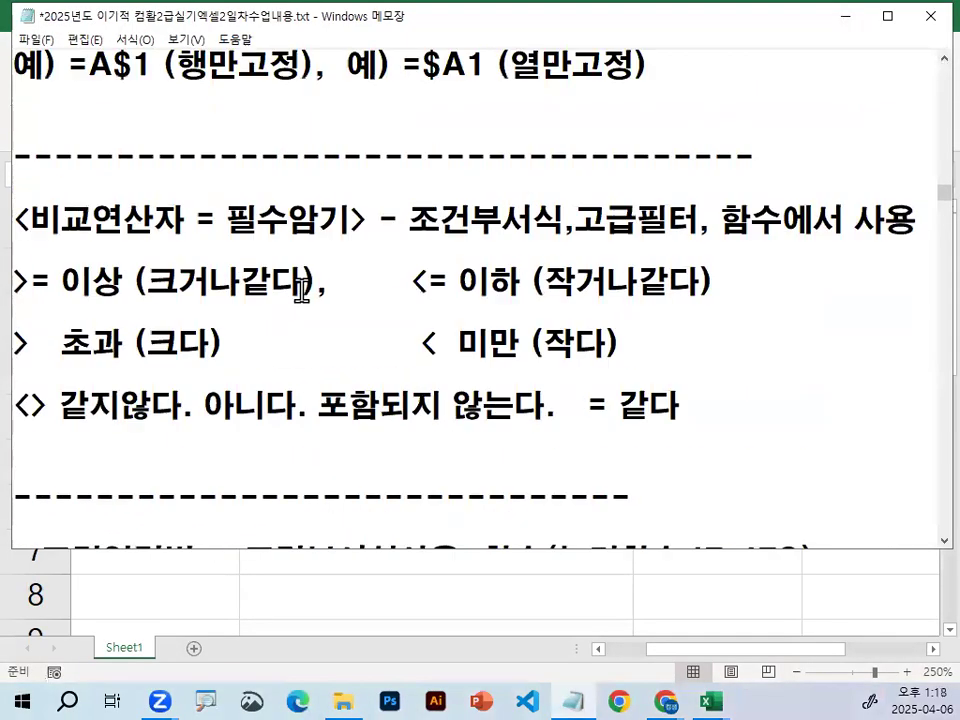
pyautogui.click(331, 230)
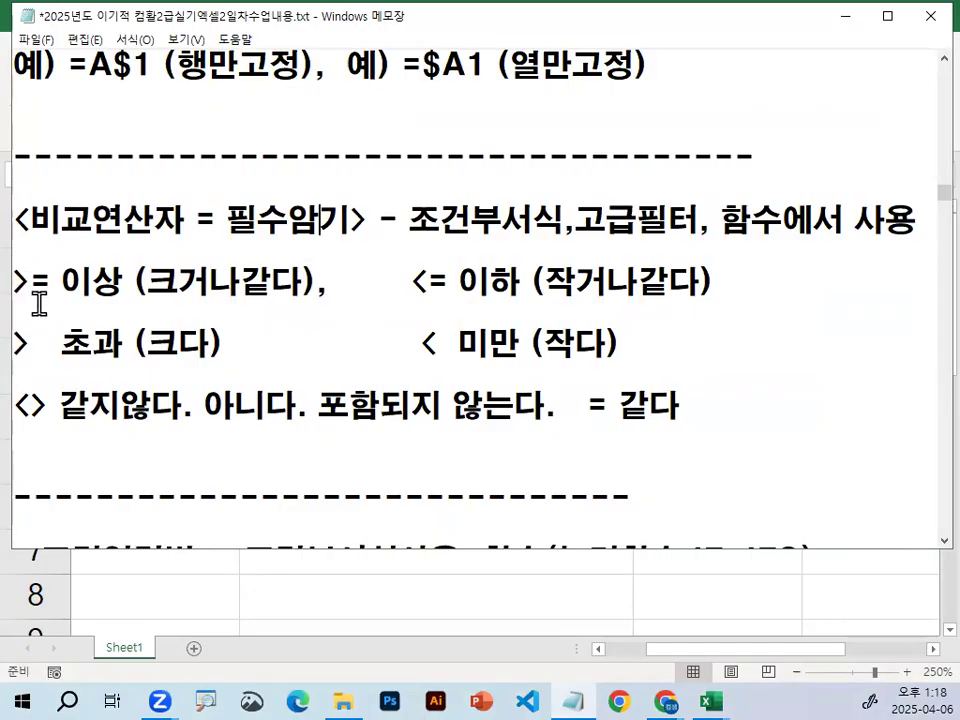
pyautogui.hotkey('ctrl', '2')
pyautogui.moveTo(12, 306); pyautogui.dragTo(295, 306)
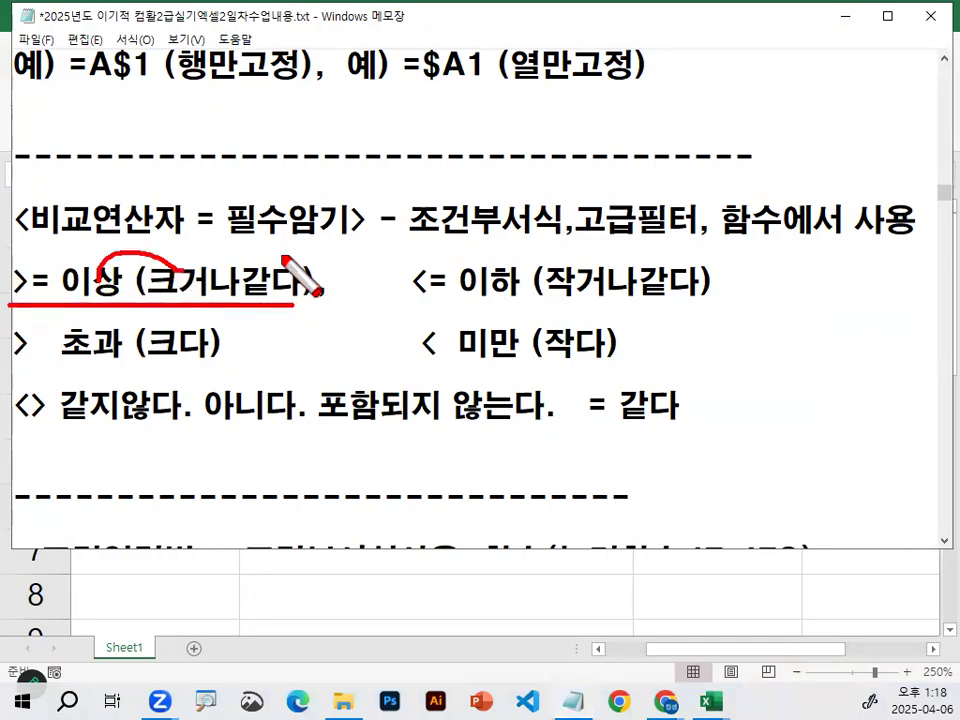
pyautogui.press('Escape')
pyautogui.moveTo(410, 281); pyautogui.dragTo(724, 272)
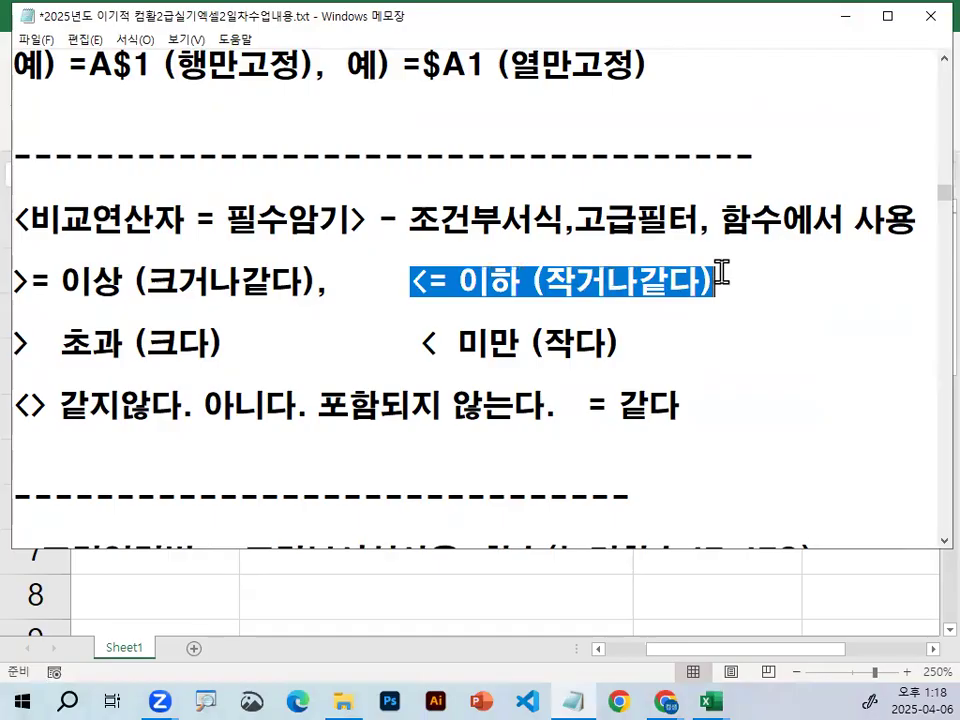
pyautogui.click(20, 343)
pyautogui.moveTo(147, 343); pyautogui.dragTo(205, 342)
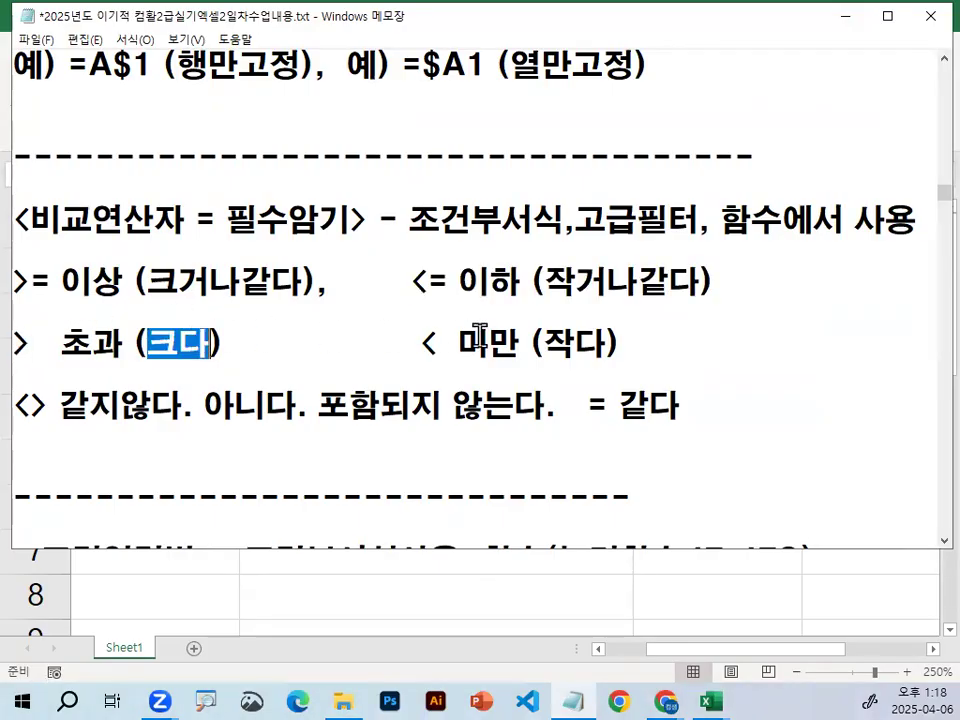
pyautogui.moveTo(458, 343); pyautogui.dragTo(619, 341)
pyautogui.click(627, 341)
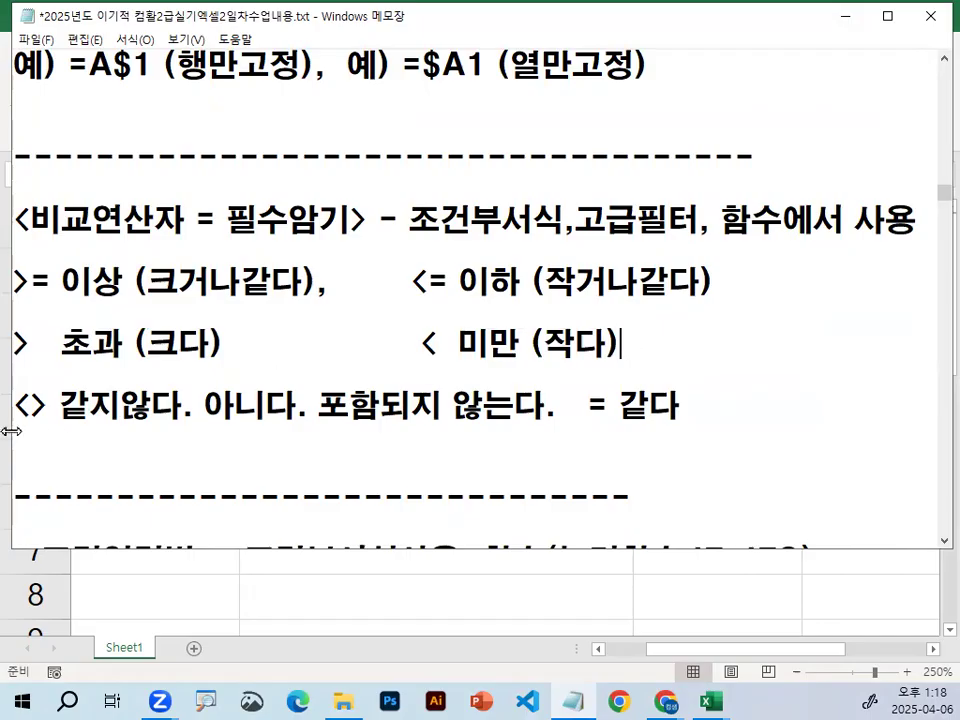
# Review the meanings of the <> and = operators in the notes and the number of comparison operators
pyautogui.moveTo(14, 405); pyautogui.dragTo(150, 405)
pyautogui.moveTo(236, 405); pyautogui.dragTo(527, 405)
pyautogui.moveTo(590, 405); pyautogui.dragTo(652, 405)
pyautogui.click(654, 405)
pyautogui.hotkey('ctrl', '2')
pyautogui.moveTo(781, 273)
pyautogui.mouseDown()
pyautogui.moveTo(759, 291)
pyautogui.moveTo(782, 331)
pyautogui.moveTo(733, 356)
pyautogui.mouseUp()
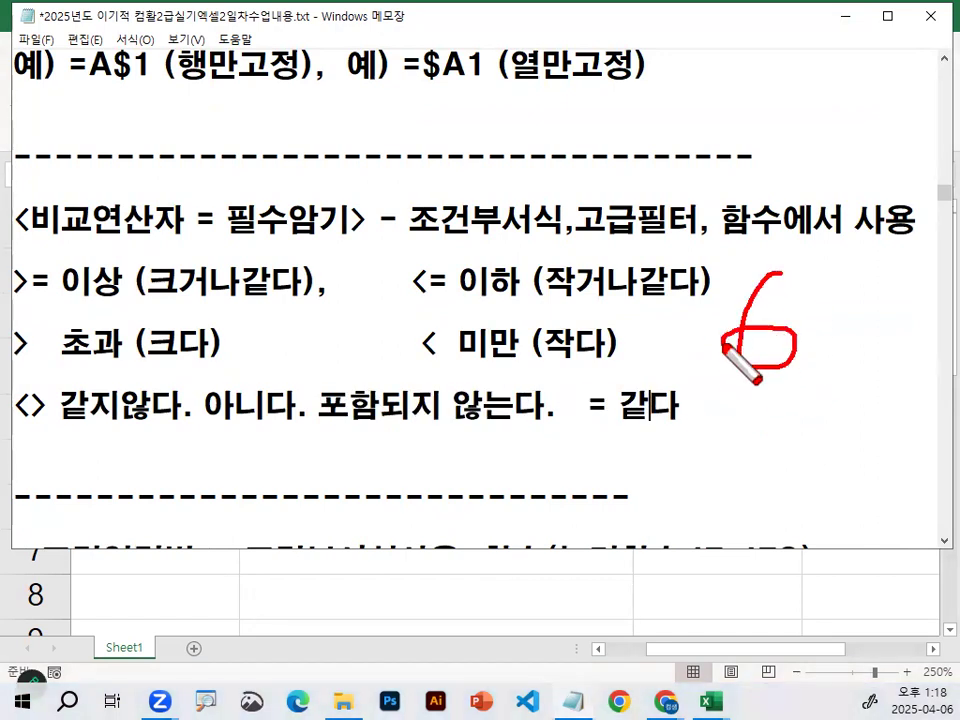
pyautogui.press('Escape')
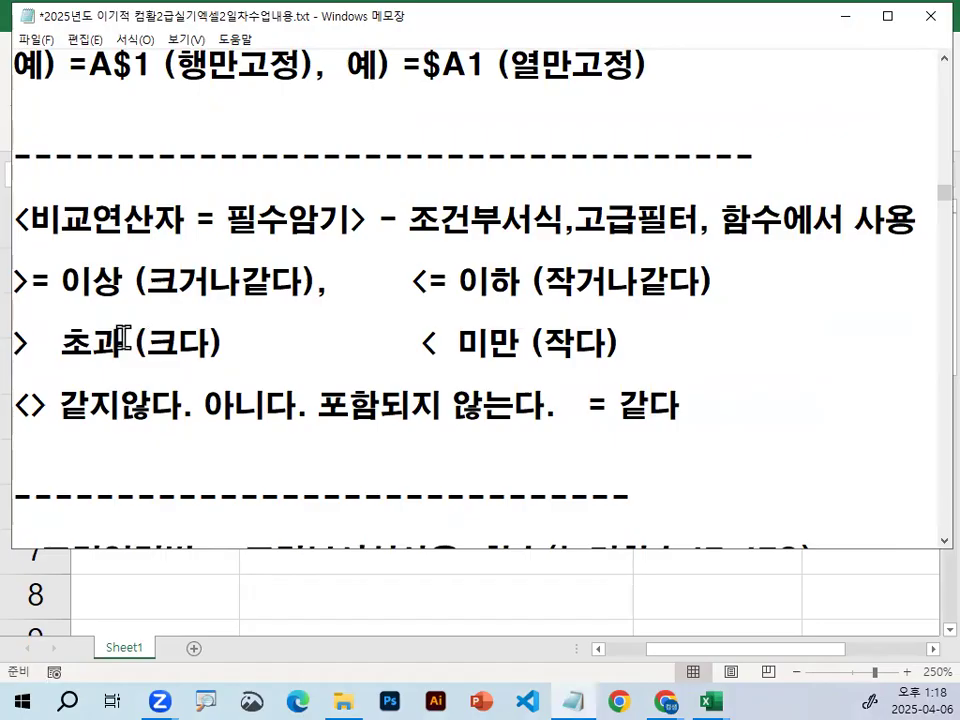
# Examine the symbol order in the >= and <= operators in the notes, with the equals sign placed last
pyautogui.hotkey('ctrl', '2')
pyautogui.moveTo(10, 301); pyautogui.dragTo(137, 294)
pyautogui.moveTo(771, 272)
pyautogui.mouseDown()
pyautogui.moveTo(776, 368)
pyautogui.moveTo(822, 367)
pyautogui.mouseUp()
pyautogui.moveTo(760, 381)
pyautogui.mouseDown()
pyautogui.moveTo(822, 380)
pyautogui.moveTo(761, 392)
pyautogui.moveTo(822, 386)
pyautogui.mouseUp()
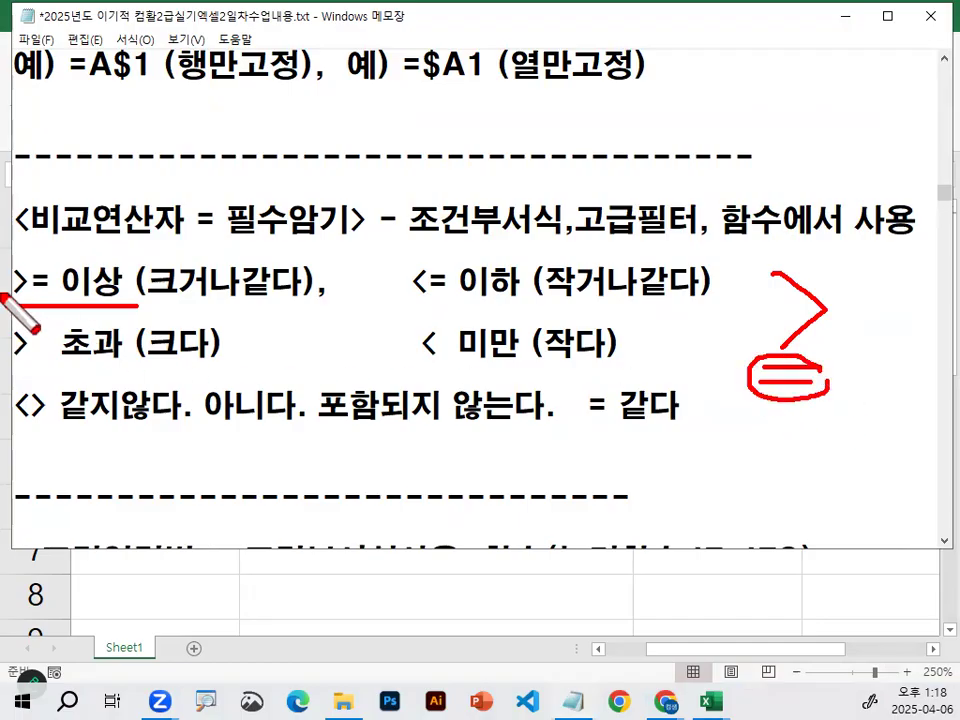
pyautogui.moveTo(54, 266)
pyautogui.mouseDown()
pyautogui.moveTo(30, 296)
pyautogui.moveTo(58, 292)
pyautogui.mouseUp()
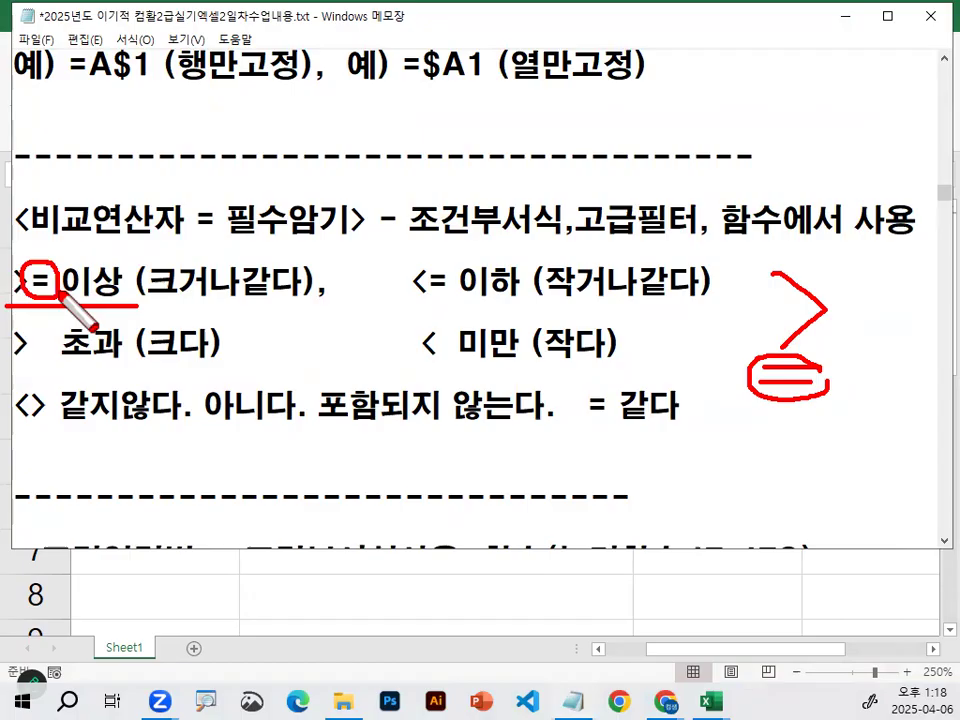
pyautogui.press('Escape')
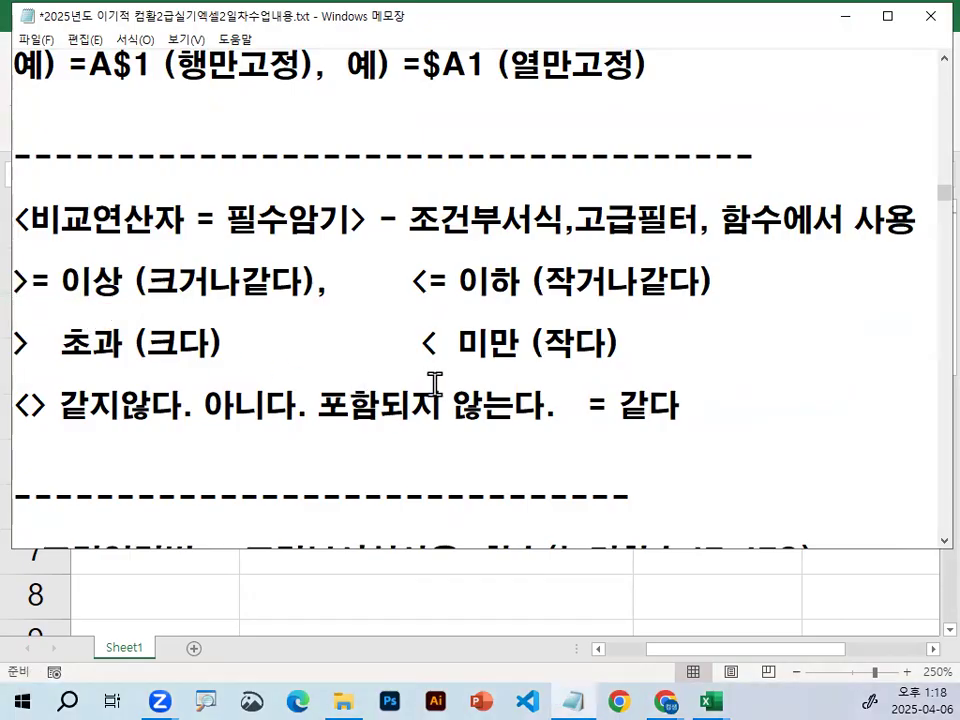
pyautogui.moveTo(429, 282); pyautogui.dragTo(448, 282)
# Write the wrongly ordered operator => below the comparison operators, compare it with >=, and delete it
pyautogui.click(583, 456)
pyautogui.press('Return')
pyautogui.press('Return')
pyautogui.press('Up')
pyautogui.press('Up')
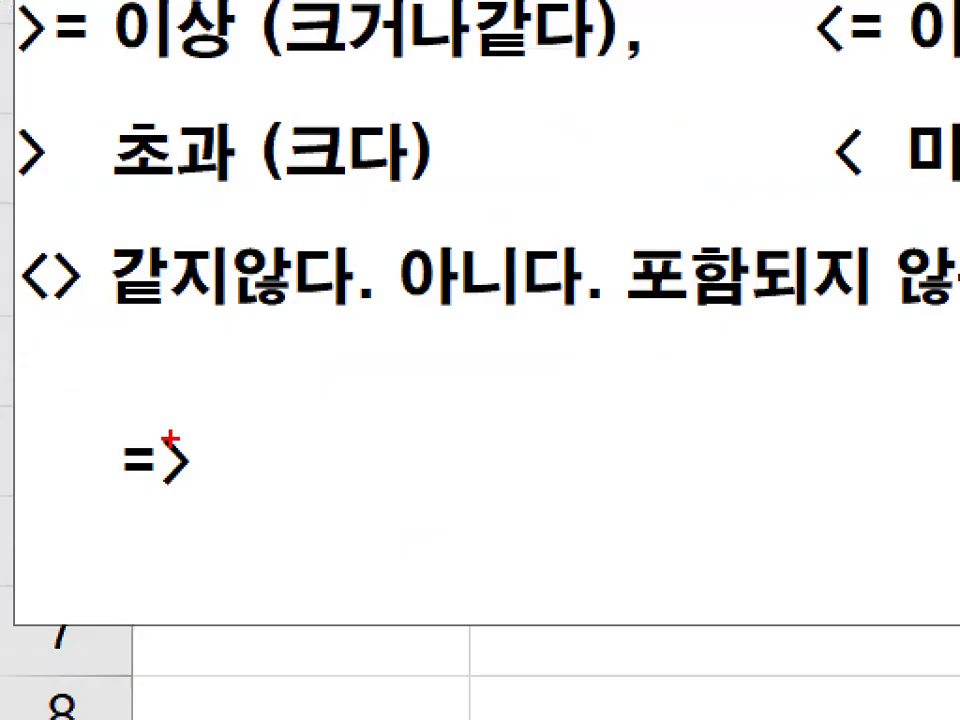
pyautogui.moveTo(170, 438)
pyautogui.mouseDown()
pyautogui.moveTo(120, 465)
pyautogui.moveTo(155, 438)
pyautogui.moveTo(270, 405)
pyautogui.mouseUp()
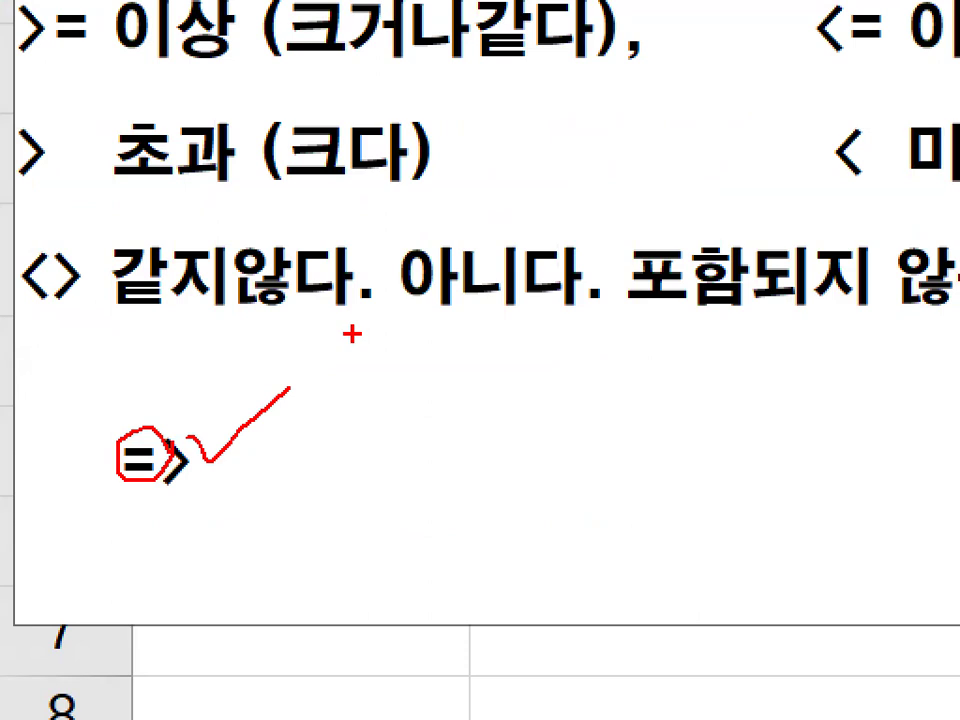
pyautogui.press('Escape')
pyautogui.moveTo(124, 461); pyautogui.dragTo(182, 462)
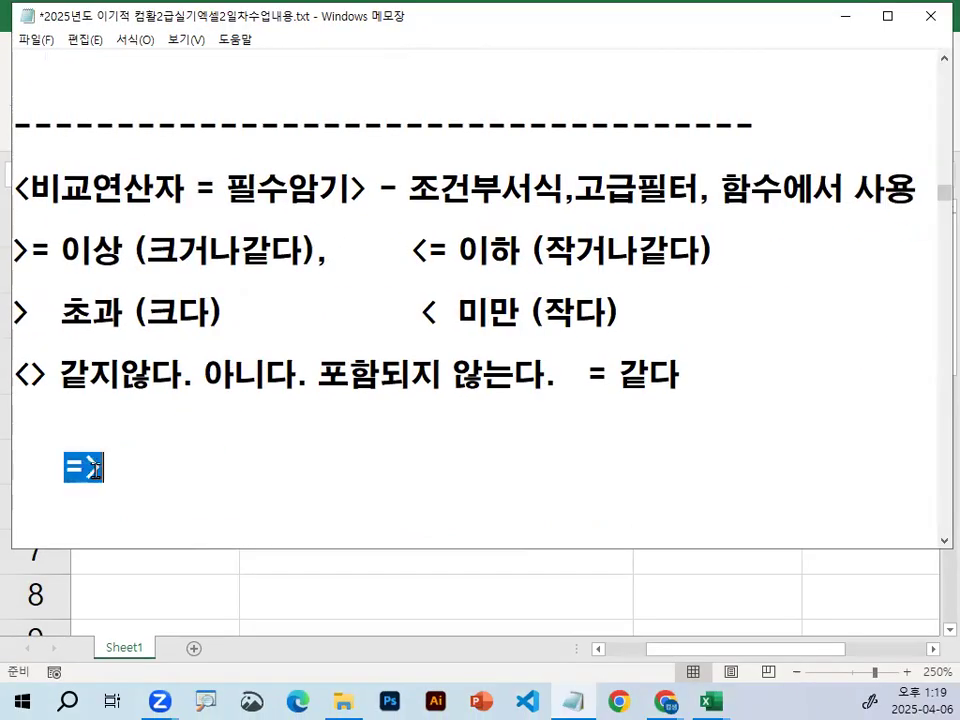
pyautogui.moveTo(16, 250); pyautogui.dragTo(57, 249)
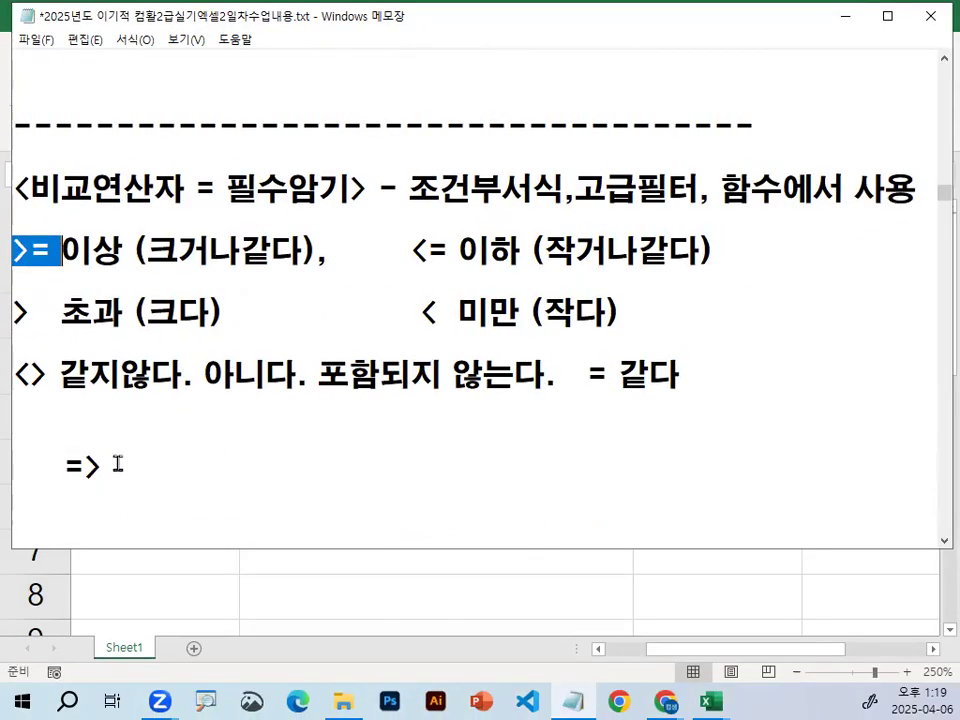
pyautogui.moveTo(15, 465); pyautogui.dragTo(153, 463)
pyautogui.press('BackSpace')
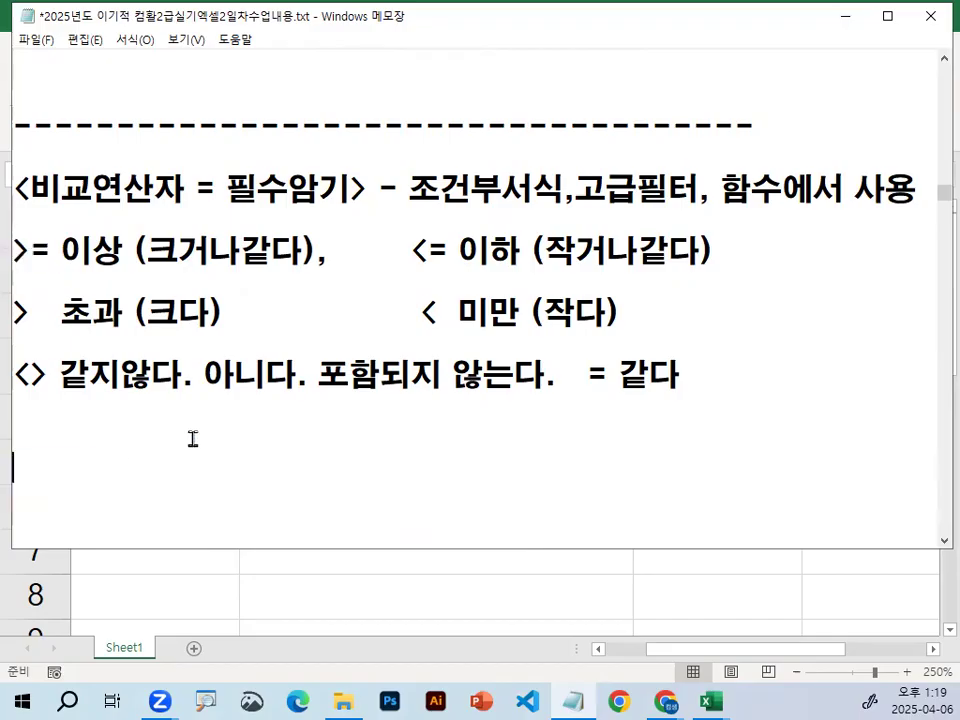
# Examine the comparison value (비교값) in the first condition pattern, including the quotation marks required around text
pyautogui.scroll(-2, 199, 396)
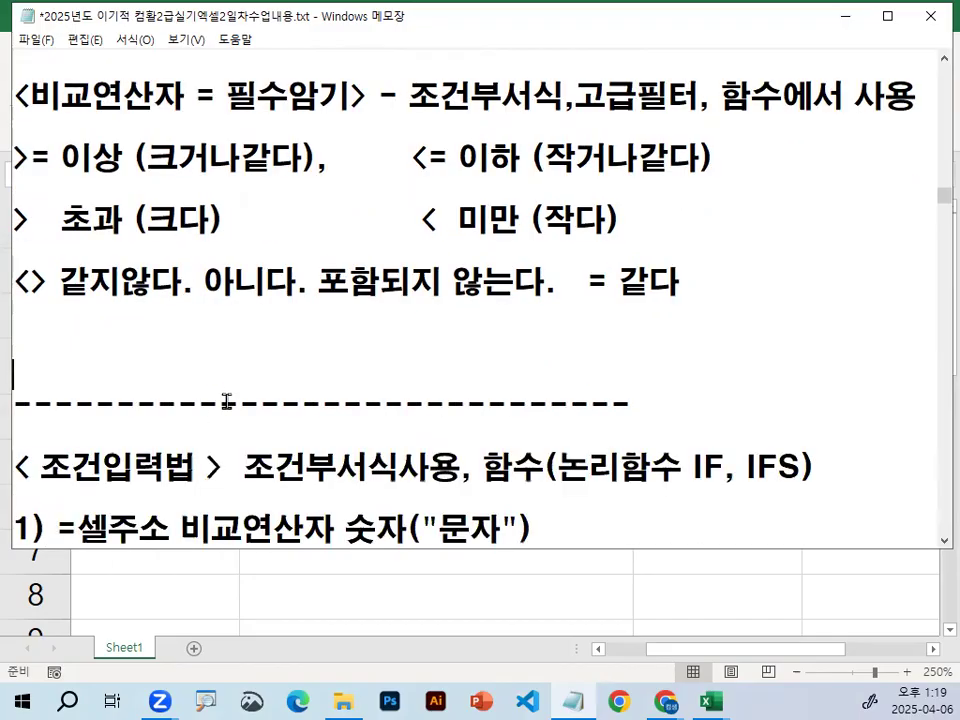
pyautogui.moveTo(183, 343); pyautogui.dragTo(402, 340)
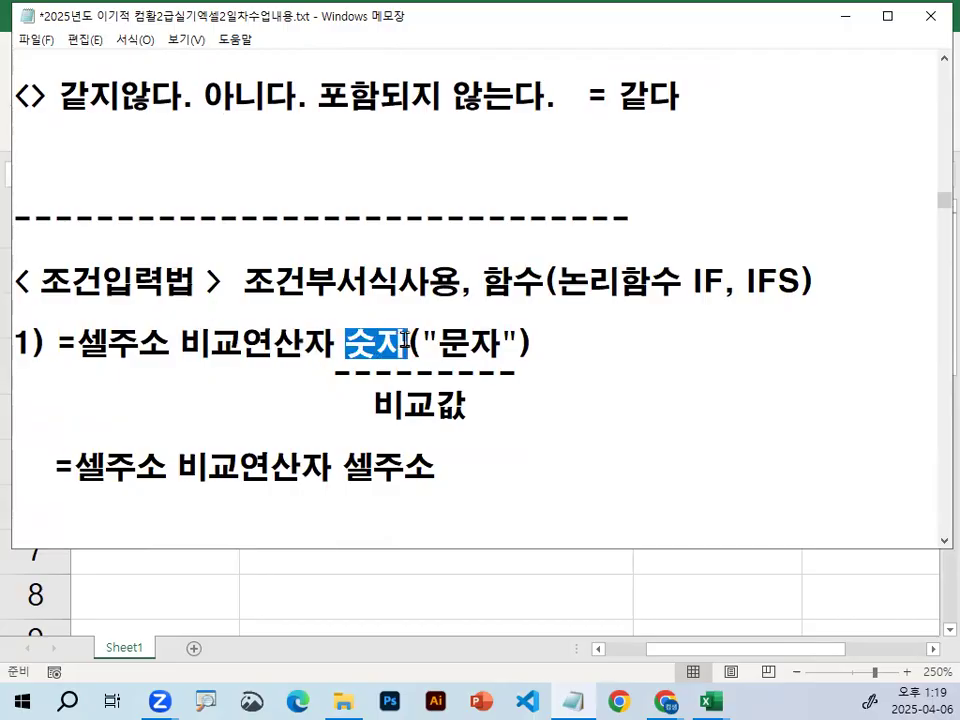
pyautogui.moveTo(376, 403); pyautogui.dragTo(469, 403)
pyautogui.moveTo(424, 339); pyautogui.dragTo(521, 336)
pyautogui.click(520, 340)
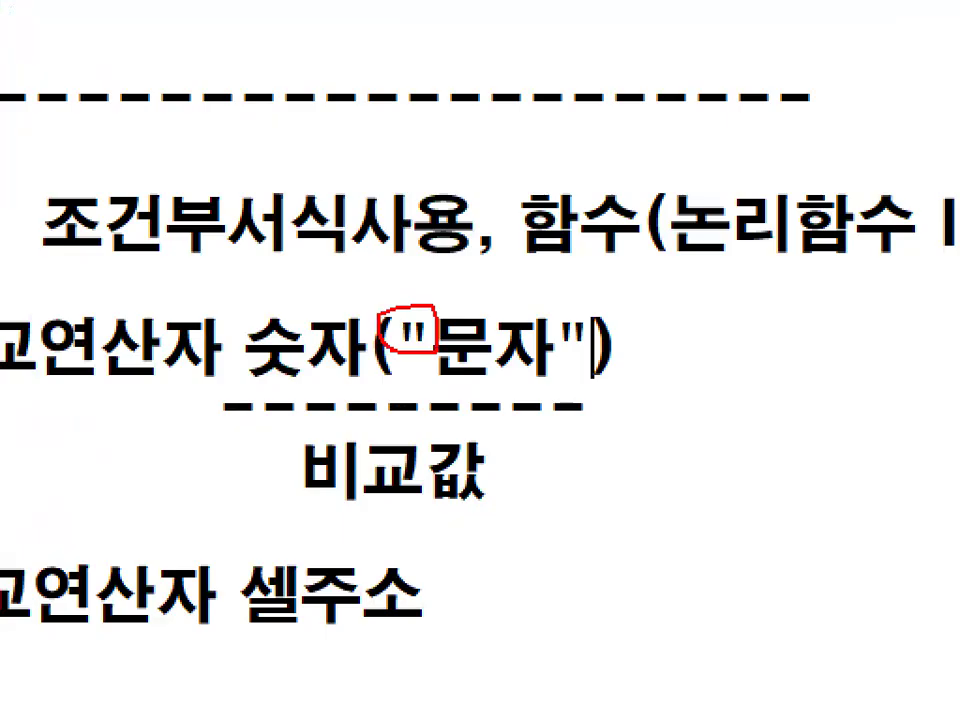
pyautogui.moveTo(568, 297); pyautogui.dragTo(597, 347)
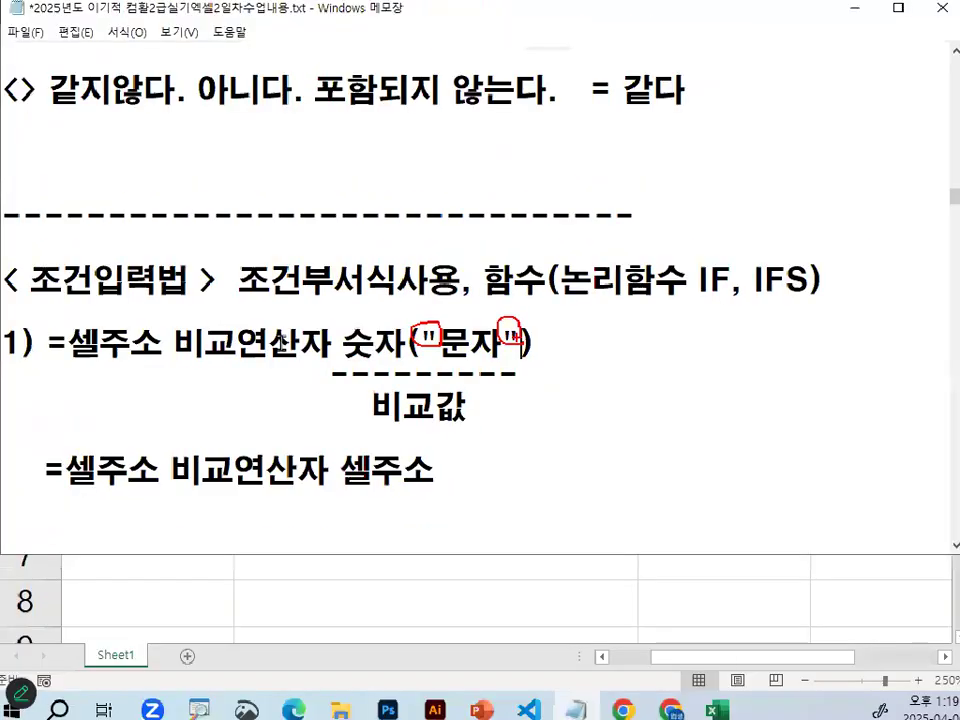
pyautogui.moveTo(62, 344); pyautogui.dragTo(611, 347)
# Switch to the Excel workbook, enter 가 in cell C9 below the existing data, and narrow column C
pyautogui.hotkey('alt', 'Tab')
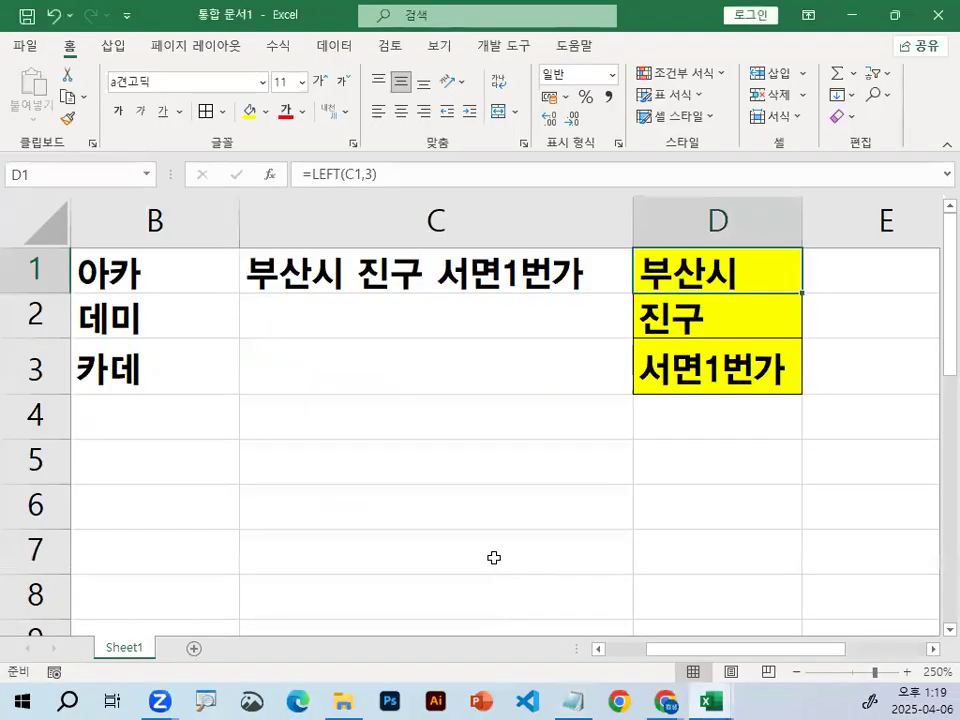
pyautogui.scroll(-2, 429, 422)
pyautogui.click(419, 402)
pyautogui.click(443, 340)
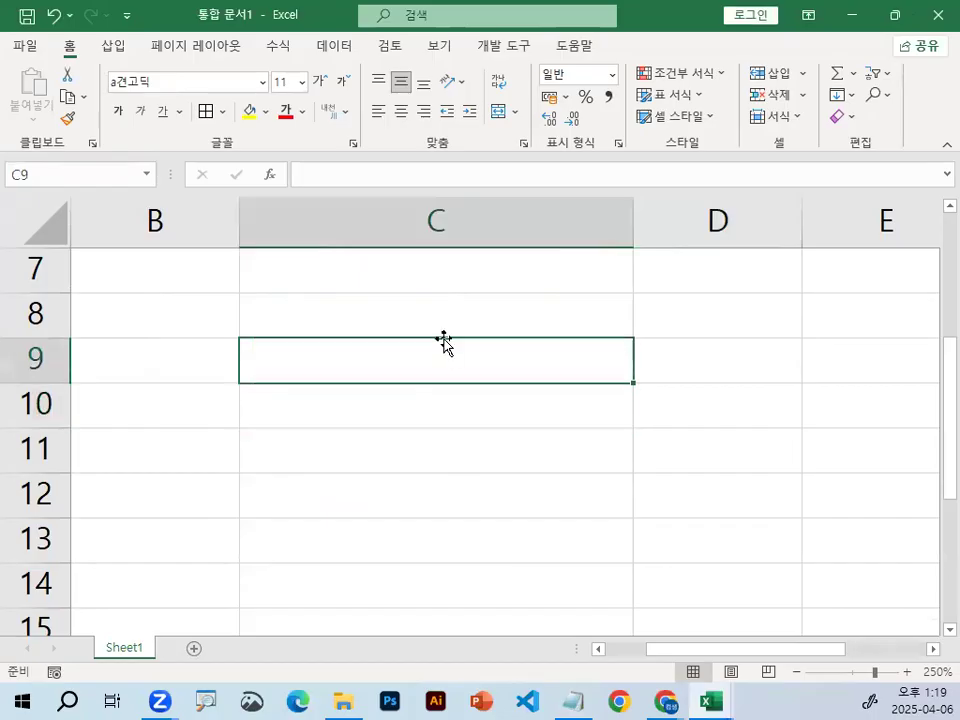
pyautogui.write('RK')
pyautogui.press('BackSpace')
pyautogui.press('BackSpace')
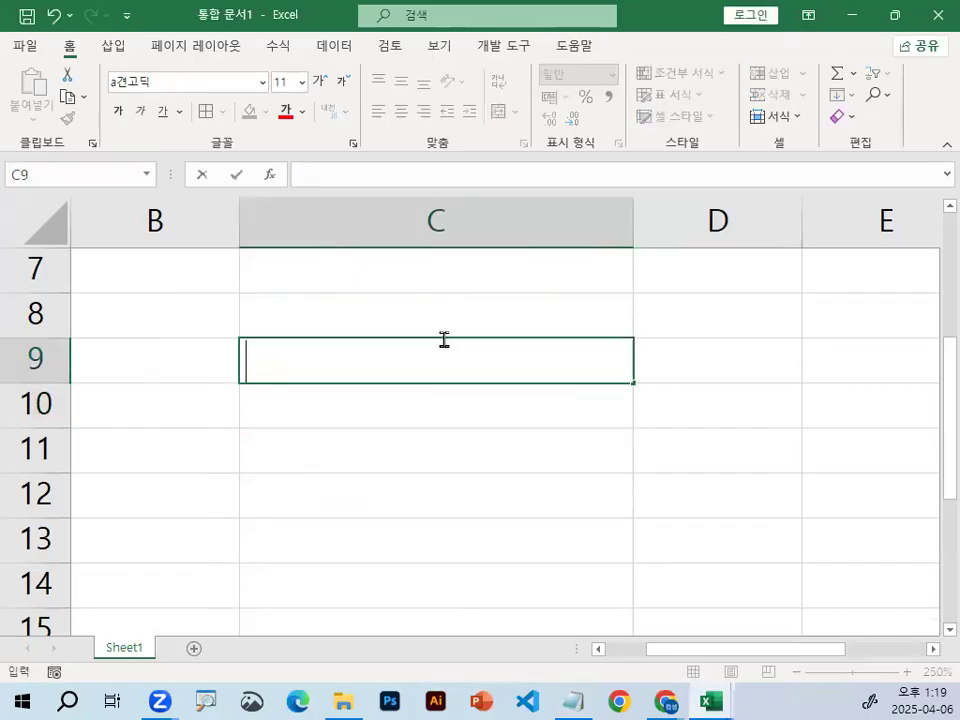
pyautogui.write('가')
pyautogui.press('Return')
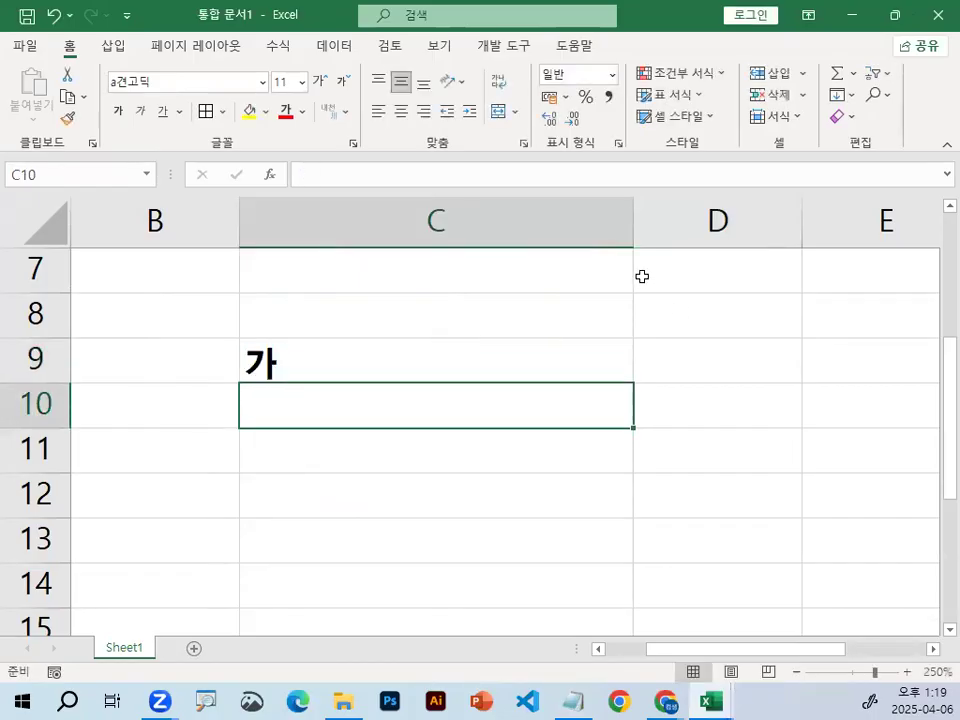
pyautogui.moveTo(634, 214); pyautogui.dragTo(427, 214)
# Enter the condition formula =C9="가" in cell D9 to test whether C9 equals the text 가
pyautogui.click(509, 355)
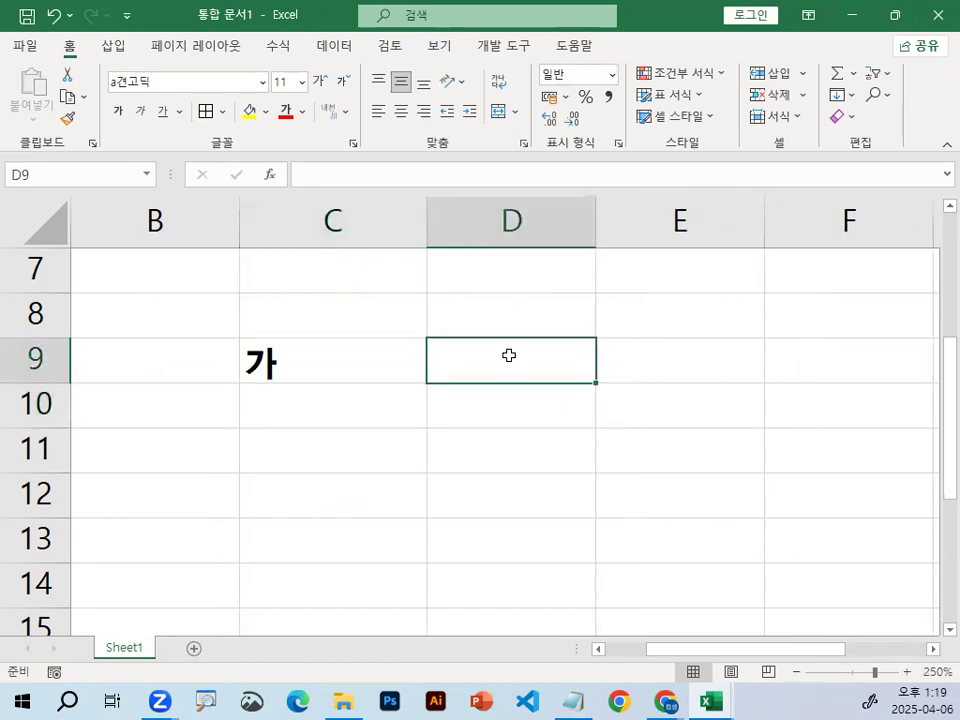
pyautogui.write('=')
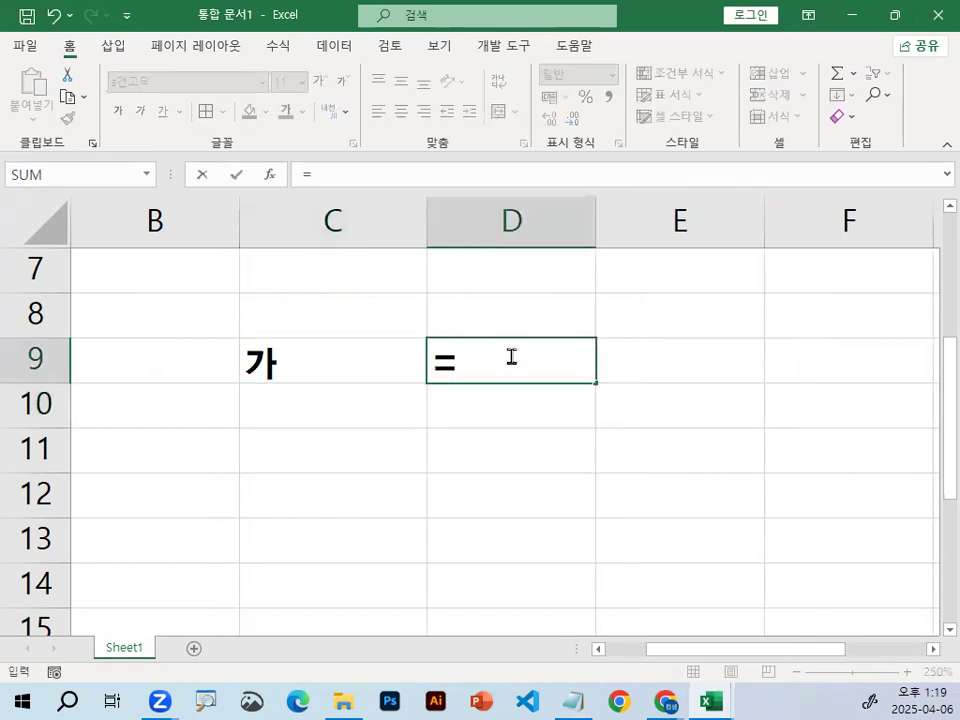
pyautogui.click(330, 349)
pyautogui.moveTo(555, 361)
pyautogui.mouseDown()
pyautogui.moveTo(439, 266)
pyautogui.moveTo(514, 343)
pyautogui.mouseUp()
pyautogui.press('Escape')
pyautogui.write('=')
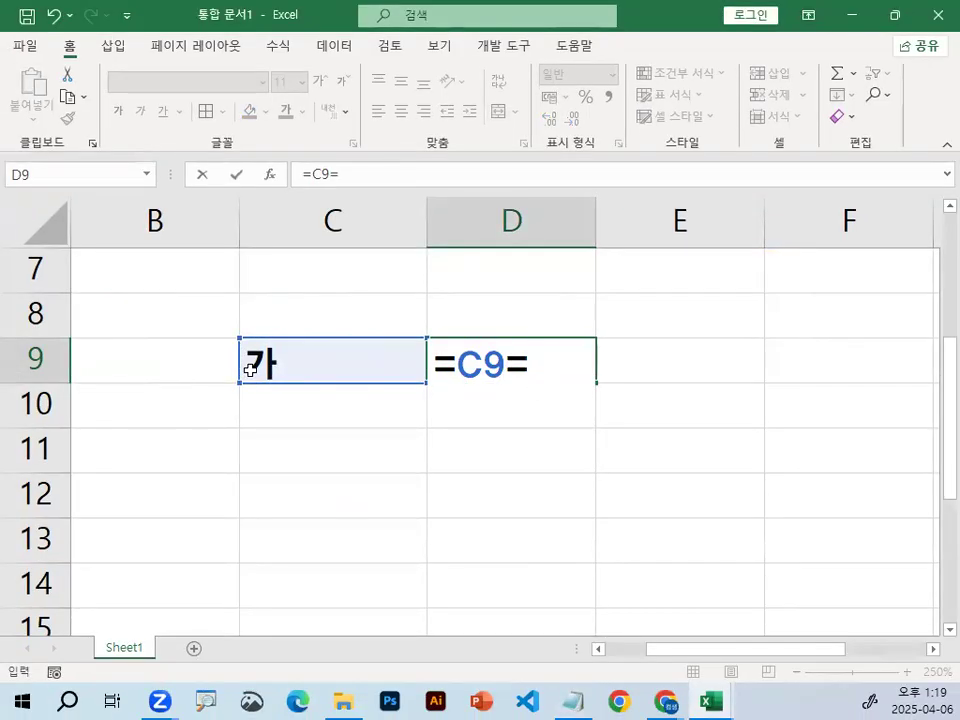
pyautogui.write('"가"')
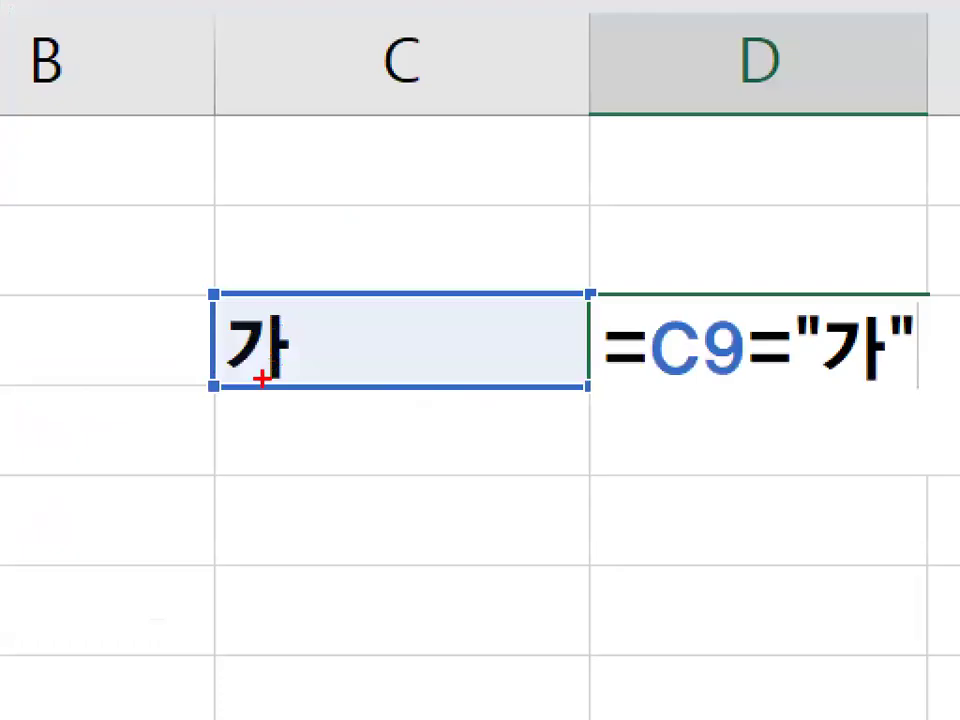
pyautogui.moveTo(262, 378)
pyautogui.mouseDown()
pyautogui.moveTo(298, 360)
pyautogui.moveTo(275, 366)
pyautogui.mouseUp()
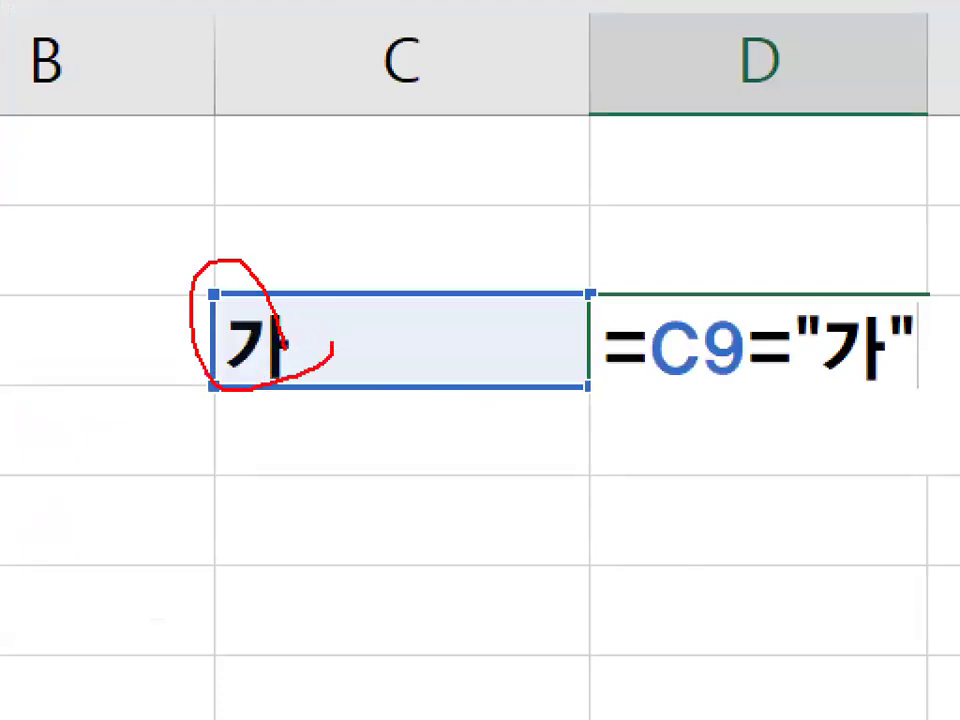
pyautogui.moveTo(686, 408); pyautogui.dragTo(865, 412)
pyautogui.moveTo(553, 146); pyautogui.dragTo(700, 141)
pyautogui.moveTo(634, 128); pyautogui.dragTo(629, 222)
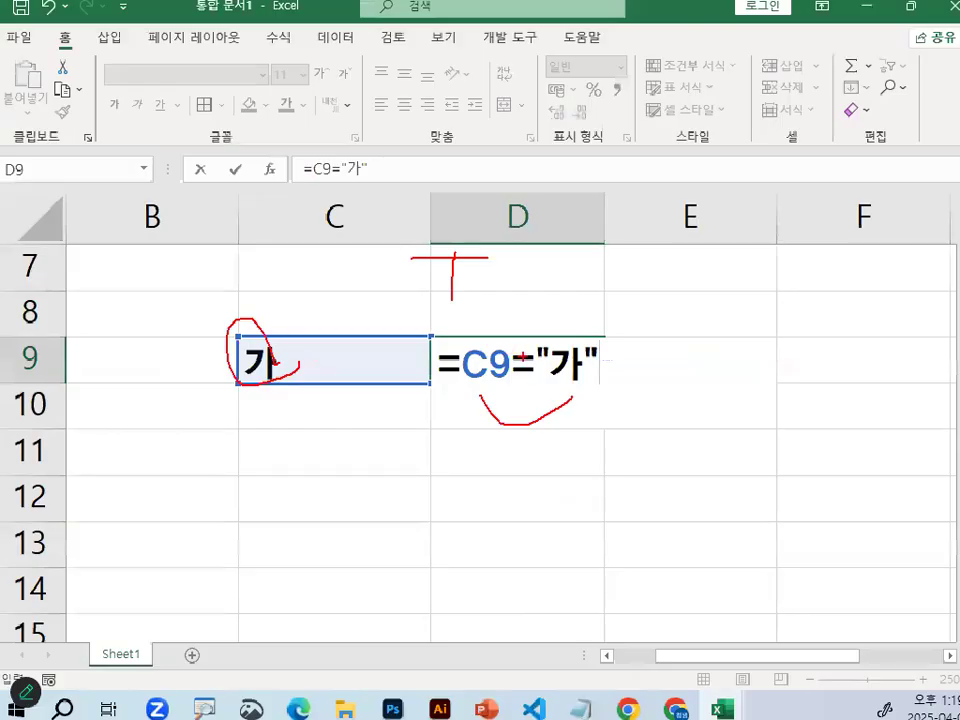
pyautogui.press('Return')
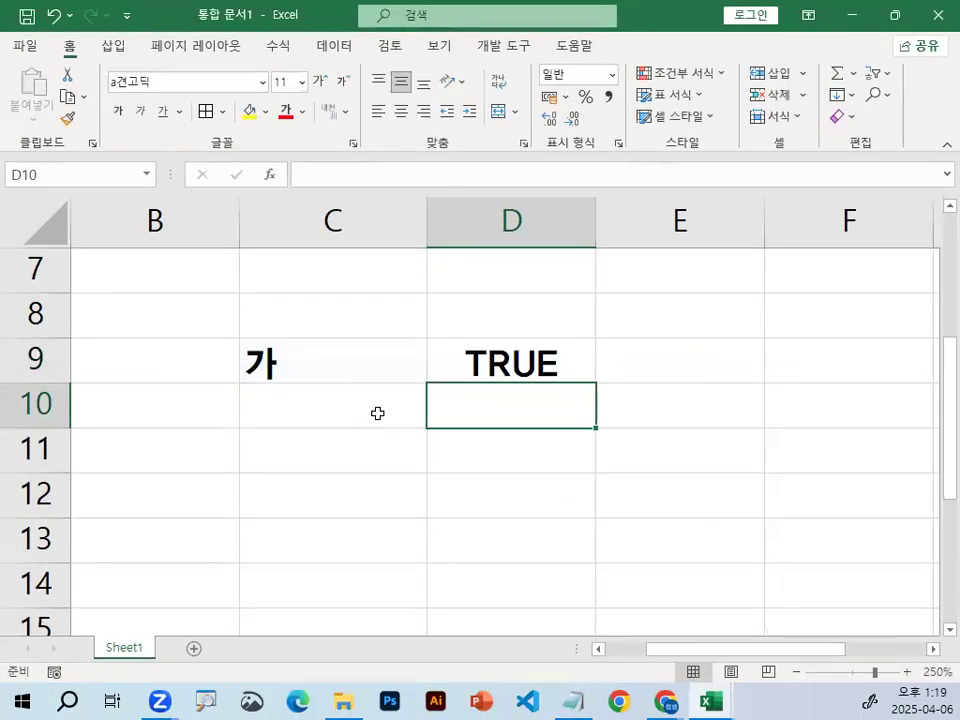
# Change the comparison text in D9 to 나 so the formula is =C9="나", and inspect the condition
pyautogui.click(489, 362)
pyautogui.doubleClick(489, 362)
pyautogui.moveTo(538, 365); pyautogui.dragTo(558, 365)
pyautogui.write('나')
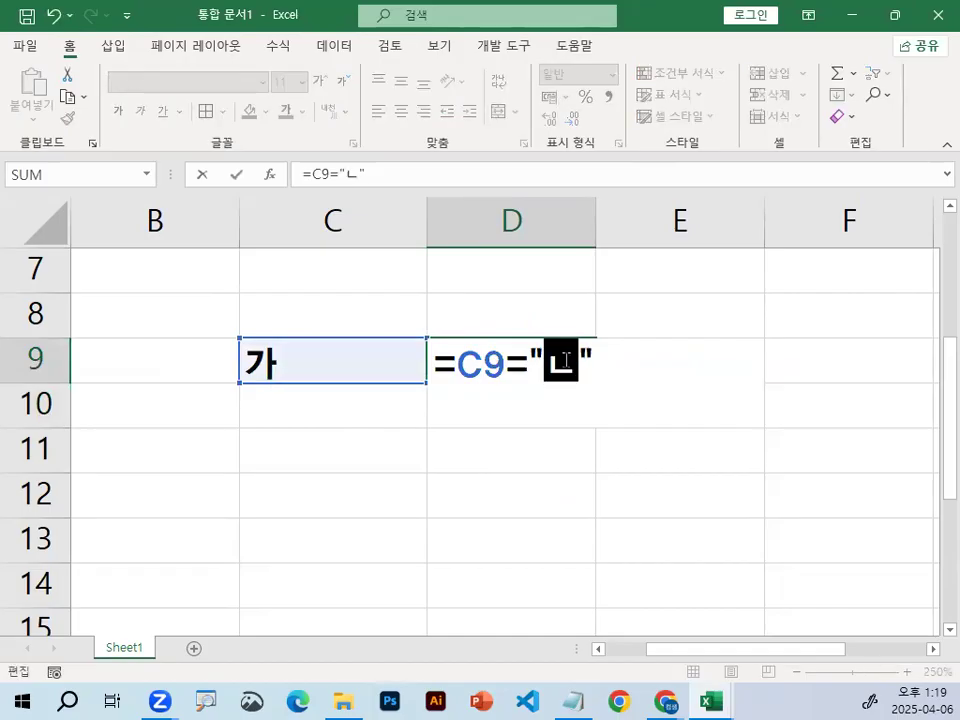
pyautogui.press('Return')
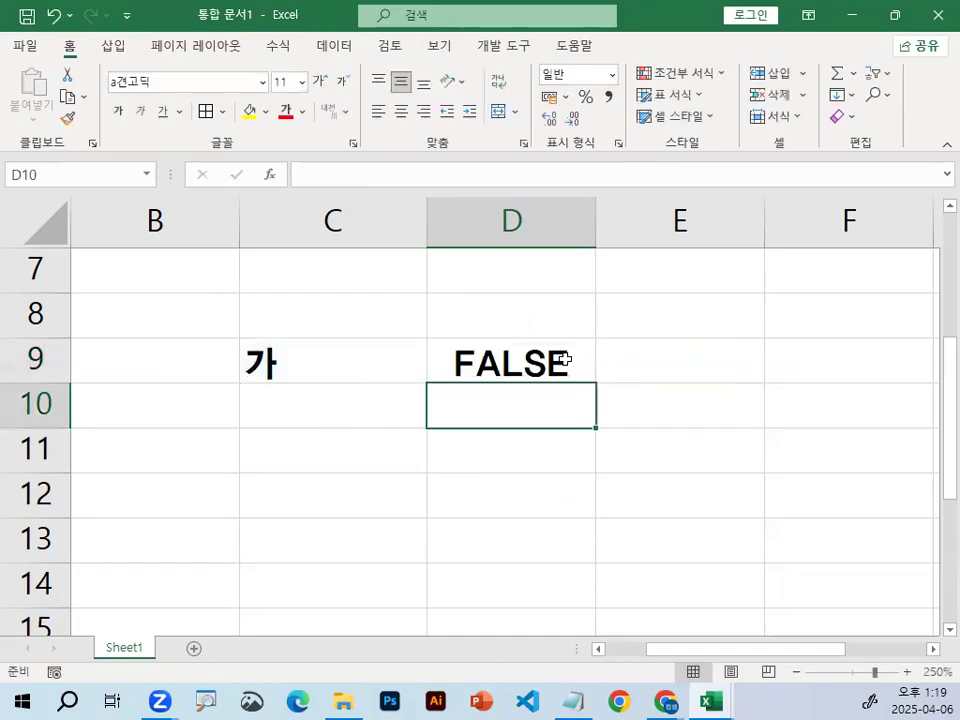
pyautogui.doubleClick(551, 360)
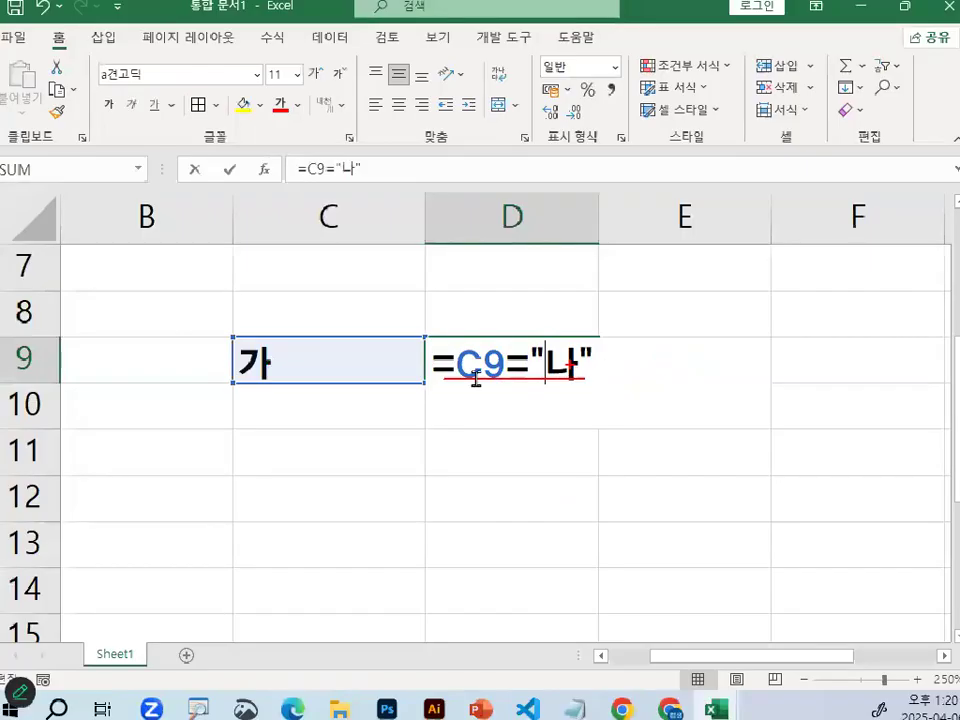
# Enter 100 in C10 and the condition formula =C10>=100 in D10
pyautogui.click(341, 413)
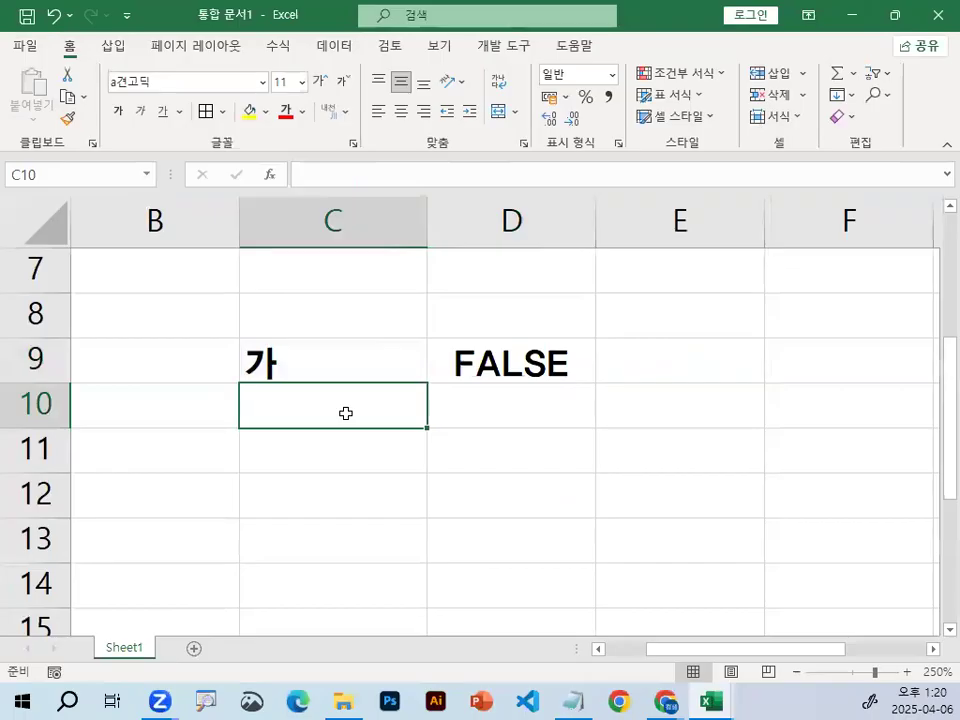
pyautogui.write('100')
pyautogui.press('Return')
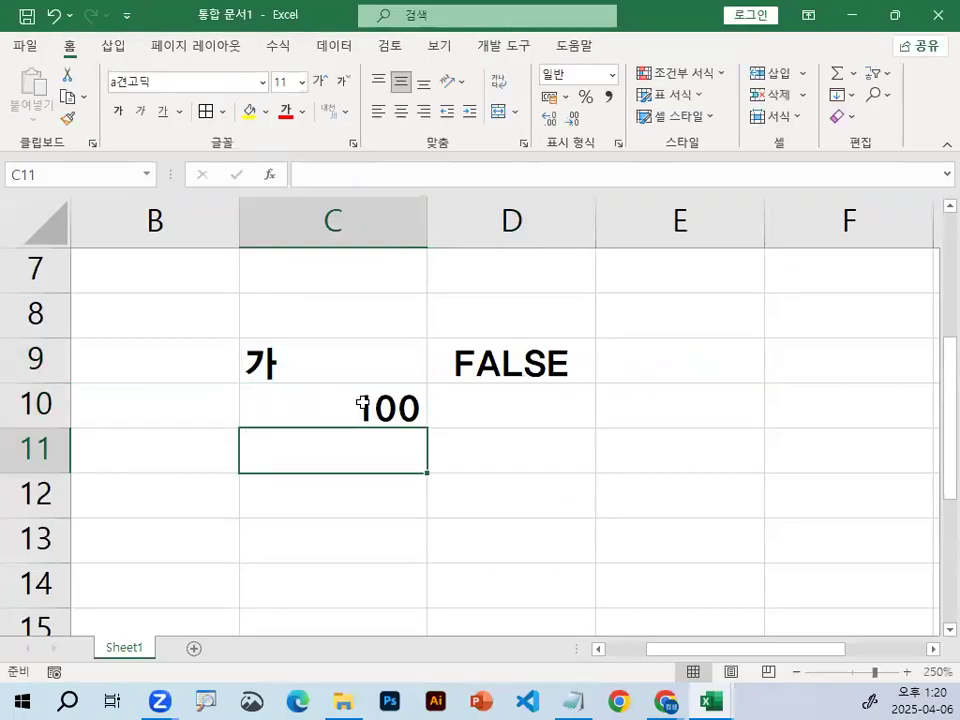
pyautogui.click(544, 402)
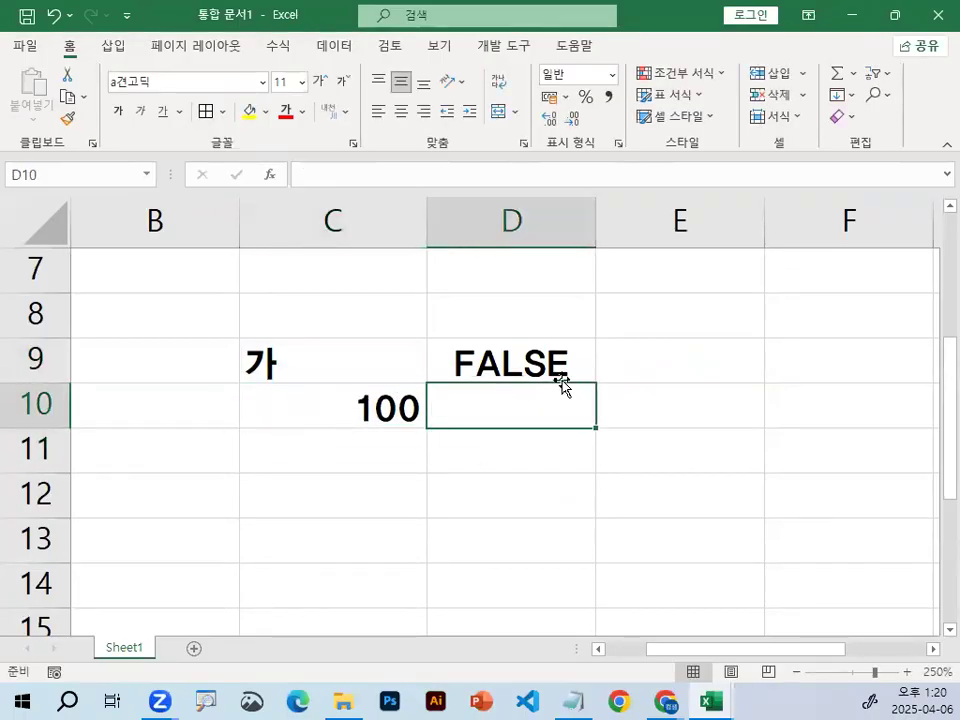
pyautogui.write('=')
pyautogui.click(360, 418)
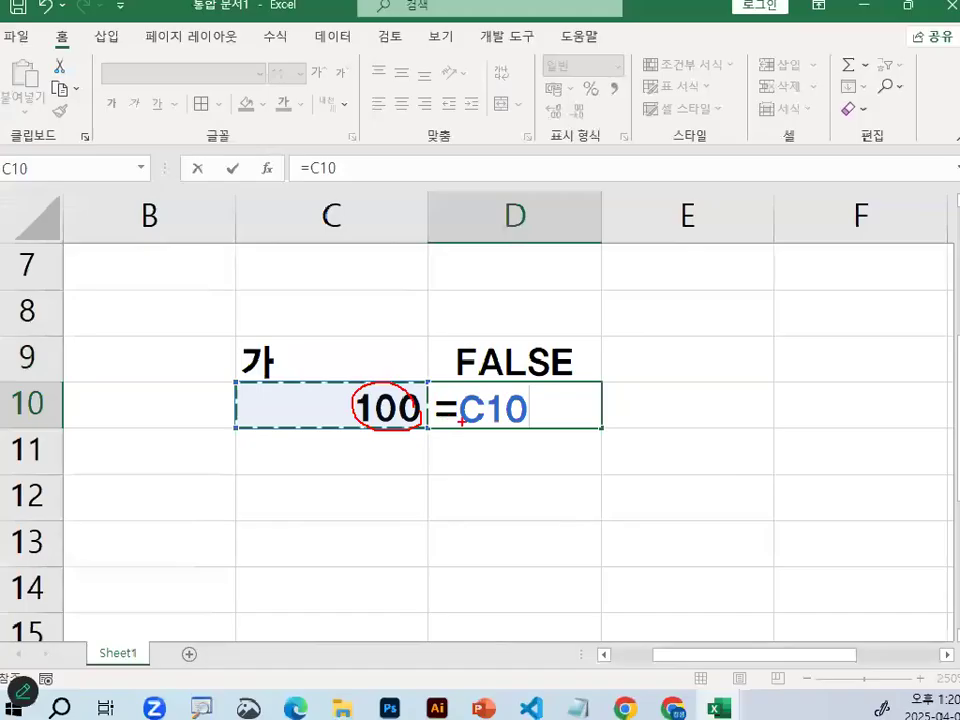
pyautogui.write('>=')
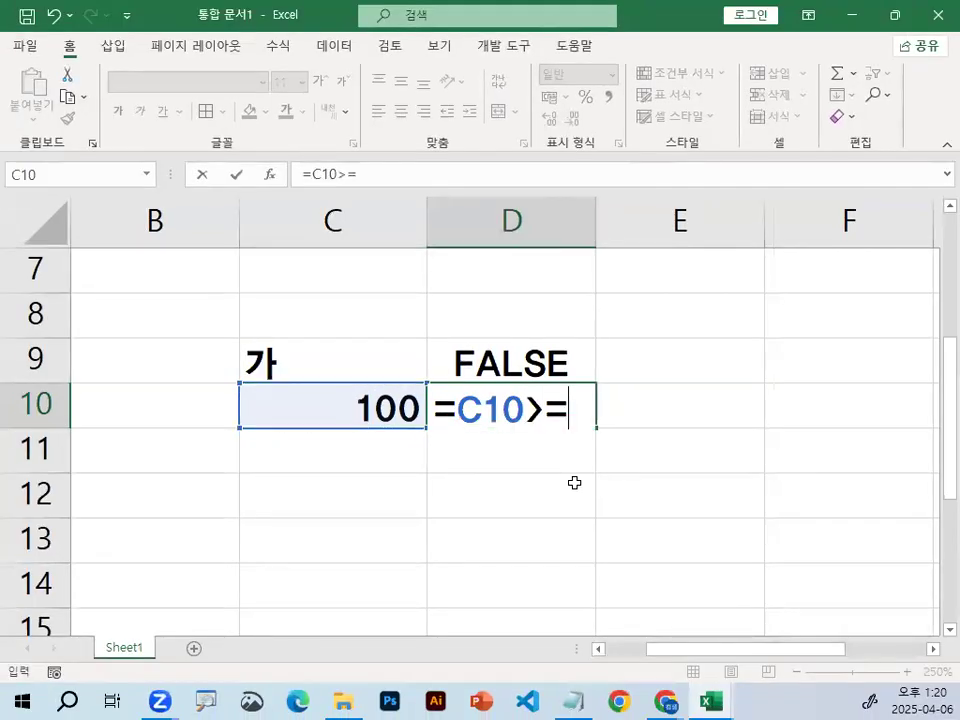
pyautogui.write('100')
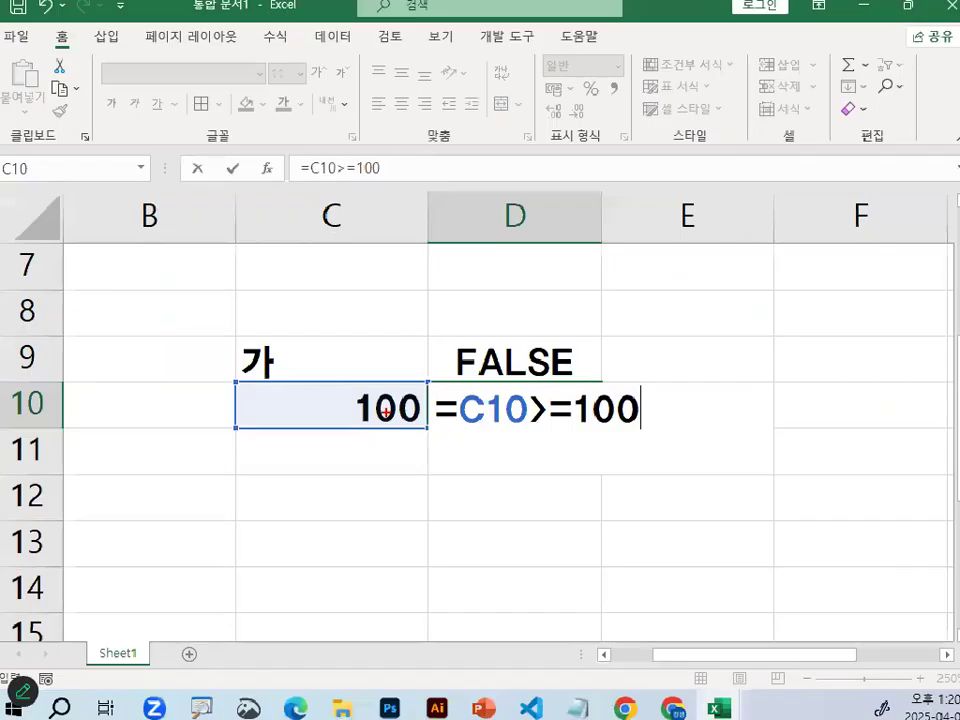
pyautogui.press('Return')
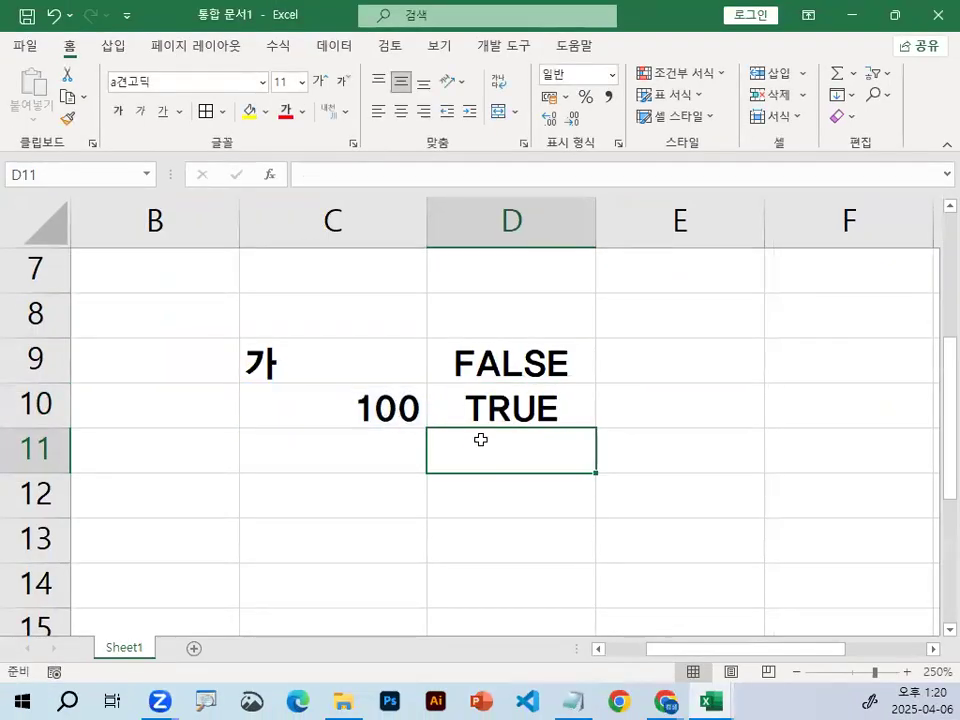
# Change the condition formula in D10 to =C10<100 and inspect the comparison
pyautogui.click(510, 407)
pyautogui.doubleClick(529, 418)
pyautogui.moveTo(527, 410); pyautogui.dragTo(568, 418)
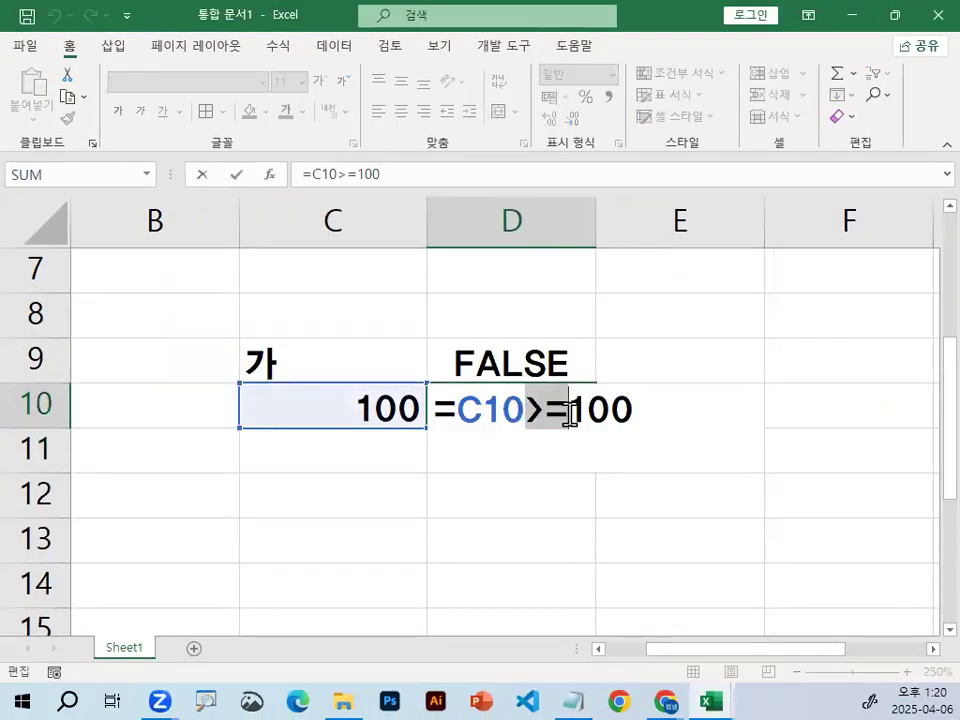
pyautogui.write('<')
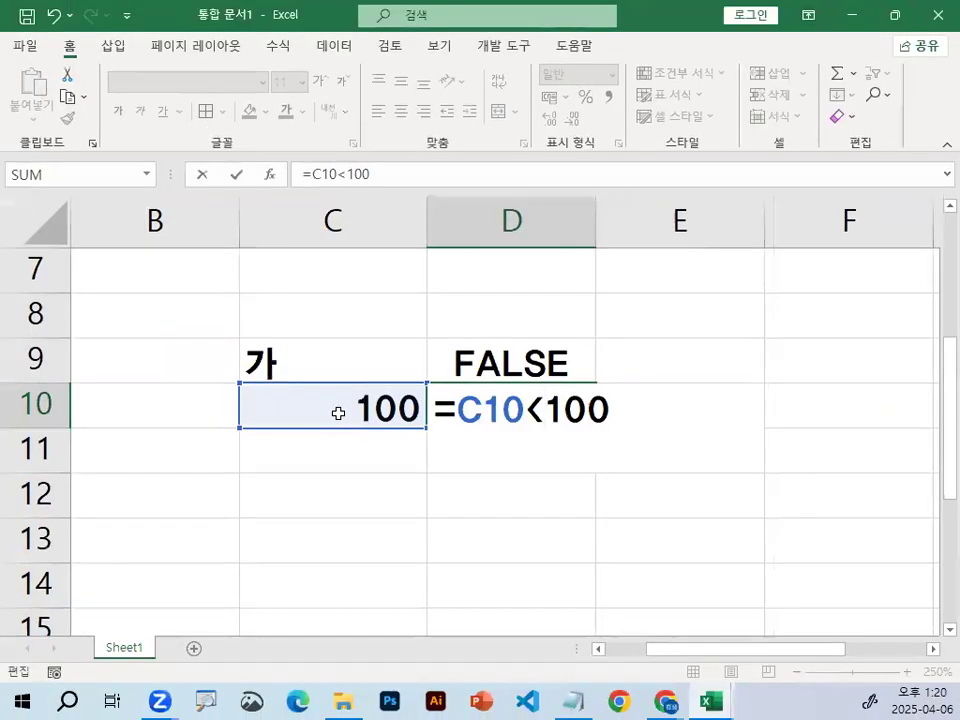
pyautogui.press('Return')
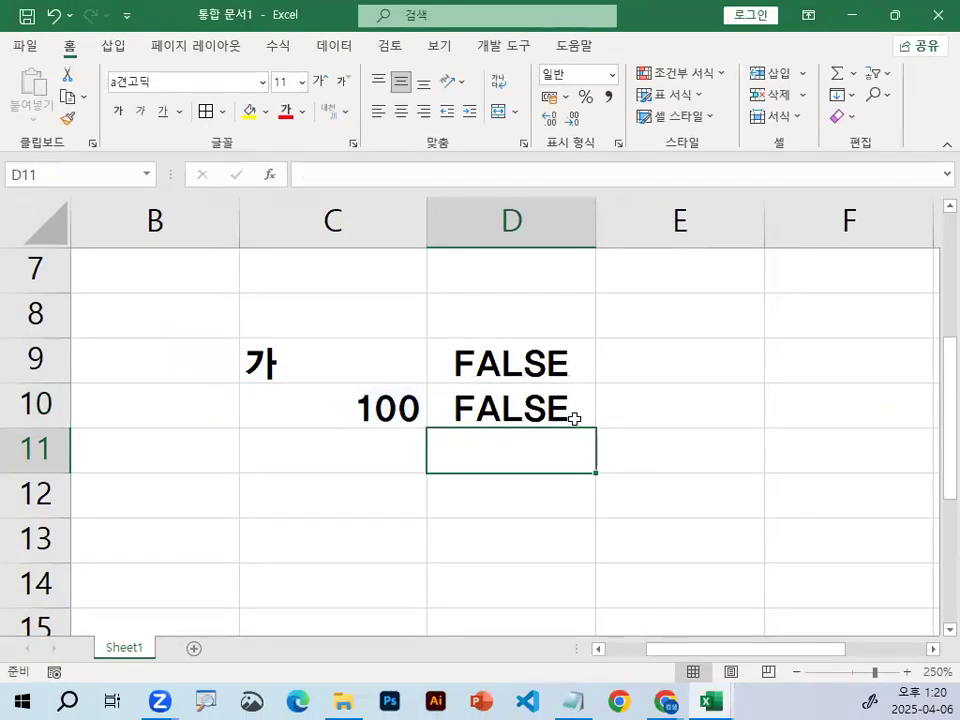
pyautogui.doubleClick(542, 414)
pyautogui.moveTo(468, 430); pyautogui.dragTo(681, 429)
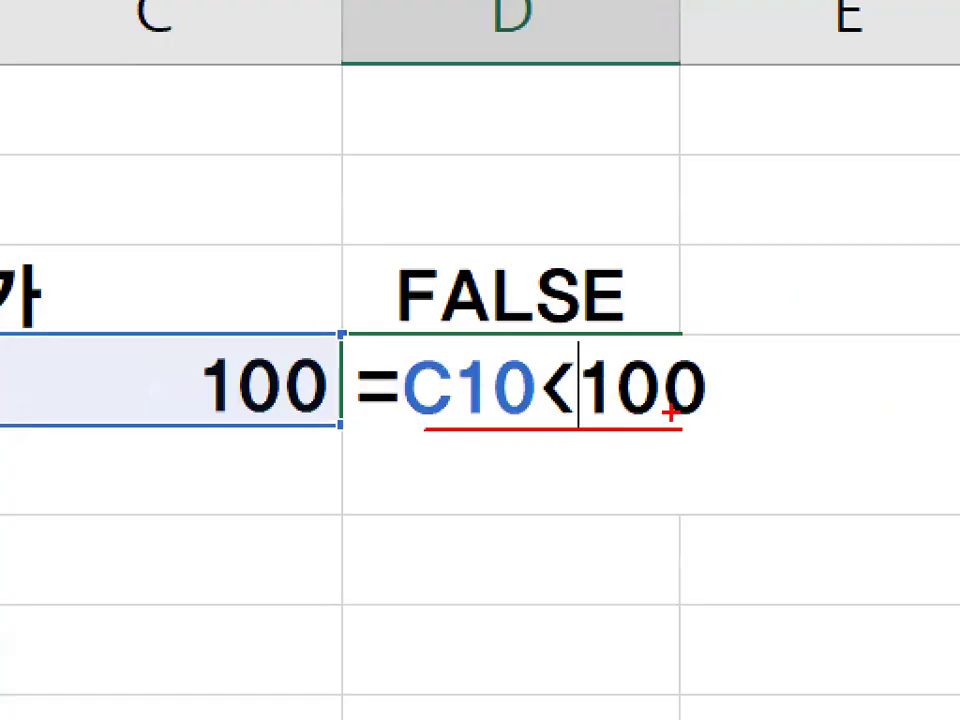
pyautogui.press('Escape')
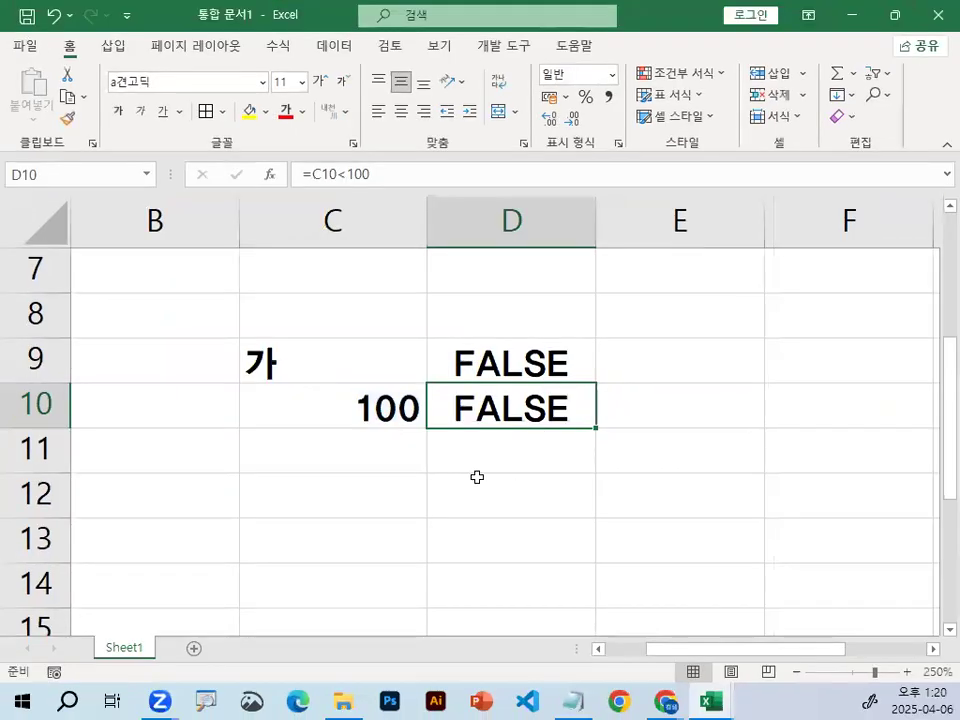
# Switch to the Notepad notes and review condition patterns 1 and 2, comparing a cell address or a function result with a number or text
pyautogui.click(572, 699)
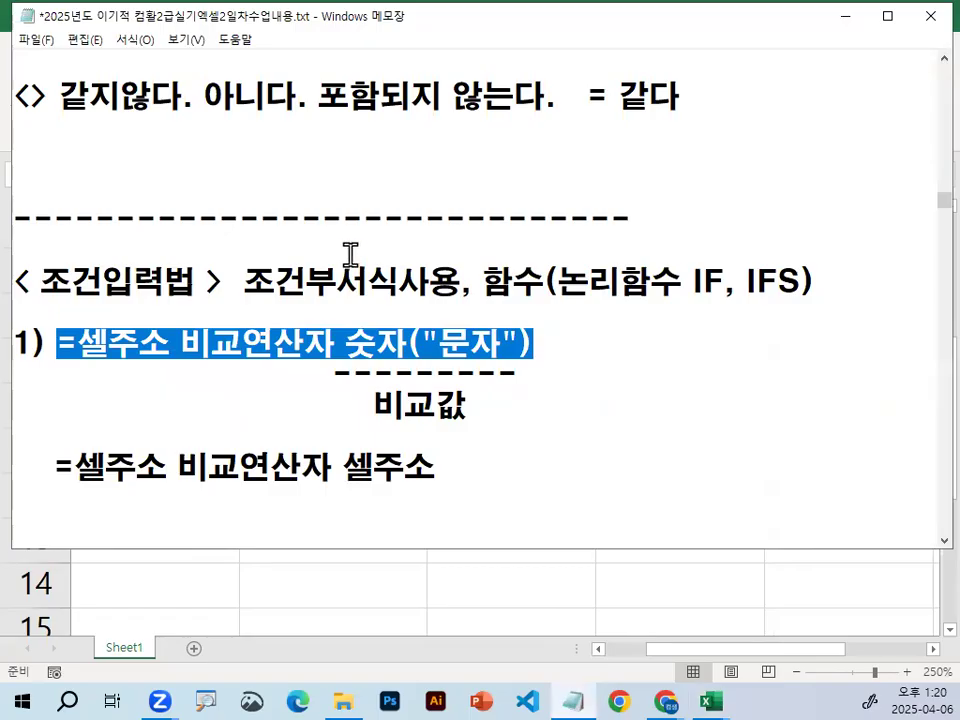
pyautogui.scroll(1, 347, 357)
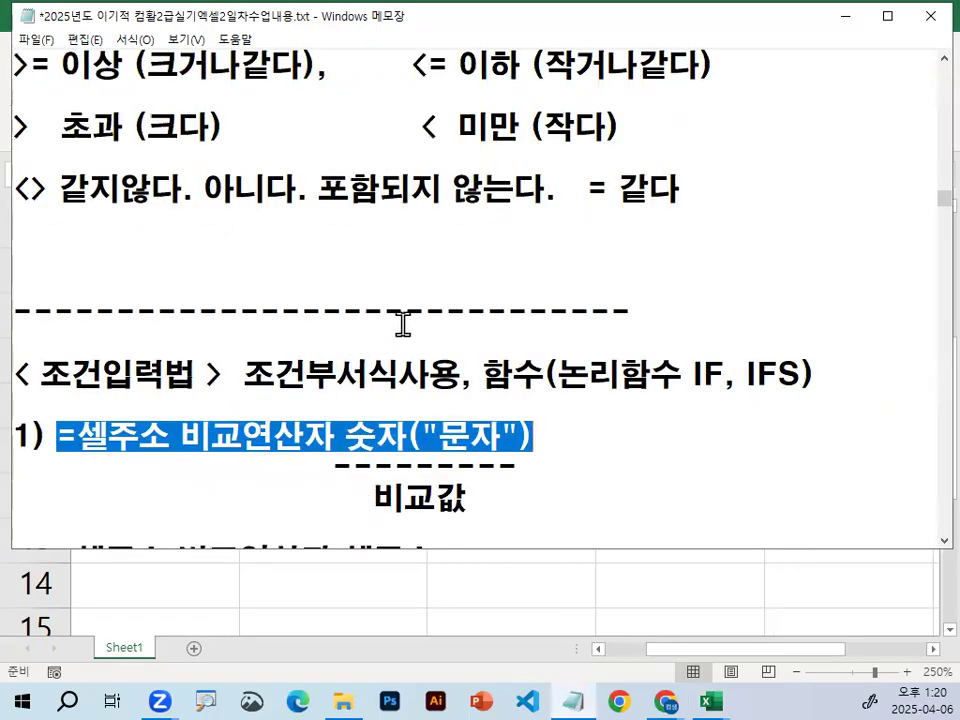
pyautogui.scroll(-2, 423, 322)
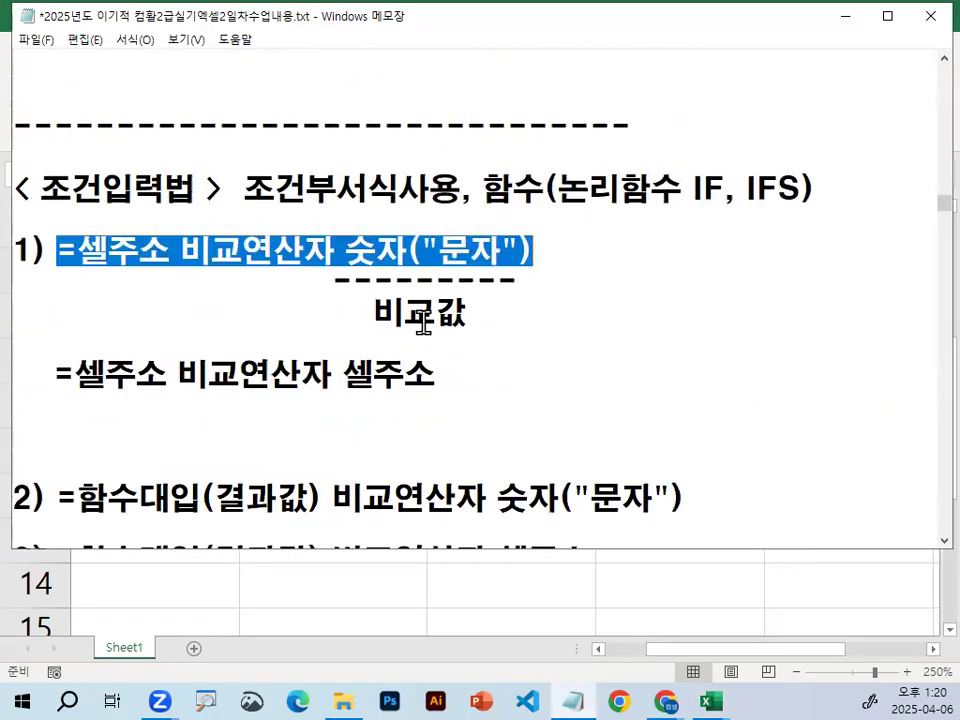
pyautogui.moveTo(58, 158); pyautogui.dragTo(534, 159)
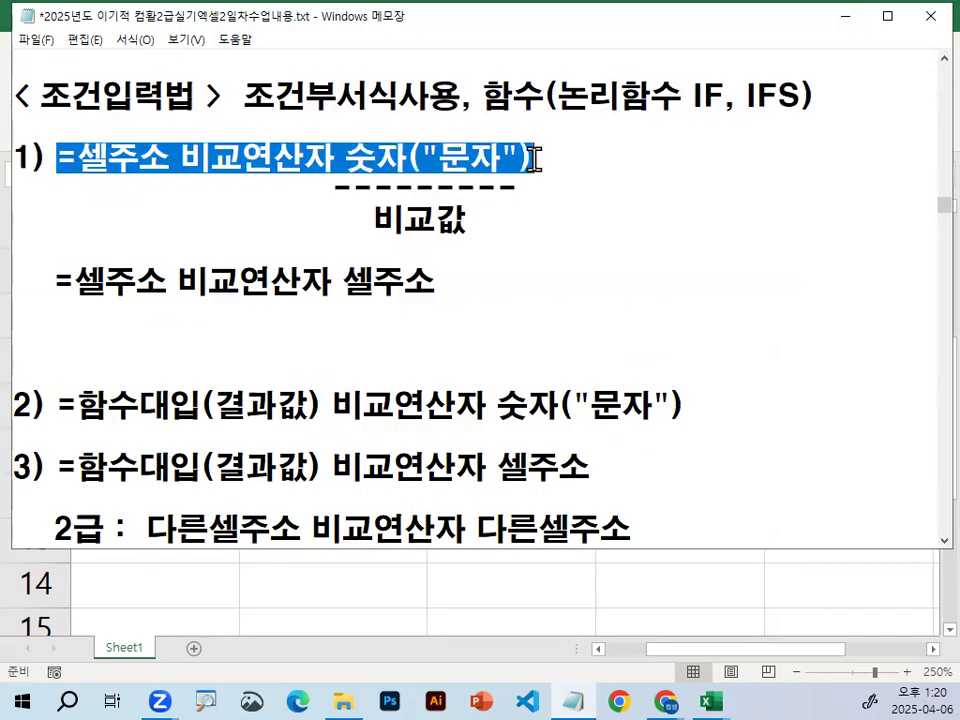
pyautogui.moveTo(692, 96); pyautogui.dragTo(724, 96)
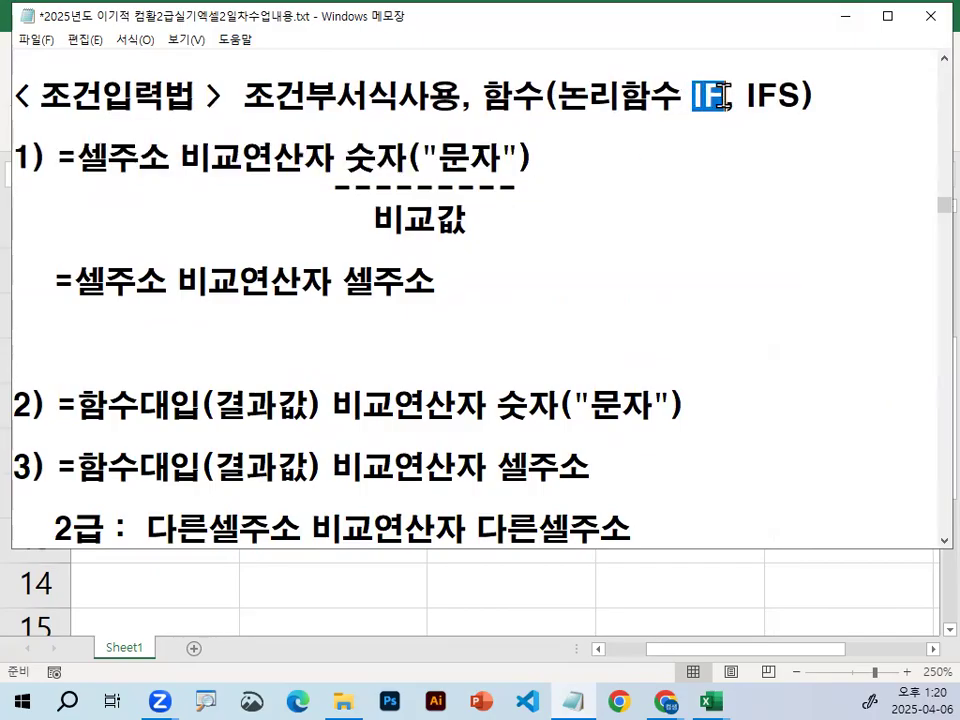
pyautogui.click(322, 241)
pyautogui.moveTo(58, 156); pyautogui.dragTo(548, 156)
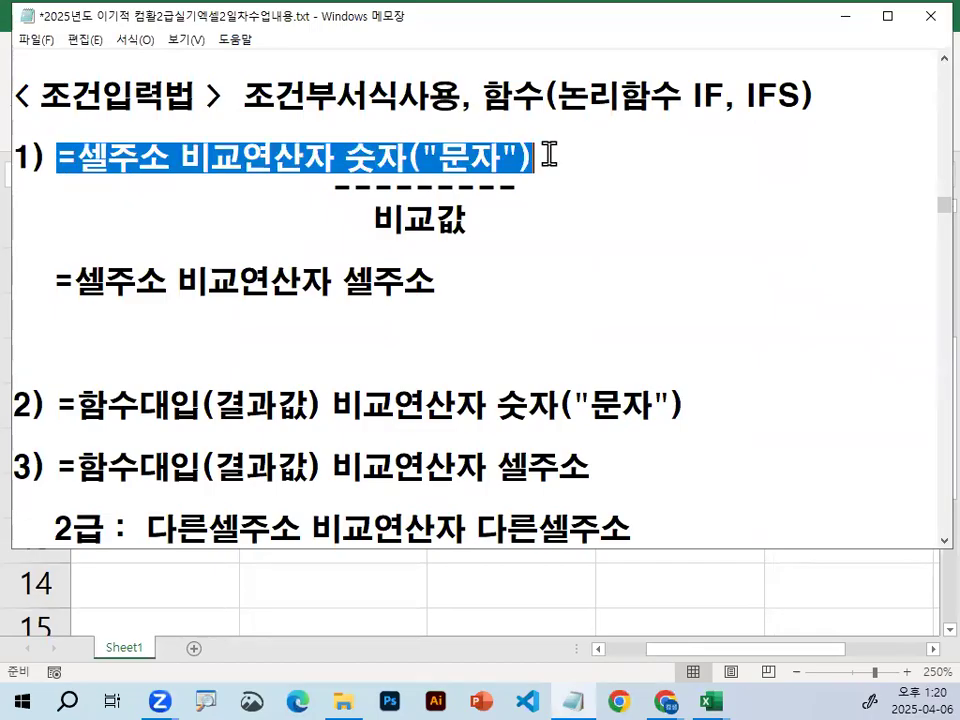
pyautogui.click(392, 302)
pyautogui.scroll(-1, 392, 302)
pyautogui.moveTo(50, 313); pyautogui.dragTo(315, 313)
pyautogui.scroll(-1, 300, 306)
pyautogui.moveTo(78, 220); pyautogui.dragTo(309, 220)
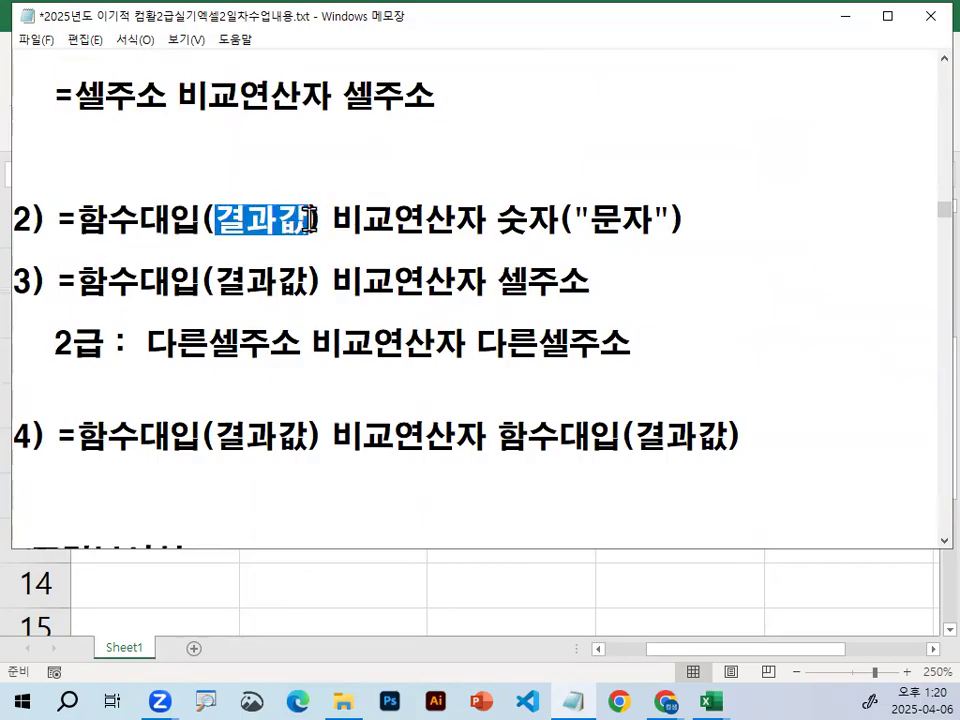
pyautogui.moveTo(329, 220); pyautogui.dragTo(692, 219)
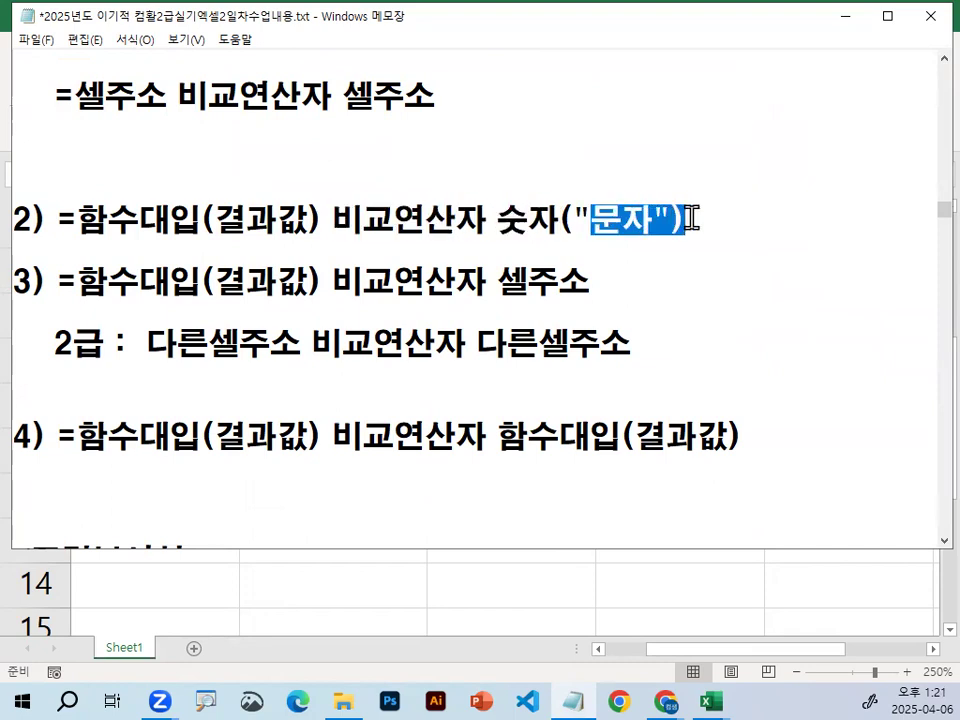
# Return to the Excel workbook and enter A001 in cell C15 below the existing examples
pyautogui.click(501, 601)
pyautogui.scroll(-3, 405, 548)
pyautogui.scroll(1, 380, 530)
pyautogui.click(355, 351)
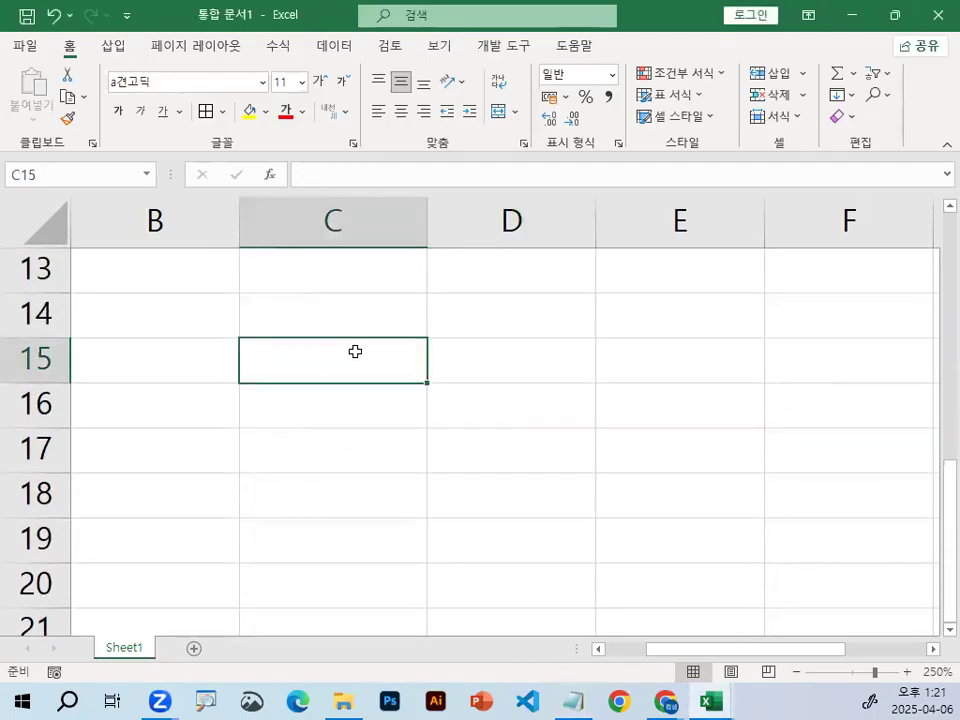
pyautogui.write('A001')
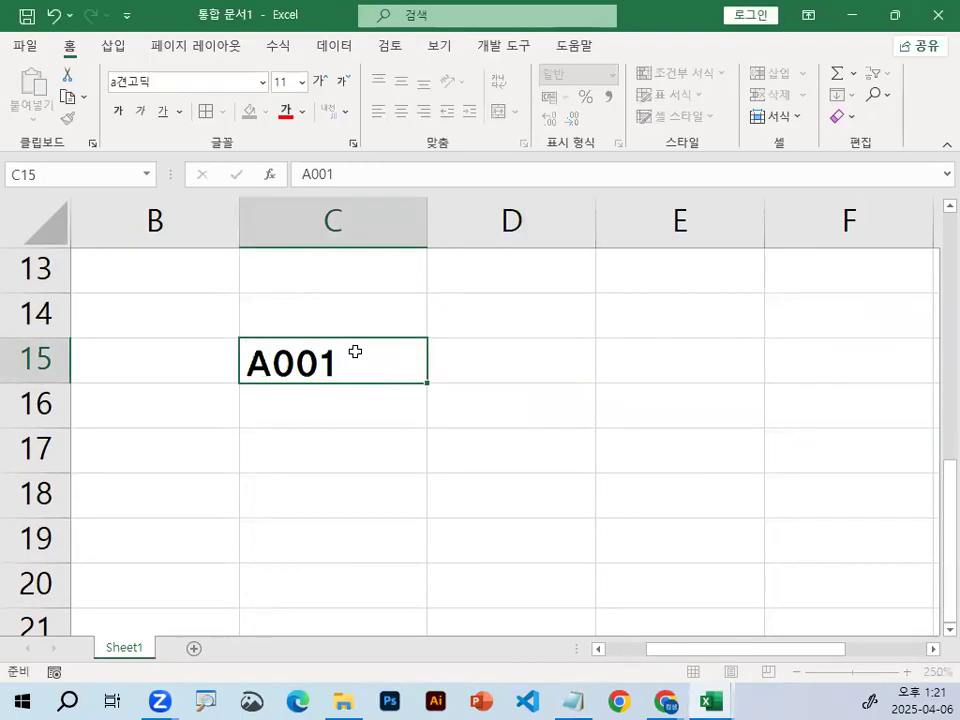
pyautogui.press('Return')
# Enter the condition formula =C15="A" in D15 to compare the whole code in C15 with the text A
pyautogui.click(576, 355)
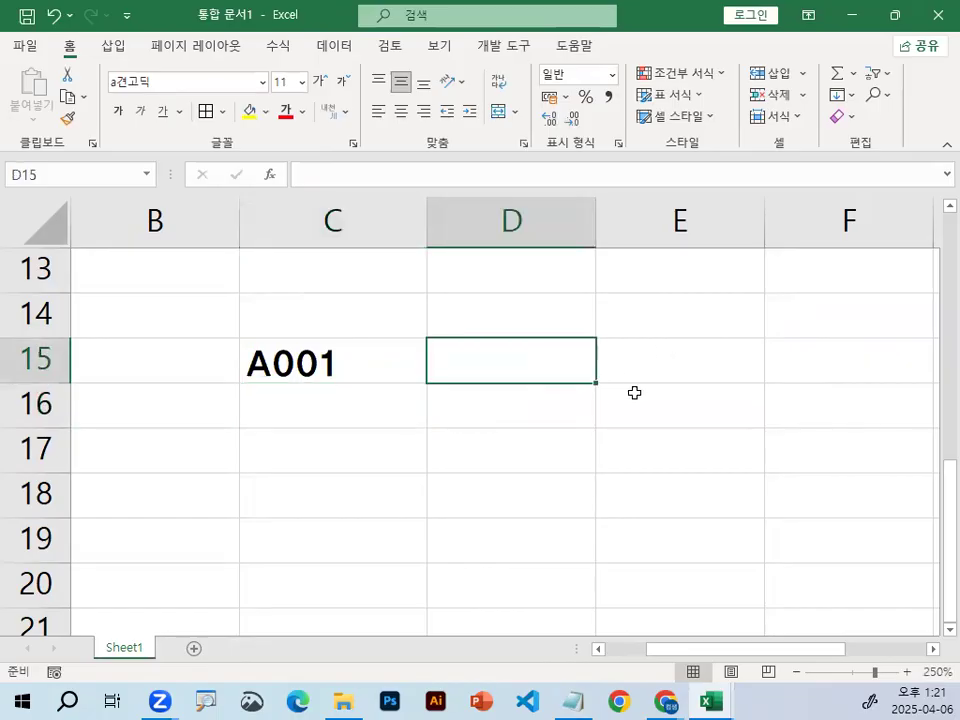
pyautogui.click(262, 375)
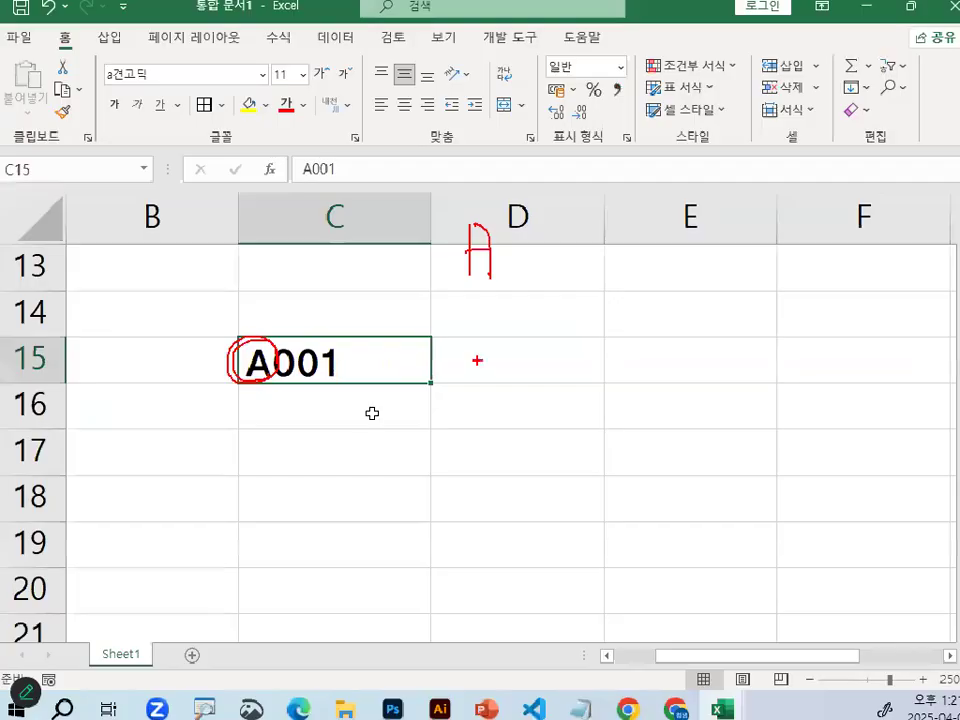
pyautogui.click(743, 342)
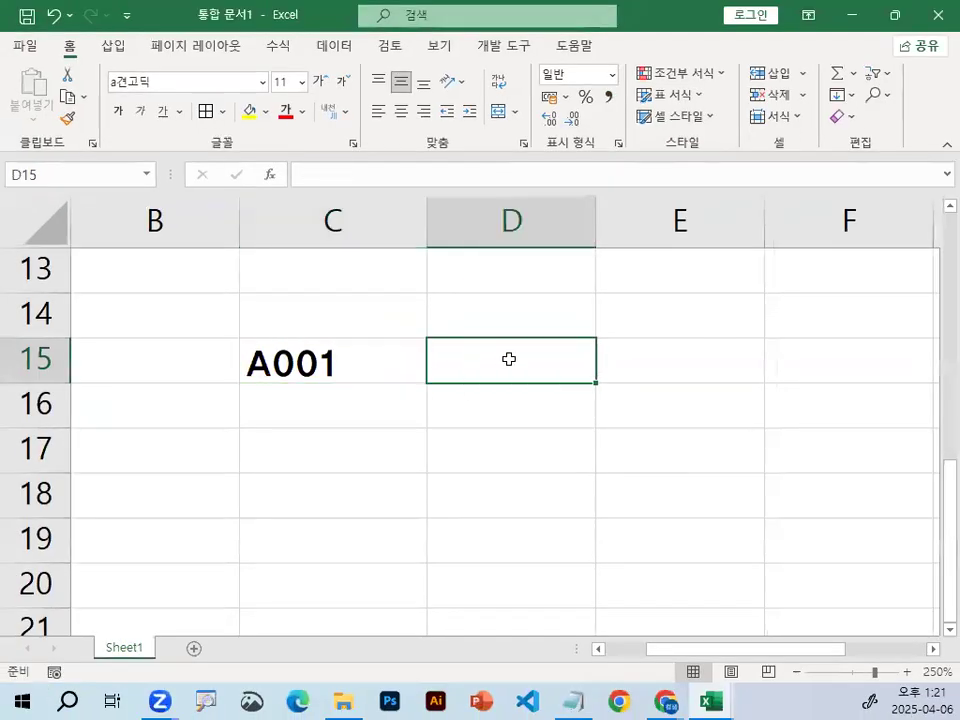
pyautogui.write('=')
pyautogui.click(338, 368)
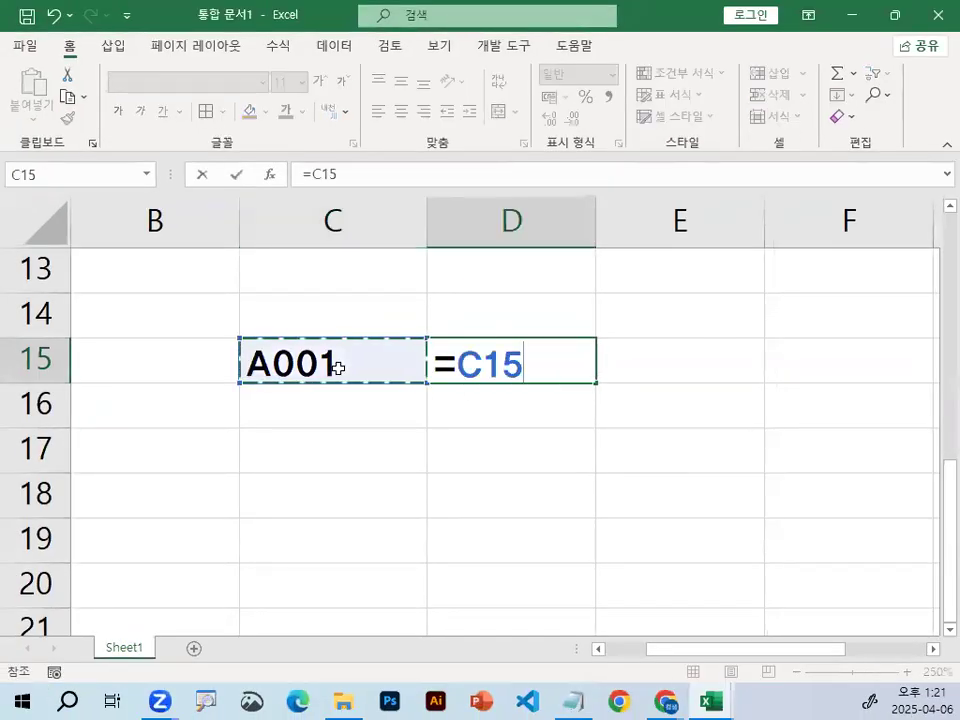
pyautogui.write('="')
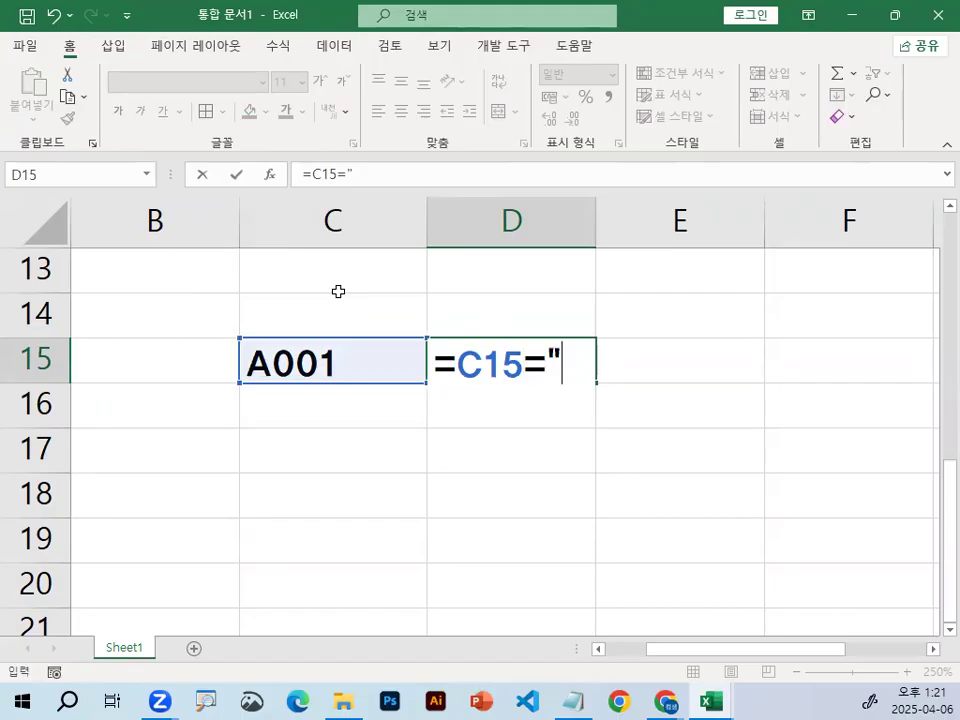
pyautogui.write('a')
pyautogui.press('BackSpace')
pyautogui.write('A"')
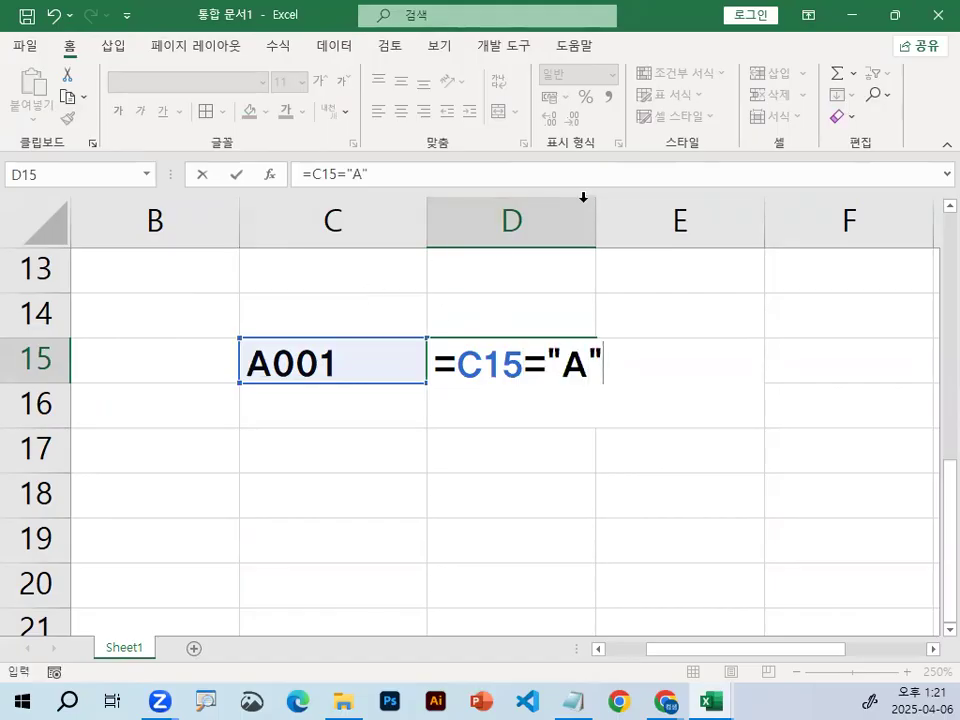
pyautogui.moveTo(243, 381); pyautogui.dragTo(332, 381)
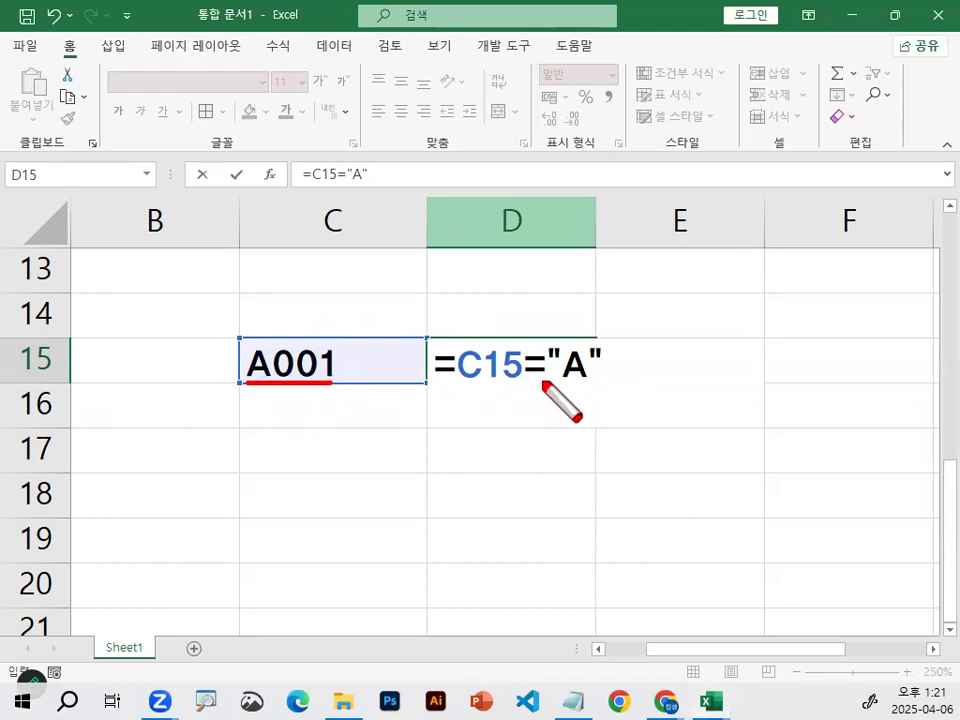
pyautogui.moveTo(544, 381); pyautogui.dragTo(604, 382)
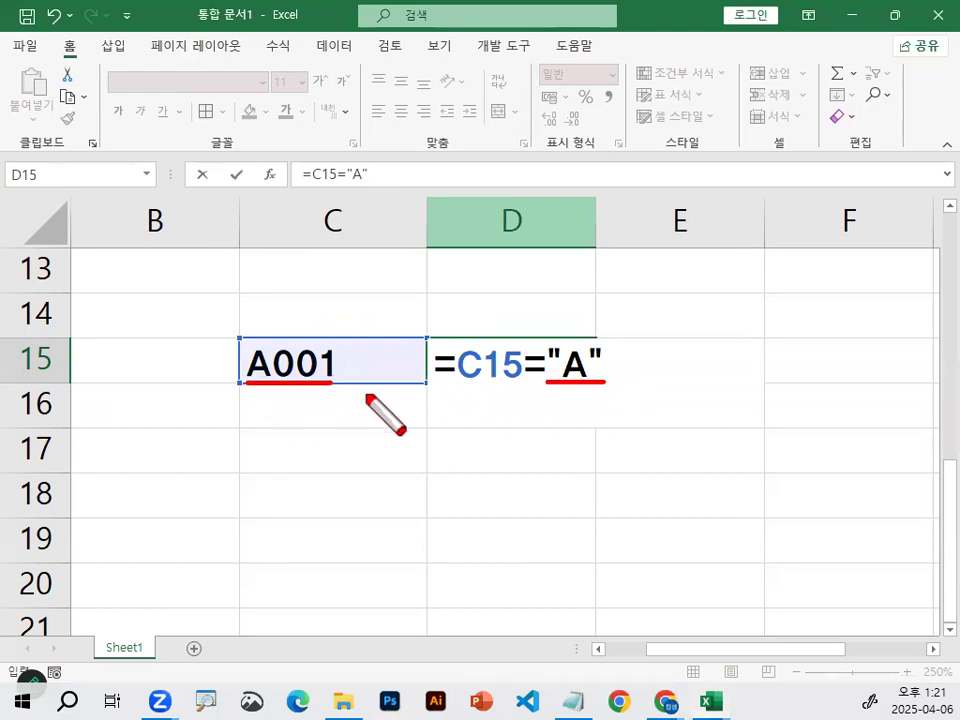
pyautogui.moveTo(268, 362); pyautogui.dragTo(338, 362)
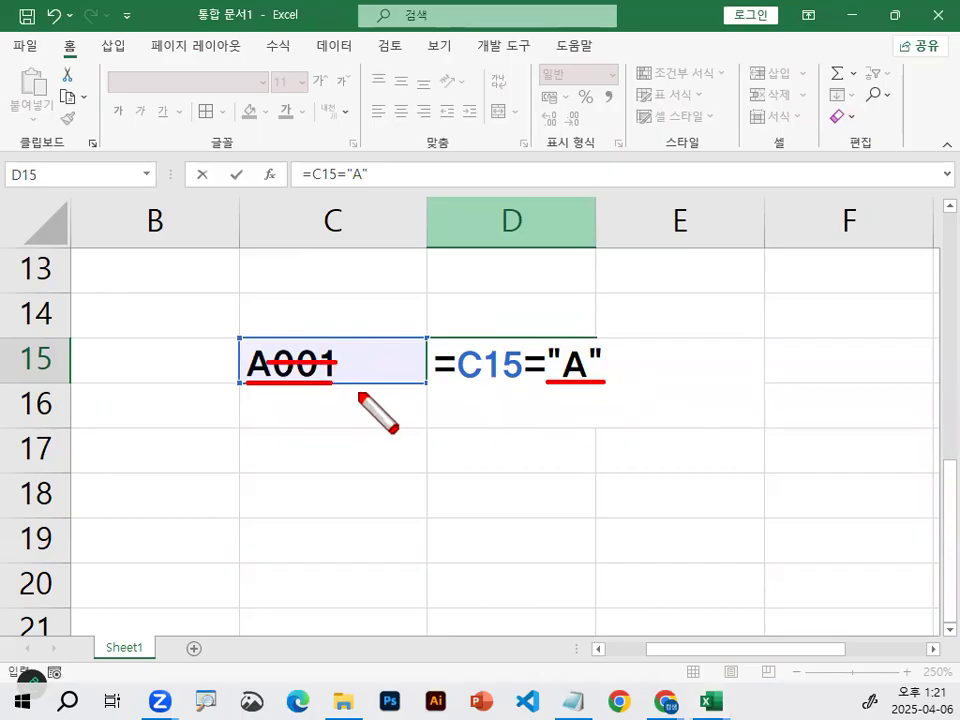
pyautogui.press('Escape')
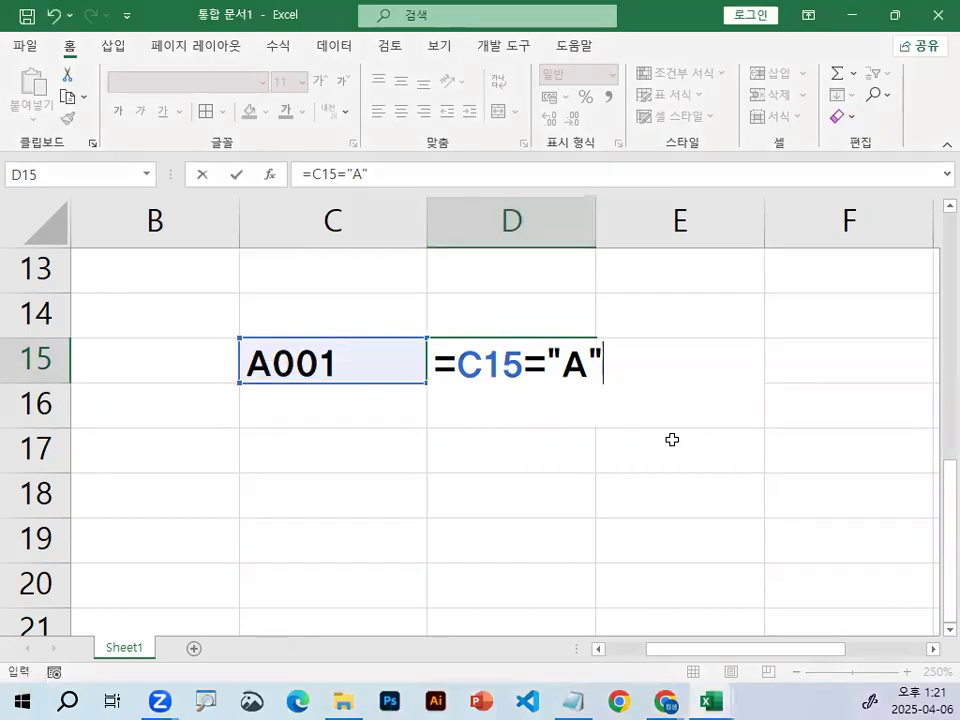
pyautogui.press('Return')
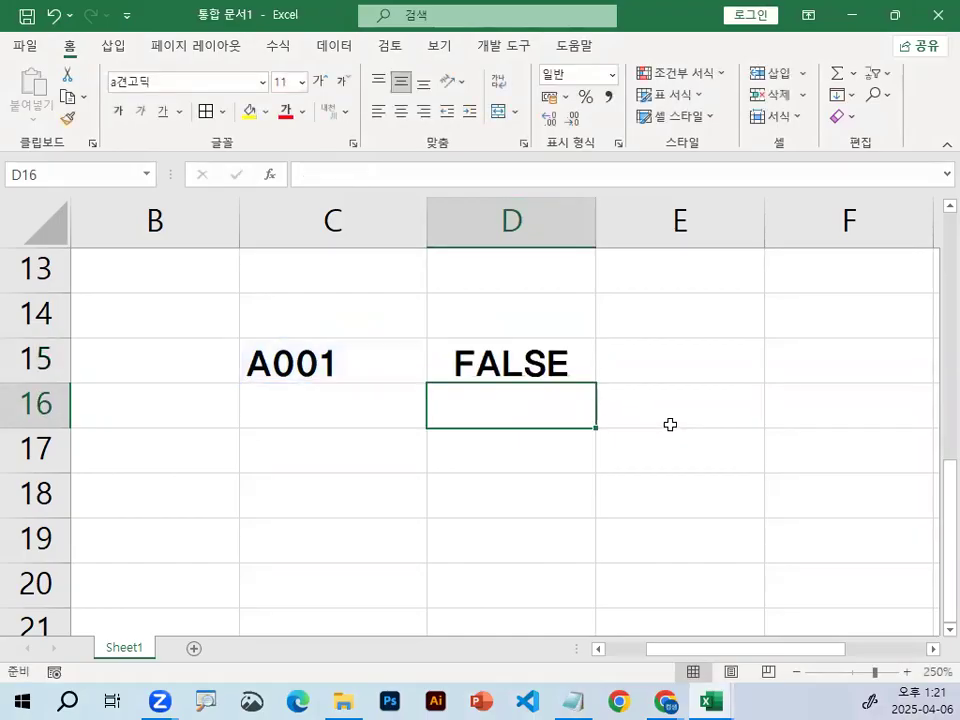
# Change the formula in D15 to =LEFT(C15,1)="A" so only the first character of C15 is compared
pyautogui.press('Up')
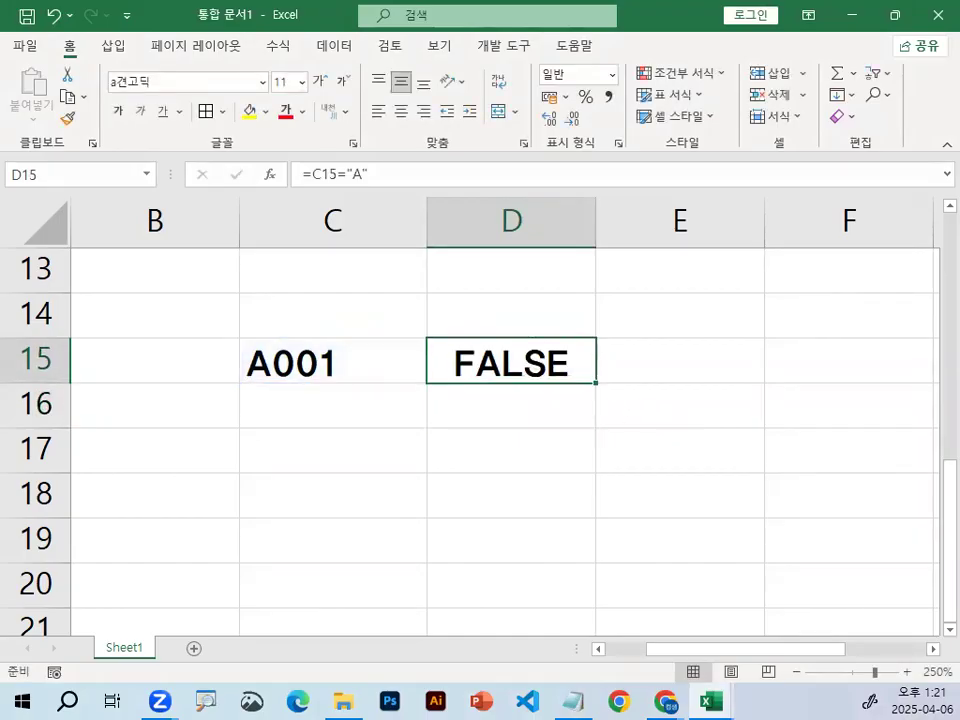
pyautogui.hotkey('ctrl', '1')
pyautogui.click(283, 366)
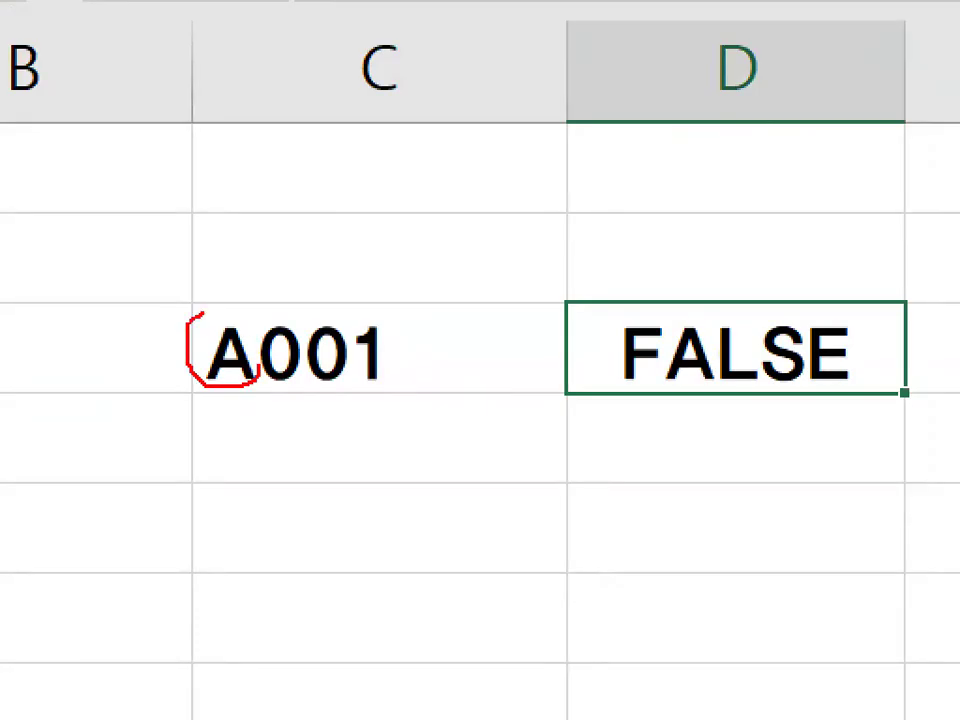
pyautogui.press('Escape')
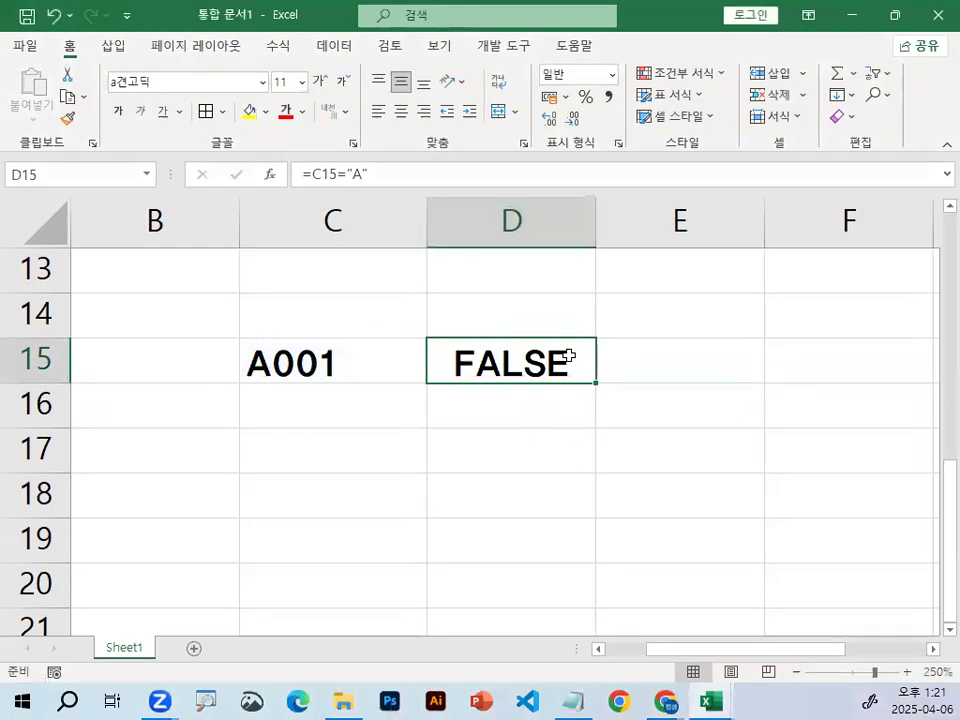
pyautogui.doubleClick(566, 361)
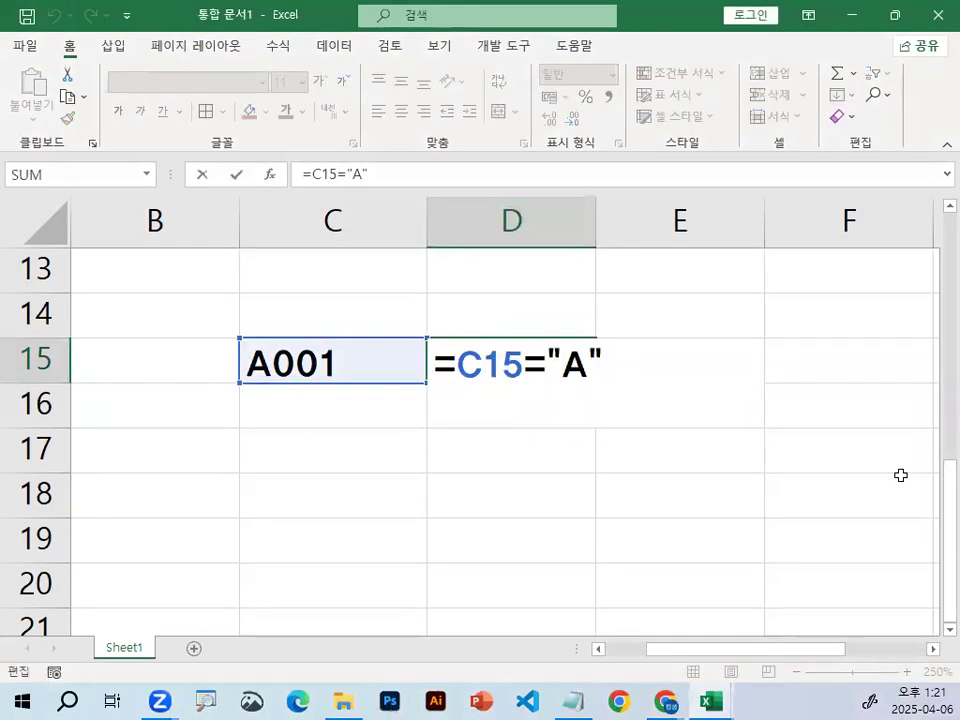
pyautogui.write('LE')
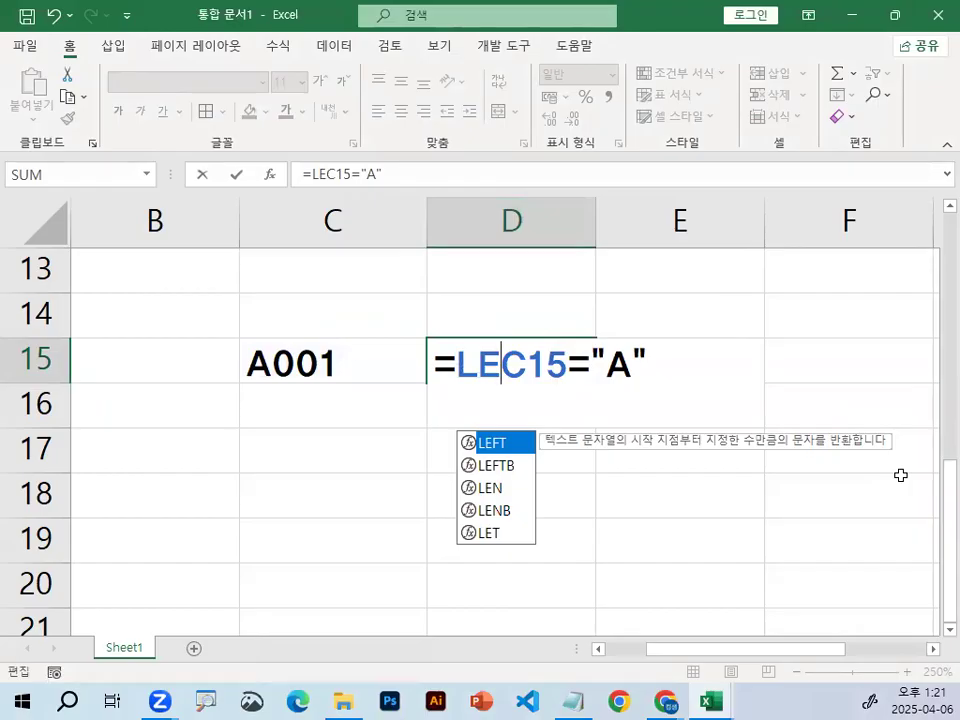
pyautogui.press('Tab')
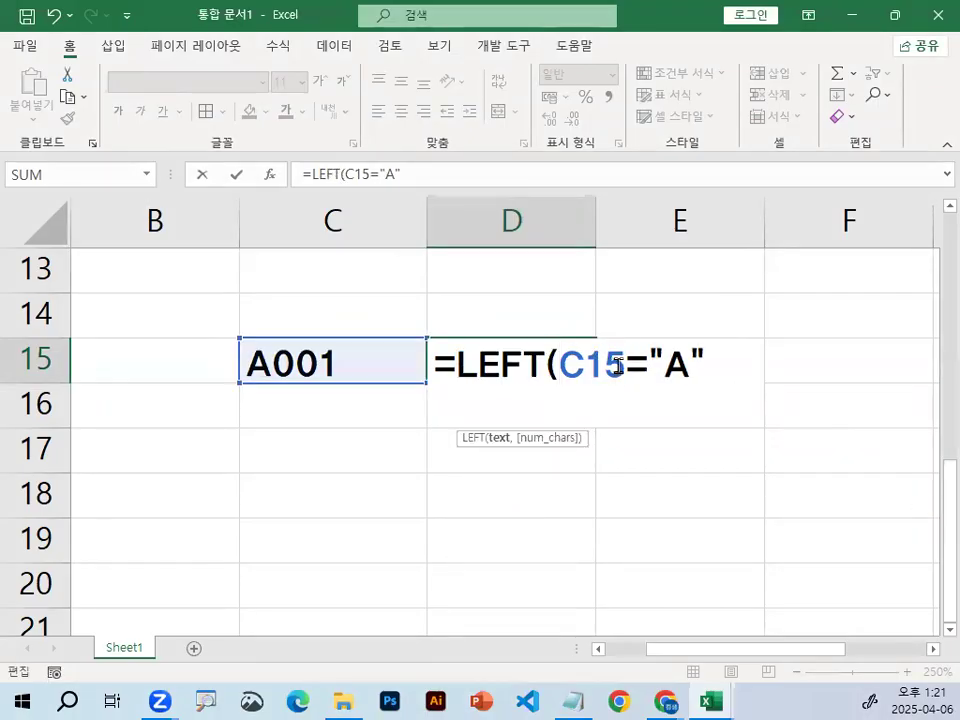
pyautogui.write(',1')
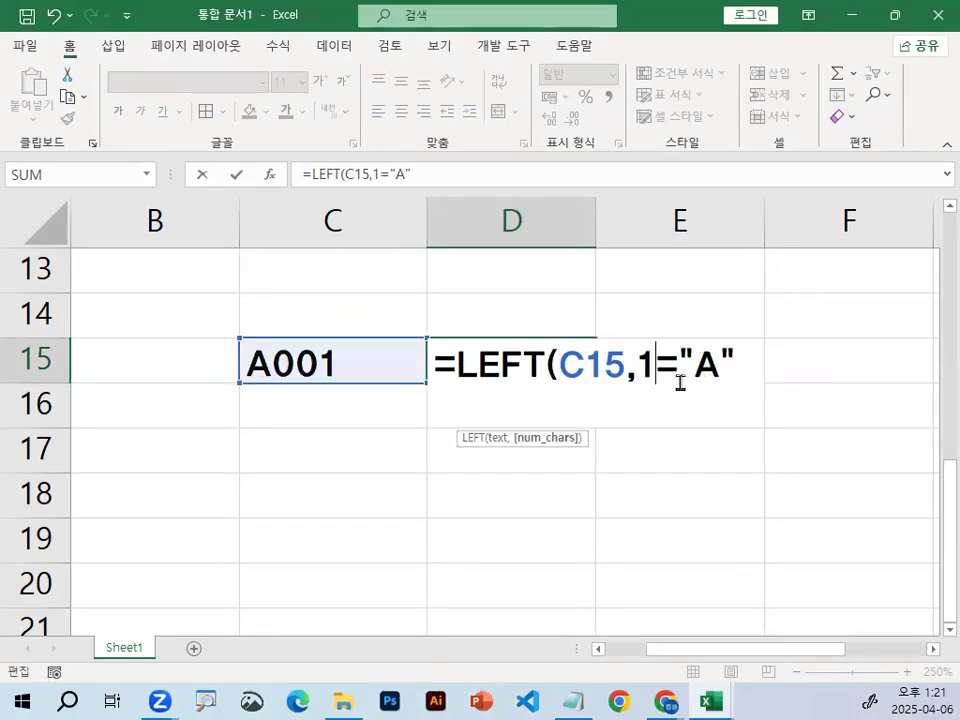
pyautogui.write(')')
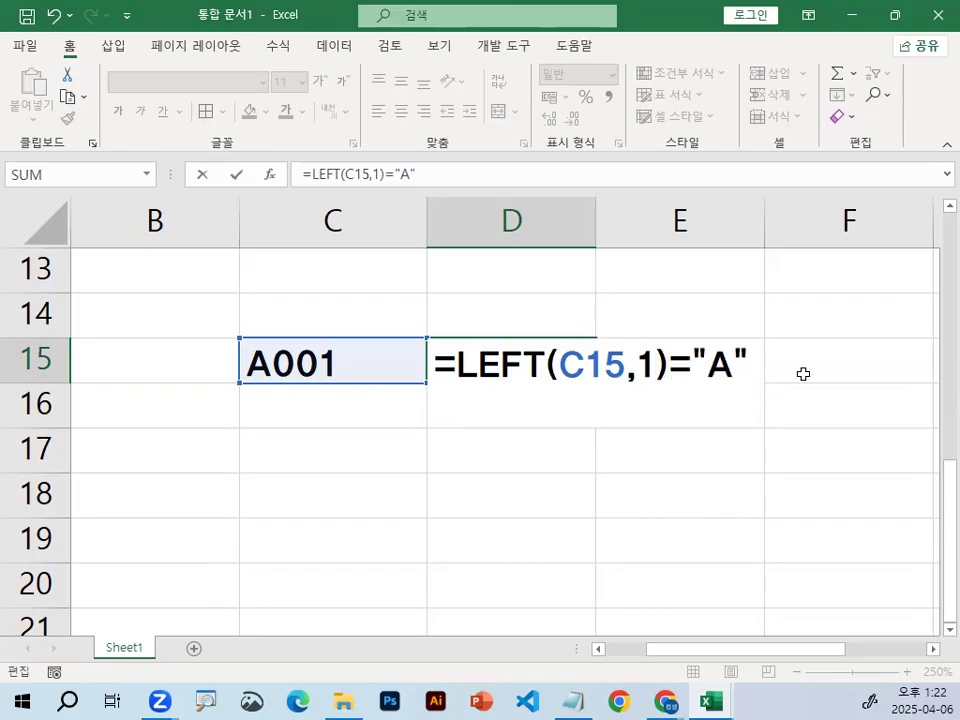
pyautogui.press('Return')
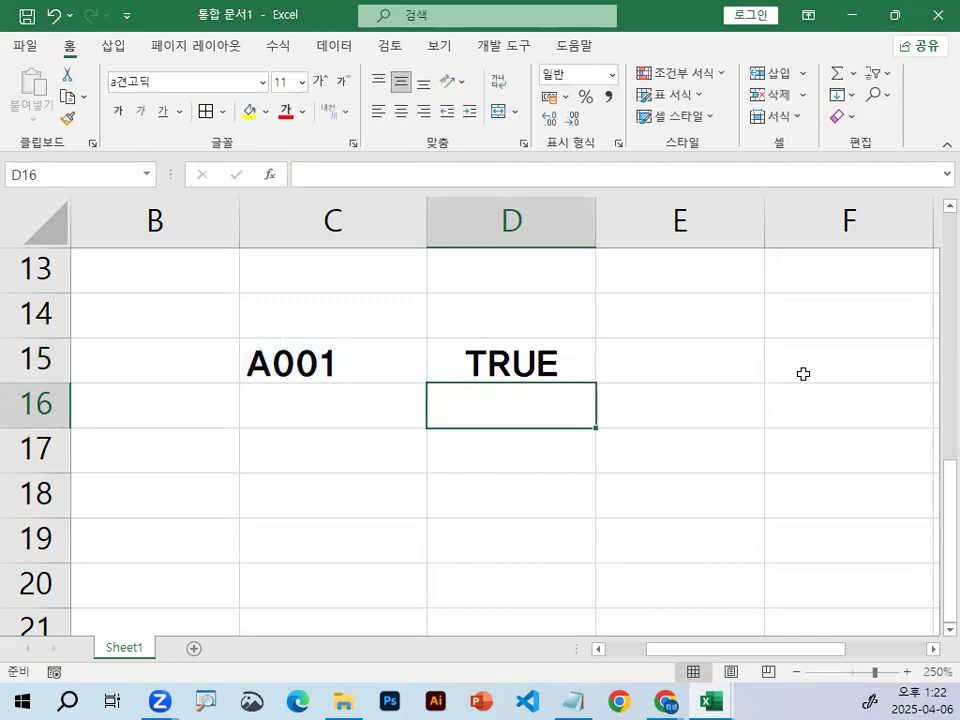
# Open the formula in D15 and examine its LEFT(C15,1) part and the text "A" it is compared with
pyautogui.doubleClick(549, 360)
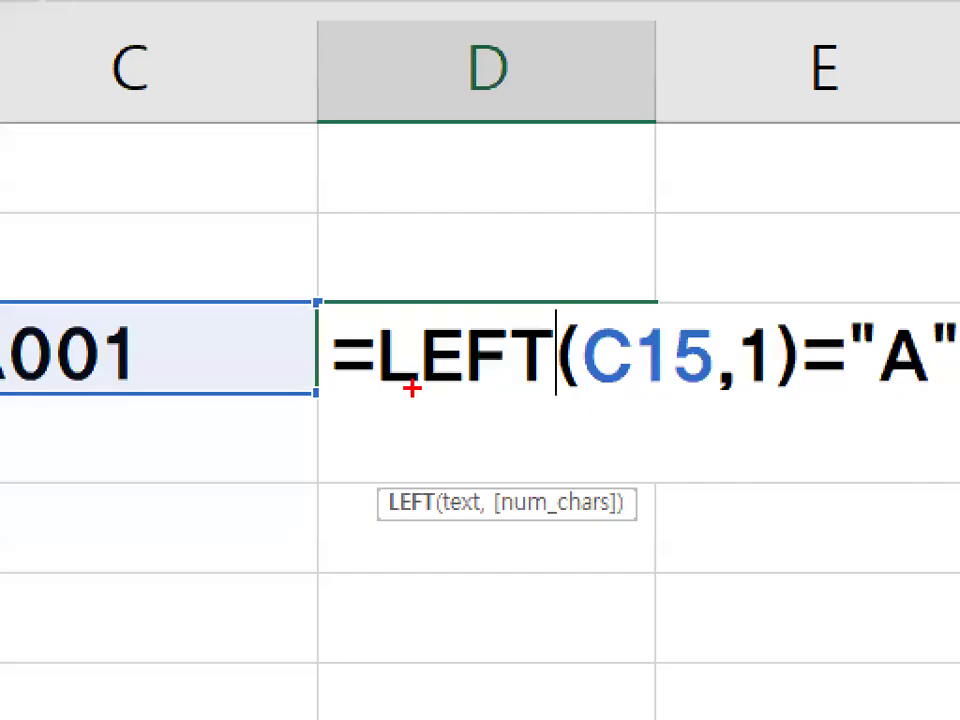
pyautogui.moveTo(464, 383); pyautogui.dragTo(542, 383)
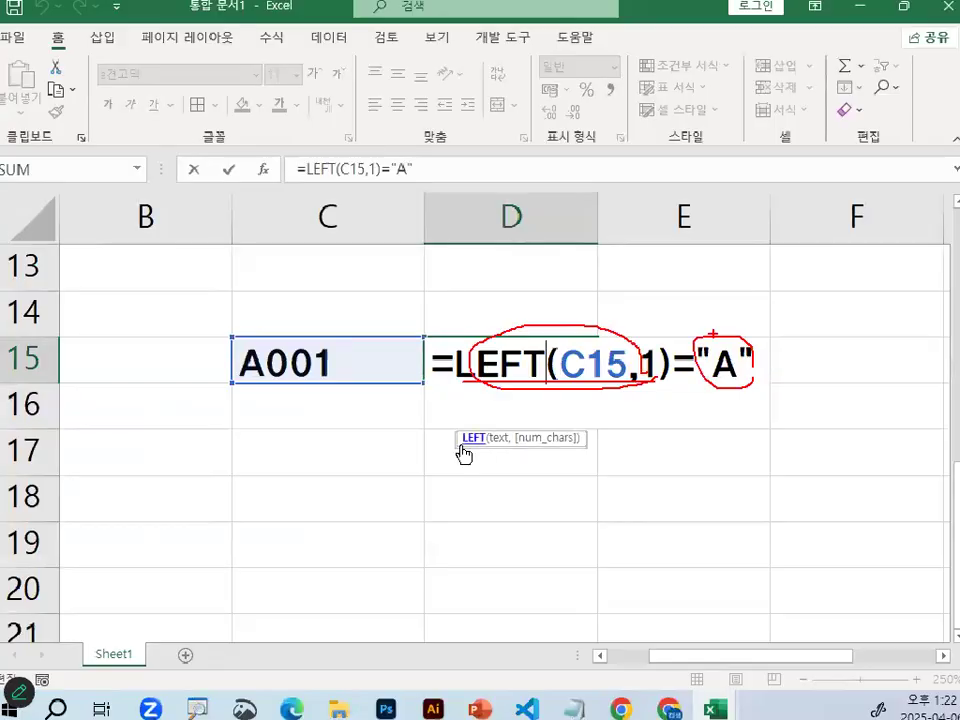
pyautogui.hotkey('ctrl', 'Return')
# Switch to the Notepad notes and highlight condition pattern 2, a function result compared with a number or text
pyautogui.click(573, 699)
pyautogui.moveTo(78, 220); pyautogui.dragTo(714, 228)
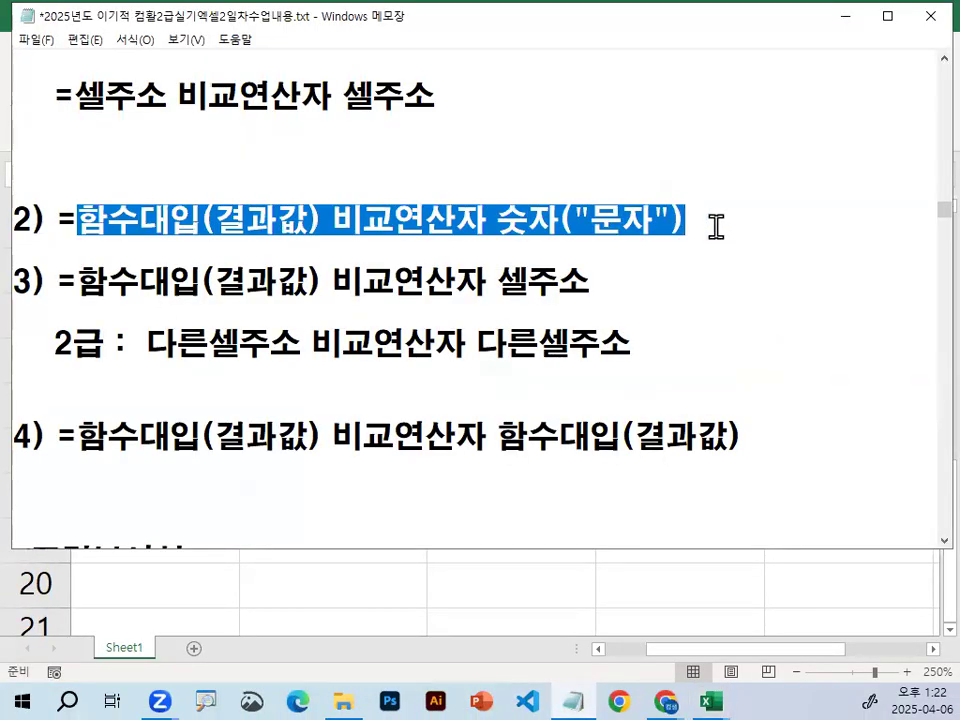
pyautogui.click(716, 227)
pyautogui.moveTo(92, 222); pyautogui.dragTo(187, 224)
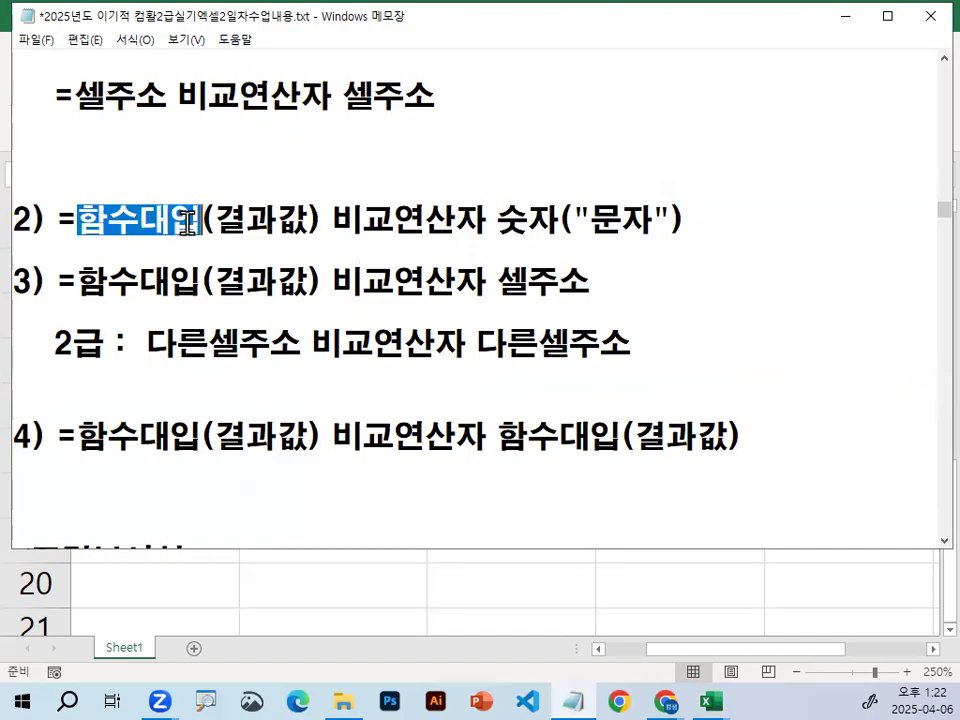
# Remove one blank line above pattern 2 in the notes and add a blank line between patterns 2 and 3
pyautogui.click(206, 159)
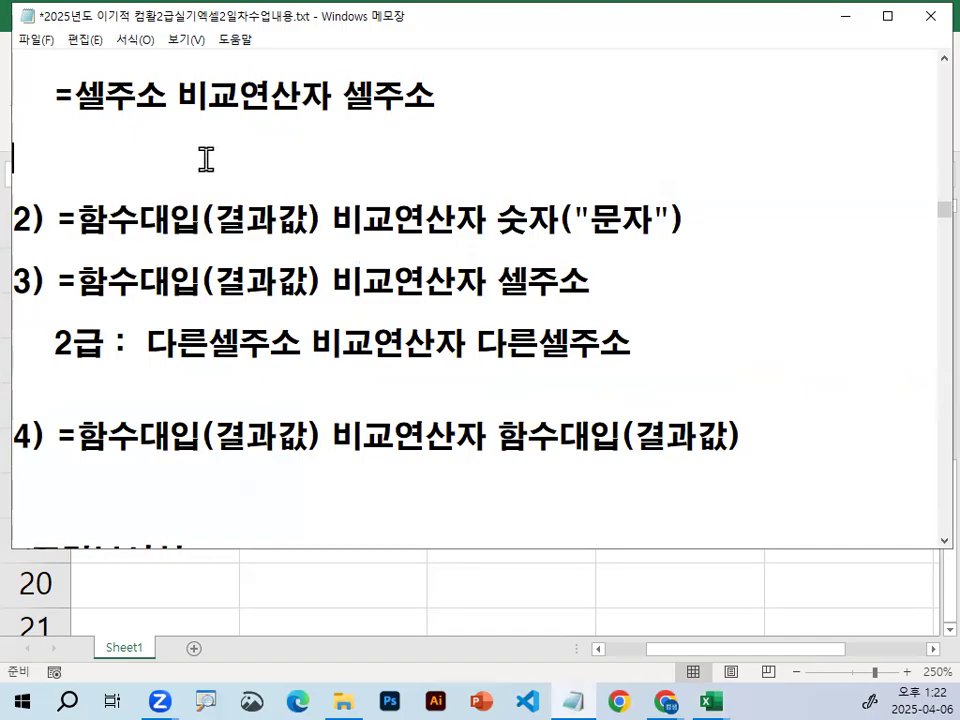
pyautogui.press('BackSpace')
pyautogui.press('Return')
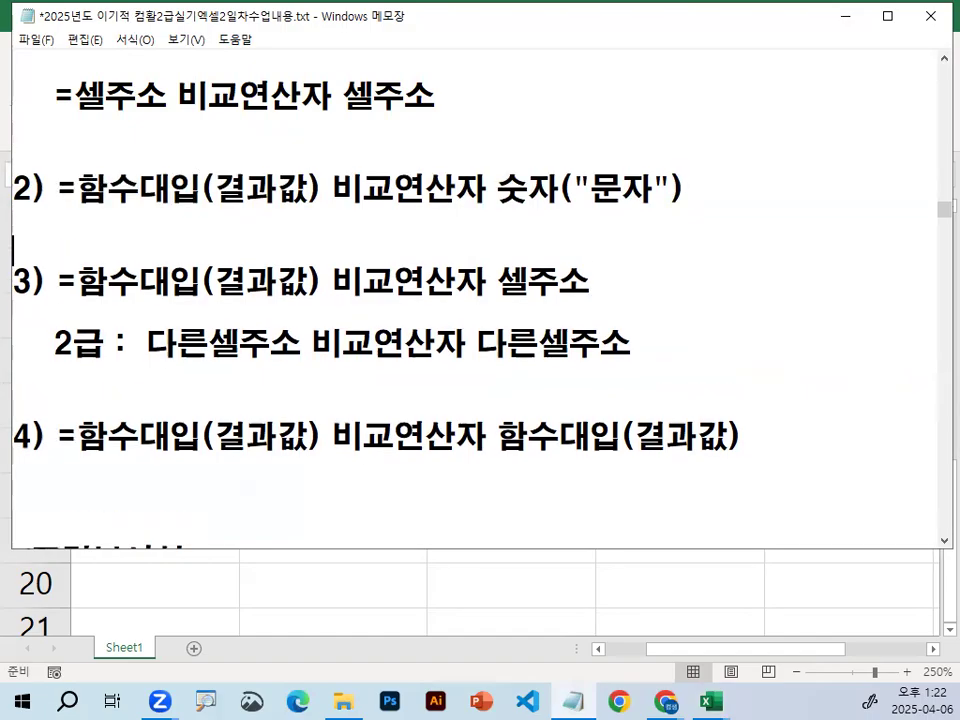
# Compare pattern 3 with pattern 2 in the notes, highlighting 함수대입(결과값), 숫자("문자") and 셀주소
pyautogui.moveTo(80, 283); pyautogui.dragTo(322, 283)
pyautogui.moveTo(498, 191); pyautogui.dragTo(687, 191)
pyautogui.moveTo(498, 282); pyautogui.dragTo(590, 282)
# Return to the Excel workbook and enter A in cell E15
pyautogui.hotkey('alt', 'Tab')
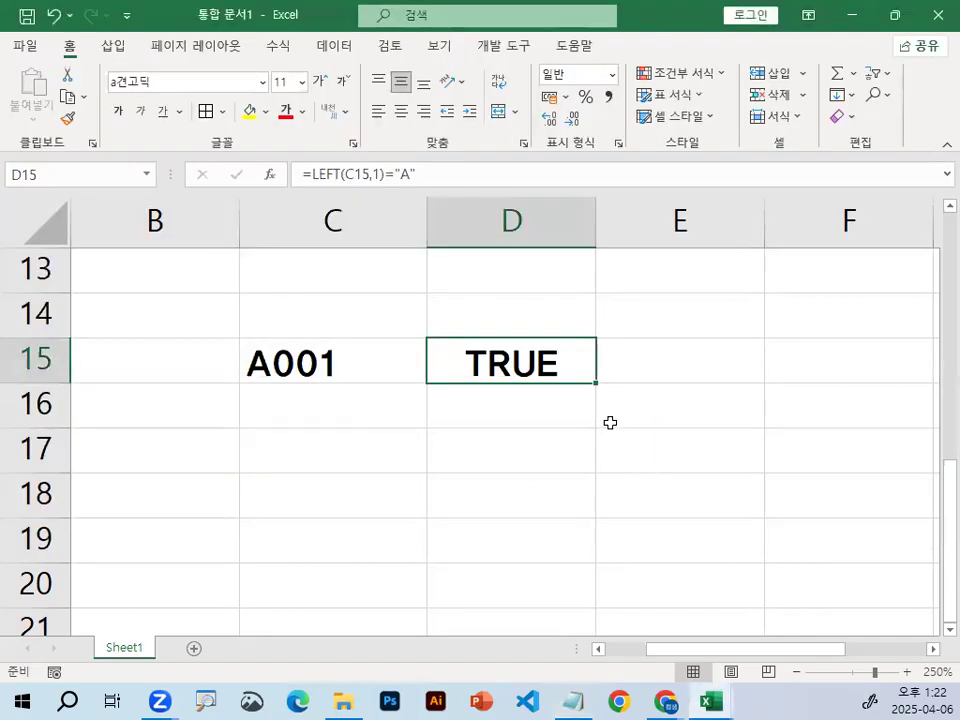
pyautogui.doubleClick(561, 355)
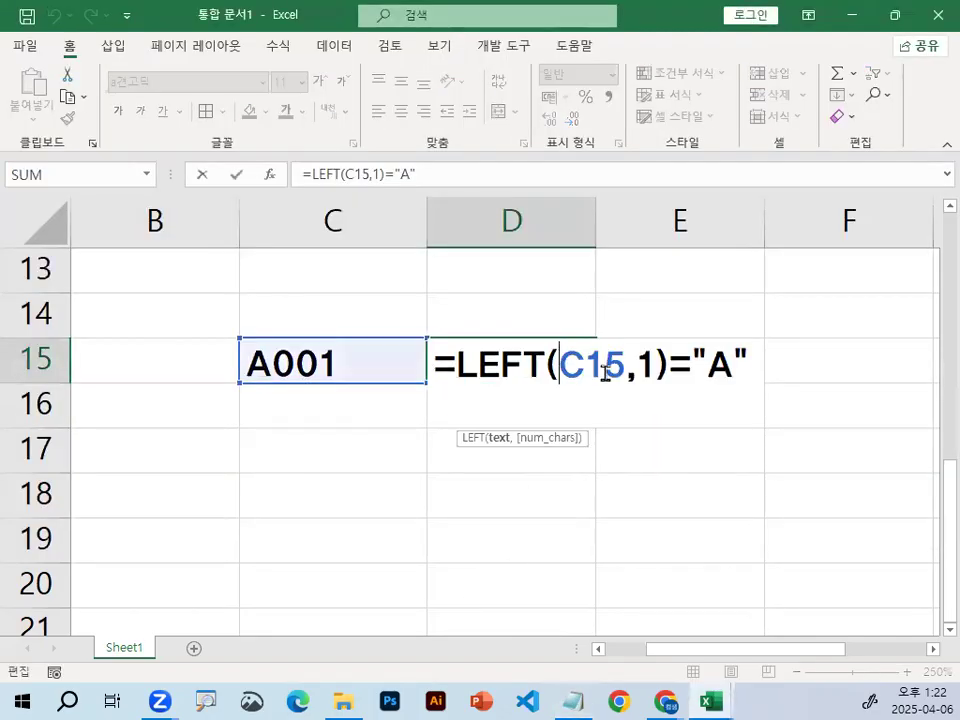
pyautogui.press('Escape')
pyautogui.click(737, 368)
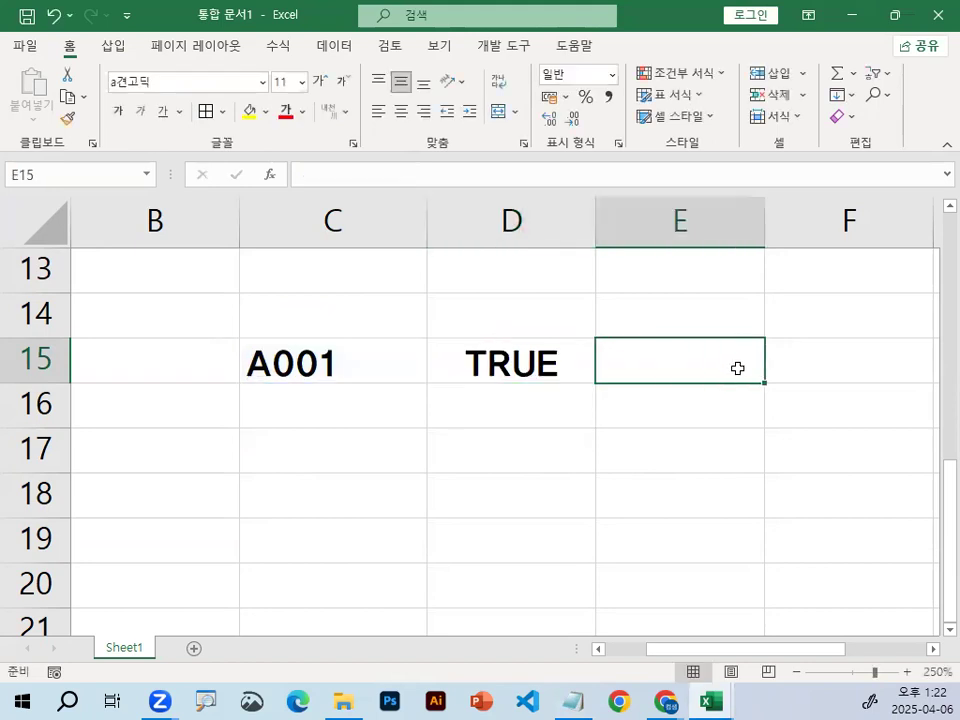
pyautogui.write('A')
pyautogui.click(676, 433)
pyautogui.doubleClick(552, 366)
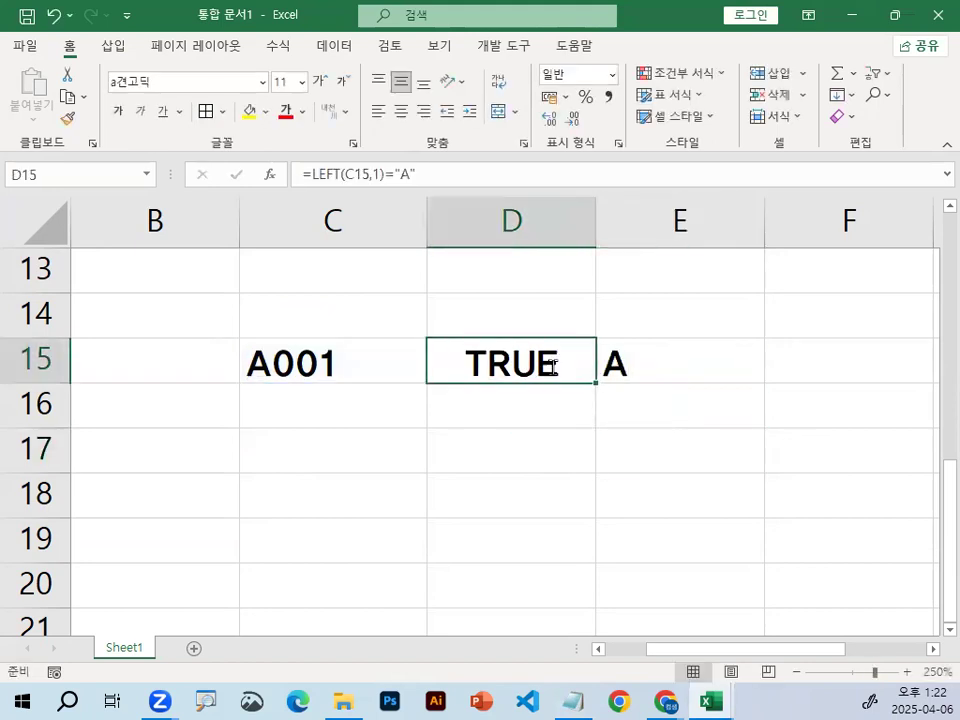
pyautogui.moveTo(689, 356); pyautogui.dragTo(761, 358)
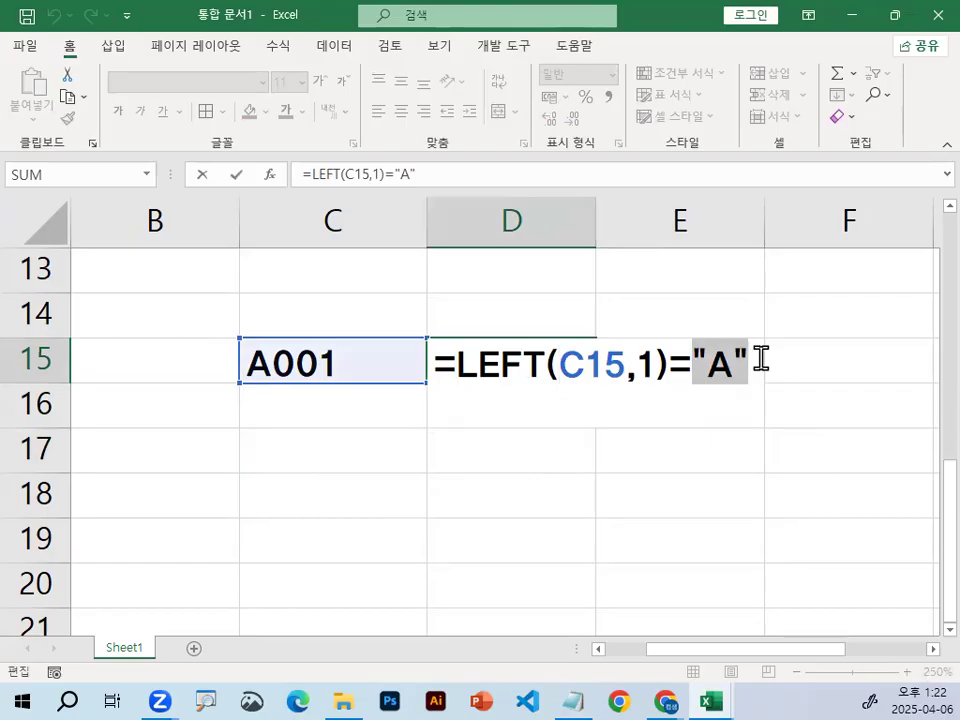
pyautogui.press('Delete')
pyautogui.press('Escape')
# Widen column D so the whole D15 formula fits in its cell without covering E15
pyautogui.moveTo(596, 223); pyautogui.dragTo(731, 223)
pyautogui.click(933, 649)
pyautogui.click(933, 649)
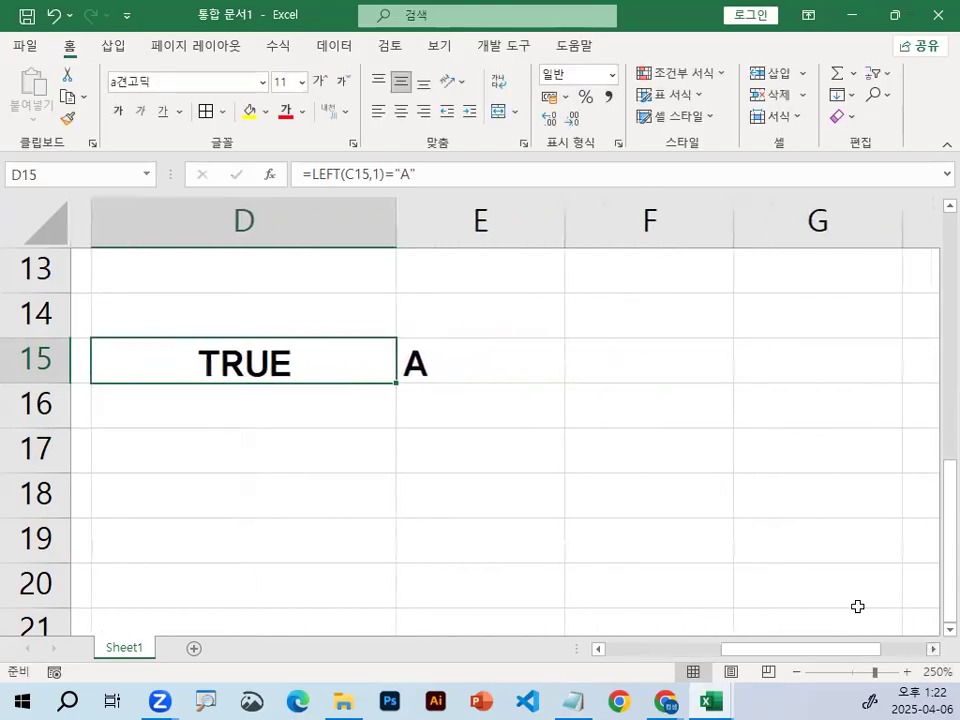
pyautogui.doubleClick(236, 363)
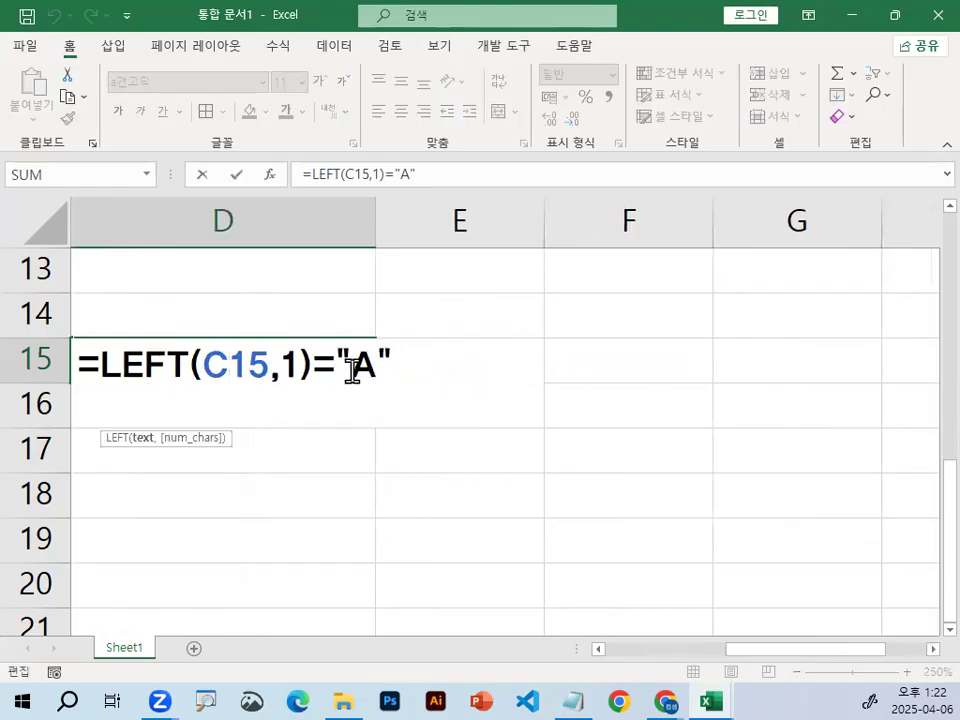
pyautogui.press('Escape')
pyautogui.moveTo(377, 221); pyautogui.dragTo(594, 221)
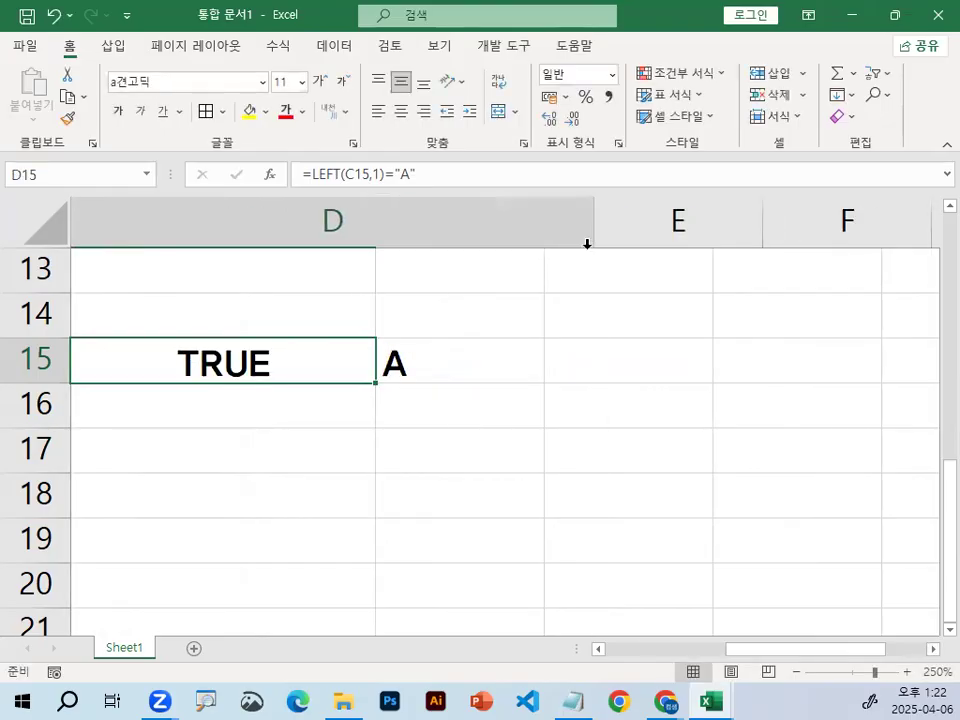
# Change the formula in D15 to =LEFT(C15,1)=E15 so the first character of C15 is compared with cell E15
pyautogui.doubleClick(282, 361)
pyautogui.moveTo(338, 364); pyautogui.dragTo(437, 364)
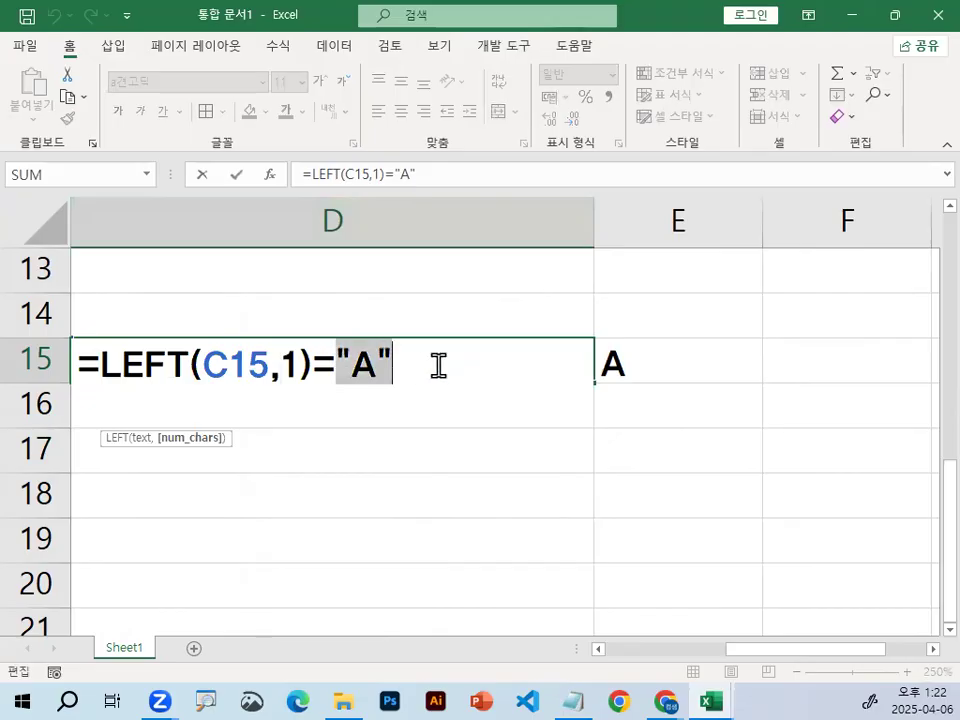
pyautogui.press('BackSpace')
pyautogui.click(618, 370)
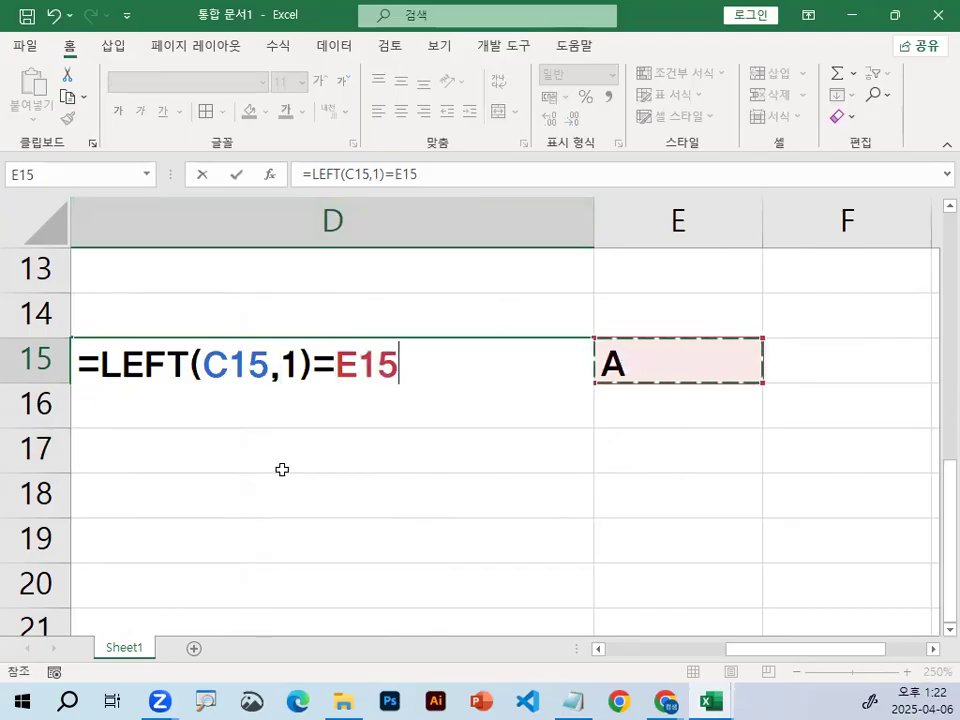
pyautogui.hotkey('ctrl', 'alt', 'g')
pyautogui.moveTo(101, 388)
pyautogui.mouseDown()
pyautogui.moveTo(400, 390)
pyautogui.moveTo(403, 371)
pyautogui.mouseUp()
pyautogui.moveTo(638, 385)
pyautogui.mouseDown()
pyautogui.moveTo(643, 362)
pyautogui.moveTo(641, 378)
pyautogui.mouseUp()
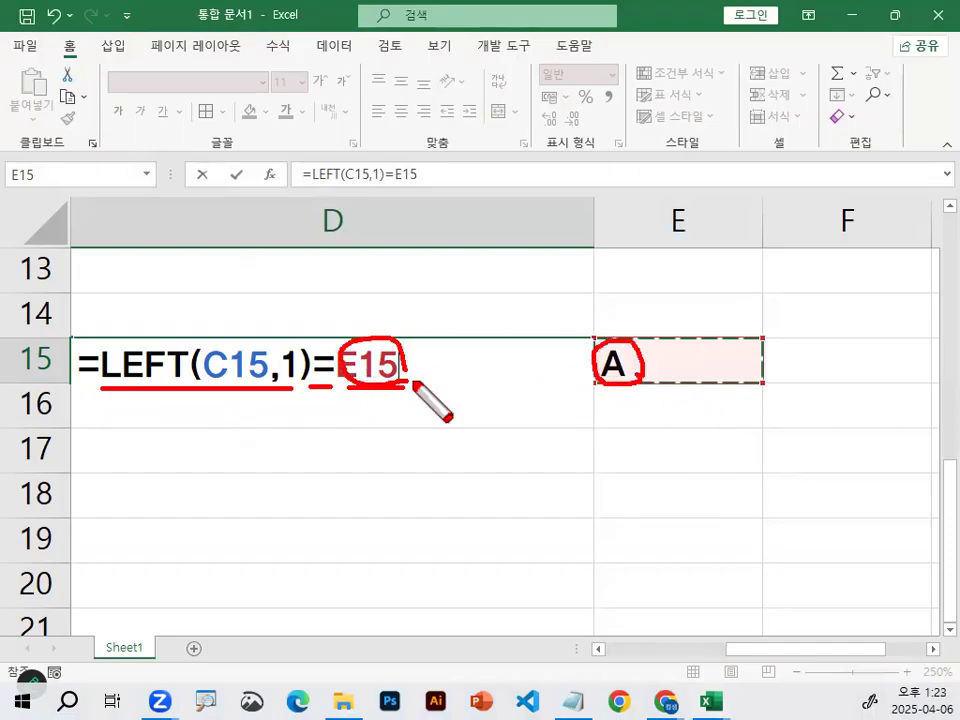
pyautogui.press('Escape')
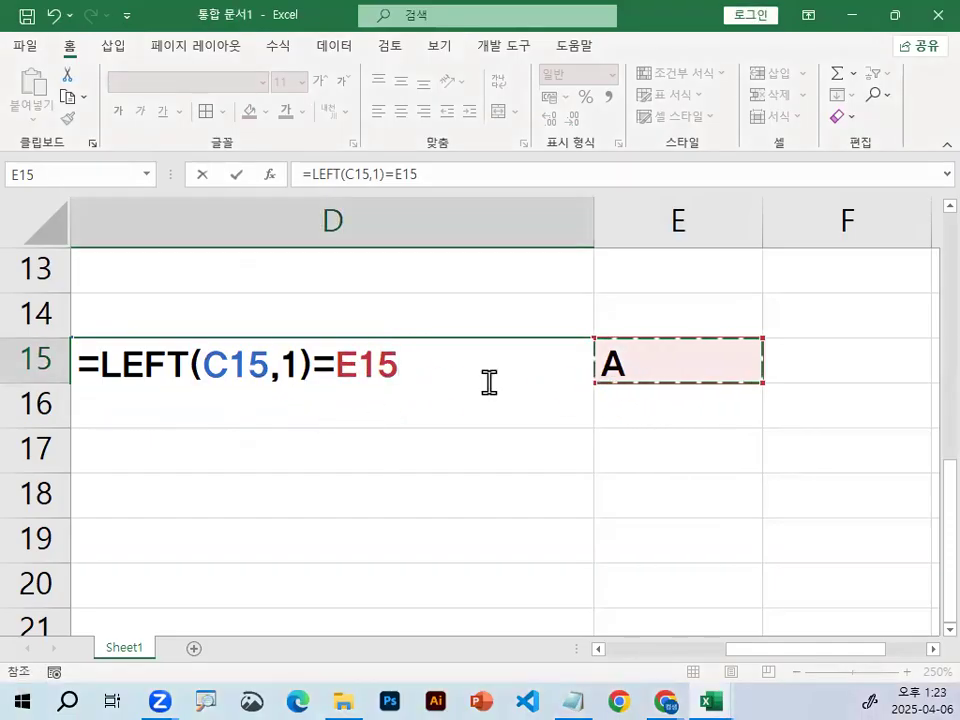
pyautogui.press('Return')
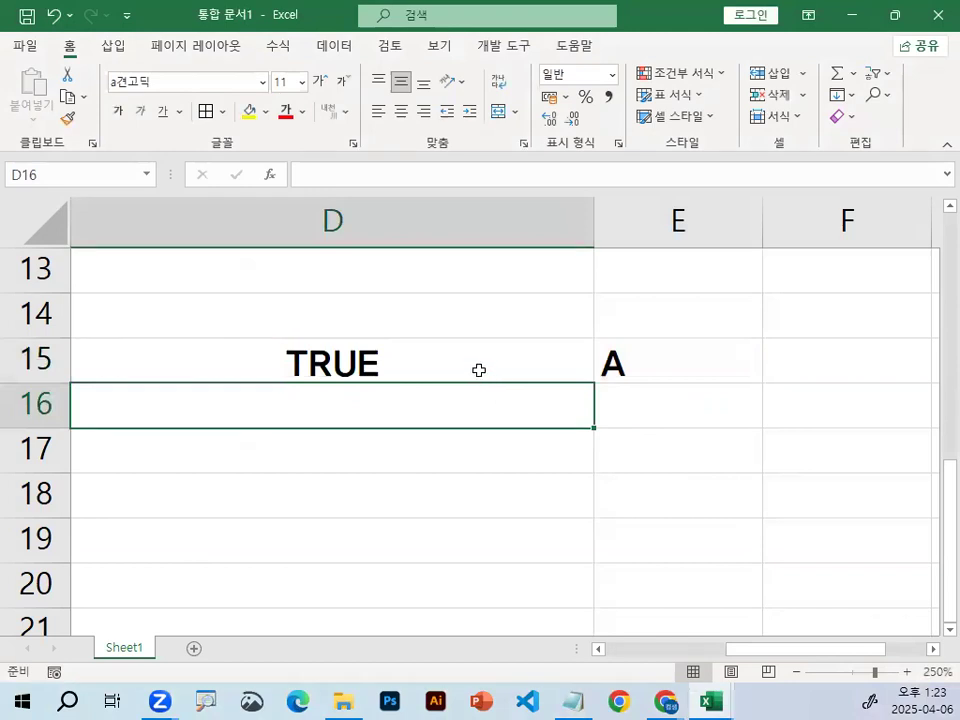
# Switch to the Notepad notes and highlight pattern 3, a function result compared with a cell address
pyautogui.click(423, 349)
pyautogui.hotkey('alt', 'Tab')
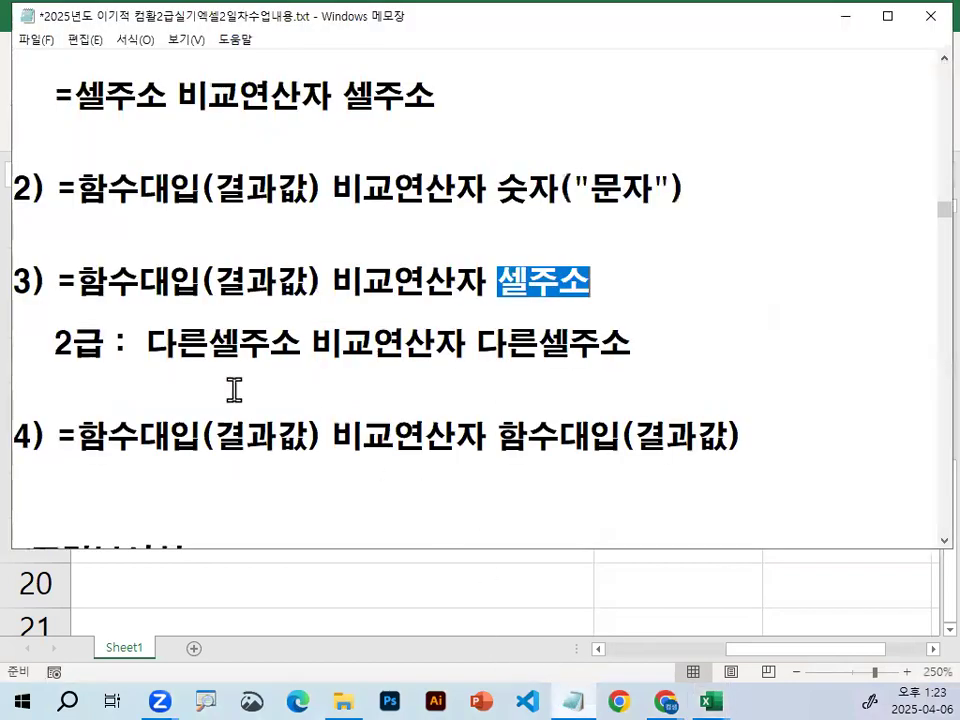
pyautogui.moveTo(78, 282); pyautogui.dragTo(690, 292)
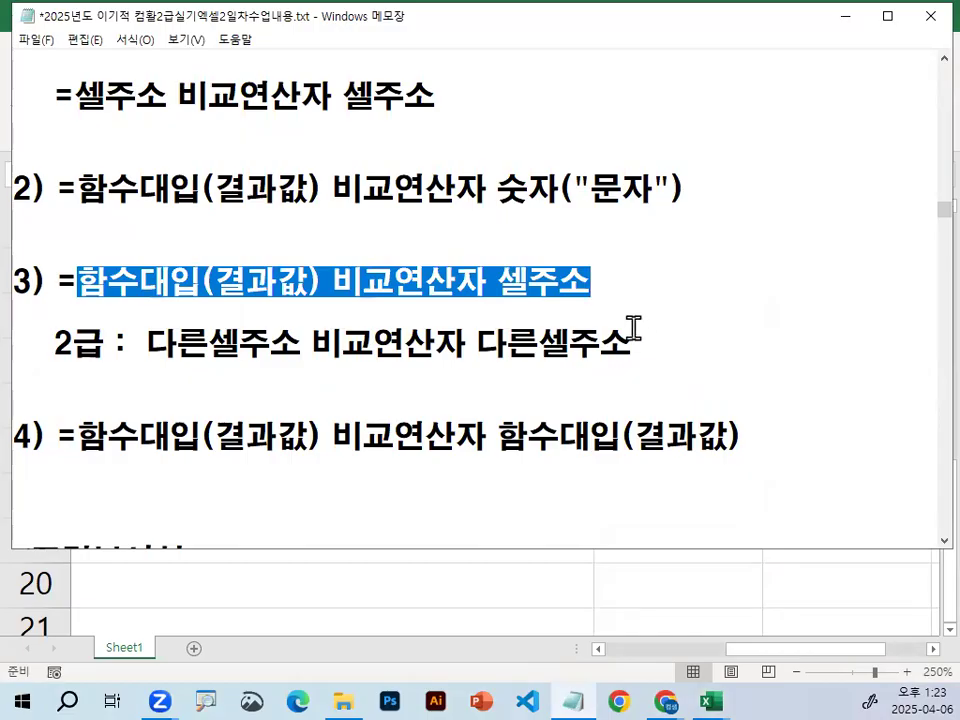
# Review pattern 4 in the notes, highlighting the function results on both sides of the comparison operator
pyautogui.click(80, 436)
pyautogui.moveTo(108, 428); pyautogui.dragTo(304, 435)
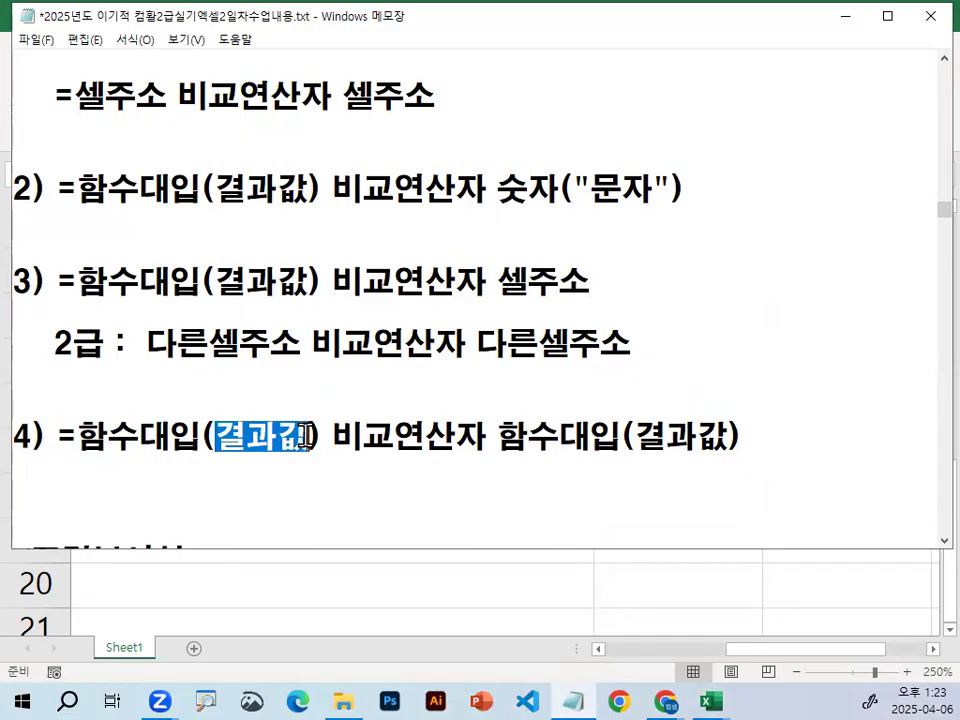
pyautogui.moveTo(497, 436); pyautogui.dragTo(583, 436)
pyautogui.moveTo(665, 436); pyautogui.dragTo(738, 436)
pyautogui.moveTo(308, 436); pyautogui.dragTo(565, 434)
pyautogui.click(565, 433)
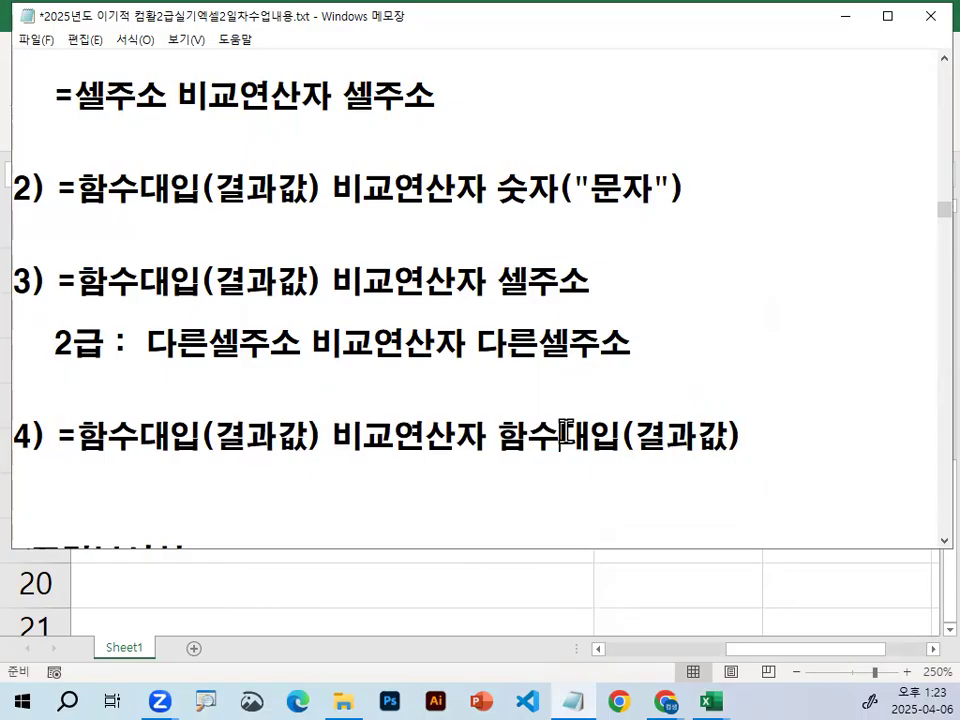
pyautogui.moveTo(58, 436); pyautogui.dragTo(766, 450)
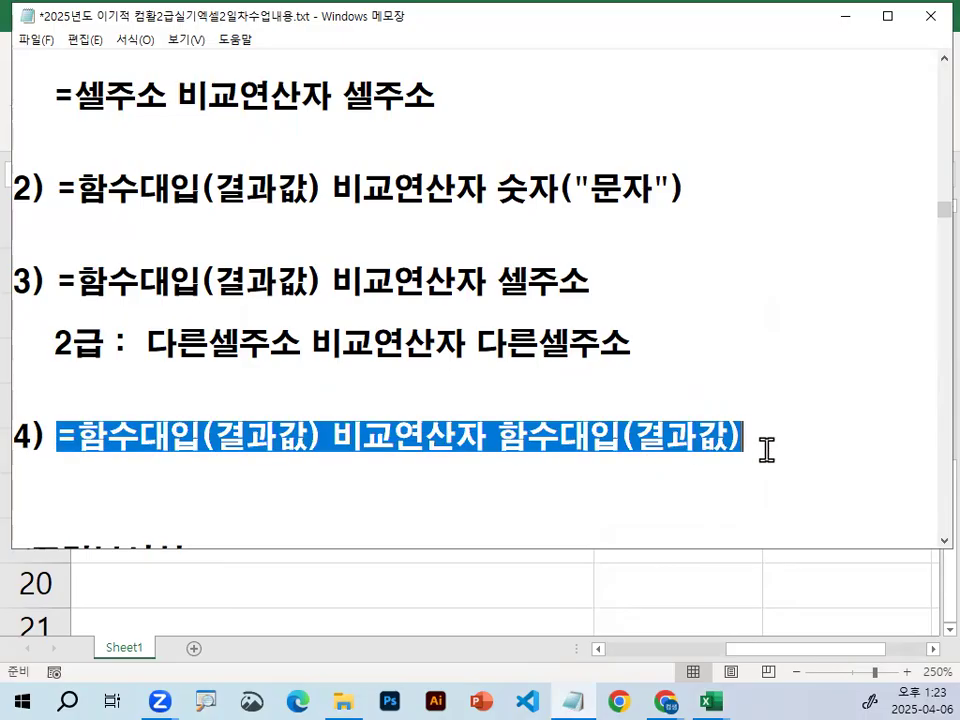
pyautogui.click(541, 458)
# Underline the 2급 line, 다른셀주소 비교연산자 다른셀주소, and pattern 4 in the notes
pyautogui.hotkey('ctrl', '2')
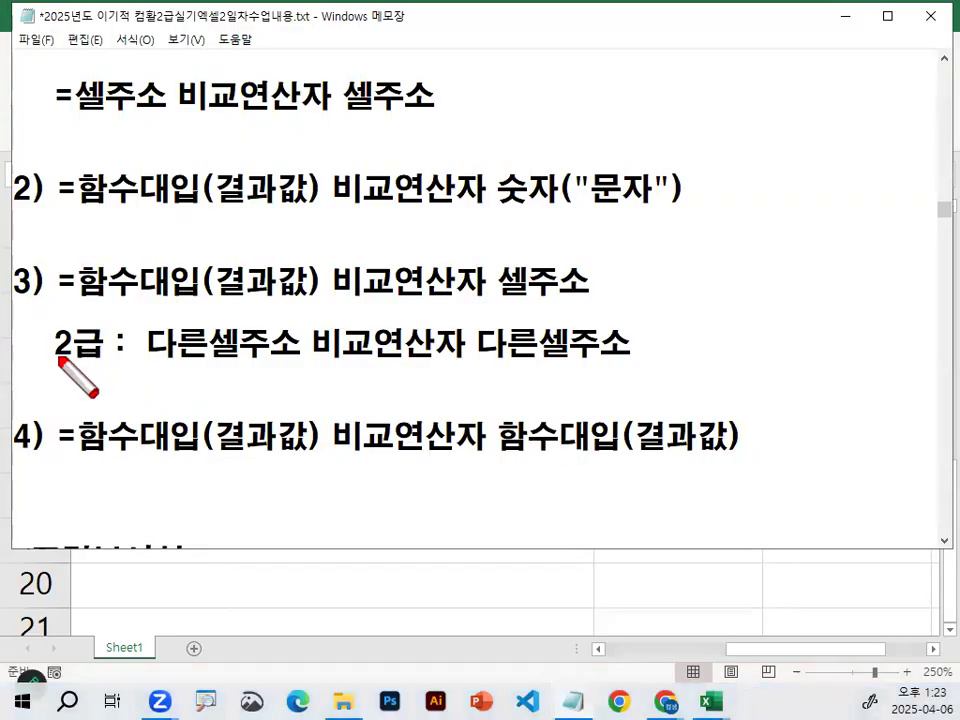
pyautogui.moveTo(58, 357); pyautogui.dragTo(692, 358)
pyautogui.moveTo(45, 461); pyautogui.dragTo(691, 476)
pyautogui.press('Escape')
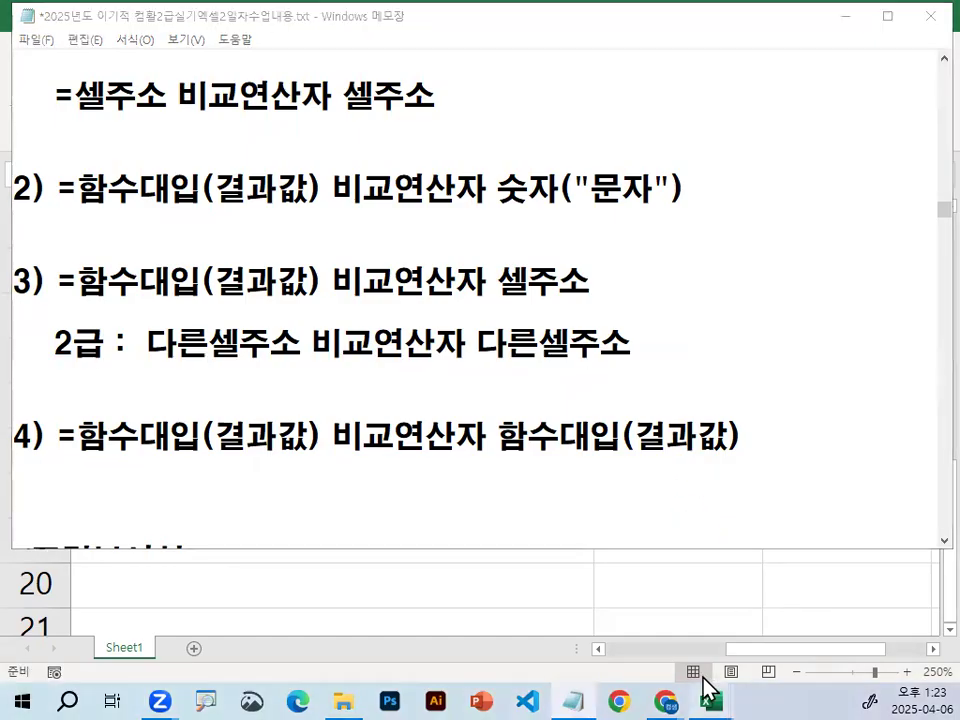
# Switch back to the Excel workbook and select D15 to check its condition formula
pyautogui.moveTo(709, 694)
pyautogui.click(801, 630)
pyautogui.press('Return')
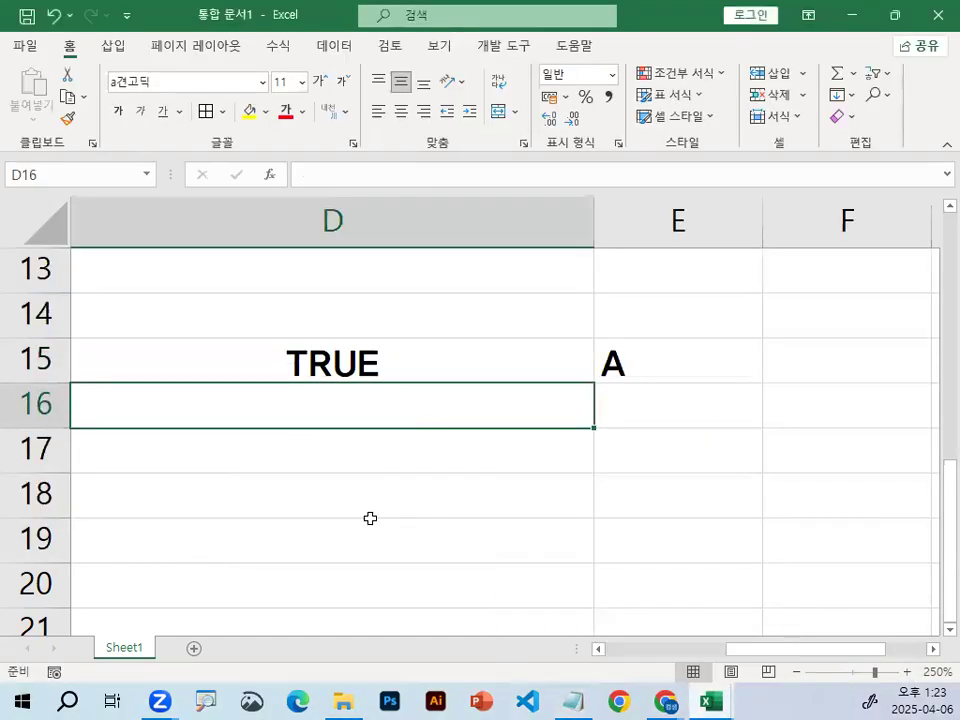
pyautogui.scroll(-1, 371, 519)
pyautogui.scroll(1, 329, 462)
pyautogui.scroll(1, 375, 366)
pyautogui.click(458, 360)
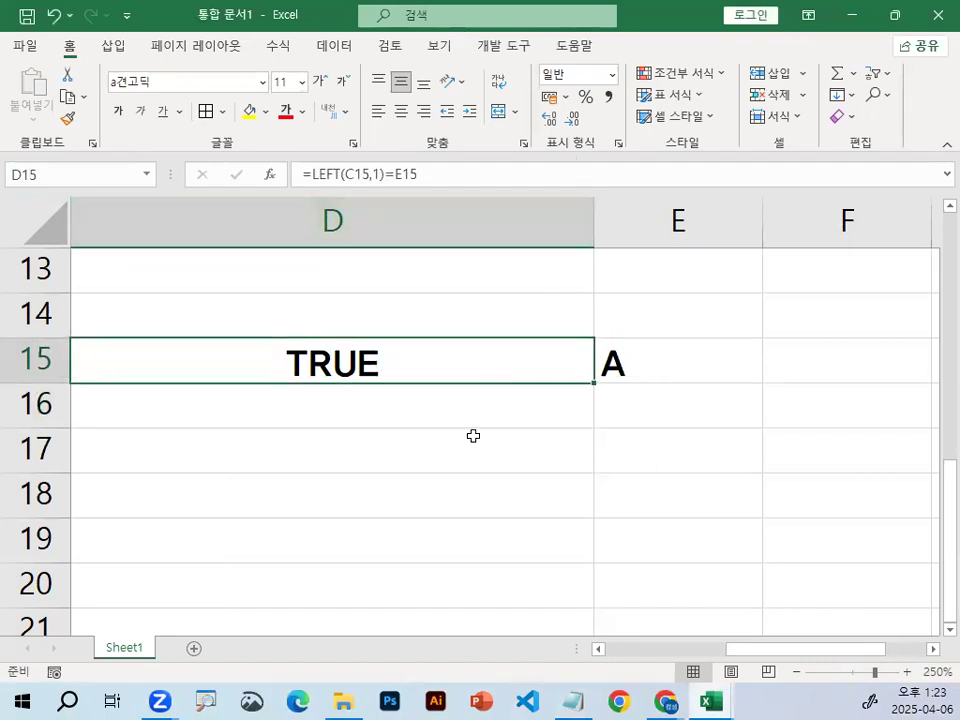
# Extend the text in cell E15 to A001
pyautogui.click(677, 361)
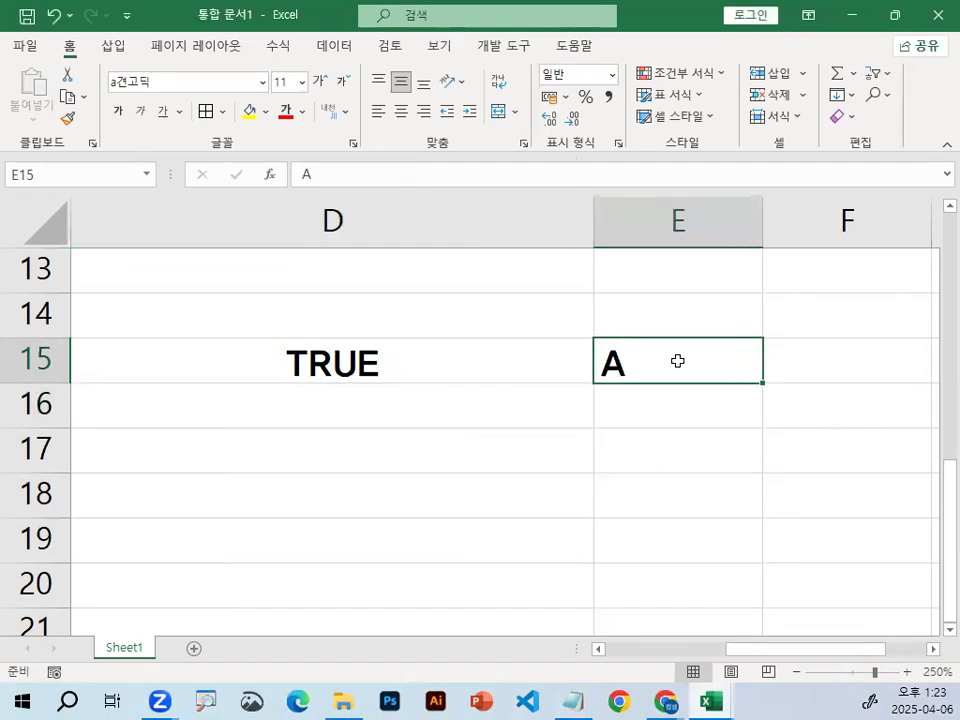
pyautogui.doubleClick(623, 367)
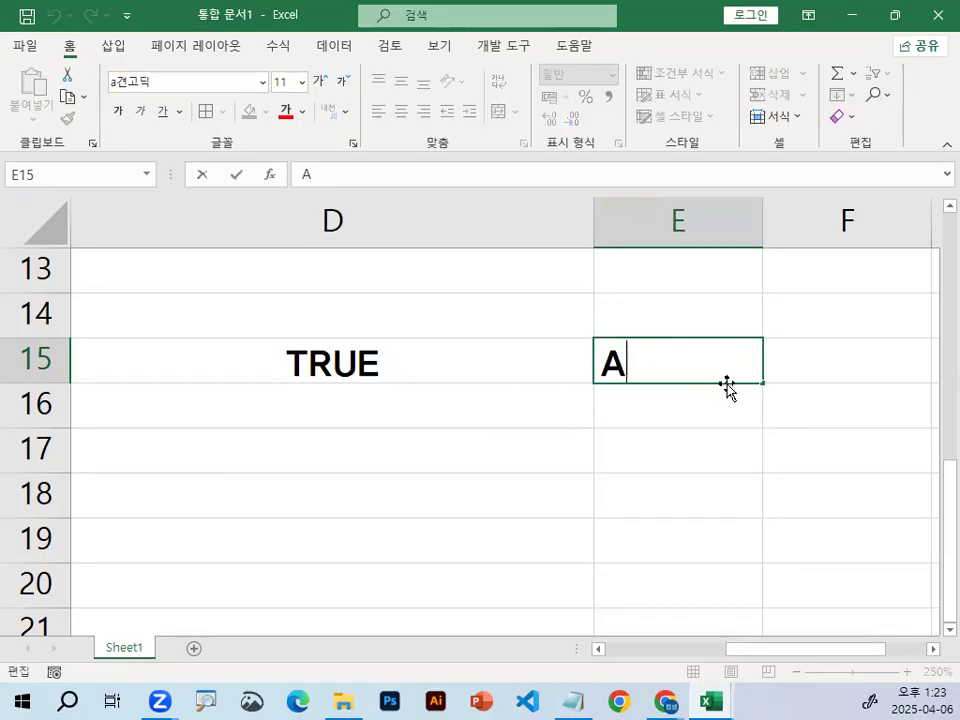
pyautogui.write('001')
pyautogui.press('Return')
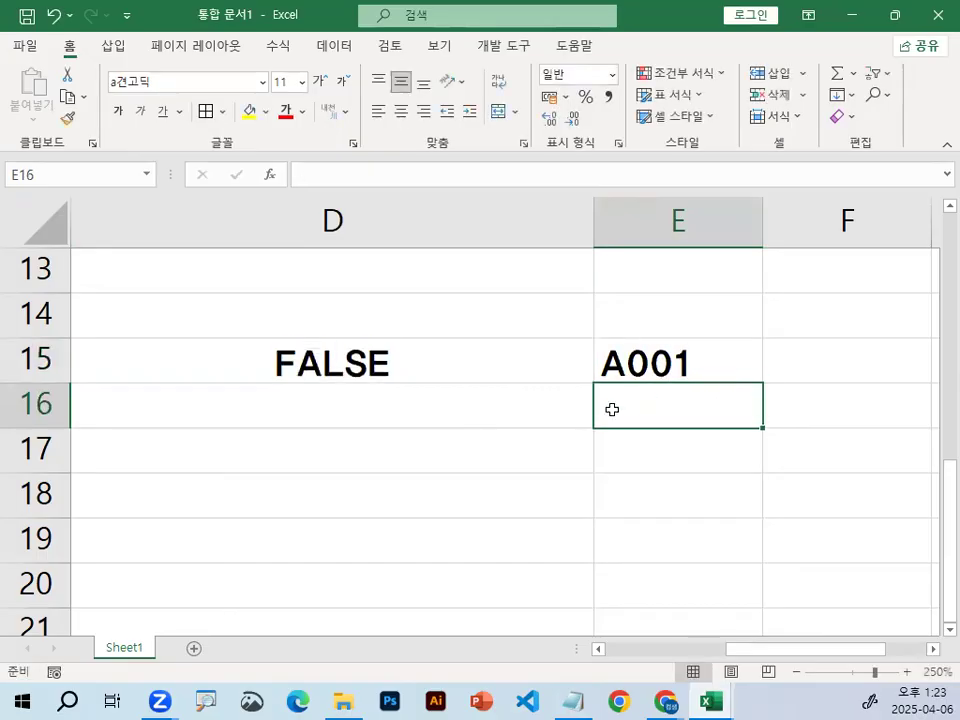
# Replace the content of cell E15 with 100A
pyautogui.click(585, 349)
pyautogui.click(643, 343)
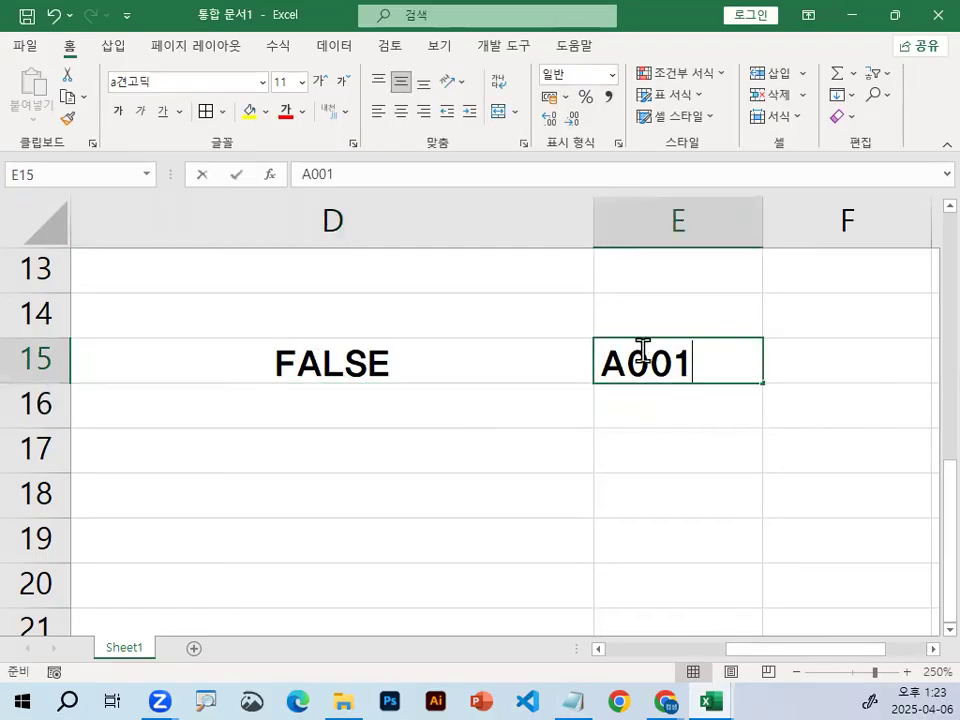
pyautogui.doubleClick(608, 364)
pyautogui.press('Delete')
pyautogui.press('Delete')
pyautogui.press('Delete')
pyautogui.press('Delete')
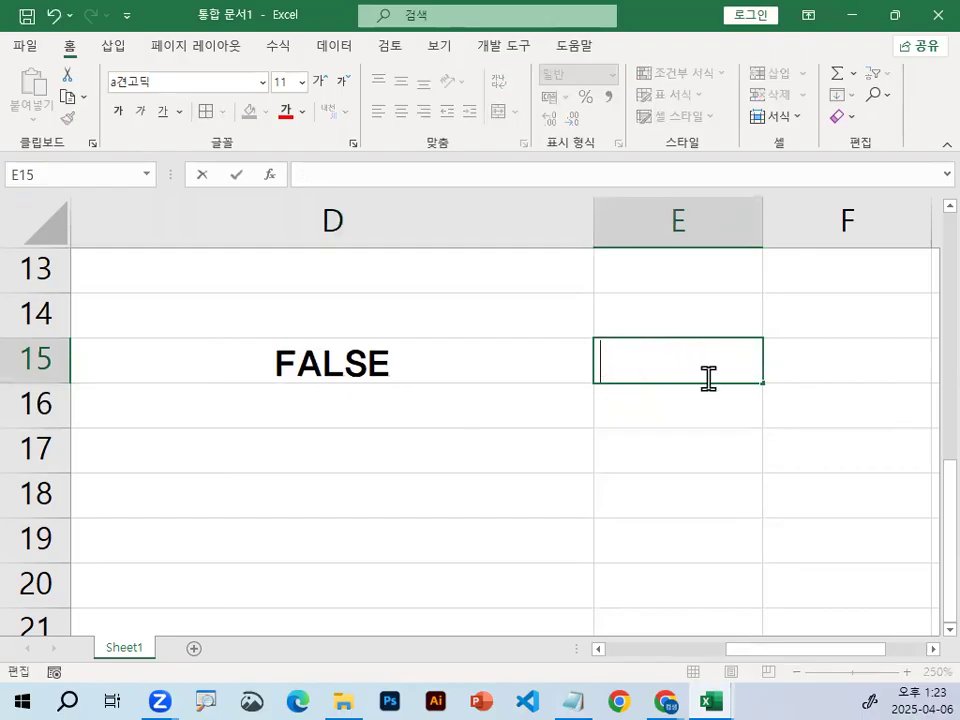
pyautogui.write('100A')
pyautogui.press('Return')
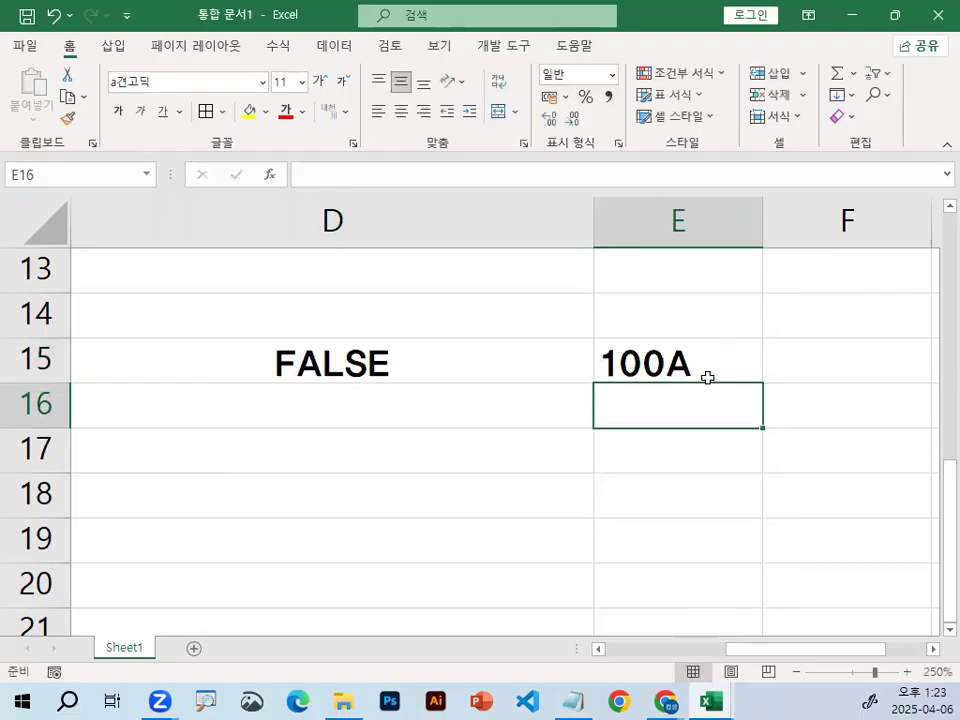
# Edit the condition in D15 to =LEFT(C15,1)=RIGHT(E15,1), replacing the E15 reference with the RIGHT function
pyautogui.doubleClick(407, 362)
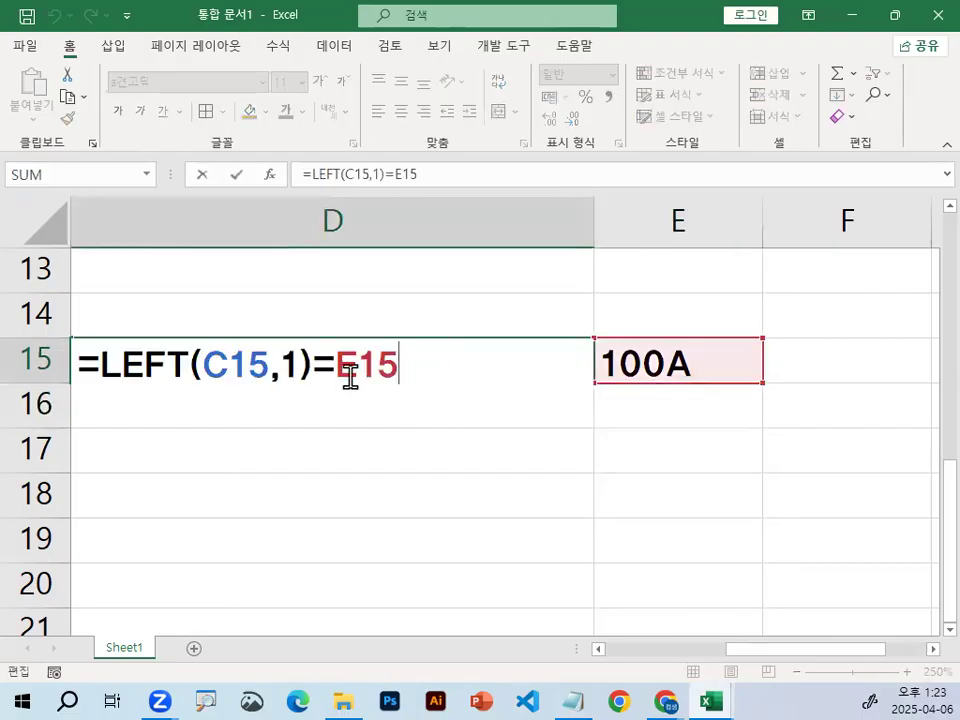
pyautogui.moveTo(340, 364); pyautogui.dragTo(413, 366)
pyautogui.write('RI')
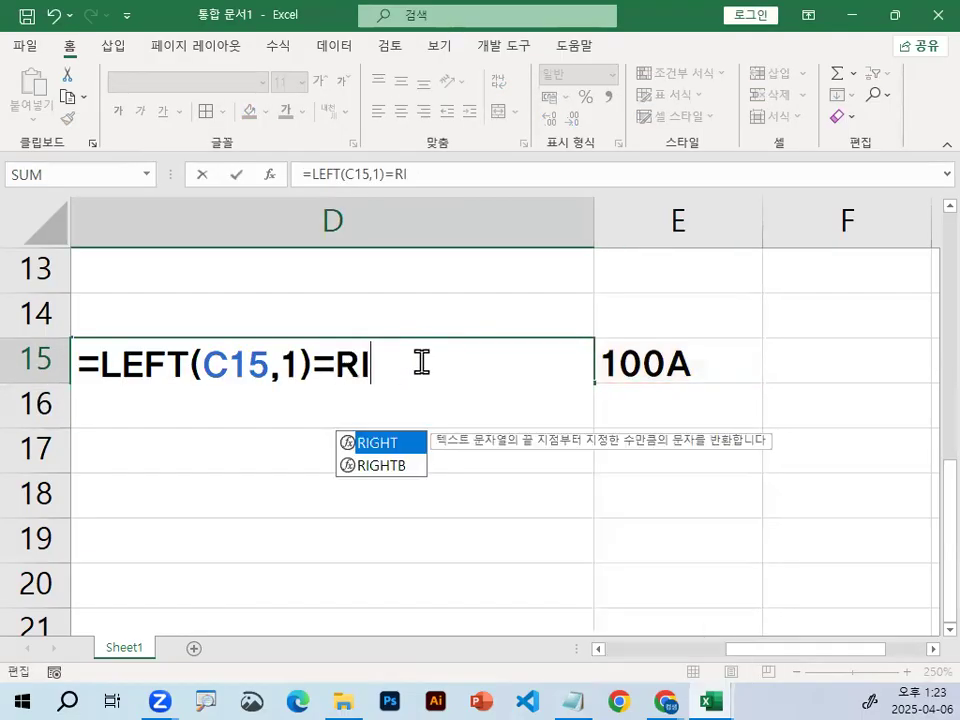
pyautogui.press('Tab')
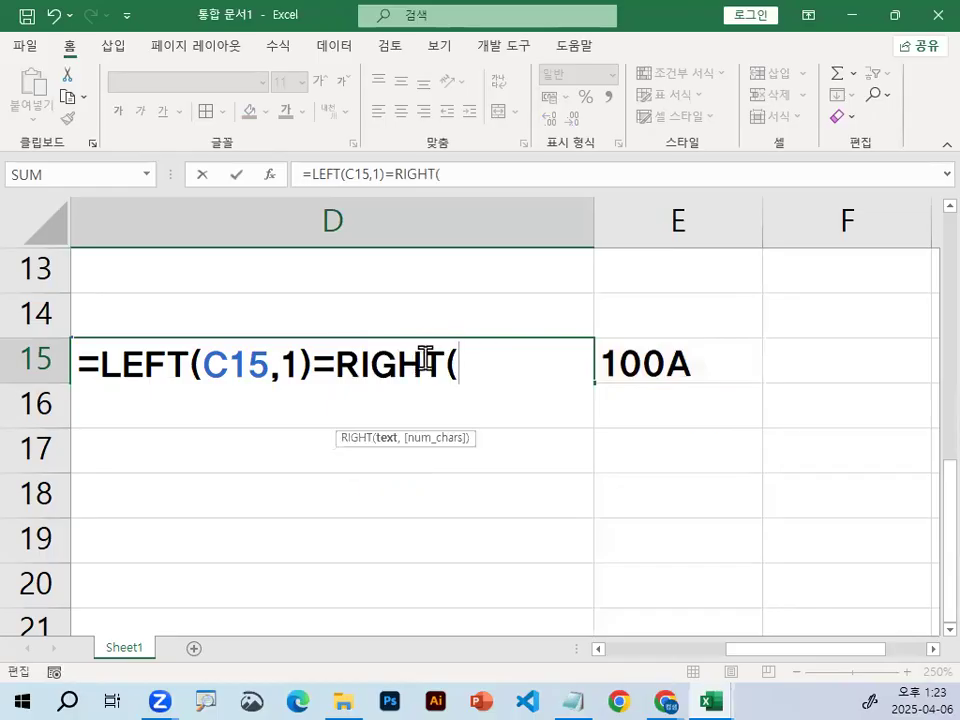
pyautogui.click(644, 362)
pyautogui.write(',1')
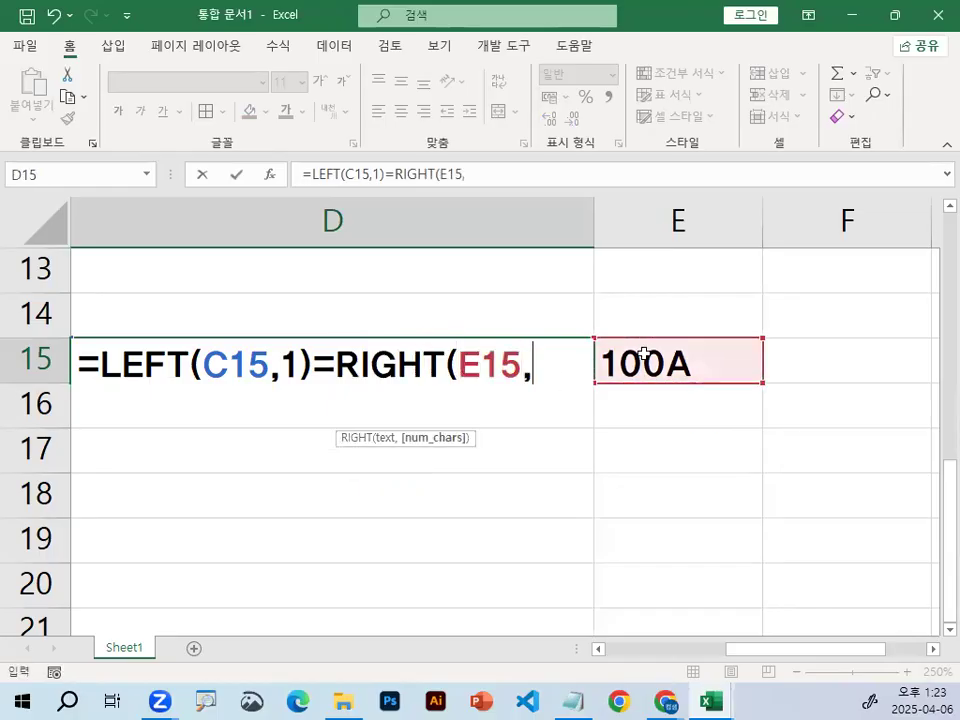
pyautogui.write(')')
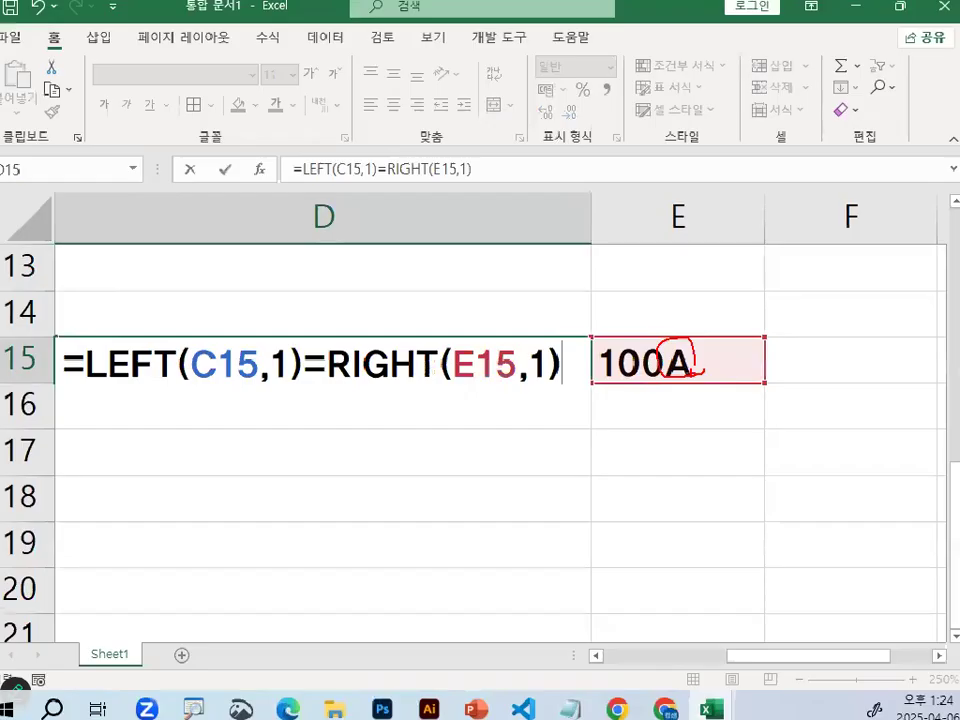
# Circle the leading A of A001 in cell C15 with the on-screen pen
pyautogui.moveTo(821, 654); pyautogui.dragTo(703, 654)
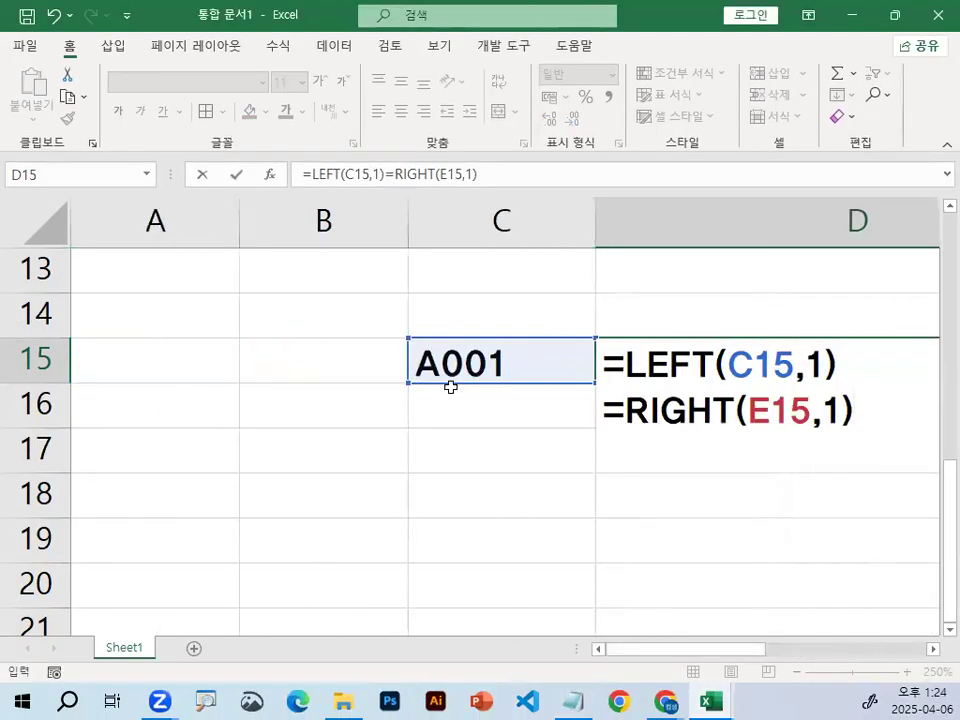
pyautogui.moveTo(431, 370); pyautogui.dragTo(430, 382)
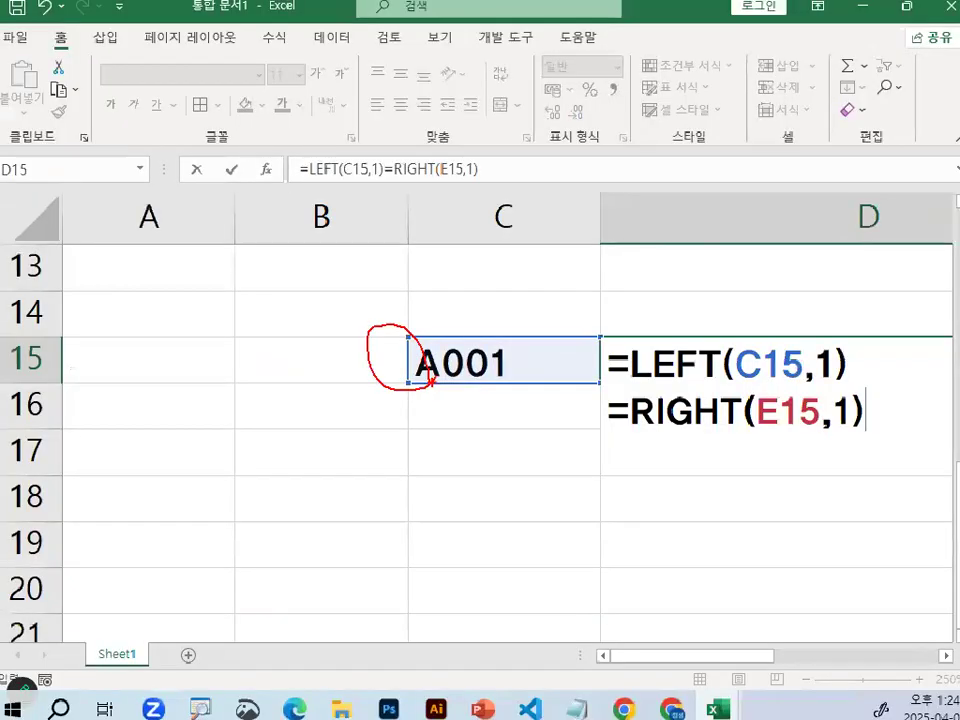
pyautogui.moveTo(757, 655); pyautogui.dragTo(840, 652)
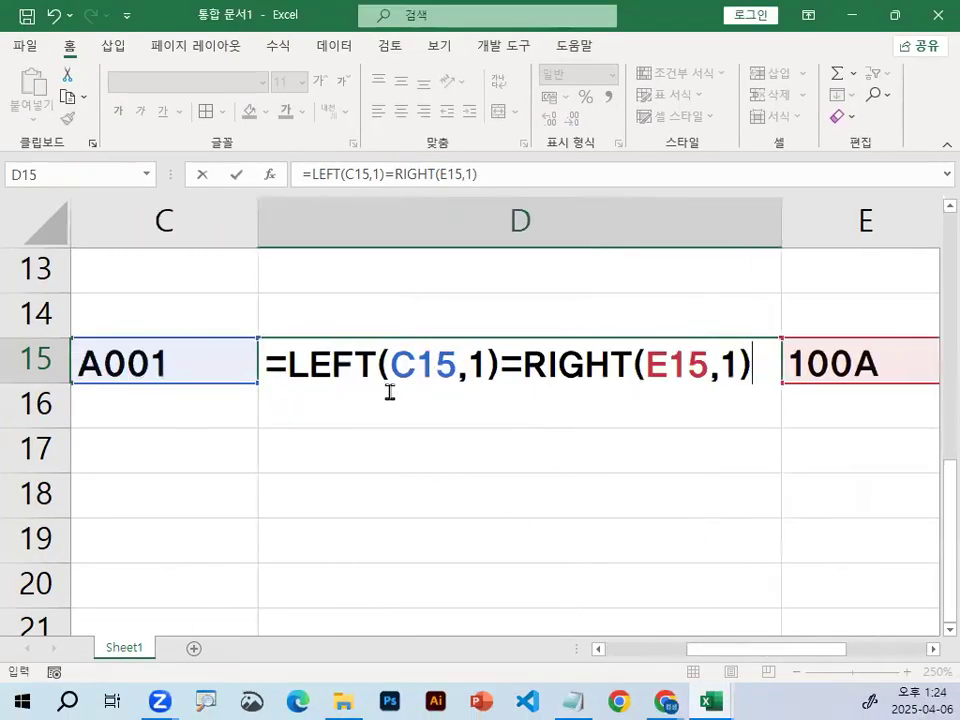
# Underline LEFT(C15,1) and RIGHT(E15,1) in D15 with the pen, mark below each function, and commit the formula
pyautogui.hotkey('ctrl', '2')
pyautogui.moveTo(303, 383); pyautogui.dragTo(474, 388)
pyautogui.moveTo(532, 380); pyautogui.dragTo(766, 385)
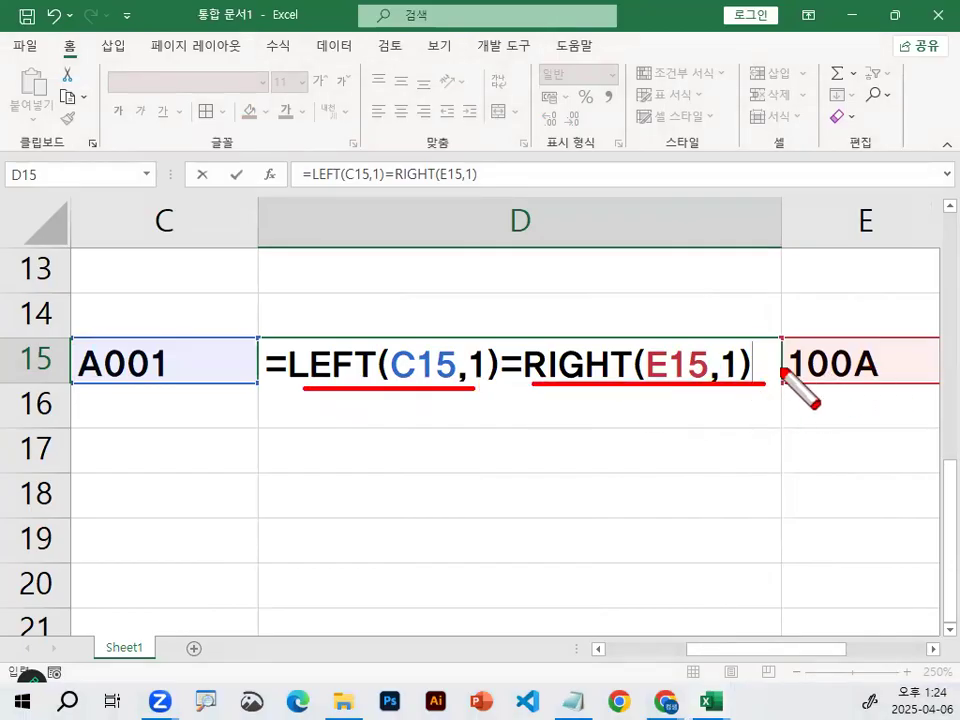
pyautogui.moveTo(689, 462)
pyautogui.mouseDown()
pyautogui.moveTo(686, 412)
pyautogui.moveTo(718, 460)
pyautogui.moveTo(741, 424)
pyautogui.mouseUp()
pyautogui.moveTo(409, 391)
pyautogui.mouseDown()
pyautogui.moveTo(409, 455)
pyautogui.moveTo(452, 462)
pyautogui.mouseUp()
pyautogui.moveTo(409, 428); pyautogui.dragTo(462, 424)
pyautogui.press('Escape')
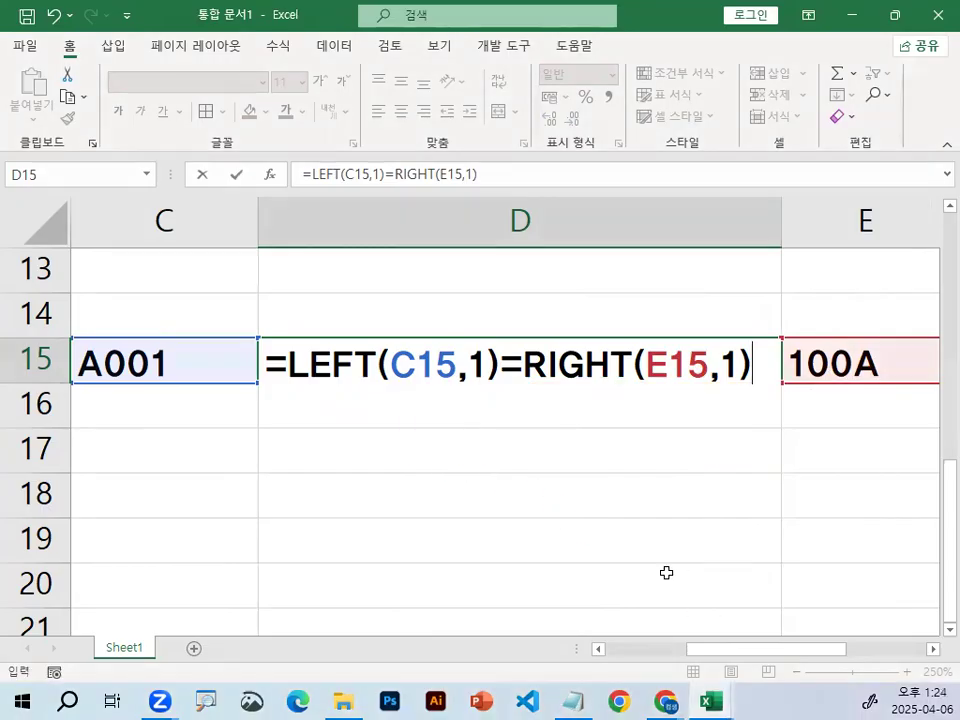
pyautogui.press('Return')
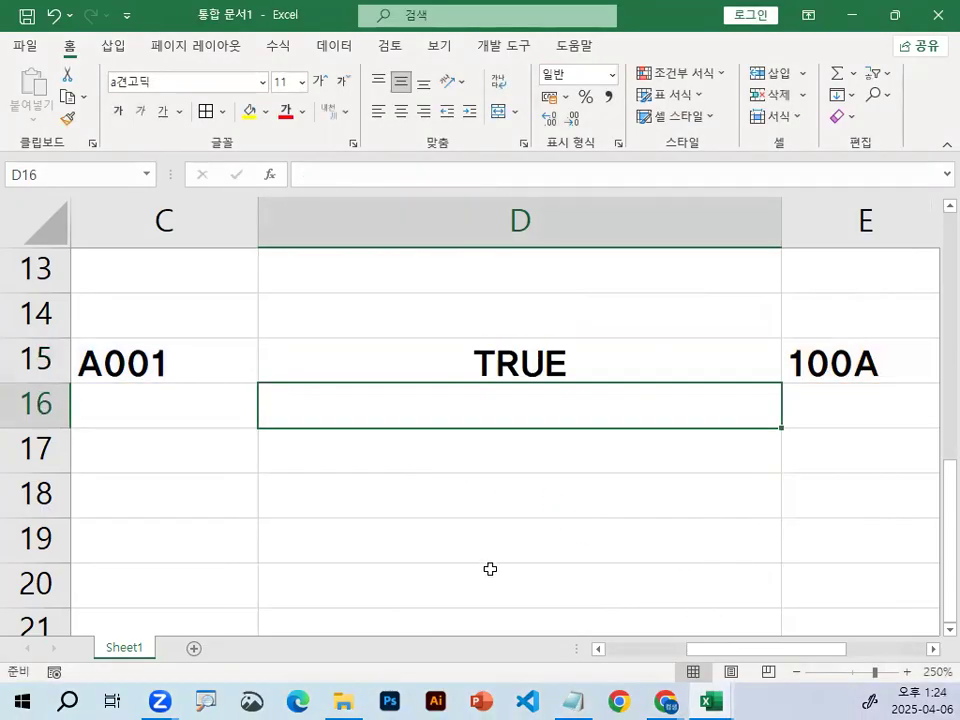
# Reopen the D15 formula to review it, marking the functions and the equals sign between them, and leave without editing
pyautogui.doubleClick(581, 366)
pyautogui.moveTo(490, 378)
pyautogui.mouseDown()
pyautogui.moveTo(332, 403)
pyautogui.moveTo(400, 330)
pyautogui.mouseUp()
pyautogui.moveTo(655, 335)
pyautogui.mouseDown()
pyautogui.moveTo(643, 396)
pyautogui.moveTo(705, 345)
pyautogui.mouseUp()
pyautogui.moveTo(590, 297); pyautogui.dragTo(656, 265)
pyautogui.moveTo(372, 289); pyautogui.dragTo(430, 238)
pyautogui.moveTo(514, 372)
pyautogui.mouseDown()
pyautogui.moveTo(530, 392)
pyautogui.moveTo(532, 373)
pyautogui.mouseUp()
pyautogui.press('Escape')
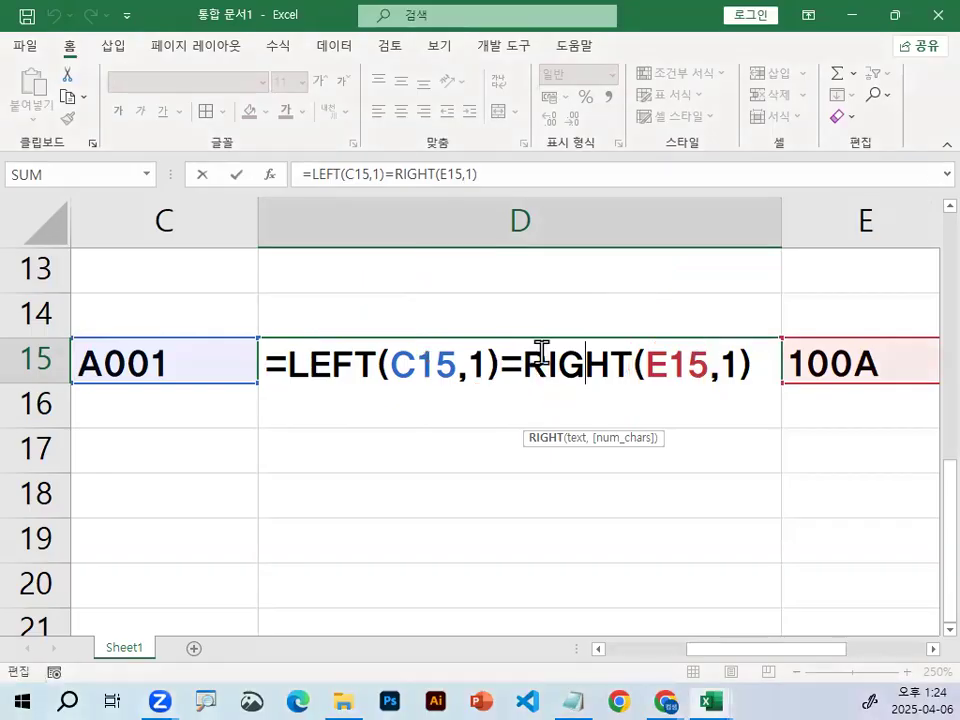
pyautogui.press('Escape')
# Switch to the Notepad notes and highlight pattern 2, =함수대입(결과값) 비교연산자 숫자("문자"), while reviewing the condition patterns
pyautogui.click(575, 700)
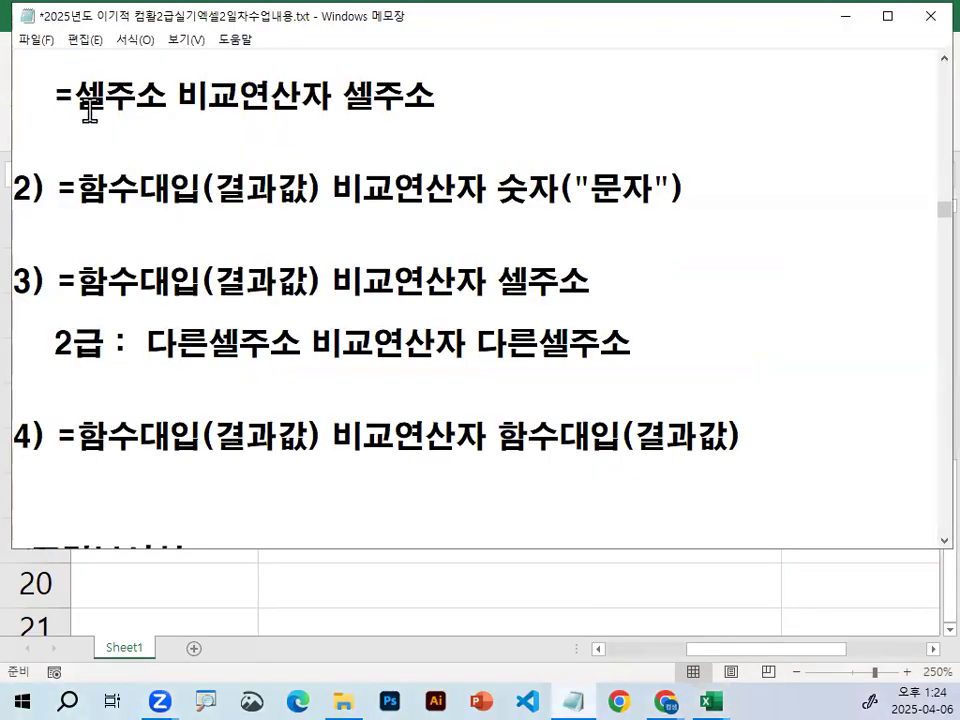
pyautogui.scroll(3, 182, 366)
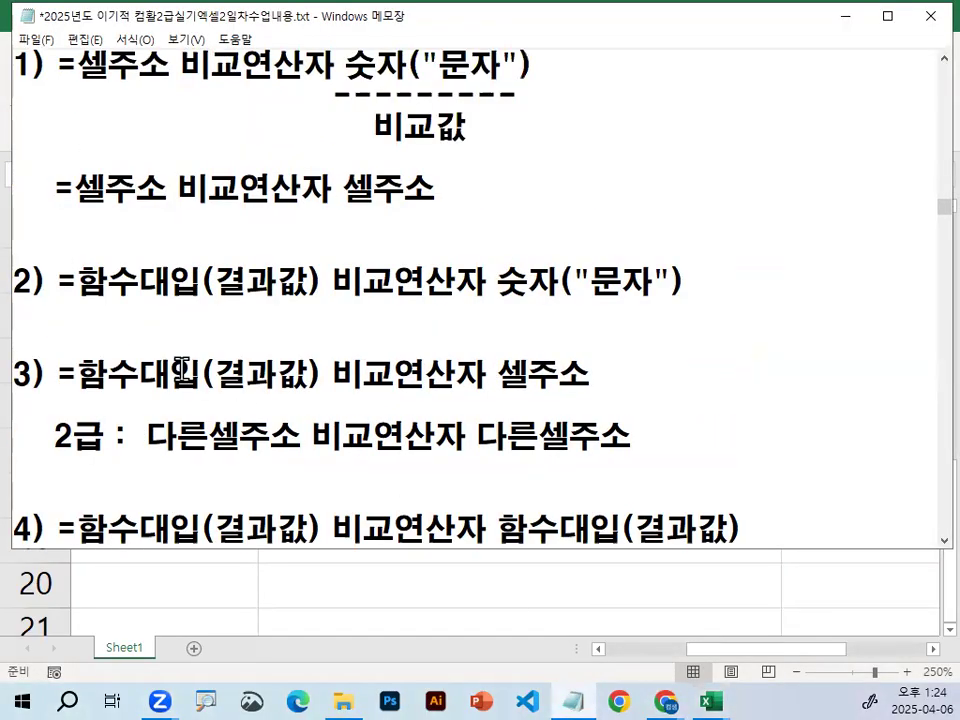
pyautogui.moveTo(17, 251); pyautogui.dragTo(609, 238)
pyautogui.moveTo(15, 466); pyautogui.dragTo(851, 466)
pyautogui.scroll(-2, 807, 458)
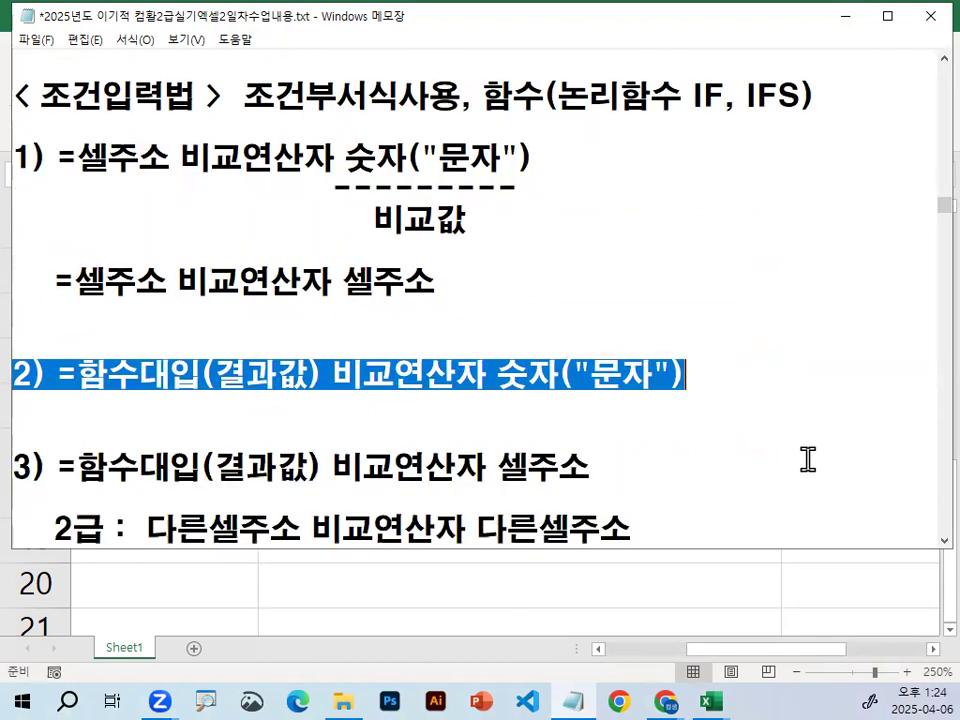
pyautogui.click(340, 345)
pyautogui.scroll(-1, 320, 420)
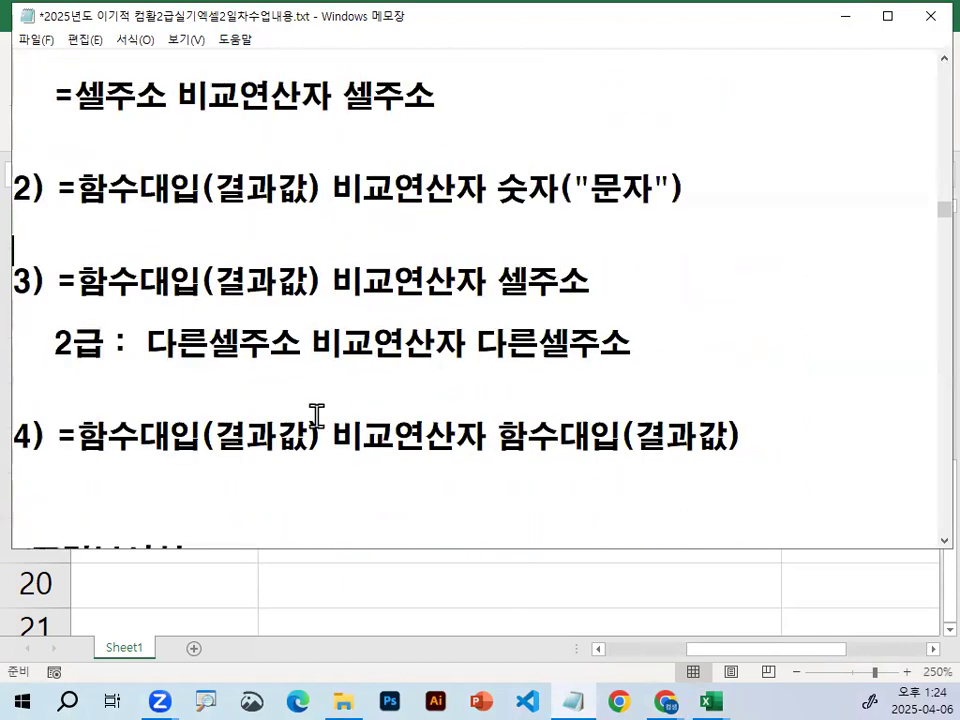
# Underline 함수대입(결과값) in pattern 3 and both 다른셀주소 terms in the 2급 line
pyautogui.moveTo(79, 292); pyautogui.dragTo(309, 290)
pyautogui.moveTo(137, 362); pyautogui.dragTo(278, 362)
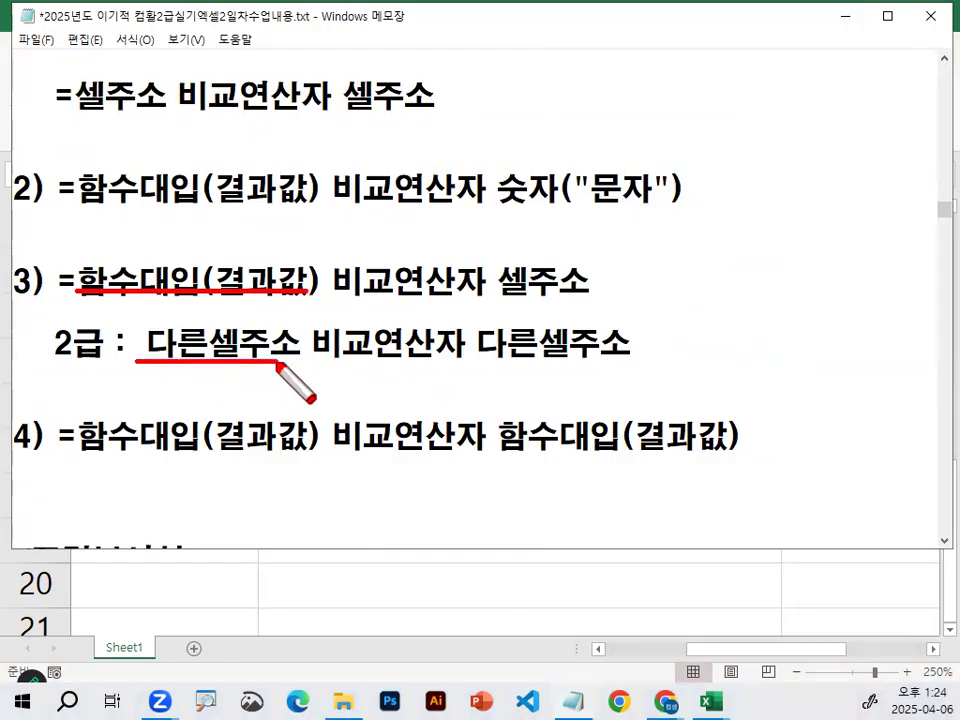
pyautogui.moveTo(489, 368); pyautogui.dragTo(633, 366)
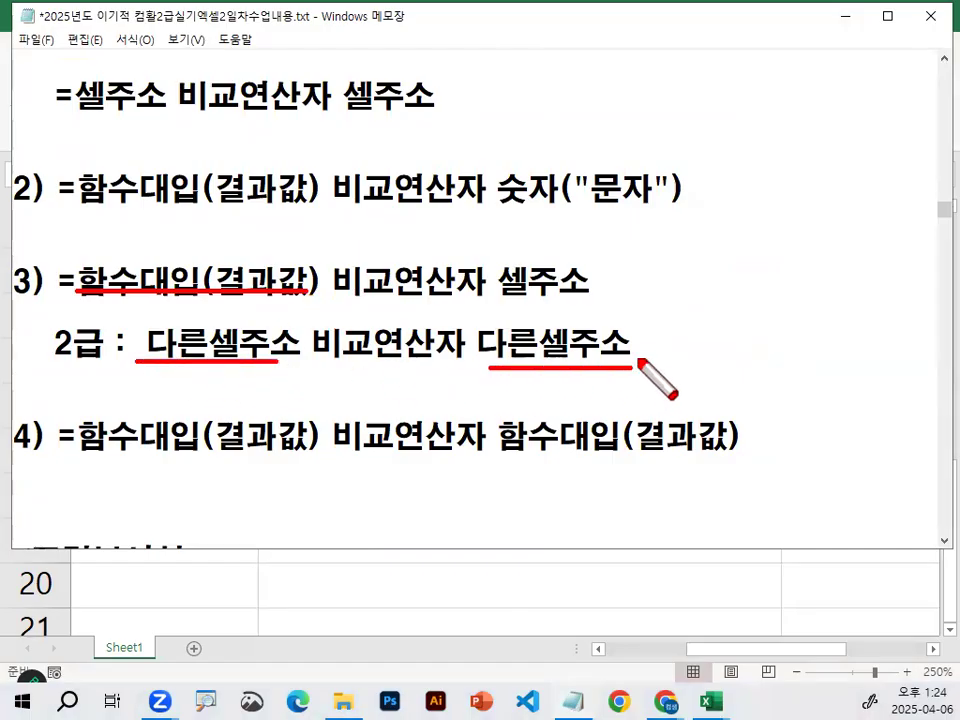
pyautogui.press('Escape')
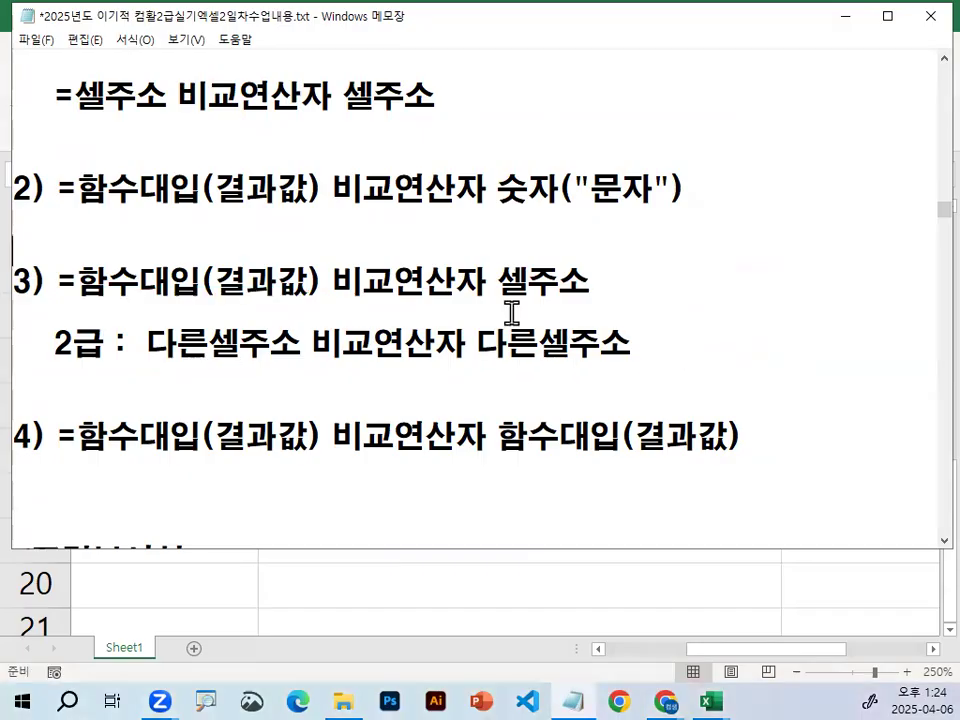
# Highlight the first 다른셀주소 in the 2급 line and circle 셀주소 on both sides of the comparison operator
pyautogui.moveTo(148, 344); pyautogui.dragTo(304, 345)
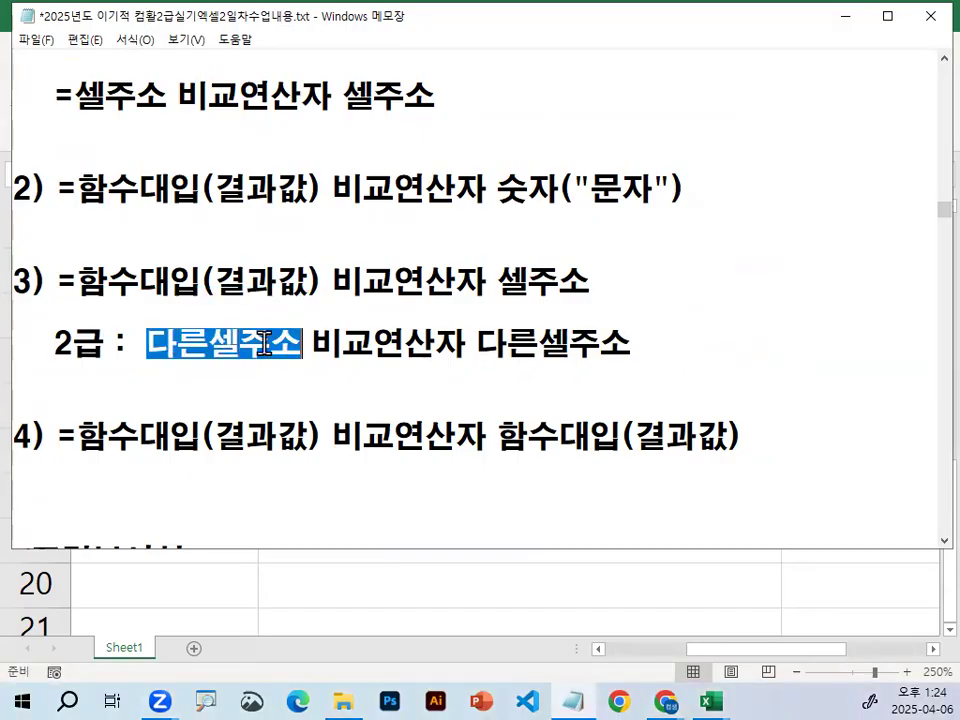
pyautogui.hotkey('ctrl', '1')
pyautogui.moveTo(199, 329)
pyautogui.mouseDown()
pyautogui.moveTo(289, 349)
pyautogui.moveTo(160, 314)
pyautogui.mouseUp()
pyautogui.press('Escape')
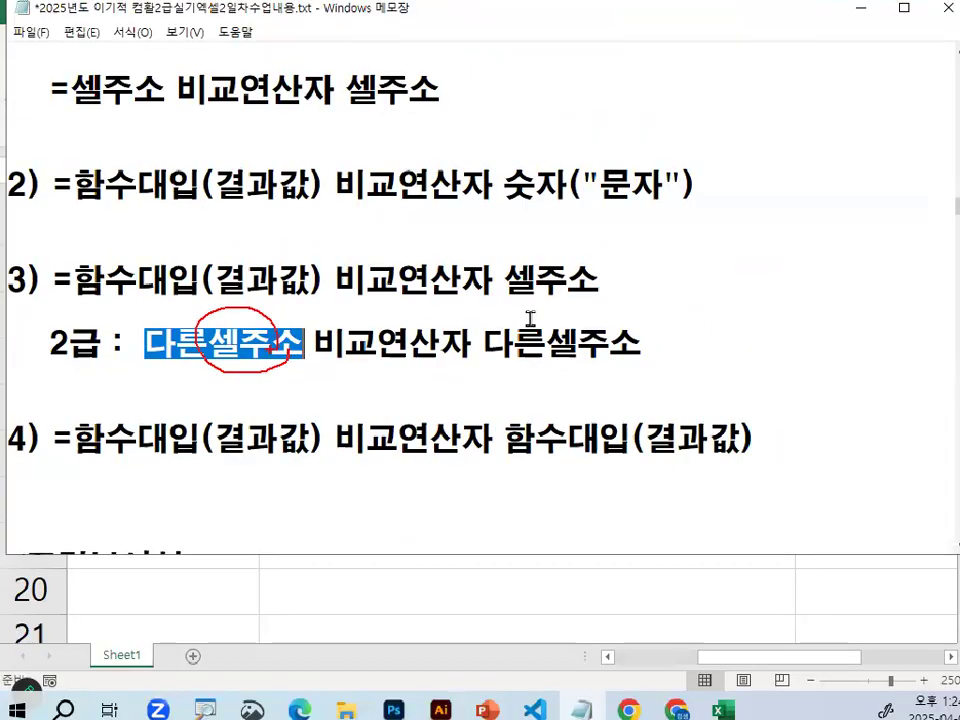
pyautogui.hotkey('ctrl', '1')
pyautogui.moveTo(658, 358)
pyautogui.mouseDown()
pyautogui.moveTo(658, 379)
pyautogui.moveTo(573, 350)
pyautogui.mouseUp()
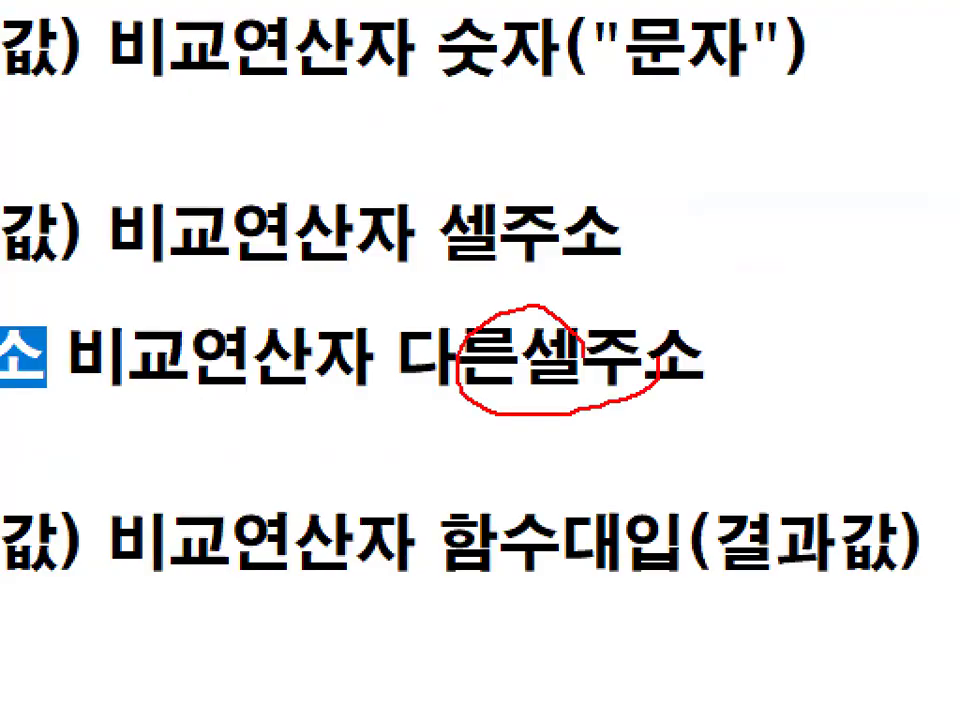
pyautogui.press('Escape')
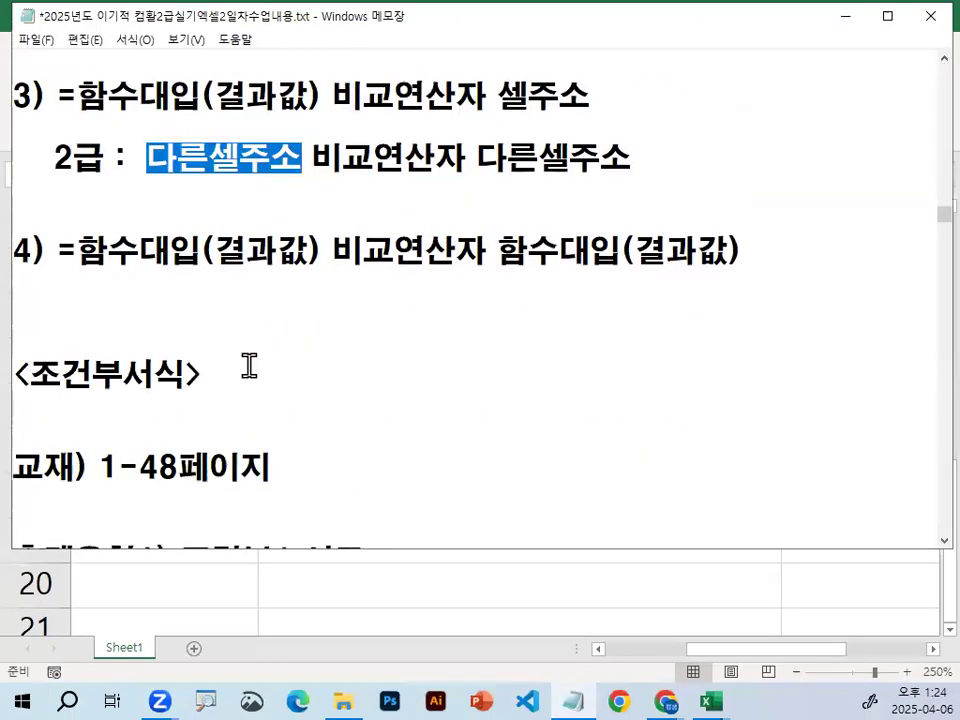
# Return to the Excel workbook and enter 80 in C22 and 60 in E22
pyautogui.click(488, 595)
pyautogui.scroll(-2, 486, 565)
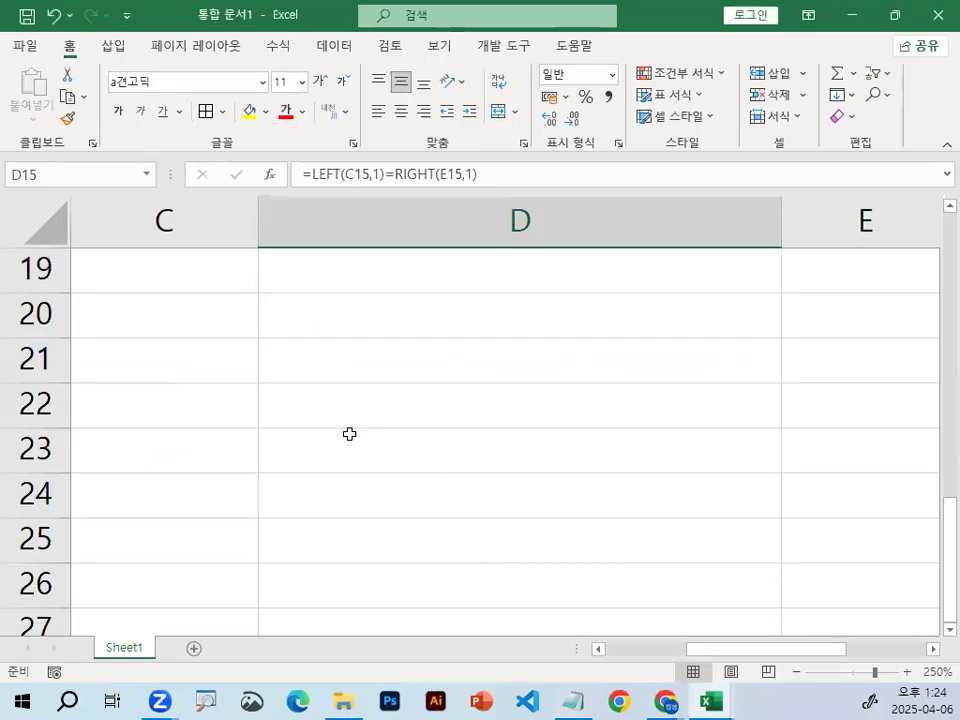
pyautogui.click(199, 407)
pyautogui.write('80')
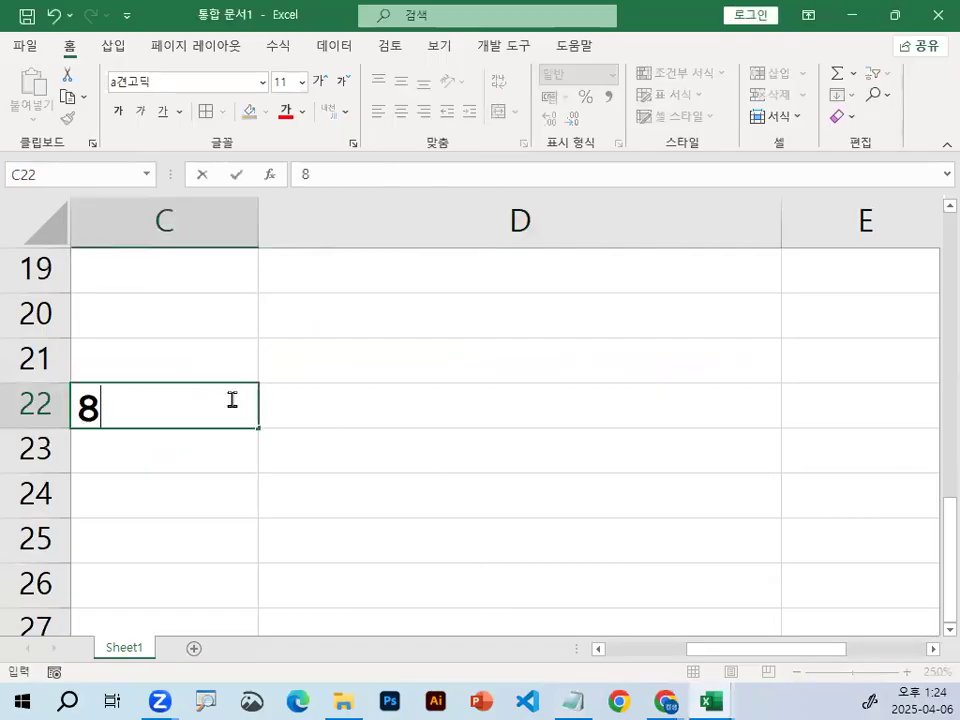
pyautogui.press('Return')
pyautogui.press('Up')
pyautogui.press('Right')
pyautogui.press('Right')
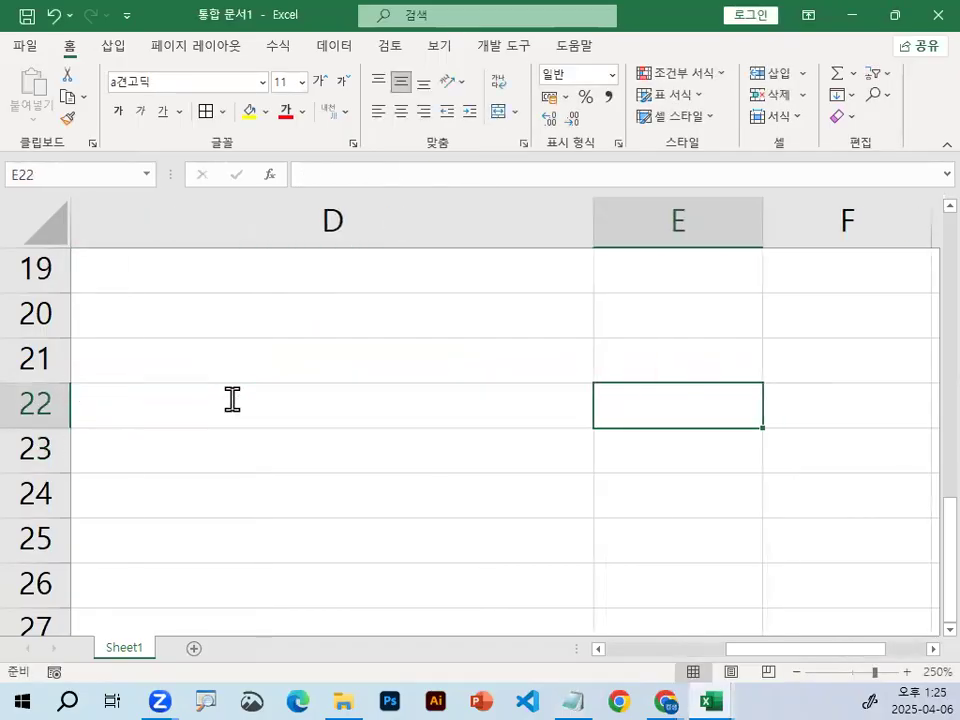
pyautogui.write('60')
pyautogui.press('Return')
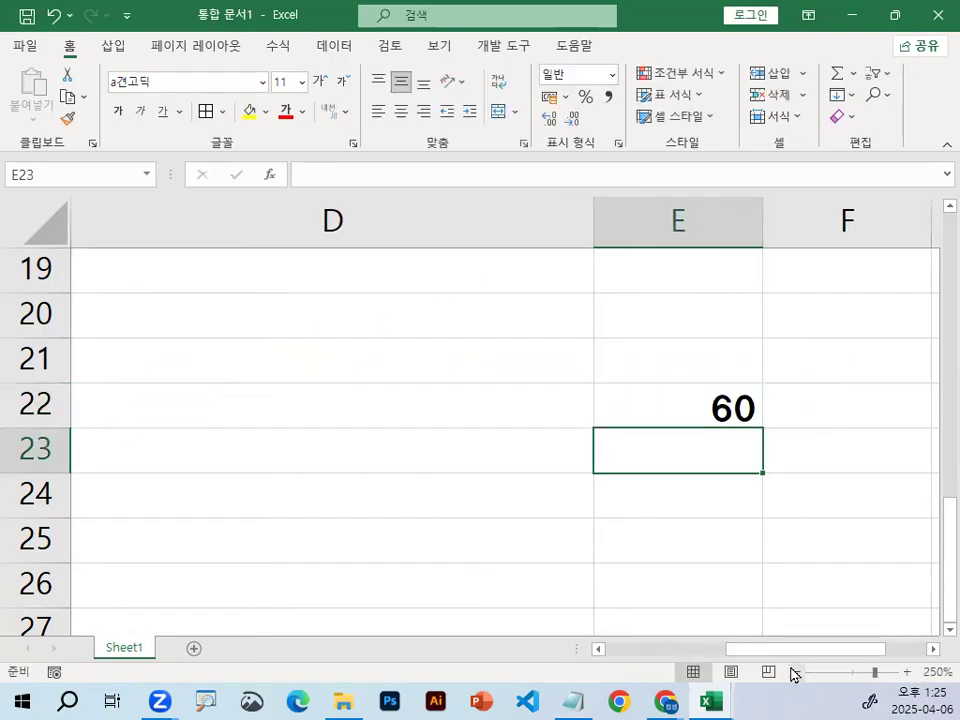
# Narrow column D and enter the condition =C22>=E22 in cell D22
pyautogui.moveTo(799, 651); pyautogui.dragTo(760, 663)
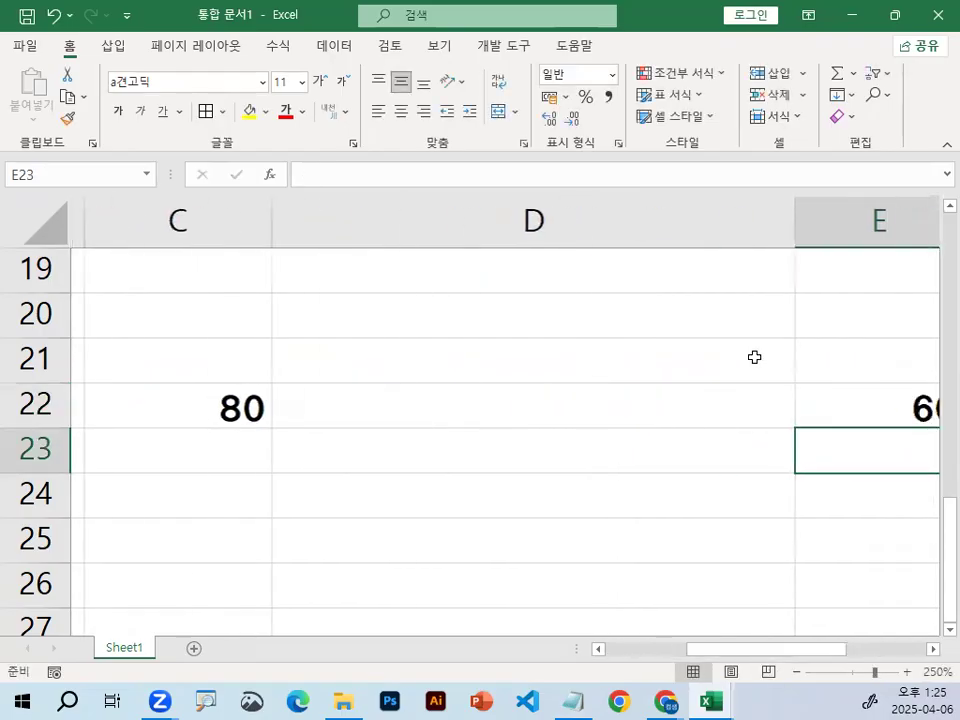
pyautogui.moveTo(780, 219); pyautogui.dragTo(585, 224)
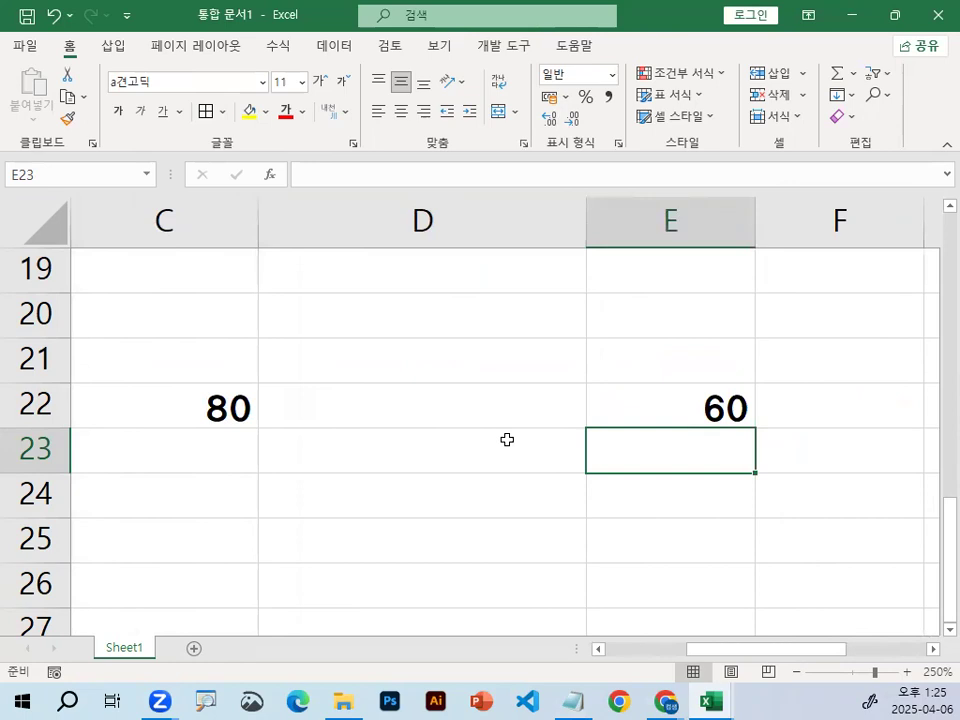
pyautogui.click(454, 405)
pyautogui.write('=')
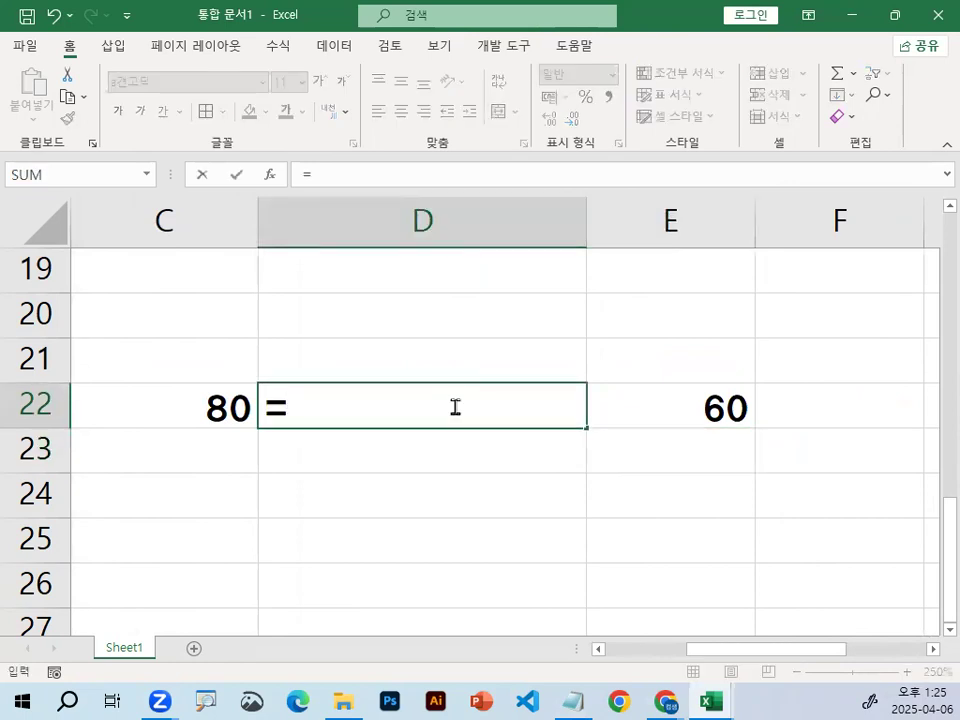
pyautogui.click(195, 409)
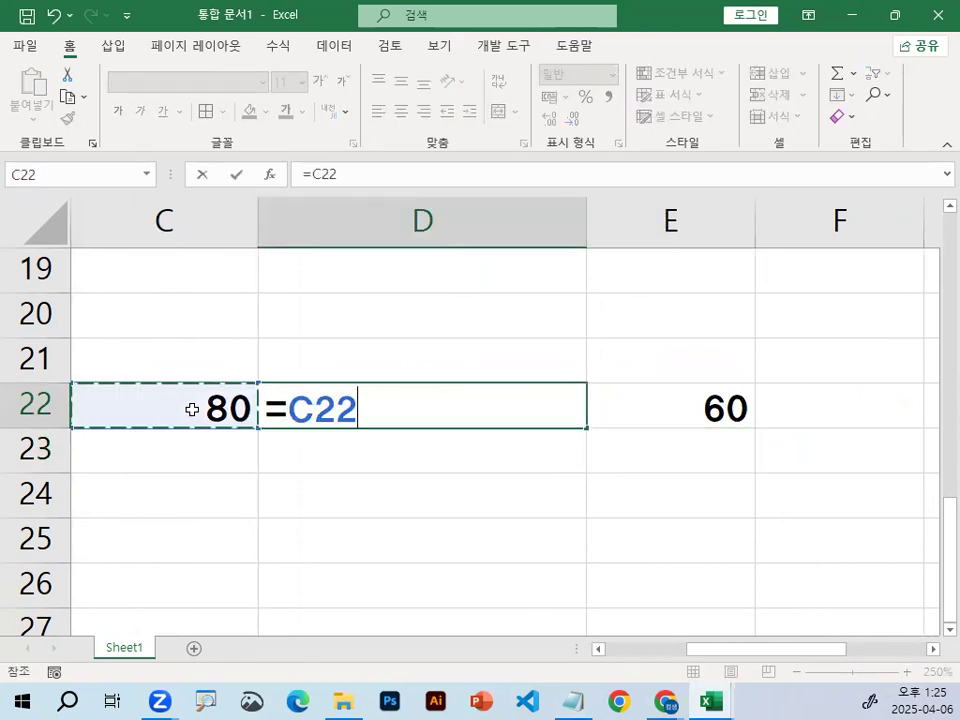
pyautogui.write('>=')
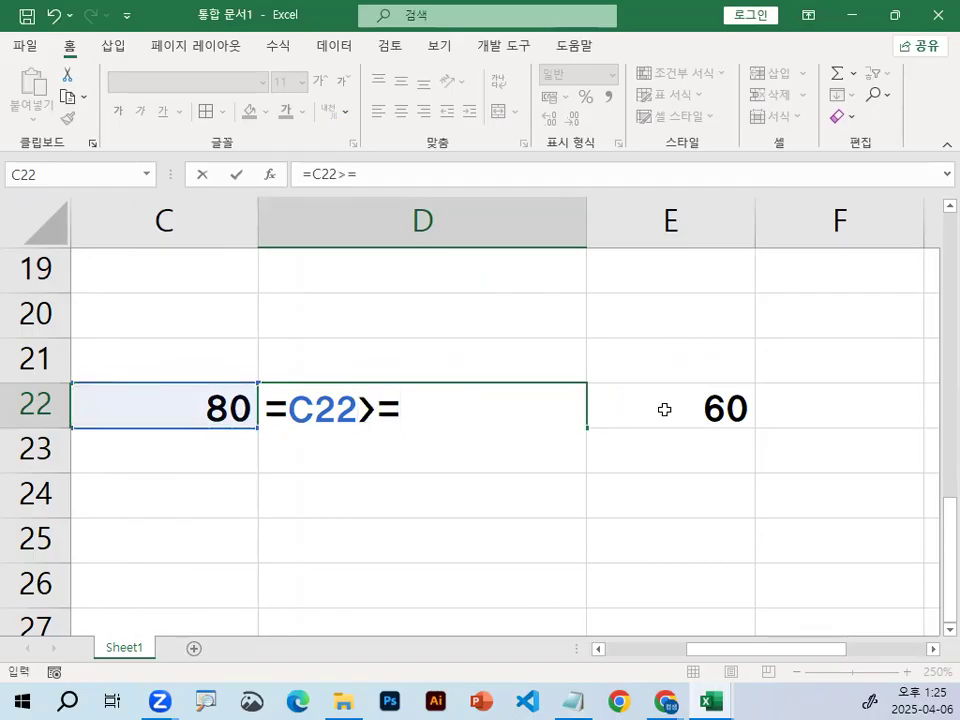
pyautogui.click(664, 409)
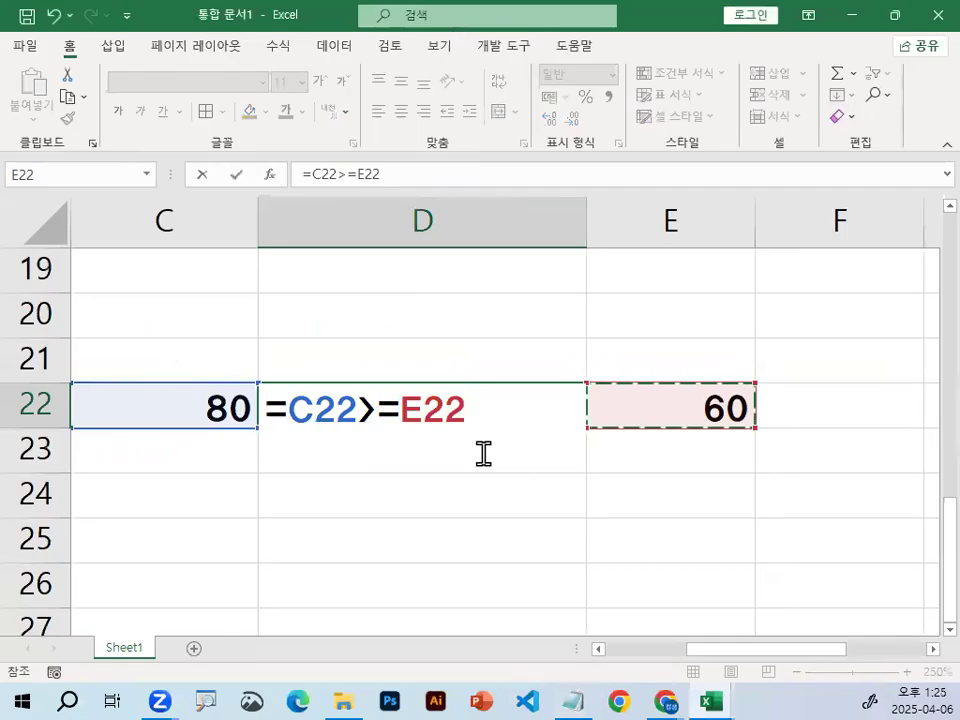
pyautogui.press('Return')
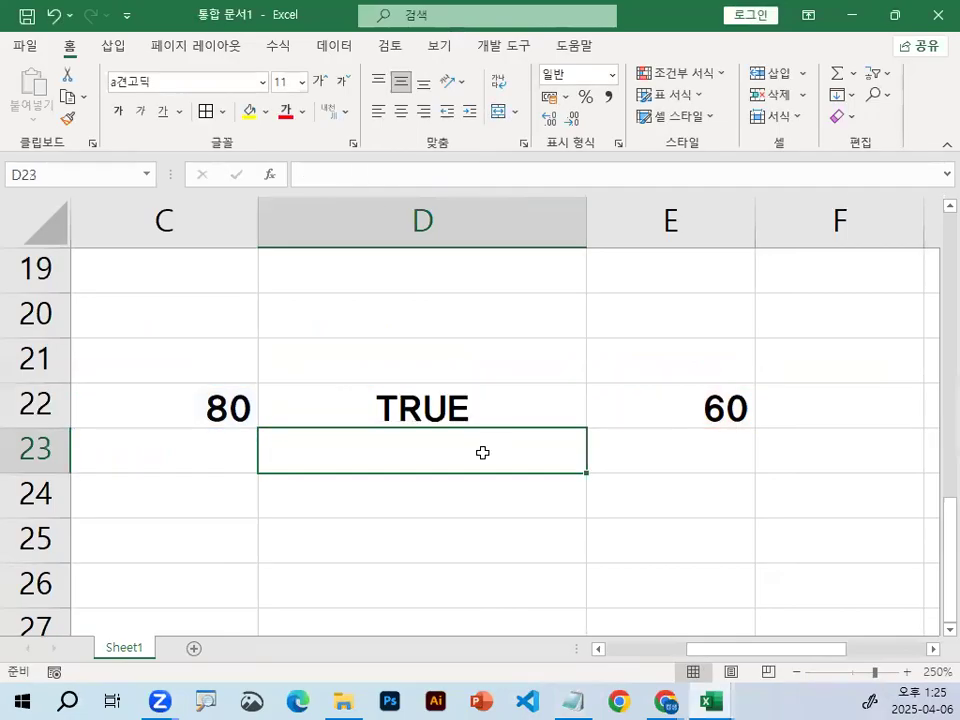
# Set cell E22 to 100 to test the condition in D22 against a larger value
pyautogui.click(670, 404)
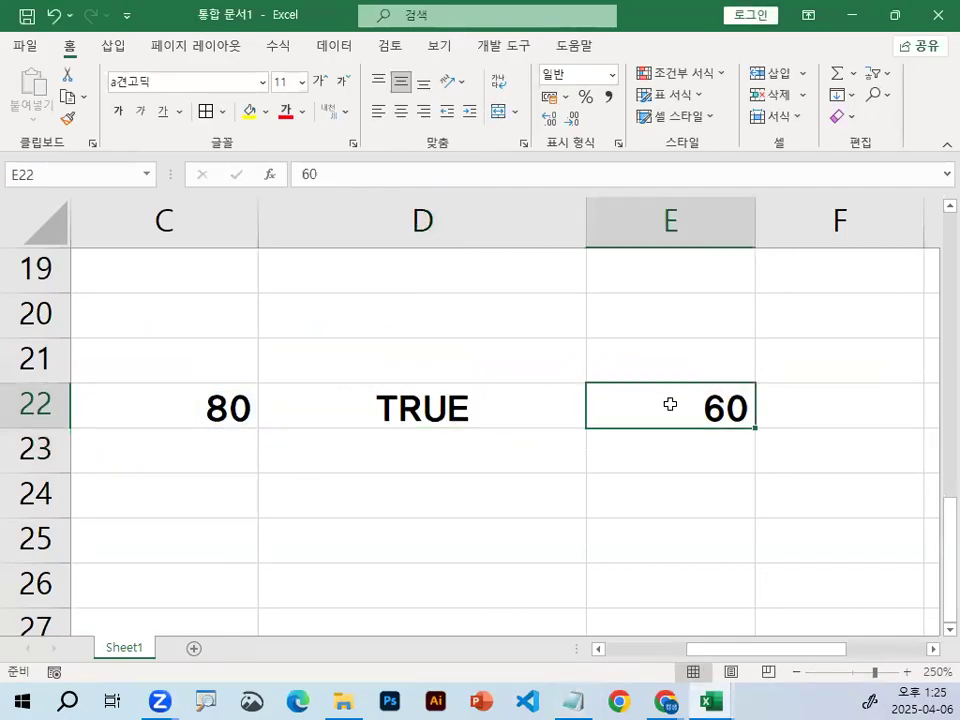
pyautogui.write('100')
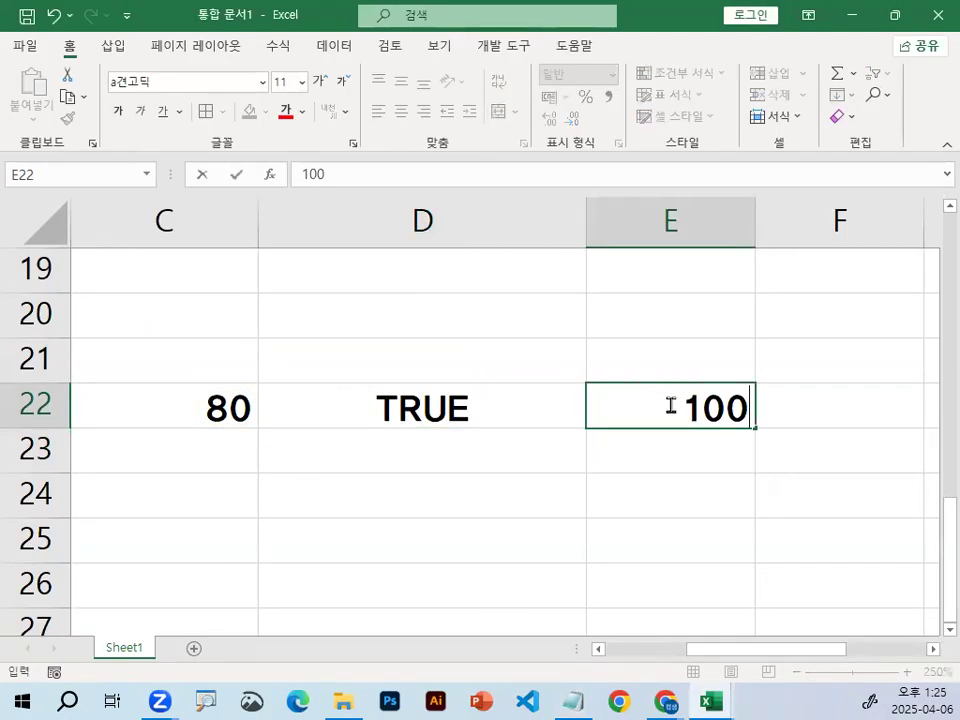
pyautogui.press('Return')
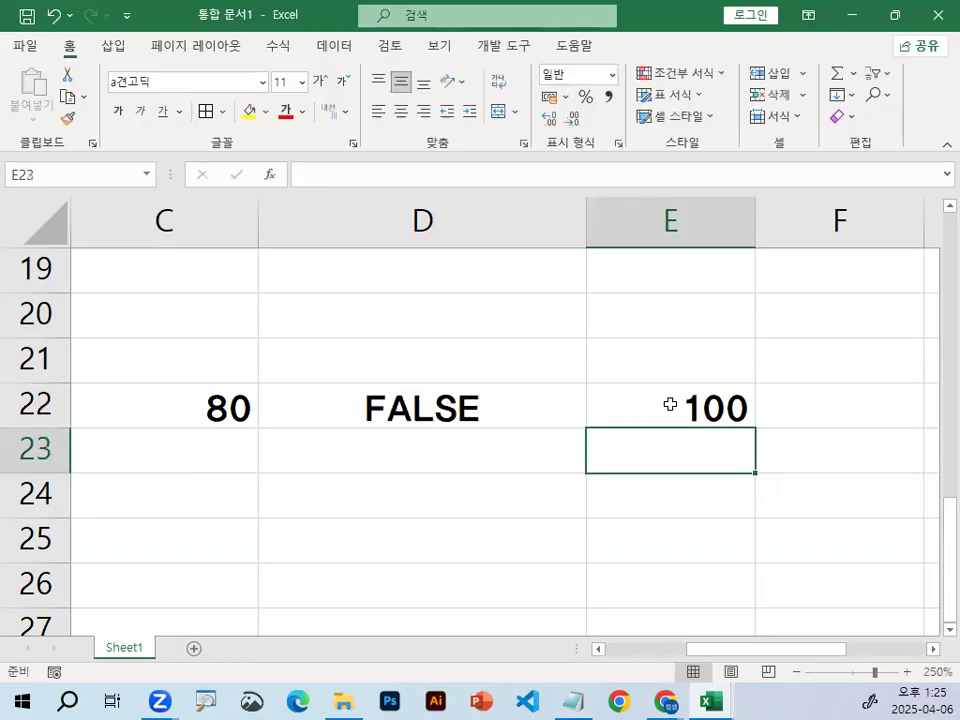
# Open the condition in D22, circle C22, the >= operator and E22, link both addresses with a curve, and clear the marks
pyautogui.doubleClick(432, 404)
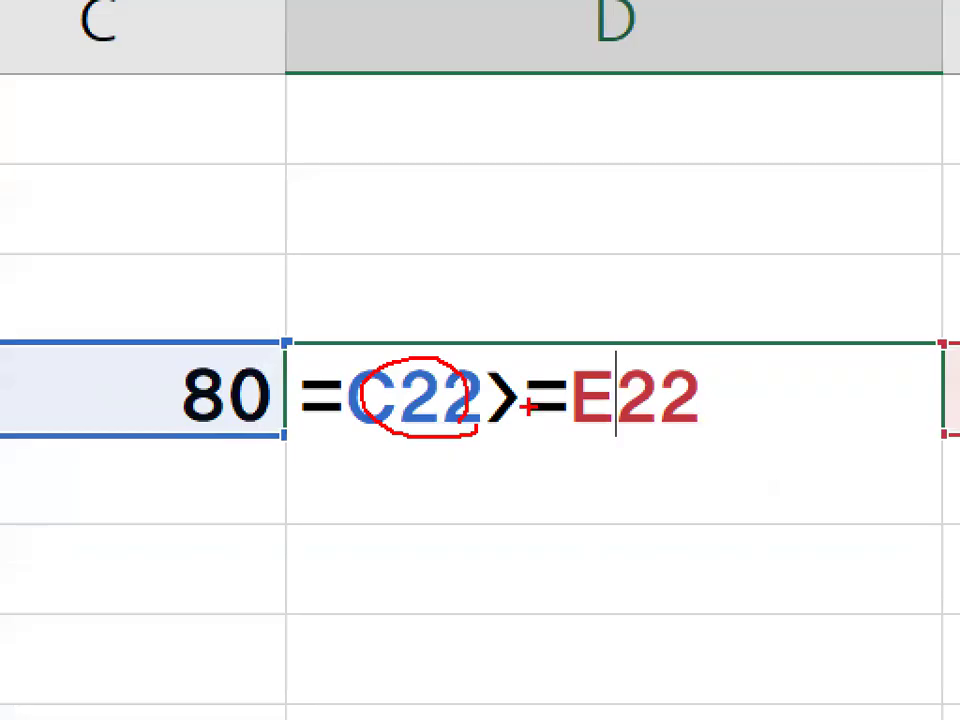
pyautogui.moveTo(717, 429)
pyautogui.mouseDown()
pyautogui.moveTo(624, 439)
pyautogui.moveTo(666, 422)
pyautogui.mouseUp()
pyautogui.moveTo(460, 440); pyautogui.dragTo(467, 408)
pyautogui.moveTo(578, 434)
pyautogui.mouseDown()
pyautogui.moveTo(477, 396)
pyautogui.moveTo(573, 400)
pyautogui.mouseUp()
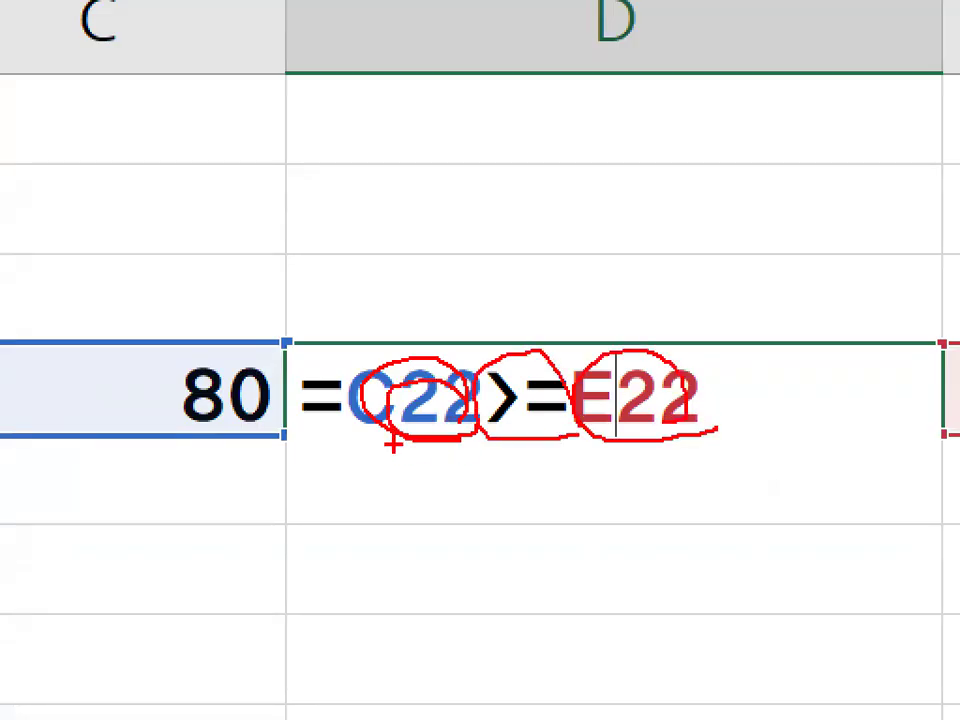
pyautogui.moveTo(393, 445); pyautogui.dragTo(625, 466)
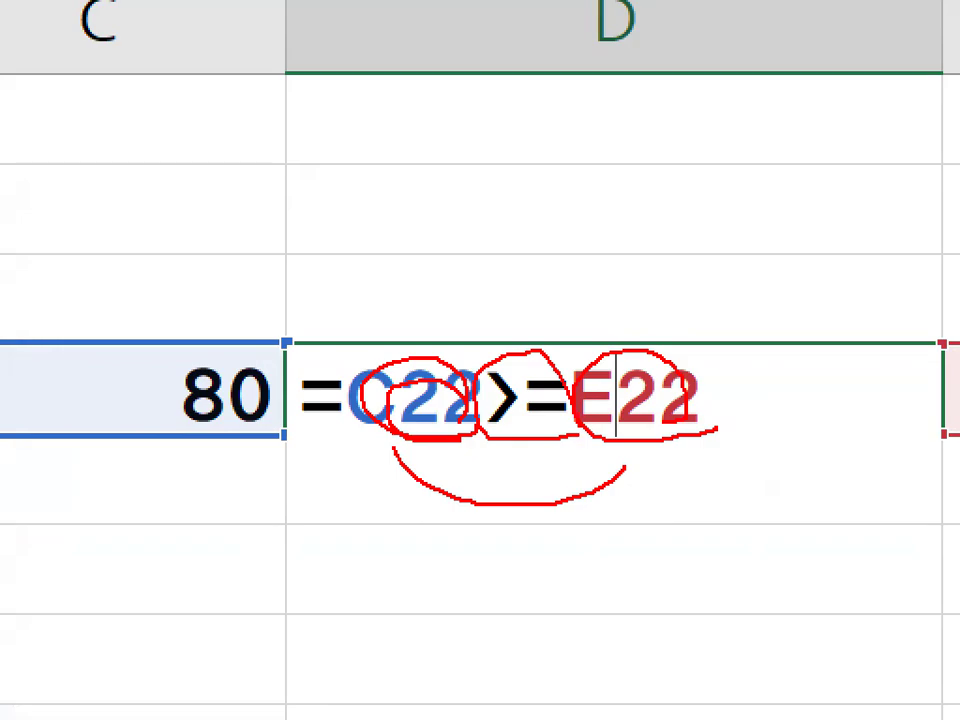
pyautogui.press('Escape')
pyautogui.press('Escape')
# Switch to the Notepad notes and highlight condition patterns 1 and 2, followed by pattern 3 with its 2급 line
pyautogui.click(574, 702)
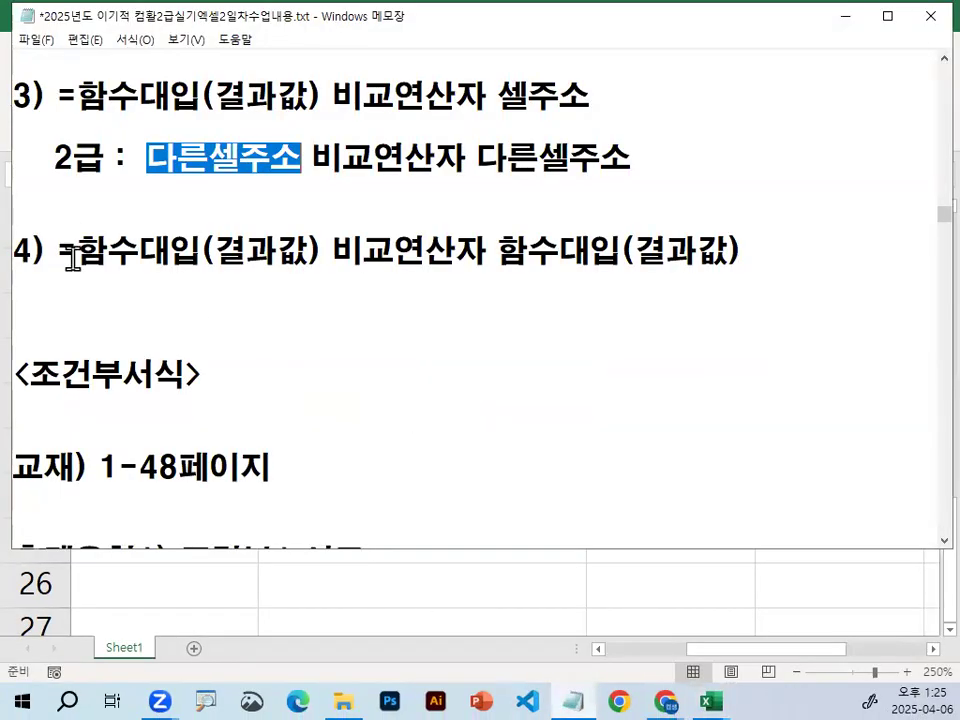
pyautogui.scroll(2, 72, 250)
pyautogui.moveTo(14, 66); pyautogui.dragTo(723, 260)
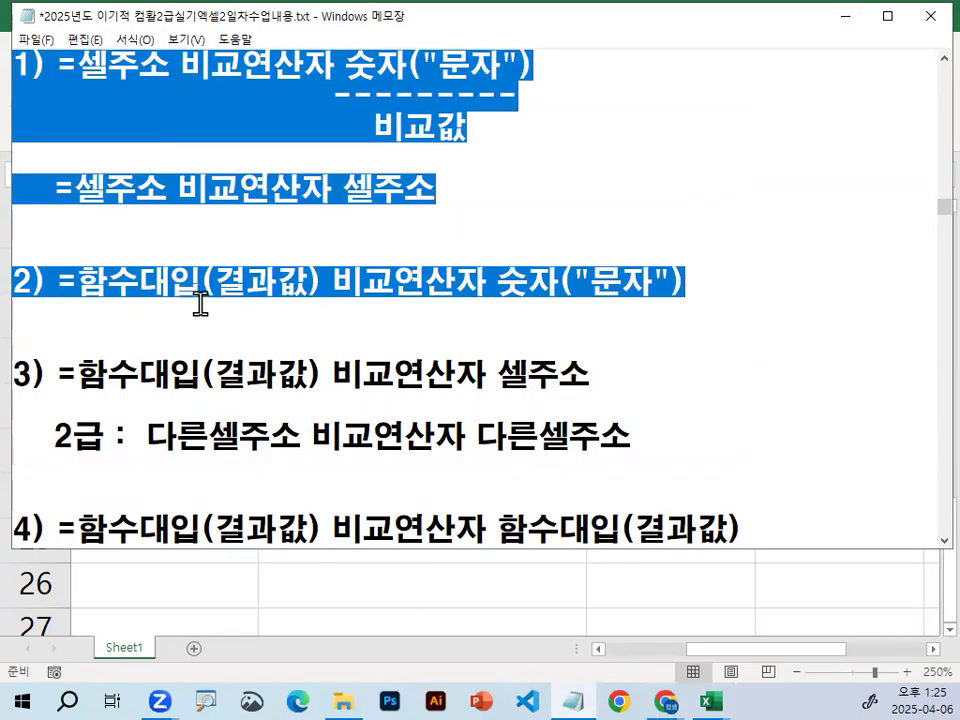
pyautogui.click(106, 342)
pyautogui.moveTo(14, 375); pyautogui.dragTo(456, 459)
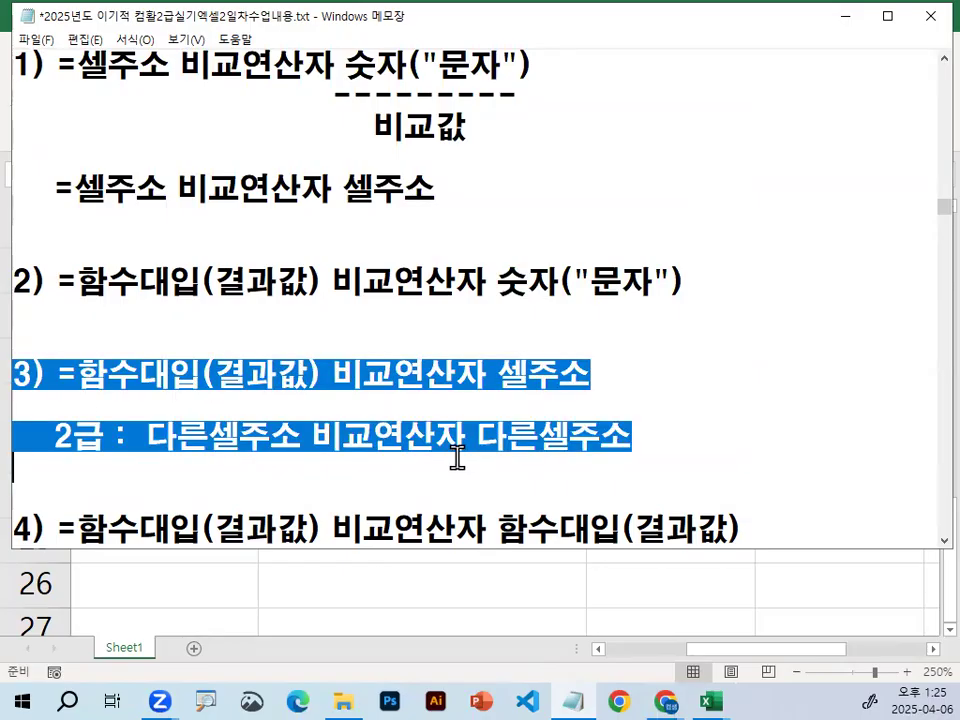
pyautogui.click(450, 462)
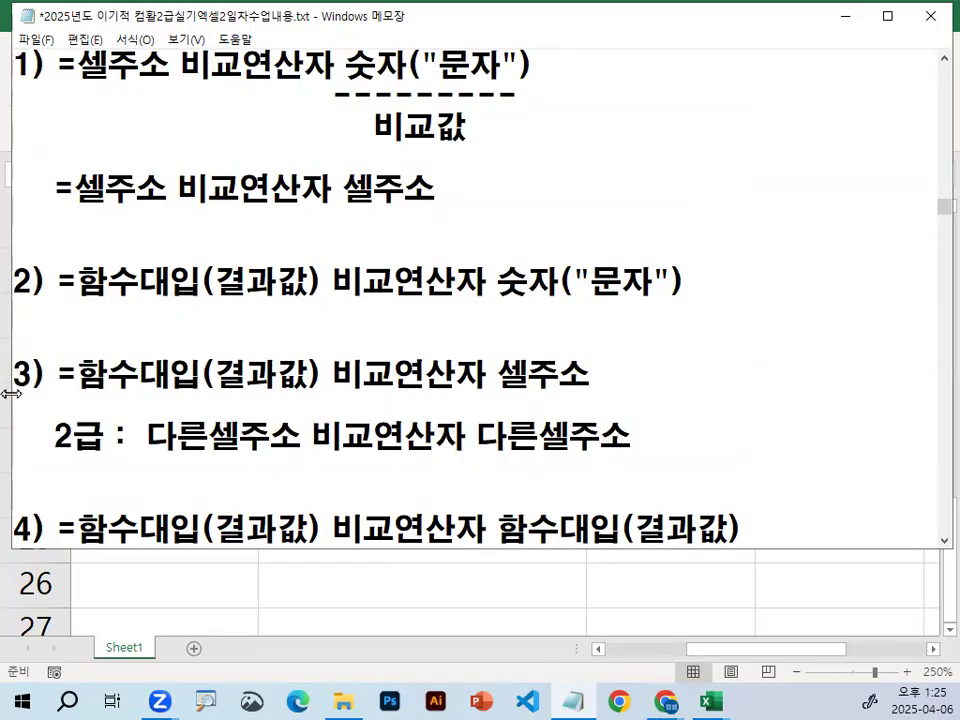
# Highlight the whole pattern 3 line, =함수대입(결과값) 비교연산자 셀주소, and clear the selection
pyautogui.moveTo(17, 373); pyautogui.dragTo(643, 375)
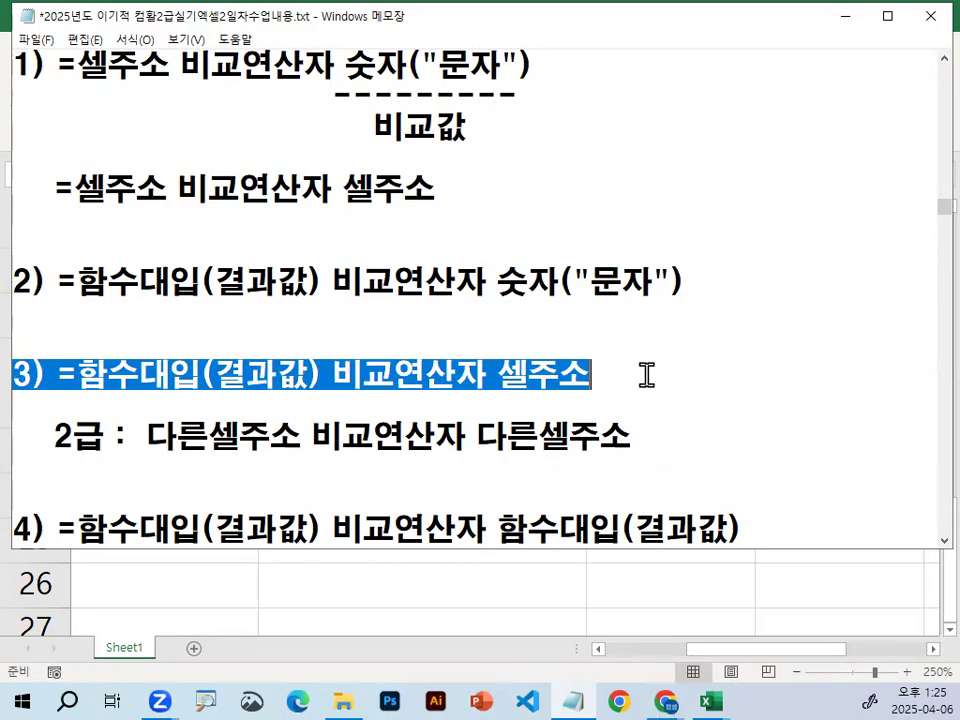
pyautogui.click(588, 346)
pyautogui.moveTo(20, 374); pyautogui.dragTo(686, 380)
pyautogui.click(651, 365)
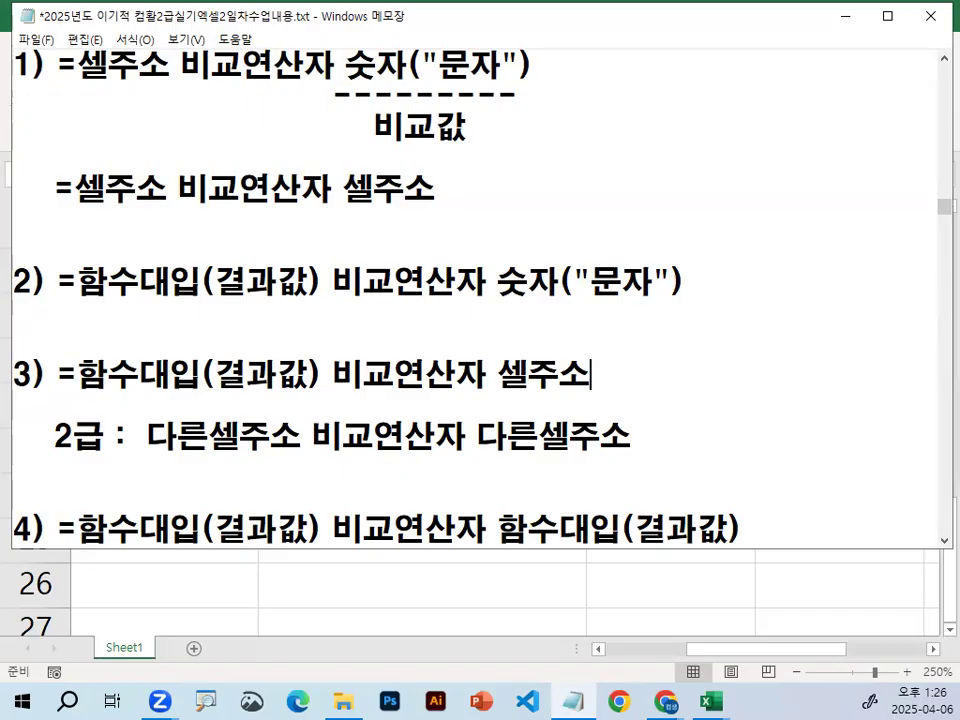
pyautogui.click(482, 336)
# Draw 33 over 2 with a dividing line beside the patterns in red pen, and clear the drawing
pyautogui.hotkey('ctrl', 'shift', '3')
pyautogui.moveTo(500, 100)
pyautogui.mouseDown()
pyautogui.moveTo(551, 189)
pyautogui.moveTo(574, 111)
pyautogui.moveTo(596, 177)
pyautogui.mouseUp()
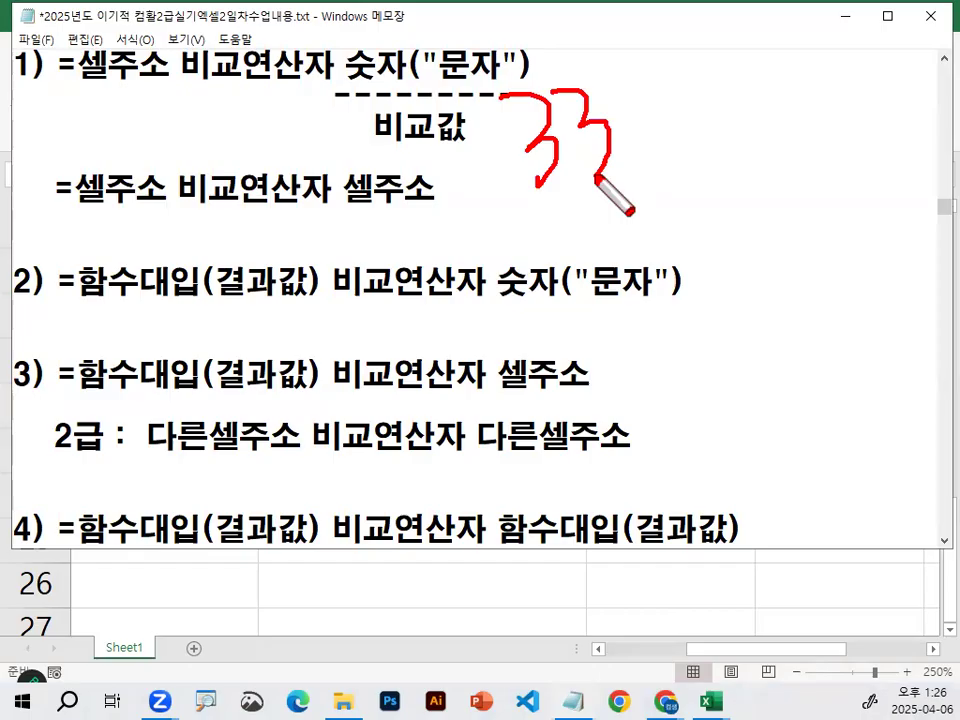
pyautogui.moveTo(557, 228)
pyautogui.mouseDown()
pyautogui.moveTo(598, 278)
pyautogui.moveTo(630, 262)
pyautogui.mouseUp()
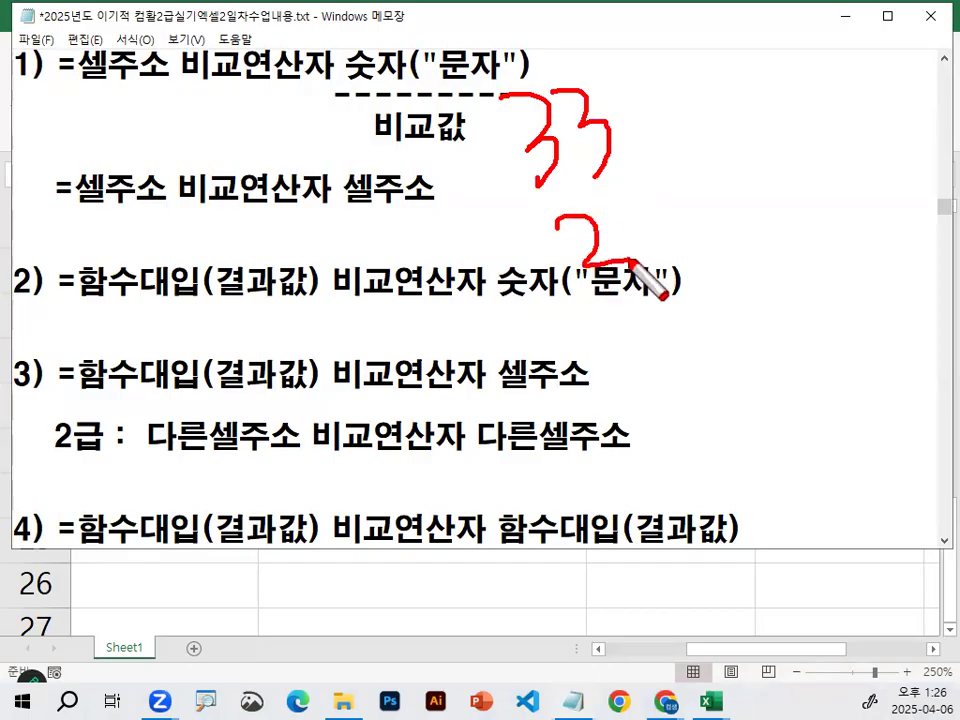
pyautogui.moveTo(455, 188); pyautogui.dragTo(680, 194)
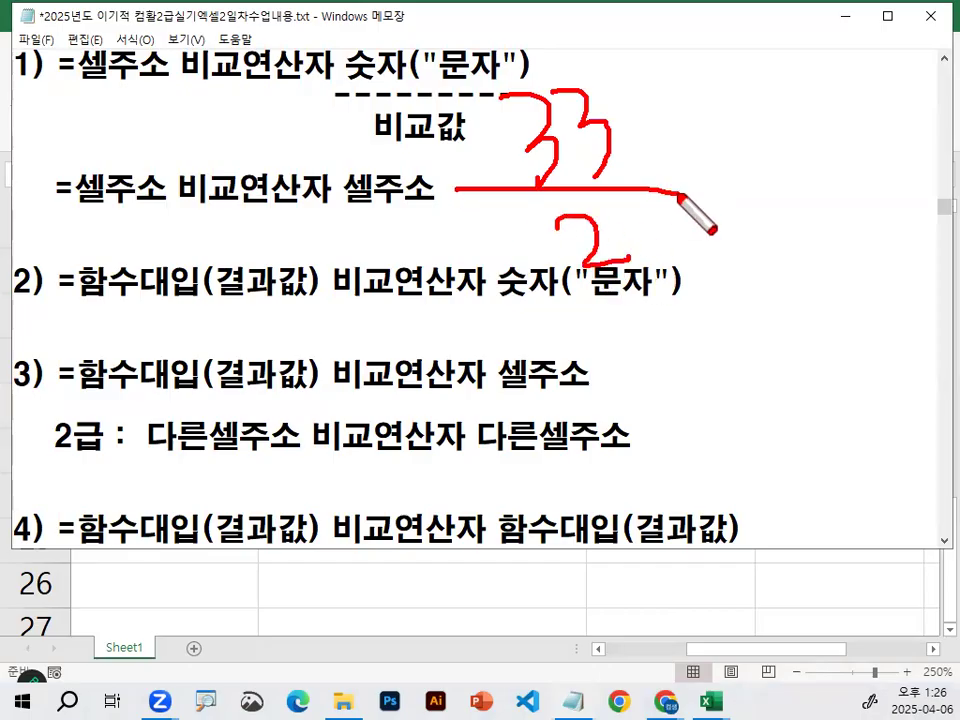
pyautogui.press('Escape')
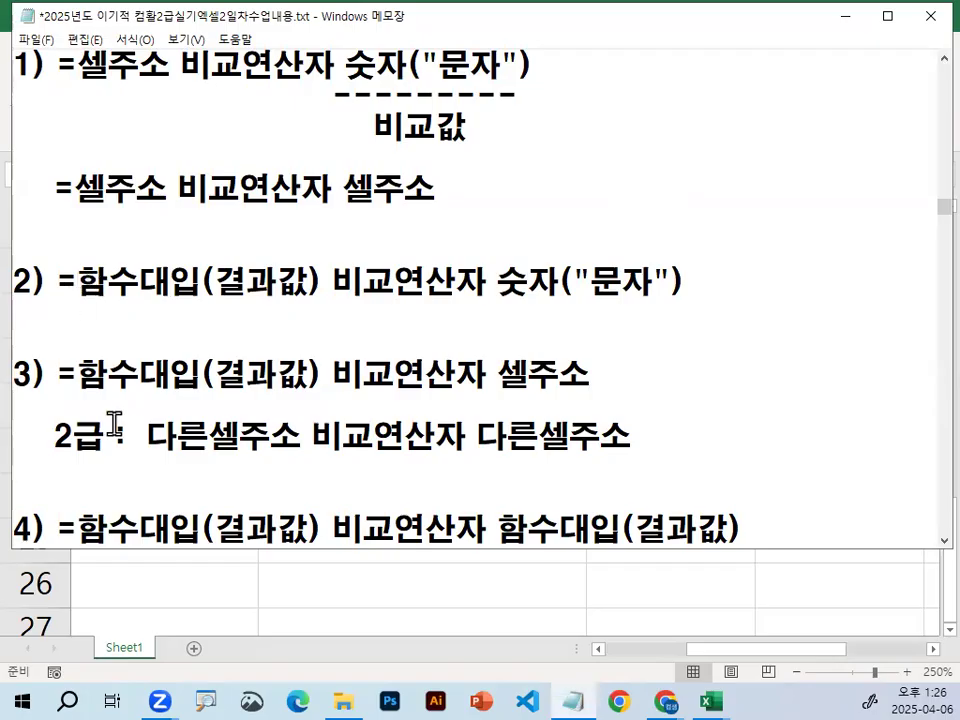
# Highlight the pattern 3 expression after its equals sign, and the block containing patterns 1 and 2
pyautogui.moveTo(79, 372); pyautogui.dragTo(573, 366)
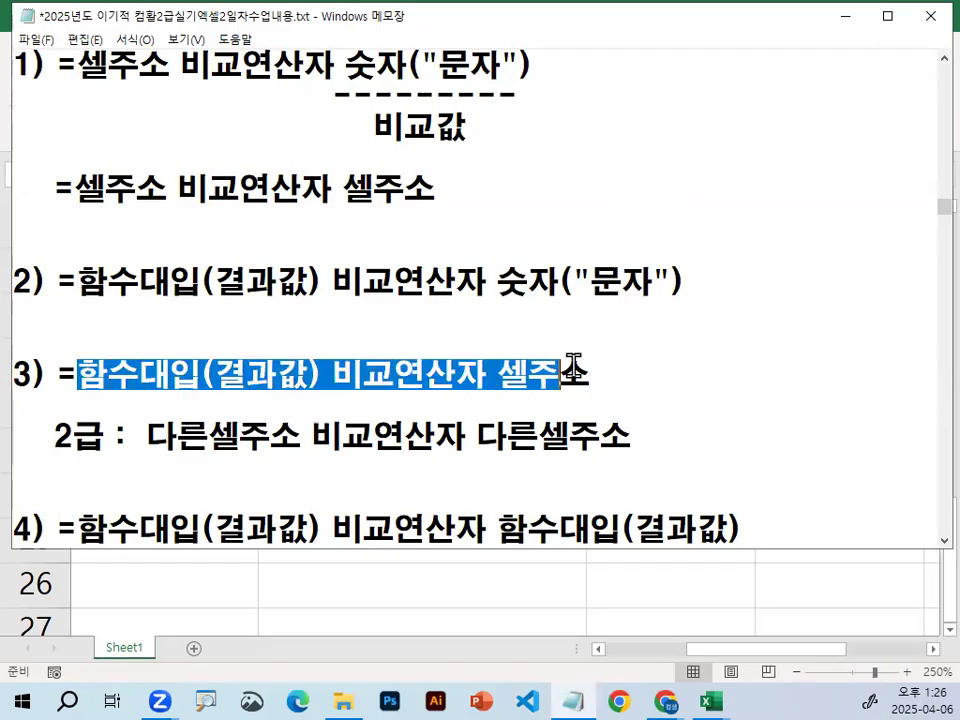
pyautogui.click(575, 366)
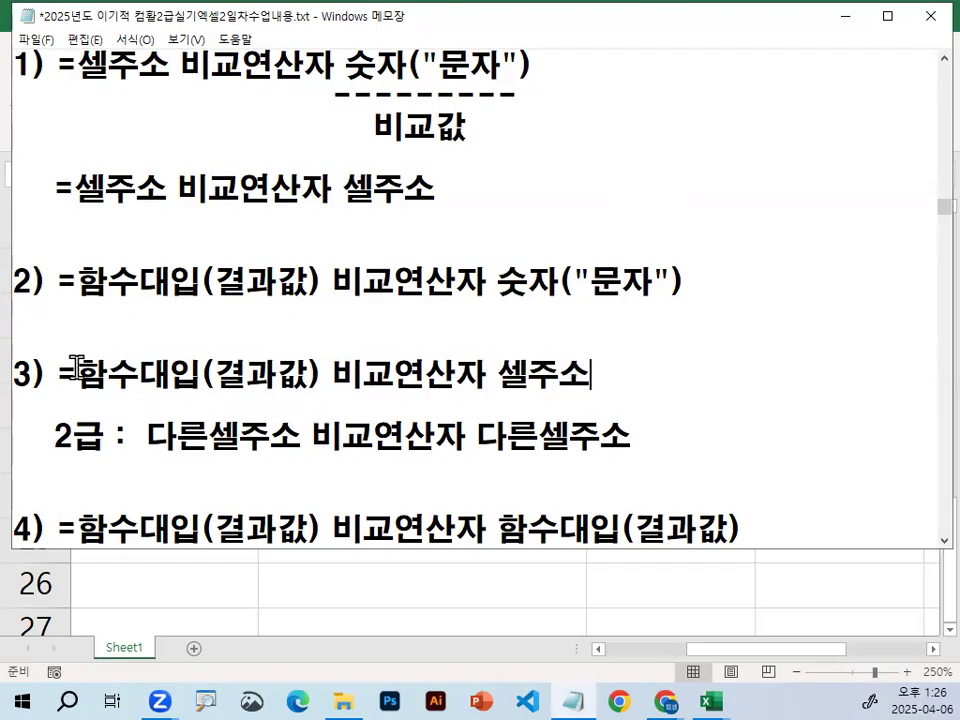
pyautogui.moveTo(77, 372); pyautogui.dragTo(583, 368)
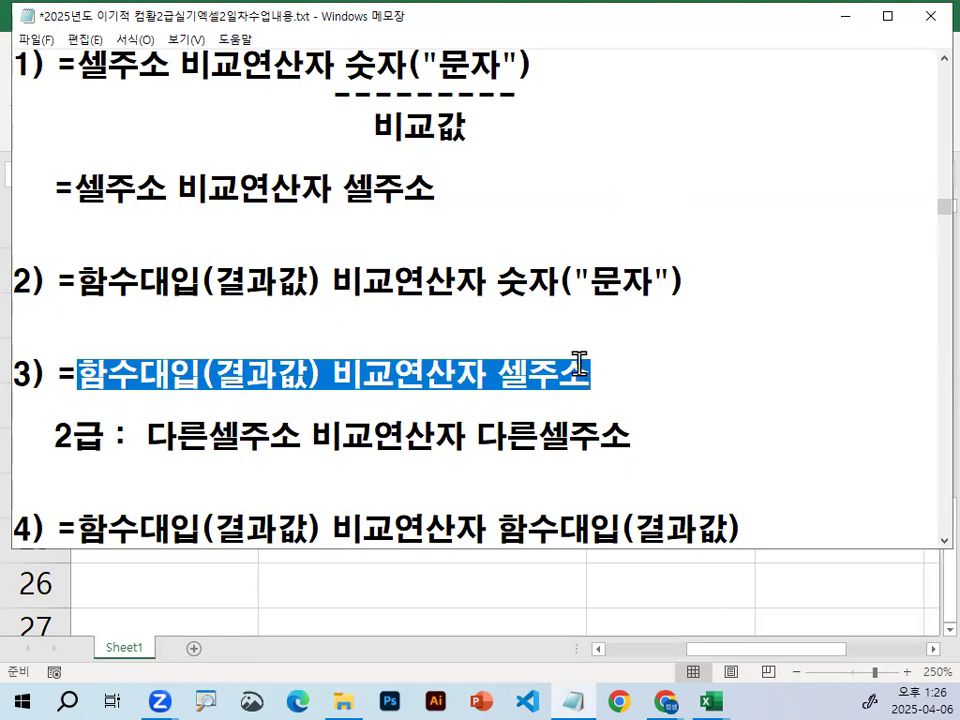
pyautogui.click(575, 325)
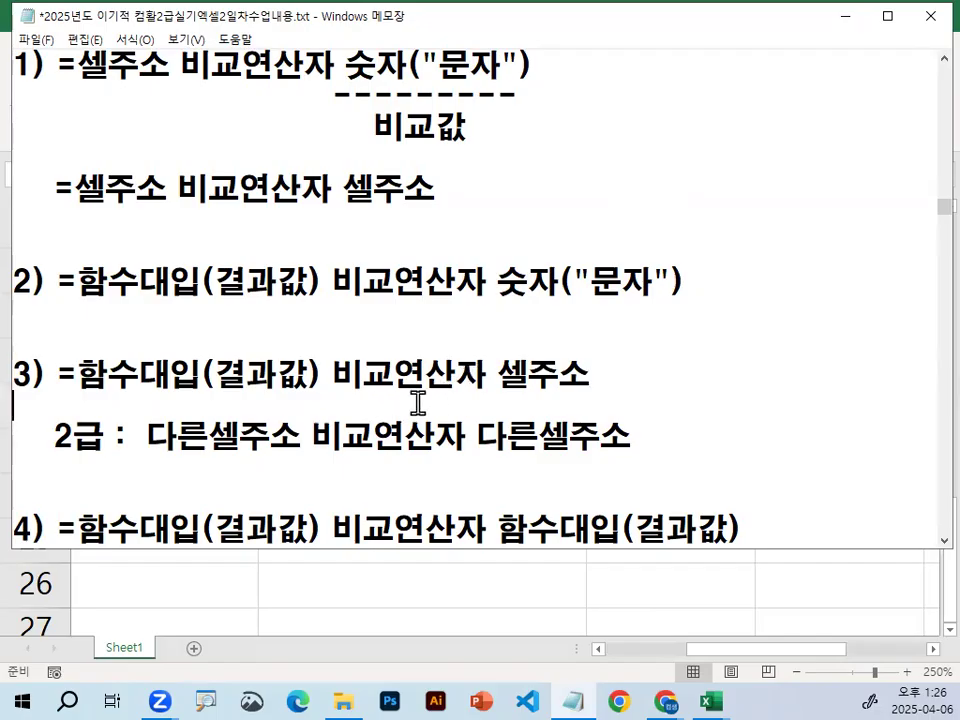
pyautogui.moveTo(17, 64); pyautogui.dragTo(740, 311)
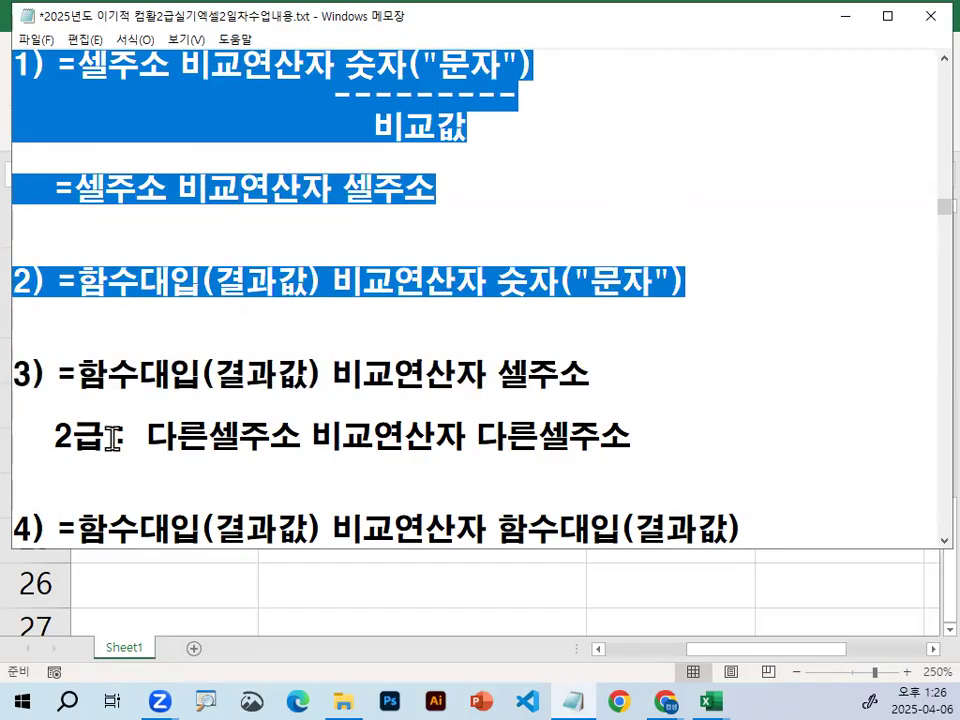
# Move the line "2급 : 다른셀주소 비교연산자 다른셀주소" from under pattern 3 to under pattern 2
pyautogui.moveTo(54, 439); pyautogui.dragTo(622, 437)
pyautogui.hotkey('ctrl', 'c')
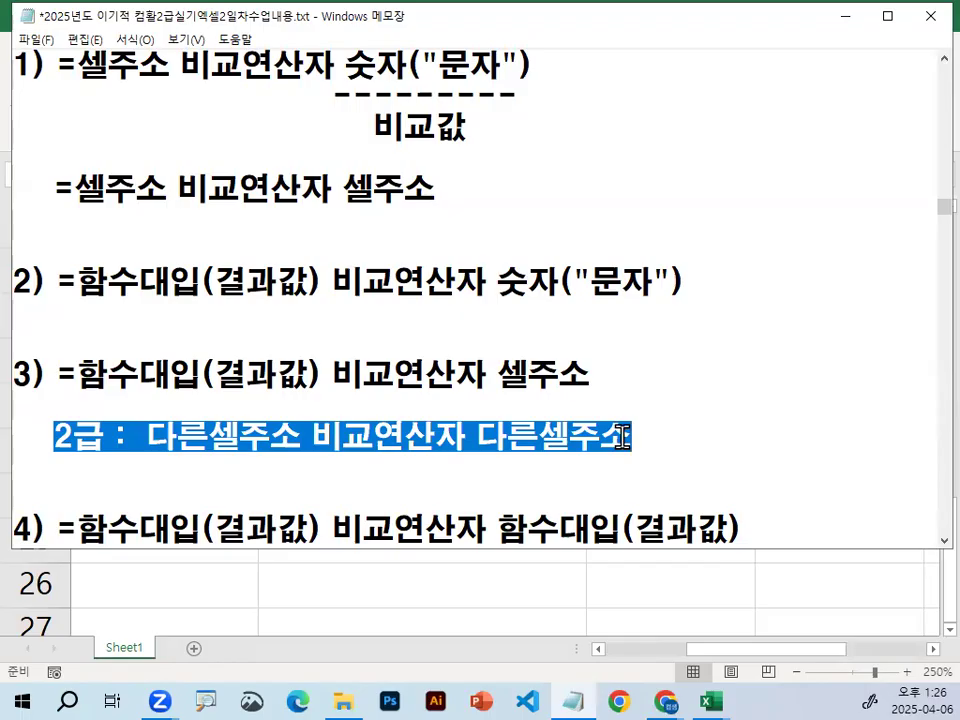
pyautogui.moveTo(78, 283); pyautogui.dragTo(268, 282)
pyautogui.moveTo(58, 437); pyautogui.dragTo(665, 449)
pyautogui.press('Delete')
pyautogui.click(435, 320)
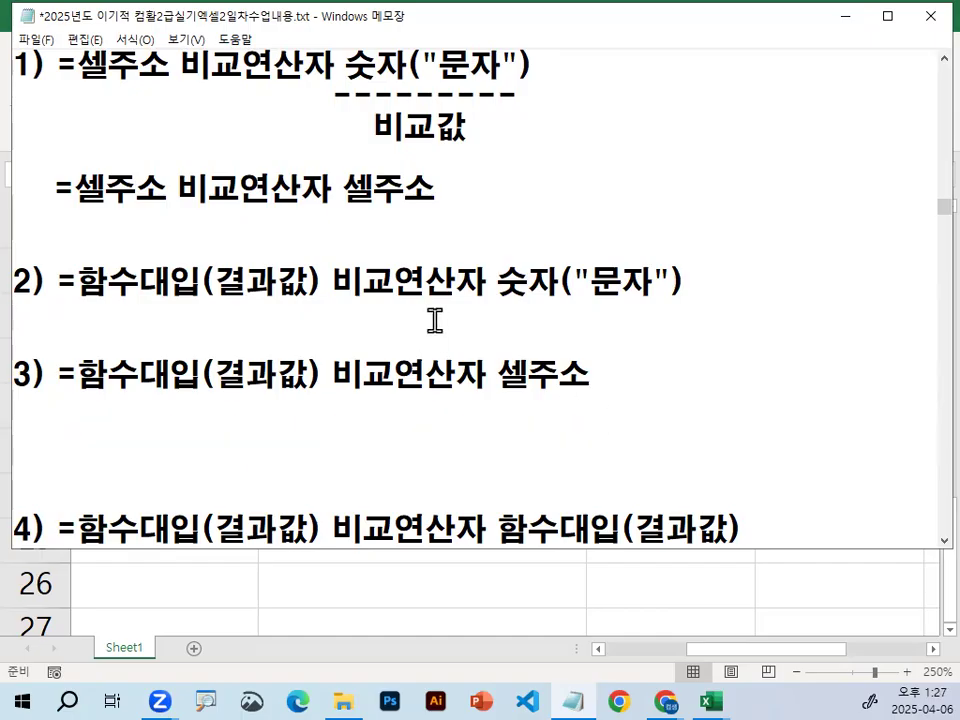
pyautogui.press('Return')
pyautogui.press('Return')
pyautogui.hotkey('ctrl', 'v')
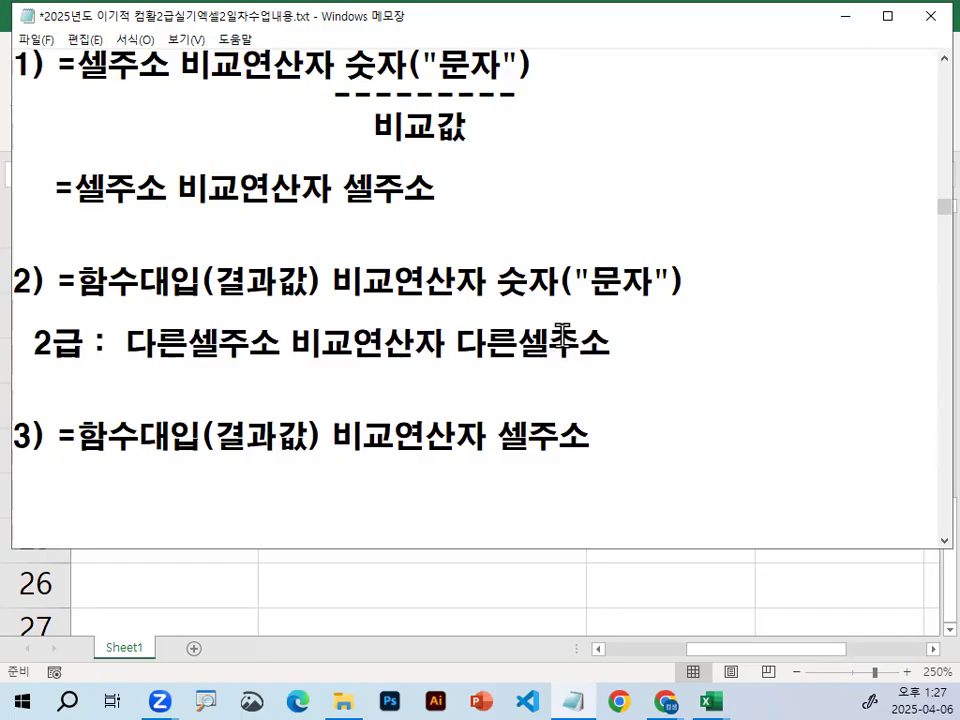
# Highlight 함수대입 and 셀주소 in pattern 3 and both 다른셀주소 terms in the 2급 line for comparison
pyautogui.moveTo(457, 346); pyautogui.dragTo(619, 343)
pyautogui.moveTo(499, 437); pyautogui.dragTo(594, 437)
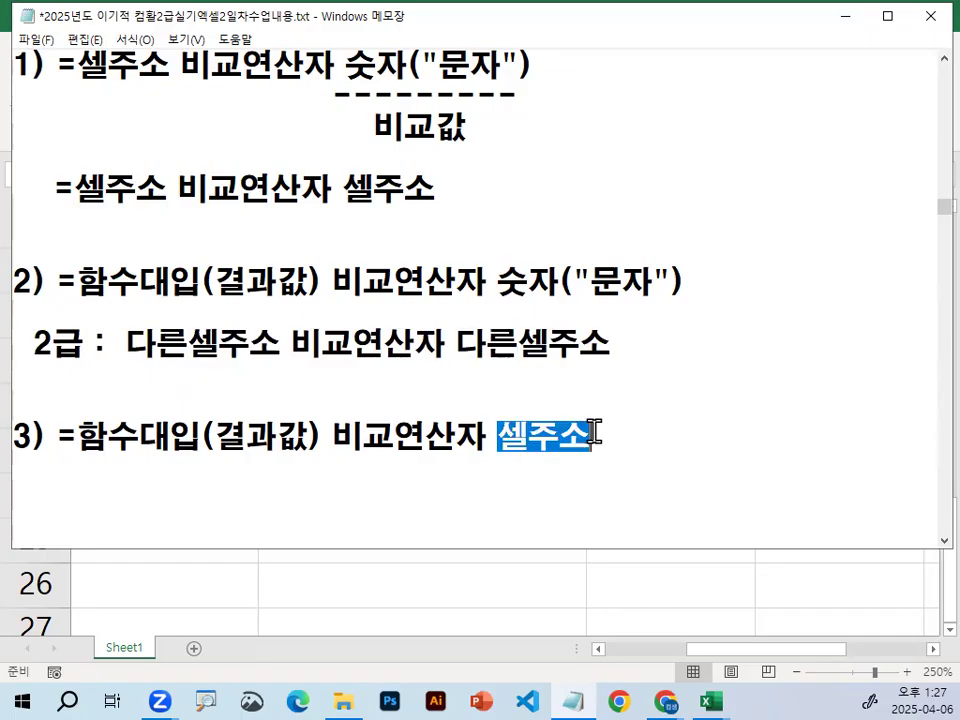
pyautogui.moveTo(78, 437); pyautogui.dragTo(171, 441)
pyautogui.moveTo(499, 437); pyautogui.dragTo(583, 439)
pyautogui.moveTo(126, 344); pyautogui.dragTo(266, 346)
pyautogui.moveTo(457, 346); pyautogui.dragTo(606, 333)
pyautogui.click(604, 332)
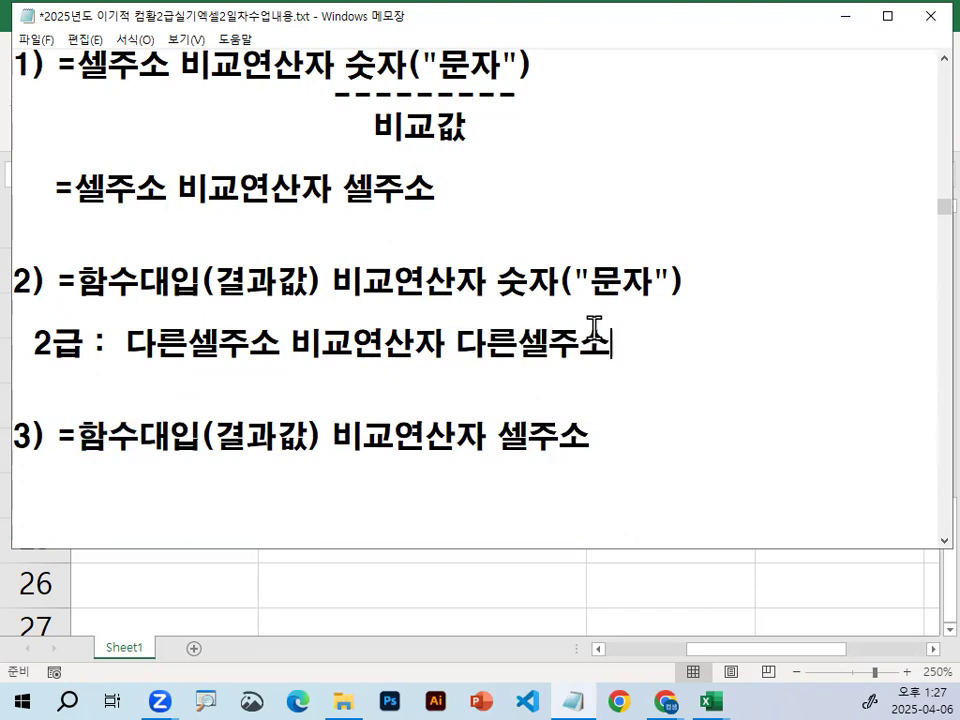
# Review the notes on pattern 4, the comparison operators, and the <함수사용법> section
pyautogui.scroll(-2, 506, 395)
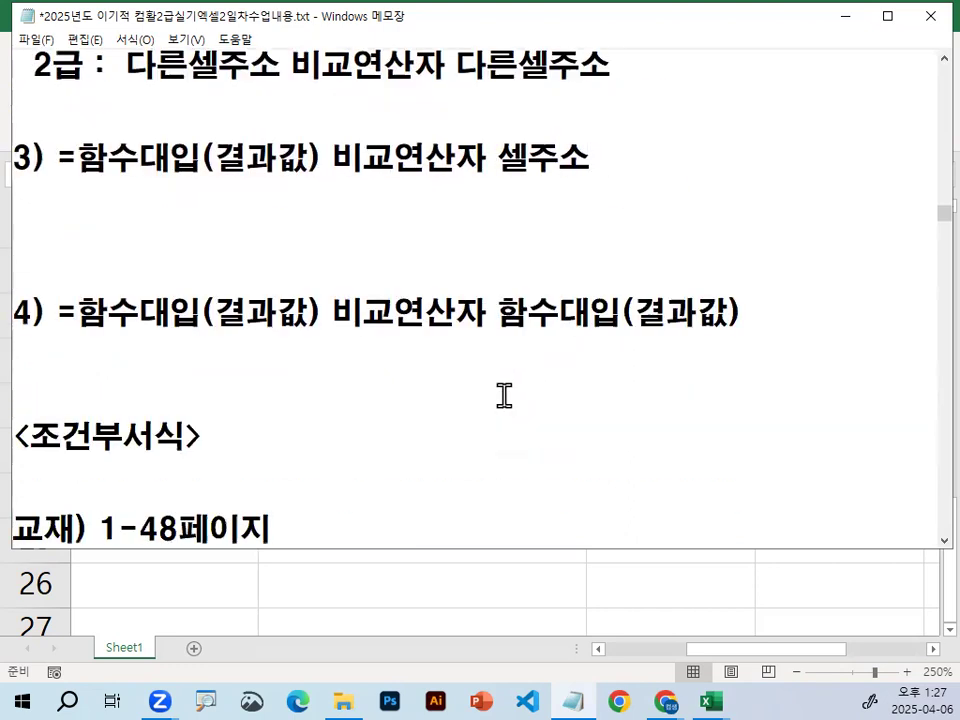
pyautogui.scroll(1, 441, 378)
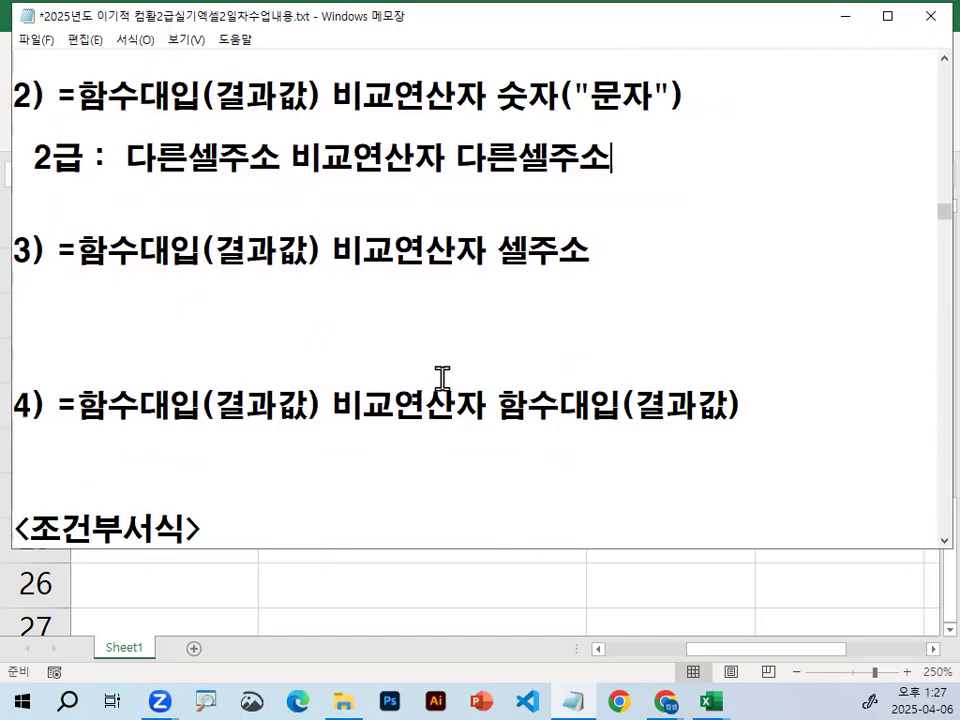
pyautogui.scroll(-1, 363, 377)
pyautogui.scroll(5, 363, 377)
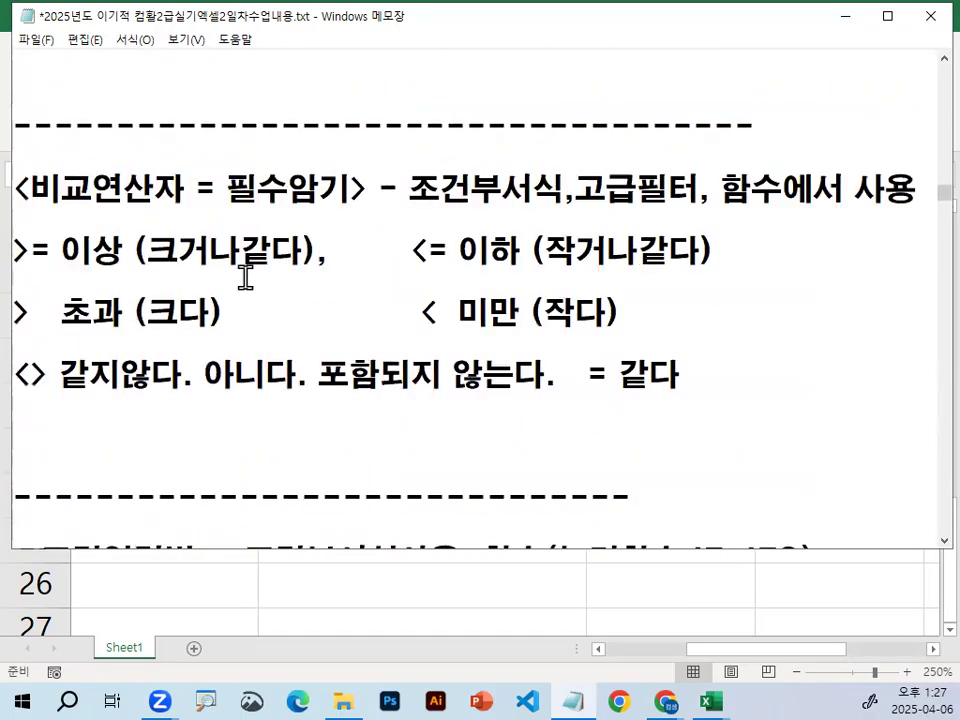
pyautogui.scroll(-2, 250, 290)
pyautogui.scroll(-12, 258, 302)
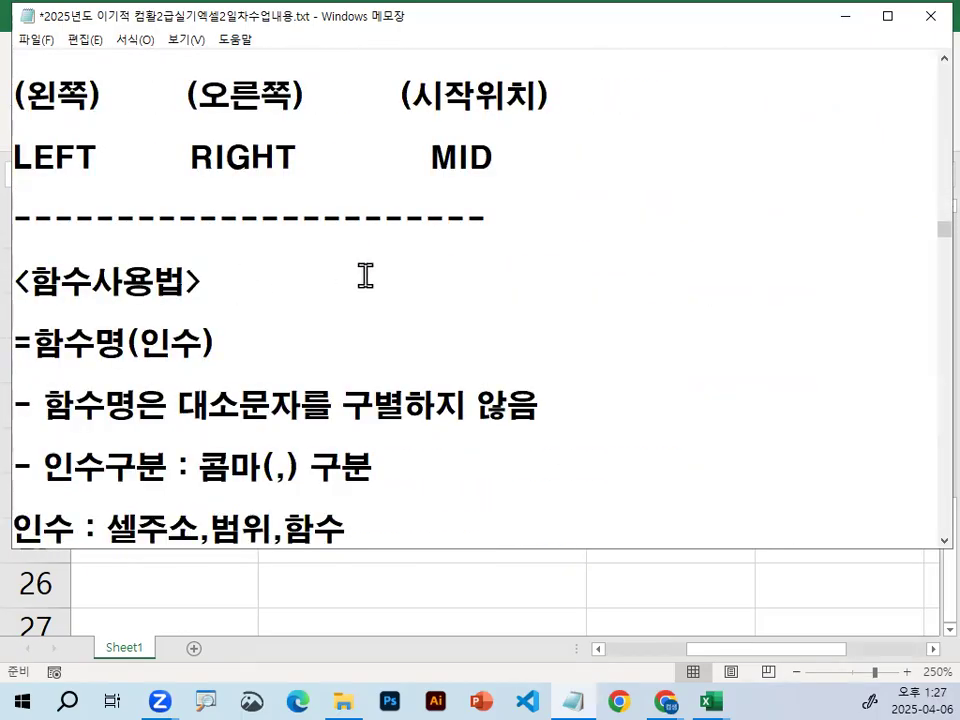
# Return to the Excel workbook and select the empty cell D26 below the comparison example
pyautogui.click(460, 563)
pyautogui.scroll(-2, 501, 512)
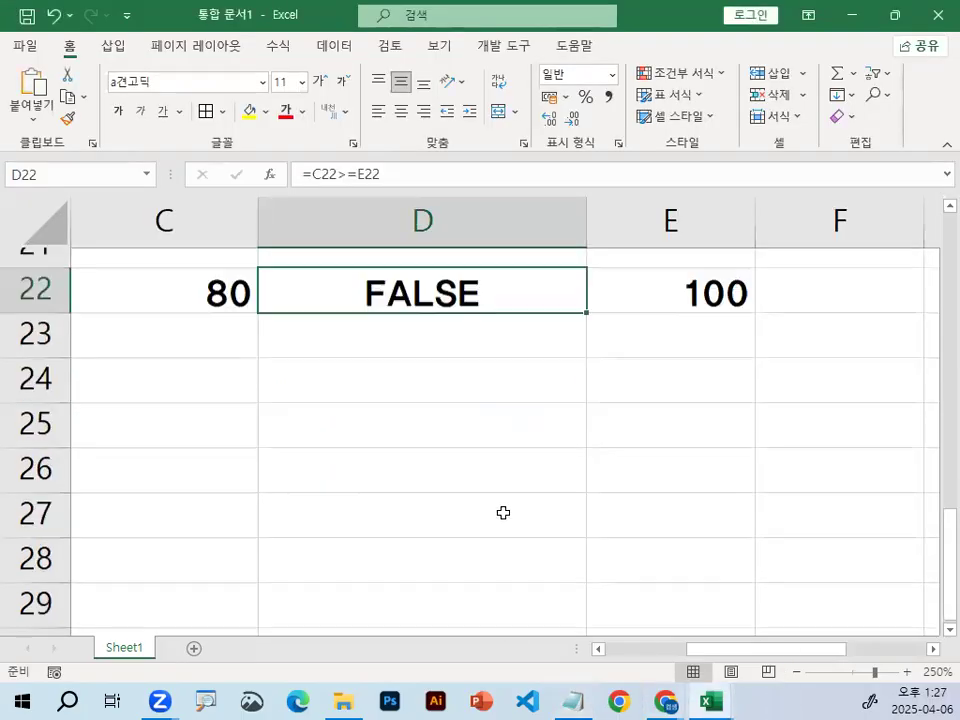
pyautogui.click(394, 327)
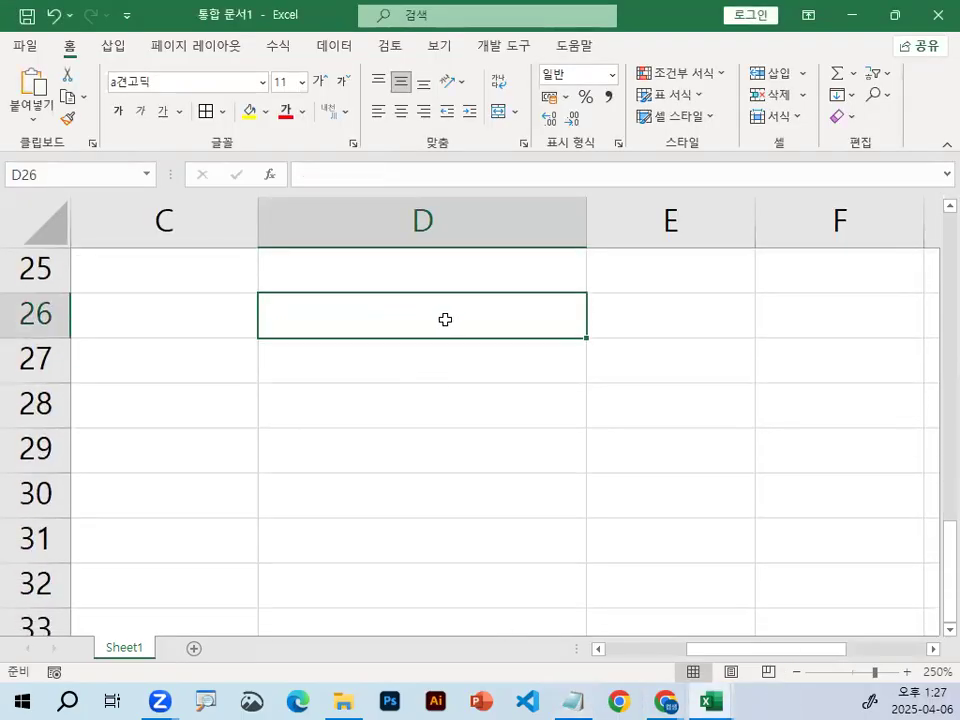
# Switch back to the Notepad notes and review the function usage and MID sections through the note on text function results
pyautogui.click(575, 700)
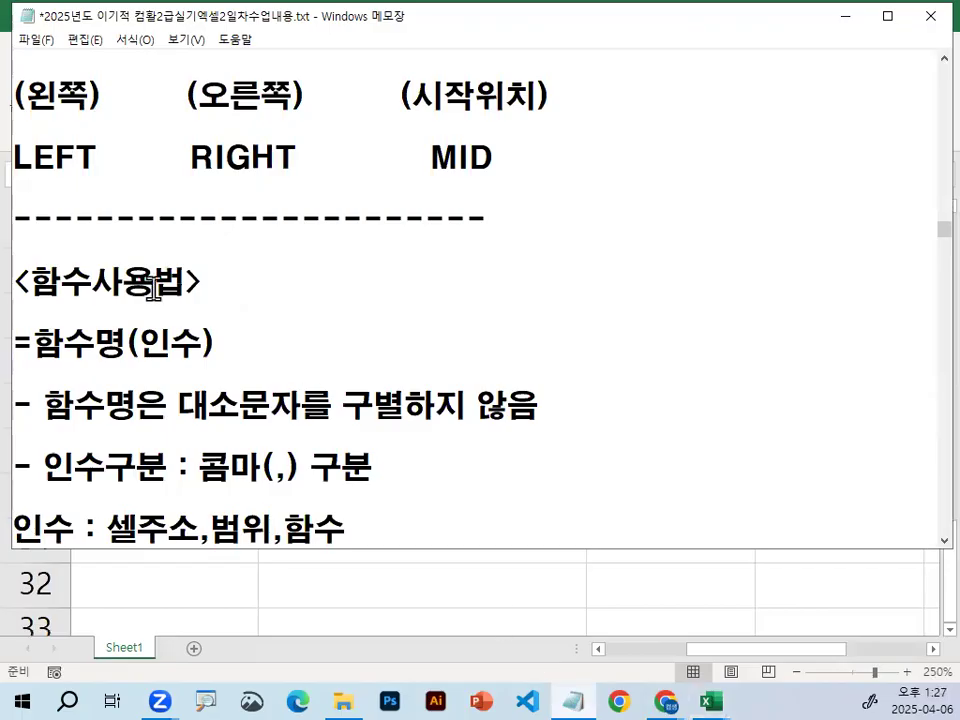
pyautogui.scroll(-5, 200, 300)
pyautogui.scroll(-7, 173, 318)
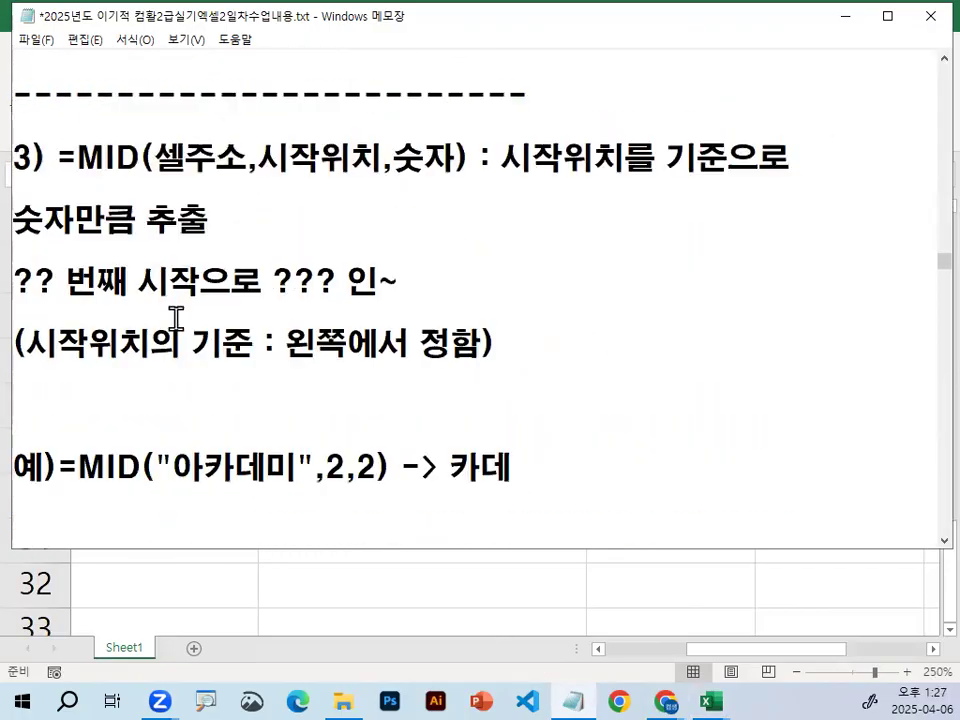
pyautogui.press('Delete')
pyautogui.press('Delete')
pyautogui.press('Delete')
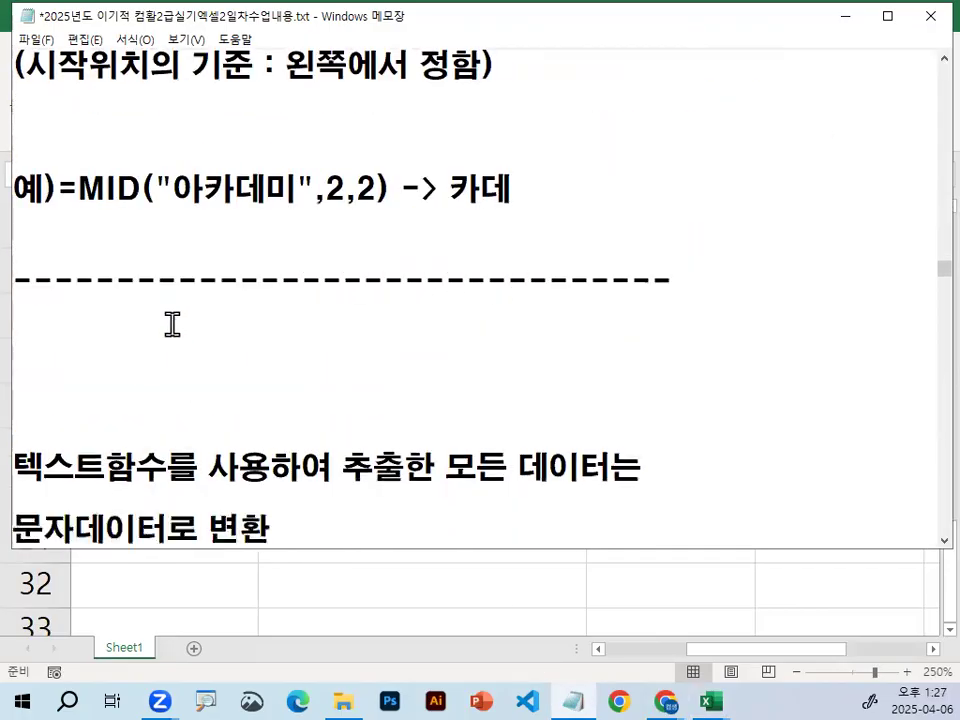
# Highlight 모든 데이터는, handwrite and circle a remark beside the MID example, and underline 문자데이터로 변환 in the text function note
pyautogui.moveTo(446, 343); pyautogui.dragTo(680, 342)
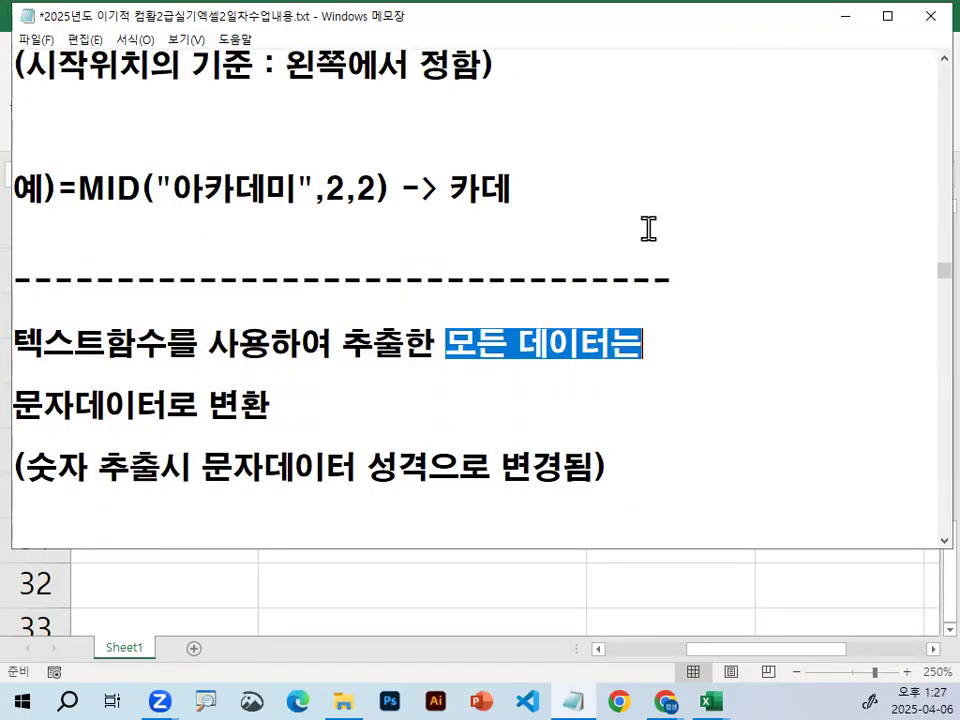
pyautogui.moveTo(640, 78)
pyautogui.mouseDown()
pyautogui.moveTo(639, 168)
pyautogui.moveTo(614, 177)
pyautogui.moveTo(607, 160)
pyautogui.mouseUp()
pyautogui.moveTo(602, 103); pyautogui.dragTo(666, 104)
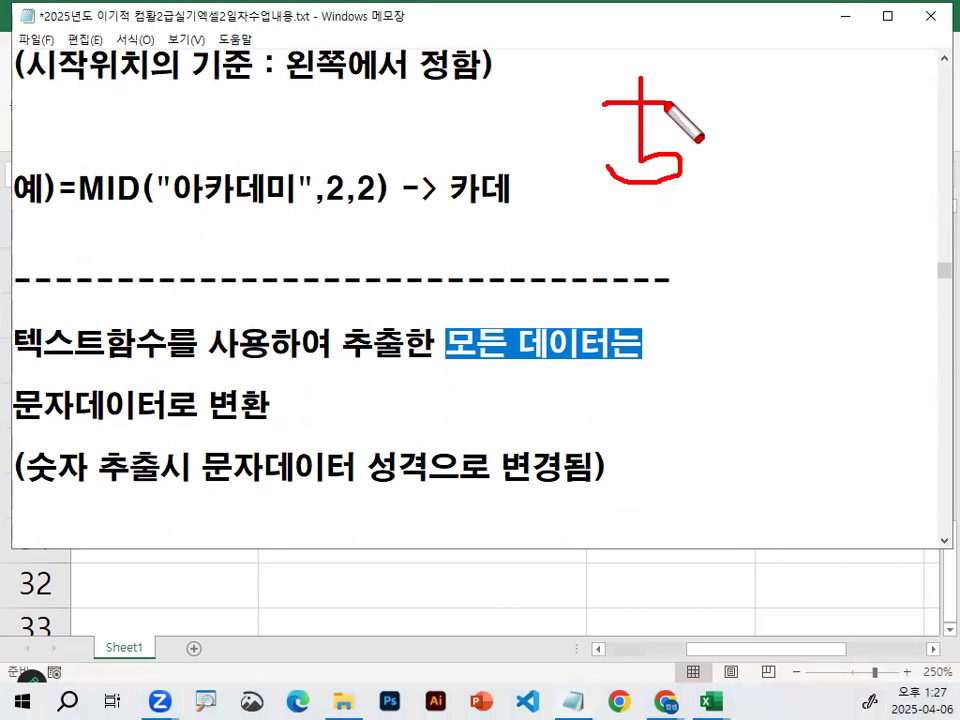
pyautogui.moveTo(723, 146)
pyautogui.mouseDown()
pyautogui.moveTo(724, 189)
pyautogui.moveTo(660, 81)
pyautogui.moveTo(707, 180)
pyautogui.mouseUp()
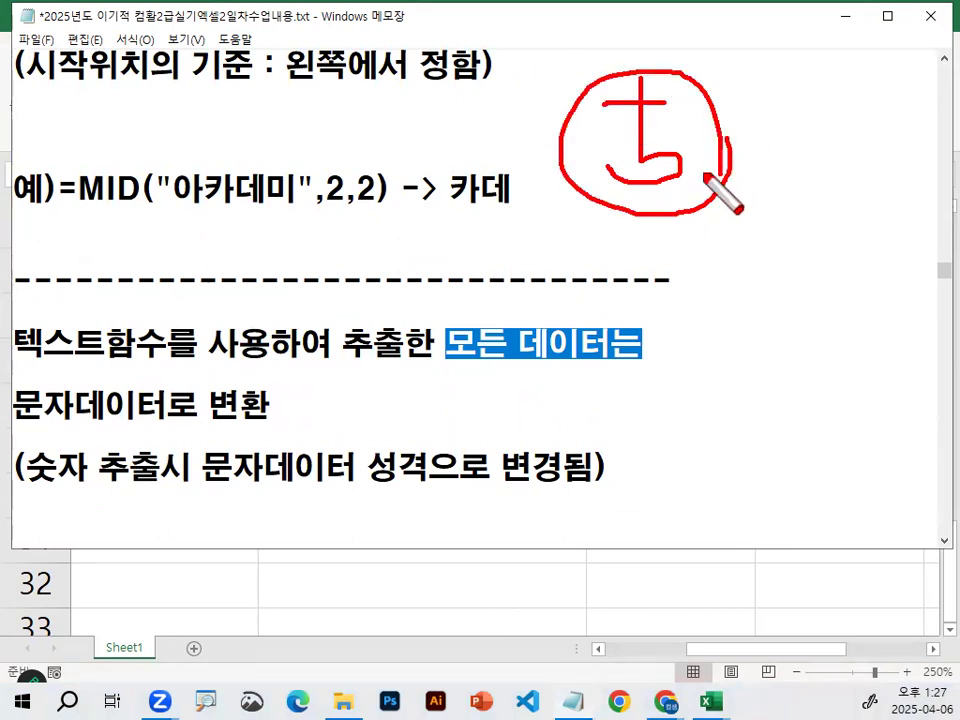
pyautogui.moveTo(18, 428); pyautogui.dragTo(284, 430)
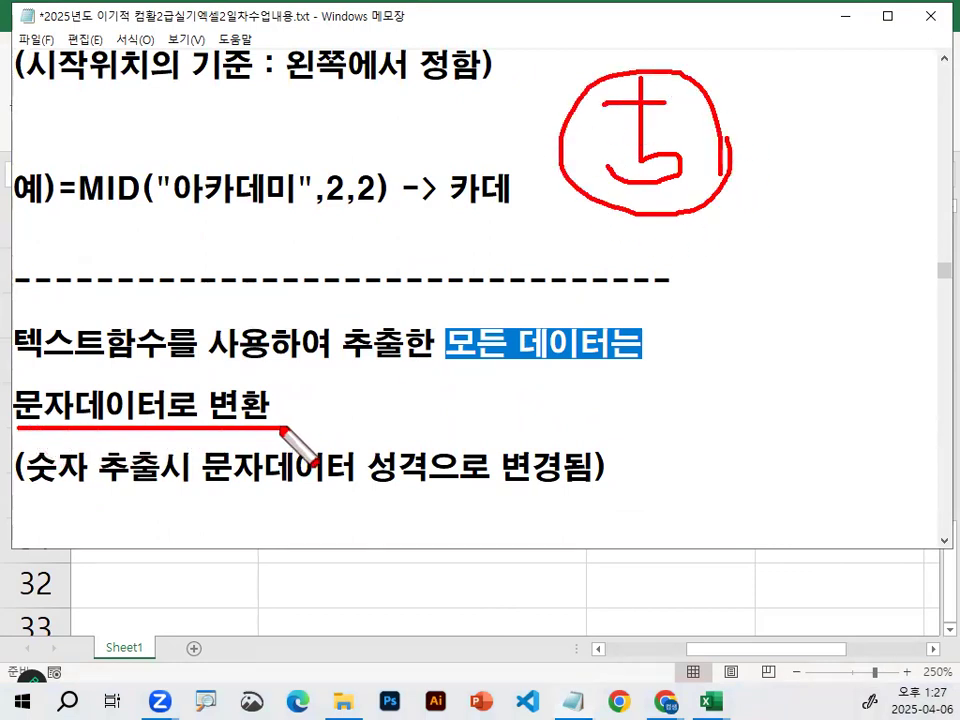
pyautogui.press('Escape')
# Highlight 문자데이터 성격으로 변경됨 in the note about extracting numbers with text functions
pyautogui.scroll(-2, 268, 439)
pyautogui.moveTo(26, 378); pyautogui.dragTo(590, 374)
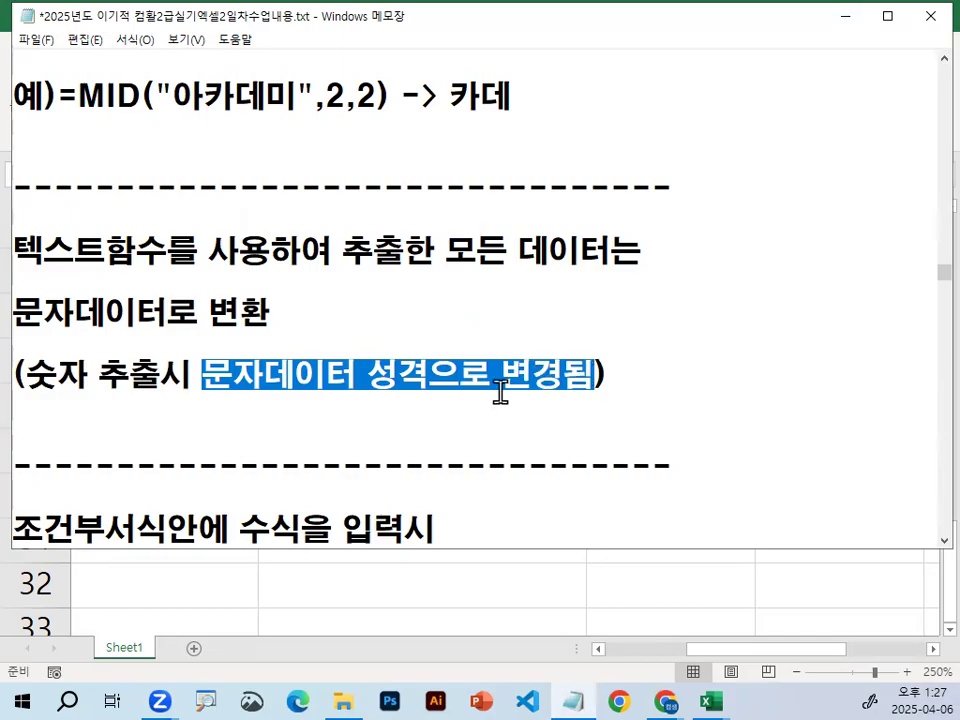
pyautogui.click(294, 432)
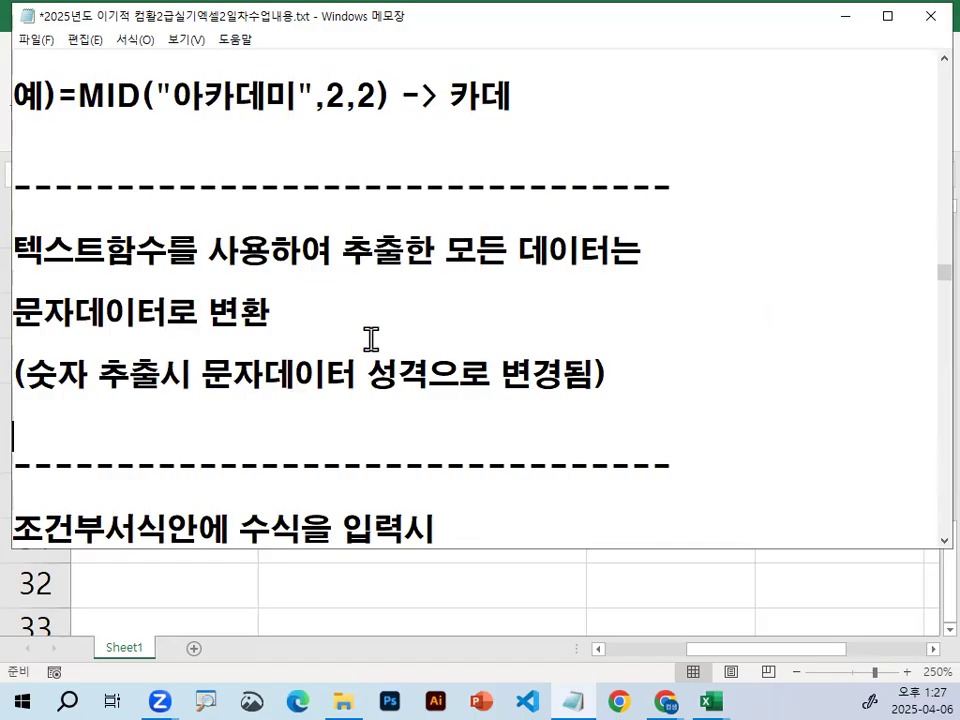
# Switch to Excel, close the 통합 문서1 workbook, and select cell A4 on the 조건부1 sheet of 03조건부서식.xlsm
pyautogui.click(857, 25)
pyautogui.click(441, 435)
pyautogui.scroll(6, 441, 435)
pyautogui.scroll(2, 441, 435)
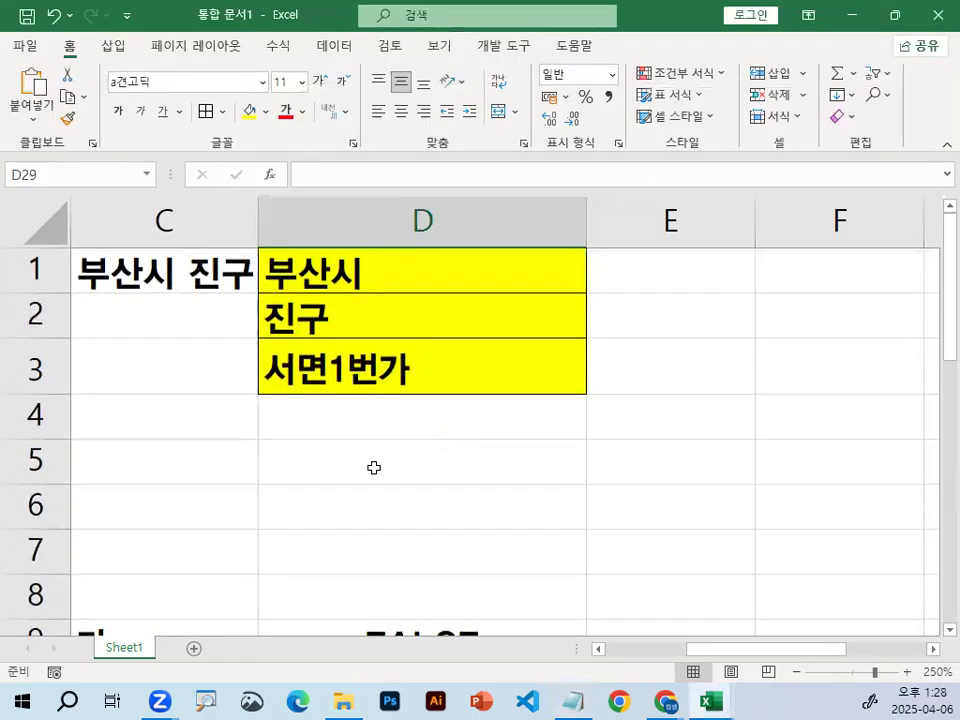
pyautogui.click(936, 20)
pyautogui.click(450, 396)
pyautogui.click(449, 388)
pyautogui.scroll(8, 449, 388)
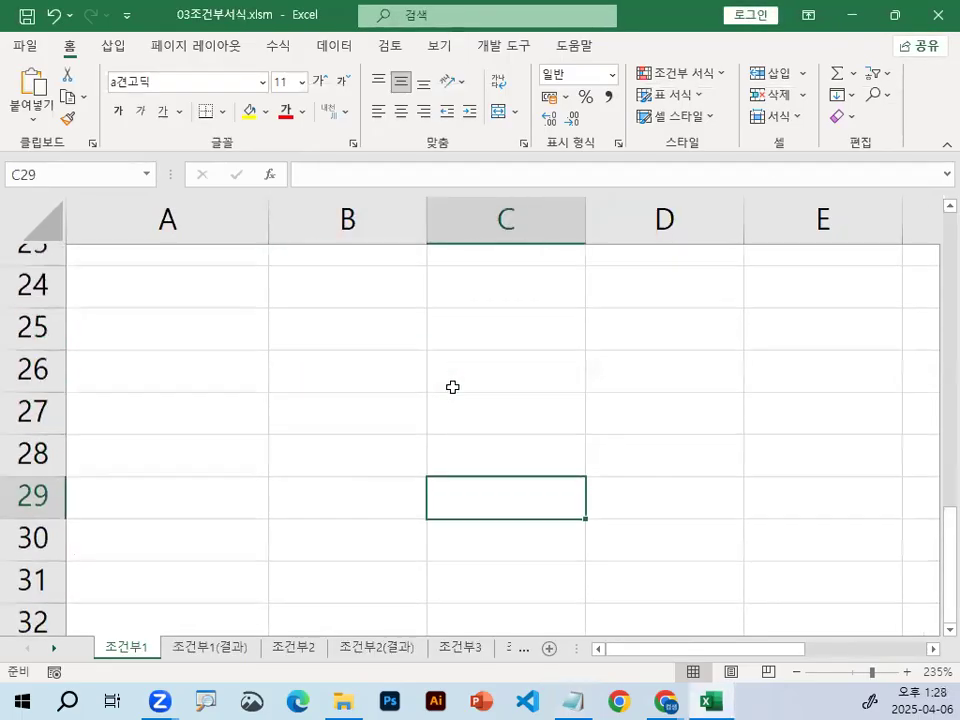
pyautogui.click(158, 413)
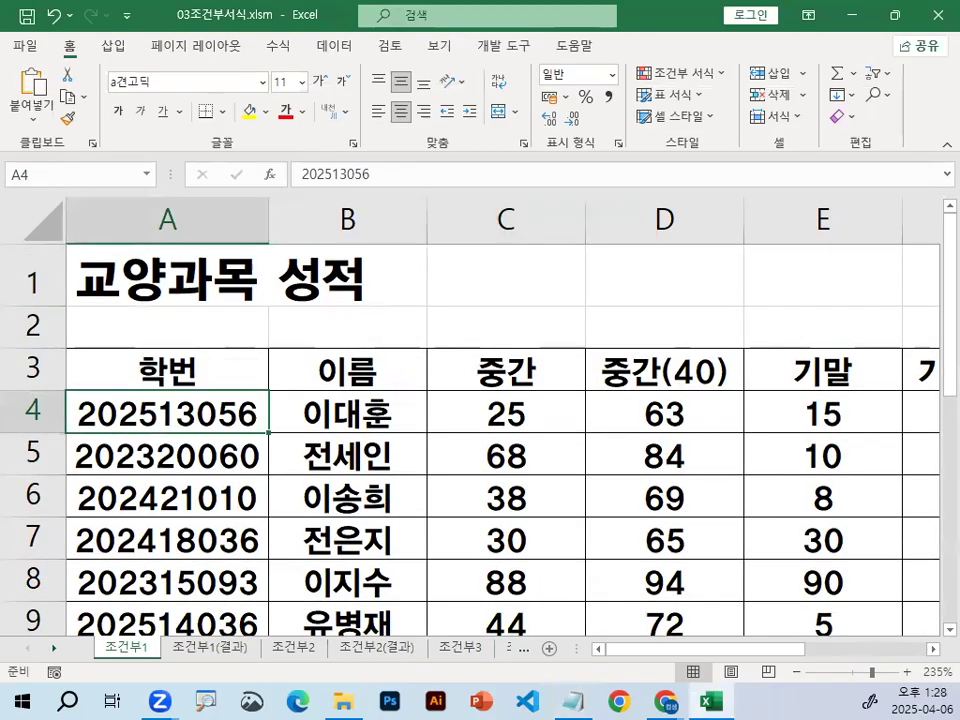
# Magnify the sheet and circle the first four digits of the student number in A4 with the annotation pen
pyautogui.moveTo(98, 433); pyautogui.dragTo(295, 434)
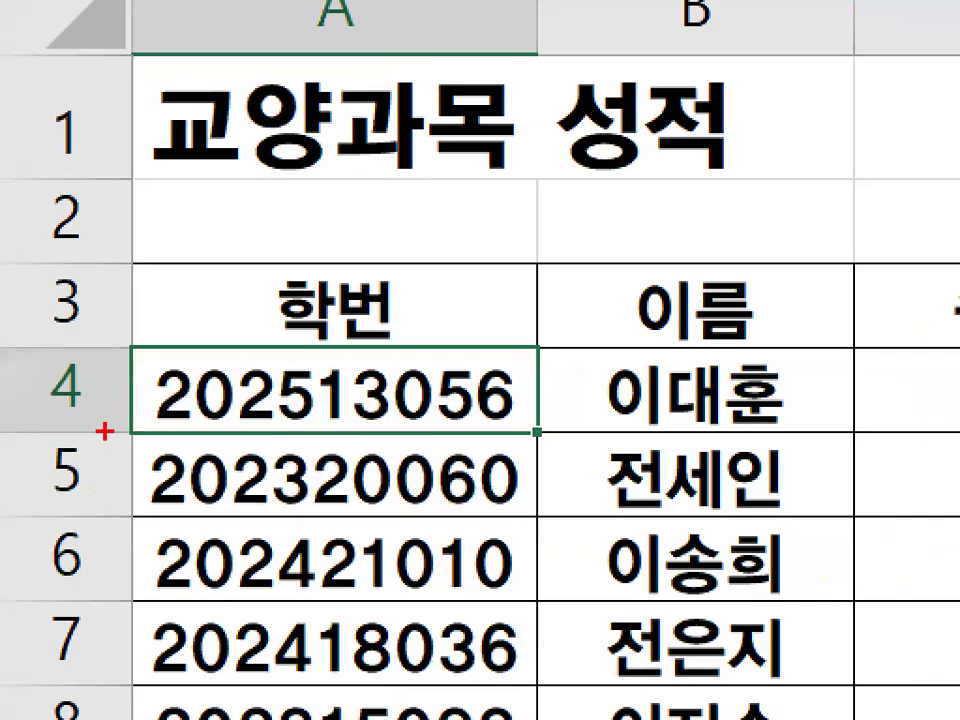
pyautogui.moveTo(272, 425)
pyautogui.mouseDown()
pyautogui.moveTo(165, 388)
pyautogui.moveTo(306, 370)
pyautogui.mouseUp()
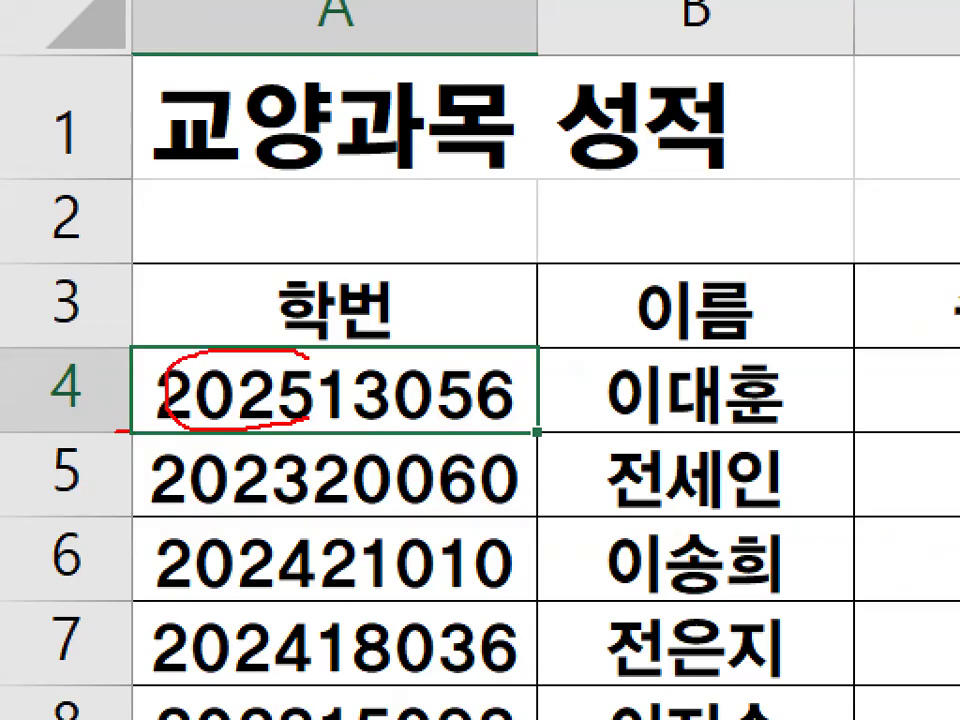
pyautogui.moveTo(143, 358)
pyautogui.mouseDown()
pyautogui.moveTo(240, 352)
pyautogui.moveTo(337, 238)
pyautogui.mouseUp()
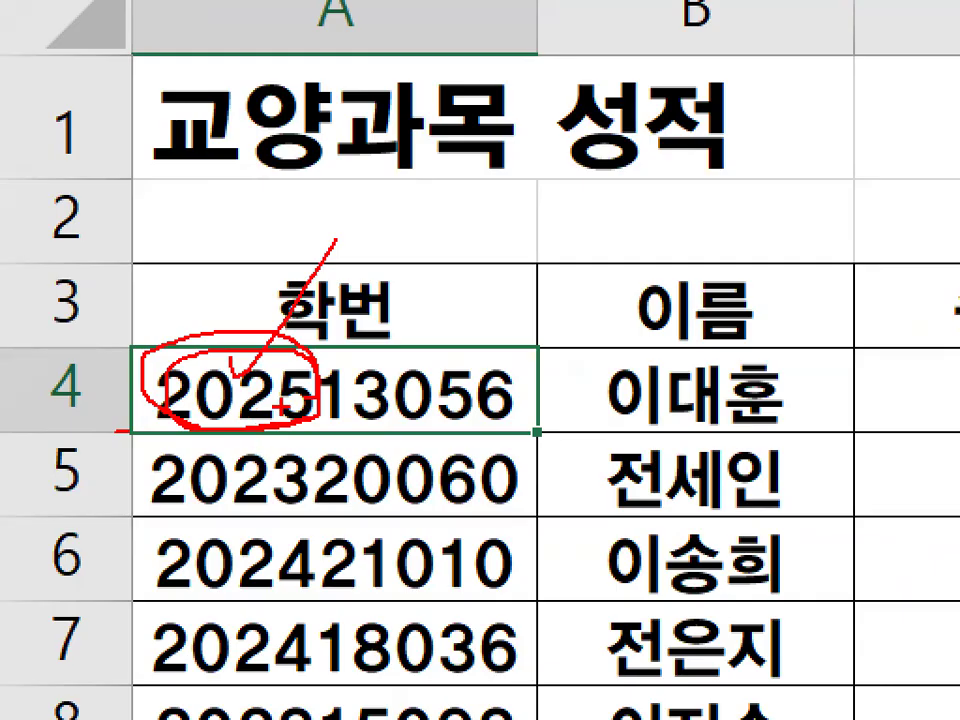
pyautogui.press('Escape')
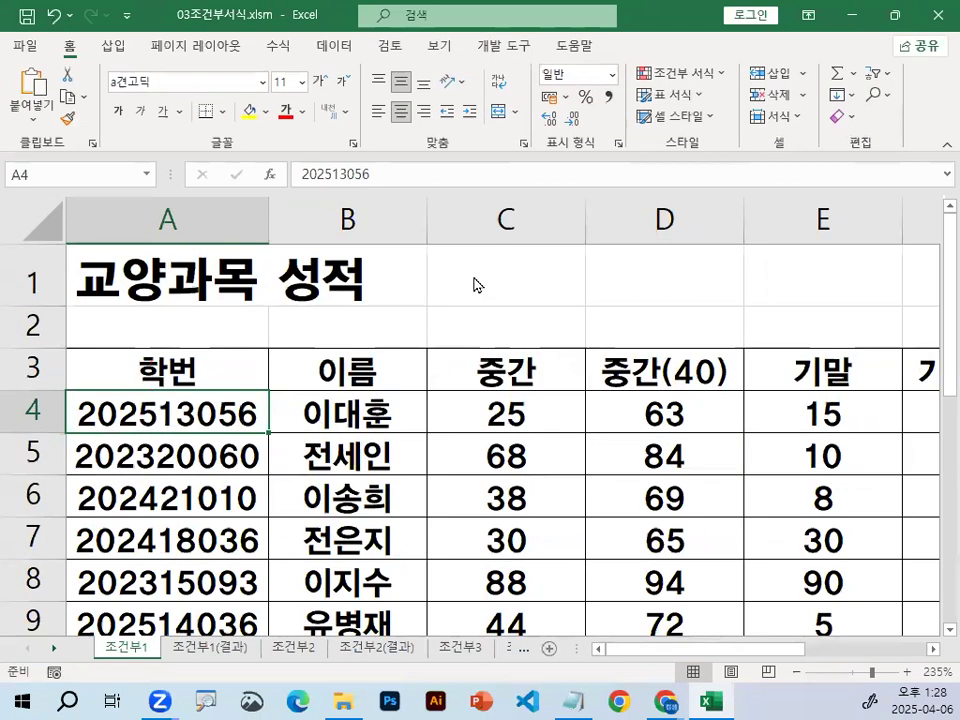
# Handwrite the condition ="2024" over the magnified sheet, underlining the value and circling its quotation marks and the space before the equals sign
pyautogui.hotkey('ctrl', '1')
pyautogui.click(465, 276)
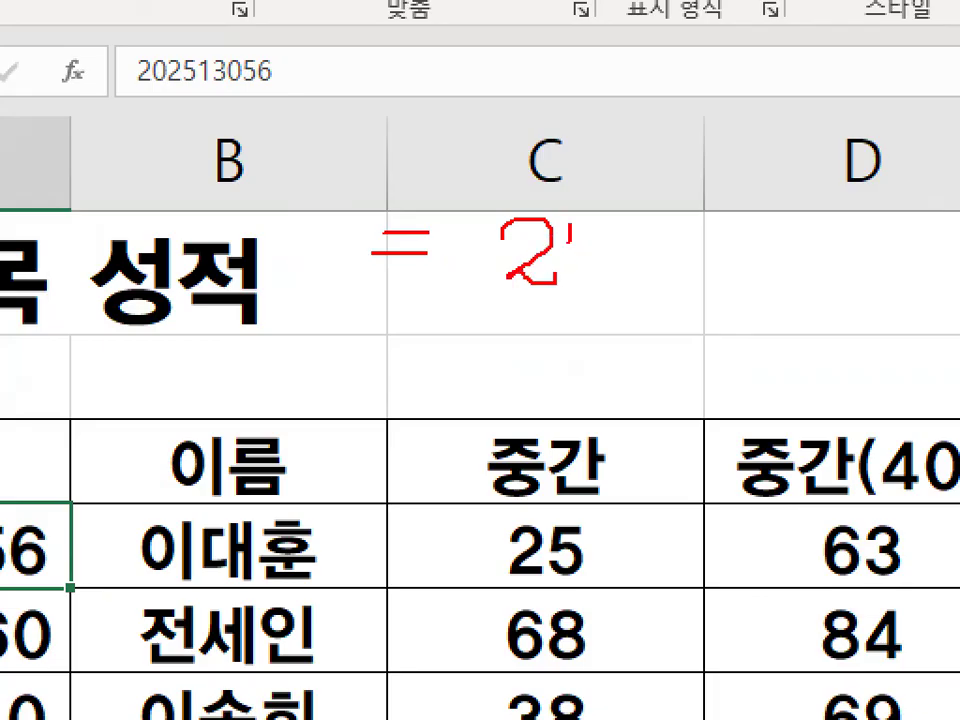
pyautogui.moveTo(609, 236); pyautogui.dragTo(645, 287)
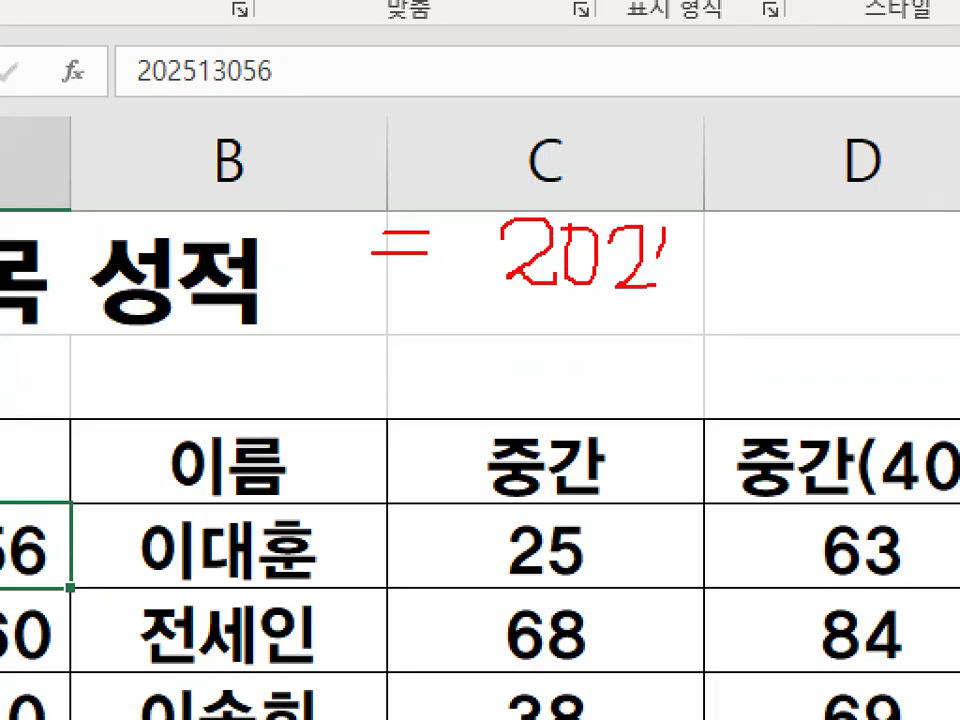
pyautogui.moveTo(697, 172); pyautogui.dragTo(655, 298)
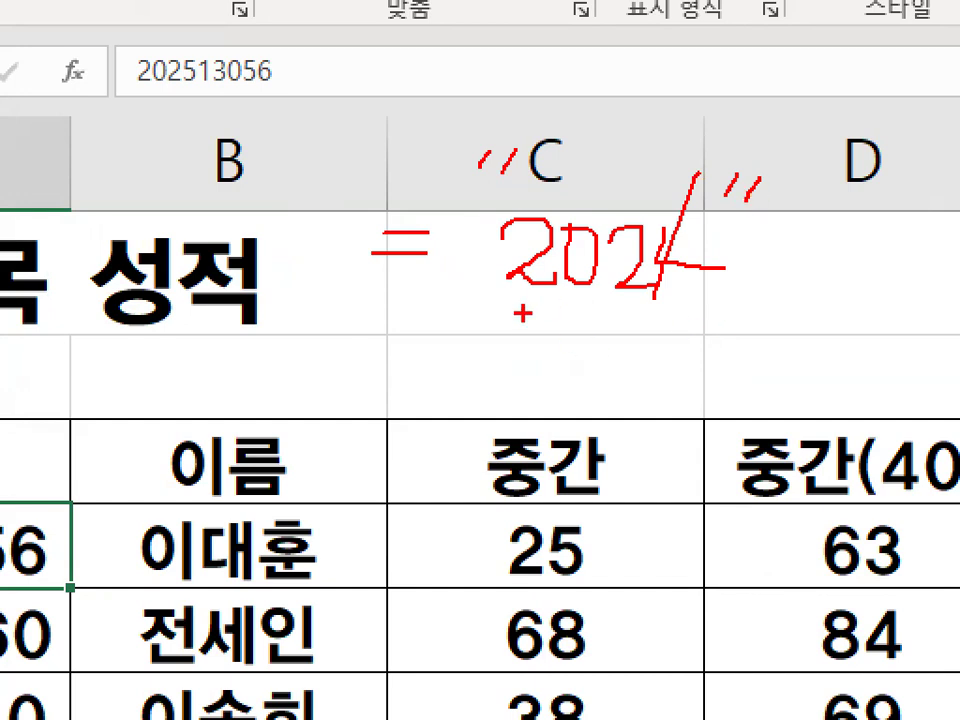
pyautogui.moveTo(469, 324); pyautogui.dragTo(789, 324)
pyautogui.moveTo(160, 285)
pyautogui.mouseDown()
pyautogui.moveTo(350, 250)
pyautogui.moveTo(340, 268)
pyautogui.mouseUp()
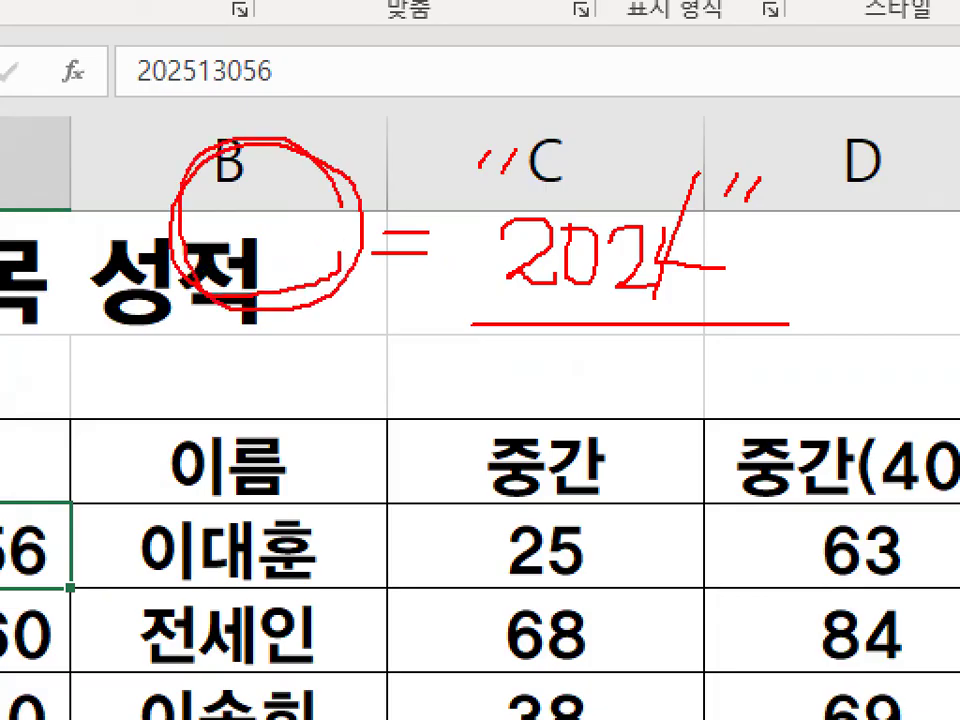
pyautogui.moveTo(571, 181); pyautogui.dragTo(565, 185)
pyautogui.moveTo(770, 95)
pyautogui.mouseDown()
pyautogui.moveTo(740, 214)
pyautogui.moveTo(865, 200)
pyautogui.mouseUp()
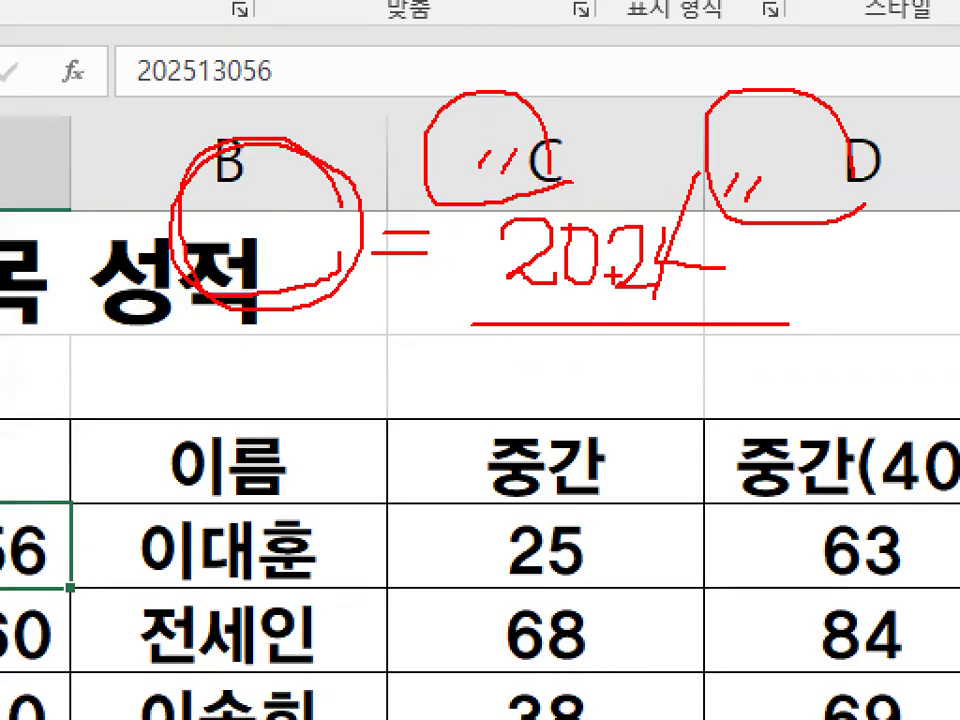
pyautogui.moveTo(563, 155); pyautogui.dragTo(765, 2)
pyautogui.press('Escape')
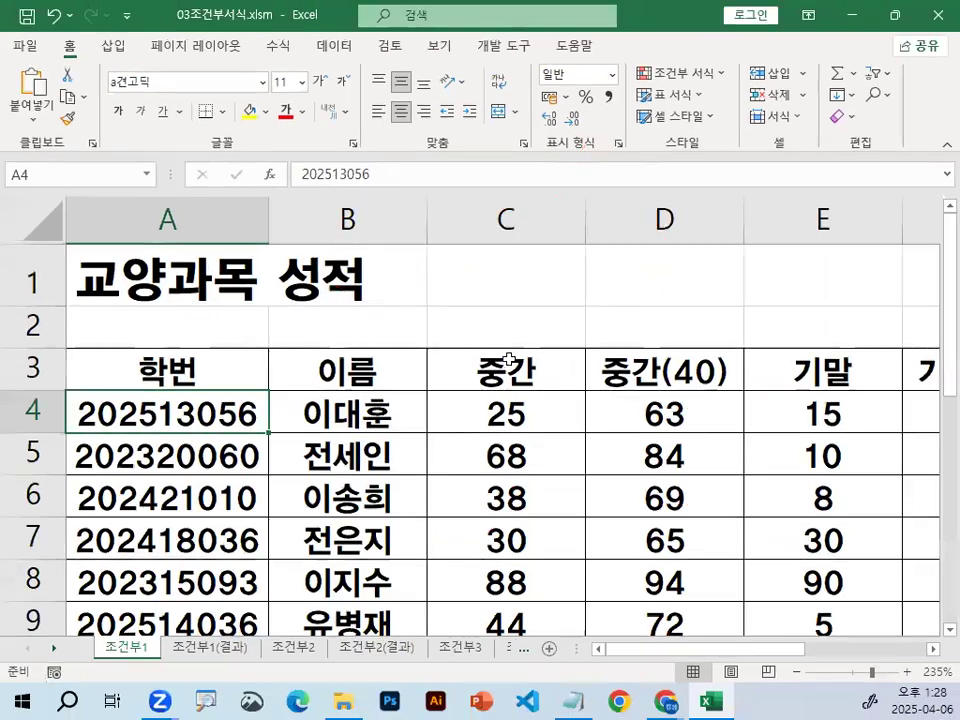
# Switch to the Notepad notes and highlight the 조건부서식 작업순서 heading, 범위가 제시 and 데이터 전체범위 지정
pyautogui.click(456, 408)
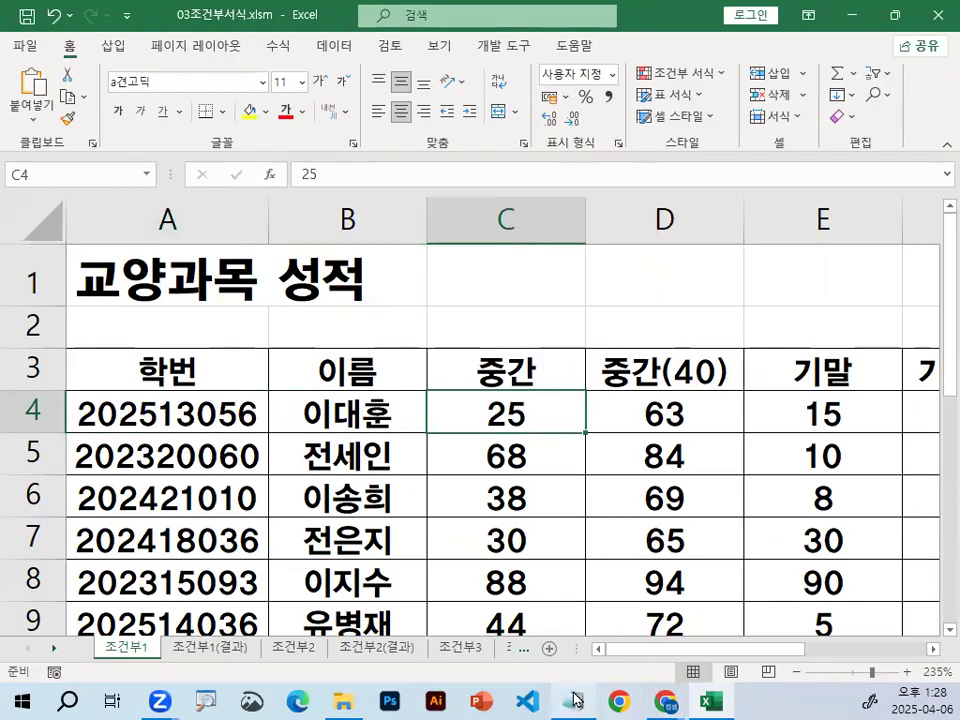
pyautogui.hotkey('alt', 'Tab')
pyautogui.scroll(-3, 437, 470)
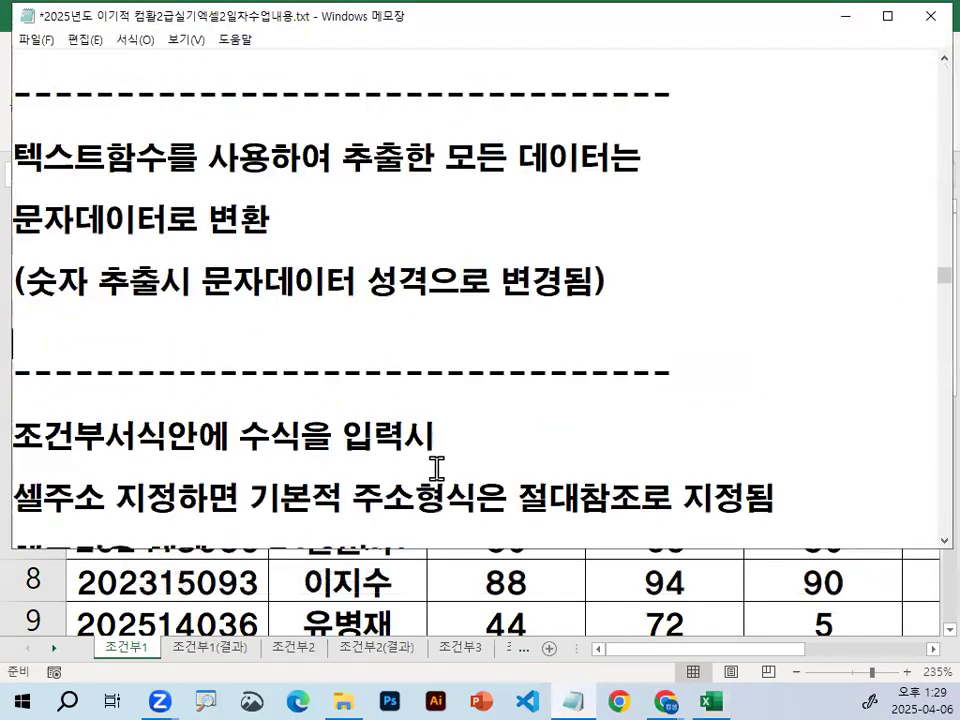
pyautogui.scroll(-5, 437, 470)
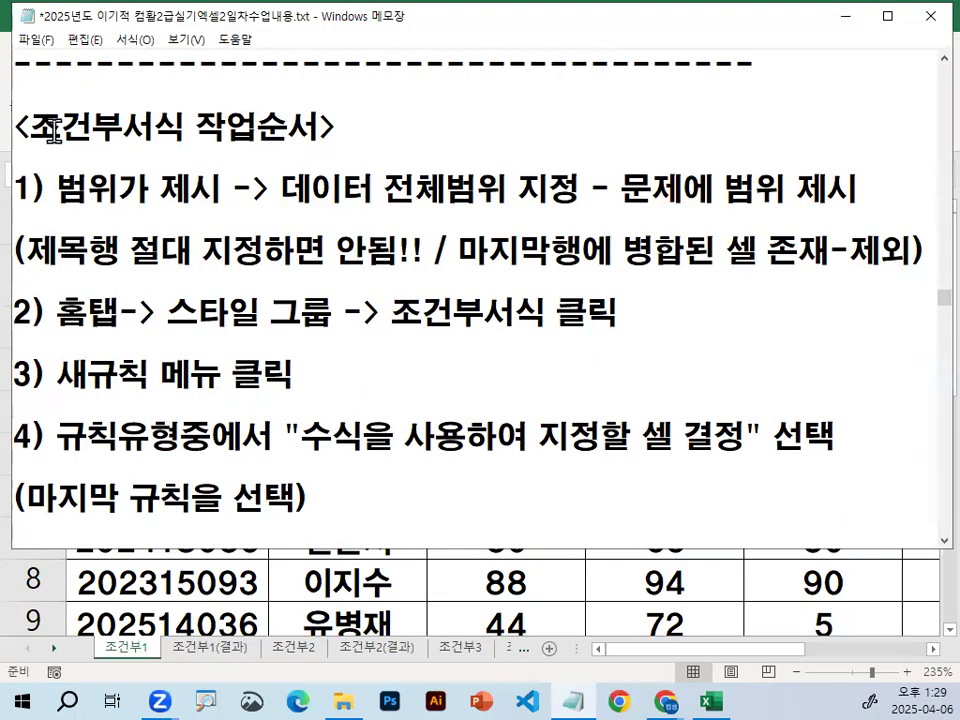
pyautogui.moveTo(42, 126); pyautogui.dragTo(313, 122)
pyautogui.moveTo(55, 186); pyautogui.dragTo(232, 186)
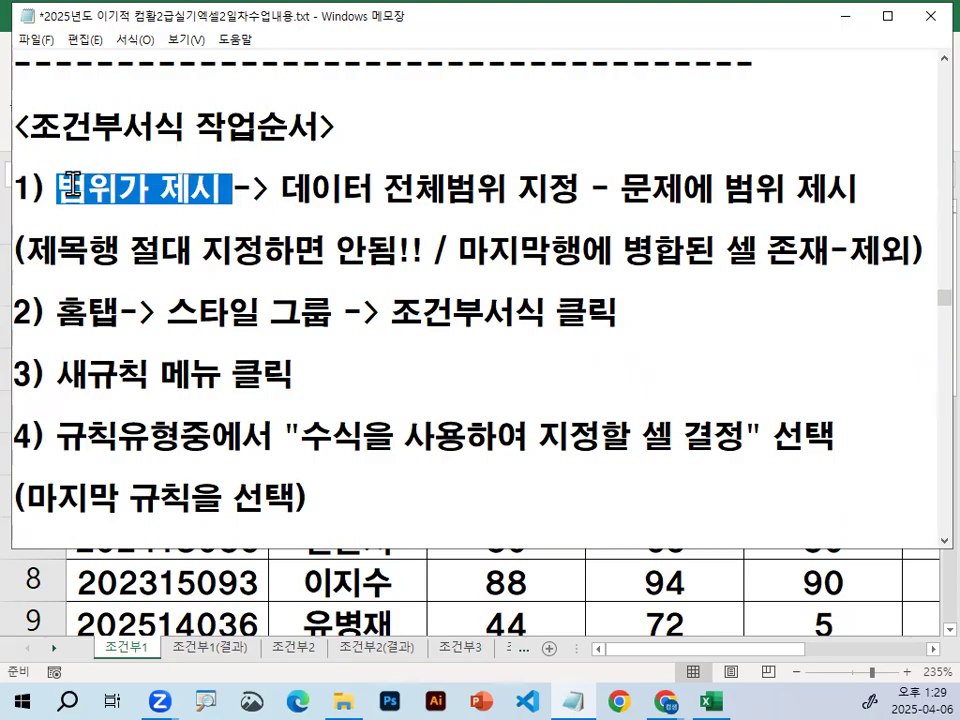
pyautogui.moveTo(52, 186); pyautogui.dragTo(180, 184)
pyautogui.moveTo(282, 186); pyautogui.dragTo(558, 189)
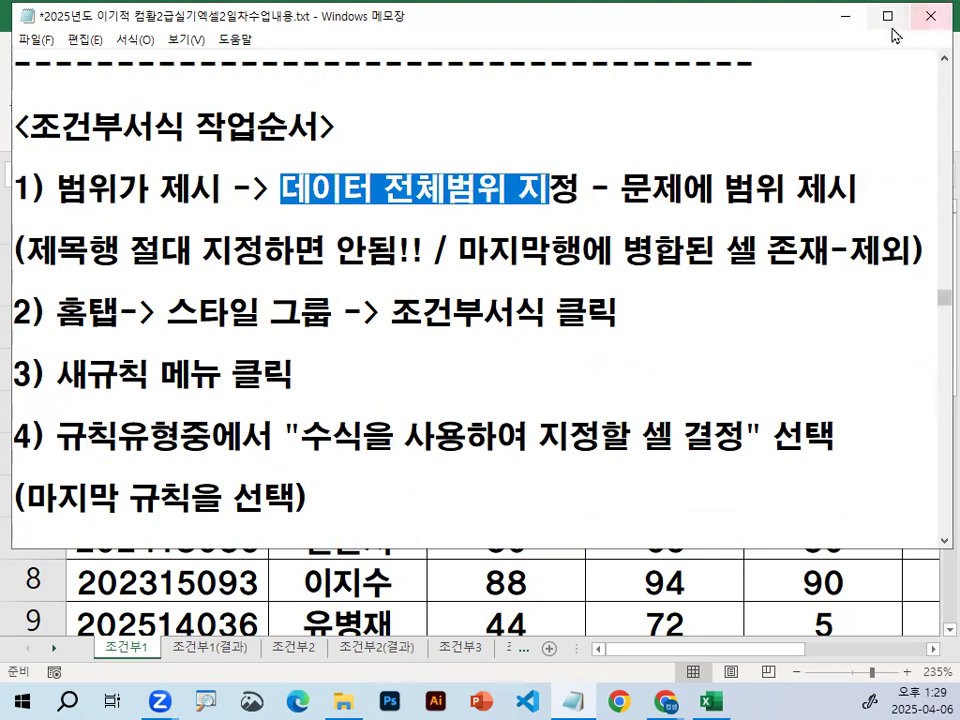
# Underline 제목행 절대 지정하면 안됨, 마지막행 and 병합된 셀 in the note under procedure step 1
pyautogui.moveTo(34, 269); pyautogui.dragTo(400, 273)
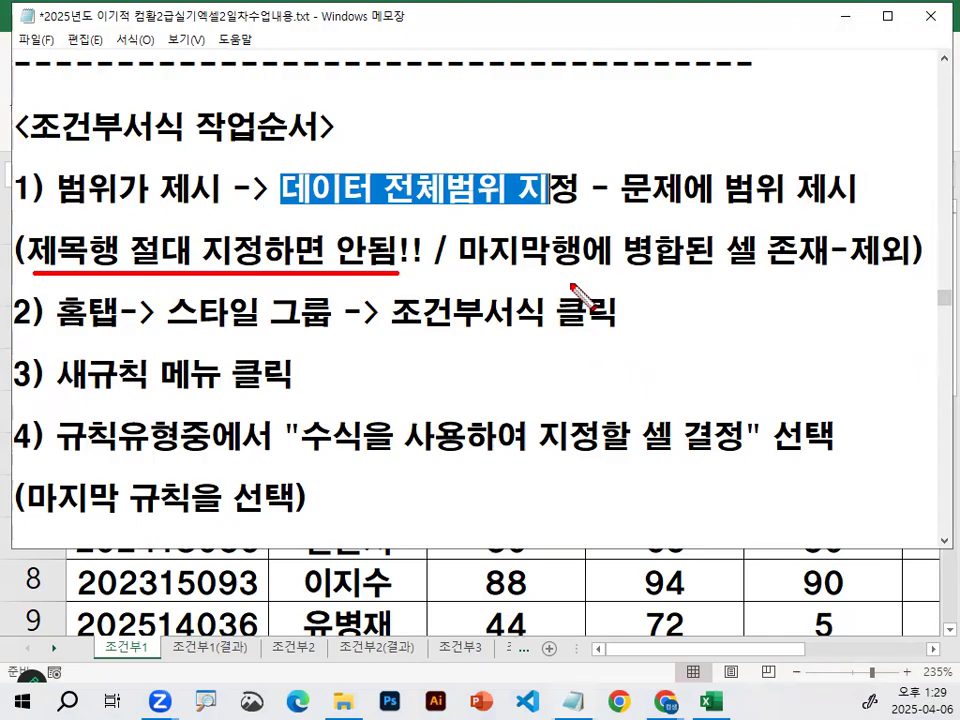
pyautogui.moveTo(460, 268); pyautogui.dragTo(755, 263)
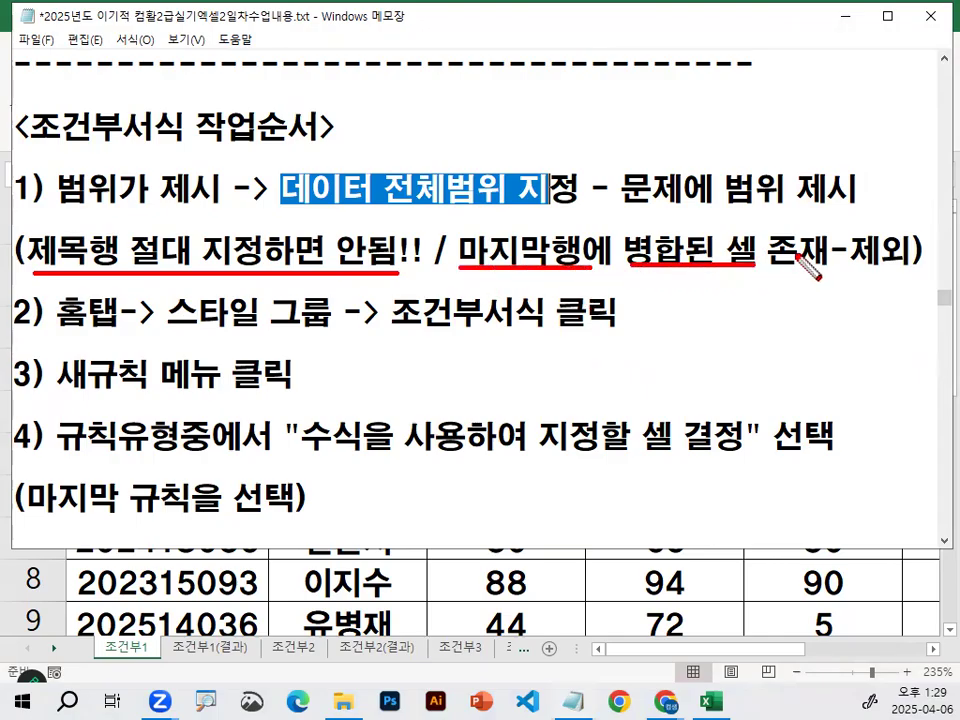
pyautogui.press('Escape')
# Return to the Excel workbook and widen column A so the student numbers display in full
pyautogui.click(842, 16)
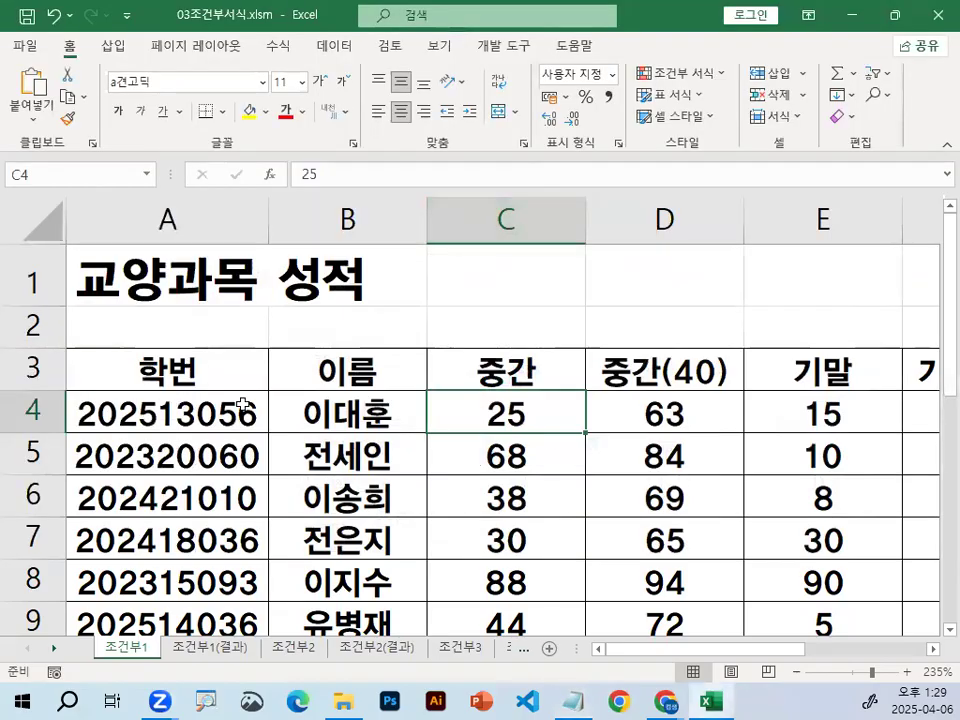
pyautogui.keyDown('ctrl'); pyautogui.scroll(-4, 147, 397); pyautogui.keyUp('ctrl')
pyautogui.scroll(-4, 150, 390)
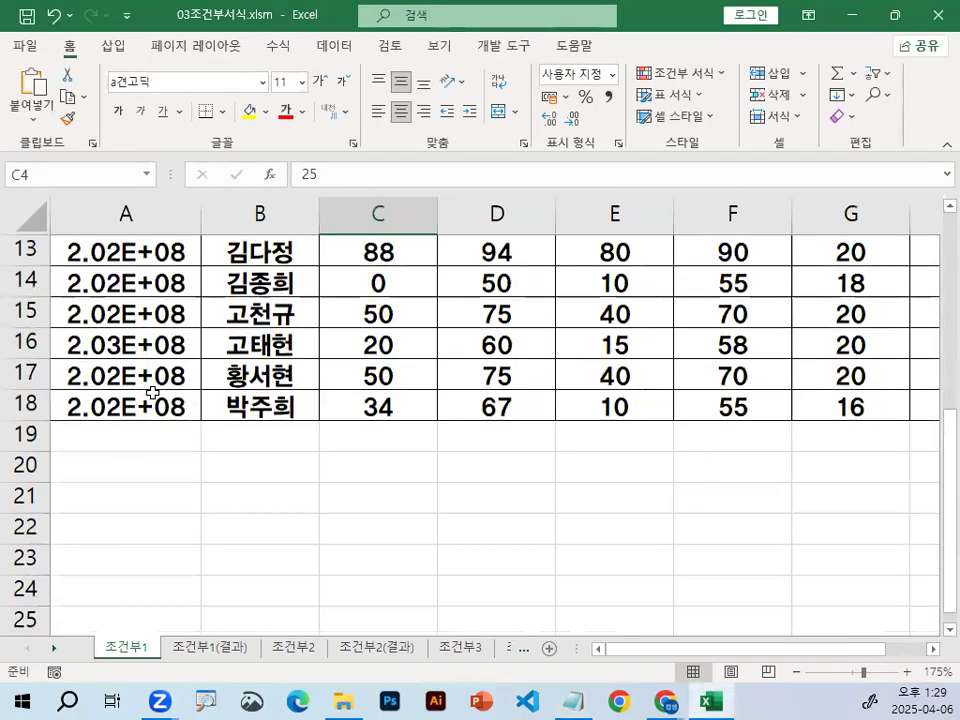
pyautogui.click(111, 437)
pyautogui.moveTo(202, 220); pyautogui.dragTo(278, 214)
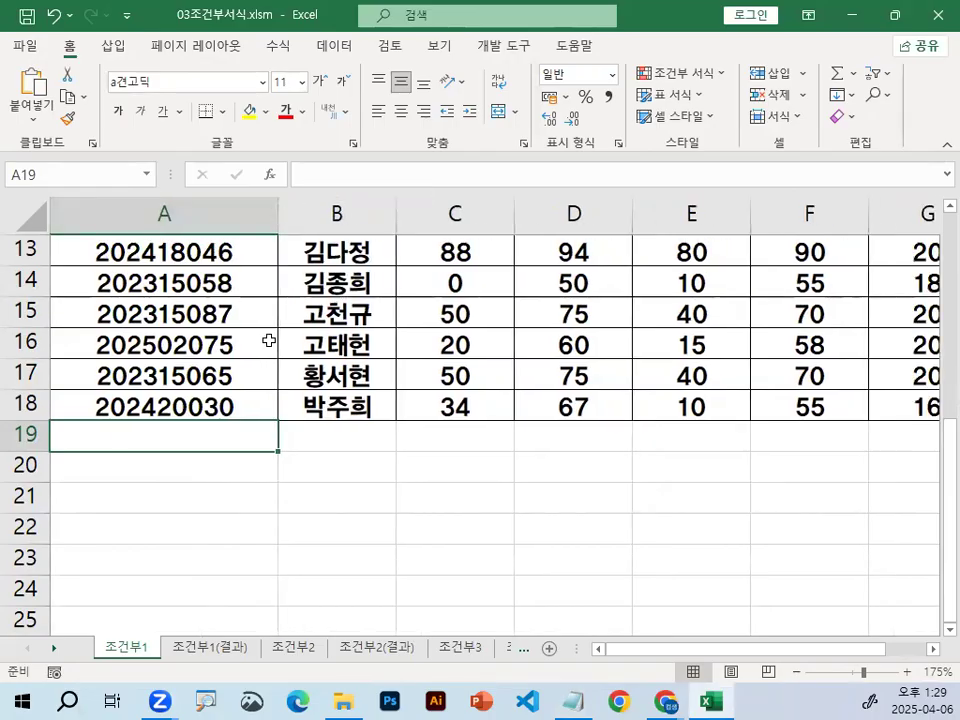
# Merge and centre cells A19:B19 below the grade table and enter the label 합계
pyautogui.moveTo(183, 436); pyautogui.dragTo(349, 429)
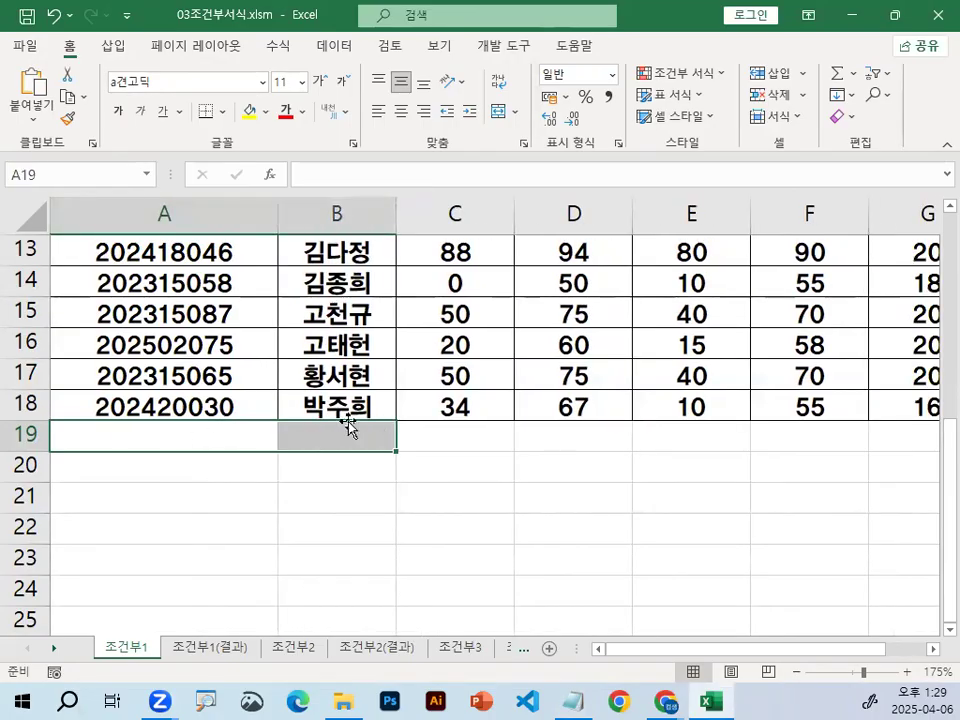
pyautogui.click(497, 115)
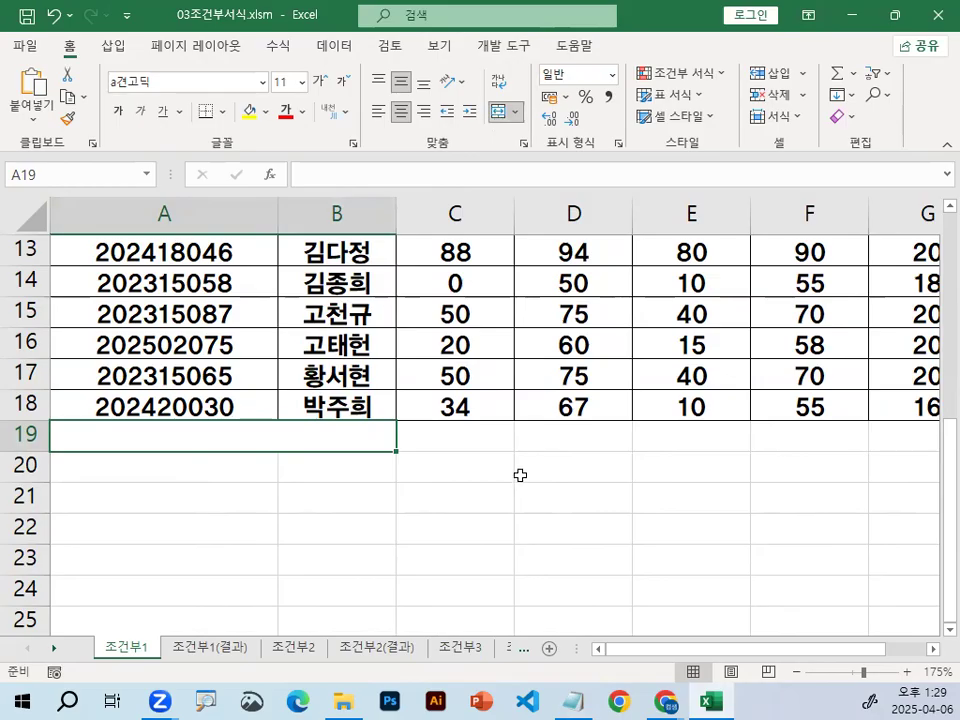
pyautogui.write('GKQ')
pyautogui.press('BackSpace')
pyautogui.press('BackSpace')
pyautogui.press('BackSpace')
pyautogui.write('ㅎㅏㅂㄱㅖ')
pyautogui.press('Return')
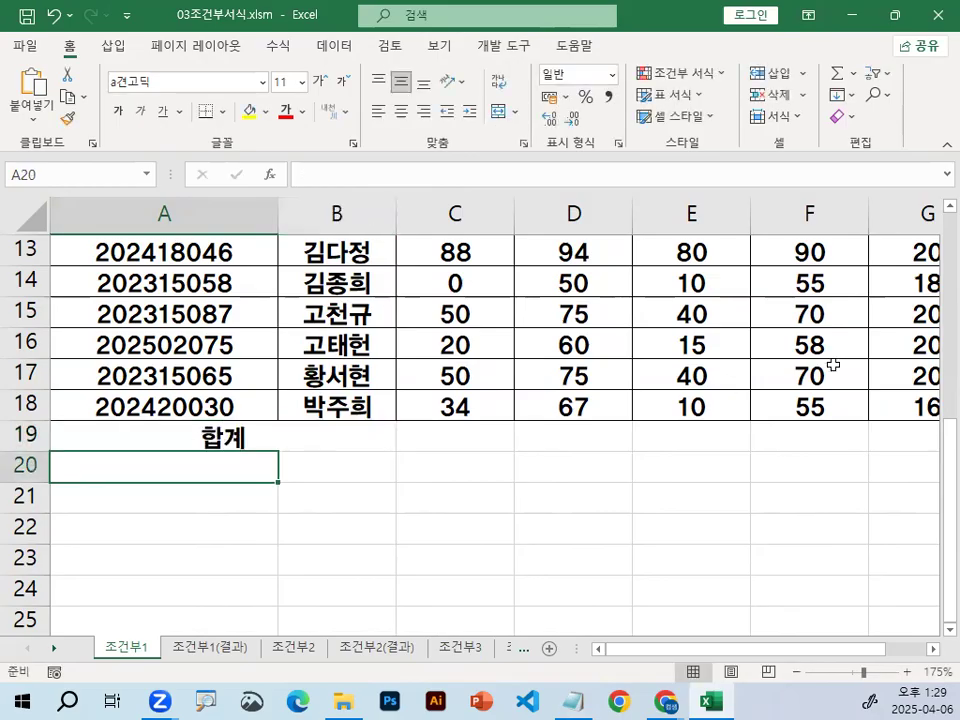
# Apply all borders to the 합계 row, A19:H19
pyautogui.moveTo(147, 436); pyautogui.dragTo(692, 429)
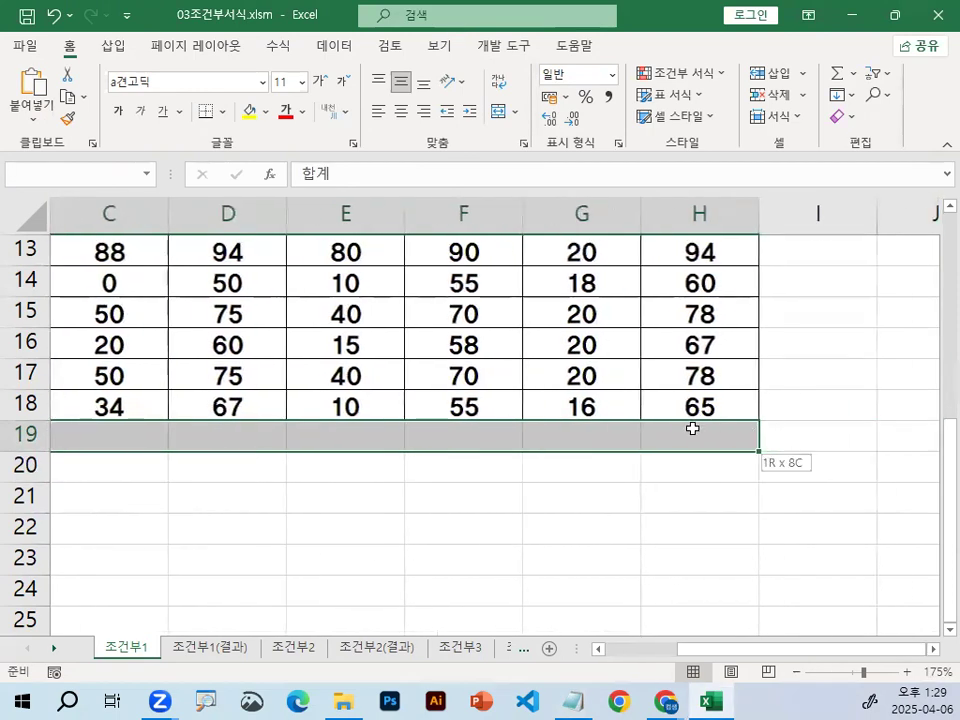
pyautogui.click(223, 112)
pyautogui.click(242, 300)
pyautogui.hscroll(-2, 242, 390)
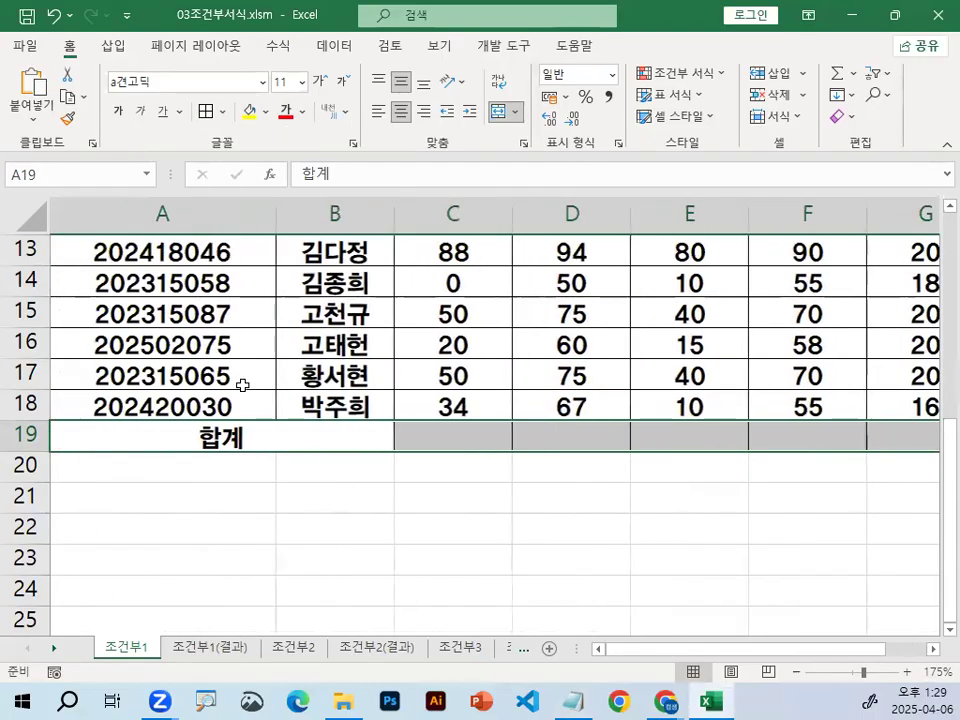
# Select the score columns together with the 합계 row, apply AutoSum, and select cell G10
pyautogui.scroll(4, 242, 390)
pyautogui.moveTo(480, 351); pyautogui.dragTo(675, 560)
pyautogui.click(838, 80)
pyautogui.scroll(2, 758, 280)
pyautogui.click(589, 433)
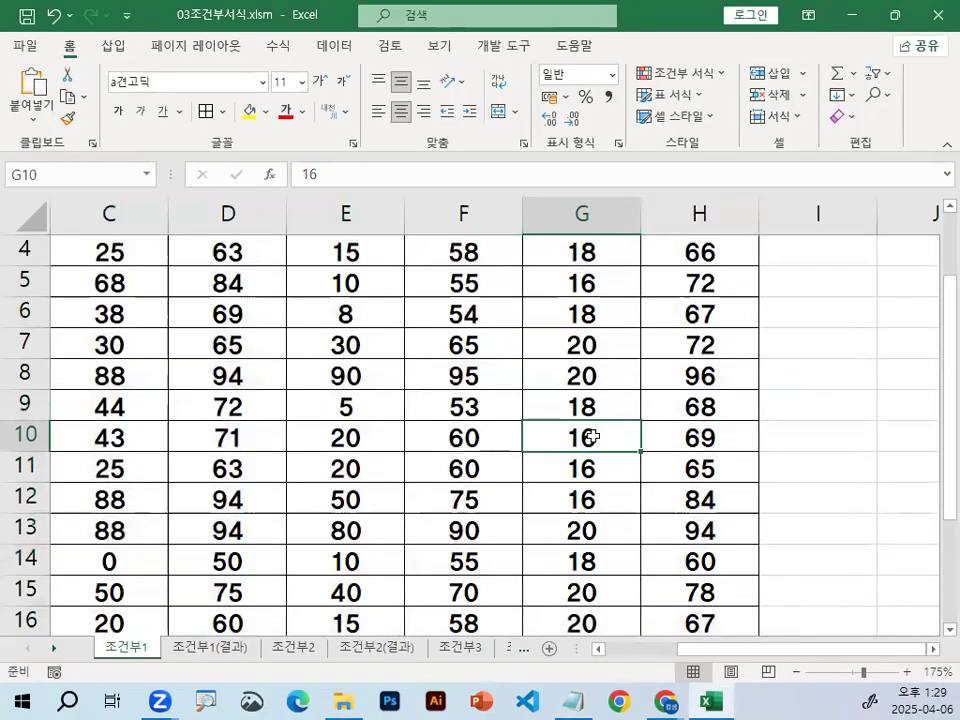
# Show the totals row below the table and annotate the merged 합계 label with a circle and a check mark
pyautogui.scroll(-2, 437, 551)
pyautogui.click(439, 533)
pyautogui.moveTo(785, 650); pyautogui.dragTo(655, 655)
pyautogui.hotkey('ctrl', '1')
pyautogui.click(233, 536)
pyautogui.moveTo(343, 549)
pyautogui.mouseDown()
pyautogui.moveTo(340, 562)
pyautogui.moveTo(324, 545)
pyautogui.mouseUp()
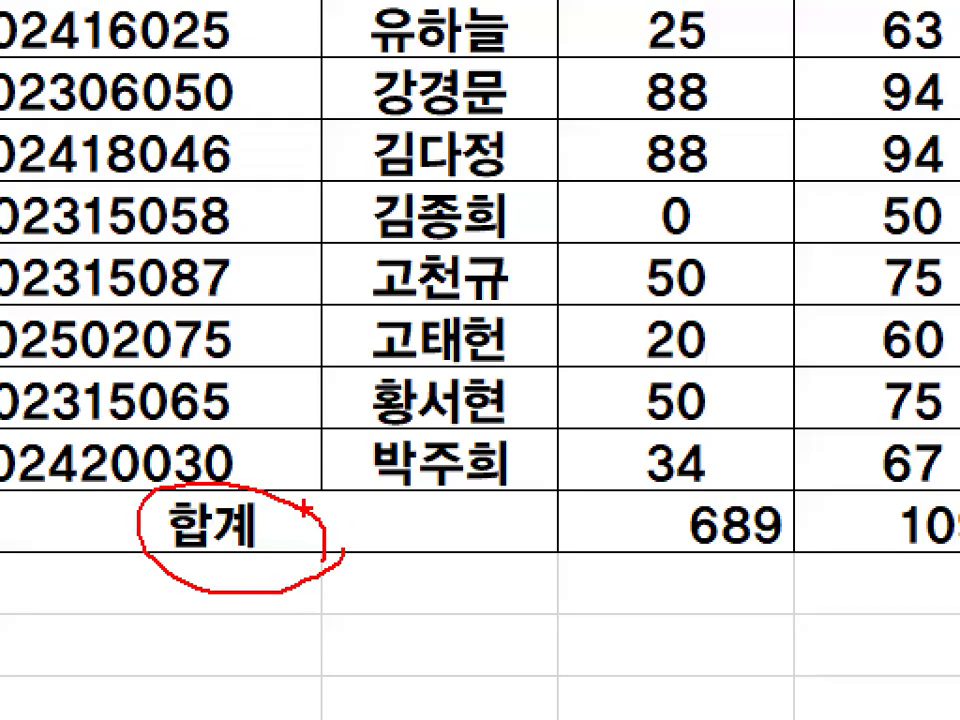
pyautogui.press('Escape')
pyautogui.hotkey('ctrl', '1')
pyautogui.click(214, 547)
pyautogui.moveTo(309, 512)
pyautogui.mouseDown()
pyautogui.moveTo(186, 549)
pyautogui.moveTo(310, 534)
pyautogui.mouseUp()
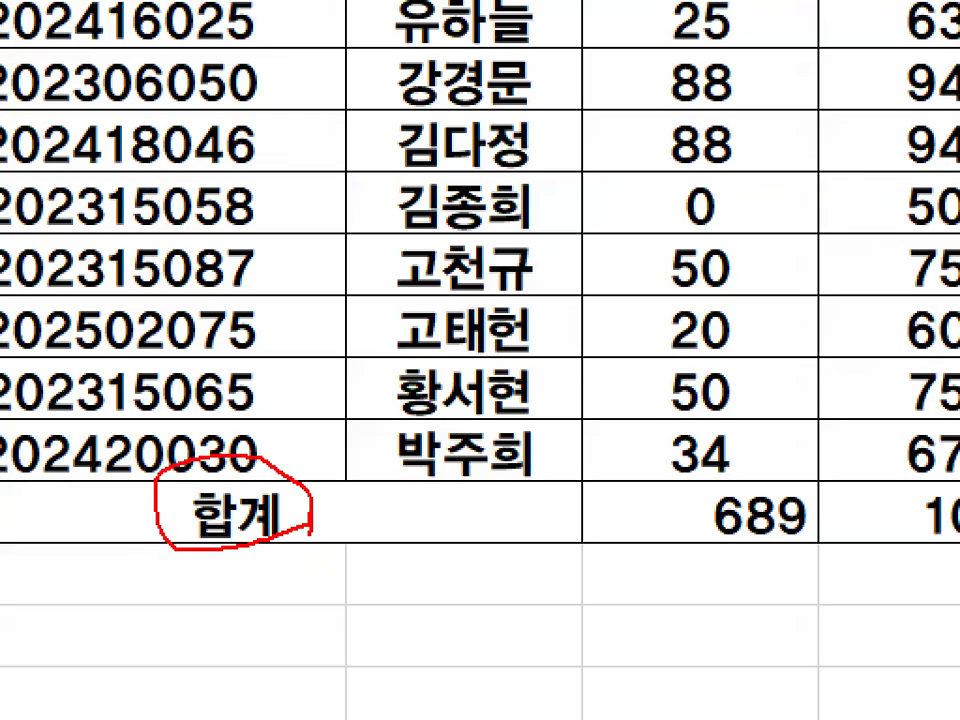
pyautogui.moveTo(366, 522); pyautogui.dragTo(512, 364)
pyautogui.press('Escape')
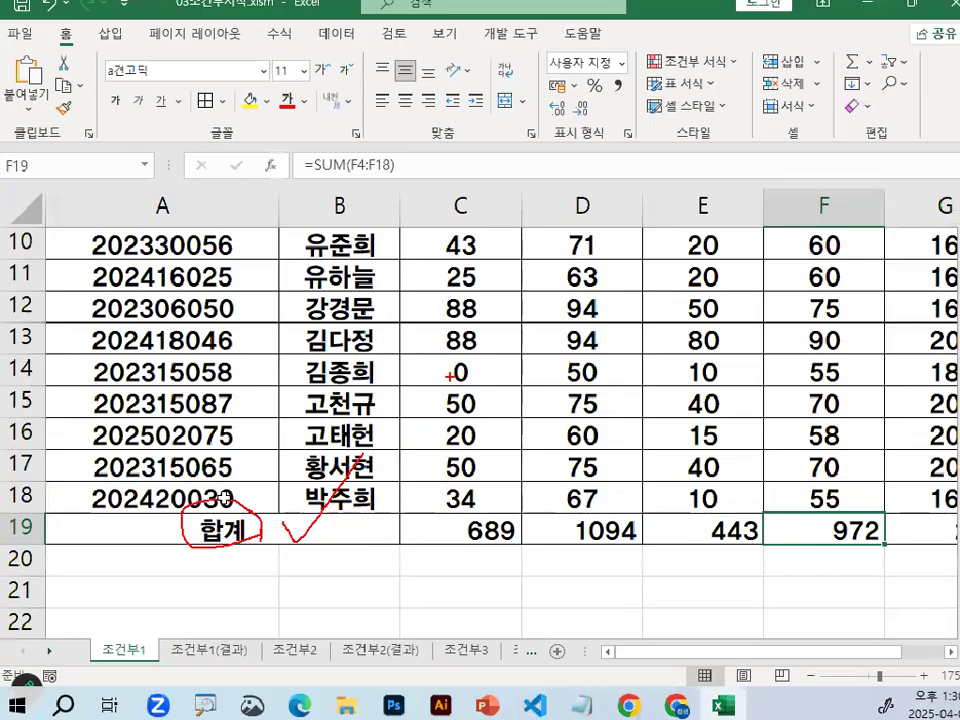
# Select the data range A4:H18 without the 합계 row and circle the student number in the last data row
pyautogui.scroll(3, 276, 545)
pyautogui.click(172, 352)
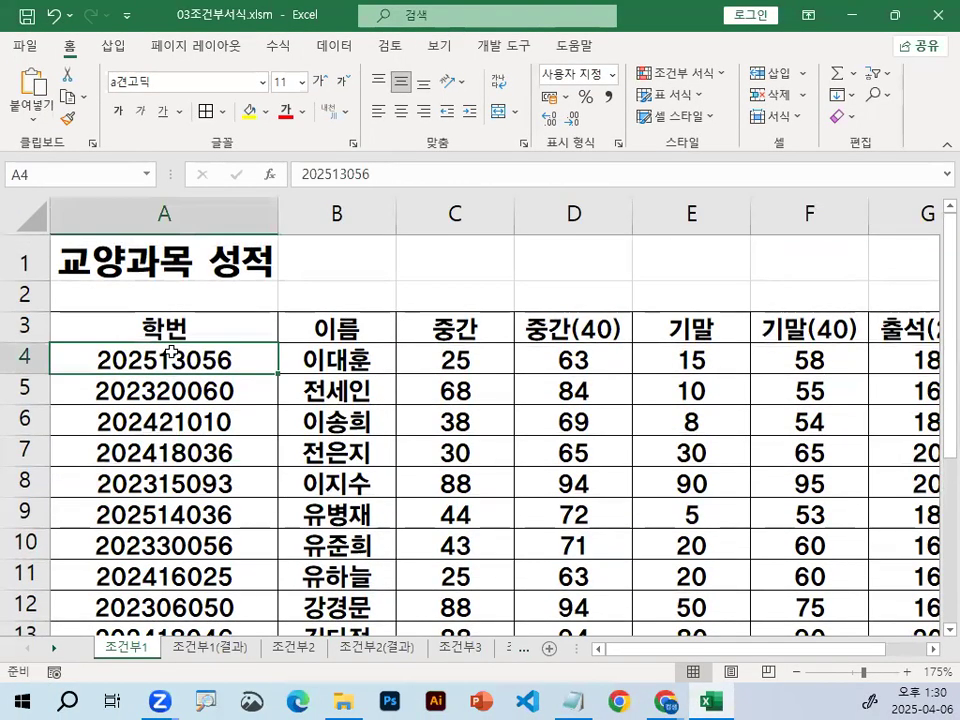
pyautogui.moveTo(172, 352); pyautogui.dragTo(656, 530)
pyautogui.moveTo(846, 648); pyautogui.dragTo(775, 648)
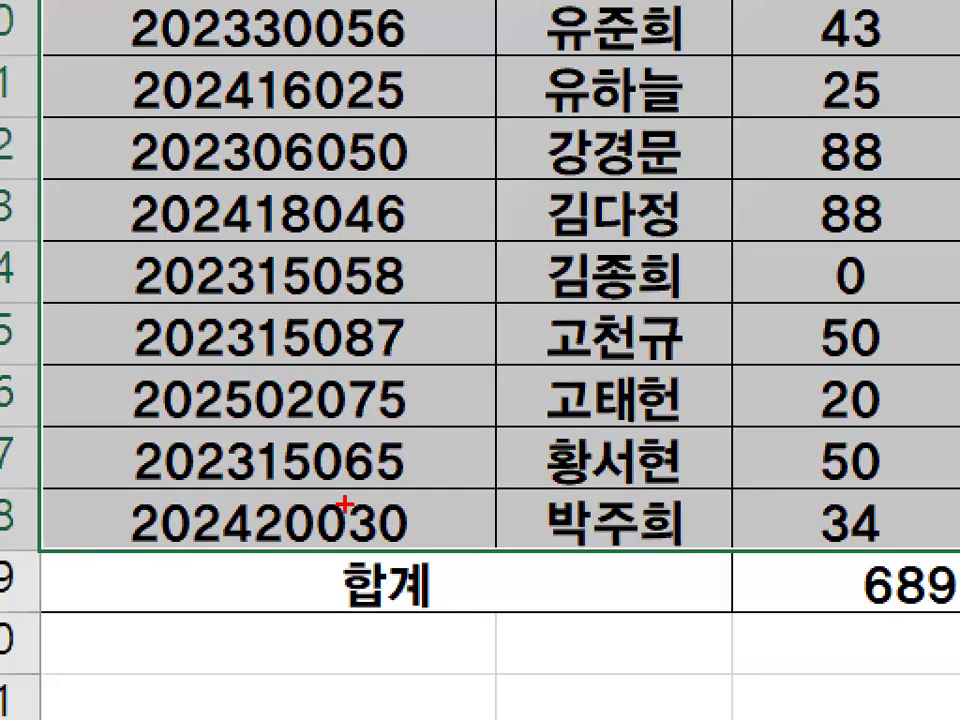
pyautogui.moveTo(344, 505); pyautogui.dragTo(319, 550)
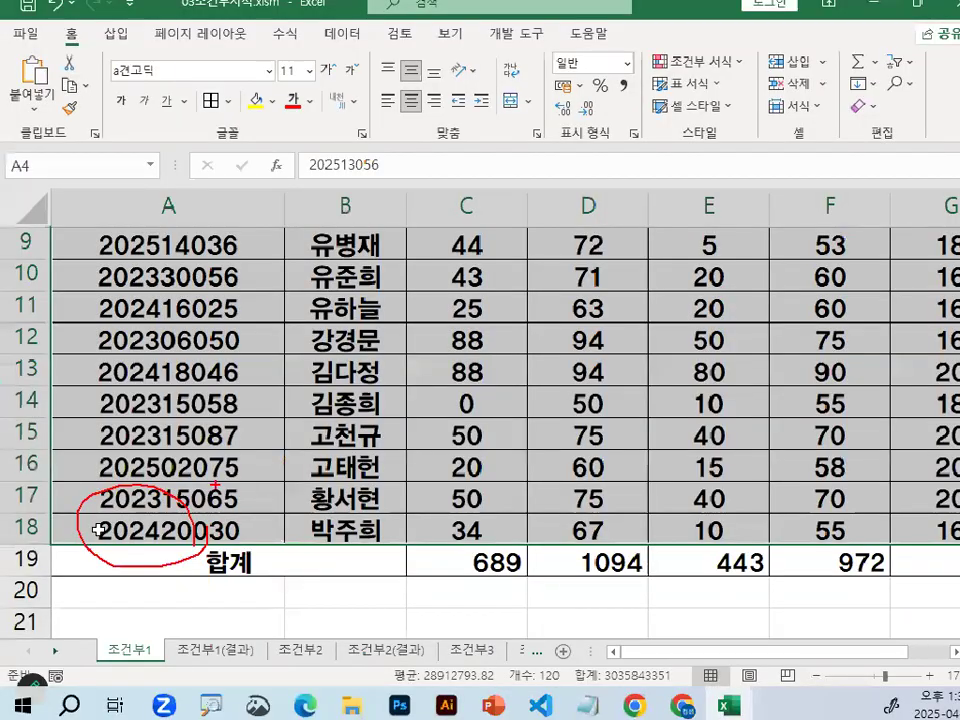
# Circle the 학번 header cell, then select the range A4:H19 with the 합계 row included
pyautogui.scroll(3, 78, 355)
pyautogui.click(138, 338)
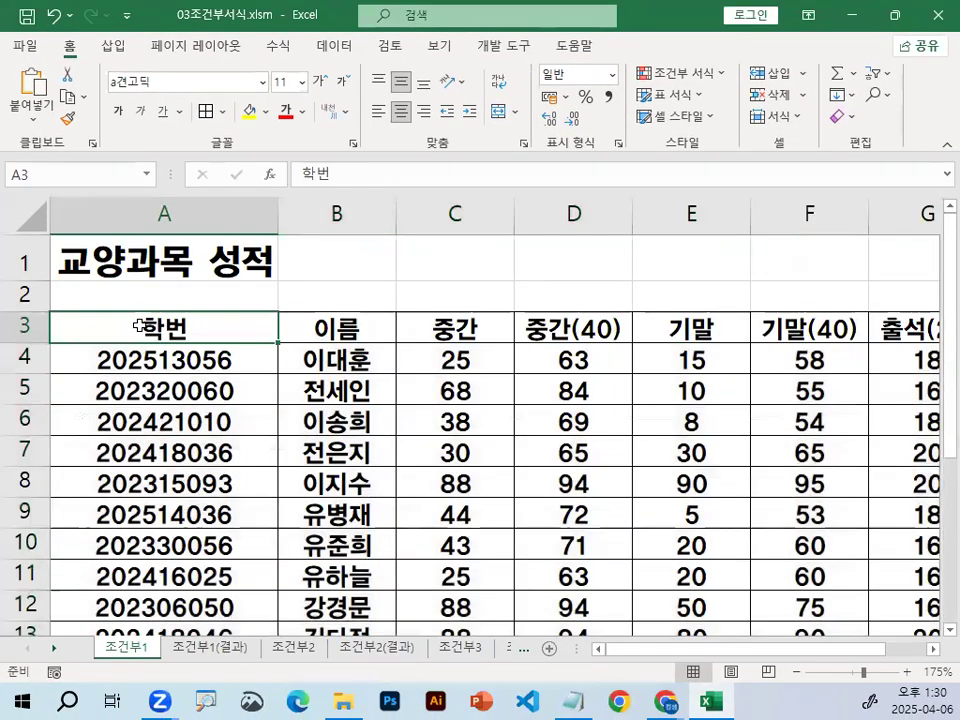
pyautogui.moveTo(200, 321)
pyautogui.mouseDown()
pyautogui.moveTo(140, 301)
pyautogui.moveTo(174, 330)
pyautogui.mouseUp()
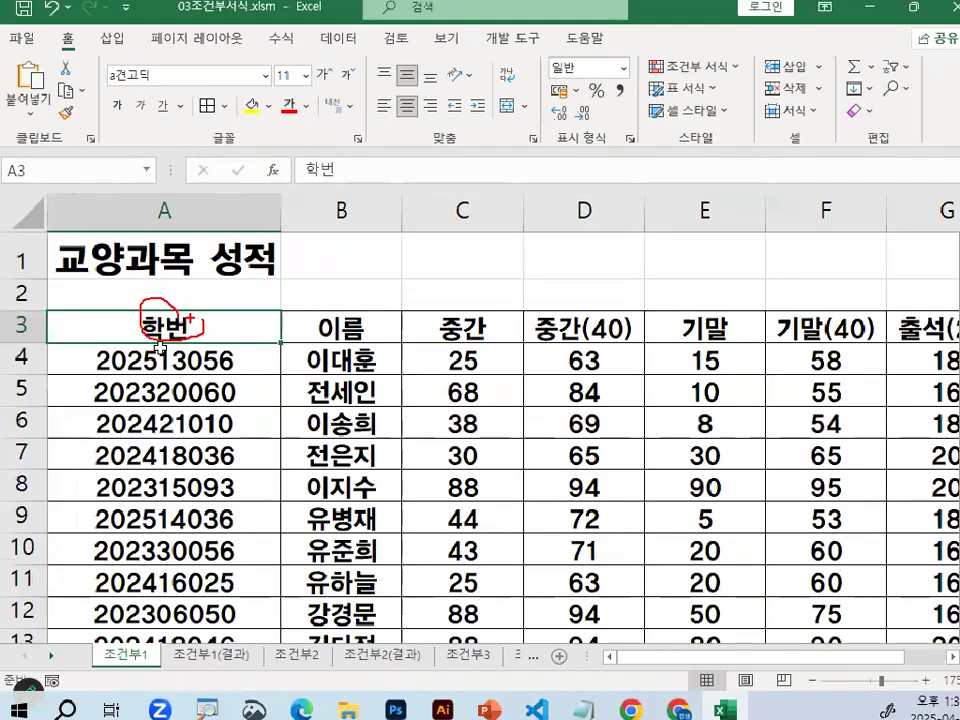
pyautogui.moveTo(82, 394); pyautogui.dragTo(959, 460)
pyautogui.moveTo(936, 387); pyautogui.dragTo(676, 565)
pyautogui.moveTo(749, 650); pyautogui.dragTo(640, 649)
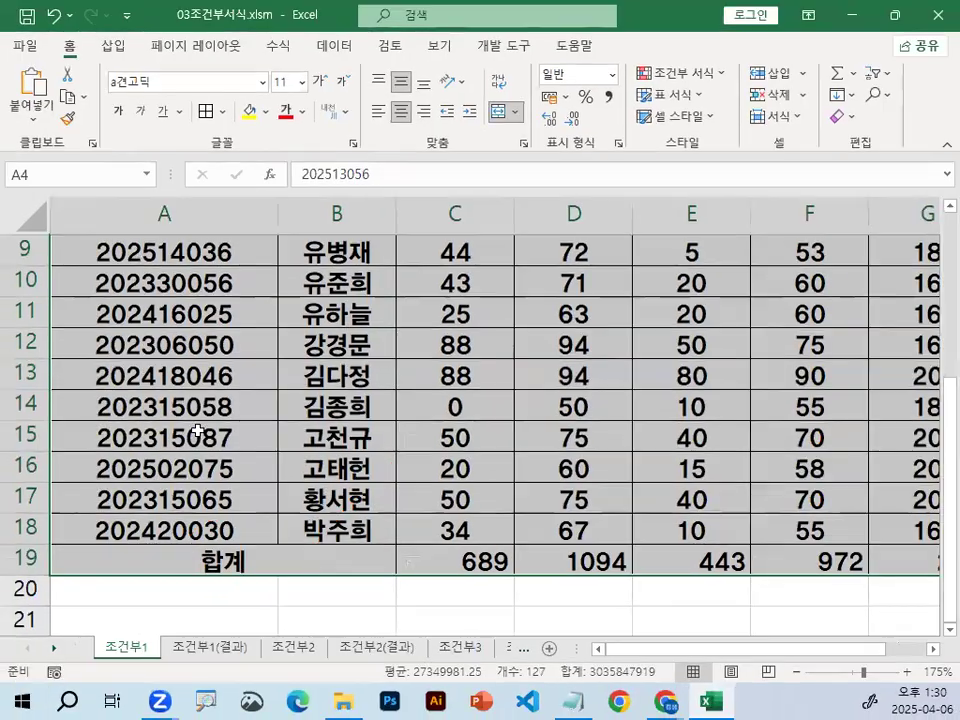
# Delete the 합계 row (row 19) and select cell A13
pyautogui.click(220, 290)
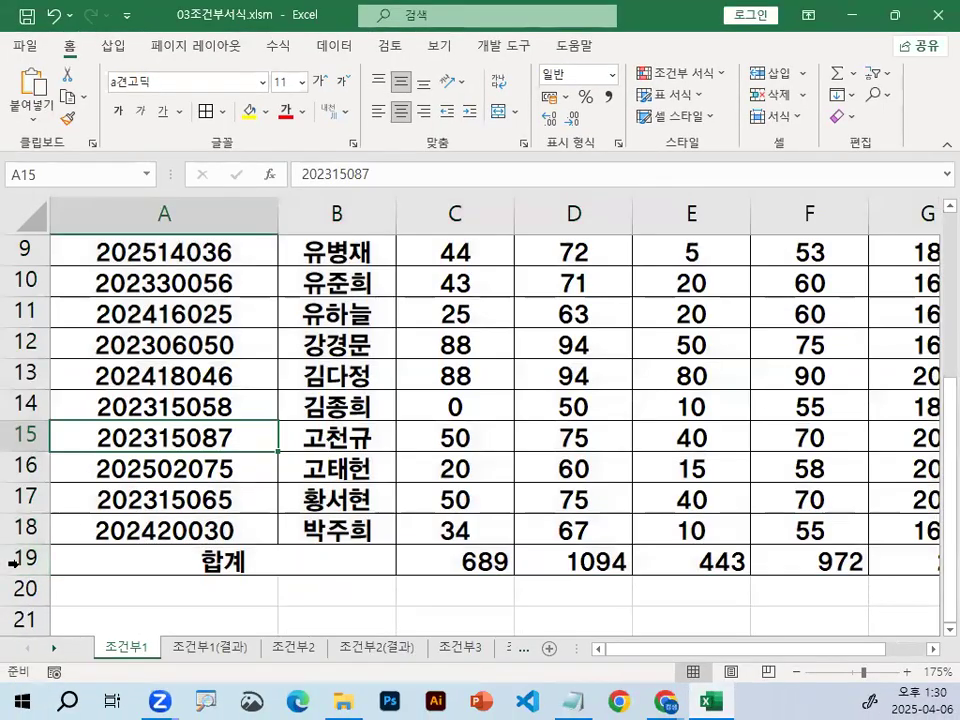
pyautogui.click(15, 557)
pyautogui.rightClick(18, 562)
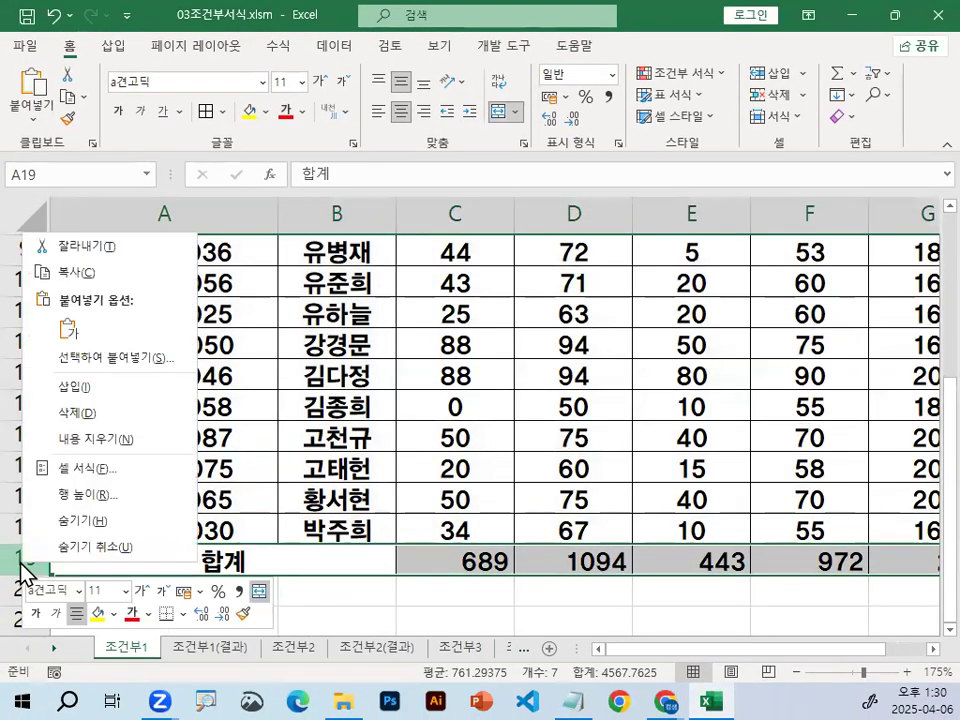
pyautogui.click(90, 413)
pyautogui.click(455, 345)
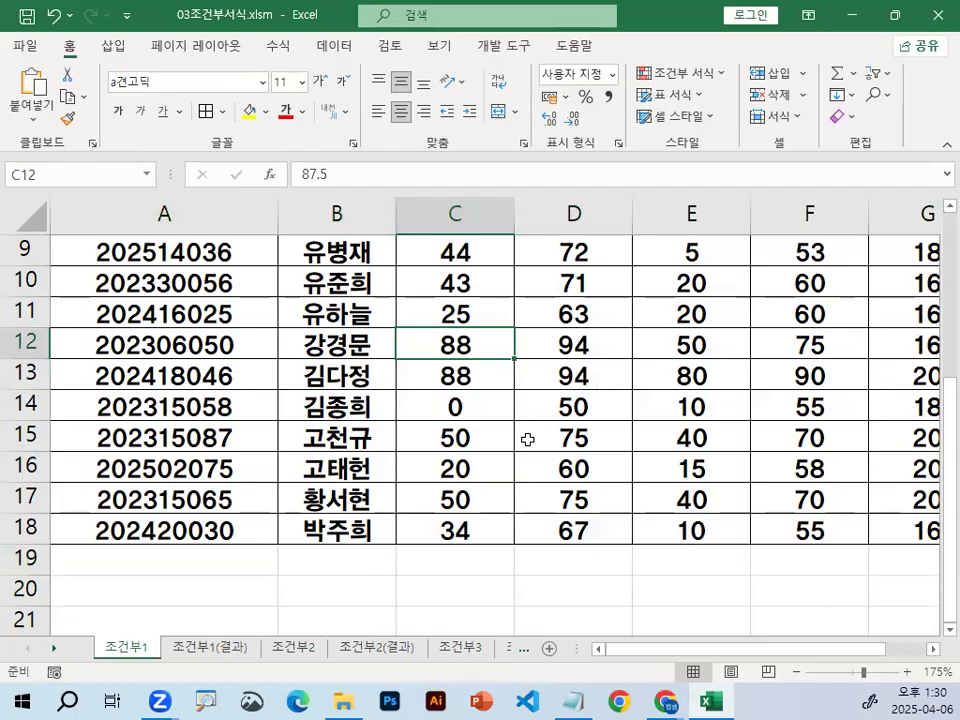
pyautogui.click(574, 418)
pyautogui.click(230, 378)
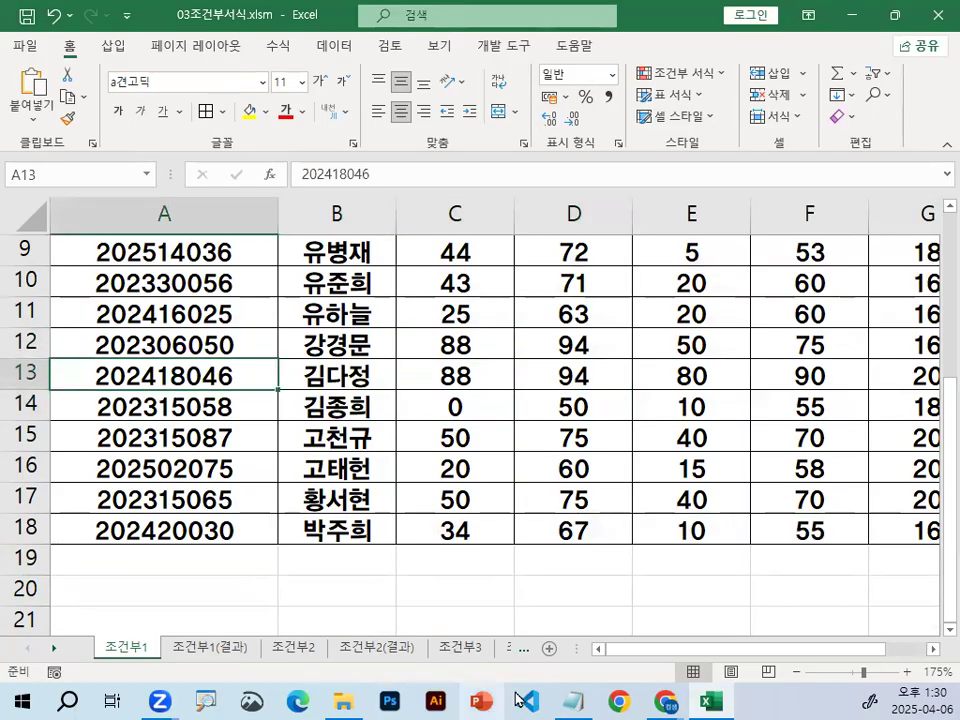
# Switch to the Notepad notes, highlight 범위가 제시 in item 1 of the conditional formatting procedure, and return to the workbook
pyautogui.click(572, 702)
pyautogui.moveTo(57, 188); pyautogui.dragTo(233, 188)
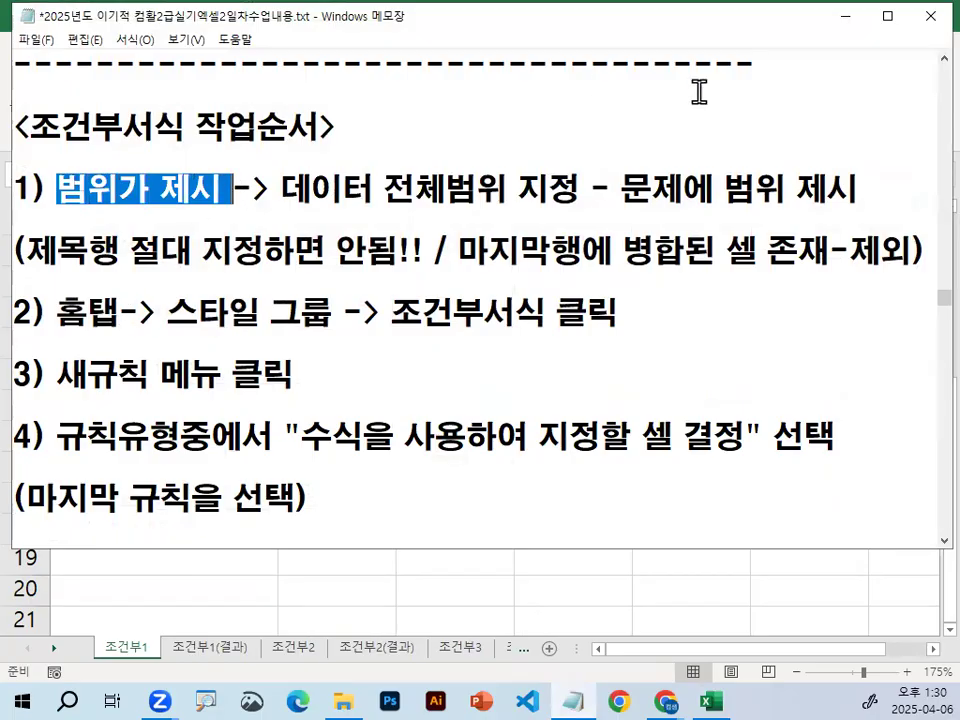
pyautogui.click(843, 16)
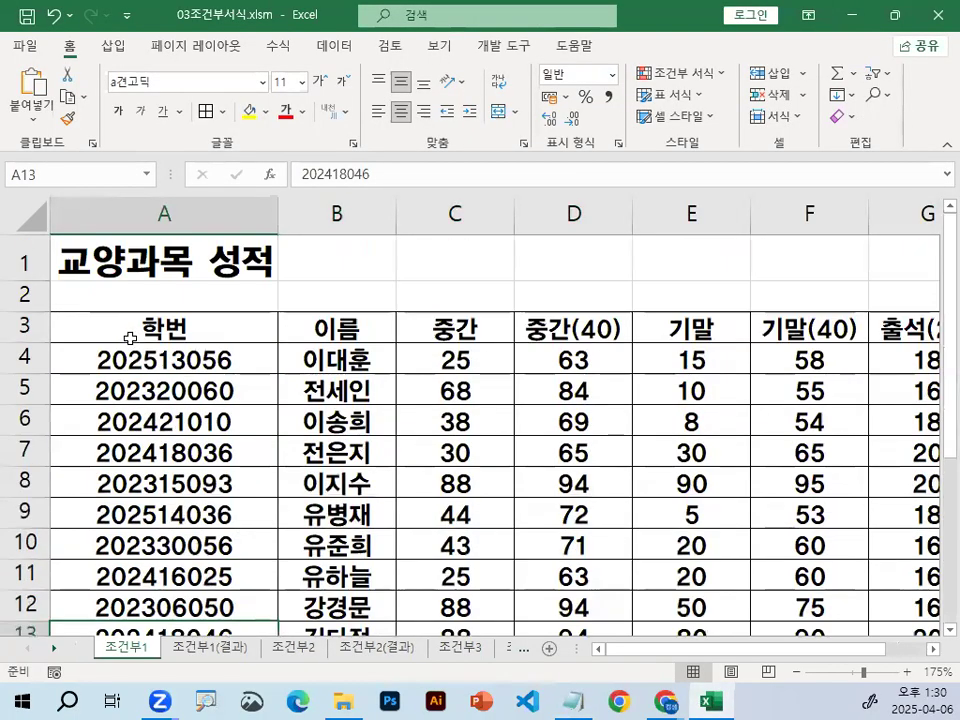
# Select the score table's data range A4:H18, leaving out the header row
pyautogui.click(92, 352)
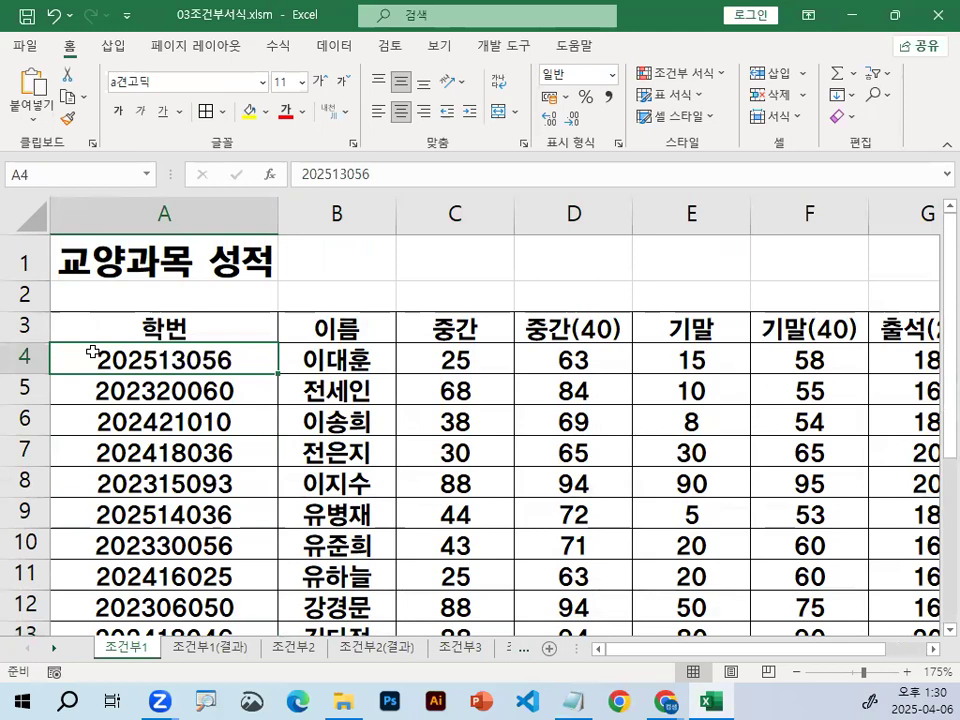
pyautogui.moveTo(340, 357); pyautogui.dragTo(696, 562)
pyautogui.moveTo(797, 648); pyautogui.dragTo(725, 648)
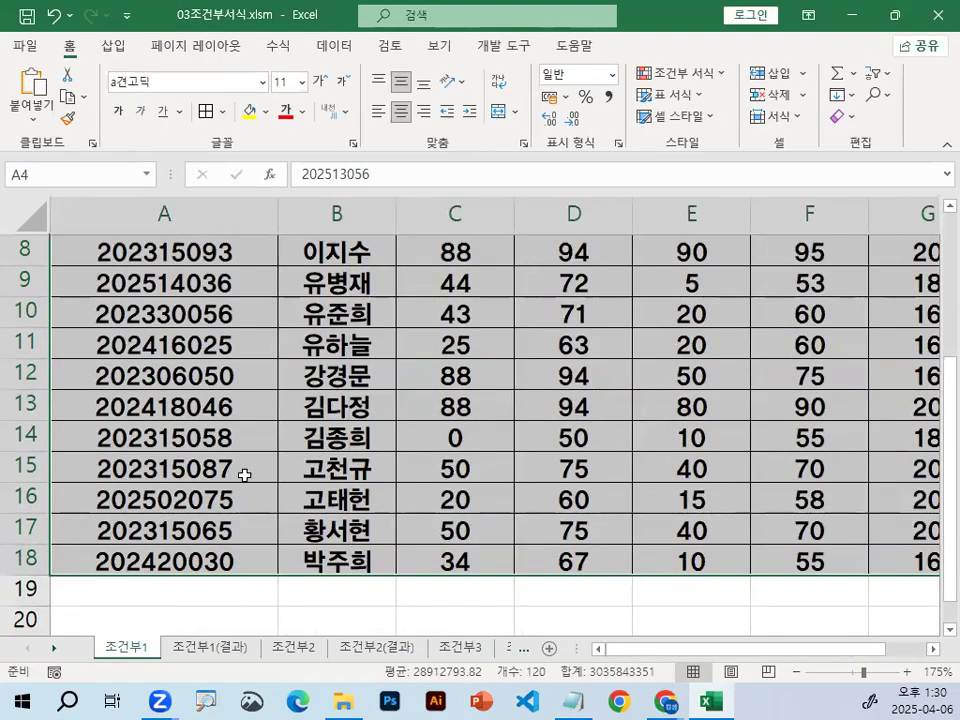
pyautogui.scroll(3, 239, 476)
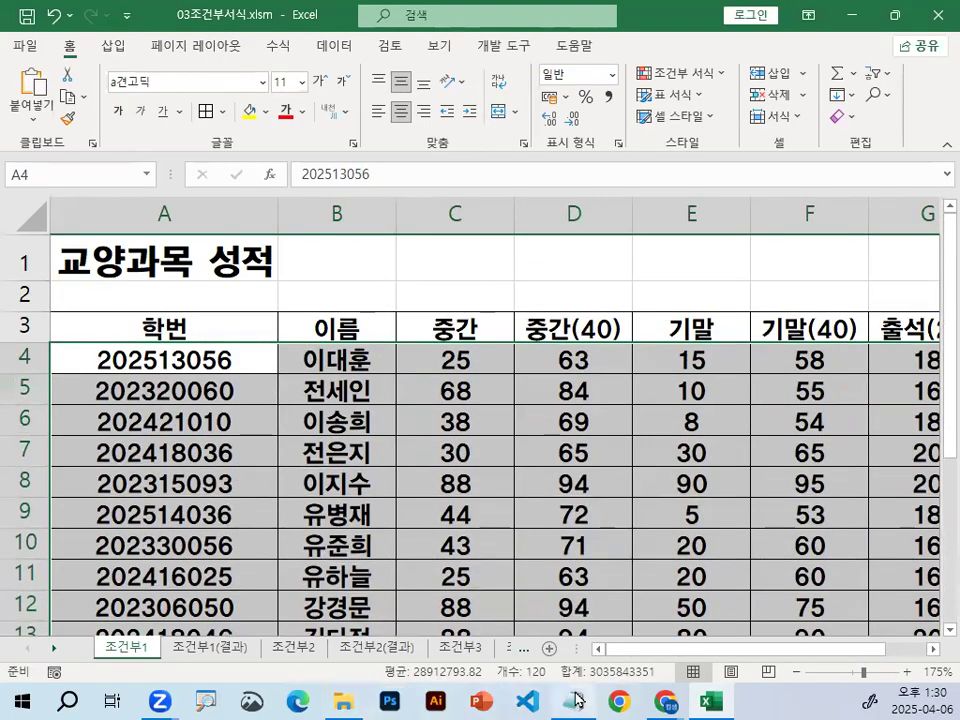
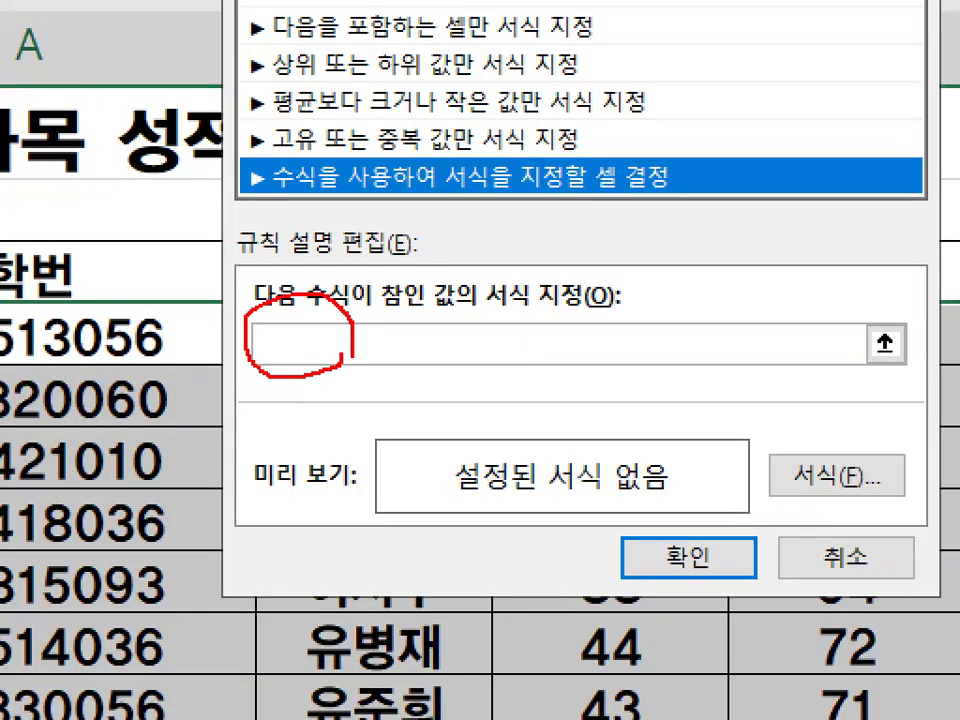
# Point out the empty formula box in the 새 서식 규칙 dialog with underline and circle annotations
pyautogui.press('Escape')
pyautogui.click(293, 358)
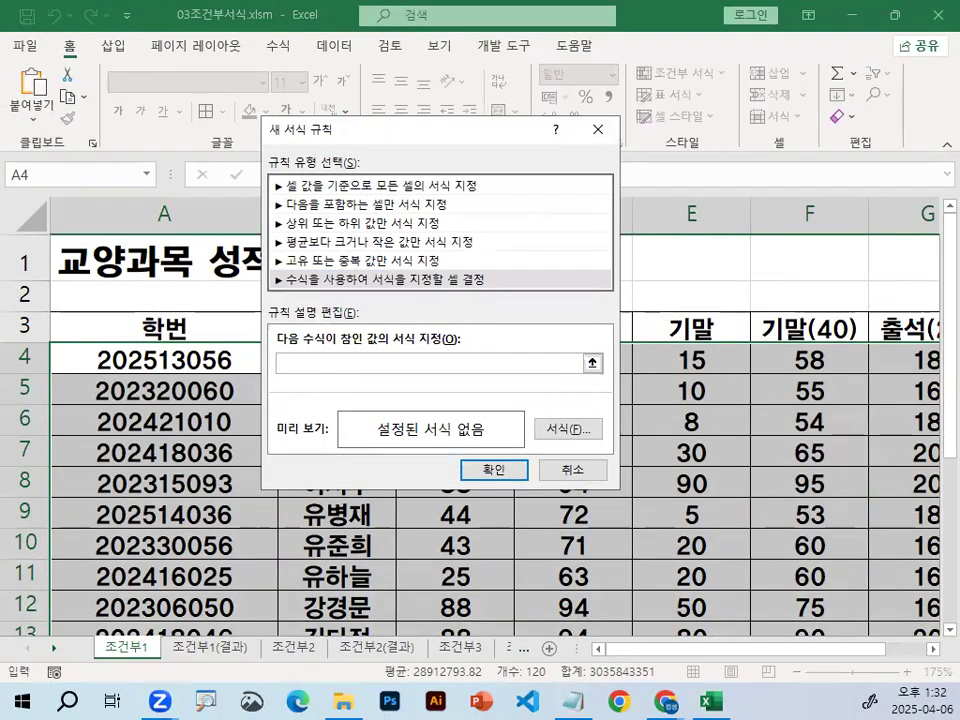
pyautogui.moveTo(281, 370); pyautogui.dragTo(369, 370)
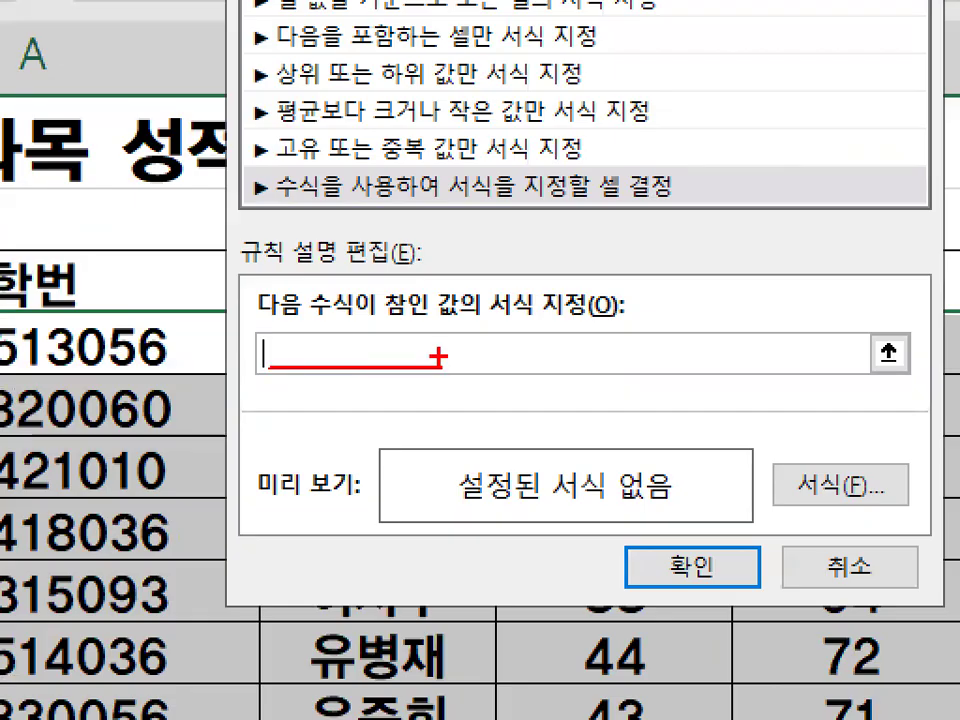
pyautogui.moveTo(281, 340); pyautogui.dragTo(292, 338)
pyautogui.moveTo(377, 335)
pyautogui.mouseDown()
pyautogui.moveTo(372, 375)
pyautogui.moveTo(378, 334)
pyautogui.mouseUp()
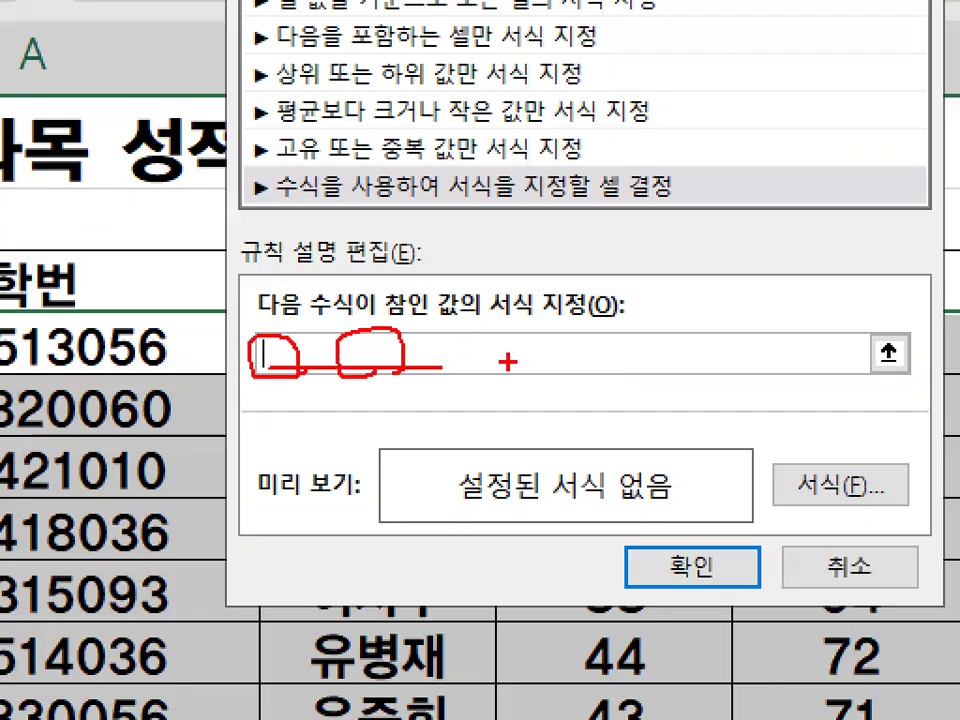
pyautogui.moveTo(440, 372); pyautogui.dragTo(508, 369)
pyautogui.press('Escape')
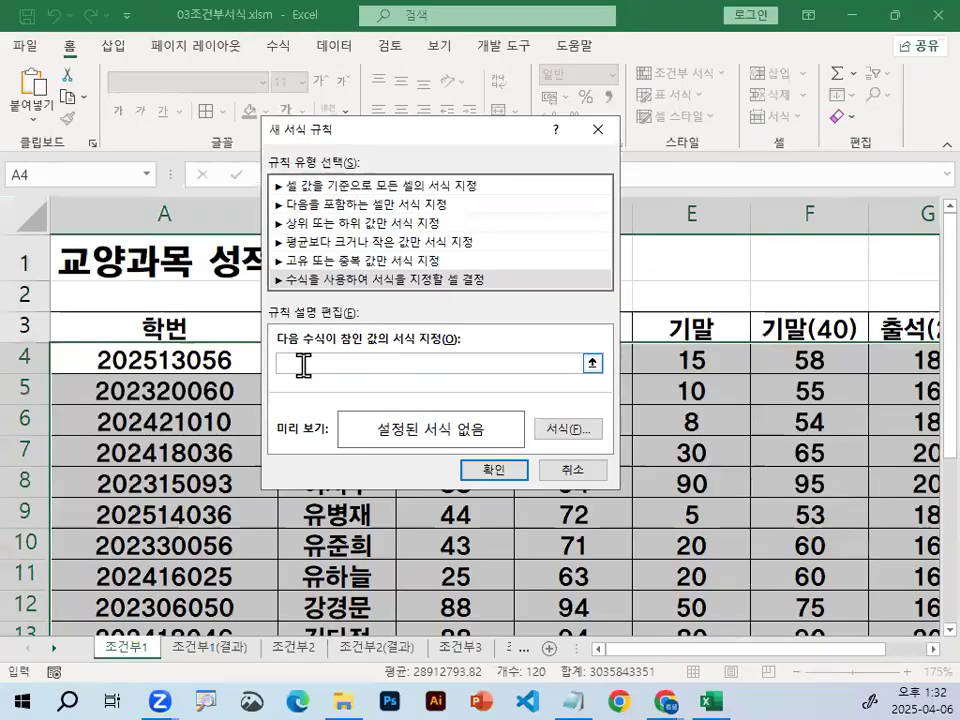
pyautogui.hotkey('ctrl', '1')
pyautogui.click(313, 351)
pyautogui.moveTo(339, 350)
pyautogui.mouseDown()
pyautogui.moveTo(303, 374)
pyautogui.moveTo(341, 324)
pyautogui.moveTo(345, 373)
pyautogui.mouseUp()
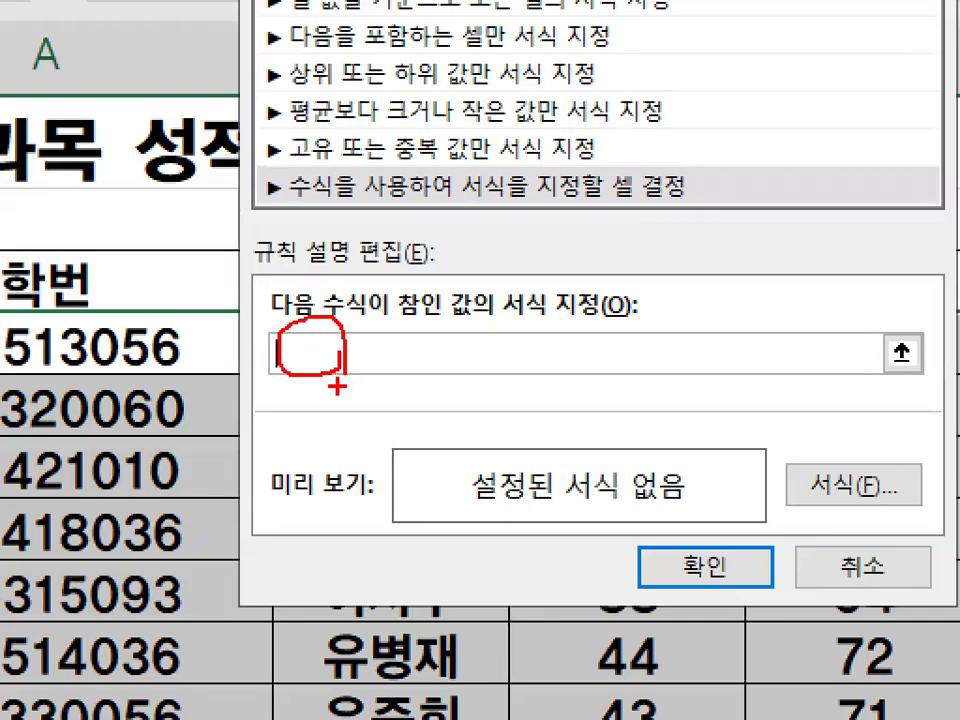
pyautogui.press('Escape')
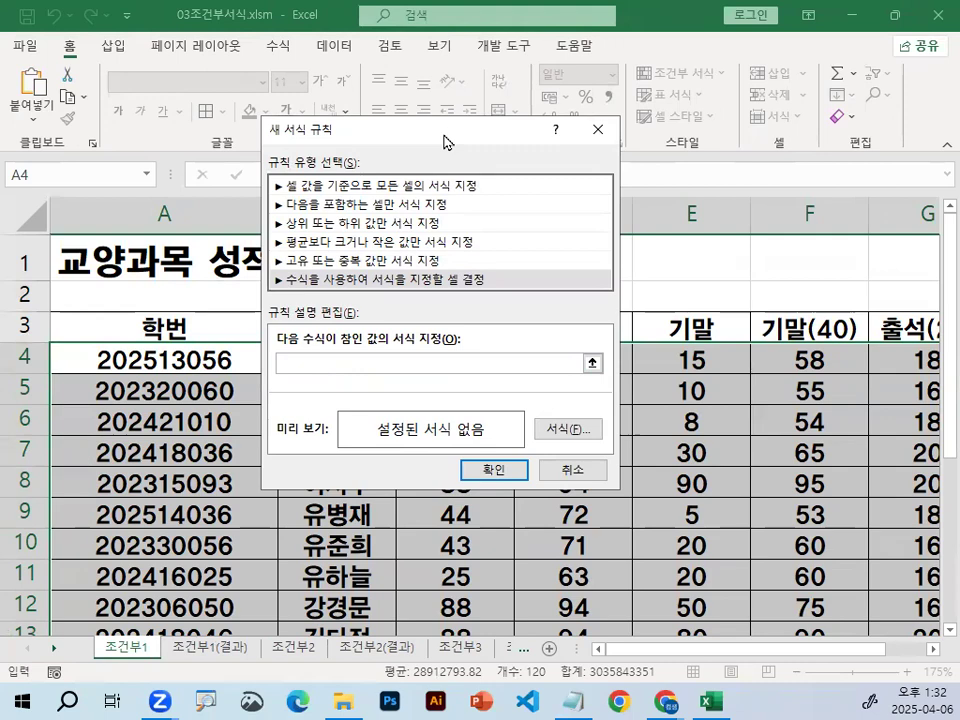
# Move the 새 서식 규칙 dialog off the 학번 and 이름 columns and circle its formula box
pyautogui.moveTo(453, 140); pyautogui.dragTo(763, 178)
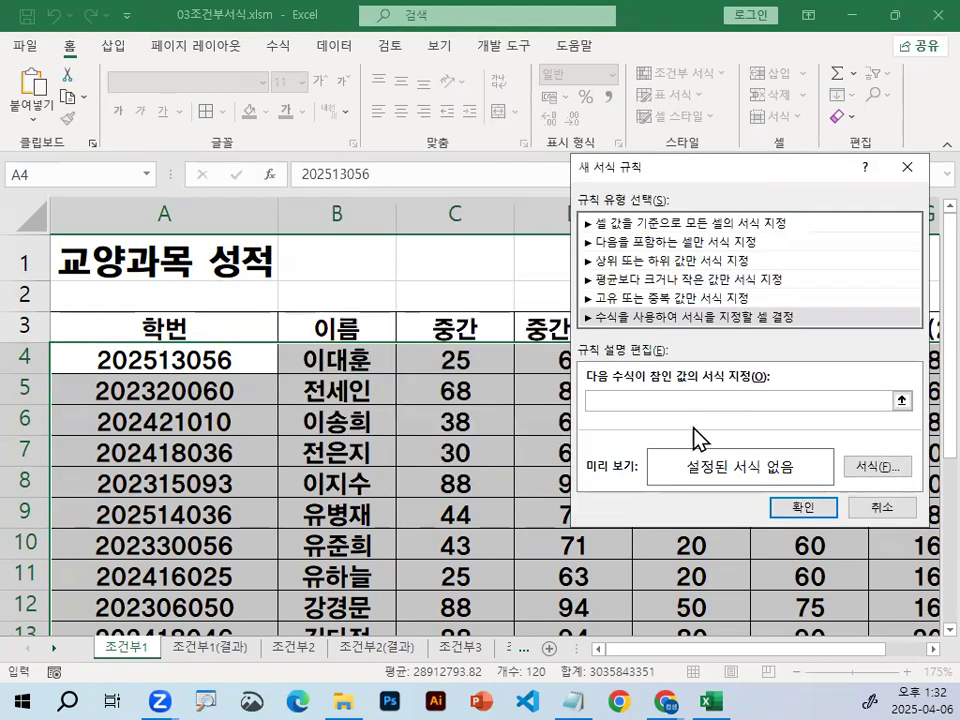
pyautogui.hotkey('ctrl', '1')
pyautogui.click(635, 416)
pyautogui.moveTo(679, 403)
pyautogui.mouseDown()
pyautogui.moveTo(566, 334)
pyautogui.moveTo(699, 391)
pyautogui.mouseUp()
pyautogui.press('Escape')
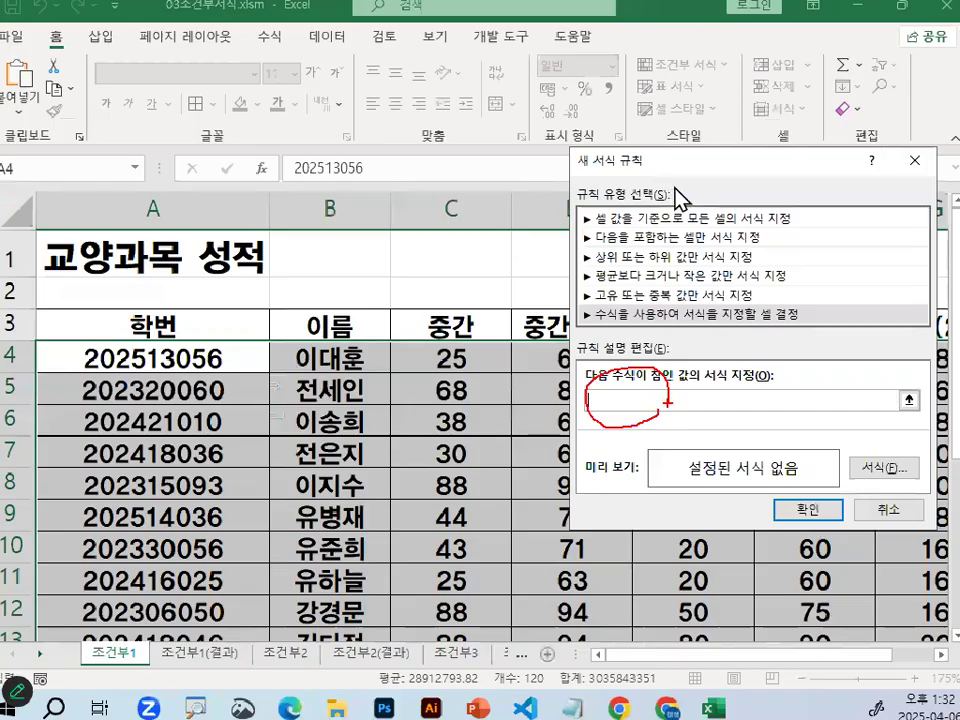
pyautogui.moveTo(675, 171); pyautogui.dragTo(588, 107)
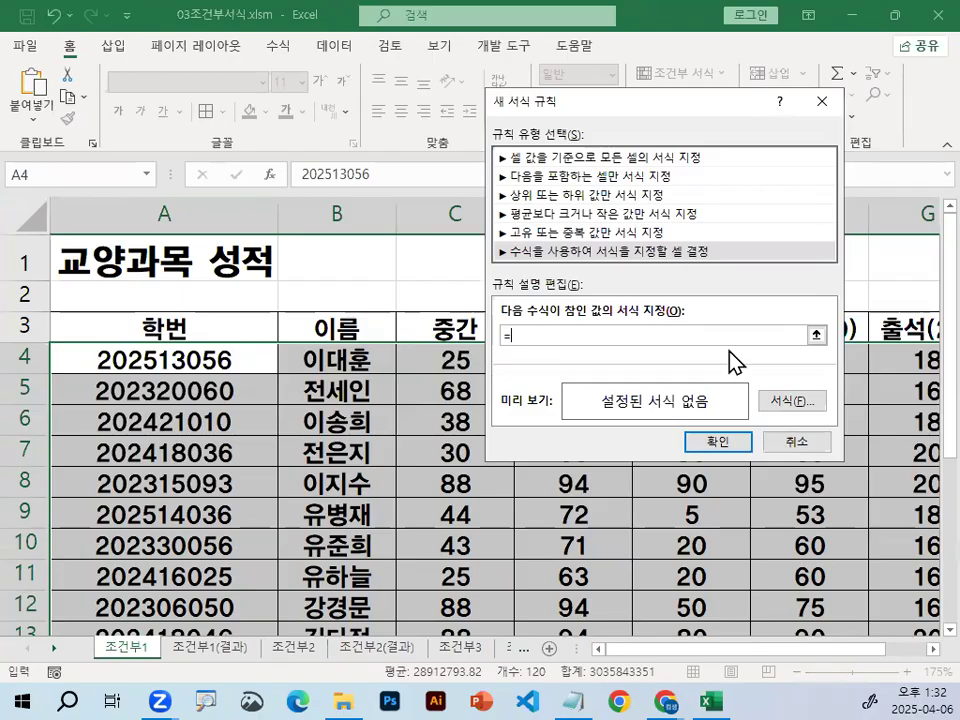
# Begin the rule formula with the LEFT function and reference the first student number cell, giving =LEFT($A$4
pyautogui.press('BackSpace')
pyautogui.write('LEFT(')
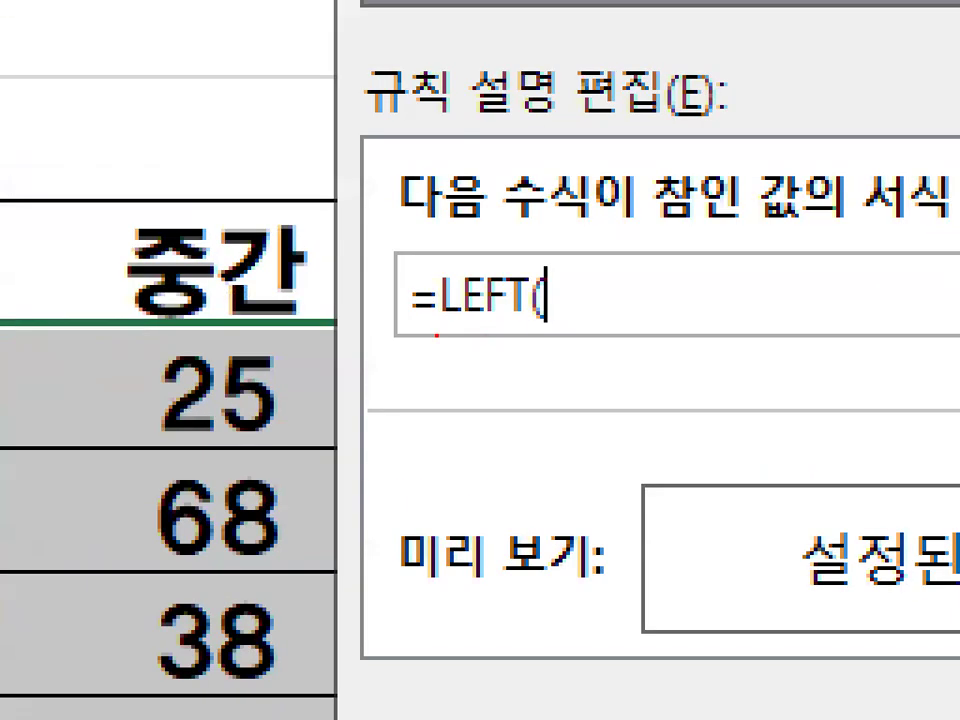
pyautogui.moveTo(410, 339); pyautogui.dragTo(596, 336)
pyautogui.press('Escape')
pyautogui.click(117, 355)
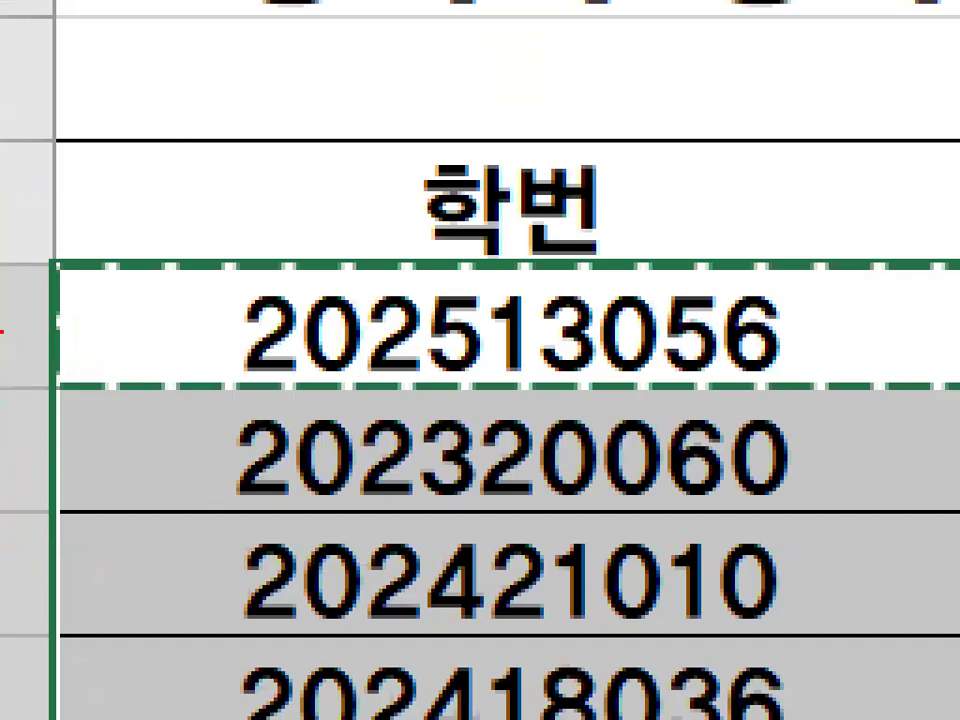
# Annotate the first student number cell A4 and cross out the 학번 header as a cell not to reference
pyautogui.moveTo(3, 330); pyautogui.dragTo(60, 330)
pyautogui.moveTo(681, 304)
pyautogui.mouseDown()
pyautogui.moveTo(289, 346)
pyautogui.moveTo(454, 339)
pyautogui.mouseUp()
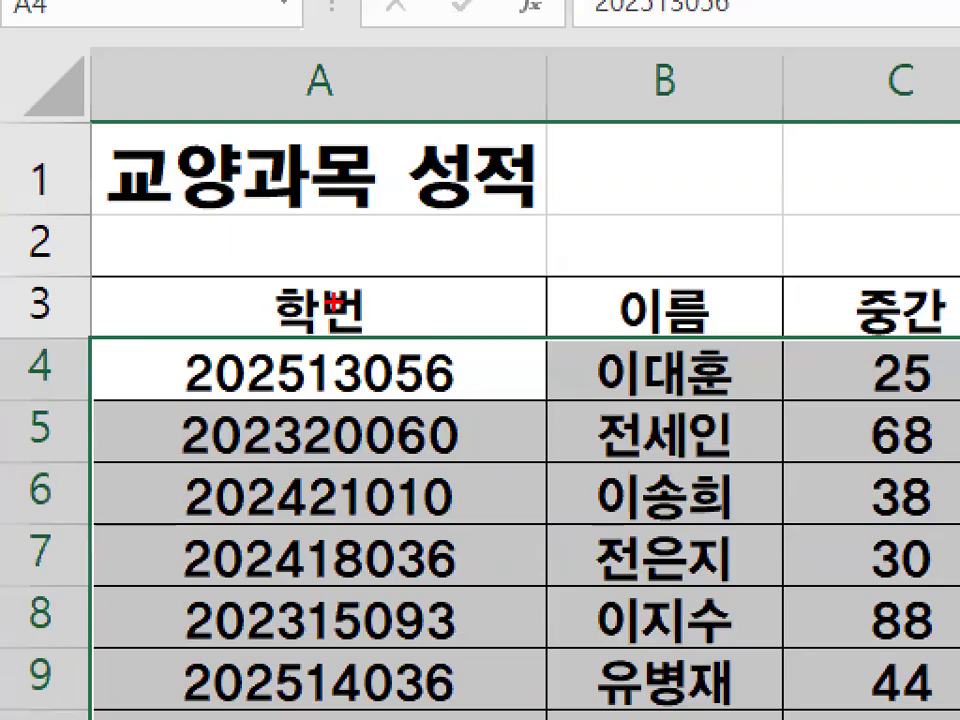
pyautogui.moveTo(375, 321)
pyautogui.mouseDown()
pyautogui.moveTo(268, 314)
pyautogui.moveTo(378, 318)
pyautogui.mouseUp()
pyautogui.moveTo(398, 246); pyautogui.dragTo(274, 339)
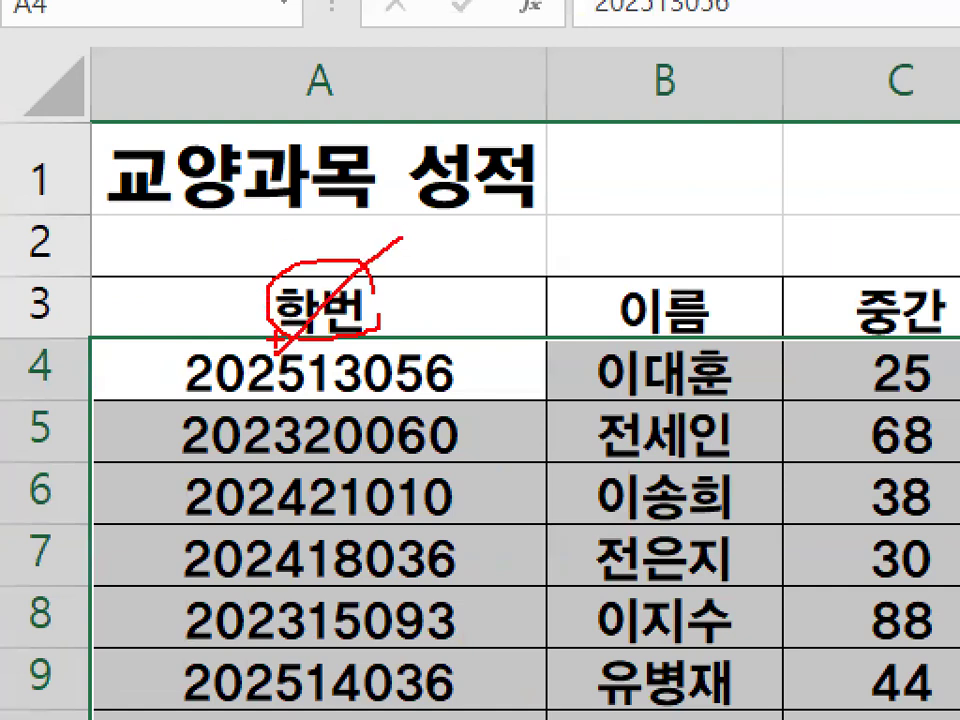
pyautogui.moveTo(293, 264); pyautogui.dragTo(350, 334)
pyautogui.moveTo(158, 366); pyautogui.dragTo(255, 262)
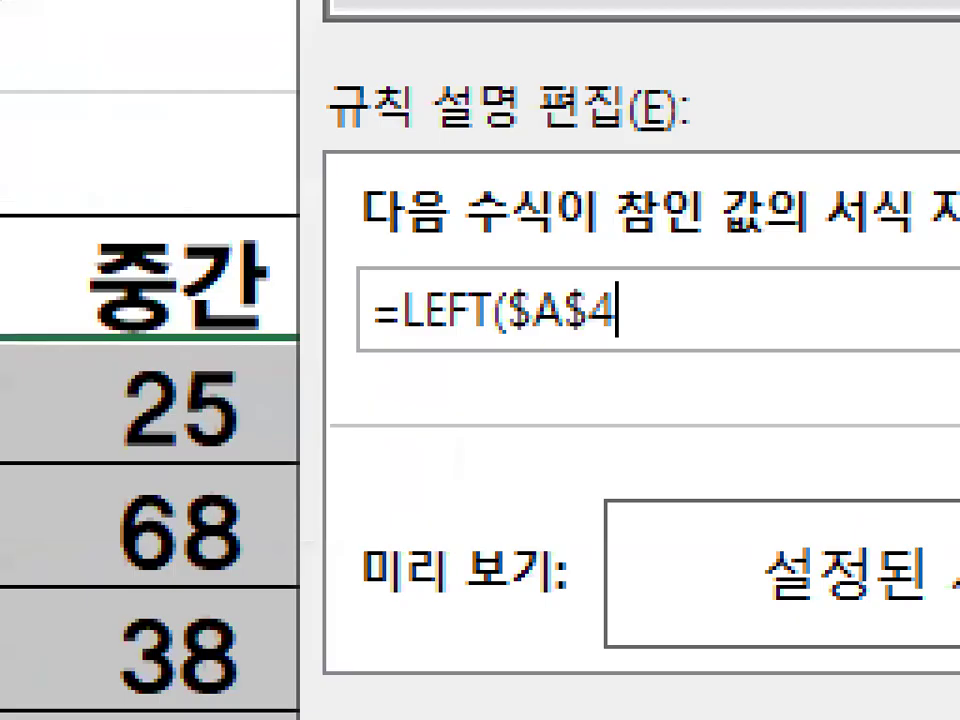
# Remove the row lock from the cell reference so the rule formula reads =LEFT($A4
pyautogui.moveTo(500, 302)
pyautogui.mouseDown()
pyautogui.moveTo(617, 318)
pyautogui.moveTo(510, 335)
pyautogui.mouseUp()
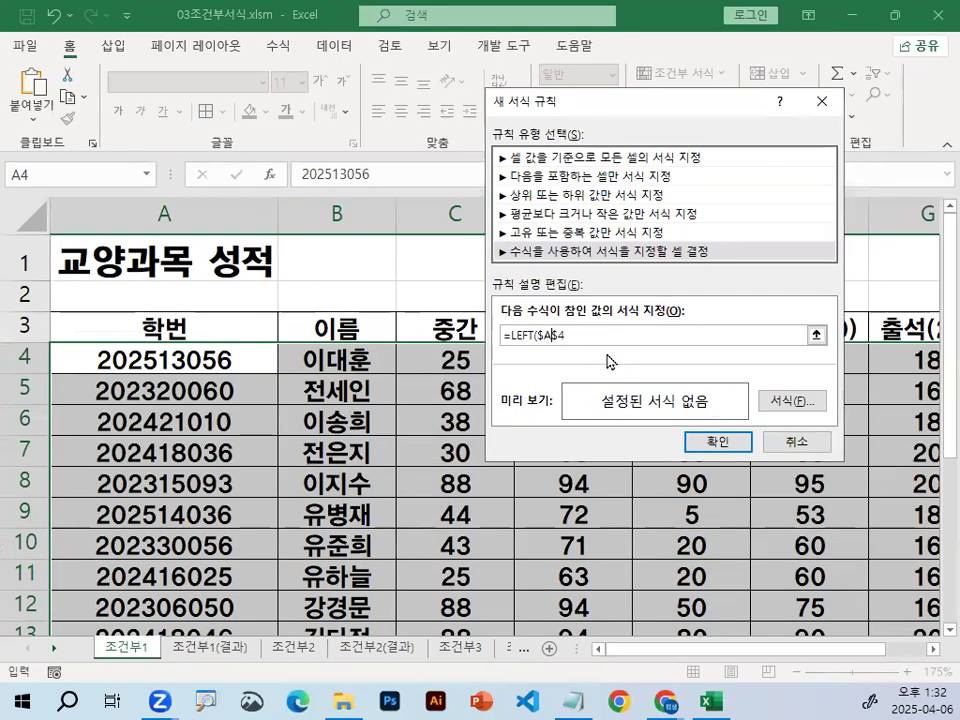
pyautogui.press('Delete')
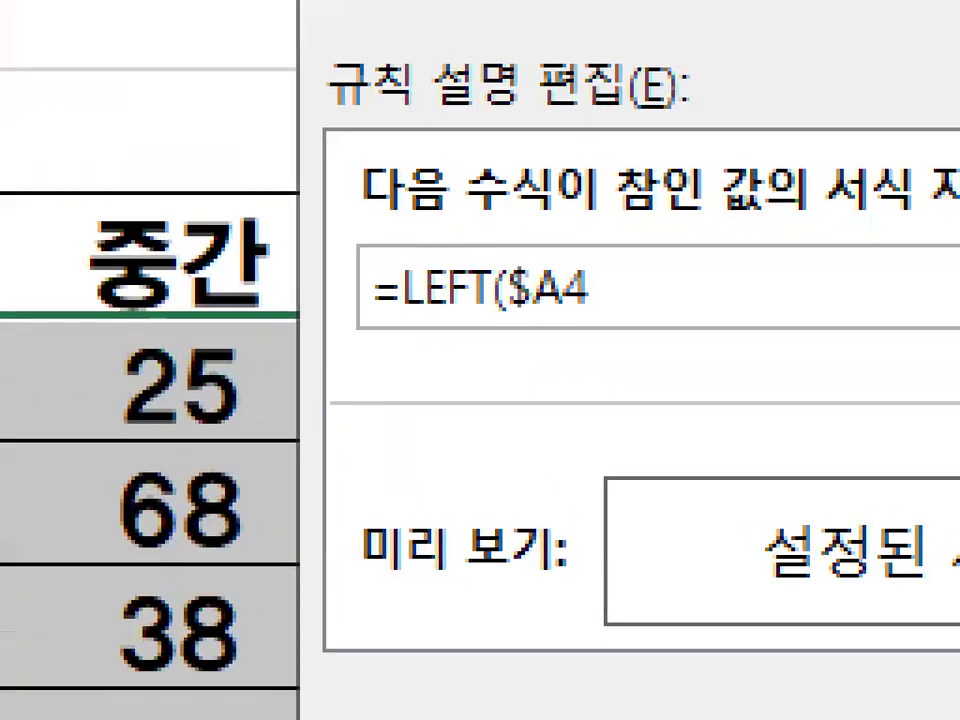
# Complete the rule formula as =LEFT($A4,4)="2024" and circle the character count argument 4
pyautogui.moveTo(636, 285)
pyautogui.mouseDown()
pyautogui.moveTo(602, 326)
pyautogui.moveTo(637, 284)
pyautogui.mouseUp()
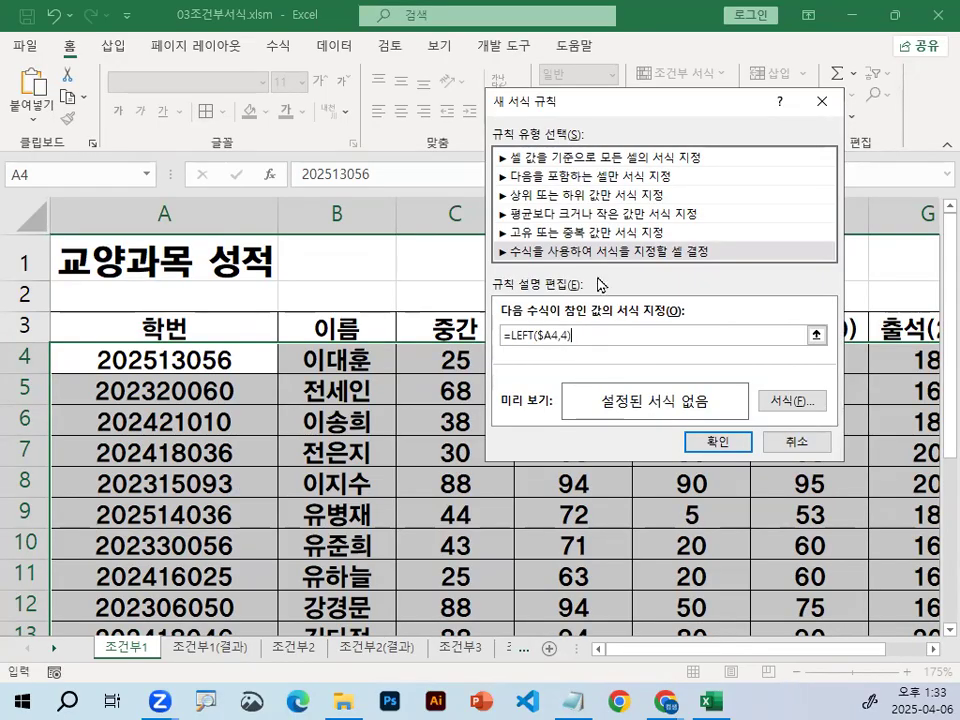
pyautogui.moveTo(700, 336)
pyautogui.mouseDown()
pyautogui.moveTo(666, 345)
pyautogui.moveTo(692, 342)
pyautogui.mouseUp()
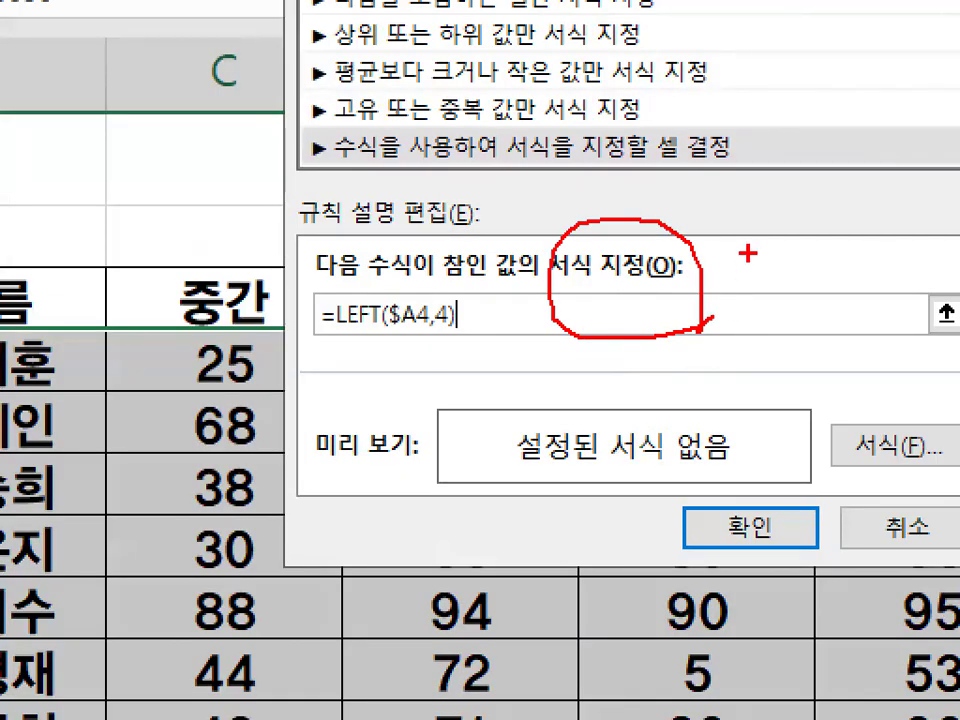
pyautogui.press('Escape')
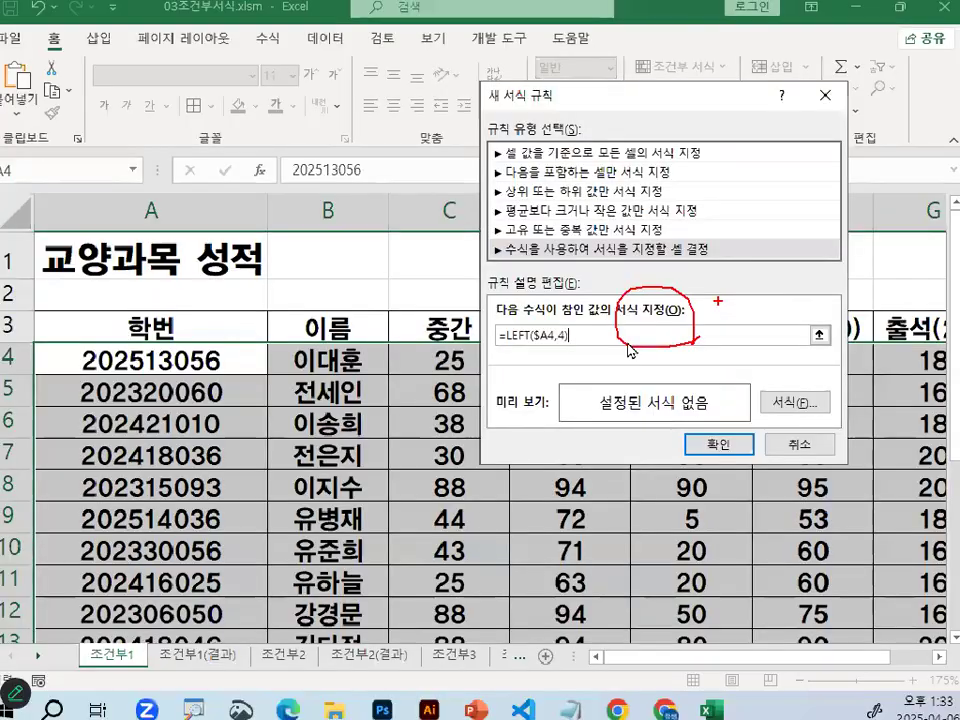
pyautogui.hotkey('ctrl', '1')
pyautogui.moveTo(575, 334); pyautogui.dragTo(566, 339)
pyautogui.moveTo(585, 263); pyautogui.dragTo(565, 325)
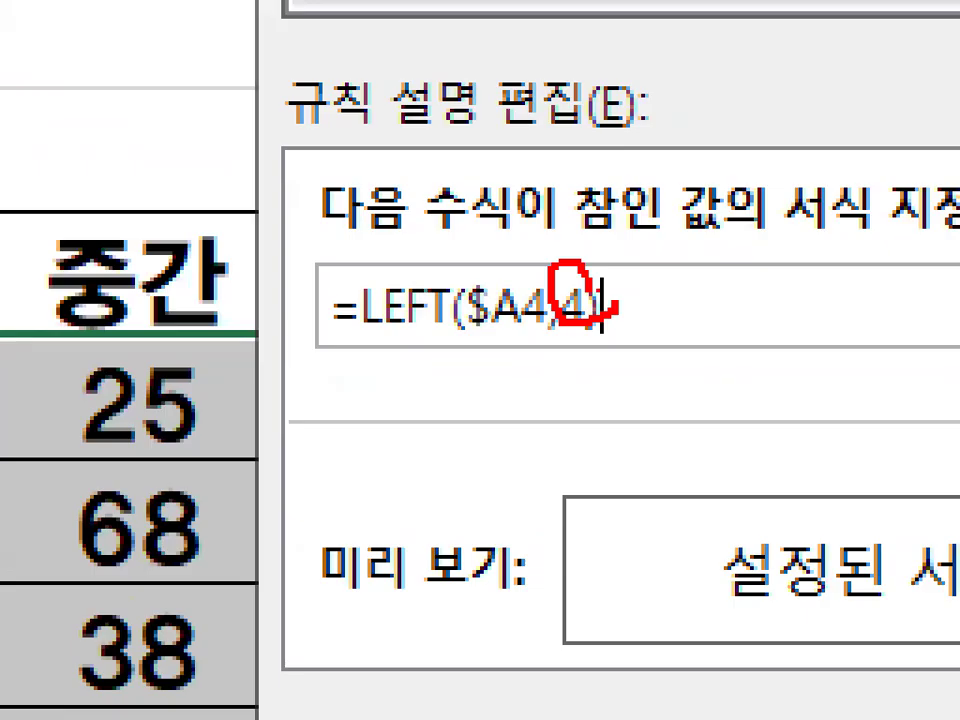
pyautogui.press('Escape')
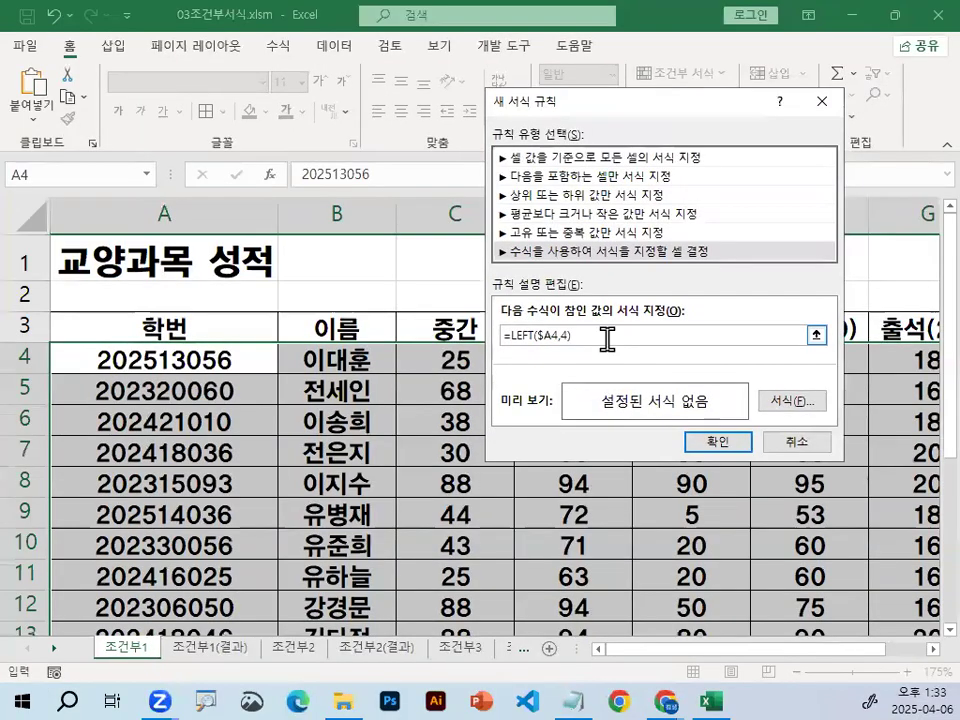
pyautogui.write('="2024"')
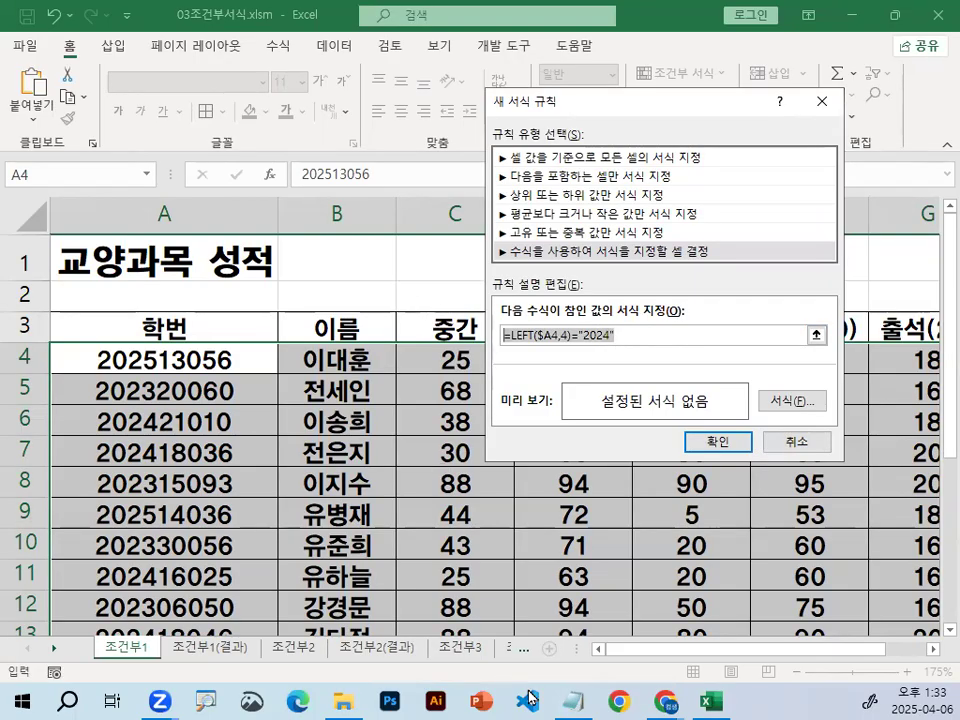
# Switch to the Notepad lesson notes and paste =LEFT($A4,4)="2024" below step 5 on entering the condition formula
pyautogui.click(573, 701)
pyautogui.click(241, 440)
pyautogui.scroll(-1, 244, 418)
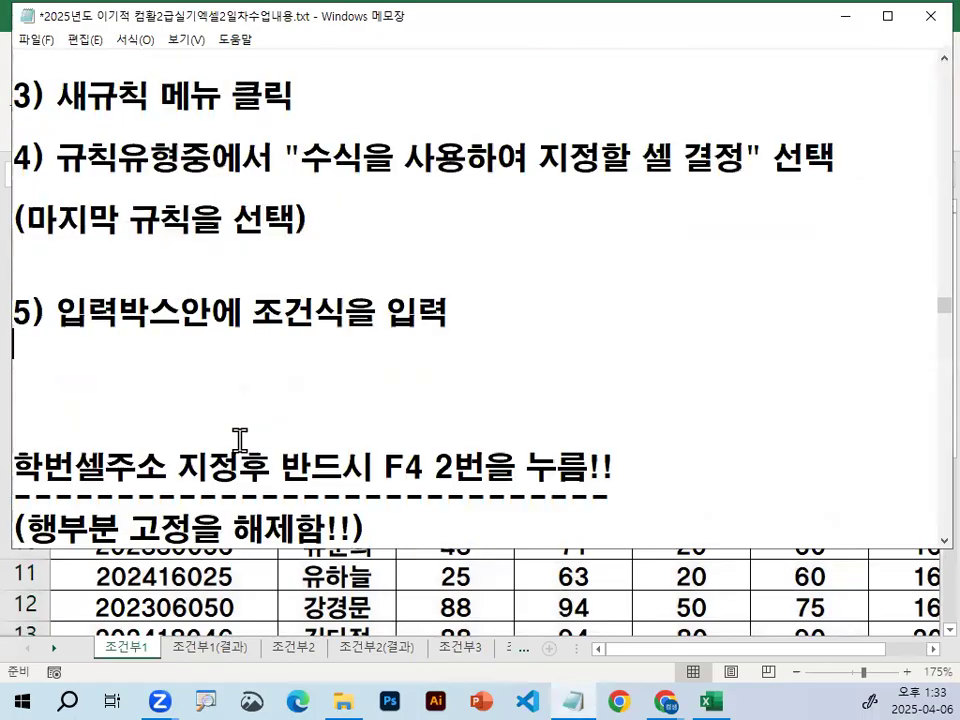
pyautogui.press('Return')
pyautogui.press('Return')
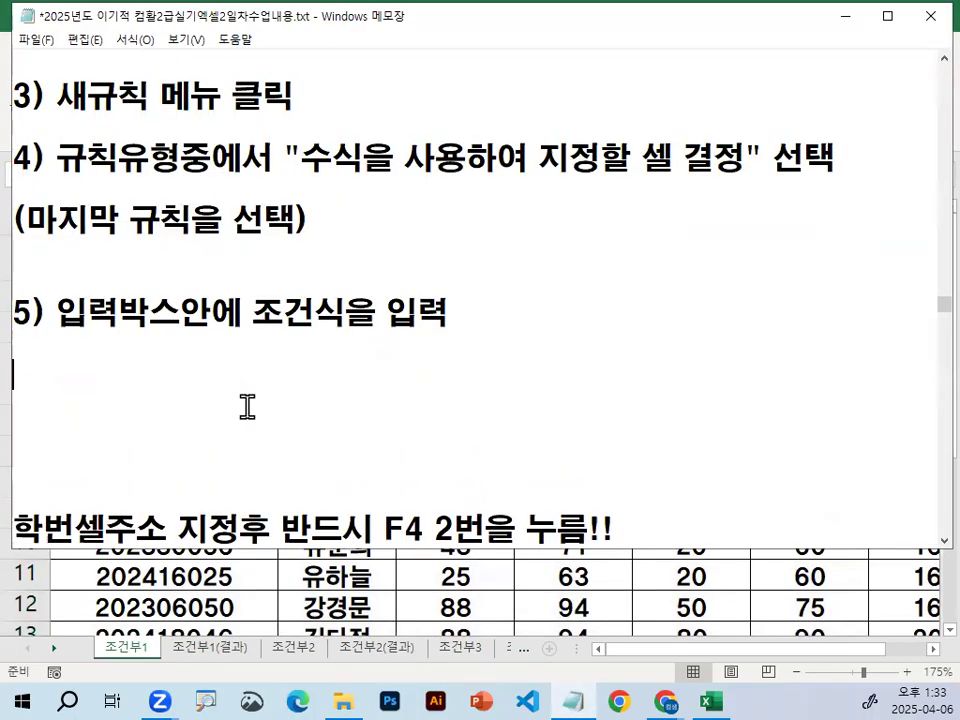
pyautogui.hotkey('ctrl', 'v')
pyautogui.hotkey('ctrl', '1')
pyautogui.click(268, 376)
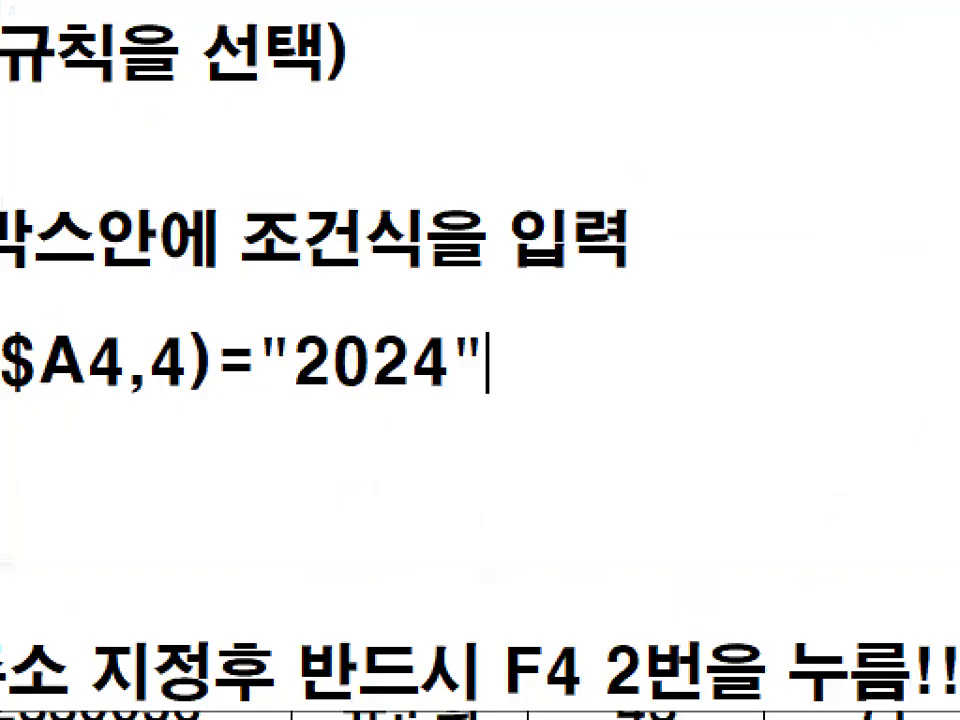
pyautogui.moveTo(292, 353)
pyautogui.mouseDown()
pyautogui.moveTo(240, 355)
pyautogui.moveTo(287, 352)
pyautogui.mouseUp()
pyautogui.moveTo(468, 336)
pyautogui.mouseDown()
pyautogui.moveTo(478, 352)
pyautogui.moveTo(468, 334)
pyautogui.mouseUp()
pyautogui.press('Escape')
# Remove the surplus blank lines between the pasted formula and the note about the student number cell address
pyautogui.click(152, 422)
pyautogui.press('Return')
pyautogui.press('Delete')
pyautogui.press('Delete')
pyautogui.press('Delete')
pyautogui.press('Down')
pyautogui.press('Down')
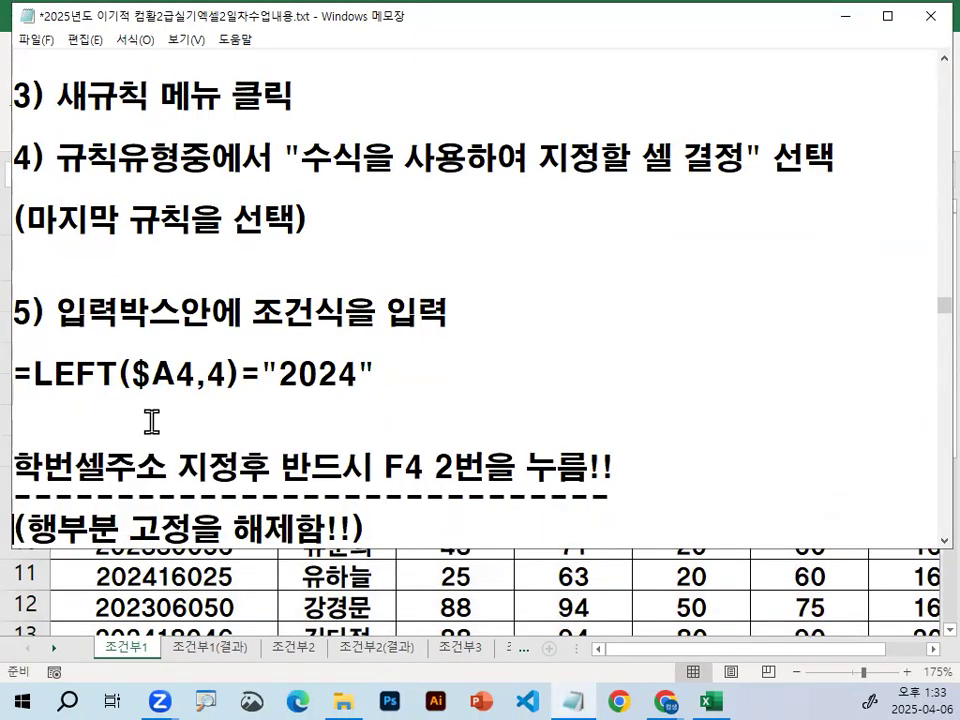
pyautogui.press('Down')
pyautogui.press('Down')
pyautogui.press('Down')
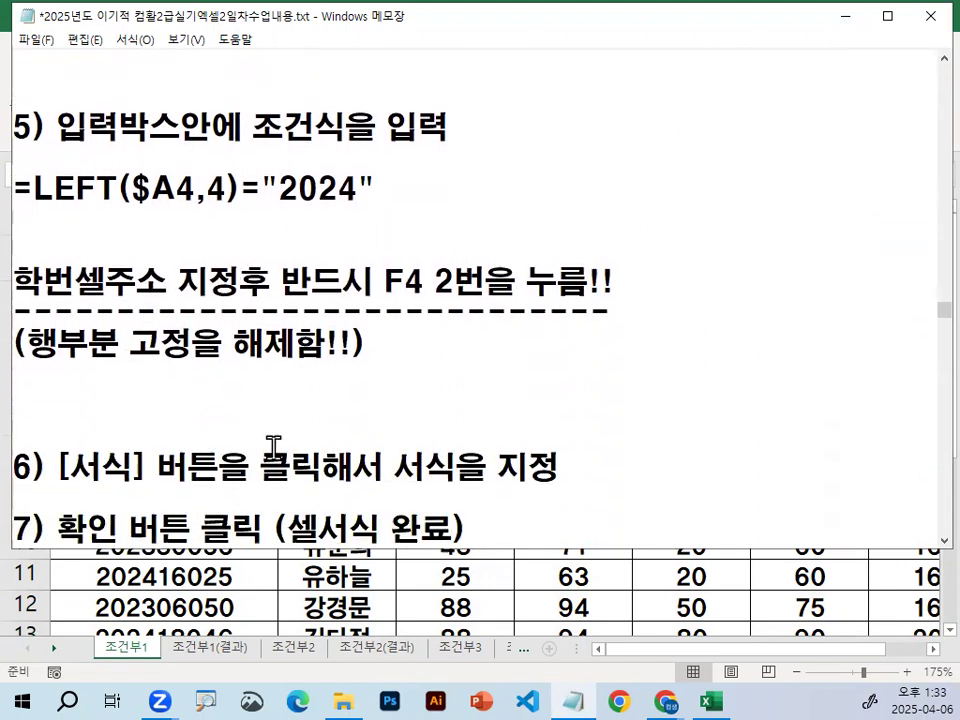
# Underline the note on using F4 twice, enlarge the notes window, and highlight the line about releasing the row lock
pyautogui.hotkey('ctrl', 's')
pyautogui.hotkey('ctrl', '2')
pyautogui.moveTo(50, 311)
pyautogui.mouseDown()
pyautogui.moveTo(521, 309)
pyautogui.moveTo(508, 298)
pyautogui.moveTo(422, 310)
pyautogui.moveTo(437, 260)
pyautogui.moveTo(507, 318)
pyautogui.mouseUp()
pyautogui.press('Escape')
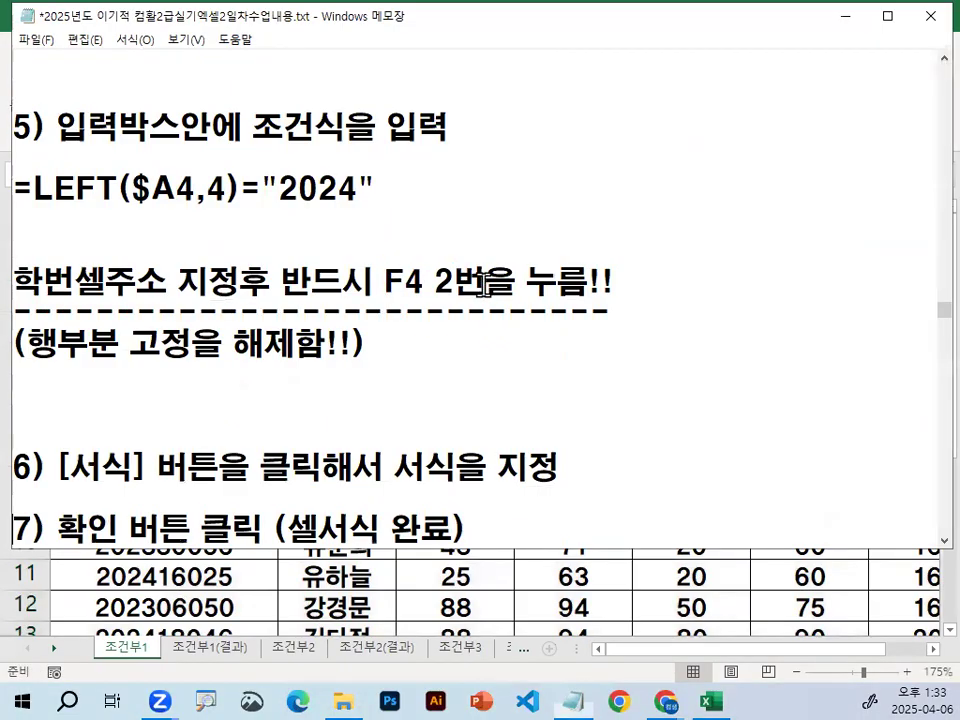
pyautogui.moveTo(499, 12); pyautogui.dragTo(497, 56)
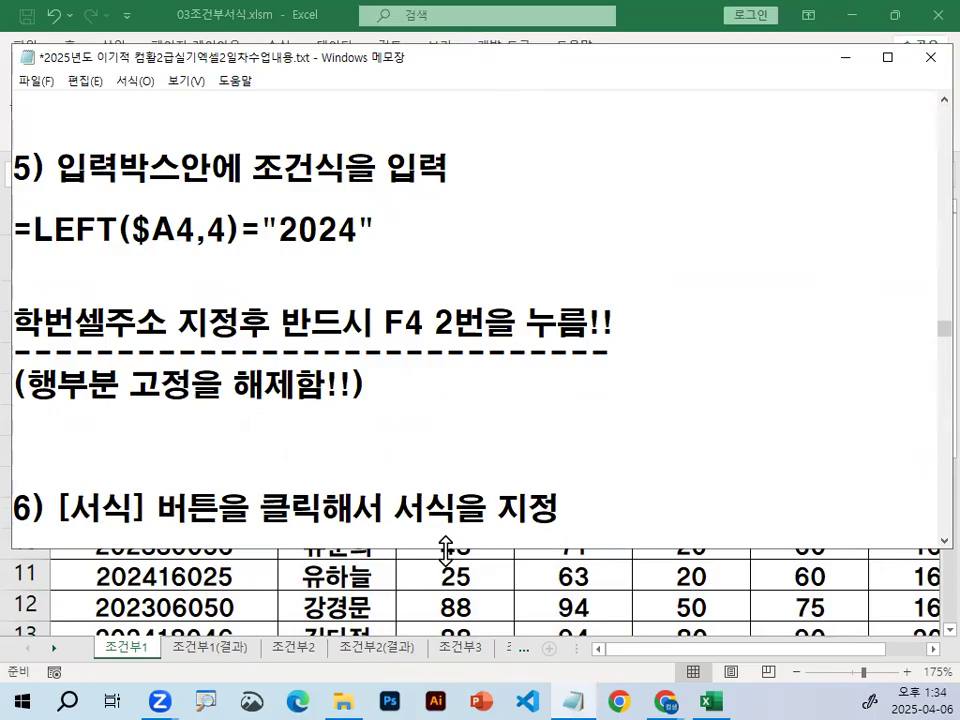
pyautogui.moveTo(446, 551); pyautogui.dragTo(446, 610)
pyautogui.moveTo(26, 385); pyautogui.dragTo(366, 386)
# Highlight the [서식] 버튼 and 서식을 지정 wording in step 6 of the notes, and return to Excel
pyautogui.scroll(-1, 208, 437)
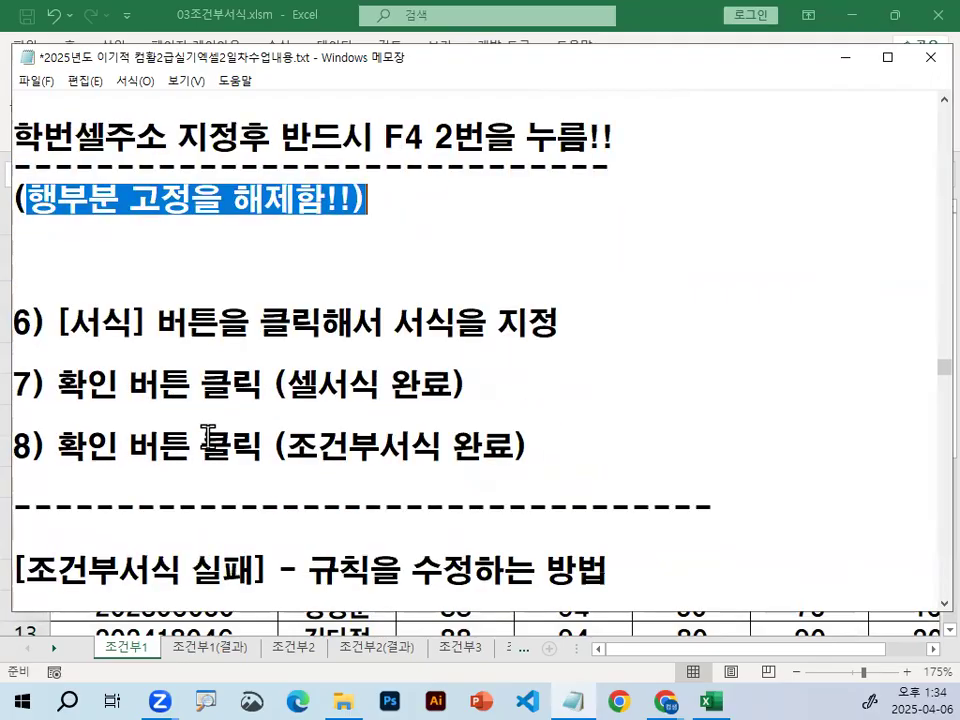
pyautogui.scroll(-1, 208, 437)
pyautogui.moveTo(57, 231); pyautogui.dragTo(253, 231)
pyautogui.moveTo(393, 231); pyautogui.dragTo(588, 230)
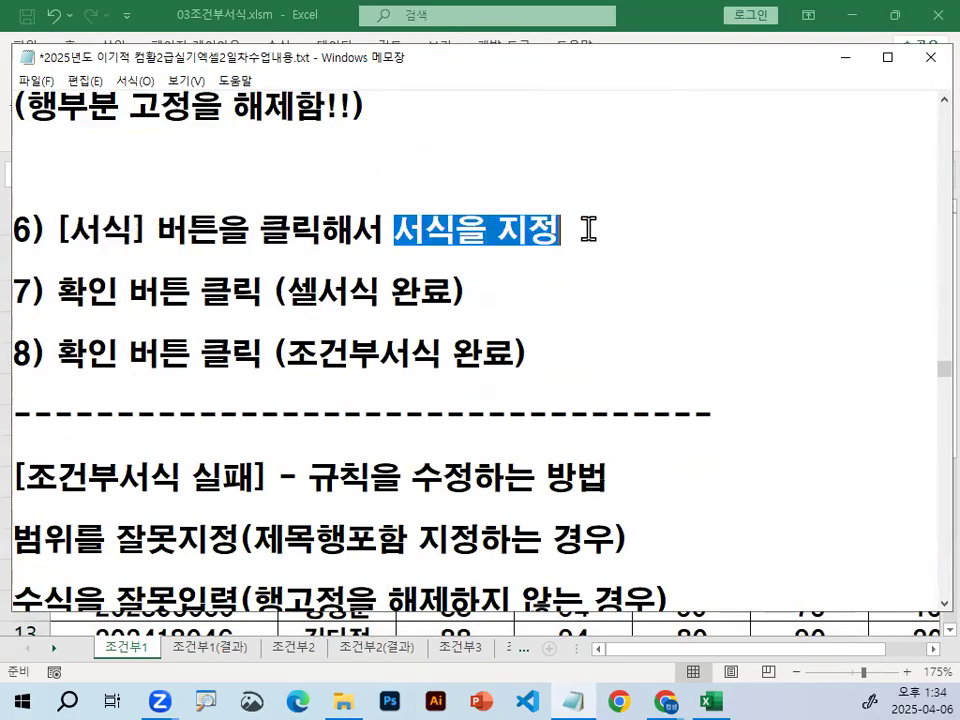
pyautogui.click(845, 57)
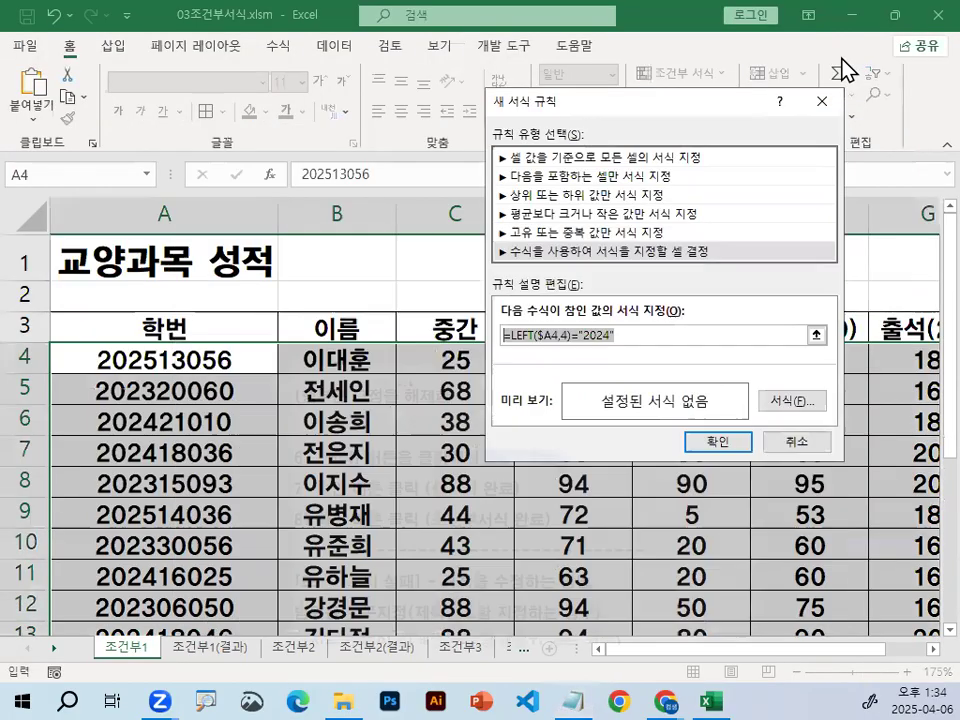
# Circle the rule's 서식 option in the 새 서식 규칙 dialog and open its cell format settings
pyautogui.hotkey('ctrl', '1')
pyautogui.click(811, 412)
pyautogui.moveTo(857, 403)
pyautogui.mouseDown()
pyautogui.moveTo(850, 411)
pyautogui.moveTo(683, 373)
pyautogui.moveTo(840, 387)
pyautogui.mouseUp()
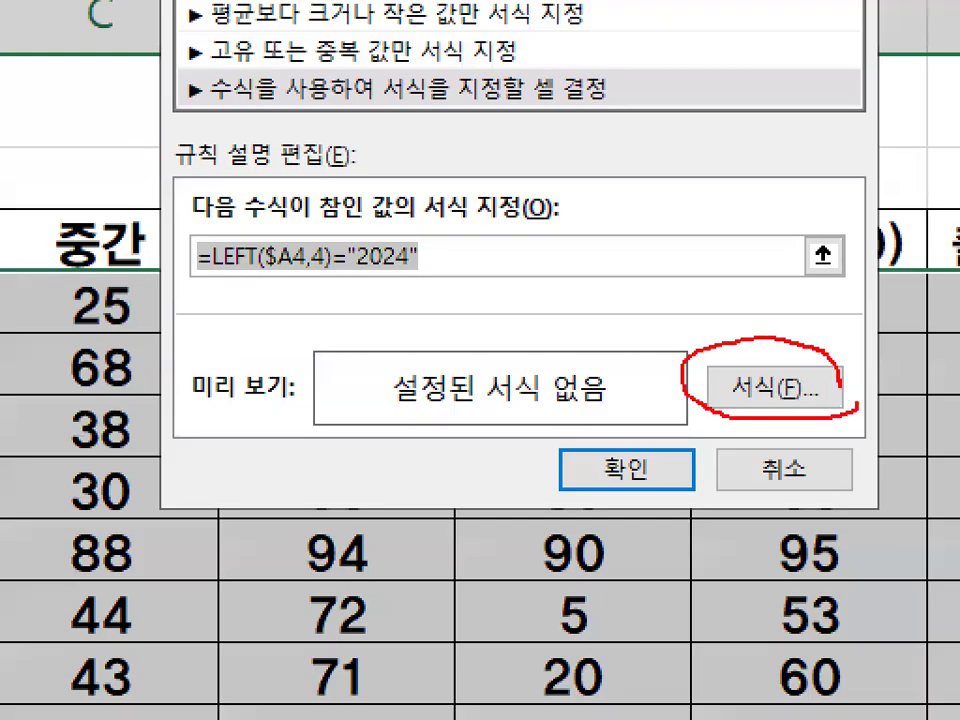
pyautogui.press('Escape')
pyautogui.click(806, 410)
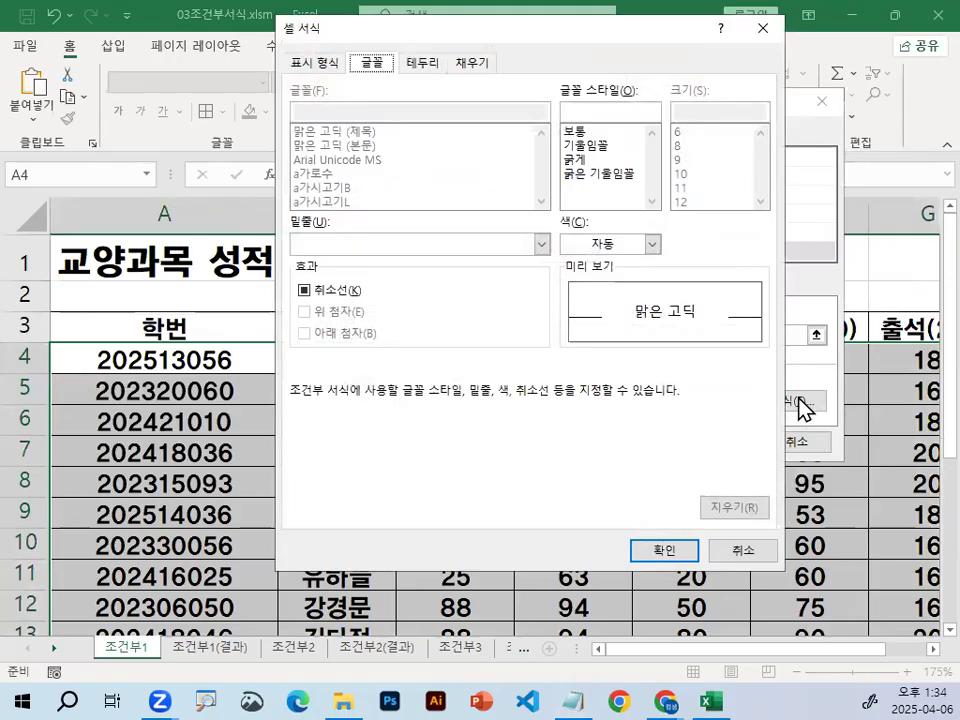
# Move the 셀 서식 dialog and circle its font options and the 글꼴 heading
pyautogui.moveTo(615, 30); pyautogui.dragTo(551, 93)
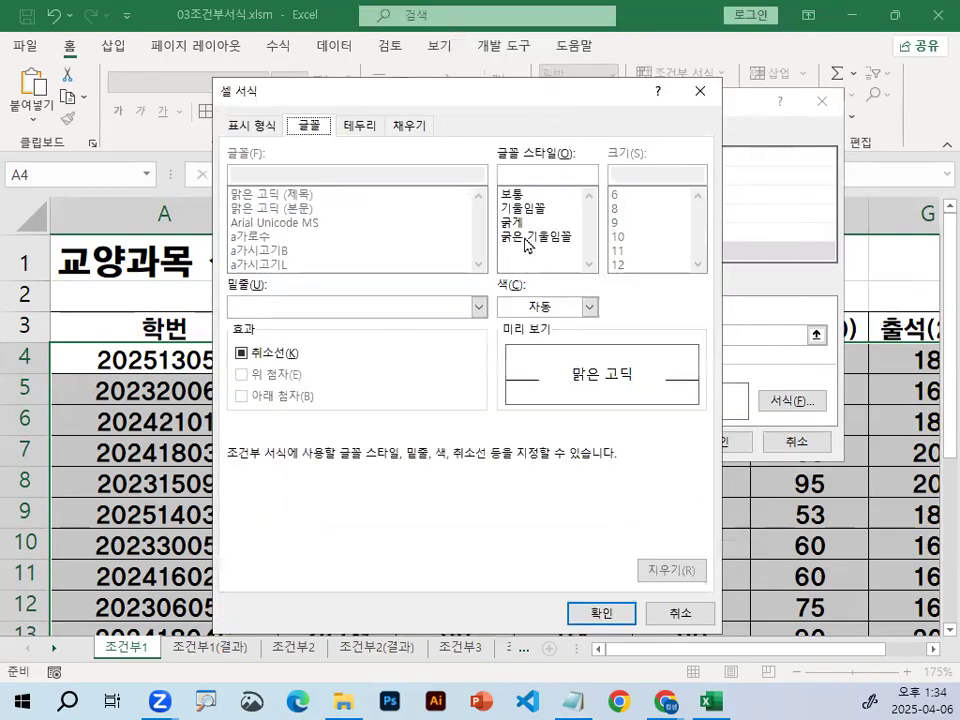
pyautogui.hotkey('ctrl', '1')
pyautogui.click(562, 306)
pyautogui.moveTo(898, 353)
pyautogui.mouseDown()
pyautogui.moveTo(821, 439)
pyautogui.moveTo(793, 415)
pyautogui.mouseUp()
pyautogui.press('Escape')
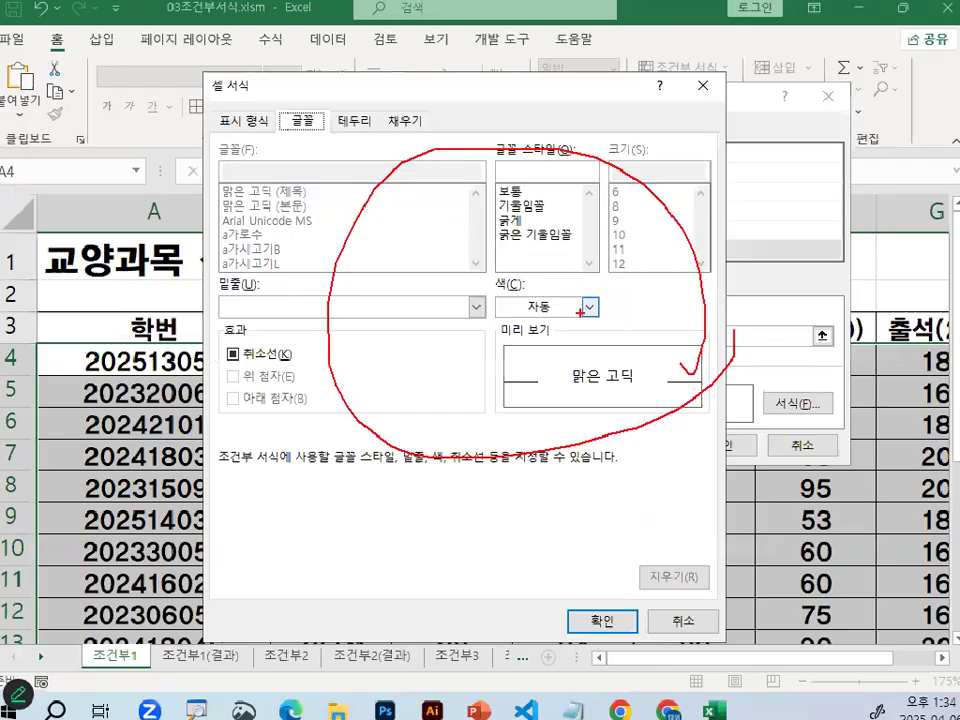
pyautogui.hotkey('ctrl', '1')
pyautogui.click(325, 114)
pyautogui.moveTo(337, 127)
pyautogui.mouseDown()
pyautogui.moveTo(328, 152)
pyautogui.moveTo(274, 105)
pyautogui.mouseUp()
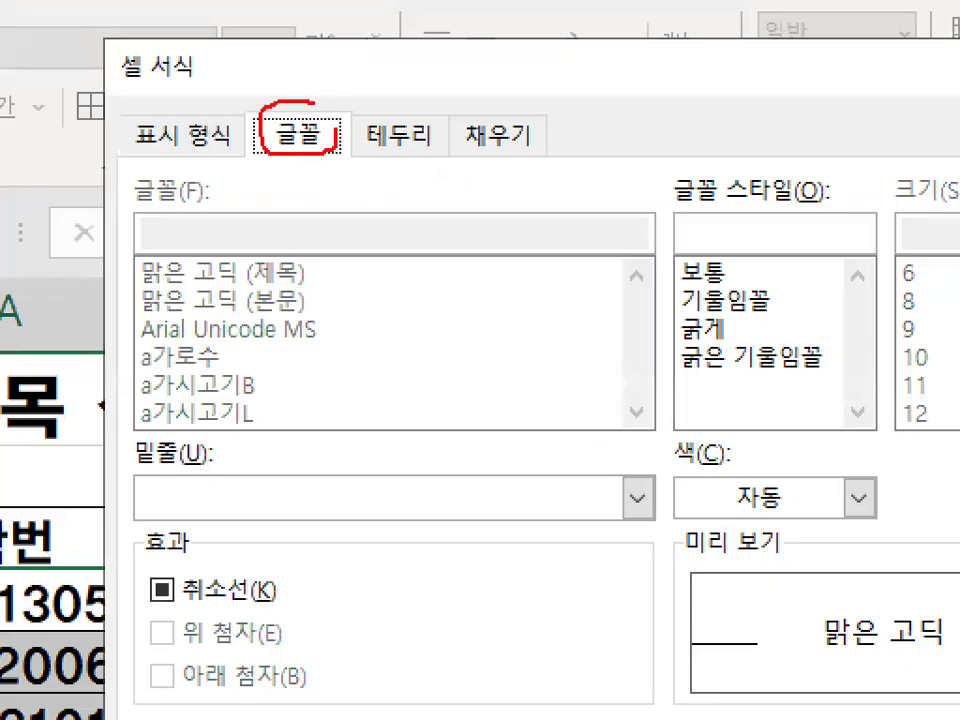
pyautogui.press('Escape')
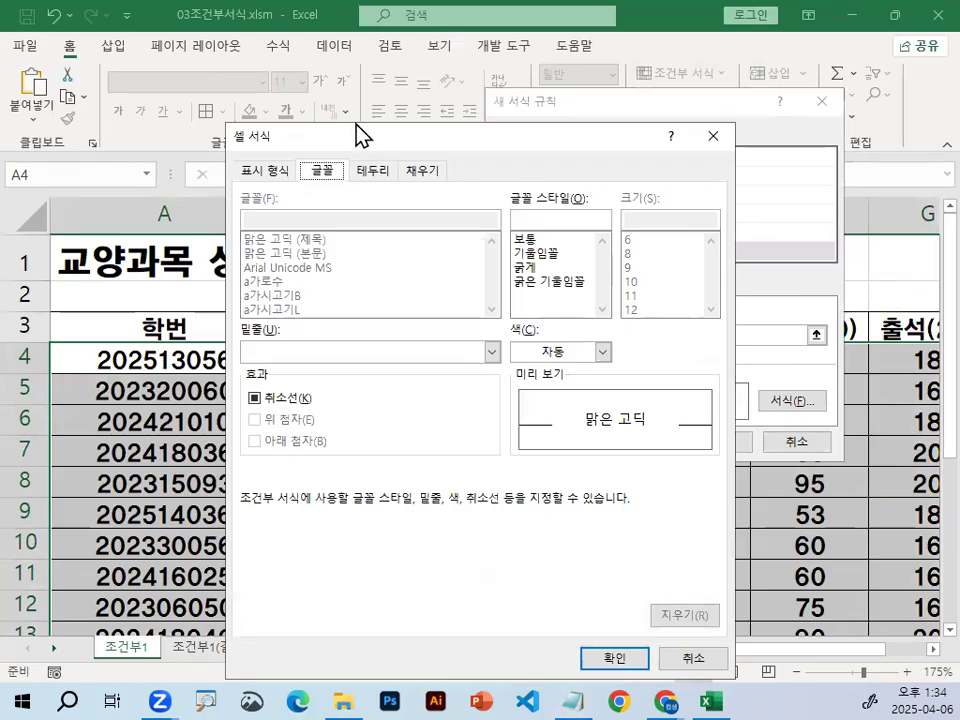
# Circle the area around the 표시 형식 and 글꼴 headings in the 셀 서식 dialog and mark it with a check
pyautogui.hotkey('ctrl', '1')
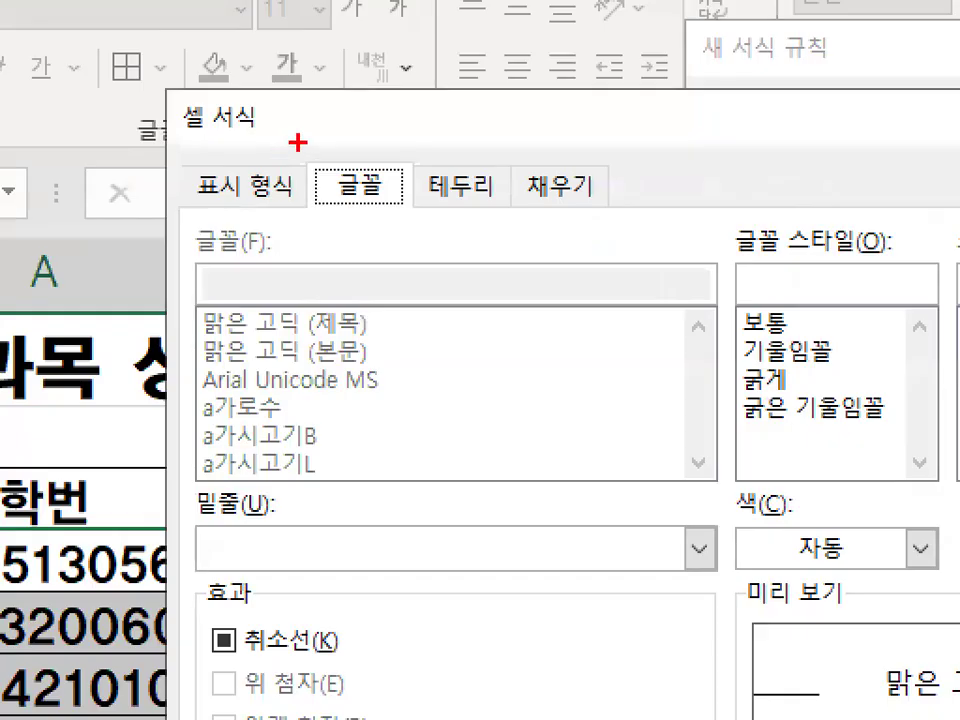
pyautogui.moveTo(361, 184)
pyautogui.mouseDown()
pyautogui.moveTo(321, 210)
pyautogui.moveTo(343, 168)
pyautogui.mouseUp()
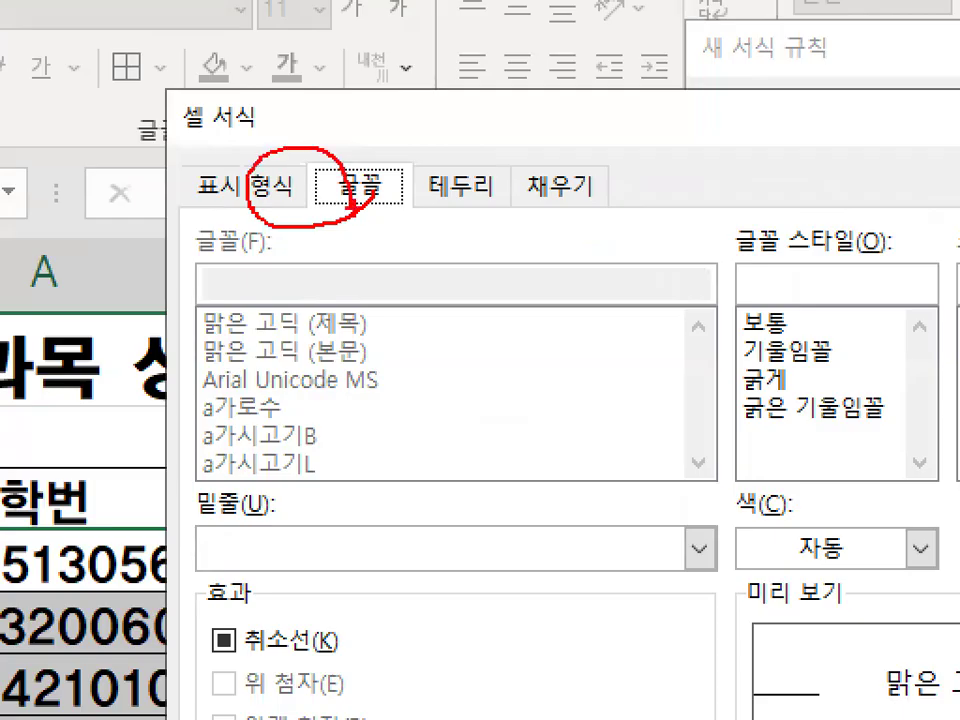
pyautogui.press('Escape')
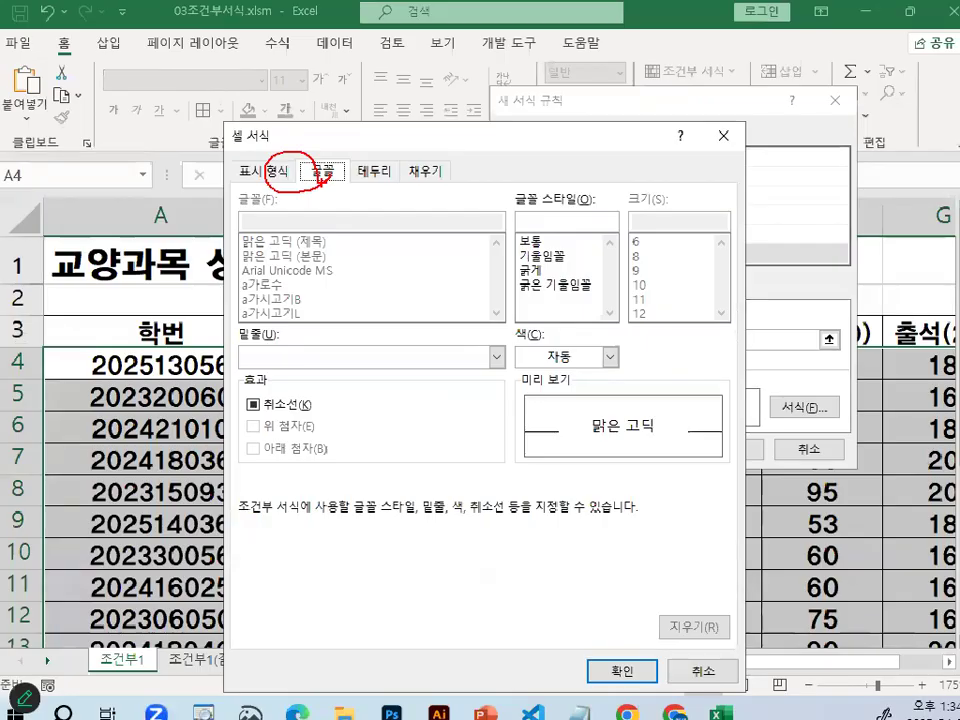
pyautogui.hotkey('ctrl', '1')
pyautogui.moveTo(310, 148); pyautogui.dragTo(304, 170)
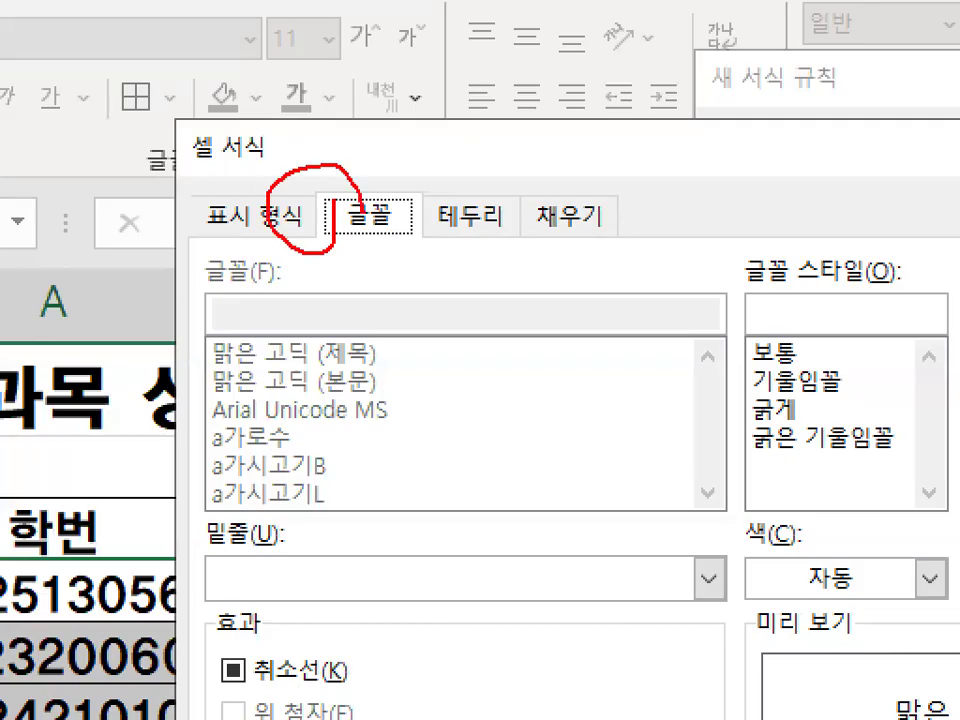
pyautogui.press('Escape')
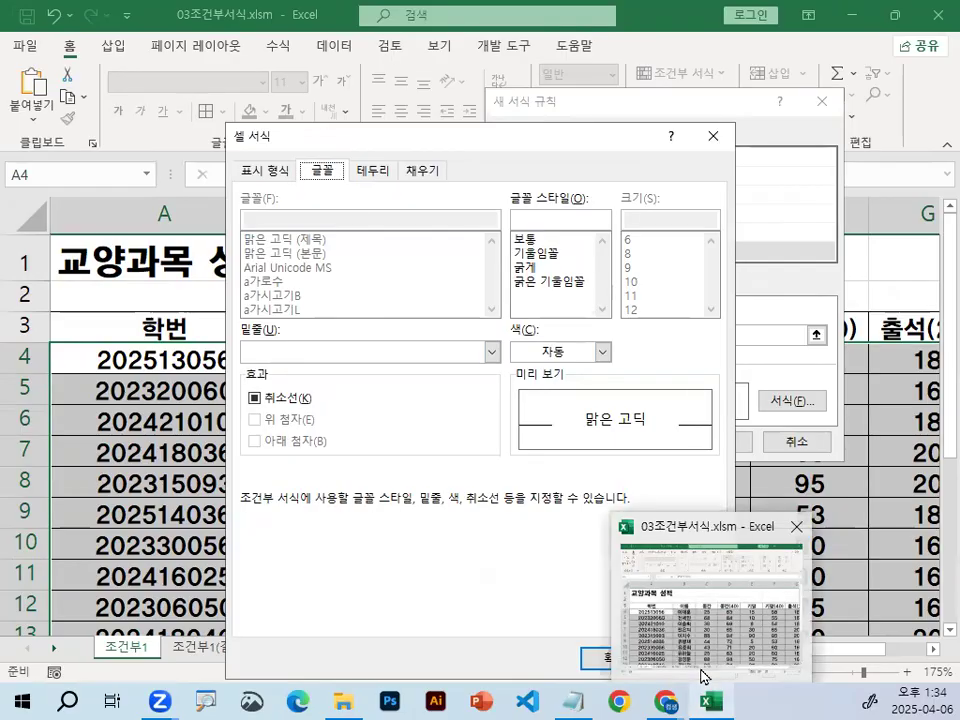
pyautogui.hotkey('ctrl', '1')
pyautogui.moveTo(330, 210); pyautogui.dragTo(333, 170)
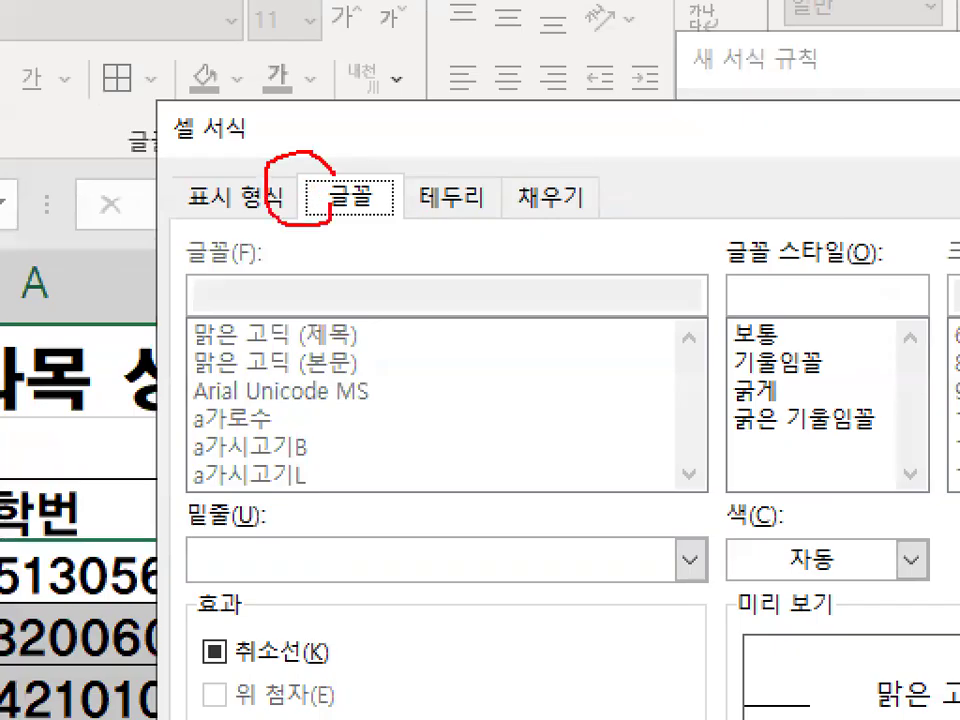
pyautogui.moveTo(291, 112); pyautogui.dragTo(452, 3)
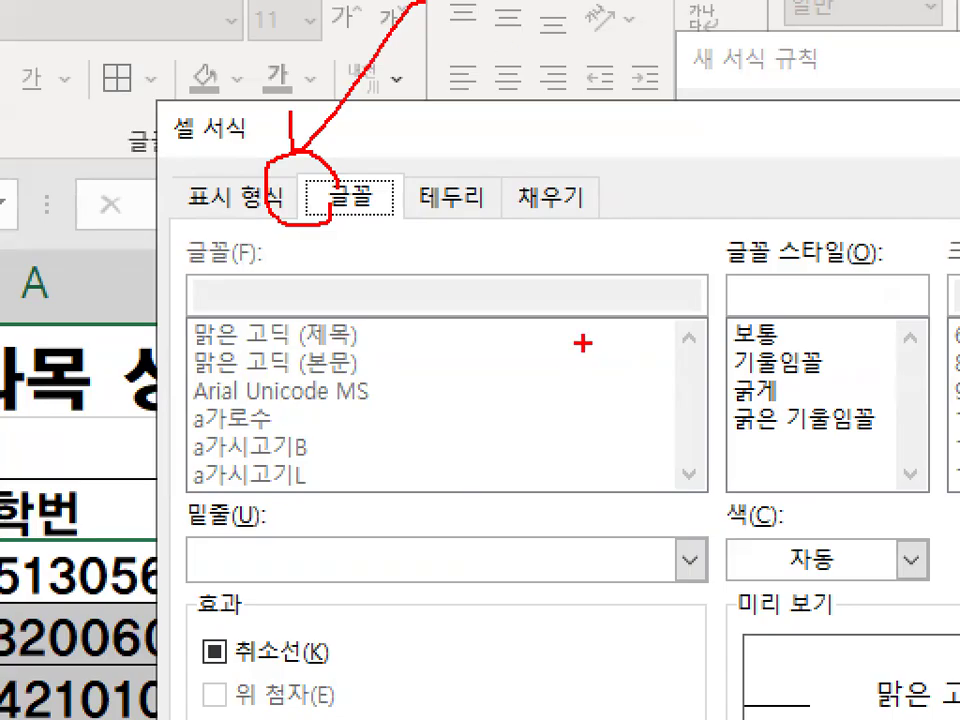
pyautogui.press('Escape')
# Underline the 표시 형식, 글꼴, 테두리 and 채우기 headings and add a check mark above them
pyautogui.hotkey('ctrl', '1')
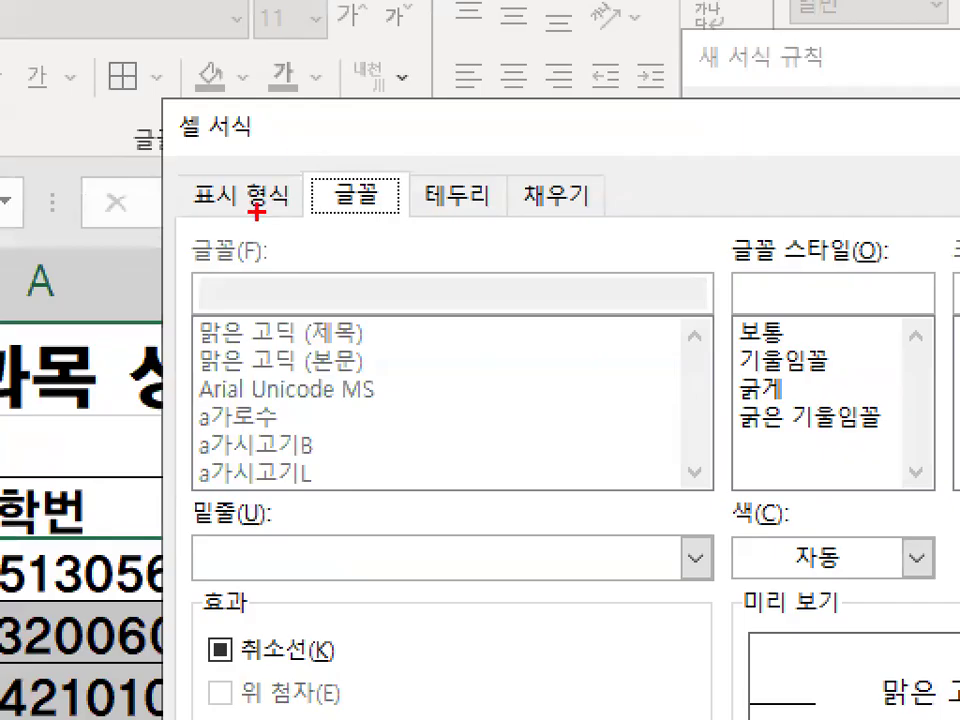
pyautogui.moveTo(231, 182); pyautogui.dragTo(448, 184)
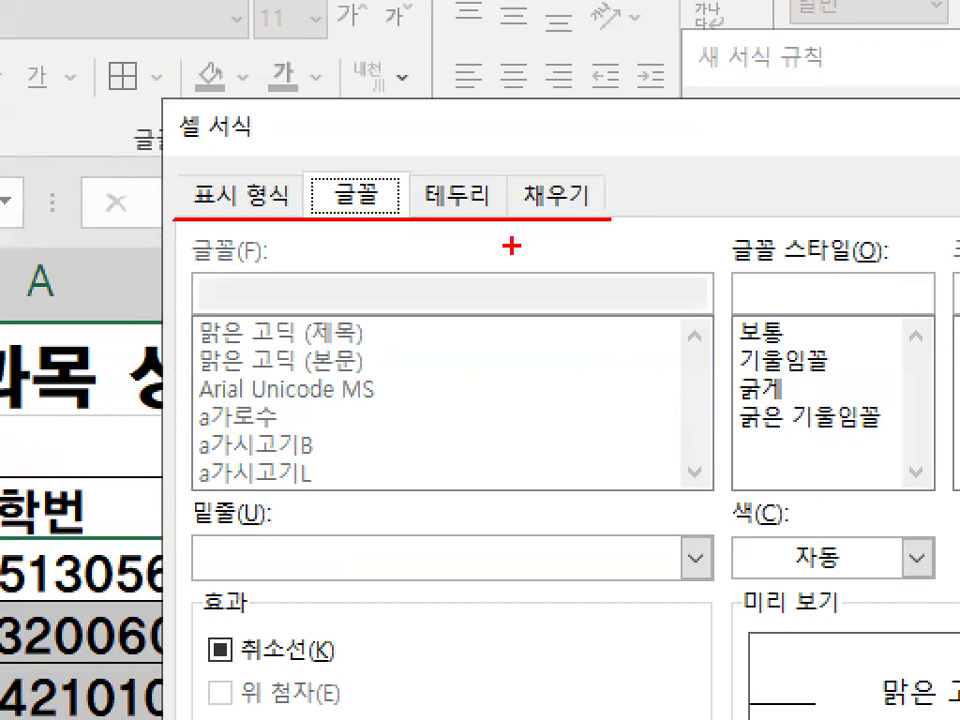
pyautogui.moveTo(287, 154); pyautogui.dragTo(372, 63)
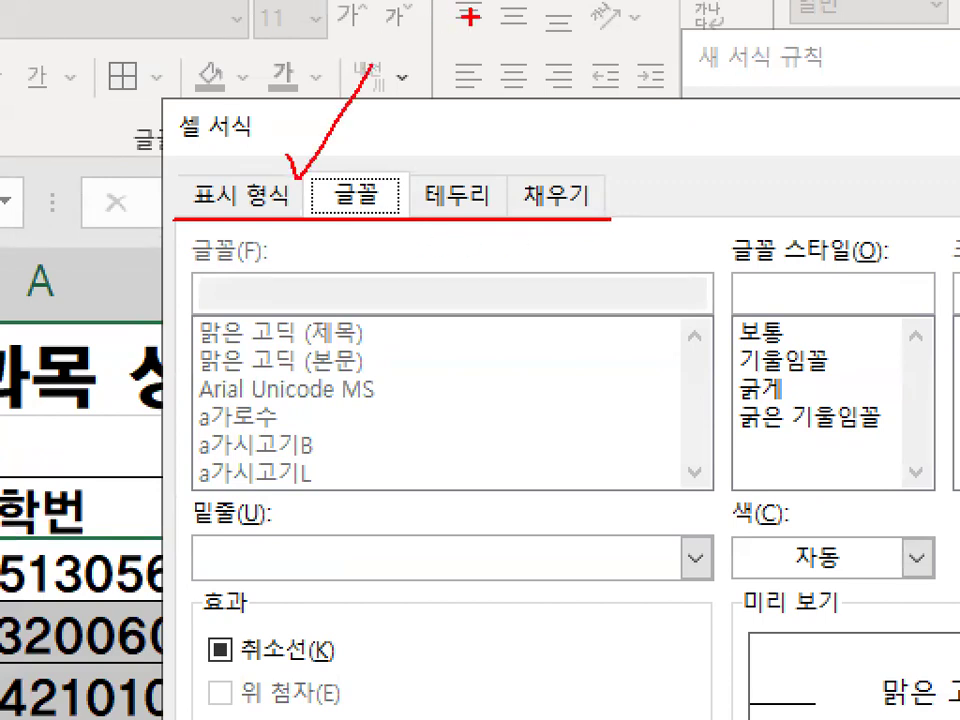
pyautogui.press('Escape')
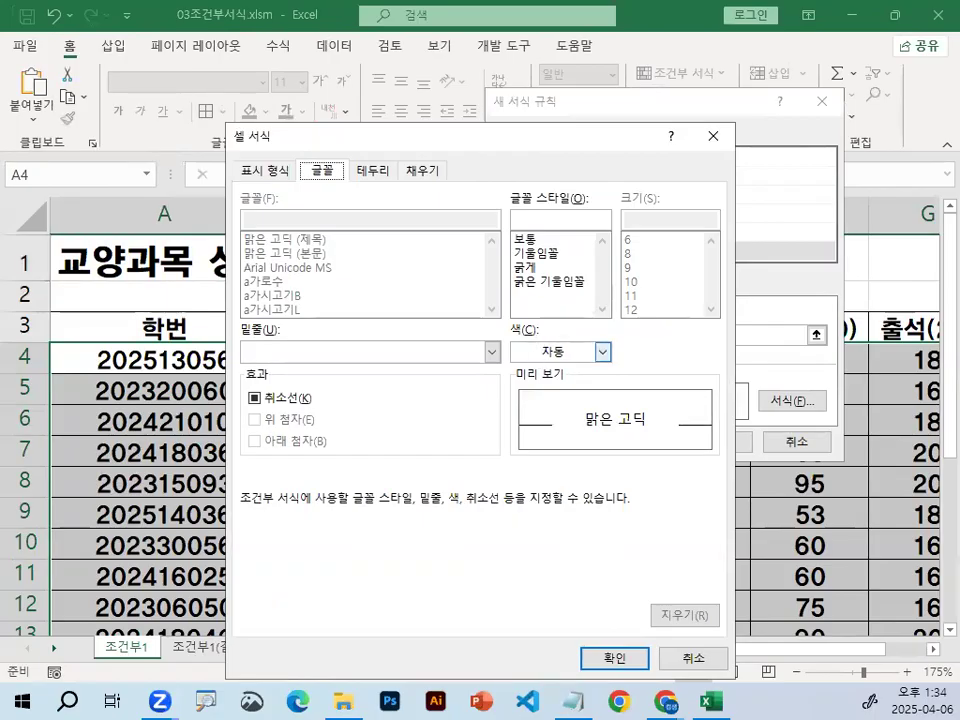
# Show the font color choices in the 셀 서식 dialog, marking the 표준 색 row with a check and circling its blue swatch
pyautogui.hotkey('ctrl', '1')
pyautogui.moveTo(589, 350); pyautogui.dragTo(587, 351)
pyautogui.press('Escape')
pyautogui.click(603, 352)
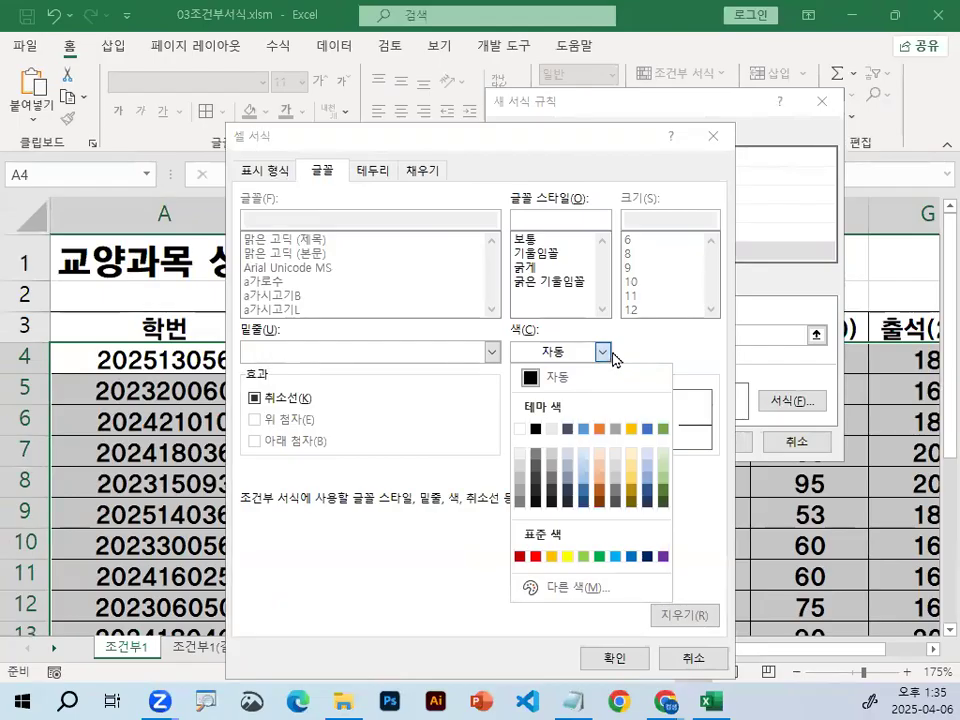
pyautogui.hotkey('ctrl', '1')
pyautogui.scroll(4, 691, 586)
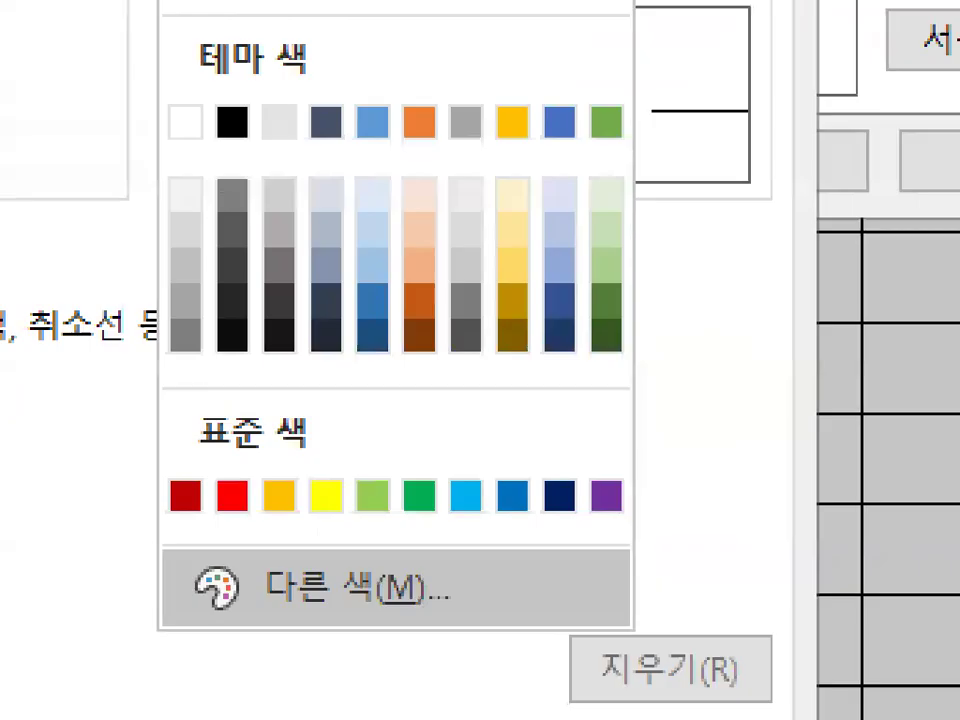
pyautogui.scroll(3, 684, 586)
pyautogui.click(684, 586)
pyautogui.moveTo(636, 430); pyautogui.dragTo(724, 378)
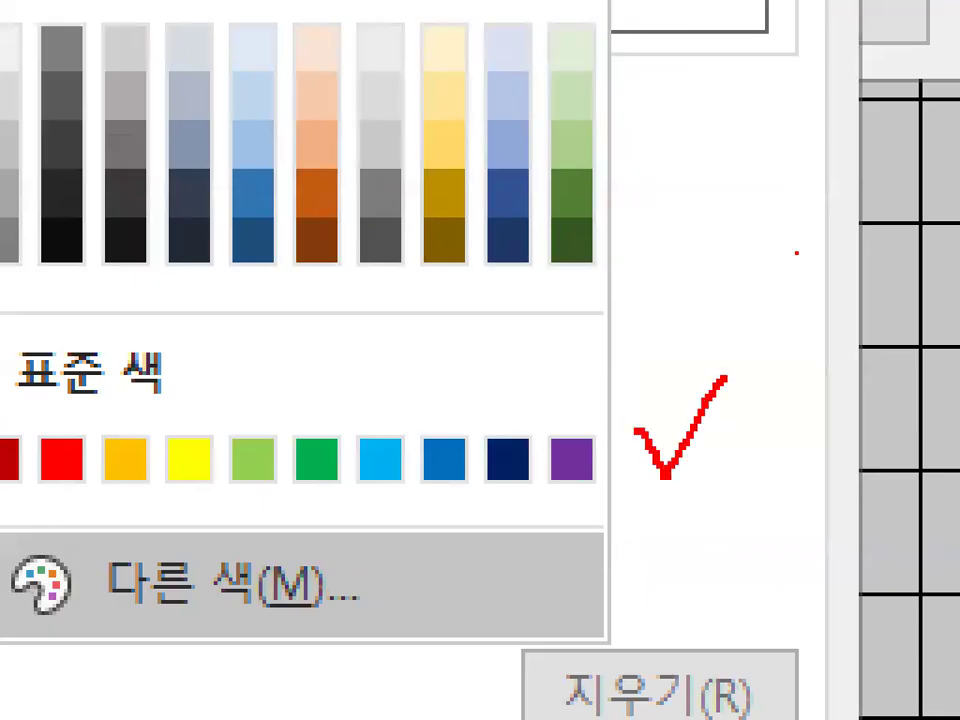
pyautogui.moveTo(464, 476)
pyautogui.mouseDown()
pyautogui.moveTo(382, 462)
pyautogui.moveTo(479, 478)
pyautogui.mouseUp()
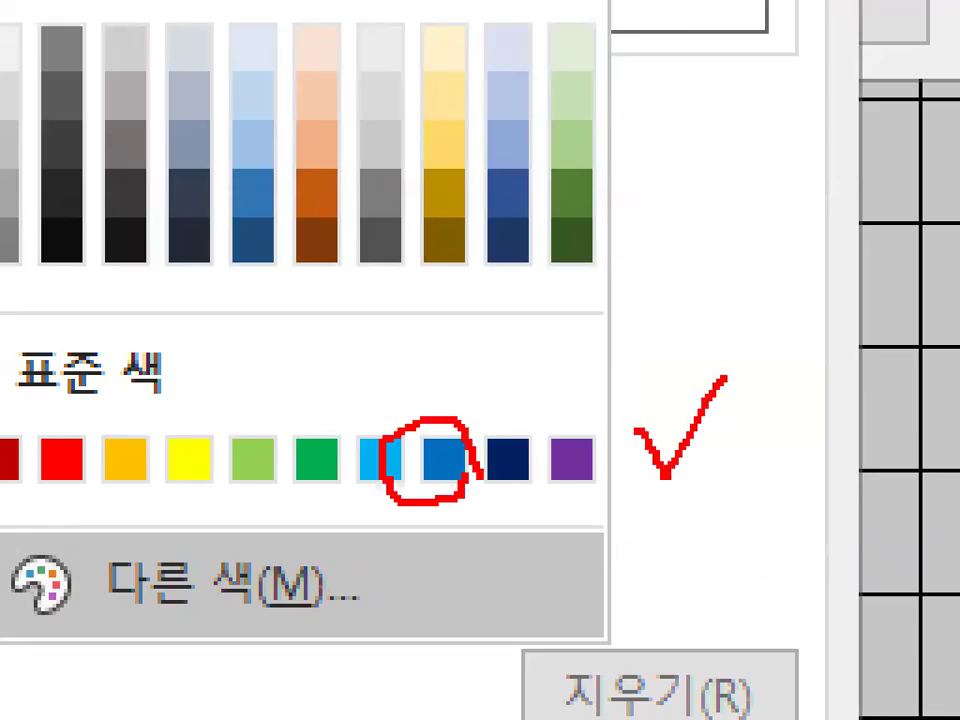
pyautogui.press('Escape')
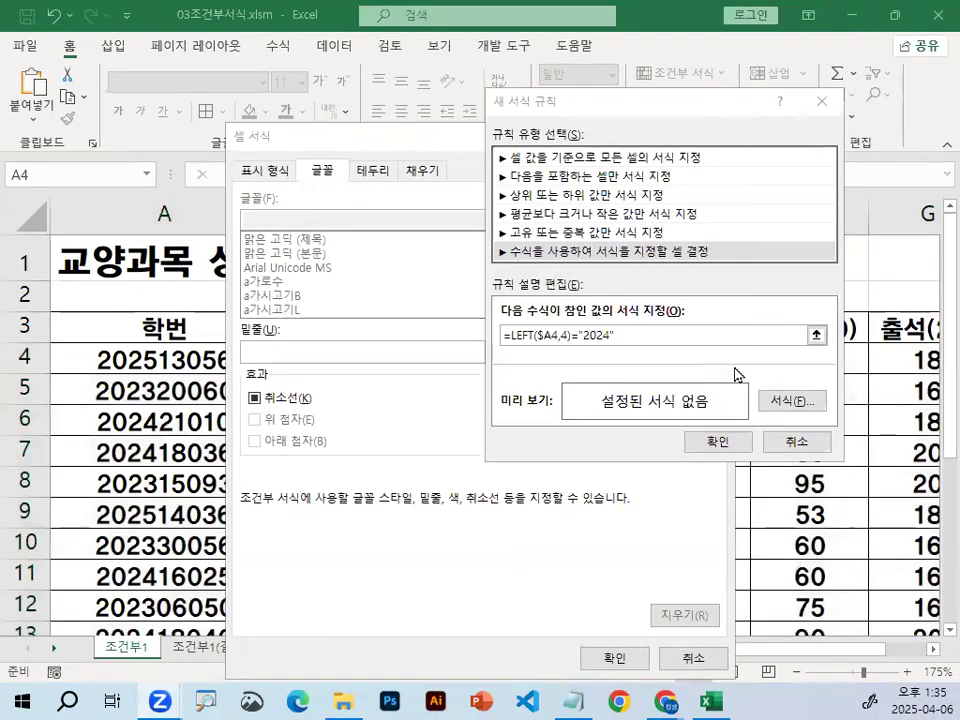
# Reopen the rule's font color choices and set the font color to the standard blue
pyautogui.click(802, 401)
pyautogui.click(602, 352)
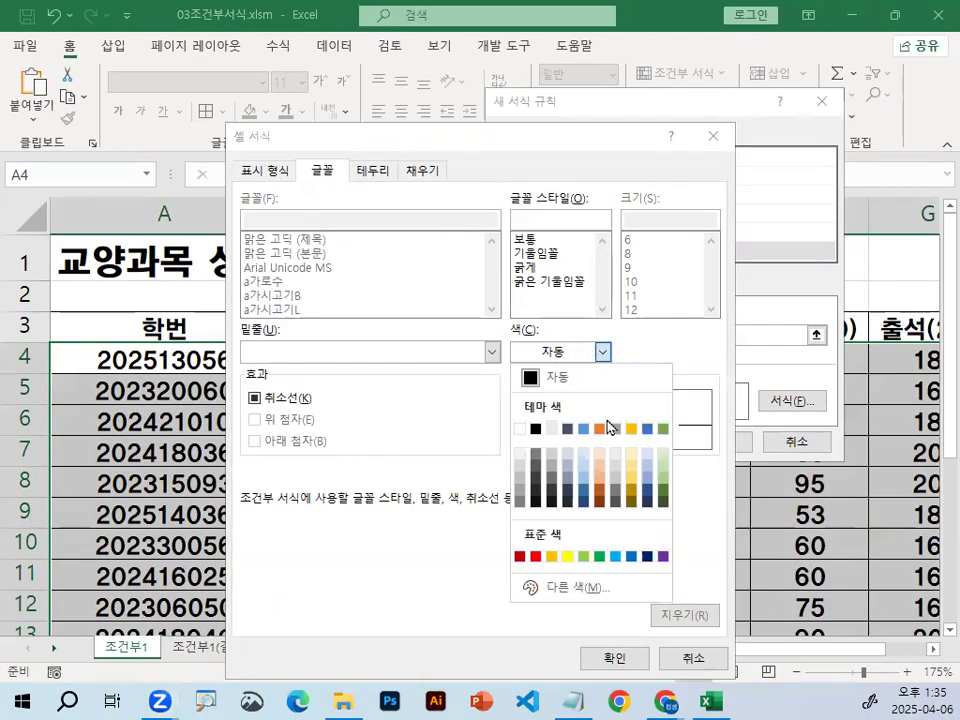
pyautogui.click(635, 555)
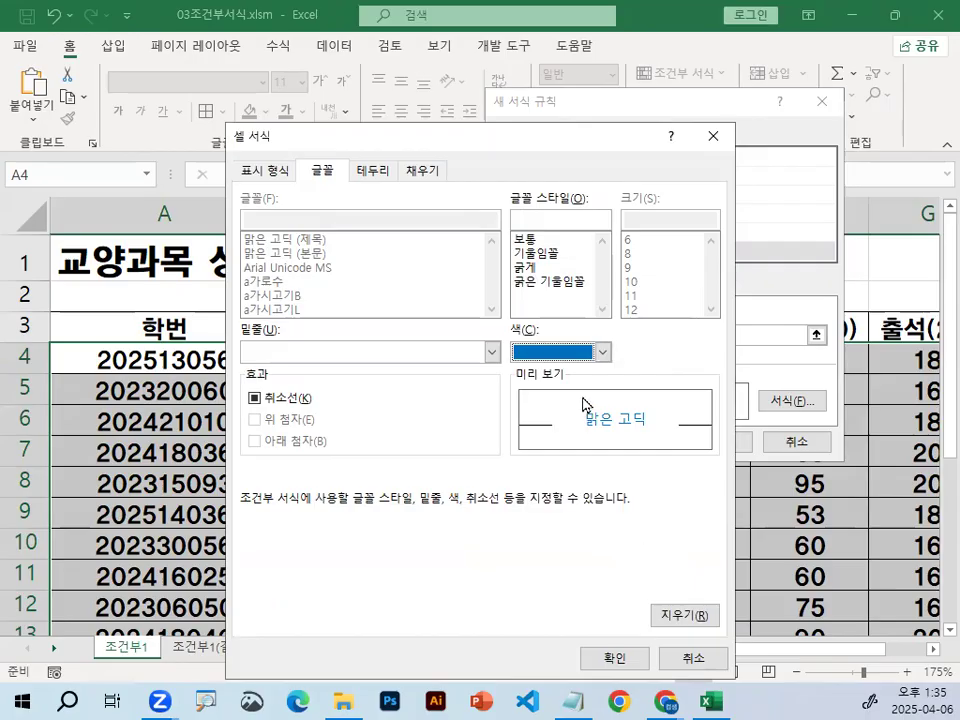
# Circle the 색 setting in the 셀 서식 dialog and confirm the cell format
pyautogui.hotkey('ctrl', '1')
pyautogui.click(538, 362)
pyautogui.moveTo(690, 346)
pyautogui.mouseDown()
pyautogui.moveTo(690, 360)
pyautogui.moveTo(645, 331)
pyautogui.mouseUp()
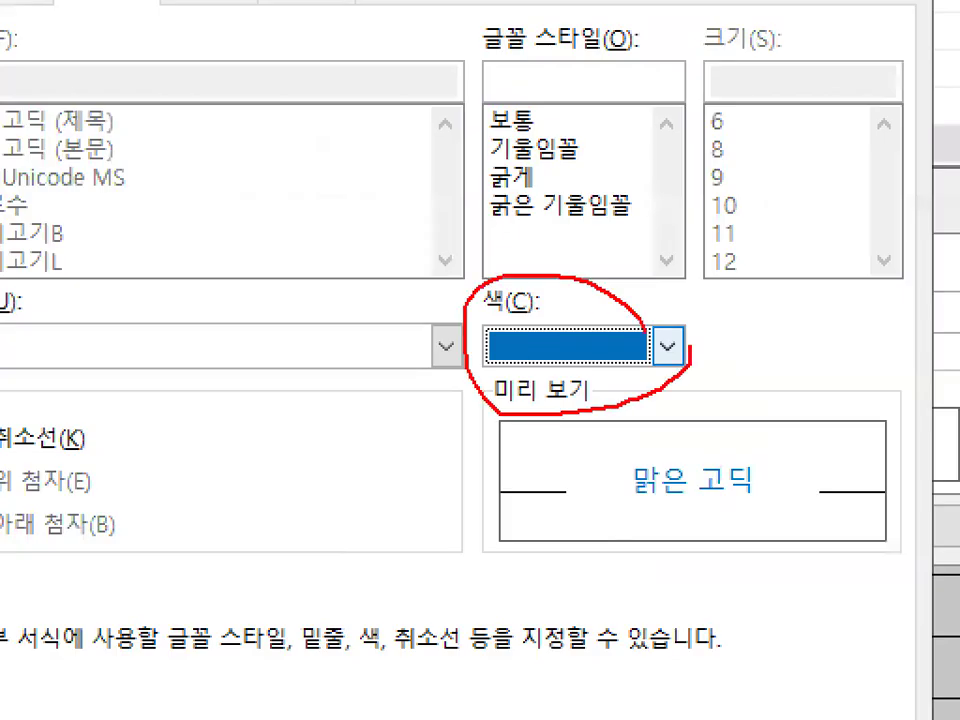
pyautogui.press('Escape')
pyautogui.click(617, 660)
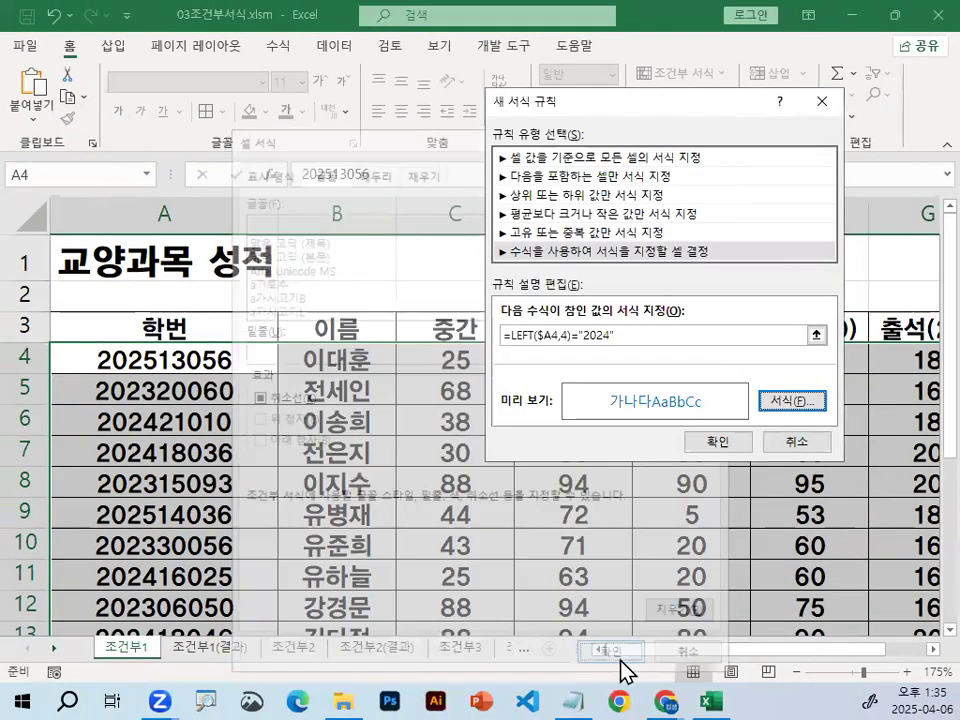
# Zoom in on the 새 서식 규칙 dialog to mark it up, and apply the new conditional formatting rule
pyautogui.hotkey('ctrl', '1')
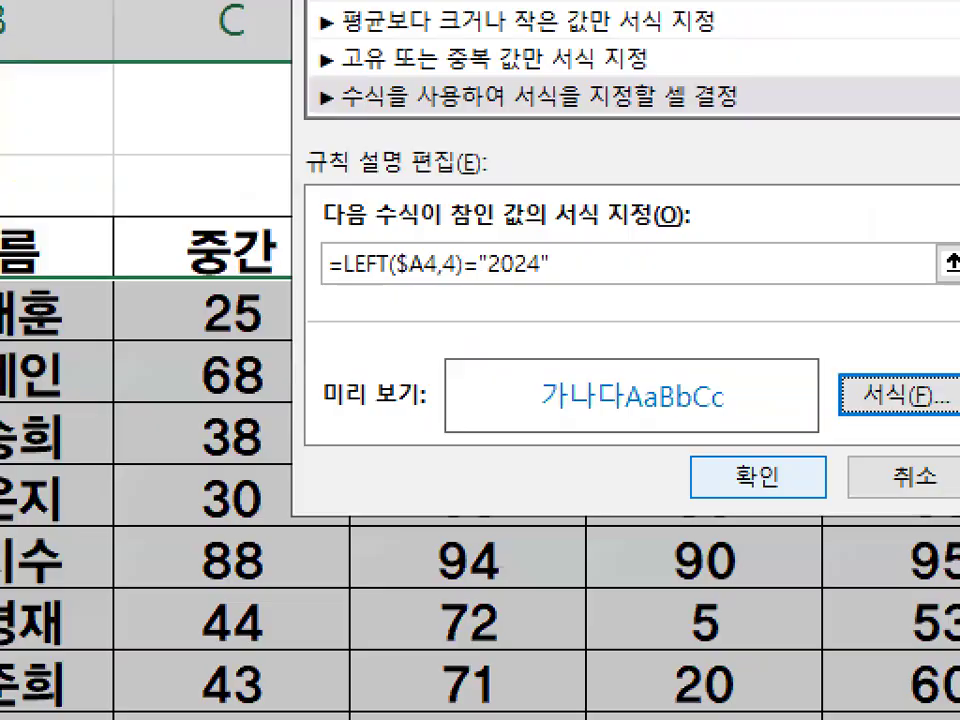
pyautogui.scroll(2, 680, 407)
pyautogui.moveTo(853, 392)
pyautogui.mouseDown()
pyautogui.moveTo(707, 455)
pyautogui.moveTo(792, 285)
pyautogui.moveTo(850, 400)
pyautogui.mouseUp()
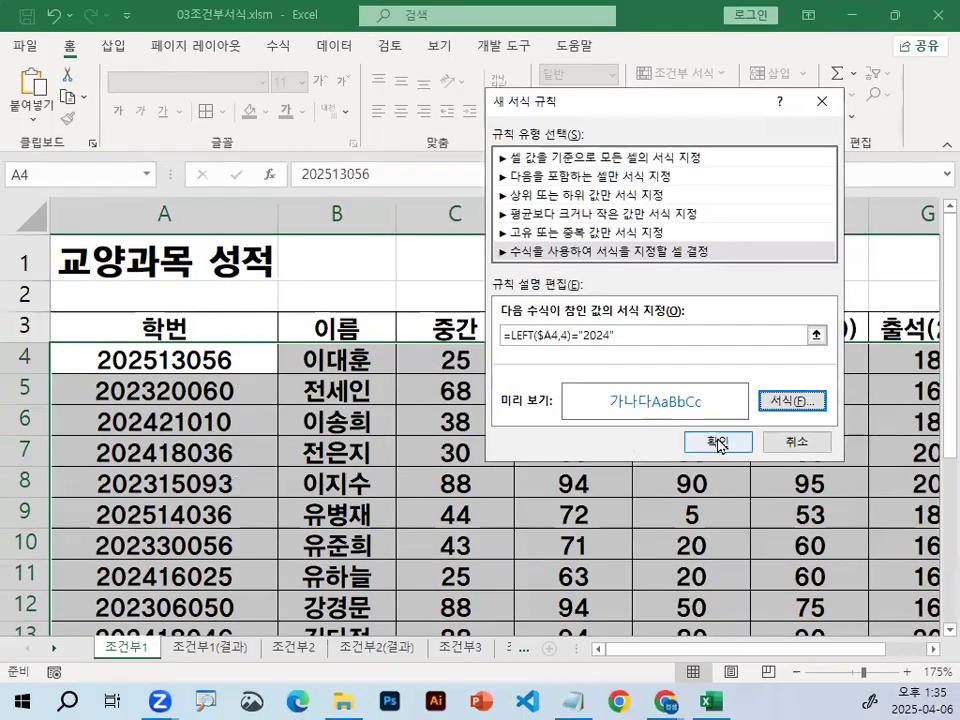
pyautogui.click(720, 441)
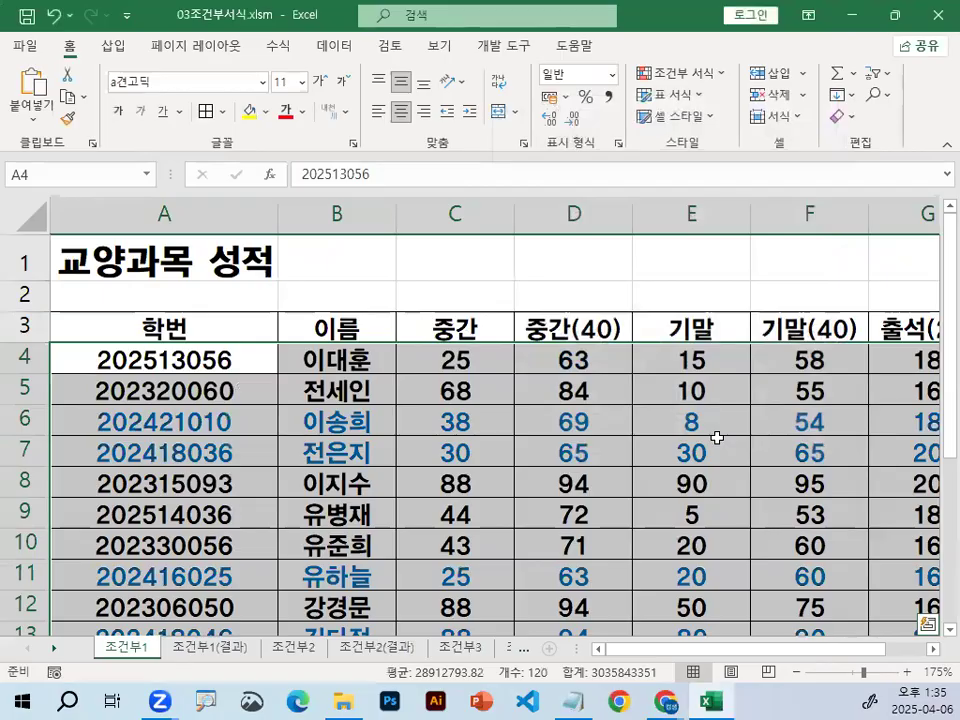
# Select cell A7 and mark the row numbers of the blue-formatted rows 6 and 7 on the 조건부1 sheet
pyautogui.click(169, 447)
pyautogui.hotkey('ctrl', '1')
pyautogui.moveTo(24, 418); pyautogui.dragTo(122, 418)
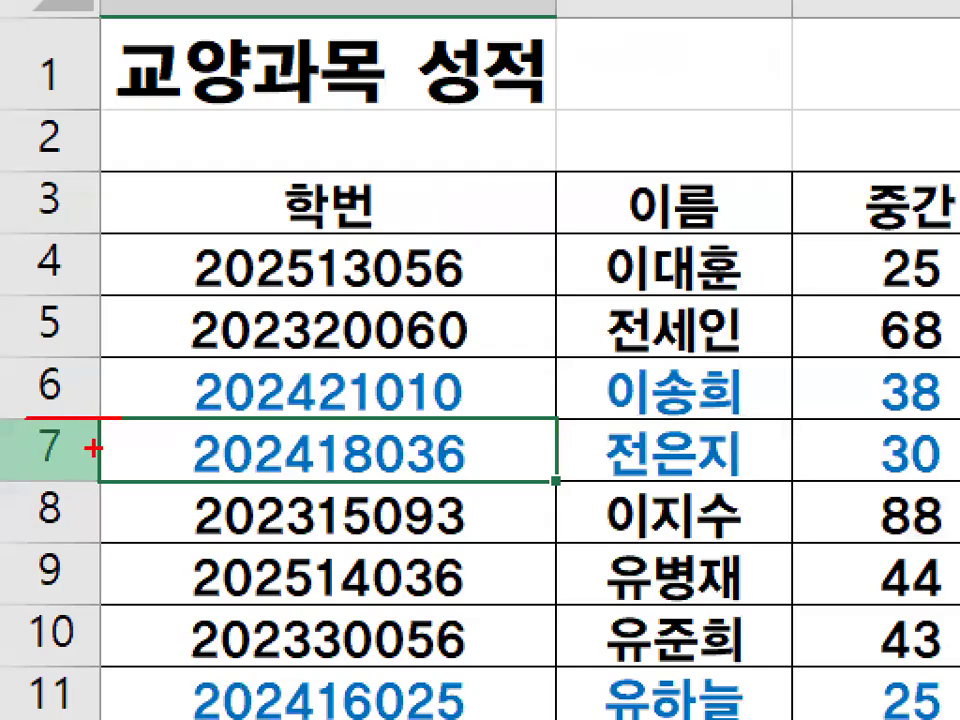
pyautogui.press('Escape')
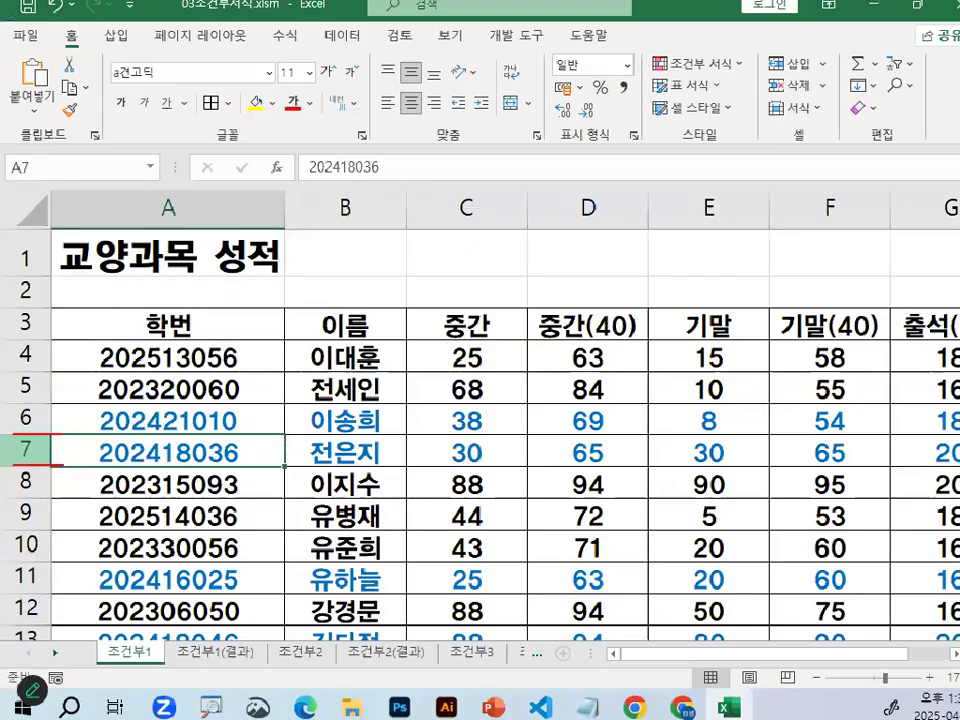
pyautogui.scroll(-1, 13, 437)
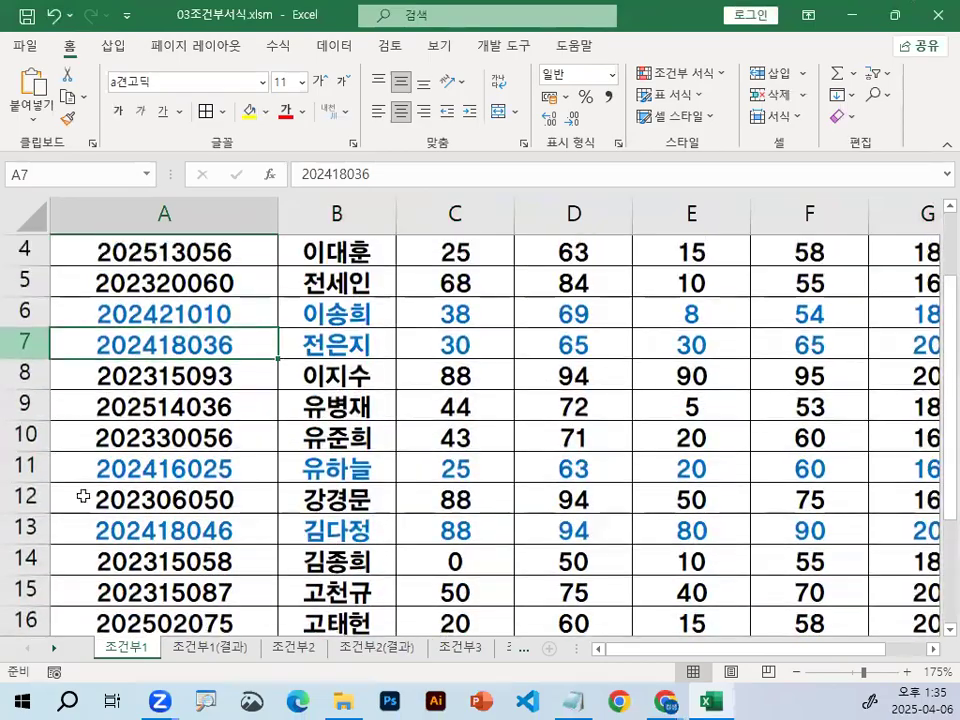
# Open the 조건부1(결과) sheet and circle row numbers 6, 7, 11 and 13
pyautogui.click(220, 650)
pyautogui.hotkey('ctrl', '1')
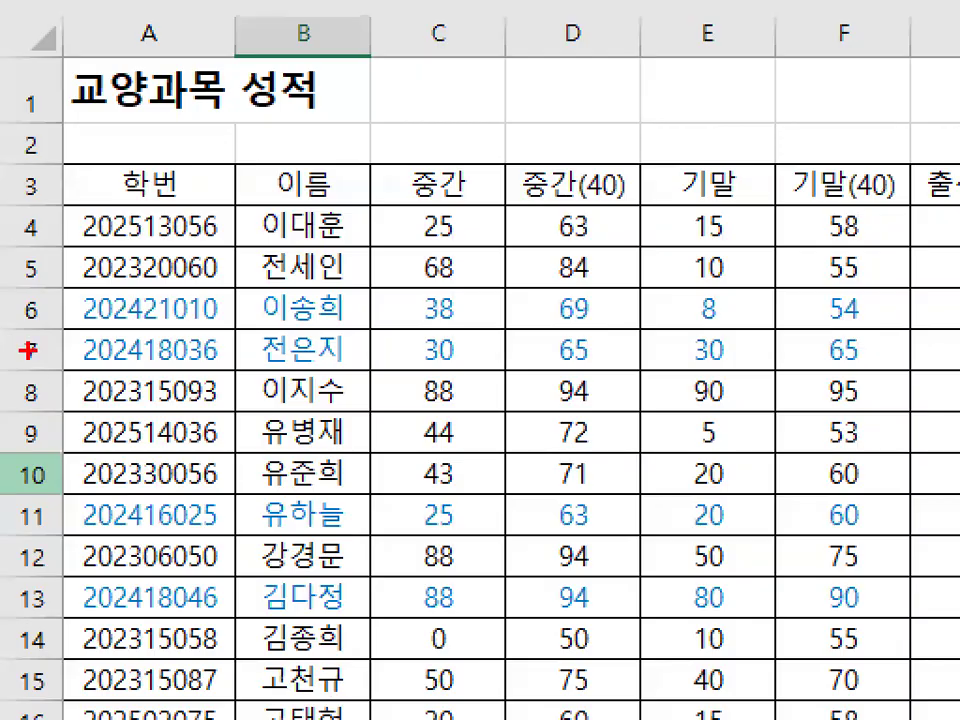
pyautogui.moveTo(86, 352); pyautogui.dragTo(2, 367)
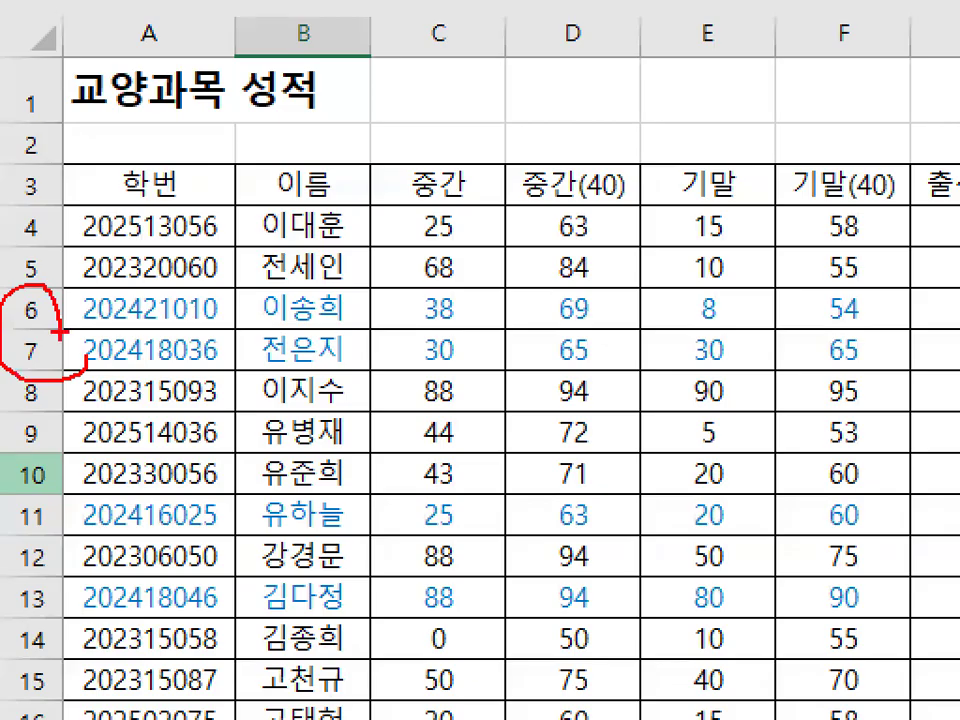
pyautogui.moveTo(47, 483); pyautogui.dragTo(52, 531)
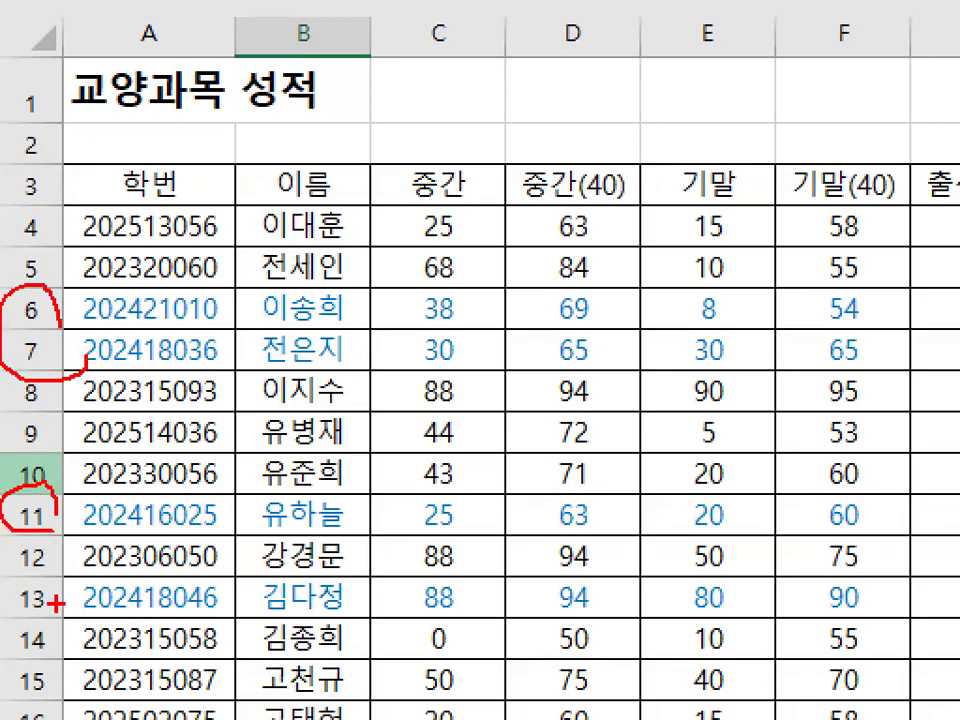
pyautogui.moveTo(10, 575); pyautogui.dragTo(45, 622)
pyautogui.press('Escape')
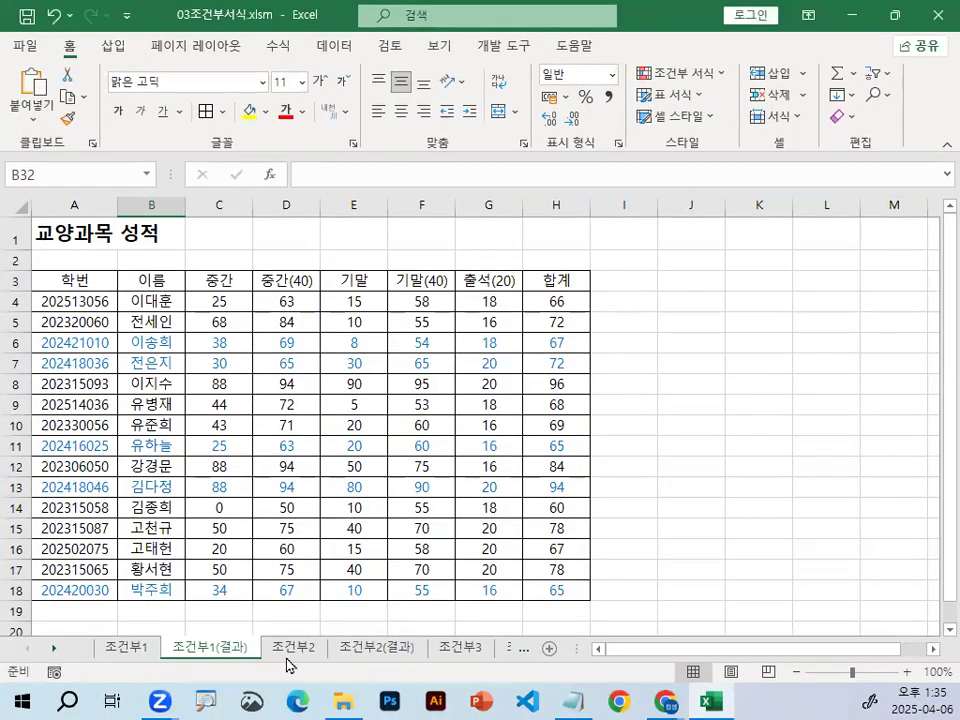
# Return to the 조건부1 sheet and circle row number 18 at the end of the table
pyautogui.click(126, 648)
pyautogui.scroll(-3, 28, 555)
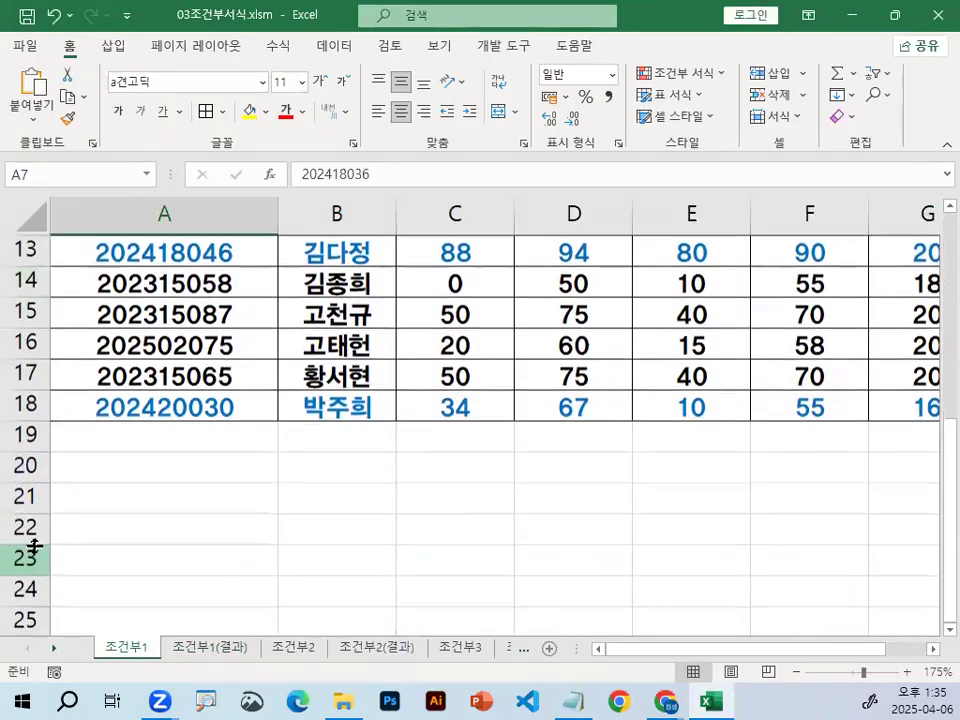
pyautogui.hotkey('ctrl', '1')
pyautogui.click(36, 397)
pyautogui.moveTo(89, 415); pyautogui.dragTo(86, 426)
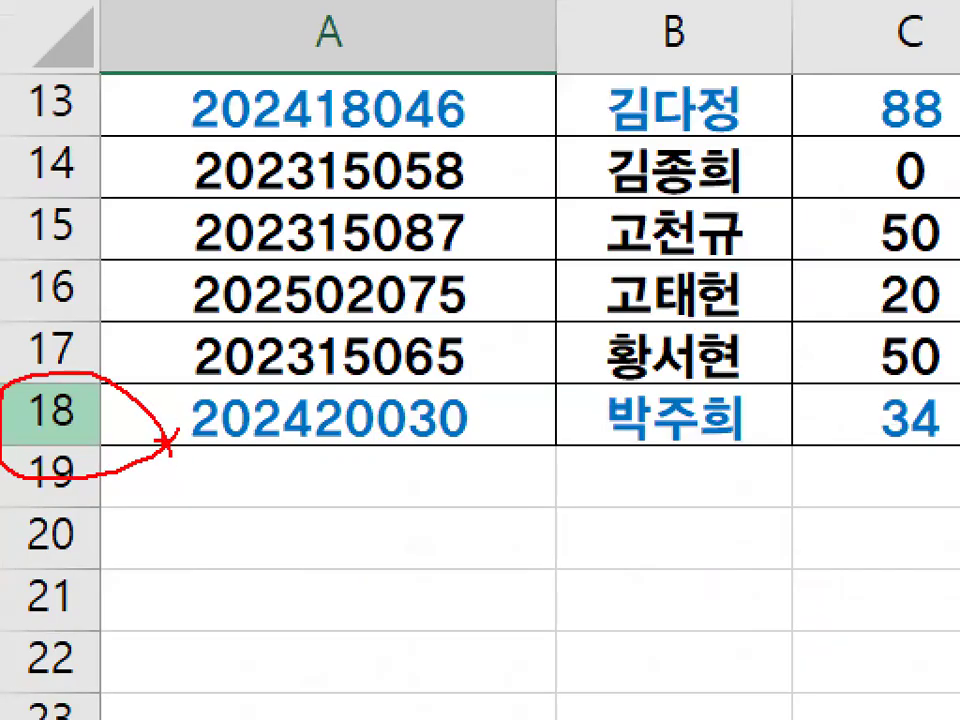
pyautogui.press('Escape')
# Compare the formatted rows on the 조건부1 and 조건부1(결과) sheets, and select cell B17 on 조건부1
pyautogui.click(224, 654)
pyautogui.click(105, 654)
pyautogui.click(212, 655)
pyautogui.click(130, 655)
pyautogui.click(212, 655)
pyautogui.click(155, 655)
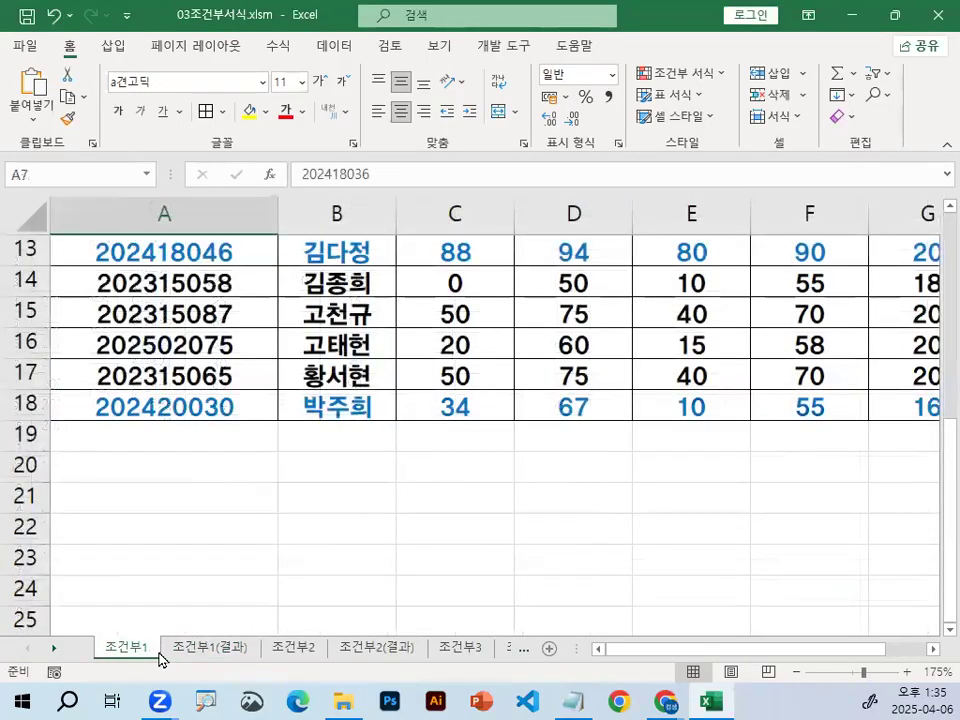
pyautogui.click(300, 377)
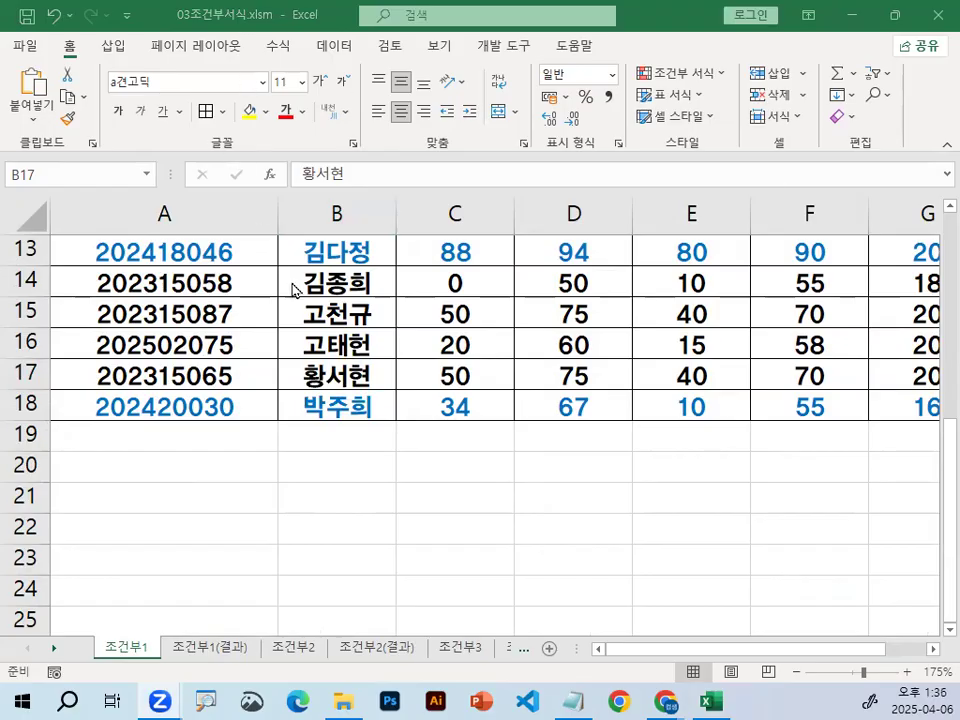
pyautogui.click(337, 303)
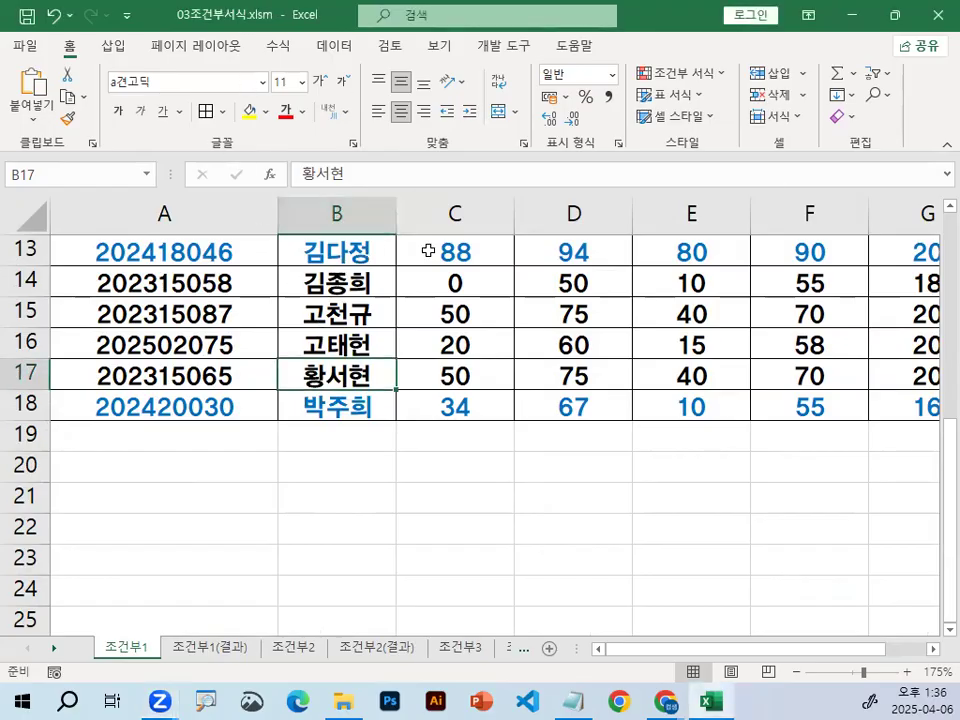
pyautogui.scroll(-1, 428, 251)
# Switch to the Notepad lesson notes and underline the 규칙을 수정 heading and the wrong range, formula and format cases
pyautogui.hotkey('alt', 'Tab')
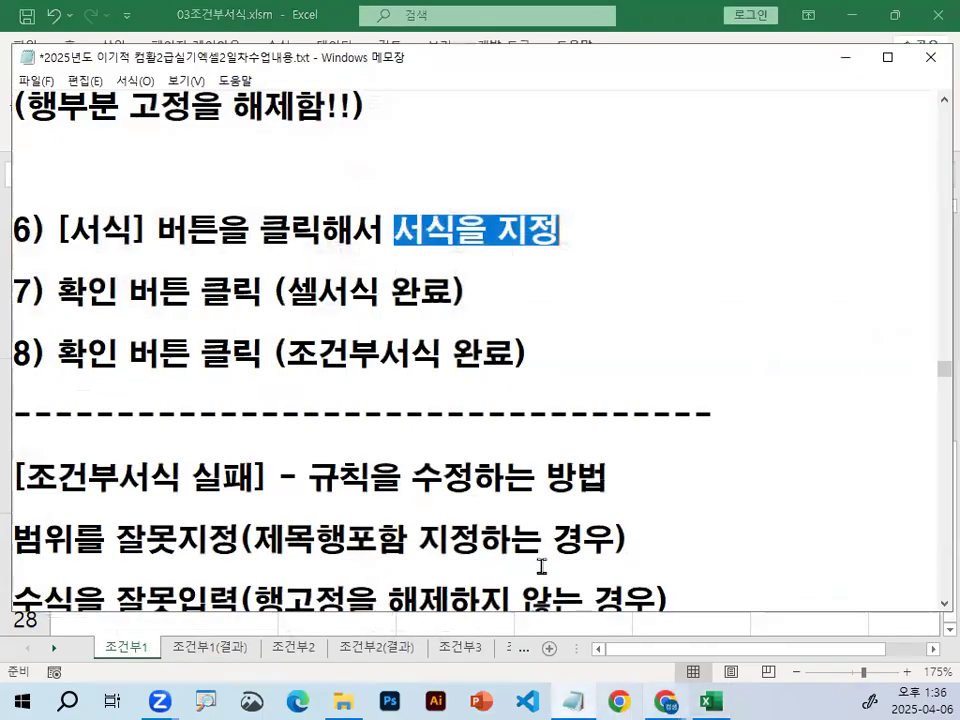
pyautogui.scroll(-1, 478, 482)
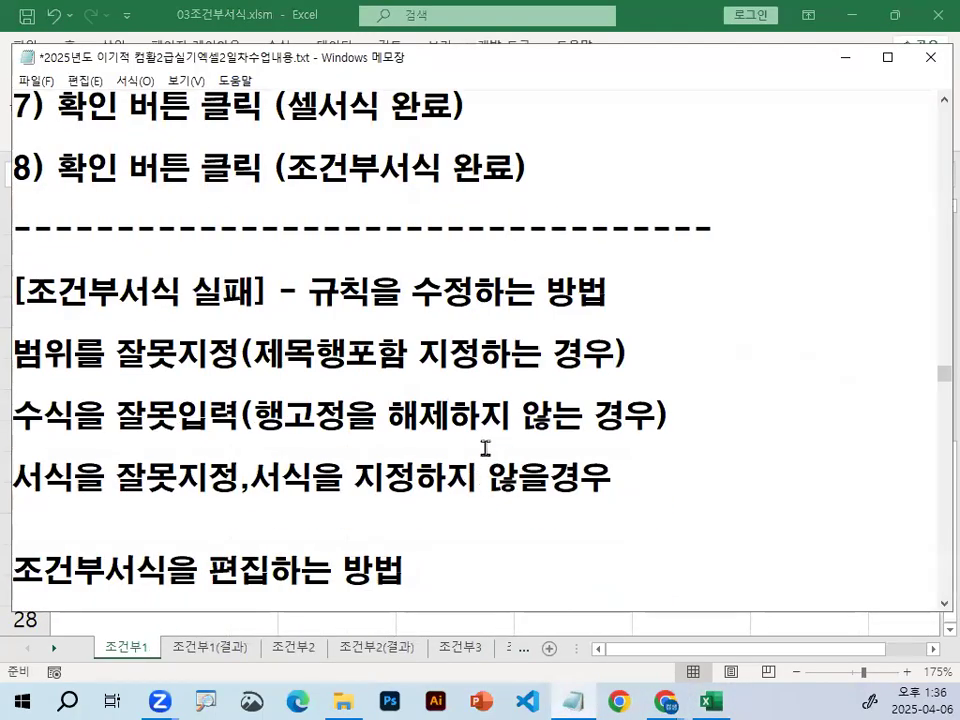
pyautogui.scroll(-1, 440, 261)
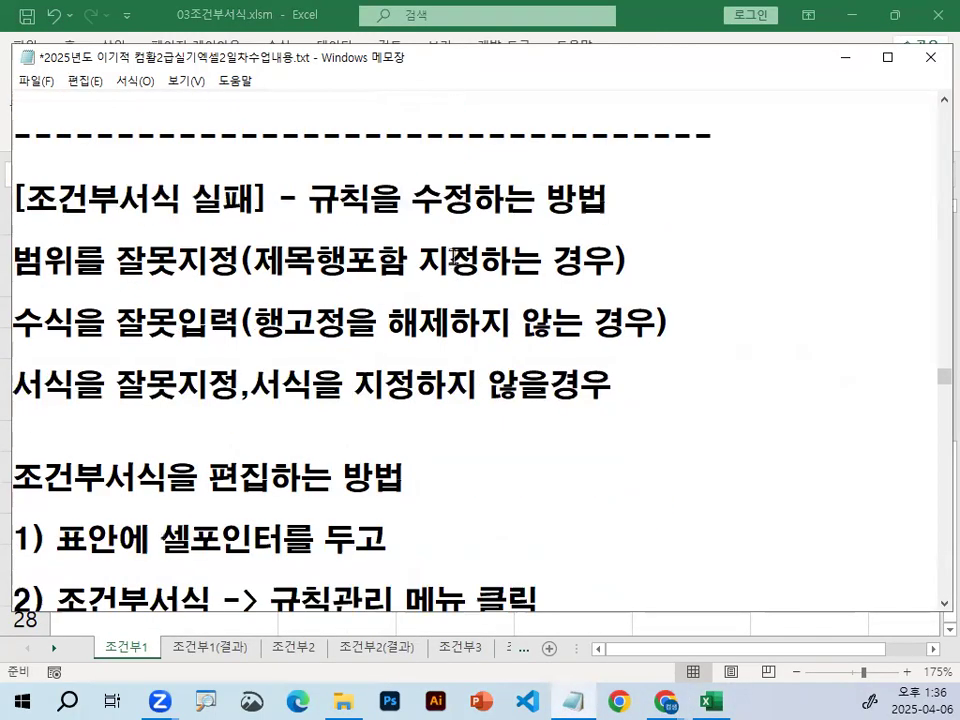
pyautogui.moveTo(310, 217); pyautogui.dragTo(465, 213)
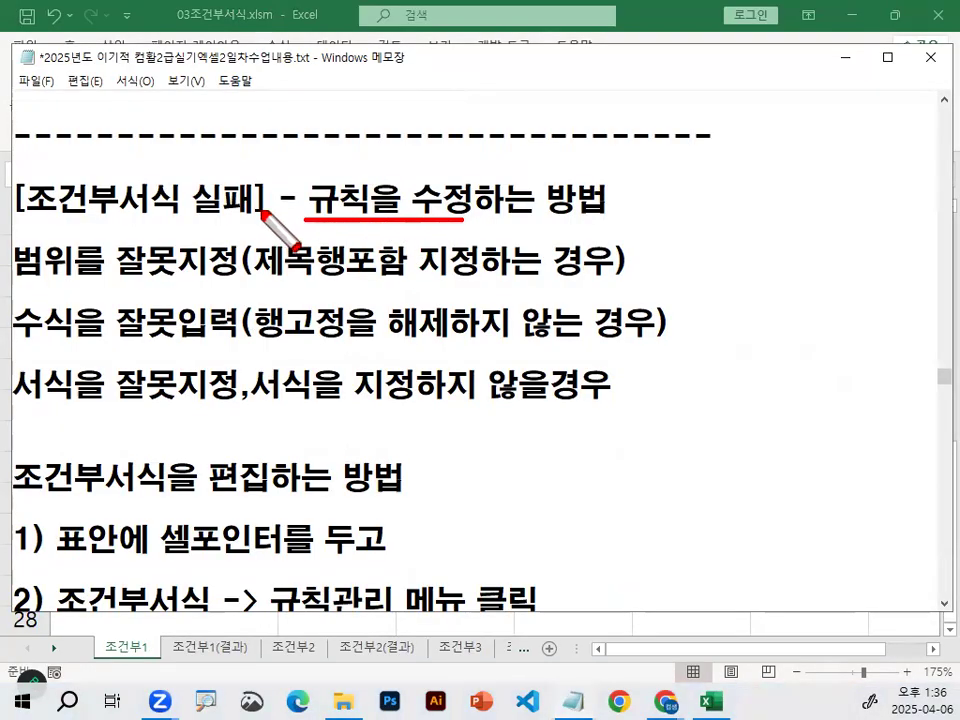
pyautogui.moveTo(22, 279)
pyautogui.mouseDown()
pyautogui.moveTo(232, 268)
pyautogui.moveTo(390, 283)
pyautogui.mouseUp()
pyautogui.moveTo(22, 341); pyautogui.dragTo(588, 347)
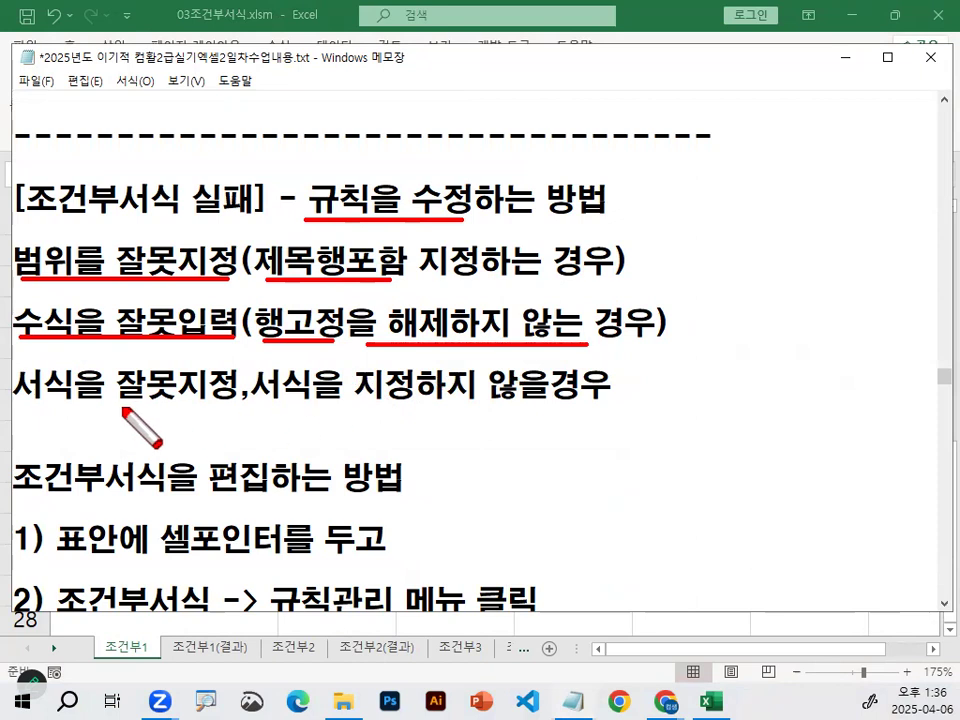
pyautogui.moveTo(18, 405); pyautogui.dragTo(600, 407)
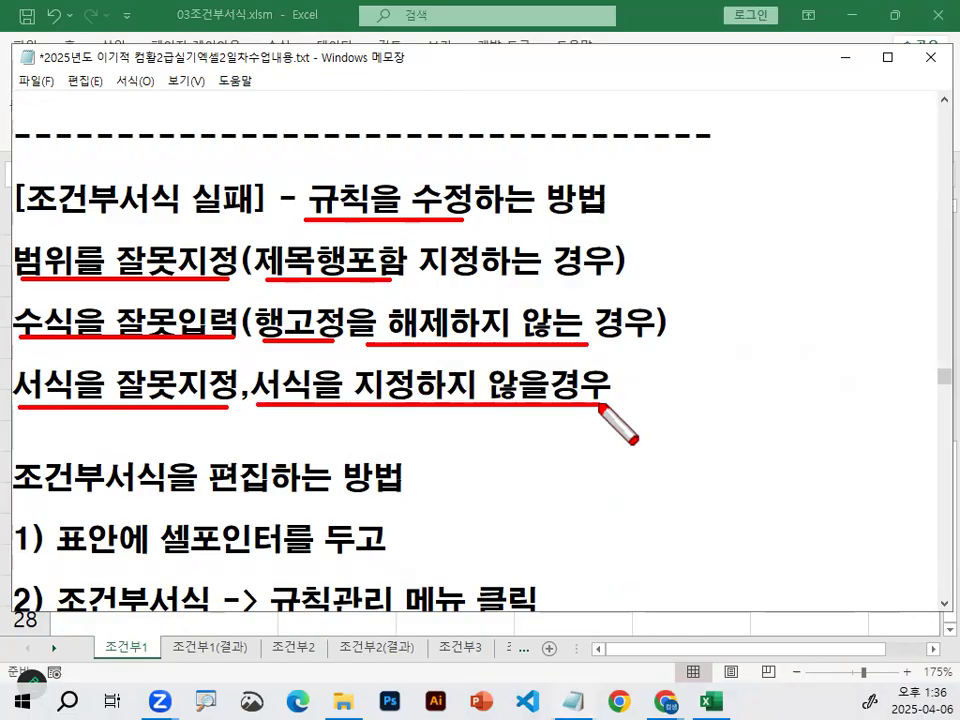
# Bracket the three failure cases in the notes, circle 실패 in the heading, and clear the markings
pyautogui.moveTo(663, 233)
pyautogui.mouseDown()
pyautogui.moveTo(718, 378)
pyautogui.moveTo(700, 410)
pyautogui.mouseUp()
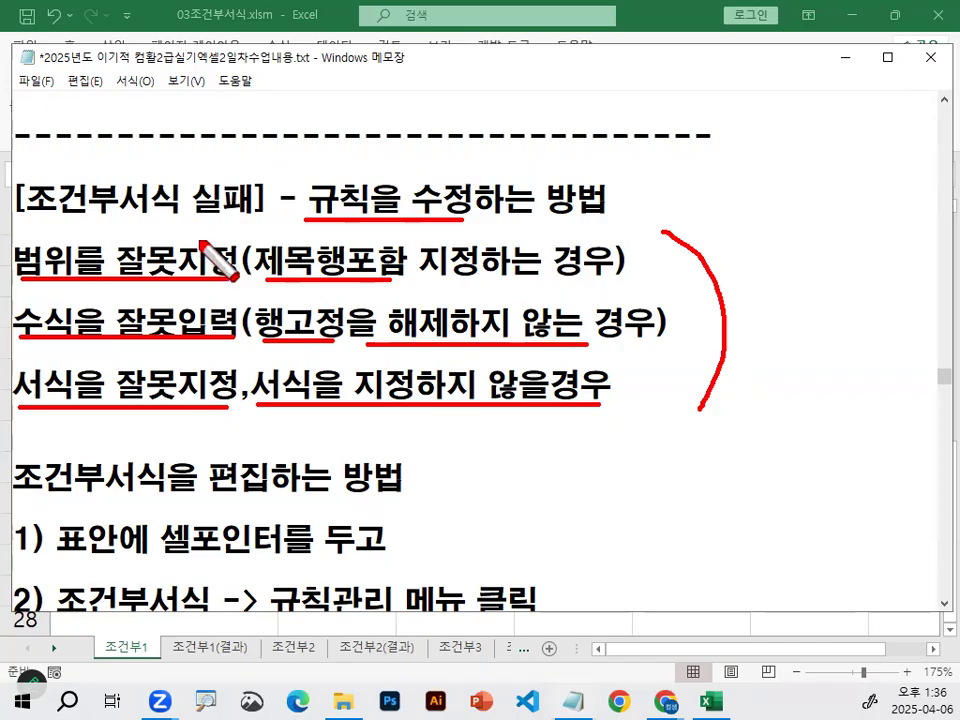
pyautogui.moveTo(245, 180)
pyautogui.mouseDown()
pyautogui.moveTo(245, 205)
pyautogui.moveTo(195, 212)
pyautogui.moveTo(252, 212)
pyautogui.mouseUp()
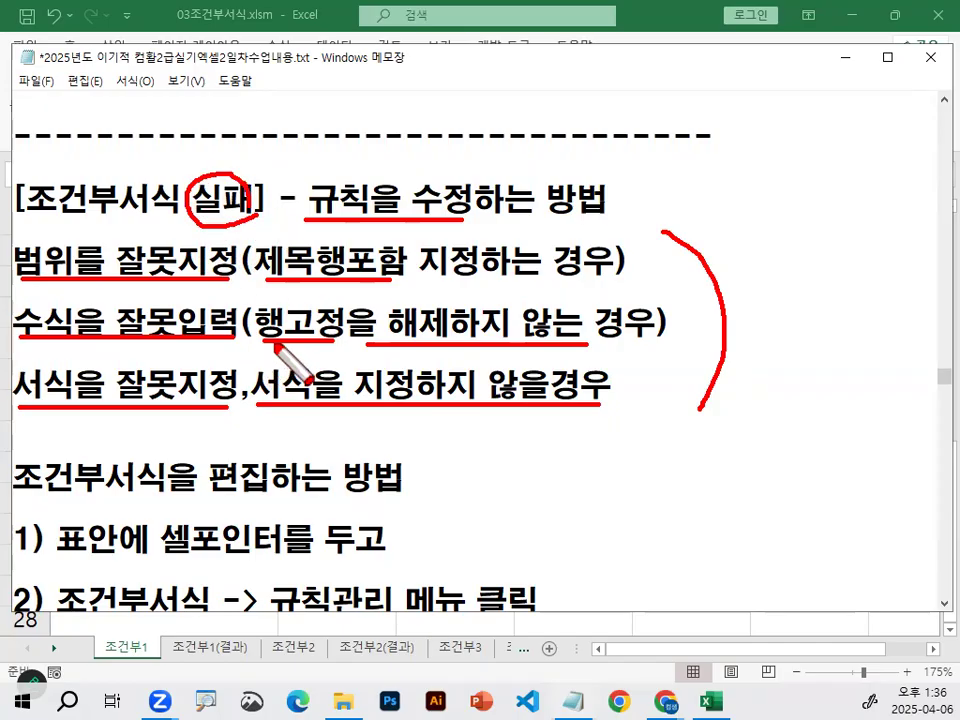
pyautogui.press('Escape')
# Enclose the notes heading 조건부서식을 편집하는 방법 in angle brackets
pyautogui.scroll(-1, 321, 386)
pyautogui.moveTo(210, 383); pyautogui.dragTo(407, 381)
pyautogui.scroll(-1, 407, 381)
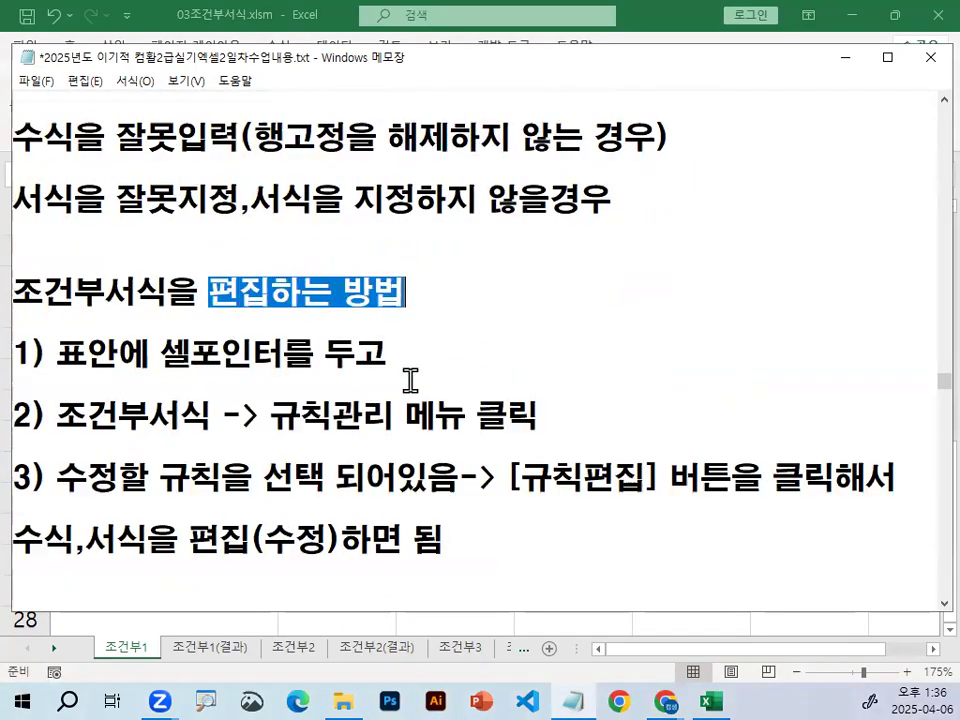
pyautogui.click(20, 295)
pyautogui.write('<')
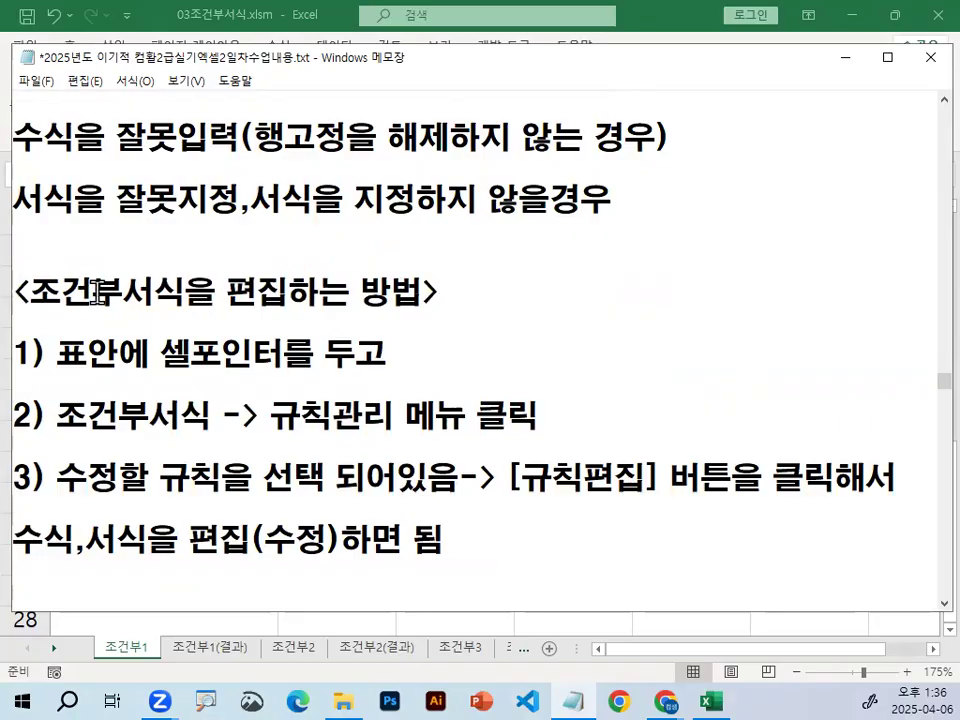
# Highlight the text of step 1 and the word 조건부서식 in step 2 of the rule-editing instructions
pyautogui.scroll(-1, 190, 350)
pyautogui.moveTo(60, 170); pyautogui.dragTo(394, 171)
pyautogui.click(174, 171)
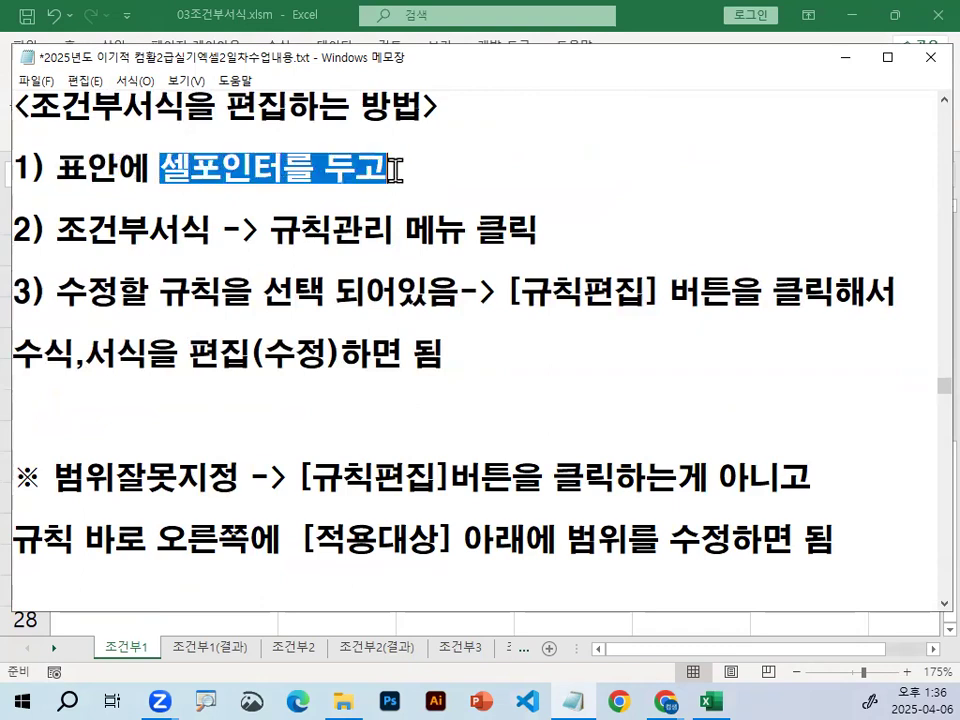
pyautogui.moveTo(58, 231); pyautogui.dragTo(210, 224)
pyautogui.click(272, 226)
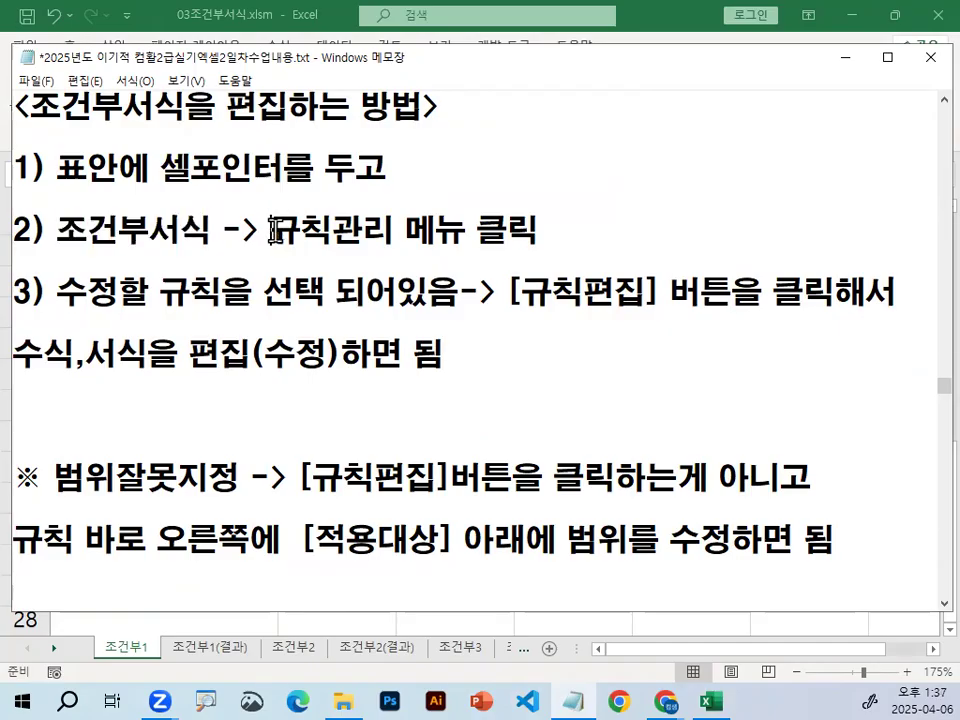
# Enclose 규칙관리 in square brackets in item 2 of the notes on editing conditional formatting
pyautogui.write('[')
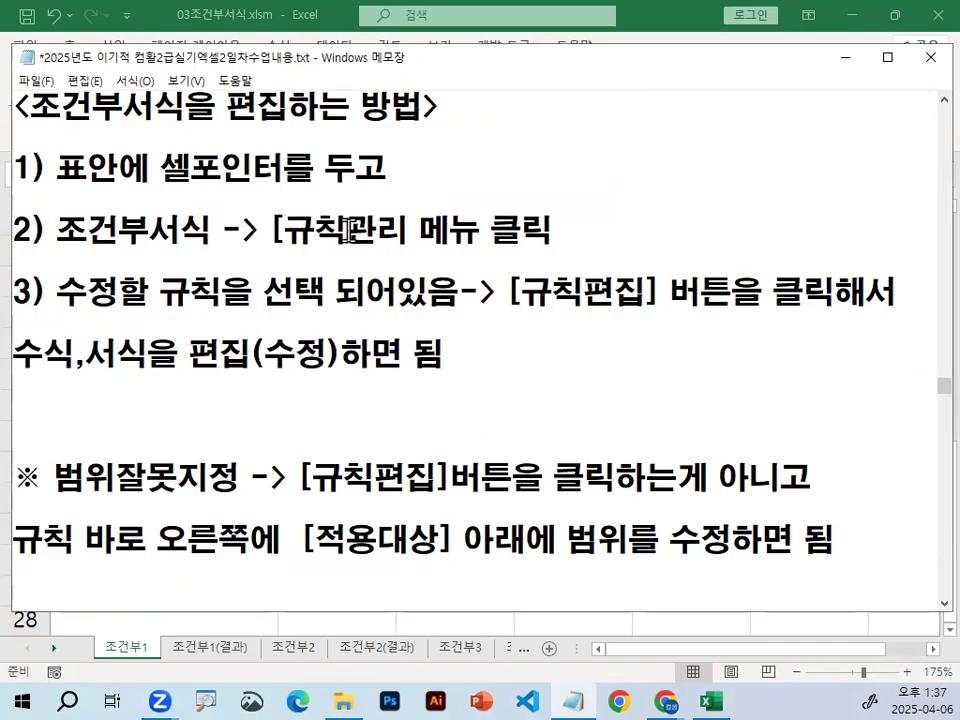
pyautogui.click(410, 231)
pyautogui.write(']')
pyautogui.moveTo(244, 229); pyautogui.dragTo(422, 220)
# Switch to Excel and select cell C12 inside the grade table on the 조건부1 sheet
pyautogui.hotkey('alt', 'Tab')
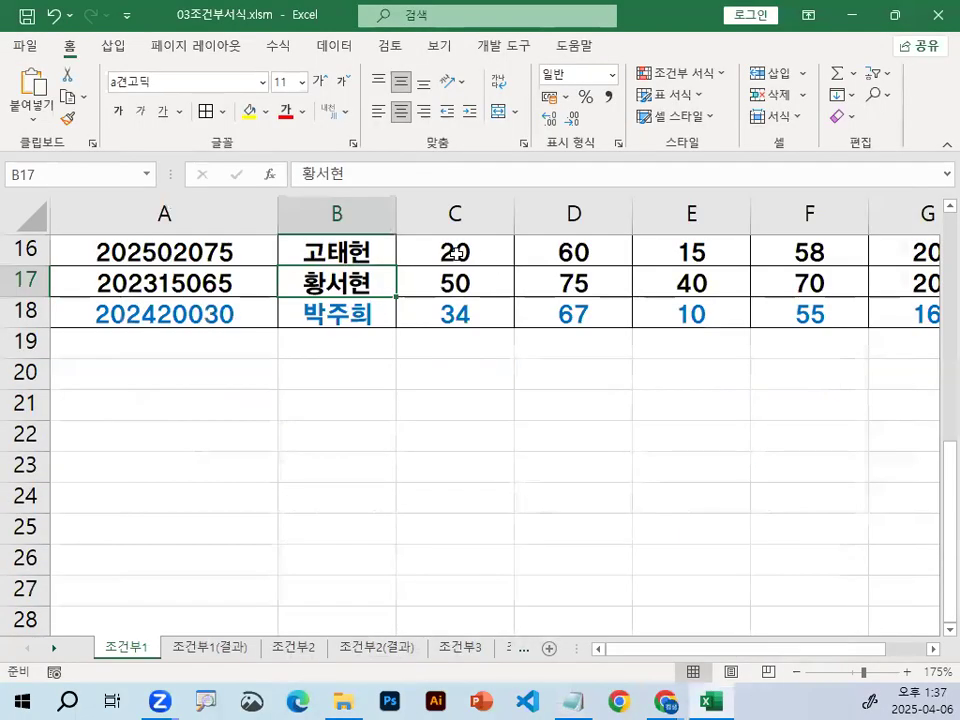
pyautogui.scroll(2, 326, 313)
pyautogui.click(402, 314)
pyautogui.hotkey('ctrl', '1')
pyautogui.click(403, 314)
pyautogui.moveTo(429, 273)
pyautogui.mouseDown()
pyautogui.moveTo(471, 313)
pyautogui.moveTo(553, 238)
pyautogui.mouseUp()
pyautogui.press('Escape')
pyautogui.press('Escape')
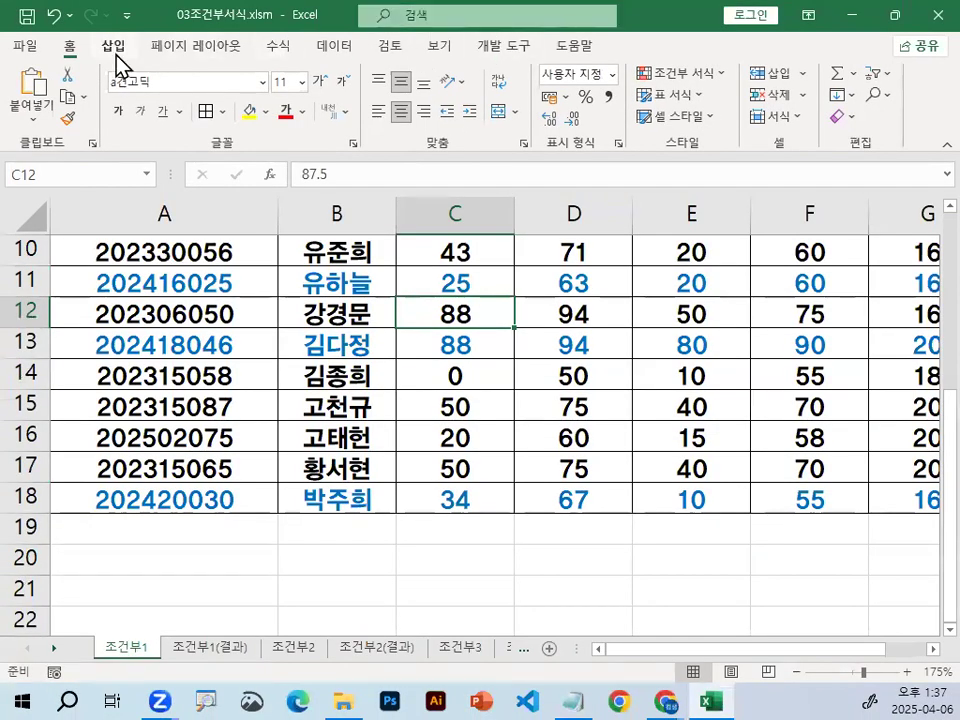
# Open the Conditional Formatting Rules Manager for the selected table cell
pyautogui.hotkey('ctrl', '1')
pyautogui.moveTo(529, 155); pyautogui.dragTo(690, 157)
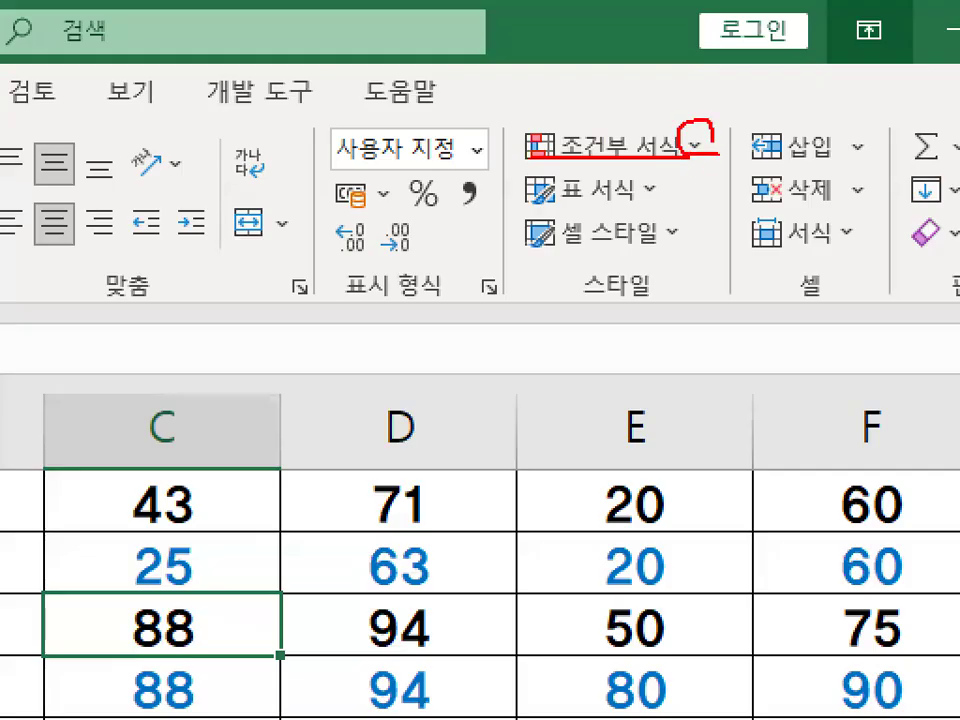
pyautogui.press('Escape')
pyautogui.click(690, 73)
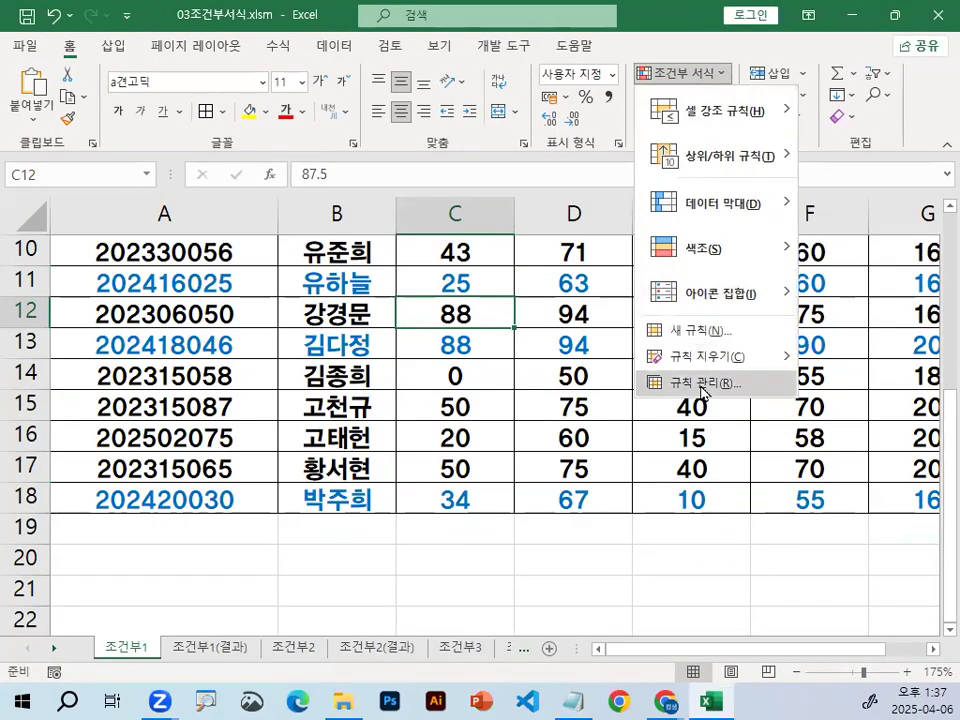
pyautogui.hotkey('ctrl', '1')
pyautogui.moveTo(757, 381); pyautogui.dragTo(703, 367)
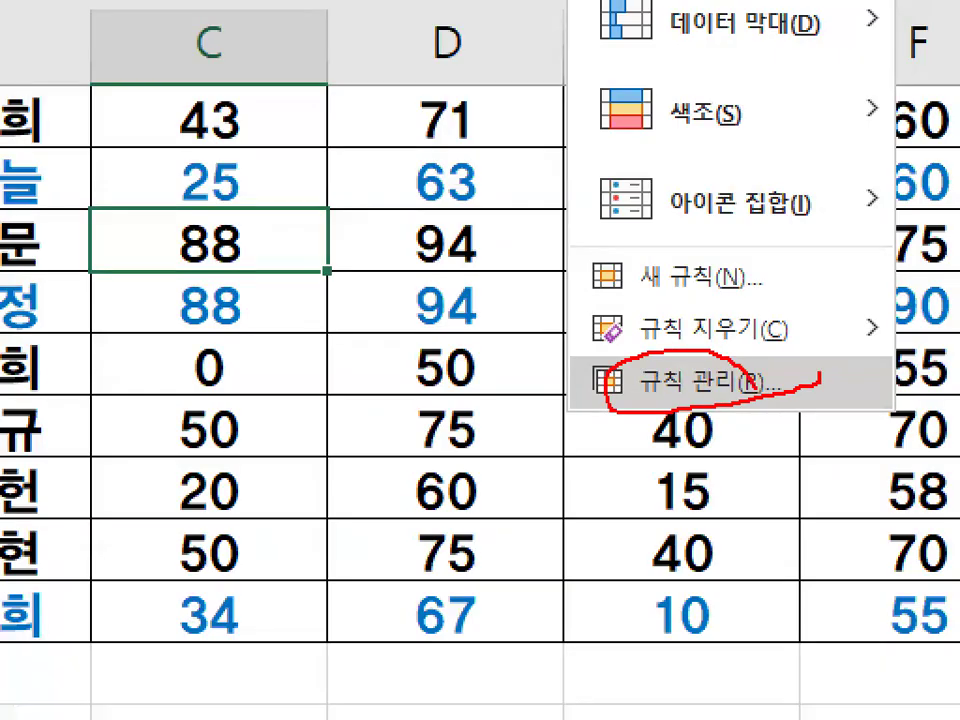
pyautogui.press('Escape')
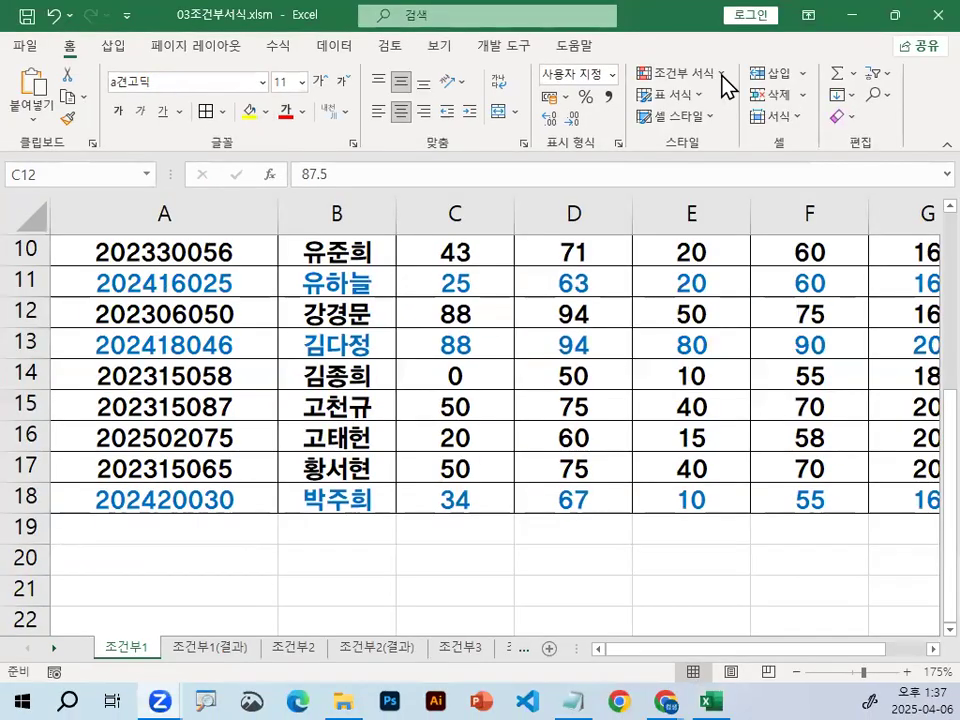
pyautogui.click(705, 73)
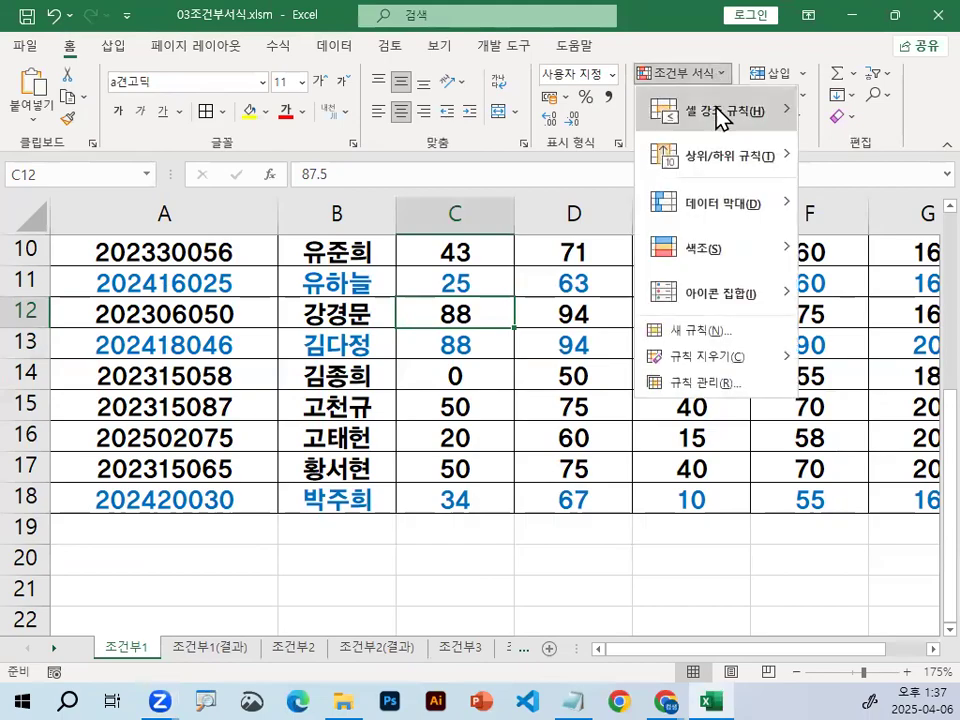
pyautogui.click(709, 375)
pyautogui.moveTo(452, 144); pyautogui.dragTo(220, 165)
pyautogui.hotkey('ctrl', '1')
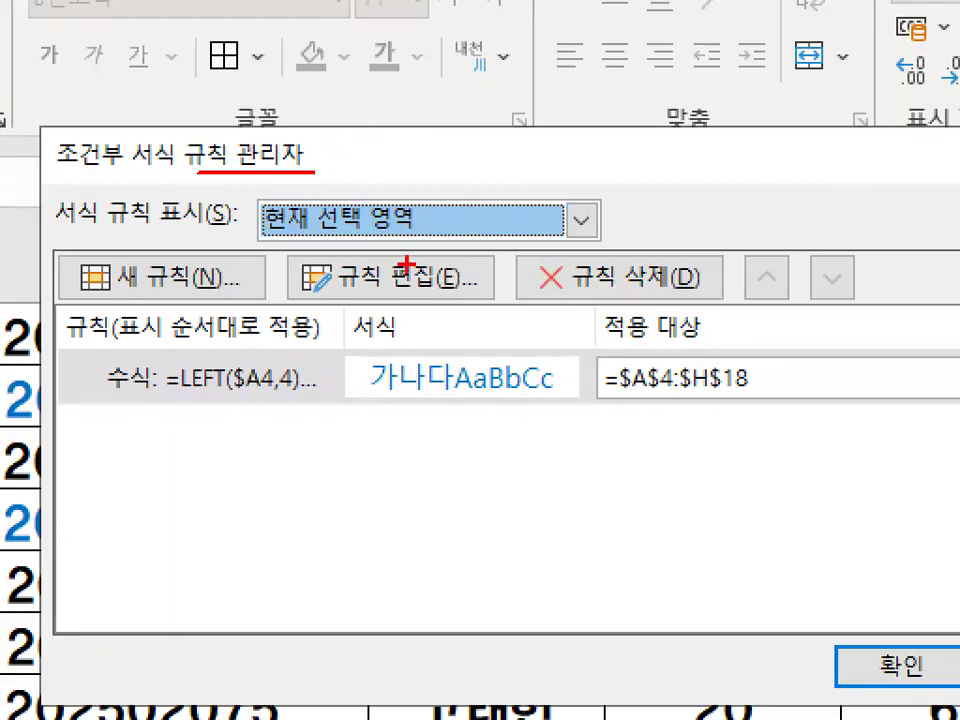
pyautogui.press('Escape')
pyautogui.moveTo(259, 165); pyautogui.dragTo(453, 190)
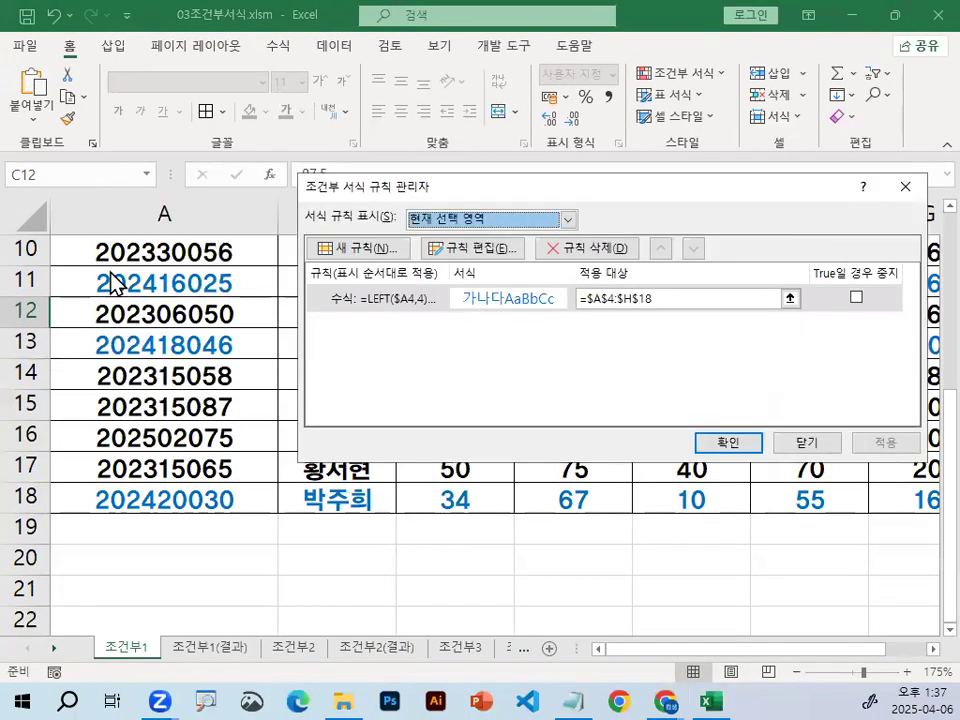
# Show the formula rule's applies-to range on the sheet and examine where it starts
pyautogui.click(688, 299)
pyautogui.scroll(3, 279, 349)
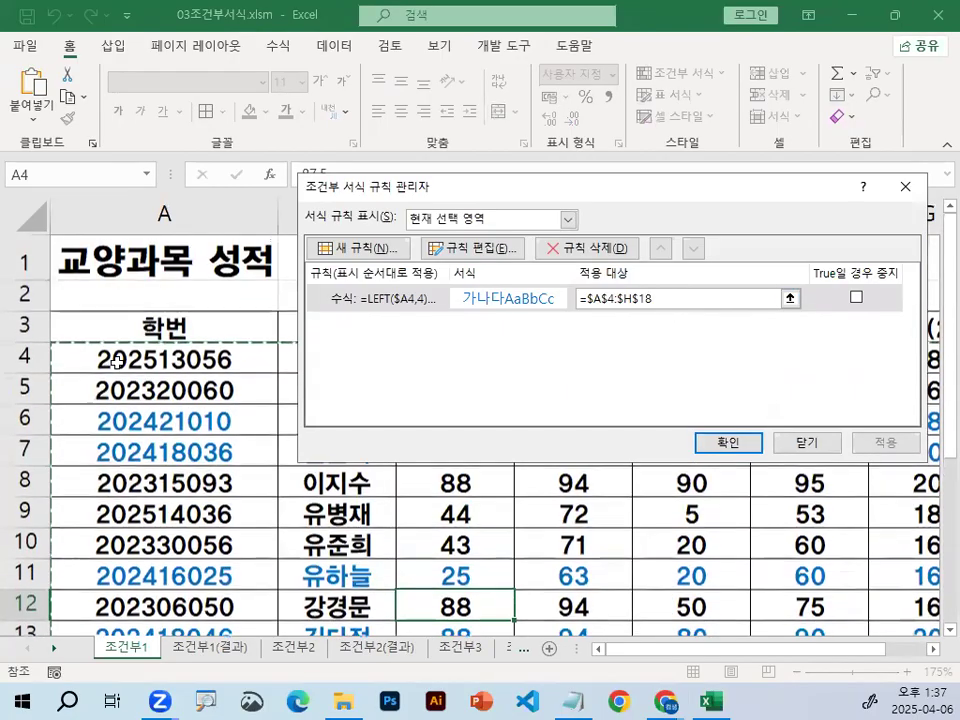
pyautogui.hotkey('ctrl', '1')
pyautogui.moveTo(94, 324)
pyautogui.mouseDown()
pyautogui.moveTo(72, 336)
pyautogui.moveTo(76, 319)
pyautogui.mouseUp()
pyautogui.press('Escape')
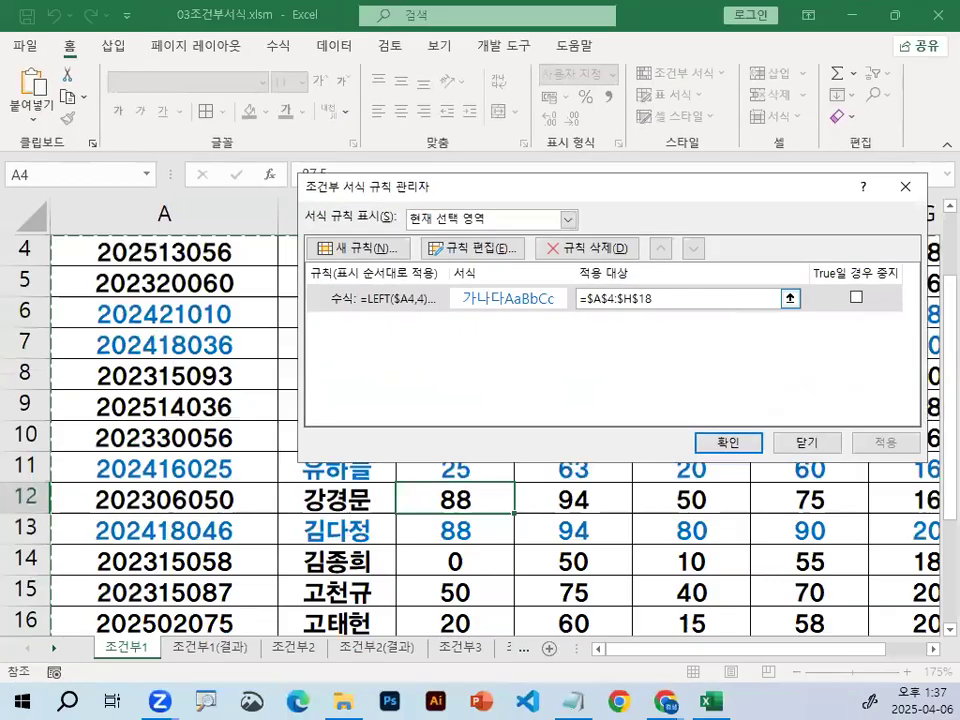
pyautogui.hotkey('ctrl', '1')
pyautogui.click(611, 304)
pyautogui.moveTo(746, 285)
pyautogui.mouseDown()
pyautogui.moveTo(713, 316)
pyautogui.moveTo(560, 252)
pyautogui.moveTo(731, 268)
pyautogui.mouseUp()
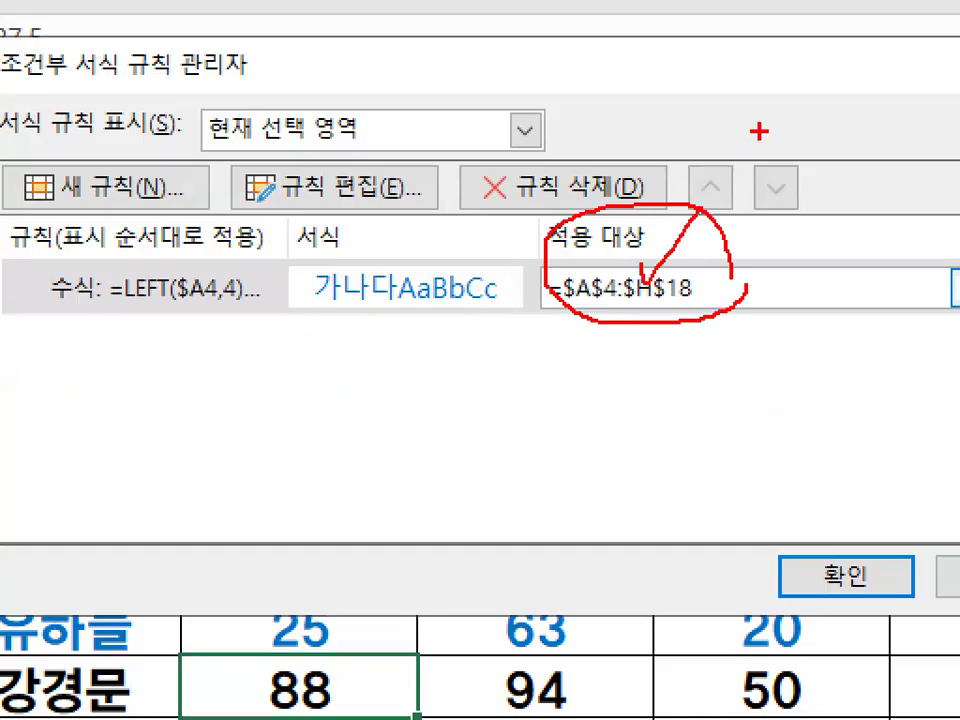
pyautogui.press('Escape')
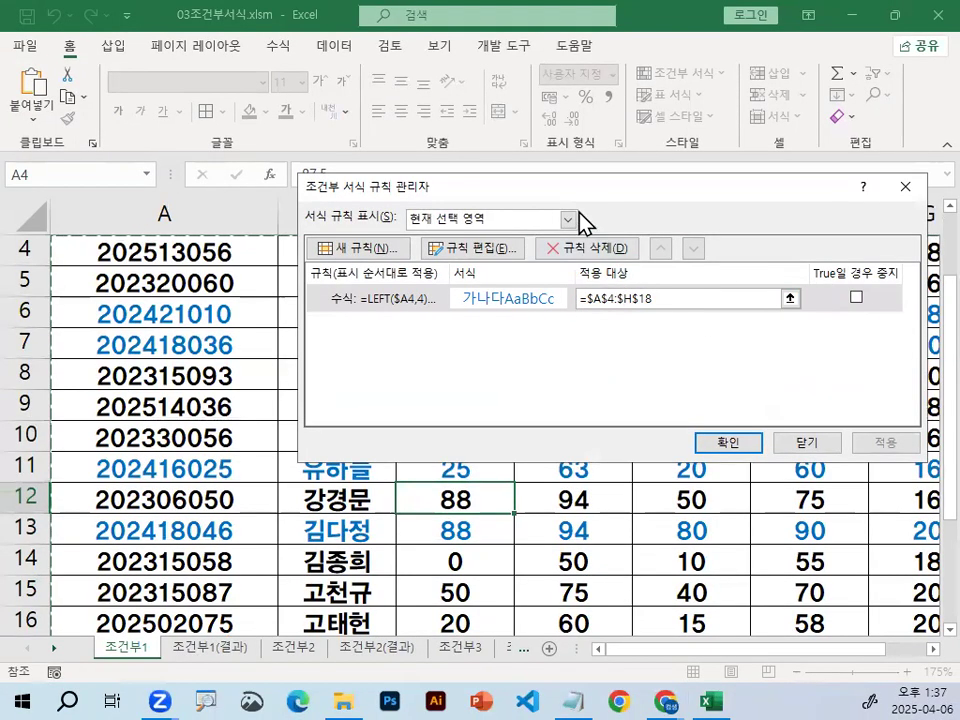
# Move the rules manager clear of columns A and B and compare the applies-to range with the table's header and data rows
pyautogui.moveTo(440, 187); pyautogui.dragTo(527, 220)
pyautogui.scroll(1, 126, 332)
pyautogui.hotkey('ctrl', '1')
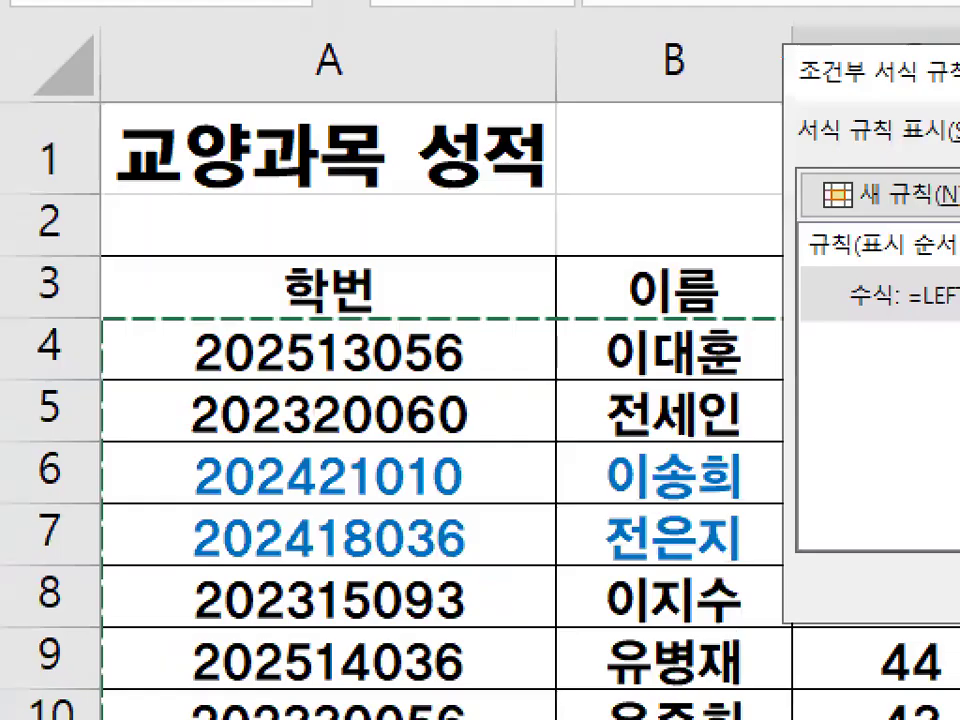
pyautogui.moveTo(88, 353); pyautogui.dragTo(88, 336)
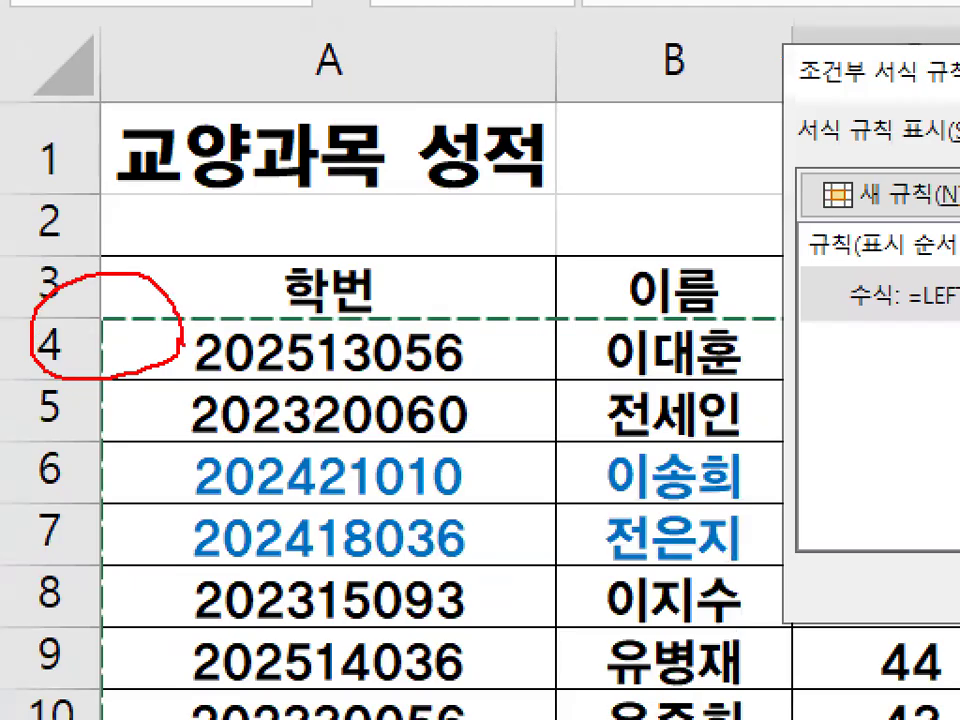
pyautogui.moveTo(362, 262); pyautogui.dragTo(398, 299)
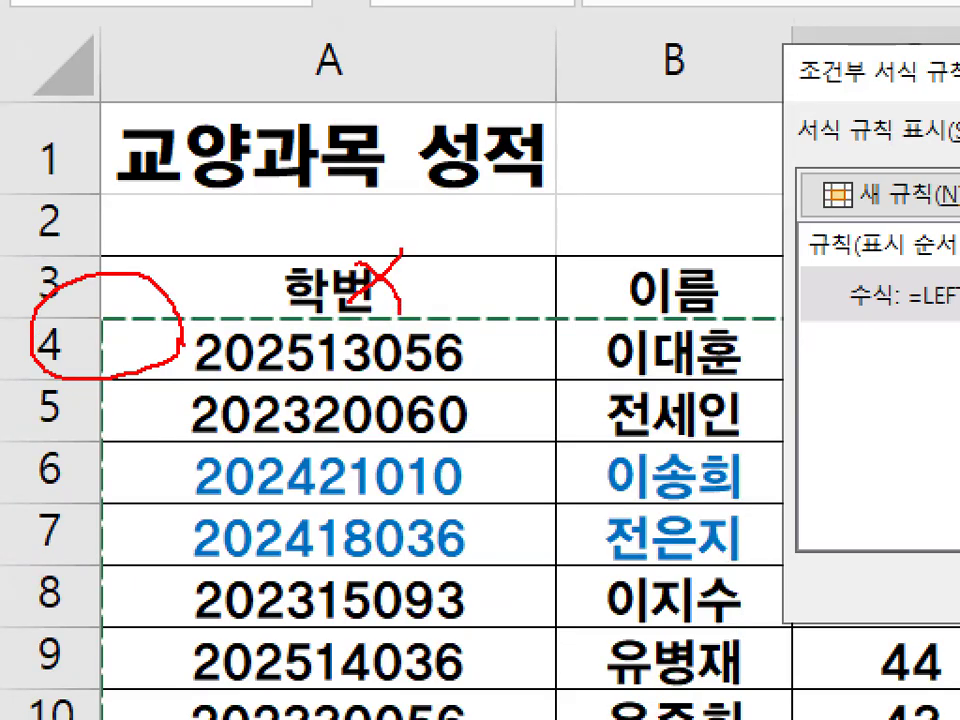
pyautogui.press('Escape')
pyautogui.scroll(-1, 675, 354)
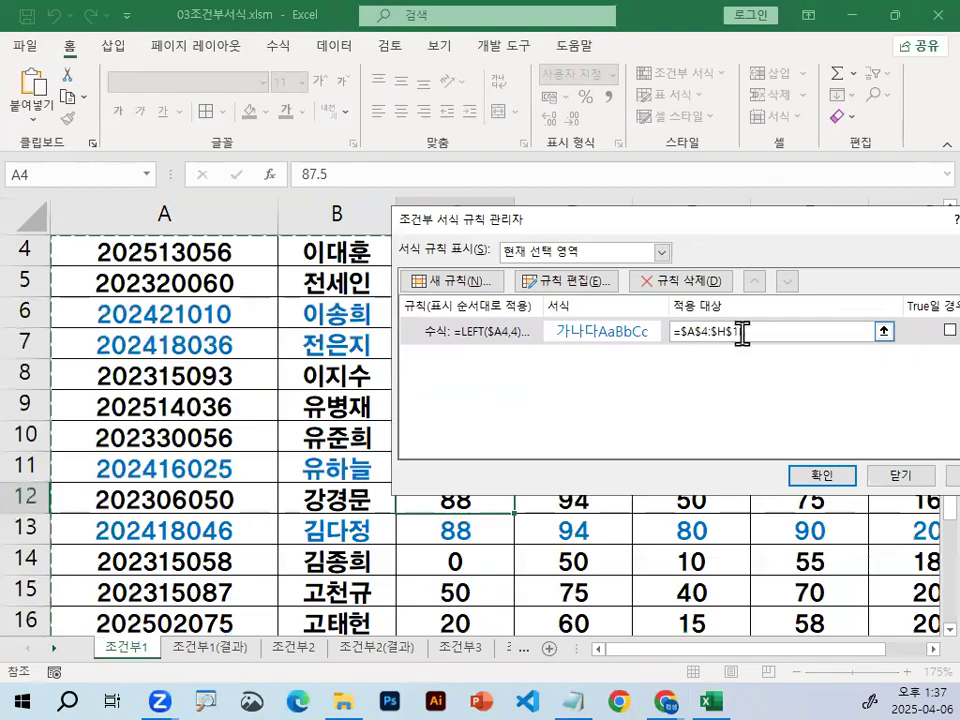
pyautogui.scroll(1, 140, 372)
pyautogui.hotkey('ctrl', '1')
pyautogui.moveTo(130, 340); pyautogui.dragTo(290, 190)
pyautogui.press('Escape')
pyautogui.scroll(-1, 697, 354)
pyautogui.hotkey('ctrl', '1')
pyautogui.moveTo(747, 323)
pyautogui.mouseDown()
pyautogui.moveTo(836, 305)
pyautogui.moveTo(760, 334)
pyautogui.mouseUp()
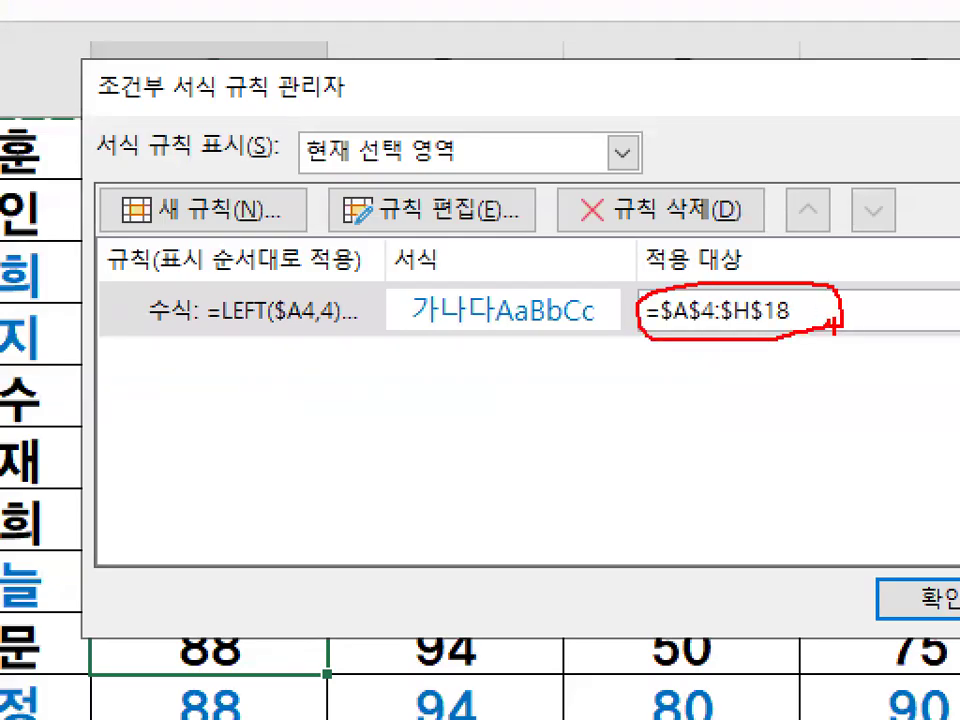
pyautogui.press('Escape')
# Open the LEFT formula rule for editing and examine its formula and column reference
pyautogui.hotkey('ctrl', '1')
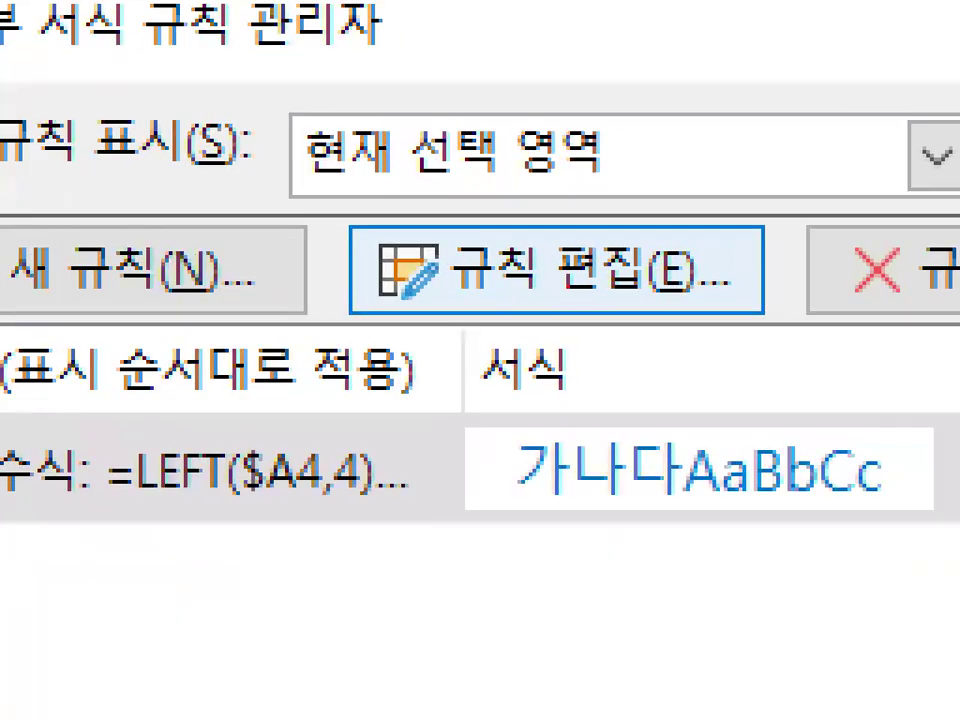
pyautogui.moveTo(760, 300)
pyautogui.mouseDown()
pyautogui.moveTo(476, 343)
pyautogui.moveTo(645, 213)
pyautogui.moveTo(710, 300)
pyautogui.mouseUp()
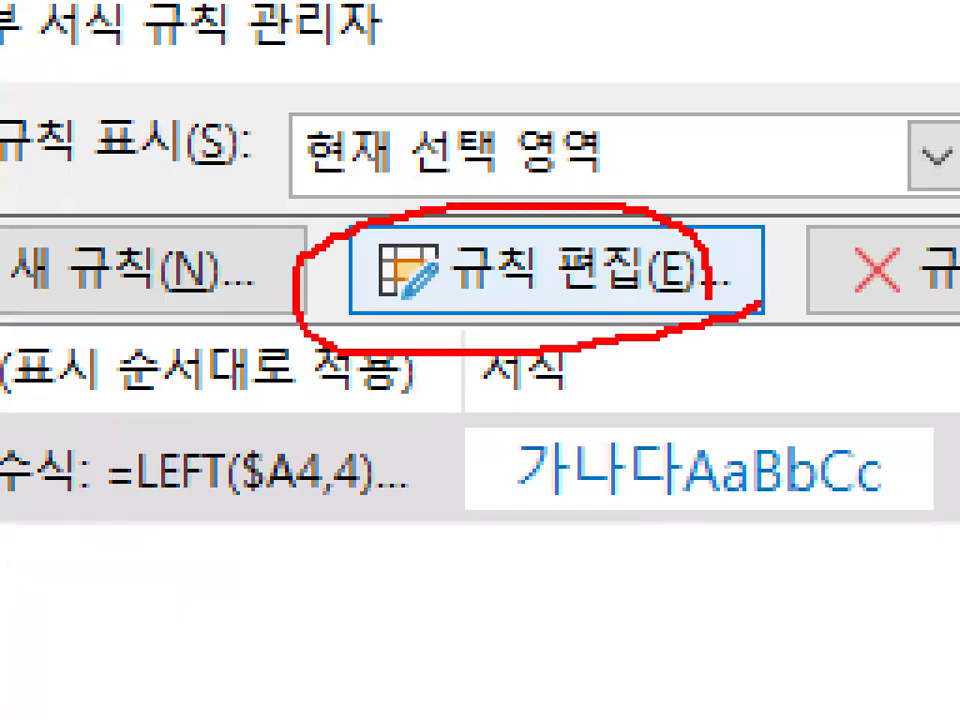
pyautogui.scroll(-3, 710, 300)
pyautogui.click(573, 284)
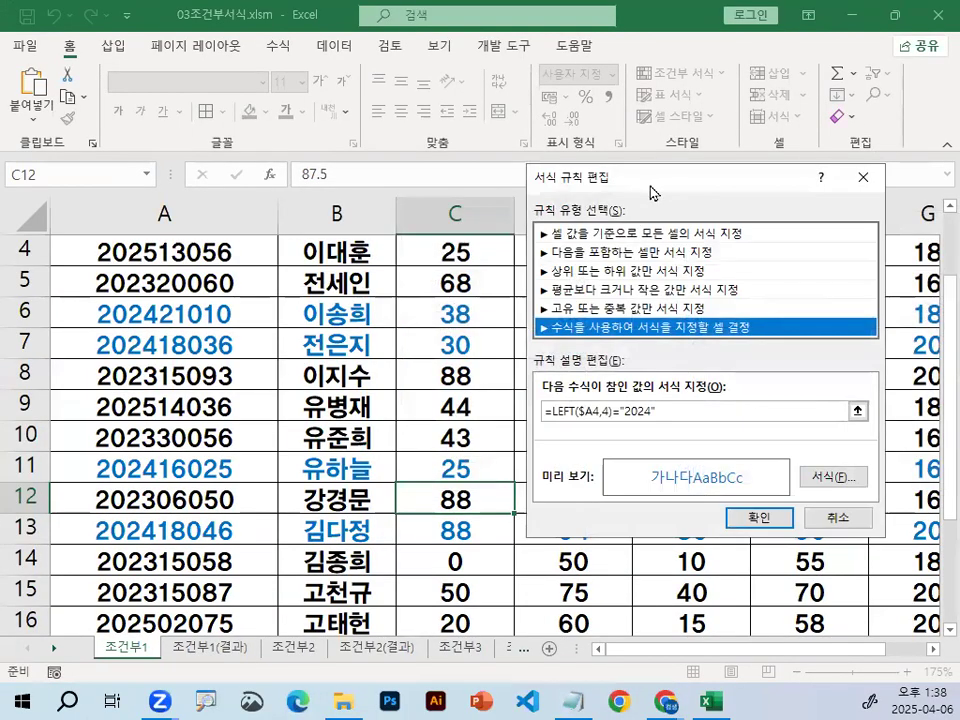
pyautogui.moveTo(650, 185); pyautogui.dragTo(452, 46)
pyautogui.hotkey('ctrl', '1')
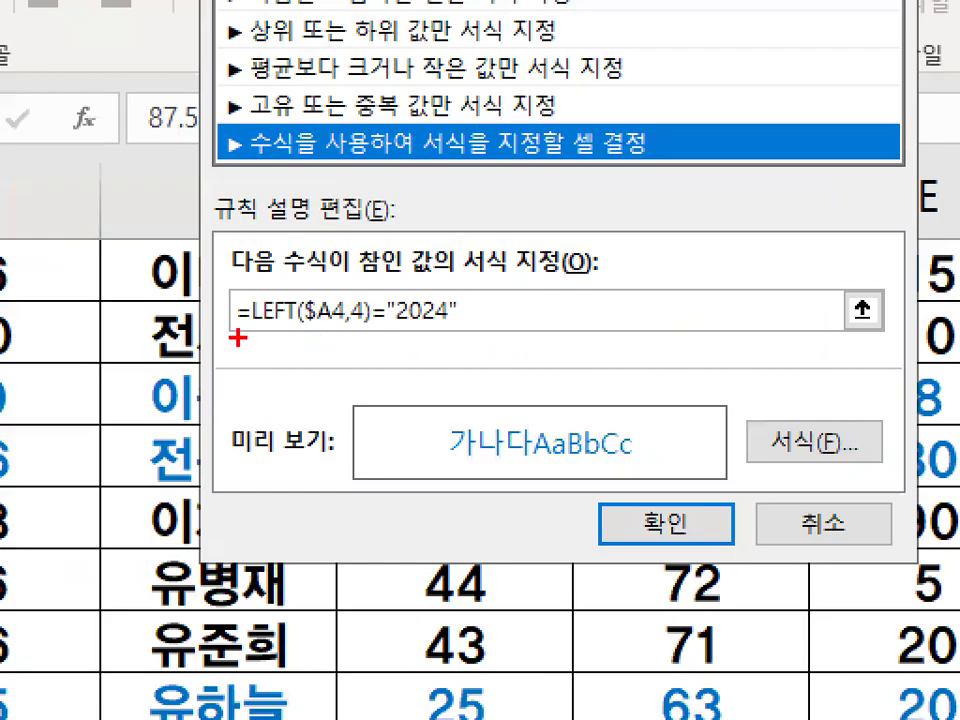
pyautogui.moveTo(258, 327); pyautogui.dragTo(483, 327)
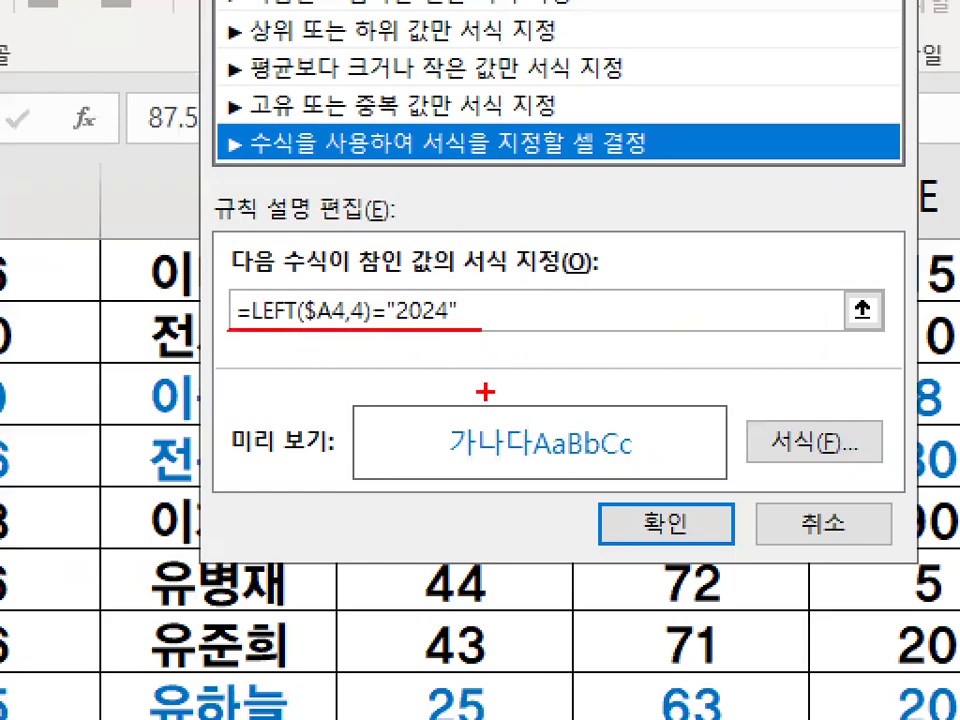
pyautogui.moveTo(262, 291); pyautogui.dragTo(333, 202)
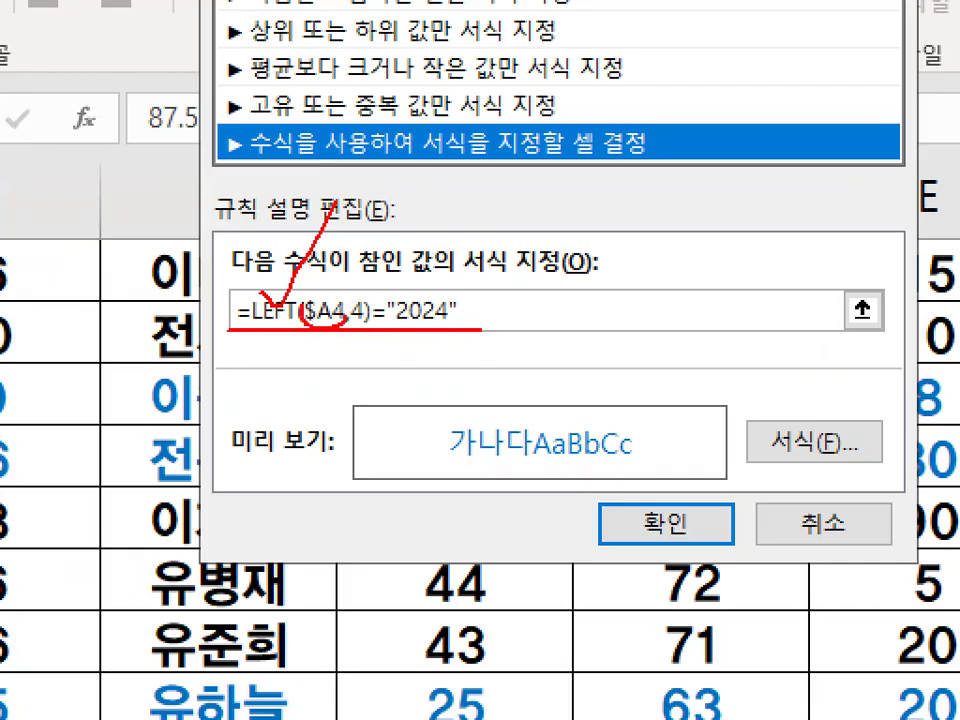
pyautogui.press('Escape')
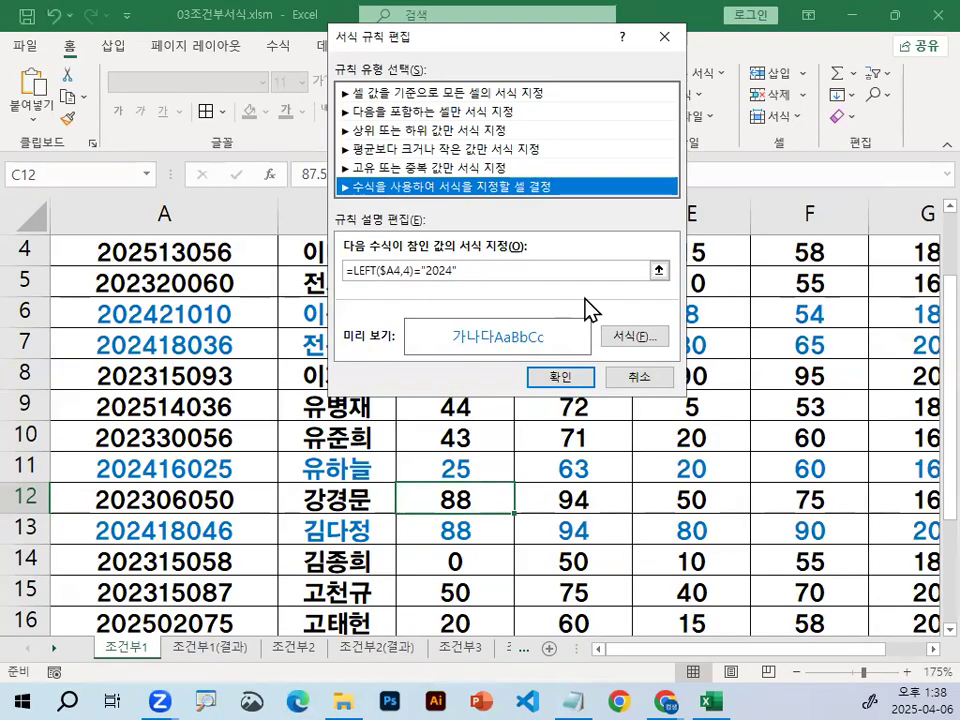
# Open the rule's cell format, check its font style and colour settings, and accept them
pyautogui.click(641, 341)
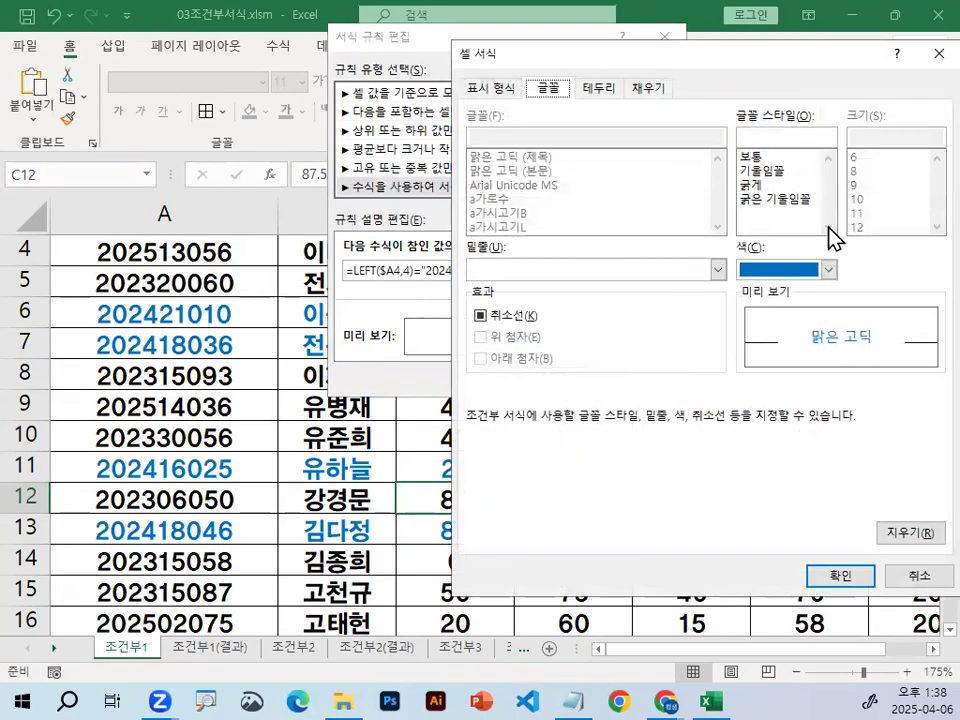
pyautogui.hotkey('ctrl', '1')
pyautogui.moveTo(868, 266)
pyautogui.mouseDown()
pyautogui.moveTo(831, 350)
pyautogui.moveTo(728, 98)
pyautogui.moveTo(797, 292)
pyautogui.mouseUp()
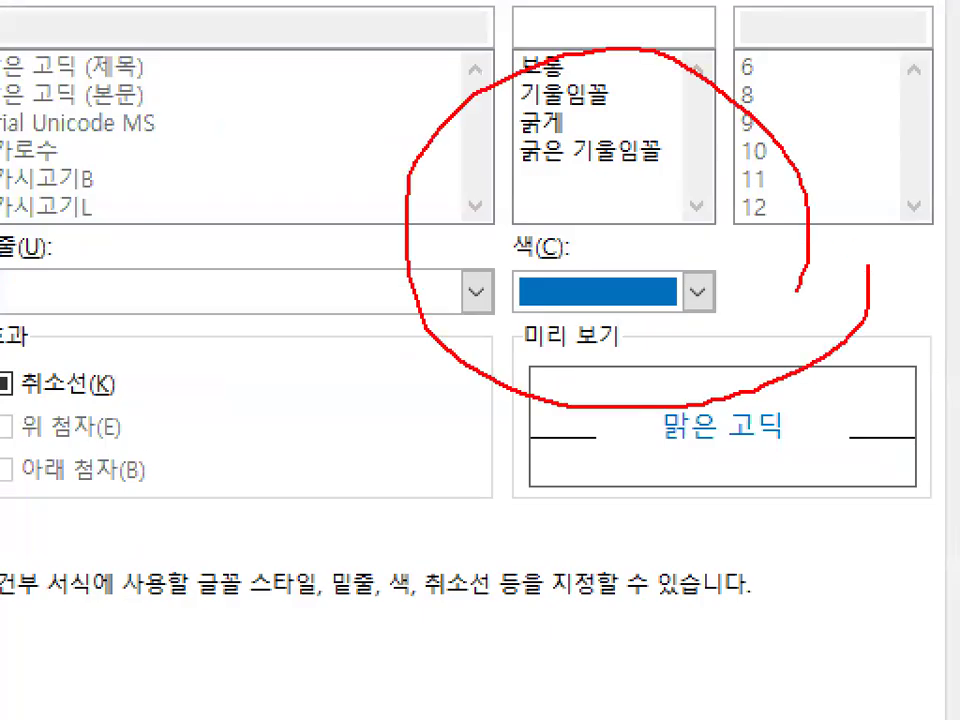
pyautogui.press('Escape')
pyautogui.click(838, 583)
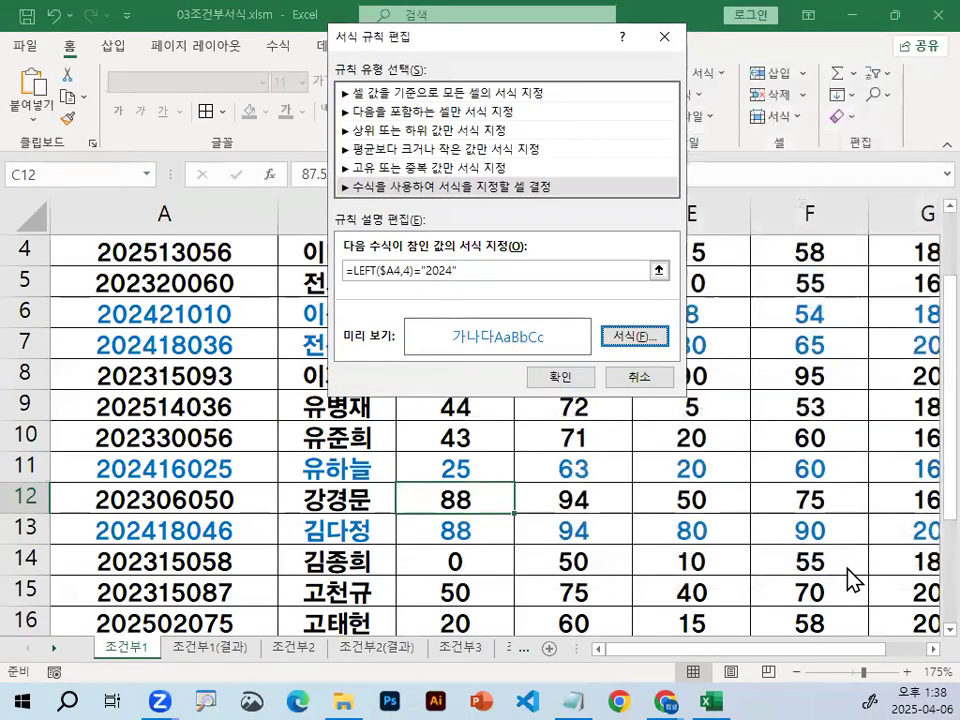
# Confirm the formatting rule and apply it by closing the rules manager
pyautogui.click(558, 377)
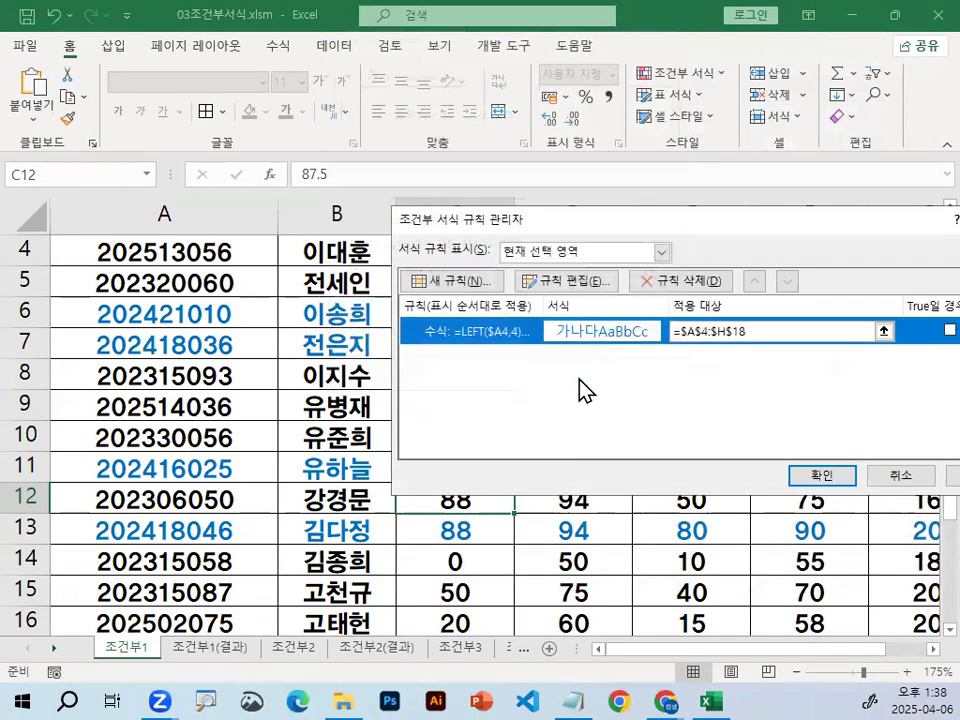
pyautogui.moveTo(700, 220); pyautogui.dragTo(447, 91)
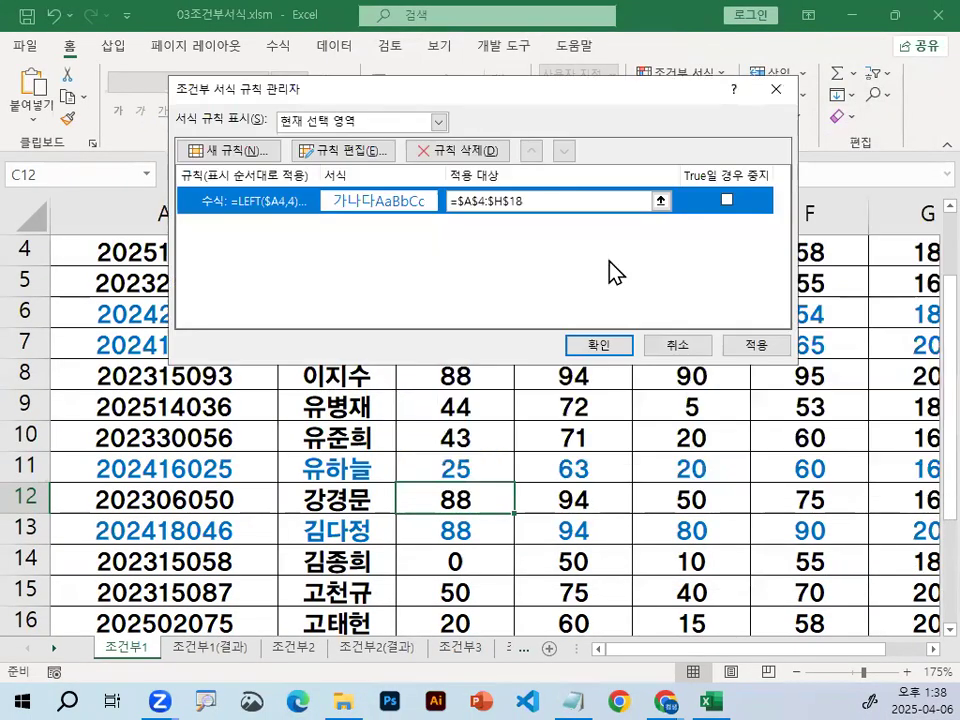
pyautogui.click(604, 343)
pyautogui.moveTo(442, 322)
pyautogui.mouseDown()
pyautogui.moveTo(232, 476)
pyautogui.moveTo(427, 415)
pyautogui.mouseUp()
pyautogui.press('Escape')
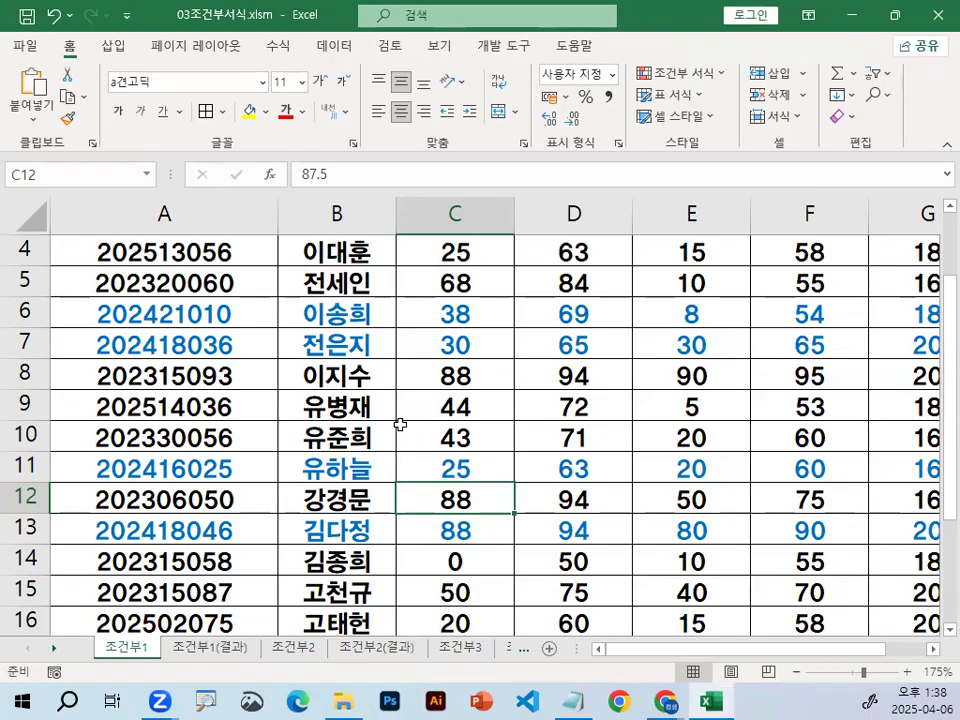
# Switch to the Notepad notes and find the section on deleting one specific rule when two exist
pyautogui.click(572, 699)
pyautogui.scroll(-1, 380, 440)
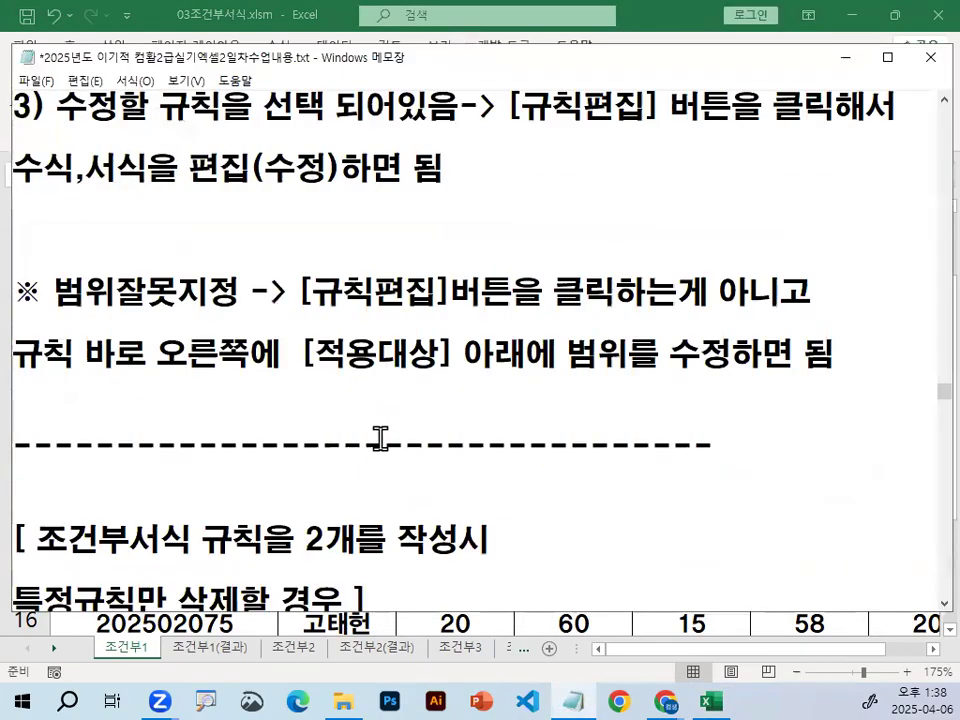
pyautogui.scroll(-1, 380, 433)
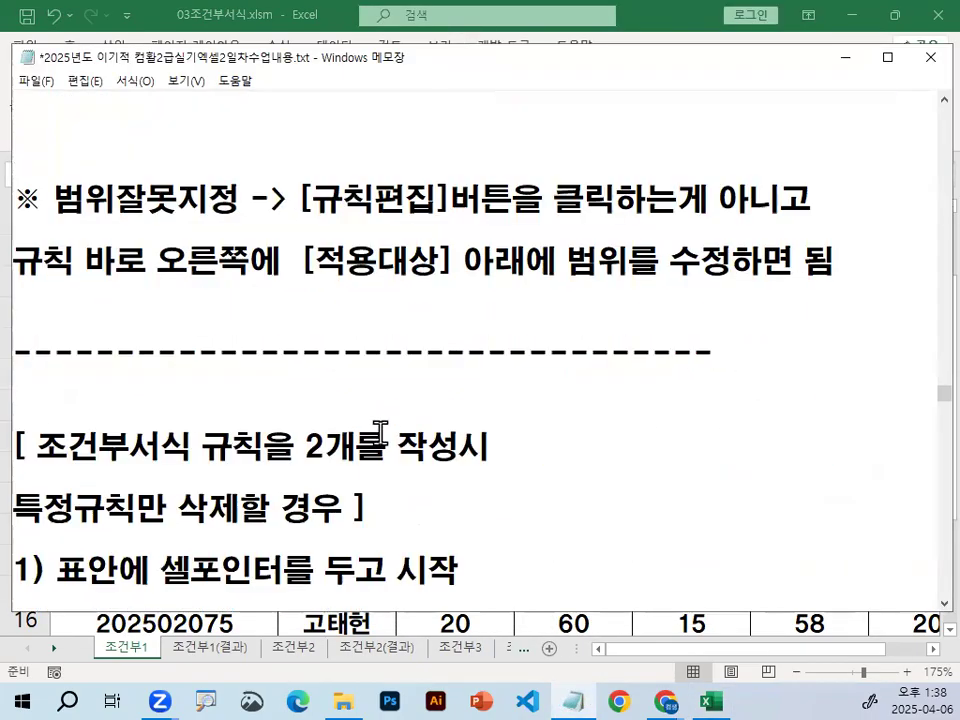
pyautogui.scroll(-3, 380, 433)
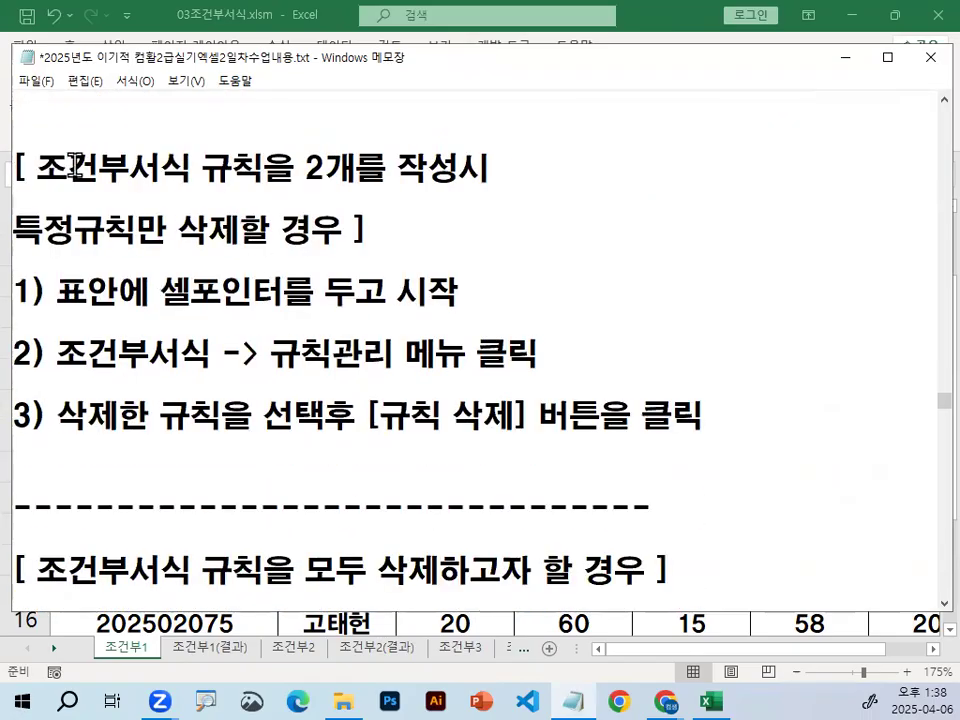
# Read the notes heading about deleting only a specific rule when two conditional formatting rules have been created
pyautogui.moveTo(36, 163); pyautogui.dragTo(266, 163)
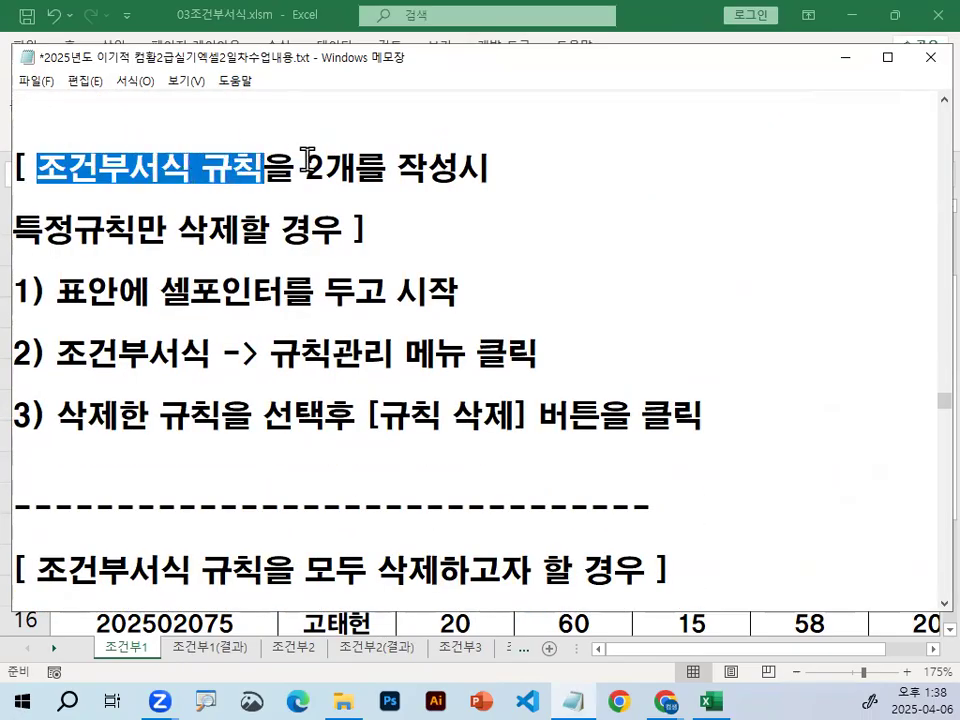
pyautogui.doubleClick(330, 165)
pyautogui.moveTo(436, 160); pyautogui.dragTo(519, 160)
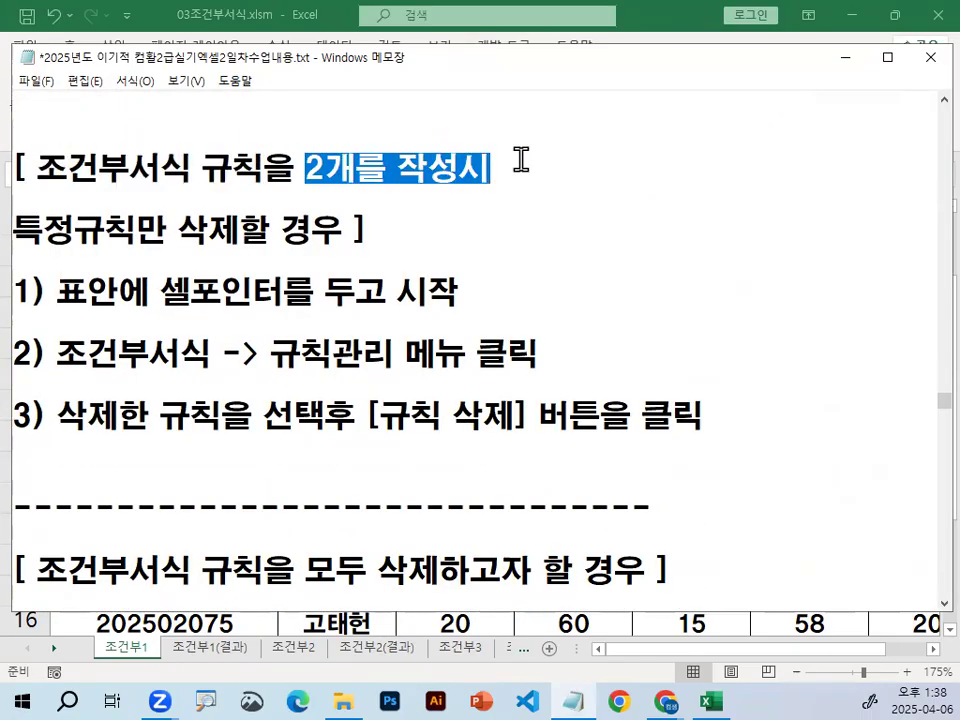
pyautogui.moveTo(18, 238); pyautogui.dragTo(338, 225)
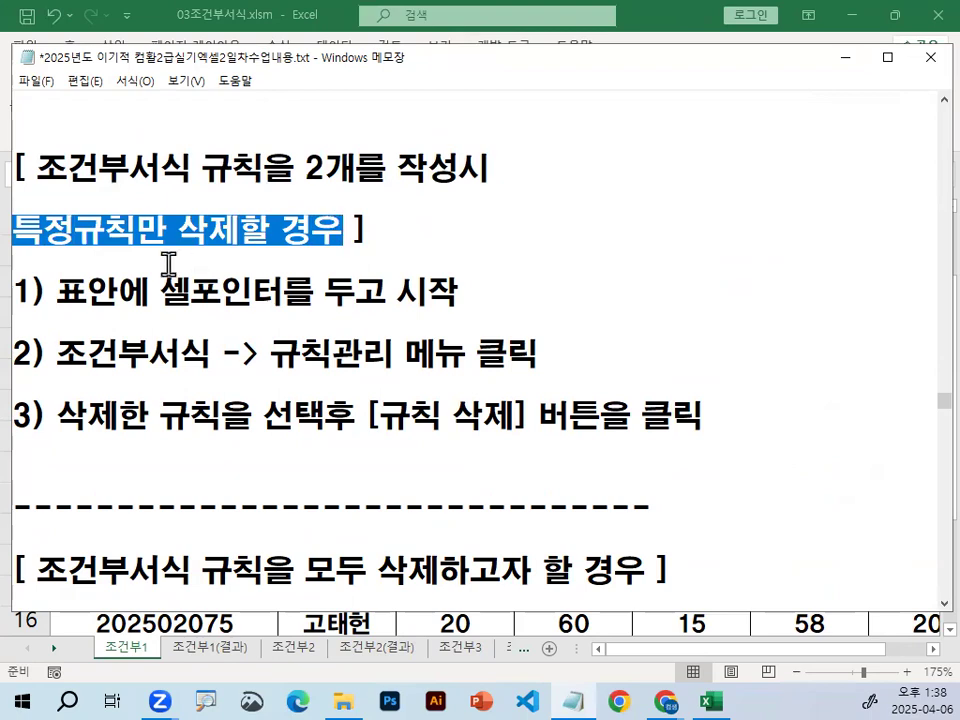
# Return to the Excel grade table and, from cell C5, create a formula-based conditional formatting rule with =$E$4=100
pyautogui.click(843, 57)
pyautogui.click(435, 317)
pyautogui.scroll(1, 407, 377)
pyautogui.click(404, 380)
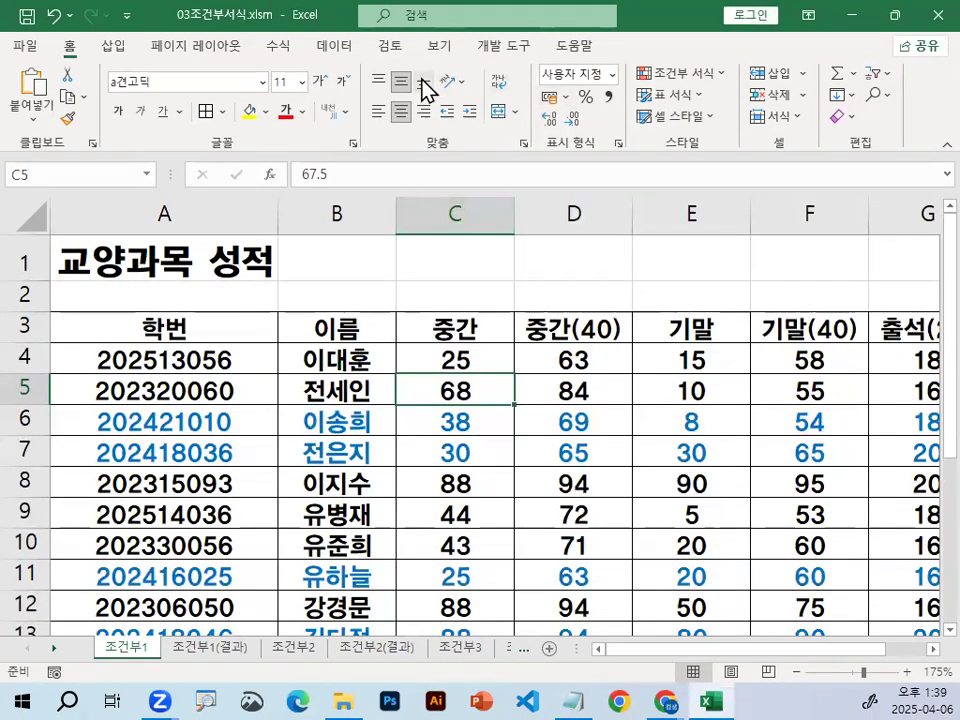
pyautogui.click(725, 77)
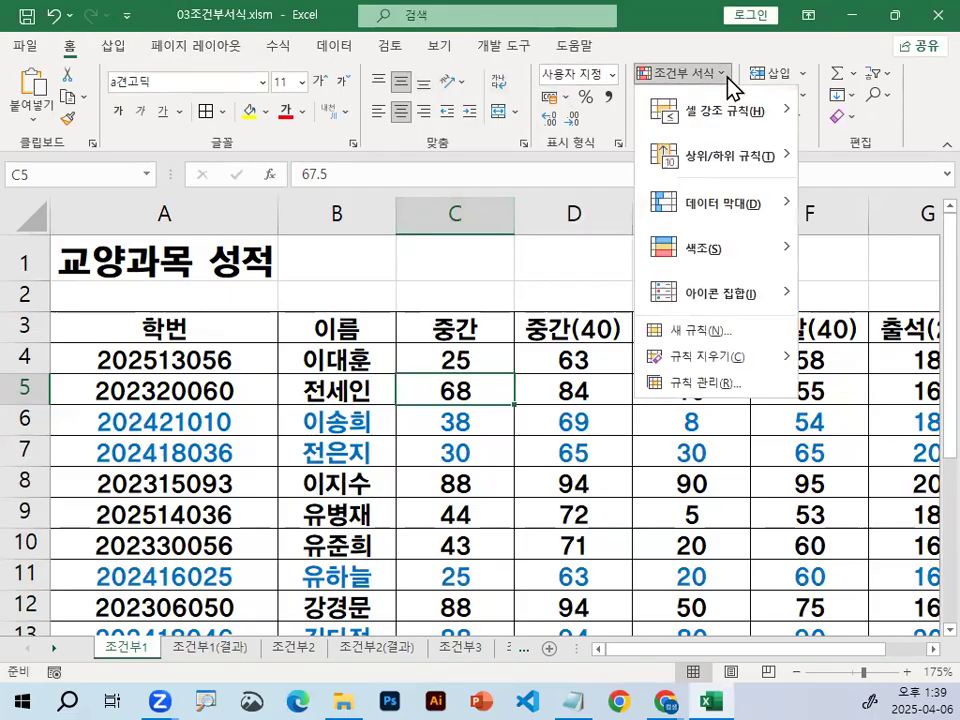
pyautogui.click(715, 340)
pyautogui.click(298, 174)
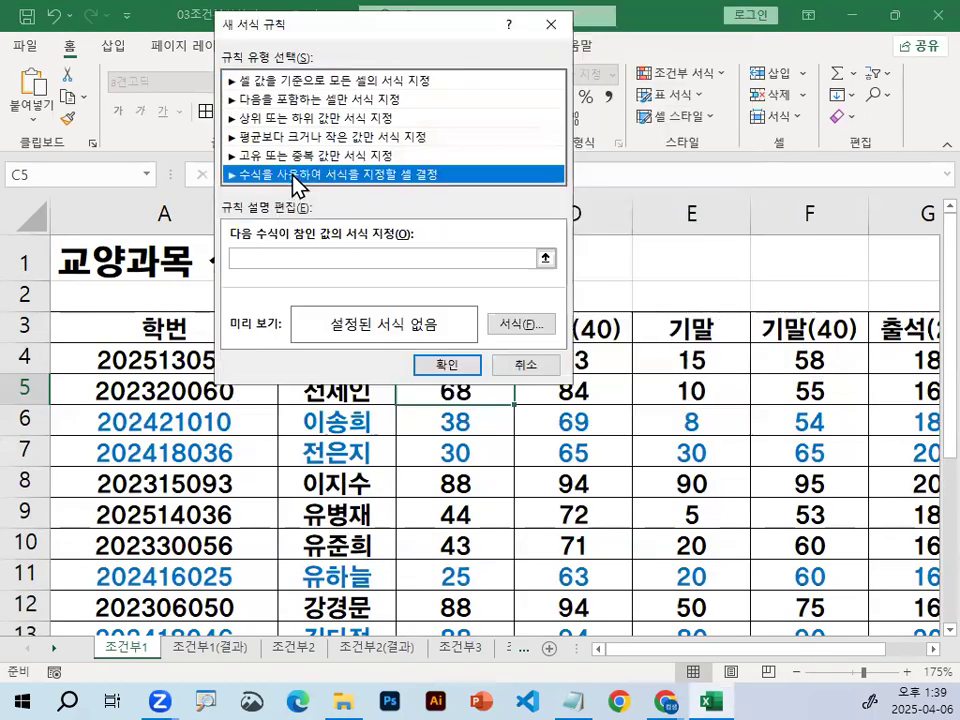
pyautogui.click(290, 262)
pyautogui.click(636, 361)
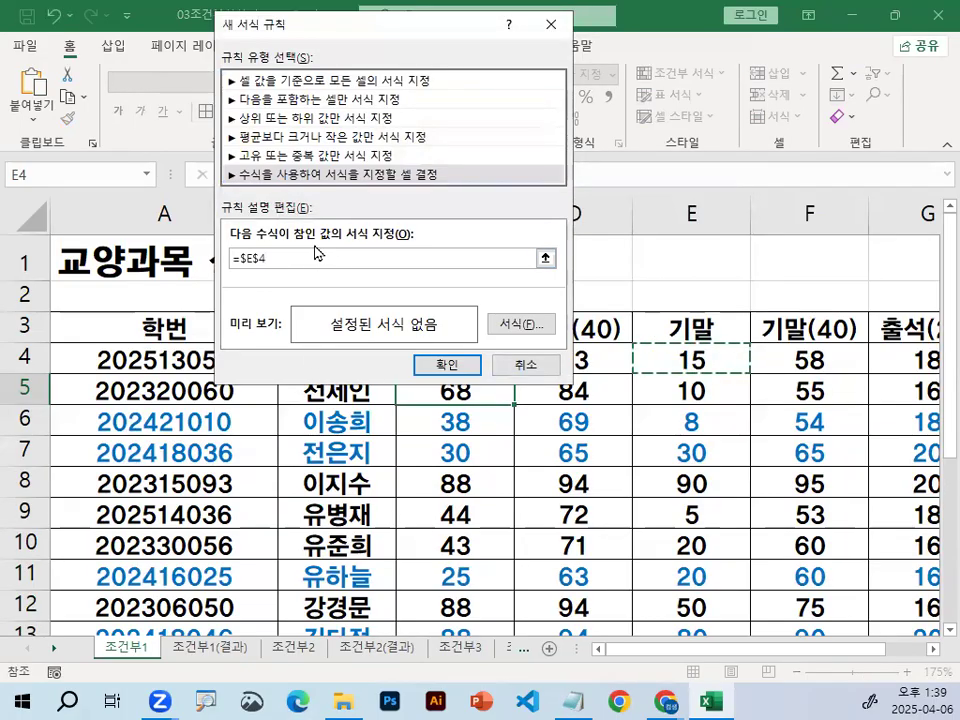
pyautogui.write('=')
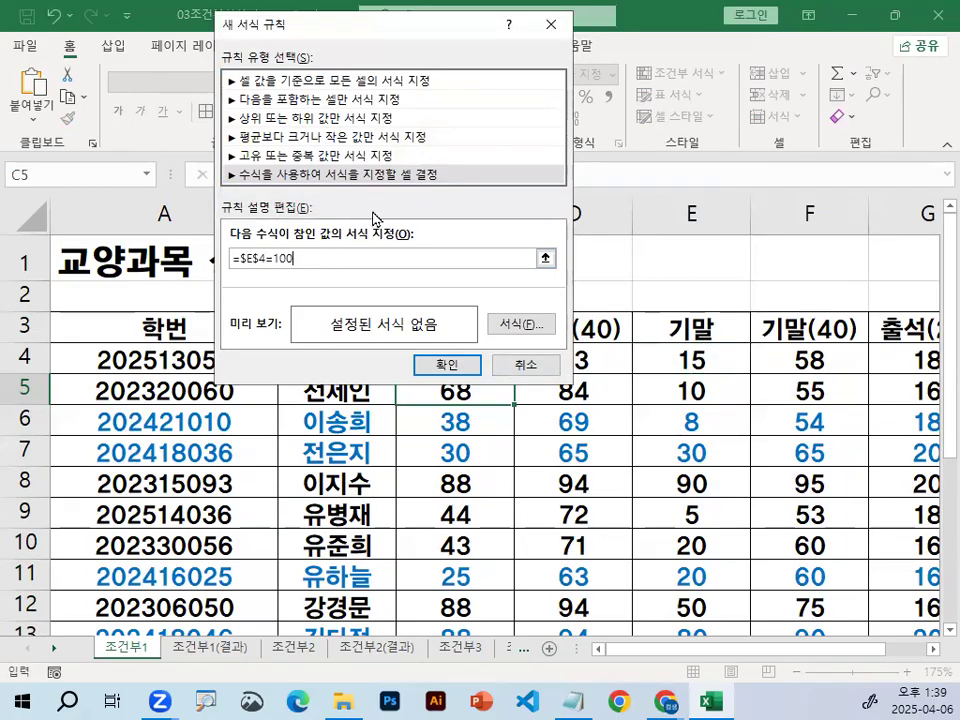
pyautogui.write('100')
# Set the new rule's font colour to standard red and confirm the rule for cell C5
pyautogui.click(538, 326)
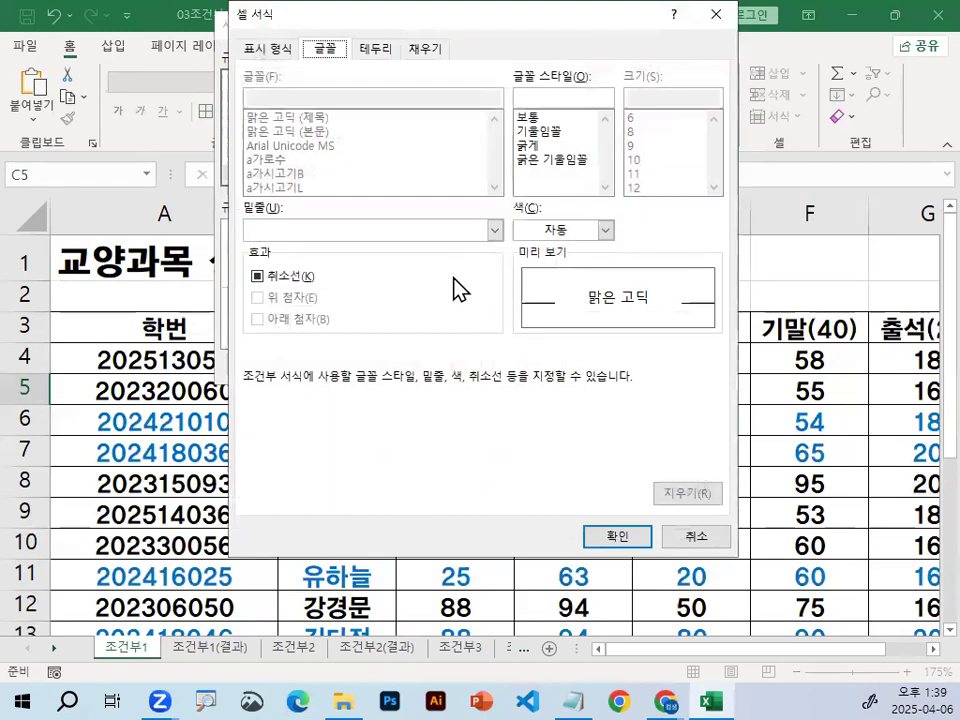
pyautogui.click(581, 232)
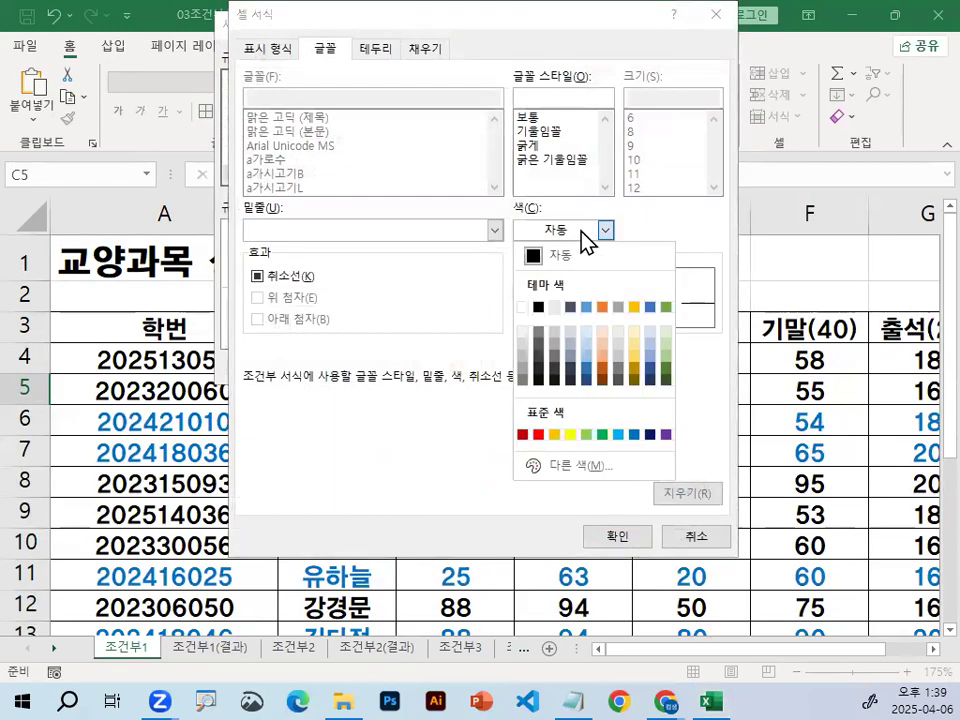
pyautogui.click(538, 436)
pyautogui.click(617, 538)
pyautogui.click(462, 362)
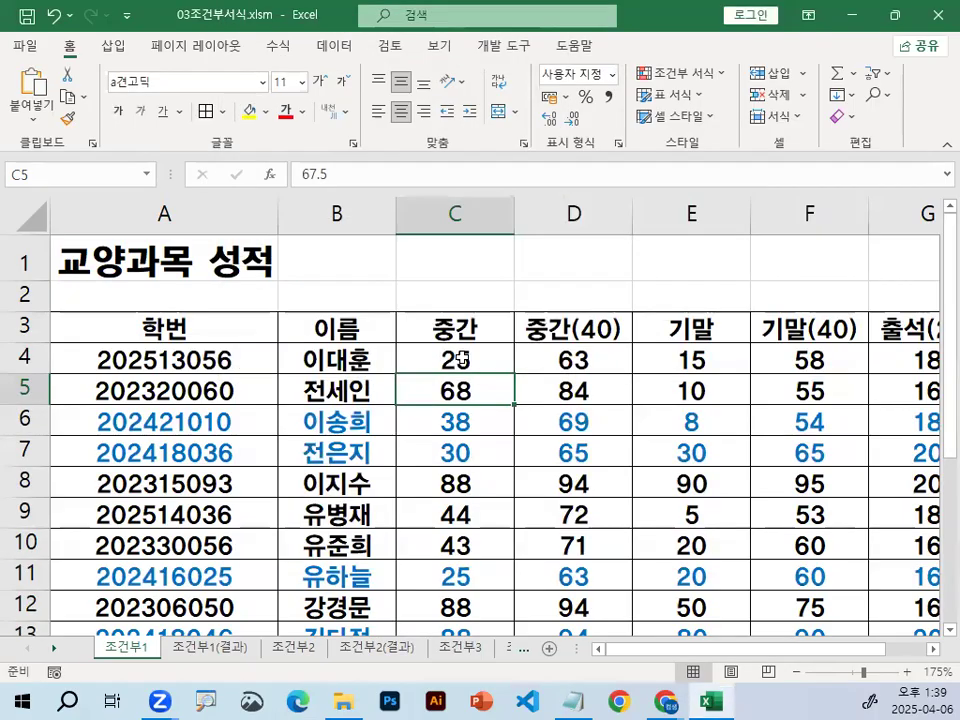
pyautogui.click(464, 448)
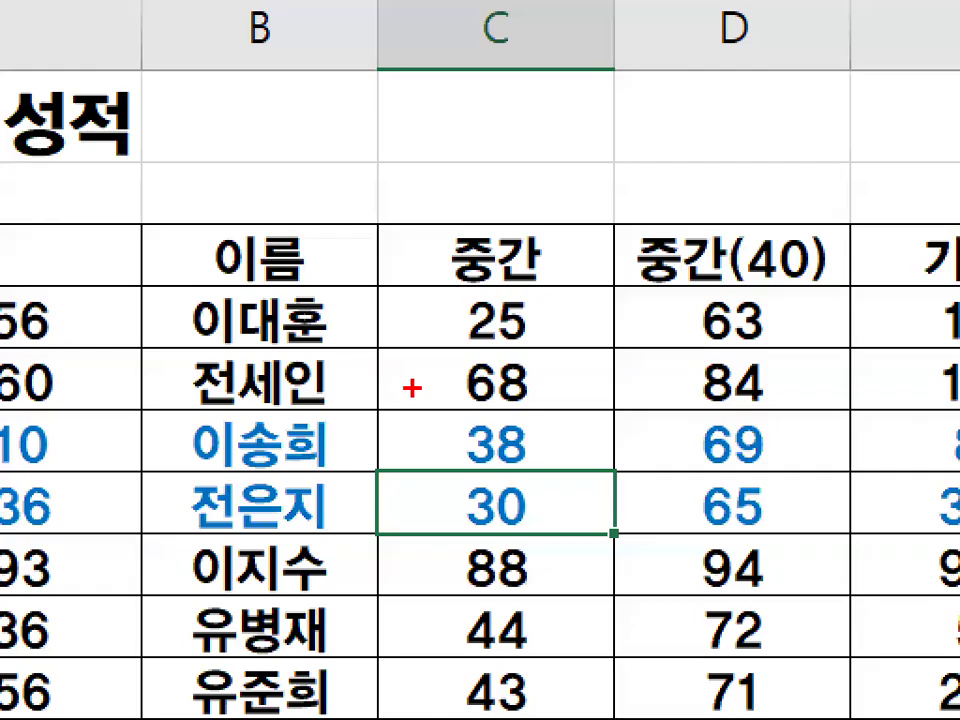
pyautogui.moveTo(411, 395)
pyautogui.mouseDown()
pyautogui.moveTo(447, 390)
pyautogui.moveTo(438, 420)
pyautogui.mouseUp()
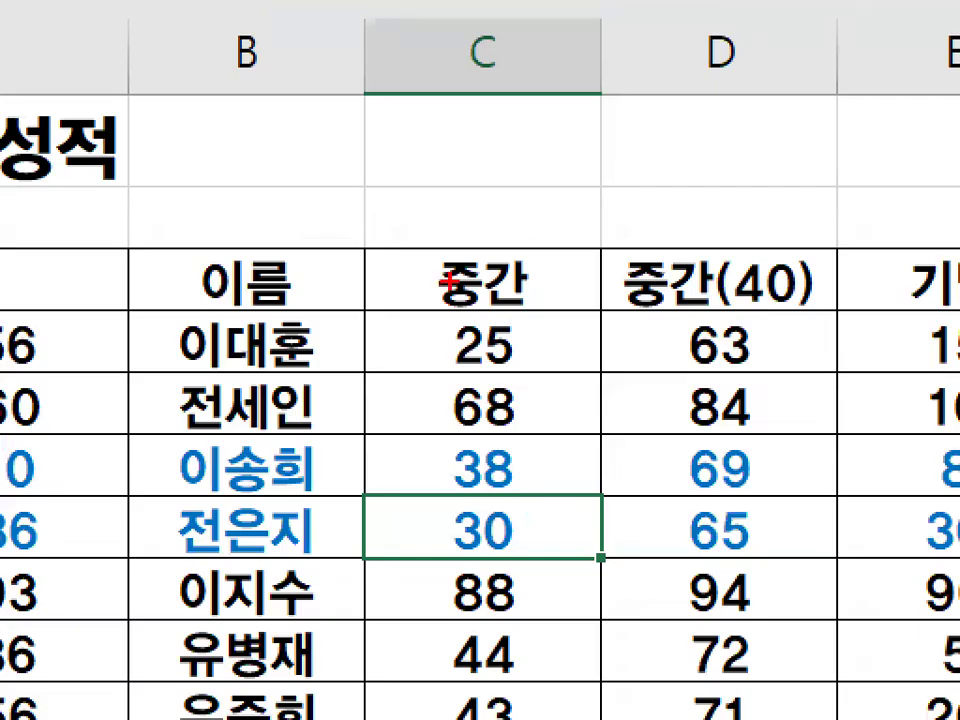
pyautogui.moveTo(485, 319); pyautogui.dragTo(389, 445)
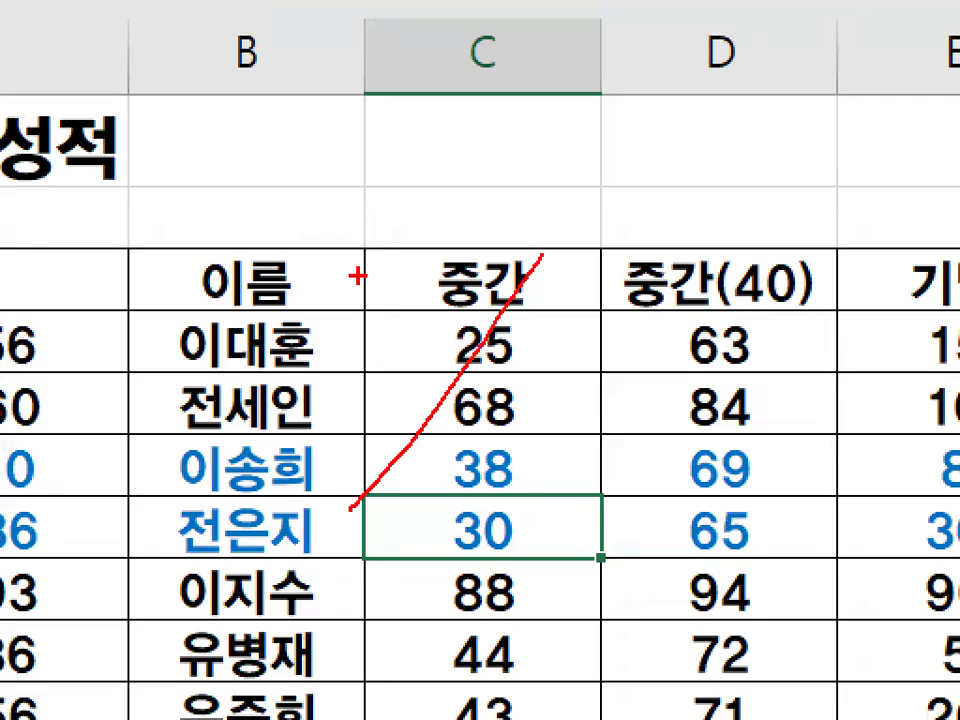
pyautogui.moveTo(358, 271); pyautogui.dragTo(540, 518)
pyautogui.moveTo(664, 288); pyautogui.dragTo(658, 300)
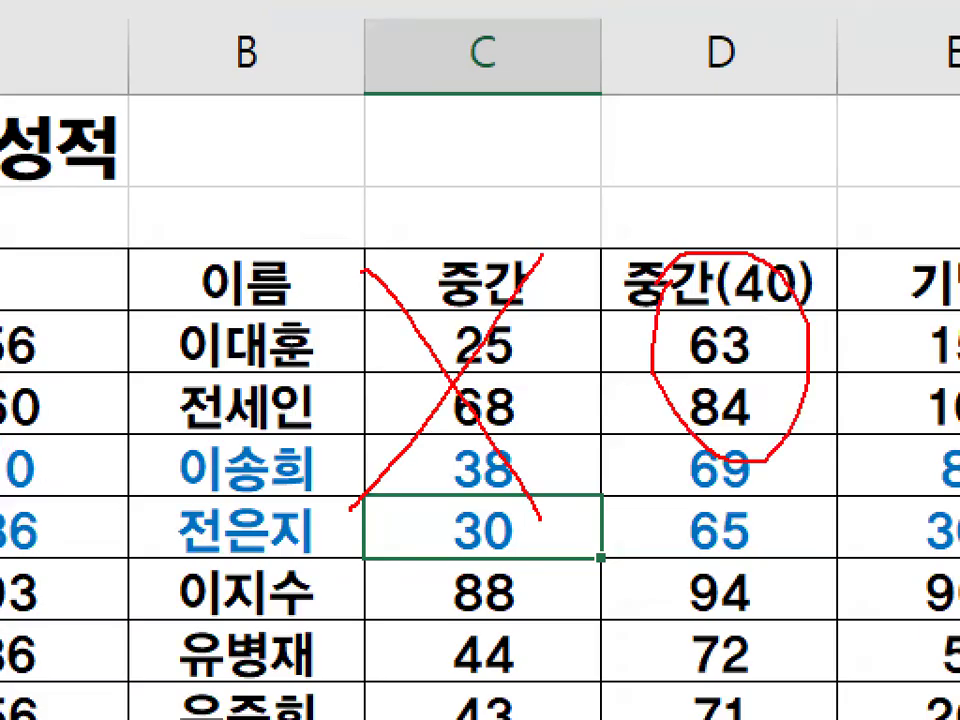
pyautogui.press('Escape')
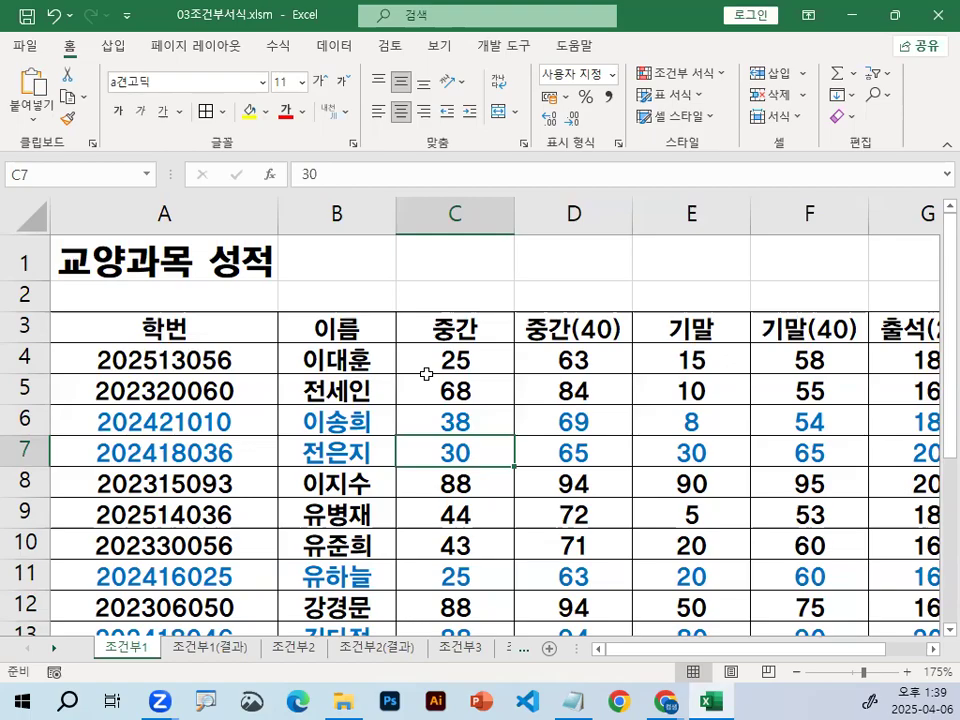
pyautogui.click(461, 393)
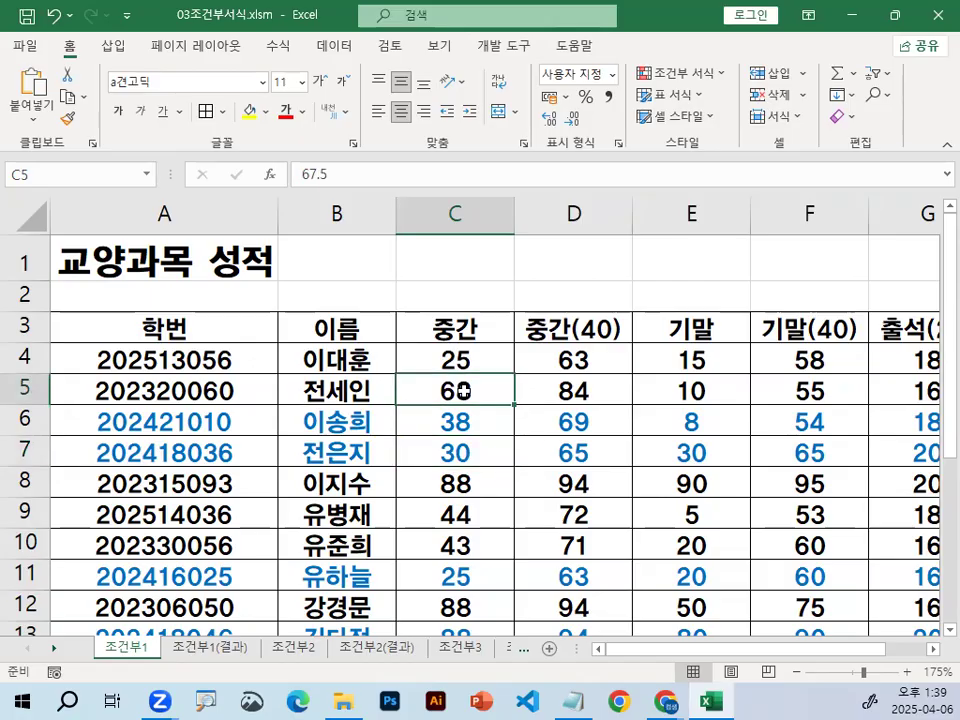
pyautogui.hotkey('ctrl', '1')
pyautogui.moveTo(590, 321); pyautogui.dragTo(435, 515)
pyautogui.moveTo(429, 303); pyautogui.dragTo(521, 520)
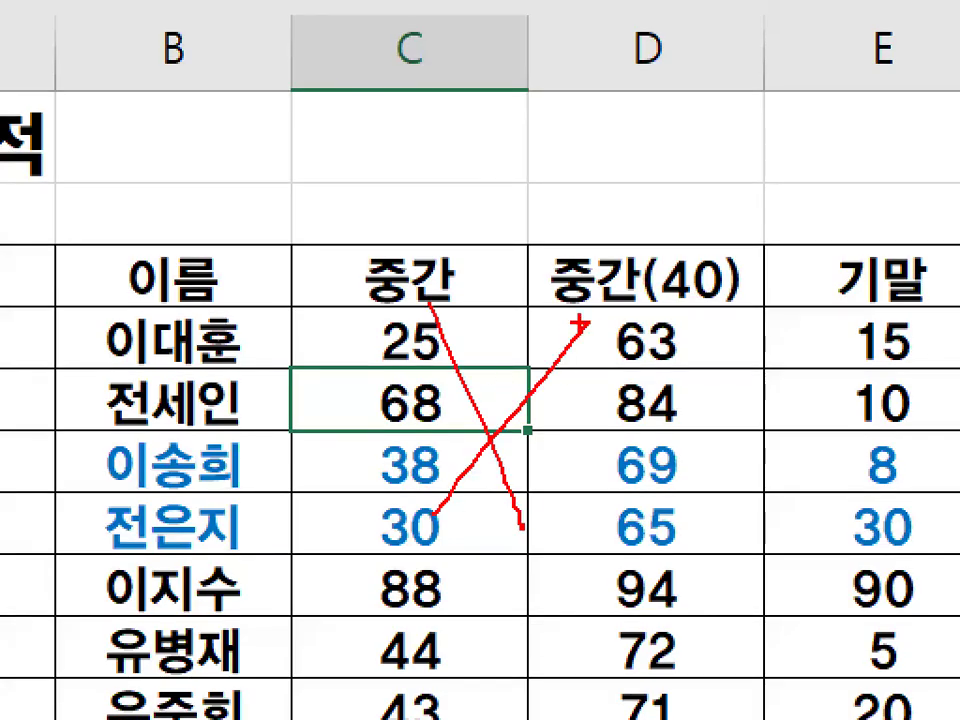
pyautogui.moveTo(686, 364); pyautogui.dragTo(664, 360)
pyautogui.scroll(-2, 606, 304)
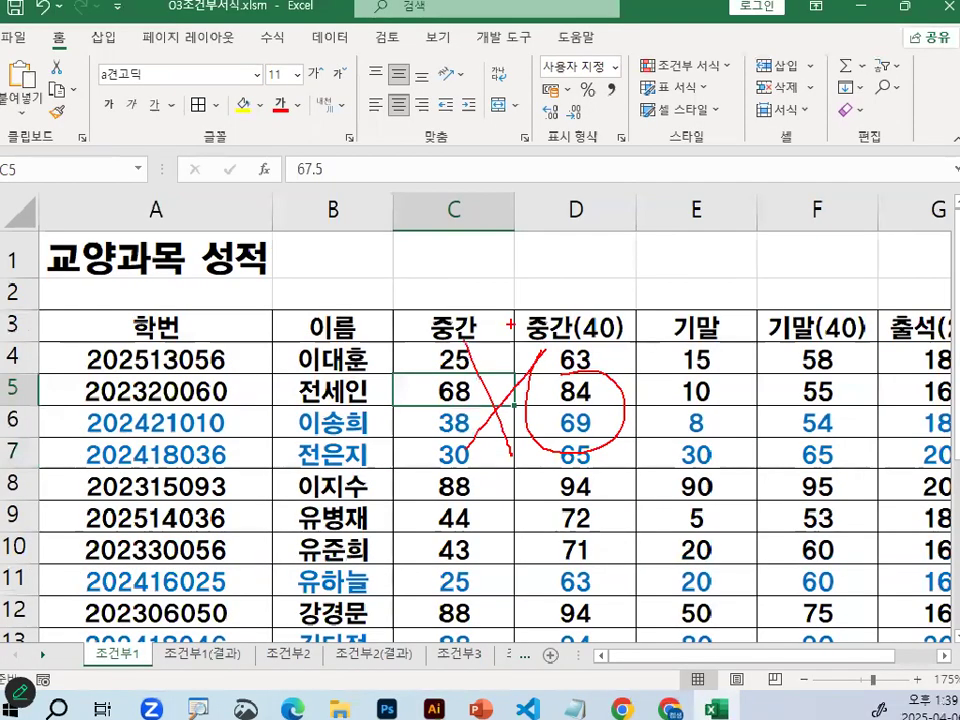
pyautogui.press('Escape')
pyautogui.click(426, 353)
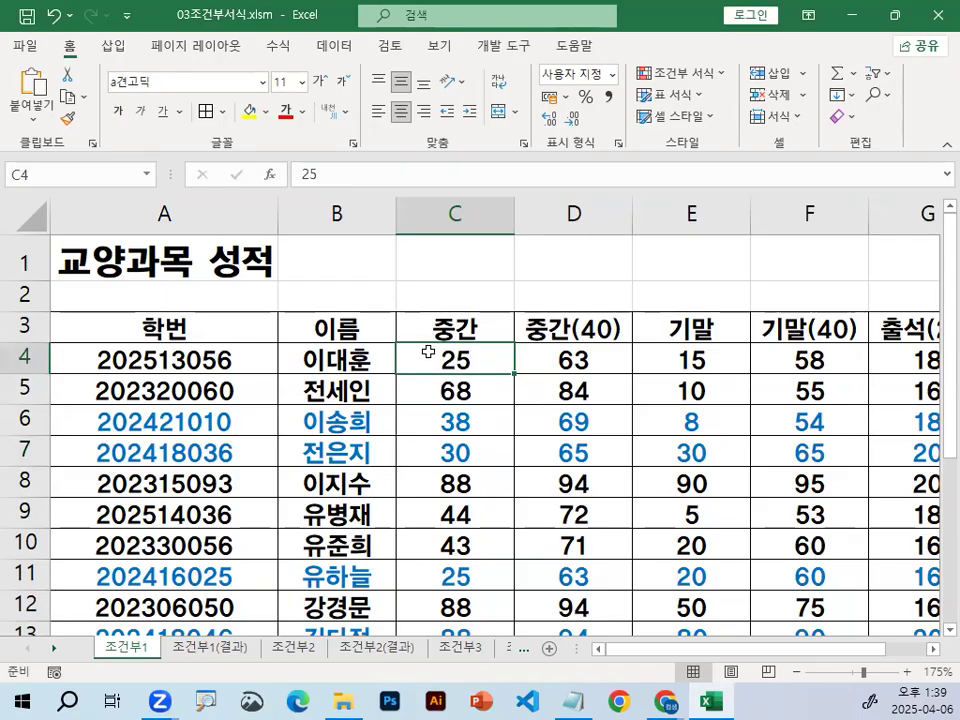
pyautogui.click(497, 413)
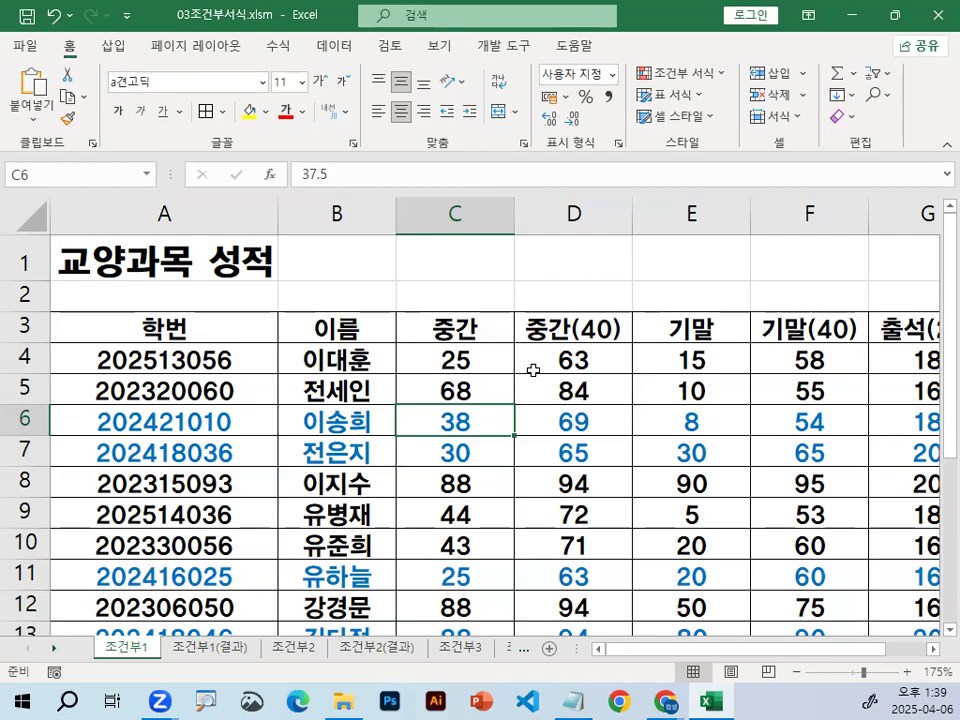
# Select cell E7 in the 기말 column, check its rules in the conditional formatting rules manager, and close the manager
pyautogui.click(648, 439)
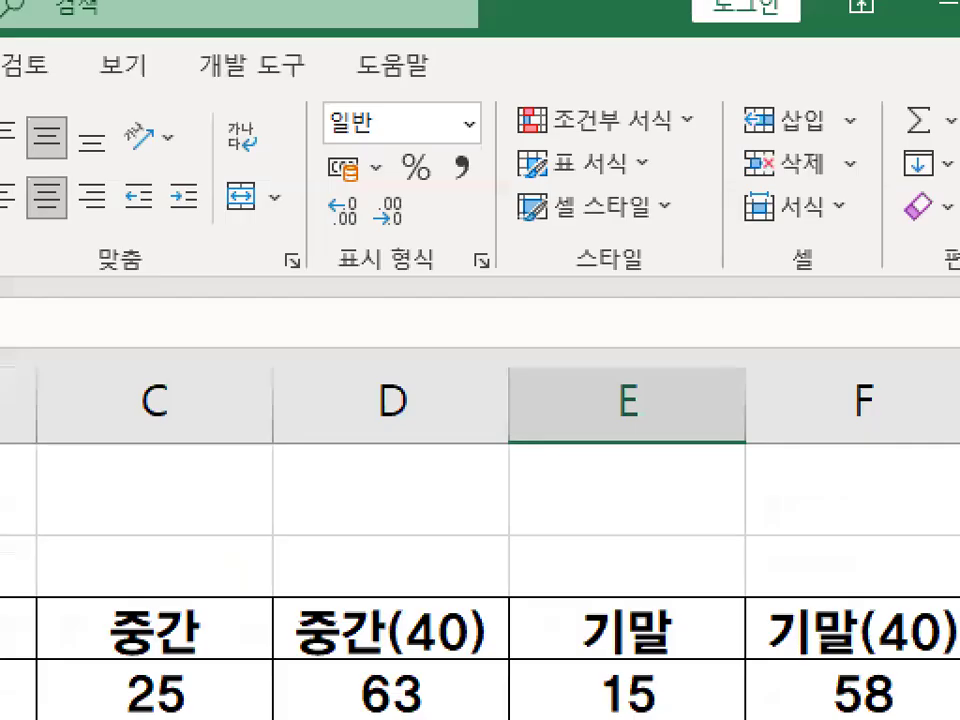
pyautogui.moveTo(538, 673)
pyautogui.mouseDown()
pyautogui.moveTo(551, 699)
pyautogui.moveTo(615, 578)
pyautogui.mouseUp()
pyautogui.moveTo(700, 134)
pyautogui.mouseDown()
pyautogui.moveTo(634, 150)
pyautogui.moveTo(698, 116)
pyautogui.mouseUp()
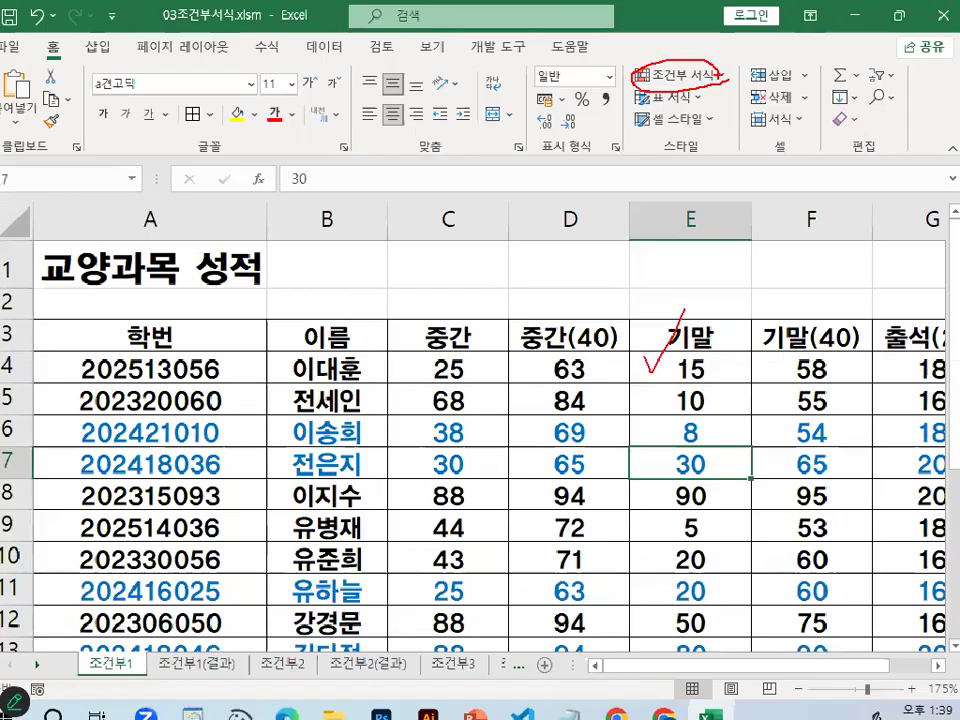
pyautogui.press('Escape')
pyautogui.click(720, 78)
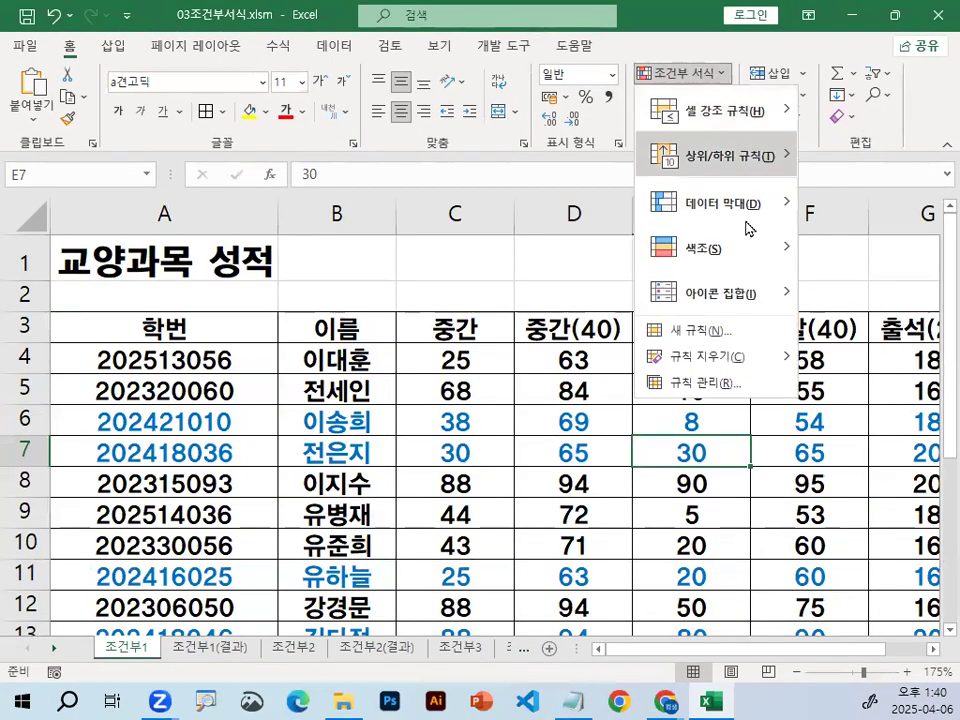
pyautogui.click(730, 398)
pyautogui.moveTo(456, 75); pyautogui.dragTo(435, 300)
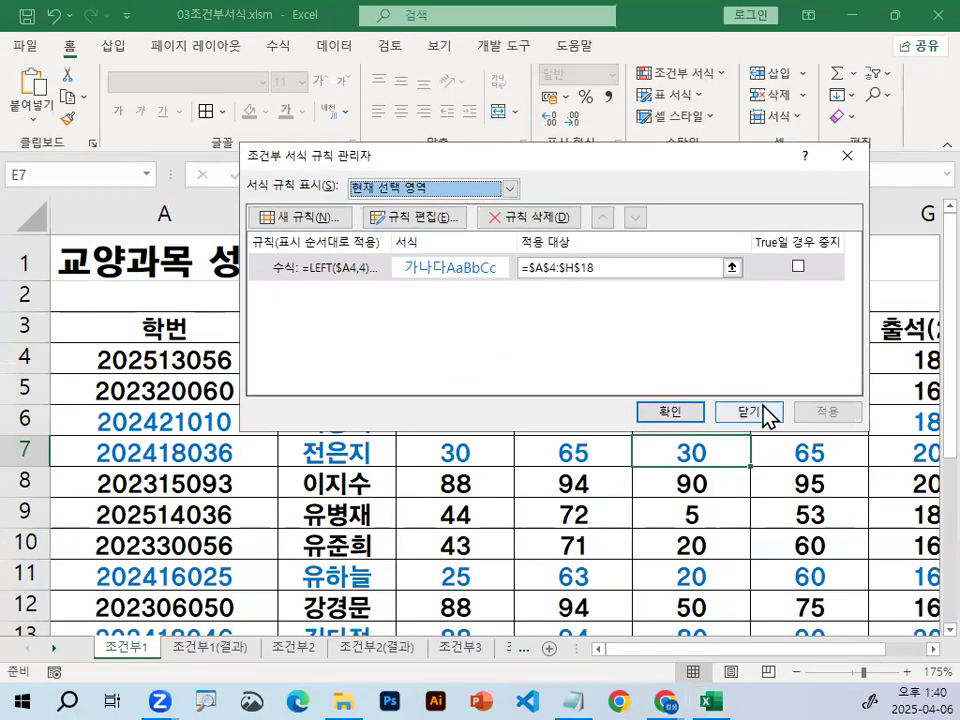
pyautogui.click(749, 412)
# Select the grade data A4:H18 and create a formula-based conditional formatting rule with =$H$10=100
pyautogui.click(337, 390)
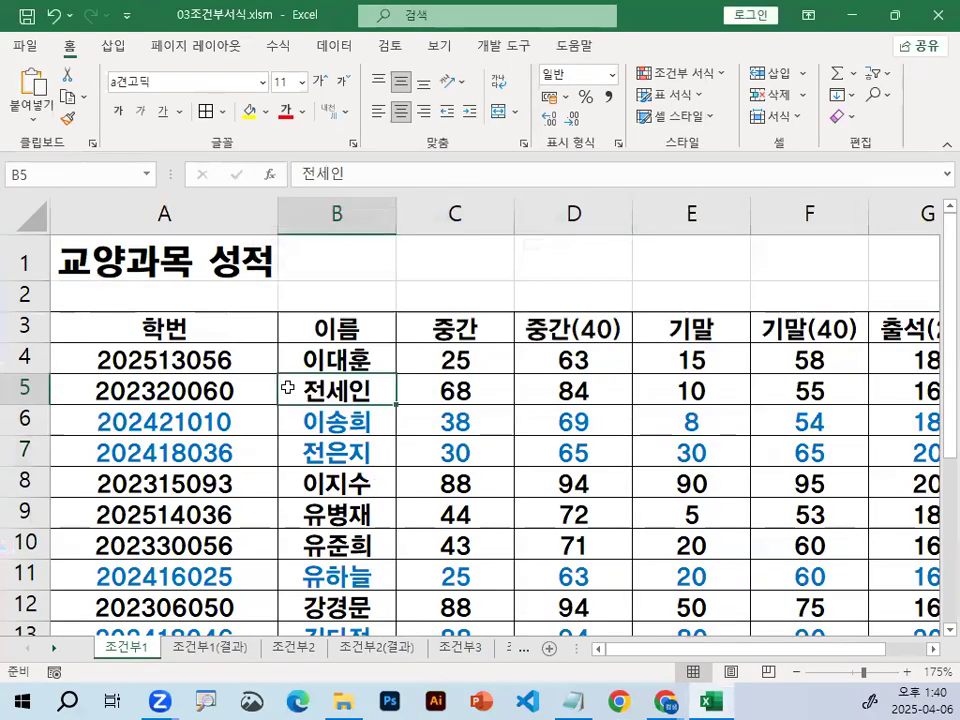
pyautogui.moveTo(89, 359); pyautogui.dragTo(686, 474)
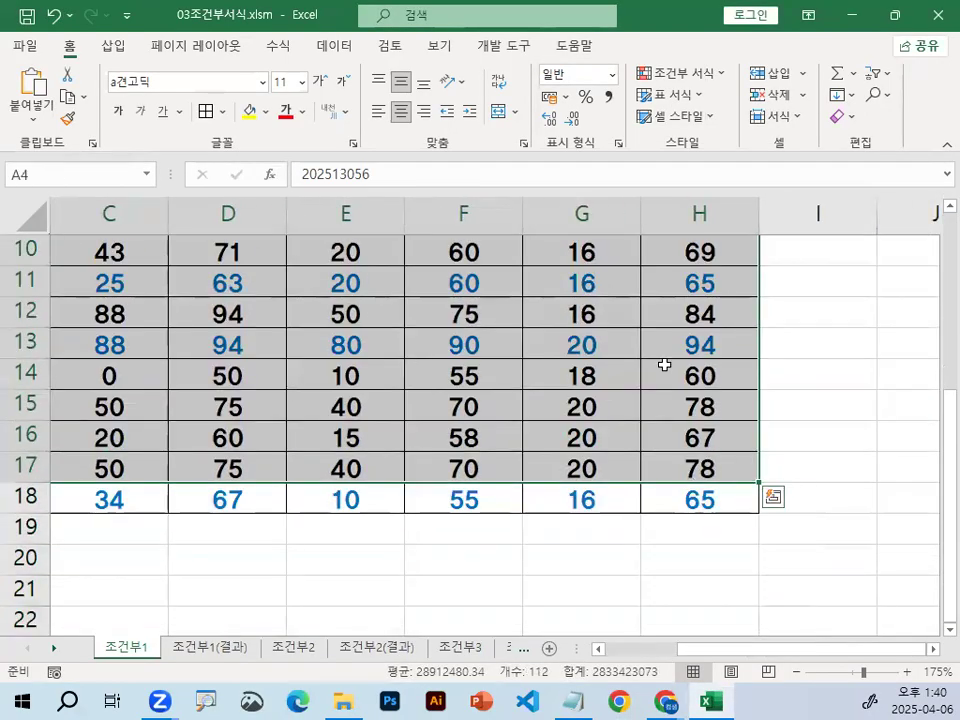
pyautogui.keyDown('shift'); pyautogui.click(707, 499); pyautogui.keyUp('shift')
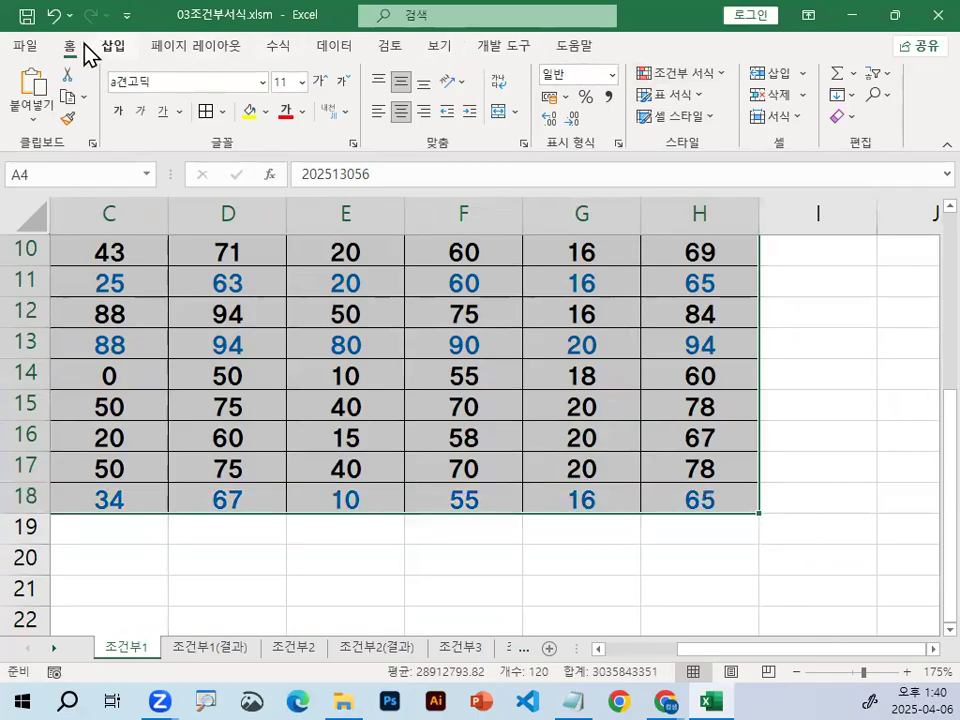
pyautogui.click(668, 78)
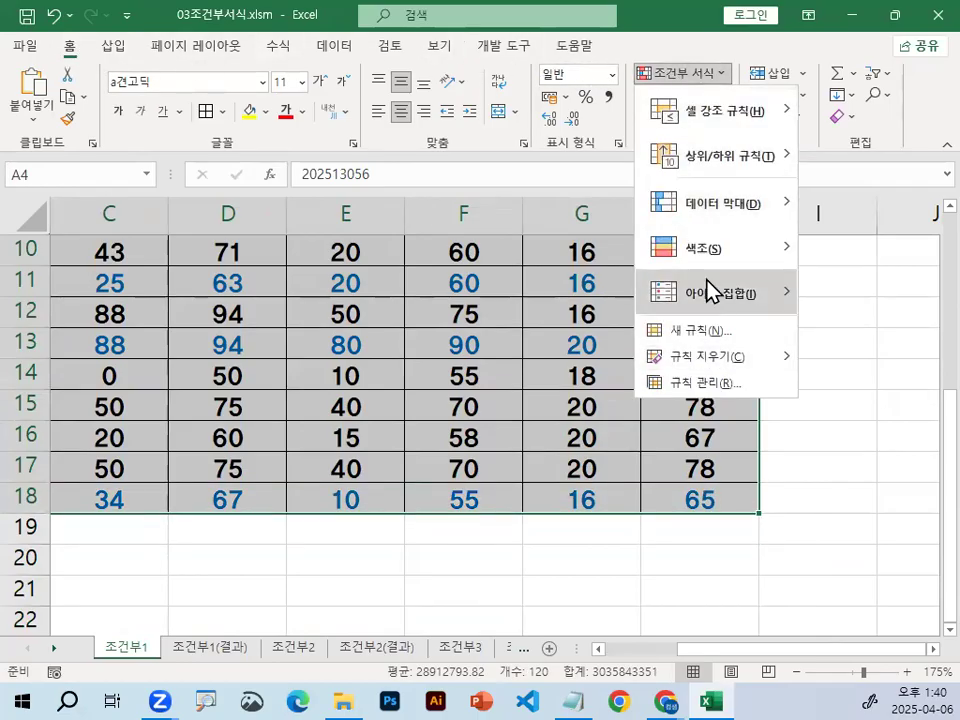
pyautogui.click(654, 336)
pyautogui.click(400, 241)
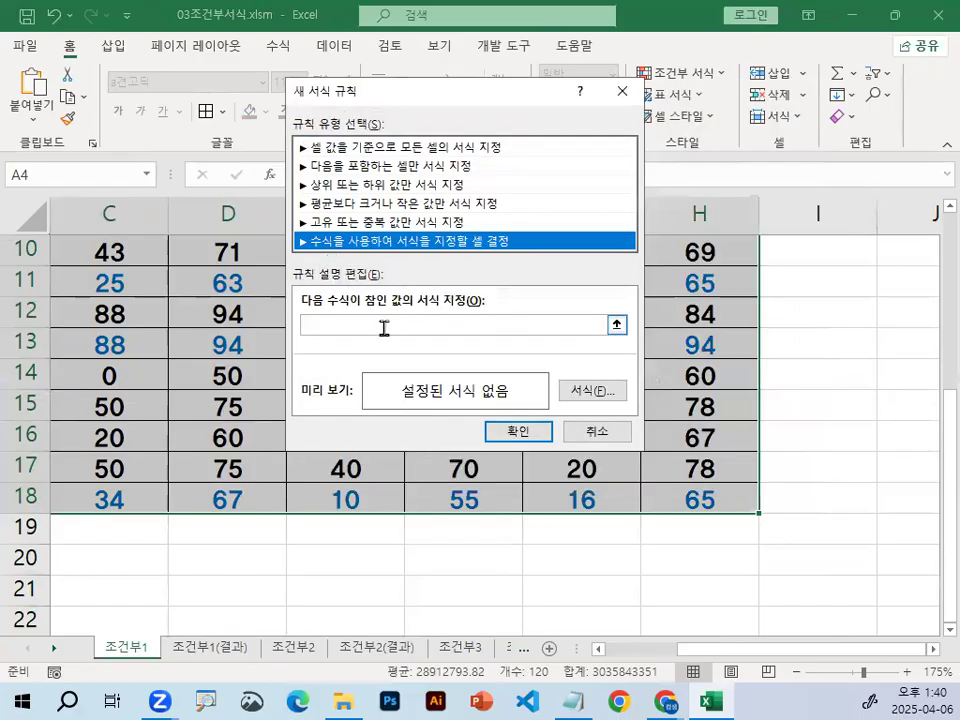
pyautogui.click(384, 328)
pyautogui.click(735, 262)
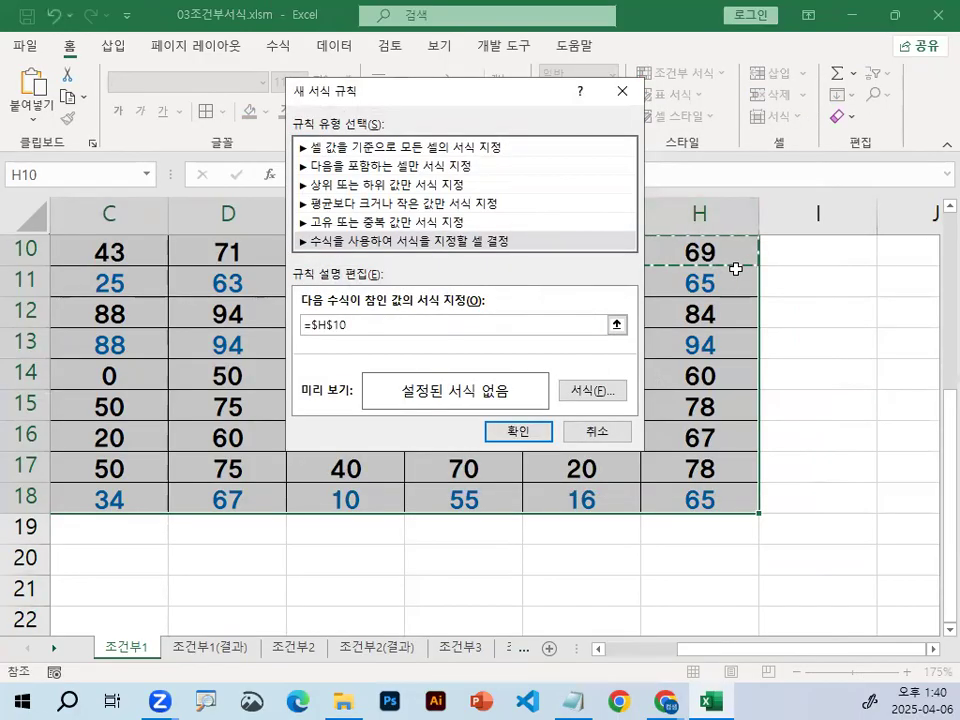
pyautogui.write('=100')
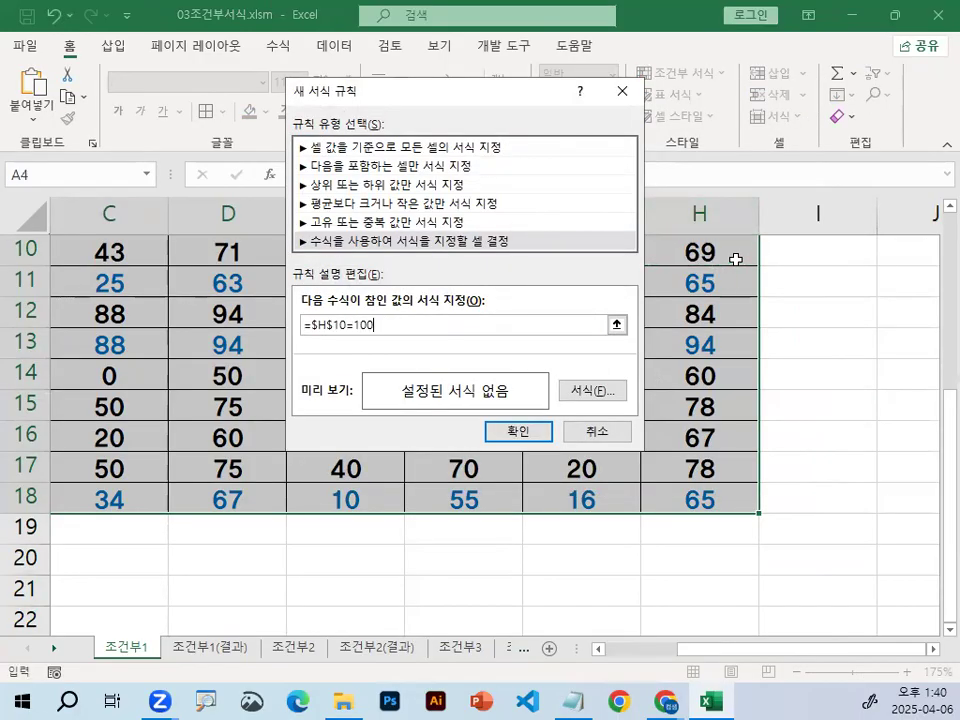
# Set the font colour of the A4:H18 rule to standard red, confirm it, and deselect the range
pyautogui.click(600, 390)
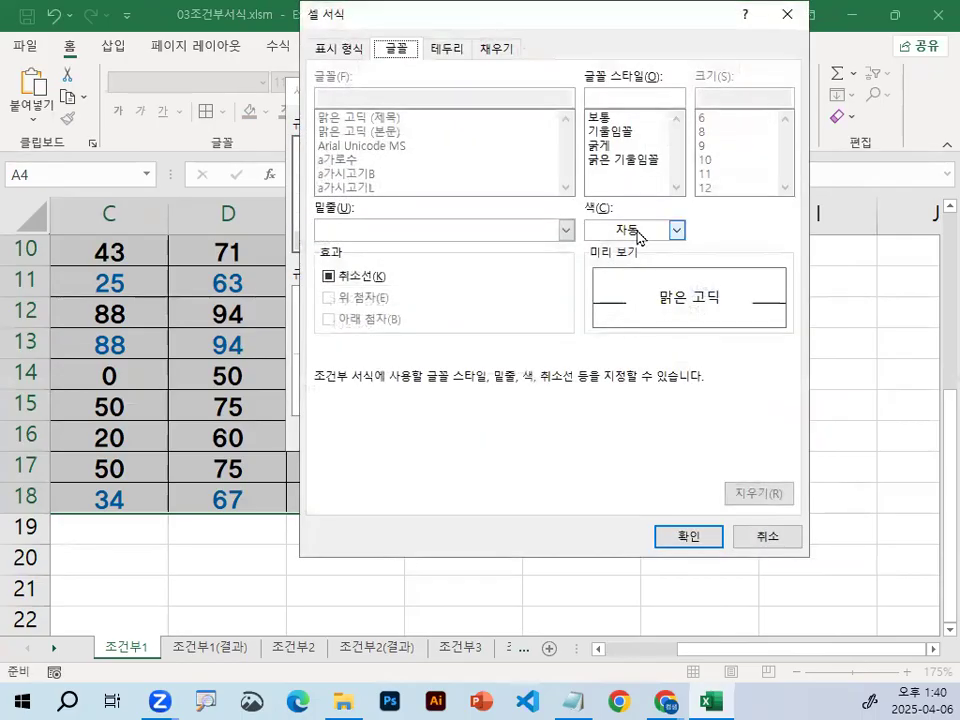
pyautogui.click(640, 231)
pyautogui.click(612, 434)
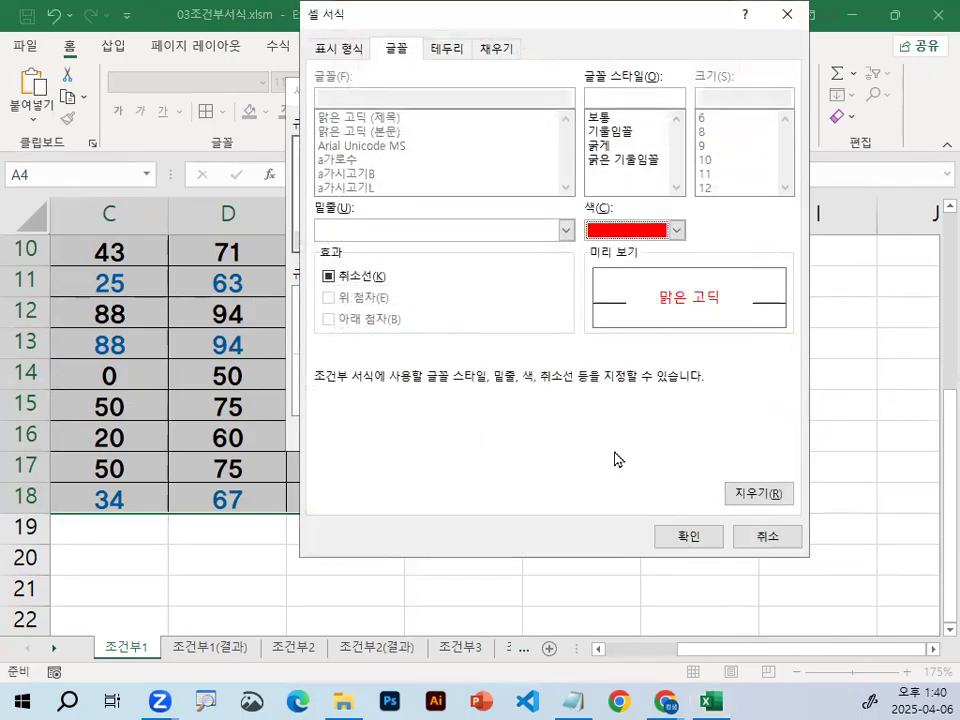
pyautogui.click(680, 537)
pyautogui.click(515, 432)
pyautogui.click(508, 433)
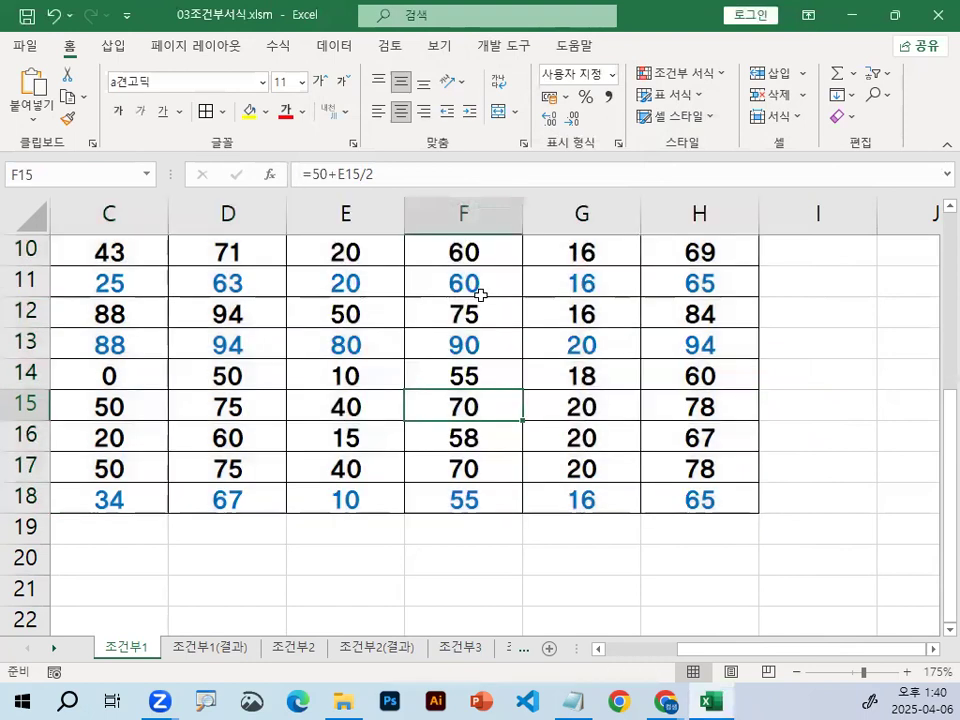
# From cell F11 in the grade table, open the conditional formatting rules manager, delete the =$H$10=100 rule, and confirm
pyautogui.click(480, 290)
pyautogui.click(707, 76)
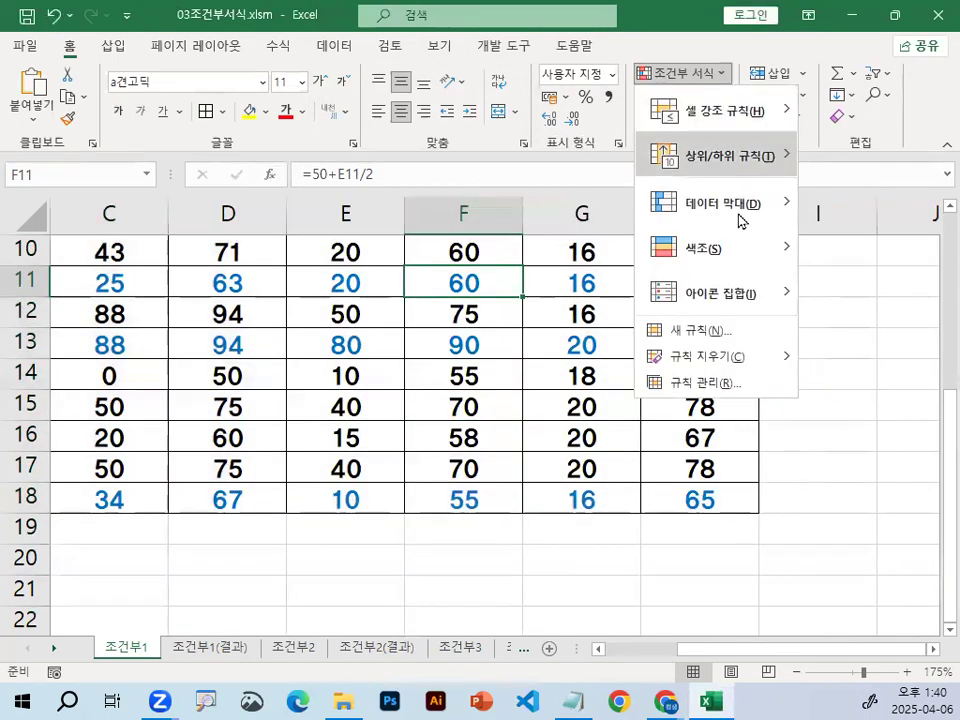
pyautogui.click(737, 385)
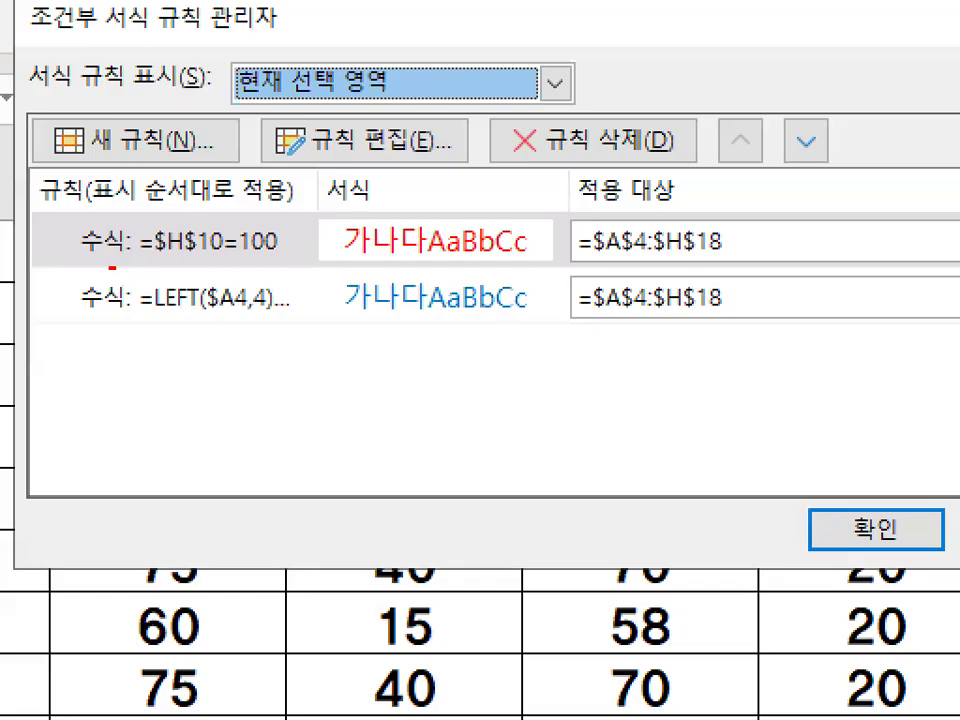
pyautogui.moveTo(196, 258); pyautogui.dragTo(436, 254)
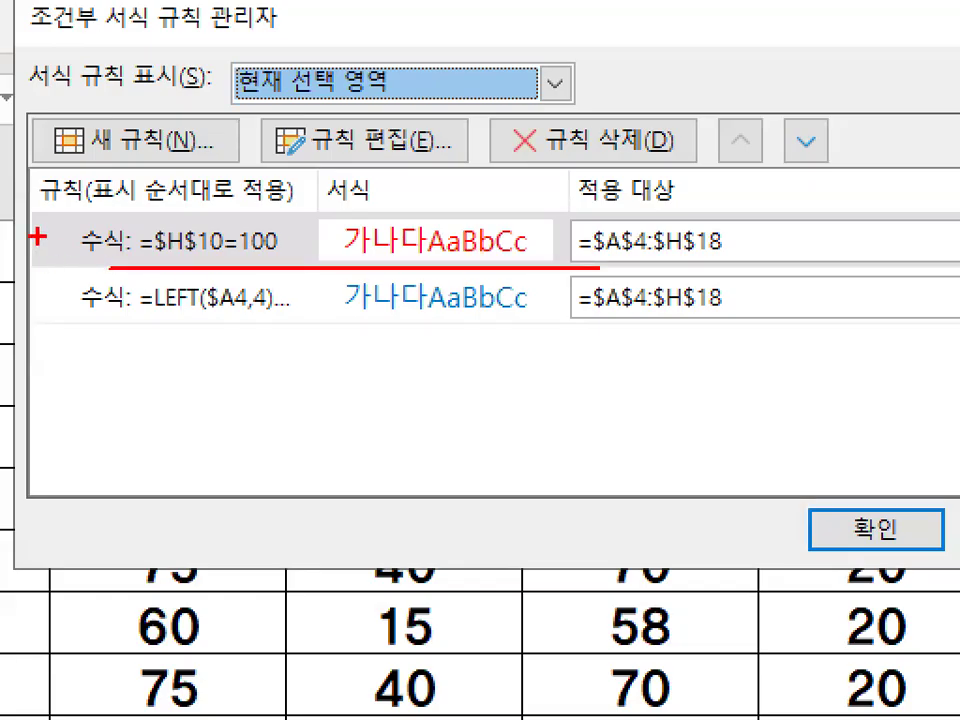
pyautogui.moveTo(75, 210); pyautogui.dragTo(80, 350)
pyautogui.moveTo(491, 250)
pyautogui.mouseDown()
pyautogui.moveTo(505, 228)
pyautogui.moveTo(529, 239)
pyautogui.mouseUp()
pyautogui.click(316, 251)
pyautogui.moveTo(502, 190)
pyautogui.mouseDown()
pyautogui.moveTo(428, 208)
pyautogui.moveTo(501, 192)
pyautogui.mouseUp()
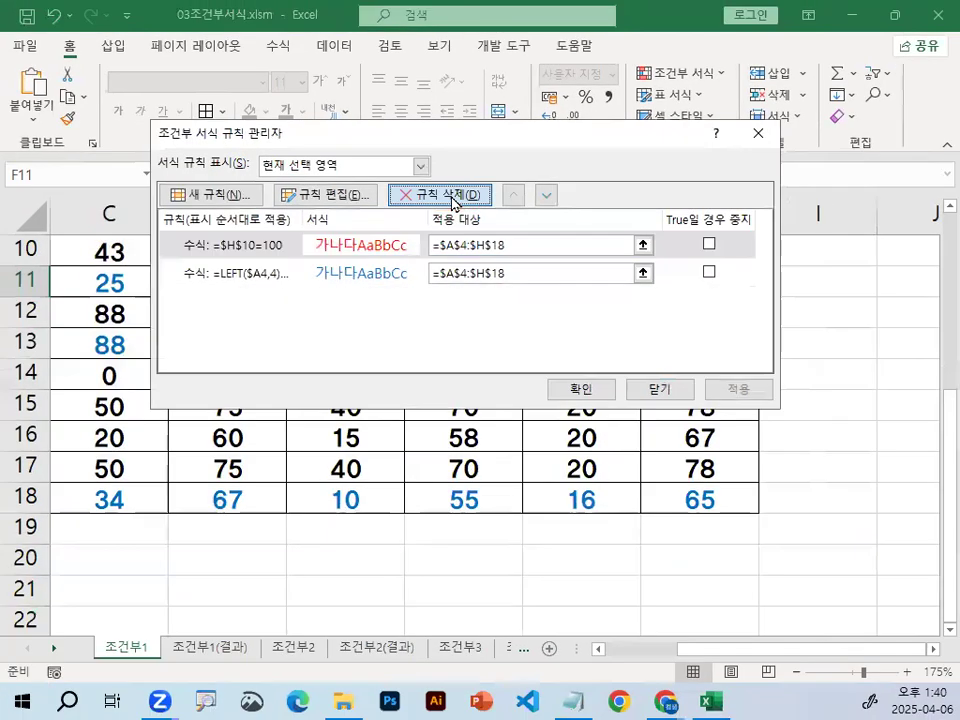
pyautogui.click(455, 187)
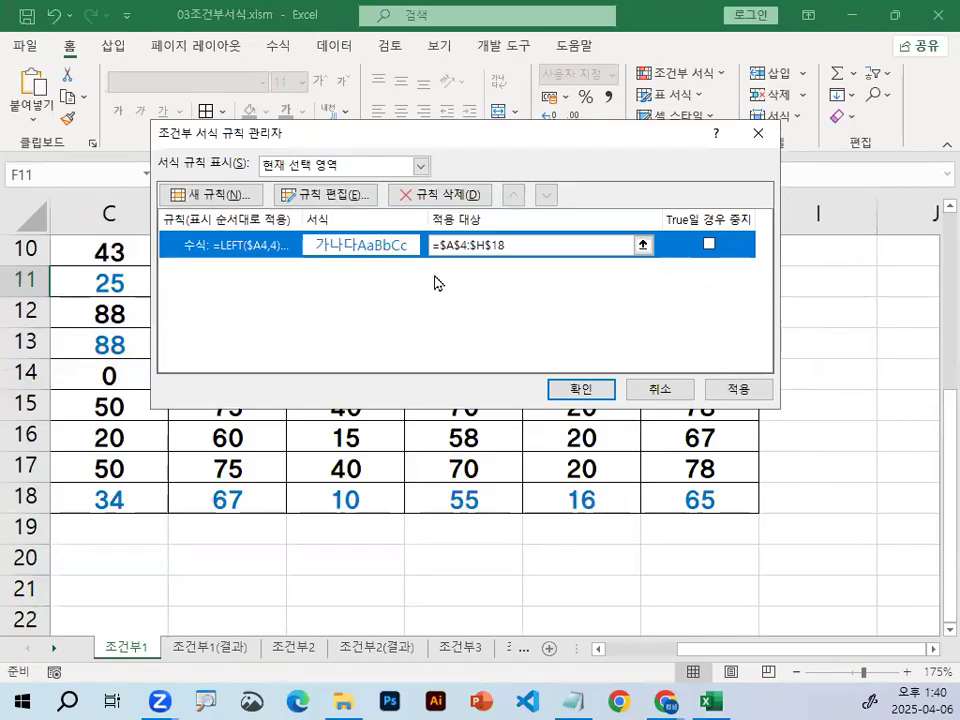
pyautogui.click(577, 389)
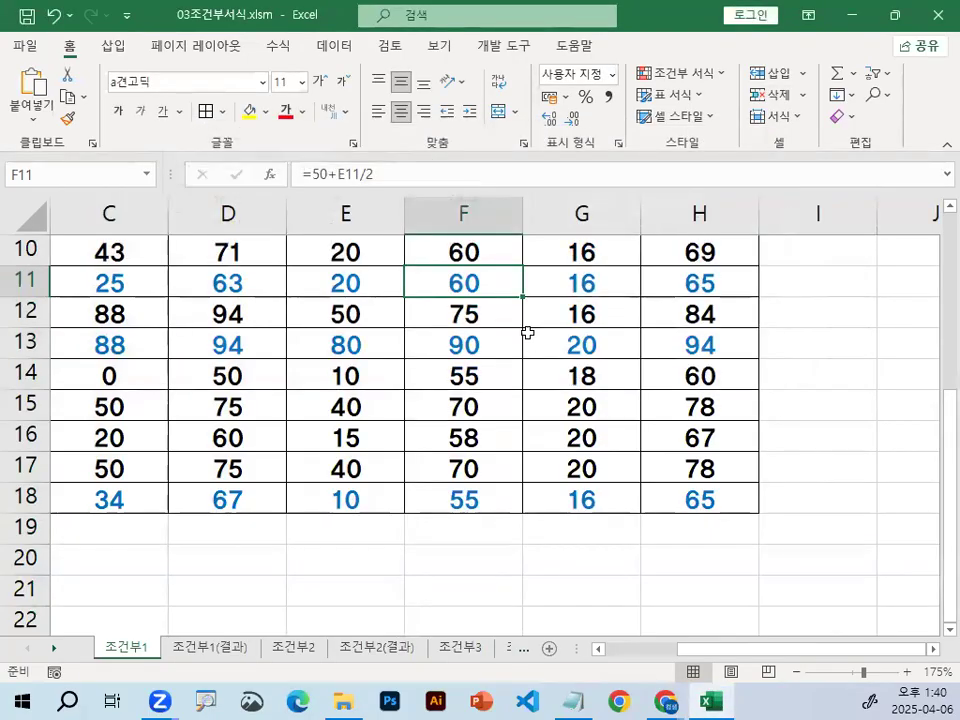
pyautogui.click(498, 308)
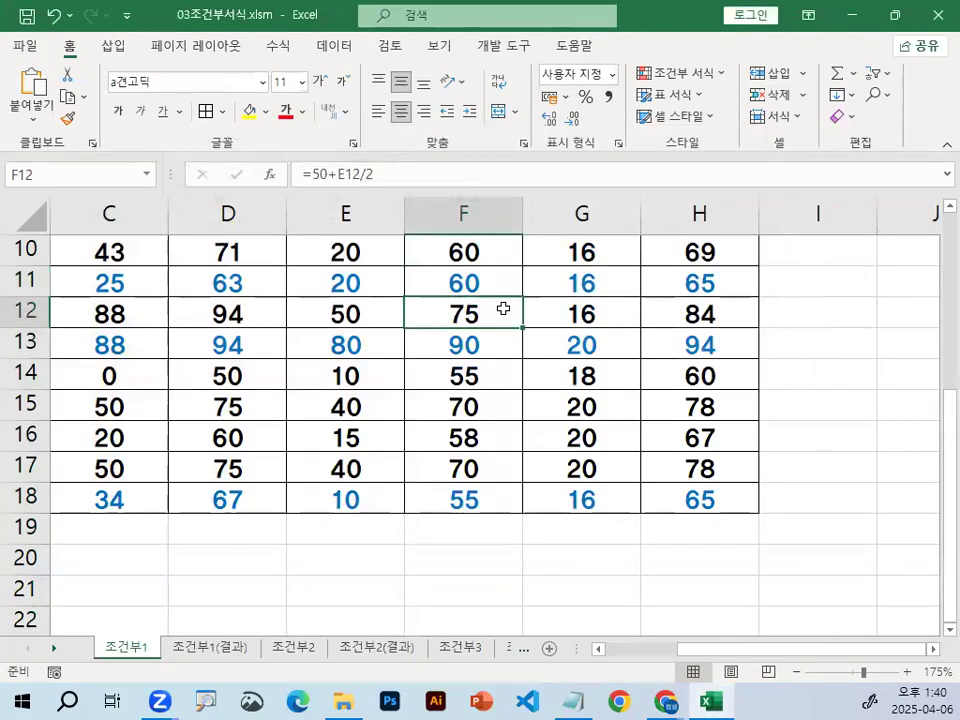
pyautogui.click(301, 305)
pyautogui.click(331, 279)
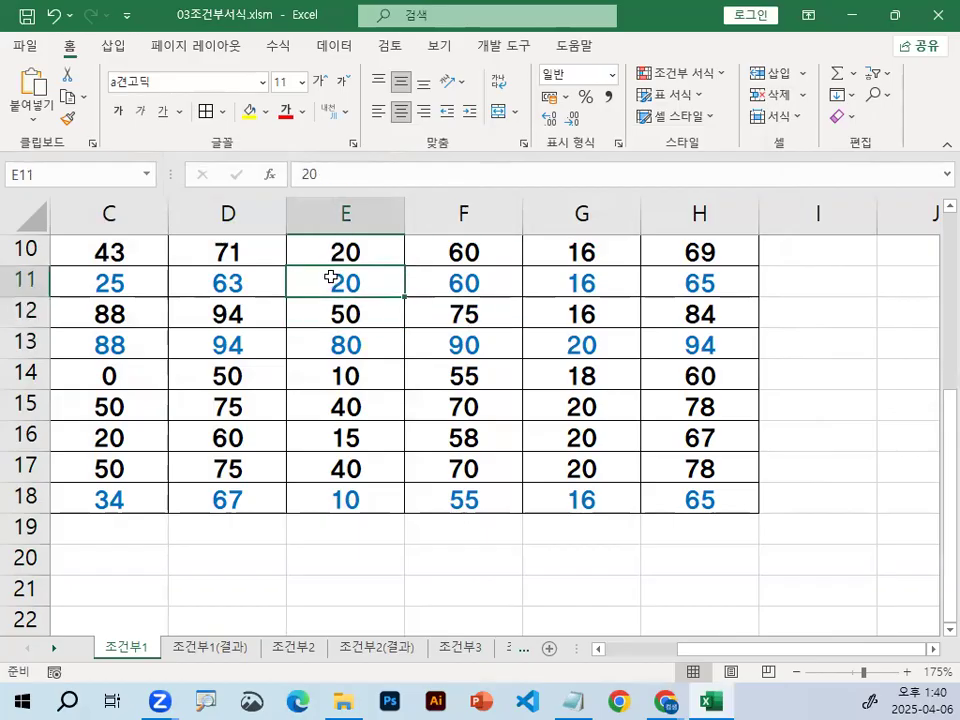
# Switch to the Notepad lesson notes and review the section on deleting all conditional formatting rules
pyautogui.click(575, 700)
pyautogui.click(275, 333)
pyautogui.scroll(-1, 280, 354)
pyautogui.scroll(-1, 280, 354)
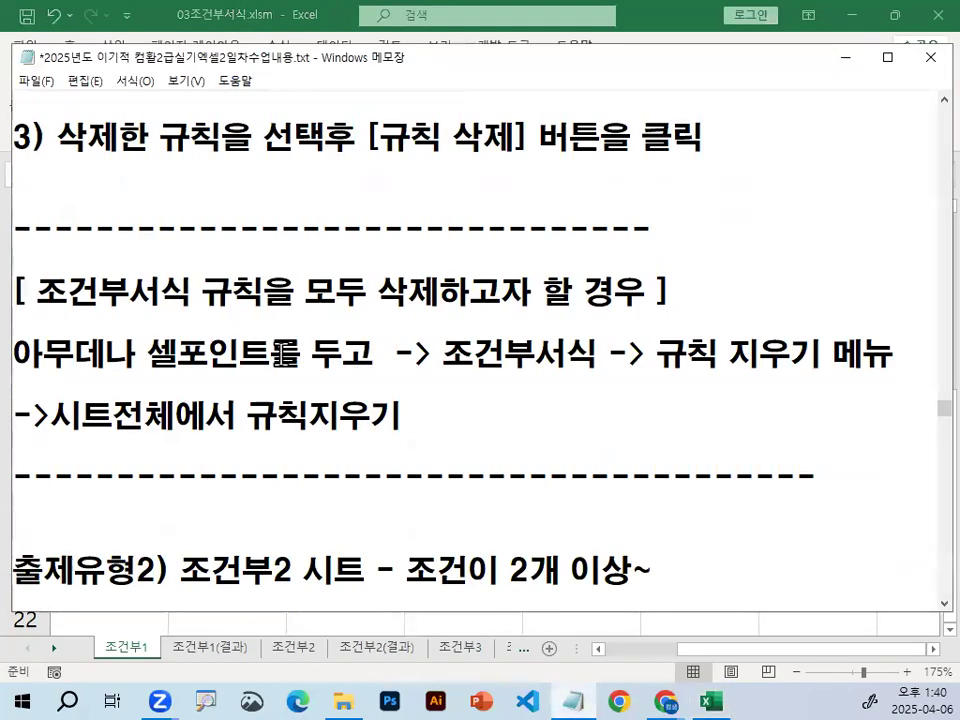
pyautogui.moveTo(304, 290); pyautogui.dragTo(441, 288)
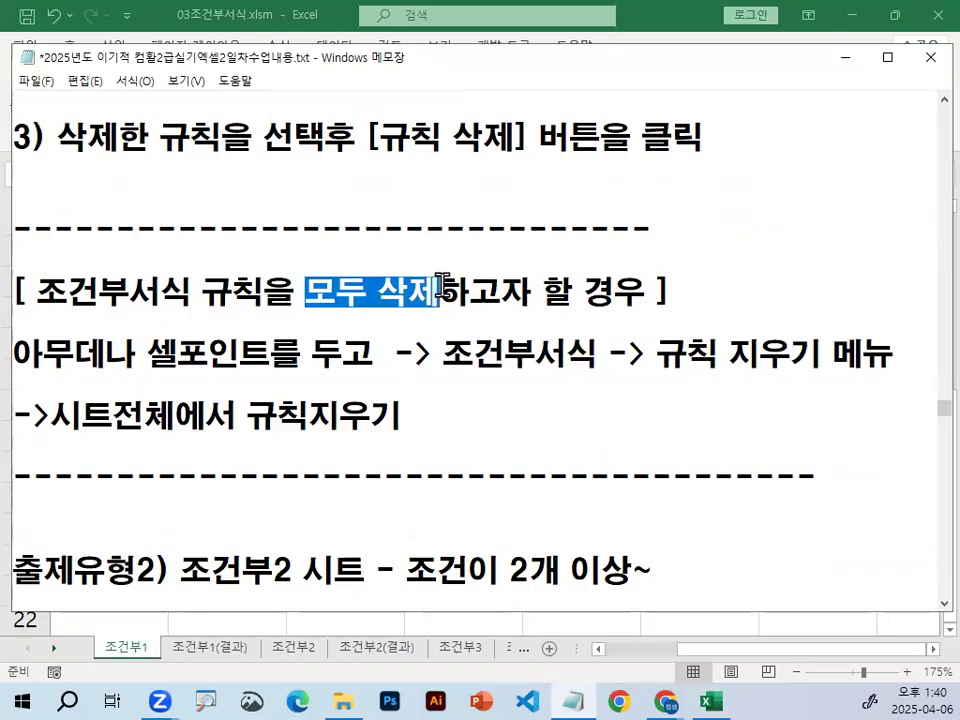
pyautogui.moveTo(15, 353); pyautogui.dragTo(852, 357)
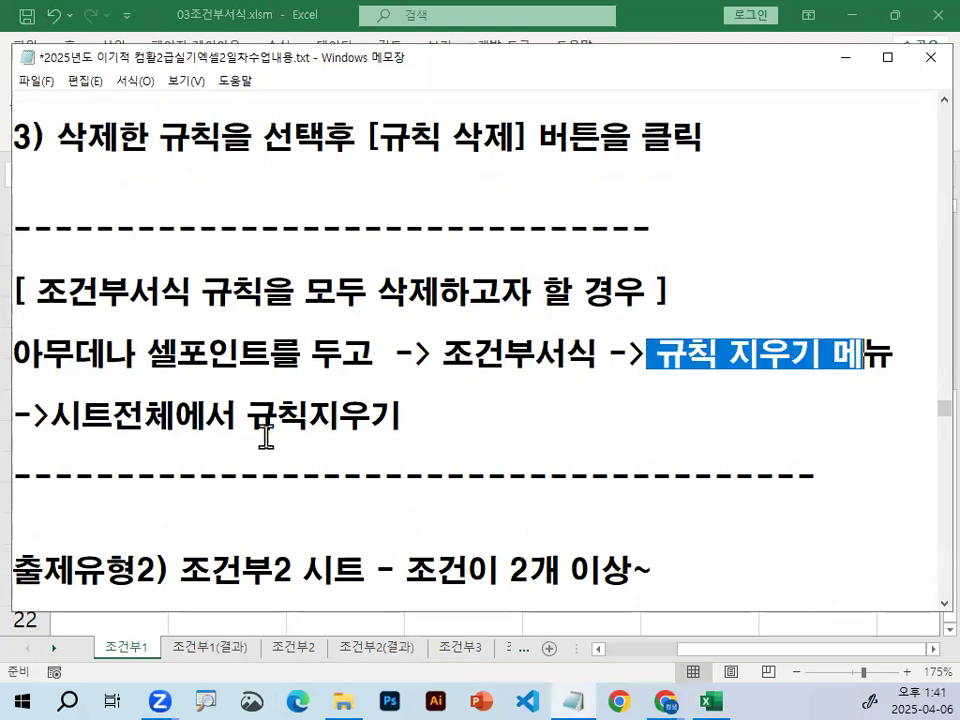
pyautogui.moveTo(52, 416); pyautogui.dragTo(446, 422)
pyautogui.click(446, 422)
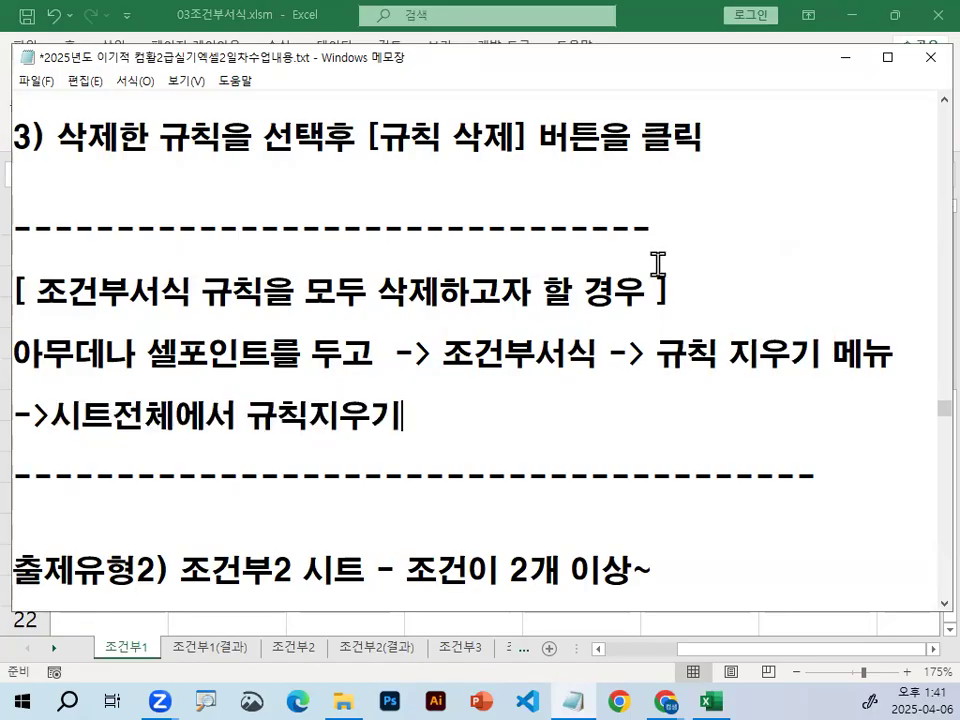
pyautogui.click(843, 58)
# With cell F12 selected, clear the conditional formatting rules from the entire 조건부1 sheet
pyautogui.click(805, 344)
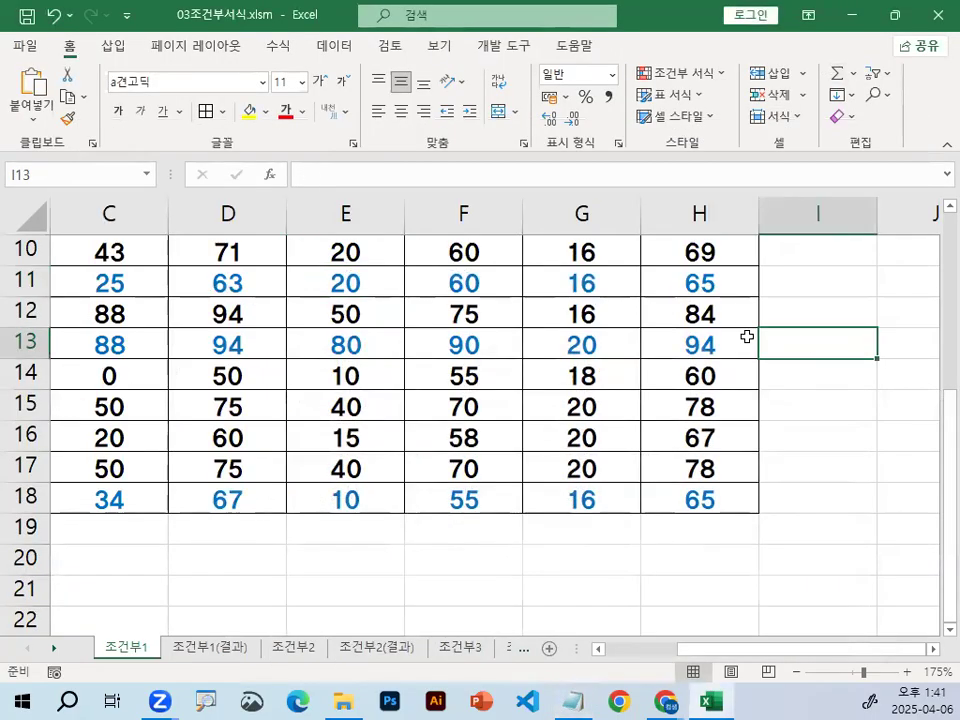
pyautogui.click(469, 308)
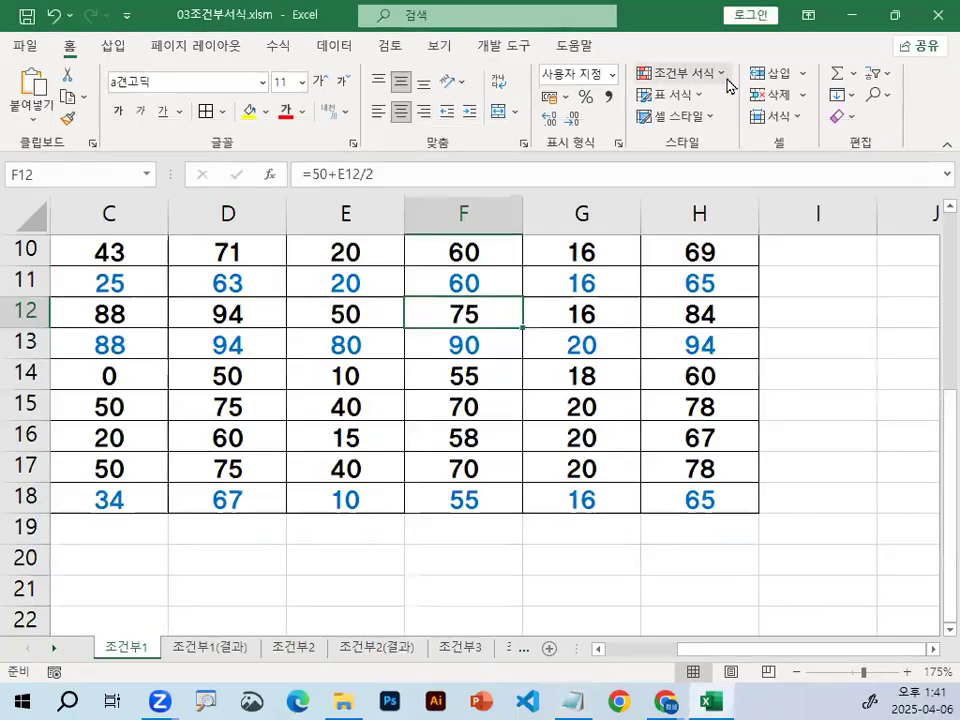
pyautogui.click(721, 74)
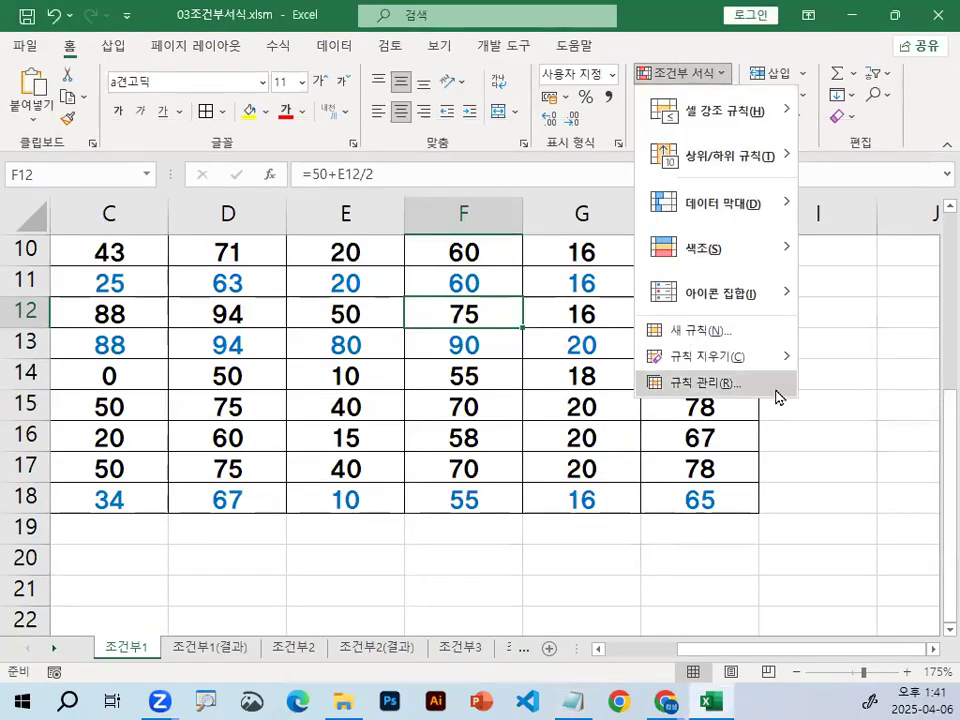
pyautogui.moveTo(775, 364)
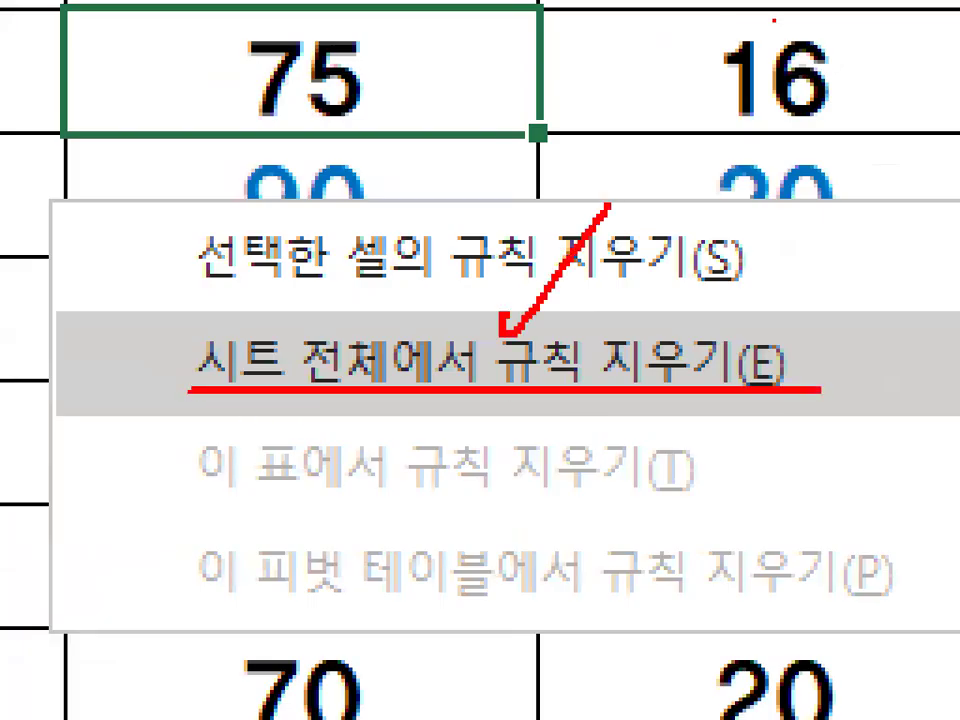
pyautogui.press('Escape')
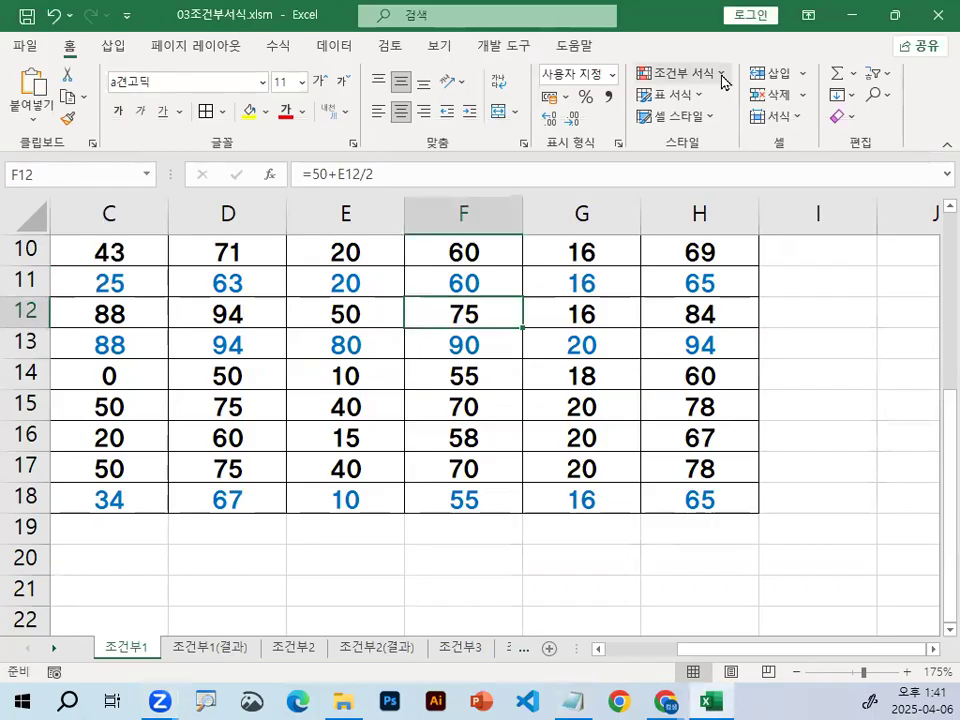
pyautogui.click(724, 82)
pyautogui.moveTo(664, 360)
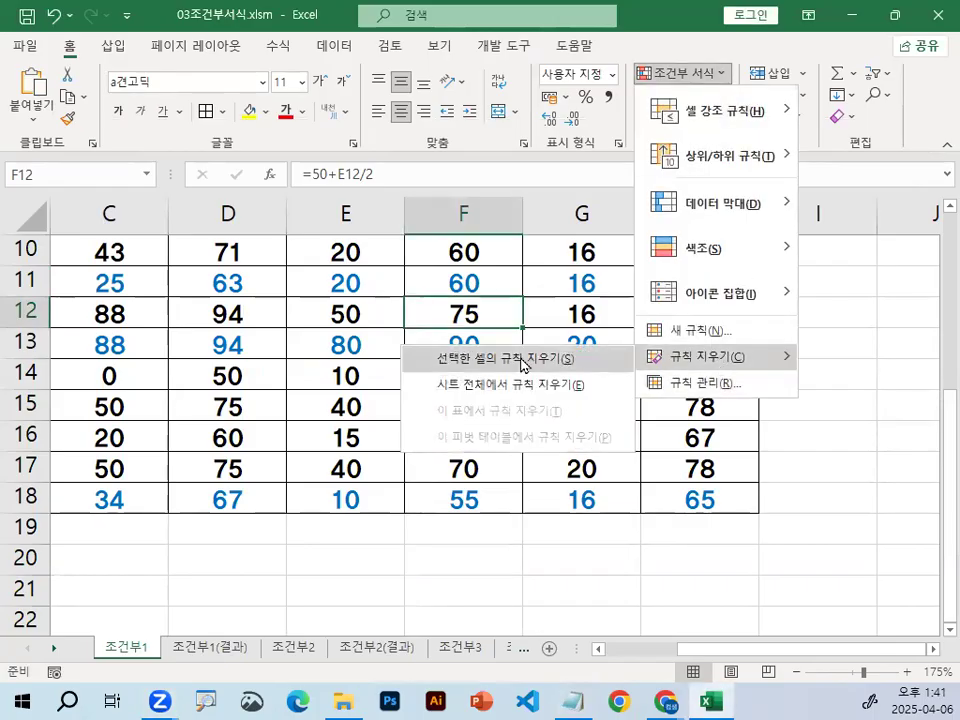
pyautogui.click(492, 380)
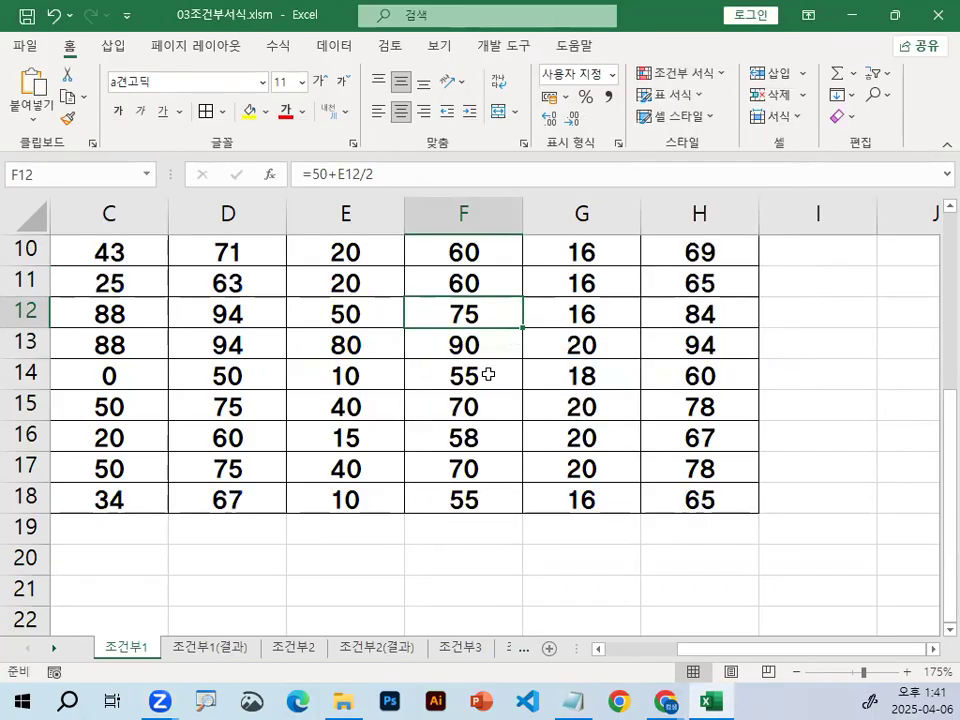
pyautogui.click(551, 559)
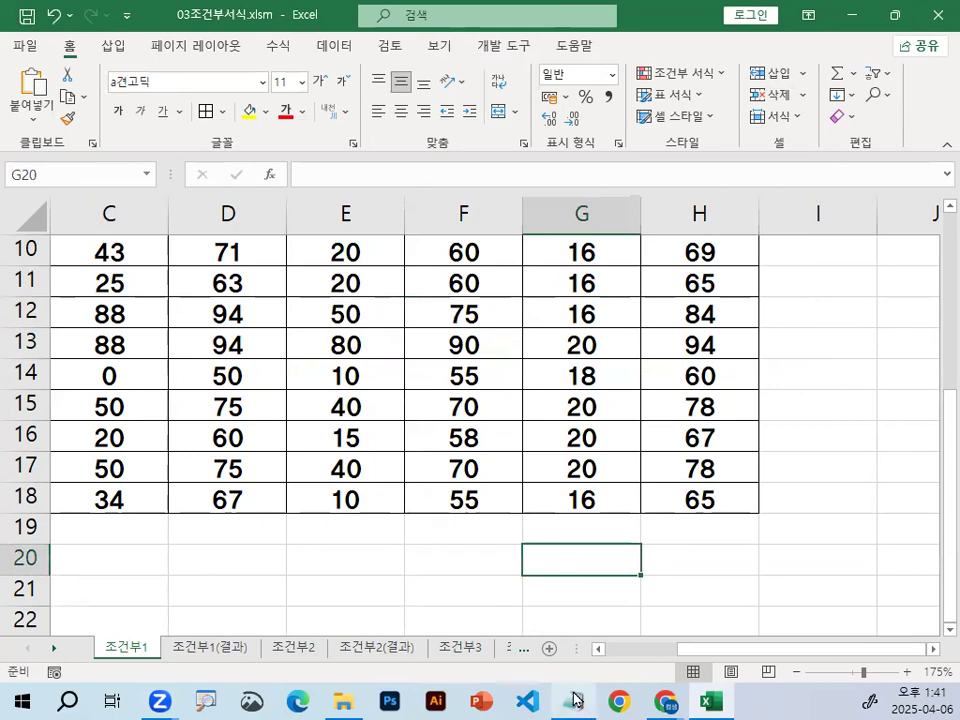
# Switch to the Notepad notes and review the steps for deleting only a specific rule when two rules exist
pyautogui.click(575, 700)
pyautogui.scroll(1, 240, 398)
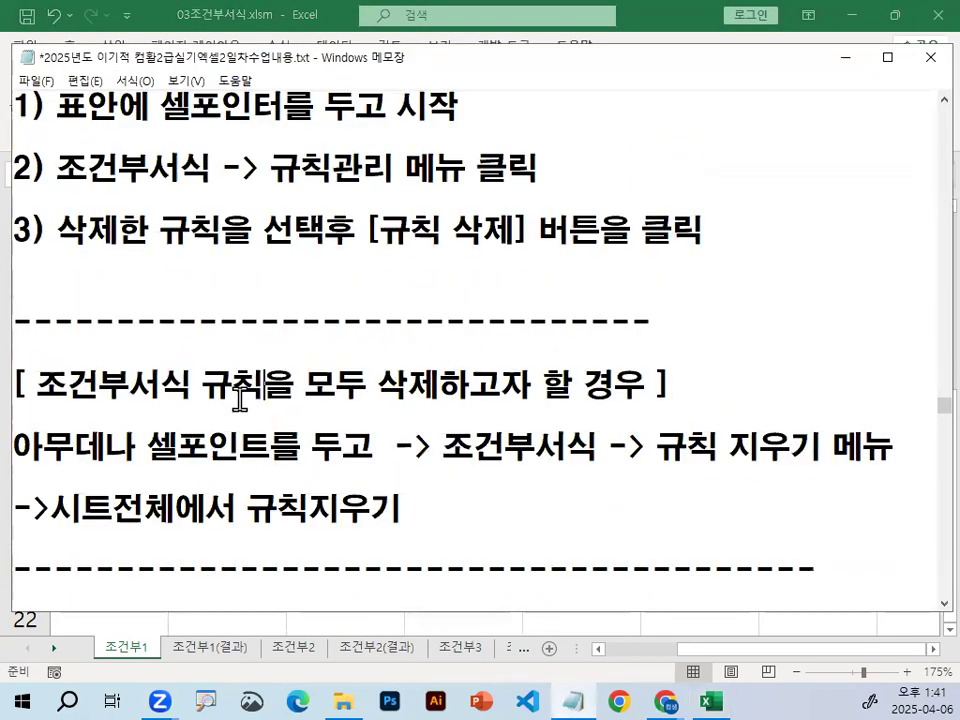
pyautogui.scroll(1, 240, 398)
pyautogui.moveTo(305, 170); pyautogui.dragTo(496, 168)
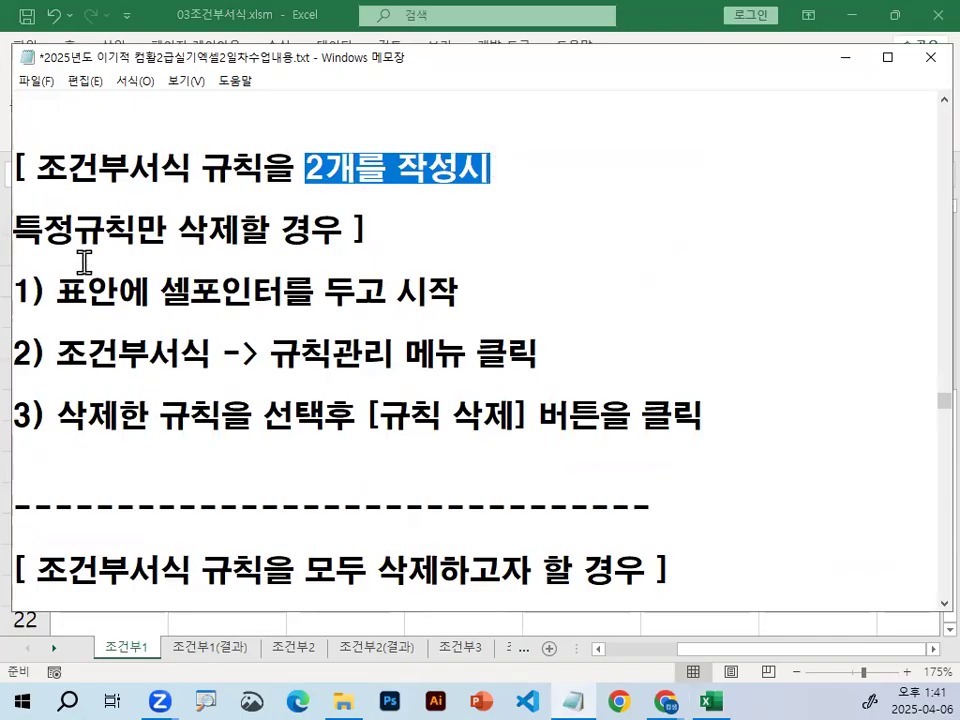
pyautogui.click(18, 230)
pyautogui.moveTo(18, 230); pyautogui.dragTo(355, 231)
pyautogui.moveTo(264, 415); pyautogui.dragTo(639, 415)
pyautogui.click(645, 410)
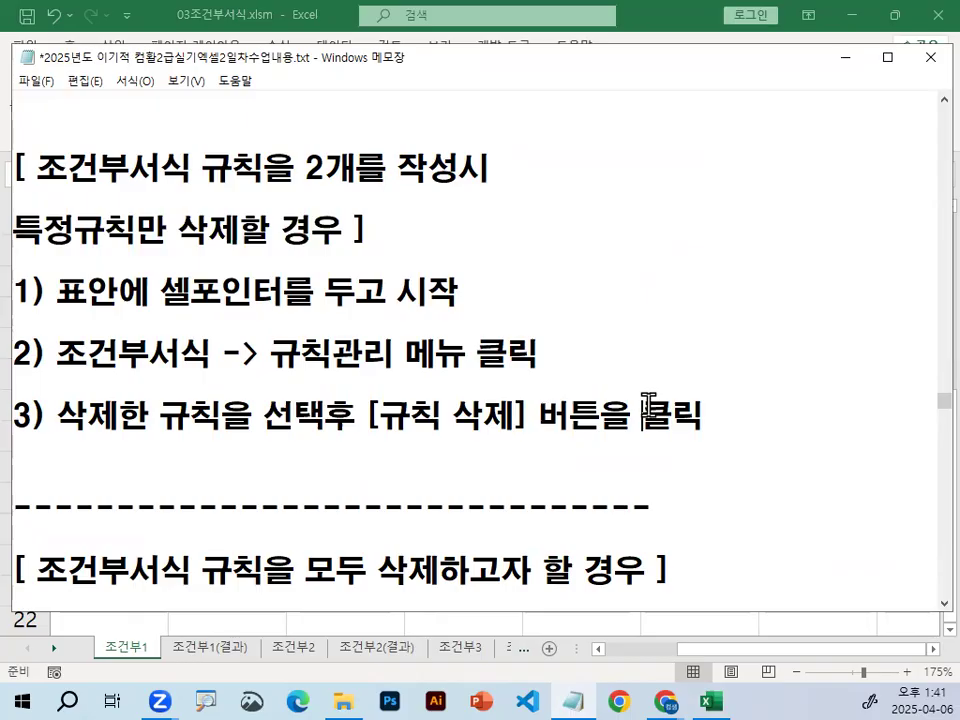
pyautogui.click(846, 59)
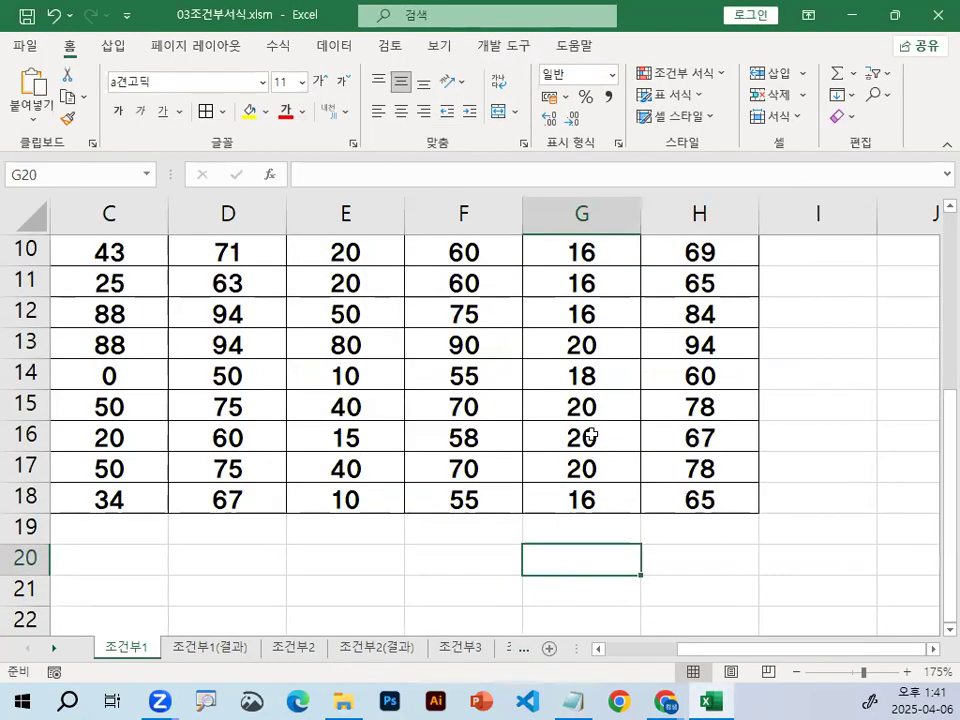
# Open the 조건부2 sheet, enlarge the salary table, and select cell B10
pyautogui.click(290, 648)
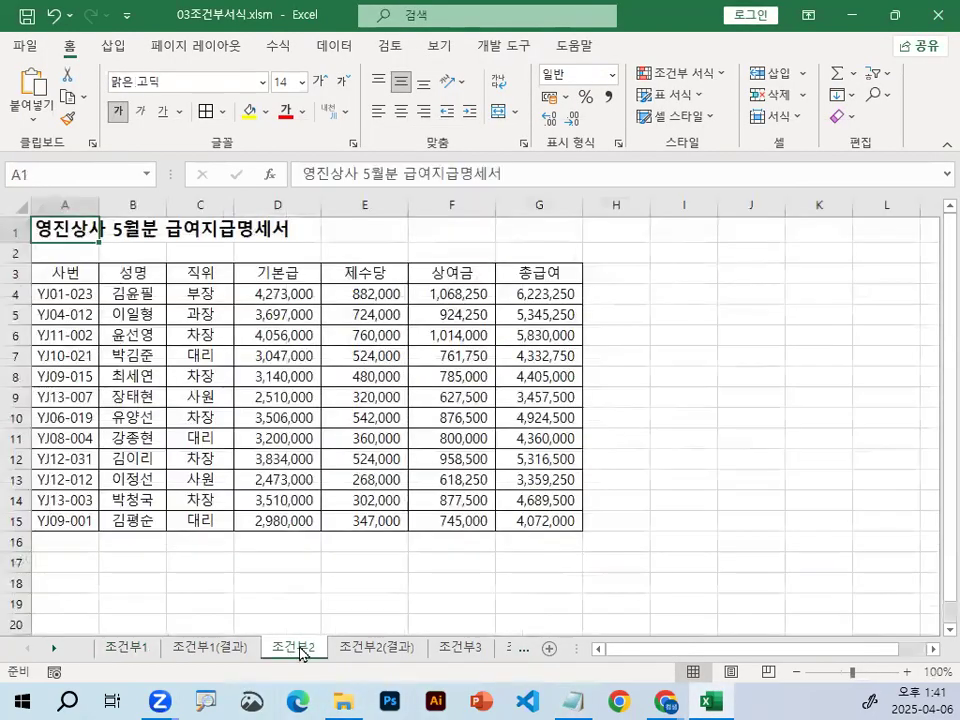
pyautogui.scroll(2, 188, 434)
pyautogui.scroll(-2, 188, 434)
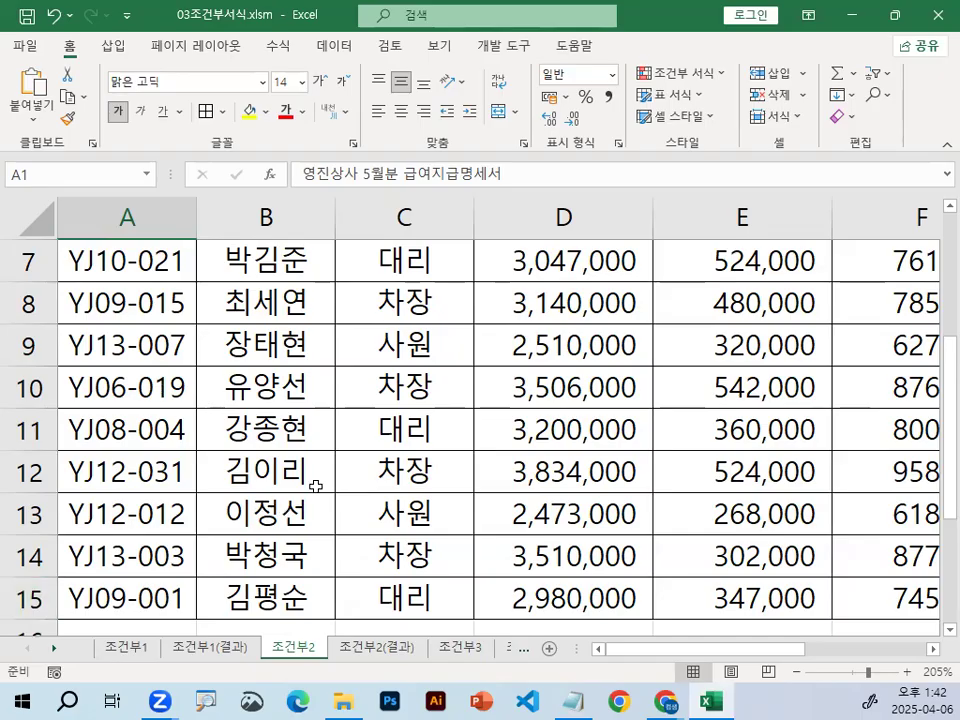
pyautogui.click(322, 392)
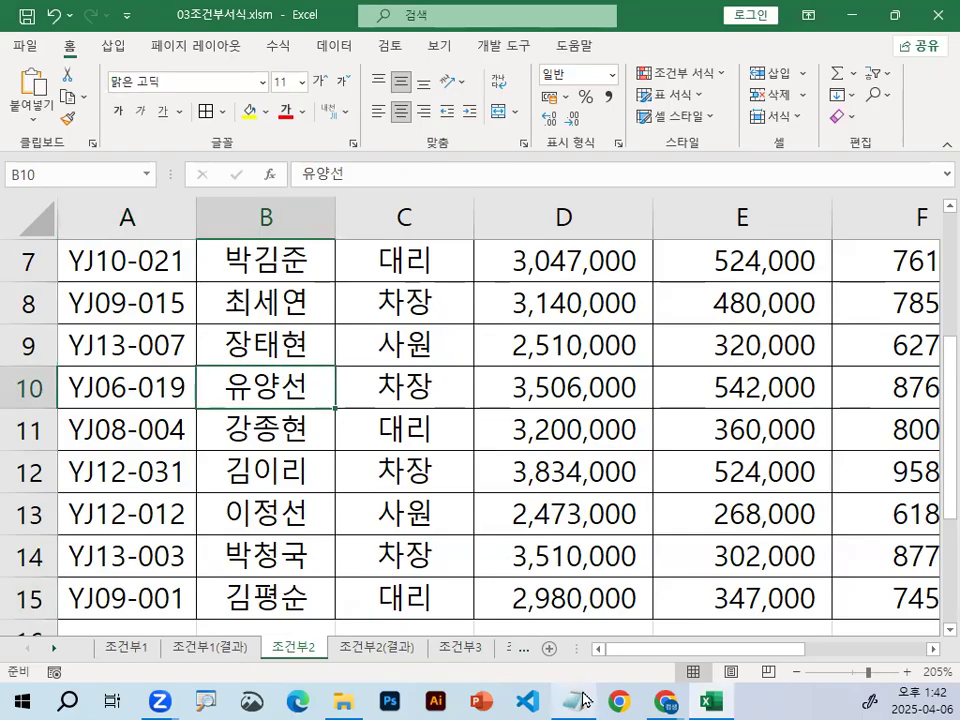
# Switch to the Notepad notes for 조건부2 and review when conditions form an AND relationship, including the =AND(조건1,조건2) example
pyautogui.hotkey('alt', 'Tab')
pyautogui.scroll(-3, 321, 463)
pyautogui.scroll(-1, 323, 463)
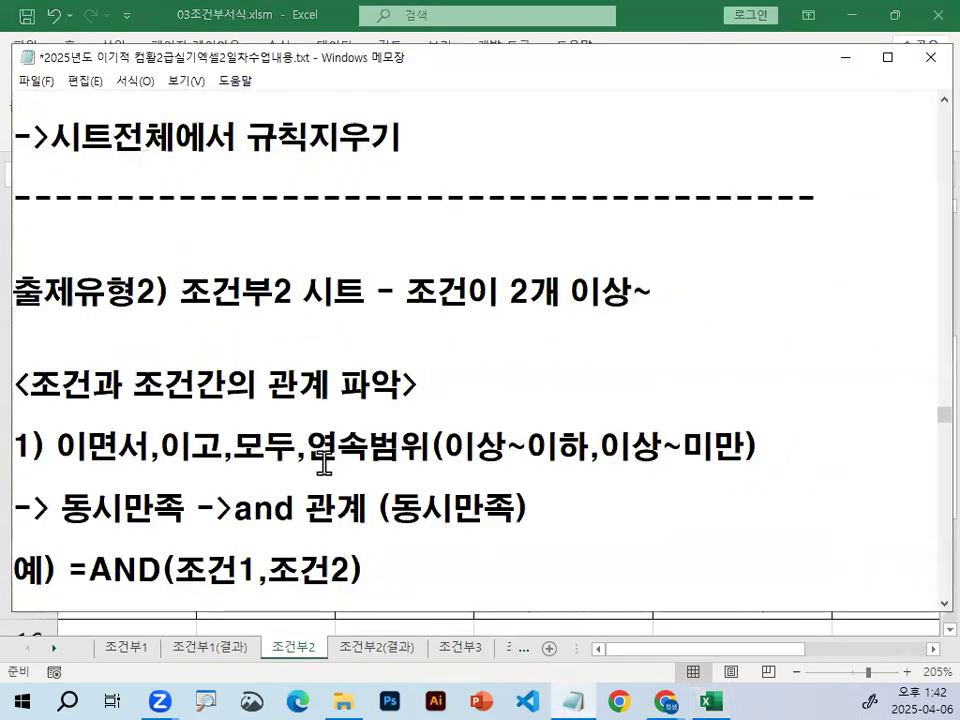
pyautogui.scroll(-2, 101, 469)
pyautogui.moveTo(57, 261); pyautogui.dragTo(428, 260)
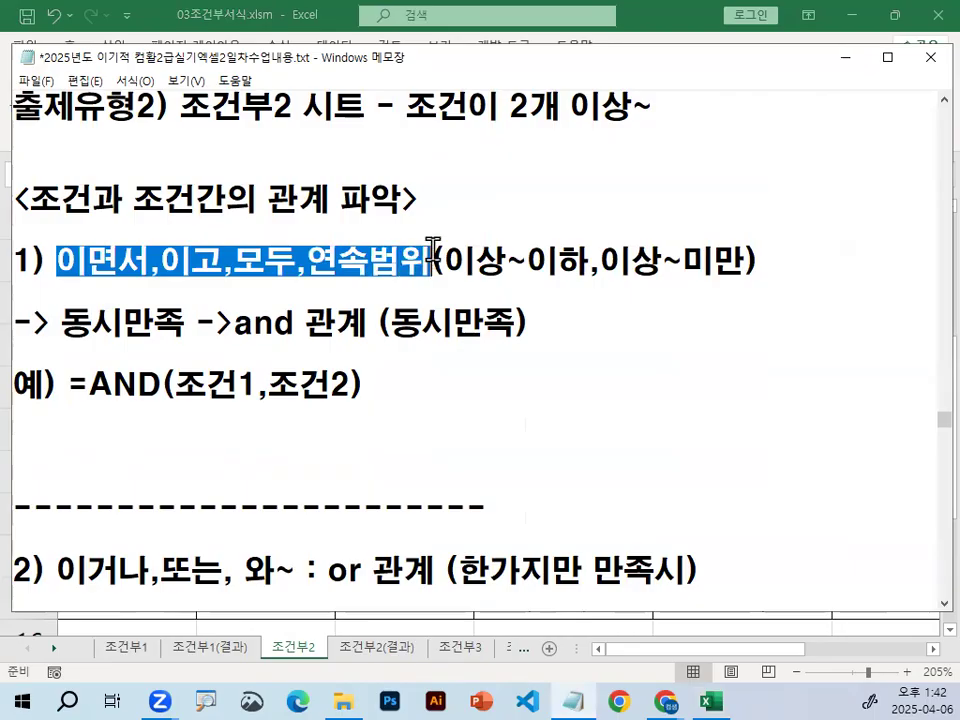
pyautogui.moveTo(70, 337); pyautogui.dragTo(162, 339)
pyautogui.moveTo(229, 337); pyautogui.dragTo(361, 337)
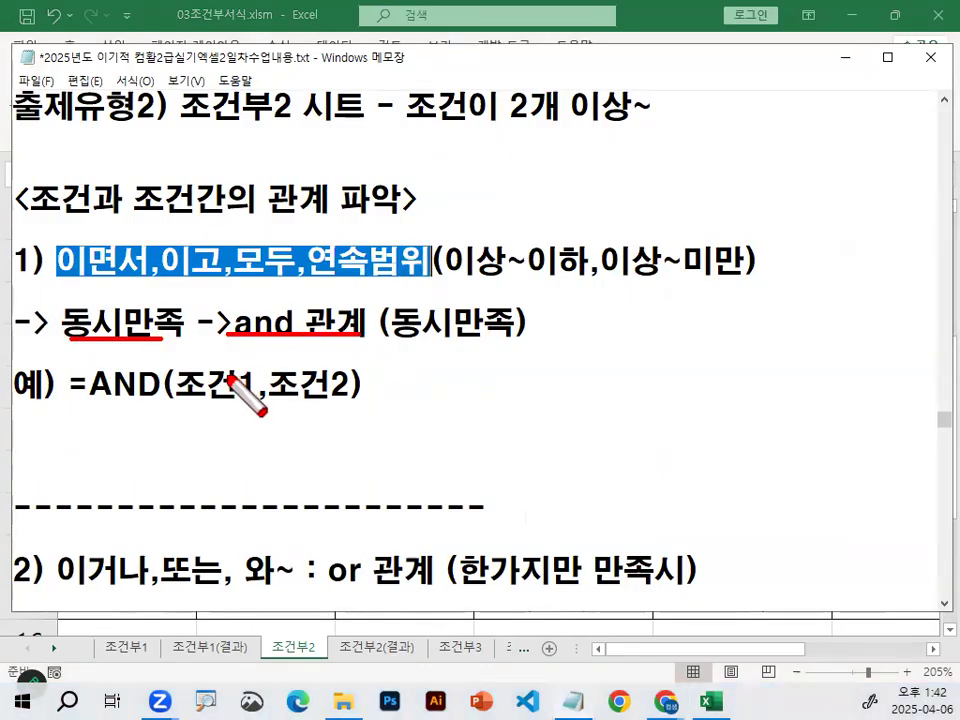
pyautogui.moveTo(88, 401); pyautogui.dragTo(162, 401)
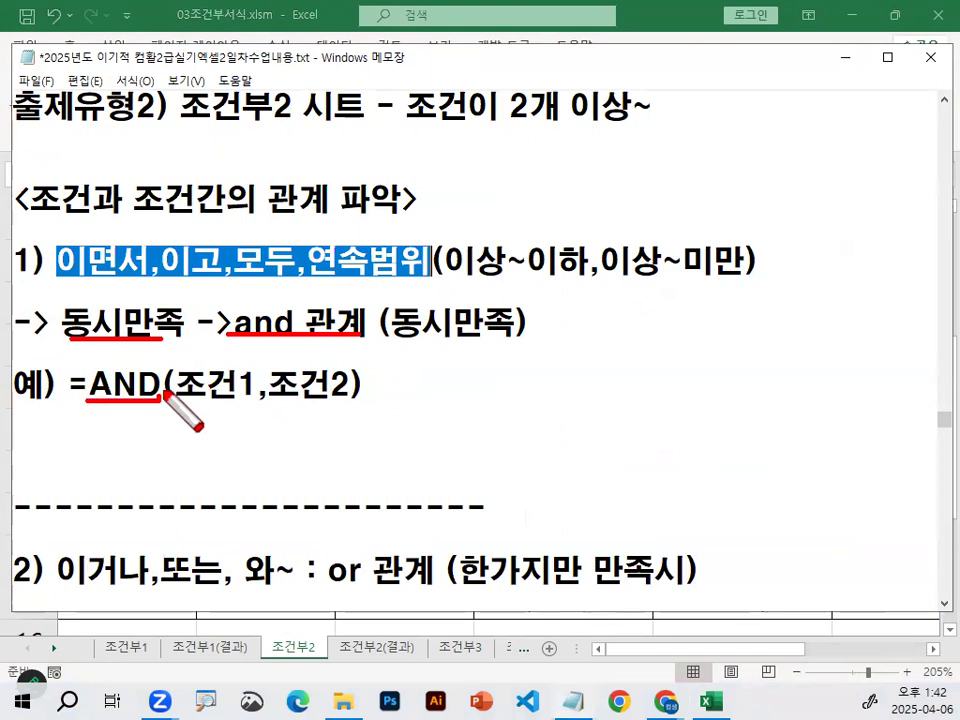
pyautogui.press('Escape')
# Review the notes on OR relationships and compare the =OR(조건1,조건2) example with the AND form
pyautogui.scroll(-1, 171, 375)
pyautogui.scroll(-1, 173, 372)
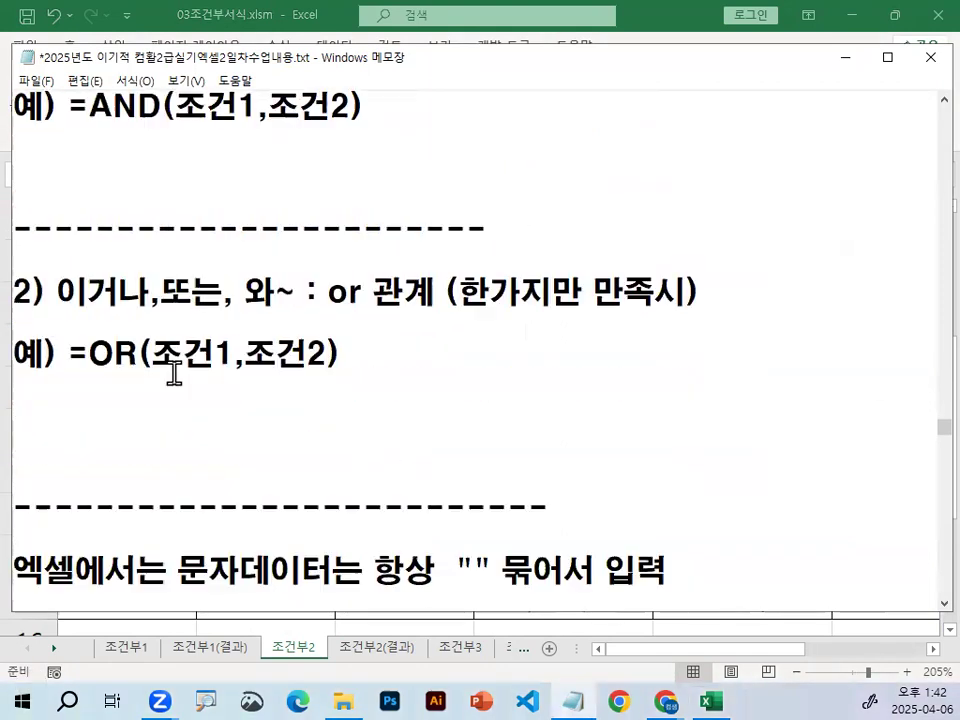
pyautogui.moveTo(57, 291); pyautogui.dragTo(276, 292)
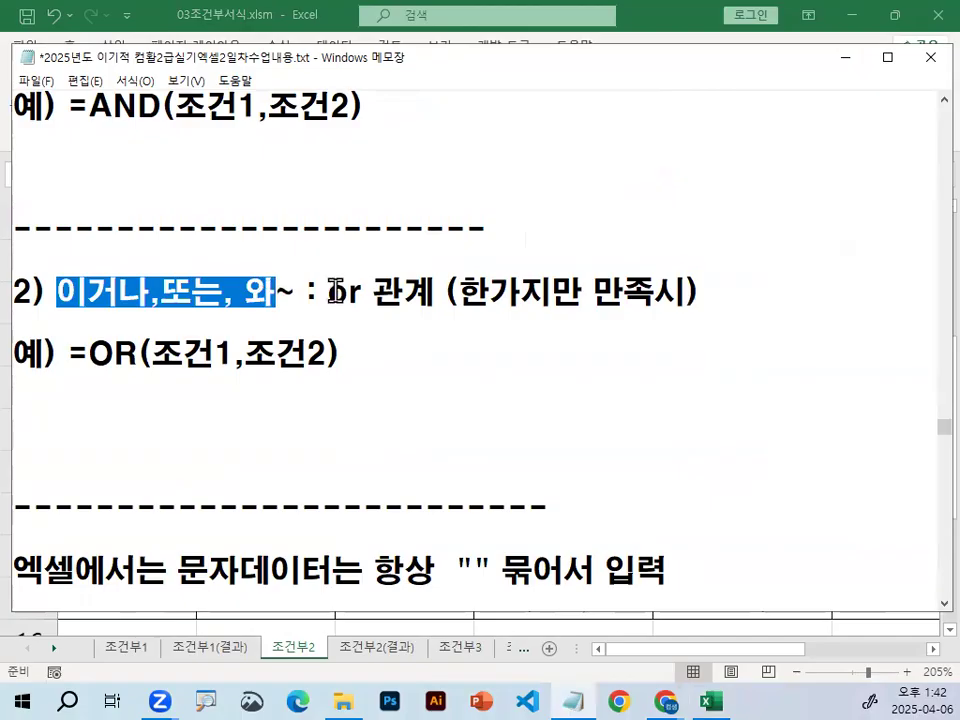
pyautogui.moveTo(336, 291); pyautogui.dragTo(365, 290)
pyautogui.moveTo(89, 354); pyautogui.dragTo(133, 352)
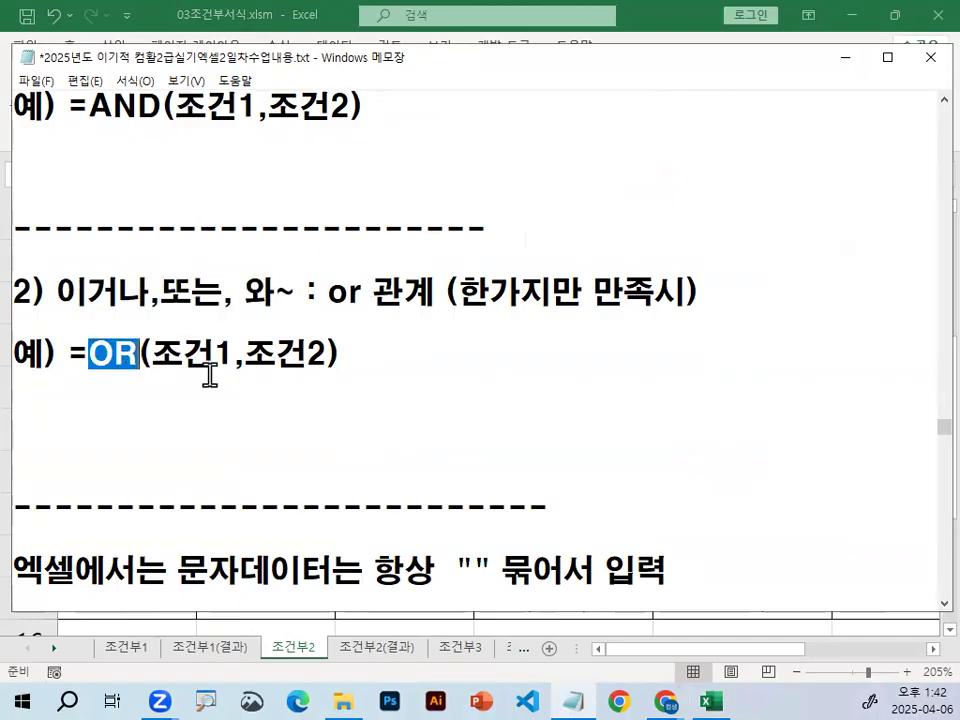
pyautogui.scroll(1, 208, 375)
pyautogui.click(206, 197)
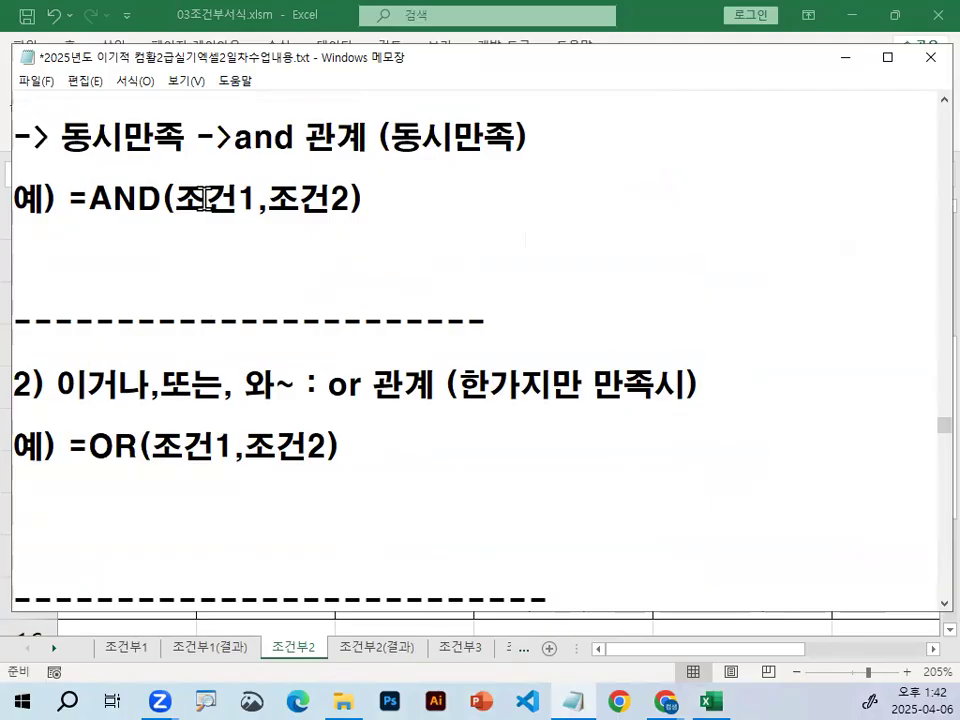
# Review the AND keywords 이면서, 이고, 모두, 연속범위 in the notes together with the =AND(조건1,조건2) example
pyautogui.click(205, 199)
pyautogui.scroll(1, 279, 210)
pyautogui.moveTo(90, 293); pyautogui.dragTo(173, 293)
pyautogui.click(223, 272)
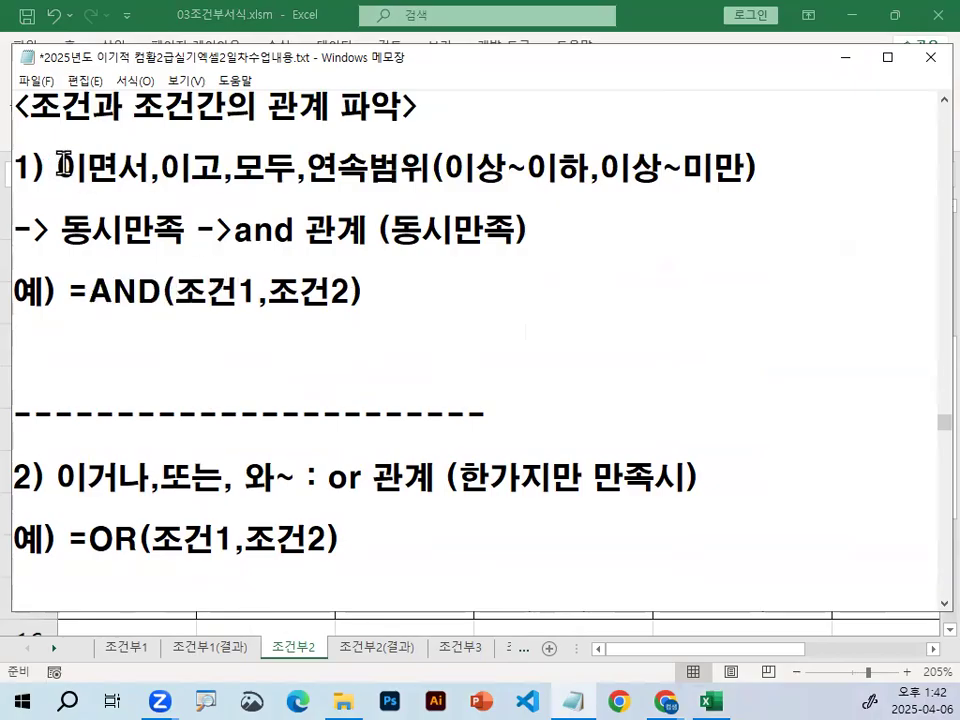
pyautogui.moveTo(56, 168); pyautogui.dragTo(445, 168)
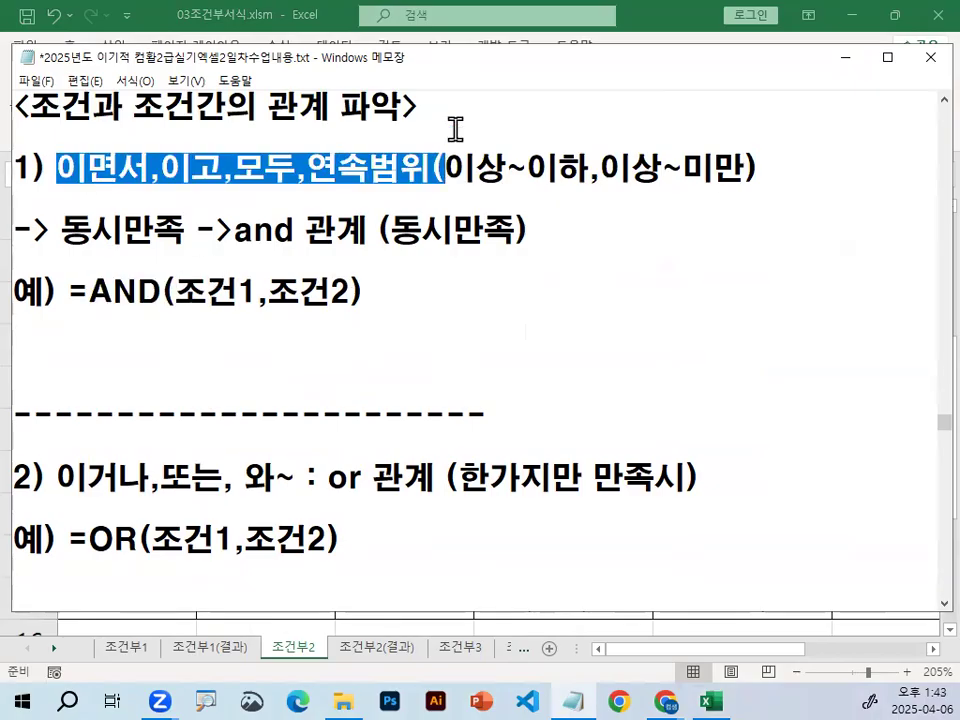
pyautogui.click(456, 129)
pyautogui.moveTo(90, 284); pyautogui.dragTo(182, 283)
pyautogui.click(184, 272)
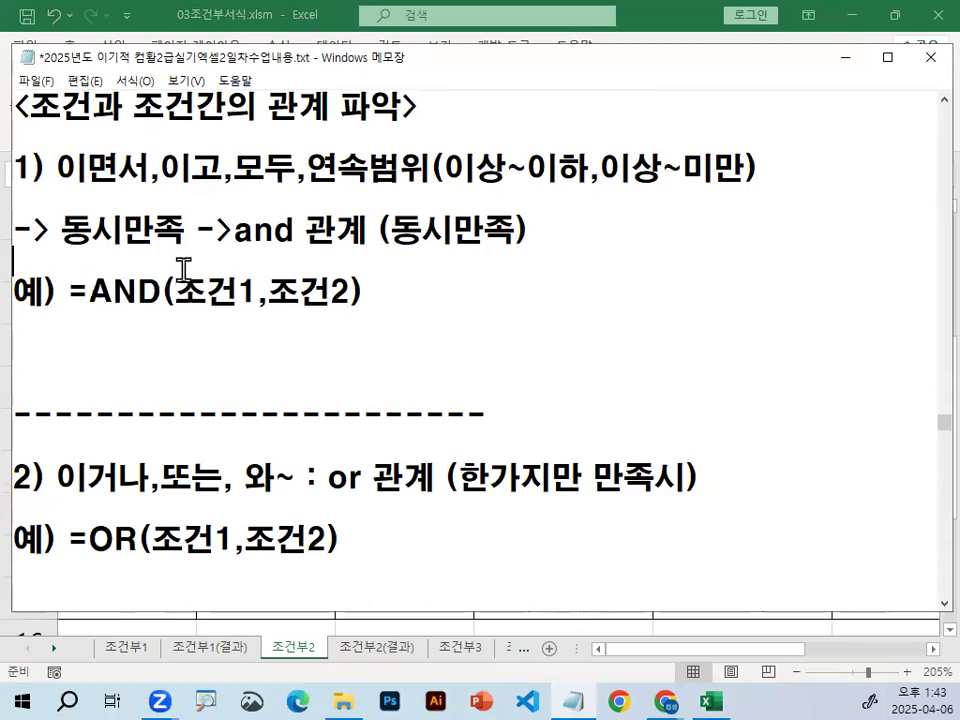
pyautogui.moveTo(92, 294); pyautogui.dragTo(178, 292)
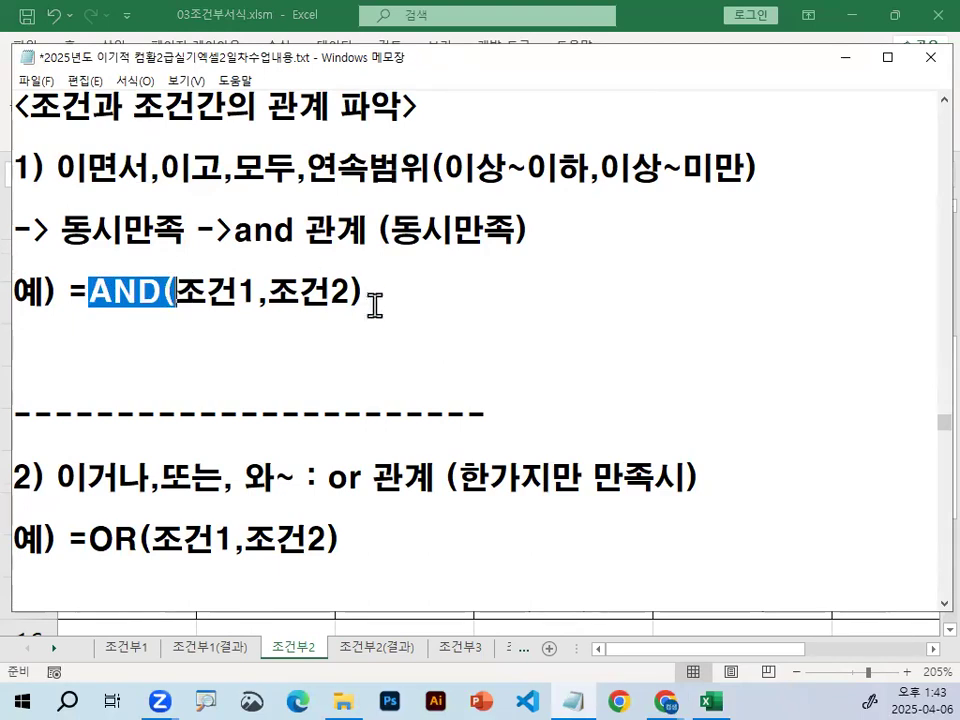
# Review condition 1 for 조건부2 in the notes, 직위가 차장, and its expression 직위셀주소="차장"
pyautogui.scroll(-3, 375, 300)
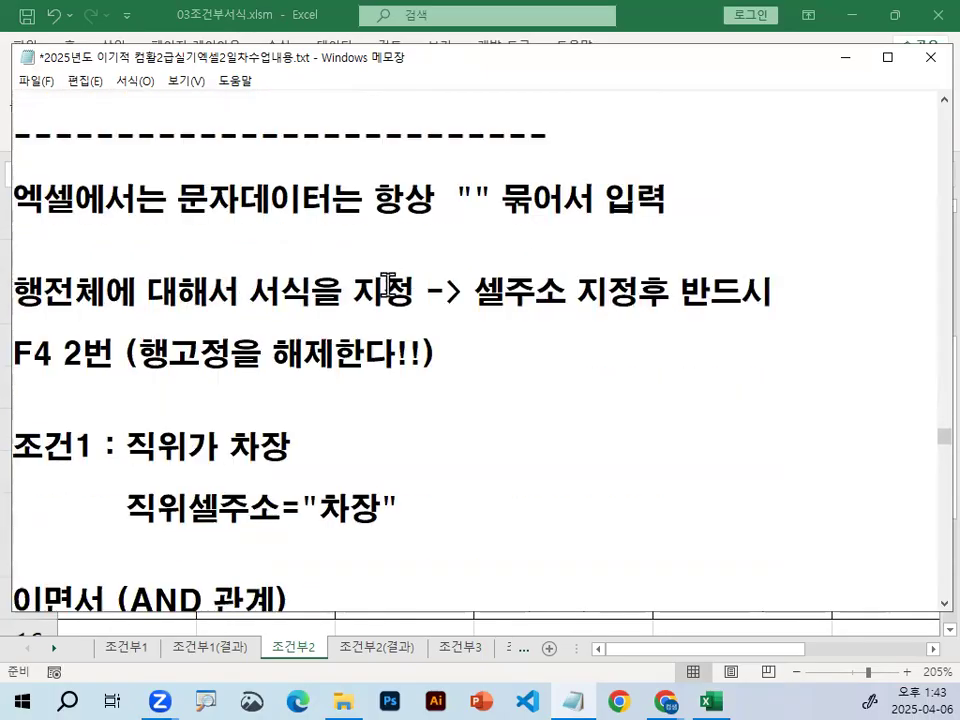
pyautogui.scroll(-2, 385, 287)
pyautogui.moveTo(157, 262); pyautogui.dragTo(291, 262)
pyautogui.doubleClick(288, 316)
pyautogui.moveTo(317, 320); pyautogui.dragTo(385, 320)
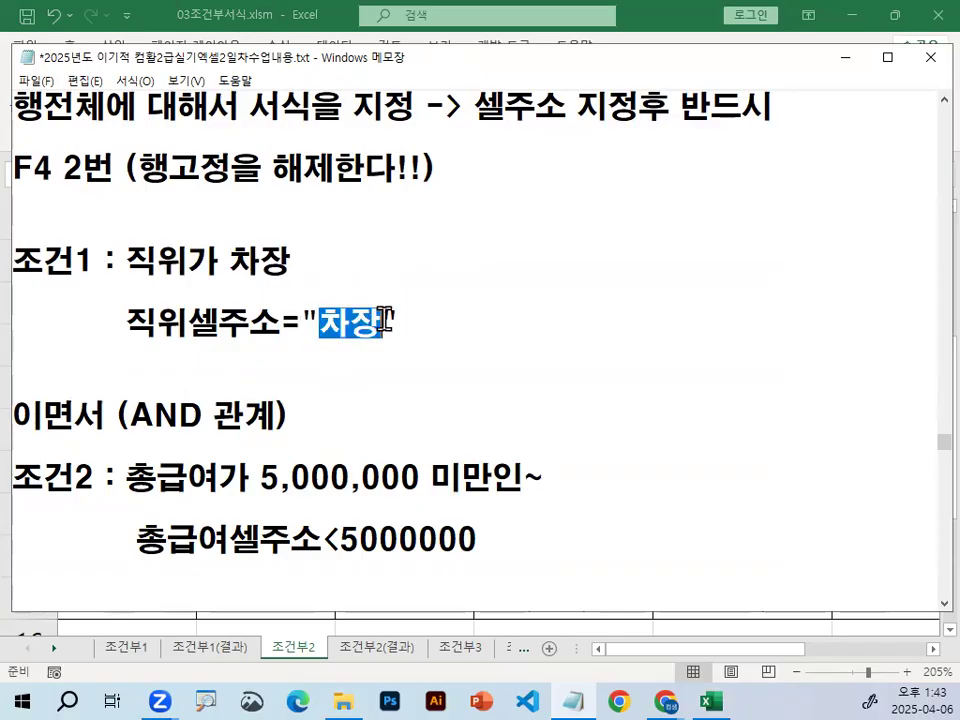
pyautogui.moveTo(128, 322); pyautogui.dragTo(407, 321)
pyautogui.scroll(-1, 370, 330)
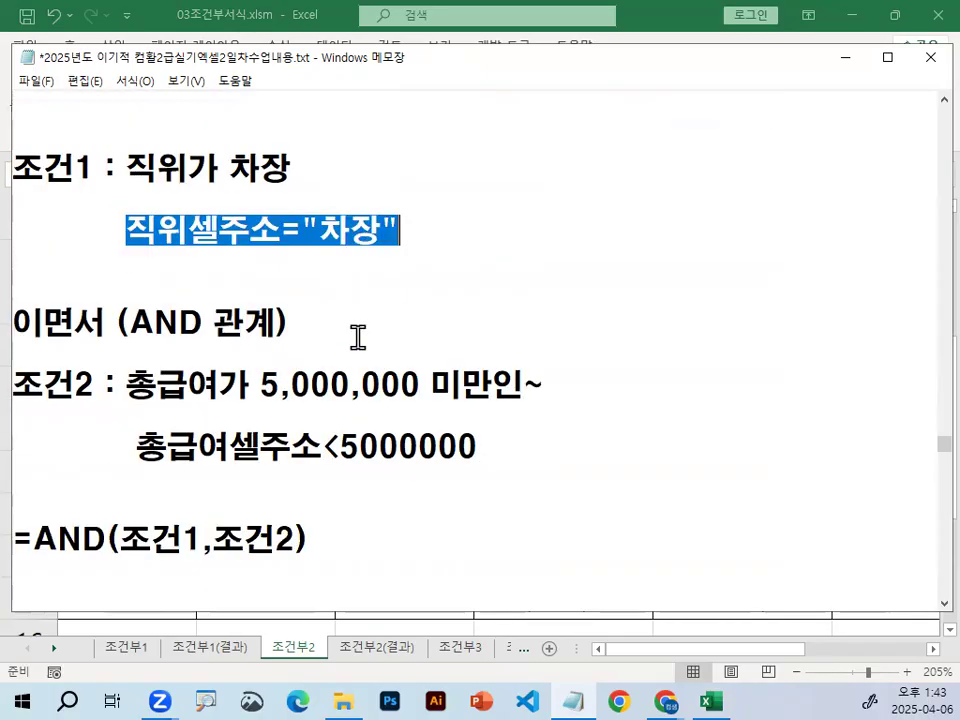
# Review condition 2 in the notes, 총급여가 5,000,000 미만, and the cell reference part of its expression
pyautogui.click(136, 386)
pyautogui.moveTo(136, 386); pyautogui.dragTo(495, 388)
pyautogui.scroll(-1, 500, 386)
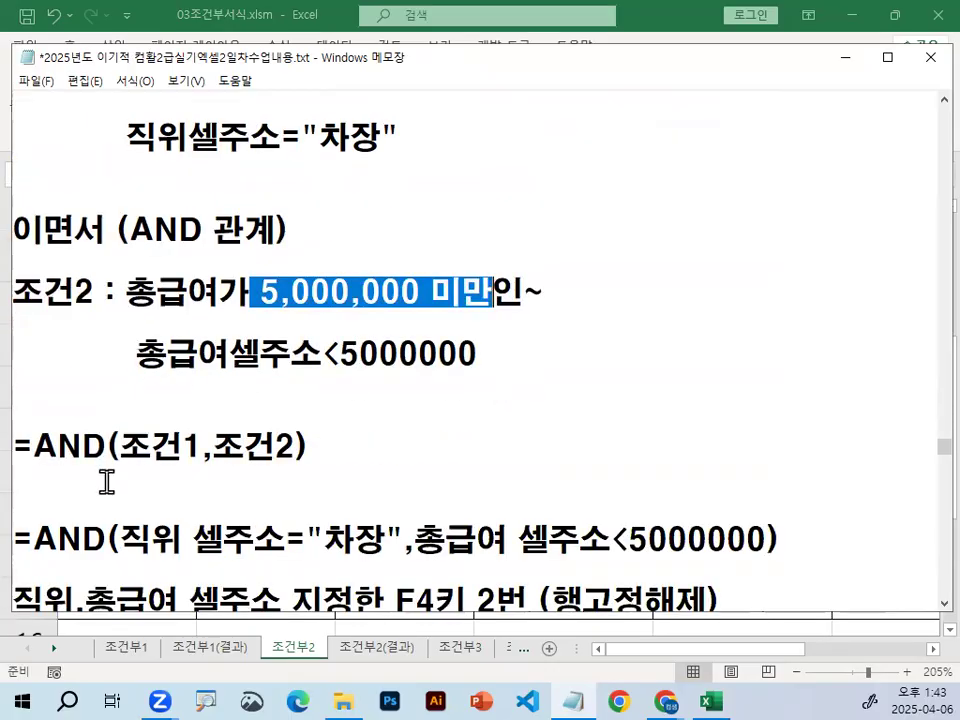
pyautogui.click(161, 375)
pyautogui.moveTo(138, 353); pyautogui.dragTo(318, 350)
pyautogui.scroll(1, 279, 294)
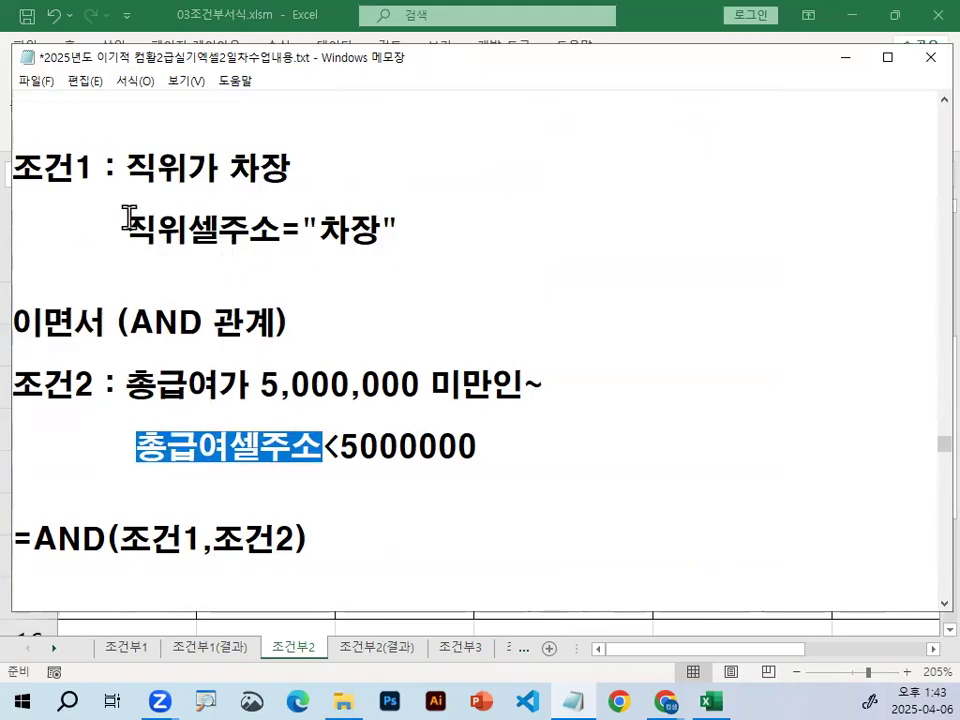
# Compare the two condition expressions 직위셀주소="차장" and 총급여셀주소<5000000 part by part
pyautogui.moveTo(127, 229); pyautogui.dragTo(281, 227)
pyautogui.scroll(-1, 255, 304)
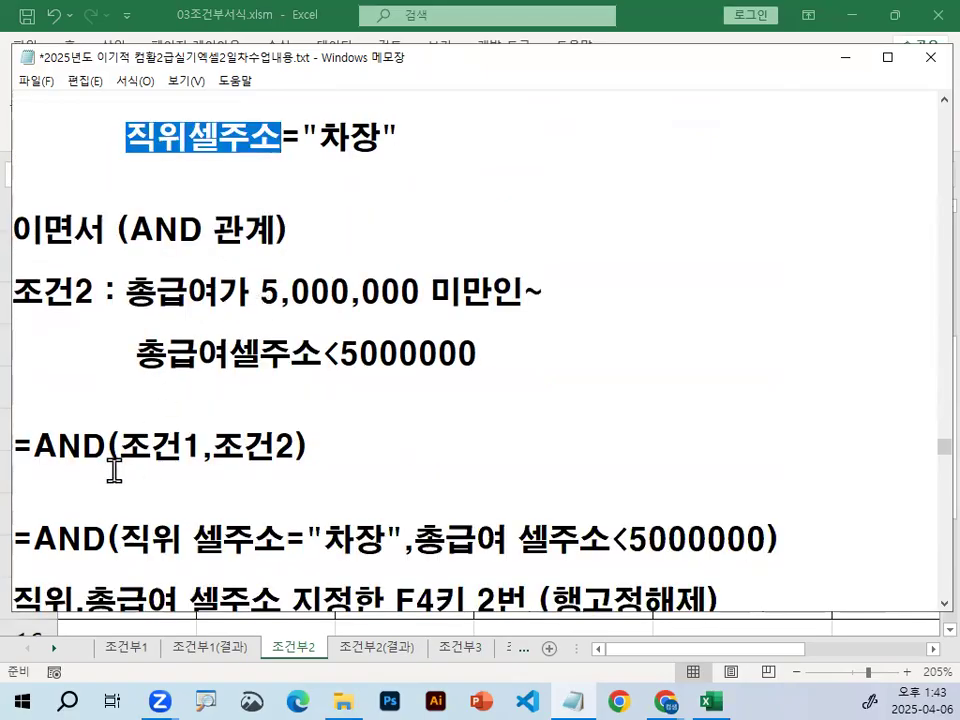
pyautogui.moveTo(138, 353); pyautogui.dragTo(503, 354)
pyautogui.click(328, 357)
pyautogui.click(346, 354)
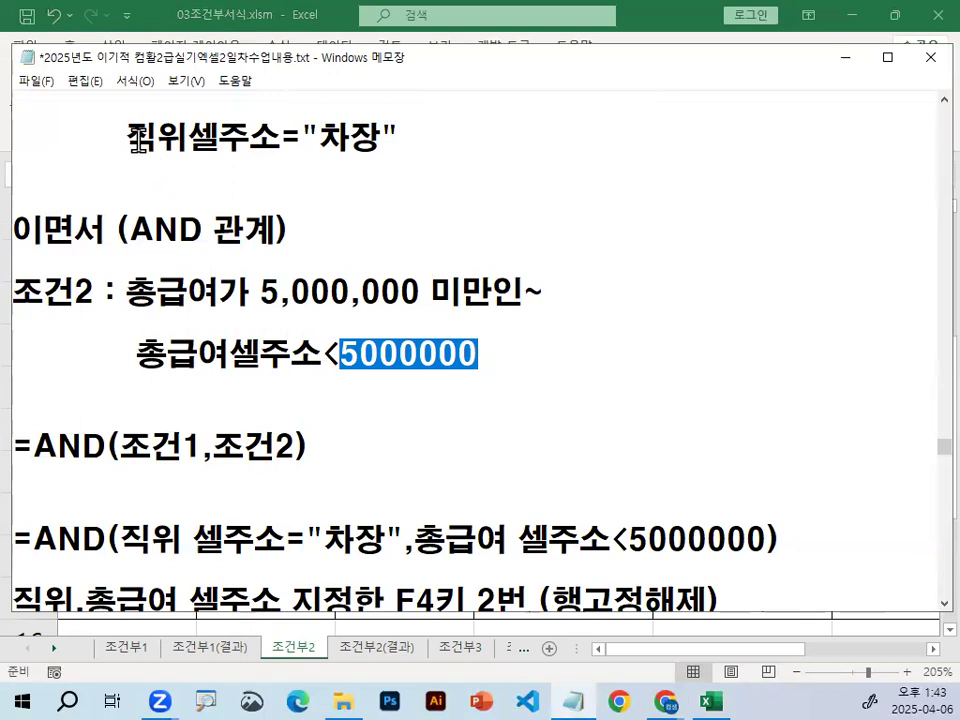
pyautogui.moveTo(127, 140); pyautogui.dragTo(403, 137)
pyautogui.moveTo(118, 355); pyautogui.dragTo(481, 350)
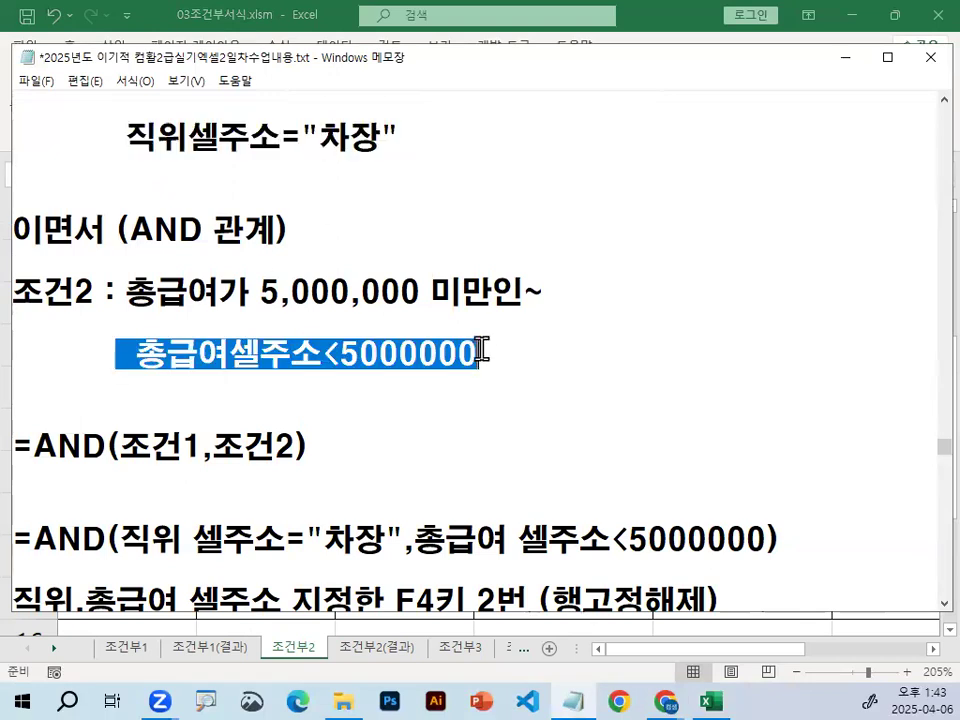
pyautogui.hotkey('shift', 'Home')
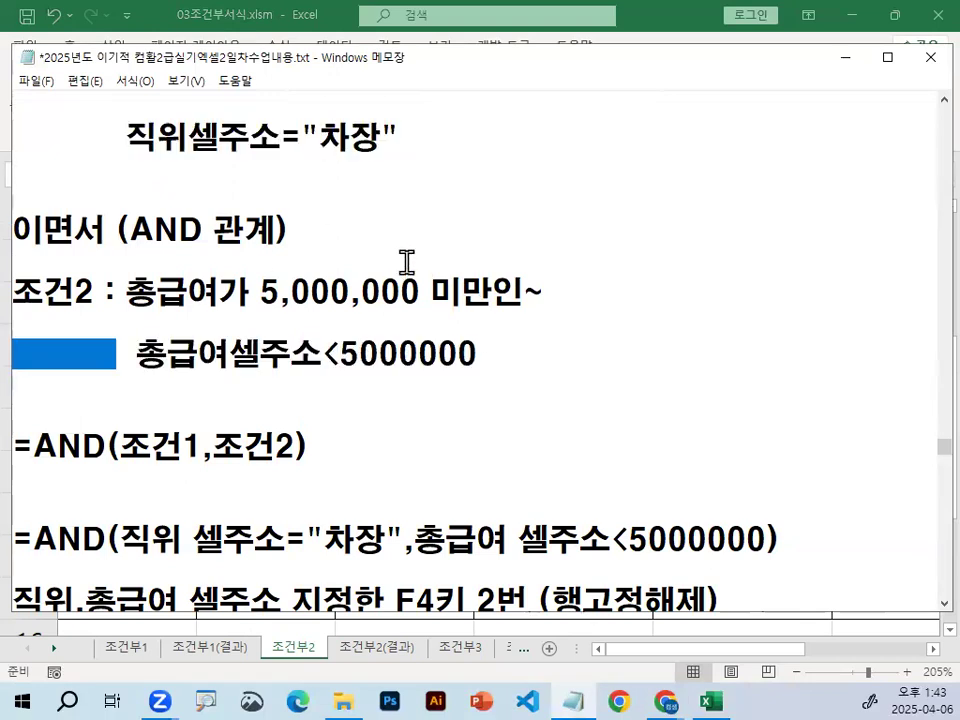
# Make room for an extra explanation by inserting blank lines beneath =AND(조건1,조건2) in the notes
pyautogui.scroll(-1, 410, 220)
pyautogui.click(121, 353)
pyautogui.keyDown('shift'); pyautogui.click(202, 354); pyautogui.keyUp('shift')
pyautogui.click(240, 314)
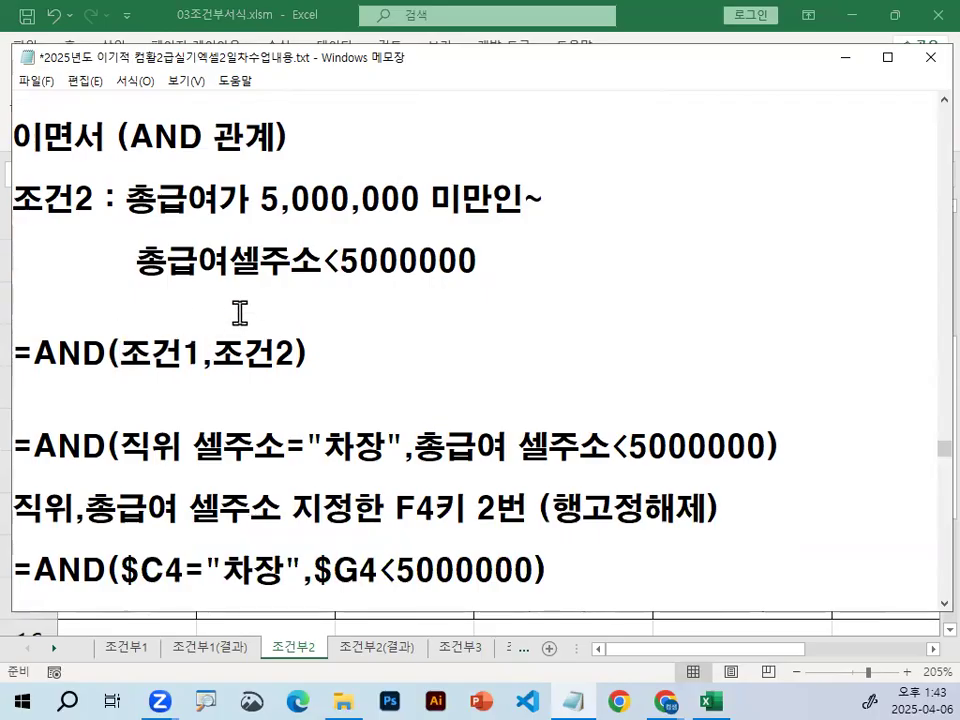
pyautogui.press('Return')
pyautogui.press('Return')
pyautogui.press('Return')
pyautogui.press('Return')
pyautogui.press('Return')
pyautogui.press('Return')
pyautogui.press('Return')
pyautogui.press('Return')
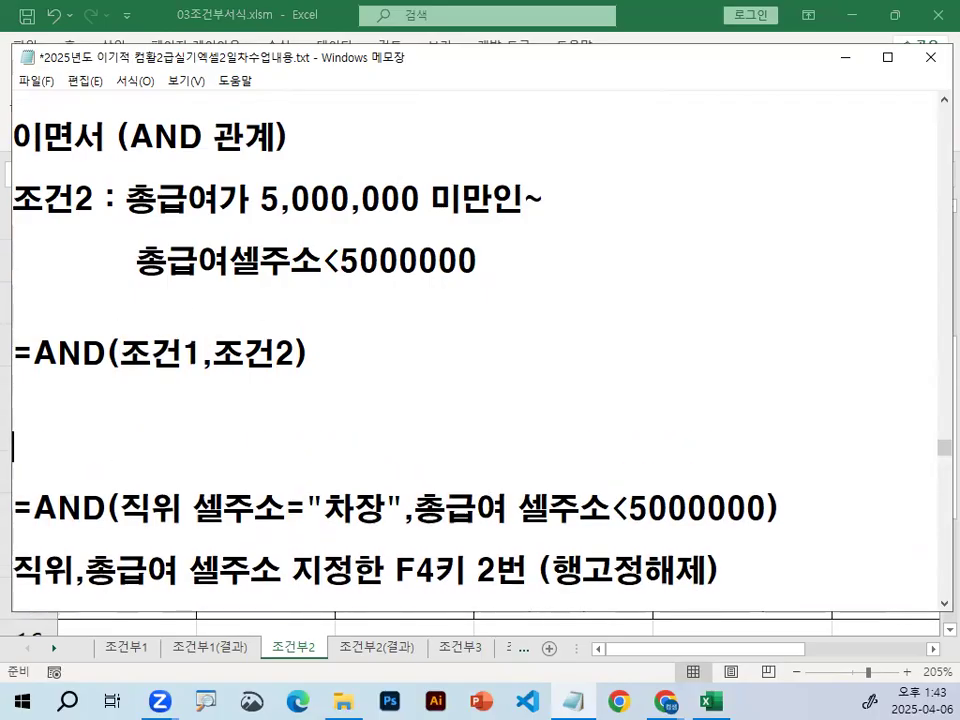
pyautogui.press('Up')
pyautogui.press('Up')
pyautogui.press('Up')
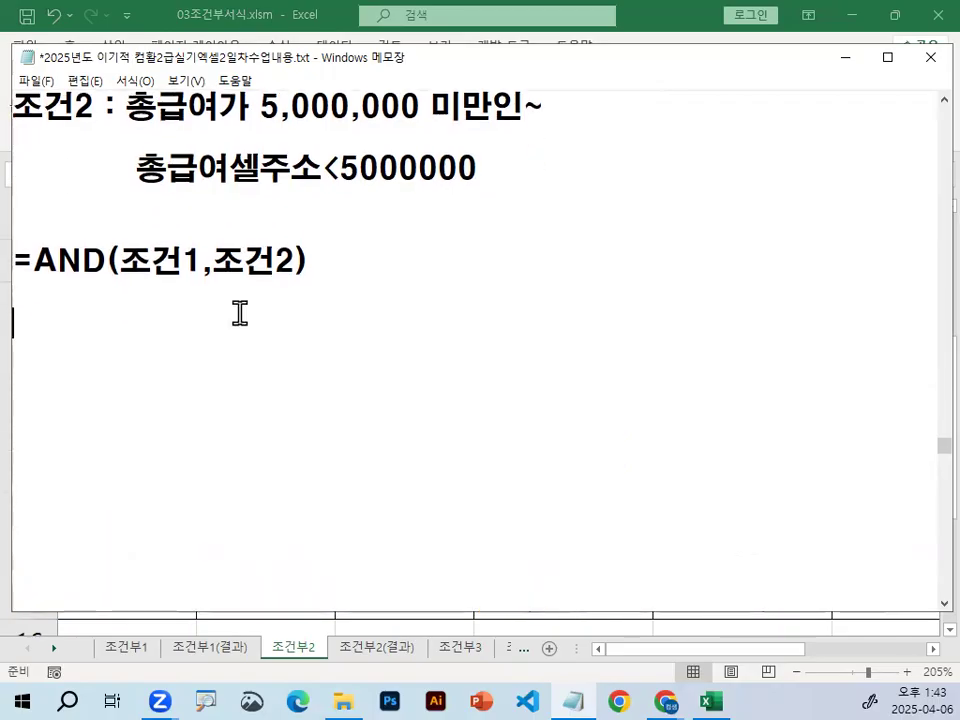
# Write the AND syntax line =AND(논리식1,논리식2) directly beneath =AND(조건1,조건2)
pyautogui.write('=')
pyautogui.write('무')
pyautogui.press('BackSpace')
pyautogui.press('BackSpace')
pyautogui.press('Hangul')
pyautogui.write('and')
pyautogui.press('BackSpace')
pyautogui.press('BackSpace')
pyautogui.press('BackSpace')
pyautogui.write('and')
pyautogui.press('BackSpace')
pyautogui.press('BackSpace')
pyautogui.press('BackSpace')
pyautogui.write('AND')
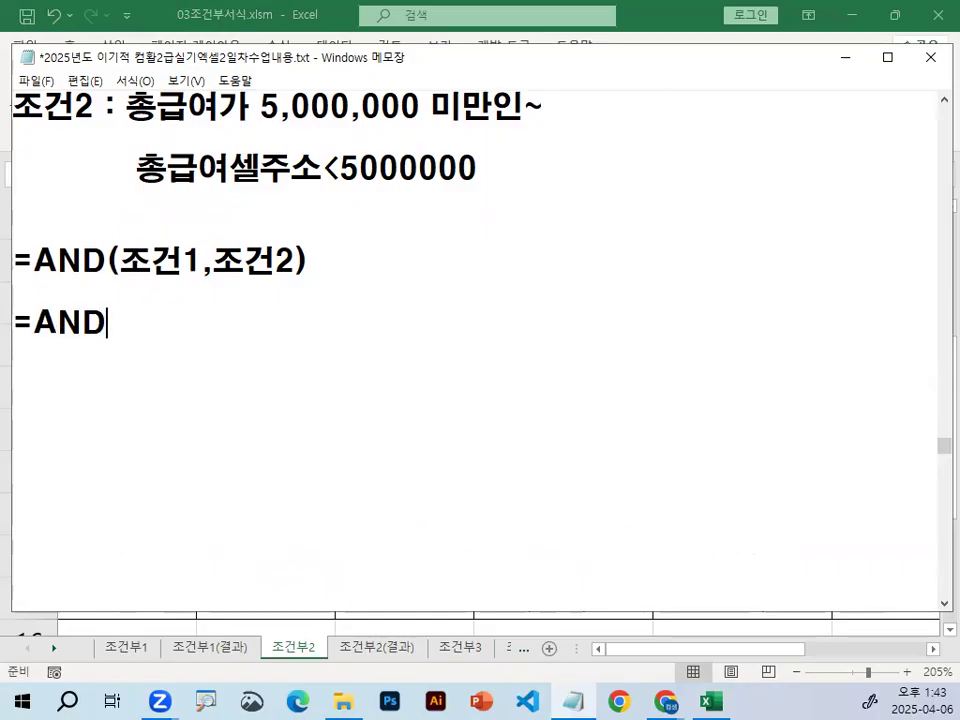
pyautogui.write('(SHS')
pyautogui.press('BackSpace')
pyautogui.press('BackSpace')
pyautogui.press('BackSpace')
pyautogui.press('capslock')
pyautogui.write('논ㄹ')
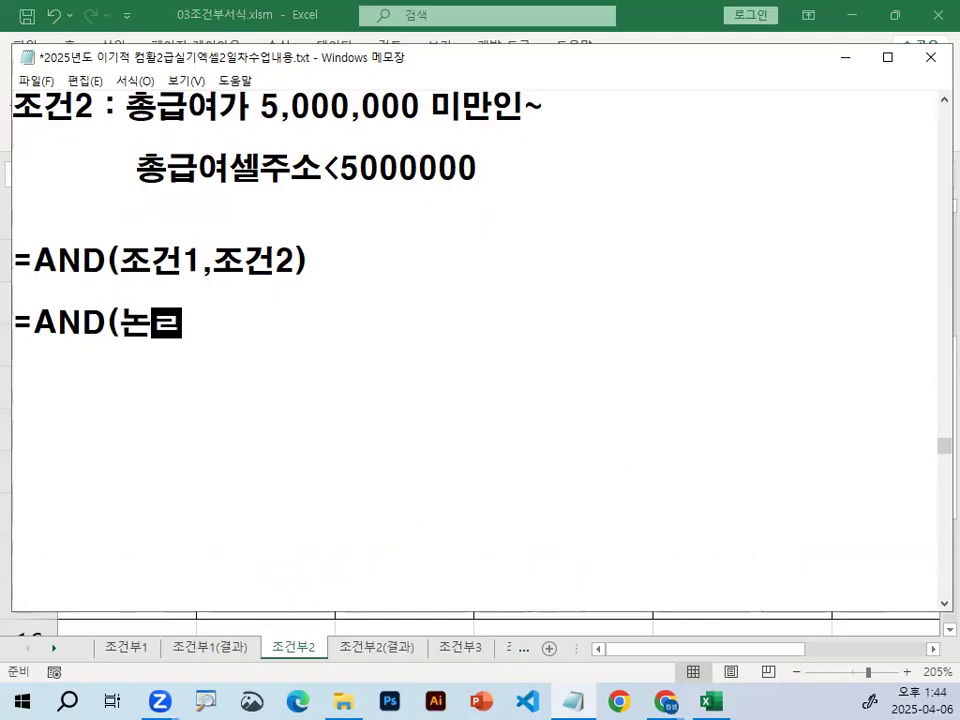
pyautogui.write('ㅣㅅㅣㄱ1,ㄴㅗㄴㄹㅣㅅㅣㄱ')
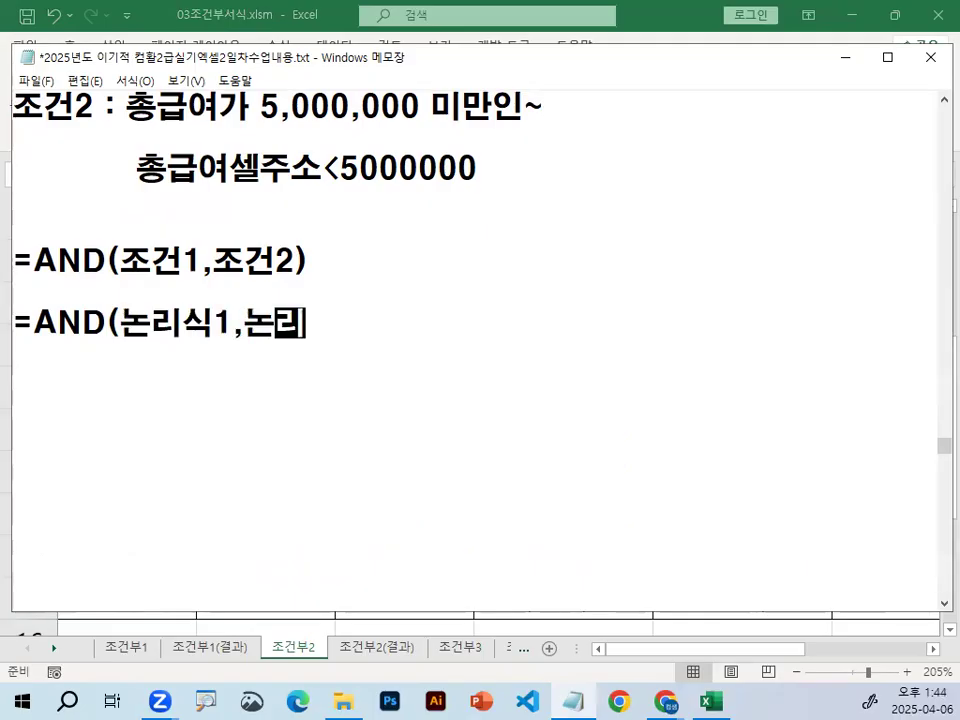
pyautogui.write('2..)')
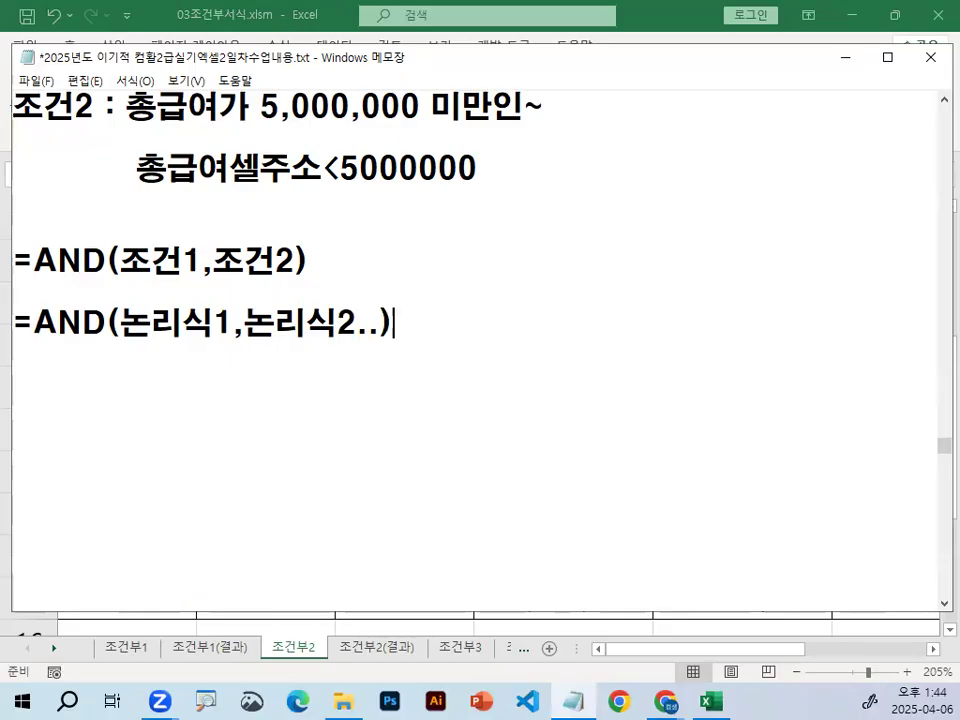
pyautogui.press('BackSpace')
pyautogui.press('BackSpace')
pyautogui.press('BackSpace')
pyautogui.write(')')
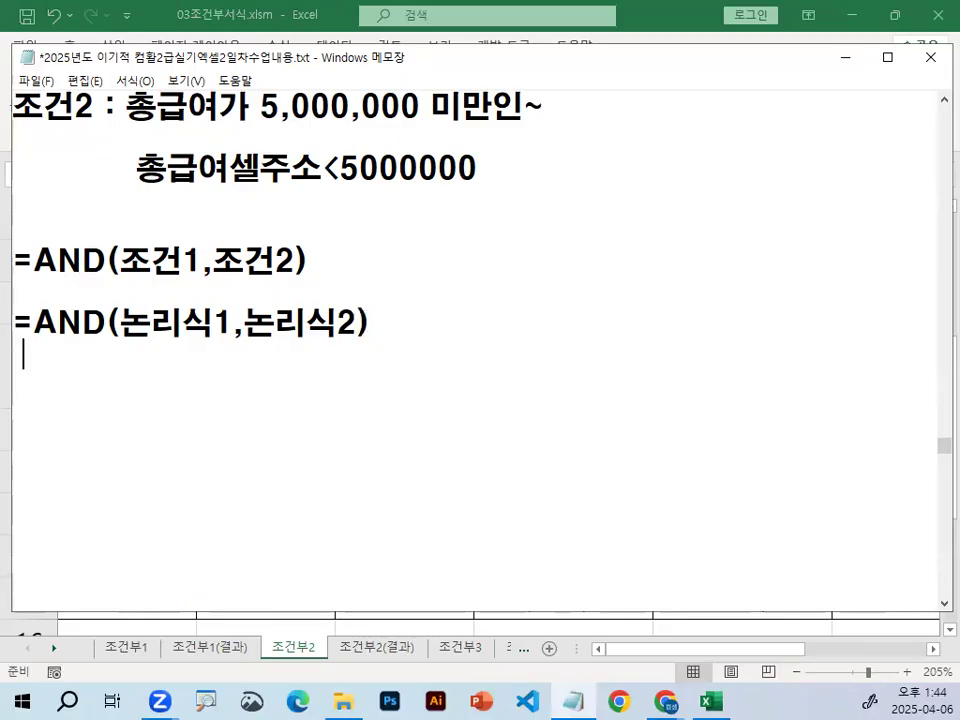
# Add the truth table rows T T -> T and T F -> F under the AND syntax line, followed by blank lines
pyautogui.press('Return')
pyautogui.write('T-> T')
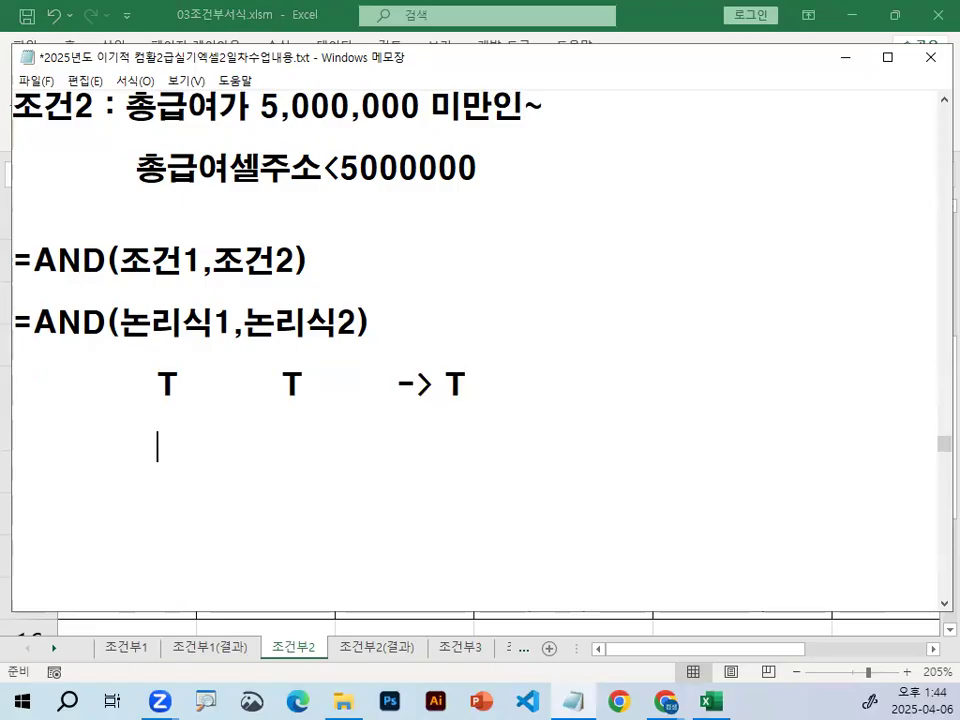
pyautogui.write('TF')
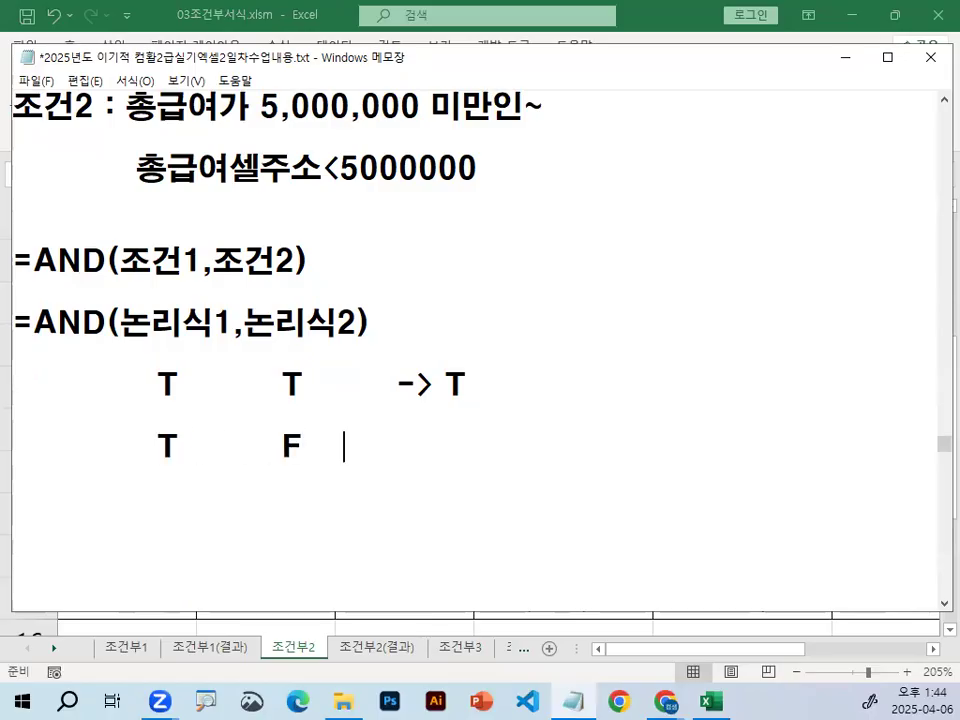
pyautogui.write('-> F')
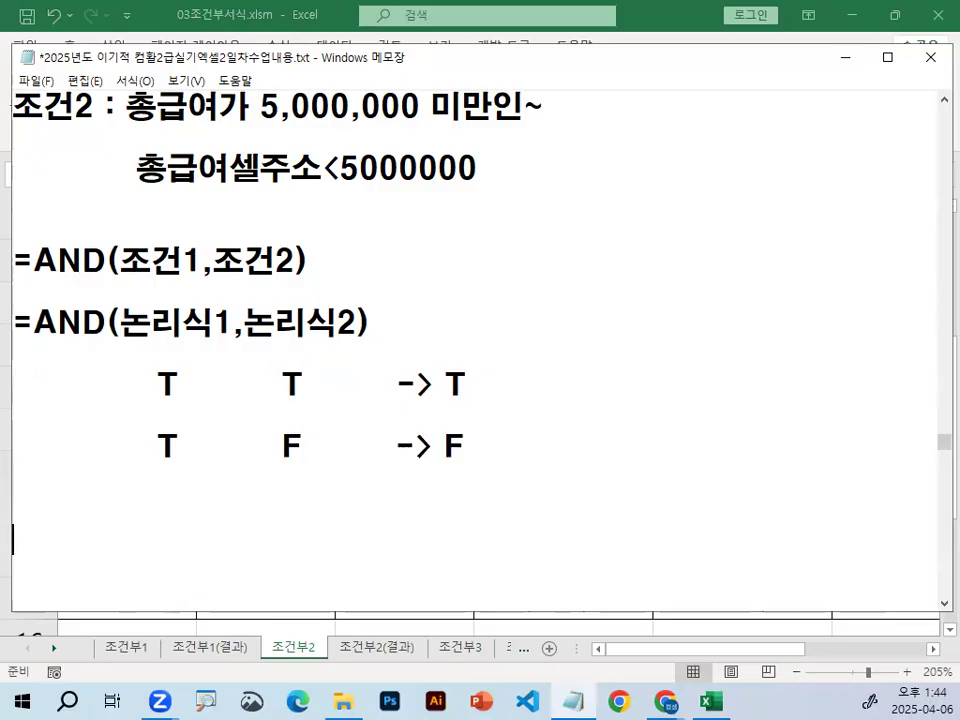
pyautogui.press('Return')
pyautogui.press('Return')
pyautogui.press('Return')
pyautogui.press('Return')
pyautogui.press('Return')
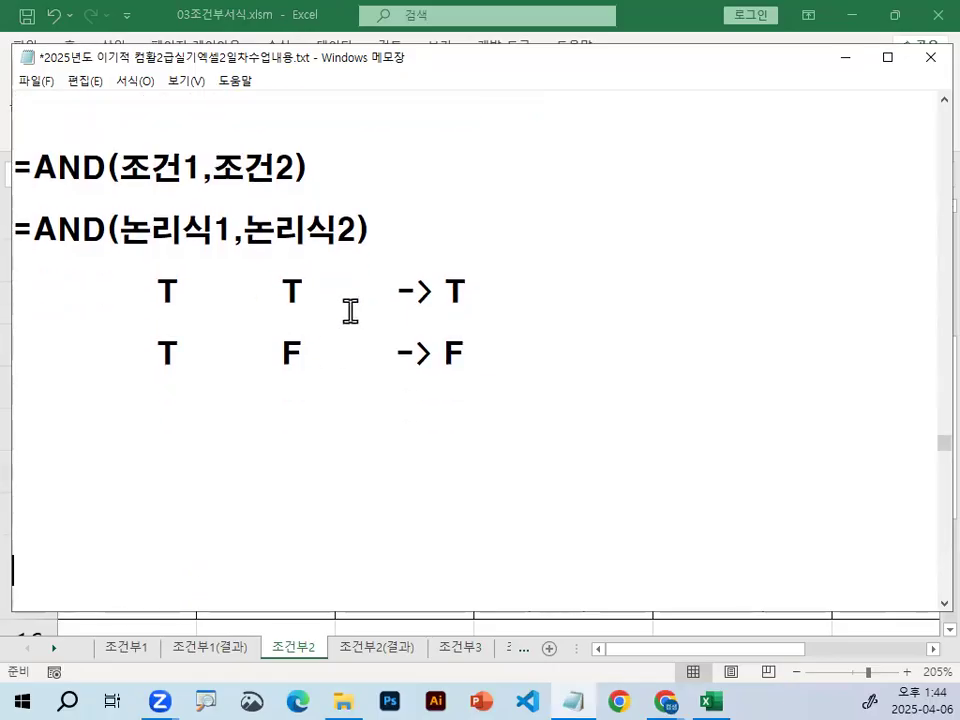
# Annotate the truth table in red ink by circling AND, writing 1 * 0 → 0 under the T F row, and circling its F result
pyautogui.moveTo(156, 290)
pyautogui.mouseDown()
pyautogui.moveTo(178, 285)
pyautogui.moveTo(163, 309)
pyautogui.moveTo(197, 306)
pyautogui.mouseUp()
pyautogui.click(206, 378)
pyautogui.hotkey('ctrl', '2')
pyautogui.moveTo(162, 393); pyautogui.dragTo(162, 422)
pyautogui.moveTo(284, 388)
pyautogui.mouseDown()
pyautogui.moveTo(299, 410)
pyautogui.moveTo(284, 392)
pyautogui.mouseUp()
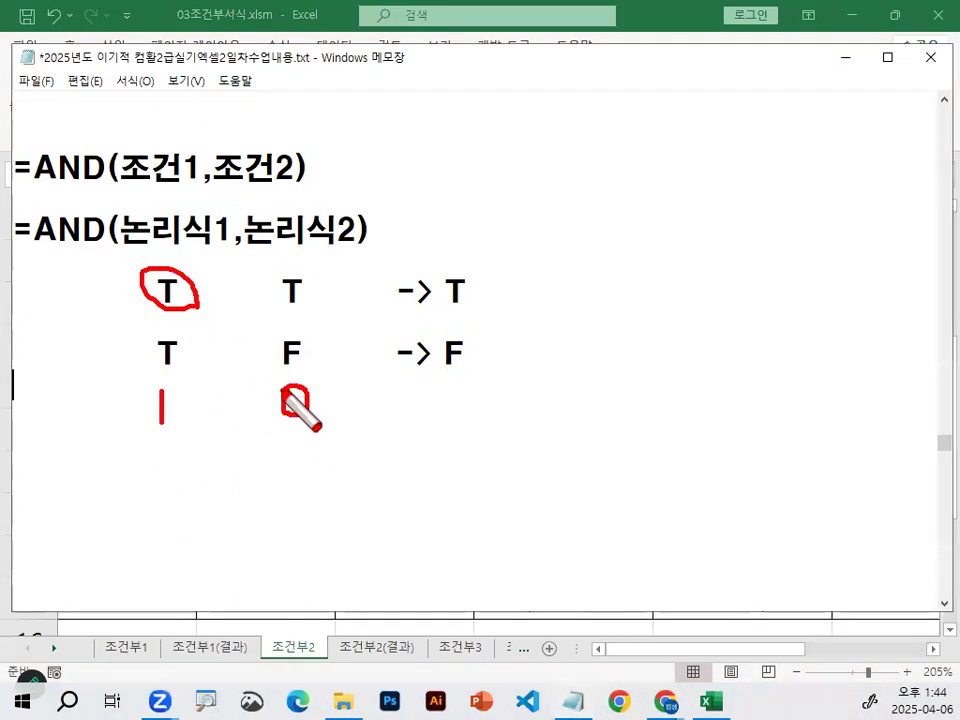
pyautogui.moveTo(34, 244)
pyautogui.mouseDown()
pyautogui.moveTo(116, 247)
pyautogui.moveTo(22, 234)
pyautogui.moveTo(116, 248)
pyautogui.mouseUp()
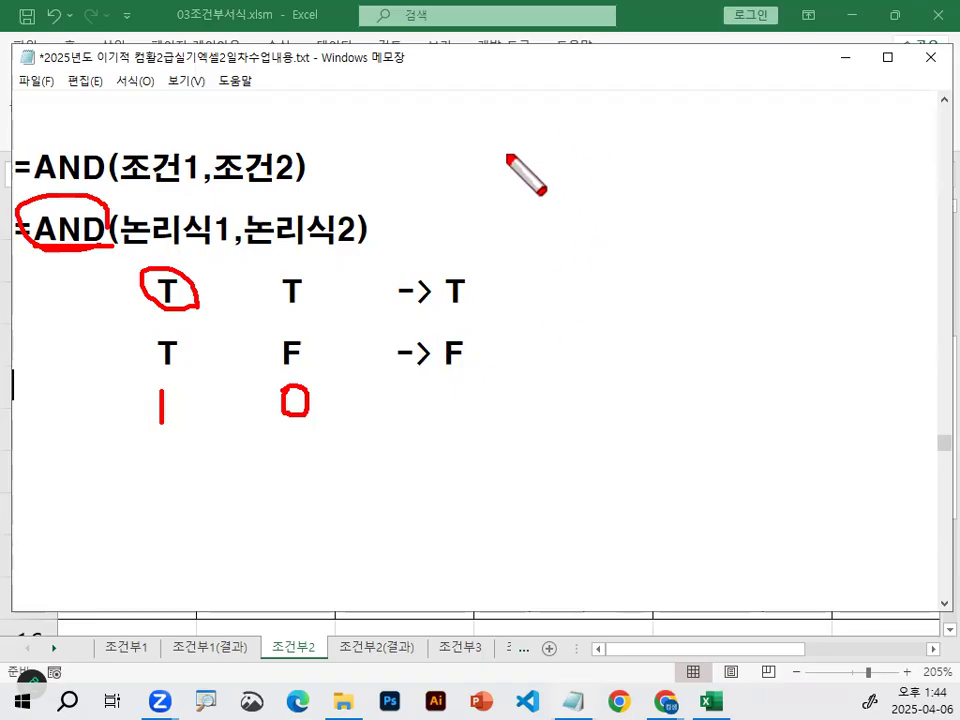
pyautogui.click(243, 386)
pyautogui.moveTo(222, 412); pyautogui.dragTo(211, 421)
pyautogui.moveTo(215, 383)
pyautogui.mouseDown()
pyautogui.moveTo(232, 418)
pyautogui.moveTo(210, 401)
pyautogui.moveTo(243, 400)
pyautogui.mouseUp()
pyautogui.moveTo(322, 418)
pyautogui.mouseDown()
pyautogui.moveTo(283, 438)
pyautogui.moveTo(294, 386)
pyautogui.moveTo(322, 410)
pyautogui.moveTo(368, 405)
pyautogui.moveTo(376, 414)
pyautogui.moveTo(366, 426)
pyautogui.mouseUp()
pyautogui.moveTo(414, 393)
pyautogui.mouseDown()
pyautogui.moveTo(405, 413)
pyautogui.moveTo(421, 398)
pyautogui.moveTo(412, 396)
pyautogui.mouseUp()
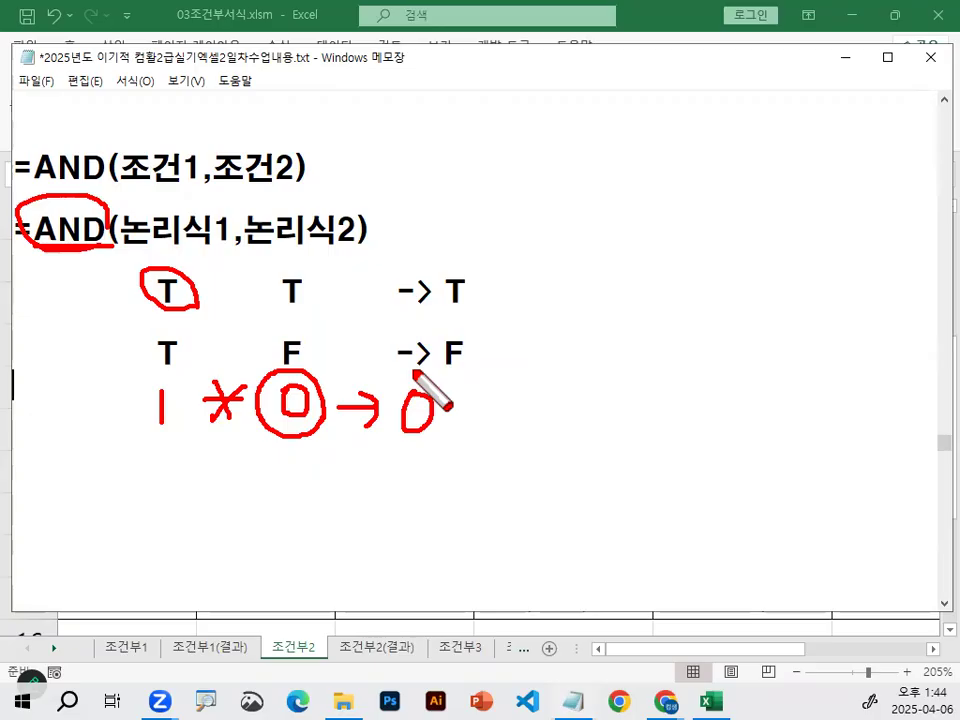
pyautogui.moveTo(478, 362)
pyautogui.mouseDown()
pyautogui.moveTo(460, 380)
pyautogui.moveTo(484, 364)
pyautogui.moveTo(478, 356)
pyautogui.mouseUp()
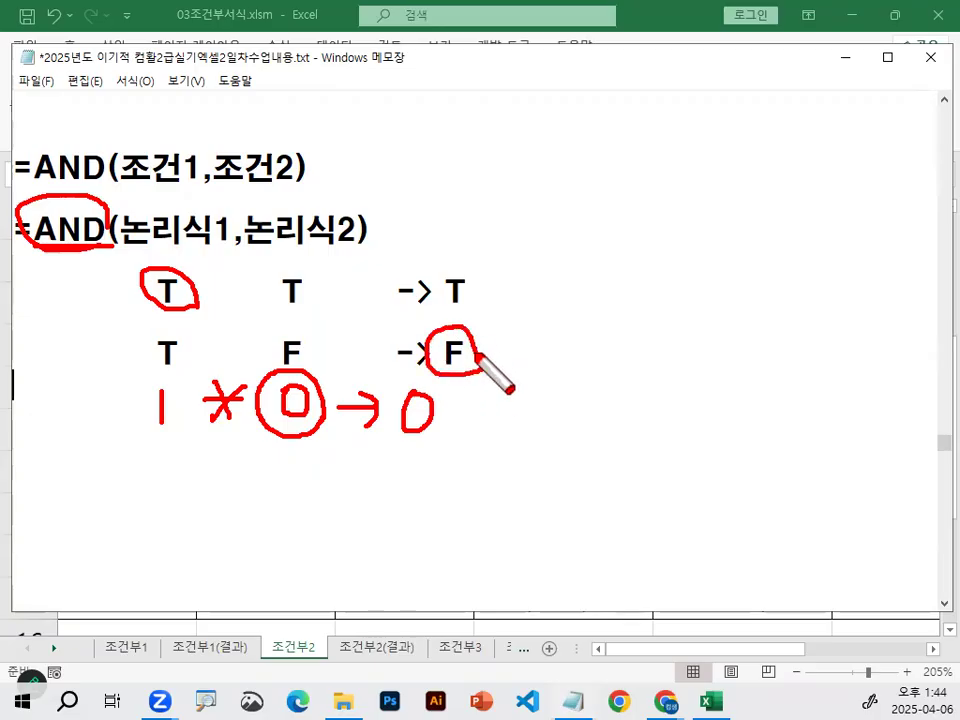
# Draw 1 * 1 → 1 beside the AND example, circle the F values in the second row, and clear all ink annotations
pyautogui.moveTo(578, 203); pyautogui.dragTo(579, 252)
pyautogui.moveTo(650, 197); pyautogui.dragTo(630, 243)
pyautogui.moveTo(625, 195)
pyautogui.mouseDown()
pyautogui.moveTo(660, 244)
pyautogui.moveTo(687, 228)
pyautogui.moveTo(714, 248)
pyautogui.mouseUp()
pyautogui.moveTo(737, 224)
pyautogui.mouseDown()
pyautogui.moveTo(803, 224)
pyautogui.moveTo(792, 236)
pyautogui.mouseUp()
pyautogui.moveTo(817, 196); pyautogui.dragTo(822, 262)
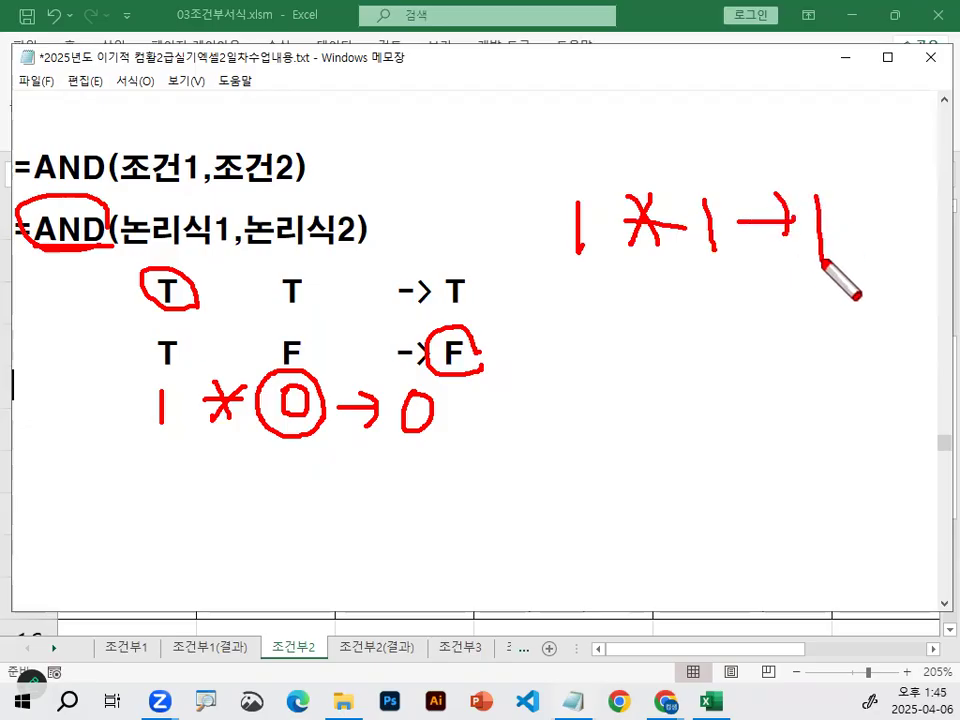
pyautogui.moveTo(267, 375); pyautogui.dragTo(312, 370)
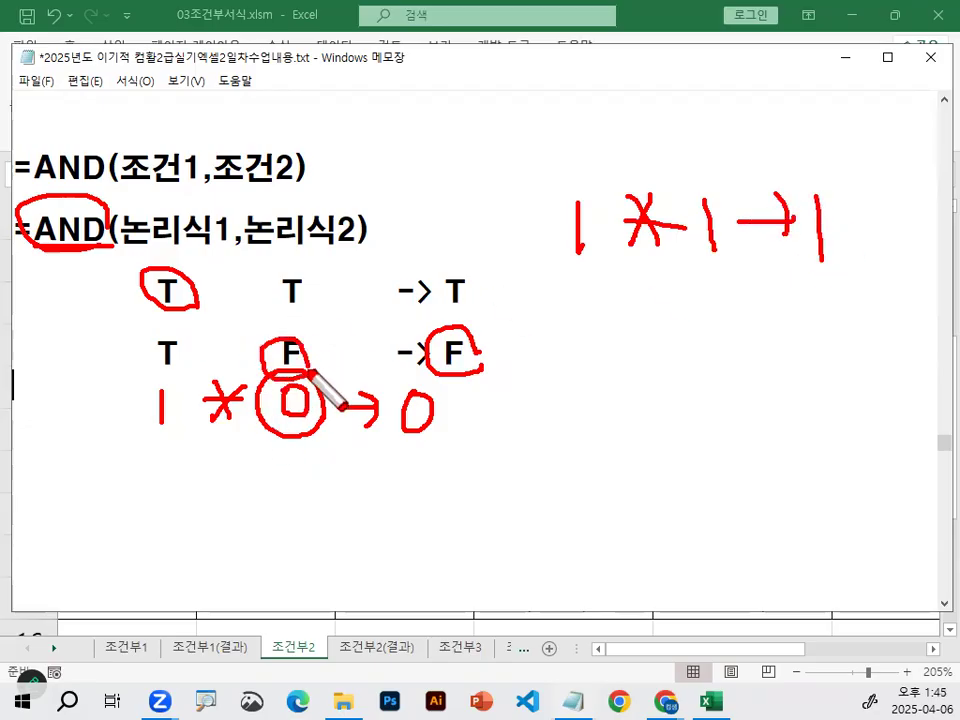
pyautogui.moveTo(483, 366); pyautogui.dragTo(482, 356)
pyautogui.press('Escape')
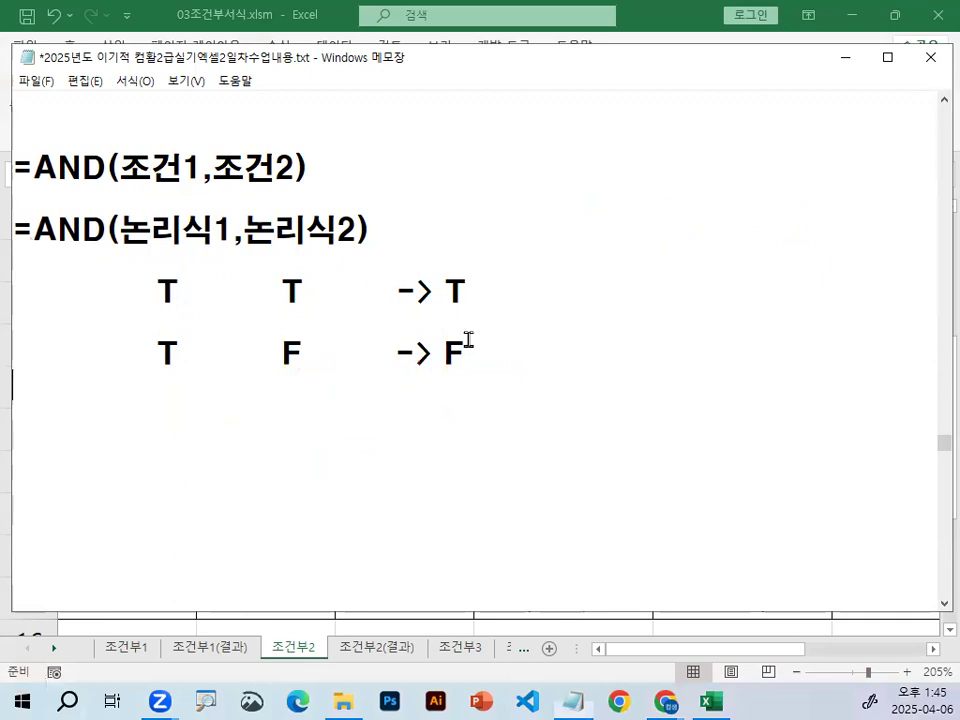
# Delete both truth table rows beneath the =AND(논리식1,논리식2) line
pyautogui.moveTo(120, 230); pyautogui.dragTo(361, 230)
pyautogui.moveTo(33, 230); pyautogui.dragTo(86, 229)
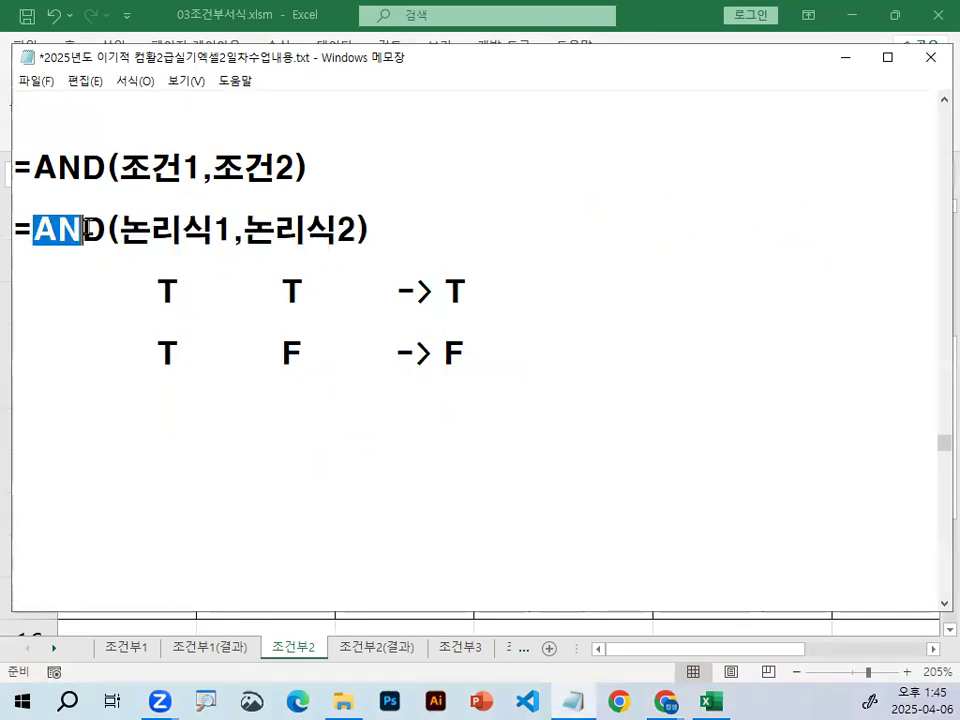
pyautogui.moveTo(43, 270); pyautogui.dragTo(631, 366)
pyautogui.press('Delete')
# Delete the =AND(논리식1,논리식2) line and the surplus blank lines beneath it
pyautogui.moveTo(120, 168); pyautogui.dragTo(296, 168)
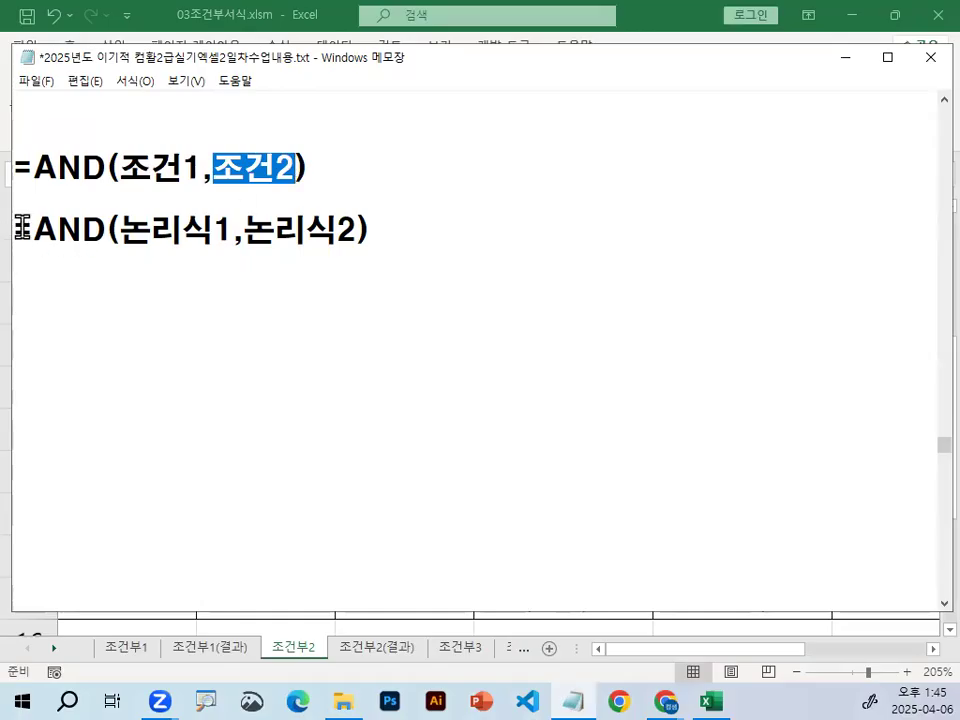
pyautogui.moveTo(17, 230); pyautogui.dragTo(439, 240)
pyautogui.press('BackSpace')
pyautogui.press('Delete')
pyautogui.press('Delete')
pyautogui.press('Delete')
pyautogui.press('Delete')
pyautogui.press('Delete')
pyautogui.press('Delete')
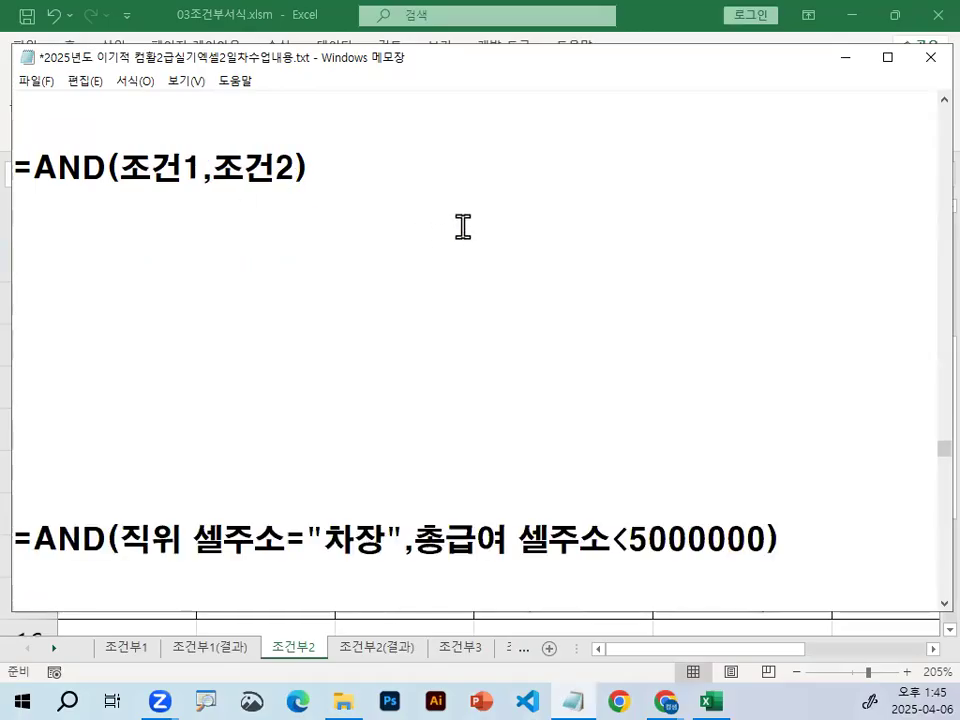
# Insert blank lines between the F4키 2번 (행고정해제) note and the =AND($C4="차장",$G4<5000000) formula
pyautogui.press('Down')
pyautogui.press('Down')
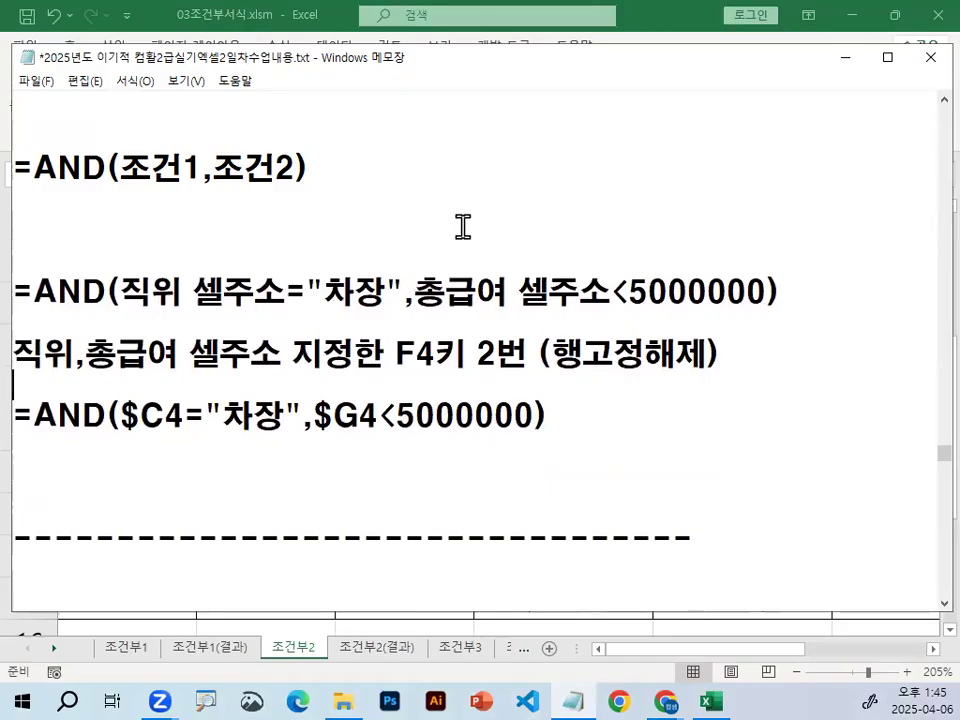
pyautogui.press('Return')
pyautogui.press('Return')
pyautogui.press('Return')
pyautogui.press('Return')
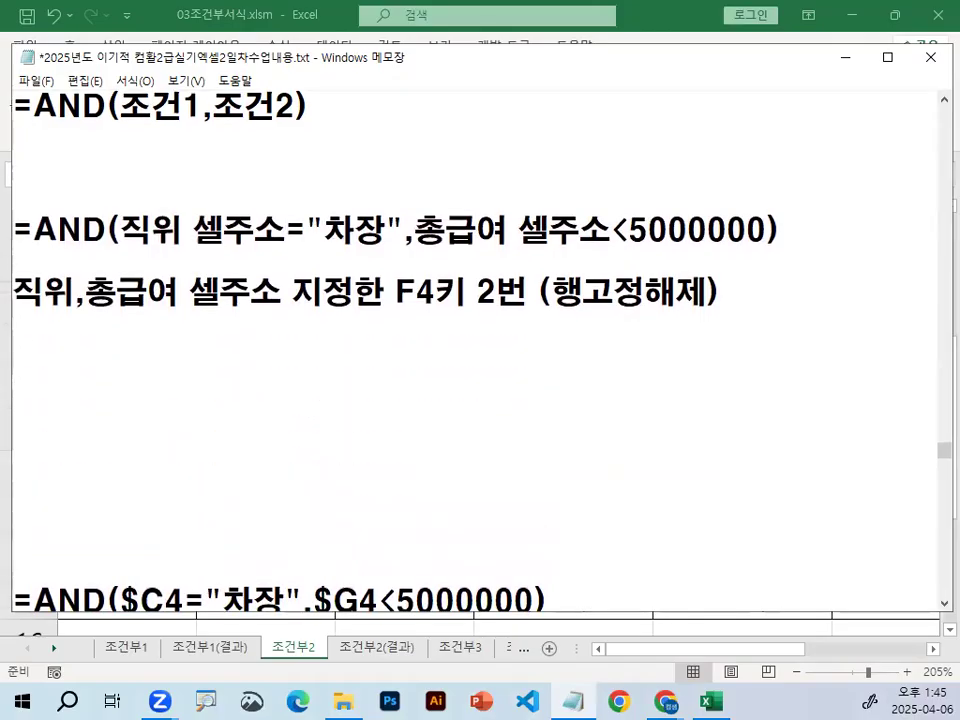
# Highlight 직위 셀주소 in the AND example, underline F4키 2번 in red, and clear the ink
pyautogui.scroll(1, 437, 224)
pyautogui.moveTo(148, 322); pyautogui.dragTo(279, 310)
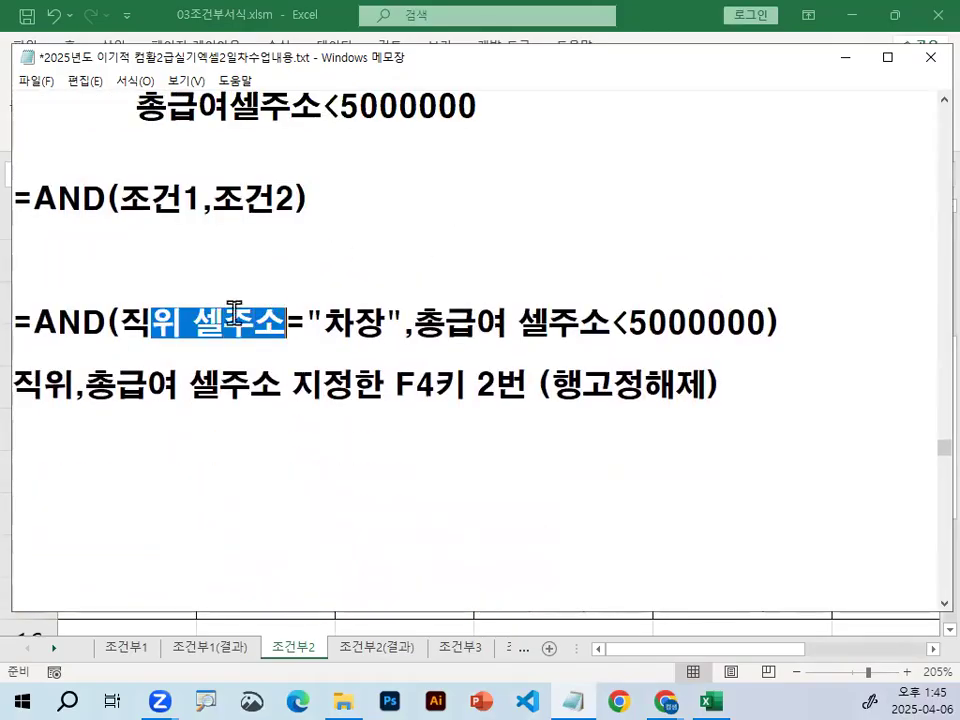
pyautogui.moveTo(409, 408); pyautogui.dragTo(541, 409)
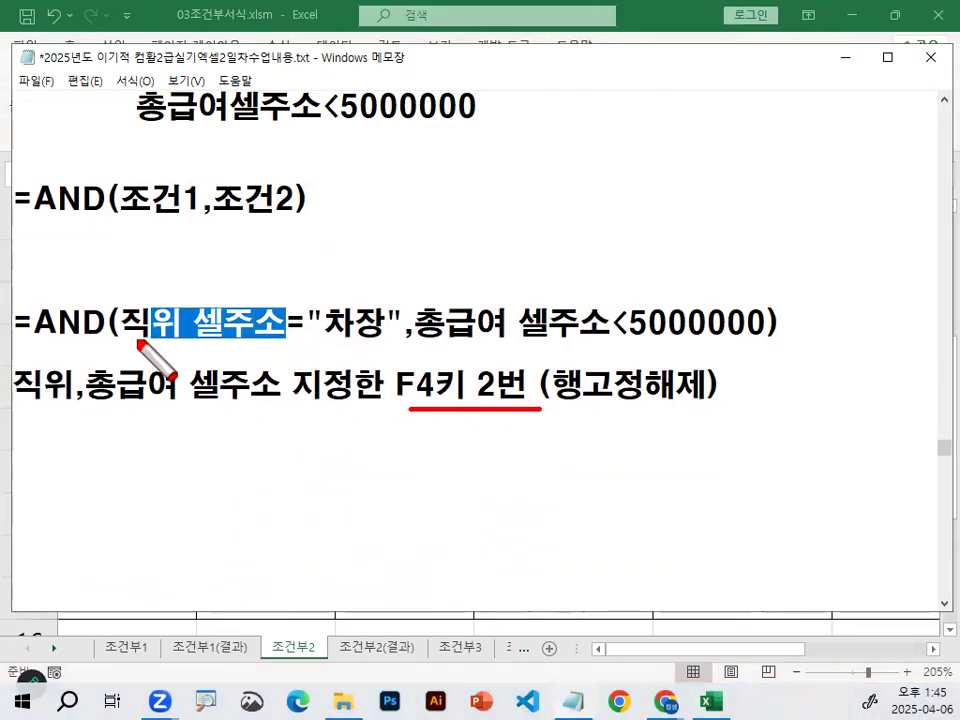
pyautogui.press('Escape')
# Annotate the AND example by underlining 총급여 셀주소, <5000000 and F4키 2번, circling 직위 and 2번, and clear the ink
pyautogui.moveTo(122, 323)
pyautogui.mouseDown()
pyautogui.moveTo(414, 322)
pyautogui.moveTo(452, 337)
pyautogui.moveTo(605, 338)
pyautogui.mouseUp()
pyautogui.click(446, 322)
pyautogui.hotkey('ctrl', '2')
pyautogui.moveTo(406, 398); pyautogui.dragTo(523, 398)
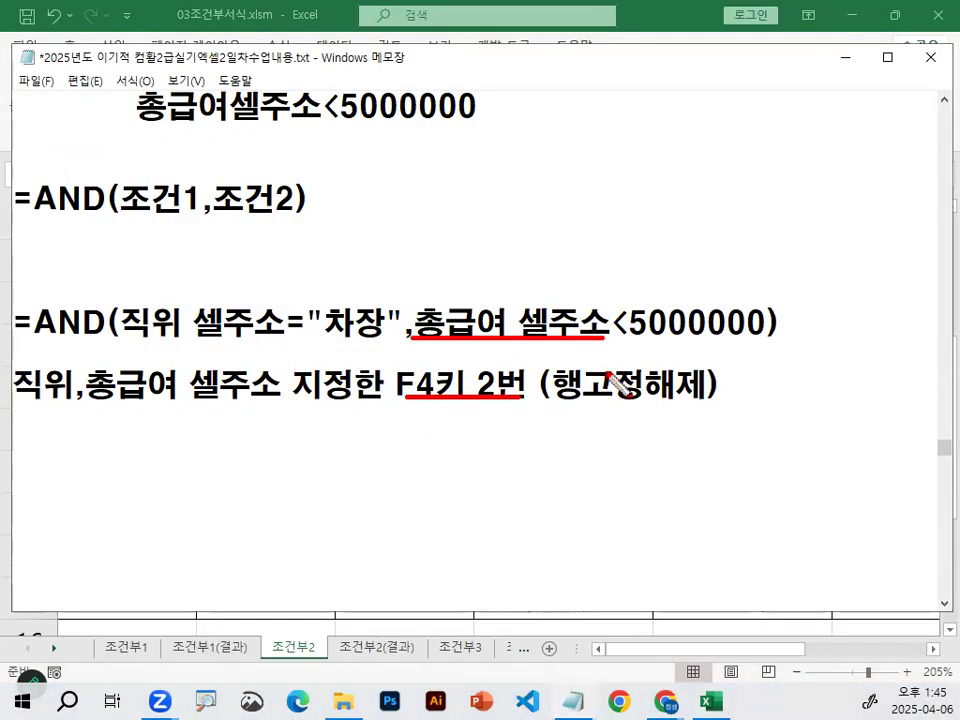
pyautogui.moveTo(614, 338); pyautogui.dragTo(770, 337)
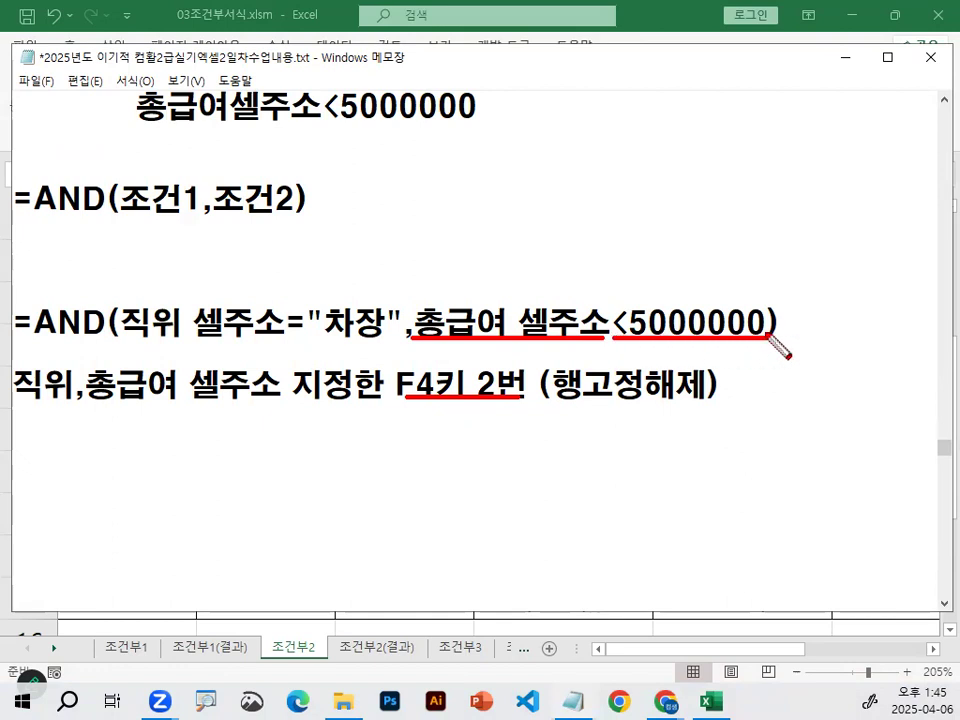
pyautogui.moveTo(118, 276); pyautogui.dragTo(163, 256)
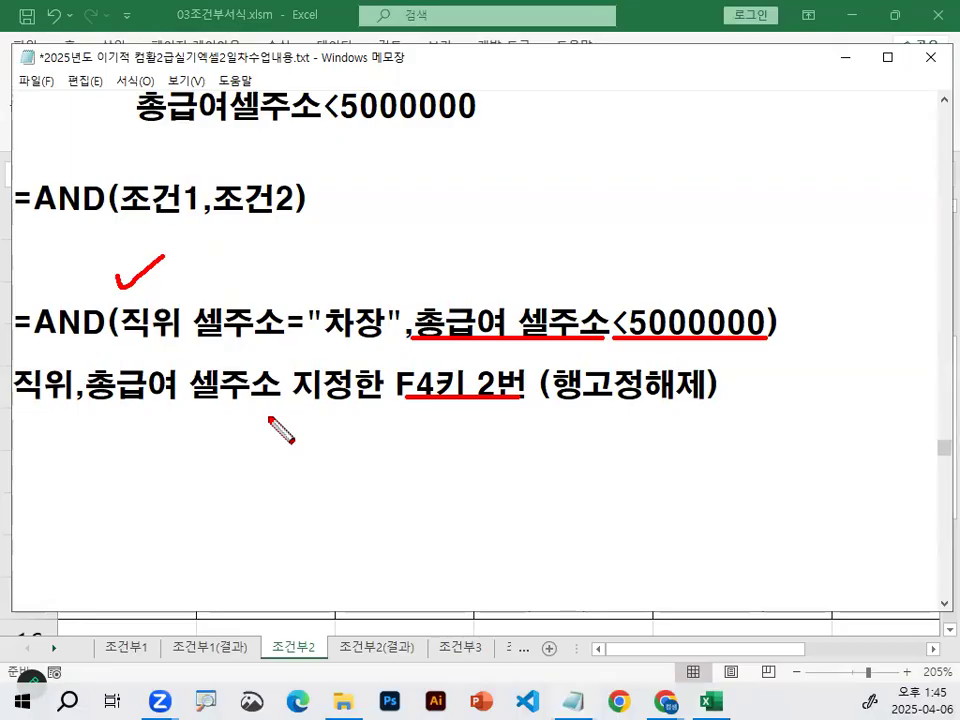
pyautogui.moveTo(249, 333)
pyautogui.mouseDown()
pyautogui.moveTo(146, 292)
pyautogui.moveTo(140, 324)
pyautogui.mouseUp()
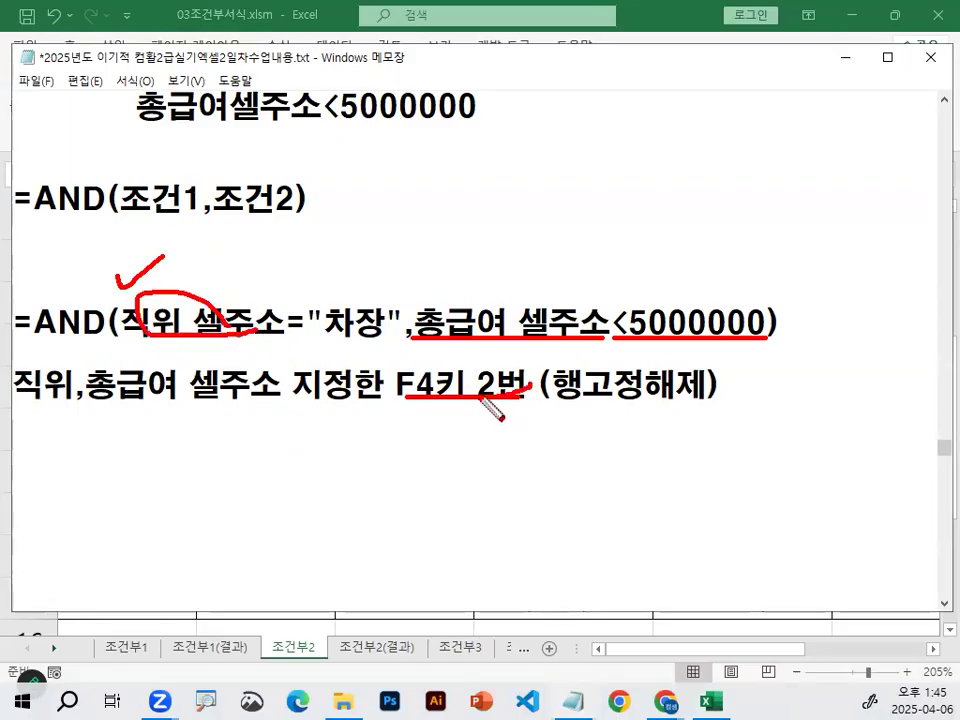
pyautogui.moveTo(474, 394); pyautogui.dragTo(528, 394)
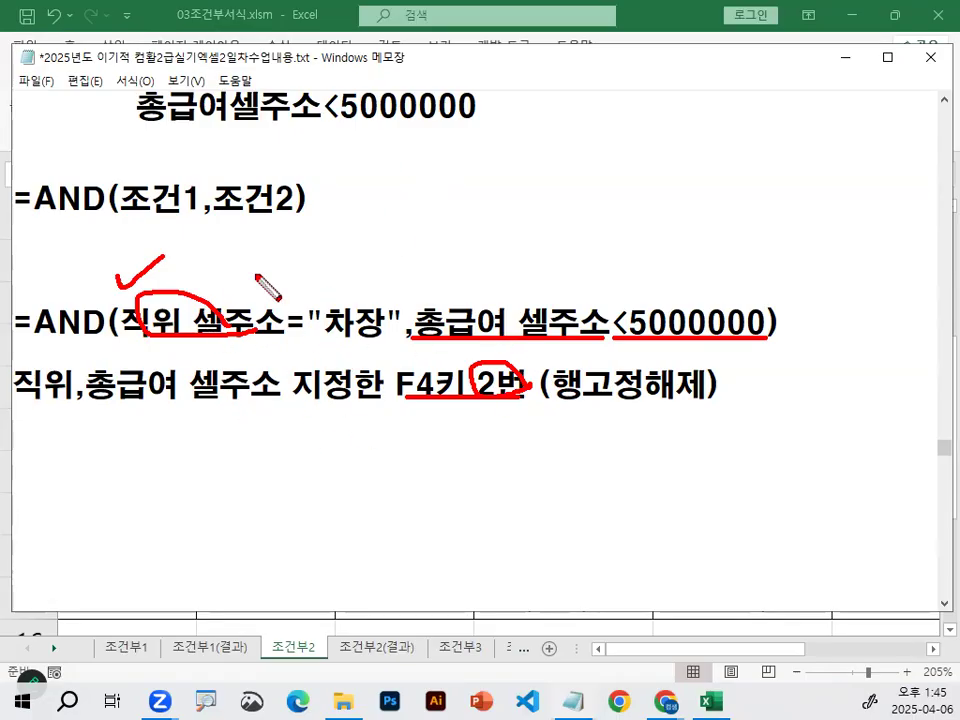
pyautogui.press('Escape')
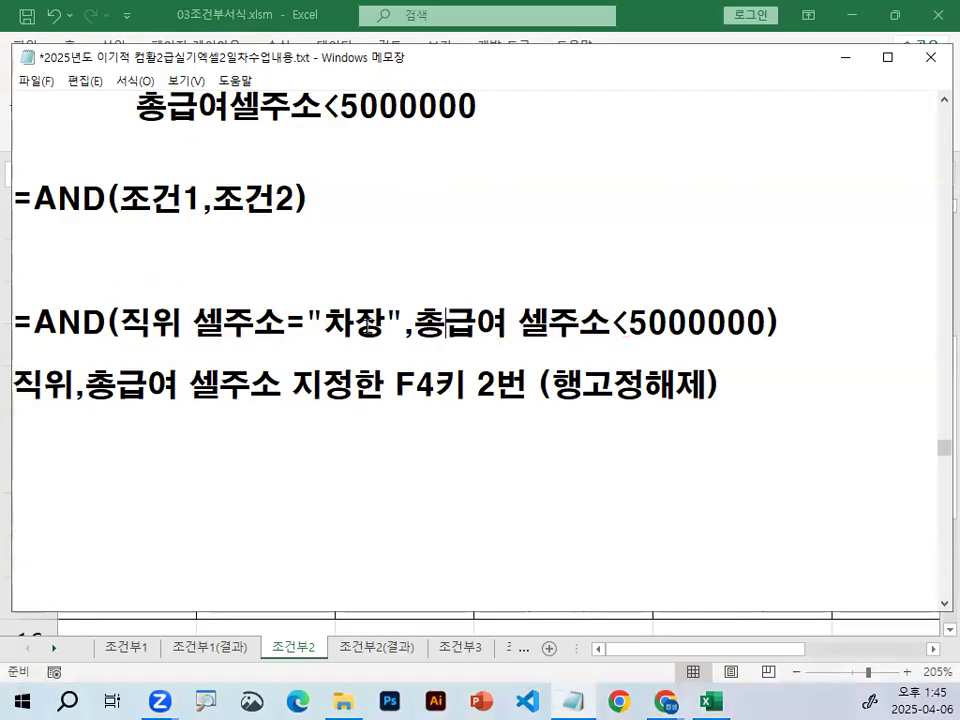
# Switch to the Excel workbook and select the payroll data A4:G15 on sheet 조건부2, leaving out the header row
pyautogui.click(845, 60)
pyautogui.click(400, 303)
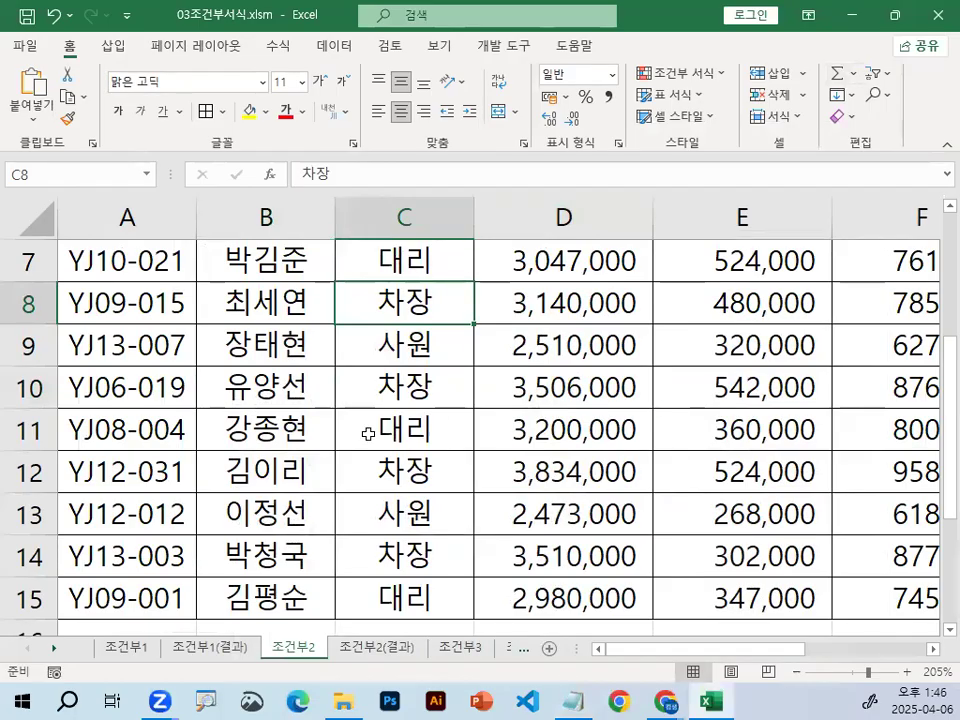
pyautogui.scroll(2, 370, 430)
pyautogui.moveTo(129, 396); pyautogui.dragTo(628, 540)
# Start a new conditional formatting rule of type 수식을 사용하여 서식을 지정할 셀 결정 for the selected range
pyautogui.click(729, 73)
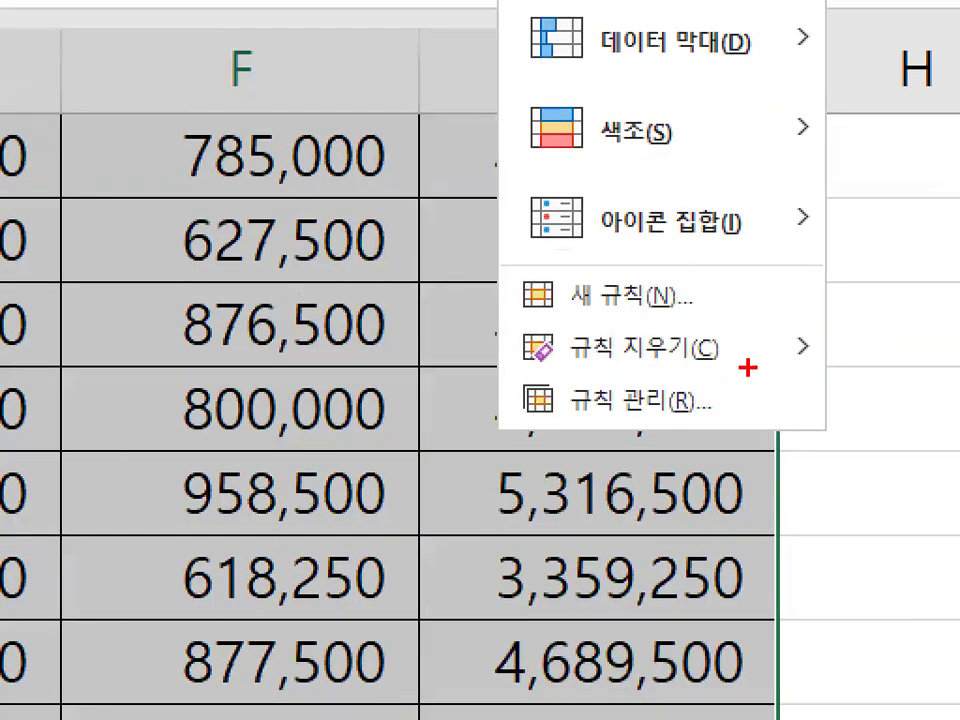
pyautogui.moveTo(739, 330)
pyautogui.mouseDown()
pyautogui.moveTo(709, 335)
pyautogui.moveTo(650, 315)
pyautogui.moveTo(737, 320)
pyautogui.mouseUp()
pyautogui.press('Escape')
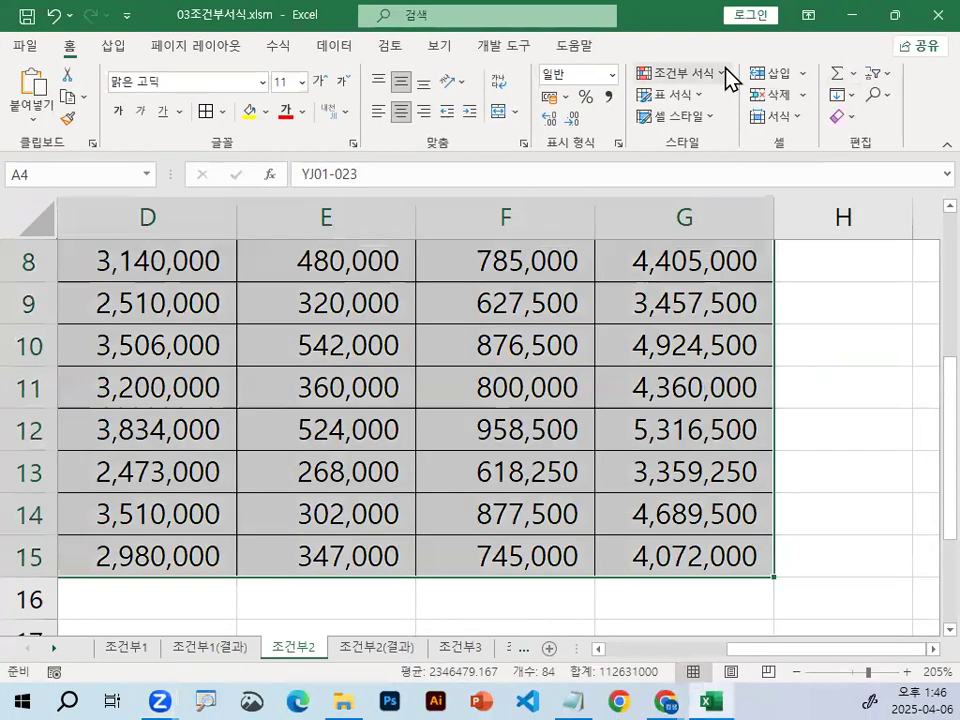
pyautogui.click(726, 72)
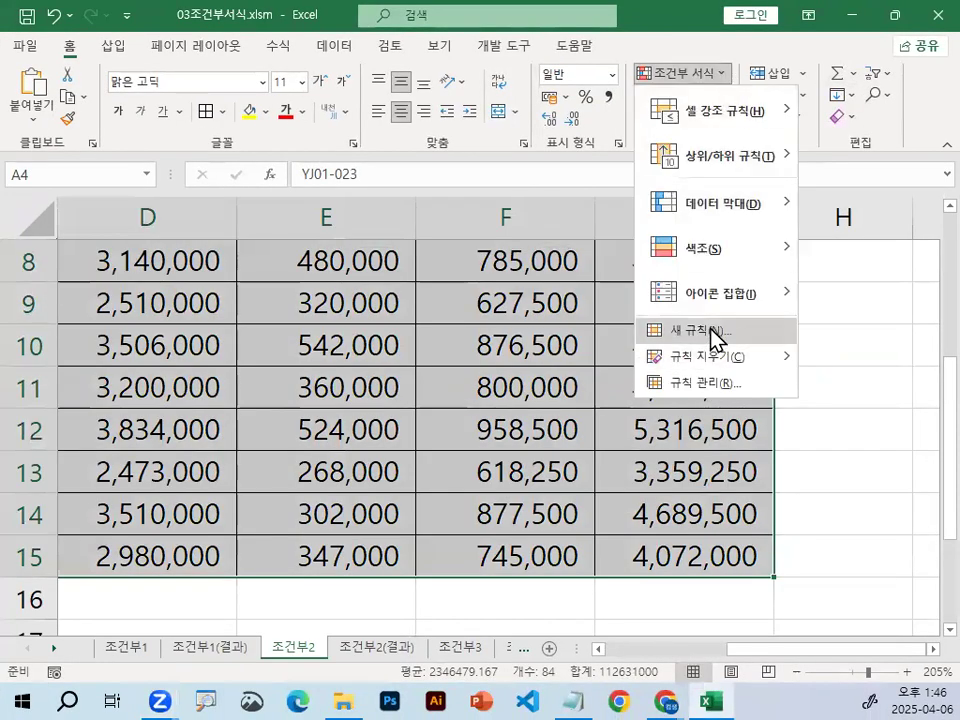
pyautogui.click(713, 333)
pyautogui.click(259, 219)
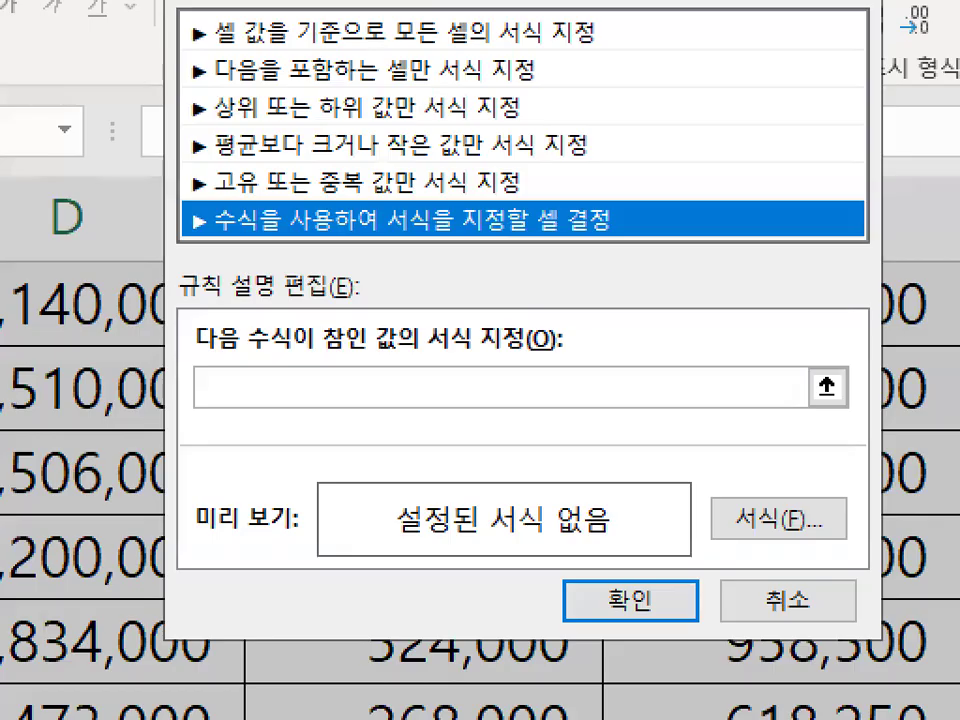
pyautogui.moveTo(285, 214)
pyautogui.mouseDown()
pyautogui.moveTo(222, 229)
pyautogui.moveTo(338, 195)
pyautogui.mouseUp()
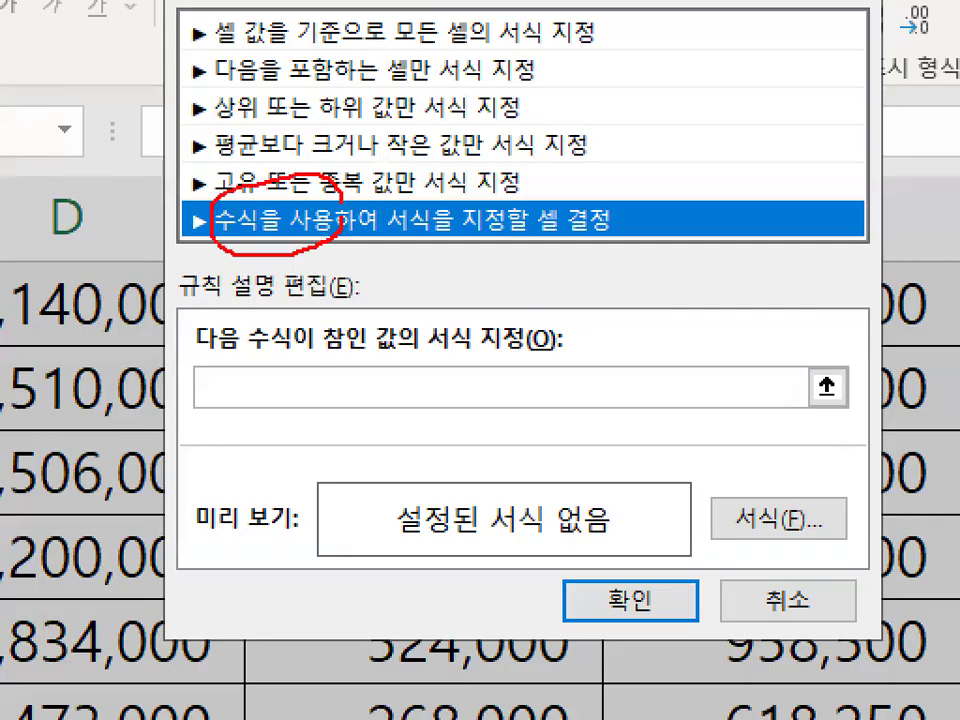
# Begin the rule's formula with =AND(
pyautogui.click(286, 383)
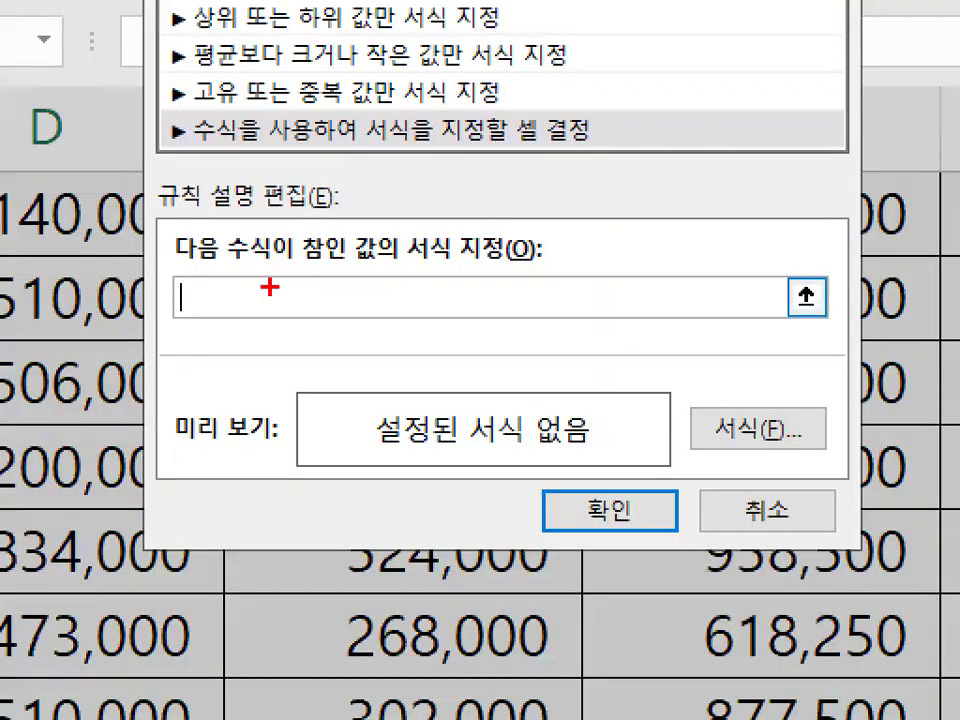
pyautogui.moveTo(384, 327); pyautogui.dragTo(432, 318)
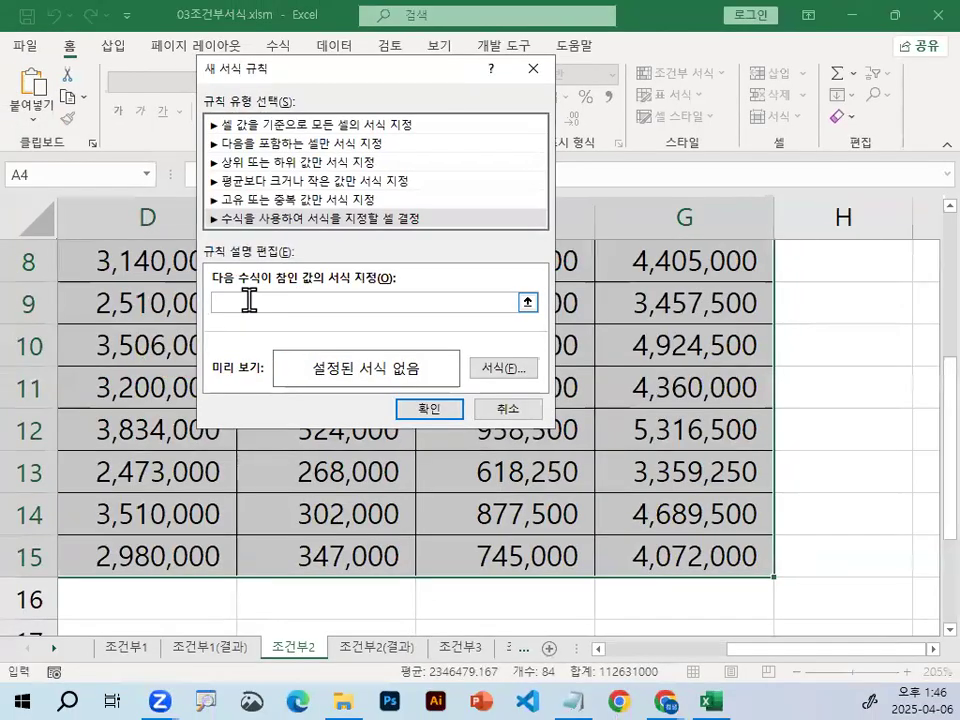
pyautogui.write('=AND')
pyautogui.write('(')
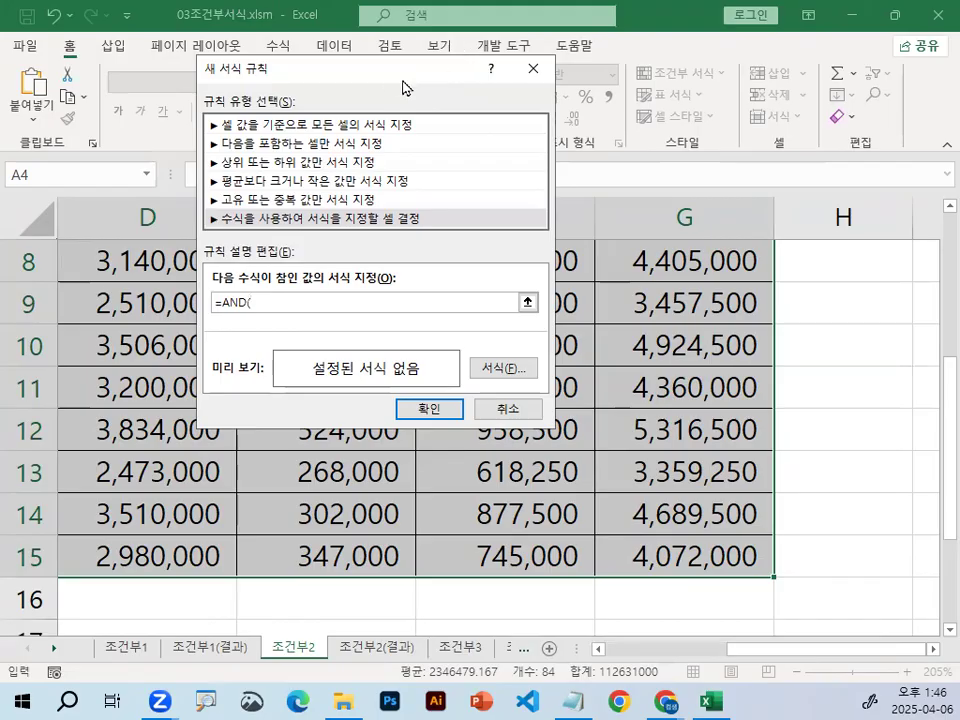
# Move the rule dialog clear of the 직위 column and cross out the 직위 header in red, clearing the ink
pyautogui.moveTo(398, 76); pyautogui.dragTo(670, 240)
pyautogui.scroll(3, 272, 317)
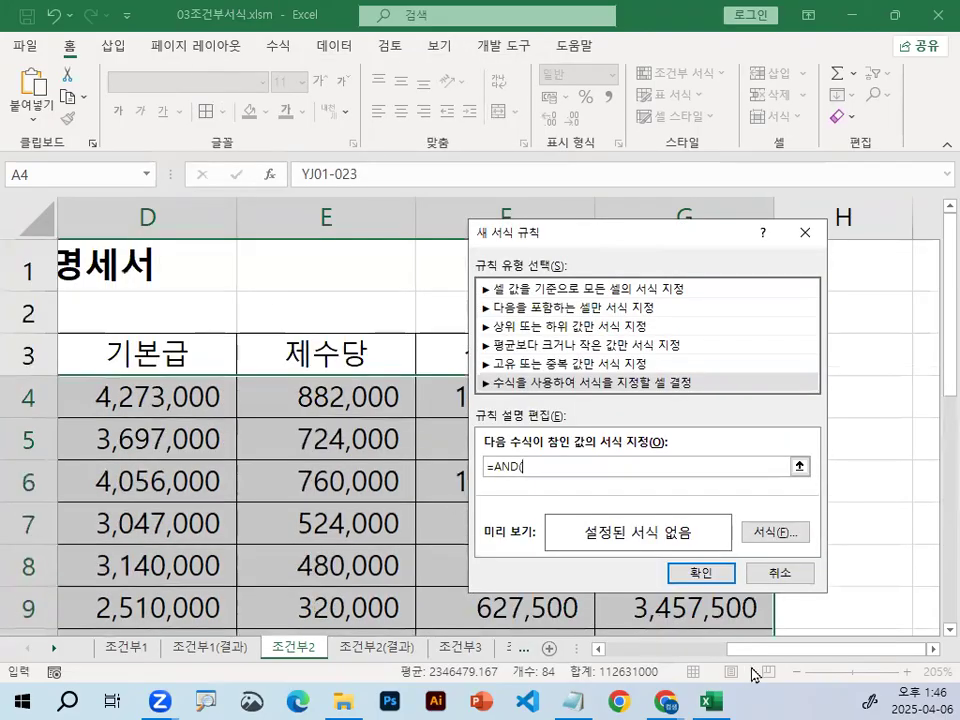
pyautogui.moveTo(808, 654); pyautogui.dragTo(615, 659)
pyautogui.hotkey('ctrl', '1')
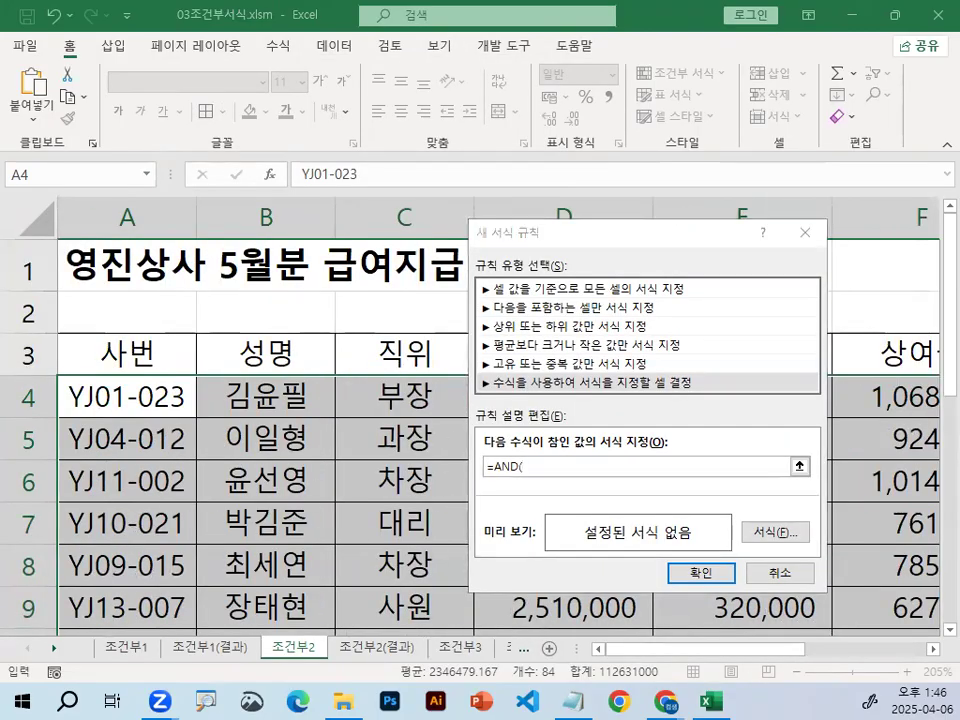
pyautogui.click(433, 408)
pyautogui.moveTo(448, 408)
pyautogui.mouseDown()
pyautogui.moveTo(385, 336)
pyautogui.moveTo(460, 338)
pyautogui.moveTo(441, 361)
pyautogui.mouseUp()
pyautogui.press('Escape')
pyautogui.hotkey('ctrl', '1')
pyautogui.moveTo(441, 331); pyautogui.dragTo(415, 362)
pyautogui.press('Escape')
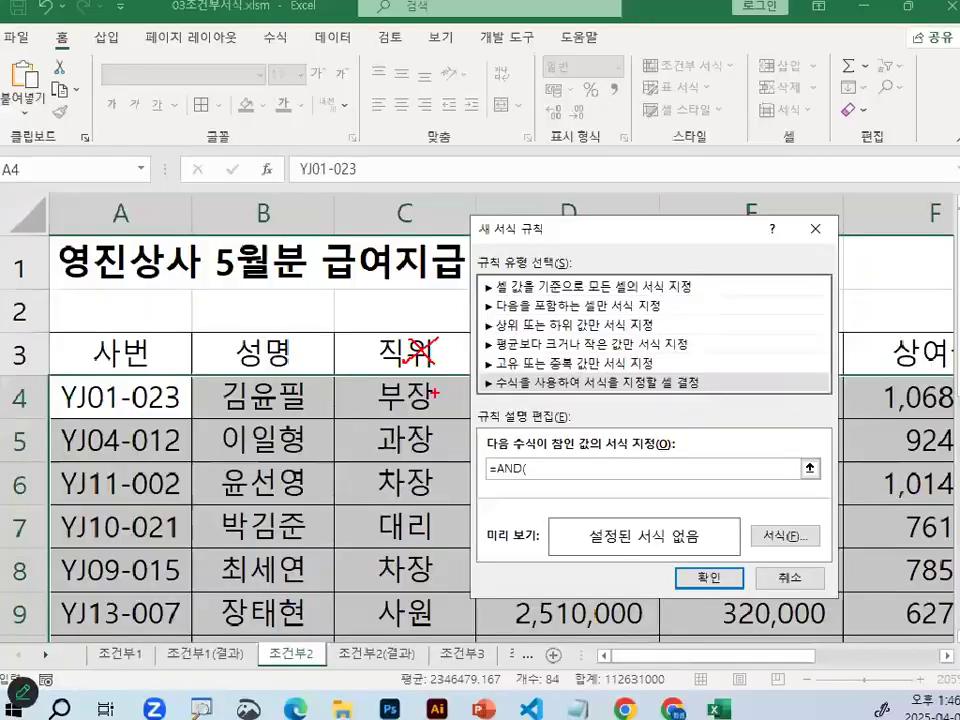
# Insert the first 직위 data cell into the formula as $C4, fixing only the column
pyautogui.click(440, 407)
pyautogui.hotkey('ctrl', '1')
pyautogui.scroll(1, 580, 512)
pyautogui.scroll(-1, 580, 510)
pyautogui.press('Escape')
pyautogui.press('F4')
pyautogui.press('F4')
pyautogui.hotkey('ctrl', '1')
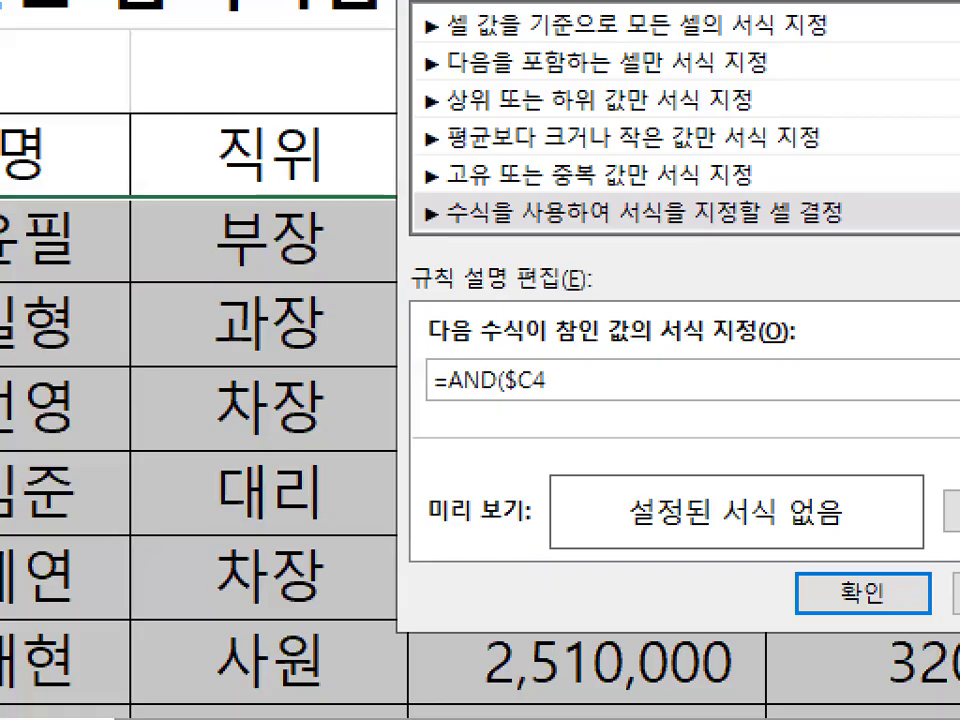
pyautogui.scroll(1, 541, 552)
pyautogui.press('Escape')
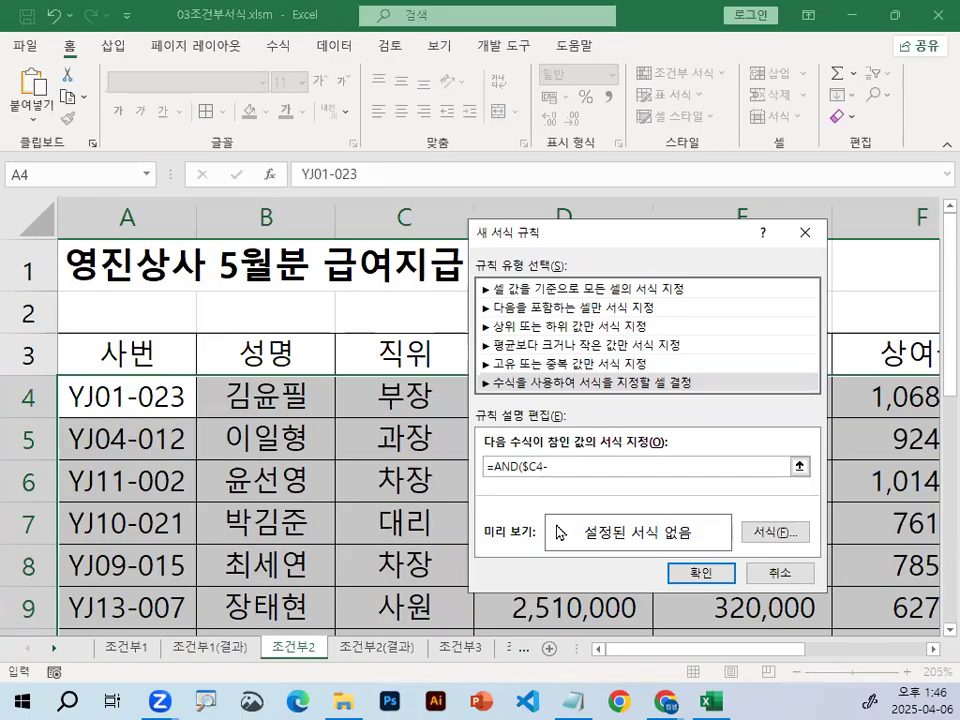
# Complete the first condition as $C4="차장", and underline it in red before clearing the ink
pyautogui.press('BackSpace')
pyautogui.write('장",')
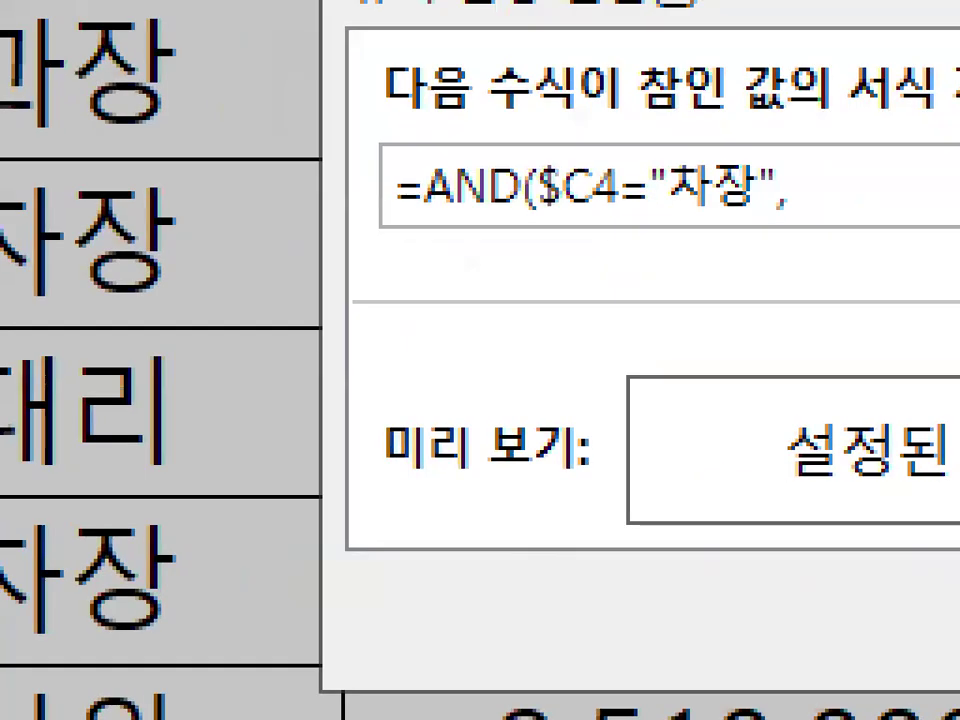
pyautogui.moveTo(467, 205); pyautogui.dragTo(746, 205)
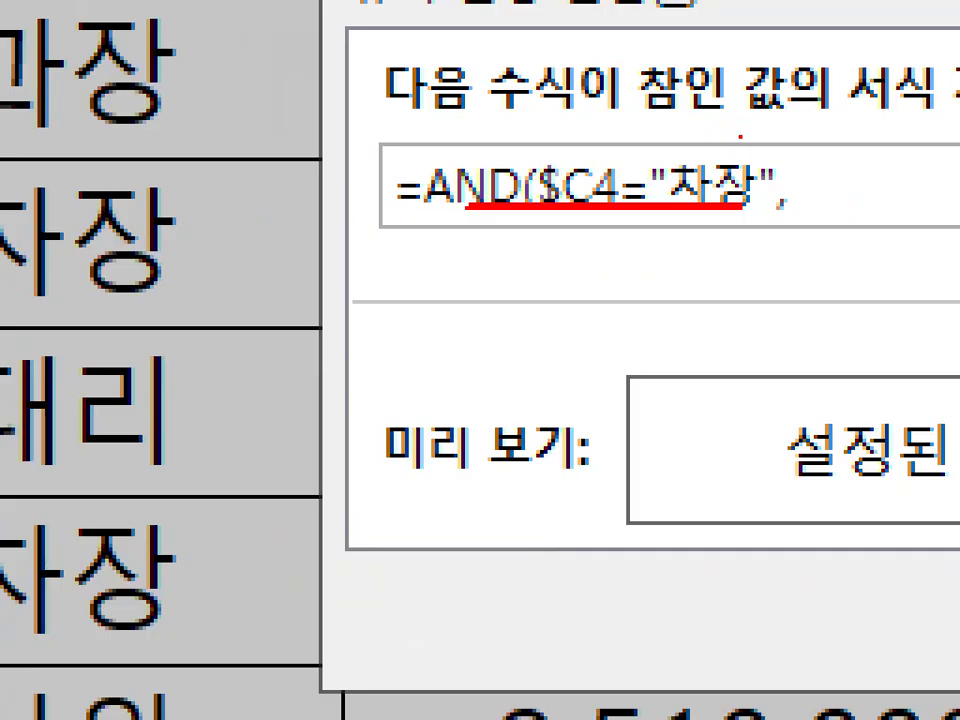
pyautogui.press('Escape')
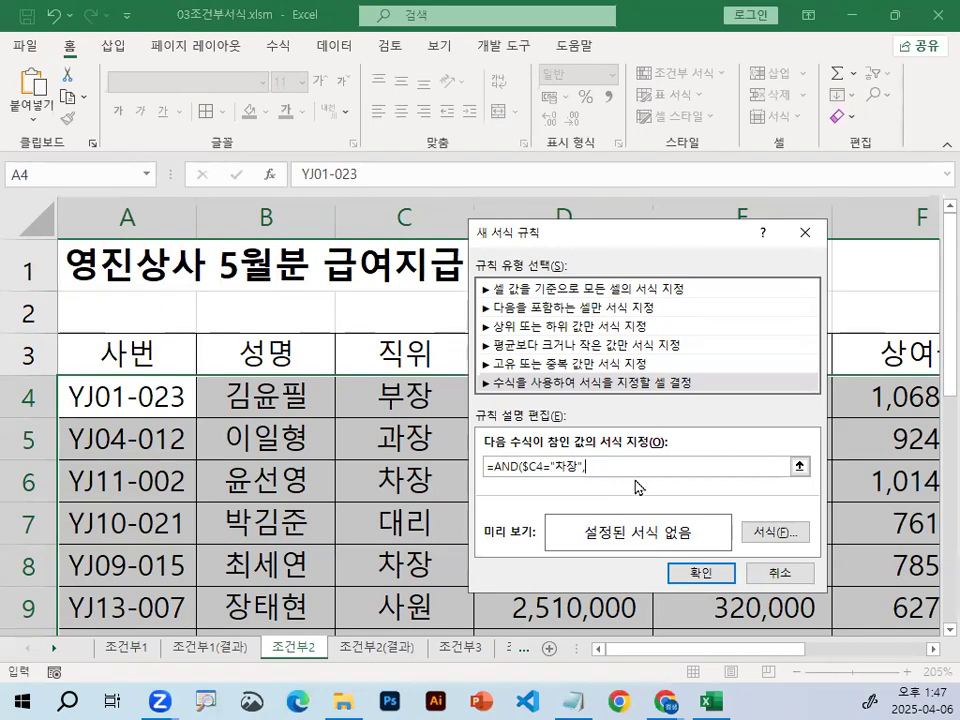
# Move the rule dialog off the 총급여 column and add its first data cell to the formula as $G4
pyautogui.moveTo(688, 238); pyautogui.dragTo(471, 187)
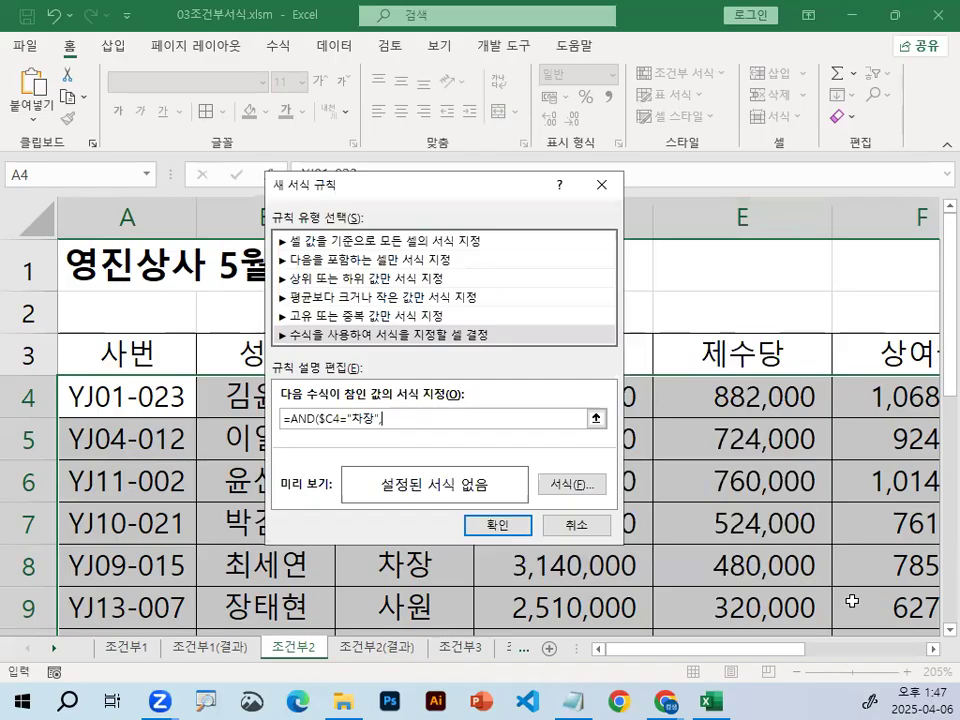
pyautogui.click(933, 650)
pyautogui.click(933, 650)
pyautogui.click(933, 650)
pyautogui.click(751, 397)
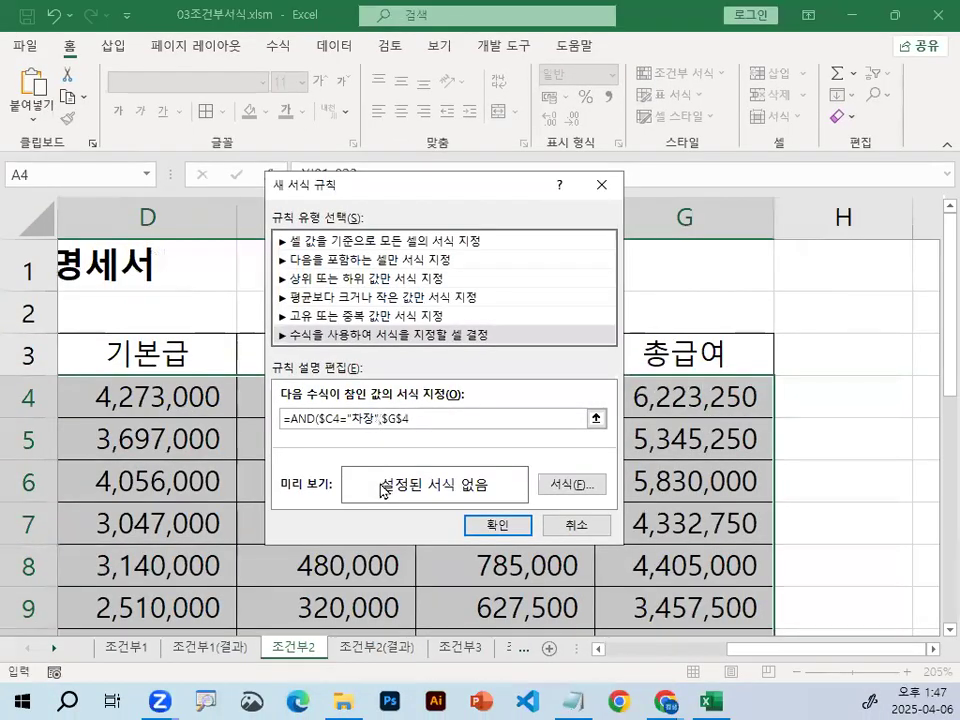
pyautogui.press('F4')
pyautogui.press('F4')
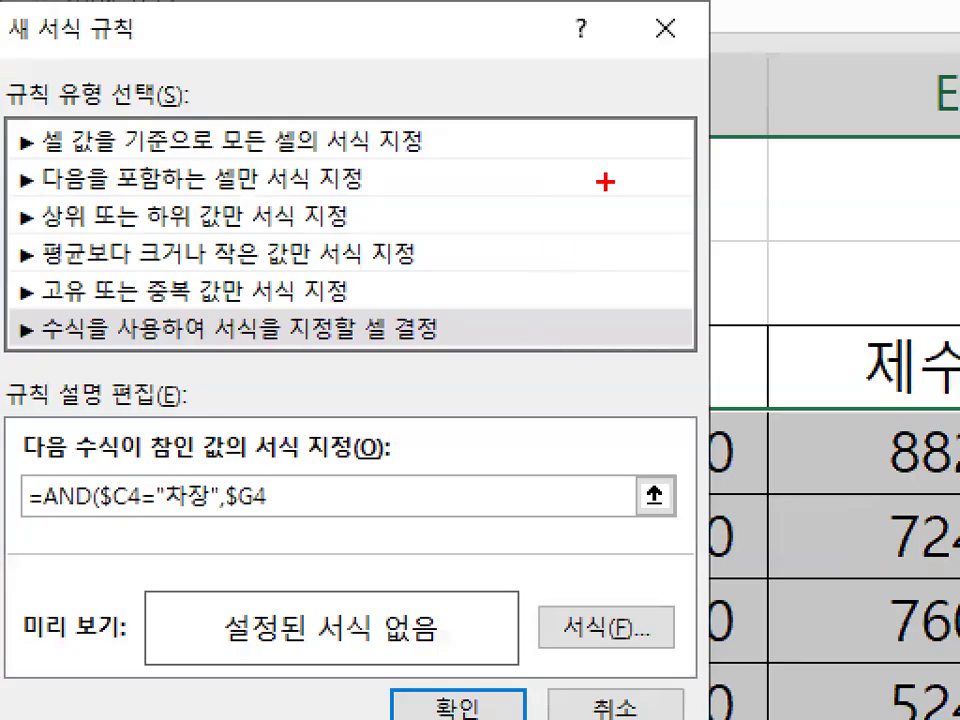
# Finish the rule formula as =AND($C4="차장",$G4<5000000) and select the whole formula
pyautogui.moveTo(579, 239)
pyautogui.mouseDown()
pyautogui.moveTo(449, 334)
pyautogui.moveTo(552, 398)
pyautogui.mouseUp()
pyautogui.press('Escape')
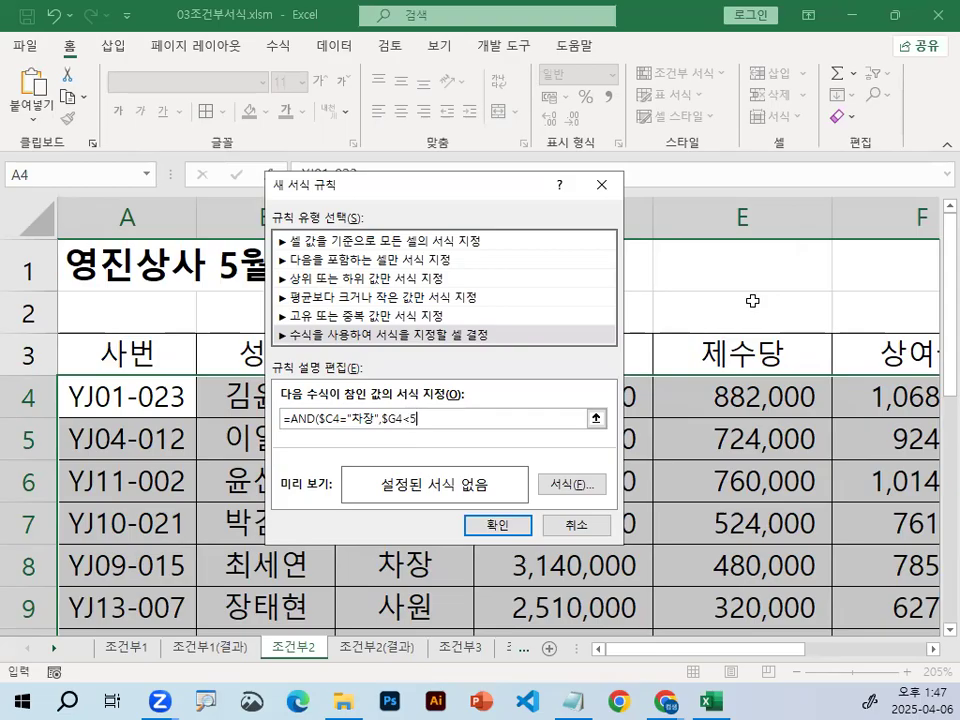
pyautogui.write('000000')
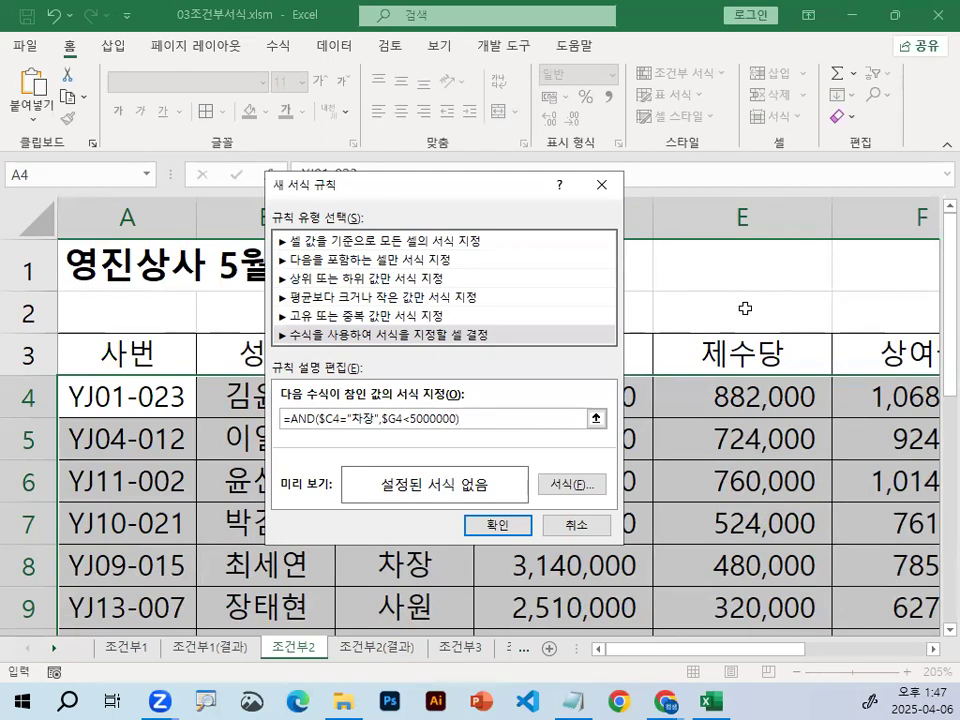
pyautogui.moveTo(497, 418); pyautogui.dragTo(186, 403)
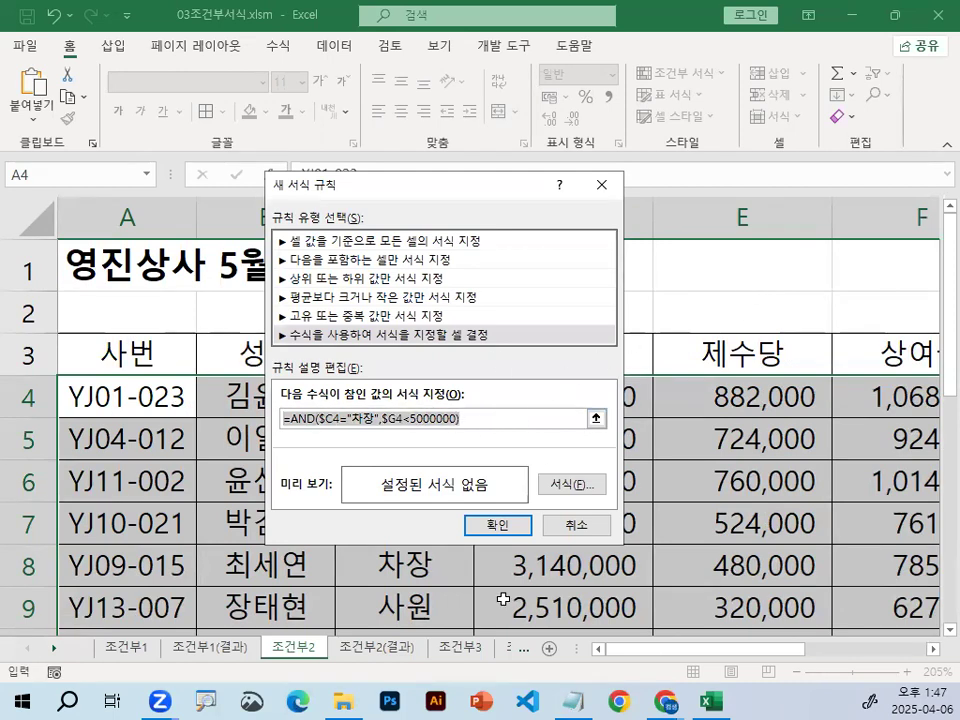
# Switch to the Notepad lesson notes and paste the finished AND formula below the F4 note, placing the cursor below the dashed separator
pyautogui.hotkey('alt', 'Tab')
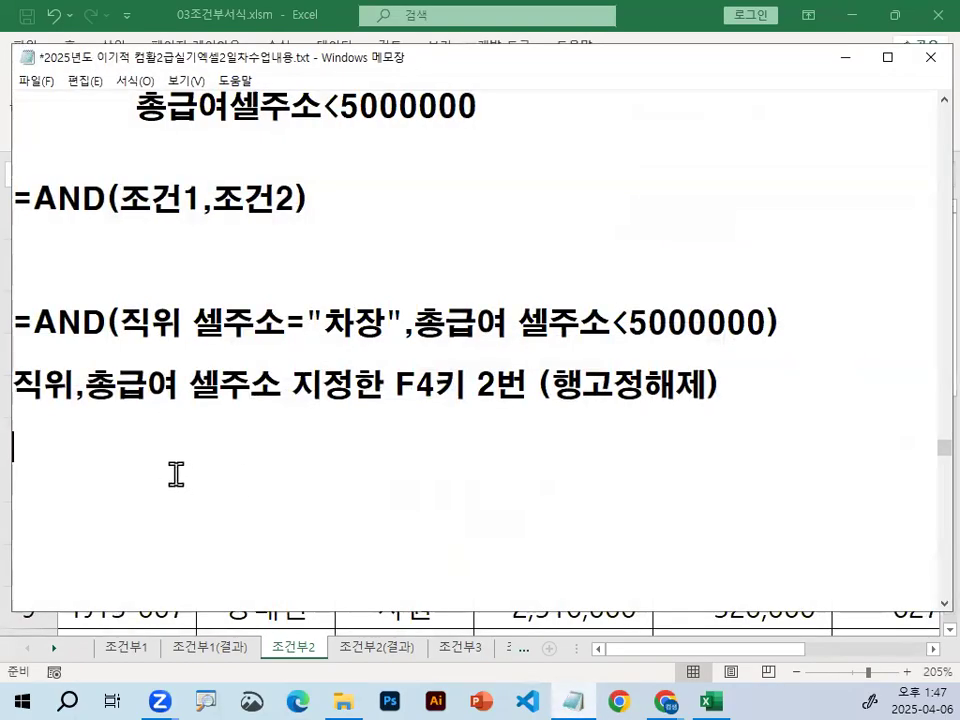
pyautogui.hotkey('ctrl', 'v')
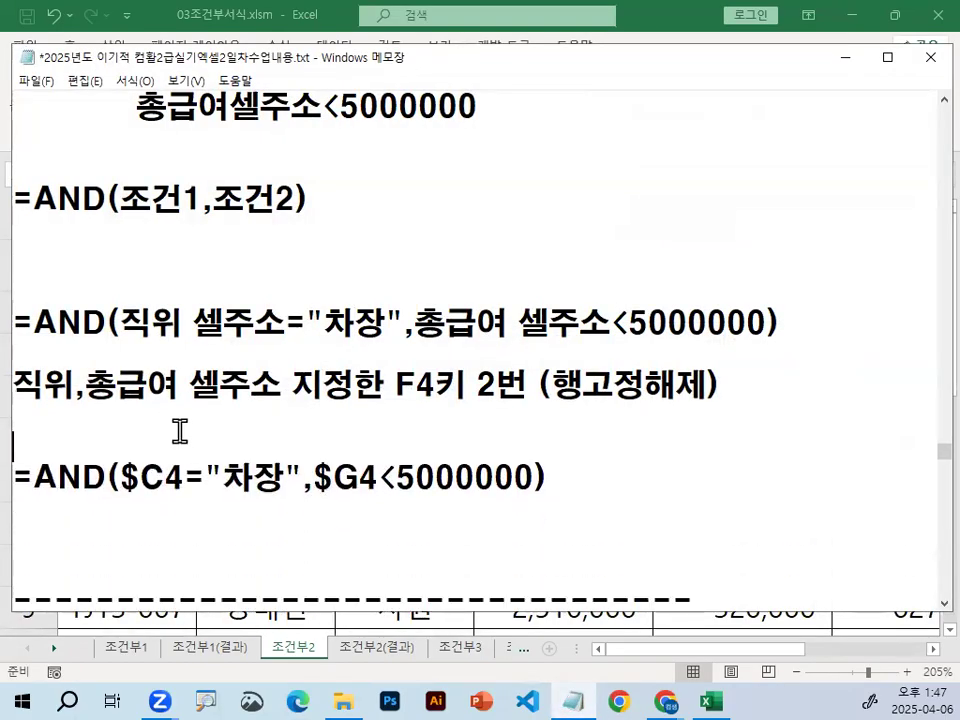
pyautogui.press('Down')
pyautogui.press('Down')
pyautogui.press('Down')
pyautogui.press('Down')
pyautogui.press('Down')
pyautogui.press('Down')
pyautogui.press('Down')
pyautogui.press('Down')
pyautogui.press('Down')
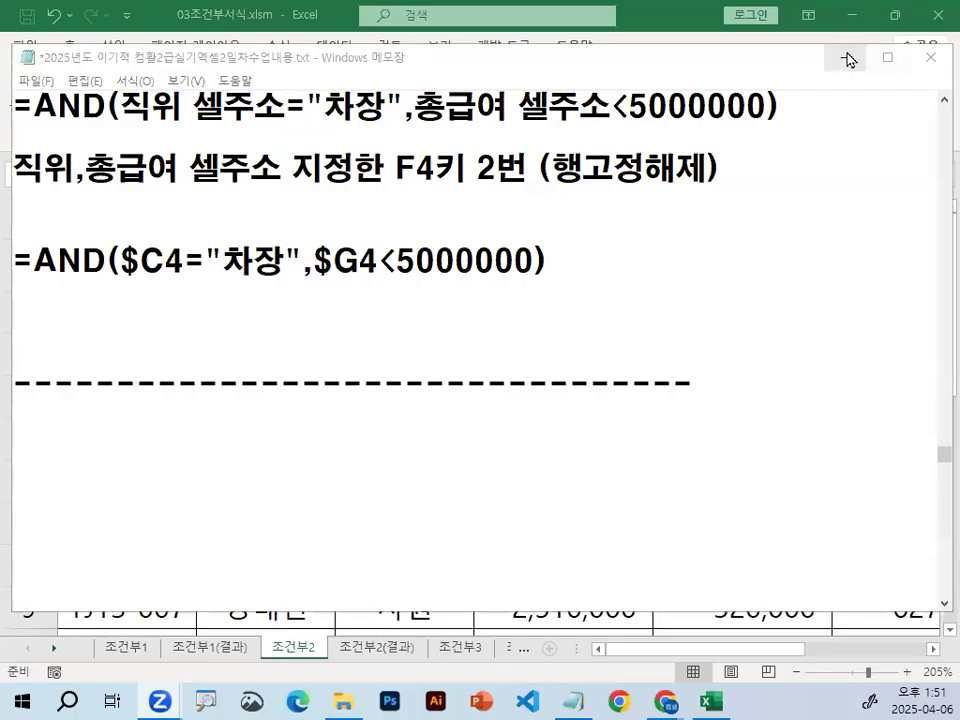
pyautogui.click(848, 58)
# Open the rule's cell format settings, circle the 굵게 font style in red ink and select it
pyautogui.click(572, 488)
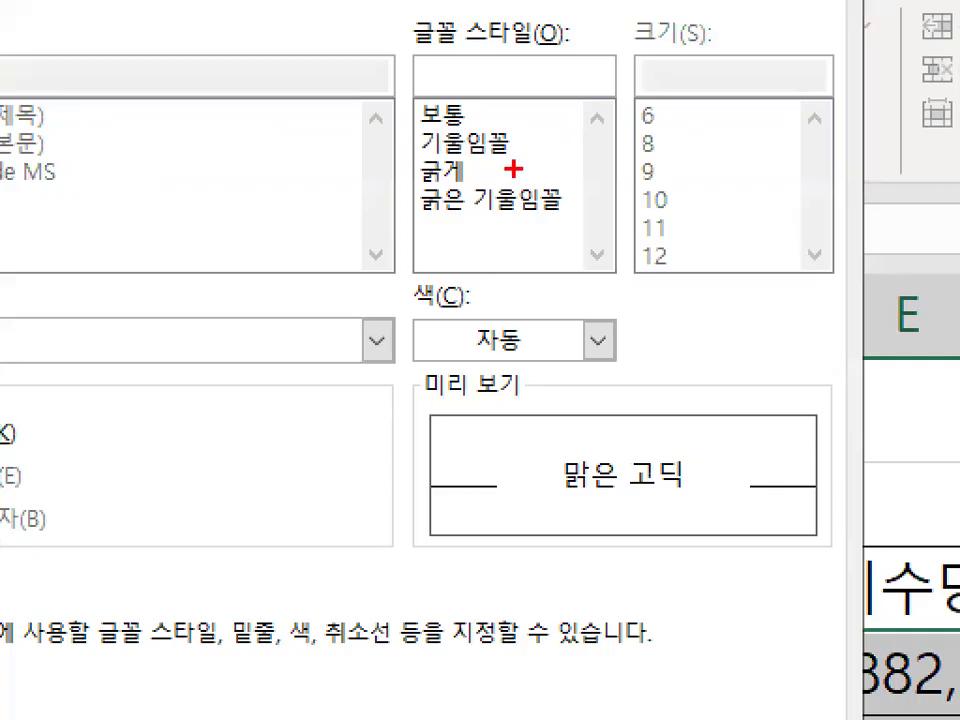
pyautogui.moveTo(500, 153); pyautogui.dragTo(531, 152)
pyautogui.moveTo(424, 188); pyautogui.dragTo(482, 189)
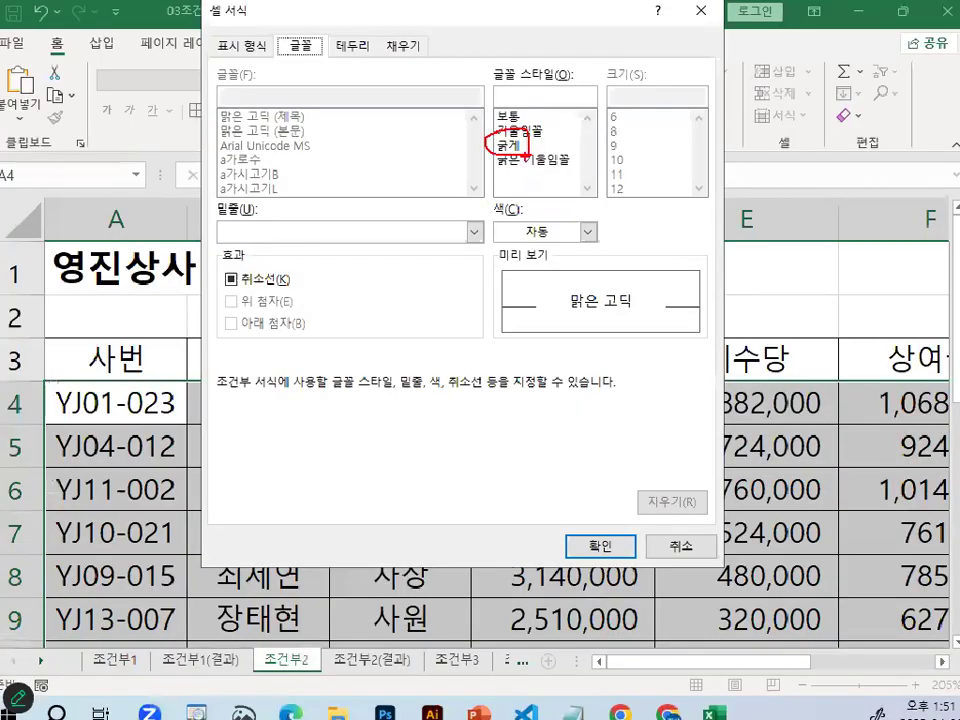
pyautogui.click(449, 173)
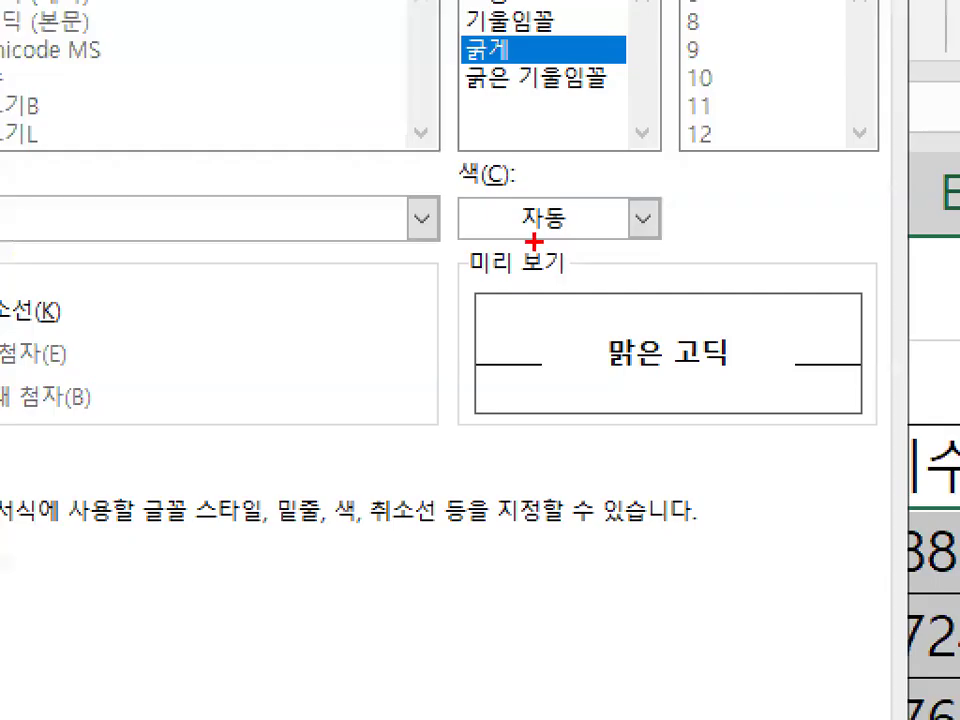
# Set the rule's font color to standard red and apply the new rule to the table
pyautogui.moveTo(618, 230)
pyautogui.mouseDown()
pyautogui.moveTo(582, 249)
pyautogui.moveTo(586, 229)
pyautogui.mouseUp()
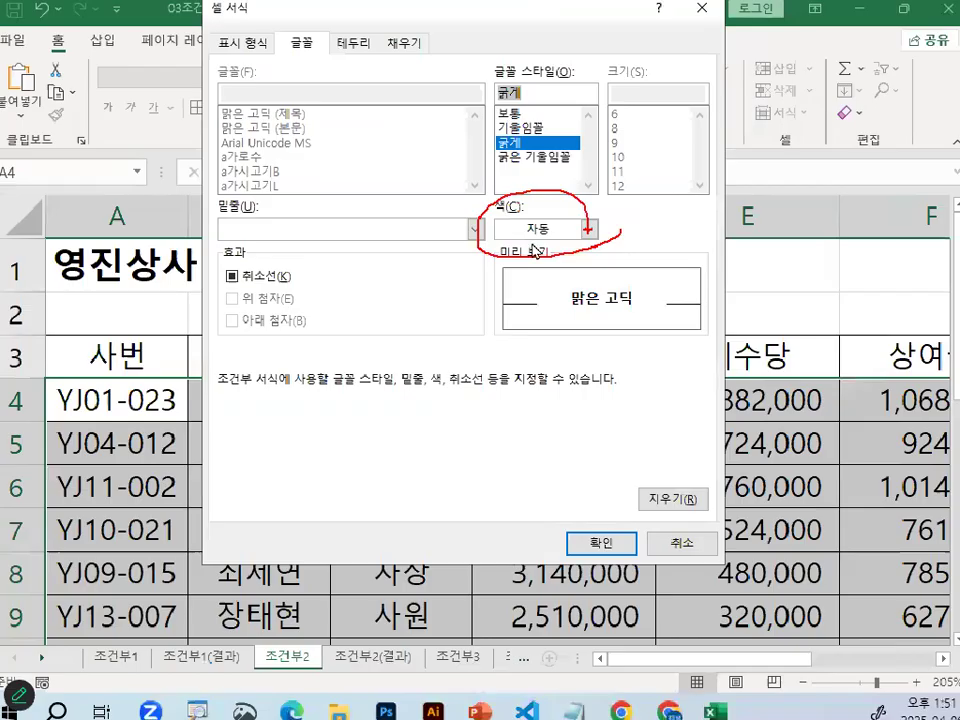
pyautogui.click(588, 229)
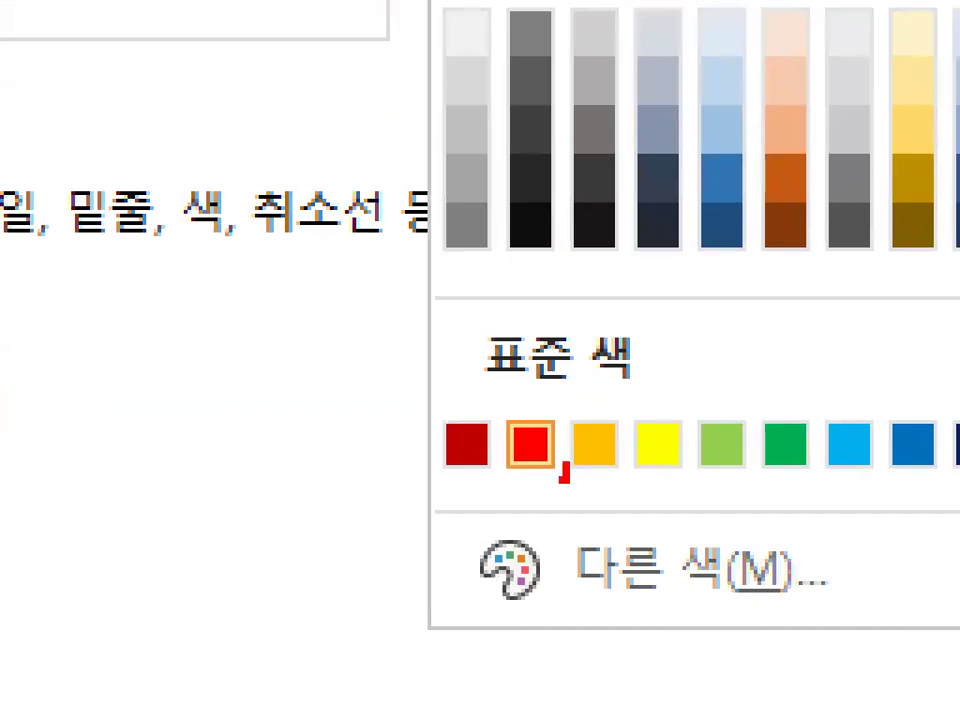
pyautogui.moveTo(565, 472); pyautogui.dragTo(561, 467)
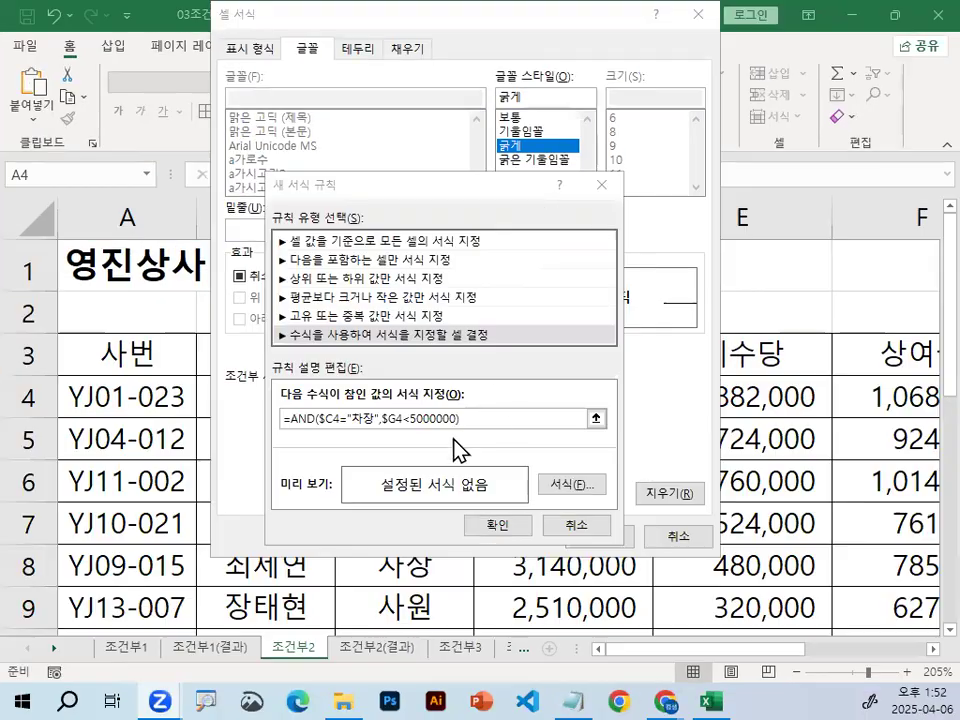
pyautogui.click(566, 484)
pyautogui.click(555, 232)
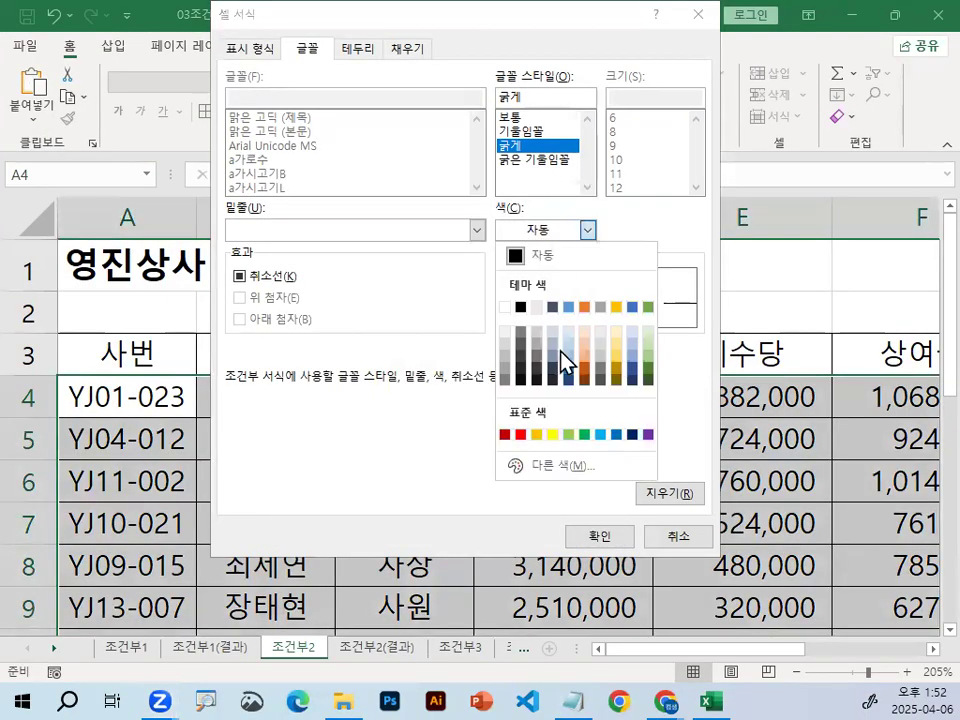
pyautogui.click(520, 434)
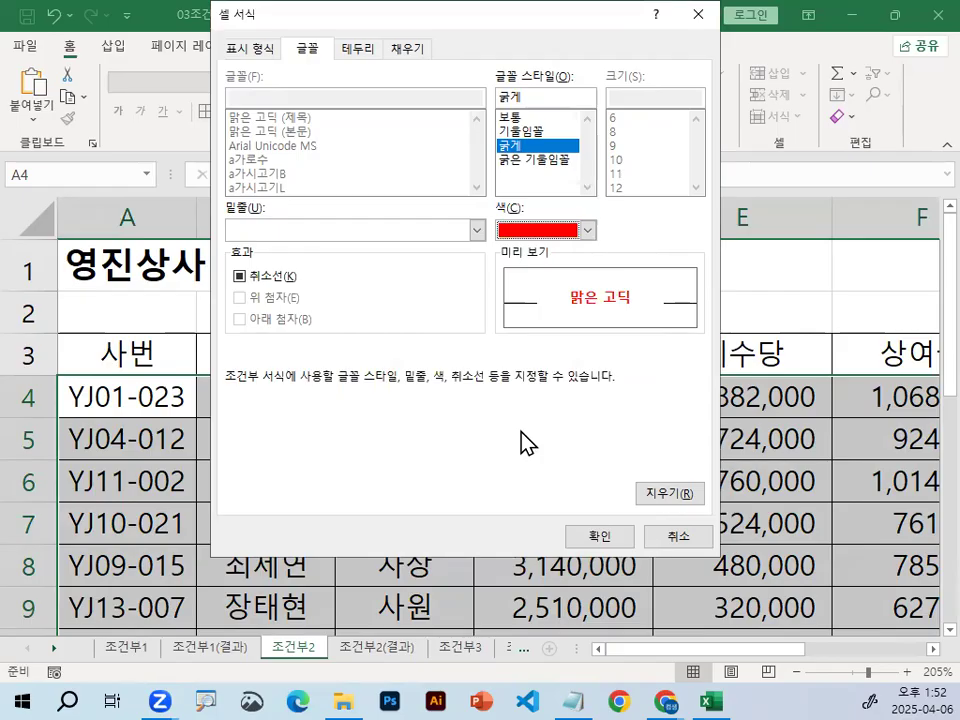
pyautogui.click(609, 540)
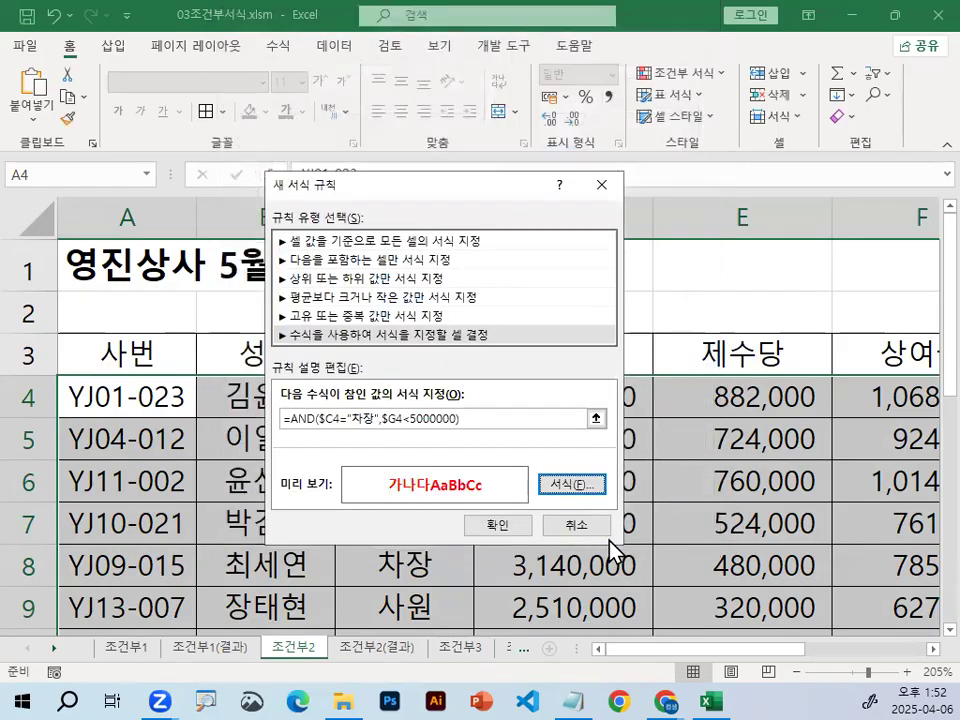
pyautogui.click(505, 526)
pyautogui.click(376, 476)
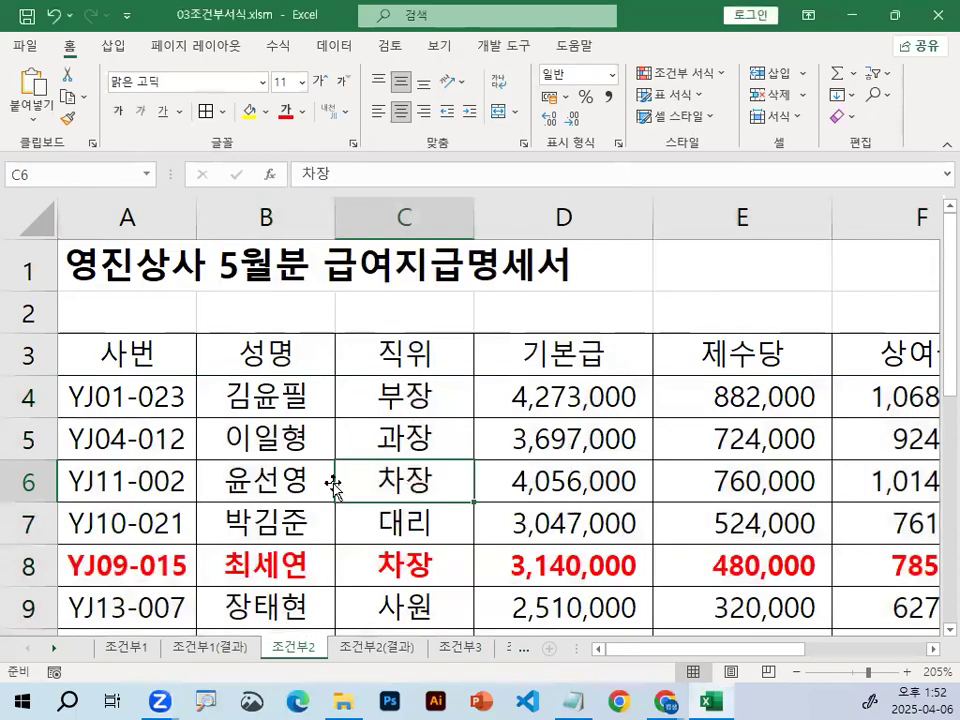
# Check the formatting against sheet 조건부2(결과), circle the 사번 cells in rows 8 and 10 of 조건부2, and clear the ink
pyautogui.scroll(-1, 279, 482)
pyautogui.click(378, 650)
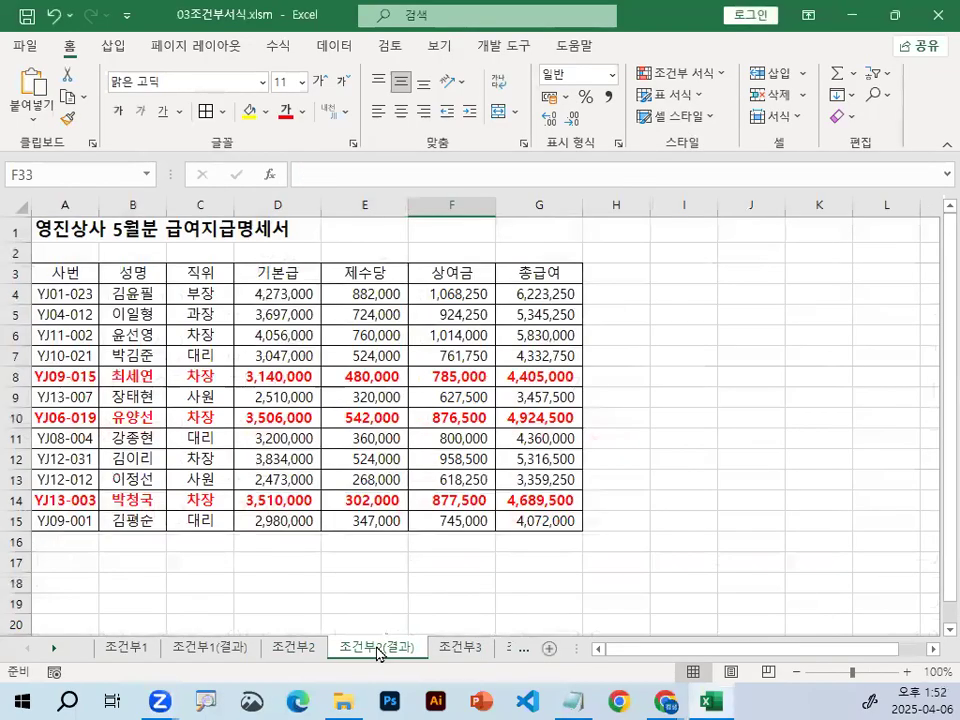
pyautogui.click(300, 650)
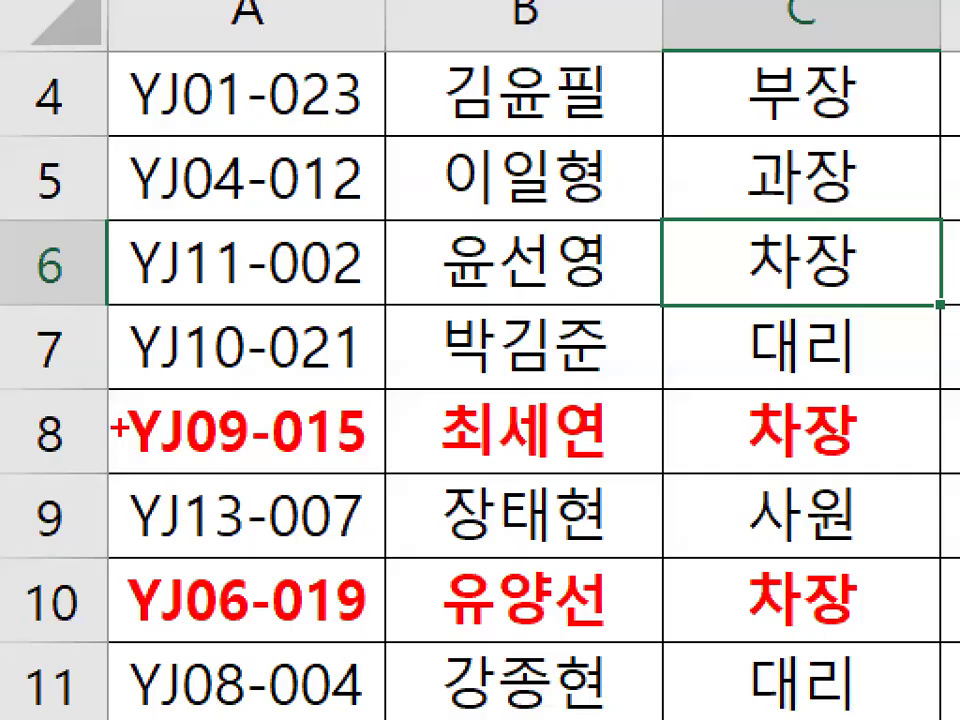
pyautogui.moveTo(122, 430); pyautogui.dragTo(233, 462)
pyautogui.moveTo(160, 612); pyautogui.dragTo(276, 645)
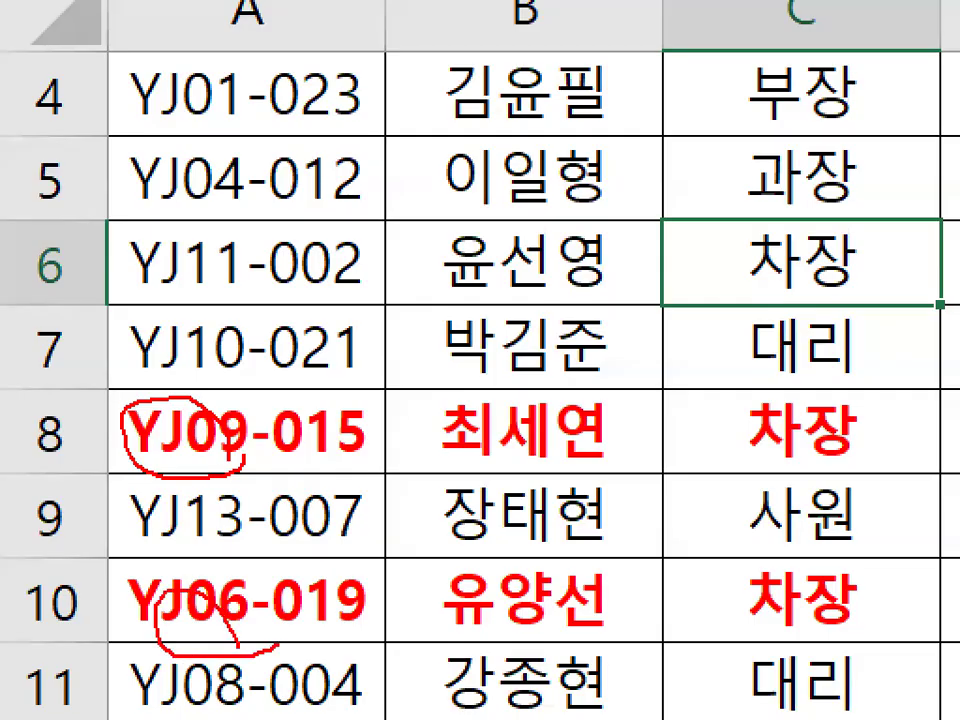
pyautogui.press('Escape')
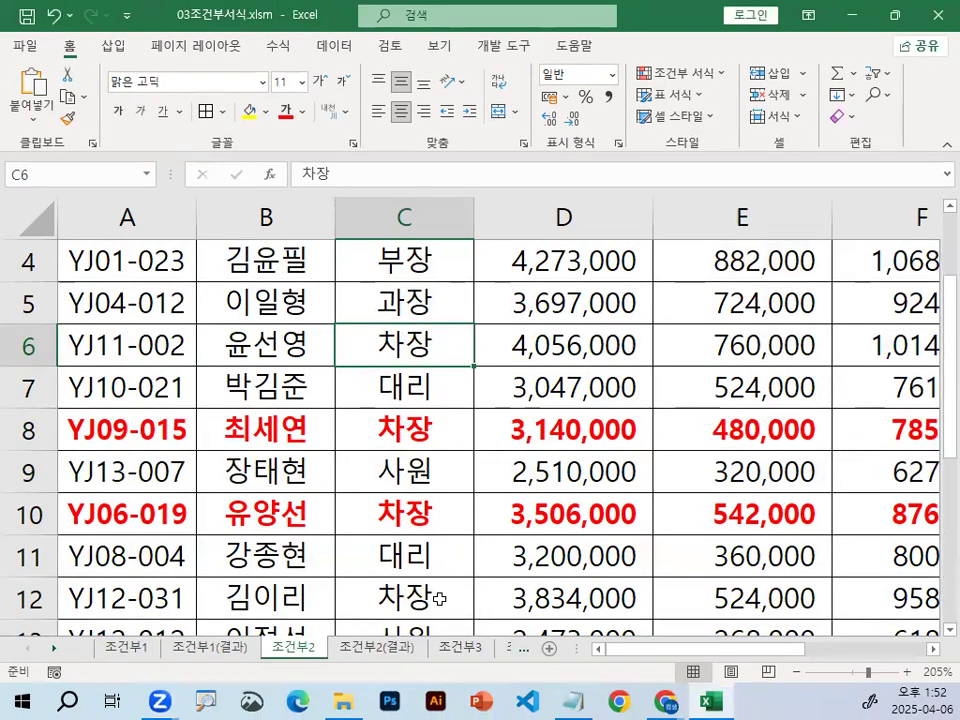
# Compare sheets 조건부2 and 조건부2(결과) repeatedly to examine whether the same rows are formatted
pyautogui.click(392, 648)
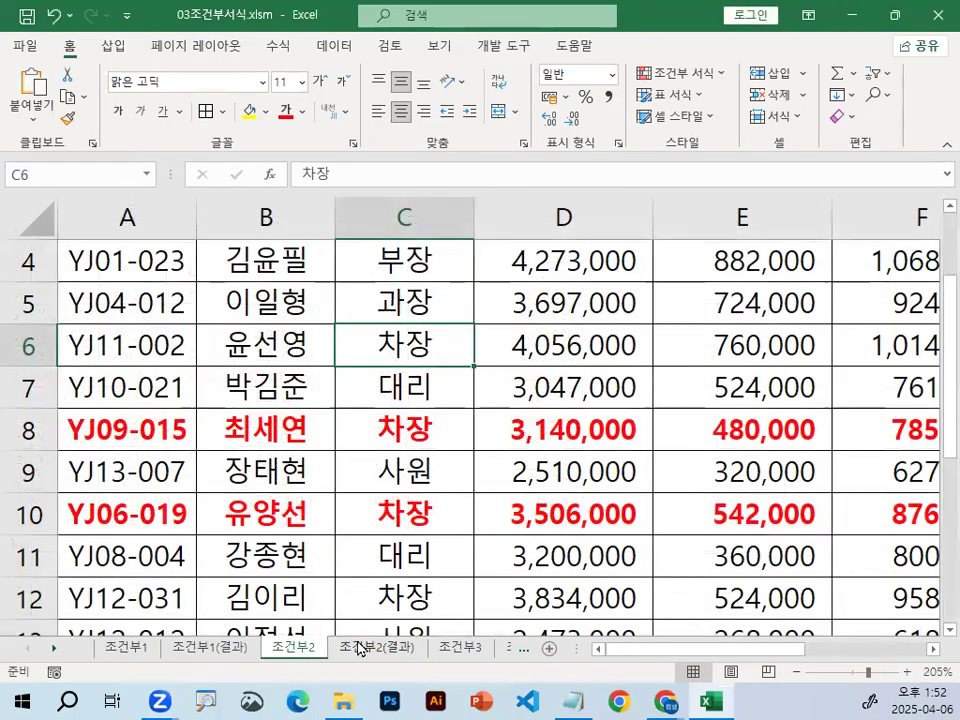
pyautogui.click(365, 646)
pyautogui.click(306, 647)
pyautogui.click(371, 645)
pyautogui.click(296, 650)
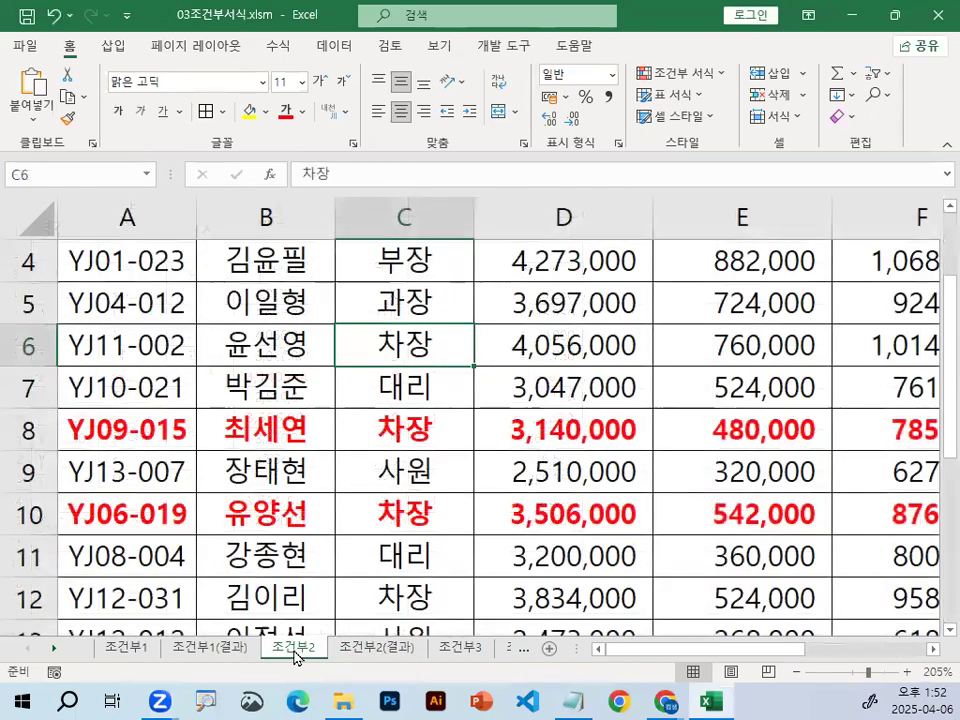
pyautogui.click(388, 656)
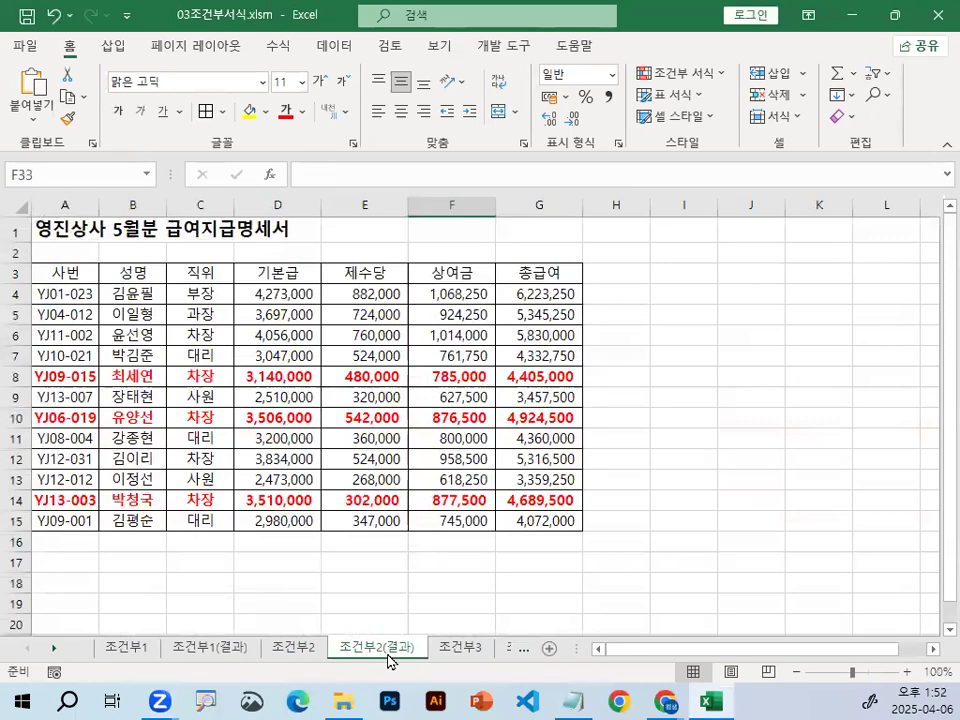
pyautogui.click(386, 315)
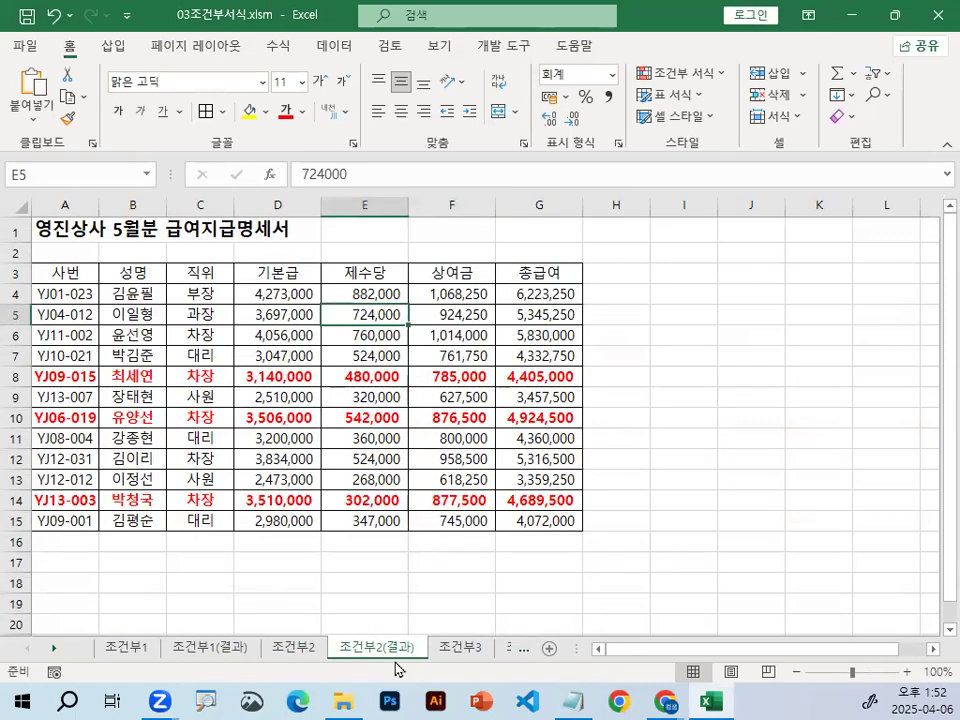
pyautogui.click(274, 653)
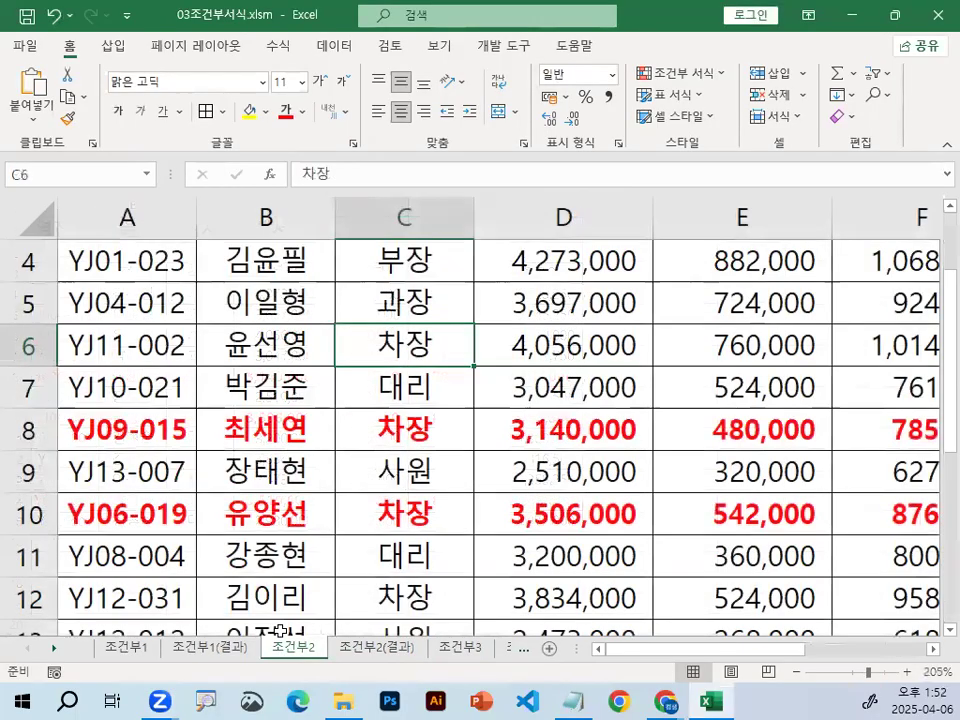
# Switch to the Notepad notes and highlight the heading <조건부서식을 편집하는 방법> to review how to edit a rule
pyautogui.click(566, 699)
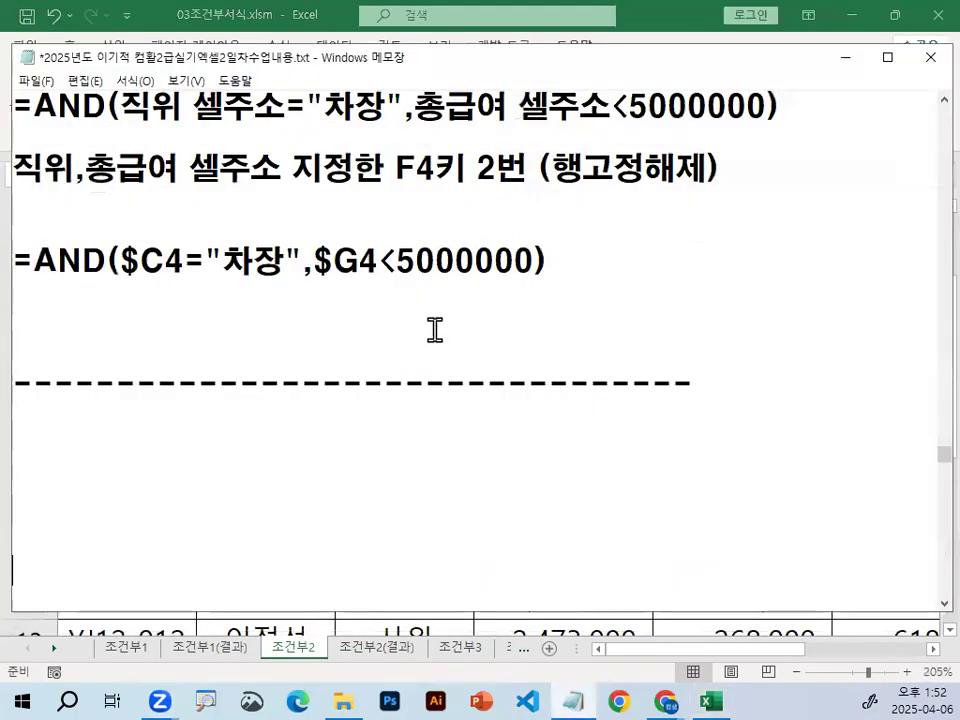
pyautogui.scroll(1, 435, 328)
pyautogui.scroll(9, 435, 328)
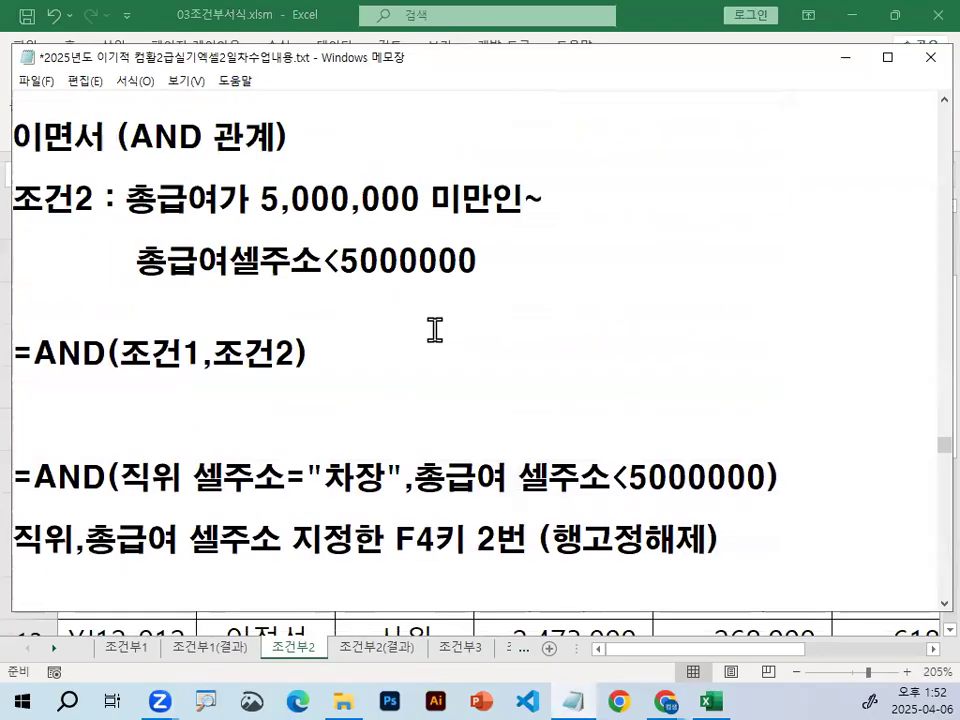
pyautogui.scroll(11, 437, 330)
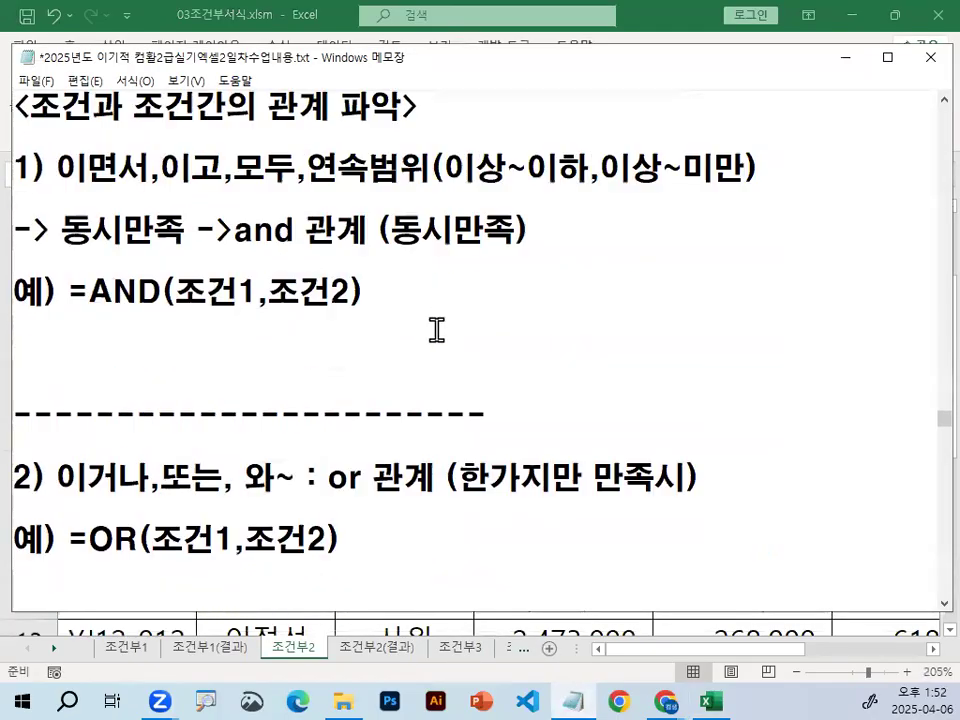
pyautogui.scroll(5, 438, 330)
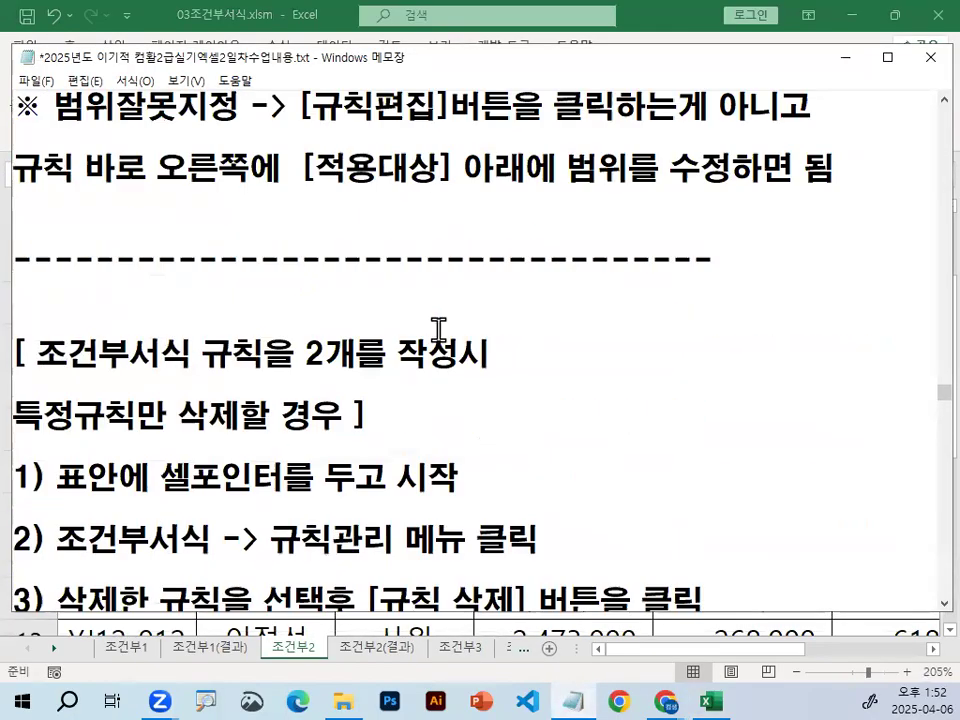
pyautogui.scroll(3, 438, 328)
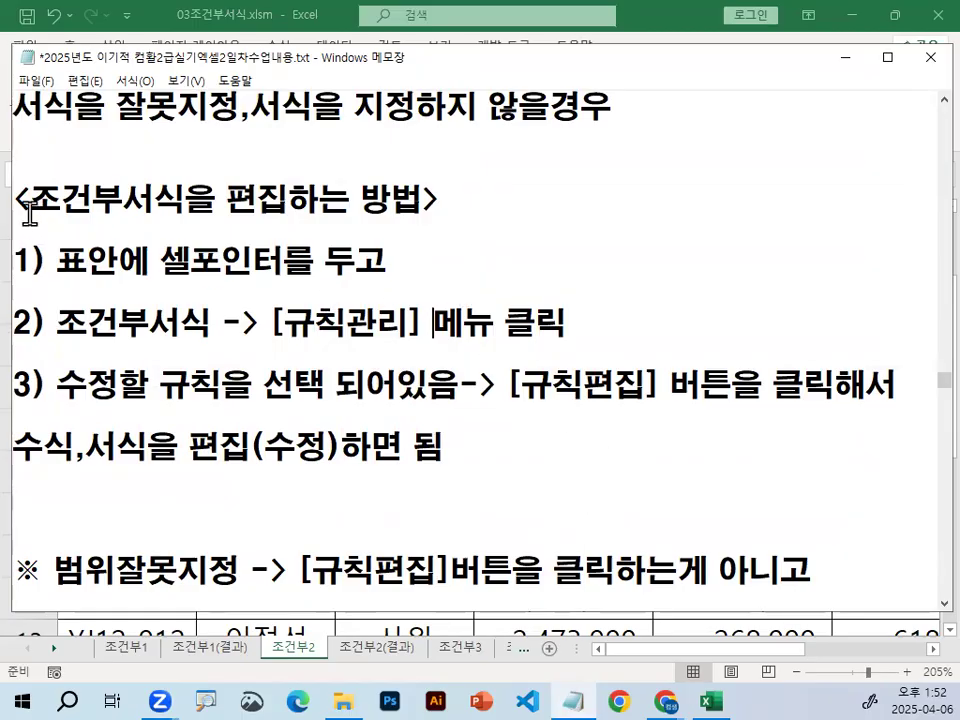
pyautogui.moveTo(21, 199); pyautogui.dragTo(563, 208)
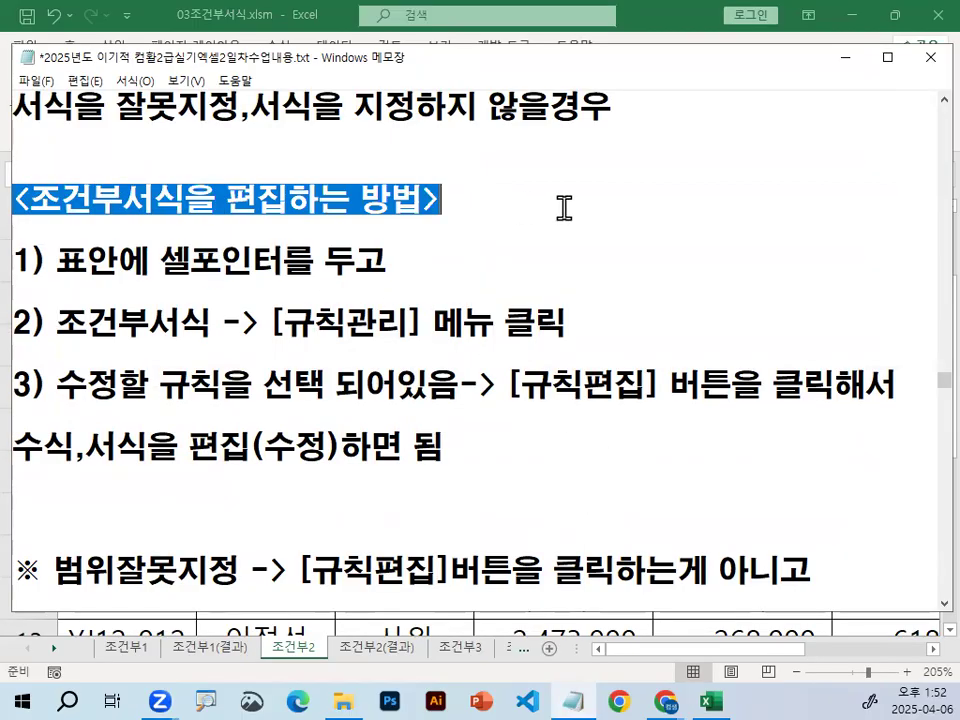
pyautogui.click(326, 240)
pyautogui.moveTo(21, 199); pyautogui.dragTo(481, 201)
pyautogui.click(516, 222)
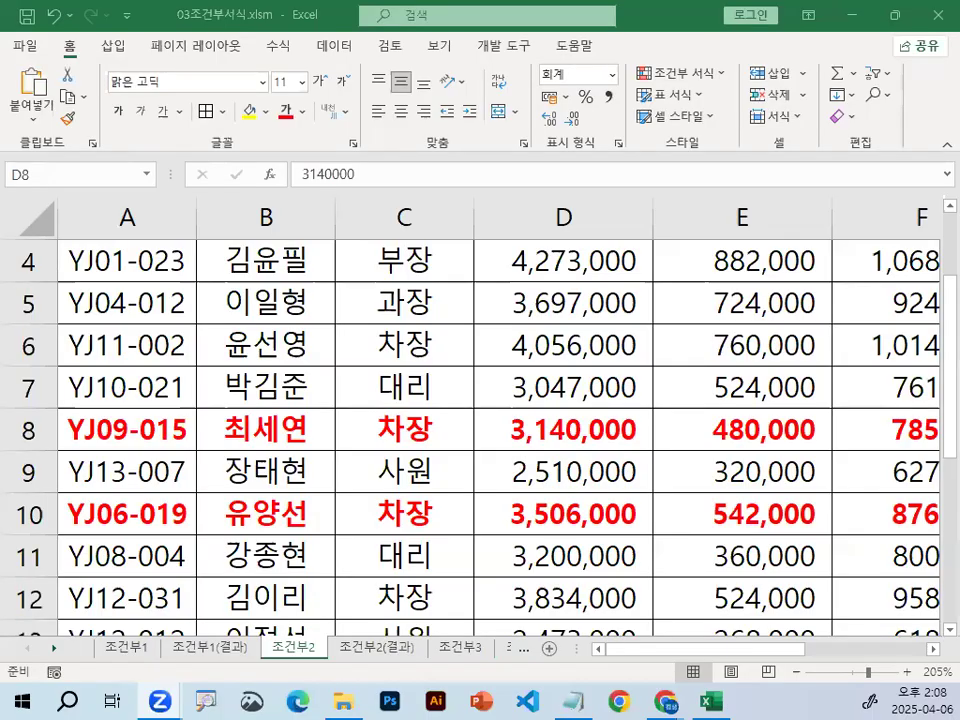
# Open sheet 조건부3, underline the first 체험코드 value PTP-49 in red and circle its first letter
pyautogui.click(411, 373)
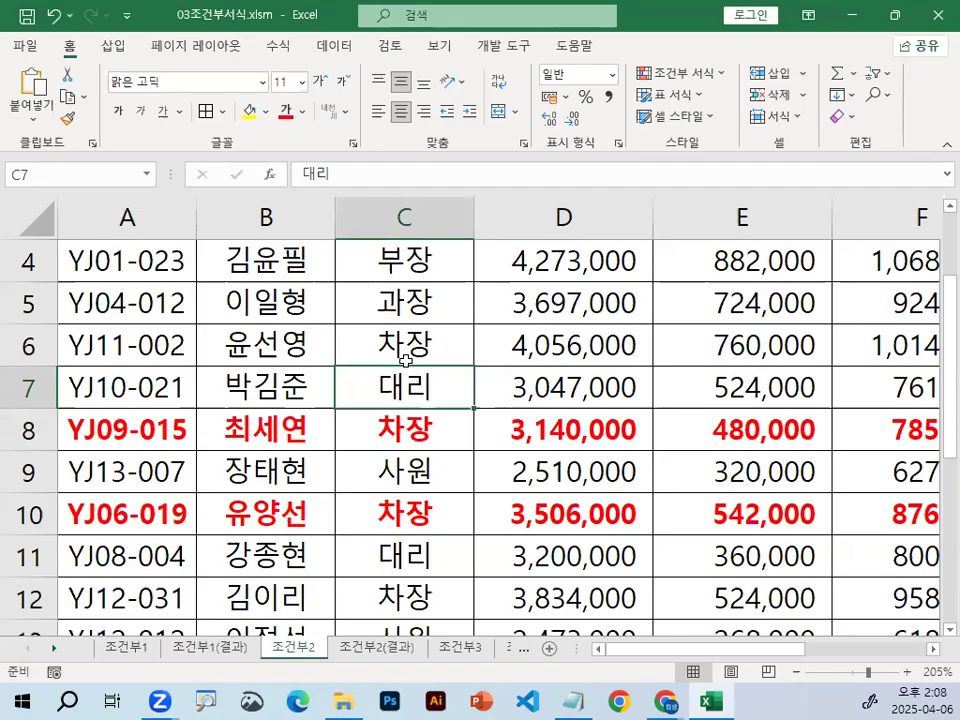
pyautogui.click(455, 648)
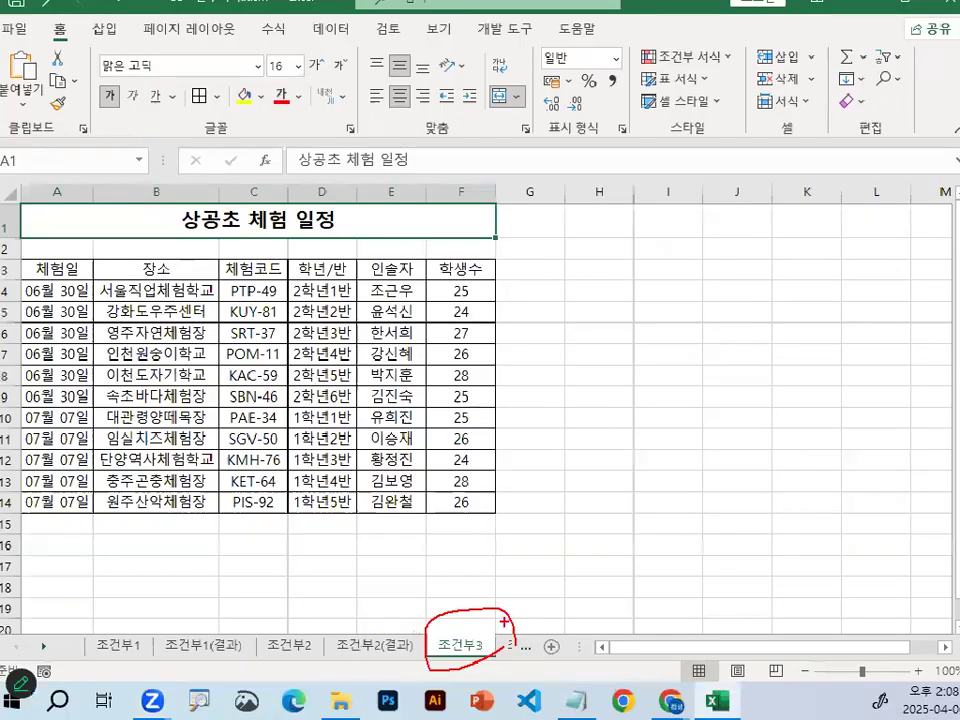
pyautogui.scroll(4, 294, 417)
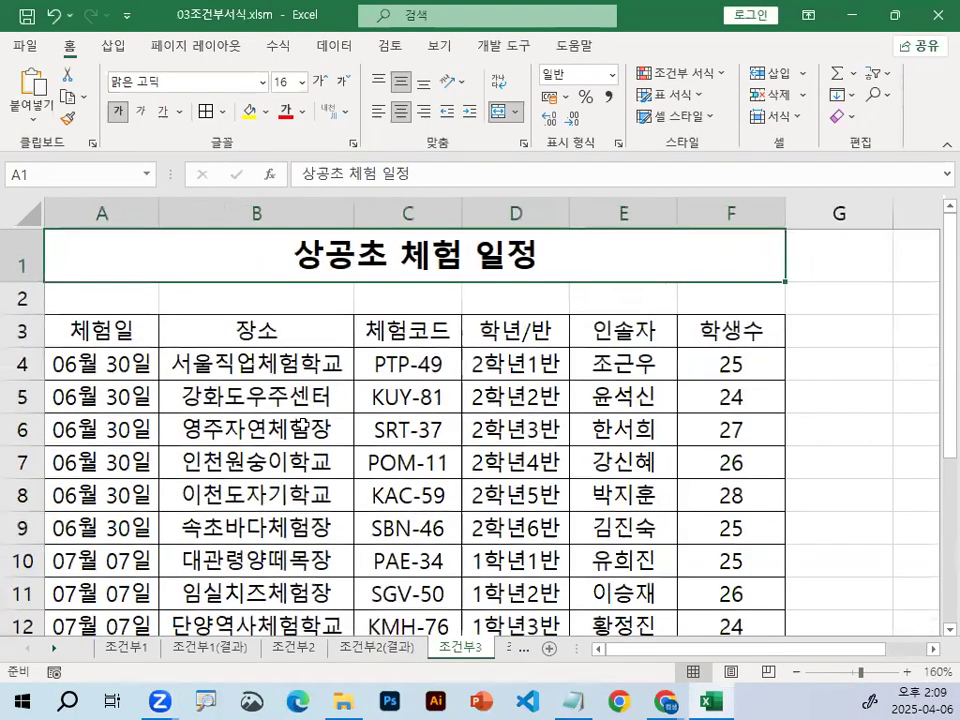
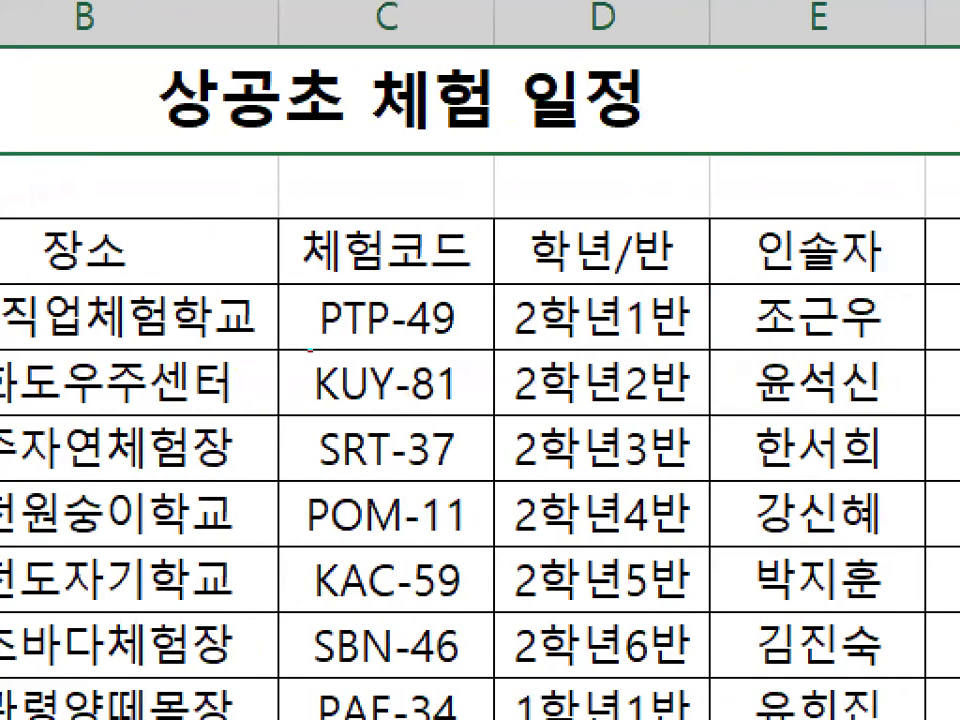
pyautogui.moveTo(310, 348); pyautogui.dragTo(512, 347)
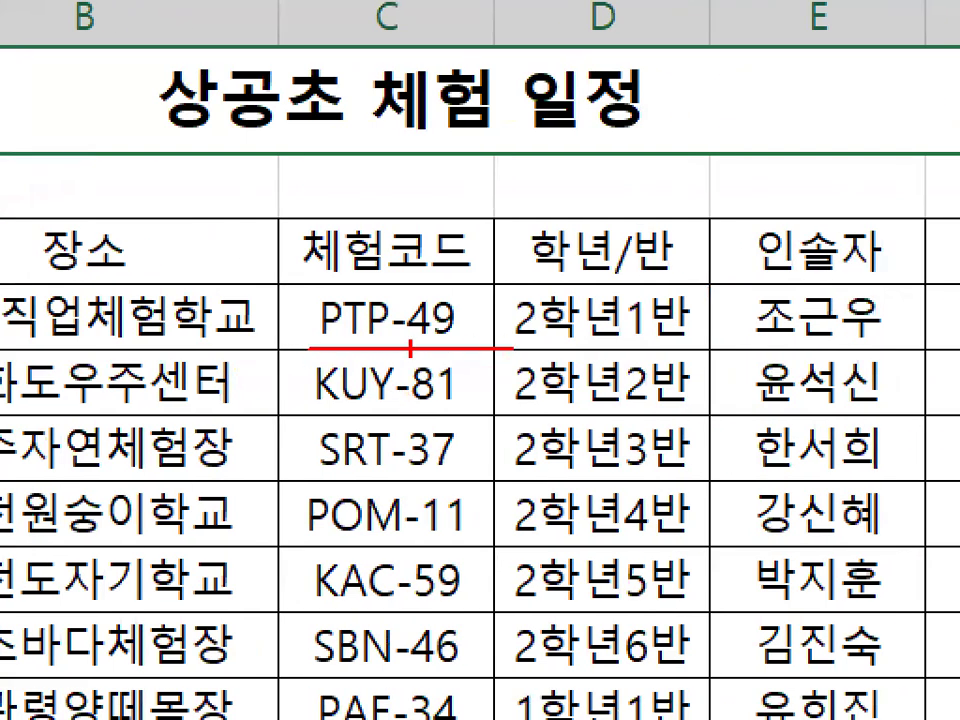
pyautogui.moveTo(349, 326); pyautogui.dragTo(318, 290)
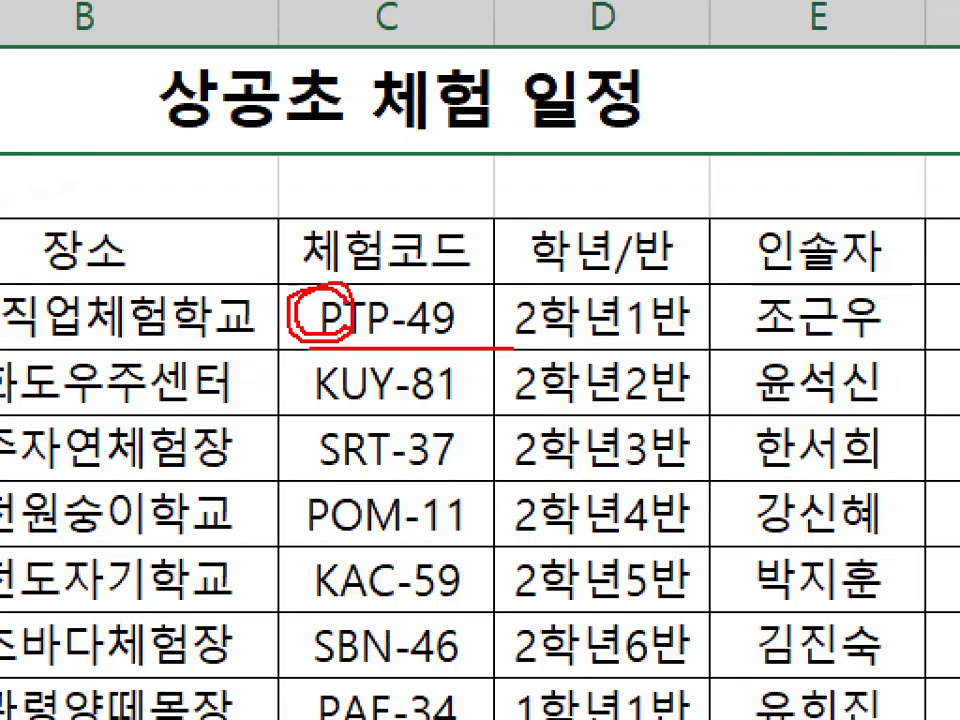
# Write a large P in red above the 인솔자 header, circle the start of PTP-49 again, and clear the ink
pyautogui.moveTo(697, 122)
pyautogui.mouseDown()
pyautogui.moveTo(697, 280)
pyautogui.moveTo(700, 162)
pyautogui.mouseUp()
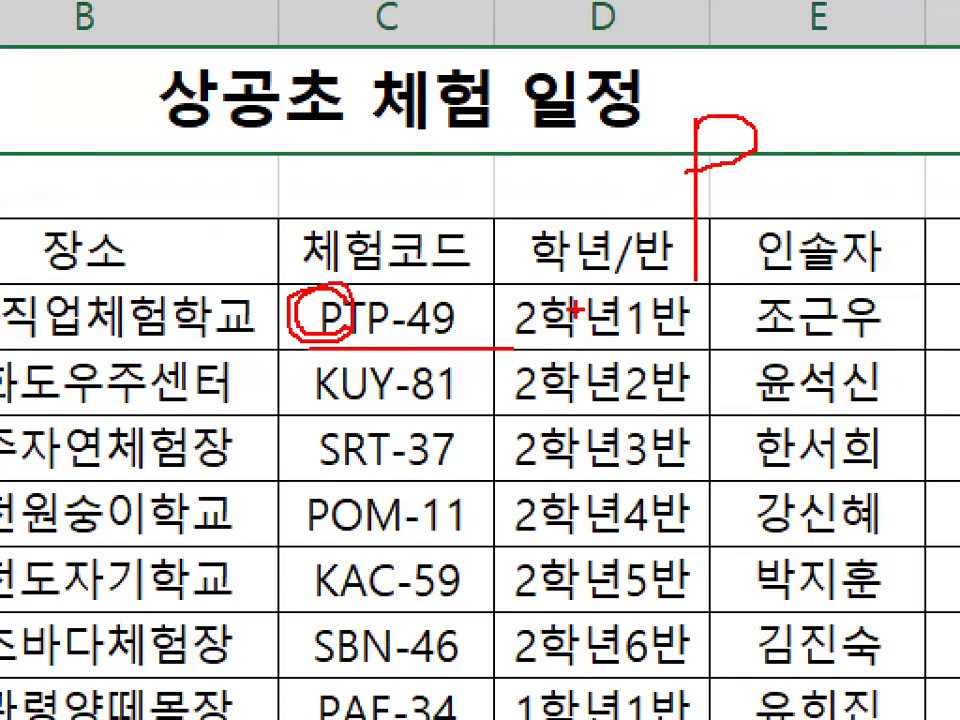
pyautogui.moveTo(370, 329)
pyautogui.mouseDown()
pyautogui.moveTo(318, 316)
pyautogui.moveTo(384, 307)
pyautogui.mouseUp()
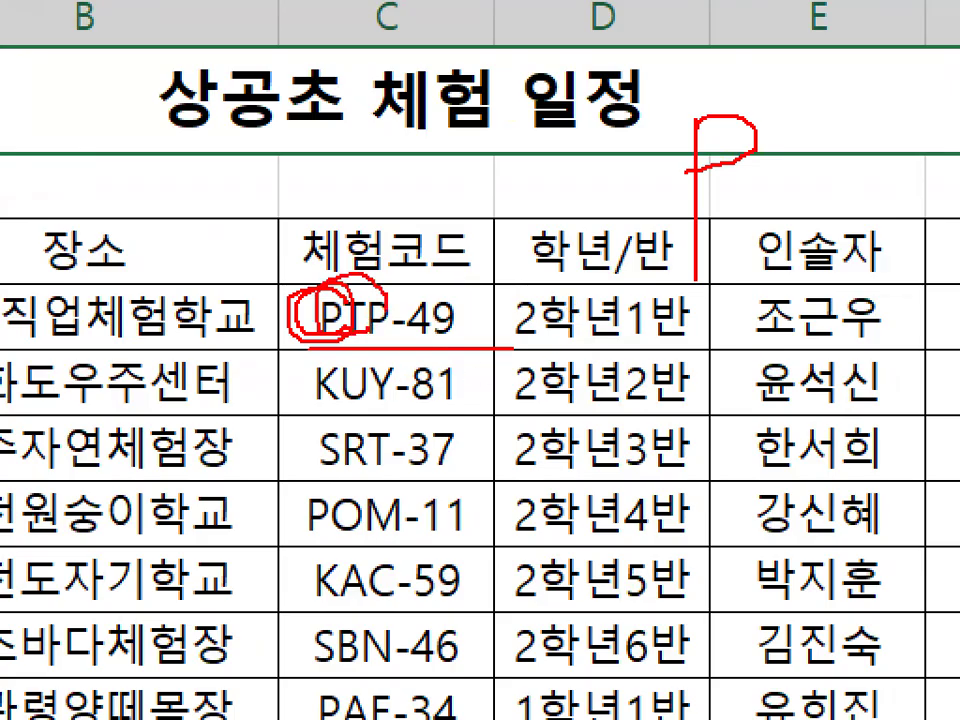
pyautogui.moveTo(816, 226)
pyautogui.mouseDown()
pyautogui.moveTo(696, 256)
pyautogui.moveTo(767, 152)
pyautogui.mouseUp()
pyautogui.press('Escape')
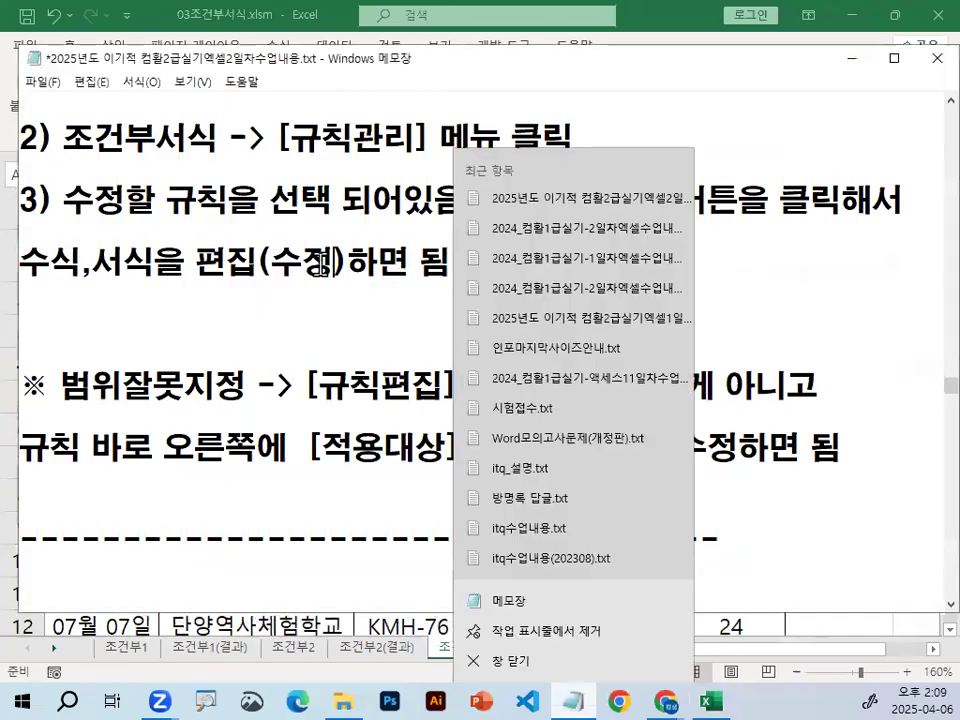
# Switch to the Notepad notes and delete the empty lines above the heading 출제유형3) 조건부3 시트
pyautogui.scroll(-4, 317, 274)
pyautogui.scroll(-9, 326, 265)
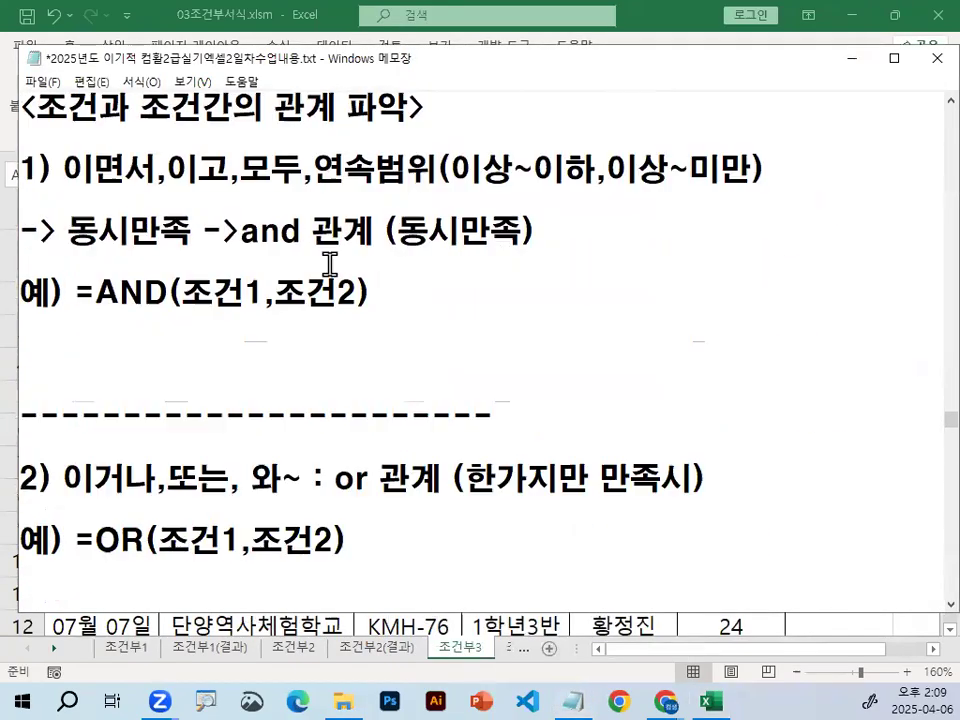
pyautogui.scroll(-5, 331, 264)
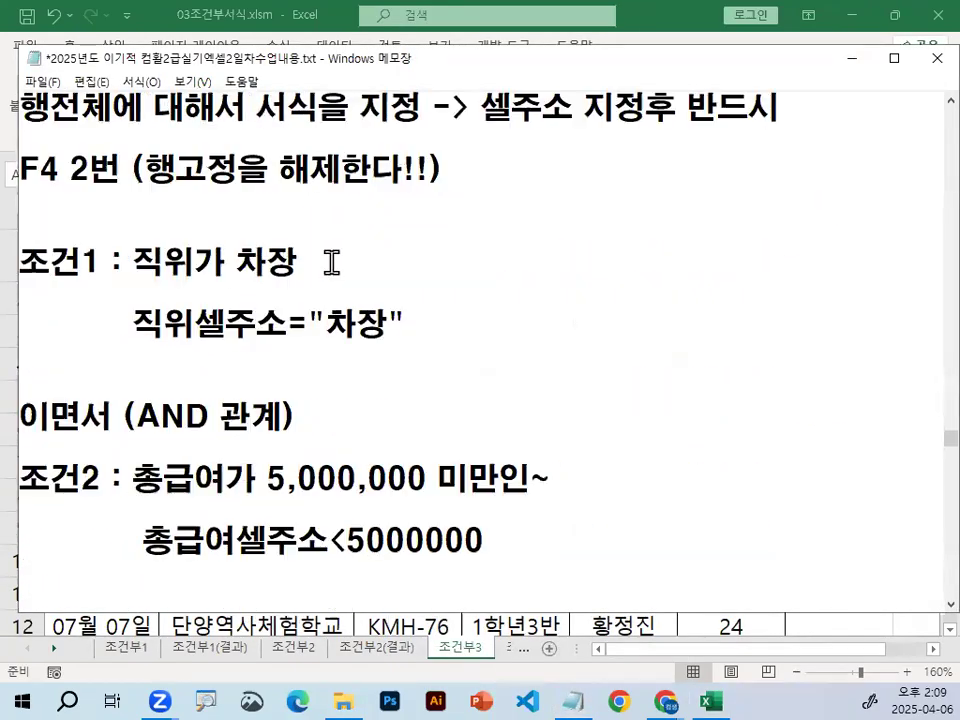
pyautogui.scroll(-4, 332, 262)
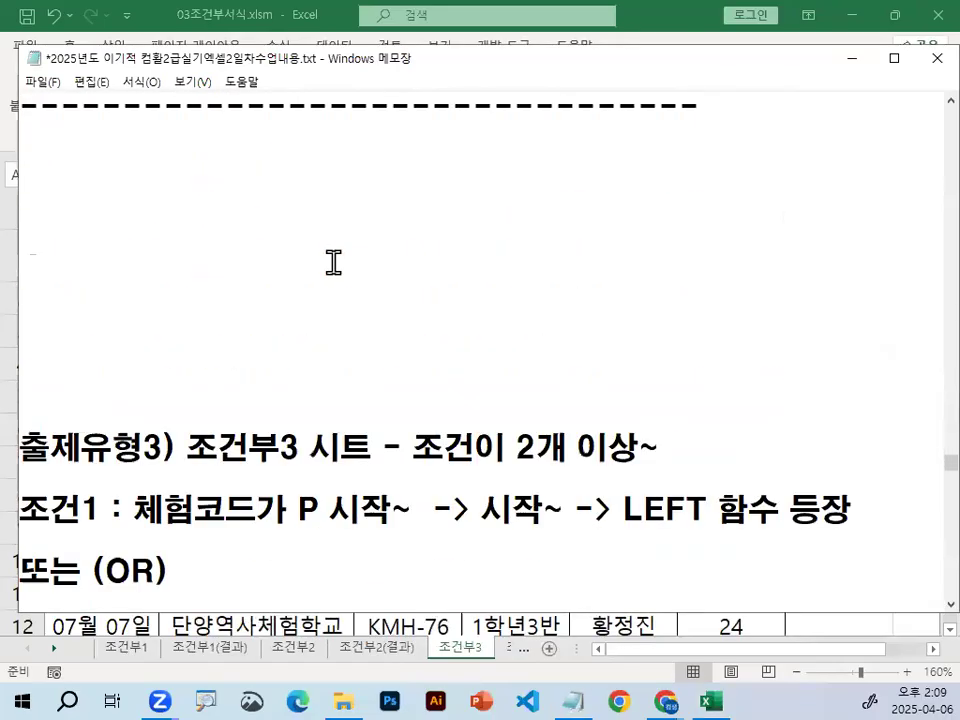
pyautogui.click(337, 105)
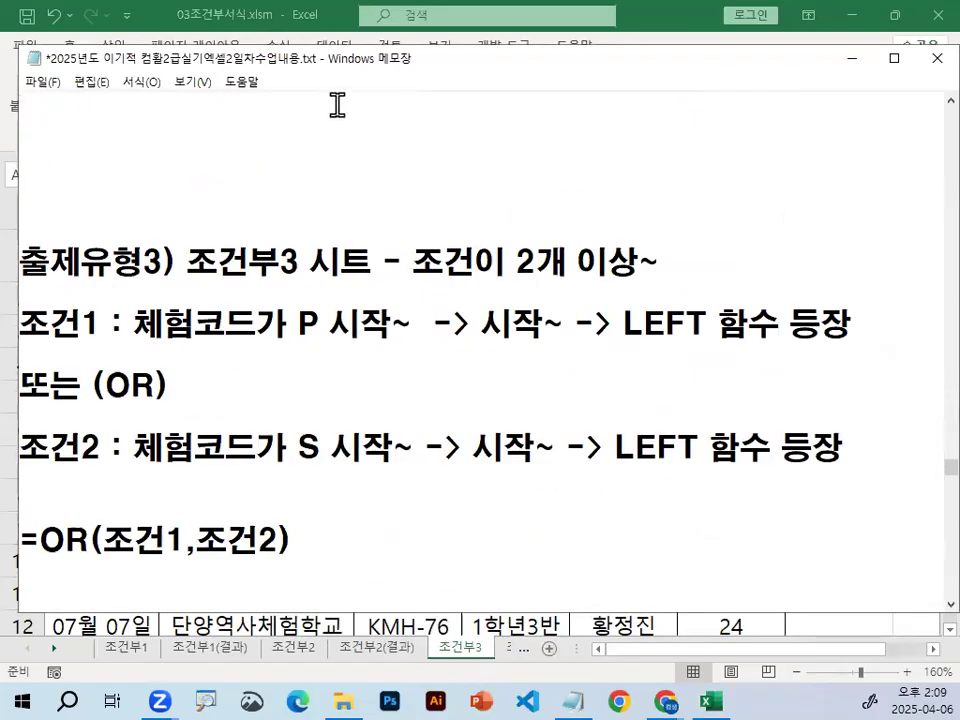
pyautogui.press('Delete')
pyautogui.press('Delete')
pyautogui.press('Delete')
pyautogui.press('Delete')
# Underline the P and S conditions, their LEFT function notes, and the parts of =OR(조건1,조건2) in red, then clear the ink
pyautogui.hotkey('ctrl', '2')
pyautogui.moveTo(134, 214); pyautogui.dragTo(348, 214)
pyautogui.moveTo(481, 213); pyautogui.dragTo(866, 216)
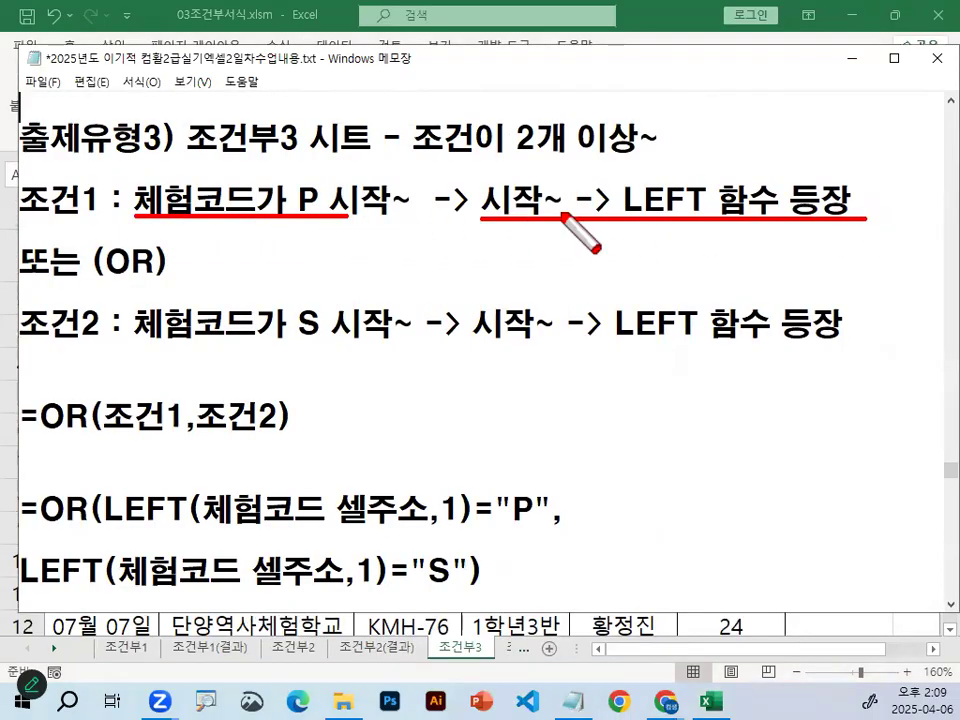
pyautogui.moveTo(108, 281); pyautogui.dragTo(152, 280)
pyautogui.moveTo(34, 434); pyautogui.dragTo(86, 436)
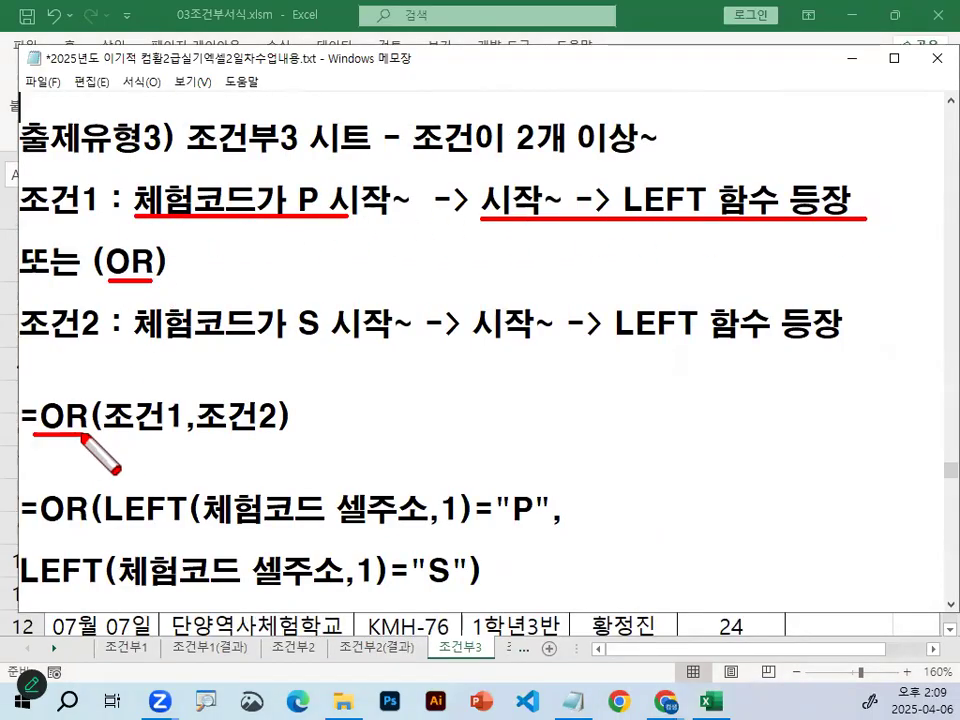
pyautogui.moveTo(145, 338); pyautogui.dragTo(408, 344)
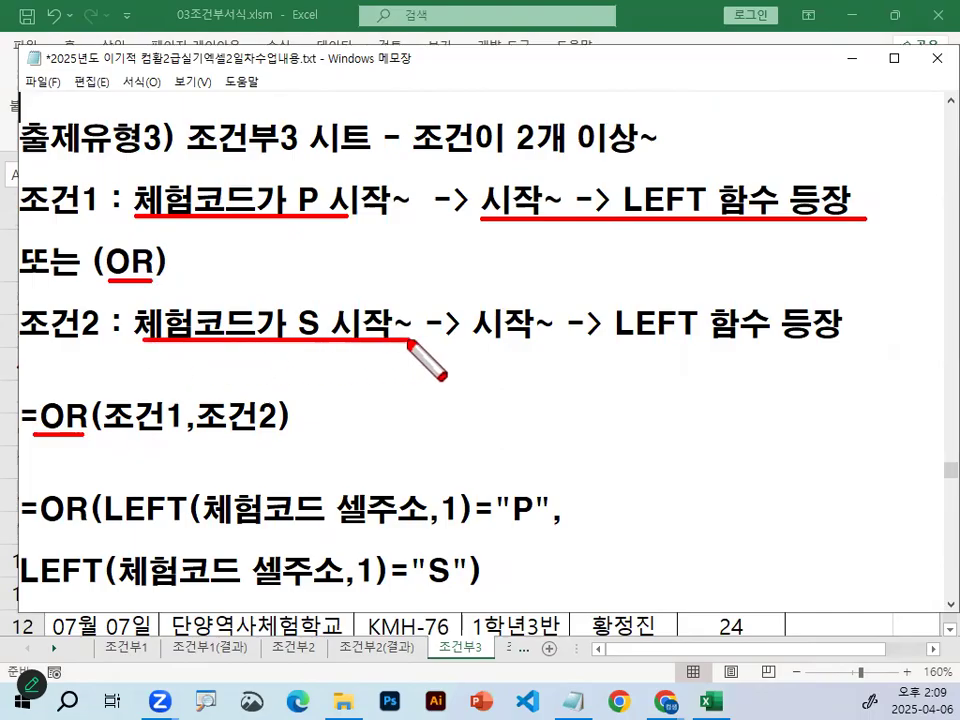
pyautogui.moveTo(632, 337); pyautogui.dragTo(847, 338)
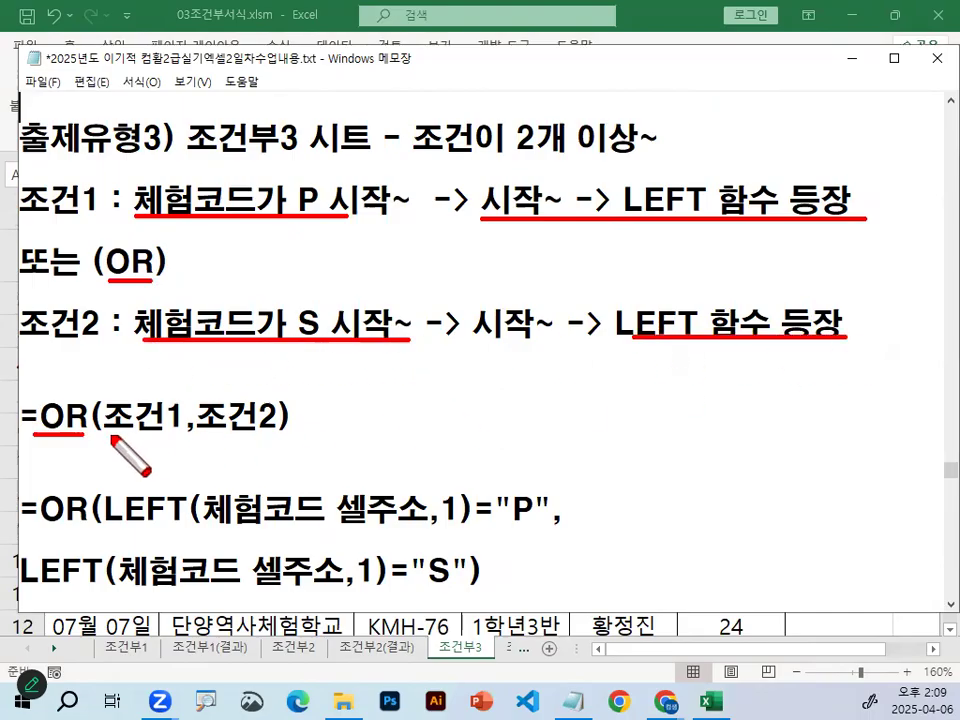
pyautogui.moveTo(107, 437); pyautogui.dragTo(182, 438)
pyautogui.moveTo(199, 437); pyautogui.dragTo(268, 437)
pyautogui.press('Escape')
# Underline both LEFT conditions of the written-out OR formula in red and clear the ink
pyautogui.scroll(-3, 521, 561)
pyautogui.scroll(1, 454, 422)
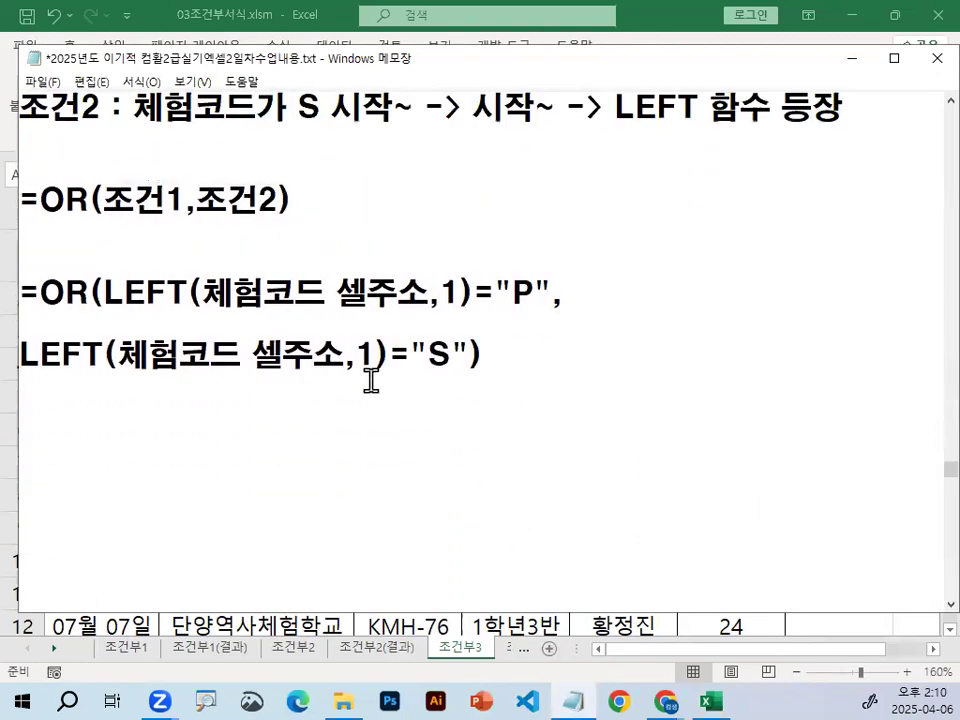
pyautogui.moveTo(118, 311); pyautogui.dragTo(555, 311)
pyautogui.moveTo(21, 377); pyautogui.dragTo(475, 379)
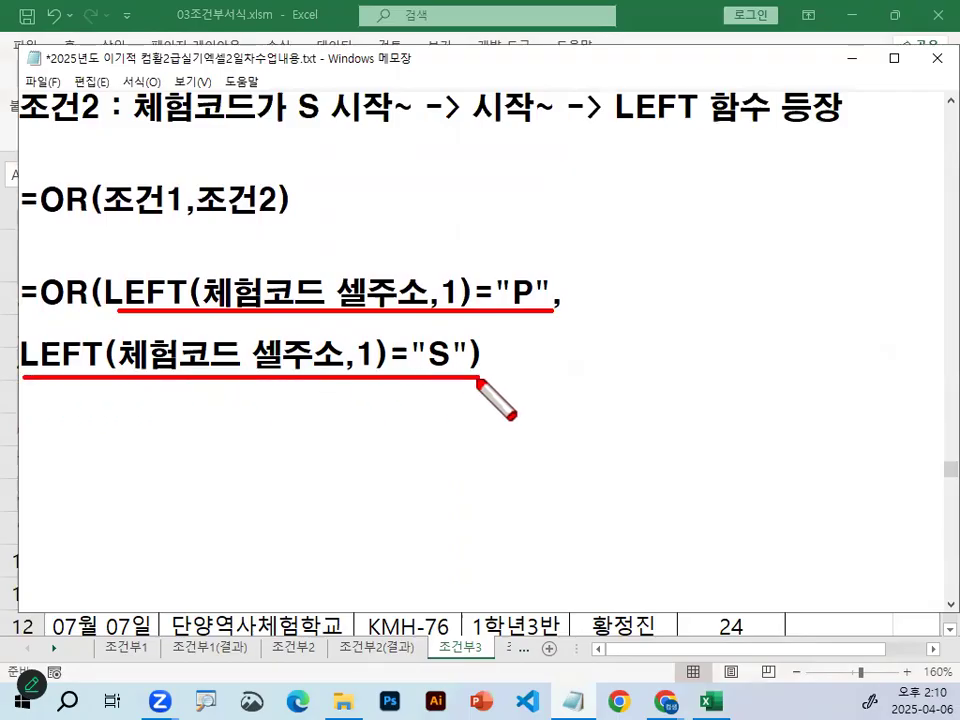
pyautogui.moveTo(342, 298)
pyautogui.mouseDown()
pyautogui.moveTo(244, 273)
pyautogui.moveTo(318, 300)
pyautogui.moveTo(352, 247)
pyautogui.moveTo(400, 229)
pyautogui.mouseUp()
pyautogui.press('Escape')
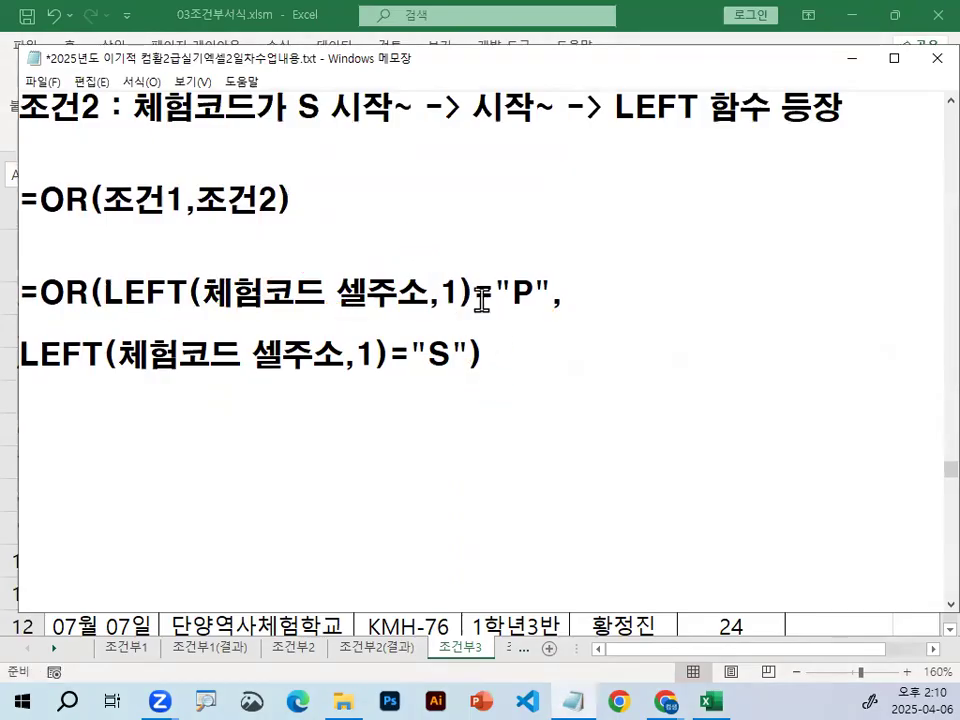
# Highlight P and 1 in the first LEFT condition, underline both conditions, circle the separating comma and the S, and clear the ink
pyautogui.doubleClick(521, 293)
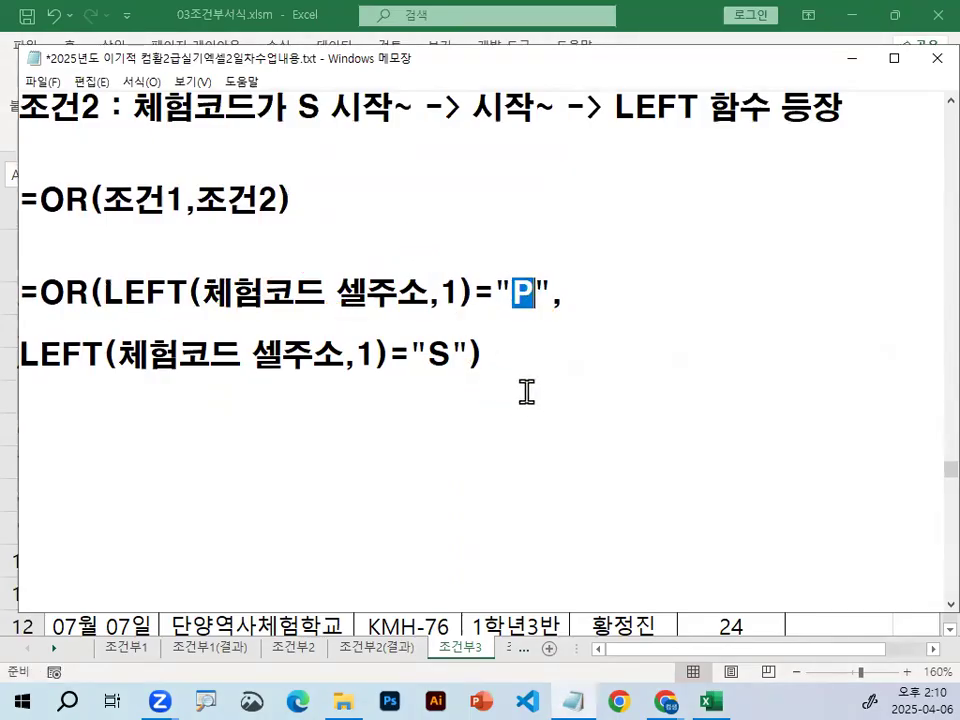
pyautogui.doubleClick(449, 293)
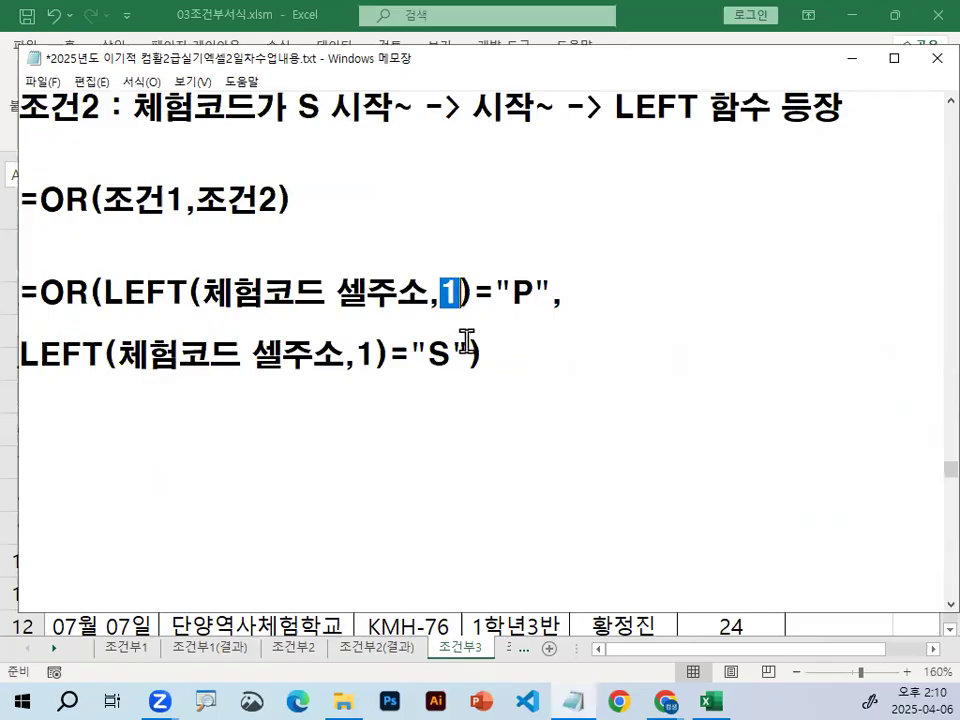
pyautogui.moveTo(116, 314); pyautogui.dragTo(326, 315)
pyautogui.moveTo(396, 318)
pyautogui.mouseDown()
pyautogui.moveTo(530, 314)
pyautogui.moveTo(551, 297)
pyautogui.mouseUp()
pyautogui.moveTo(22, 383); pyautogui.dragTo(483, 384)
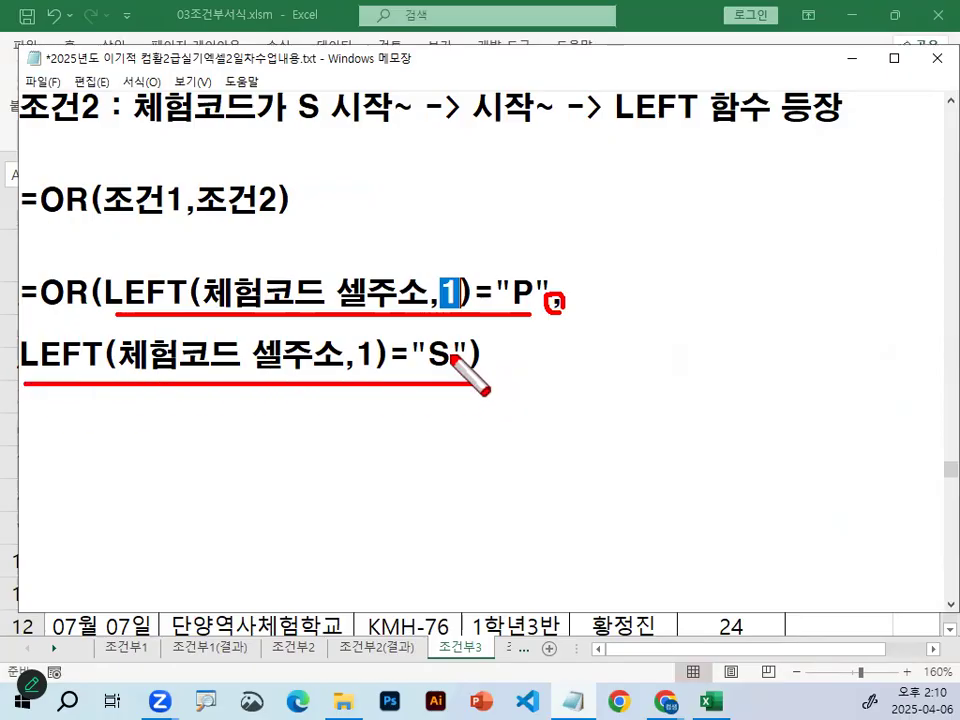
pyautogui.moveTo(452, 345)
pyautogui.mouseDown()
pyautogui.moveTo(439, 369)
pyautogui.moveTo(448, 358)
pyautogui.mouseUp()
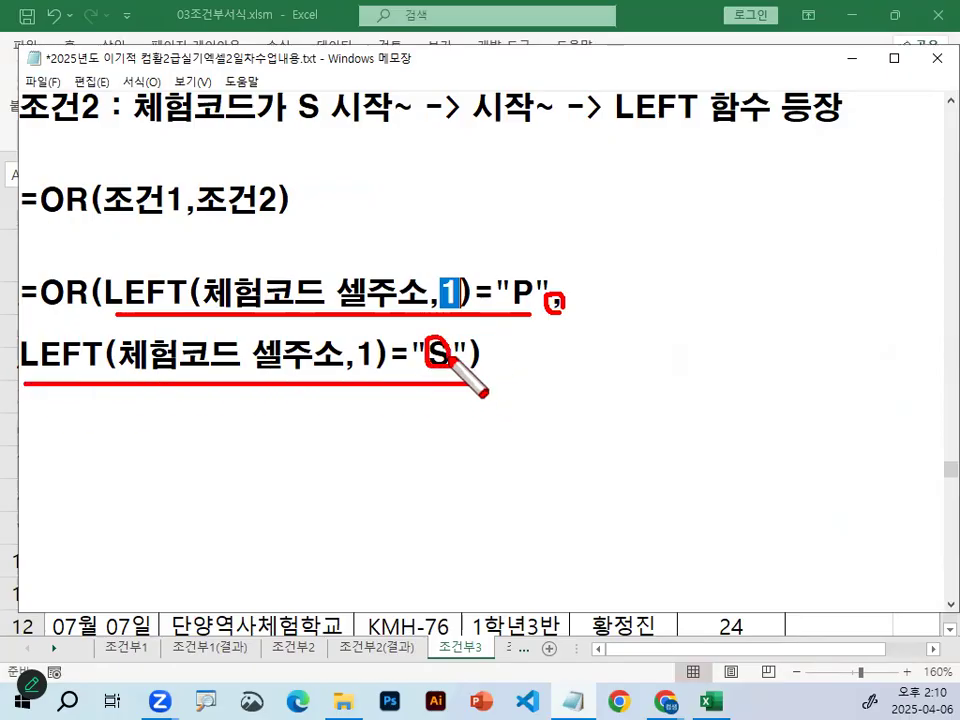
pyautogui.press('Escape')
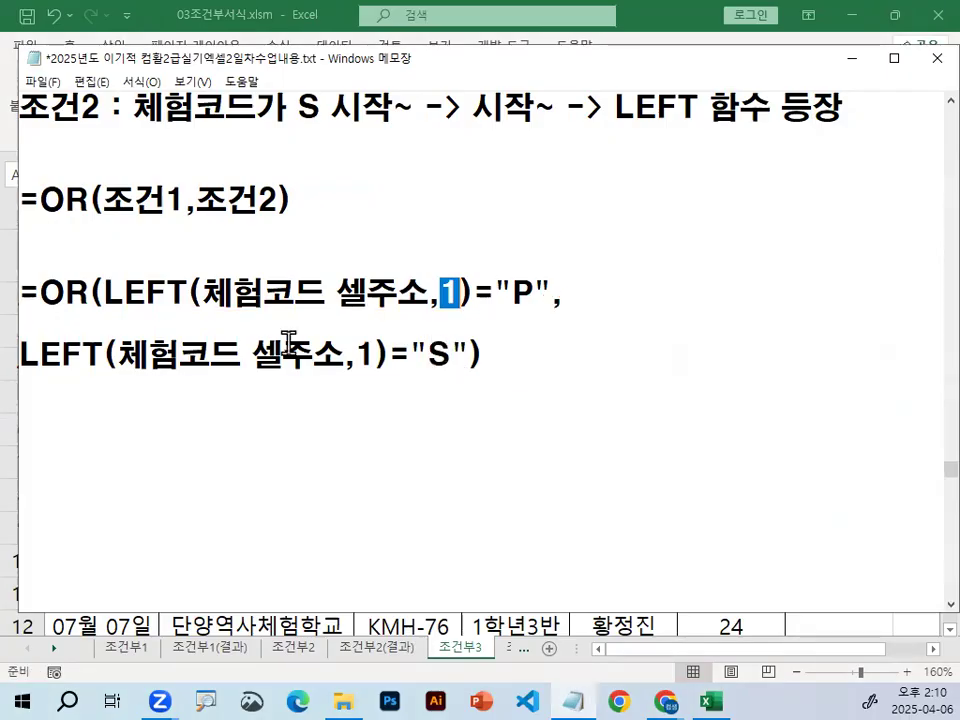
# Highlight the first LEFT condition, mark the second one in red, clear the ink, and return to sheet 조건부3
pyautogui.moveTo(105, 293); pyautogui.dragTo(622, 290)
pyautogui.click(606, 291)
pyautogui.click(553, 364)
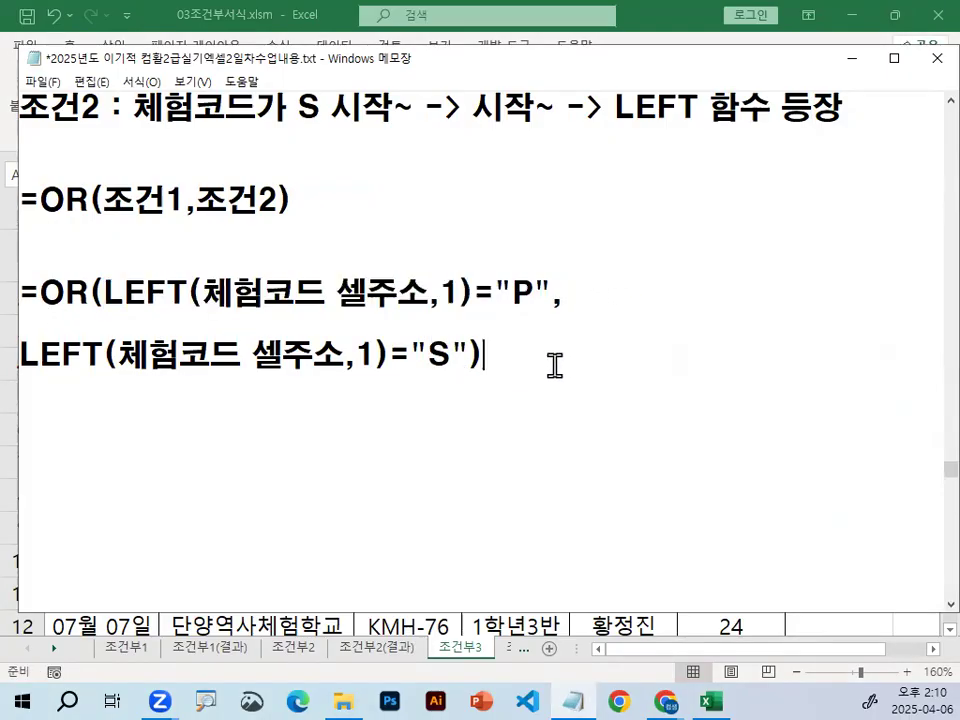
pyautogui.hotkey('ctrl', '2')
pyautogui.moveTo(439, 377)
pyautogui.mouseDown()
pyautogui.moveTo(324, 446)
pyautogui.moveTo(437, 317)
pyautogui.moveTo(444, 375)
pyautogui.mouseUp()
pyautogui.press('Escape')
pyautogui.click(856, 60)
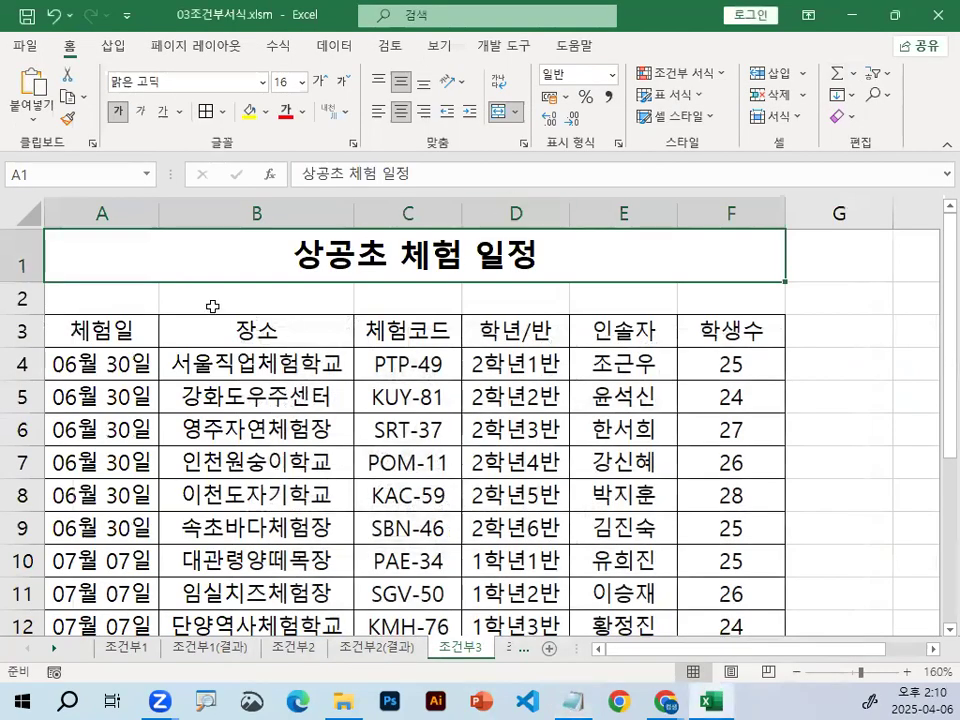
# Select the data range A4:F14, circle the 조건부 서식 command in red, and open a new formatting rule for the range
pyautogui.moveTo(100, 364); pyautogui.dragTo(698, 567)
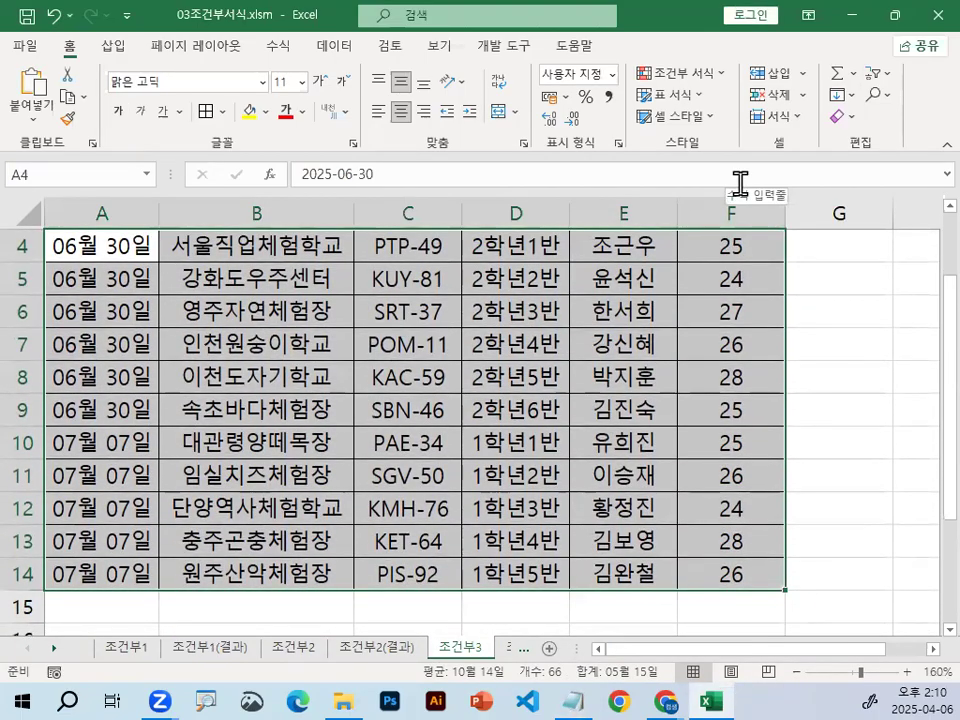
pyautogui.hotkey('ctrl', '1')
pyautogui.click(734, 32)
pyautogui.moveTo(718, 150)
pyautogui.mouseDown()
pyautogui.moveTo(617, 162)
pyautogui.moveTo(695, 100)
pyautogui.mouseUp()
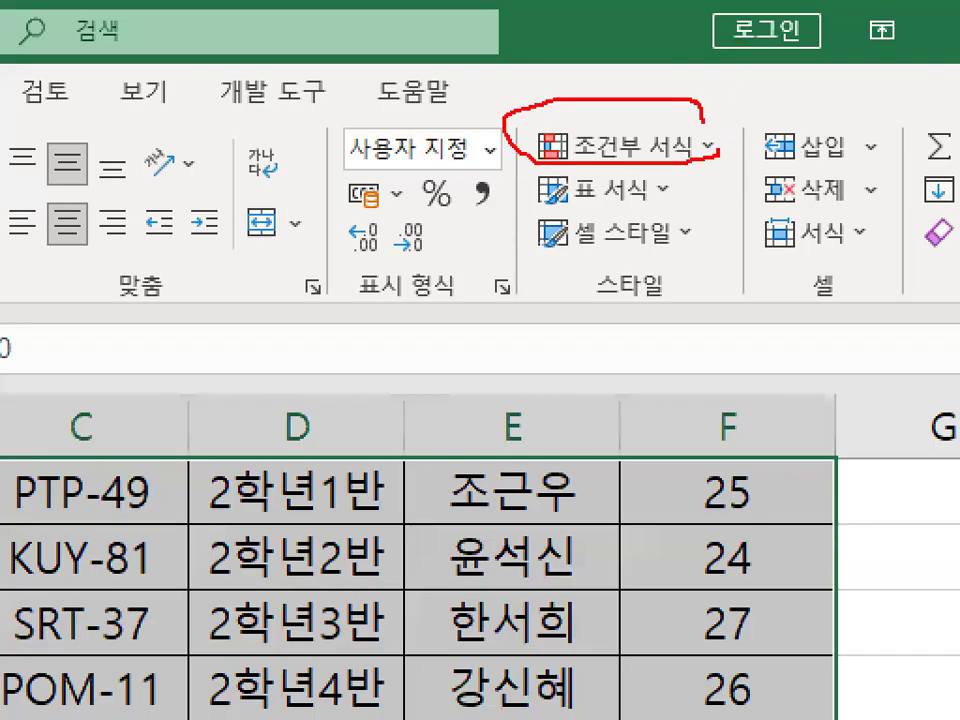
pyautogui.press('Escape')
pyautogui.click(721, 77)
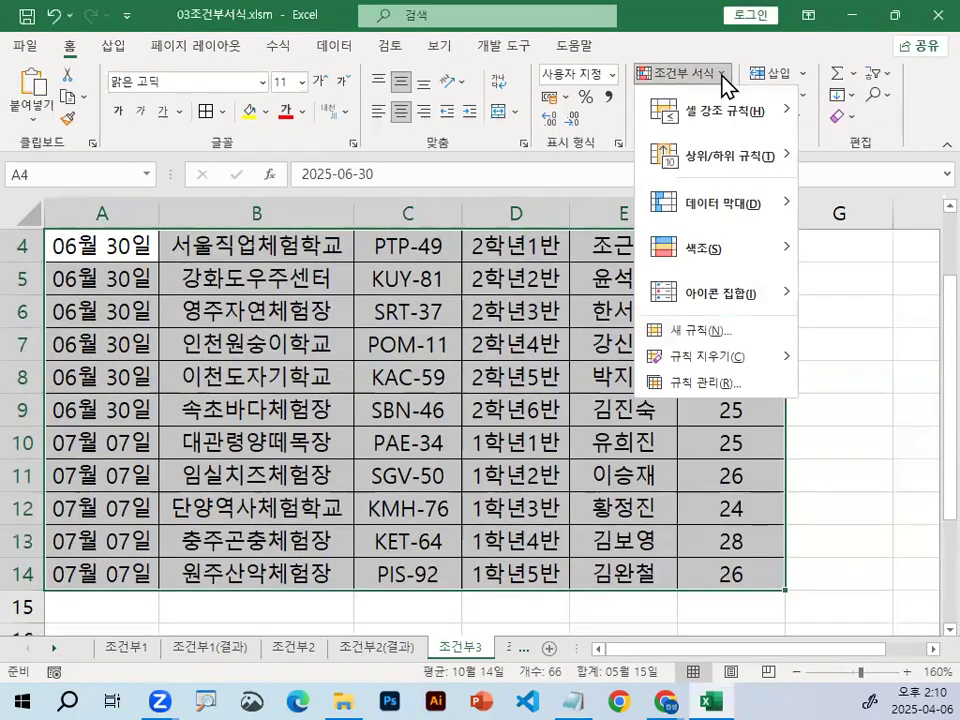
pyautogui.click(712, 331)
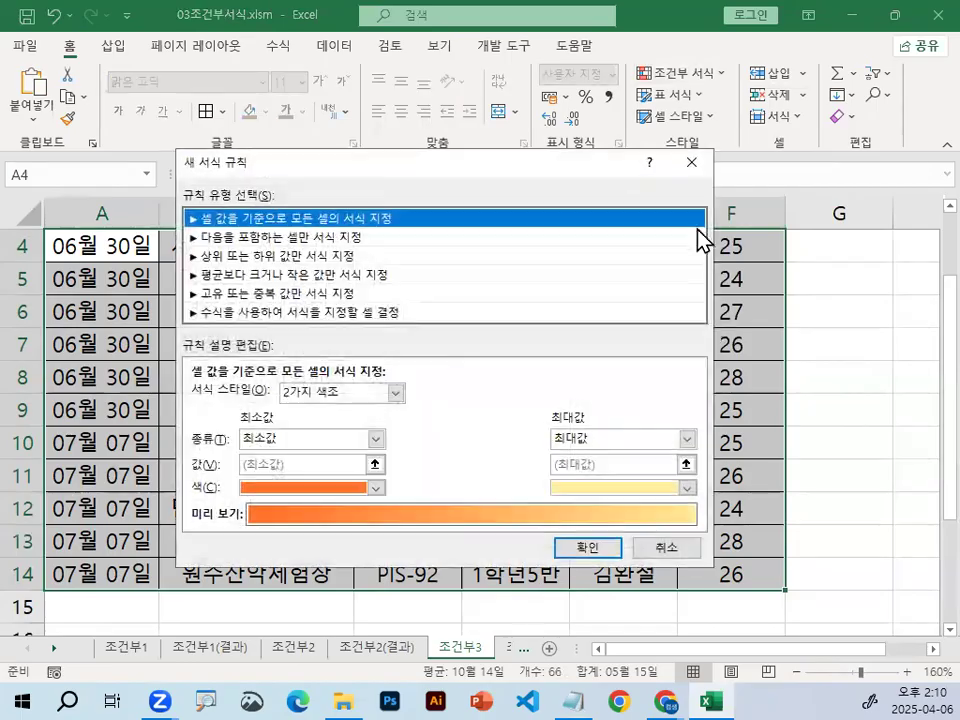
# Choose the rule type 수식을 사용하여 서식을 지정할 셀 결정, mark it in red, and clear the ink
pyautogui.click(210, 312)
pyautogui.hotkey('ctrl', '1')
pyautogui.click(239, 324)
pyautogui.moveTo(139, 316); pyautogui.dragTo(540, 316)
pyautogui.moveTo(190, 268)
pyautogui.mouseDown()
pyautogui.moveTo(197, 288)
pyautogui.moveTo(270, 185)
pyautogui.mouseUp()
pyautogui.press('Escape')
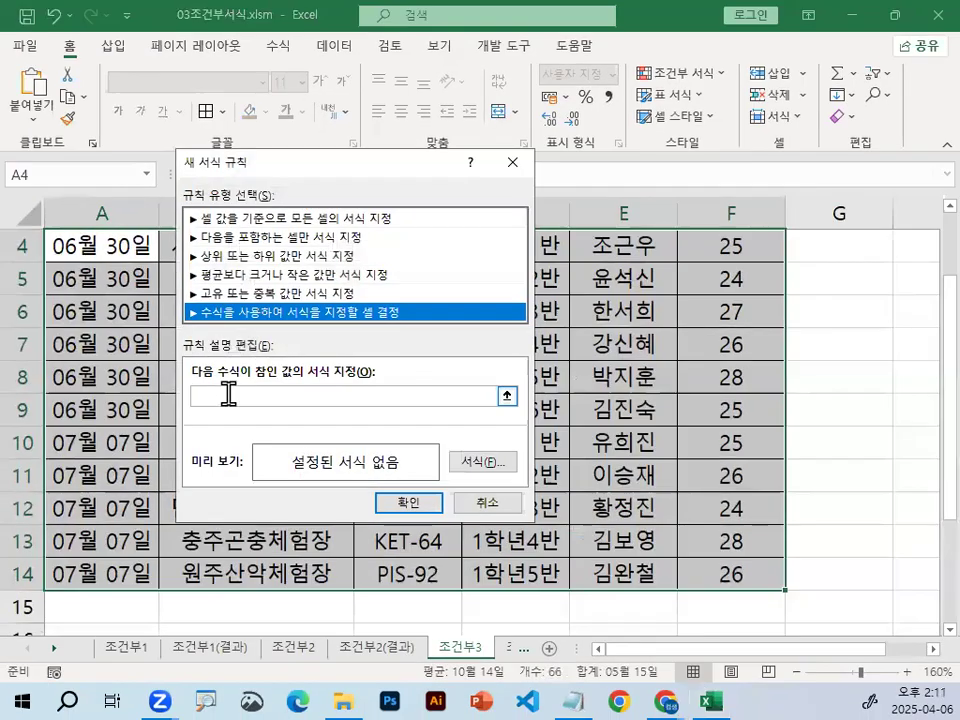
# Move the new rule dialog clear of the first columns and start its formula with =OR(
pyautogui.click(225, 394)
pyautogui.moveTo(378, 157); pyautogui.dragTo(586, 70)
pyautogui.hotkey('ctrl', '1')
pyautogui.click(409, 327)
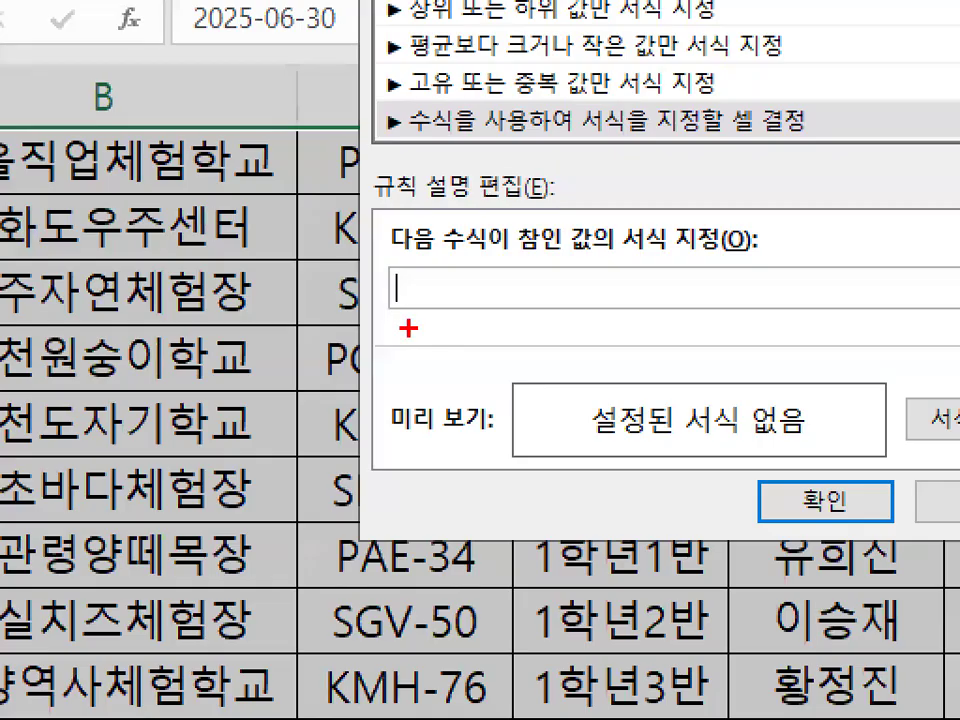
pyautogui.press('Escape')
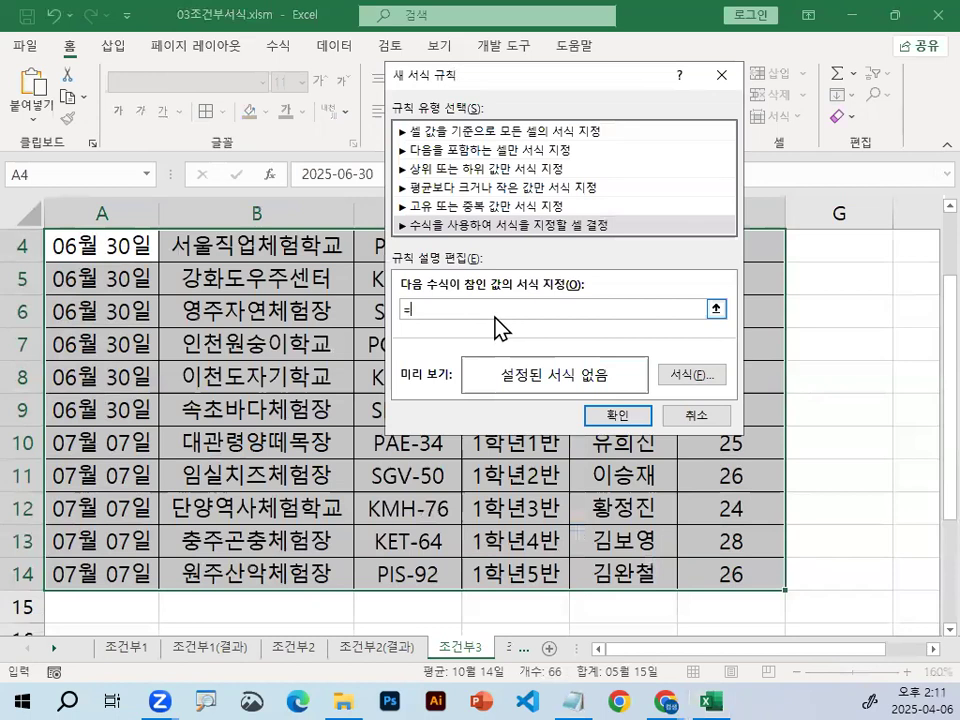
pyautogui.write('=OR(')
# Circle the places of the two comma-separated conditions after =OR( in red and clear the ink
pyautogui.hotkey('ctrl', '1')
pyautogui.click(496, 300)
pyautogui.moveTo(533, 308)
pyautogui.mouseDown()
pyautogui.moveTo(520, 316)
pyautogui.moveTo(464, 240)
pyautogui.moveTo(515, 305)
pyautogui.mouseUp()
pyautogui.moveTo(757, 312)
pyautogui.mouseDown()
pyautogui.moveTo(620, 312)
pyautogui.moveTo(740, 300)
pyautogui.mouseUp()
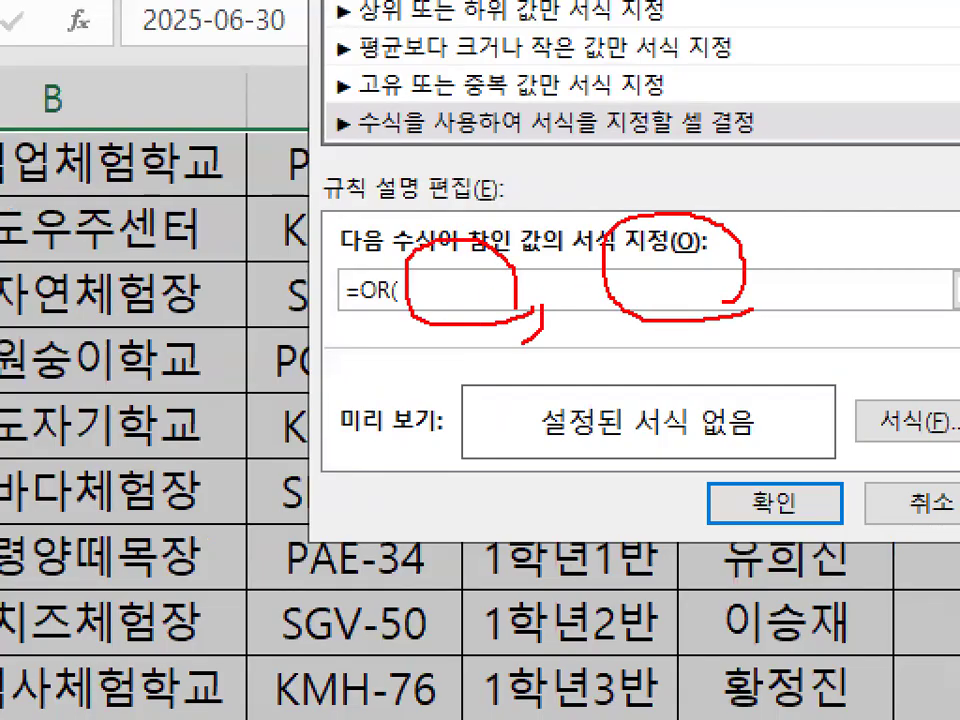
pyautogui.press('Escape')
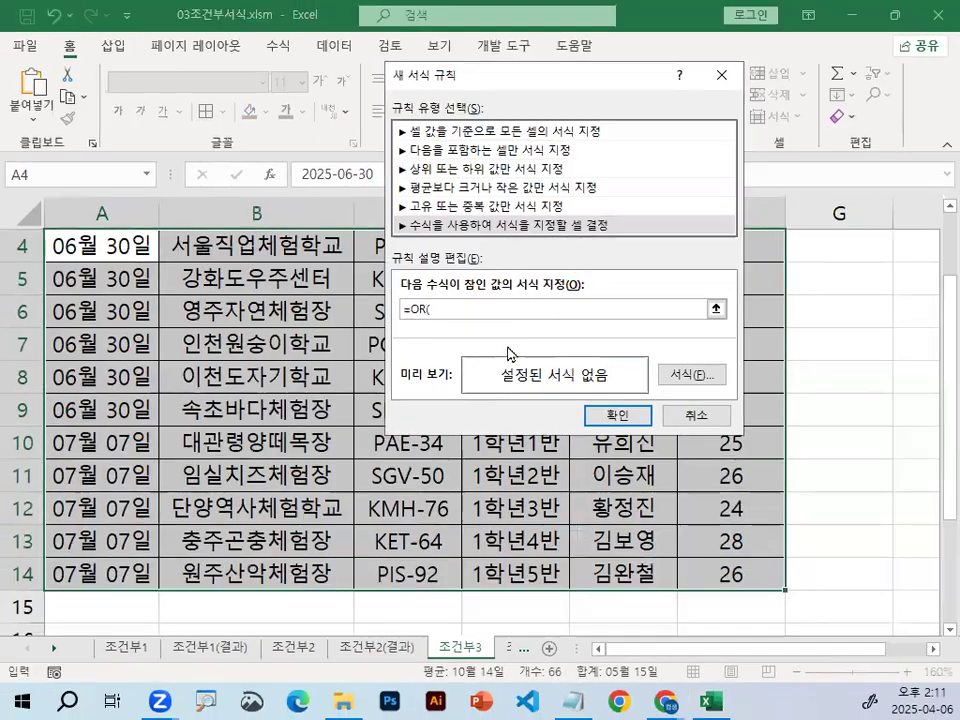
# Extend the rule formula with LEFT(, move the dialog clear of the 체험코드 column, and temporarily circle cell C4 in red
pyautogui.write('LEFT(')
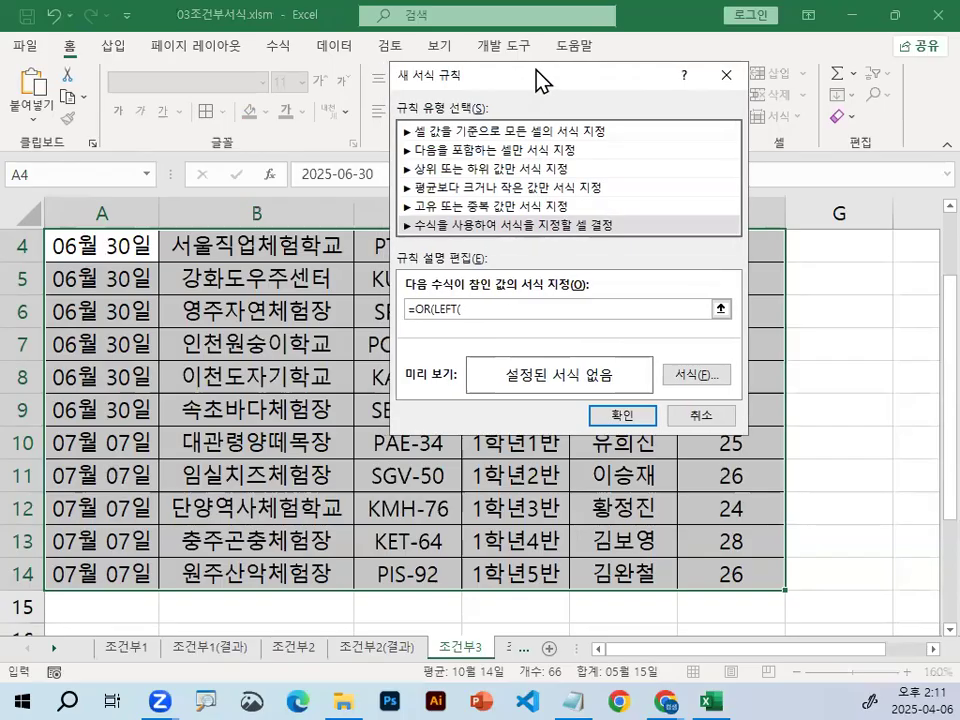
pyautogui.moveTo(536, 79); pyautogui.dragTo(735, 232)
pyautogui.scroll(1, 411, 394)
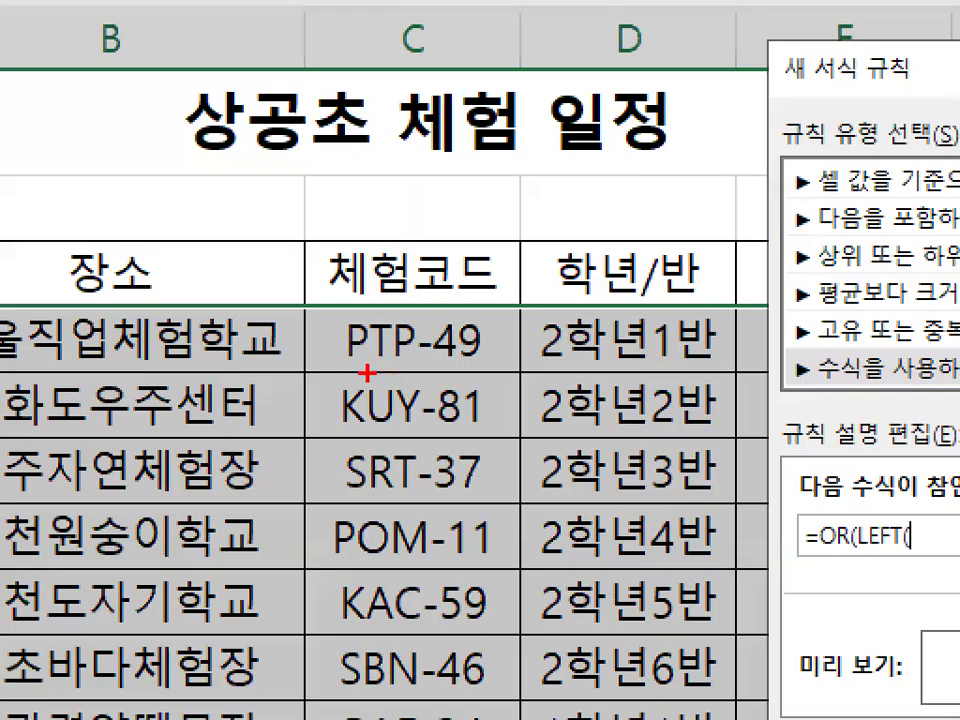
pyautogui.moveTo(420, 375)
pyautogui.mouseDown()
pyautogui.moveTo(378, 381)
pyautogui.moveTo(439, 362)
pyautogui.mouseUp()
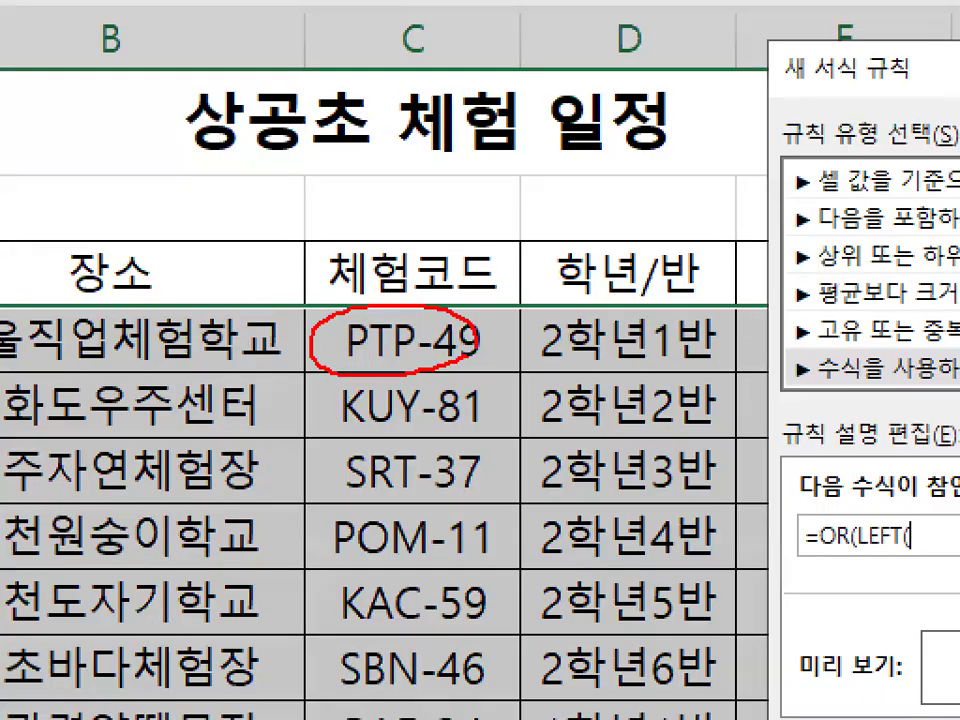
pyautogui.press('Escape')
# Reference the first 체험코드 cell inside LEFT with only its column fixed, as $C4
pyautogui.hotkey('ctrl', '1')
pyautogui.click(401, 339)
pyautogui.moveTo(401, 339); pyautogui.dragTo(518, 165)
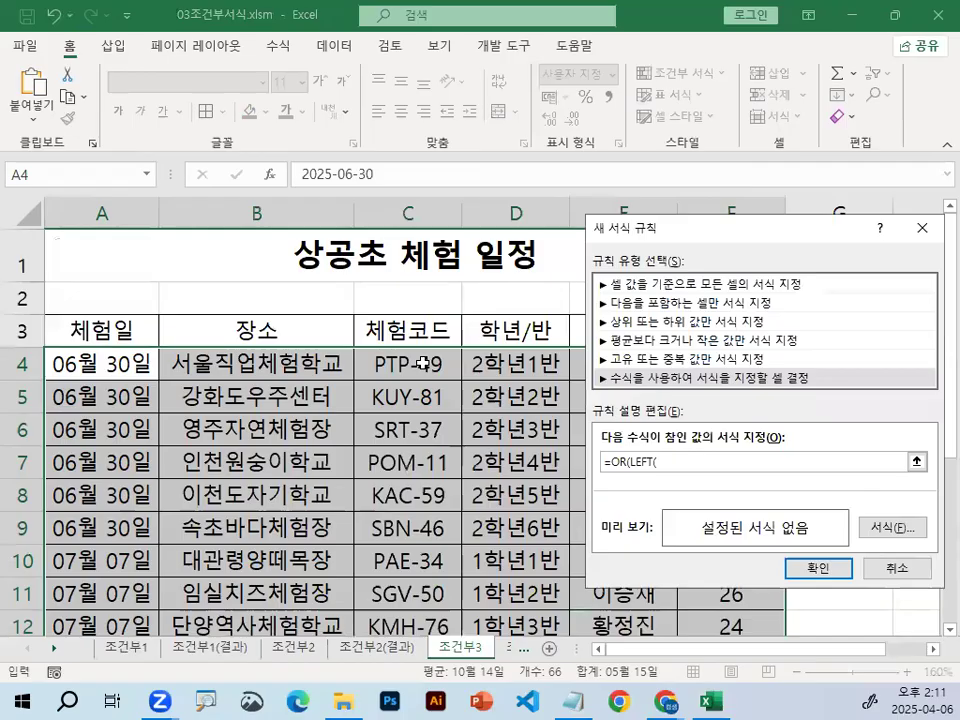
pyautogui.click(408, 363)
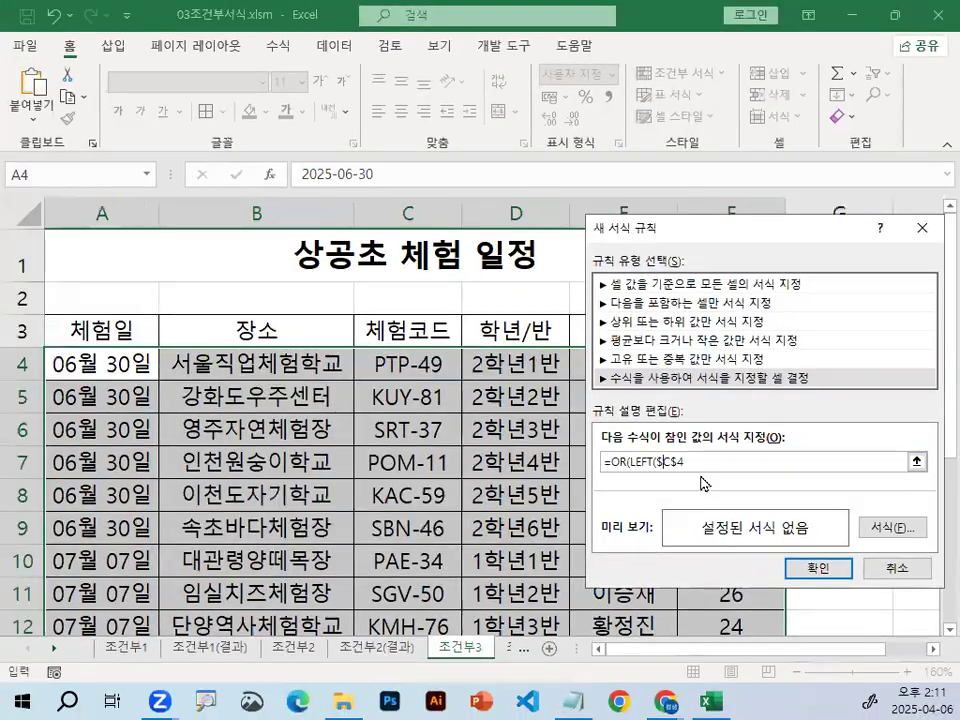
pyautogui.press('F4')
pyautogui.press('F4')
pyautogui.click(706, 465)
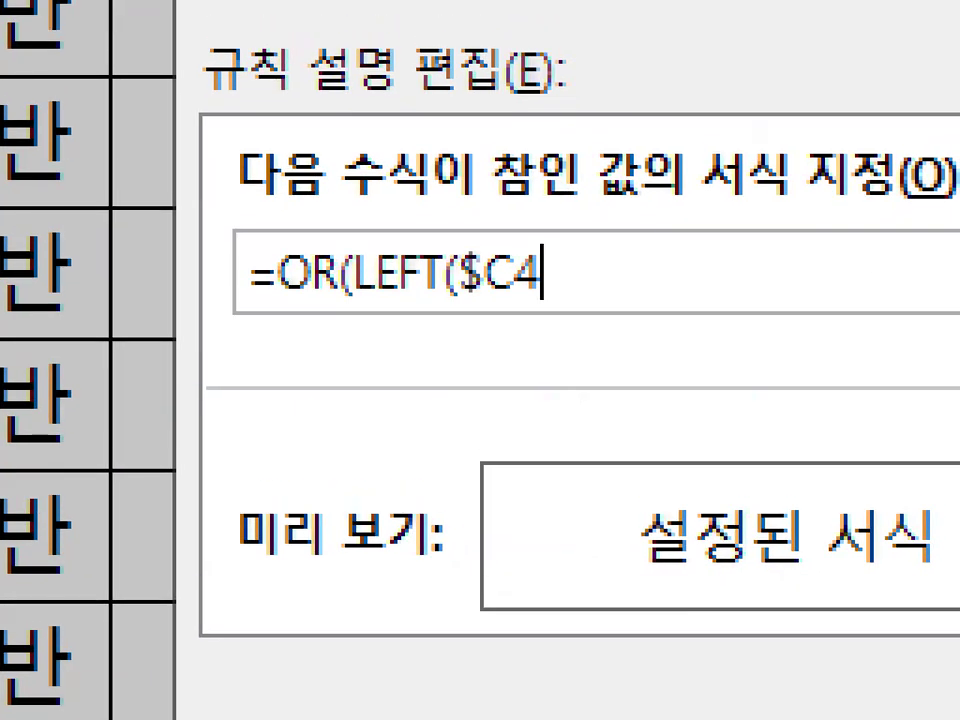
# Complete the first condition as LEFT($C4,1)="P", temporarily marking the end of its arguments and the code's first letter in red
pyautogui.moveTo(562, 299); pyautogui.dragTo(576, 257)
pyautogui.press('Escape')
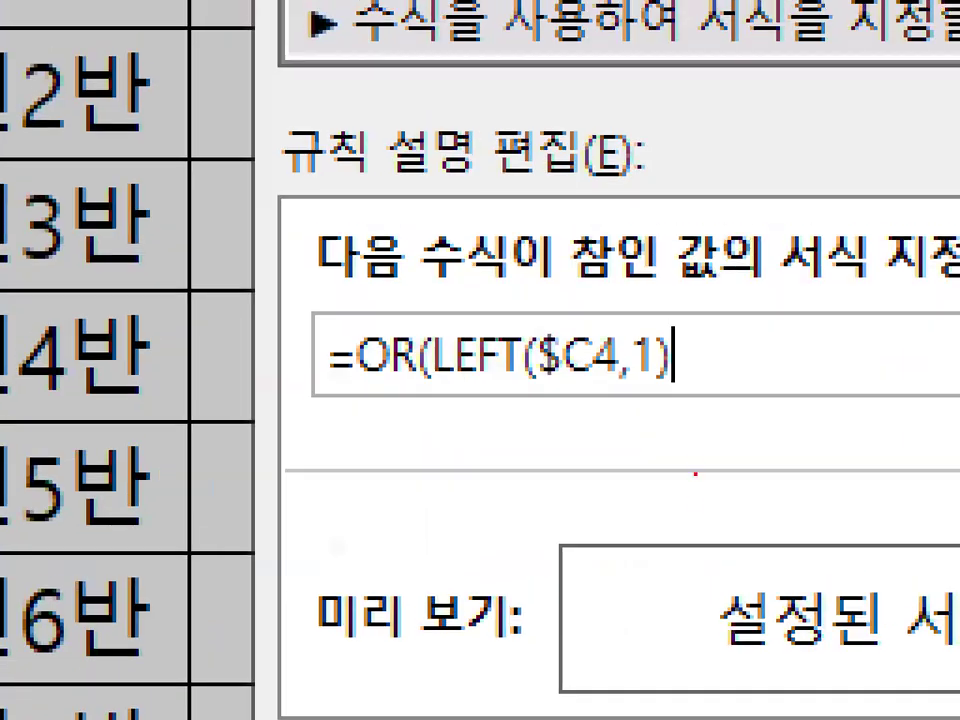
pyautogui.moveTo(643, 300); pyautogui.dragTo(648, 443)
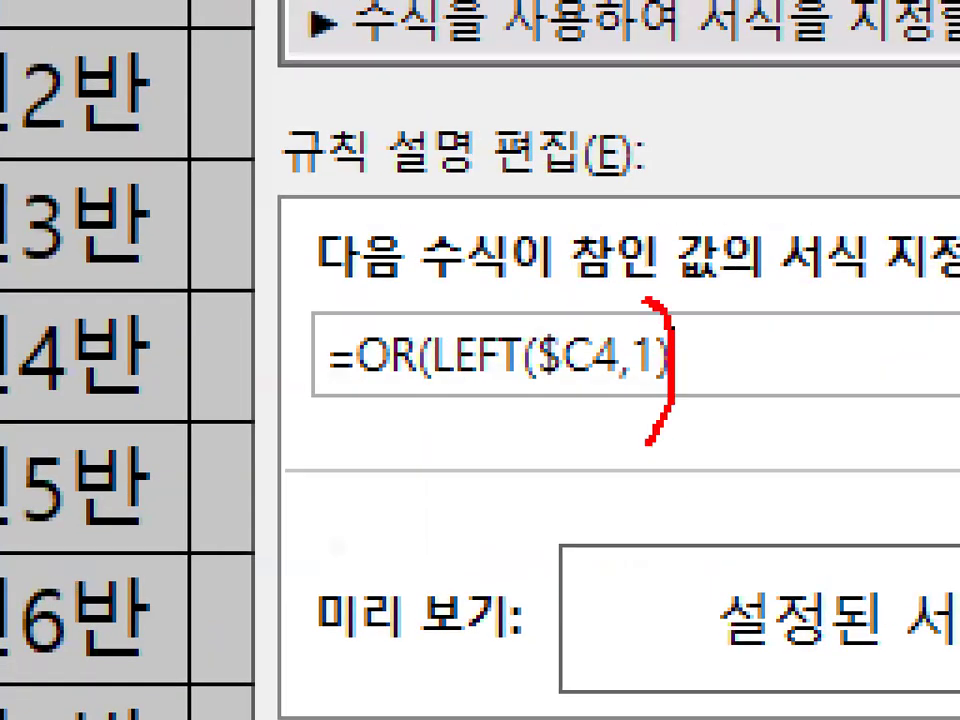
pyautogui.press('Escape')
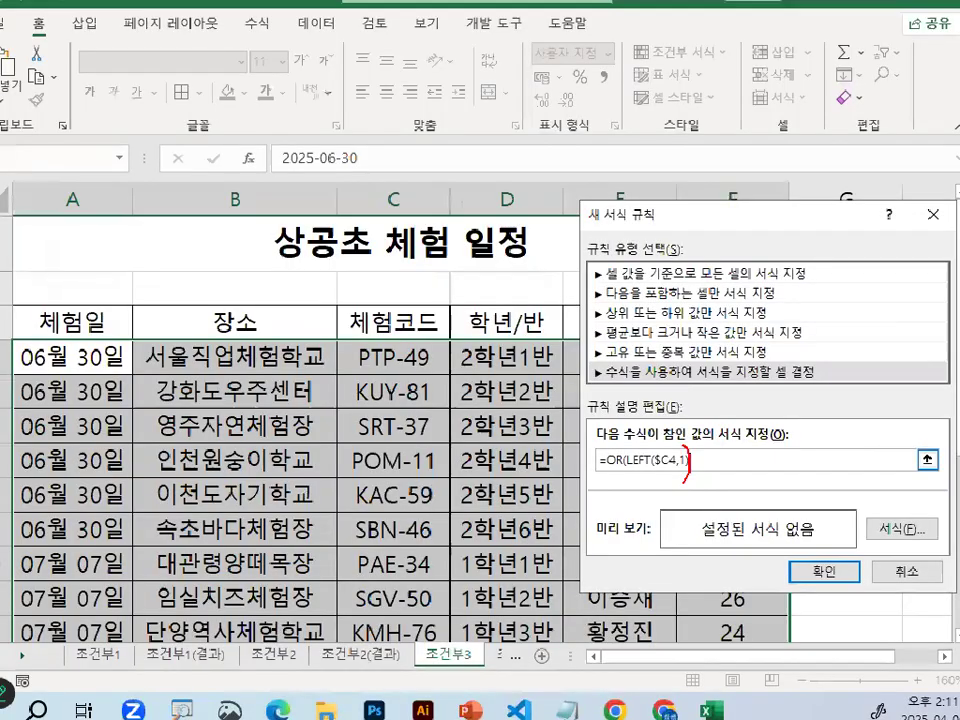
pyautogui.hotkey('ctrl', '1')
pyautogui.moveTo(110, 256)
pyautogui.mouseDown()
pyautogui.moveTo(92, 262)
pyautogui.moveTo(95, 220)
pyautogui.moveTo(104, 246)
pyautogui.mouseUp()
pyautogui.press('Escape')
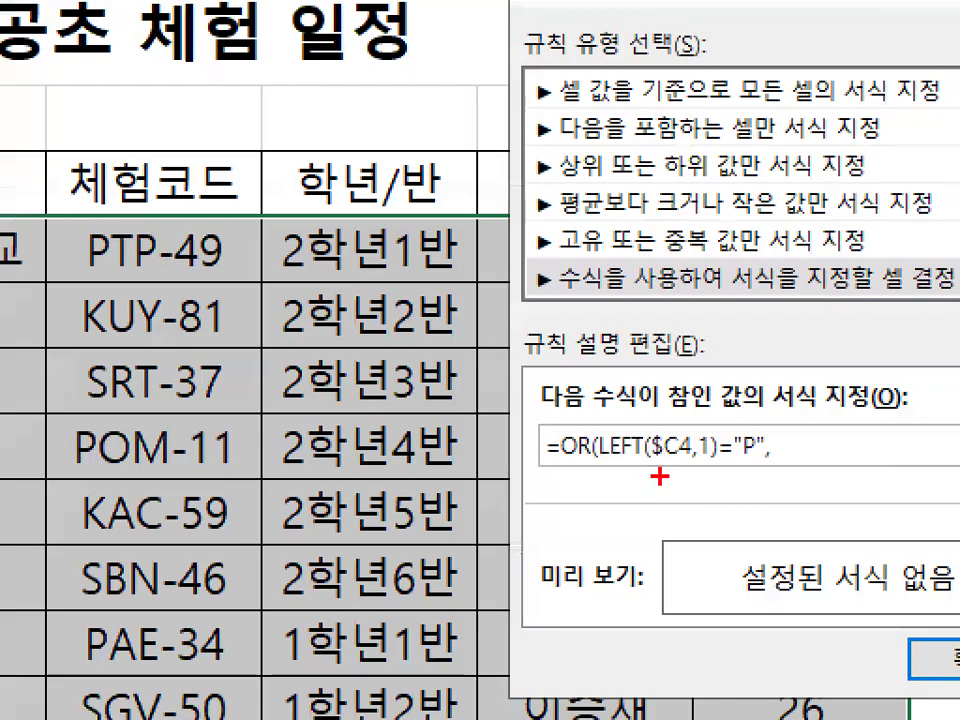
# Copy the condition LEFT($C4,1)="P" and paste it after the comma as the second OR condition
pyautogui.moveTo(597, 455); pyautogui.dragTo(740, 453)
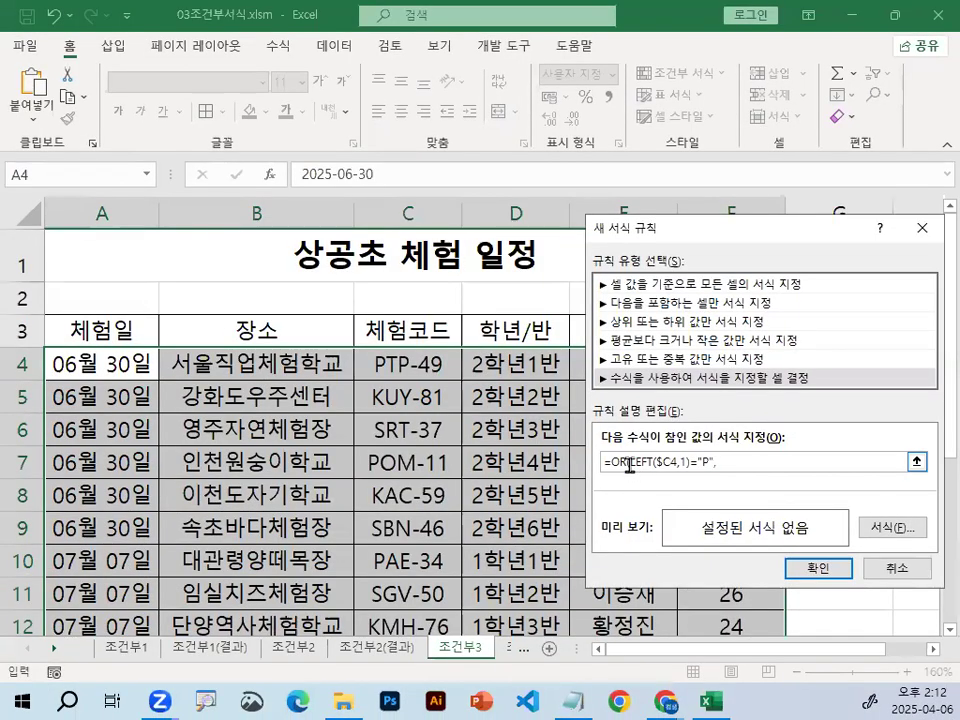
pyautogui.moveTo(629, 462); pyautogui.dragTo(716, 462)
pyautogui.hotkey('ctrl', 'c')
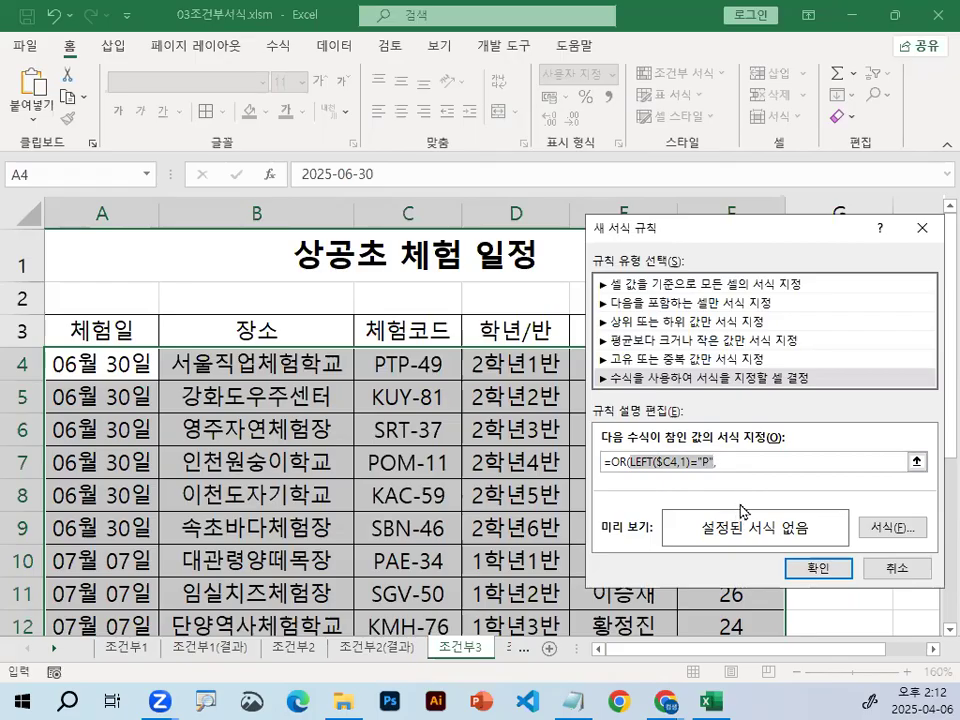
pyautogui.click(738, 457)
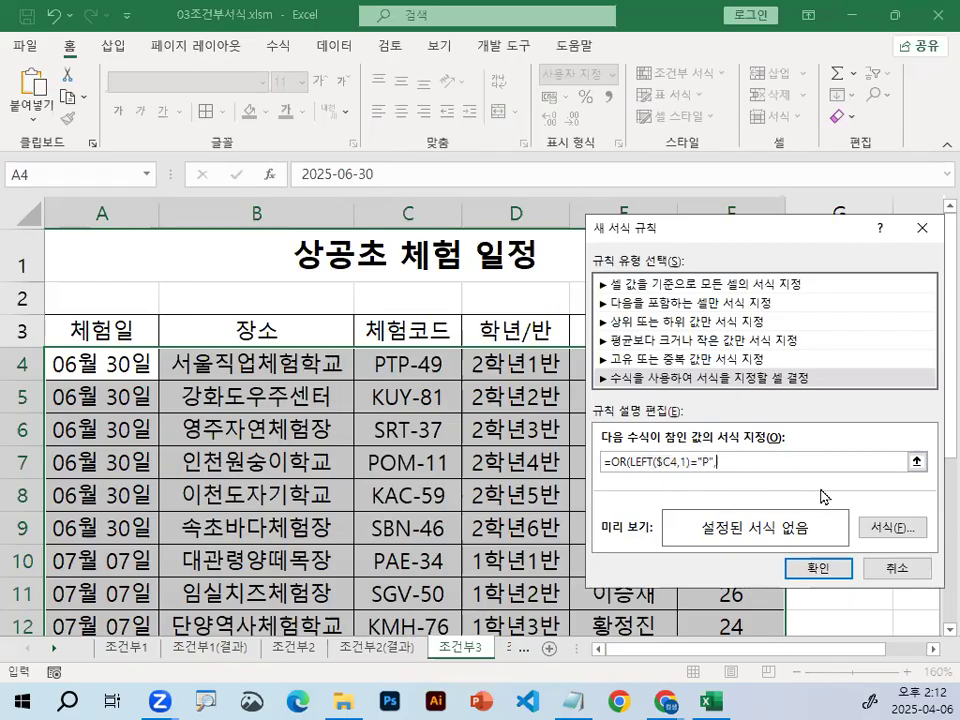
pyautogui.hotkey('ctrl', 'v')
# Circle the second condition's "P" in red, clear the ink, and change that letter to S
pyautogui.moveTo(808, 227); pyautogui.dragTo(659, 68)
pyautogui.hotkey('ctrl', '1')
pyautogui.click(656, 311)
pyautogui.moveTo(658, 304)
pyautogui.mouseDown()
pyautogui.moveTo(614, 305)
pyautogui.moveTo(640, 276)
pyautogui.mouseUp()
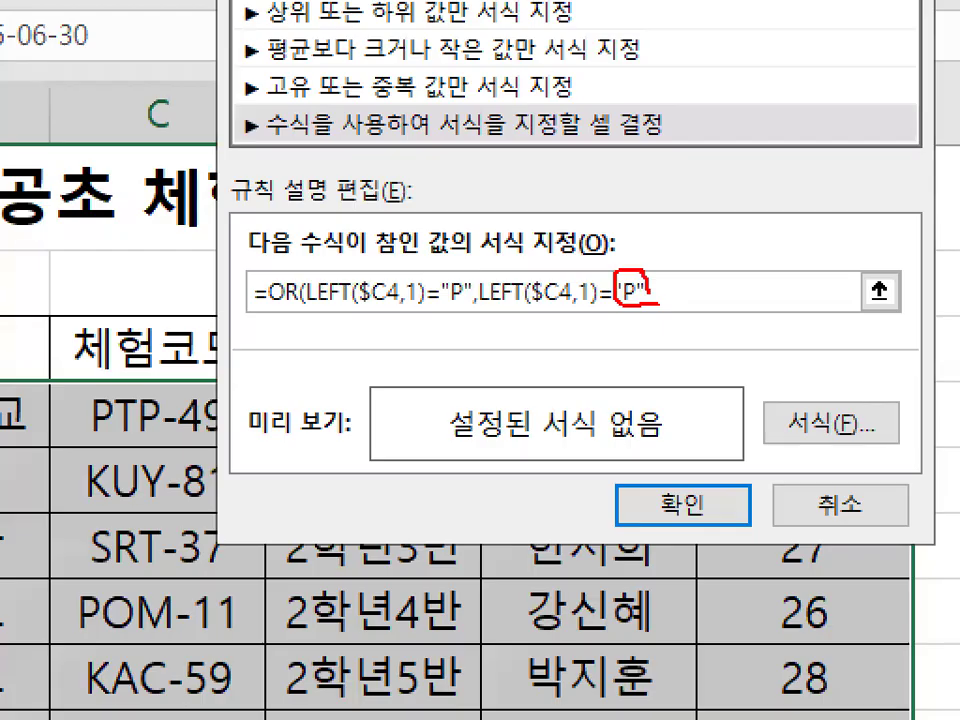
pyautogui.press('Escape')
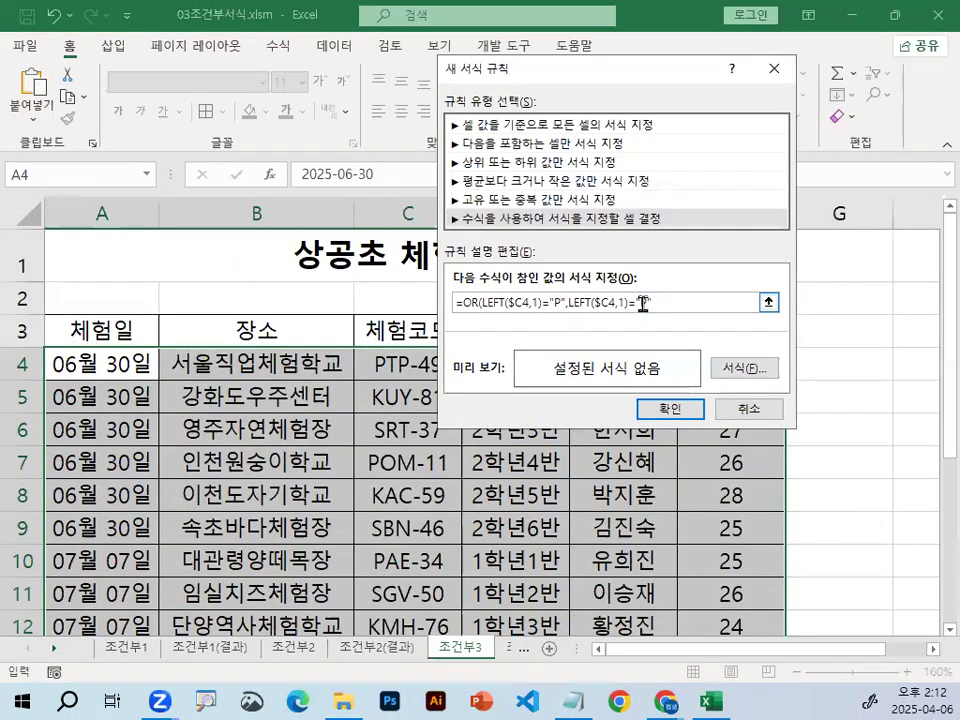
pyautogui.write('S')
# Switch to the Notepad notes, close the gap above the =OR(LEFT($C4,1)="P",LEFT($C4,1)="S") line, and add blank lines above 04. 고급필터
pyautogui.click(574, 700)
pyautogui.click(232, 409)
pyautogui.hotkey('ctrl', 'v')
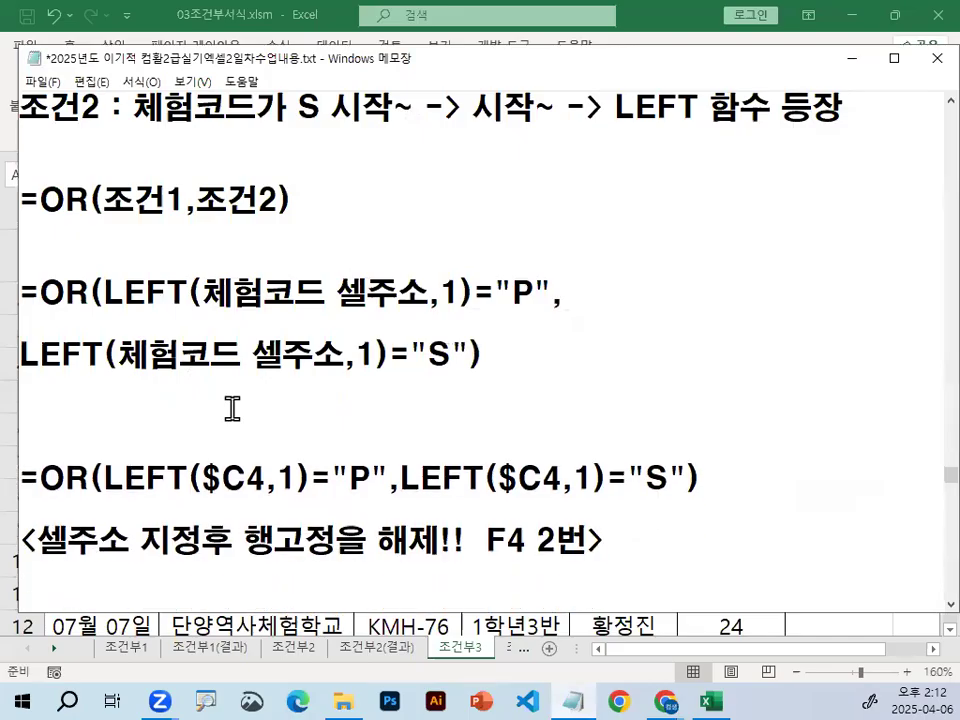
pyautogui.press('Down')
pyautogui.press('Down')
pyautogui.press('Down')
pyautogui.press('Down')
pyautogui.press('Down')
pyautogui.press('Down')
pyautogui.press('Down')
pyautogui.press('Up')
pyautogui.press('Up')
pyautogui.press('Up')
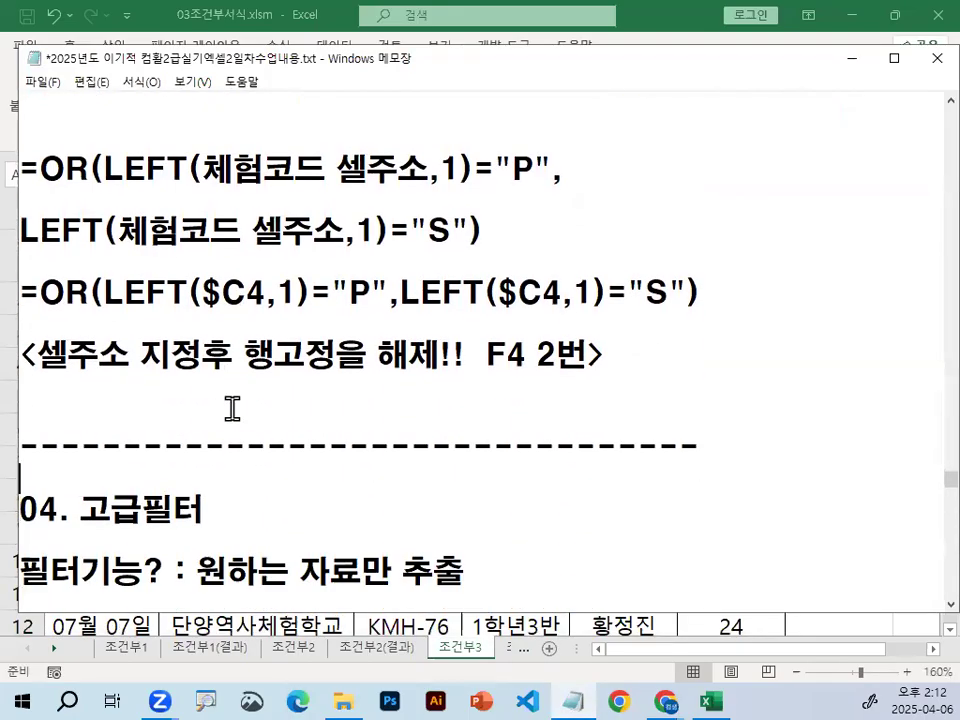
pyautogui.press('Return')
pyautogui.press('Return')
pyautogui.press('Return')
pyautogui.press('Return')
# Underline the note about releasing the row lock with F4, mark both $C4 references in red, and clear the ink
pyautogui.hotkey('ctrl', '2')
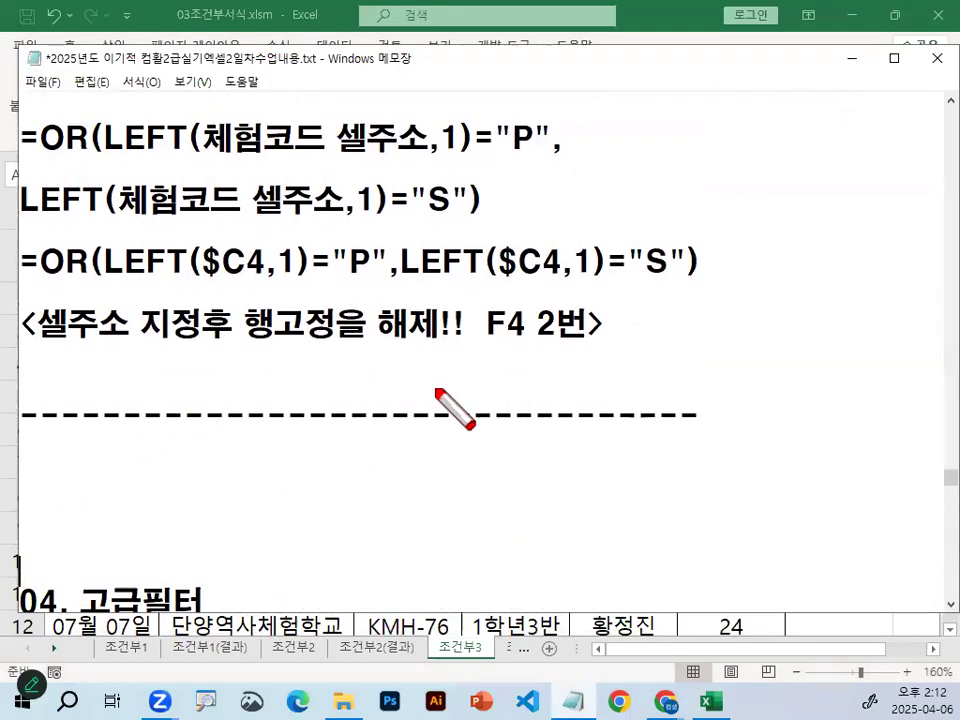
pyautogui.moveTo(40, 349); pyautogui.dragTo(578, 350)
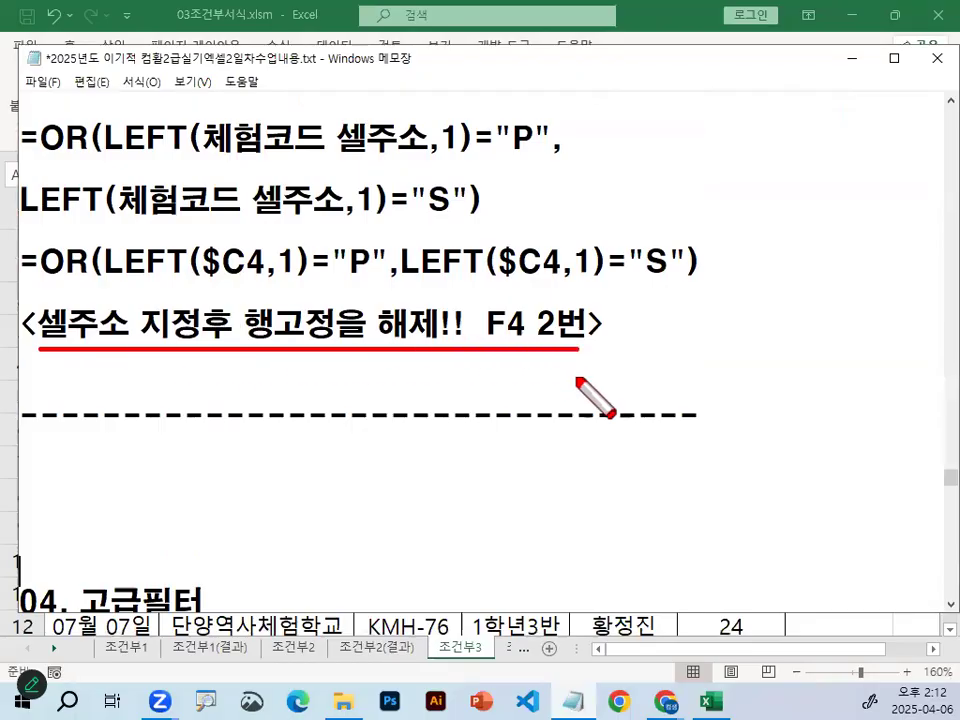
pyautogui.moveTo(200, 281); pyautogui.dragTo(262, 280)
pyautogui.moveTo(498, 281); pyautogui.dragTo(560, 281)
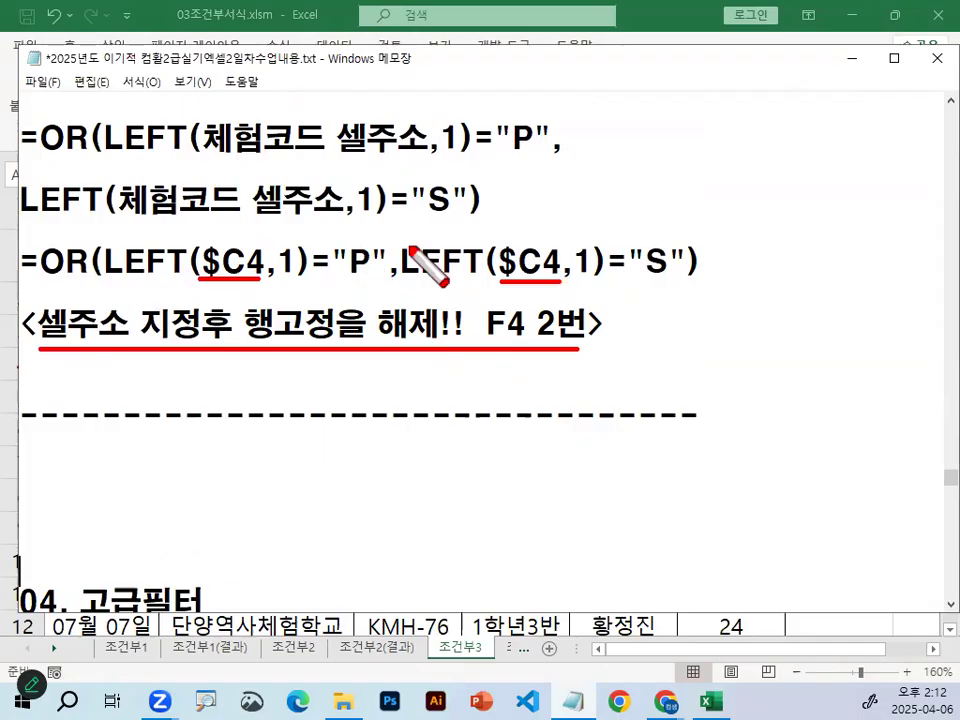
pyautogui.moveTo(224, 228); pyautogui.dragTo(268, 212)
pyautogui.moveTo(511, 222); pyautogui.dragTo(532, 210)
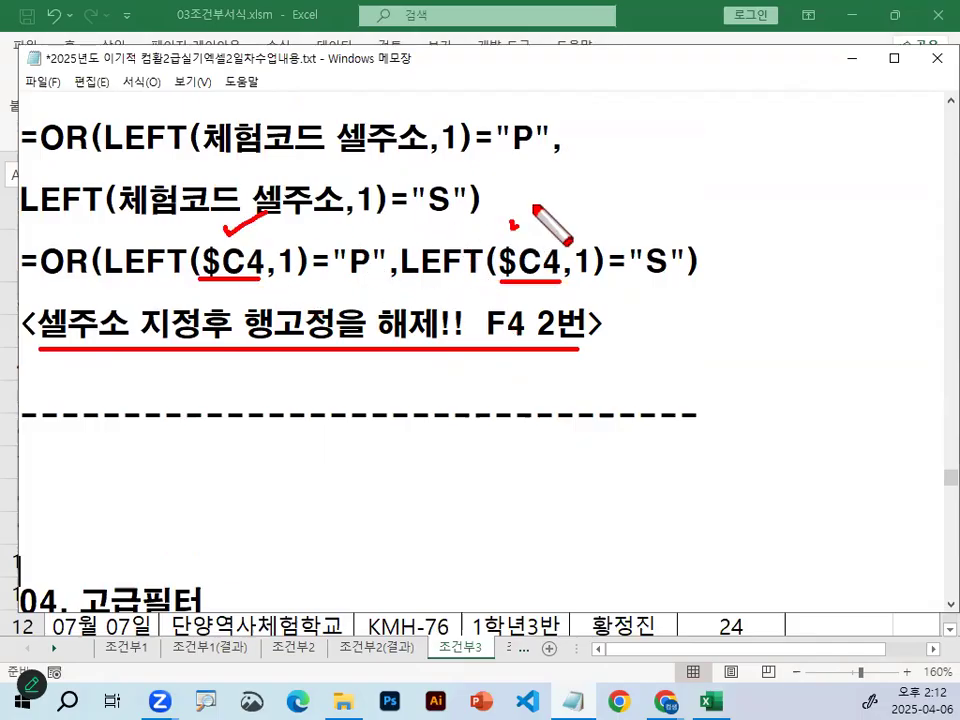
pyautogui.moveTo(675, 257)
pyautogui.mouseDown()
pyautogui.moveTo(690, 253)
pyautogui.moveTo(692, 272)
pyautogui.mouseUp()
pyautogui.press('Escape')
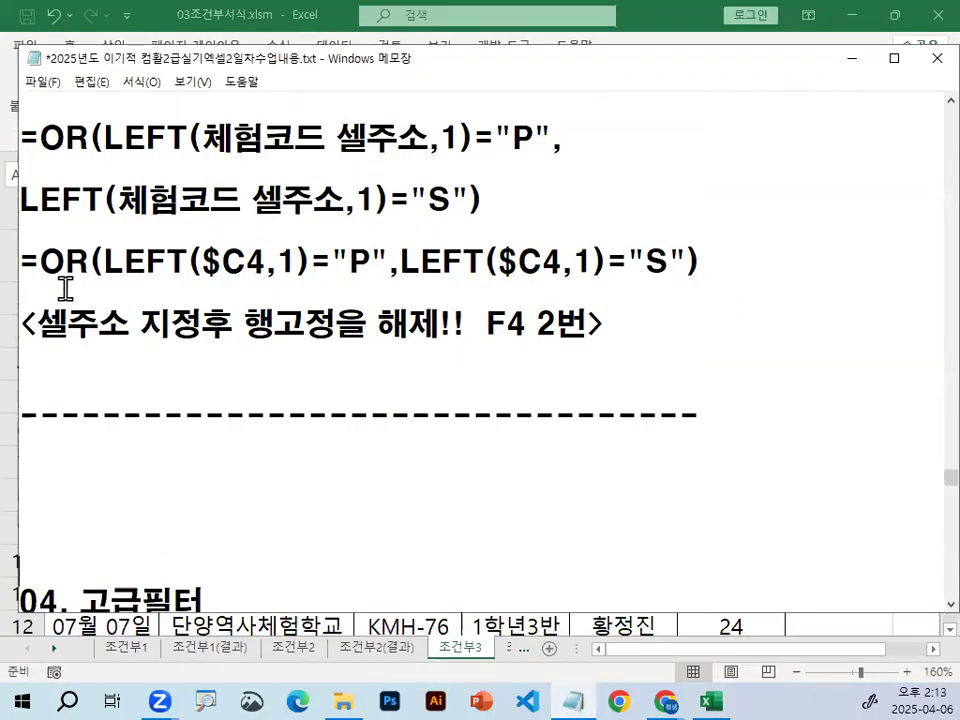
# Underline the complete OR formula in the notes, mark the first LEFT function's parentheses in red, and clear the ink
pyautogui.hotkey('ctrl', '2')
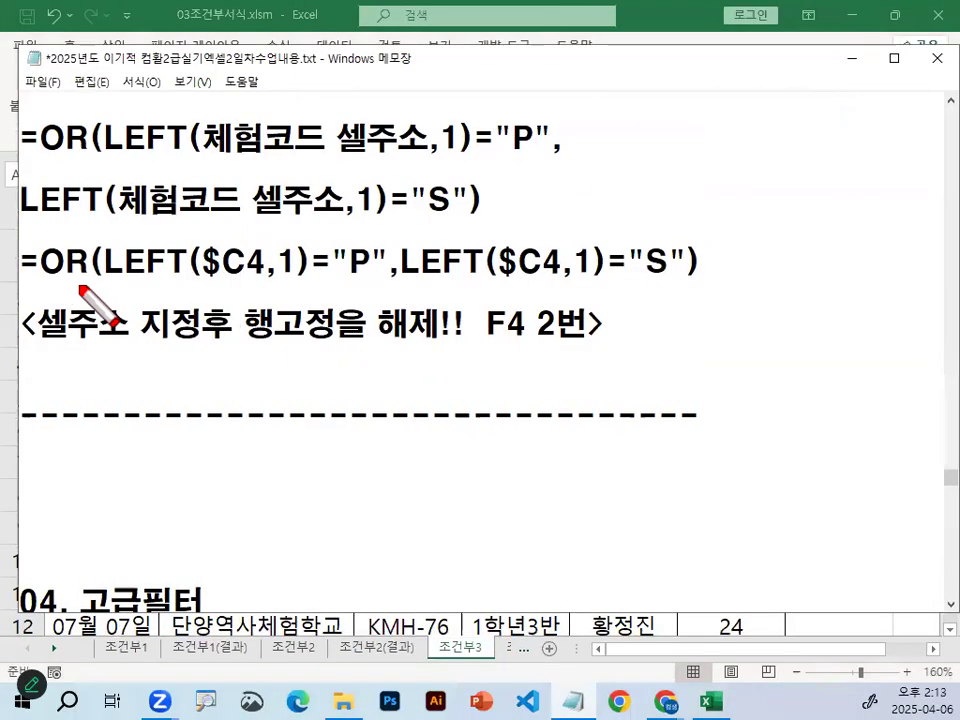
pyautogui.moveTo(40, 285); pyautogui.dragTo(737, 287)
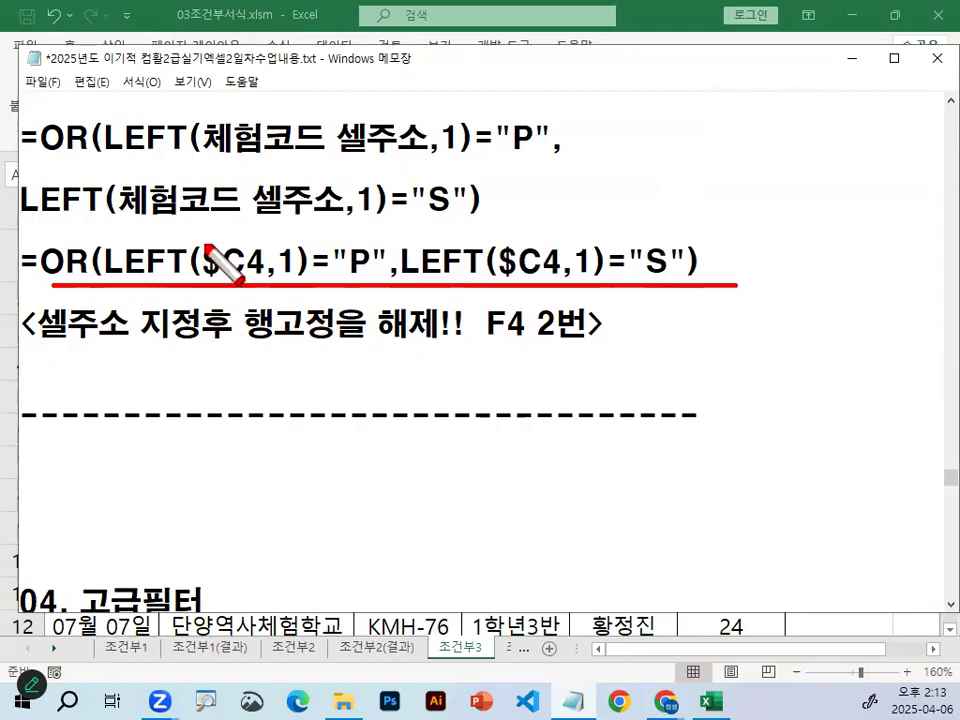
pyautogui.moveTo(208, 240); pyautogui.dragTo(200, 278)
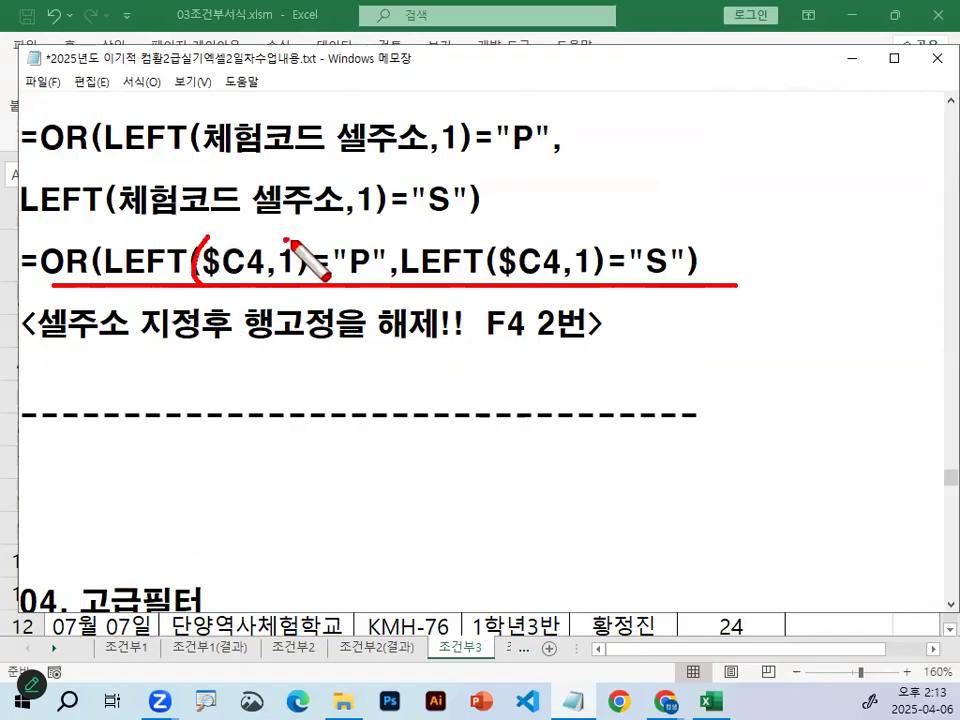
pyautogui.moveTo(285, 240); pyautogui.dragTo(296, 284)
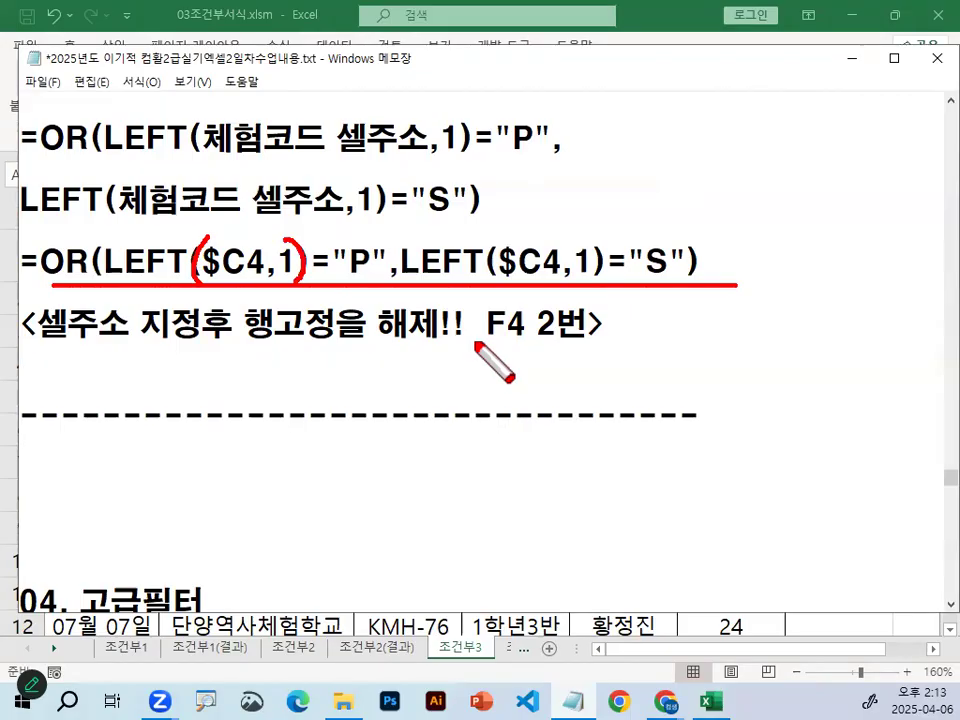
pyautogui.press('Escape')
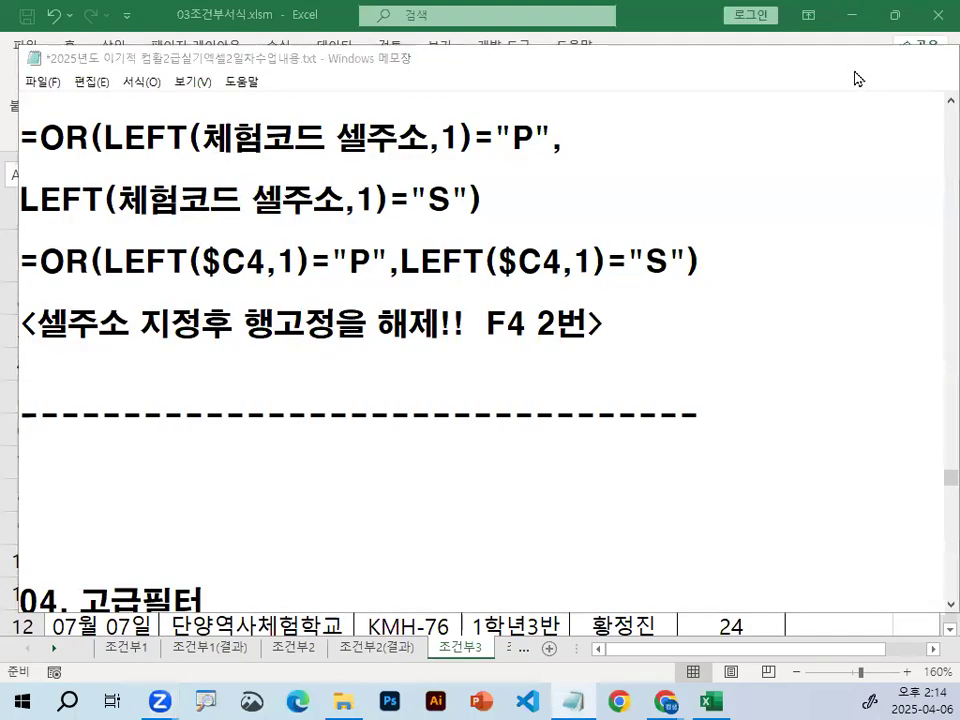
# Return to the new rule in Excel and open its cell format settings
pyautogui.click(852, 59)
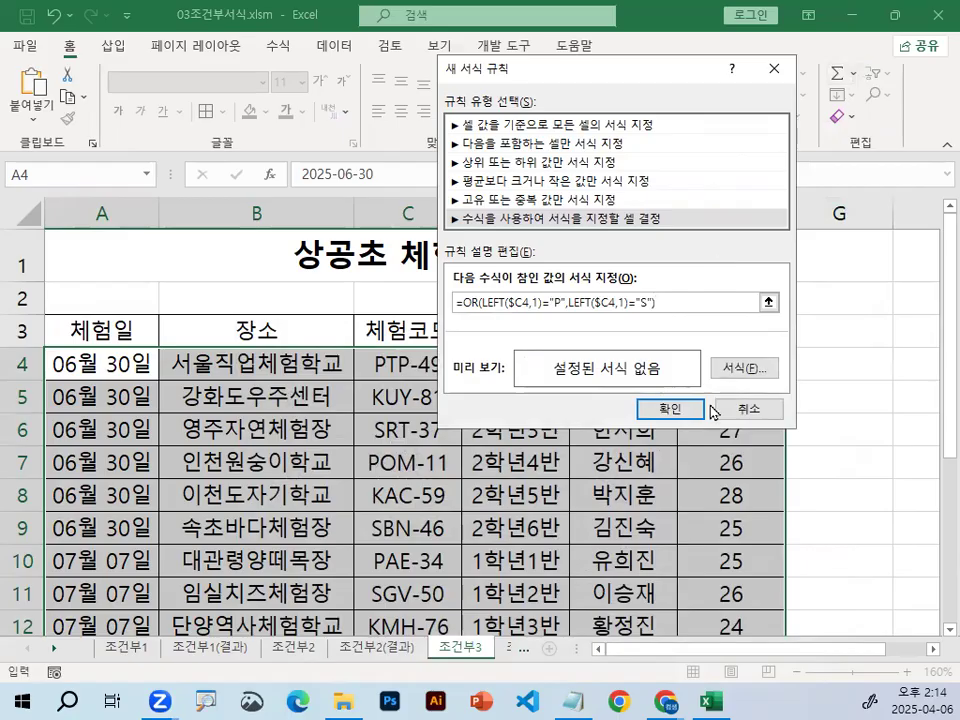
pyautogui.click(752, 368)
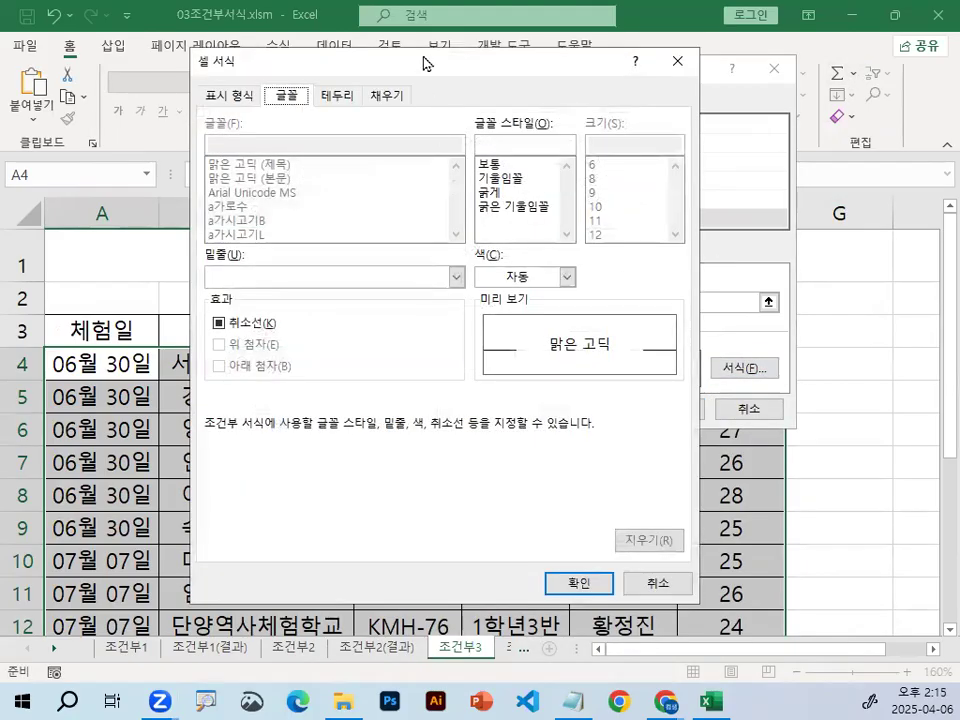
pyautogui.moveTo(424, 60); pyautogui.dragTo(410, 74)
# Circle 글꼴 in red, cross out its 색 setting, circle 채우기 as the right place, and clear the ink
pyautogui.hotkey('ctrl', '1')
pyautogui.click(266, 118)
pyautogui.moveTo(331, 98)
pyautogui.mouseDown()
pyautogui.moveTo(293, 132)
pyautogui.moveTo(326, 115)
pyautogui.mouseUp()
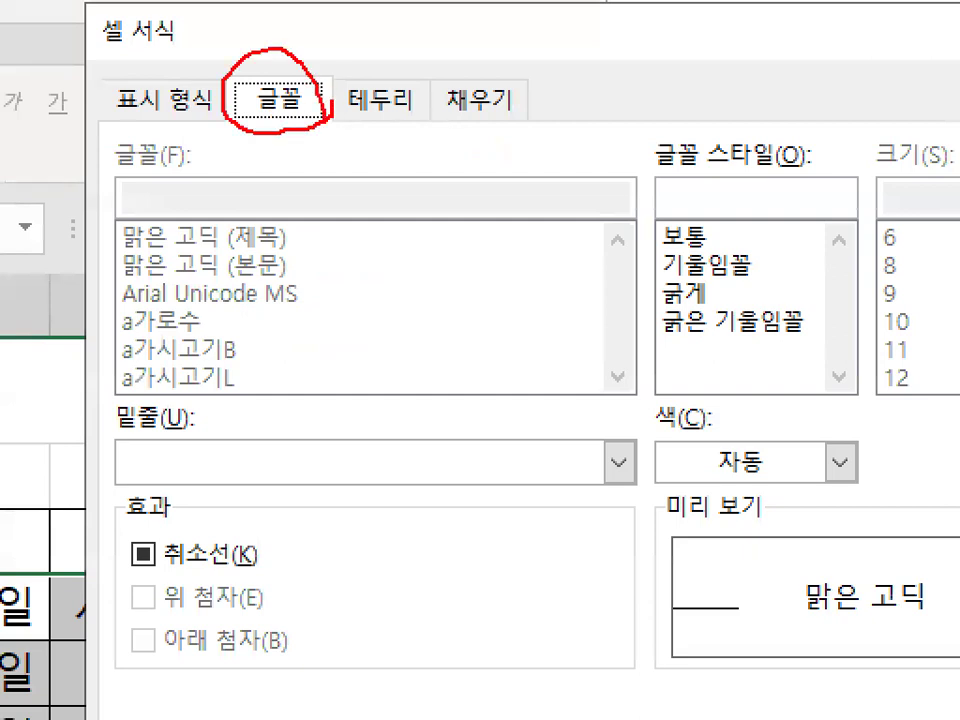
pyautogui.moveTo(818, 458)
pyautogui.mouseDown()
pyautogui.moveTo(729, 476)
pyautogui.moveTo(797, 457)
pyautogui.mouseUp()
pyautogui.moveTo(781, 402); pyautogui.dragTo(663, 542)
pyautogui.moveTo(652, 404); pyautogui.dragTo(742, 522)
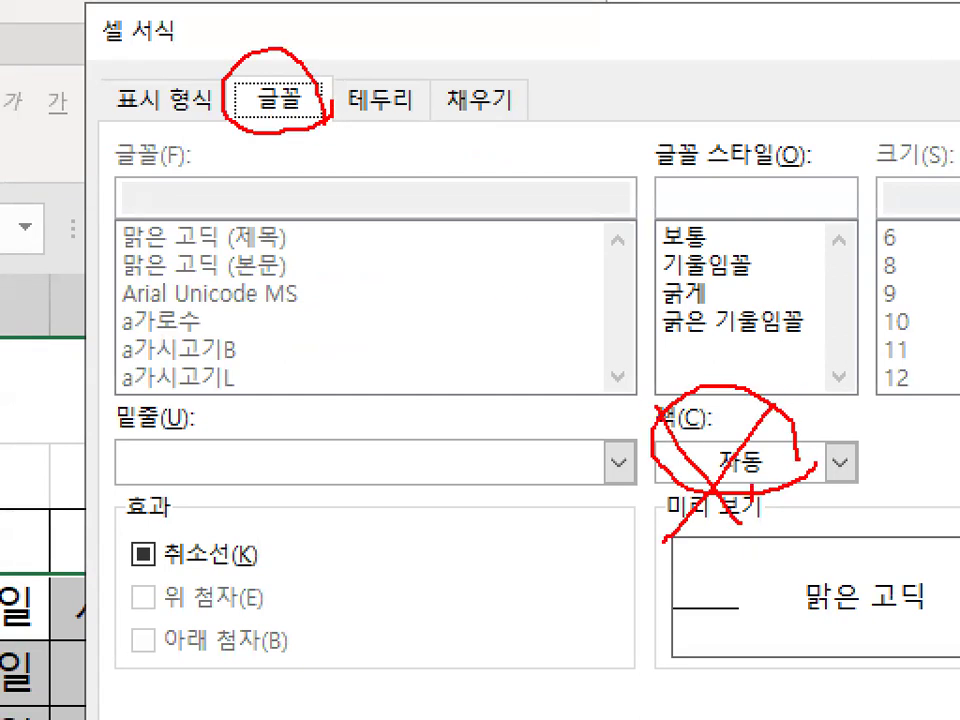
pyautogui.moveTo(522, 82)
pyautogui.mouseDown()
pyautogui.moveTo(536, 128)
pyautogui.moveTo(557, 115)
pyautogui.mouseUp()
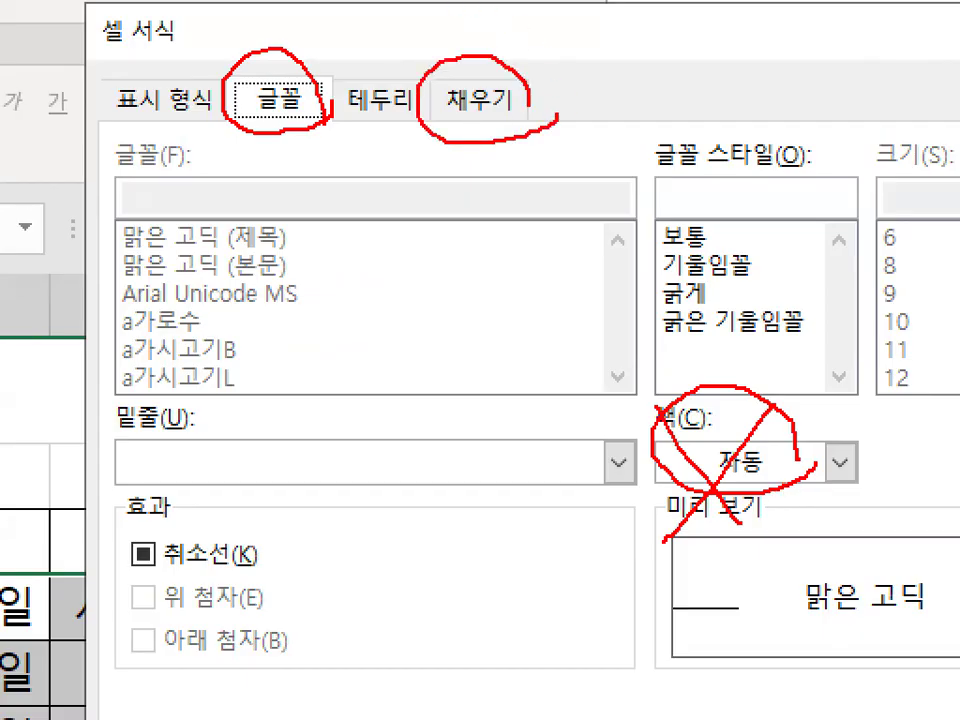
pyautogui.press('Escape')
# Show the 채우기 settings, outline the standard colour row in red, and tick the light green and green swatches
pyautogui.click(462, 98)
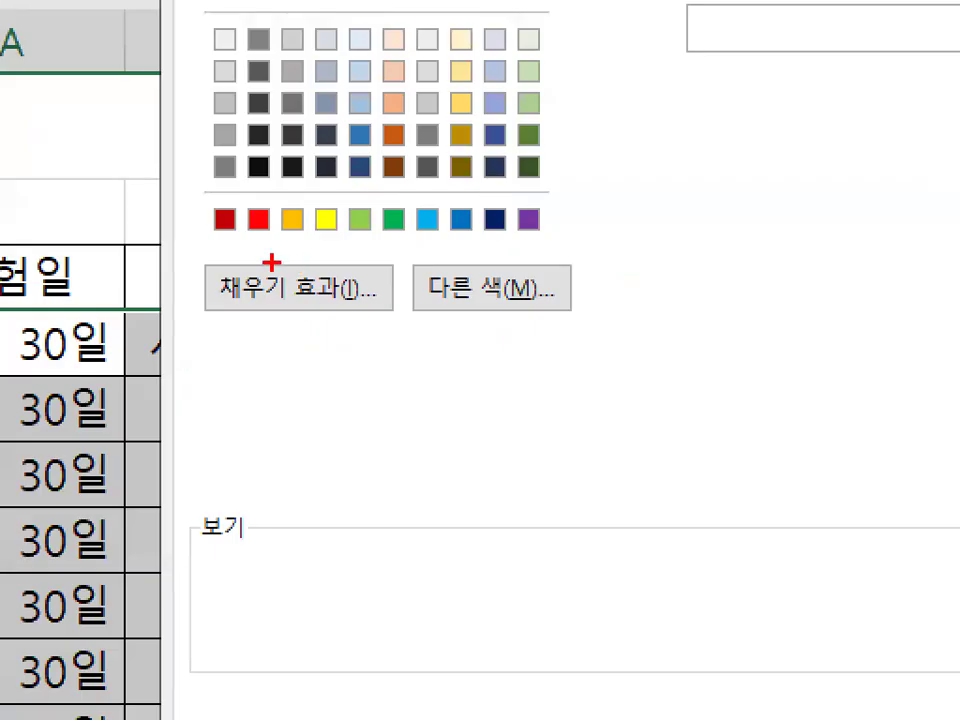
pyautogui.moveTo(198, 313); pyautogui.dragTo(353, 313)
pyautogui.moveTo(511, 243); pyautogui.dragTo(540, 237)
pyautogui.moveTo(246, 238)
pyautogui.mouseDown()
pyautogui.moveTo(236, 193)
pyautogui.moveTo(548, 188)
pyautogui.moveTo(575, 238)
pyautogui.mouseUp()
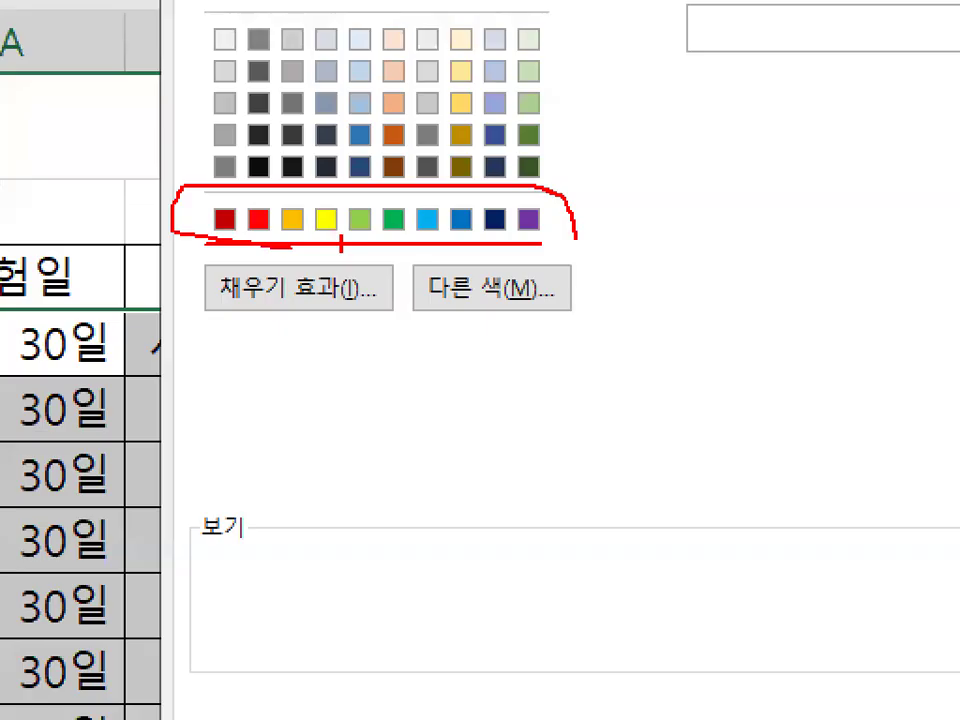
pyautogui.moveTo(361, 193)
pyautogui.mouseDown()
pyautogui.moveTo(364, 209)
pyautogui.moveTo(409, 146)
pyautogui.mouseUp()
pyautogui.moveTo(396, 195); pyautogui.dragTo(427, 170)
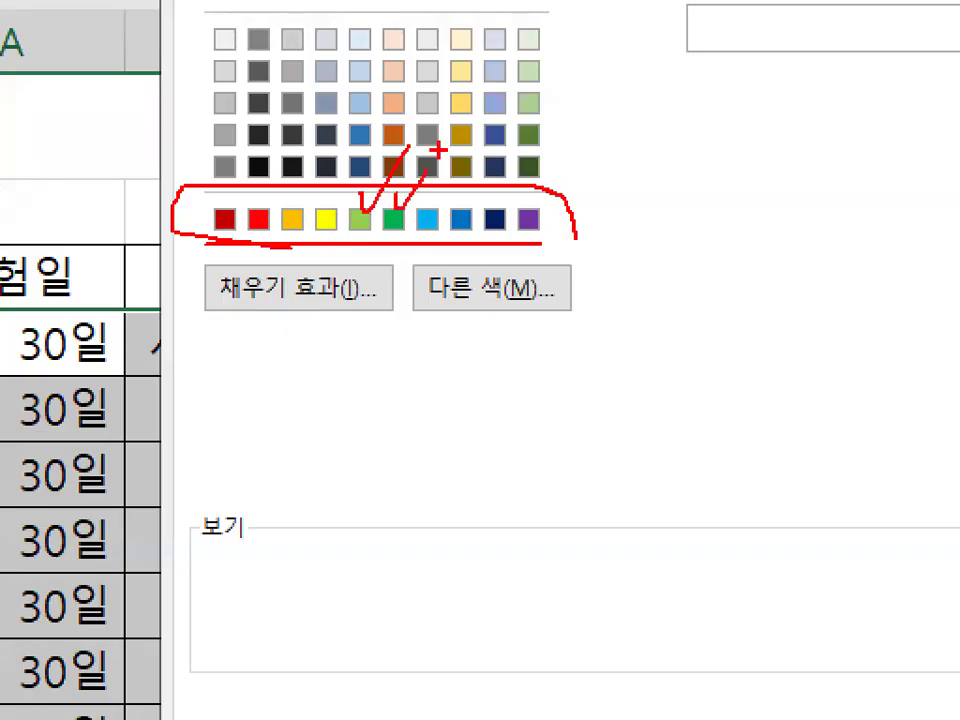
# Clear the ink, mark the 무늬 색 setting in red, and open its colour palette
pyautogui.press('Escape')
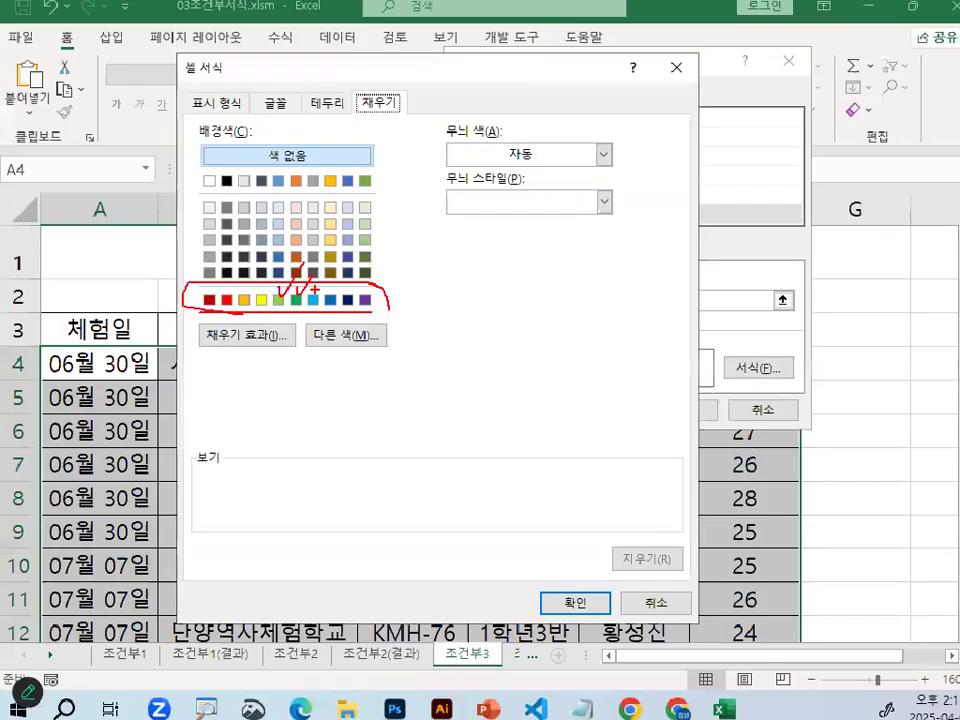
pyautogui.hotkey('ctrl', '1')
pyautogui.click(519, 148)
pyautogui.moveTo(509, 145)
pyautogui.mouseDown()
pyautogui.moveTo(347, 118)
pyautogui.moveTo(463, 140)
pyautogui.mouseUp()
pyautogui.press('Escape')
pyautogui.click(520, 157)
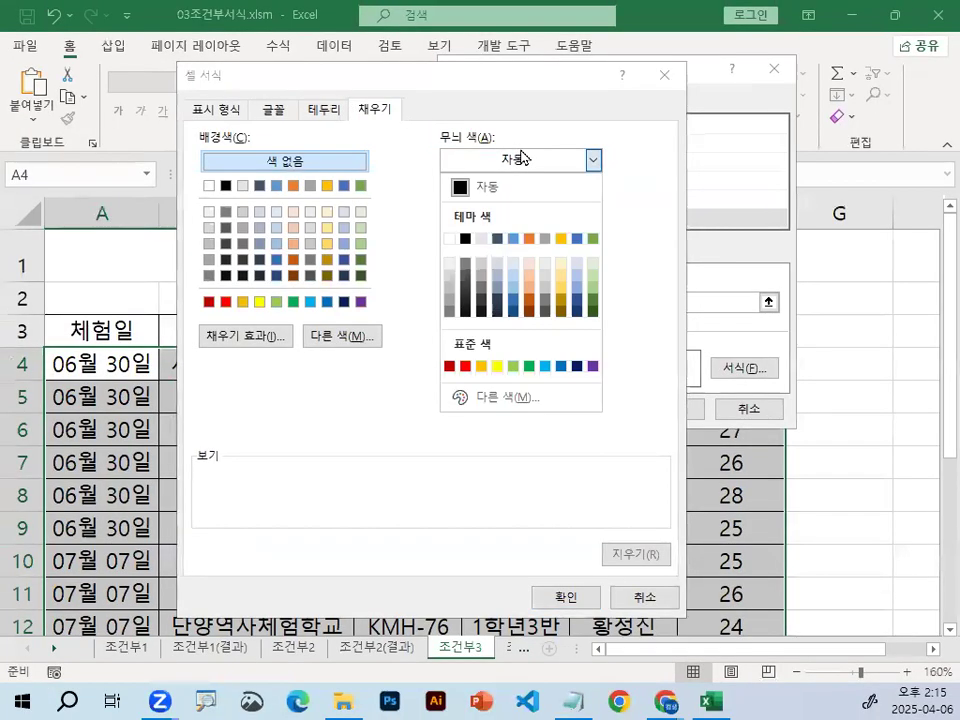
# Underline the standard colours in both the 배경색 and 무늬 색 palettes in red, tick the pattern palette, and clear the ink
pyautogui.hotkey('ctrl', '1')
pyautogui.click(279, 380)
pyautogui.moveTo(415, 378); pyautogui.dragTo(575, 375)
pyautogui.moveTo(180, 251); pyautogui.dragTo(463, 251)
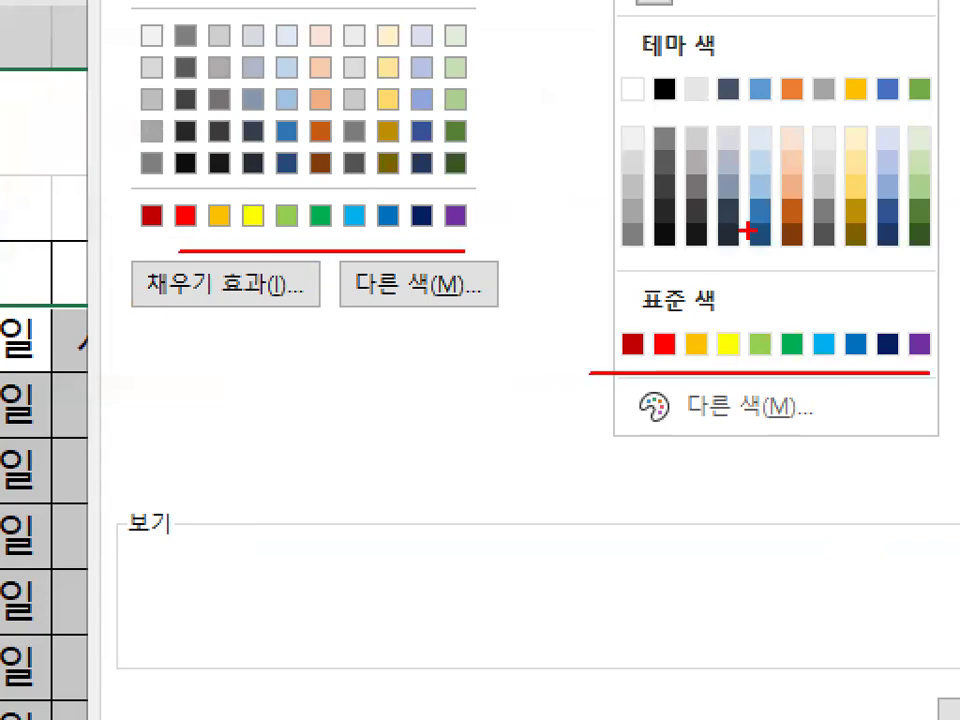
pyautogui.moveTo(746, 233); pyautogui.dragTo(812, 178)
pyautogui.press('Escape')
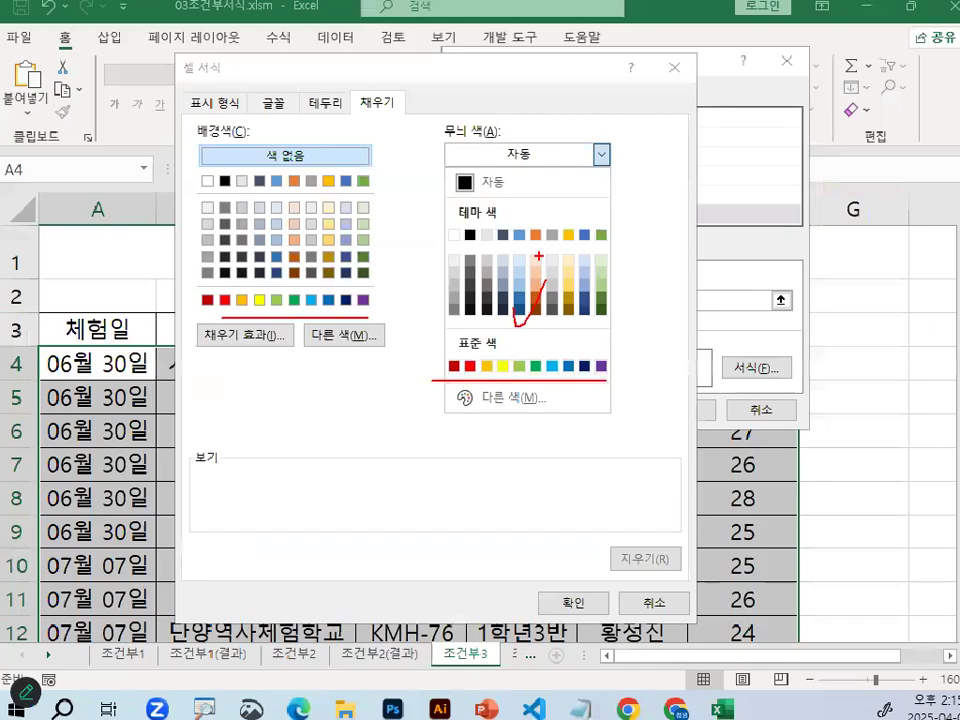
# Reopen the 무늬 색 palette, circle and cross out its standard 녹색 swatch in red, and clear the ink
pyautogui.click(744, 368)
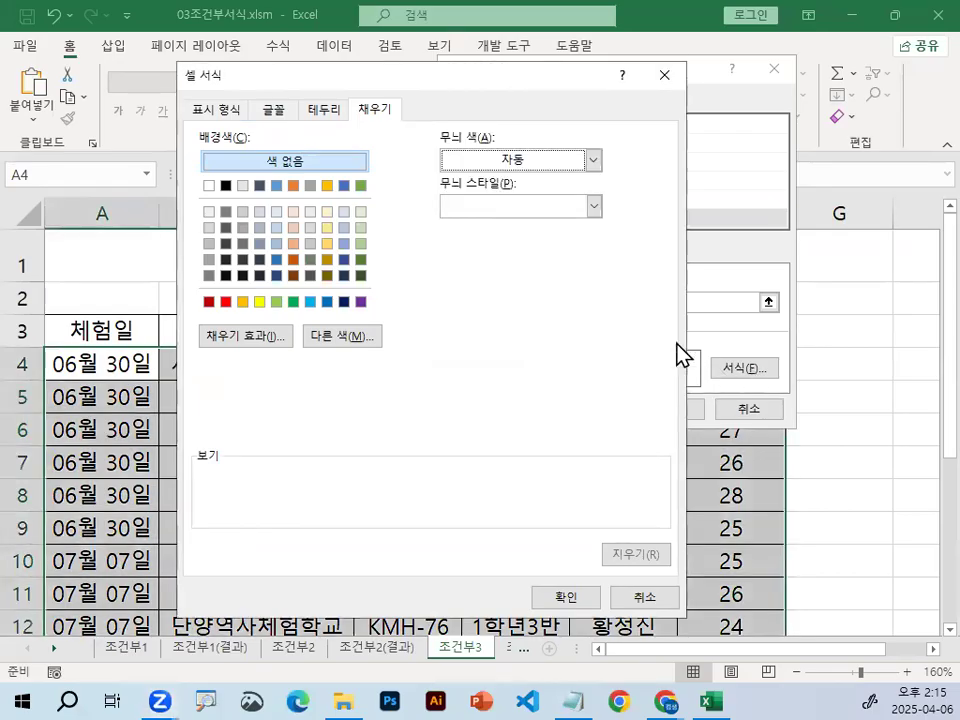
pyautogui.click(593, 161)
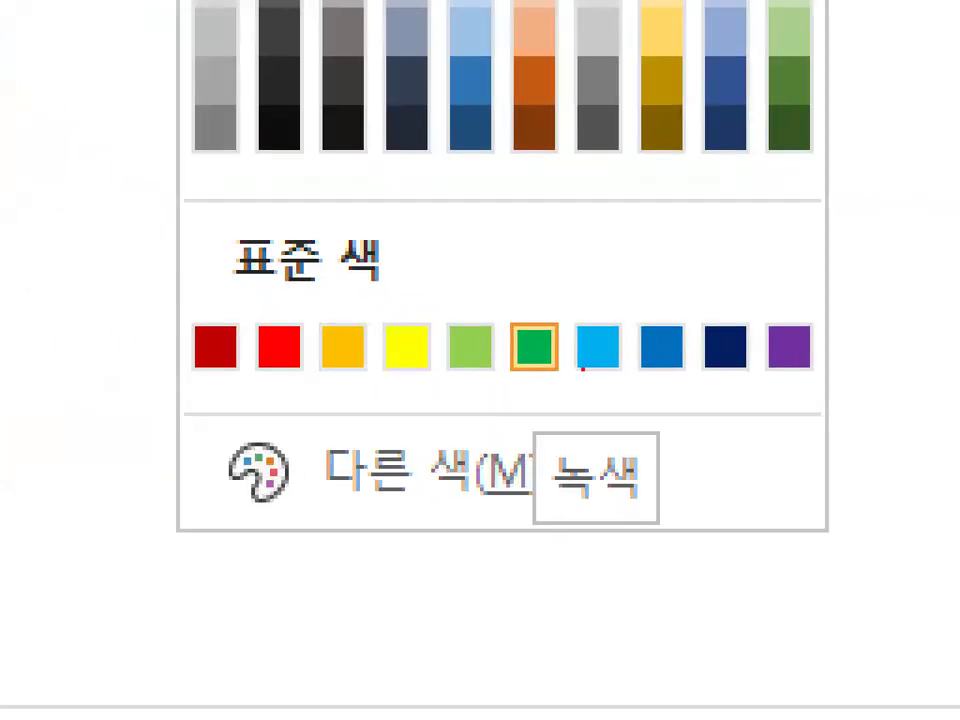
pyautogui.moveTo(583, 368)
pyautogui.mouseDown()
pyautogui.moveTo(493, 362)
pyautogui.moveTo(575, 352)
pyautogui.moveTo(609, 246)
pyautogui.moveTo(425, 468)
pyautogui.mouseUp()
pyautogui.moveTo(473, 235); pyautogui.dragTo(597, 478)
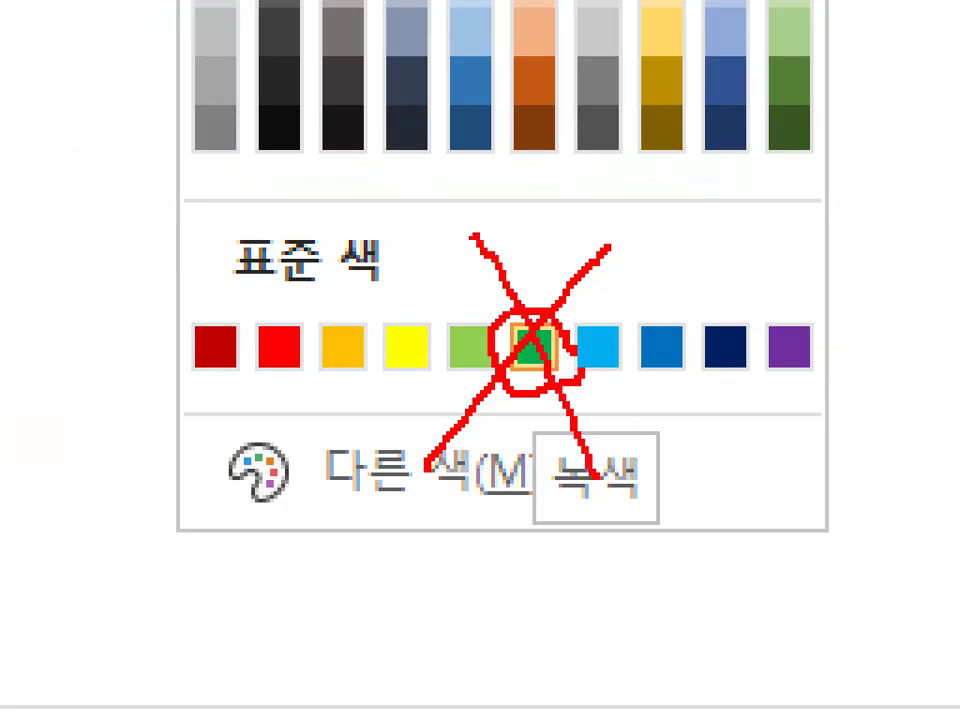
pyautogui.moveTo(915, 311)
pyautogui.mouseDown()
pyautogui.moveTo(939, 336)
pyautogui.moveTo(957, 314)
pyautogui.mouseUp()
pyautogui.press('Escape')
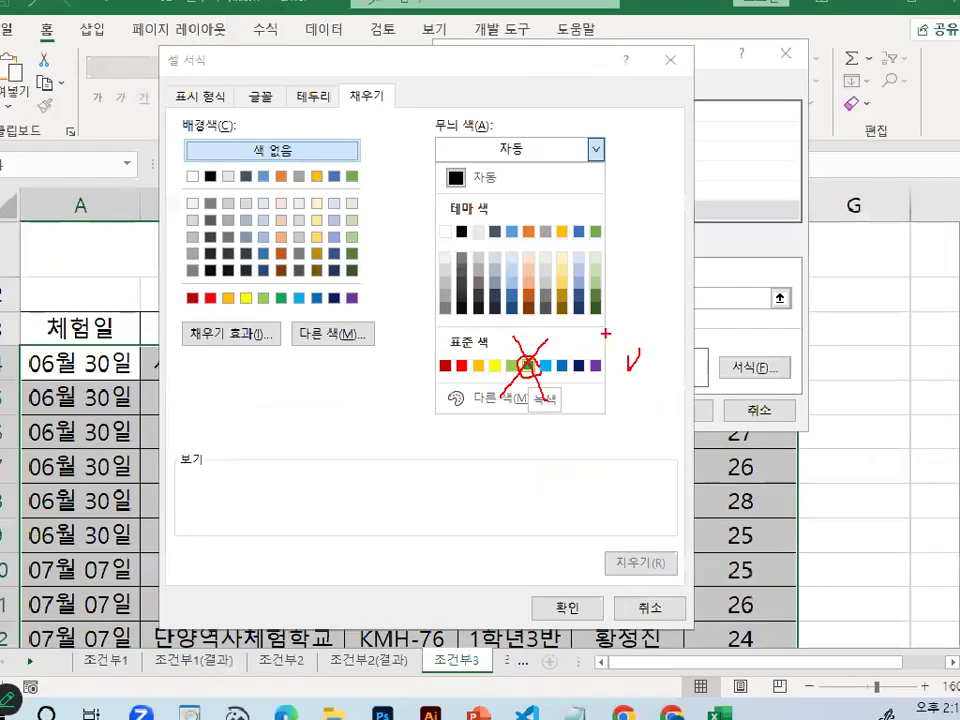
# Set the rule's background fill to standard green and apply the new OR formula rule to the table
pyautogui.click(294, 302)
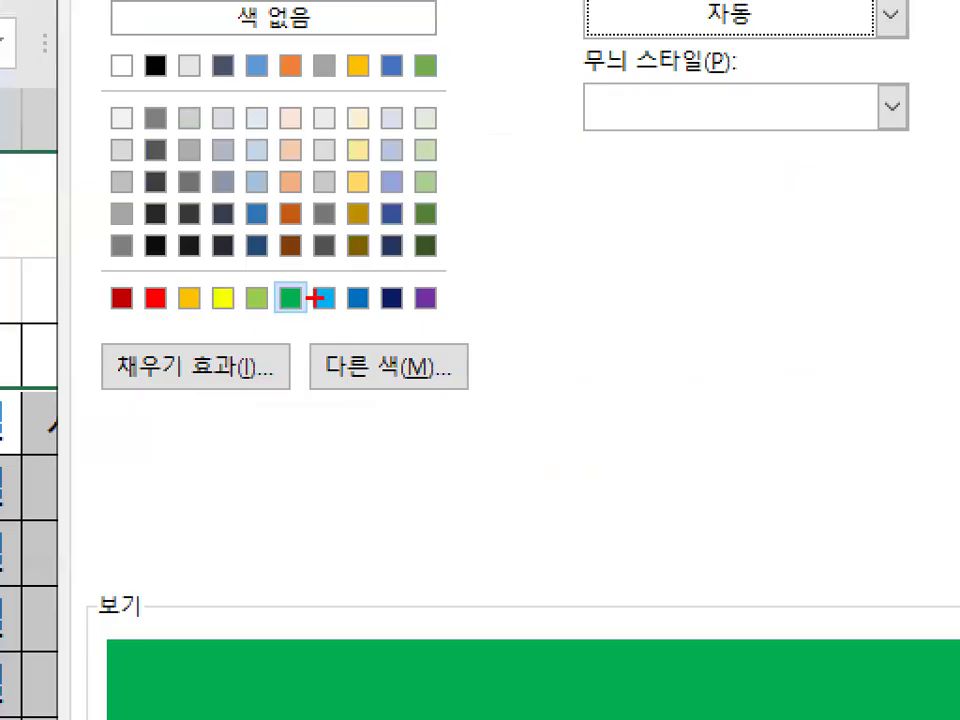
pyautogui.moveTo(304, 301); pyautogui.dragTo(306, 310)
pyautogui.press('Escape')
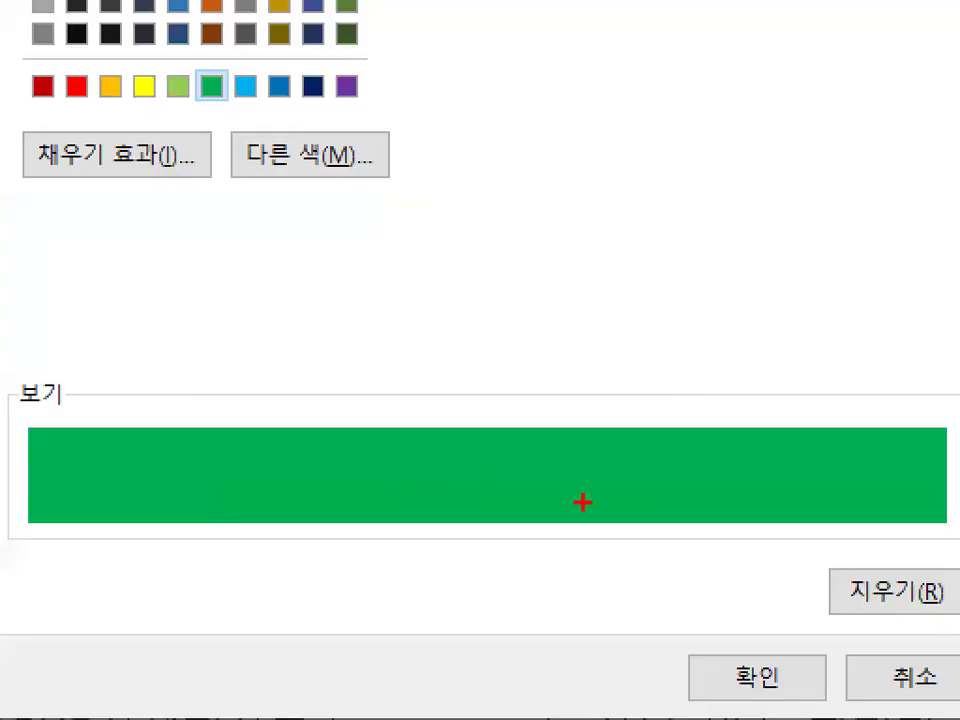
pyautogui.moveTo(478, 509)
pyautogui.mouseDown()
pyautogui.moveTo(391, 454)
pyautogui.moveTo(455, 510)
pyautogui.mouseUp()
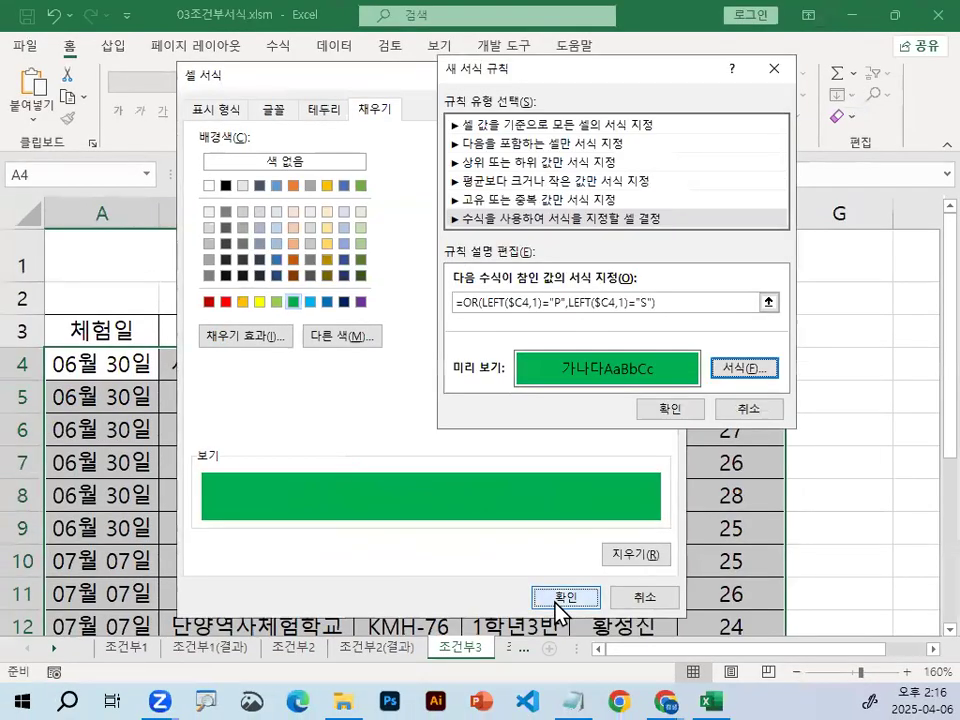
pyautogui.click(570, 600)
pyautogui.click(670, 405)
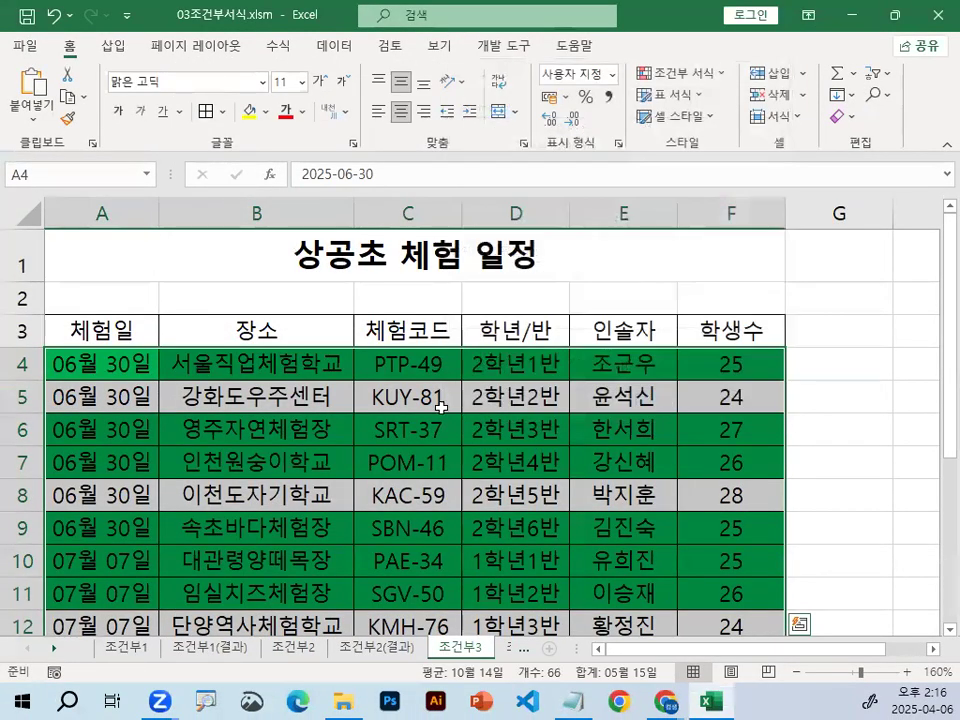
# Tick row 4 of the formatted 조건부3 table in red and clear the ink
pyautogui.click(430, 398)
pyautogui.hotkey('ctrl', '1')
pyautogui.click(70, 401)
pyautogui.moveTo(30, 279); pyautogui.dragTo(141, 182)
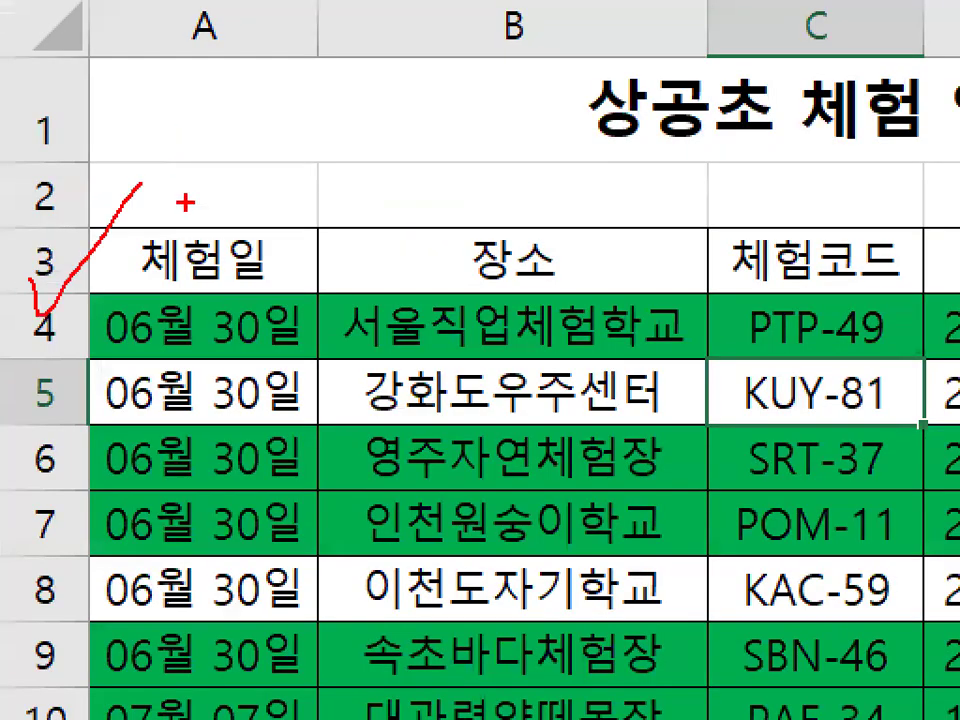
pyautogui.press('Escape')
# Check the 조건부3(결과) sheet for comparison and return to the 조건부3 sheet
pyautogui.click(509, 650)
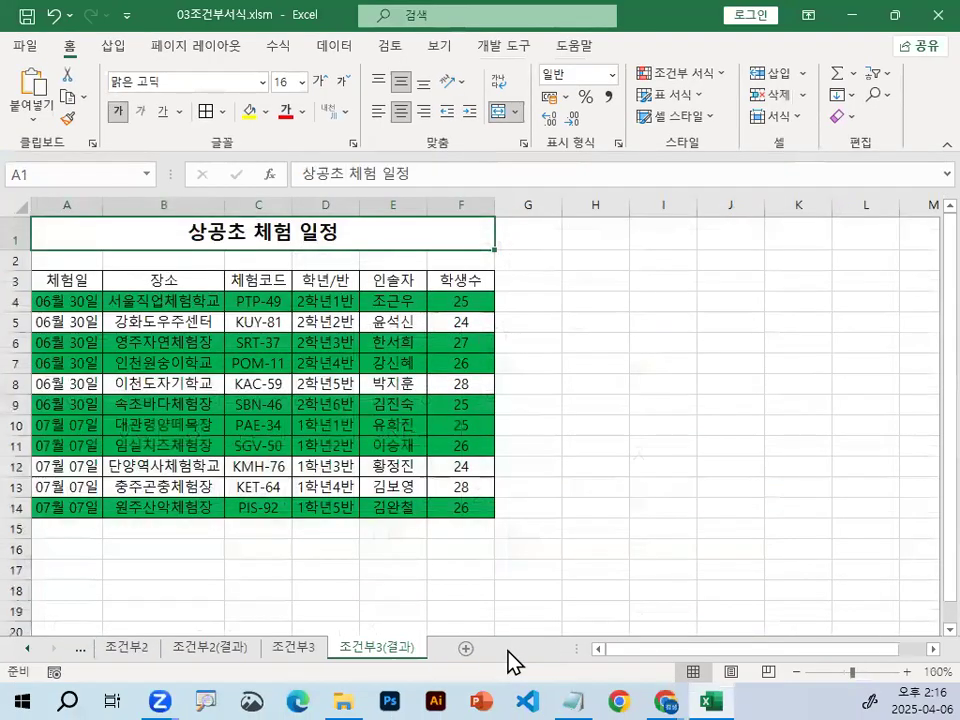
pyautogui.click(285, 650)
pyautogui.hotkey('ctrl', '1')
pyautogui.click(805, 498)
pyautogui.moveTo(805, 498)
pyautogui.mouseDown()
pyautogui.moveTo(64, 407)
pyautogui.moveTo(695, 493)
pyautogui.mouseUp()
pyautogui.press('Escape')
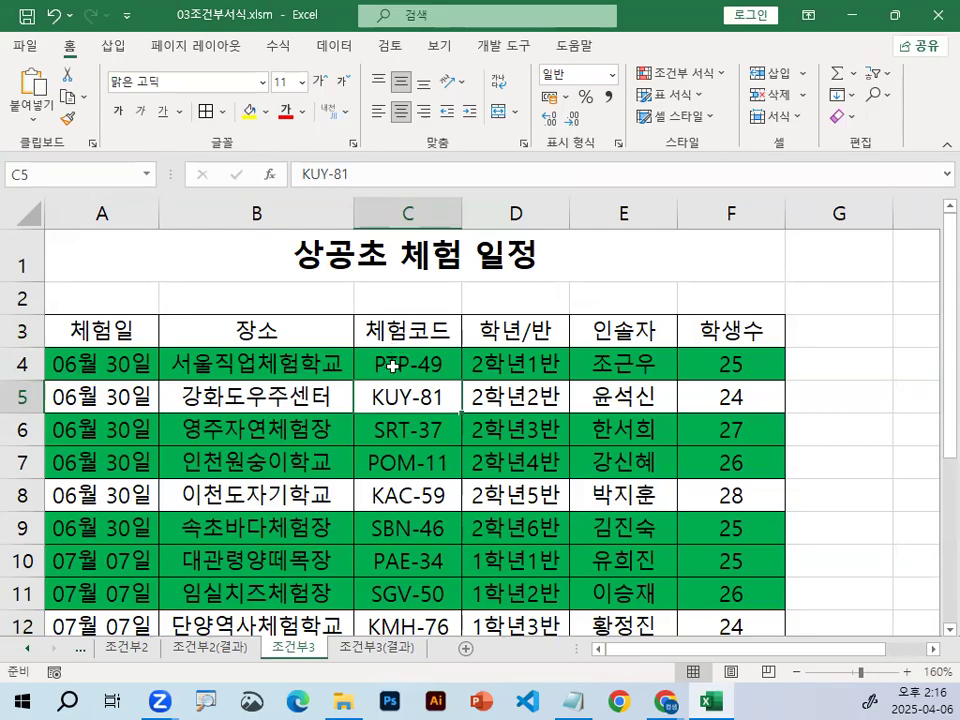
pyautogui.click(452, 310)
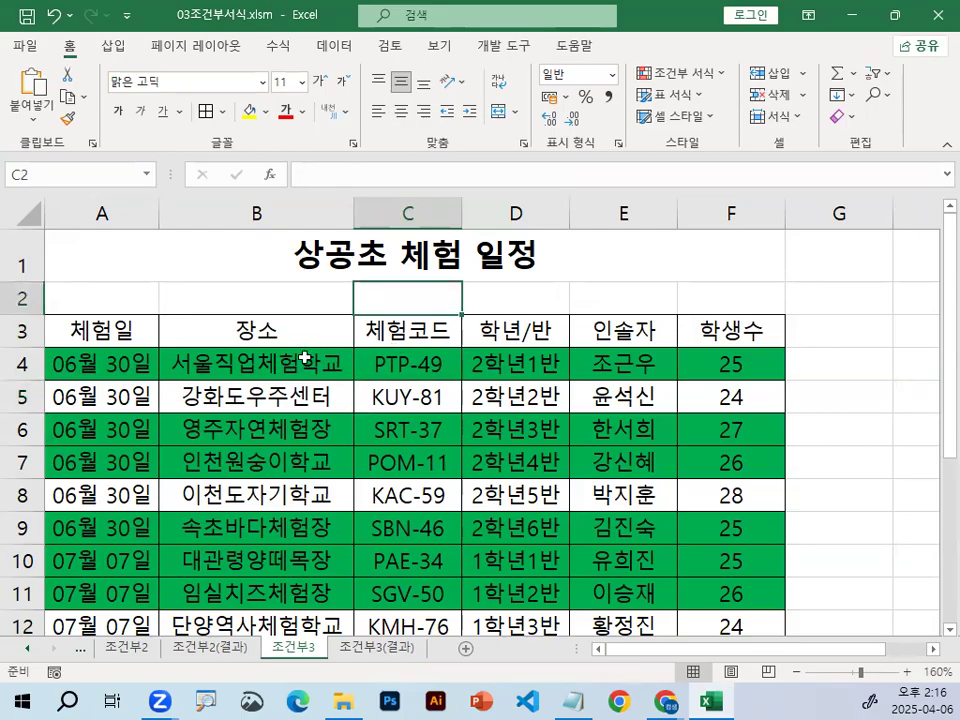
# Close the 03조건부서식.xlsm workbook
pyautogui.click(25, 46)
pyautogui.click(79, 542)
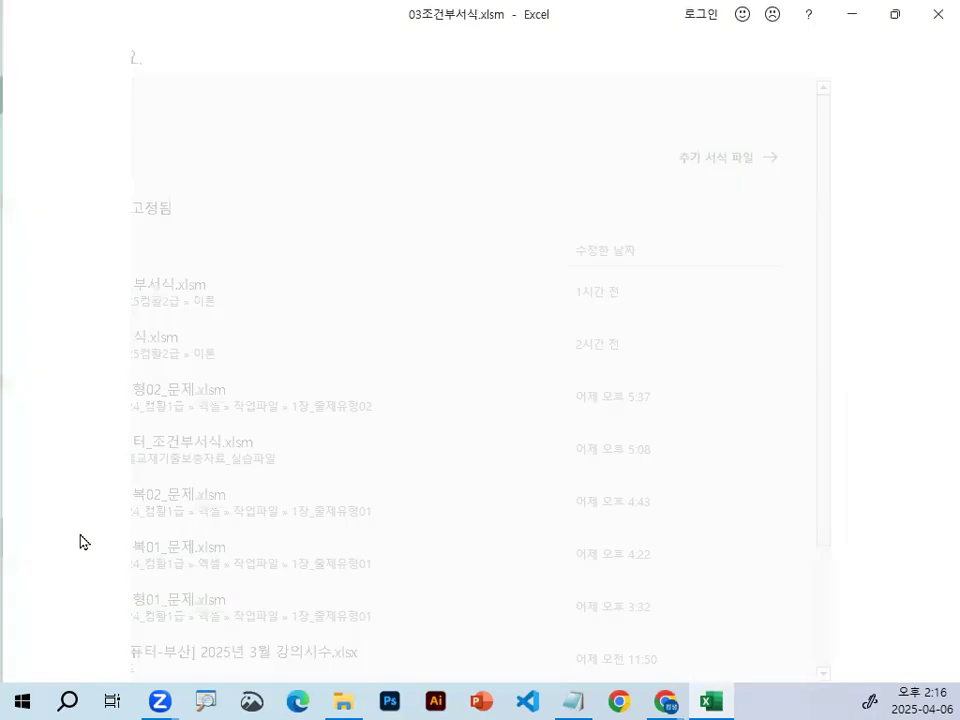
pyautogui.click(508, 390)
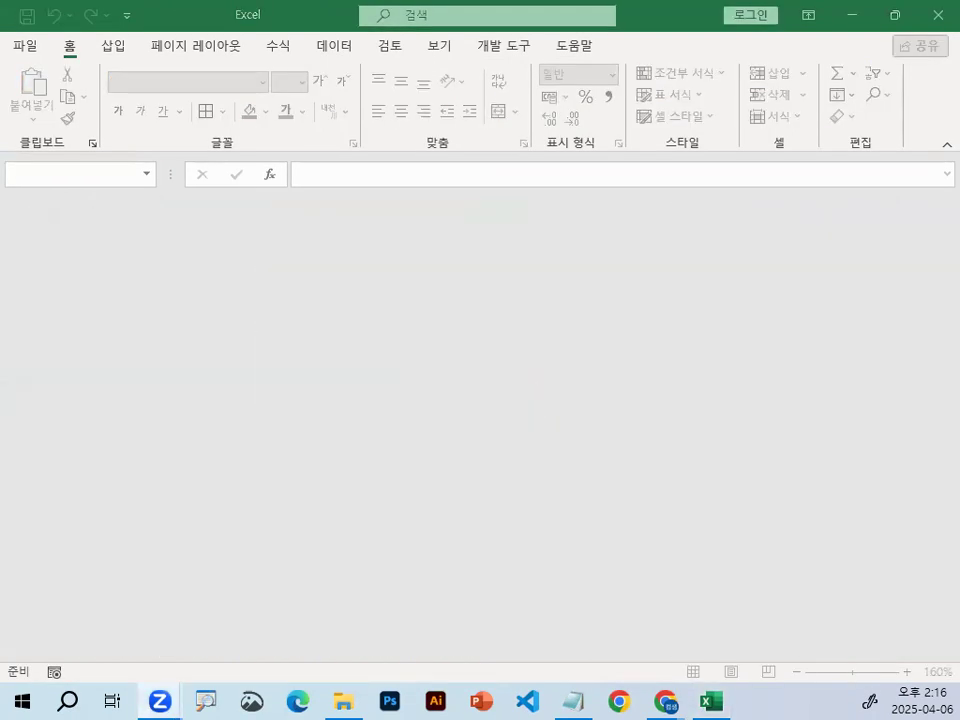
# Open the workbook 04고급필터.xlsm from the 이론 folder
pyautogui.click(21, 43)
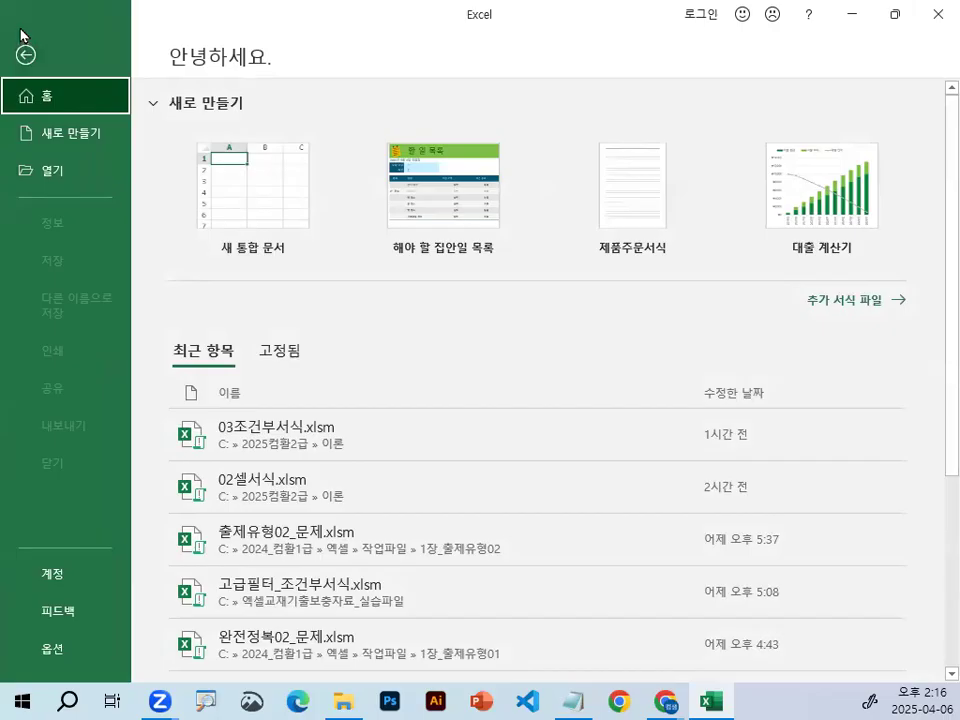
pyautogui.click(44, 172)
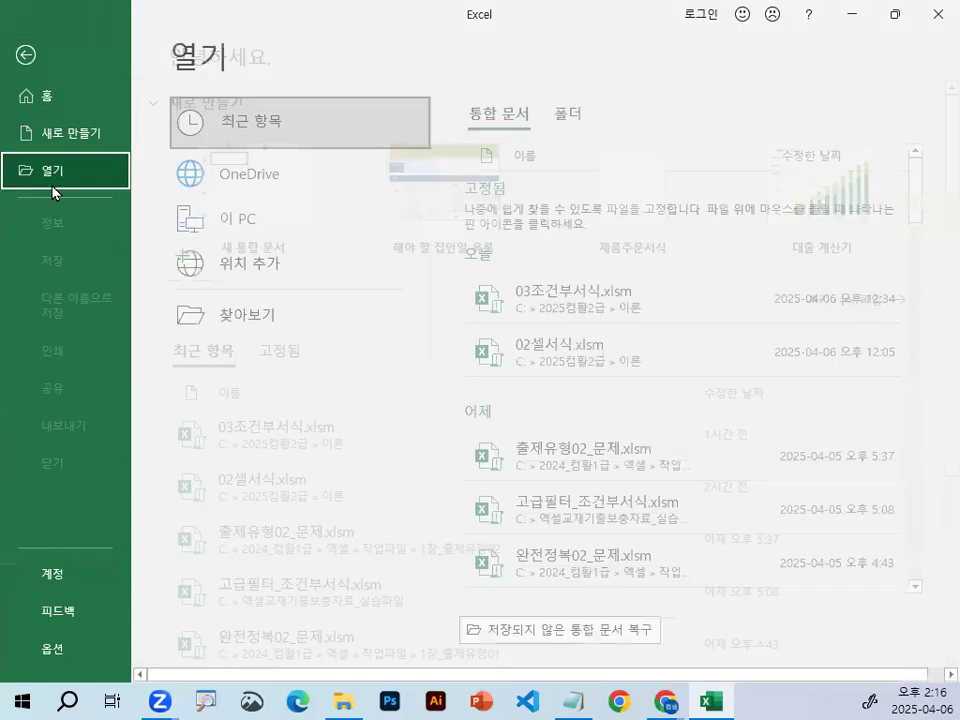
pyautogui.click(246, 322)
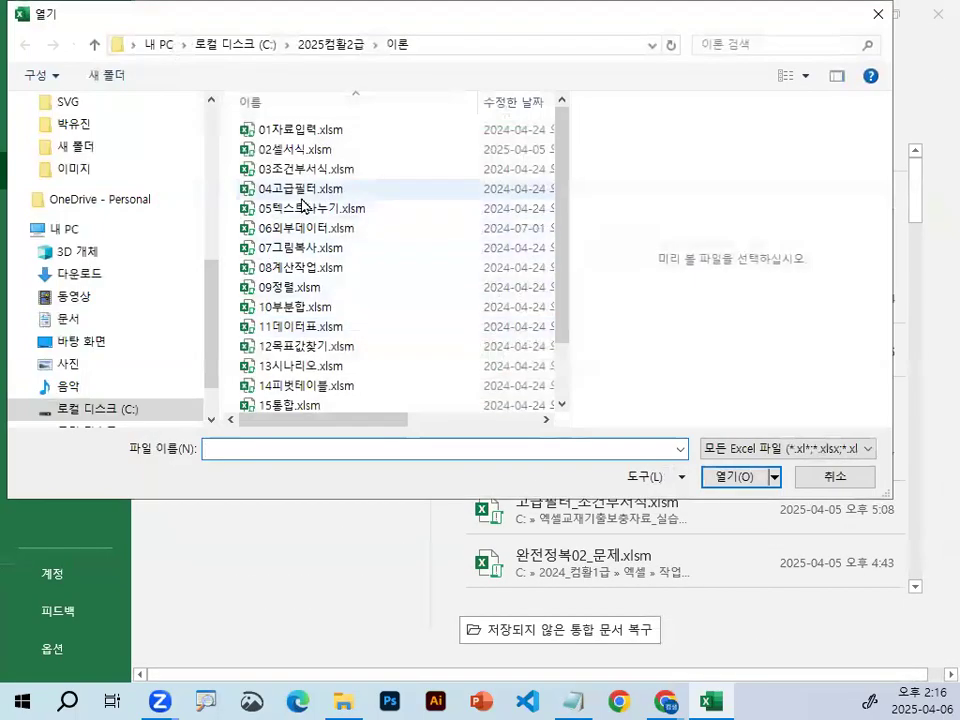
pyautogui.doubleClick(270, 250)
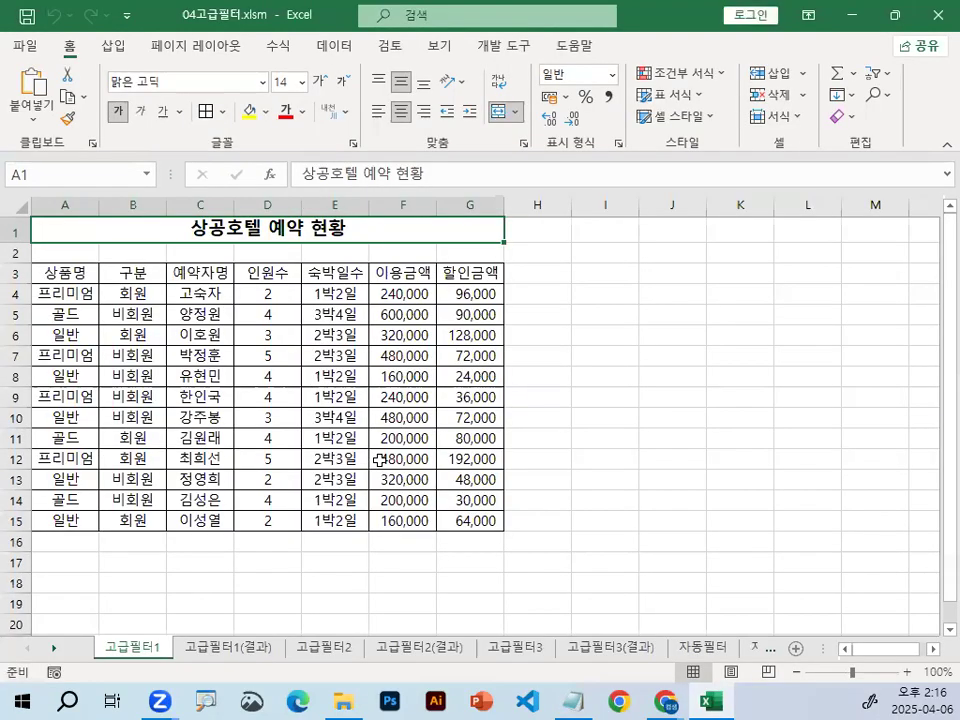
pyautogui.click(377, 460)
pyautogui.scroll(4, 377, 458)
pyautogui.click(356, 428)
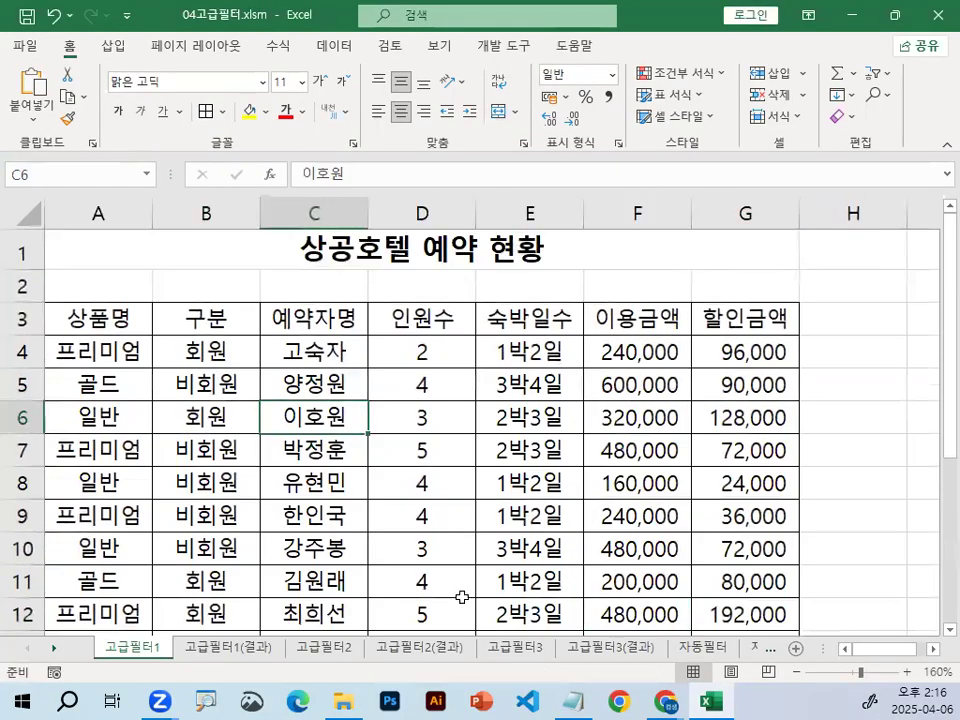
# Switch to the Notepad lesson notes and delete the extra blank lines above the 04. 고급필터 heading
pyautogui.click(573, 701)
pyautogui.scroll(-2, 230, 266)
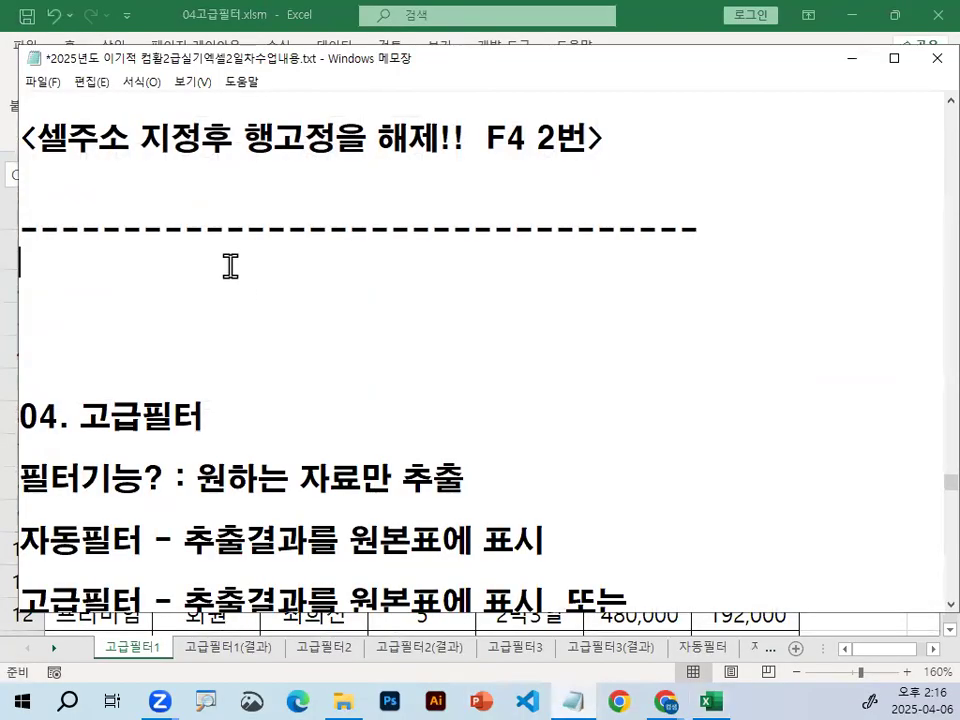
pyautogui.press('Delete')
pyautogui.press('Delete')
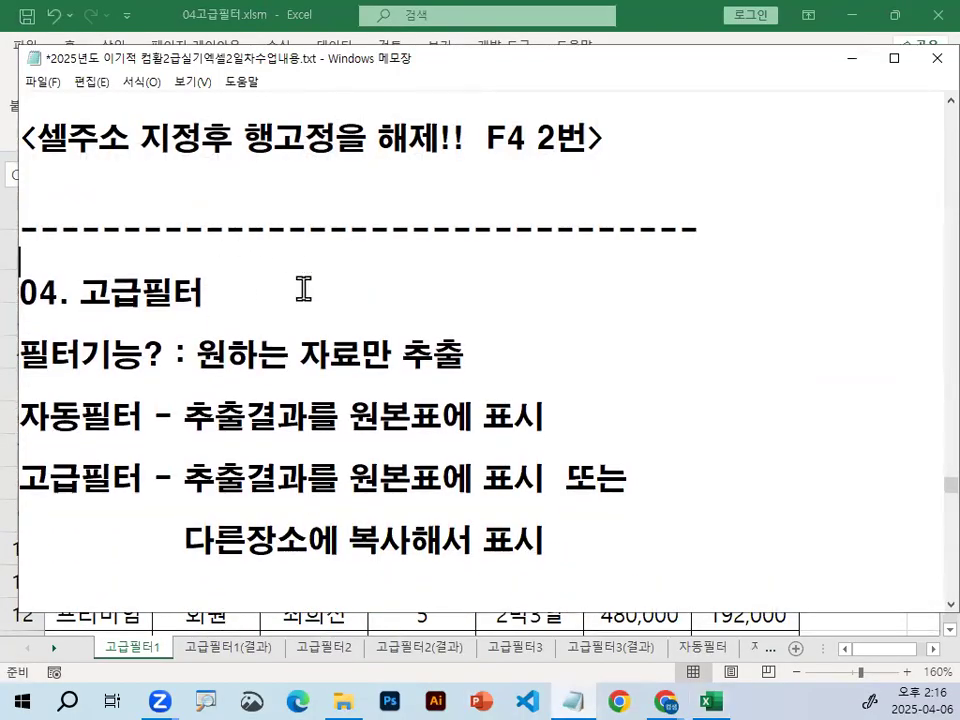
# Highlight the terms 필터, 자동필터 and 고급필터 in the 04. 고급필터 notes while reading their definitions
pyautogui.scroll(-1, 299, 374)
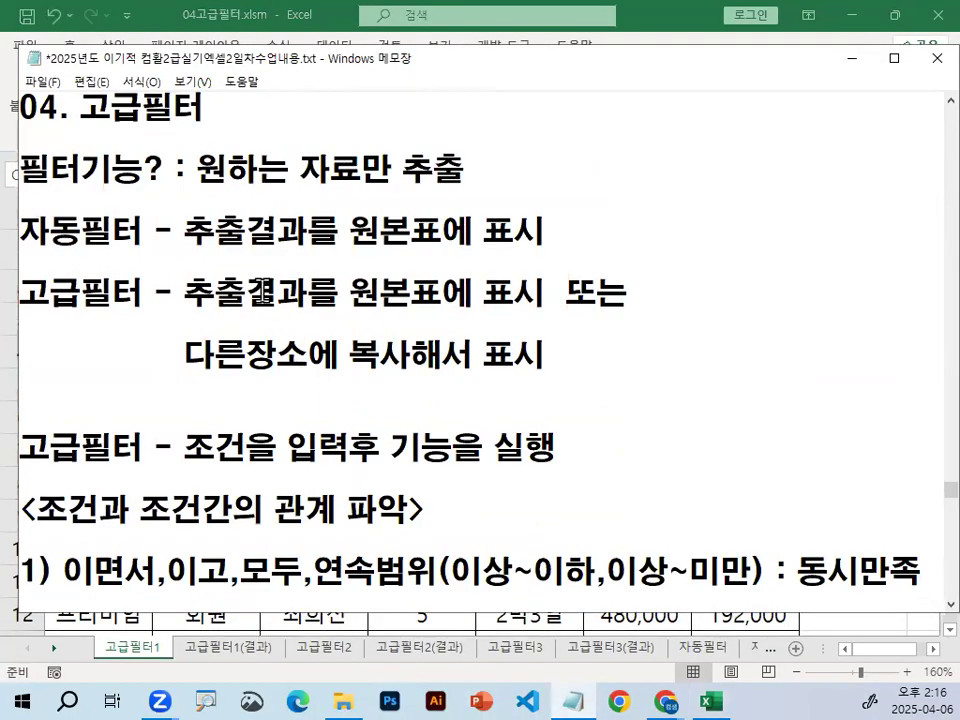
pyautogui.moveTo(18, 170); pyautogui.dragTo(72, 170)
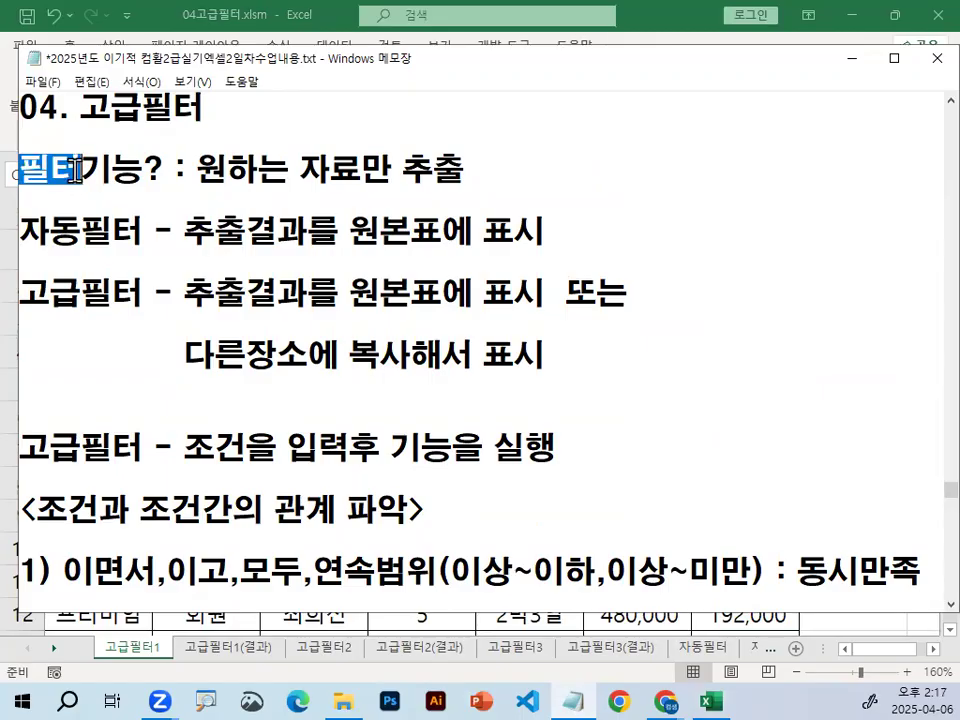
pyautogui.click(152, 207)
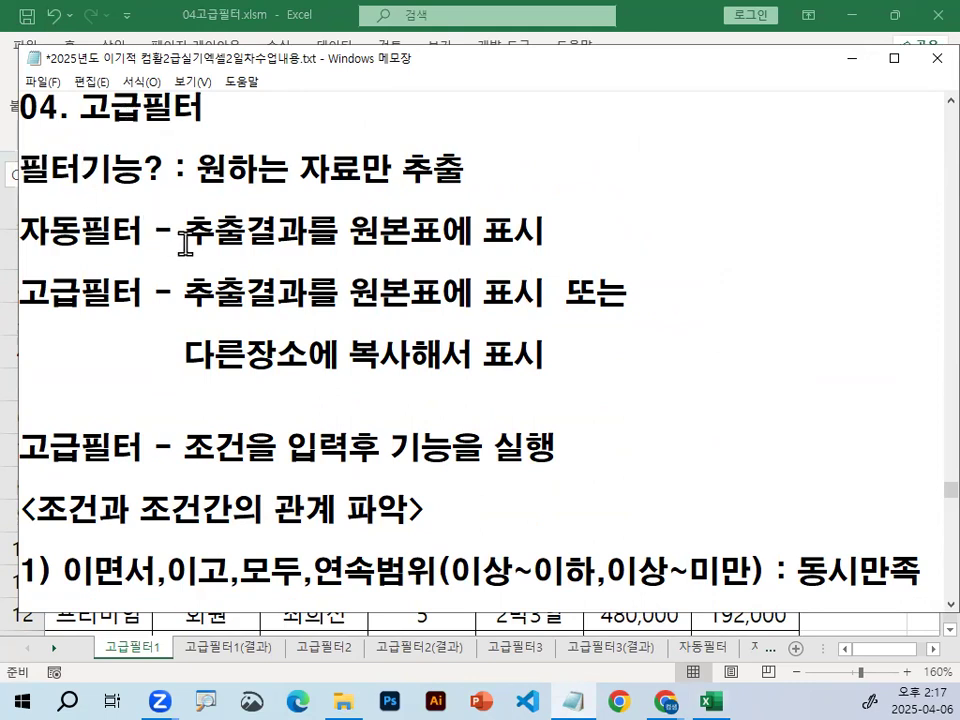
pyautogui.moveTo(21, 229); pyautogui.dragTo(143, 231)
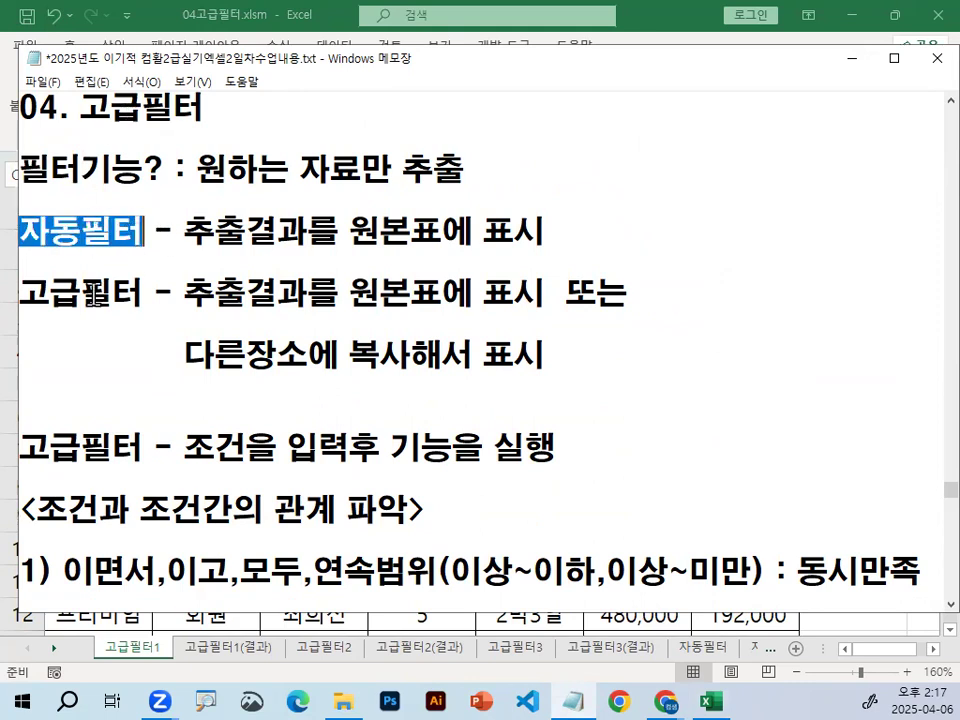
pyautogui.moveTo(21, 291); pyautogui.dragTo(143, 293)
# Add "(필터 아이콘)" after 자동필터 in the notes
pyautogui.click(150, 232)
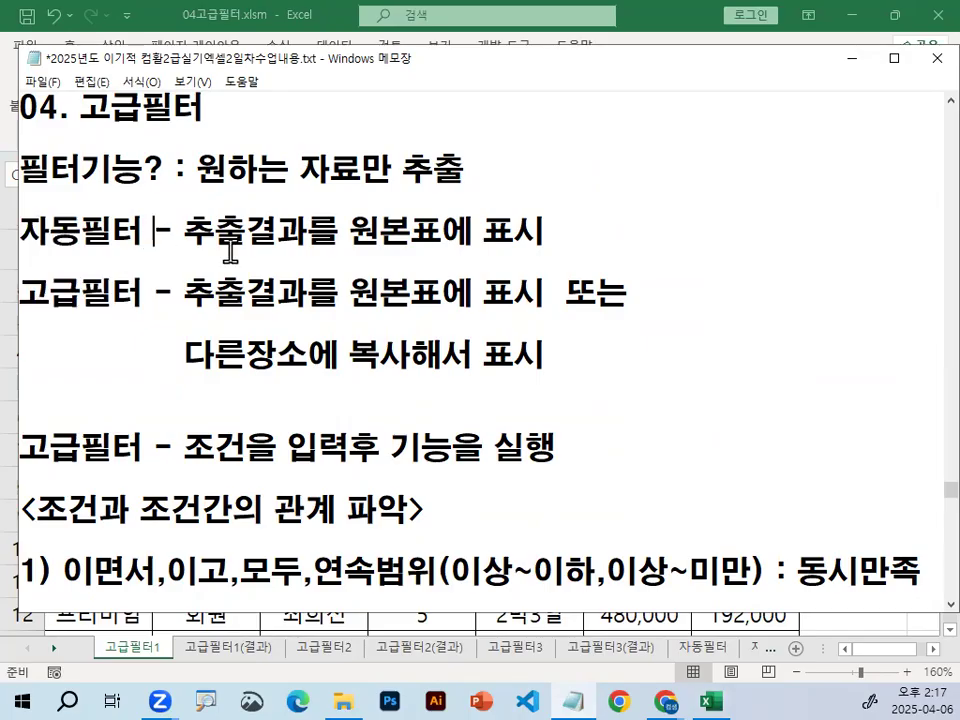
pyautogui.write('(VLF')
pyautogui.press('BackSpace')
pyautogui.press('BackSpace')
pyautogui.press('BackSpace')
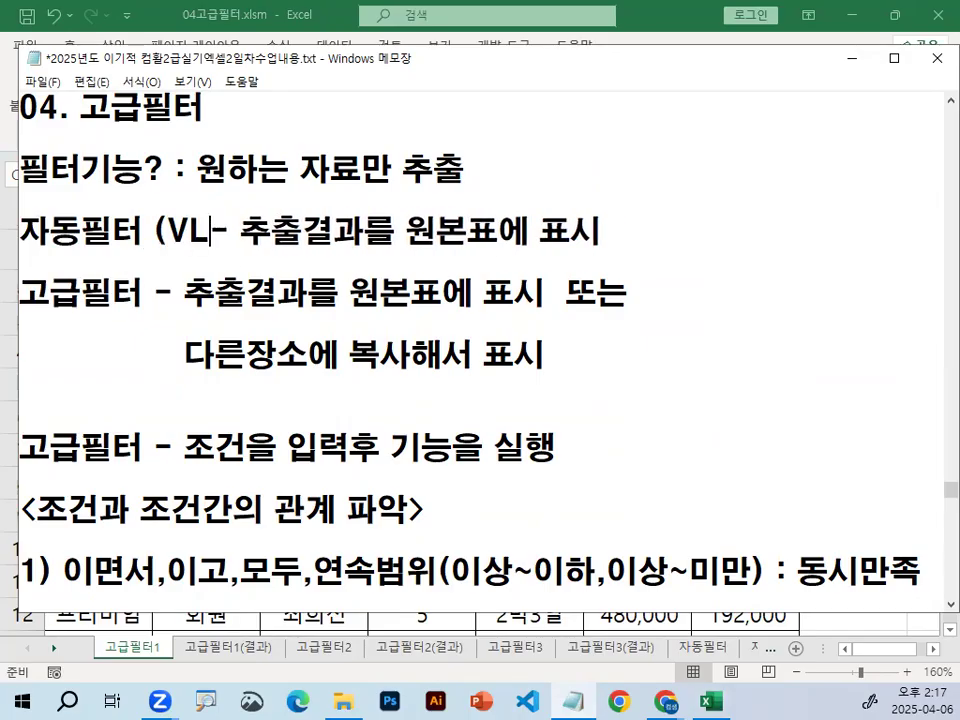
pyautogui.write('필터 아이콘')
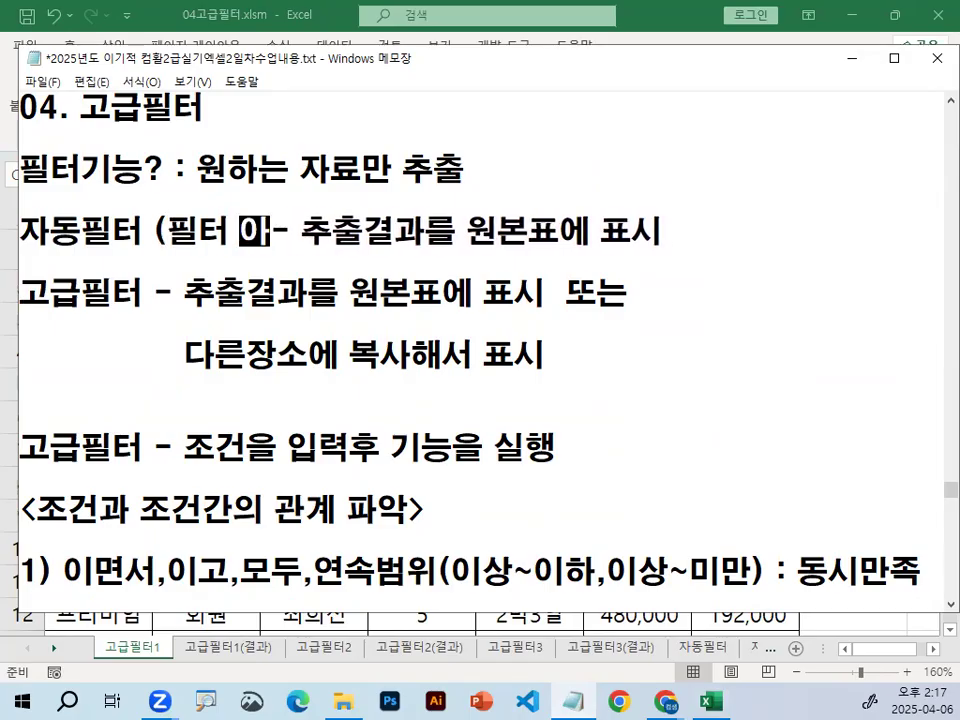
pyautogui.write(')')
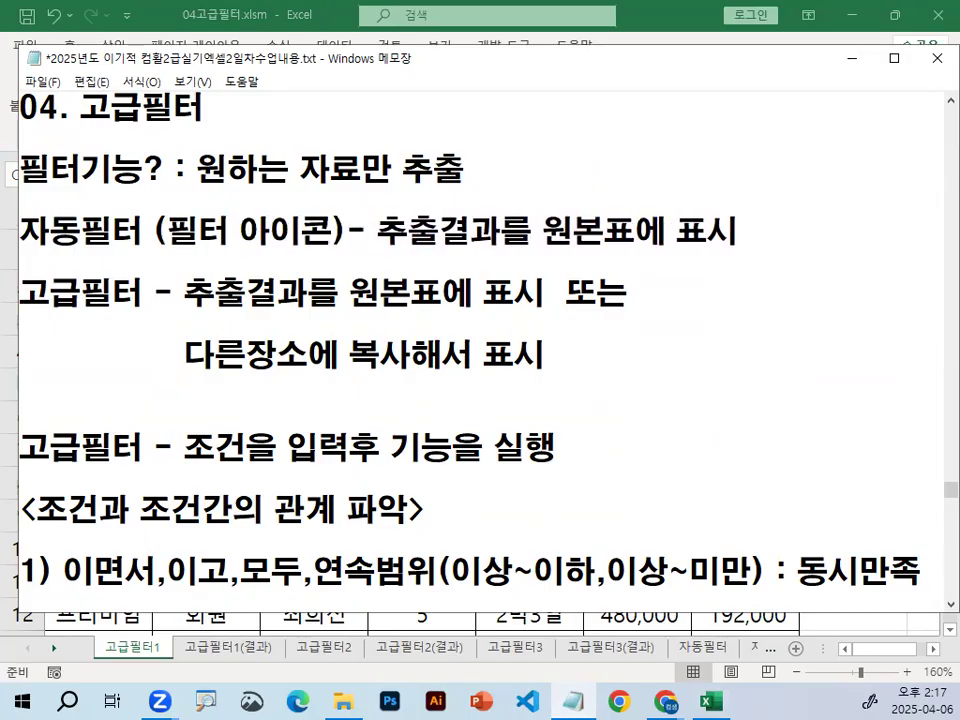
# Add "(고급 아이콘)" after 고급필터 in the line below the 자동필터 note
pyautogui.click(230, 251)
pyautogui.press('Right')
pyautogui.press('Right')
pyautogui.press('Right')
pyautogui.write('(고급 아이콘)')
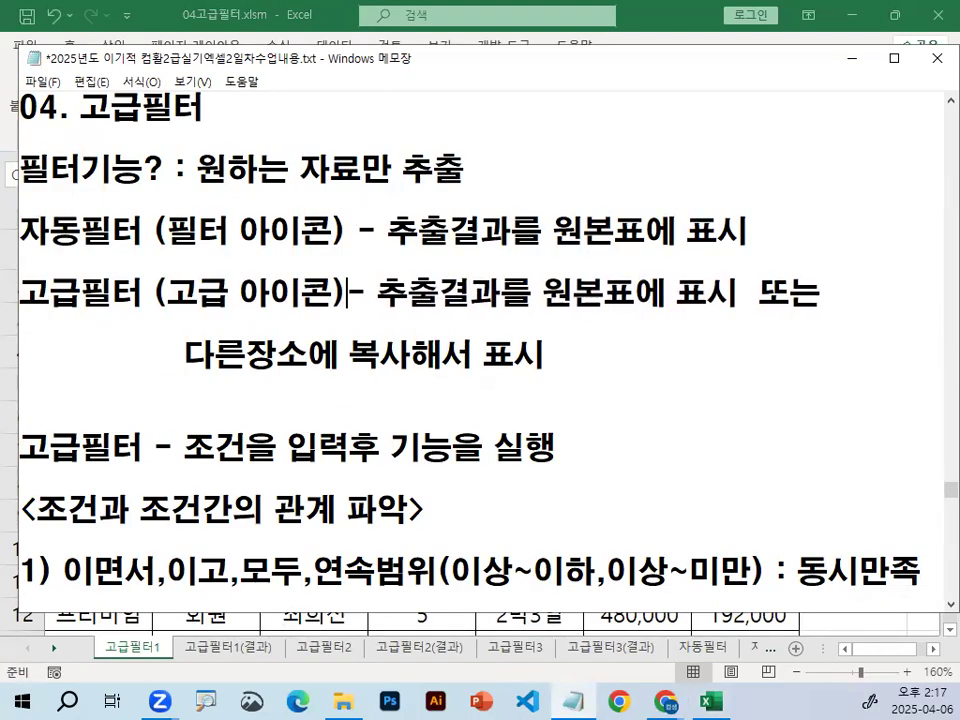
# Underline 필터 and 자동필터 in red on the 자동필터 line of the notes
pyautogui.hotkey('ctrl', '2')
pyautogui.moveTo(173, 252); pyautogui.dragTo(234, 254)
pyautogui.moveTo(24, 249); pyautogui.dragTo(137, 251)
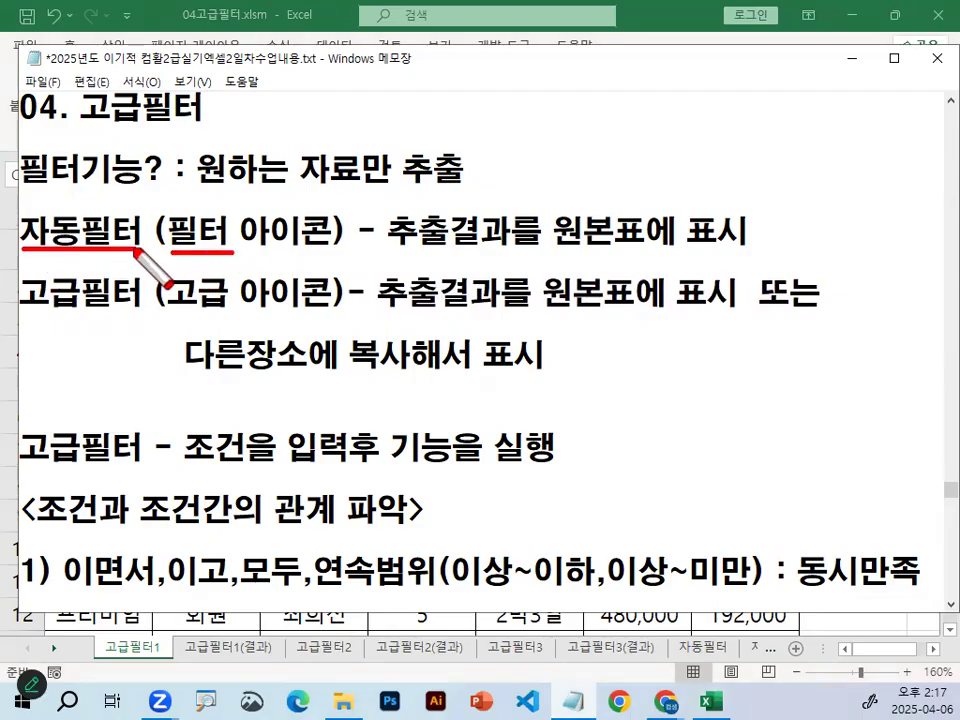
# Underline 고급필터 and 고급 in red, circle the 필터 and 고급 icon names together, and clear the marks
pyautogui.moveTo(21, 313); pyautogui.dragTo(97, 314)
pyautogui.moveTo(174, 311)
pyautogui.mouseDown()
pyautogui.moveTo(227, 313)
pyautogui.moveTo(145, 215)
pyautogui.moveTo(230, 235)
pyautogui.moveTo(222, 305)
pyautogui.moveTo(234, 300)
pyautogui.mouseUp()
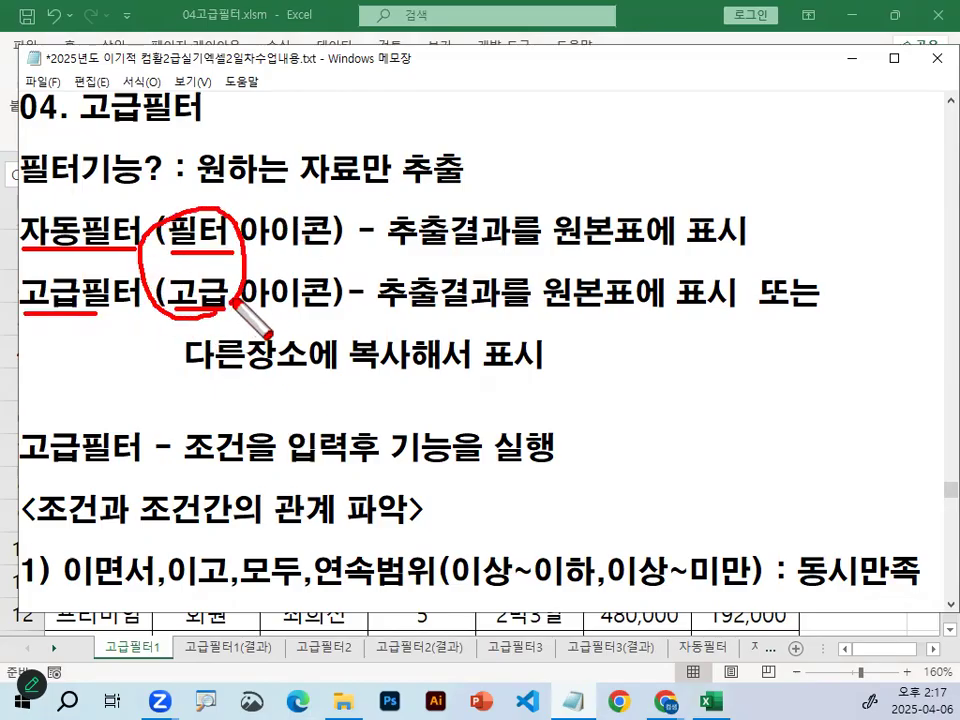
pyautogui.press('Escape')
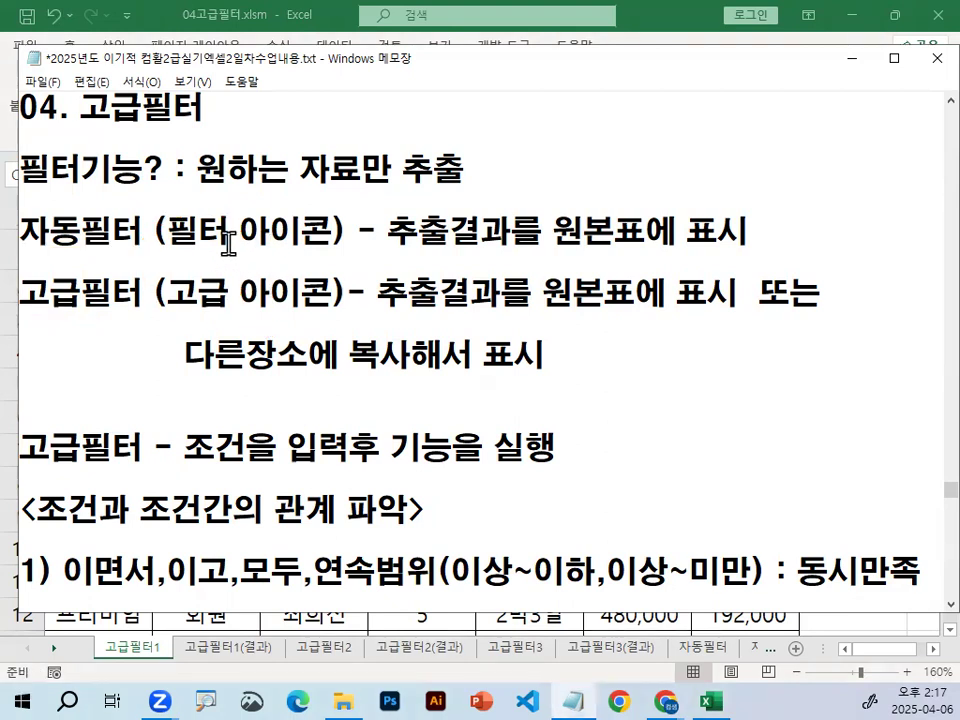
# Underline 자동필터, 추출결과 and 원본표에 표시 in red on the automatic filter line of the notes
pyautogui.hotkey('ctrl', '2')
pyautogui.moveTo(22, 242); pyautogui.dragTo(143, 240)
pyautogui.moveTo(388, 240); pyautogui.dragTo(503, 240)
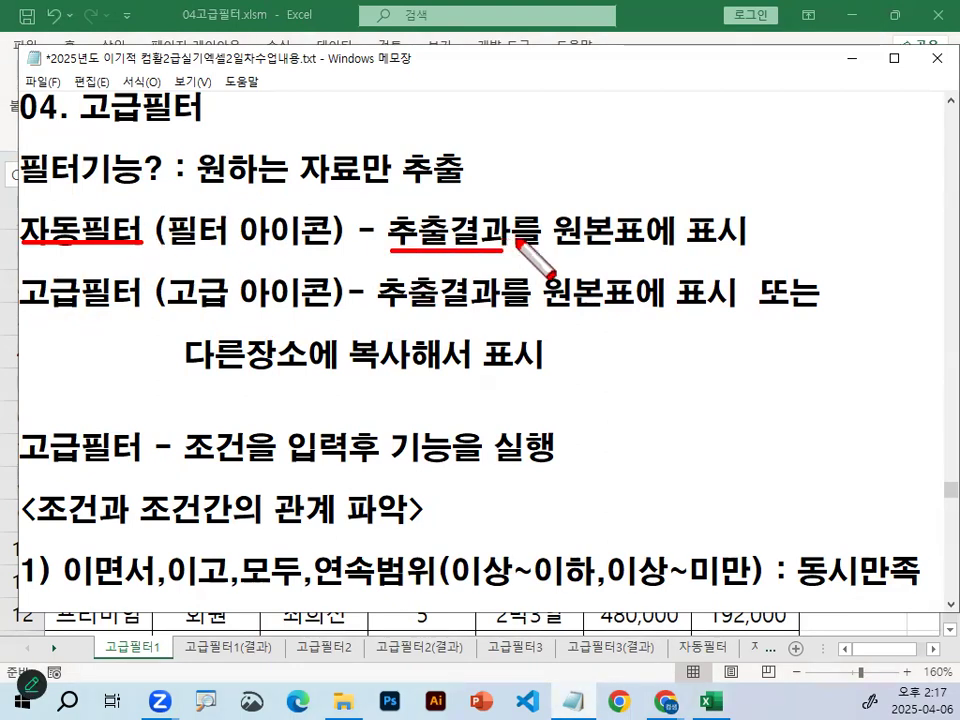
pyautogui.moveTo(568, 244); pyautogui.dragTo(748, 244)
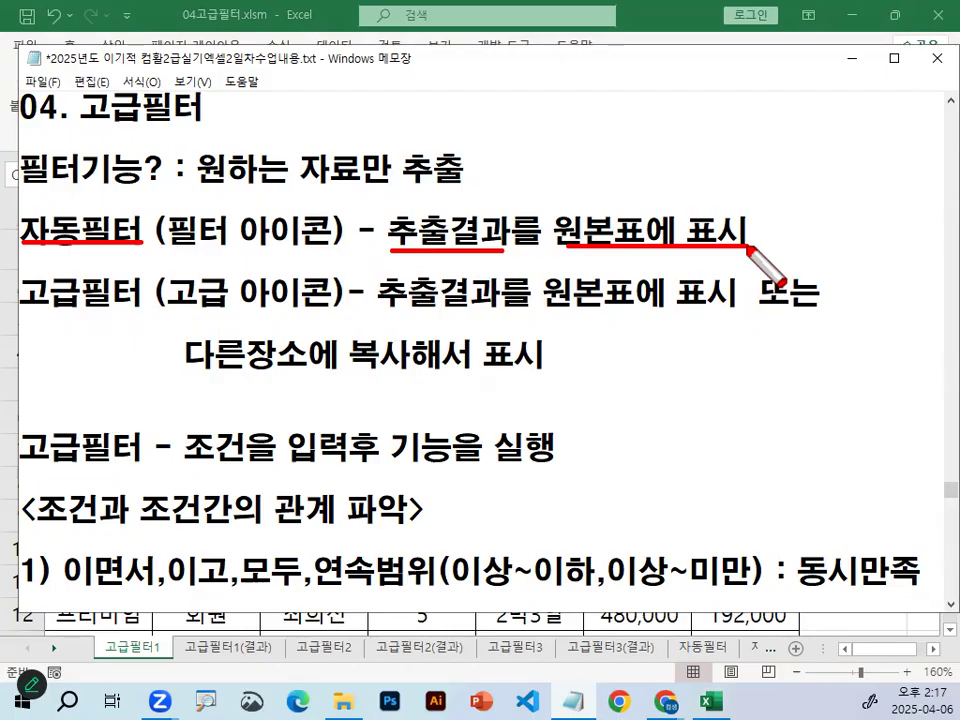
# Mark 고급필터, its in-place result and 다른장소에 복사해서 표시 in red with underlines, circles and a star, and clear the marks
pyautogui.moveTo(18, 313); pyautogui.dragTo(110, 313)
pyautogui.moveTo(376, 316); pyautogui.dragTo(630, 317)
pyautogui.moveTo(715, 265)
pyautogui.mouseDown()
pyautogui.moveTo(684, 298)
pyautogui.moveTo(735, 305)
pyautogui.moveTo(712, 263)
pyautogui.mouseUp()
pyautogui.moveTo(205, 378)
pyautogui.mouseDown()
pyautogui.moveTo(537, 377)
pyautogui.moveTo(542, 354)
pyautogui.moveTo(549, 377)
pyautogui.mouseUp()
pyautogui.moveTo(154, 336)
pyautogui.mouseDown()
pyautogui.moveTo(125, 370)
pyautogui.moveTo(154, 371)
pyautogui.moveTo(162, 355)
pyautogui.mouseUp()
pyautogui.moveTo(134, 306)
pyautogui.mouseDown()
pyautogui.moveTo(33, 307)
pyautogui.moveTo(147, 296)
pyautogui.mouseUp()
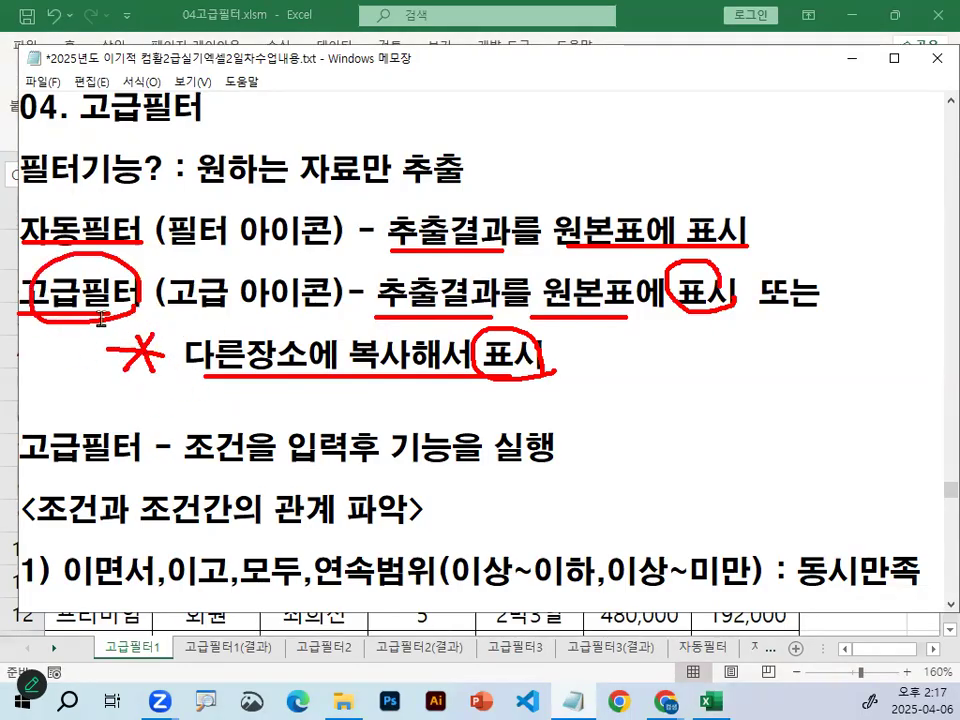
pyautogui.press('Escape')
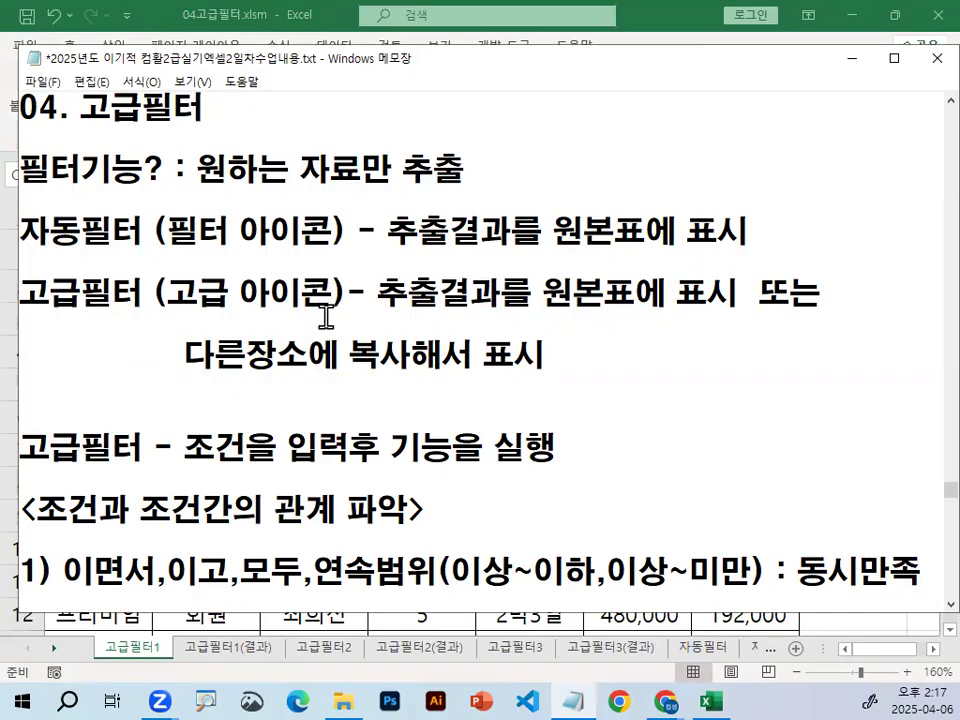
# Highlight the heading 조건과 조건간의 관계 파악 and the AND rule's keywords 이면서, 이고, 모두, 연속범위 and 동시만족 in the notes
pyautogui.scroll(-1, 240, 291)
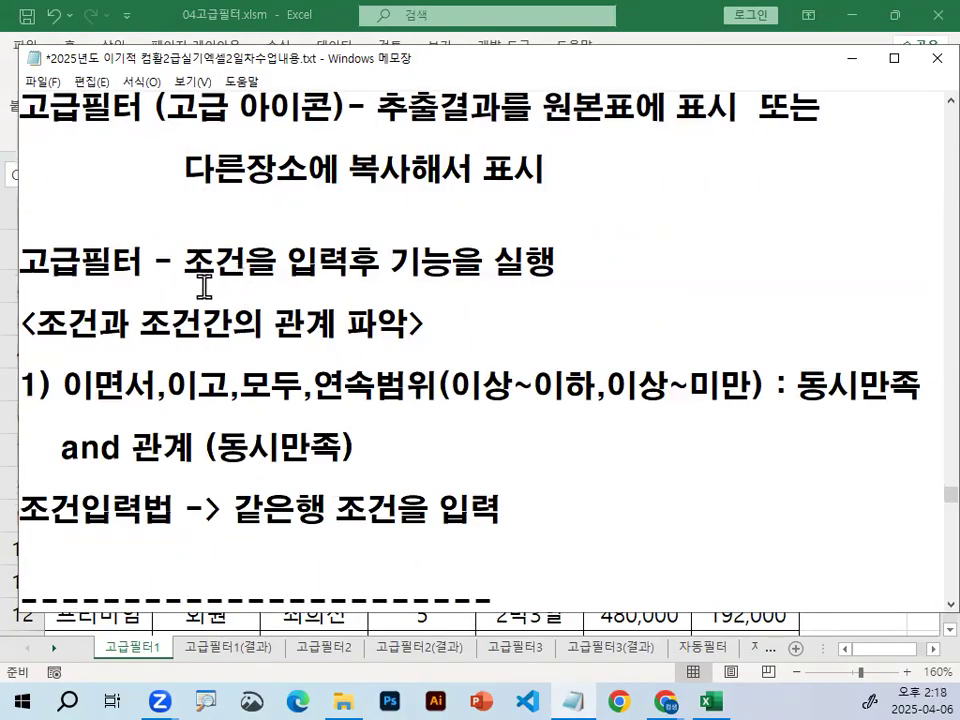
pyautogui.scroll(-1, 95, 250)
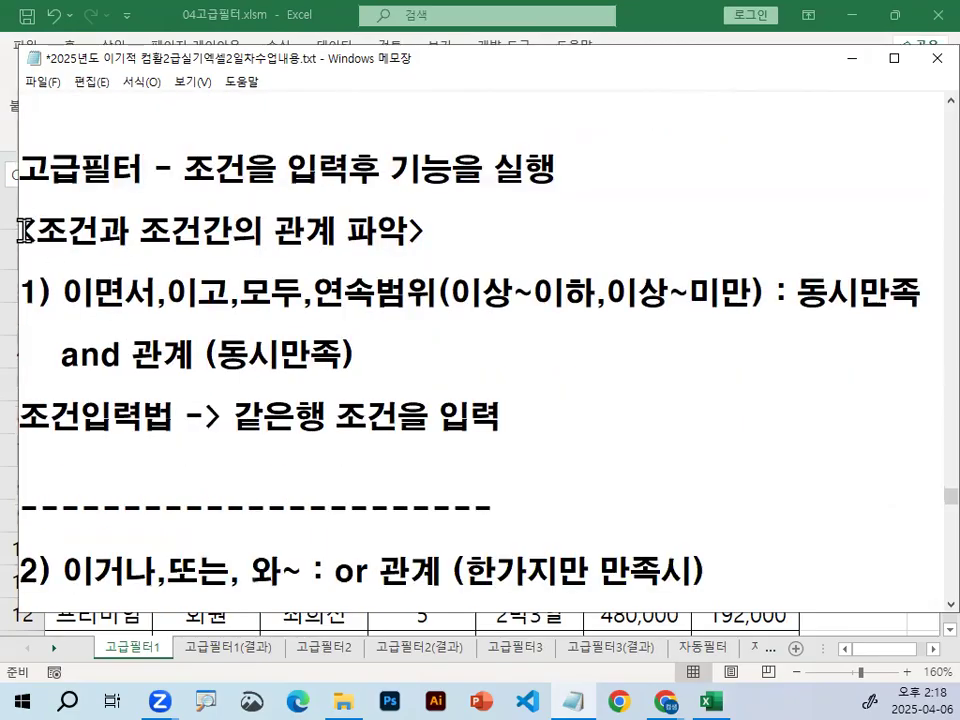
pyautogui.moveTo(22, 231); pyautogui.dragTo(466, 229)
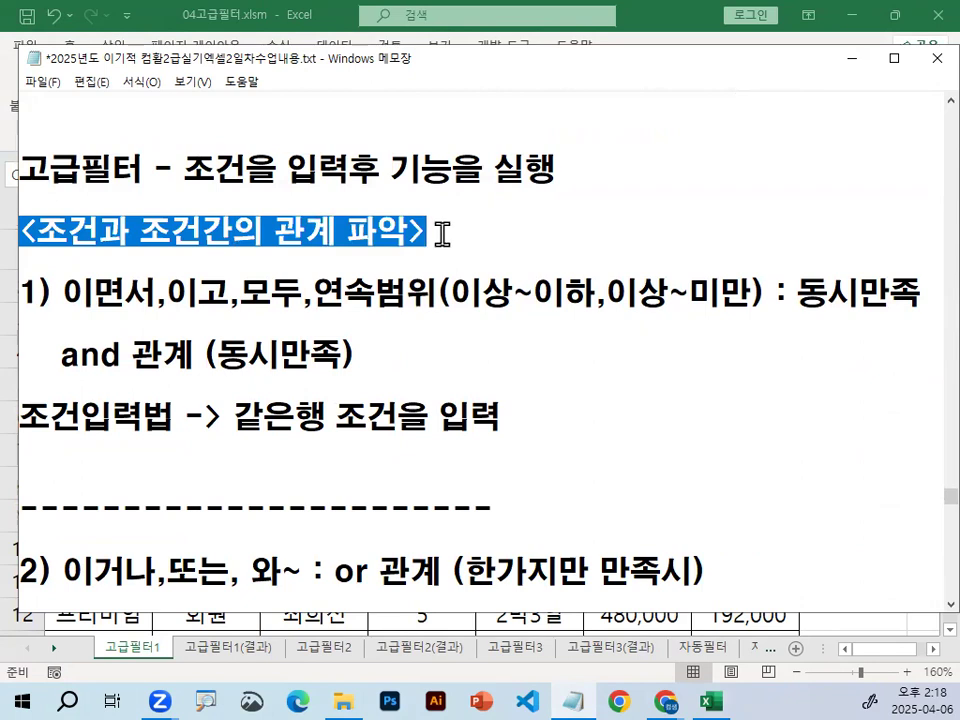
pyautogui.moveTo(64, 294); pyautogui.dragTo(437, 291)
pyautogui.moveTo(64, 294); pyautogui.dragTo(437, 292)
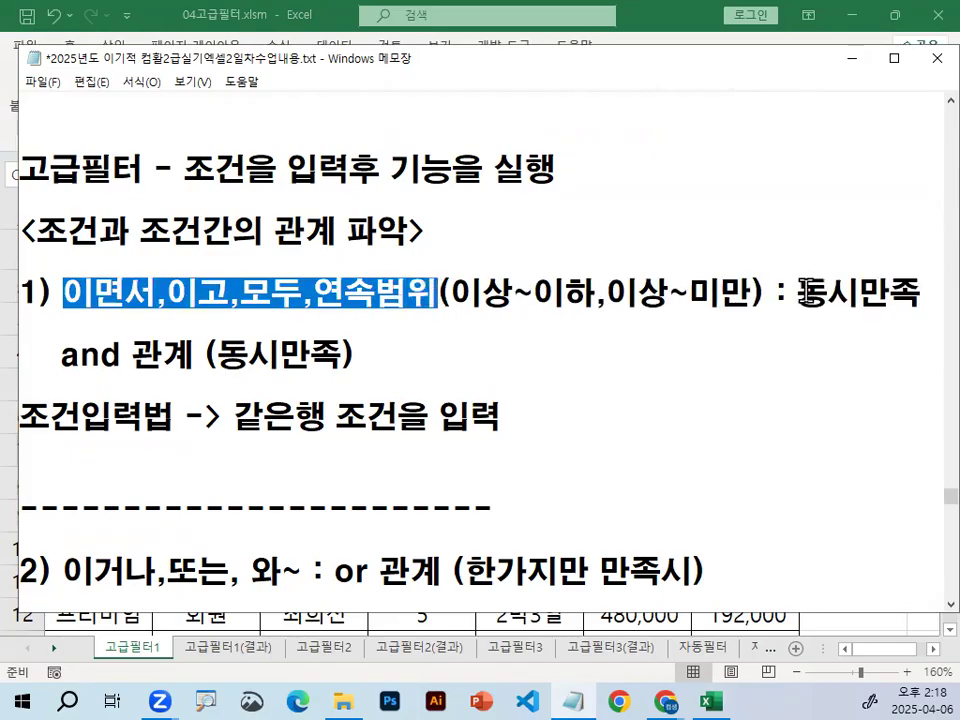
pyautogui.moveTo(806, 293); pyautogui.dragTo(936, 296)
pyautogui.moveTo(60, 355); pyautogui.dragTo(368, 353)
pyautogui.click(368, 353)
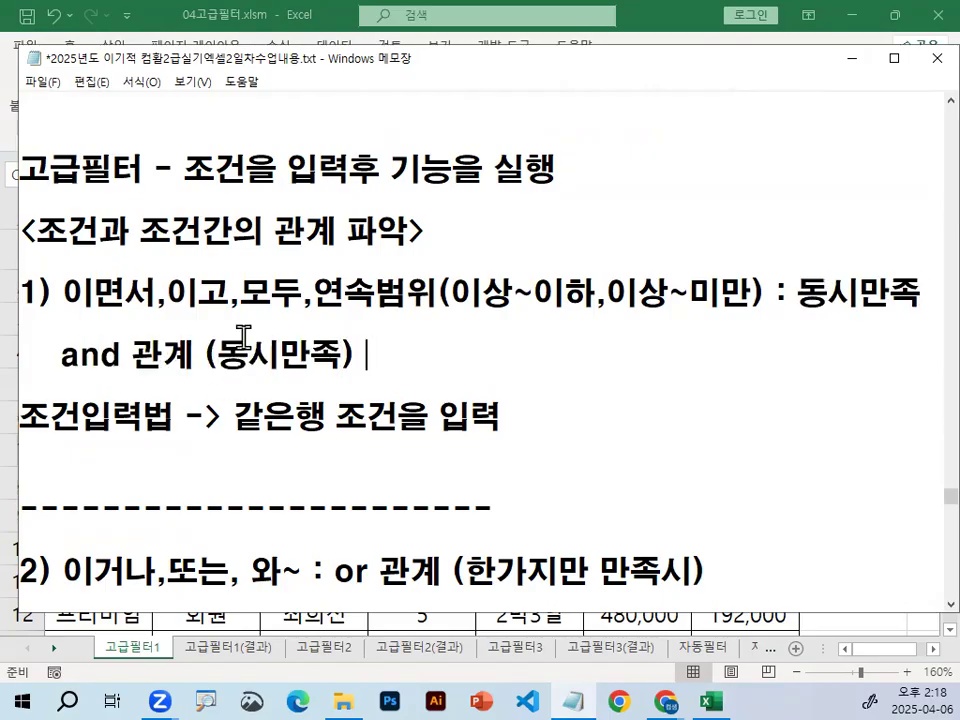
# Highlight 조건입력법 and 같은행 조건을 입력 under the AND rule and underline the latter in red
pyautogui.scroll(-1, 185, 305)
pyautogui.moveTo(30, 325); pyautogui.dragTo(171, 322)
pyautogui.moveTo(233, 324); pyautogui.dragTo(522, 324)
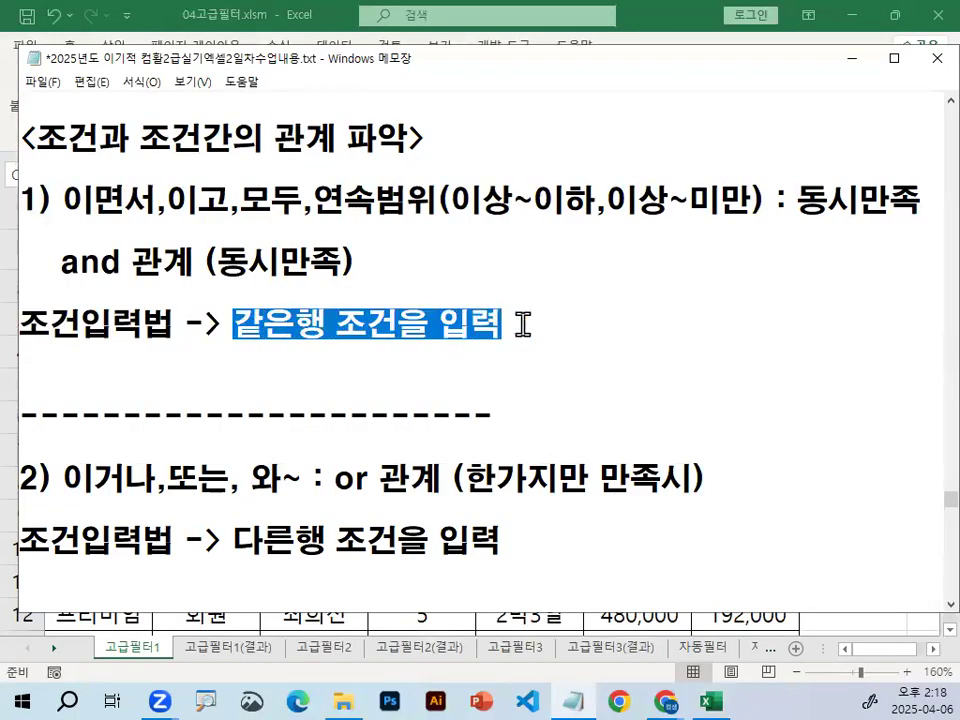
pyautogui.moveTo(232, 337); pyautogui.dragTo(425, 336)
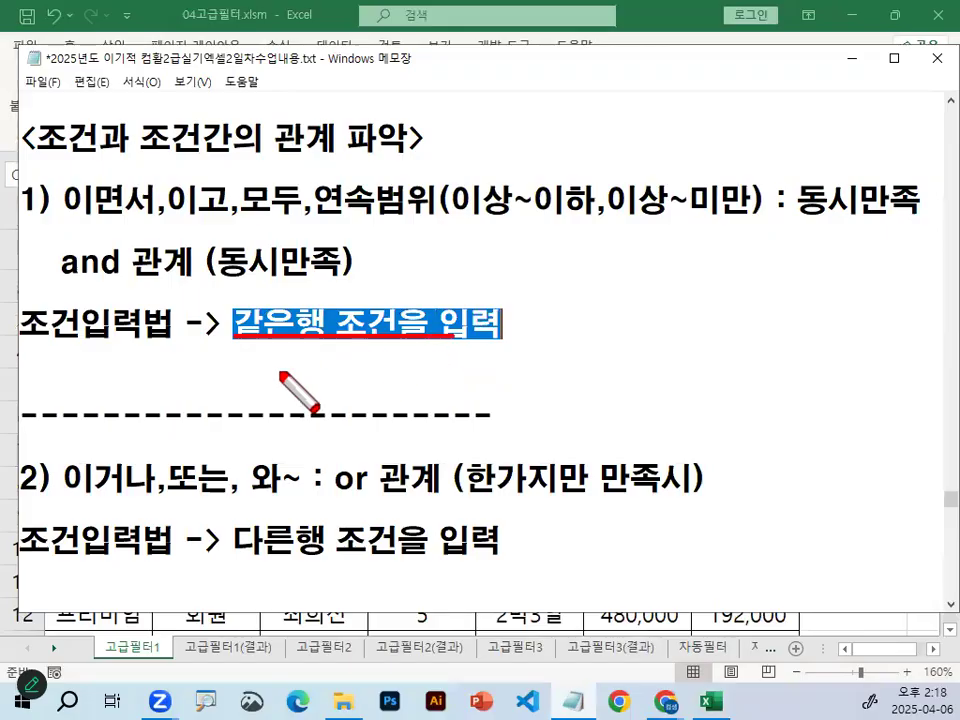
# Highlight the OR rule's keywords 이거나, 또는, 와~, its or 관계 label and 다른행 조건을 입력 in the notes
pyautogui.scroll(-1, 225, 396)
pyautogui.click(72, 385)
pyautogui.moveTo(72, 385); pyautogui.dragTo(432, 388)
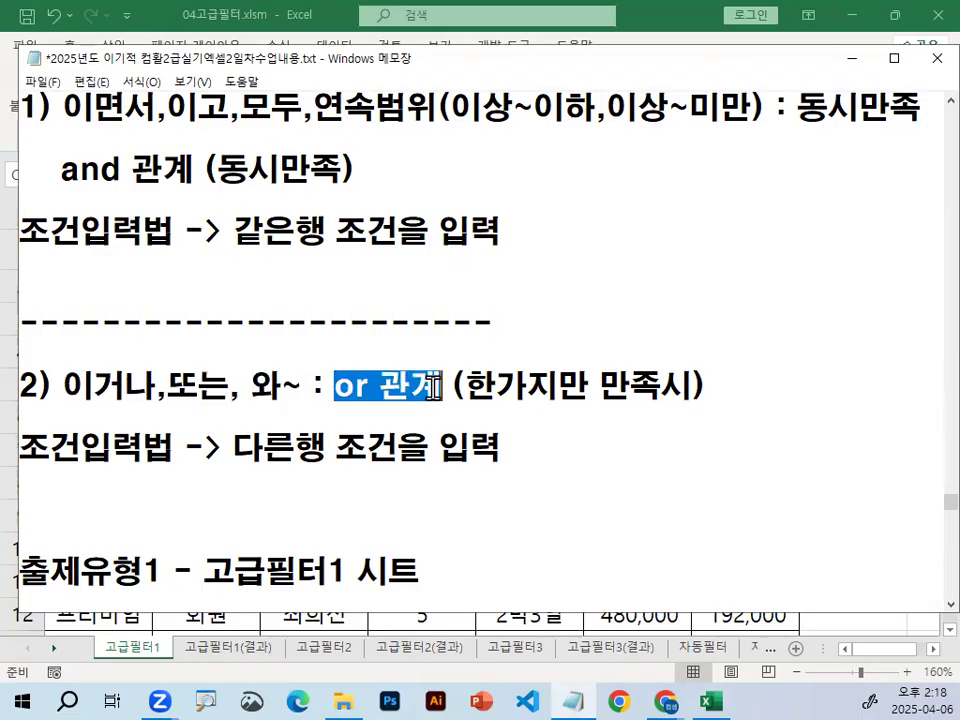
pyautogui.scroll(-1, 432, 388)
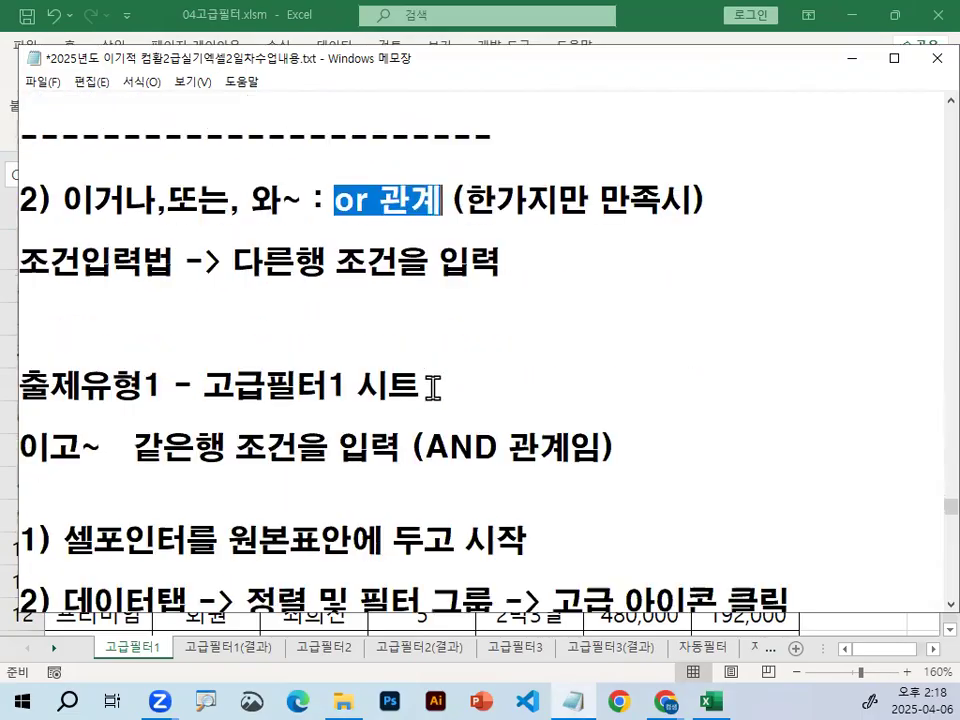
pyautogui.moveTo(236, 264); pyautogui.dragTo(506, 262)
# Switch from the notes to 04고급필터.xlsm in Excel and select cell C19 below the data on 고급필터1
pyautogui.click(856, 68)
pyautogui.click(551, 440)
pyautogui.scroll(-4, 551, 437)
pyautogui.click(312, 370)
pyautogui.click(317, 347)
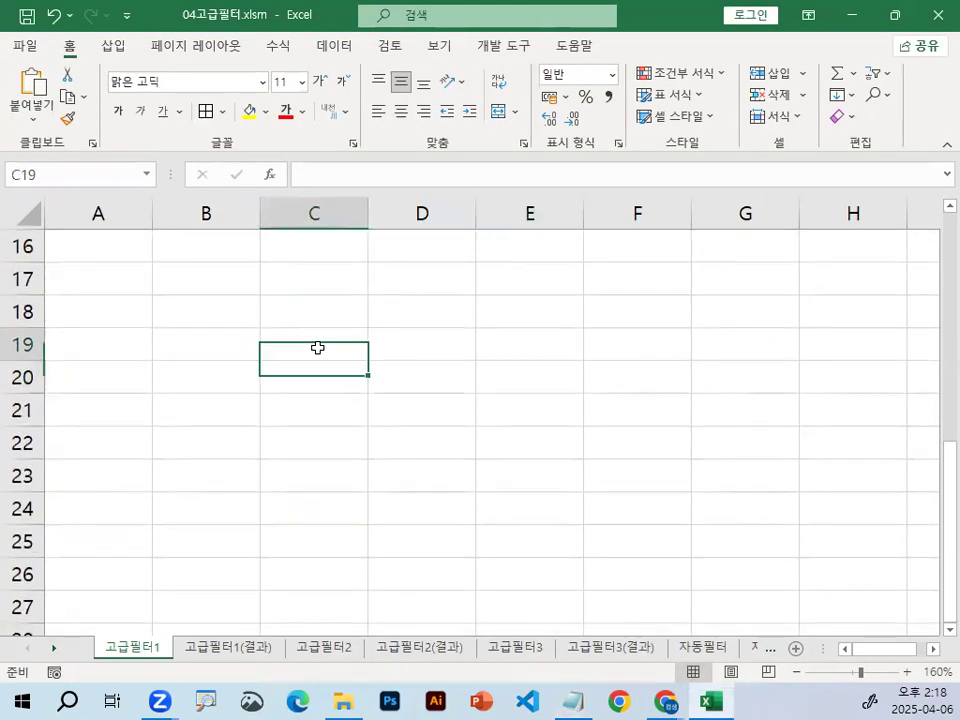
# Set the font of the entire 고급필터1 sheet to a견고딕
pyautogui.click(38, 209)
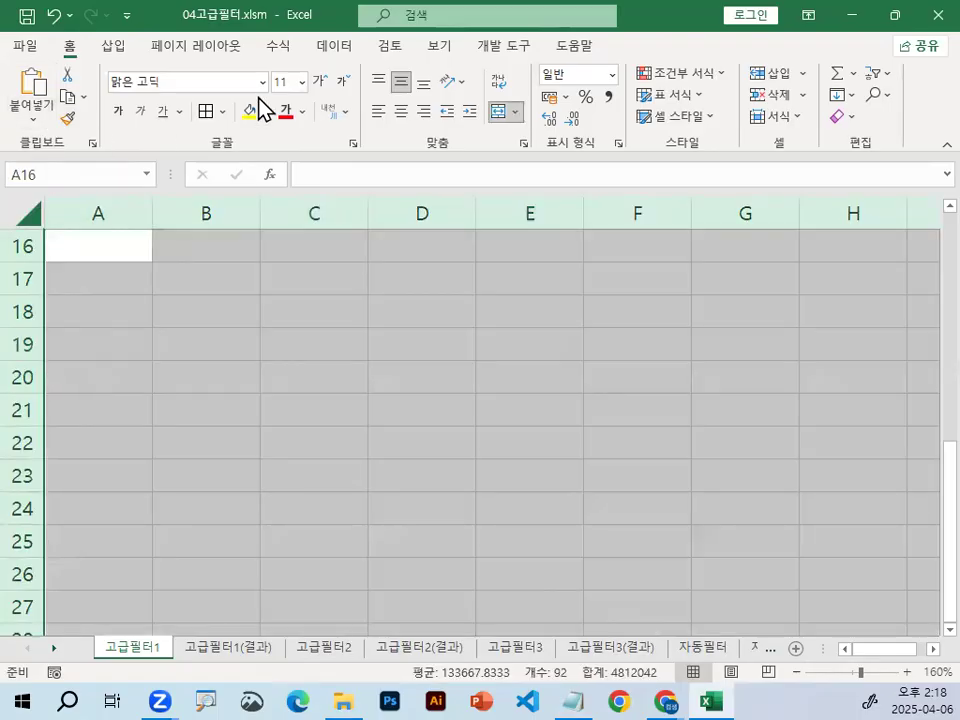
pyautogui.click(263, 83)
pyautogui.scroll(-10, 378, 135)
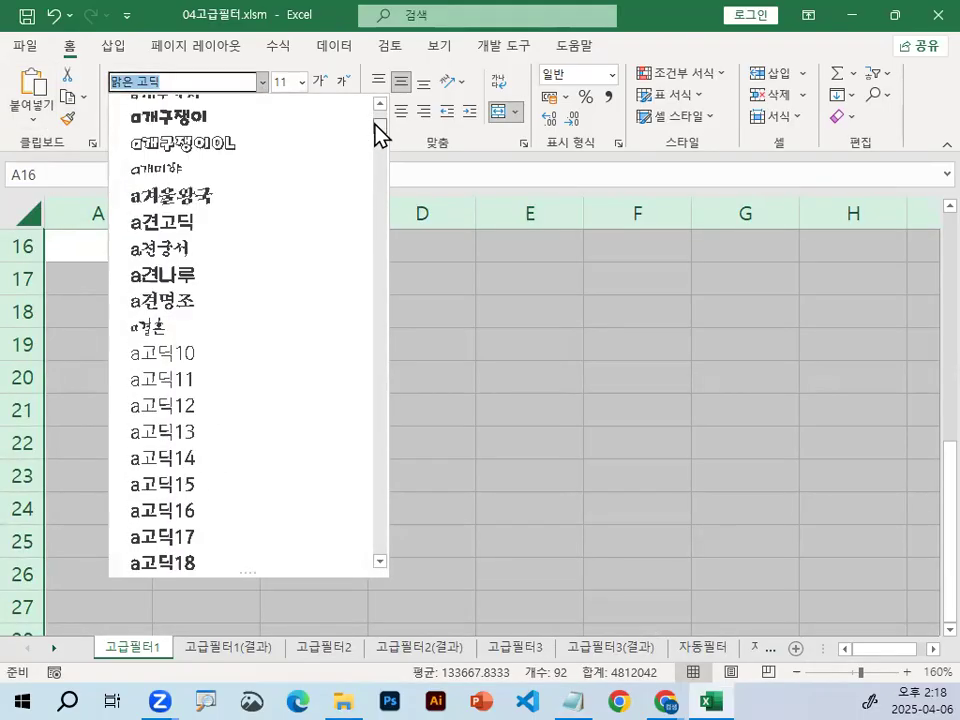
pyautogui.scroll(1, 217, 283)
pyautogui.scroll(1, 217, 283)
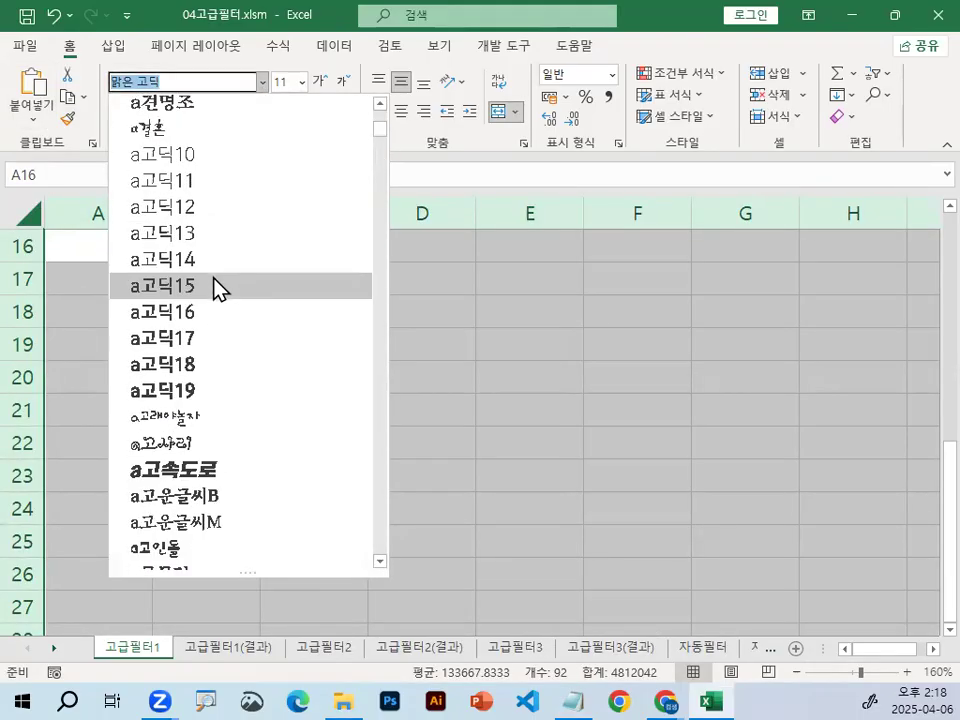
pyautogui.scroll(2, 216, 291)
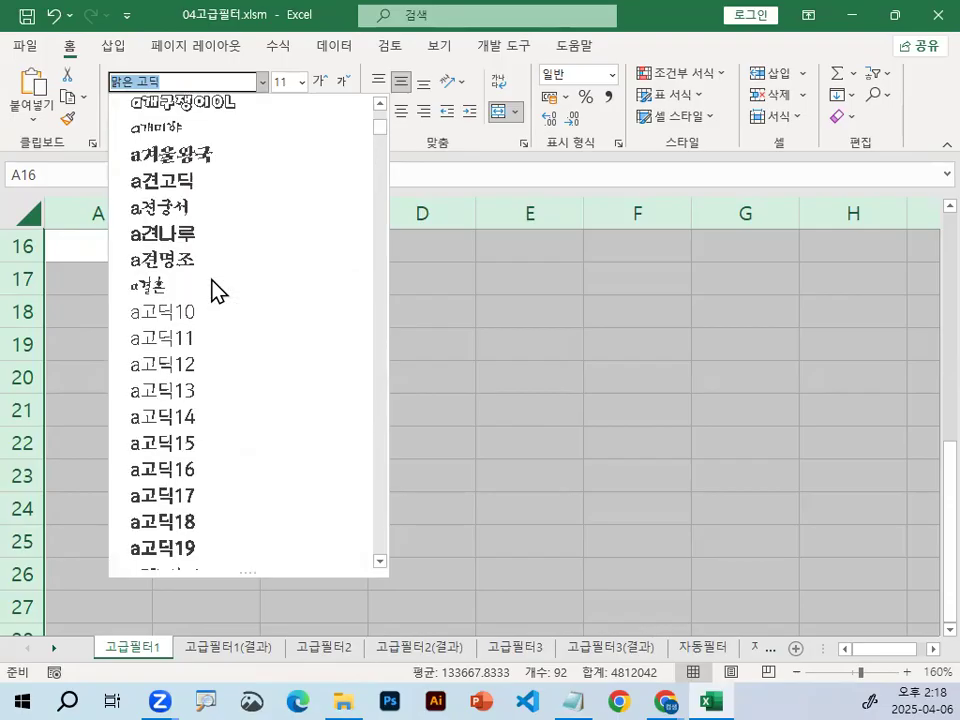
pyautogui.click(212, 186)
pyautogui.click(245, 378)
# Enter the condition heading 부서 in C19 and its value 기획 in C20
pyautogui.click(299, 333)
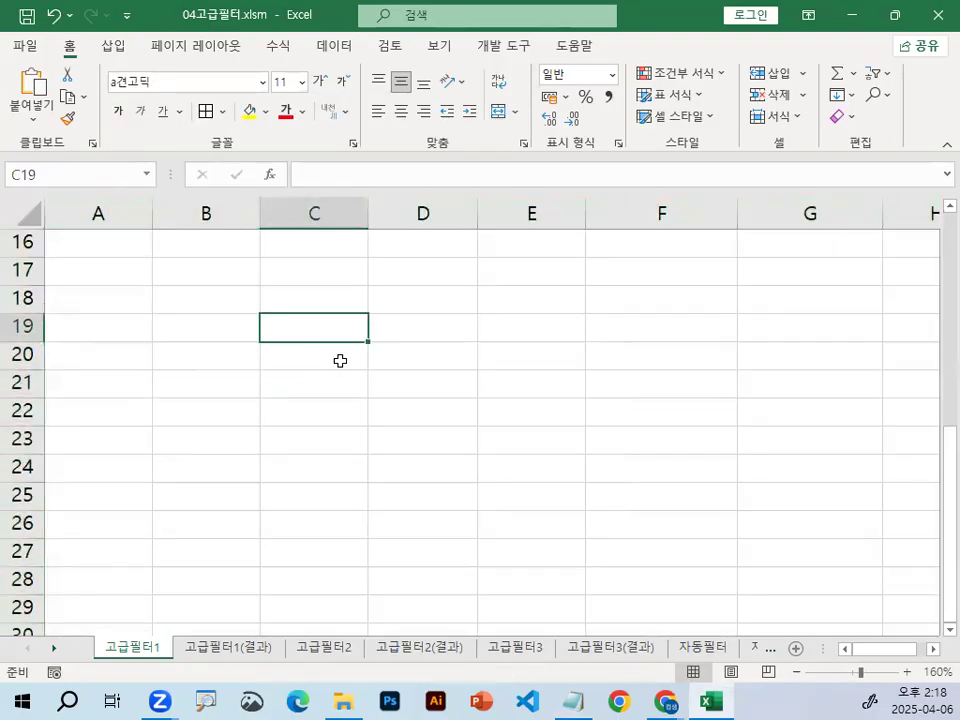
pyautogui.write('QNT')
pyautogui.press('BackSpace')
pyautogui.press('BackSpace')
pyautogui.write('부서')
pyautogui.press('Return')
pyautogui.write('기획')
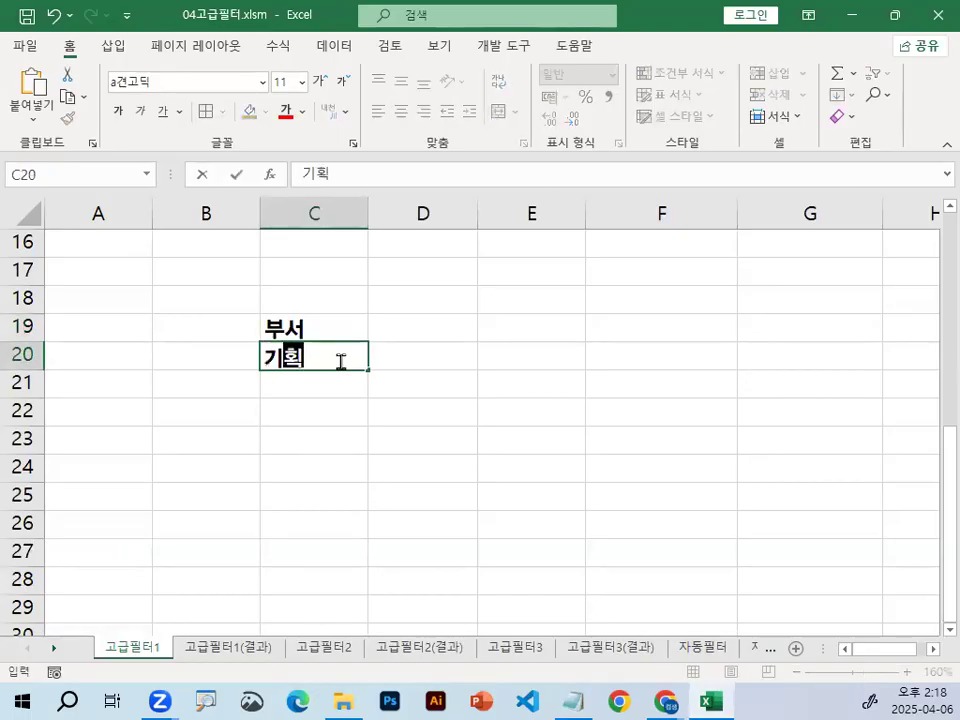
# Enter the condition heading 직책 in D19 and its value 부장 in D20
pyautogui.press('Up')
pyautogui.press('Right')
pyautogui.write('직채')
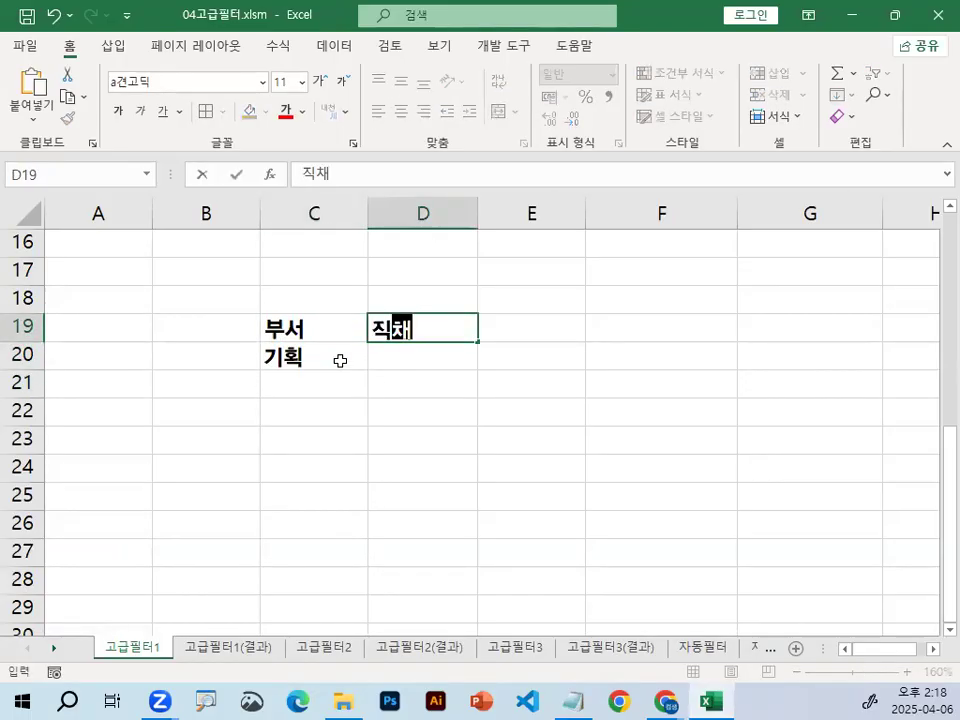
pyautogui.write('ㄱ')
pyautogui.press('Return')
pyautogui.write('부다')
pyautogui.press('BackSpace')
pyautogui.press('BackSpace')
pyautogui.write('장')
pyautogui.press('Return')
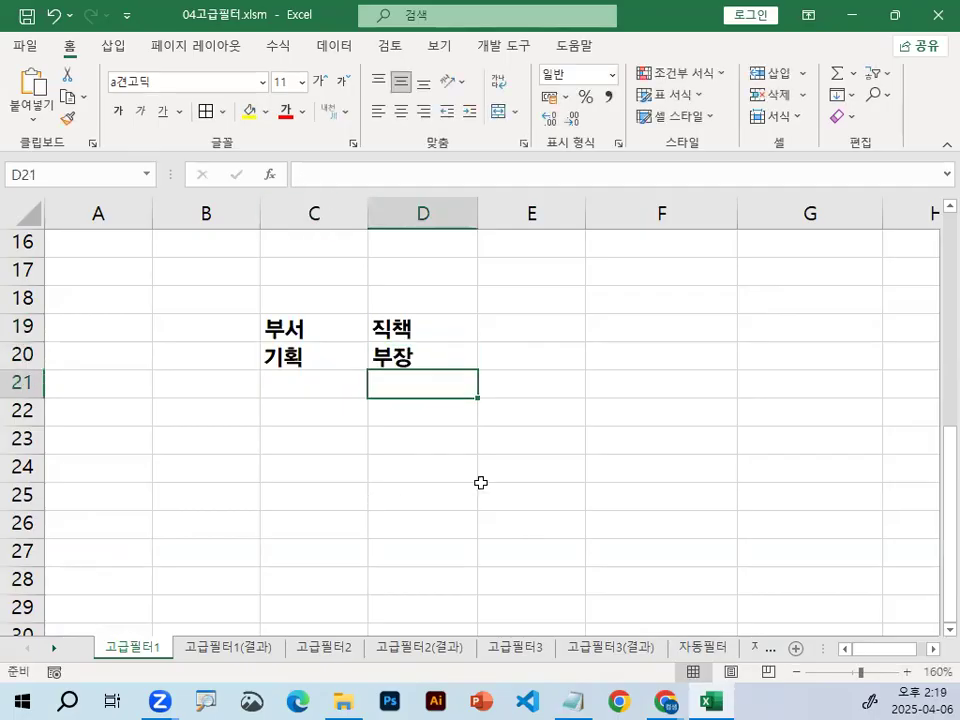
# Point out the condition headings 부서 and 직책 in row 19 with a red circle and underline
pyautogui.moveTo(290, 327); pyautogui.dragTo(410, 327)
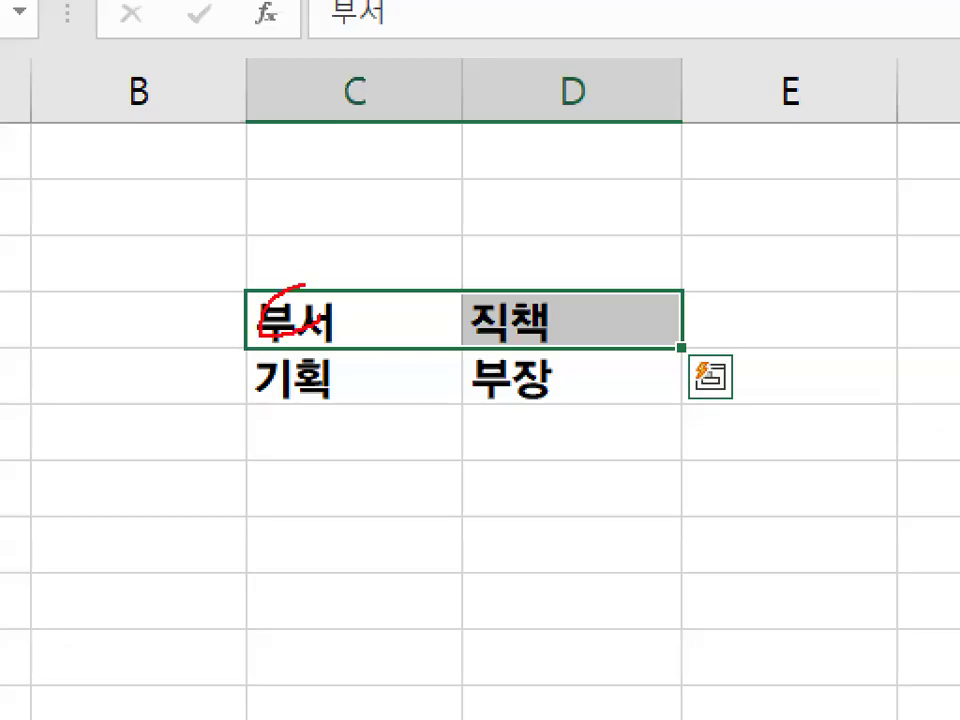
pyautogui.moveTo(296, 341); pyautogui.dragTo(583, 345)
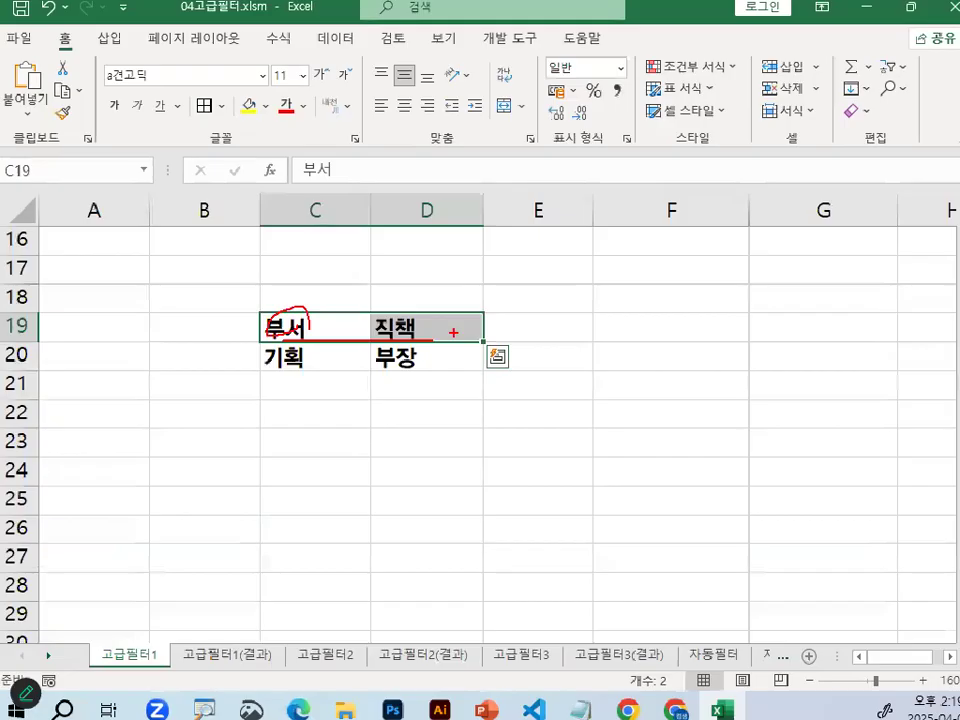
pyautogui.click(309, 390)
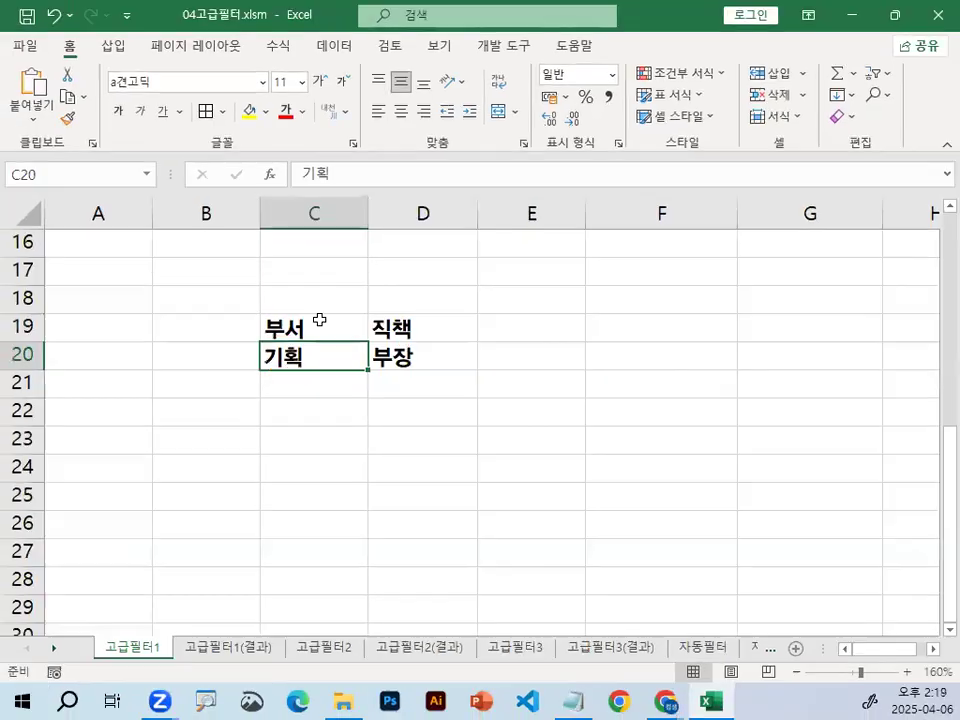
# Apply all borders to the condition range C19:D20 and fill C20:D20 with yellow
pyautogui.moveTo(341, 274)
pyautogui.mouseDown()
pyautogui.moveTo(572, 356)
pyautogui.moveTo(560, 346)
pyautogui.mouseUp()
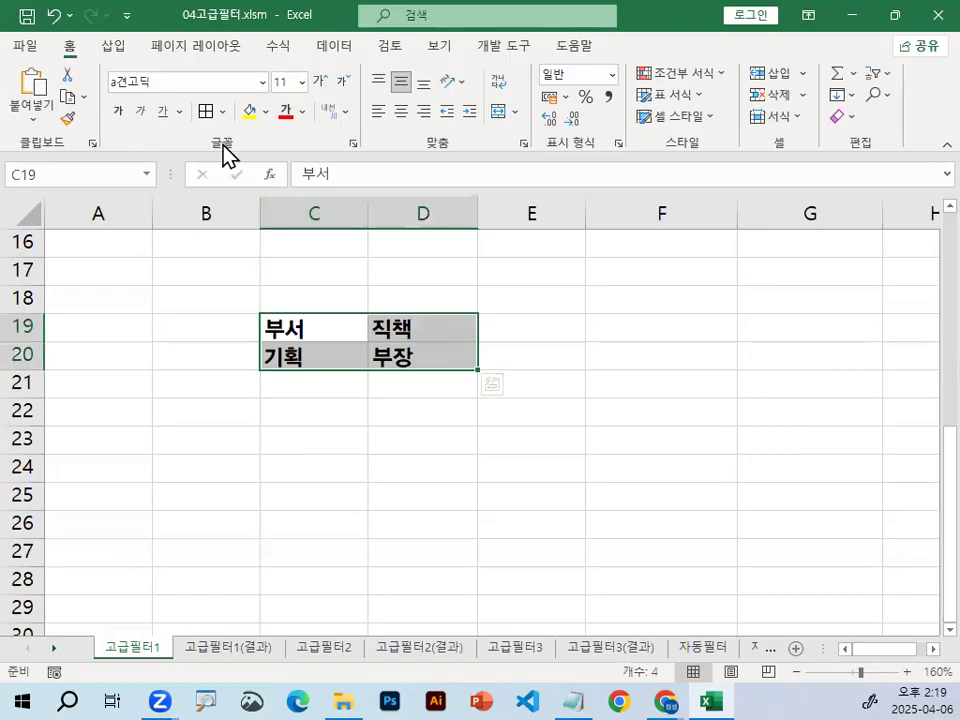
pyautogui.click(372, 468)
pyautogui.moveTo(306, 357); pyautogui.dragTo(420, 356)
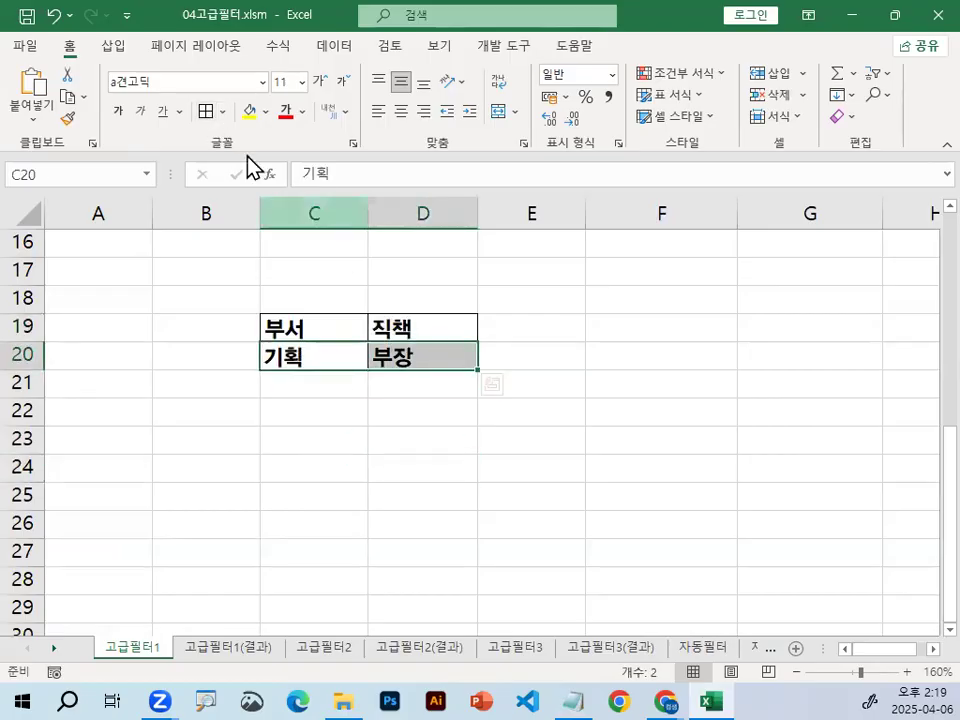
pyautogui.click(250, 113)
# Connect 기획 and 부장 in the same row with a red curve, and clear the mark
pyautogui.click(326, 430)
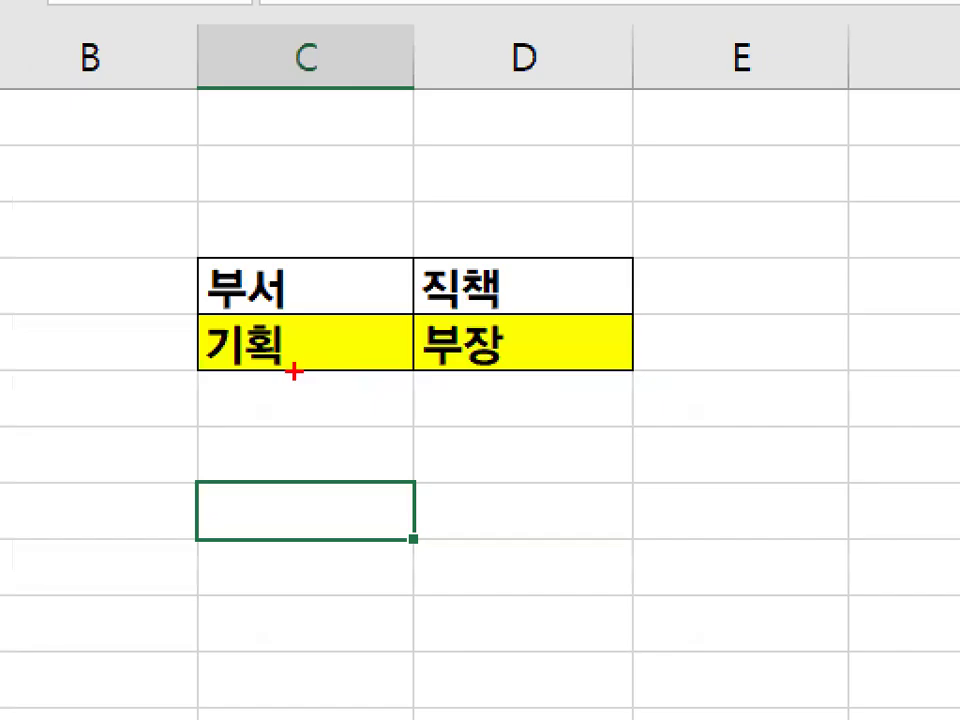
pyautogui.moveTo(293, 368); pyautogui.dragTo(458, 368)
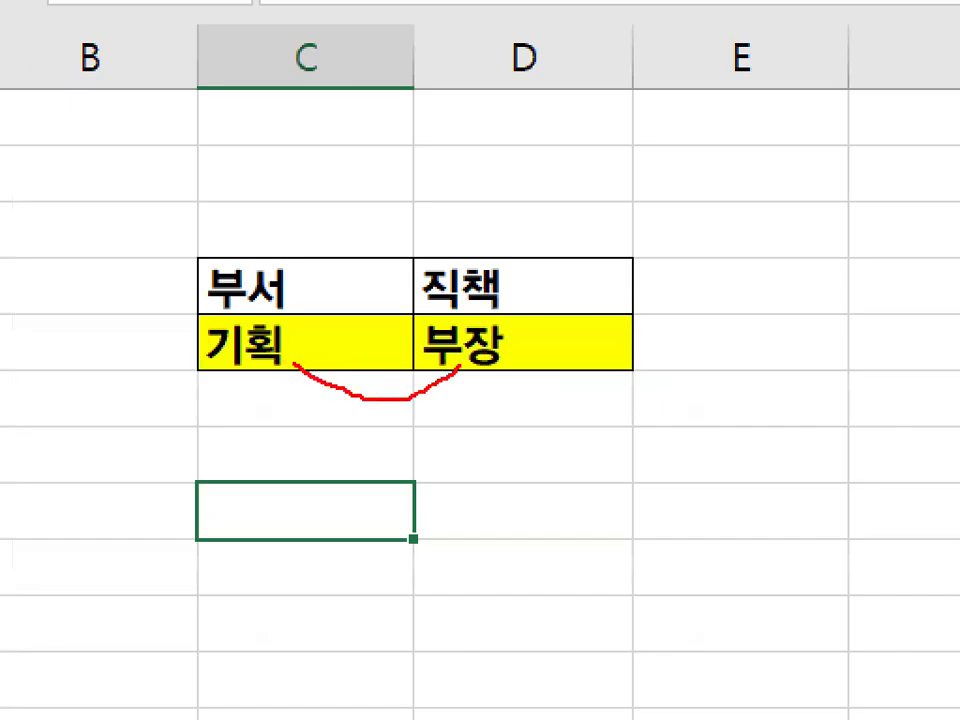
pyautogui.press('Escape')
# Enter the explanation "부서가 기획 이면서 직책인 부장인~" in C22 below the condition table
pyautogui.click(293, 413)
pyautogui.scroll(2, 358, 516)
pyautogui.scroll(-2, 366, 514)
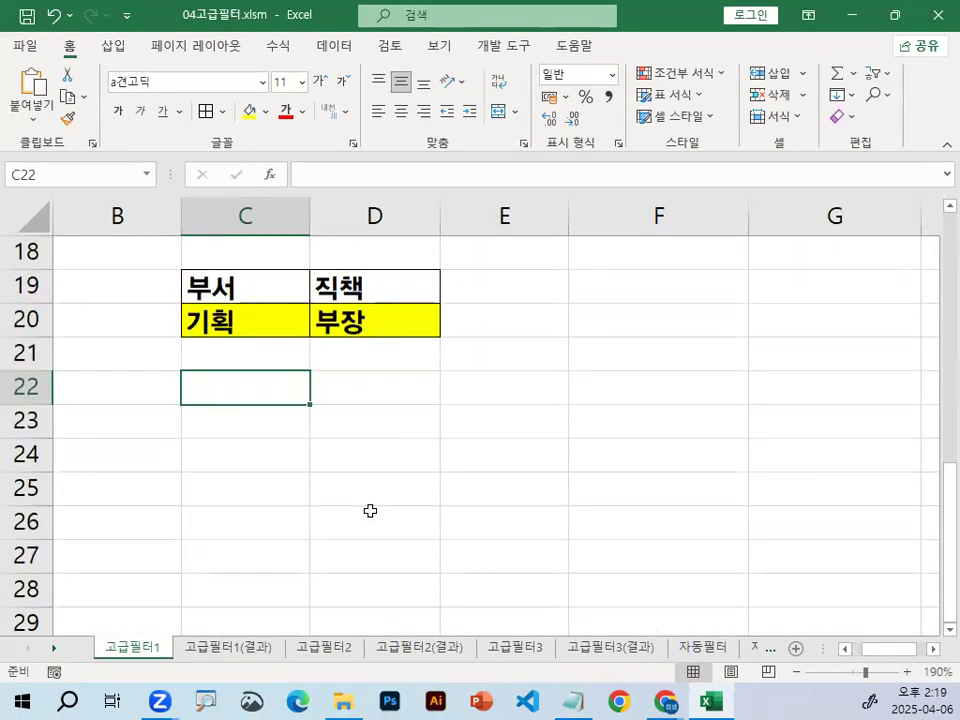
pyautogui.write('부서가 기획')
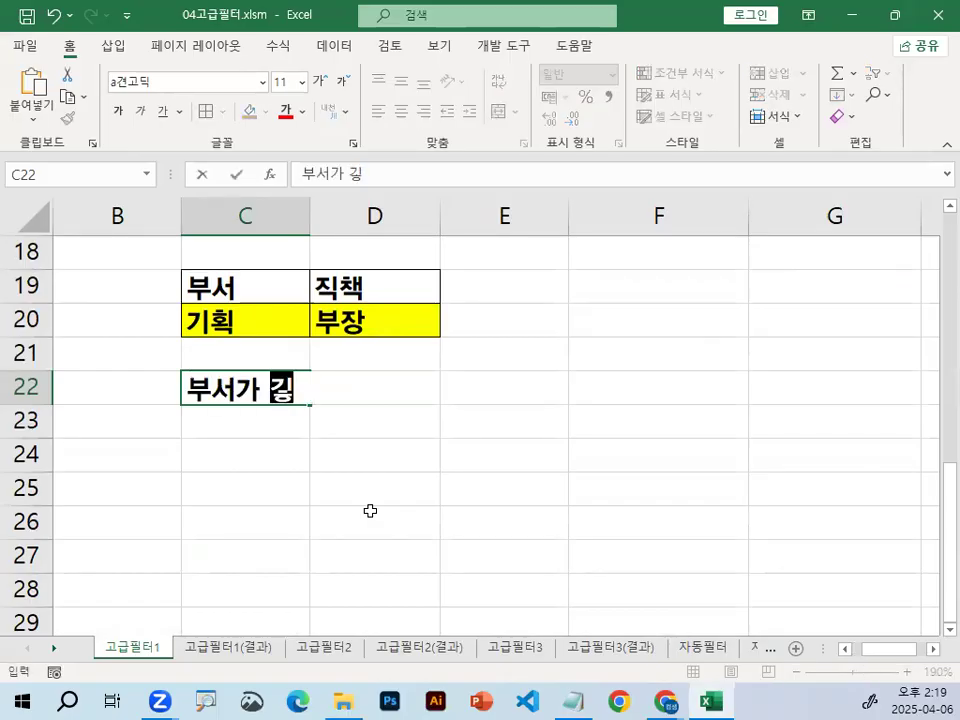
pyautogui.write(' 이면서')
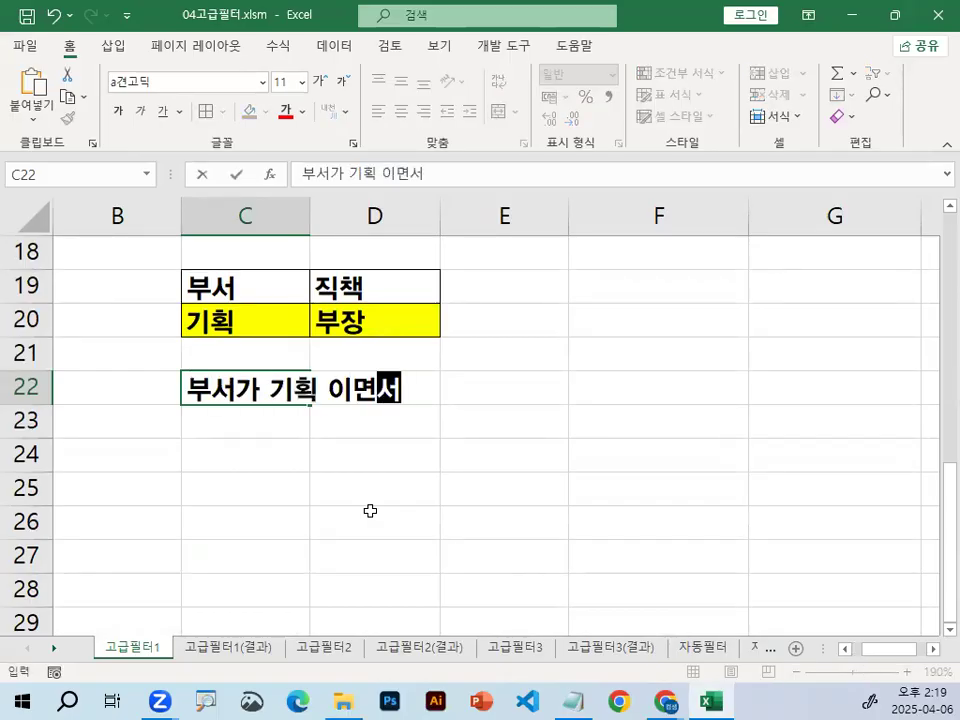
pyautogui.write(' 직책인 부')
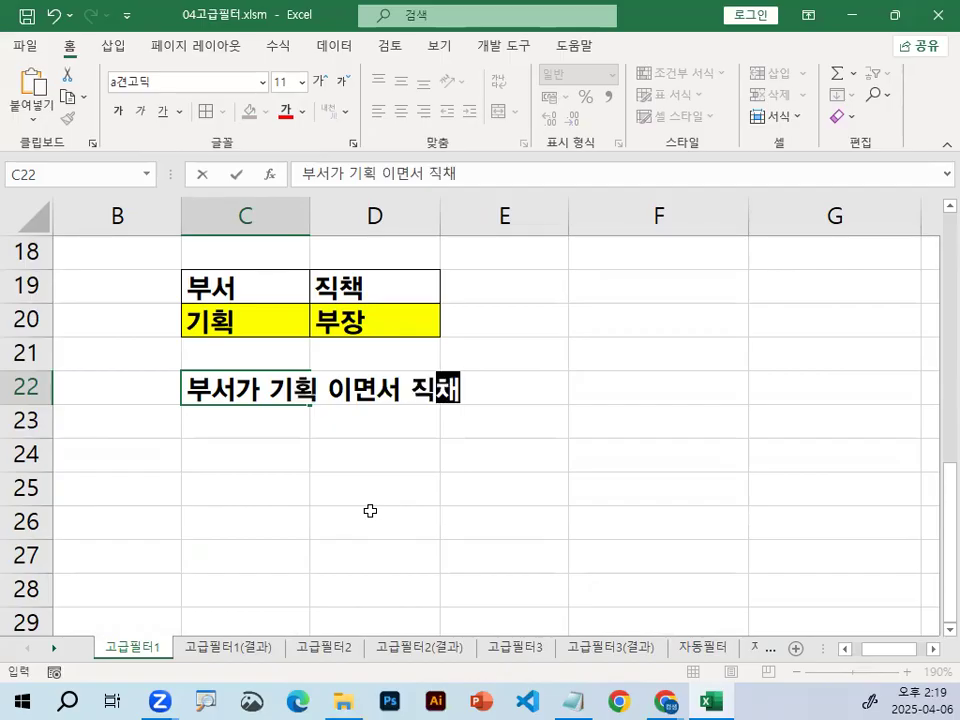
pyautogui.write('장인~')
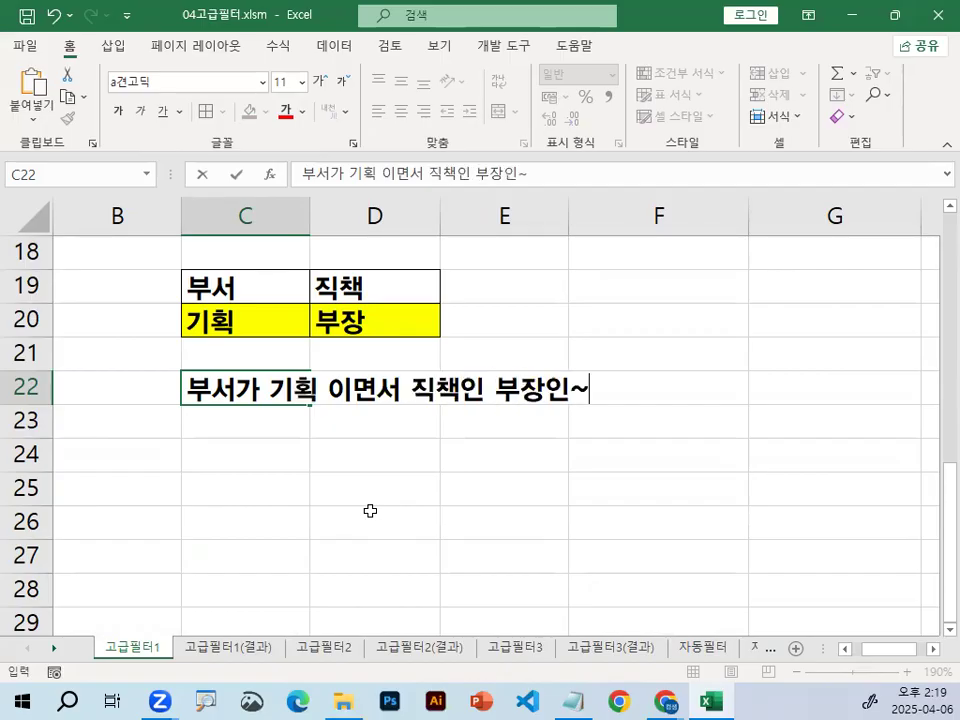
pyautogui.press('Return')
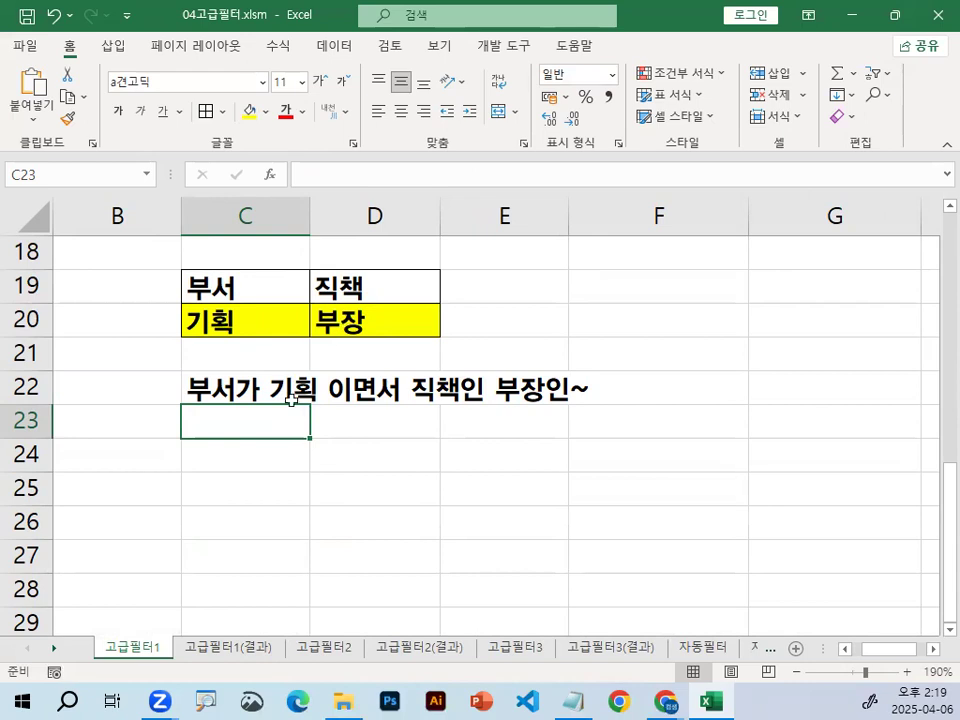
# Move the explanation from C22 to C23 and change 이면서 to 이거나 in its text
pyautogui.click(281, 388)
pyautogui.moveTo(240, 403); pyautogui.dragTo(259, 418)
pyautogui.doubleClick(259, 418)
pyautogui.moveTo(352, 420); pyautogui.dragTo(398, 418)
pyautogui.write('이거나')
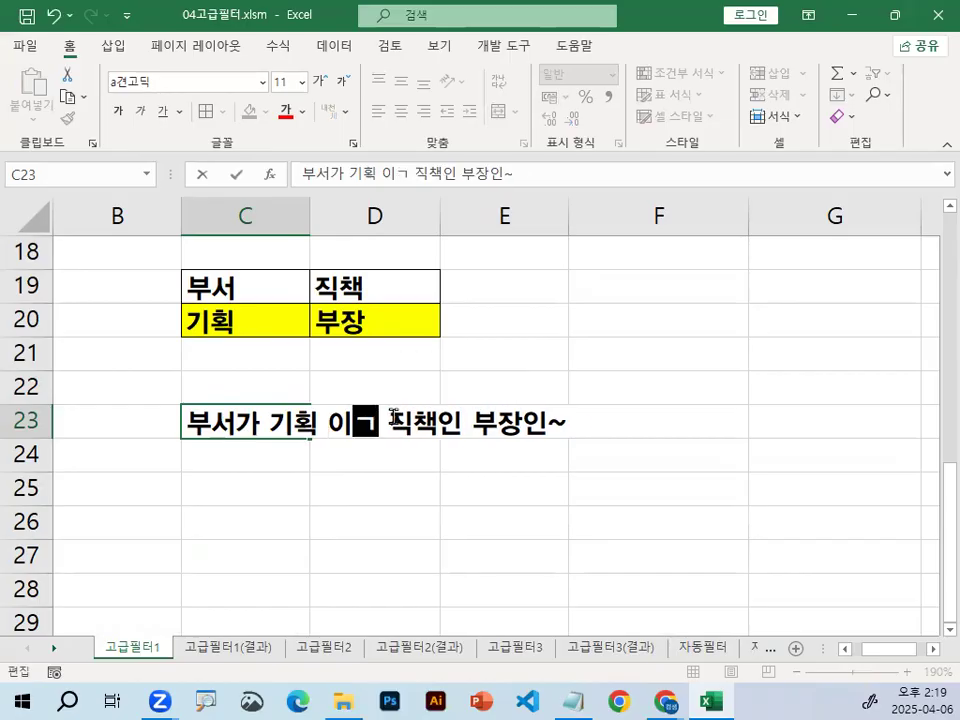
pyautogui.click(358, 541)
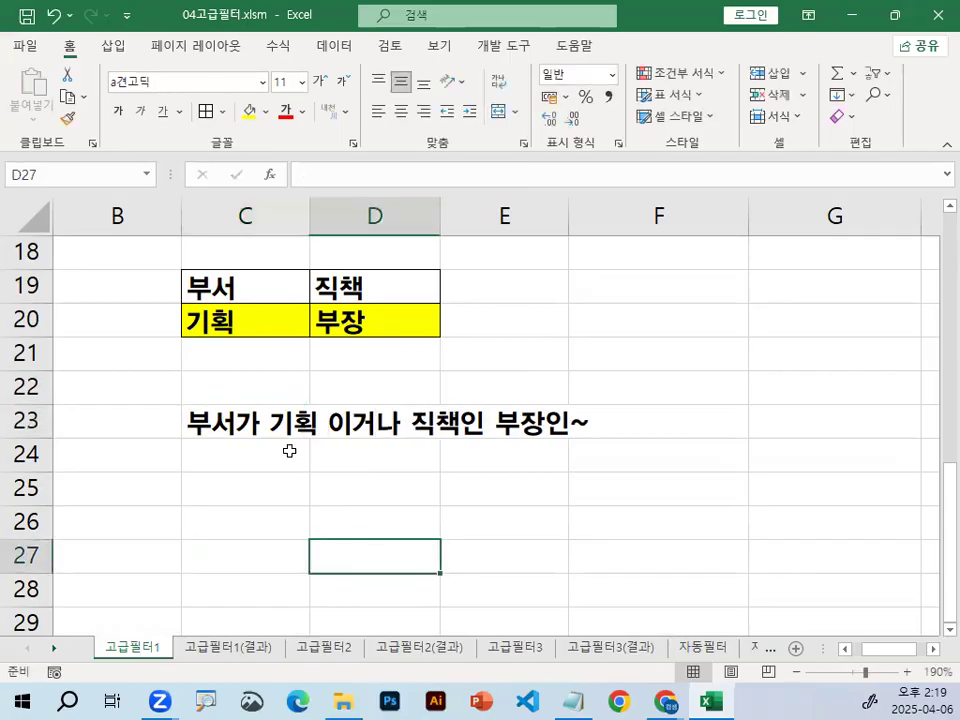
# Circle both conditions in the C23 sentence in red, connect 기획 and 부장 with a curve, and clear the marks
pyautogui.hotkey('ctrl', '1')
pyautogui.click(268, 438)
pyautogui.moveTo(343, 421)
pyautogui.mouseDown()
pyautogui.moveTo(36, 415)
pyautogui.moveTo(294, 419)
pyautogui.mouseUp()
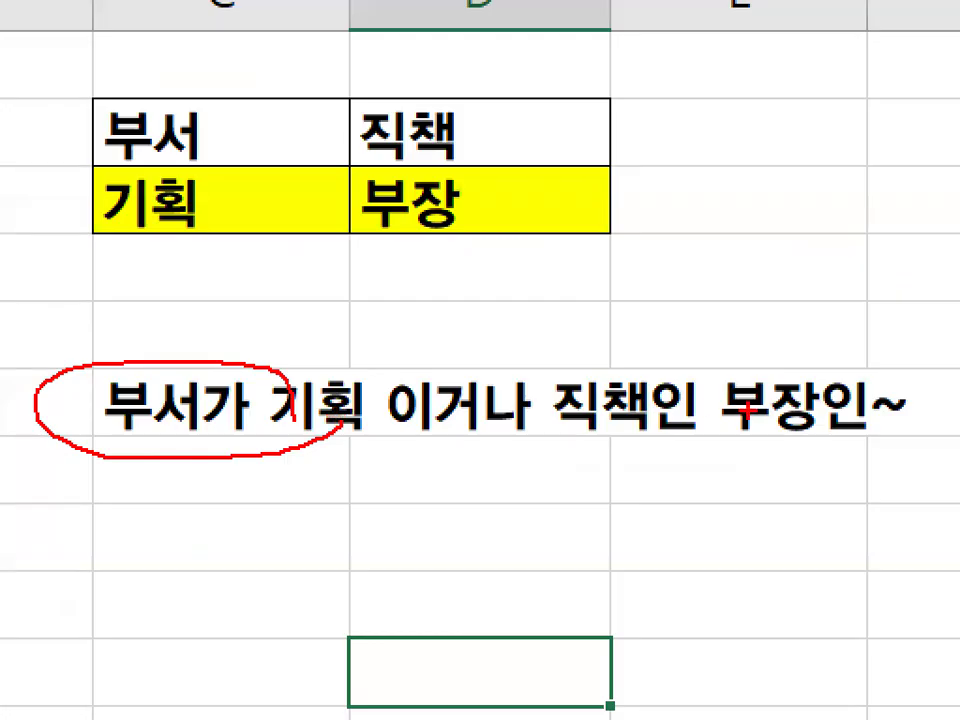
pyautogui.moveTo(835, 428)
pyautogui.mouseDown()
pyautogui.moveTo(805, 368)
pyautogui.moveTo(812, 402)
pyautogui.mouseUp()
pyautogui.moveTo(317, 231); pyautogui.dragTo(426, 223)
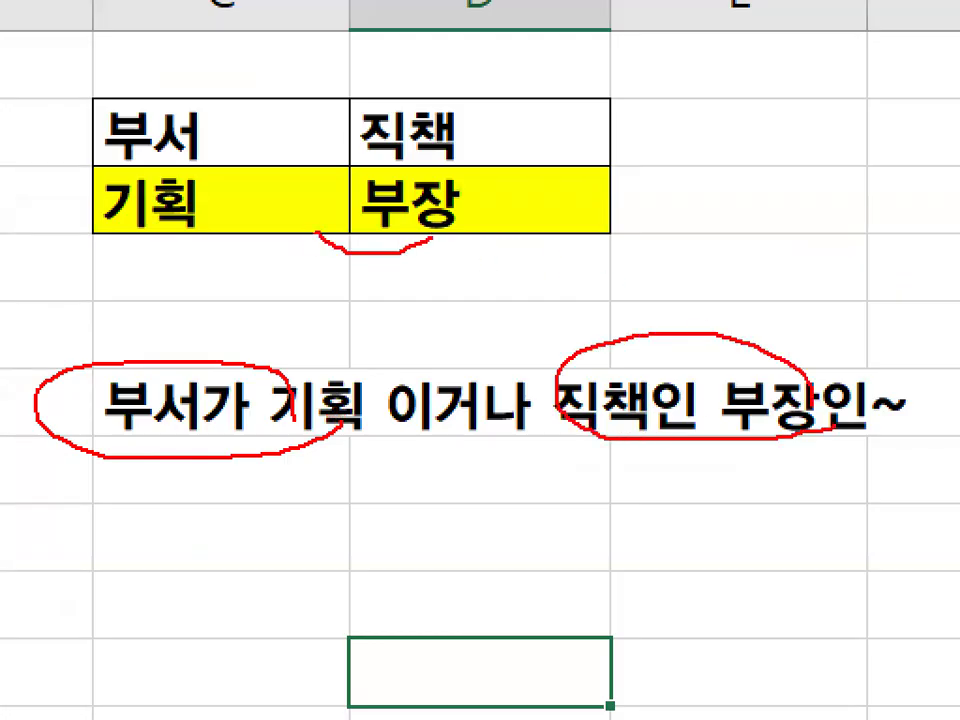
pyautogui.press('Escape')
# Move the 부장 condition from D20 down to D21 so that it sits in a different row from 기획
pyautogui.click(352, 326)
pyautogui.moveTo(354, 336); pyautogui.dragTo(358, 352)
pyautogui.click(351, 430)
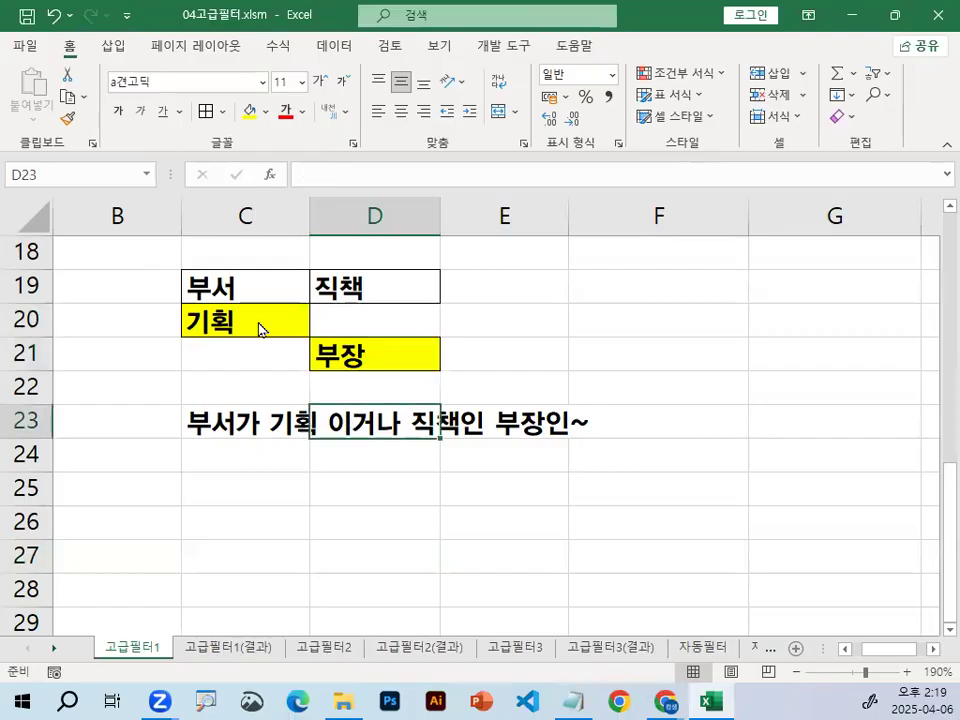
# Check-mark 기획 and 부장 in red, circle the staggered OR conditions, and clear the marks
pyautogui.hotkey('ctrl', '1')
pyautogui.click(253, 321)
pyautogui.moveTo(230, 300)
pyautogui.mouseDown()
pyautogui.moveTo(267, 313)
pyautogui.moveTo(304, 283)
pyautogui.mouseUp()
pyautogui.moveTo(489, 364); pyautogui.dragTo(568, 287)
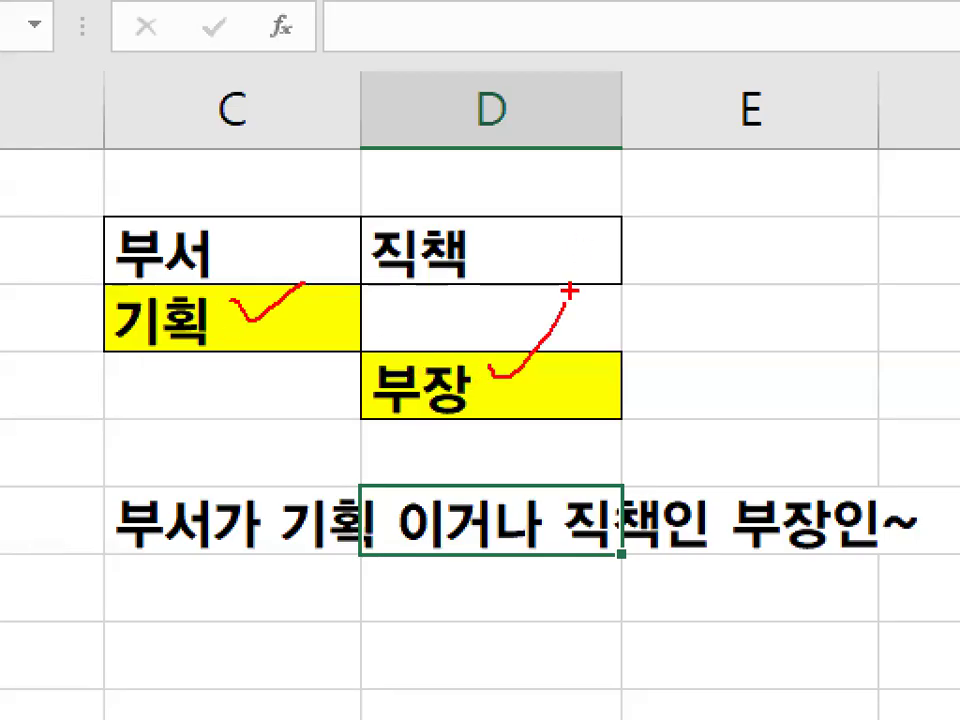
pyautogui.moveTo(405, 447)
pyautogui.mouseDown()
pyautogui.moveTo(632, 425)
pyautogui.moveTo(225, 292)
pyautogui.moveTo(615, 362)
pyautogui.mouseUp()
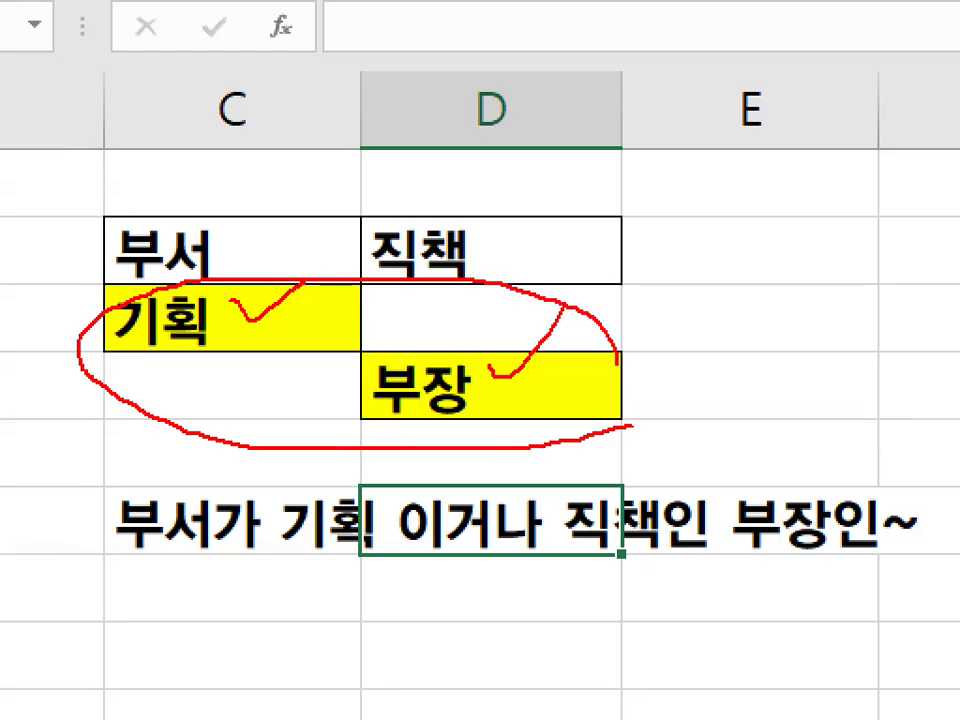
pyautogui.press('Escape')
pyautogui.moveTo(253, 296); pyautogui.dragTo(254, 317)
pyautogui.click(347, 289)
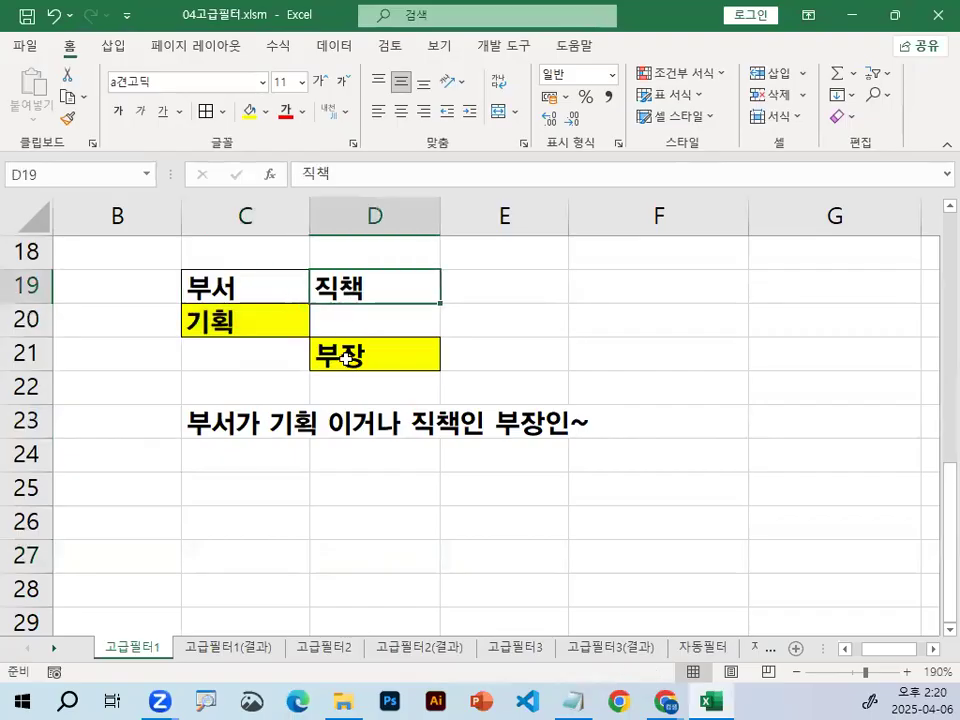
pyautogui.click(350, 358)
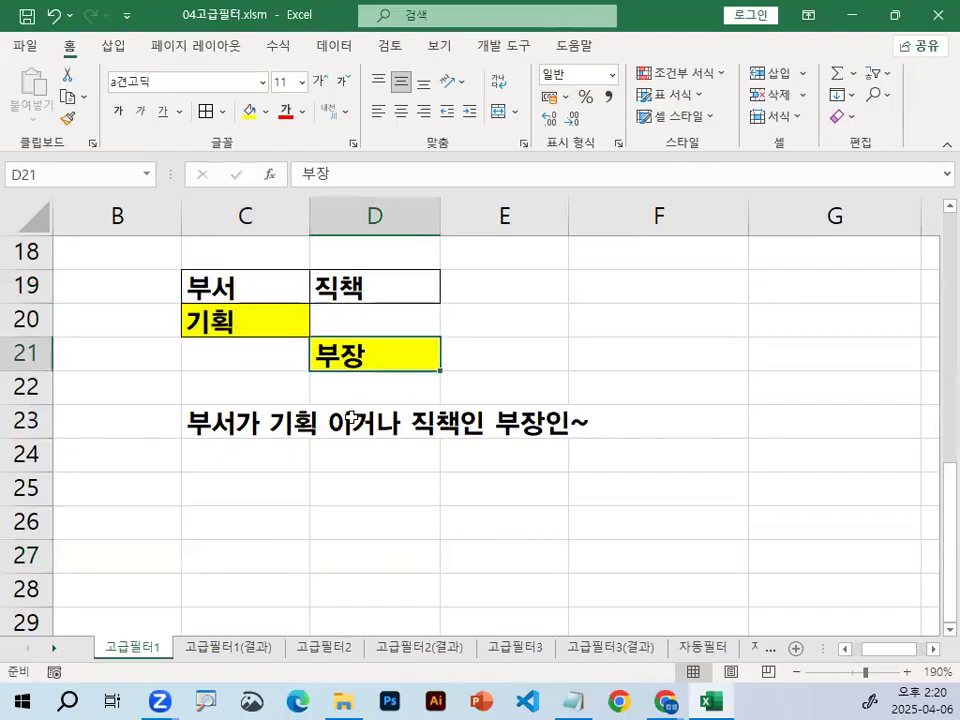
pyautogui.click(632, 321)
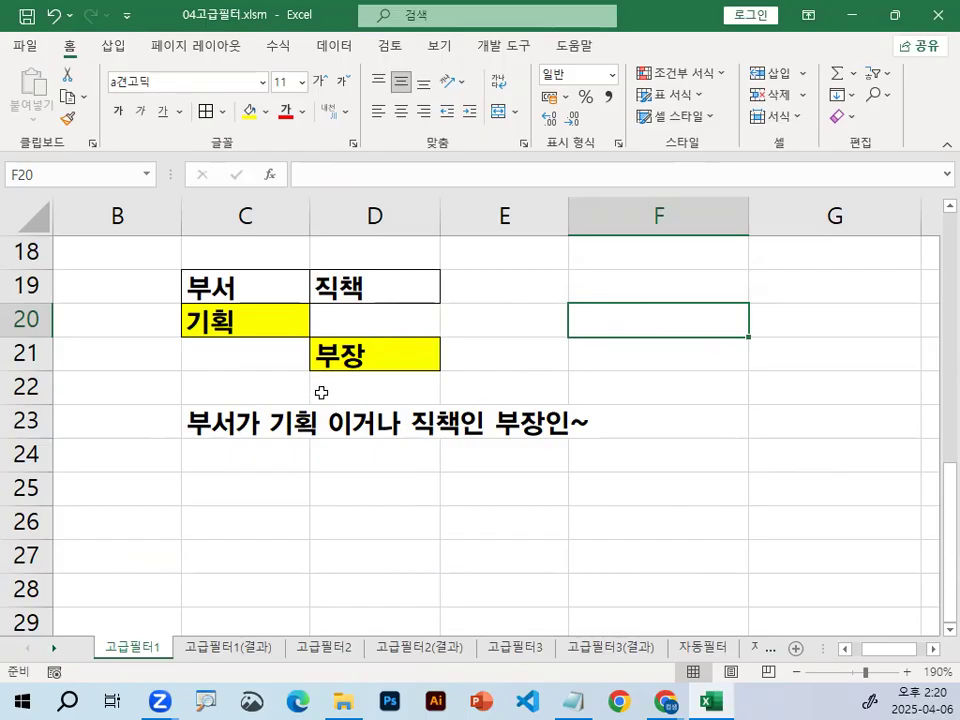
# Delete rows 19 to 24 containing the example condition table and its explanation
pyautogui.scroll(2, 311, 437)
pyautogui.scroll(-1, 311, 437)
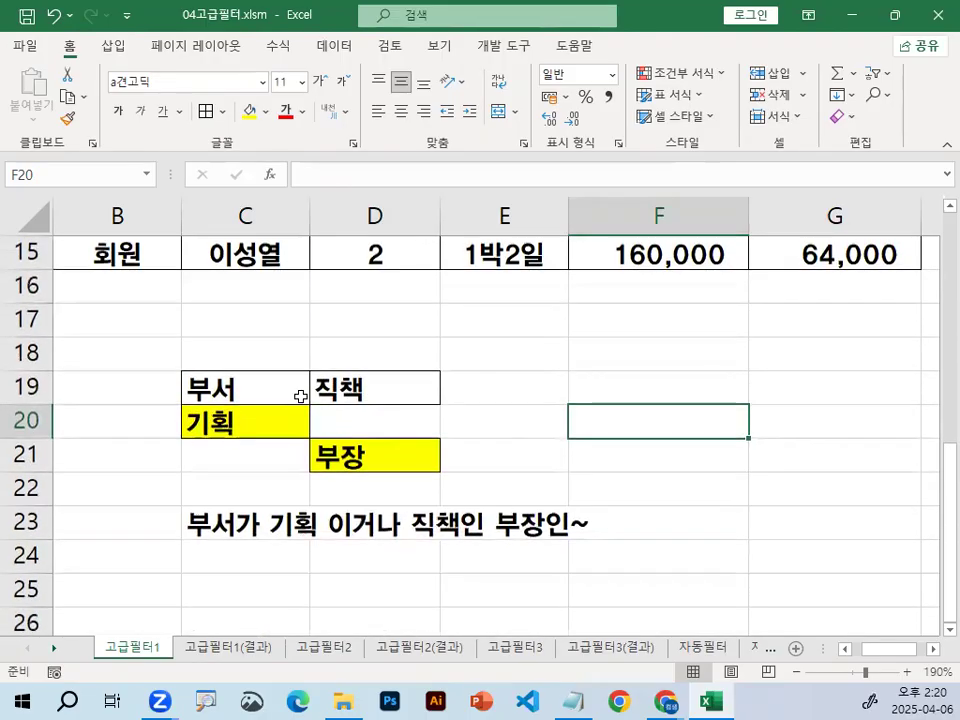
pyautogui.moveTo(15, 388); pyautogui.dragTo(49, 570)
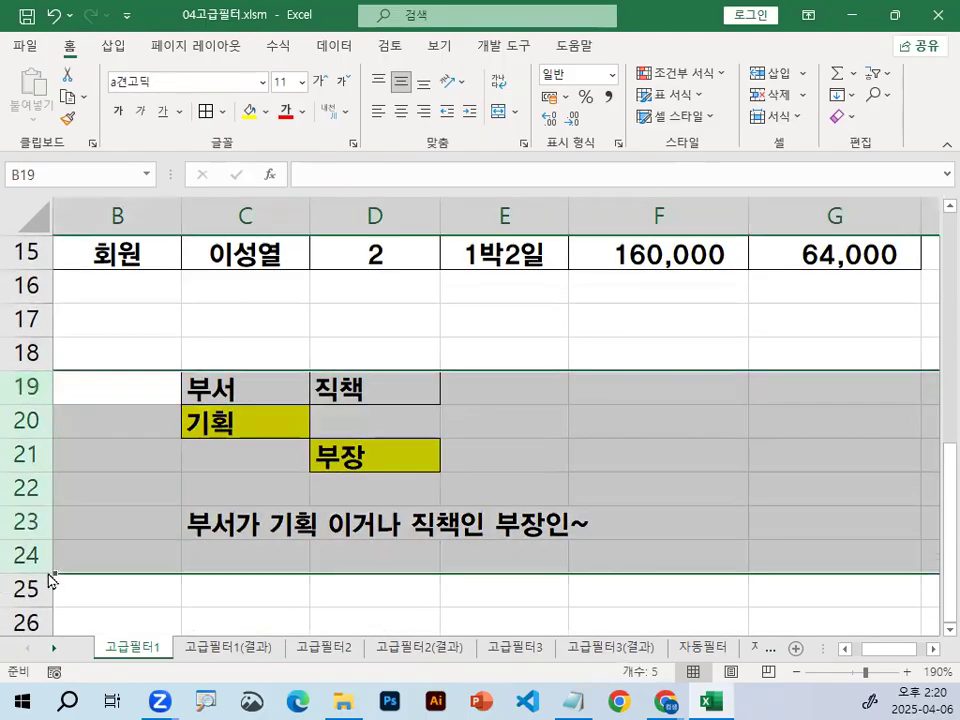
pyautogui.rightClick(49, 570)
pyautogui.click(133, 425)
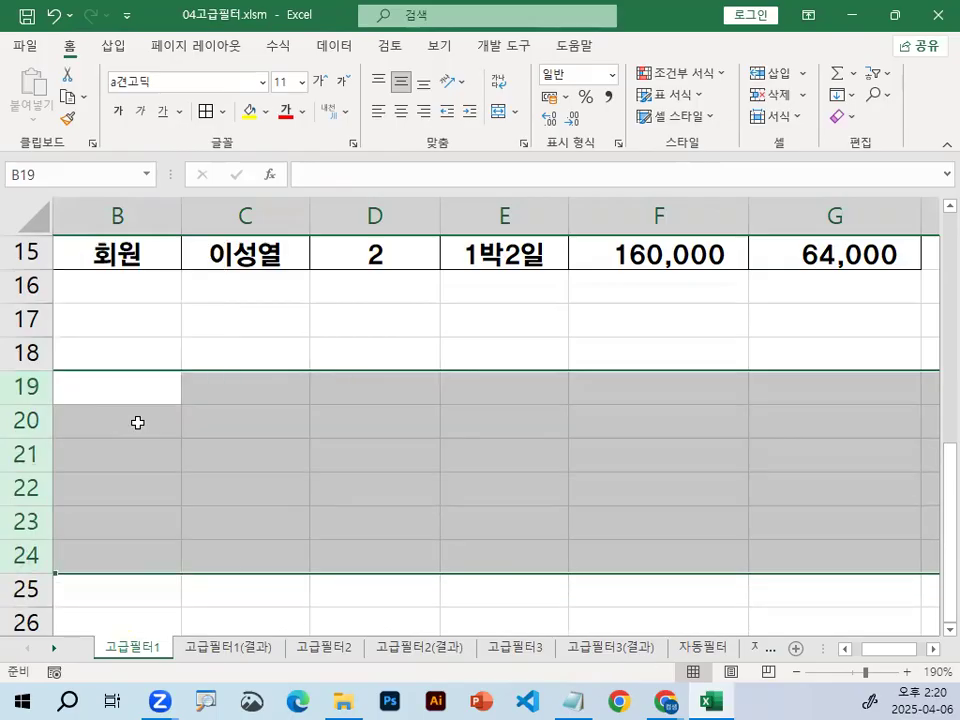
# Mark the condition cells around A18 in red, clear the marks, and select A18:B18
pyautogui.click(237, 372)
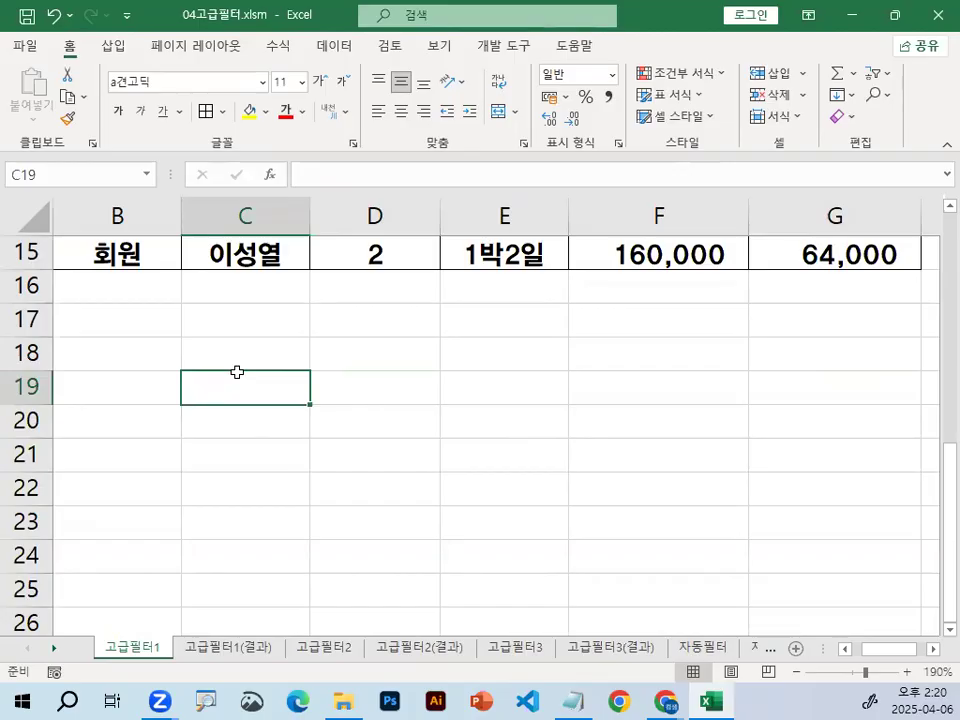
pyautogui.click(343, 331)
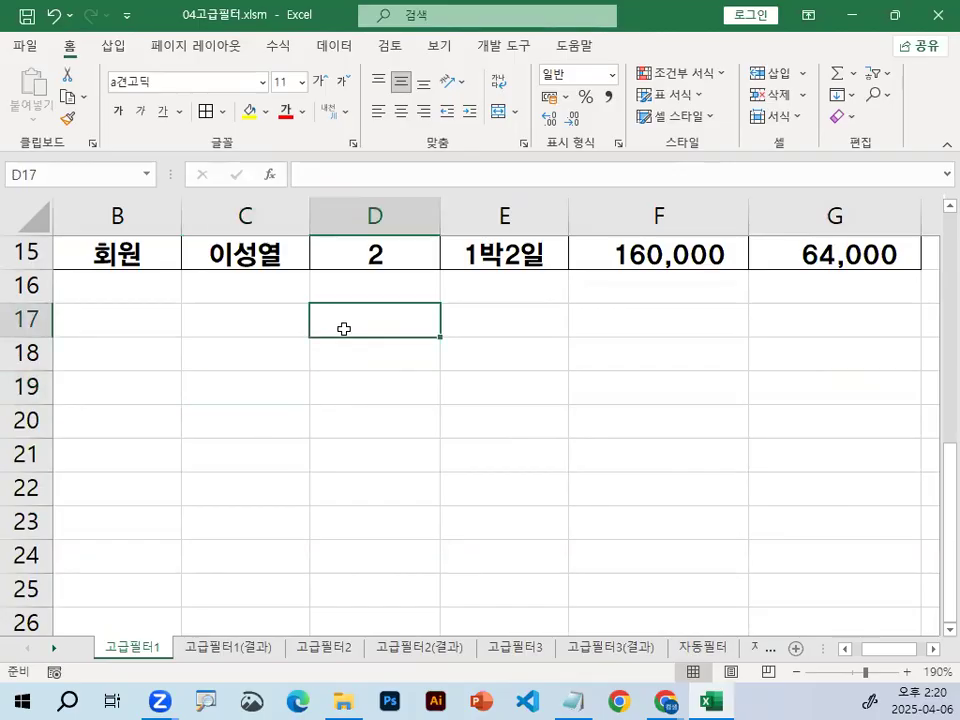
pyautogui.click(103, 319)
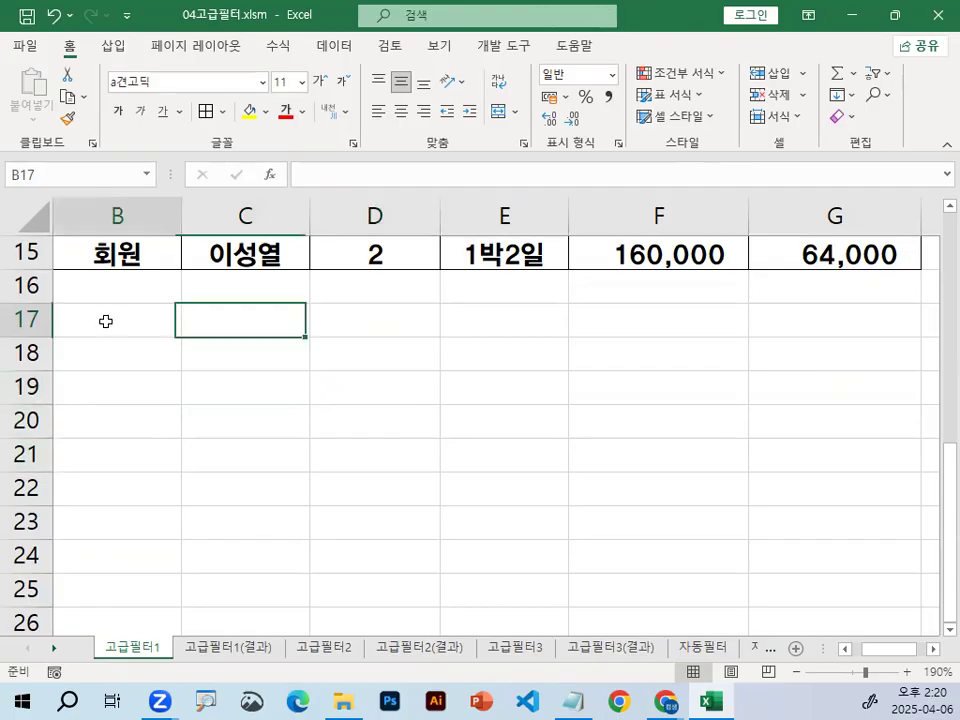
pyautogui.click(846, 648)
pyautogui.click(98, 340)
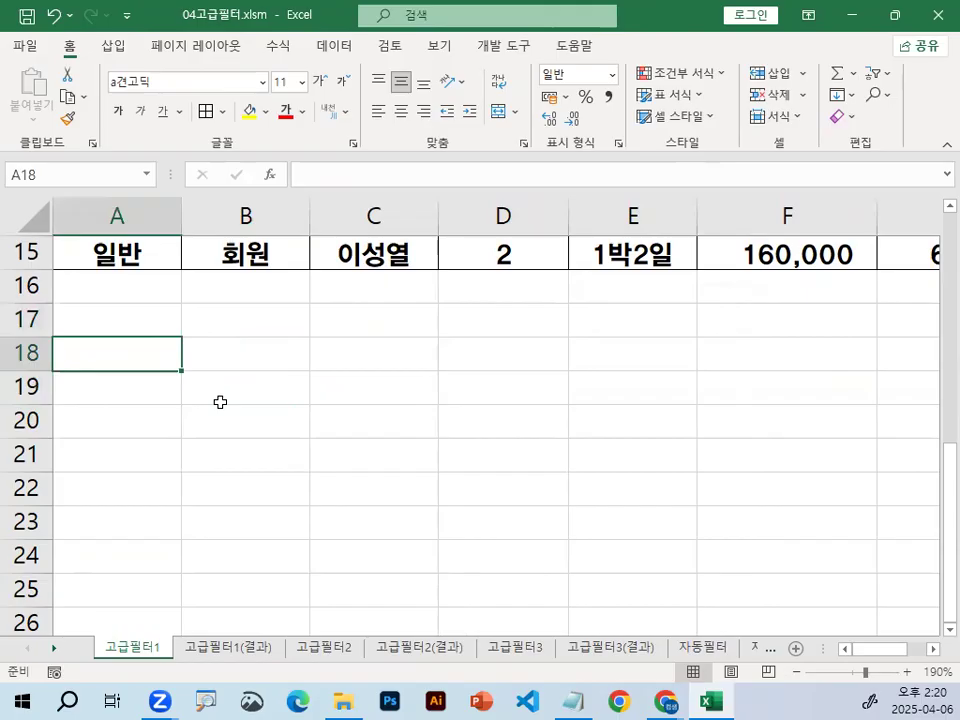
pyautogui.hotkey('ctrl', '1')
pyautogui.click(120, 358)
pyautogui.moveTo(197, 360)
pyautogui.mouseDown()
pyautogui.moveTo(150, 326)
pyautogui.moveTo(167, 358)
pyautogui.mouseUp()
pyautogui.moveTo(441, 348)
pyautogui.mouseDown()
pyautogui.moveTo(383, 313)
pyautogui.moveTo(458, 345)
pyautogui.mouseUp()
pyautogui.press('Escape')
pyautogui.moveTo(122, 362); pyautogui.dragTo(233, 357)
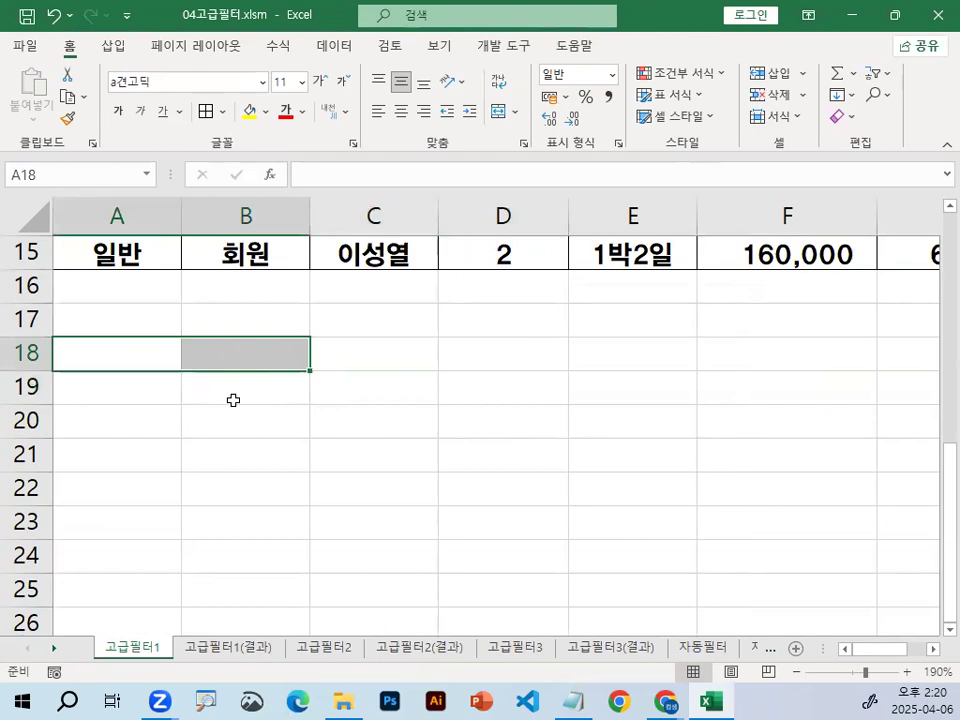
# Select the 구분 heading in B3, circle it in red, and clear the mark
pyautogui.scroll(4, 233, 397)
pyautogui.scroll(1, 233, 397)
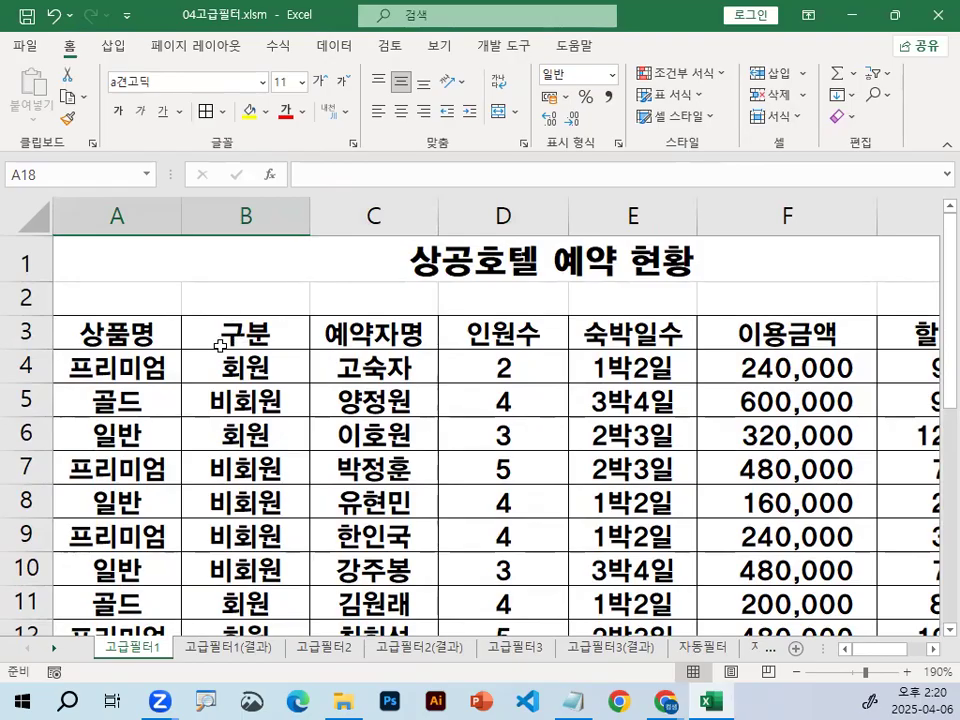
pyautogui.click(302, 336)
pyautogui.moveTo(304, 330); pyautogui.dragTo(247, 368)
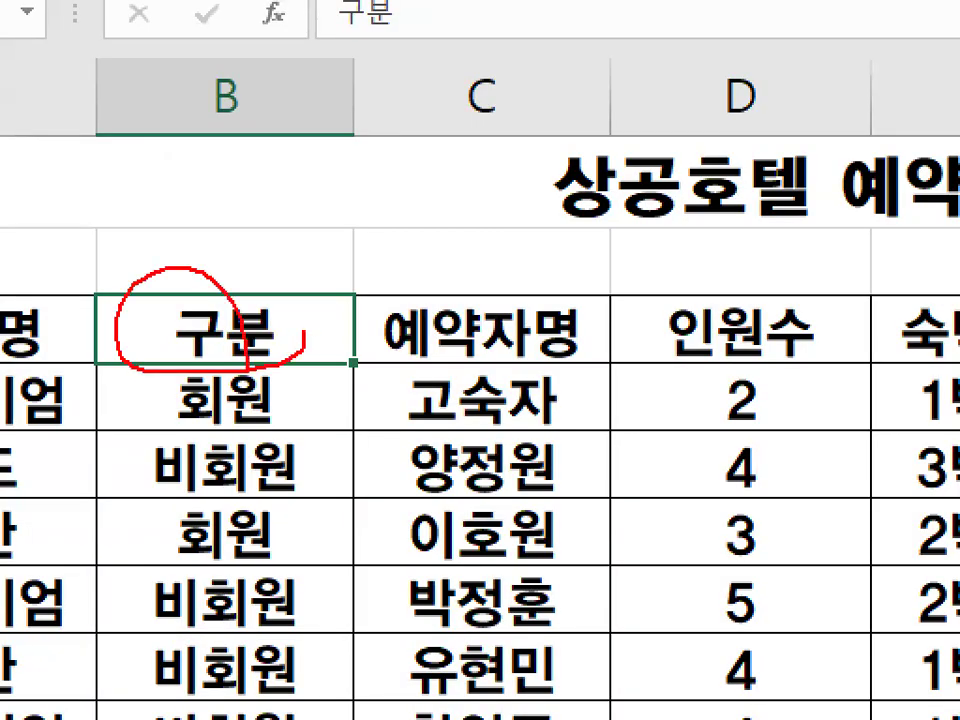
pyautogui.press('Escape')
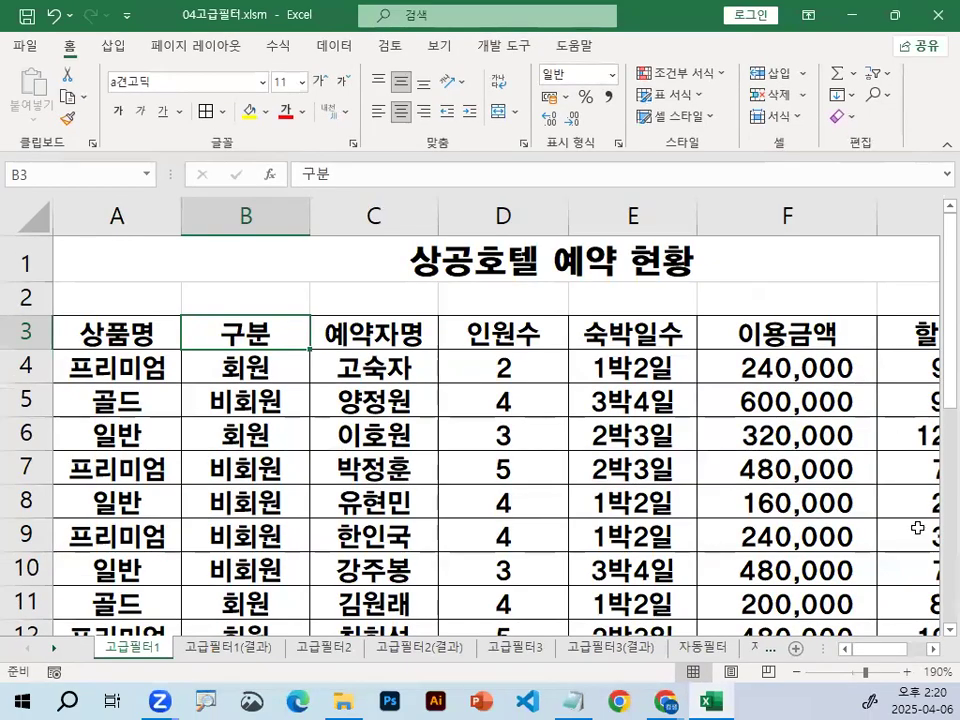
# Add the 할인금액 heading in G3 to the selection, circling it in red, and copy both headings
pyautogui.click(933, 650)
pyautogui.click(933, 650)
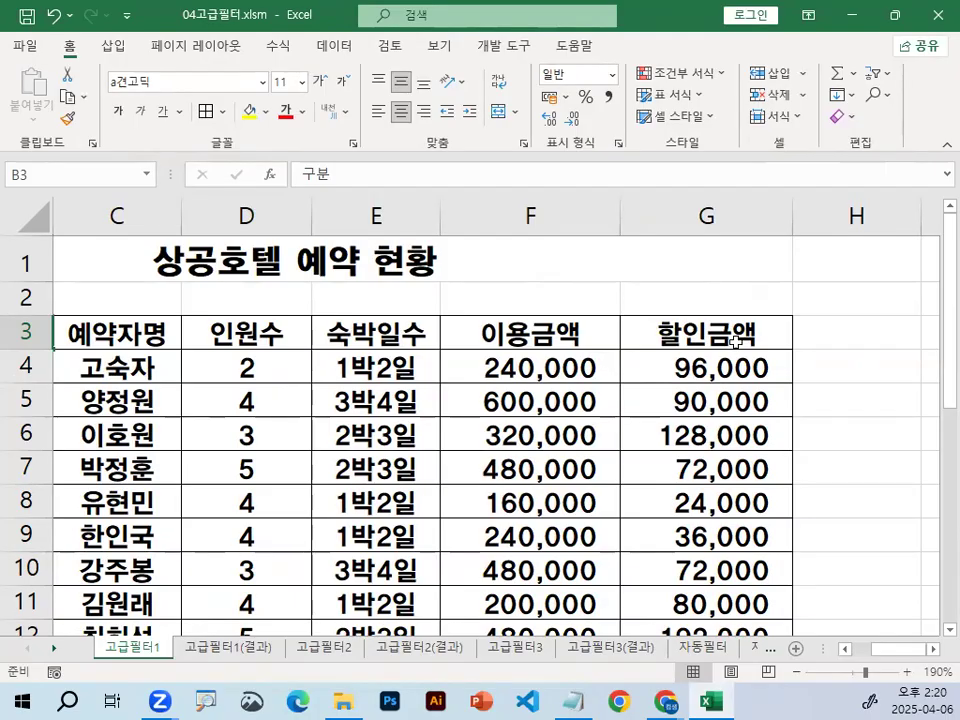
pyautogui.keyDown('ctrl'); pyautogui.click(718, 333); pyautogui.keyUp('ctrl')
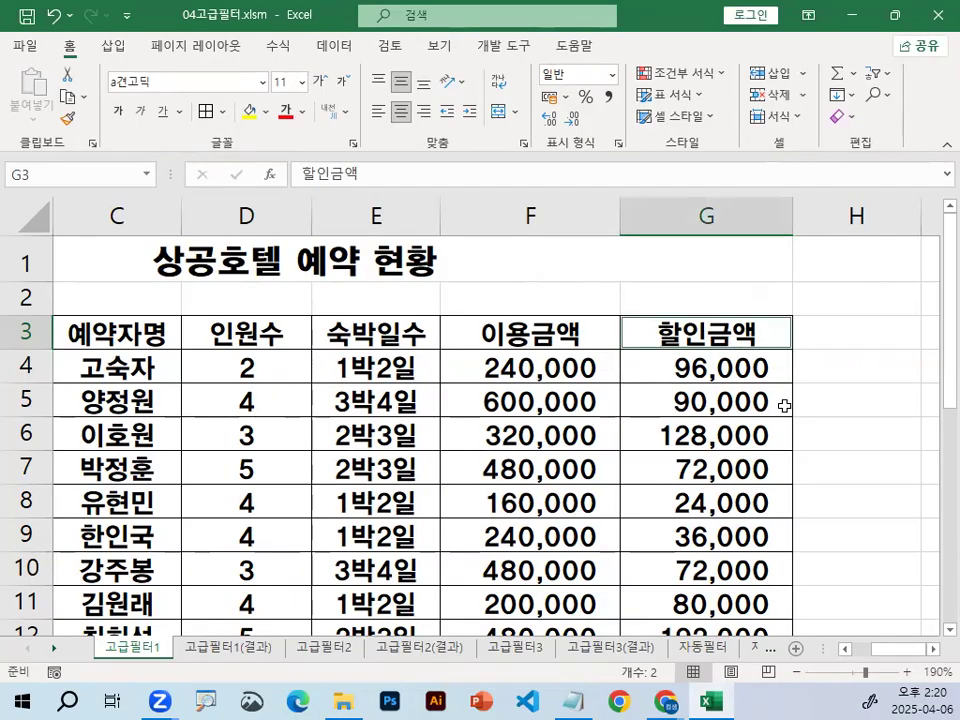
pyautogui.hotkey('ctrl', '1')
pyautogui.click(722, 326)
pyautogui.moveTo(770, 330)
pyautogui.mouseDown()
pyautogui.moveTo(598, 354)
pyautogui.moveTo(755, 344)
pyautogui.mouseUp()
pyautogui.press('Escape')
pyautogui.hotkey('ctrl', 'c')
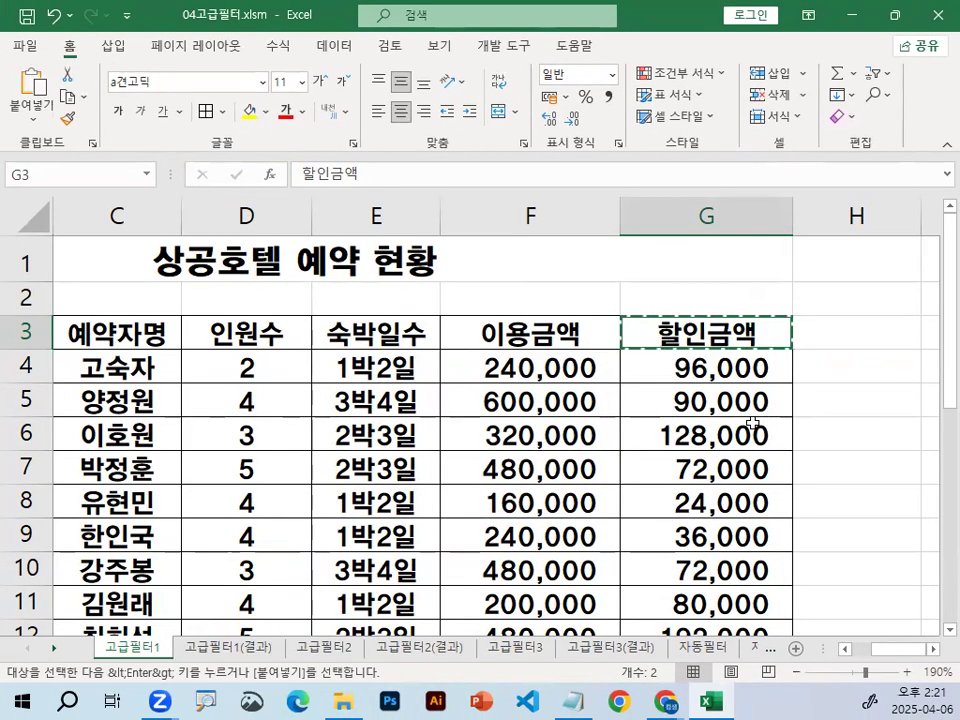
# Point out the copied 구분 heading in B3 with a red mark
pyautogui.moveTo(917, 649); pyautogui.dragTo(900, 649)
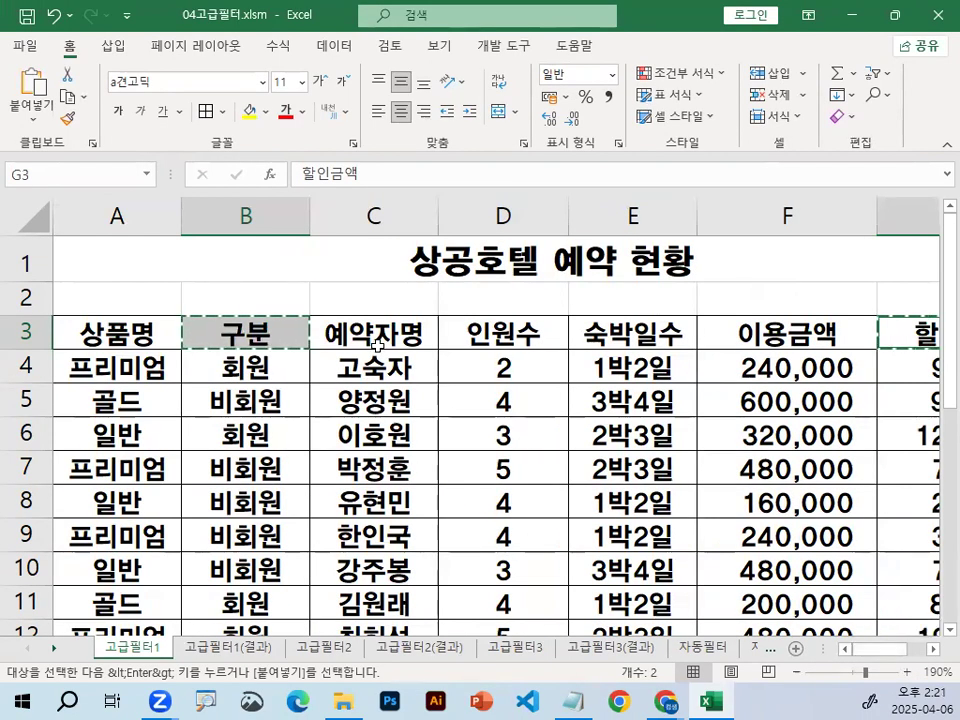
pyautogui.scroll(-2, 290, 389)
pyautogui.scroll(2, 290, 389)
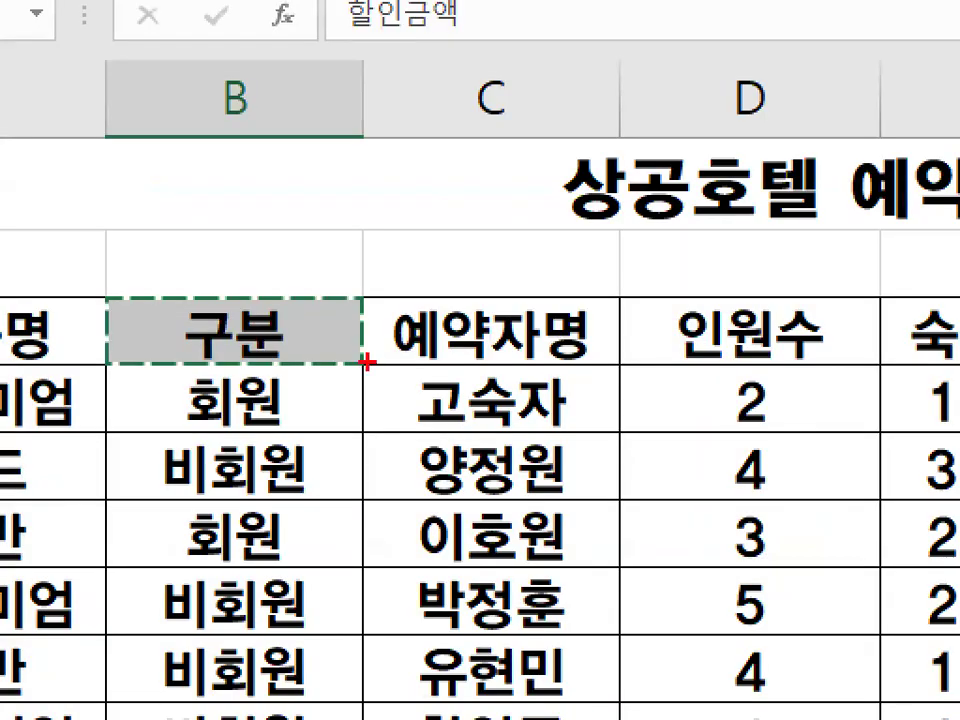
pyautogui.moveTo(369, 362); pyautogui.dragTo(306, 366)
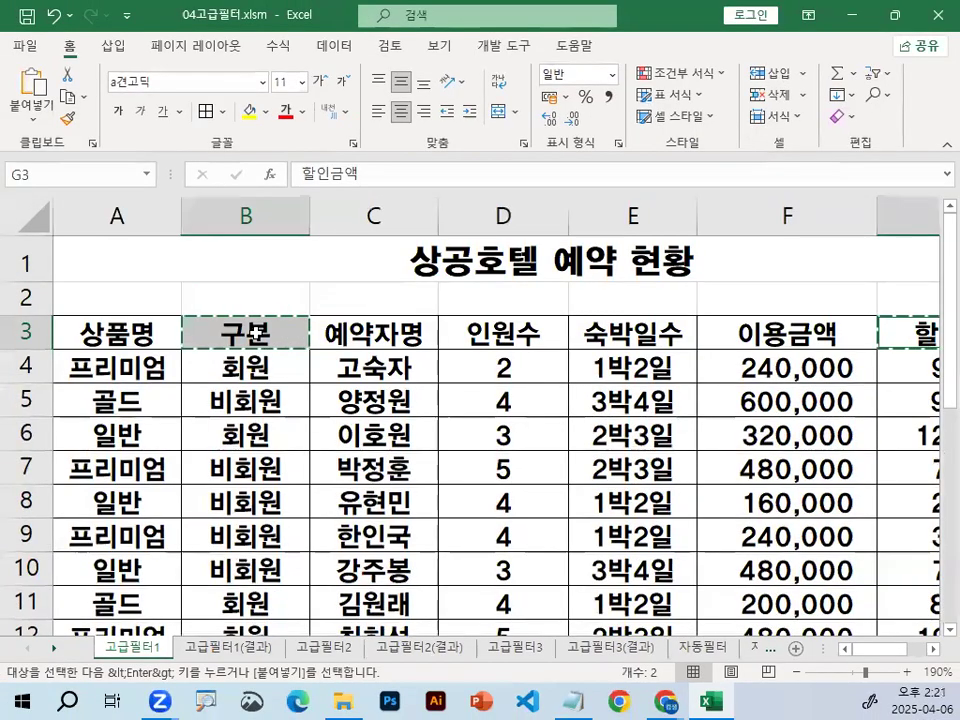
# Paste the copied 구분 and 할인금액 headings below the table, starting at cell A20
pyautogui.scroll(-3, 224, 404)
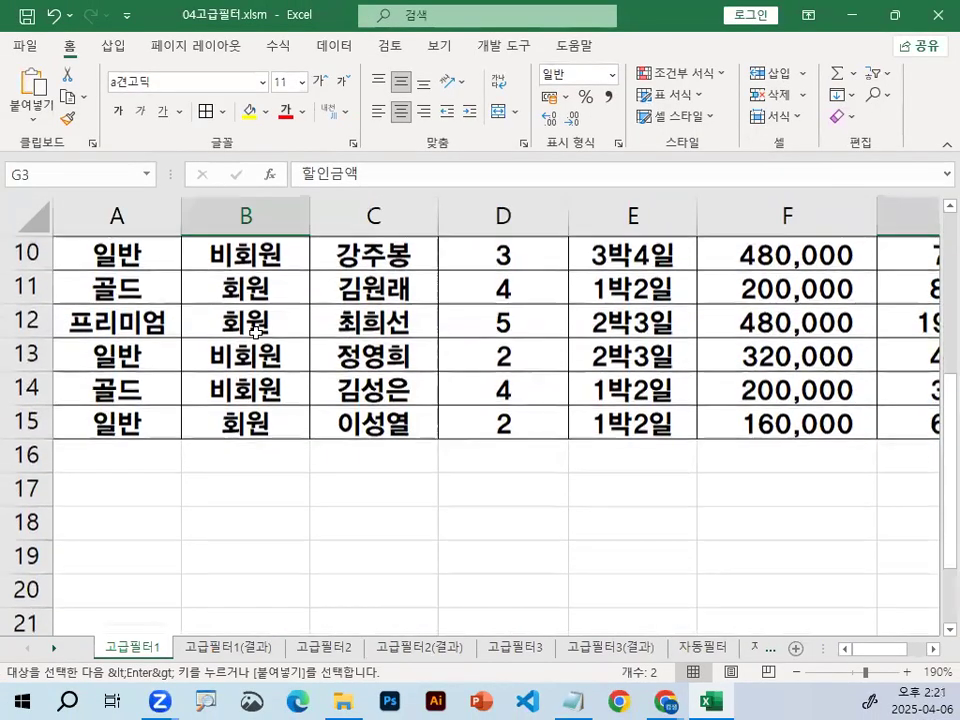
pyautogui.scroll(-1, 240, 372)
pyautogui.click(101, 463)
pyautogui.click(108, 495)
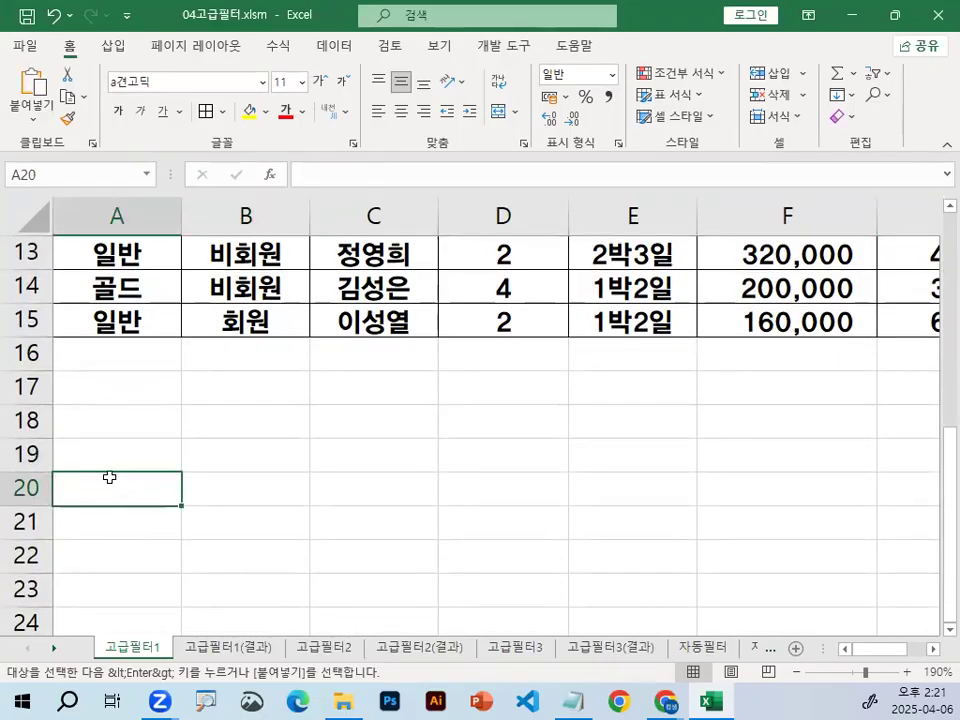
pyautogui.hotkey('ctrl', 'v')
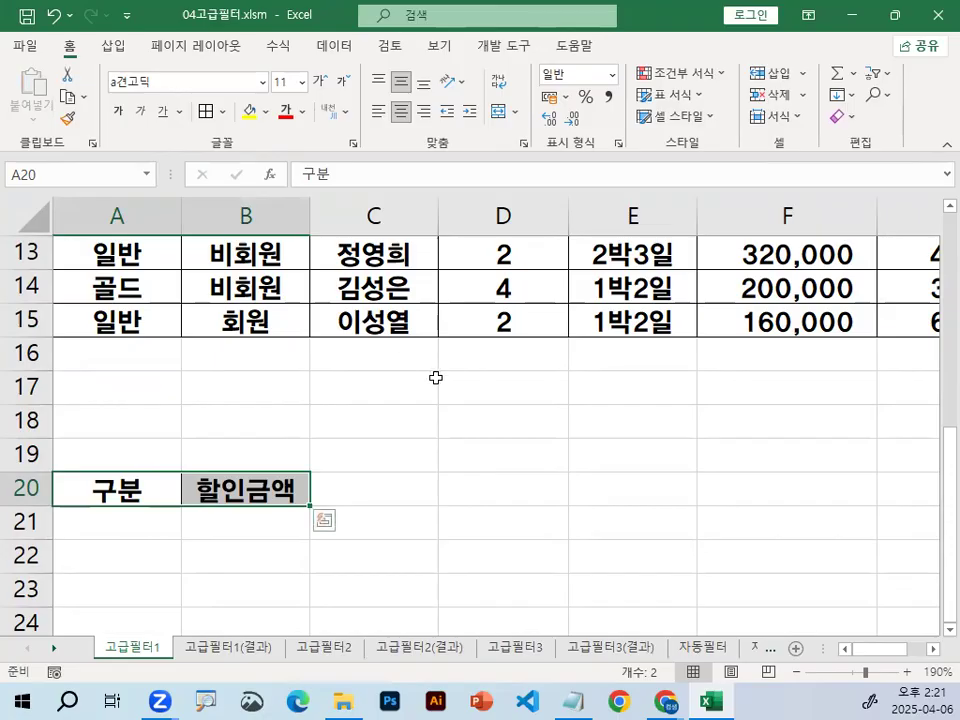
# Check the headings in A20:B20 against the table's heading row and undo the paste
pyautogui.scroll(2, 505, 400)
pyautogui.scroll(2, 431, 253)
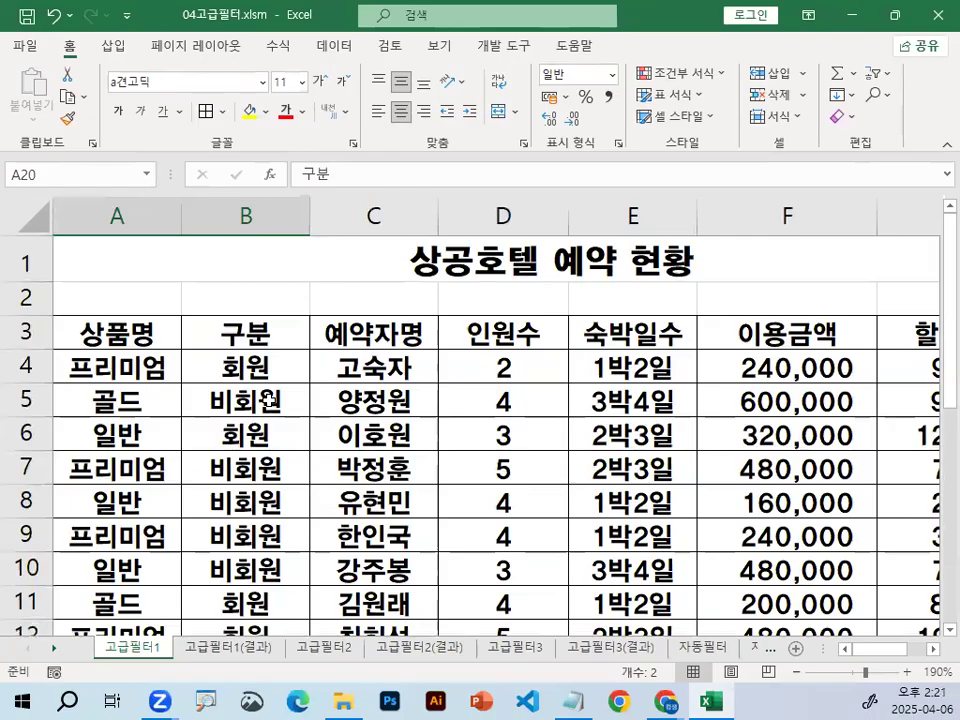
pyautogui.scroll(-4, 270, 399)
pyautogui.moveTo(145, 500); pyautogui.dragTo(249, 485)
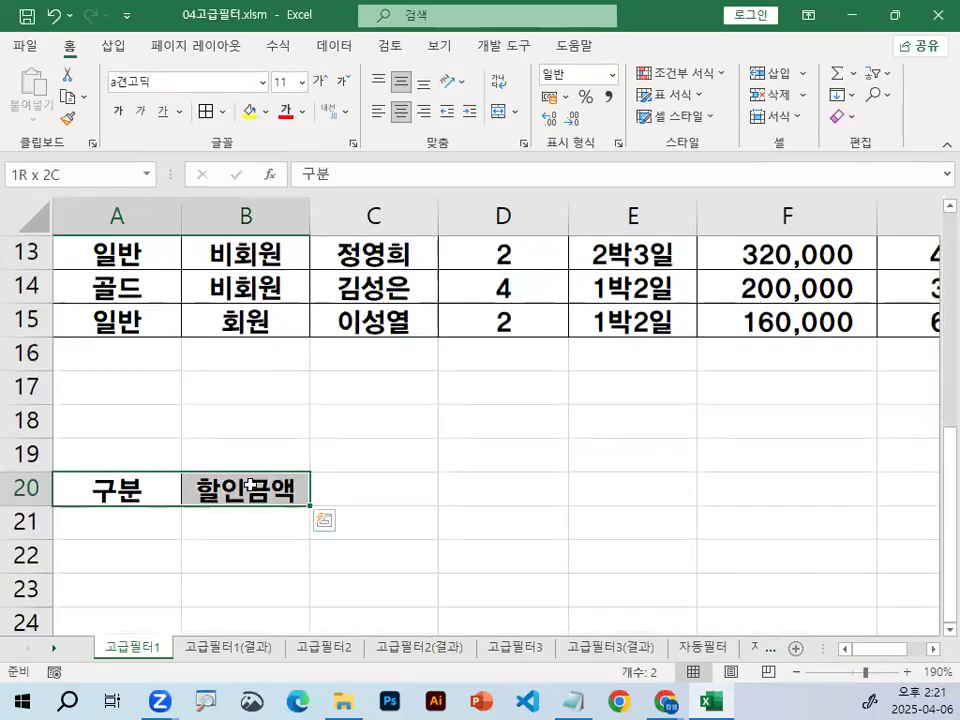
pyautogui.click(257, 434)
pyautogui.click(101, 489)
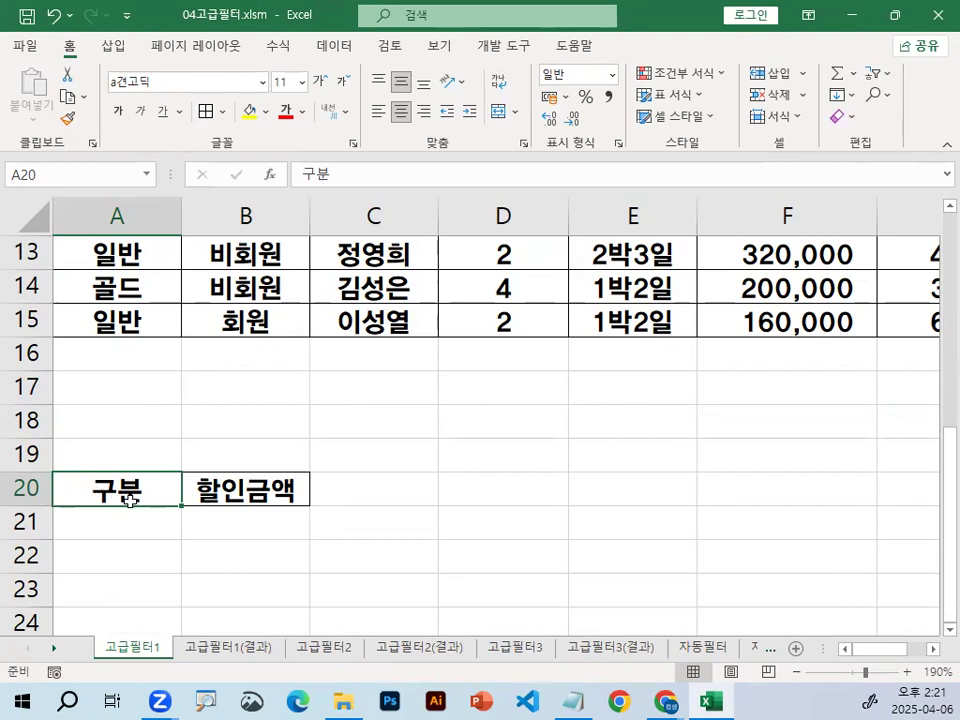
pyautogui.hotkey('ctrl', 'z')
# Paste the copied 구분 and 할인금액 headings into A18:B18 and select cell A18
pyautogui.click(148, 431)
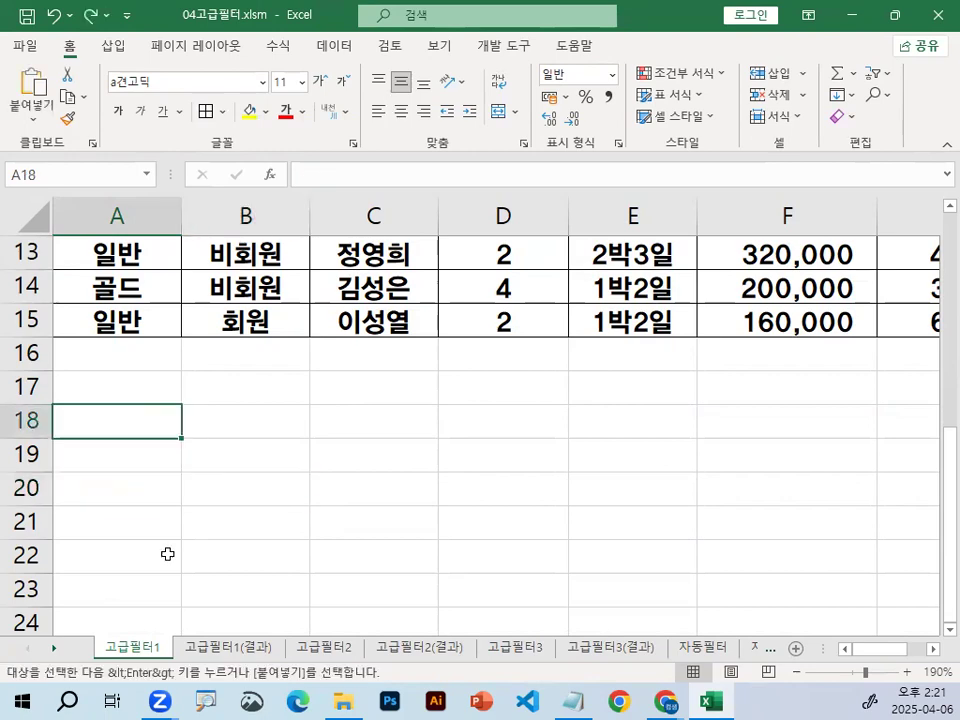
pyautogui.scroll(4, 180, 454)
pyautogui.scroll(-5, 320, 460)
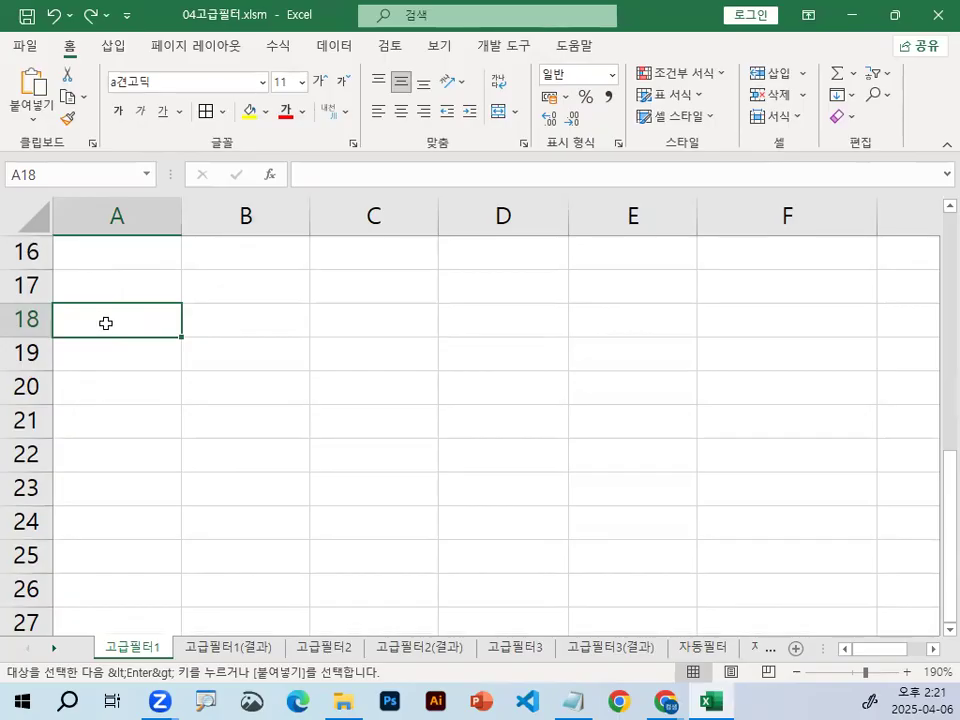
pyautogui.hotkey('ctrl', 'v')
pyautogui.click(88, 388)
pyautogui.press('Up')
pyautogui.press('Up')
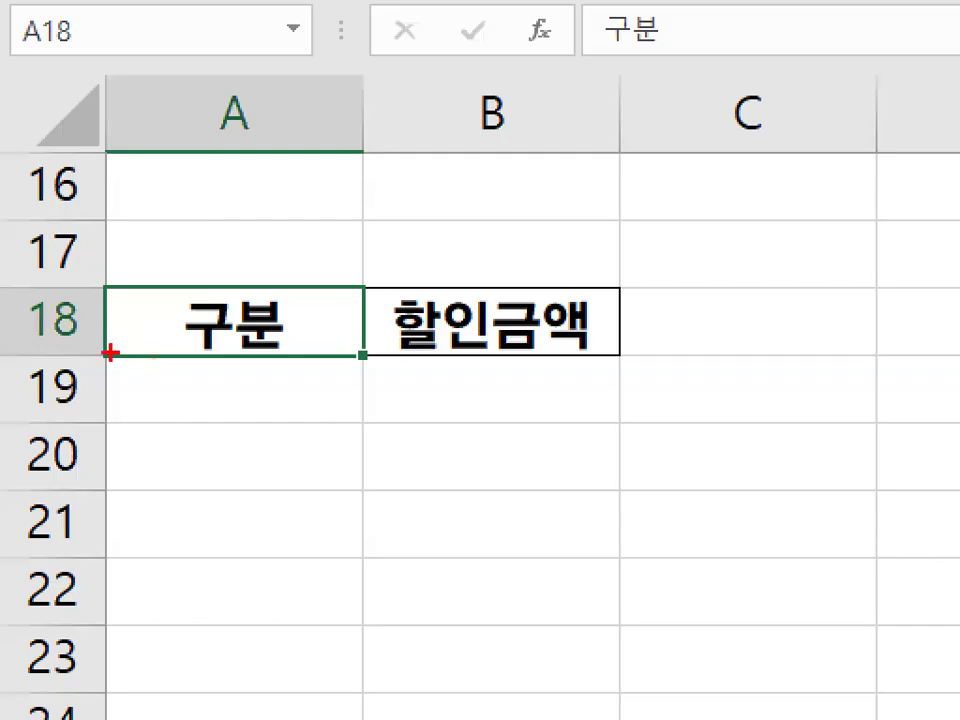
pyautogui.moveTo(53, 336); pyautogui.dragTo(151, 334)
pyautogui.moveTo(383, 352); pyautogui.dragTo(588, 352)
pyautogui.moveTo(238, 428)
pyautogui.mouseDown()
pyautogui.moveTo(272, 428)
pyautogui.moveTo(242, 367)
pyautogui.moveTo(285, 414)
pyautogui.mouseUp()
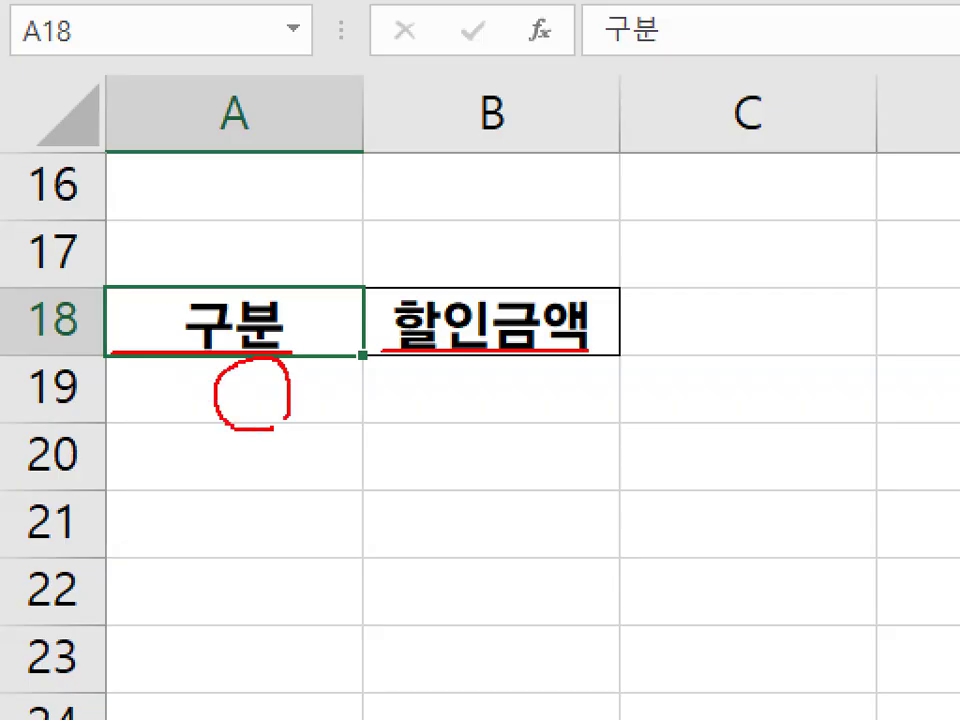
pyautogui.moveTo(536, 399)
pyautogui.mouseDown()
pyautogui.moveTo(454, 392)
pyautogui.moveTo(540, 406)
pyautogui.mouseUp()
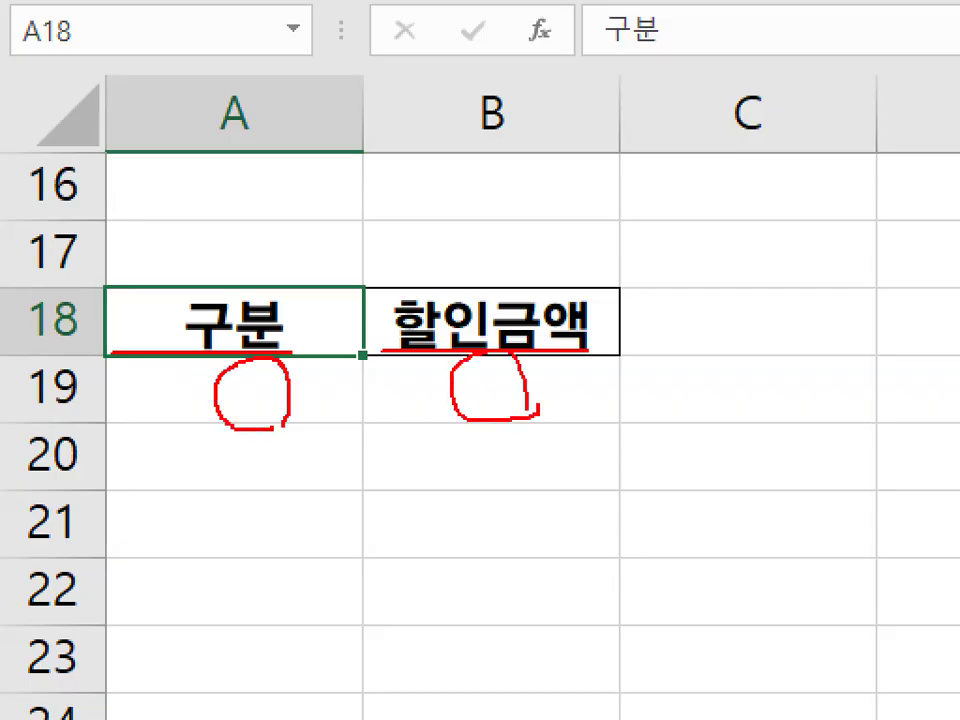
pyautogui.moveTo(528, 482)
pyautogui.mouseDown()
pyautogui.moveTo(500, 489)
pyautogui.moveTo(527, 421)
pyautogui.moveTo(535, 478)
pyautogui.mouseUp()
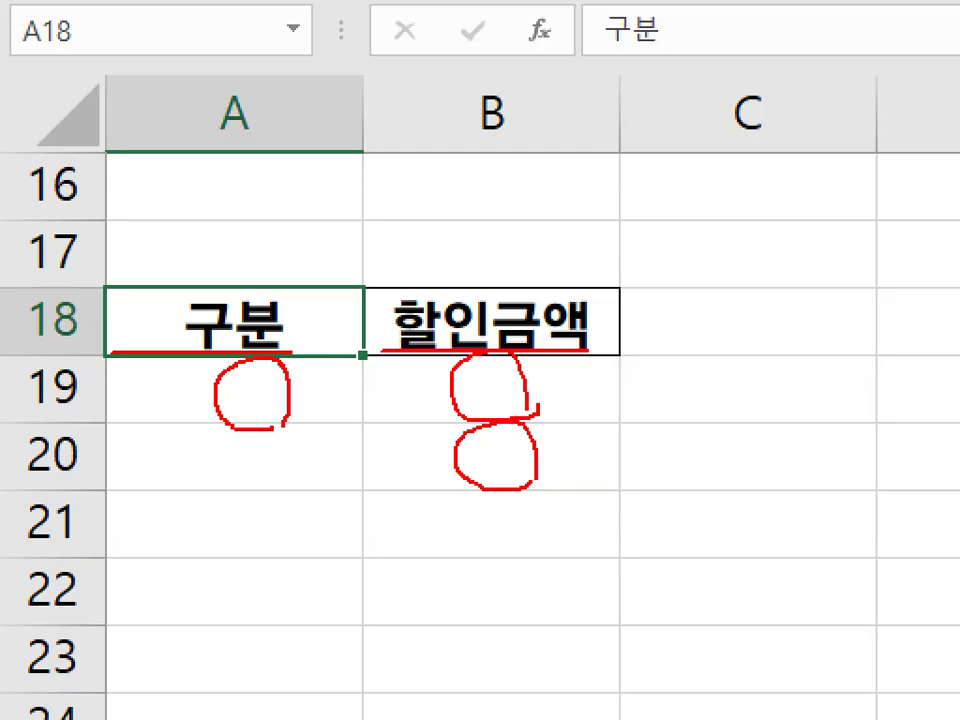
pyautogui.press('Escape')
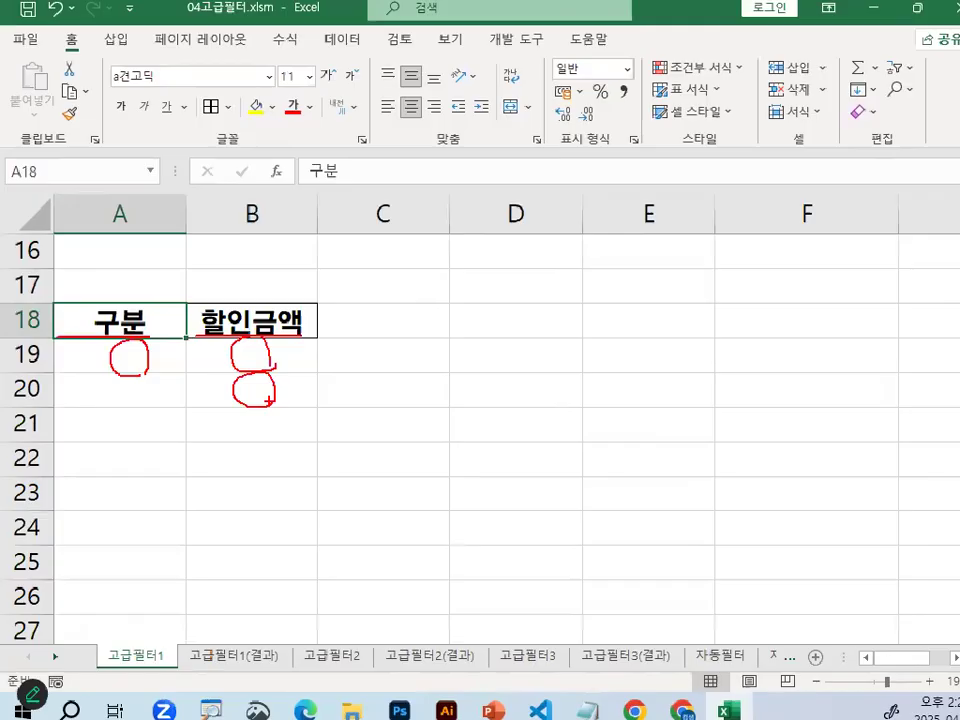
# Enter 비회원 as the criterion in cell A19, under the 구분 heading
pyautogui.click(119, 355)
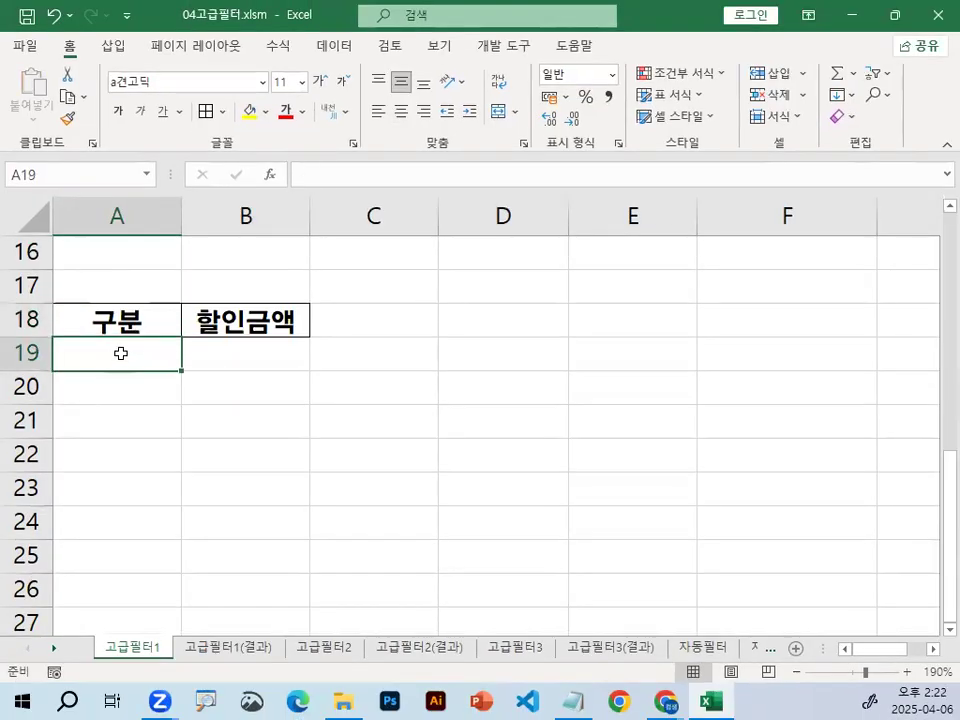
pyautogui.write('밥')
pyautogui.press('BackSpace')
pyautogui.press('BackSpace')
pyautogui.press('BackSpace')
pyautogui.write('비회원')
pyautogui.press('Return')
# Enter the criterion <=70000 in cell B19, under the 할인금액 heading
pyautogui.press('Up')
pyautogui.press('Right')
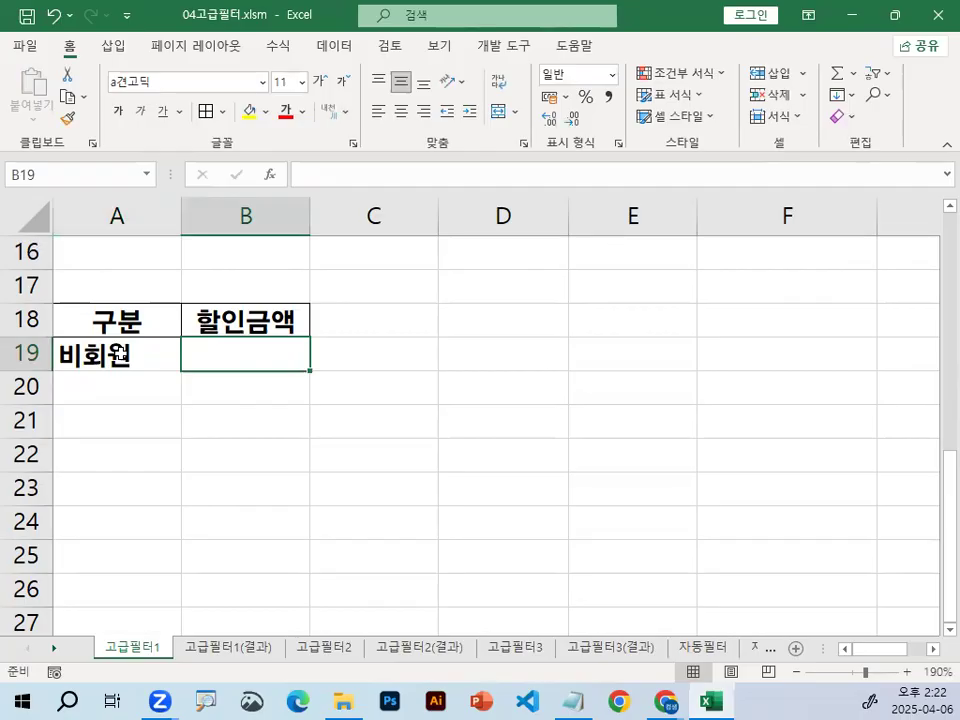
pyautogui.write('<=')
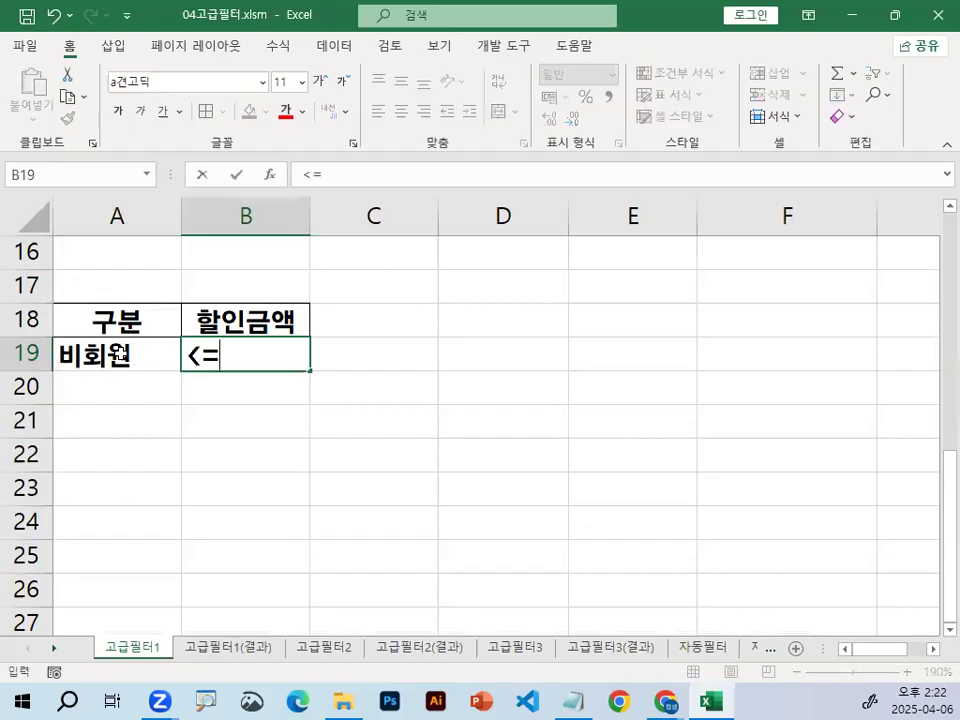
pyautogui.write('70')
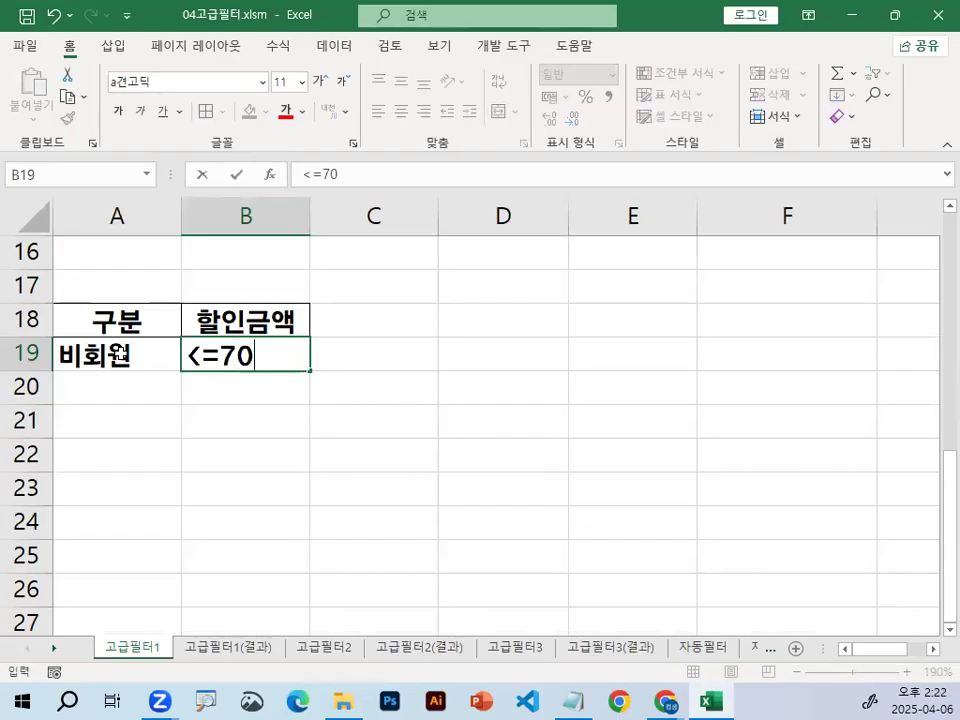
pyautogui.write('000')
pyautogui.press('Return')
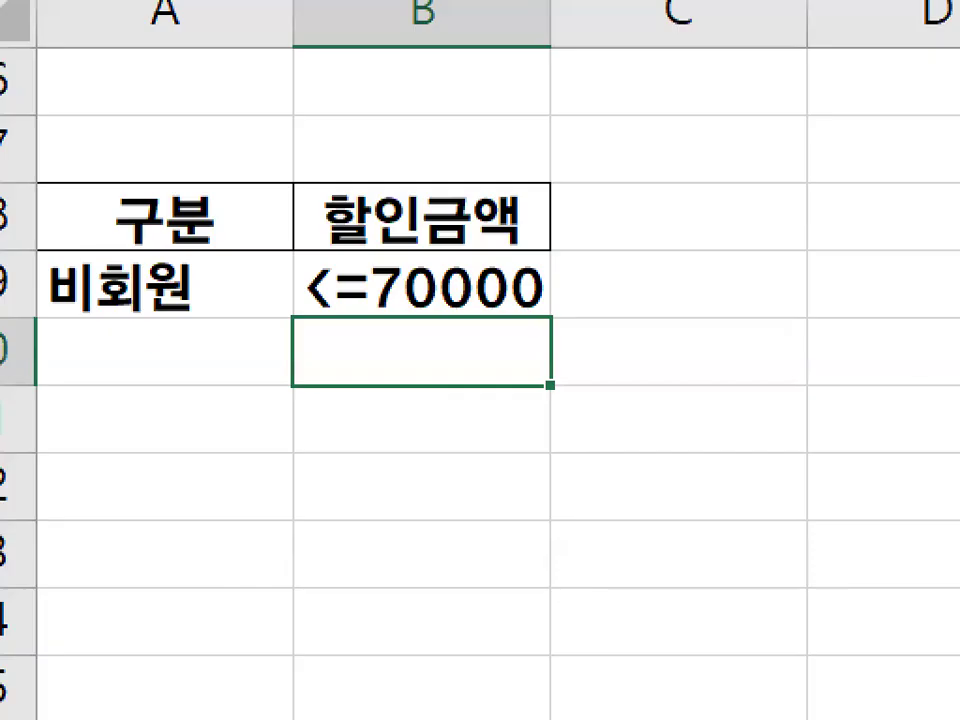
pyautogui.moveTo(150, 272); pyautogui.dragTo(370, 315)
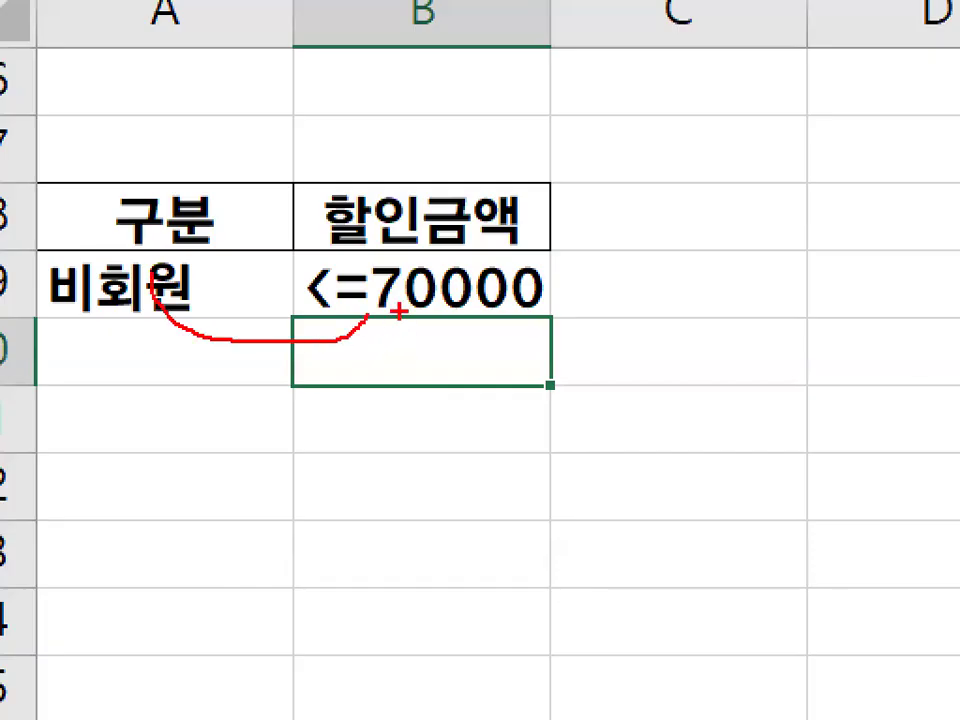
pyautogui.moveTo(413, 257)
pyautogui.mouseDown()
pyautogui.moveTo(300, 300)
pyautogui.moveTo(340, 285)
pyautogui.mouseUp()
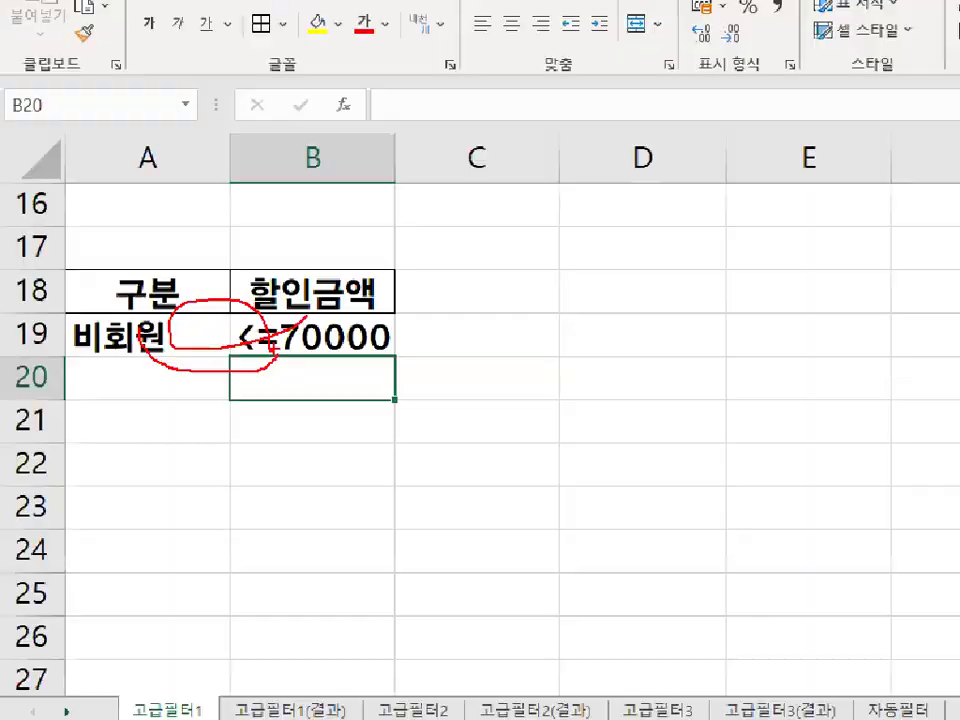
pyautogui.moveTo(197, 233); pyautogui.dragTo(415, 289)
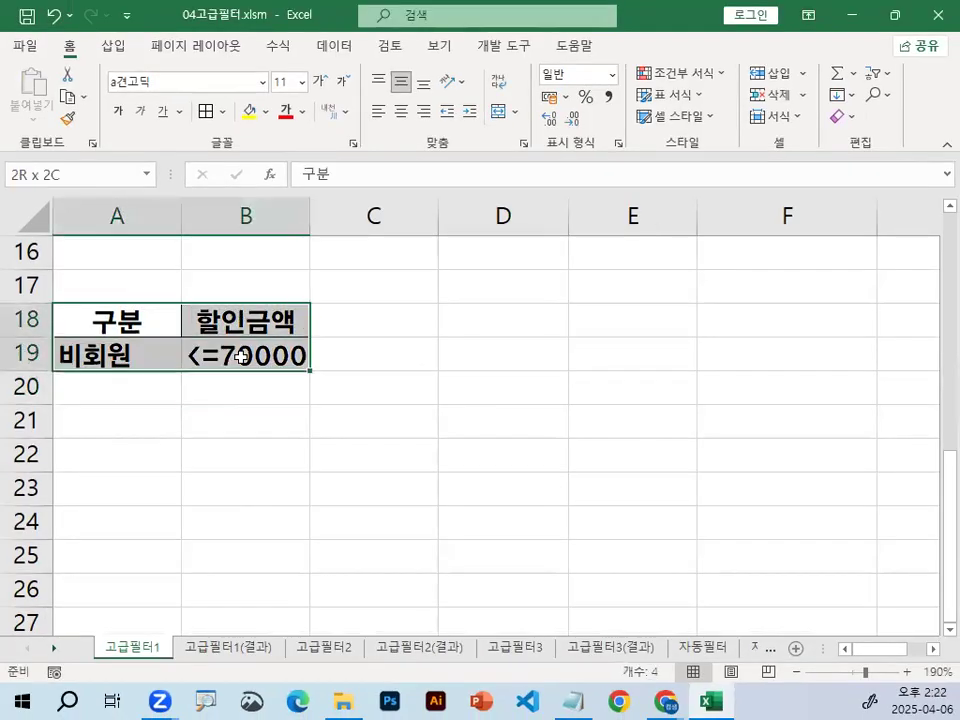
pyautogui.click(241, 356)
pyautogui.moveTo(69, 378); pyautogui.dragTo(215, 378)
pyautogui.moveTo(331, 378); pyautogui.dragTo(426, 377)
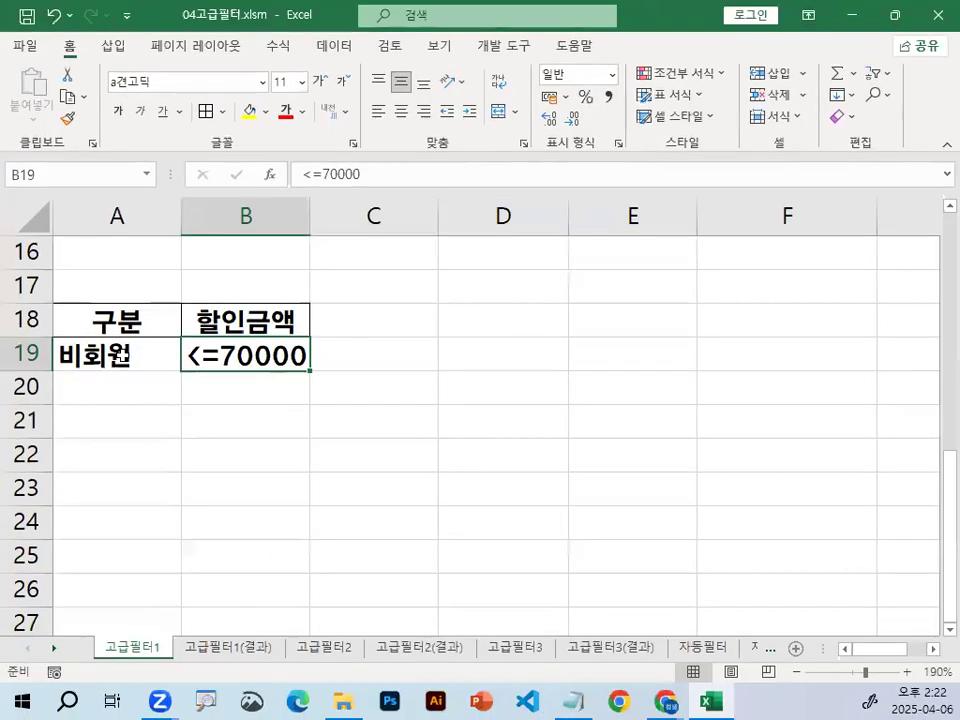
pyautogui.click(105, 356)
pyautogui.scroll(2, 346, 413)
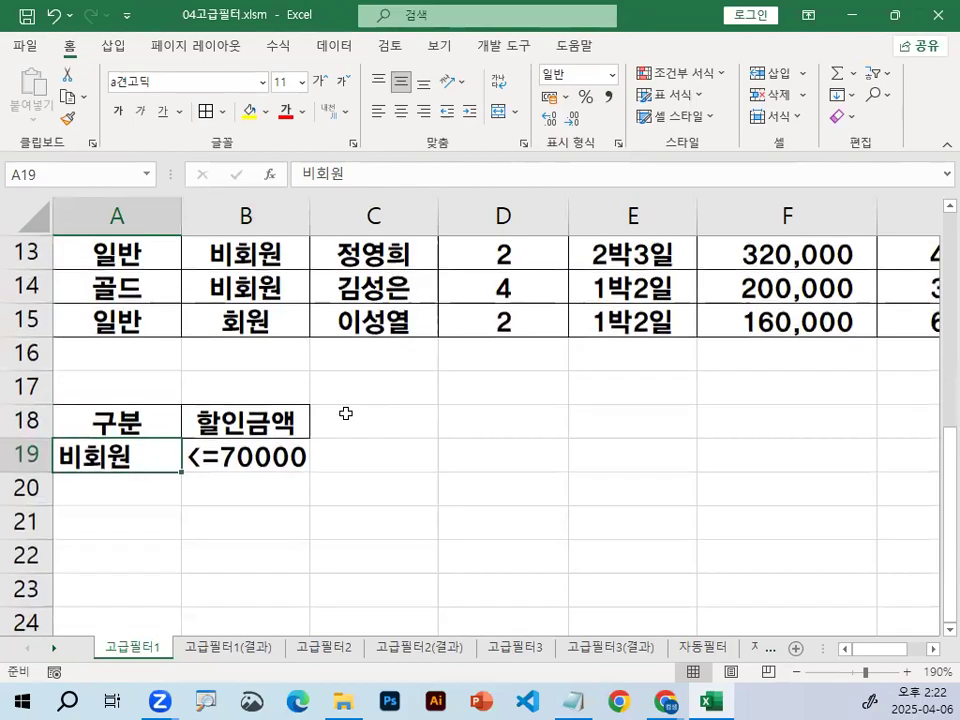
pyautogui.click(357, 293)
pyautogui.moveTo(358, 267)
pyautogui.mouseDown()
pyautogui.moveTo(359, 290)
pyautogui.moveTo(413, 219)
pyautogui.mouseUp()
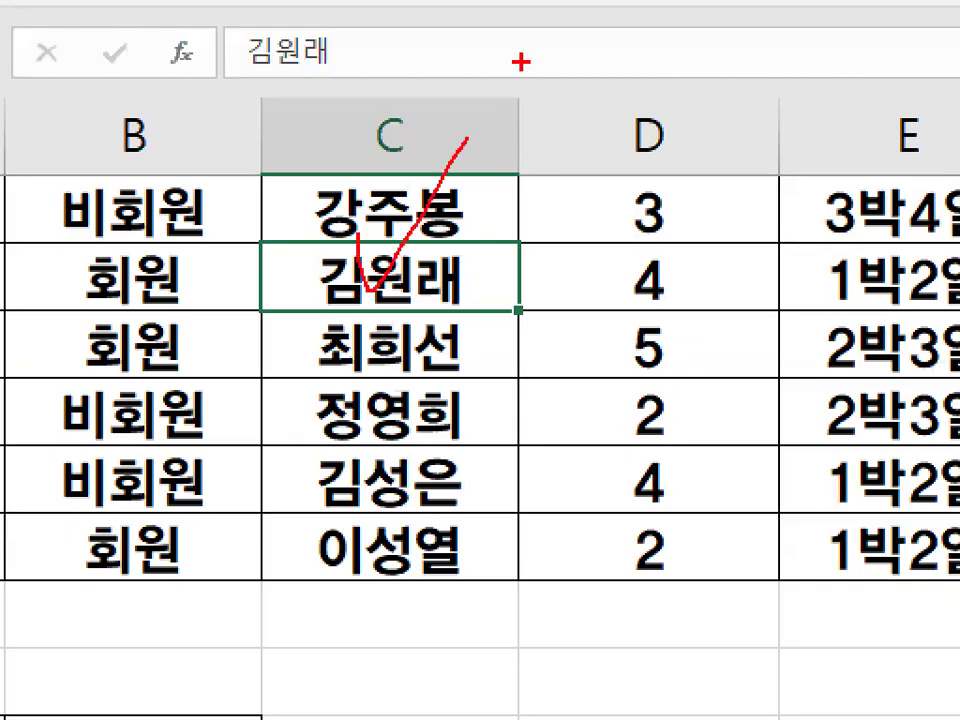
pyautogui.moveTo(527, 237); pyautogui.dragTo(527, 282)
pyautogui.moveTo(866, 386)
pyautogui.mouseDown()
pyautogui.moveTo(856, 410)
pyautogui.moveTo(910, 525)
pyautogui.mouseUp()
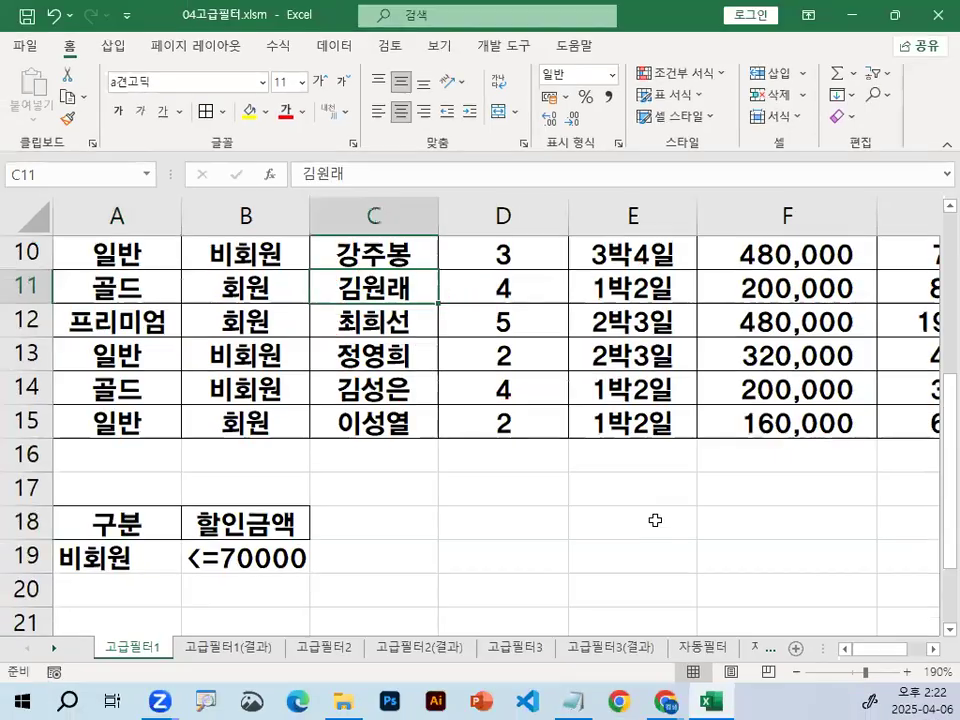
pyautogui.click(632, 523)
pyautogui.moveTo(603, 337)
pyautogui.mouseDown()
pyautogui.moveTo(402, 391)
pyautogui.moveTo(579, 385)
pyautogui.mouseUp()
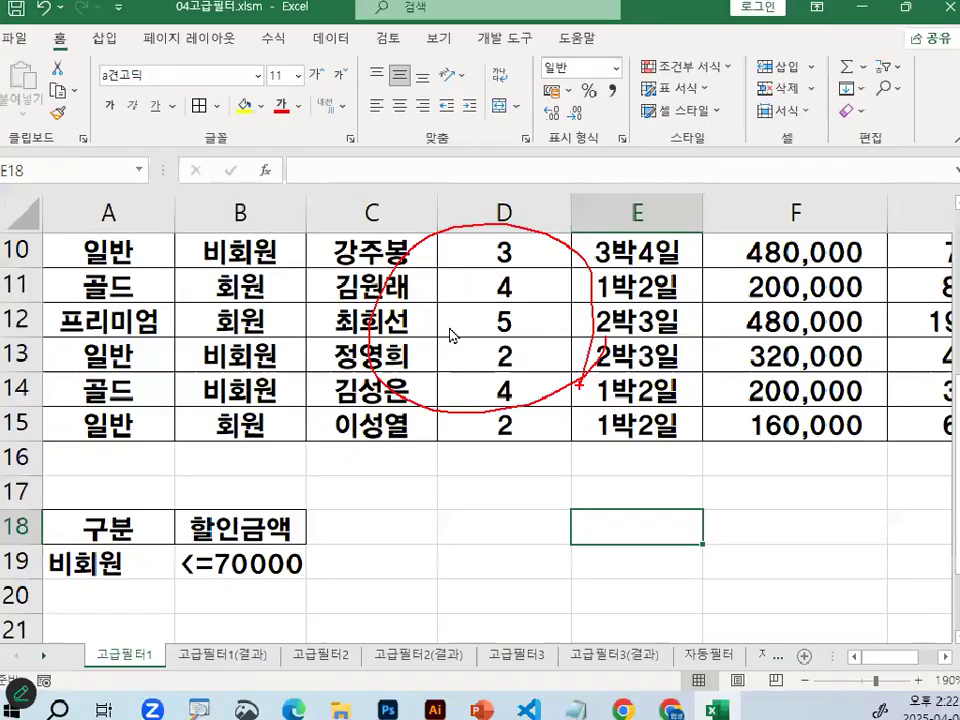
pyautogui.scroll(3, 433, 339)
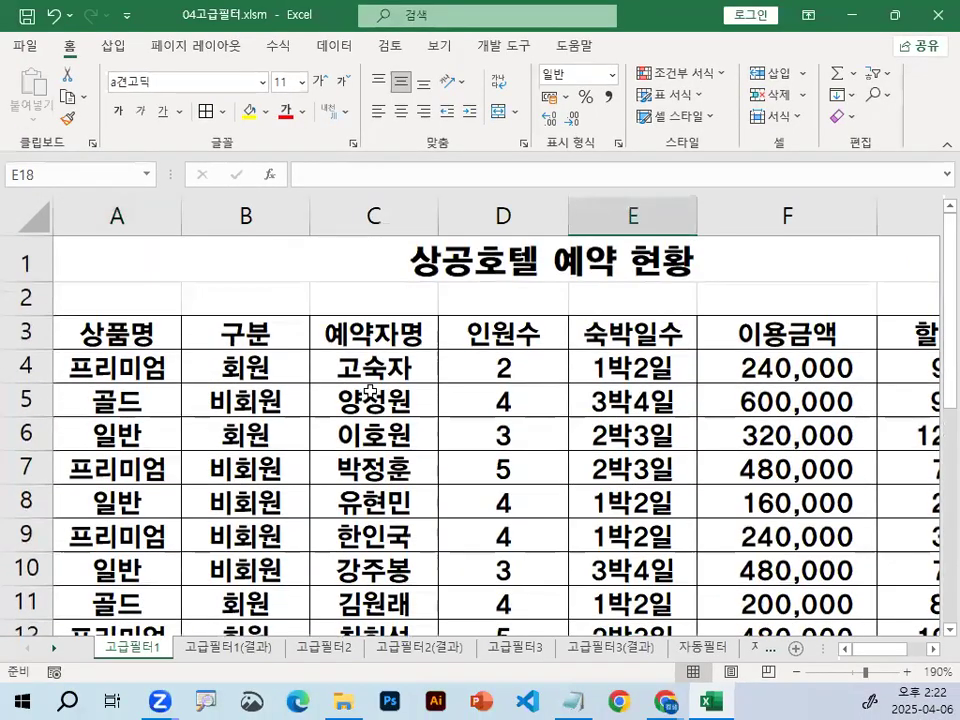
pyautogui.click(343, 390)
pyautogui.moveTo(365, 387); pyautogui.dragTo(453, 341)
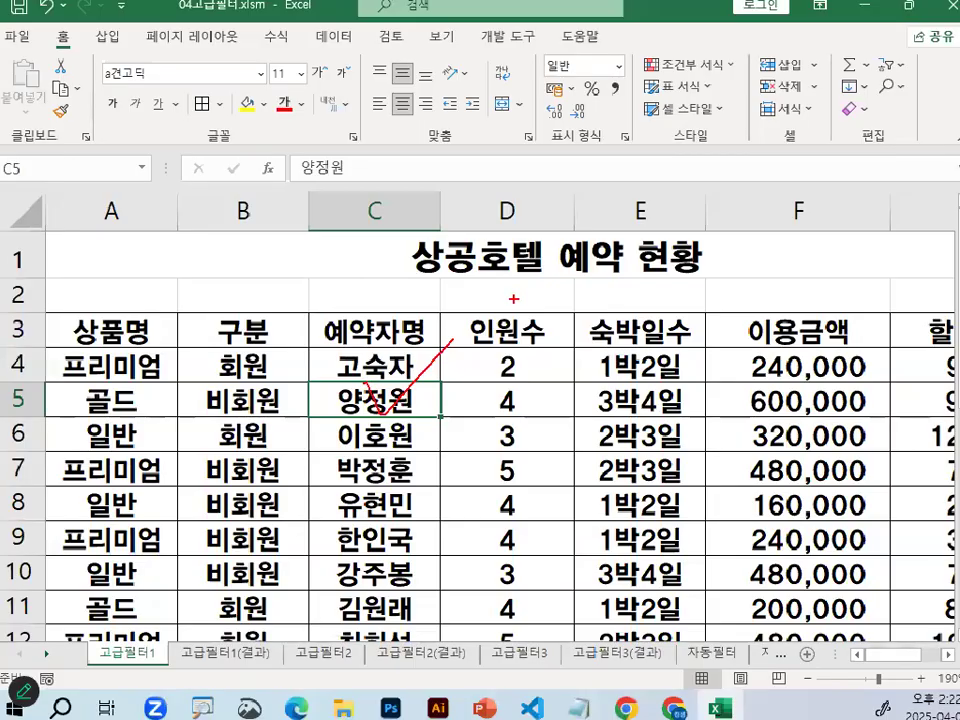
pyautogui.scroll(-4, 264, 534)
pyautogui.click(306, 514)
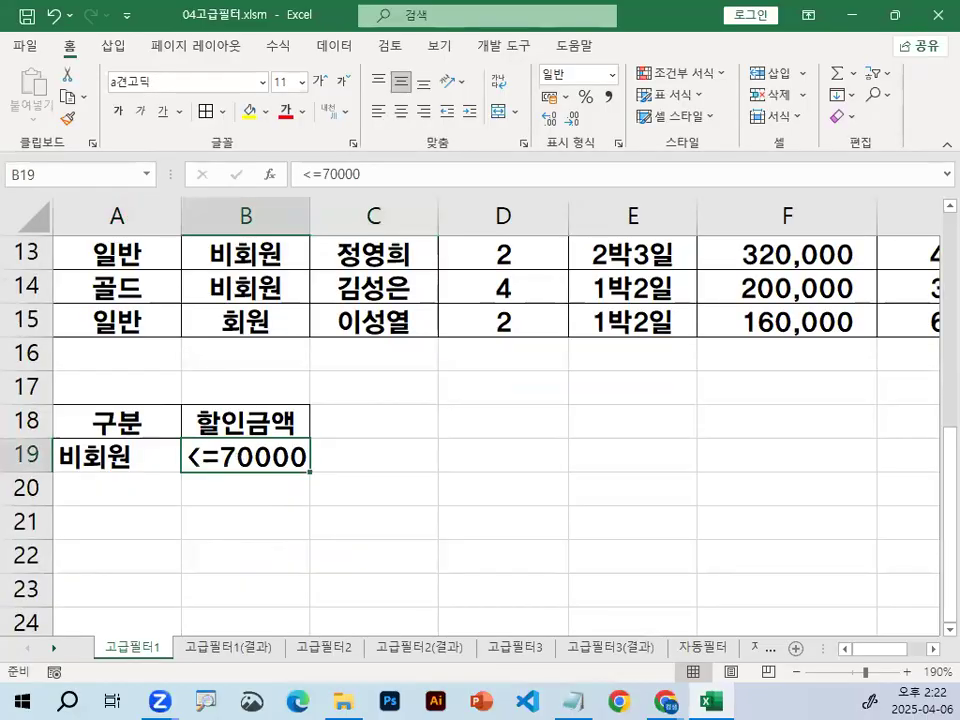
pyautogui.moveTo(218, 541); pyautogui.dragTo(276, 469)
pyautogui.moveTo(240, 348); pyautogui.dragTo(322, 494)
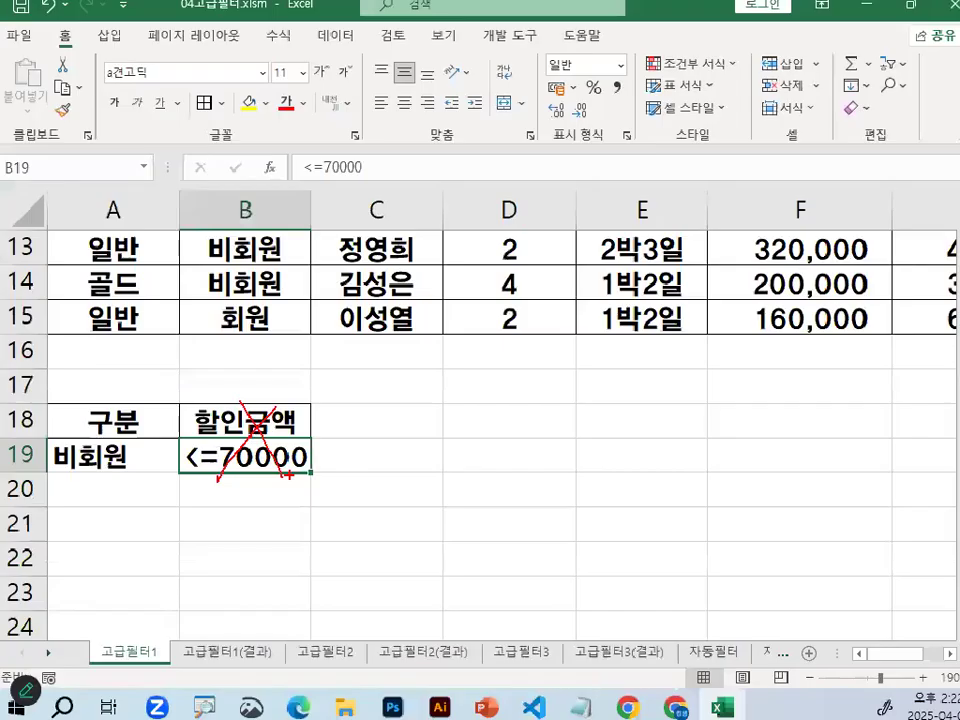
pyautogui.scroll(3, 393, 316)
# Select cell D6 inside the reservation table and open the Advanced Filter (고급 필터) settings for it
pyautogui.click(393, 316)
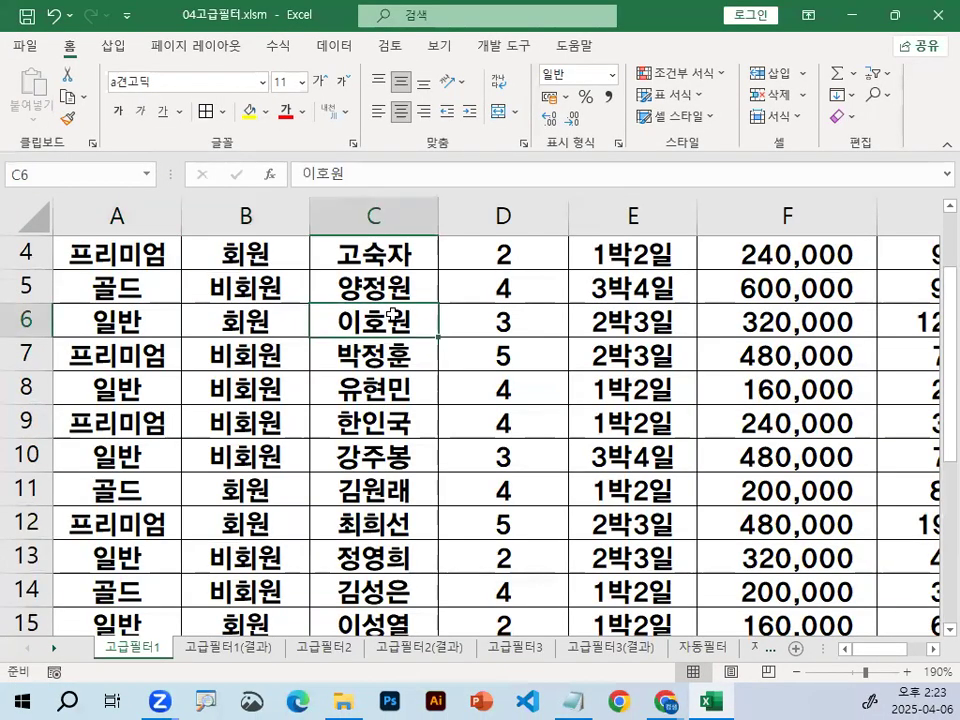
pyautogui.click(495, 318)
pyautogui.click(510, 386)
pyautogui.click(506, 321)
pyautogui.click(334, 52)
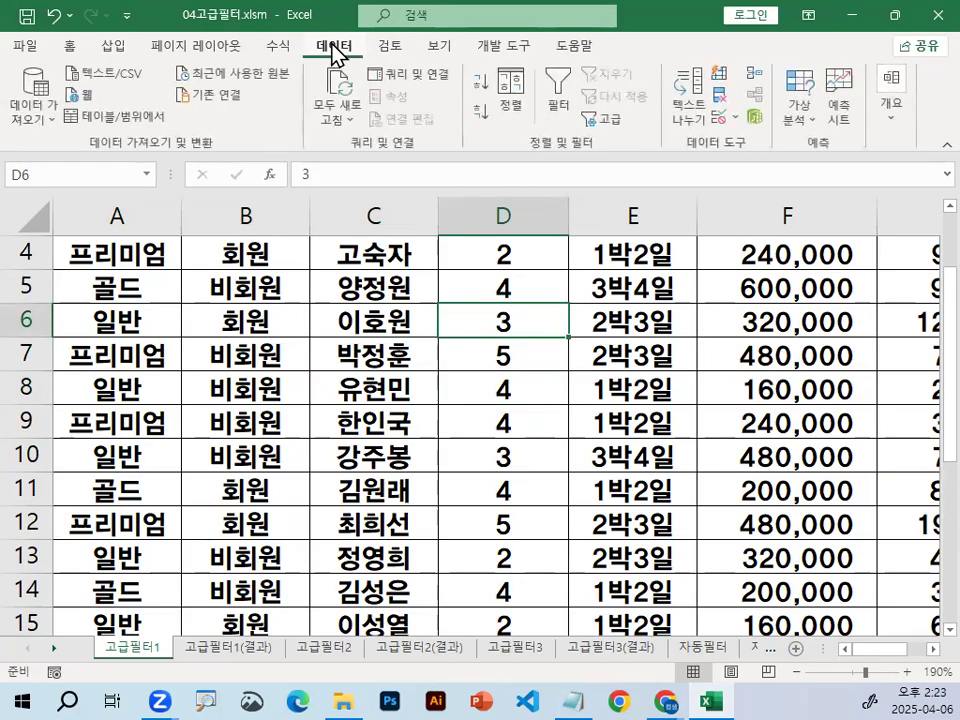
pyautogui.hotkey('ctrl', '1')
pyautogui.click(332, 44)
pyautogui.moveTo(370, 44)
pyautogui.mouseDown()
pyautogui.moveTo(317, 58)
pyautogui.moveTo(358, 43)
pyautogui.mouseUp()
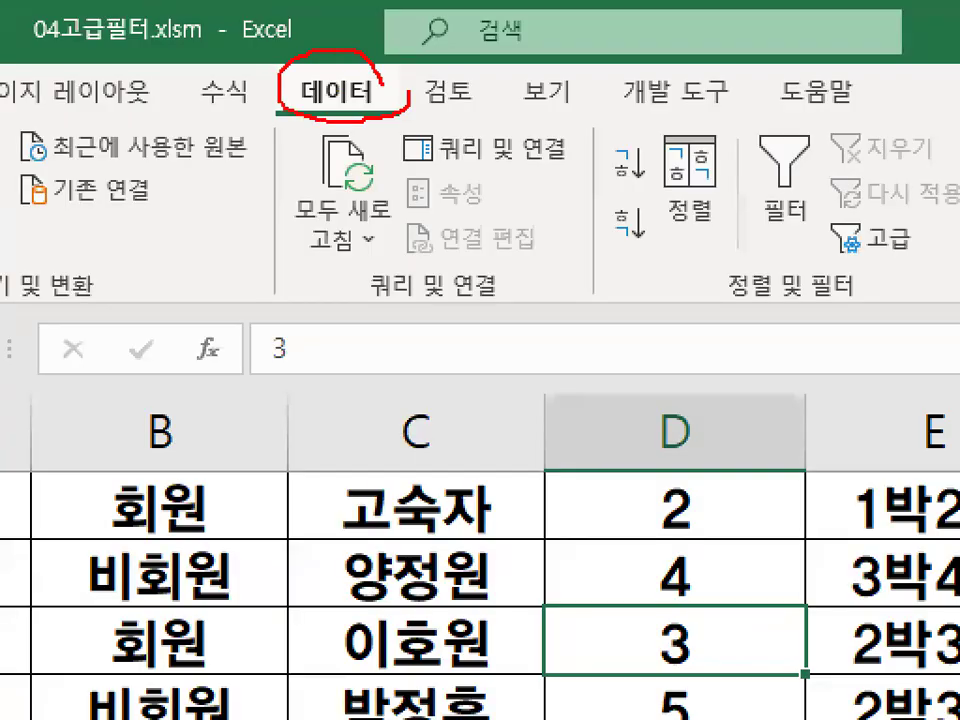
pyautogui.press('Escape')
pyautogui.hotkey('ctrl', '1')
pyautogui.click(601, 140)
pyautogui.moveTo(452, 299); pyautogui.dragTo(585, 298)
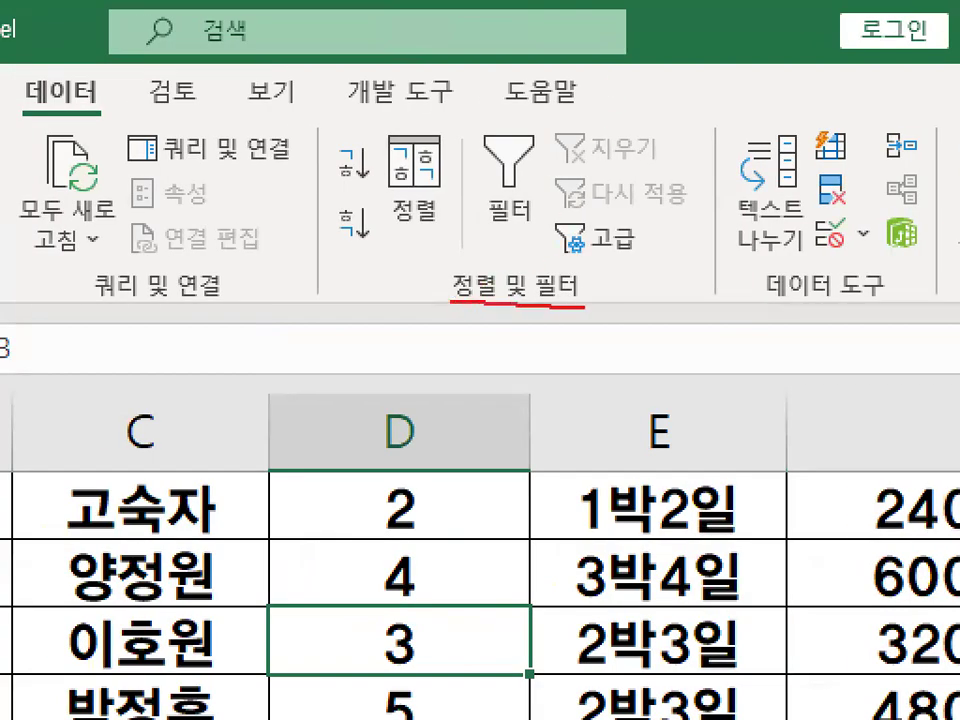
pyautogui.moveTo(659, 255)
pyautogui.mouseDown()
pyautogui.moveTo(558, 240)
pyautogui.moveTo(650, 212)
pyautogui.mouseUp()
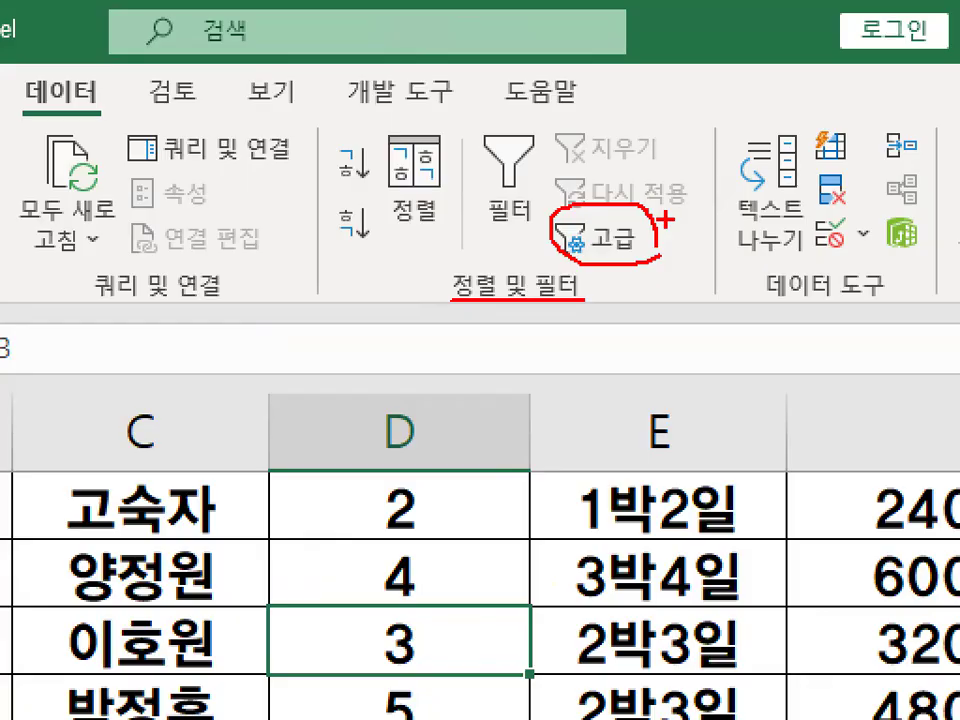
pyautogui.press('Escape')
pyautogui.click(606, 121)
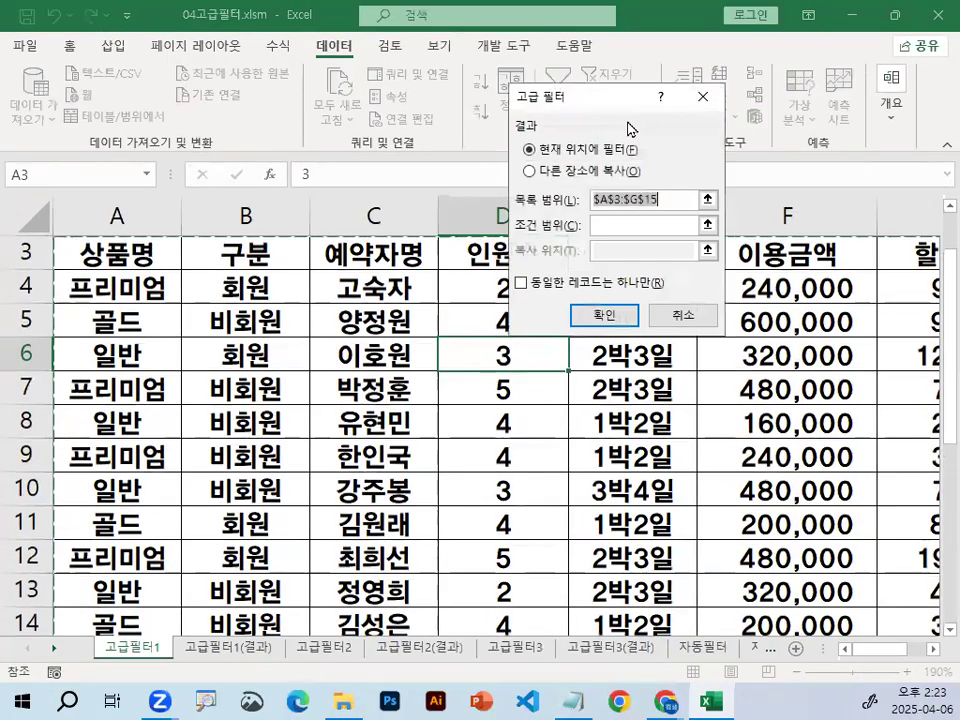
pyautogui.hotkey('ctrl', '1')
pyautogui.scroll(-2, 636, 197)
pyautogui.click(632, 195)
pyautogui.moveTo(554, 223); pyautogui.dragTo(667, 224)
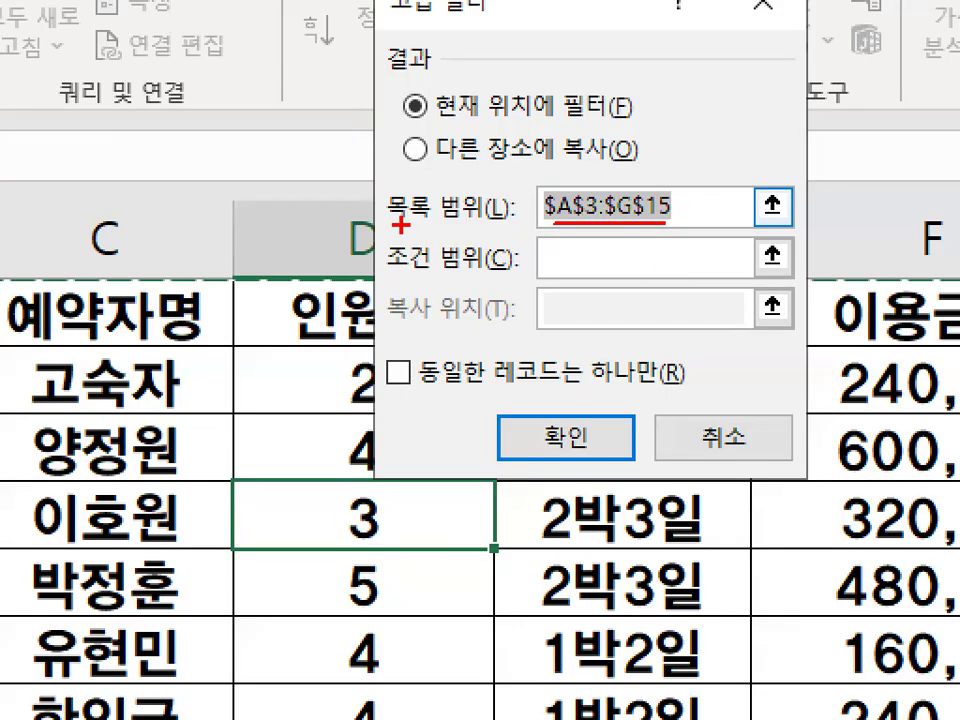
pyautogui.moveTo(388, 212); pyautogui.dragTo(494, 211)
pyautogui.moveTo(268, 490)
pyautogui.mouseDown()
pyautogui.moveTo(100, 430)
pyautogui.moveTo(335, 522)
pyautogui.mouseUp()
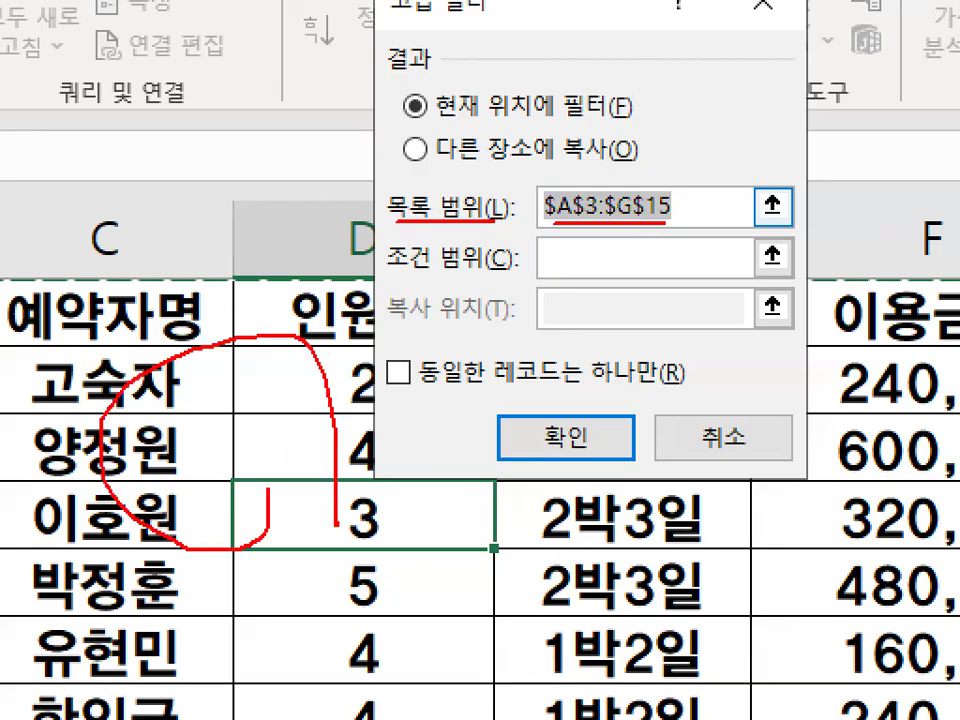
pyautogui.scroll(1, 62, 225)
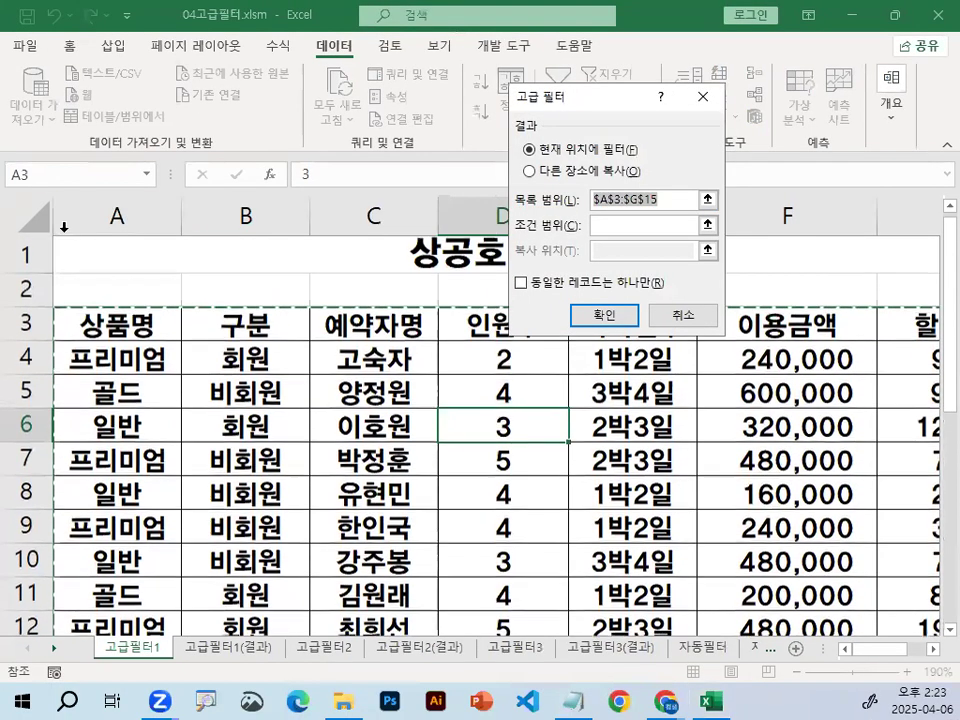
pyautogui.hotkey('ctrl', '1')
pyautogui.moveTo(251, 296)
pyautogui.mouseDown()
pyautogui.moveTo(170, 219)
pyautogui.moveTo(251, 300)
pyautogui.mouseUp()
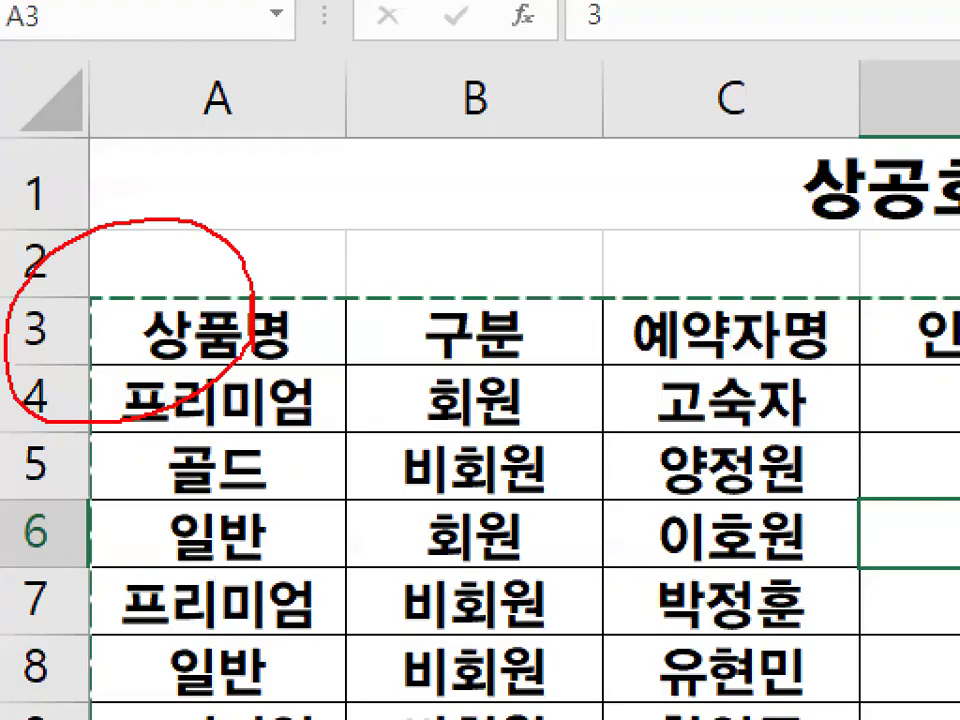
pyautogui.press('Escape')
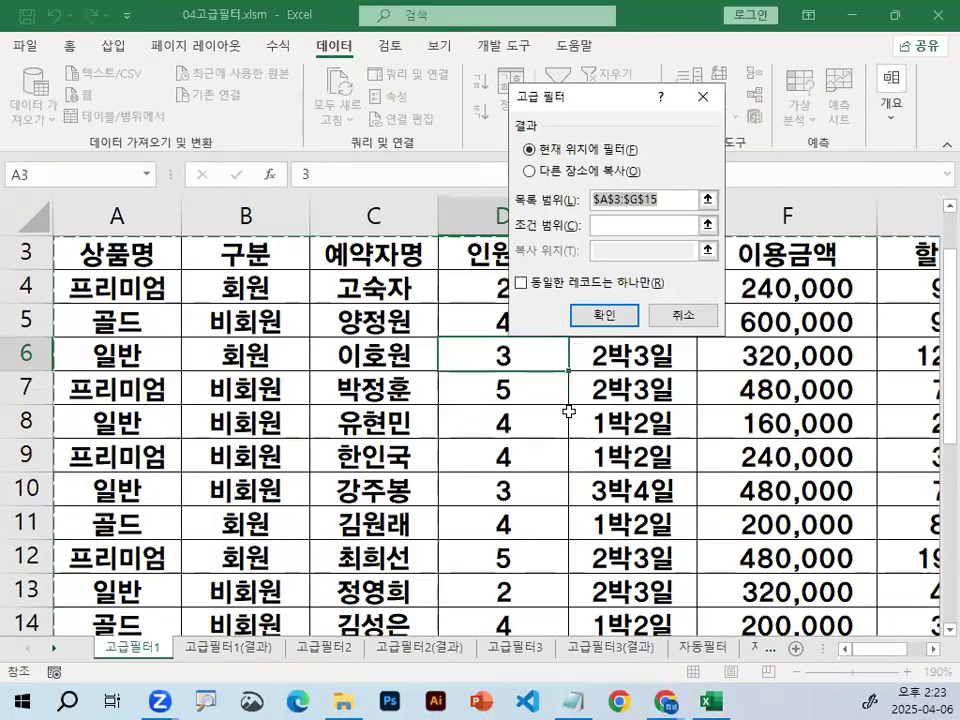
pyautogui.hotkey('ctrl', '1')
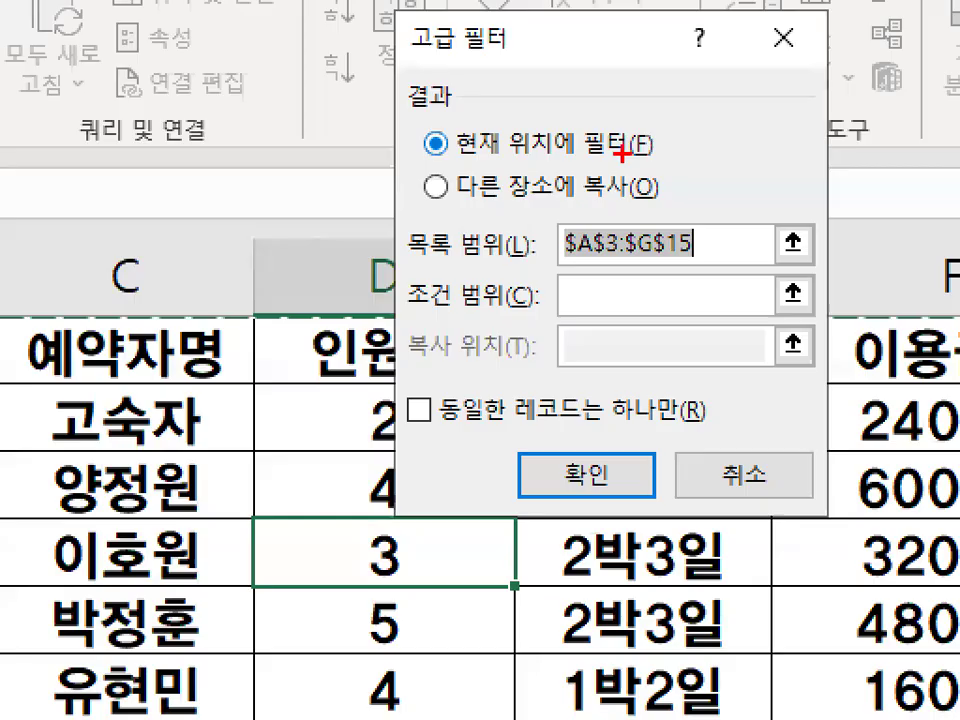
pyautogui.moveTo(424, 204); pyautogui.dragTo(664, 200)
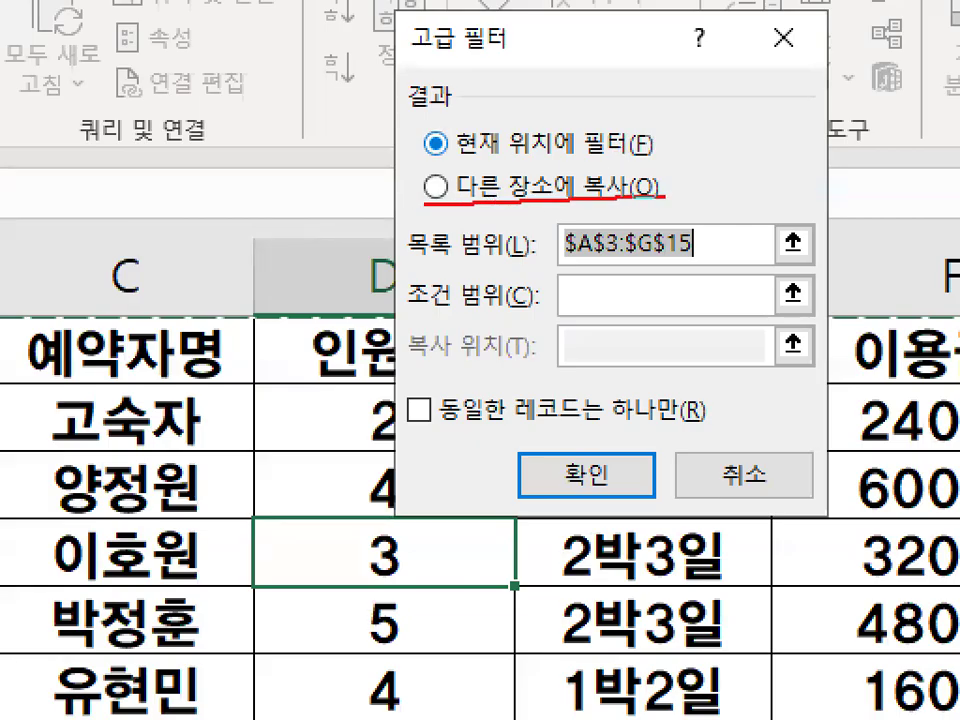
pyautogui.moveTo(463, 193)
pyautogui.mouseDown()
pyautogui.moveTo(423, 150)
pyautogui.moveTo(461, 184)
pyautogui.mouseUp()
pyautogui.press('Escape')
# Set the advanced filter to copy results to another location (다른 장소에 복사), with A18:B19 as the criteria range
pyautogui.click(532, 172)
pyautogui.click(620, 226)
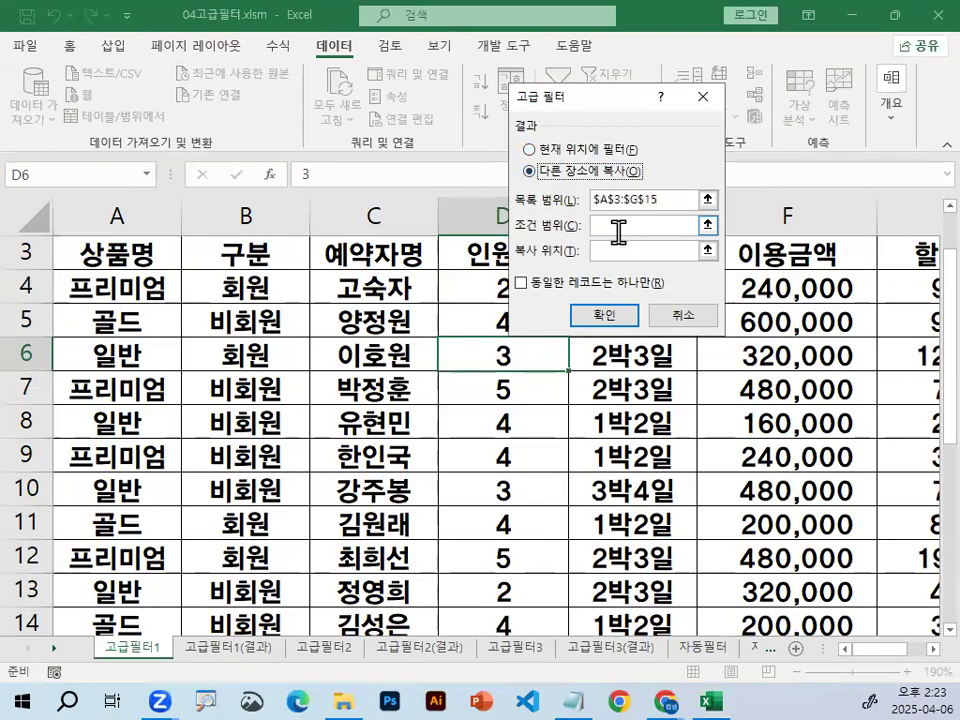
pyautogui.hotkey('ctrl', '1')
pyautogui.click(618, 229)
pyautogui.moveTo(618, 229)
pyautogui.mouseDown()
pyautogui.moveTo(601, 216)
pyautogui.moveTo(617, 234)
pyautogui.mouseUp()
pyautogui.press('Escape')
pyautogui.scroll(-4, 612, 228)
pyautogui.moveTo(120, 355); pyautogui.dragTo(250, 385)
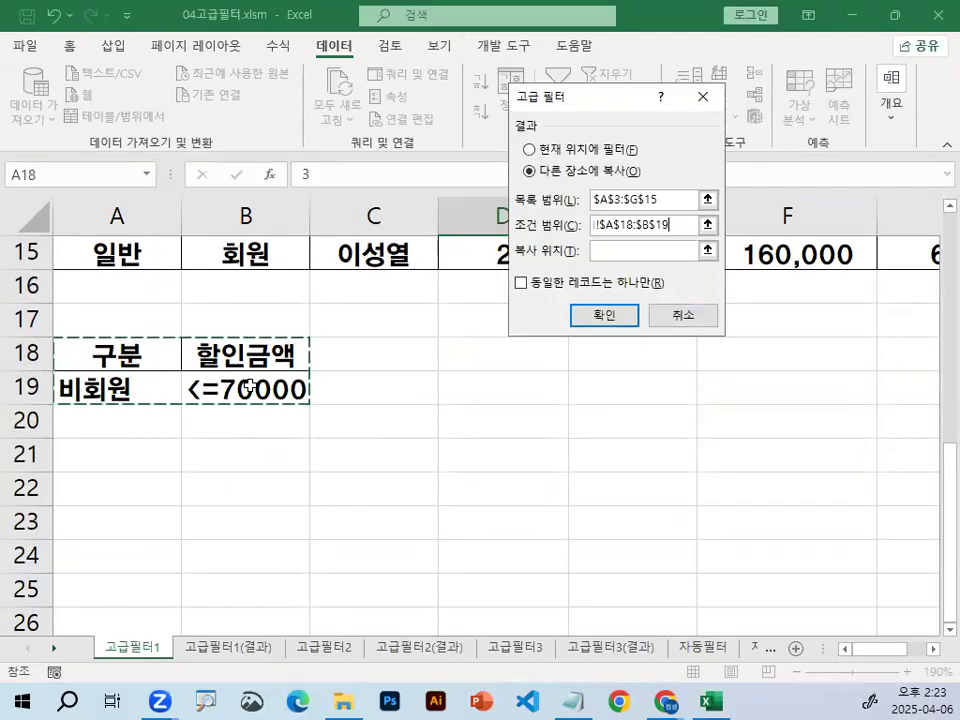
# Set cell A22 as the copy destination (복사 위치) and run the advanced filter
pyautogui.click(612, 250)
pyautogui.moveTo(583, 233); pyautogui.dragTo(744, 106)
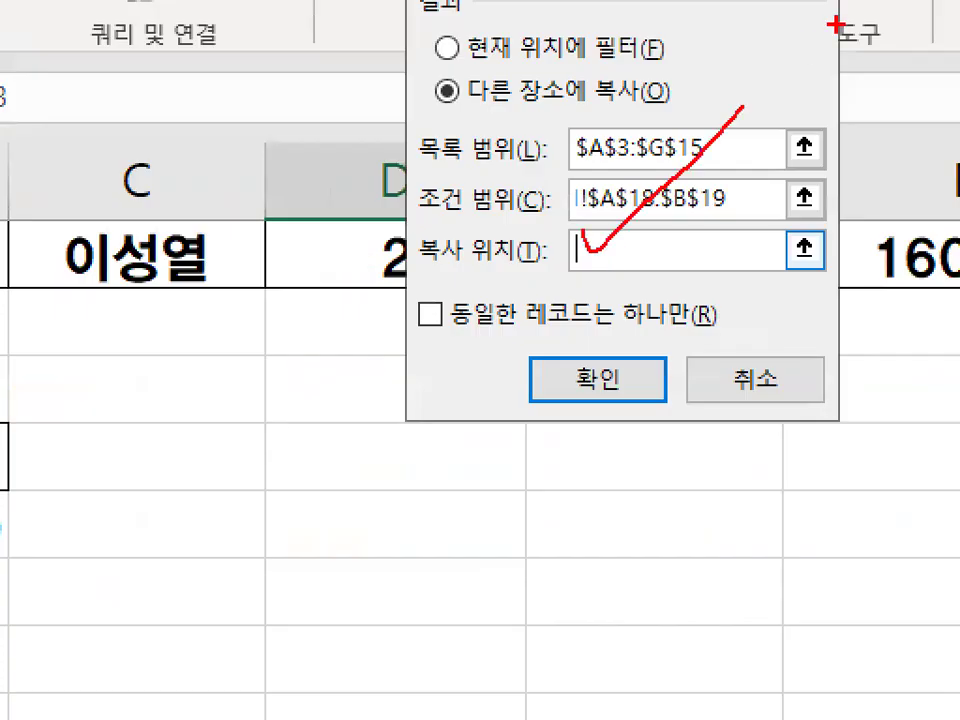
pyautogui.press('Escape')
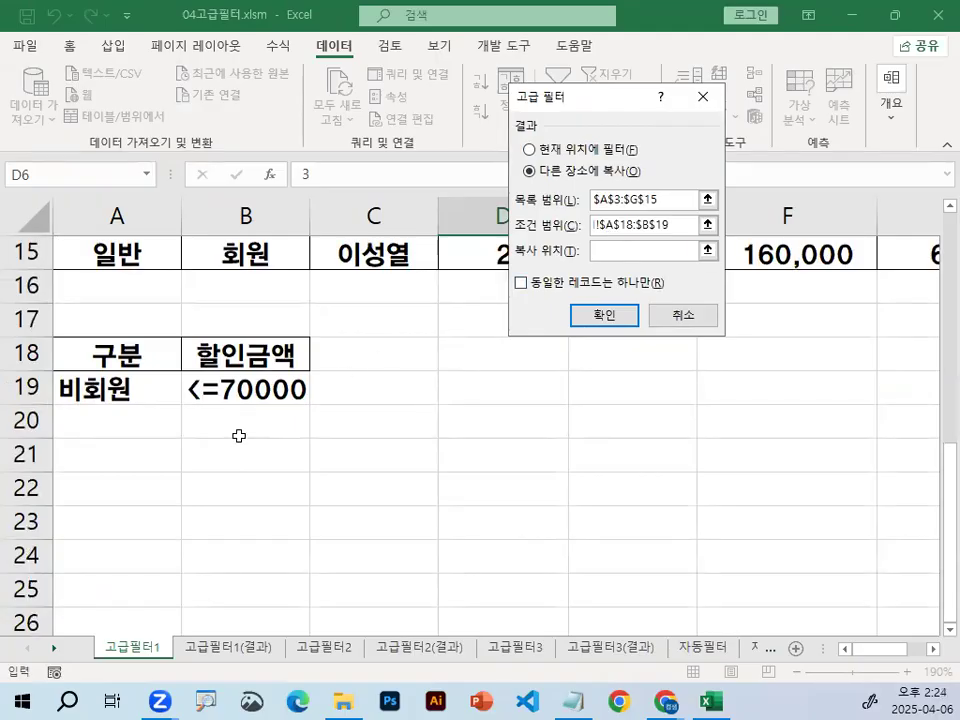
pyautogui.scroll(-1, 239, 436)
pyautogui.click(94, 379)
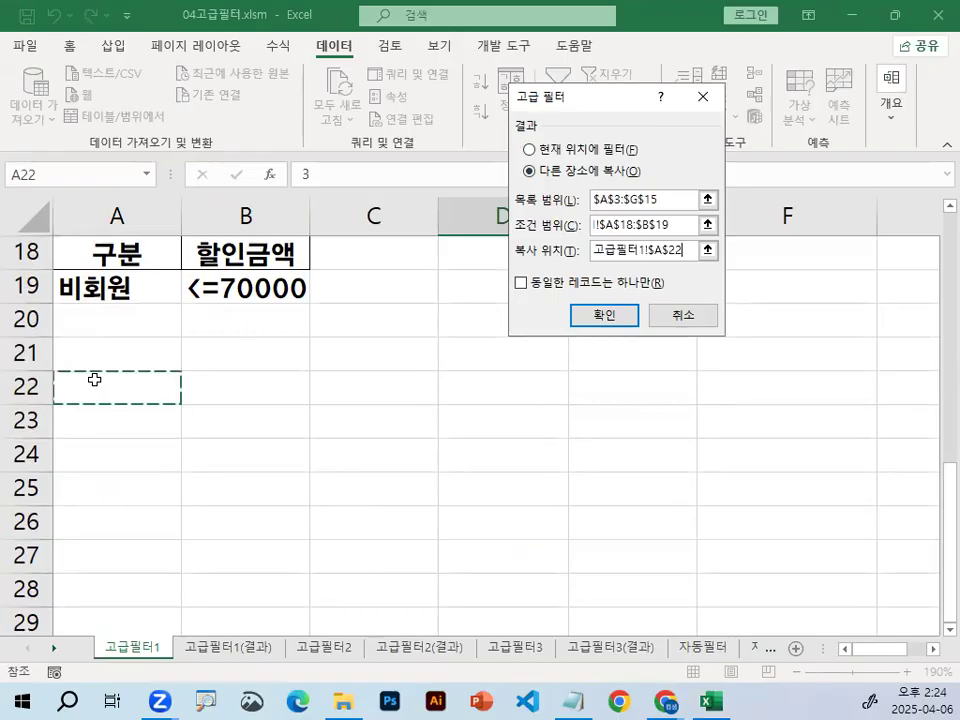
pyautogui.hotkey('ctrl', '1')
pyautogui.moveTo(72, 369); pyautogui.dragTo(122, 335)
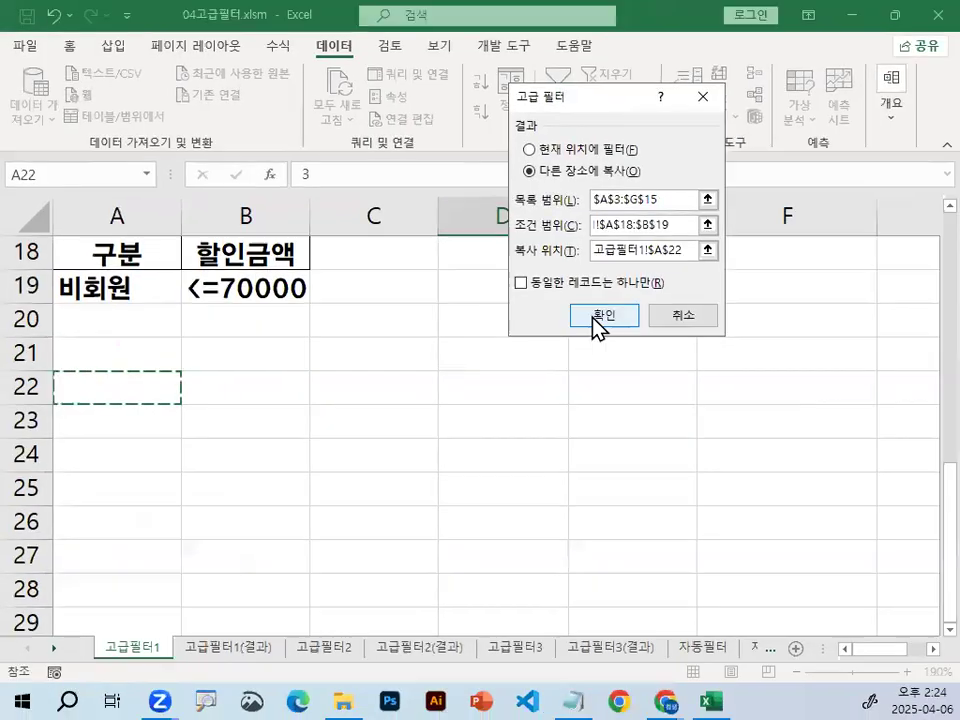
pyautogui.click(598, 319)
# Check the rows extracted from A22 downward against the criteria in A19:B19
pyautogui.scroll(2, 553, 328)
pyautogui.scroll(-1, 141, 582)
pyautogui.scroll(-1, 141, 582)
pyautogui.moveTo(117, 389); pyautogui.dragTo(135, 527)
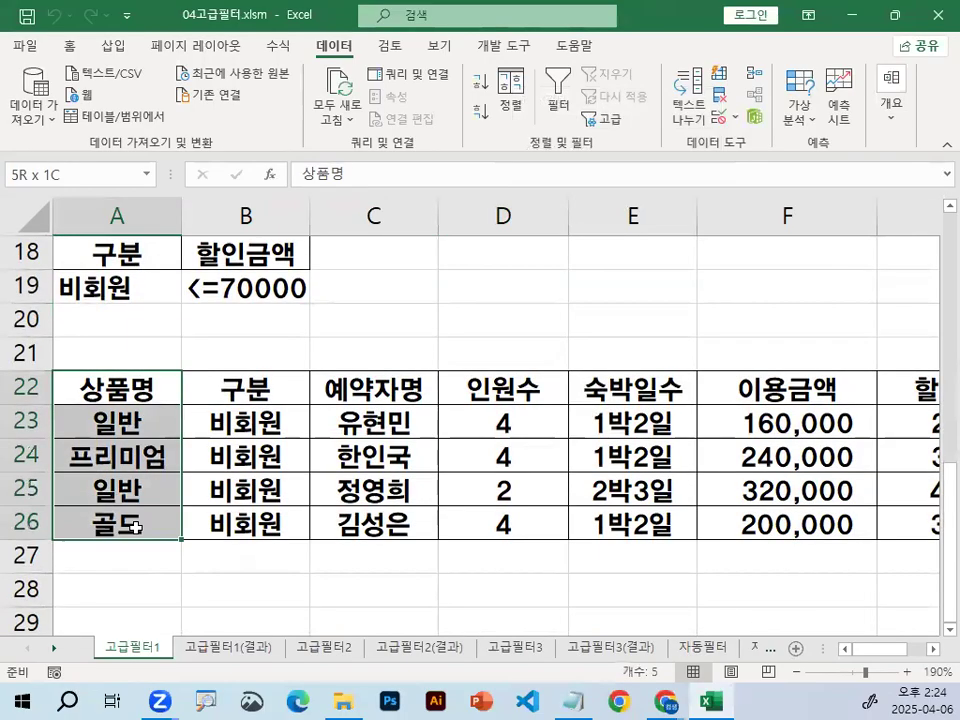
pyautogui.moveTo(125, 289); pyautogui.dragTo(231, 286)
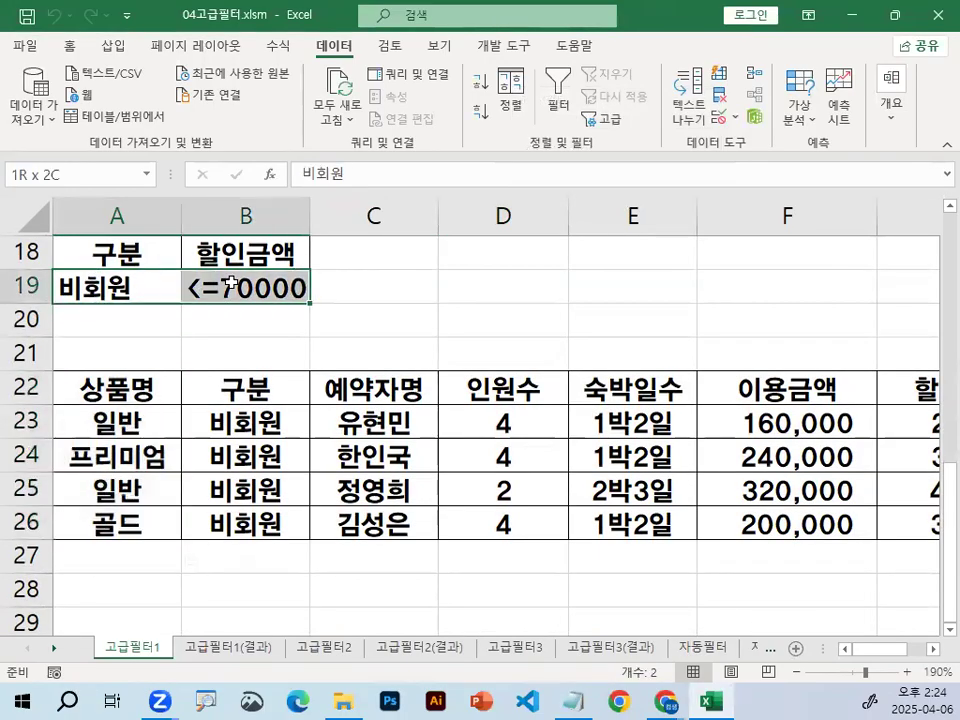
pyautogui.click(730, 481)
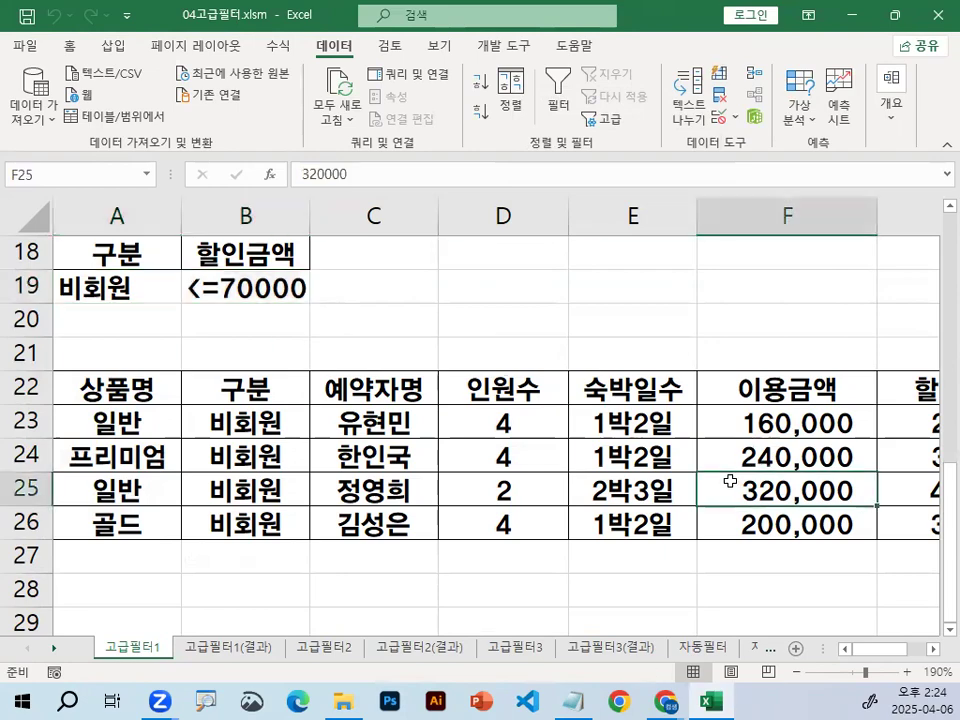
# Compare the extracted rows with the model answer on the 고급필터1(결과) sheet, returning to 고급필터1 to recheck the criteria
pyautogui.click(238, 648)
pyautogui.scroll(-4, 124, 614)
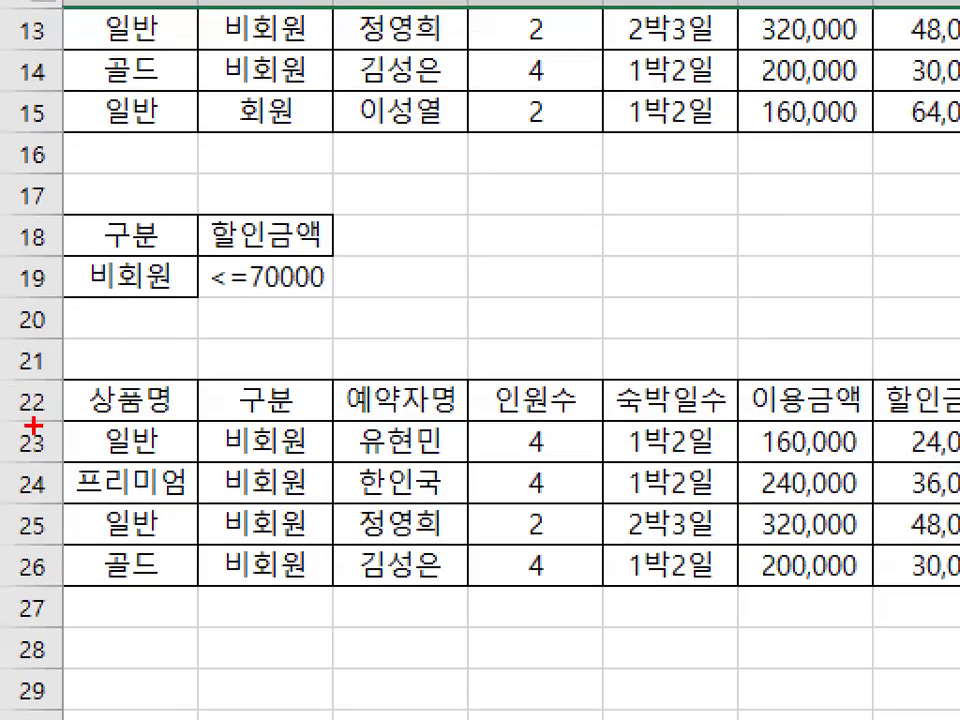
pyautogui.moveTo(62, 382)
pyautogui.mouseDown()
pyautogui.moveTo(22, 545)
pyautogui.moveTo(57, 600)
pyautogui.mouseUp()
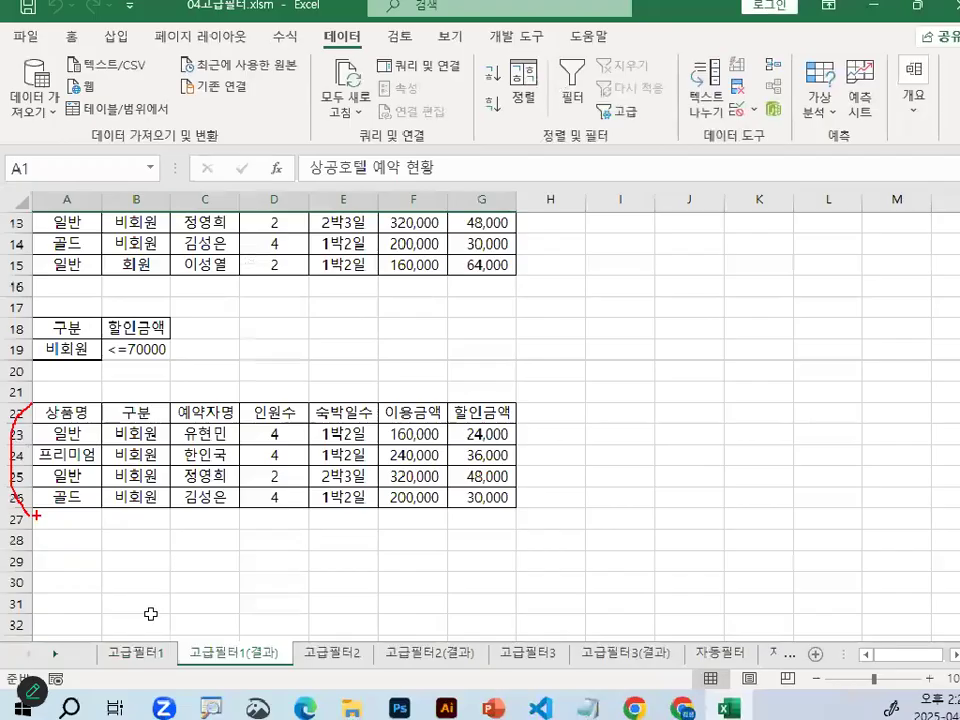
pyautogui.click(137, 648)
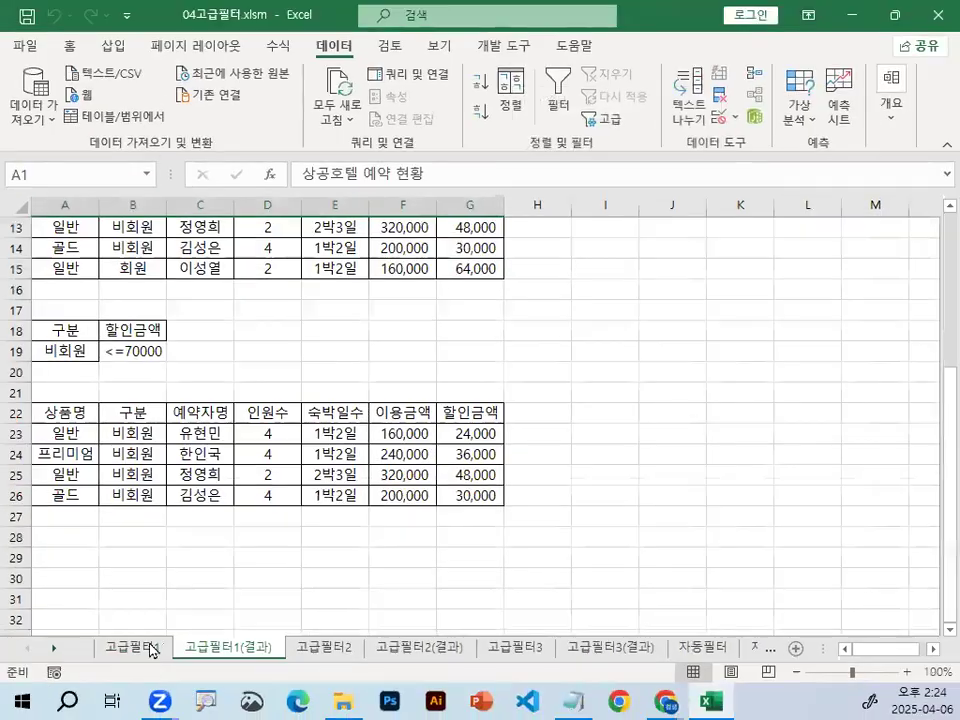
pyautogui.click(117, 388)
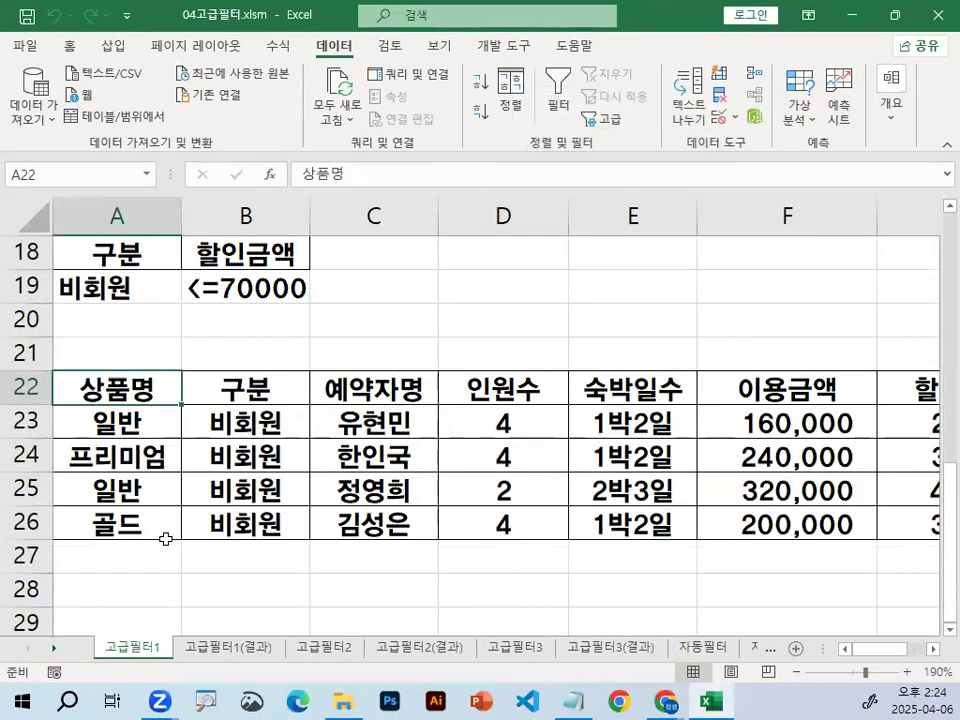
pyautogui.click(118, 284)
pyautogui.moveTo(118, 284)
pyautogui.mouseDown()
pyautogui.moveTo(223, 279)
pyautogui.moveTo(251, 305)
pyautogui.moveTo(190, 272)
pyautogui.mouseUp()
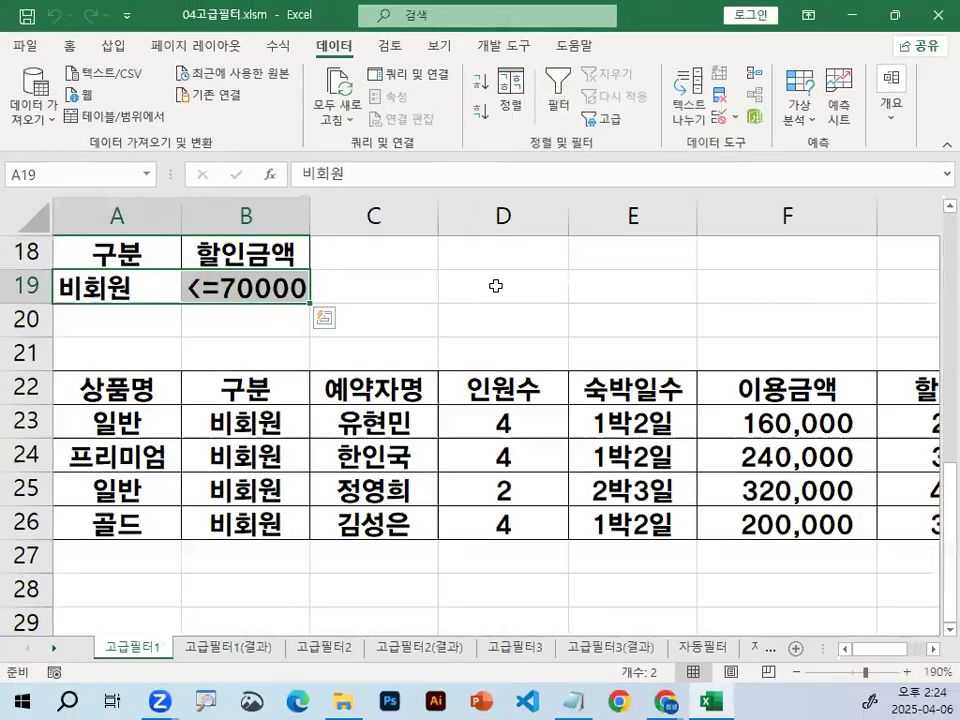
pyautogui.click(847, 286)
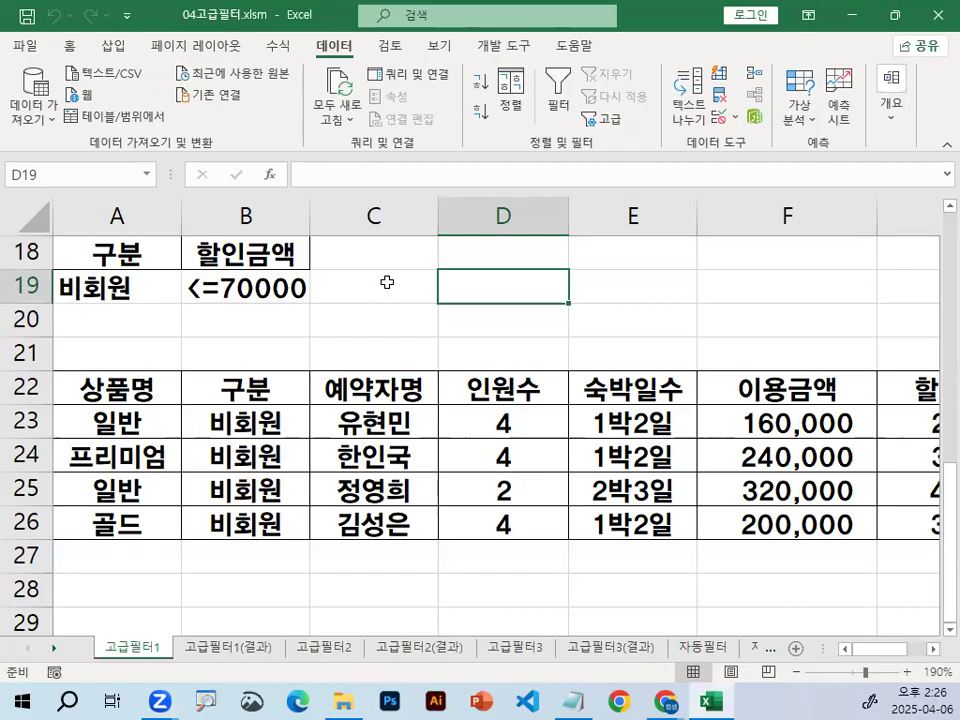
# Switch to the 고급필터2 sheet and look over the 신입사원 합격 현황 table and the empty area below it
pyautogui.click(323, 647)
pyautogui.click(335, 390)
pyautogui.scroll(4, 340, 383)
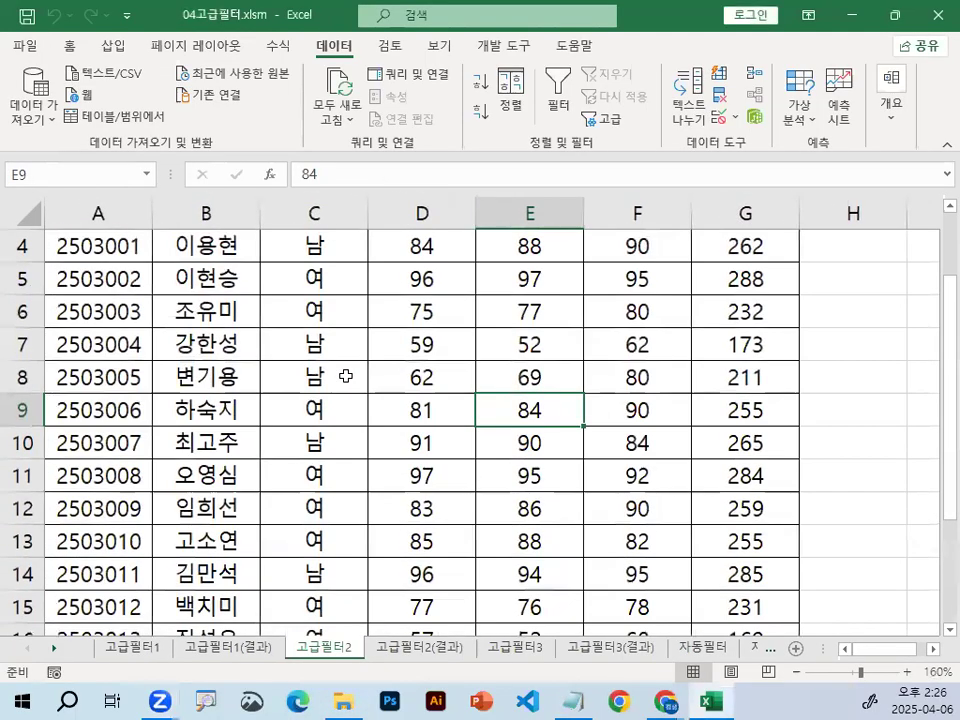
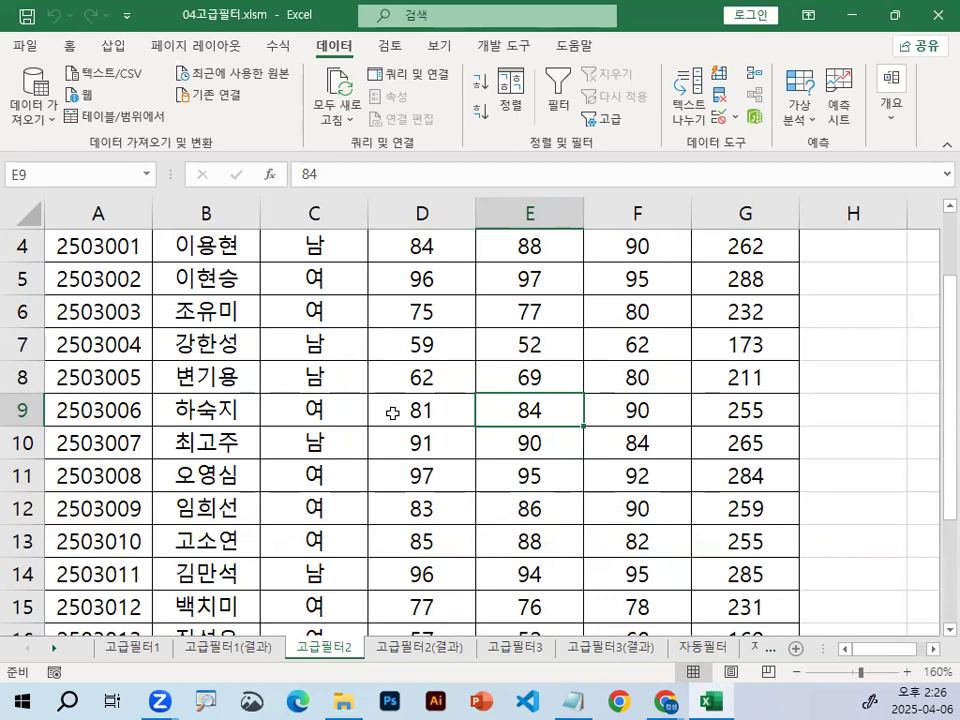
pyautogui.click(437, 410)
pyautogui.scroll(-3, 441, 405)
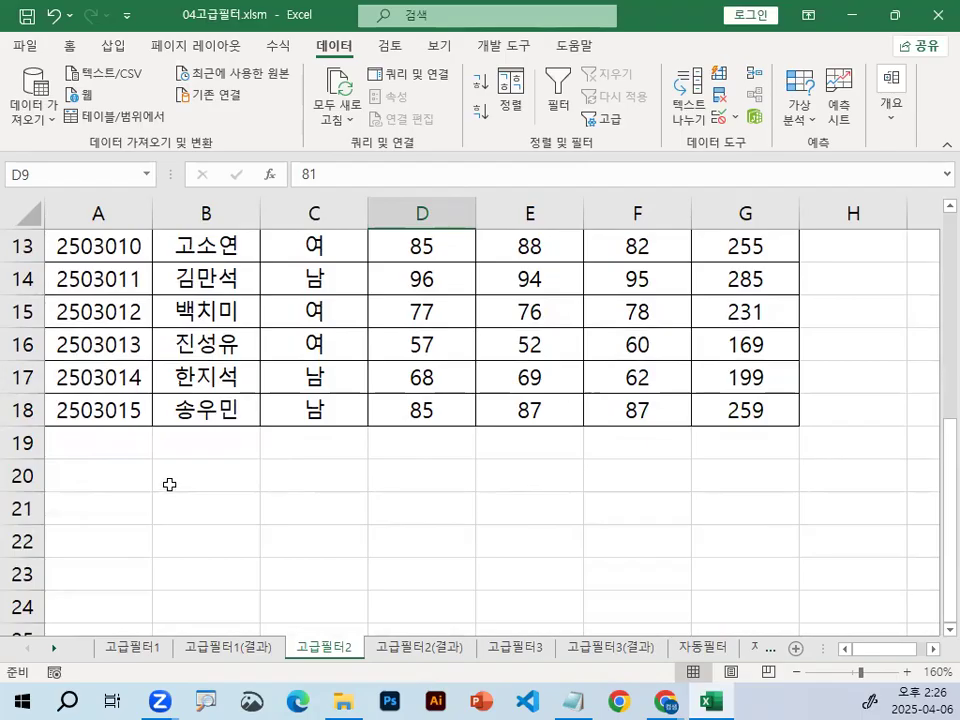
pyautogui.scroll(4, 150, 510)
# Copy the 성명 and 총점 headings from row 3 to cells A20:B20 as the criteria headings
pyautogui.click(230, 320)
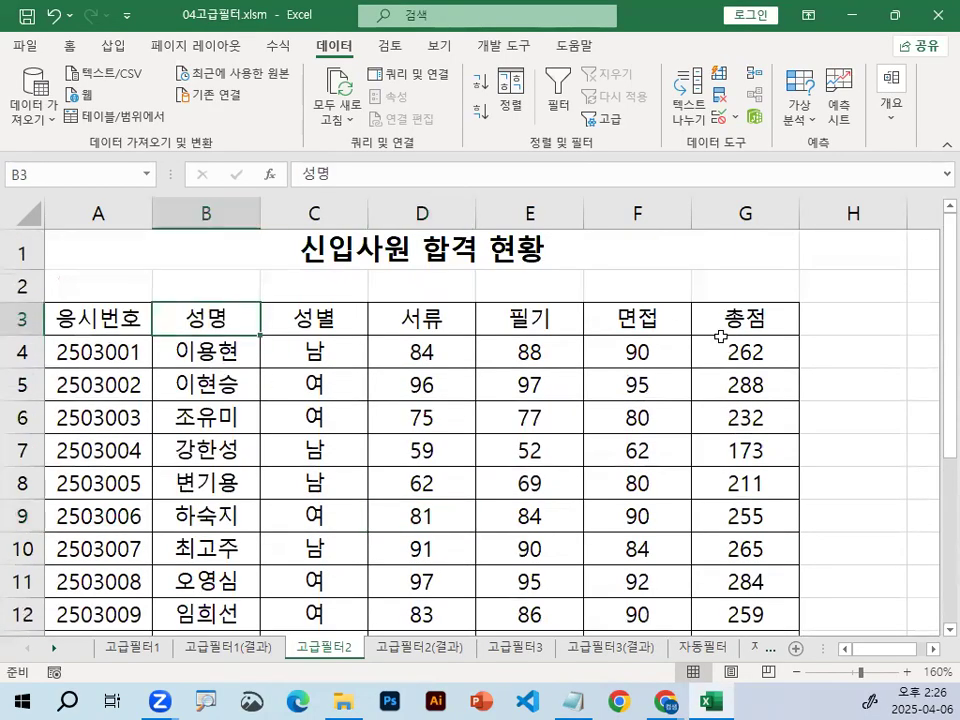
pyautogui.keyDown('ctrl'); pyautogui.click(752, 320); pyautogui.keyUp('ctrl')
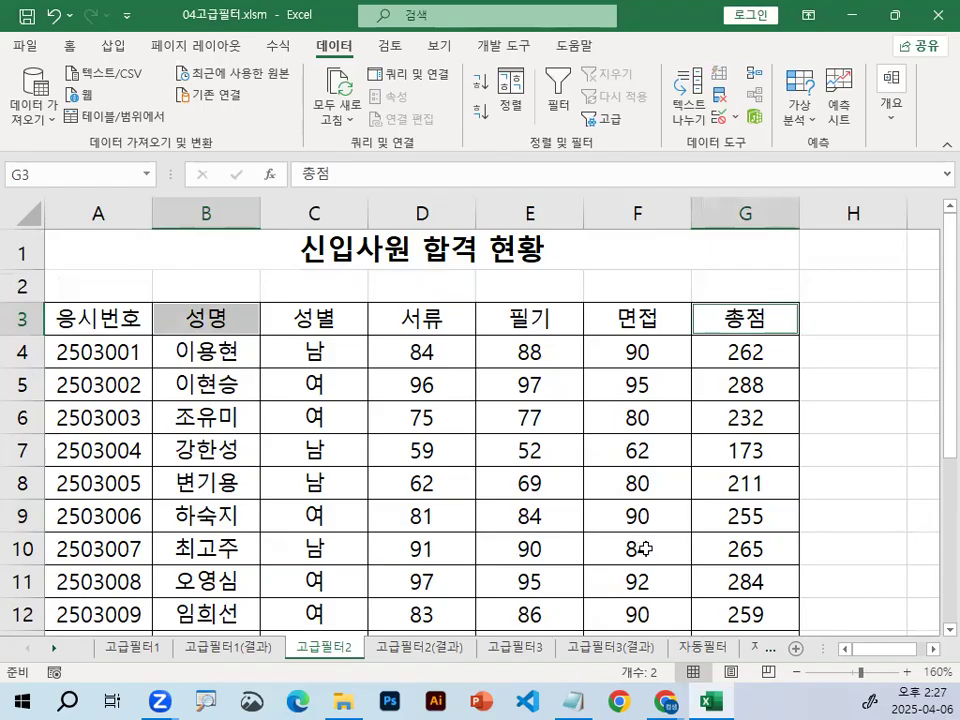
pyautogui.hotkey('ctrl', 'c')
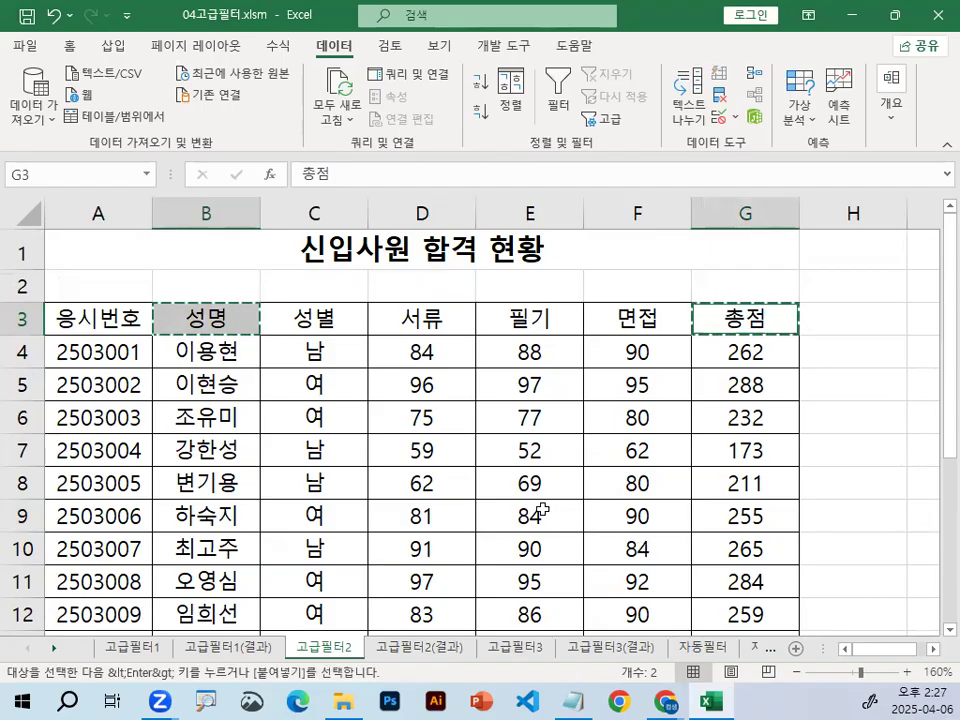
pyautogui.scroll(-4, 541, 510)
pyautogui.click(111, 477)
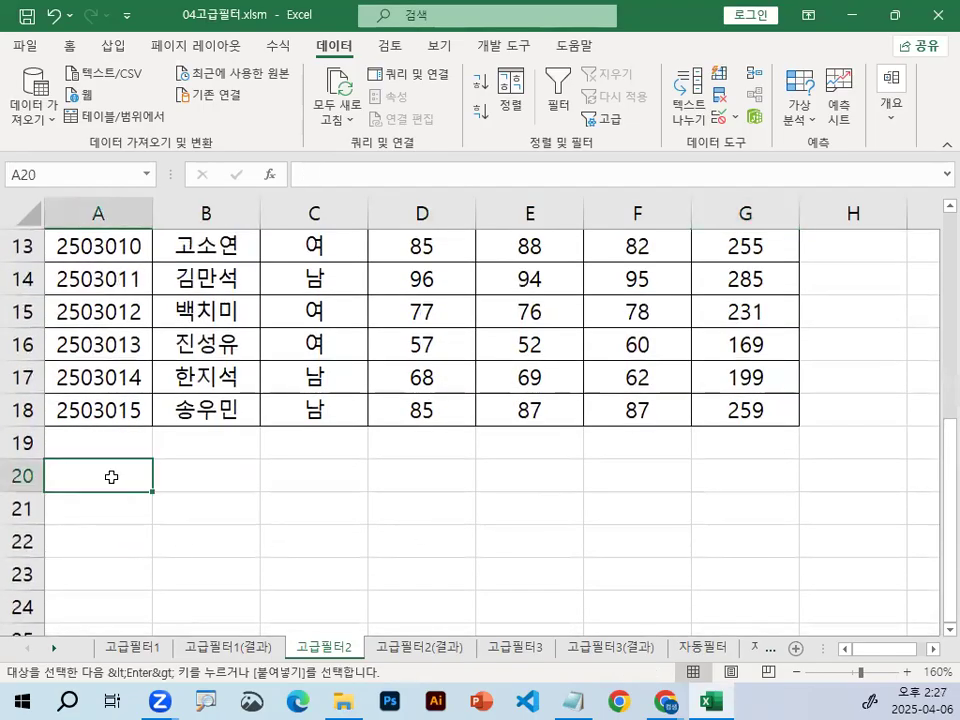
pyautogui.hotkey('ctrl', 'v')
pyautogui.click(120, 500)
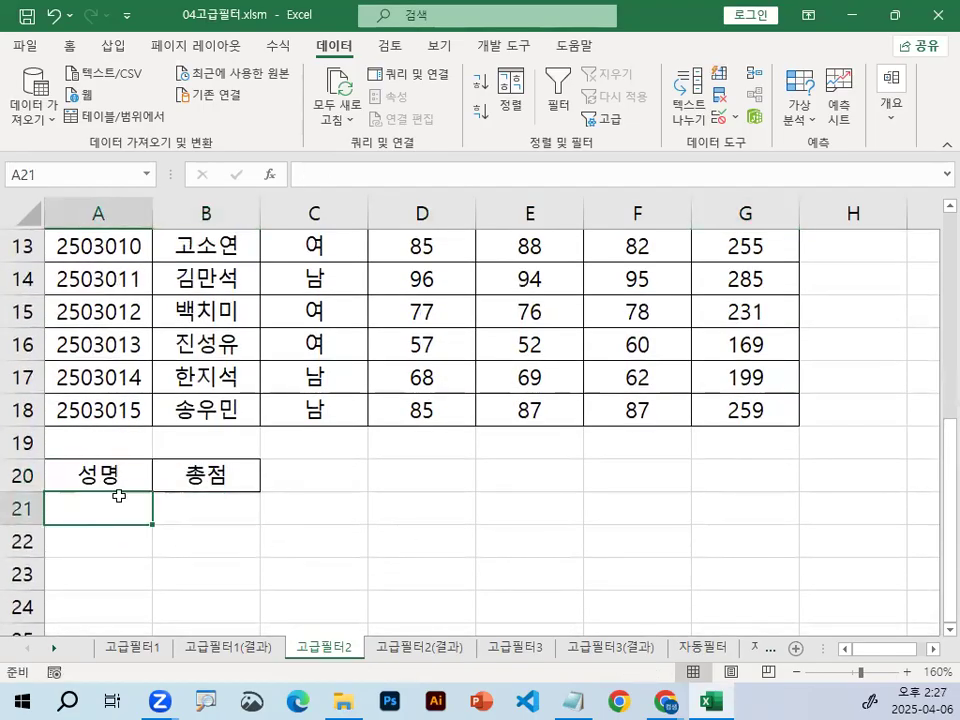
pyautogui.moveTo(202, 479)
pyautogui.mouseDown()
pyautogui.moveTo(101, 418)
pyautogui.moveTo(203, 485)
pyautogui.mouseUp()
pyautogui.press('Escape')
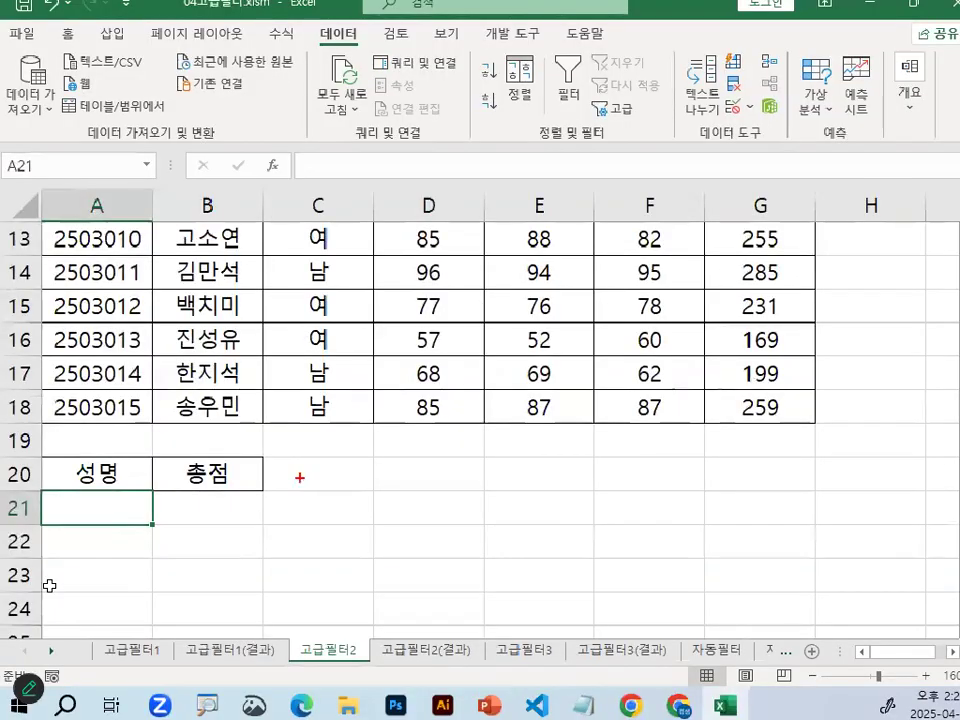
# Enter the heading text 성명 by hand in cell D21
pyautogui.scroll(-1, 74, 569)
pyautogui.click(418, 436)
pyautogui.click(440, 408)
pyautogui.write('ㅅ')
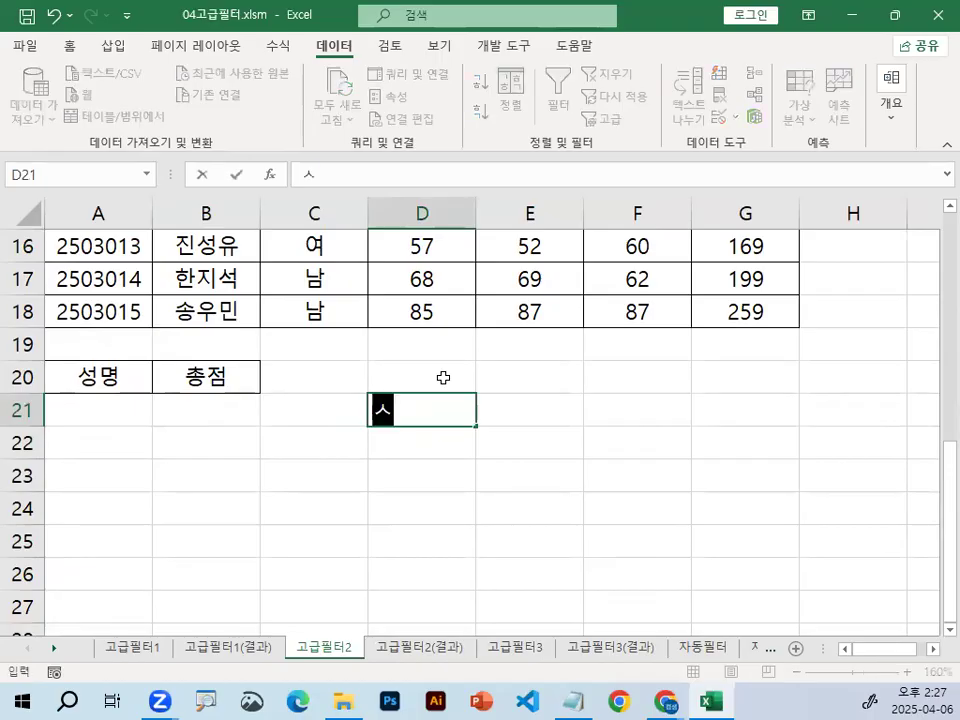
pyautogui.press('BackSpace')
pyautogui.write('성명')
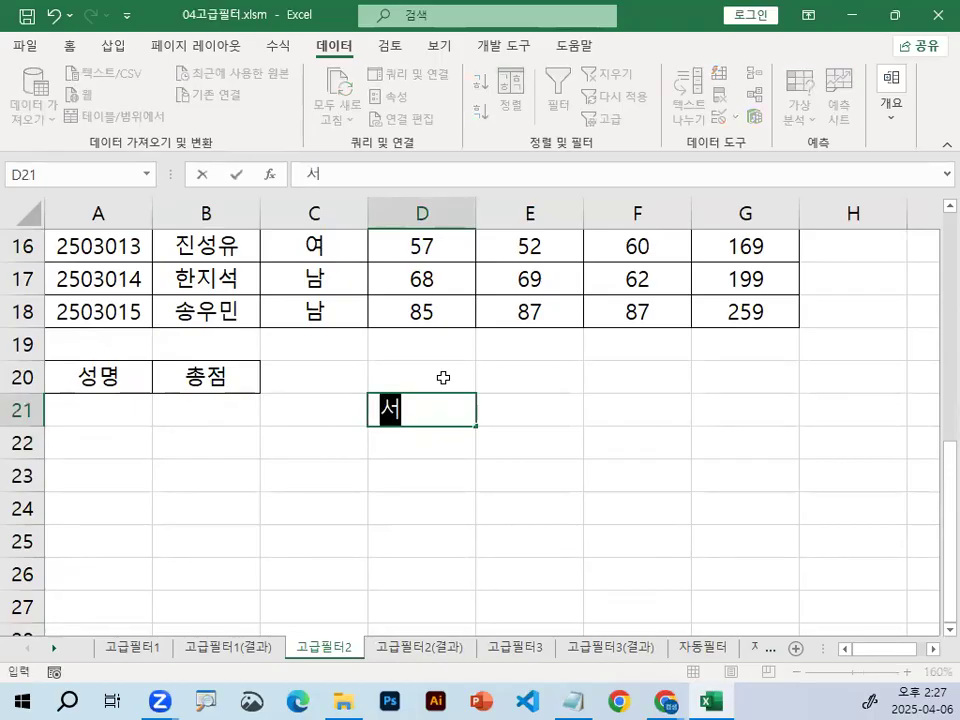
pyautogui.press('BackSpace')
pyautogui.press('BackSpace')
pyautogui.press('BackSpace')
pyautogui.press('BackSpace')
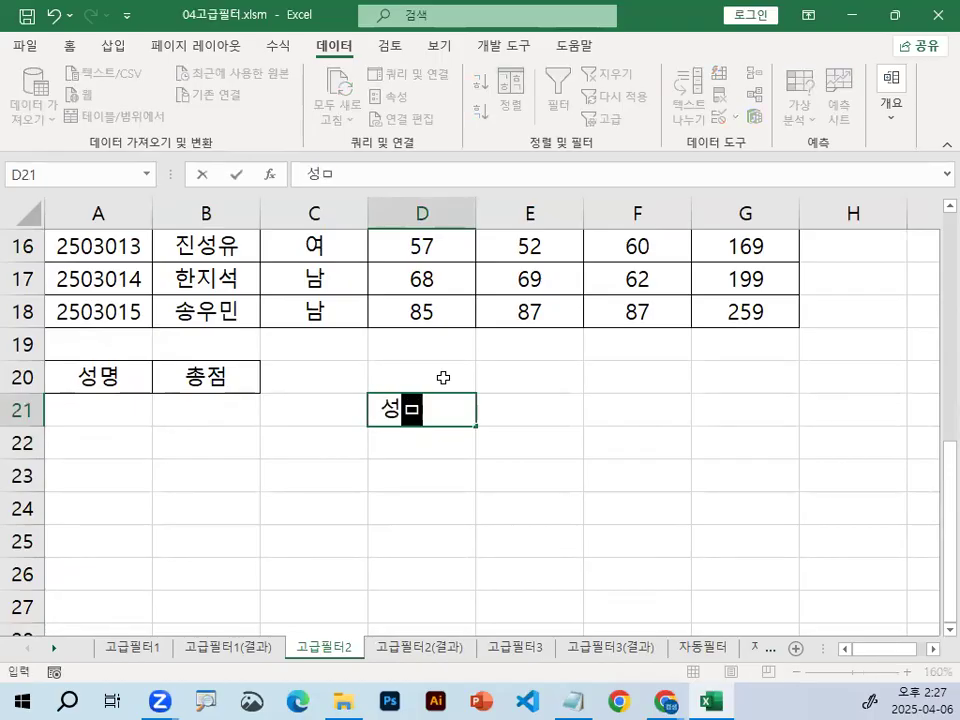
pyautogui.write('성명')
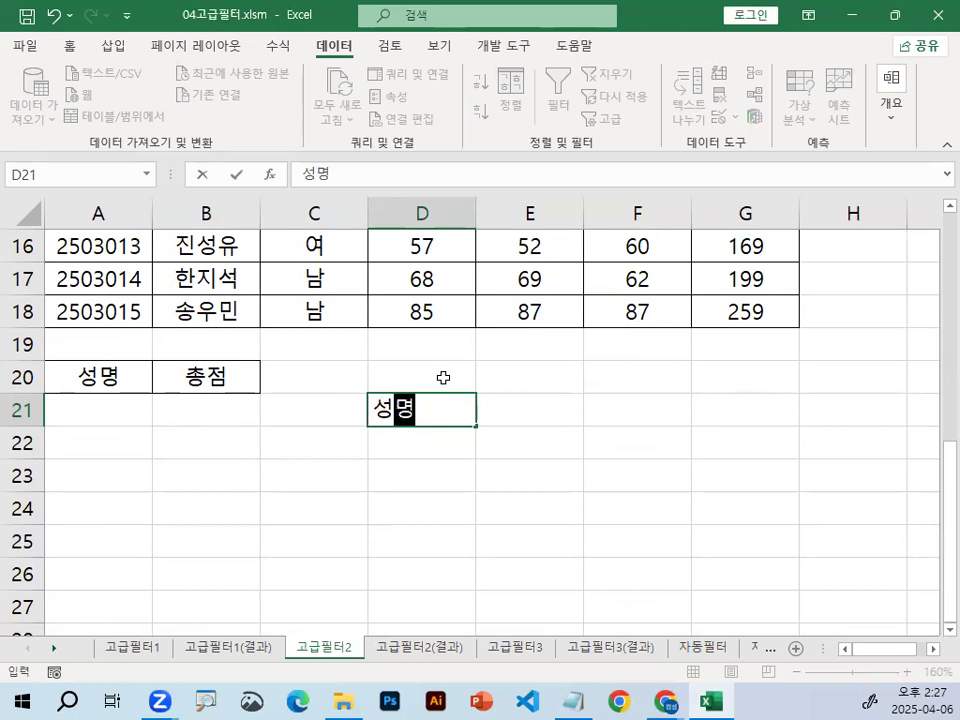
pyautogui.press('Return')
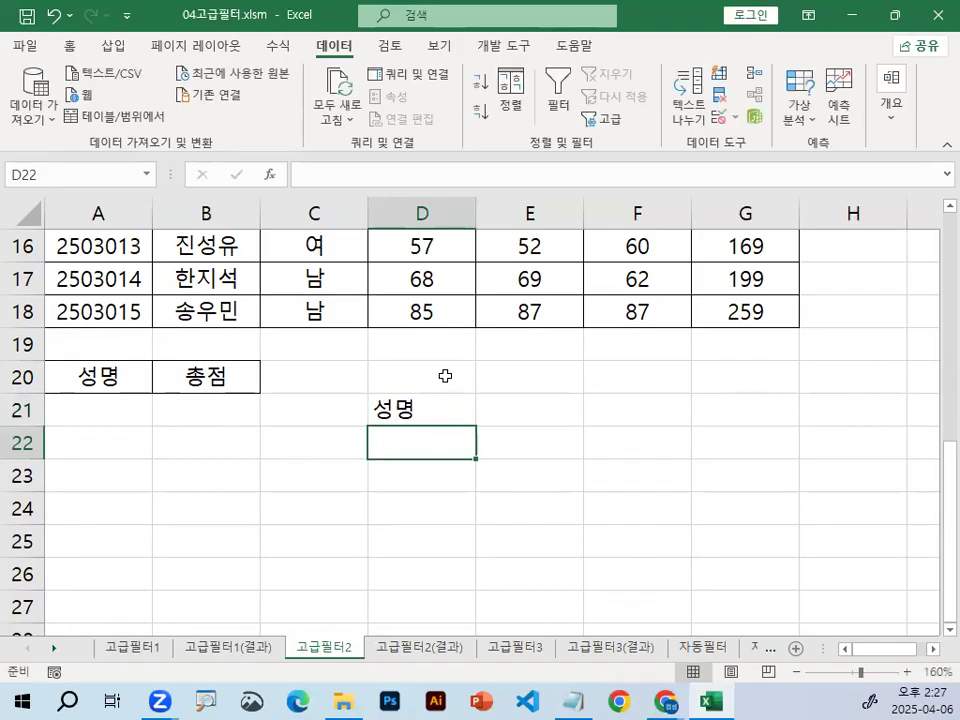
# Examine the text in cell D21 for a trailing space and compare it with the original 성명 heading in B3
pyautogui.click(428, 405)
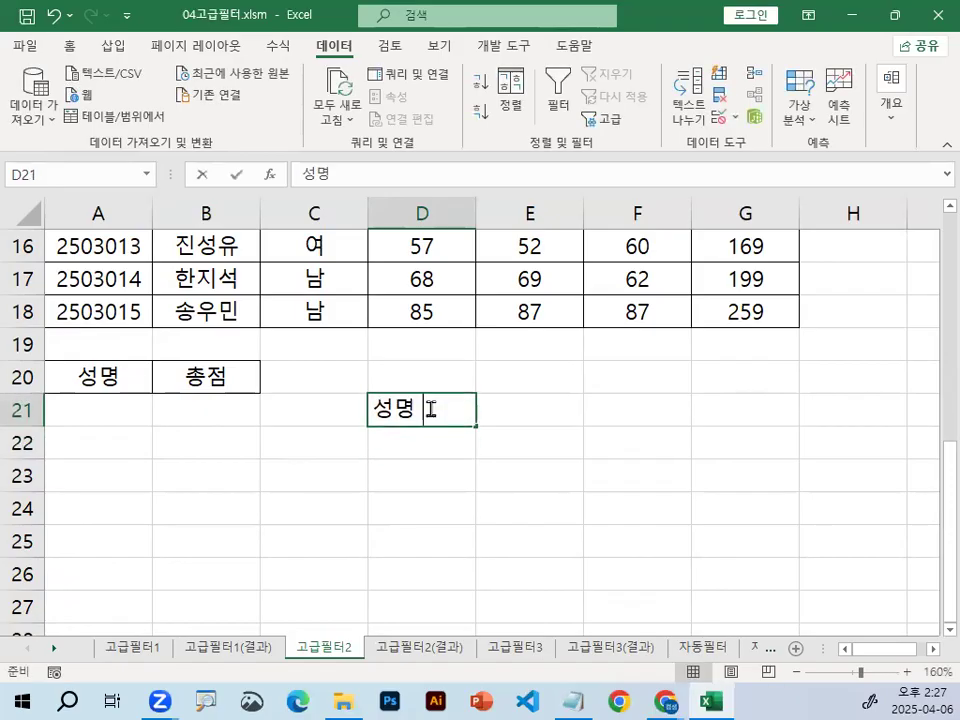
pyautogui.doubleClick(415, 408)
pyautogui.moveTo(415, 407); pyautogui.dragTo(448, 412)
pyautogui.hotkey('ctrl', '1')
pyautogui.click(433, 411)
pyautogui.press('Escape')
pyautogui.press('Escape')
pyautogui.scroll(5, 403, 364)
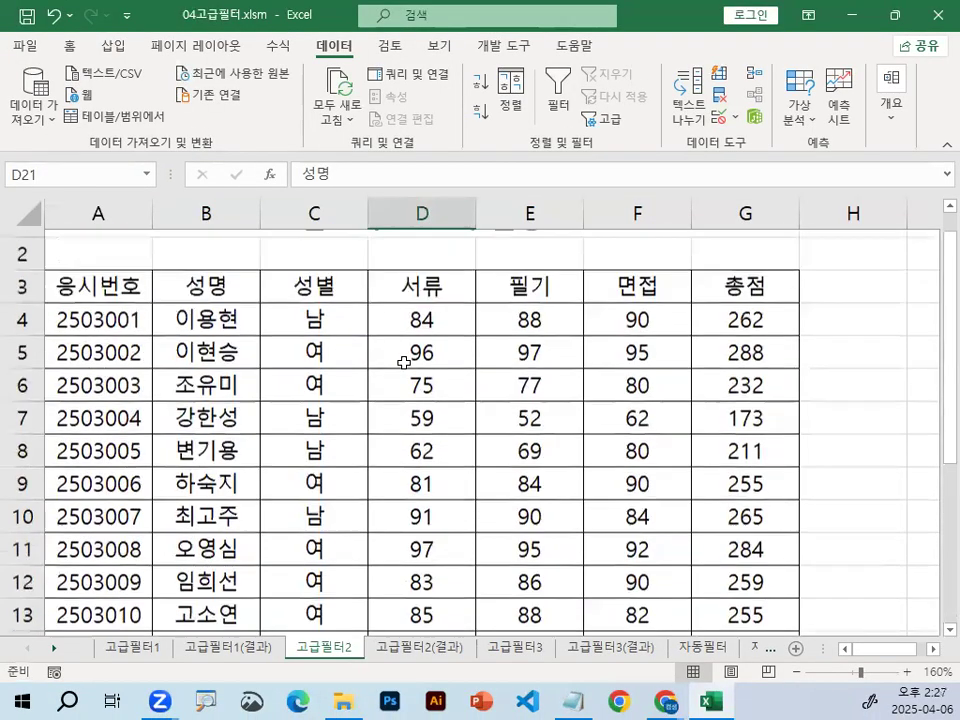
pyautogui.click(216, 318)
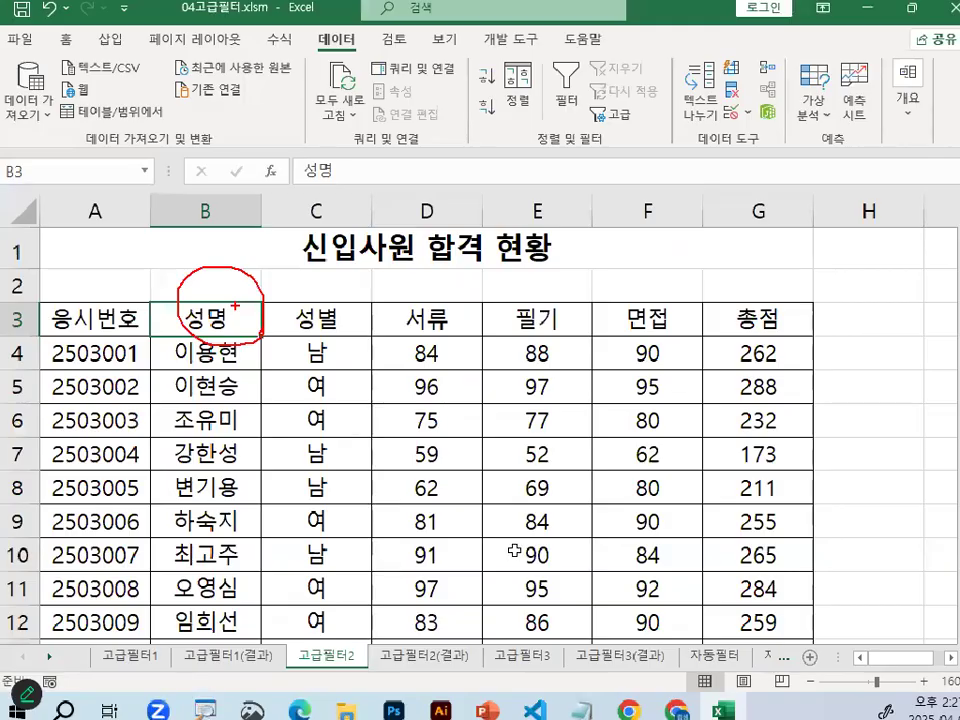
pyautogui.scroll(-4, 518, 559)
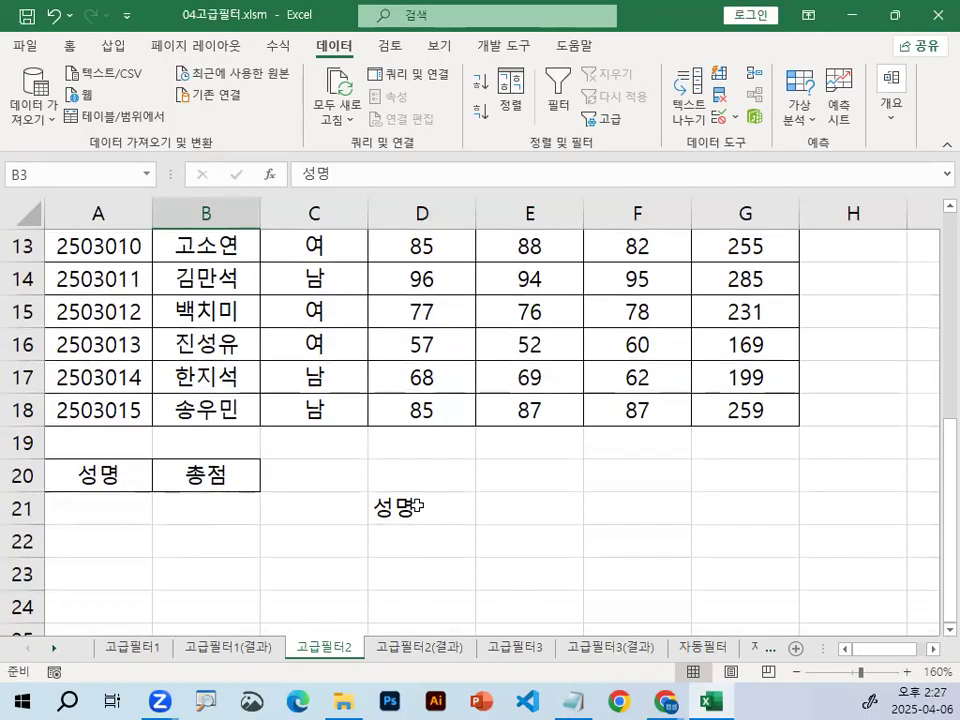
# Clear the hand-entered 성명 from cell D21 and select the copied headings in A20:B20
pyautogui.click(420, 508)
pyautogui.press('Delete')
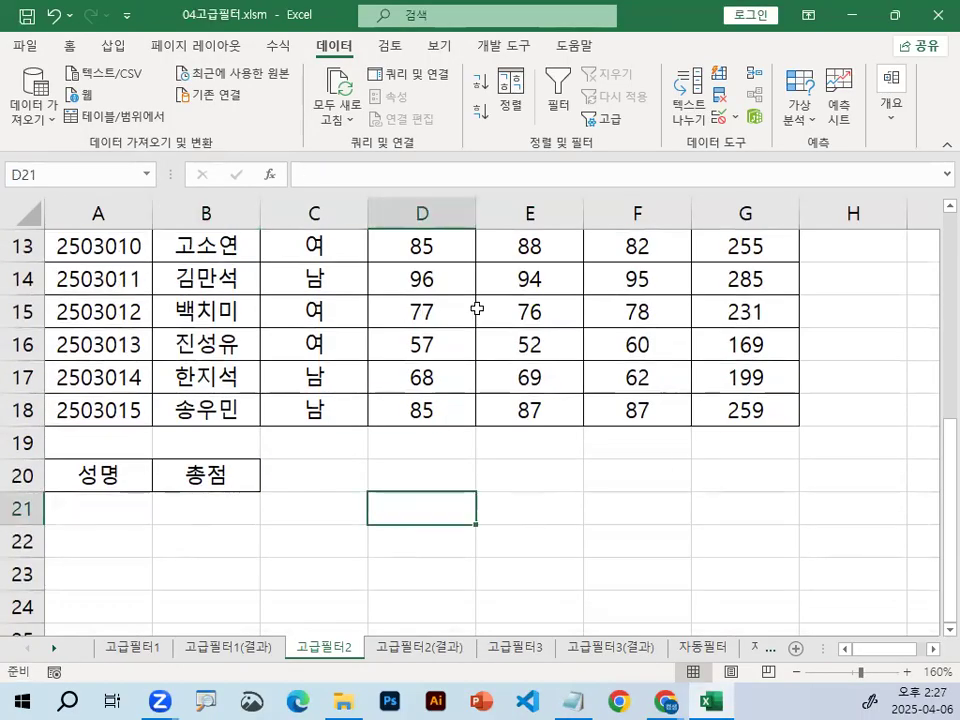
pyautogui.moveTo(92, 476); pyautogui.dragTo(178, 467)
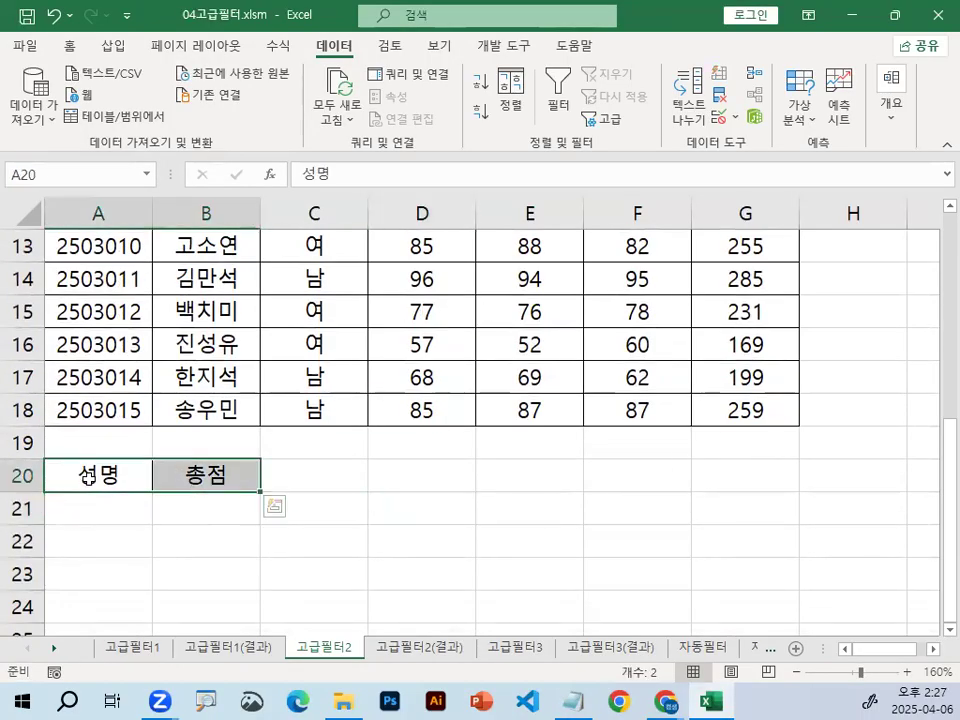
# Enter 남 as the criterion under the 성명 heading in cell A21
pyautogui.click(135, 505)
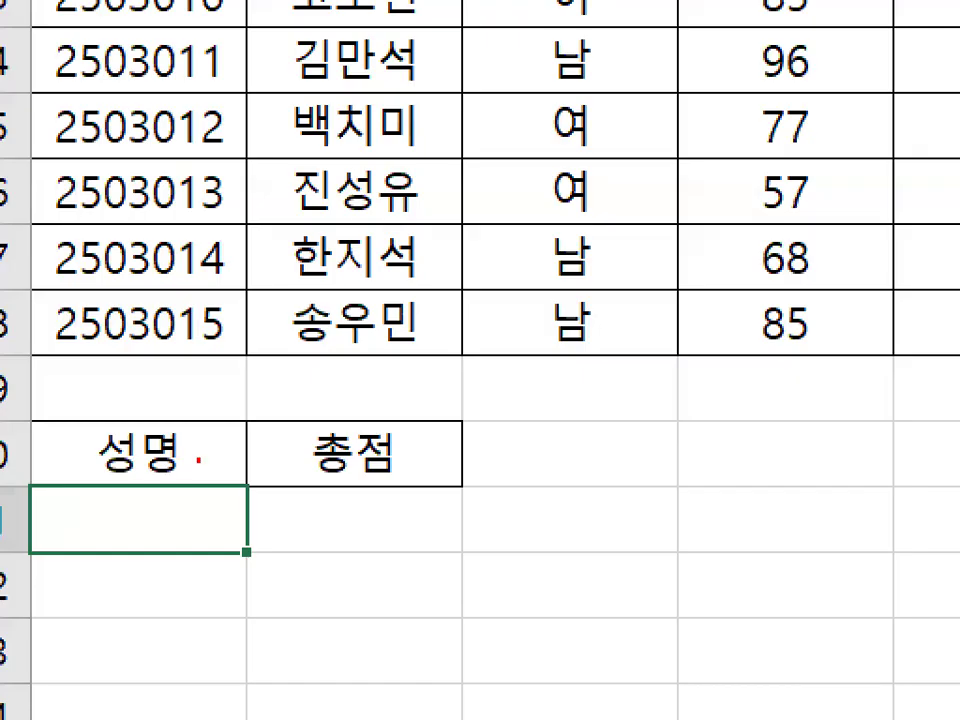
pyautogui.moveTo(198, 460); pyautogui.dragTo(166, 456)
pyautogui.press('Escape')
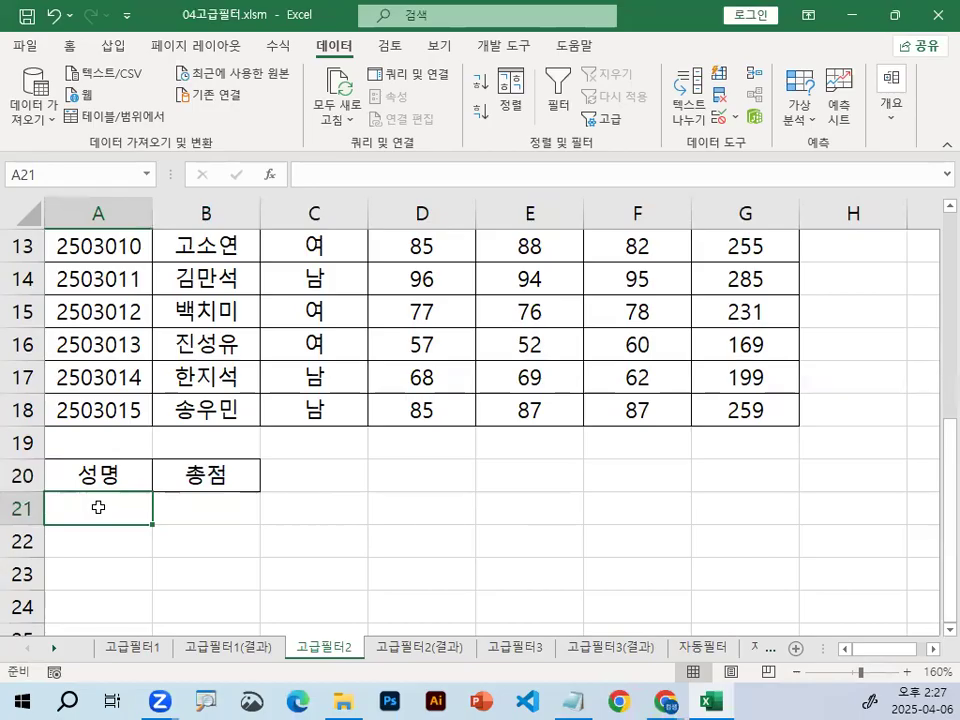
pyautogui.write('ㄴ')
pyautogui.press('Return')
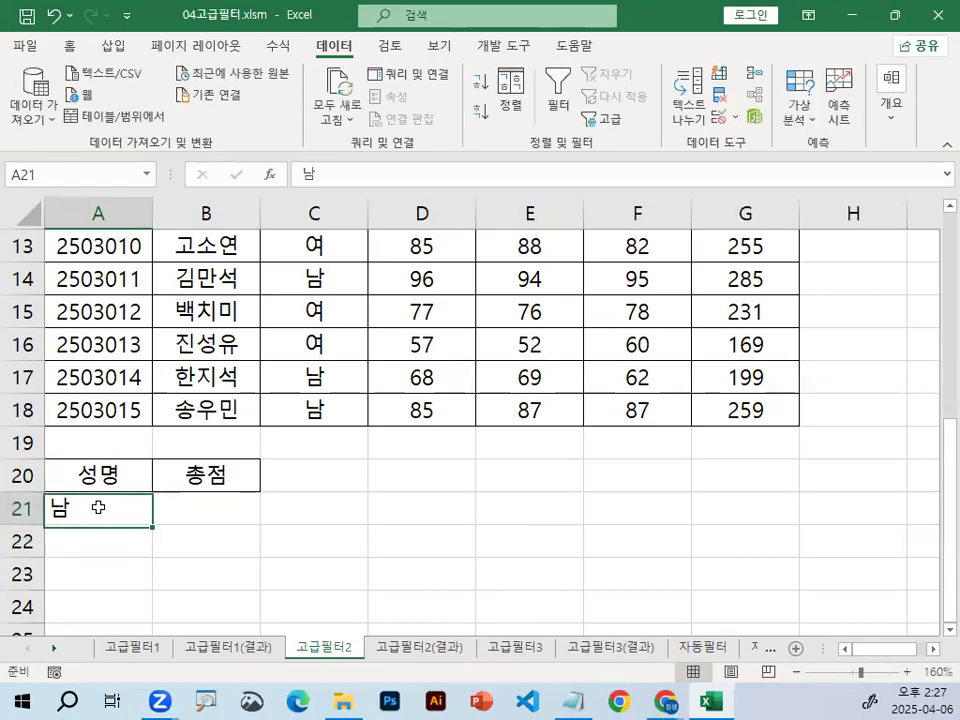
# Enter >=250 as the 총점 criterion in cell B21 and check the criteria range A20:B21
pyautogui.press('Up')
pyautogui.press('Right')
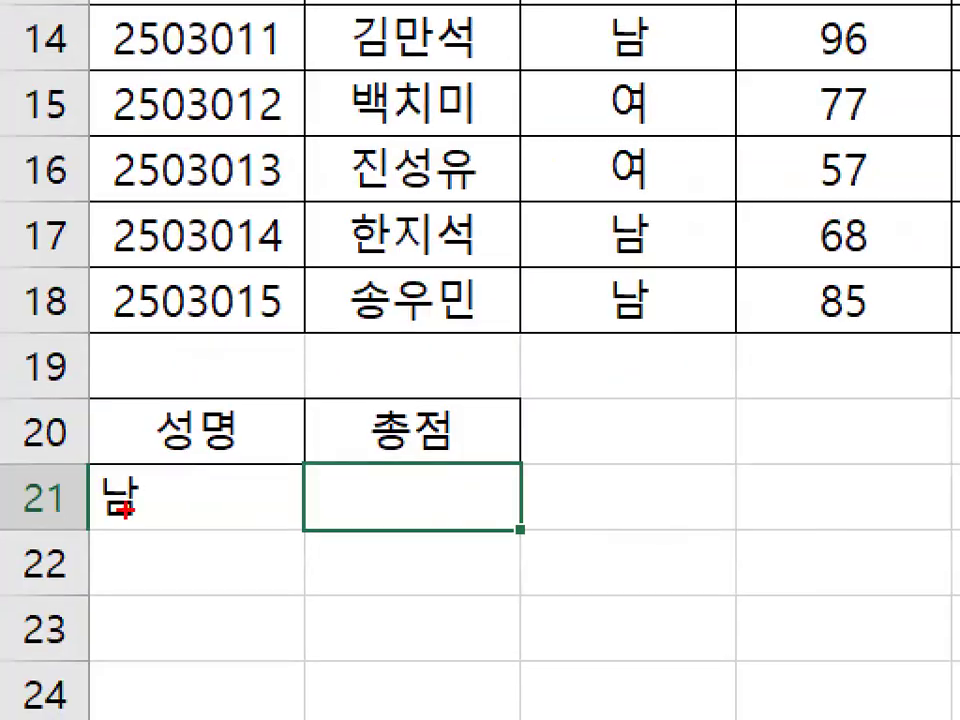
pyautogui.moveTo(72, 514); pyautogui.dragTo(88, 528)
pyautogui.moveTo(175, 533); pyautogui.dragTo(395, 518)
pyautogui.moveTo(488, 514); pyautogui.dragTo(470, 526)
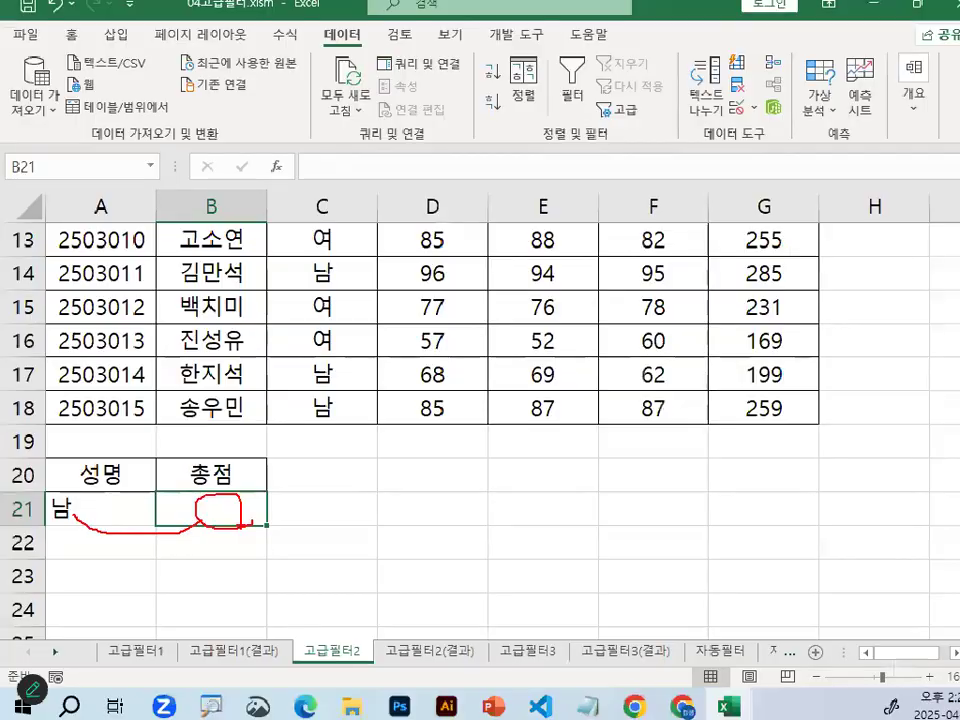
pyautogui.press('Escape')
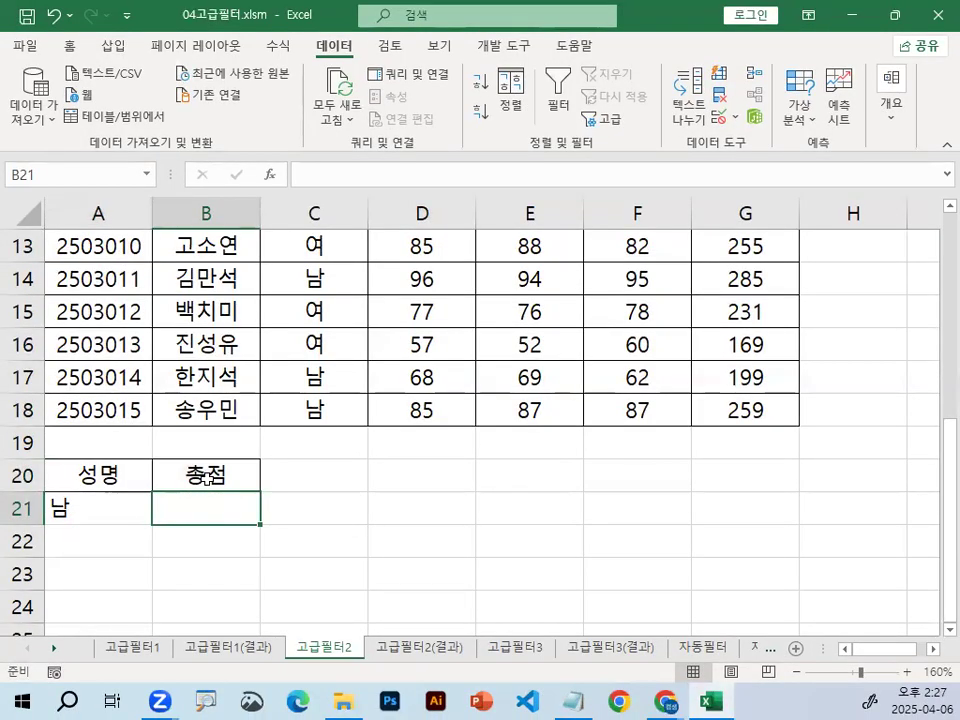
pyautogui.write('>=250')
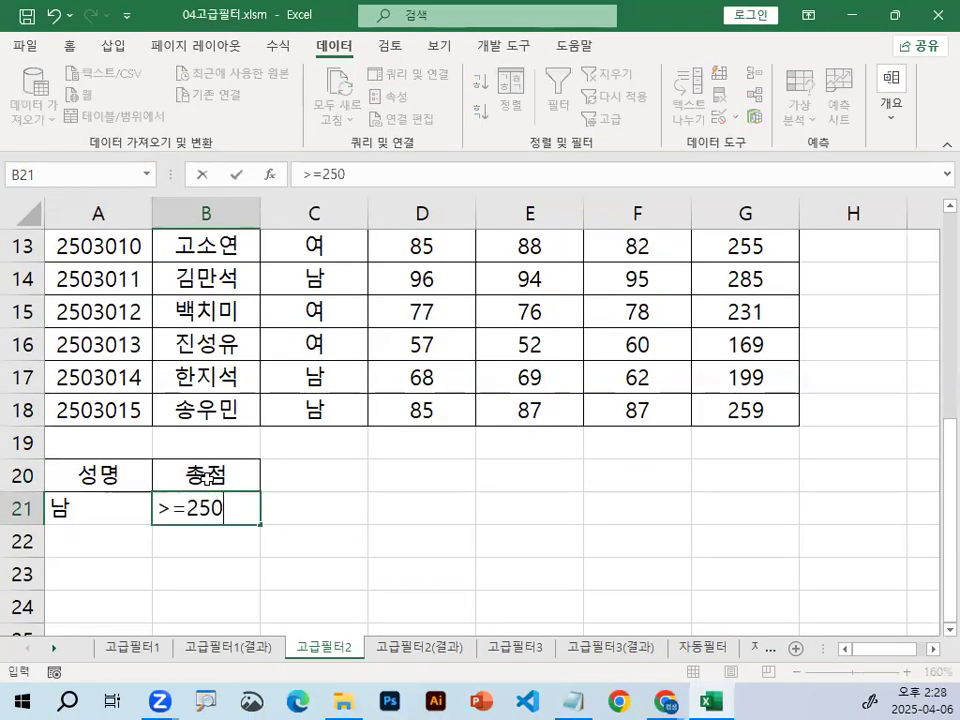
pyautogui.press('Return')
pyautogui.keyDown('ctrl'); pyautogui.scroll(2, 317, 569); pyautogui.keyUp('ctrl')
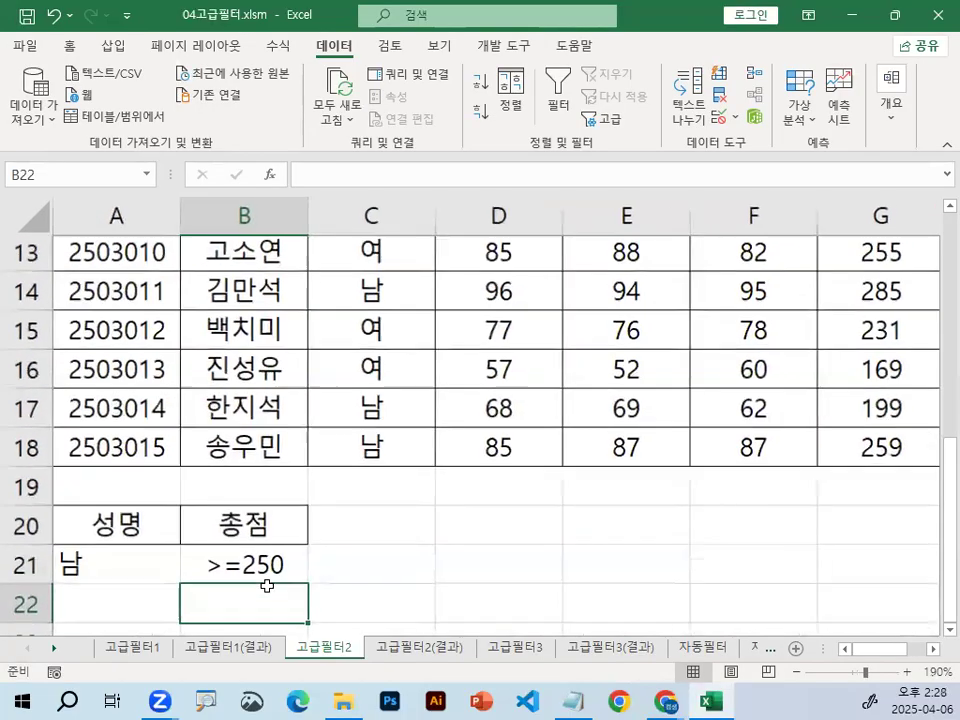
pyautogui.moveTo(141, 405); pyautogui.dragTo(300, 452)
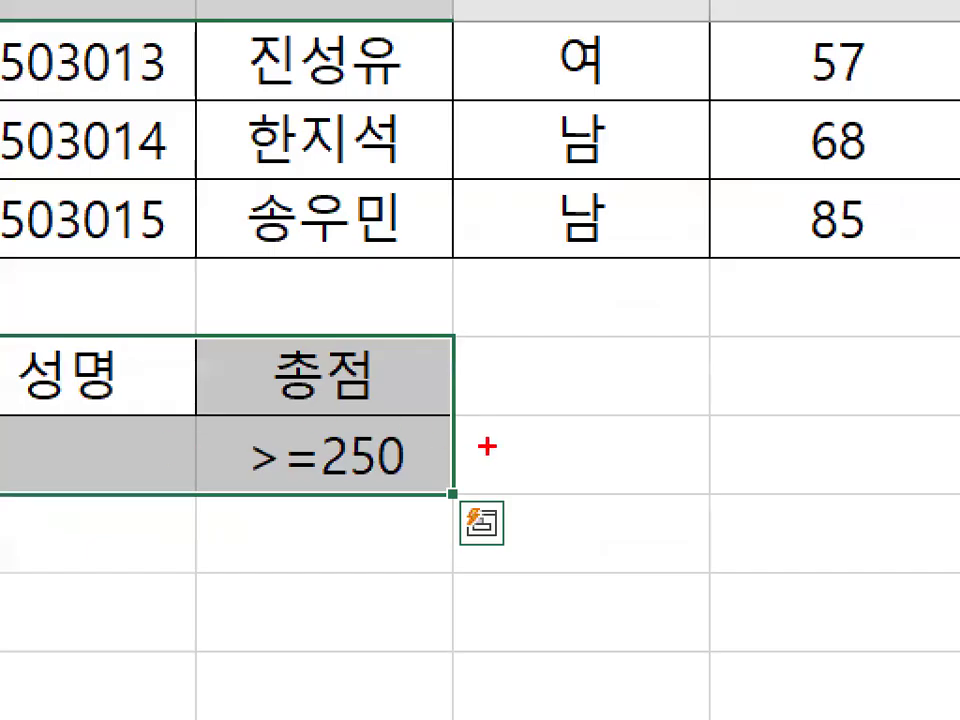
pyautogui.moveTo(487, 447)
pyautogui.mouseDown()
pyautogui.moveTo(412, 340)
pyautogui.moveTo(420, 437)
pyautogui.mouseUp()
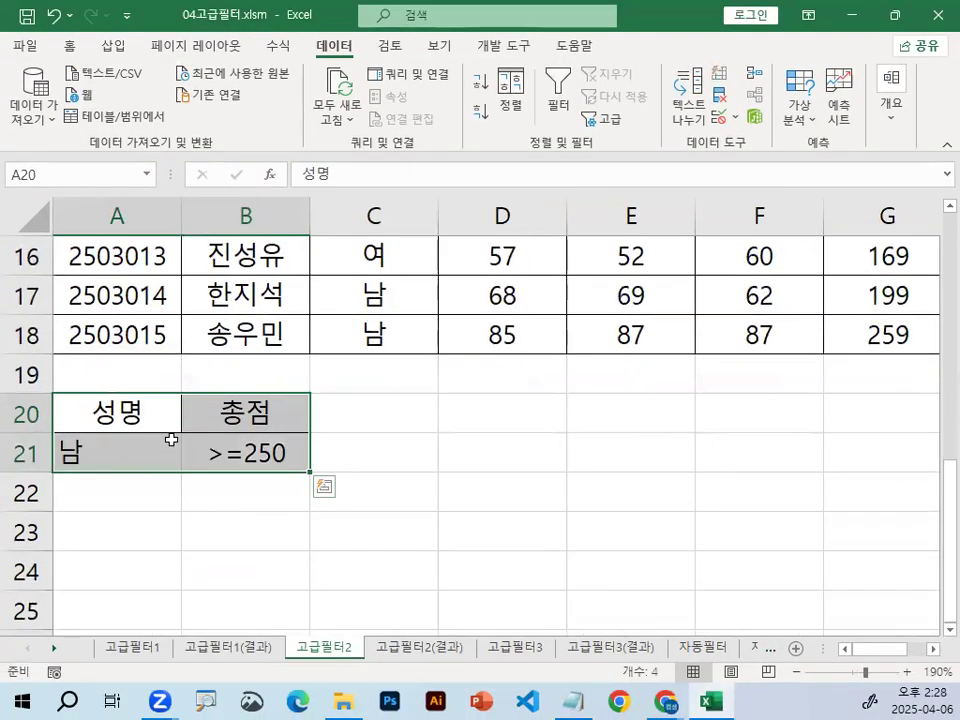
pyautogui.click(585, 420)
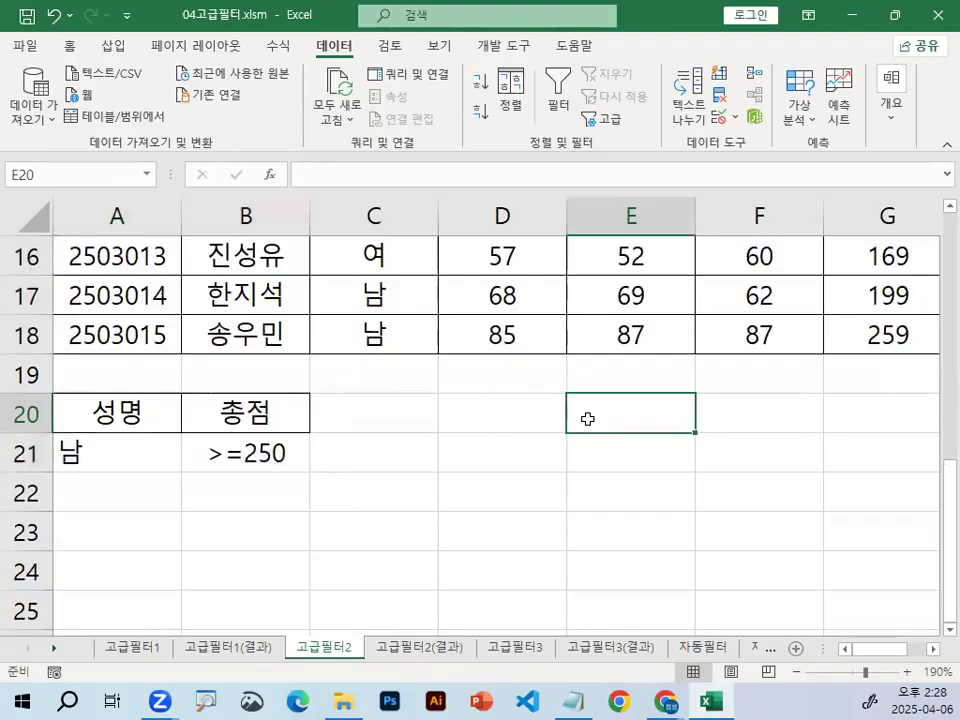
# Copy the headings 응시번호, 성명, 서류, 필기 and 면접 from row 3 to the output area starting at cell A25
pyautogui.scroll(1, 578, 426)
pyautogui.scroll(5, 577, 424)
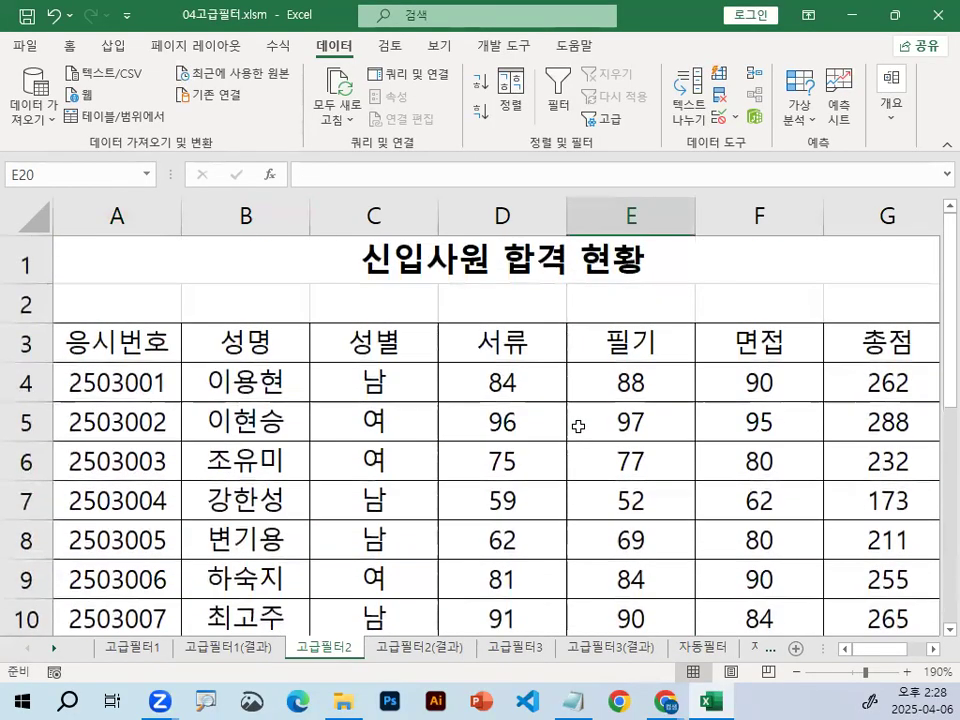
pyautogui.click(115, 343)
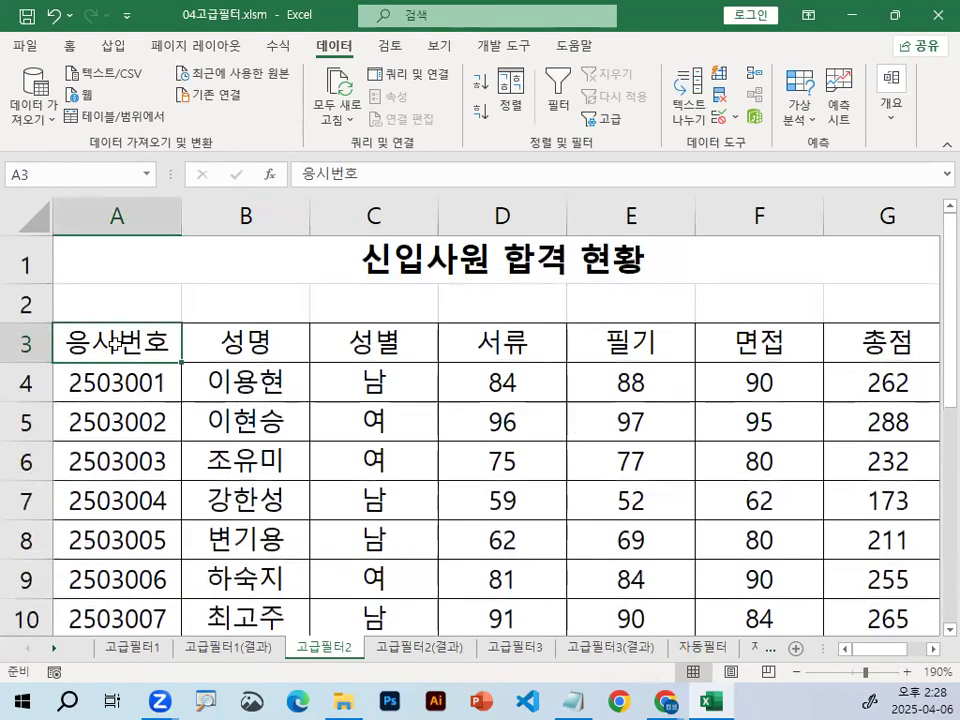
pyautogui.moveTo(115, 343); pyautogui.dragTo(244, 343)
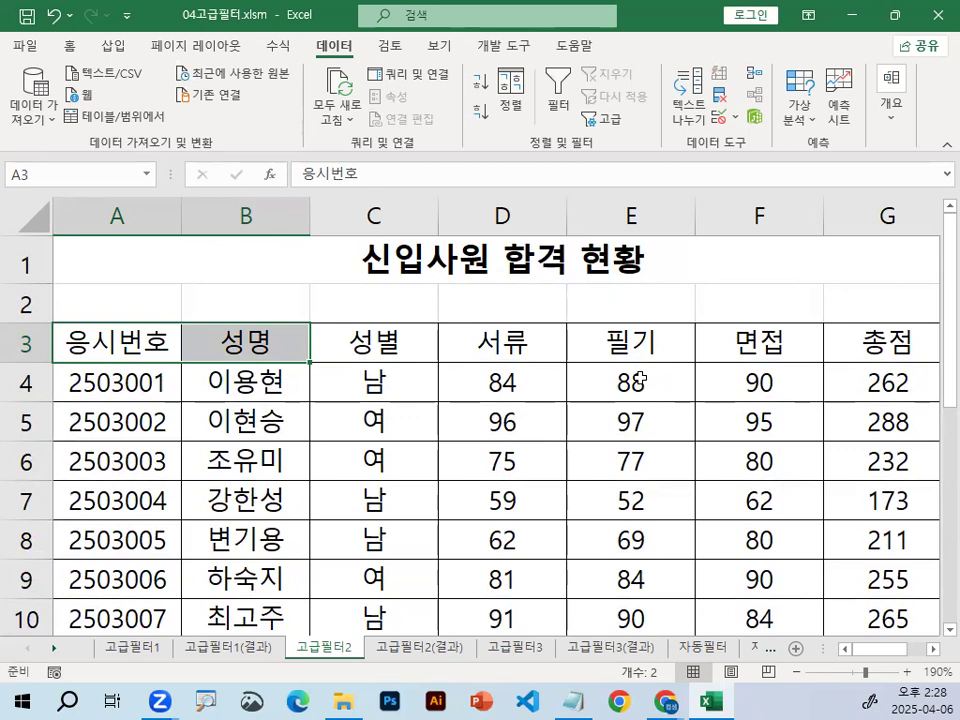
pyautogui.keyDown('ctrl'); pyautogui.moveTo(470, 343); pyautogui.dragTo(740, 341); pyautogui.keyUp('ctrl')
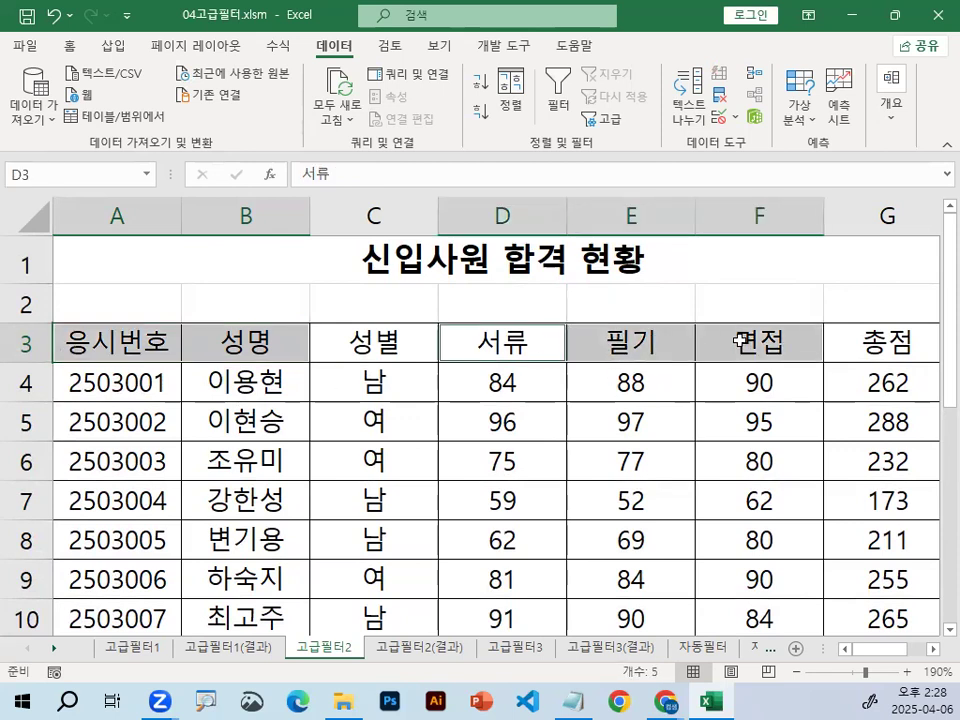
pyautogui.hotkey('ctrl', 'c')
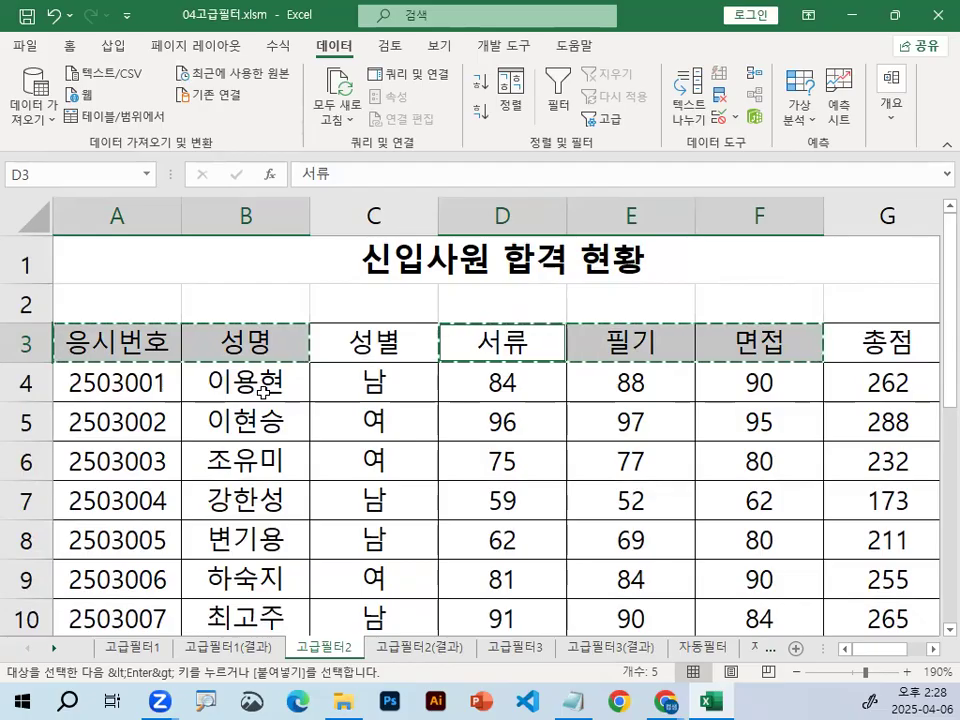
pyautogui.scroll(-4, 262, 392)
pyautogui.scroll(-3, 263, 390)
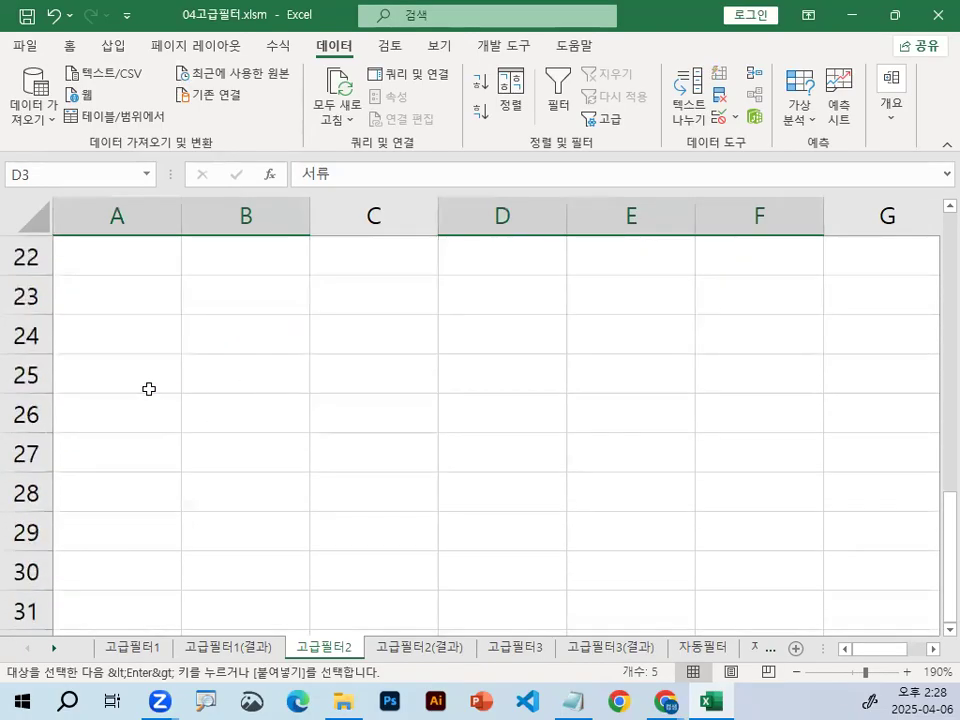
pyautogui.click(98, 379)
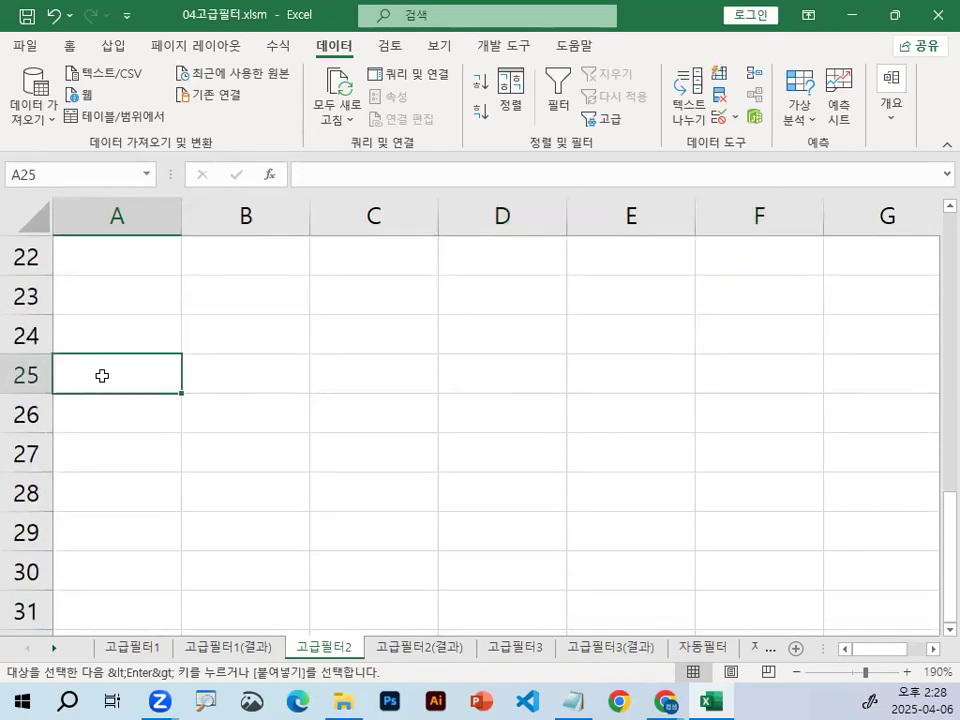
pyautogui.hotkey('ctrl', 'v')
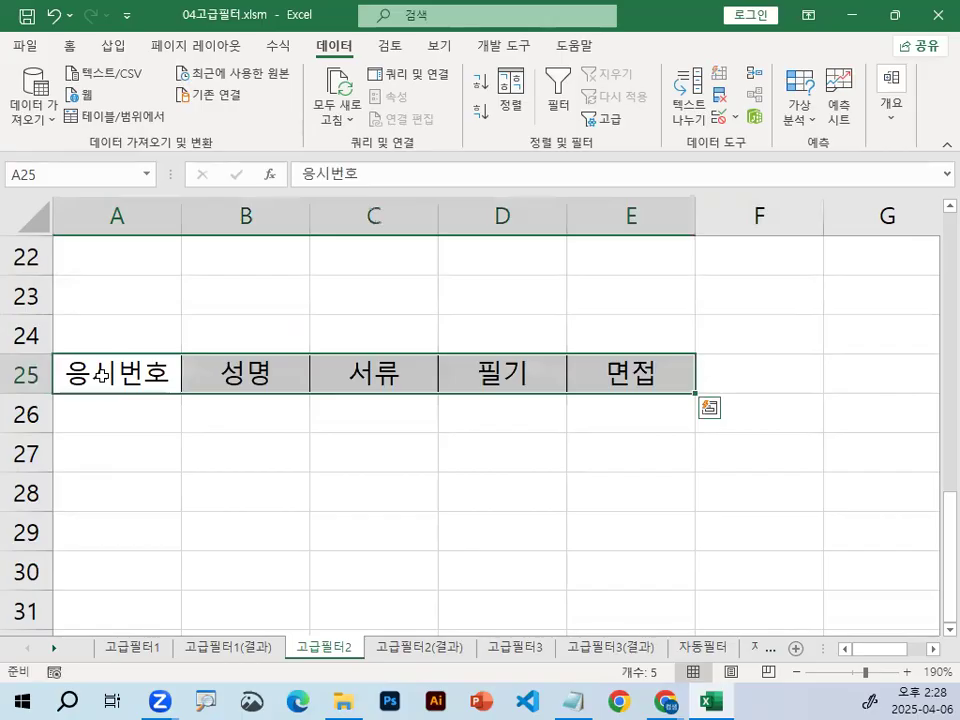
# Review the output headings in A25:E25 one by one, as well as the criteria in A20:B21
pyautogui.click(459, 433)
pyautogui.moveTo(176, 373); pyautogui.dragTo(614, 372)
pyautogui.moveTo(104, 378); pyautogui.dragTo(608, 381)
pyautogui.moveTo(517, 428); pyautogui.dragTo(502, 437)
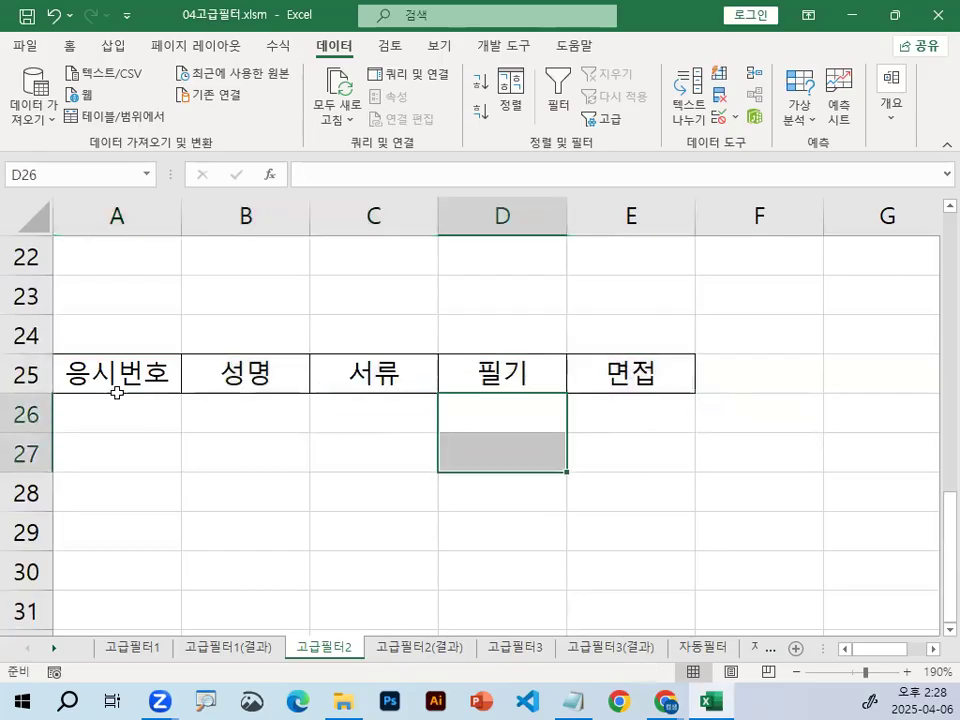
pyautogui.click(121, 384)
pyautogui.click(245, 382)
pyautogui.click(374, 377)
pyautogui.click(501, 372)
pyautogui.click(638, 372)
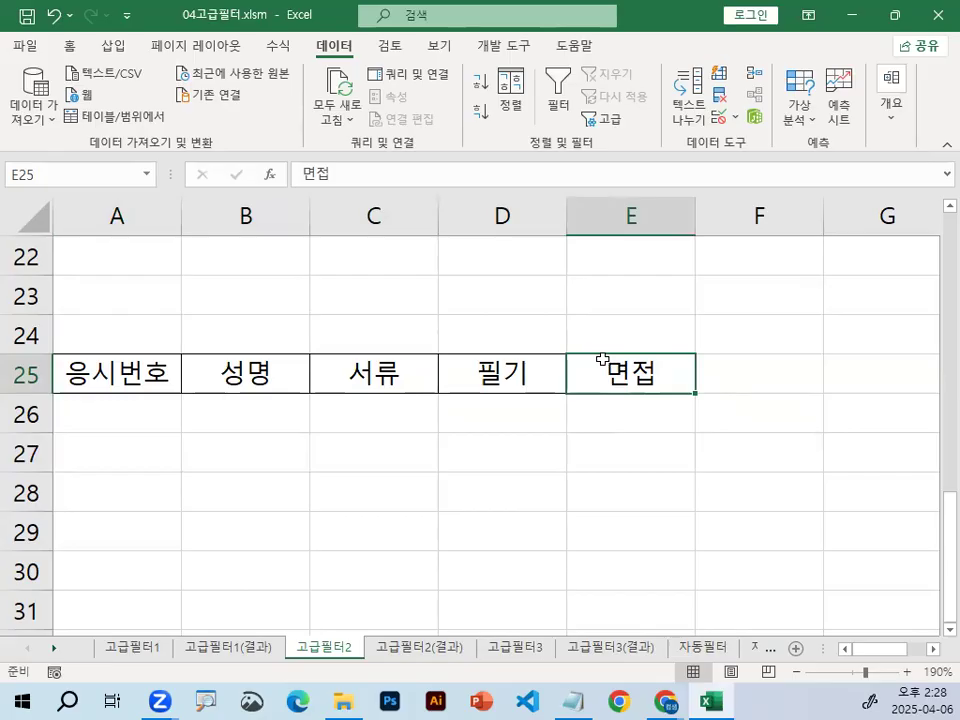
pyautogui.click(540, 448)
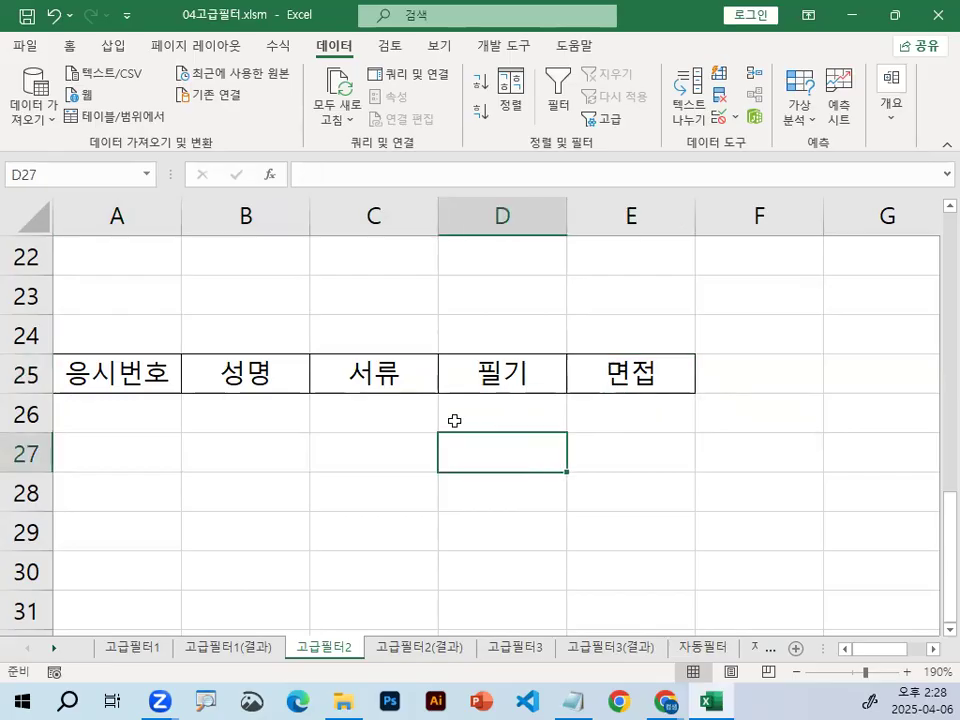
pyautogui.click(132, 377)
pyautogui.moveTo(134, 348); pyautogui.dragTo(103, 407)
pyautogui.moveTo(111, 342)
pyautogui.mouseDown()
pyautogui.moveTo(150, 389)
pyautogui.moveTo(660, 374)
pyautogui.mouseUp()
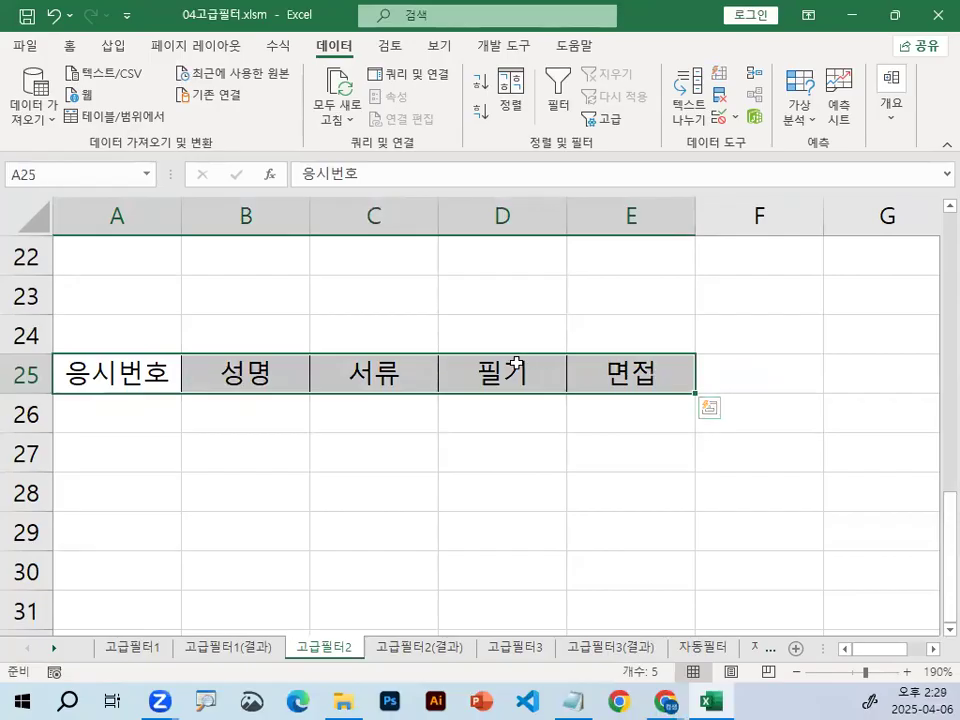
pyautogui.click(479, 310)
pyautogui.scroll(2, 122, 452)
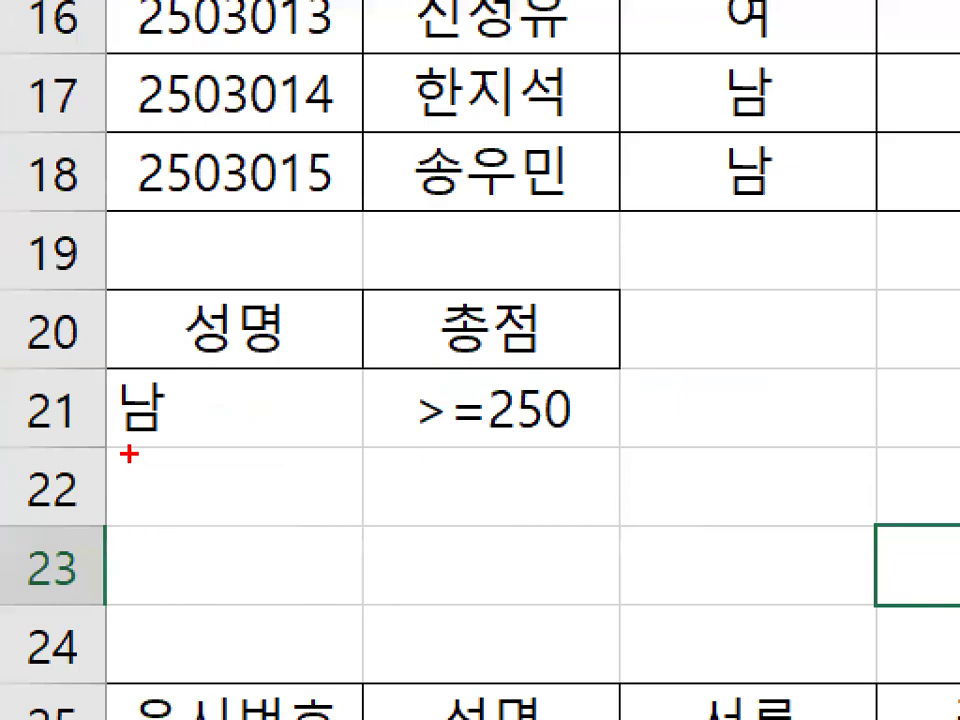
pyautogui.moveTo(113, 447); pyautogui.dragTo(597, 446)
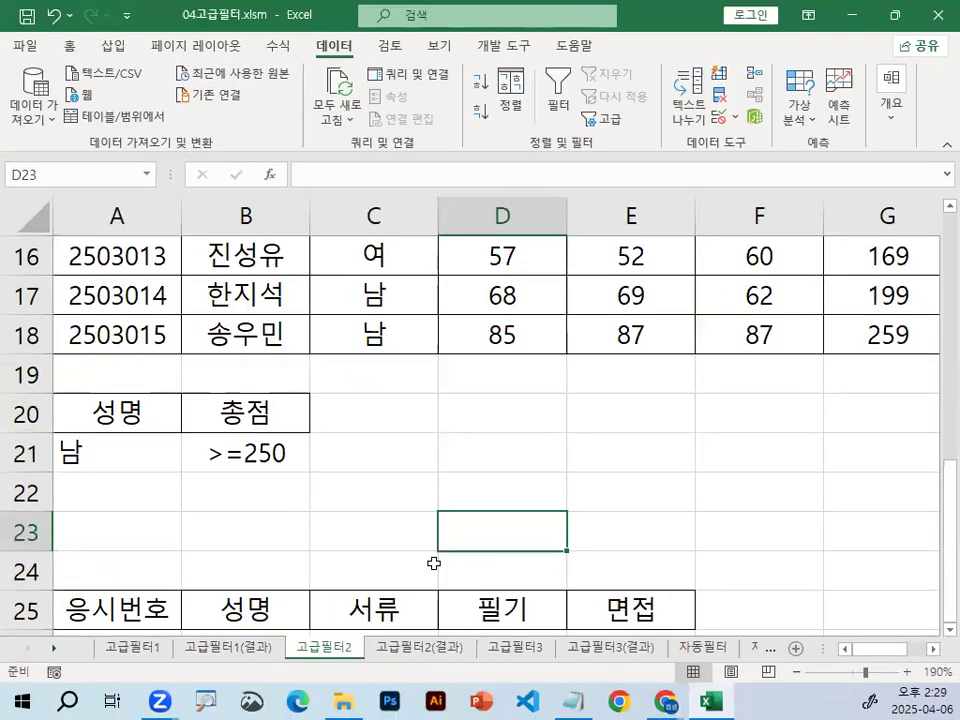
# Start the Advanced Filter (고급 필터) from cell C5 of the recruit table and check the list range it proposes
pyautogui.scroll(5, 432, 557)
pyautogui.click(372, 418)
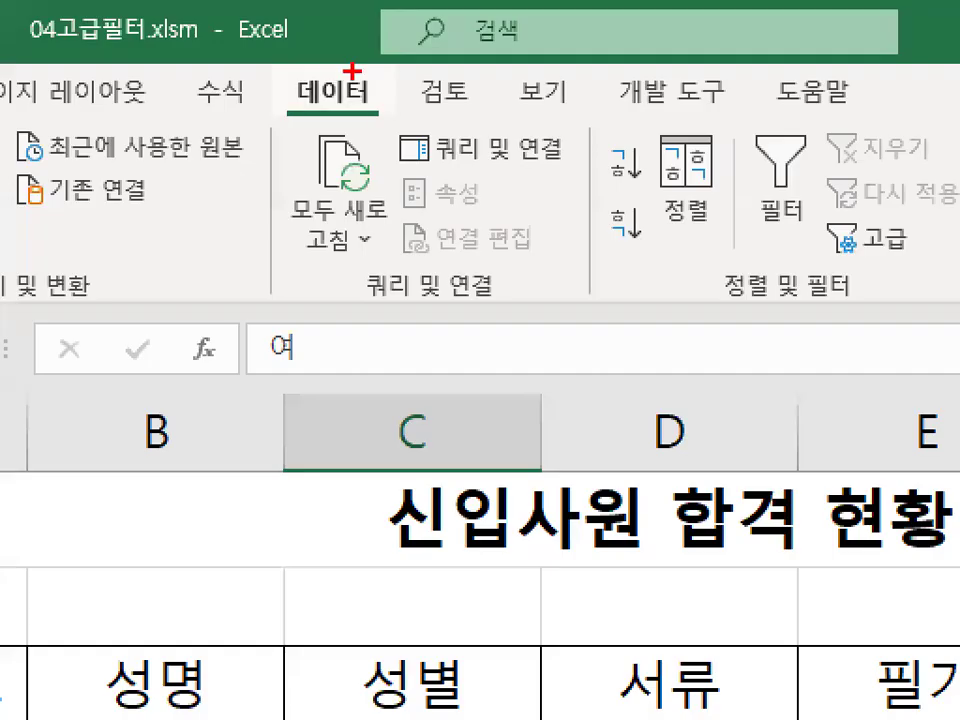
pyautogui.moveTo(340, 54)
pyautogui.mouseDown()
pyautogui.moveTo(366, 41)
pyautogui.moveTo(316, 60)
pyautogui.mouseUp()
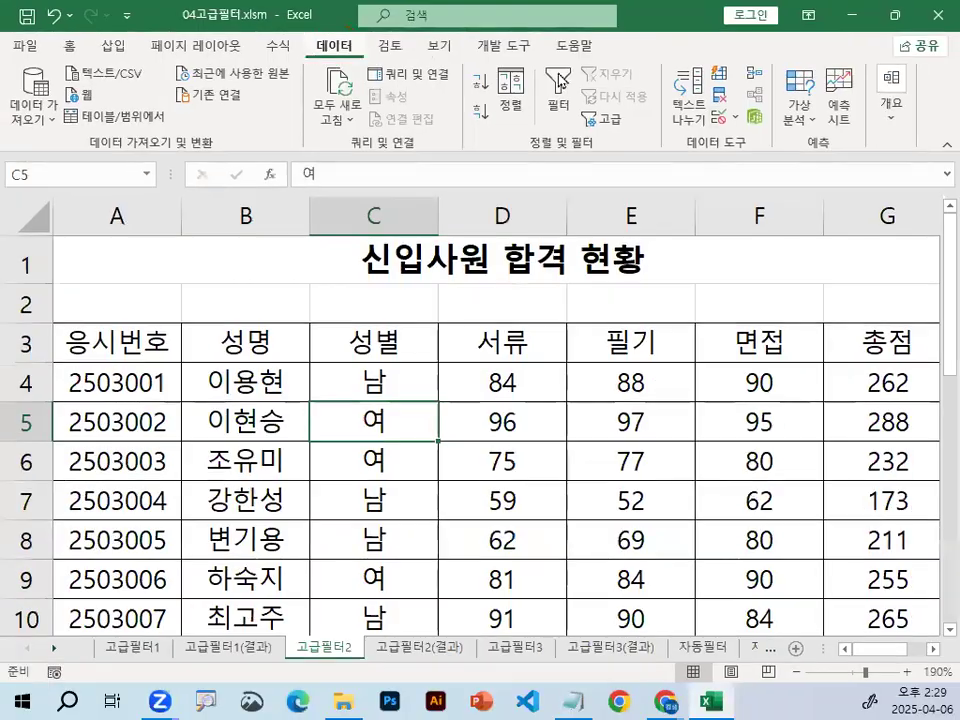
pyautogui.moveTo(659, 121)
pyautogui.mouseDown()
pyautogui.moveTo(524, 86)
pyautogui.moveTo(588, 130)
pyautogui.mouseUp()
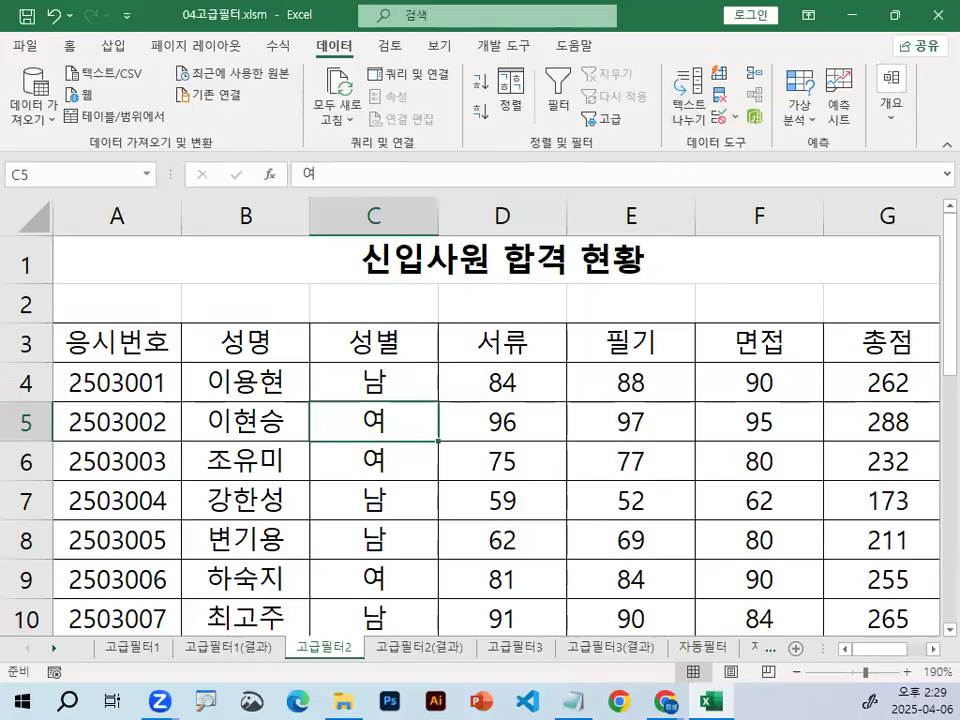
pyautogui.moveTo(395, 399); pyautogui.dragTo(469, 324)
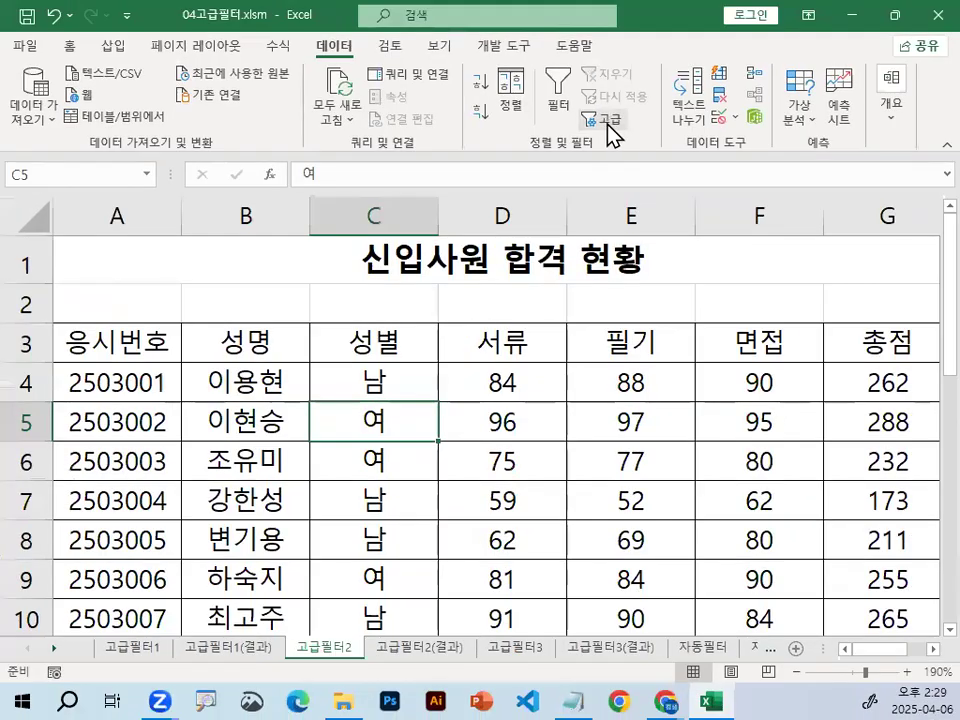
pyautogui.click(610, 124)
pyautogui.scroll(1, 45, 380)
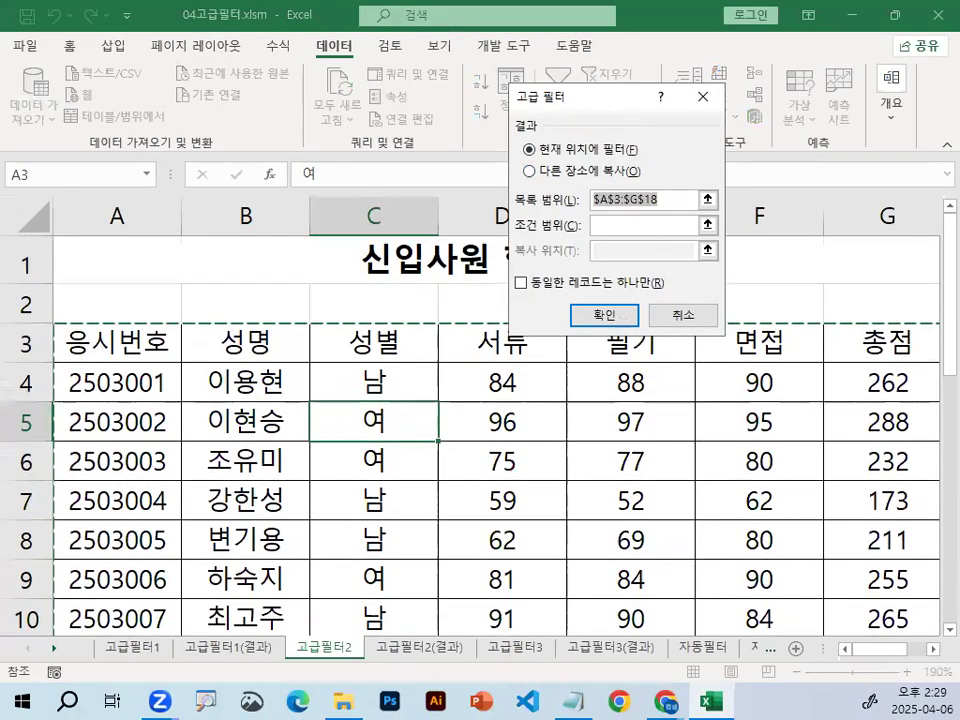
pyautogui.moveTo(114, 338); pyautogui.dragTo(108, 368)
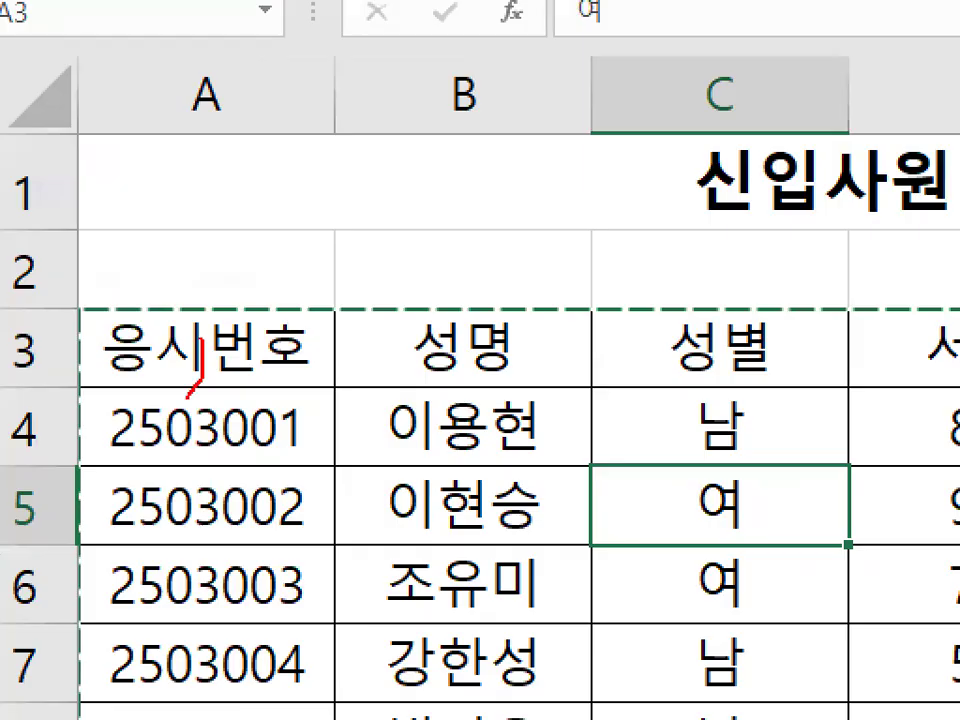
pyautogui.moveTo(187, 398)
pyautogui.mouseDown()
pyautogui.moveTo(150, 240)
pyautogui.moveTo(216, 347)
pyautogui.mouseUp()
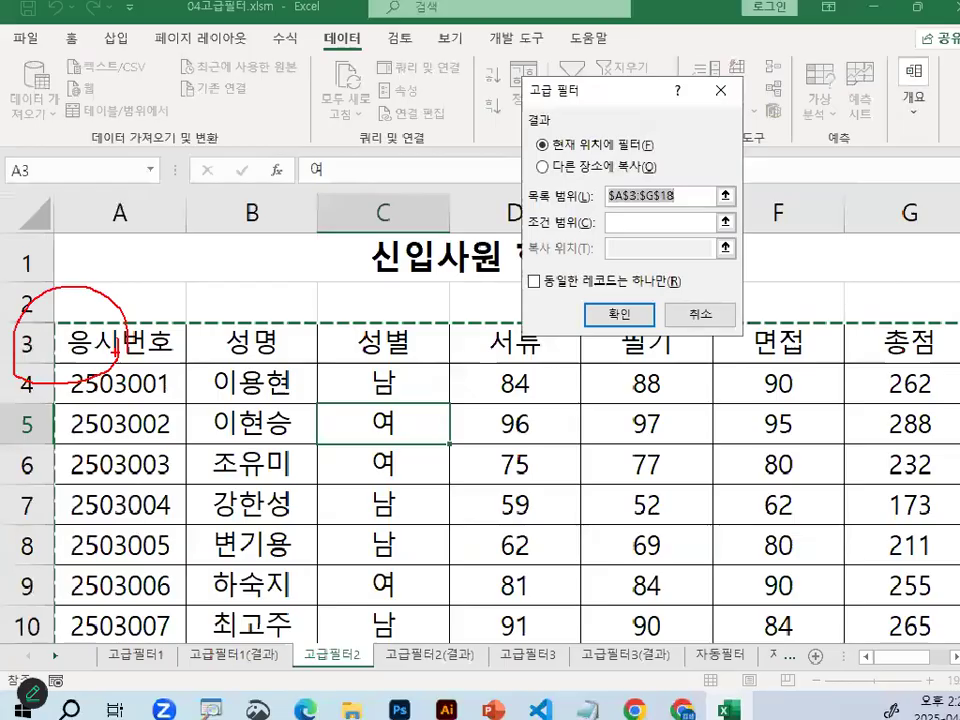
pyautogui.press('Escape')
pyautogui.moveTo(570, 212); pyautogui.dragTo(716, 212)
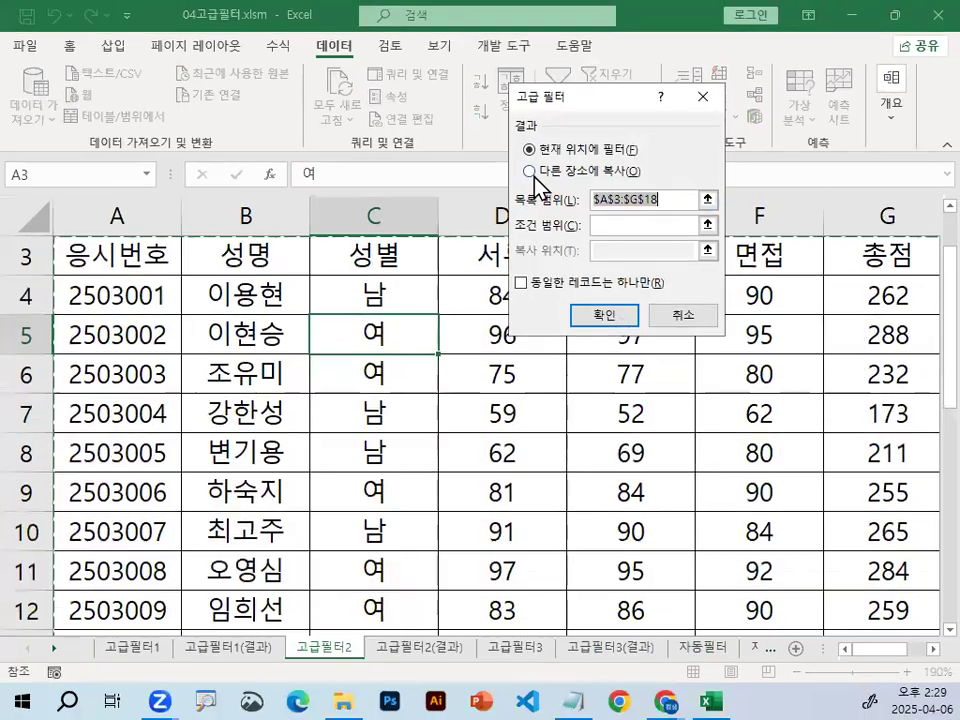
# Set the advanced filter to copy its results to another location (다른 장소에 복사)
pyautogui.click(563, 148)
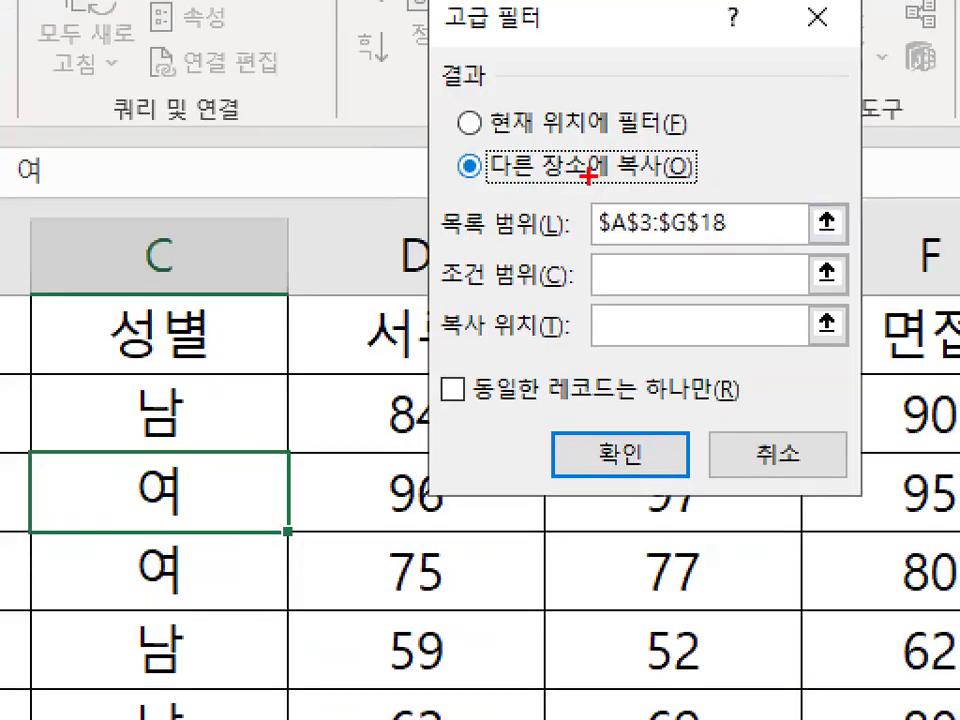
pyautogui.moveTo(467, 182); pyautogui.dragTo(696, 180)
pyautogui.moveTo(624, 328)
pyautogui.mouseDown()
pyautogui.moveTo(643, 322)
pyautogui.moveTo(611, 318)
pyautogui.moveTo(643, 343)
pyautogui.moveTo(632, 352)
pyautogui.mouseUp()
pyautogui.moveTo(432, 284)
pyautogui.mouseDown()
pyautogui.moveTo(556, 282)
pyautogui.moveTo(678, 173)
pyautogui.mouseUp()
pyautogui.press('Escape')
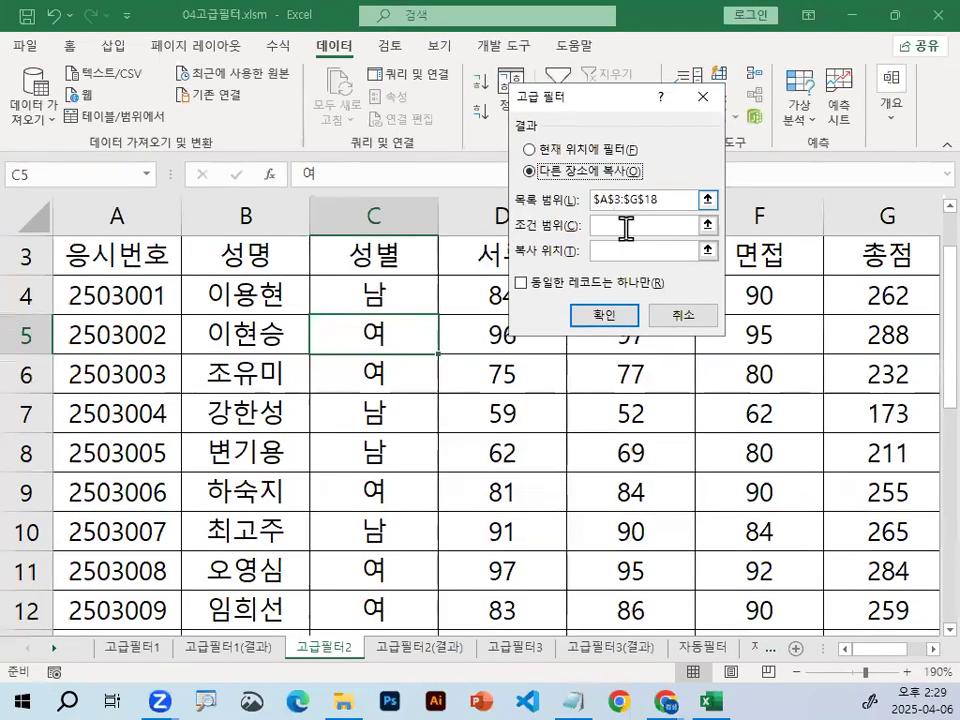
# Set the advanced filter's criteria range (조건 범위) to A20:B21
pyautogui.scroll(-5, 398, 323)
pyautogui.scroll(-1, 300, 315)
pyautogui.scroll(1, 195, 309)
pyautogui.moveTo(155, 330); pyautogui.dragTo(240, 375)
# Set the copy destination (복사 위치) to the headings A25:E25 and run the advanced filter
pyautogui.click(610, 251)
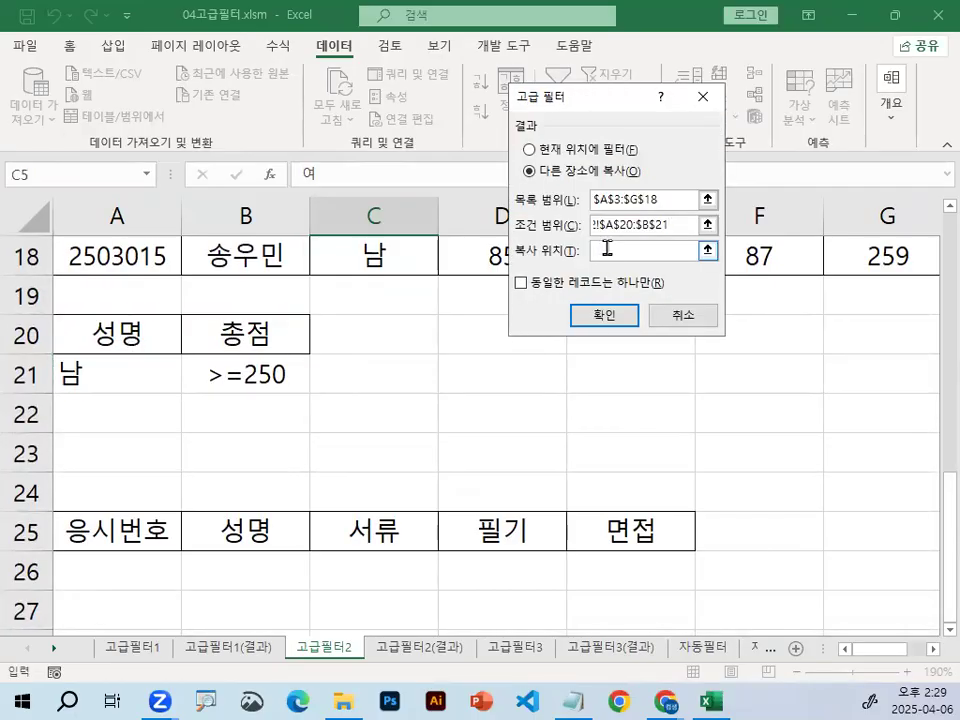
pyautogui.moveTo(99, 509)
pyautogui.mouseDown()
pyautogui.moveTo(101, 540)
pyautogui.moveTo(167, 451)
pyautogui.mouseUp()
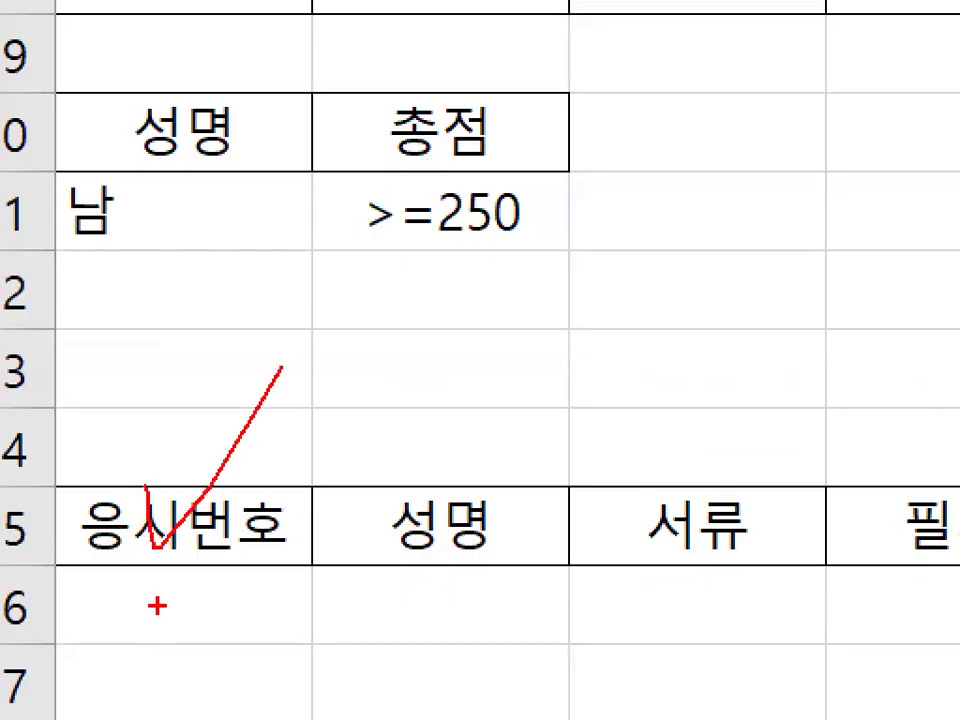
pyautogui.moveTo(228, 587); pyautogui.dragTo(276, 600)
pyautogui.moveTo(311, 409)
pyautogui.mouseDown()
pyautogui.moveTo(253, 502)
pyautogui.moveTo(95, 640)
pyautogui.mouseUp()
pyautogui.moveTo(175, 495); pyautogui.dragTo(245, 655)
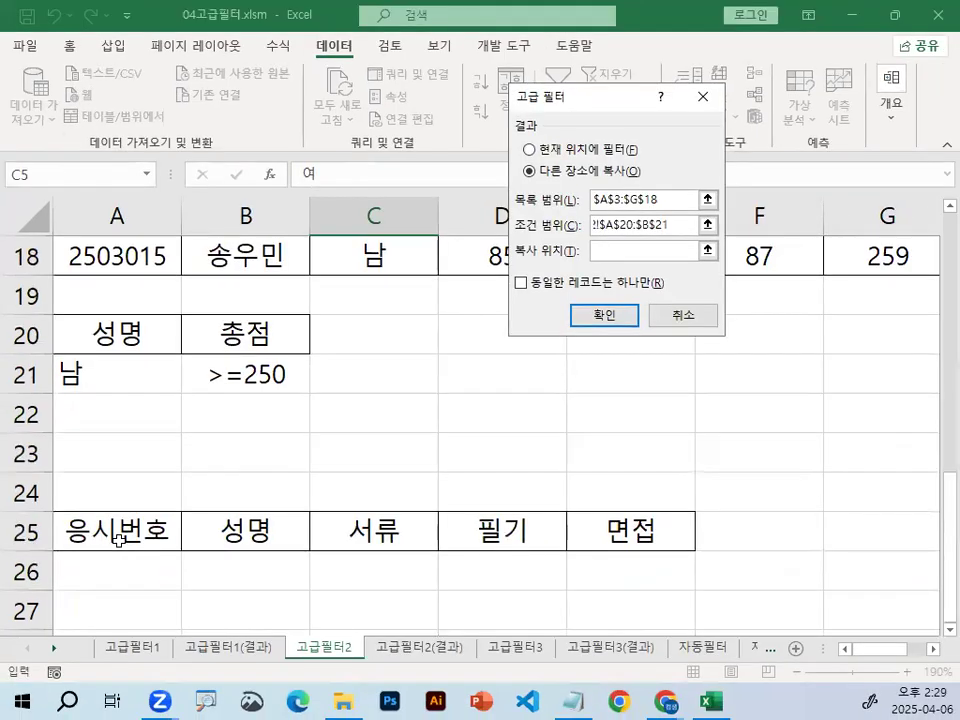
pyautogui.moveTo(169, 537); pyautogui.dragTo(881, 517)
pyautogui.moveTo(462, 526); pyautogui.dragTo(606, 521)
pyautogui.moveTo(84, 547); pyautogui.dragTo(531, 544)
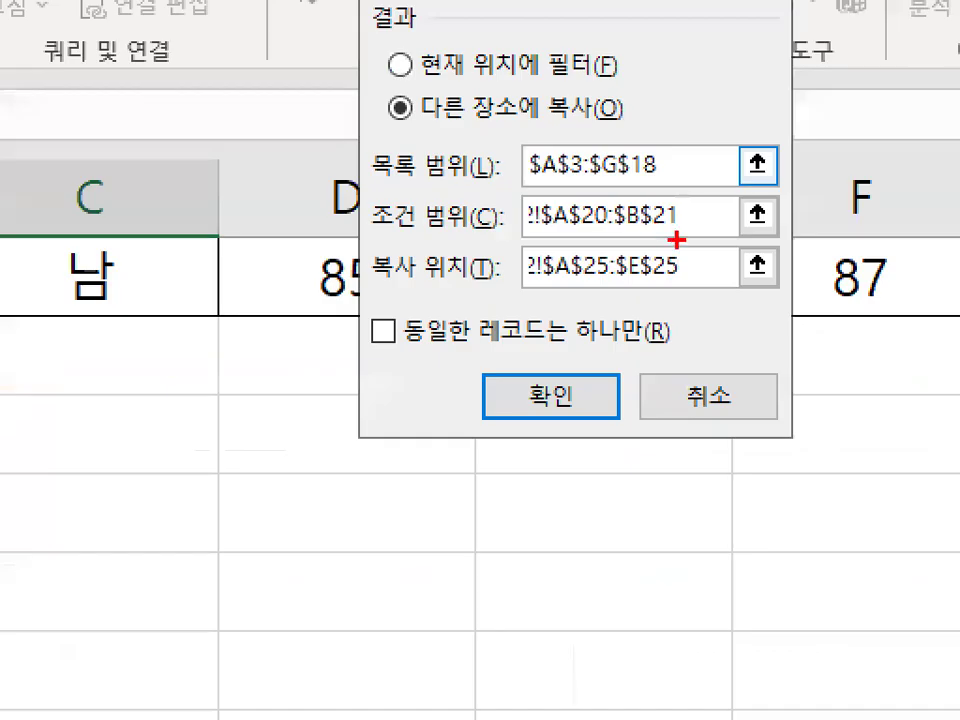
pyautogui.moveTo(708, 242)
pyautogui.mouseDown()
pyautogui.moveTo(649, 251)
pyautogui.moveTo(662, 229)
pyautogui.moveTo(688, 272)
pyautogui.mouseUp()
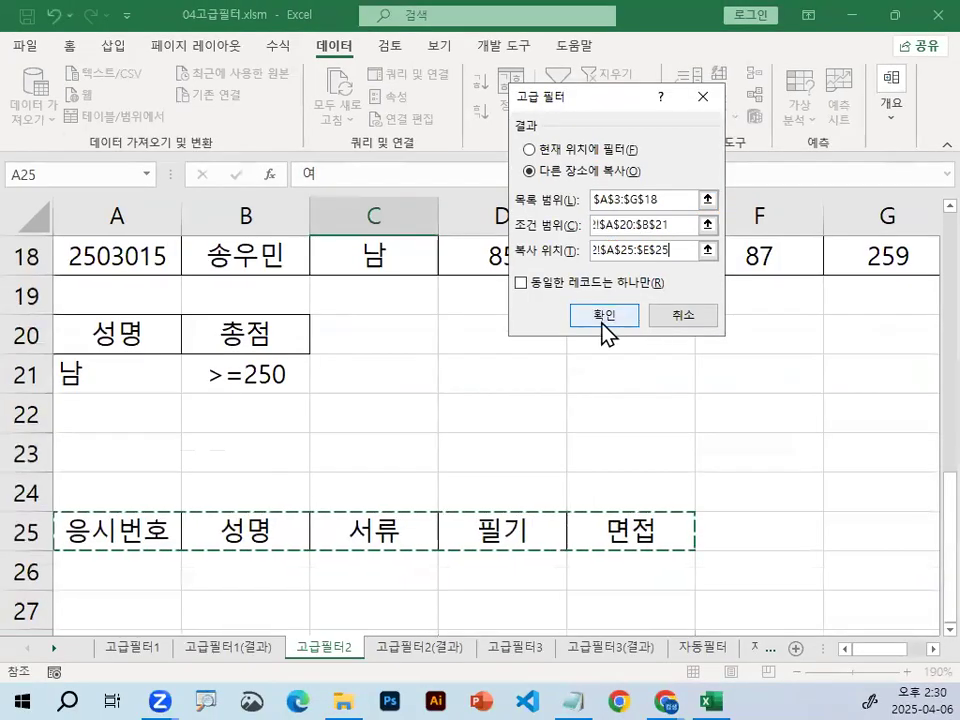
pyautogui.click(555, 400)
# Check the output area and the criteria cells, and replace the criteria heading in A20 with 성별
pyautogui.scroll(-5, 461, 351)
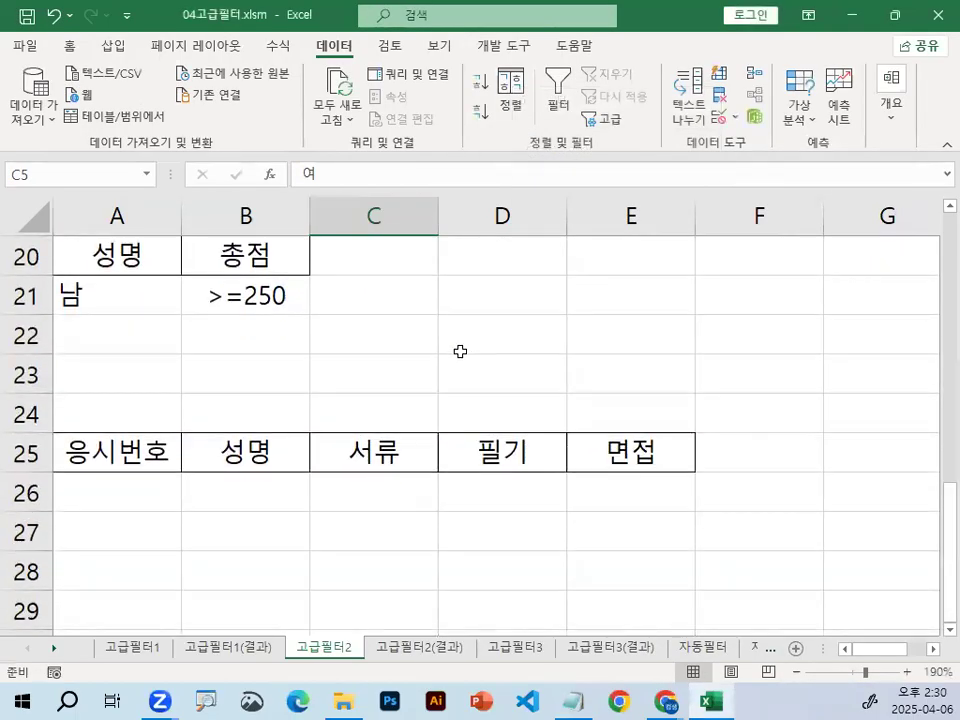
pyautogui.click(137, 481)
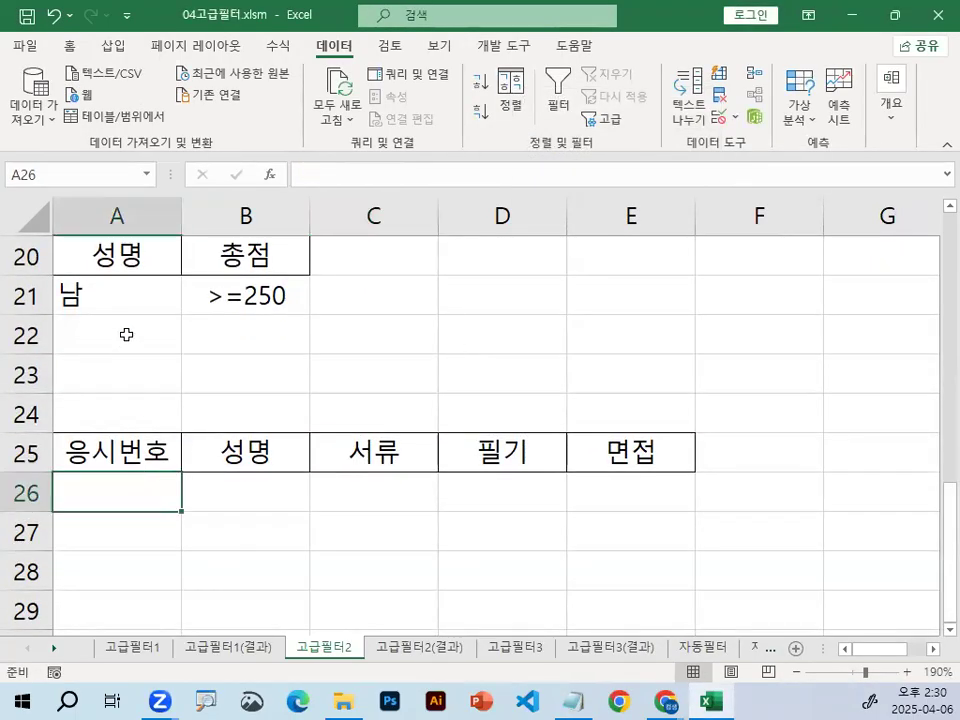
pyautogui.click(128, 281)
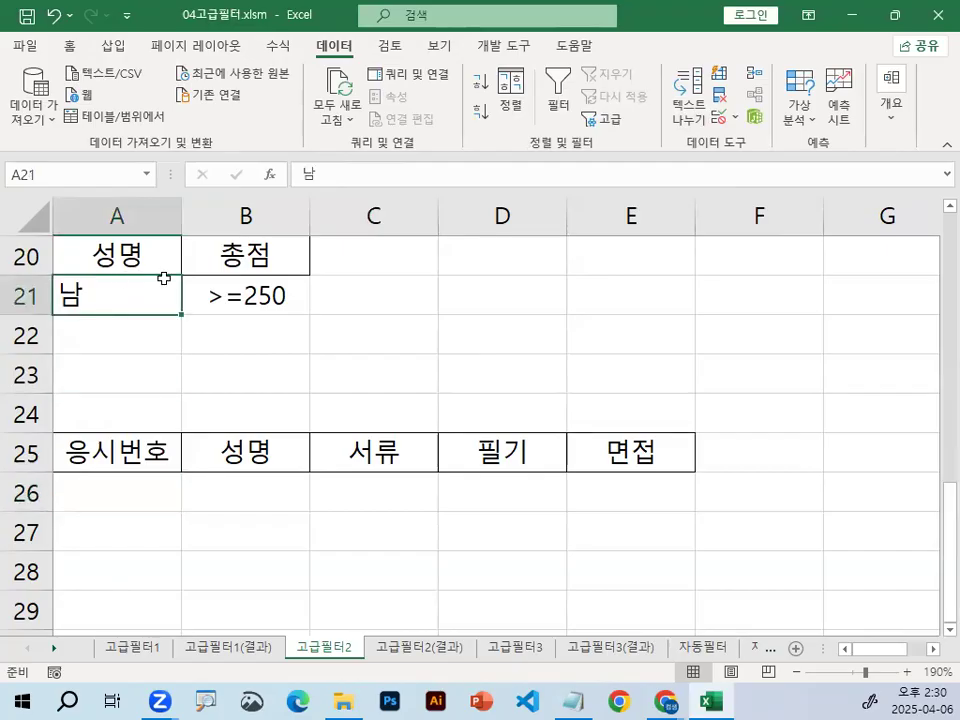
pyautogui.doubleClick(265, 289)
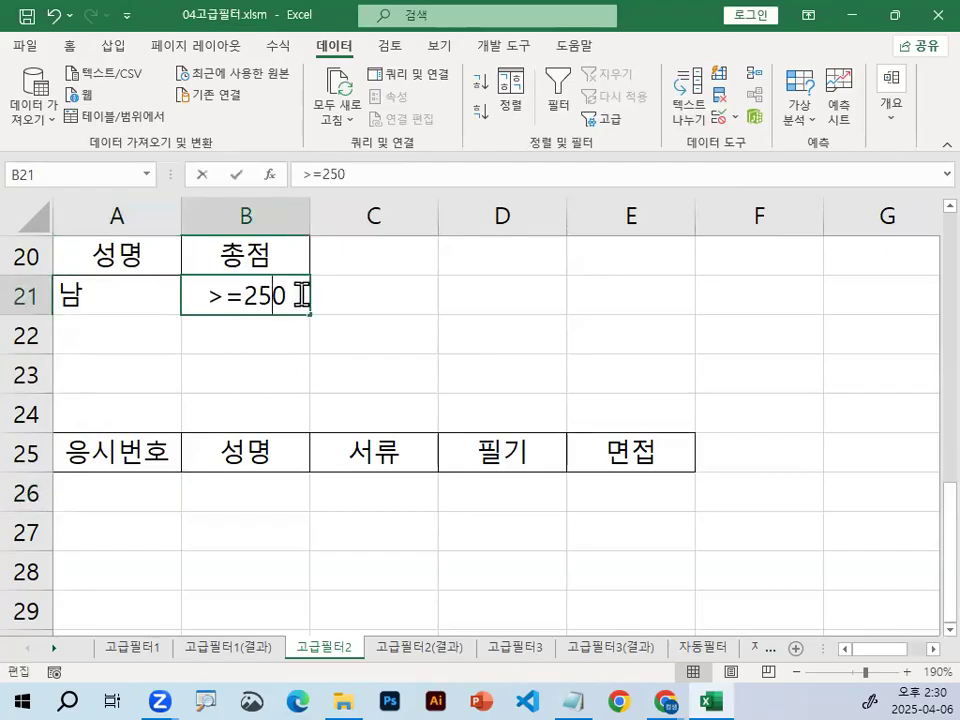
pyautogui.click(146, 441)
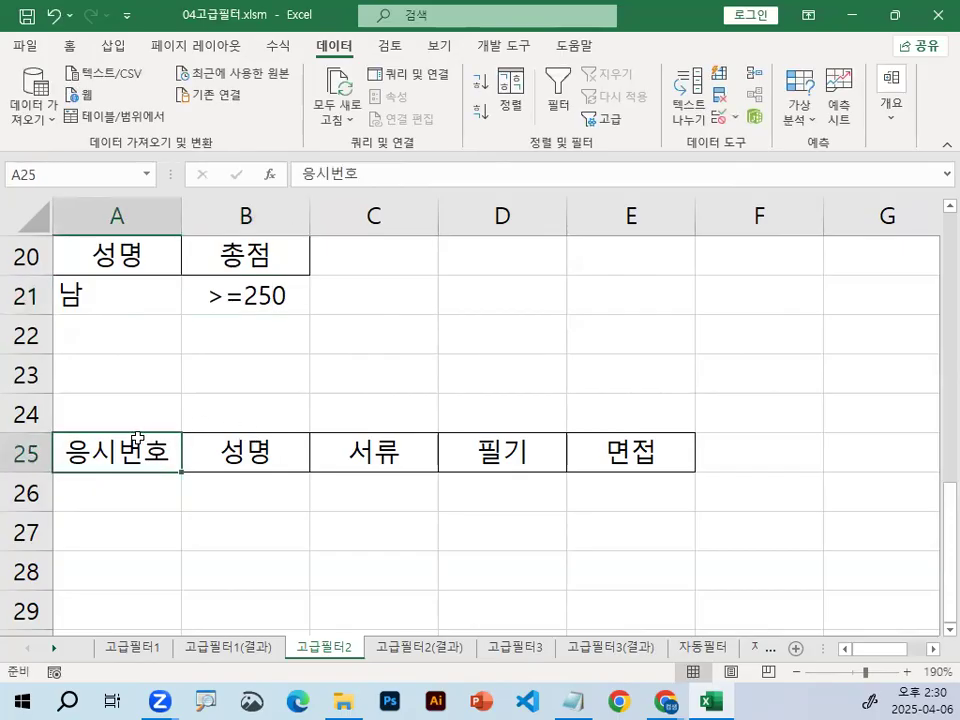
pyautogui.scroll(1, 137, 439)
pyautogui.click(140, 372)
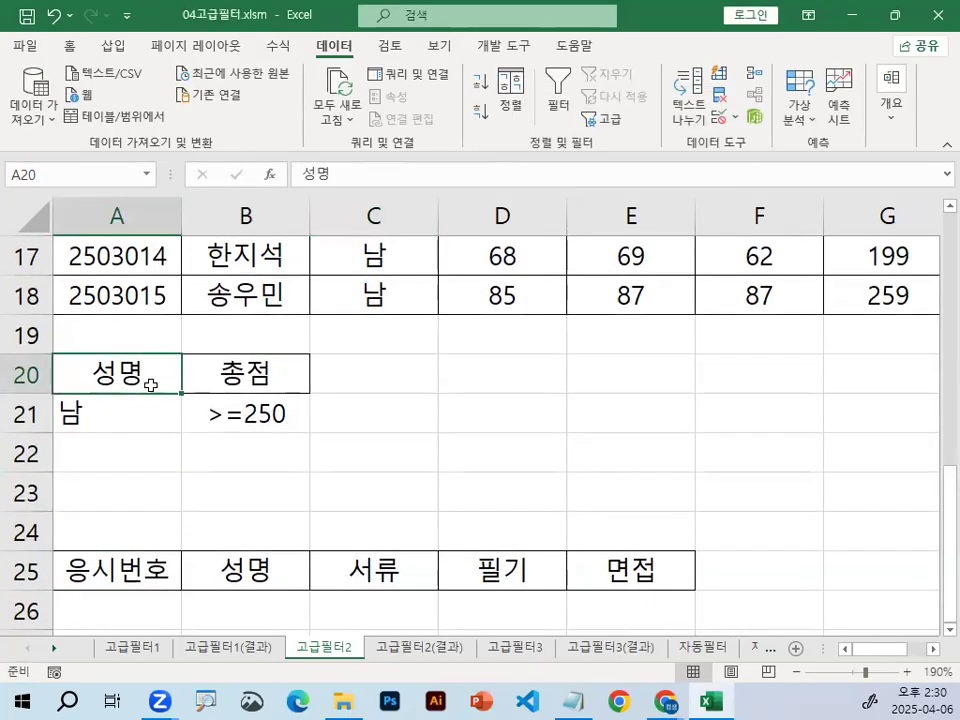
pyautogui.hotkey('ctrl', '1')
pyautogui.click(73, 364)
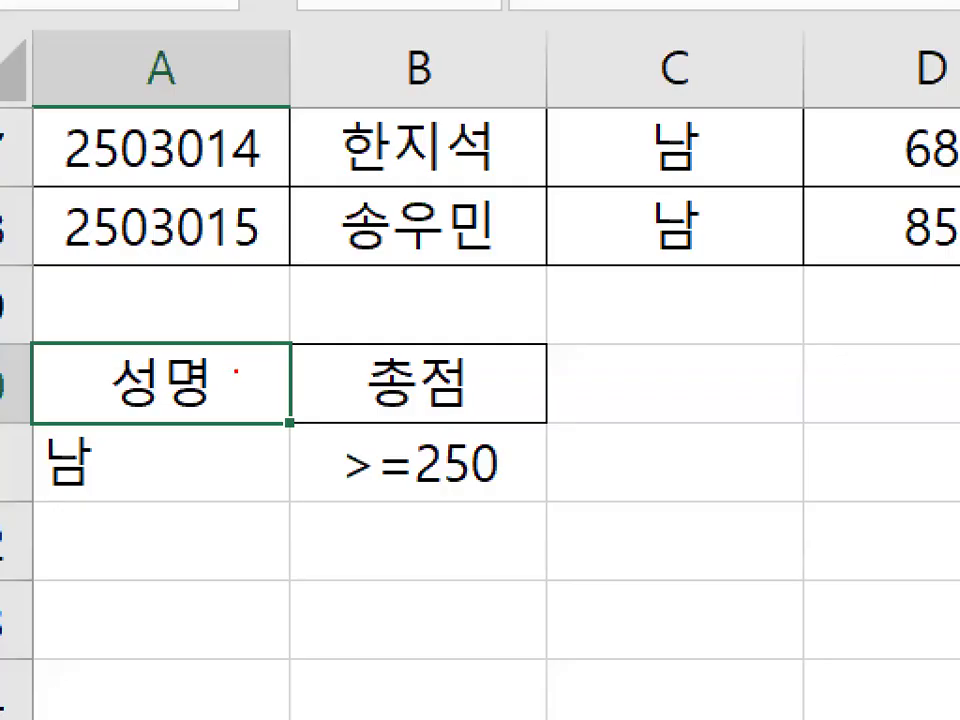
pyautogui.moveTo(237, 371); pyautogui.dragTo(210, 364)
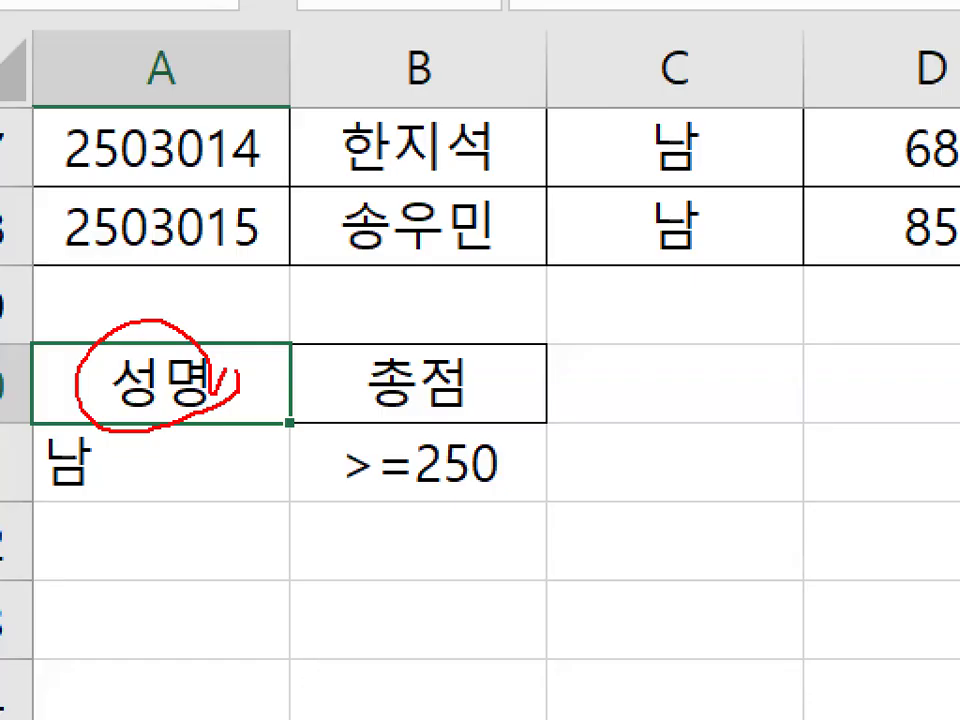
pyautogui.press('Escape')
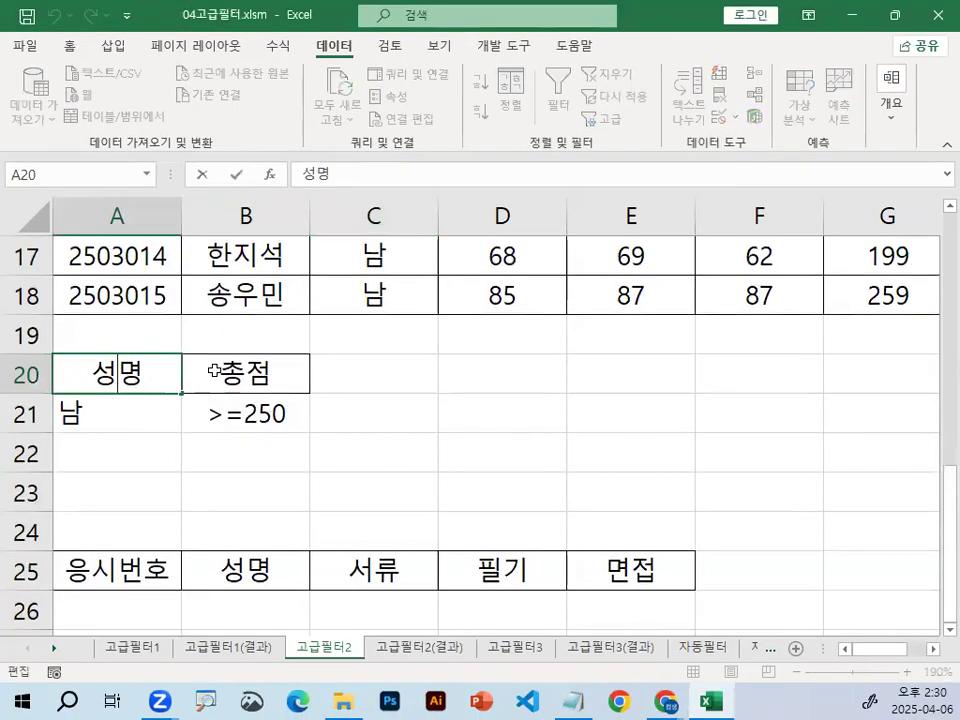
pyautogui.write('성별')
pyautogui.press('Return')
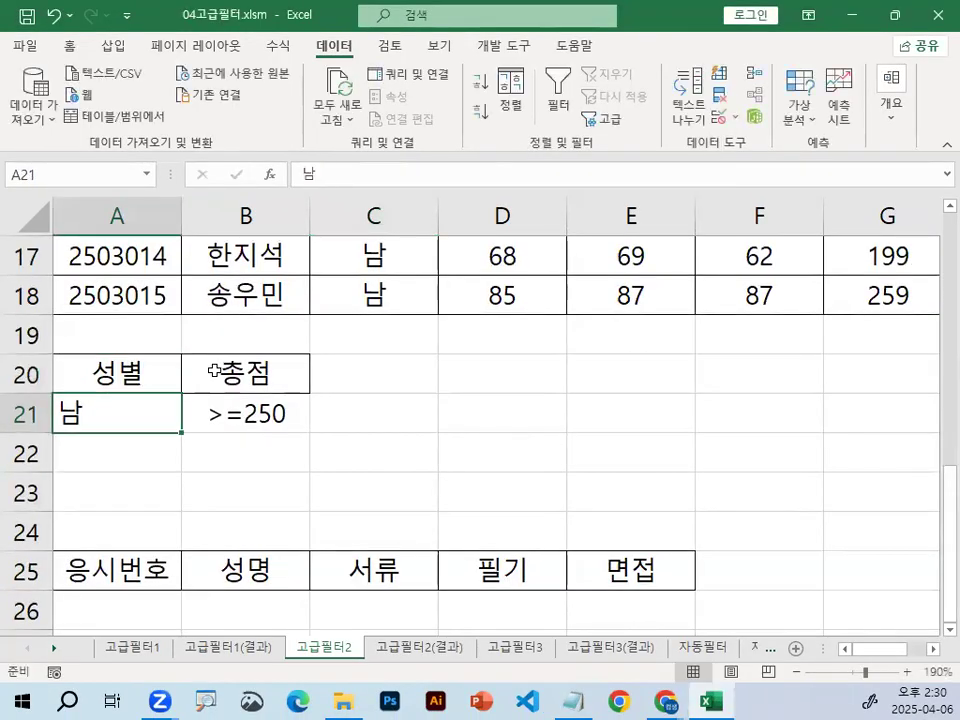
# Review the criteria heading in A20 against the output heading in B25
pyautogui.click(124, 384)
pyautogui.hotkey('ctrl', '1')
pyautogui.moveTo(216, 377)
pyautogui.mouseDown()
pyautogui.moveTo(129, 304)
pyautogui.moveTo(169, 369)
pyautogui.mouseUp()
pyautogui.press('Escape')
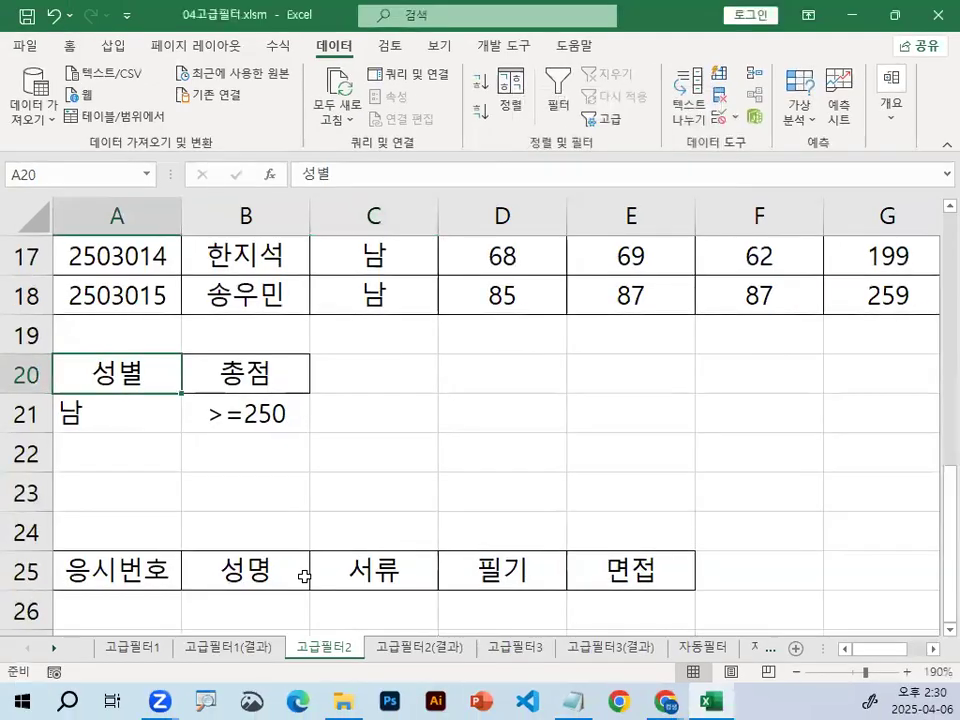
pyautogui.click(299, 572)
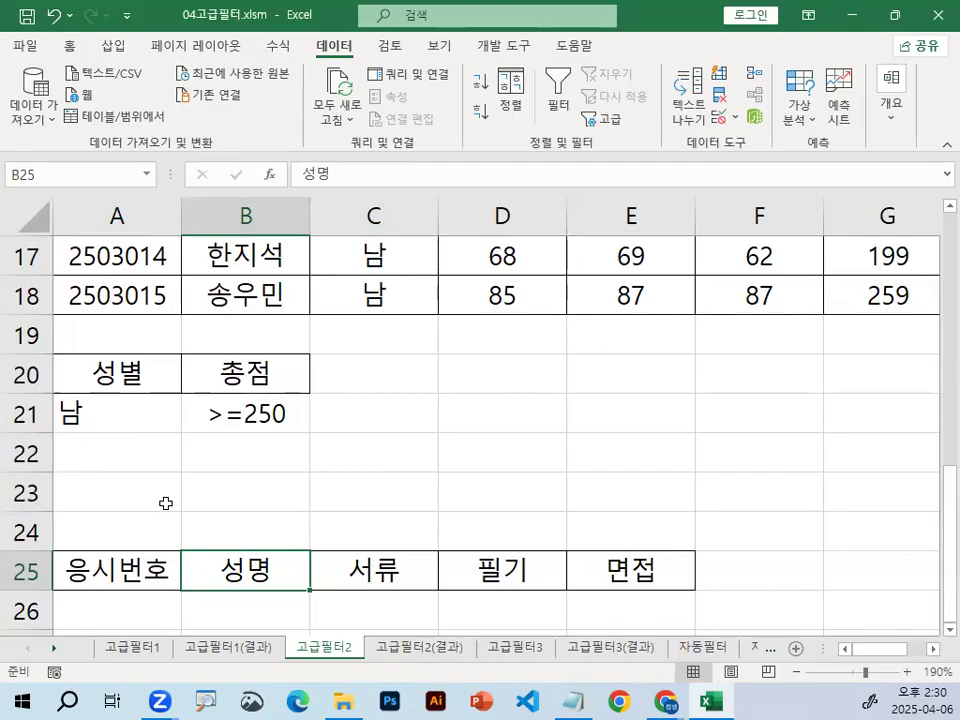
pyautogui.hotkey('ctrl', '1')
pyautogui.moveTo(182, 362)
pyautogui.mouseDown()
pyautogui.moveTo(184, 321)
pyautogui.moveTo(188, 365)
pyautogui.mouseUp()
pyautogui.press('Escape')
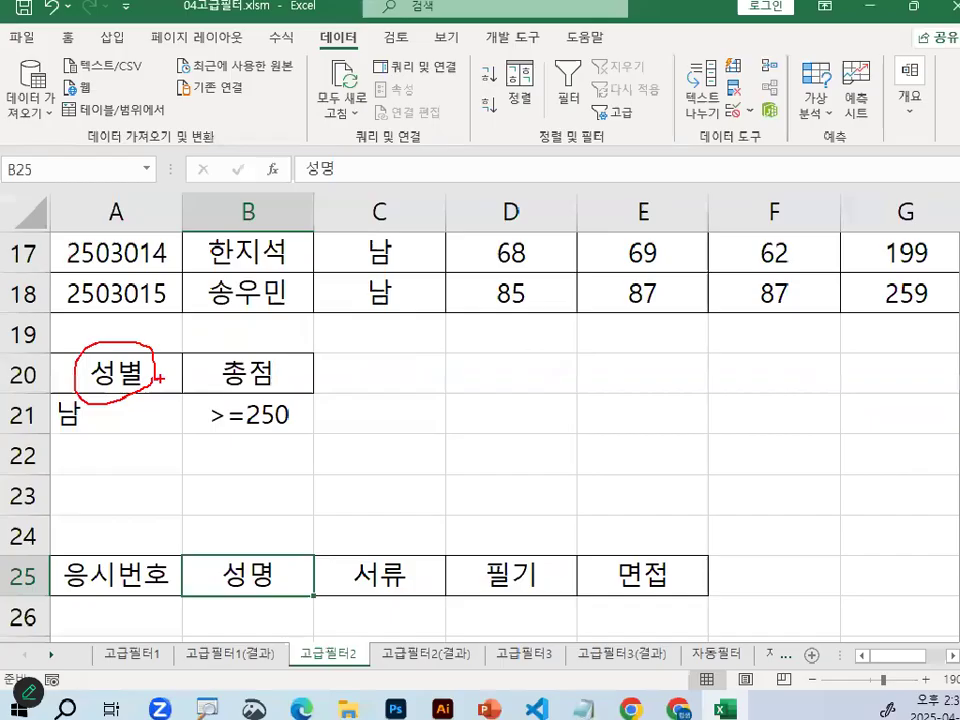
# Start the Advanced Filter again from cell C7 of the recruit table and set it to copy results to another location (다른 장소에 복사)
pyautogui.scroll(3, 591, 499)
pyautogui.scroll(1, 591, 499)
pyautogui.click(394, 334)
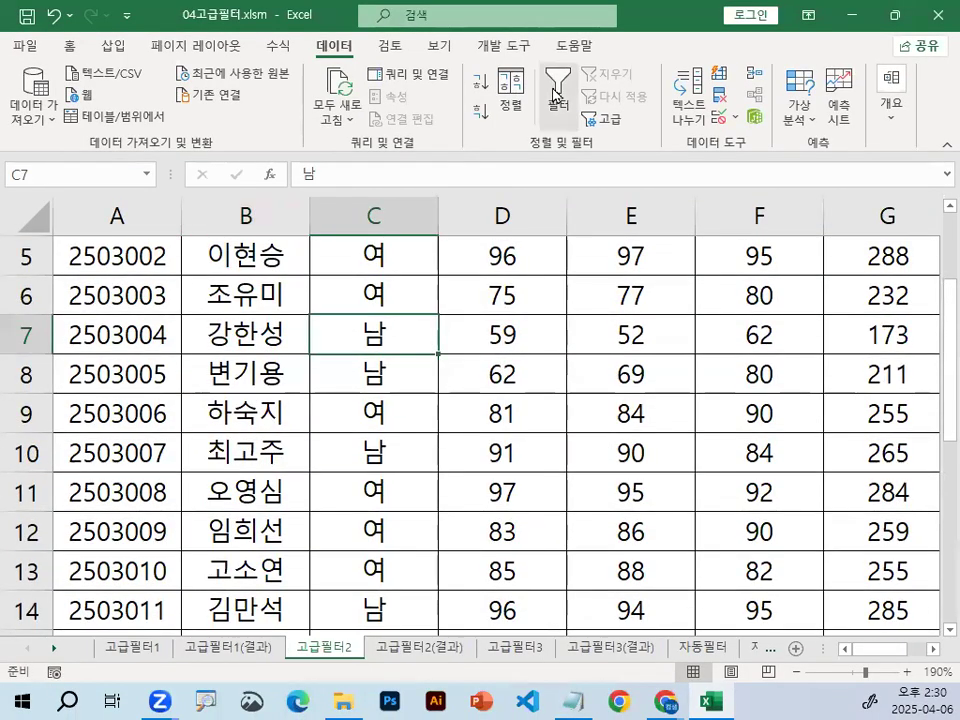
pyautogui.click(609, 120)
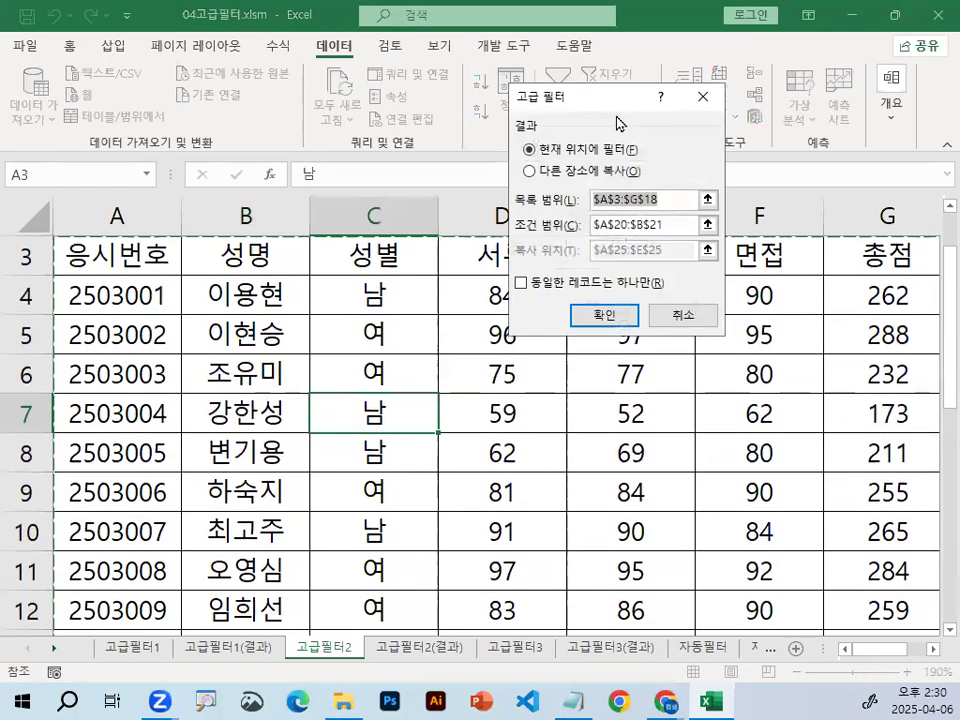
pyautogui.click(529, 171)
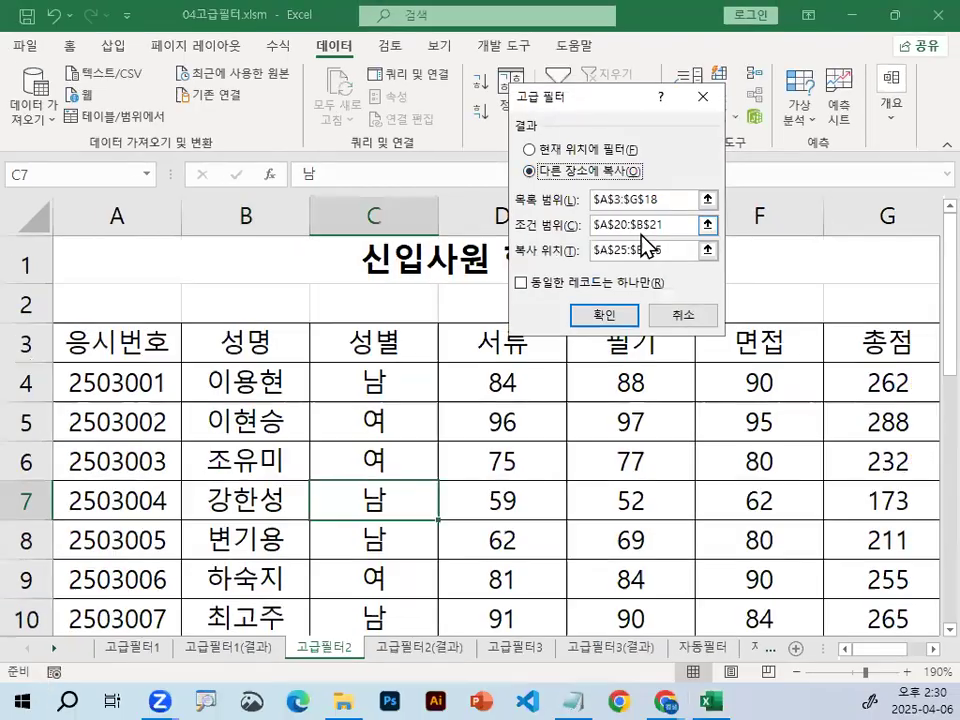
# Verify the criteria range A20:B21 and the copy destination A25:E25, and run the advanced filter
pyautogui.click(795, 276)
pyautogui.scroll(-1, 309, 453)
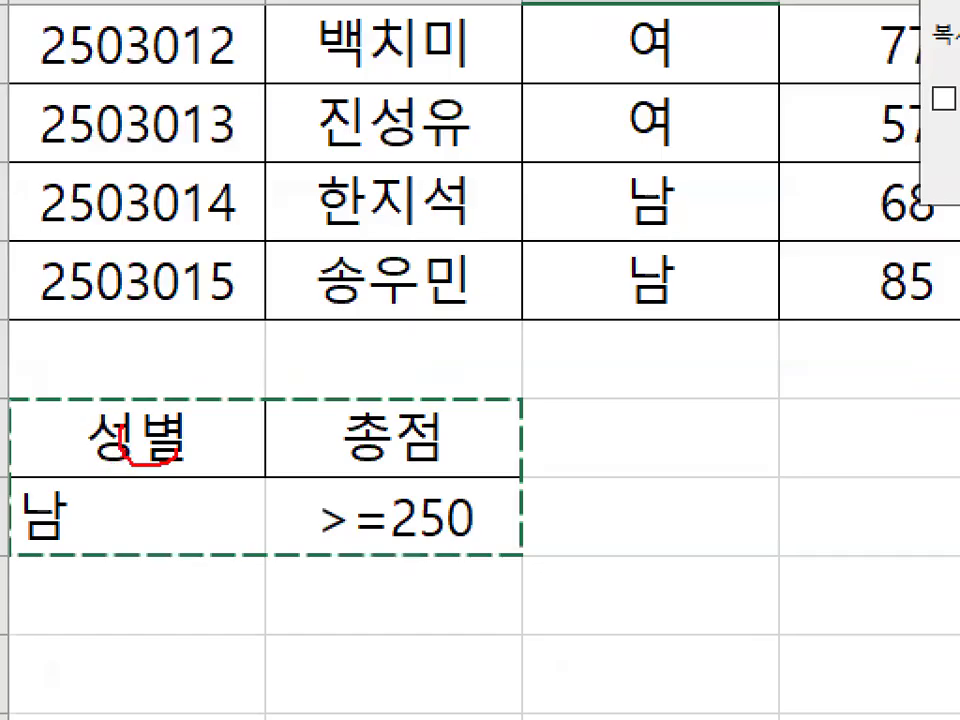
pyautogui.moveTo(120, 425); pyautogui.dragTo(182, 447)
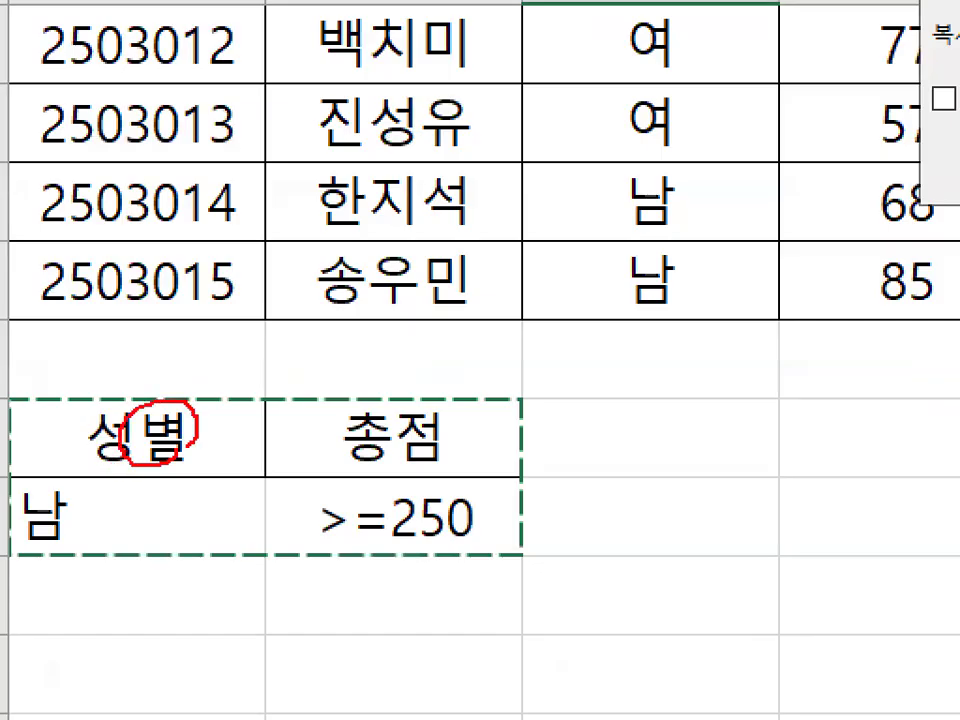
pyautogui.press('Escape')
pyautogui.click(630, 250)
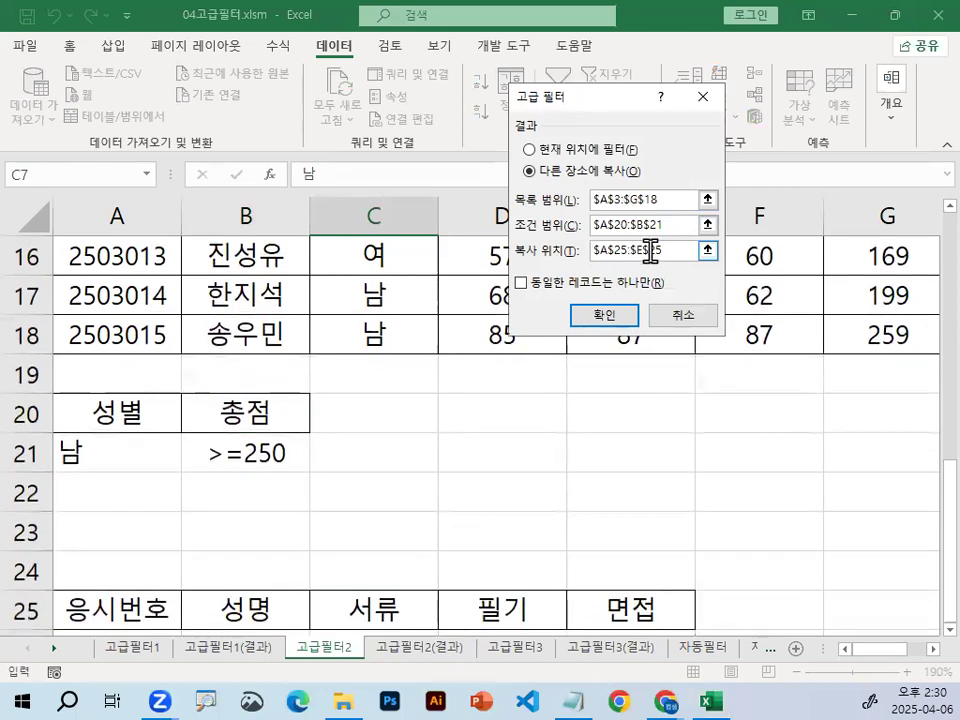
pyautogui.click(610, 317)
# Compare the extracted rows 25 to 29 with those on the 고급필터2(결과) answer sheet
pyautogui.scroll(-5, 467, 364)
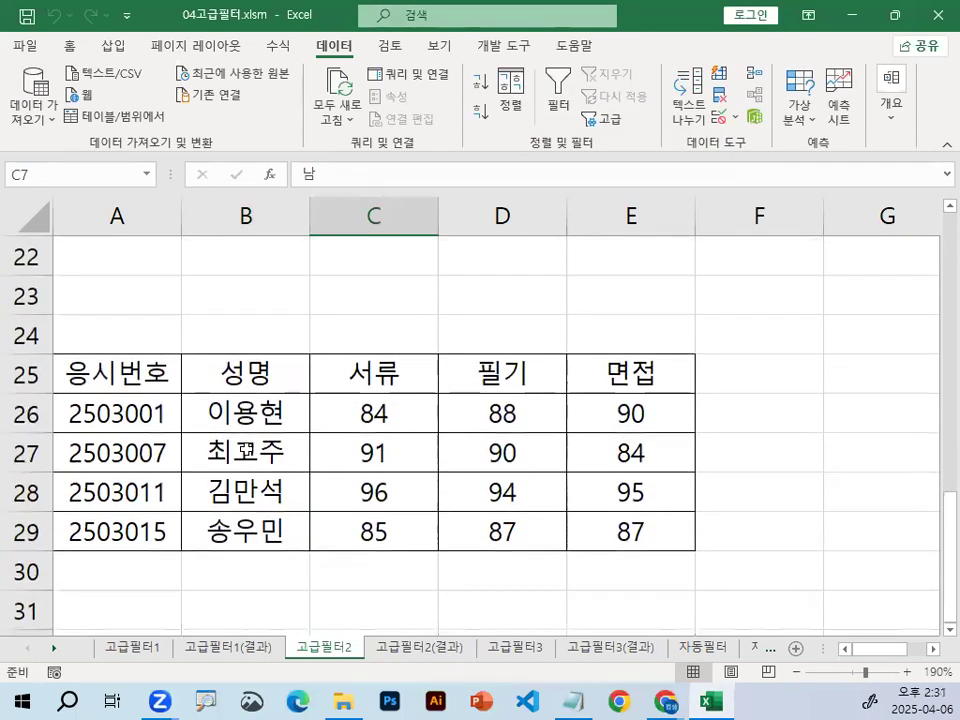
pyautogui.moveTo(40, 374); pyautogui.dragTo(22, 540)
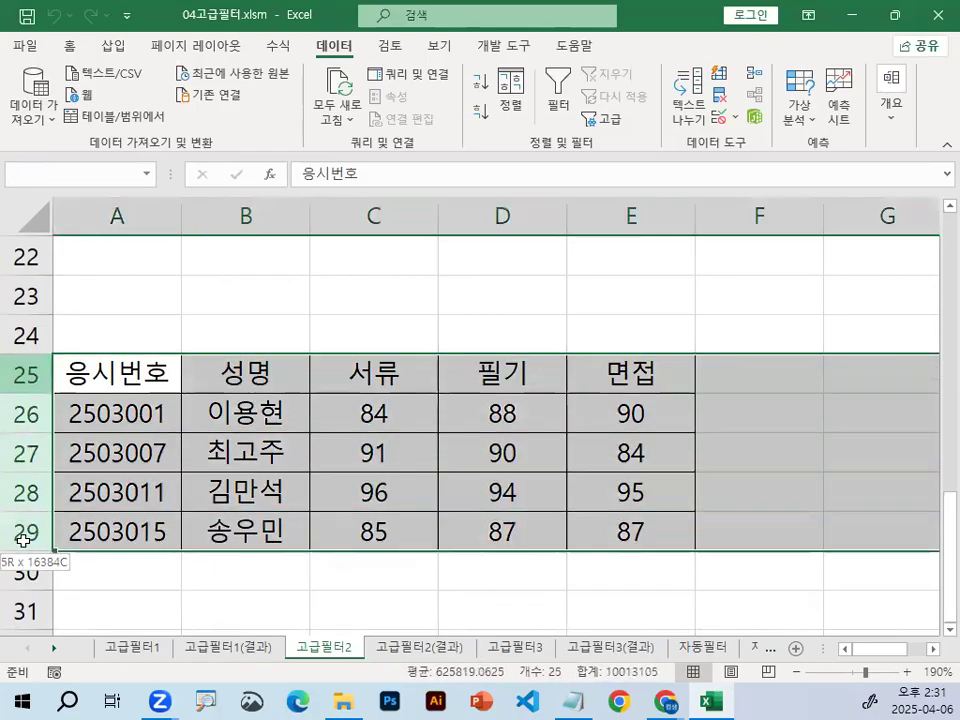
pyautogui.click(410, 647)
pyautogui.scroll(-3, 215, 570)
pyautogui.scroll(-2, 200, 548)
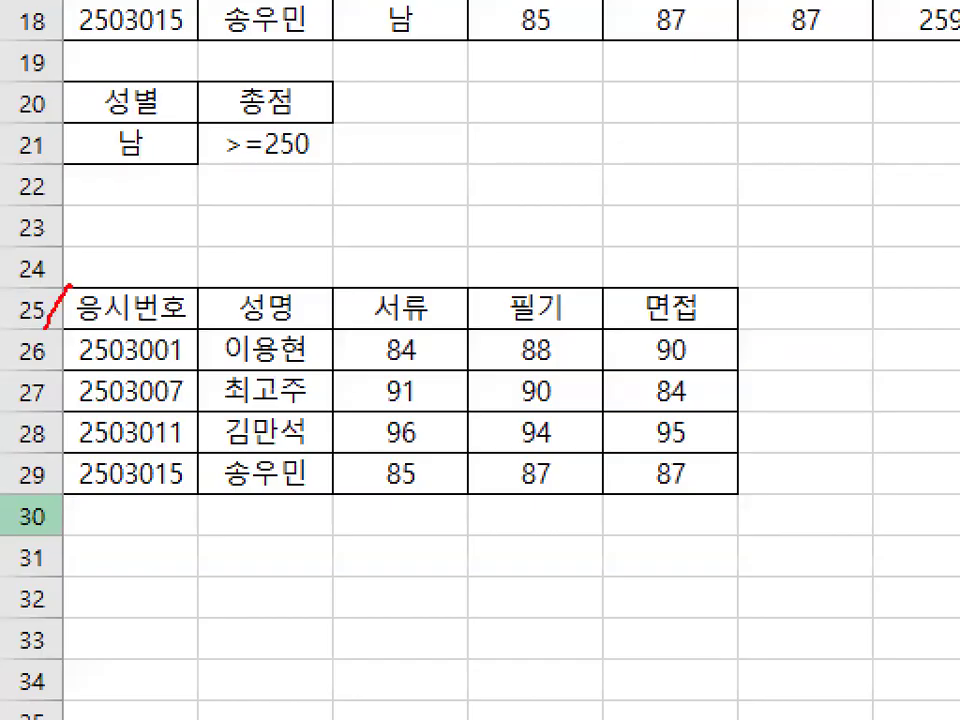
pyautogui.moveTo(45, 328); pyautogui.dragTo(45, 511)
pyautogui.press('Escape')
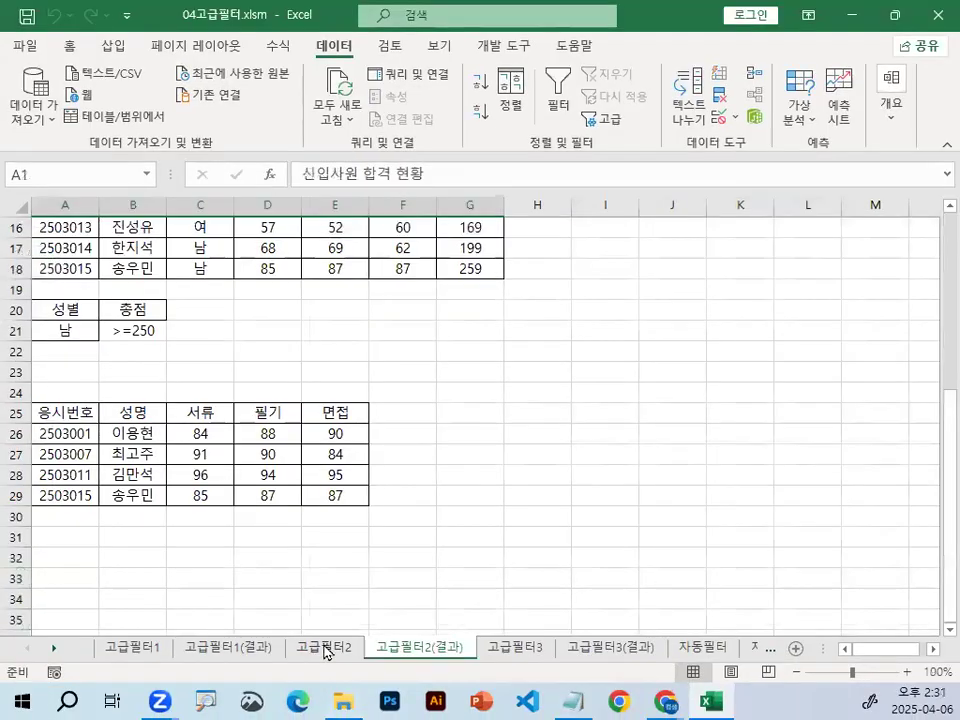
# Return to the 고급필터2 sheet and review the criteria heading in A20 and the extracted 응시번호 column in A25:A29
pyautogui.click(323, 652)
pyautogui.click(176, 343)
pyautogui.scroll(2, 146, 443)
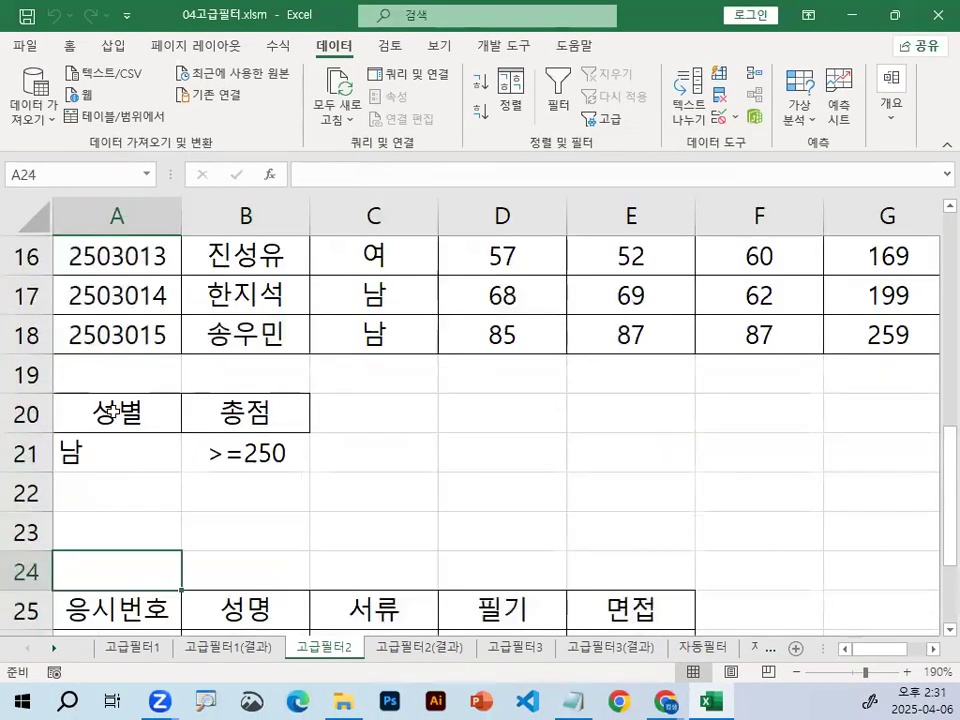
pyautogui.moveTo(123, 401)
pyautogui.mouseDown()
pyautogui.moveTo(94, 425)
pyautogui.moveTo(148, 407)
pyautogui.mouseUp()
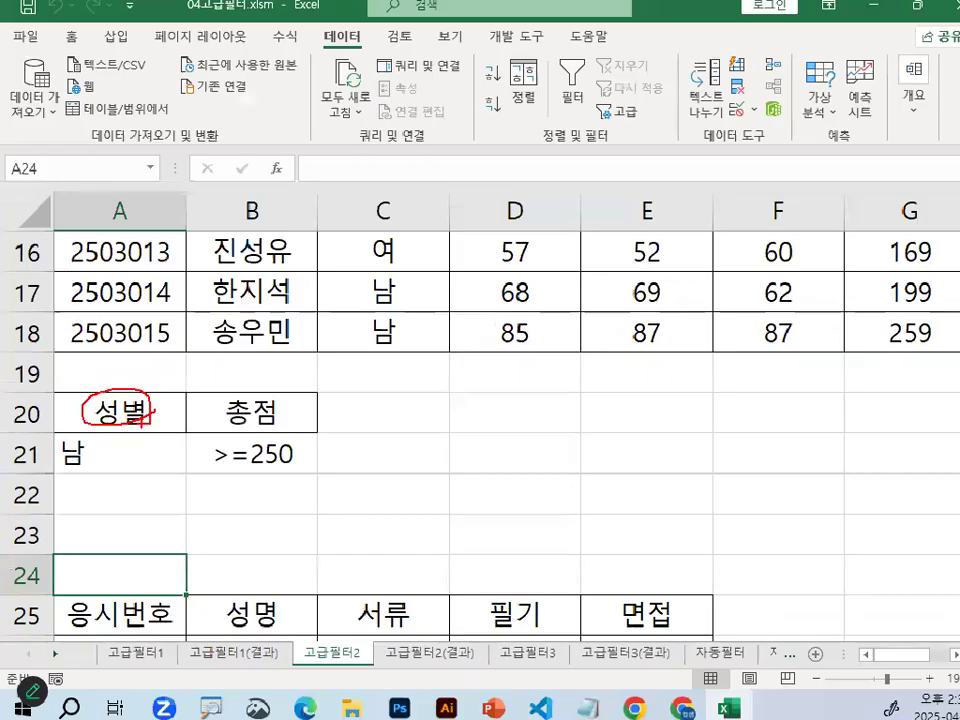
pyautogui.press('Escape')
pyautogui.scroll(-2, 113, 430)
pyautogui.moveTo(104, 376); pyautogui.dragTo(111, 525)
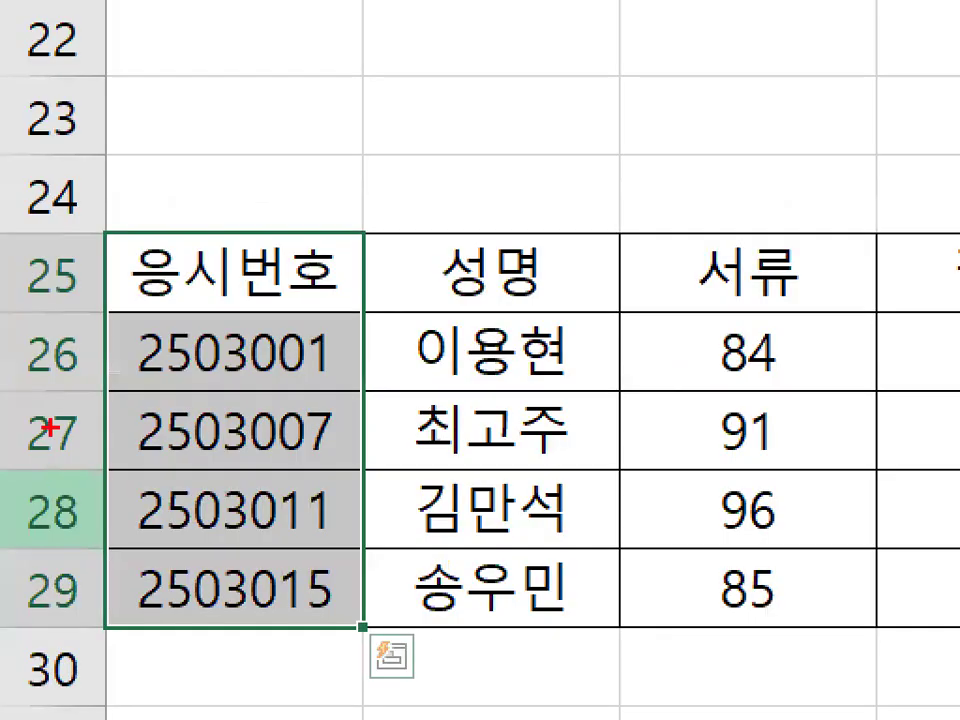
pyautogui.moveTo(104, 238)
pyautogui.mouseDown()
pyautogui.moveTo(73, 354)
pyautogui.moveTo(97, 636)
pyautogui.mouseUp()
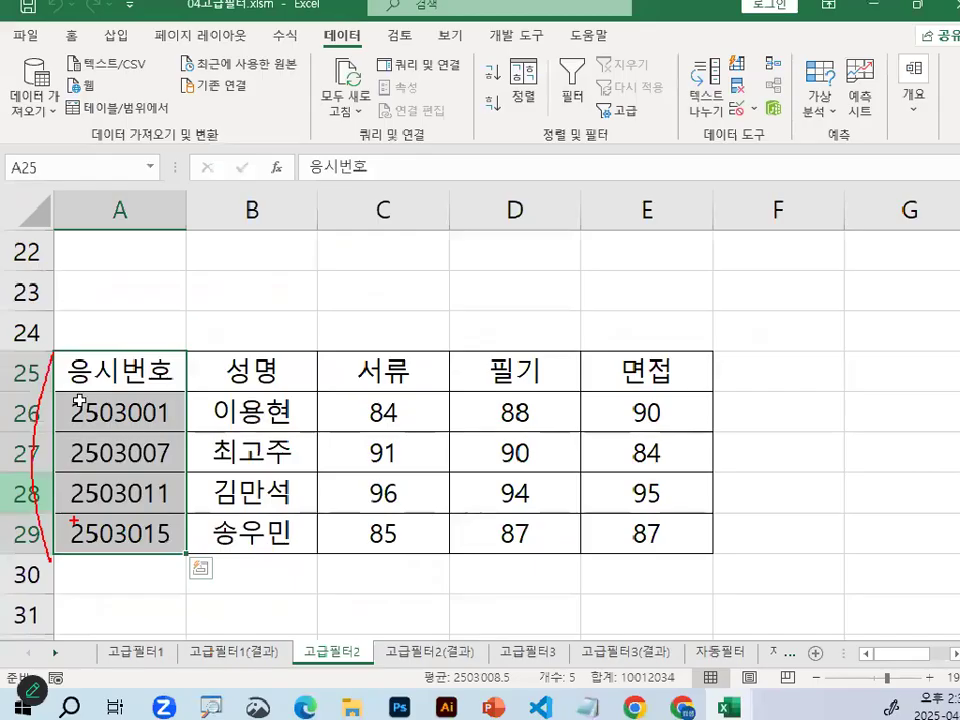
pyautogui.press('Escape')
pyautogui.scroll(2, 216, 384)
pyautogui.click(115, 412)
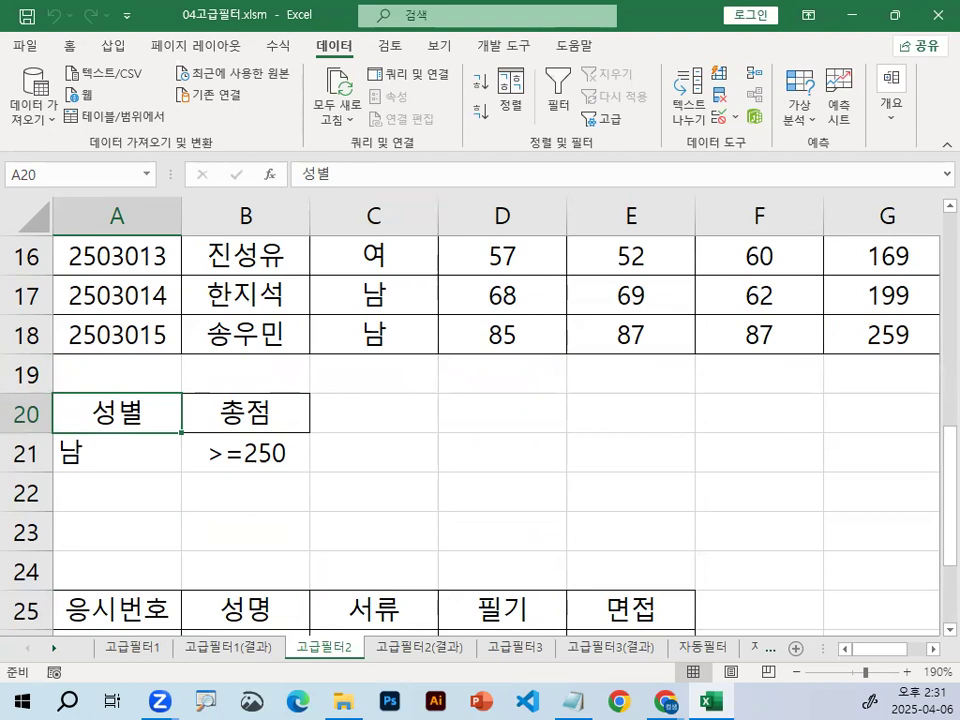
pyautogui.moveTo(132, 440)
pyautogui.mouseDown()
pyautogui.moveTo(154, 426)
pyautogui.moveTo(93, 431)
pyautogui.moveTo(126, 442)
pyautogui.mouseUp()
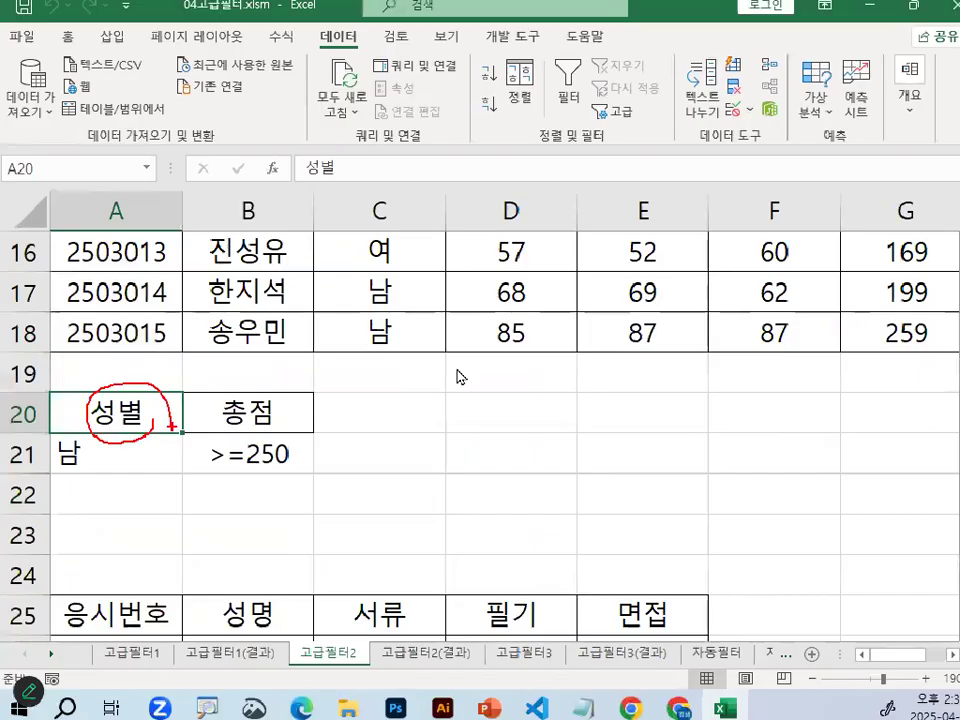
pyautogui.click(772, 310)
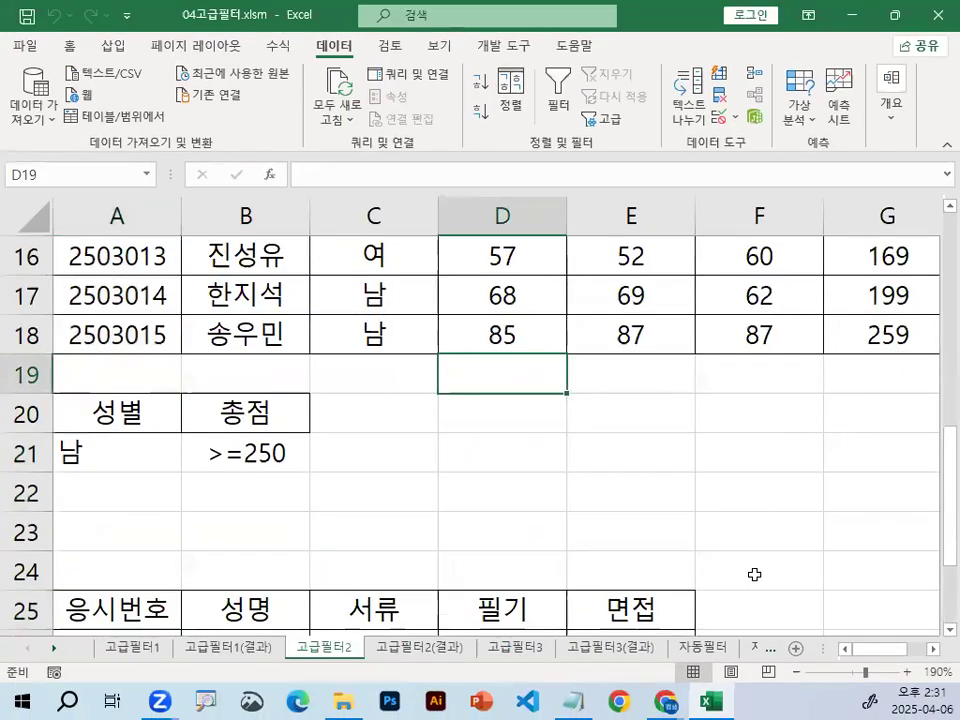
# Open the 고급필터3 sheet and enlarge the view of its personnel table
pyautogui.click(533, 650)
pyautogui.click(610, 411)
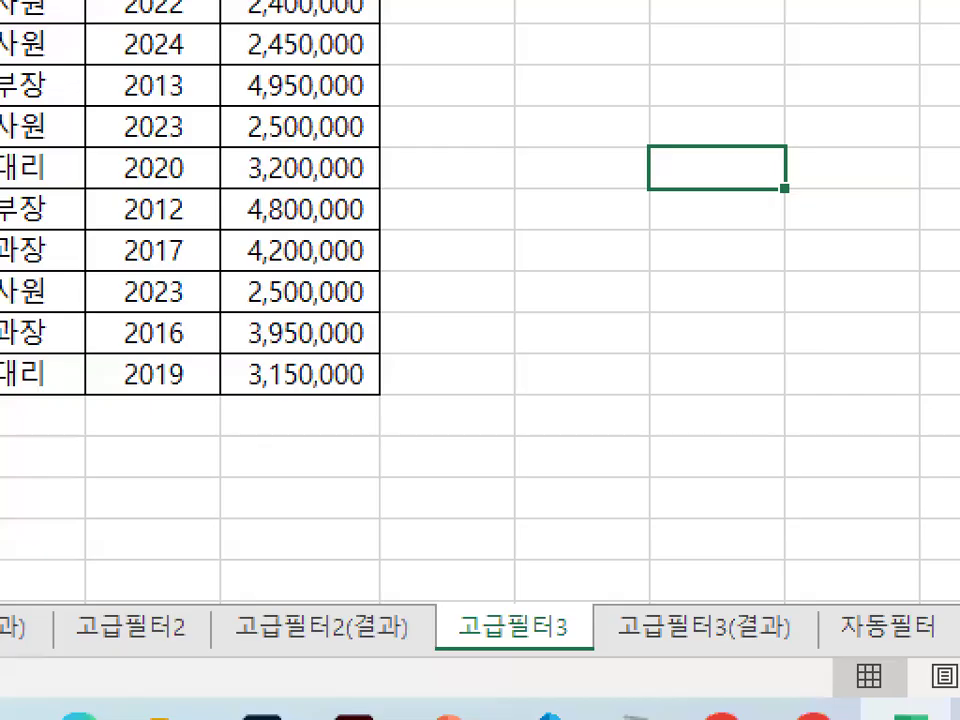
pyautogui.moveTo(565, 642); pyautogui.dragTo(571, 637)
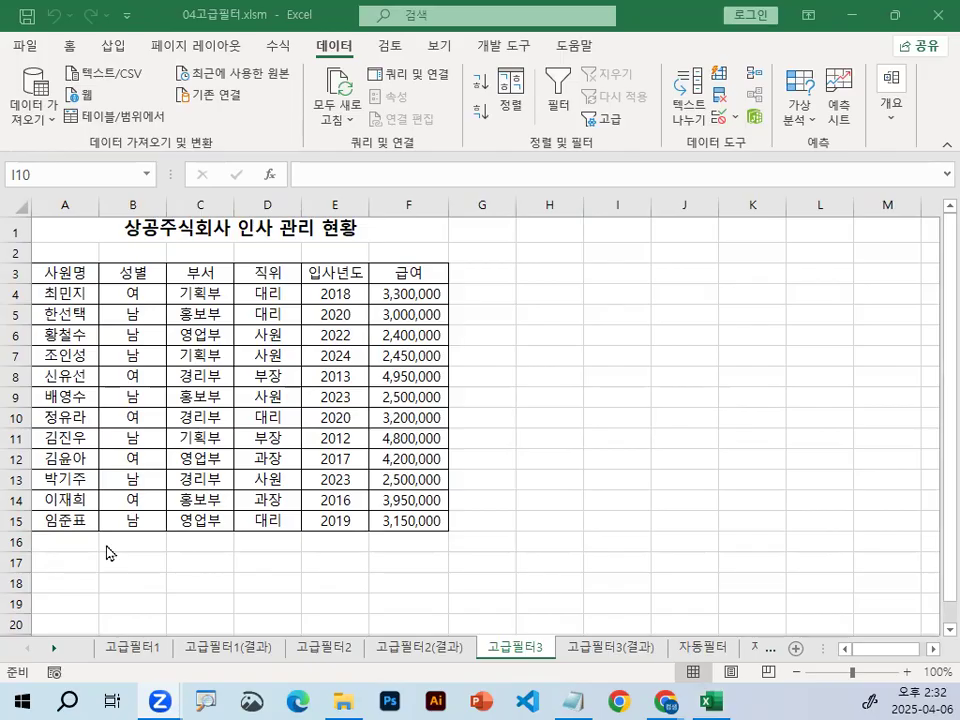
pyautogui.keyDown('ctrl'); pyautogui.scroll(2, 247, 461); pyautogui.keyUp('ctrl')
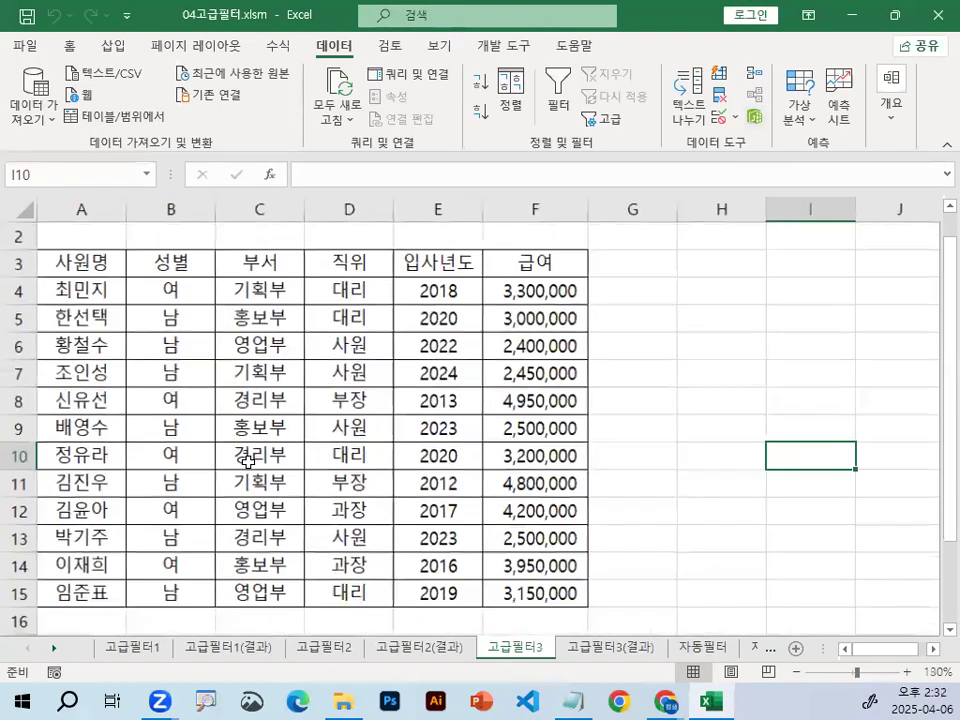
pyautogui.keyDown('ctrl'); pyautogui.scroll(5, 247, 461); pyautogui.keyUp('ctrl')
pyautogui.scroll(2, 219, 482)
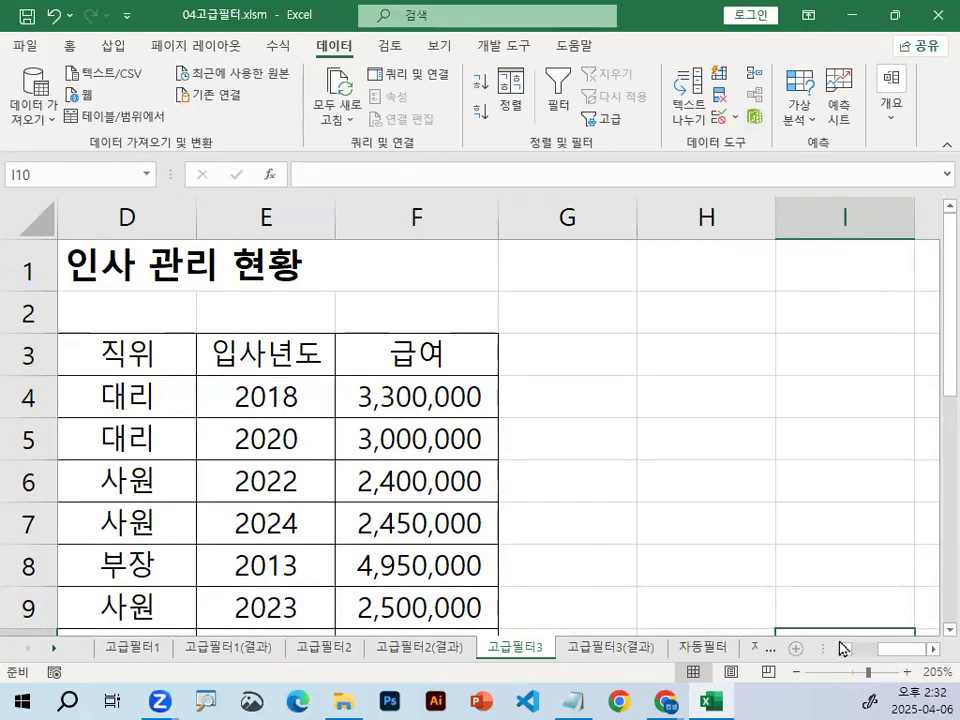
# Copy the headings 부서 (C3) and 급여 (F3) to A18:B18 as criteria headings
pyautogui.moveTo(902, 649); pyautogui.dragTo(826, 649)
pyautogui.click(405, 352)
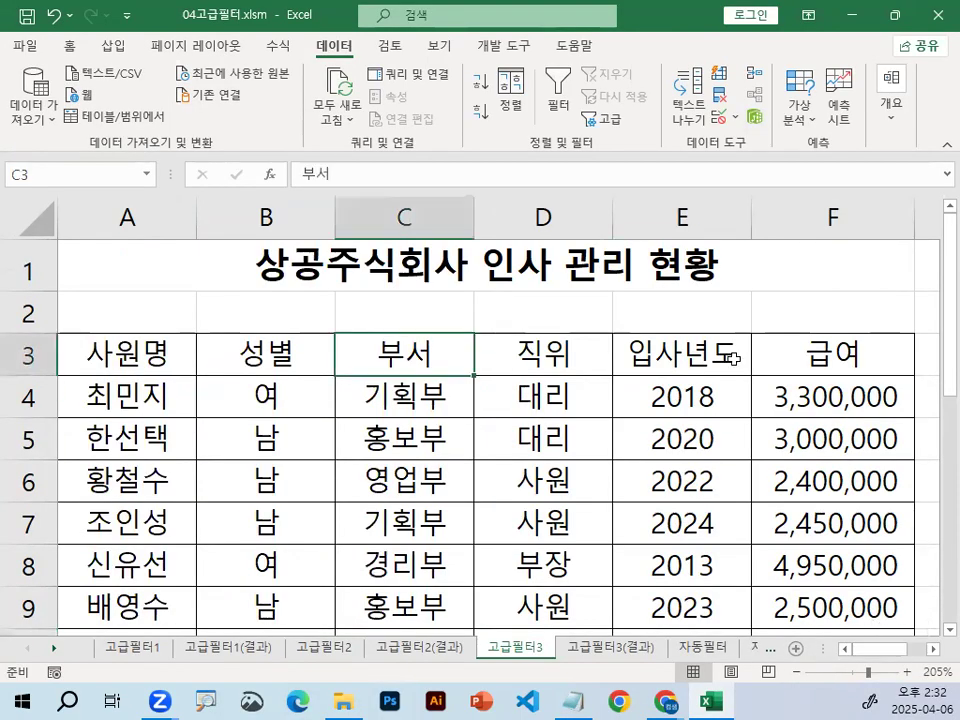
pyautogui.keyDown('ctrl'); pyautogui.click(857, 353); pyautogui.keyUp('ctrl')
pyautogui.hotkey('ctrl', 'c')
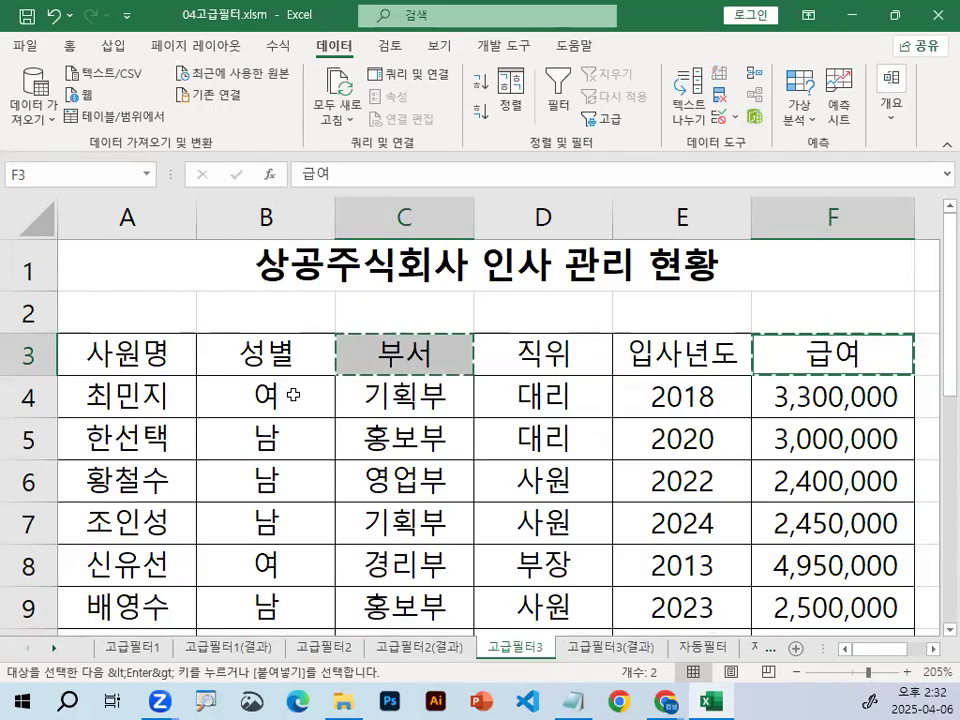
pyautogui.scroll(-4, 293, 394)
pyautogui.scroll(-1, 293, 394)
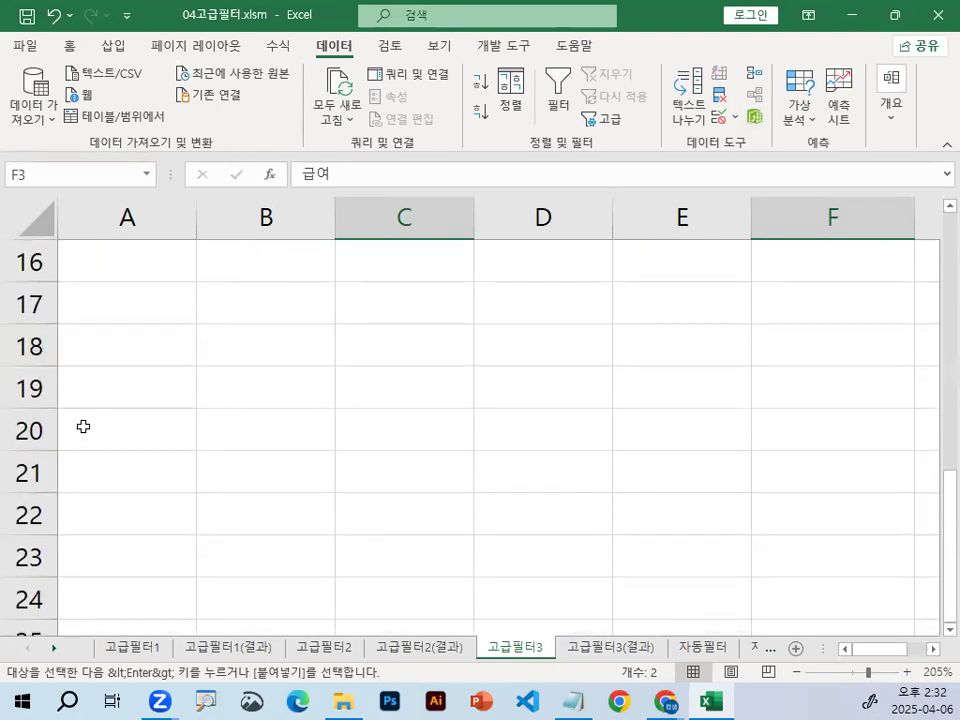
pyautogui.click(109, 345)
pyautogui.press('Return')
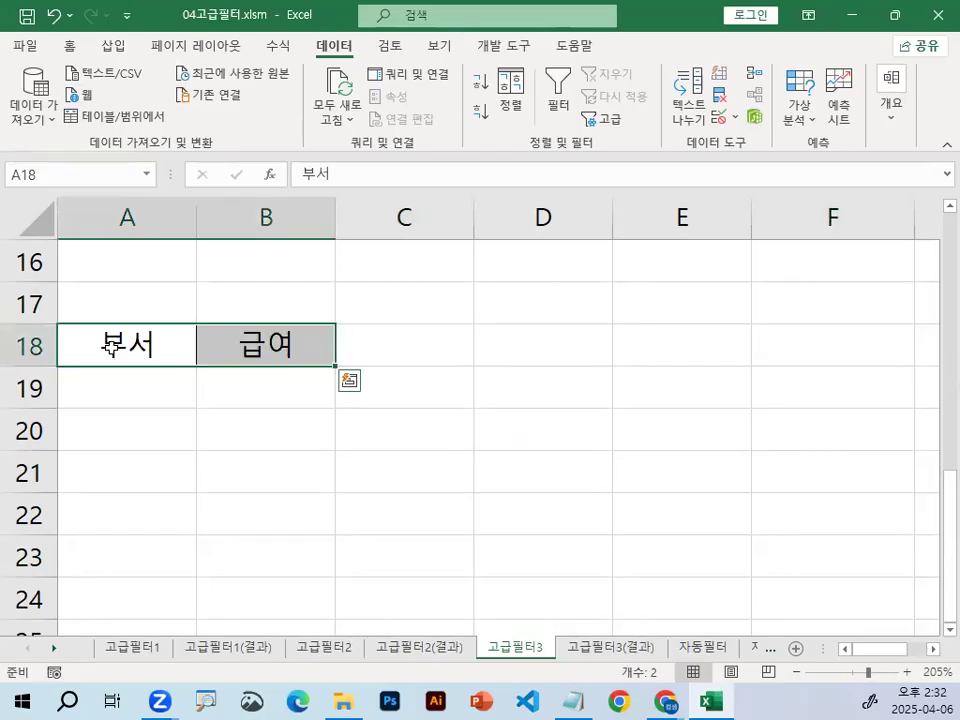
# Review the two criteria headings in A18:B18
pyautogui.click(287, 426)
pyautogui.moveTo(120, 345); pyautogui.dragTo(281, 343)
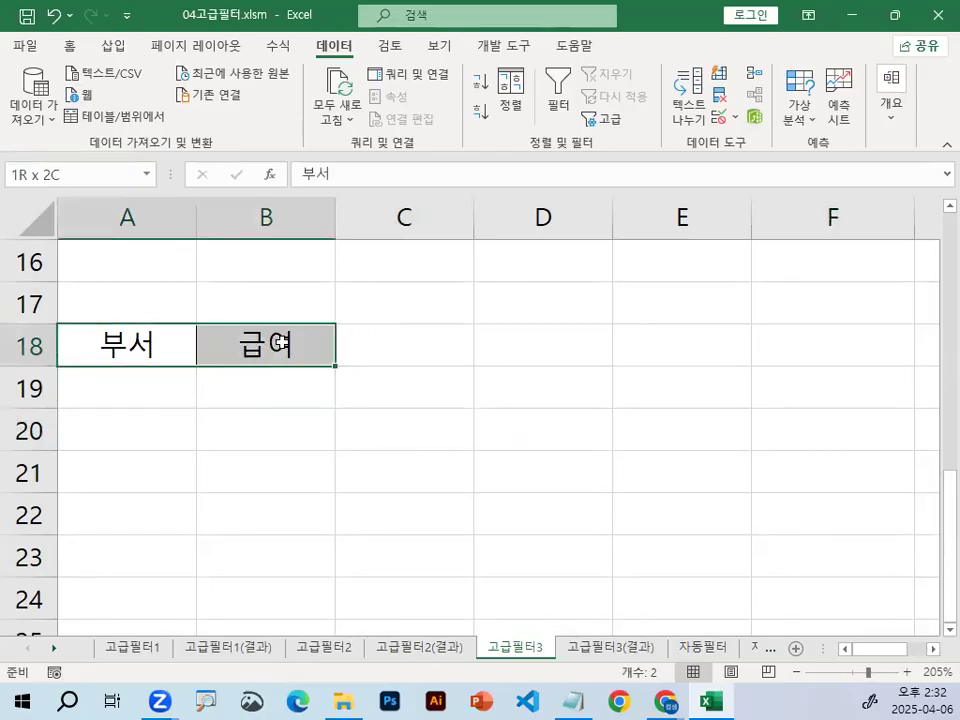
pyautogui.hotkey('ctrl', '1')
pyautogui.moveTo(220, 350)
pyautogui.mouseDown()
pyautogui.moveTo(167, 391)
pyautogui.moveTo(211, 300)
pyautogui.moveTo(222, 350)
pyautogui.mouseUp()
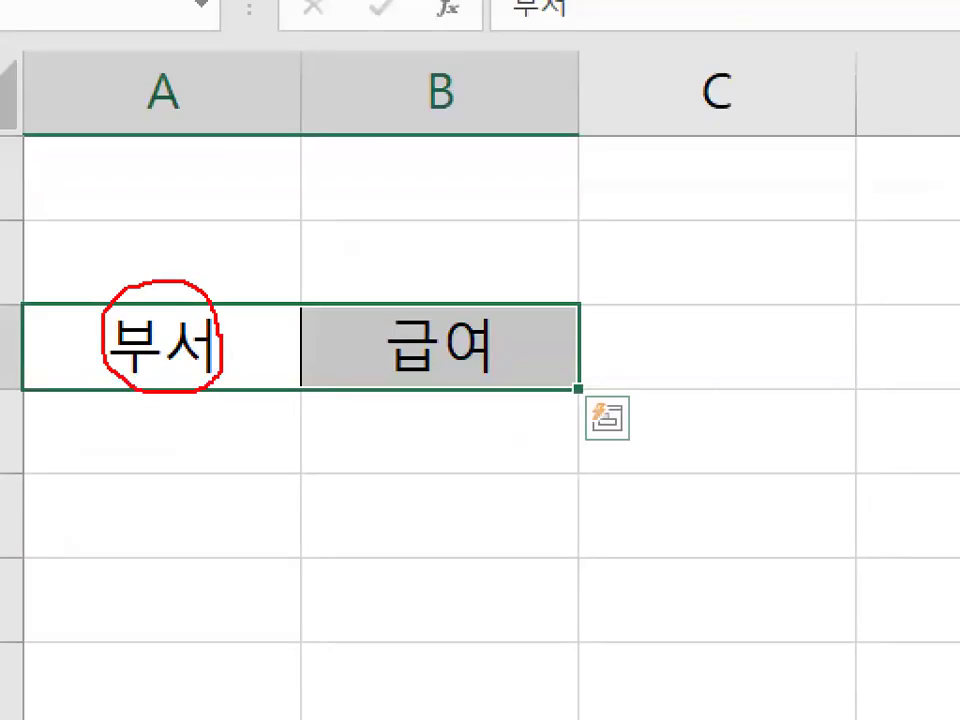
pyautogui.moveTo(543, 352)
pyautogui.mouseDown()
pyautogui.moveTo(382, 321)
pyautogui.moveTo(518, 368)
pyautogui.mouseUp()
pyautogui.press('Escape')
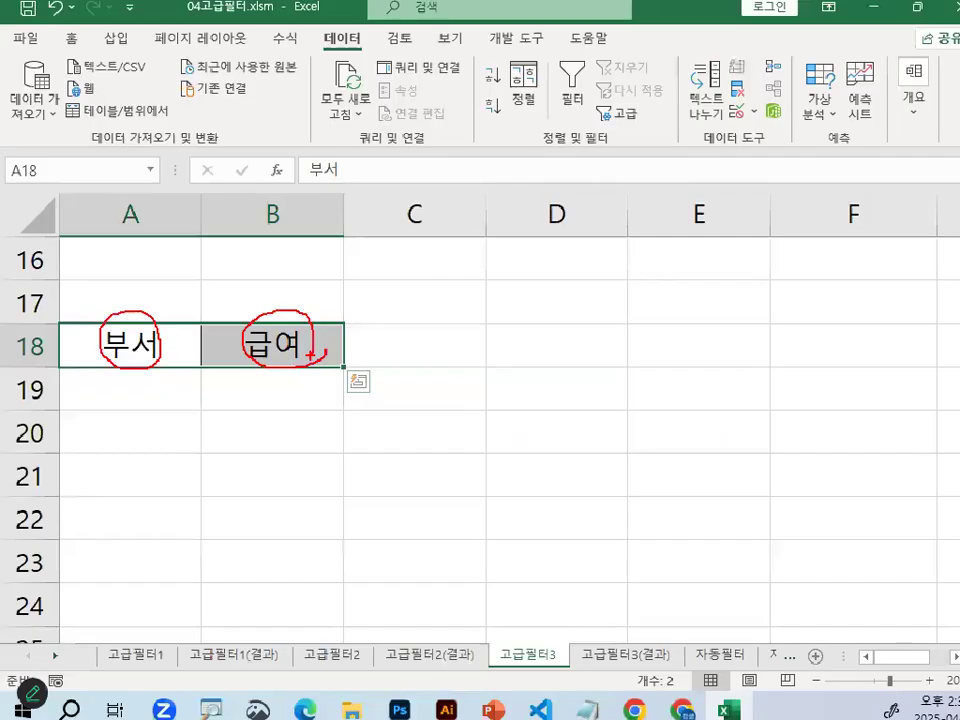
# Enter 경리부 as the 부서 criterion in A19
pyautogui.click(126, 388)
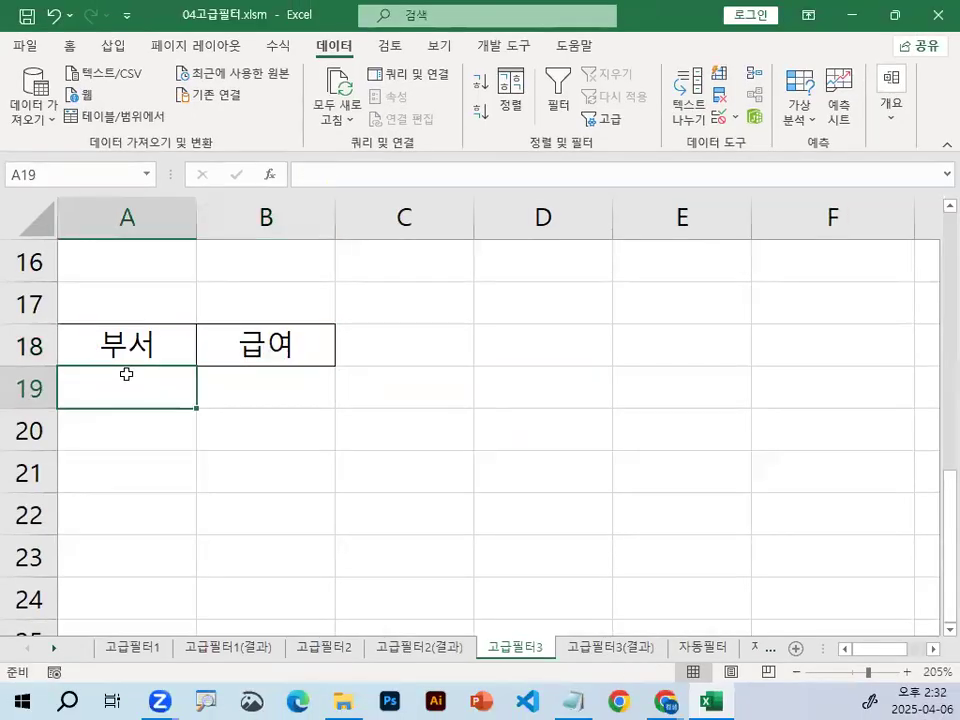
pyautogui.write('ruyd₩')
pyautogui.press('BackSpace')
pyautogui.press('BackSpace')
pyautogui.press('BackSpace')
pyautogui.press('BackSpace')
pyautogui.press('BackSpace')
pyautogui.write('RUDF')
pyautogui.press('BackSpace')
pyautogui.press('BackSpace')
pyautogui.press('BackSpace')
pyautogui.press('BackSpace')
pyautogui.write('겨dflqn')
pyautogui.press('Return')
pyautogui.press('Up')
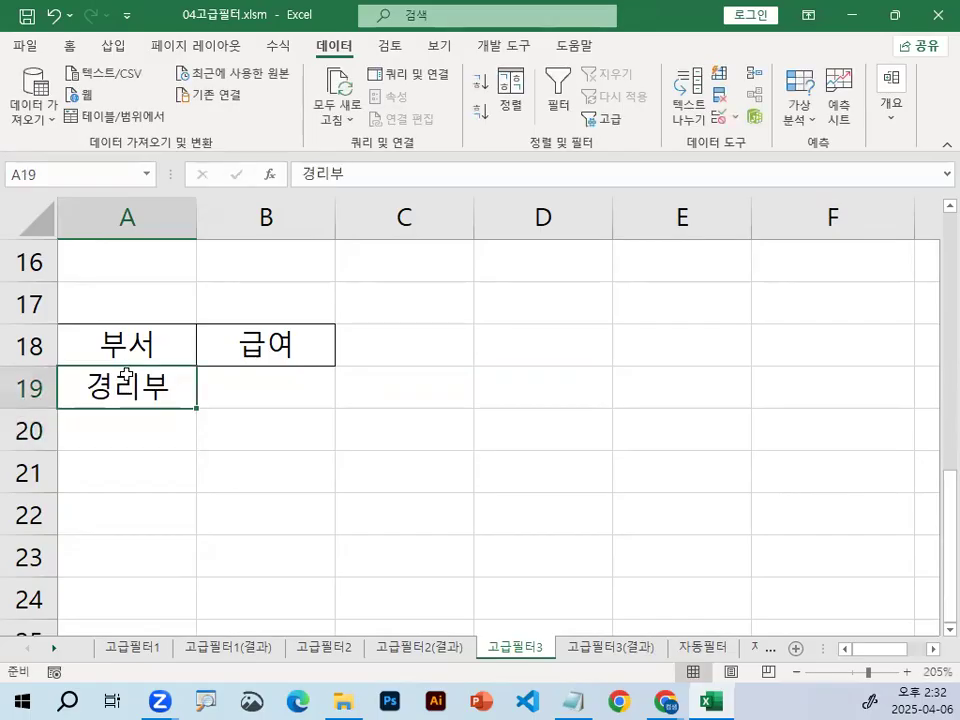
# Enter >=4000000 as the 급여 criterion in B20, one row below the department criterion
pyautogui.press('Right')
pyautogui.press('Down')
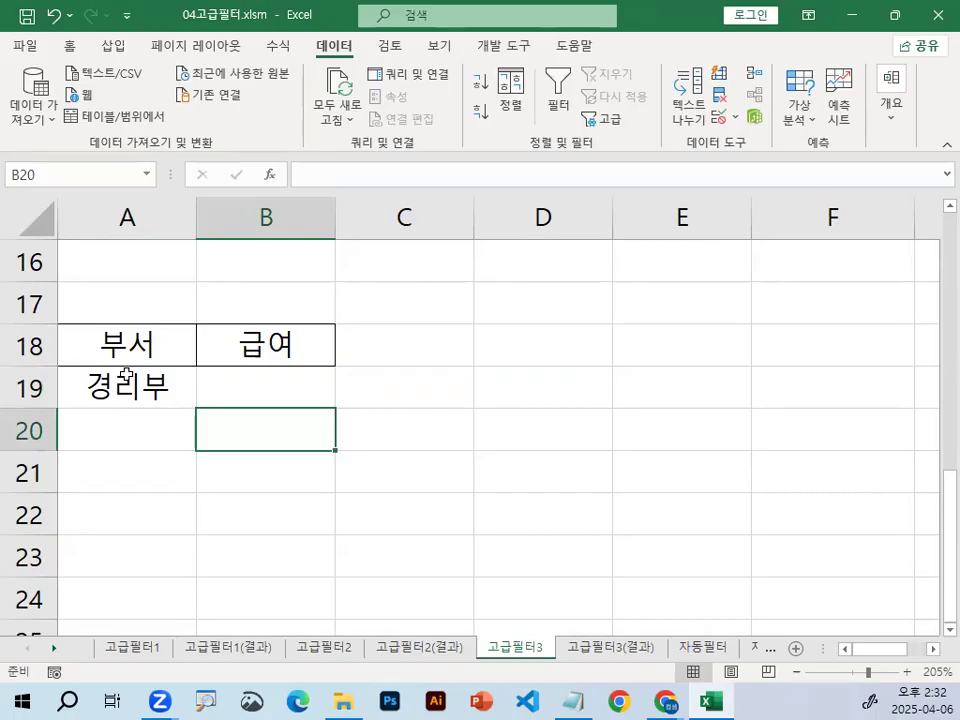
pyautogui.write('>=')
pyautogui.write('4100')
pyautogui.press('BackSpace')
pyautogui.press('BackSpace')
pyautogui.press('BackSpace')
pyautogui.write('000000')
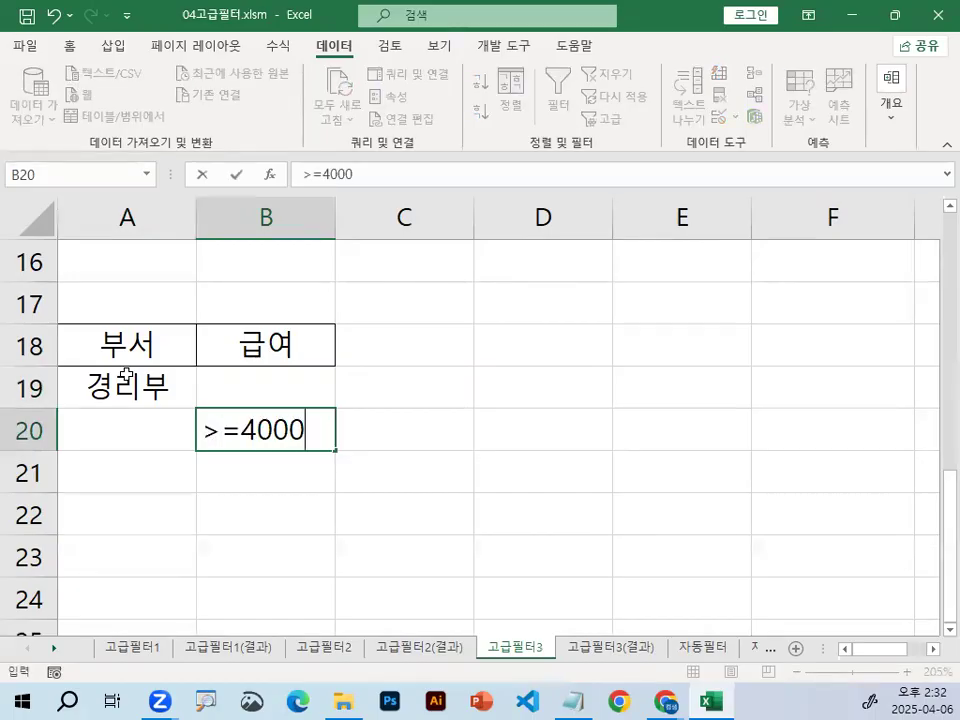
pyautogui.press('Return')
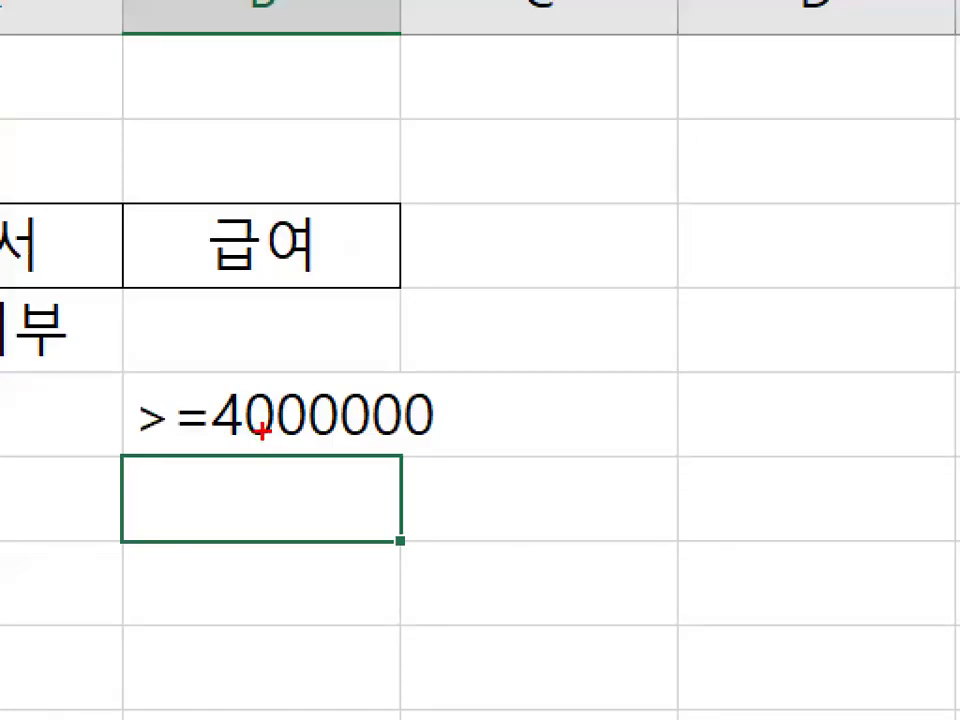
# Check the zeros of the amount in B20 and its diagonal placement relative to the department criterion in A19
pyautogui.moveTo(265, 437); pyautogui.dragTo(375, 437)
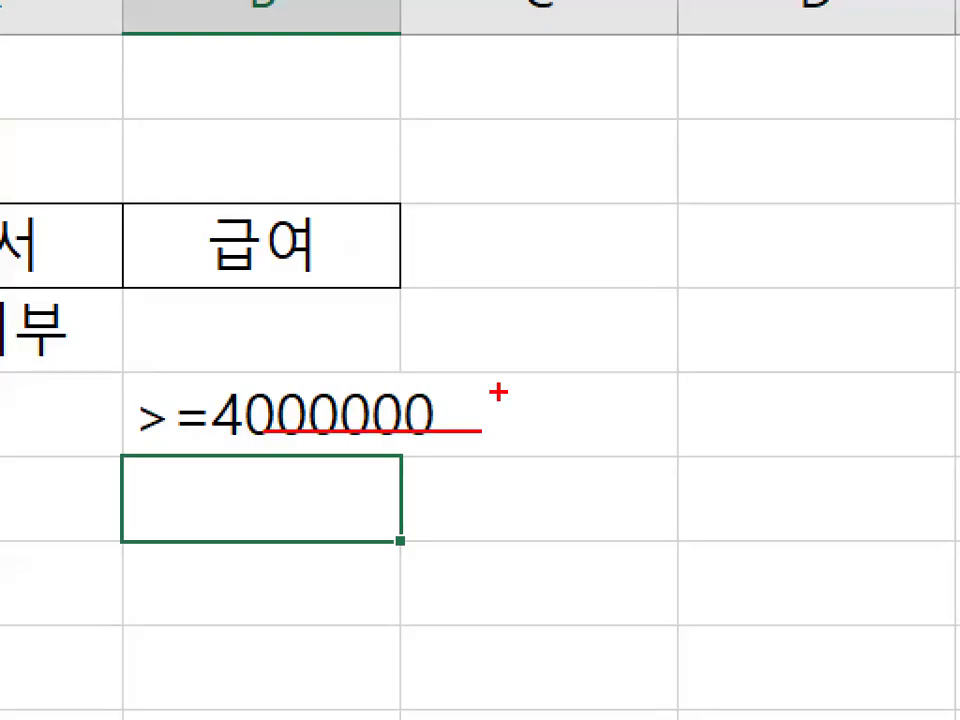
pyautogui.moveTo(268, 398)
pyautogui.mouseDown()
pyautogui.moveTo(317, 364)
pyautogui.moveTo(397, 380)
pyautogui.mouseUp()
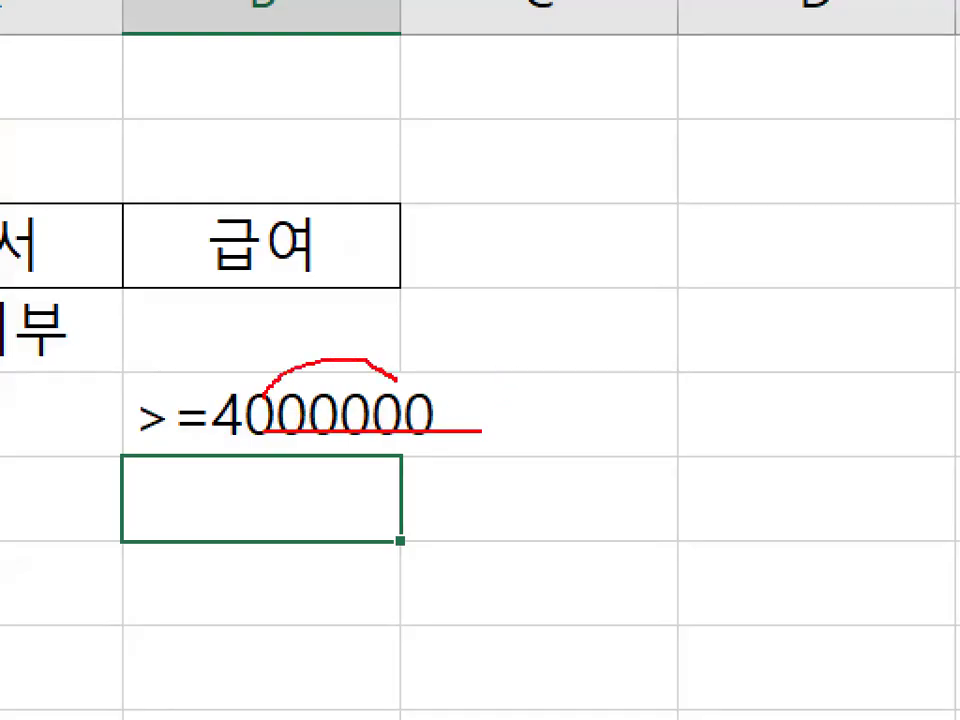
pyautogui.press('Escape')
pyautogui.click(128, 386)
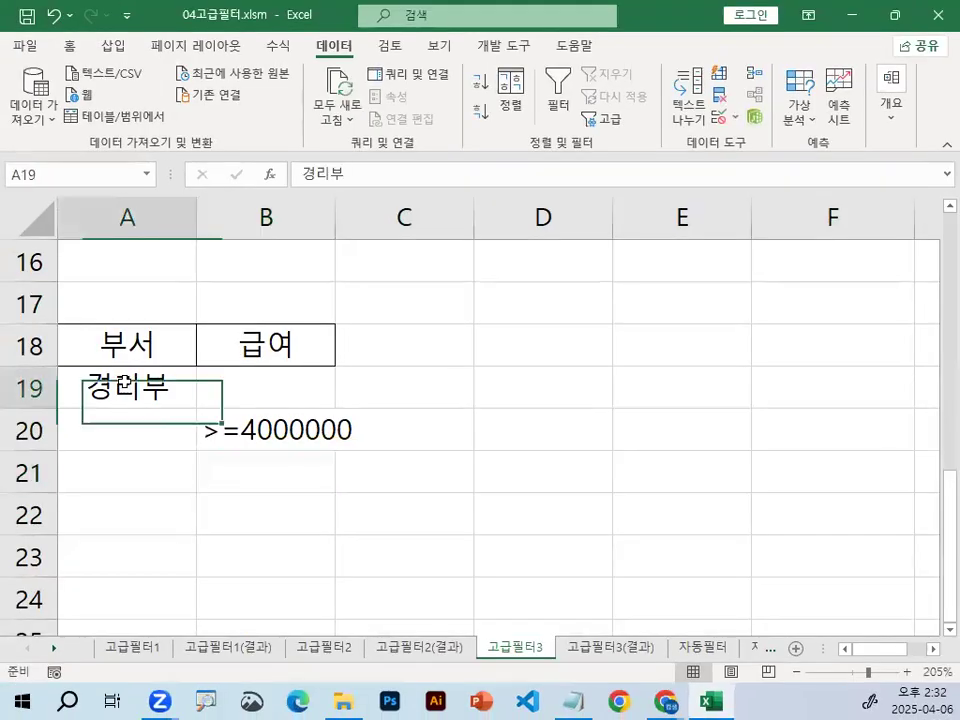
pyautogui.click(239, 429)
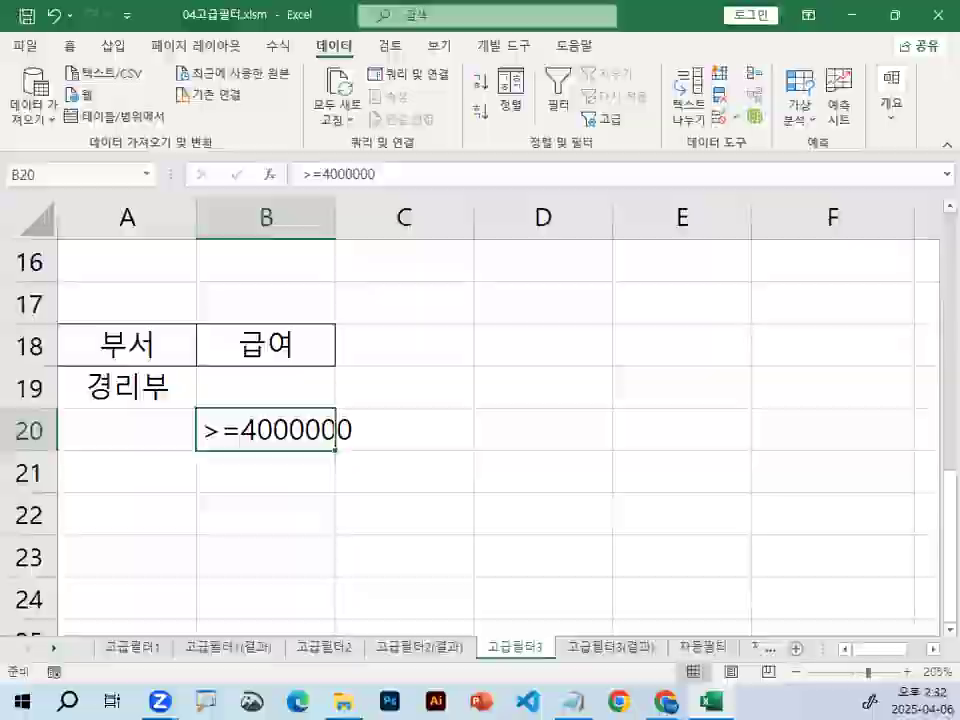
pyautogui.hotkey('ctrl', '1')
pyautogui.moveTo(161, 404); pyautogui.dragTo(199, 437)
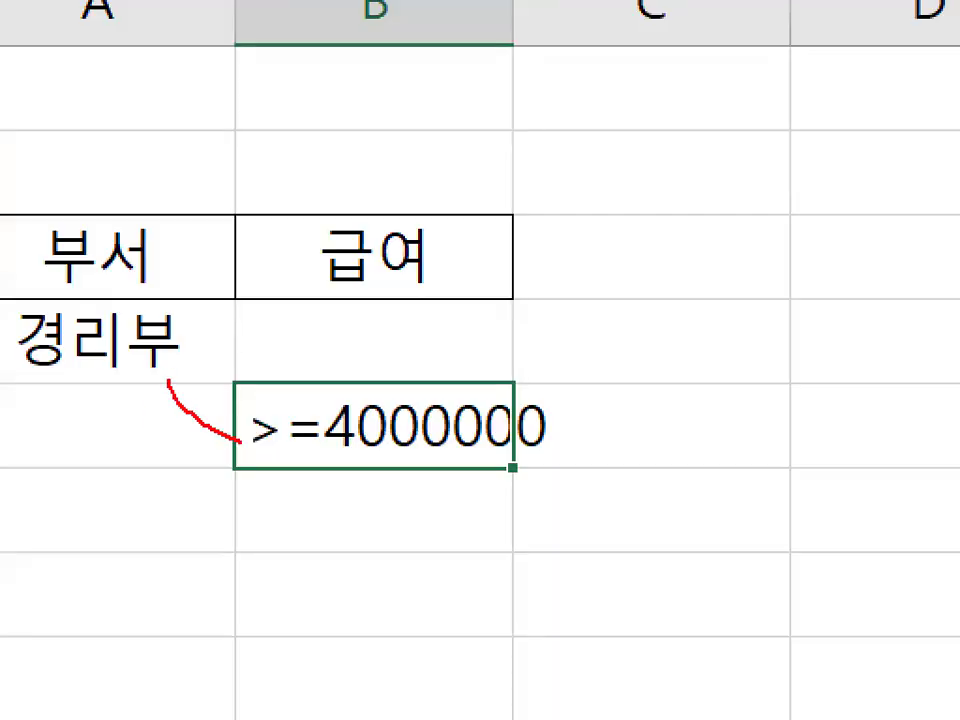
pyautogui.press('Escape')
# Review the complete OR criteria block in A18:B20
pyautogui.moveTo(229, 263); pyautogui.dragTo(399, 461)
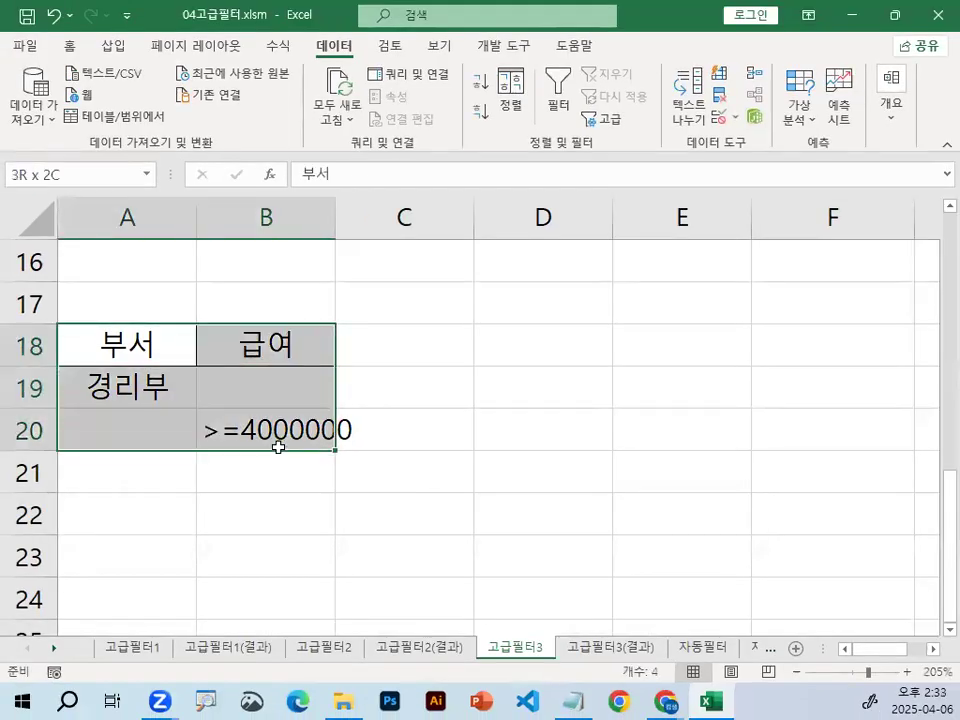
pyautogui.moveTo(278, 448); pyautogui.dragTo(285, 444)
pyautogui.click(405, 385)
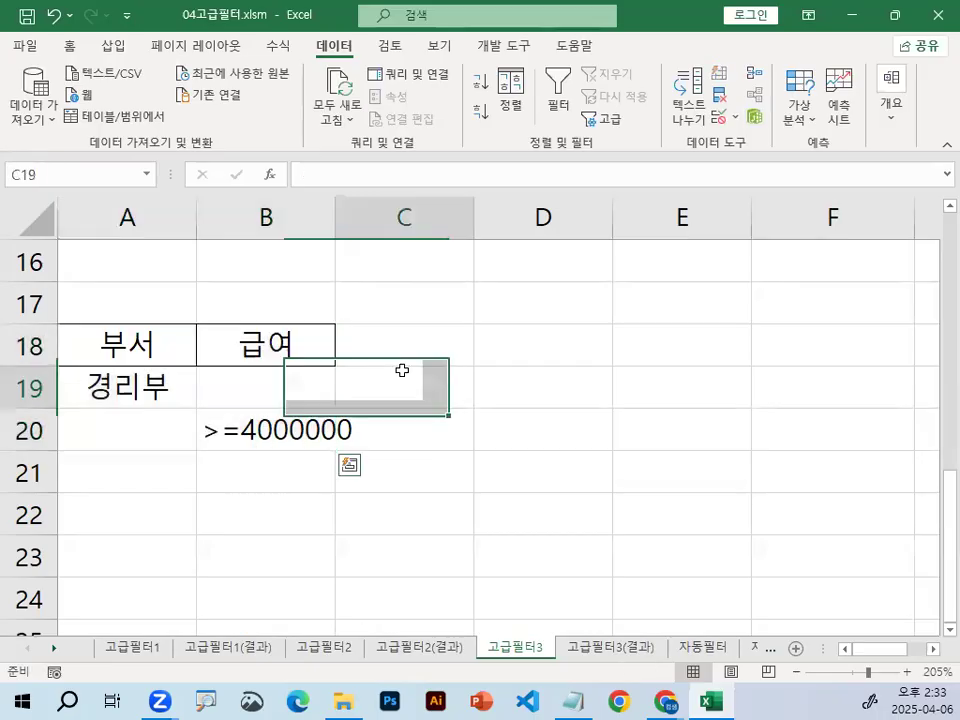
pyautogui.hotkey('ctrl', '1')
pyautogui.moveTo(413, 420)
pyautogui.mouseDown()
pyautogui.moveTo(408, 431)
pyautogui.moveTo(263, 294)
pyautogui.moveTo(394, 455)
pyautogui.mouseUp()
pyautogui.press('Escape')
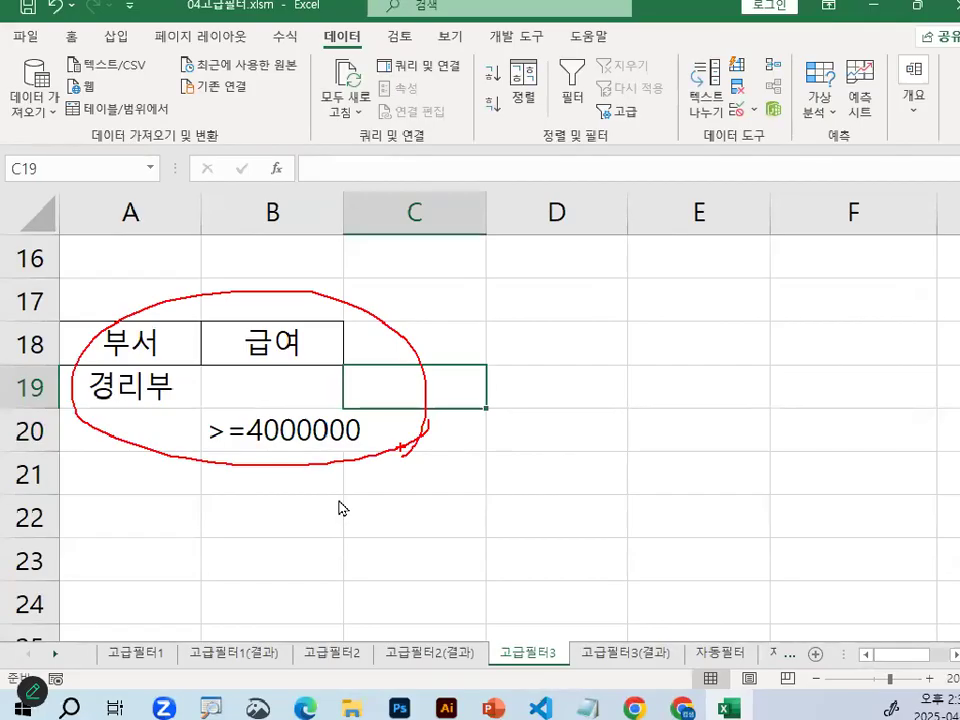
# Start the Advanced Filter from cell C4 of the personnel table and set it to copy results to another location (다른 장소에 복사)
pyautogui.scroll(5, 430, 337)
pyautogui.click(430, 391)
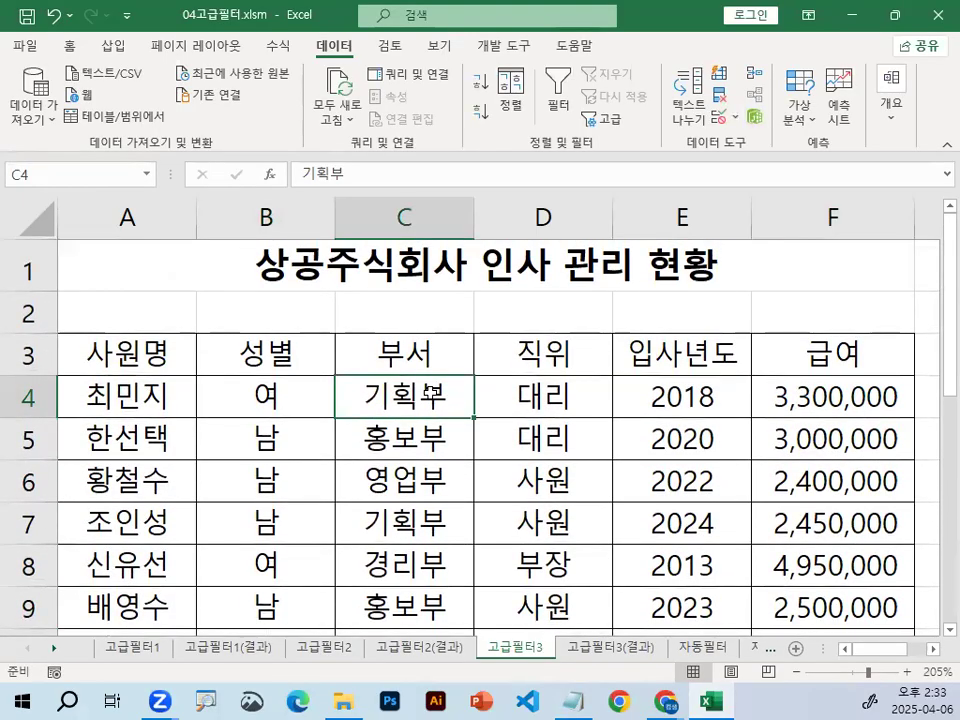
pyautogui.click(615, 121)
pyautogui.click(578, 171)
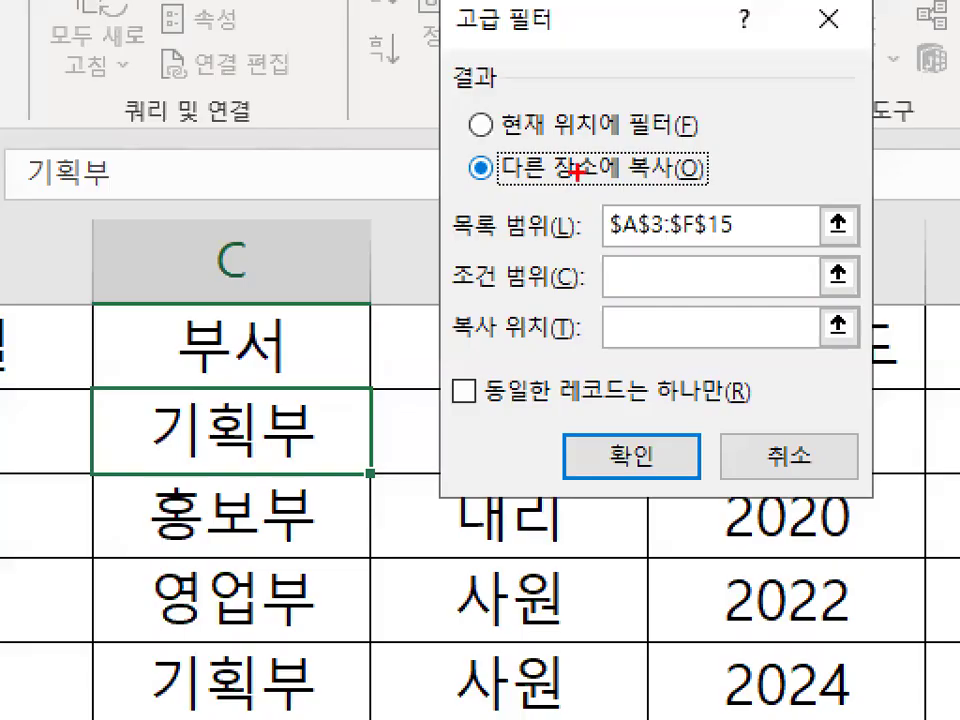
pyautogui.moveTo(735, 176)
pyautogui.mouseDown()
pyautogui.moveTo(456, 152)
pyautogui.moveTo(729, 157)
pyautogui.mouseUp()
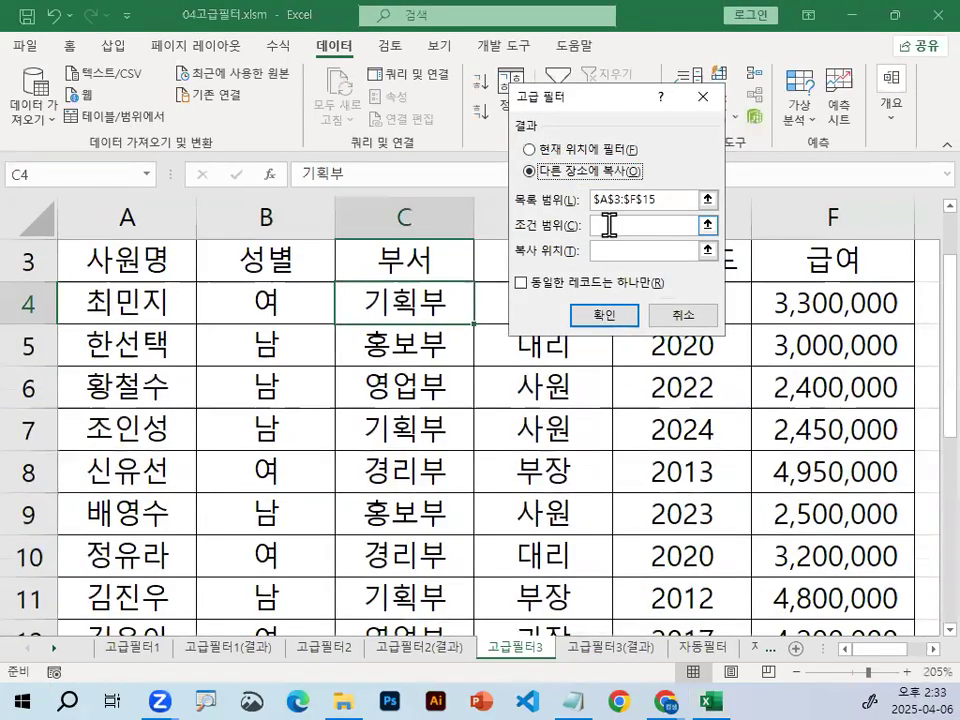
# Set the advanced filter's criteria range (조건 범위) to A18:B20
pyautogui.click(608, 224)
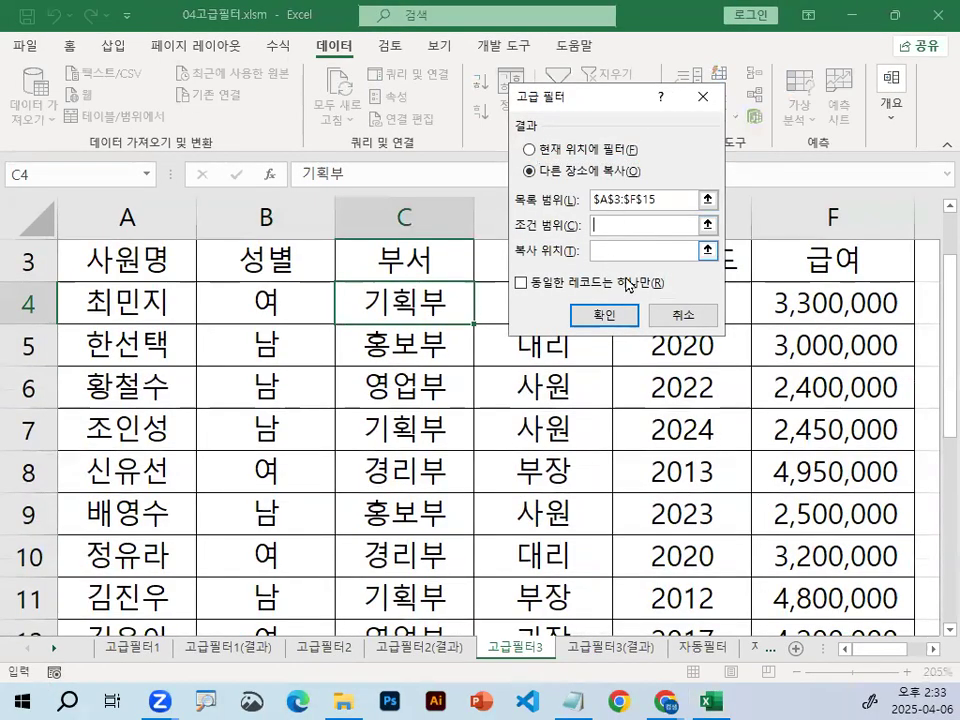
pyautogui.scroll(-4, 280, 350)
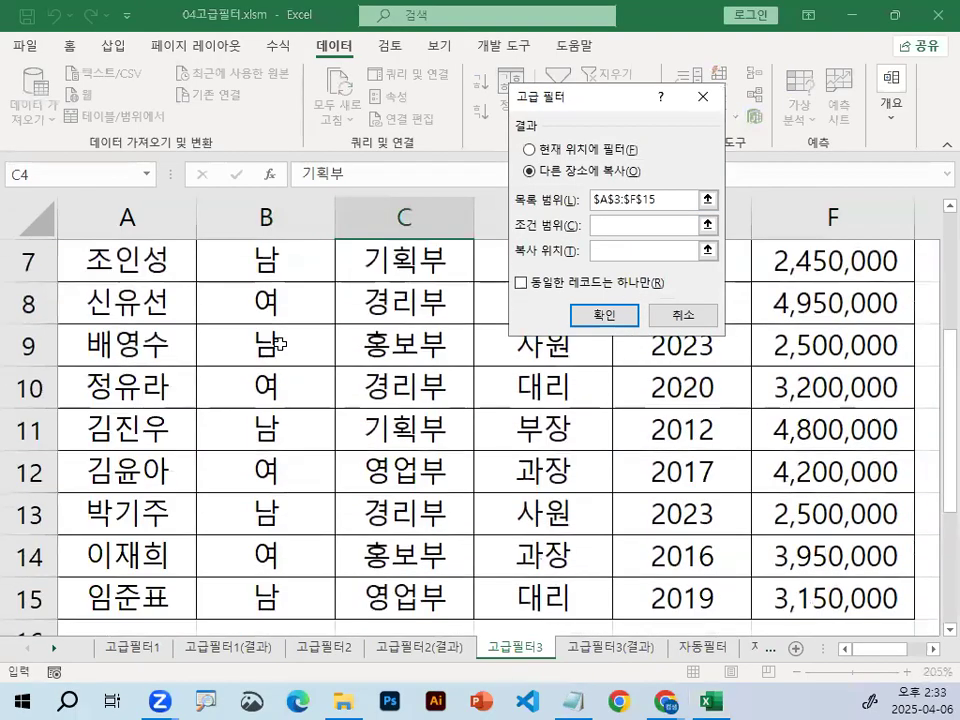
pyautogui.moveTo(130, 358); pyautogui.dragTo(253, 435)
pyautogui.hotkey('ctrl', '1')
pyautogui.moveTo(735, 223)
pyautogui.mouseDown()
pyautogui.moveTo(505, 264)
pyautogui.moveTo(495, 240)
pyautogui.mouseUp()
pyautogui.press('Escape')
# Set the copy destination (복사 위치) to A23 and run the advanced filter
pyautogui.click(635, 248)
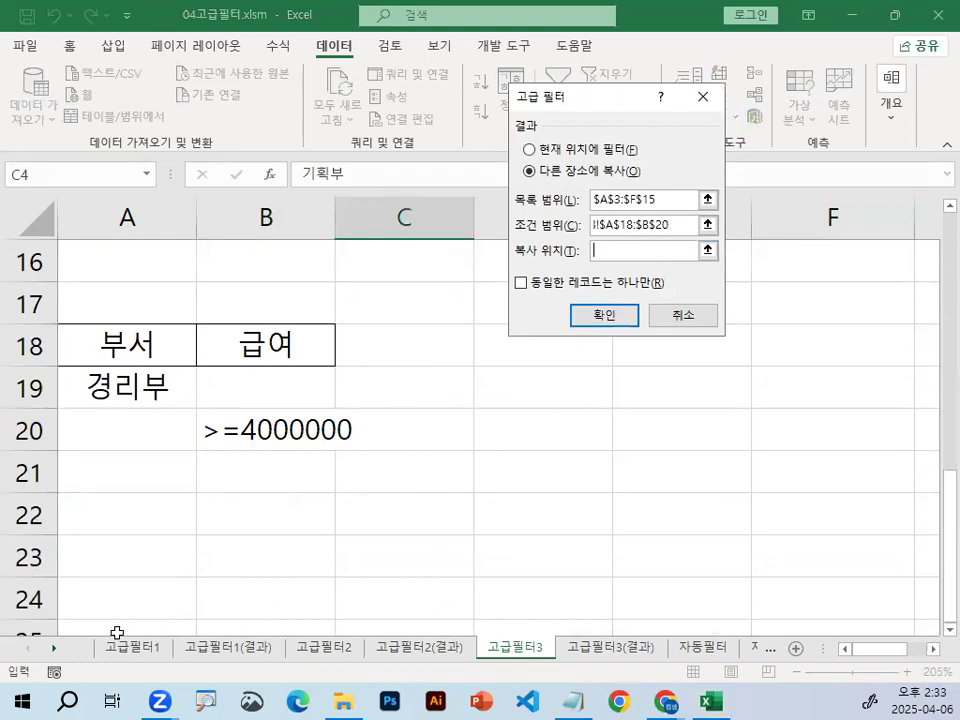
pyautogui.click(105, 568)
pyautogui.hotkey('ctrl', '1')
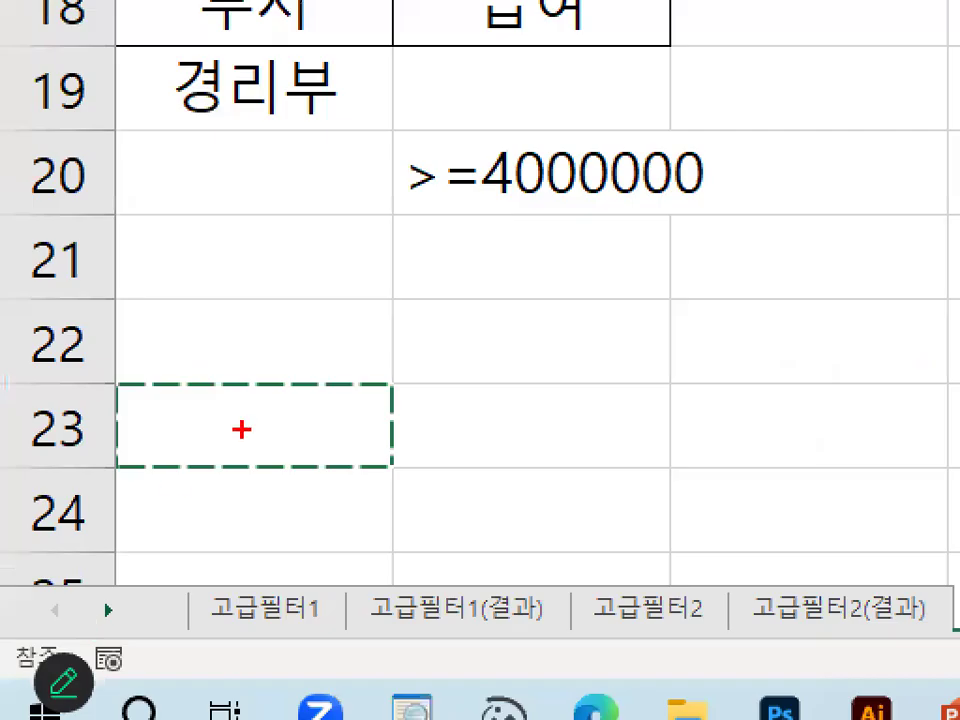
pyautogui.moveTo(106, 534); pyautogui.dragTo(180, 547)
pyautogui.moveTo(360, 408); pyautogui.dragTo(215, 360)
pyautogui.press('Escape')
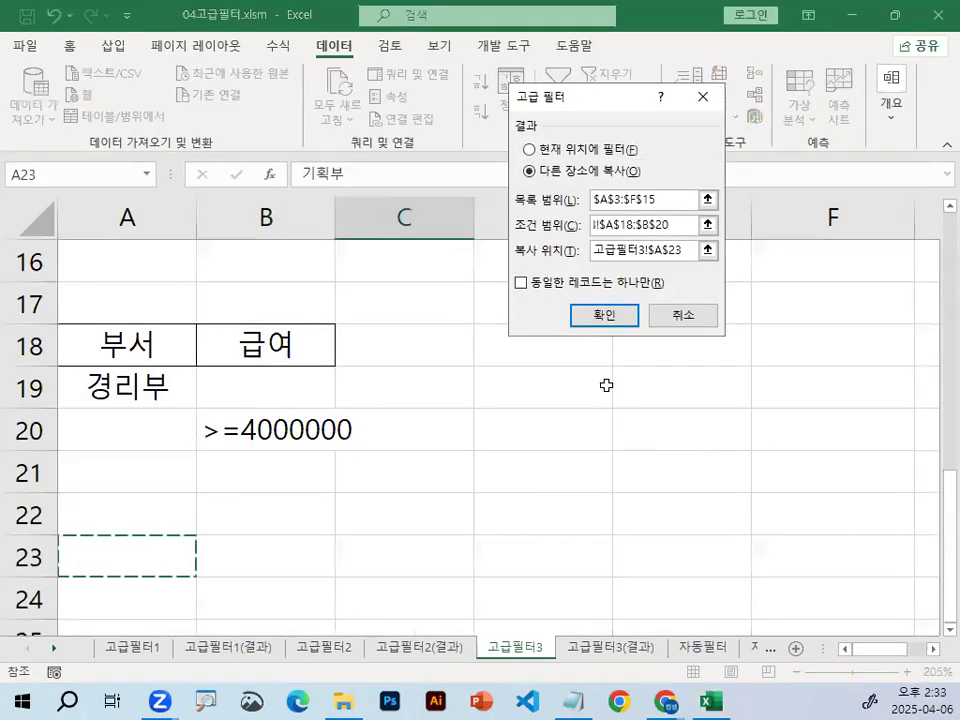
pyautogui.click(631, 318)
# Review the extracted personnel records from the heading in A23 down to row 28
pyautogui.scroll(3, 315, 557)
pyautogui.scroll(-4, 242, 619)
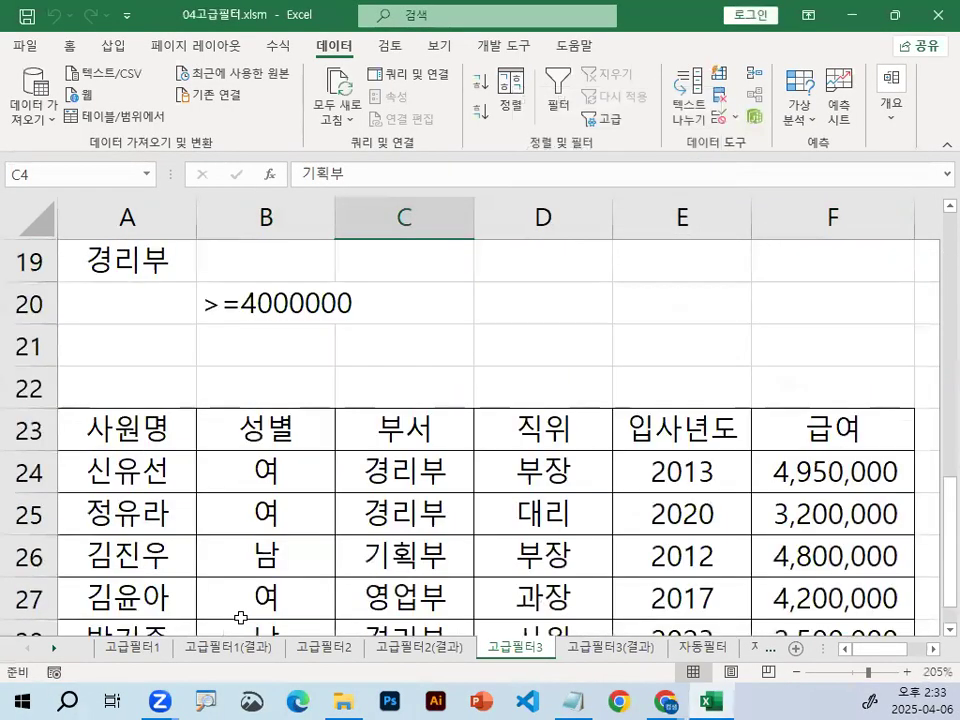
pyautogui.click(72, 440)
pyautogui.scroll(-2, 140, 520)
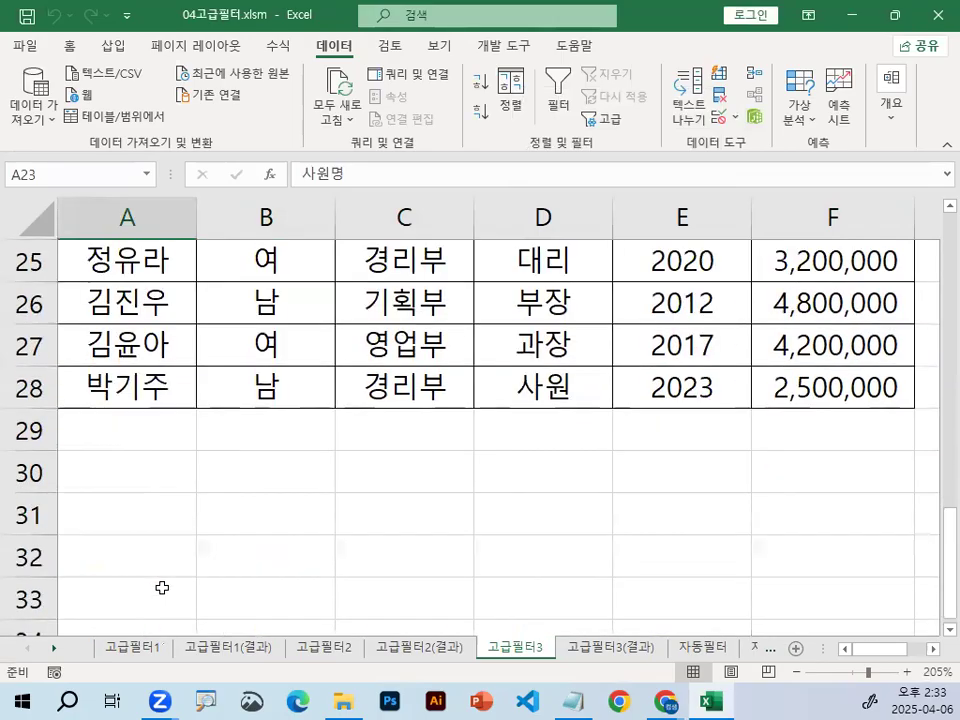
pyautogui.click(107, 381)
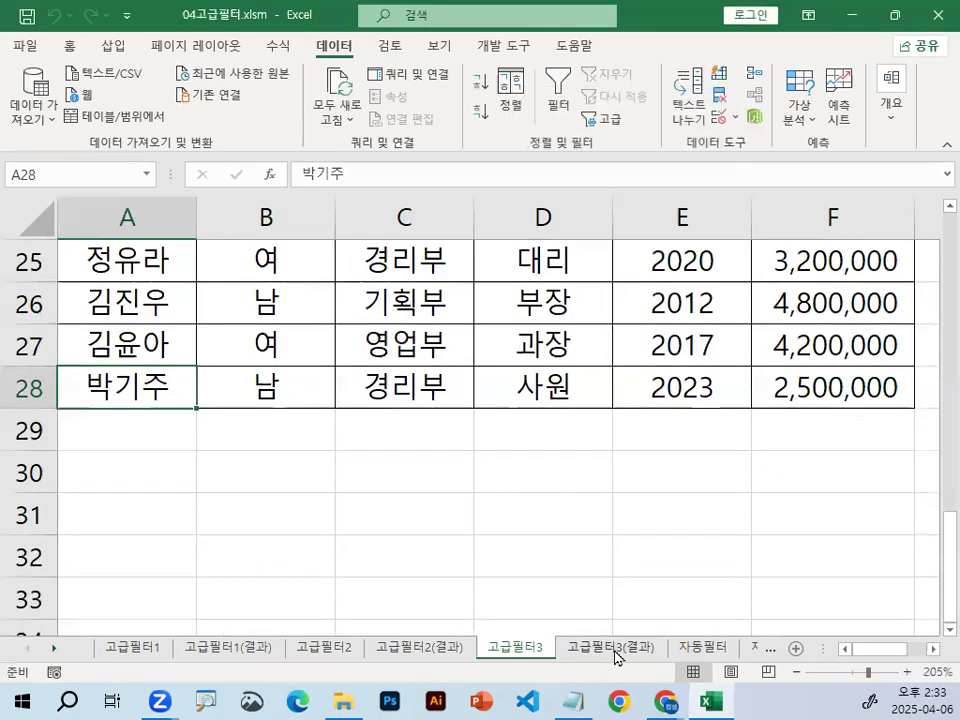
# Open the 고급필터3(결과) sheet and check the criteria and extracted personnel rows in A23:F28 against the filter result
pyautogui.click(623, 649)
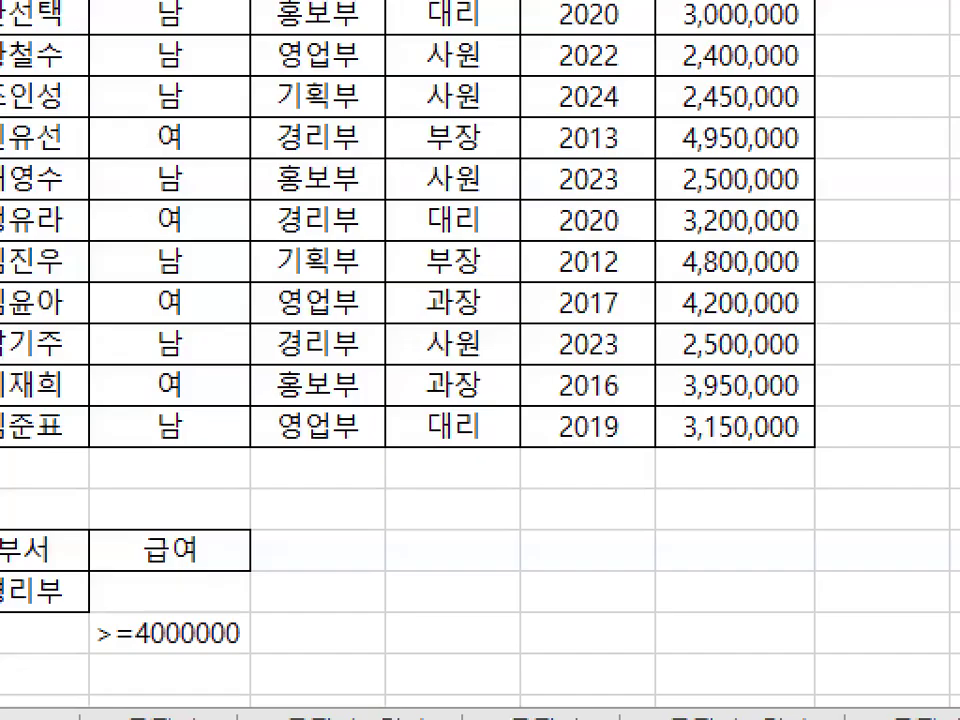
pyautogui.scroll(-3, 129, 561)
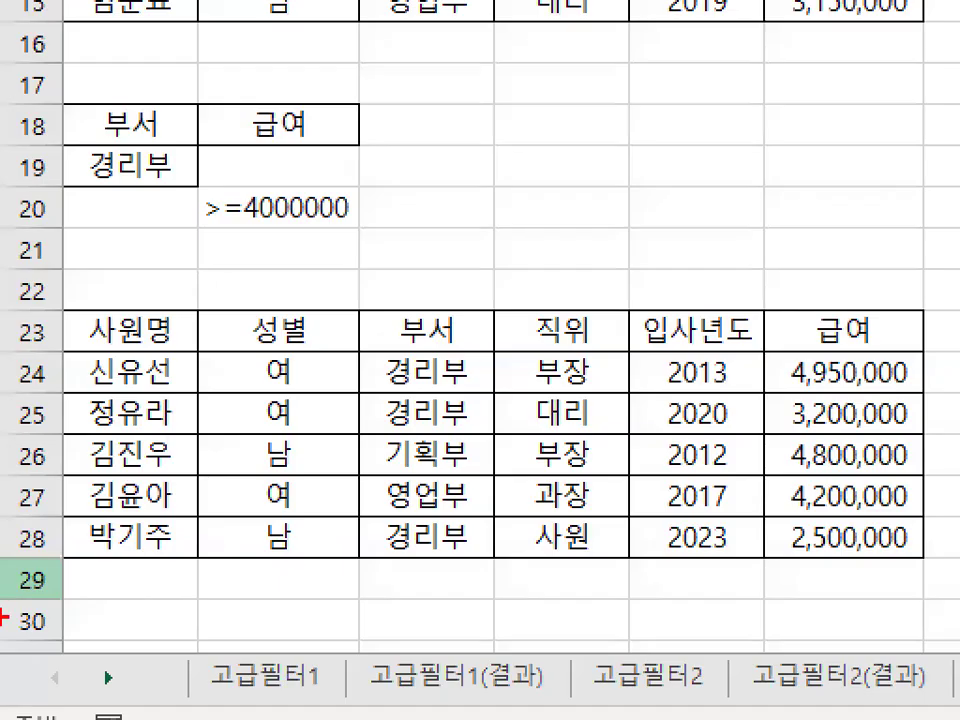
pyautogui.moveTo(45, 317)
pyautogui.mouseDown()
pyautogui.moveTo(15, 400)
pyautogui.moveTo(48, 548)
pyautogui.mouseUp()
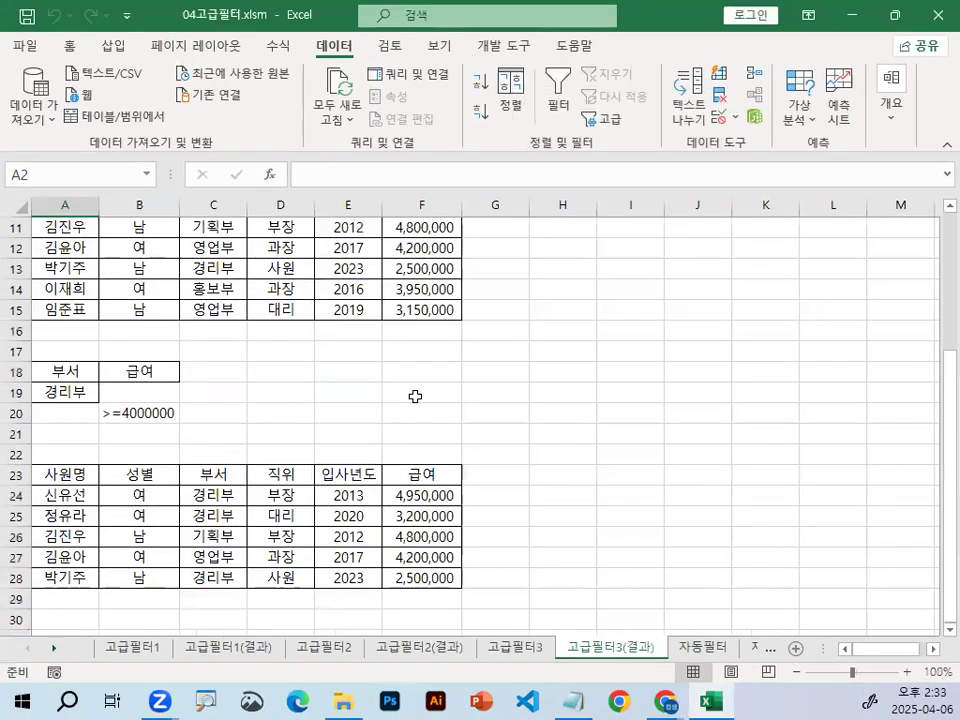
pyautogui.click(419, 397)
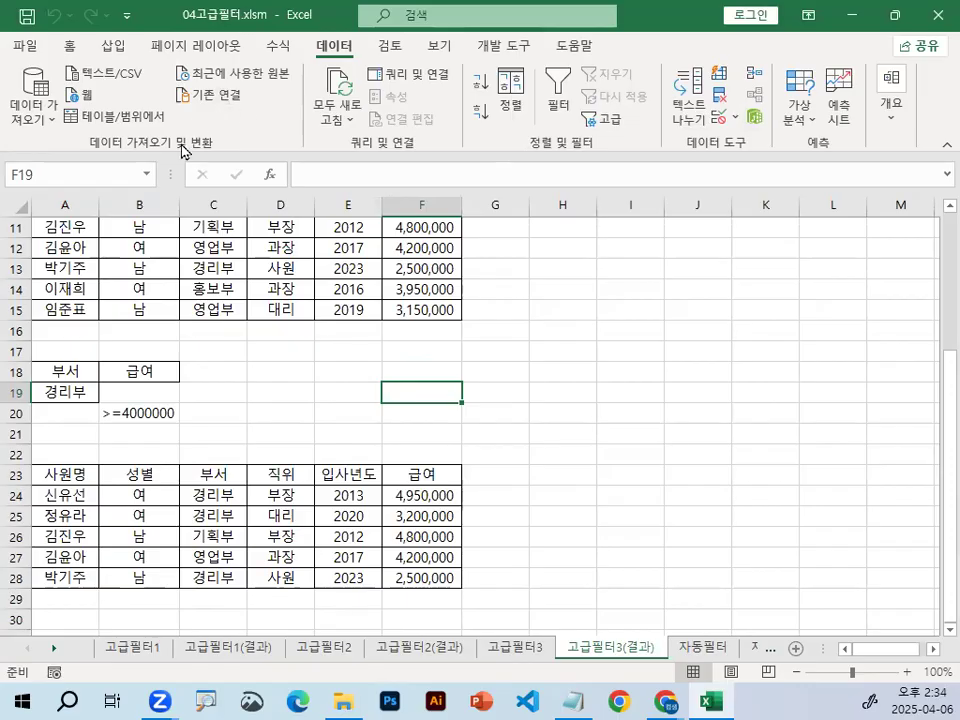
# Switch to the 자동필터 sheet and select cell C5 inside the 합격 현황 table
pyautogui.click(55, 649)
pyautogui.click(524, 652)
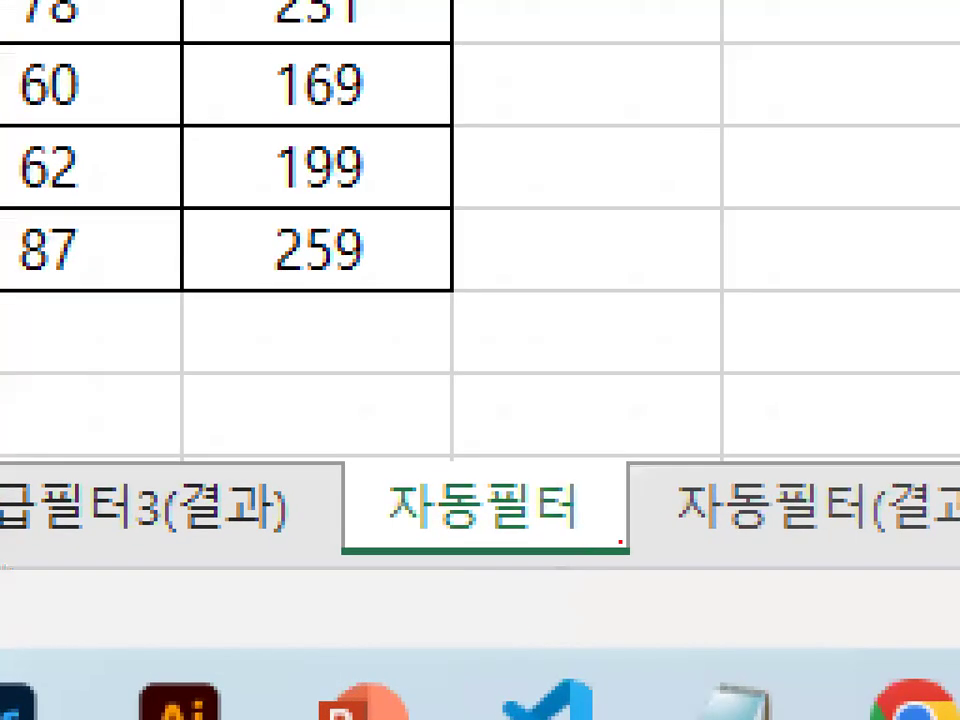
pyautogui.moveTo(421, 570); pyautogui.dragTo(489, 427)
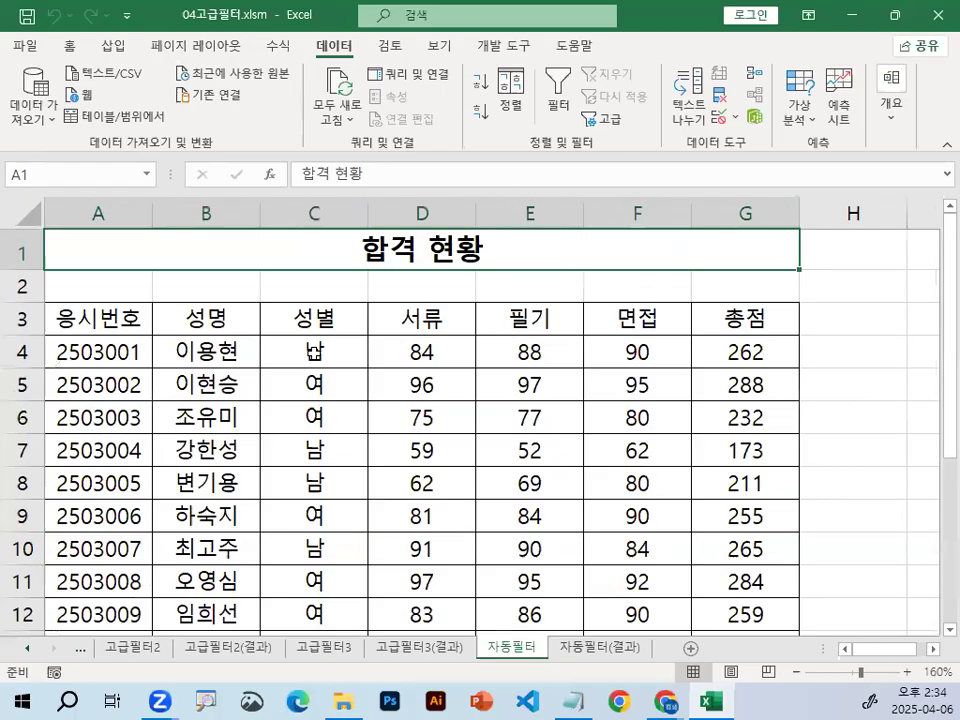
pyautogui.click(314, 351)
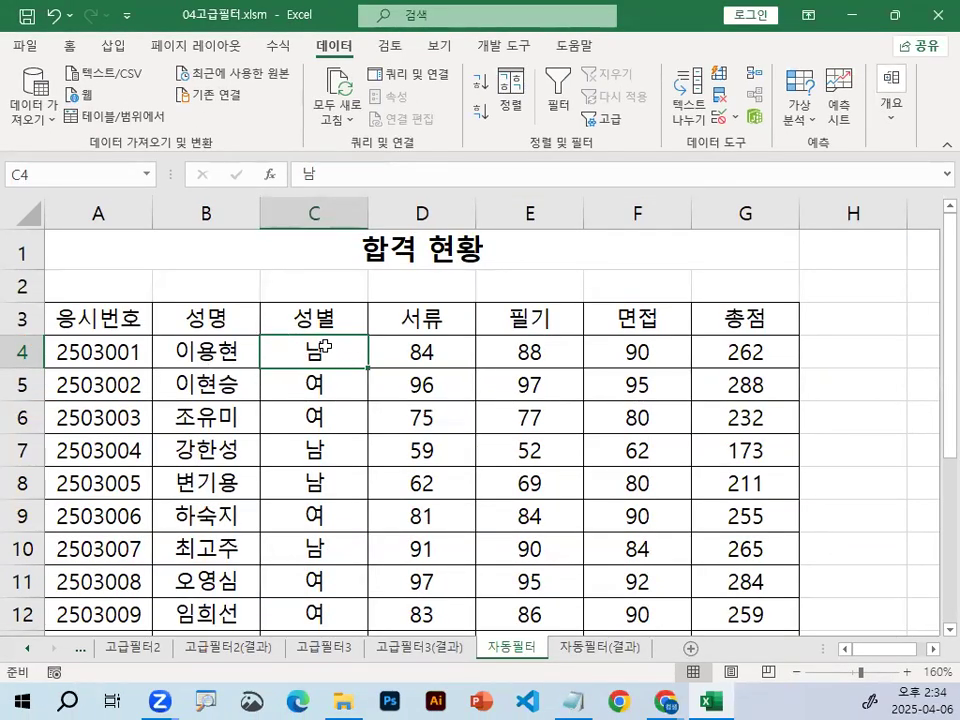
pyautogui.hotkey('ctrl', '1')
pyautogui.click(307, 426)
pyautogui.moveTo(305, 301); pyautogui.dragTo(467, 146)
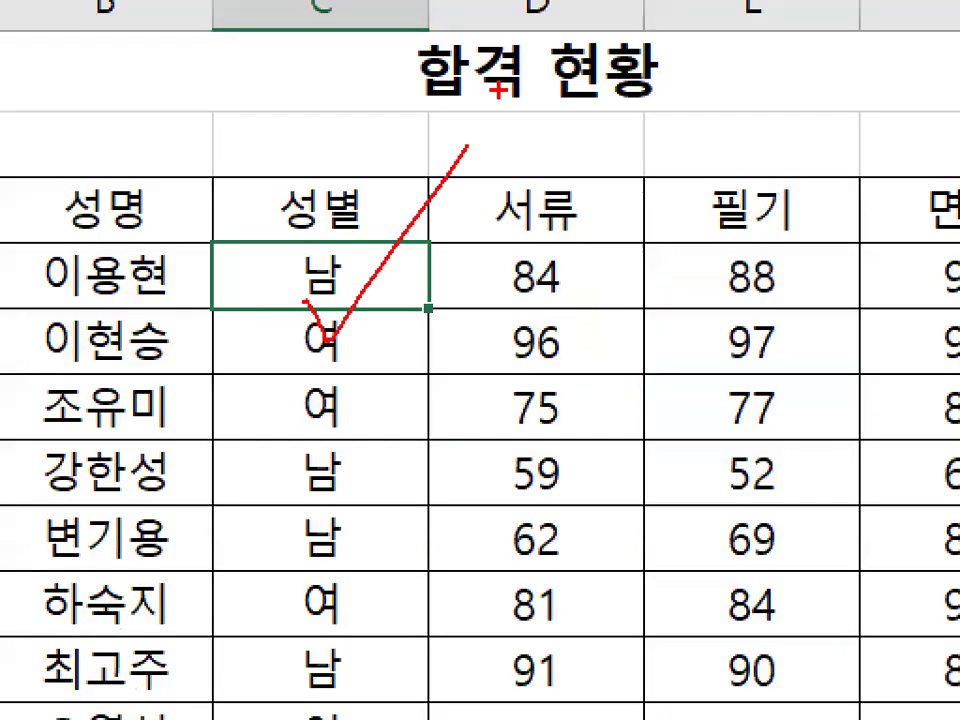
pyautogui.press('Escape')
pyautogui.click(341, 389)
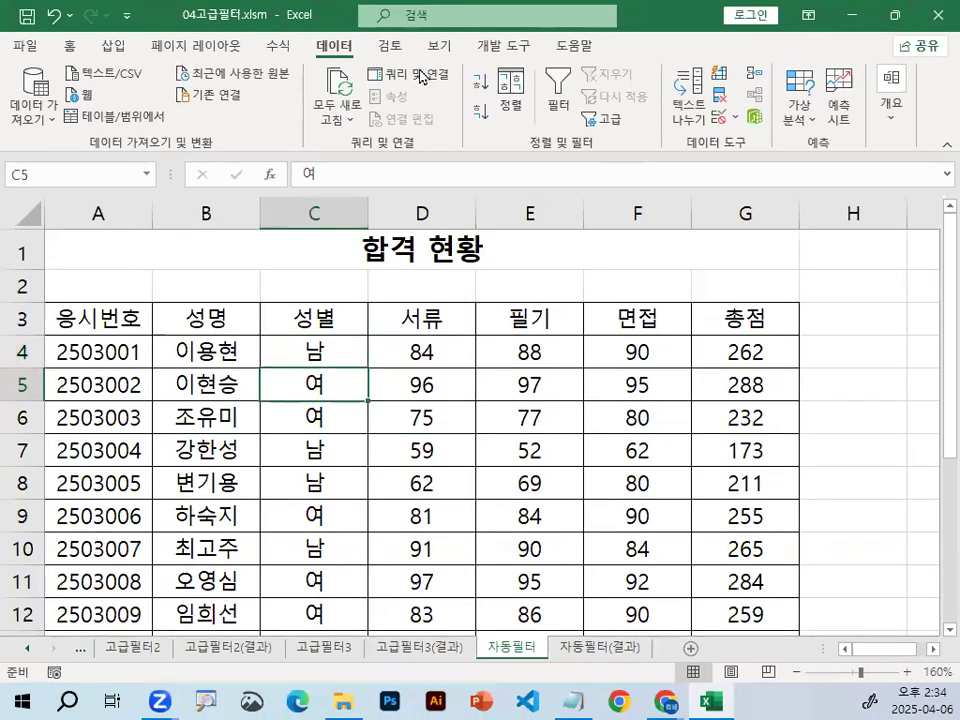
# Turn on automatic filtering for the 합격 현황 table
pyautogui.hotkey('ctrl', '1')
pyautogui.click(395, 30)
pyautogui.moveTo(293, 125)
pyautogui.mouseDown()
pyautogui.moveTo(253, 123)
pyautogui.moveTo(292, 80)
pyautogui.mouseUp()
pyautogui.moveTo(725, 138)
pyautogui.mouseDown()
pyautogui.moveTo(742, 188)
pyautogui.moveTo(768, 152)
pyautogui.mouseUp()
pyautogui.moveTo(704, 130); pyautogui.dragTo(876, 2)
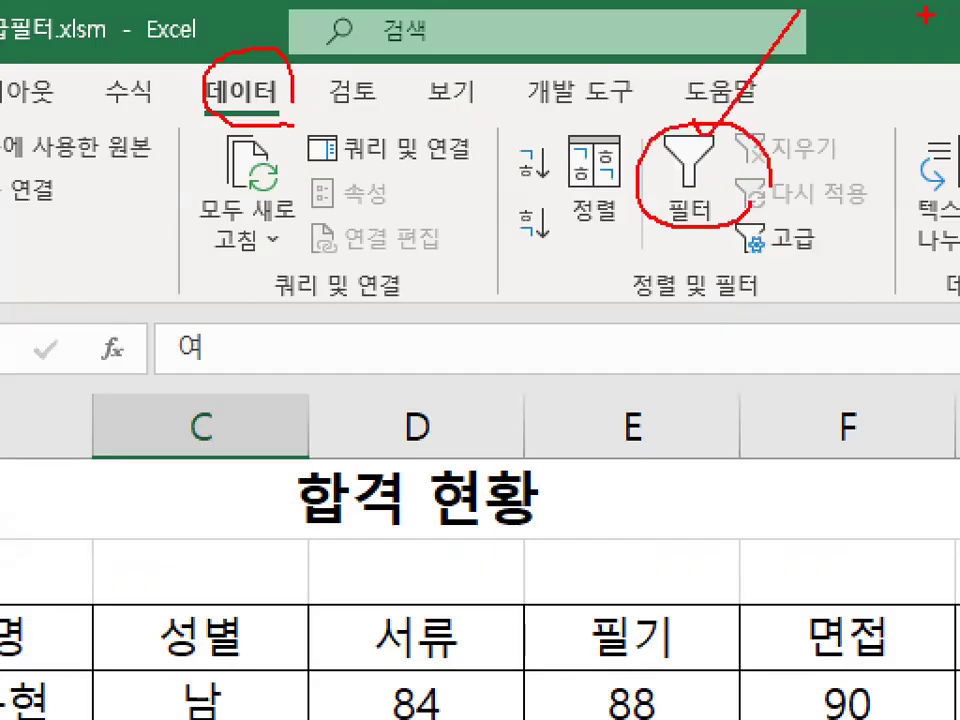
pyautogui.press('Escape')
pyautogui.click(561, 95)
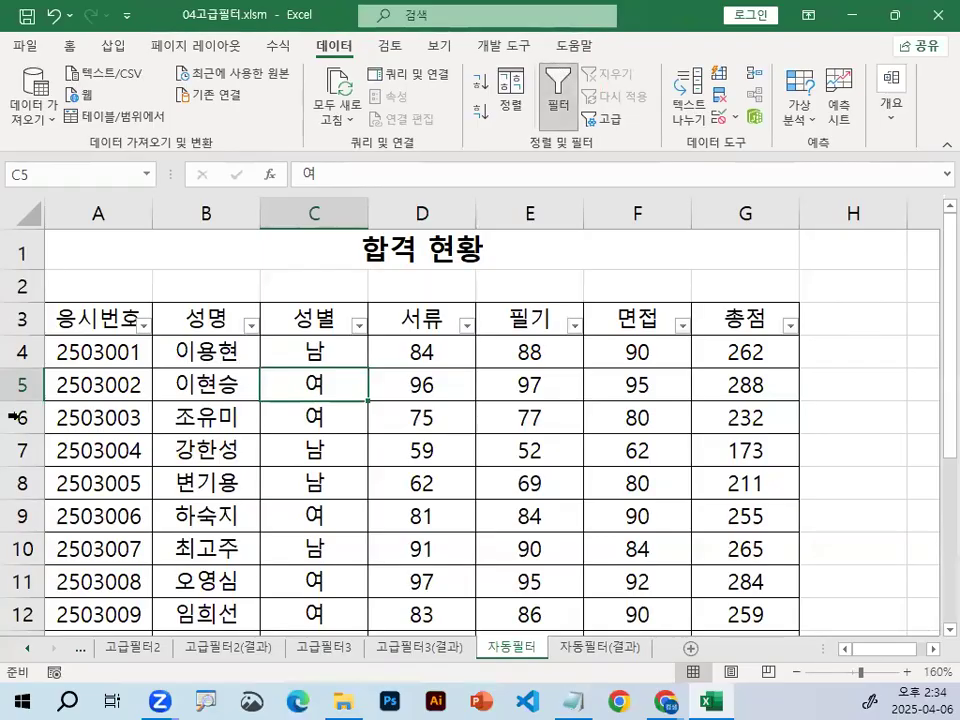
pyautogui.hotkey('ctrl', '1')
pyautogui.moveTo(99, 306); pyautogui.dragTo(958, 306)
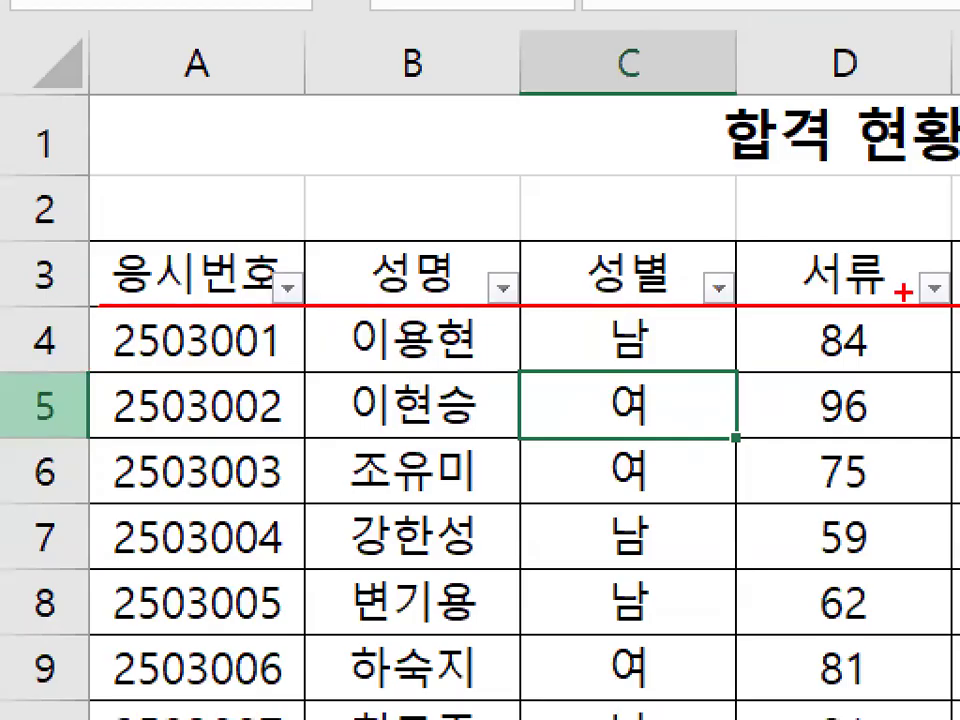
pyautogui.moveTo(339, 308); pyautogui.dragTo(269, 305)
pyautogui.moveTo(300, 259); pyautogui.dragTo(317, 317)
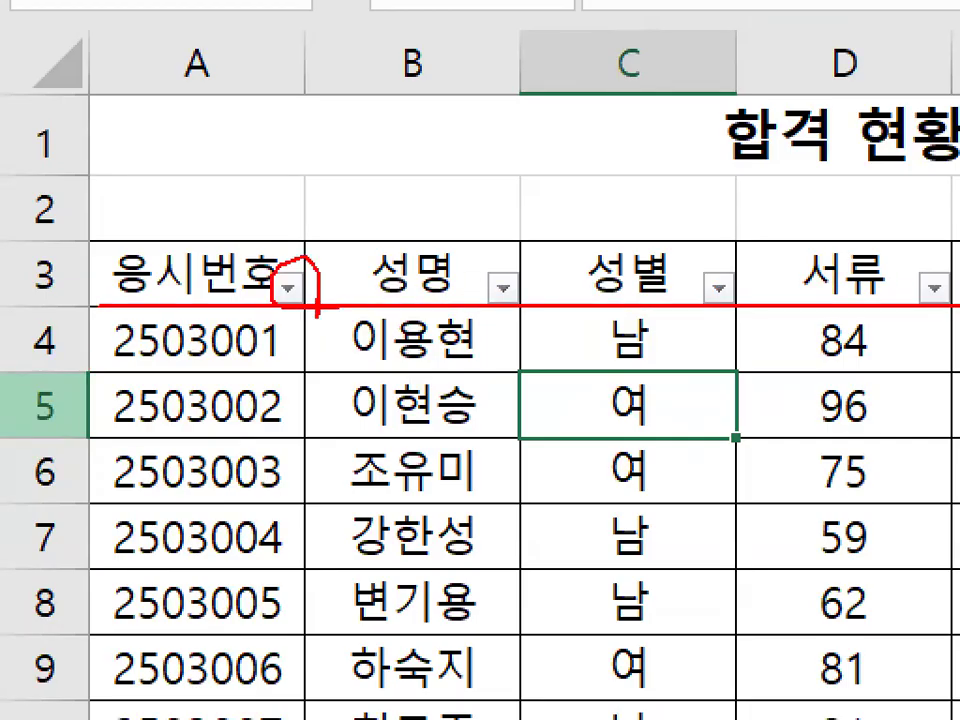
pyautogui.press('Escape')
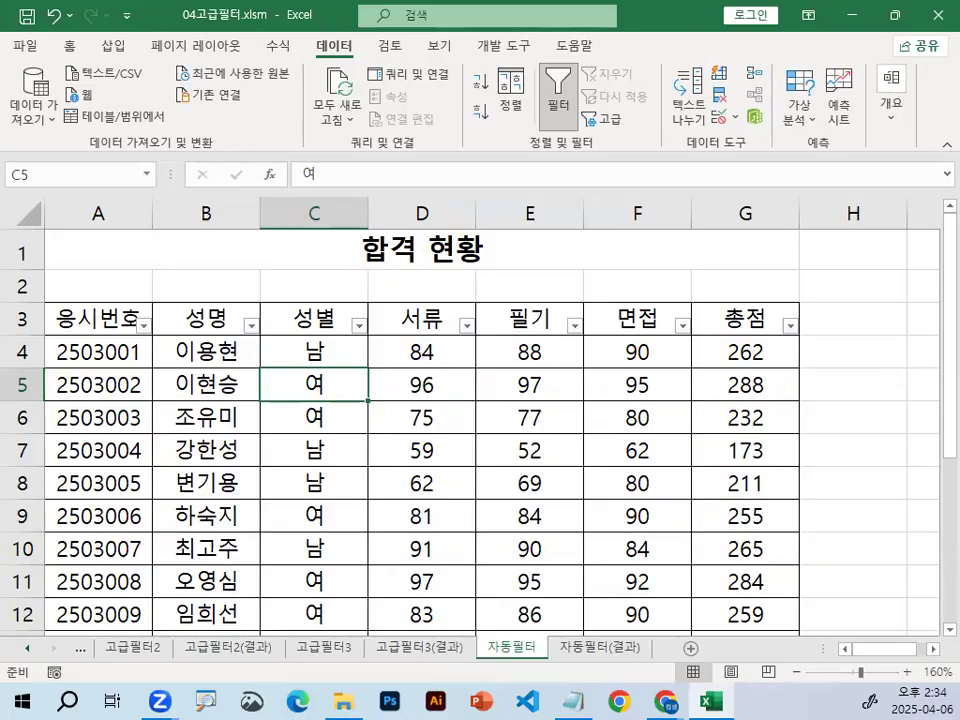
pyautogui.hotkey('ctrl', '1')
pyautogui.moveTo(765, 300)
pyautogui.mouseDown()
pyautogui.moveTo(716, 330)
pyautogui.moveTo(785, 322)
pyautogui.moveTo(713, 395)
pyautogui.mouseUp()
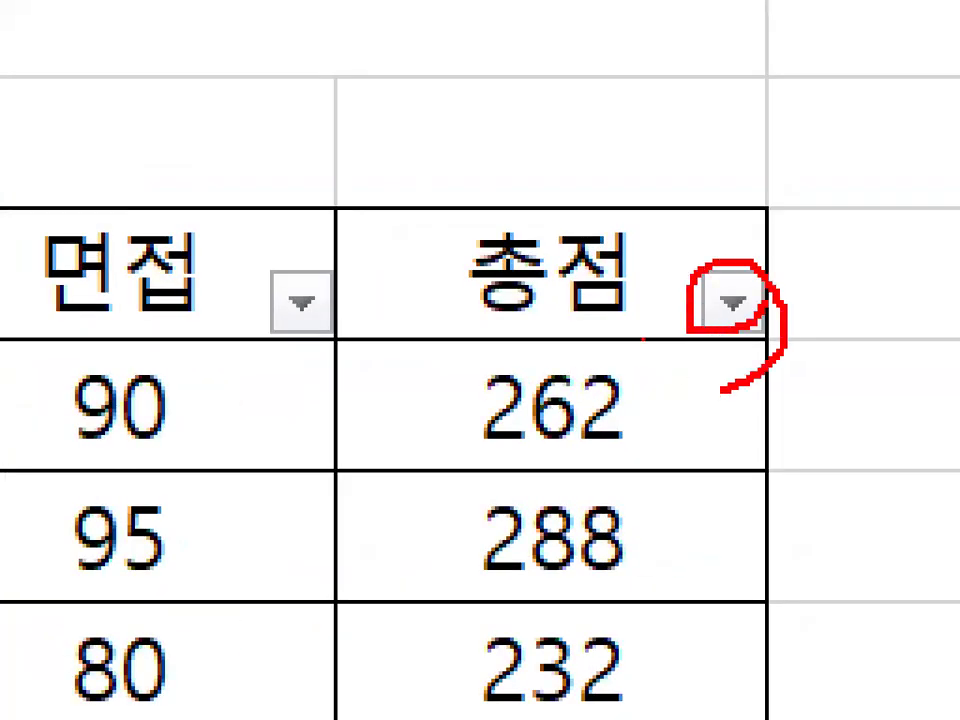
pyautogui.press('Escape')
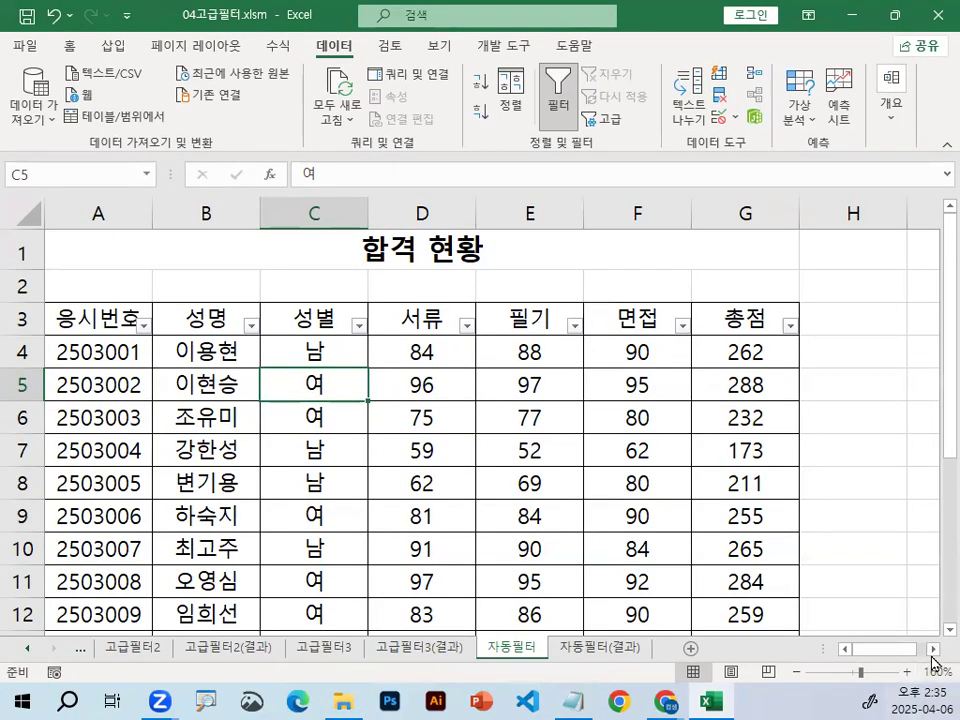
# Examine the sorting and number filter options offered for the 총점 column
pyautogui.click(932, 650)
pyautogui.click(932, 650)
pyautogui.click(575, 327)
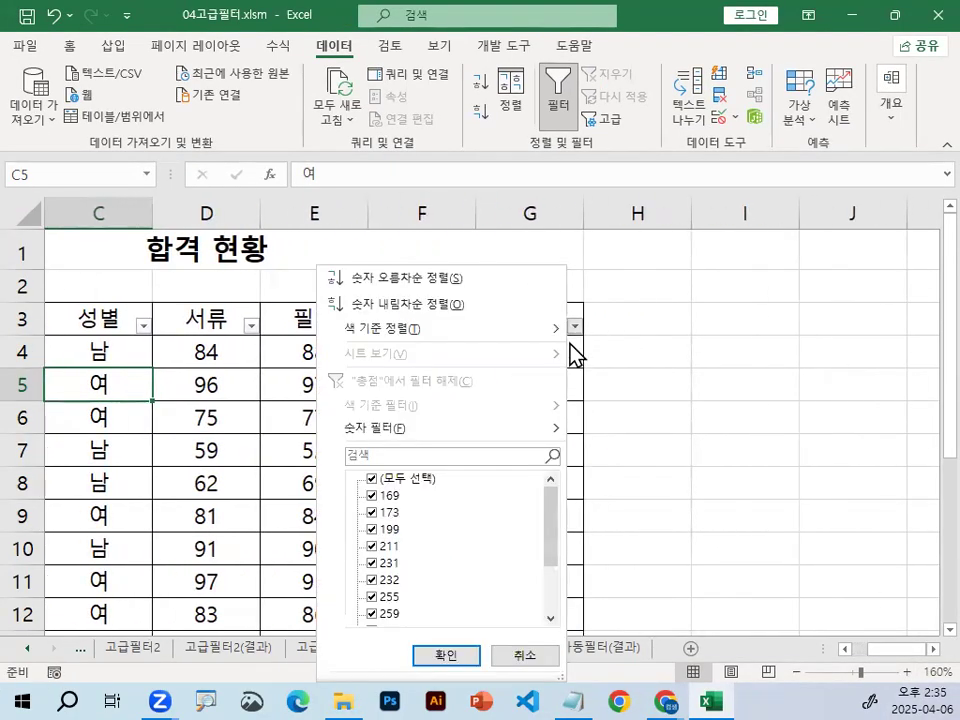
pyautogui.hotkey('ctrl', '1')
pyautogui.click(418, 283)
pyautogui.moveTo(564, 278)
pyautogui.mouseDown()
pyautogui.moveTo(316, 238)
pyautogui.moveTo(500, 262)
pyautogui.mouseUp()
pyautogui.moveTo(452, 572); pyautogui.dragTo(452, 598)
pyautogui.moveTo(408, 540)
pyautogui.mouseDown()
pyautogui.moveTo(262, 570)
pyautogui.moveTo(405, 600)
pyautogui.mouseUp()
pyautogui.press('Escape')
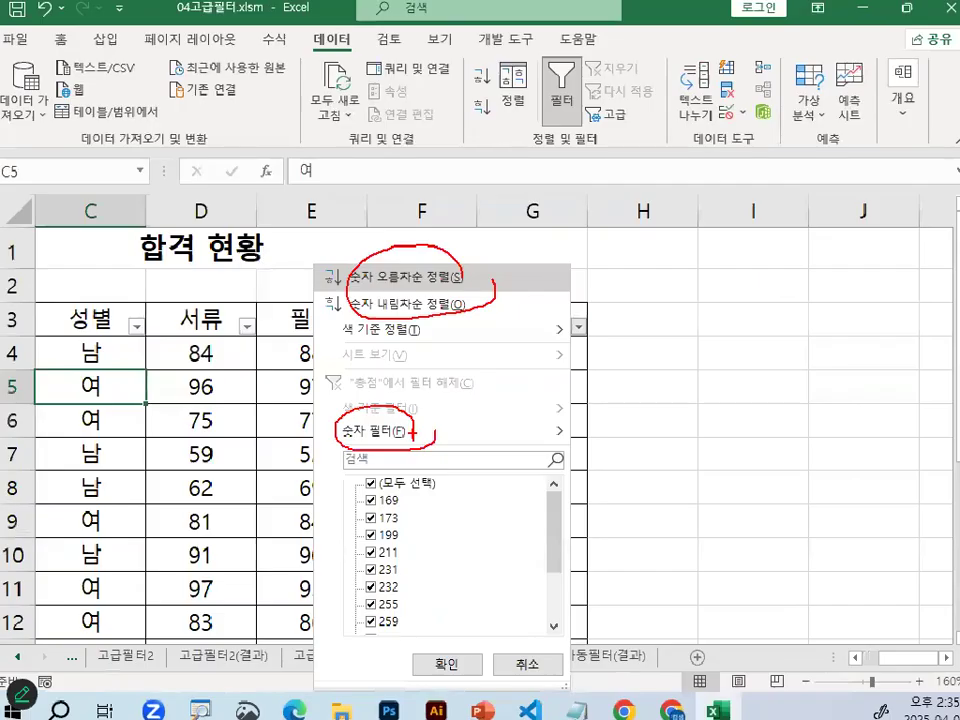
# Look through the number filter comparisons for 총점 for the 크거나 같음 condition
pyautogui.click(578, 330)
pyautogui.moveTo(496, 435)
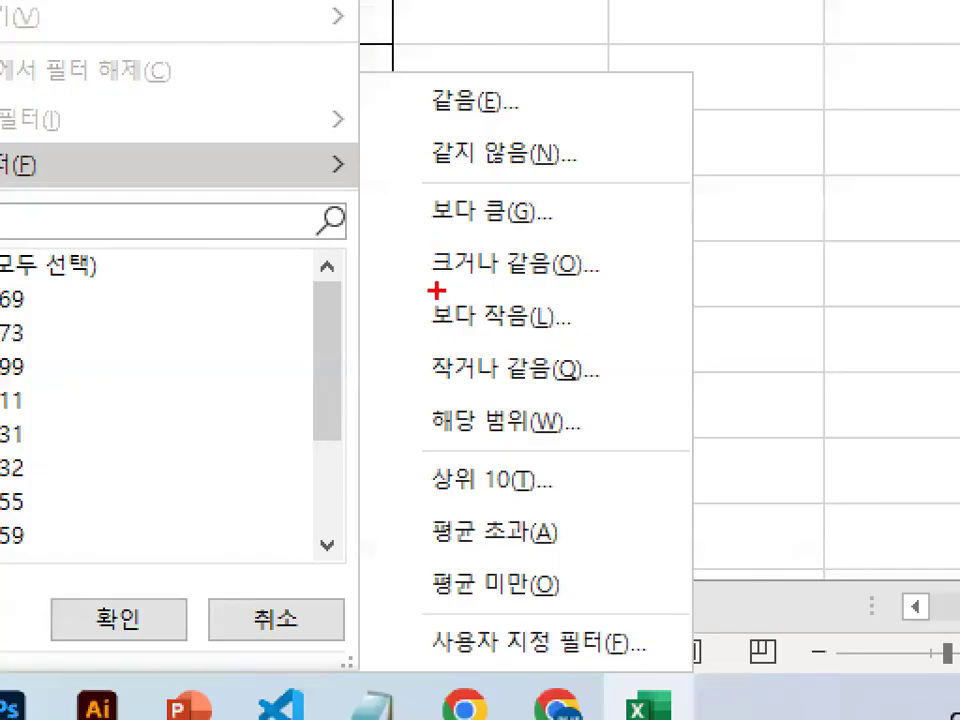
pyautogui.moveTo(605, 490); pyautogui.dragTo(692, 490)
pyautogui.moveTo(630, 28); pyautogui.dragTo(668, 157)
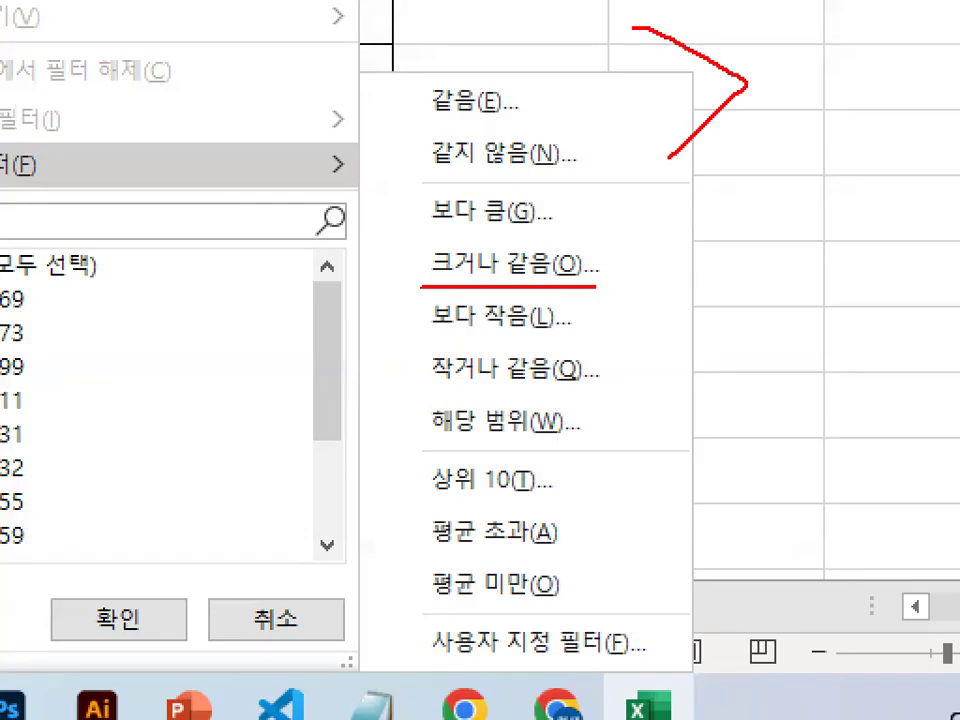
pyautogui.moveTo(740, 92); pyautogui.dragTo(830, 92)
pyautogui.moveTo(738, 133); pyautogui.dragTo(845, 132)
pyautogui.moveTo(455, 238)
pyautogui.mouseDown()
pyautogui.moveTo(392, 268)
pyautogui.moveTo(612, 258)
pyautogui.mouseUp()
pyautogui.scroll(-3, 614, 264)
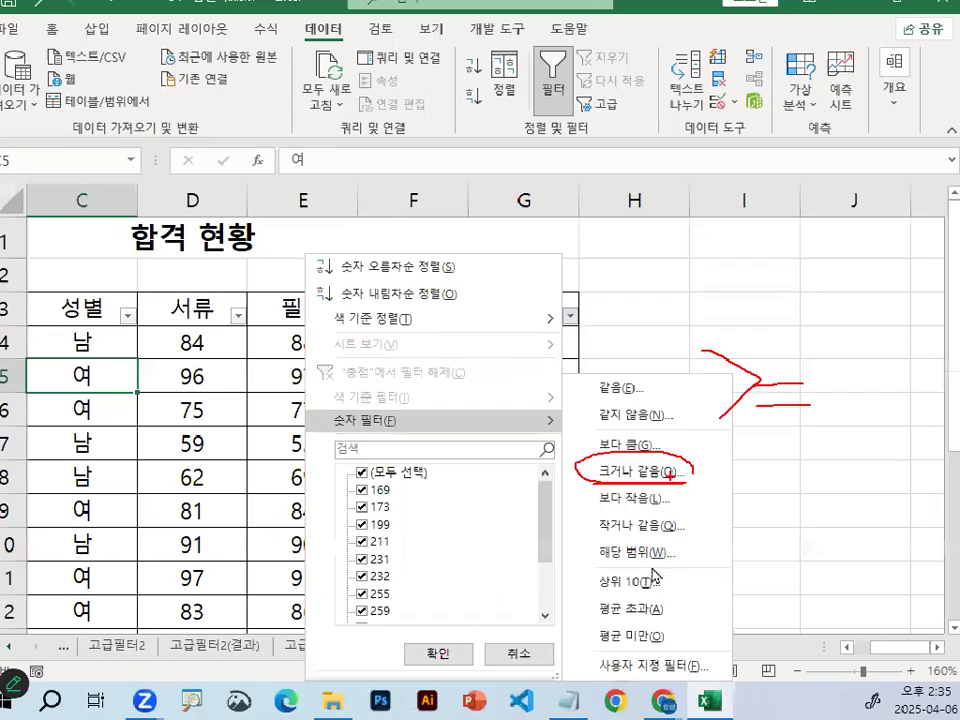
pyautogui.press('Escape')
# Filter the 총점 column with 크거나 같음 to show only rows with a total of 250 or more
pyautogui.click(576, 325)
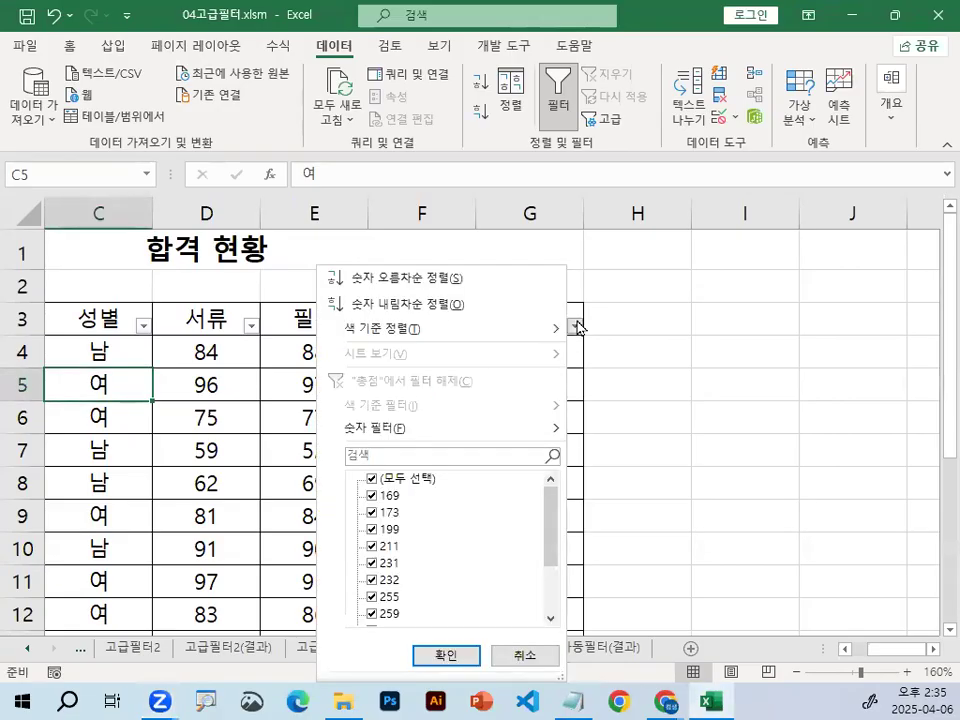
pyautogui.moveTo(508, 438)
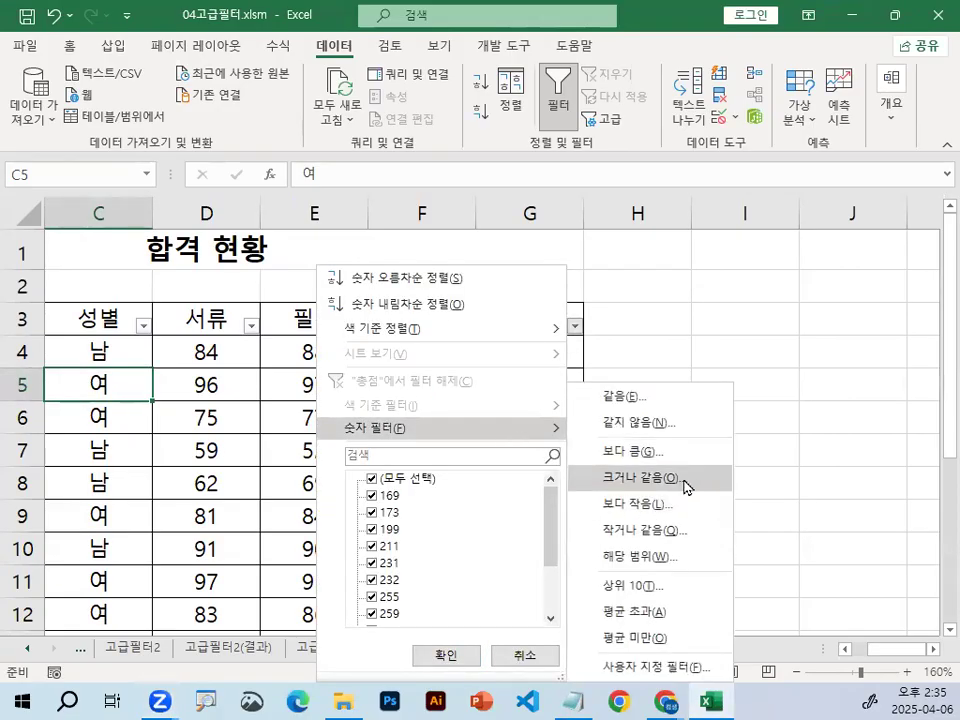
pyautogui.click(640, 478)
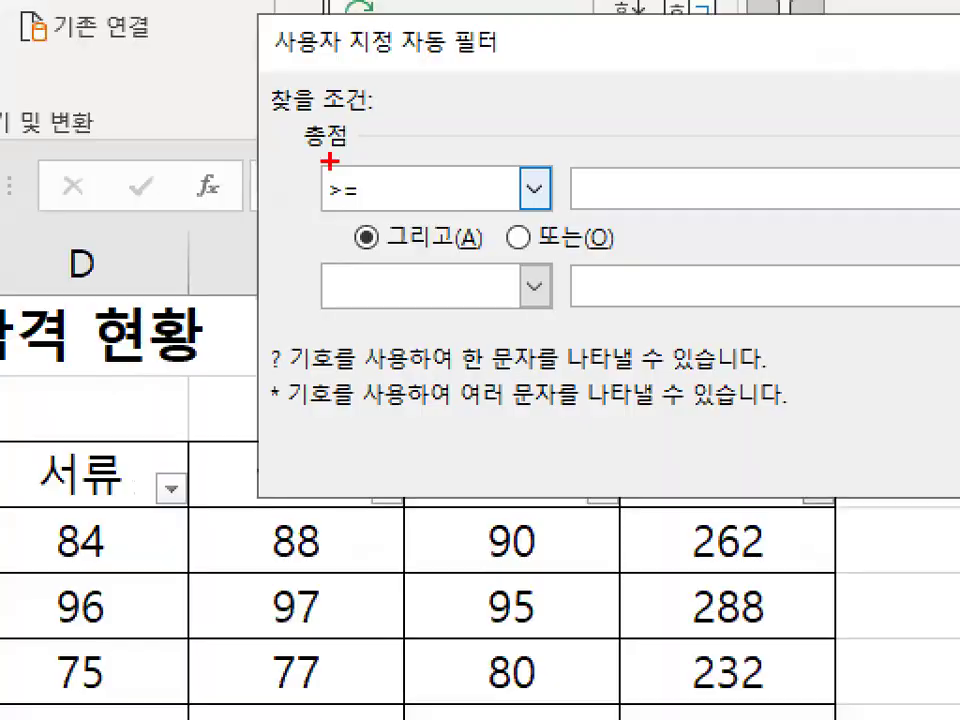
pyautogui.moveTo(365, 171)
pyautogui.mouseDown()
pyautogui.moveTo(357, 188)
pyautogui.moveTo(400, 136)
pyautogui.moveTo(406, 198)
pyautogui.mouseUp()
pyautogui.press('Escape')
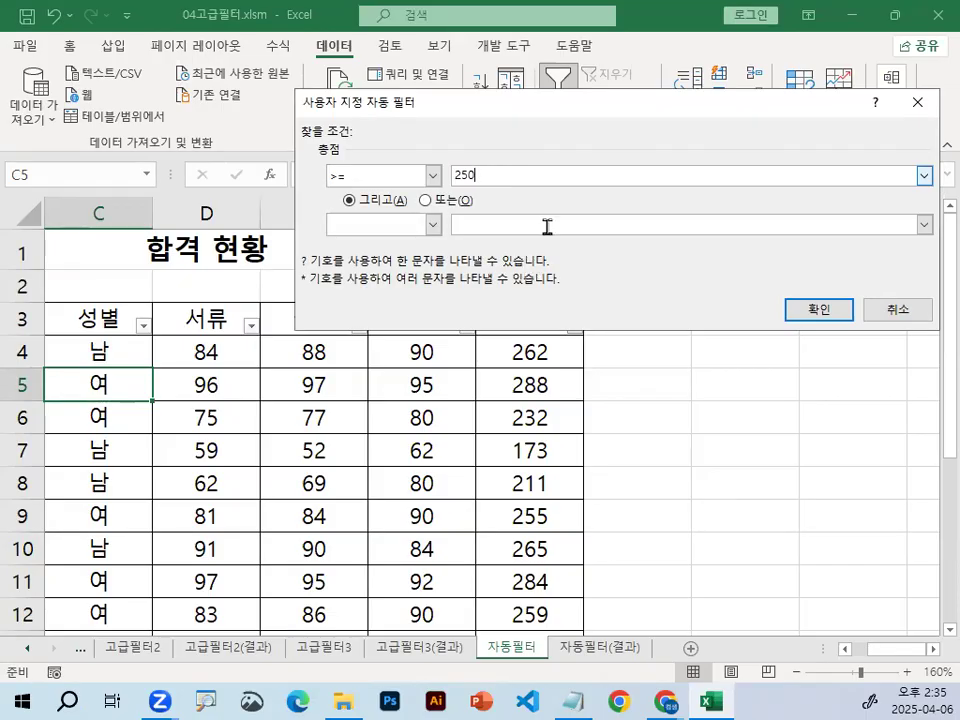
pyautogui.click(814, 310)
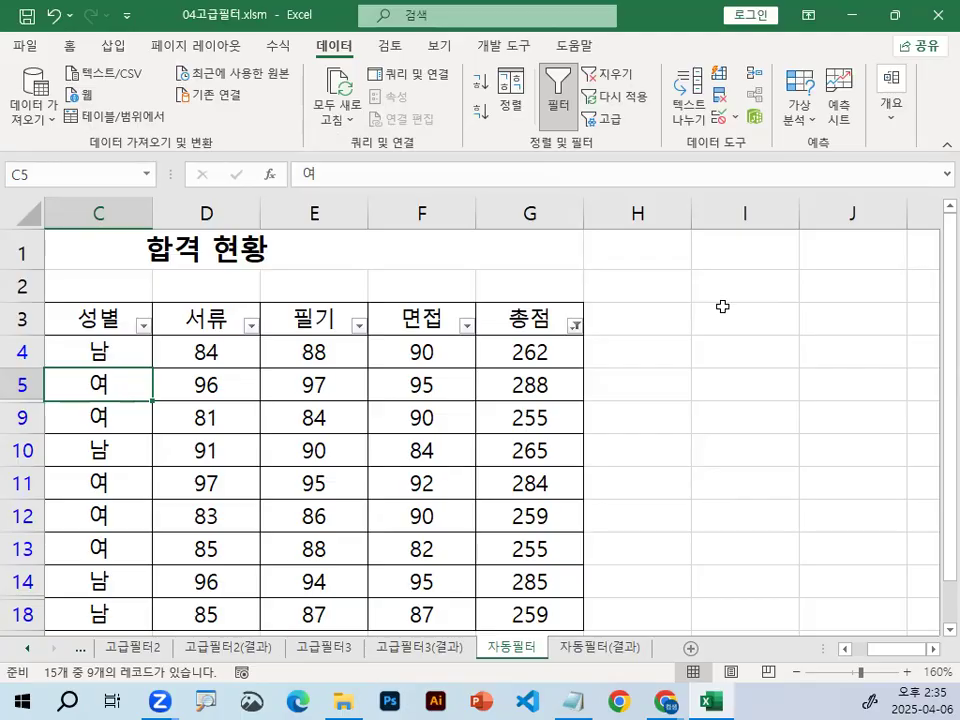
# Clear the filter on the 총점 column of the 합격 현황 table
pyautogui.click(480, 358)
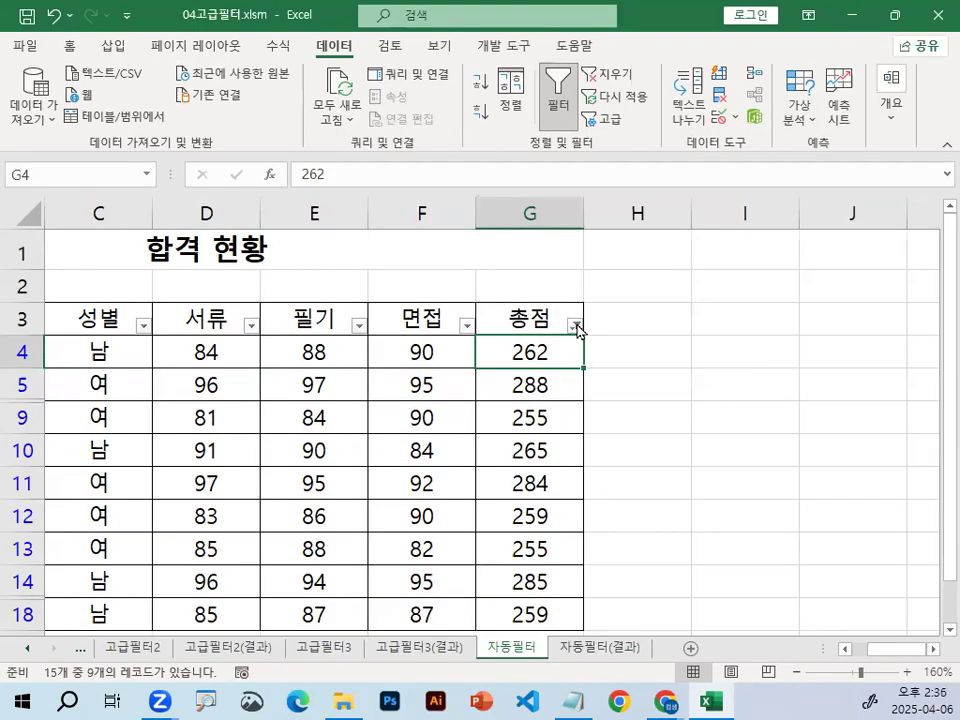
pyautogui.click(575, 322)
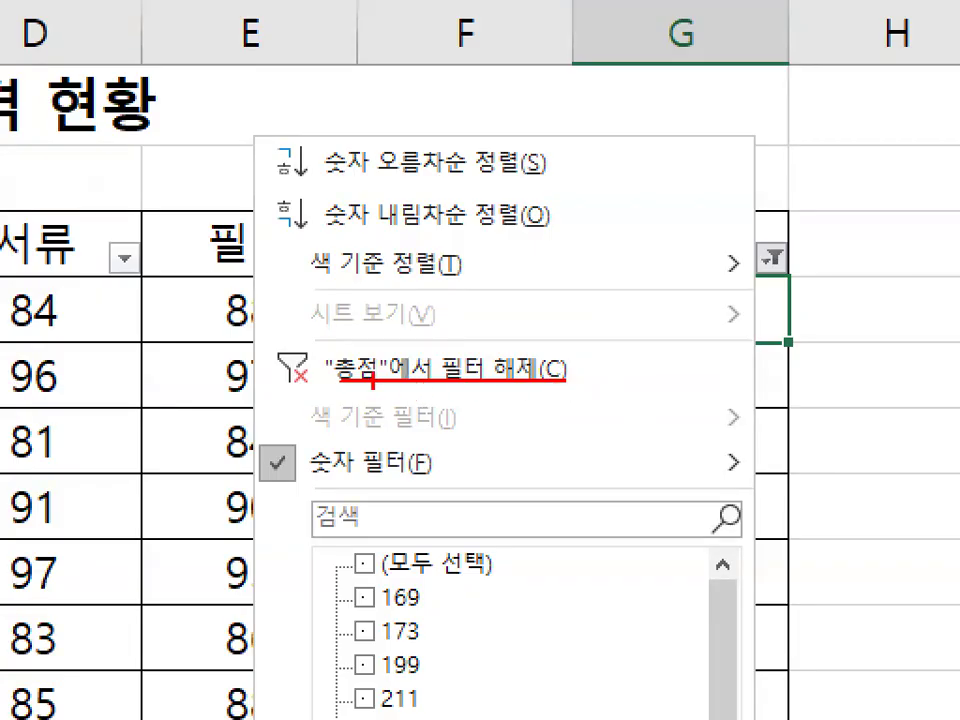
pyautogui.moveTo(782, 333); pyautogui.dragTo(808, 470)
pyautogui.moveTo(405, 352)
pyautogui.mouseDown()
pyautogui.moveTo(418, 375)
pyautogui.moveTo(550, 232)
pyautogui.mouseUp()
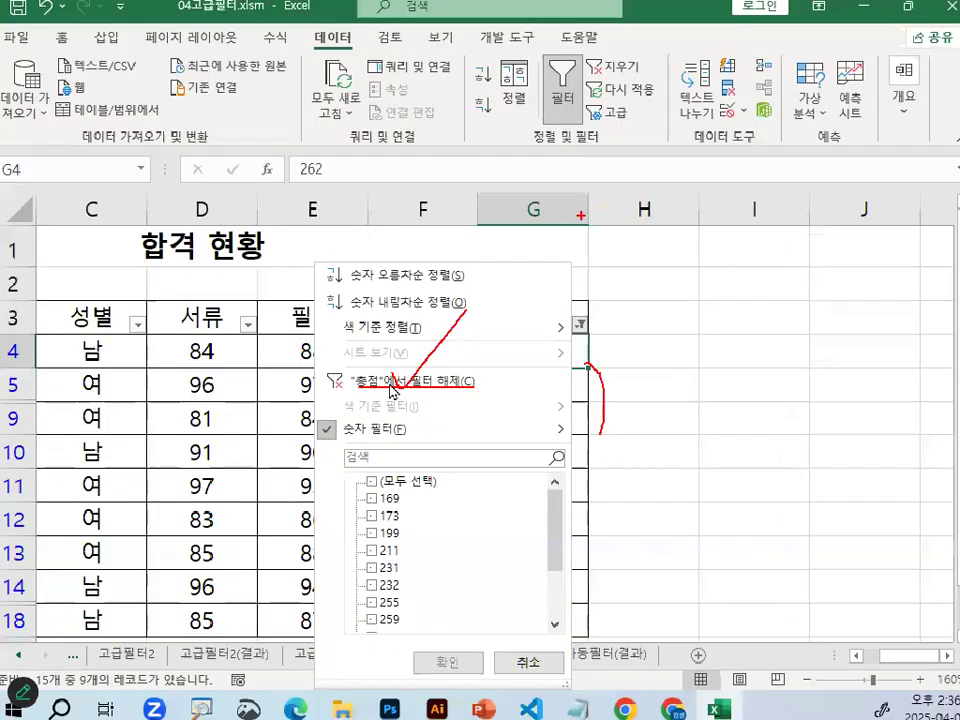
pyautogui.click(770, 258)
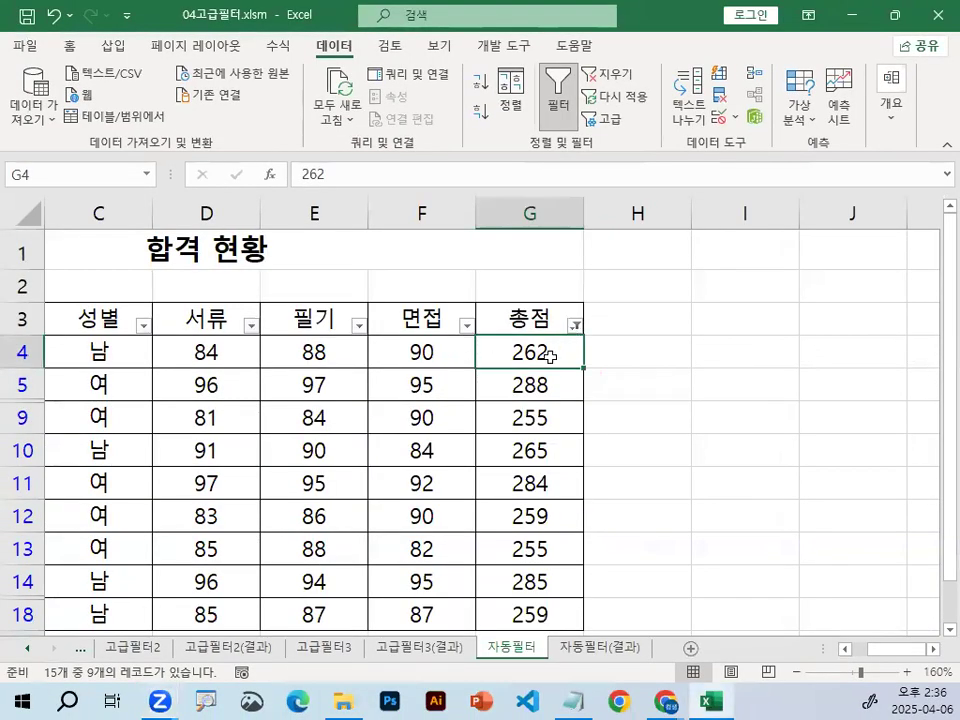
pyautogui.click(576, 325)
pyautogui.click(414, 380)
pyautogui.click(414, 382)
pyautogui.click(857, 657)
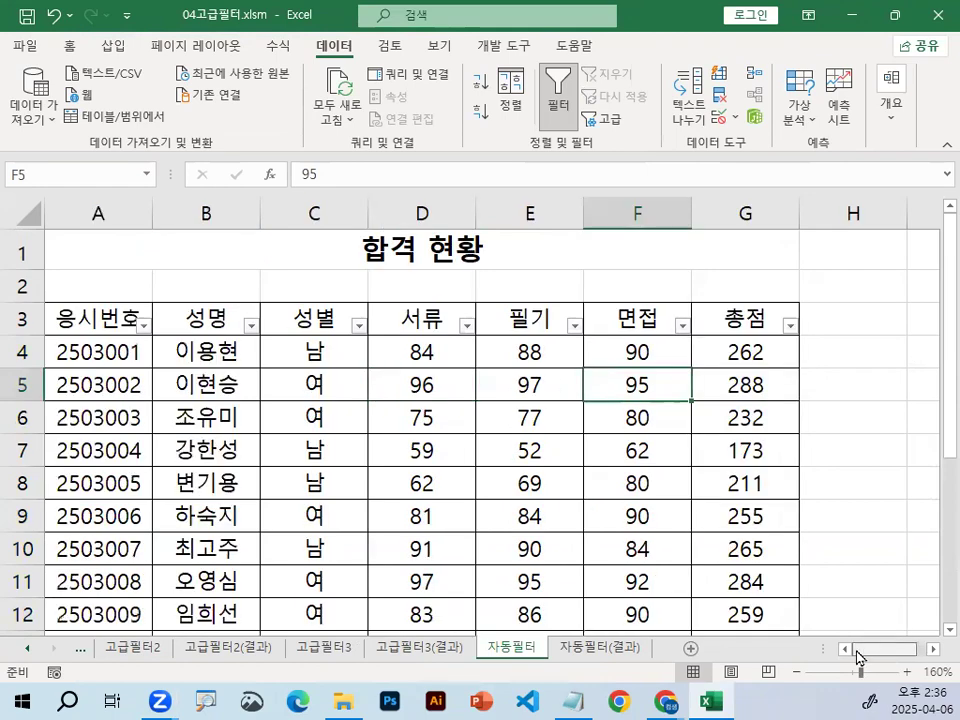
pyautogui.click(58, 345)
pyautogui.click(204, 347)
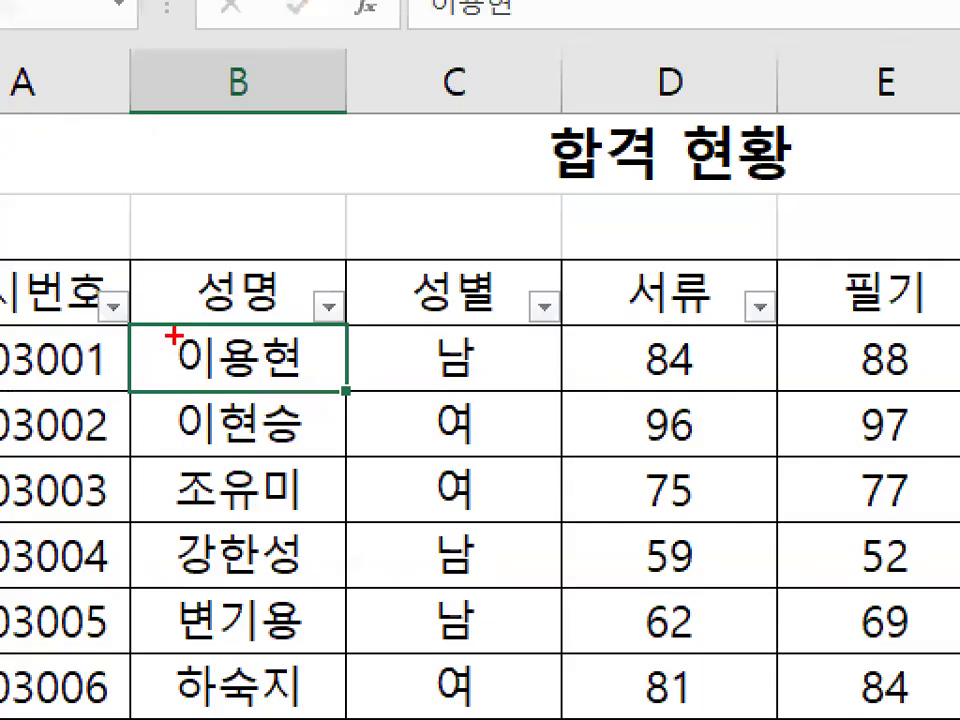
pyautogui.moveTo(300, 272); pyautogui.dragTo(312, 308)
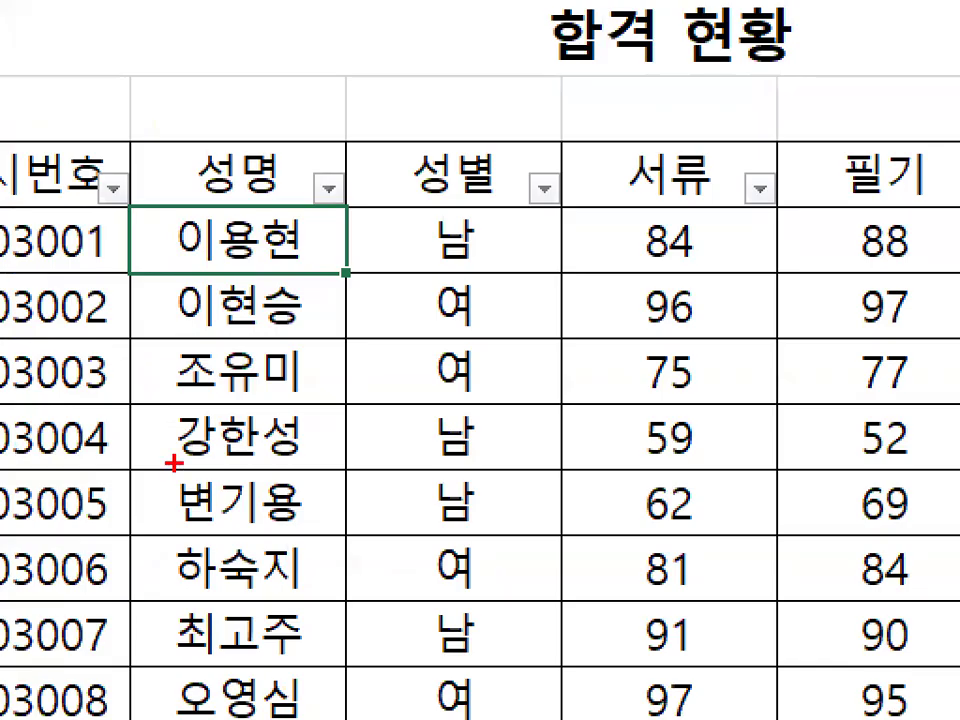
pyautogui.moveTo(298, 168)
pyautogui.mouseDown()
pyautogui.moveTo(298, 176)
pyautogui.moveTo(198, 168)
pyautogui.moveTo(298, 165)
pyautogui.mouseUp()
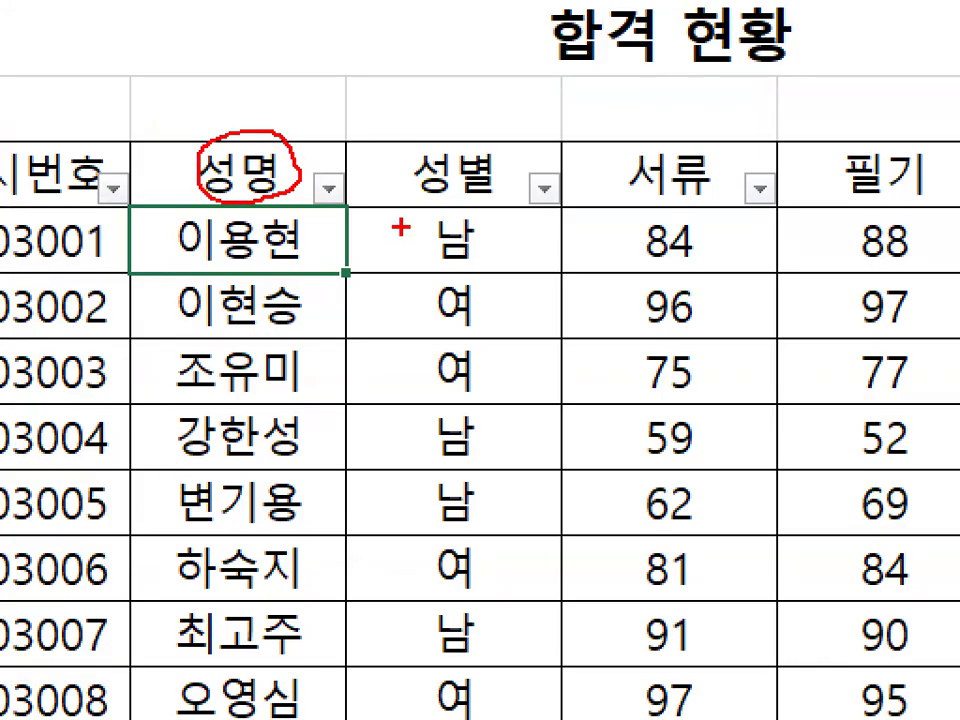
pyautogui.moveTo(401, 228); pyautogui.dragTo(392, 218)
pyautogui.moveTo(452, 186); pyautogui.dragTo(460, 290)
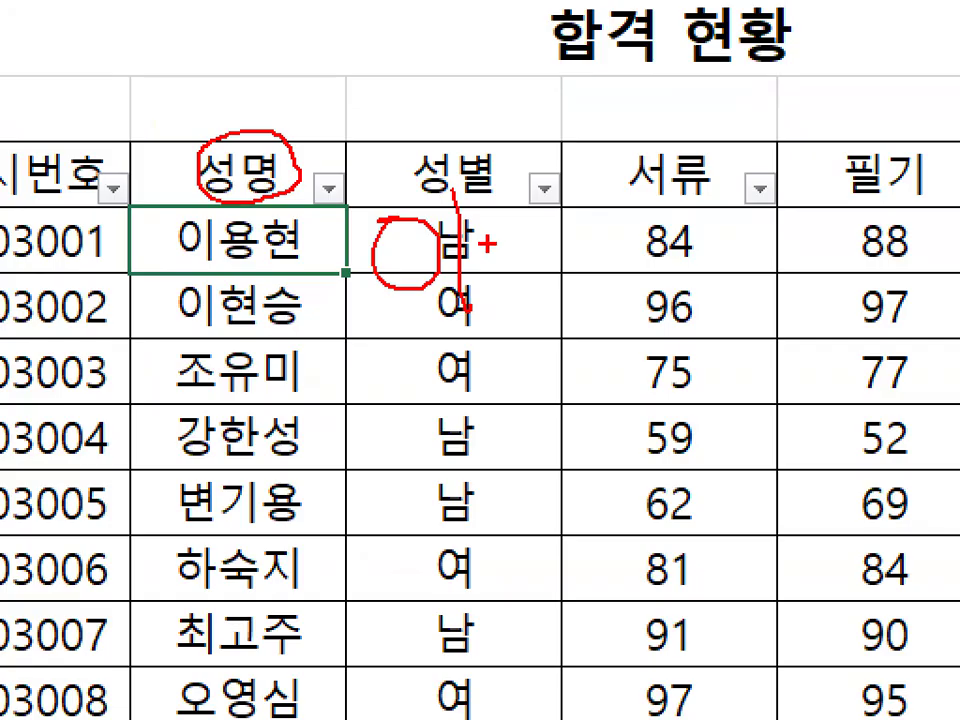
# Examine the text filter conditions offered for the 성명 column of the 합격 현황 table, including 시작 문자
pyautogui.press('Escape')
pyautogui.hotkey('ctrl', '1')
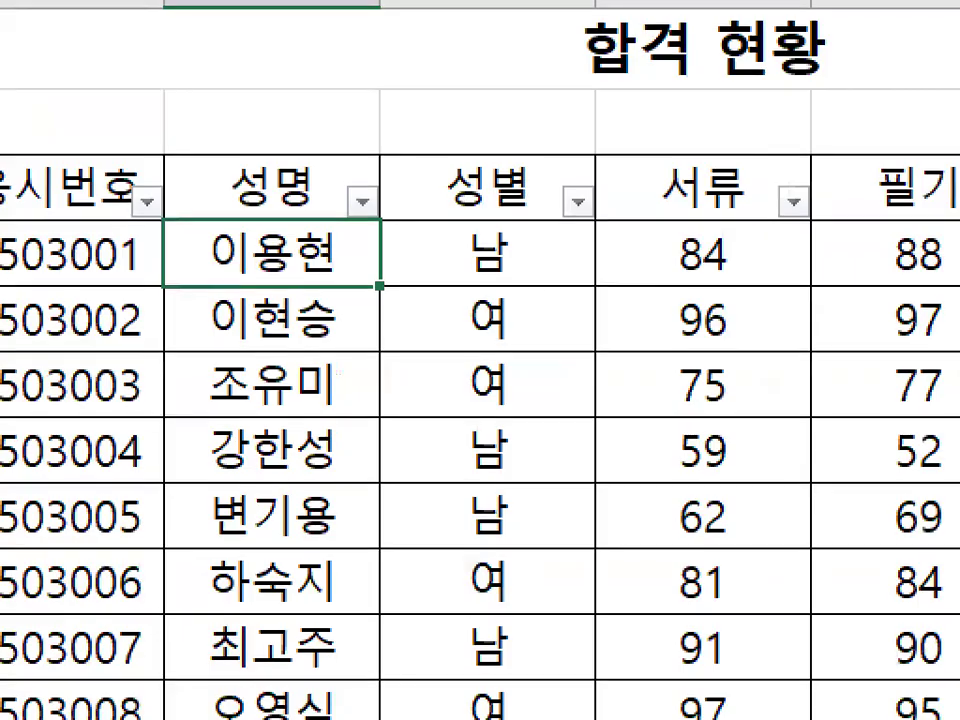
pyautogui.moveTo(394, 221)
pyautogui.mouseDown()
pyautogui.moveTo(354, 232)
pyautogui.moveTo(342, 155)
pyautogui.moveTo(413, 210)
pyautogui.mouseUp()
pyautogui.press('Escape')
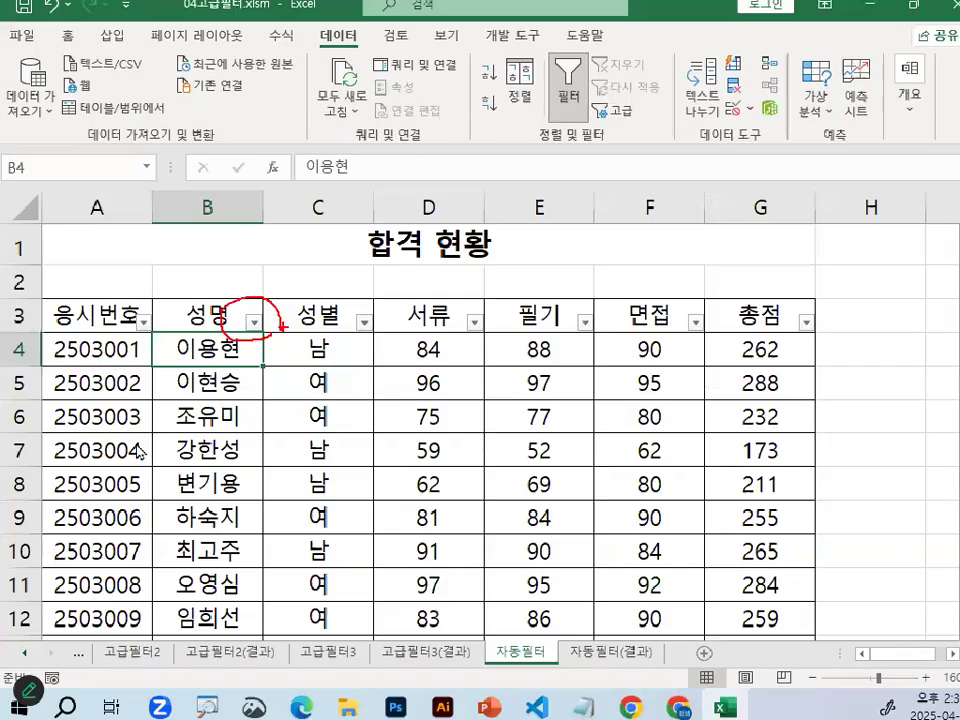
pyautogui.click(254, 326)
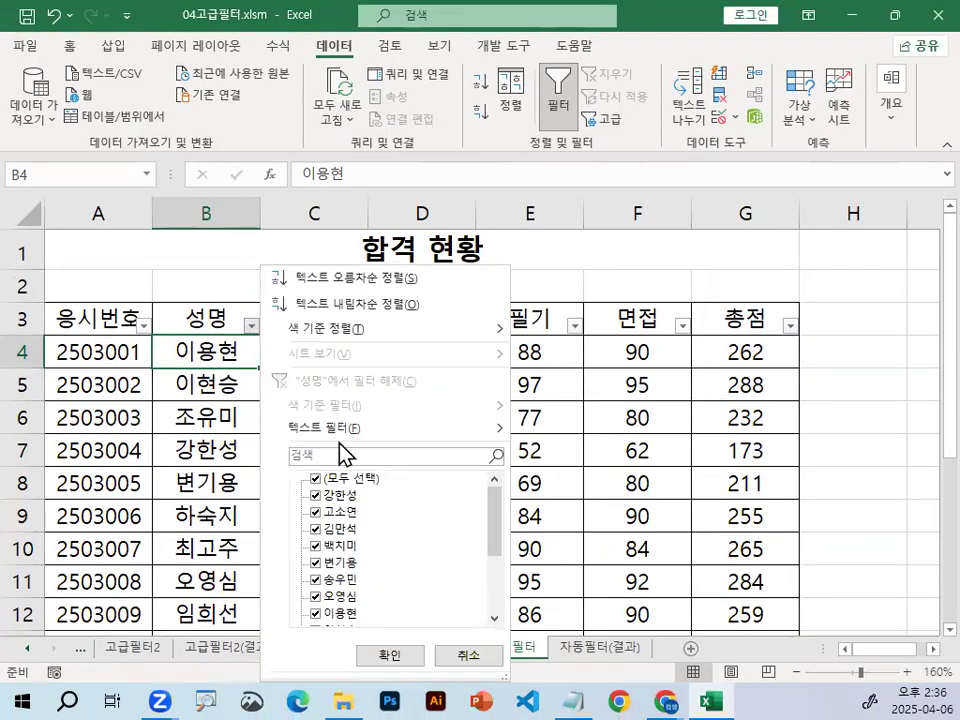
pyautogui.moveTo(380, 432)
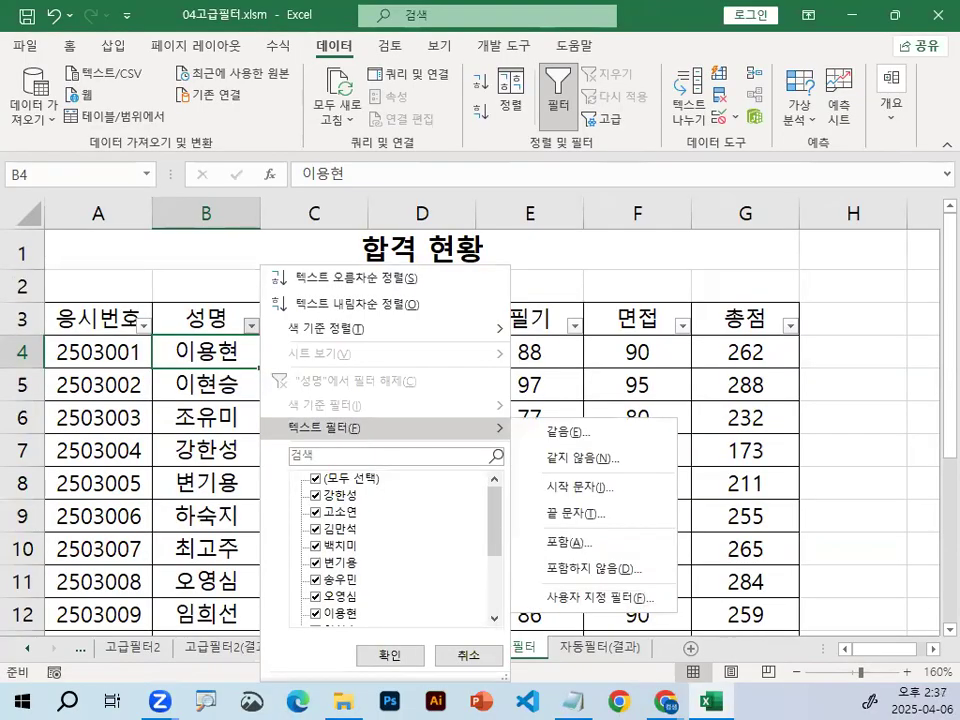
pyautogui.hotkey('ctrl', '1')
pyautogui.click(664, 628)
pyautogui.moveTo(409, 141)
pyautogui.mouseDown()
pyautogui.moveTo(380, 400)
pyautogui.moveTo(410, 462)
pyautogui.mouseUp()
pyautogui.moveTo(540, 267)
pyautogui.mouseDown()
pyautogui.moveTo(408, 262)
pyautogui.moveTo(545, 229)
pyautogui.moveTo(618, 250)
pyautogui.moveTo(653, 343)
pyautogui.mouseUp()
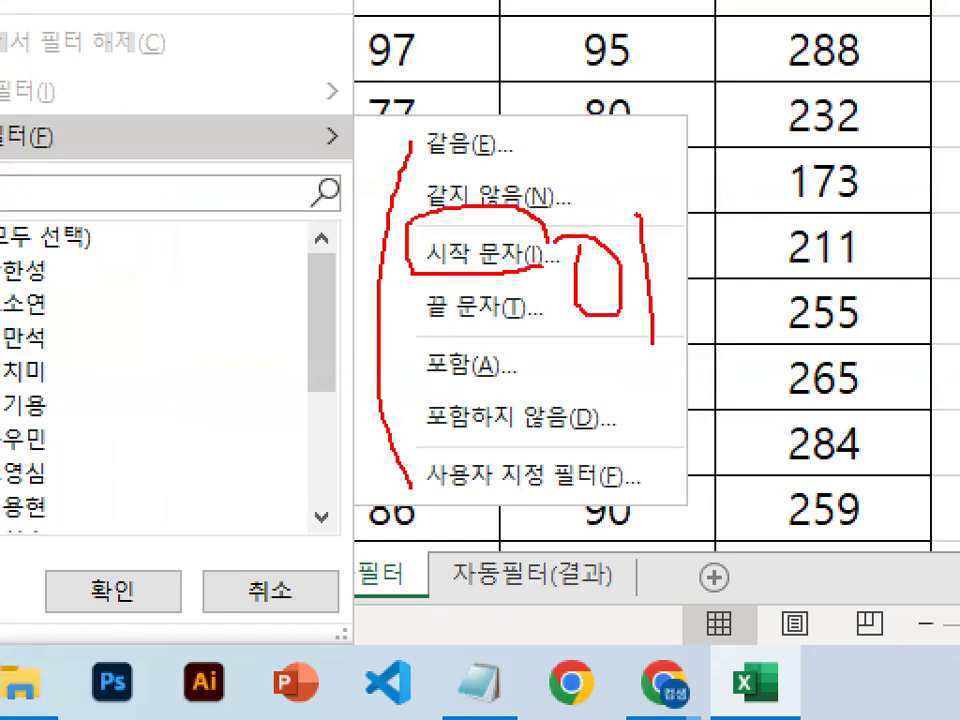
pyautogui.moveTo(508, 238); pyautogui.dragTo(571, 65)
pyautogui.press('Escape')
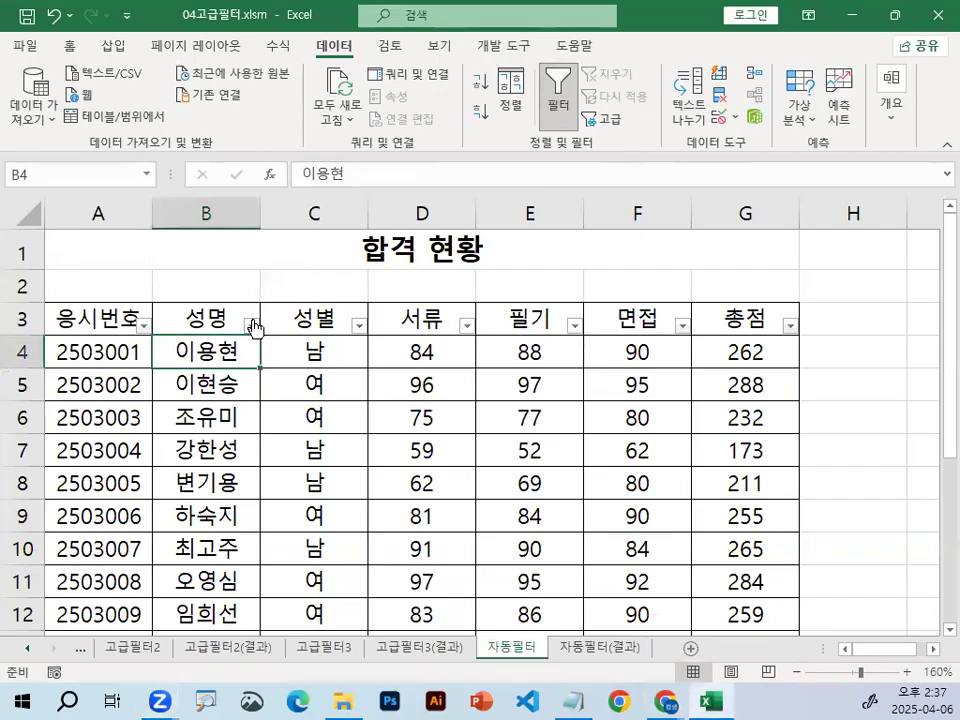
# Filter the 성명 column with 시작 문자 to show only the rows whose name begins with 이
pyautogui.click(251, 325)
pyautogui.moveTo(354, 435)
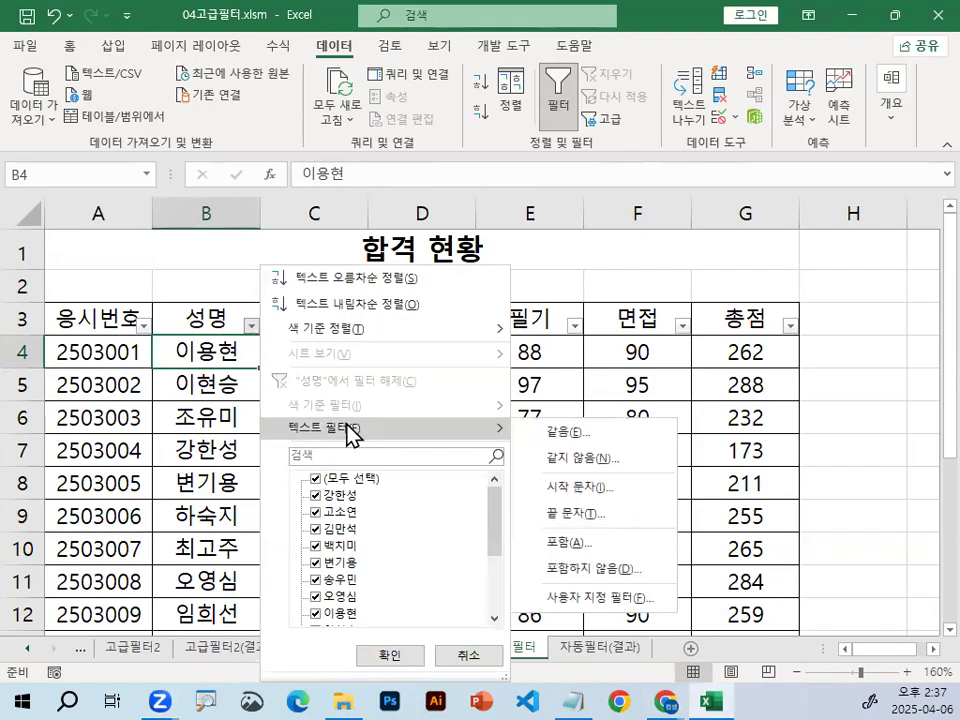
pyautogui.click(578, 488)
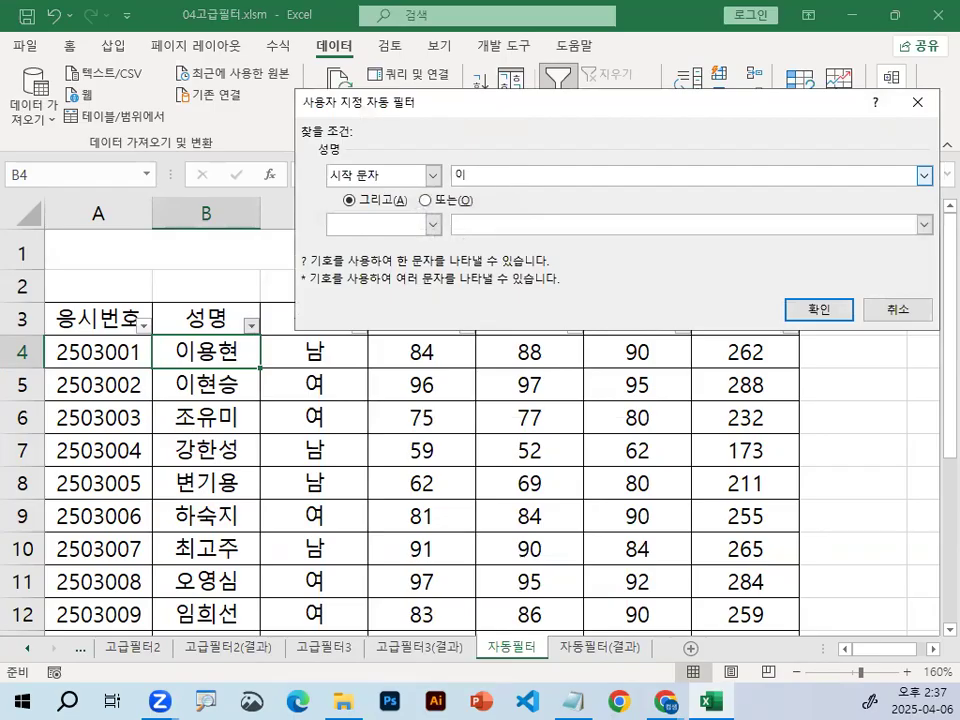
pyautogui.hotkey('ctrl', '1')
pyautogui.click(512, 171)
pyautogui.moveTo(519, 198)
pyautogui.mouseDown()
pyautogui.moveTo(486, 96)
pyautogui.moveTo(518, 194)
pyautogui.mouseUp()
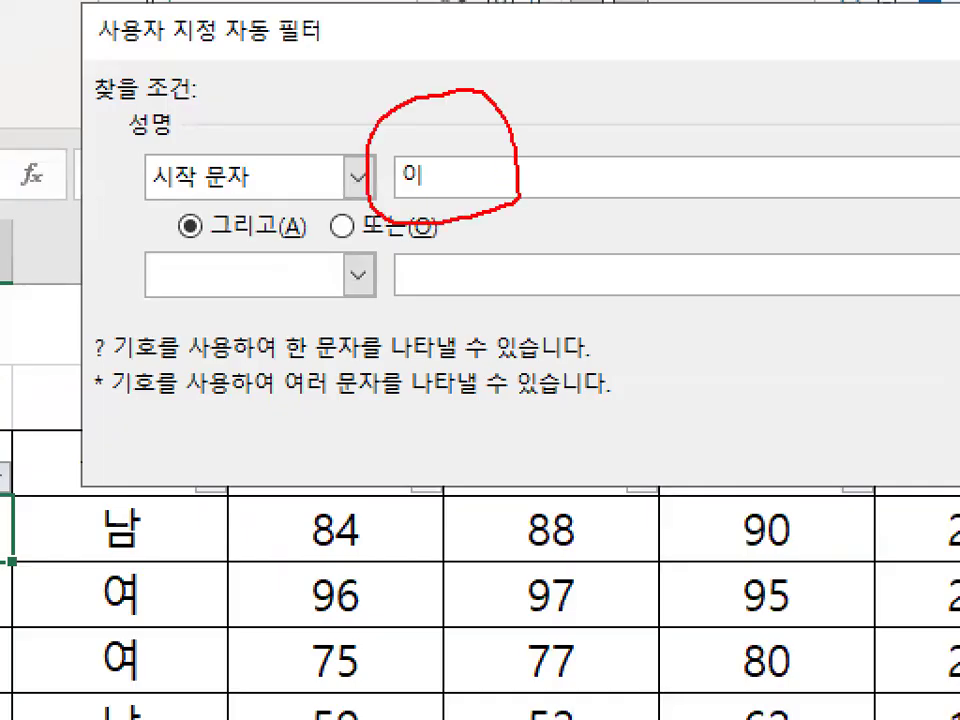
pyautogui.moveTo(141, 140); pyautogui.dragTo(238, 66)
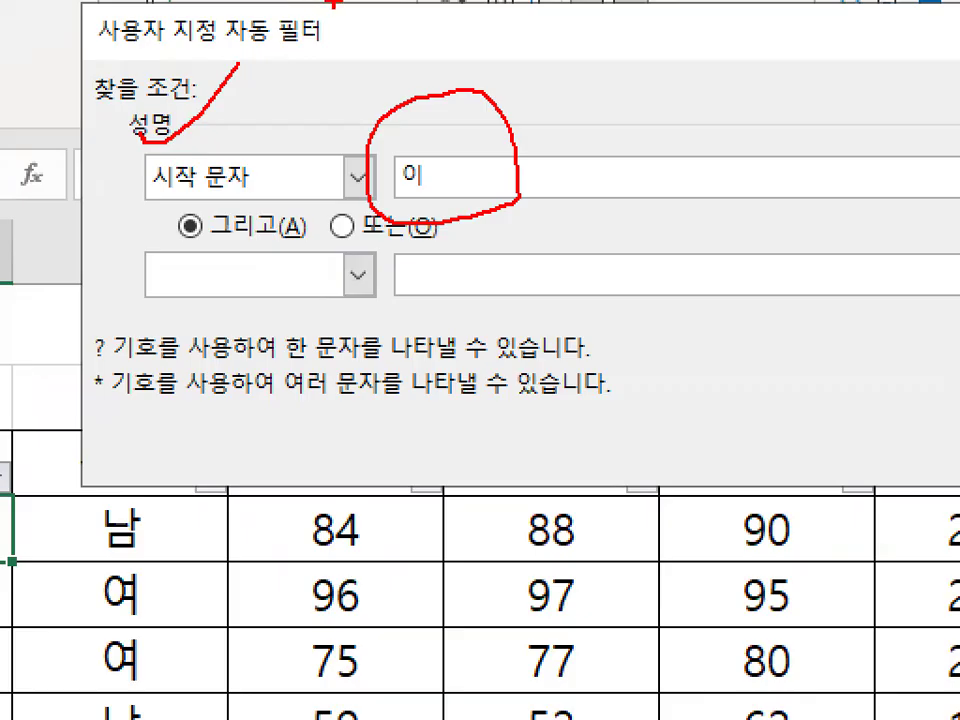
pyautogui.press('Escape')
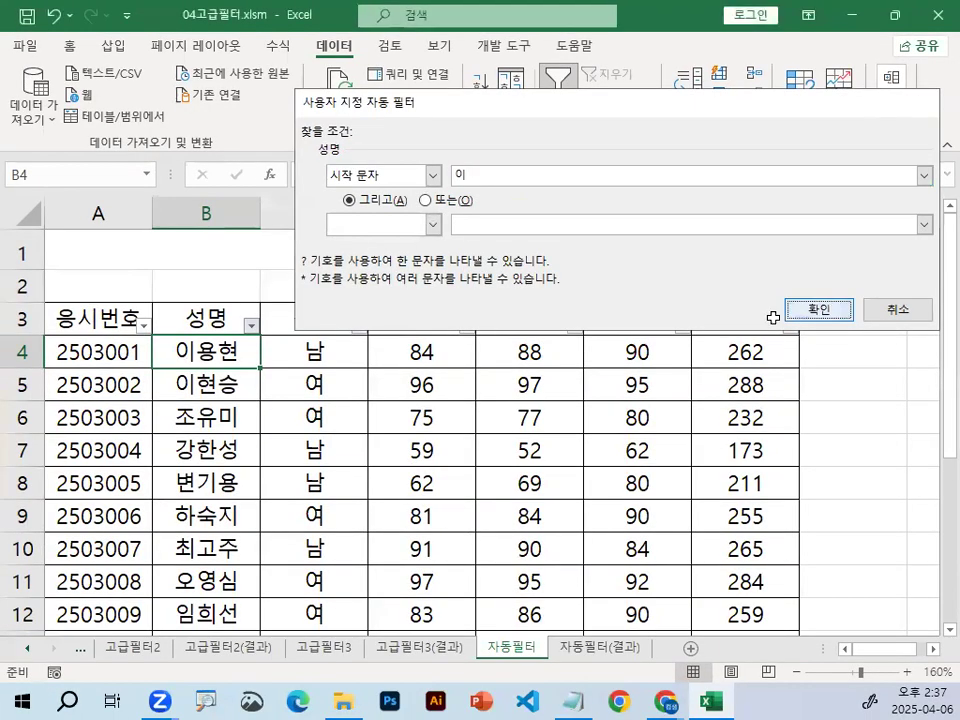
pyautogui.click(815, 310)
pyautogui.hotkey('ctrl', '1')
pyautogui.moveTo(231, 328); pyautogui.dragTo(245, 398)
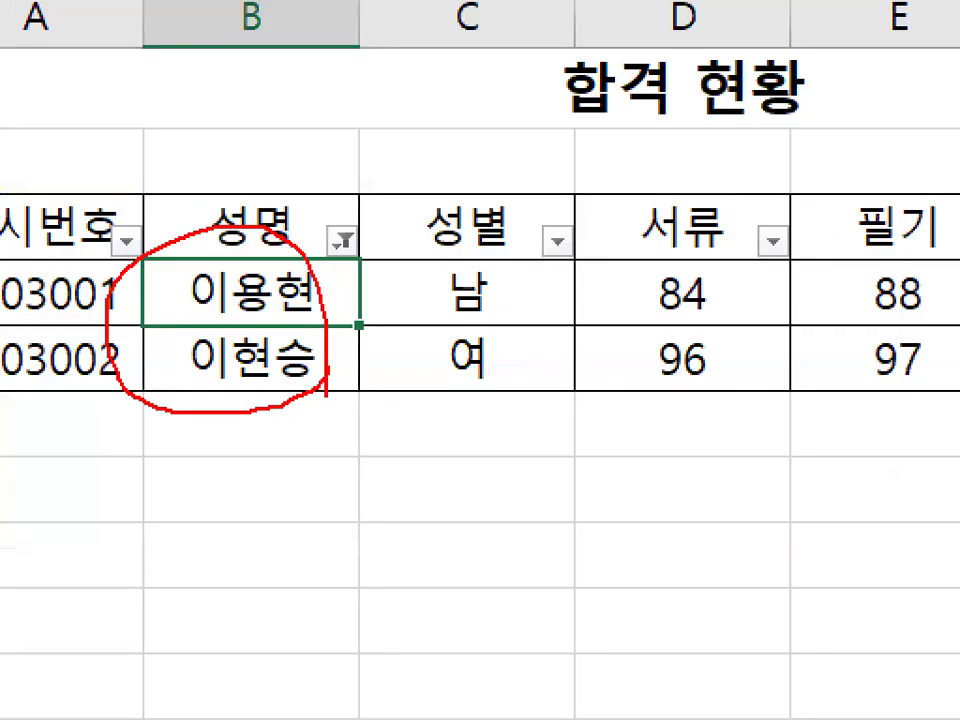
pyautogui.press('Escape')
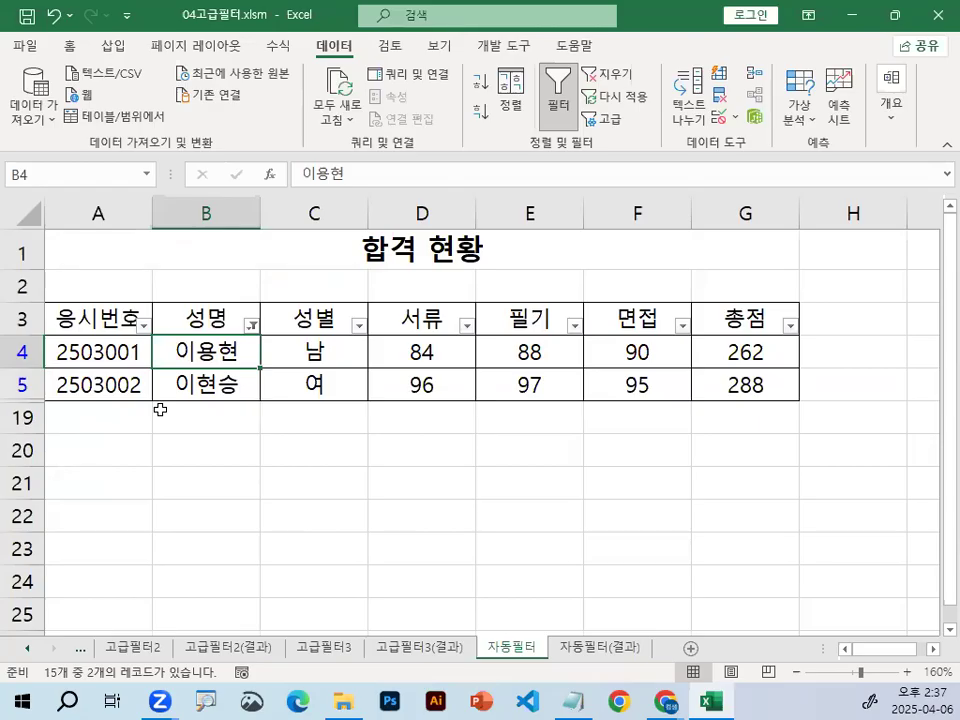
# Clear the filter on the 성명 column of the 합격 현황 table
pyautogui.click(190, 320)
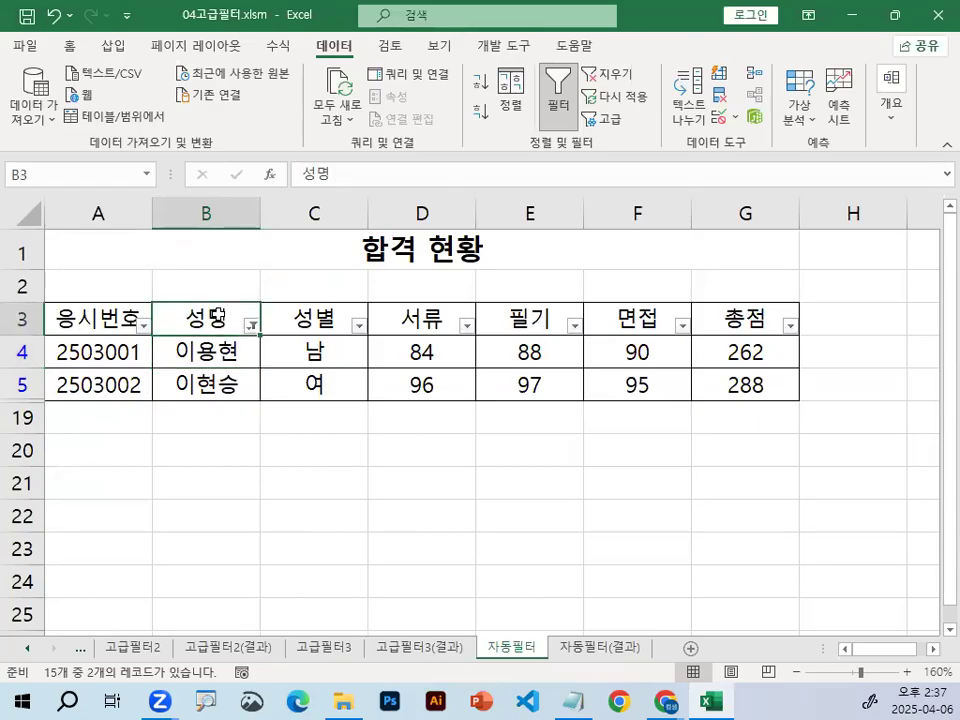
pyautogui.click(251, 324)
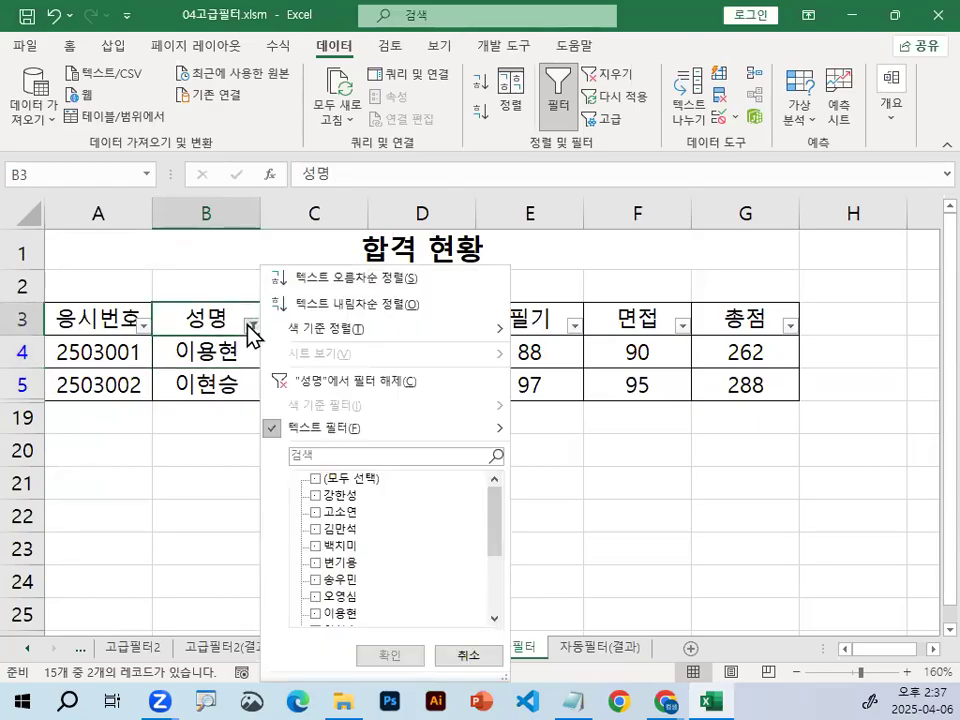
pyautogui.click(322, 388)
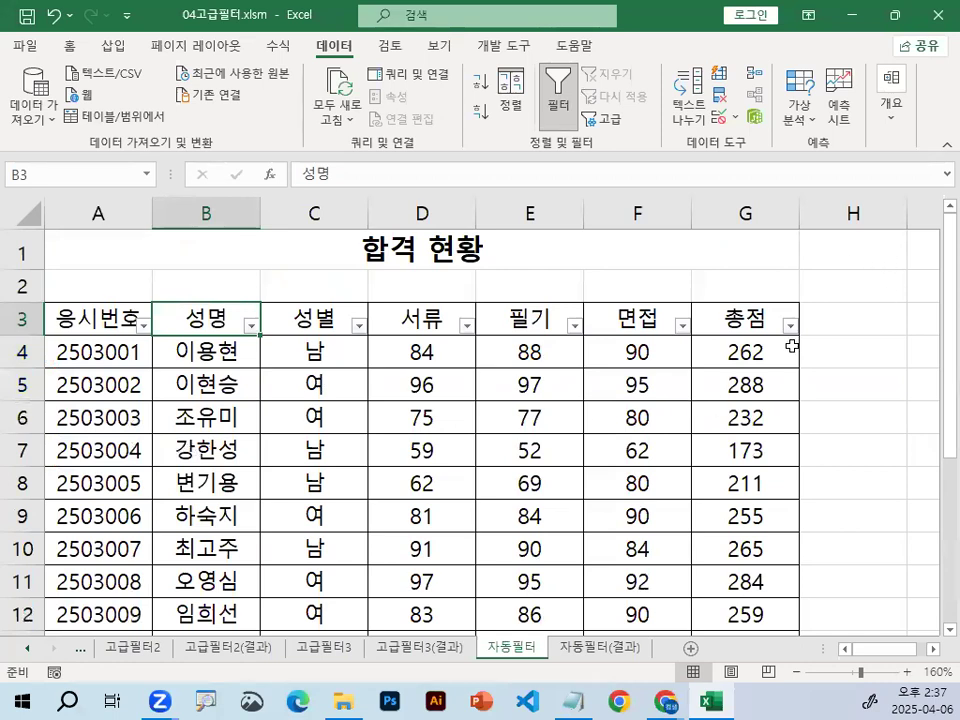
# Look through the number filter conditions of the 총점 column for the 상위 10 option
pyautogui.click(740, 322)
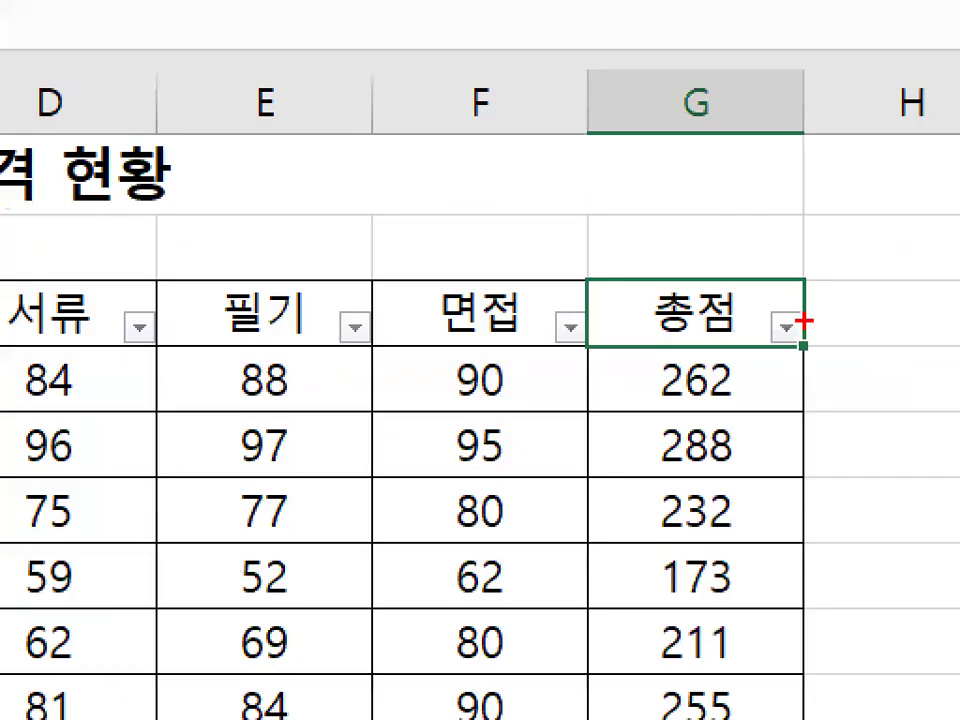
pyautogui.moveTo(803, 319)
pyautogui.mouseDown()
pyautogui.moveTo(770, 330)
pyautogui.moveTo(813, 322)
pyautogui.mouseUp()
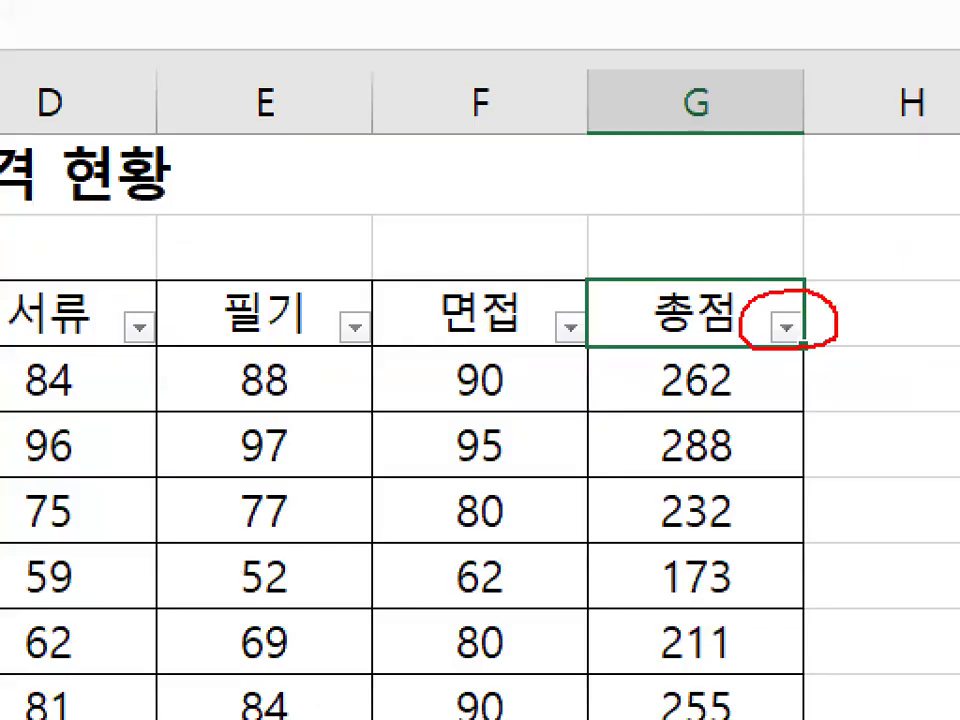
pyautogui.click(790, 325)
pyautogui.moveTo(707, 429)
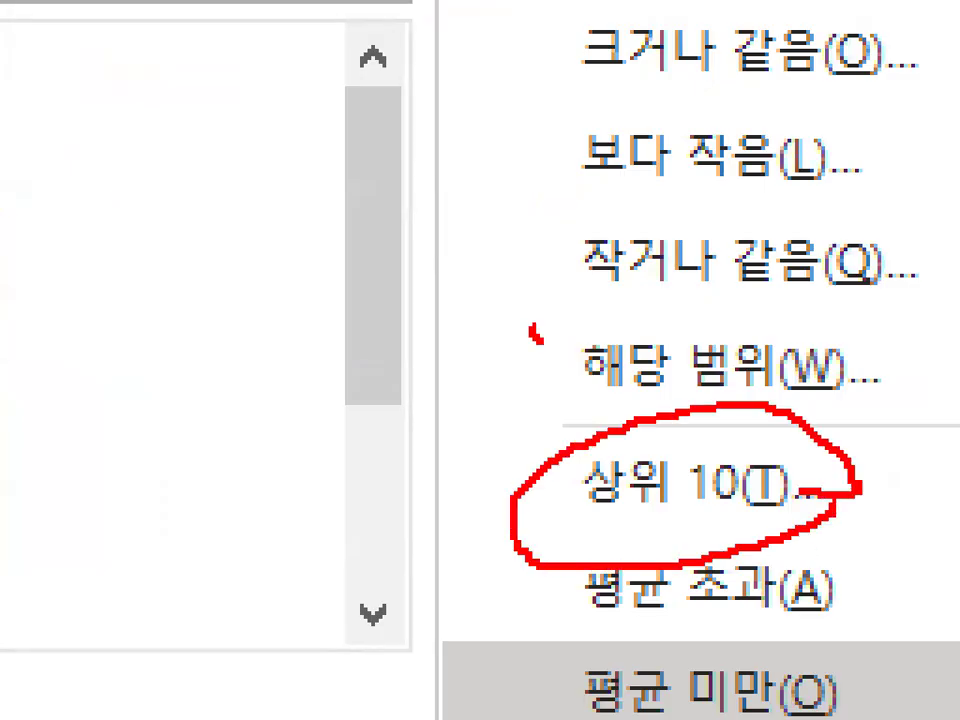
pyautogui.press('Escape')
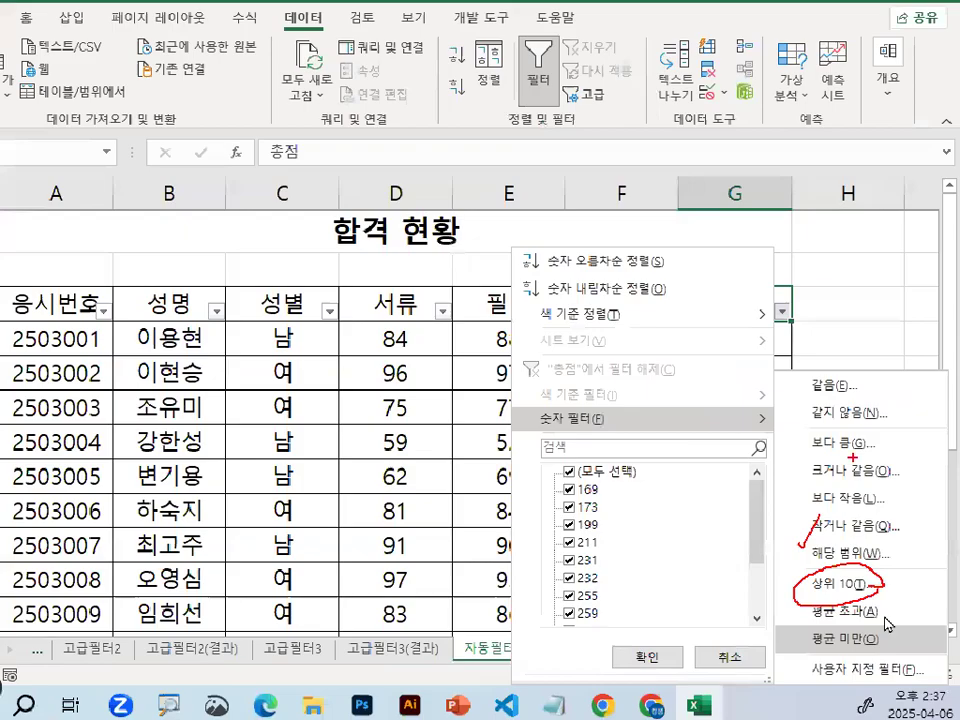
# Open the 상위 10 number filter for the 총점 column and review its direction, count and unit settings
pyautogui.click(791, 326)
pyautogui.moveTo(713, 440)
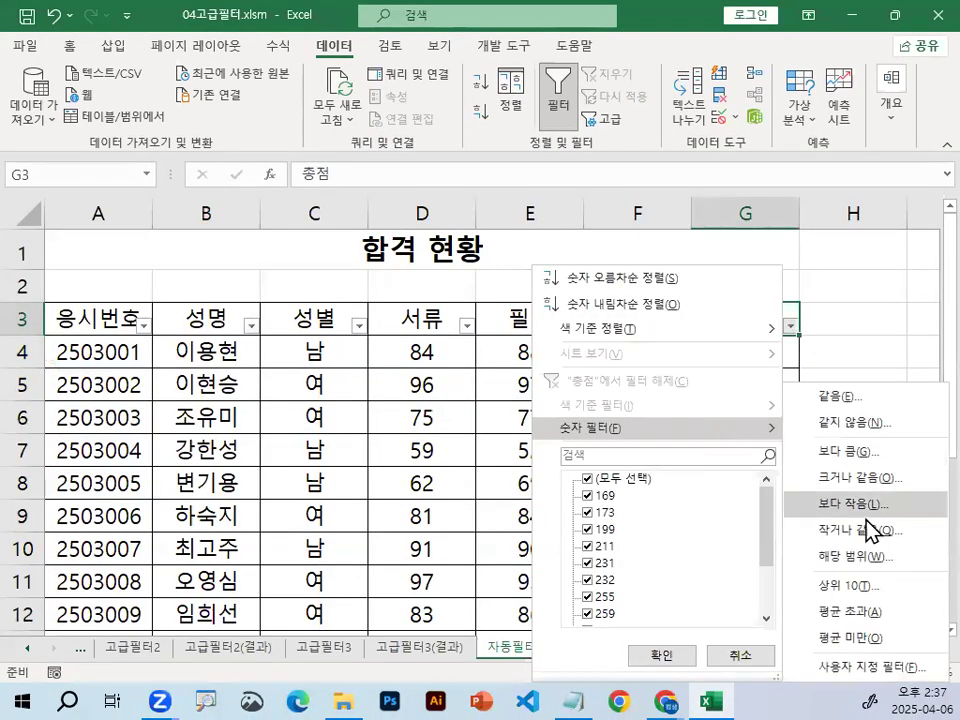
pyautogui.click(862, 585)
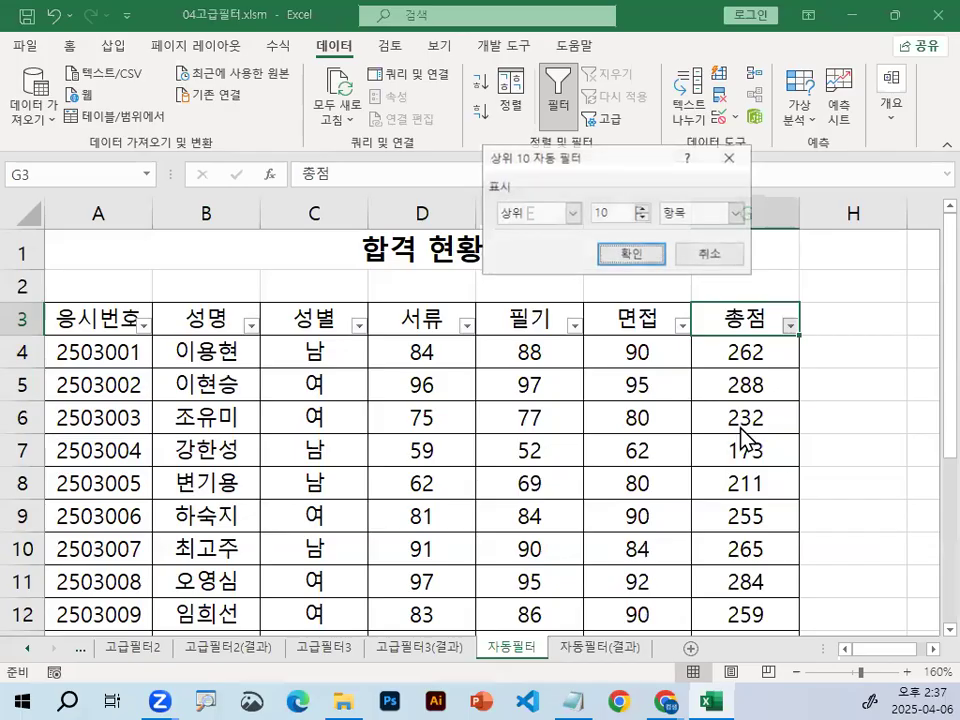
pyautogui.click(520, 214)
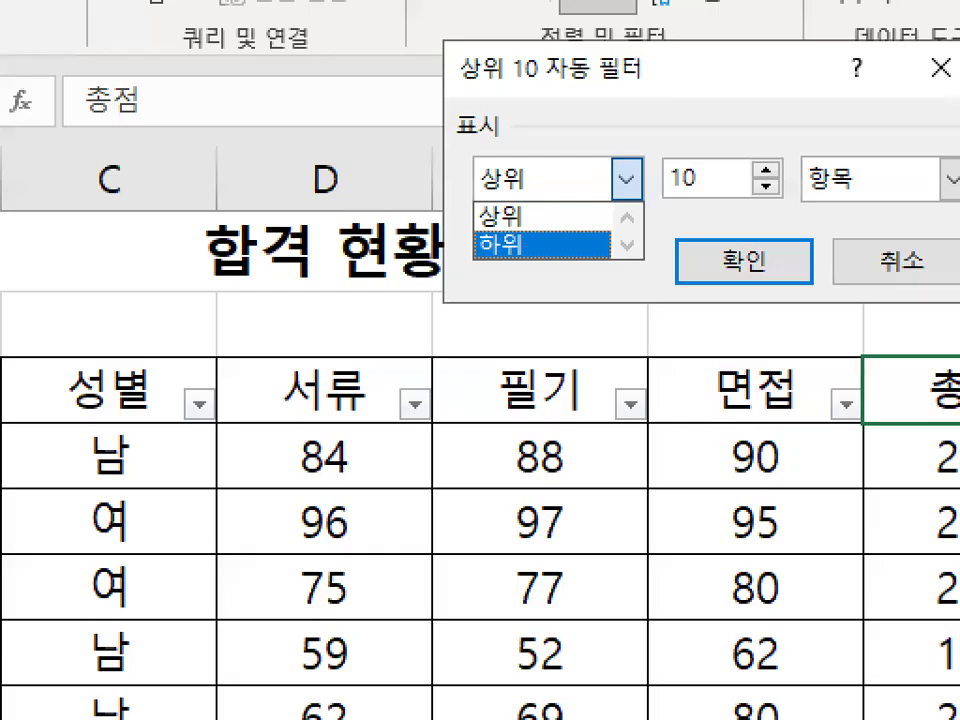
pyautogui.moveTo(561, 249)
pyautogui.mouseDown()
pyautogui.moveTo(499, 288)
pyautogui.moveTo(567, 232)
pyautogui.mouseUp()
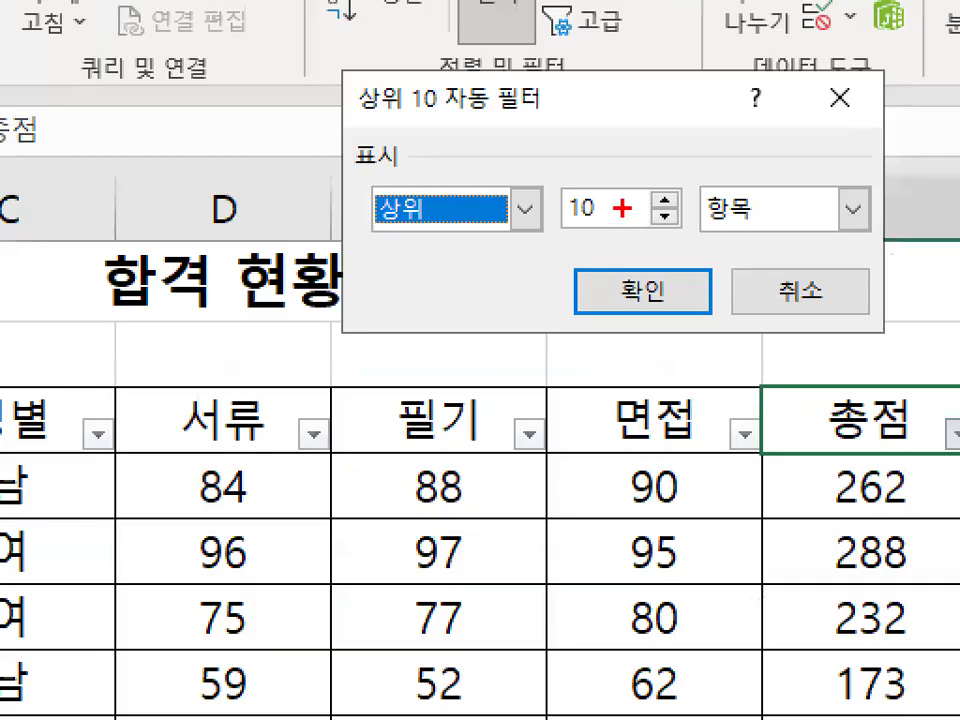
pyautogui.moveTo(627, 219); pyautogui.dragTo(644, 223)
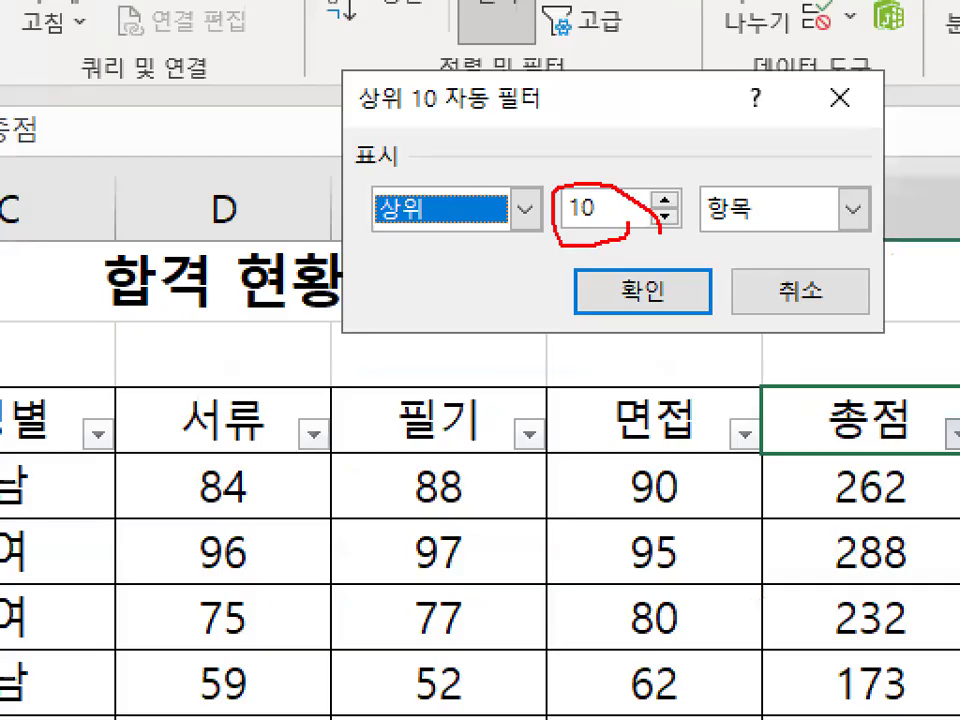
pyautogui.moveTo(790, 236)
pyautogui.mouseDown()
pyautogui.moveTo(740, 242)
pyautogui.moveTo(692, 170)
pyautogui.moveTo(800, 228)
pyautogui.mouseUp()
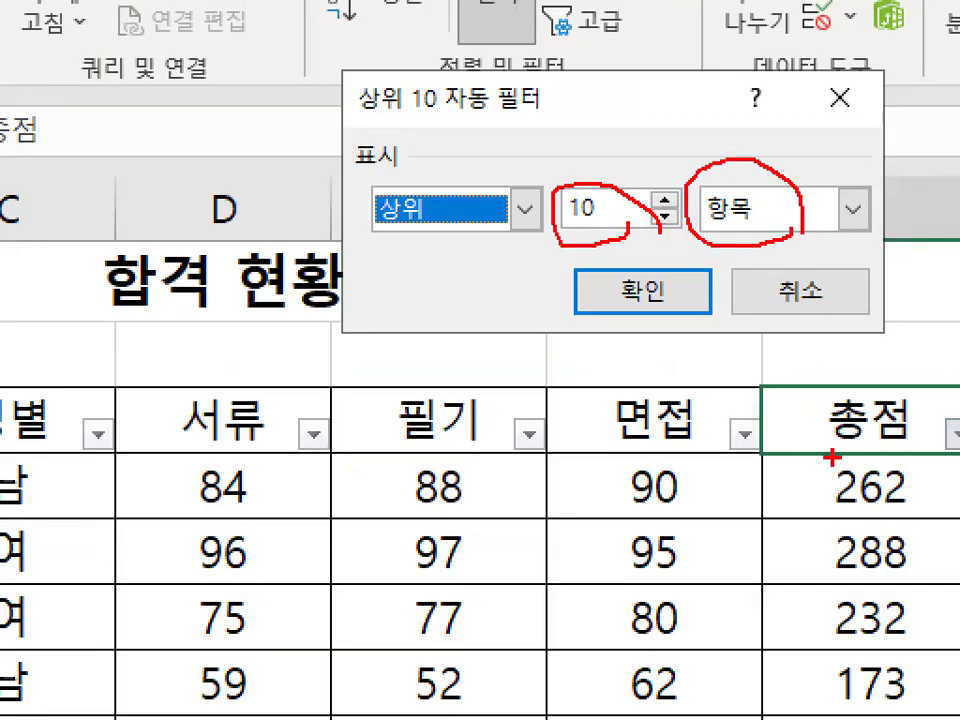
pyautogui.moveTo(833, 478); pyautogui.dragTo(915, 370)
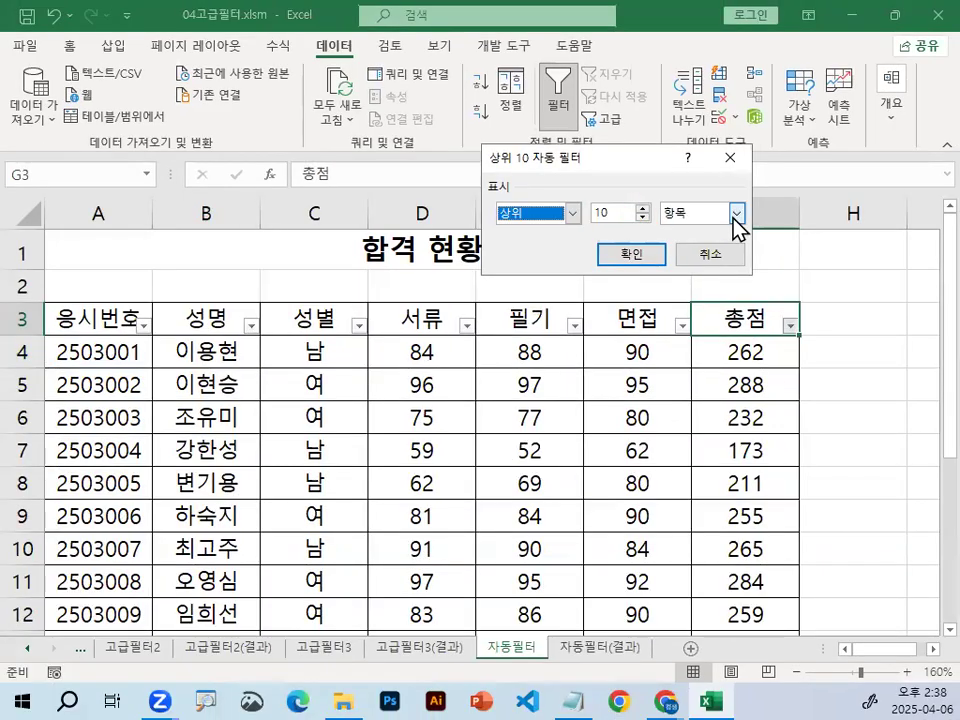
# Try % as the unit of the 상위 10 filter for the 총점 column
pyautogui.click(739, 213)
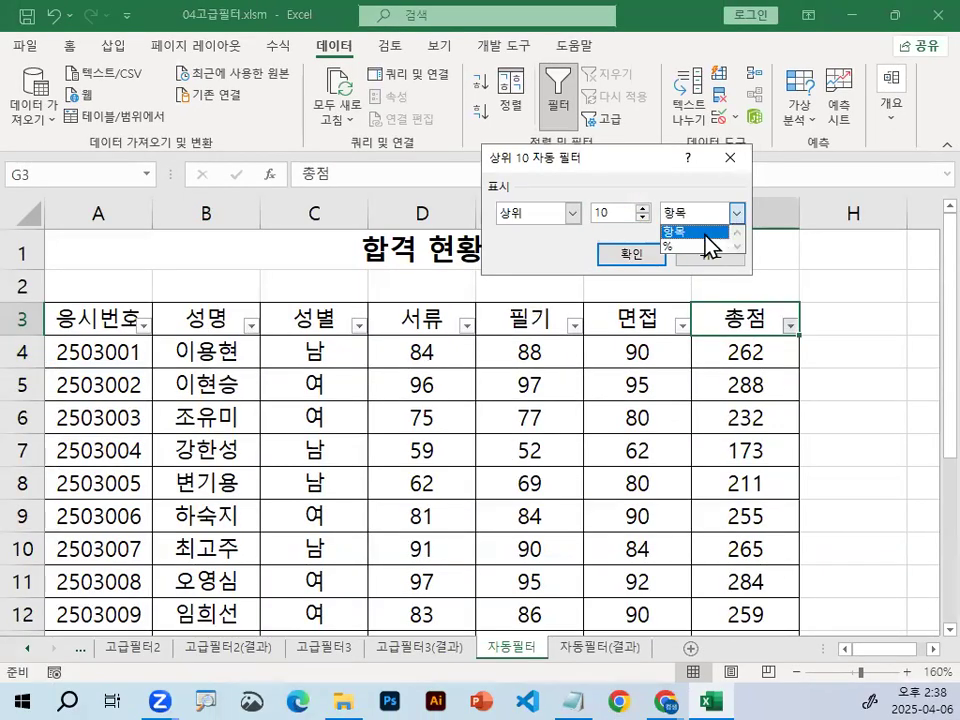
pyautogui.click(707, 248)
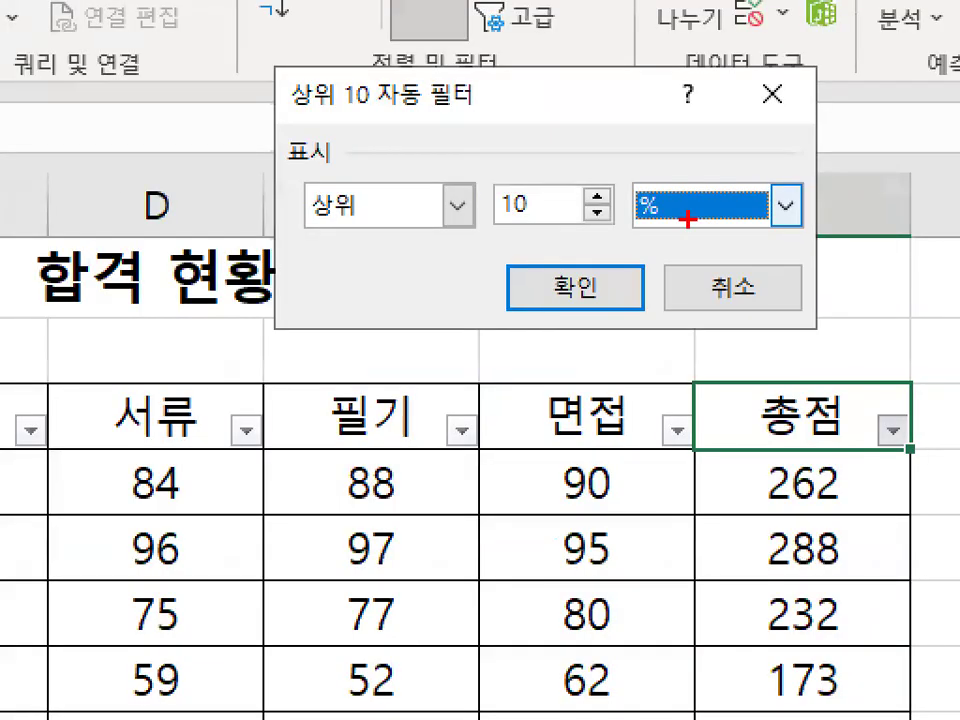
pyautogui.moveTo(688, 217); pyautogui.dragTo(714, 228)
pyautogui.press('Escape')
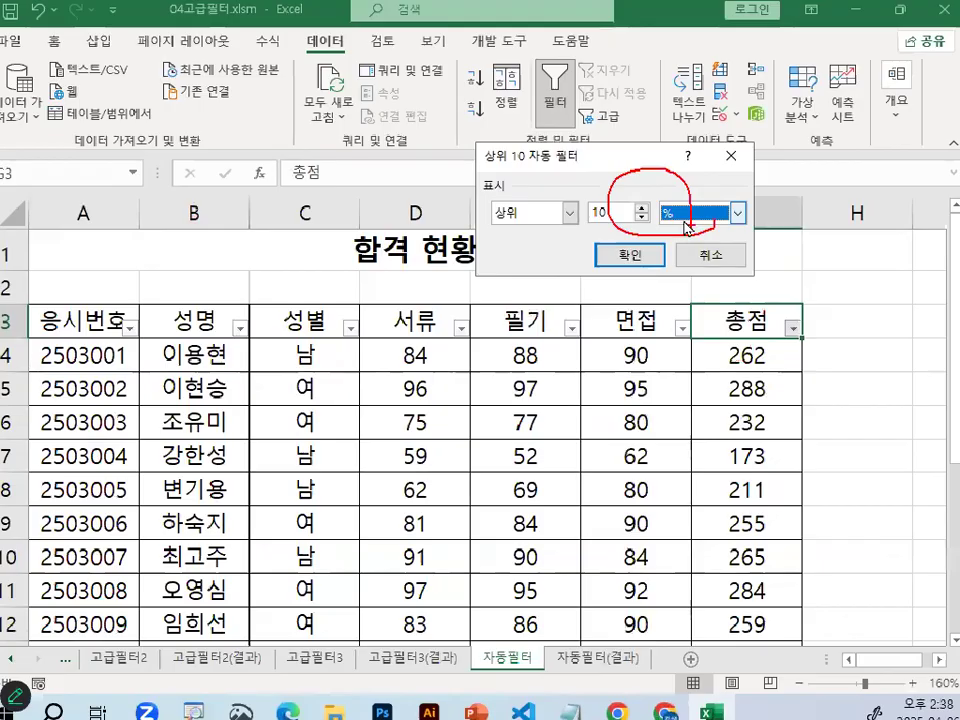
pyautogui.hotkey('ctrl', '1')
pyautogui.moveTo(815, 330); pyautogui.dragTo(779, 314)
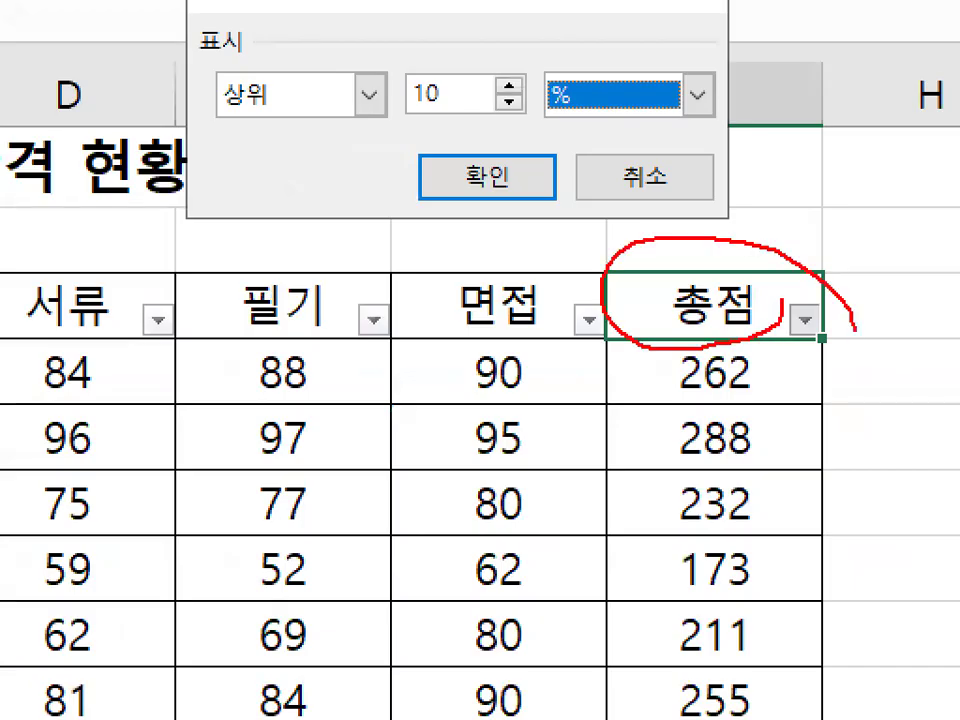
pyautogui.moveTo(318, 298); pyautogui.dragTo(318, 358)
pyautogui.moveTo(347, 265)
pyautogui.mouseDown()
pyautogui.moveTo(347, 285)
pyautogui.moveTo(395, 268)
pyautogui.mouseUp()
pyautogui.moveTo(285, 287); pyautogui.dragTo(472, 324)
pyautogui.moveTo(502, 218)
pyautogui.mouseDown()
pyautogui.moveTo(504, 396)
pyautogui.moveTo(462, 393)
pyautogui.mouseUp()
pyautogui.moveTo(500, 294); pyautogui.dragTo(572, 292)
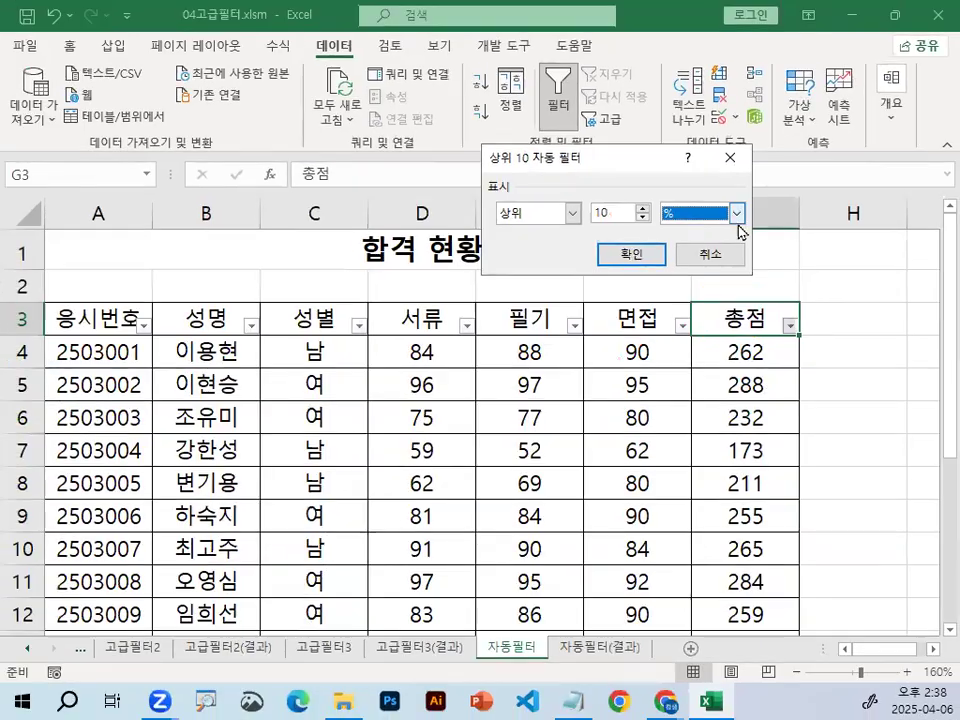
# Set the 상위 10 filter of the 총점 column to the 상위 5 항목, apply it and select the filtered scores
pyautogui.click(698, 96)
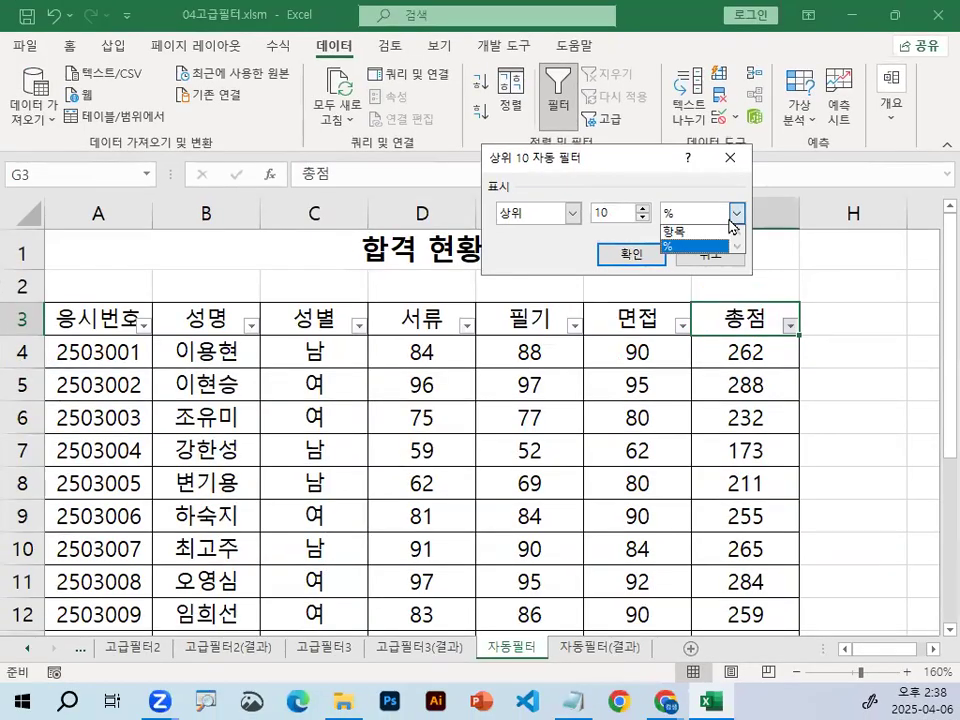
pyautogui.click(716, 232)
pyautogui.click(600, 212)
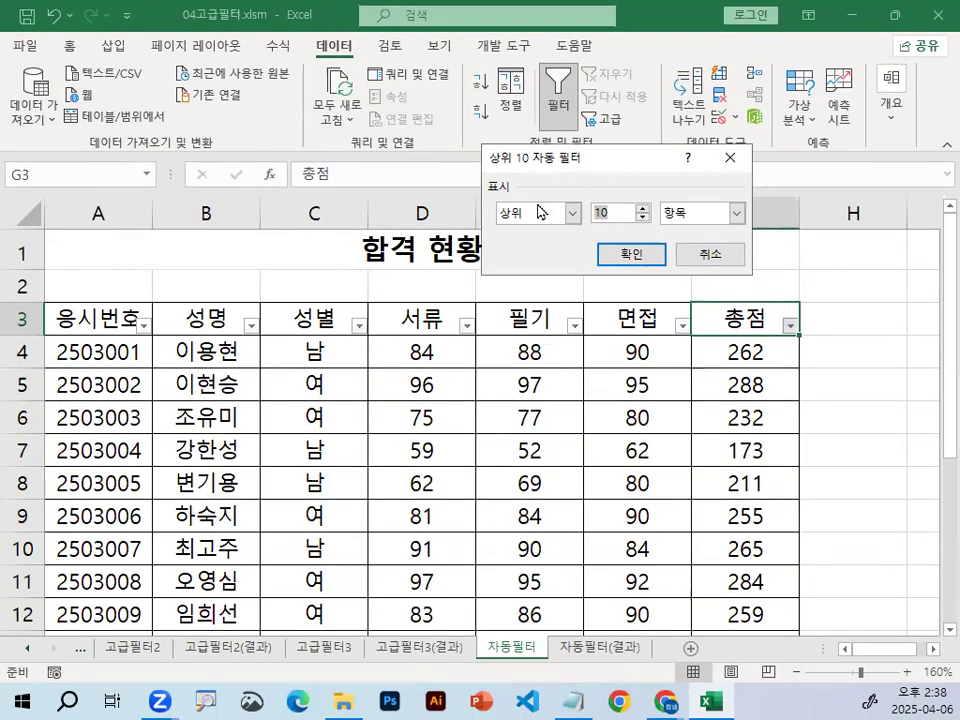
pyautogui.hotkey('ctrl', '1')
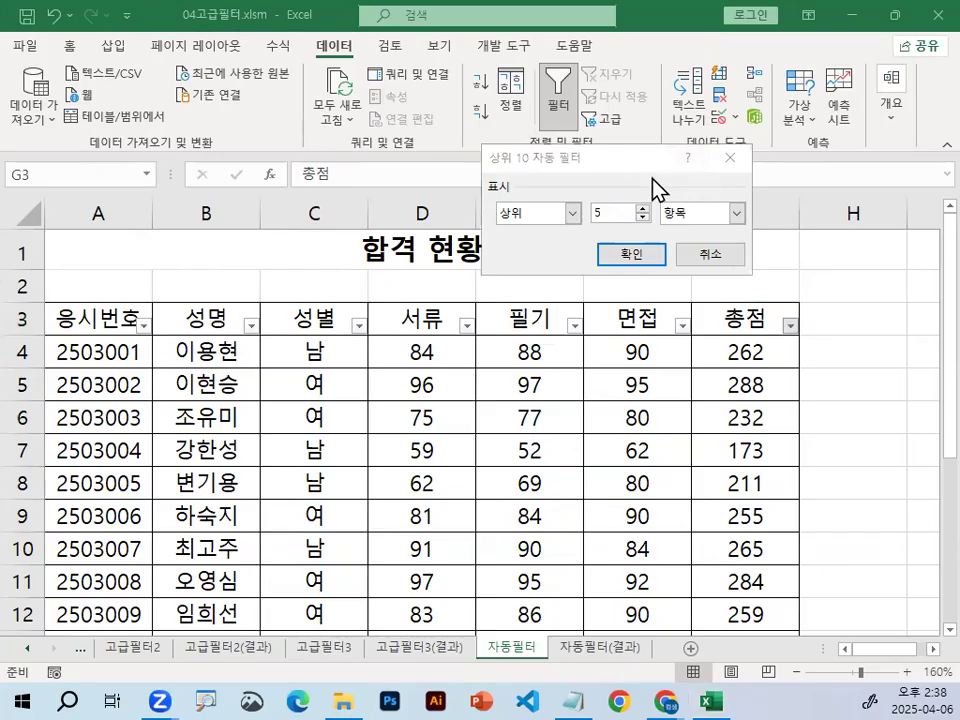
pyautogui.press('Escape')
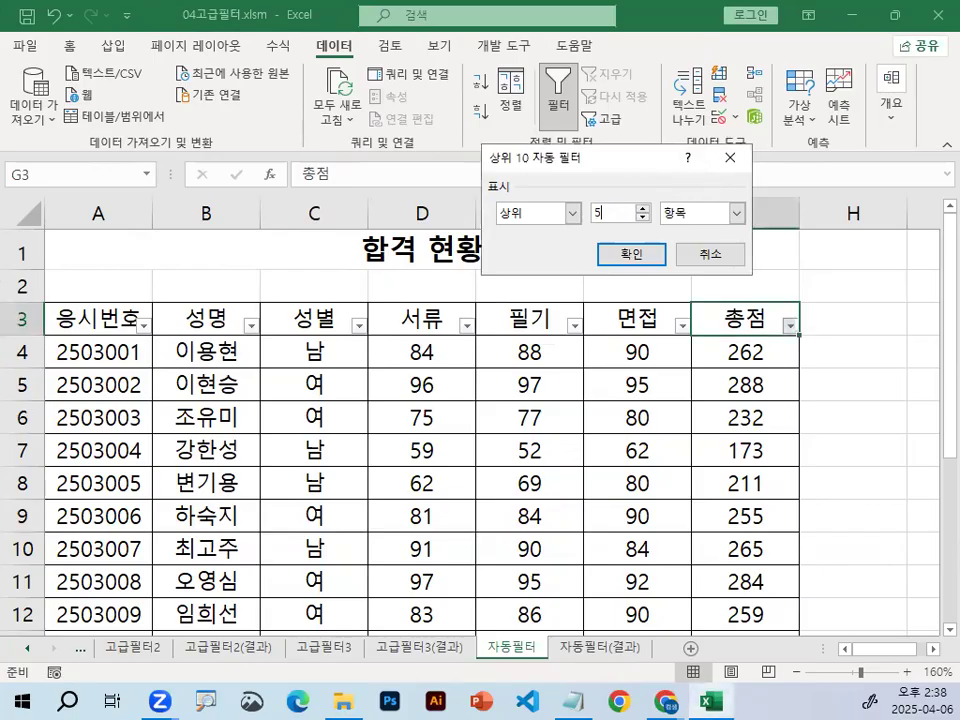
pyautogui.hotkey('ctrl', '1')
pyautogui.click(582, 223)
pyautogui.moveTo(692, 210)
pyautogui.mouseDown()
pyautogui.moveTo(419, 204)
pyautogui.moveTo(663, 243)
pyautogui.mouseUp()
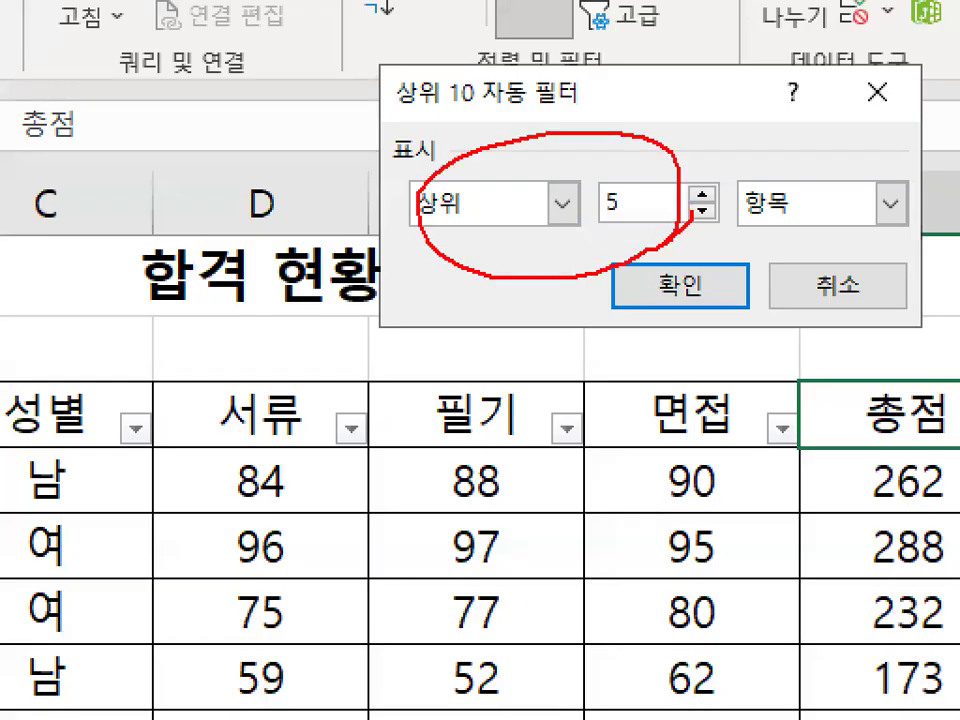
pyautogui.moveTo(824, 217); pyautogui.dragTo(826, 222)
pyautogui.press('Escape')
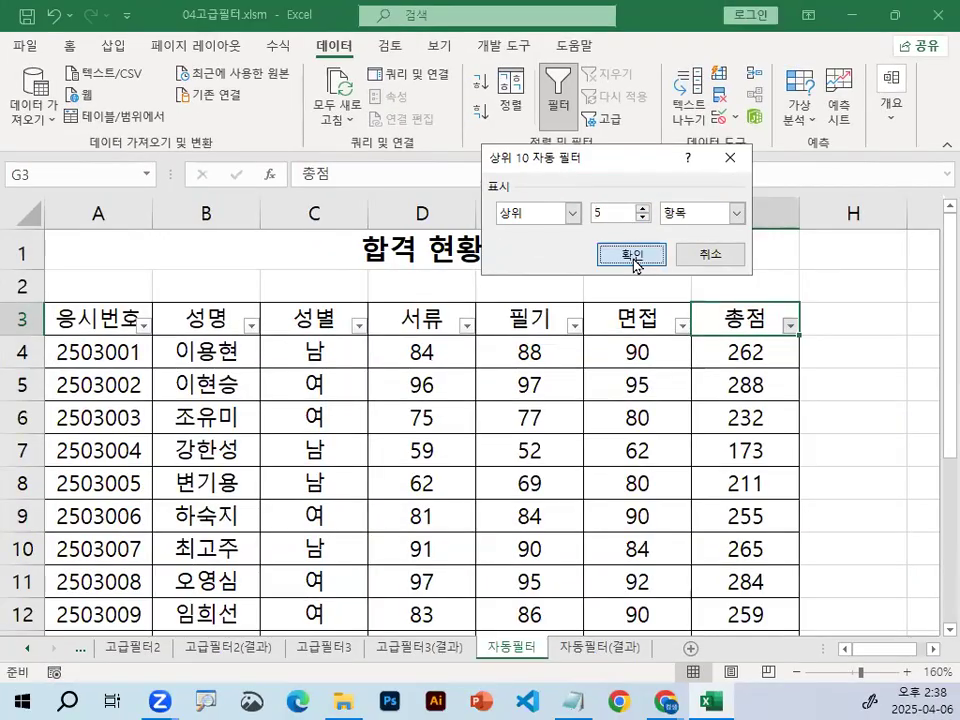
pyautogui.click(636, 268)
pyautogui.moveTo(761, 353); pyautogui.dragTo(747, 486)
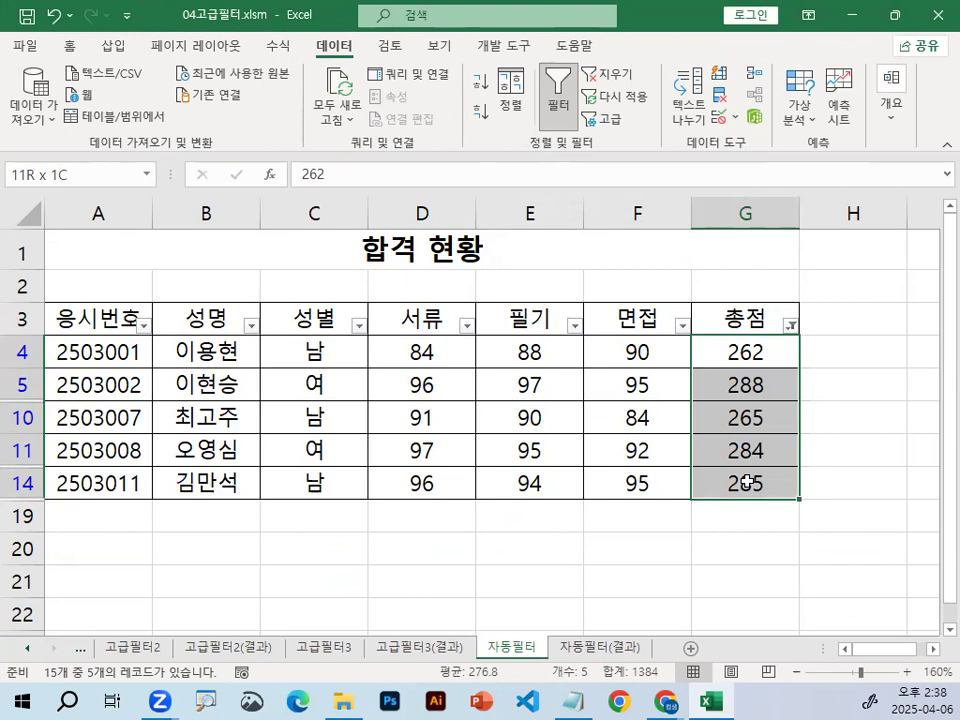
# Reopen the 상위 10 filter of the 총점 column, review its direction, count and unit settings, and cancel without changes
pyautogui.click(790, 326)
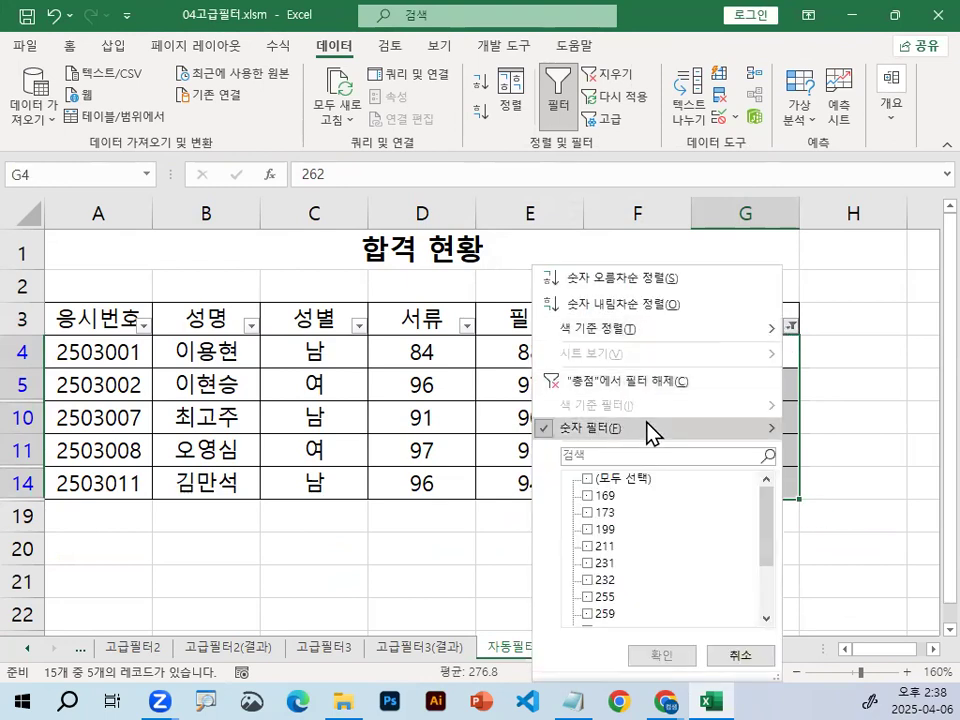
pyautogui.moveTo(651, 430)
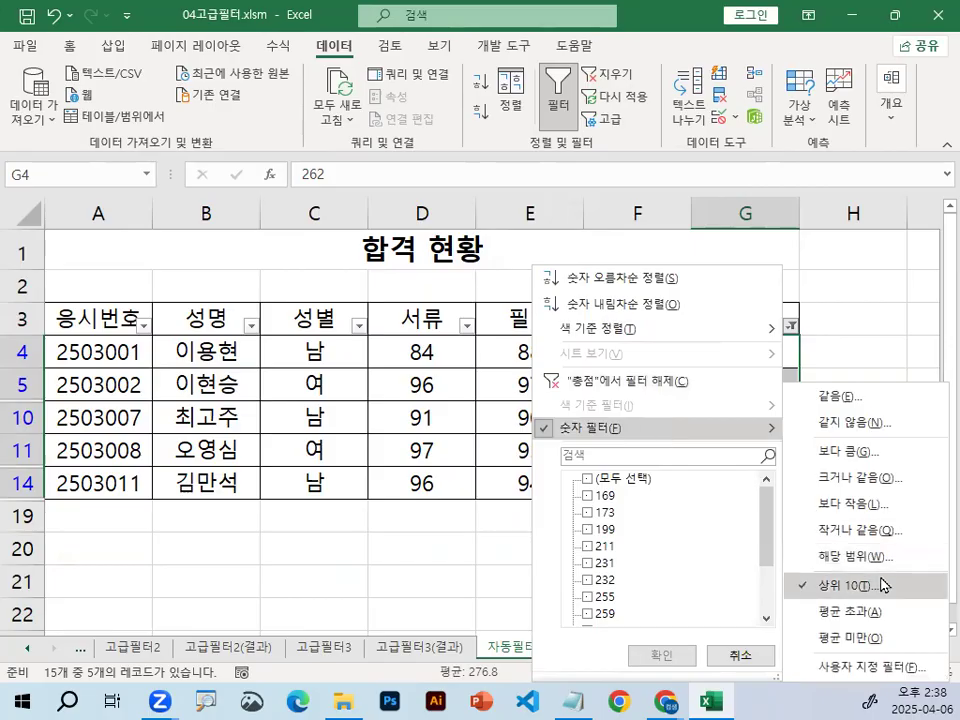
pyautogui.click(860, 585)
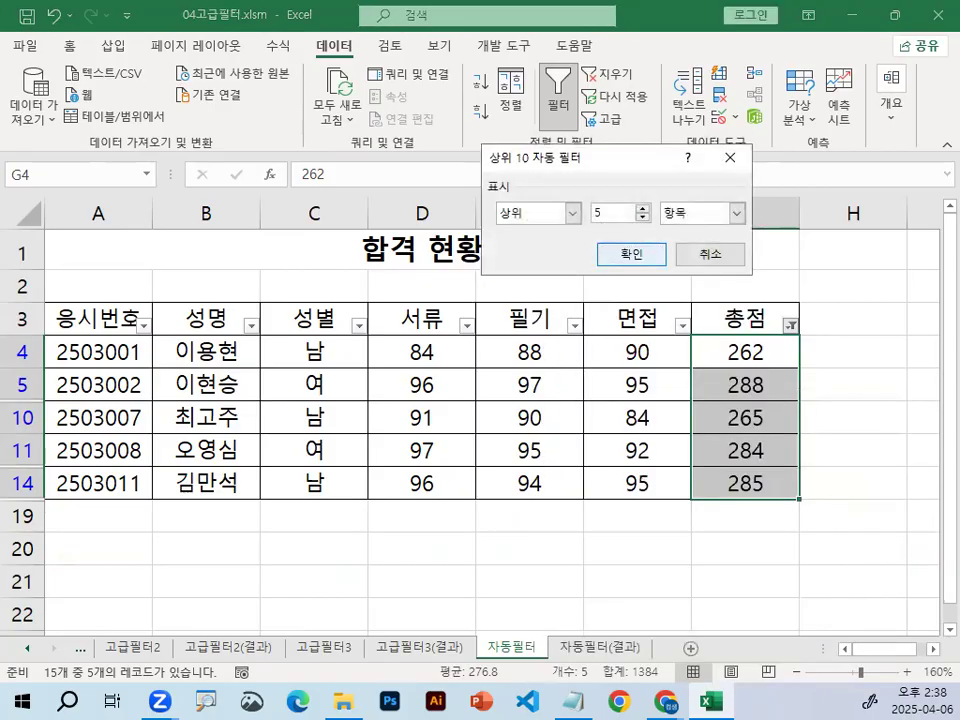
pyautogui.hotkey('ctrl', '1')
pyautogui.click(578, 200)
pyautogui.moveTo(707, 223)
pyautogui.mouseDown()
pyautogui.moveTo(609, 261)
pyautogui.moveTo(669, 233)
pyautogui.mouseUp()
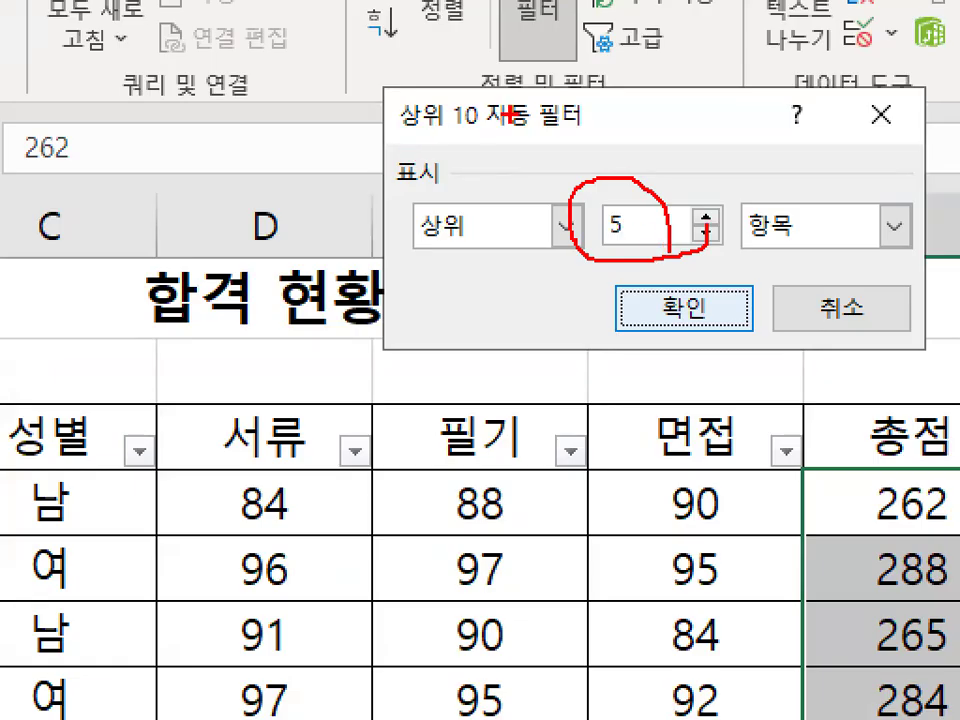
pyautogui.moveTo(432, 100); pyautogui.dragTo(509, 116)
pyautogui.press('t')
pyautogui.moveTo(462, 291); pyautogui.dragTo(470, 282)
pyautogui.moveTo(635, 75)
pyautogui.mouseDown()
pyautogui.moveTo(684, 166)
pyautogui.moveTo(628, 181)
pyautogui.mouseUp()
pyautogui.moveTo(614, 116); pyautogui.dragTo(715, 124)
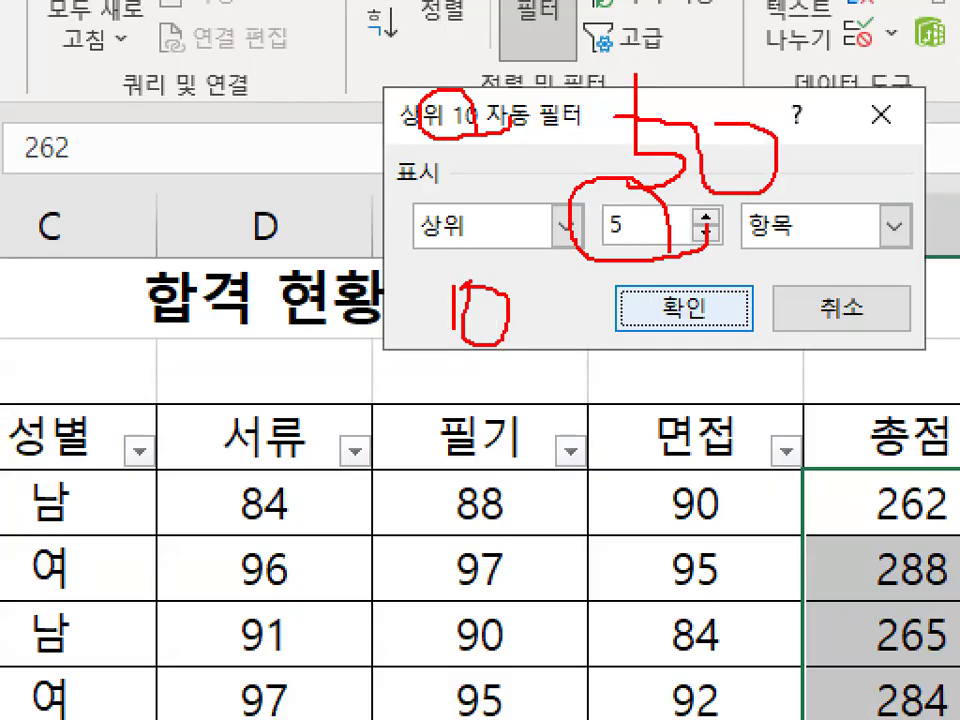
pyautogui.moveTo(818, 113); pyautogui.dragTo(815, 218)
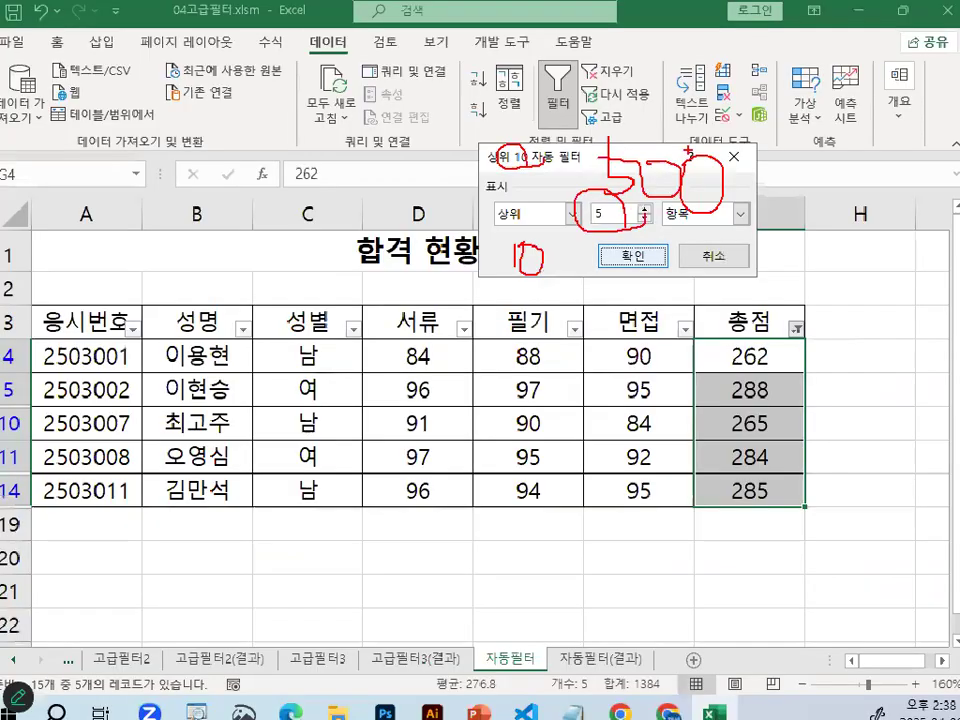
pyautogui.press('Escape')
pyautogui.click(728, 258)
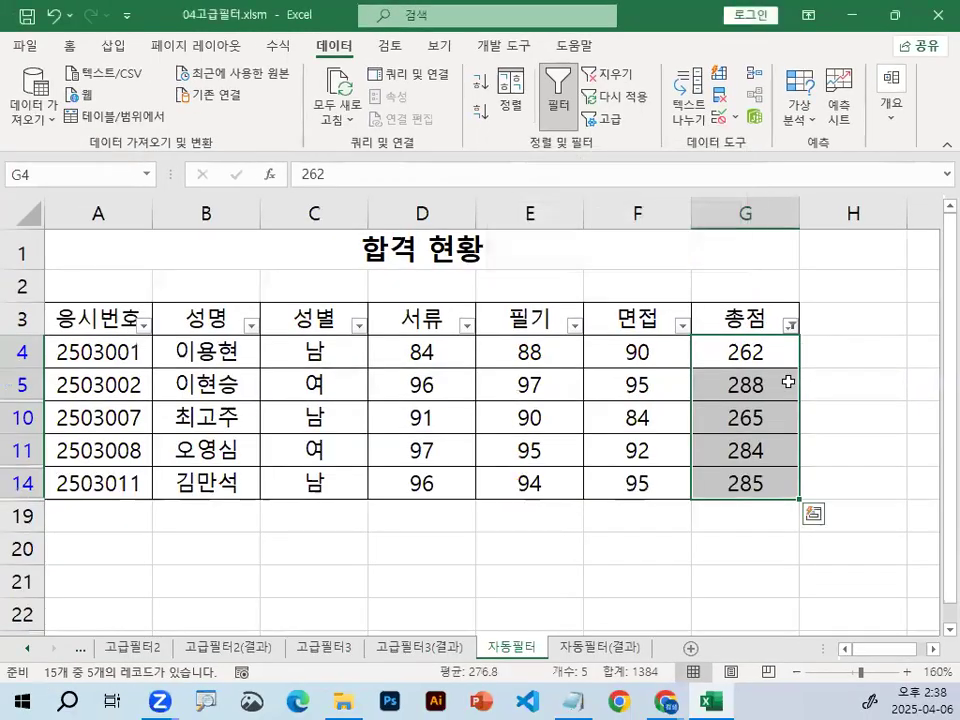
# Clear the filter on the 총점 column of the 합격 현황 table
pyautogui.click(790, 325)
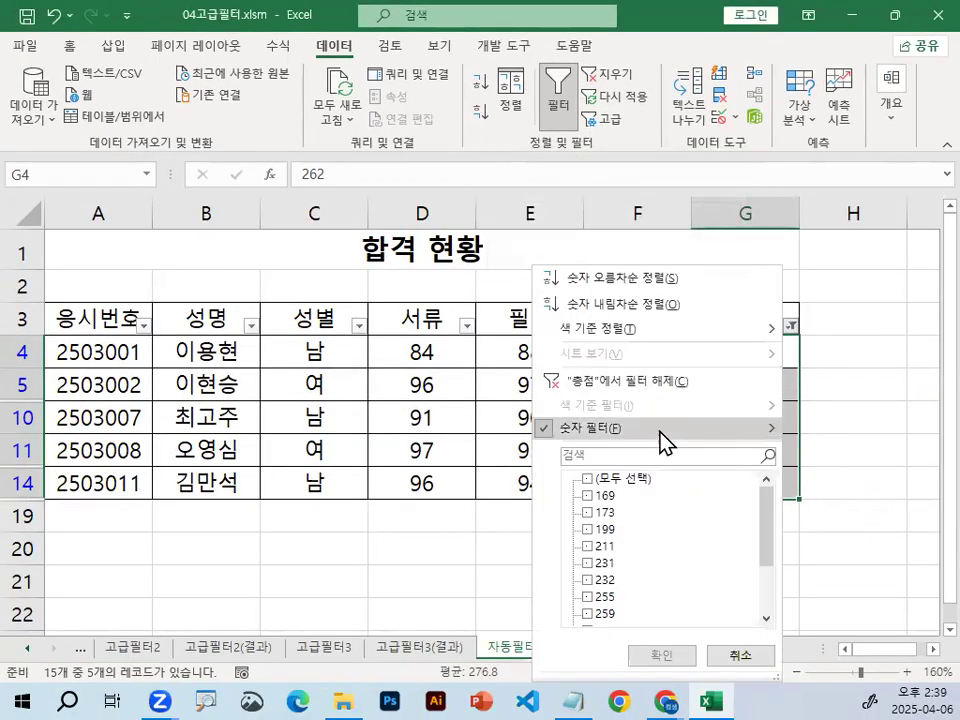
pyautogui.click(648, 380)
pyautogui.click(668, 372)
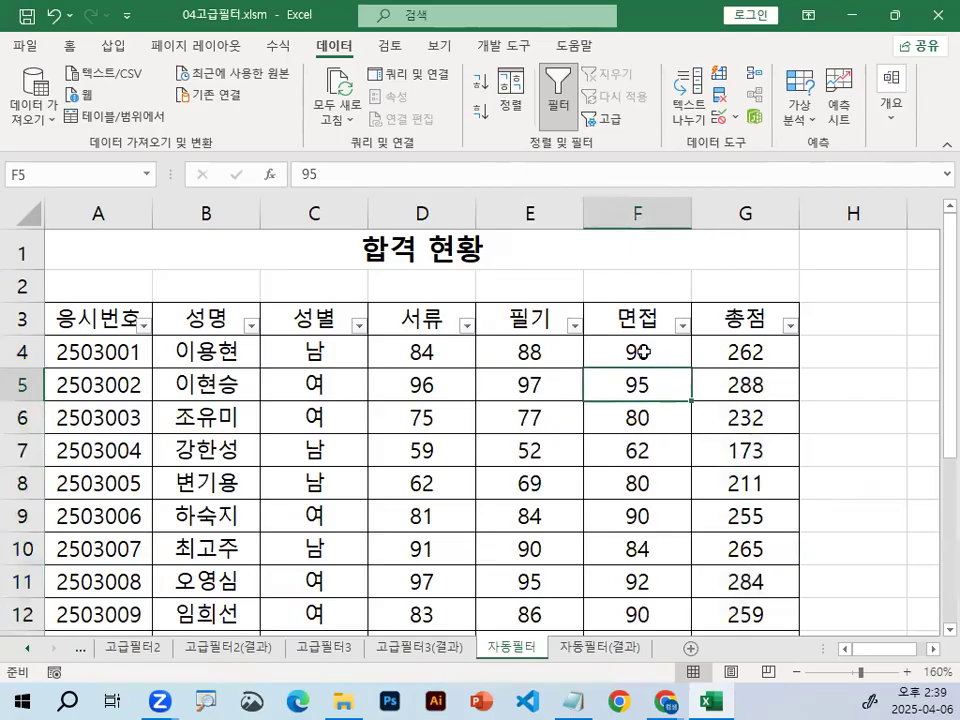
# Enter the header 구분 in C30 and the text values 가, 나 and 다 in C31:C33
pyautogui.scroll(-9, 672, 405)
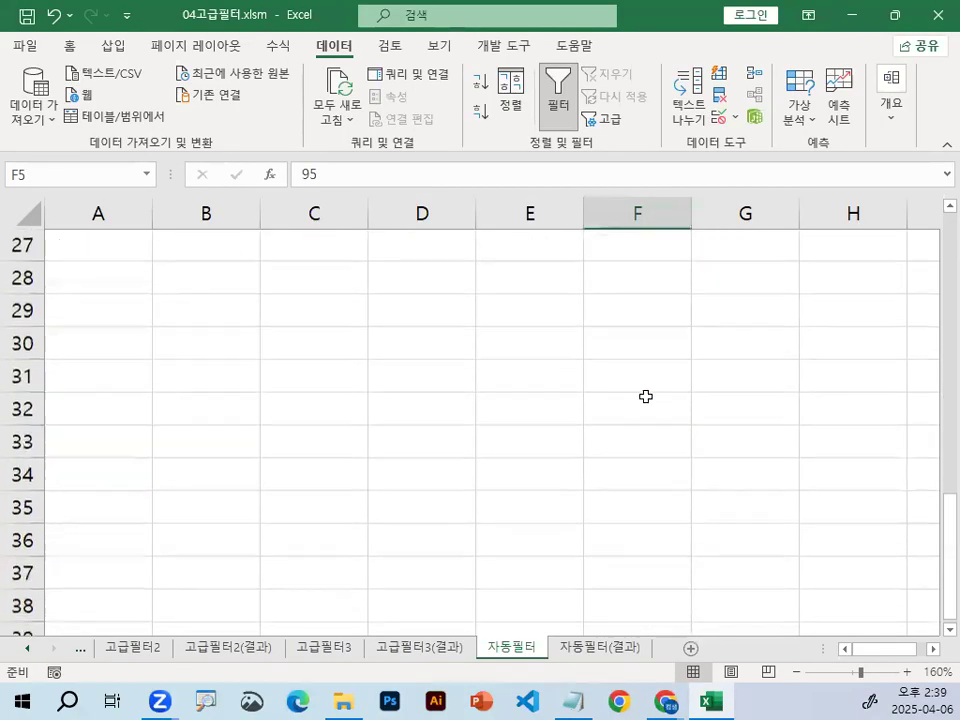
pyautogui.click(298, 301)
pyautogui.write('기')
pyautogui.press('BackSpace')
pyautogui.press('BackSpace')
pyautogui.write('구분')
pyautogui.press('Return')
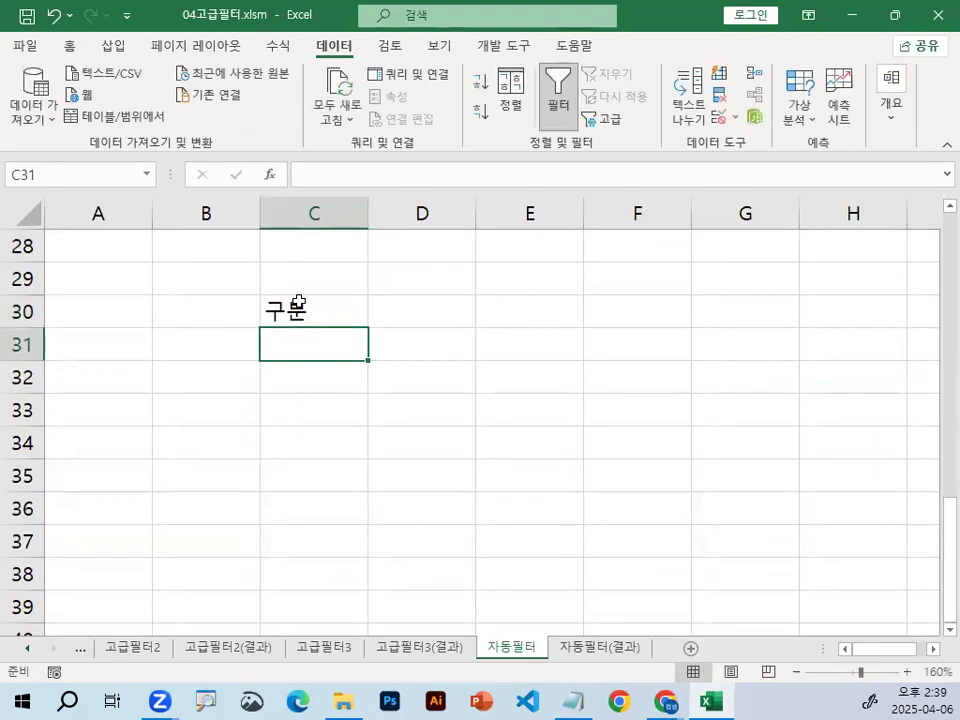
pyautogui.write('가')
pyautogui.press('Return')
pyautogui.write('나')
pyautogui.press('Return')
pyautogui.write('다')
pyautogui.press('Return')
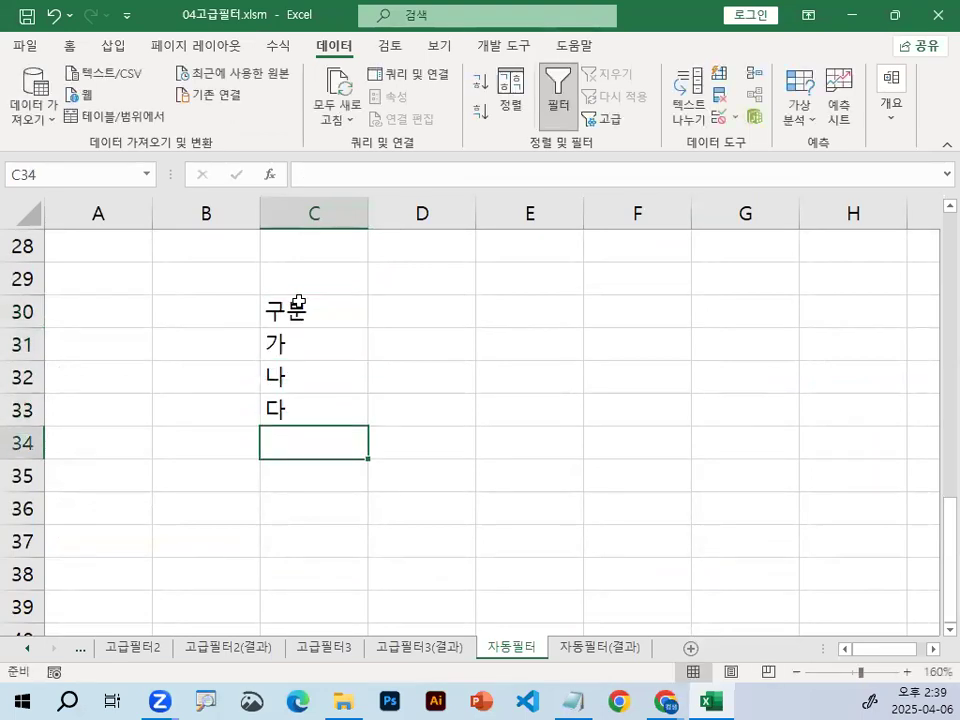
# Add the numbers 100 and 200 to the 구분 list in C34:C35
pyautogui.write('100')
pyautogui.press('Return')
pyautogui.write('200')
pyautogui.press('Return')
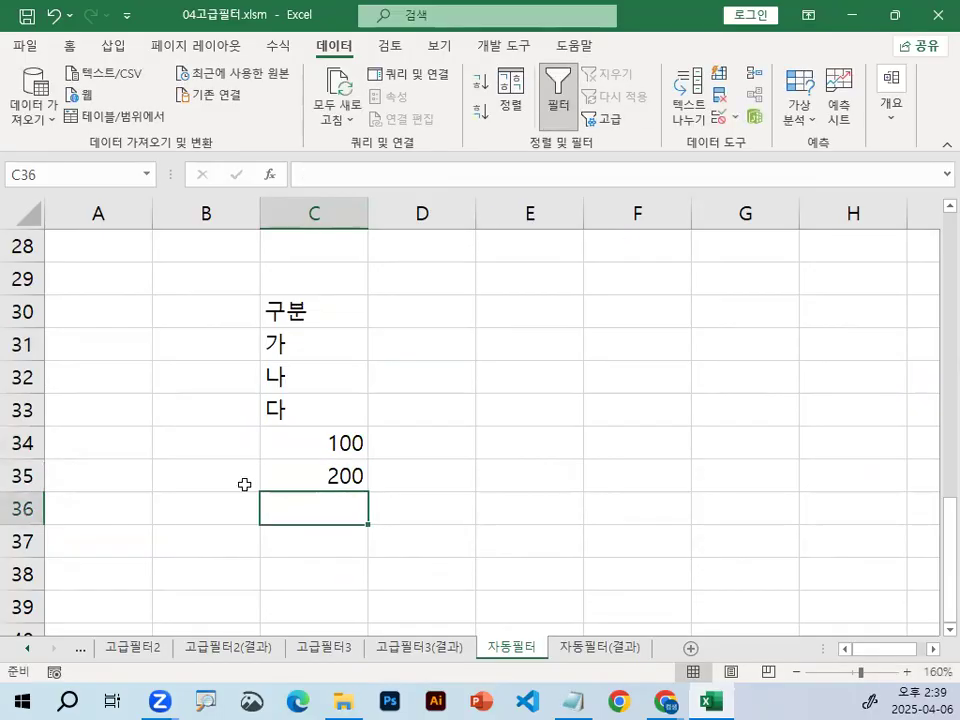
# Turn off the automatic filter on the 합격 현황 table
pyautogui.scroll(9, 246, 484)
pyautogui.click(403, 358)
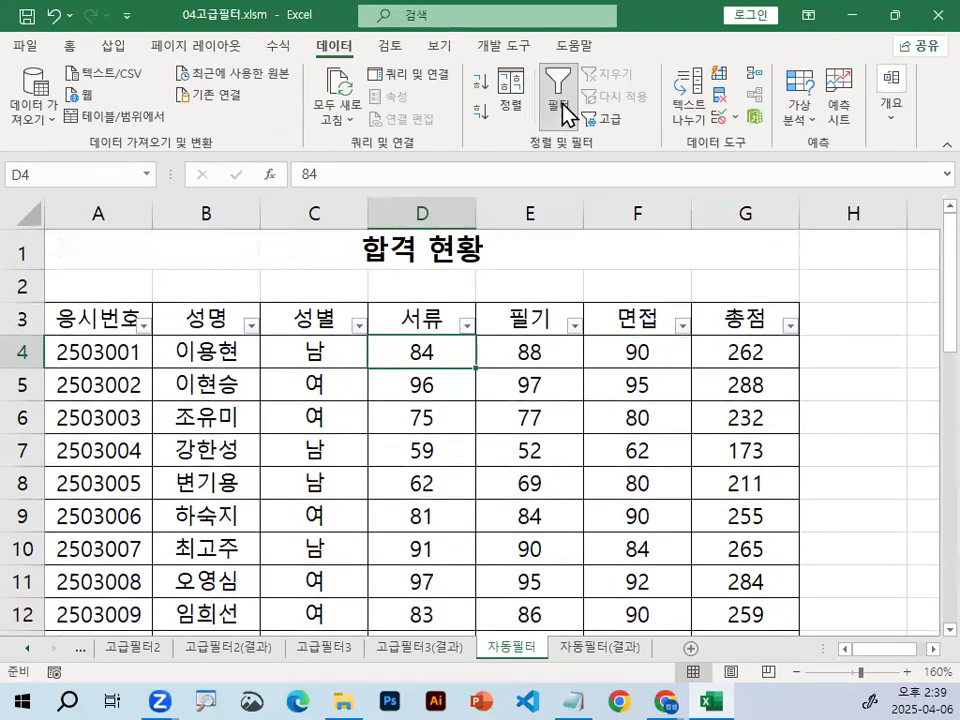
pyautogui.click(446, 545)
# Apply borders to all cells of the 구분 list in C30:C35
pyautogui.scroll(-6, 449, 518)
pyautogui.scroll(-2, 449, 518)
pyautogui.moveTo(320, 410); pyautogui.dragTo(330, 575)
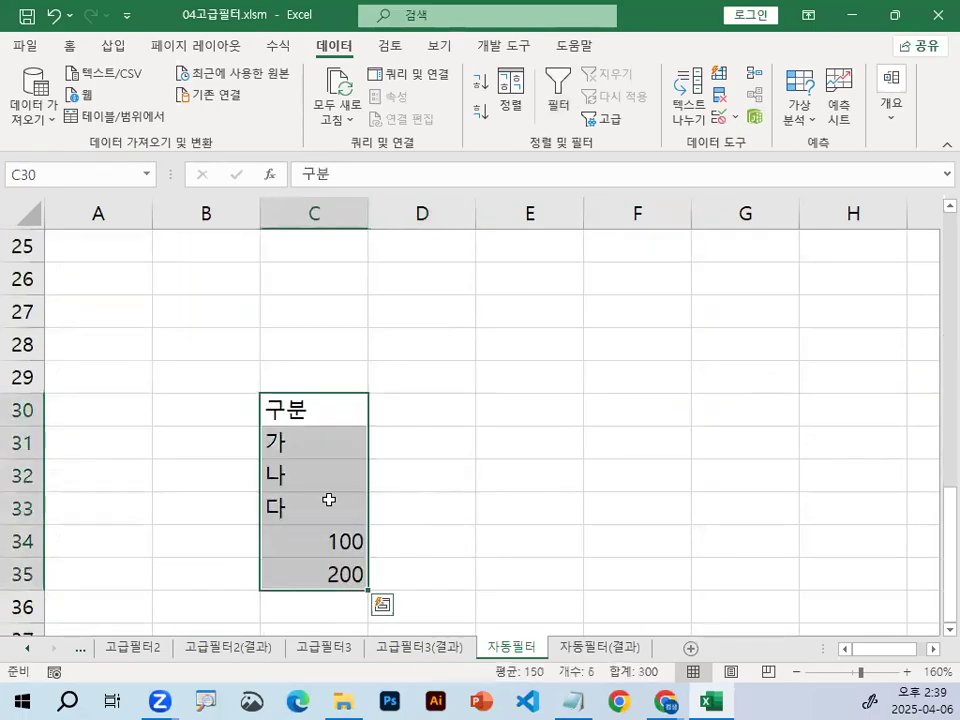
pyautogui.click(70, 46)
pyautogui.click(207, 111)
pyautogui.click(482, 561)
# Compare the text and number entries of the 구분 list with the columns of the 합격 현황 table
pyautogui.moveTo(315, 410); pyautogui.dragTo(342, 574)
pyautogui.scroll(6, 342, 574)
pyautogui.scroll(1, 342, 574)
pyautogui.click(404, 318)
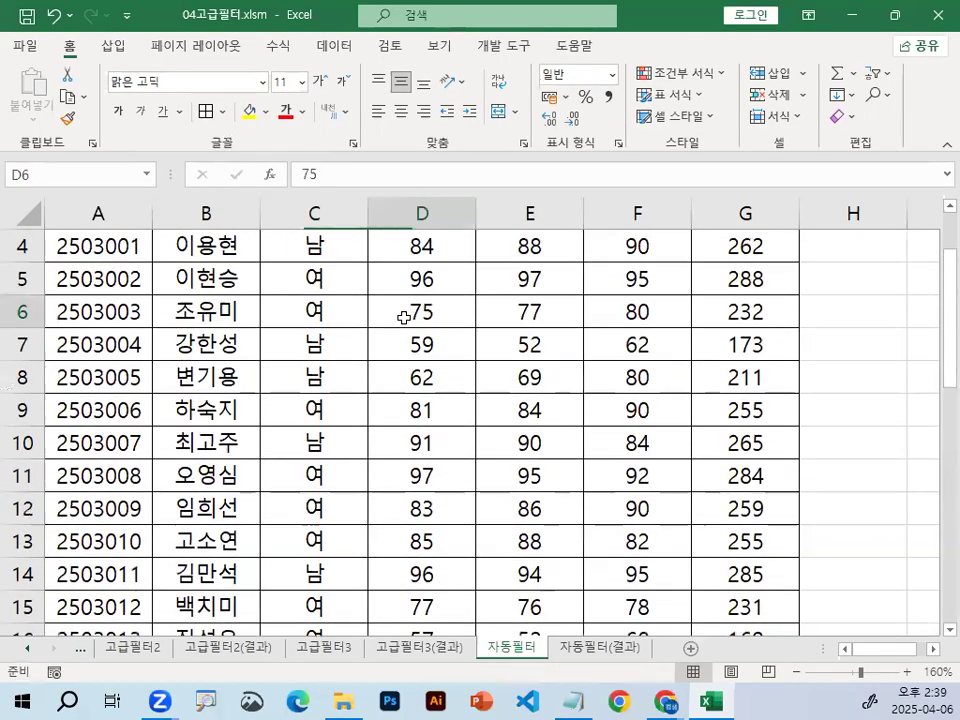
pyautogui.scroll(-8, 405, 326)
pyautogui.moveTo(317, 332); pyautogui.dragTo(323, 471)
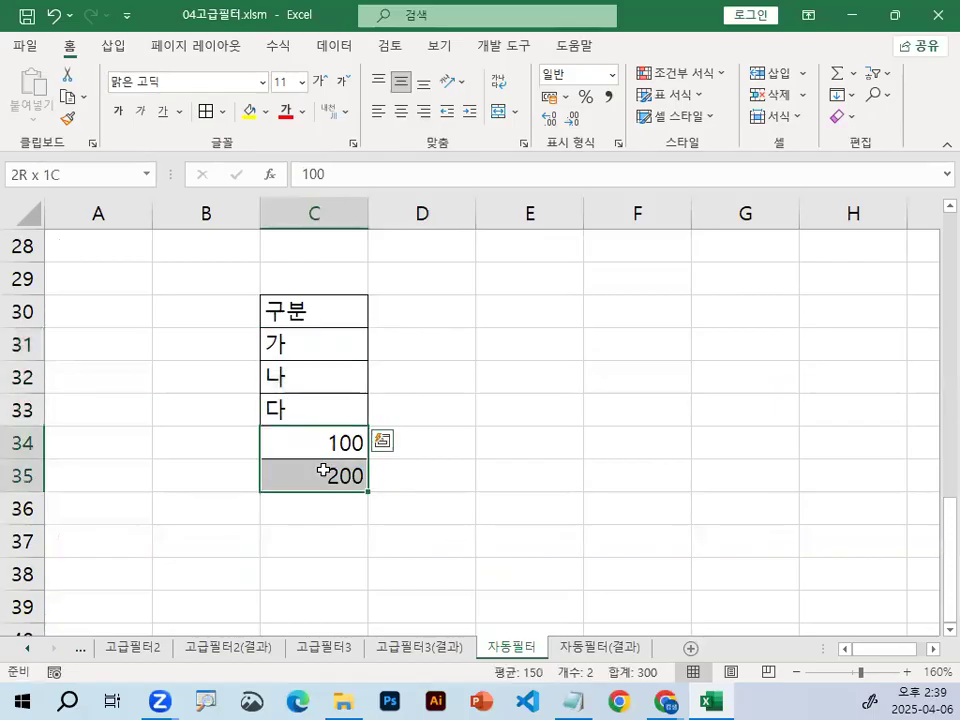
pyautogui.click(328, 411)
pyautogui.scroll(9, 340, 416)
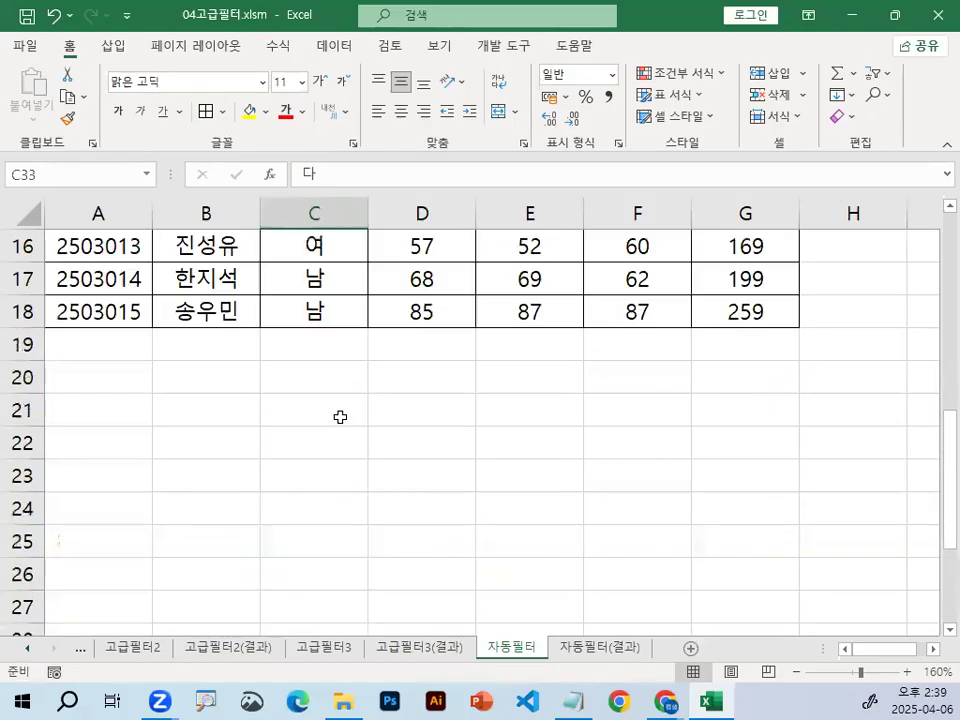
# Turn the automatic filter back on for the 합격 현황 table
pyautogui.click(415, 352)
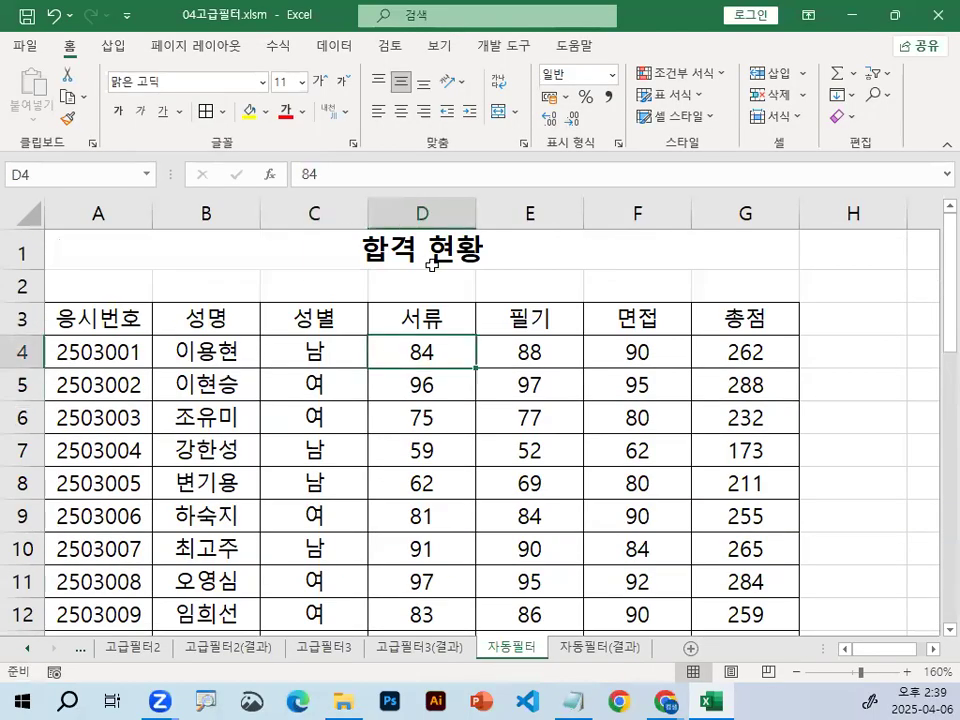
pyautogui.click(335, 45)
pyautogui.click(556, 92)
pyautogui.click(489, 404)
# Examine the data types in the 성별, 서류 and 필기 columns and check the filter type offered for 성별
pyautogui.moveTo(445, 342)
pyautogui.mouseDown()
pyautogui.moveTo(498, 470)
pyautogui.moveTo(468, 470)
pyautogui.mouseUp()
pyautogui.moveTo(697, 452)
pyautogui.mouseDown()
pyautogui.moveTo(658, 482)
pyautogui.moveTo(735, 464)
pyautogui.mouseUp()
pyautogui.moveTo(298, 455); pyautogui.dragTo(315, 433)
pyautogui.moveTo(479, 457); pyautogui.dragTo(590, 399)
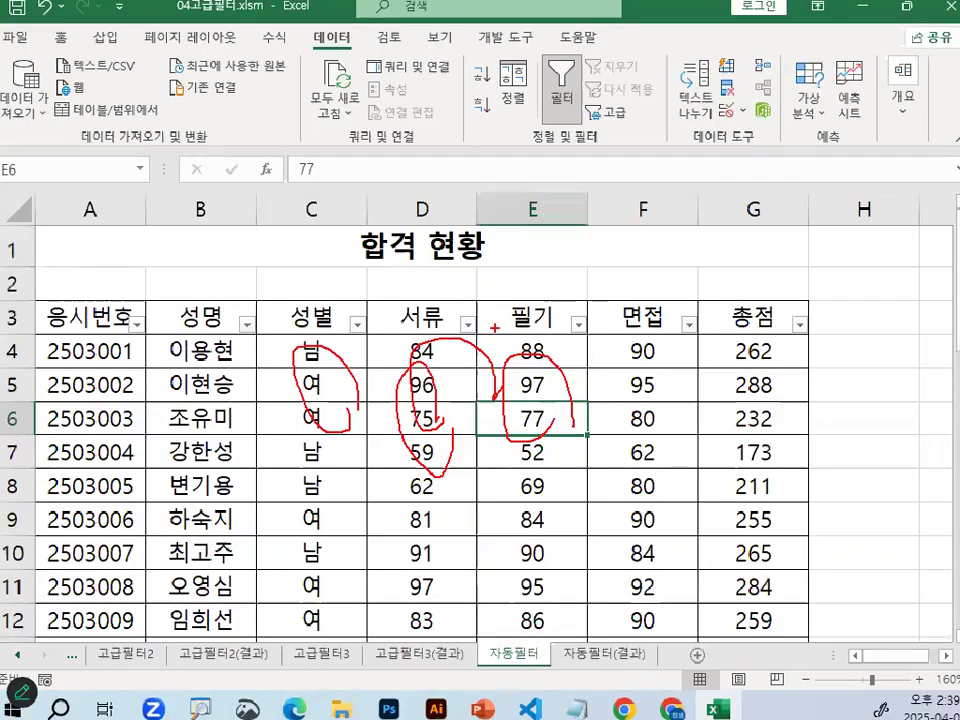
pyautogui.press('Escape')
pyautogui.click(357, 323)
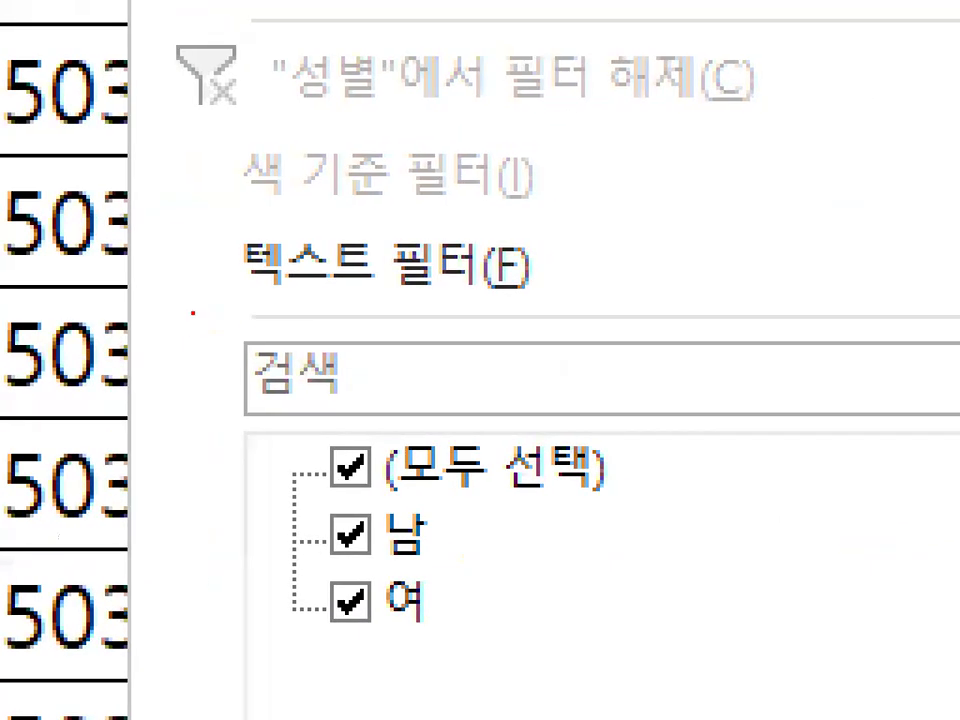
pyautogui.moveTo(251, 295); pyautogui.dragTo(618, 311)
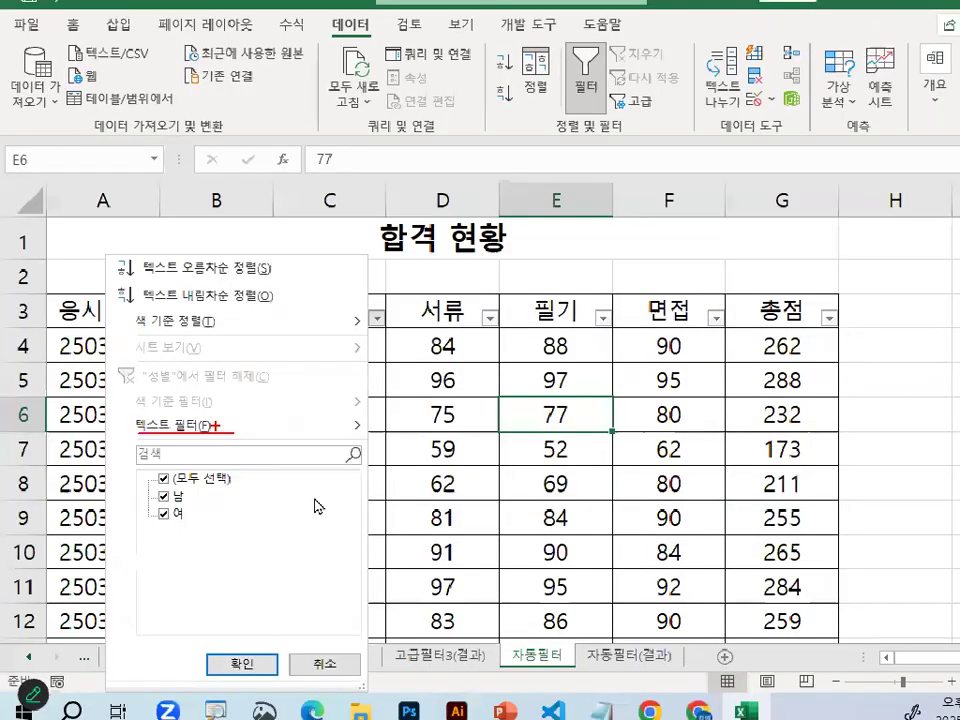
pyautogui.press('Escape')
# Check the filter type offered for the 서류 column and turn off the table's automatic filter
pyautogui.click(467, 326)
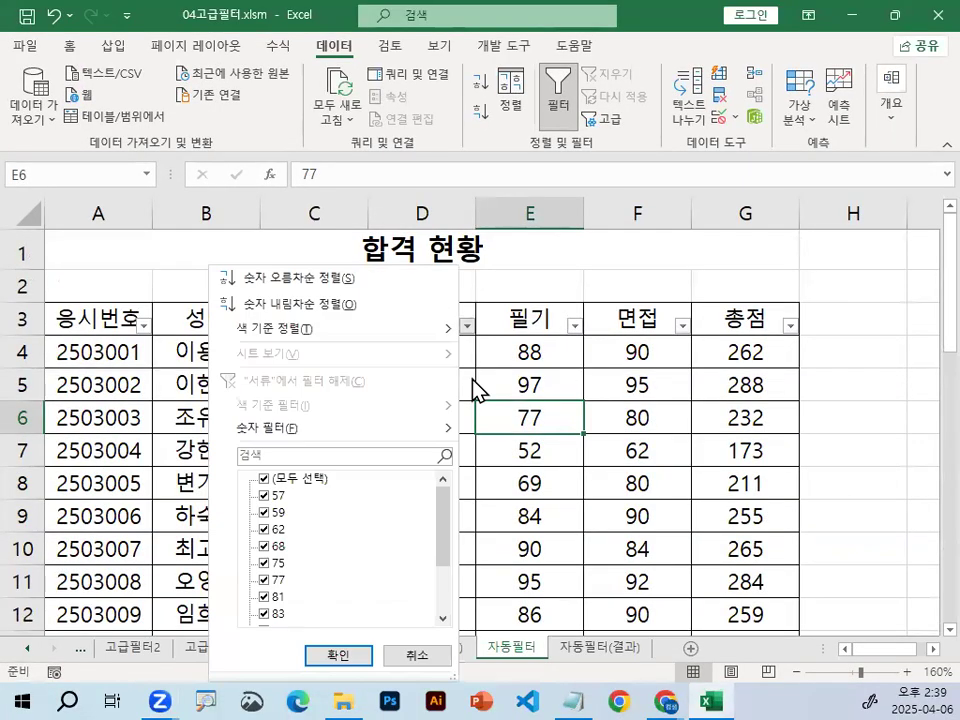
pyautogui.moveTo(327, 425); pyautogui.dragTo(326, 438)
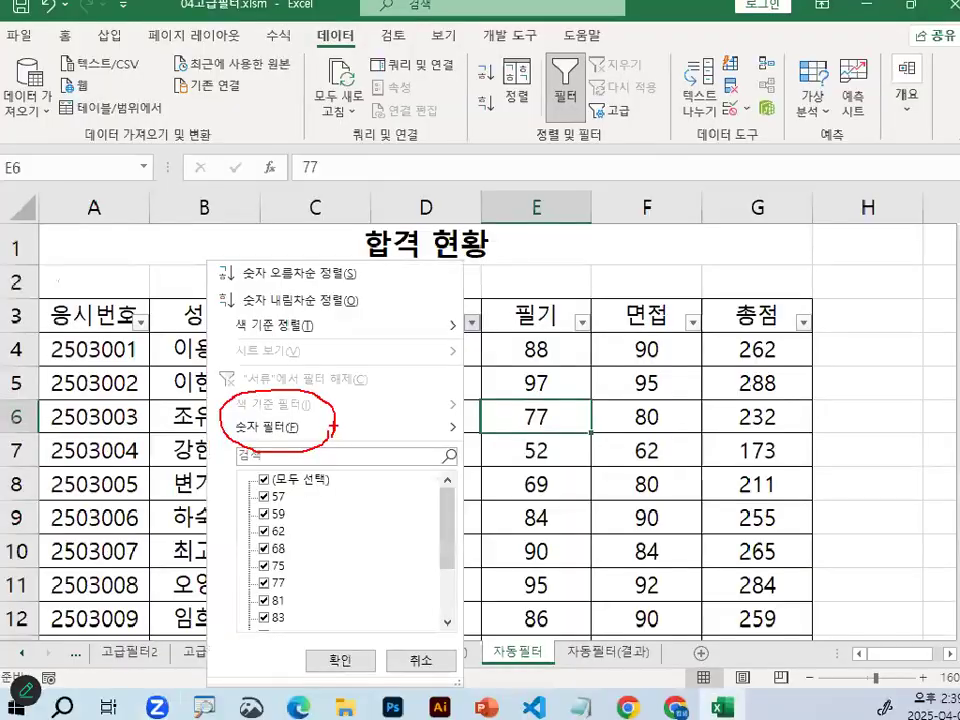
pyautogui.press('Escape')
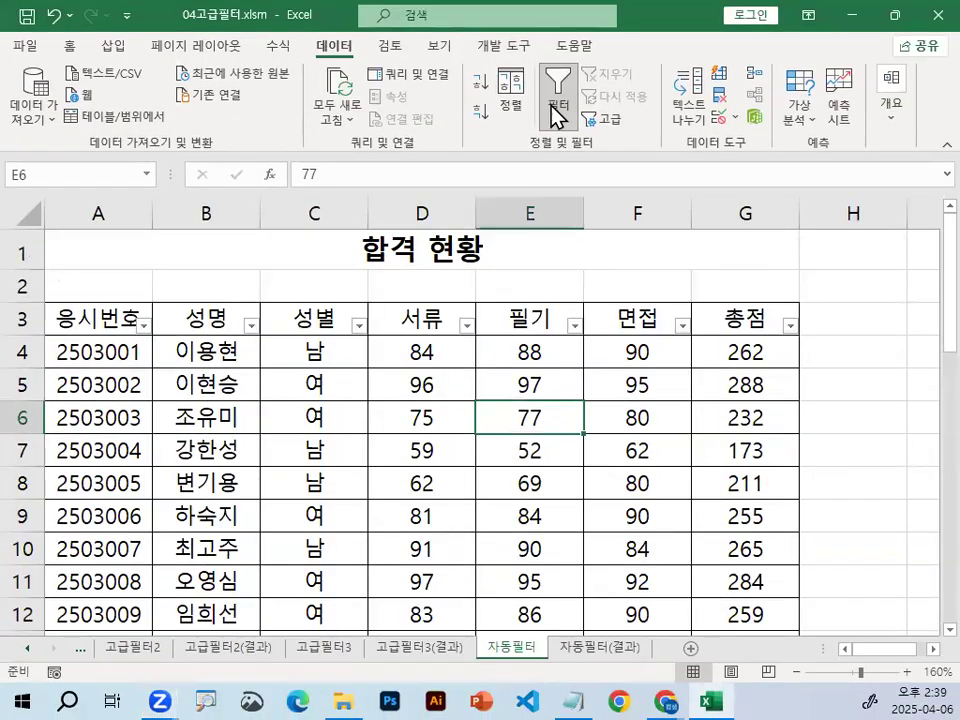
# Enter the label 혼합된 데이터 in C27 above the 구분 list
pyautogui.scroll(-9, 574, 315)
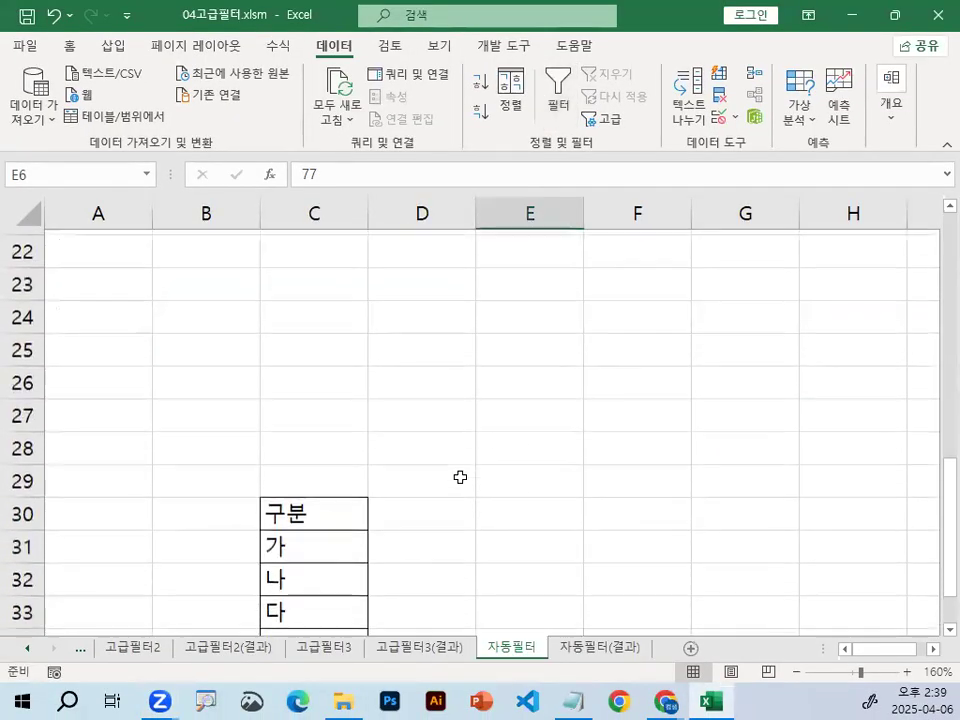
pyautogui.scroll(1, 458, 479)
pyautogui.click(325, 301)
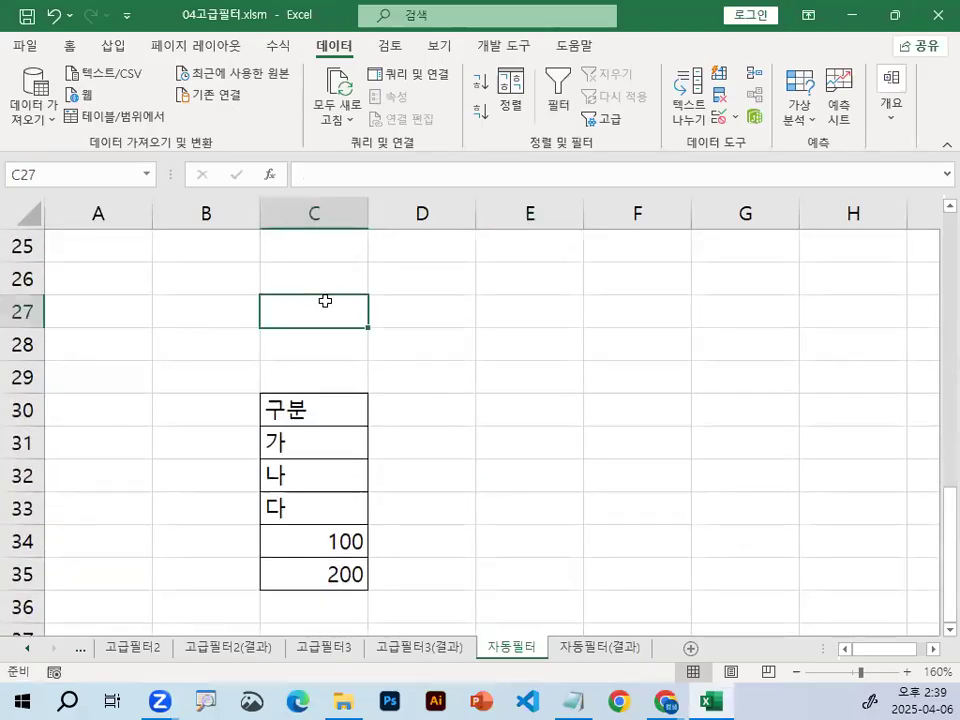
pyautogui.write('테')
pyautogui.press('BackSpace')
pyautogui.press('BackSpace')
pyautogui.write('호혼합된 뎅')
pyautogui.write('이터')
pyautogui.press('Return')
pyautogui.press('Up')
pyautogui.press('Right')
pyautogui.press('Right')
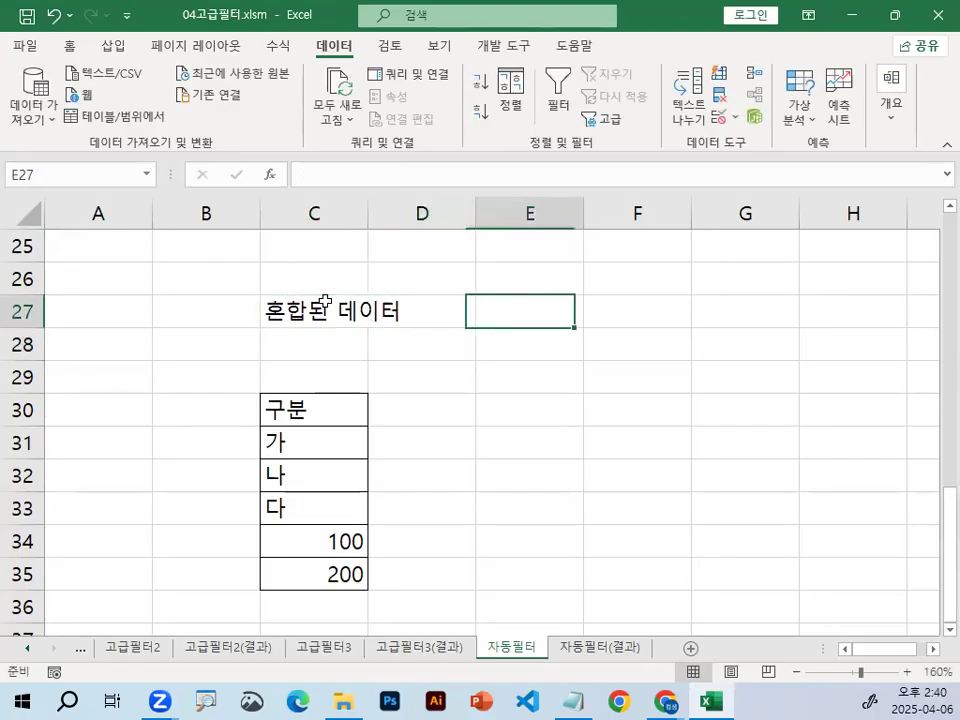
# Enter the label 텍스트필터 in E27
pyautogui.write('텍스툿ㅍ')
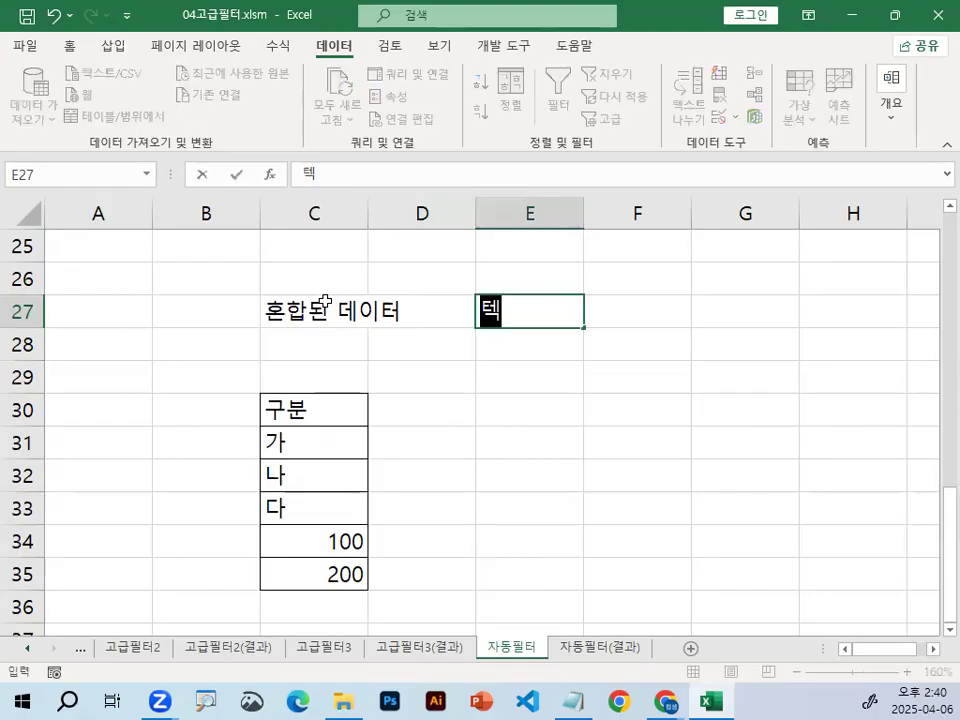
pyautogui.press('BackSpace')
pyautogui.press('BackSpace')
pyautogui.write('ㅊ')
pyautogui.press('BackSpace')
pyautogui.write('ㅊ')
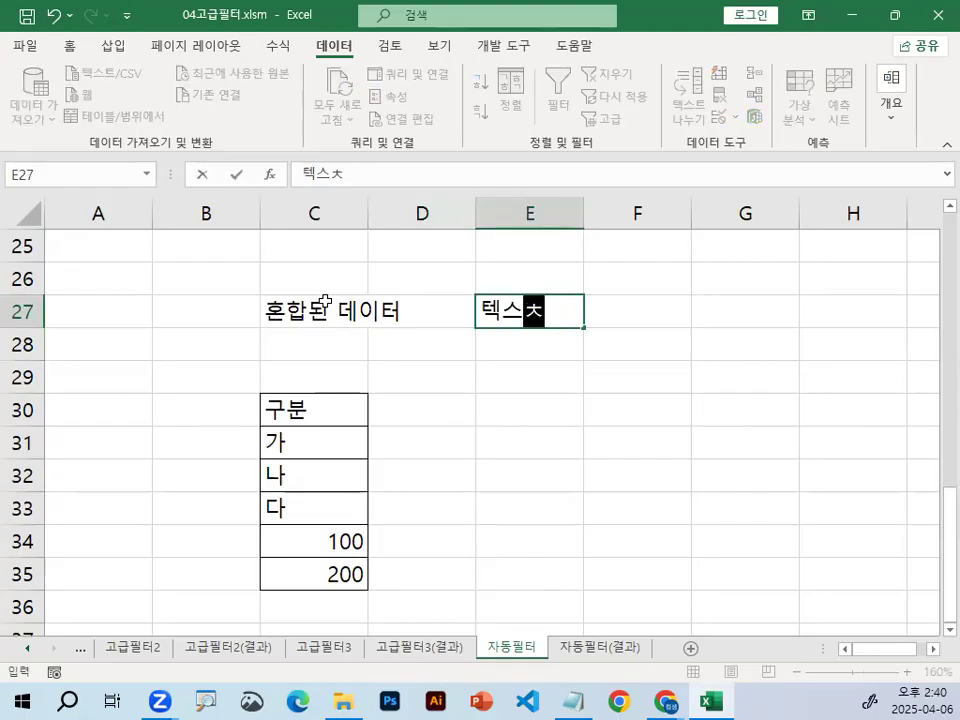
pyautogui.write('필터')
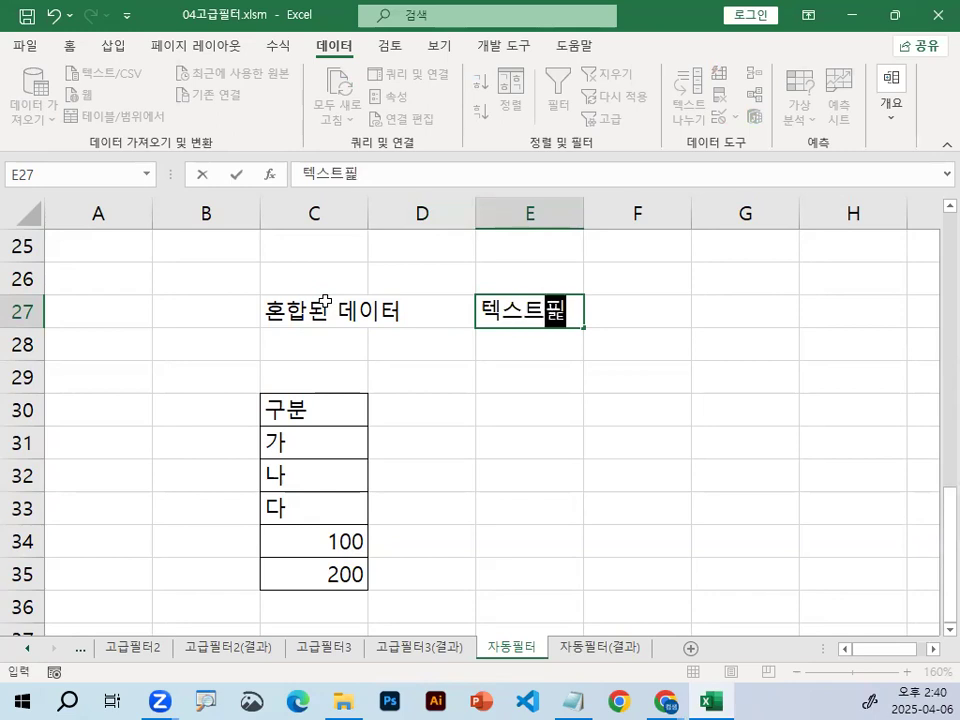
pyautogui.press('Return')
# Enter the label 숫자필터 in F27, beside the 텍스트필터 label
pyautogui.press('Up')
pyautogui.press('Right')
pyautogui.write('숫자')
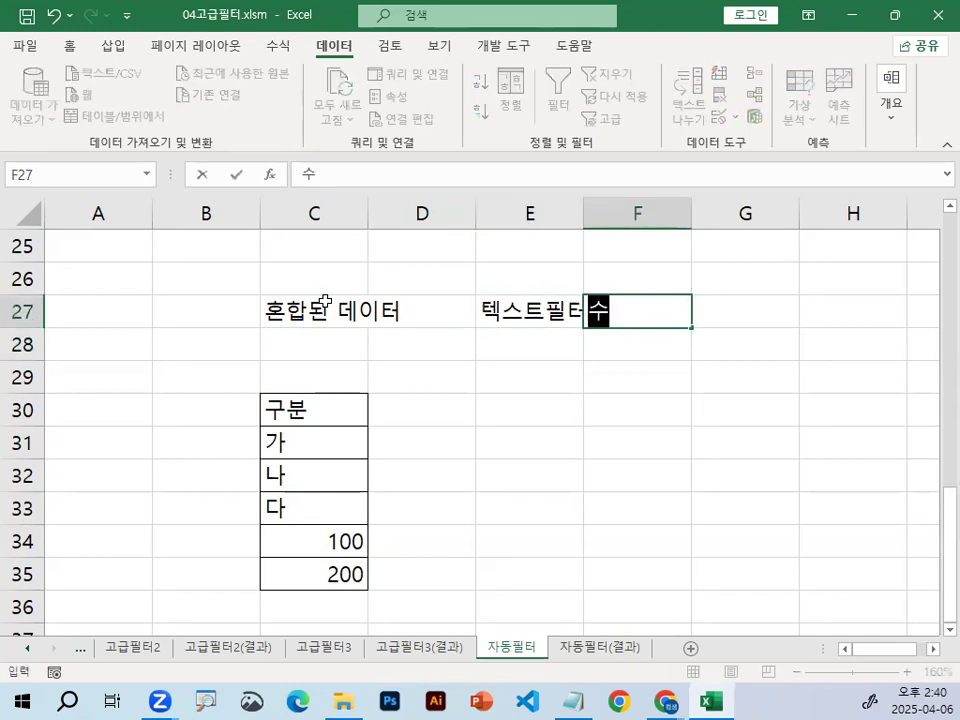
pyautogui.write('필터')
pyautogui.press('Return')
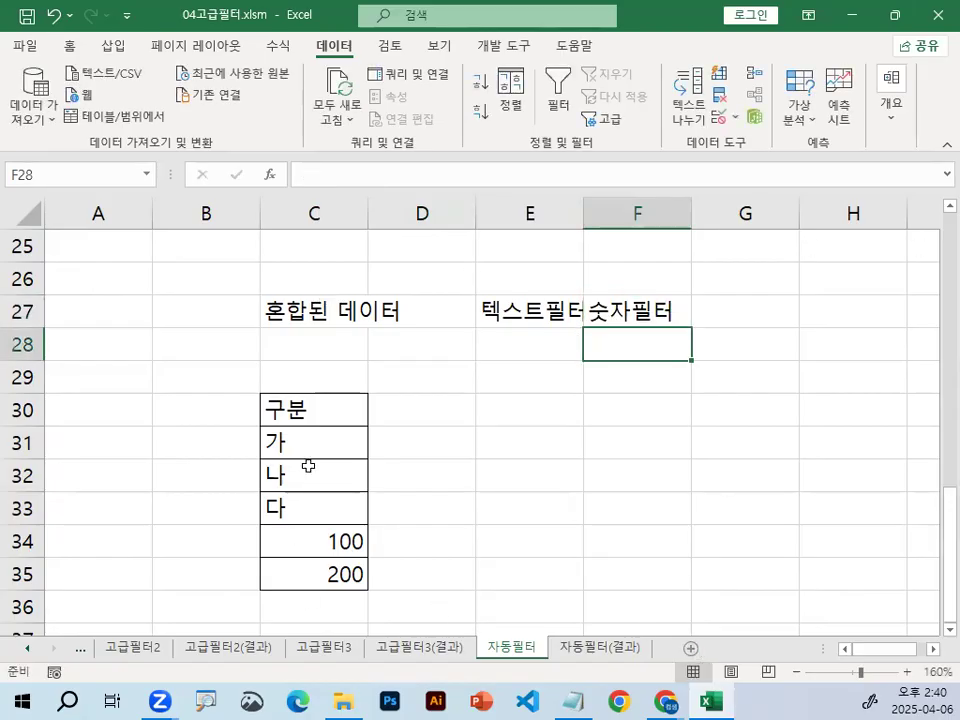
# Turn on the automatic filter for the 구분 list starting at C30
pyautogui.click(332, 413)
pyautogui.click(558, 92)
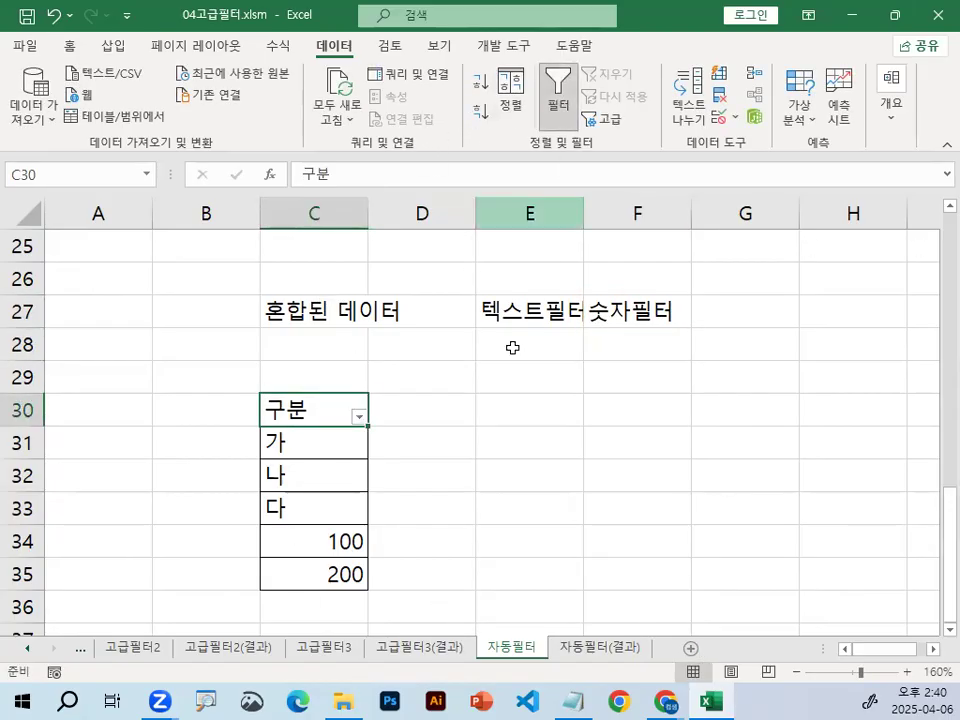
pyautogui.click(388, 493)
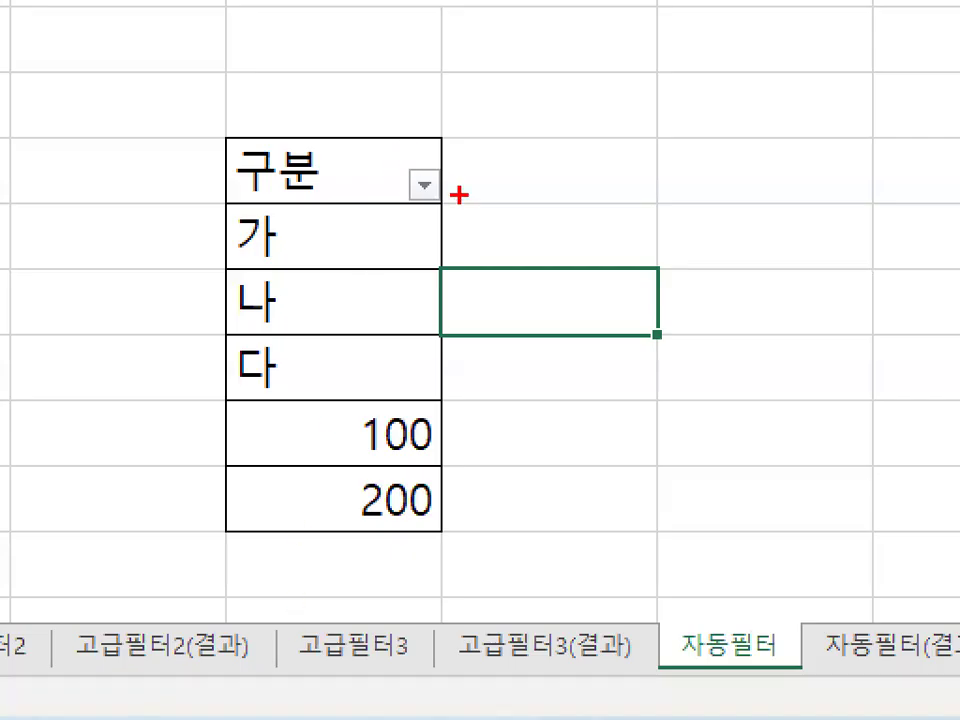
# Compare the text and number entries in the 구분 list and check the filter type offered for it
pyautogui.moveTo(374, 421); pyautogui.dragTo(375, 418)
pyautogui.moveTo(233, 230); pyautogui.dragTo(238, 381)
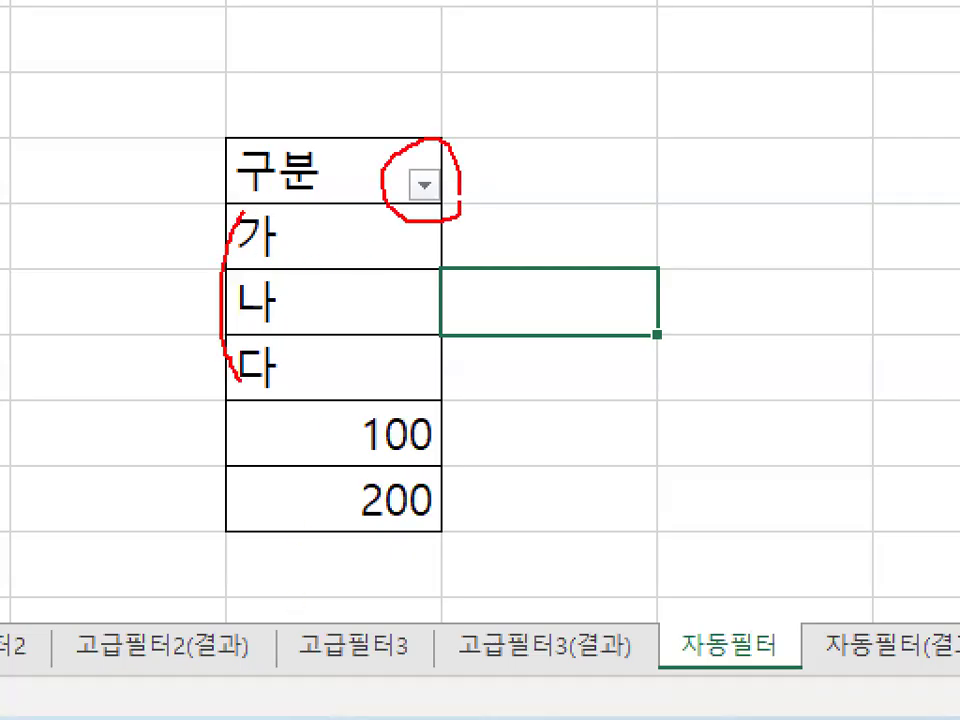
pyautogui.moveTo(358, 416); pyautogui.dragTo(355, 510)
pyautogui.moveTo(352, 248); pyautogui.dragTo(312, 338)
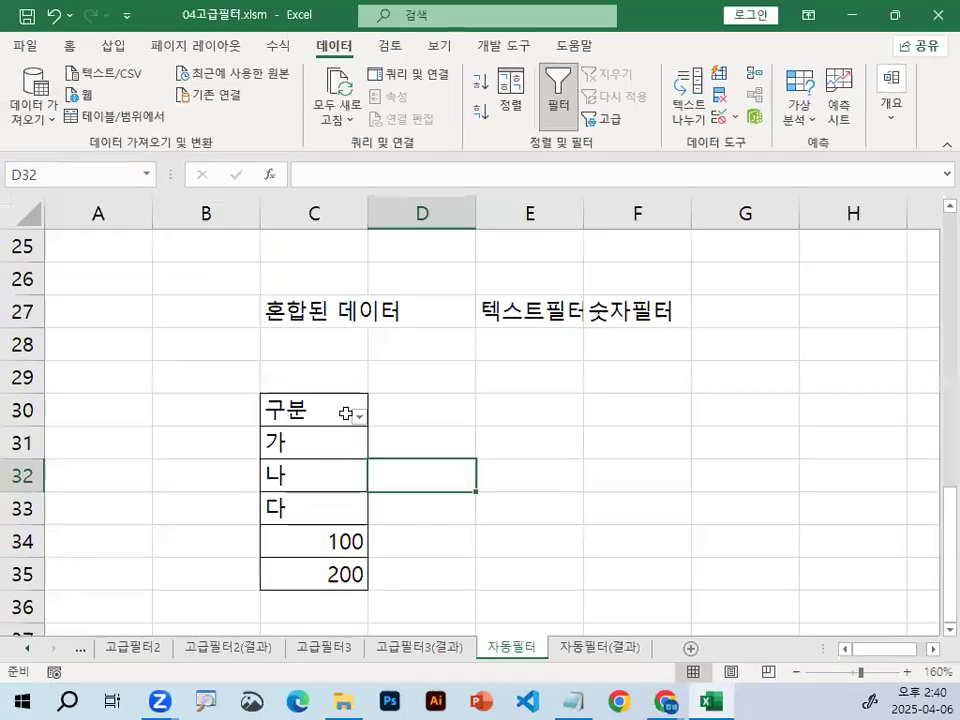
pyautogui.click(424, 183)
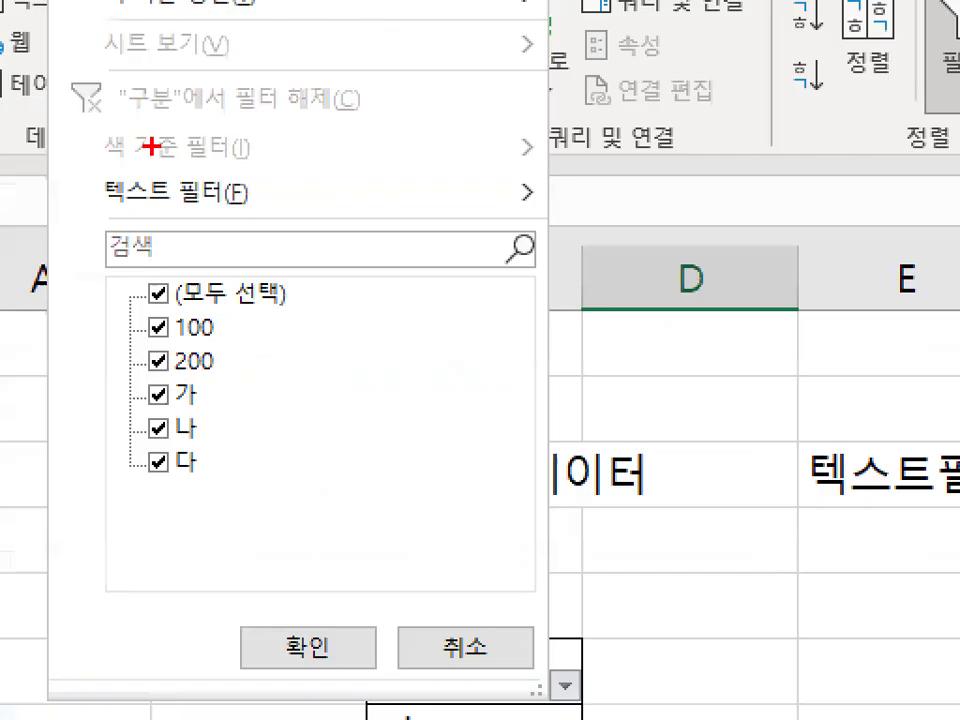
pyautogui.moveTo(209, 166)
pyautogui.mouseDown()
pyautogui.moveTo(170, 189)
pyautogui.moveTo(206, 155)
pyautogui.mouseUp()
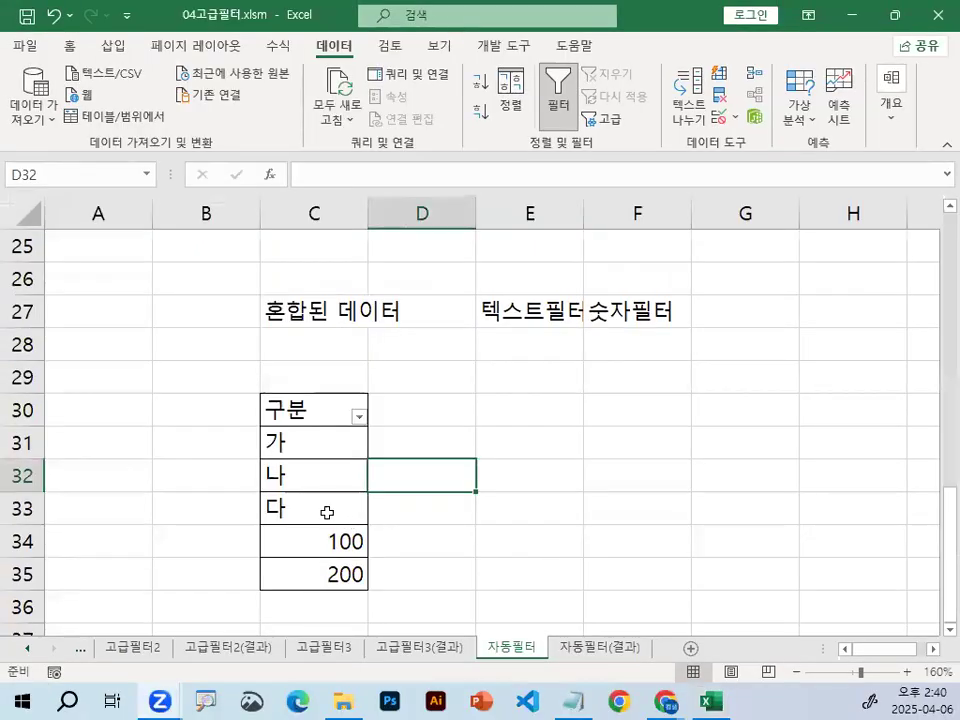
# Replace the text entry in C33 of the 구분 list with the number 300
pyautogui.click(321, 522)
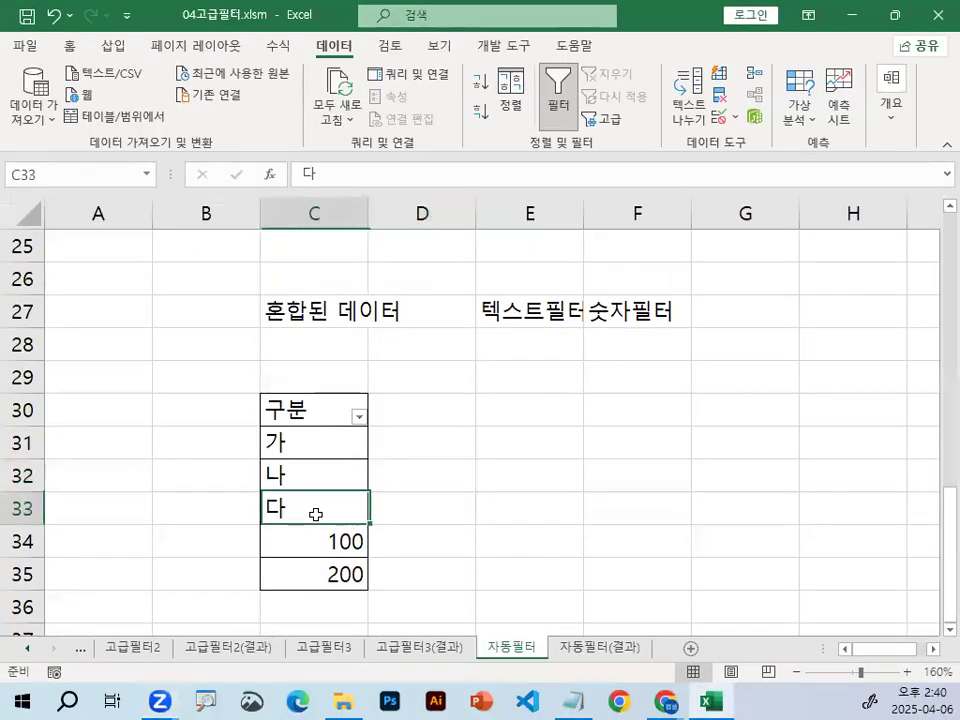
pyautogui.write('300')
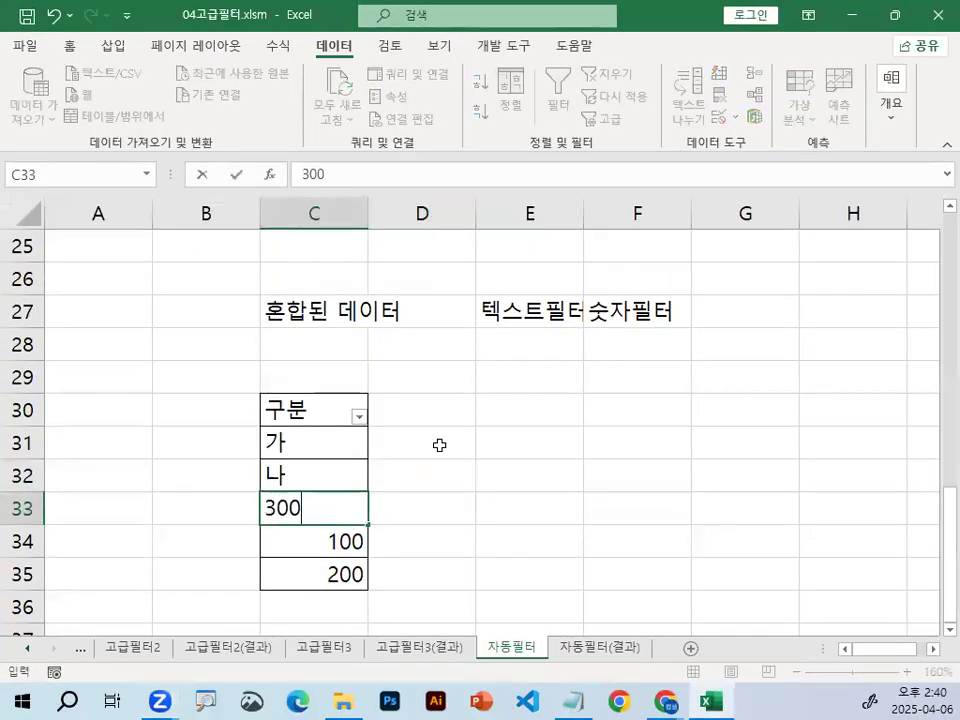
pyautogui.press('Return')
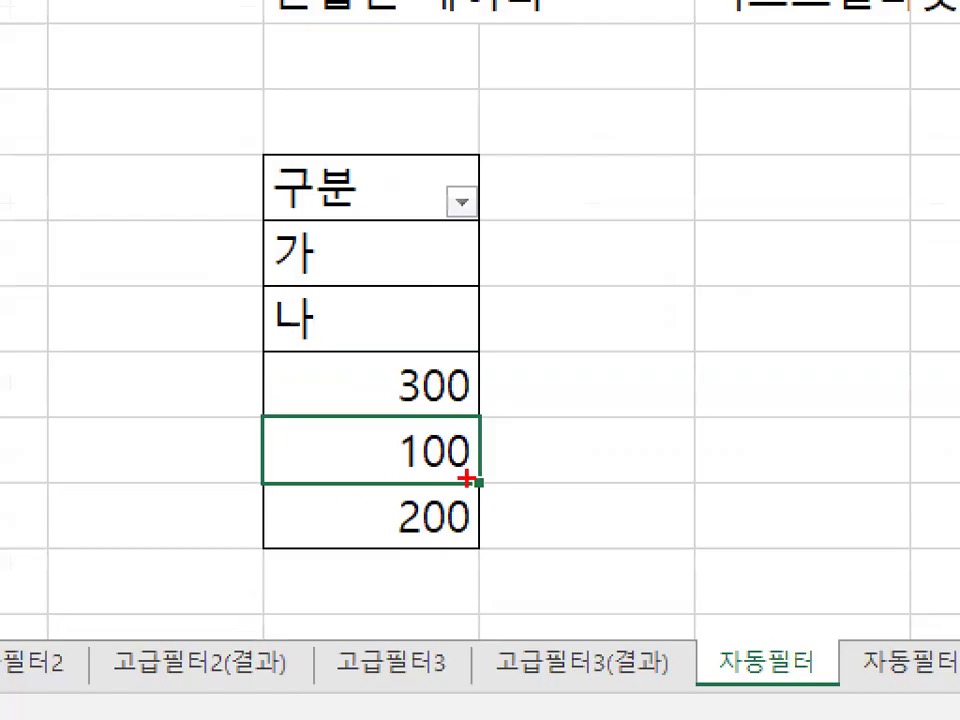
# Check which filter type the 구분 list offers with the number entry in C33, and close the filter options
pyautogui.moveTo(466, 479); pyautogui.dragTo(470, 392)
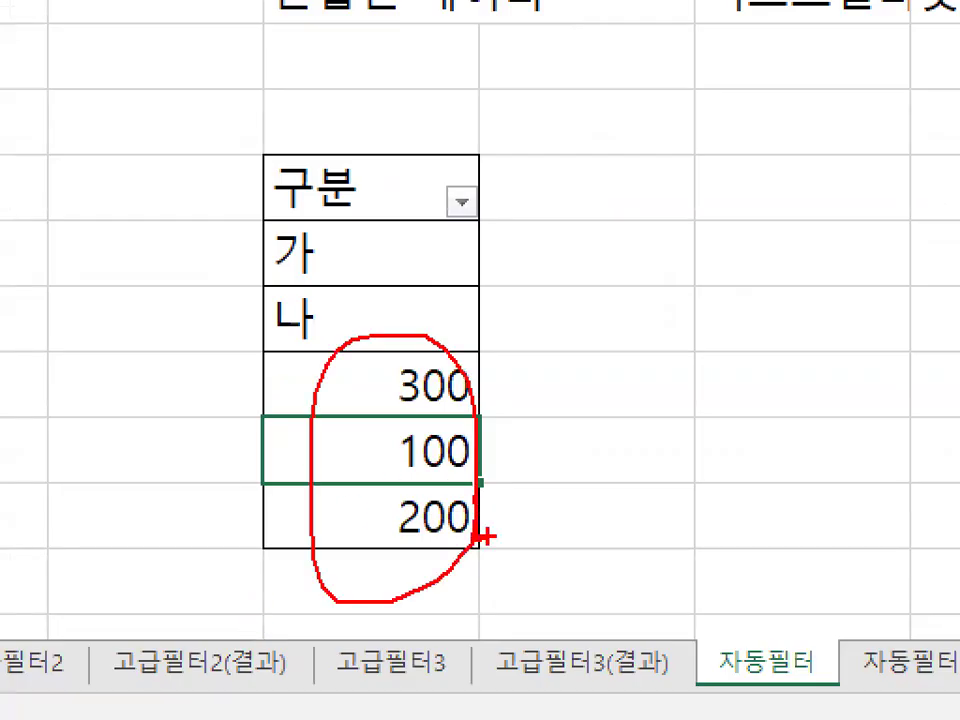
pyautogui.click(461, 202)
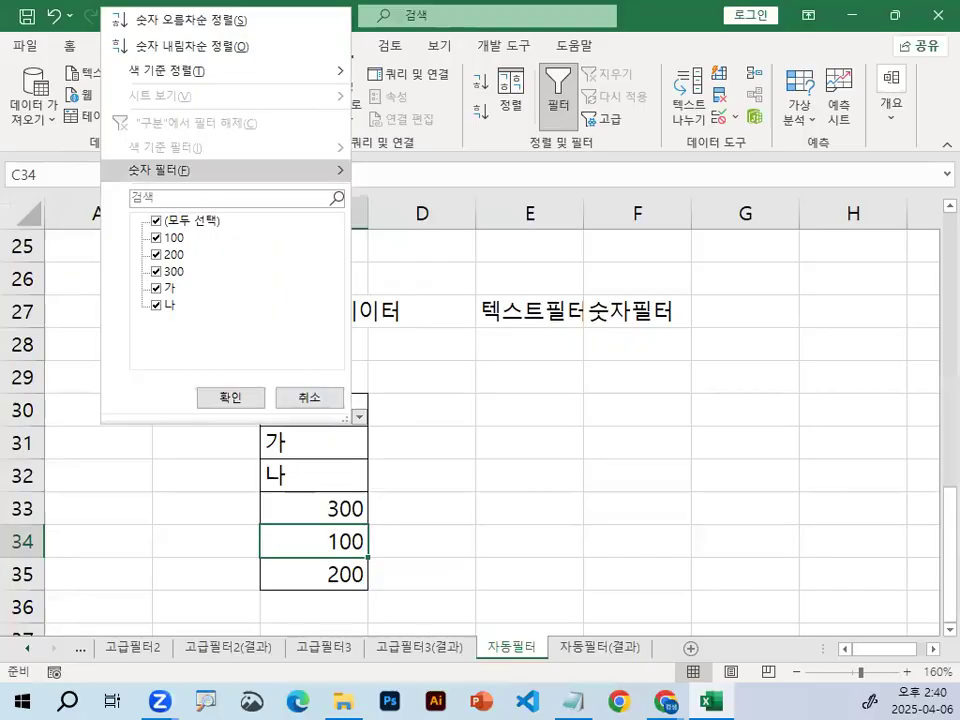
pyautogui.moveTo(212, 171); pyautogui.dragTo(211, 182)
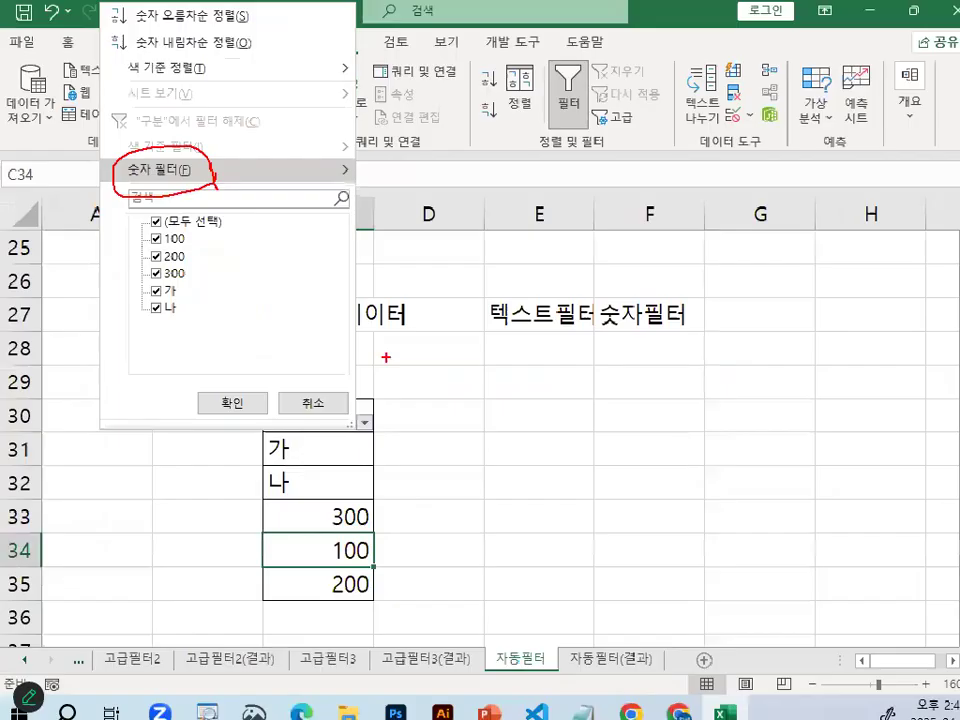
pyautogui.press('Escape')
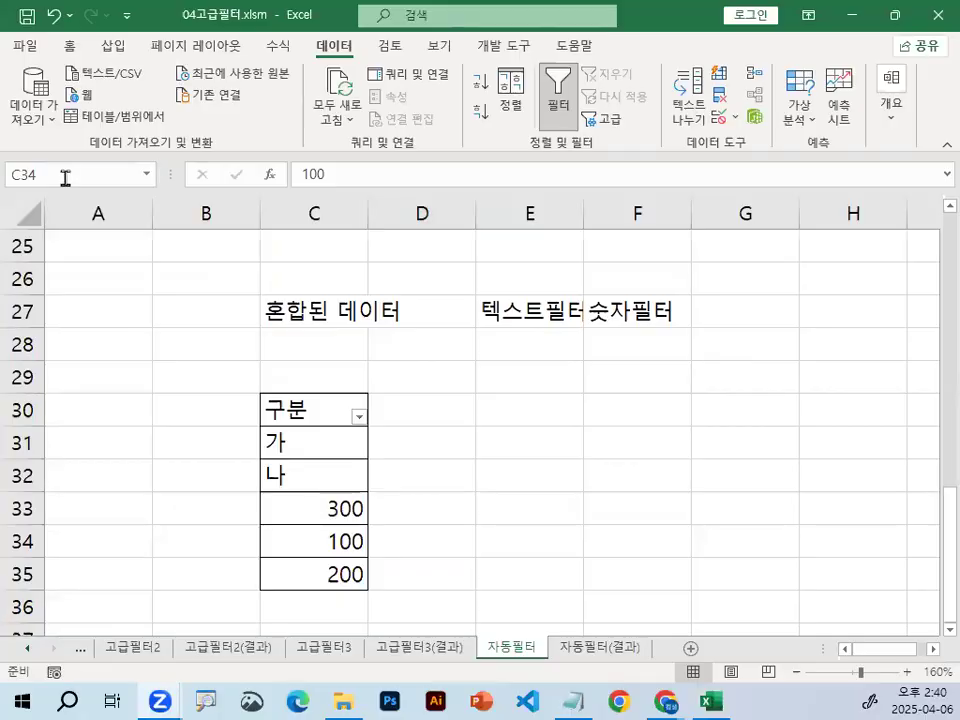
# Compare the data types in columns C and D of the 합격 현황 table
pyautogui.scroll(6, 379, 315)
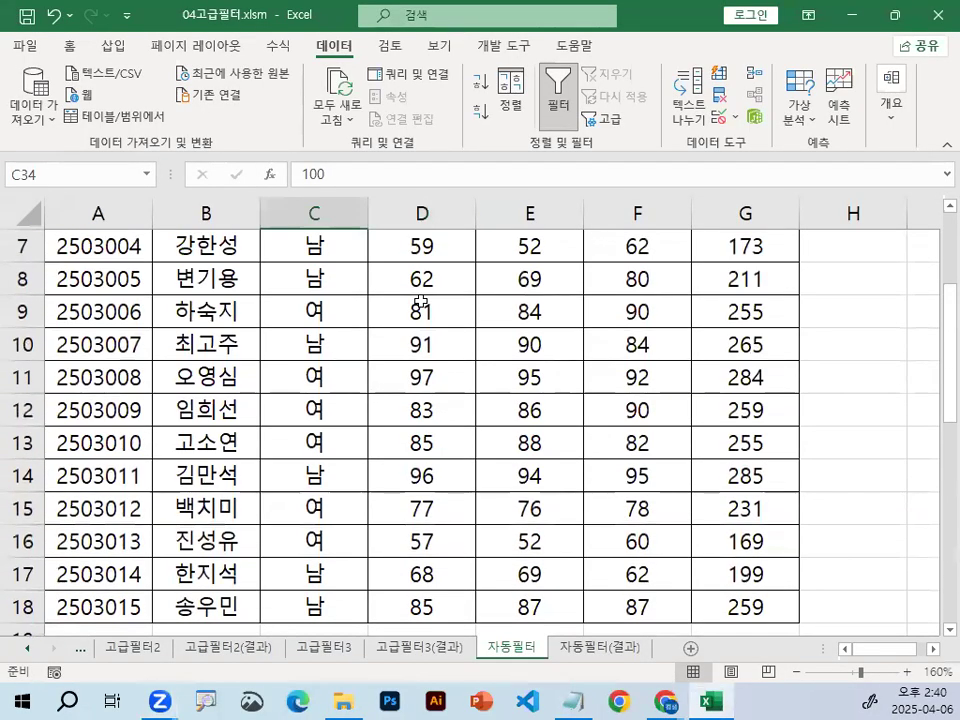
pyautogui.moveTo(400, 348); pyautogui.dragTo(442, 327)
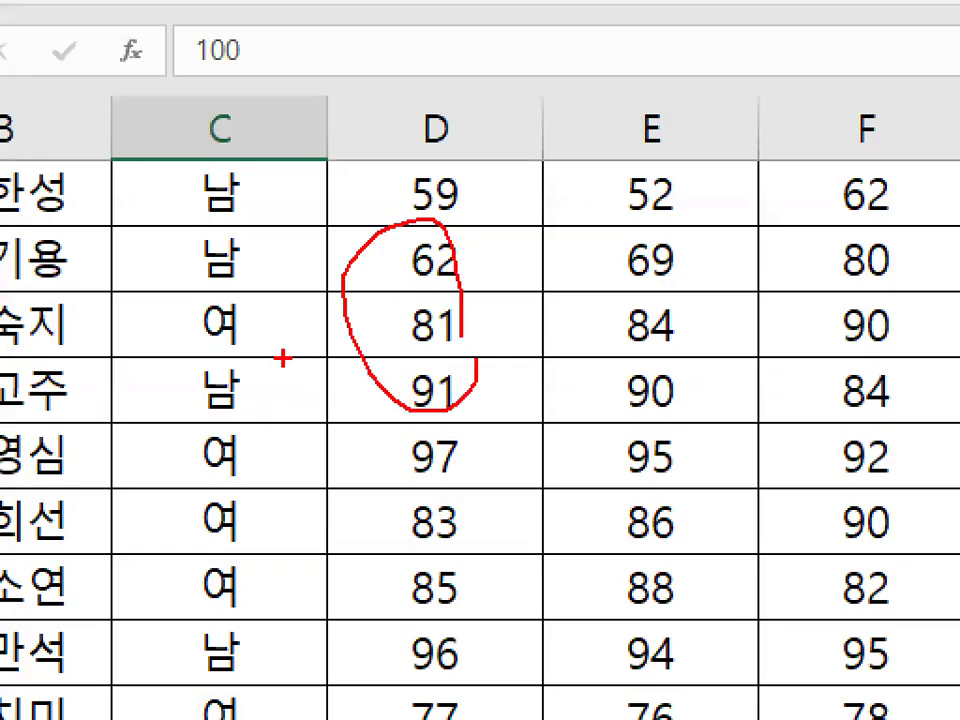
pyautogui.moveTo(268, 283); pyautogui.dragTo(272, 375)
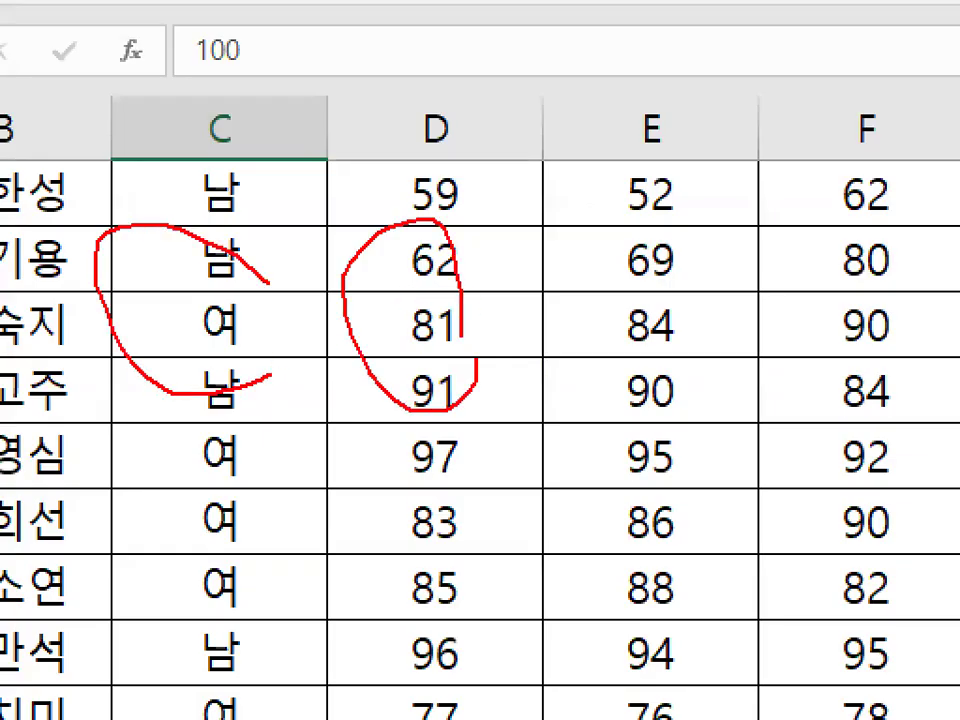
pyautogui.press('Escape')
pyautogui.click(643, 368)
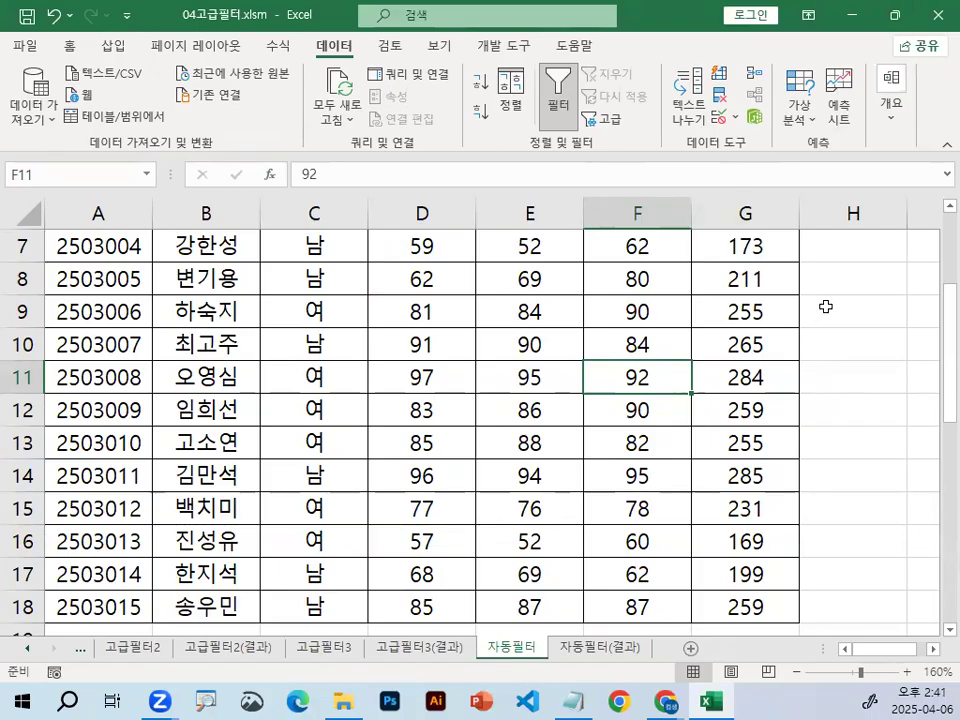
pyautogui.click(604, 340)
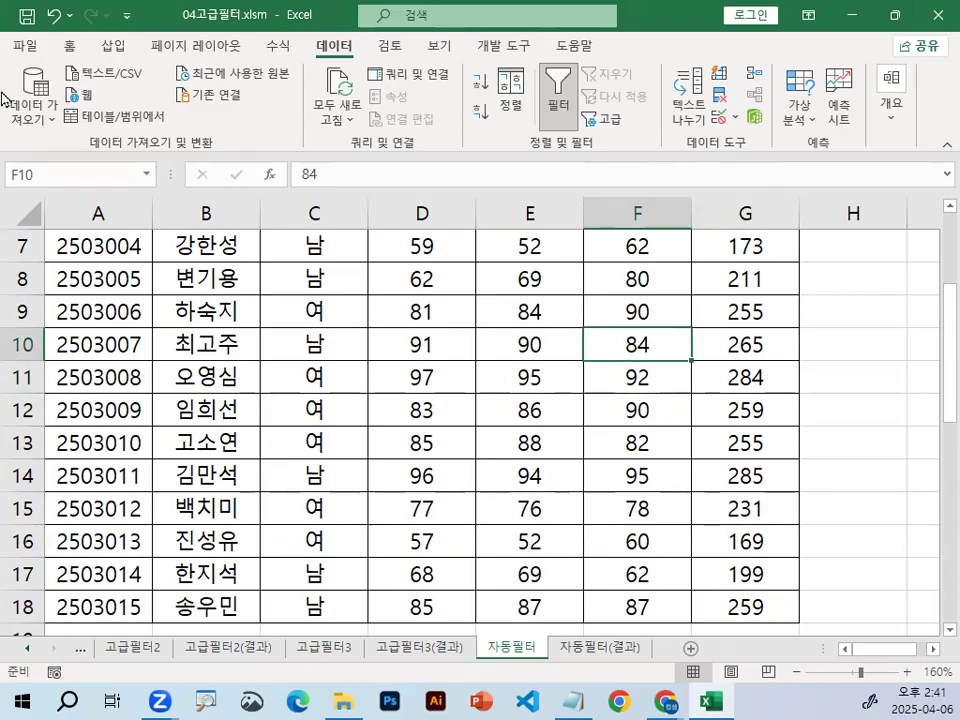
# Close the workbook 04고급필터.xlsm without saving the changes
pyautogui.click(30, 42)
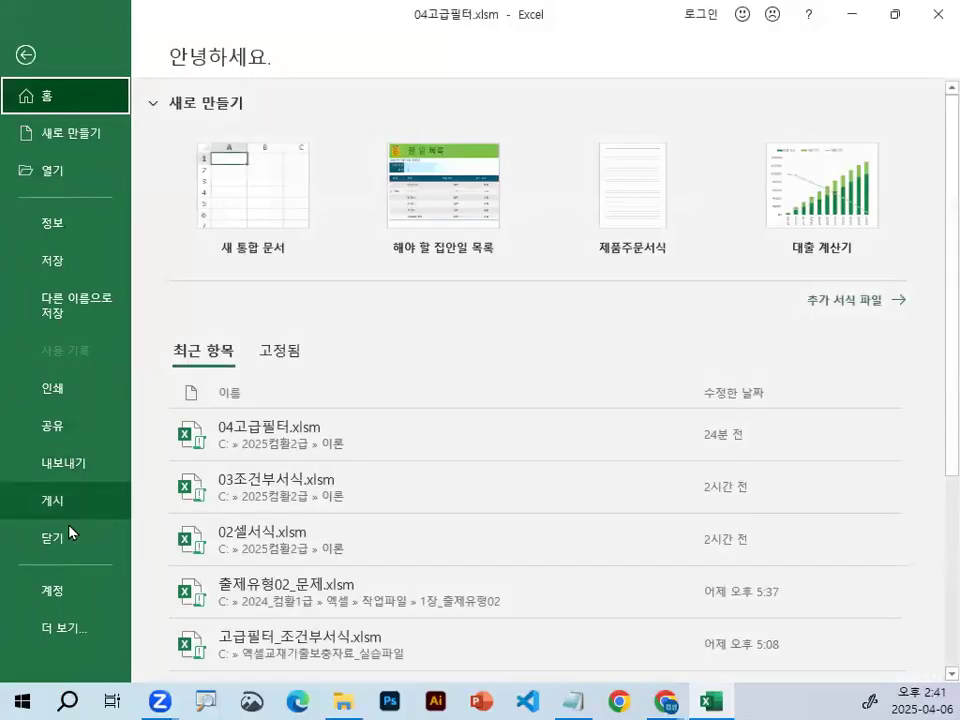
pyautogui.click(69, 530)
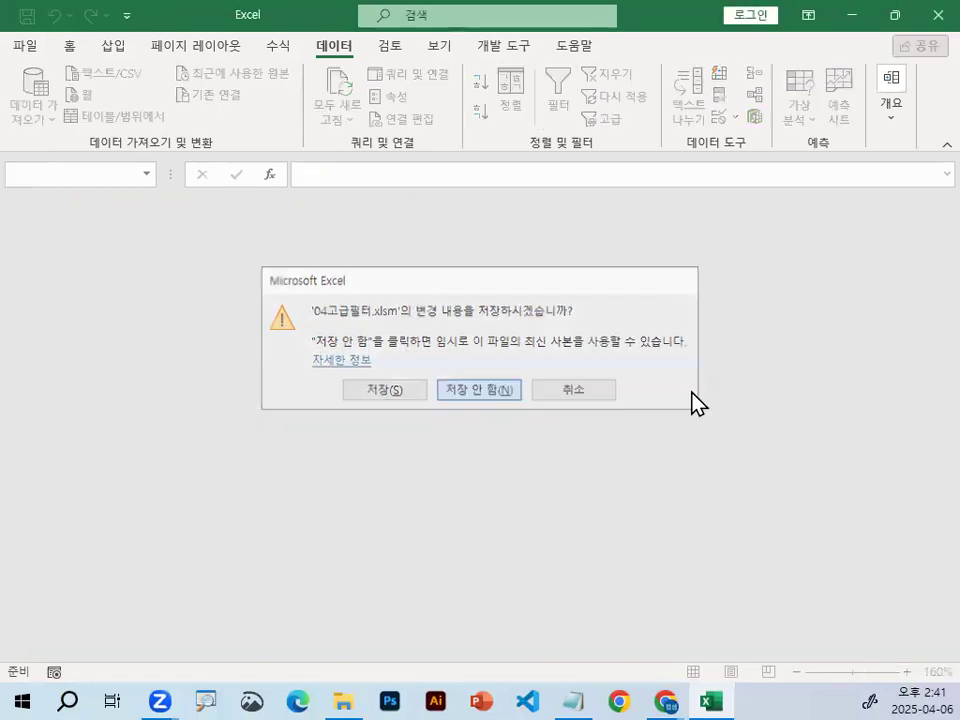
pyautogui.press('Return')
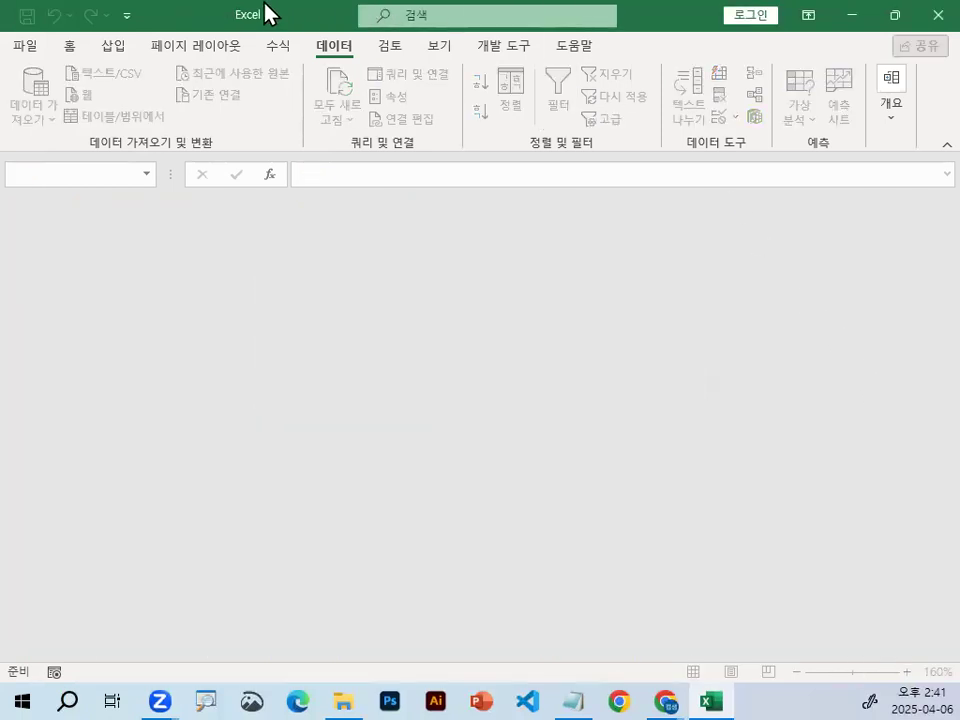
# Open the workbook 05텍스트나누기.xlsm from the 2025컴활2급 > 이론 folder
pyautogui.click(25, 50)
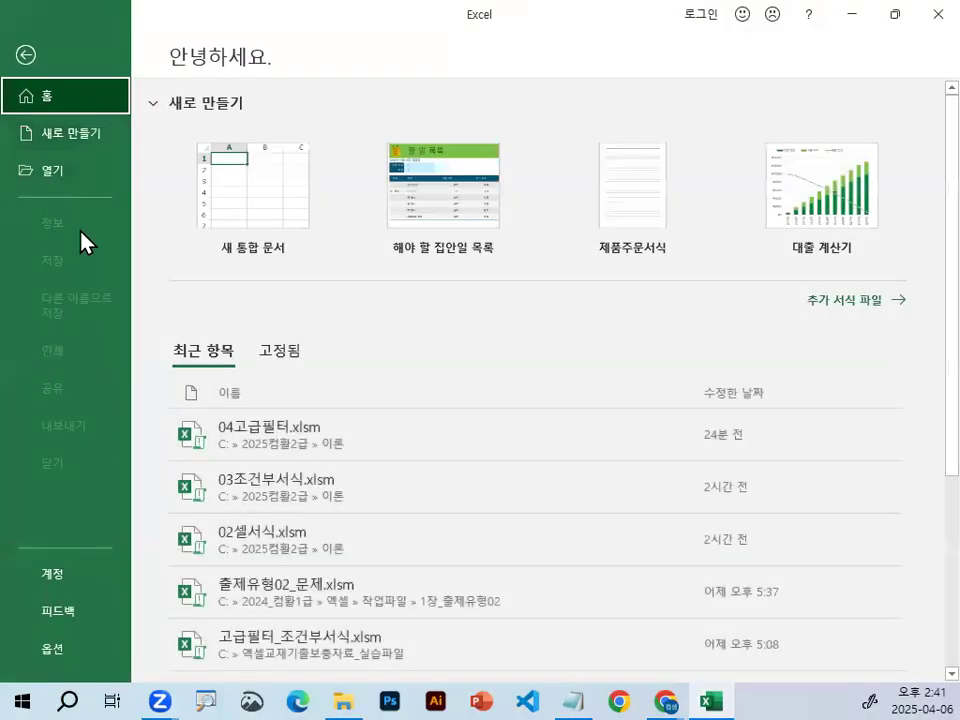
pyautogui.click(64, 176)
pyautogui.click(281, 331)
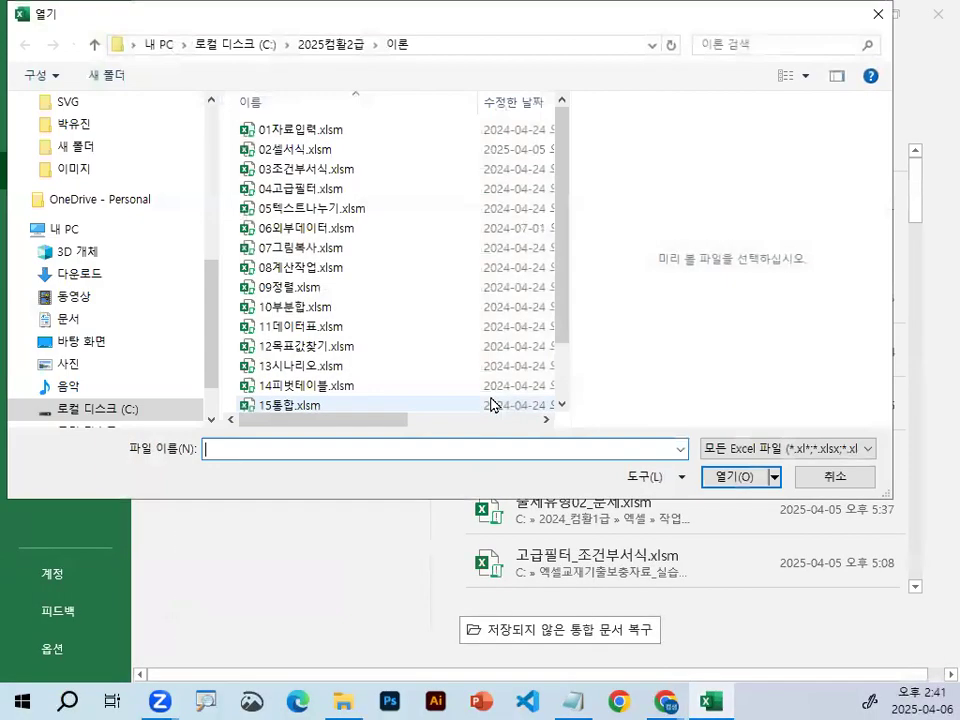
pyautogui.doubleClick(300, 208)
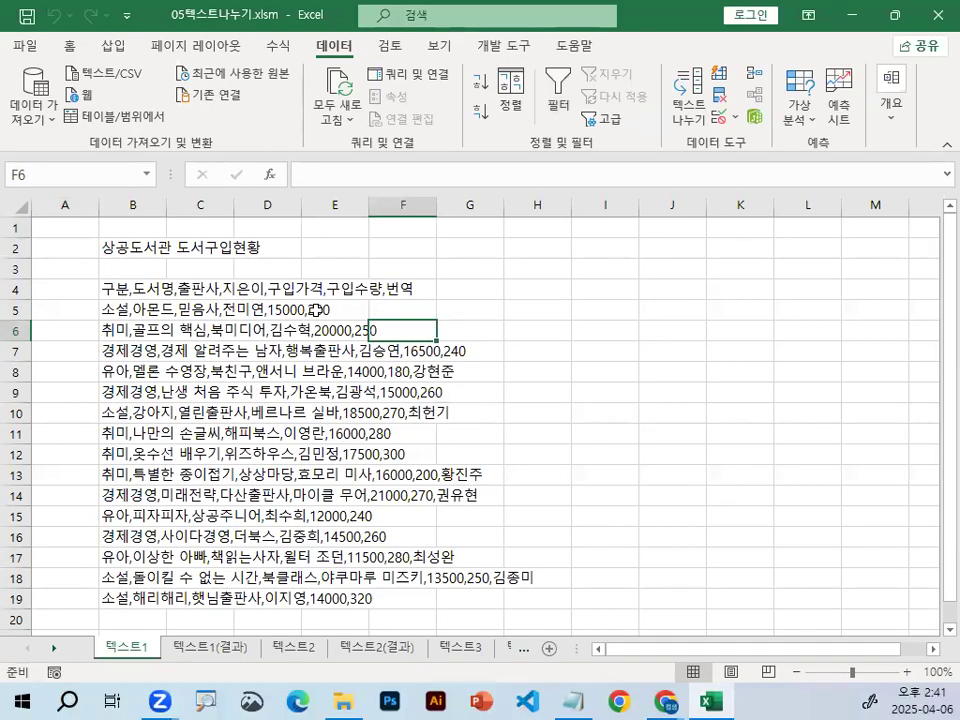
# Examine how the comma-separated header text in row 4 of the 텍스트1 sheet is stored across the cells
pyautogui.click(110, 289)
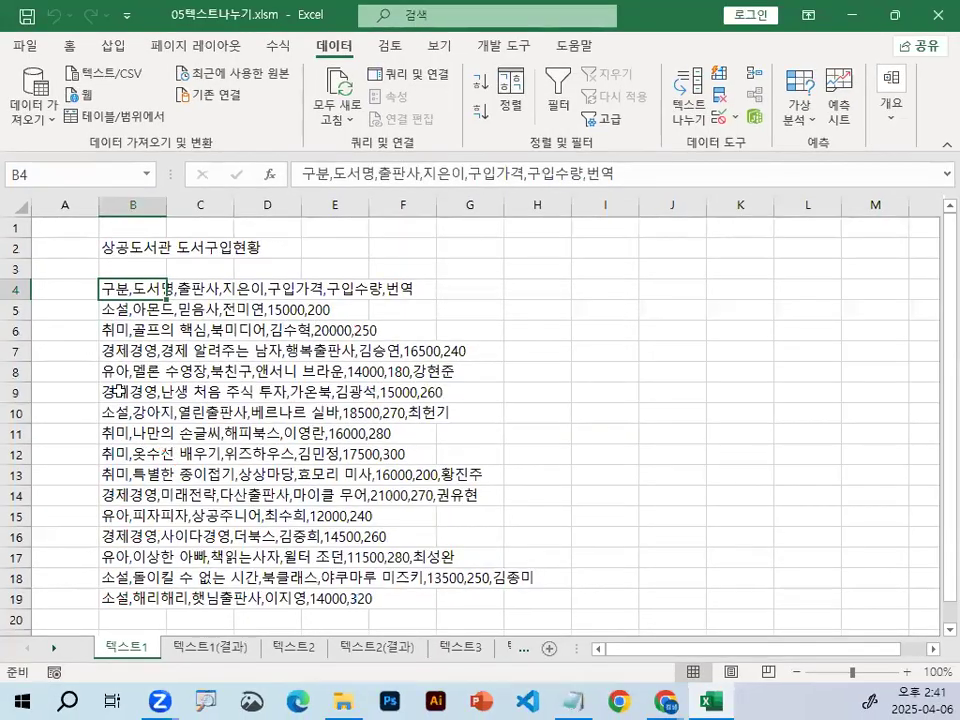
pyautogui.scroll(5, 130, 350)
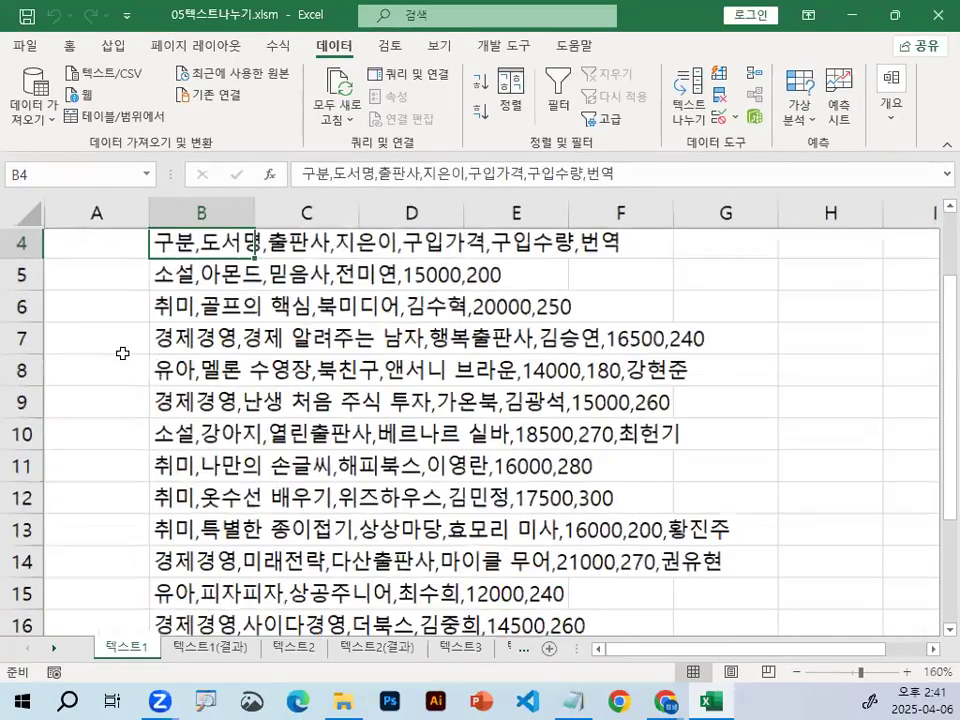
pyautogui.scroll(1, 124, 365)
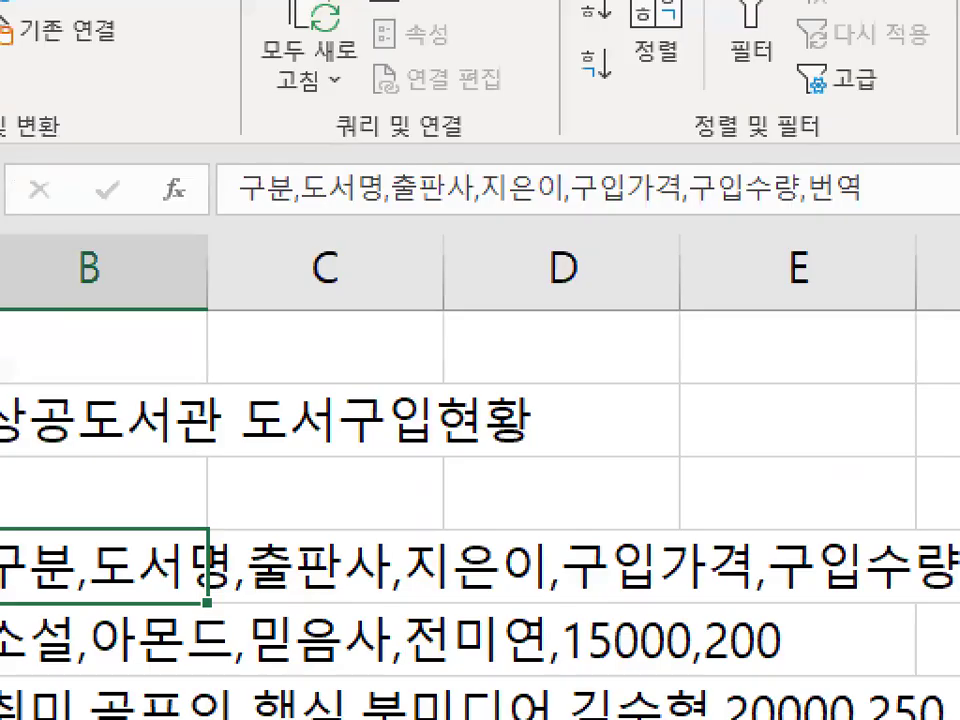
pyautogui.moveTo(256, 212); pyautogui.dragTo(903, 212)
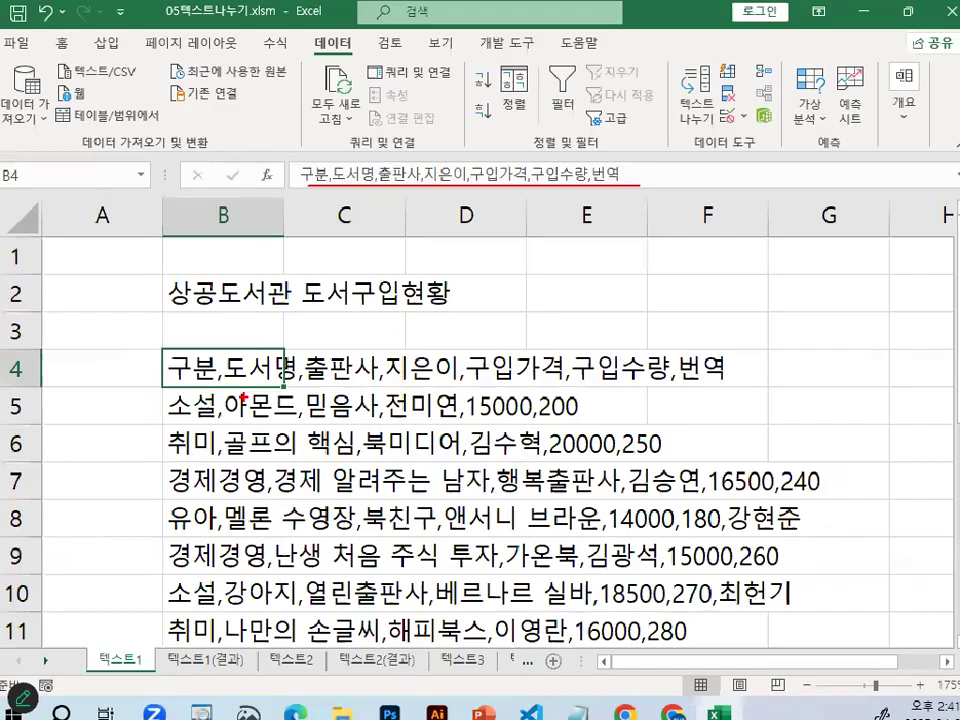
pyautogui.press('Right')
pyautogui.press('Right')
pyautogui.press('Right')
pyautogui.press('Right')
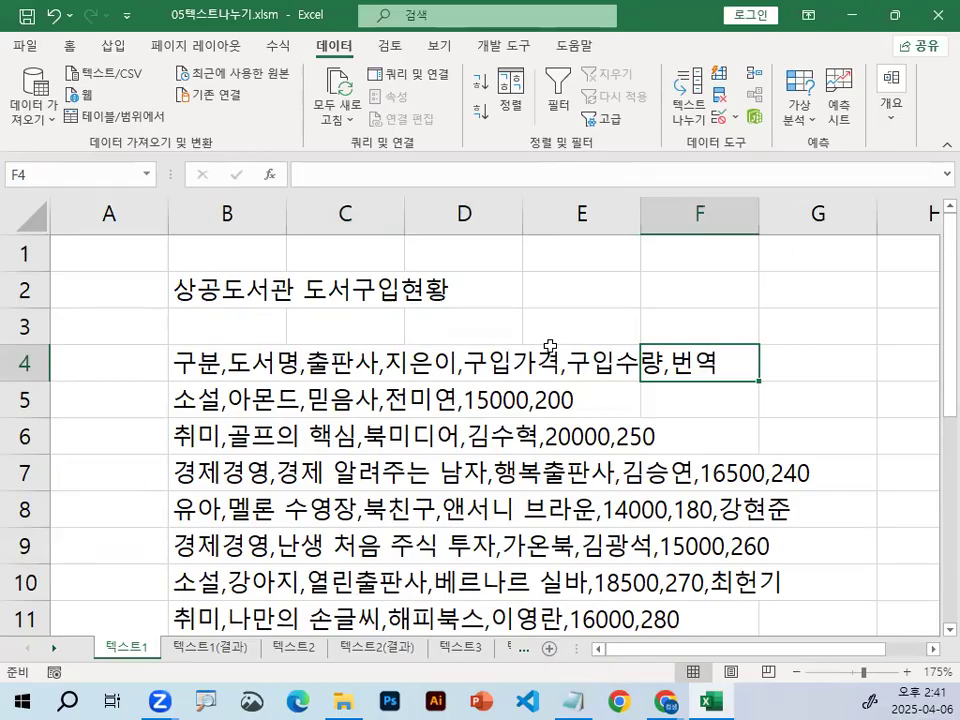
pyautogui.click(205, 360)
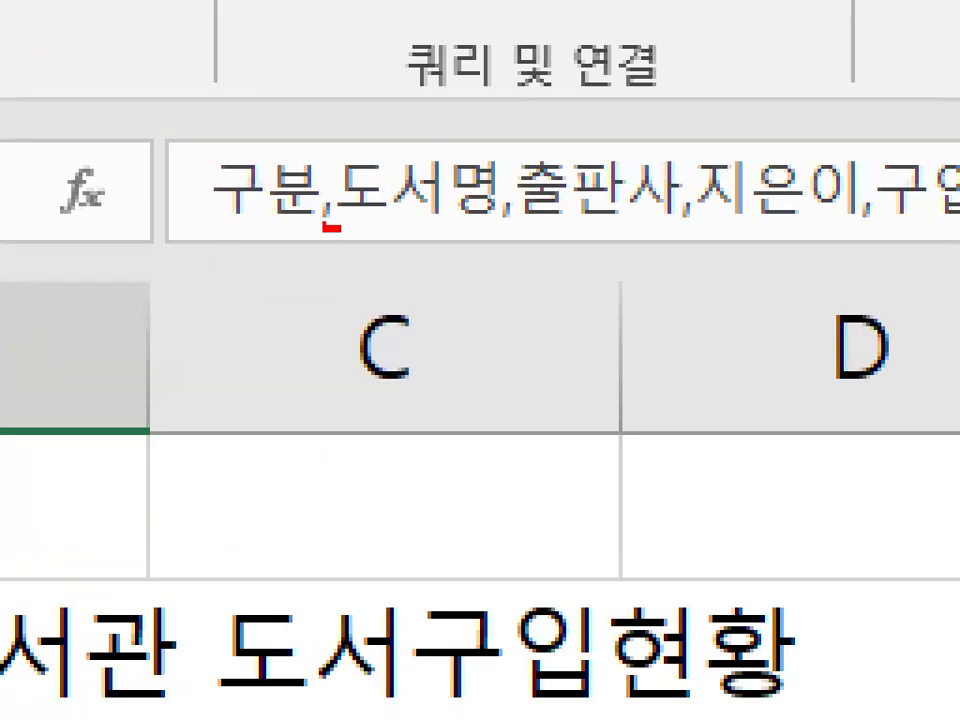
# Examine which delimiter separates the field names in B4 and the values in the rows beneath it
pyautogui.moveTo(332, 226)
pyautogui.mouseDown()
pyautogui.moveTo(318, 200)
pyautogui.moveTo(340, 230)
pyautogui.mouseUp()
pyautogui.moveTo(576, 212)
pyautogui.mouseDown()
pyautogui.moveTo(450, 228)
pyautogui.moveTo(508, 207)
pyautogui.mouseUp()
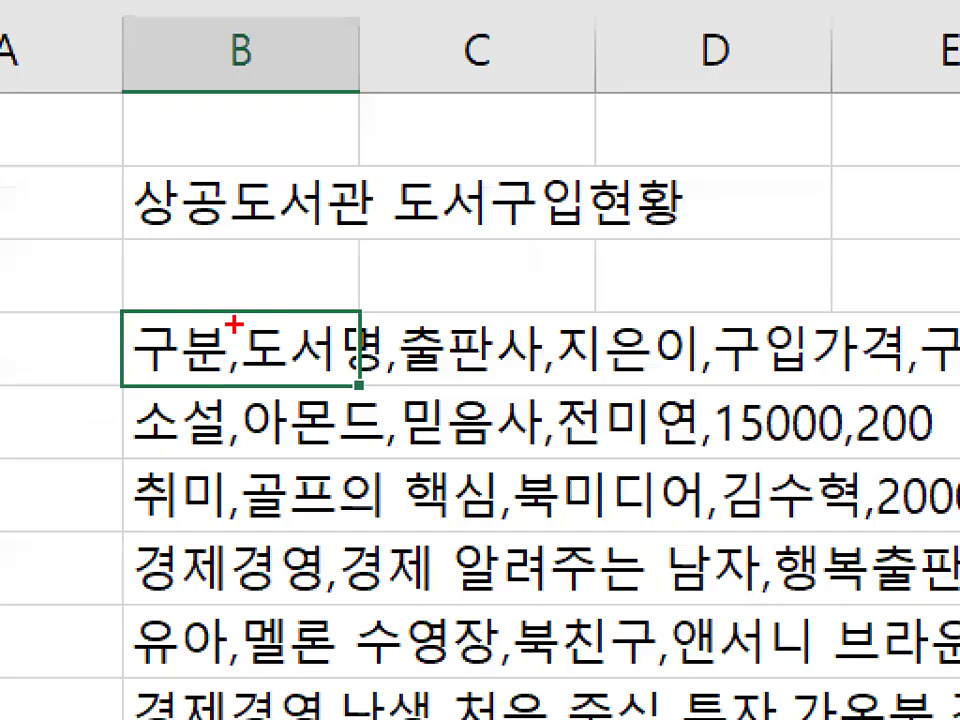
pyautogui.moveTo(245, 283); pyautogui.dragTo(245, 462)
pyautogui.moveTo(270, 350)
pyautogui.mouseDown()
pyautogui.moveTo(355, 360)
pyautogui.moveTo(482, 335)
pyautogui.moveTo(580, 272)
pyautogui.moveTo(700, 335)
pyautogui.moveTo(910, 297)
pyautogui.mouseUp()
pyautogui.press('Escape')
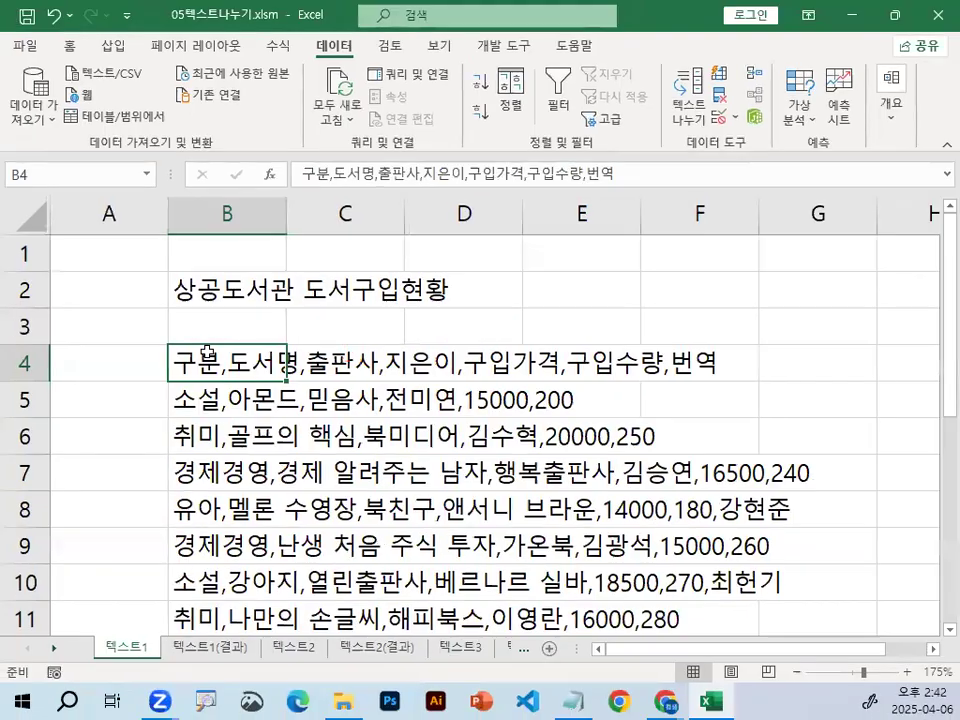
# Switch to the Notepad class notes and number the two lines under "05. 텍스트나누기" as 1) and 2)
pyautogui.click(573, 700)
pyautogui.scroll(-2, 388, 447)
pyautogui.scroll(-6, 388, 447)
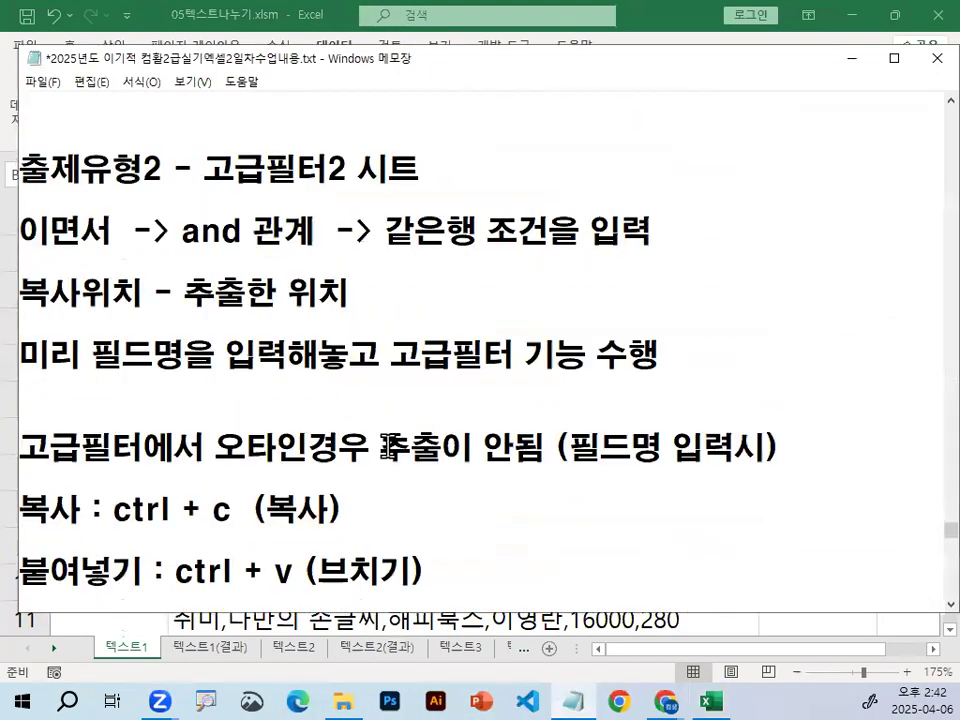
pyautogui.scroll(-6, 388, 444)
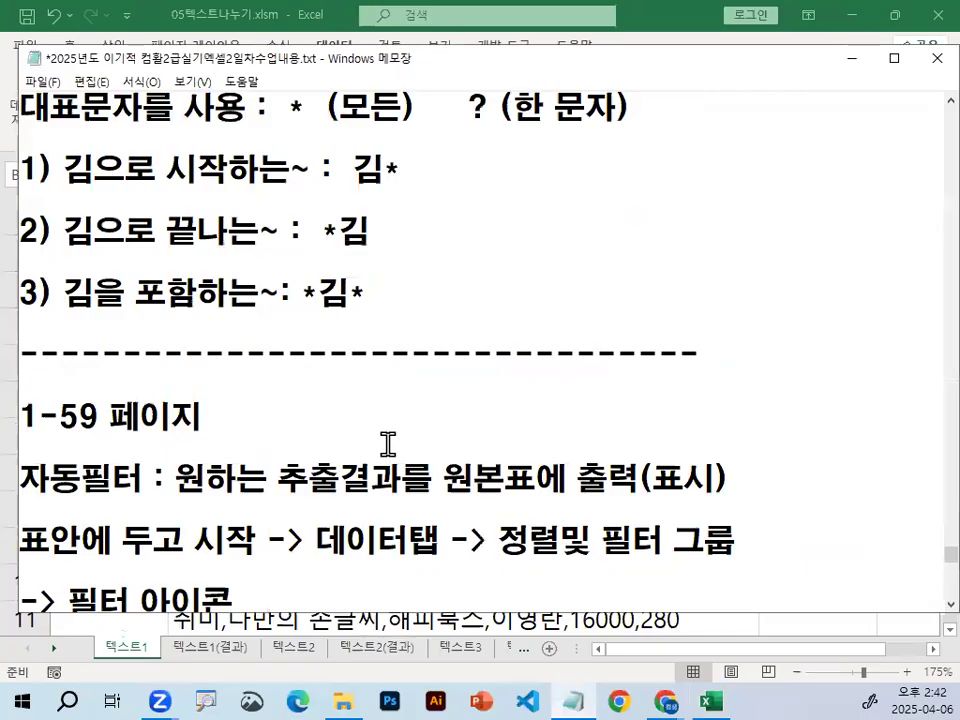
pyautogui.scroll(-3, 385, 444)
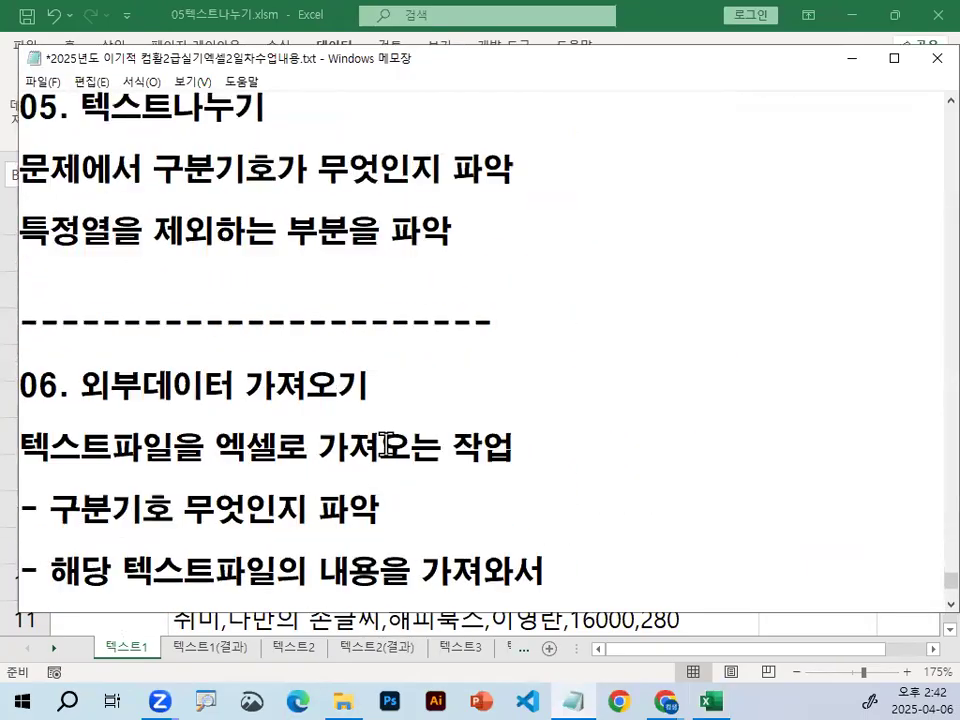
pyautogui.moveTo(80, 106); pyautogui.dragTo(242, 106)
pyautogui.moveTo(18, 166); pyautogui.dragTo(511, 158)
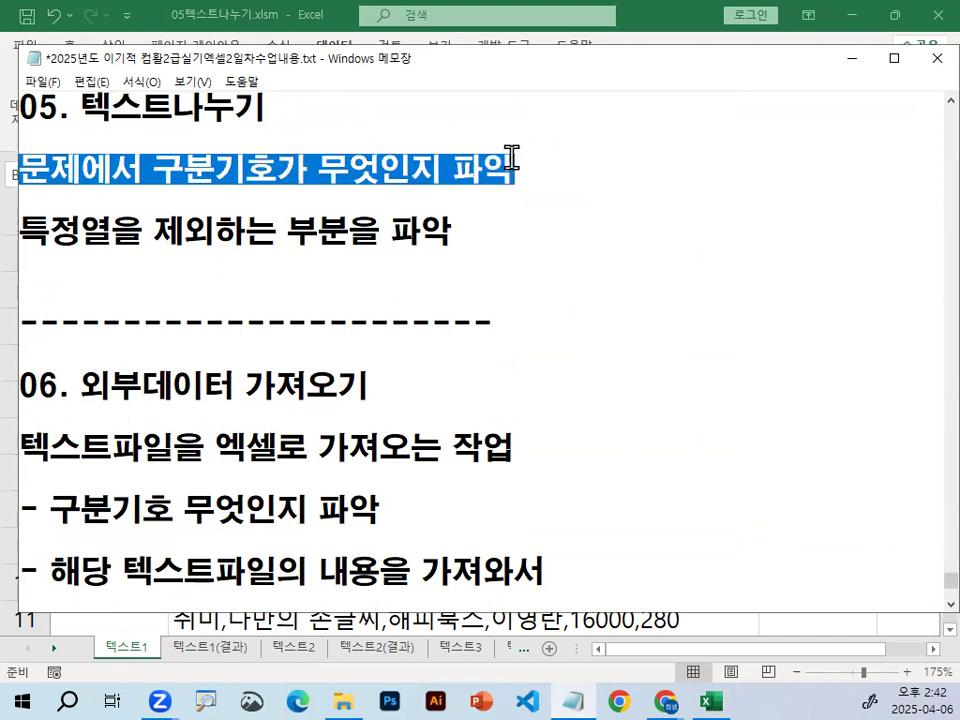
pyautogui.click(22, 168)
pyautogui.write('1)')
pyautogui.press('Down')
pyautogui.press('Home')
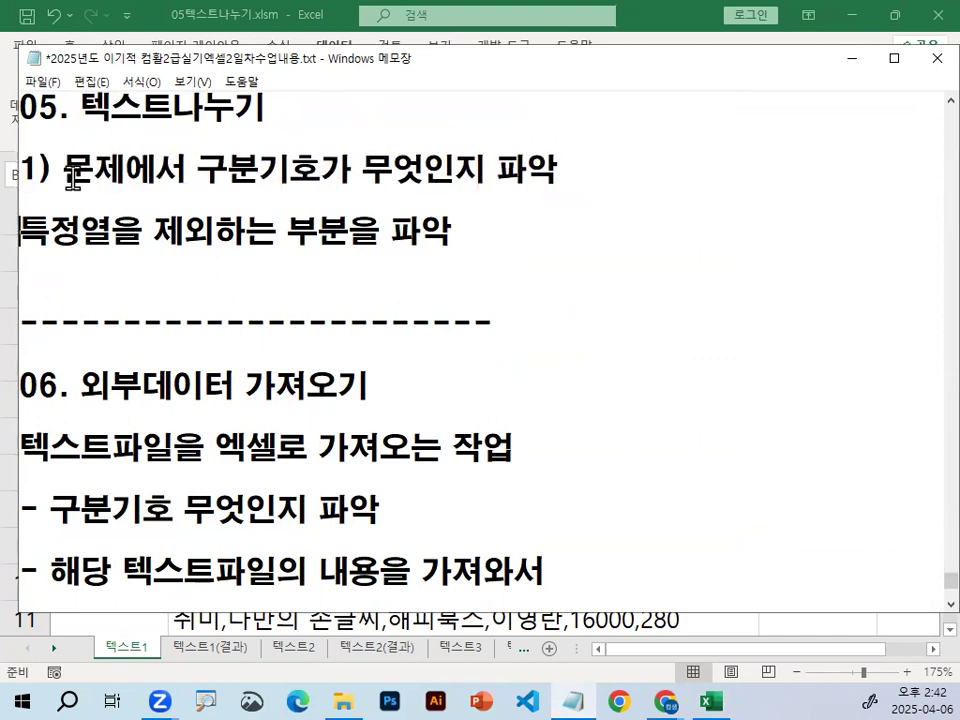
pyautogui.write('2)')
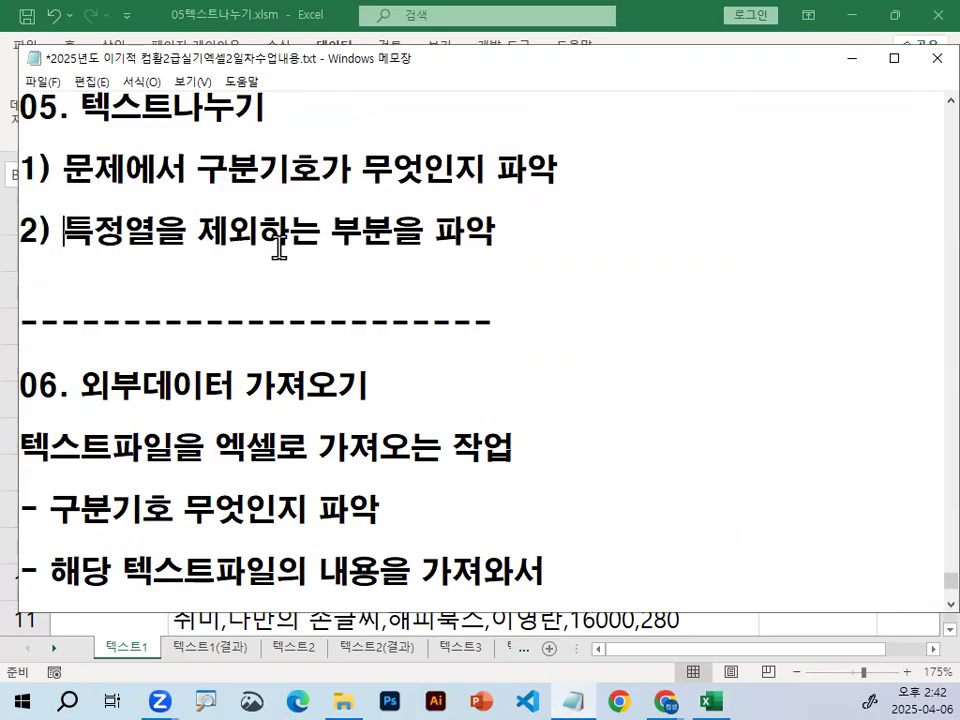
# Review the note about excluding a specific column, then return to Excel and examine the 번역 field in the row 4 header
pyautogui.moveTo(123, 232); pyautogui.dragTo(256, 226)
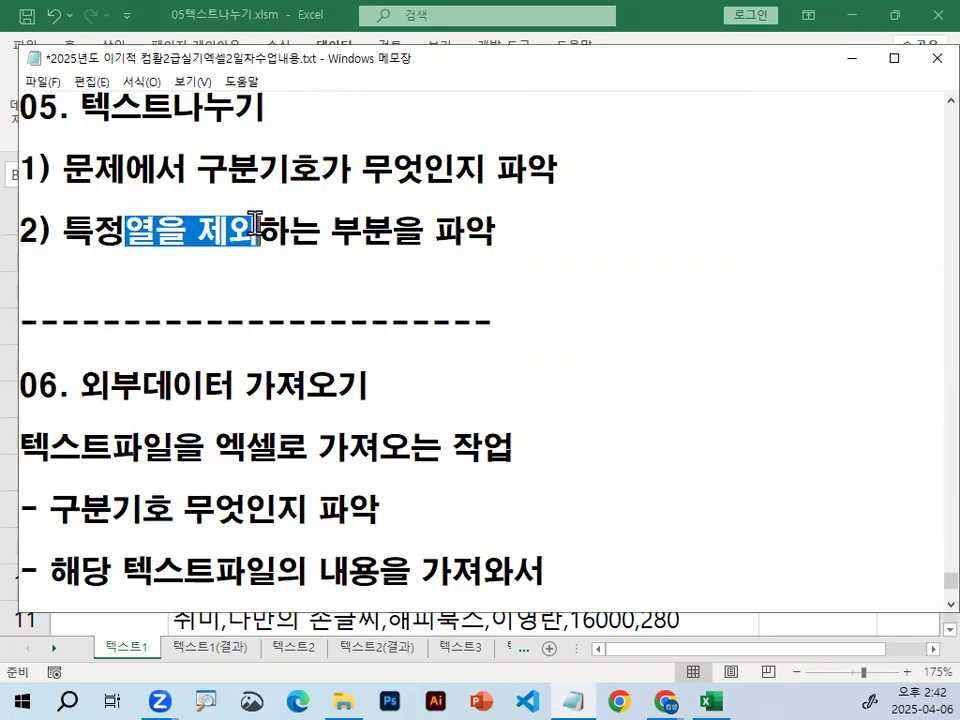
pyautogui.click(257, 223)
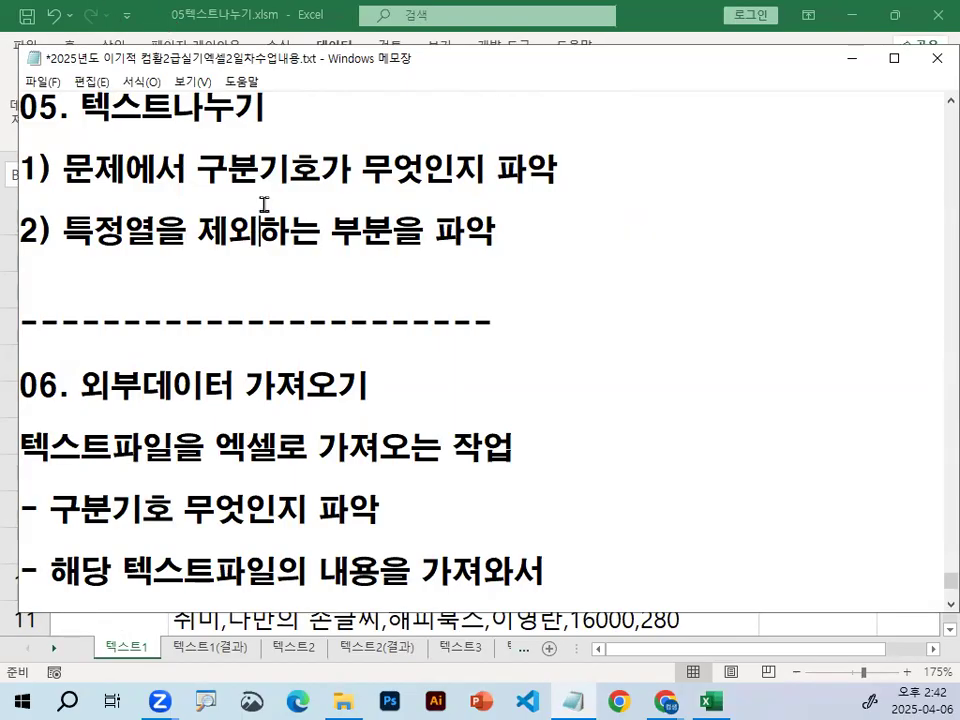
pyautogui.click(852, 60)
pyautogui.hotkey('ctrl', '1')
pyautogui.click(731, 369)
pyautogui.moveTo(731, 374); pyautogui.dragTo(756, 350)
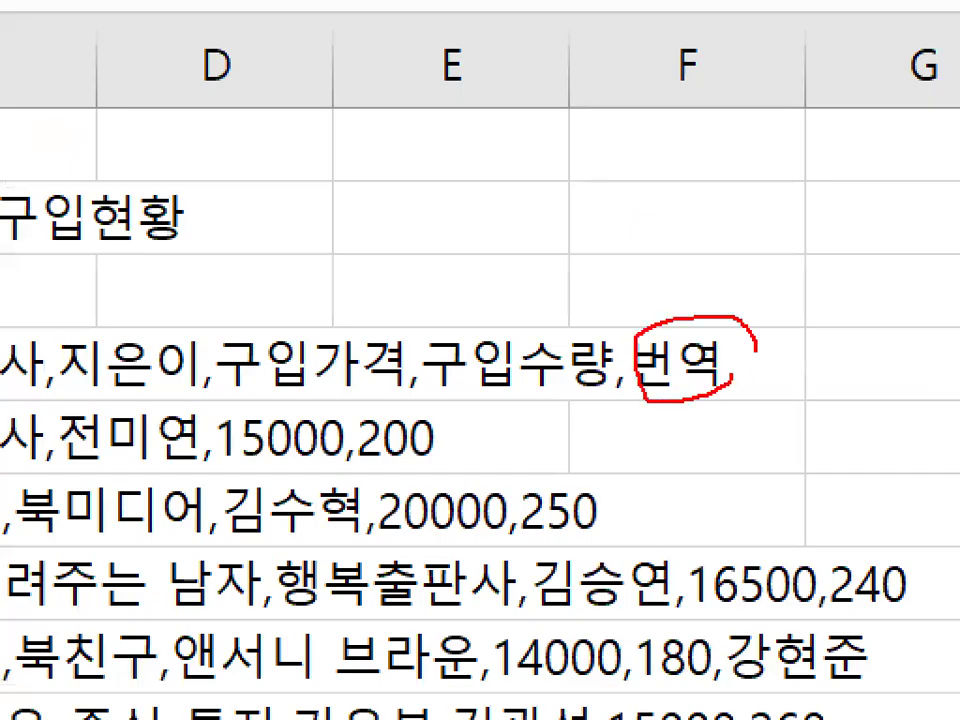
pyautogui.moveTo(745, 255); pyautogui.dragTo(648, 510)
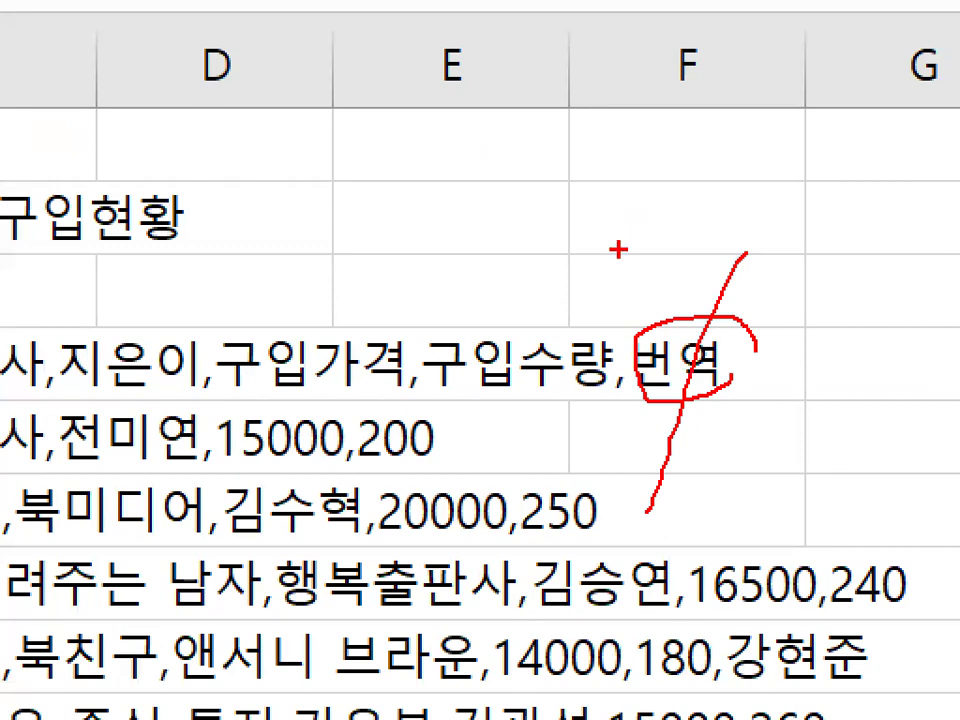
pyautogui.moveTo(619, 249); pyautogui.dragTo(785, 538)
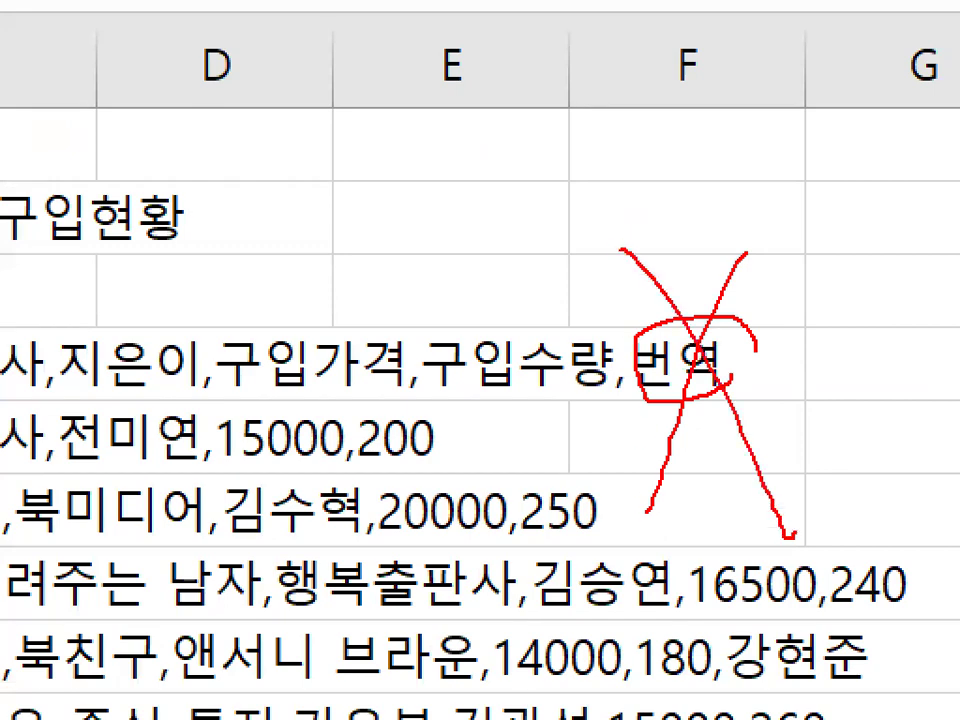
pyautogui.press('Escape')
pyautogui.press('Escape')
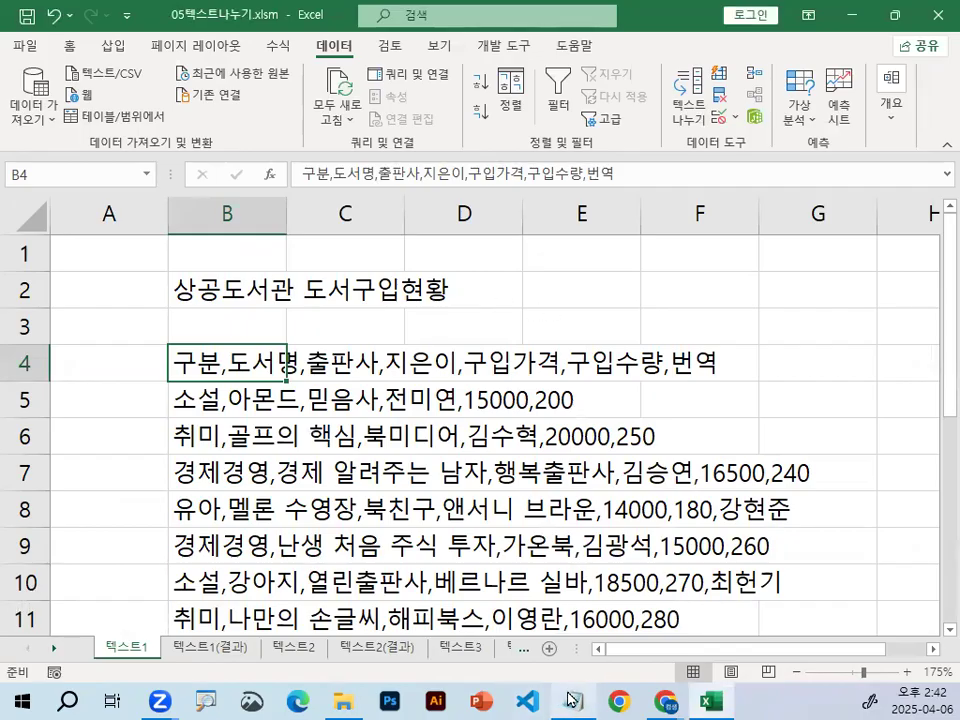
# In the Notepad notes, add the line "범위가 제시 -> 범위를 지정" below item 2) of the 텍스트나누기 section
pyautogui.hotkey('alt', 'Tab')
pyautogui.scroll(-1, 256, 405)
pyautogui.scroll(-1, 256, 405)
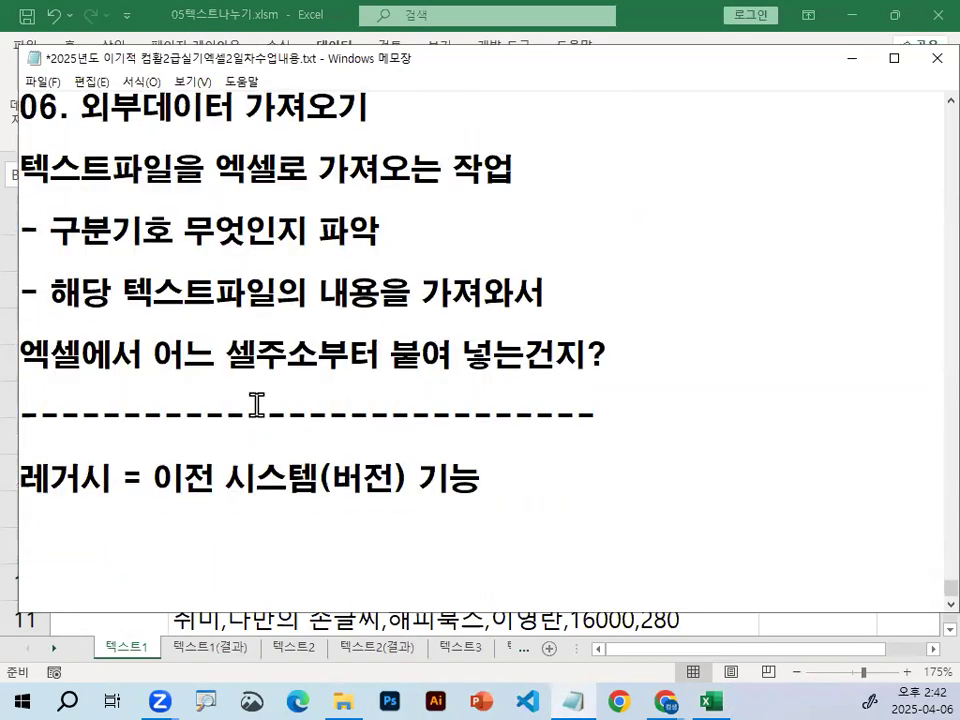
pyautogui.scroll(1, 257, 399)
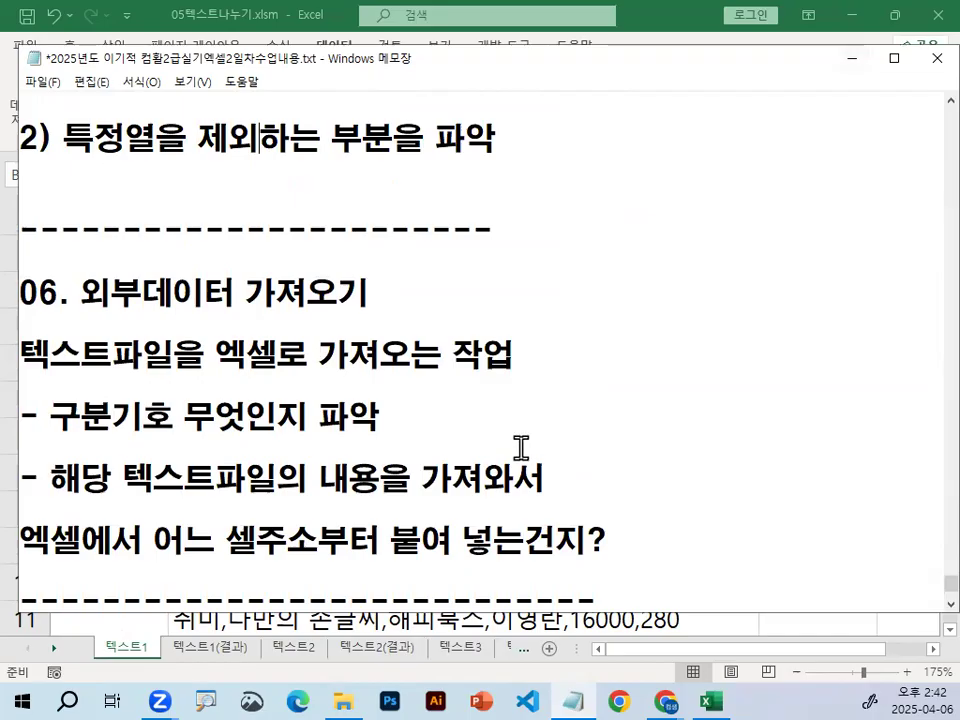
pyautogui.scroll(-1, 637, 517)
pyautogui.scroll(2, 620, 460)
pyautogui.click(624, 345)
pyautogui.press('Return')
pyautogui.press('Return')
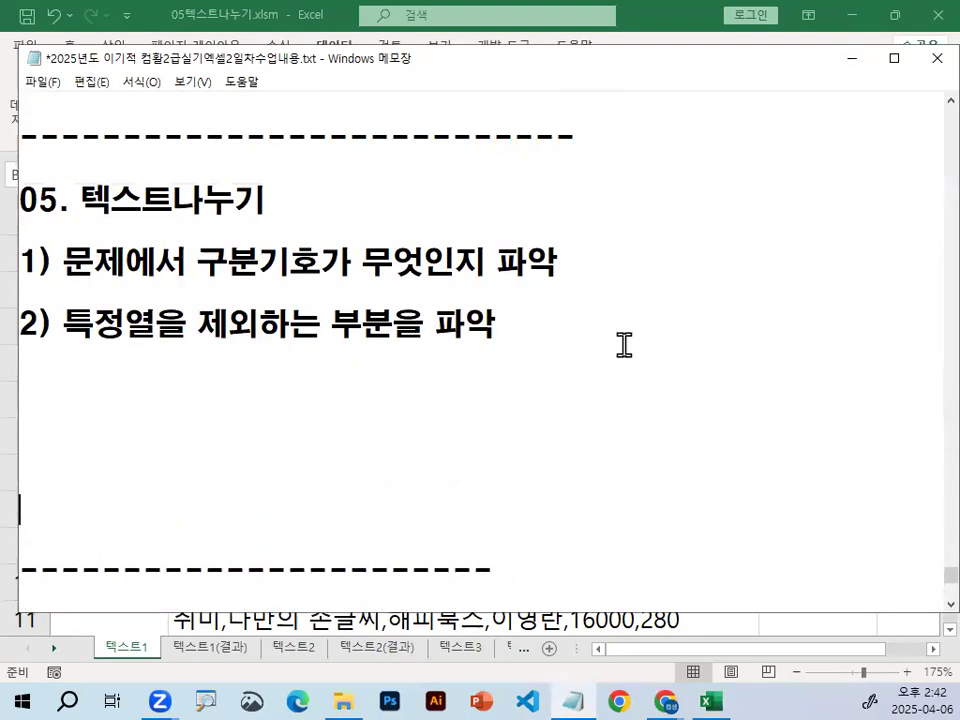
pyautogui.write('범')
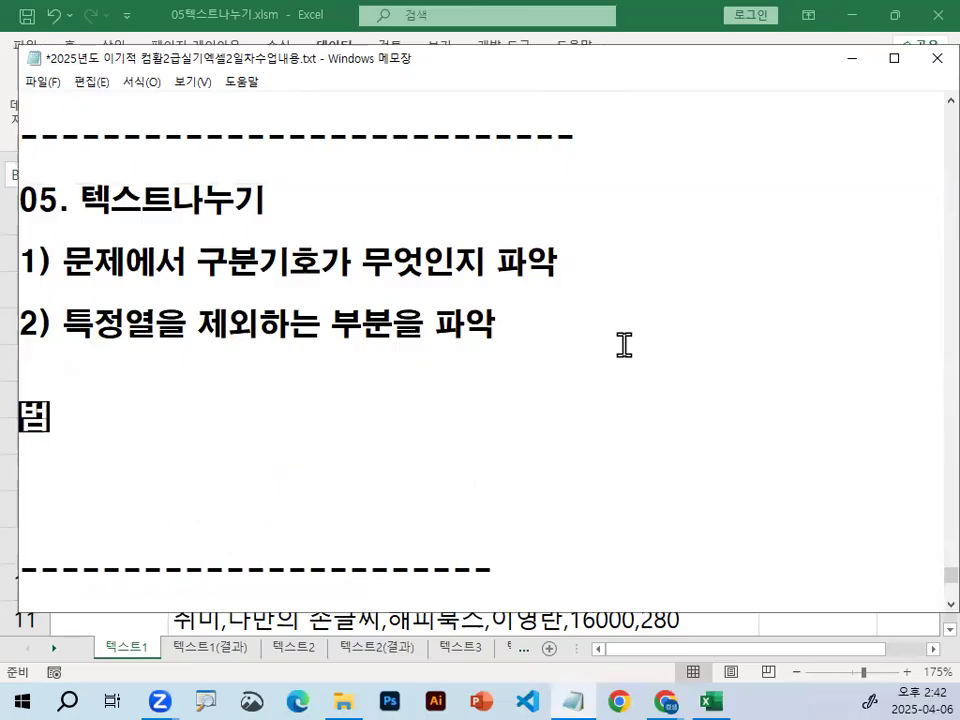
pyautogui.write('위가 제시  - ㅣ')
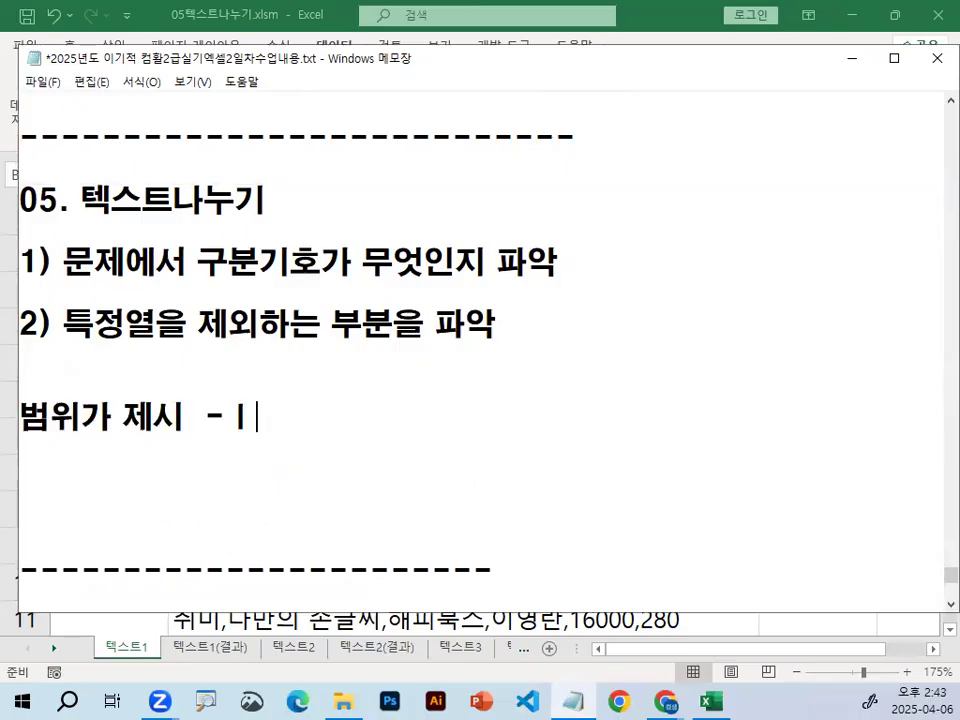
pyautogui.press('BackSpace')
pyautogui.write('> 범위를 지정')
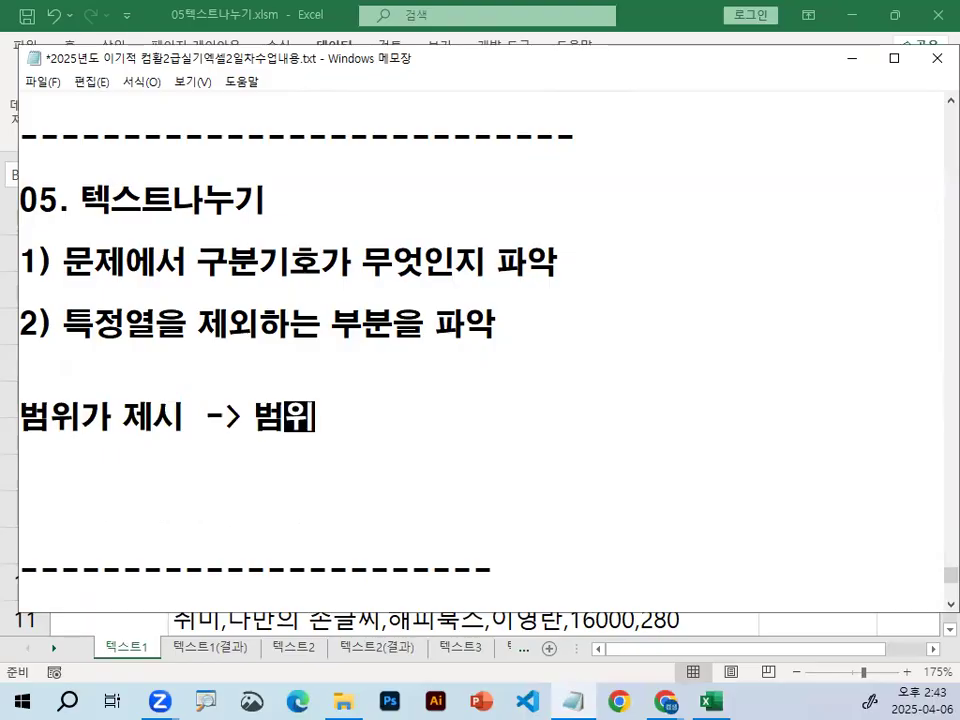
pyautogui.press('Return')
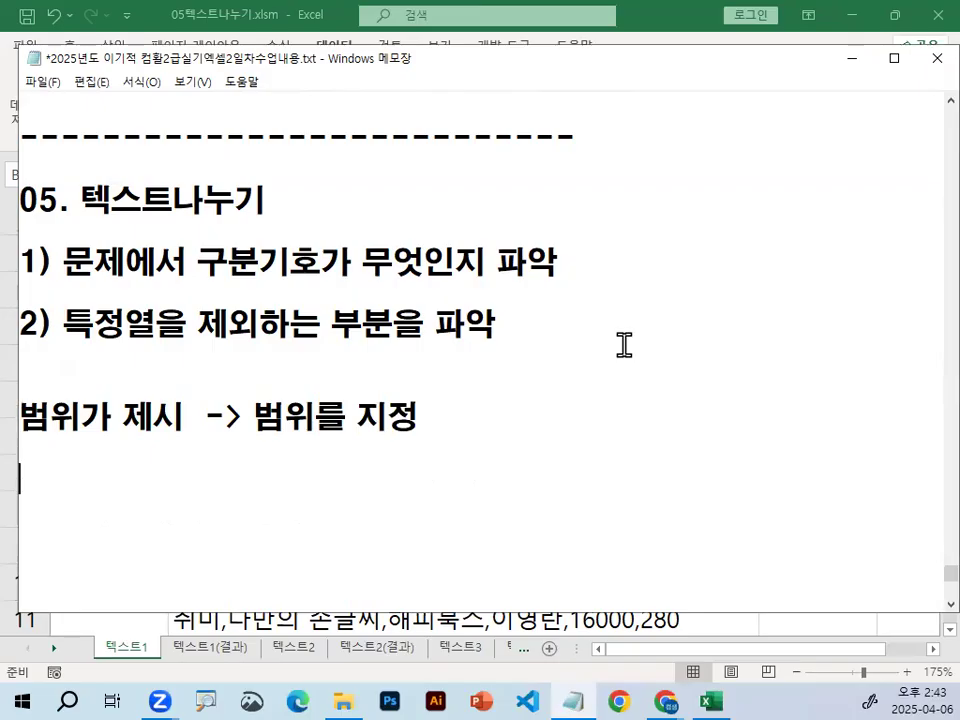
# Begin the following note line with "-> 데이터탭 ->"
pyautogui.write('-=>')
pyautogui.press('BackSpace')
pyautogui.press('BackSpace')
pyautogui.write('> 데이터탭 ->')
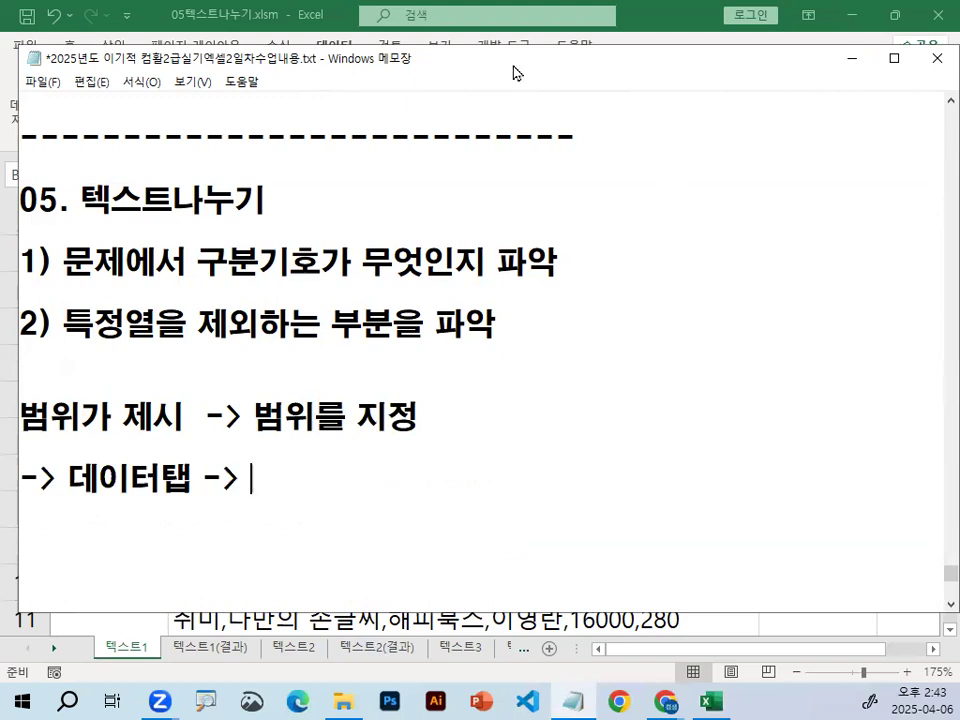
# Move the Notepad window to uncover Excel's data commands and check the name of the group containing 텍스트 나누기
pyautogui.moveTo(519, 67); pyautogui.dragTo(533, 172)
pyautogui.hotkey('ctrl', '1')
pyautogui.click(782, 122)
pyautogui.moveTo(756, 184); pyautogui.dragTo(696, 212)
pyautogui.press('Escape')
pyautogui.moveTo(605, 165); pyautogui.dragTo(618, 17)
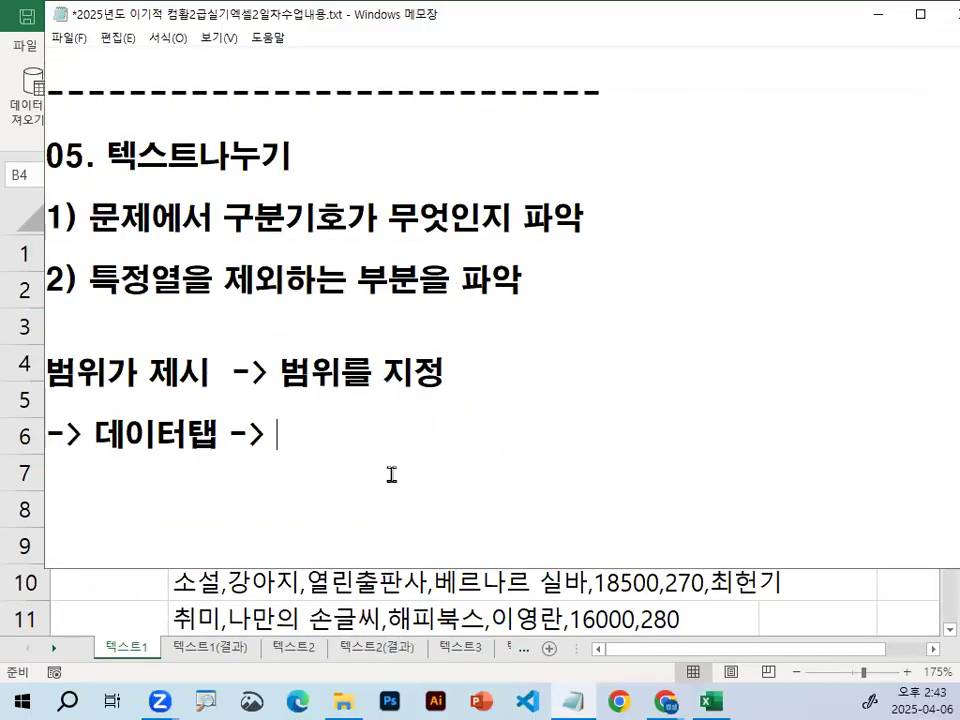
# Complete the note line with "데이터도구 그룹 -> 텍스트나누기" and start a new line below it
pyautogui.write('데이')
pyautogui.write('터')
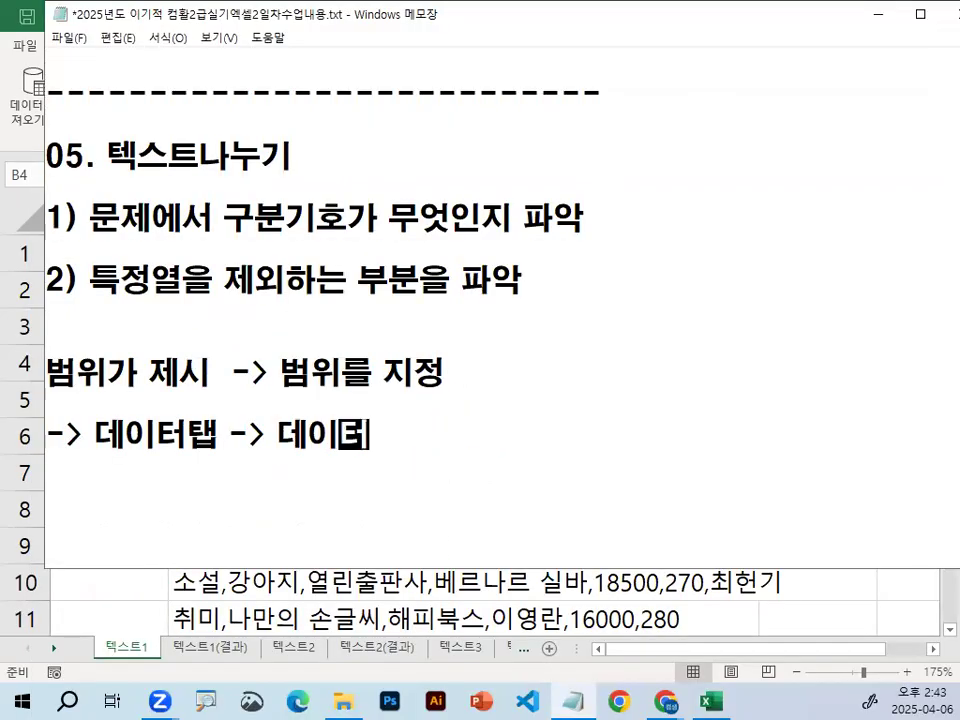
pyautogui.write('도구 그루ㅂ -> 텍스ㅌ')
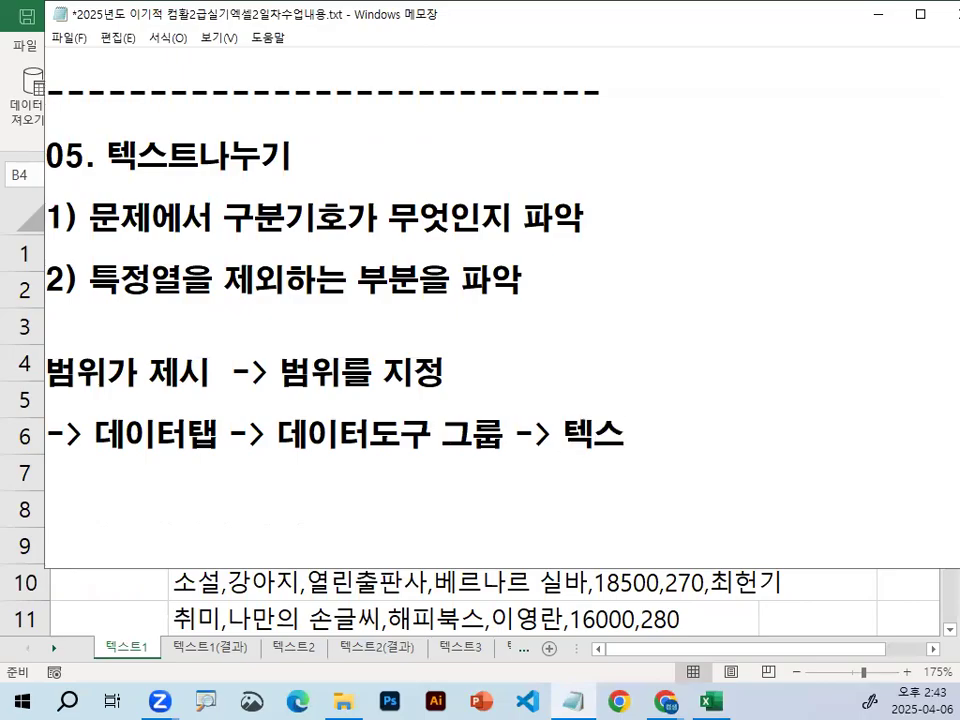
pyautogui.write('ㅡ나누기')
pyautogui.press('Return')
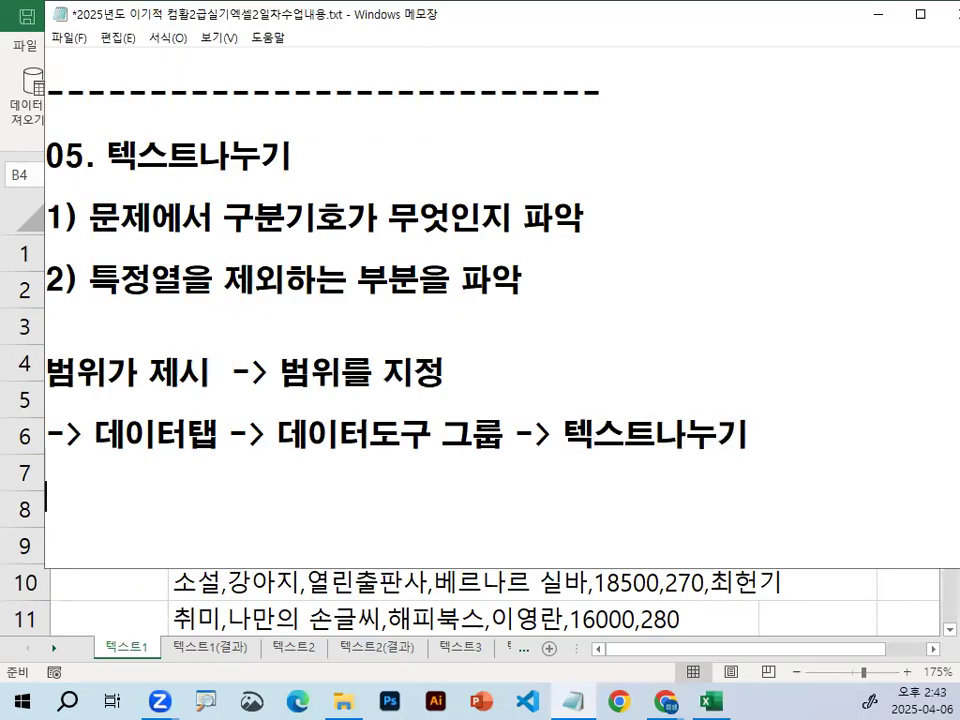
pyautogui.moveTo(102, 434); pyautogui.dragTo(769, 448)
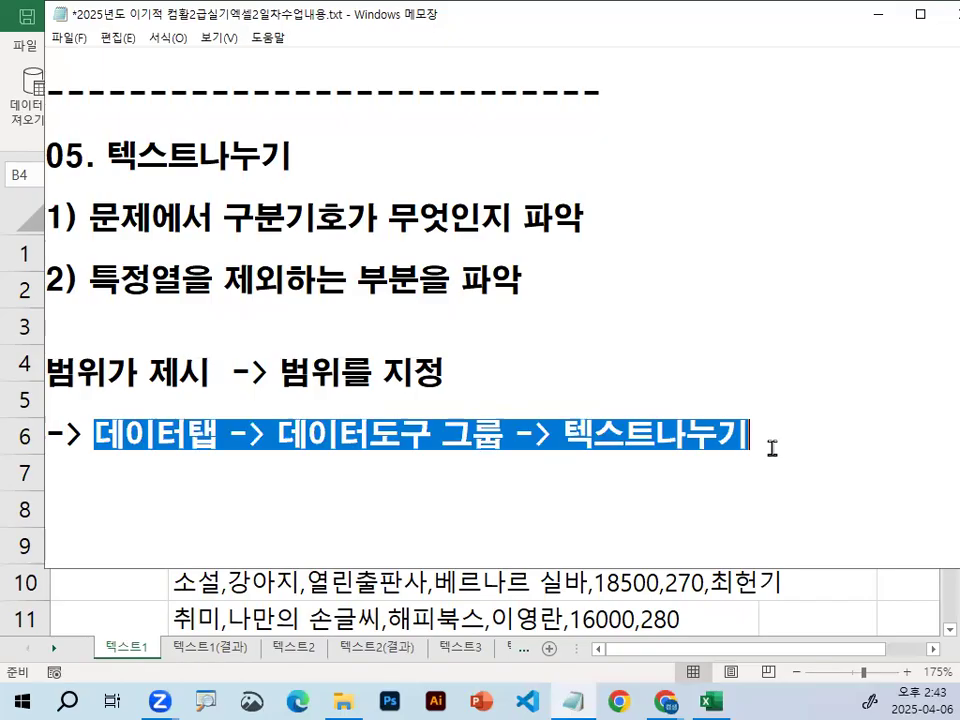
# Return to Excel and select the comma-separated data in B4:B19 on the 텍스트1 sheet
pyautogui.click(878, 14)
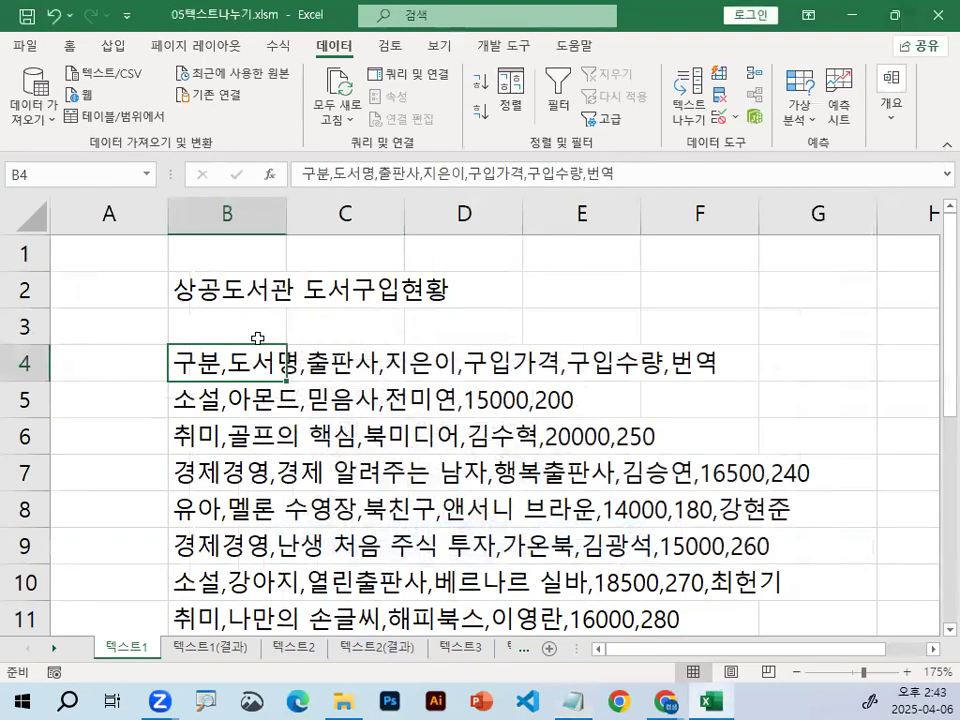
pyautogui.moveTo(237, 350); pyautogui.dragTo(240, 560)
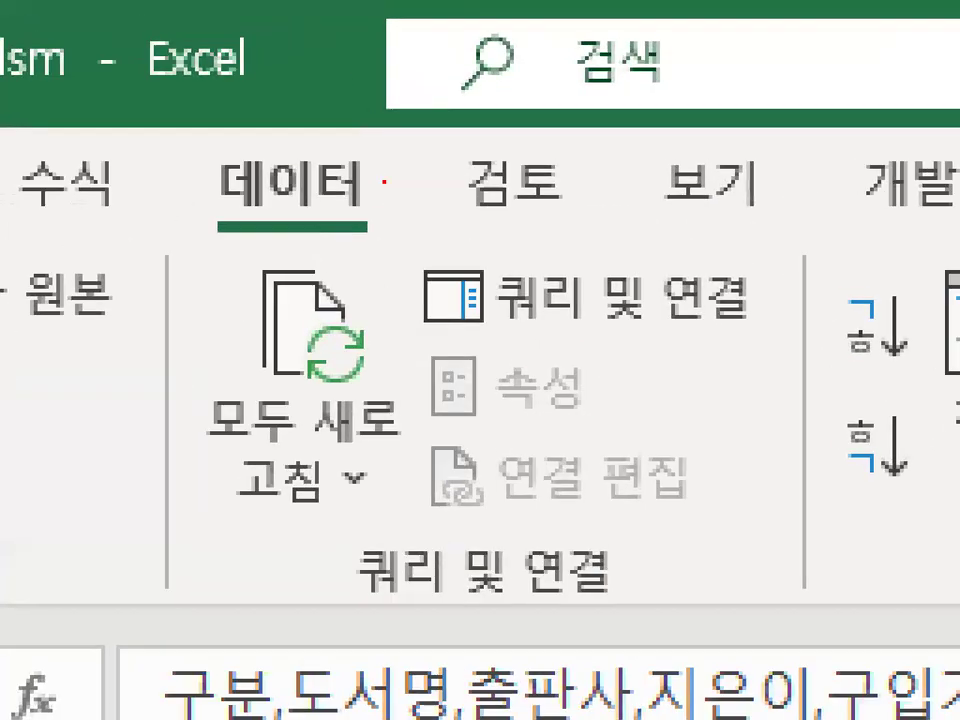
pyautogui.moveTo(384, 181)
pyautogui.mouseDown()
pyautogui.moveTo(189, 167)
pyautogui.moveTo(408, 244)
pyautogui.mouseUp()
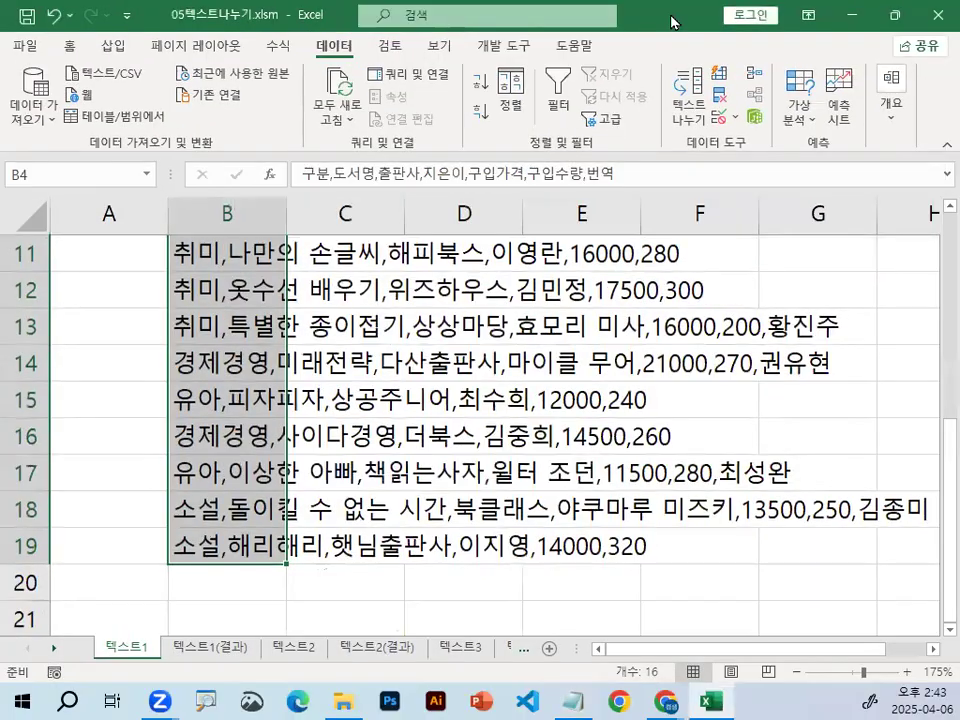
# Restore the Excel window from full screen and widen it to show the 데이터 도구 group's labels, locating 텍스트 나누기
pyautogui.doubleClick(672, 20)
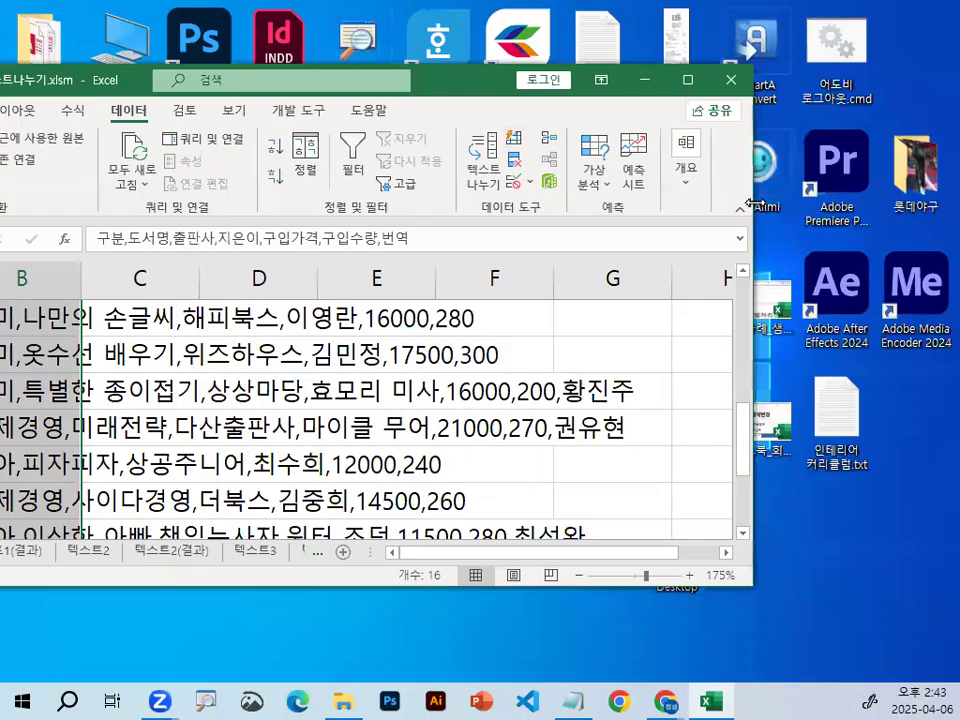
pyautogui.moveTo(752, 204); pyautogui.dragTo(955, 204)
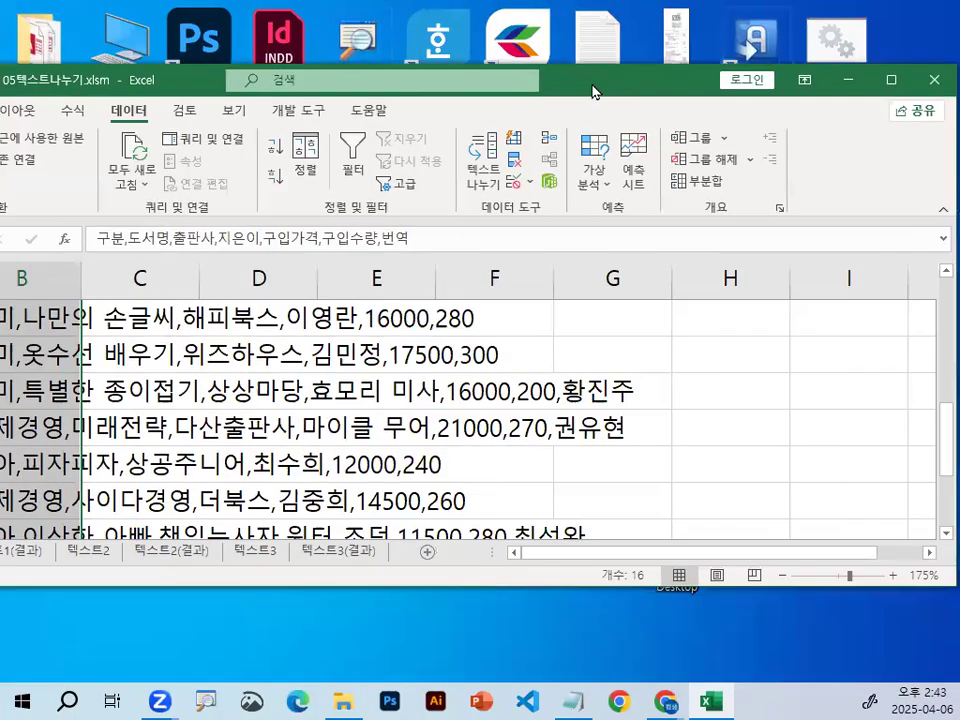
pyautogui.moveTo(595, 92); pyautogui.dragTo(241, 145)
pyautogui.moveTo(605, 182); pyautogui.dragTo(955, 182)
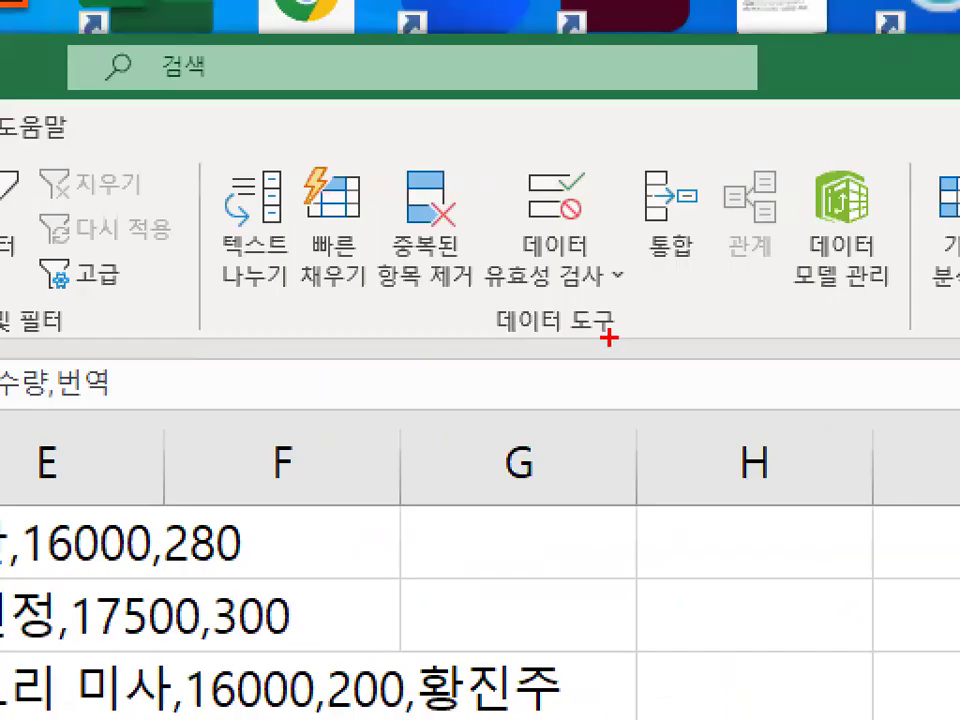
pyautogui.moveTo(303, 268)
pyautogui.mouseDown()
pyautogui.moveTo(249, 268)
pyautogui.moveTo(308, 259)
pyautogui.moveTo(223, 289)
pyautogui.moveTo(292, 170)
pyautogui.mouseUp()
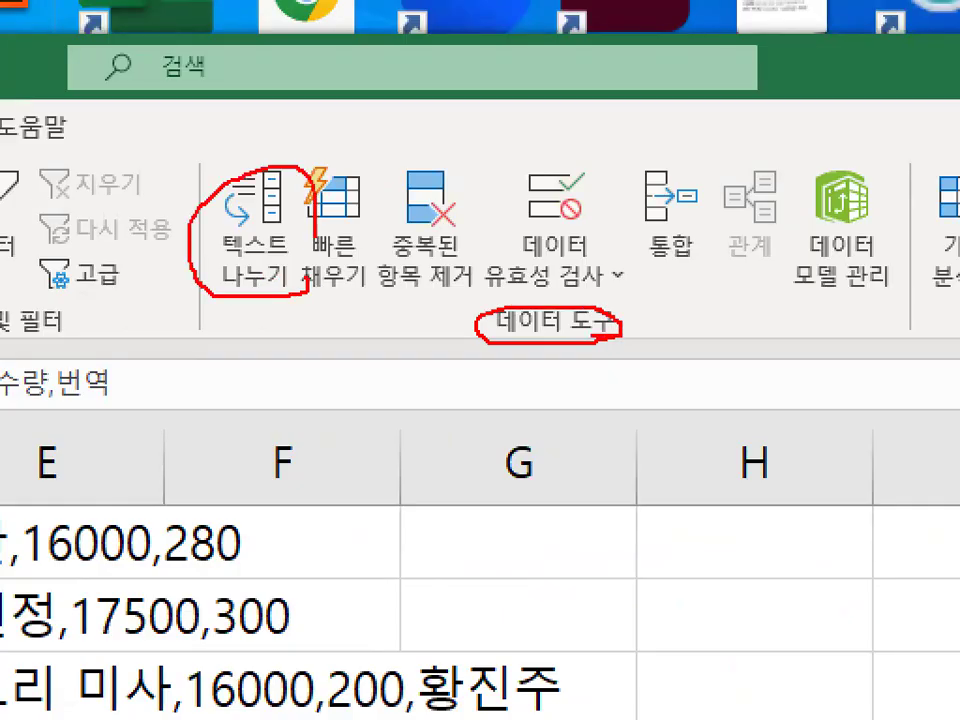
pyautogui.moveTo(224, 180); pyautogui.dragTo(303, 78)
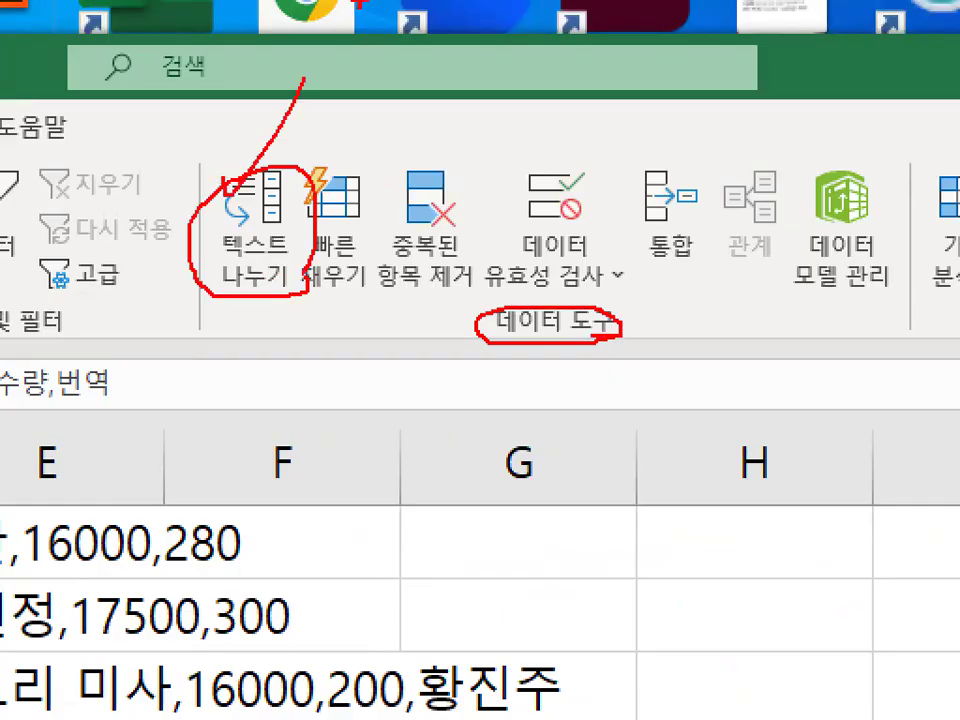
# Start 텍스트 나누기 on the selected comma-separated data and review the wizard's two source data type options
pyautogui.press('Escape')
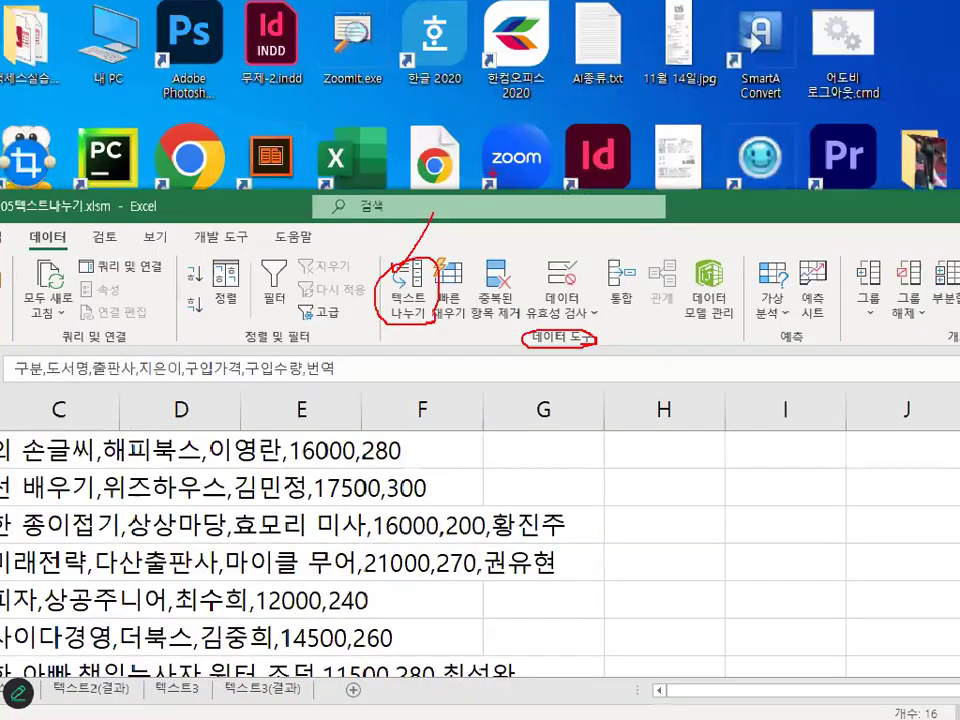
pyautogui.click(410, 300)
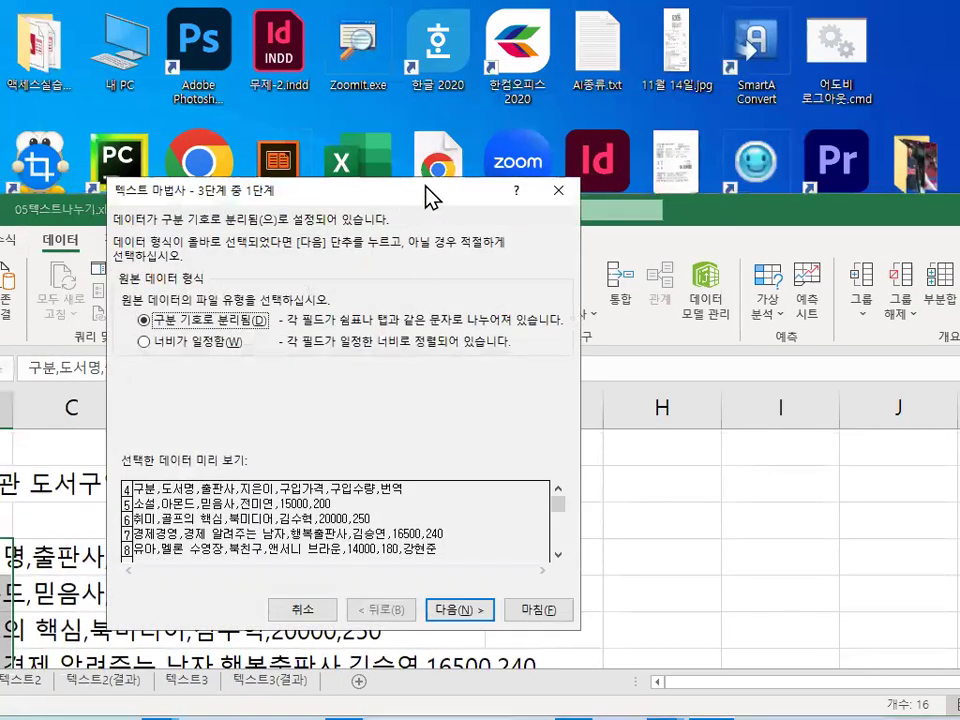
pyautogui.moveTo(424, 194); pyautogui.dragTo(662, 177)
pyautogui.moveTo(370, 176); pyautogui.dragTo(505, 173)
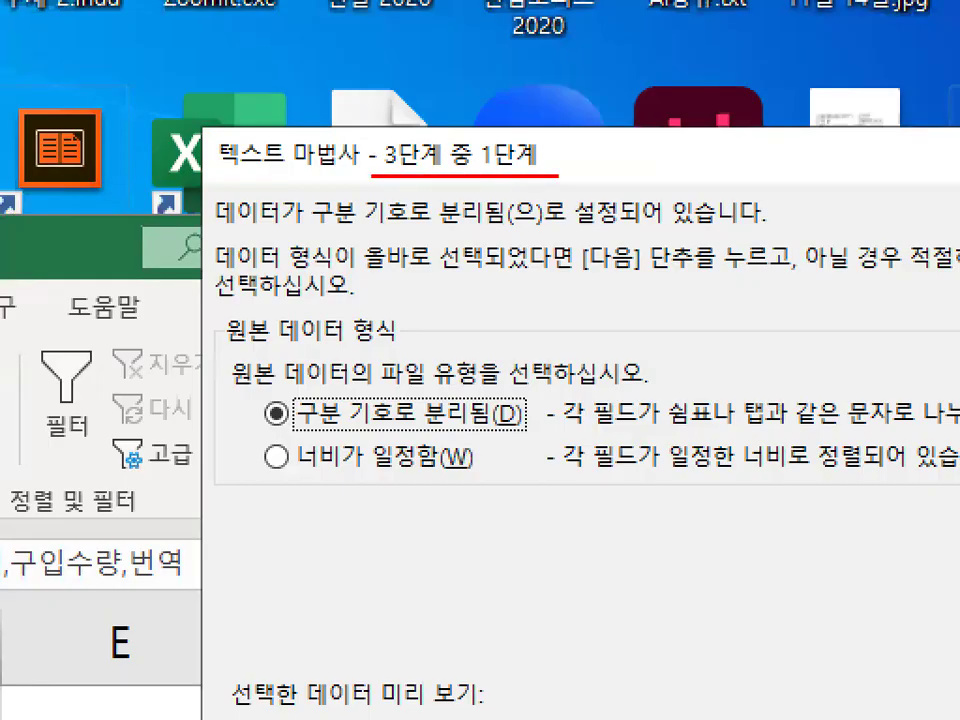
pyautogui.moveTo(241, 381)
pyautogui.mouseDown()
pyautogui.moveTo(386, 390)
pyautogui.moveTo(570, 380)
pyautogui.mouseUp()
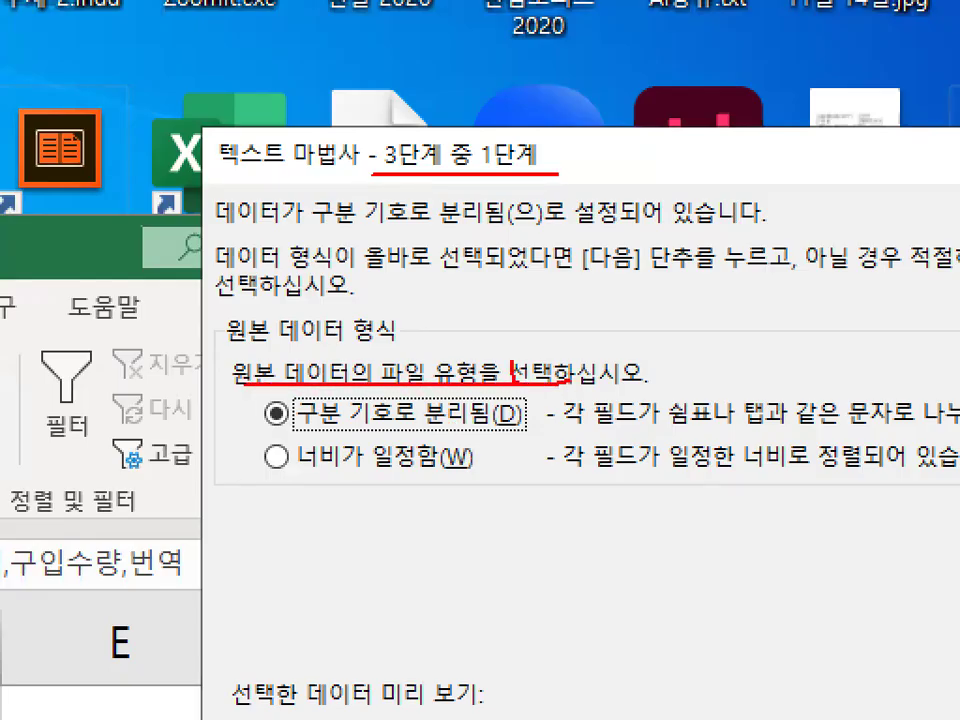
pyautogui.moveTo(512, 382); pyautogui.dragTo(566, 372)
pyautogui.moveTo(390, 388); pyautogui.dragTo(420, 427)
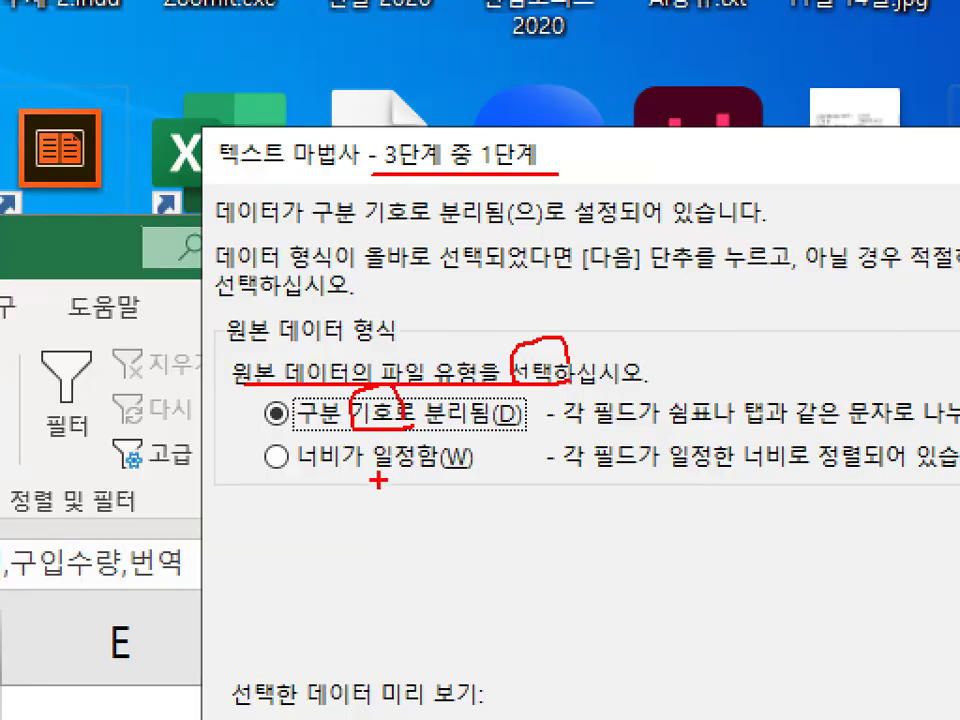
pyautogui.moveTo(348, 440); pyautogui.dragTo(386, 478)
pyautogui.moveTo(388, 432); pyautogui.dragTo(428, 485)
pyautogui.press('Escape')
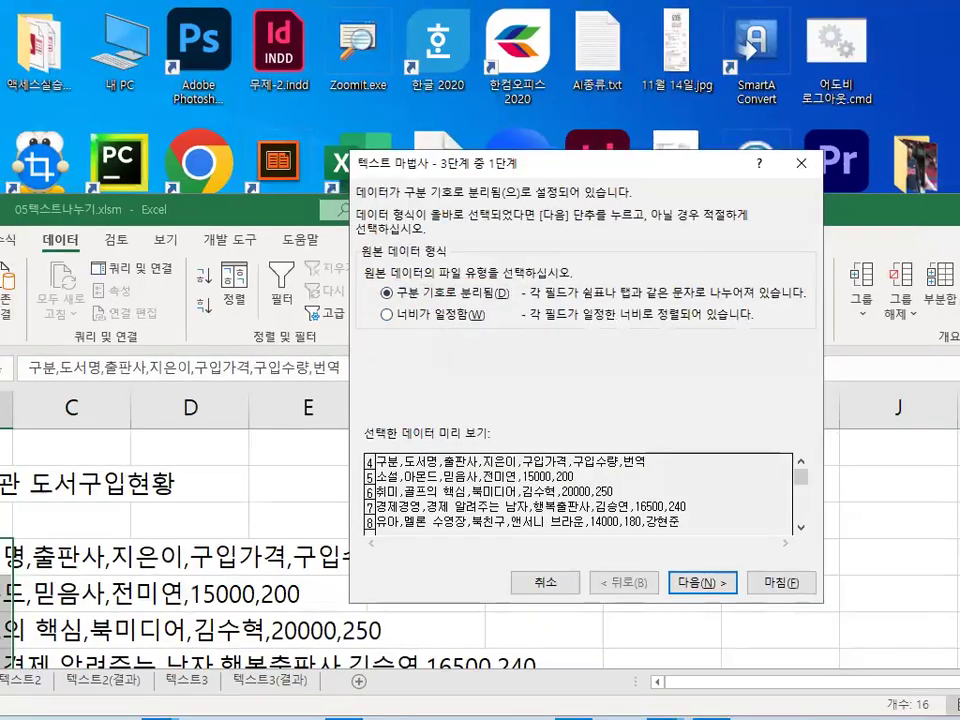
# Keep 구분 기호로 분리됨 as the source data type and continue to the wizard's delimiter settings
pyautogui.hotkey('ctrl', '1')
pyautogui.click(399, 297)
pyautogui.moveTo(324, 302); pyautogui.dragTo(579, 302)
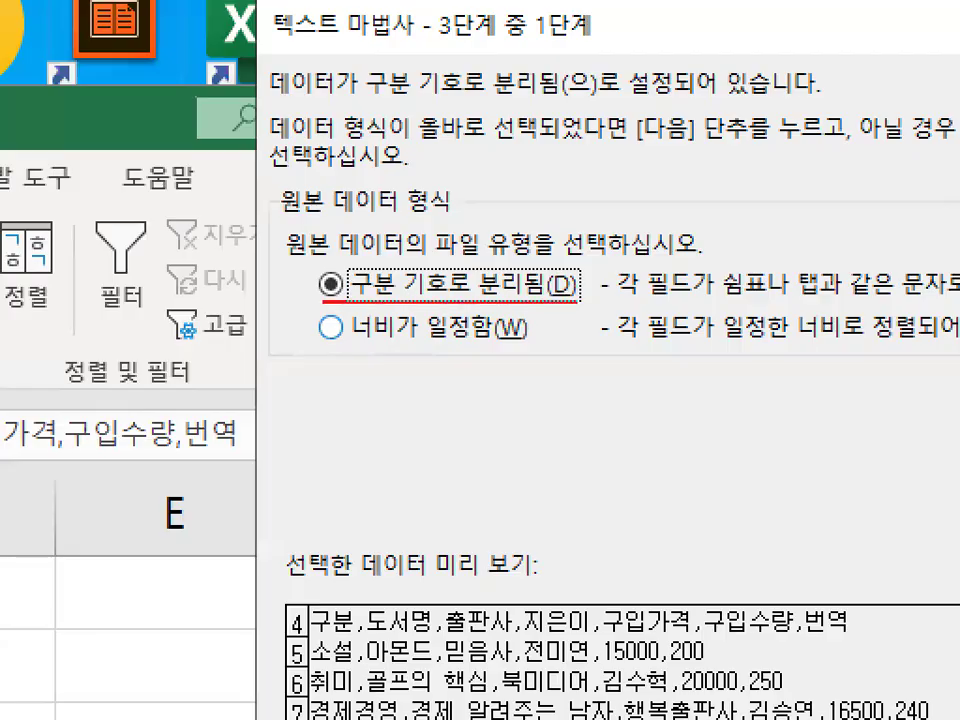
pyautogui.press('Escape')
pyautogui.moveTo(500, 165); pyautogui.dragTo(387, 12)
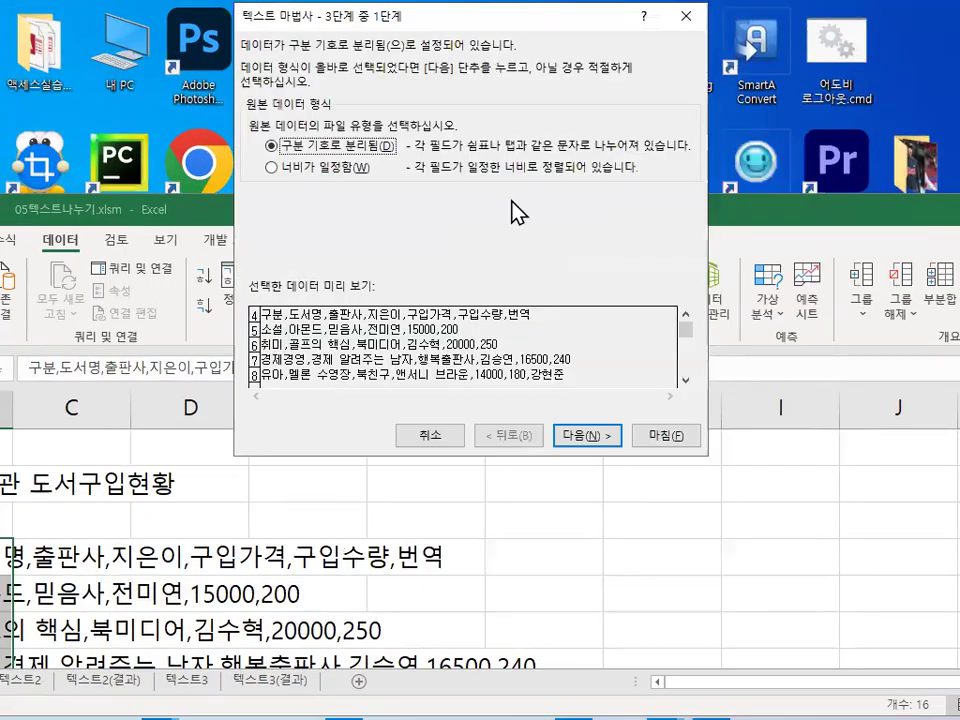
pyautogui.click(584, 438)
# Set 쉼표 as the only delimiter instead of 탭, check the data preview, and continue to the column formats
pyautogui.hotkey('ctrl', '1')
pyautogui.click(353, 107)
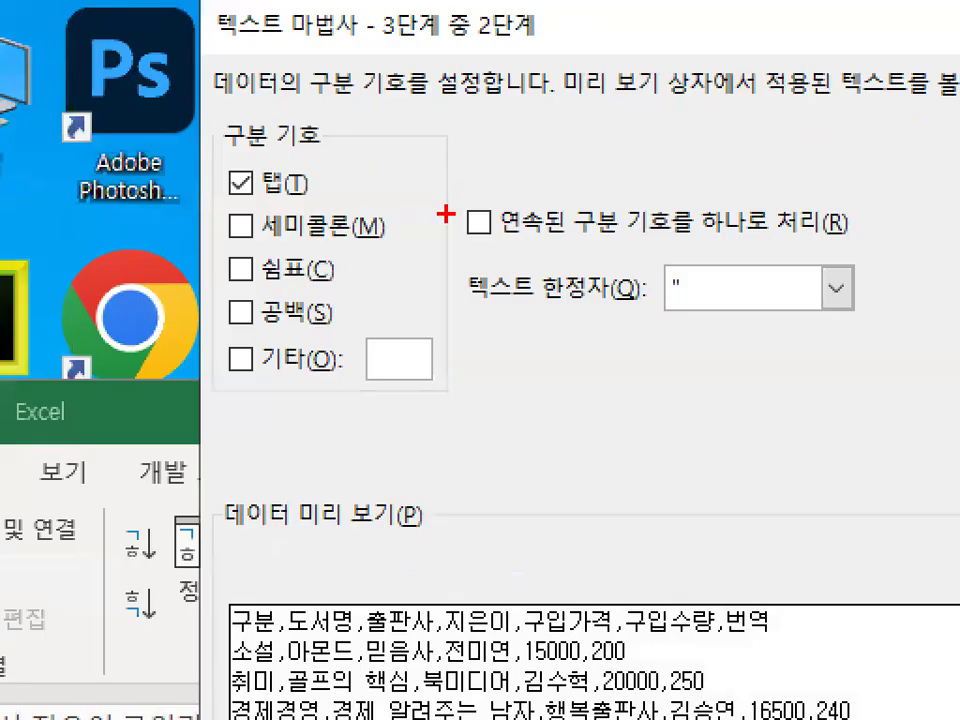
pyautogui.moveTo(342, 59); pyautogui.dragTo(360, 129)
pyautogui.moveTo(425, 115); pyautogui.dragTo(440, 312)
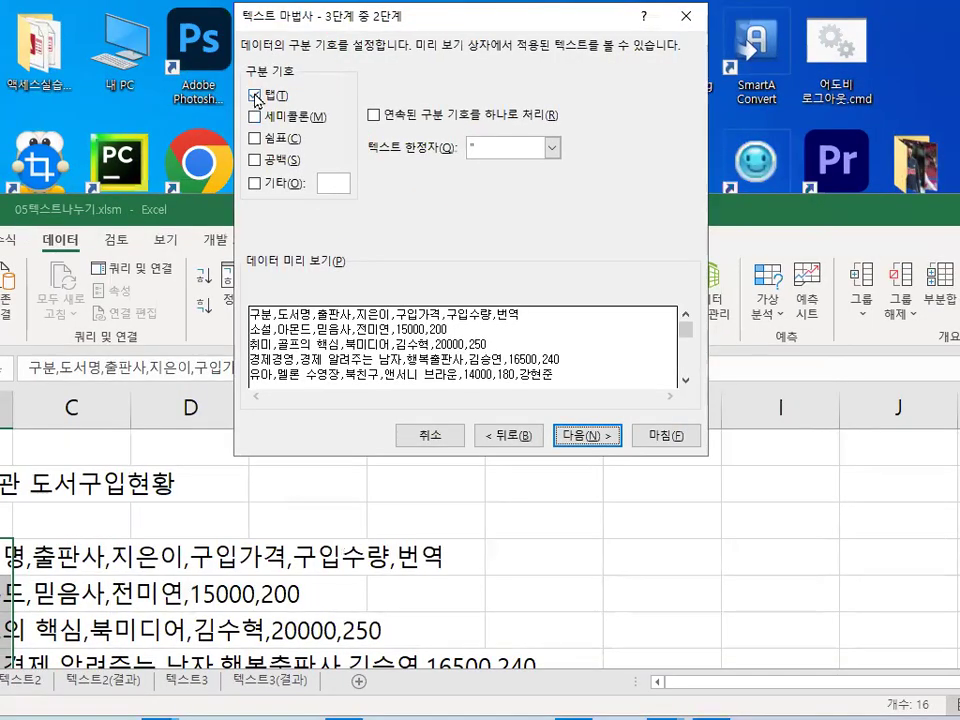
pyautogui.click(255, 96)
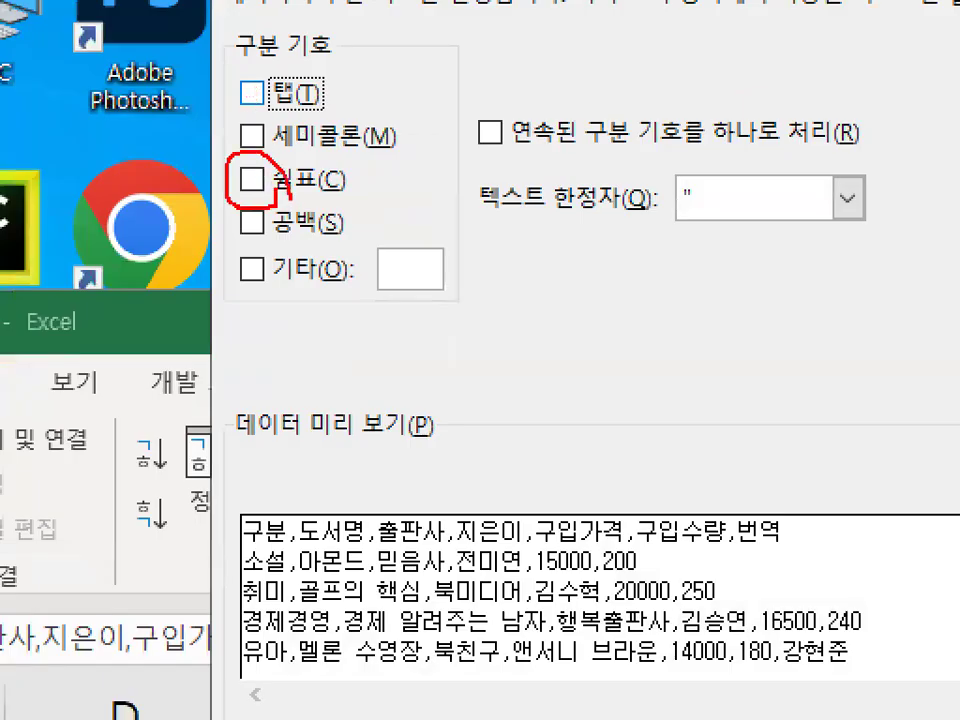
pyautogui.moveTo(311, 503); pyautogui.dragTo(323, 607)
pyautogui.moveTo(351, 477); pyautogui.dragTo(368, 641)
pyautogui.moveTo(398, 534); pyautogui.dragTo(424, 642)
pyautogui.moveTo(485, 513); pyautogui.dragTo(535, 697)
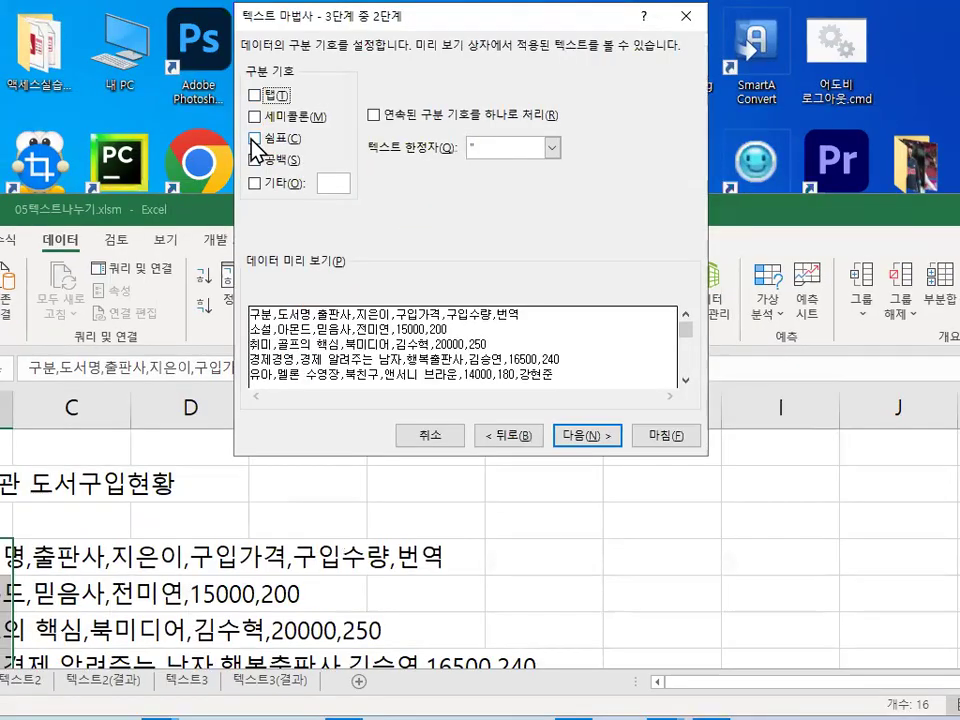
pyautogui.click(252, 179)
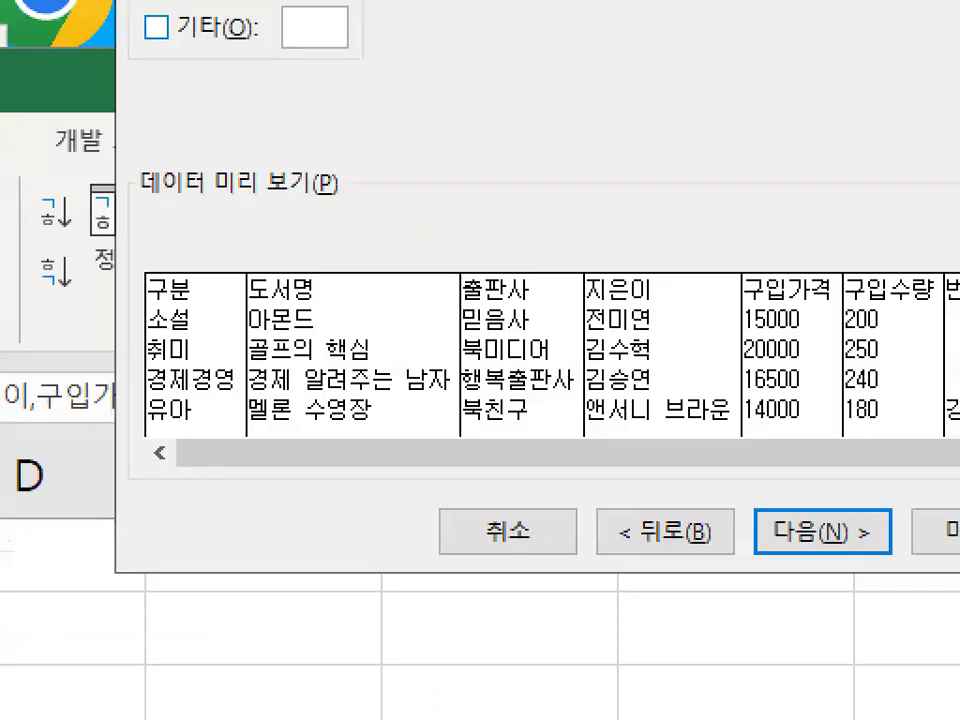
pyautogui.moveTo(843, 405)
pyautogui.mouseDown()
pyautogui.moveTo(842, 450)
pyautogui.moveTo(667, 545)
pyautogui.mouseUp()
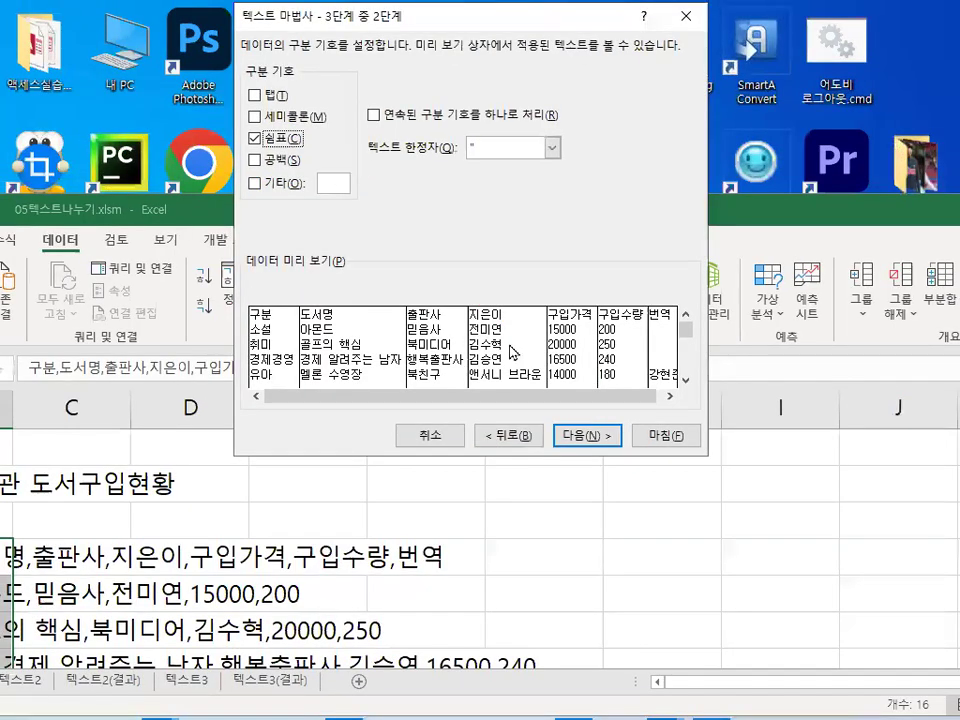
pyautogui.click(571, 436)
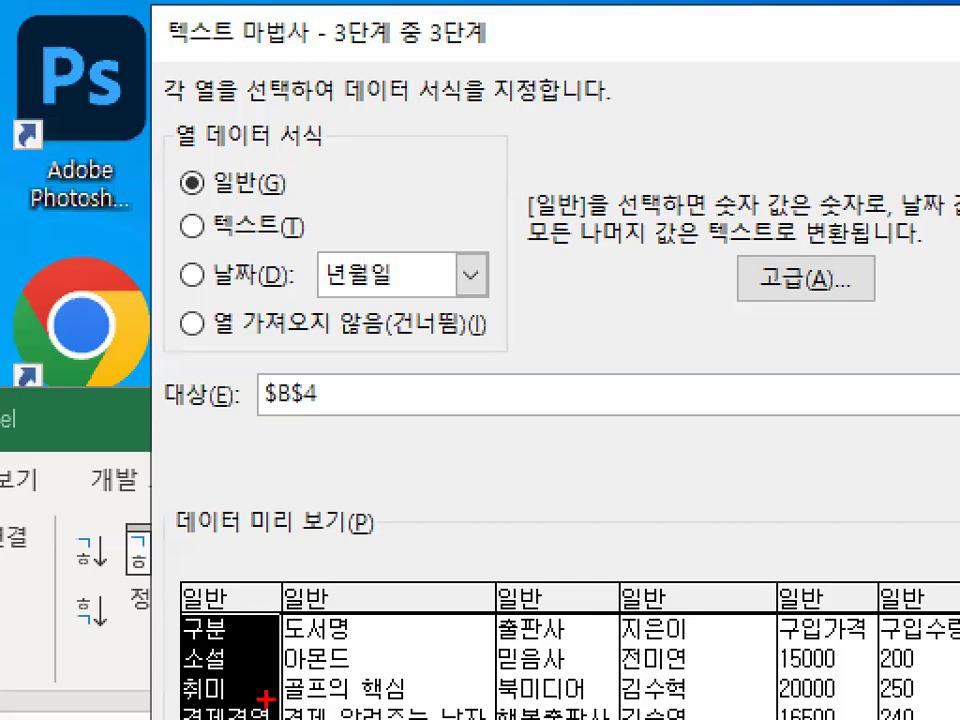
# Set the 번역 column to 열 가져오지 않음(건너뜀), keep 일반 for the other columns, and finish the split with destination $B$4
pyautogui.moveTo(300, 344)
pyautogui.mouseDown()
pyautogui.moveTo(264, 359)
pyautogui.moveTo(294, 357)
pyautogui.mouseUp()
pyautogui.moveTo(396, 683)
pyautogui.mouseDown()
pyautogui.moveTo(437, 719)
pyautogui.moveTo(463, 710)
pyautogui.mouseUp()
pyautogui.moveTo(638, 692); pyautogui.dragTo(637, 719)
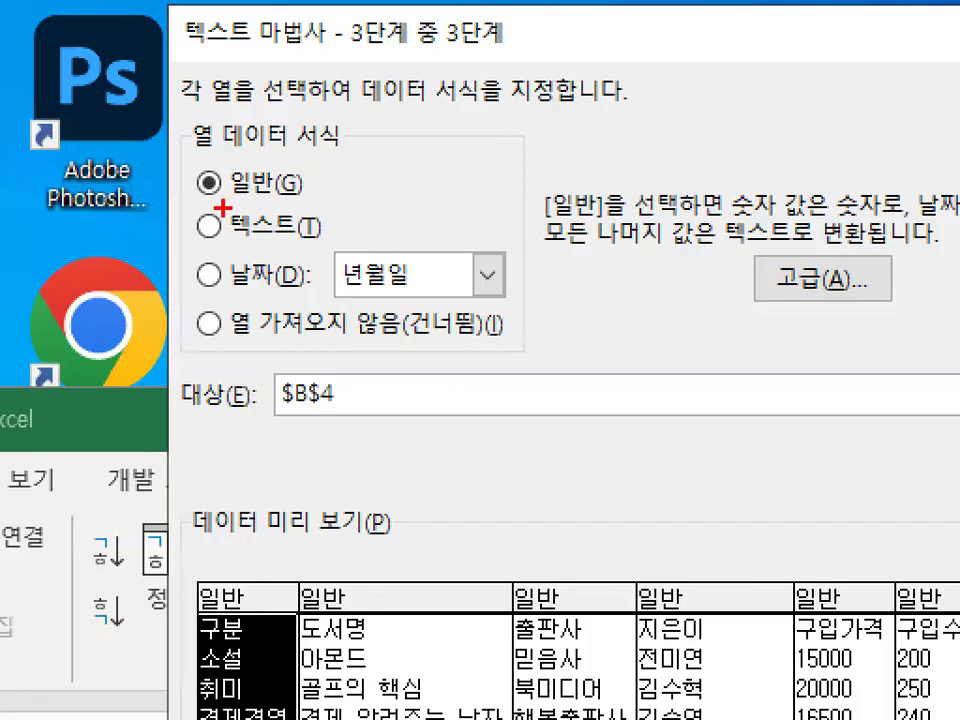
pyautogui.moveTo(193, 204); pyautogui.dragTo(293, 213)
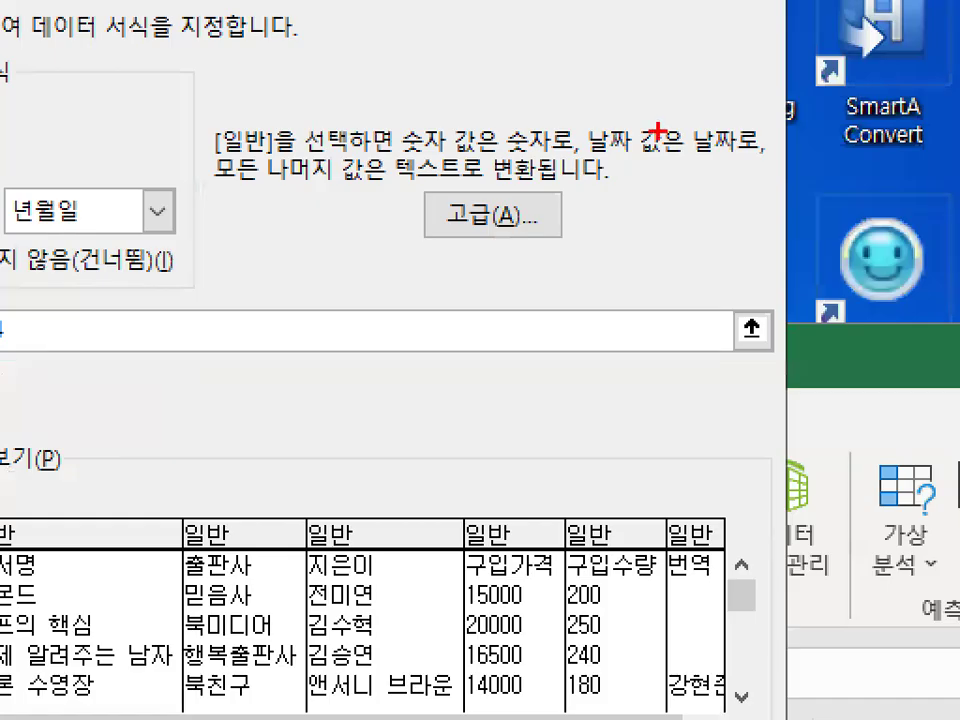
pyautogui.moveTo(608, 109); pyautogui.dragTo(651, 110)
pyautogui.moveTo(673, 109); pyautogui.dragTo(717, 110)
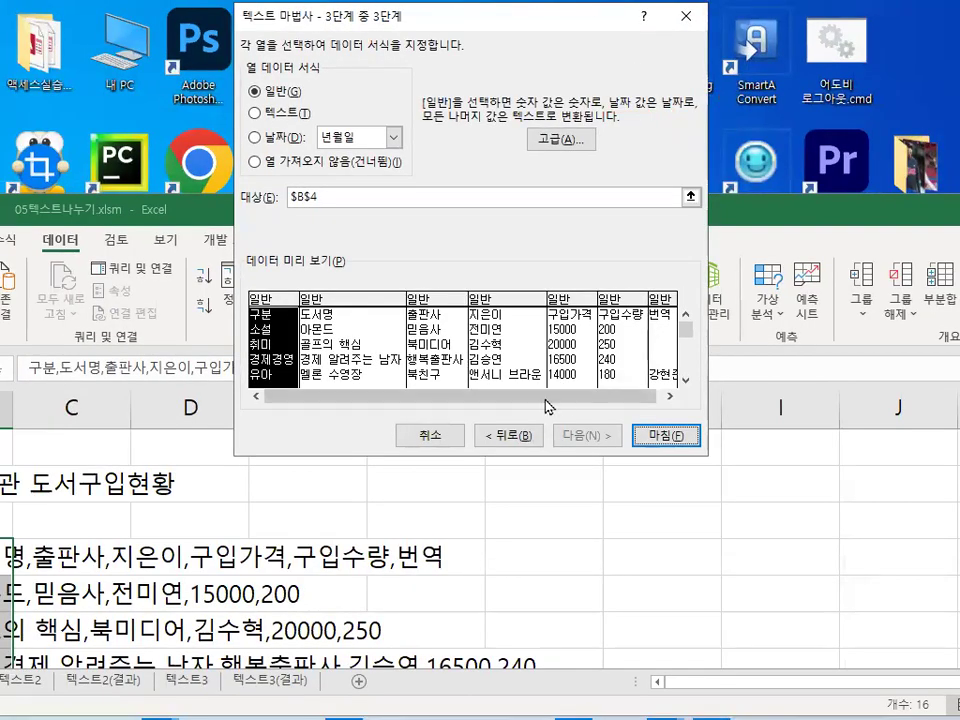
pyautogui.click(671, 396)
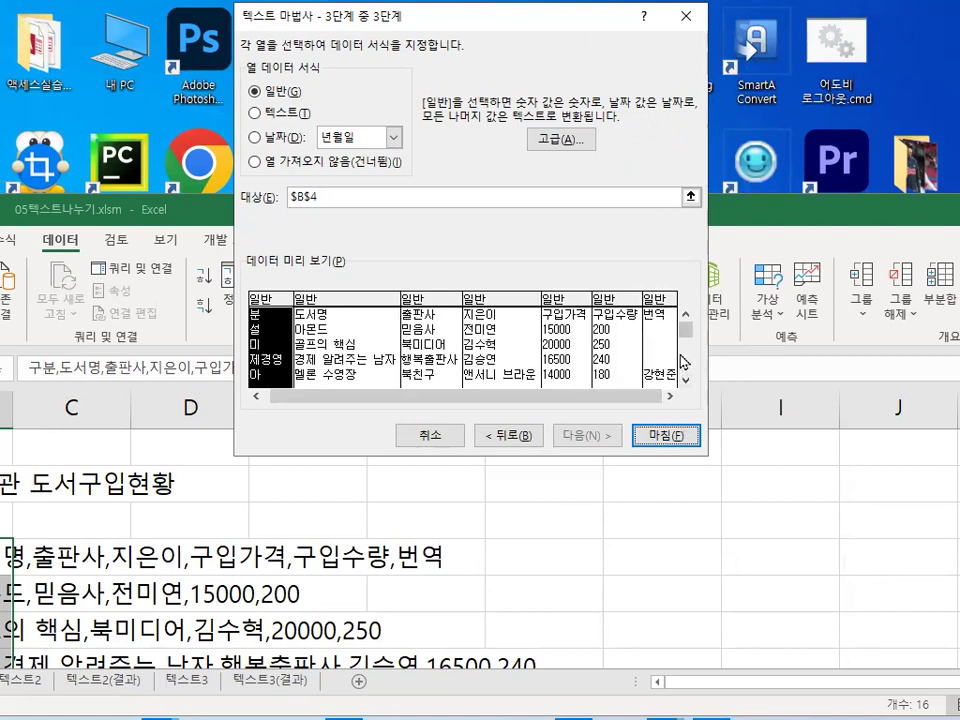
pyautogui.click(658, 332)
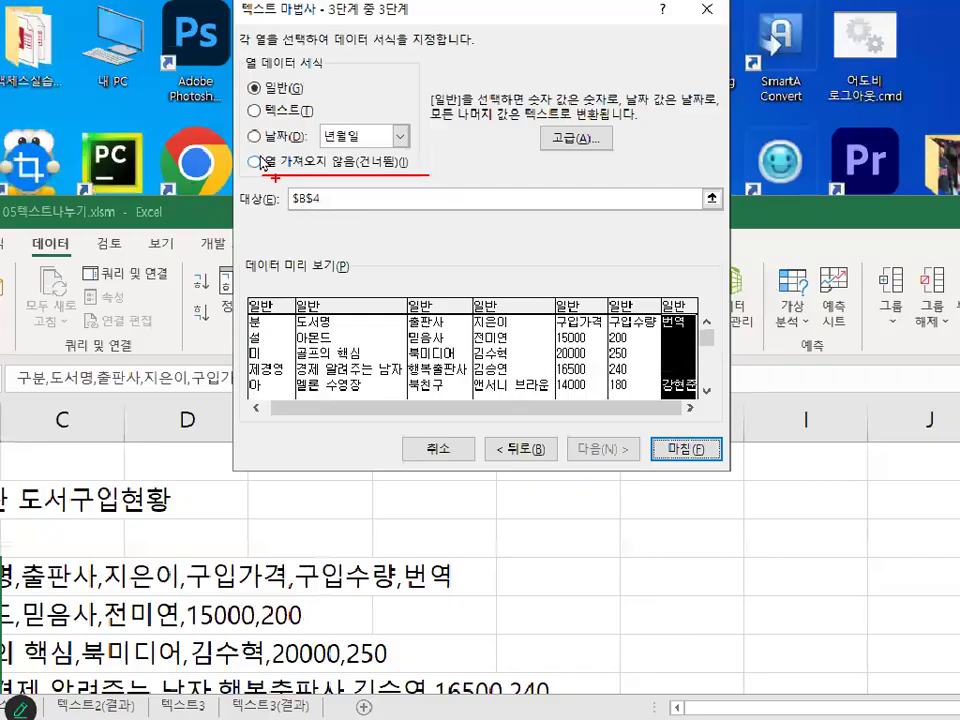
pyautogui.click(252, 188)
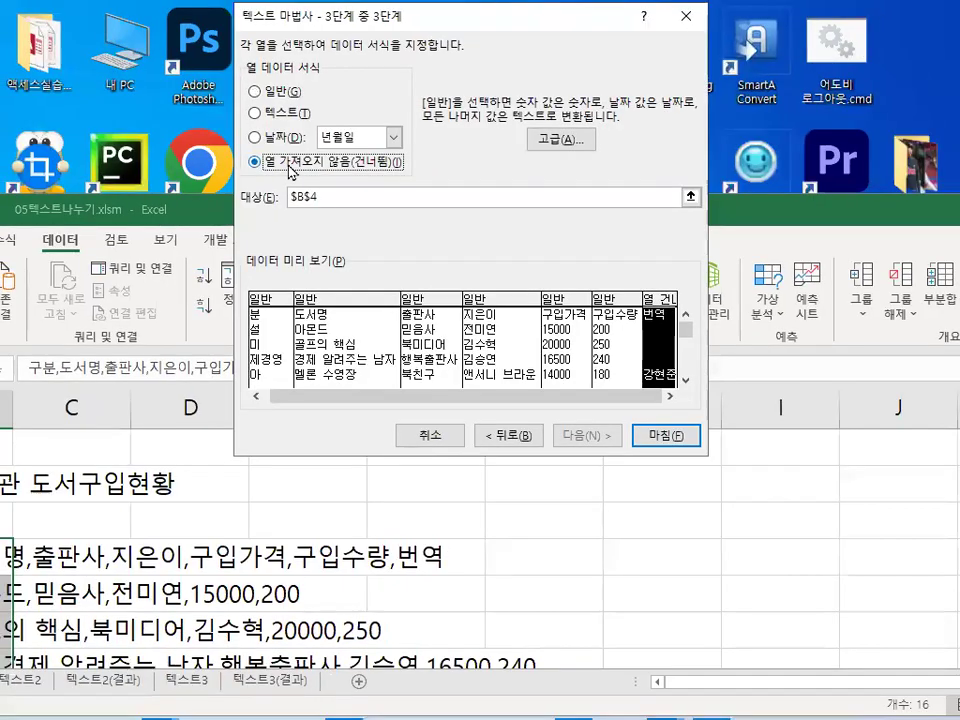
pyautogui.click(656, 441)
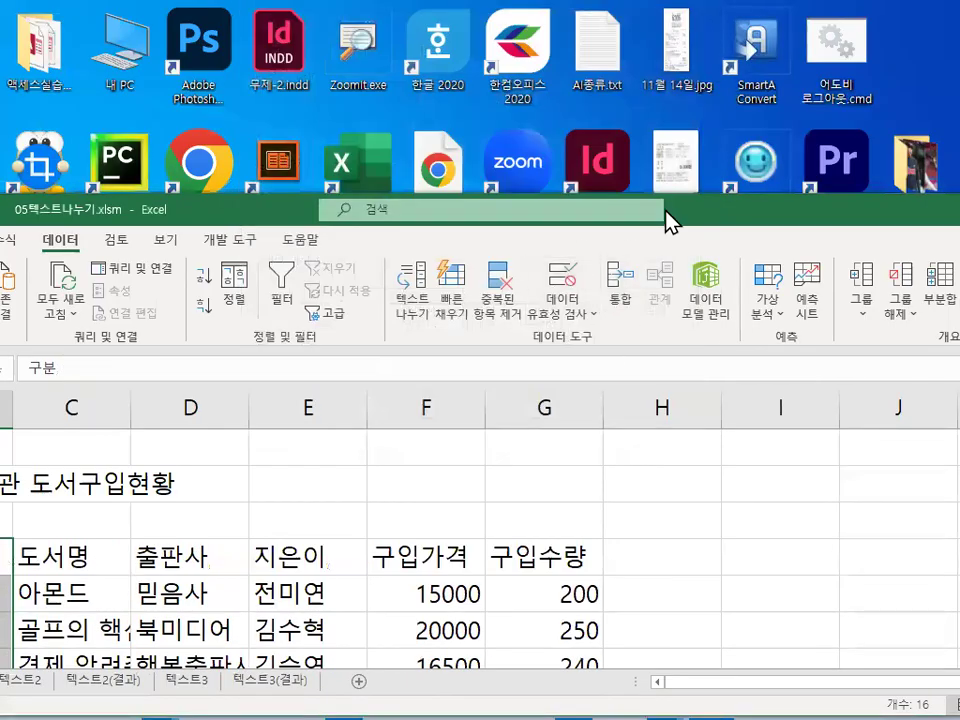
# Maximize the Excel window and check the split table on 텍스트1 for cut-off text in the 도서명, 출판사 and 지은이 columns
pyautogui.doubleClick(670, 220)
pyautogui.click(380, 436)
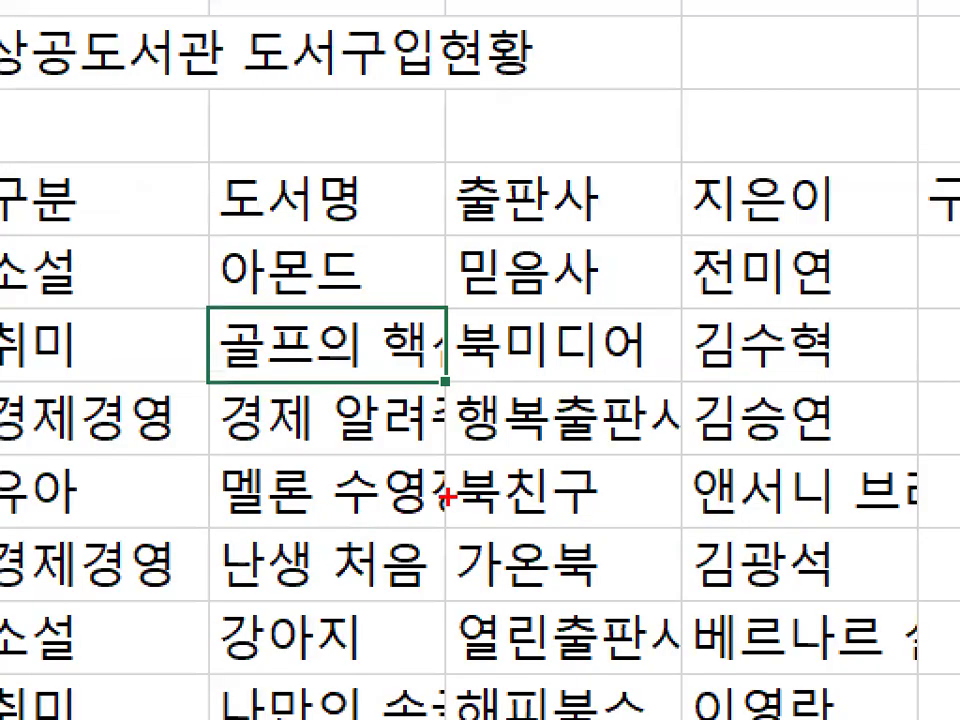
pyautogui.moveTo(374, 507)
pyautogui.mouseDown()
pyautogui.moveTo(396, 522)
pyautogui.moveTo(401, 436)
pyautogui.mouseUp()
pyautogui.press('Escape')
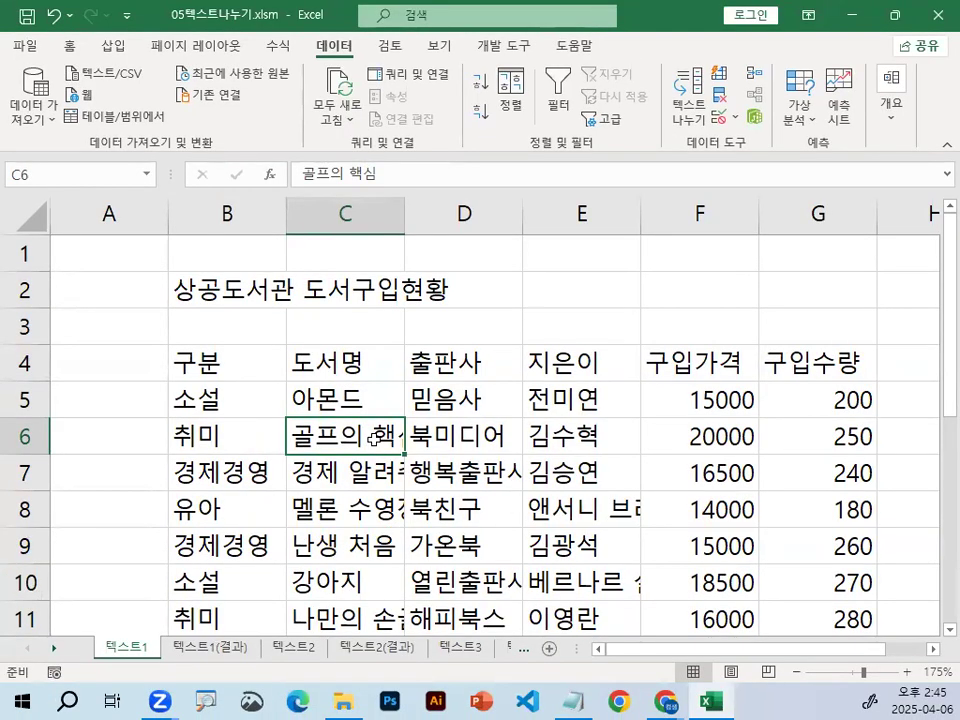
pyautogui.hotkey('ctrl', '2')
pyautogui.moveTo(340, 478)
pyautogui.mouseDown()
pyautogui.moveTo(413, 555)
pyautogui.moveTo(590, 515)
pyautogui.mouseUp()
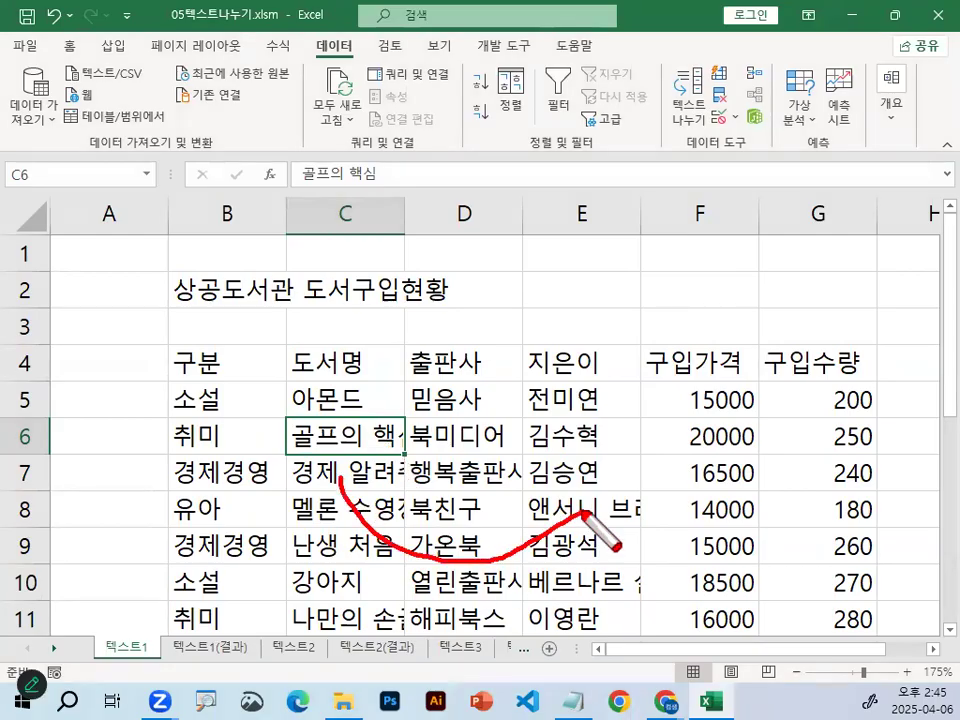
pyautogui.press('Escape')
# Auto-fit the widths of columns C through E together to their contents
pyautogui.moveTo(345, 214); pyautogui.dragTo(600, 213)
pyautogui.hotkey('ctrl', '1')
pyautogui.click(437, 195)
pyautogui.moveTo(403, 237)
pyautogui.mouseDown()
pyautogui.moveTo(376, 271)
pyautogui.moveTo(336, 187)
pyautogui.moveTo(415, 285)
pyautogui.mouseUp()
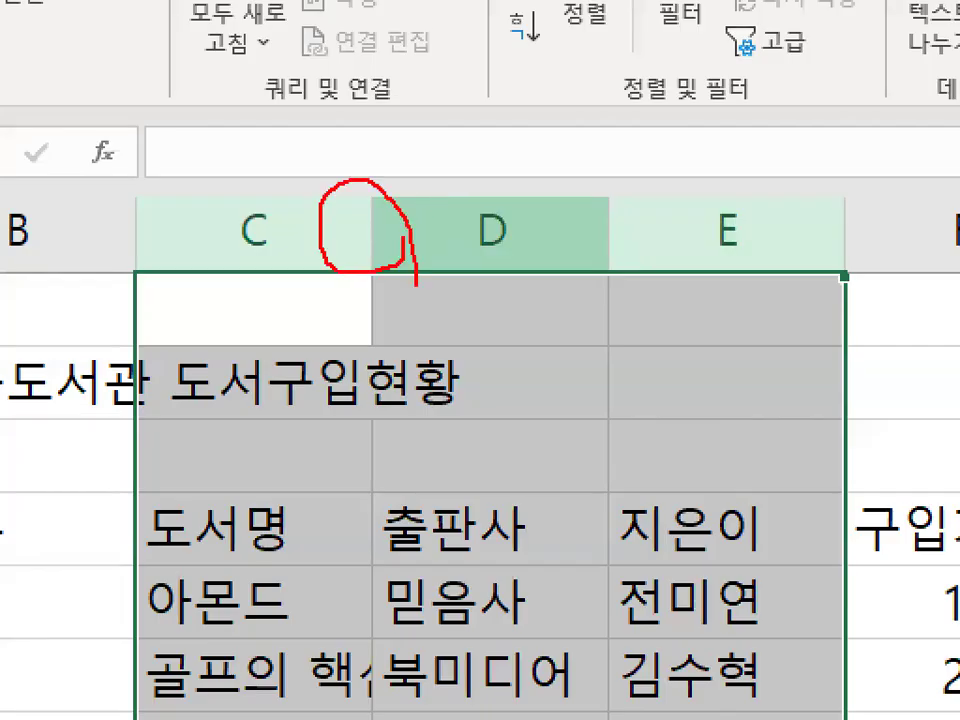
pyautogui.moveTo(580, 270)
pyautogui.mouseDown()
pyautogui.moveTo(606, 197)
pyautogui.moveTo(642, 282)
pyautogui.mouseUp()
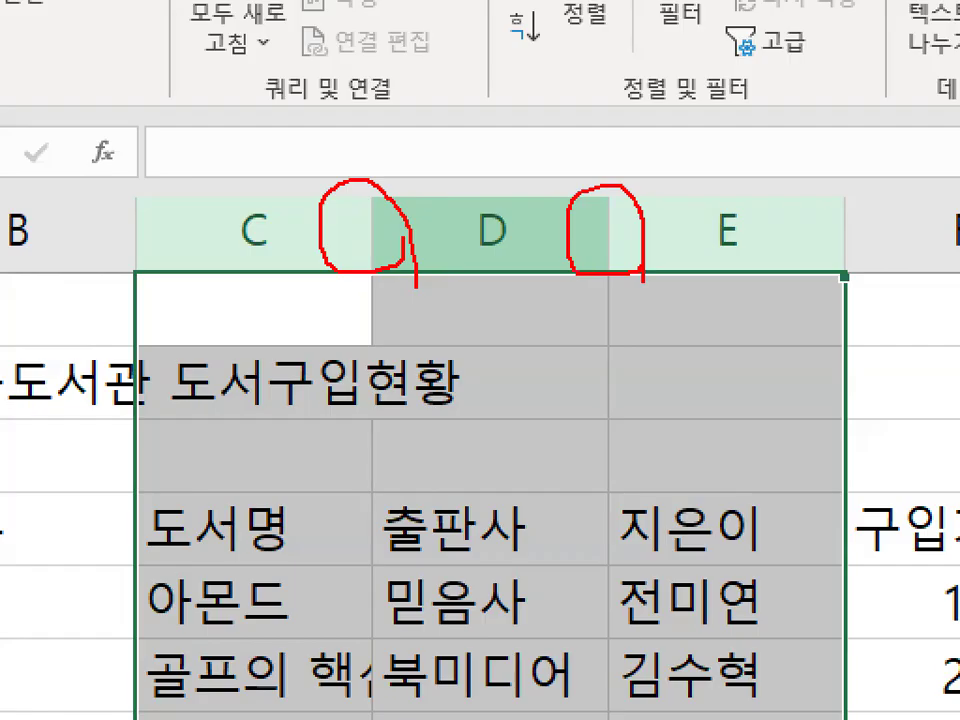
pyautogui.press('Escape')
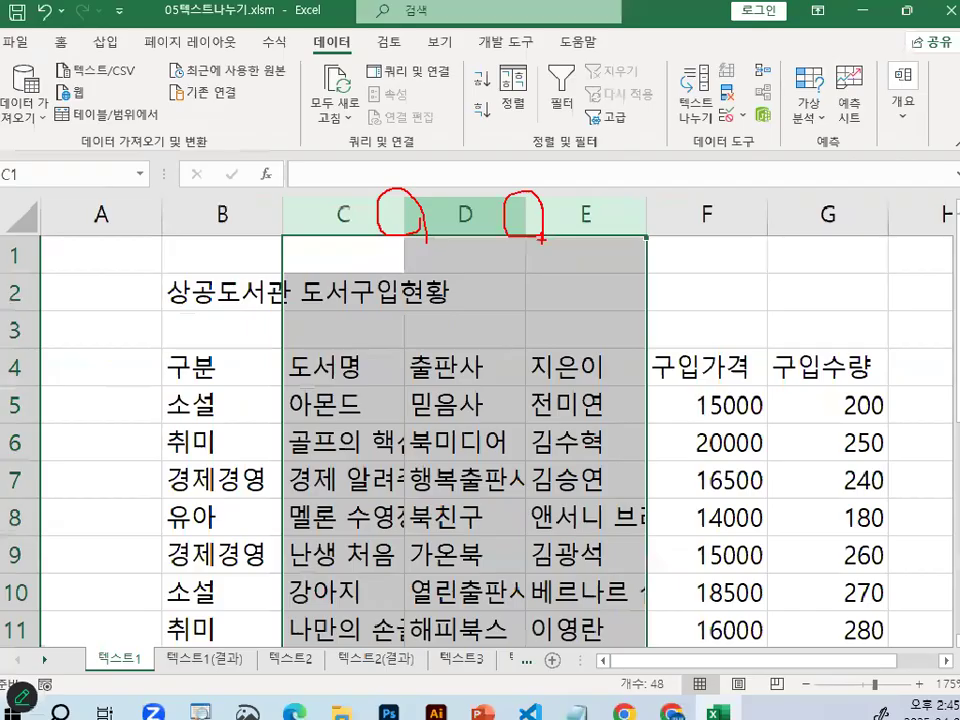
pyautogui.hotkey('ctrl', '1')
pyautogui.moveTo(402, 191)
pyautogui.mouseDown()
pyautogui.moveTo(403, 237)
pyautogui.moveTo(471, 205)
pyautogui.moveTo(414, 276)
pyautogui.moveTo(362, 190)
pyautogui.moveTo(452, 215)
pyautogui.mouseUp()
pyautogui.moveTo(436, 310); pyautogui.dragTo(697, 312)
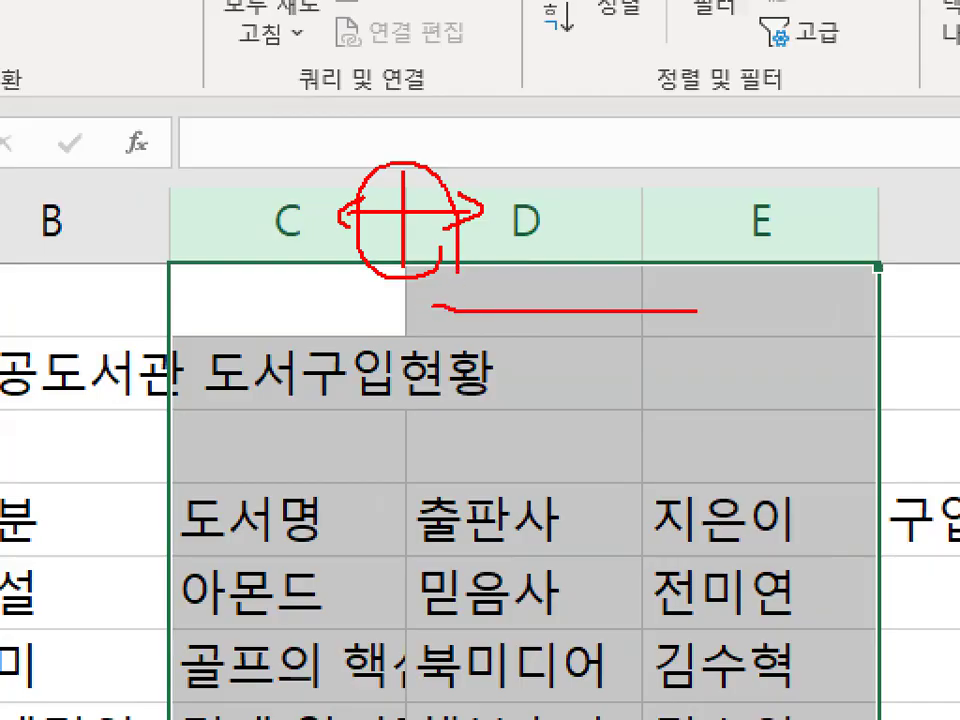
pyautogui.press('Escape')
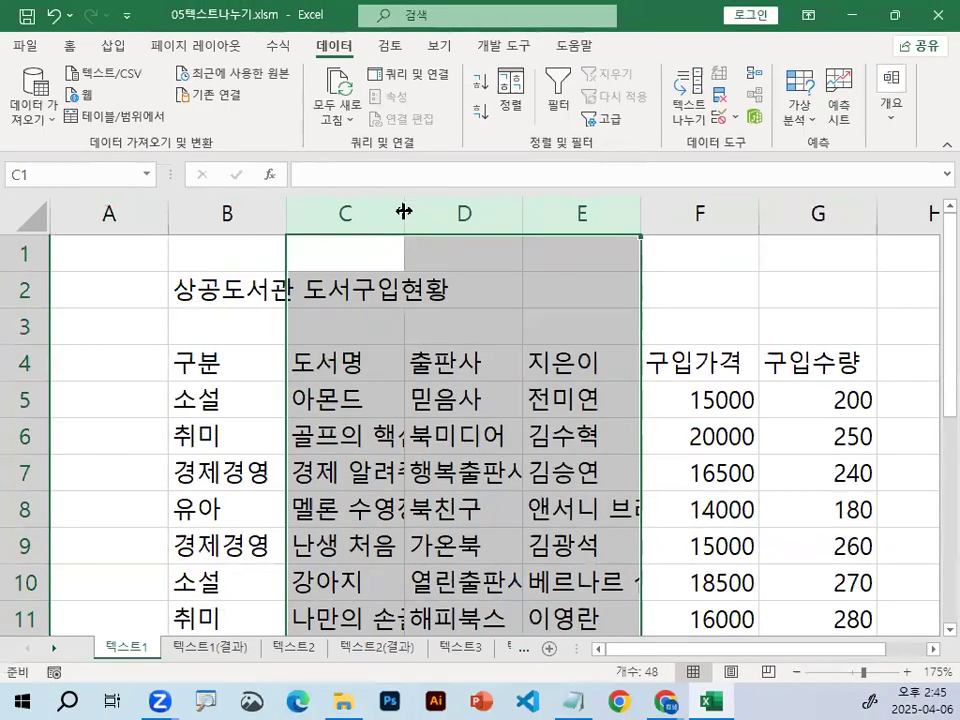
pyautogui.doubleClick(403, 211)
pyautogui.click(725, 540)
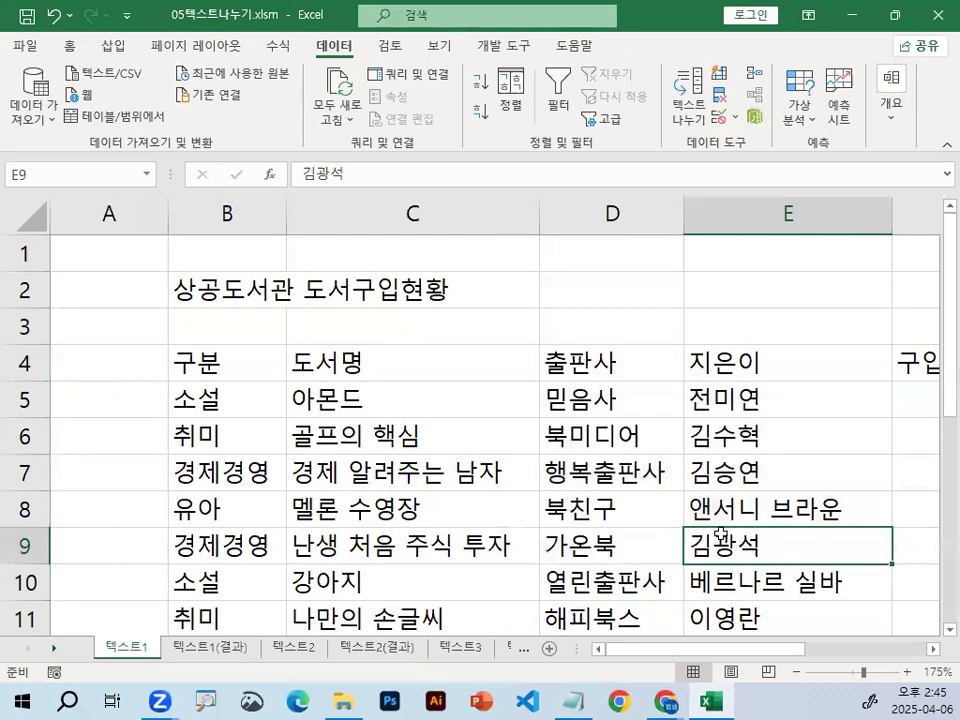
# Look over the split table's lower rows and its columns through 구입수량, checking that 번역 was left out
pyautogui.scroll(-4, 725, 540)
pyautogui.scroll(4, 726, 526)
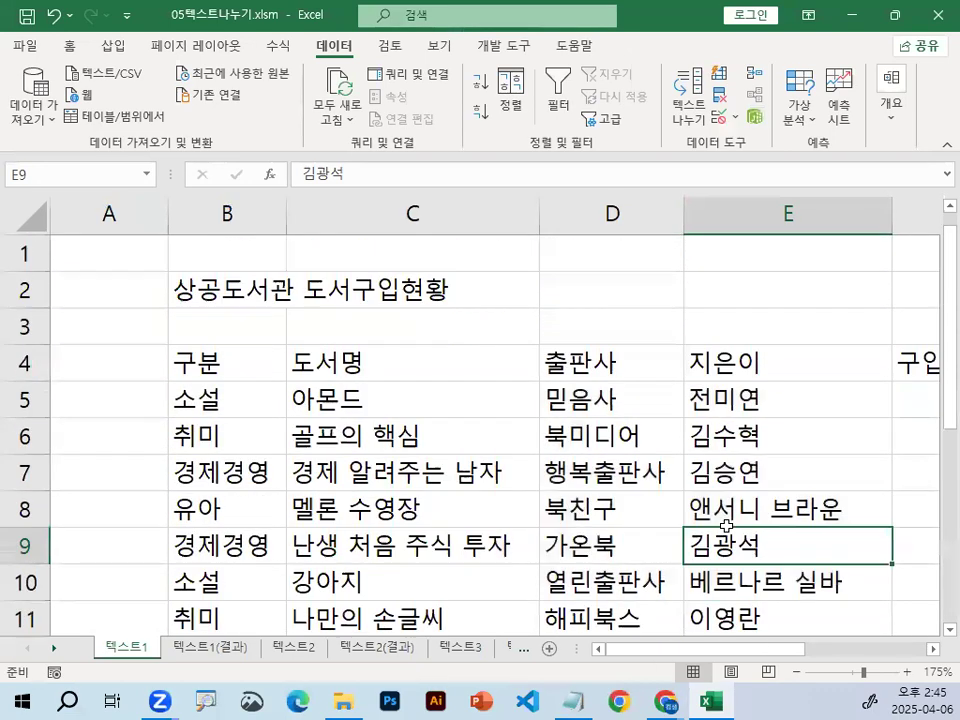
pyautogui.click(933, 649)
pyautogui.click(933, 649)
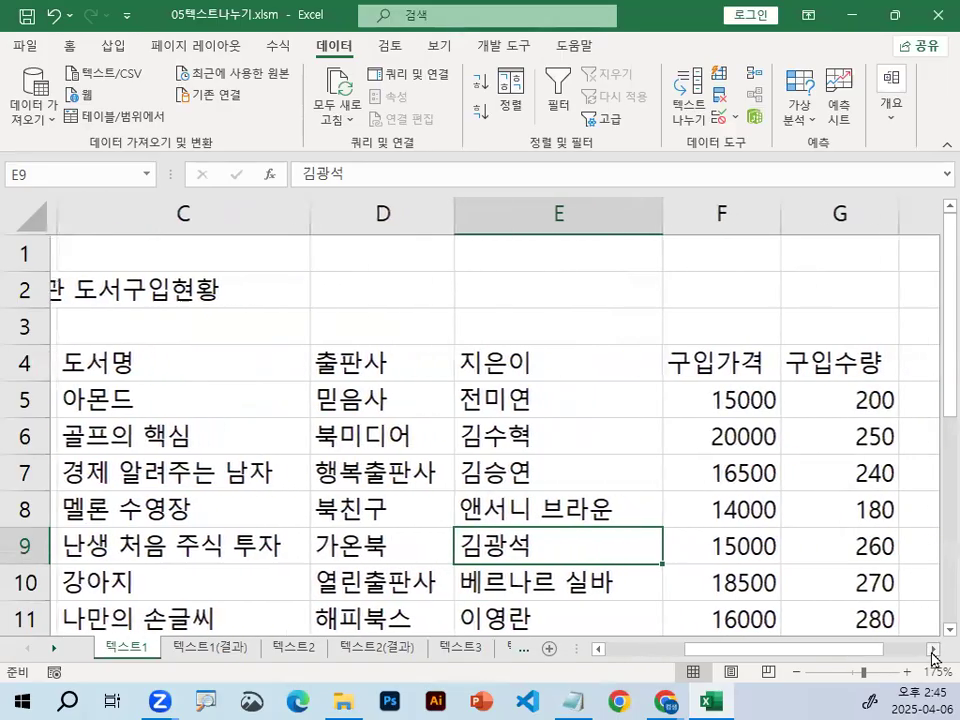
pyautogui.click(933, 649)
pyautogui.click(752, 407)
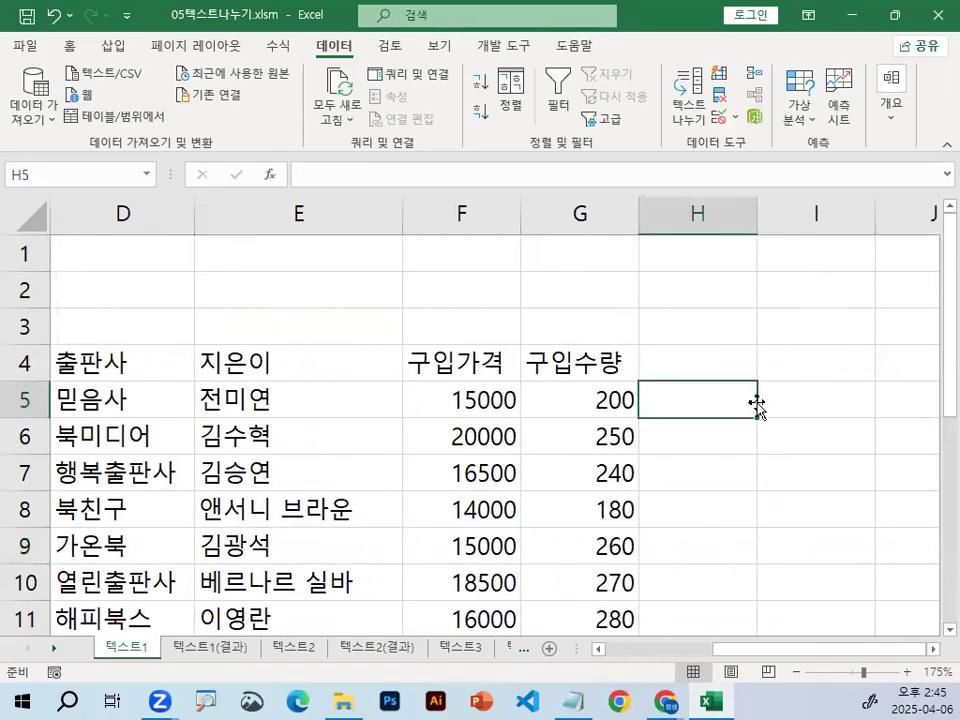
pyautogui.click(409, 362)
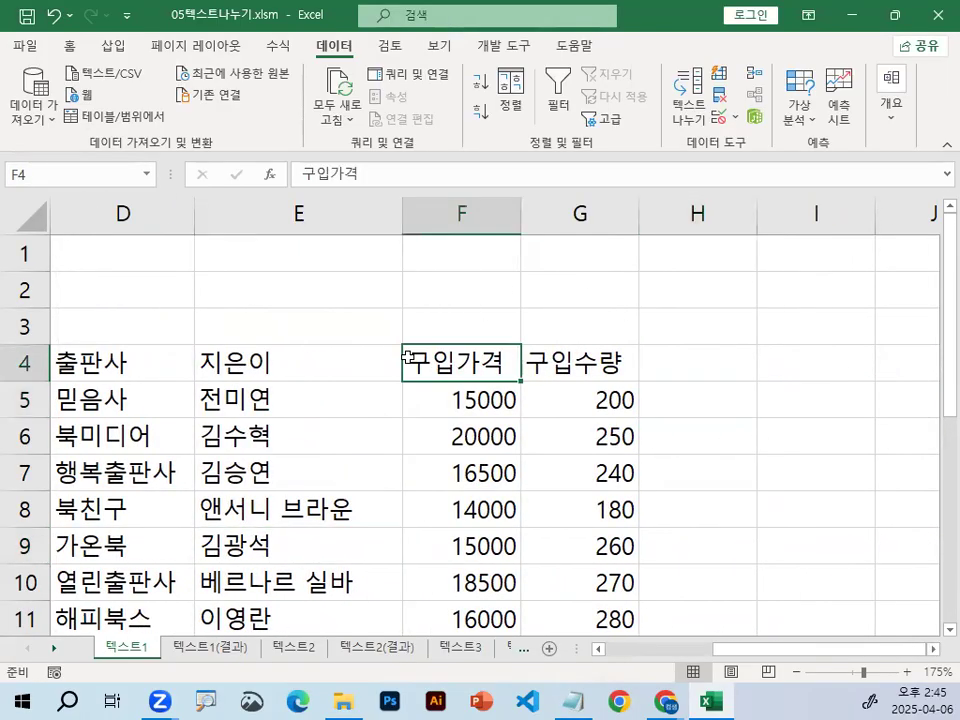